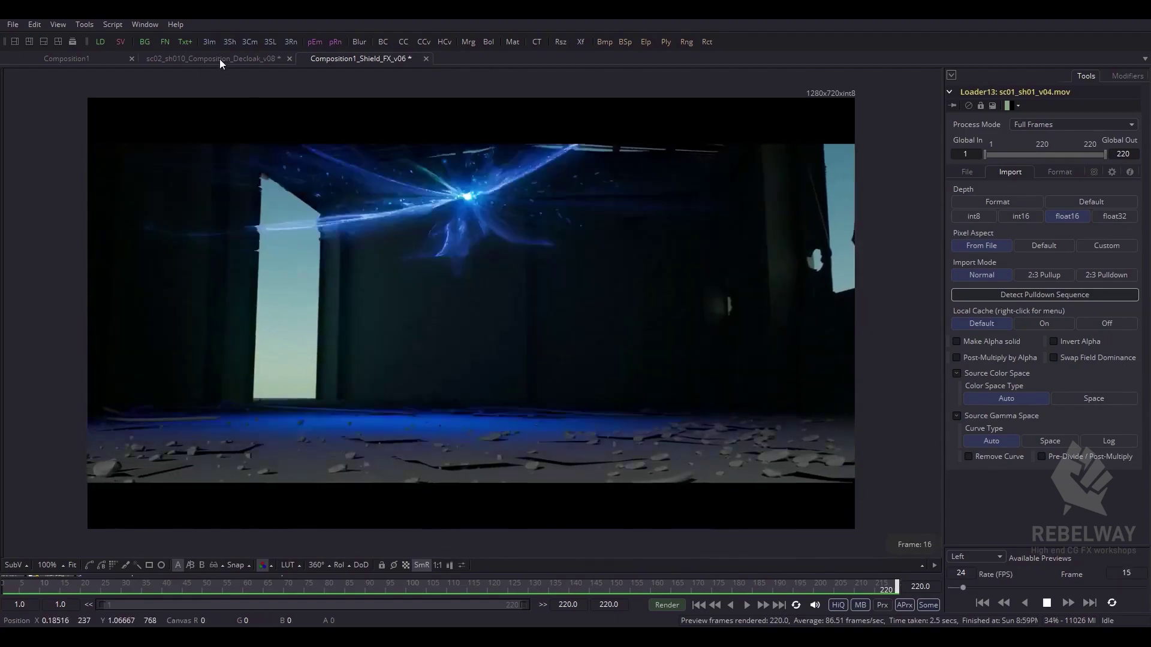
Switch to the sc02_sh010_Composition_Decloak_v08 composition
click(219, 59)
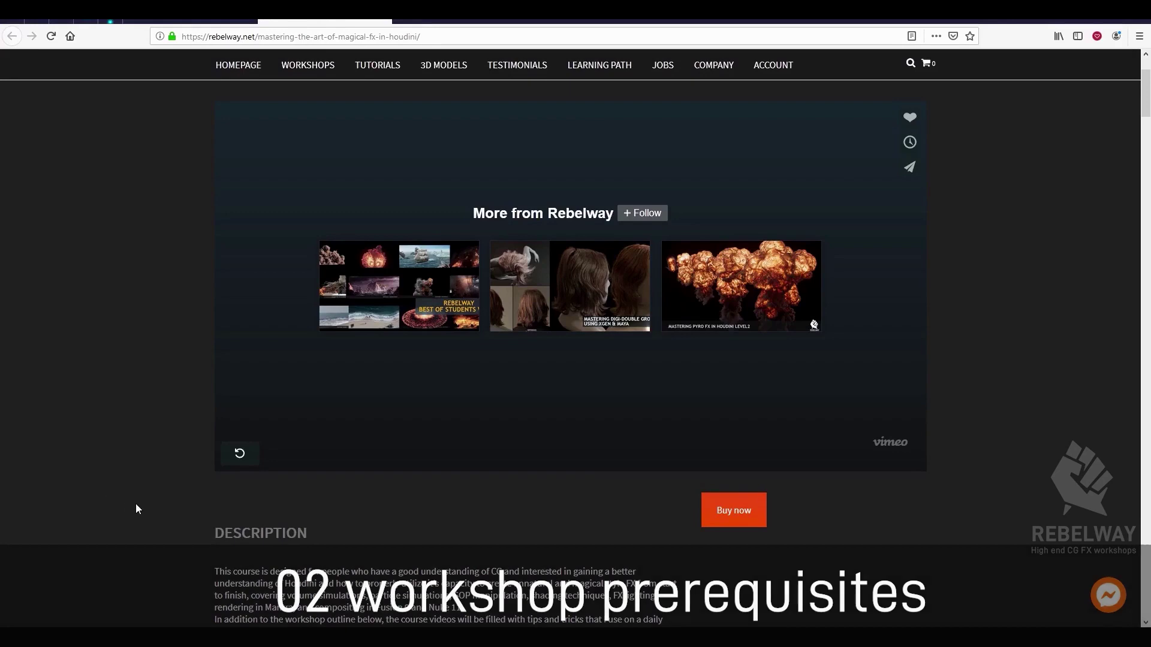
Replay the trailer video from its beginning on Rebelway's magical FX in Houdini workshop page in the browser
click(239, 454)
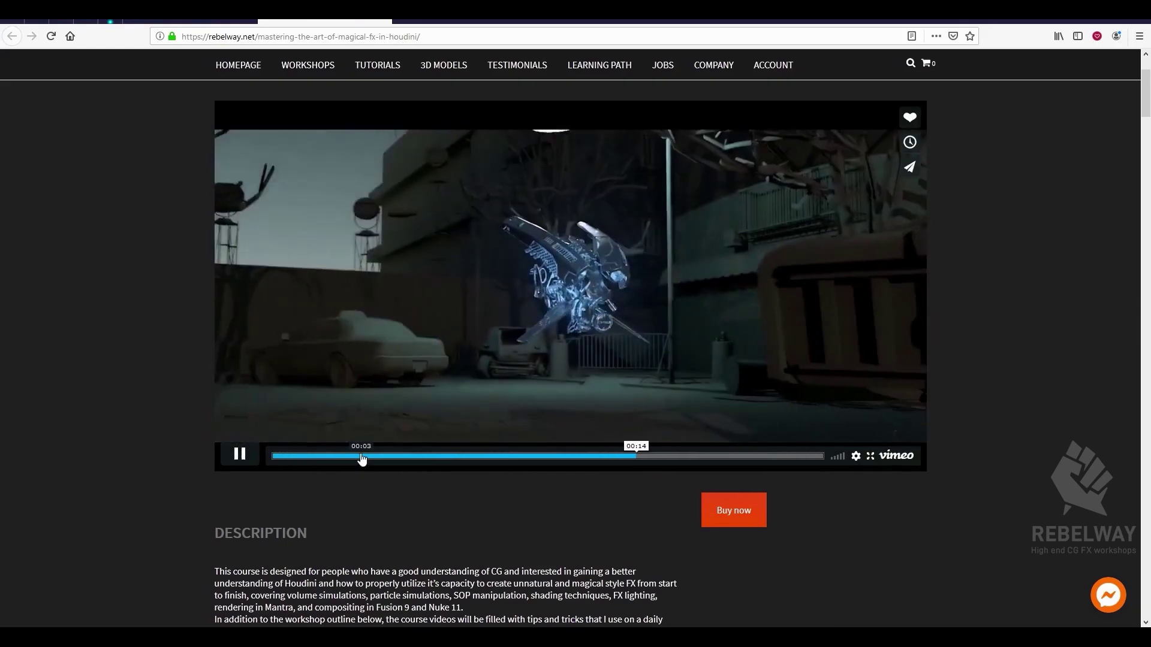
click(268, 458)
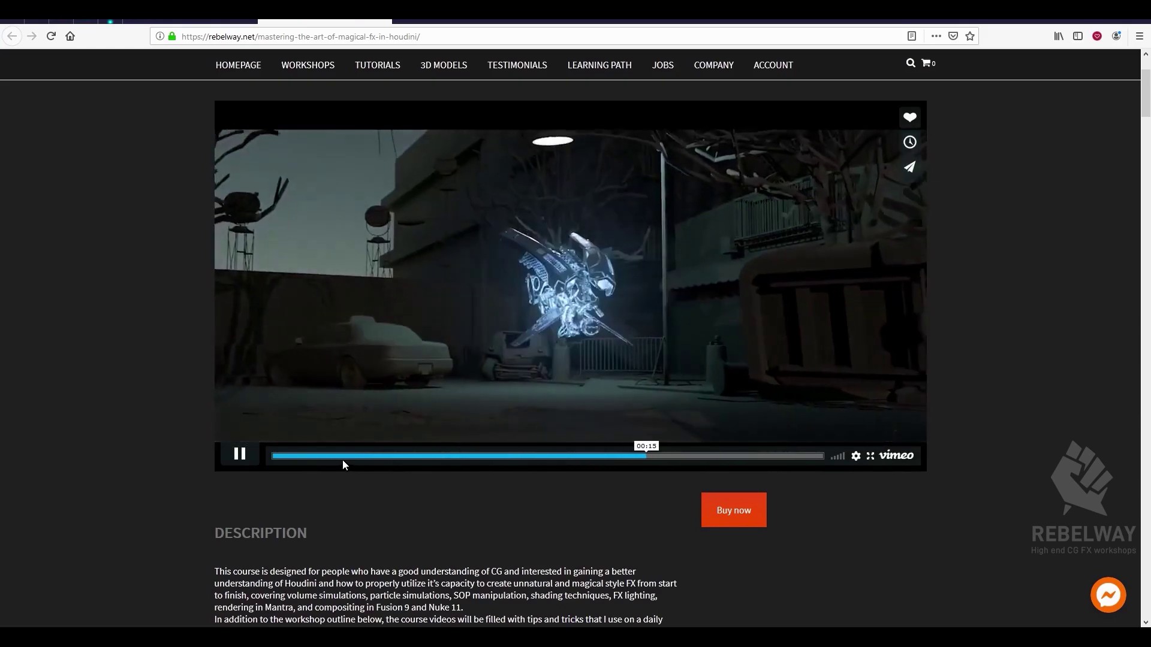
drag(341, 458, 252, 464)
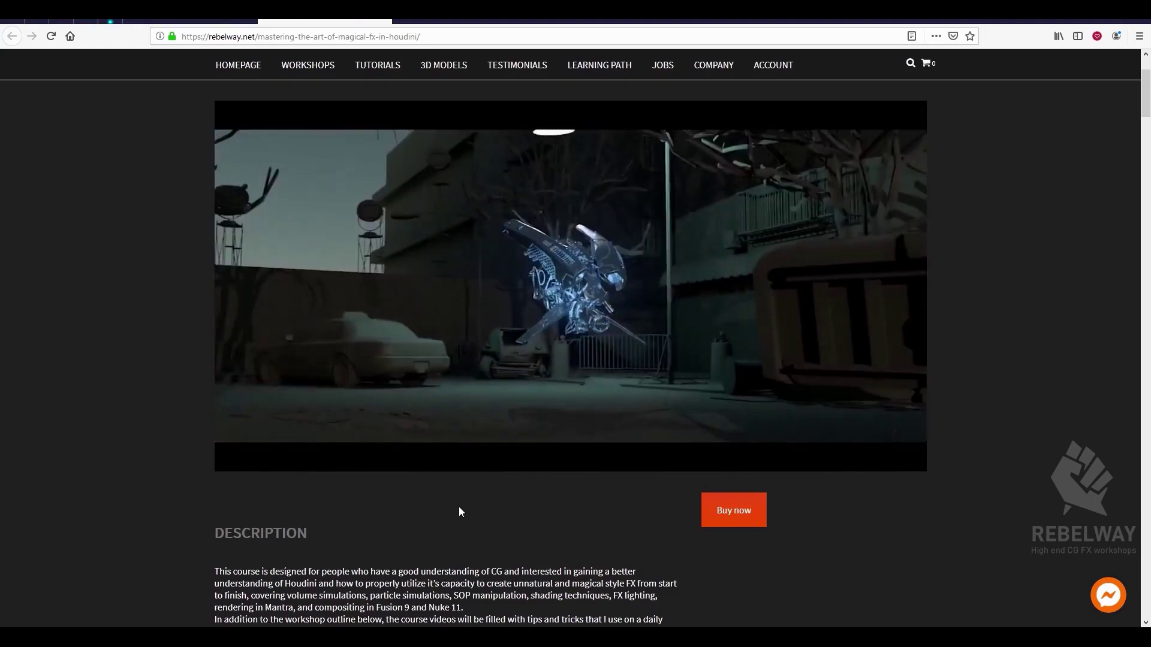
Look through the workshop's description, prerequisites and pricing down to the start of the weekly course outline
scroll(325, 481, down, 20)
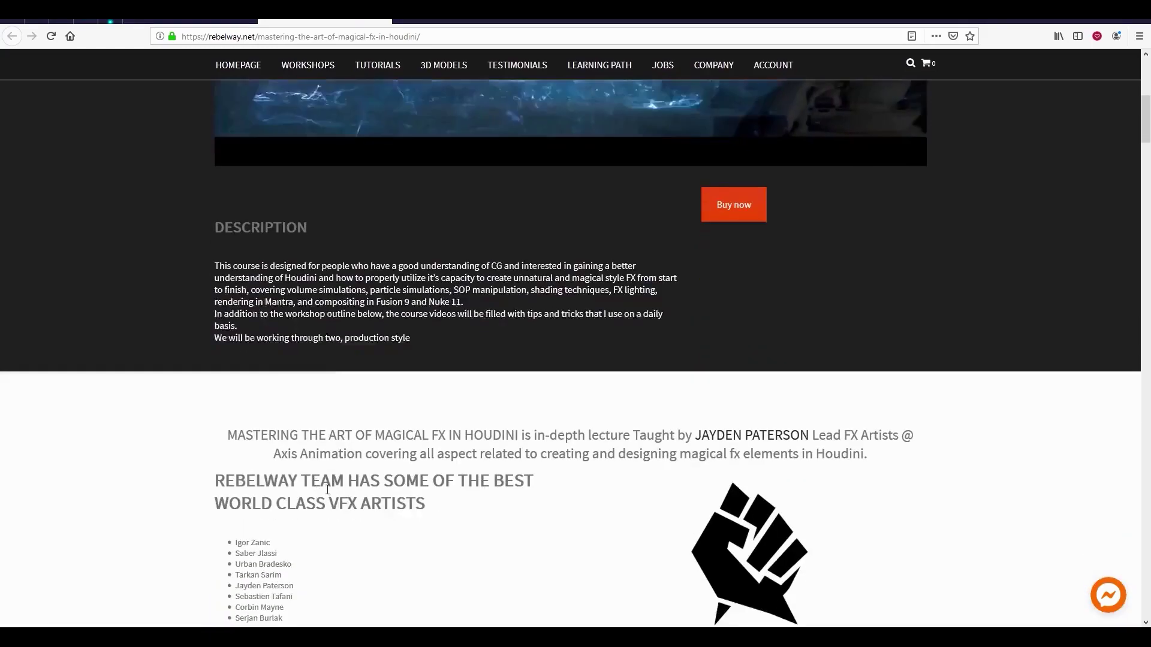
scroll(356, 501, down, 10)
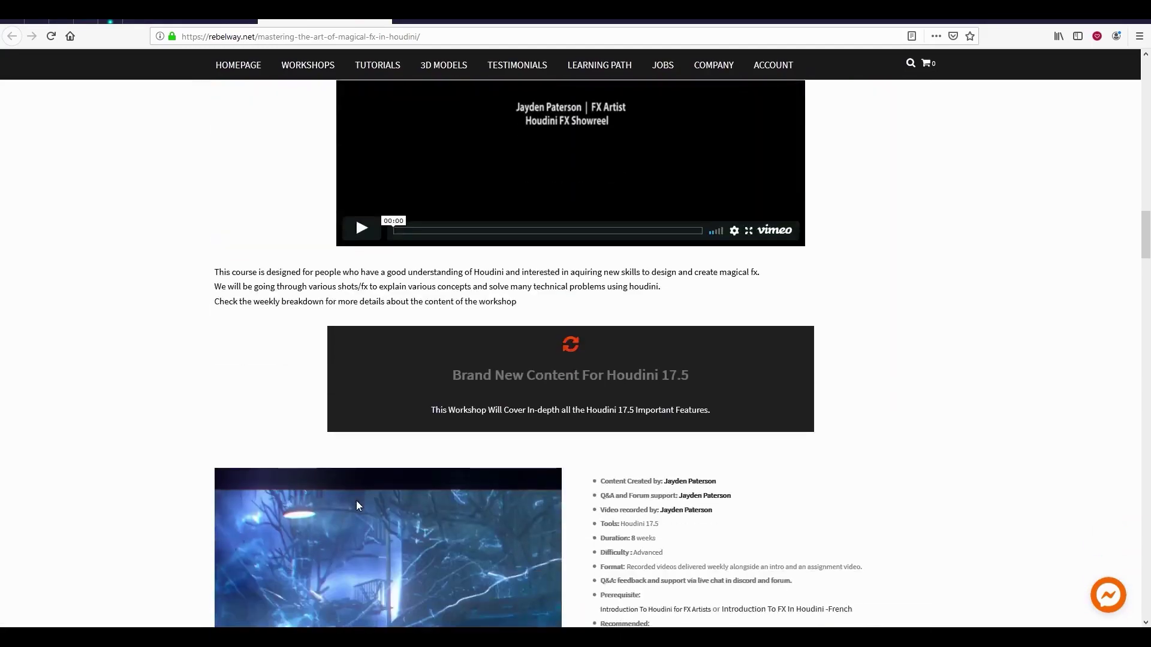
scroll(393, 497, up, 1)
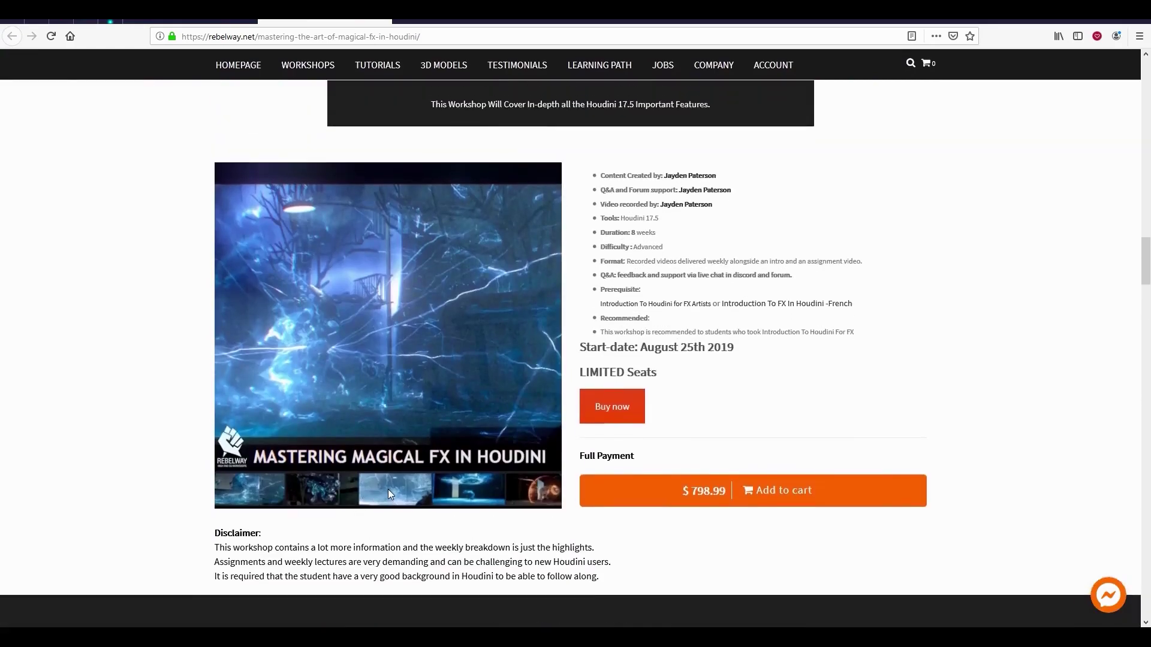
scroll(387, 490, down, 14)
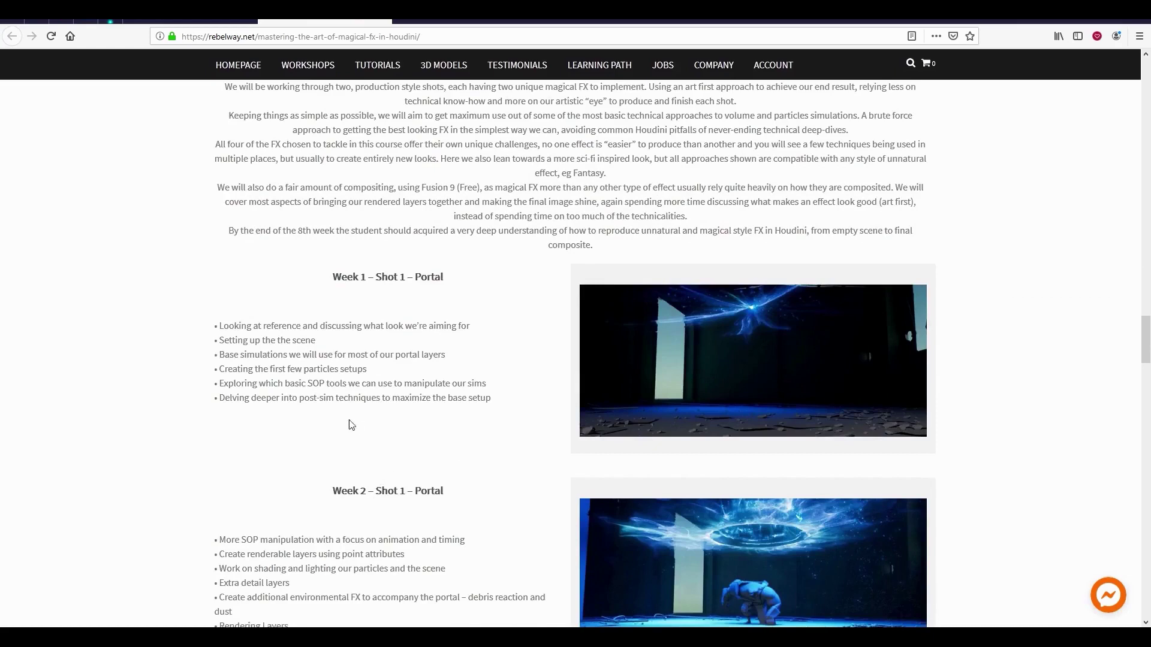
Read the weekly course outline from Week 1 (Portal) through the Shield weeks to the Decloak weeks
scroll(312, 411, down, 1)
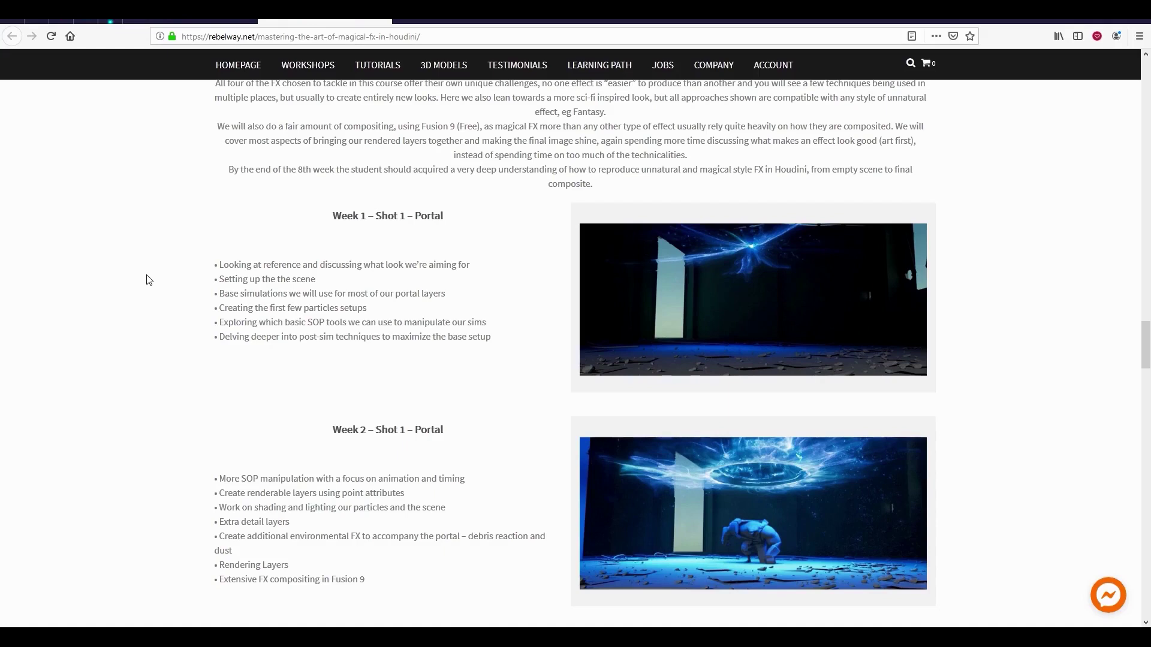
scroll(146, 276, down, 1)
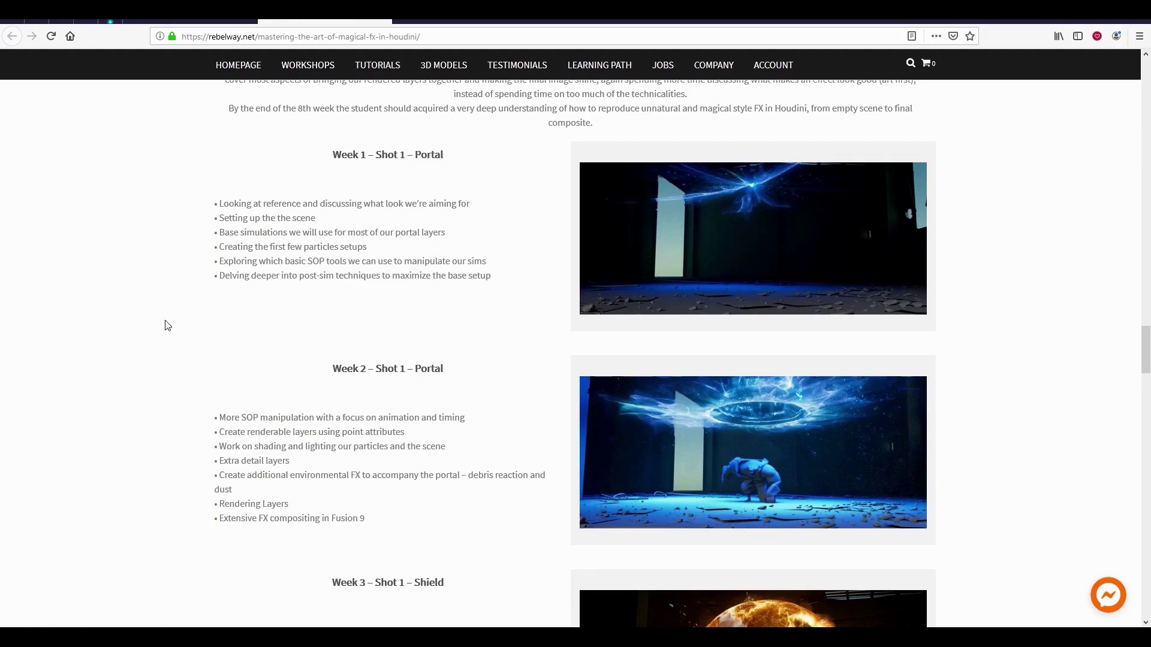
scroll(200, 302, down, 2)
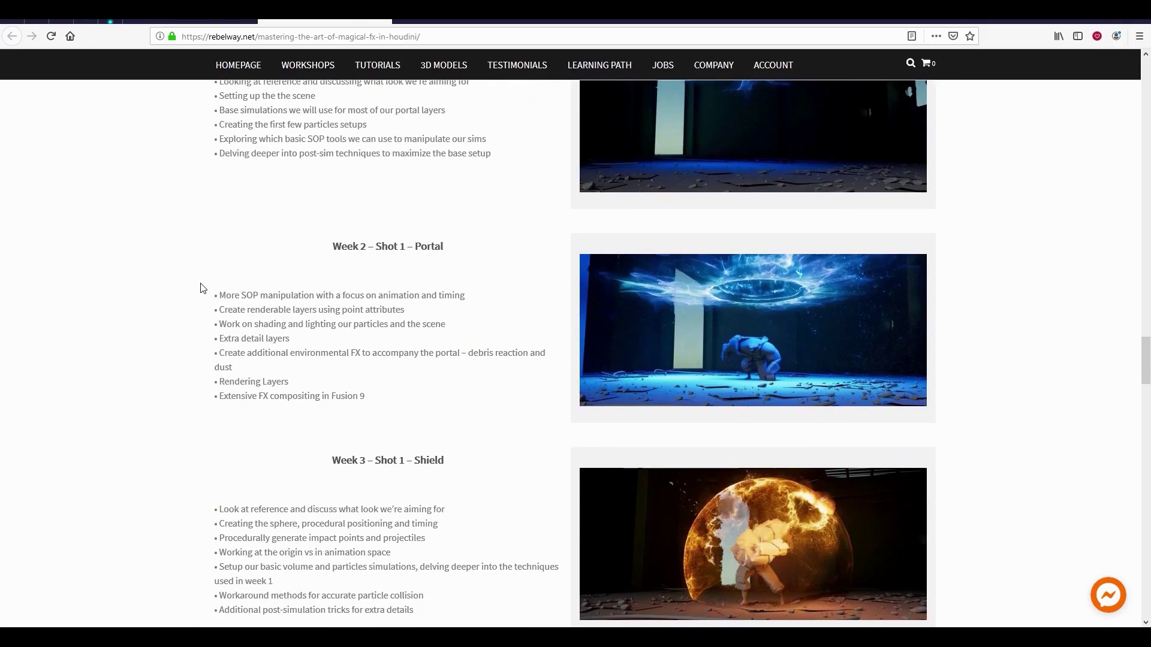
scroll(203, 288, down, 1)
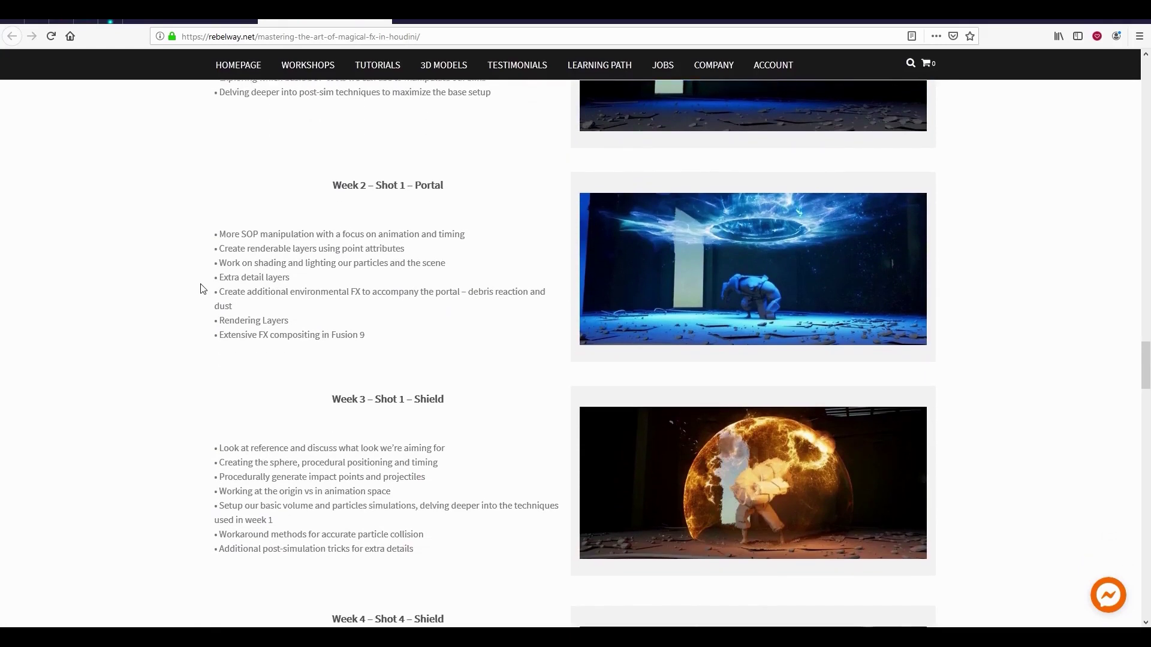
scroll(202, 288, down, 1)
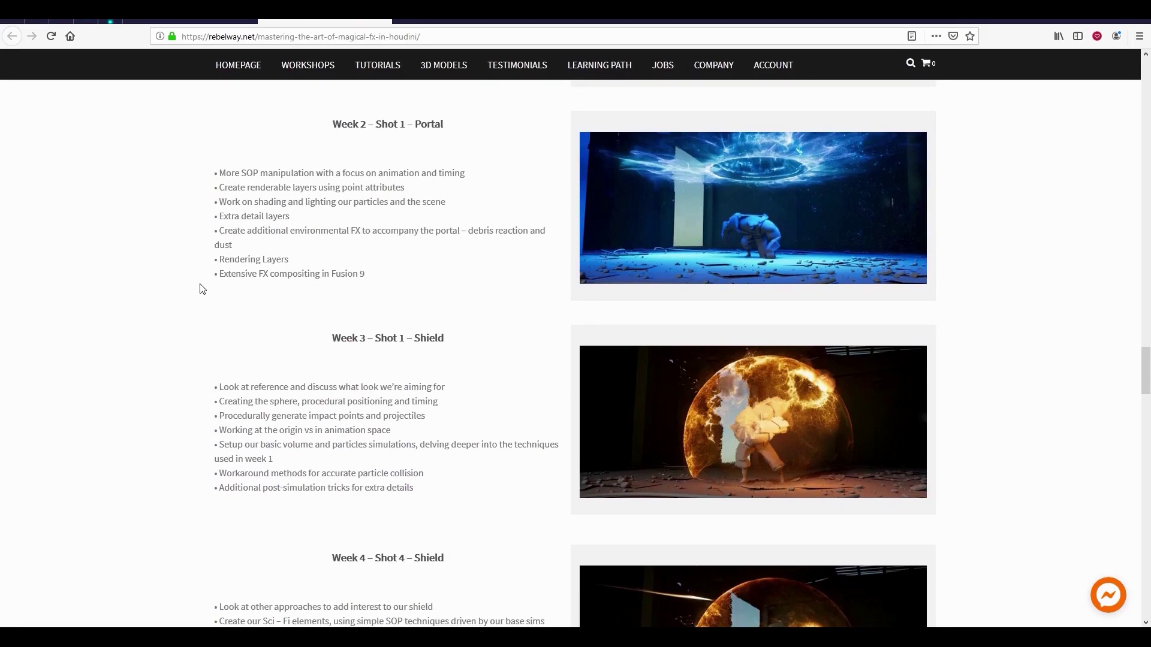
scroll(197, 289, down, 1)
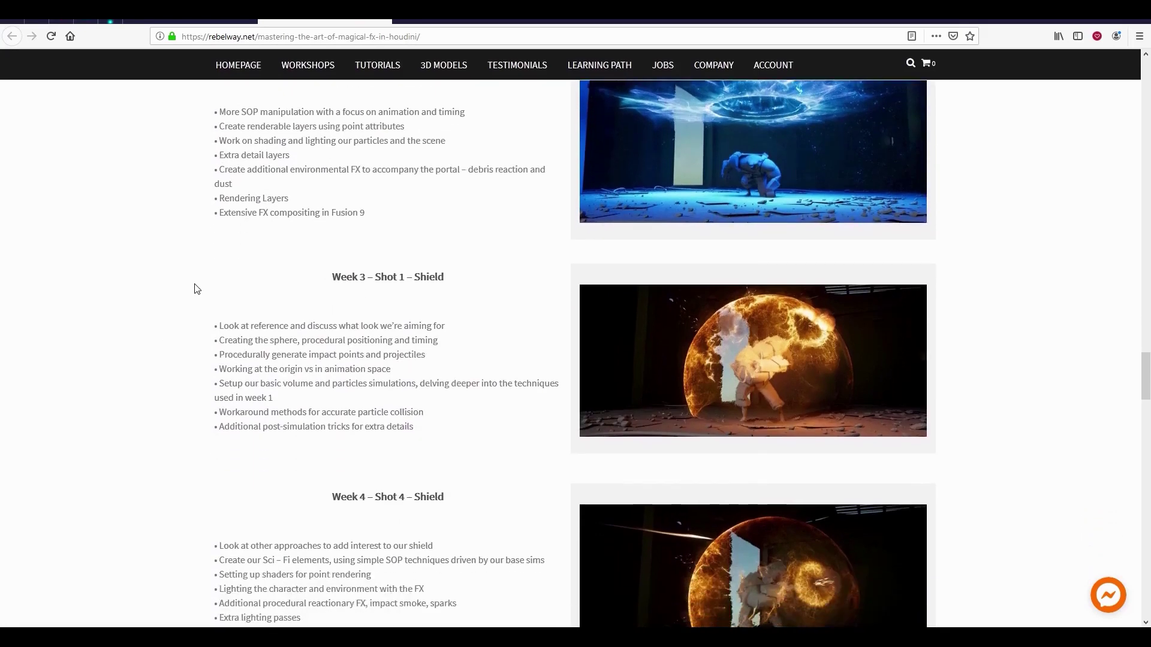
scroll(193, 288, down, 1)
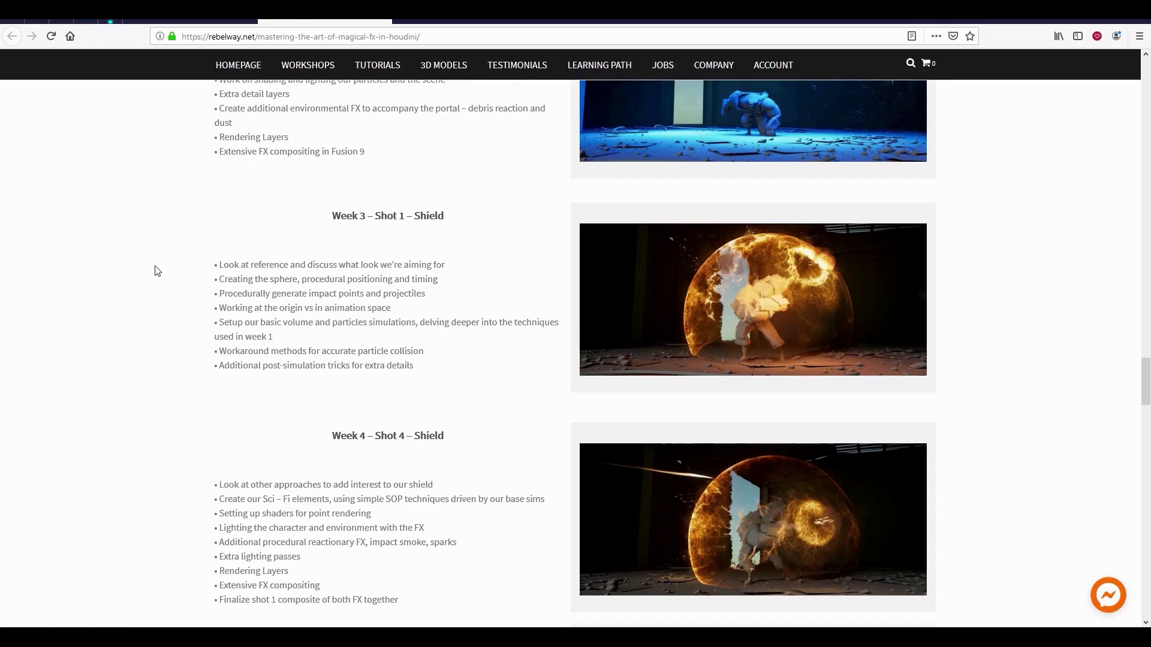
scroll(157, 271, down, 1)
scroll(157, 271, down, 2)
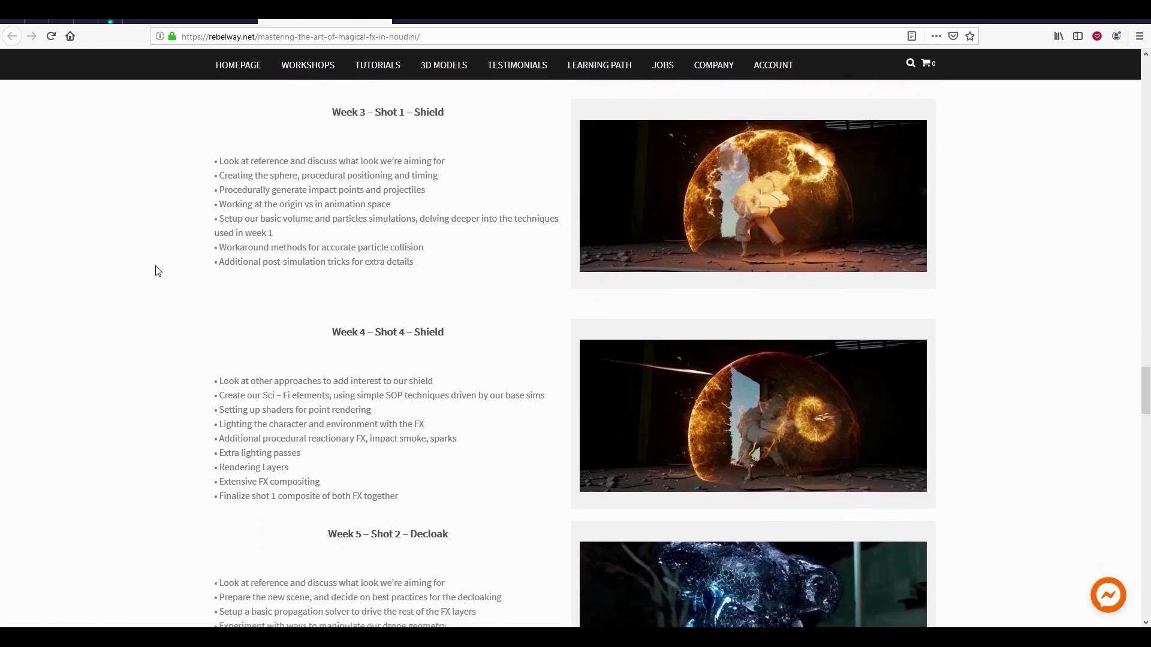
scroll(157, 271, down, 1)
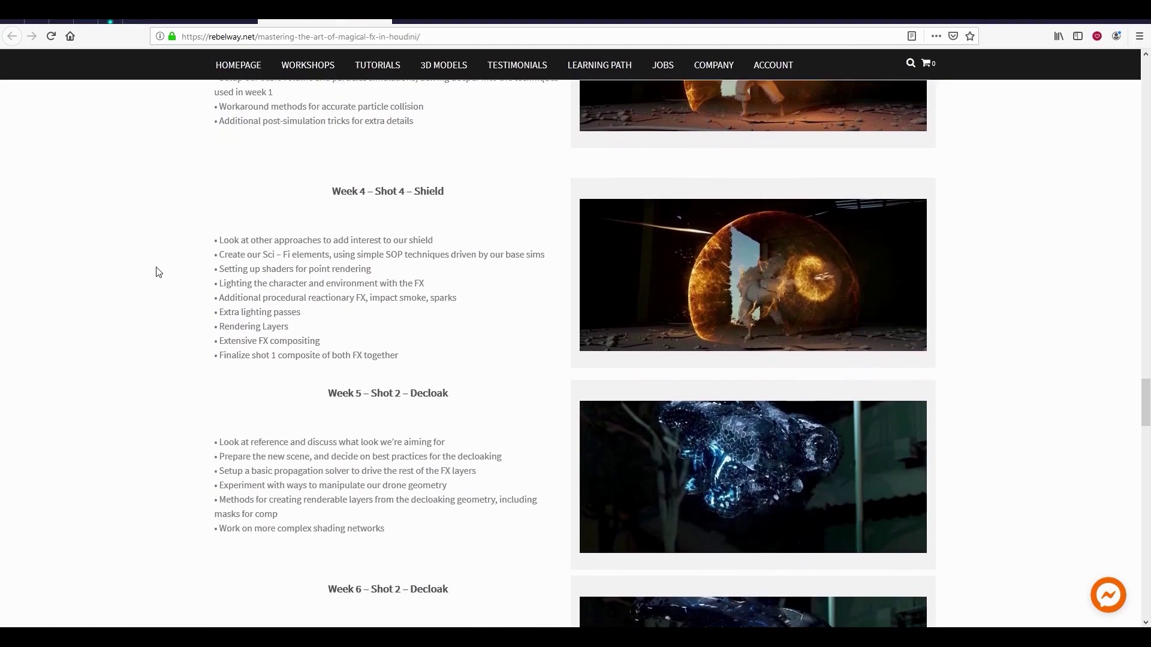
scroll(157, 272, down, 1)
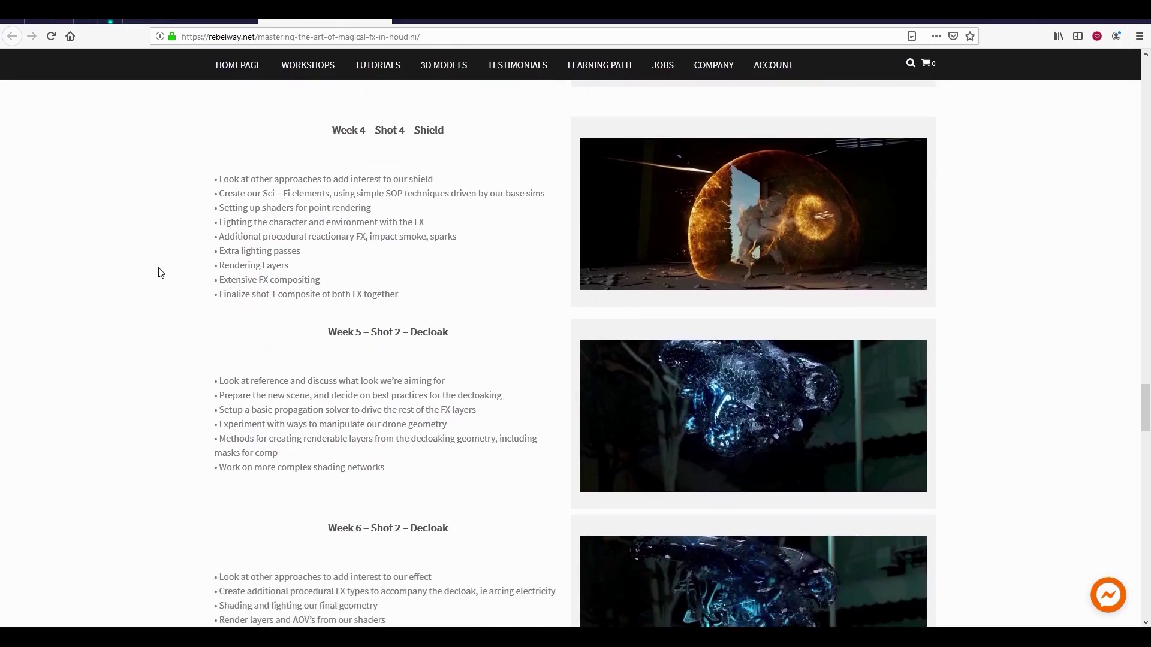
Revisit the Course Content introduction and examine the outline down to the Week 9 Nuke bonus and registration details
scroll(160, 272, up, 11)
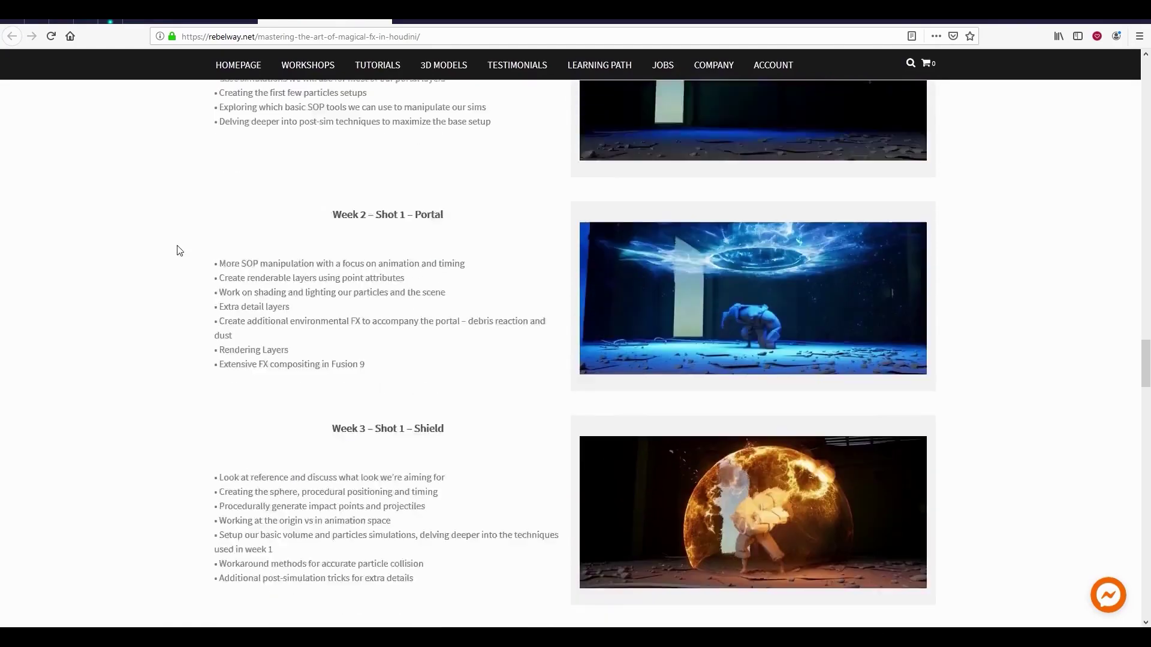
scroll(176, 253, up, 11)
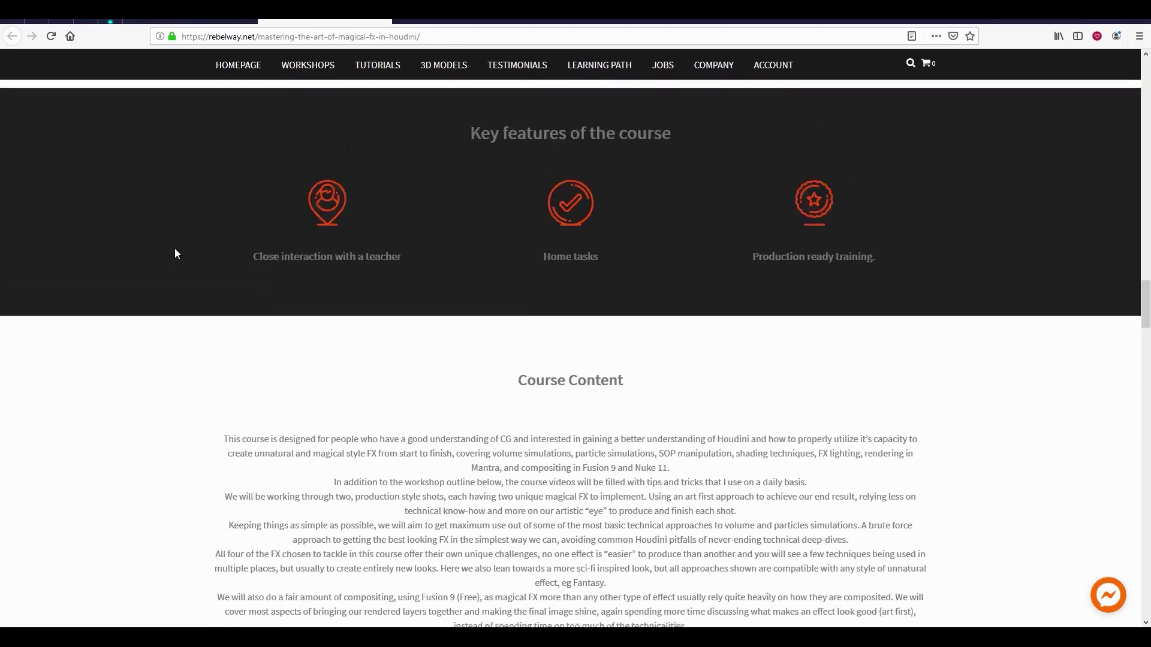
scroll(176, 254, down, 17)
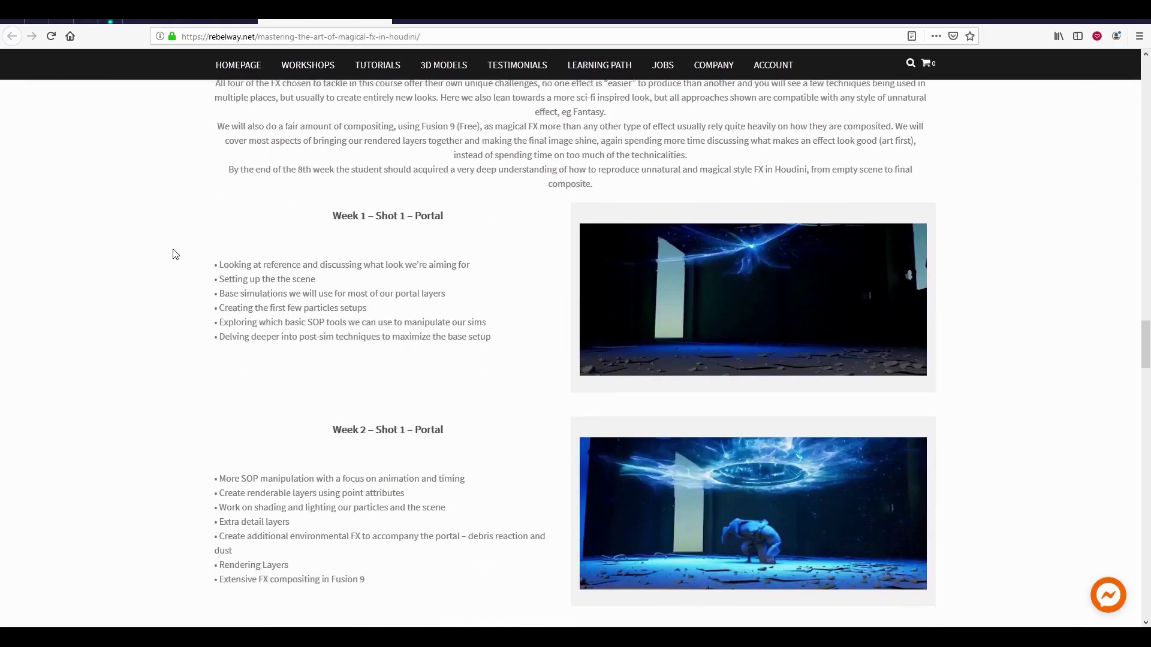
scroll(174, 254, down, 20)
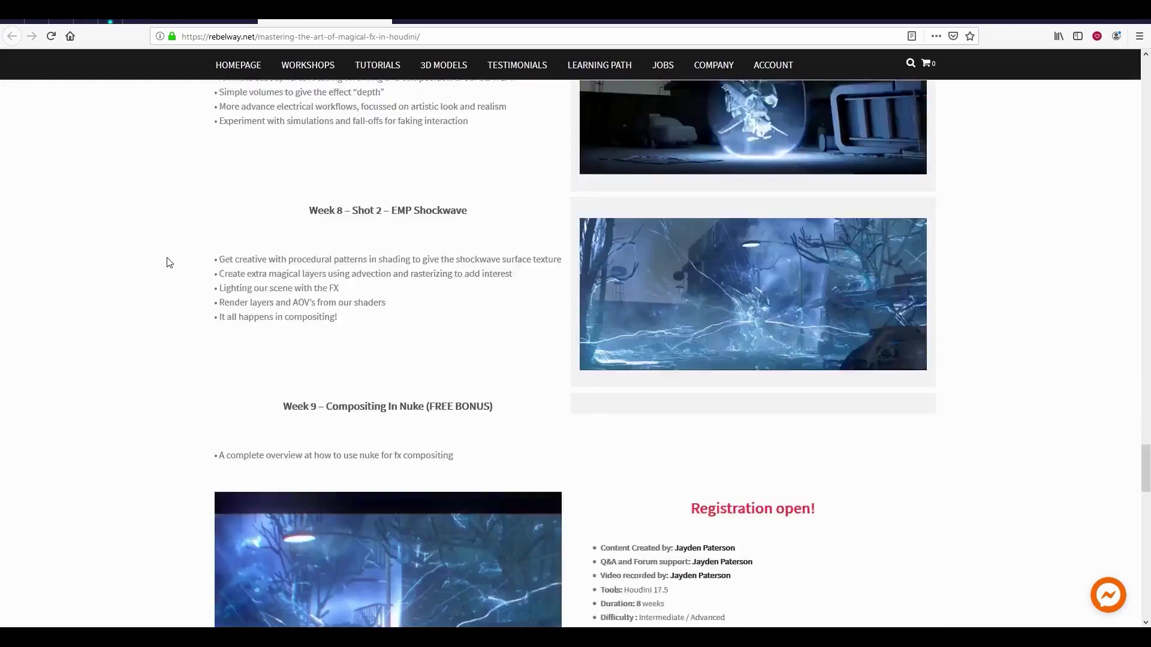
scroll(169, 263, down, 1)
scroll(168, 261, up, 1)
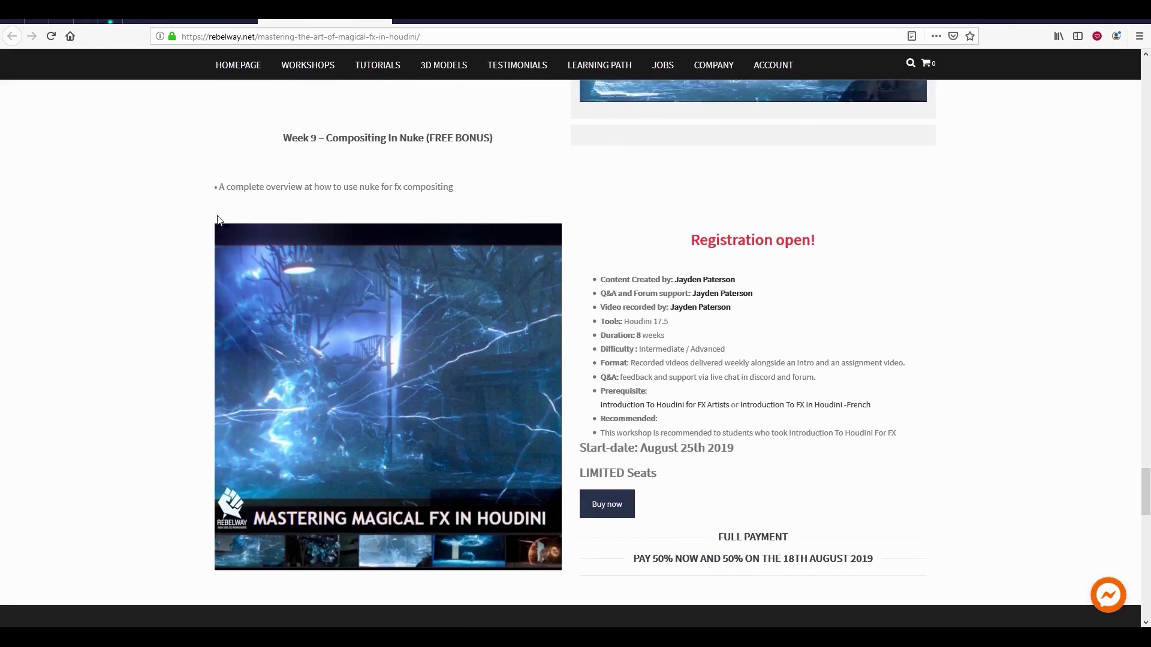
scroll(501, 304, up, 1)
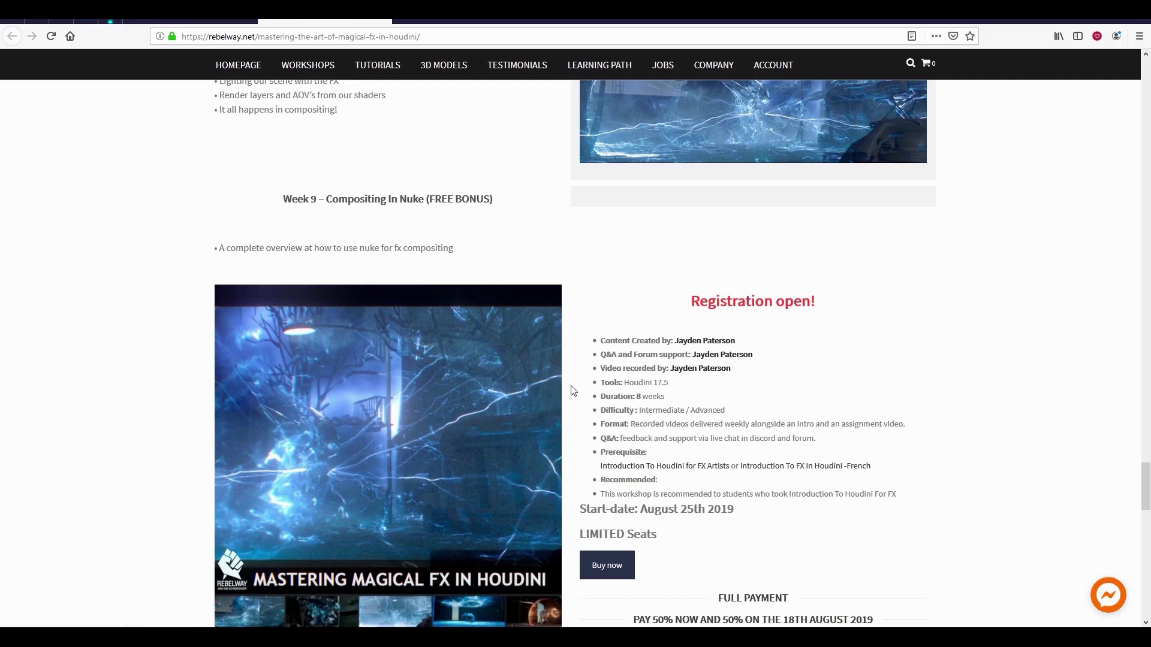
Review the EMP Shockwave and Decloak weeks of shot 2, going back up to the Shield weeks of shot 1
scroll(579, 384, up, 8)
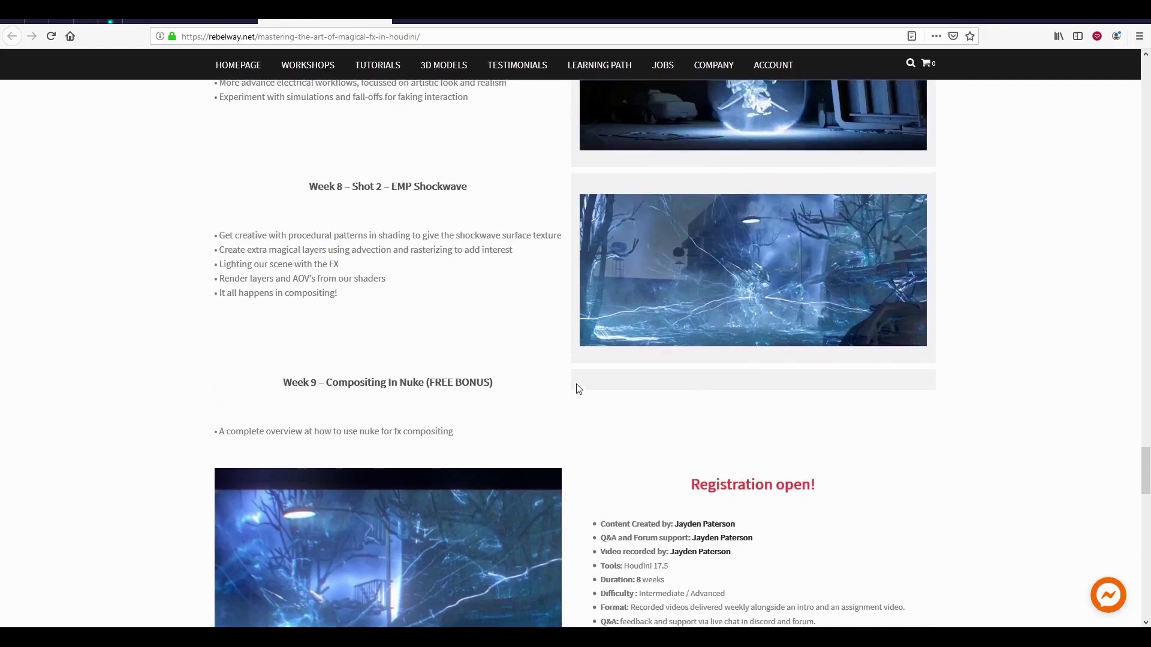
scroll(578, 359, up, 3)
scroll(579, 360, down, 2)
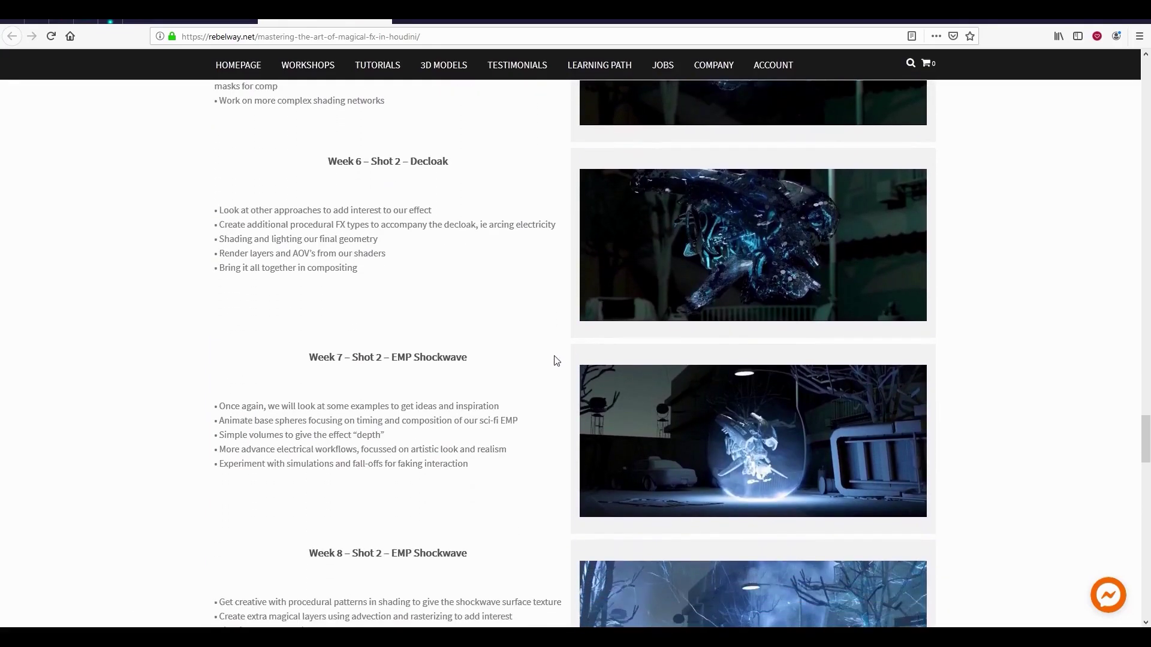
scroll(555, 360, down, 2)
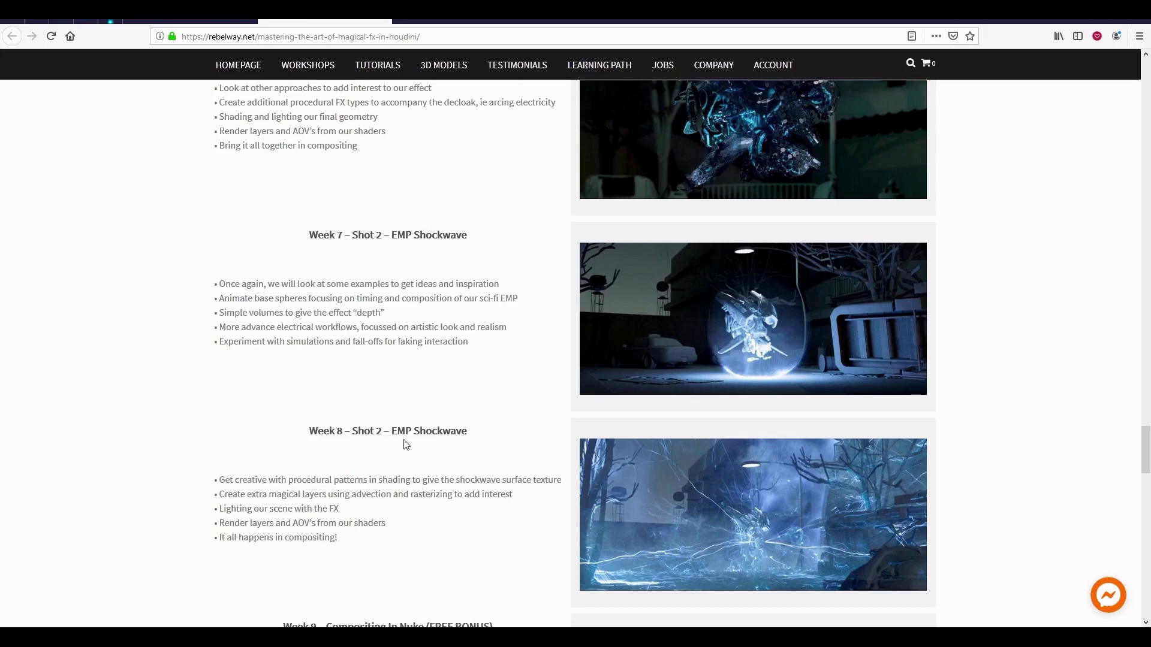
scroll(406, 444, up, 6)
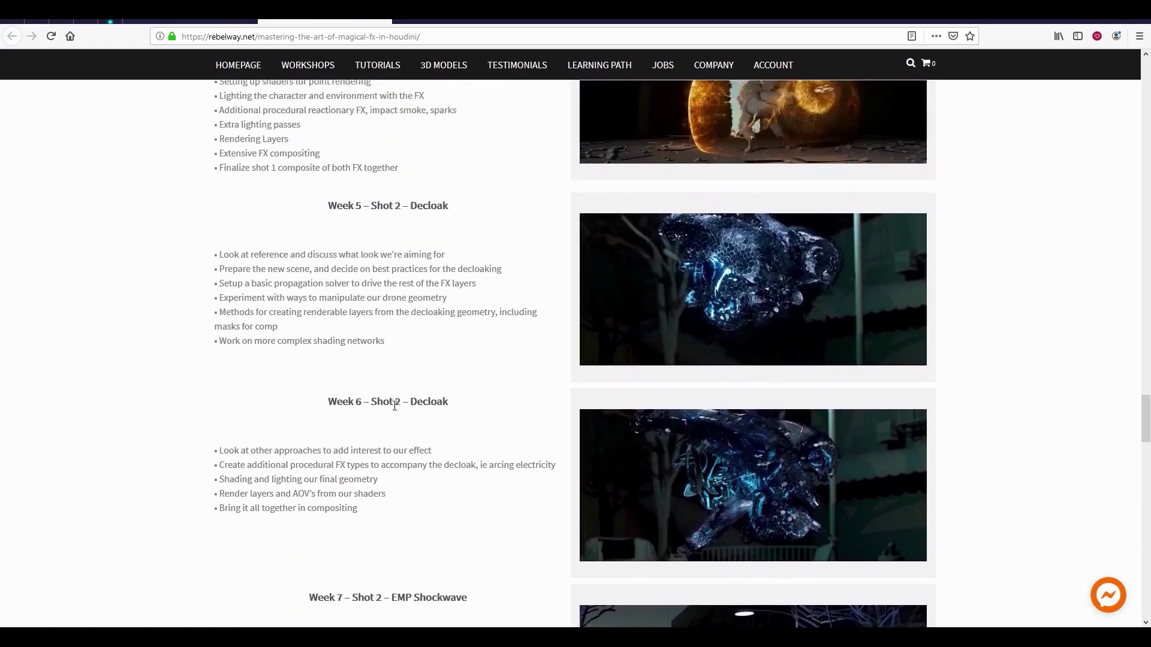
scroll(395, 406, up, 6)
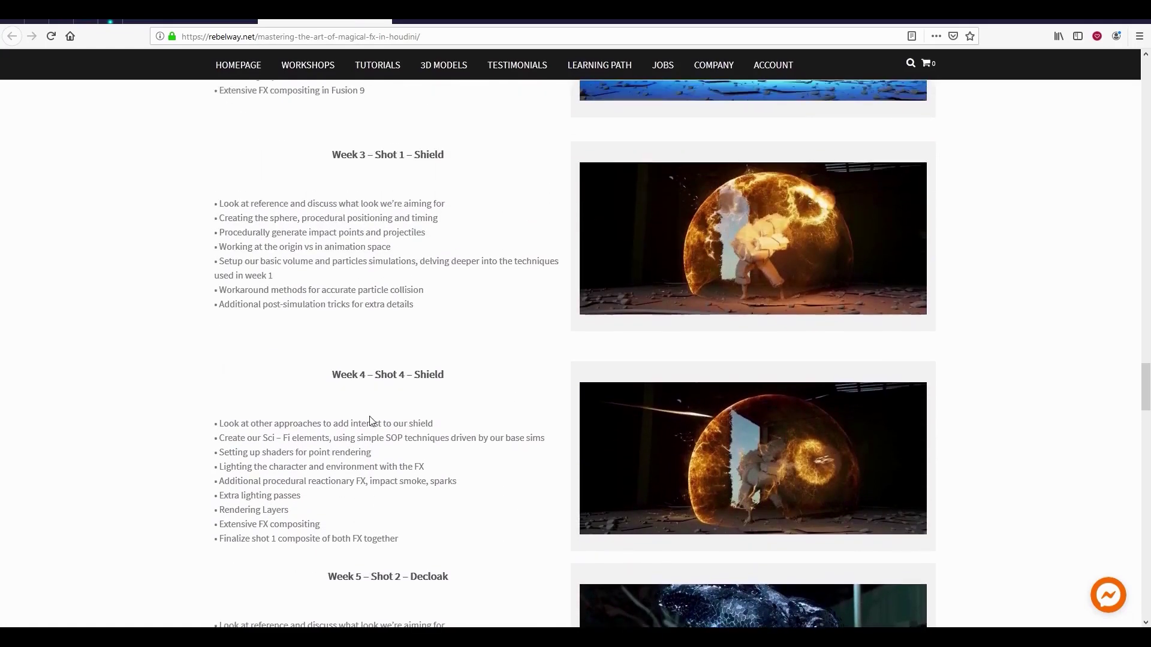
scroll(369, 421, up, 3)
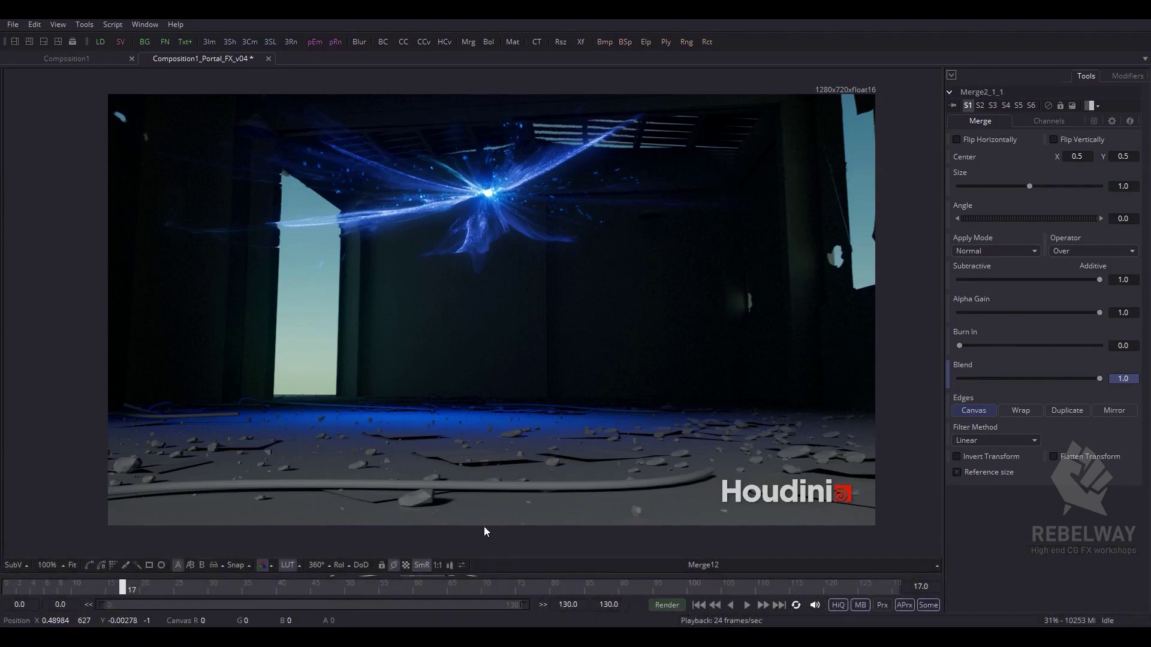
Preview the portal effect in Fusion's Composition1_Portal_FX_v04 by scrubbing the timeline to frames 19 and 26
middle_drag(484, 527, 473, 524)
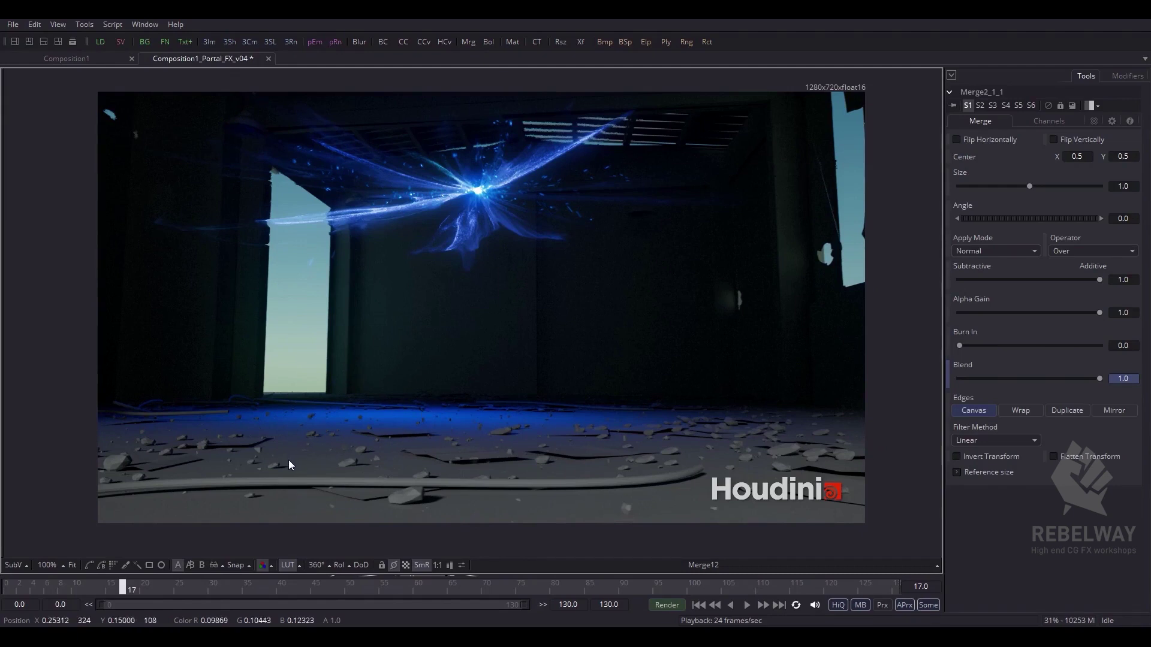
middle_drag(351, 457, 368, 455)
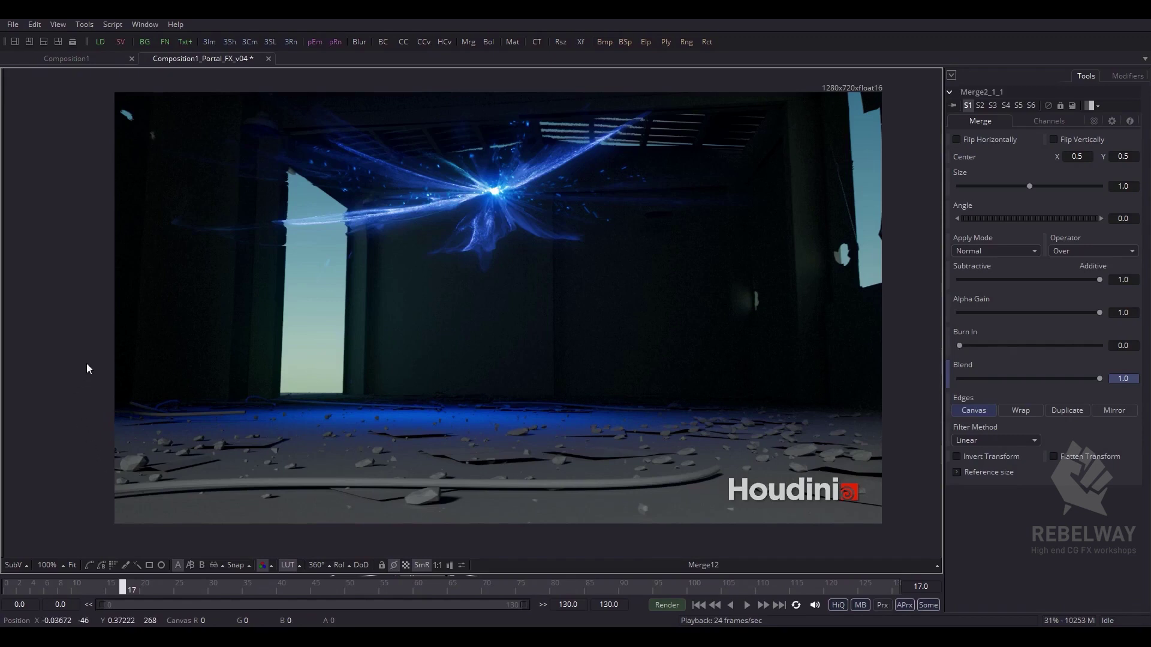
middle_drag(86, 363, 82, 372)
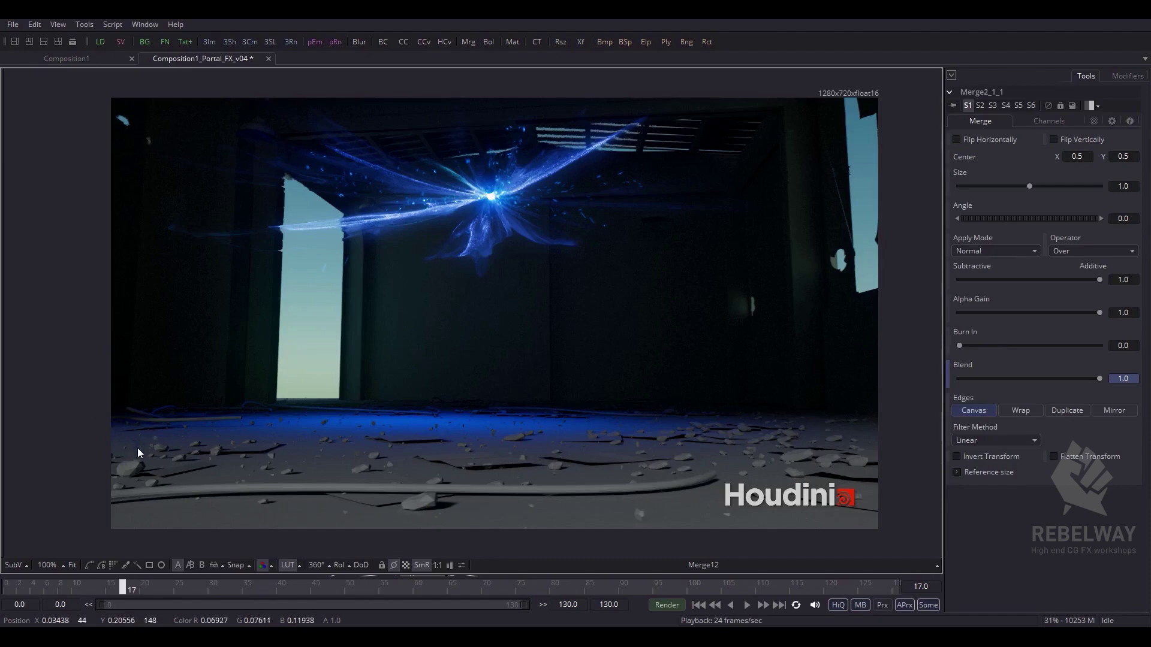
mouse_move(135, 588)
mouse_down()
mouse_move(160, 588)
mouse_move(122, 589)
mouse_move(138, 587)
mouse_up()
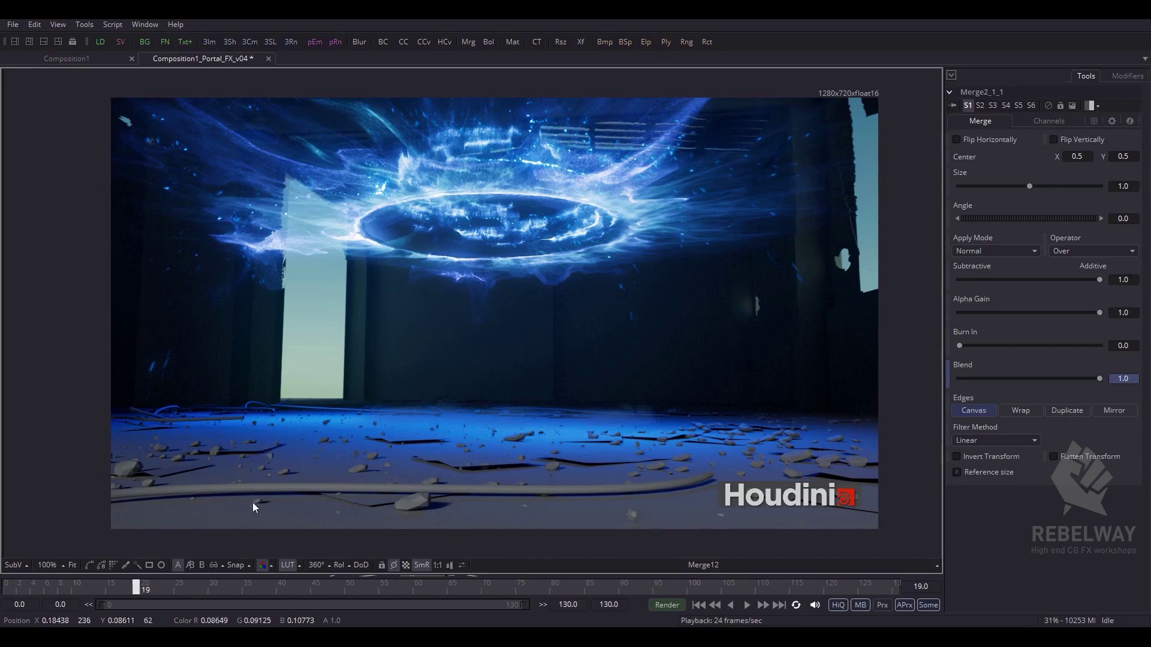
drag(210, 591, 185, 564)
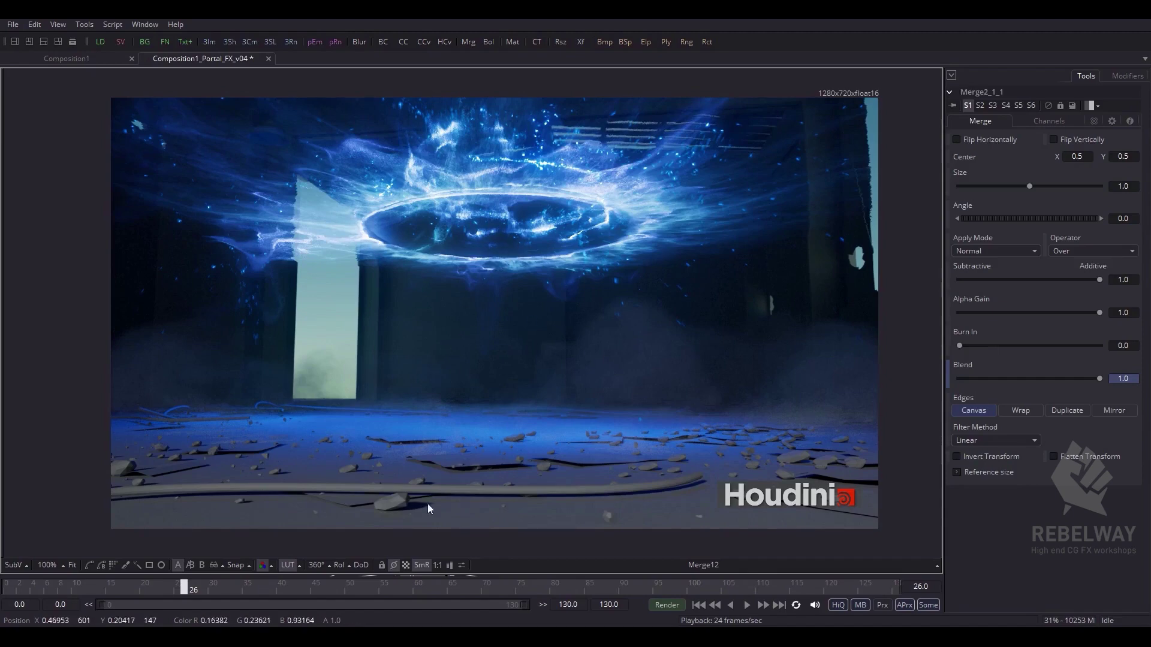
Scrub the portal composite's timeline to frame 42 and back through nearby frames to review the effect
drag(325, 591, 293, 580)
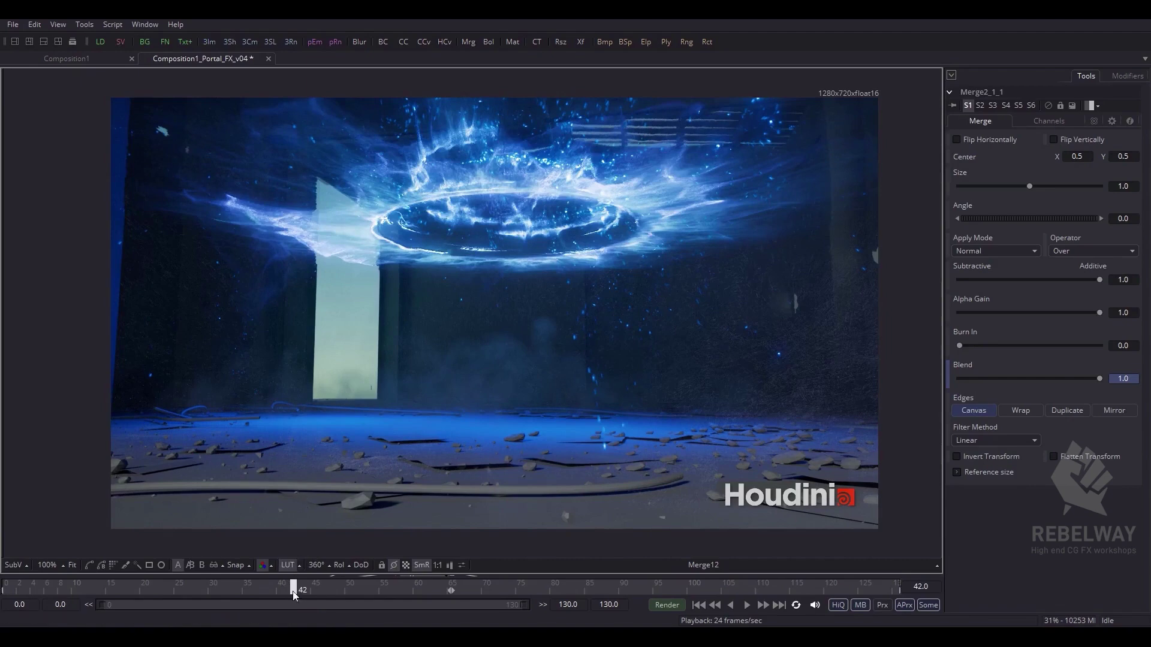
drag(307, 576, 277, 602)
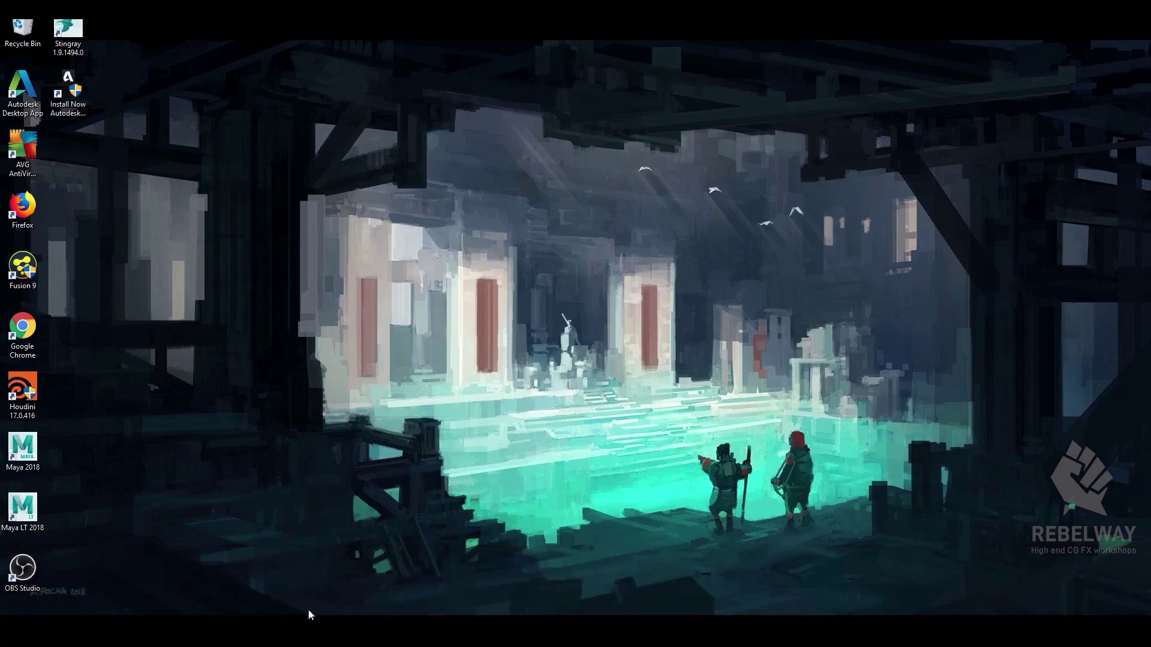
Switch to File Explorer and open the sc01_sh01 preview movie from FX_MagicWorkshop > output > sc01_sh01 > previews on the D: drive
mouse_move(280, 637)
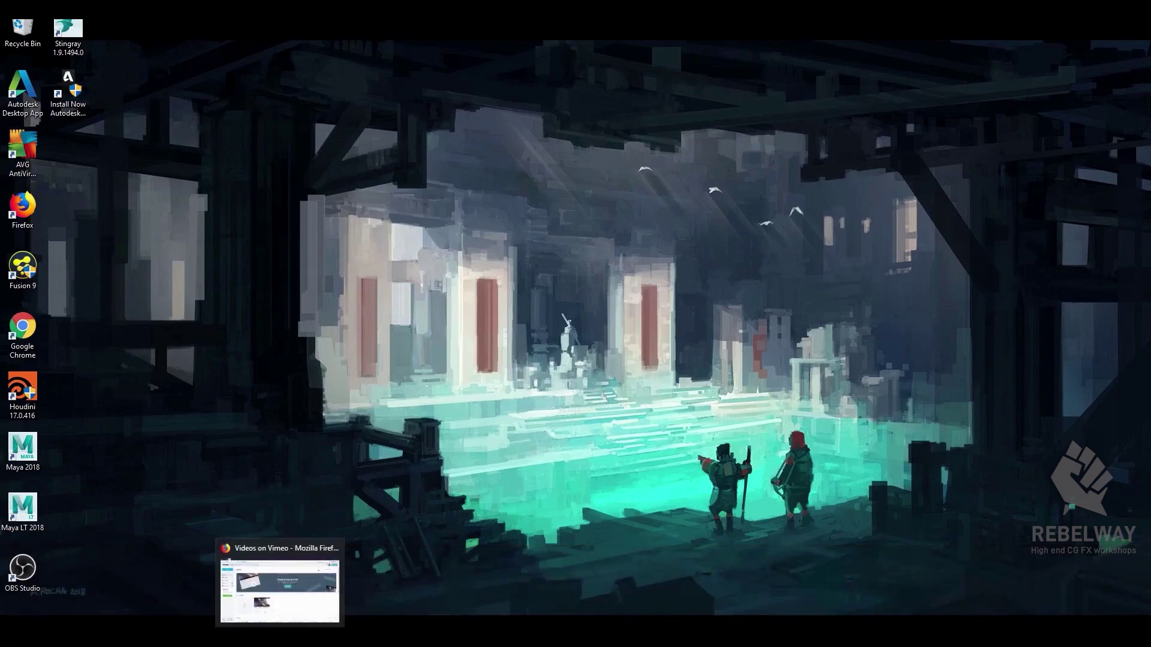
click(308, 637)
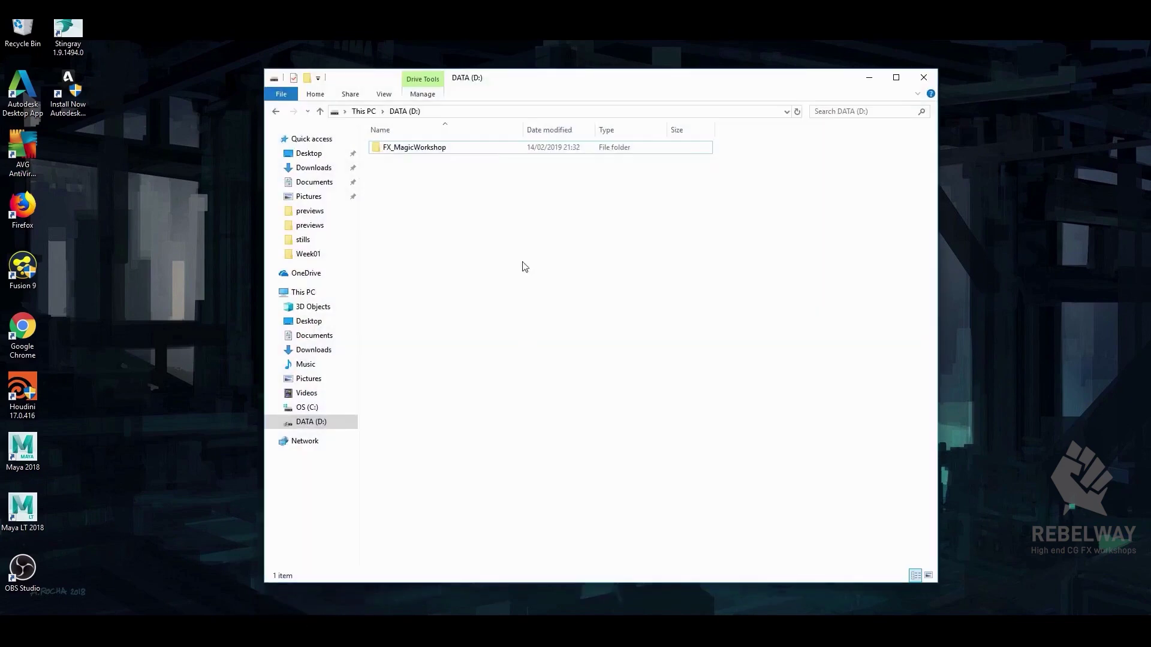
double_click(451, 149)
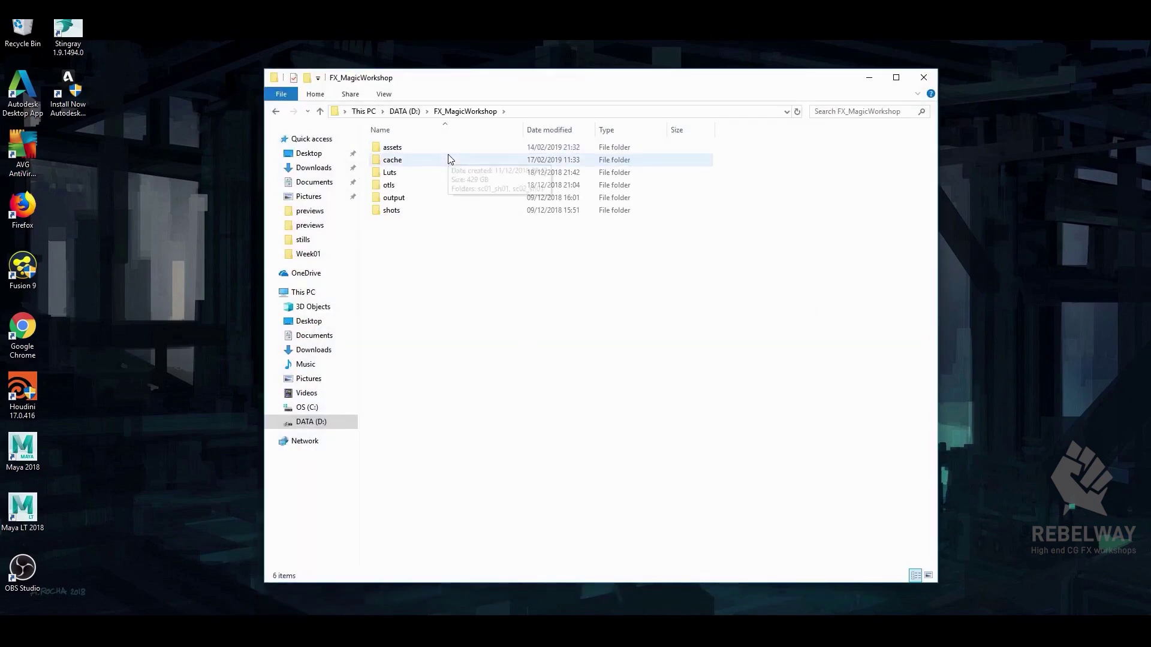
double_click(433, 199)
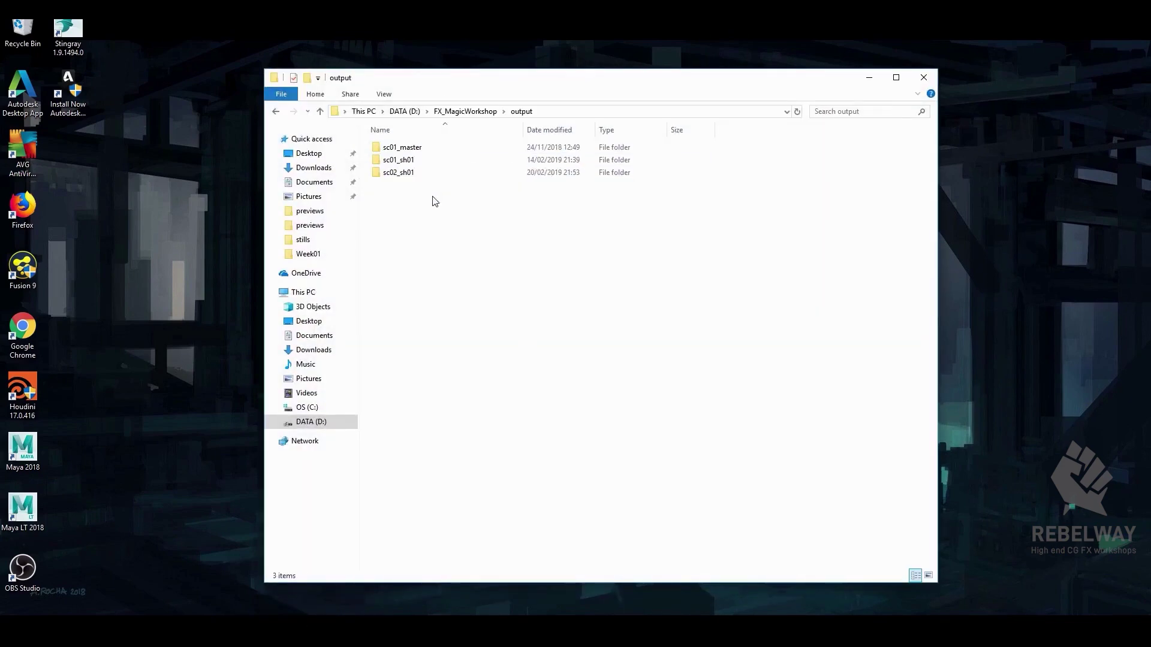
double_click(428, 159)
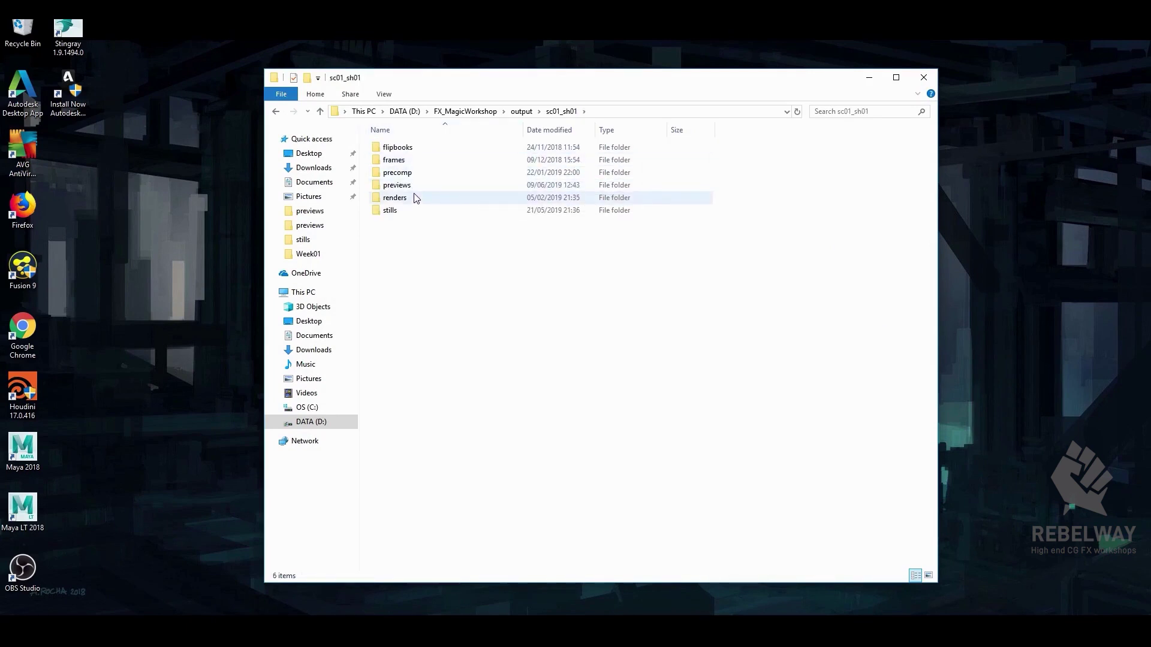
double_click(416, 185)
click(423, 148)
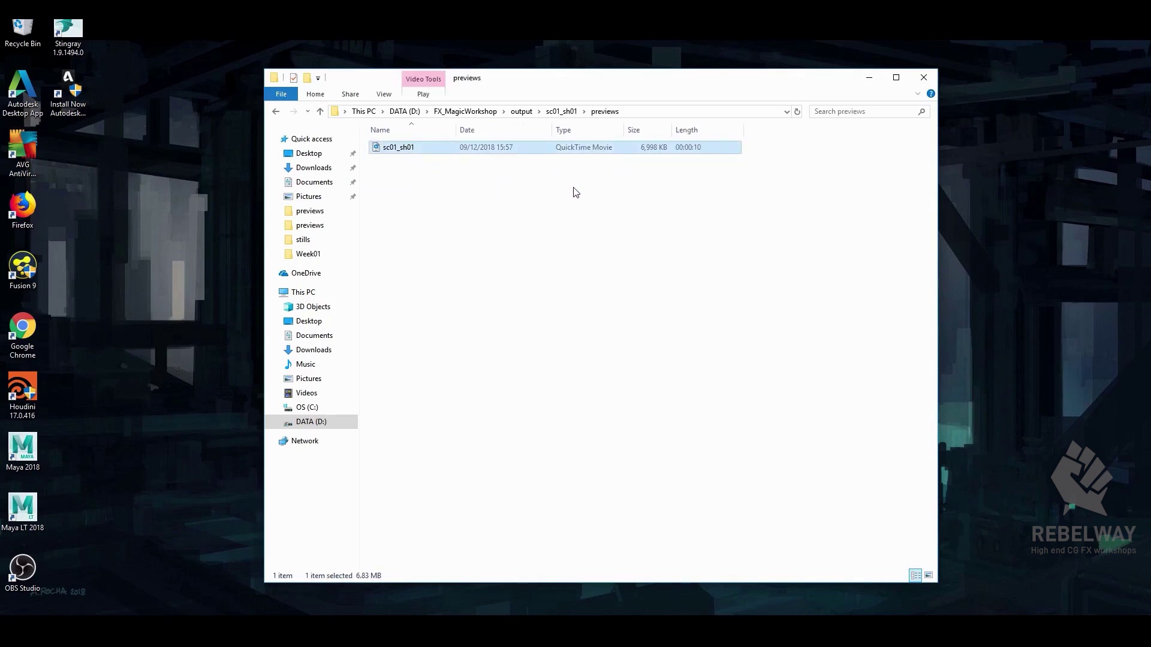
key(Return)
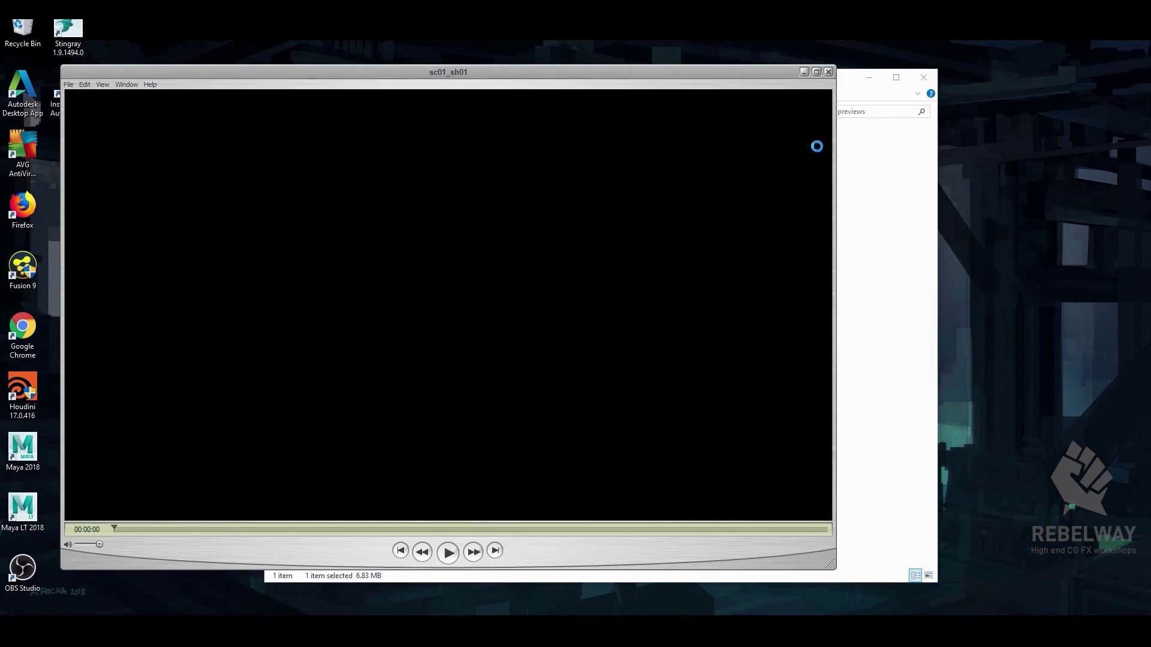
Play the sc01_sh01 previs twice, pausing at the shield section, and go back to the portal at 00:00:01
drag(508, 71, 642, 41)
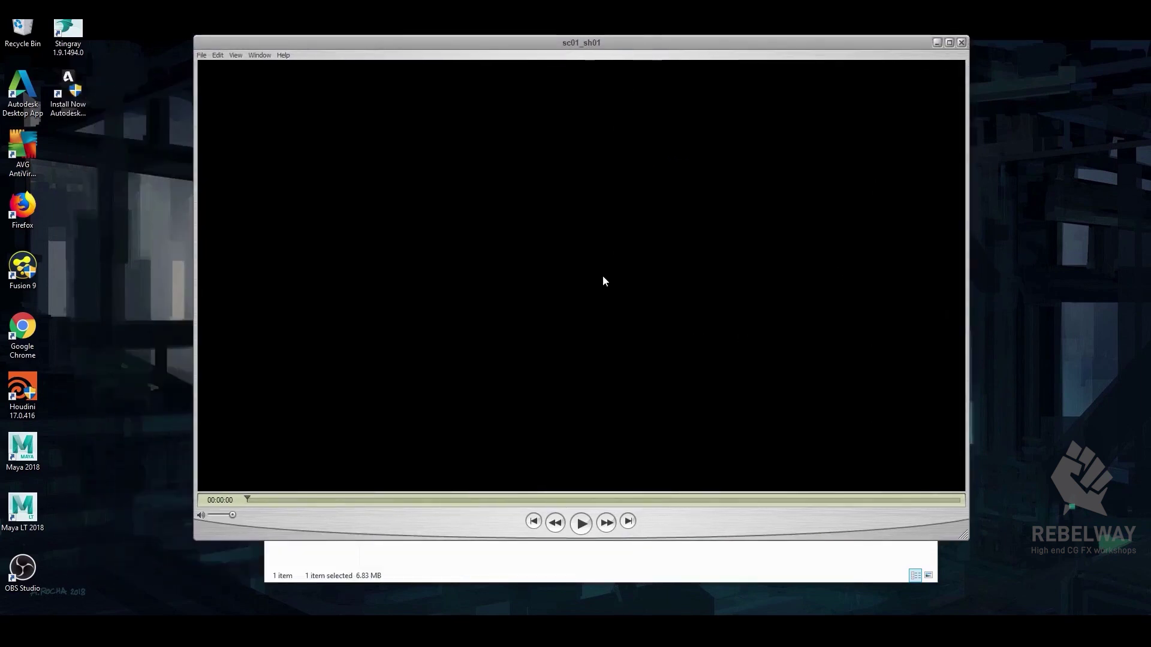
click(592, 520)
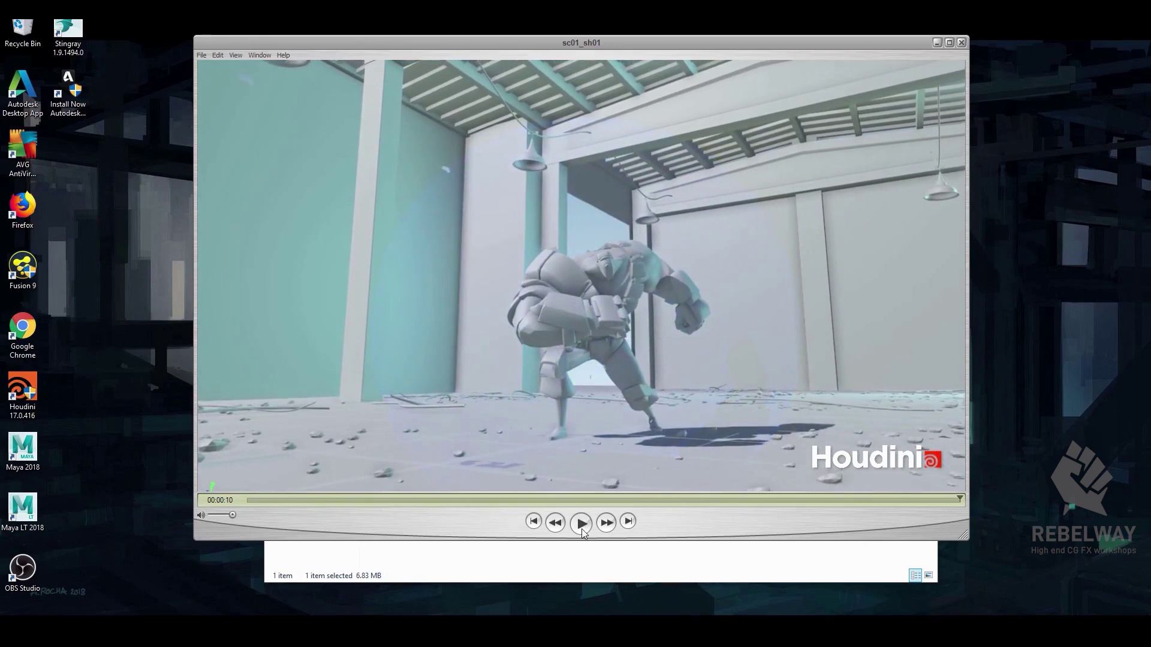
click(581, 528)
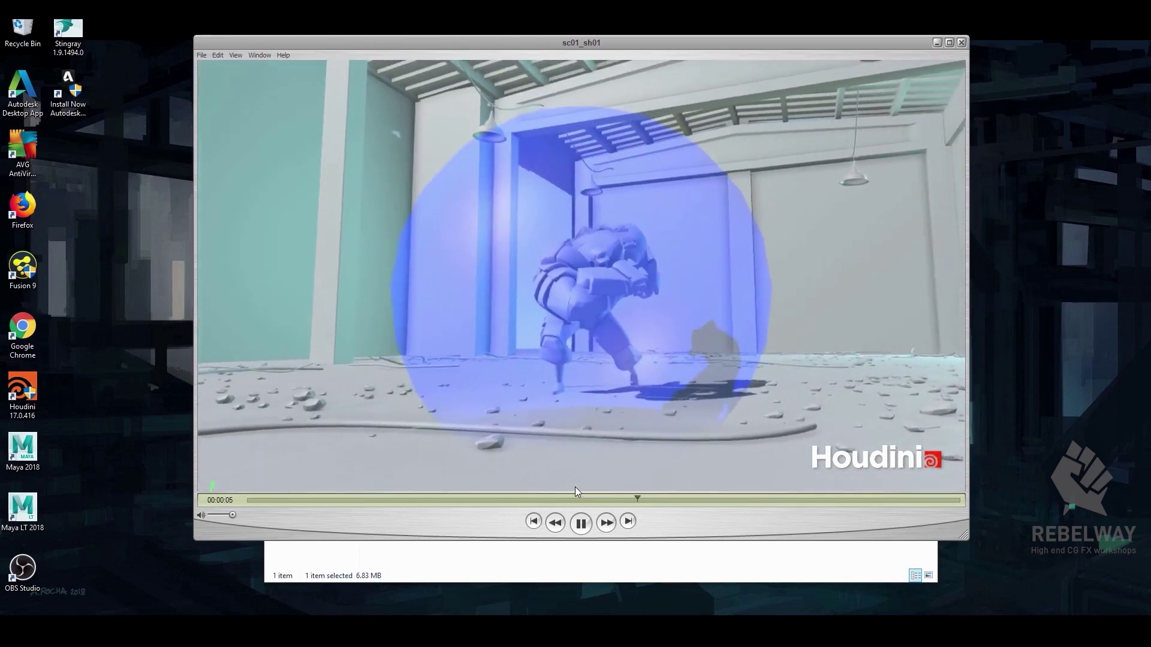
click(578, 525)
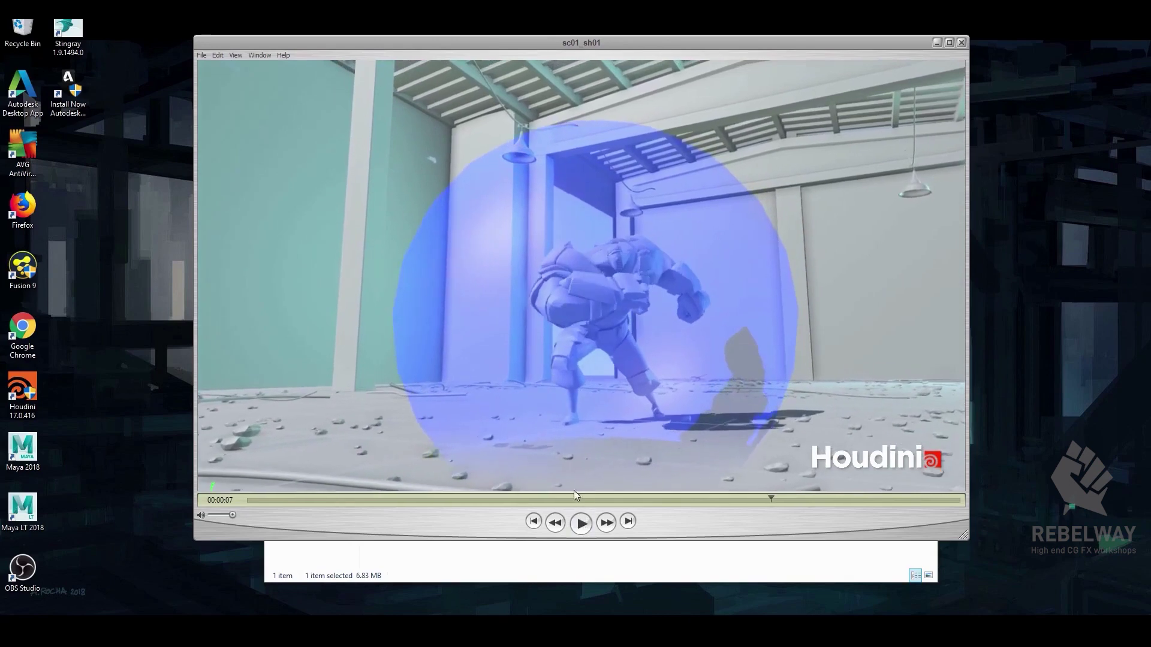
drag(518, 503, 384, 513)
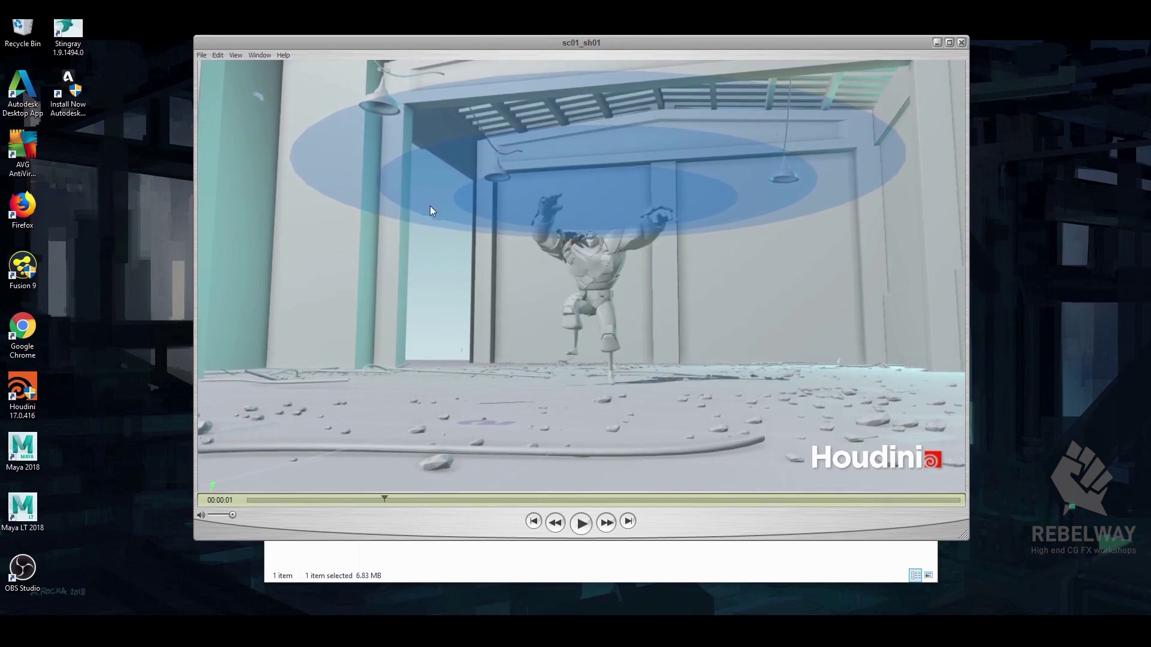
drag(537, 48, 581, 62)
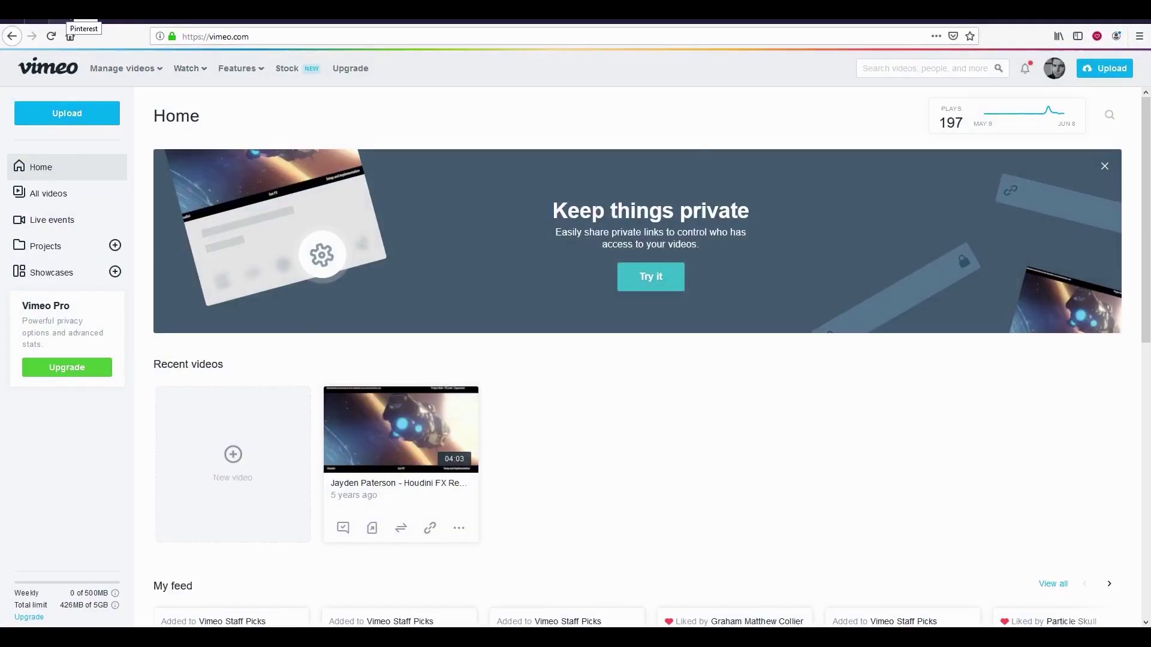
Switch to the browser's Pinterest page and show the search results for "portal fx"
click(70, 21)
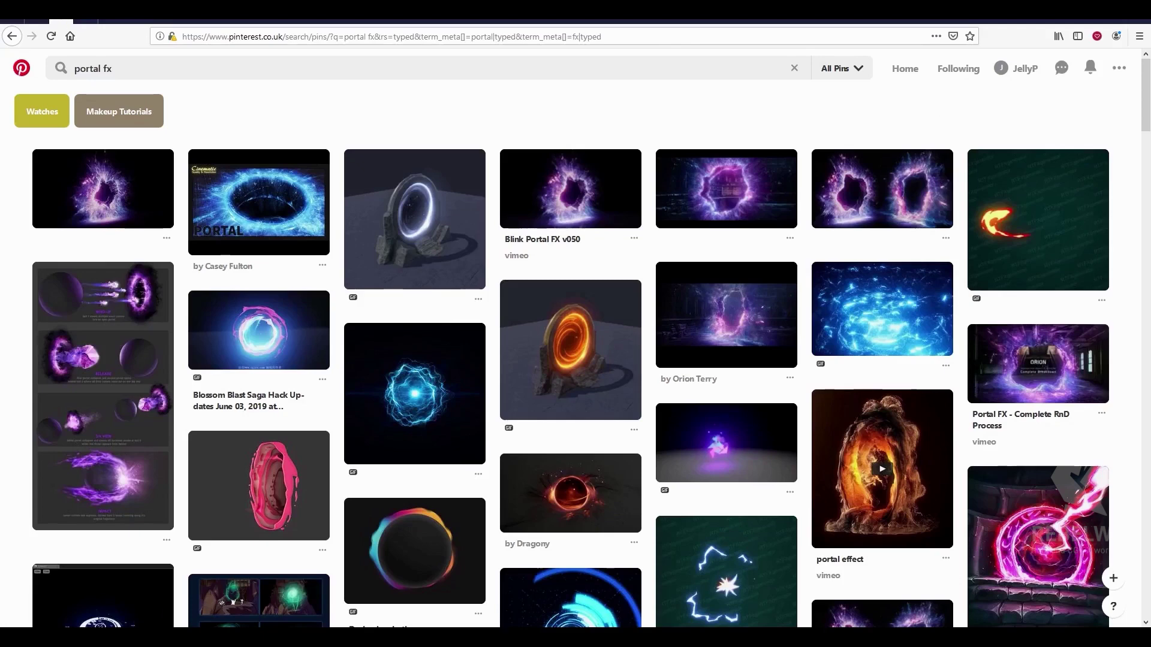
drag(126, 73, 89, 70)
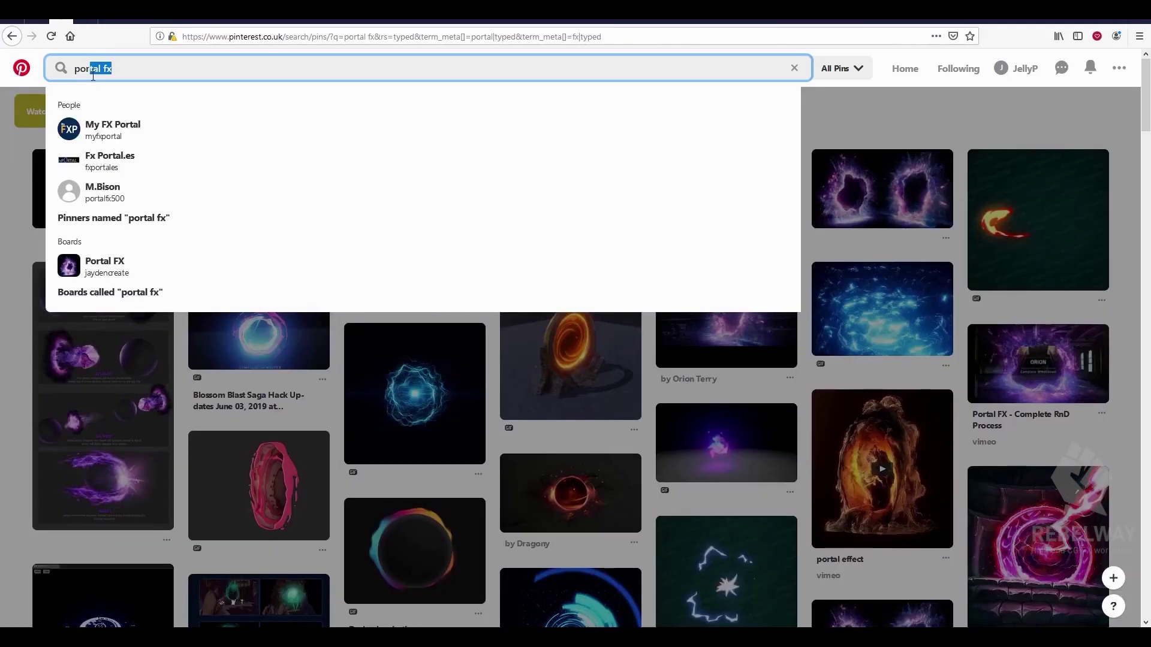
click(128, 71)
Switch to ArtStation and look over the trending artwork on its home page as another reference source
click(52, 19)
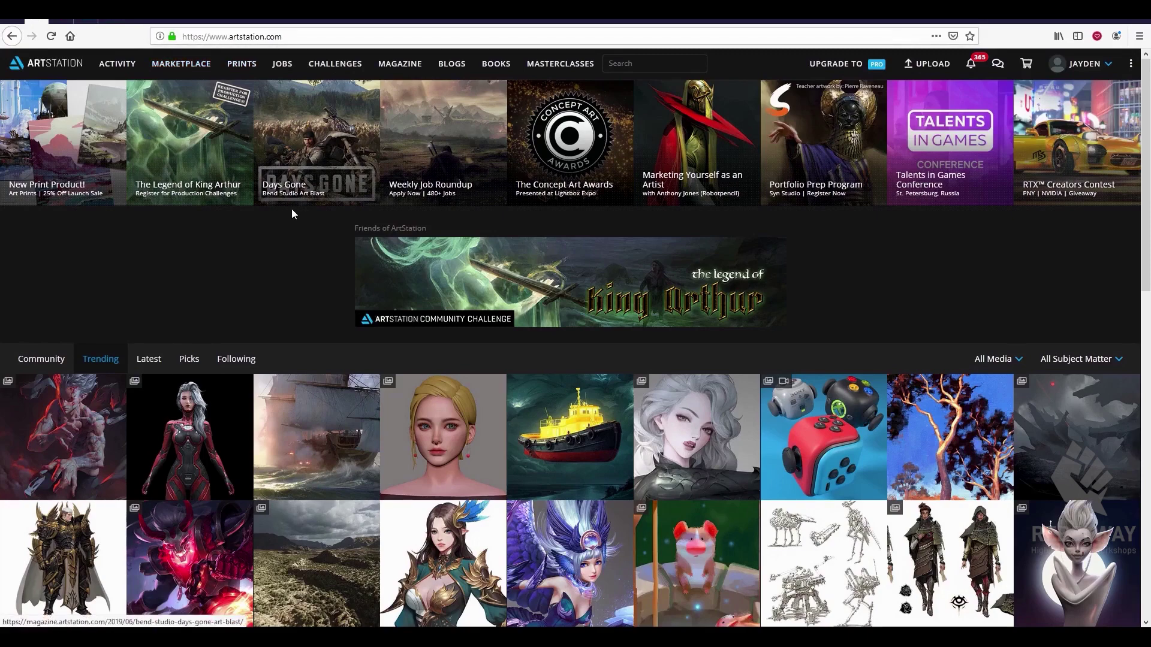
scroll(299, 221, down, 2)
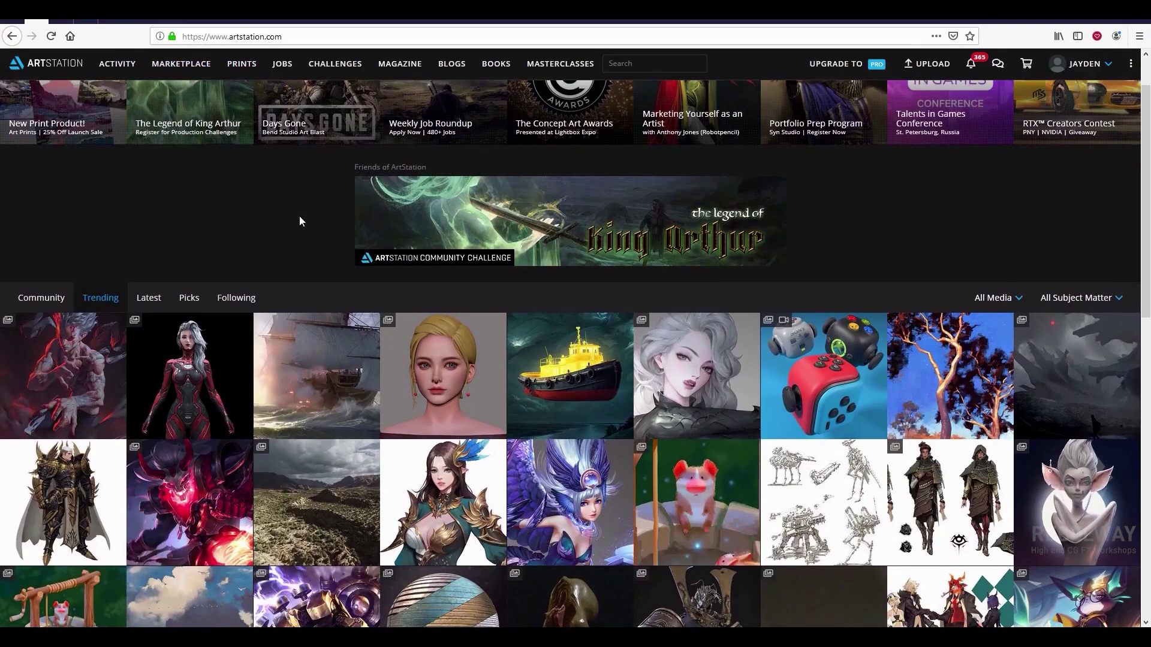
scroll(299, 220, down, 1)
scroll(300, 223, up, 2)
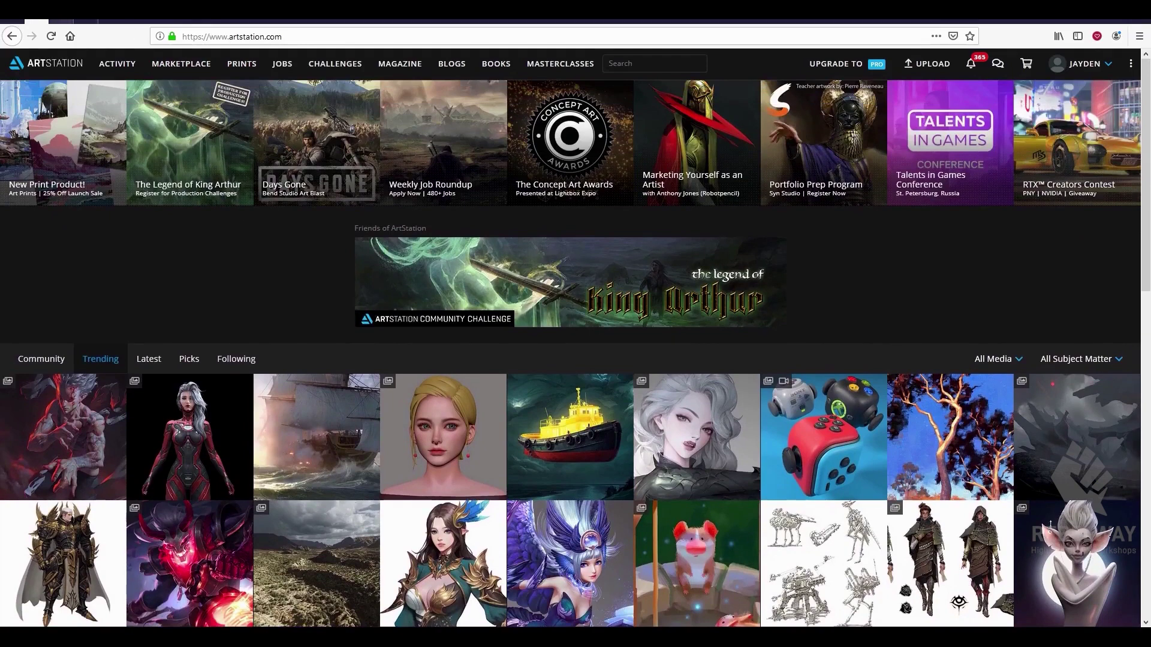
Return to Pinterest and browse the "portal fx" results for portal shape, colour and energy references
click(61, 12)
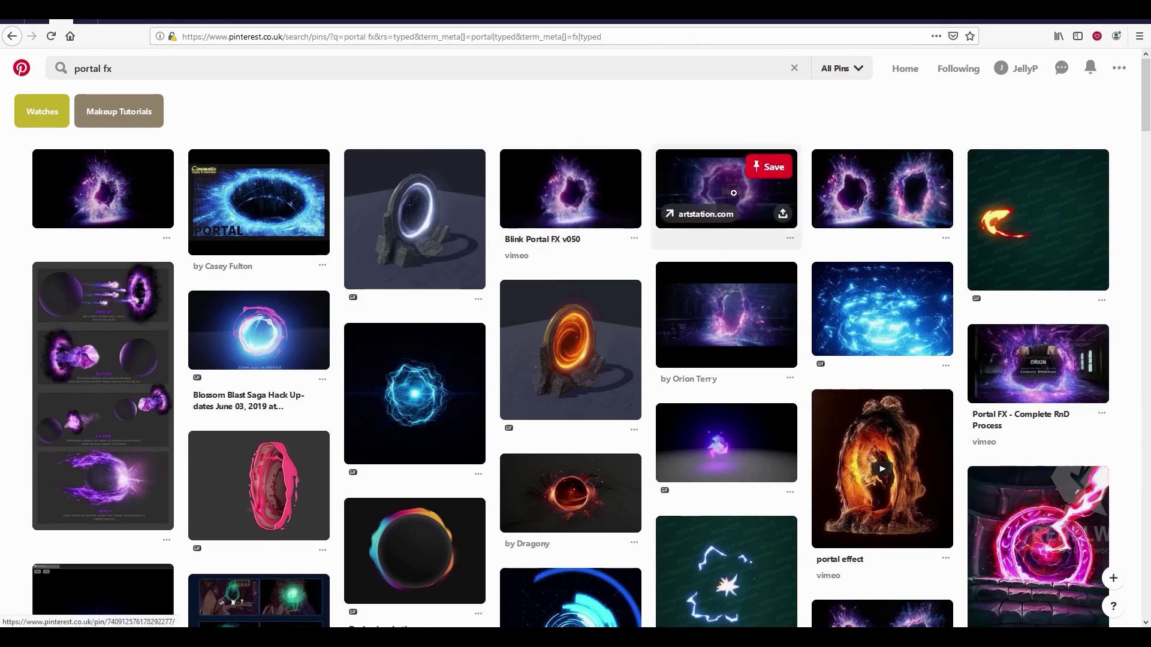
scroll(874, 195, down, 2)
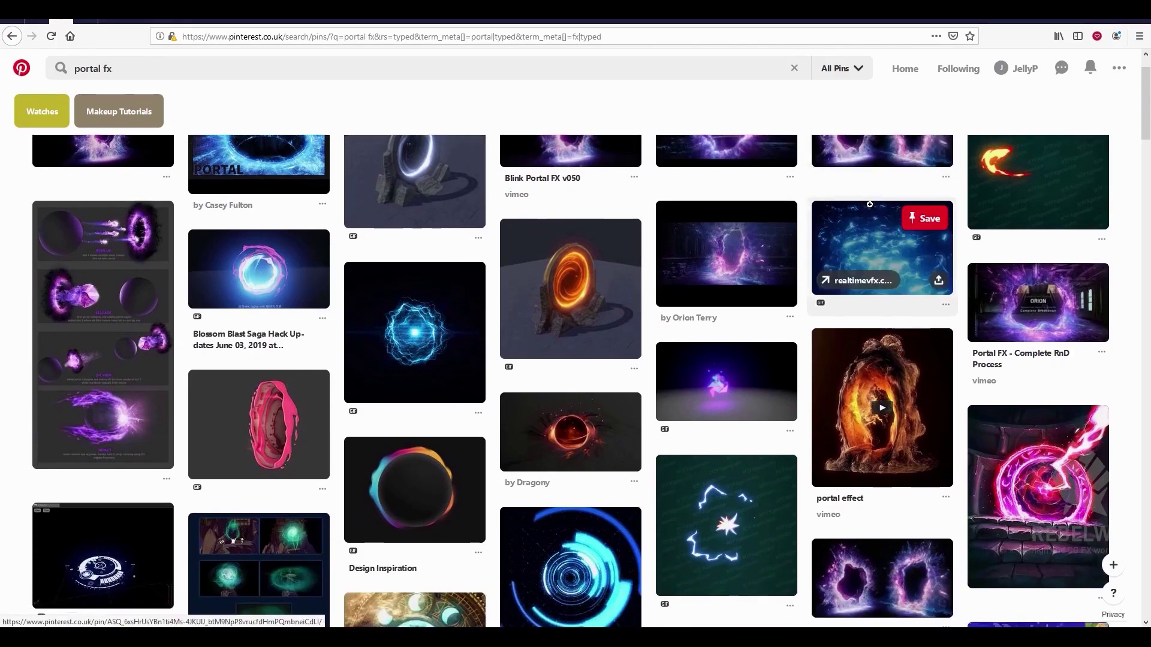
scroll(875, 198, up, 2)
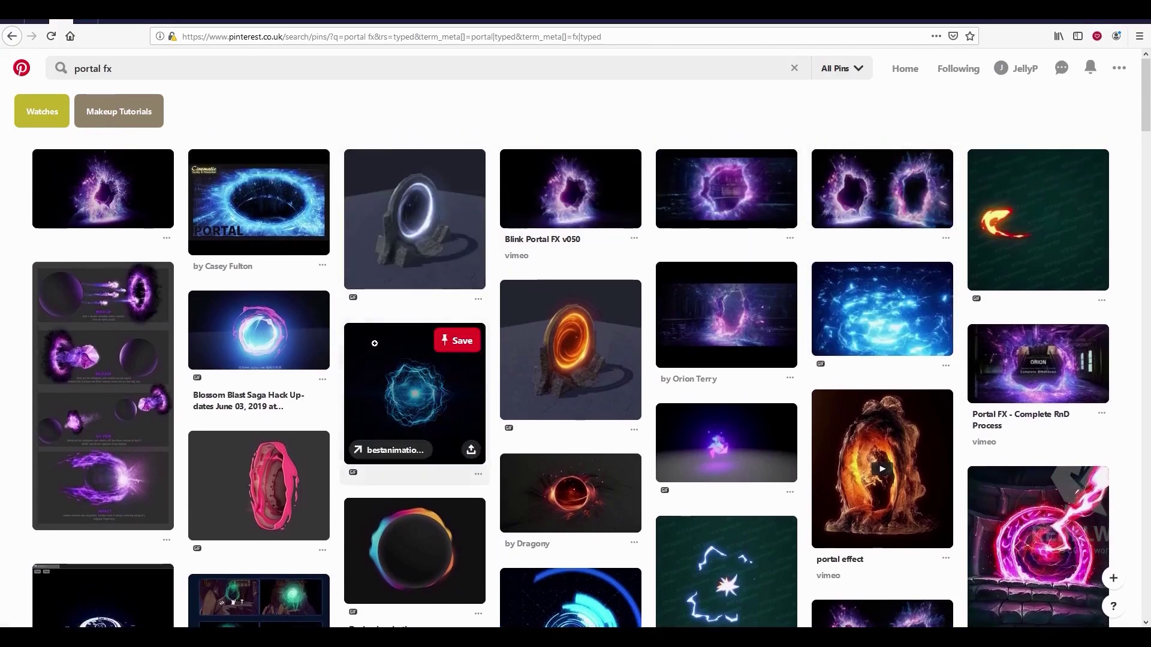
scroll(419, 384, down, 5)
scroll(309, 309, up, 1)
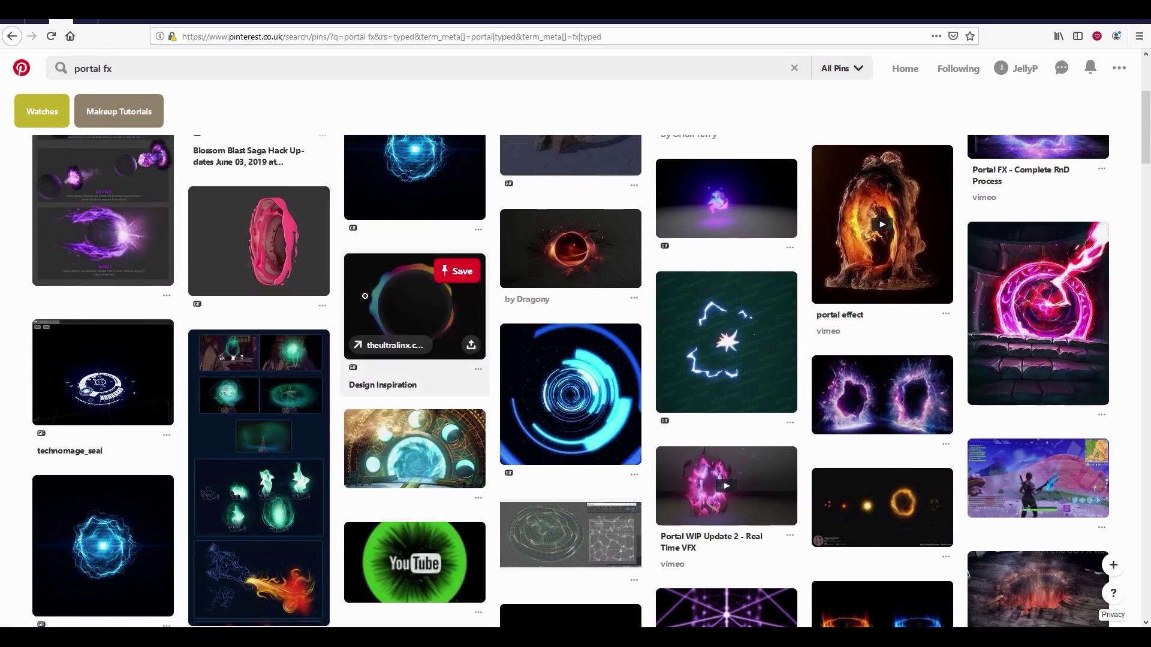
scroll(483, 267, down, 1)
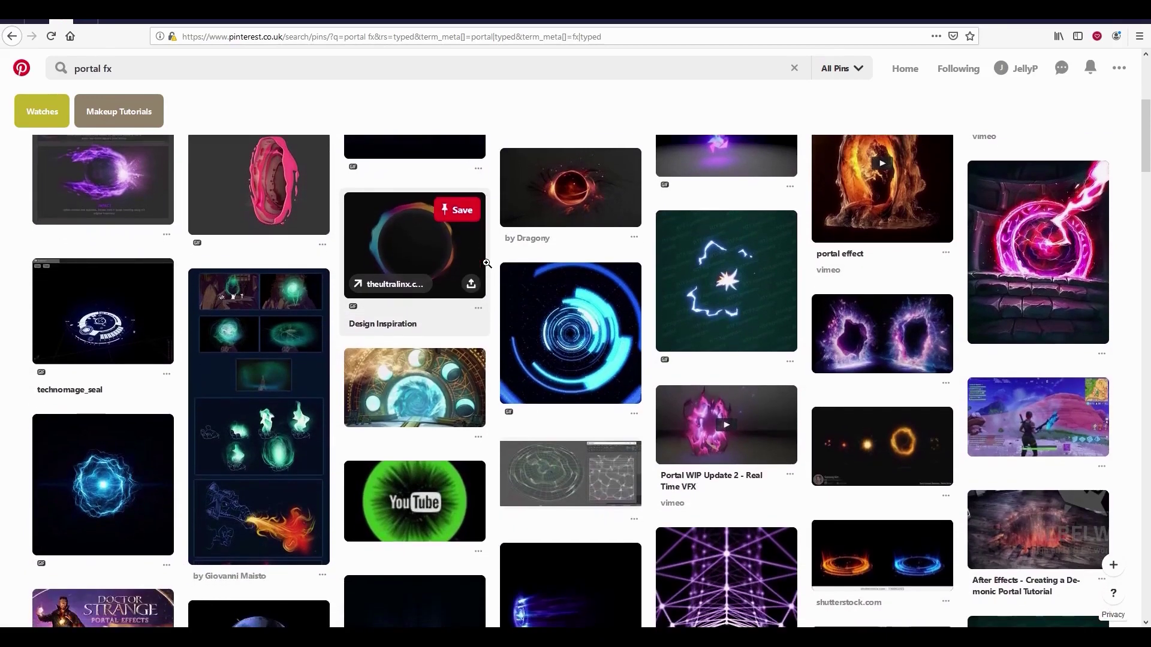
scroll(486, 264, down, 1)
scroll(486, 264, down, 2)
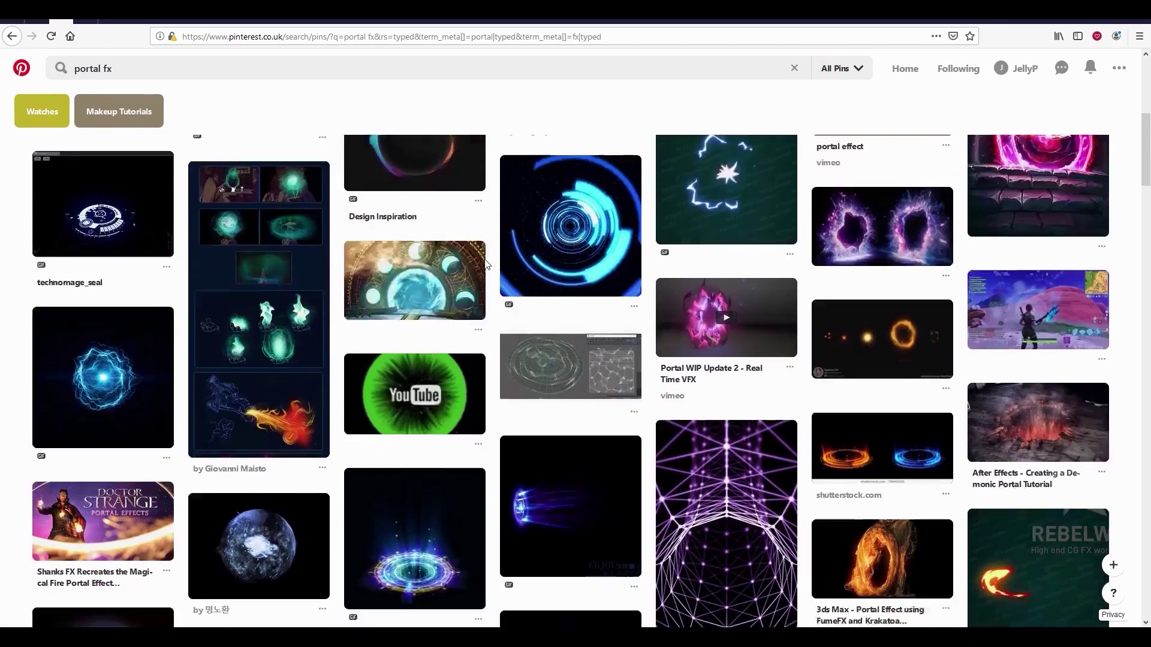
scroll(490, 261, down, 3)
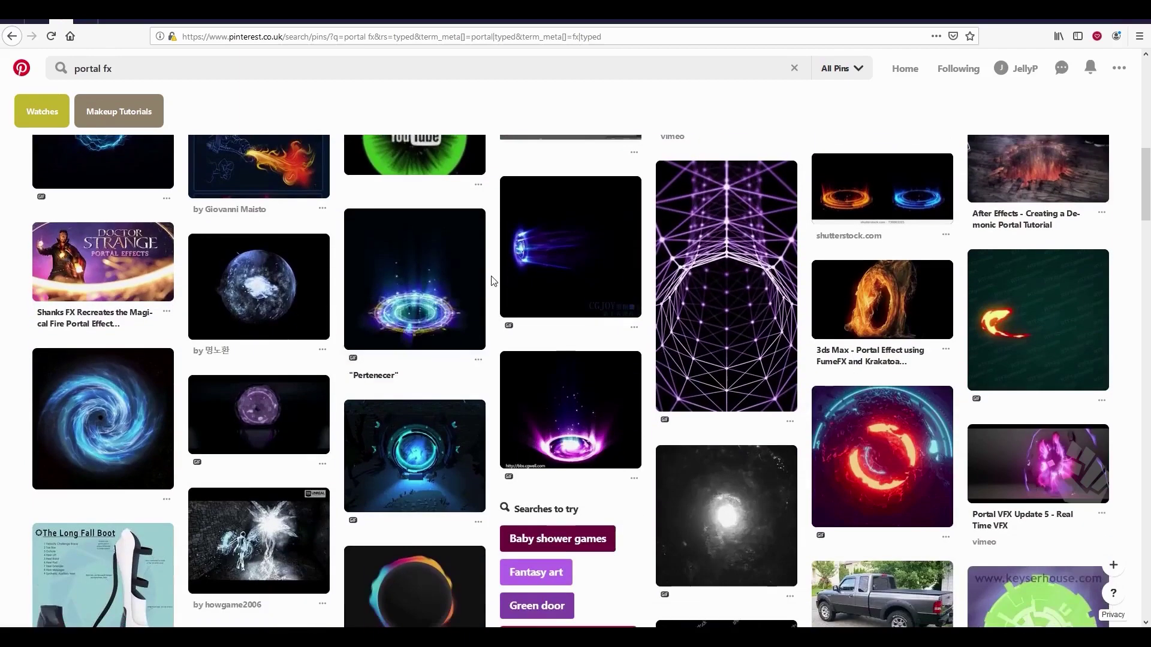
scroll(553, 278, down, 3)
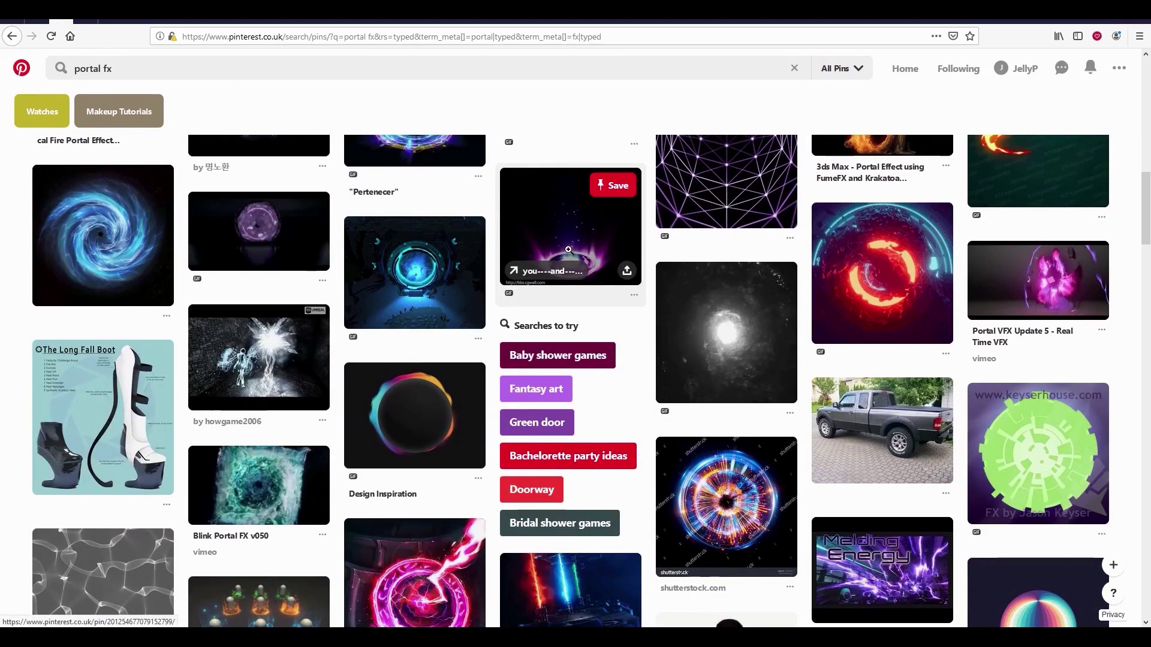
scroll(551, 251, down, 2)
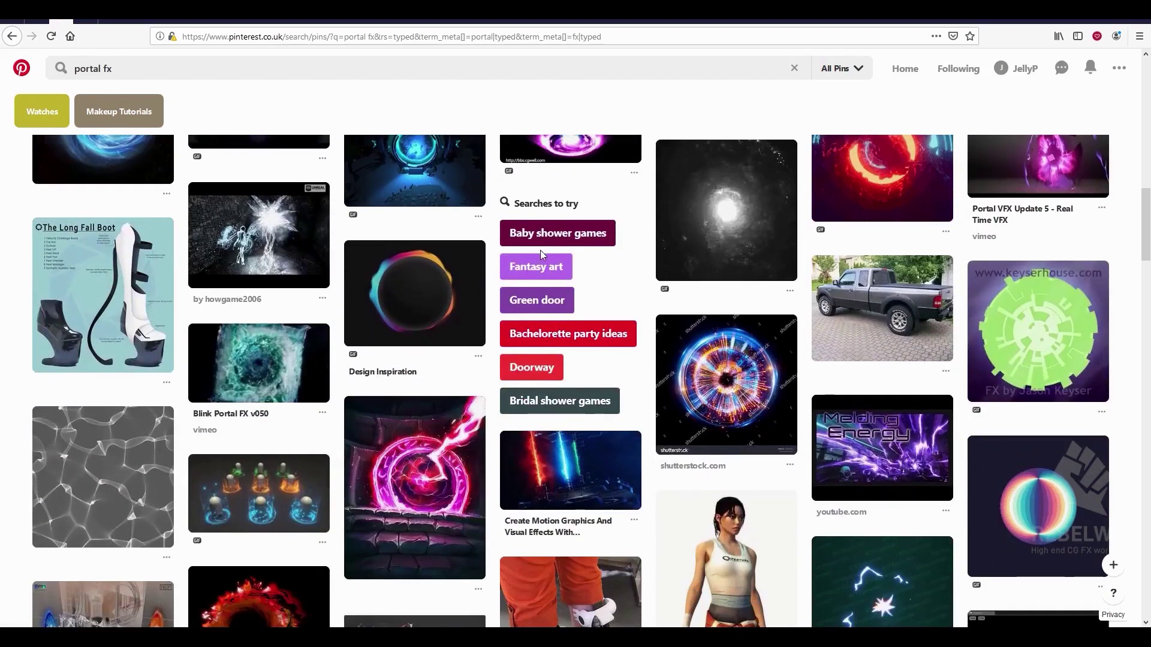
Open the black-and-white glowing portal pin and browse its related images for further reference
click(738, 204)
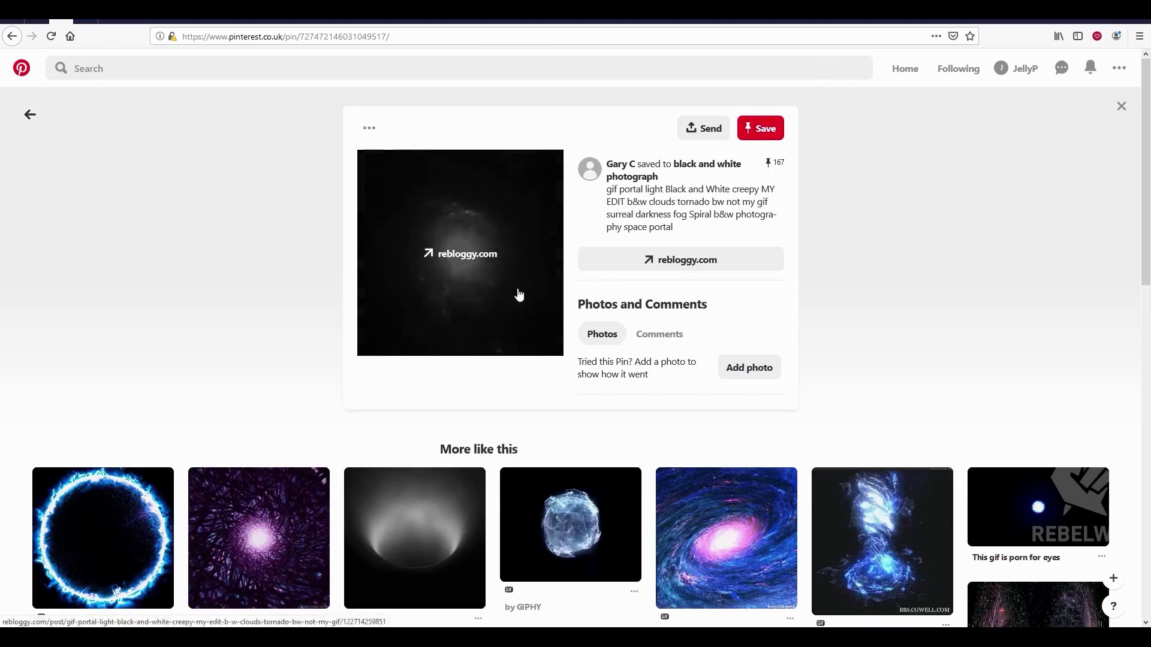
scroll(933, 372, down, 2)
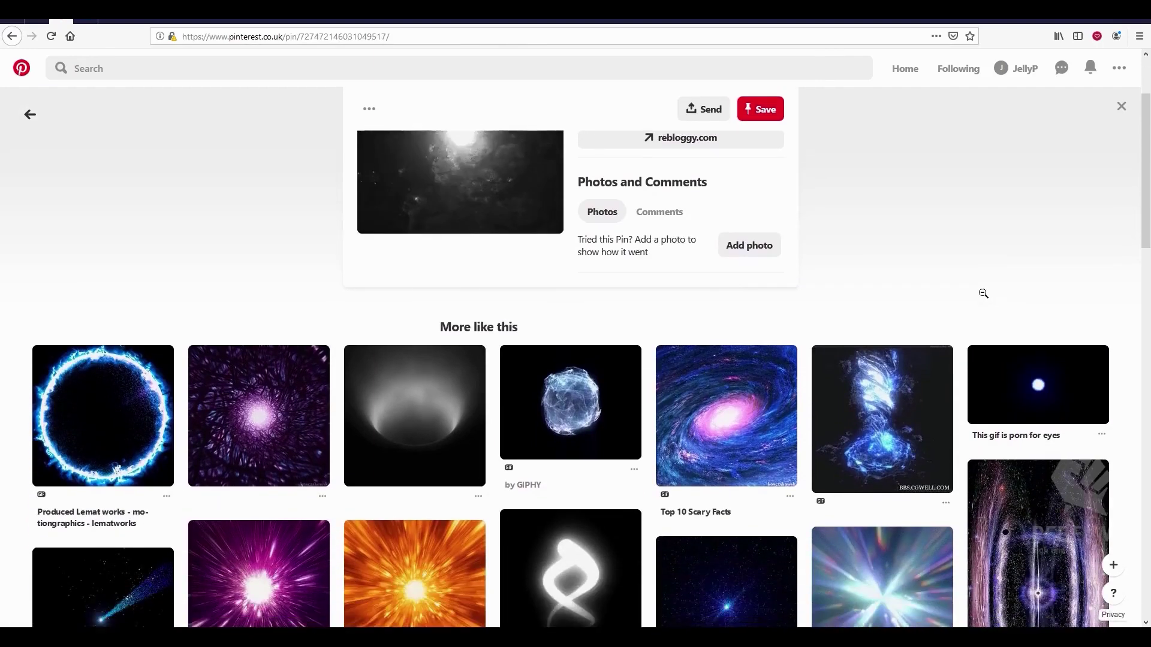
scroll(983, 293, down, 5)
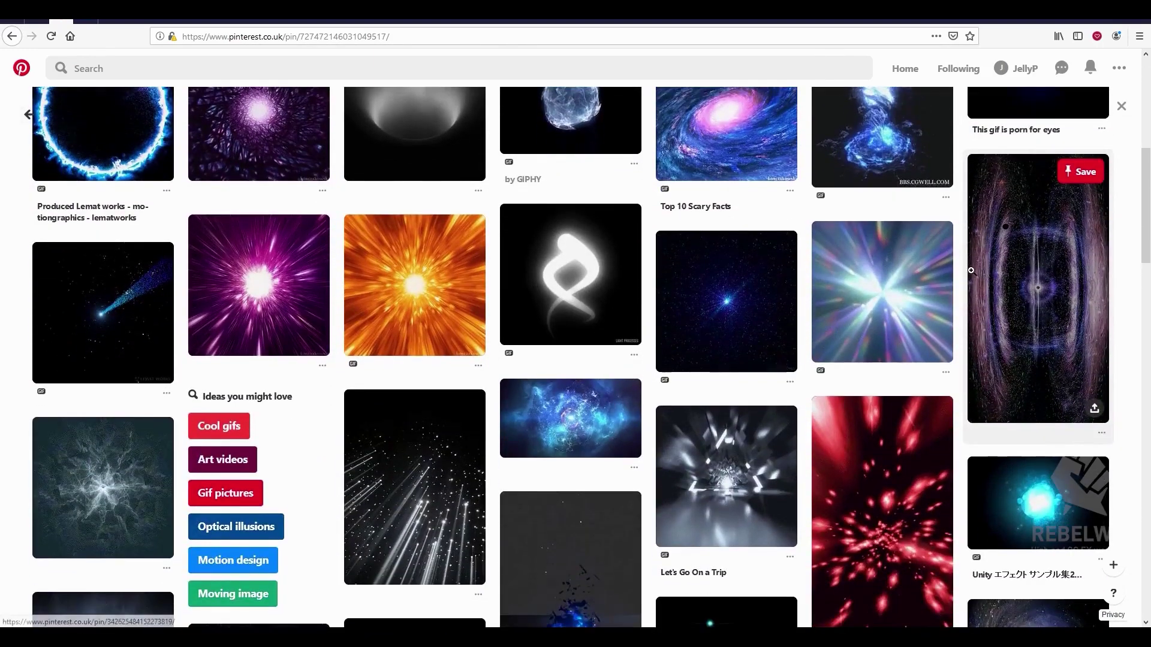
scroll(971, 271, down, 4)
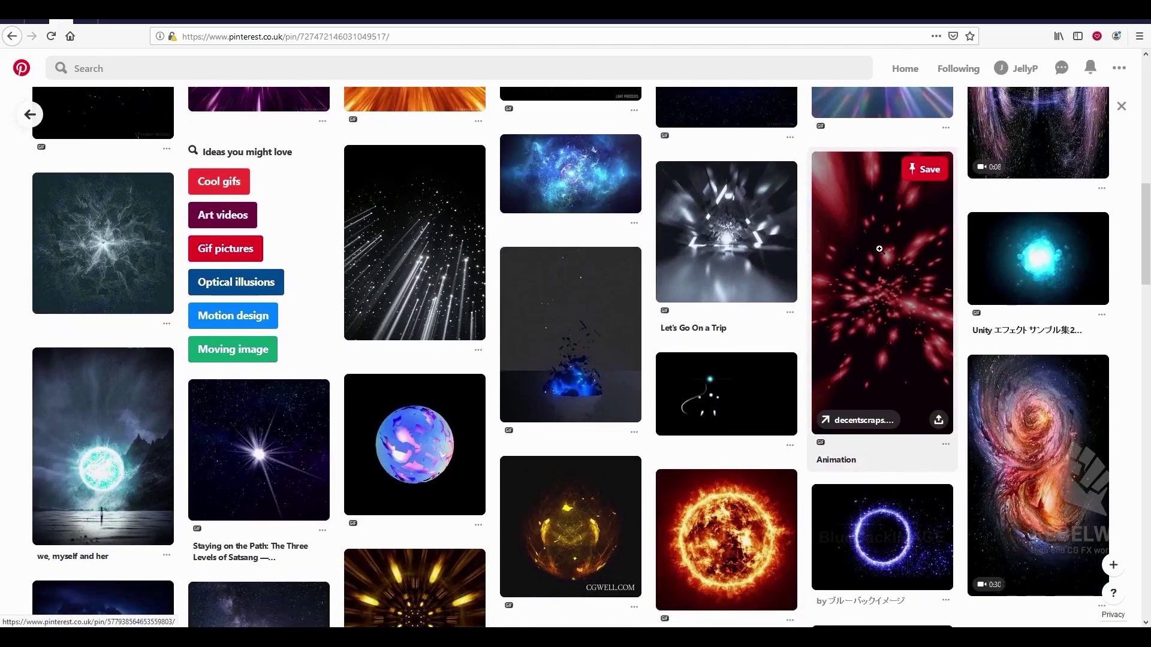
scroll(879, 249, down, 2)
scroll(616, 283, down, 2)
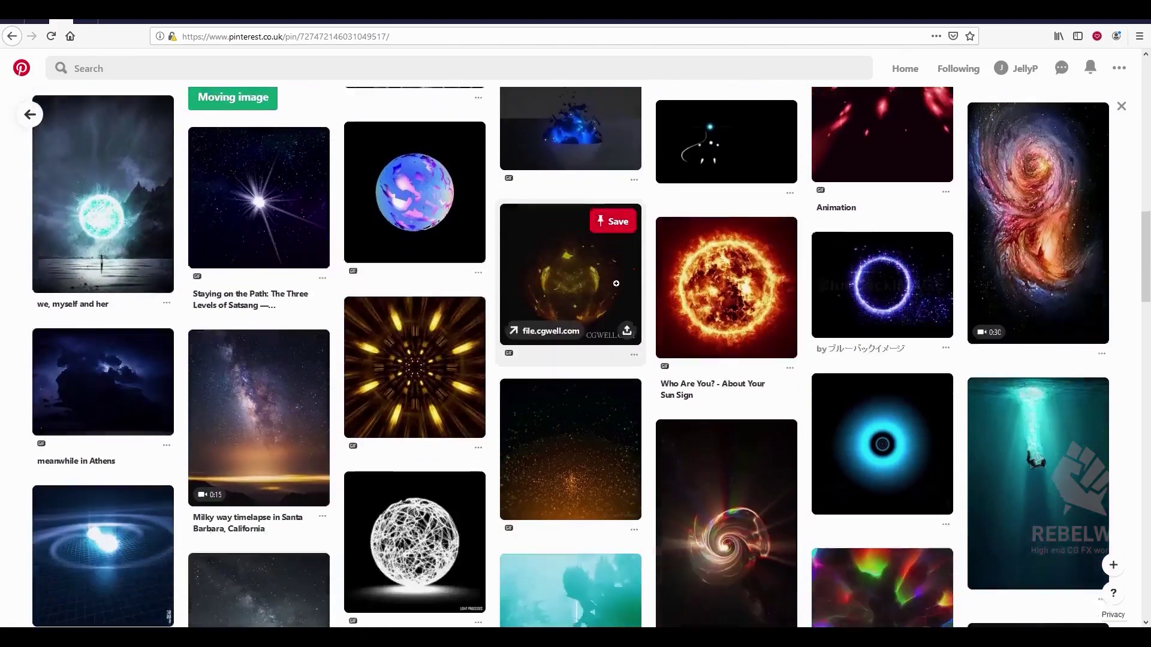
scroll(616, 283, down, 7)
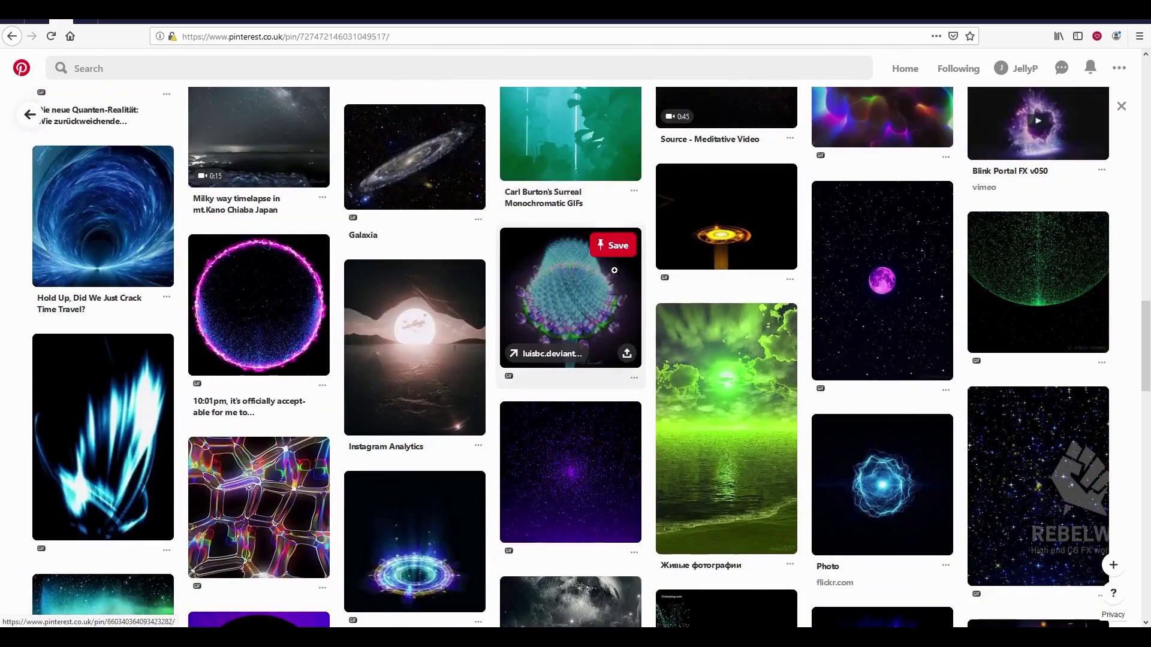
Look through the related portal images and open the blue energy-circle hologram pin
scroll(585, 238, down, 4)
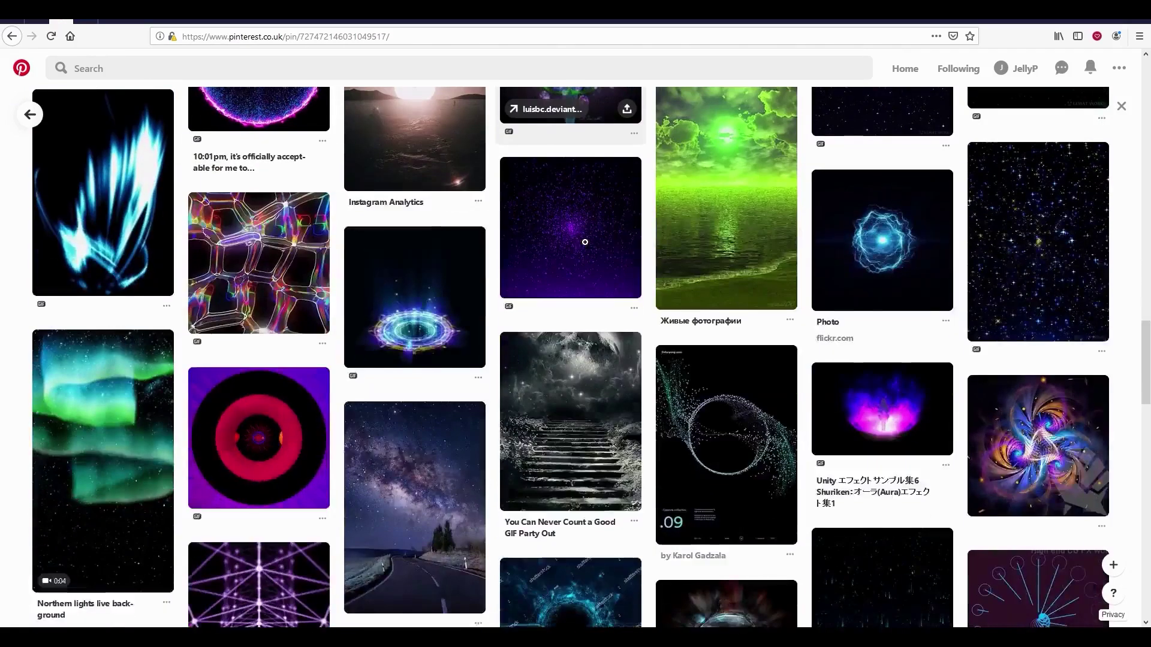
scroll(586, 242, down, 2)
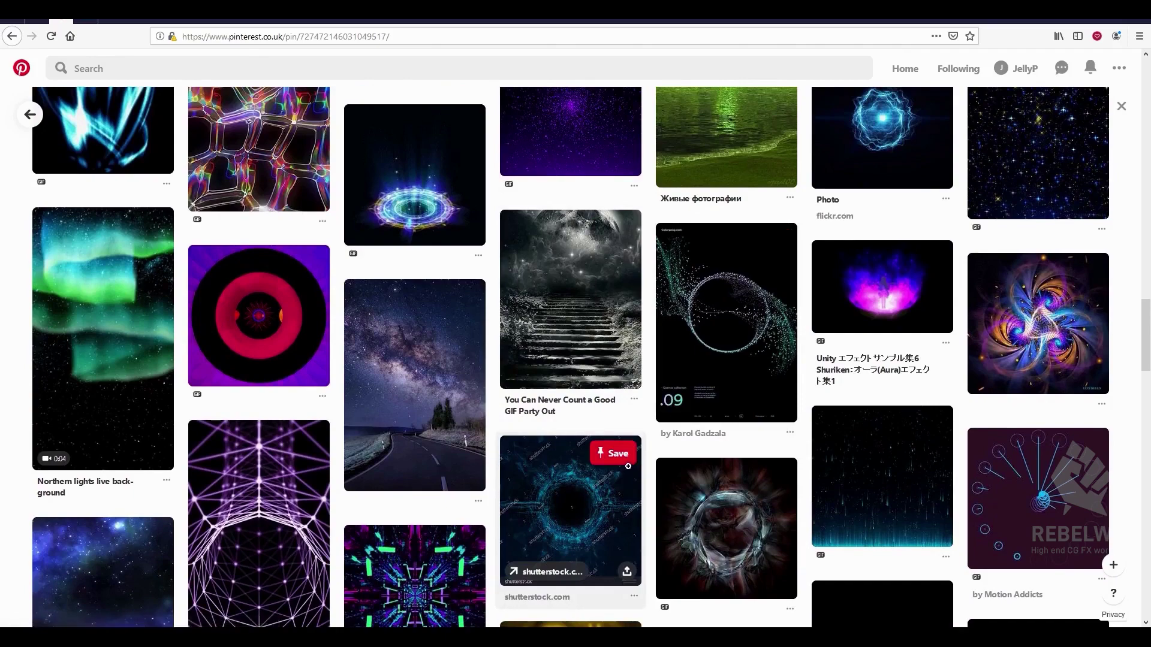
scroll(650, 466, down, 1)
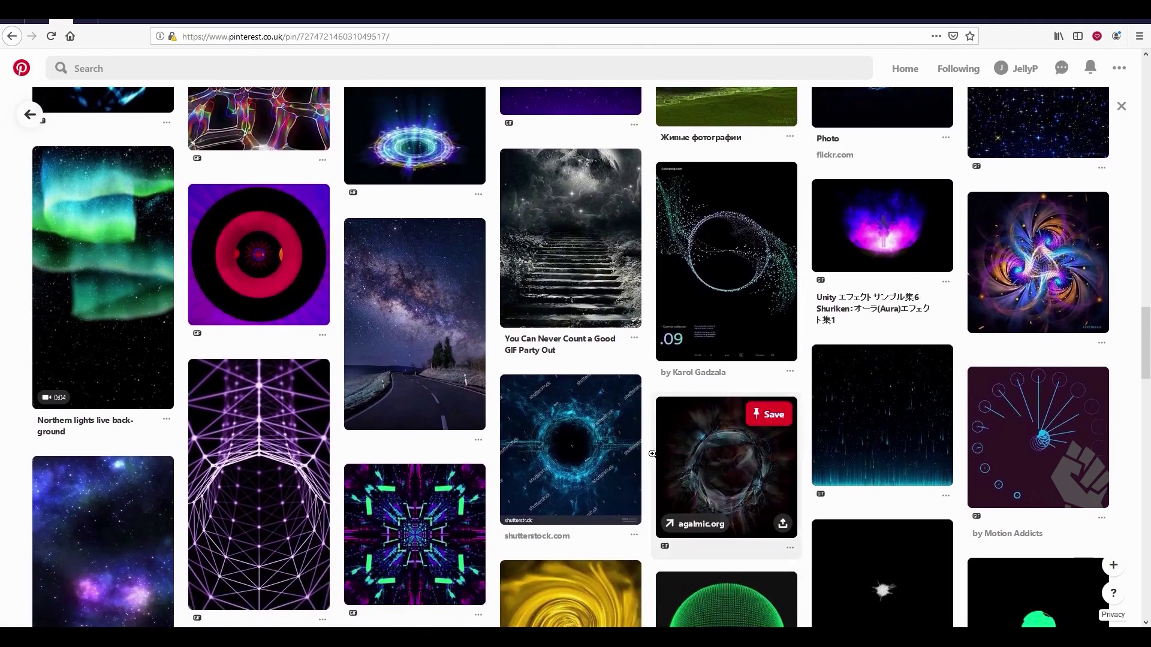
click(586, 444)
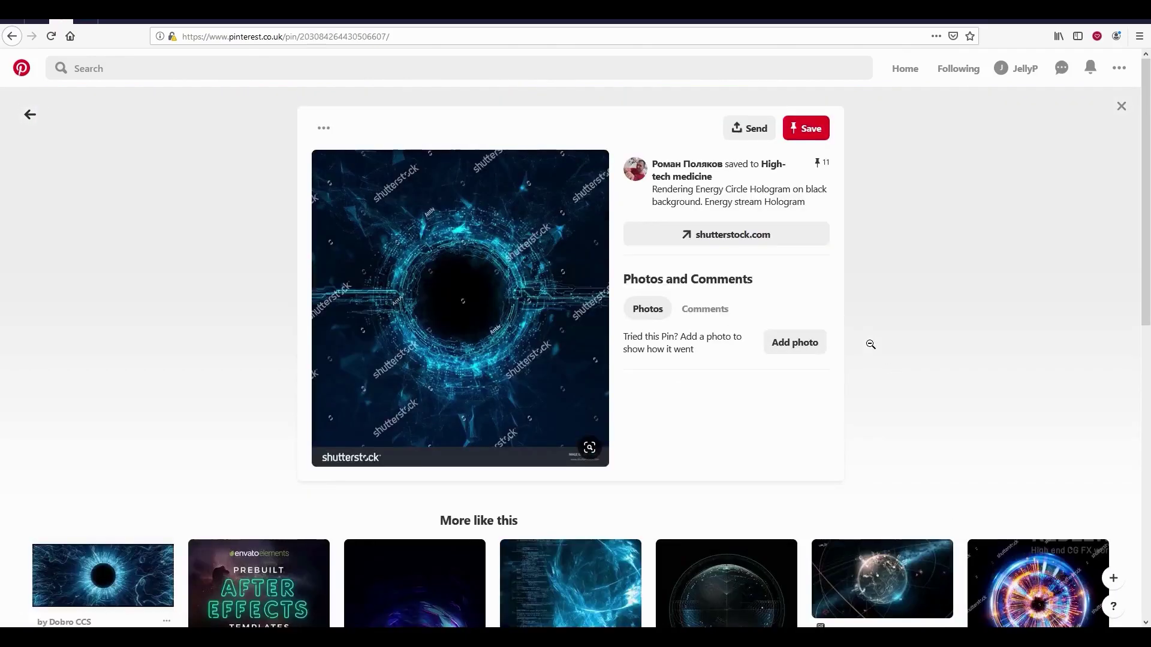
Open the blue space-vortex pin among the related images and browse similar references below it
scroll(874, 341, down, 4)
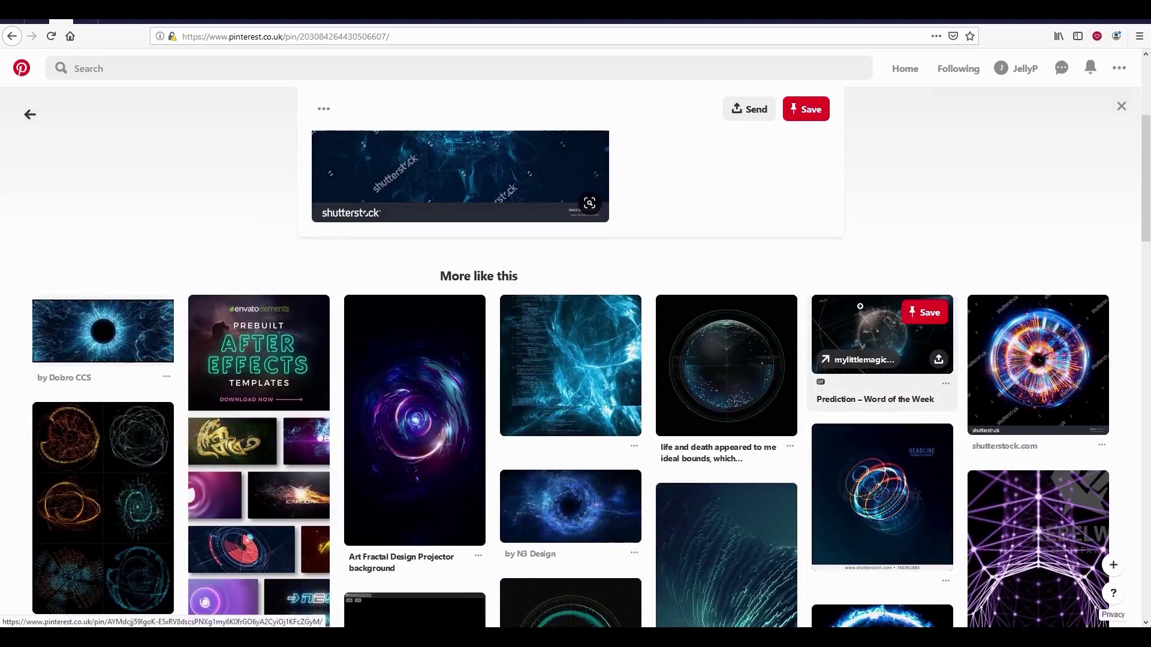
scroll(832, 299, down, 1)
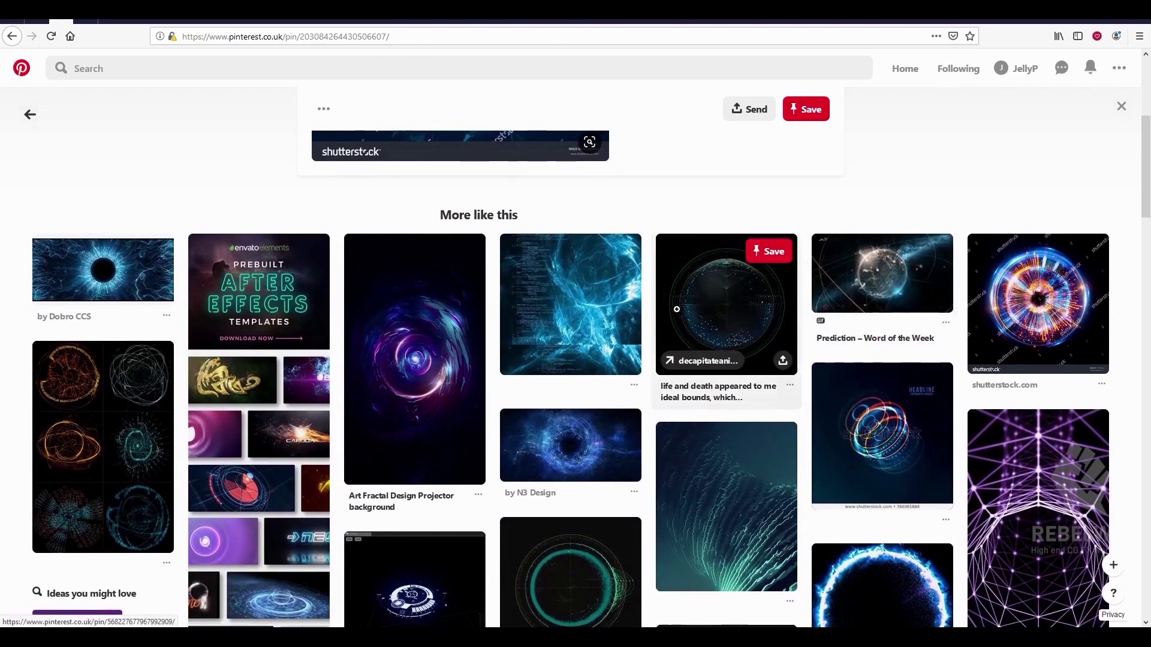
scroll(563, 348, down, 2)
click(578, 370)
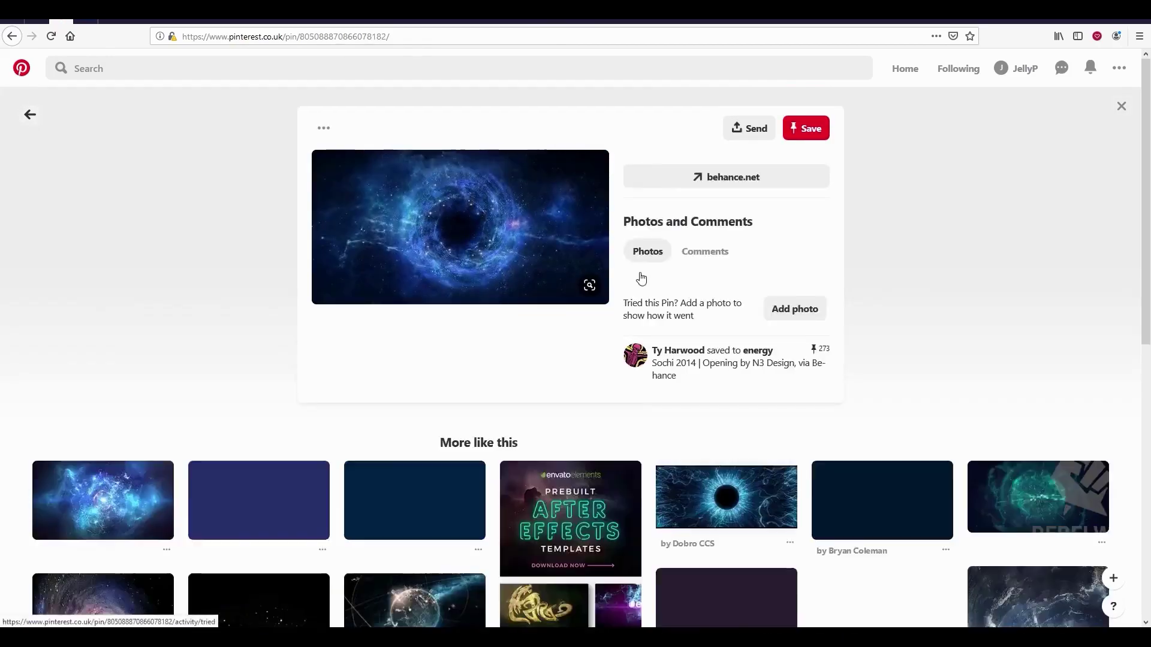
scroll(795, 303, down, 3)
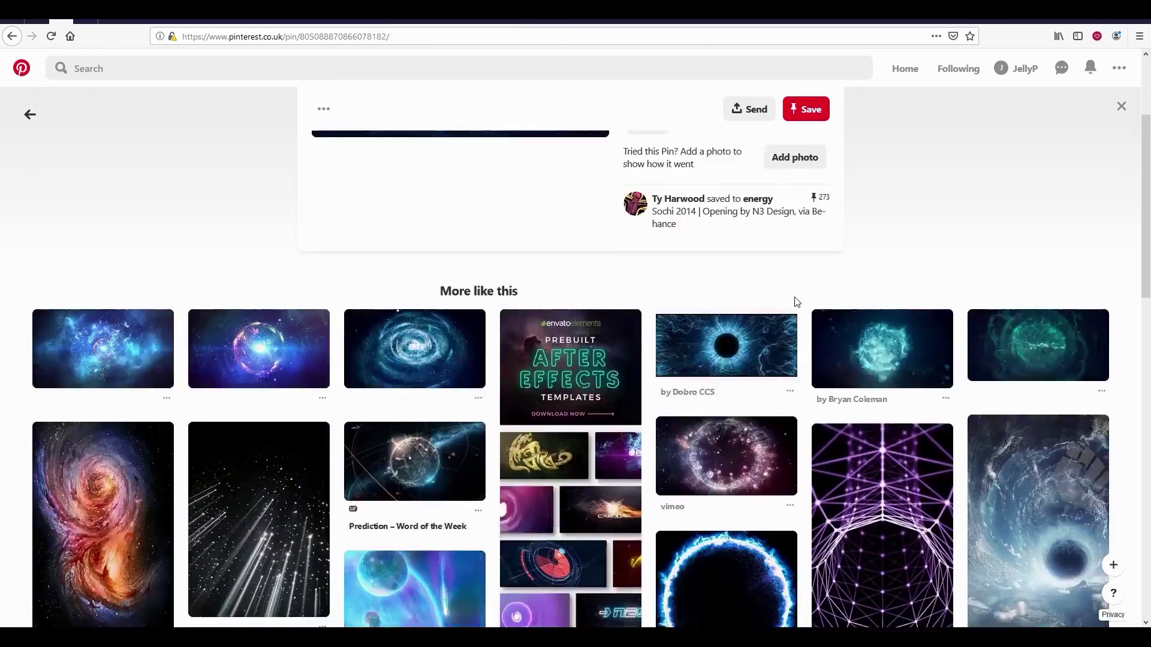
scroll(771, 318, down, 2)
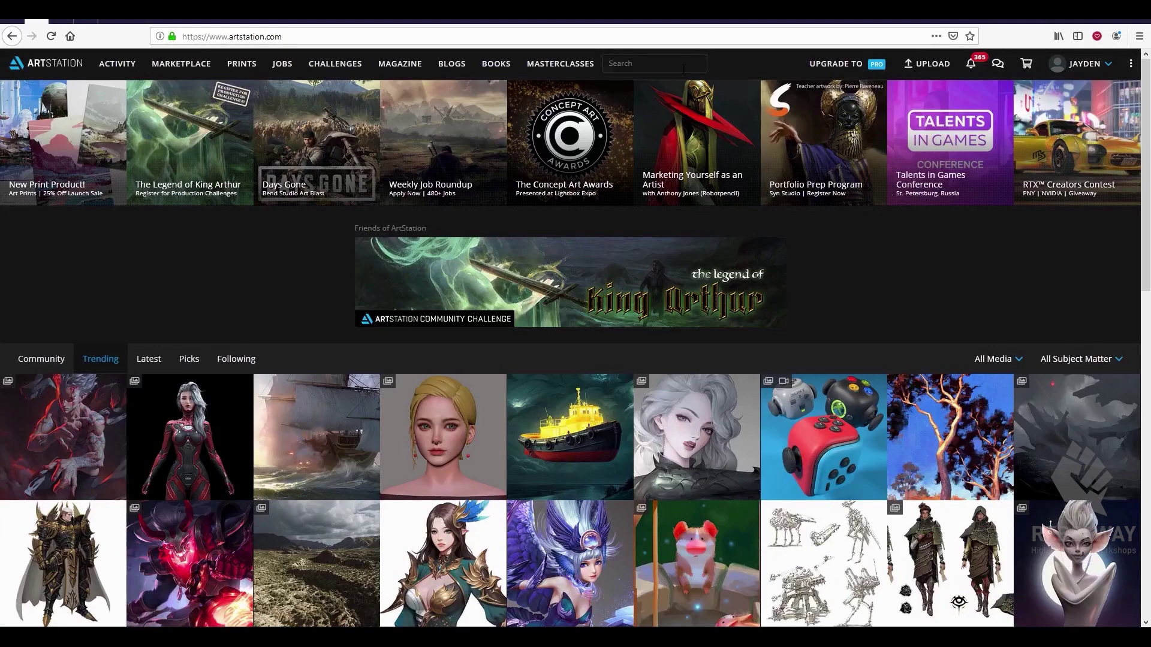
Search ArtStation for "portal" artworks
click(683, 66)
text(f)
key(Return)
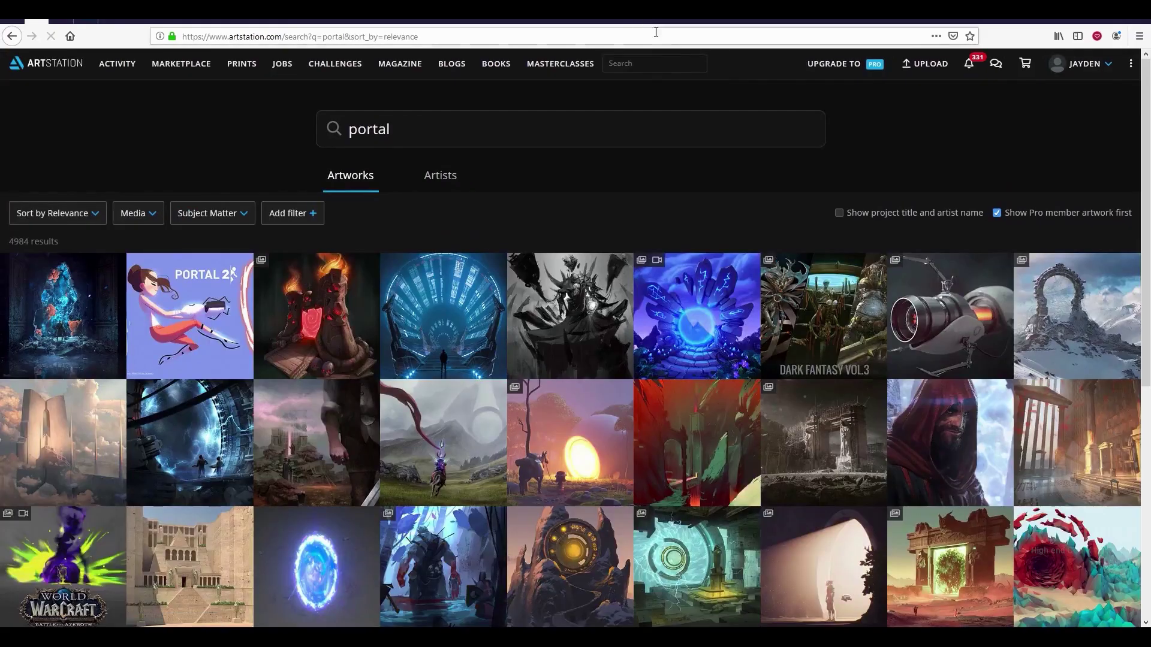
Browse the portal artworks for concept references and open the dark forest piece "Whisper"
scroll(814, 85, down, 1)
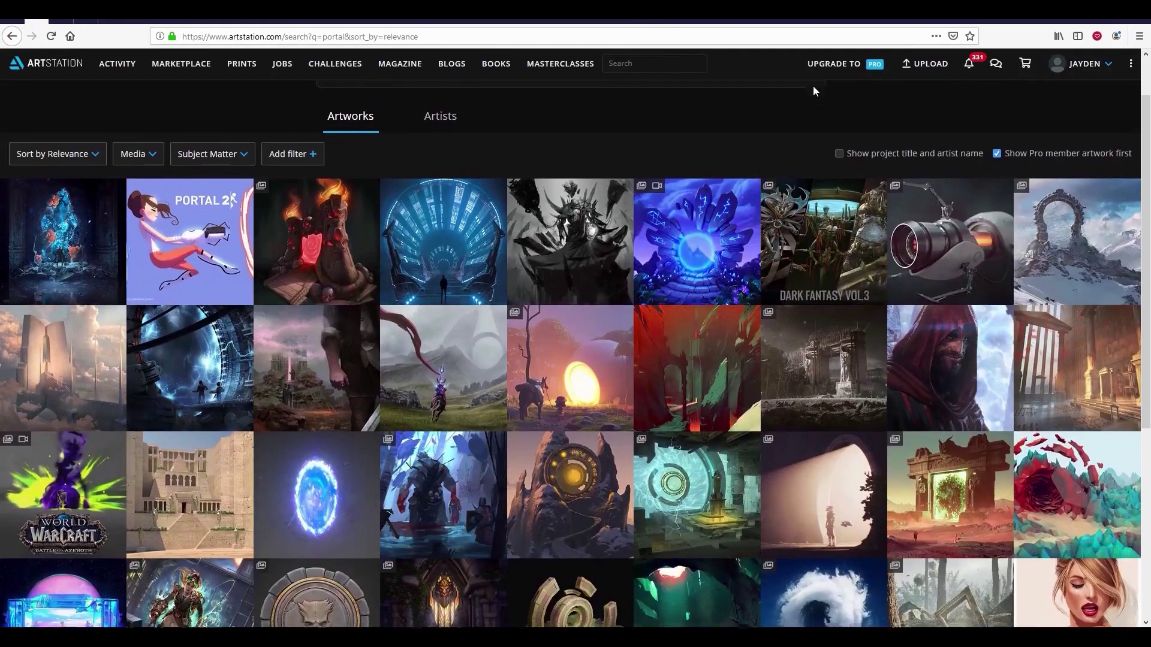
scroll(826, 231, down, 3)
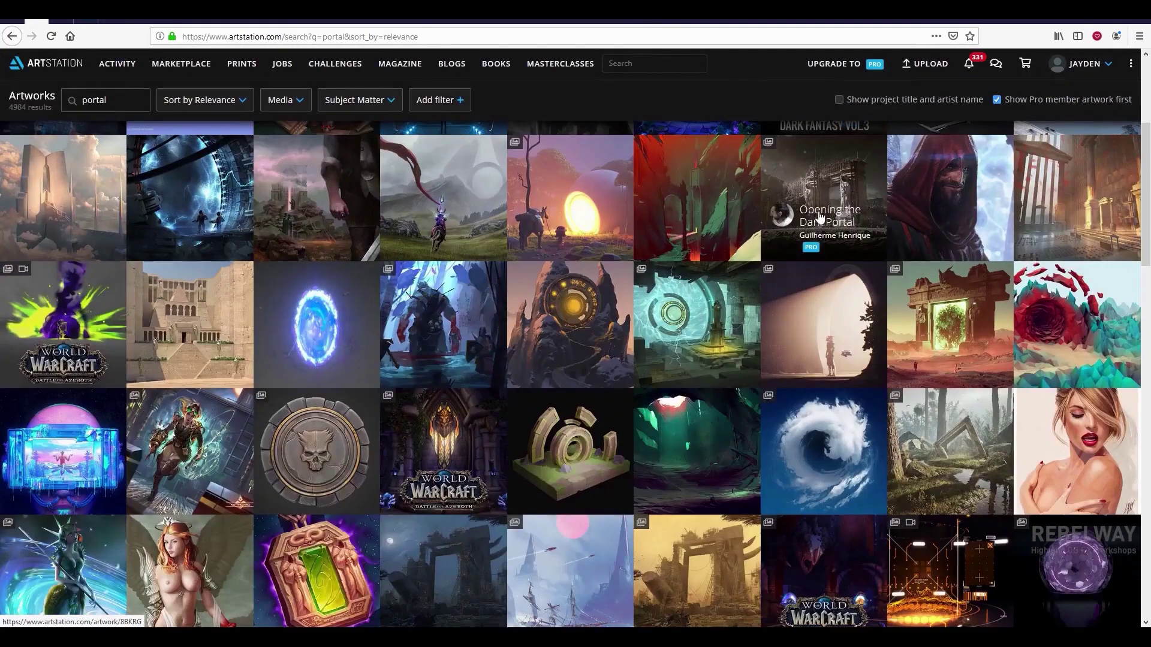
scroll(822, 210, down, 3)
scroll(822, 209, down, 10)
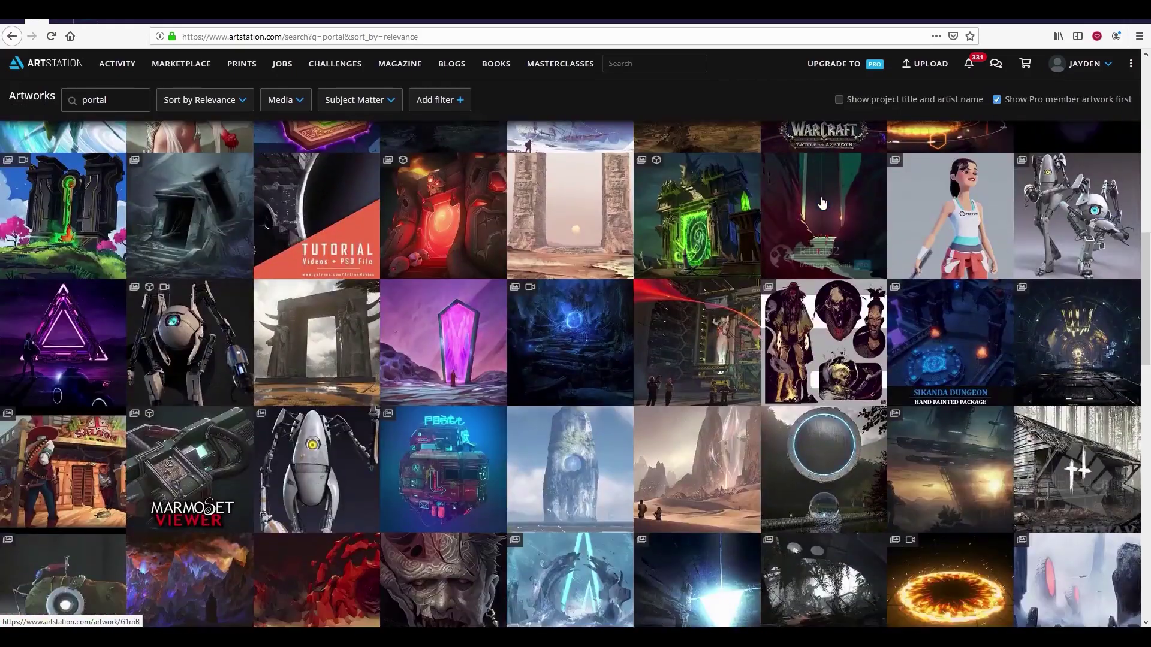
scroll(820, 203, down, 2)
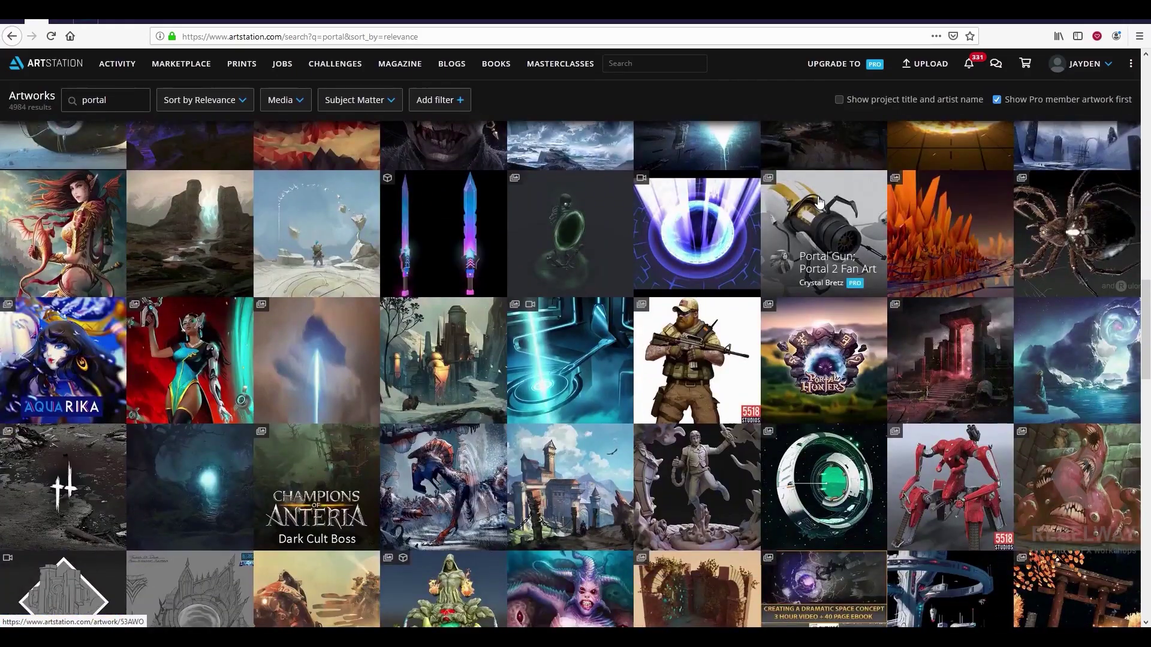
scroll(820, 203, down, 2)
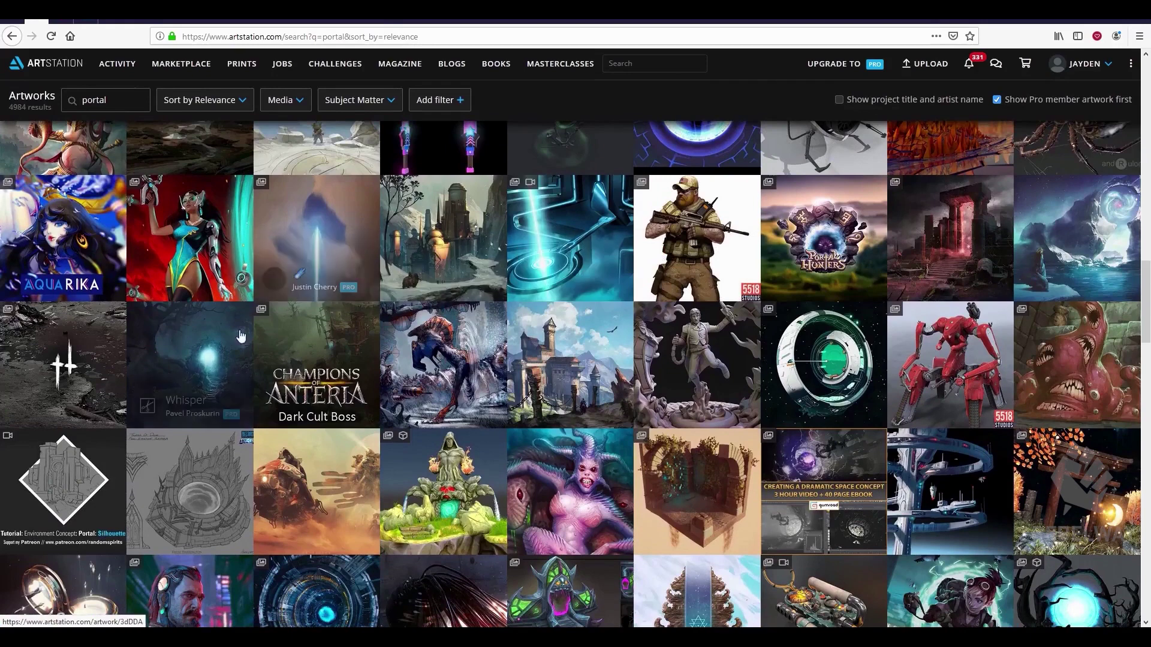
click(214, 349)
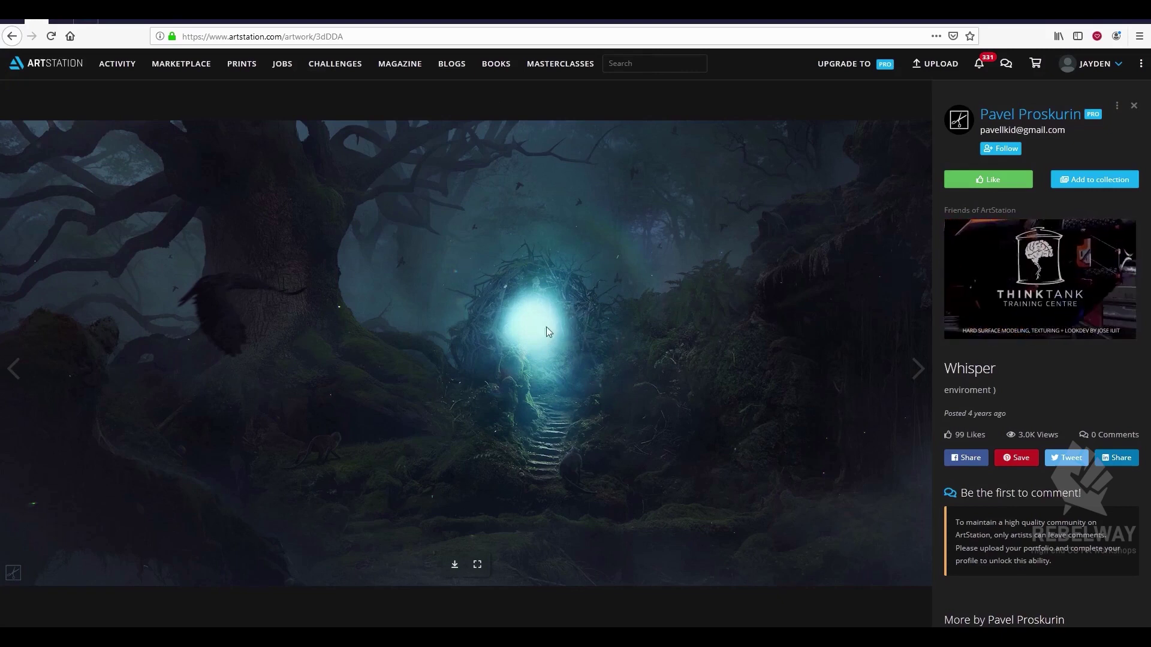
Return to the "portal" search results and look further through the artworks for portal shapes and colours
click(17, 39)
scroll(530, 267, down, 8)
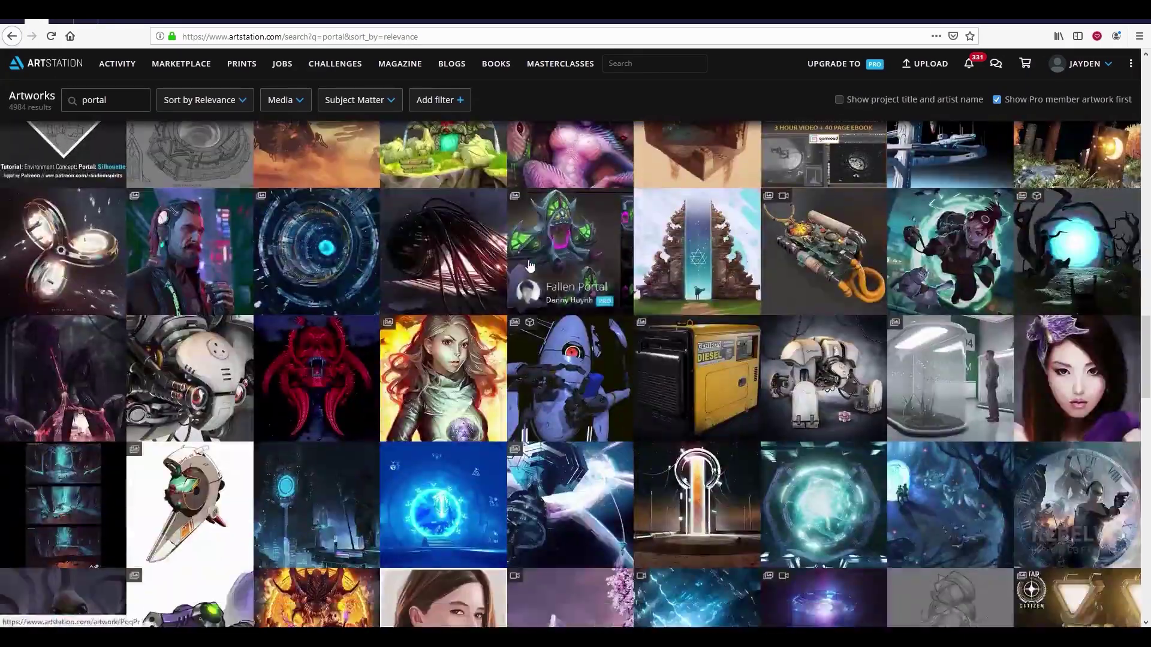
scroll(755, 271, down, 10)
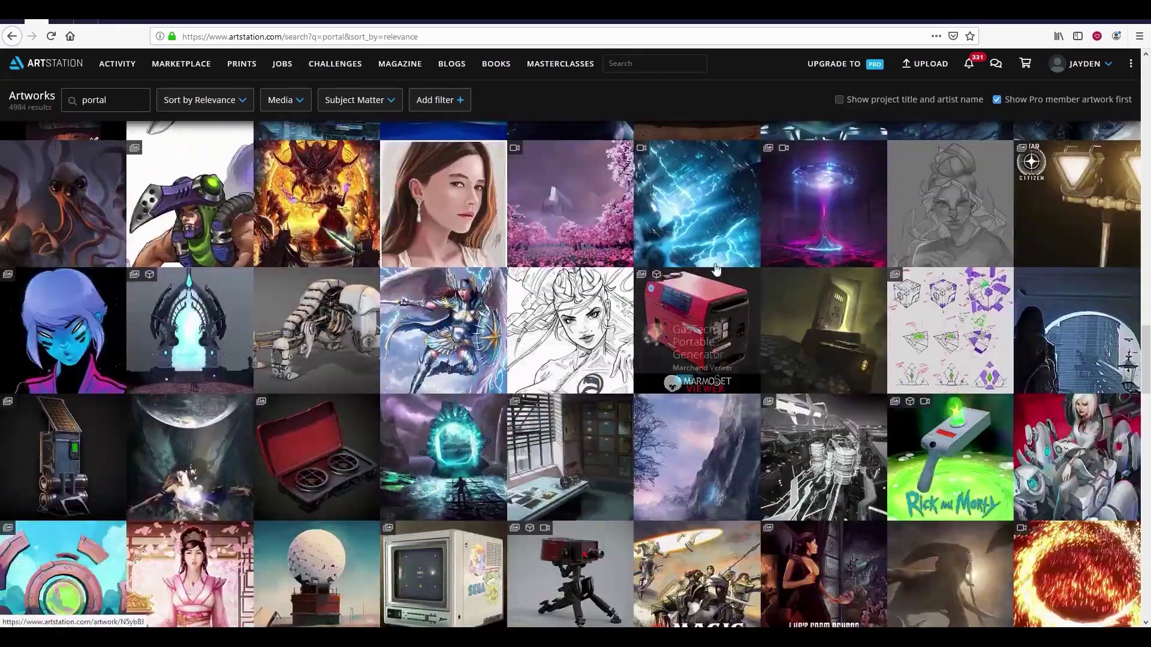
scroll(755, 271, down, 8)
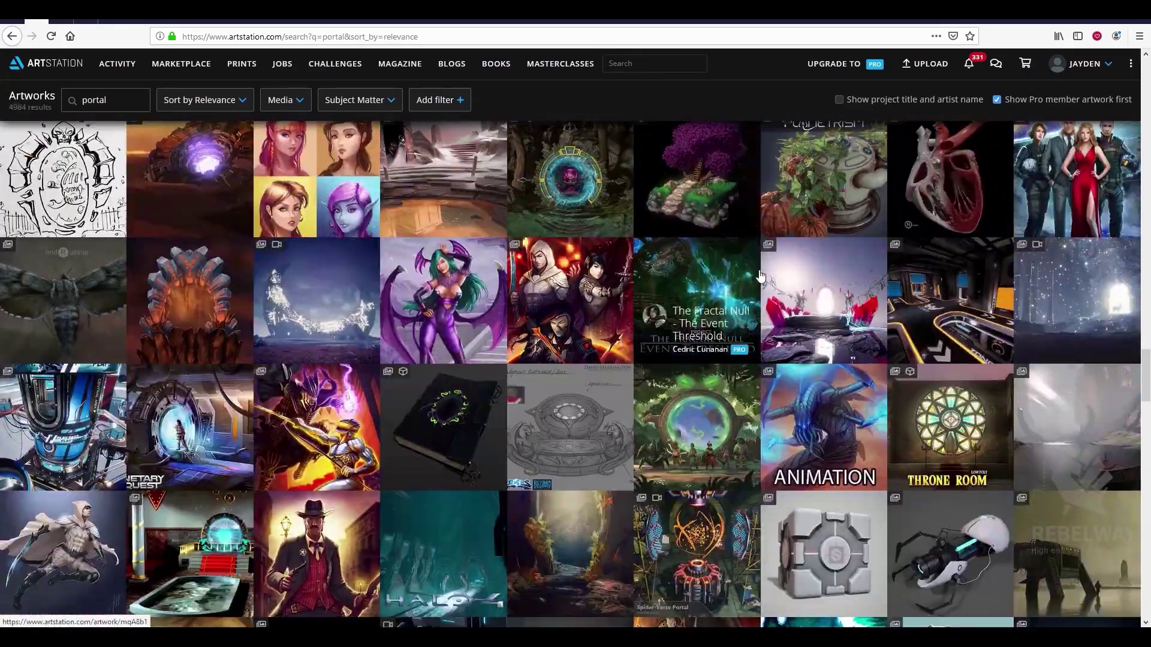
Switch to Vimeo and search for "portal fx" videos
click(89, 22)
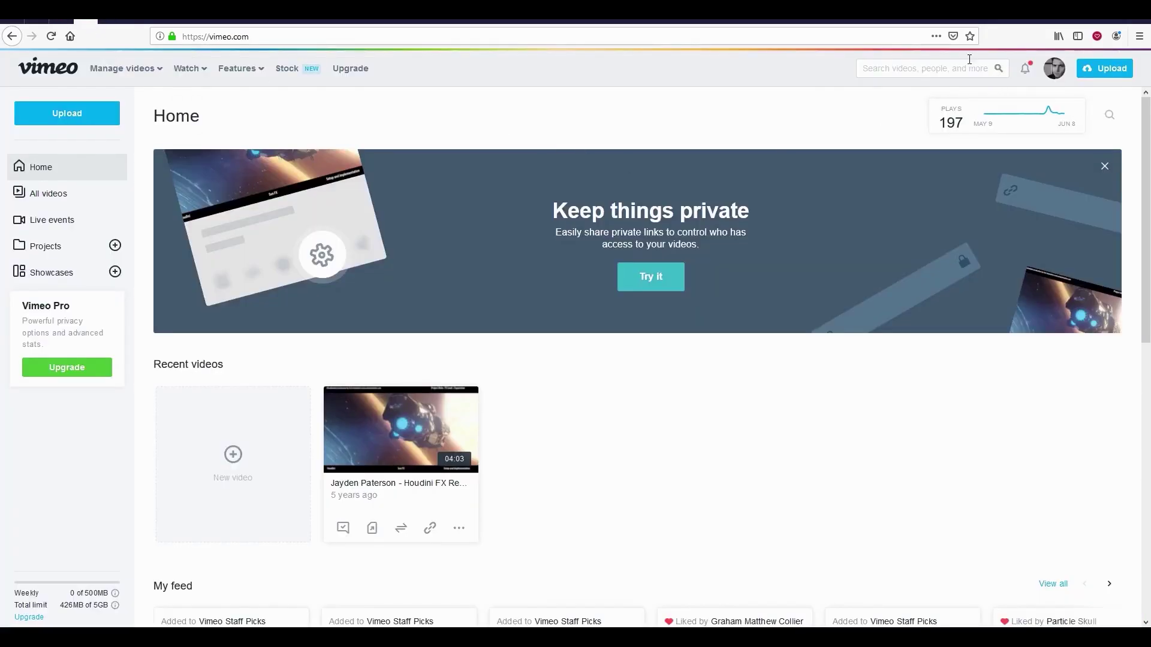
click(927, 70)
text(pot)
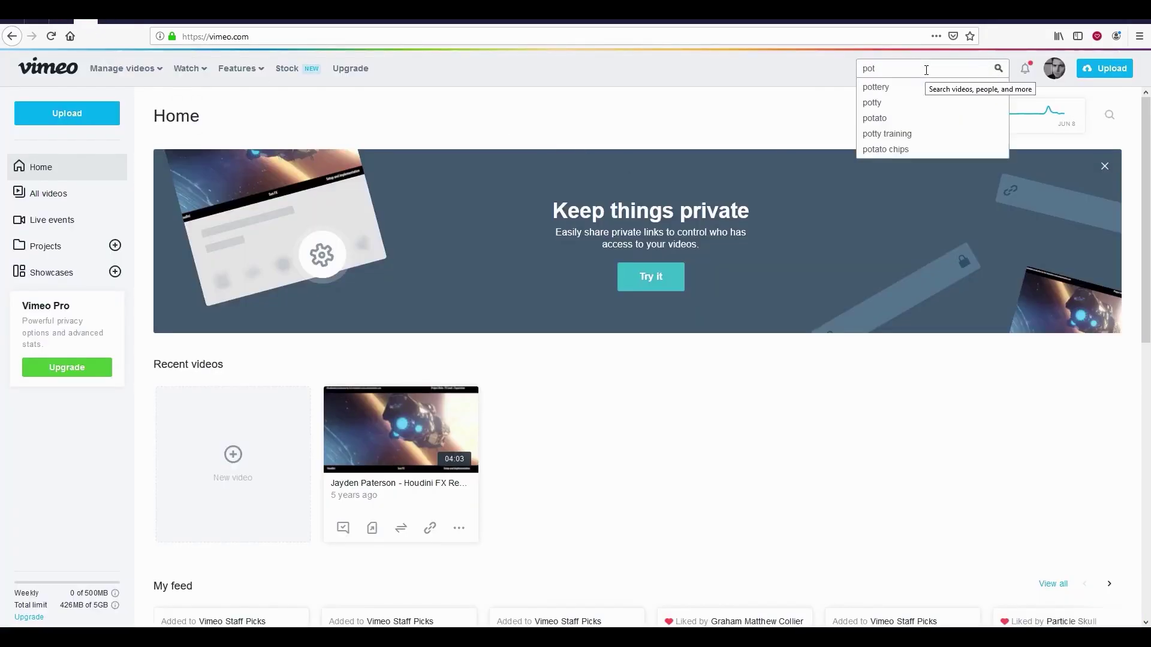
text(ort)
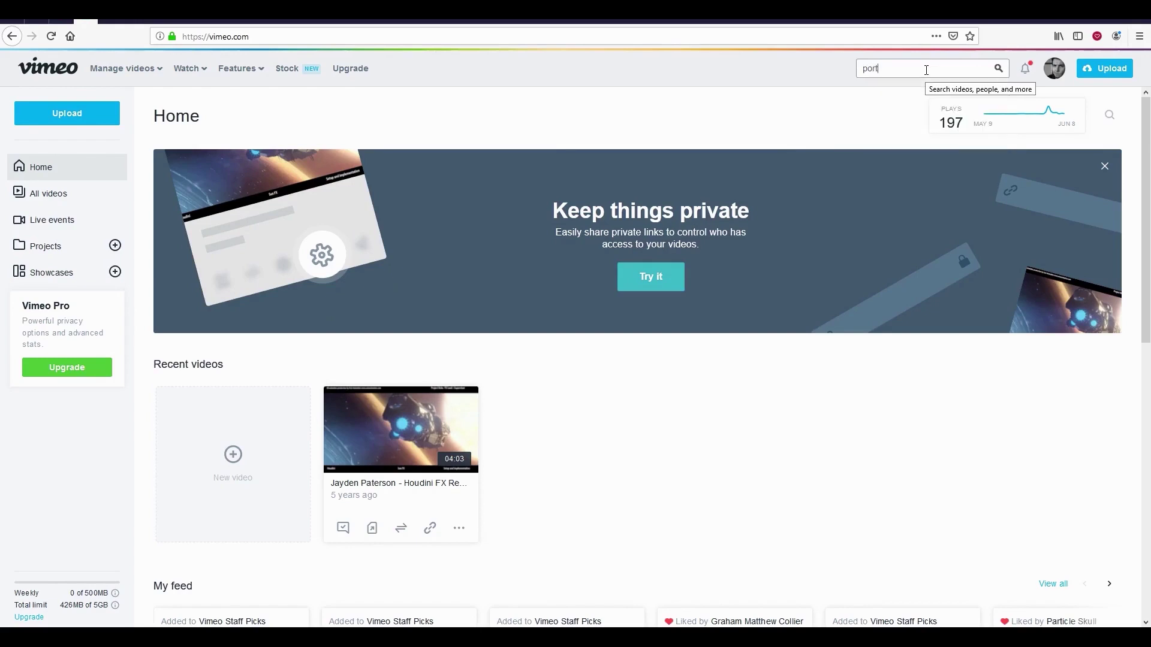
text(al fx)
key(Return)
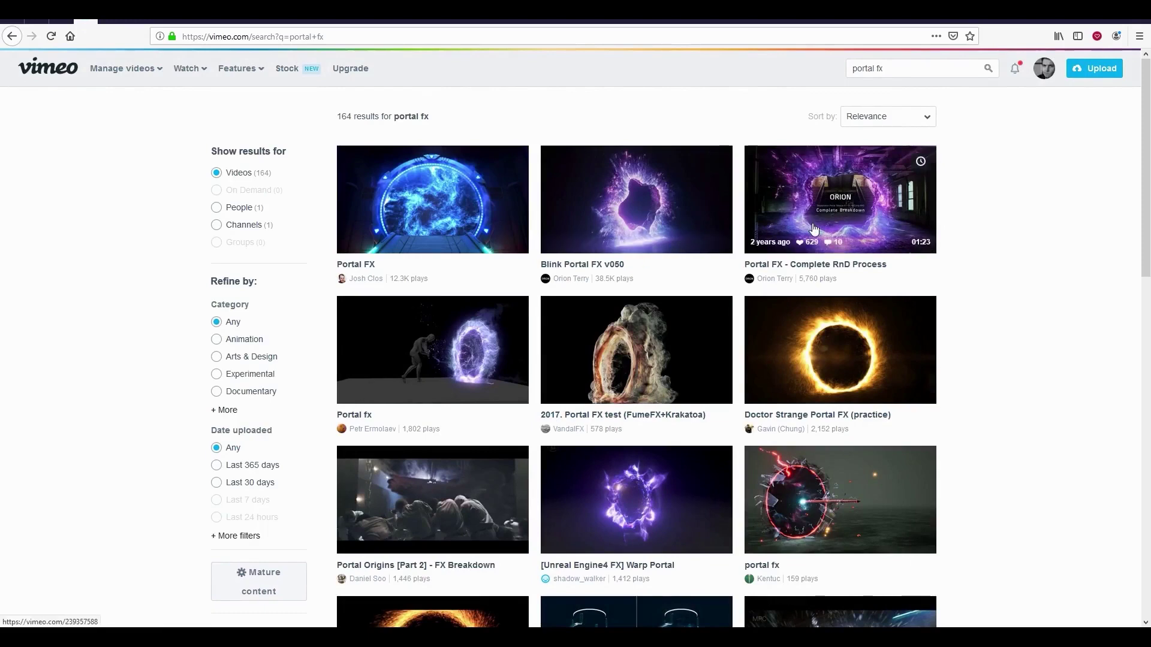
Open the profile of the "Portal FX - Complete RnD Process" creator and play "Portal 'Module B' - Breakdown"
scroll(683, 249, down, 3)
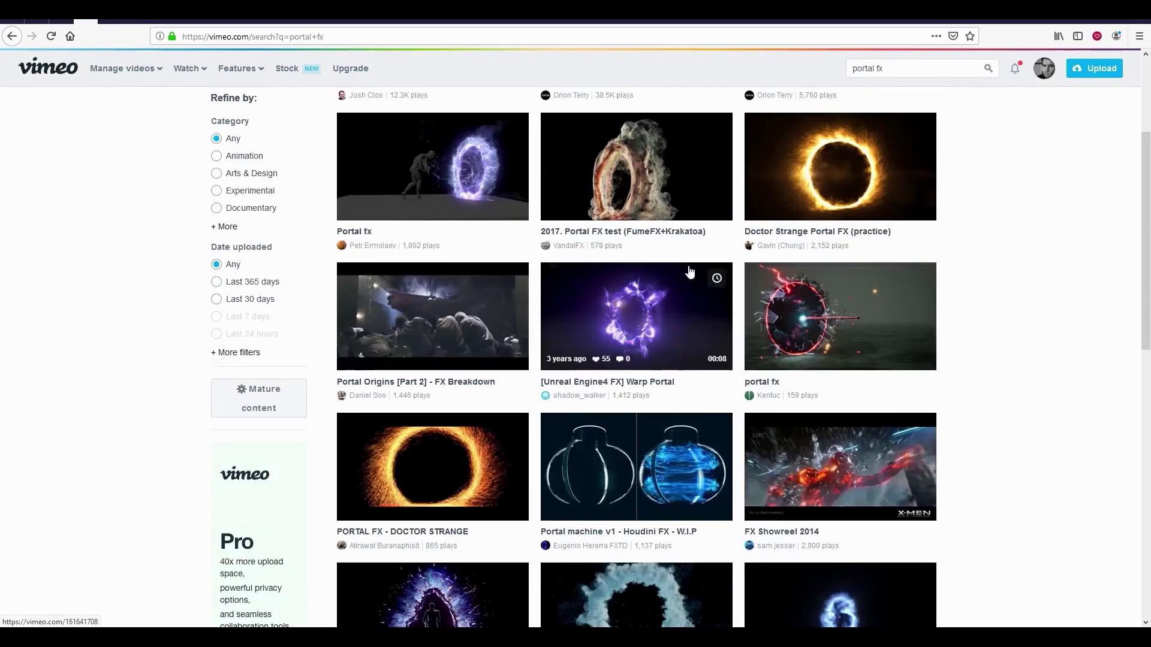
scroll(689, 296, up, 3)
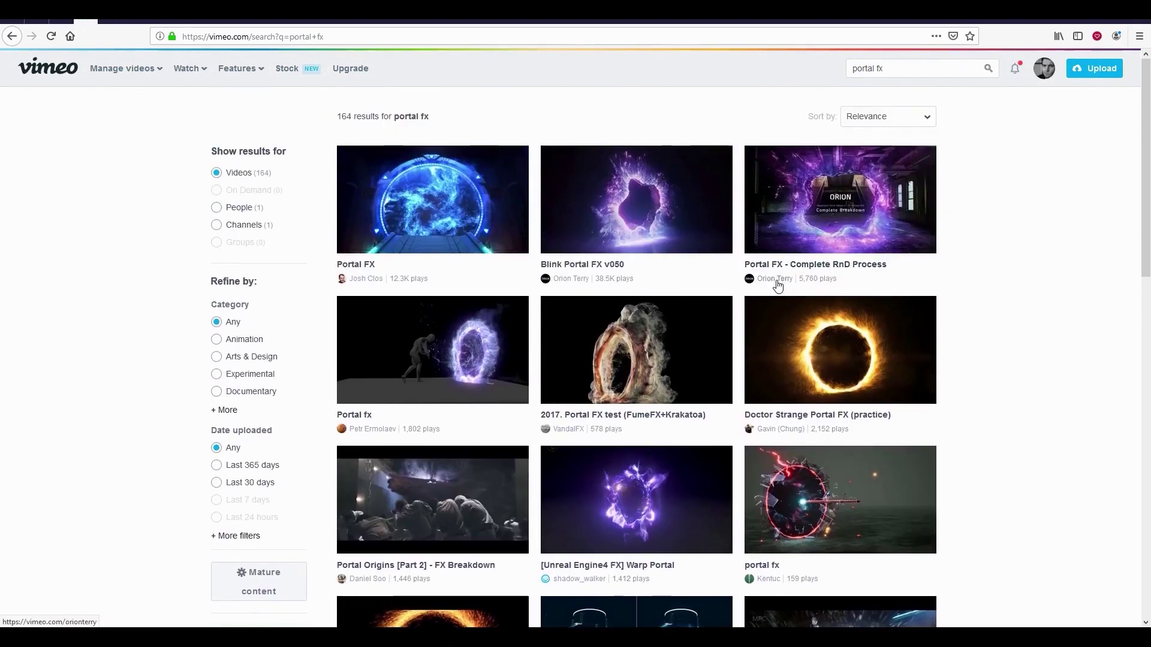
click(774, 279)
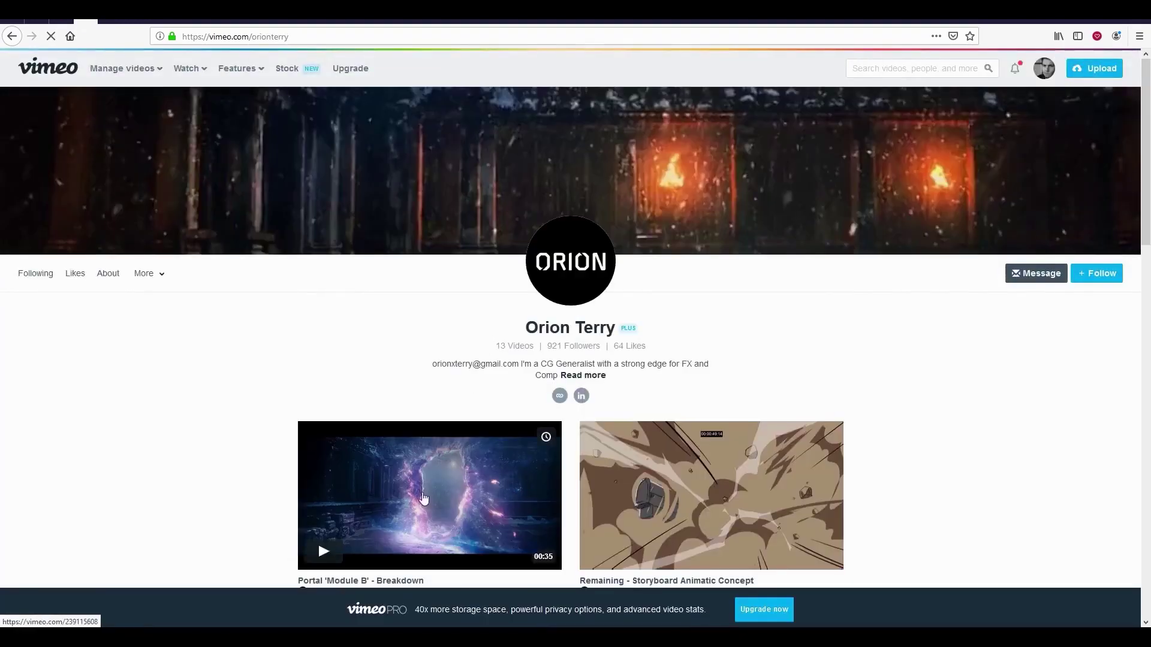
click(329, 555)
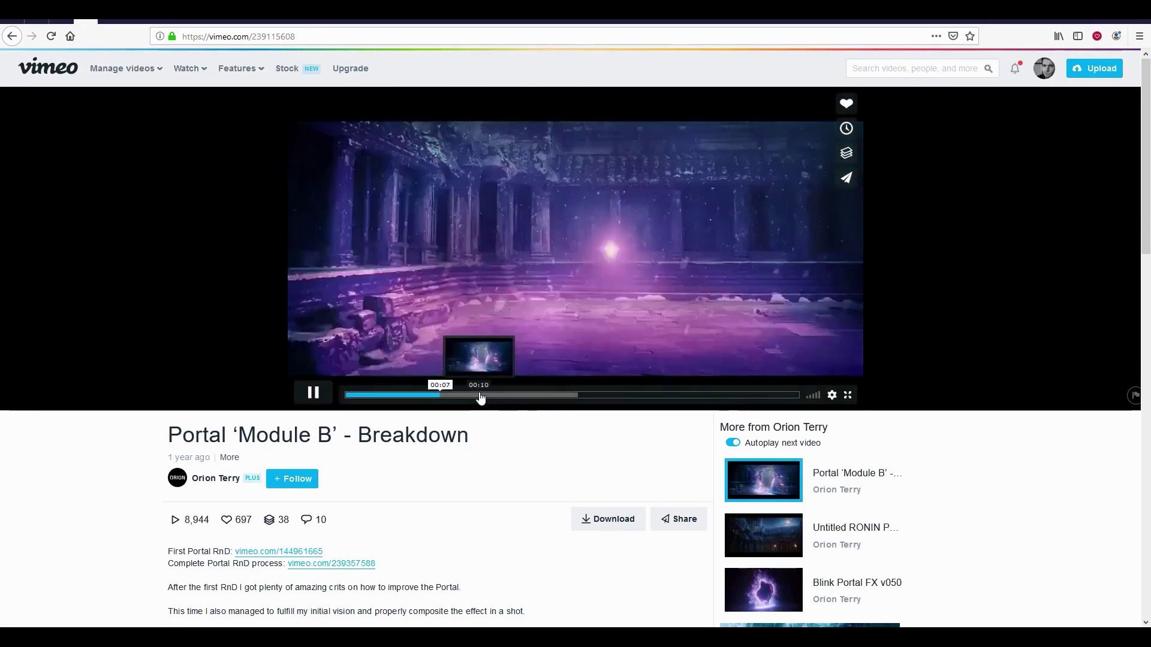
Replay and pause the breakdown video around 00:07 to 00:10 to study the portal's edge energy and opening
click(433, 395)
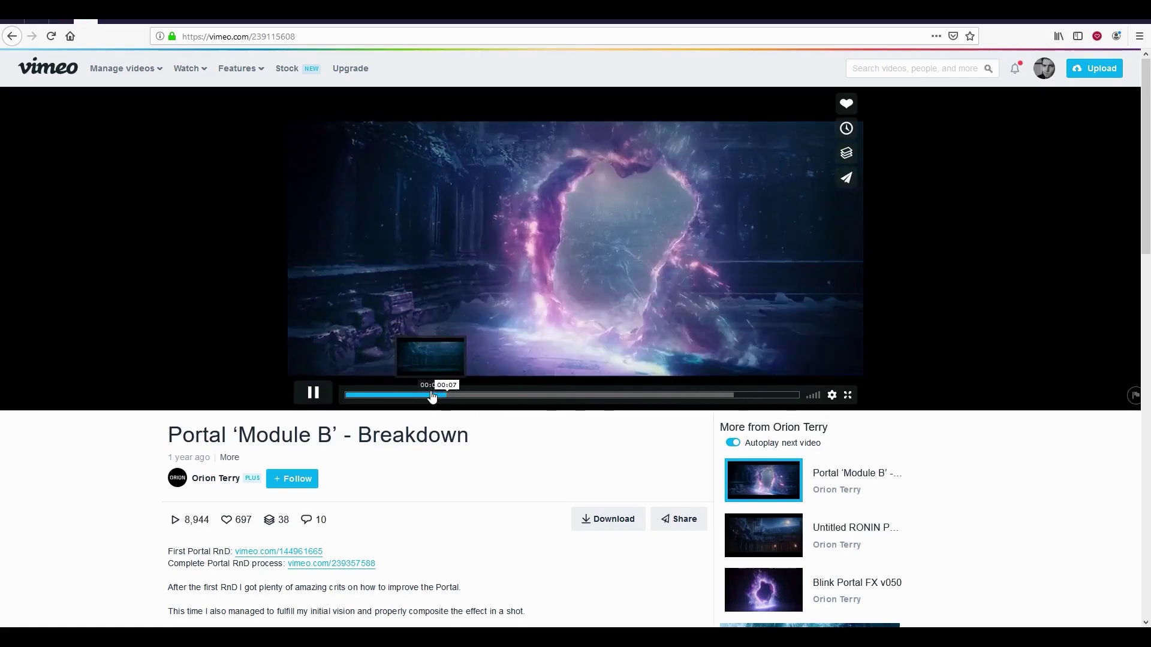
click(431, 393)
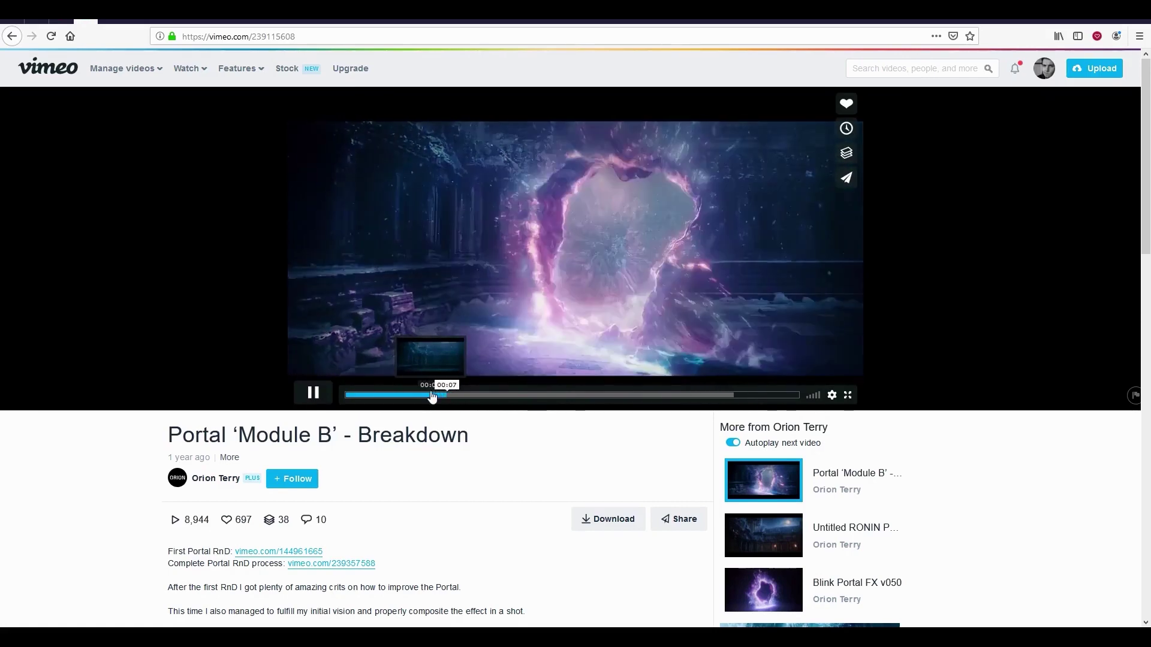
click(311, 396)
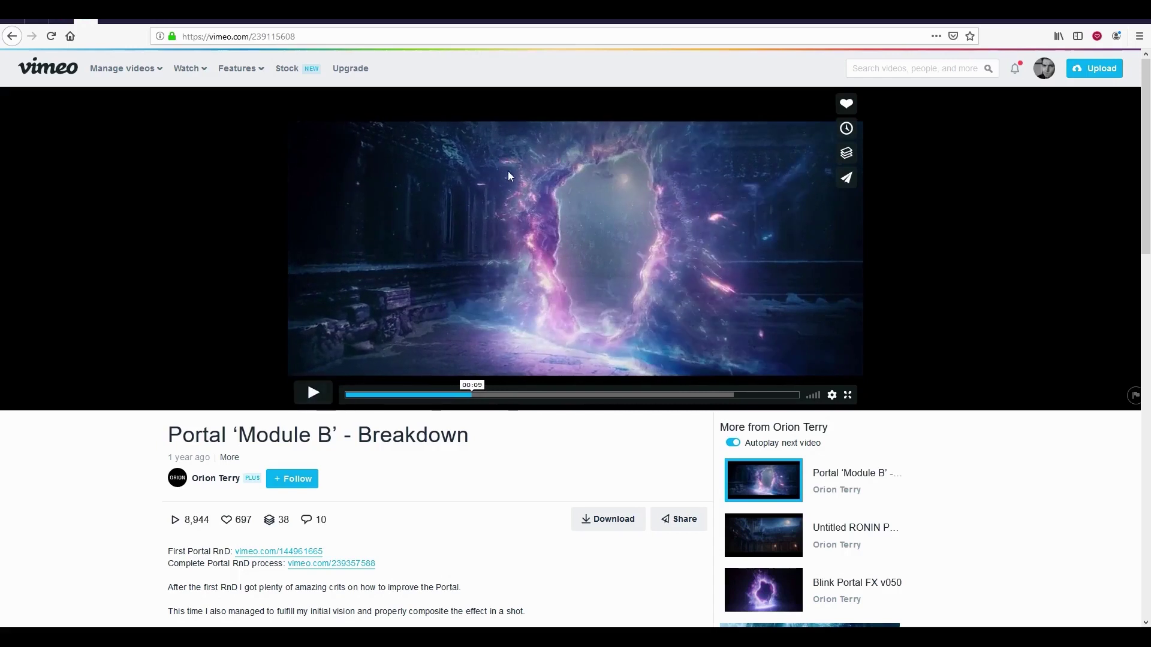
click(460, 394)
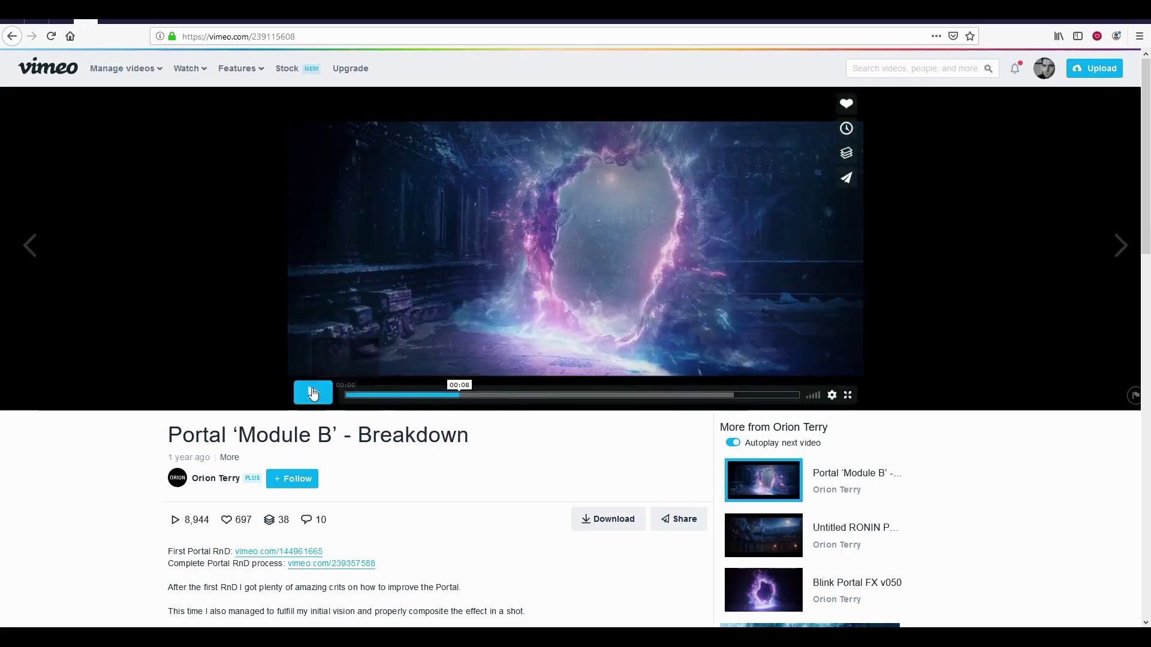
click(312, 393)
click(312, 393)
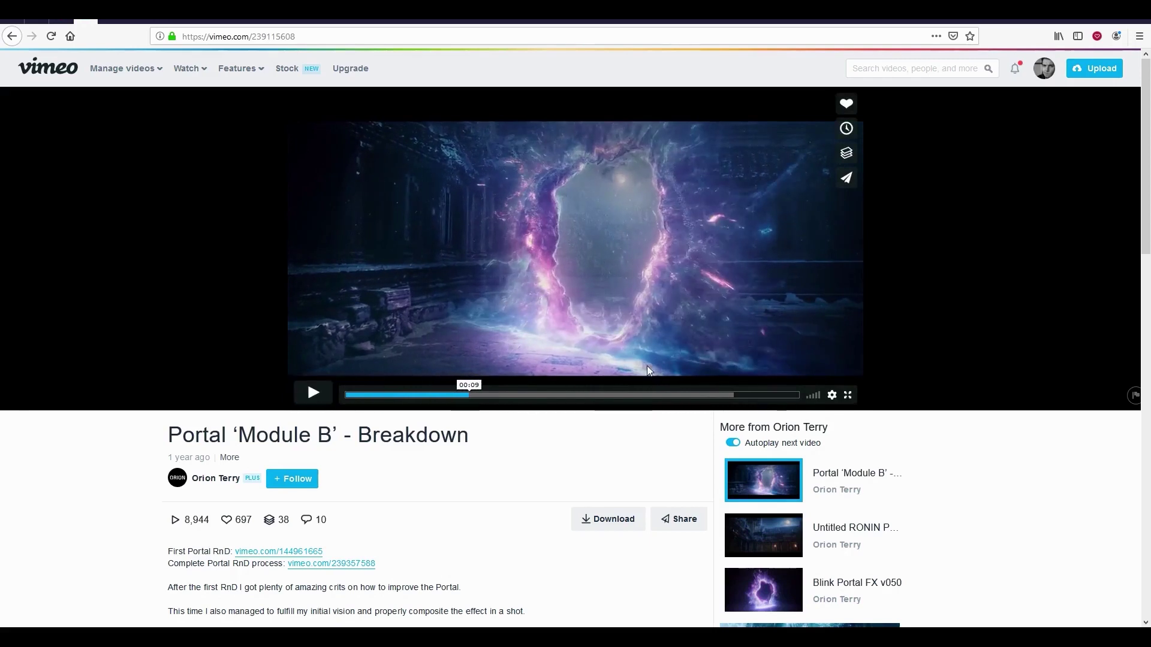
click(312, 393)
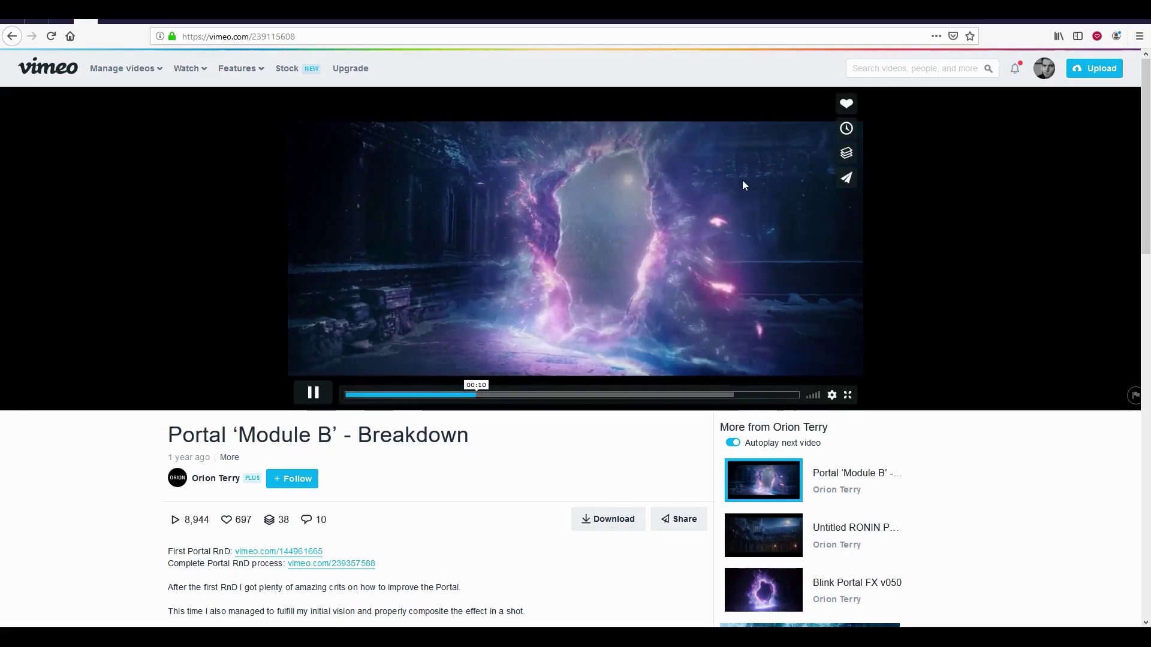
Go back to the "portal fx" video results and look over more portal effects
click(11, 37)
click(12, 36)
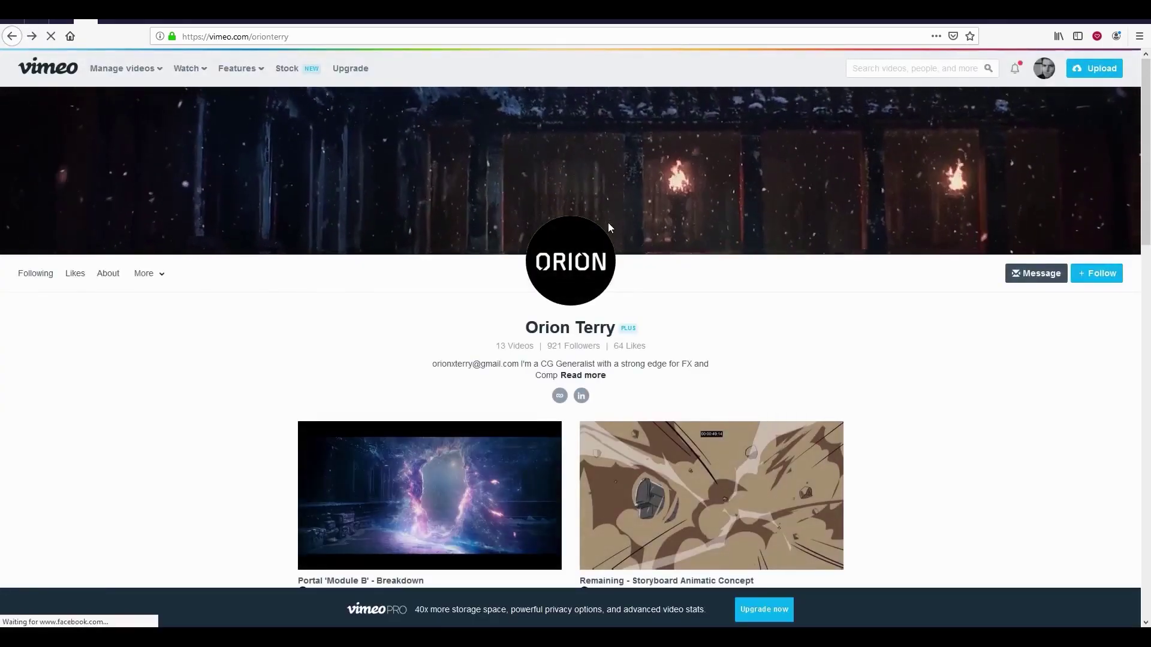
scroll(557, 354, down, 3)
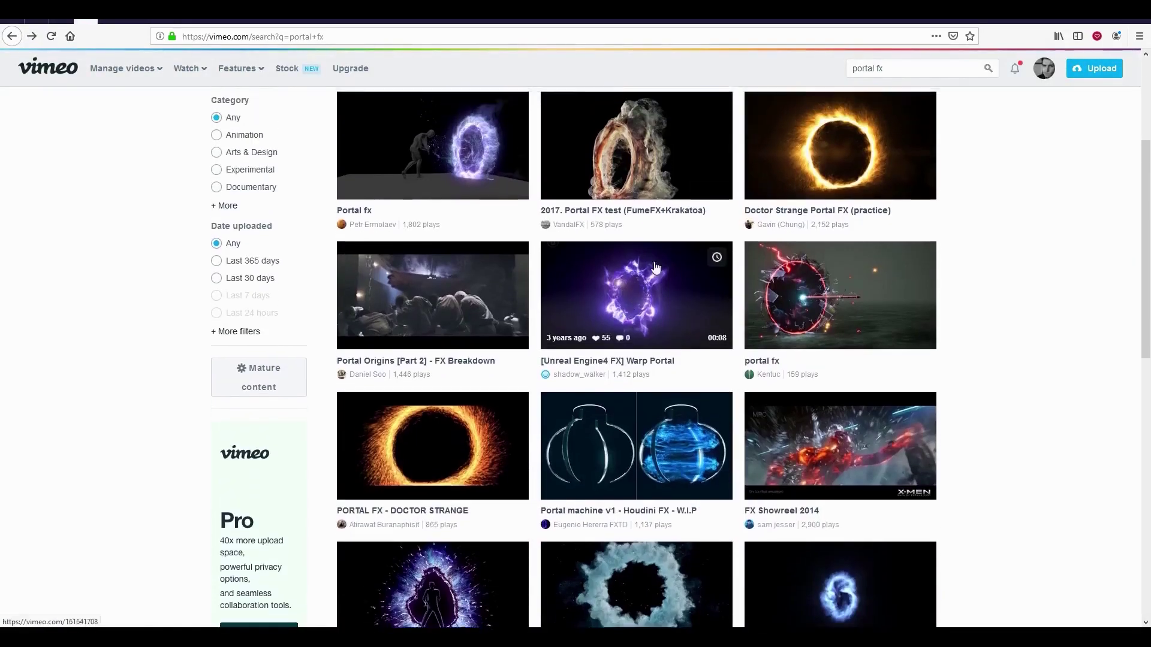
Play the "2017. Portal FX test (FumeFX+Krakatoa)" video, and return to Pinterest to look over the related portal pins
click(694, 170)
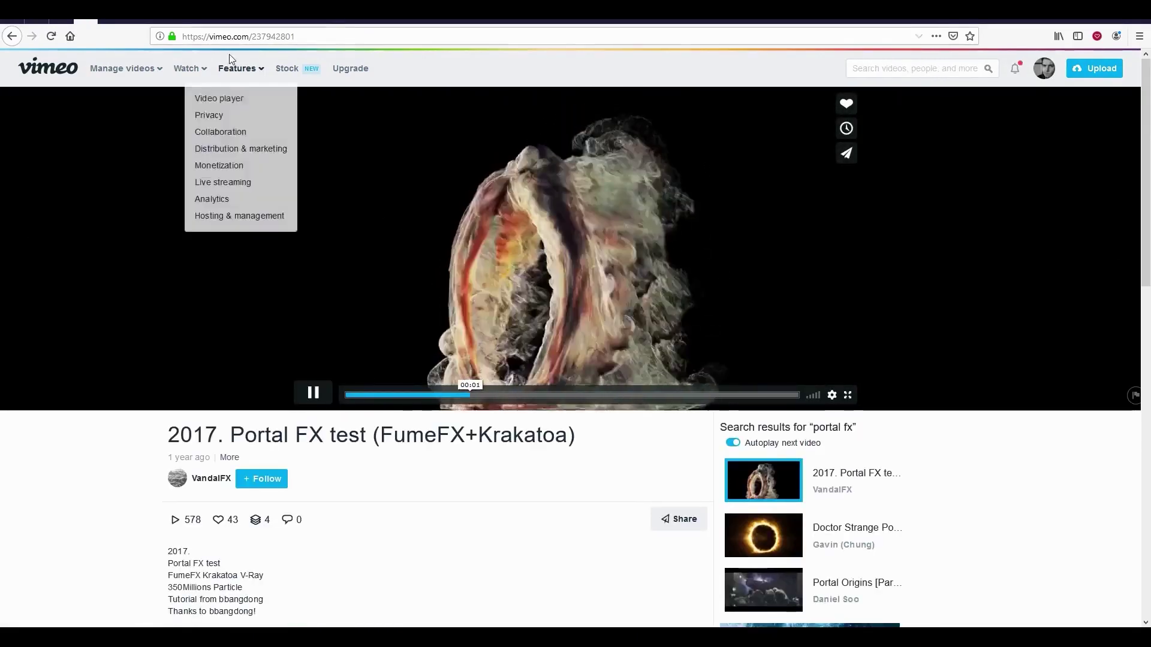
click(62, 21)
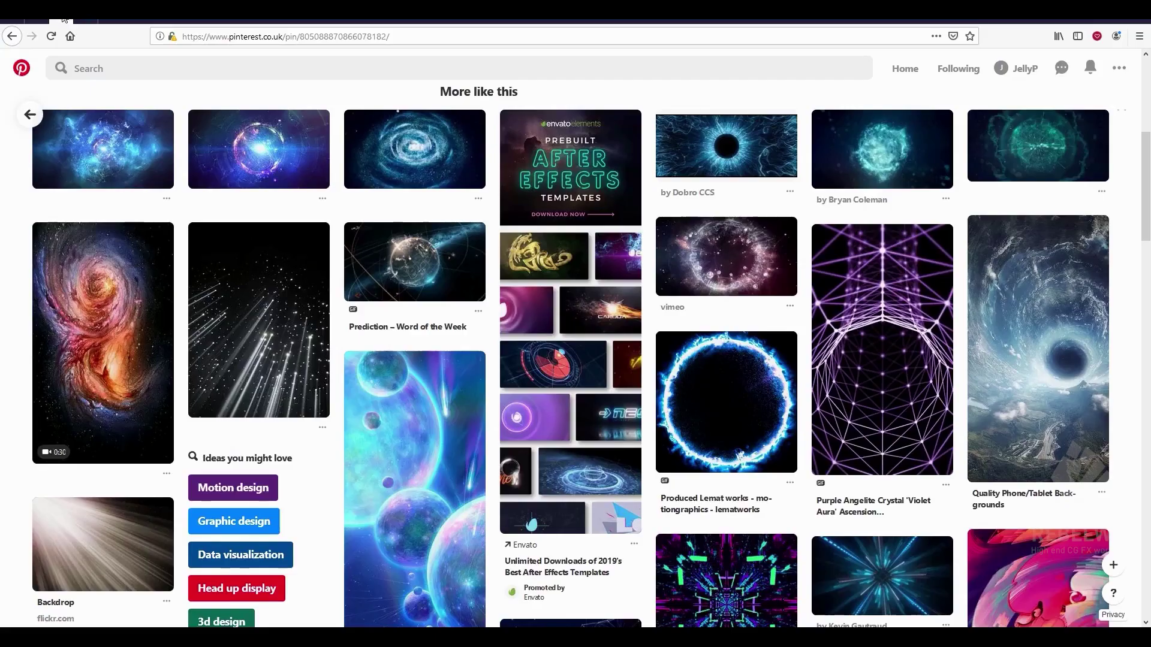
scroll(390, 174, down, 8)
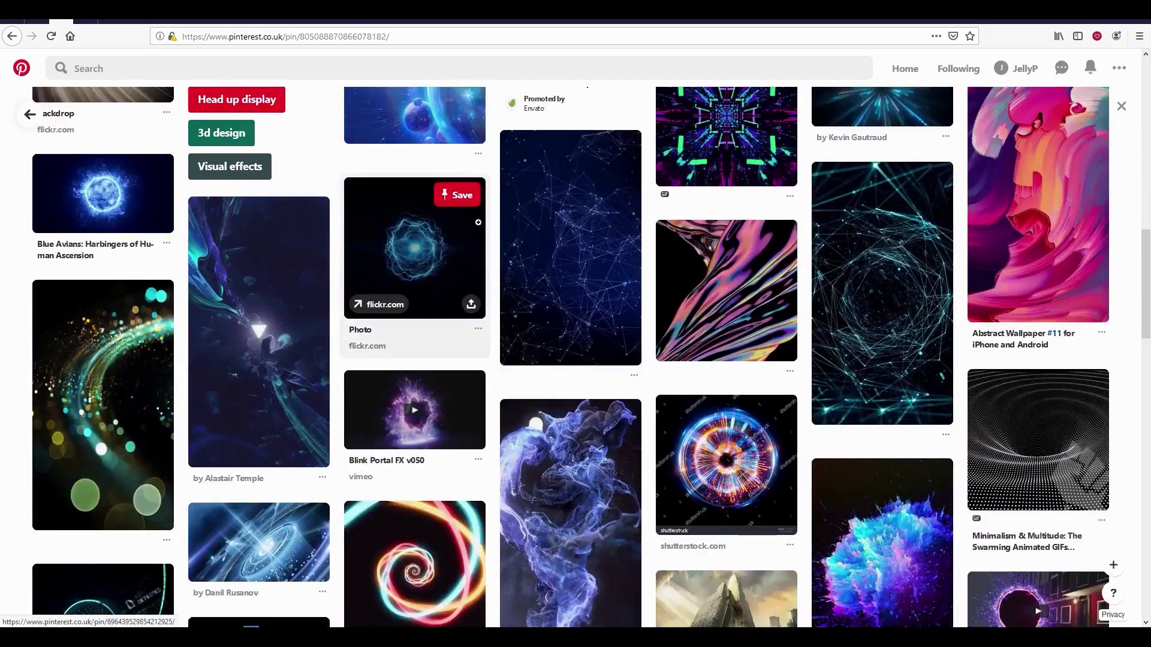
scroll(419, 204, down, 3)
scroll(482, 221, down, 4)
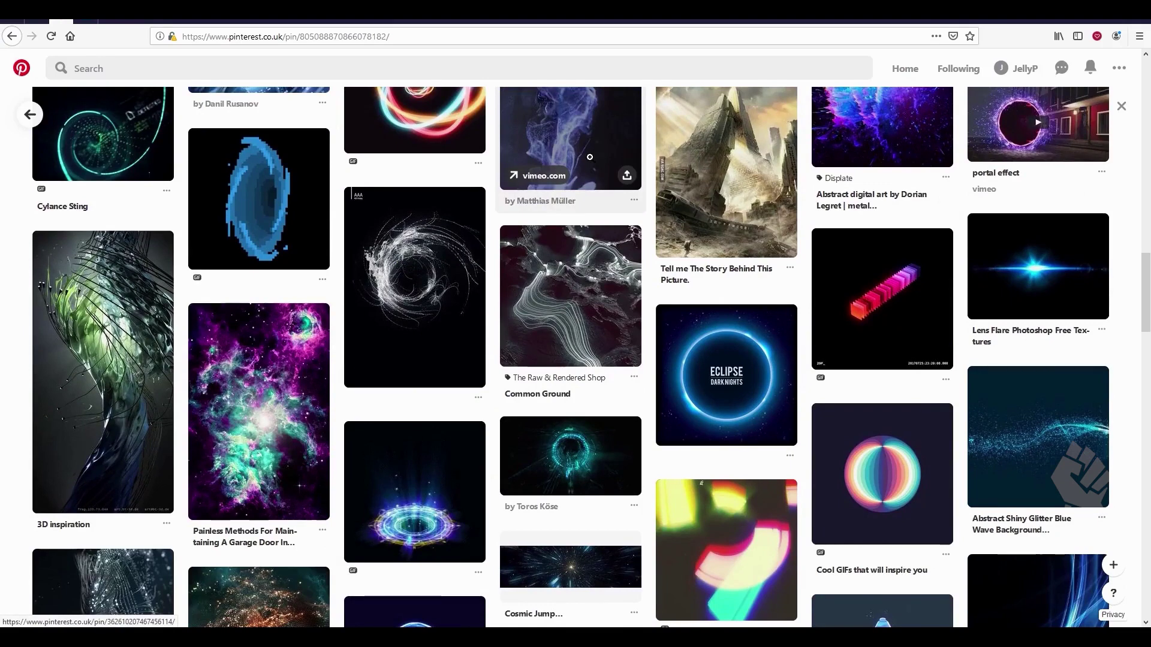
Bring up the sc01_sh01 previs video over the browser, review the portal shot, and put it away again
click(527, 638)
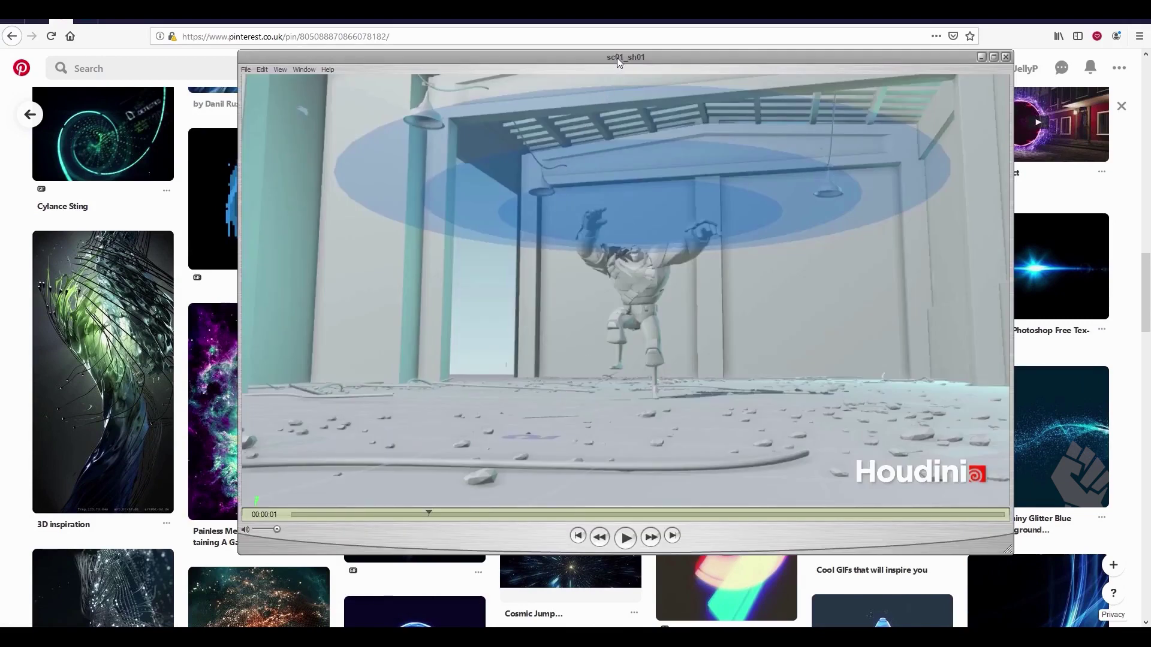
drag(617, 57, 572, 60)
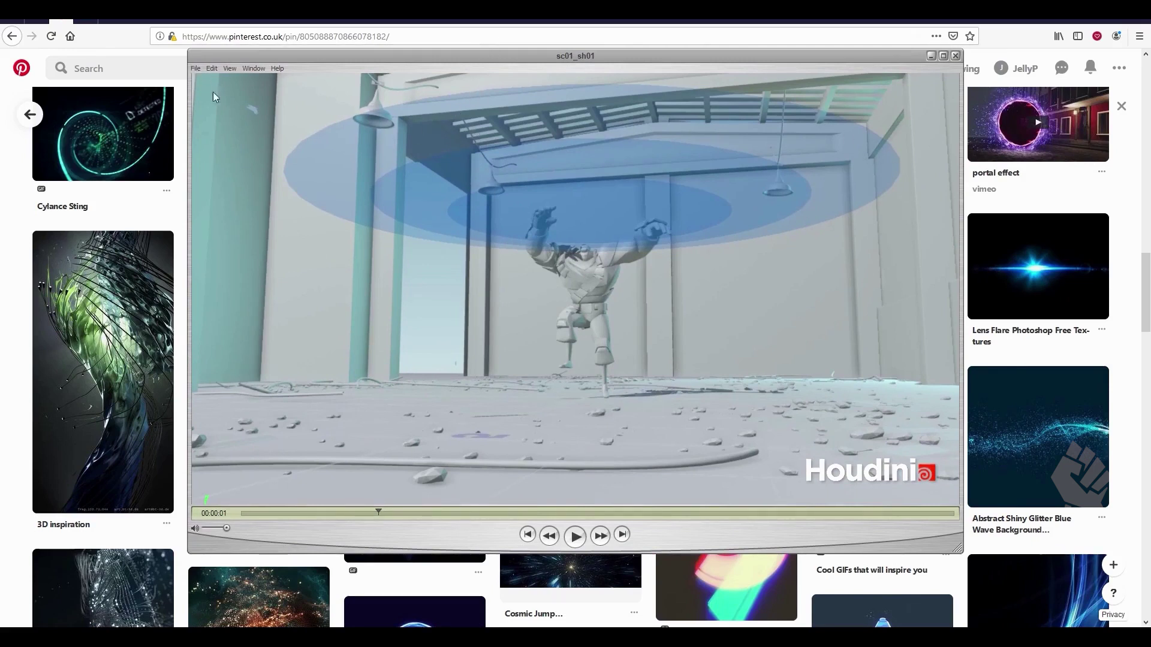
drag(343, 513, 378, 480)
drag(721, 58, 724, 76)
click(513, 50)
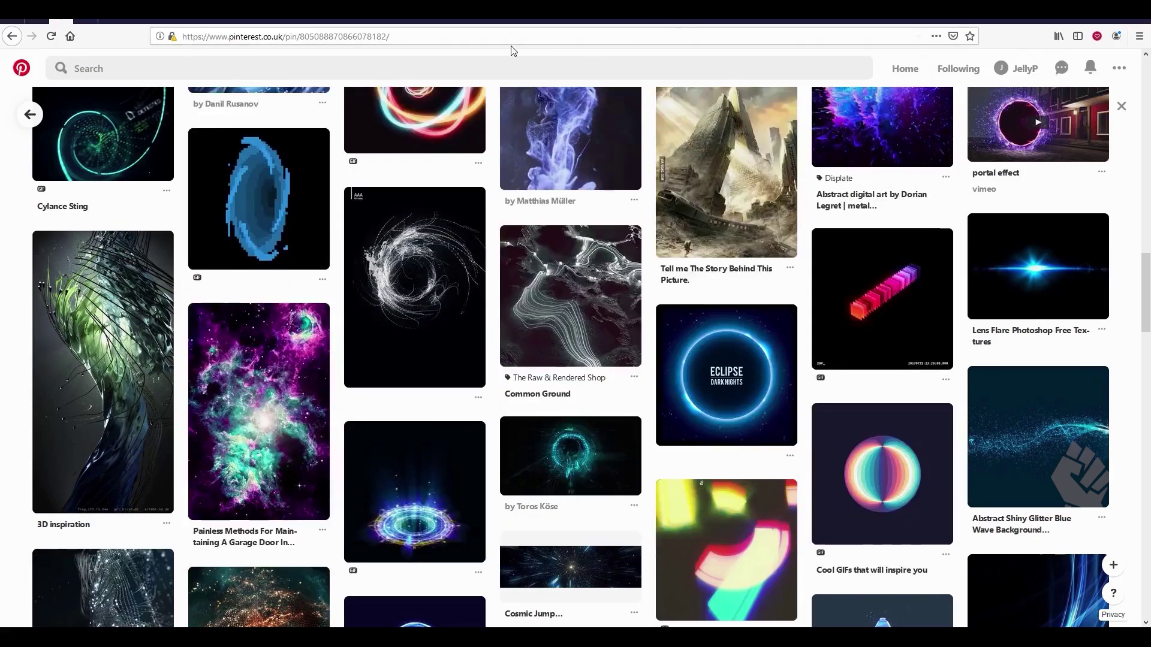
Browse the whole set of related Pinterest pins for portal, energy ring and magic effect references
scroll(474, 264, down, 3)
scroll(664, 280, down, 15)
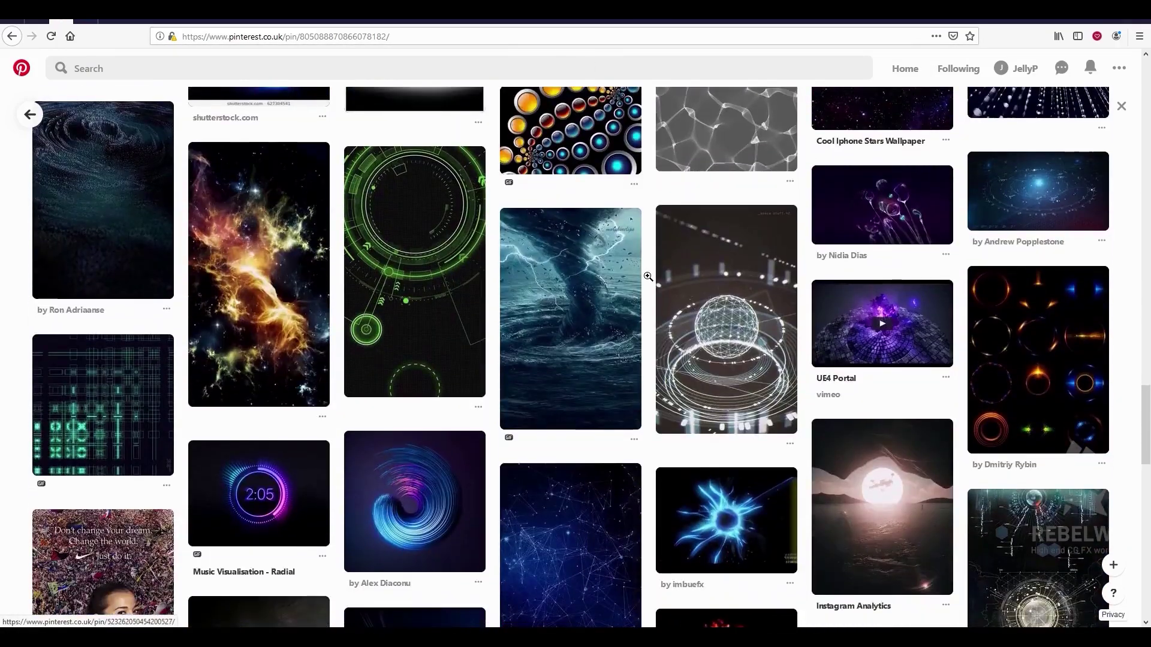
scroll(664, 281, down, 15)
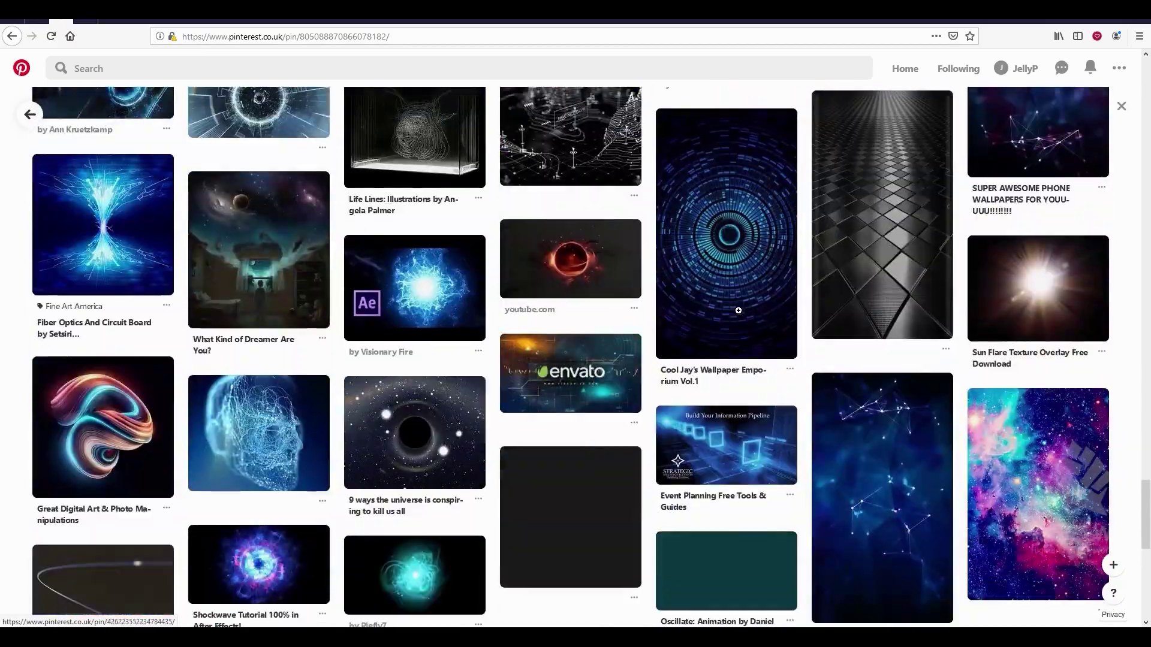
scroll(736, 302, down, 5)
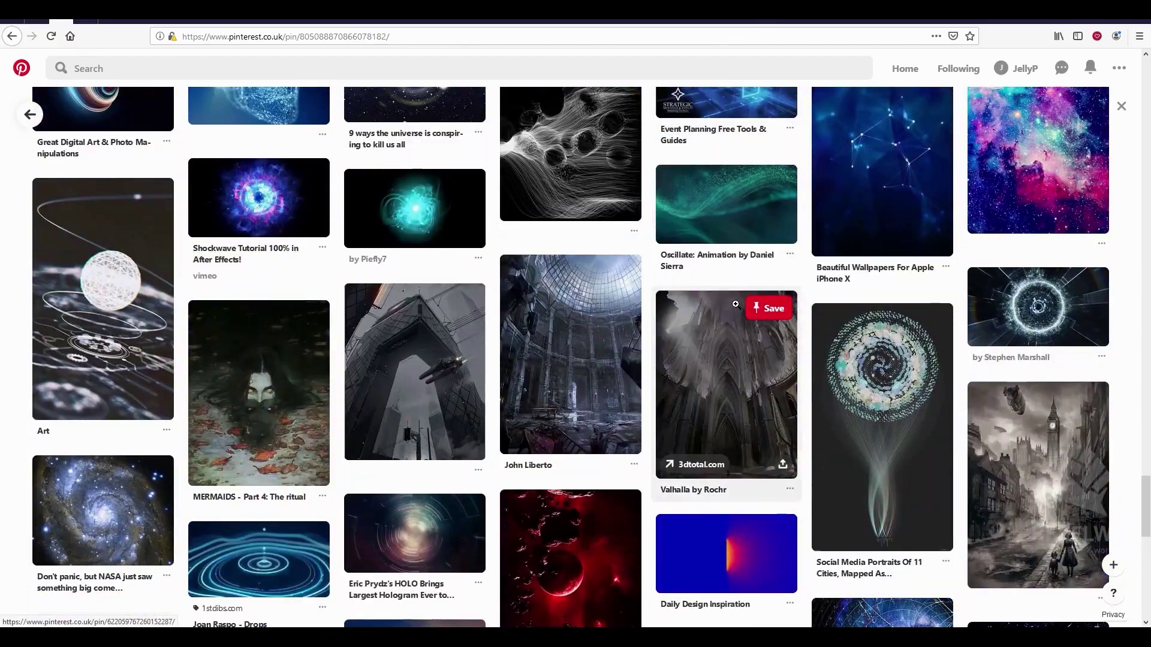
scroll(736, 305, down, 10)
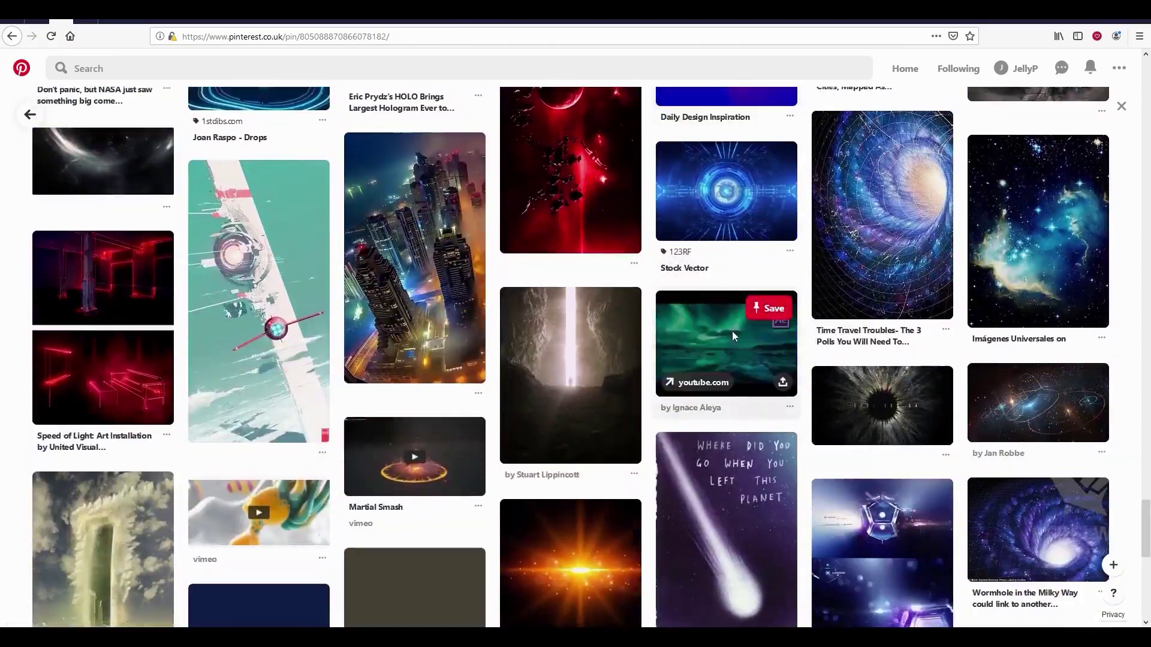
scroll(723, 342, down, 8)
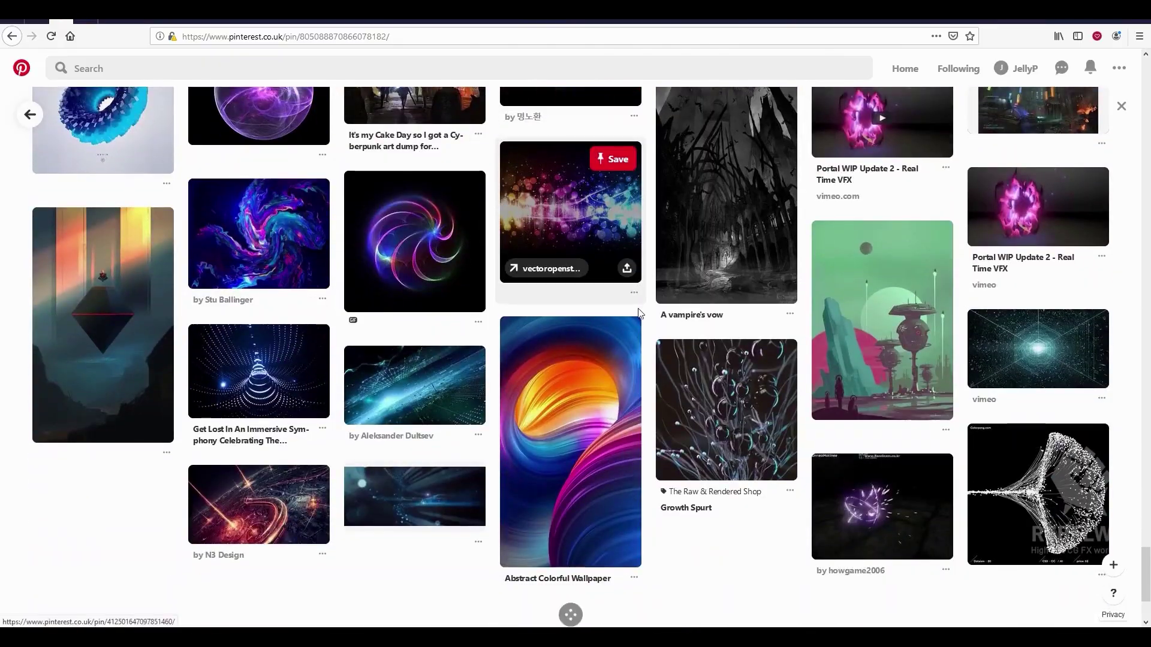
scroll(419, 282, up, 20)
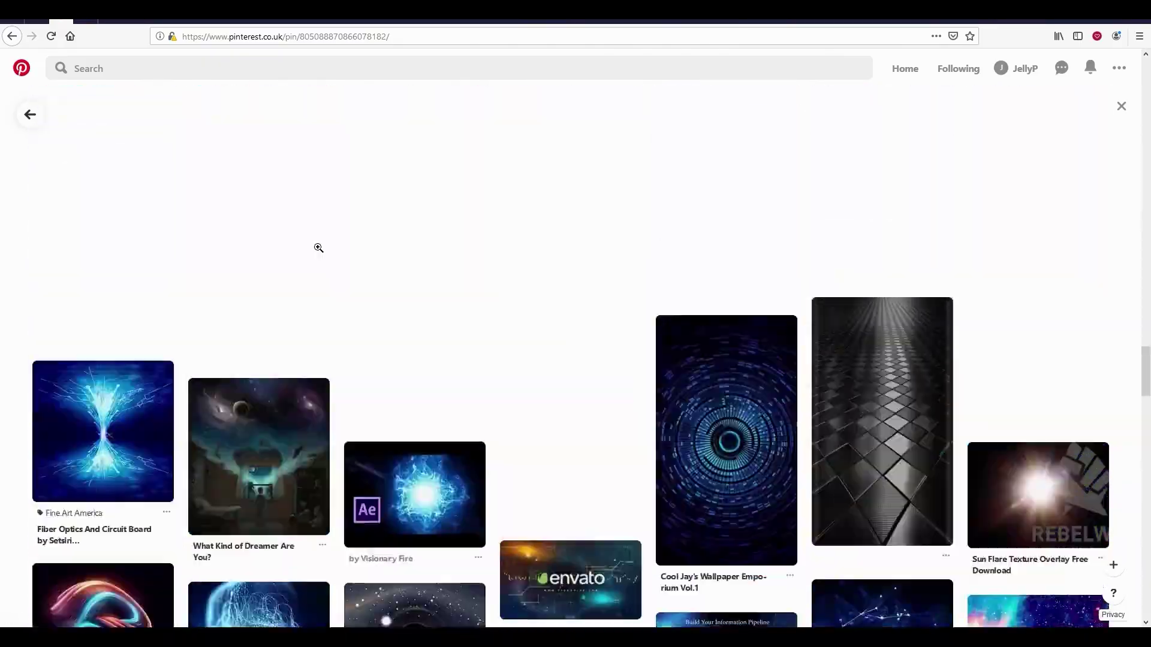
scroll(295, 229, up, 13)
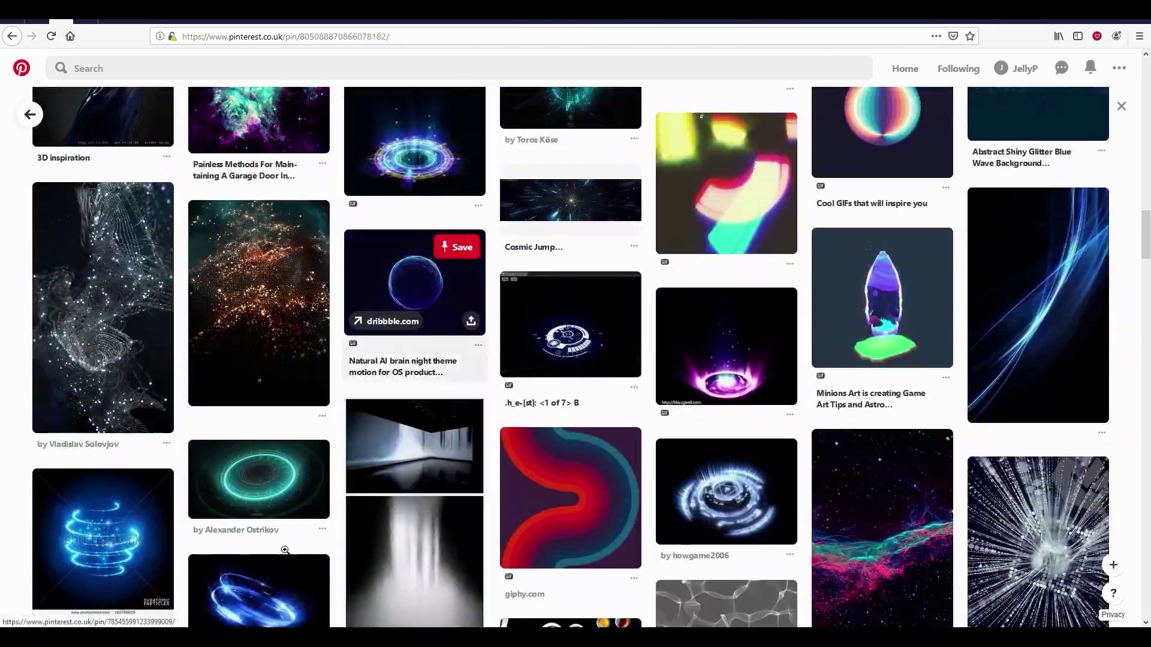
Open the pin of swirling blue light rings and view its similar pins
click(260, 616)
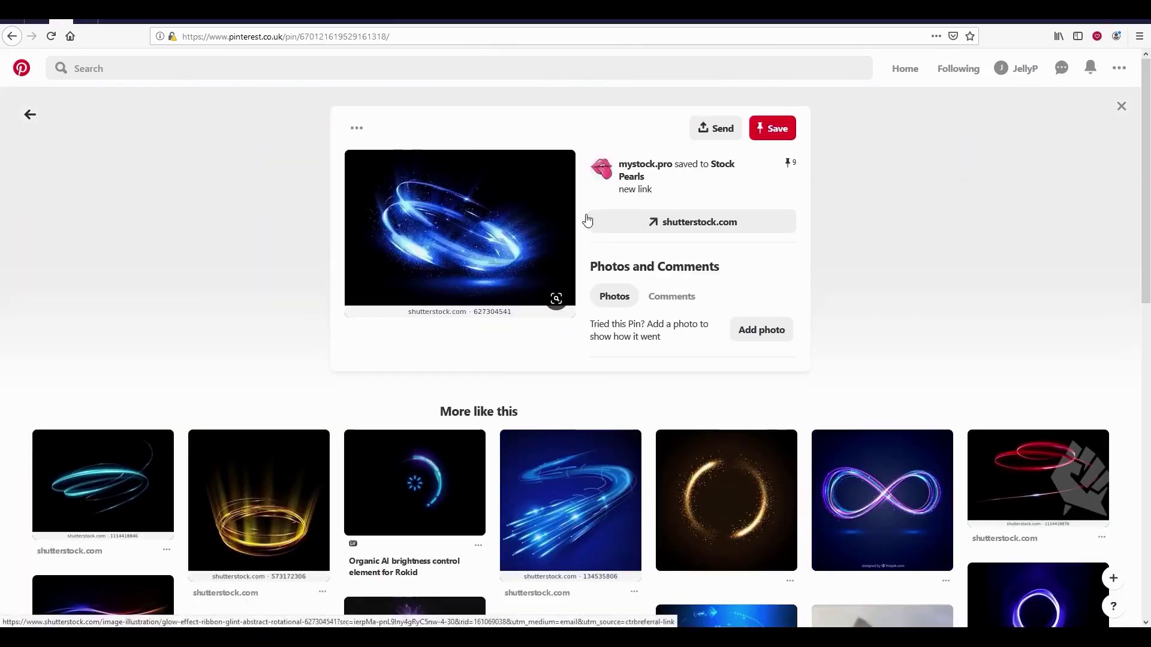
scroll(861, 357, down, 10)
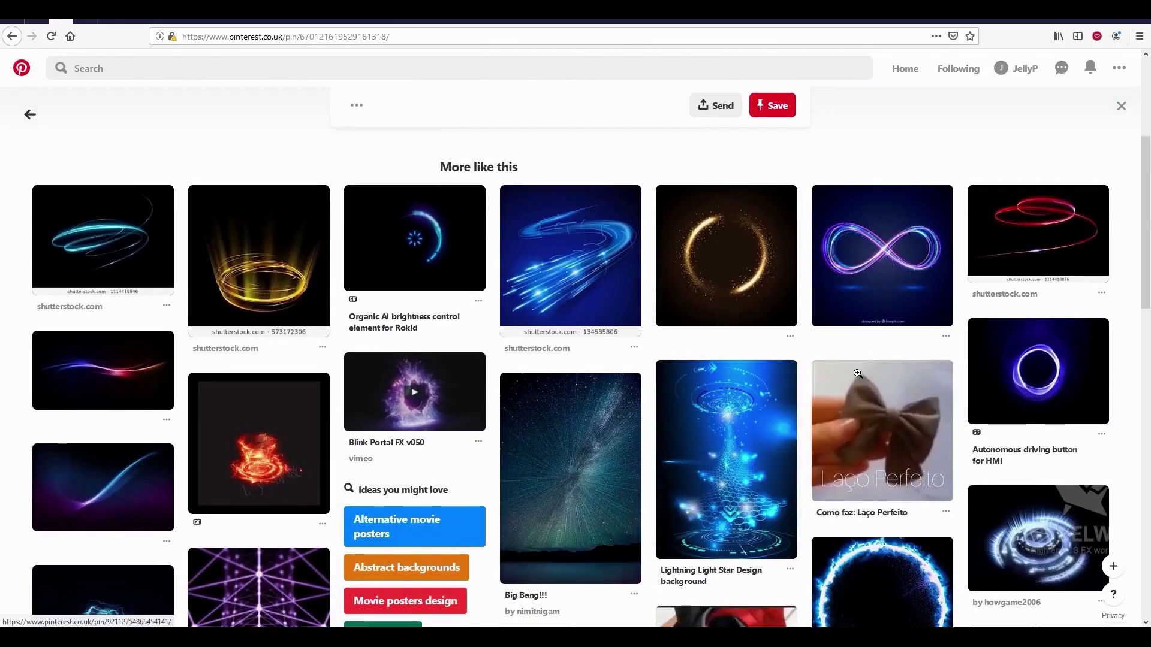
scroll(267, 420, up, 4)
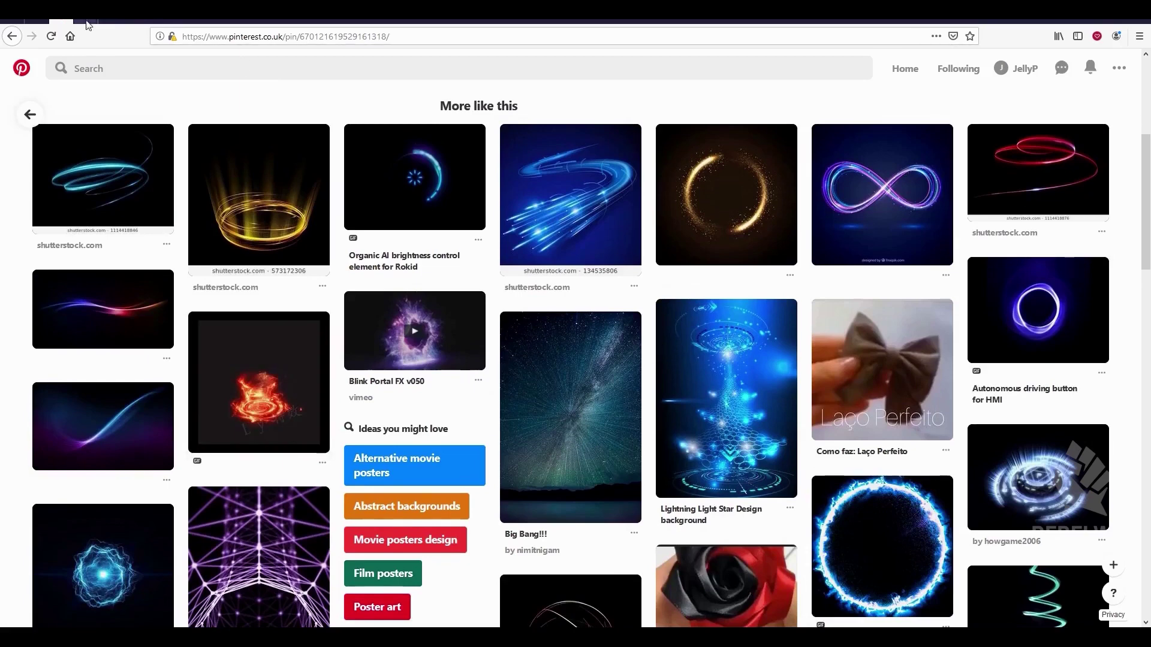
In File Explorer, open Pictures > Houdini Course > ref > Portal, view the maxresdefault image and close it
click(276, 637)
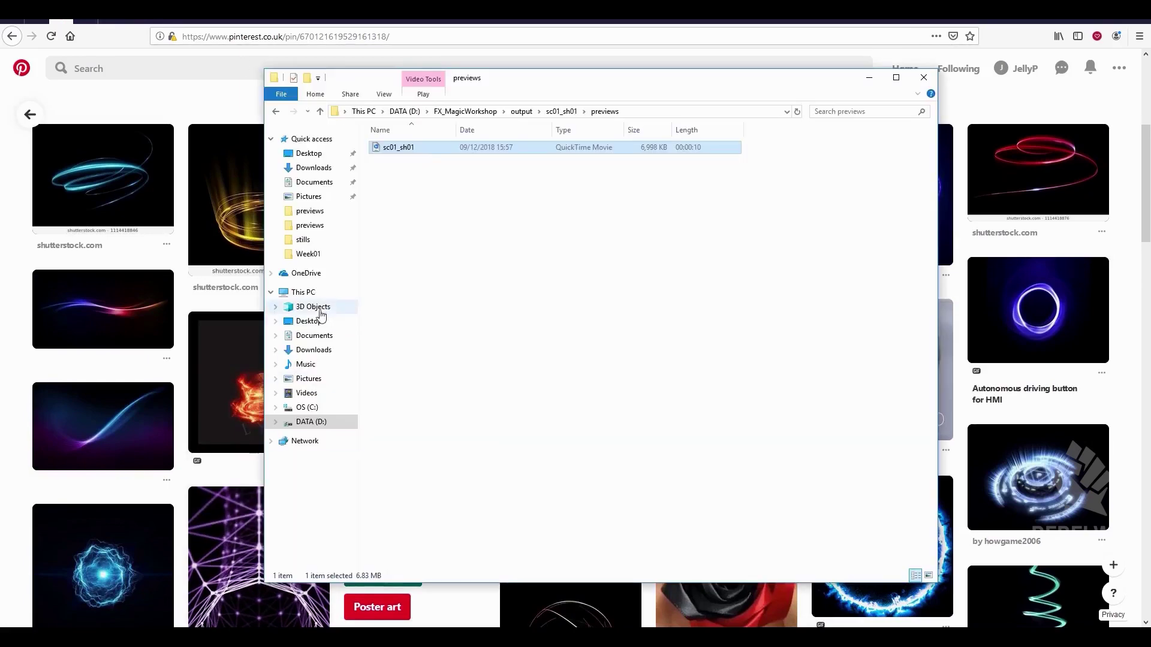
click(317, 197)
double_click(470, 152)
double_click(400, 159)
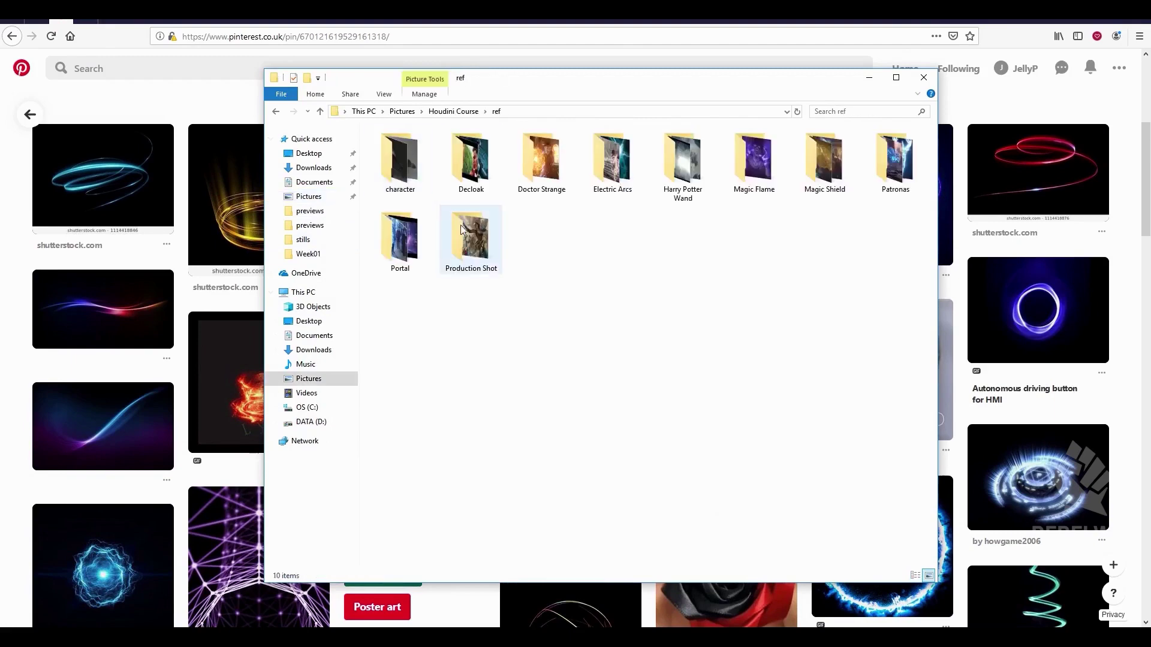
click(401, 238)
double_click(401, 238)
double_click(466, 148)
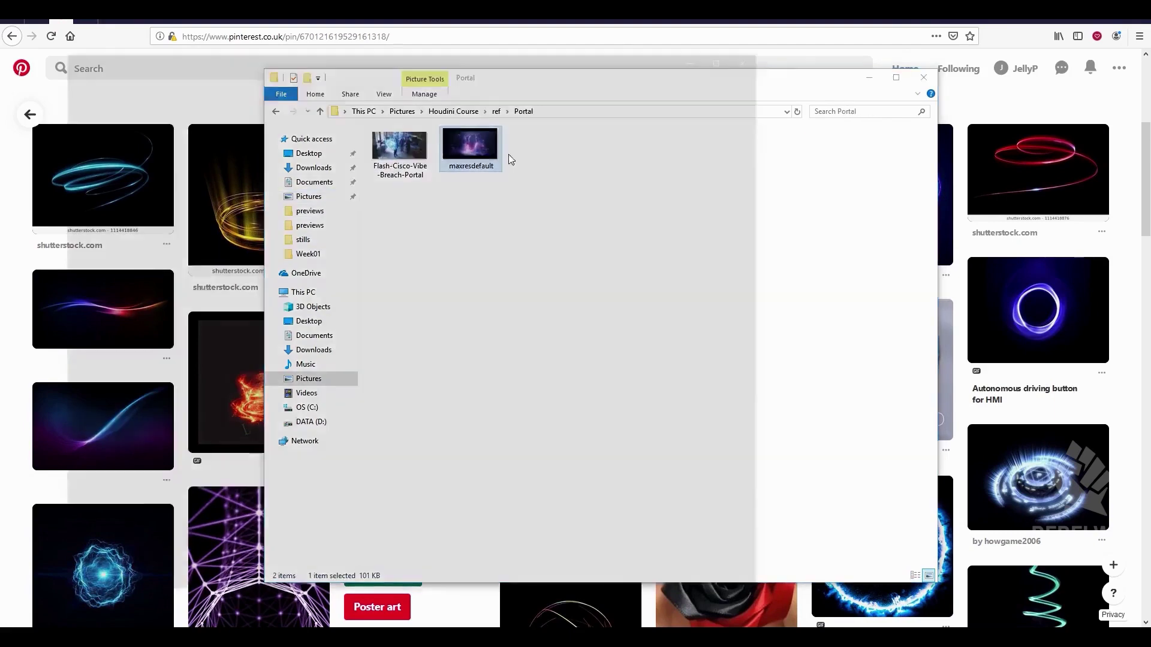
click(760, 55)
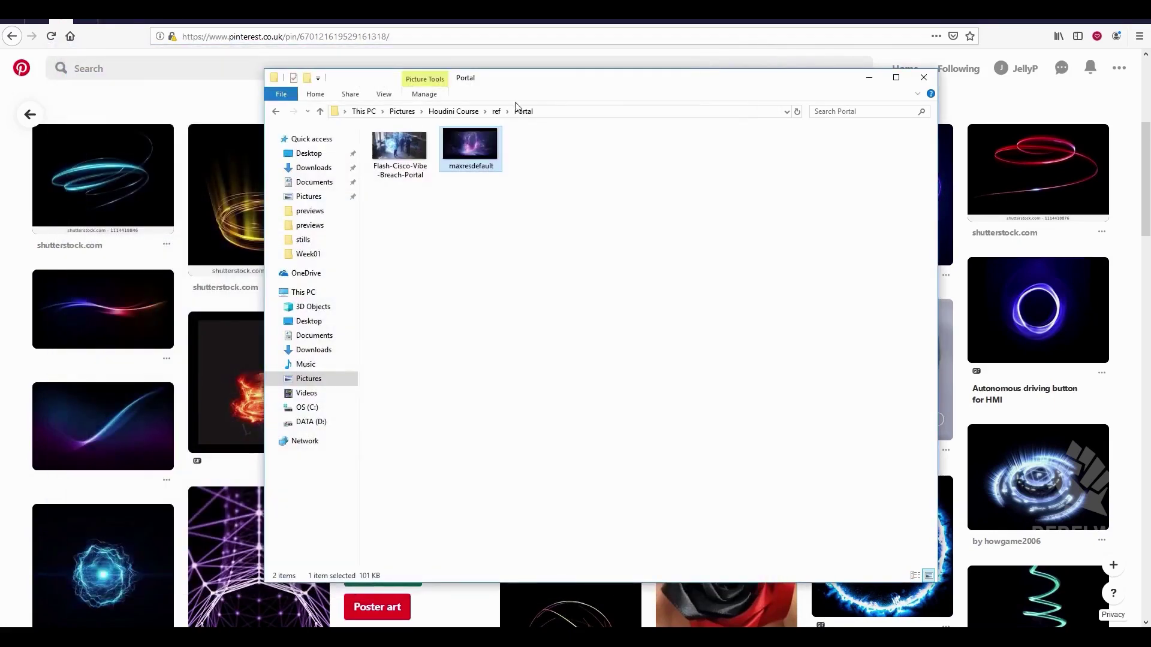
Open the Flash-Cisco-Vibe-Breach-Portal image, place its window clear over the browser to study the portal, and return to Pinterest
double_click(398, 150)
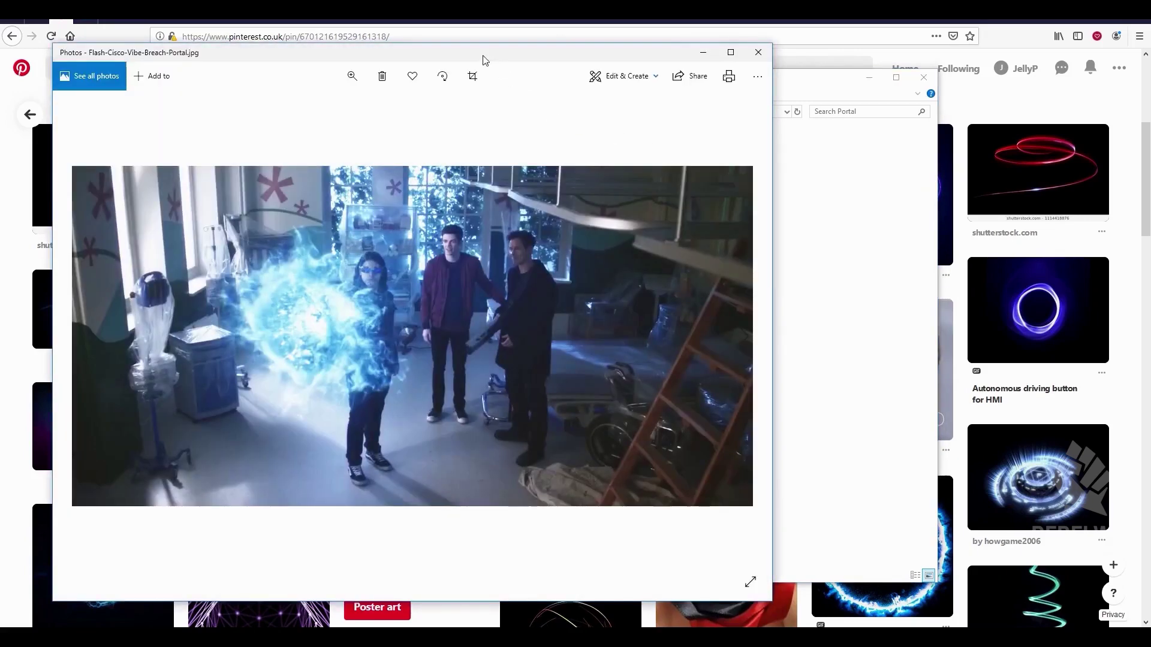
drag(334, 52, 529, 74)
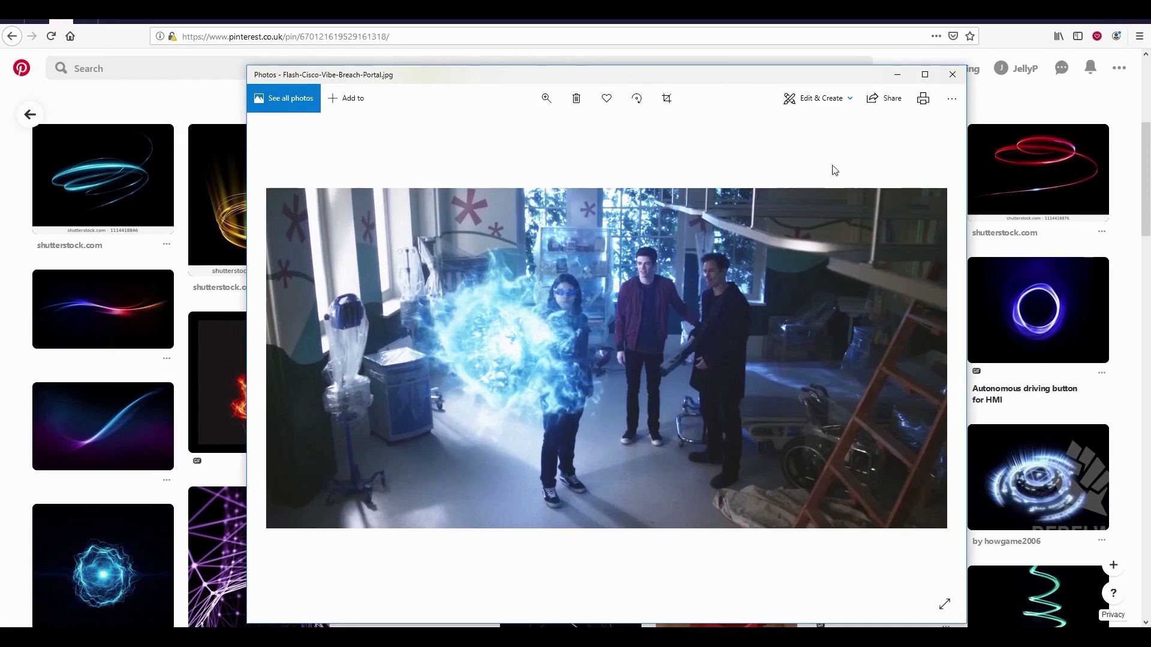
drag(732, 75, 687, 67)
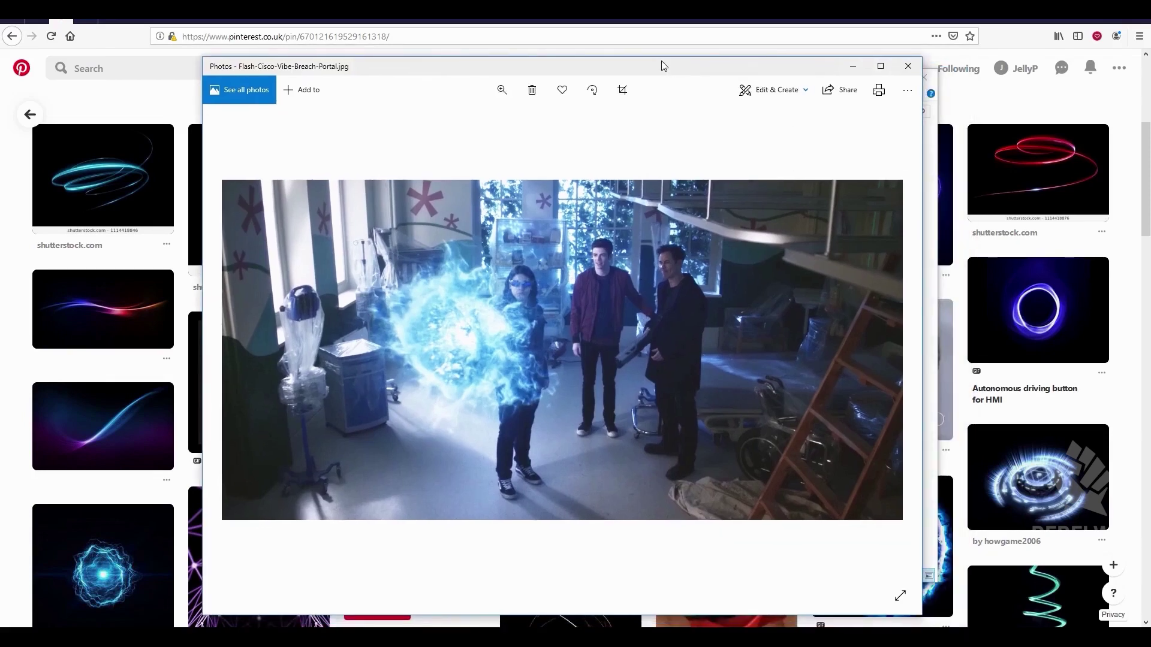
drag(470, 70, 434, 59)
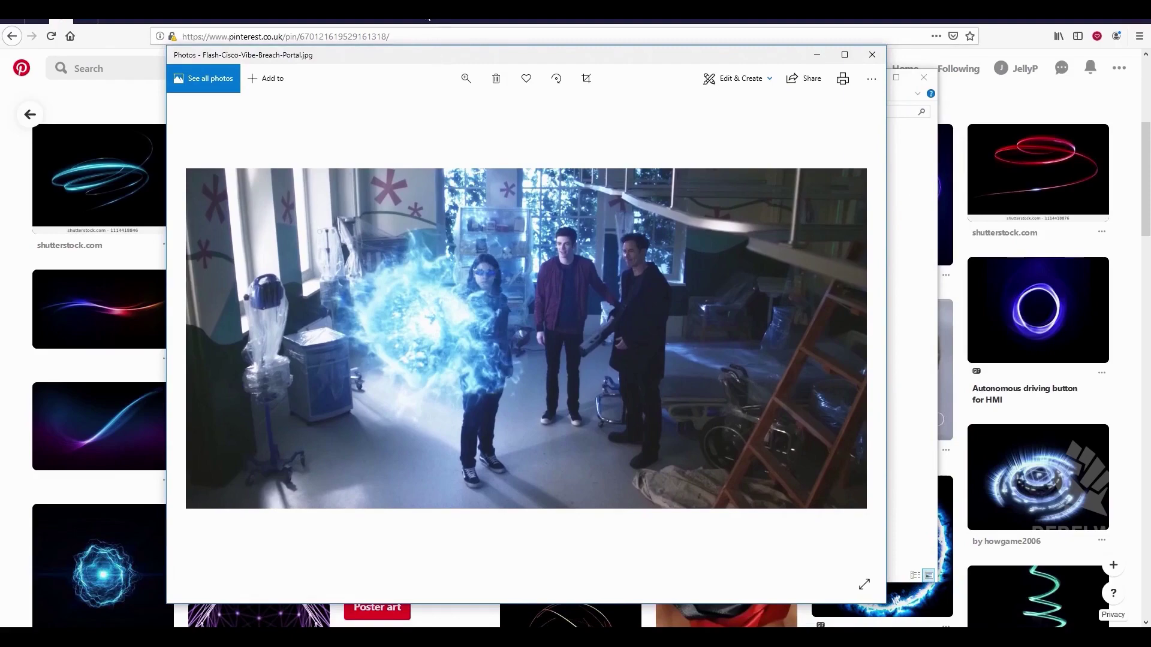
click(427, 18)
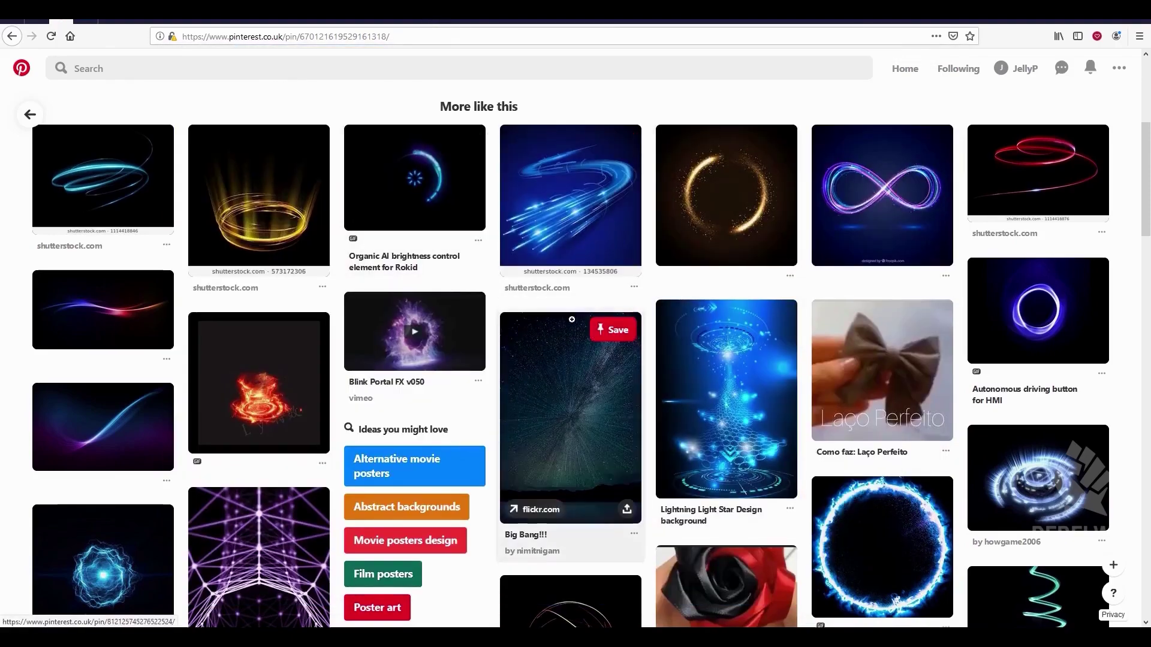
Look further through the pins related to the blue light rings for more portal shapes and glow ideas
scroll(570, 314, up, 5)
scroll(560, 428, down, 5)
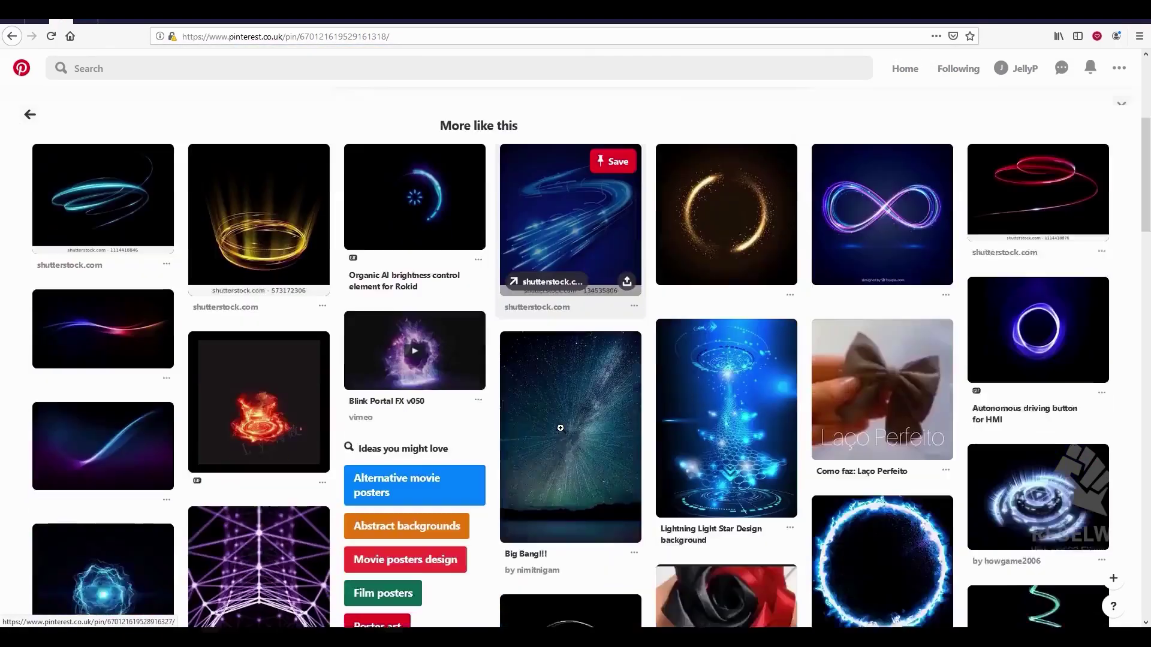
scroll(561, 428, down, 12)
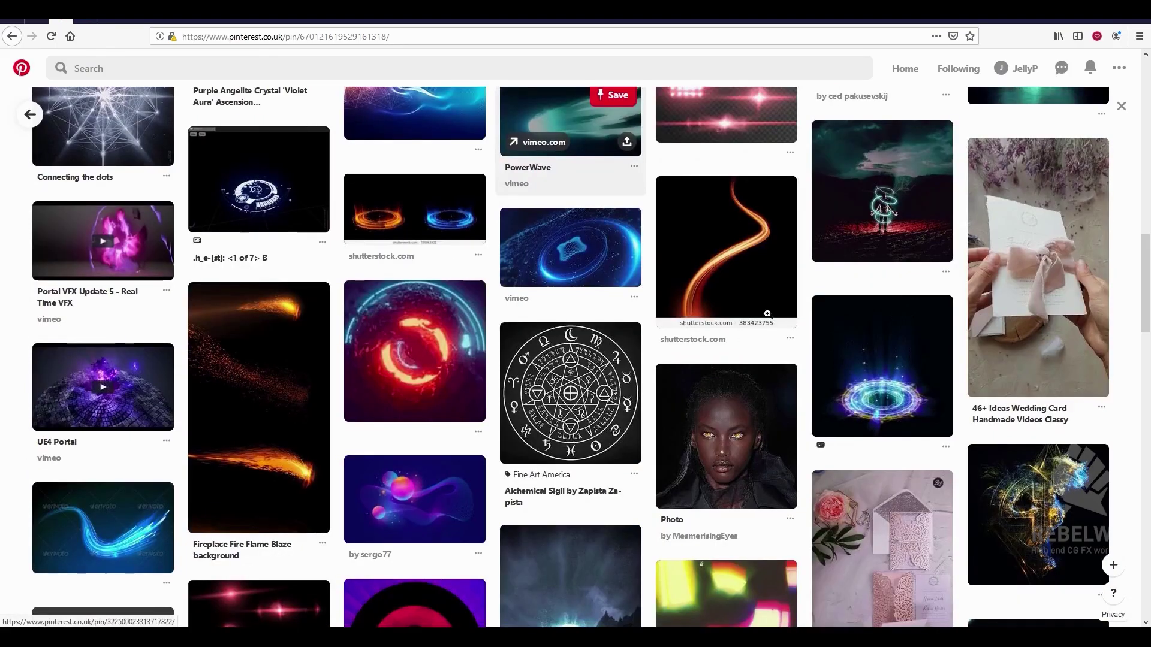
scroll(652, 165, up, 5)
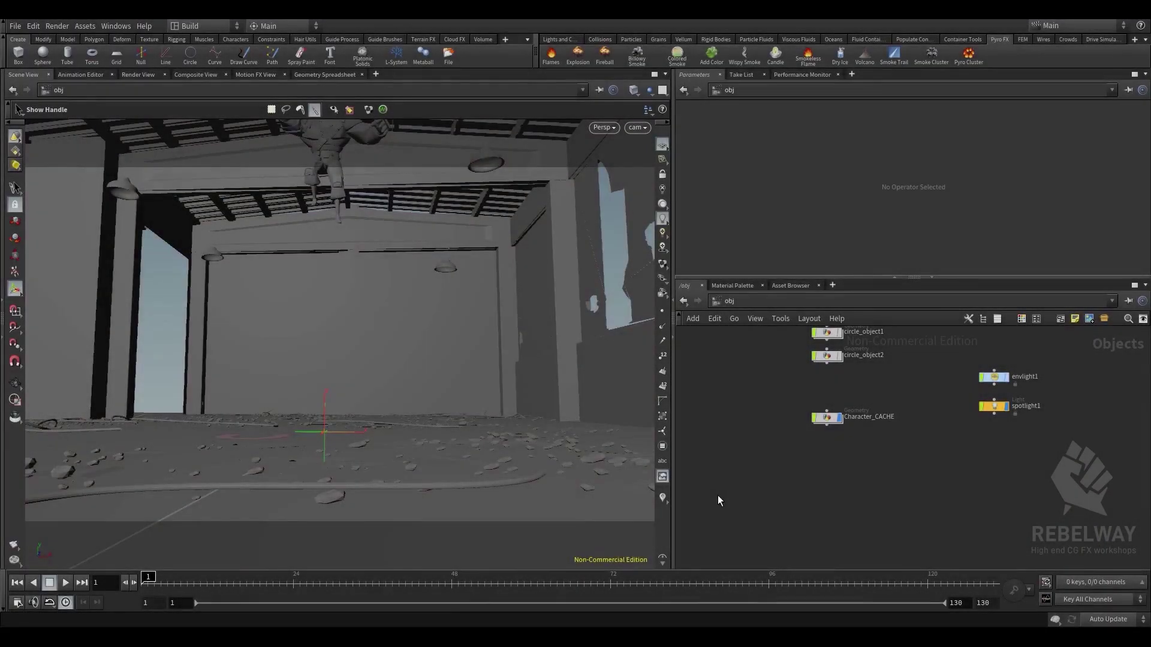
In Houdini, examine the object-level network of cameras, geometry, circles, character cache and lights, and select the scene geometry node
middle_drag(751, 371, 760, 467)
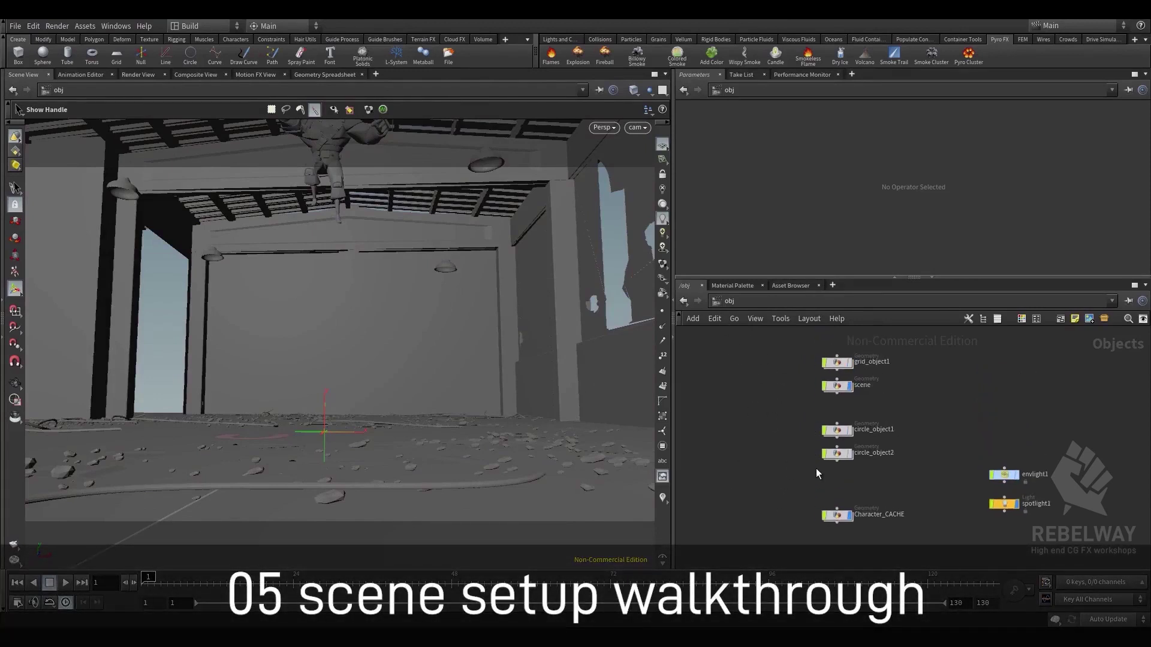
middle_drag(784, 425, 752, 505)
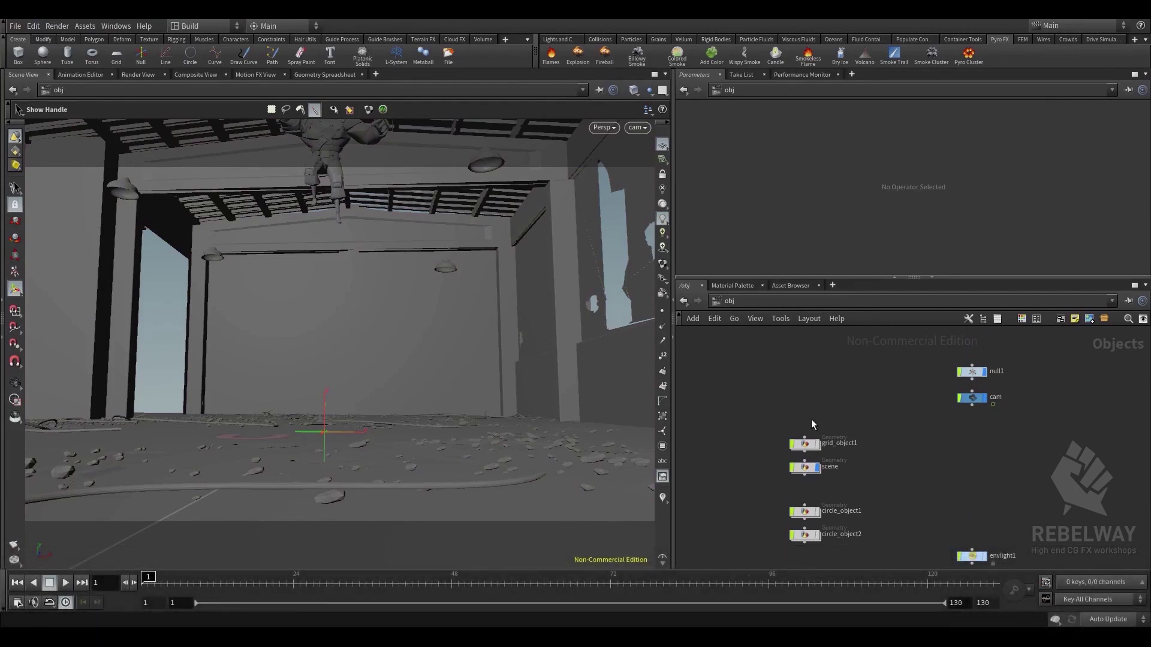
middle_drag(961, 535, 972, 488)
middle_drag(927, 524, 958, 514)
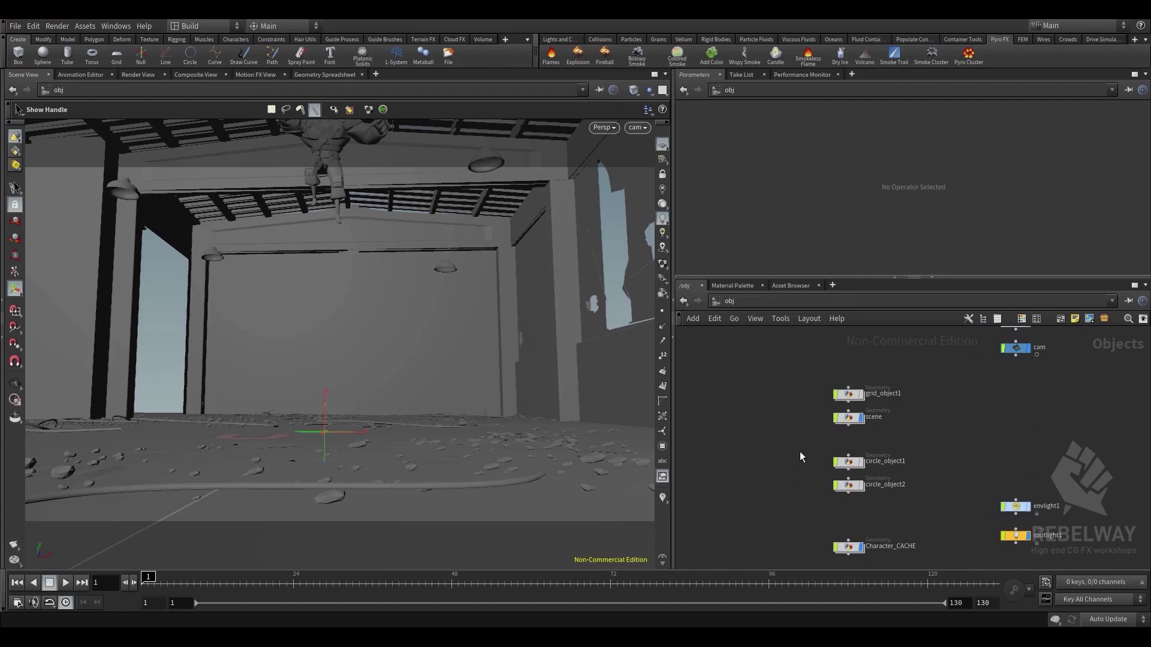
scroll(800, 453, up, 1)
middle_drag(762, 481, 744, 436)
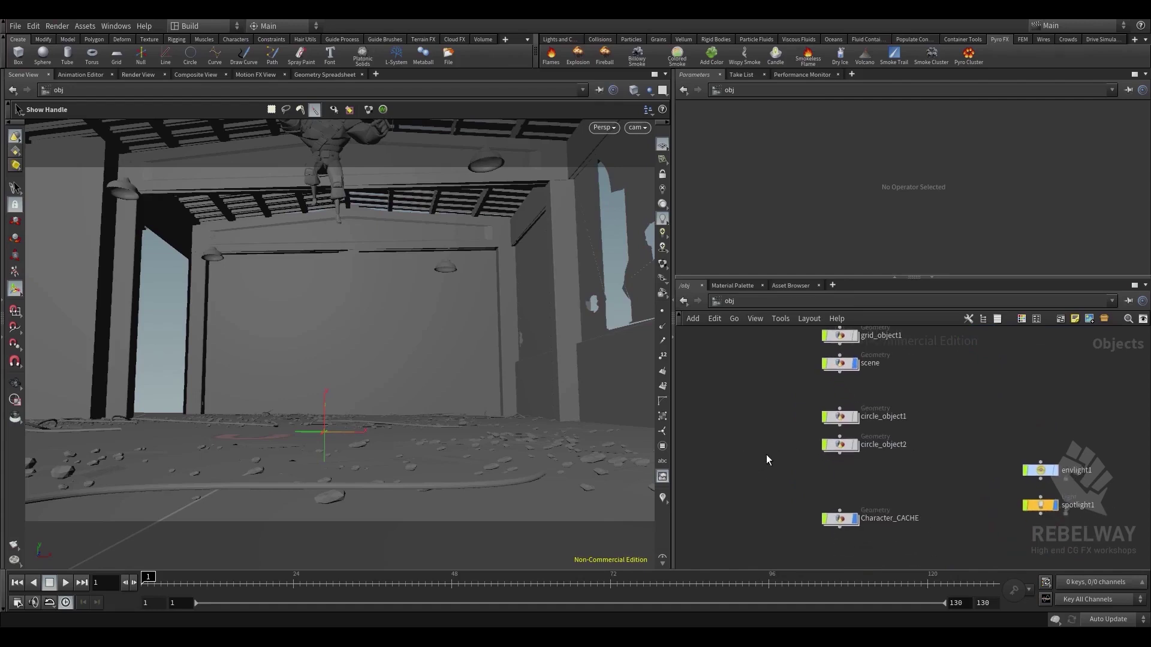
mouse_move(771, 510)
middle_down()
mouse_move(768, 562)
mouse_move(764, 504)
middle_up()
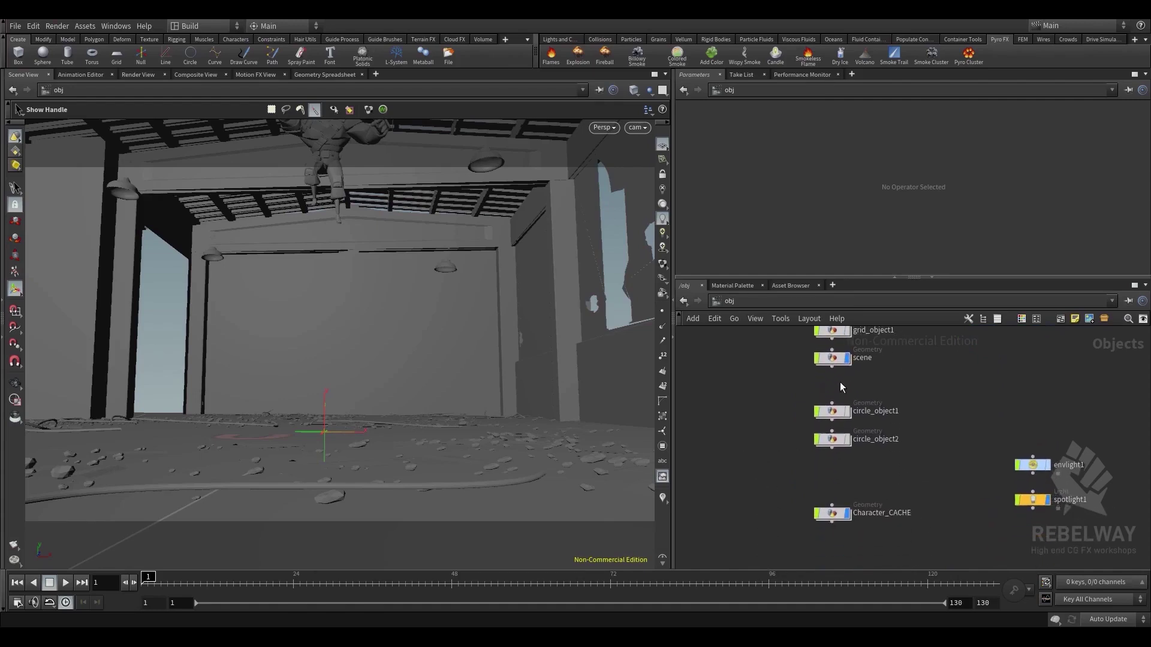
click(840, 362)
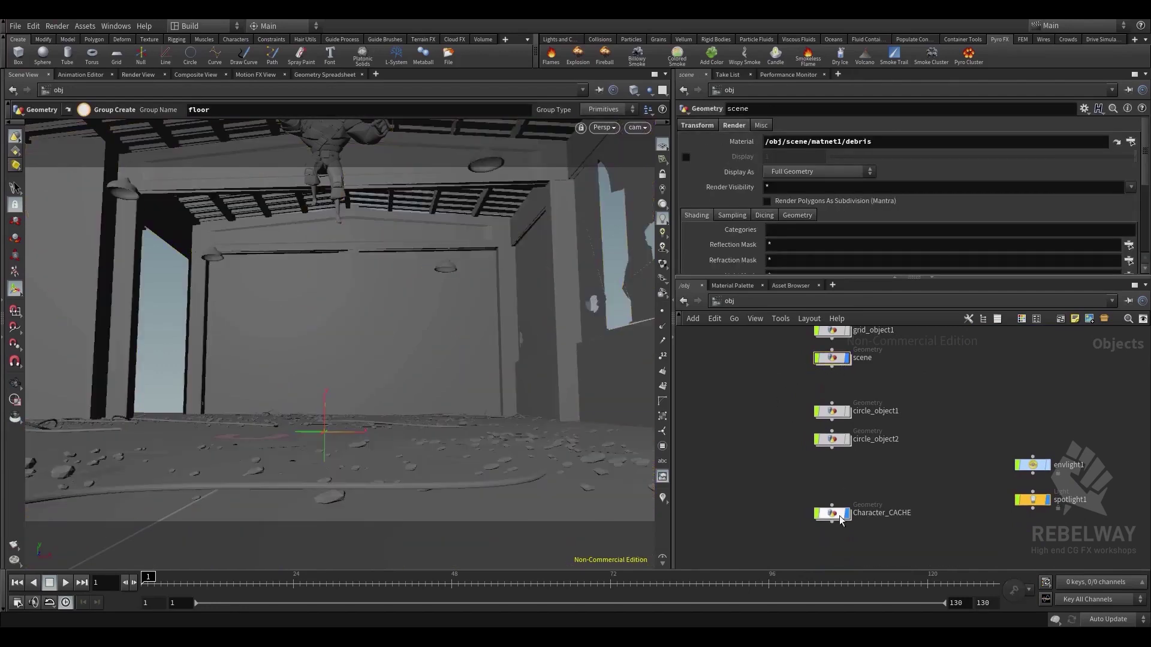
Select the Character_CACHE geometry and scrub through the timeline to review the character's landing, stopping at frame 6
click(840, 516)
drag(232, 582, 630, 581)
click(785, 444)
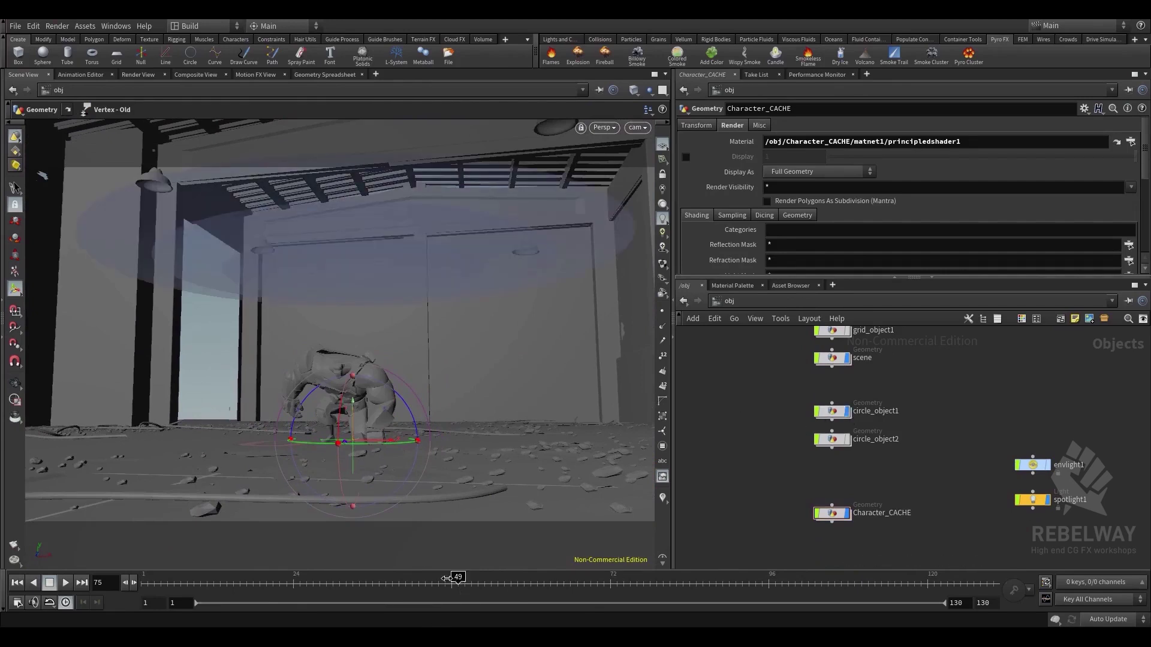
drag(447, 578, 173, 569)
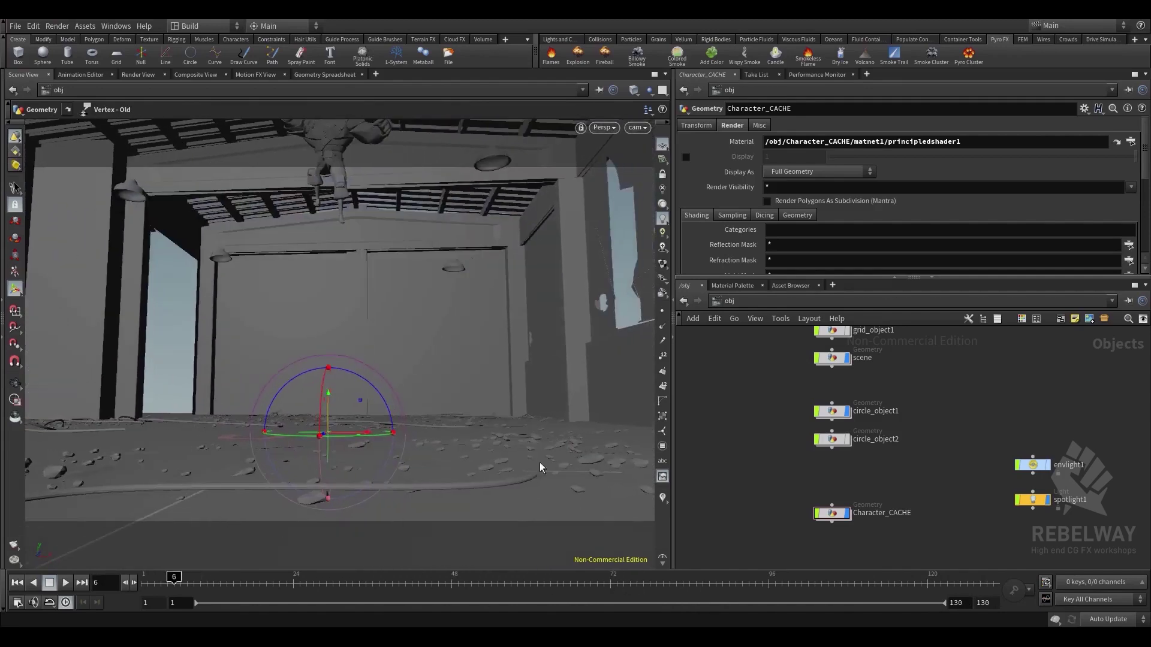
Select null1 in the object network and examine the $CACHE, opname, $OS and $F parts of its ROP cache path
middle_drag(935, 452, 841, 483)
drag(887, 434, 958, 534)
drag(950, 492, 958, 376)
middle_drag(902, 383, 888, 495)
click(888, 450)
click(947, 430)
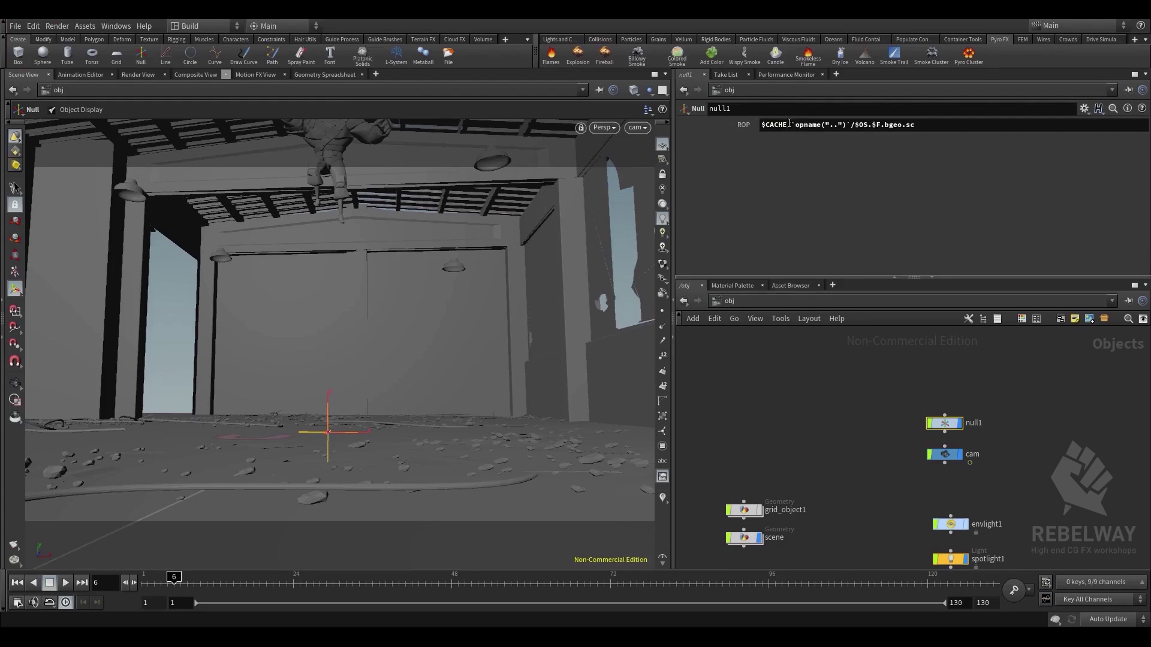
drag(791, 124, 754, 128)
click(803, 139)
click(851, 127)
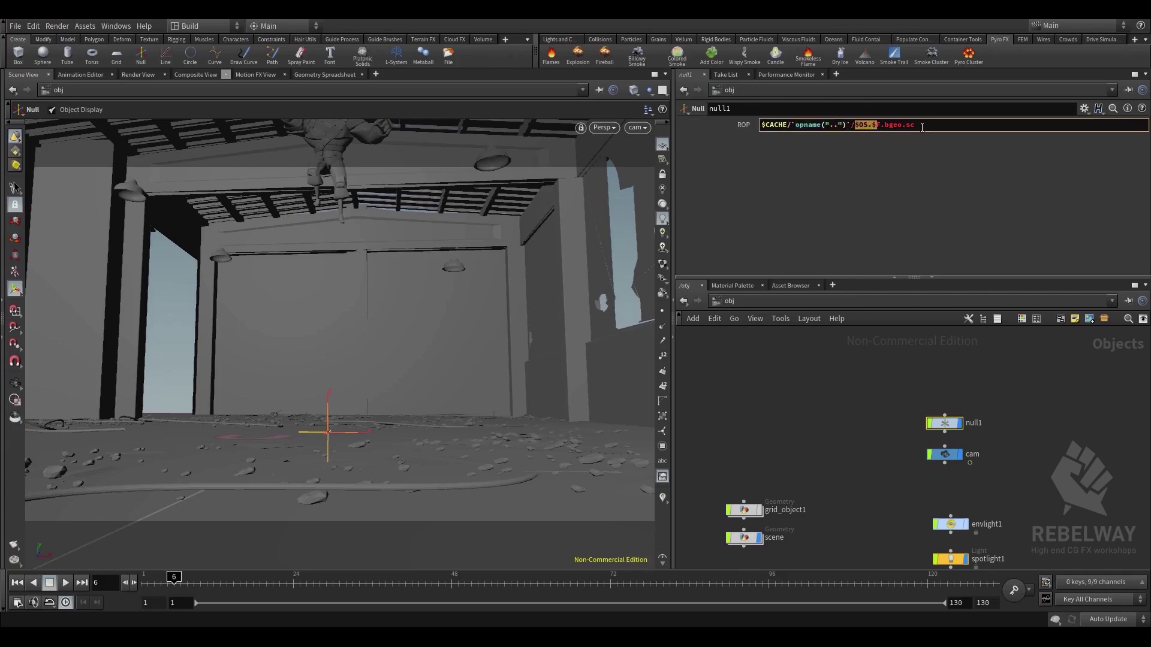
click(859, 389)
middle_drag(875, 526, 900, 370)
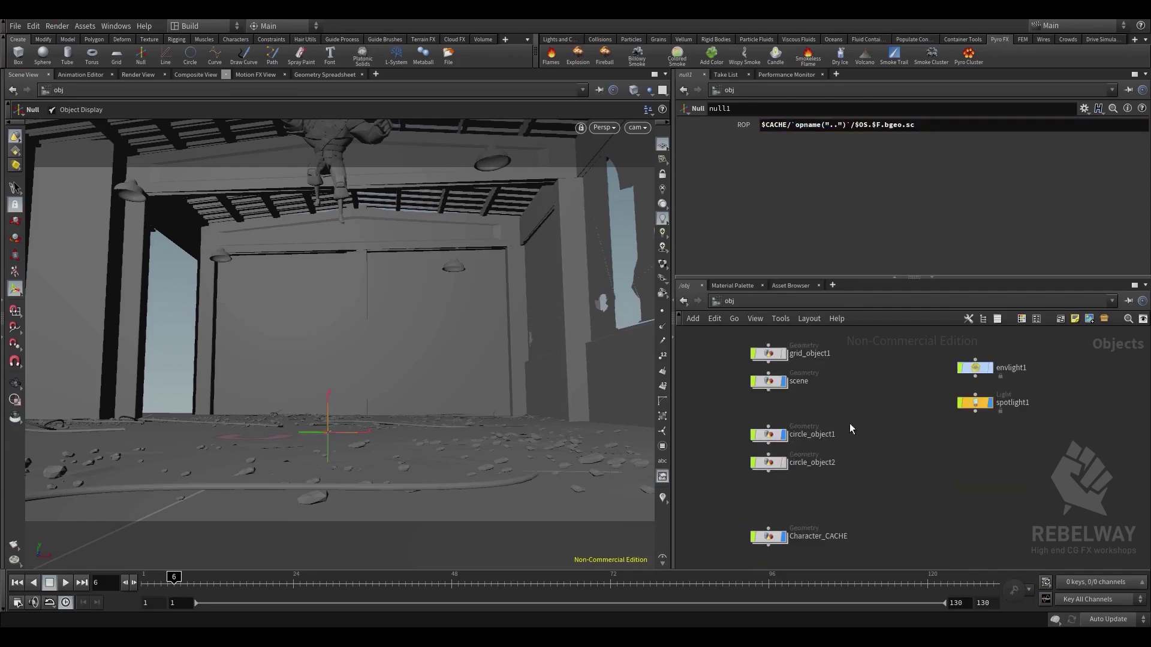
middle_drag(875, 499, 957, 419)
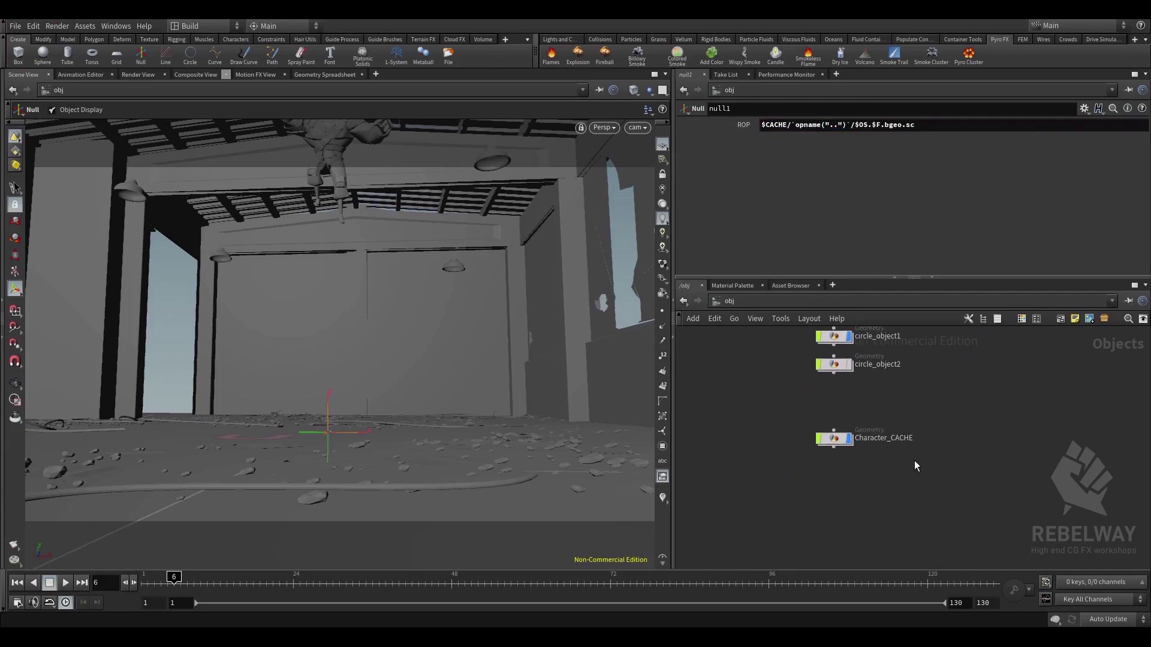
middle_drag(865, 504, 867, 504)
middle_drag(888, 462, 859, 495)
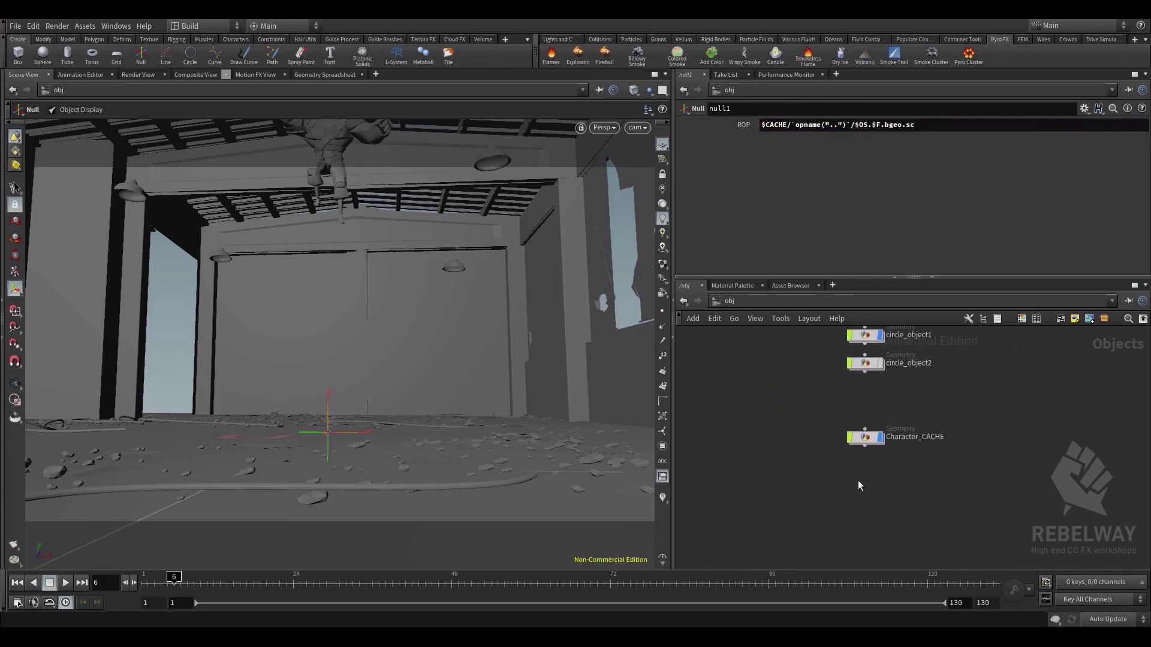
middle_drag(790, 424, 844, 465)
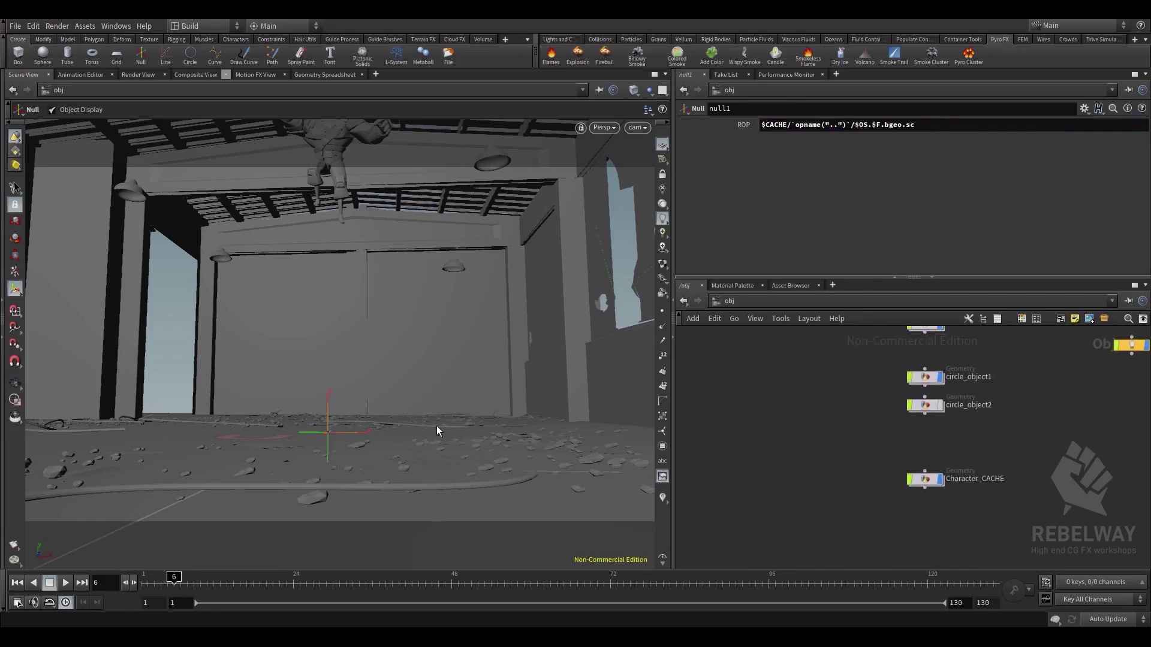
Go to frame 54, capture the camera view with Snipping Tool, and place the snip window clear of the network
drag(336, 584, 491, 590)
click(86, 626)
text(sn)
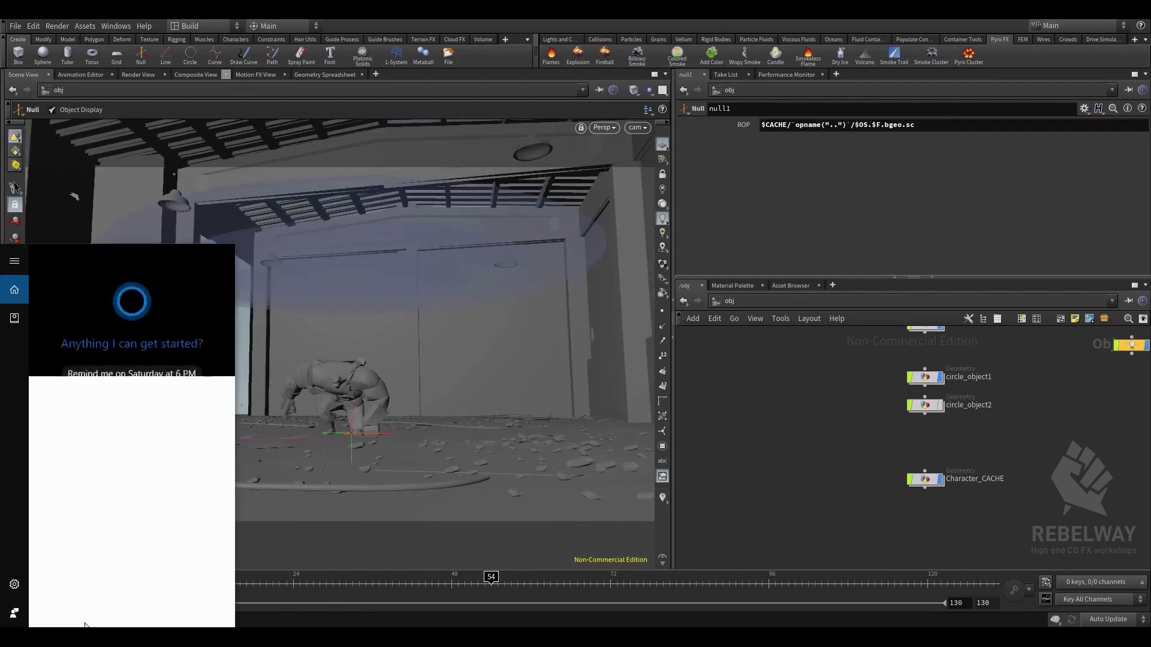
key(Return)
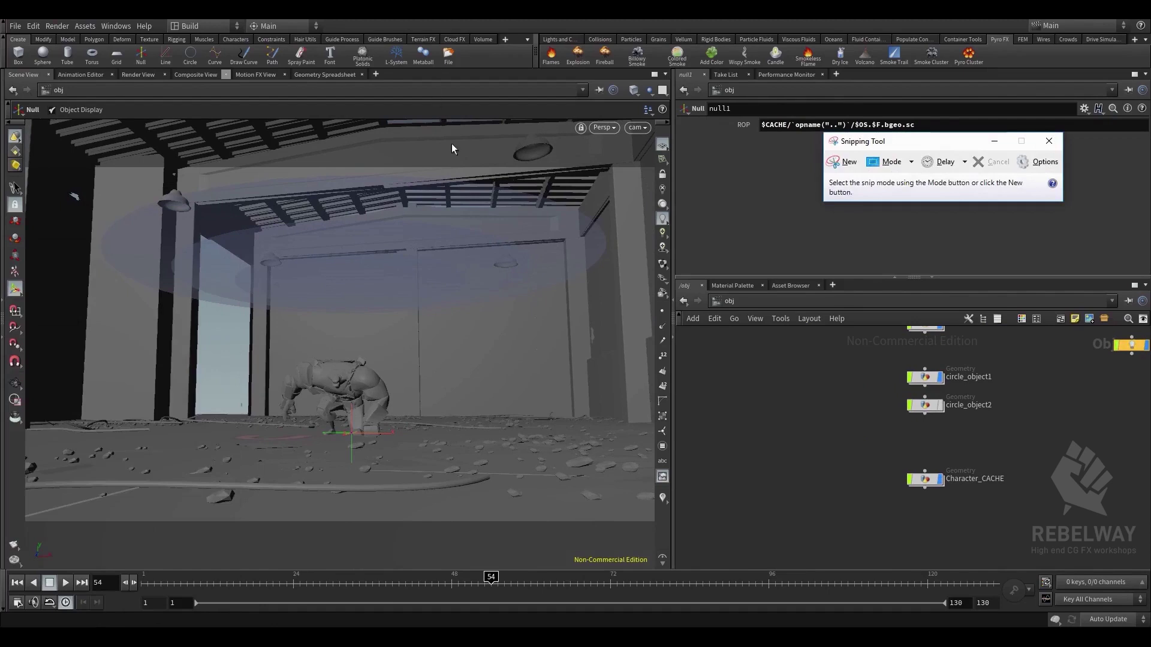
click(846, 163)
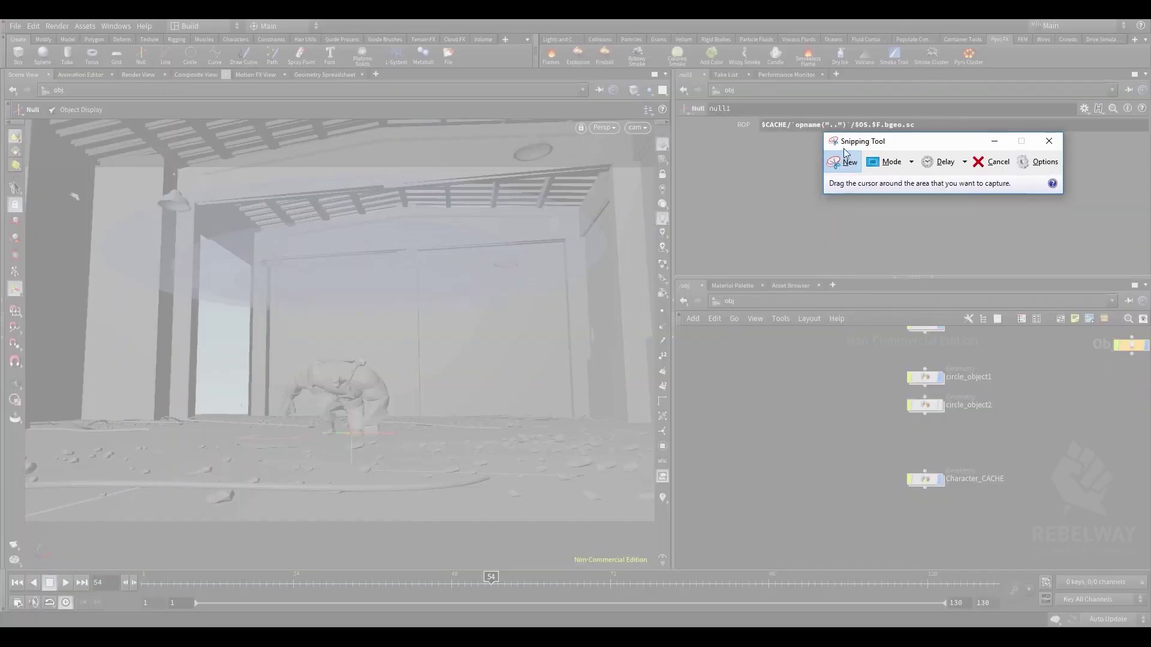
drag(27, 163, 652, 524)
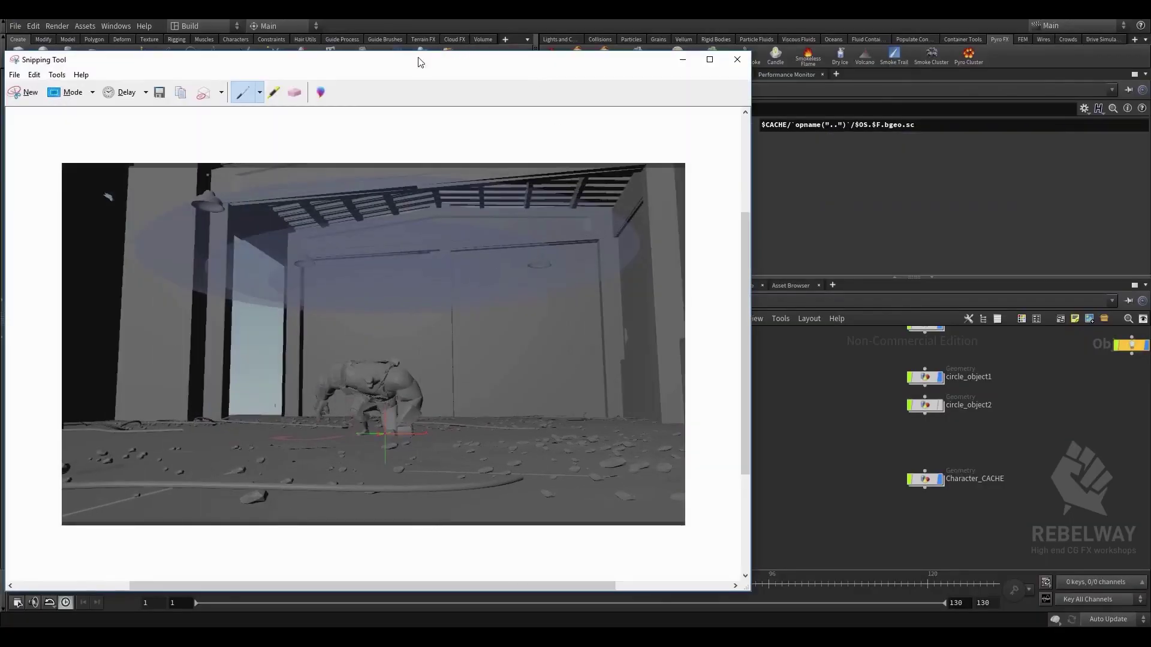
drag(420, 62, 690, 73)
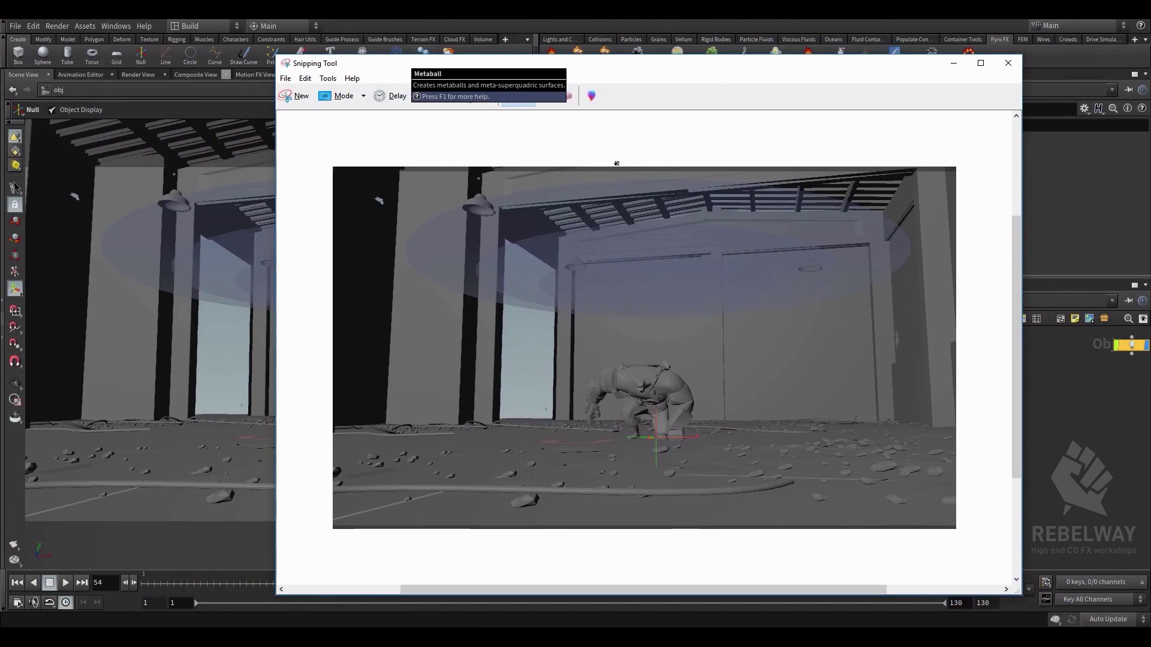
On the snip, sketch two funnel curves from the ceiling, an arc across the portal, and an arrow sweeping outward to the left
mouse_move(596, 164)
mouse_down()
mouse_move(607, 197)
mouse_move(588, 271)
mouse_up()
mouse_move(734, 165)
mouse_down()
mouse_move(730, 210)
mouse_move(761, 274)
mouse_up()
mouse_move(552, 298)
mouse_down()
mouse_move(626, 261)
mouse_move(764, 265)
mouse_move(809, 300)
mouse_up()
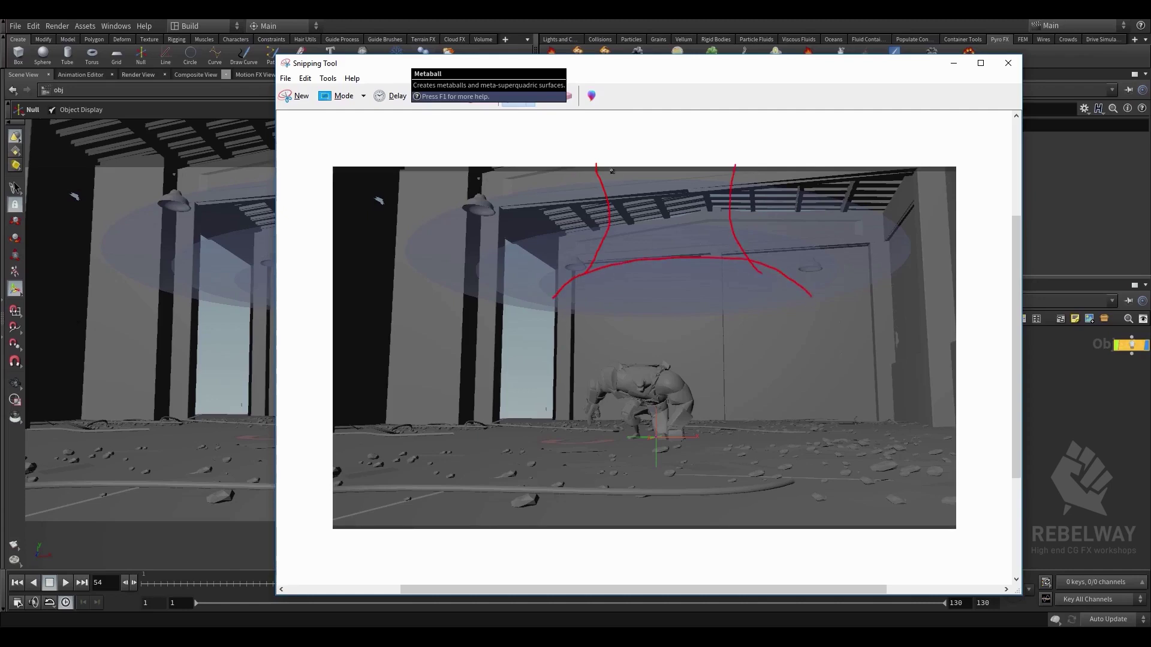
mouse_move(615, 187)
mouse_down()
mouse_move(625, 226)
mouse_move(612, 290)
mouse_move(576, 316)
mouse_move(501, 306)
mouse_move(525, 334)
mouse_up()
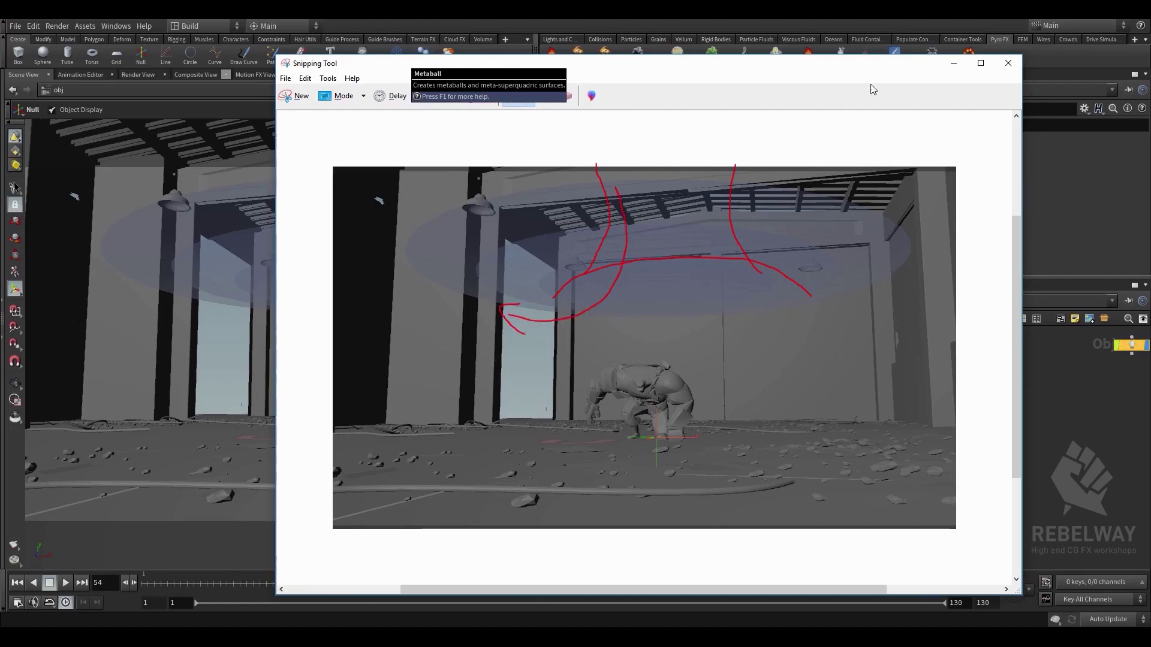
Sketch a flow arrow curving inward under the portal's left side and another sweeping from the ceiling outward to the right
drag(823, 68, 789, 67)
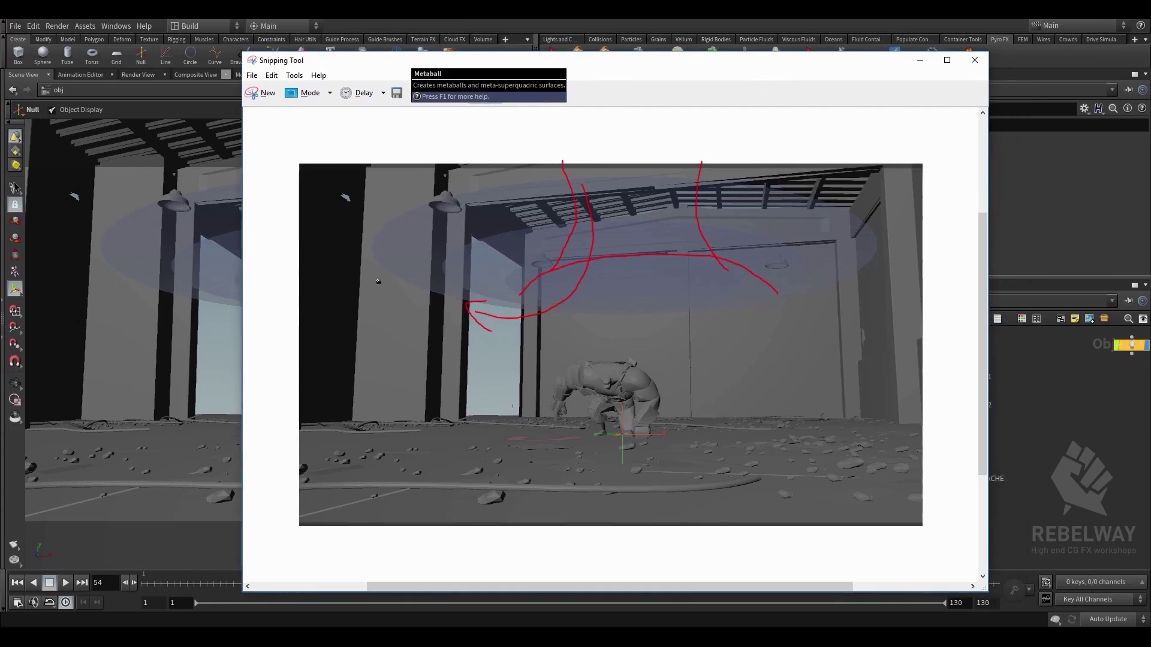
mouse_move(395, 286)
mouse_down()
mouse_move(497, 346)
mouse_move(578, 315)
mouse_move(597, 293)
mouse_move(603, 317)
mouse_up()
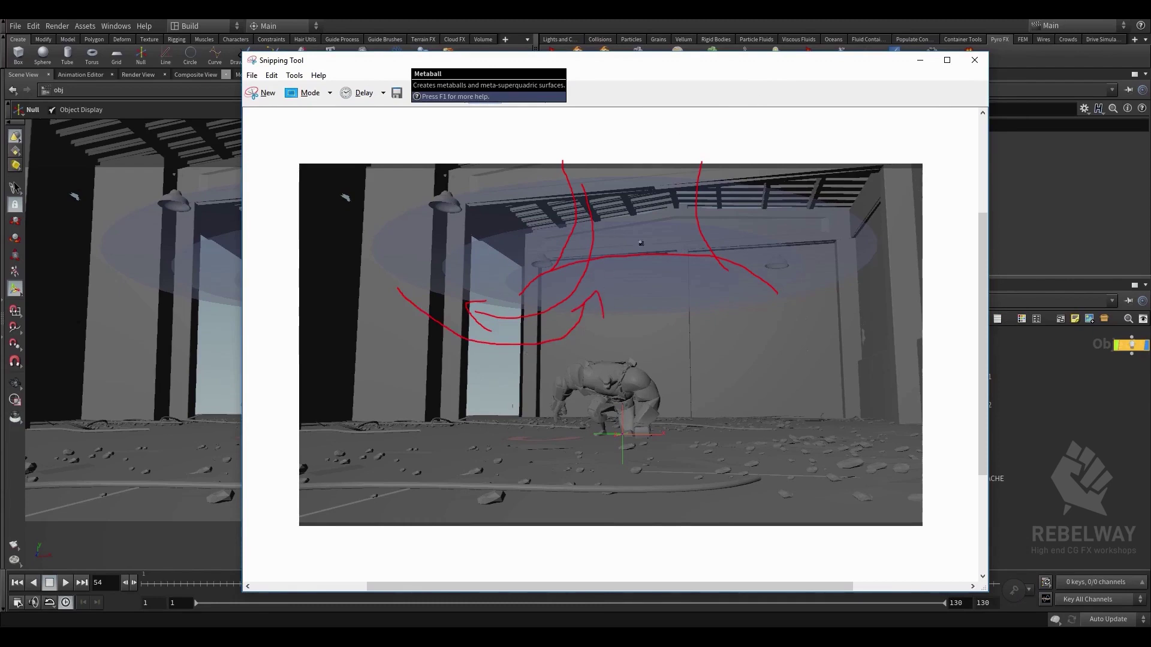
drag(660, 64, 687, 64)
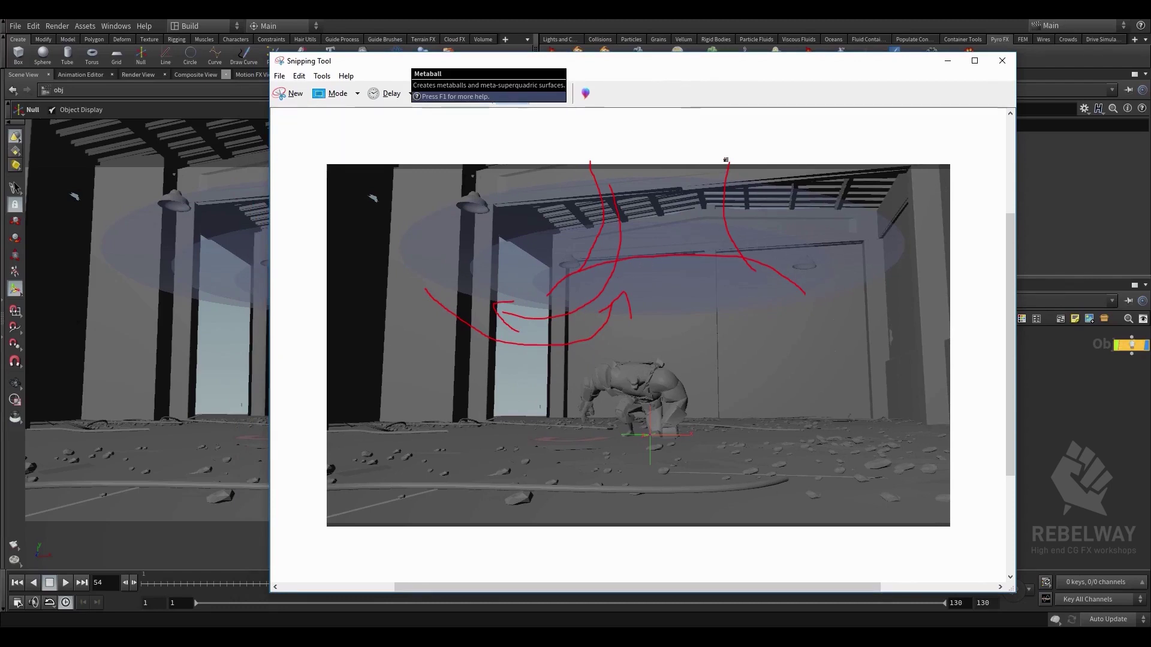
mouse_move(725, 159)
mouse_down()
mouse_move(736, 280)
mouse_move(854, 310)
mouse_move(829, 312)
mouse_up()
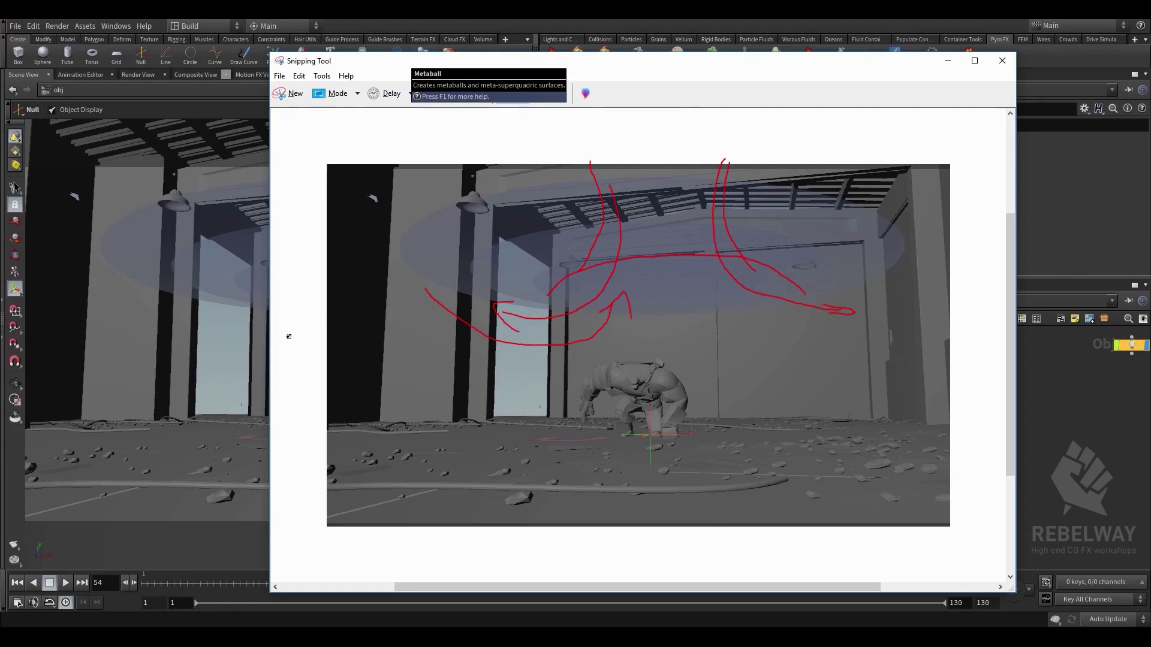
Draw a long horizontal flow line below the portal and several curved strands spreading out on both sides of it
mouse_move(303, 327)
mouse_down()
mouse_move(357, 318)
mouse_move(371, 336)
mouse_move(631, 344)
mouse_move(963, 337)
mouse_up()
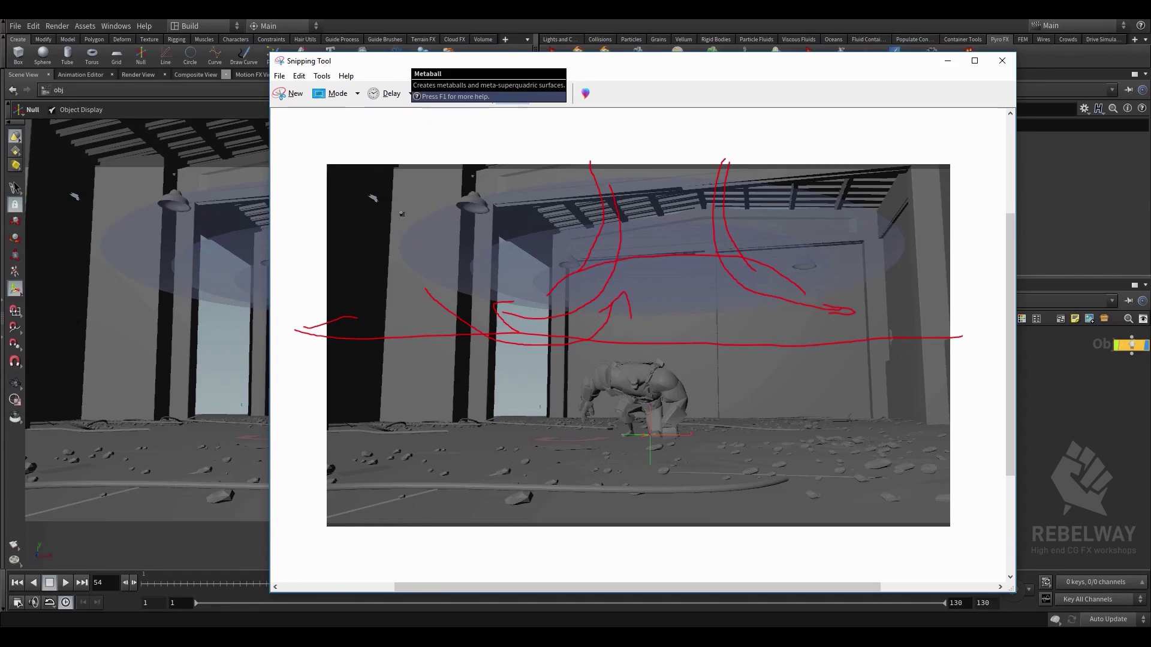
mouse_move(613, 209)
mouse_down()
mouse_move(605, 256)
mouse_move(561, 282)
mouse_move(452, 256)
mouse_move(400, 217)
mouse_up()
mouse_move(733, 189)
mouse_down()
mouse_move(766, 263)
mouse_move(889, 247)
mouse_move(927, 223)
mouse_up()
mouse_move(723, 253)
mouse_down()
mouse_move(745, 275)
mouse_move(890, 311)
mouse_move(953, 305)
mouse_up()
mouse_move(667, 260)
mouse_down()
mouse_move(567, 232)
mouse_move(526, 175)
mouse_up()
drag(423, 342, 648, 293)
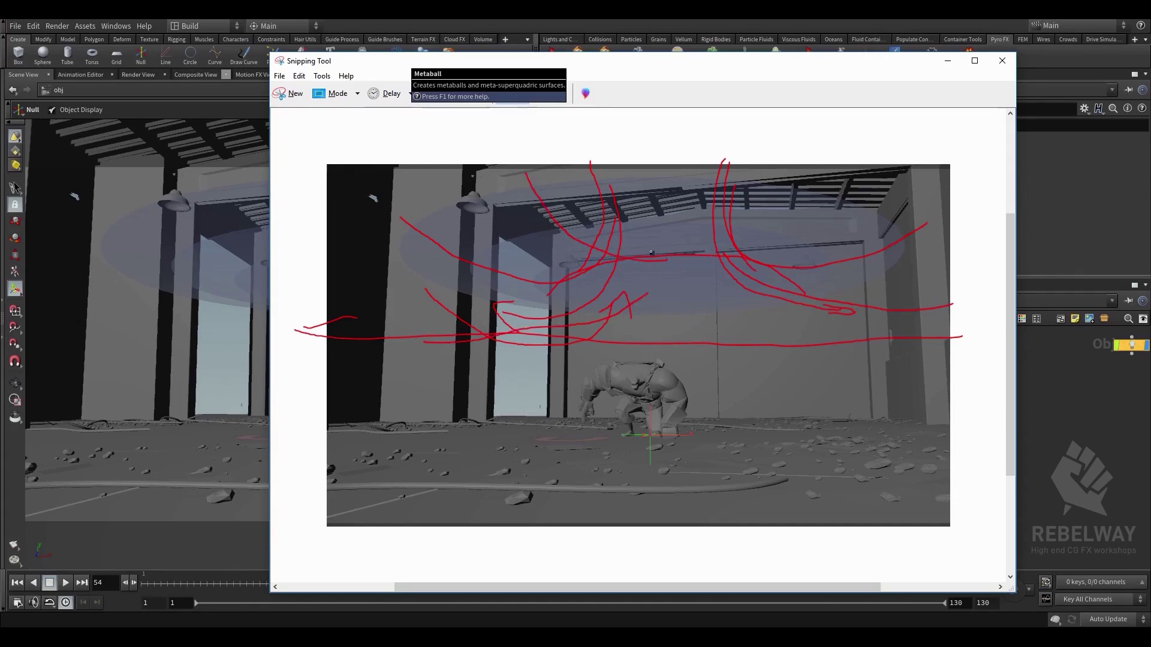
Circle the portal's centre, add strands running into it from both sides, and close the snip without saving
drag(676, 250, 659, 249)
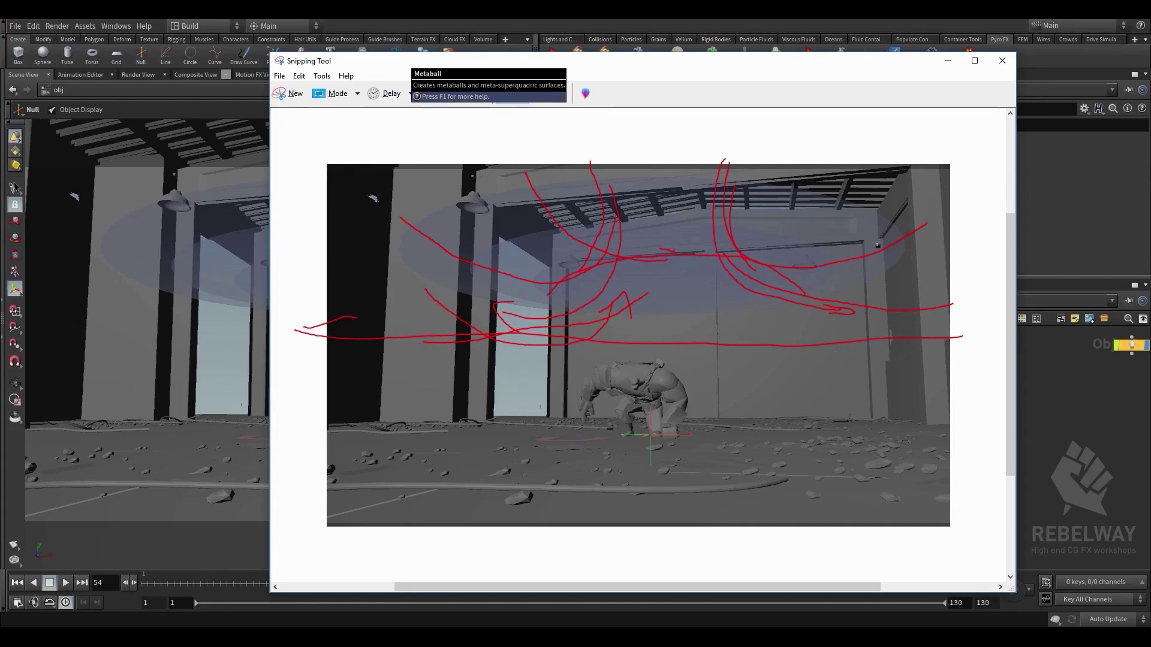
mouse_move(845, 202)
mouse_down()
mouse_move(807, 251)
mouse_move(637, 281)
mouse_move(706, 297)
mouse_move(671, 270)
mouse_up()
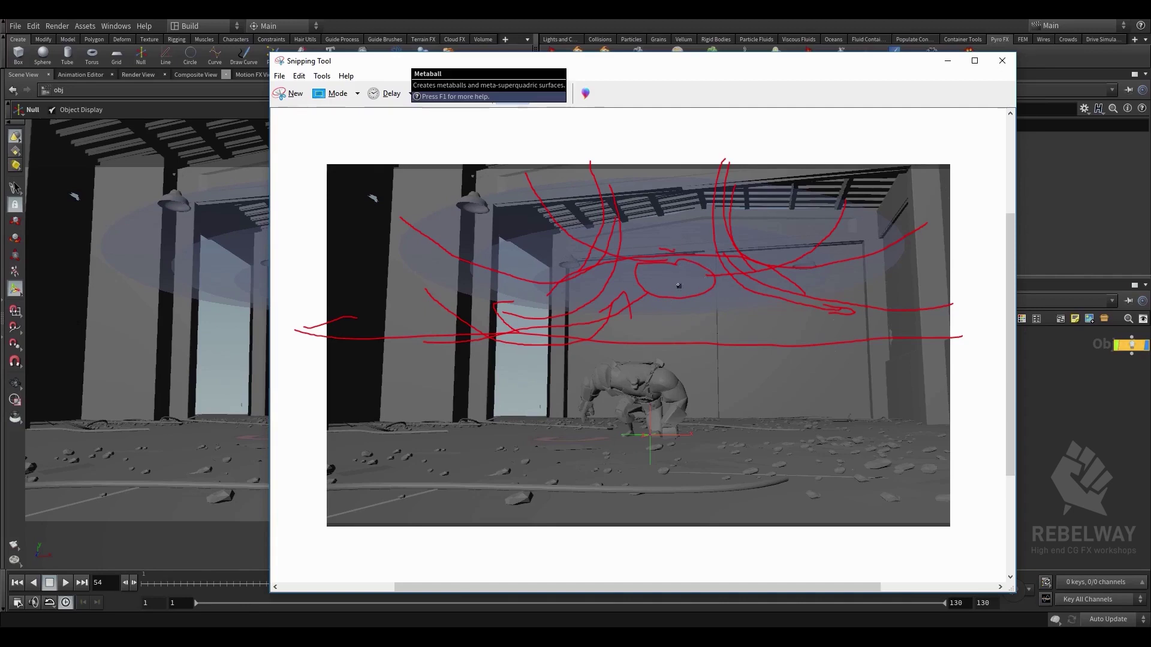
mouse_move(668, 262)
mouse_down()
mouse_move(641, 285)
mouse_move(678, 303)
mouse_move(689, 264)
mouse_move(764, 276)
mouse_up()
drag(693, 295, 739, 295)
mouse_move(641, 271)
mouse_down()
mouse_move(520, 264)
mouse_move(564, 292)
mouse_up()
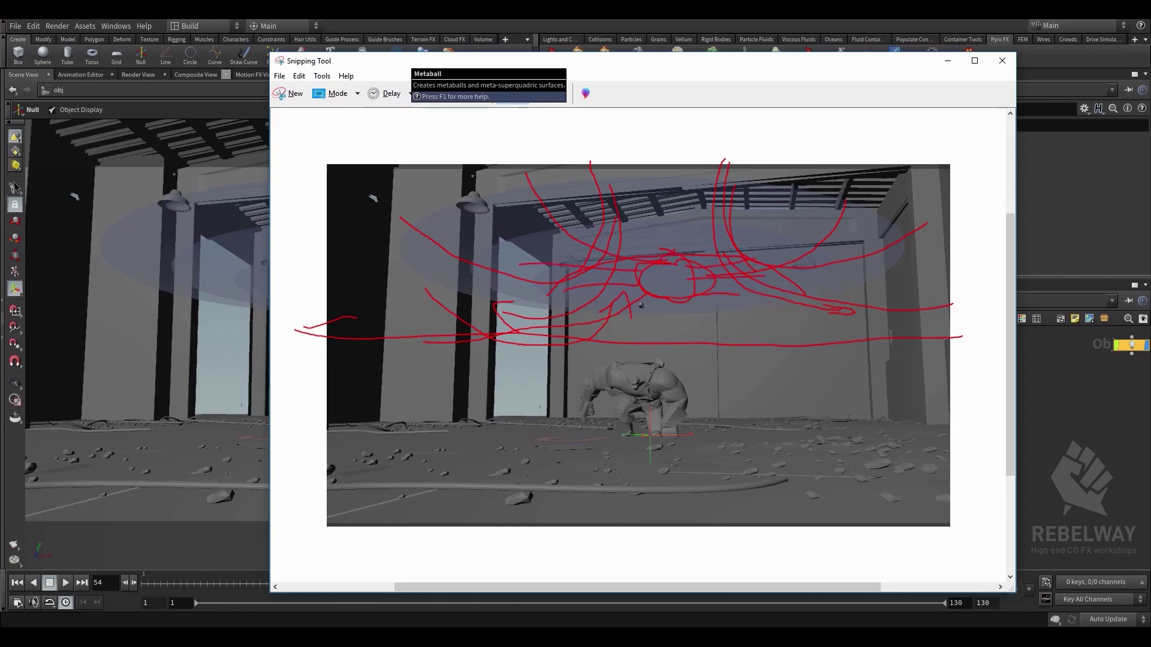
drag(652, 301, 627, 312)
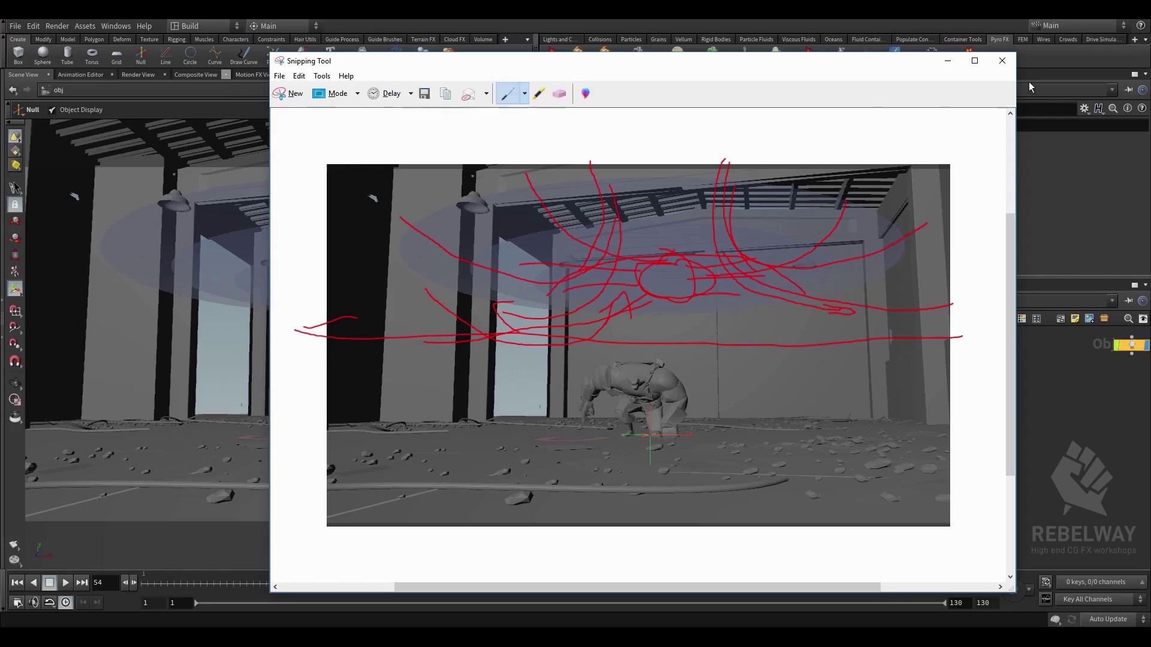
click(1002, 63)
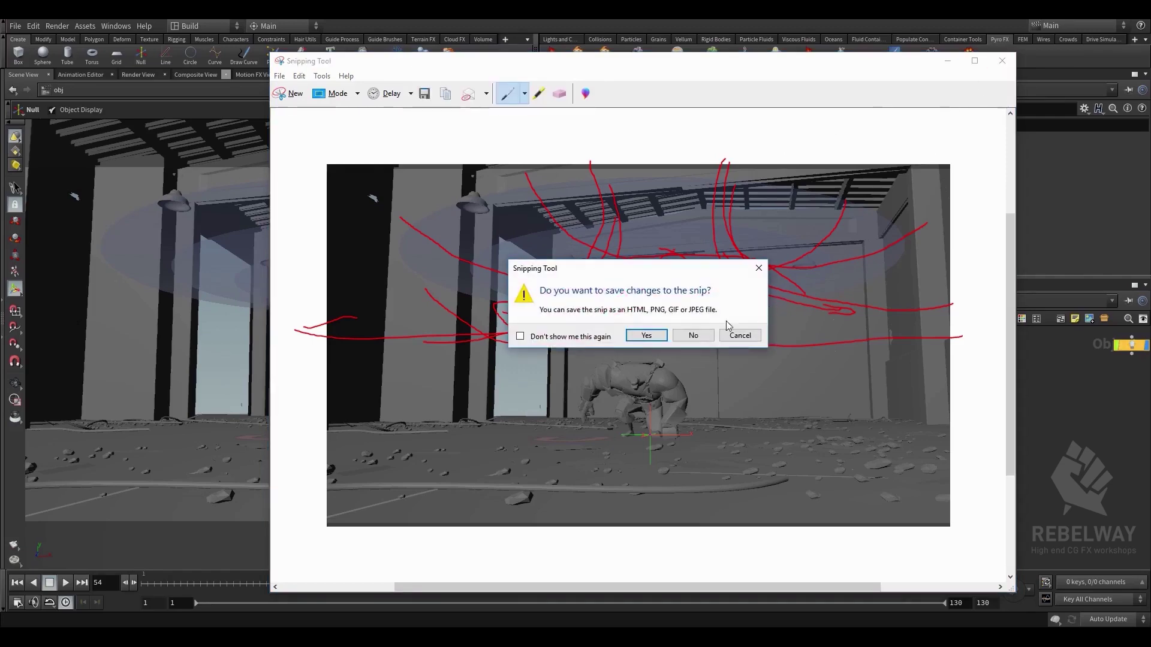
click(693, 335)
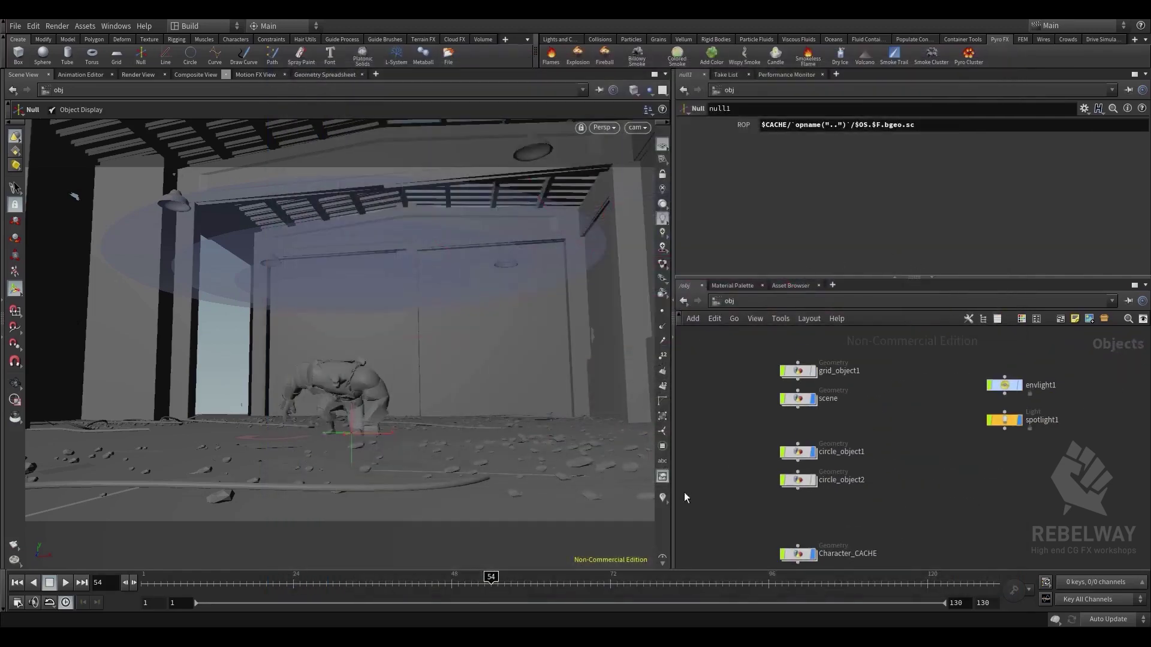
Open Houdini's Color Settings, check the gamma and LUT colour correction options, and close the dialog unchanged
middle_drag(922, 510, 937, 391)
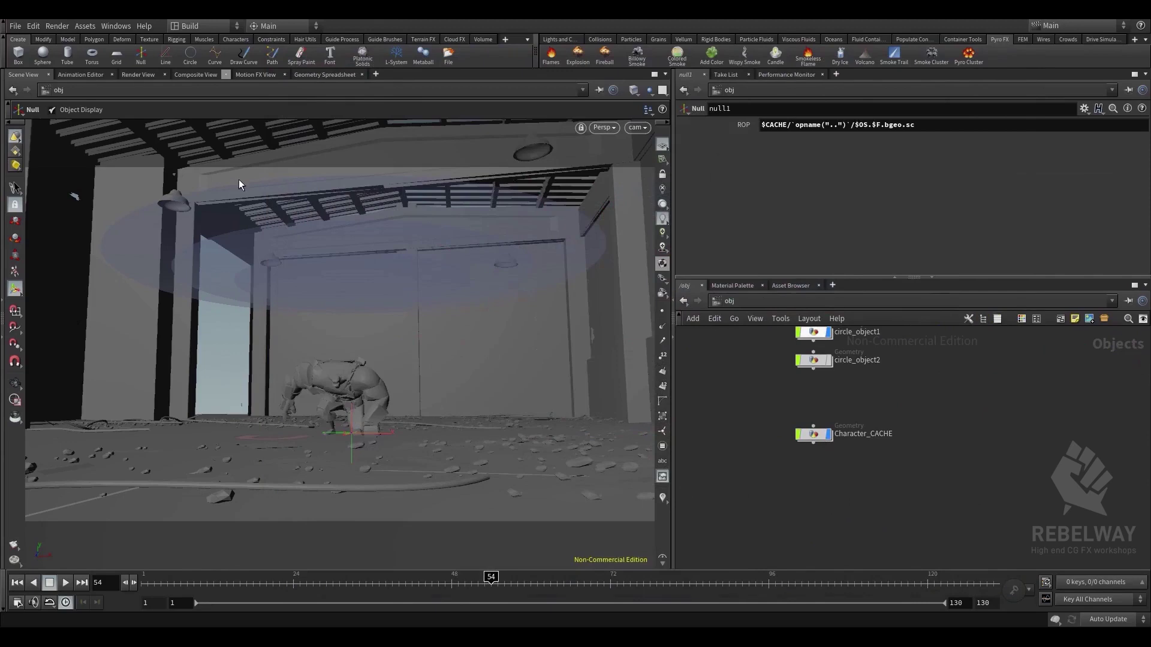
click(36, 26)
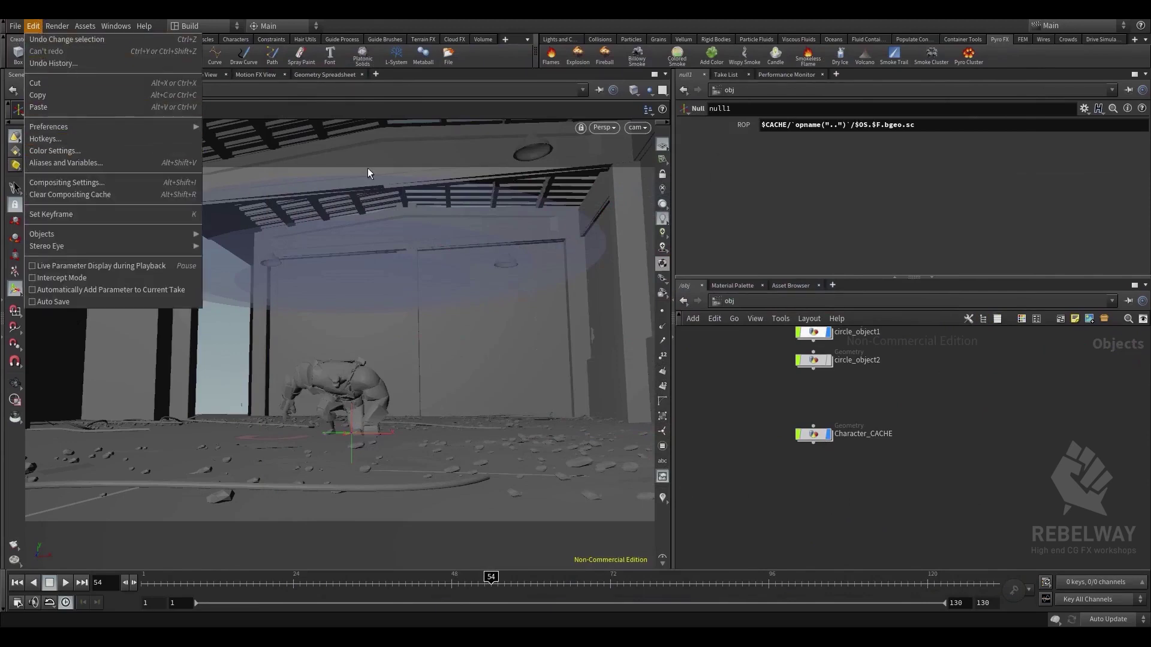
click(80, 150)
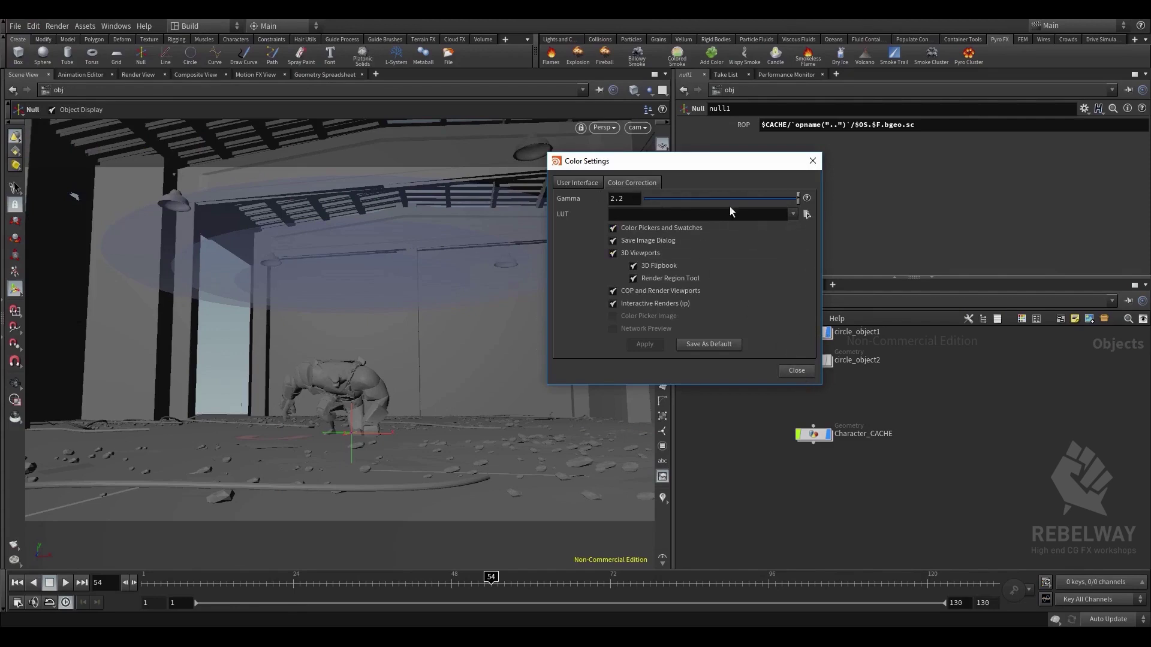
drag(728, 160, 648, 161)
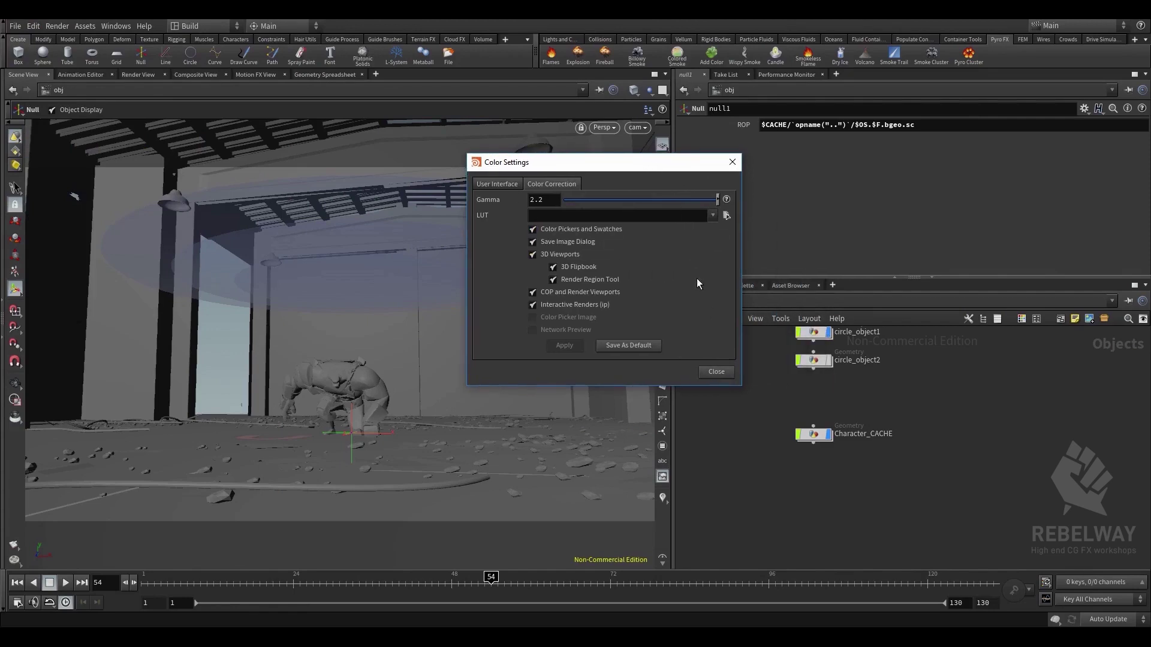
click(716, 372)
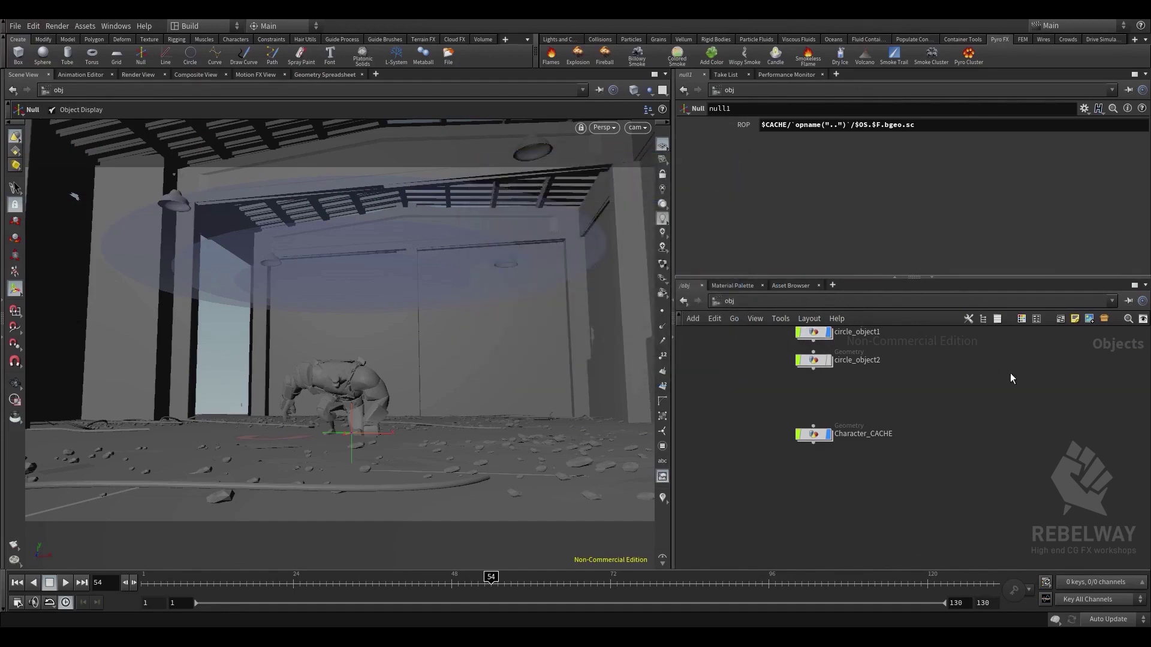
Add a Geometry object to the scene network and line it up directly below Character_CACHE
middle_drag(916, 386, 923, 444)
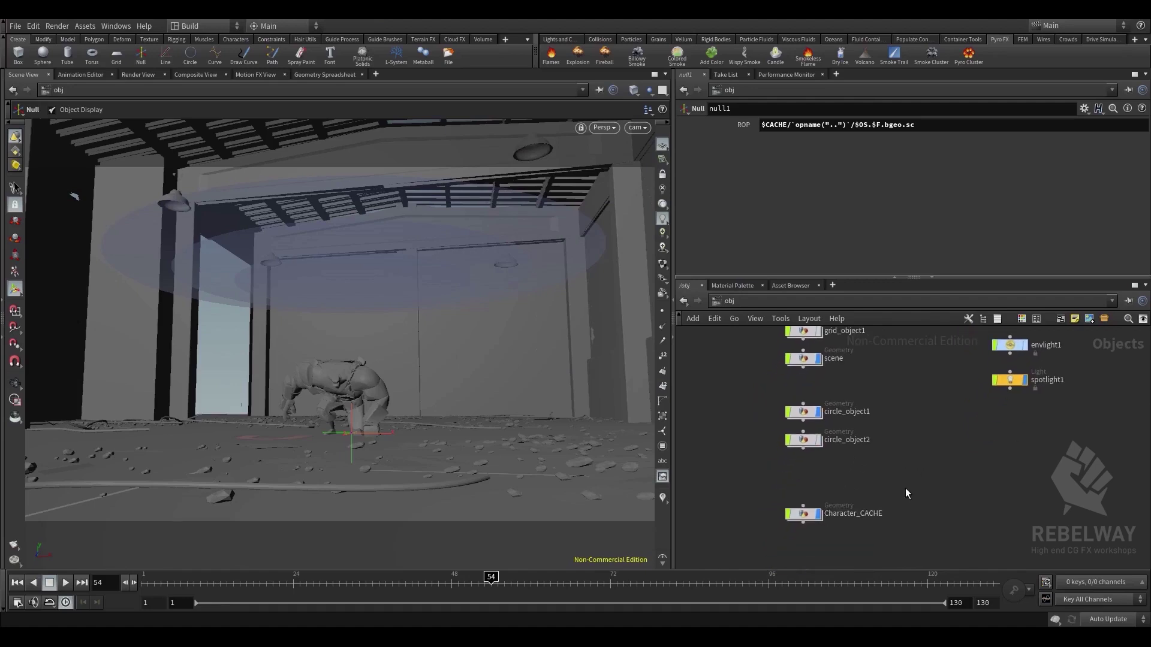
mouse_move(905, 488)
middle_down()
mouse_move(914, 460)
mouse_move(884, 487)
middle_up()
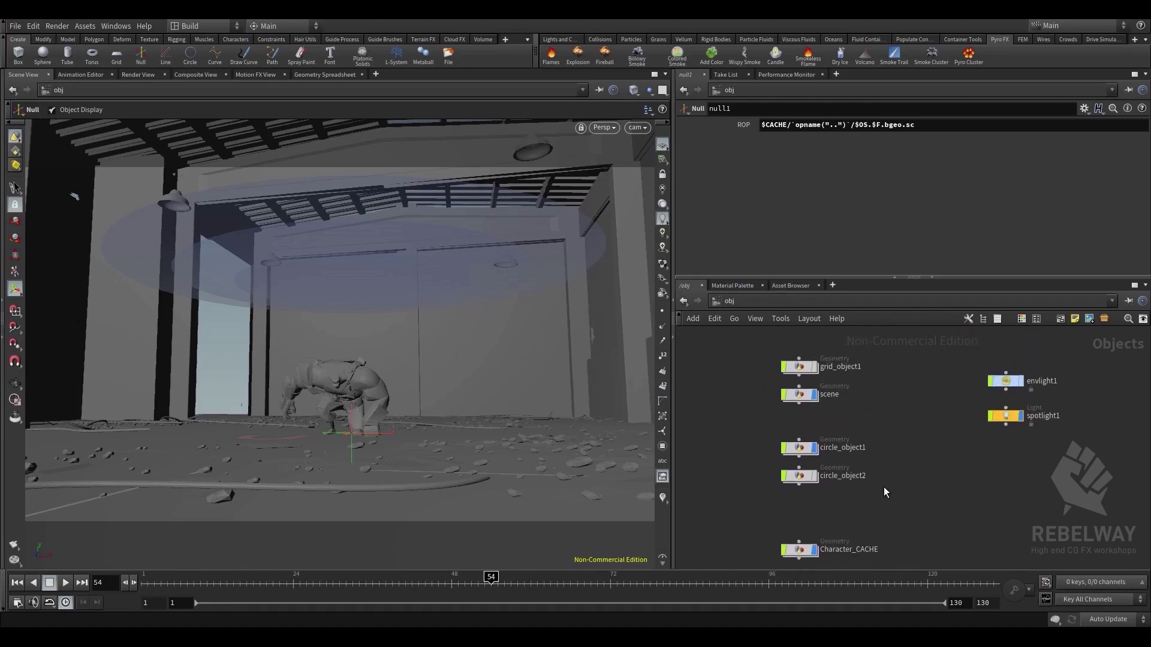
middle_drag(940, 514, 970, 449)
middle_drag(915, 528, 946, 456)
key(Tab)
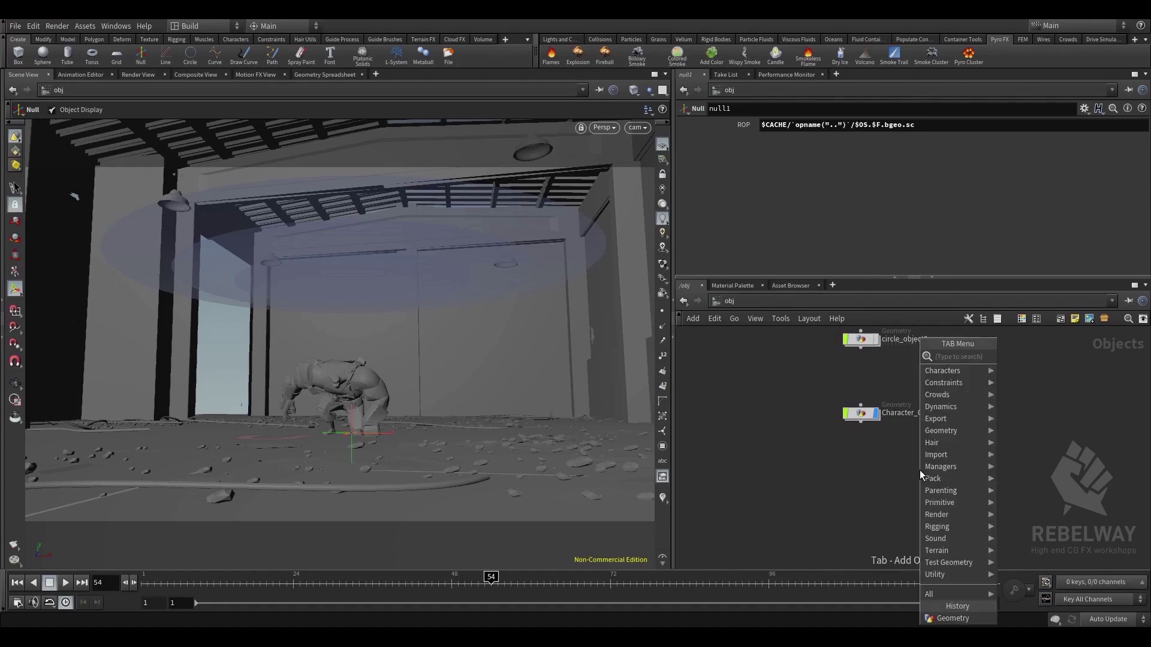
text(geo)
key(Return)
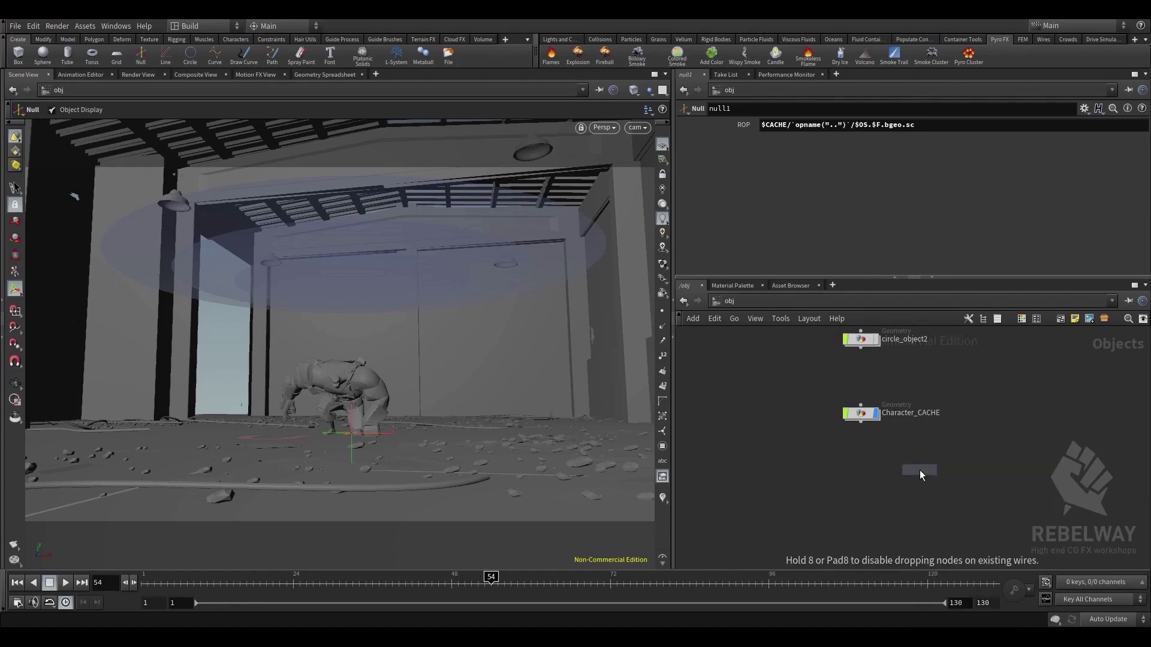
click(920, 470)
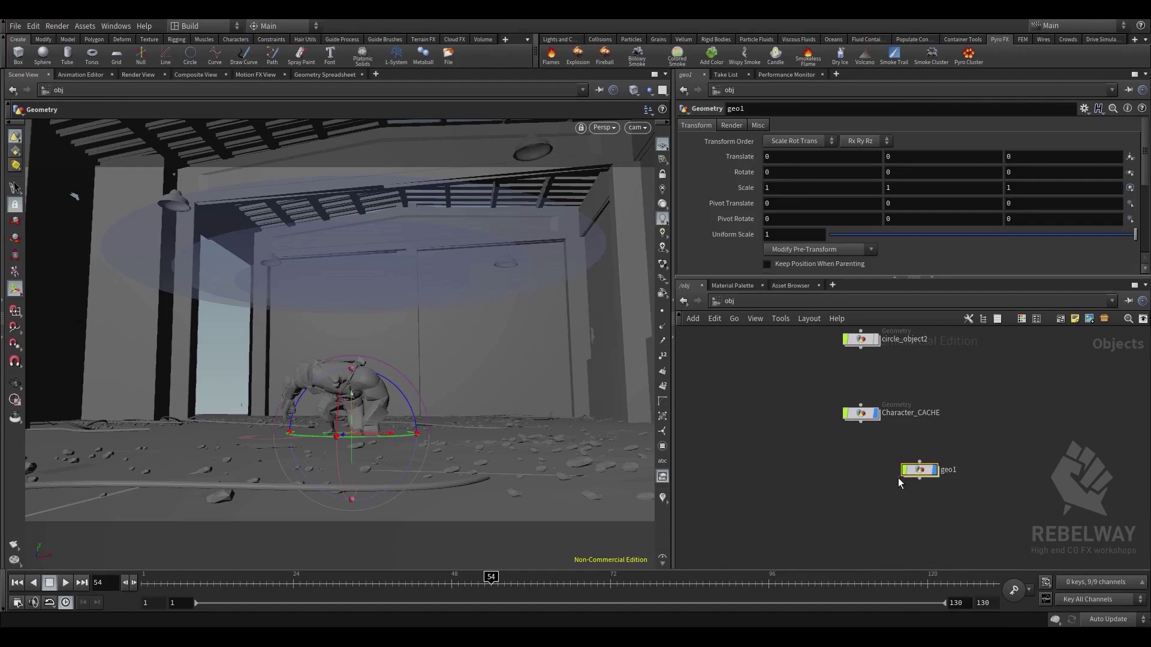
click(898, 479)
drag(916, 479, 856, 489)
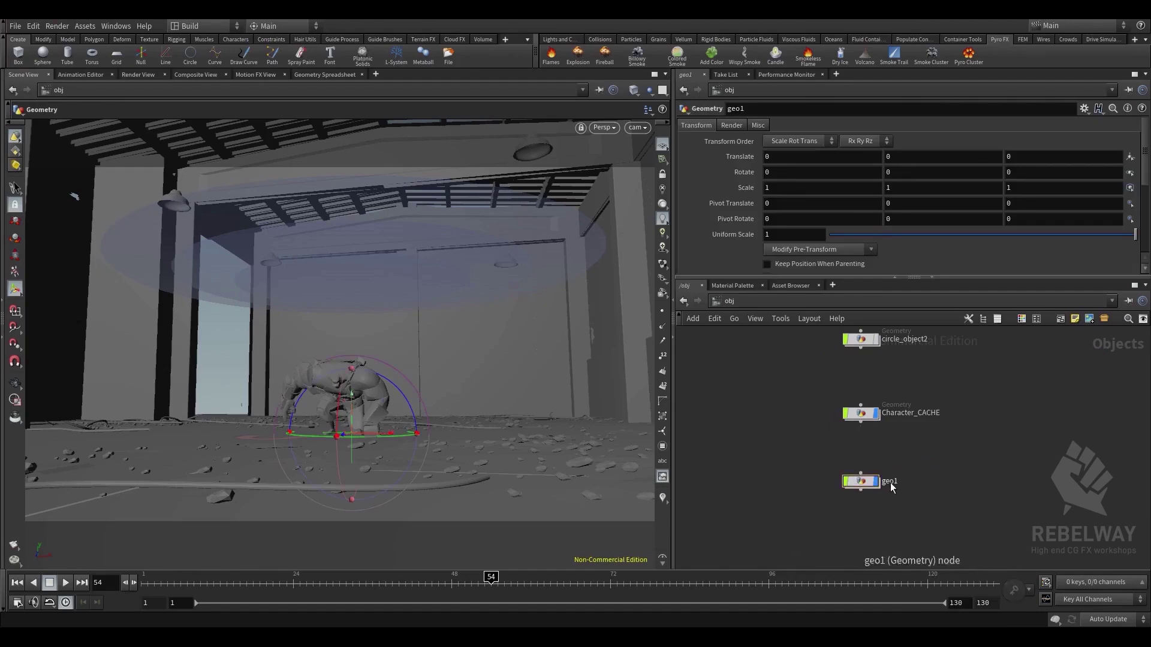
Rename the new geometry object as FX_Portal
double_click(891, 483)
text(F)
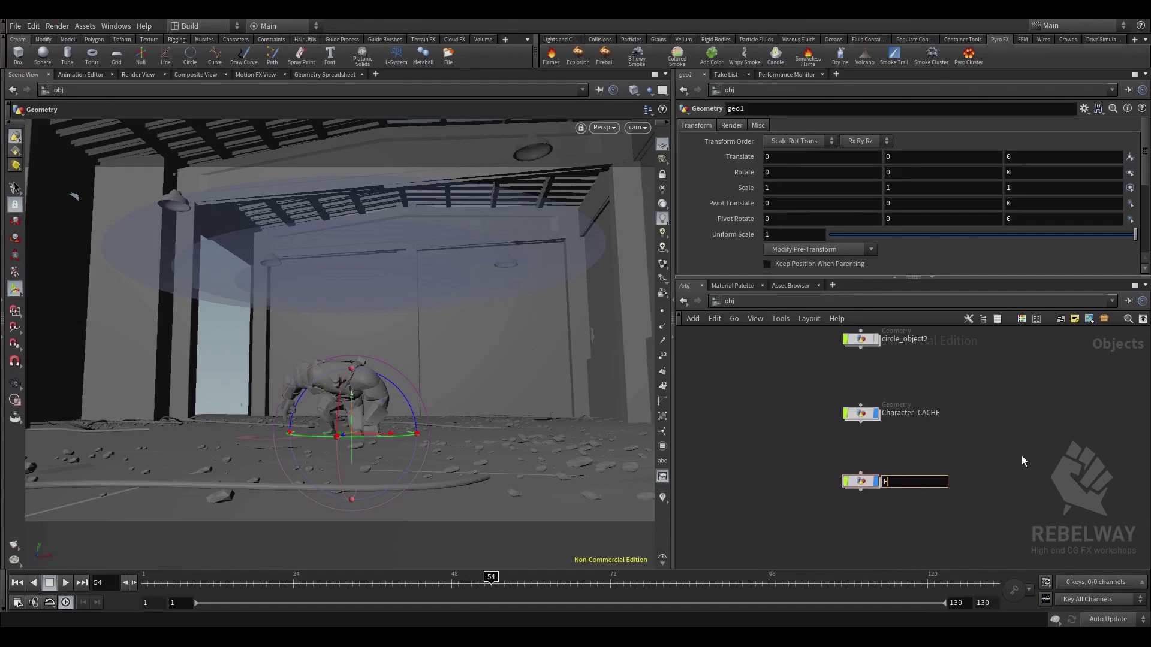
text(X_Portal)
key(Return)
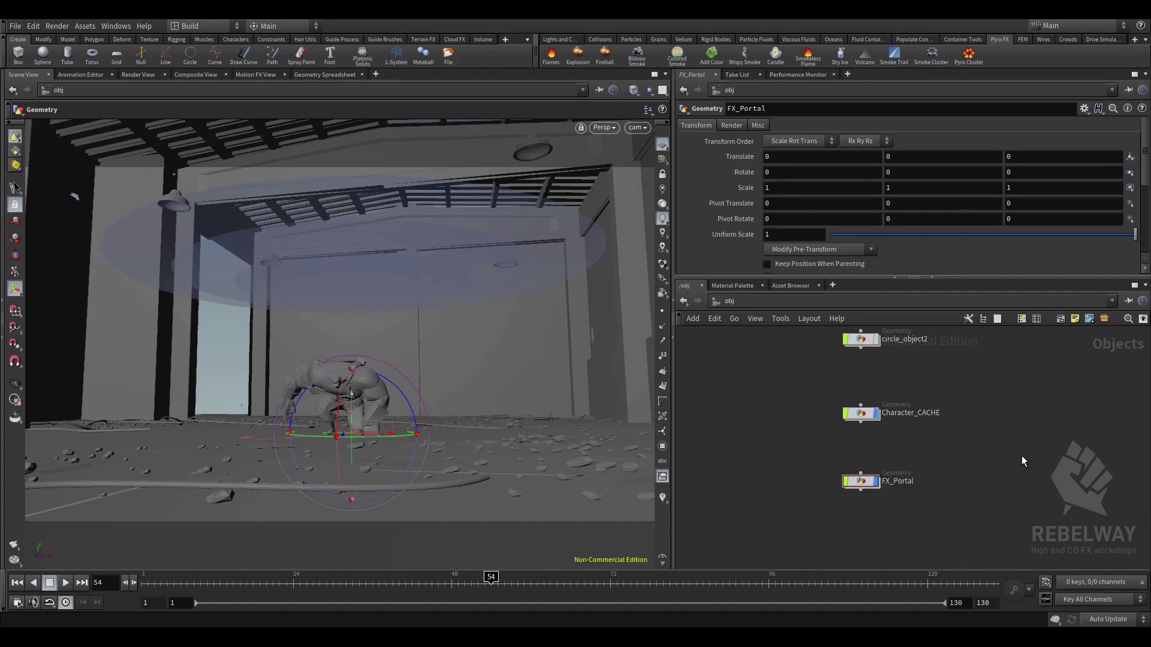
middle_drag(1008, 471, 1001, 431)
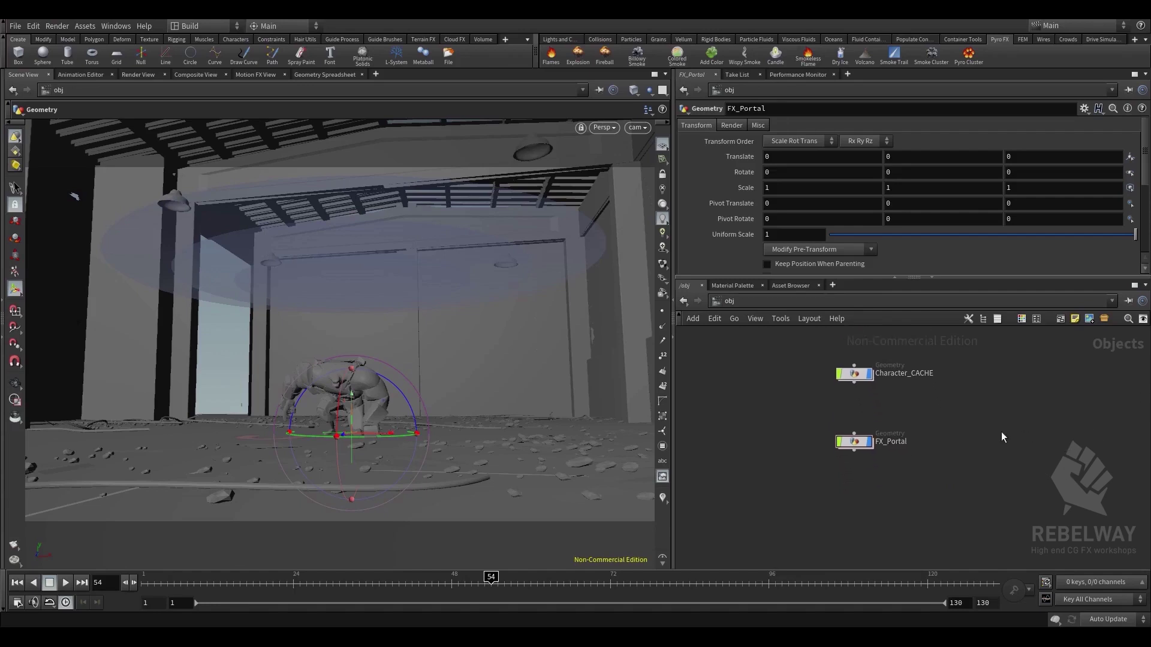
scroll(909, 429, down, 3)
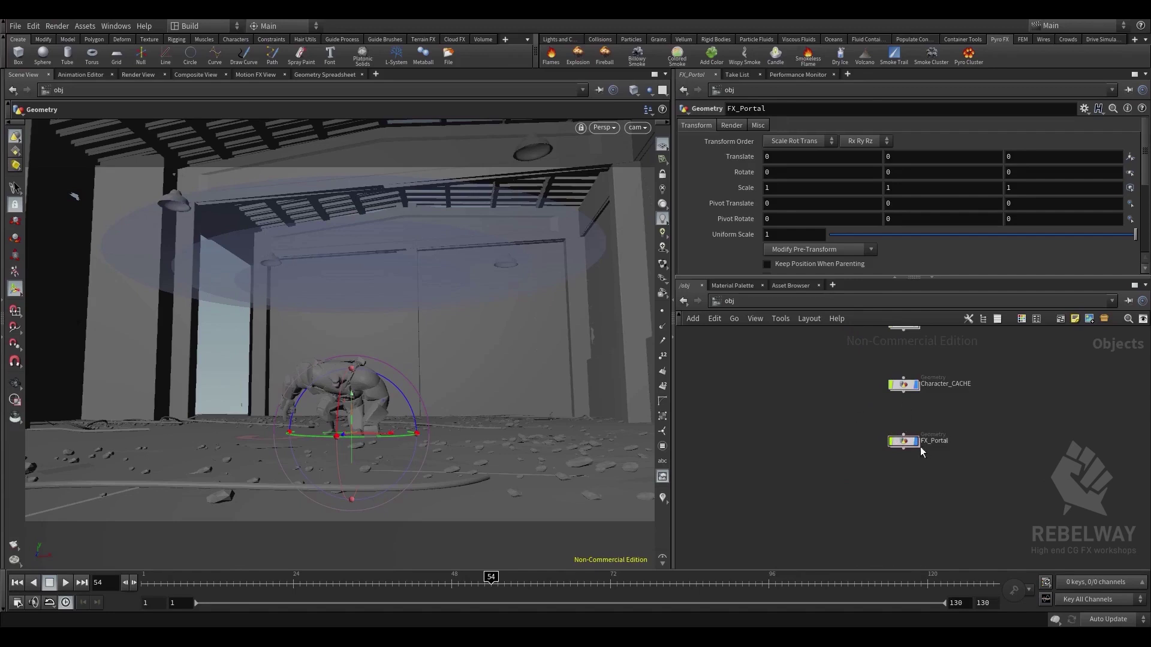
scroll(910, 448, up, 3)
double_click(908, 449)
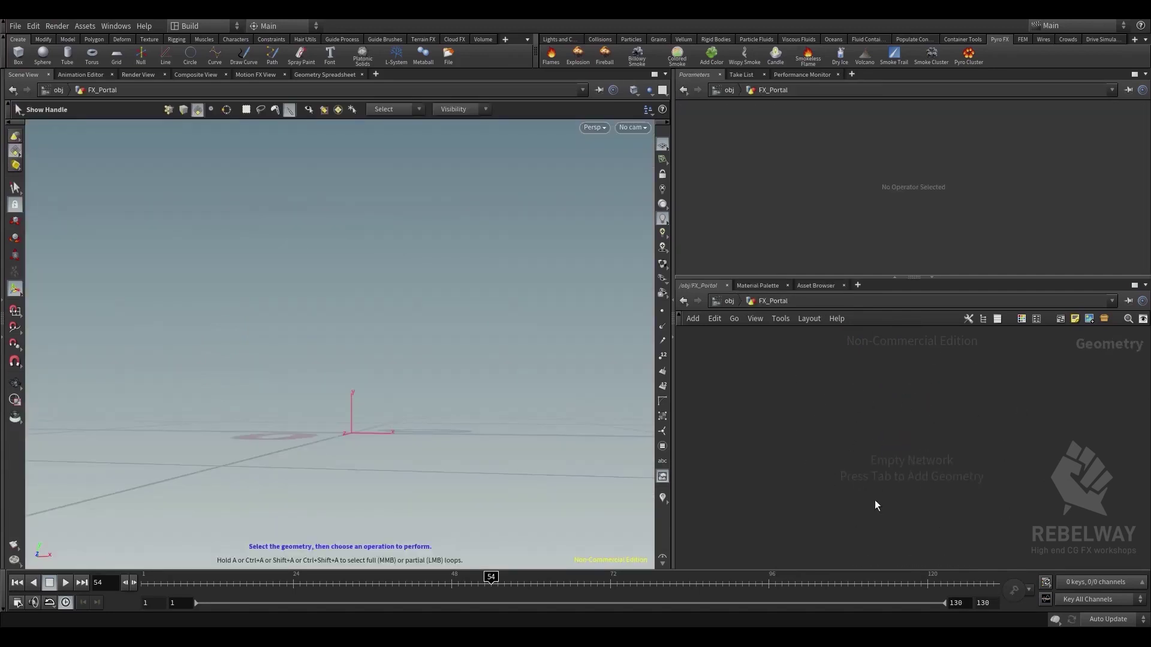
click(730, 301)
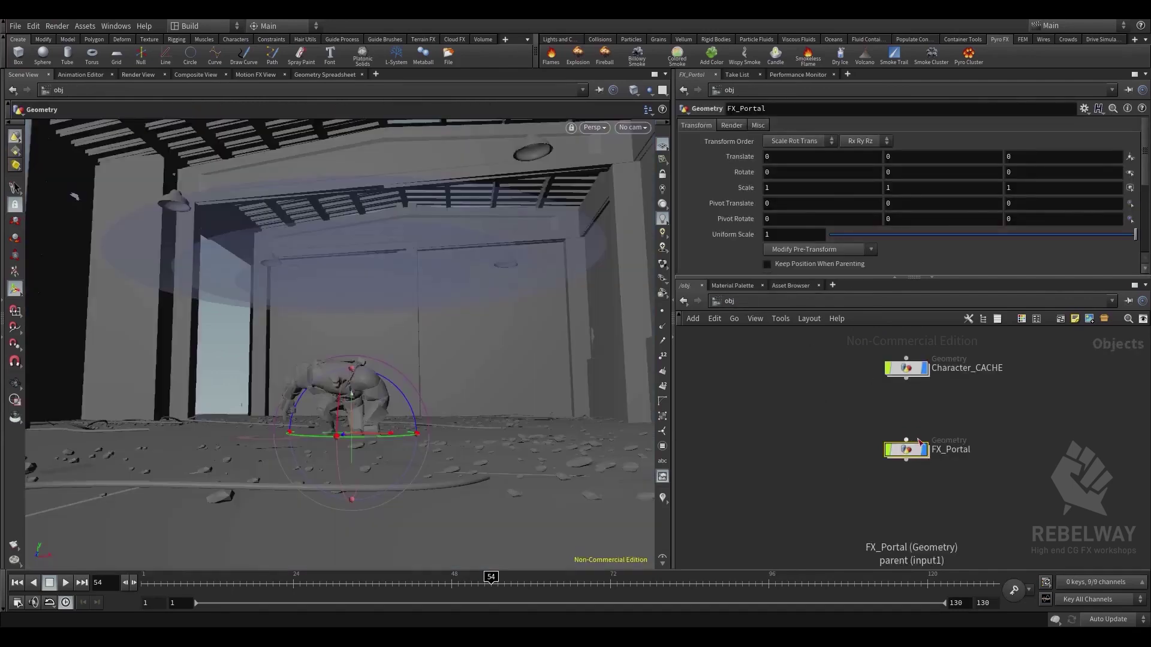
middle_drag(999, 403, 1000, 369)
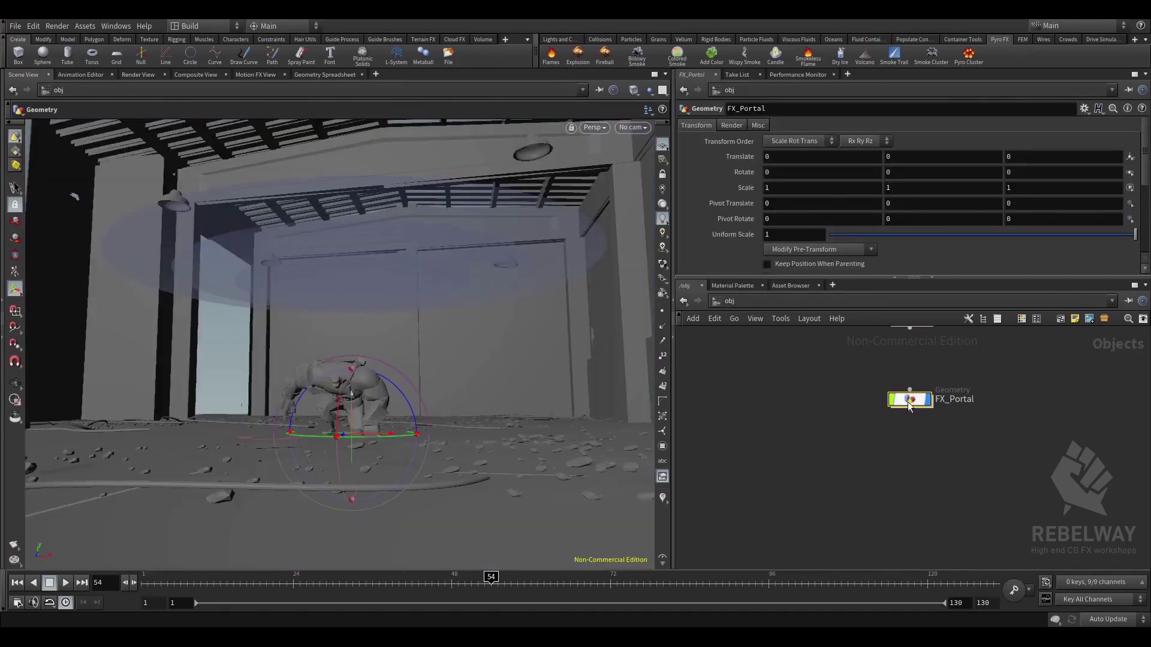
click(967, 474)
middle_drag(926, 464, 910, 446)
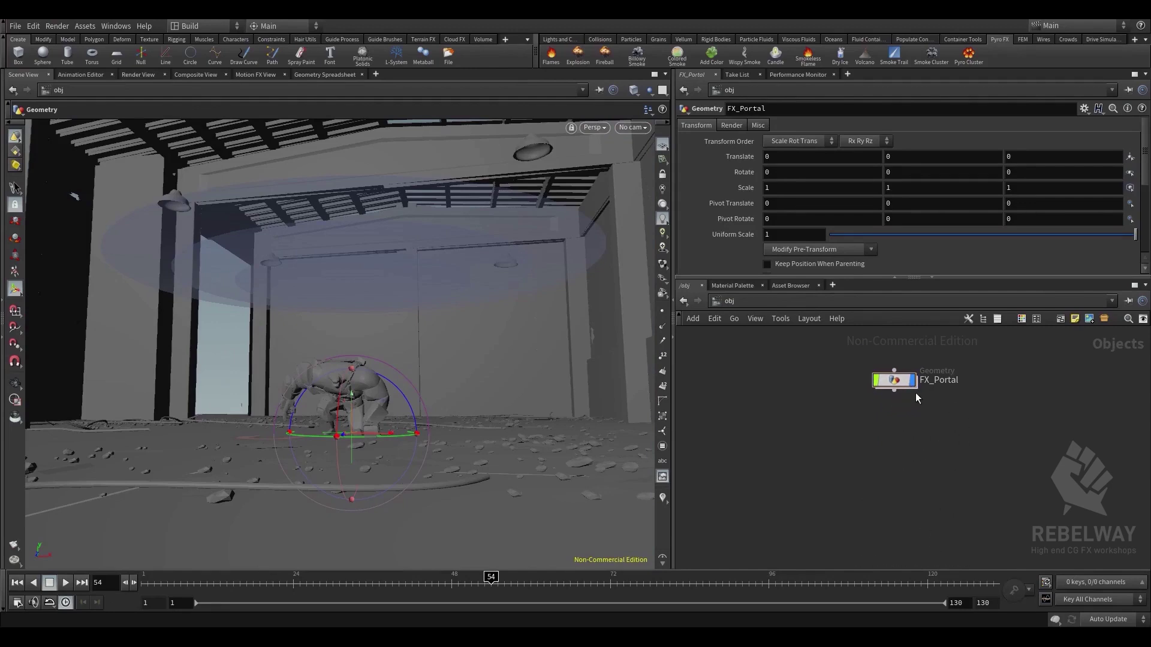
double_click(902, 380)
click(730, 302)
double_click(898, 381)
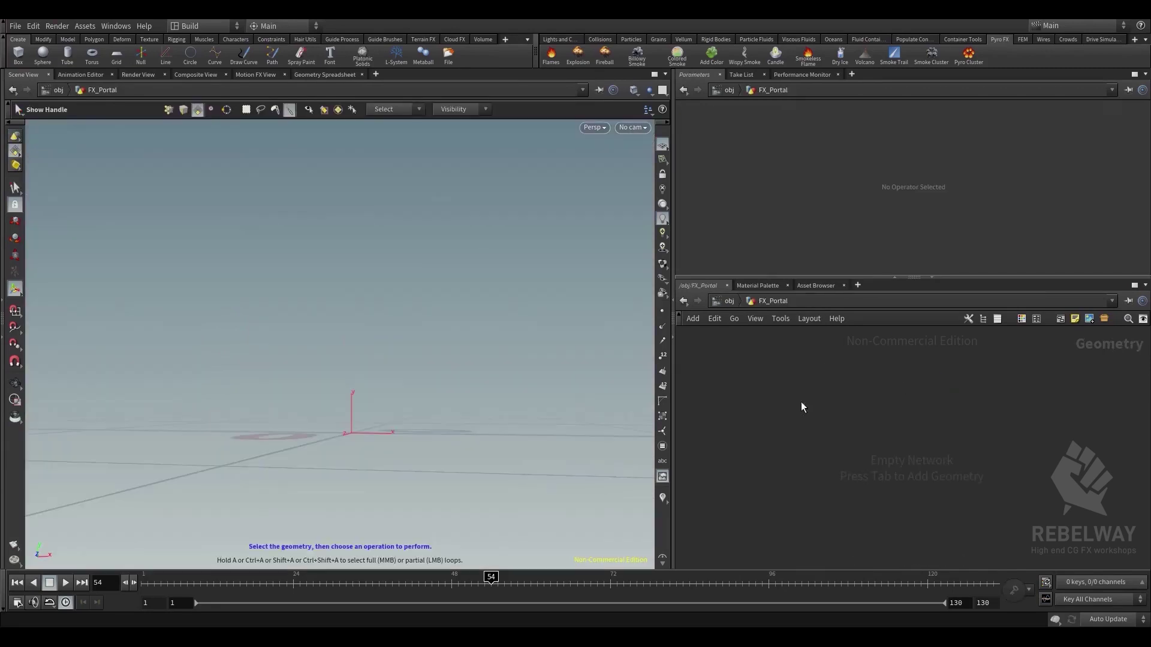
click(731, 302)
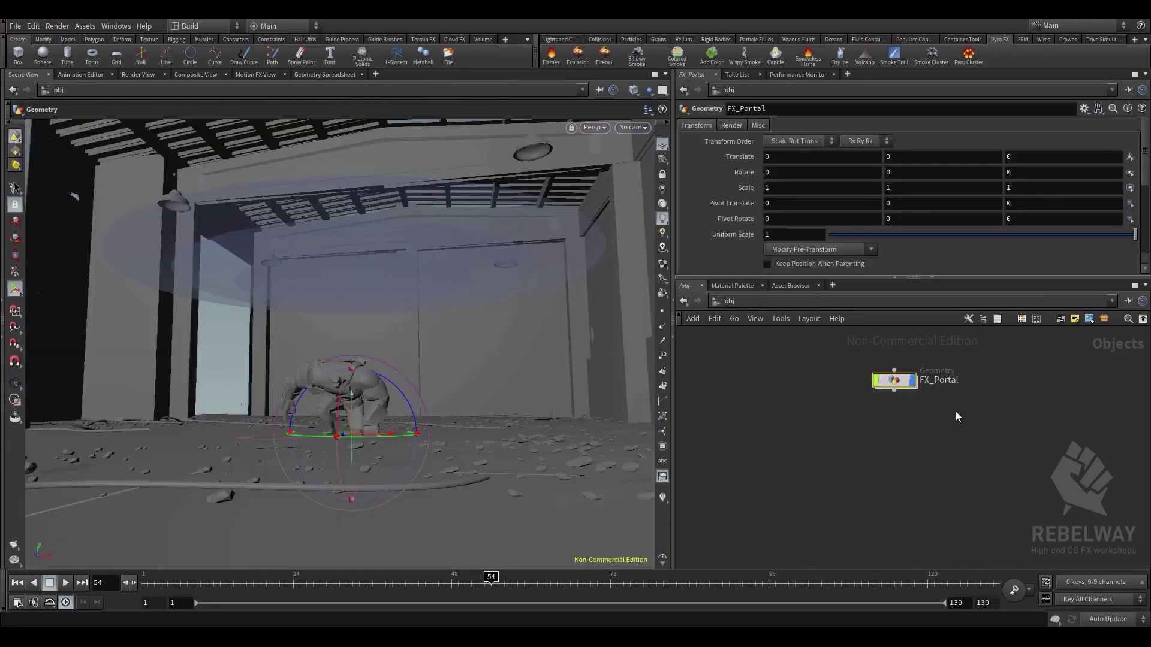
middle_drag(981, 431, 993, 488)
middle_drag(1023, 380, 979, 420)
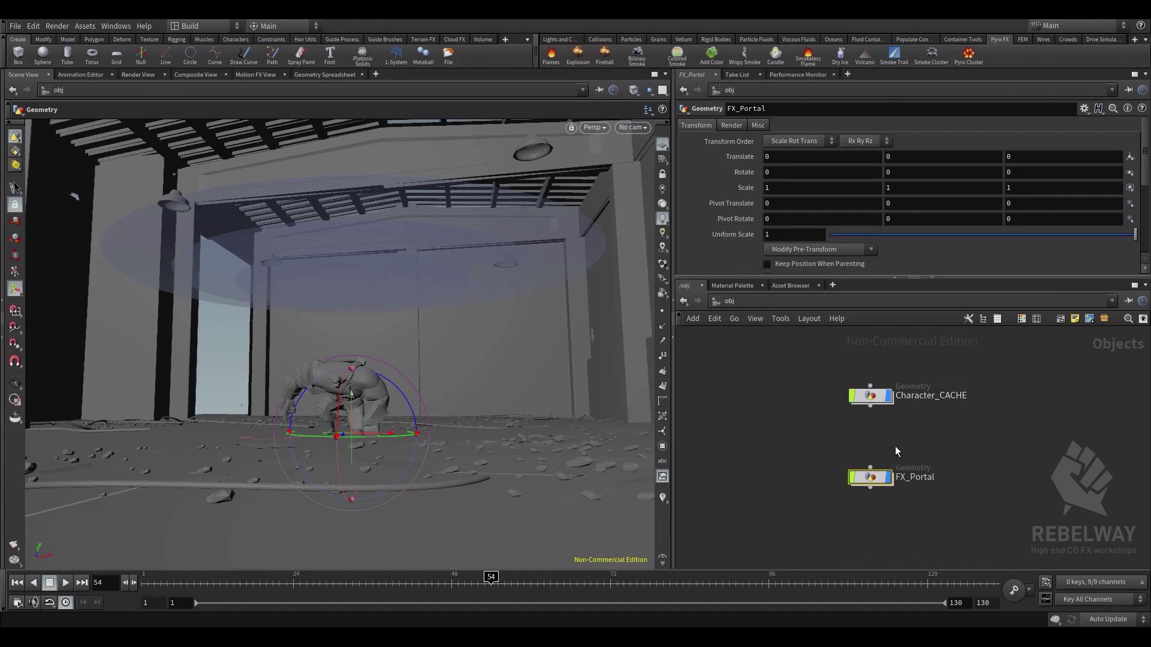
middle_drag(895, 447, 897, 404)
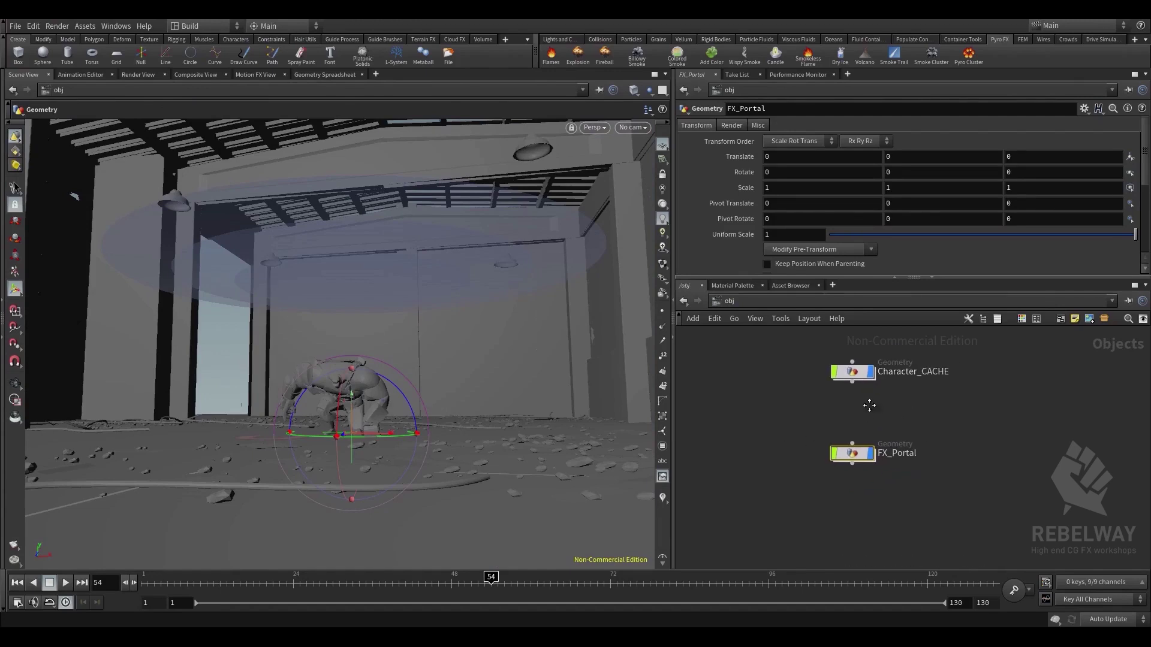
middle_drag(786, 379, 793, 417)
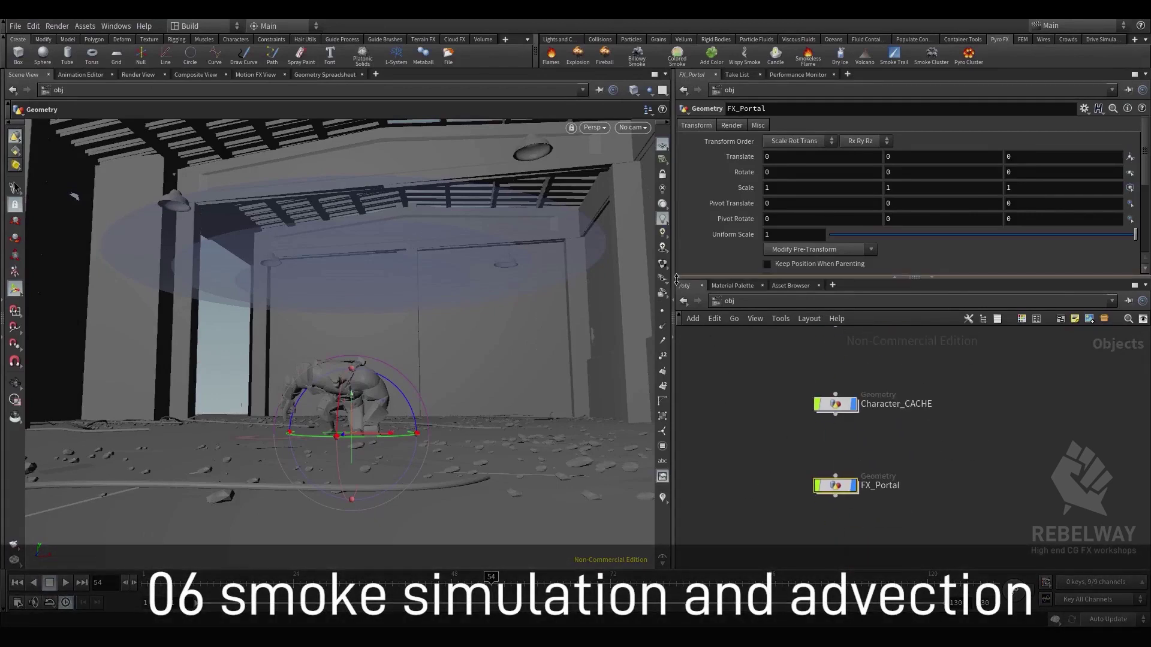
Narrow the viewport to widen the parameter and network panes, and give the network editor more height
drag(673, 291, 629, 294)
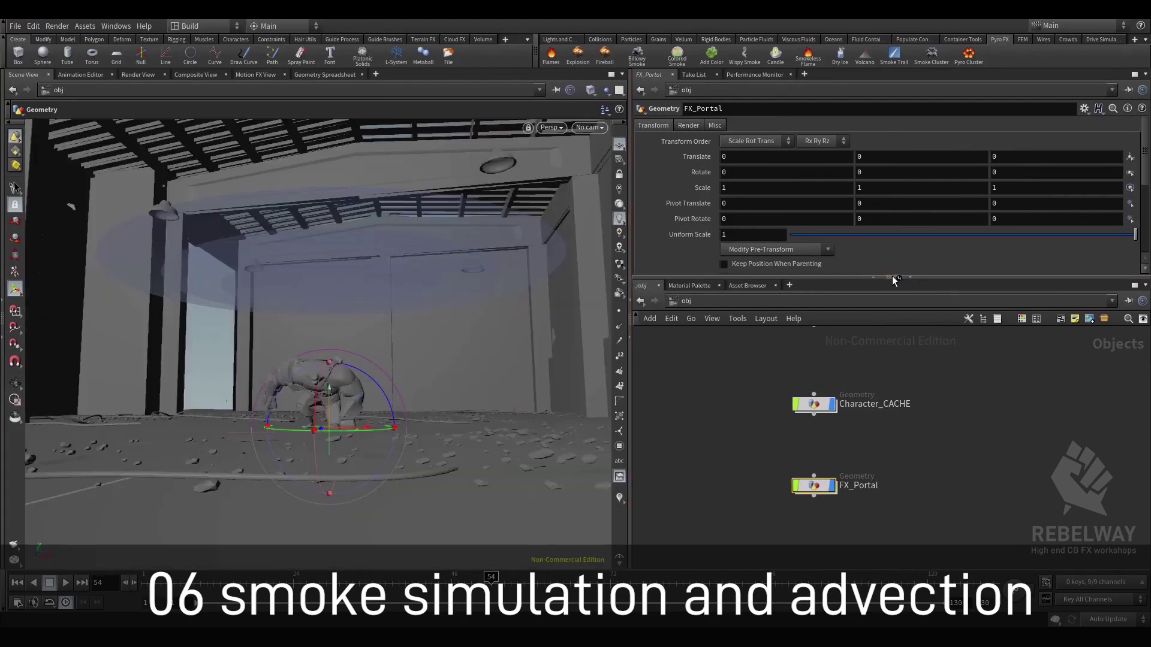
mouse_move(892, 275)
mouse_down()
mouse_move(891, 258)
mouse_move(892, 321)
mouse_move(892, 284)
mouse_up()
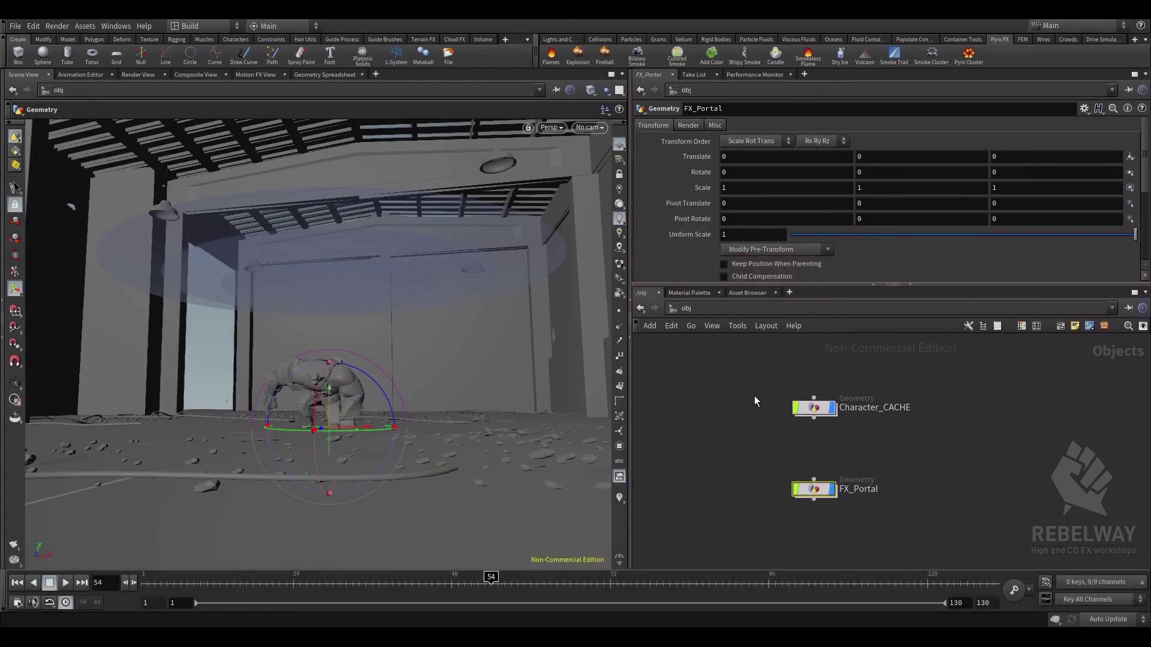
middle_drag(754, 395, 824, 412)
scroll(825, 412, down, 3)
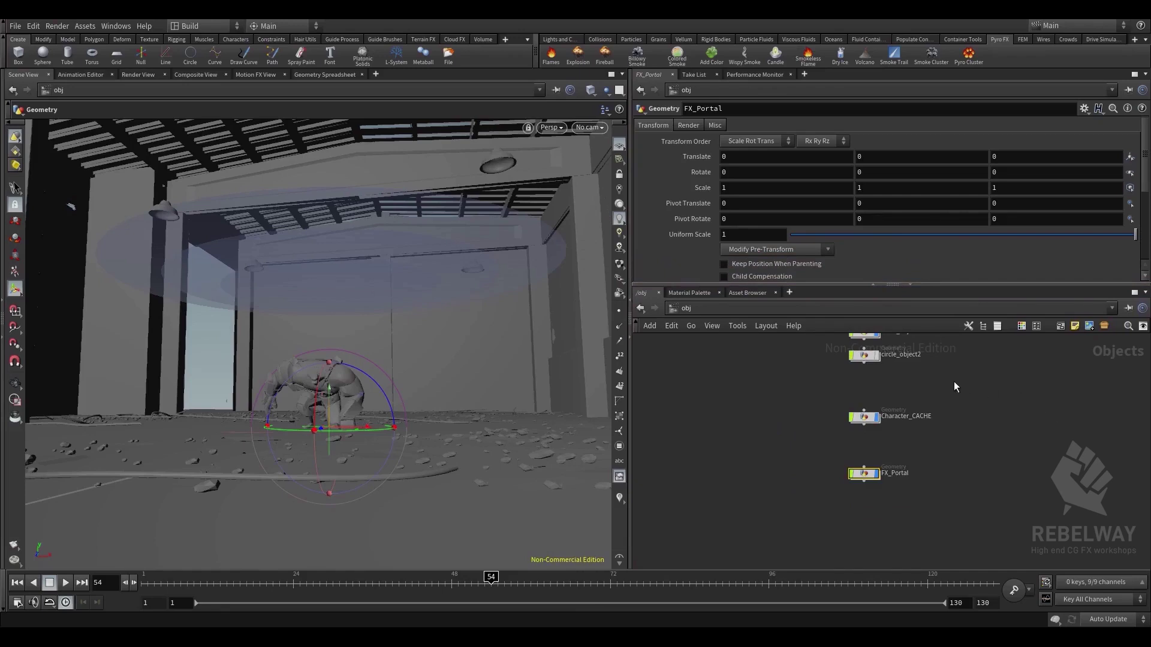
middle_drag(954, 382, 940, 416)
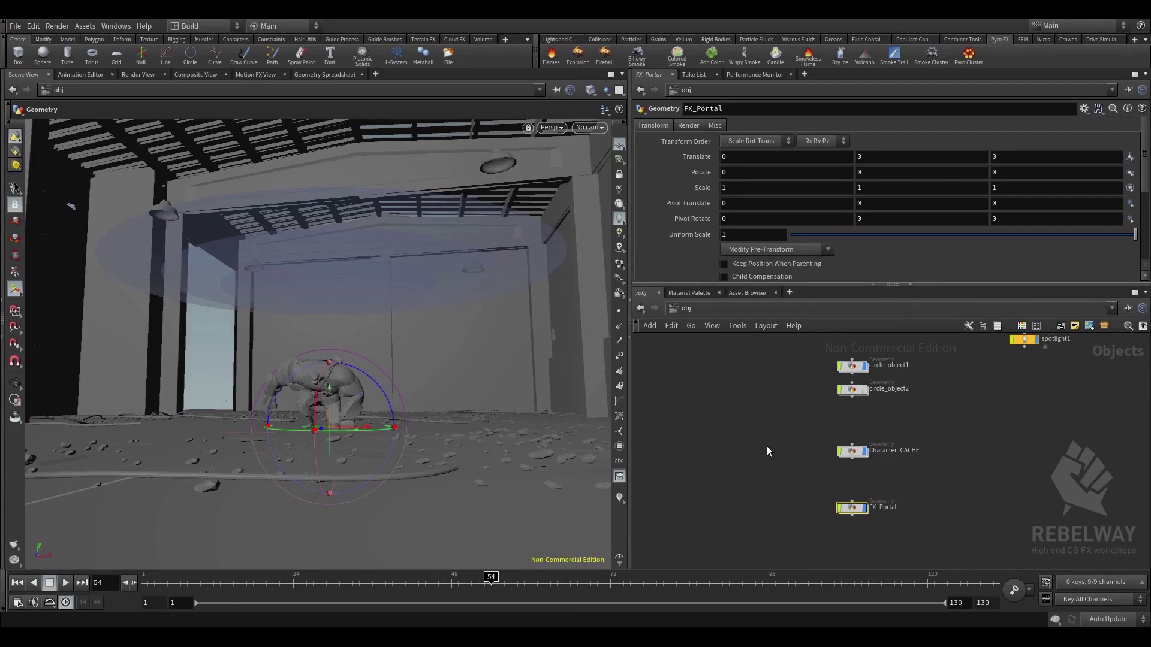
middle_drag(767, 445, 745, 381)
scroll(809, 450, up, 2)
middle_drag(979, 467, 1071, 449)
scroll(995, 445, up, 2)
middle_drag(992, 442, 969, 478)
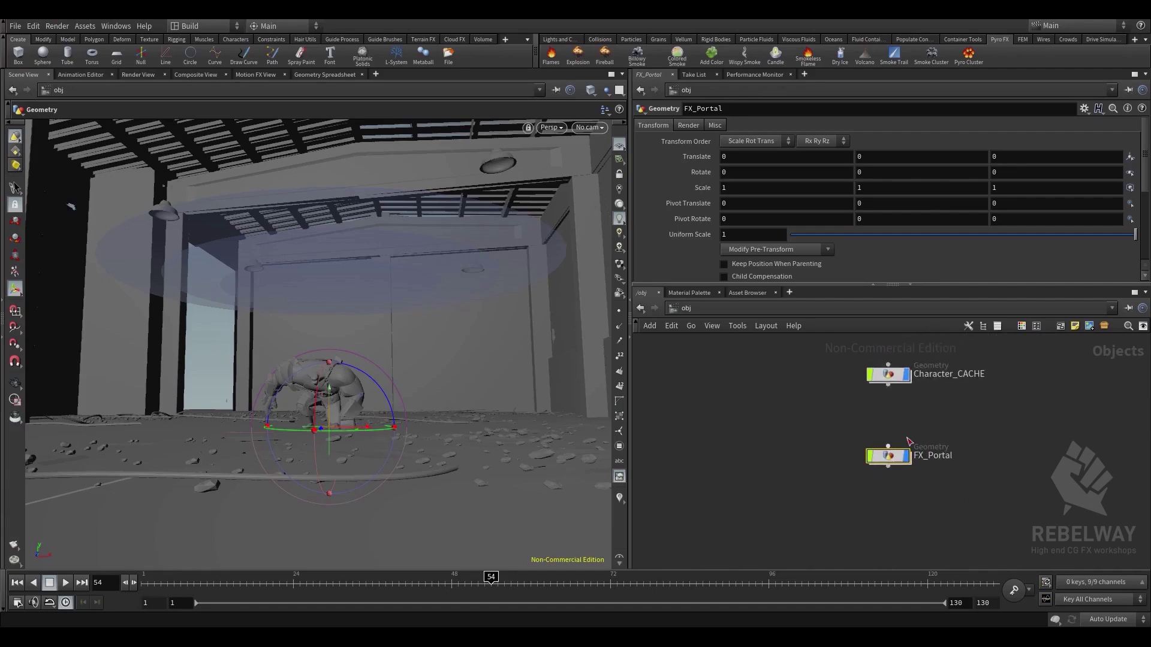
drag(895, 286, 895, 264)
drag(632, 323, 619, 327)
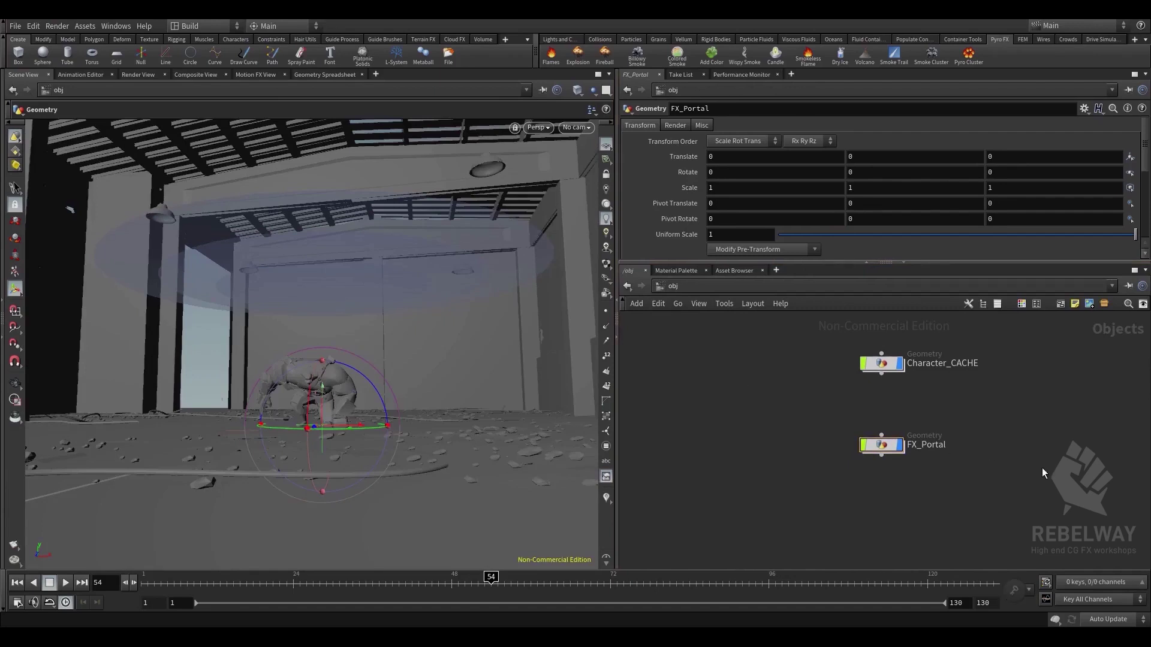
Hide the circle_object1 and scene geometry, and set the viewport to ghost other objects
double_click(880, 433)
key(u)
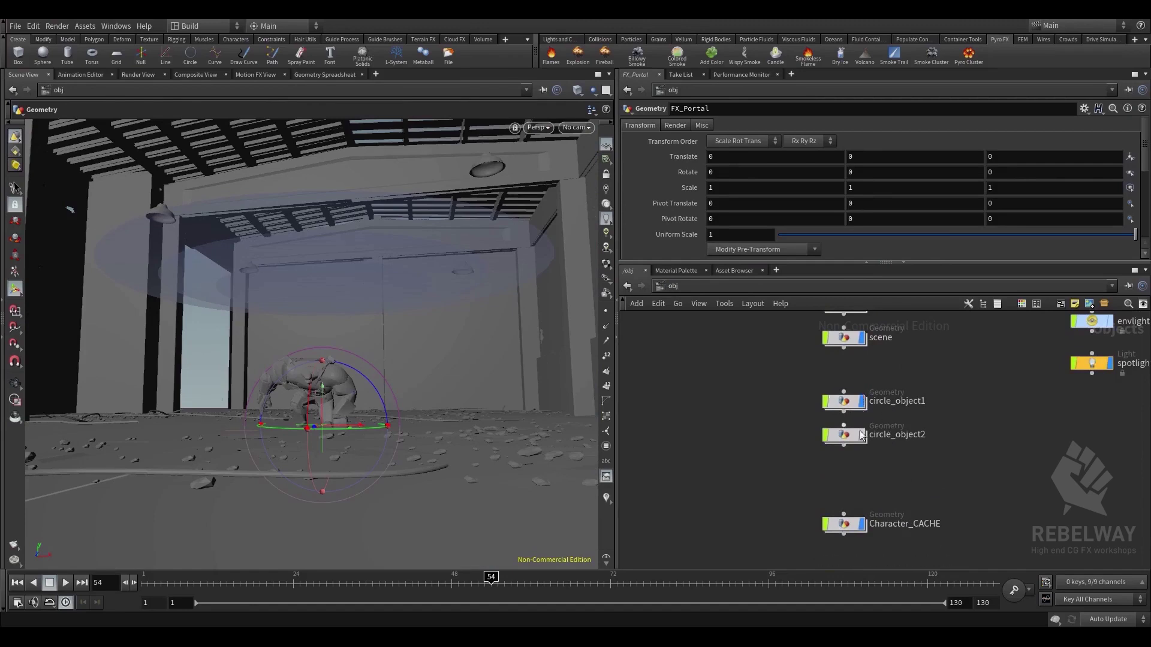
click(862, 402)
middle_drag(905, 366, 899, 446)
click(857, 419)
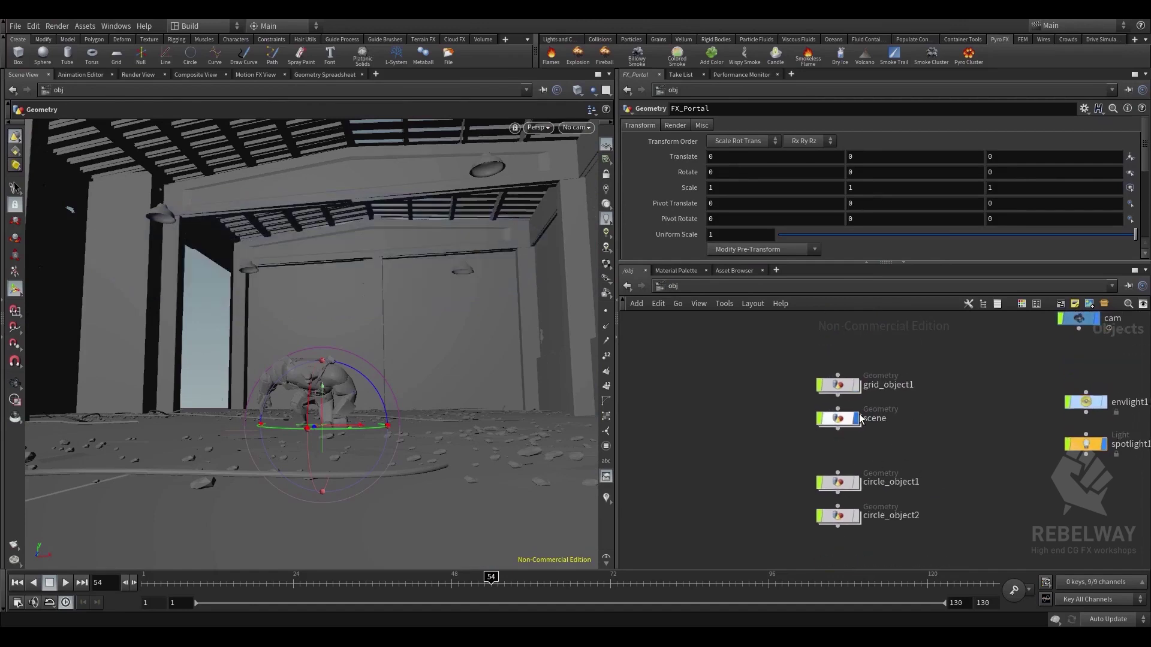
middle_drag(946, 478, 982, 356)
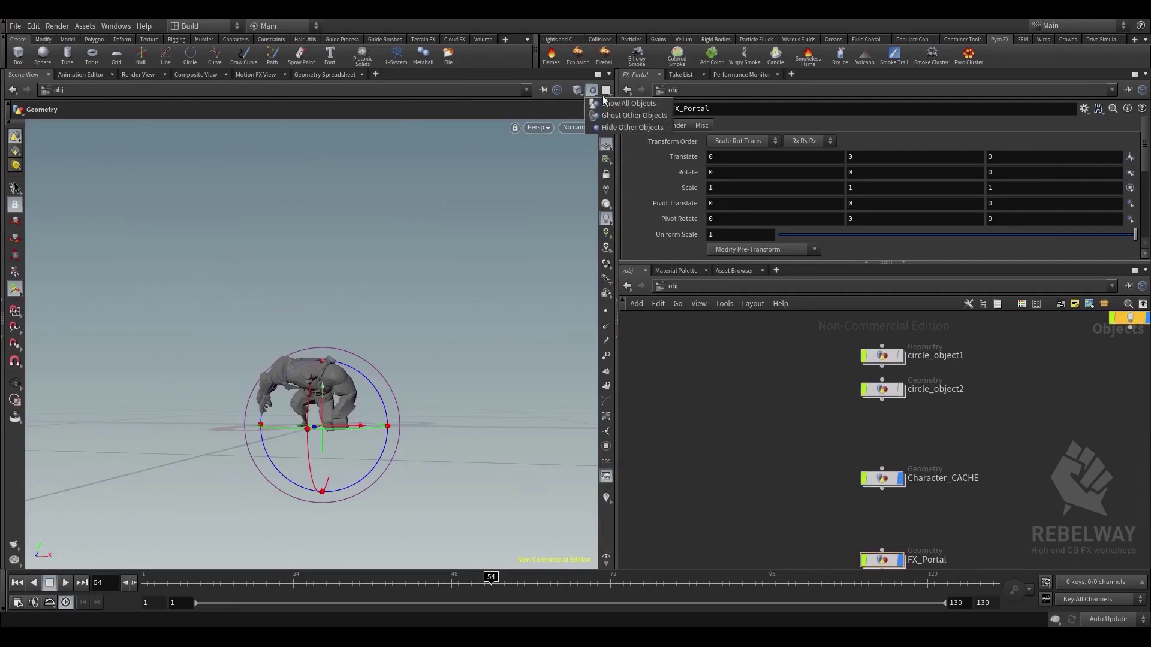
Enter the FX_Portal network, add a Sphere node and place it with free space below
middle_drag(902, 538, 816, 447)
click(800, 469)
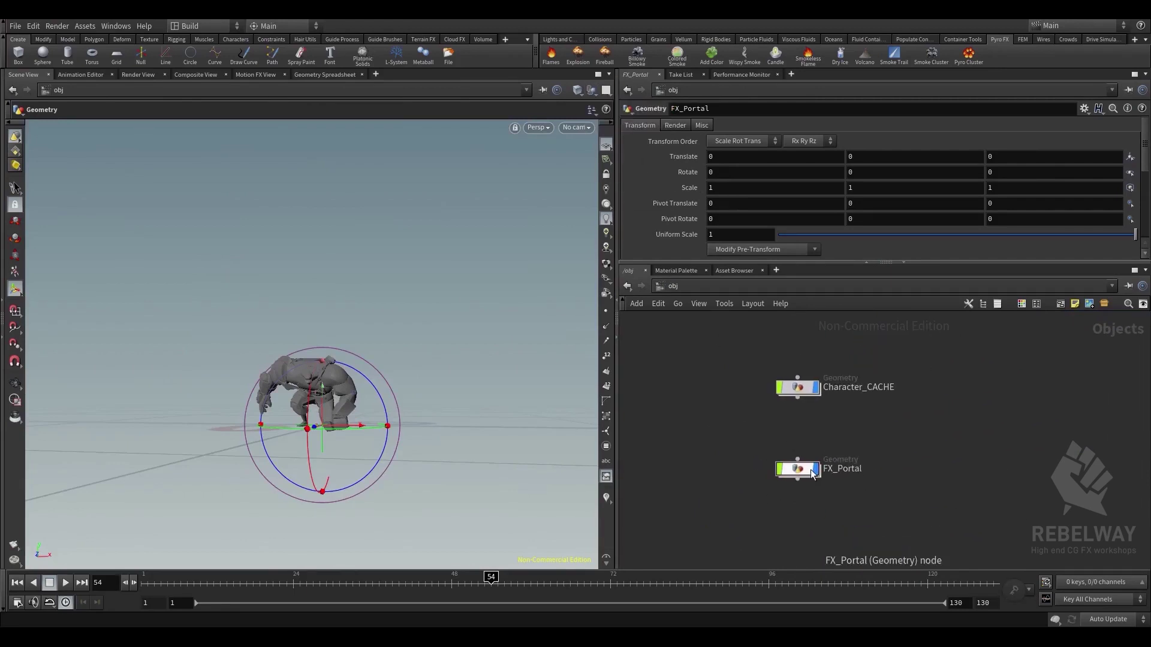
double_click(806, 470)
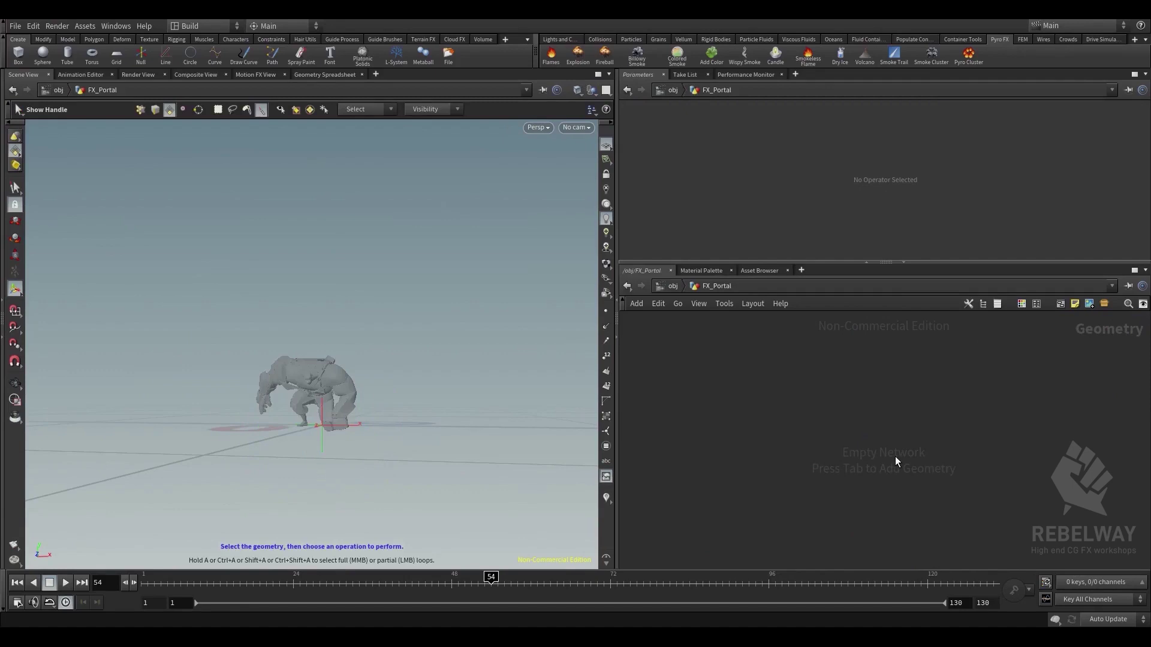
key(Tab)
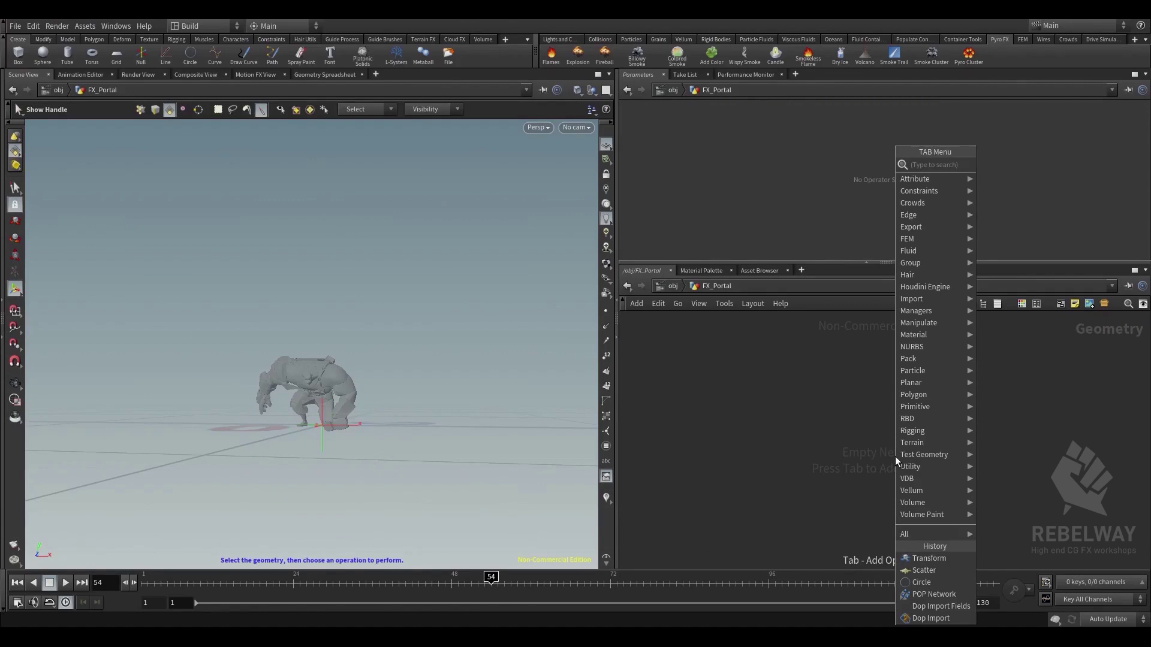
key(Escape)
key(Tab)
text(sphere)
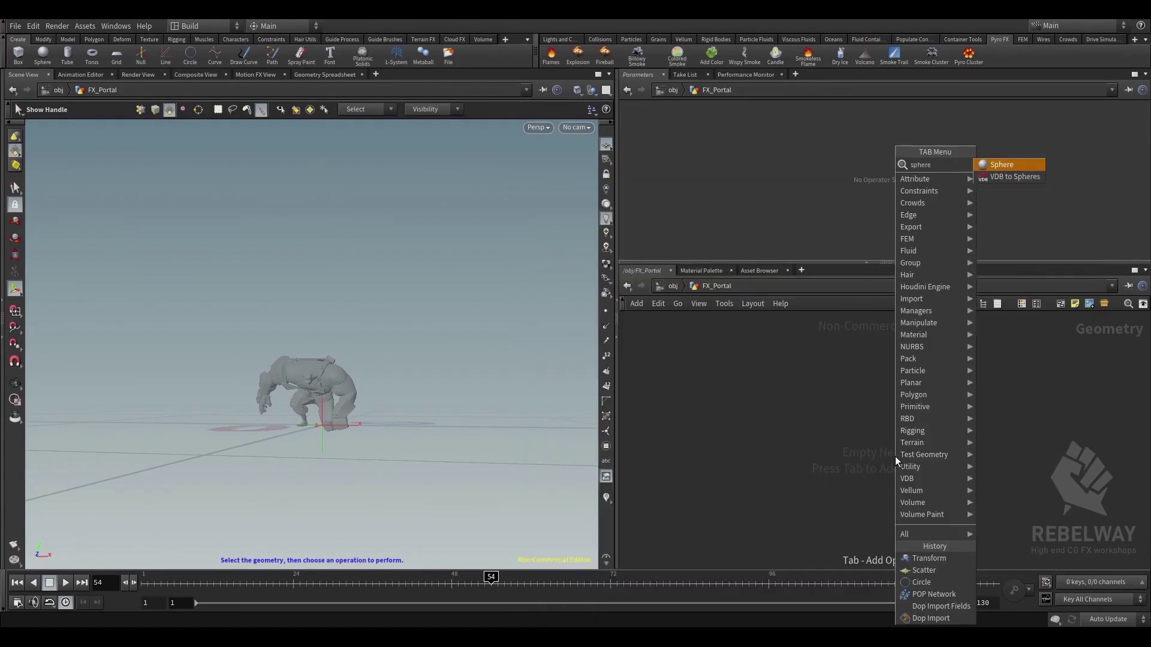
key(Return)
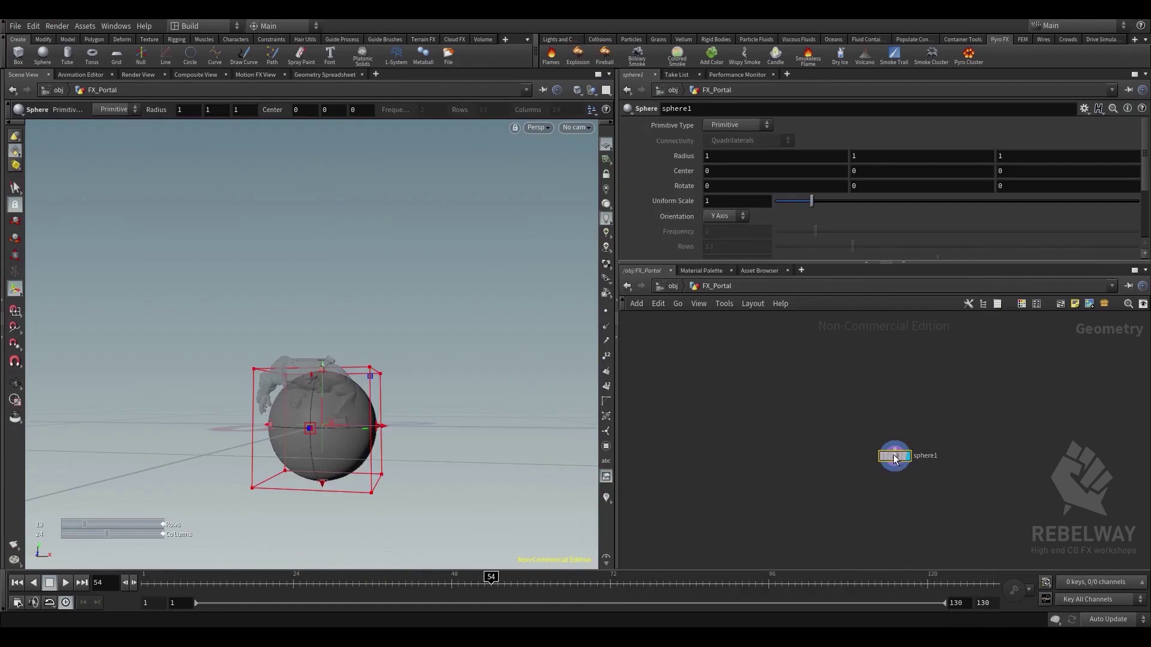
click(845, 415)
middle_drag(902, 468, 916, 419)
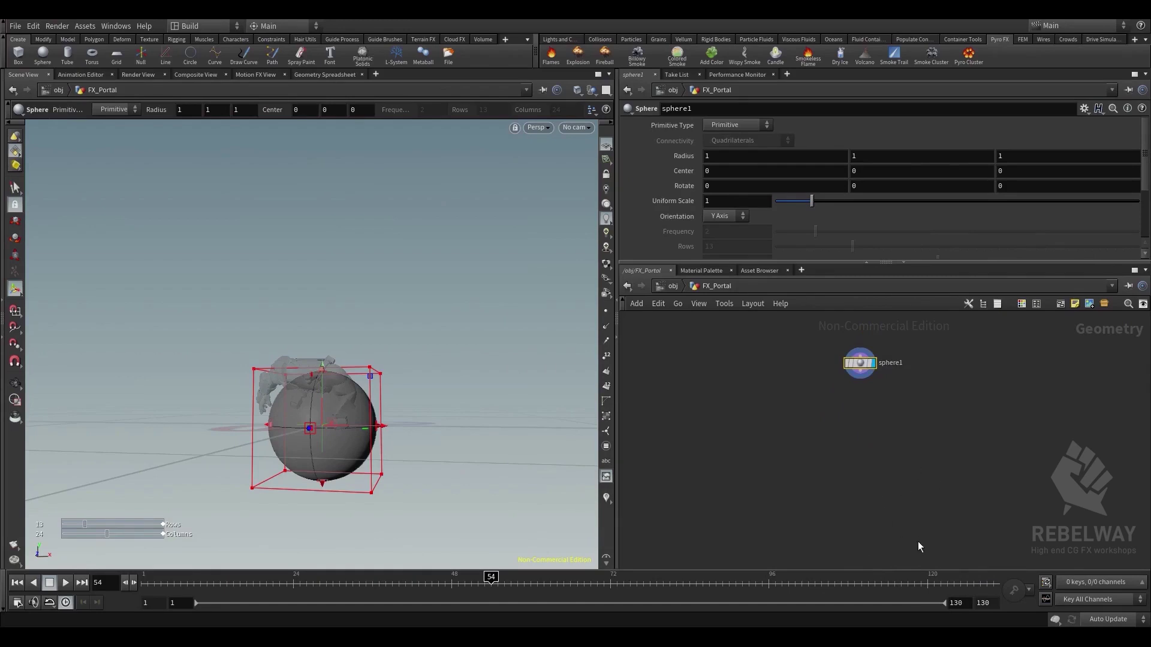
middle_drag(918, 542, 911, 347)
middle_drag(928, 458, 944, 516)
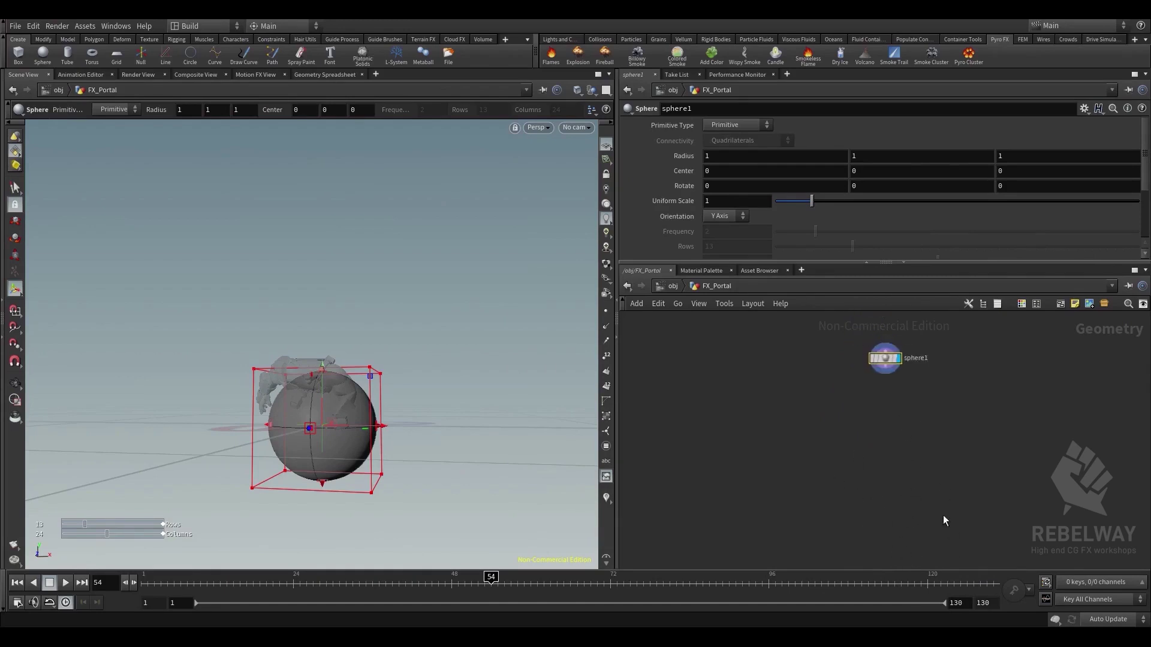
middle_drag(897, 468, 855, 491)
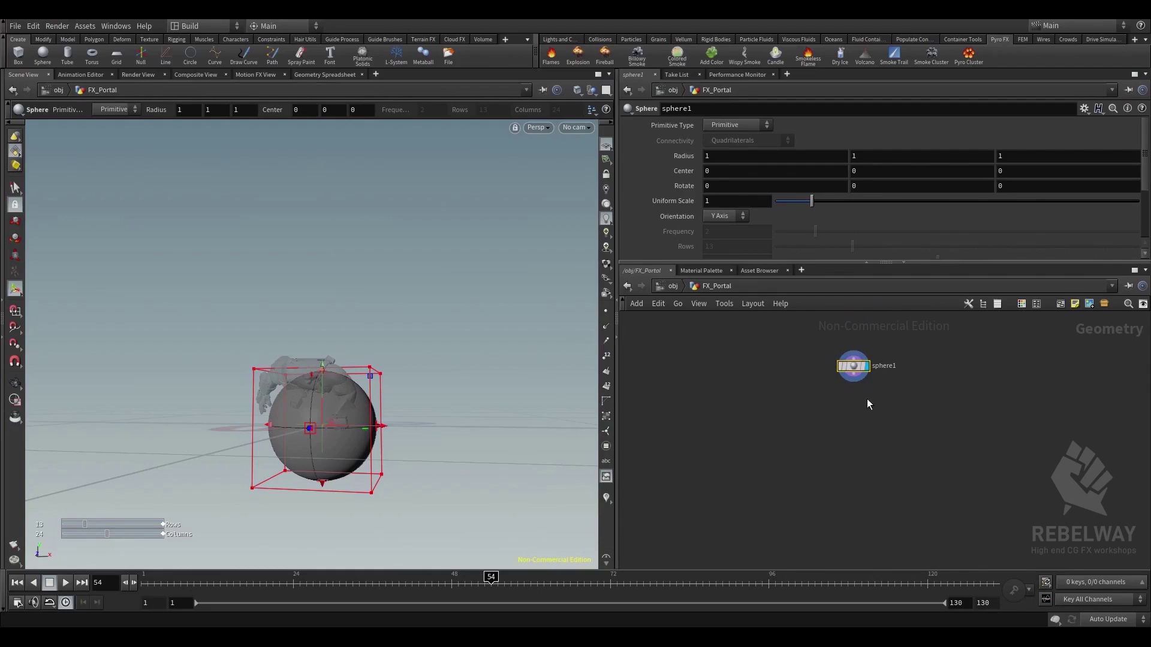
middle_drag(865, 439, 872, 323)
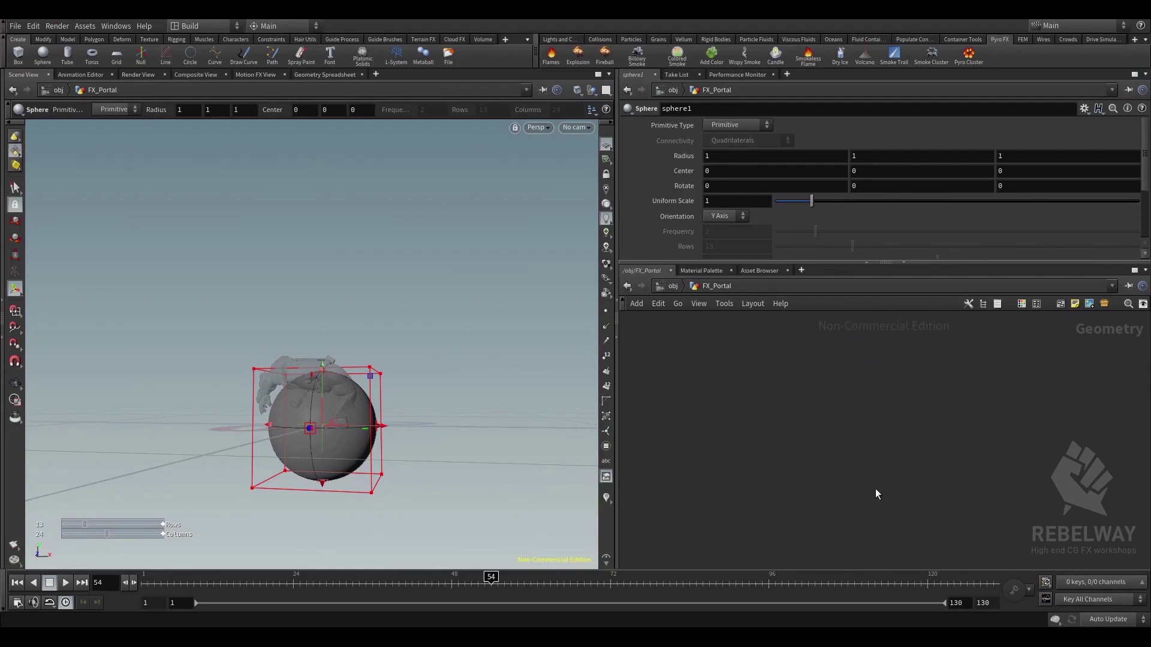
key(h)
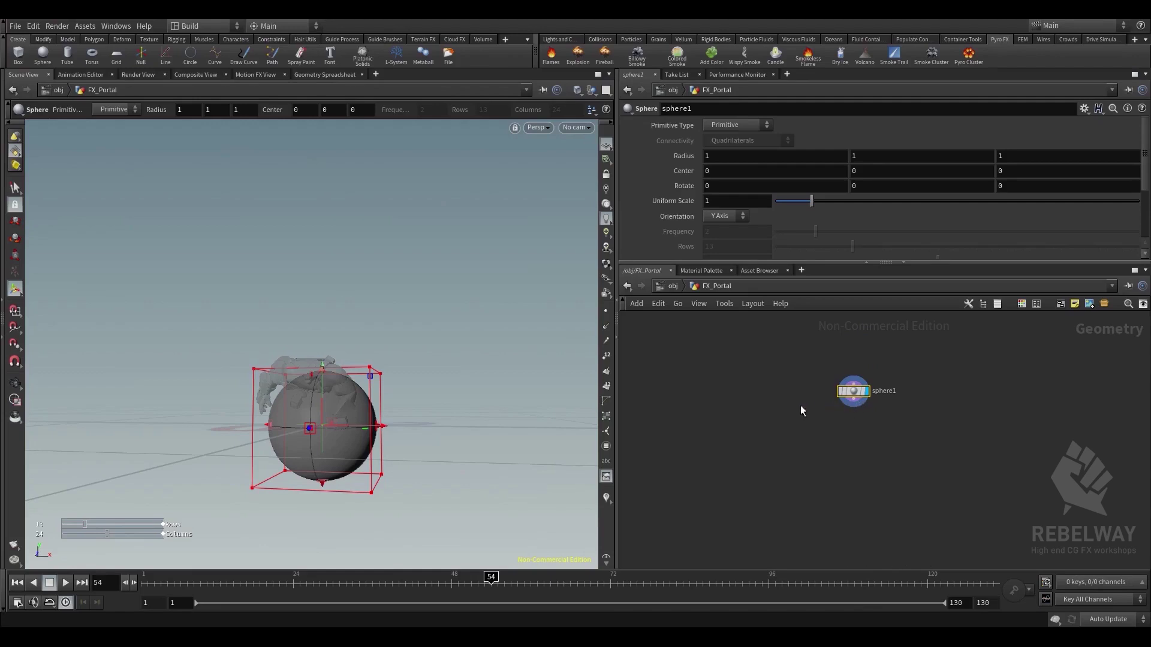
middle_drag(774, 381, 770, 402)
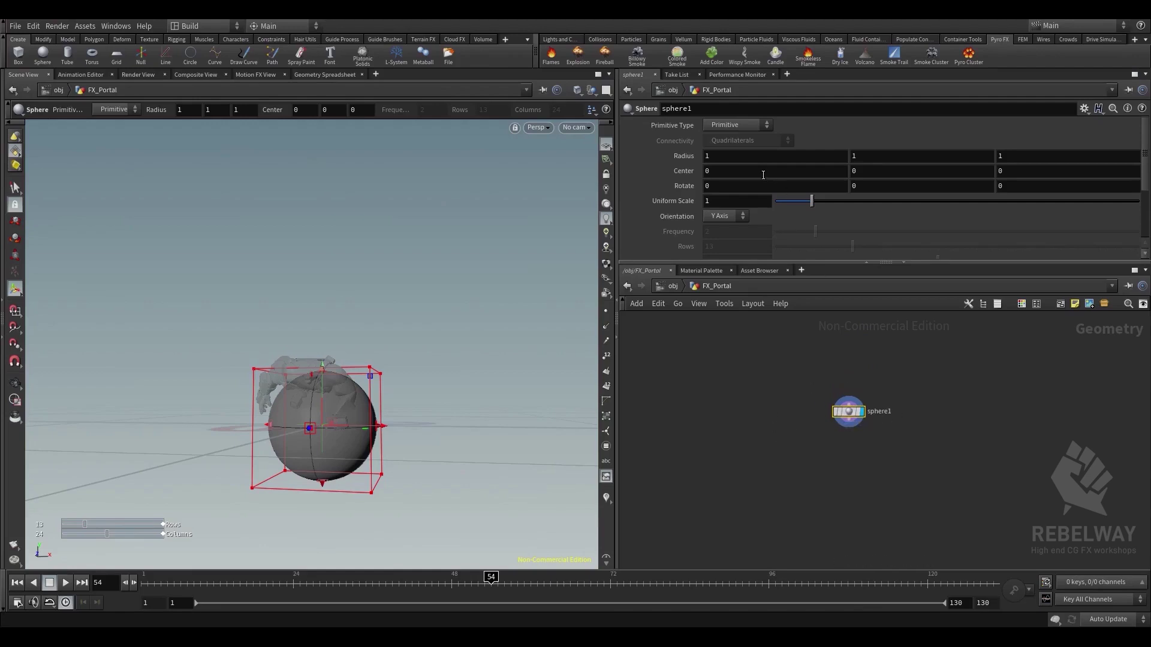
Change the sphere's primitive type to Polygon and set its radius to 0.5 on all three axes
click(735, 124)
click(730, 152)
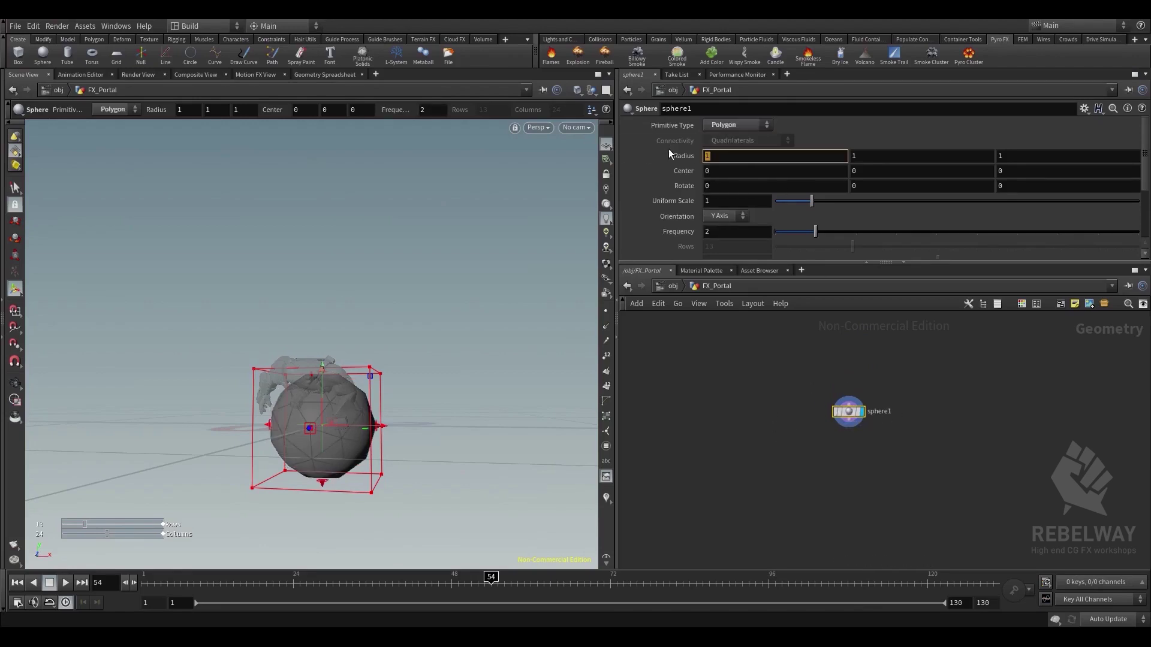
text(.5)
key(Tab)
text(.5)
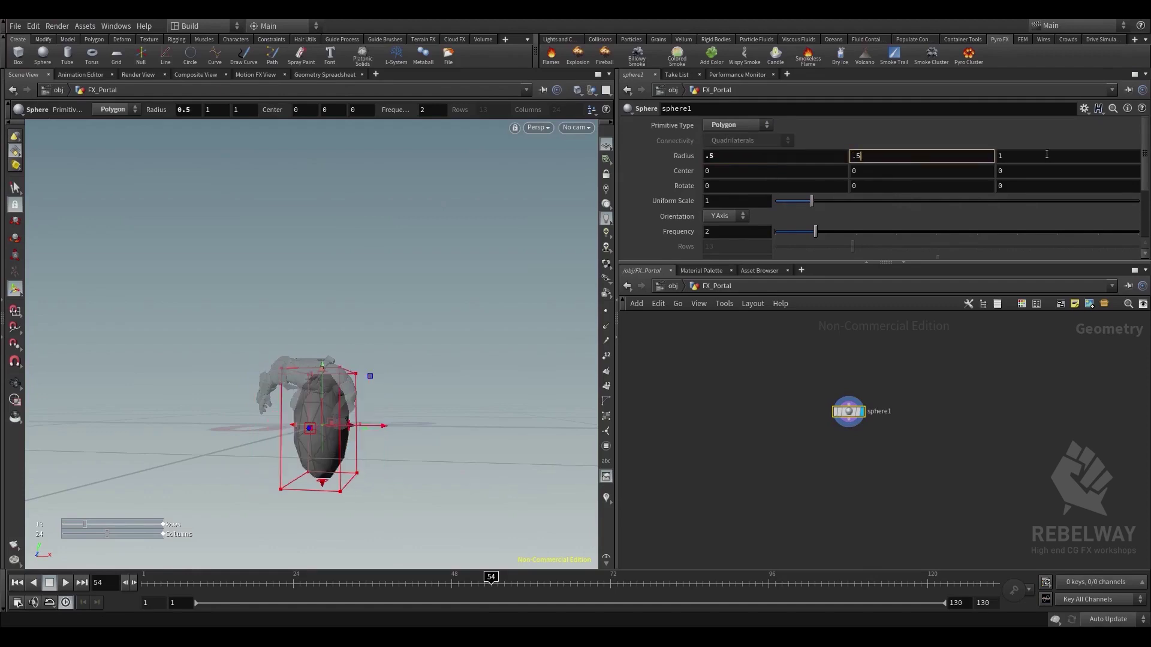
key(Tab)
text(.5)
key(Return)
alt+drag(367, 362, 510, 413)
key(Return)
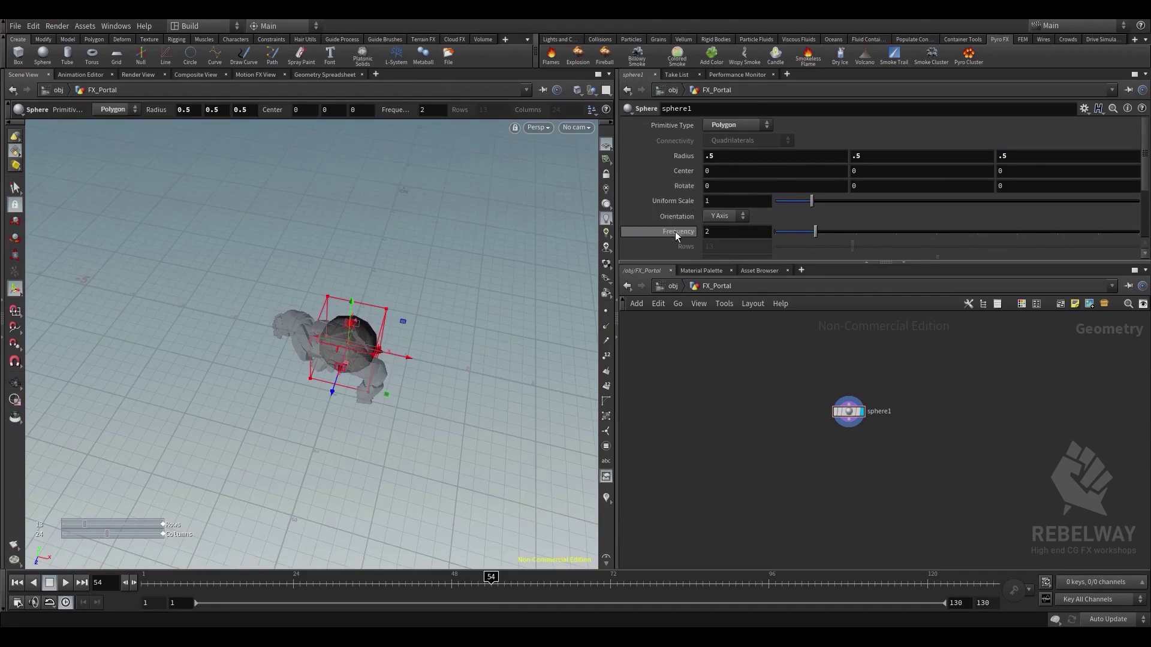
Raise the polygon sphere's frequency to 13
middle_drag(675, 231, 741, 234)
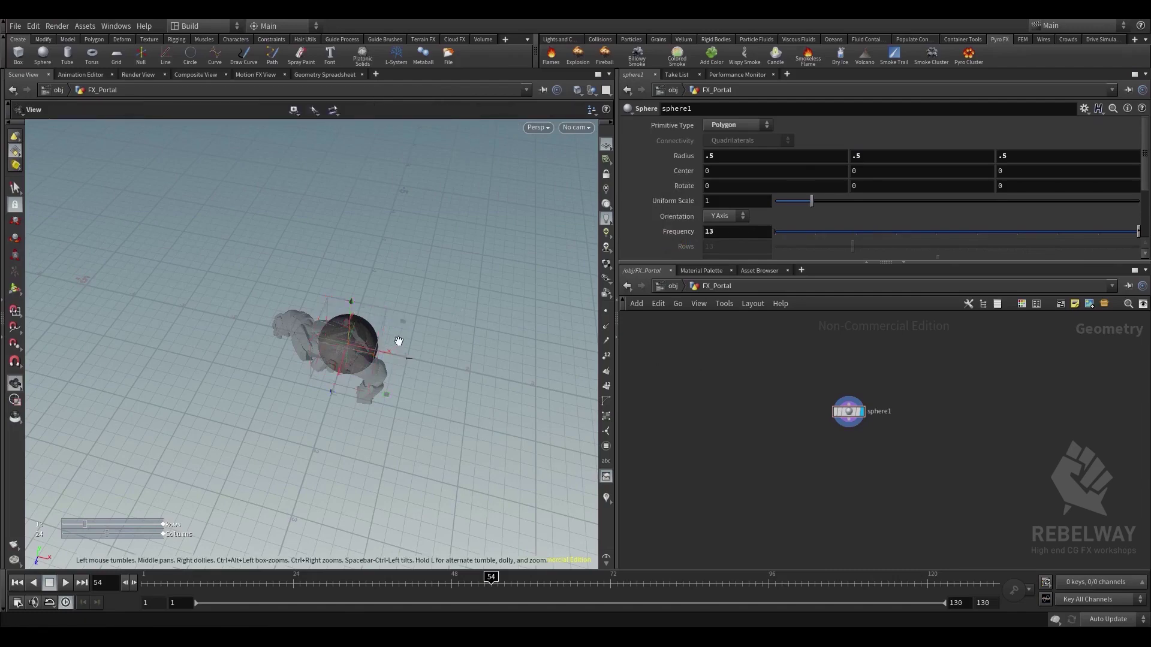
alt+drag(398, 341, 413, 302)
alt+right_drag(324, 316, 414, 288)
alt+middle_drag(414, 288, 392, 181)
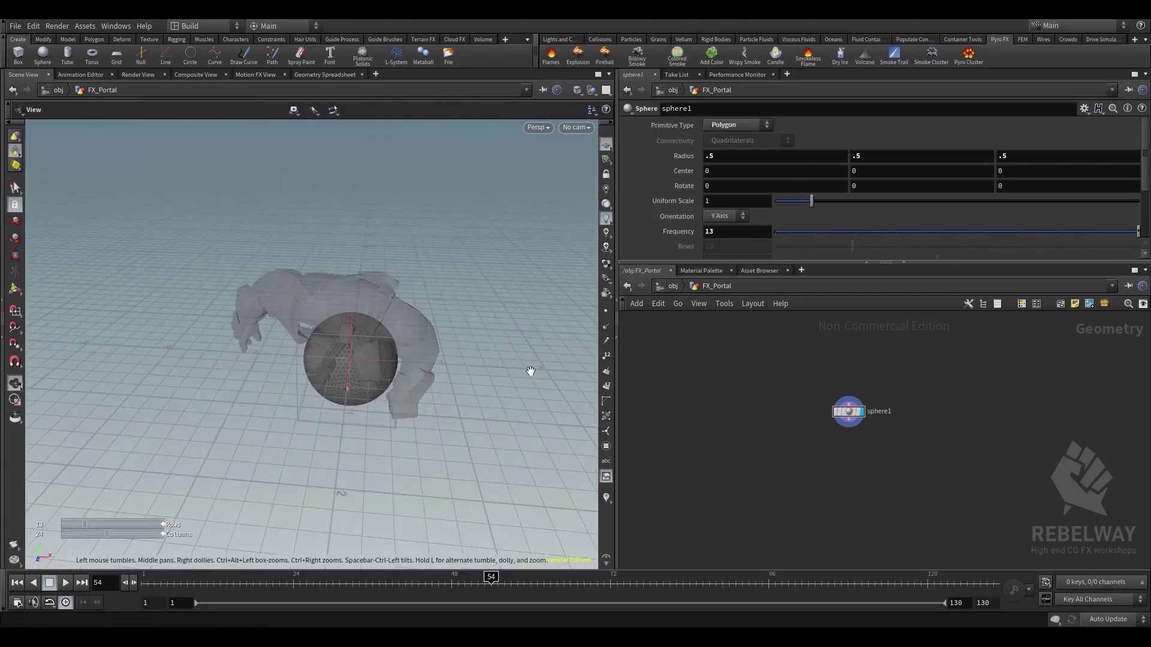
key(Return)
middle_drag(786, 462, 794, 418)
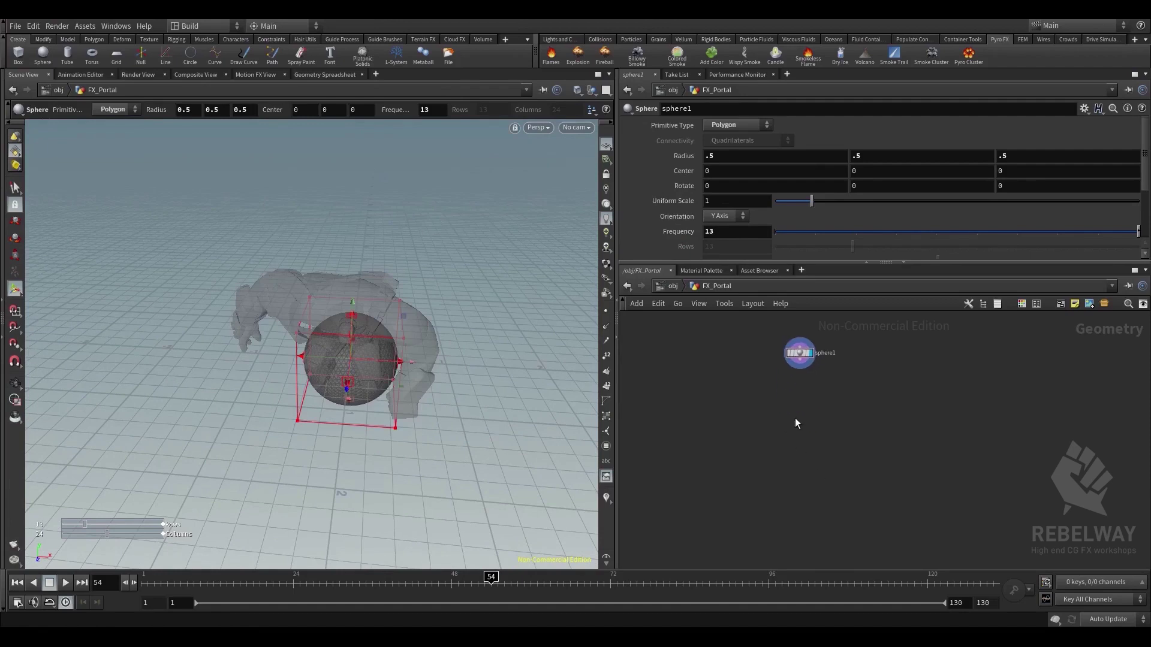
scroll(796, 416, up, 1)
middle_drag(786, 361, 776, 393)
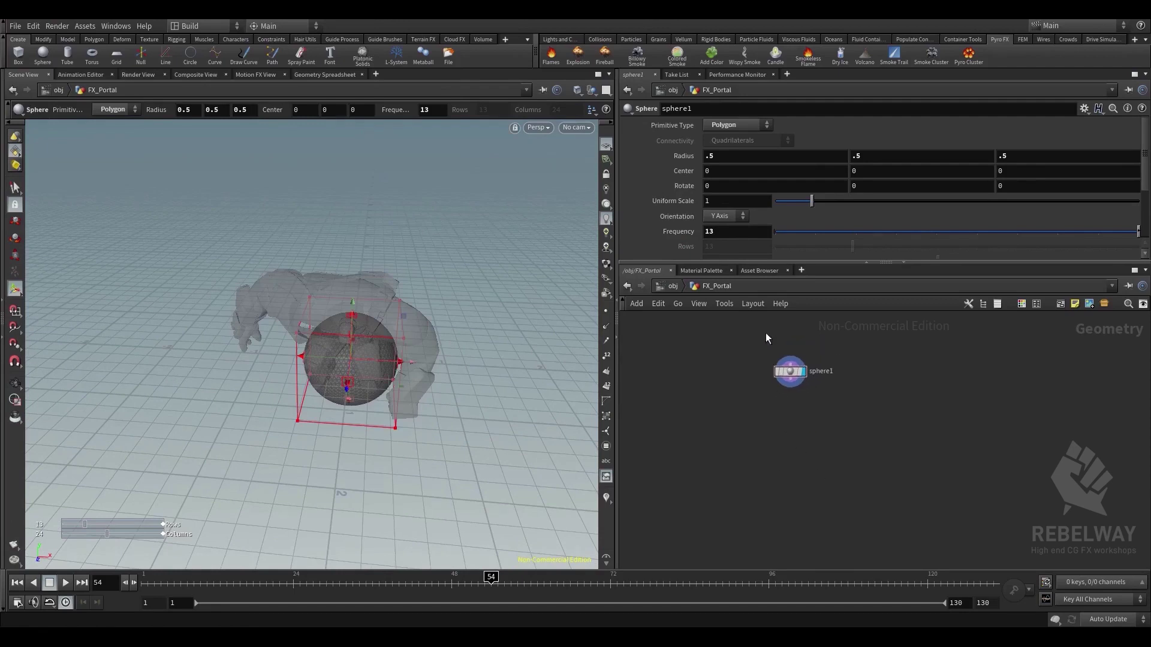
Return to object level, apply Billowy Smoke to FX_Portal and delete the generated pyro_import object
click(671, 286)
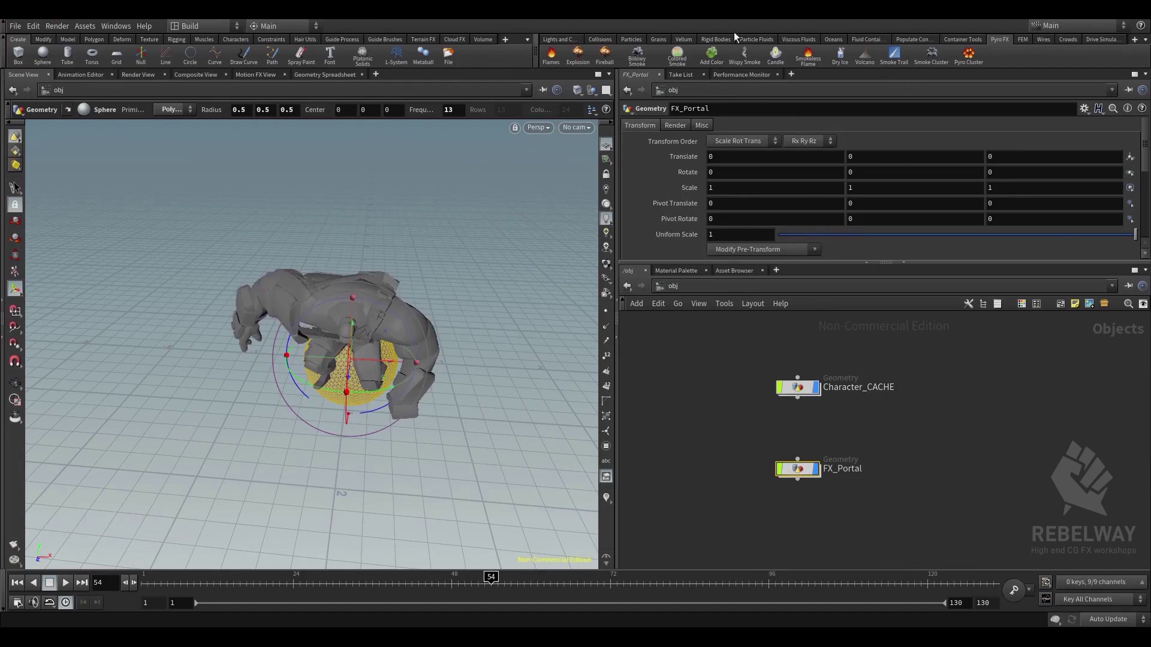
click(639, 57)
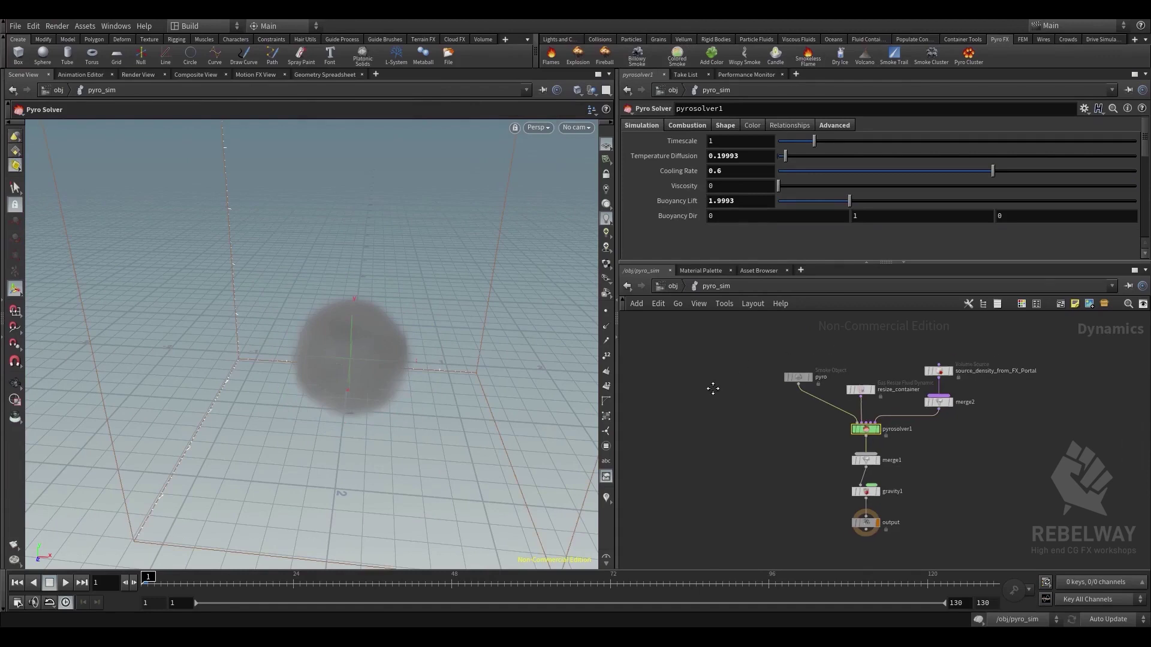
click(674, 285)
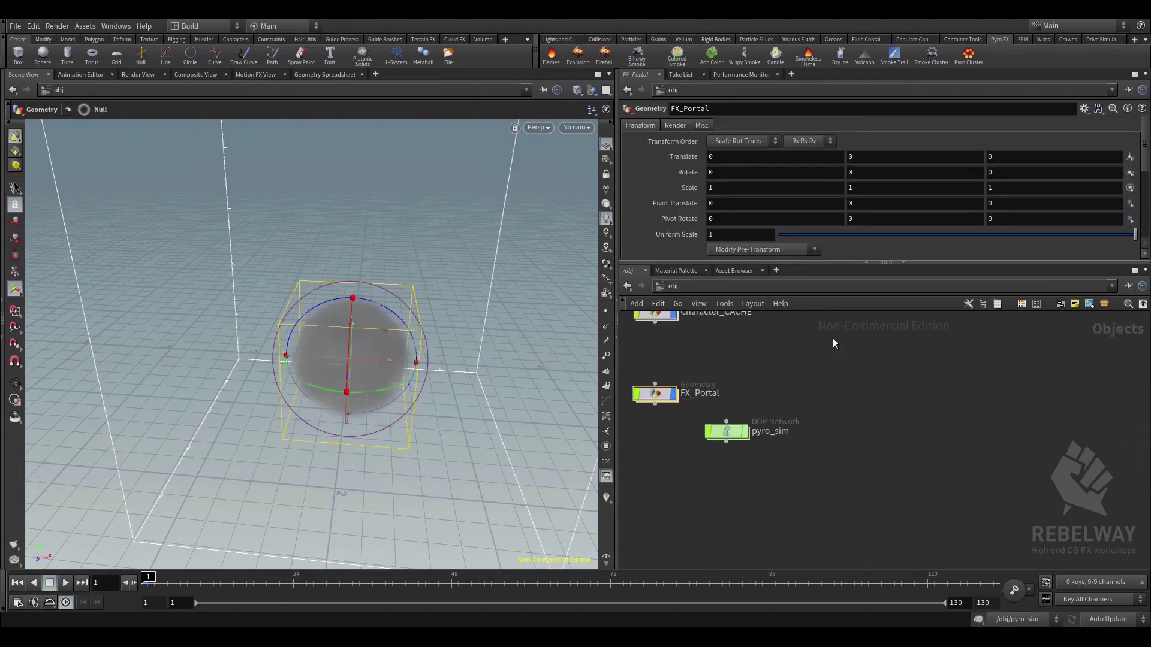
middle_drag(844, 338, 843, 469)
scroll(863, 404, down, 3)
middle_drag(808, 392, 795, 468)
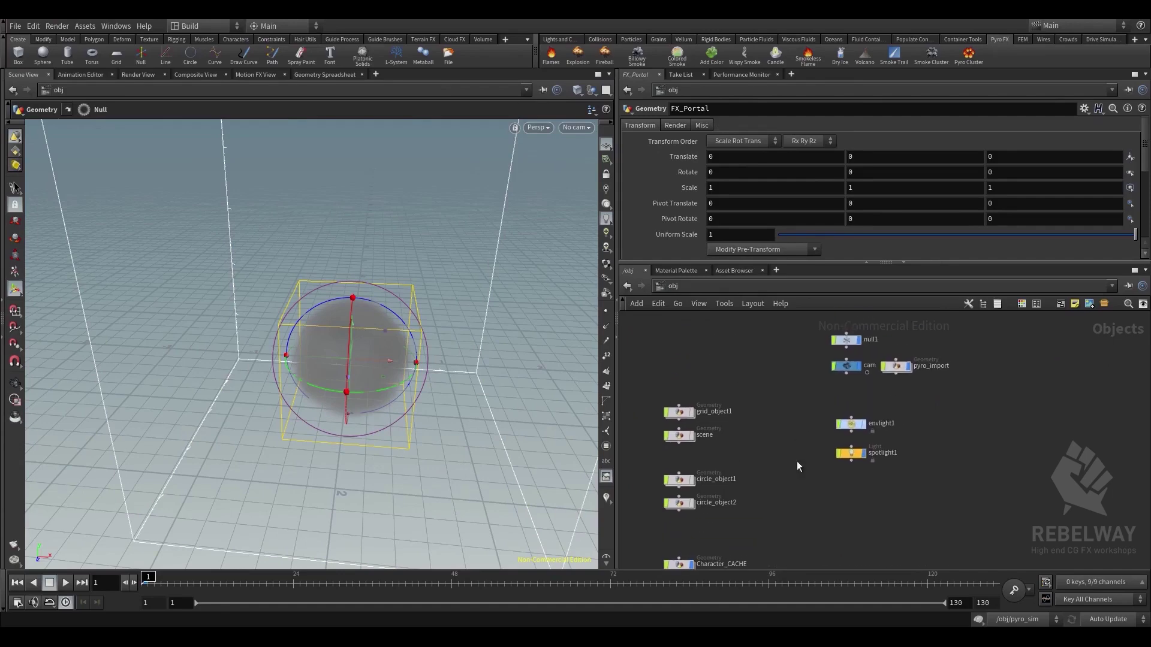
click(899, 367)
key(Delete)
Copy all the nodes inside the pyro_sim network, then delete pyro_sim from the object level
middle_drag(903, 509, 993, 270)
scroll(819, 400, up, 3)
double_click(825, 411)
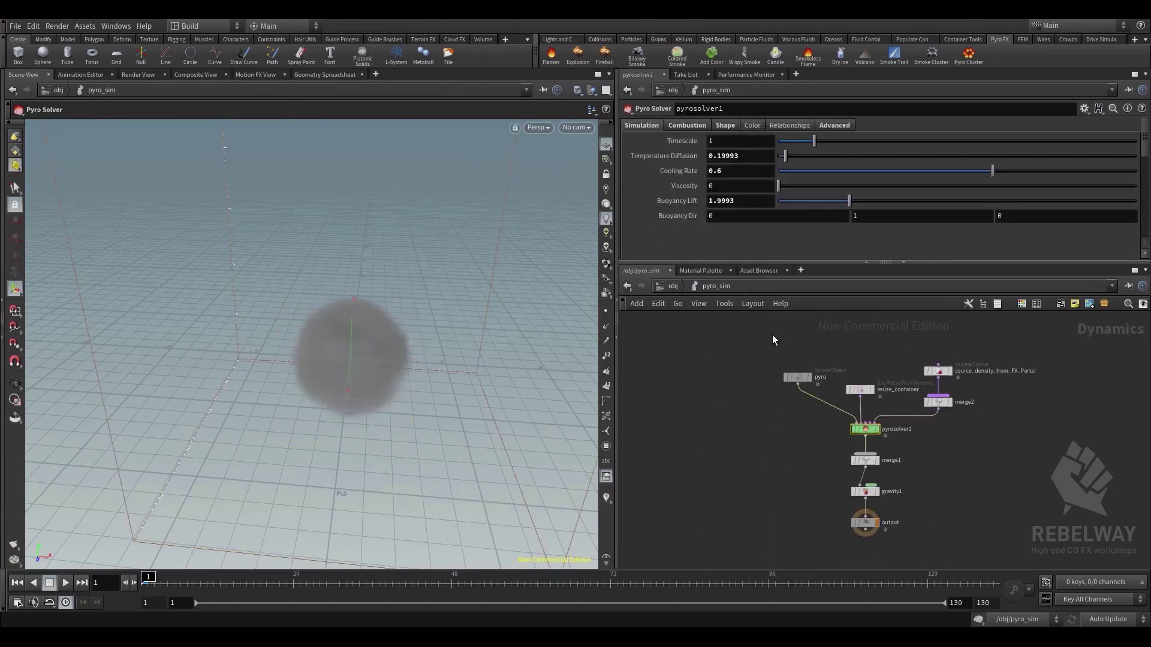
drag(772, 335, 972, 525)
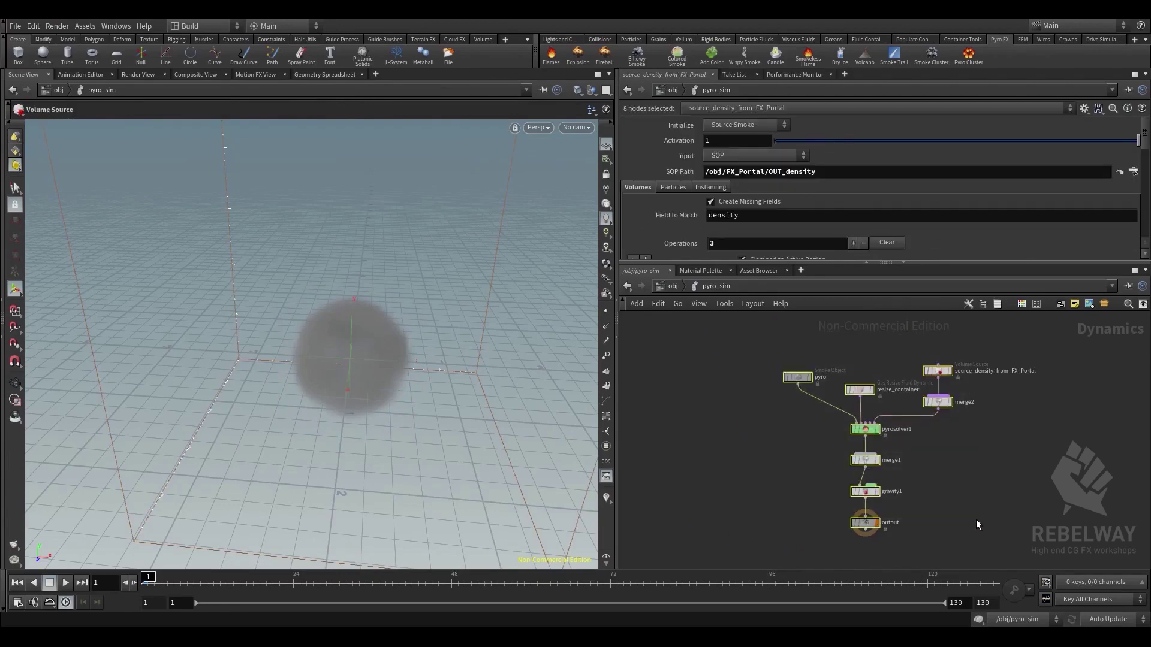
key(ctrl+c)
key(u)
click(821, 411)
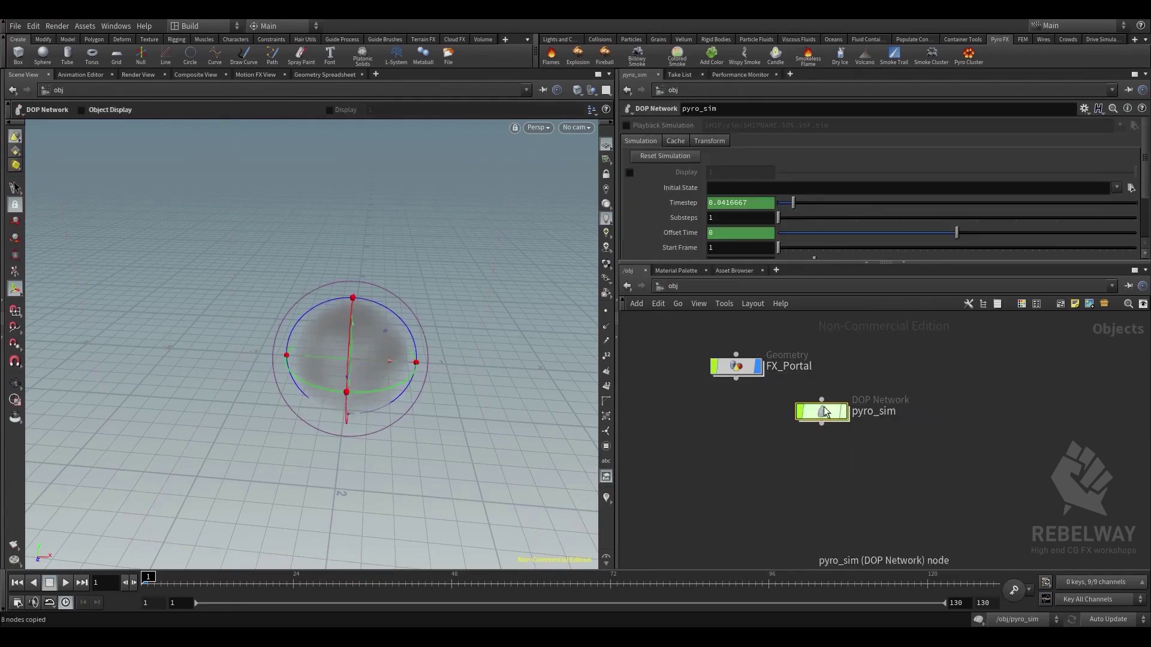
key(Delete)
Add a DOP Network inside FX_Portal and place it below the OUT_density node
double_click(736, 366)
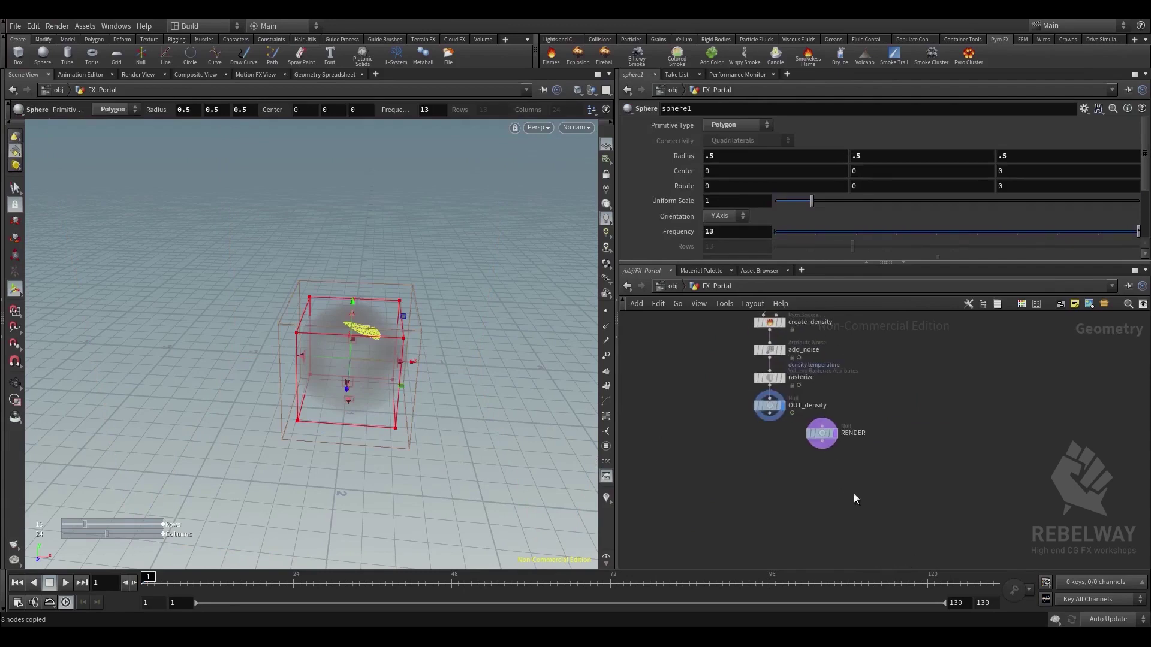
key(Tab)
text(dop)
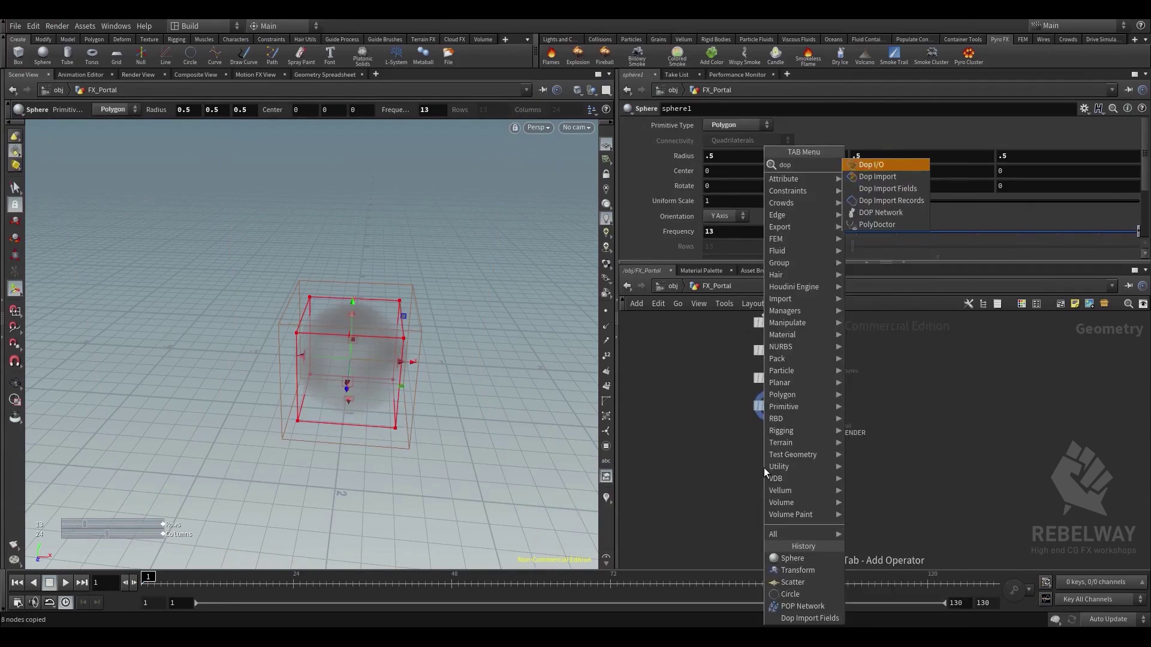
key(Down)
key(Down)
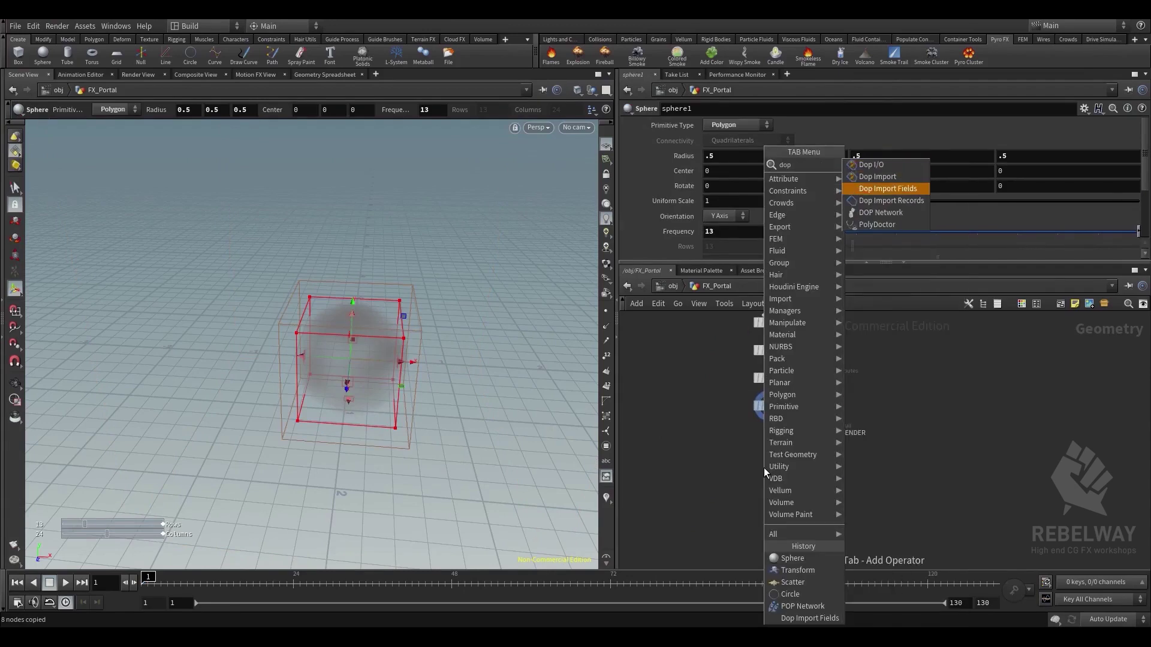
key(Down)
key(Down)
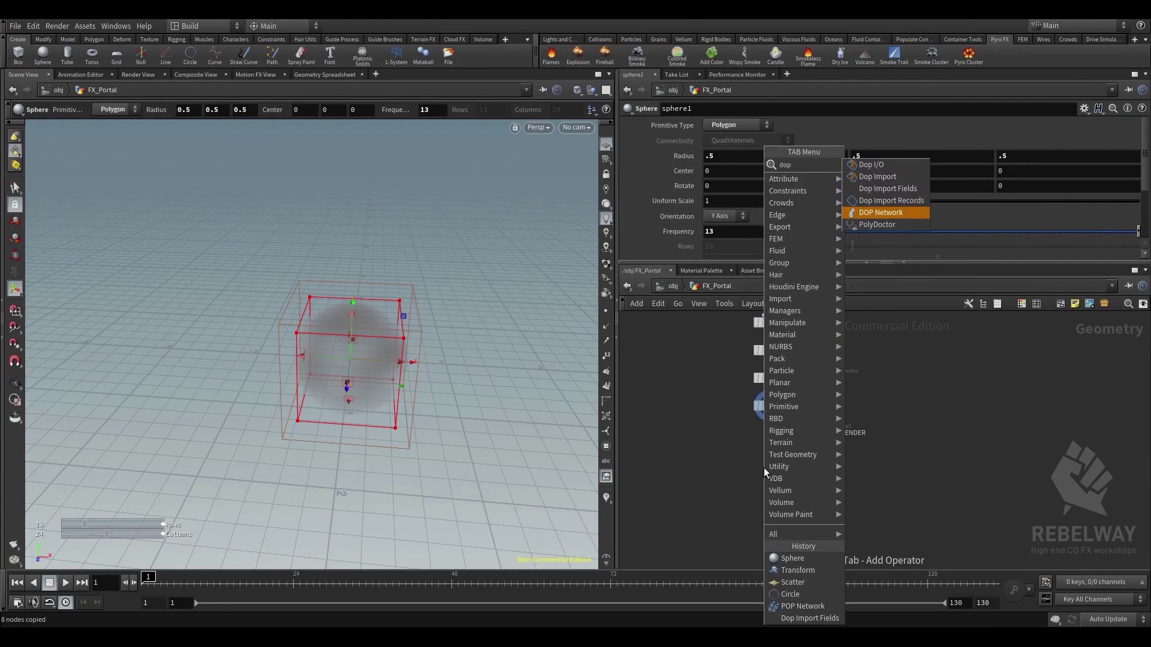
key(Up)
key(Down)
key(Down)
key(Up)
key(Return)
click(764, 467)
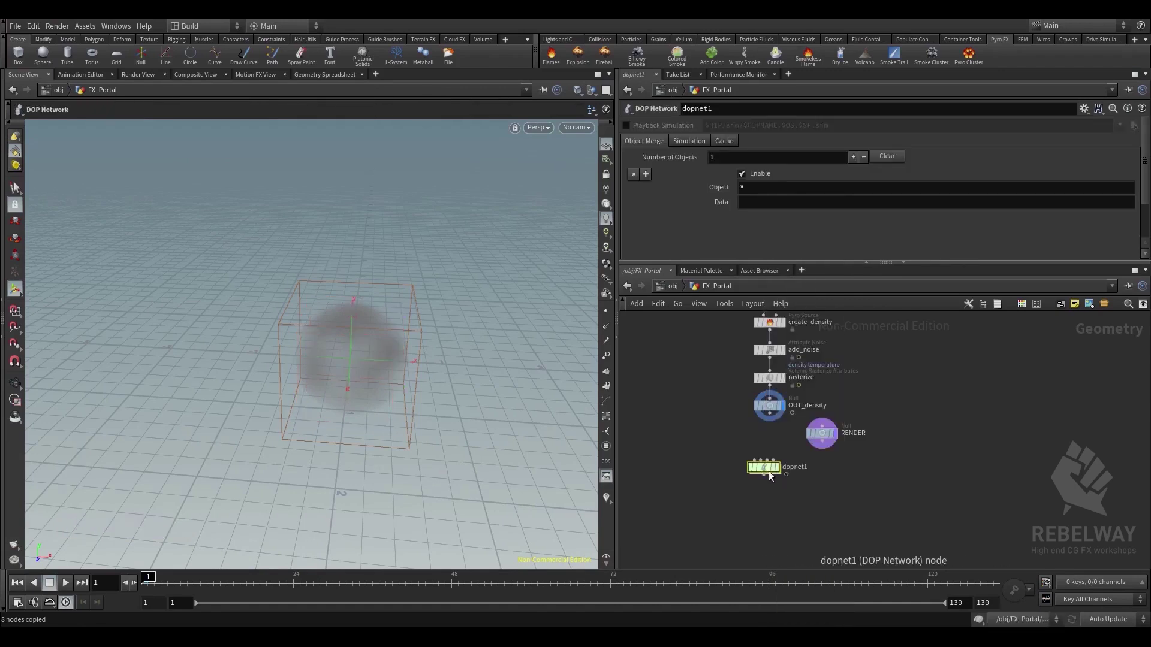
Paste the copied pyro nodes inside dopnet1 and remove the network's original output node
double_click(766, 467)
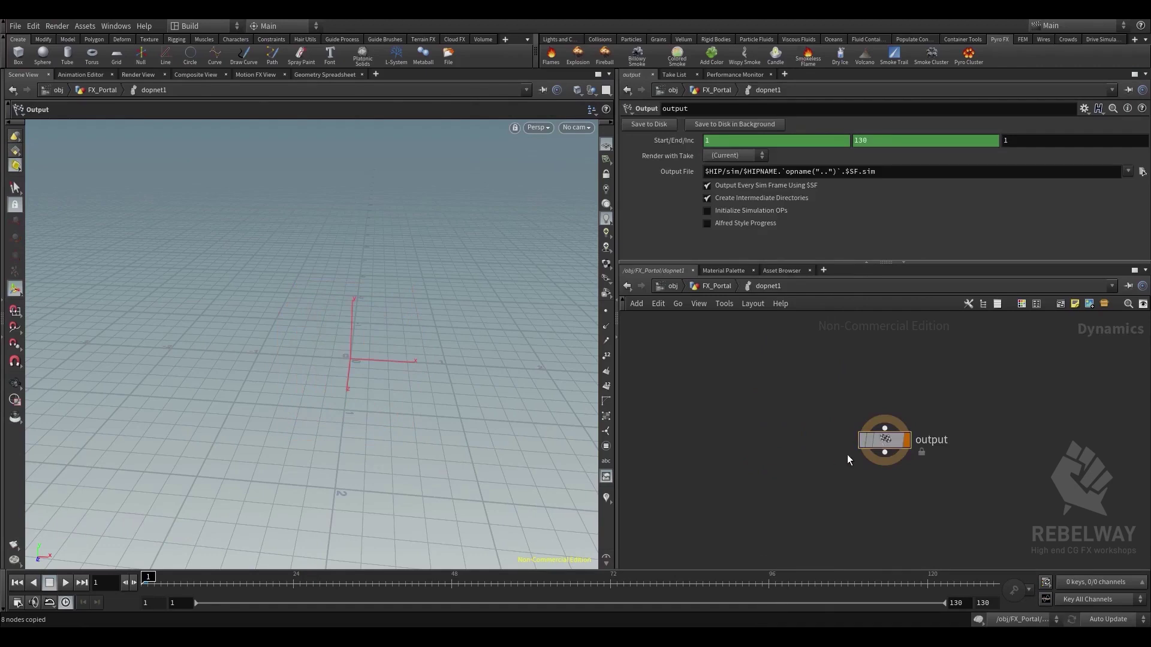
key(ctrl+v)
key(Delete)
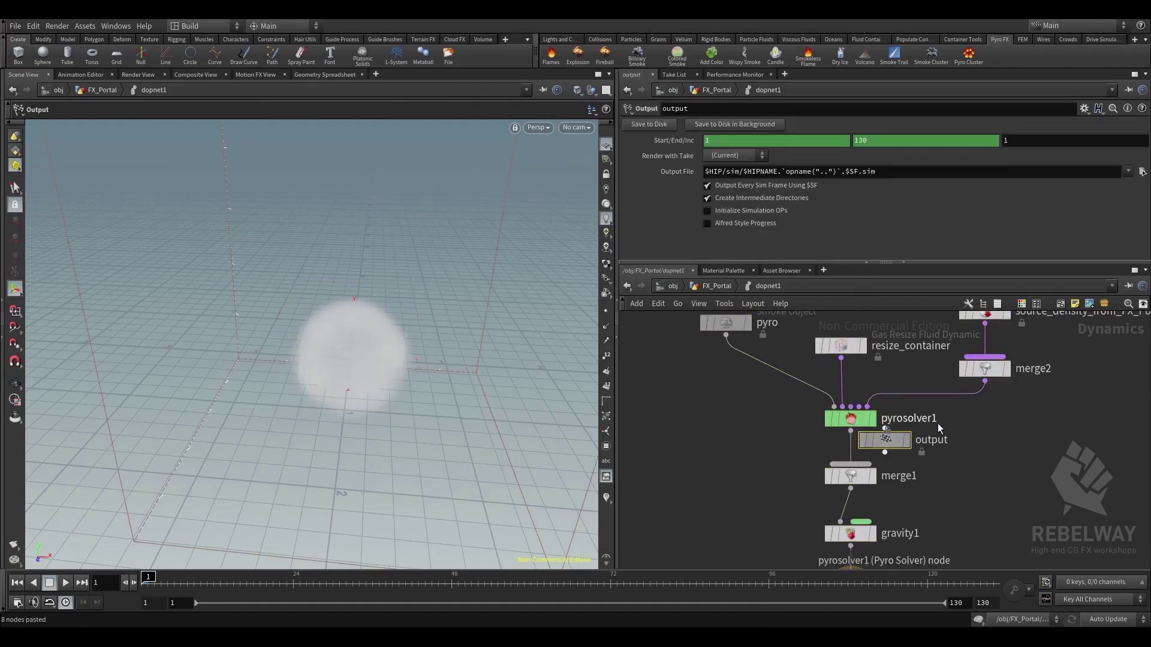
scroll(960, 443, down, 1)
middle_drag(960, 443, 959, 460)
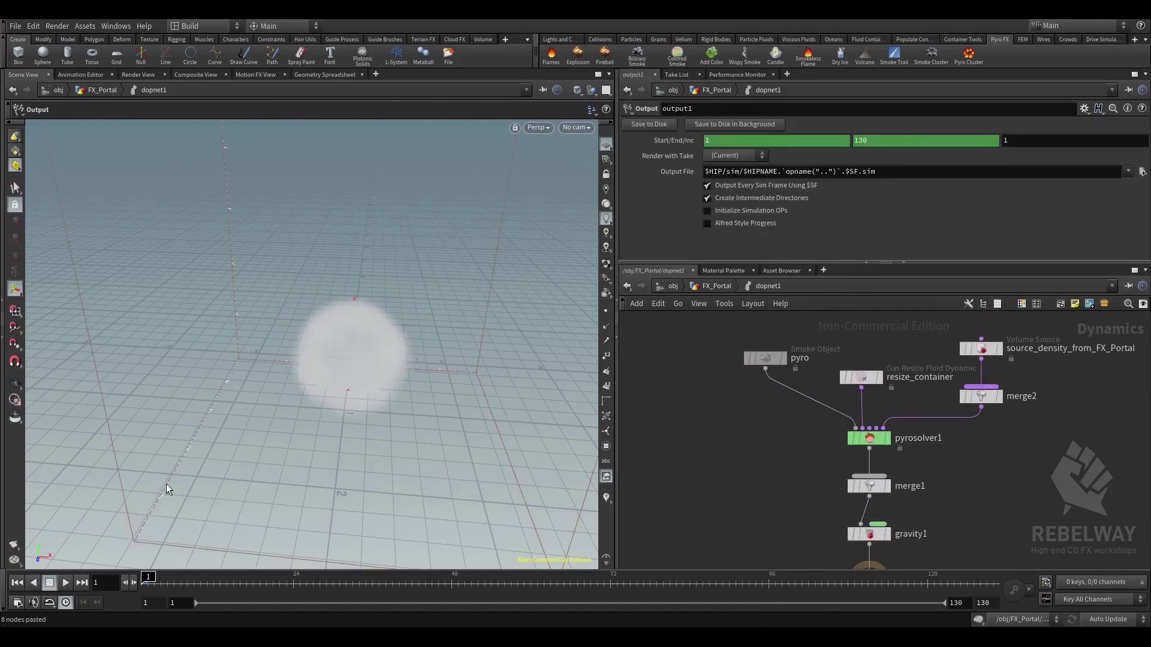
Play the smoke simulation to preview it, then return to the first frame
click(66, 585)
alt+drag(369, 387, 390, 344)
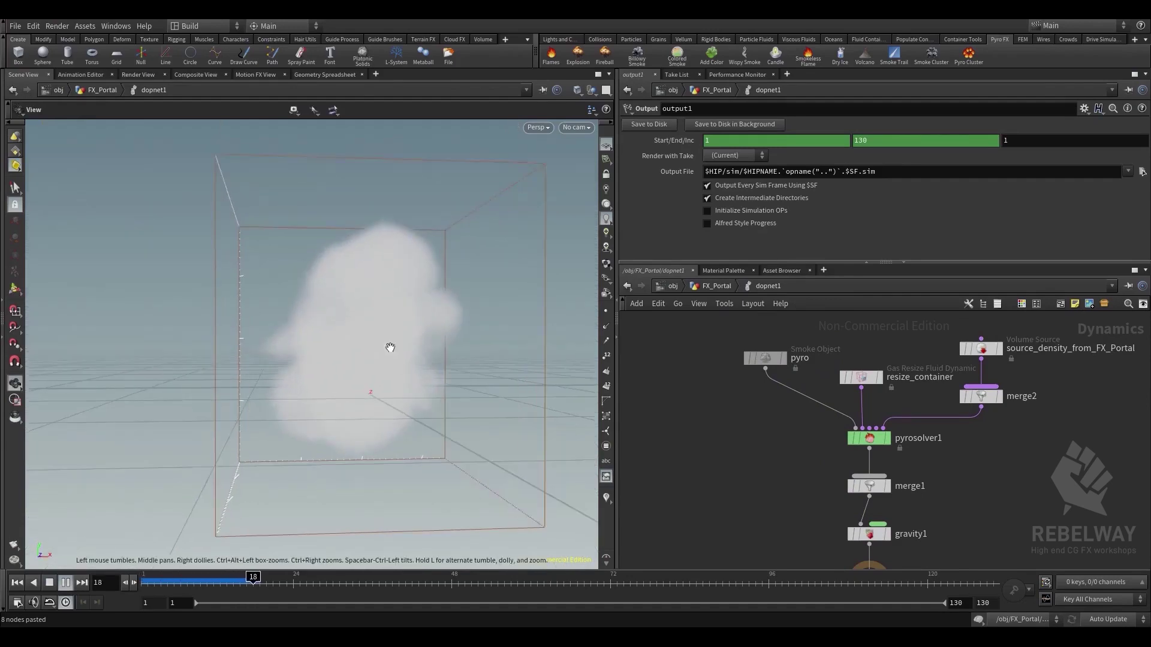
click(18, 583)
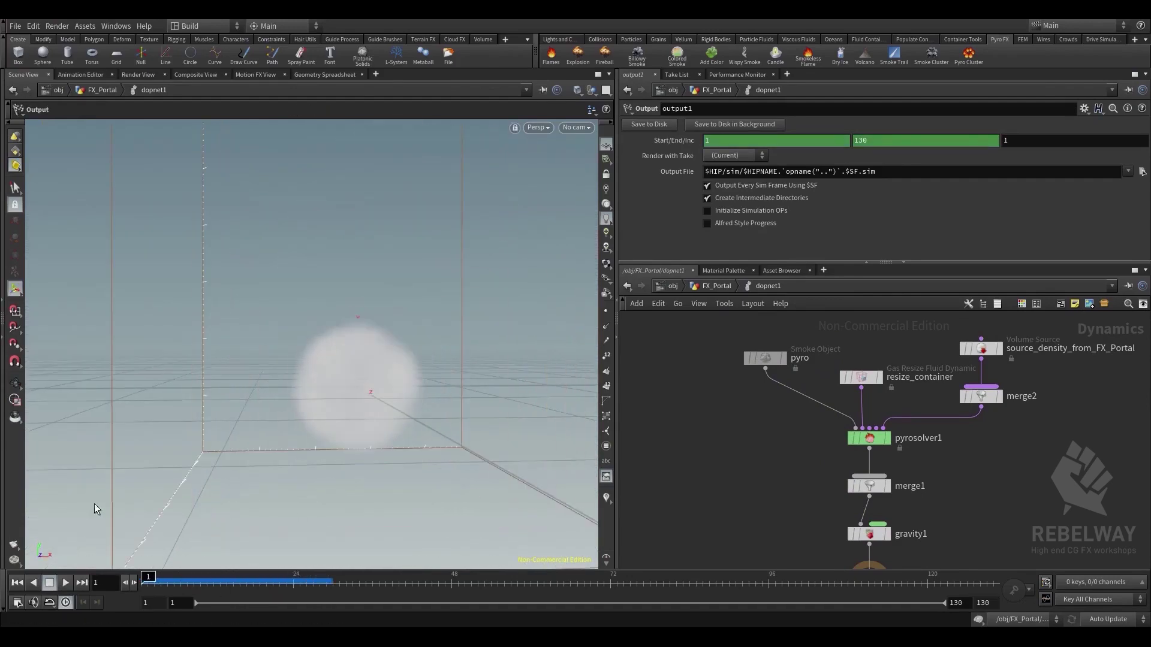
Go back to FX_Portal, space out sphere1 and create_density, and display the create_density node
click(724, 285)
middle_drag(853, 382, 859, 480)
scroll(821, 465, up, 2)
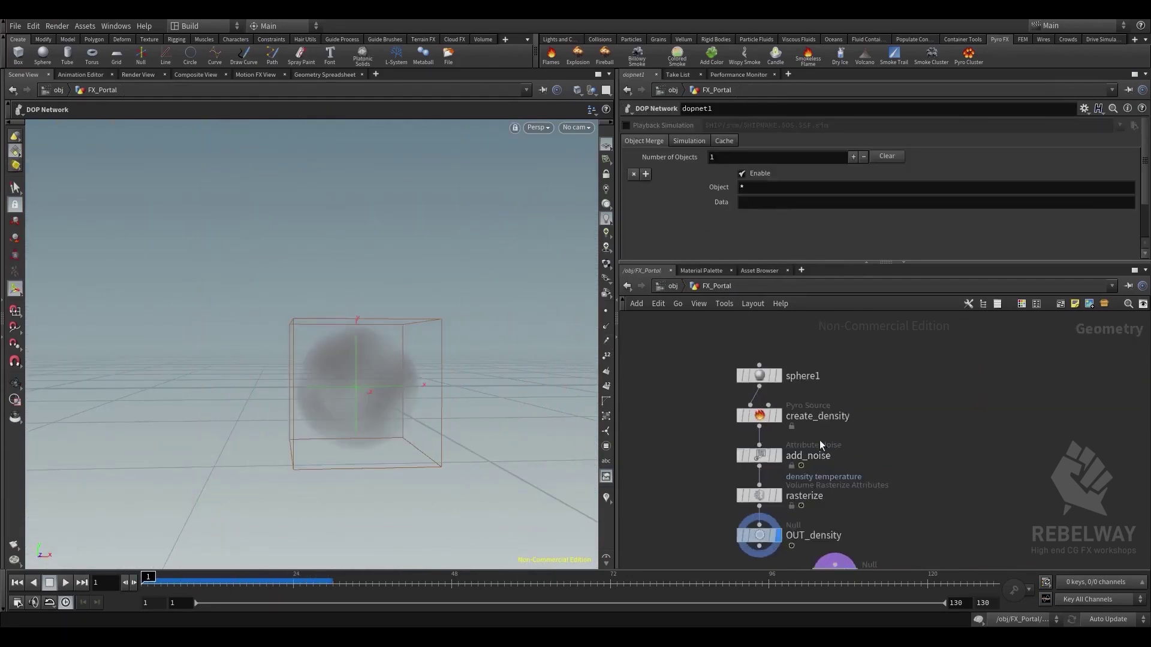
middle_drag(791, 394, 806, 429)
drag(778, 413, 778, 344)
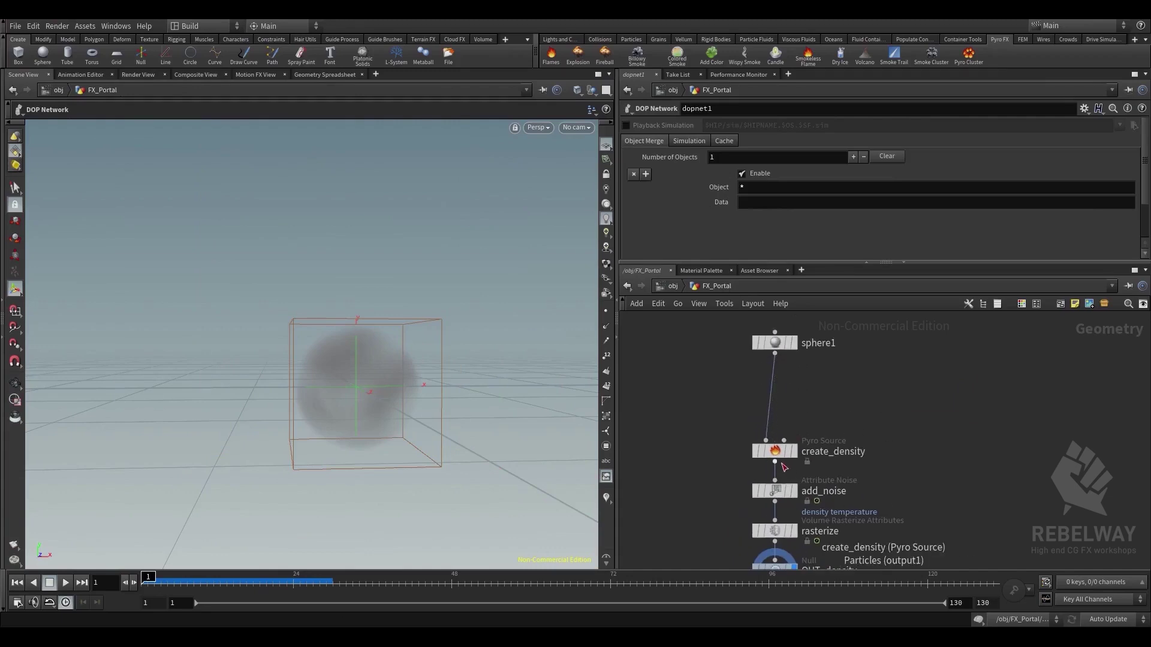
click(792, 454)
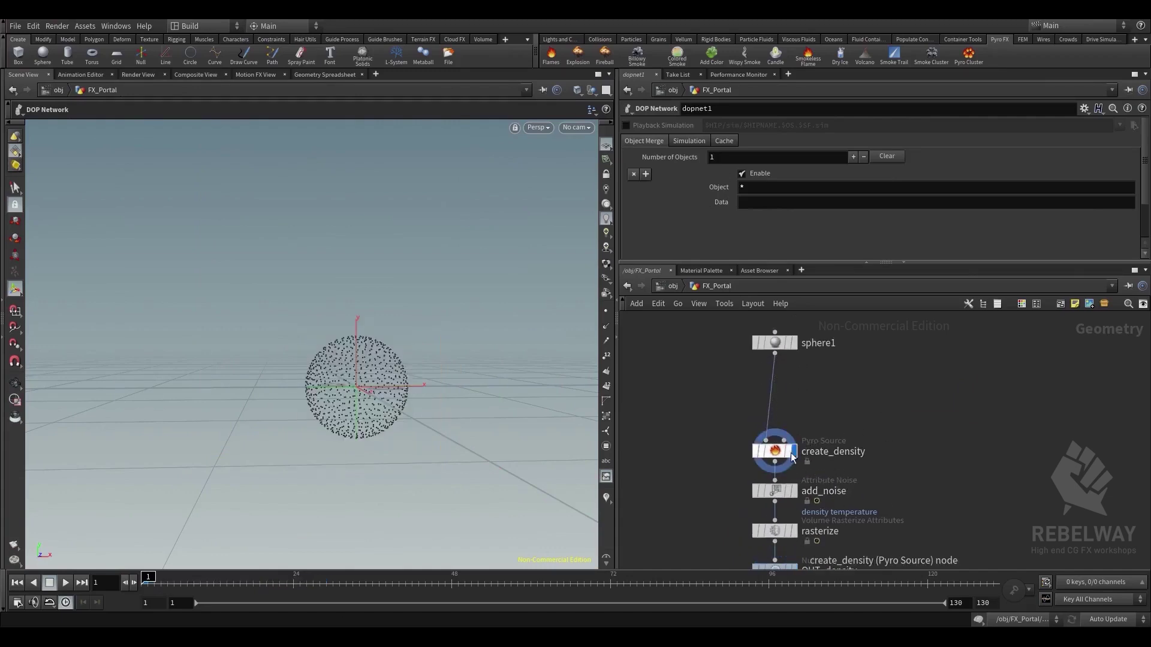
drag(785, 454, 788, 430)
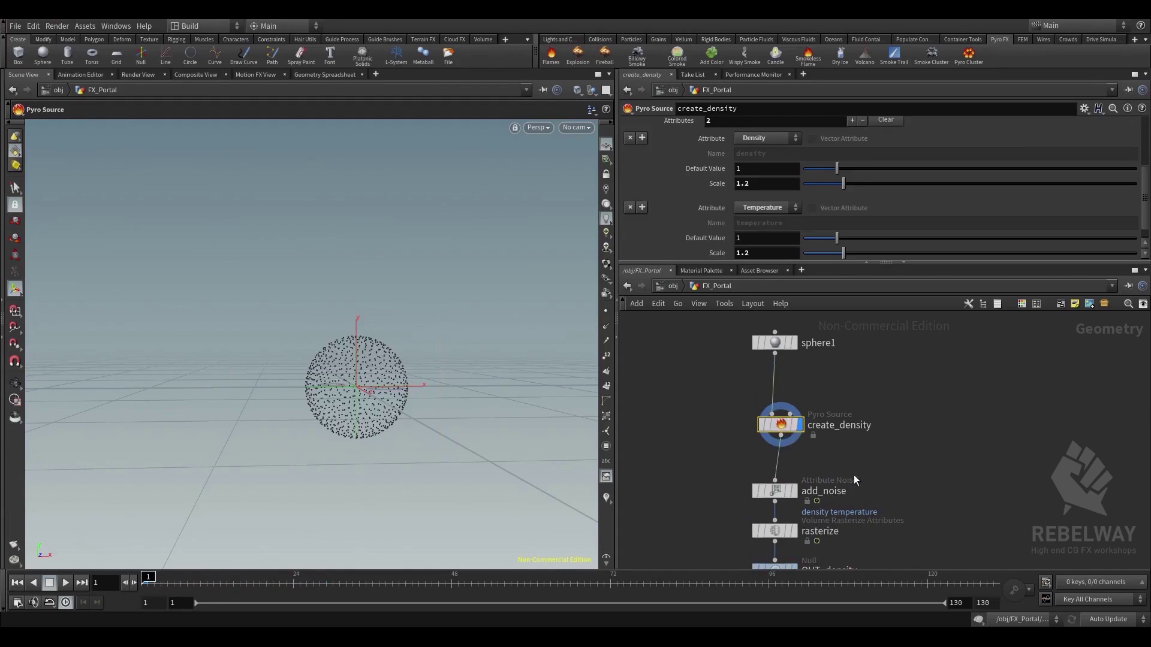
Review create_density's parameters and enlarge the parameter pane to show its attribute settings
scroll(854, 183, up, 4)
scroll(854, 183, down, 4)
drag(887, 267, 894, 315)
Display the add_noise node, nudge it in the chain and inspect its noise attributes
middle_drag(919, 520, 963, 430)
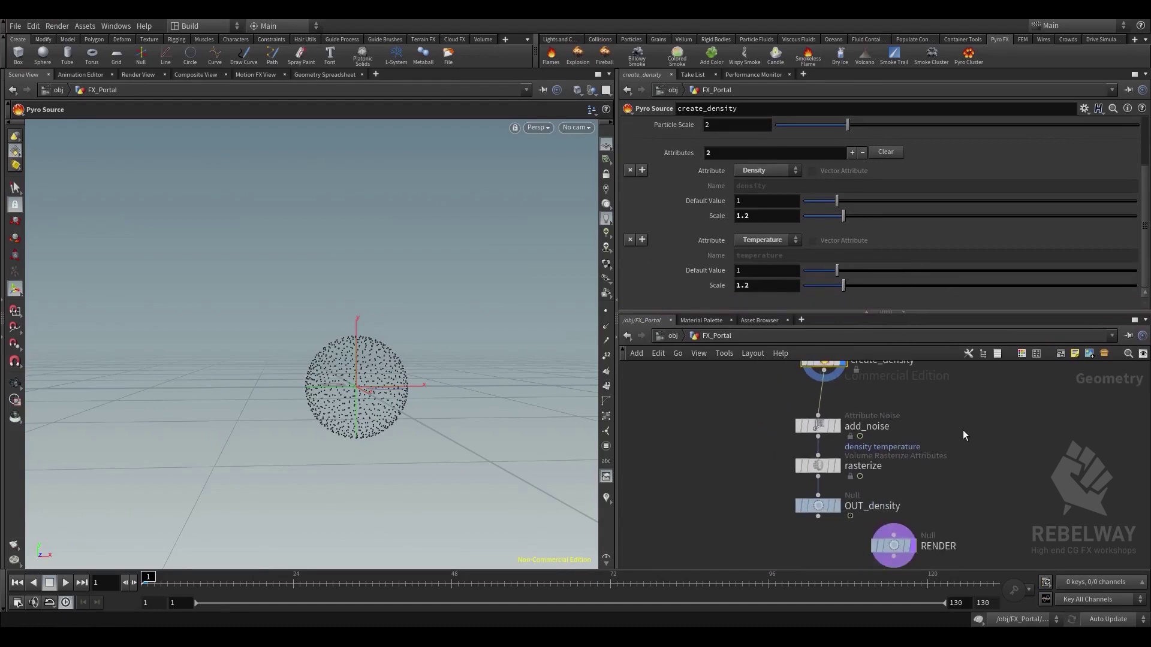
click(837, 426)
drag(819, 426, 825, 424)
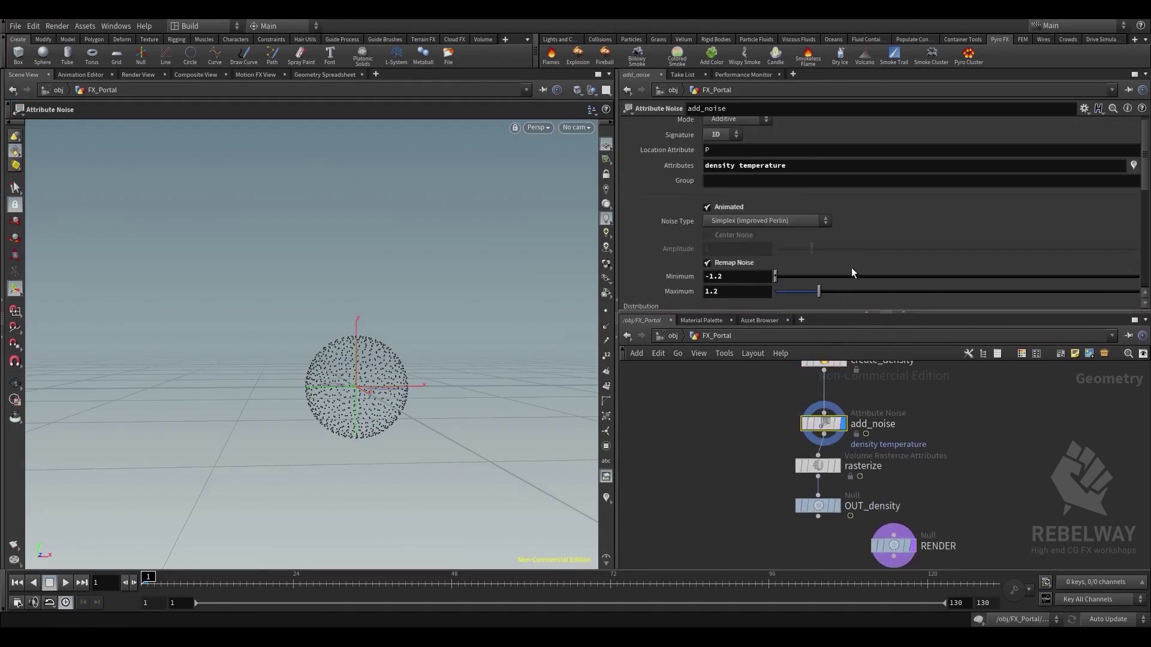
click(806, 168)
middle_drag(961, 434, 965, 397)
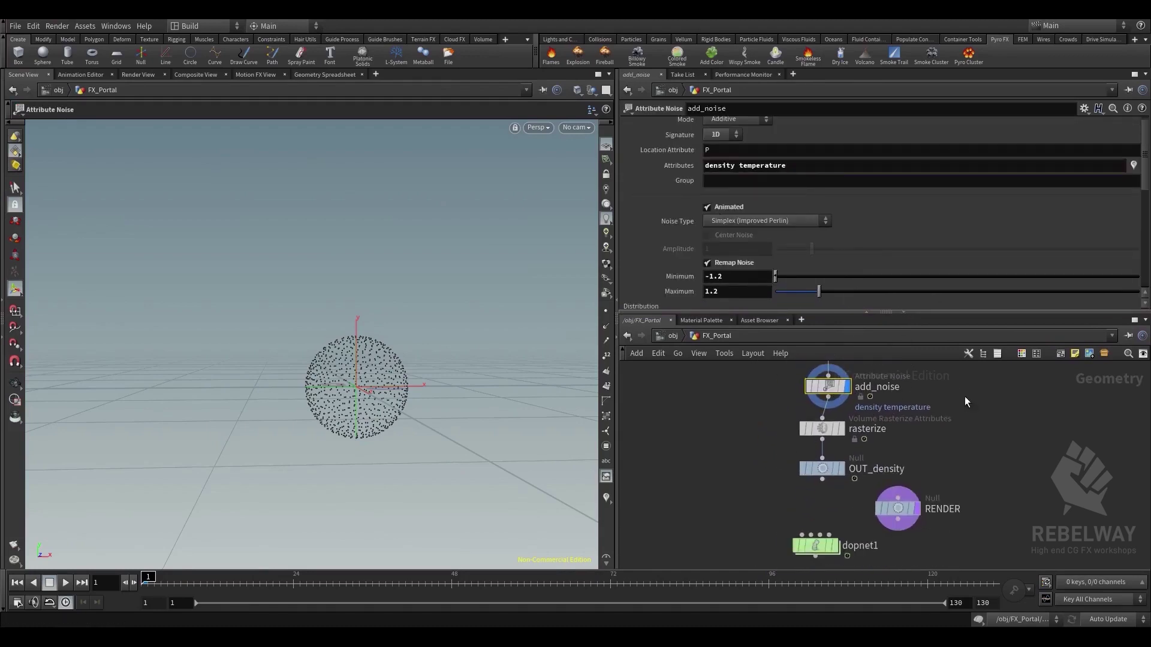
Display the rasterize node and space out OUT_density and dopnet1 below it in the network
click(841, 430)
click(822, 434)
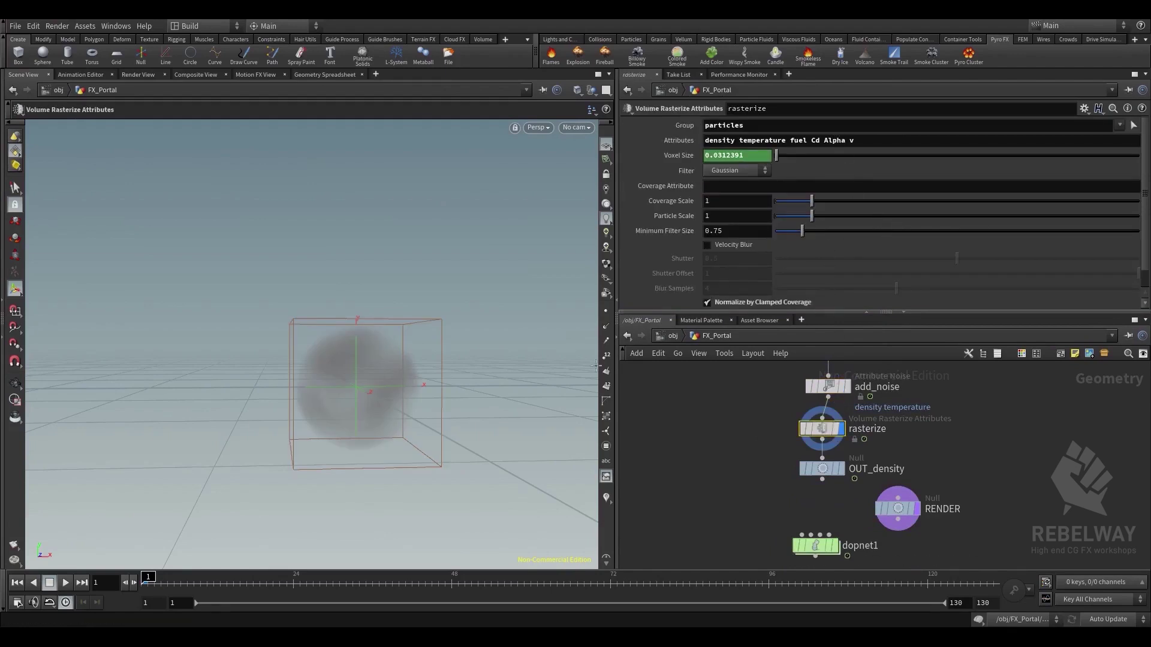
middle_drag(983, 426, 976, 380)
scroll(937, 443, down, 1)
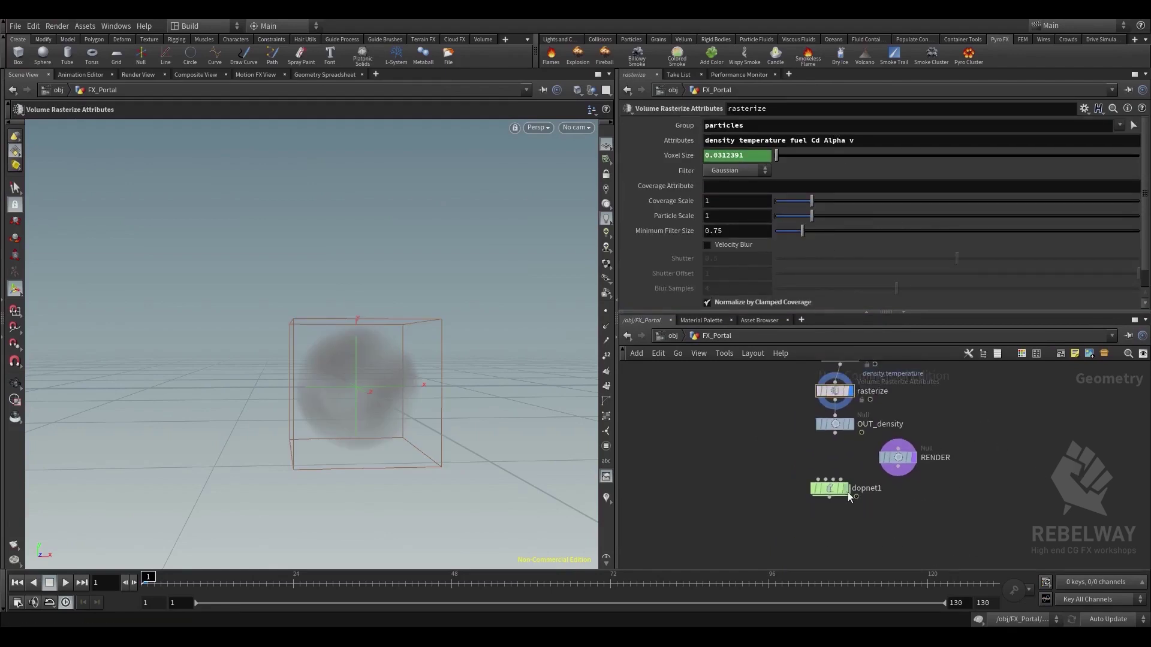
drag(827, 427, 827, 438)
drag(829, 491, 834, 505)
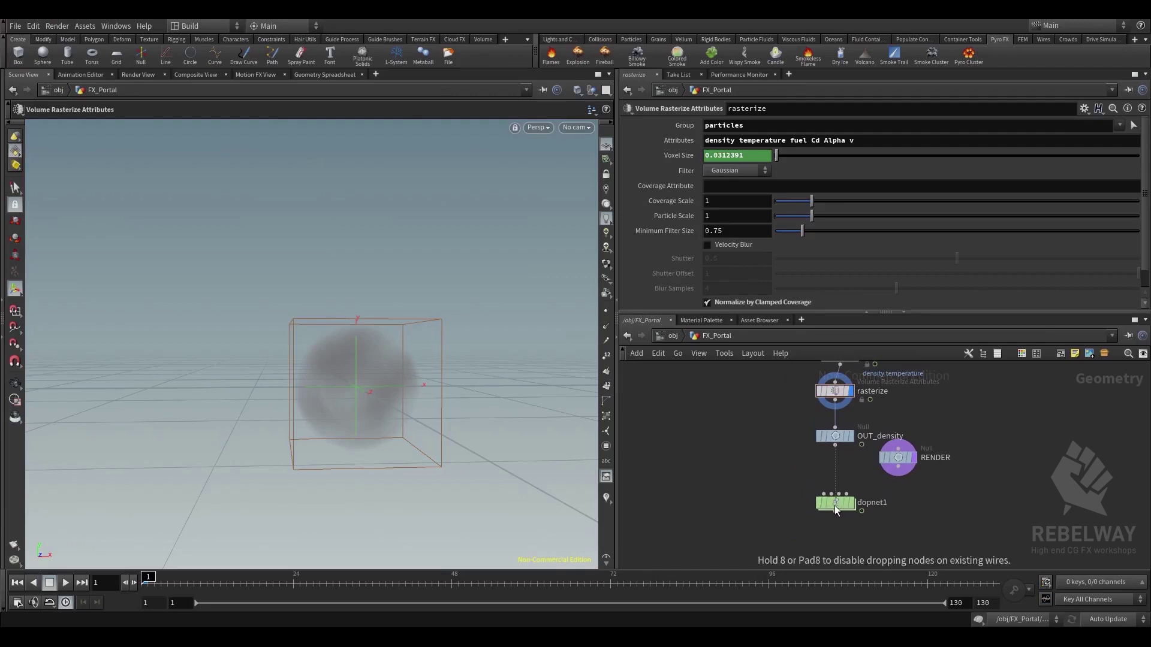
click(897, 441)
Insert a Point (Attribute Expression) node on the wire between sphere1 and create_density
middle_drag(972, 383, 973, 533)
key(Escape)
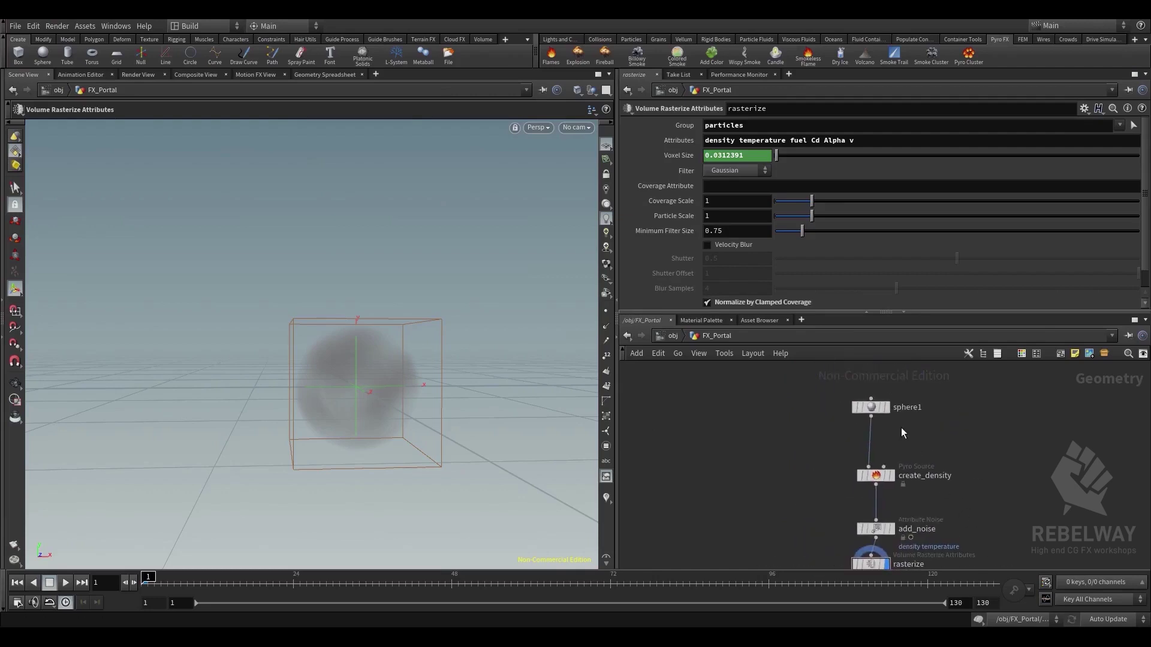
scroll(878, 403, up, 1)
key(Tab)
text(po)
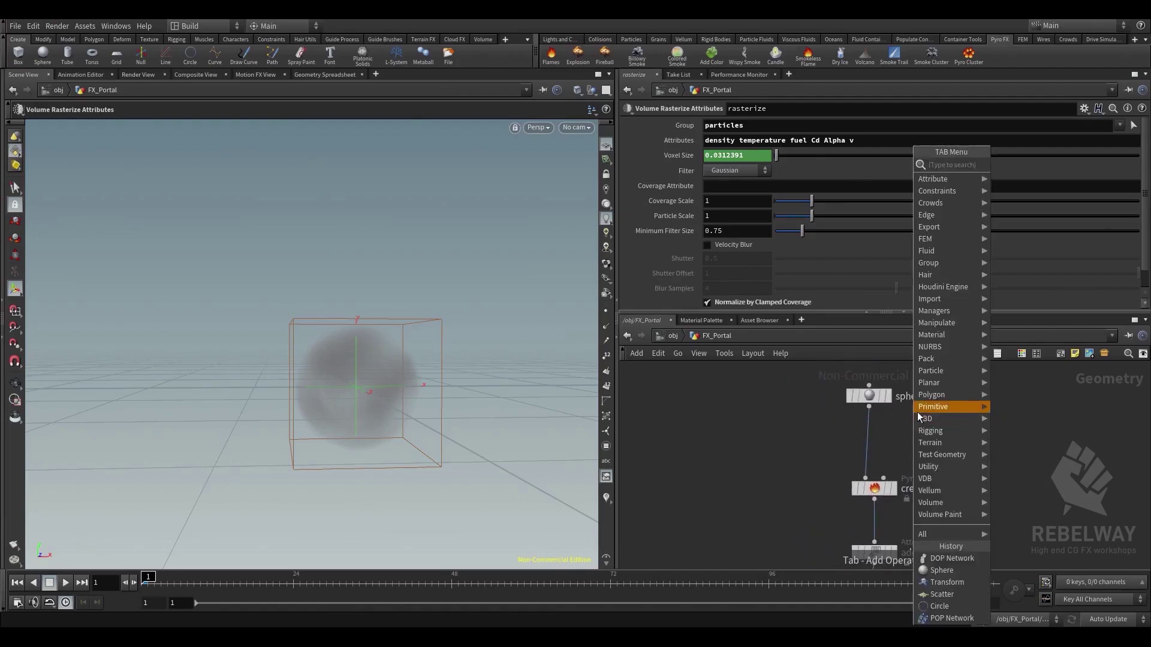
mouse_move(921, 408)
click(1029, 168)
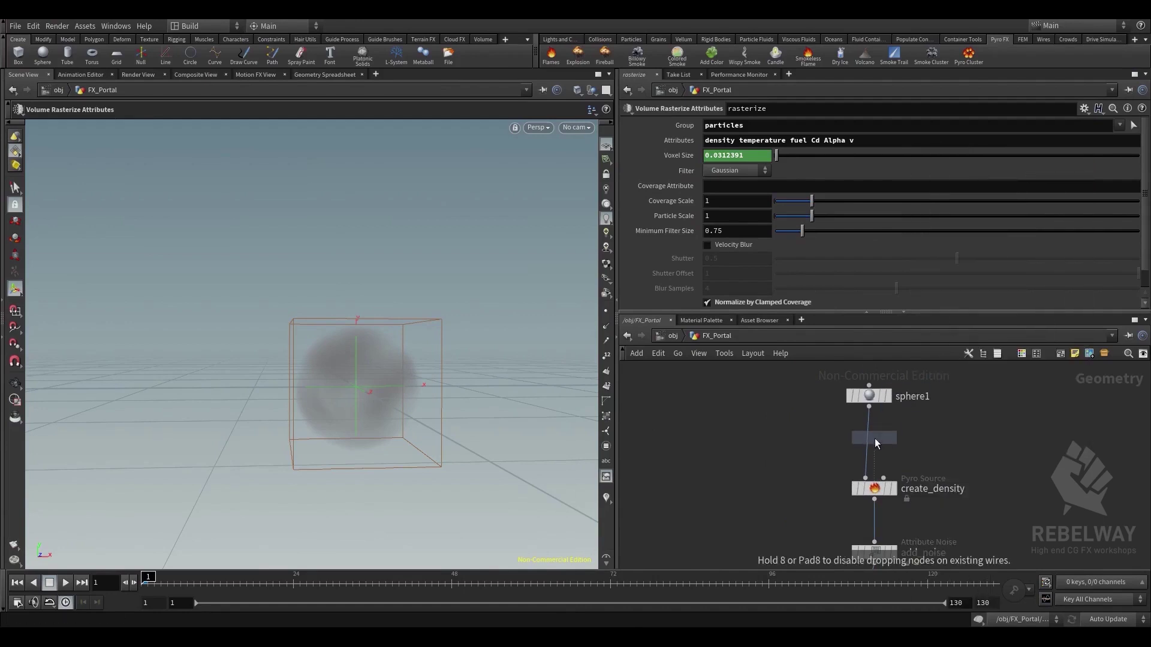
click(873, 443)
mouse_move(872, 445)
mouse_down()
mouse_move(863, 442)
mouse_move(873, 446)
mouse_up()
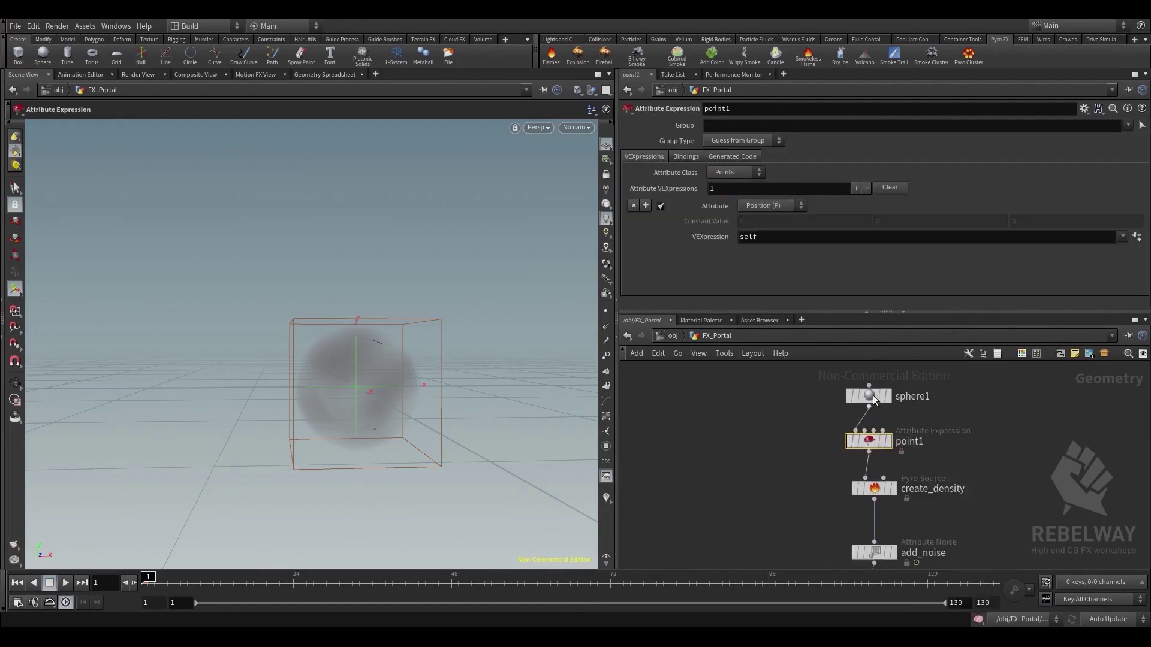
Rename the new Attribute Expression node set_v and space it evenly between sphere1 and create_density
double_click(918, 441)
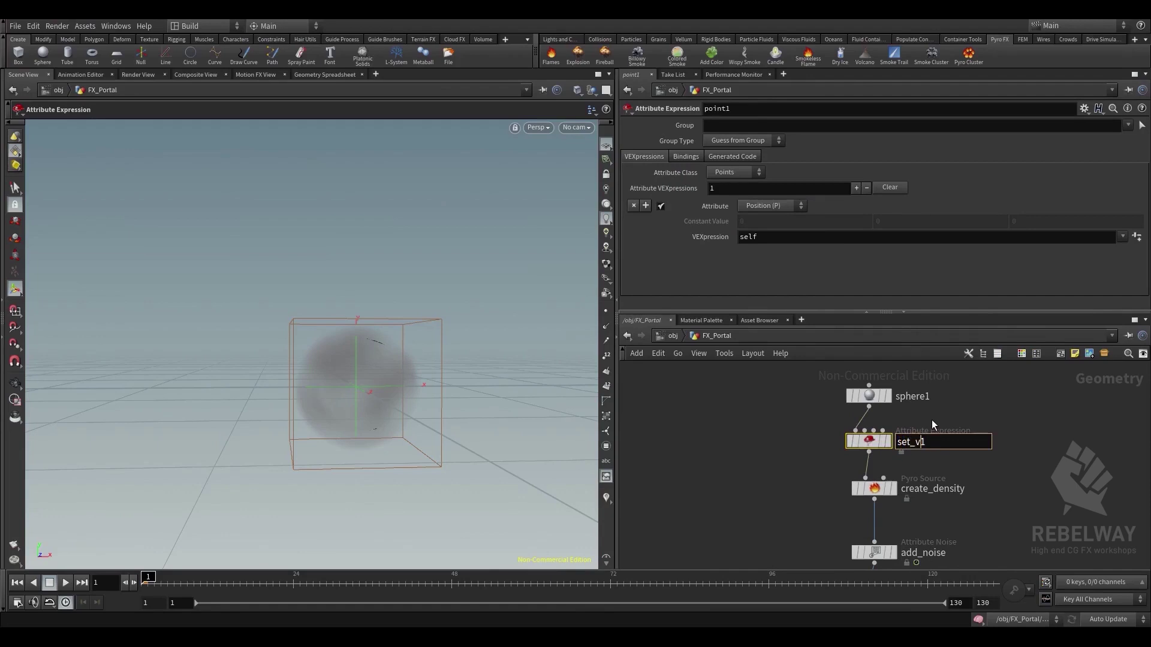
text(set_v)
key(Return)
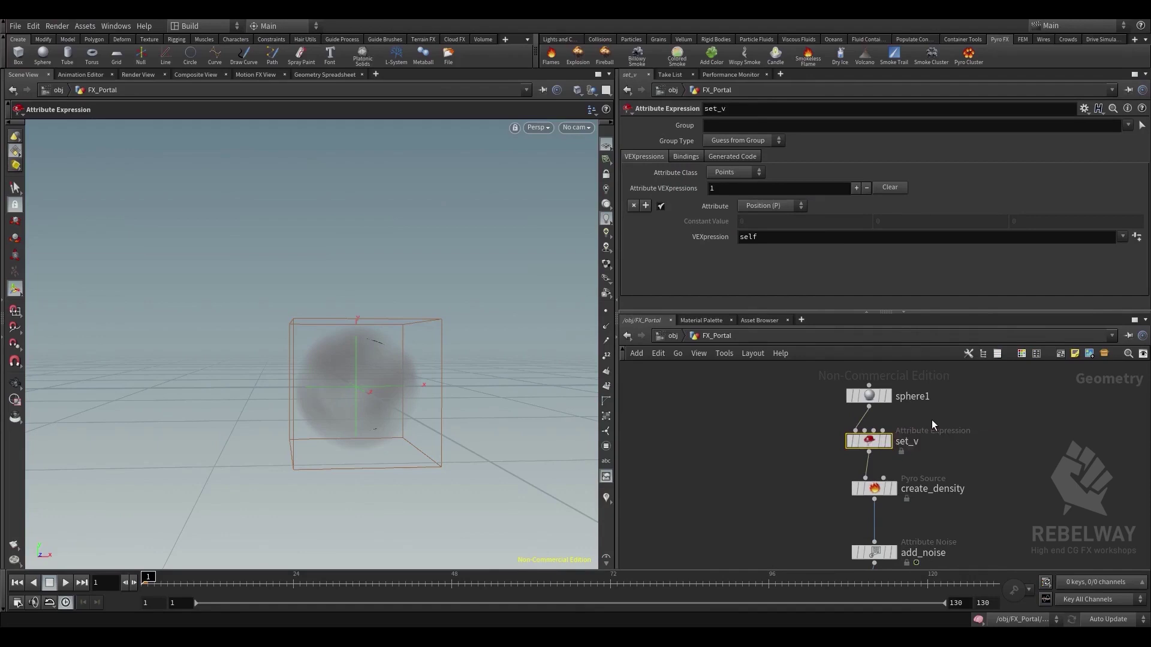
middle_drag(988, 392, 965, 435)
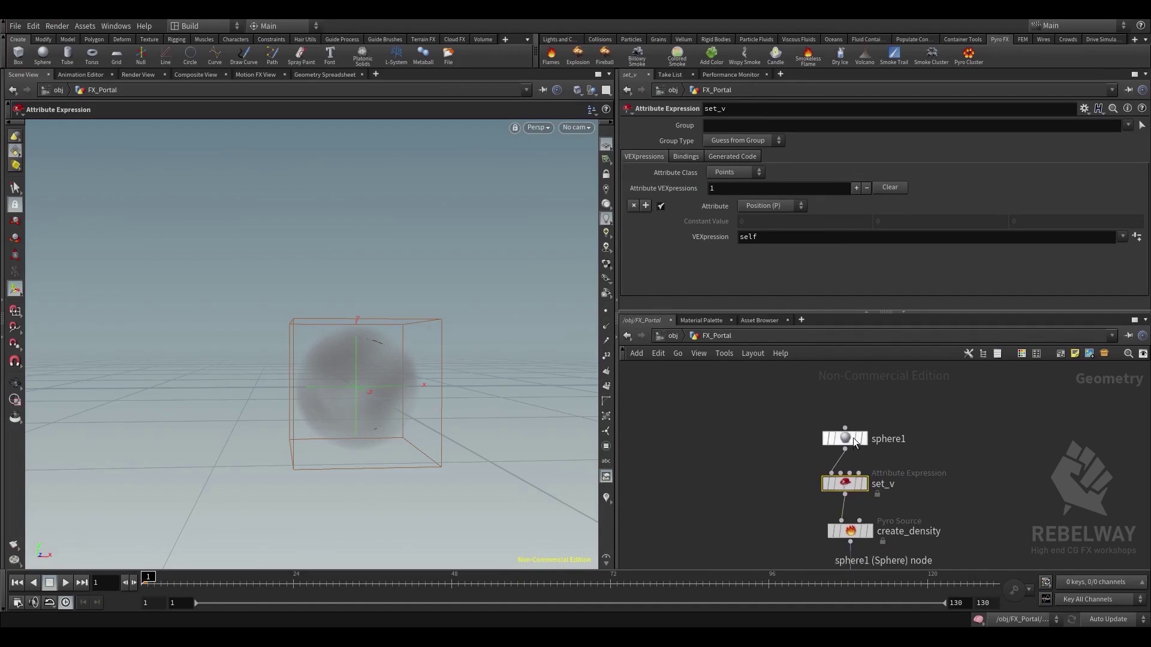
drag(854, 439, 858, 403)
drag(846, 484, 851, 462)
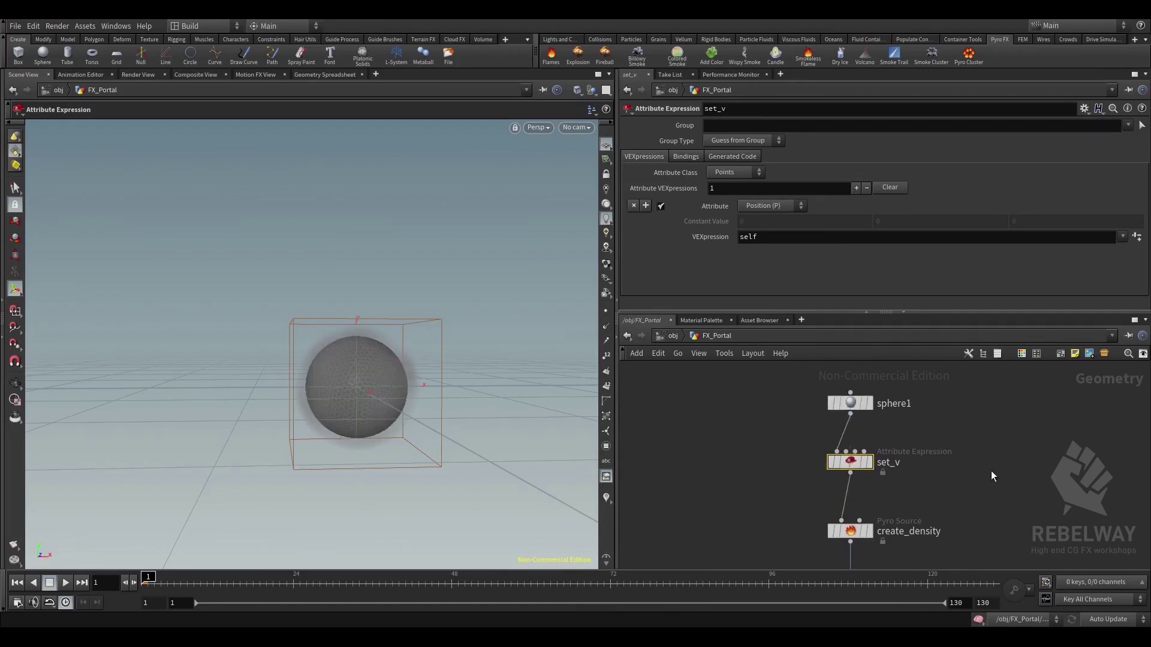
Make set_v write the Velocity (v) attribute with the VEXpression @N, and display the node
middle_drag(991, 470, 958, 427)
click(797, 206)
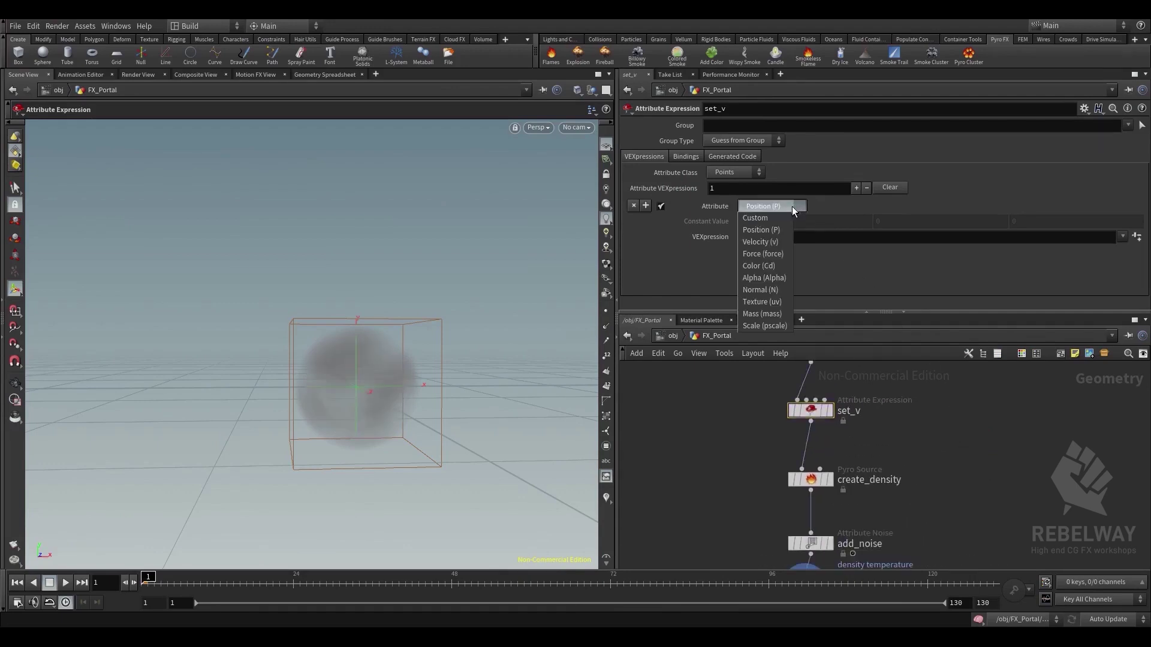
click(779, 242)
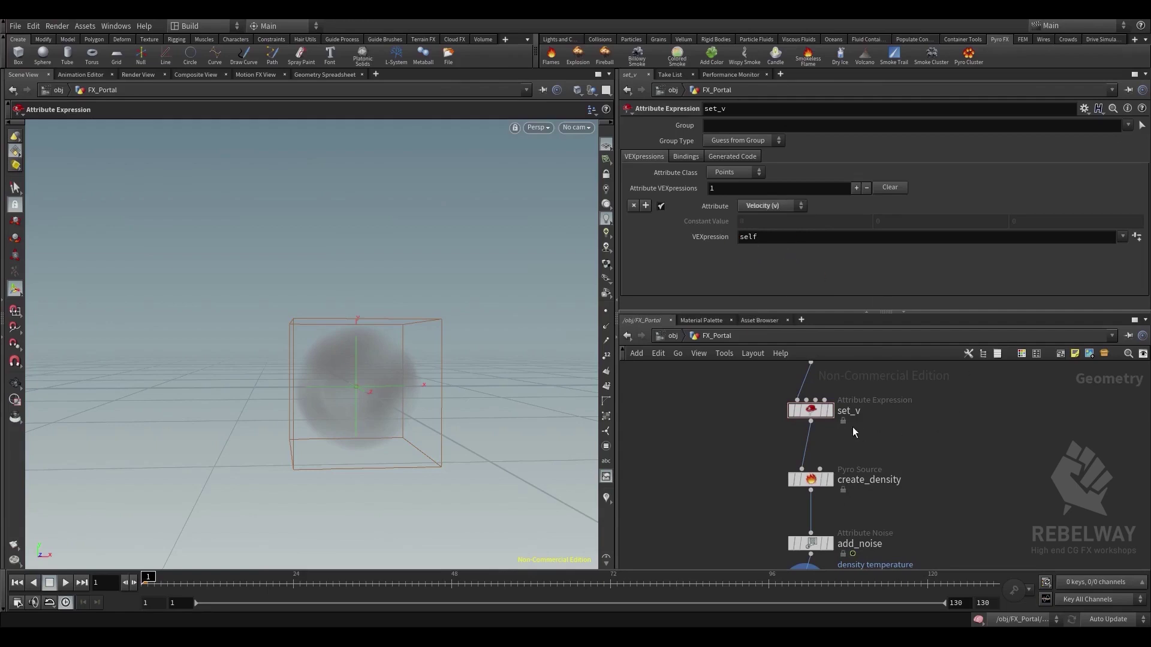
middle_drag(852, 426, 850, 444)
click(844, 443)
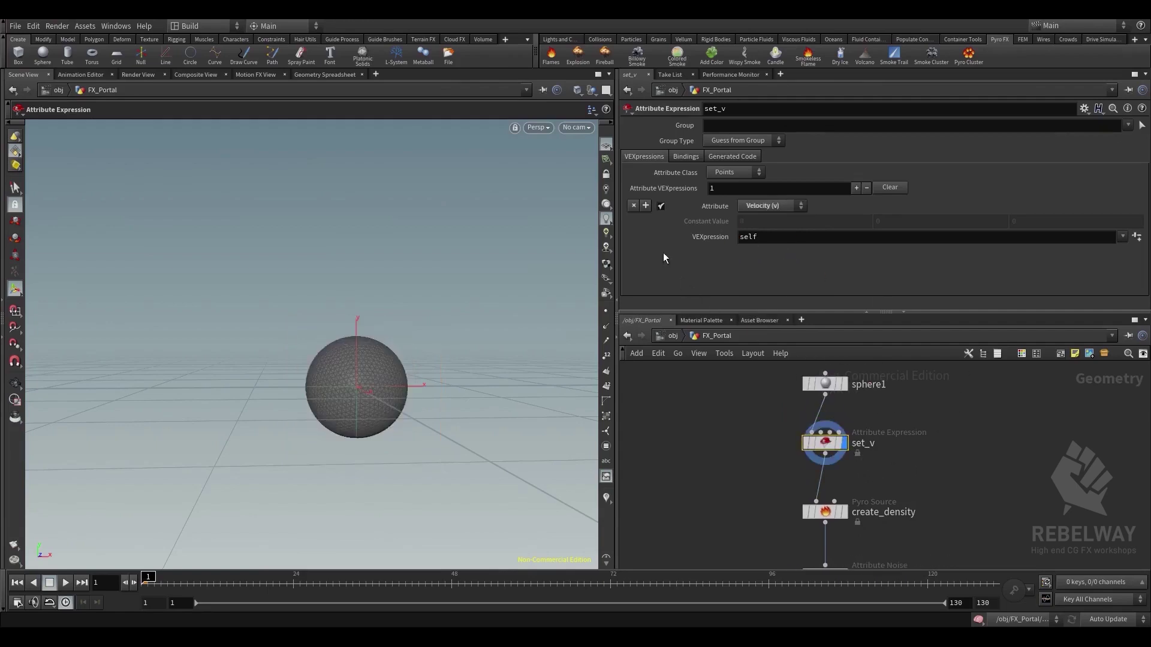
drag(777, 237, 628, 225)
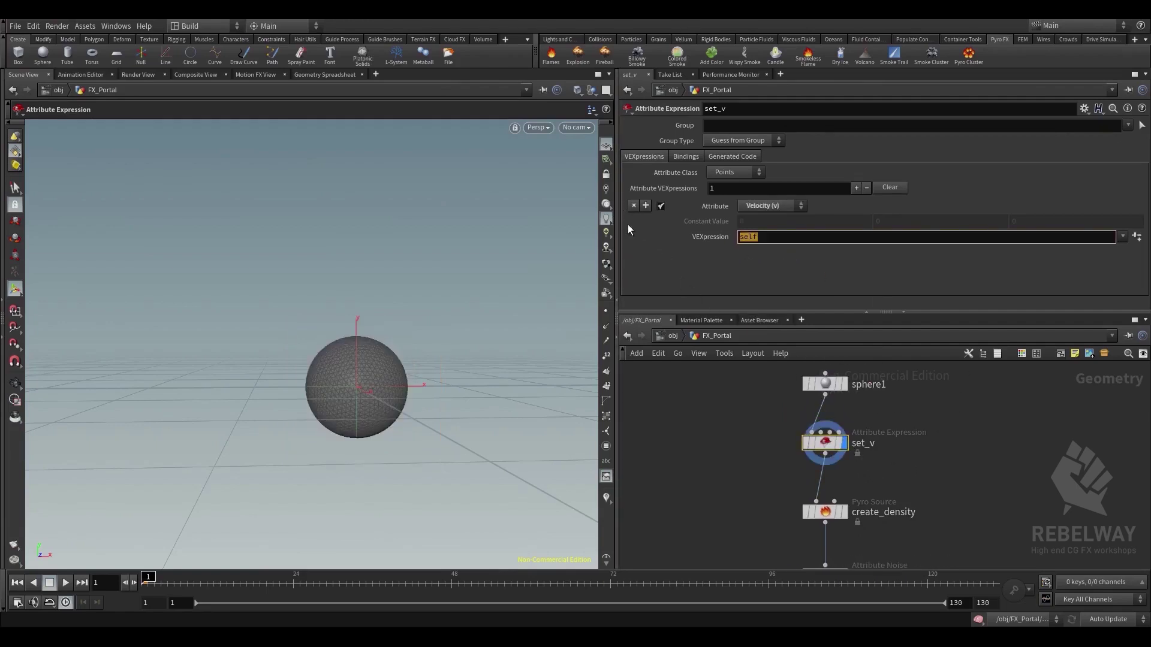
text(@N)
key(Return)
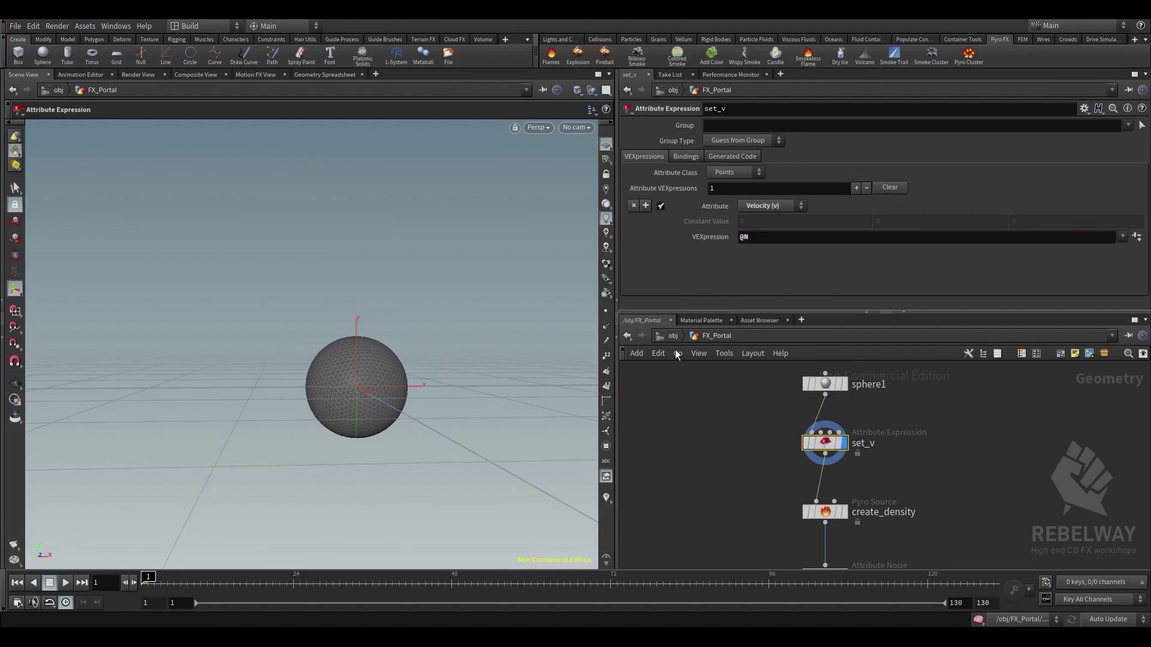
Add a common marker visualizer named v with its style set to Vector
click(606, 496)
click(714, 434)
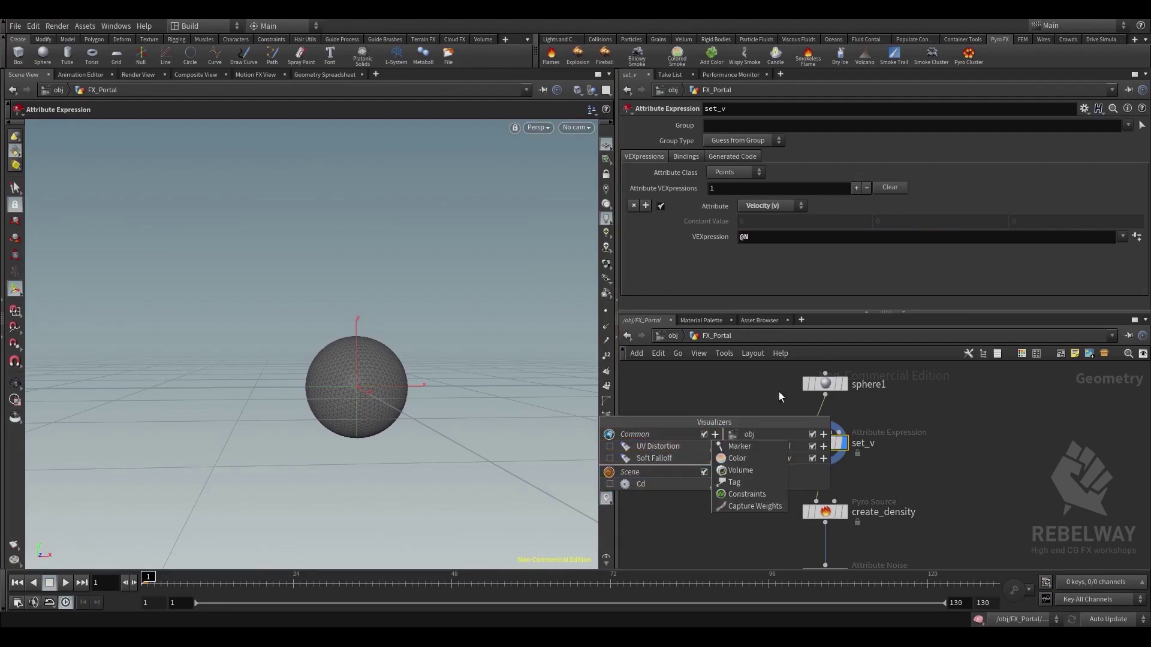
click(757, 449)
drag(785, 284, 836, 163)
drag(816, 209, 714, 210)
text(v)
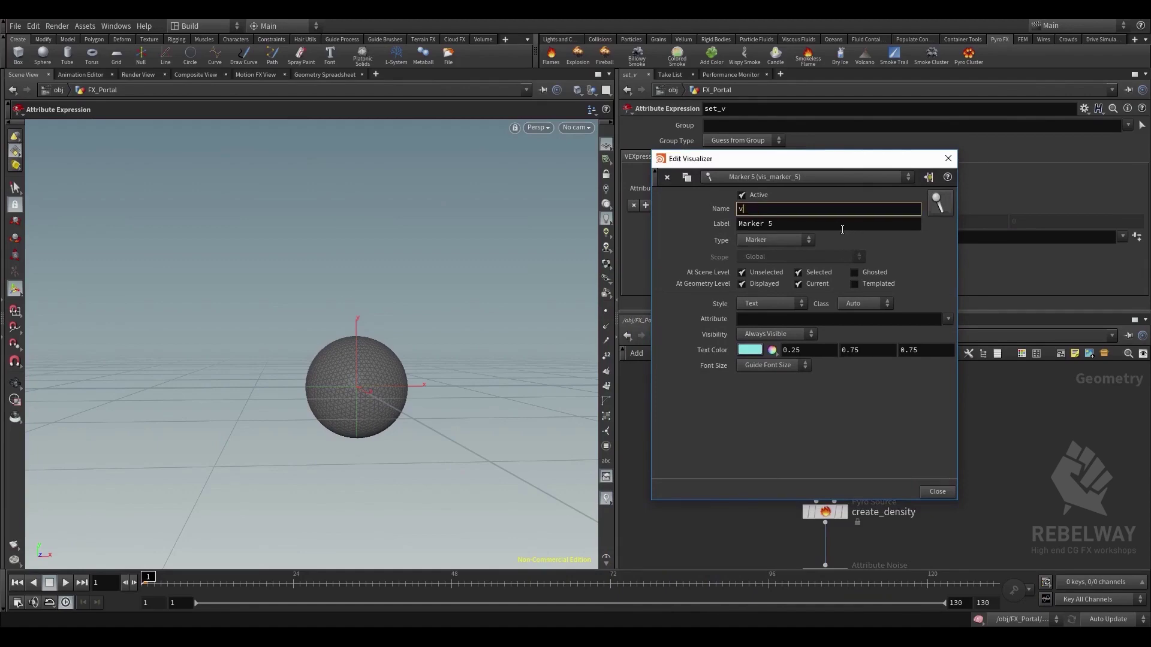
key(Return)
click(801, 304)
click(777, 363)
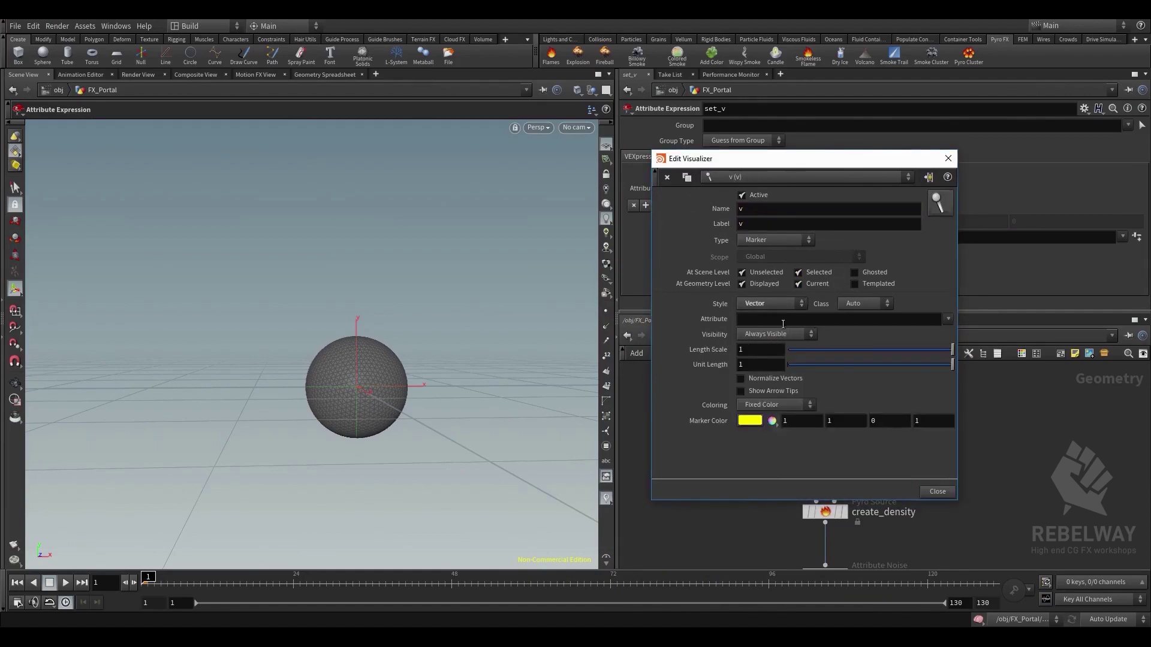
click(937, 492)
Inspect the velocity vectors around the sphere and display the create_density node
alt+drag(452, 313, 457, 336)
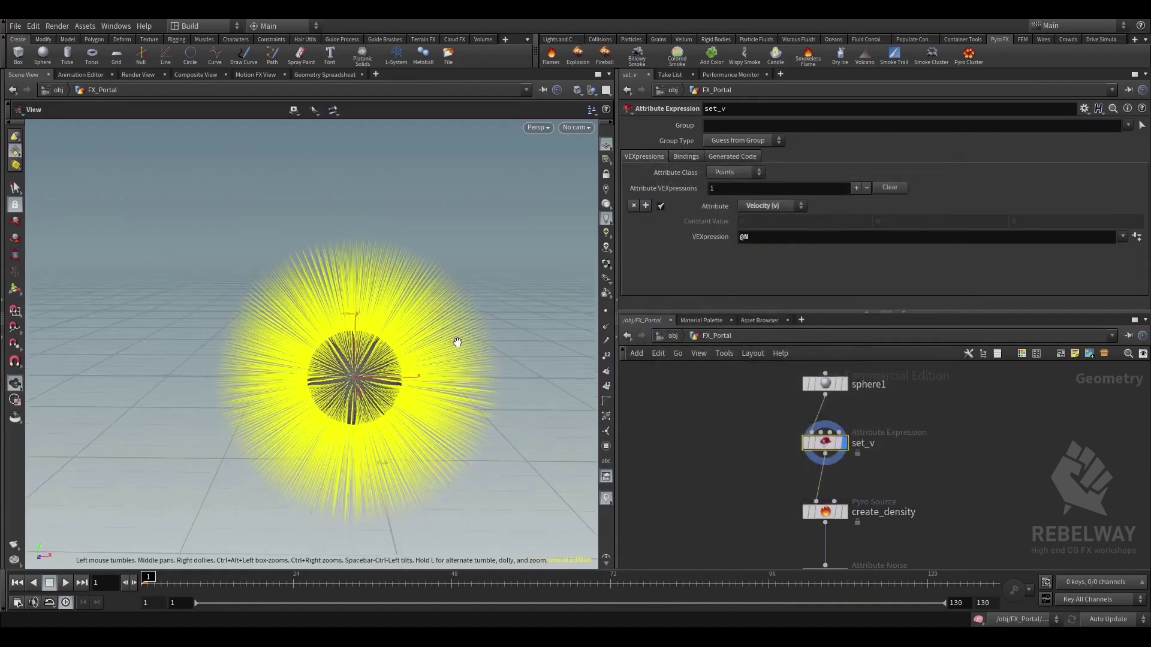
alt+middle_drag(453, 335, 442, 244)
middle_drag(938, 510, 936, 422)
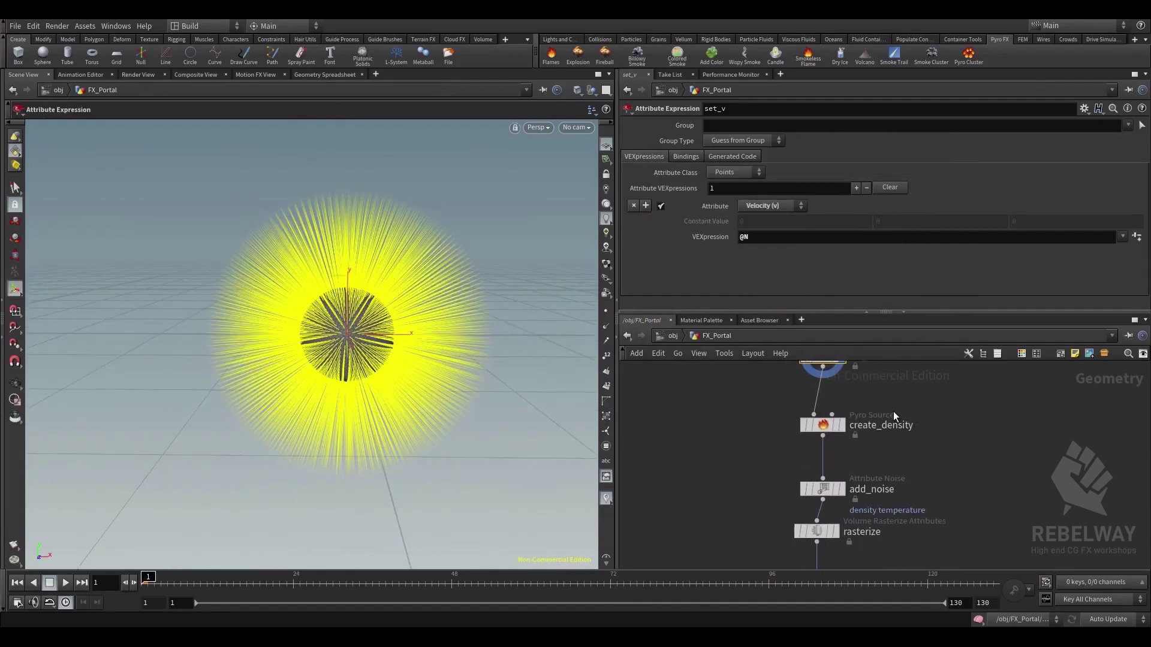
click(842, 424)
Change set_v's VEXpression to @N * 5 and turn off the visualizer display in the viewport
middle_drag(869, 410, 866, 442)
click(829, 391)
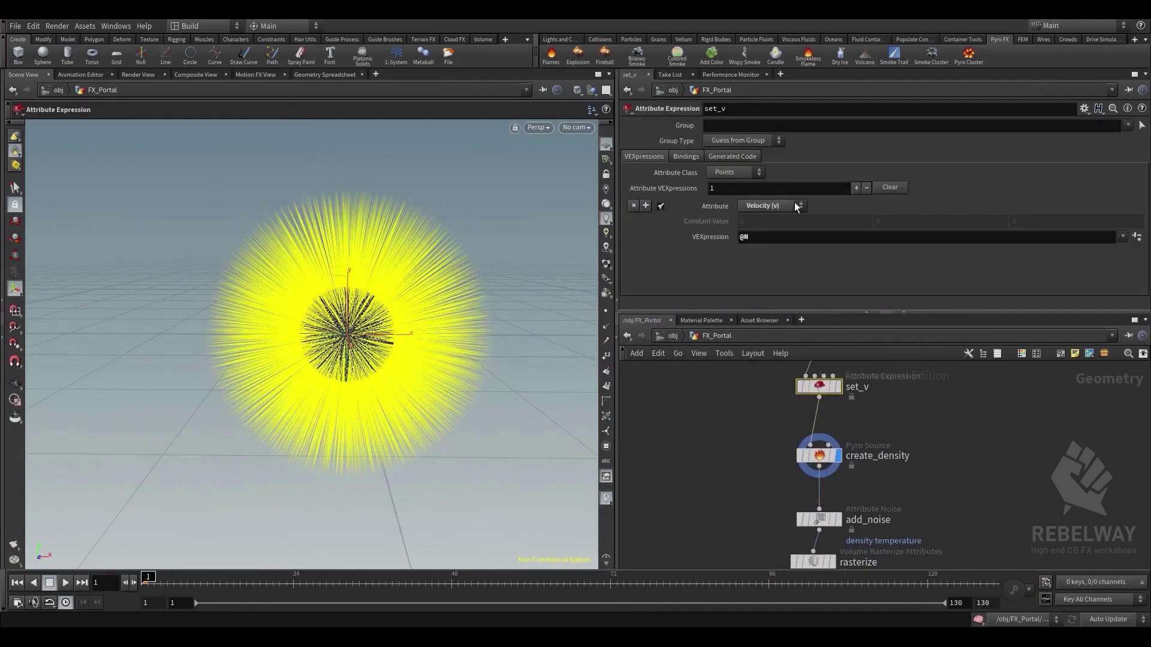
click(811, 236)
text(@N)
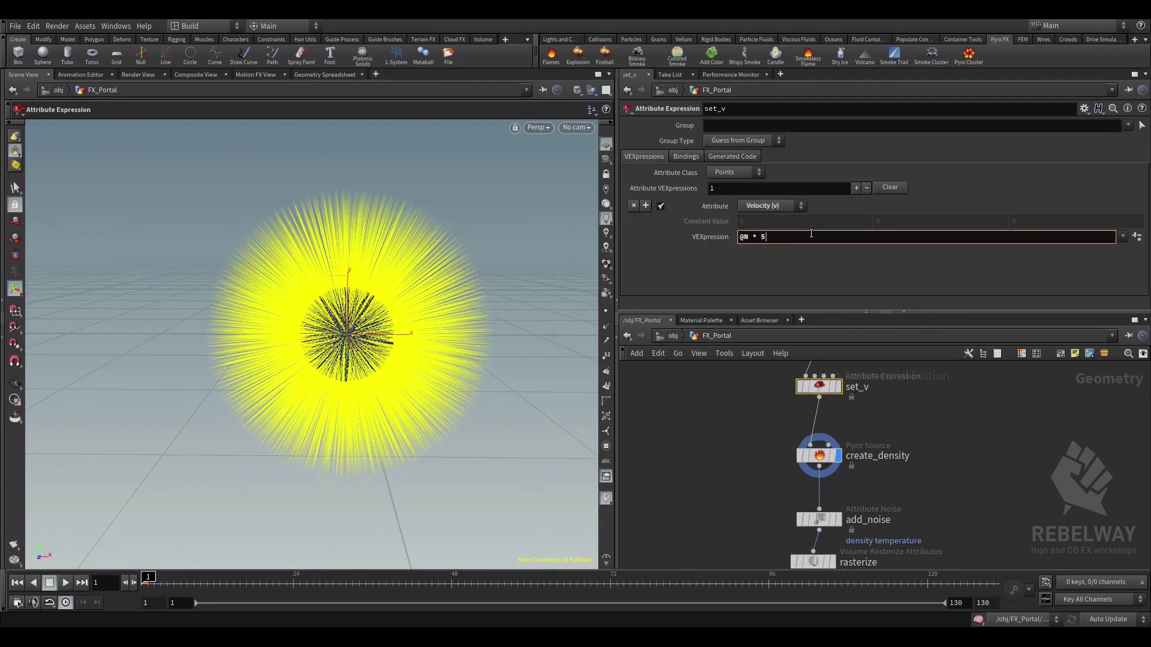
text( * 5)
key(Return)
click(612, 501)
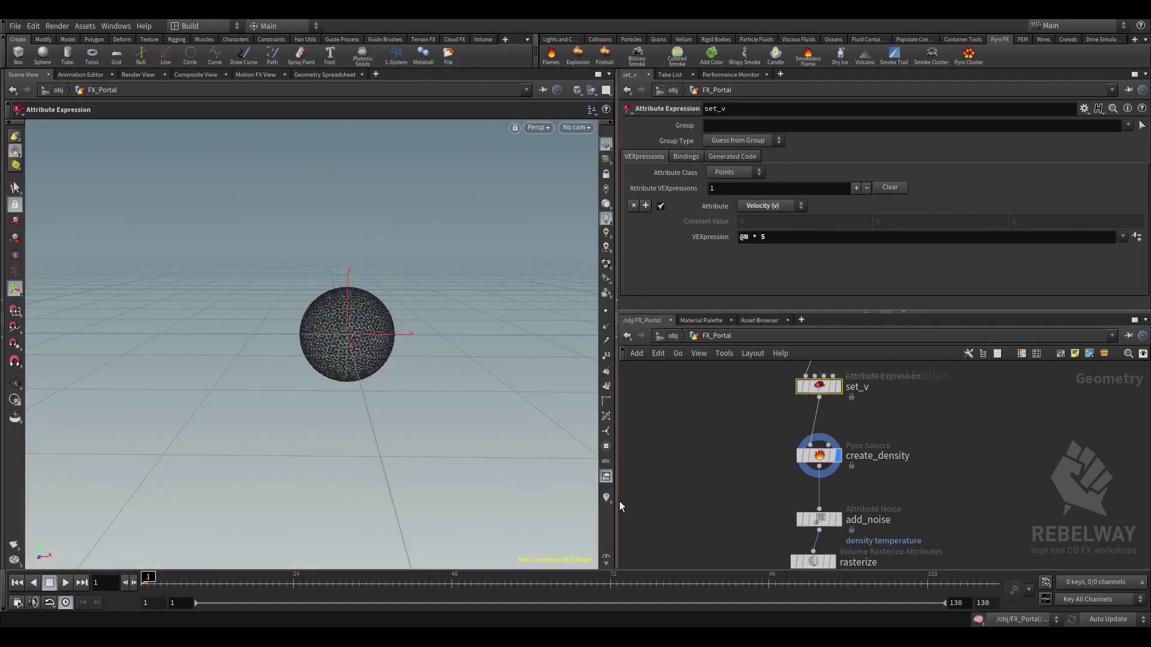
Add a Dop Import Fields node below dopnet1
middle_drag(815, 556, 803, 412)
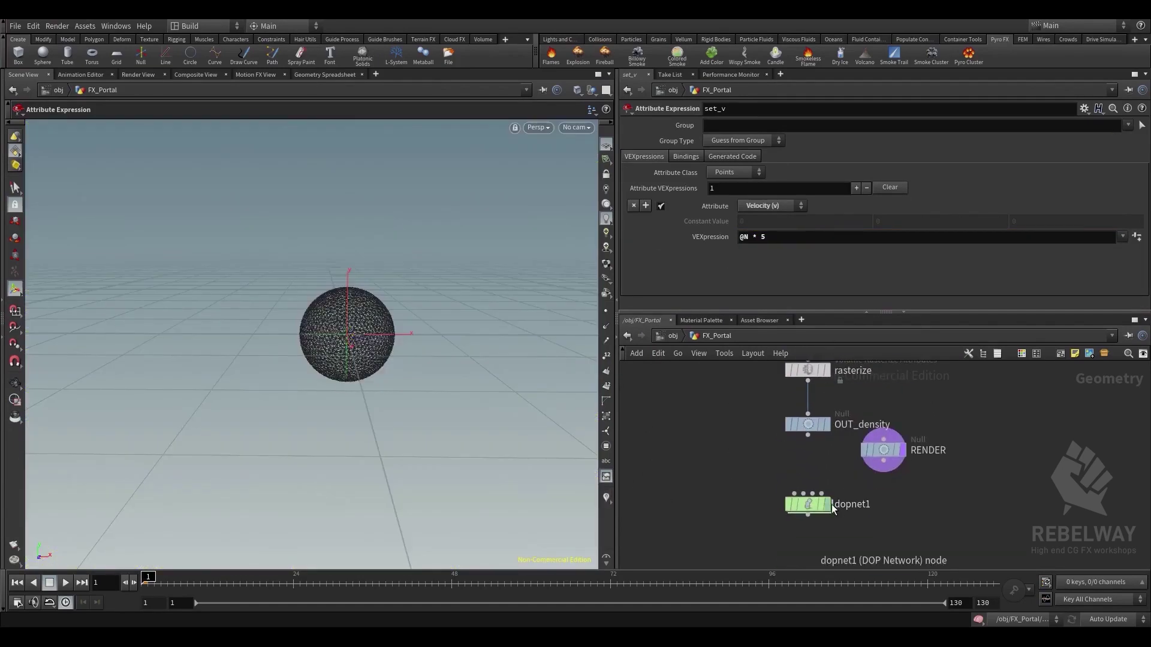
click(822, 490)
key(Tab)
text(dop)
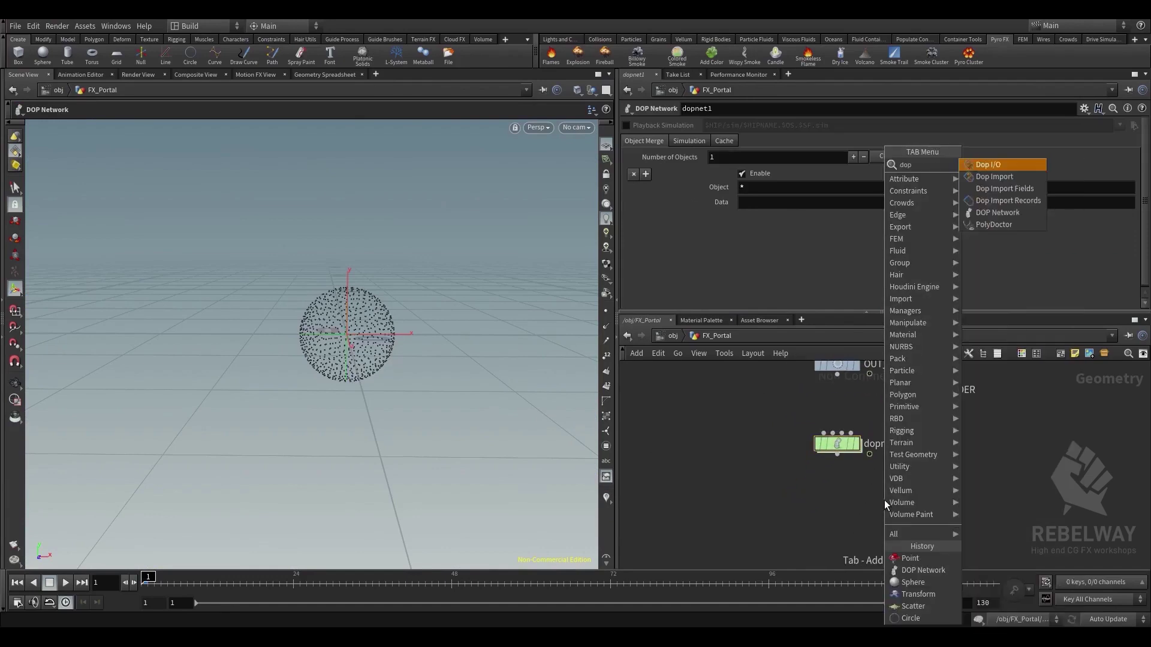
key(Down)
key(Down)
text(##)
key(Down)
key(Down)
key(Down)
key(Up)
key(Return)
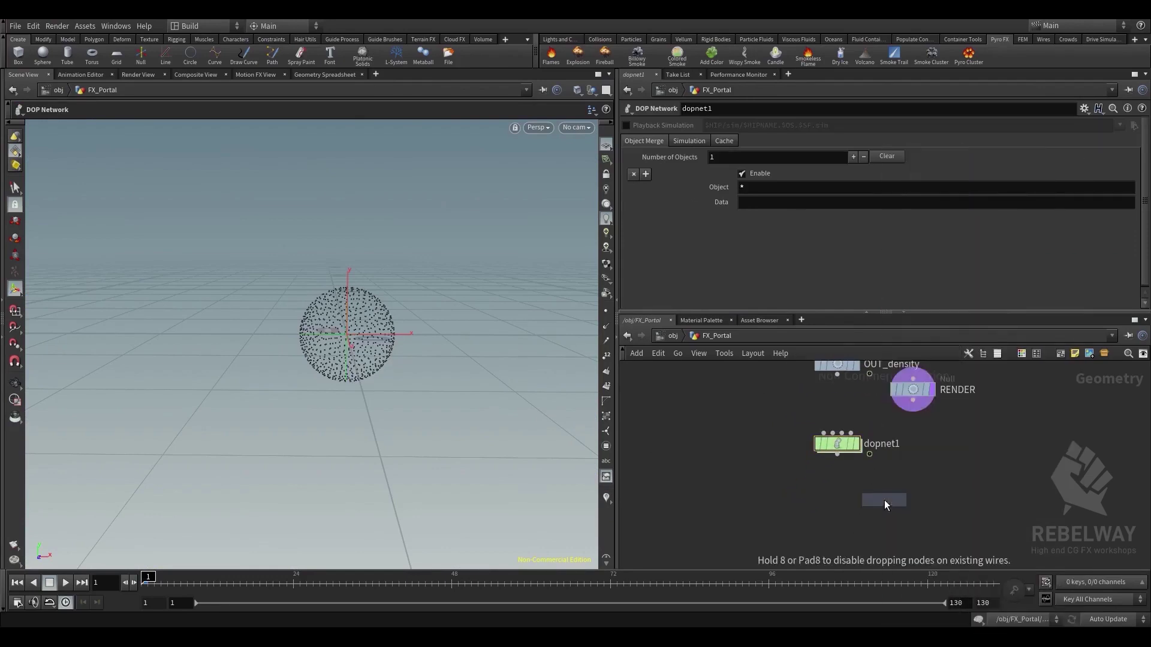
click(842, 509)
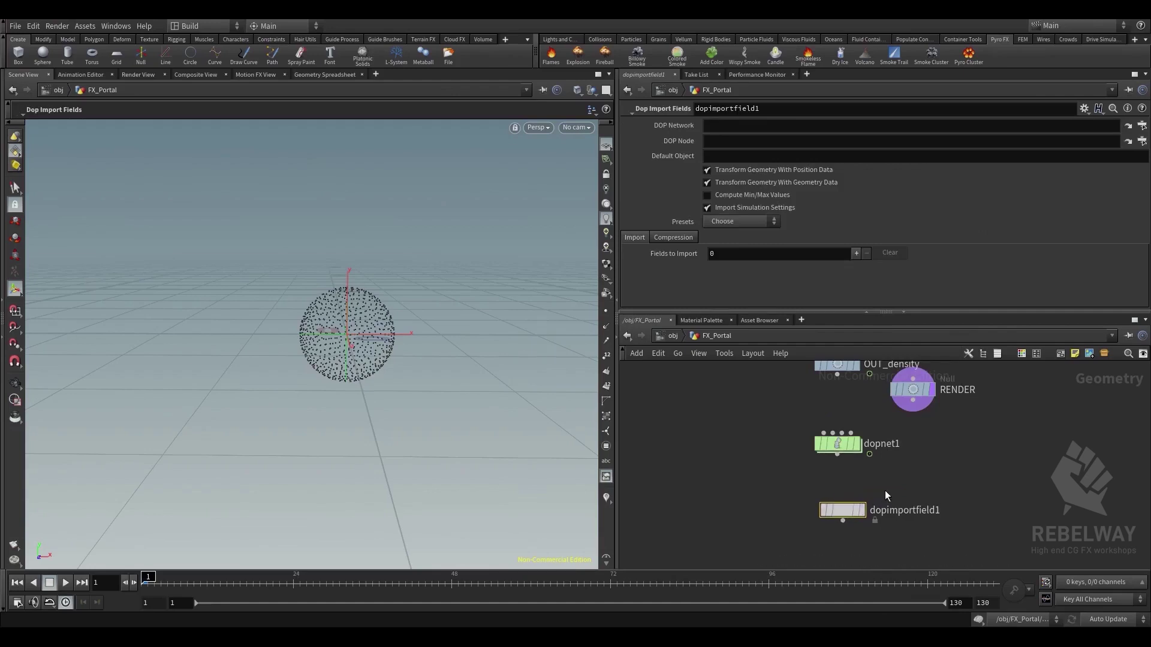
Set the DOP Network of the Dop Import Fields node to ../dopnet1
middle_drag(884, 490, 888, 435)
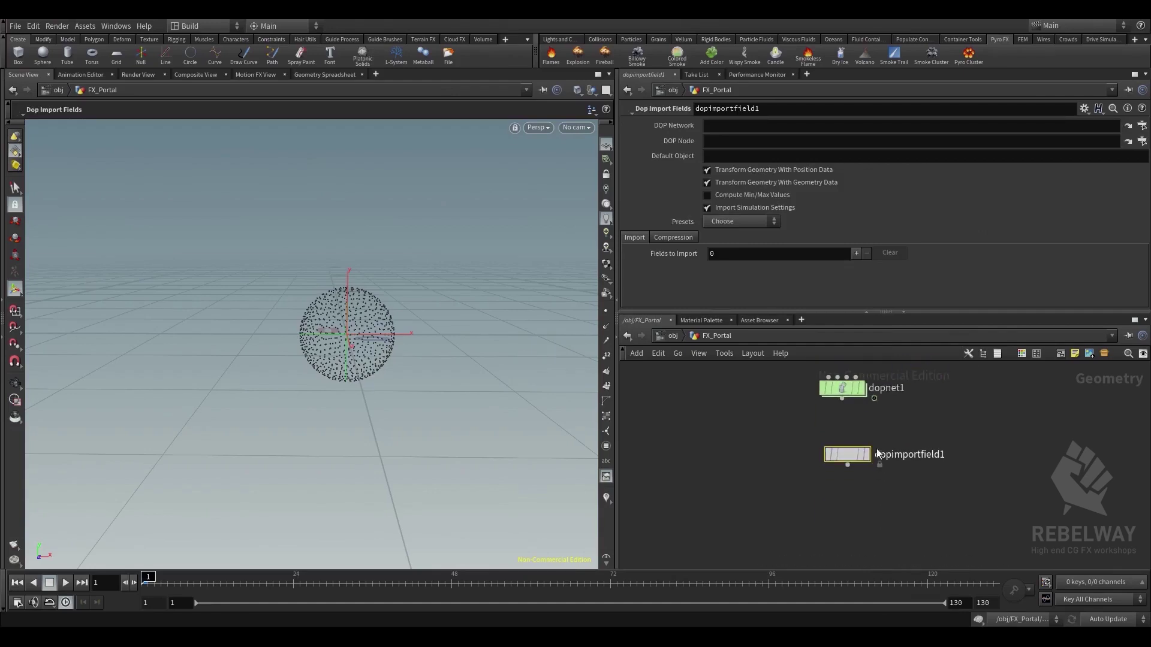
click(829, 124)
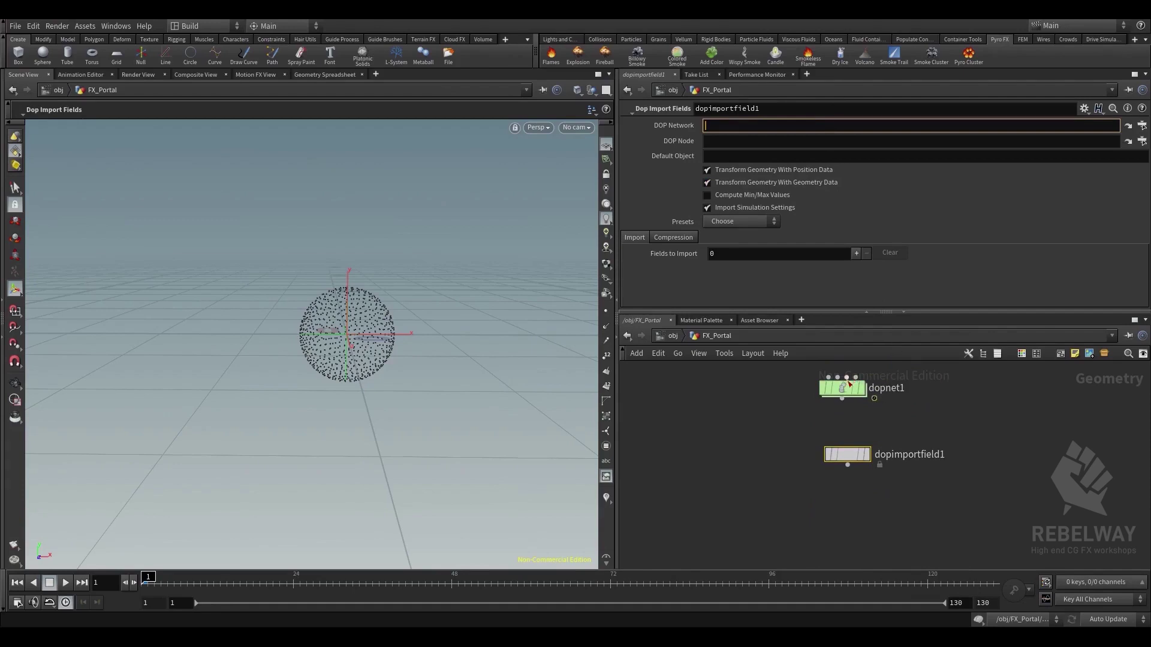
drag(848, 384, 764, 132)
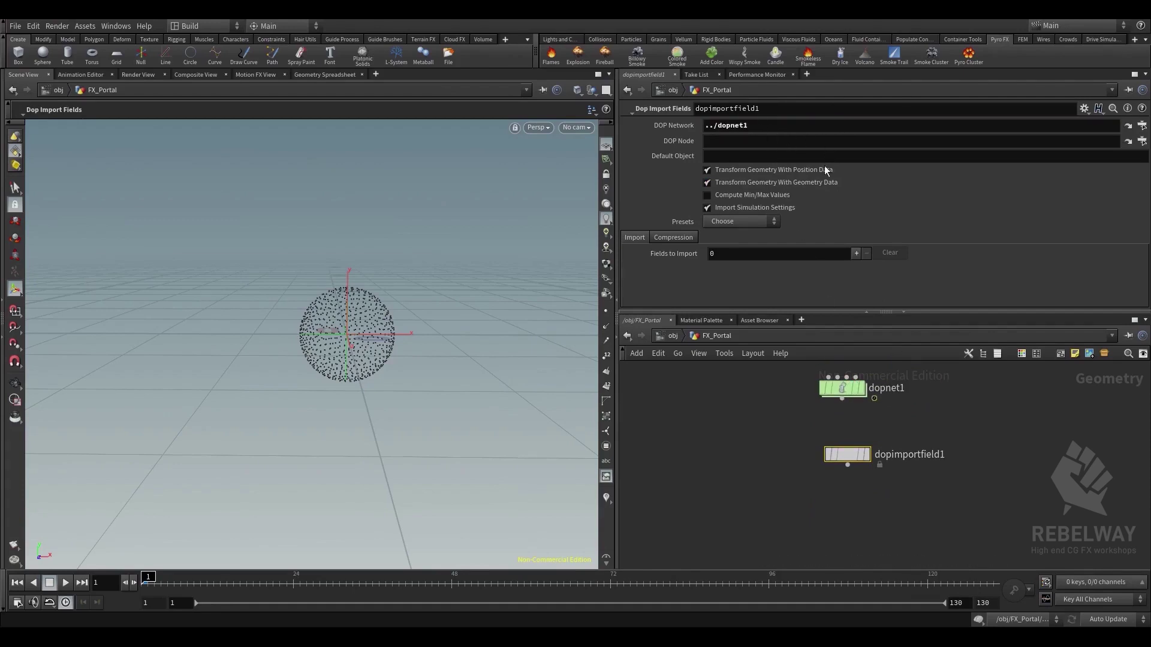
Align dopimportfield1 below dopnet1 and set its DOP Node to ../dopnet1/pyro
click(811, 142)
middle_drag(919, 419, 912, 448)
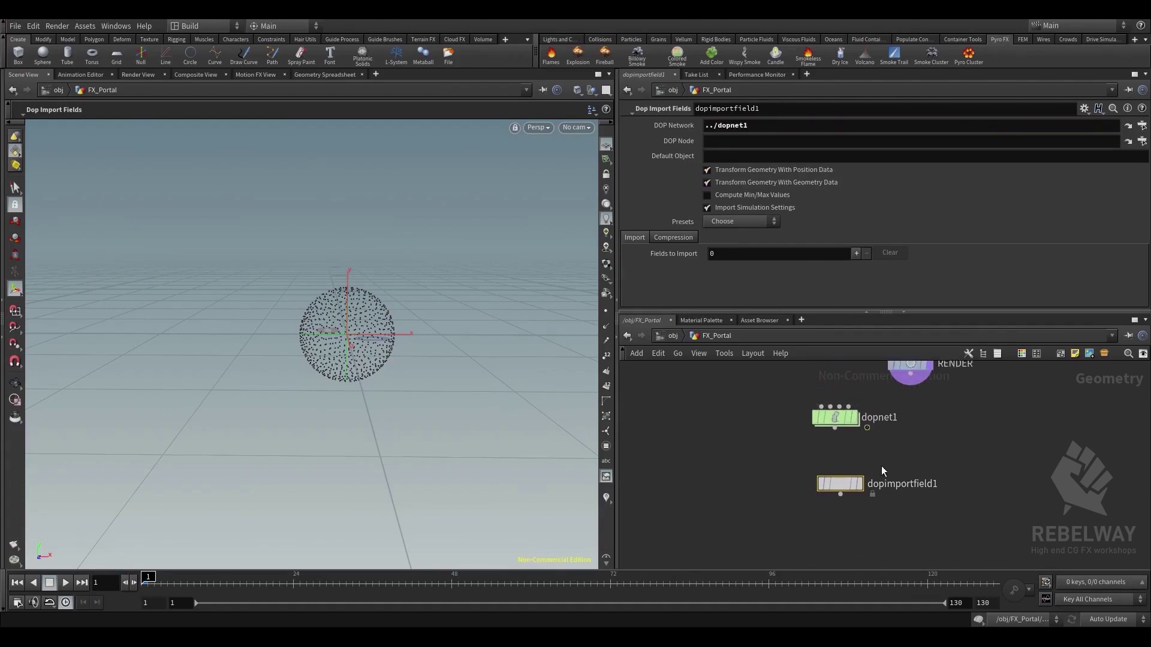
click(844, 419)
click(844, 483)
drag(842, 408, 815, 141)
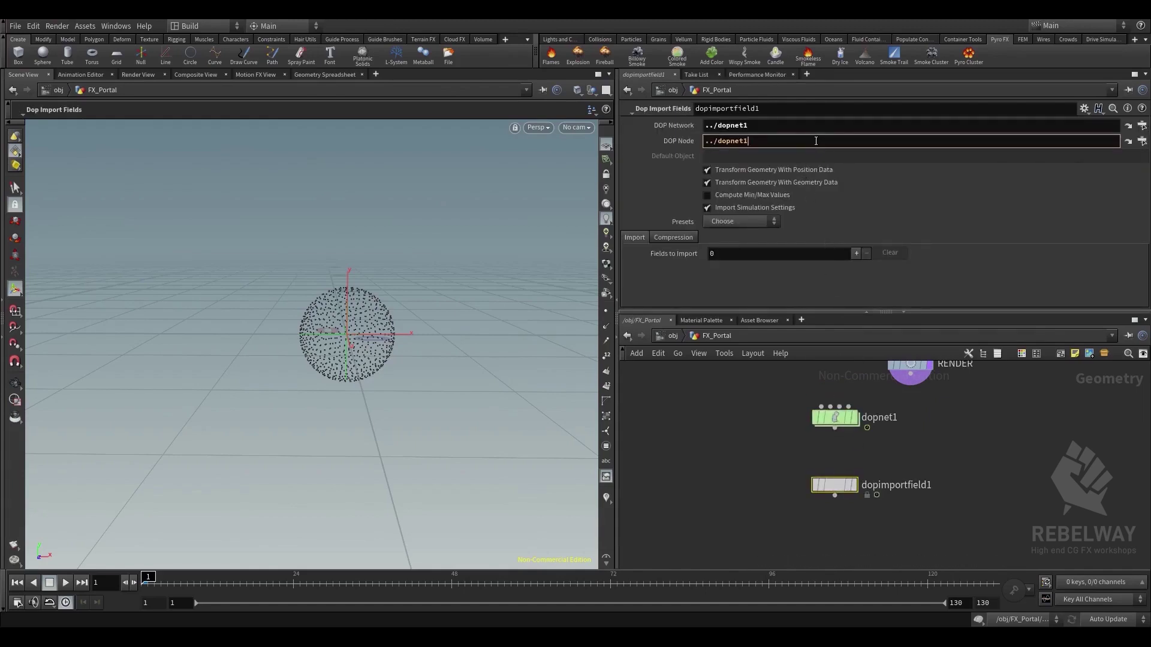
text(/pyro)
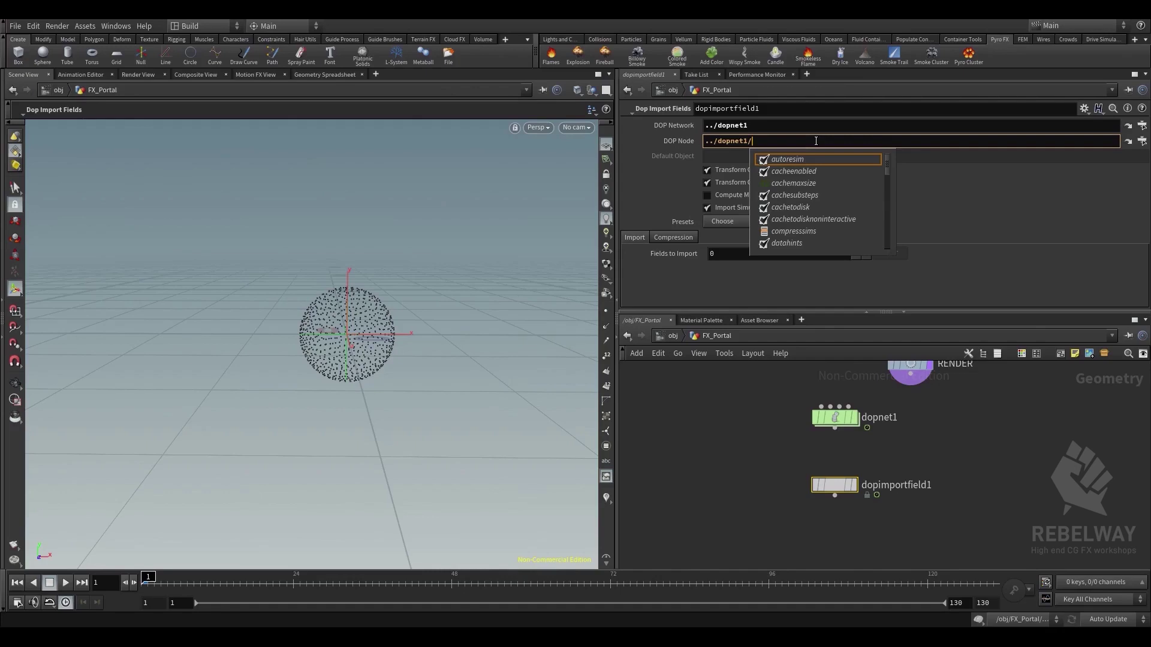
text(pyr)
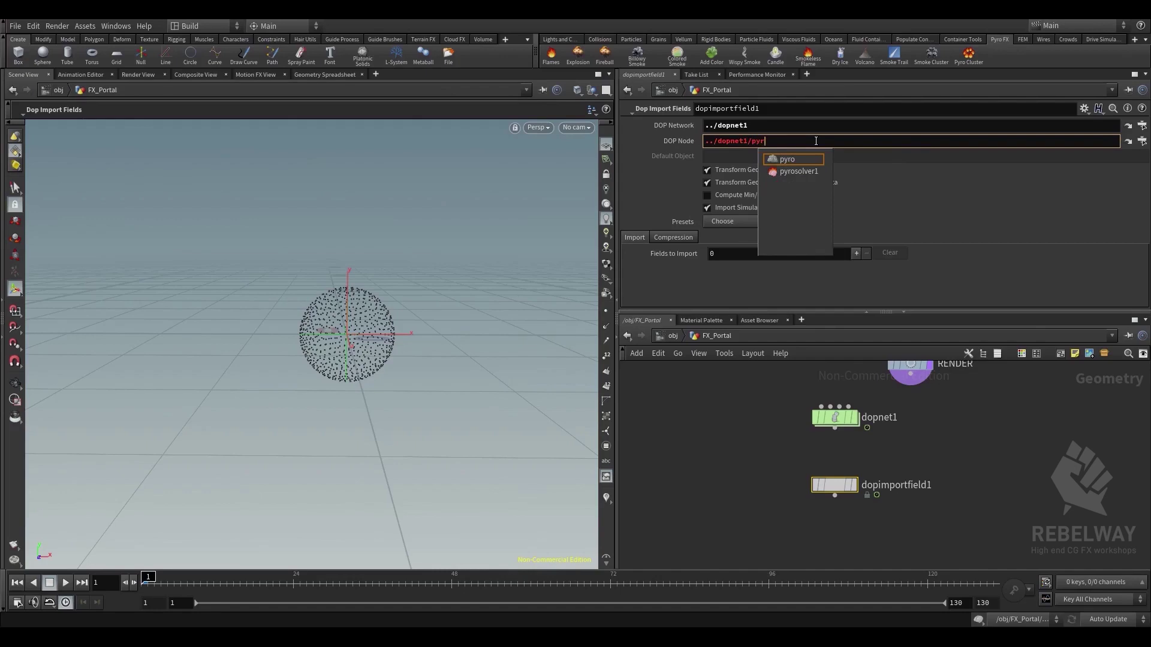
text(o)
key(Return)
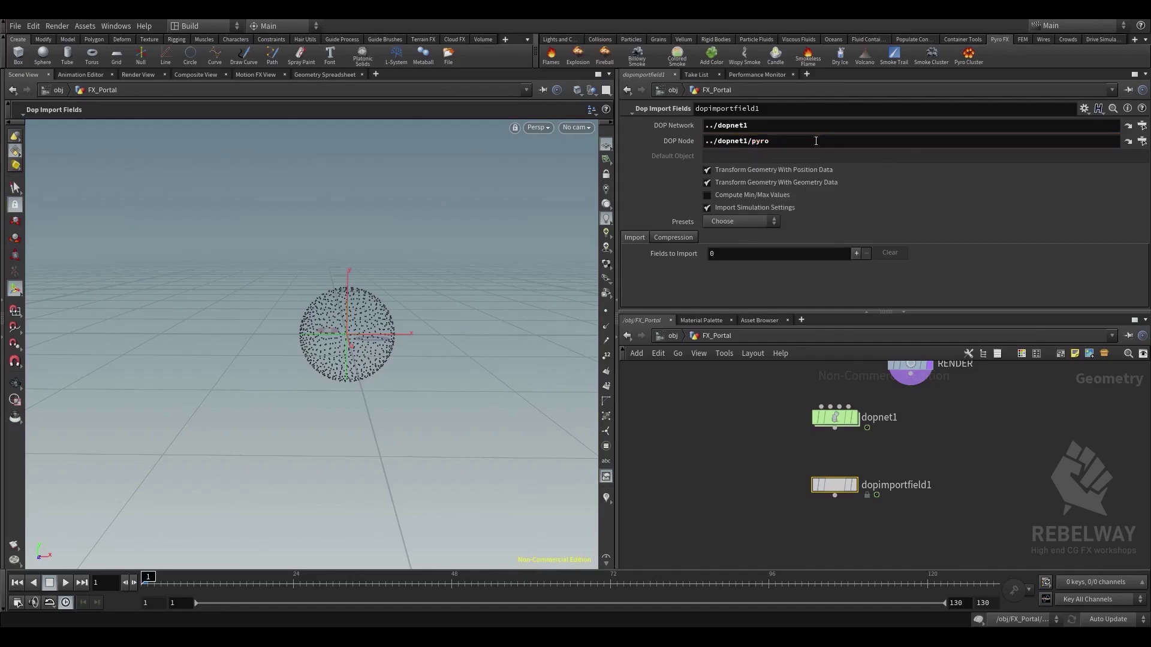
Move the RENDER null down beside the import node and turn on the display of dopimportfield1
middle_drag(970, 373, 955, 427)
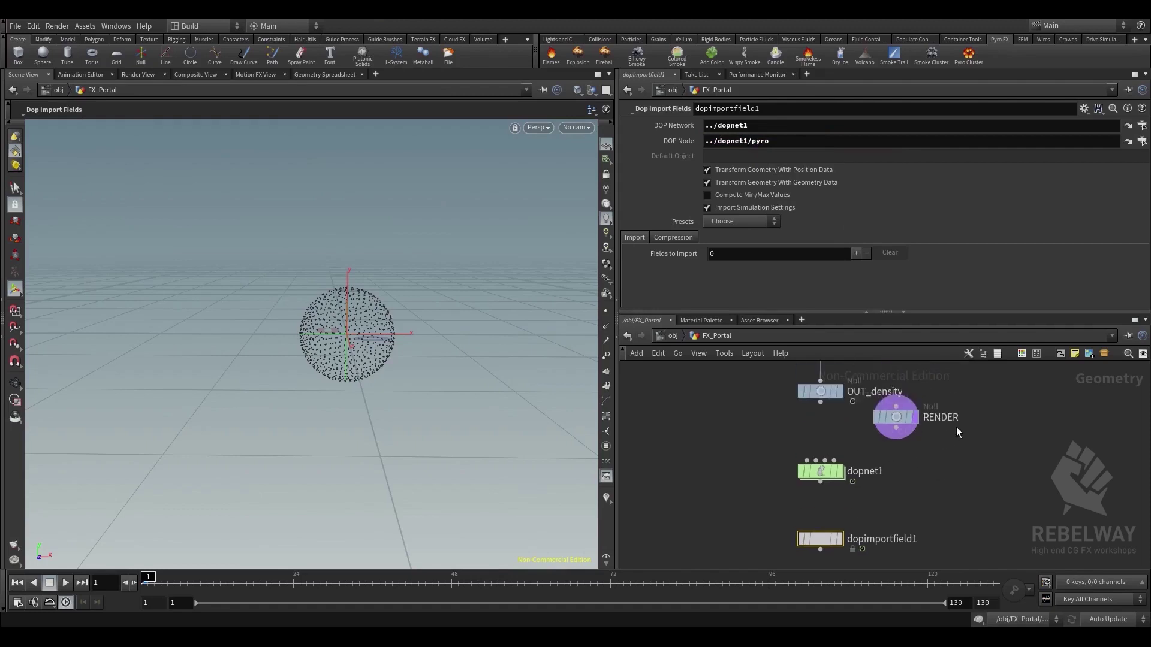
middle_drag(925, 484, 901, 480)
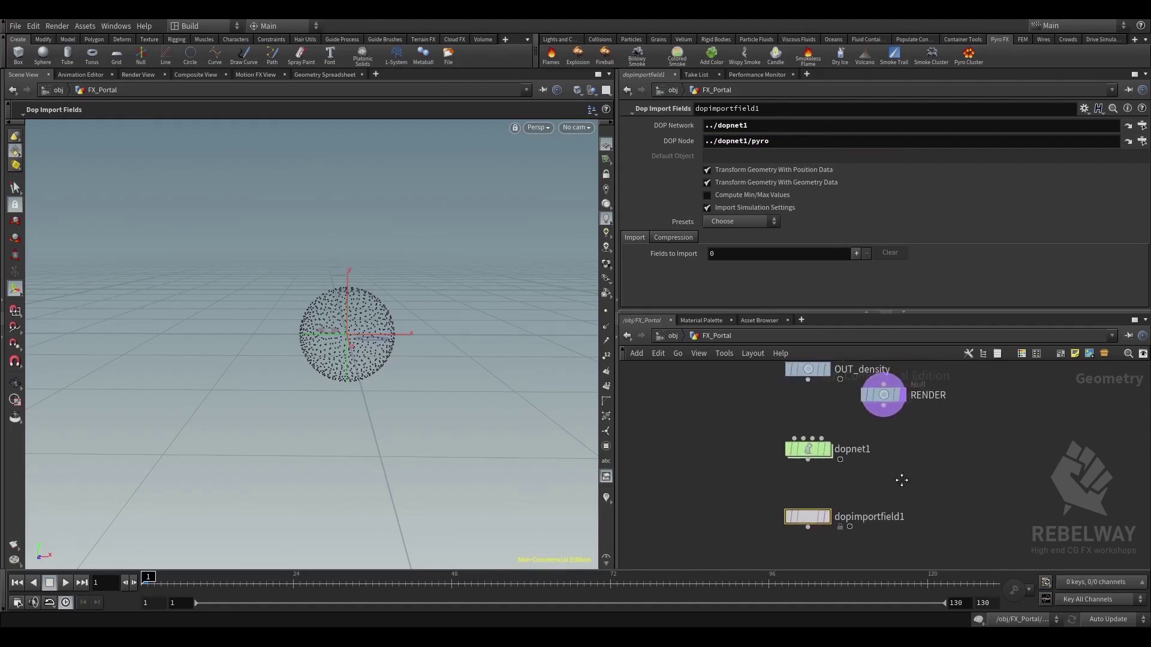
drag(886, 401, 979, 568)
middle_drag(933, 490, 957, 407)
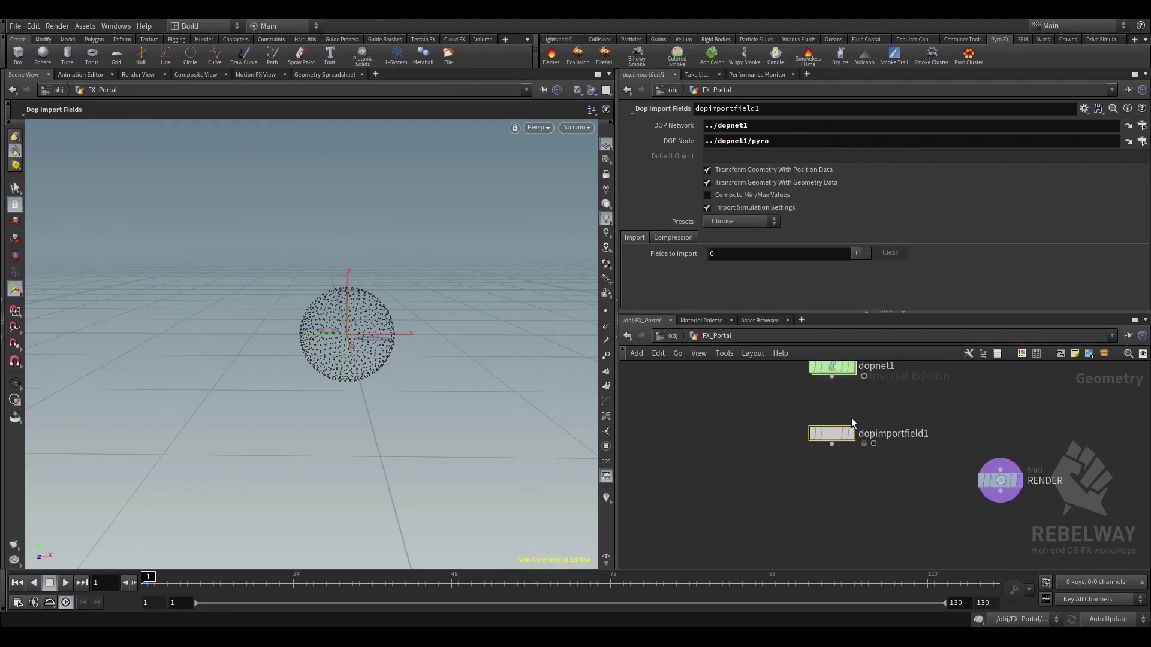
click(853, 435)
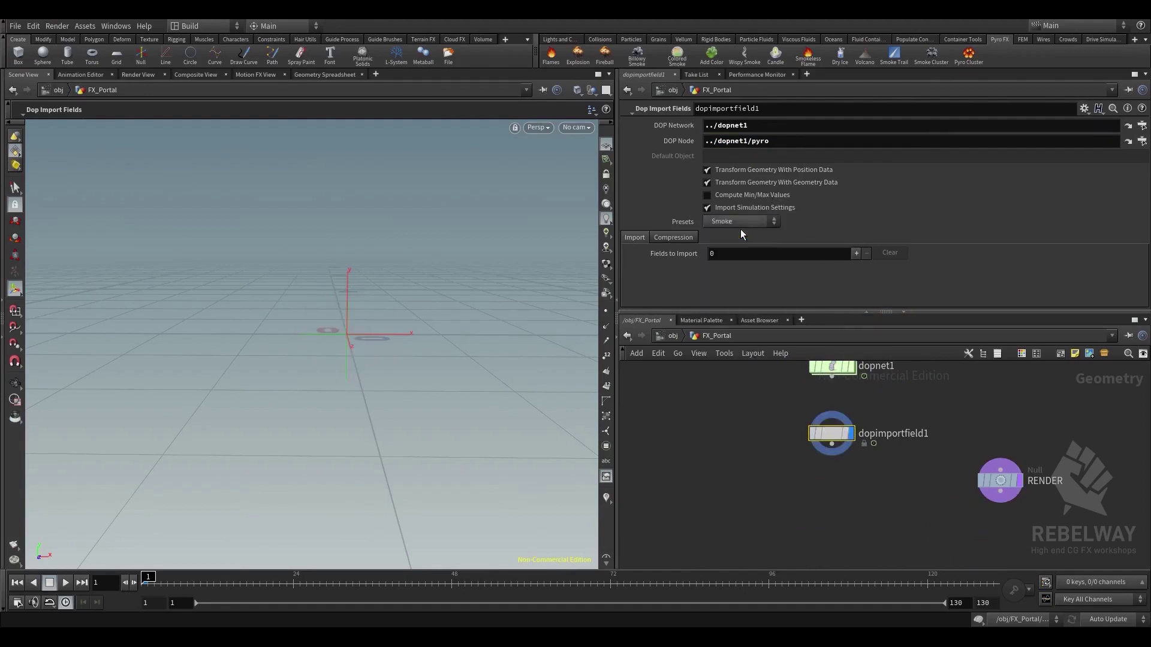
Load a field preset into dopimportfield1's import list and delete every entry except density and vel
scroll(744, 232, down, 5)
scroll(747, 232, up, 2)
scroll(763, 195, up, 1)
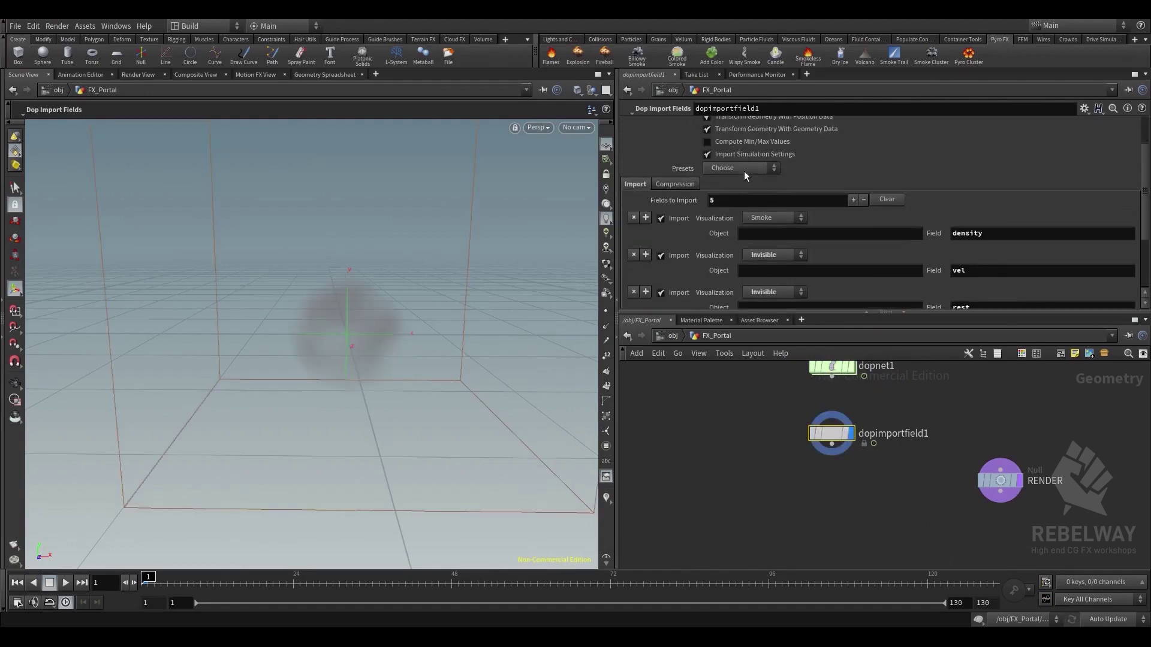
click(743, 171)
click(738, 202)
scroll(648, 258, down, 5)
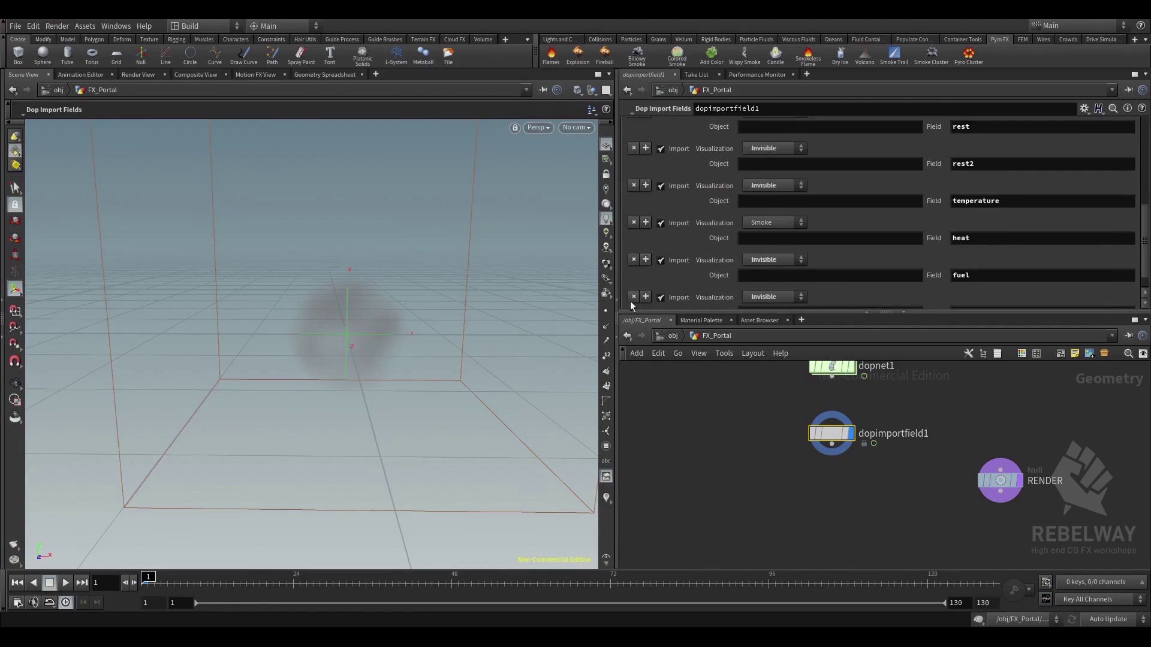
scroll(640, 283, up, 1)
click(634, 272)
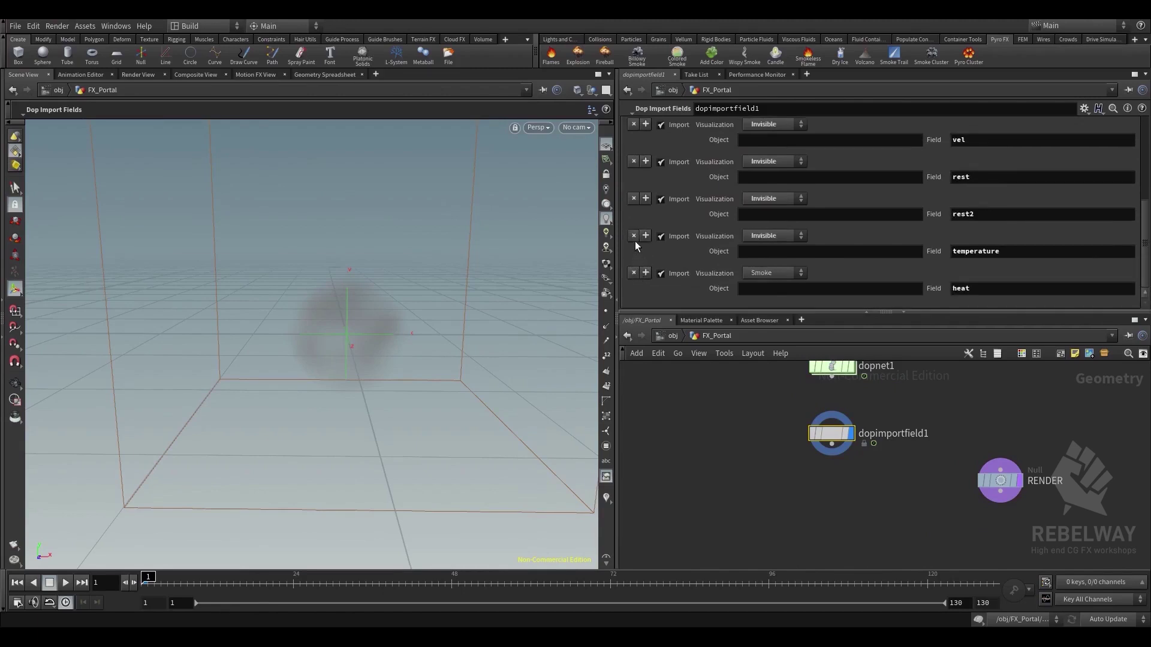
click(634, 272)
click(634, 272)
click(634, 272)
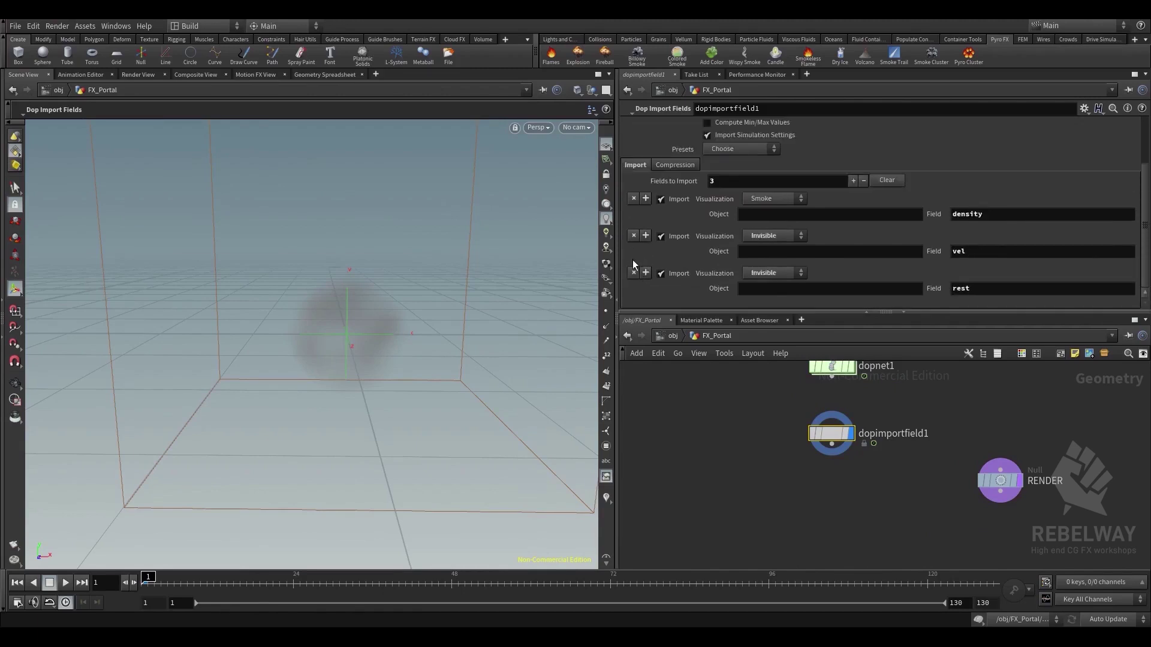
click(634, 272)
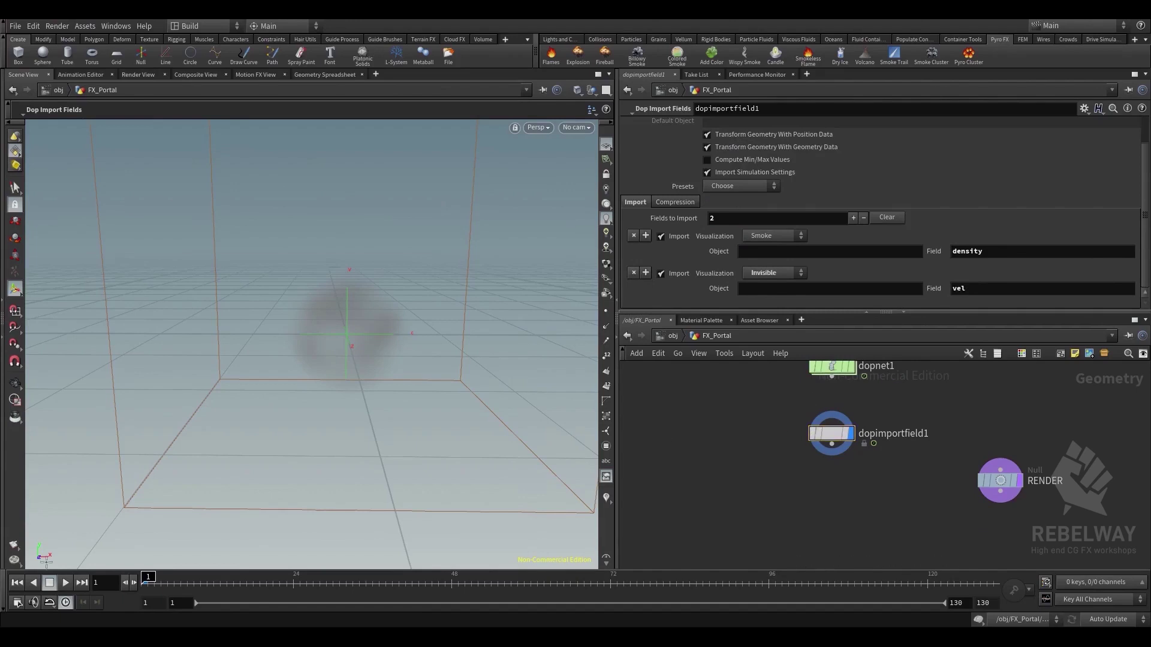
Play back the simulation, and turn off clamping to maximum bounds on resize_container inside dopnet1
click(66, 583)
scroll(420, 324, down, 3)
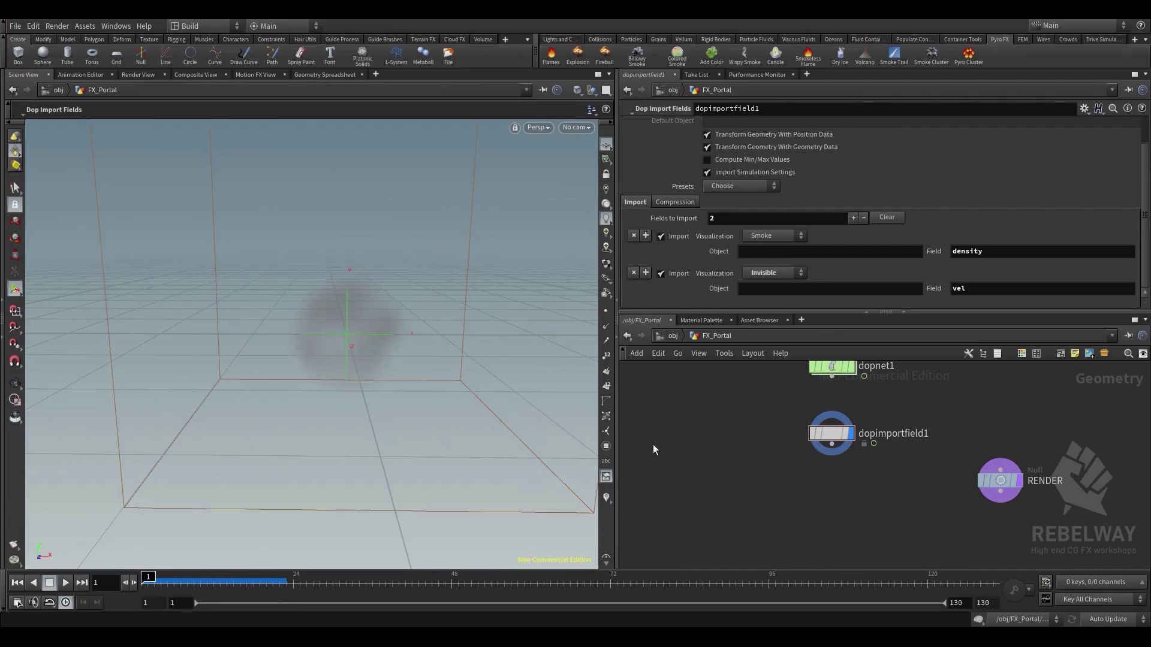
middle_drag(909, 397, 908, 436)
double_click(836, 408)
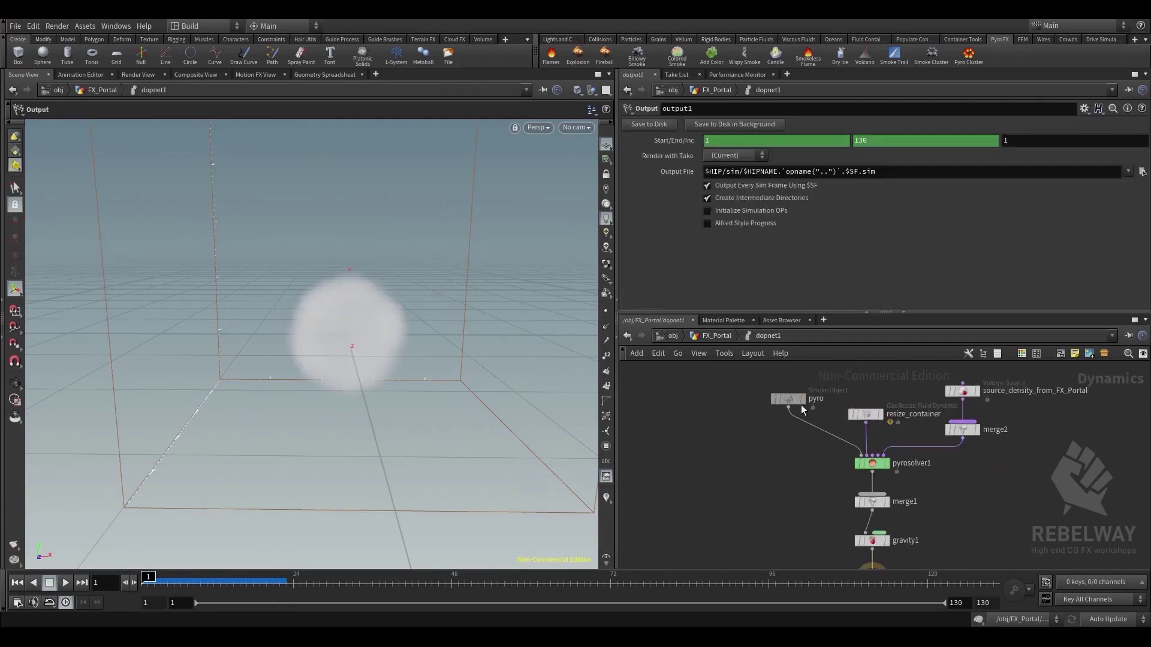
click(864, 414)
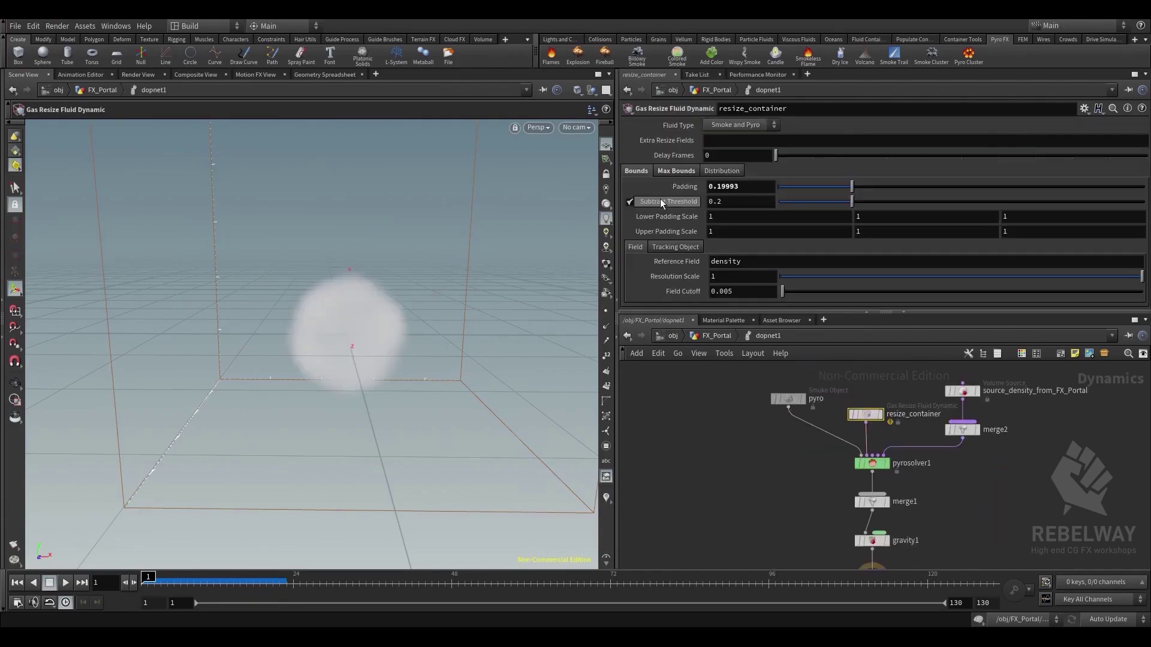
click(666, 170)
click(629, 187)
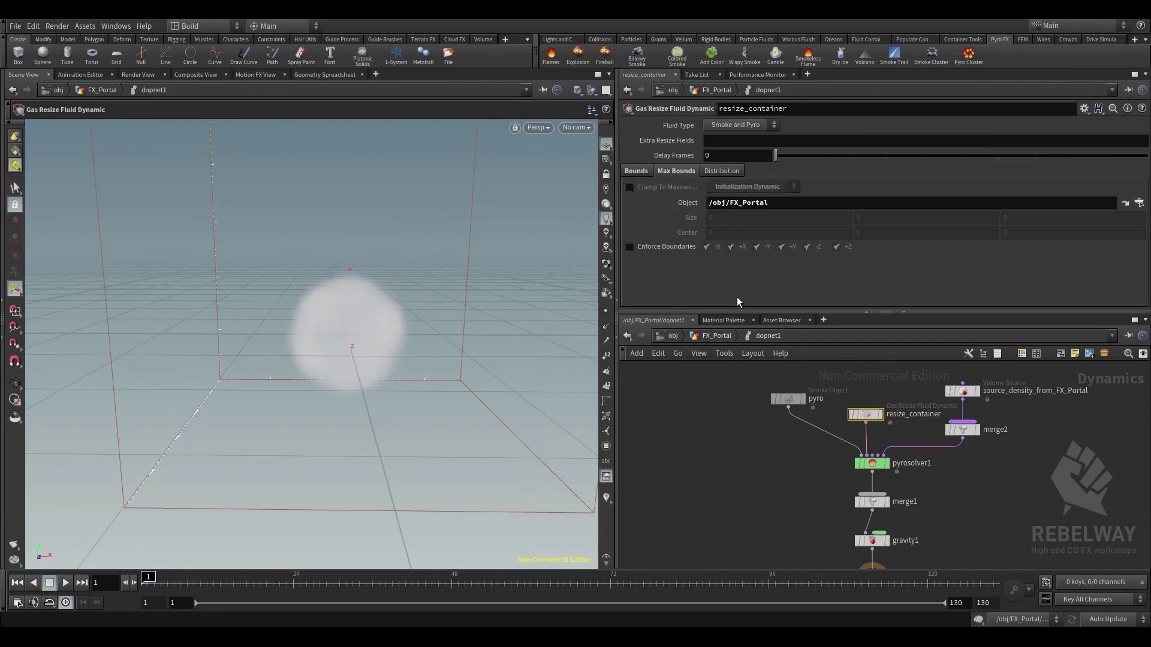
Return to the FX_Portal network and save the scene as sc01_sh01_SETUP_v02.hipnc
click(712, 335)
middle_drag(767, 410, 749, 502)
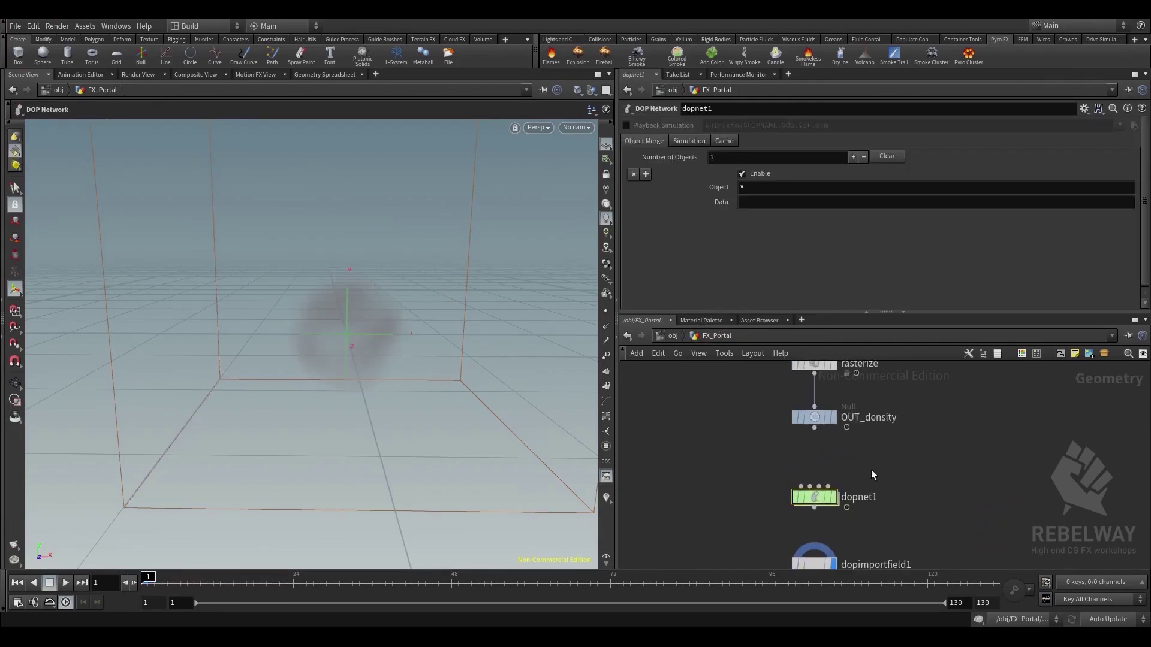
middle_drag(890, 439, 879, 462)
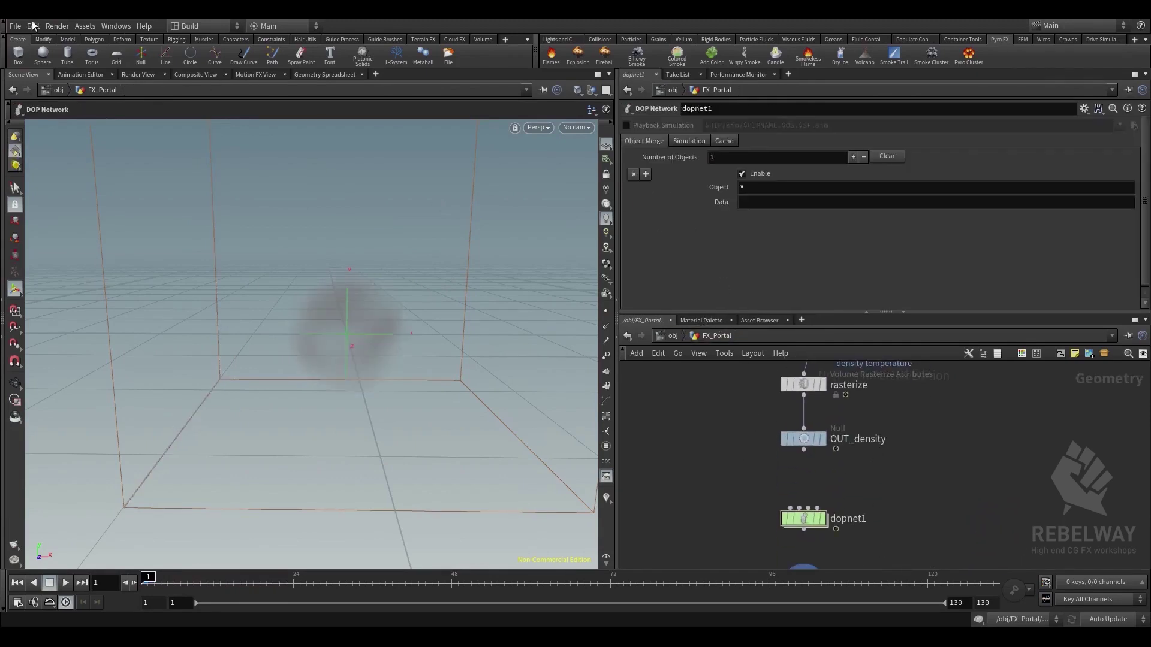
click(15, 26)
click(51, 91)
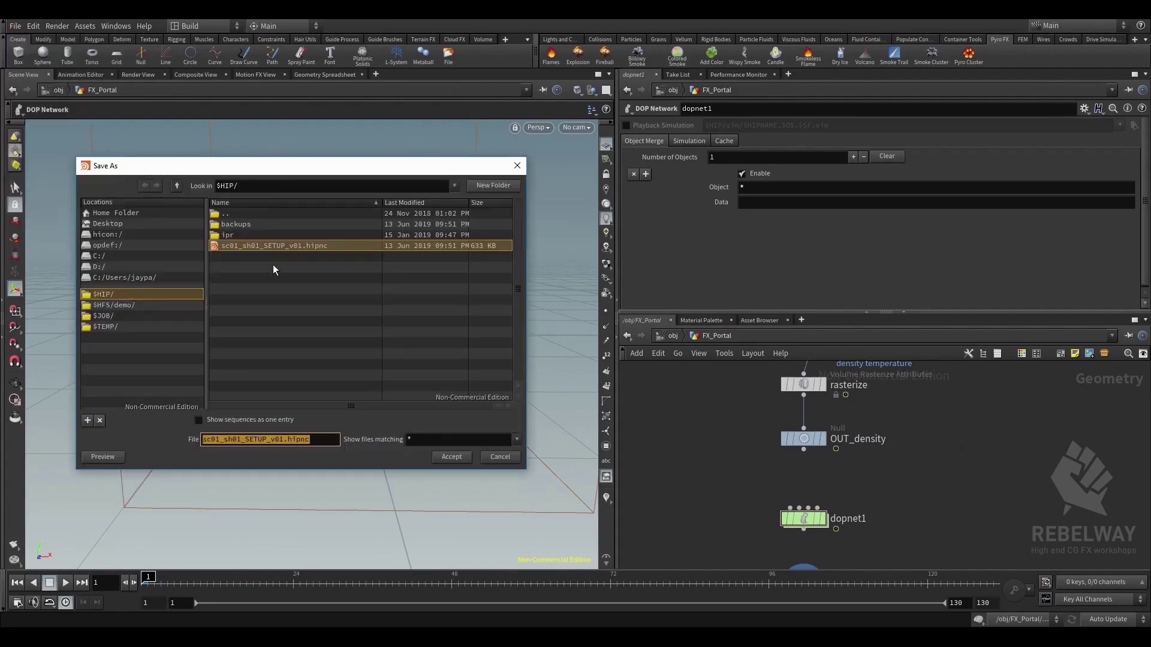
click(284, 438)
key(BackSpace)
text(2)
key(Return)
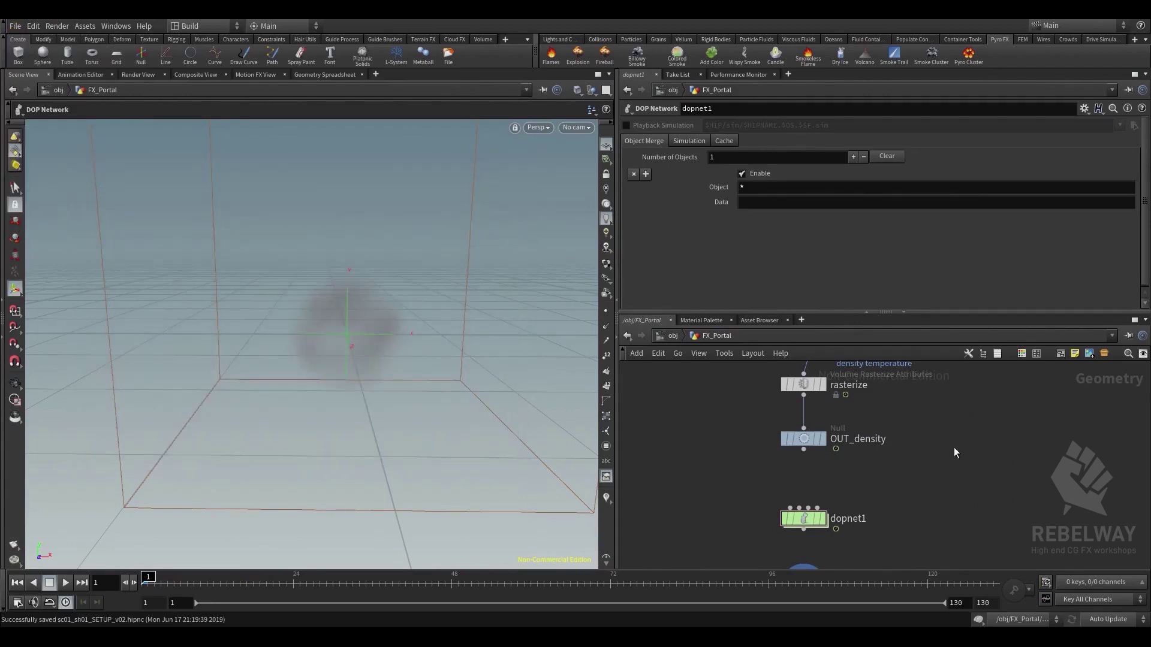
Play the simulation, inspect the expanding smoke from above, and rewind to the first frame
middle_drag(911, 411, 915, 437)
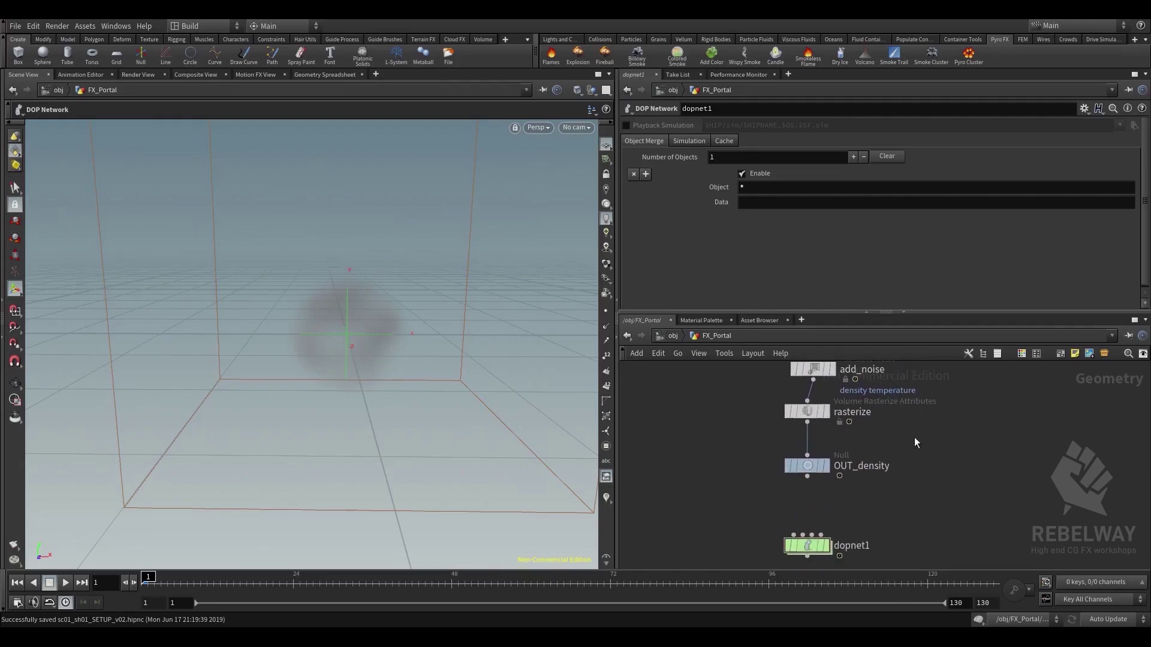
click(67, 584)
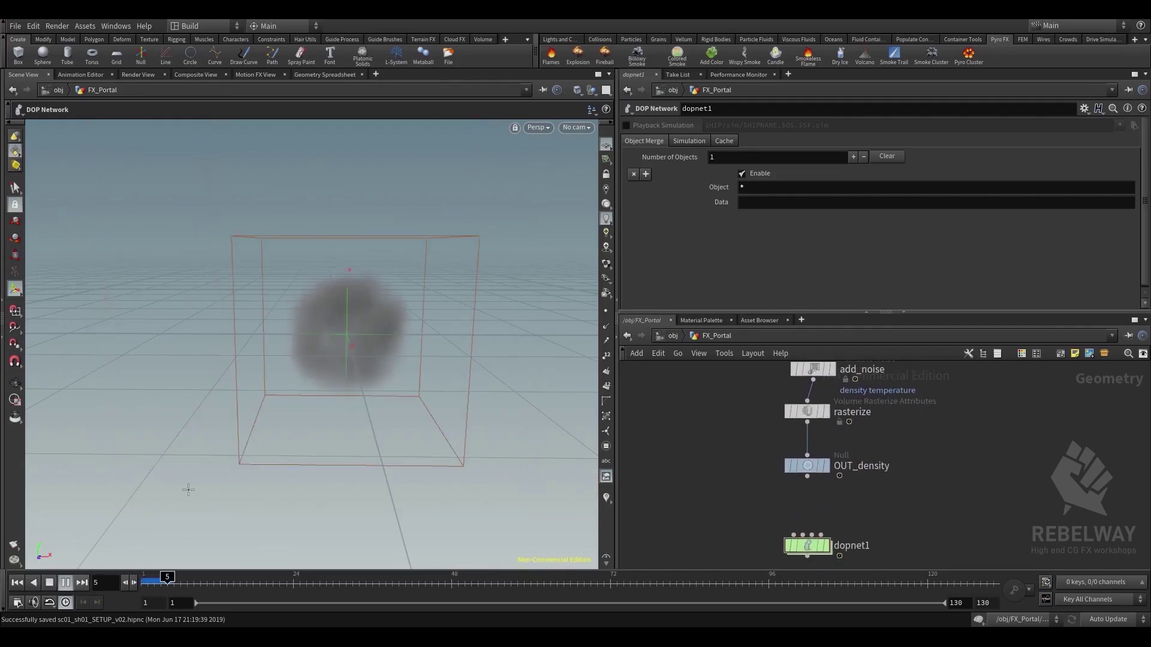
alt+drag(362, 401, 338, 492)
key(e)
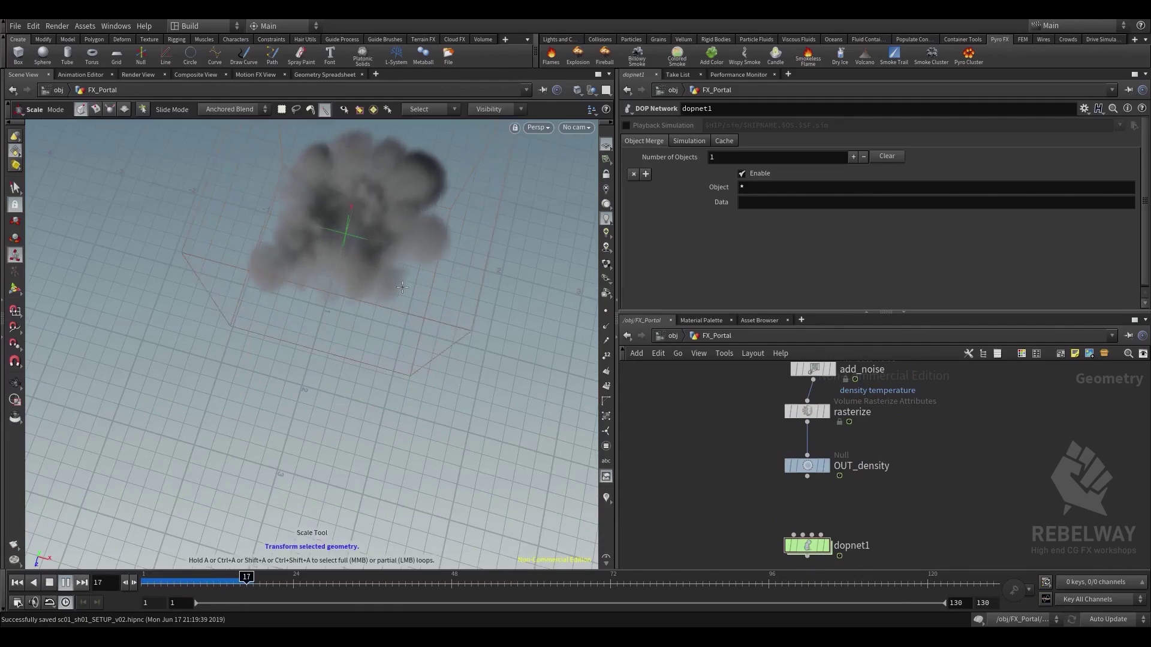
alt+drag(437, 221, 464, 164)
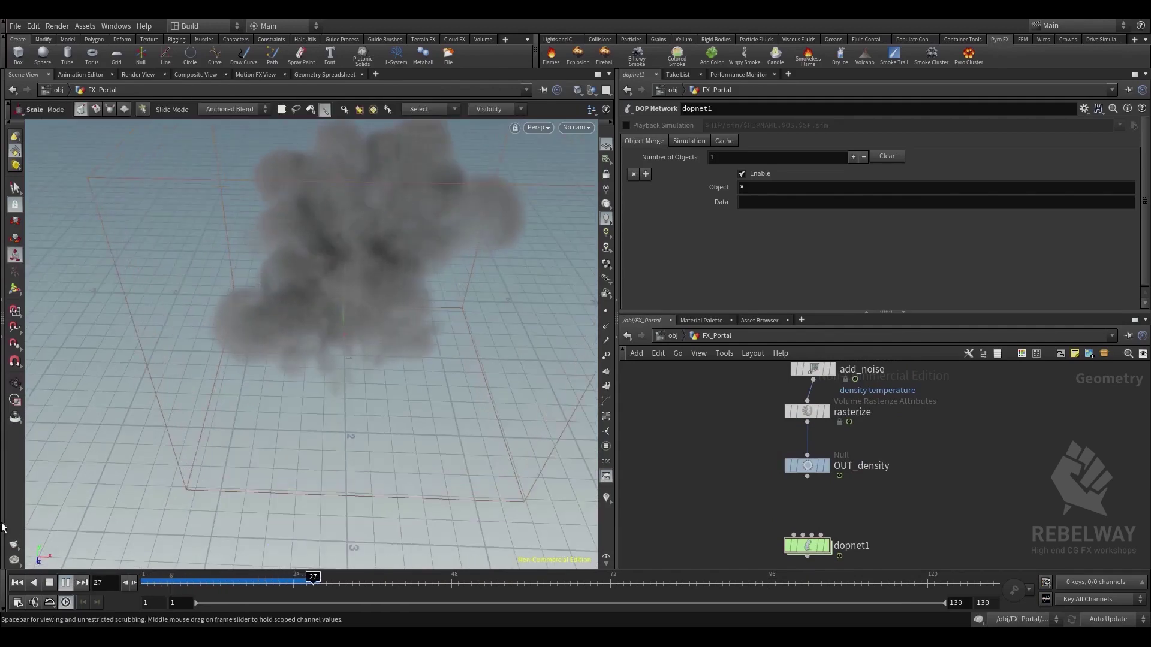
click(17, 583)
Examine the initial smoke source and its container from several angles at frame 1
scroll(955, 405, down, 1)
middle_drag(956, 405, 947, 546)
middle_drag(915, 470, 912, 413)
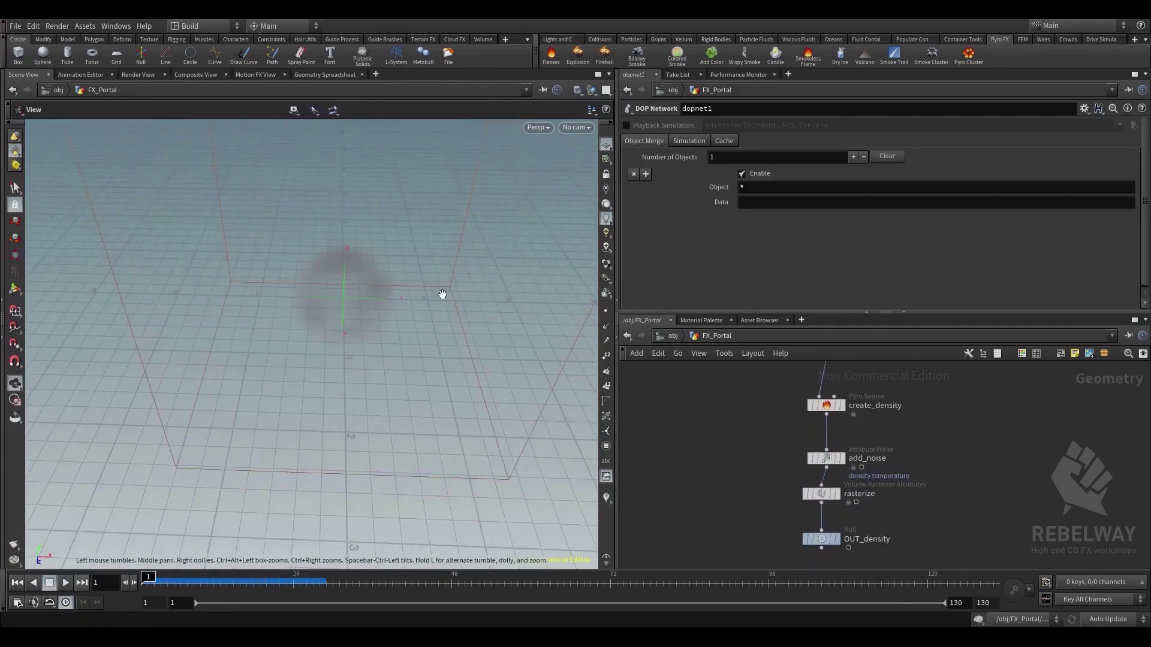
alt+drag(442, 295, 413, 225)
alt+right_drag(374, 279, 318, 316)
key(e)
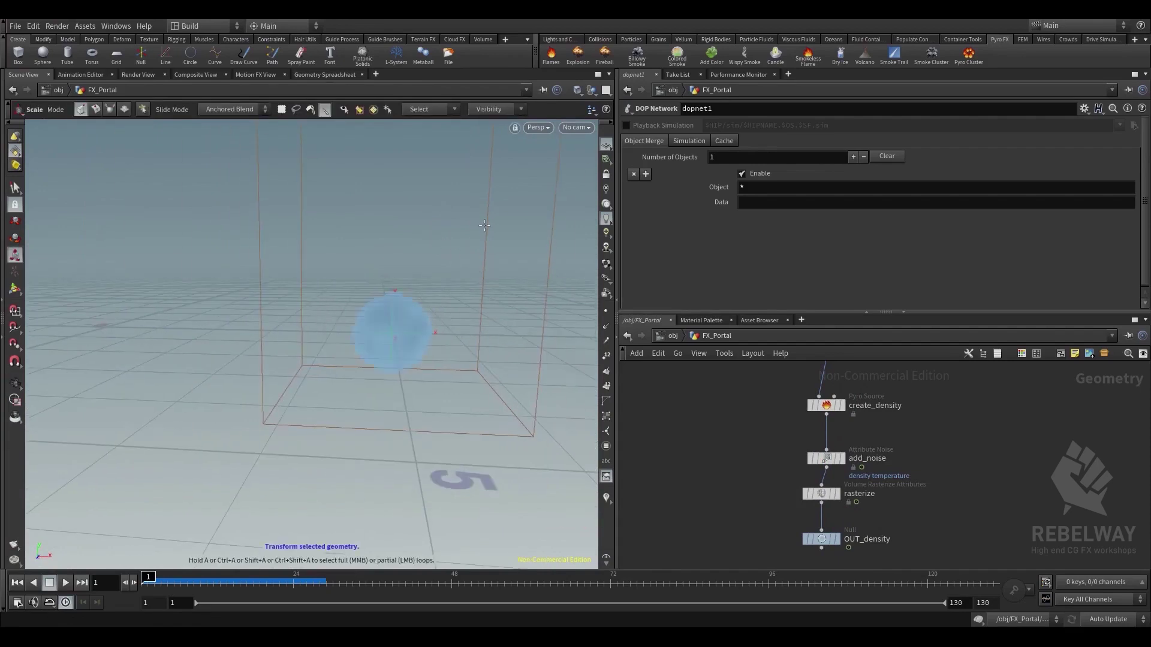
alt+middle_drag(445, 245, 367, 270)
drag(368, 251, 521, 301)
alt+right_drag(520, 300, 532, 326)
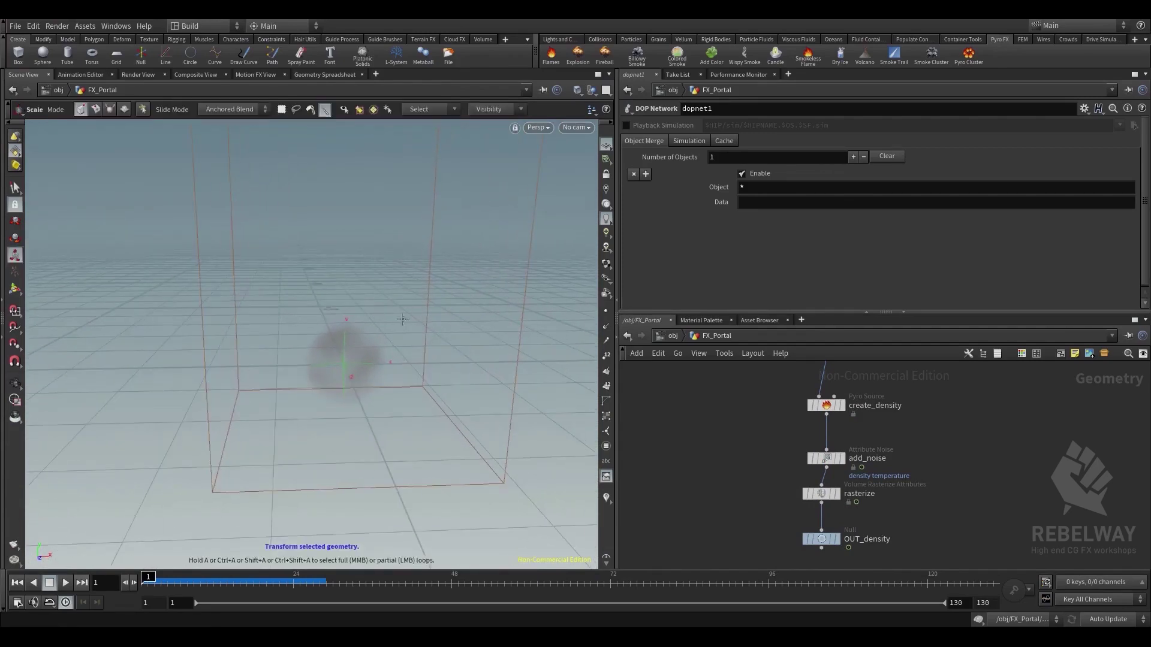
alt+middle_drag(421, 306, 423, 264)
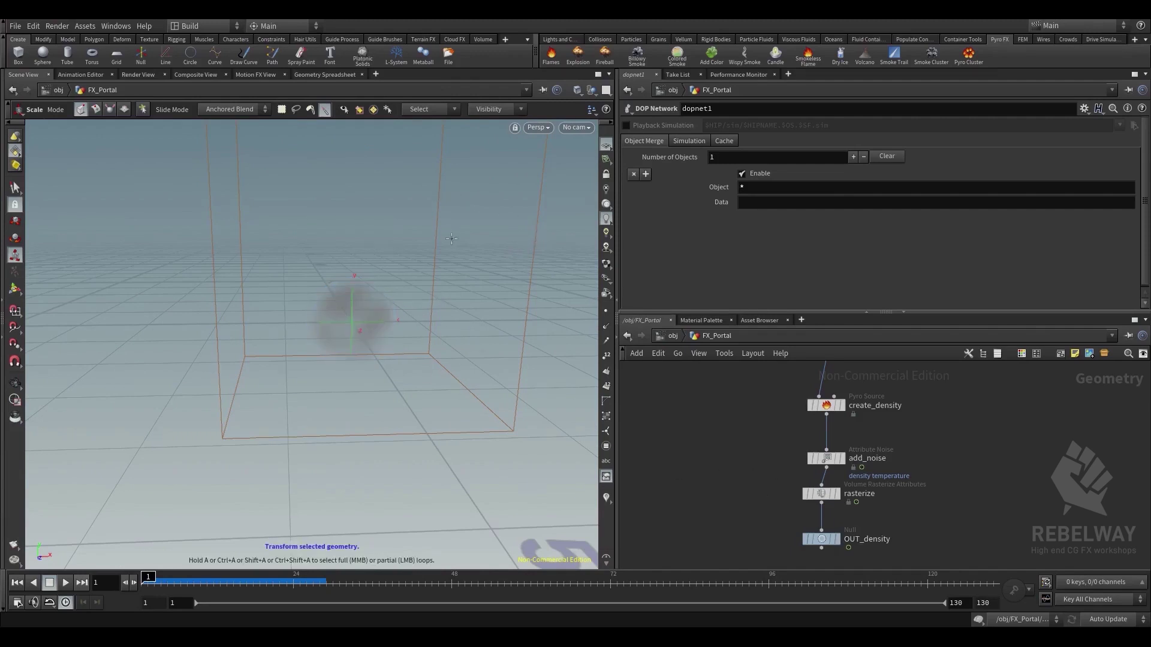
Insert a Transform node between set_v and create_density
mouse_move(912, 388)
middle_down()
mouse_move(909, 490)
mouse_move(899, 481)
mouse_move(904, 402)
mouse_move(917, 433)
middle_up()
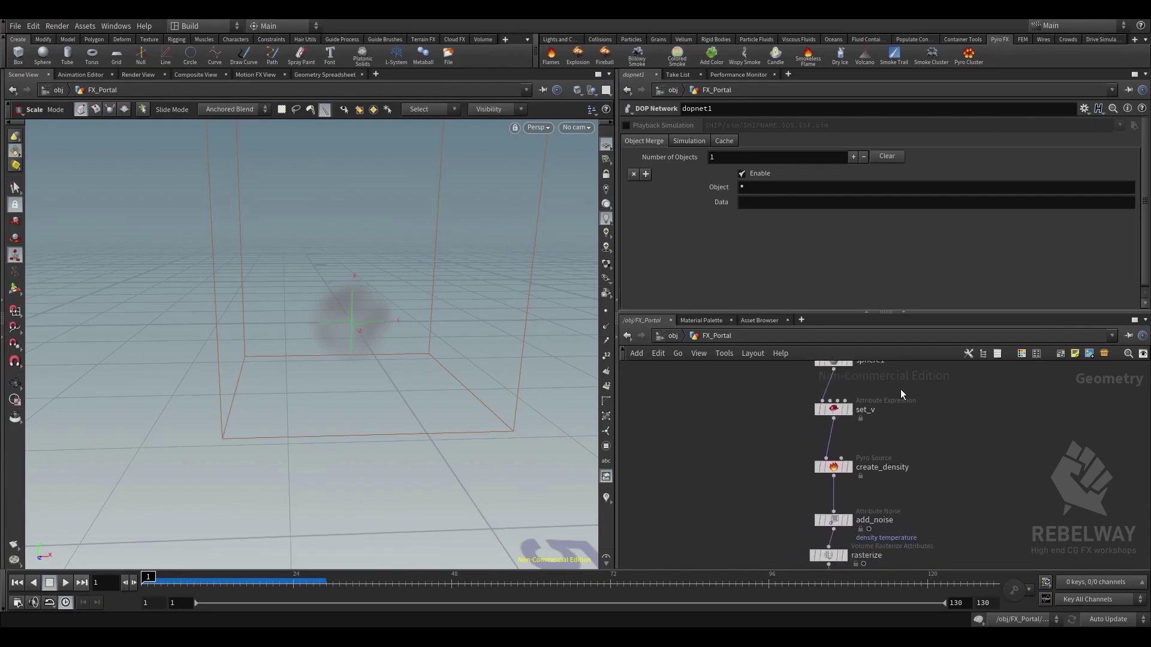
key(Tab)
text(tra)
click(1019, 190)
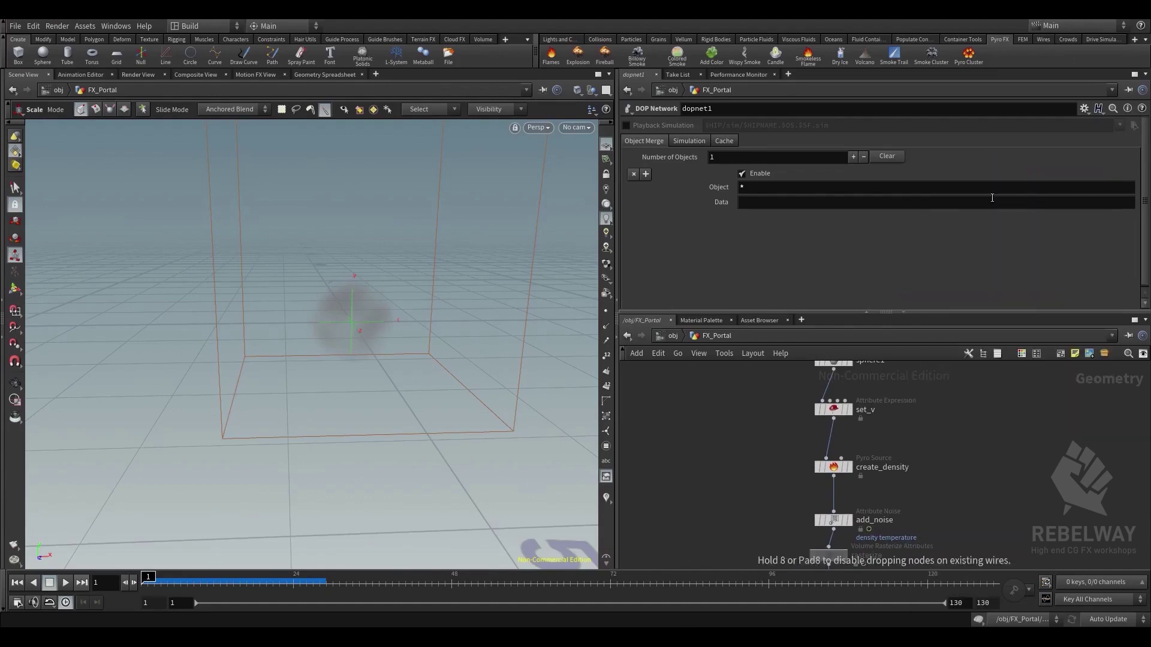
click(829, 448)
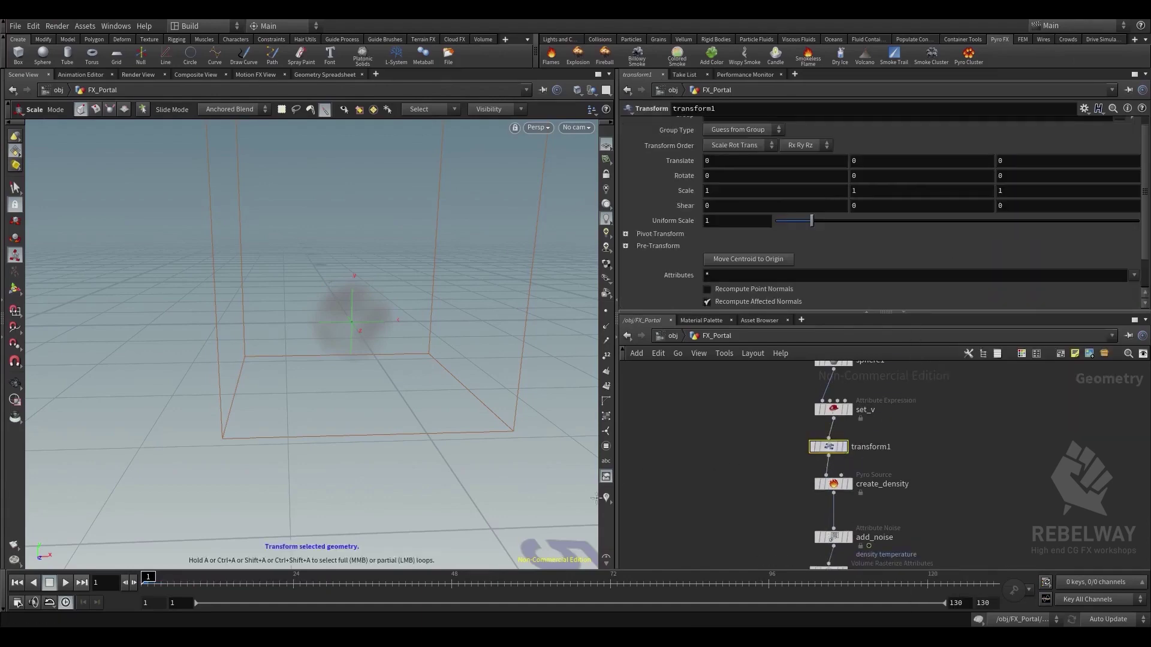
Align and display the Transform node, and set its Y scale to 0.1
click(845, 447)
drag(827, 447, 833, 445)
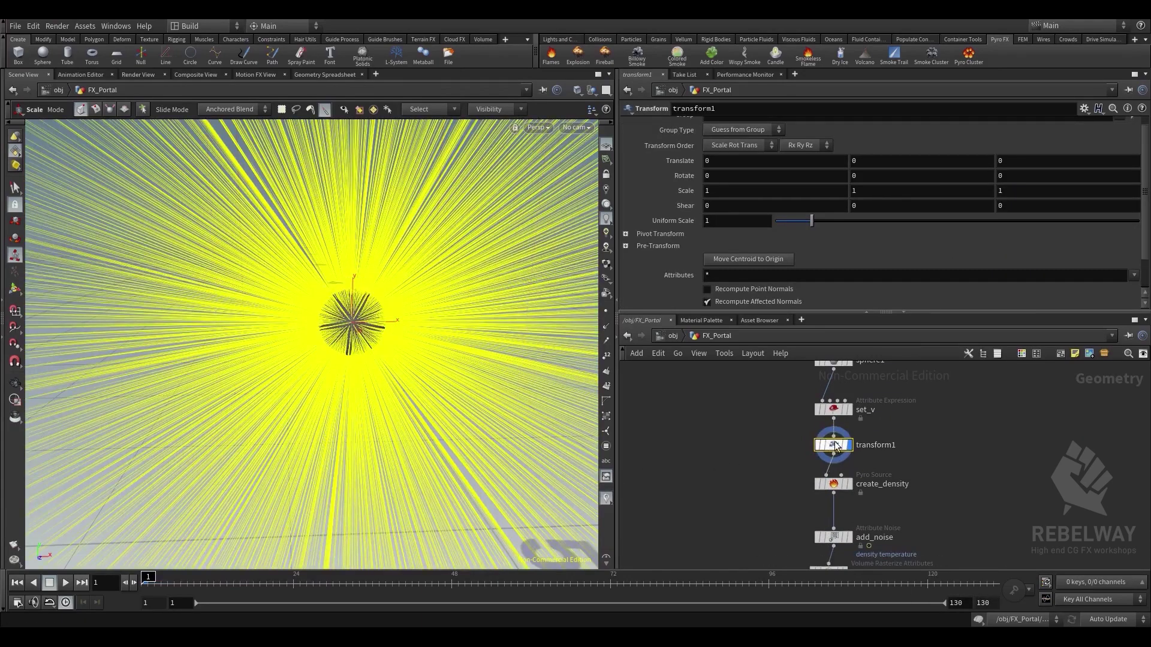
click(875, 188)
text(.1)
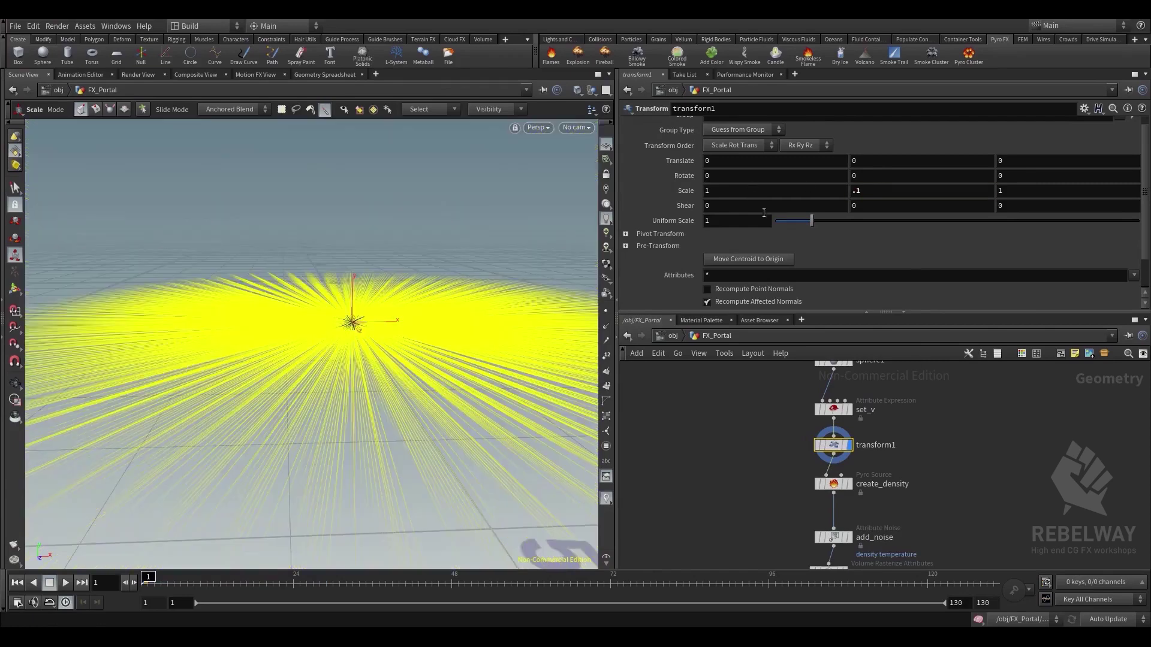
Inspect the flattened source's velocity vectors from above, and turn off their display in the viewport
alt+drag(463, 273, 452, 339)
scroll(921, 466, up, 2)
middle_drag(922, 467, 924, 415)
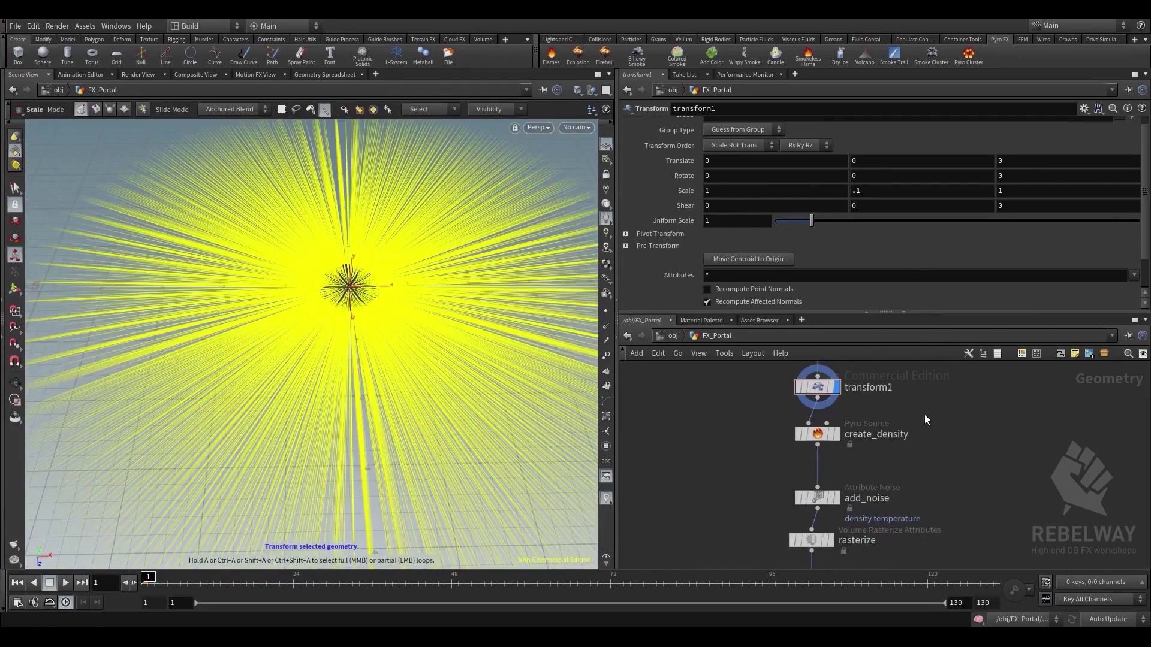
click(606, 497)
Select dopimportfield1 in the FX_Portal network and display its result
middle_drag(784, 466, 768, 367)
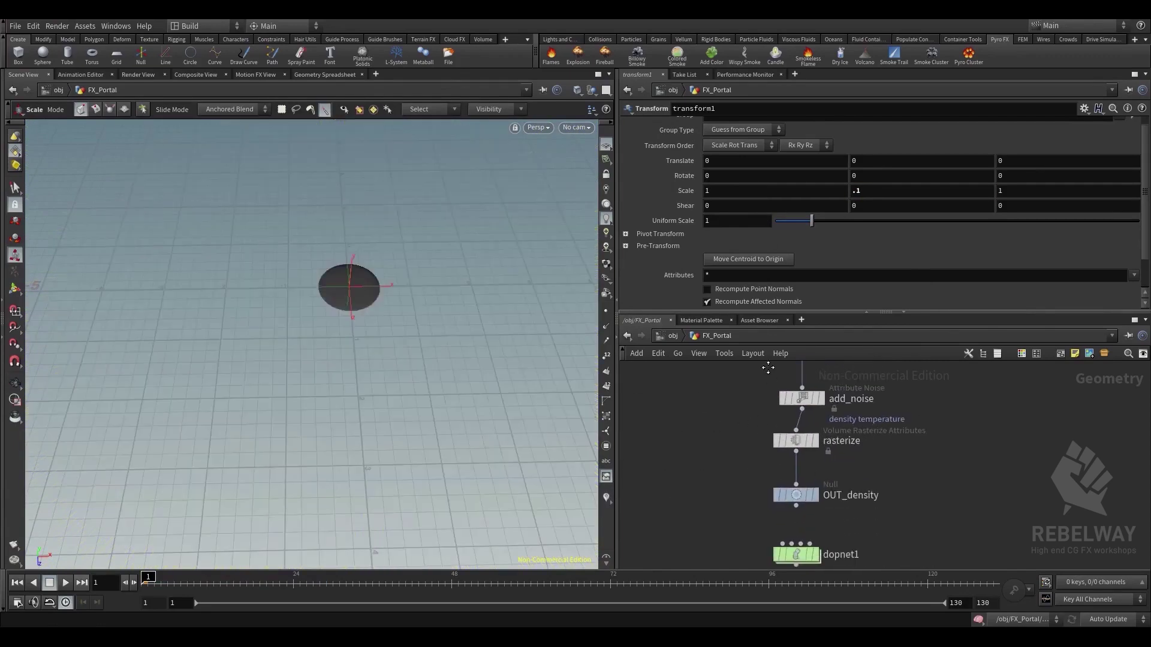
middle_drag(872, 493, 889, 398)
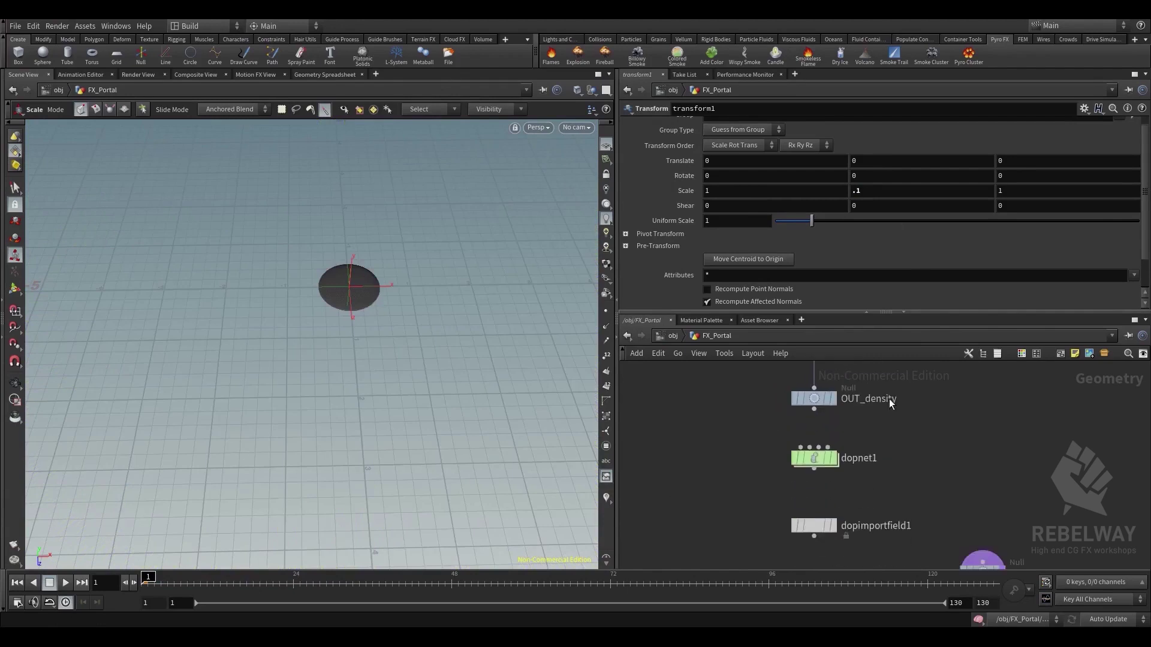
click(831, 524)
click(817, 527)
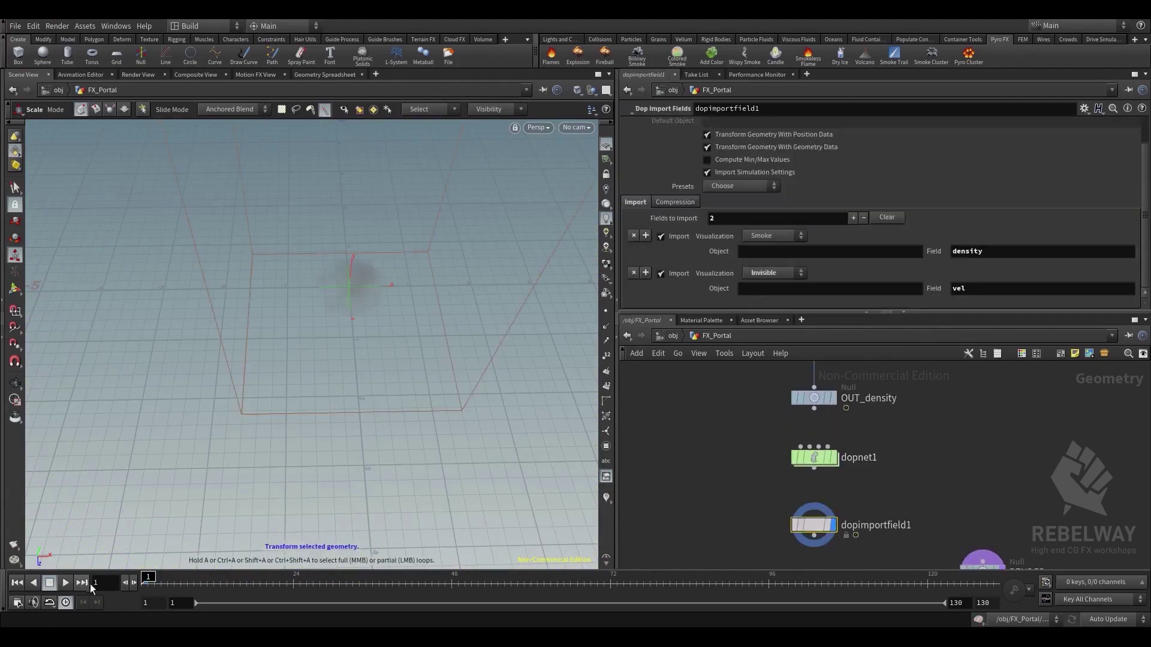
Play the simulation from the flattened source, inspect the smoke from the side, and rewind to frame 1
click(66, 582)
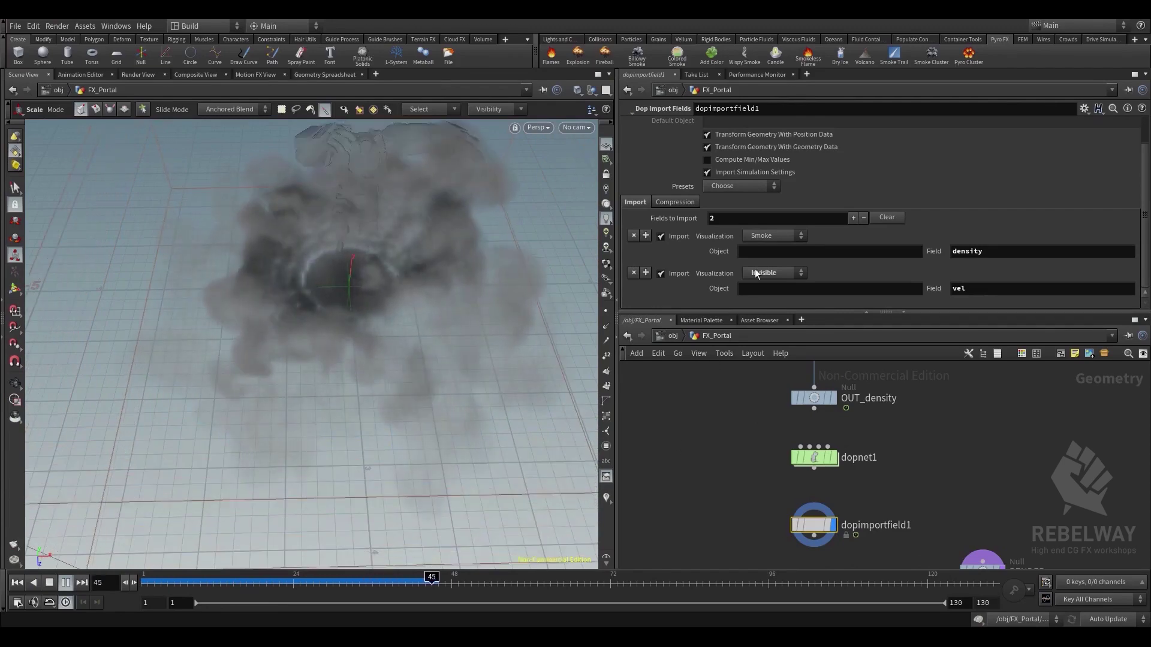
click(48, 583)
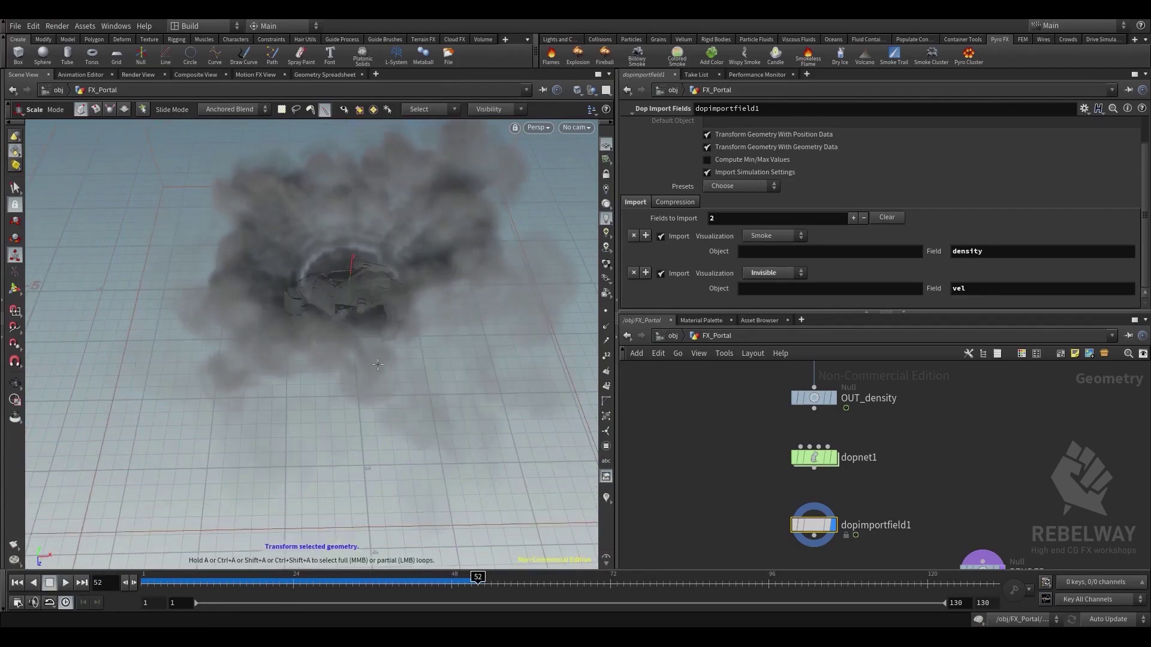
alt+drag(378, 364, 383, 252)
click(188, 581)
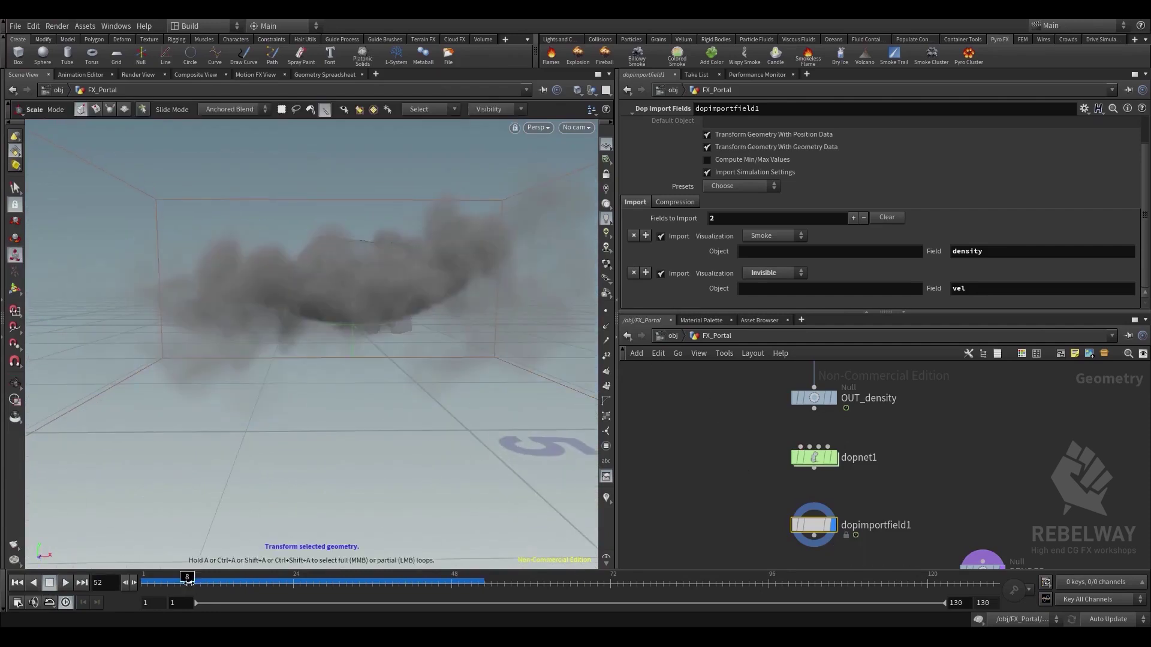
drag(188, 581, 145, 580)
Set the Buoyancy Lift of pyrosolver1 inside dopnet1 to 0, and return to the FX_Portal network
double_click(813, 457)
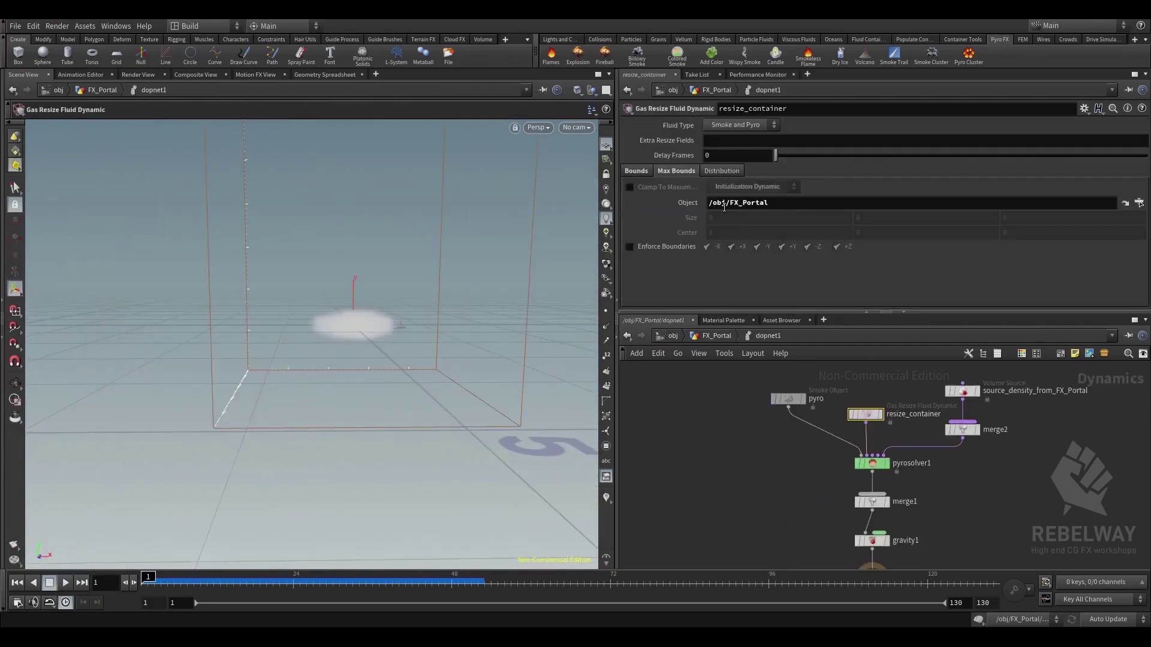
click(872, 463)
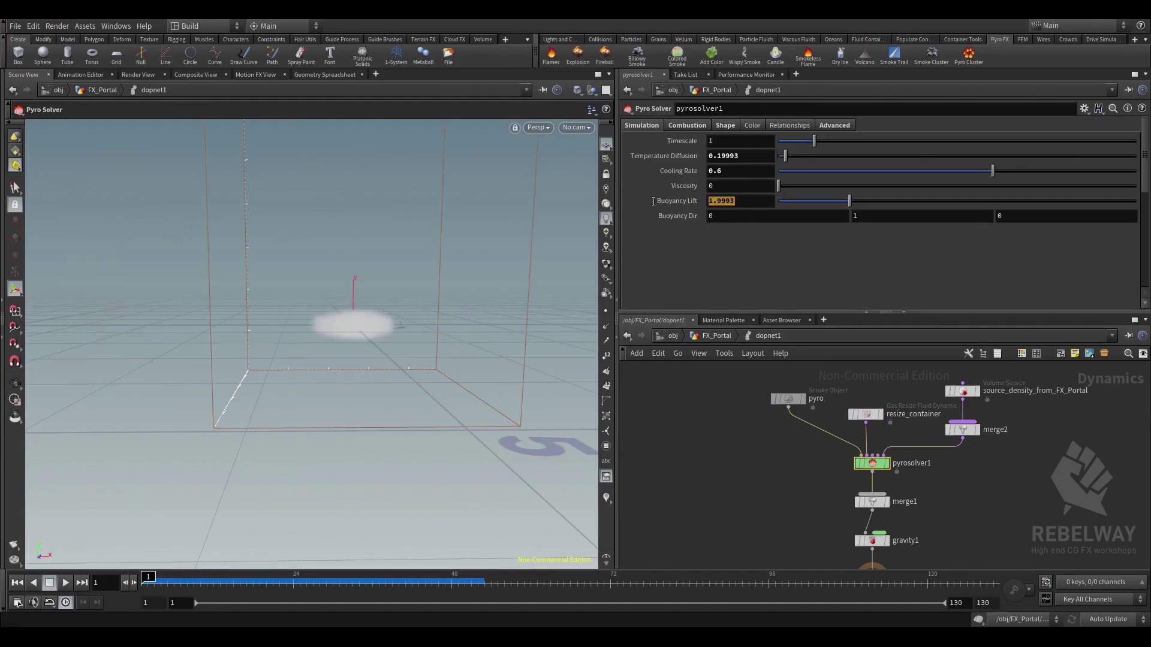
text(0)
key(Return)
click(716, 336)
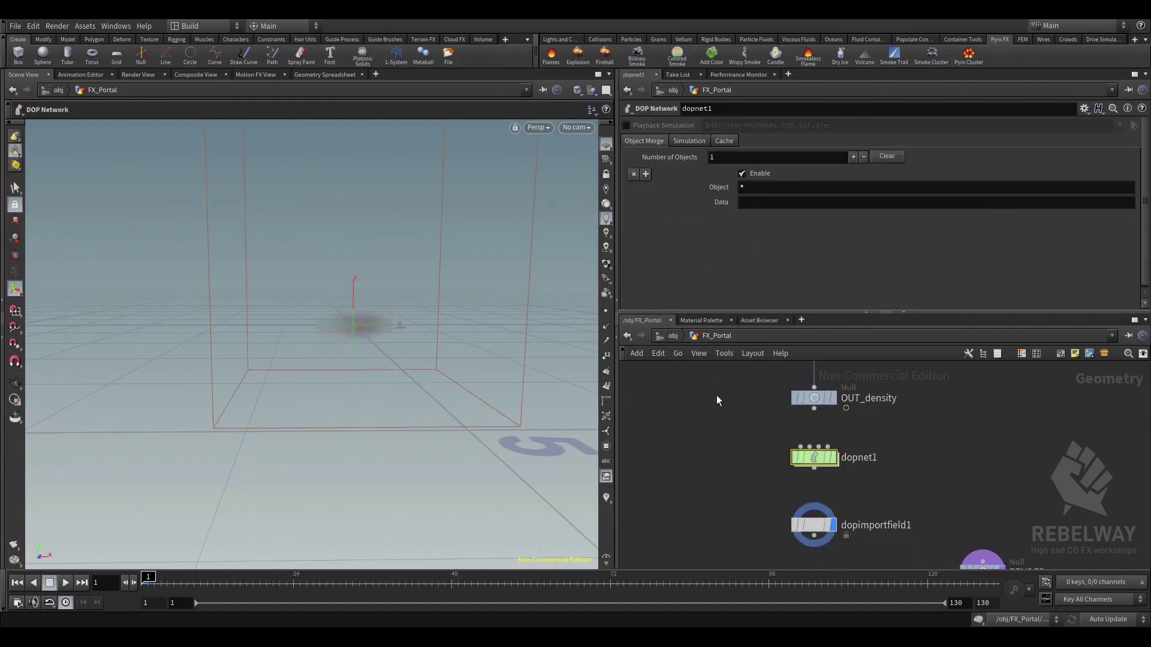
Play the simulation without buoyancy, examine the spreading smoke from a raised angle, and rewind to frame 1
click(66, 582)
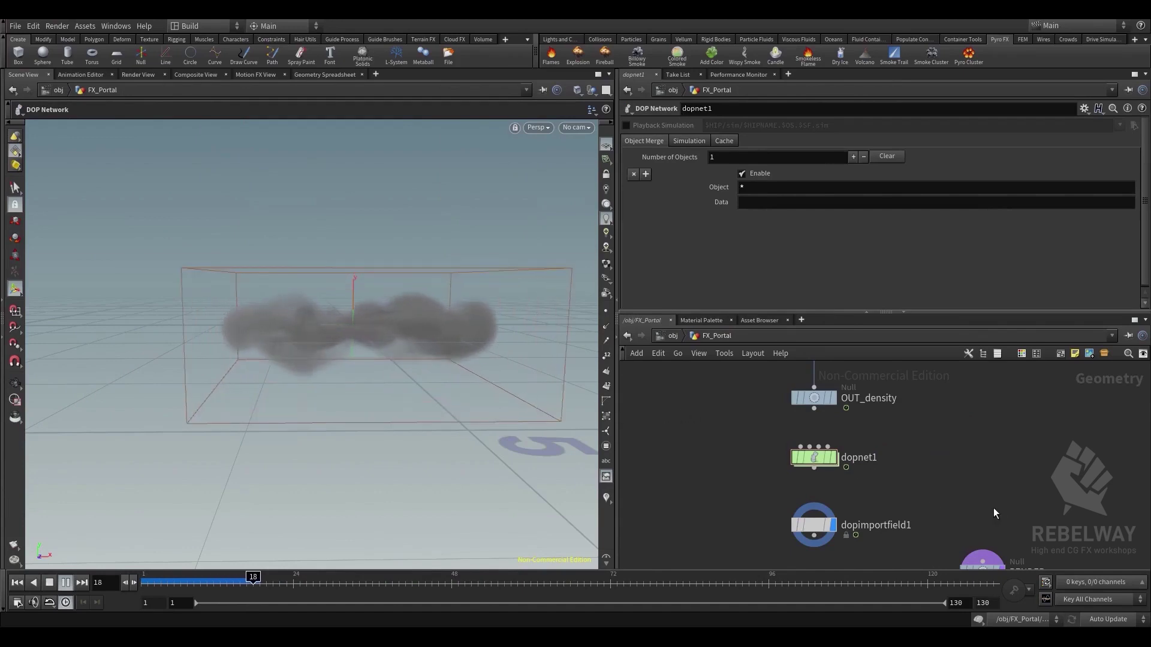
click(51, 584)
alt+drag(410, 383, 411, 319)
alt+right_drag(416, 296, 324, 408)
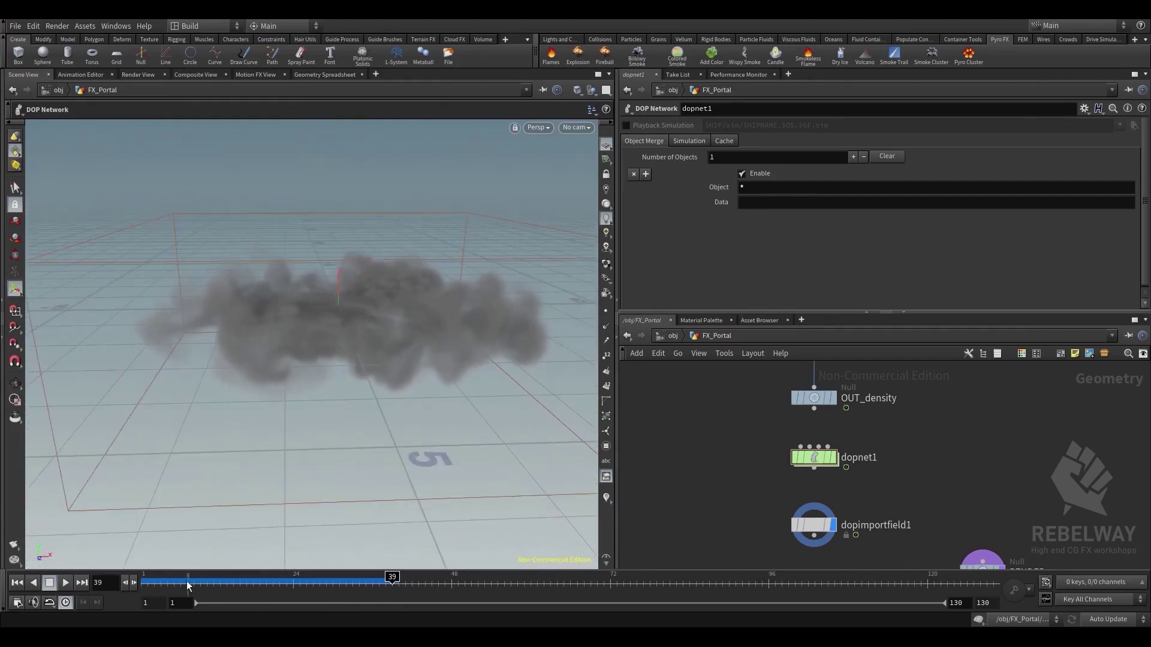
drag(187, 583, 144, 583)
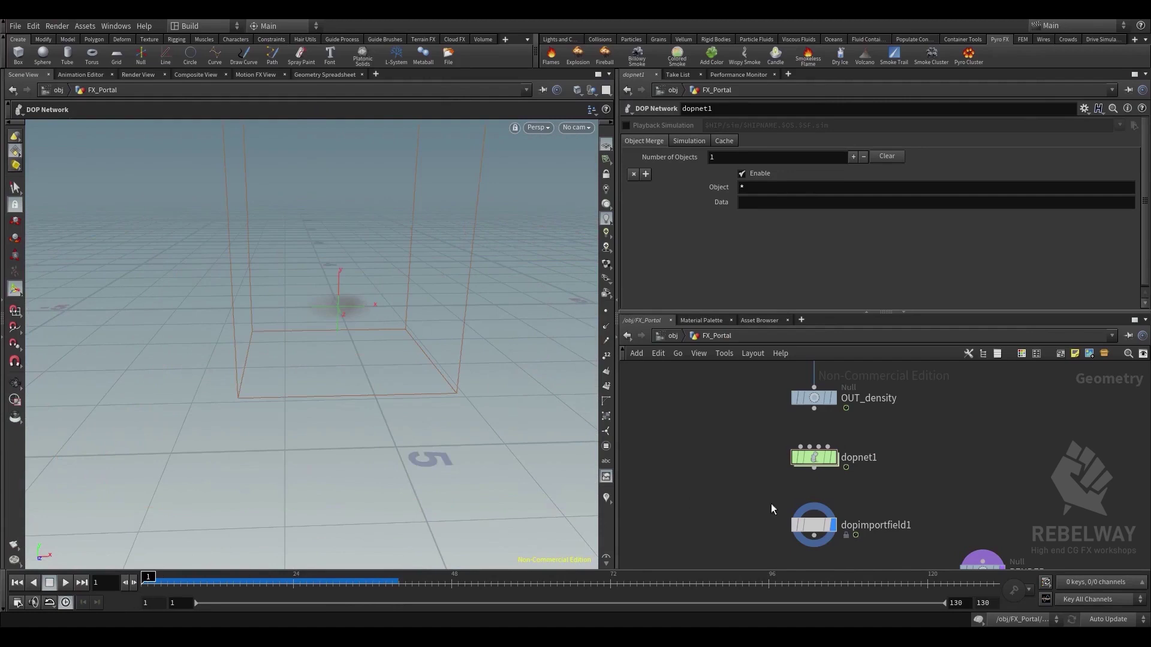
Add a POP Network node in the empty area below dopimportfield1
middle_drag(743, 482, 753, 377)
key(Tab)
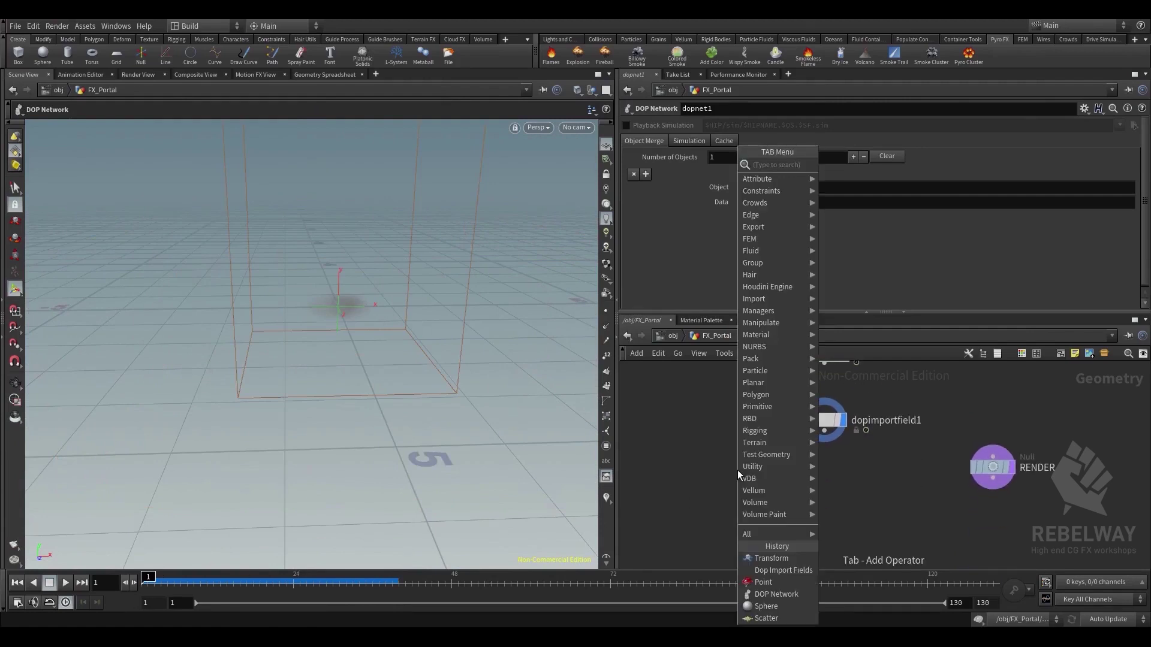
text(popnet)
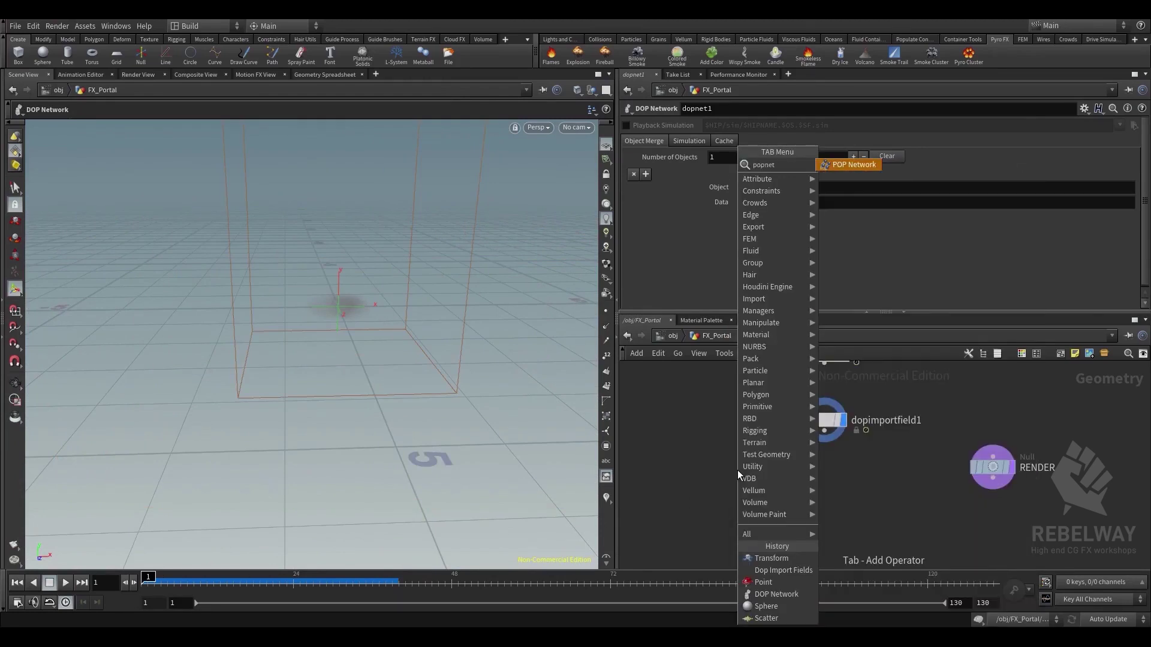
key(Return)
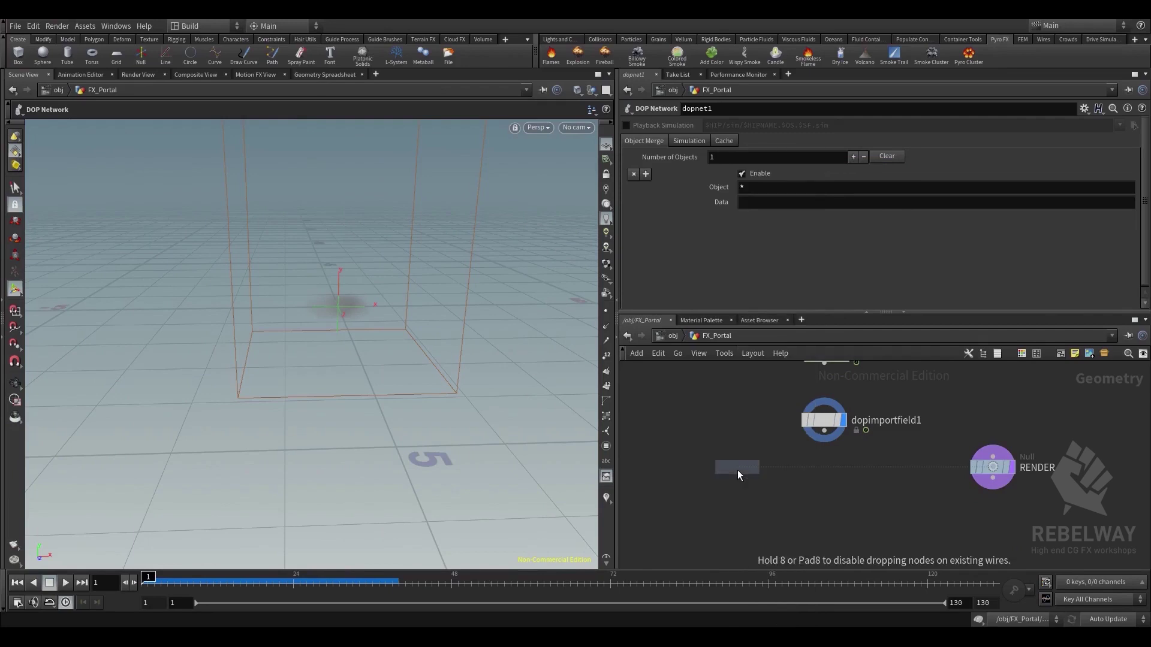
click(757, 484)
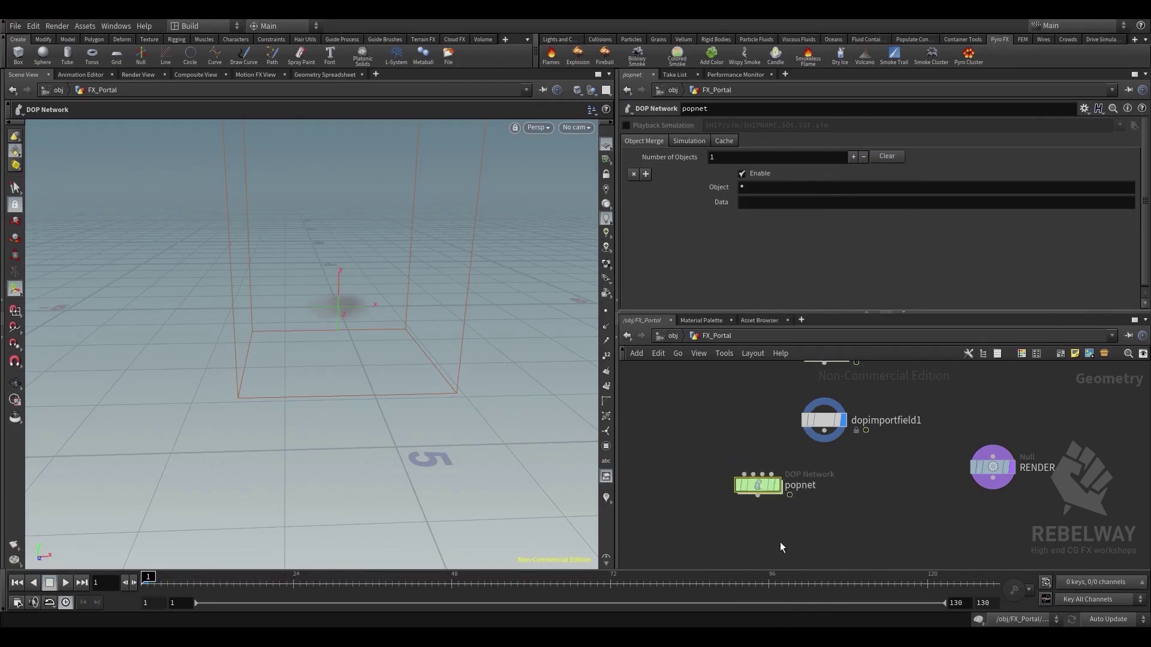
drag(760, 483, 757, 505)
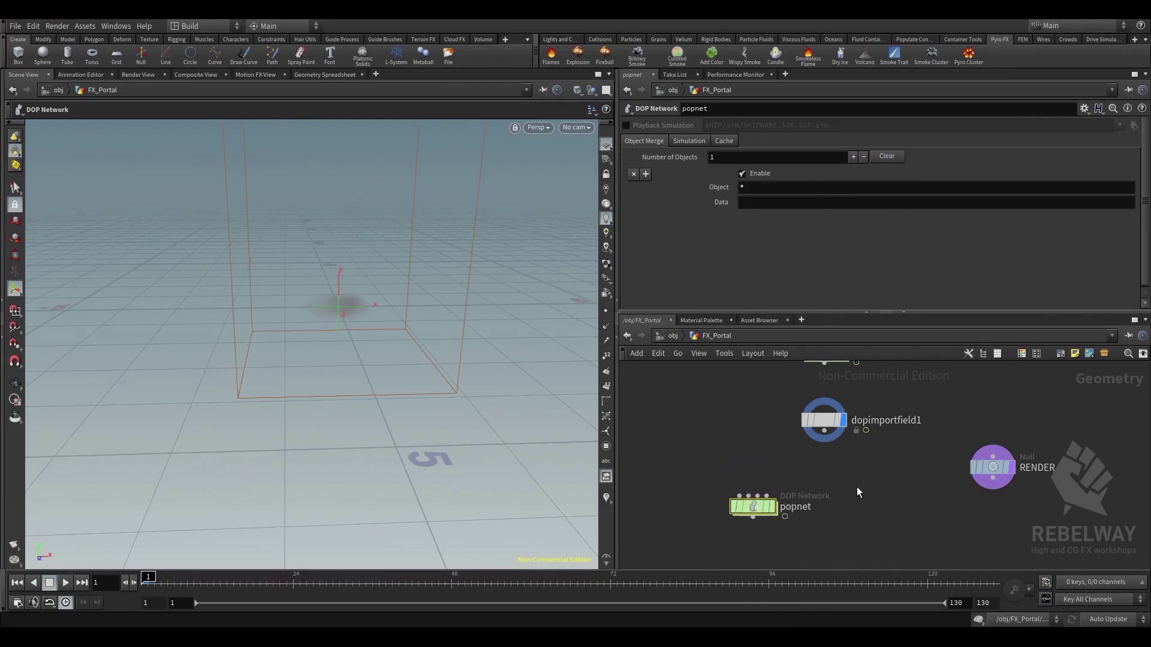
Add a Circle node in the empty space beside the create_density node
middle_drag(791, 432, 789, 492)
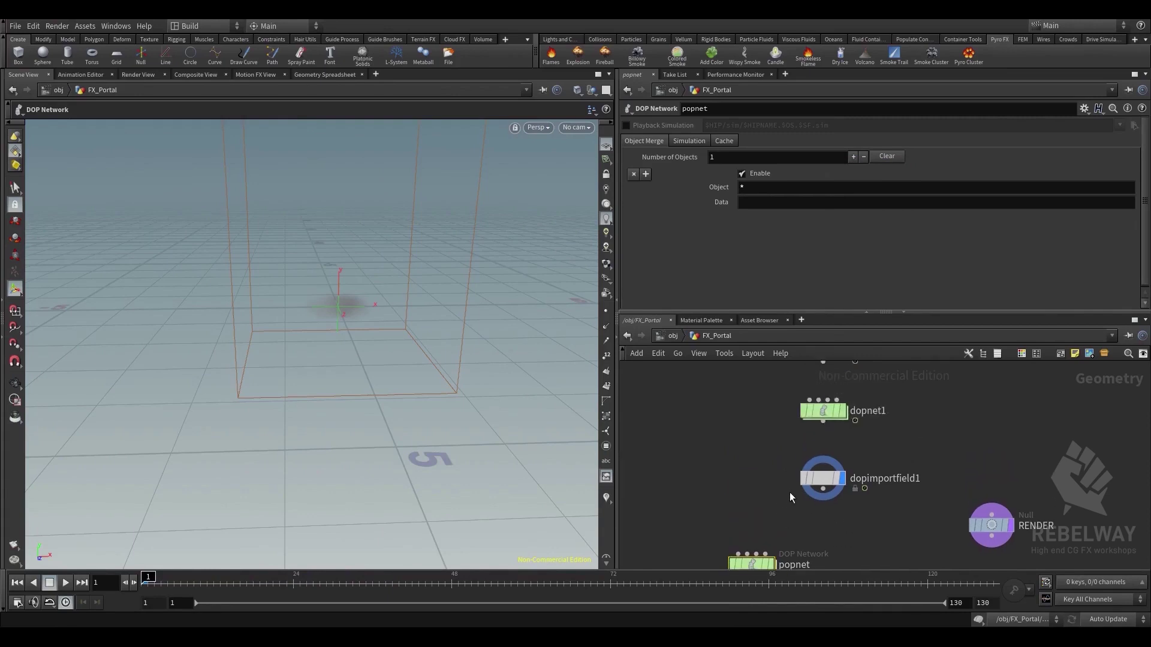
scroll(789, 491, down, 2)
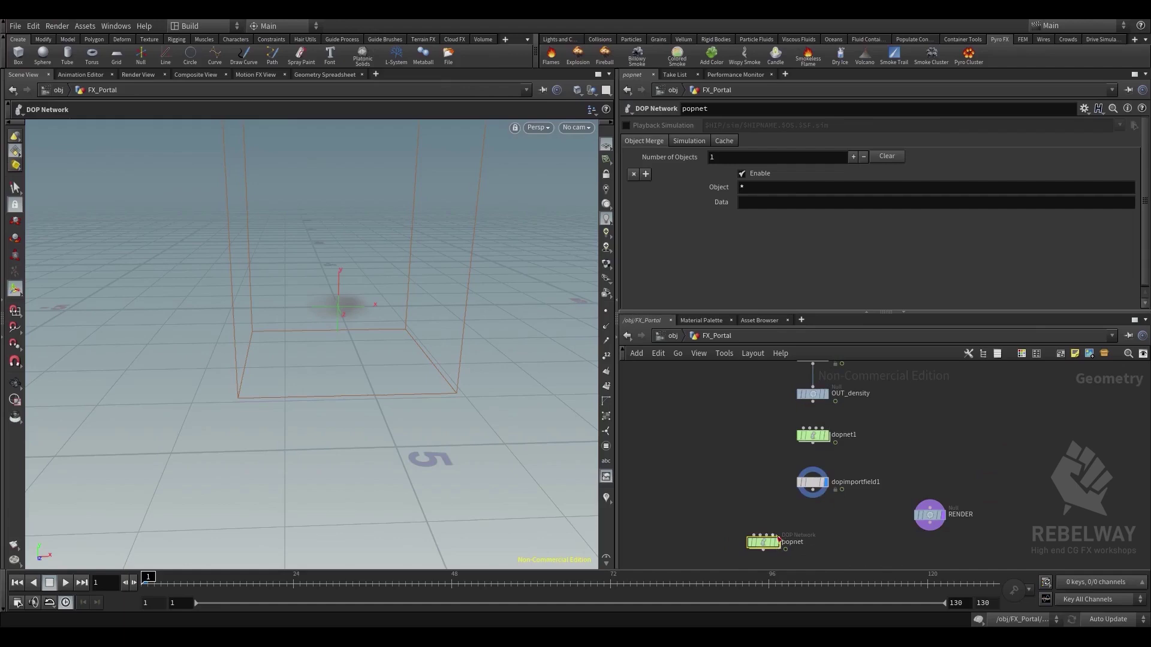
middle_drag(777, 507, 770, 360)
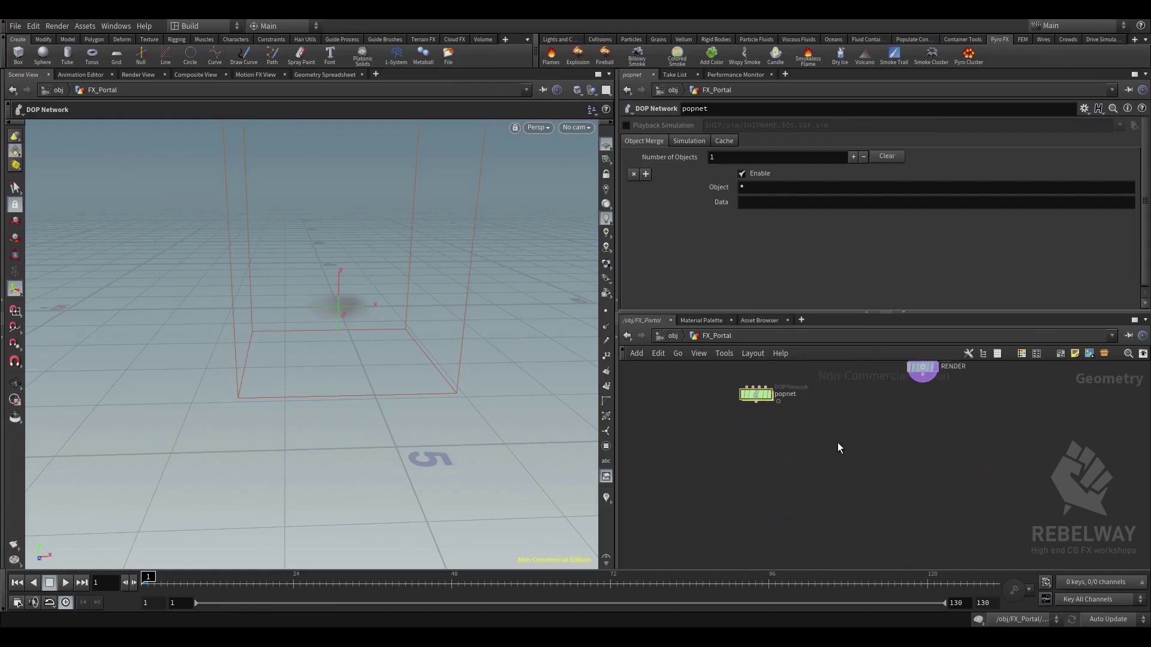
middle_drag(838, 440, 865, 585)
middle_drag(742, 431, 734, 341)
scroll(773, 461, up, 7)
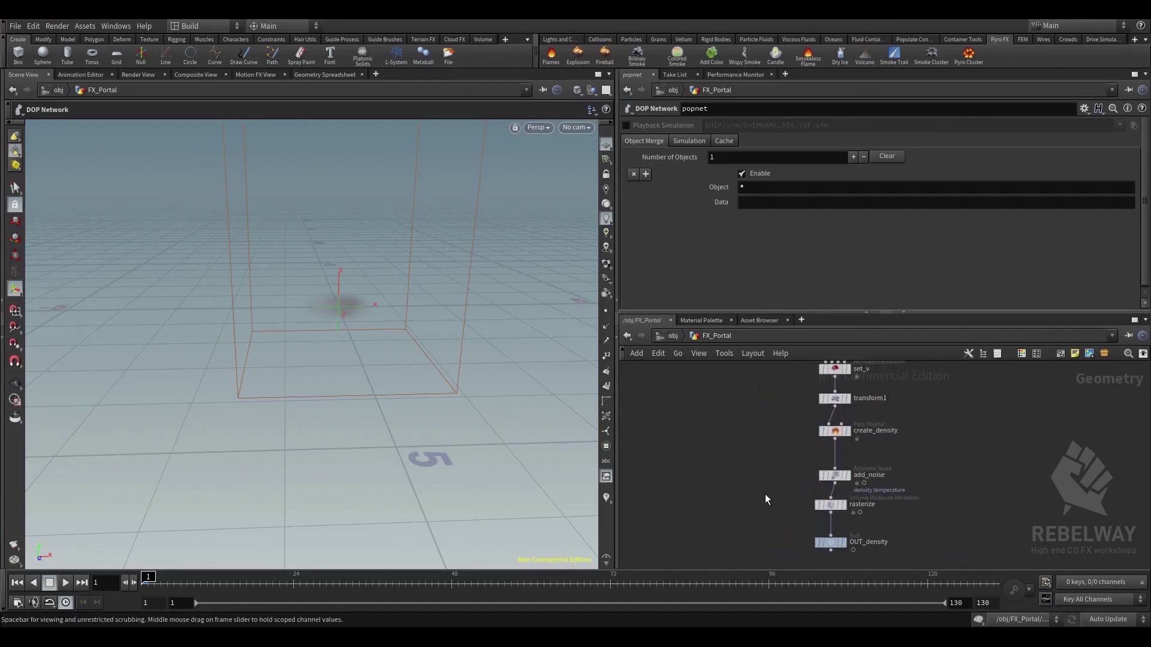
middle_drag(726, 507, 748, 469)
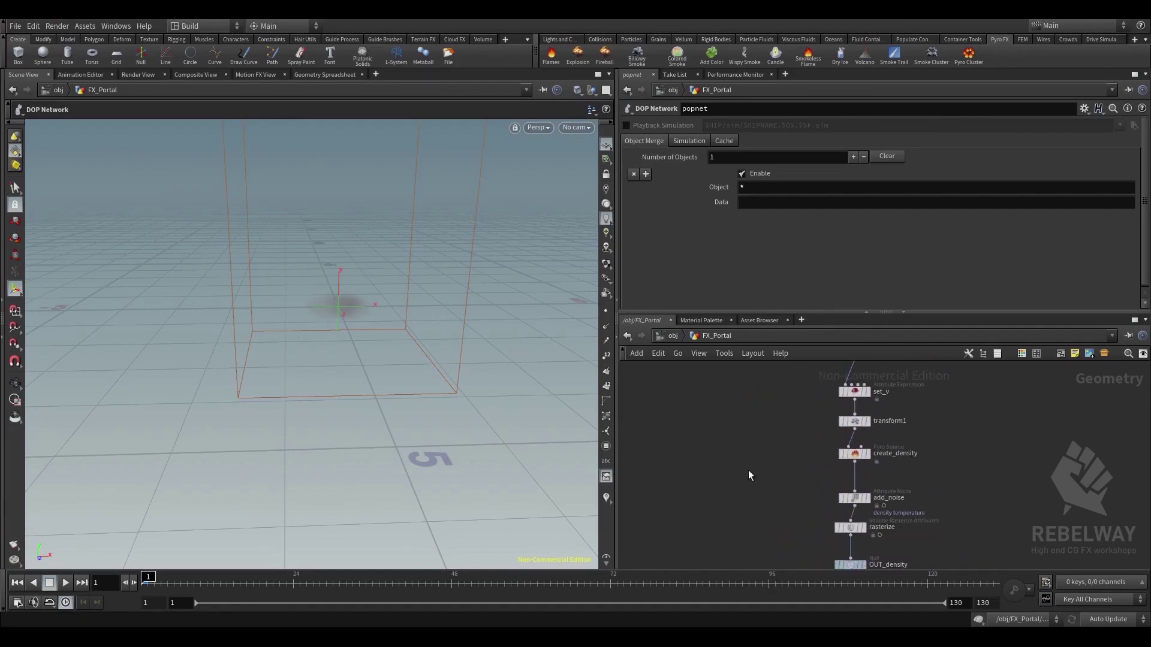
key(Tab)
text(vi)
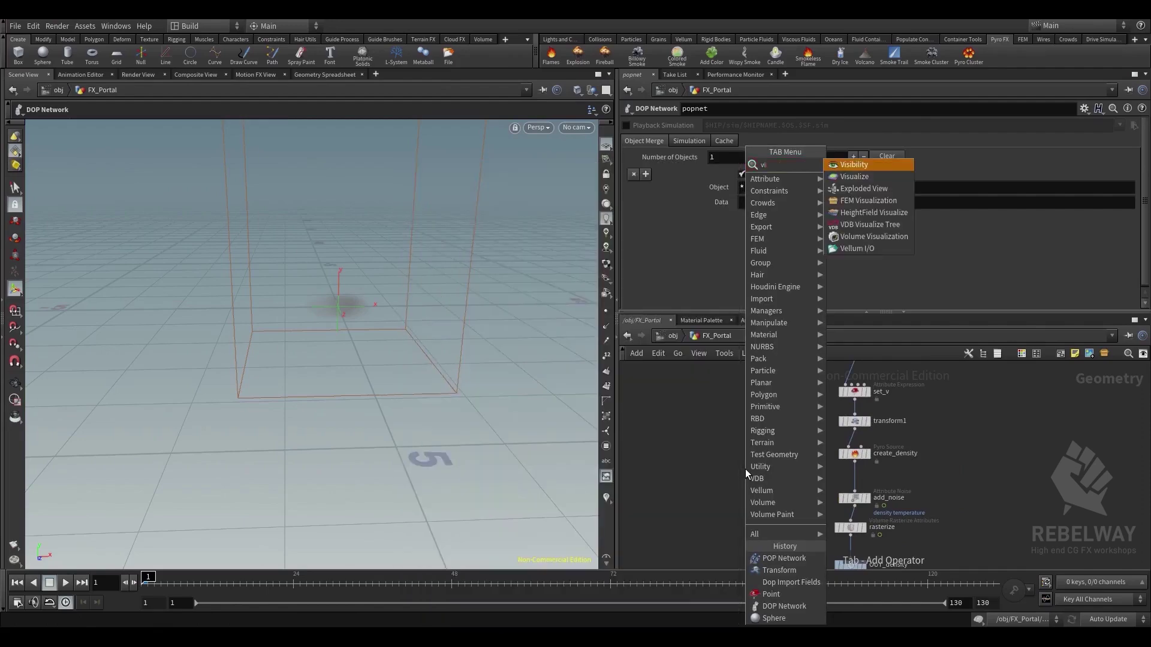
key(BackSpace)
key(BackSpace)
text(ci)
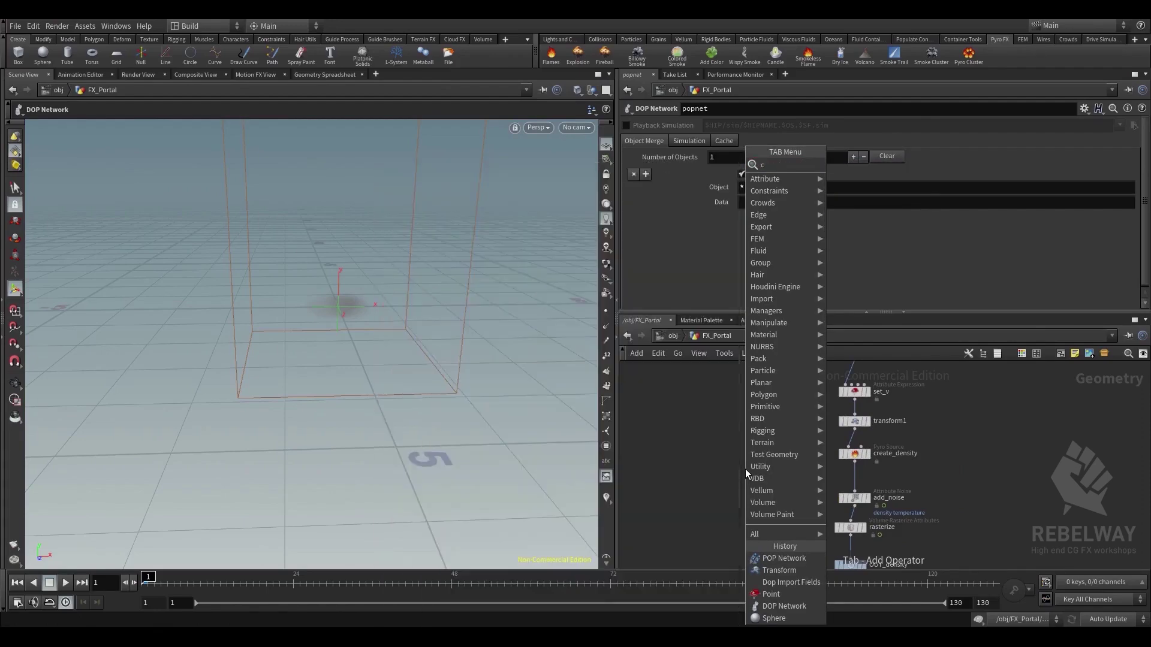
key(BackSpace)
key(BackSpace)
text(circ)
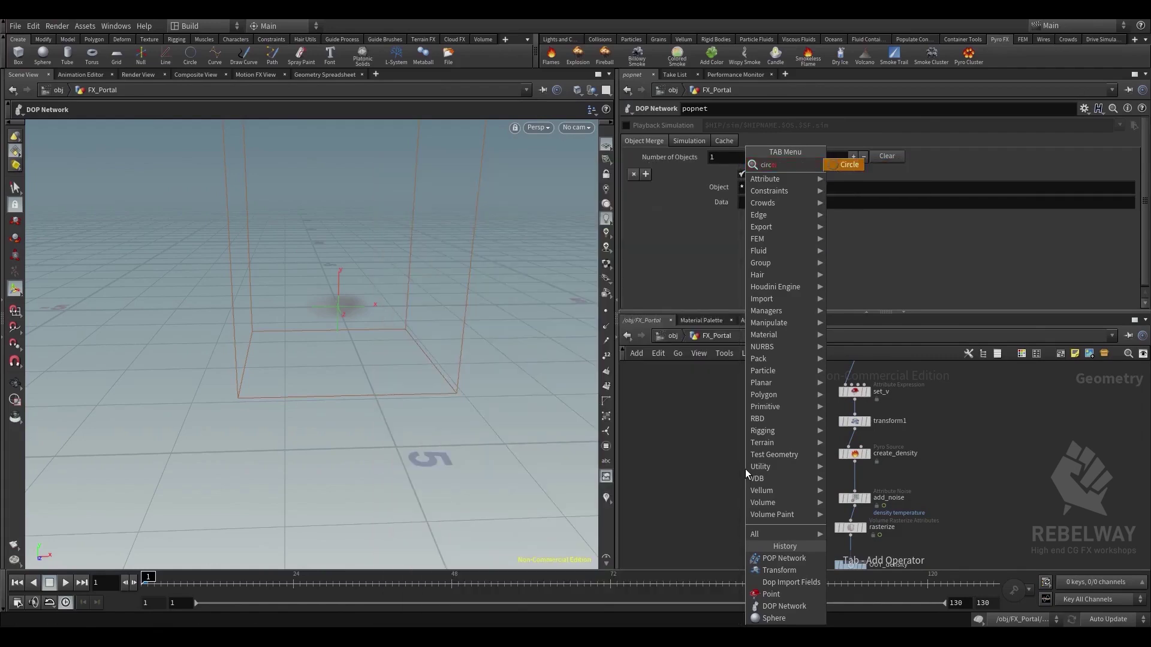
key(Return)
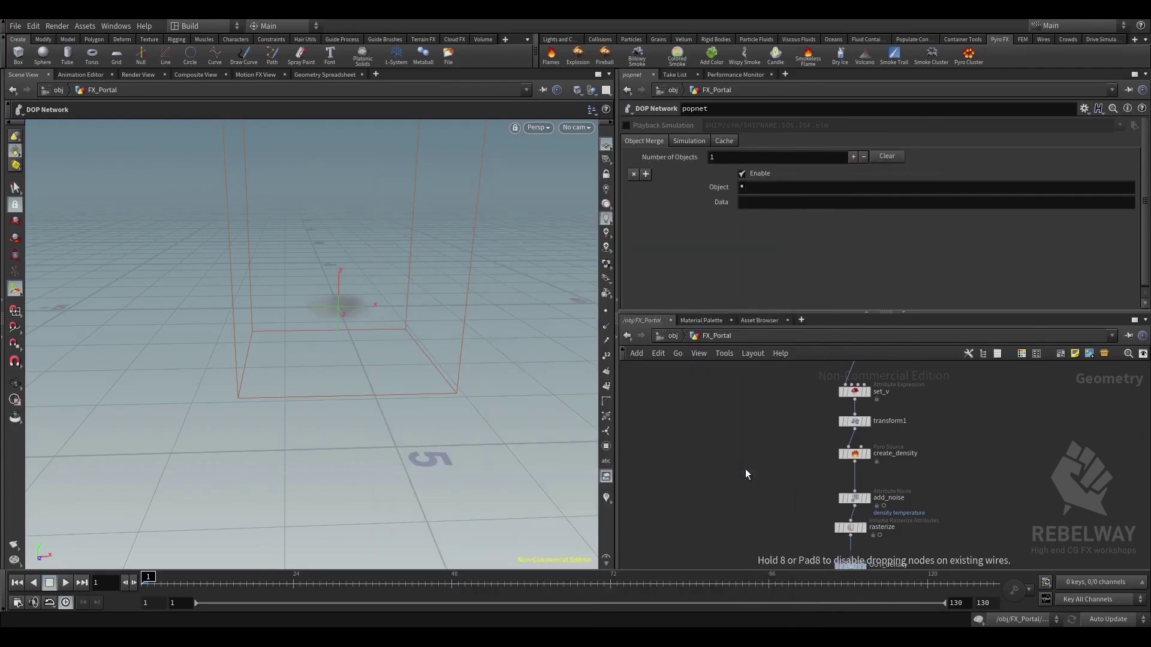
click(746, 468)
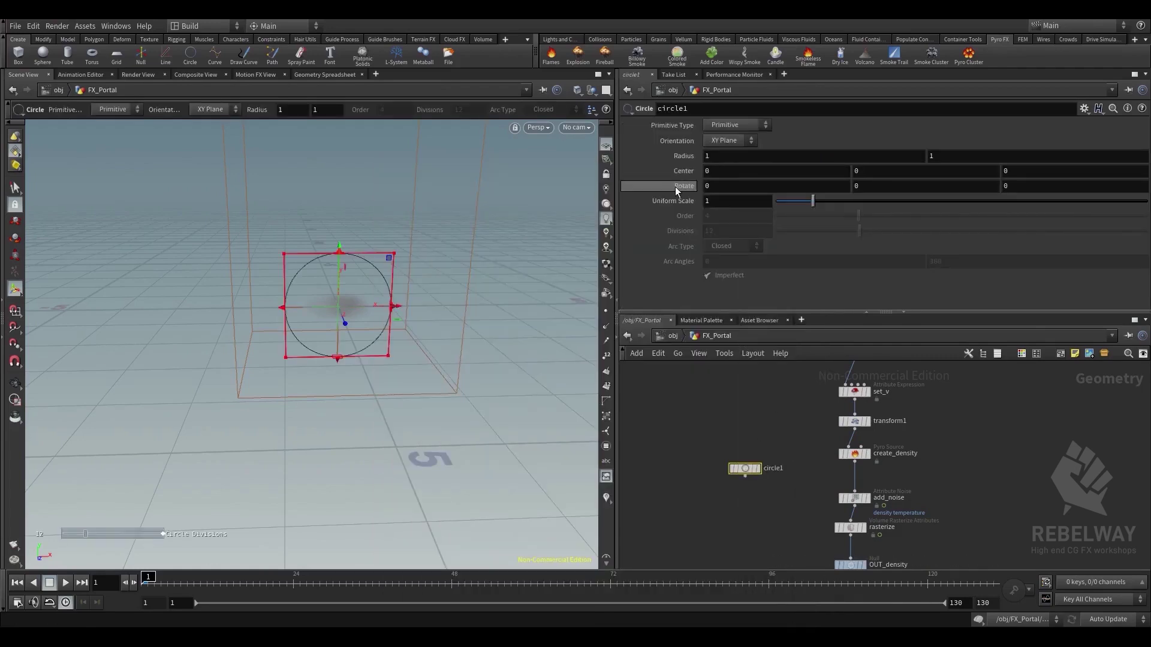
Set the primitive type of circle1 to Polygon
click(759, 125)
click(736, 126)
click(735, 126)
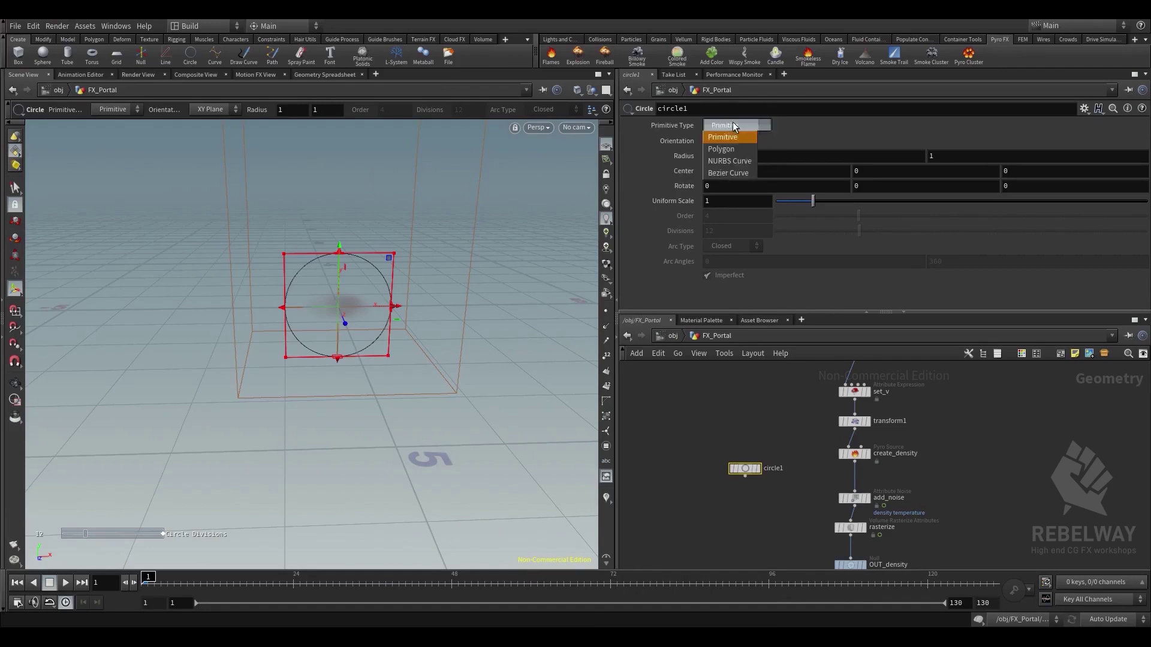
click(730, 148)
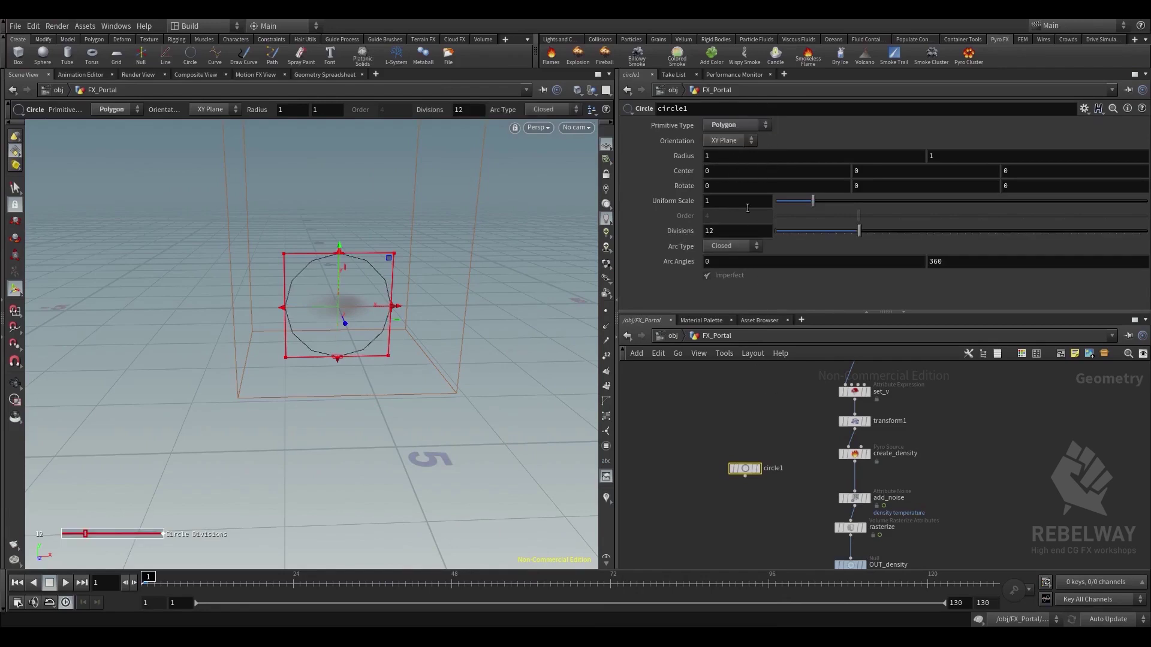
Display circle1 in the viewport and scrub the timeline to frame 58 to compare it with the character
drag(252, 593, 478, 593)
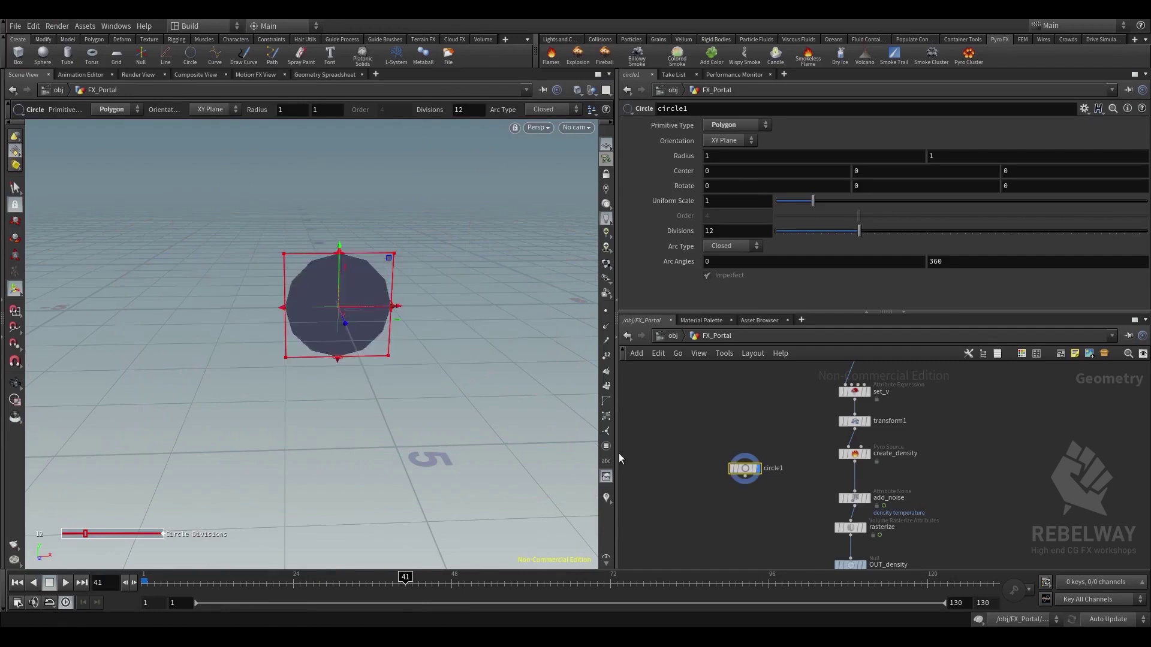
drag(371, 586, 339, 583)
alt+right_drag(479, 365, 436, 355)
alt+middle_drag(436, 355, 458, 417)
drag(359, 580, 519, 577)
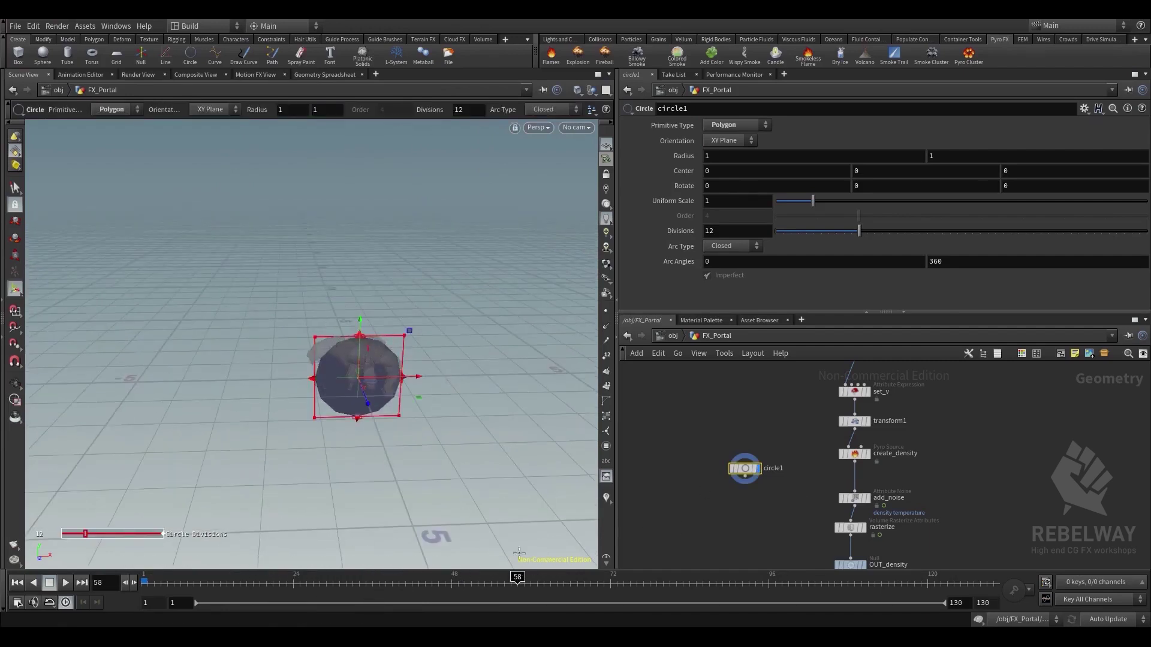
Set the orientation of circle1 to ZX Plane and check it against the character from above
alt+drag(476, 336, 405, 390)
alt+right_drag(405, 390, 440, 426)
click(730, 140)
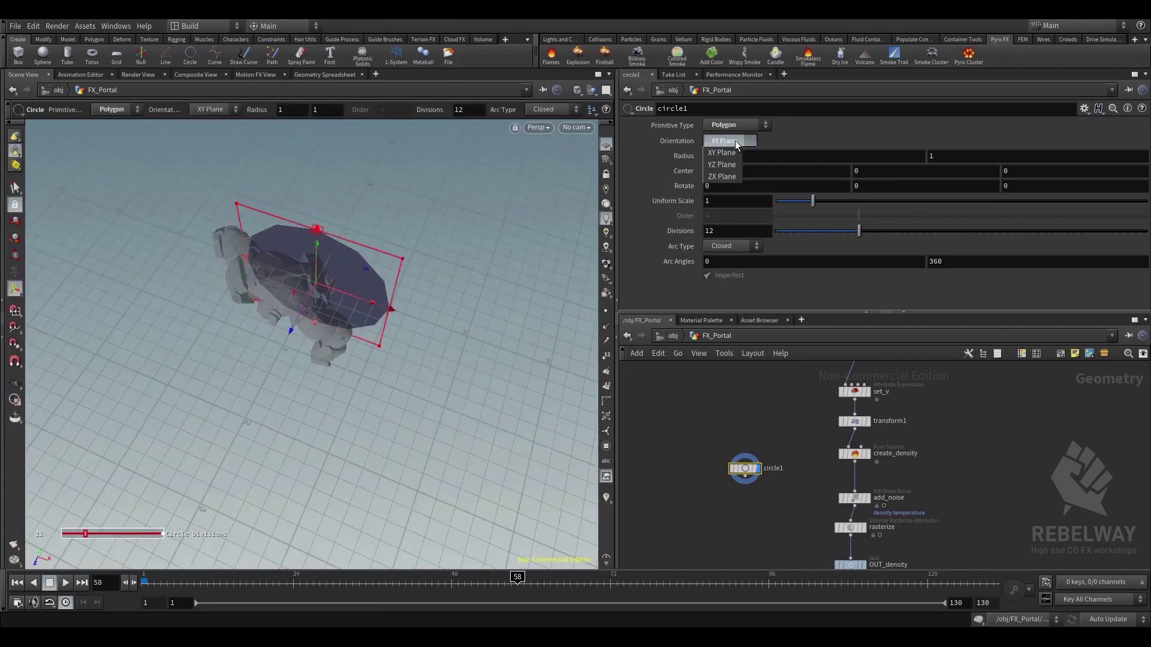
click(726, 174)
key(Escape)
drag(409, 293, 474, 273)
key(Return)
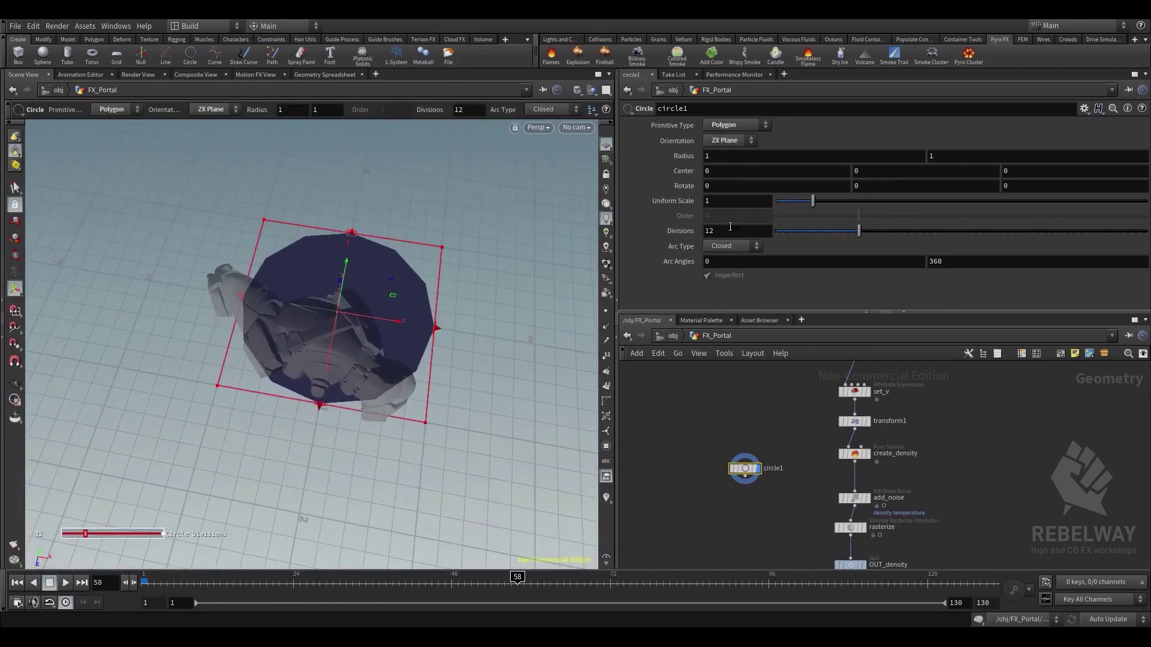
Set the number of divisions of circle1 to 1000
double_click(730, 230)
text(1000)
key(Return)
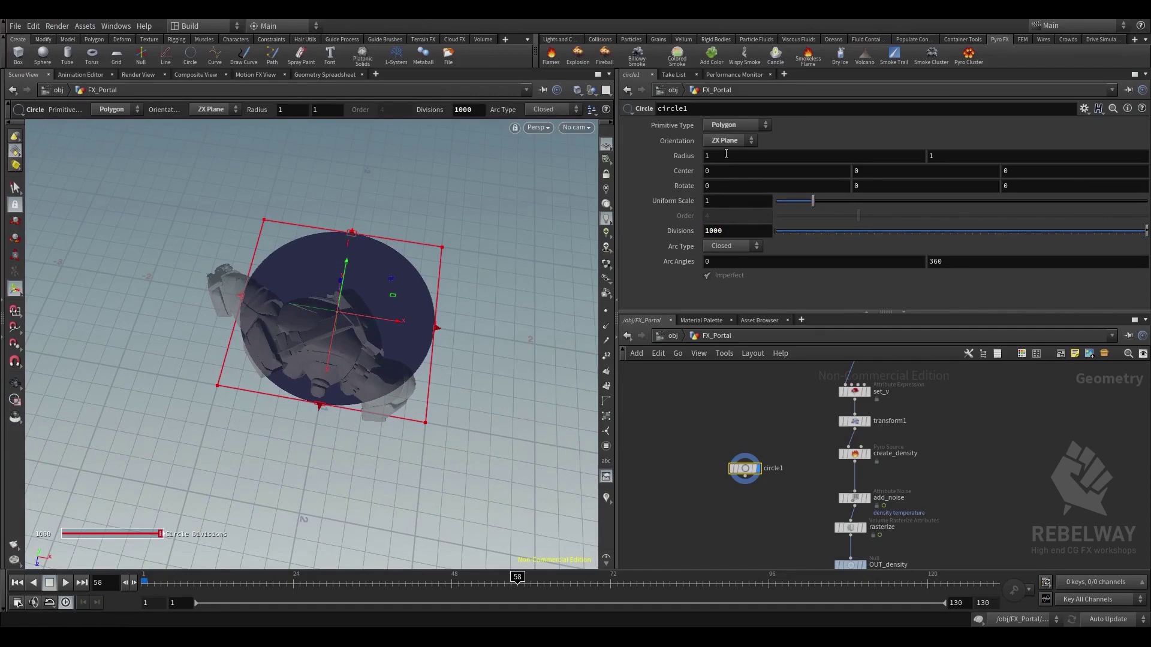
Set both radius values of circle1 to 1.5 and compare the disc's size with the character
double_click(726, 154)
text(1.5)
drag(967, 155, 888, 160)
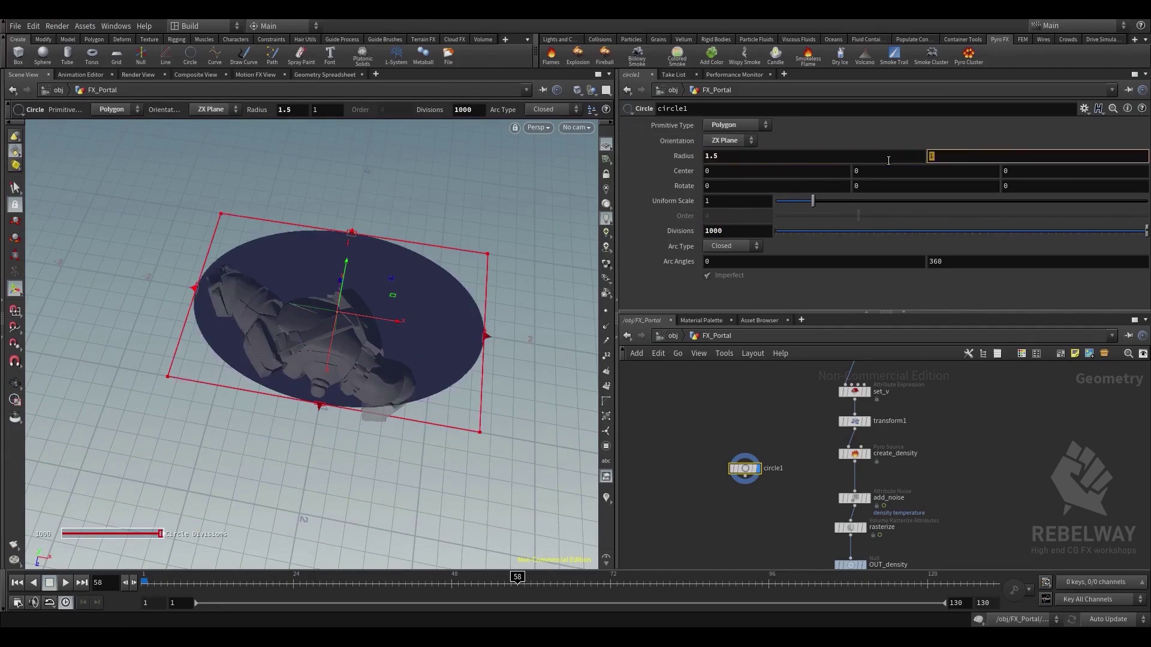
text(1.5)
key(Return)
key(Escape)
drag(446, 281, 433, 254)
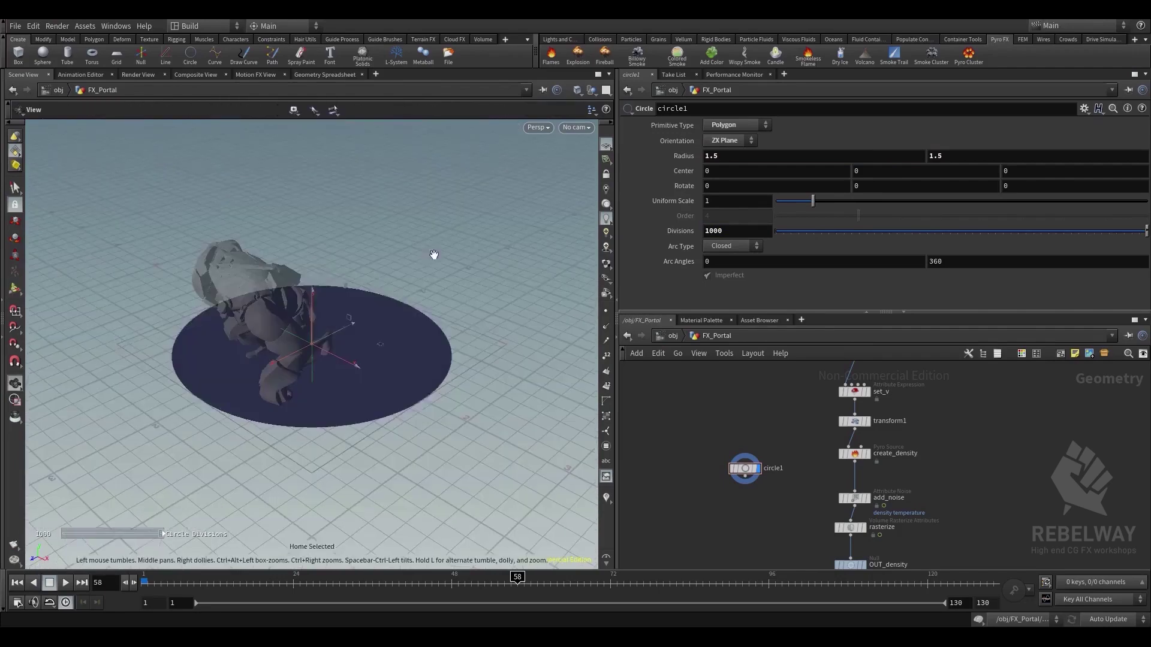
alt+drag(321, 231, 455, 359)
alt+click(295, 110)
click(311, 121)
Add a Scatter node fed by circle1 and place it below the circle
middle_drag(768, 526, 732, 405)
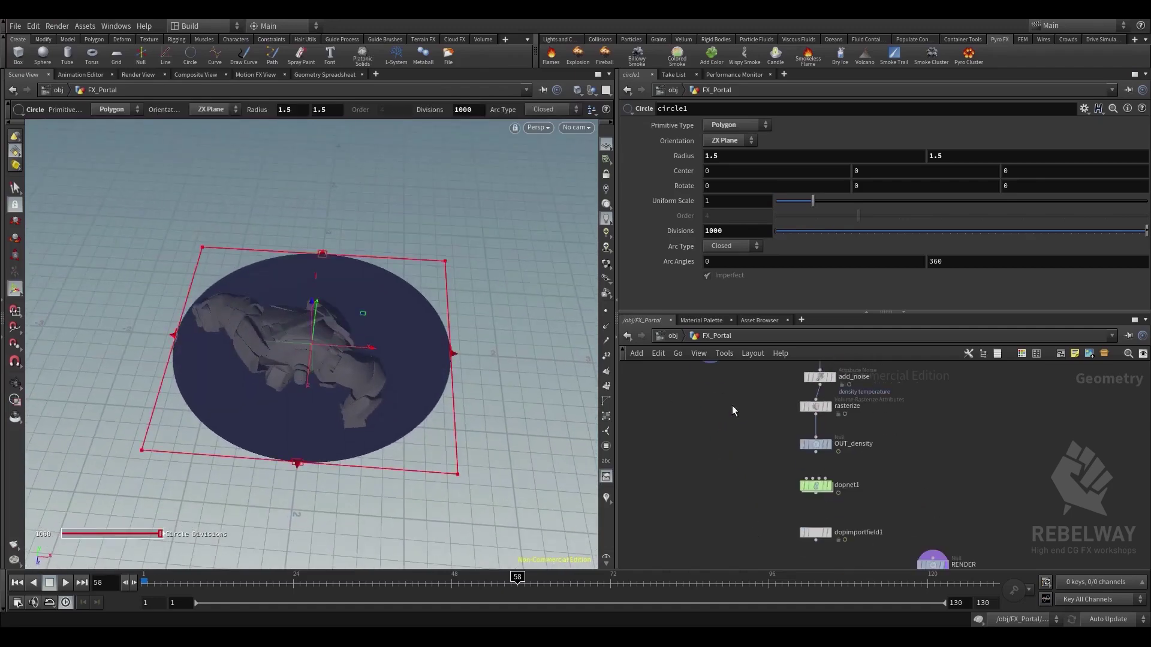
middle_drag(741, 497, 750, 524)
click(719, 390)
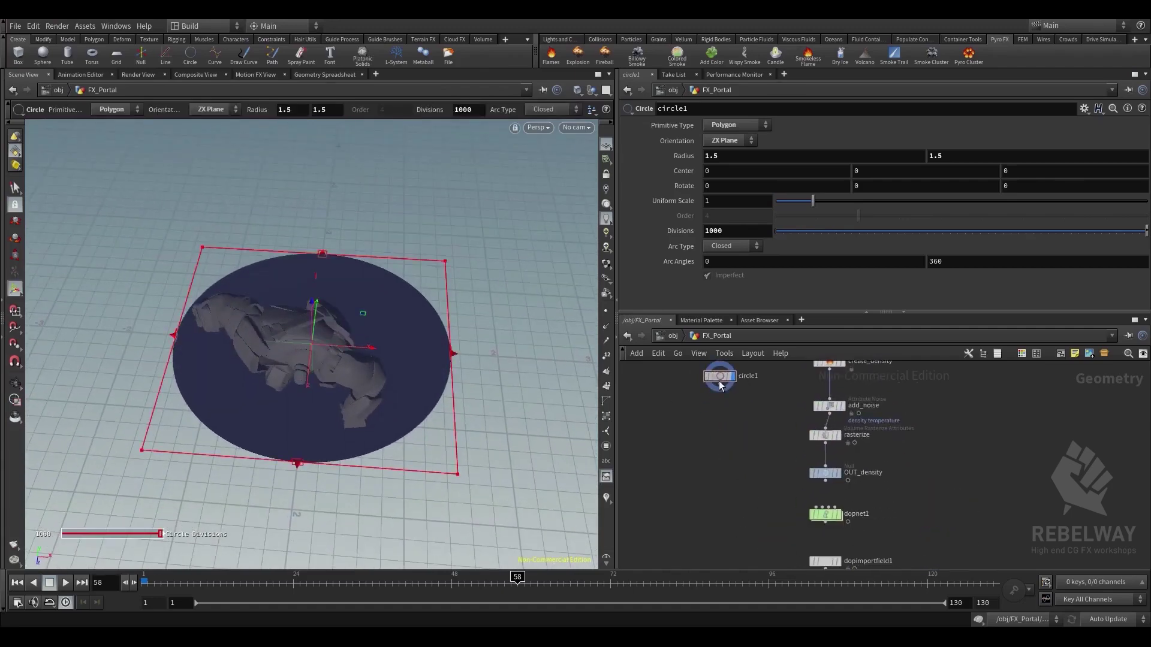
key(Tab)
text(scat)
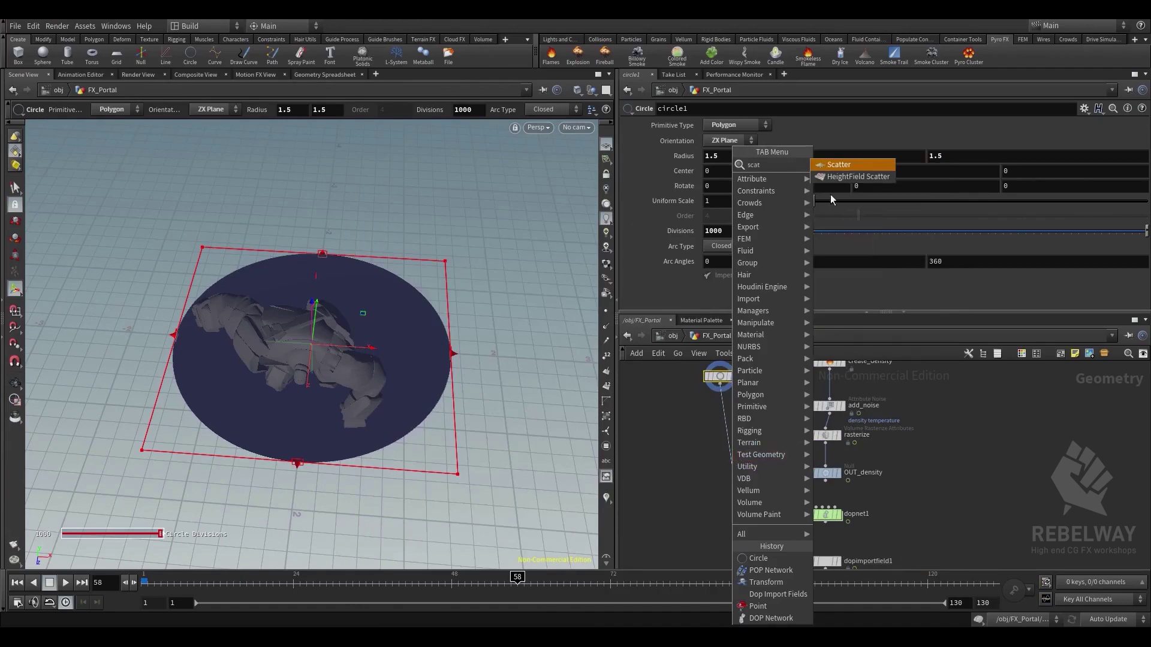
click(839, 165)
click(731, 464)
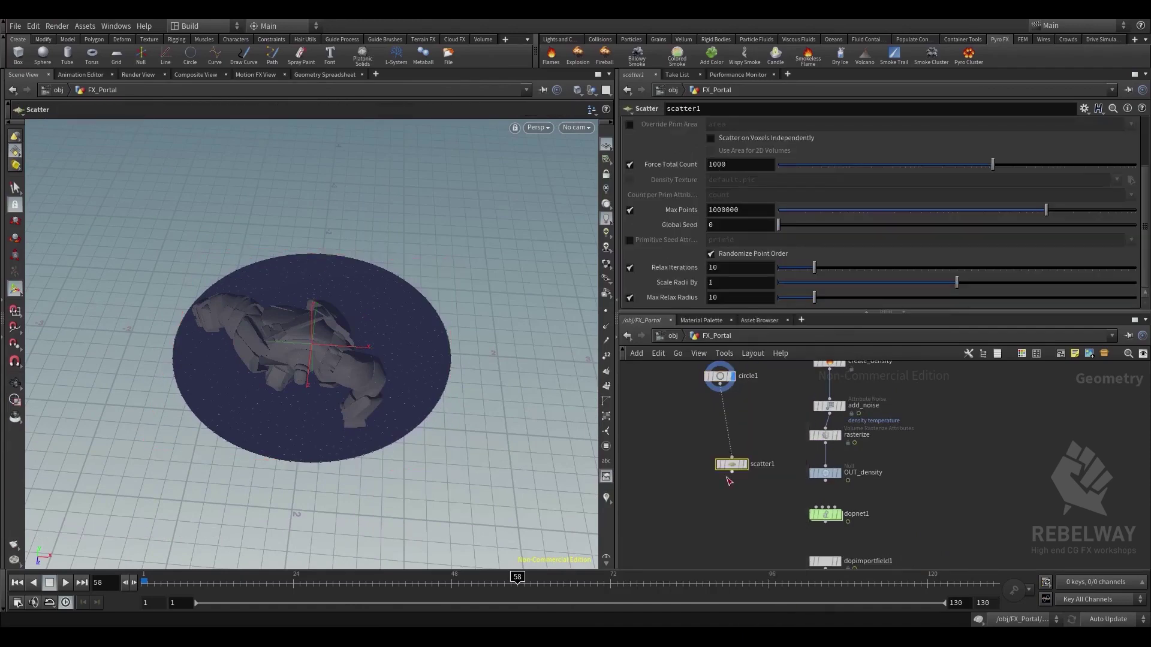
Disable Relax Iterations on scatter1 and display its points in the viewport
middle_drag(746, 510, 758, 474)
click(629, 267)
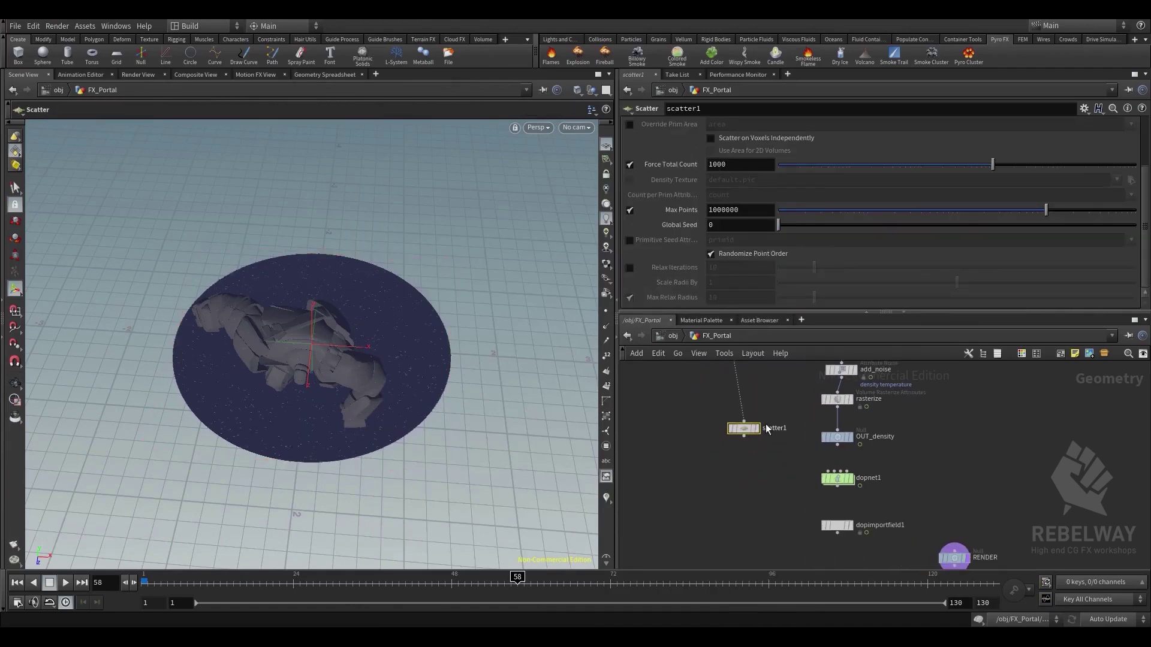
click(756, 429)
click(743, 422)
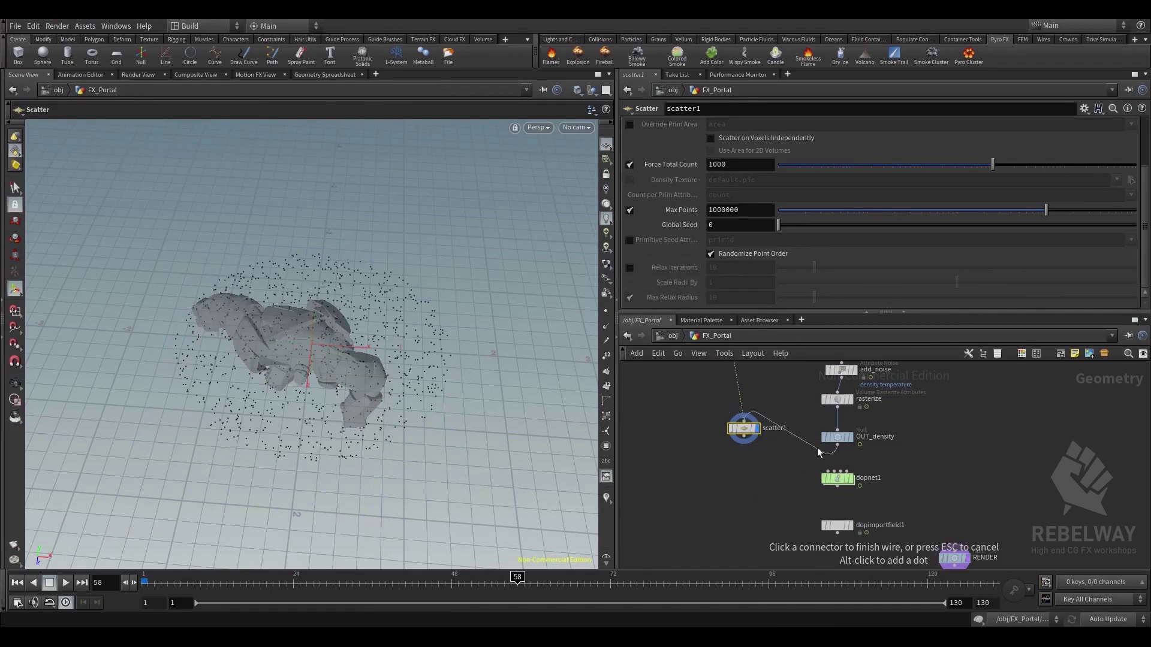
key(Escape)
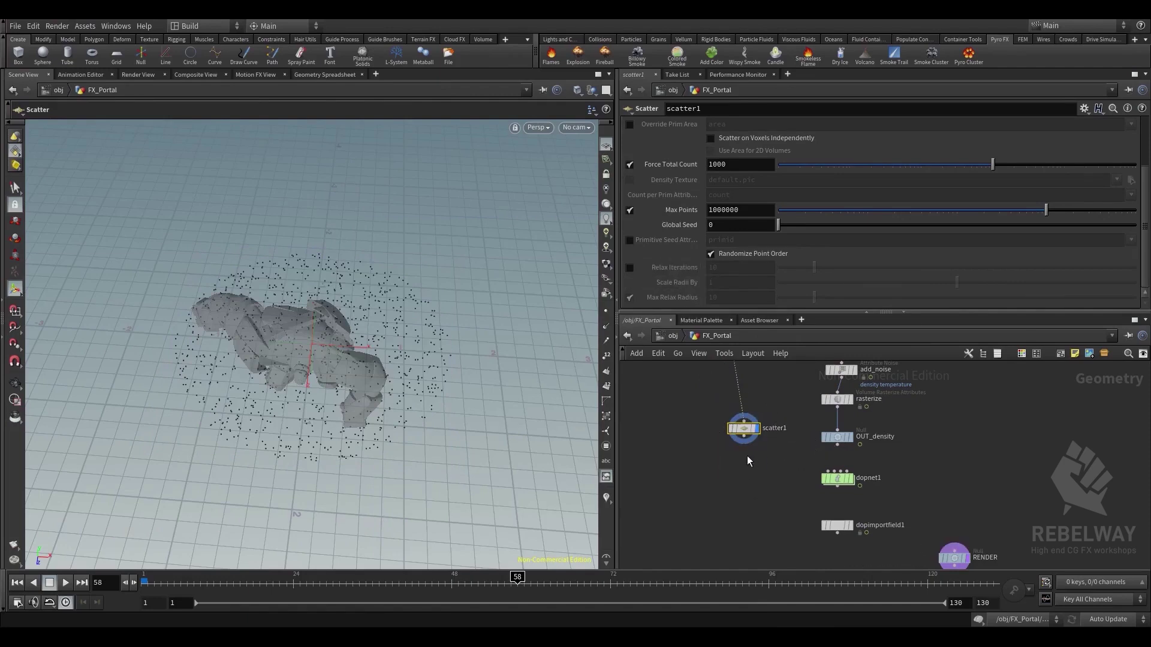
click(742, 439)
Set the Force Total Count of scatter1 to 10000 points
middle_drag(739, 491, 723, 458)
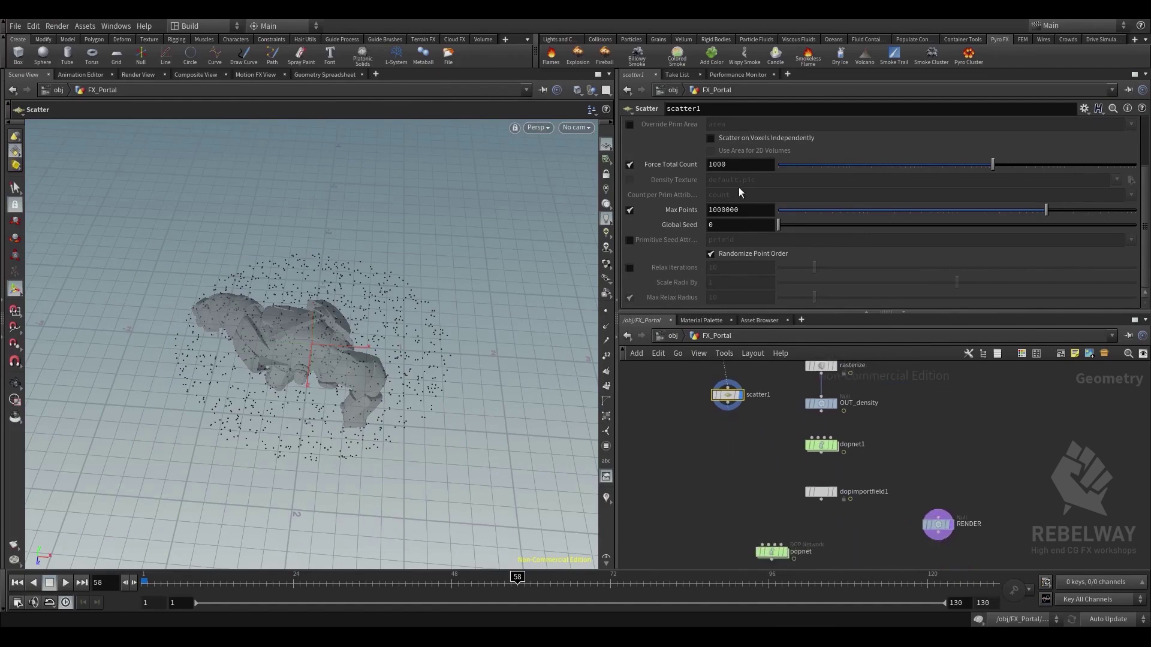
click(734, 163)
text(00)
key(Return)
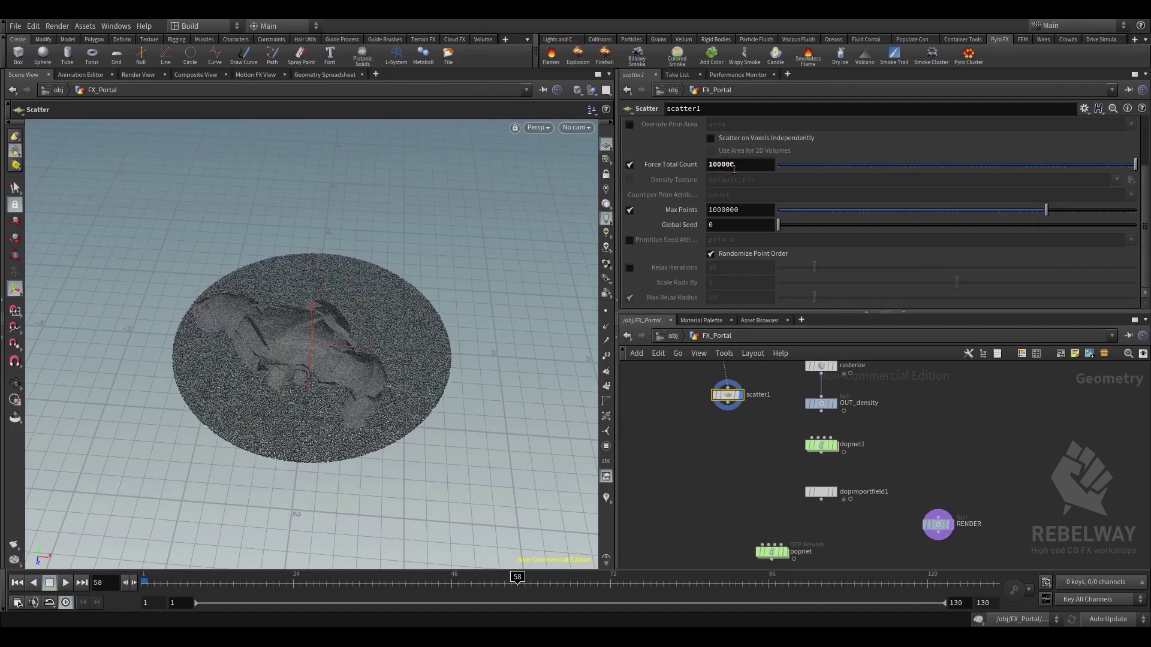
click(758, 165)
key(Return)
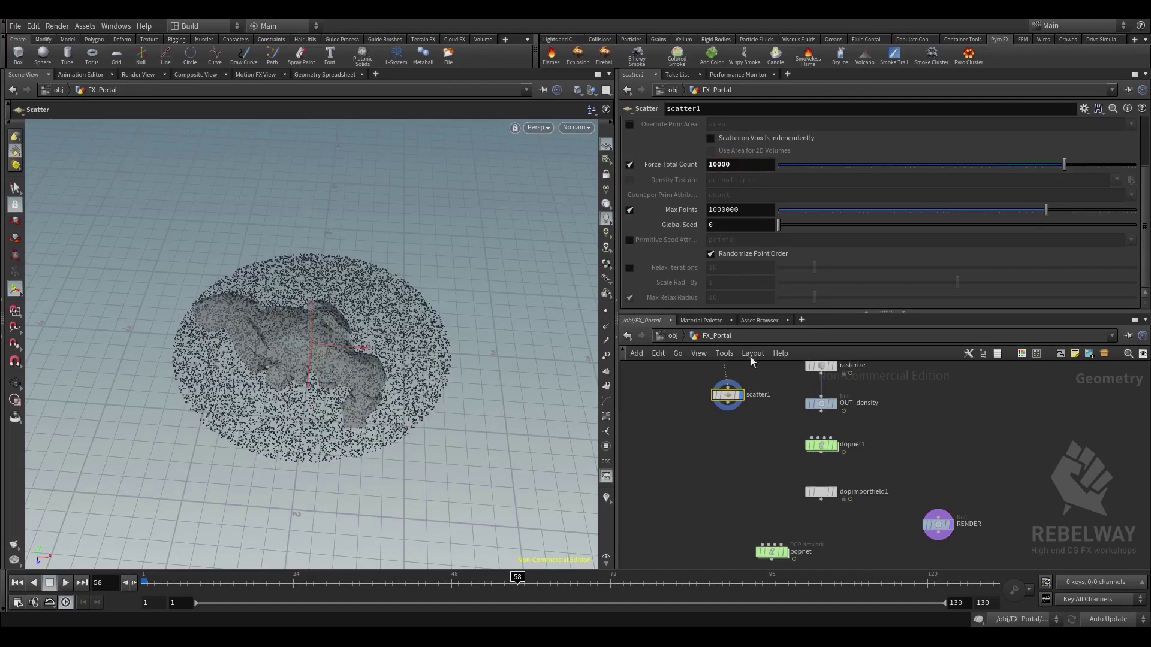
Wire scatter1 into the first input of popnet and dopimportfield1 into its second, and display popnet
middle_drag(752, 509, 736, 454)
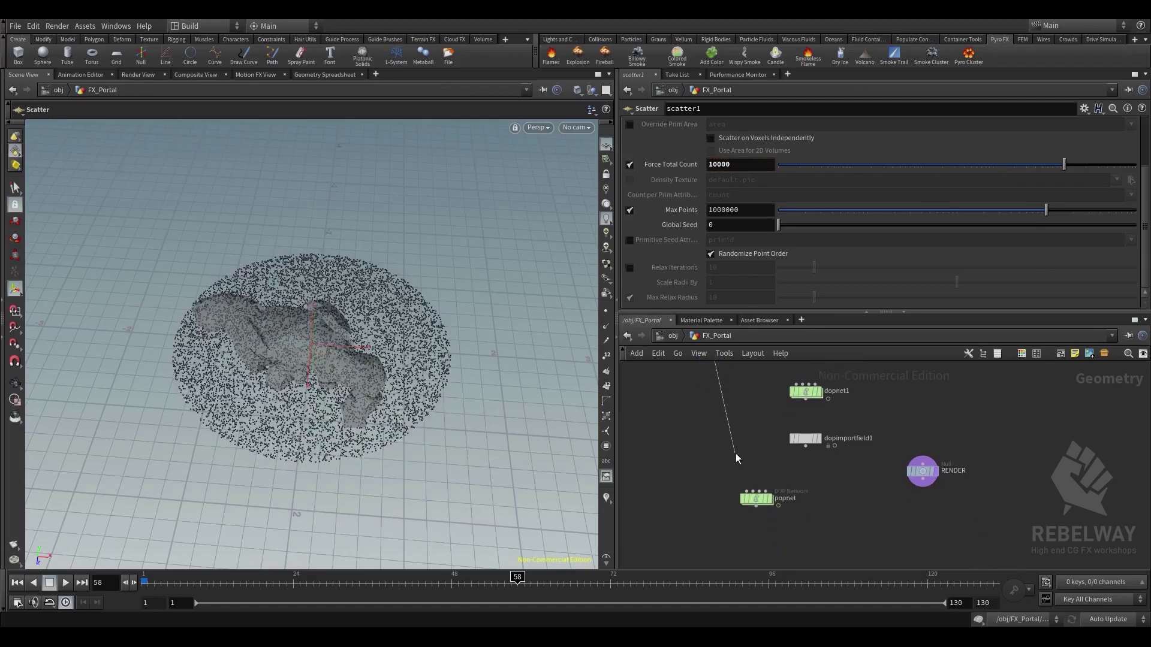
click(747, 491)
click(805, 447)
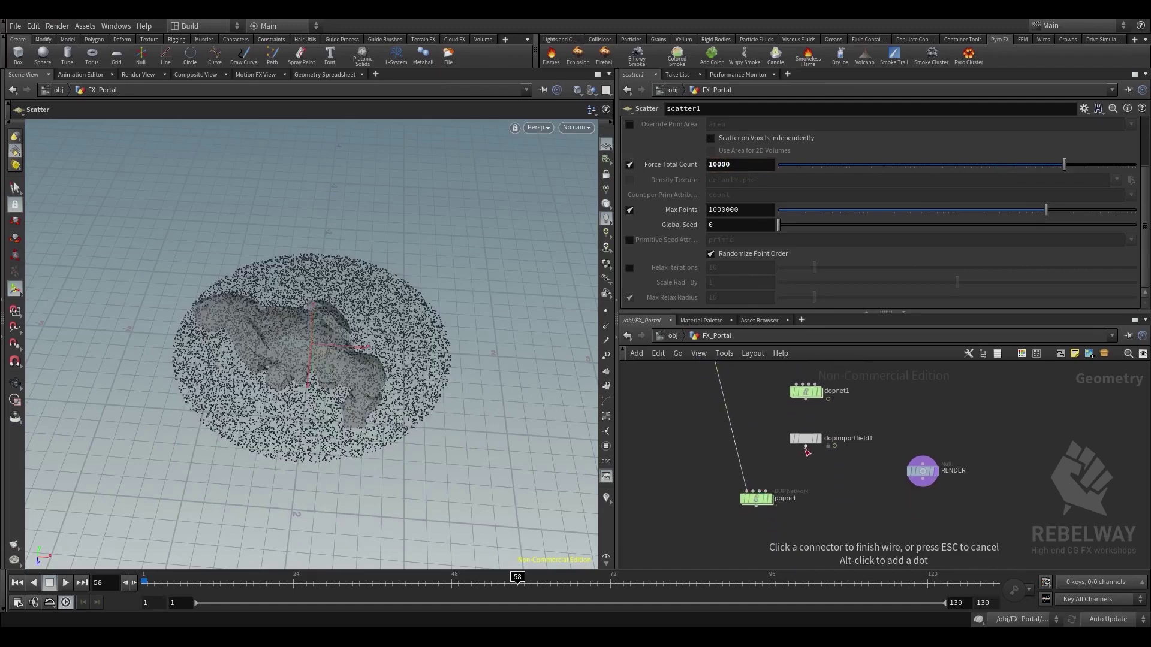
click(756, 490)
click(757, 501)
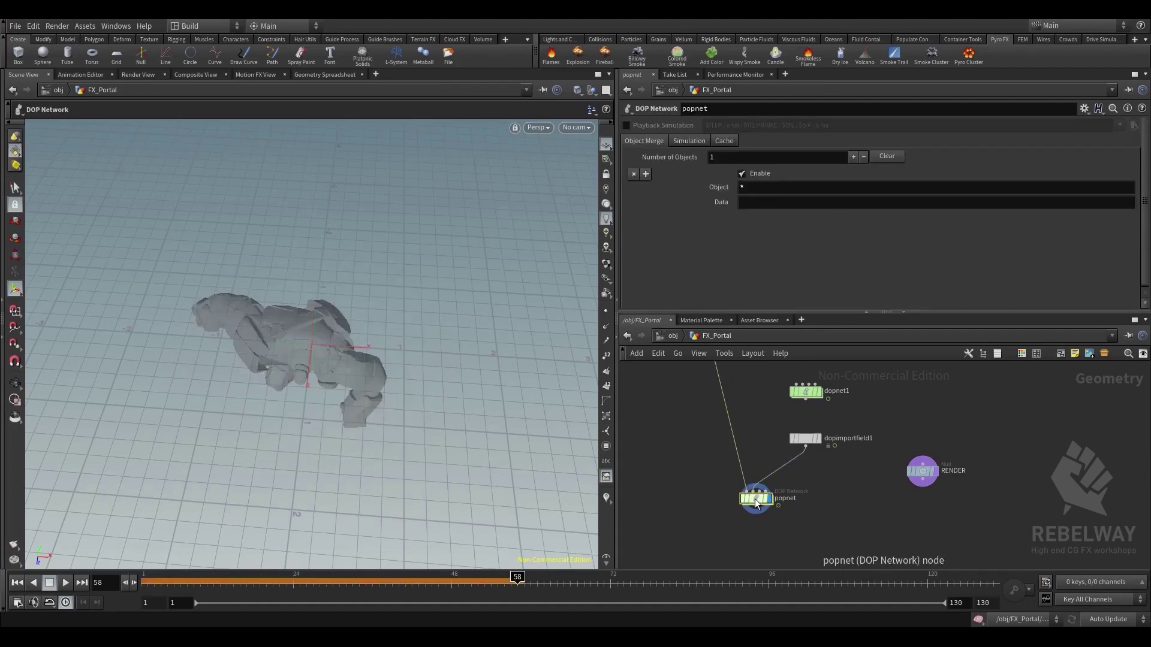
Return to frame 1 and, inside popnet, set the emission type of source_first_input to All Points
drag(156, 584, 143, 583)
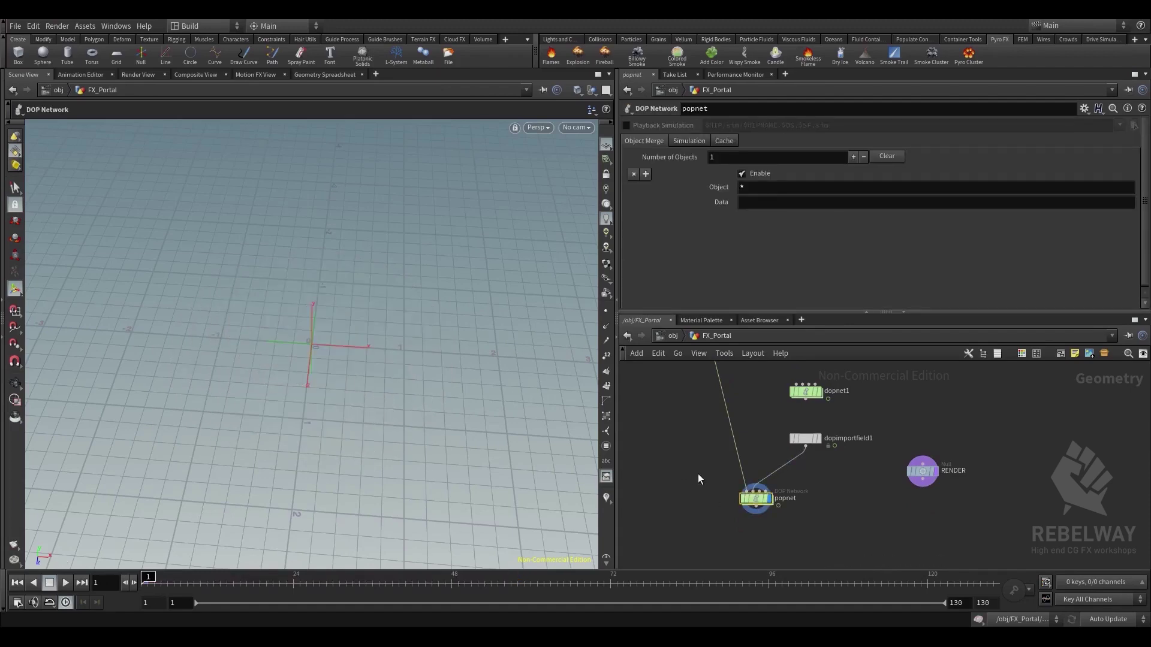
double_click(757, 498)
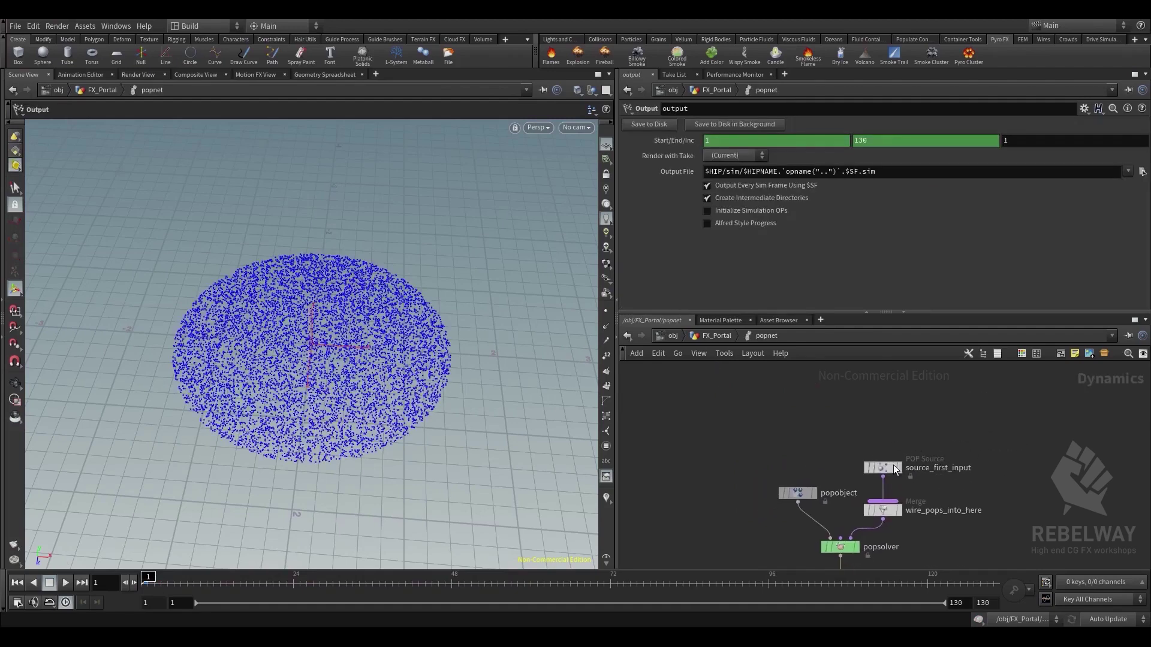
drag(893, 468, 873, 416)
key(Tab)
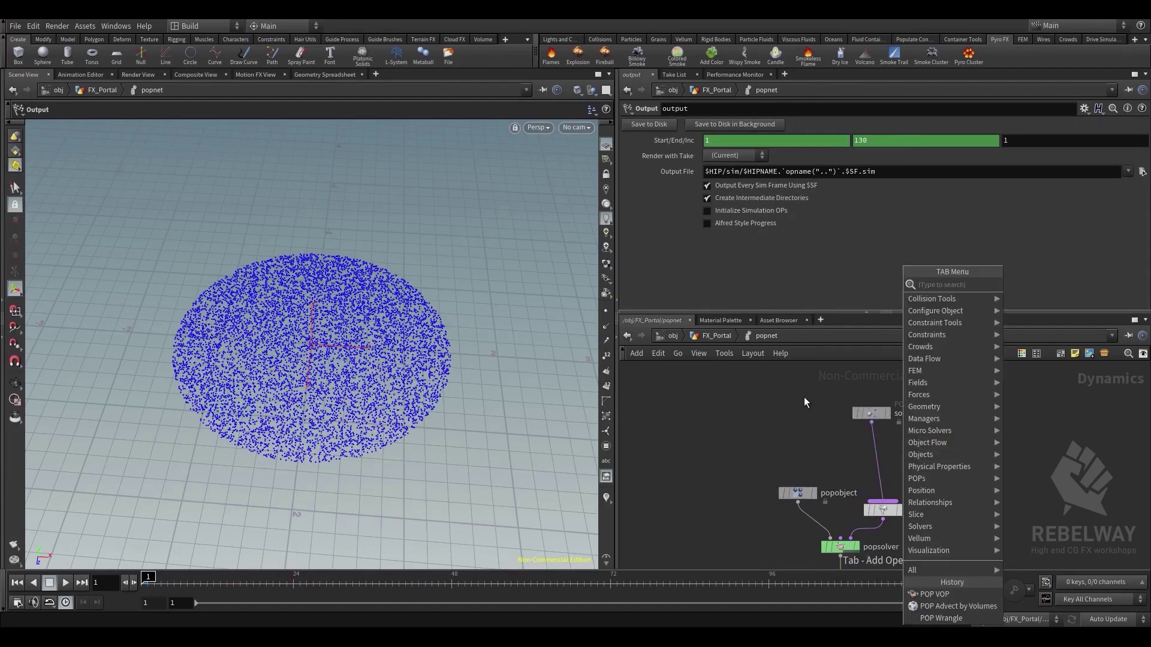
key(Escape)
click(870, 413)
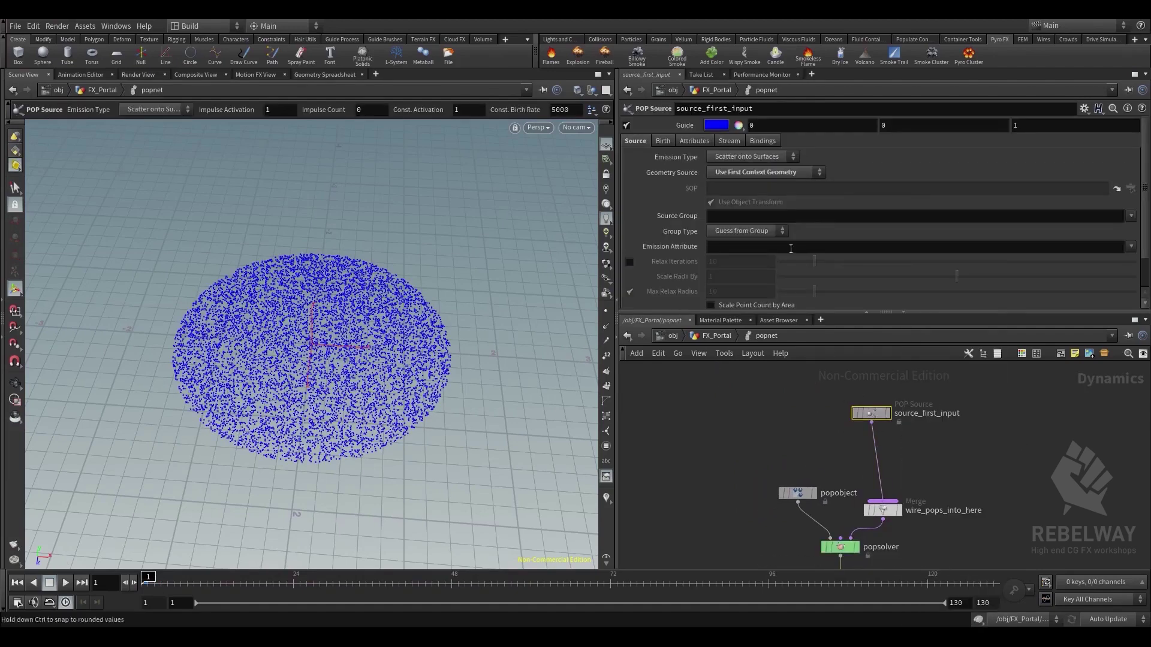
click(755, 159)
click(750, 175)
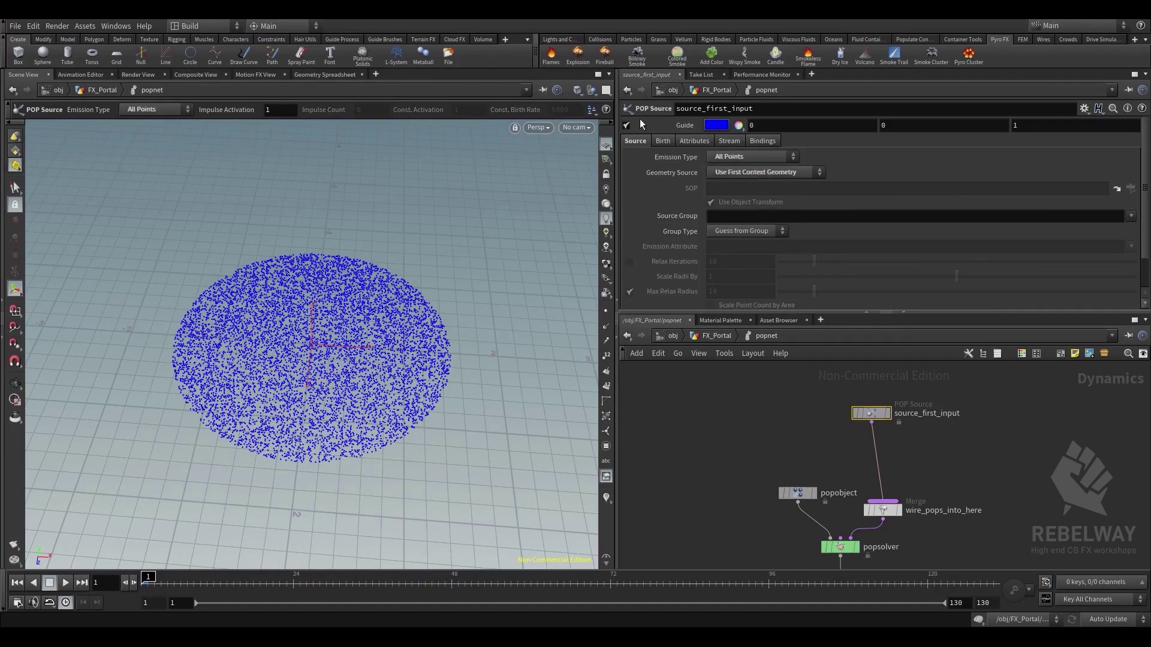
click(660, 141)
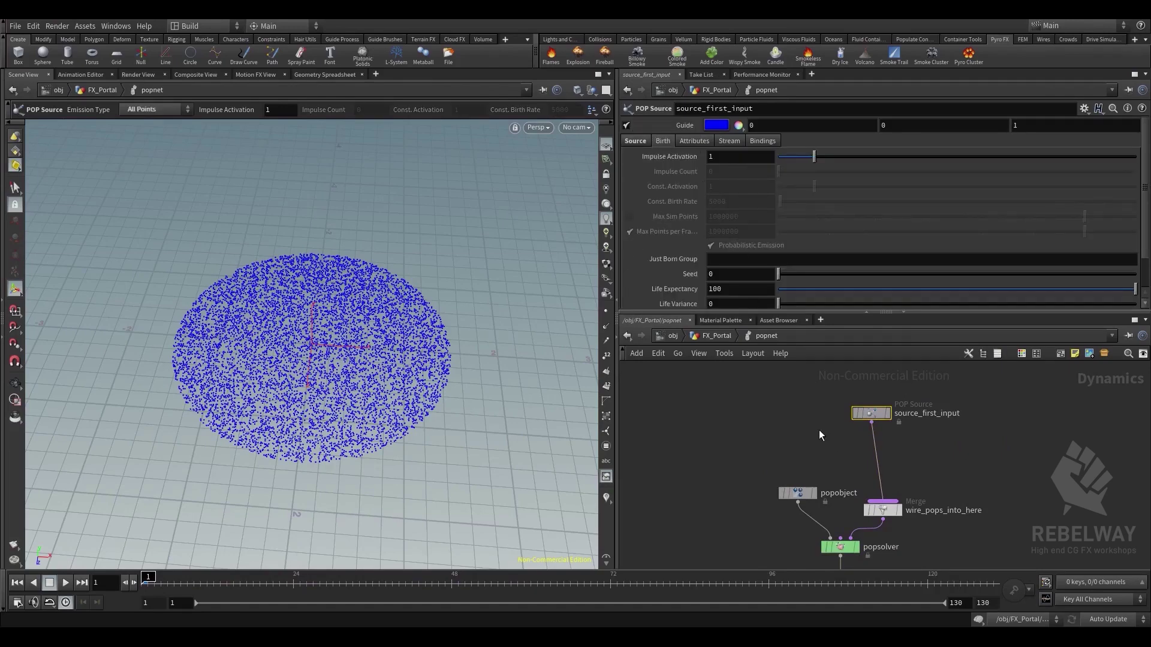
Insert a POP Advect by Volumes node between source_first_input and wire_pops_into_here
middle_drag(818, 429, 809, 417)
middle_drag(990, 452, 985, 463)
drag(858, 412, 879, 405)
click(925, 455)
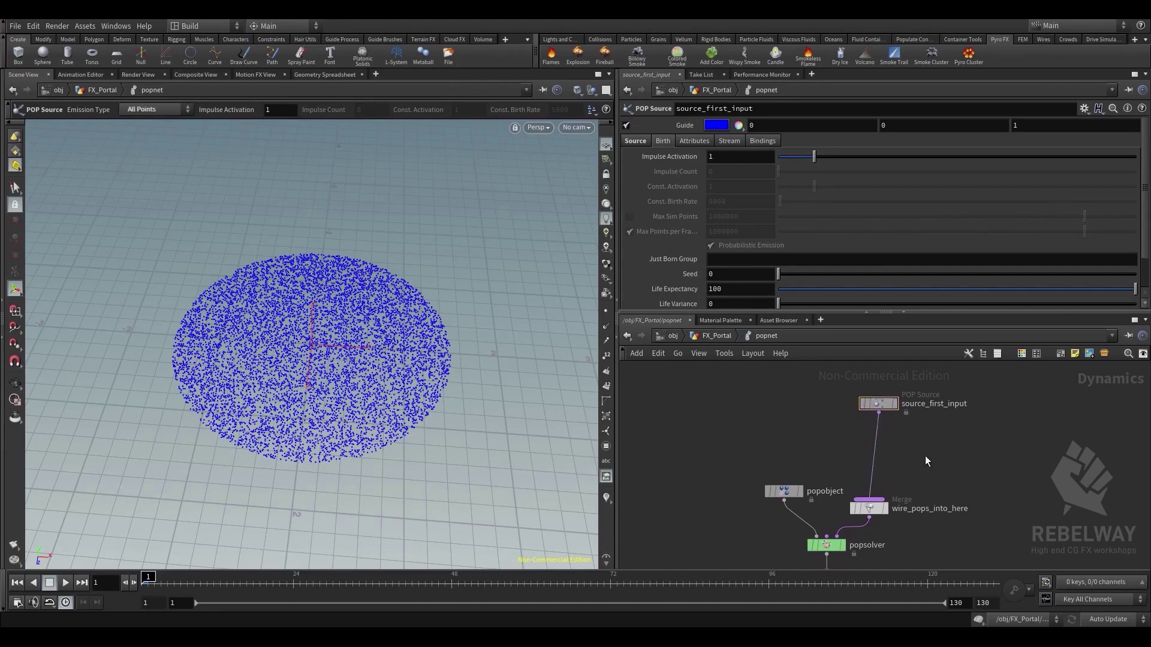
key(Tab)
text(adv)
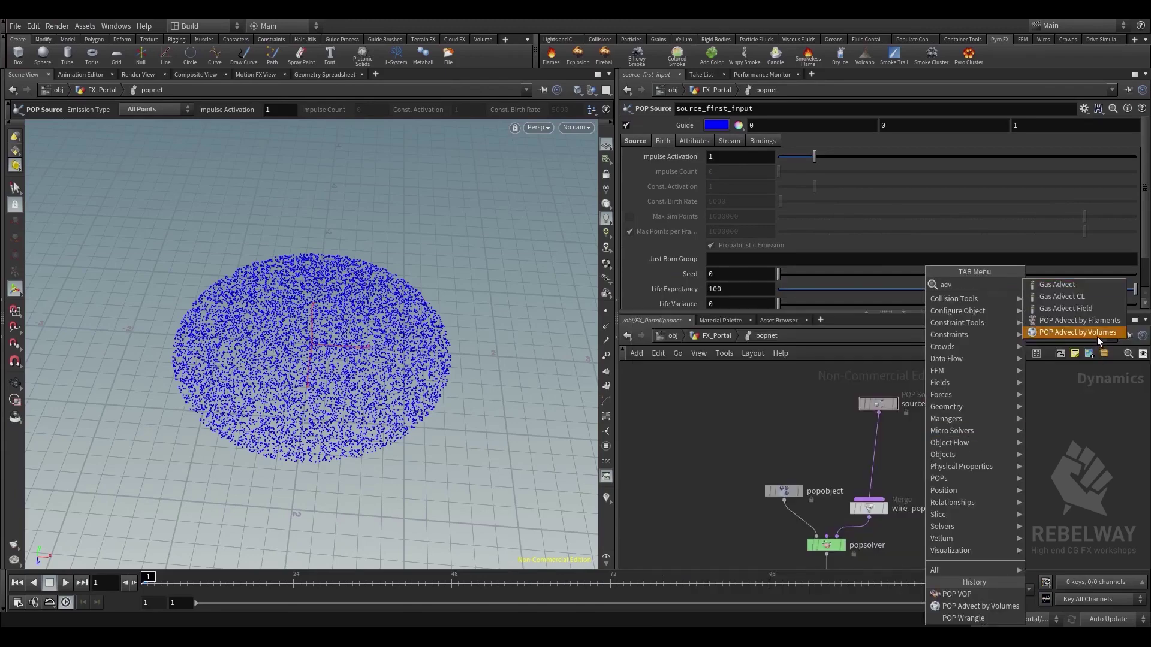
click(1097, 332)
click(881, 447)
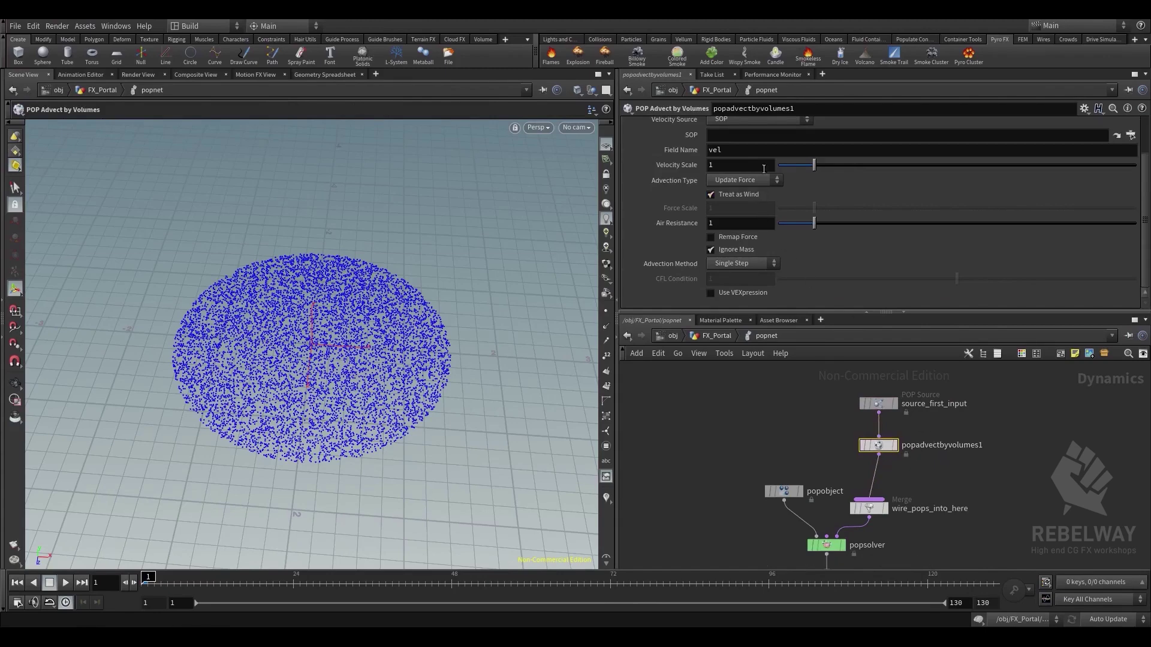
Set the velocity source of popadvectbyvolumes1 to Second Context Geometry
scroll(763, 168, up, 1)
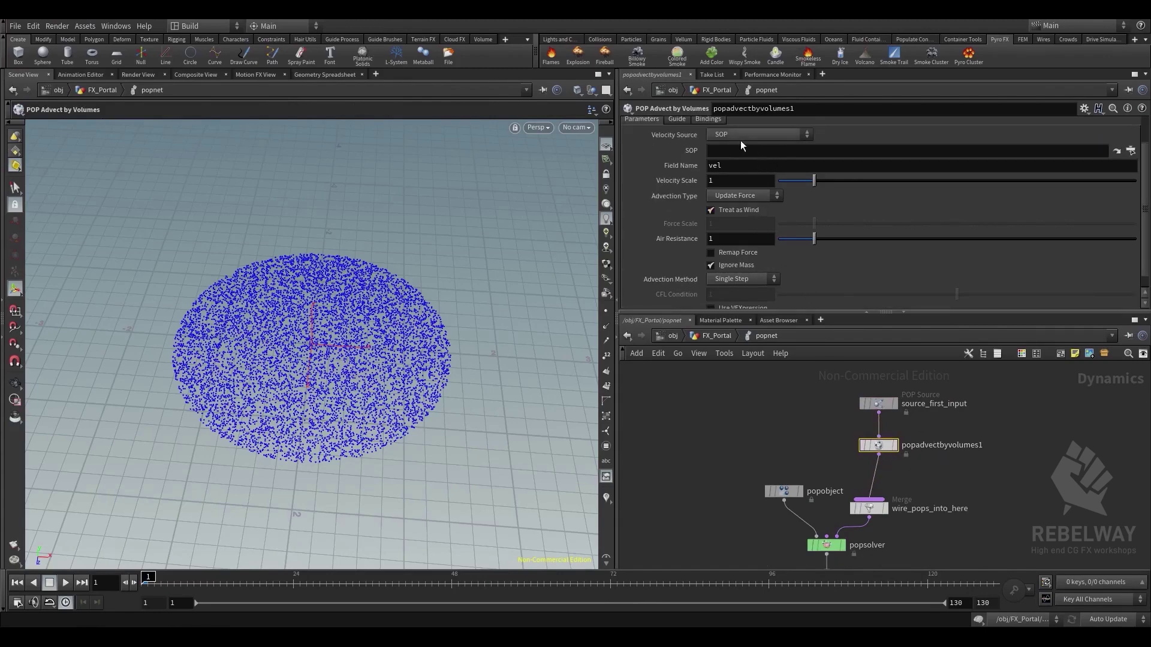
click(741, 137)
click(757, 181)
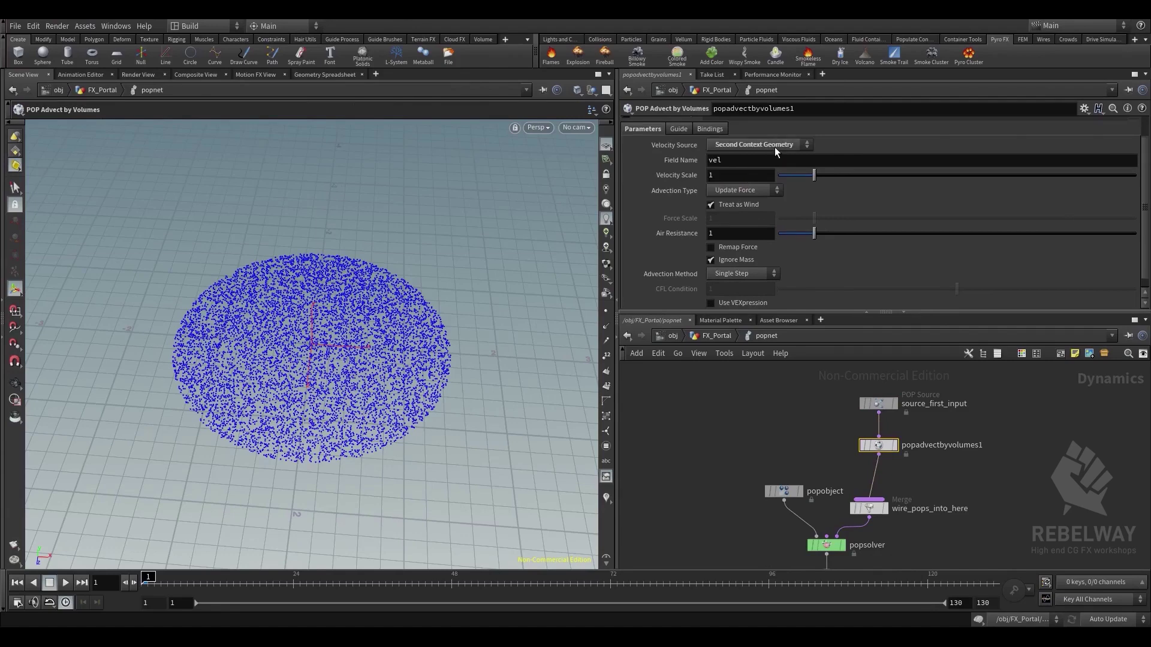
middle_drag(725, 414, 771, 413)
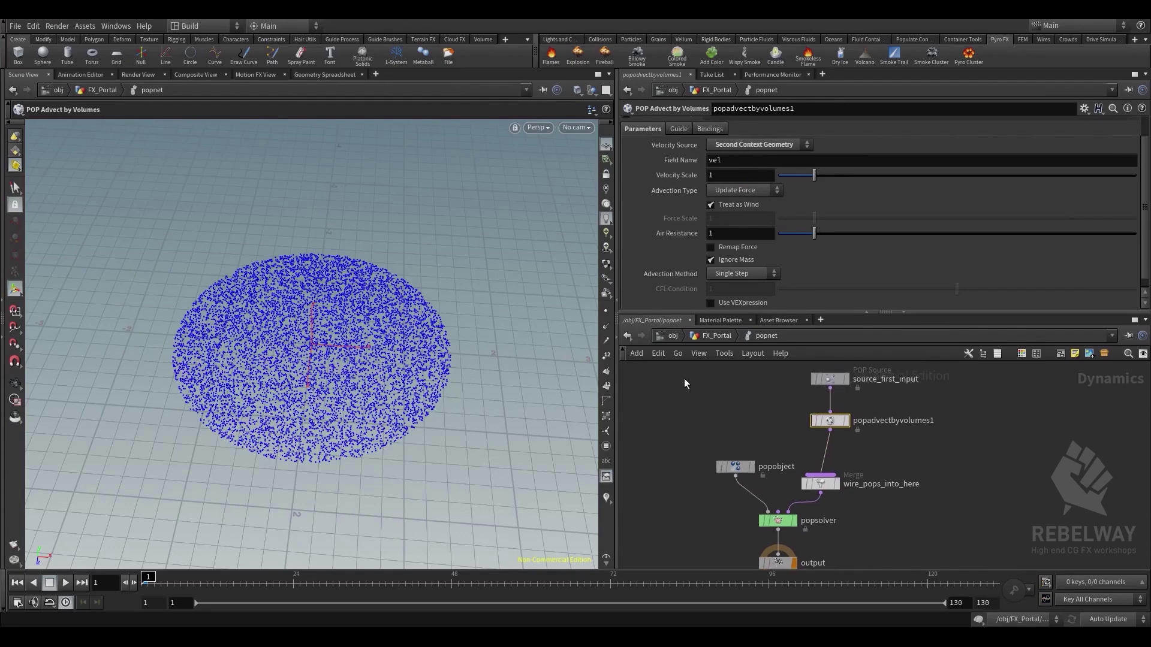
middle_drag(684, 378, 669, 432)
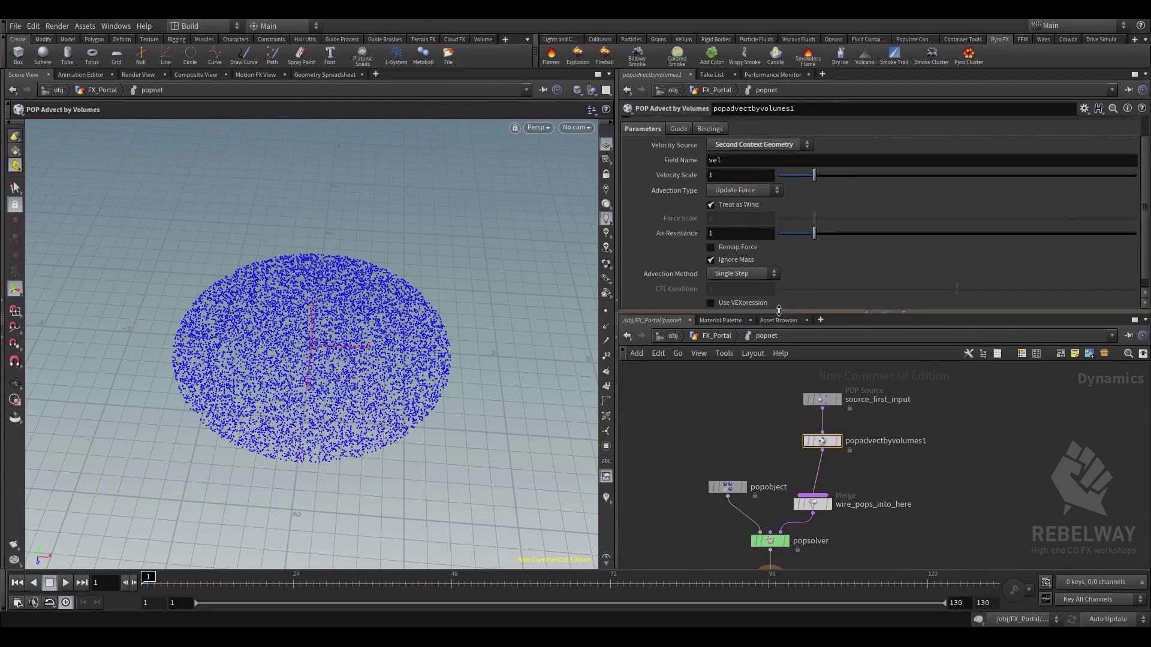
Set the advection type of popadvectbyvolumes1 to Update Velocity and its advection method to Trace
click(735, 191)
click(750, 211)
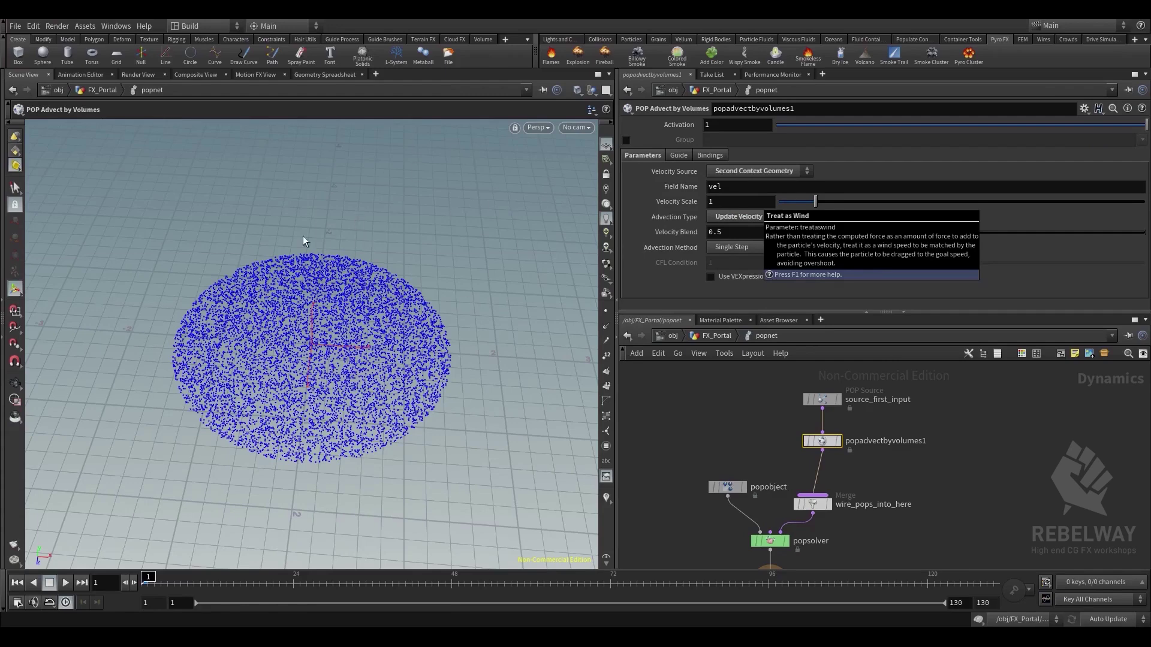
click(718, 412)
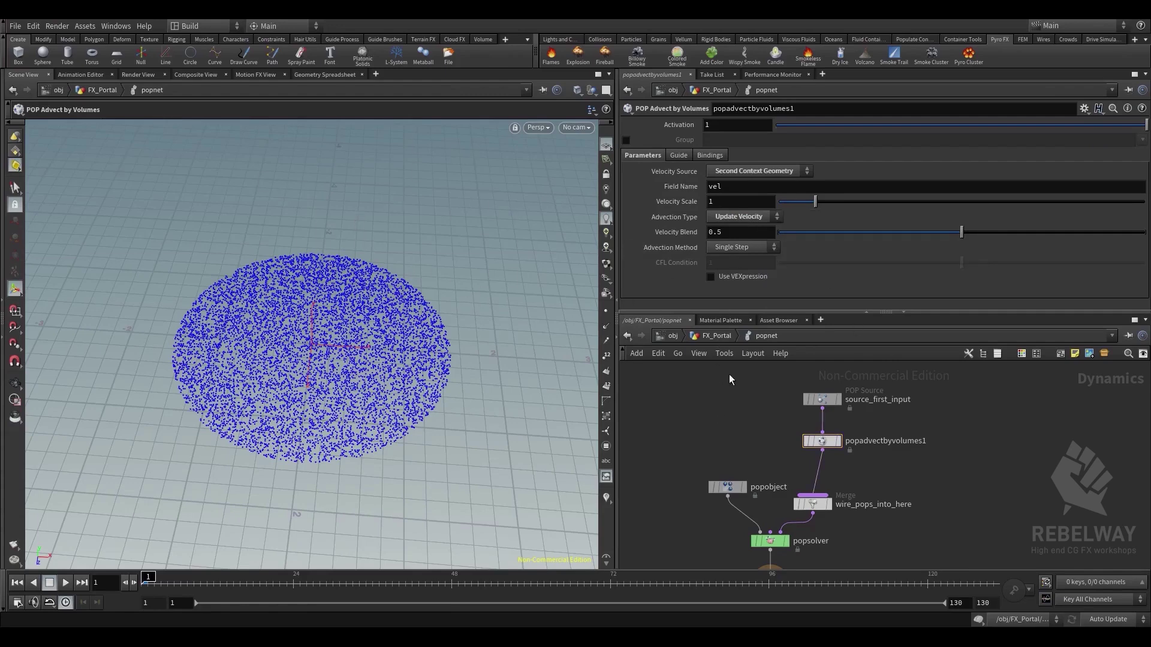
alt+drag(489, 293, 431, 254)
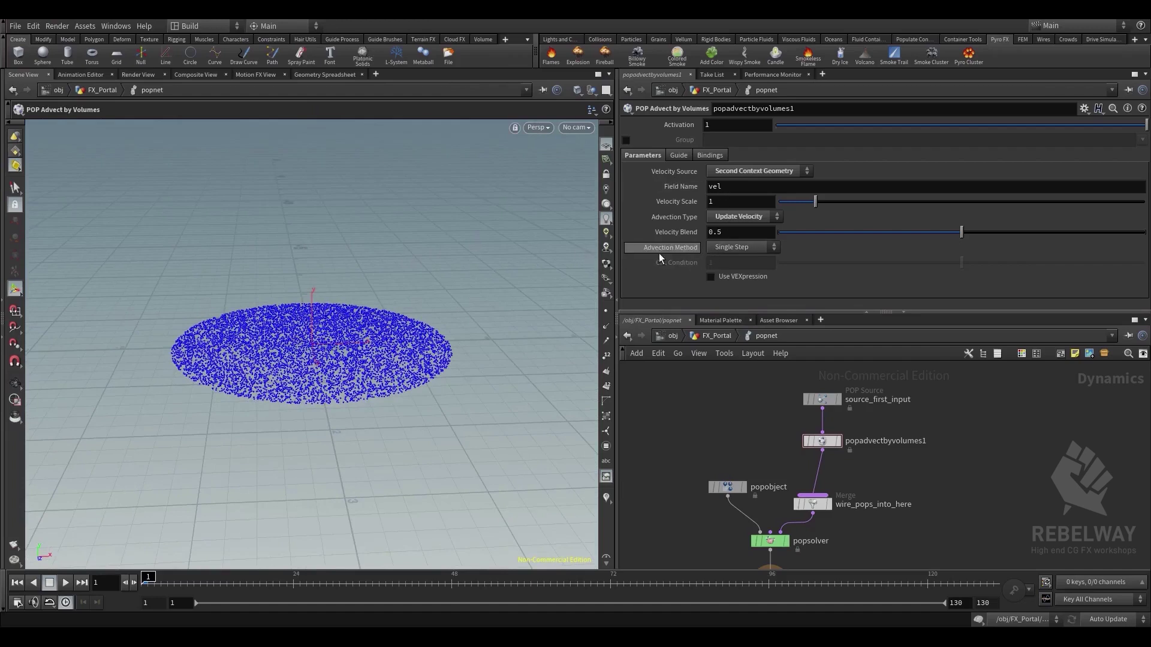
click(739, 248)
click(742, 272)
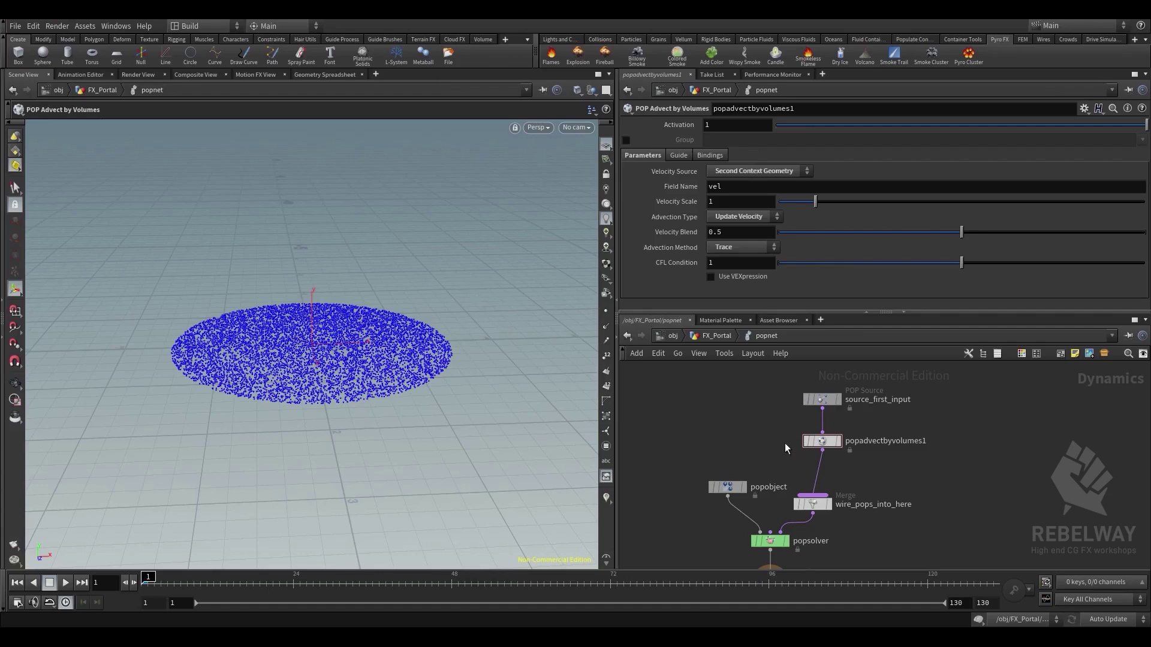
Align the wire_pops_into_here merge beneath the advection node and play the particle simulation
middle_drag(785, 444, 769, 367)
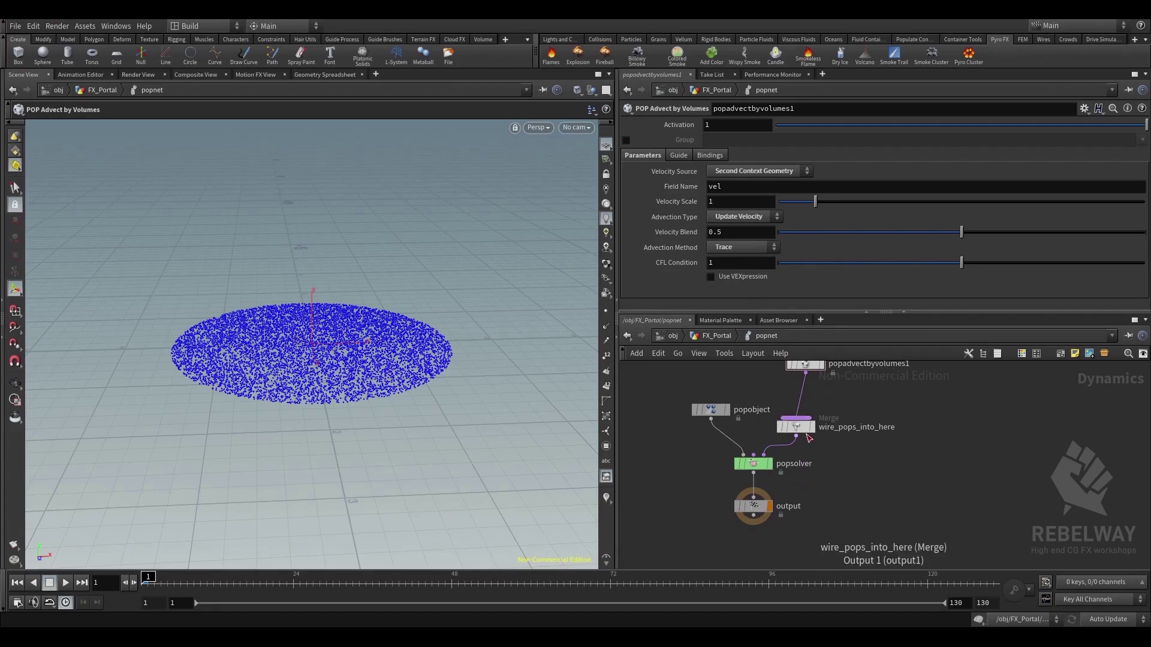
drag(797, 424, 807, 423)
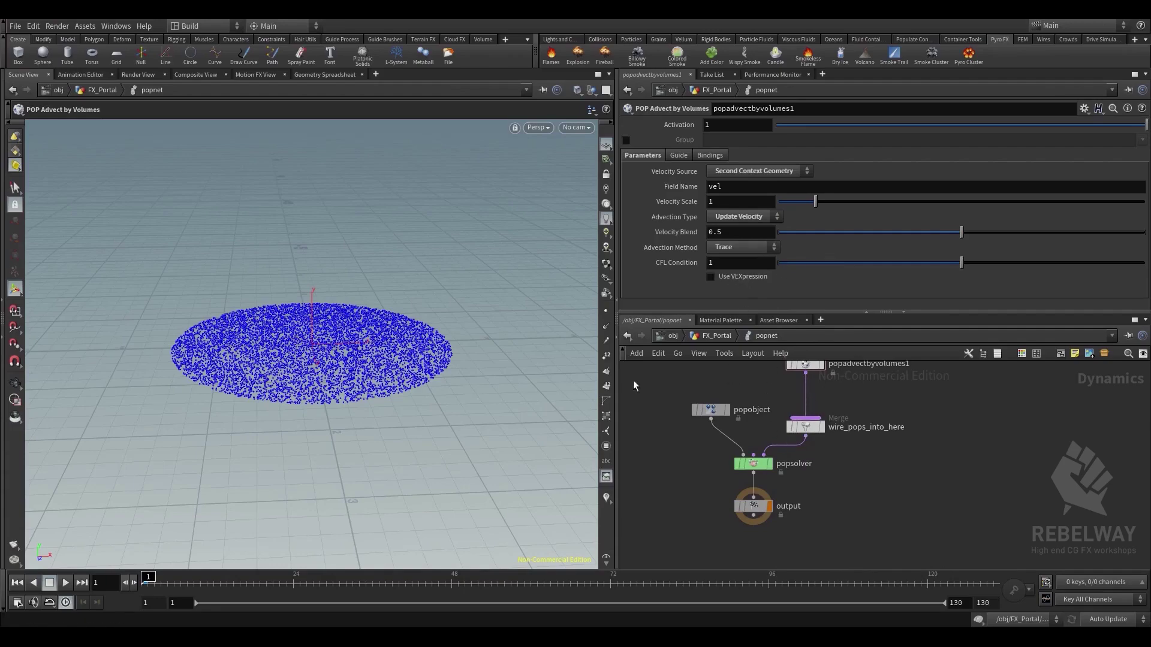
click(65, 583)
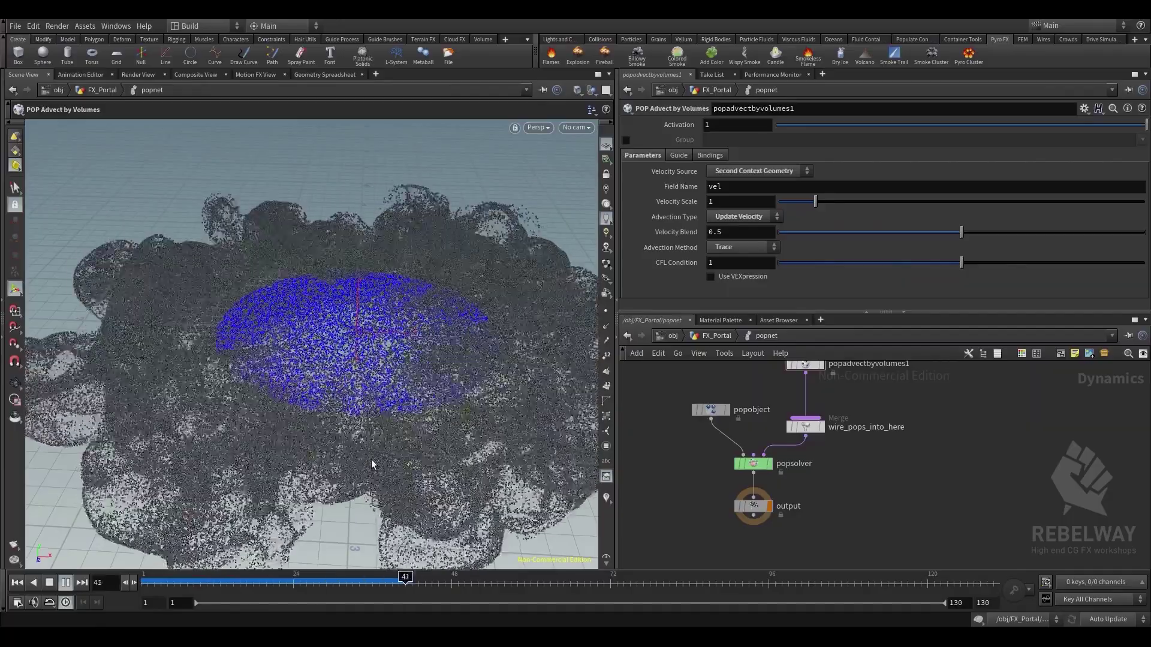
Stop the particle playback and set the viewport's particle point size to 1 pixel in the geometry display options
click(199, 583)
key(ctrl+Up)
key(Up)
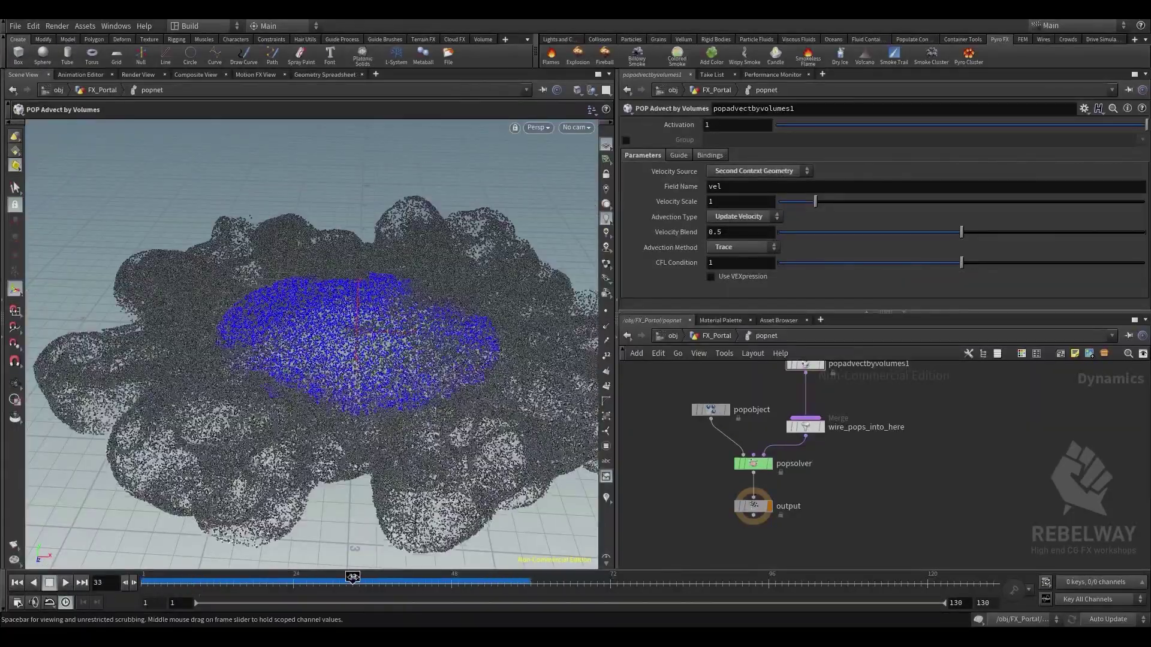
key(d)
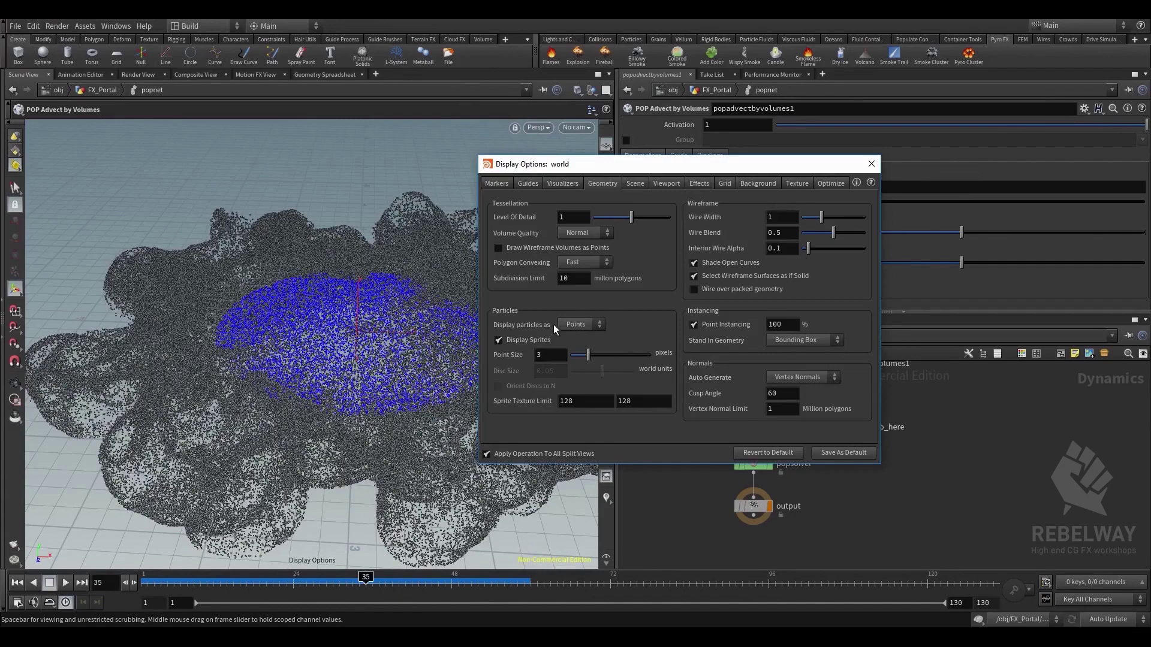
drag(549, 355, 497, 359)
text(1)
key(Return)
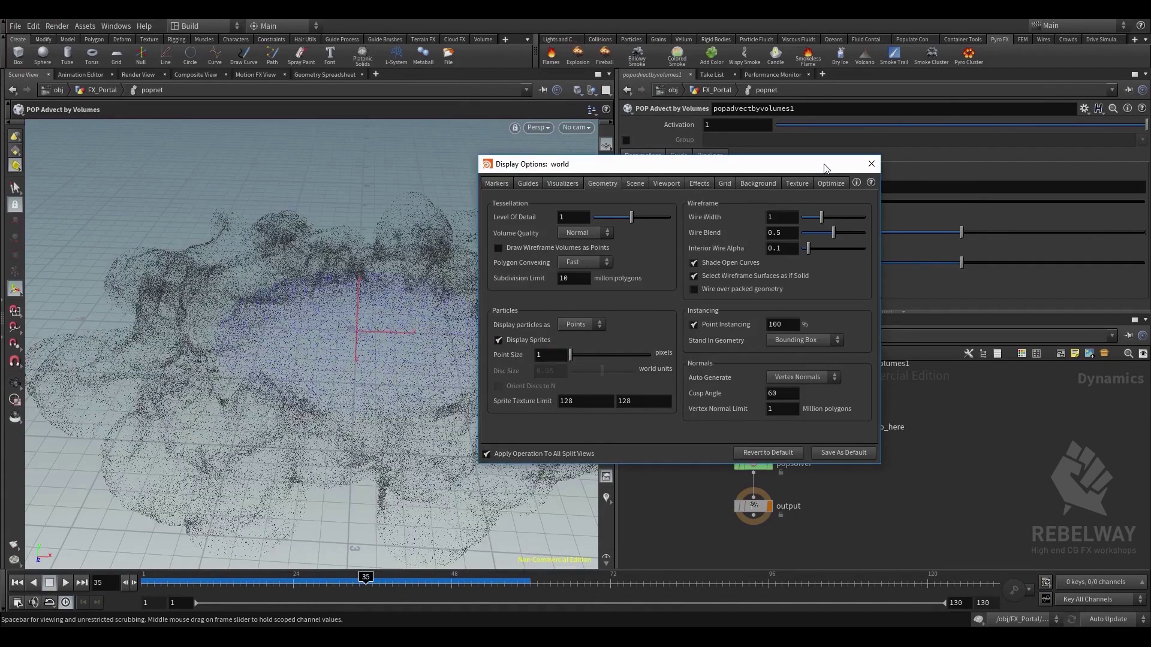
click(871, 165)
Replay the particle simulation from its early frames to examine how the finer points swirl outward from the circle
alt+right_drag(474, 245, 439, 246)
alt+drag(440, 246, 402, 302)
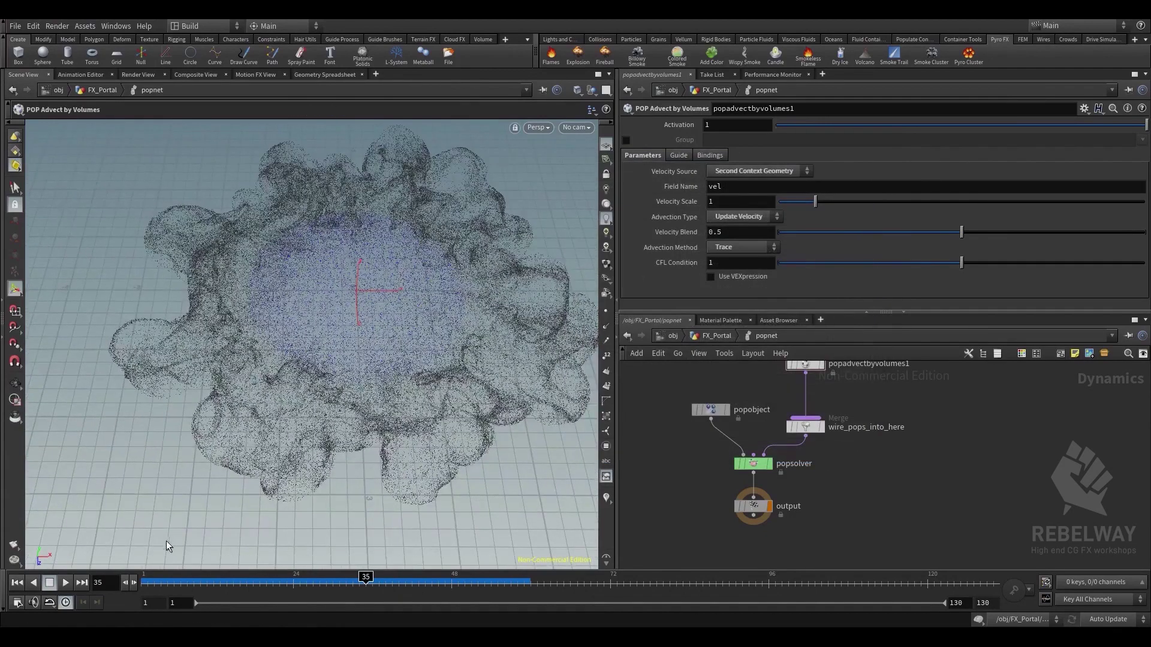
drag(170, 585, 49, 592)
click(66, 582)
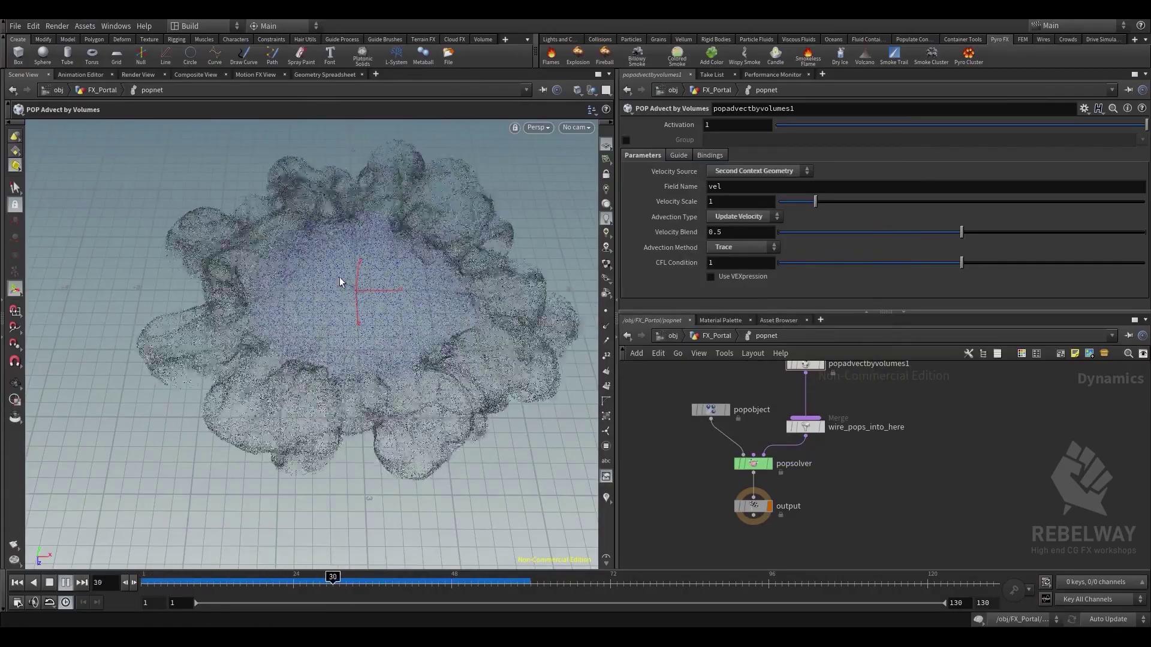
click(193, 584)
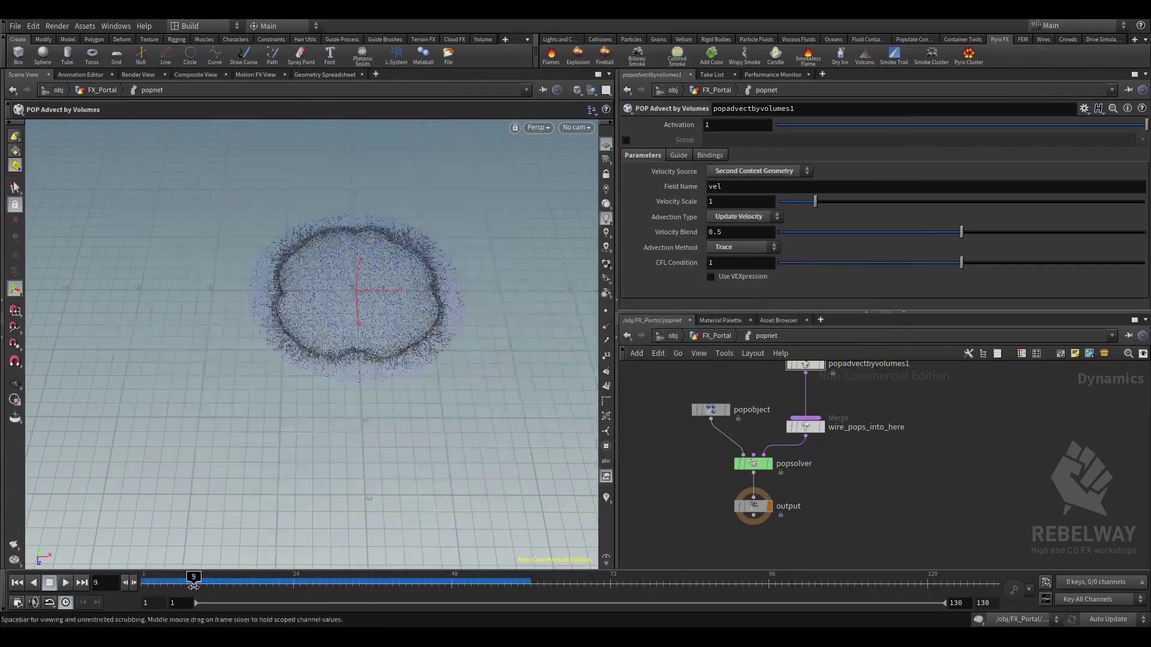
click(66, 582)
key(Escape)
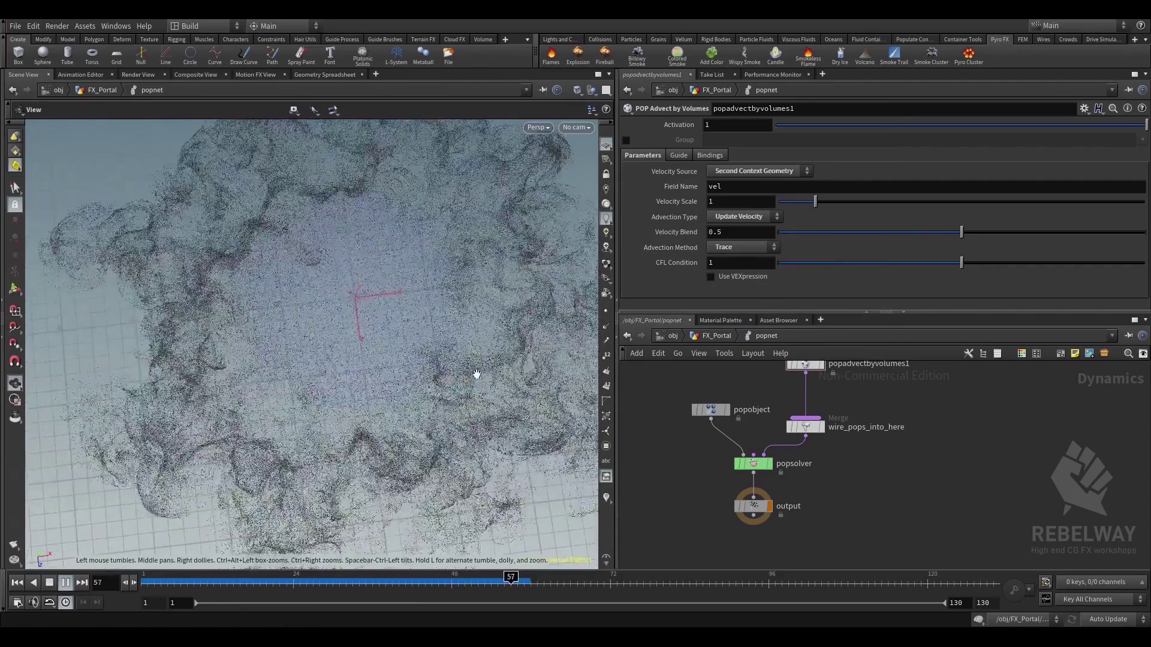
drag(193, 581, 42, 555)
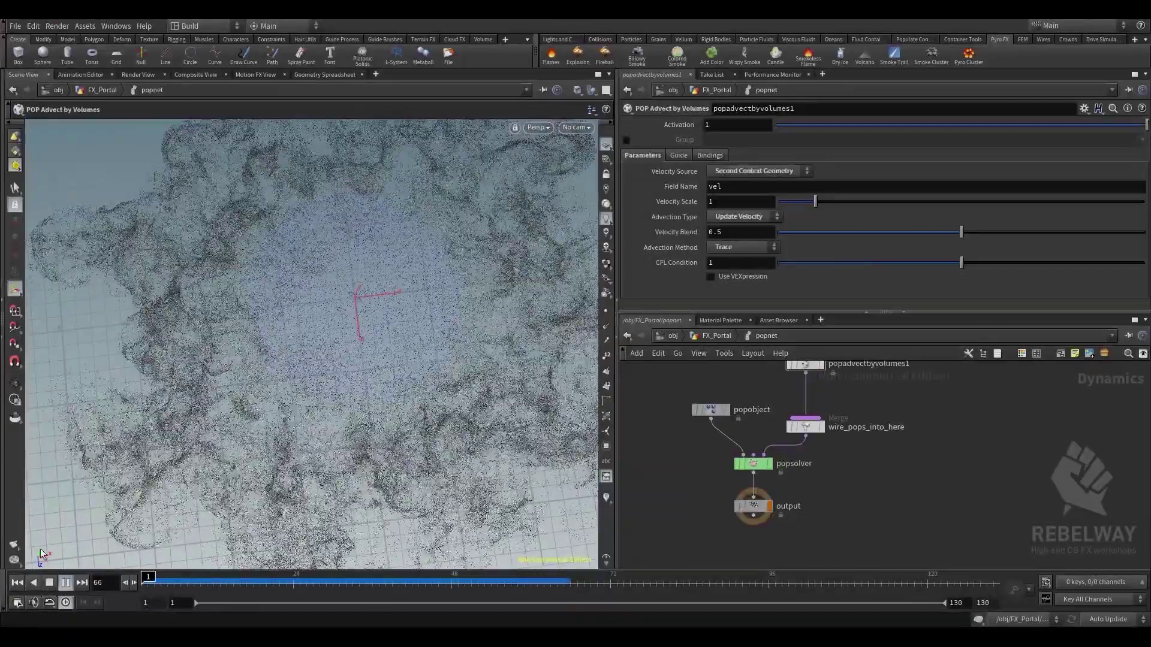
Return to the FX_Portal network, hide the other objects, and examine the popnet particles' thickness from several angles at frame 35
click(707, 334)
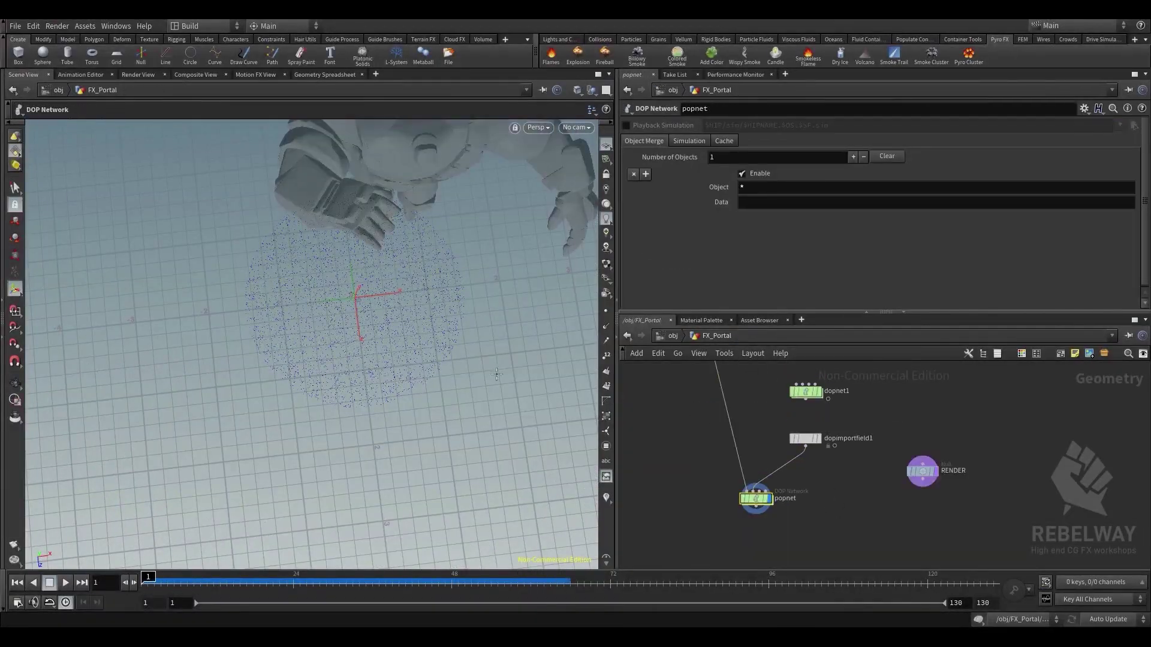
alt+drag(496, 374, 388, 357)
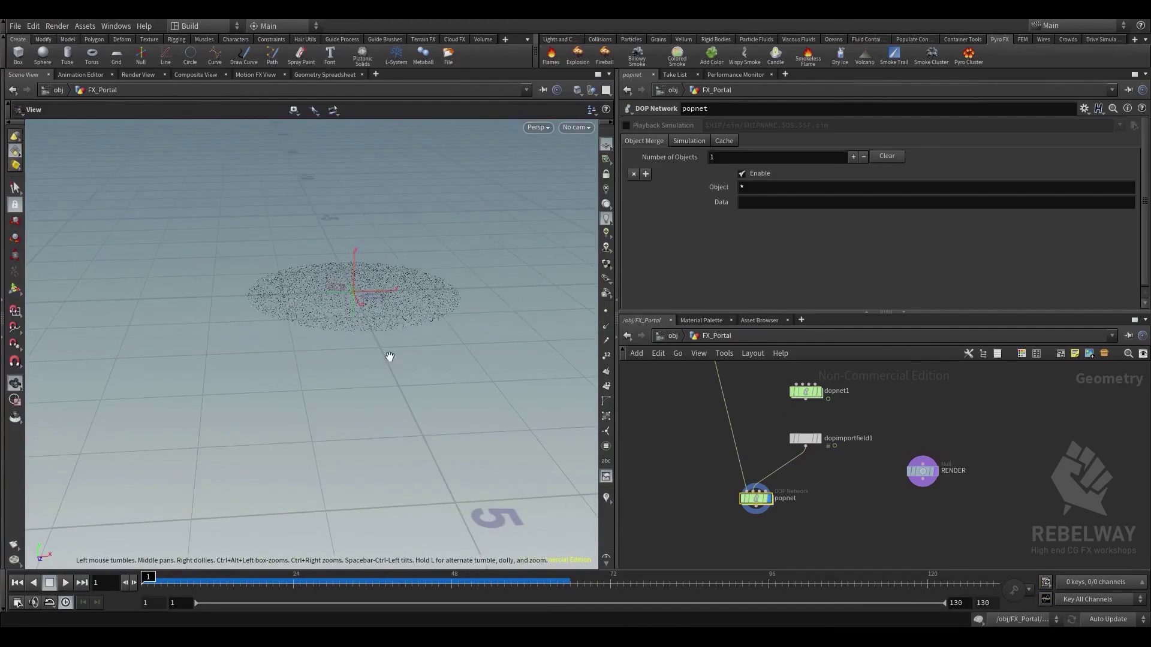
click(50, 582)
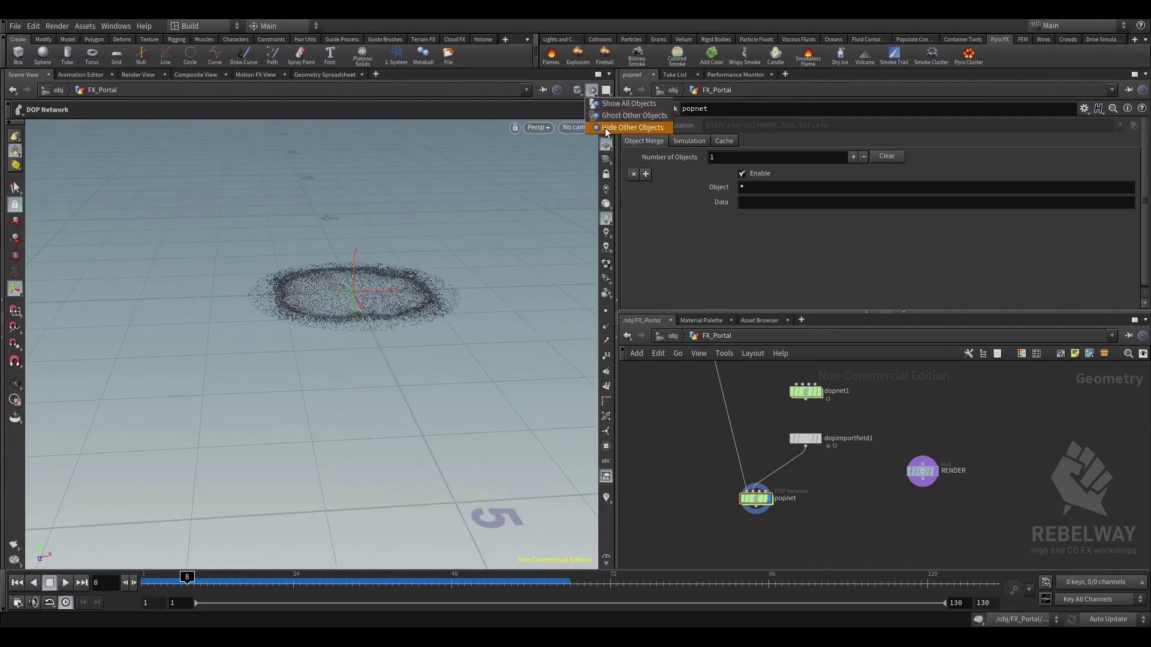
drag(199, 579, 366, 581)
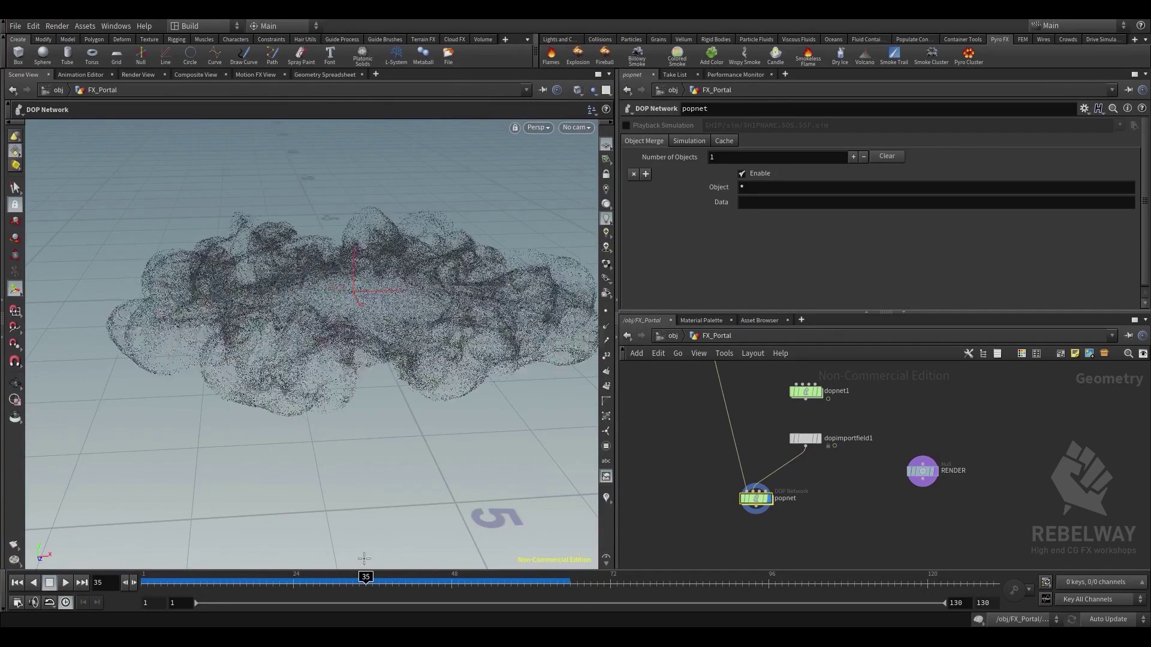
alt+drag(454, 459, 464, 349)
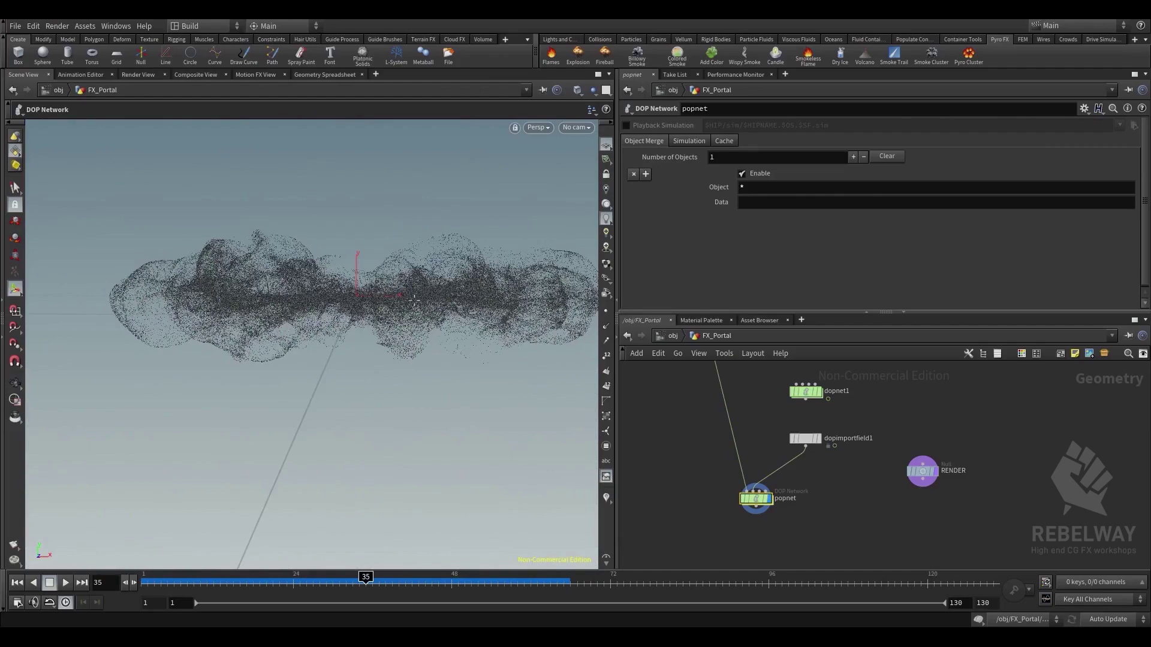
drag(422, 268, 422, 347)
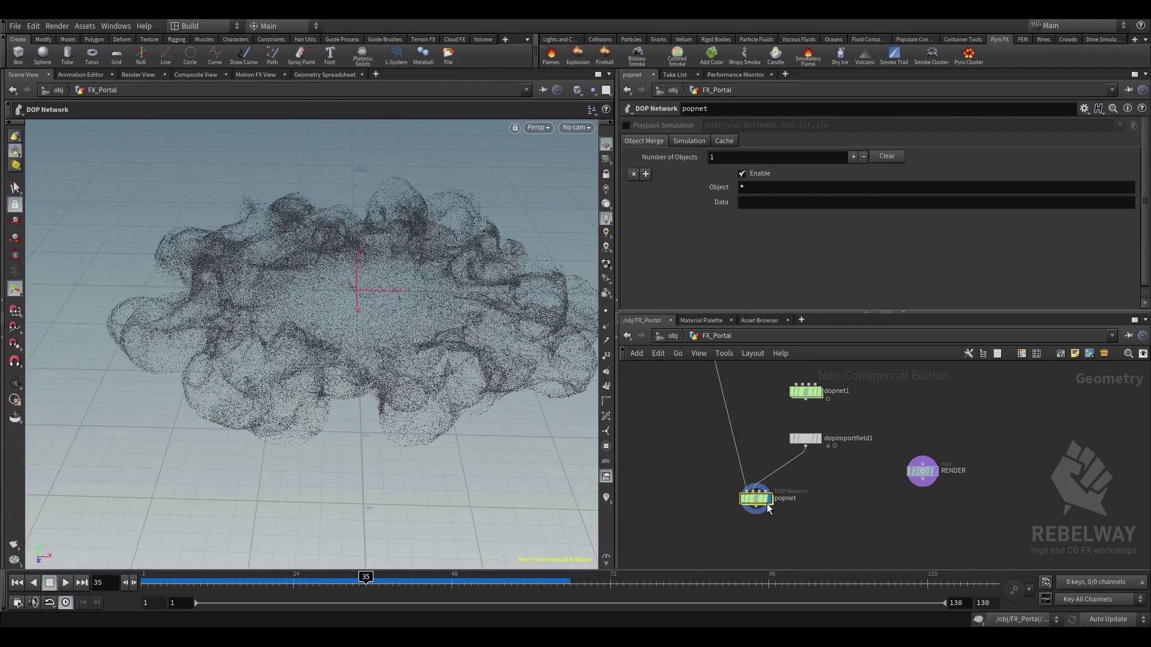
Add a Transform node directly below popnet, wired to its output and displayed
key(Tab)
text(tra)
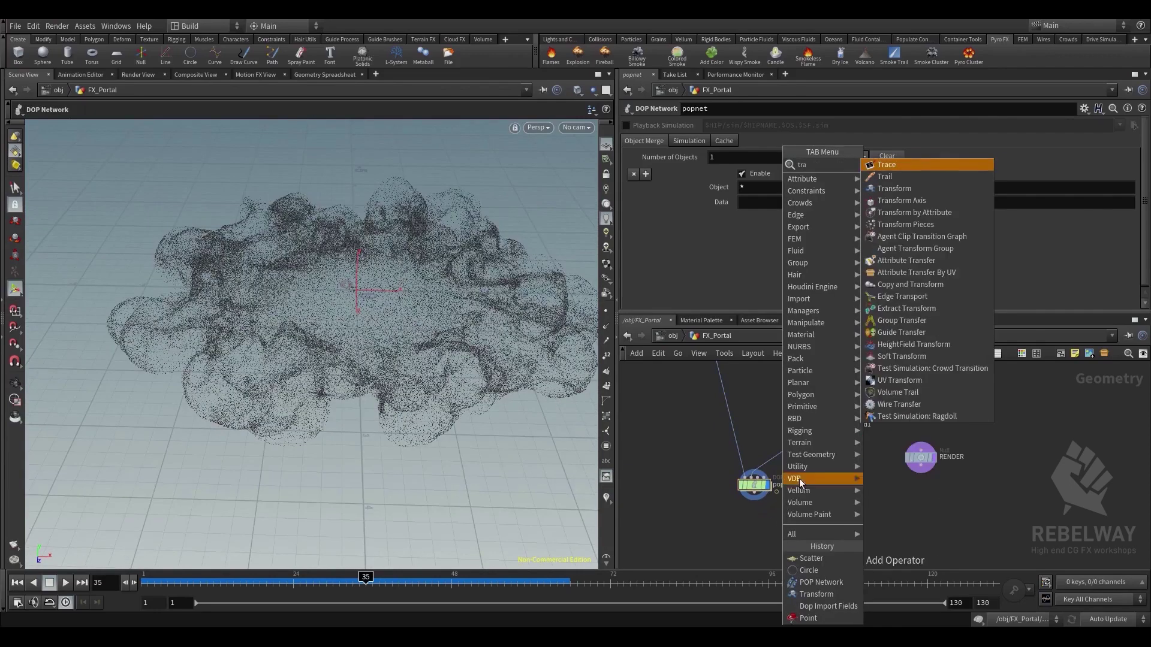
key(Down)
key(Down)
key(Down)
key(Up)
key(Return)
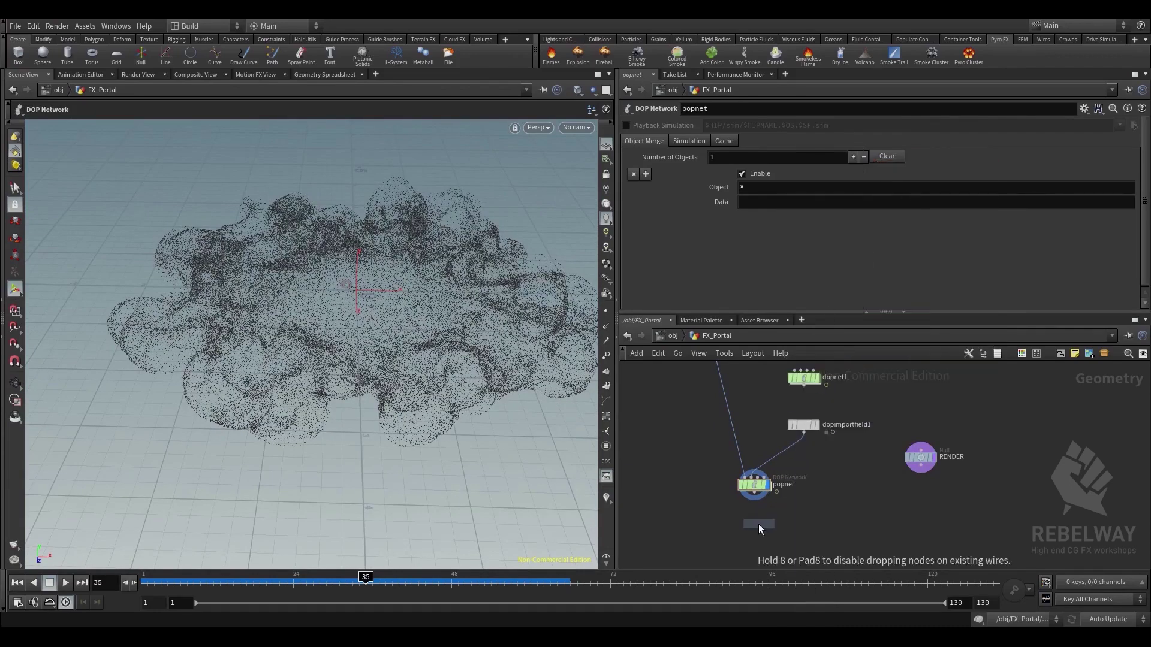
click(759, 527)
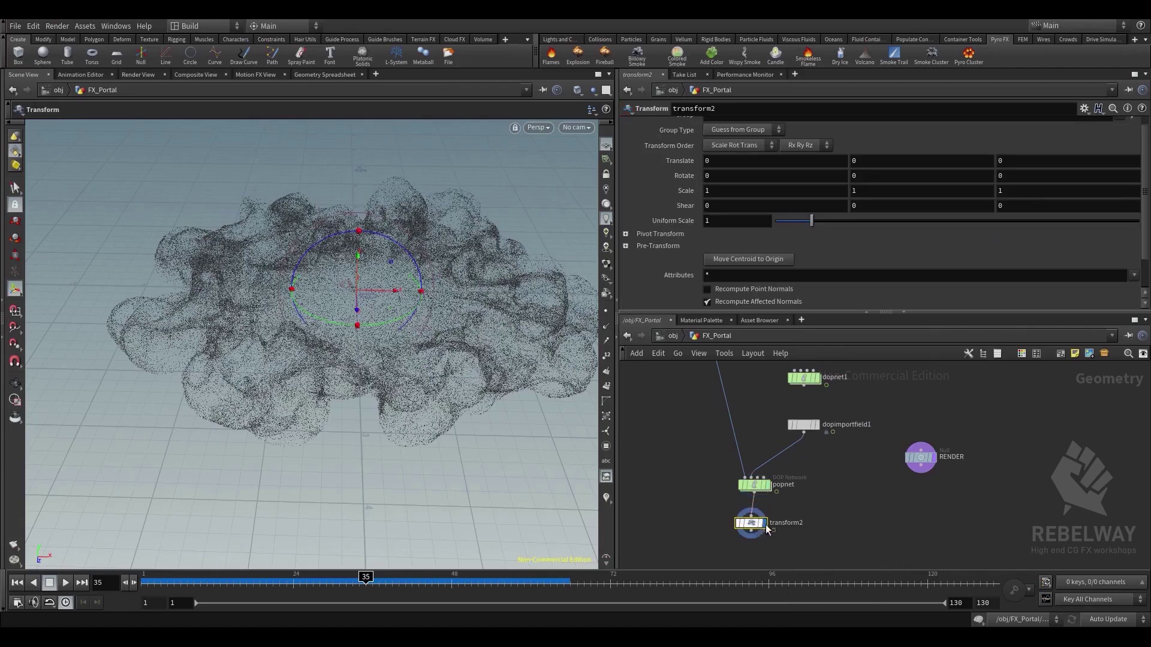
drag(755, 527, 758, 533)
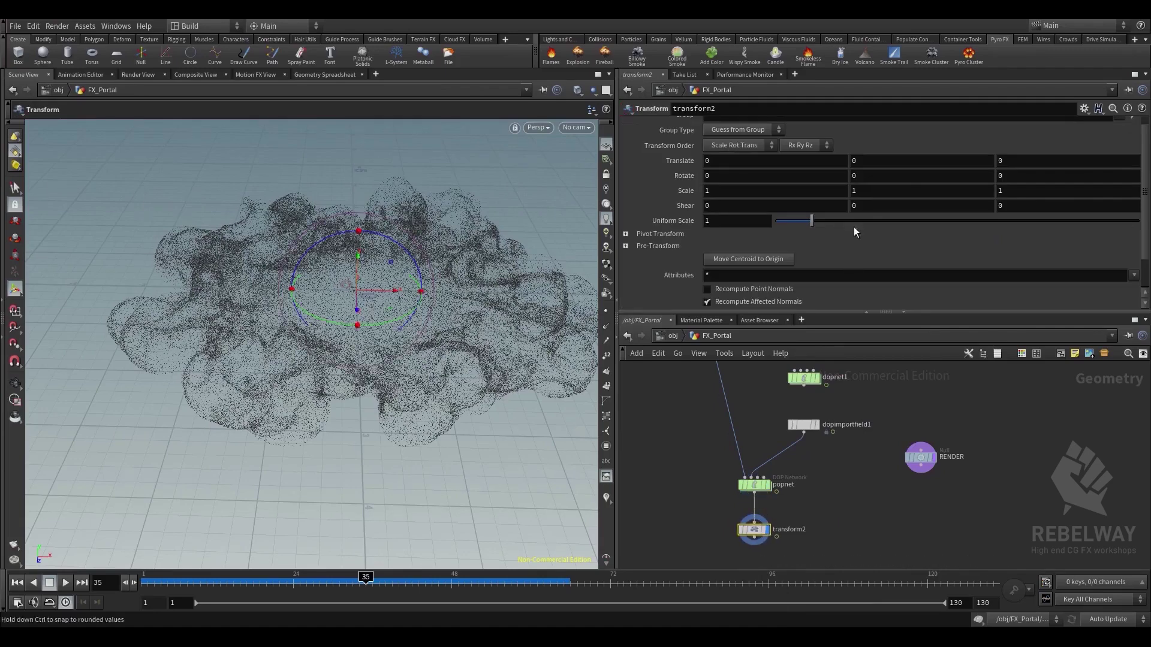
Try flattening the particles with a Y scale of .25 on the Transform node, and delete that node
click(882, 196)
text(.2)
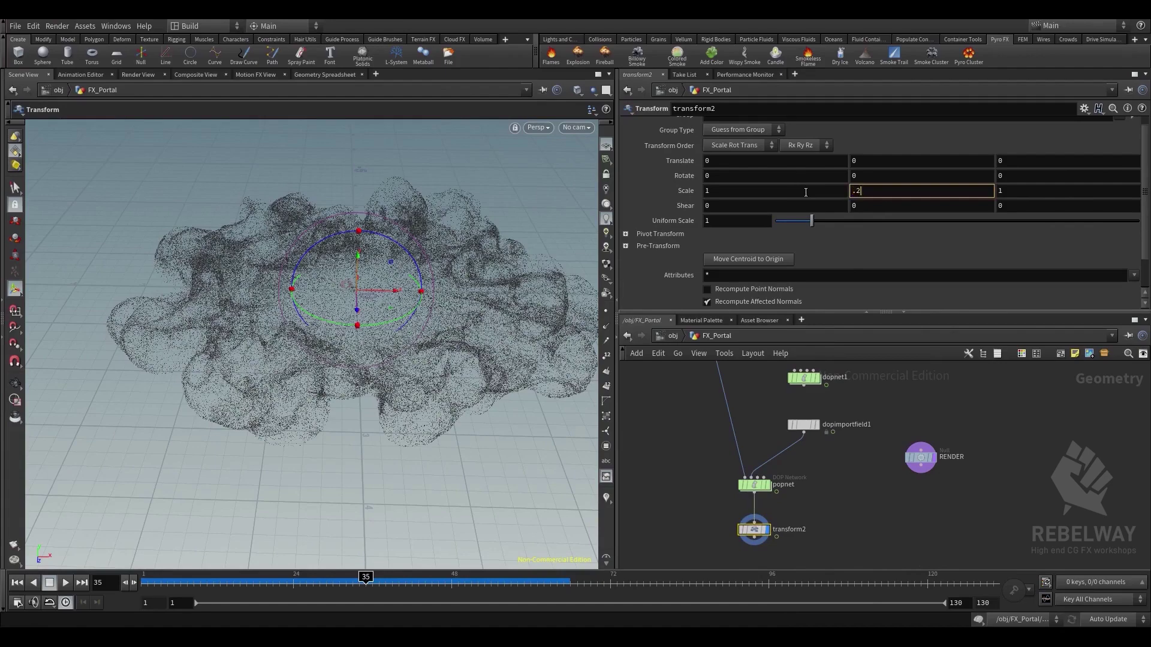
text(5)
key(Return)
drag(523, 391, 425, 363)
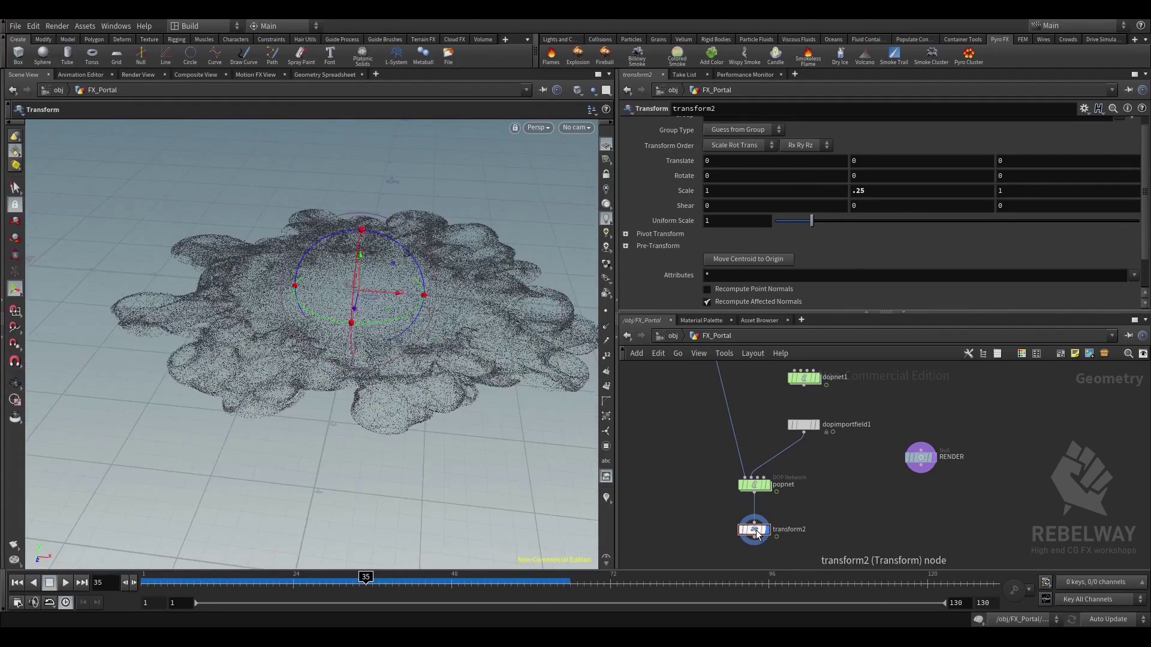
key(Delete)
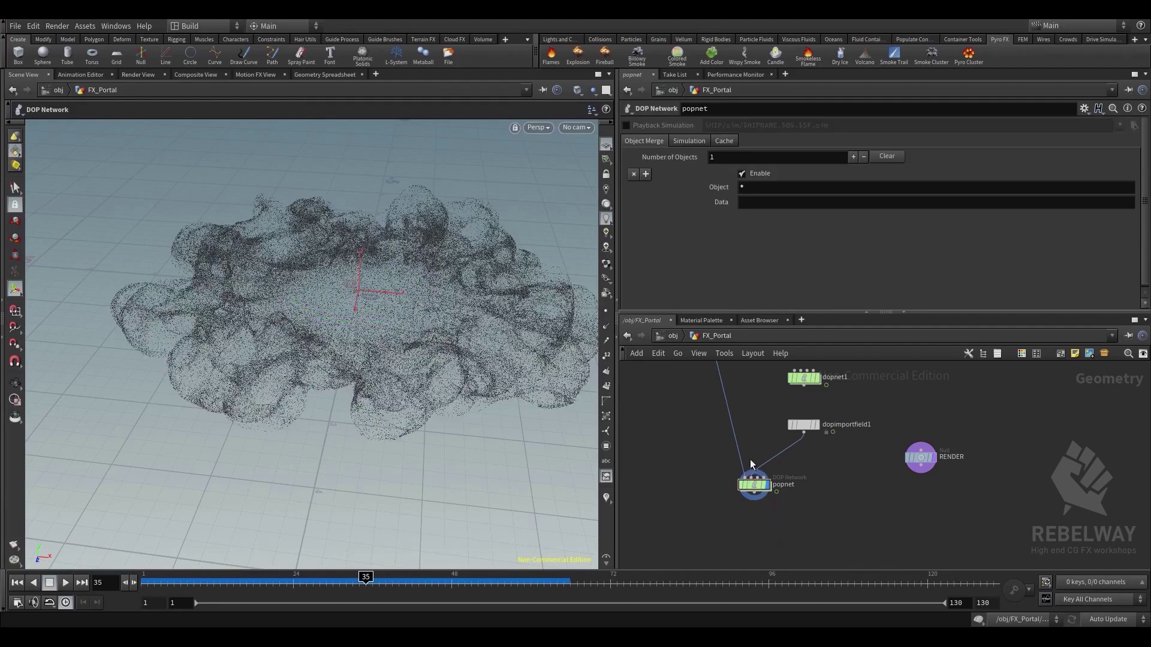
Enter the popnet network and move popadvectbyvolumes1 closer to source_first_input to free space above wire_pops_into_here
double_click(754, 492)
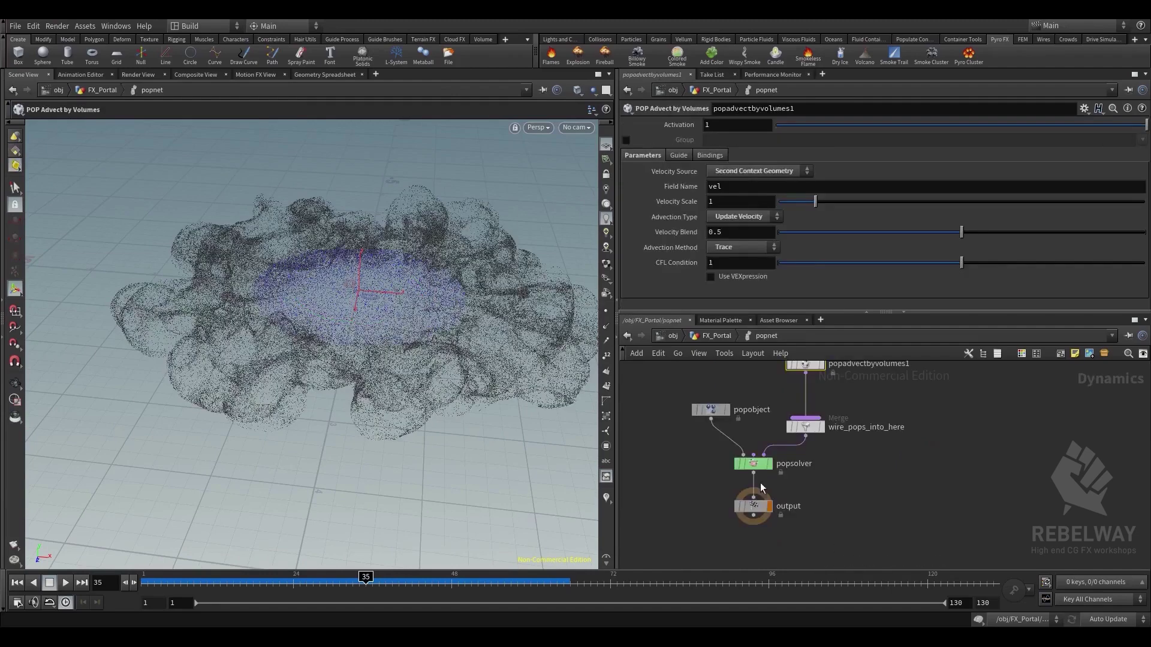
middle_drag(875, 399, 862, 483)
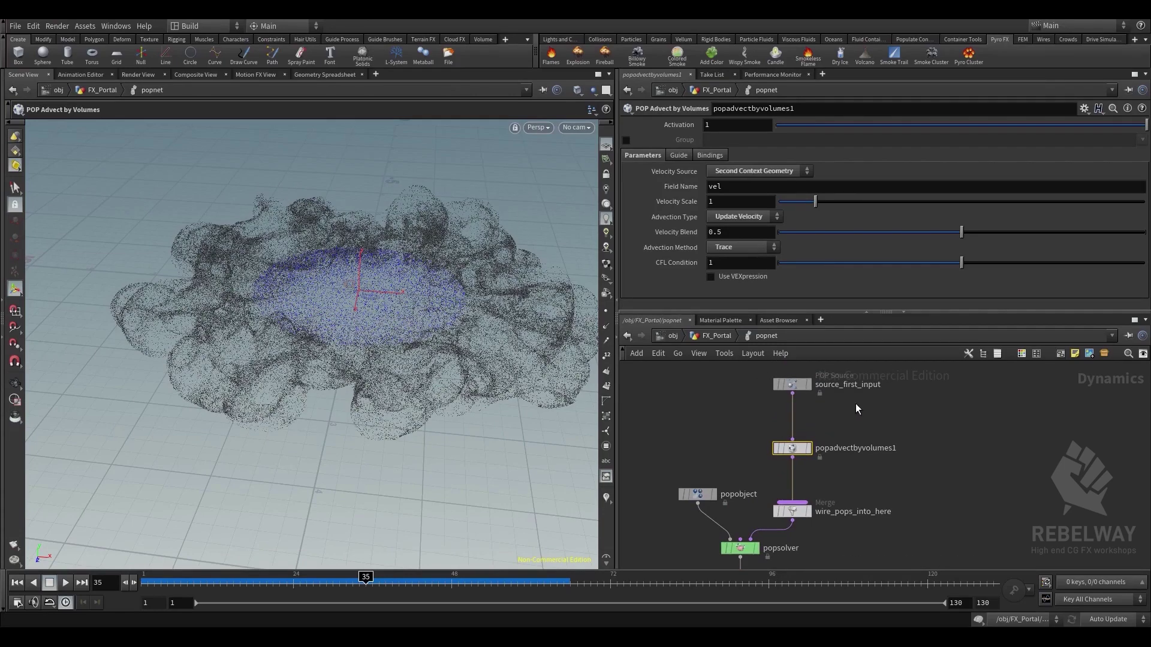
drag(792, 448, 792, 431)
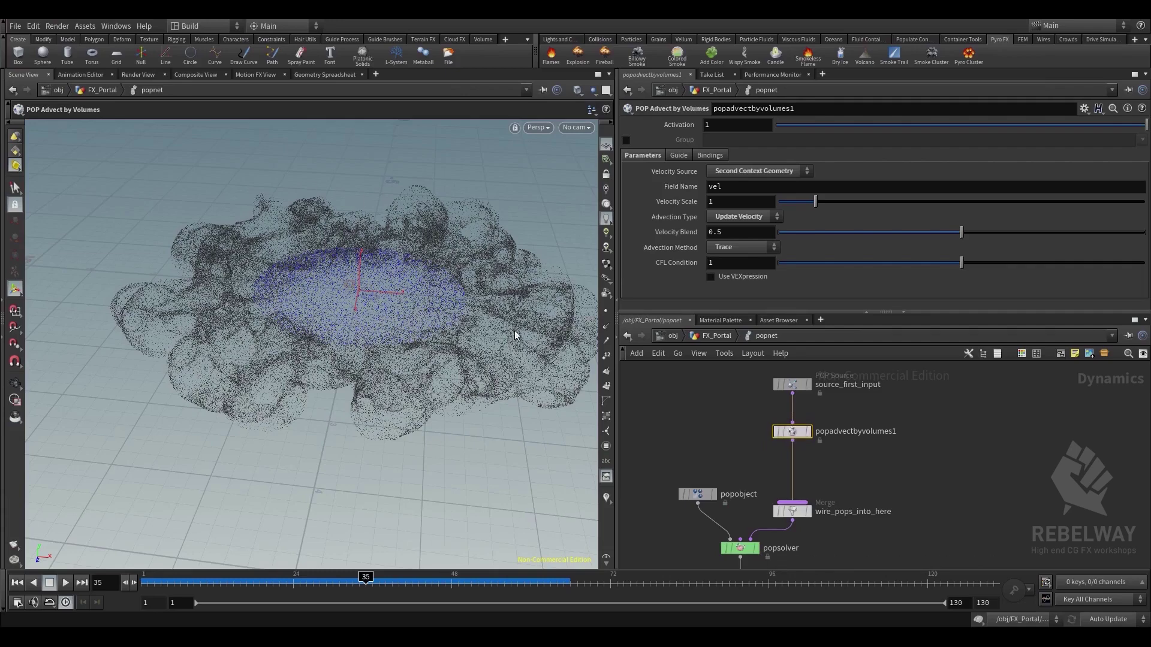
Insert a POP VOP node on the wire between popadvectbyvolumes1 and wire_pops_into_here
drag(455, 409, 430, 225)
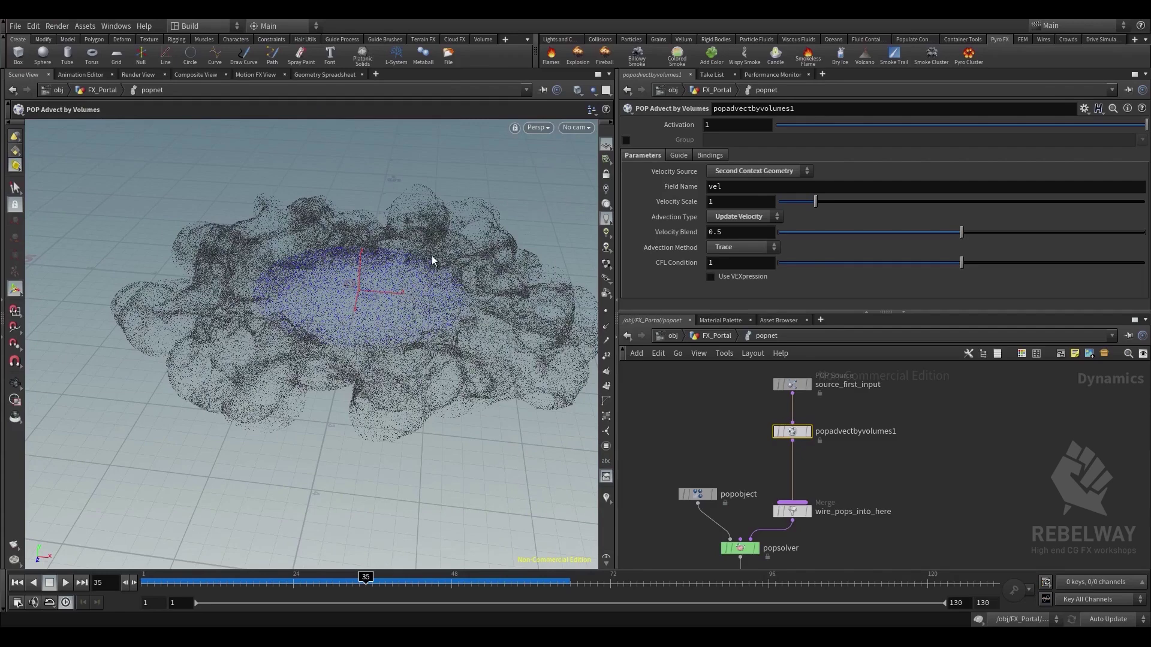
drag(454, 339, 418, 324)
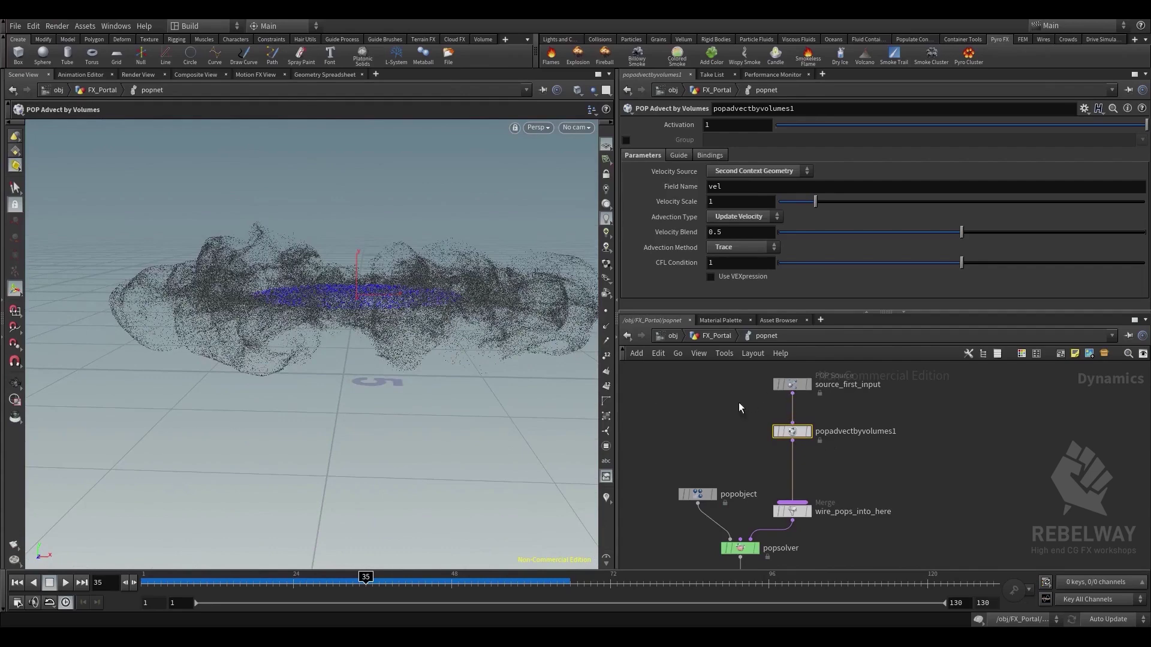
drag(364, 315, 277, 279)
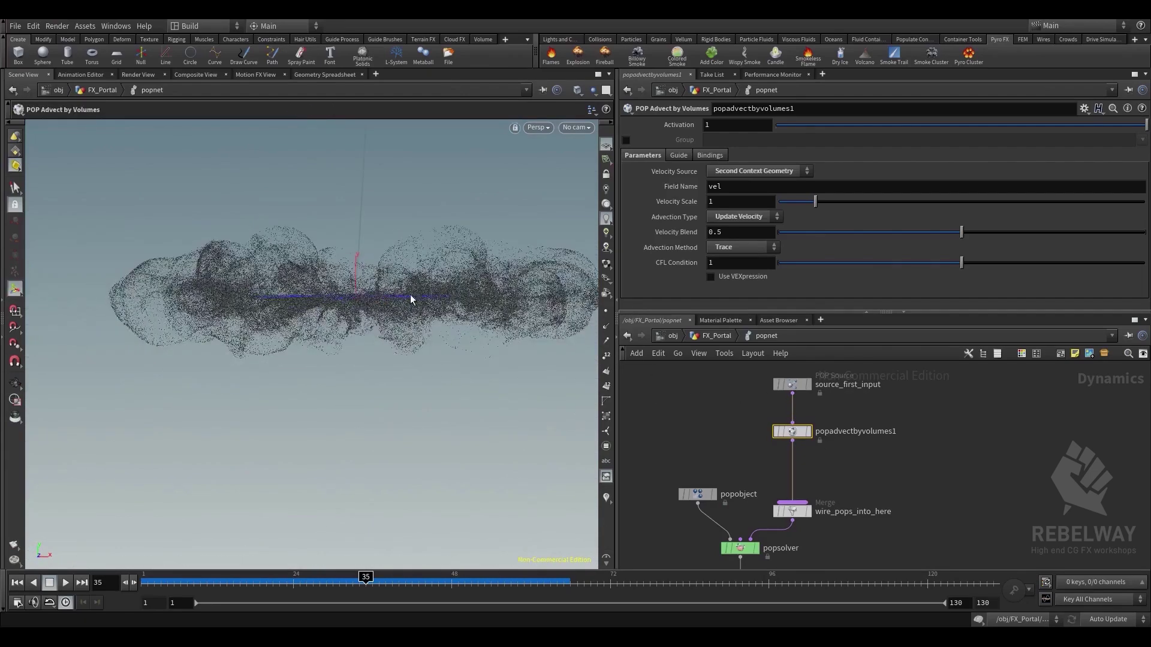
drag(464, 294, 362, 336)
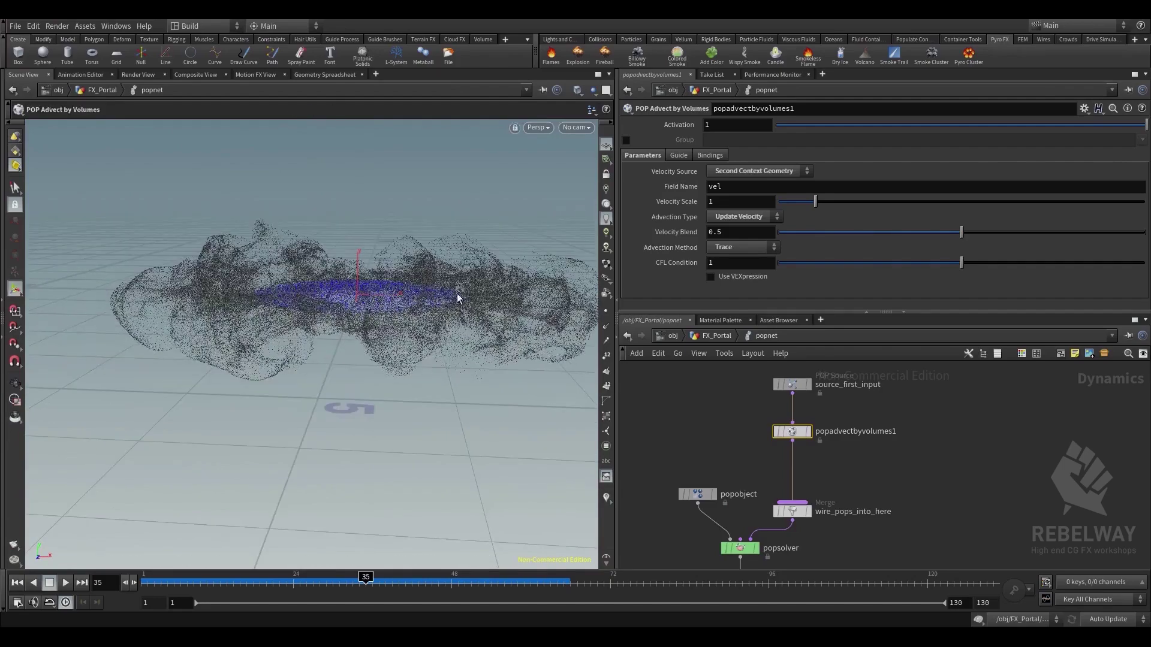
drag(457, 293, 447, 353)
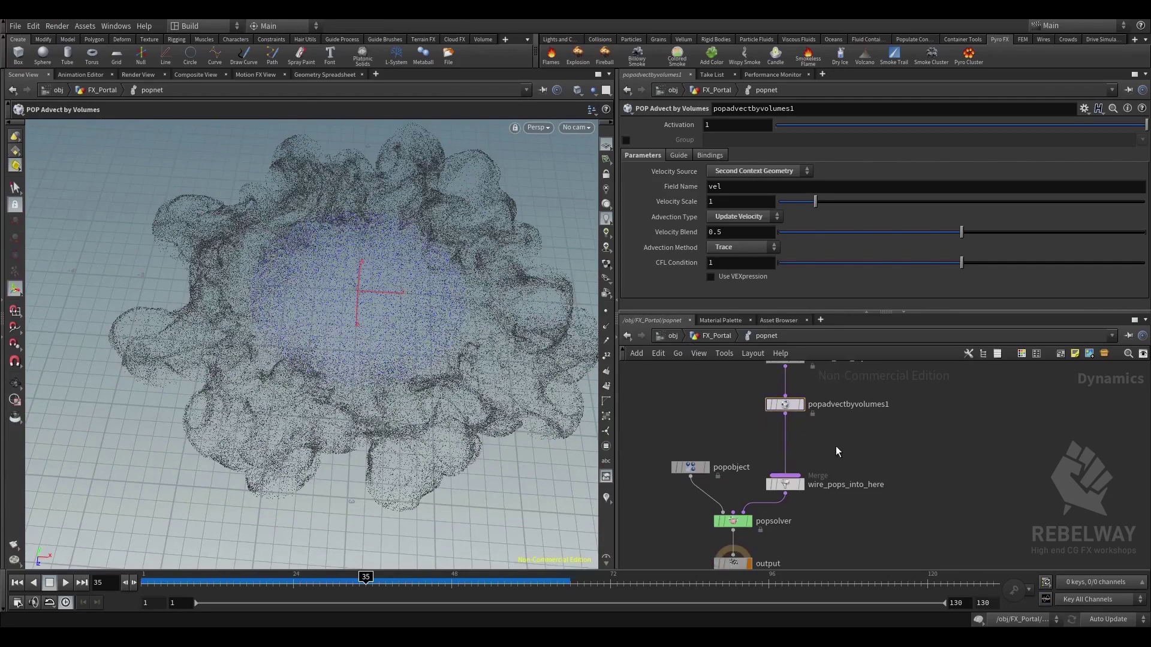
key(Tab)
text(vop)
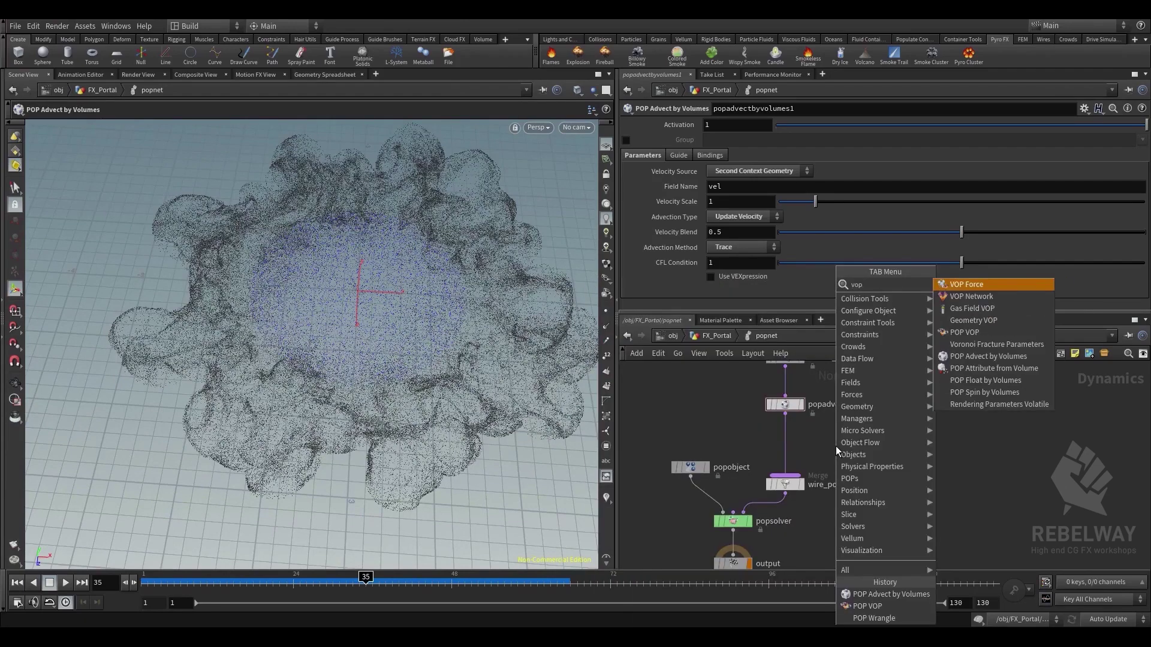
key(Down)
key(Down)
key(Down)
key(Down)
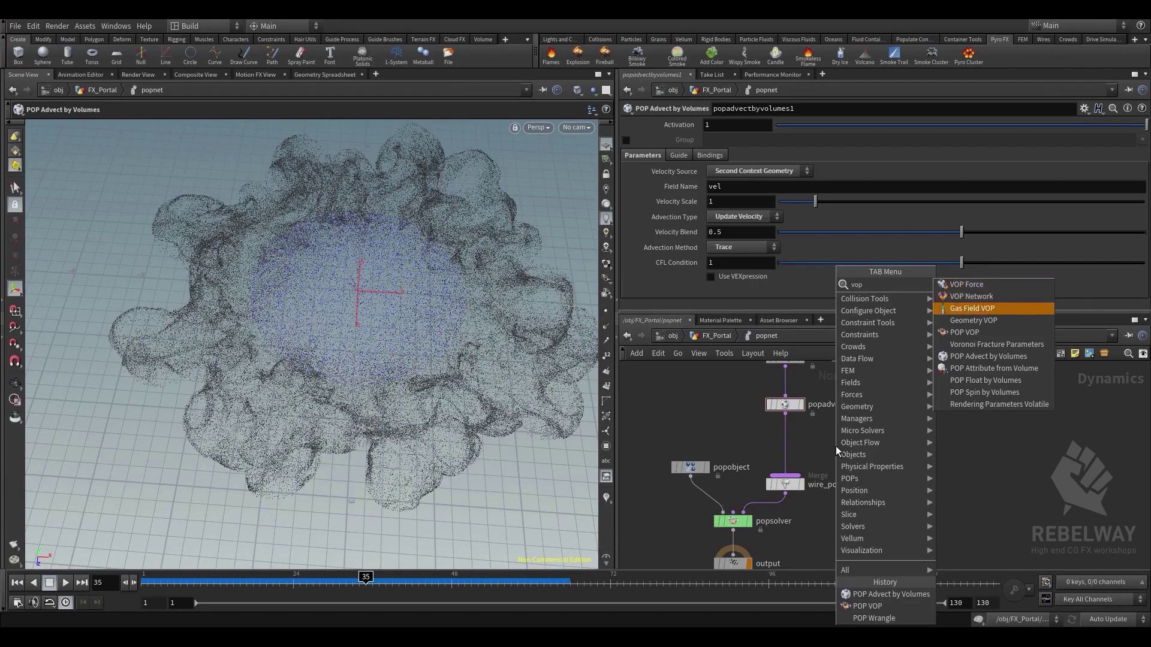
key(Return)
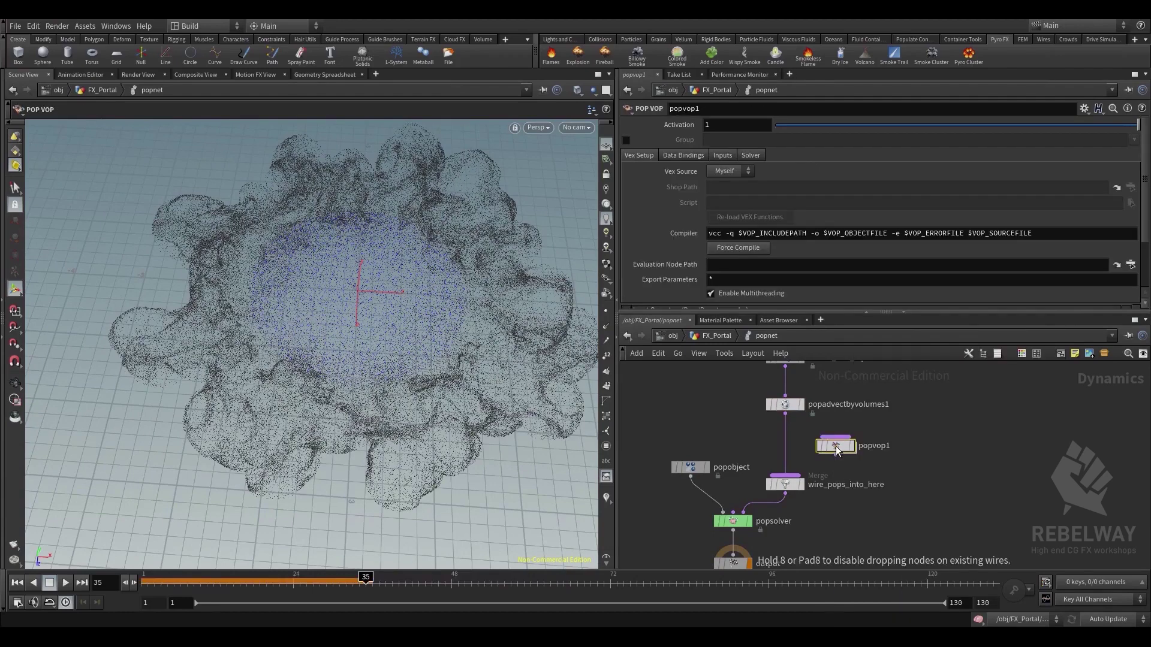
click(790, 440)
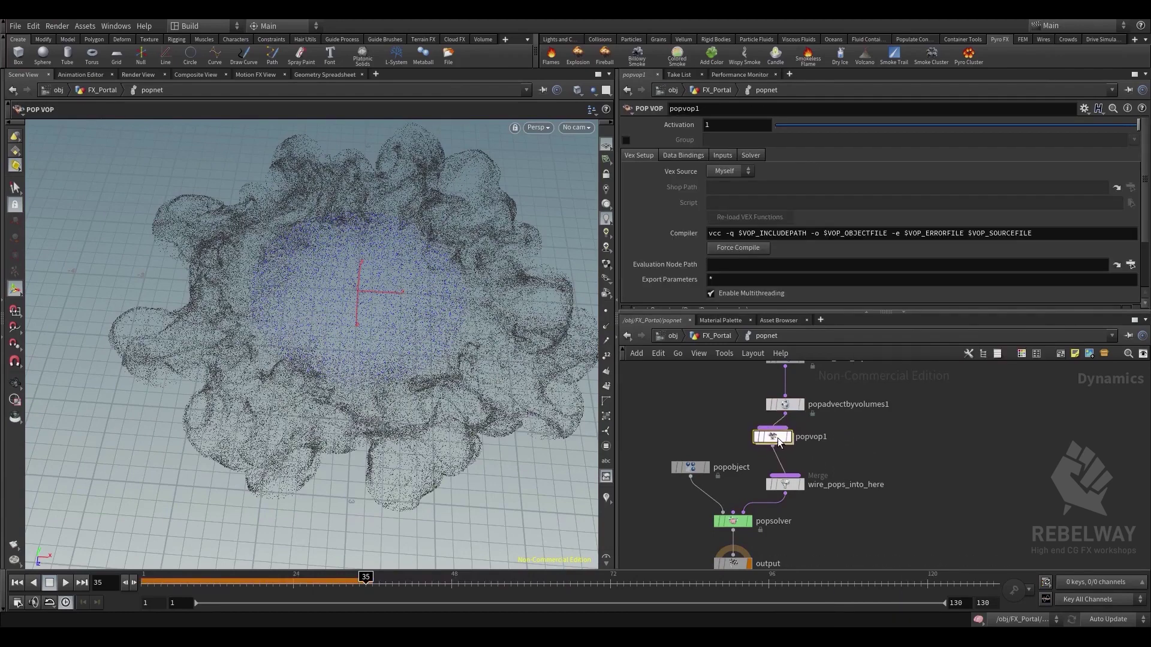
Enter the POP VOP network and move geometryvopoutput1 farther from geometryvopglobal1 to make room between them
double_click(786, 442)
middle_drag(906, 477, 837, 455)
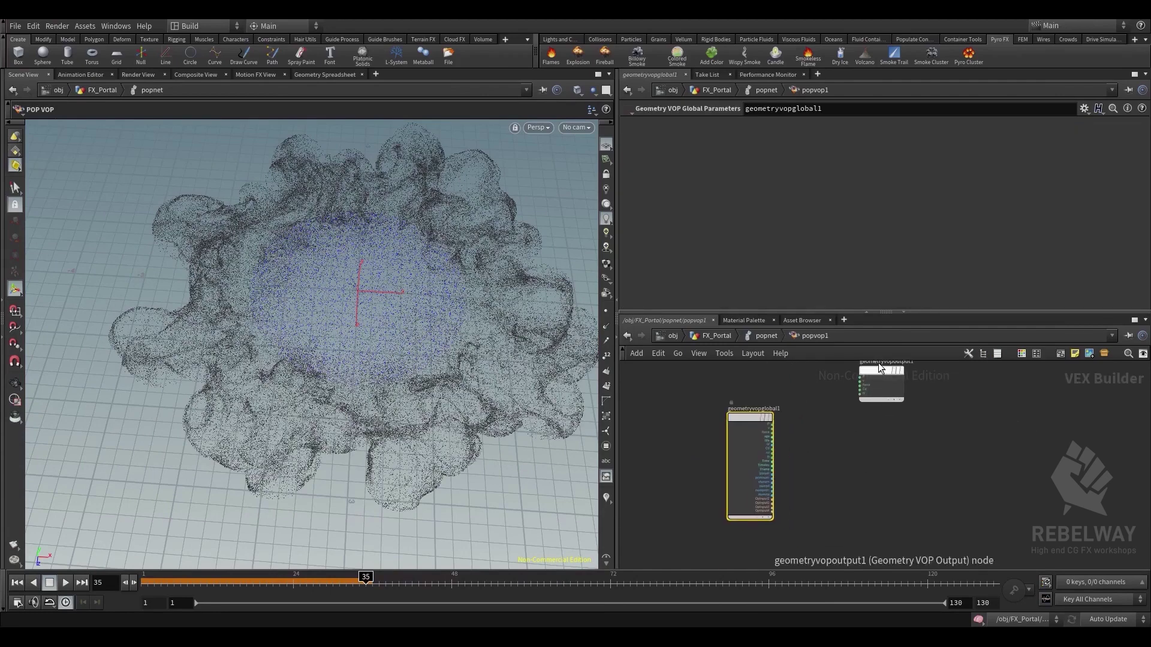
drag(880, 367, 987, 414)
scroll(891, 445, up, 3)
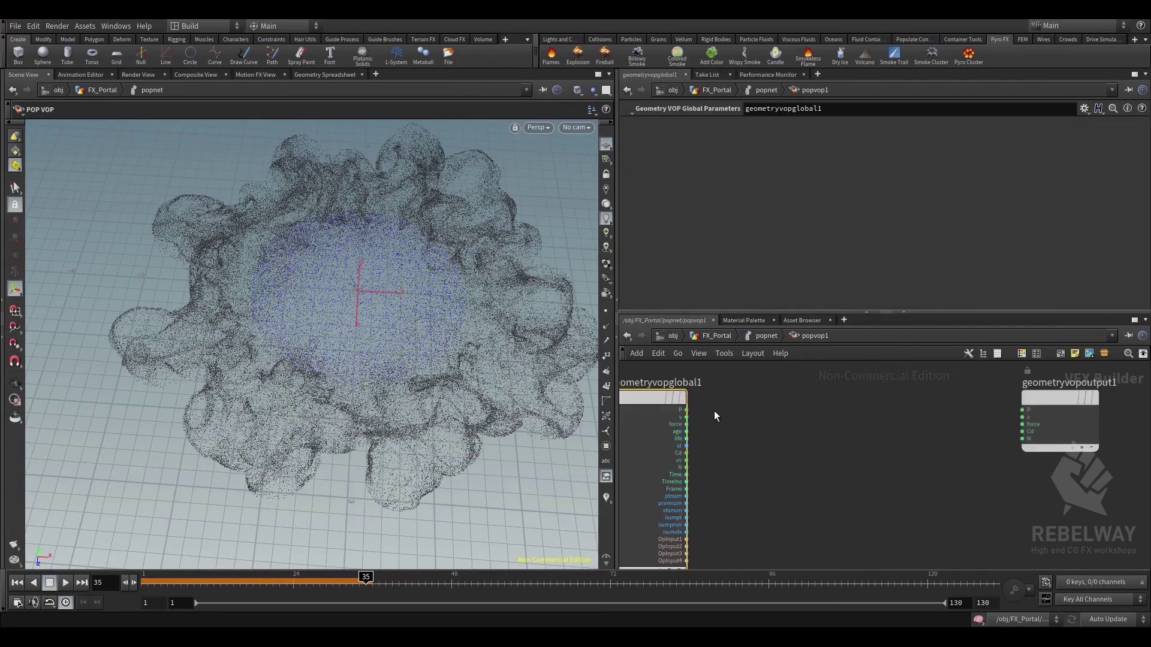
Add a Vector to Float node fed by the v output of geometryvopglobal1 and place it beside that node
click(687, 417)
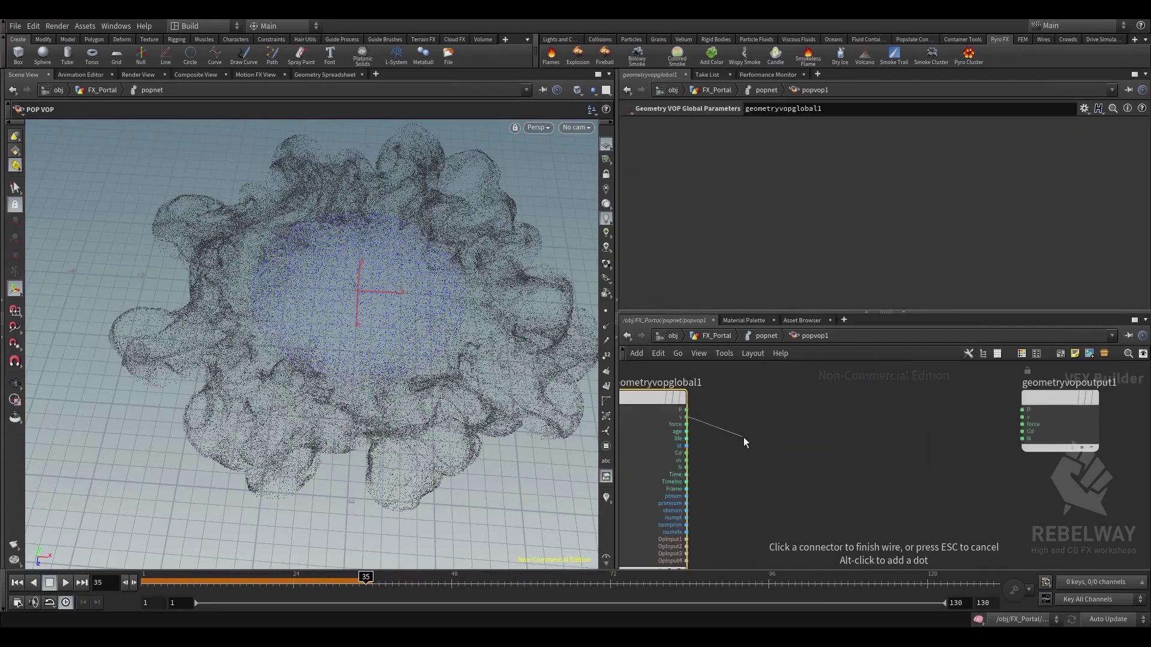
click(843, 430)
text(ve)
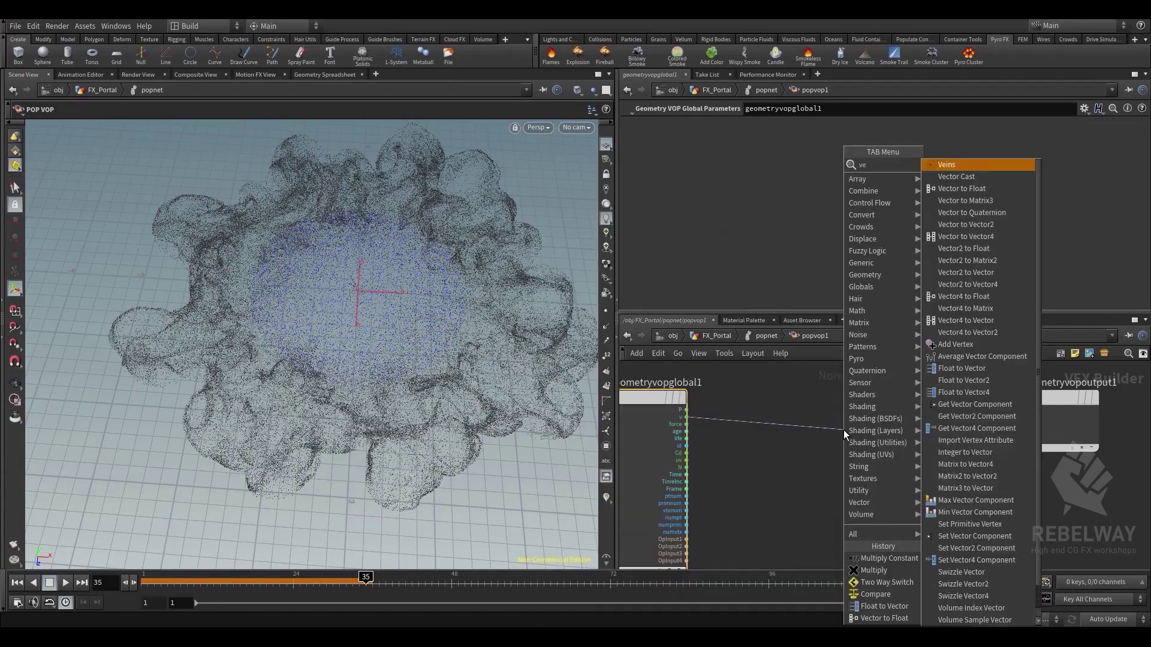
key(Down)
key(Down)
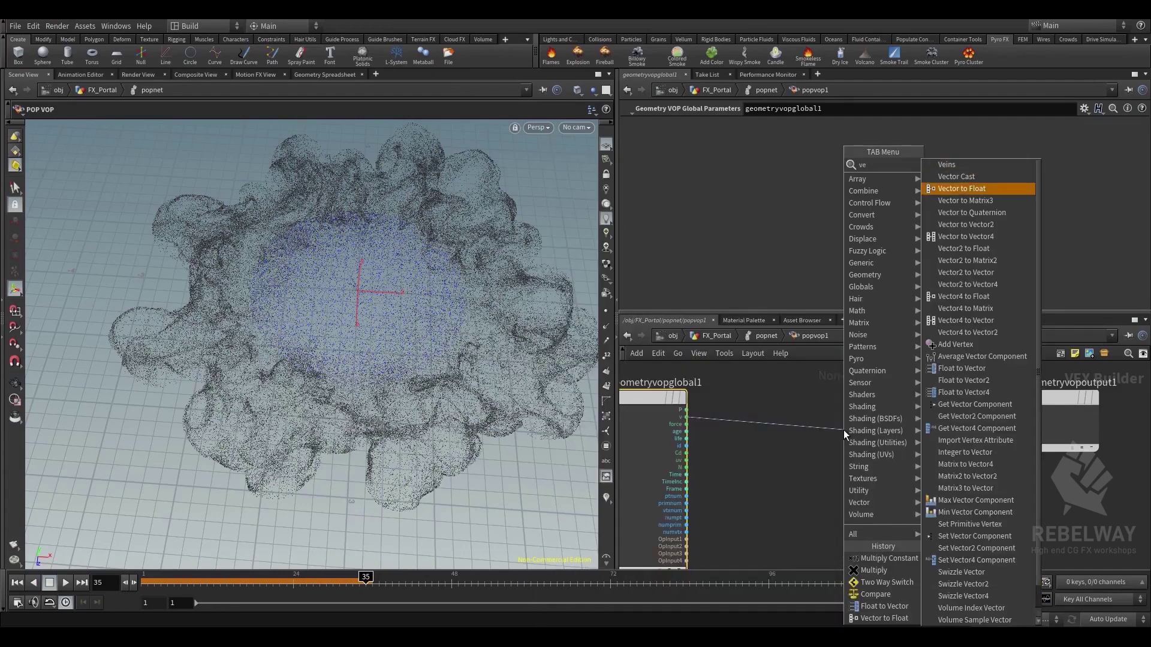
key(Return)
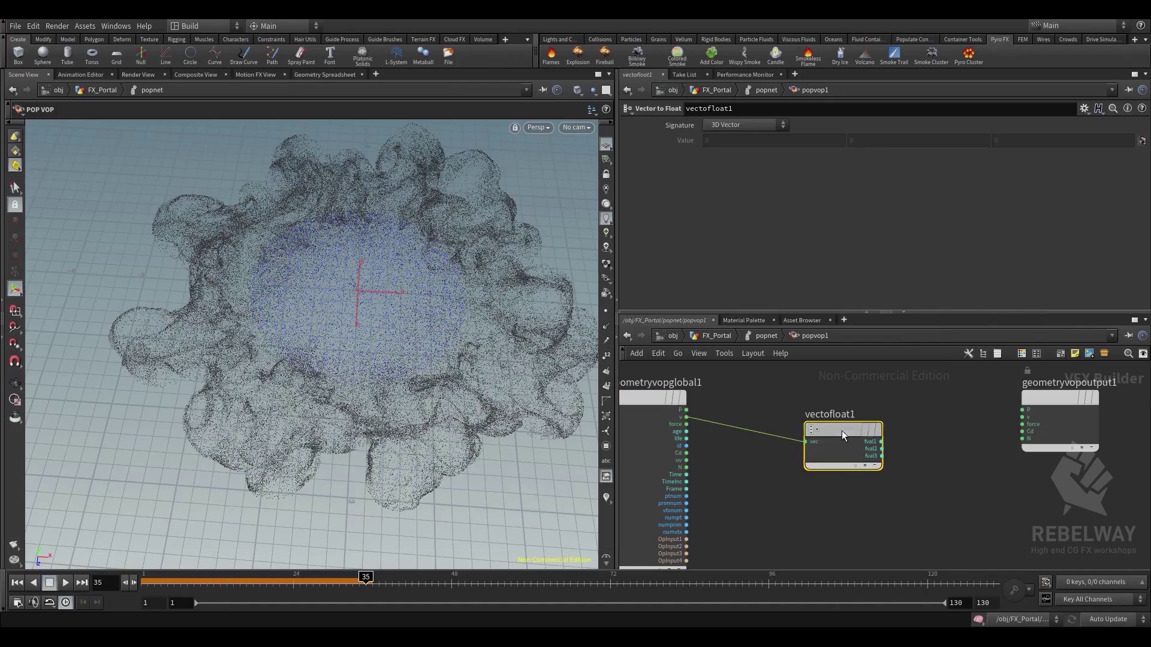
drag(841, 430, 786, 410)
Add a Float to Vector node and place it between vectofloat1 and geometryvopoutput1
key(Tab)
text(floa)
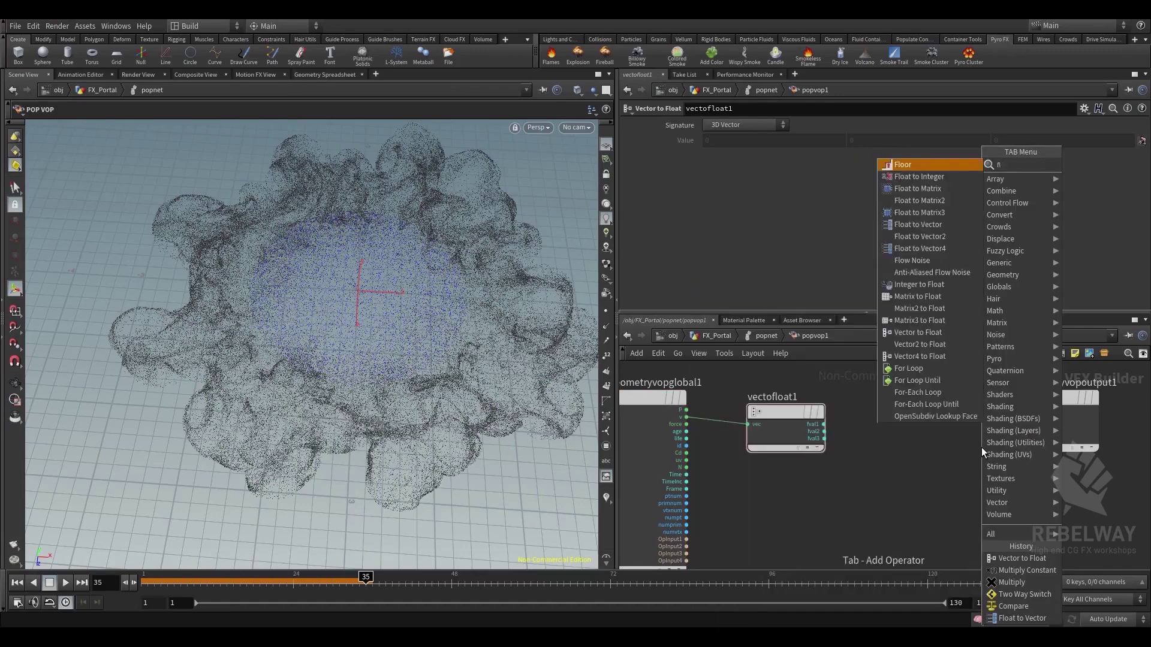
key(Down)
key(Down)
key(Down)
key(Down)
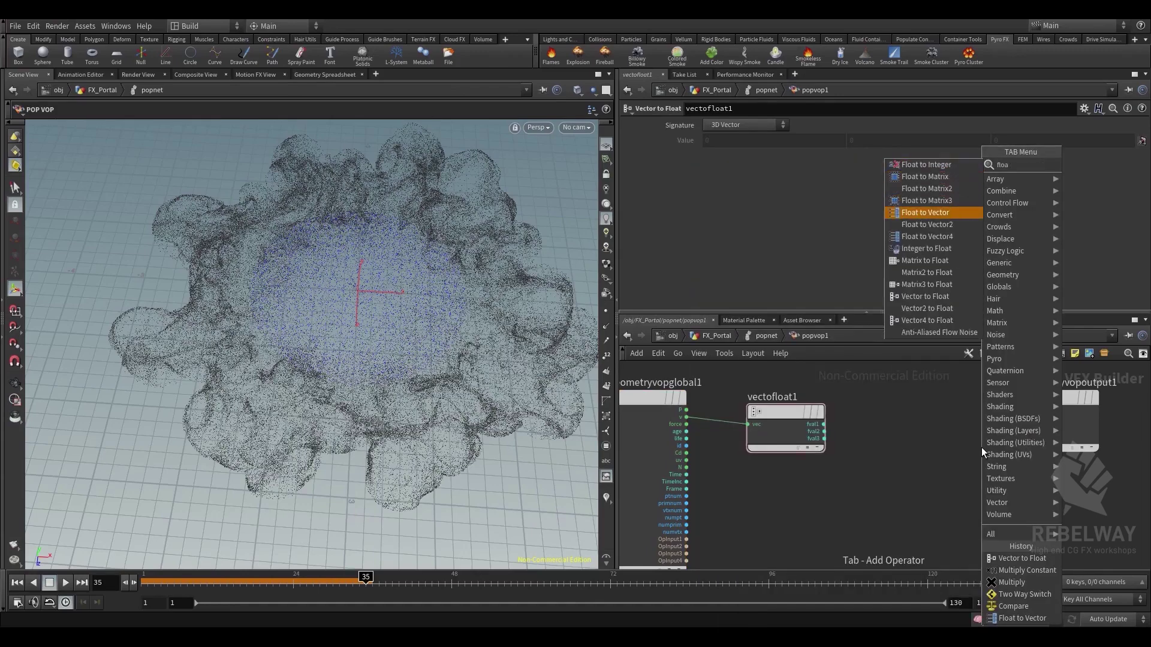
key(Return)
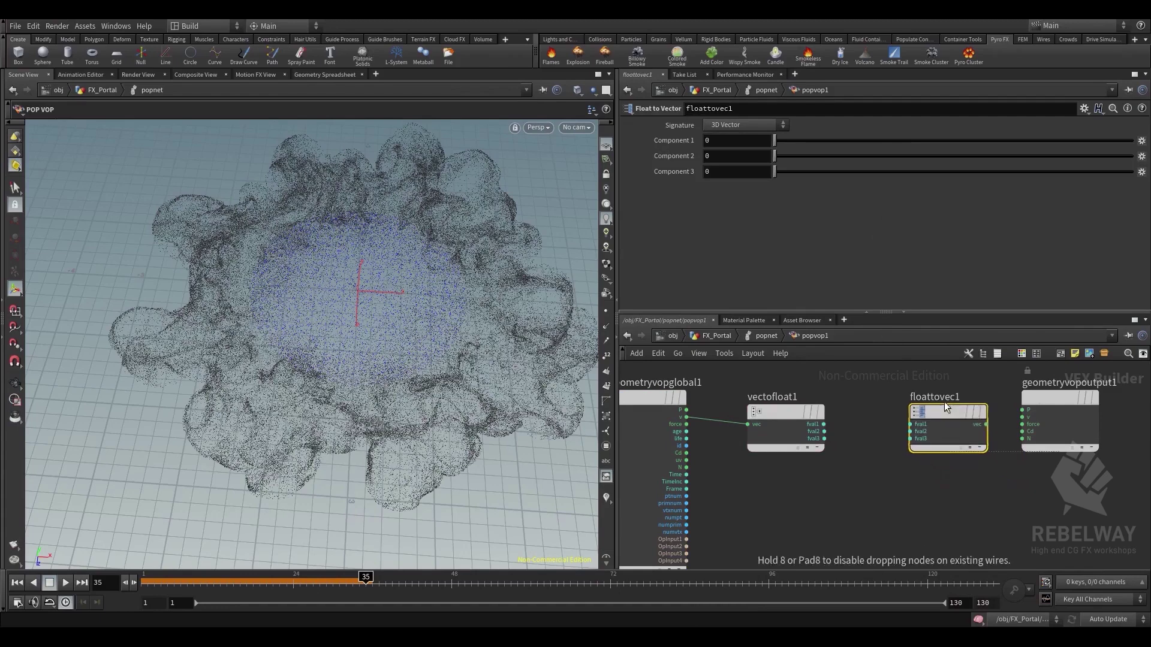
click(945, 405)
alt+drag(432, 309, 410, 241)
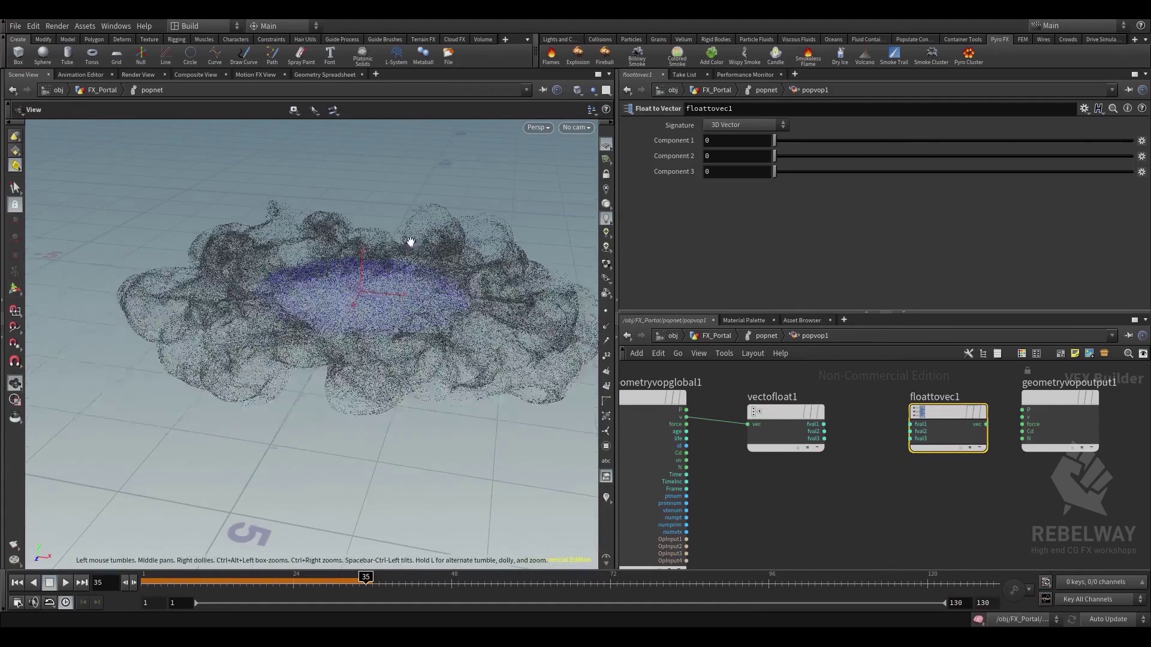
Wire vectofloat1's fval1 and fval3 outputs to the matching fval1 and fval3 inputs of floattovec1
click(824, 431)
click(908, 438)
click(824, 425)
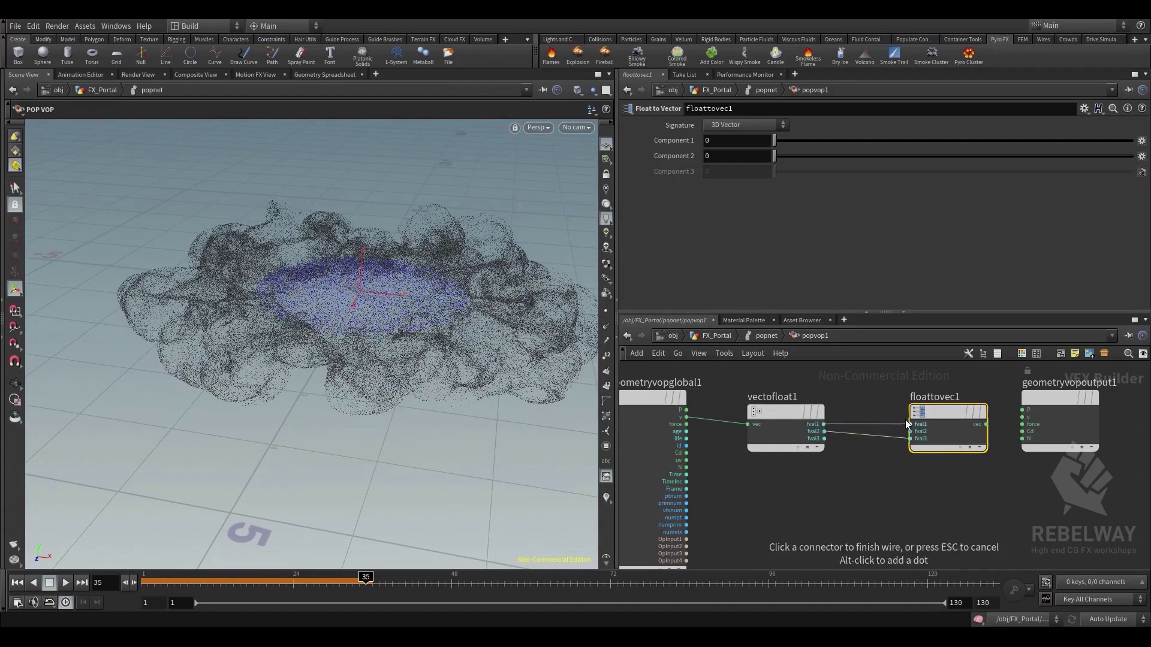
click(910, 425)
click(825, 439)
click(910, 439)
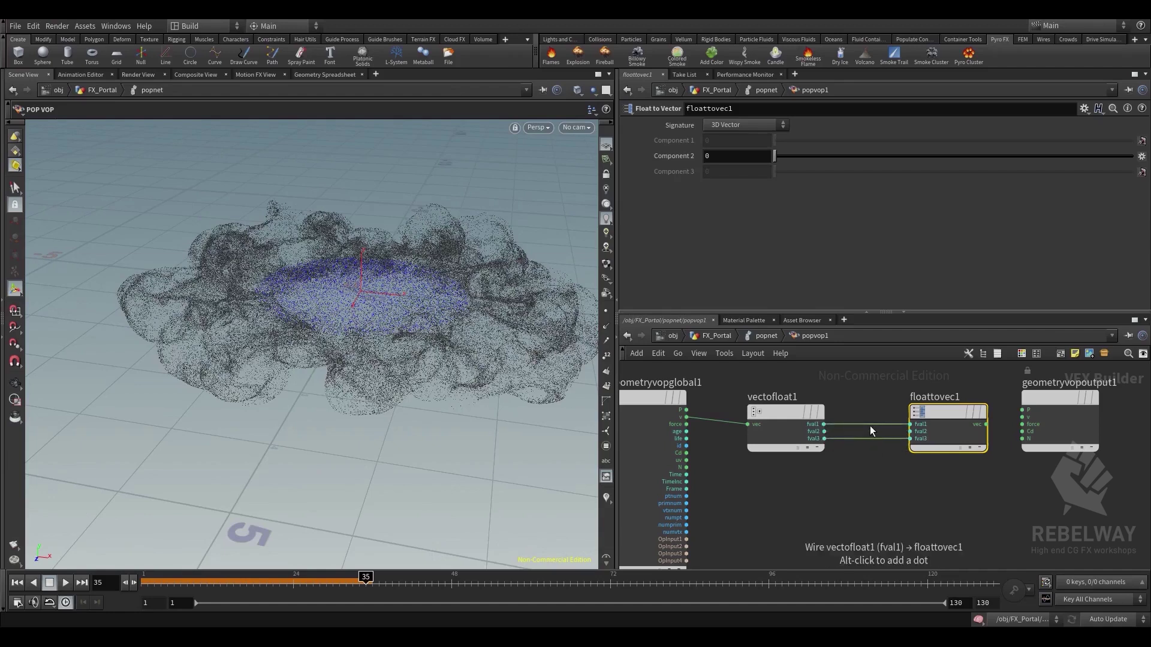
Move geometryvopoutput1 farther away, connect floattovec1's vec output to its v input, and place floattovec1 close beside it
scroll(956, 420, down, 2)
scroll(959, 390, up, 3)
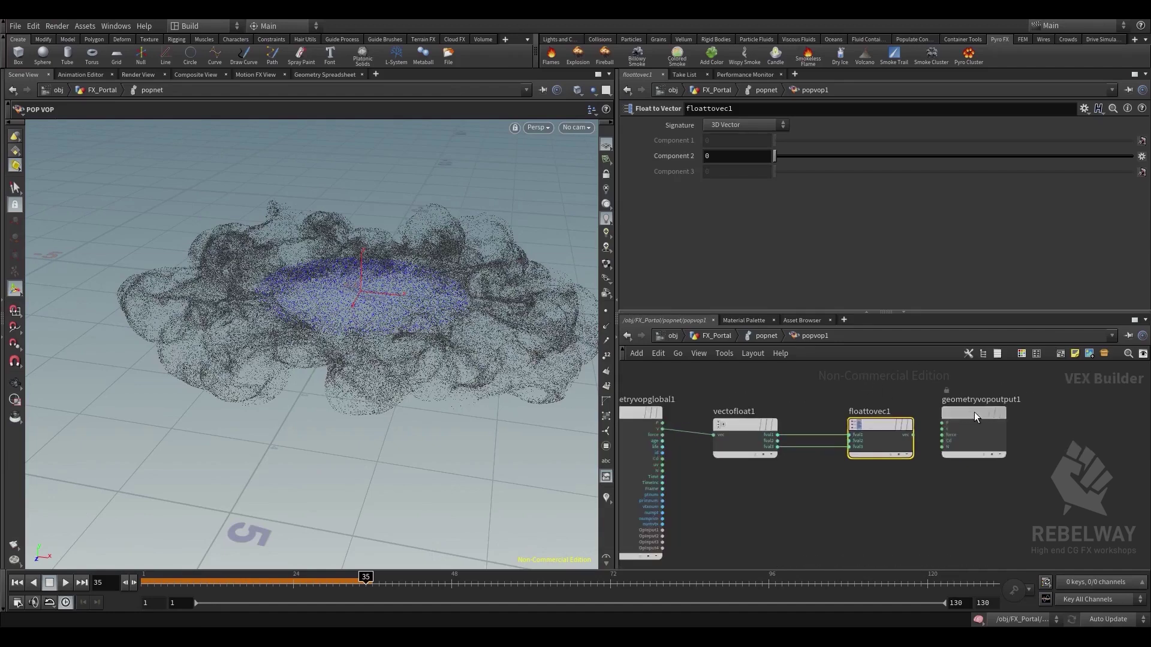
drag(960, 401, 994, 409)
click(964, 419)
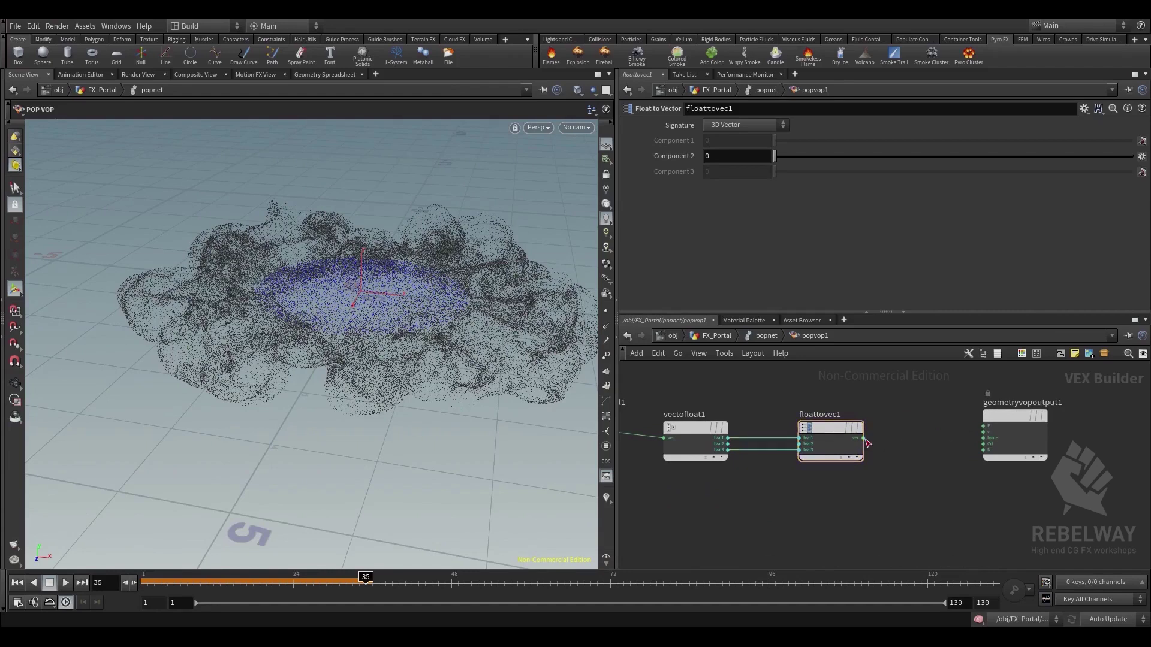
click(863, 438)
click(976, 432)
drag(838, 431, 919, 431)
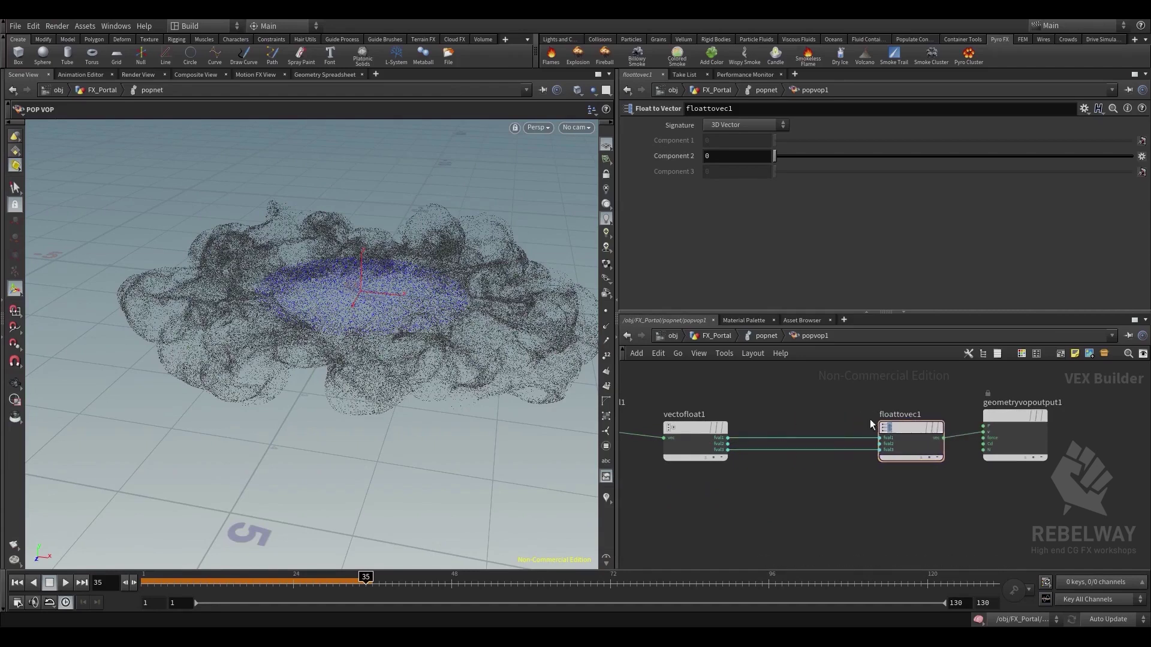
middle_drag(826, 417, 845, 408)
middle_drag(813, 477, 856, 447)
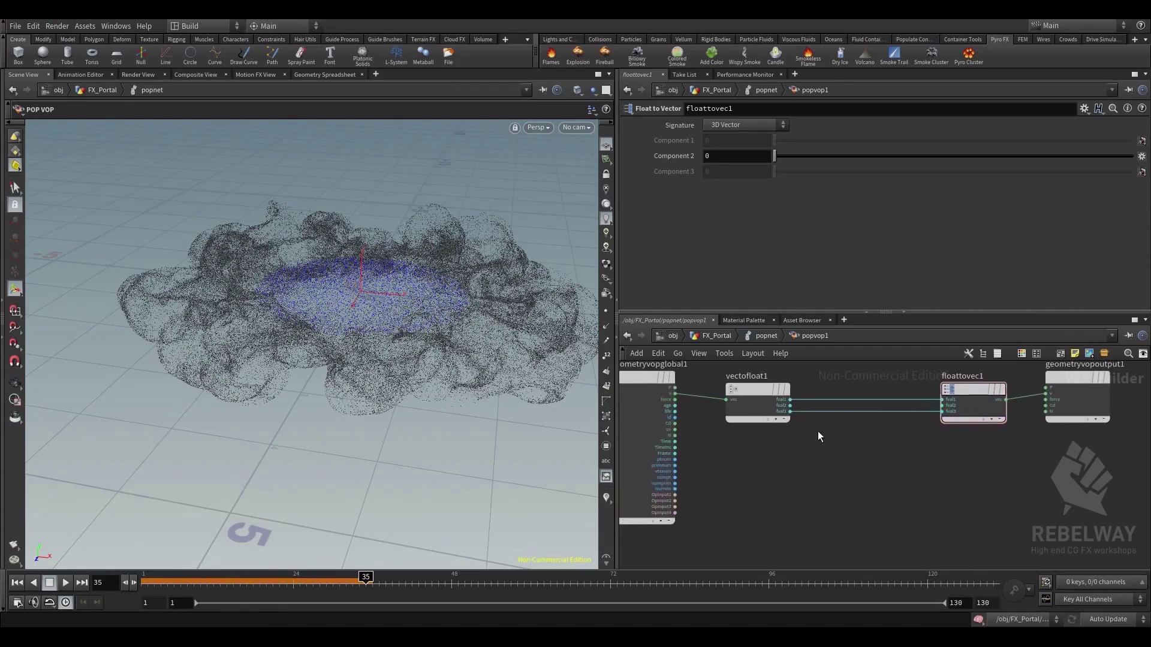
Add a Compare node fed by vectofloat1's fval2, set its test to Not Equal, and place it below vectofloat1
click(790, 405)
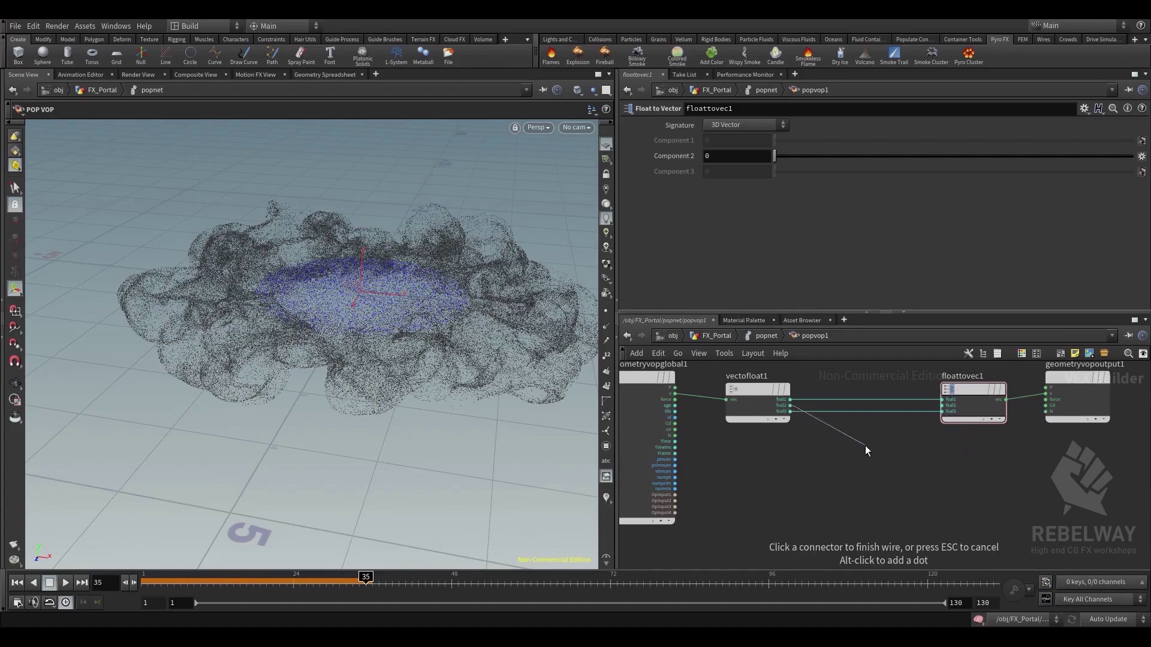
key(Tab)
text(comp)
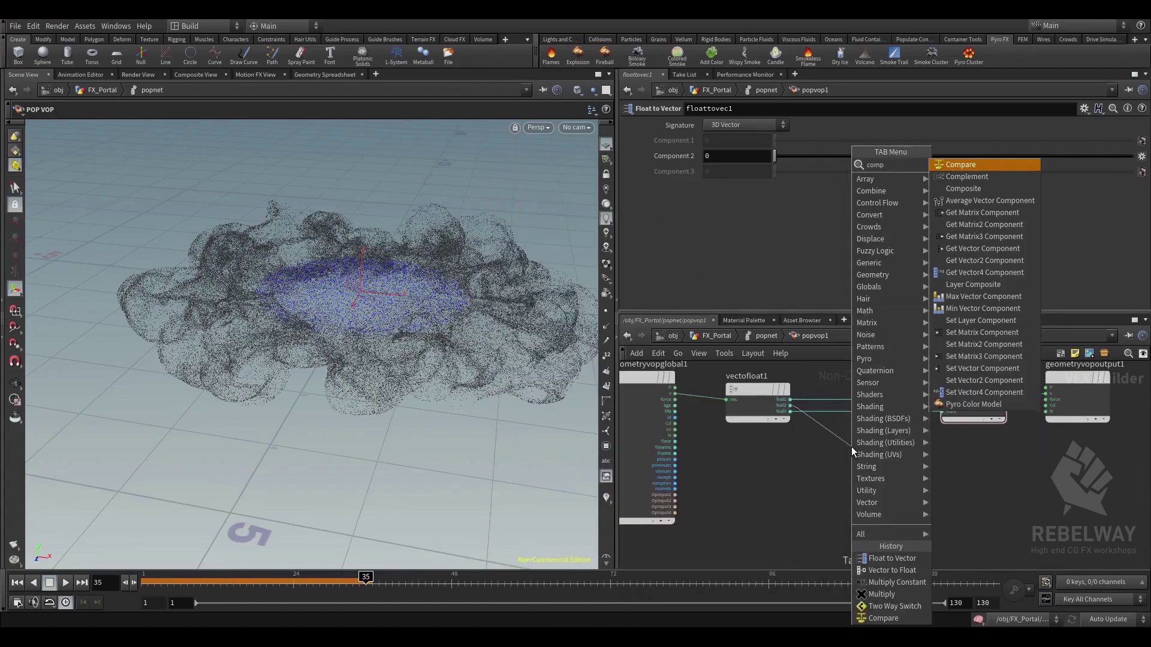
key(Return)
click(854, 453)
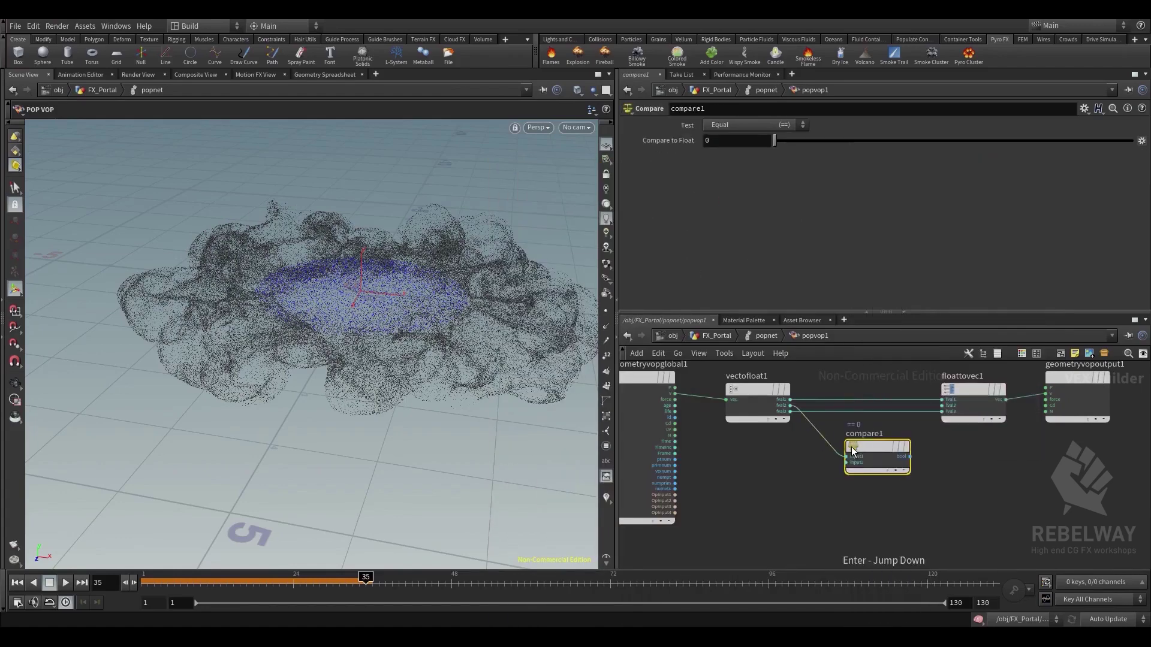
click(717, 125)
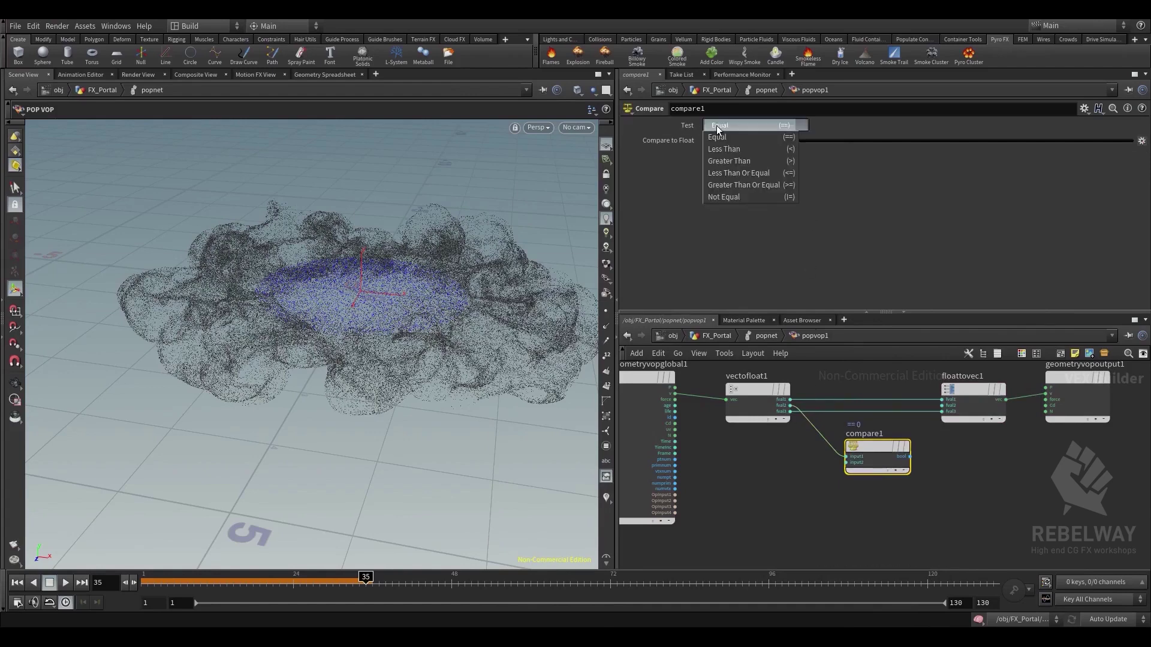
click(735, 201)
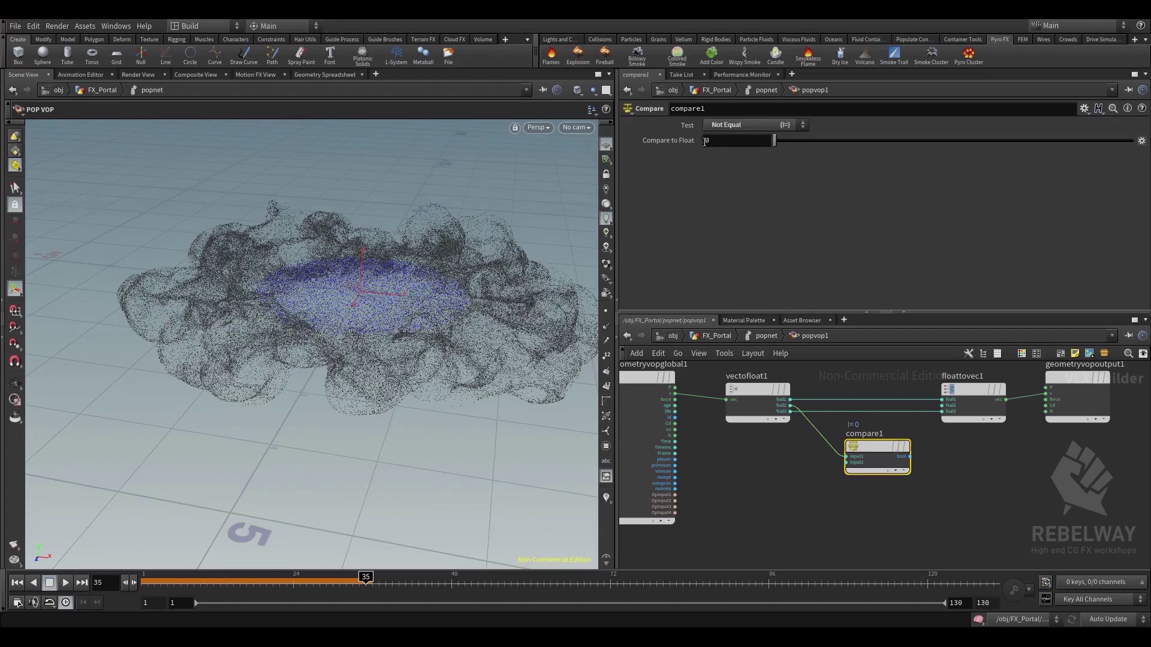
alt+drag(459, 303, 476, 289)
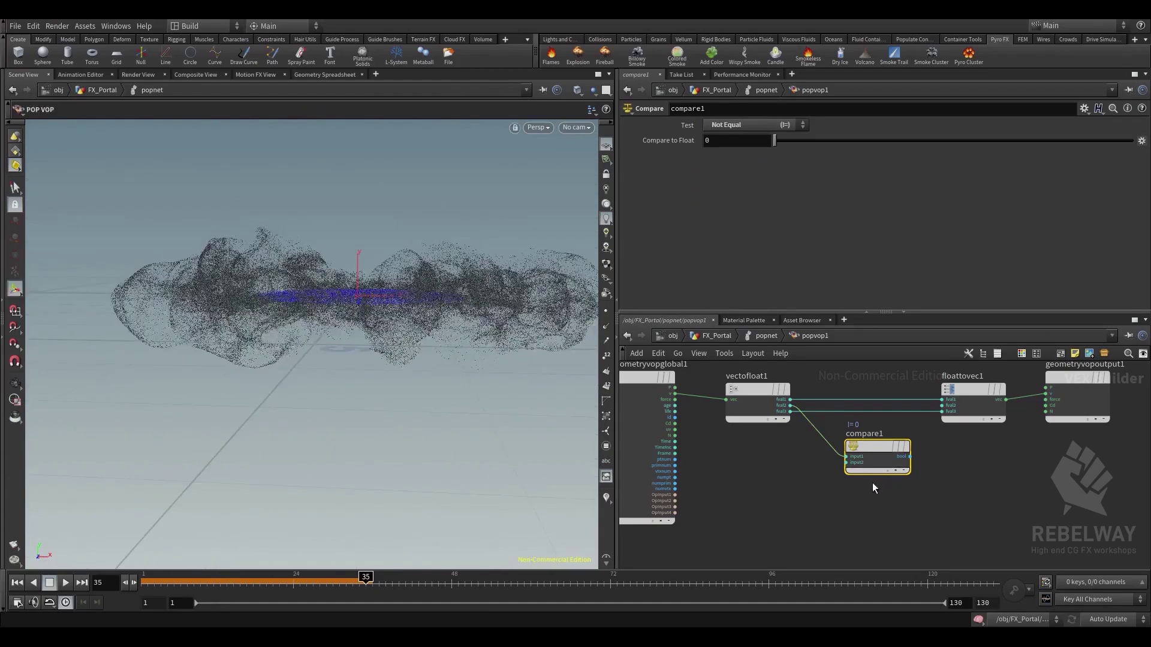
drag(872, 462, 848, 479)
Add a Two Way Switch node beside compare1 and connect compare1's bool output to its condition input
key(Tab)
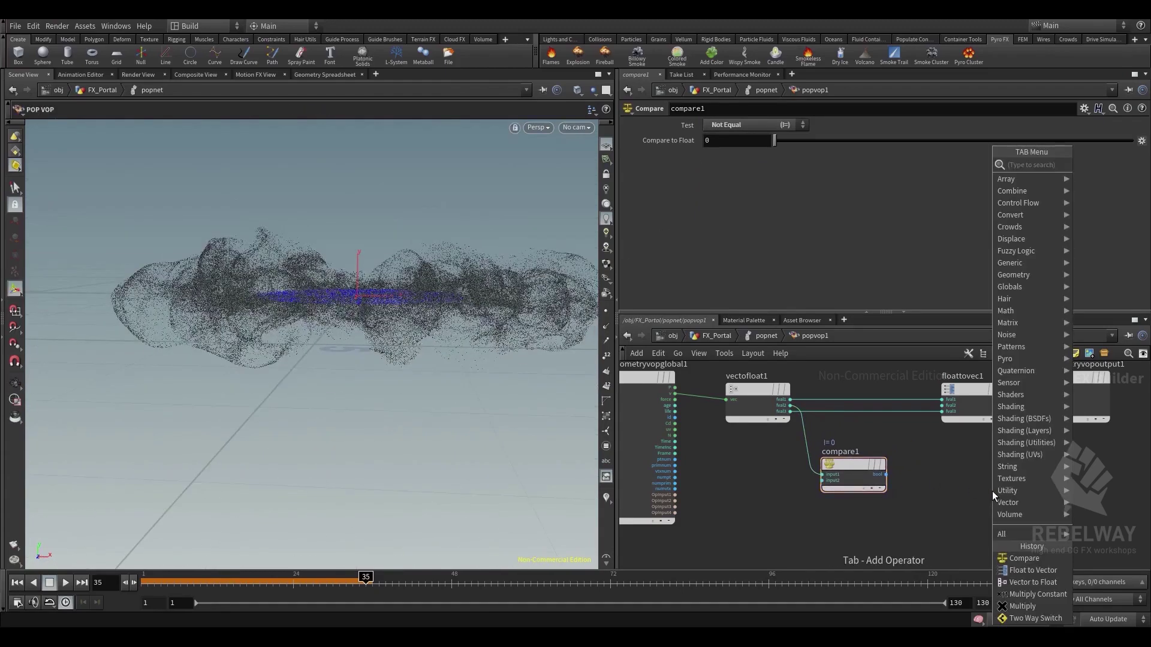
text(two)
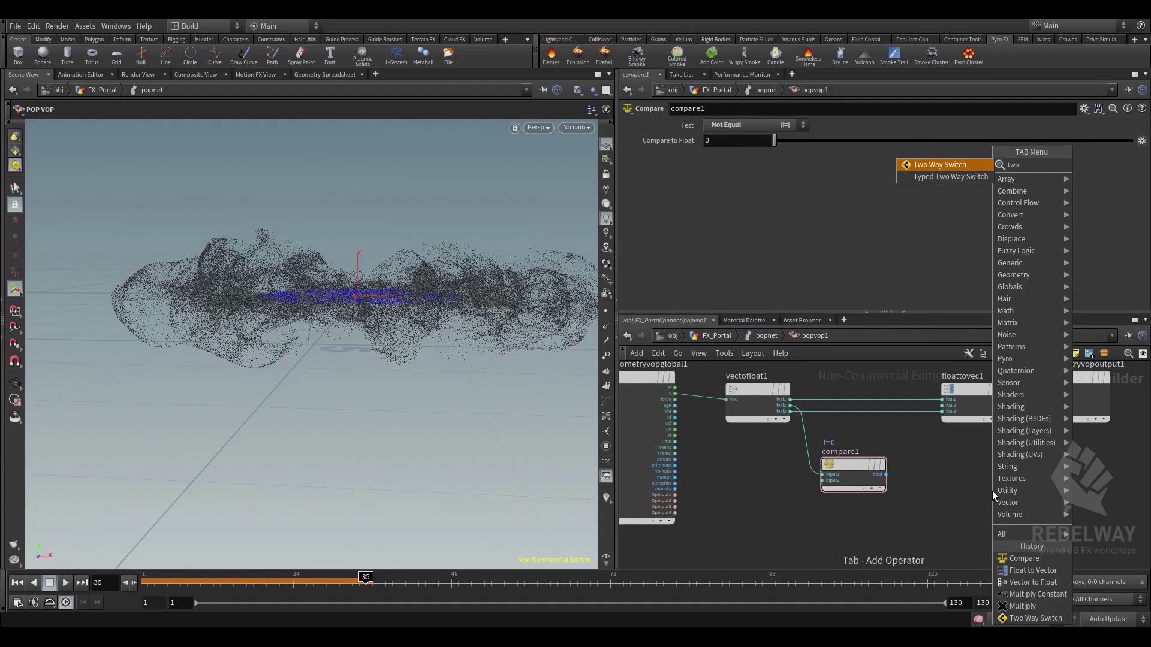
key(Return)
click(947, 477)
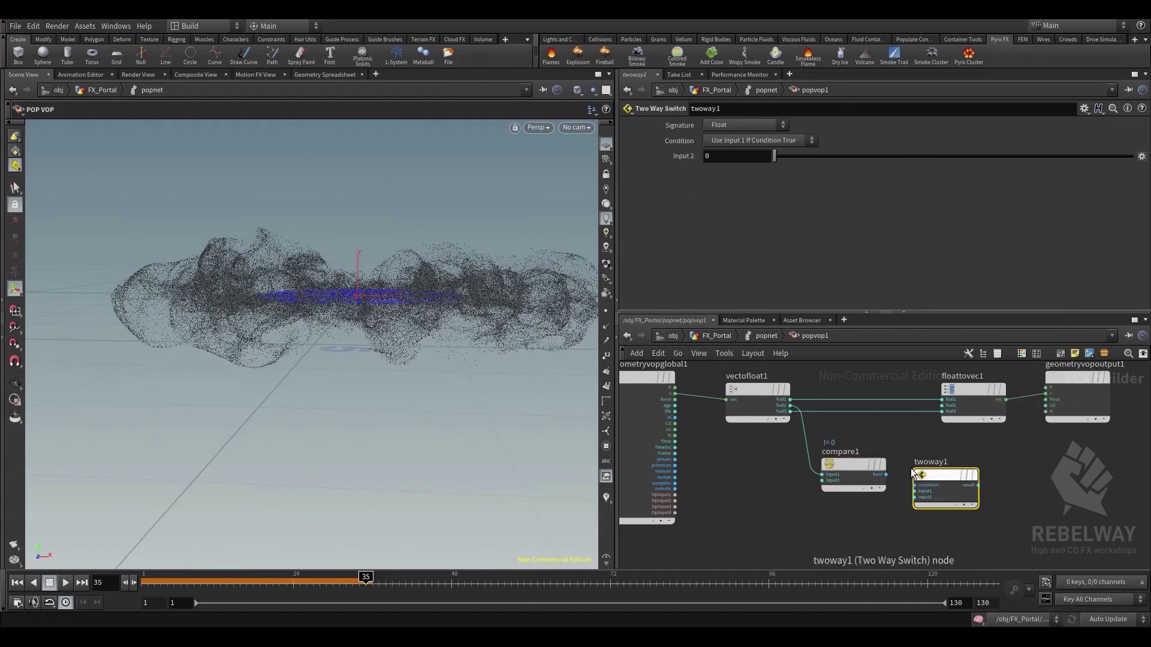
drag(857, 463, 827, 477)
scroll(856, 483, up, 2)
click(853, 491)
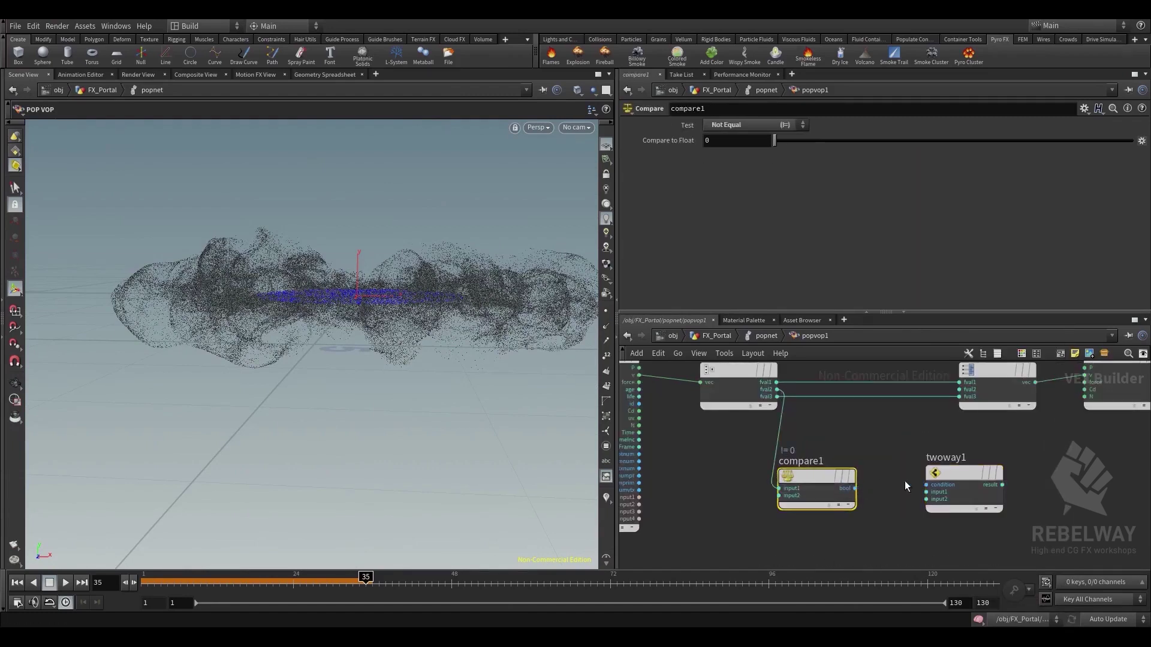
click(855, 489)
click(927, 485)
Add a Multiply Constant node fed by vectofloat1's fval2 and set its multiplier to 0.25
click(778, 390)
key(Tab)
text(mul)
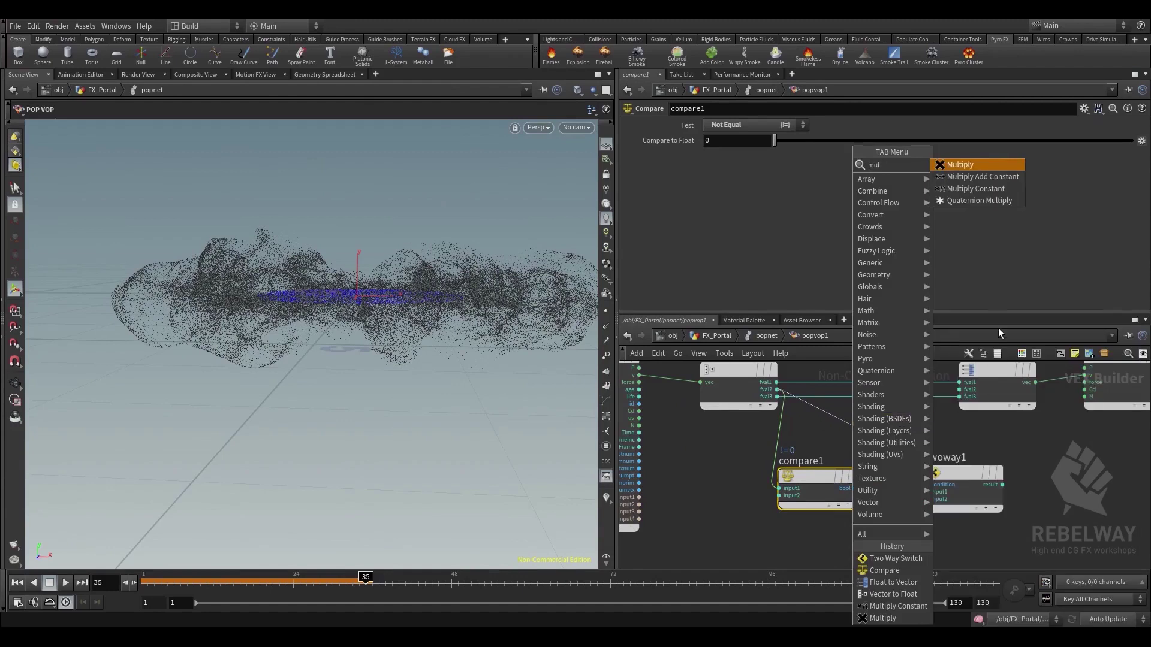
click(986, 187)
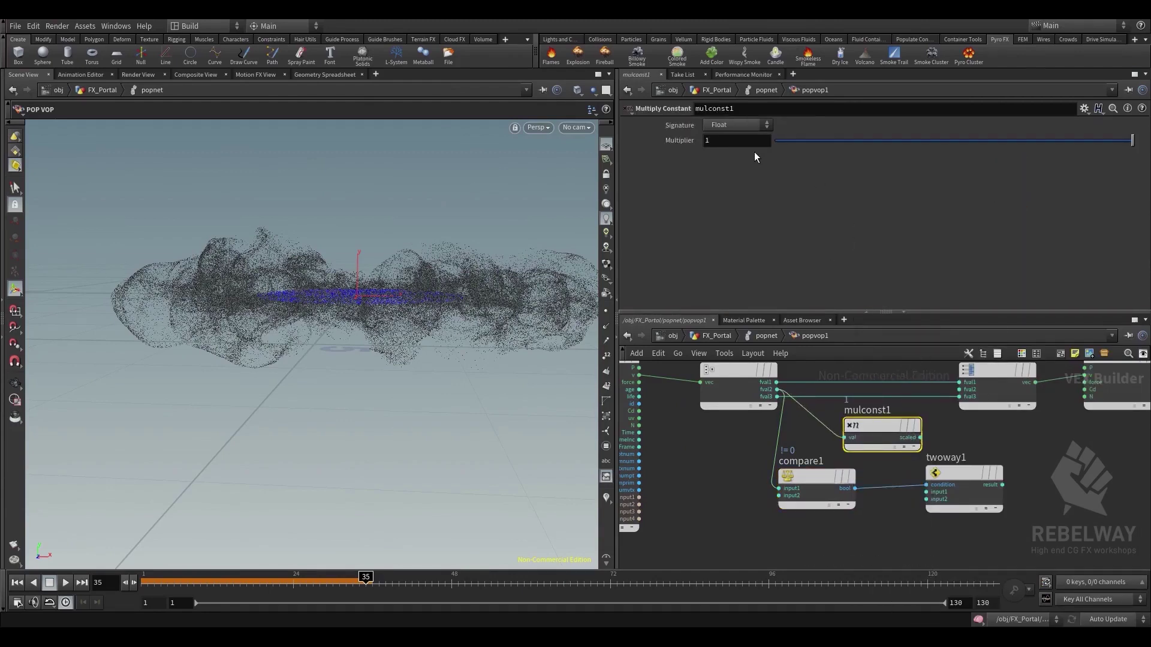
double_click(709, 141)
text(0.25)
key(Return)
middle_drag(977, 445, 906, 455)
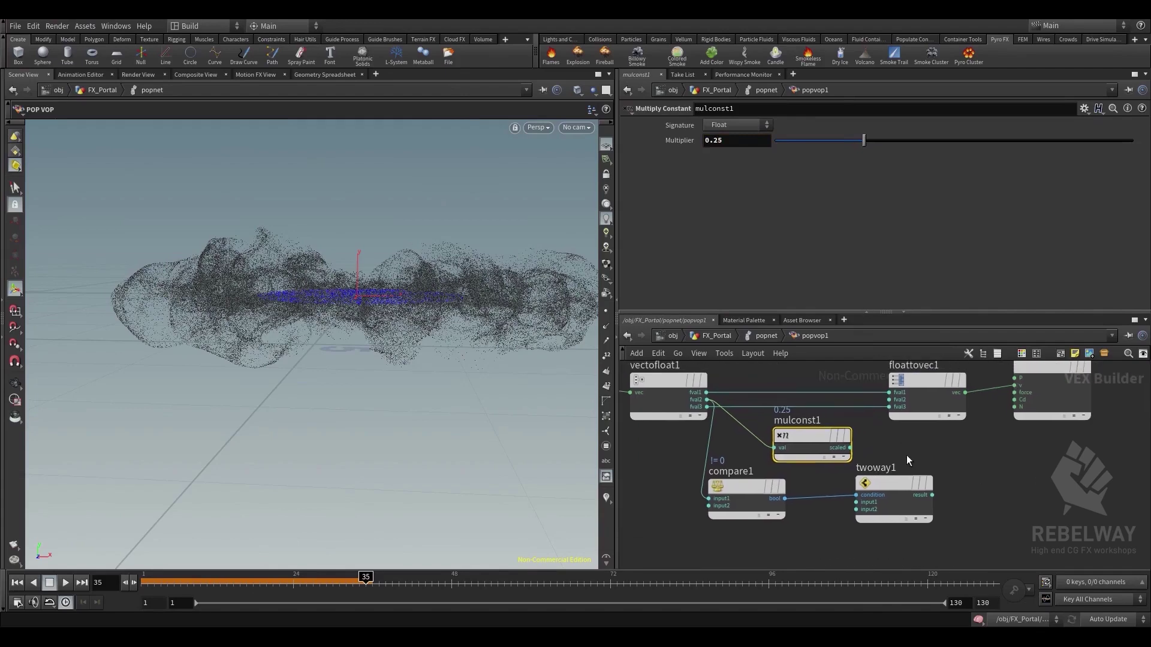
Move twoway1 farther from compare1, then wire mulconst1's scaled output to its input1 and vectofloat1's fval2 to its input2
drag(894, 481, 947, 484)
scroll(901, 460, up, 1)
click(839, 445)
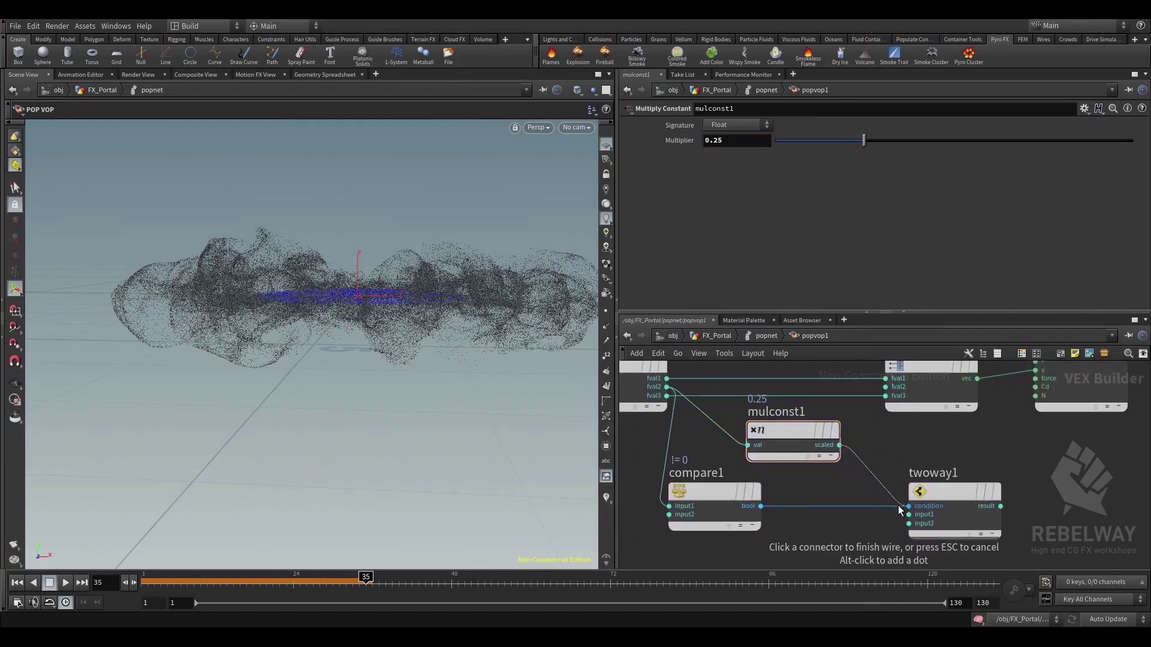
click(910, 514)
middle_drag(813, 477, 840, 474)
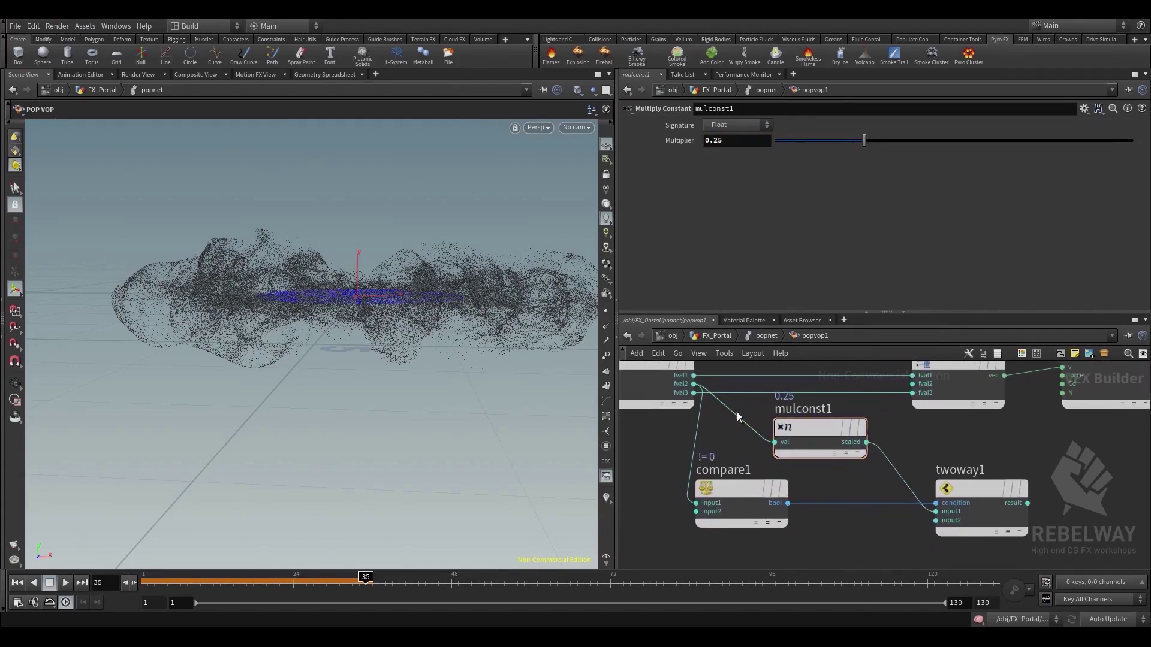
click(694, 385)
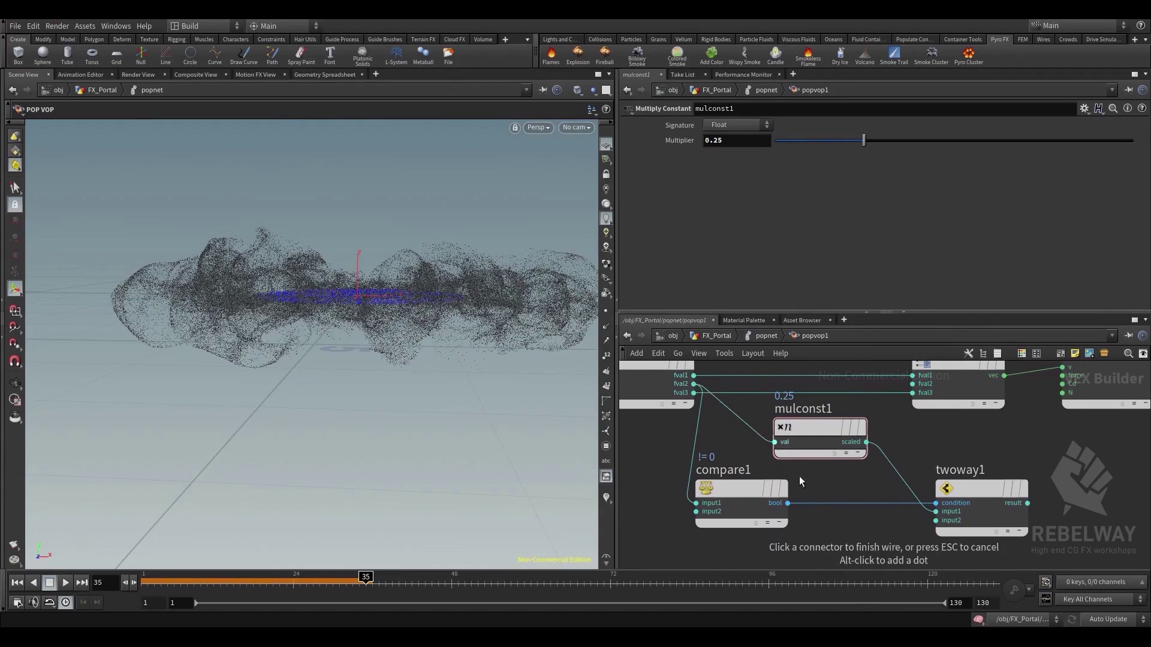
click(935, 520)
Switch the network to rounded wires and connect twoway1's result to floattovec1's fval2 input
scroll(952, 456, down, 2)
key(shift+s)
middle_drag(973, 447, 917, 446)
click(947, 487)
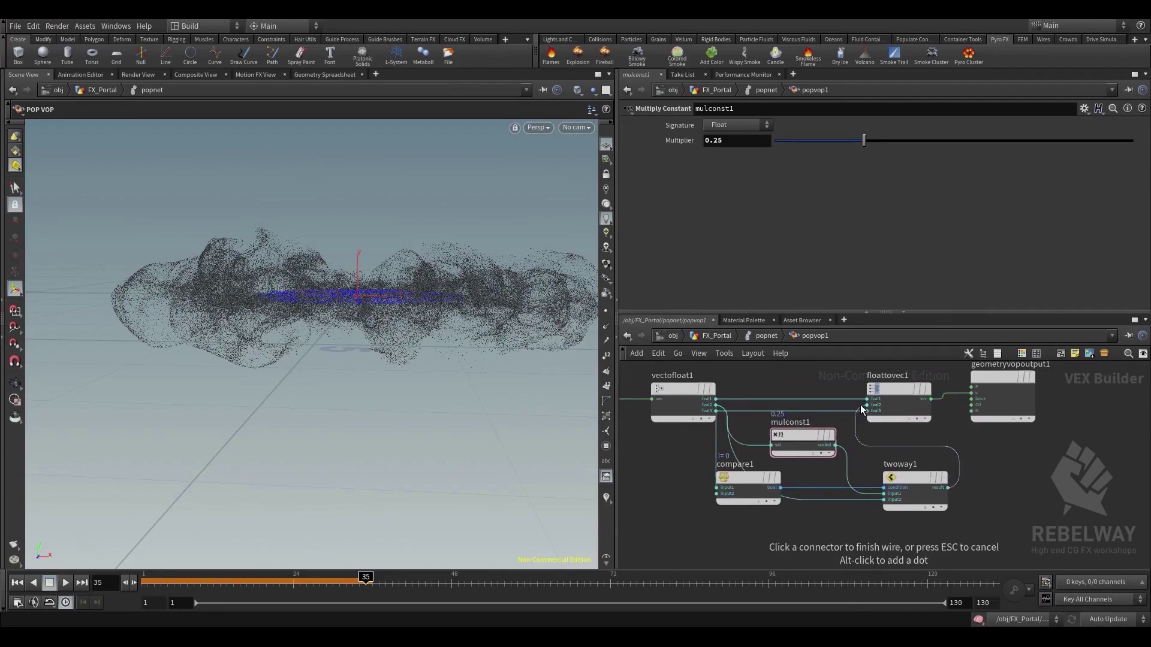
click(866, 405)
Return to the FX_Portal level, reset the popnet simulation, and inspect the particles from the side and above
click(751, 336)
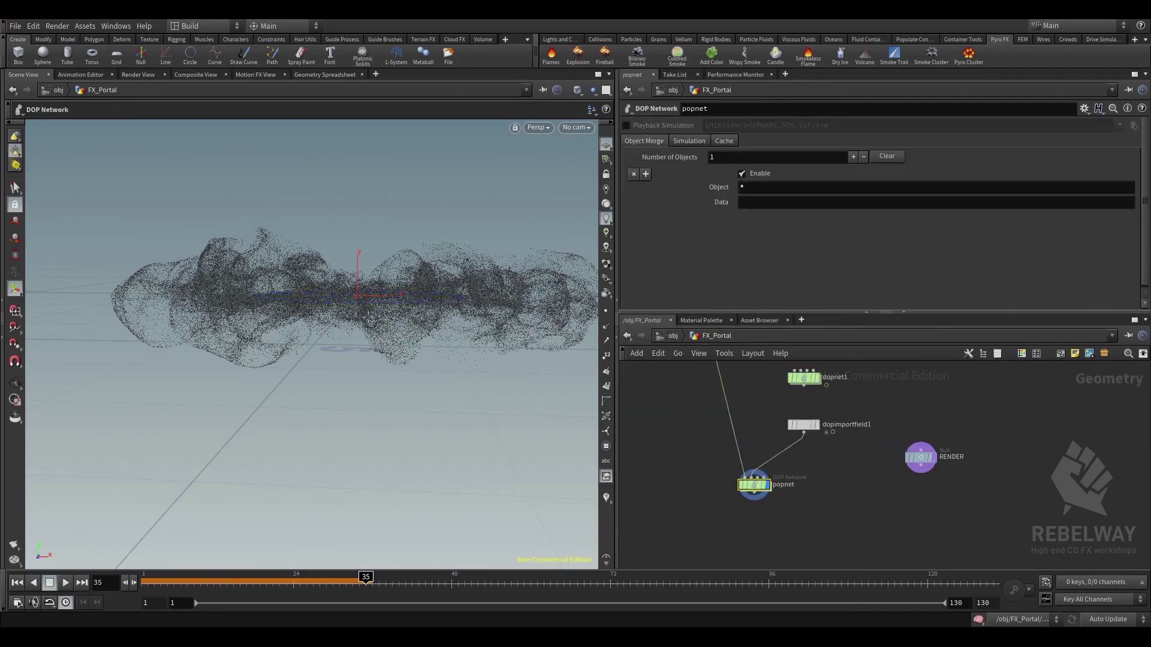
drag(367, 317, 405, 337)
click(689, 141)
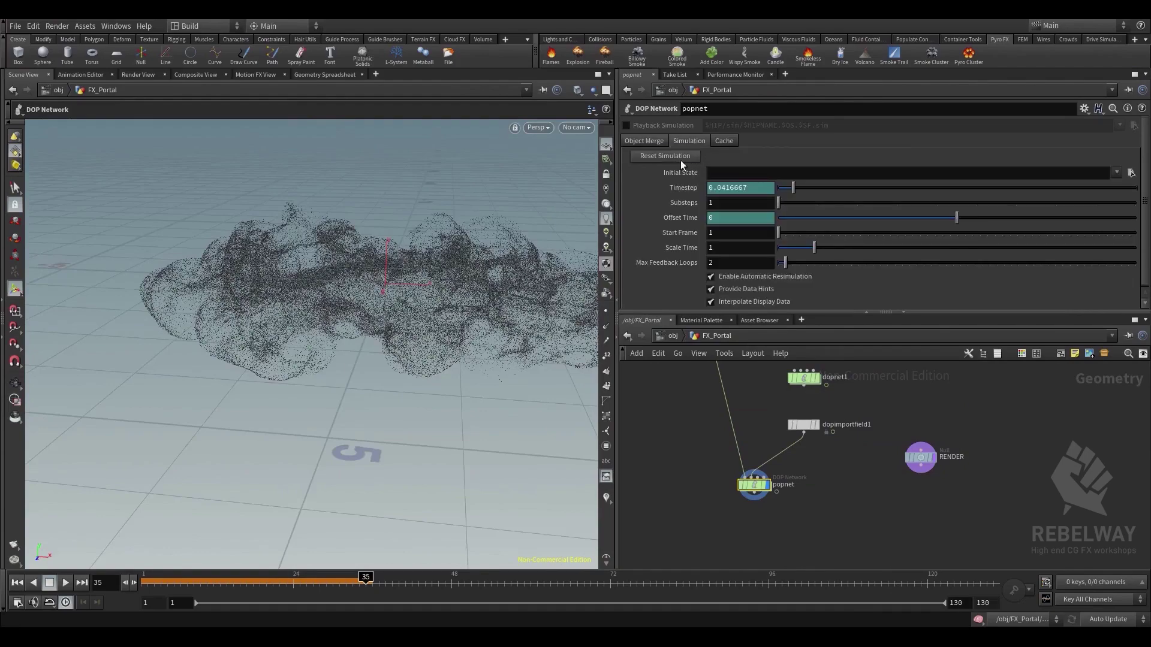
click(681, 159)
alt+drag(527, 283, 534, 362)
alt+middle_drag(534, 361, 437, 387)
alt+drag(473, 307, 516, 270)
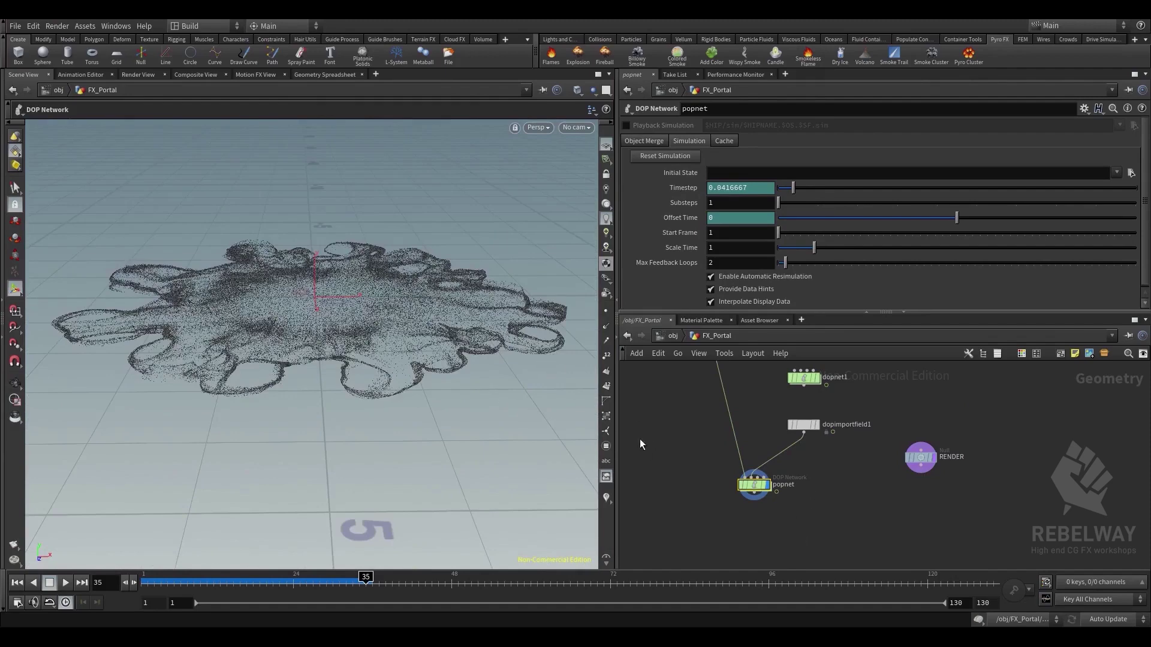
alt+drag(324, 337, 331, 378)
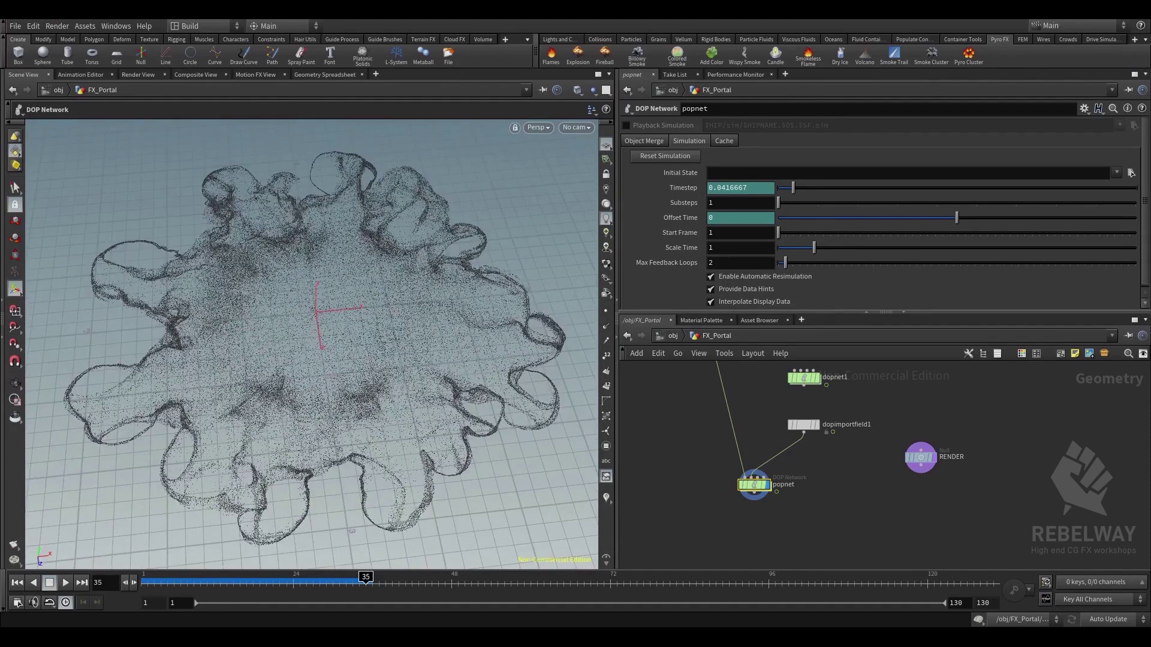
Play the particle simulation repeatedly from frame 1, inspect its shape from several angles, and return to frame 1
click(148, 581)
click(66, 582)
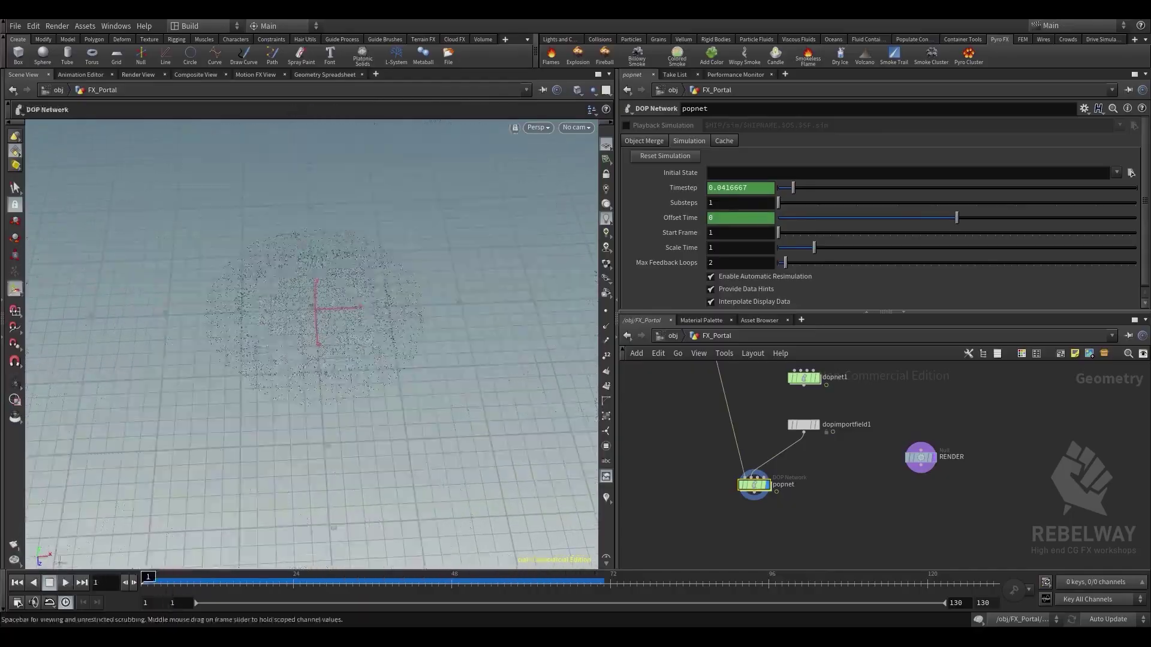
alt+drag(316, 394, 207, 423)
click(64, 583)
key(Escape)
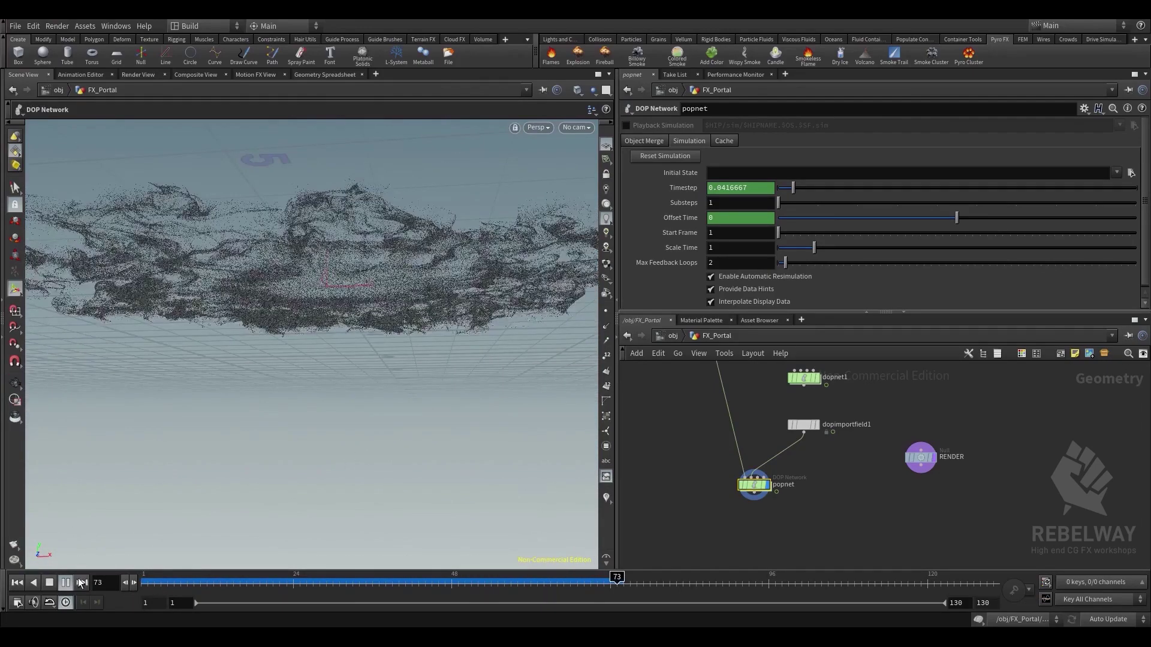
click(17, 583)
click(67, 583)
alt+drag(329, 455, 388, 426)
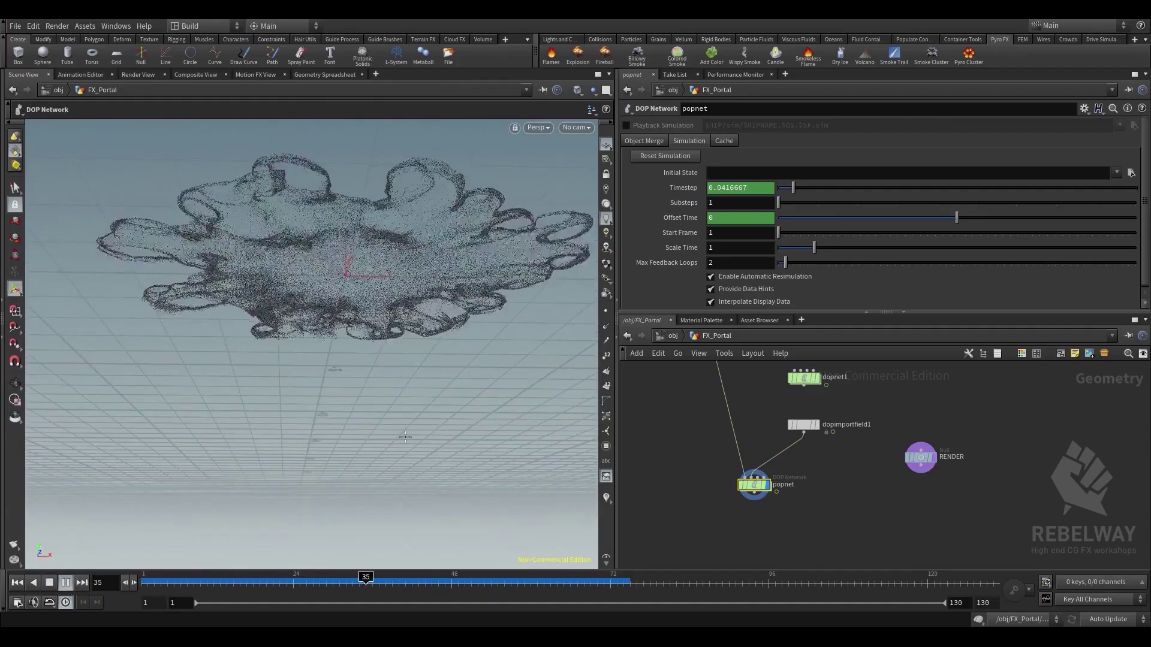
key(Escape)
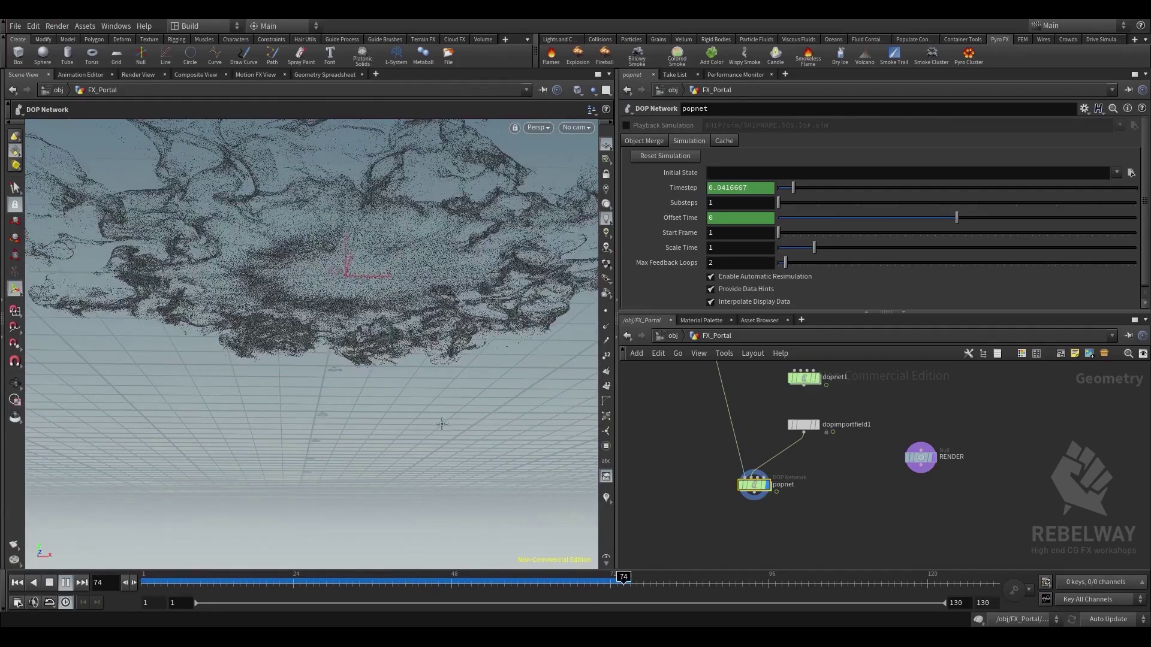
click(17, 582)
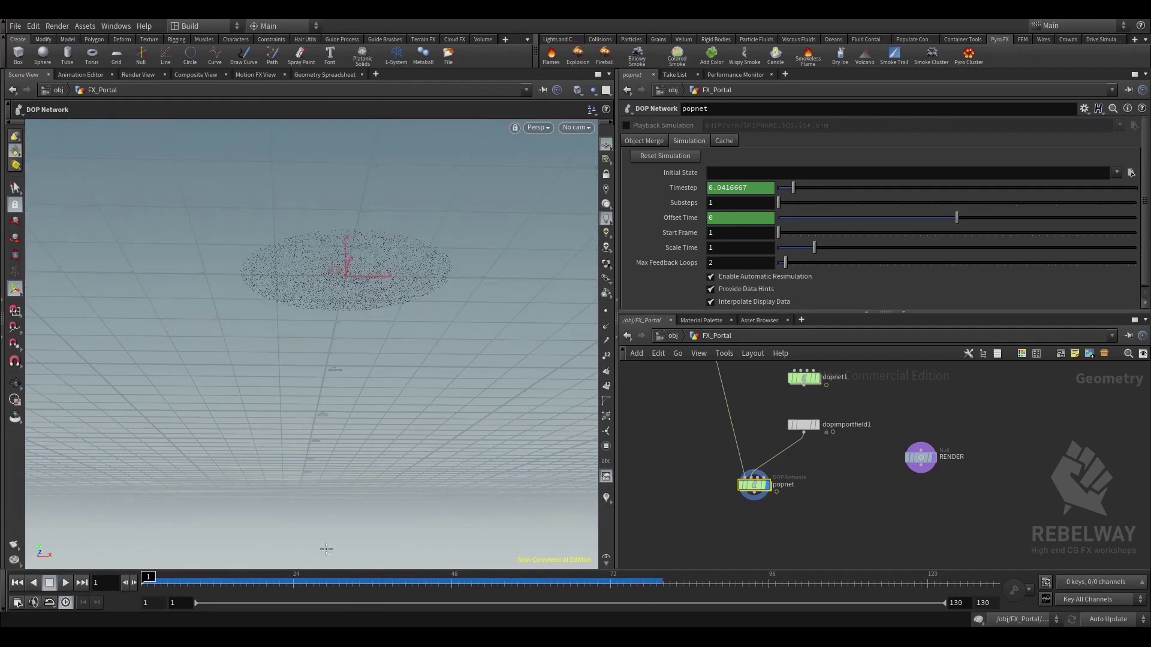
Review the whole FX_Portal node network and select the sphere1 node at the head of the chain
scroll(765, 395, down, 8)
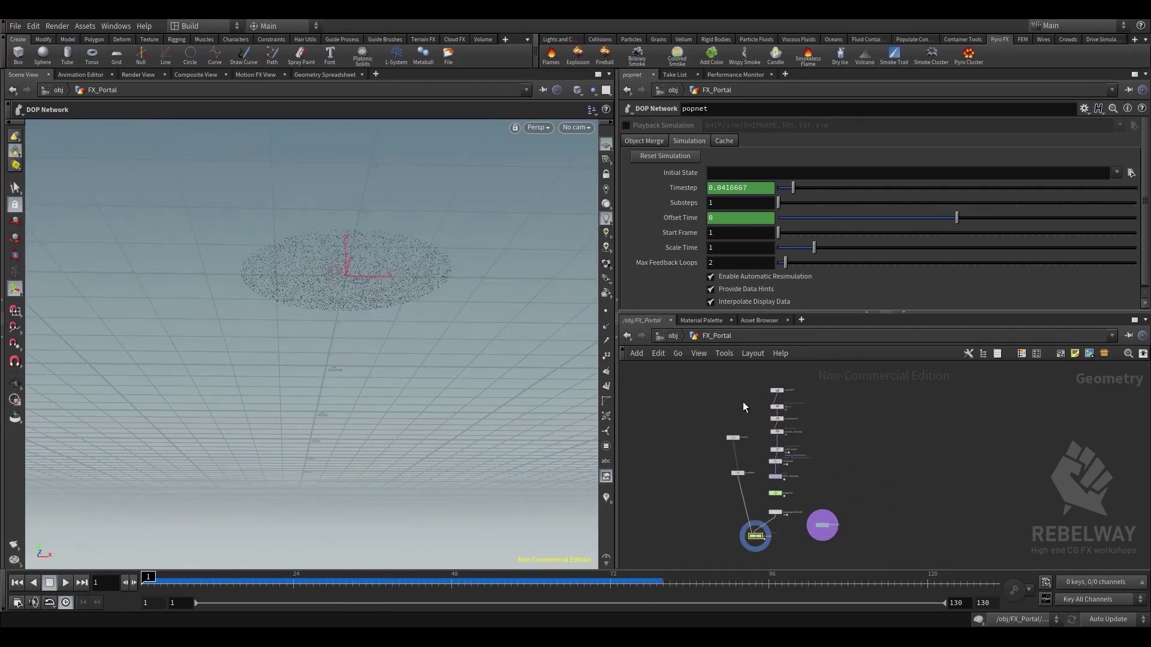
scroll(734, 394, up, 1)
middle_drag(731, 393, 728, 372)
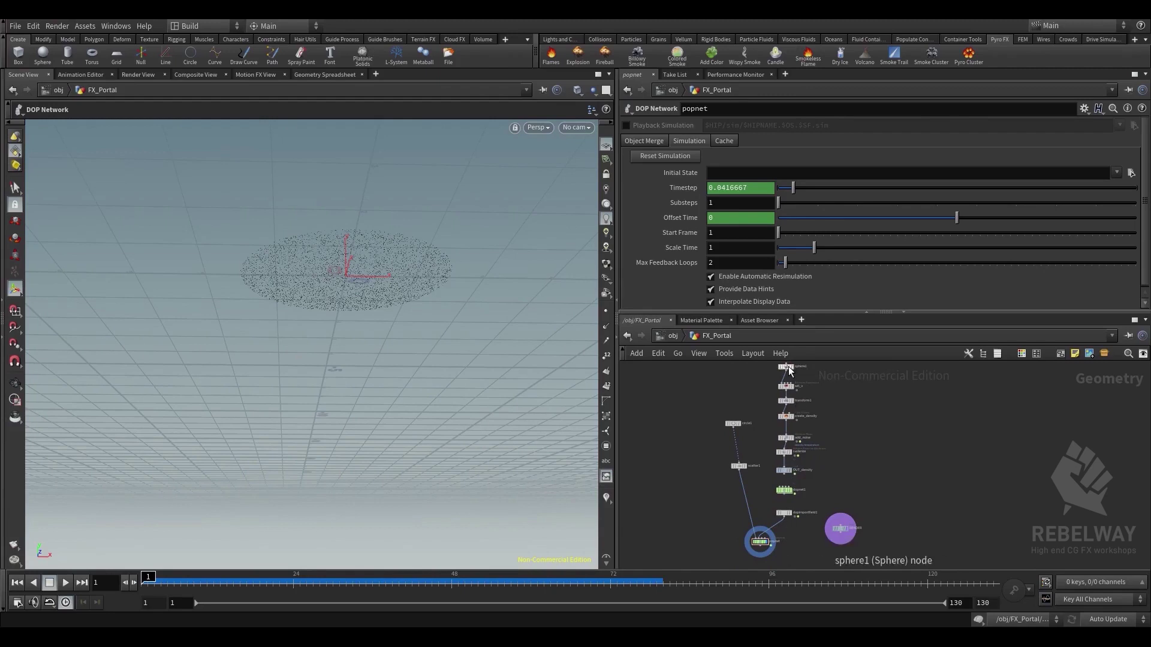
drag(719, 364, 802, 551)
click(802, 542)
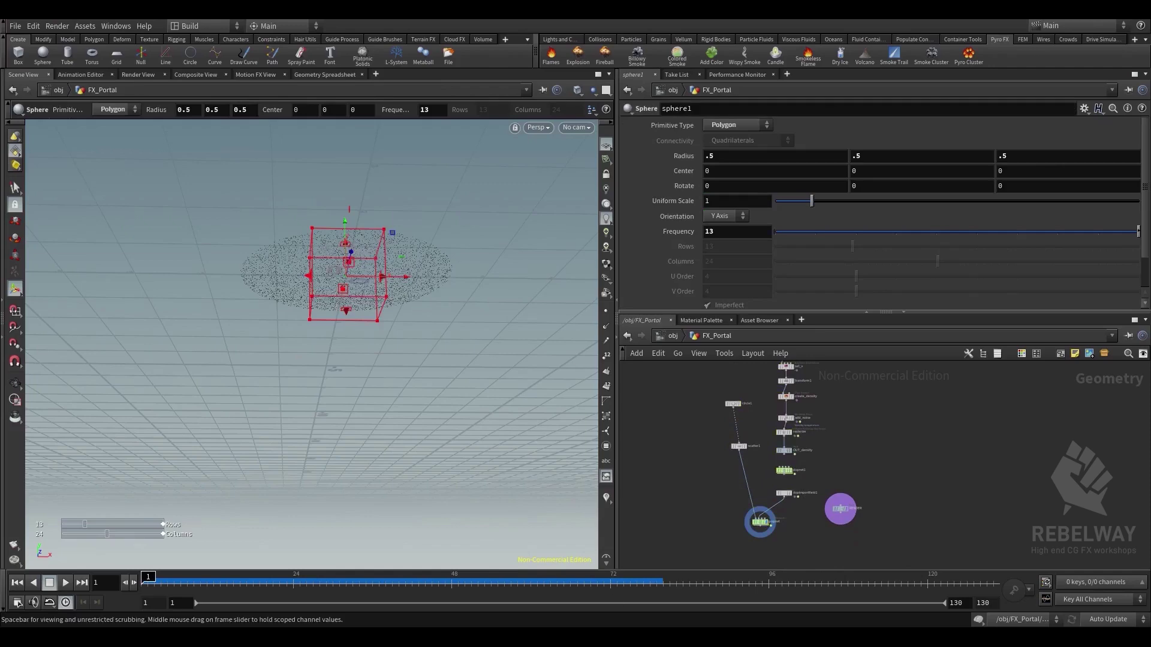
Scrub the particle simulation to frame 39 and review the scatter1 branch leading down to popnet
drag(319, 585, 392, 585)
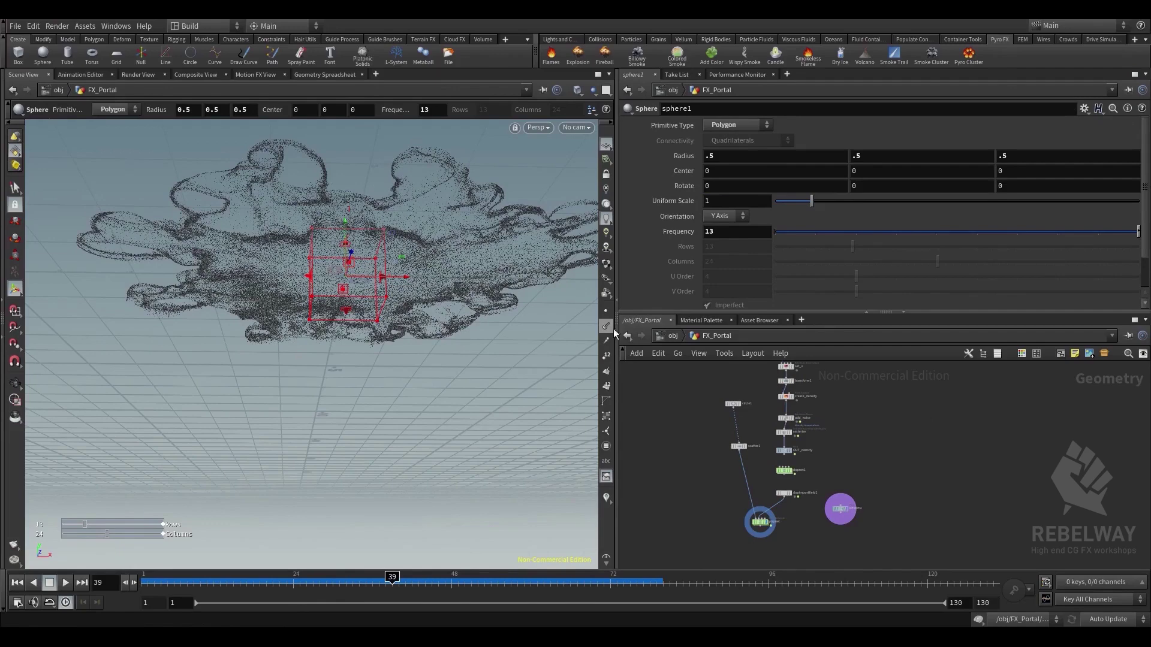
mouse_move(832, 431)
middle_down()
mouse_move(827, 476)
mouse_move(828, 410)
middle_up()
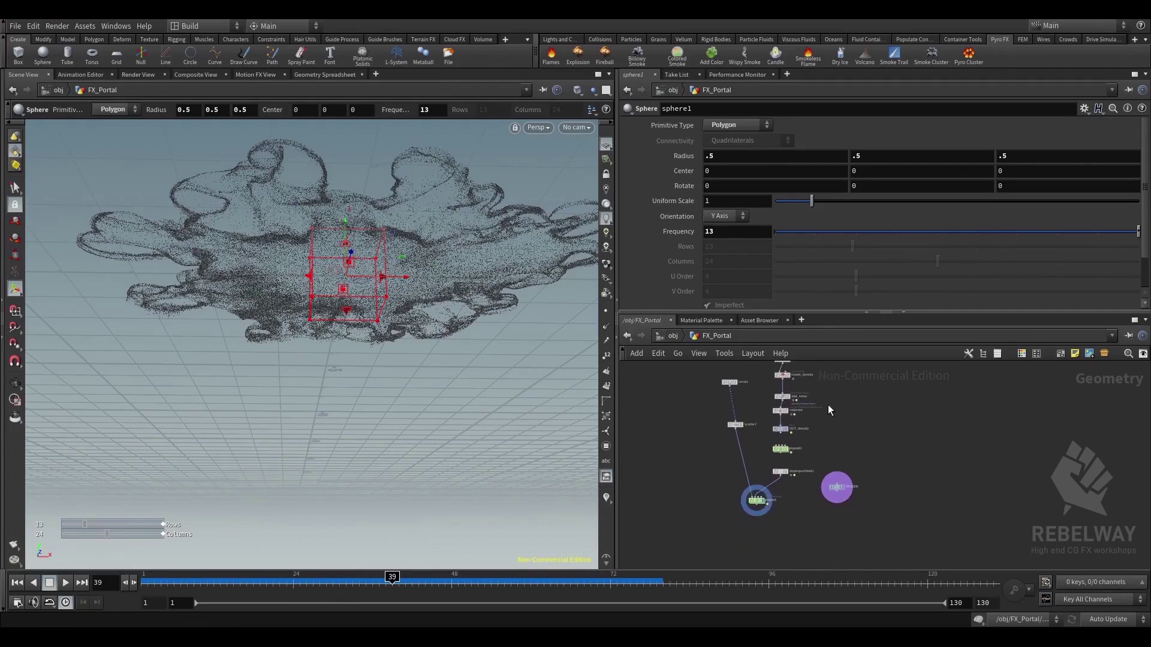
scroll(810, 411, up, 3)
middle_drag(720, 436, 745, 440)
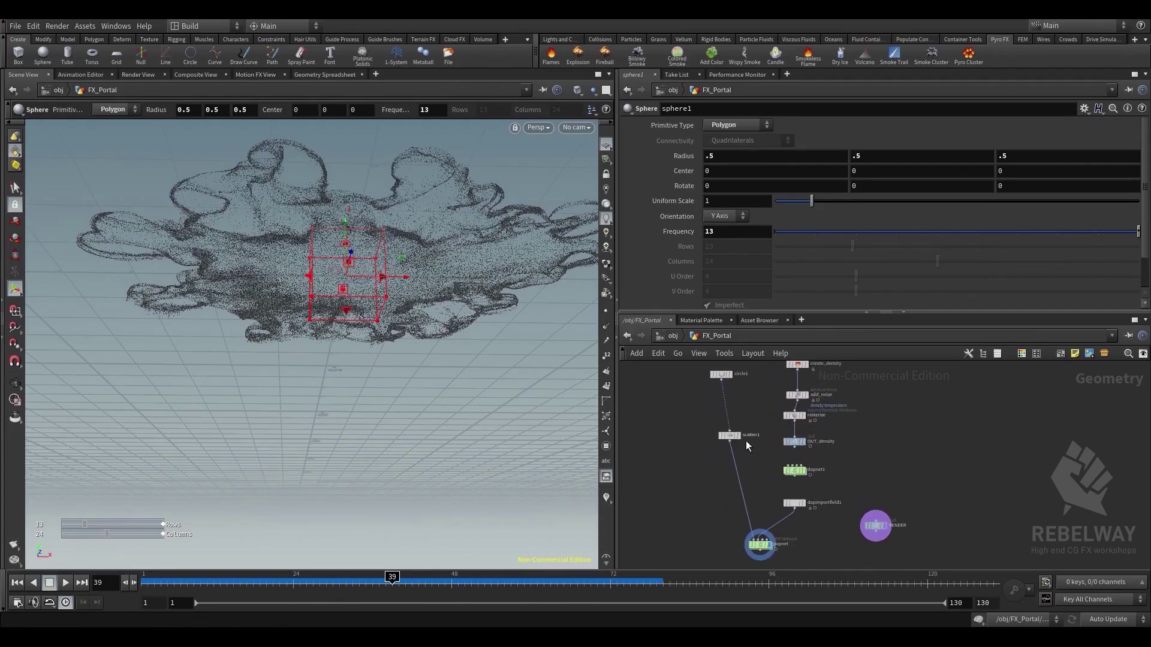
mouse_move(722, 435)
mouse_down()
mouse_move(708, 442)
mouse_move(724, 444)
mouse_up()
middle_drag(742, 501, 730, 436)
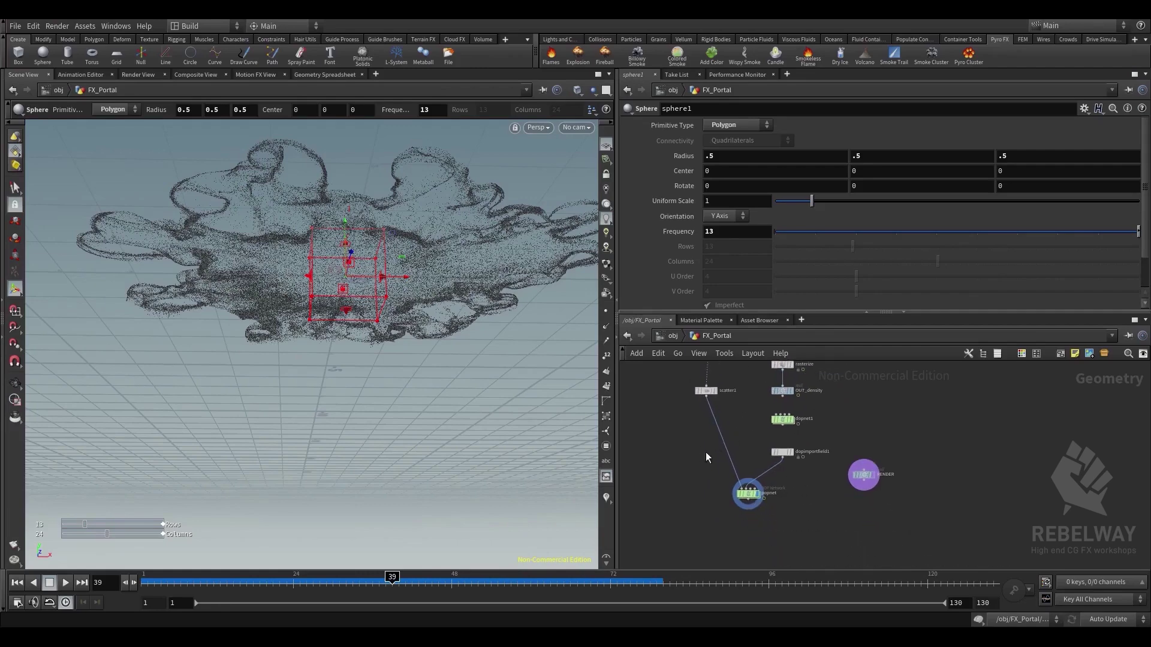
Duplicate the popnet node beside the original and switch the network to rounded wires
click(747, 493)
key(ctrl+c)
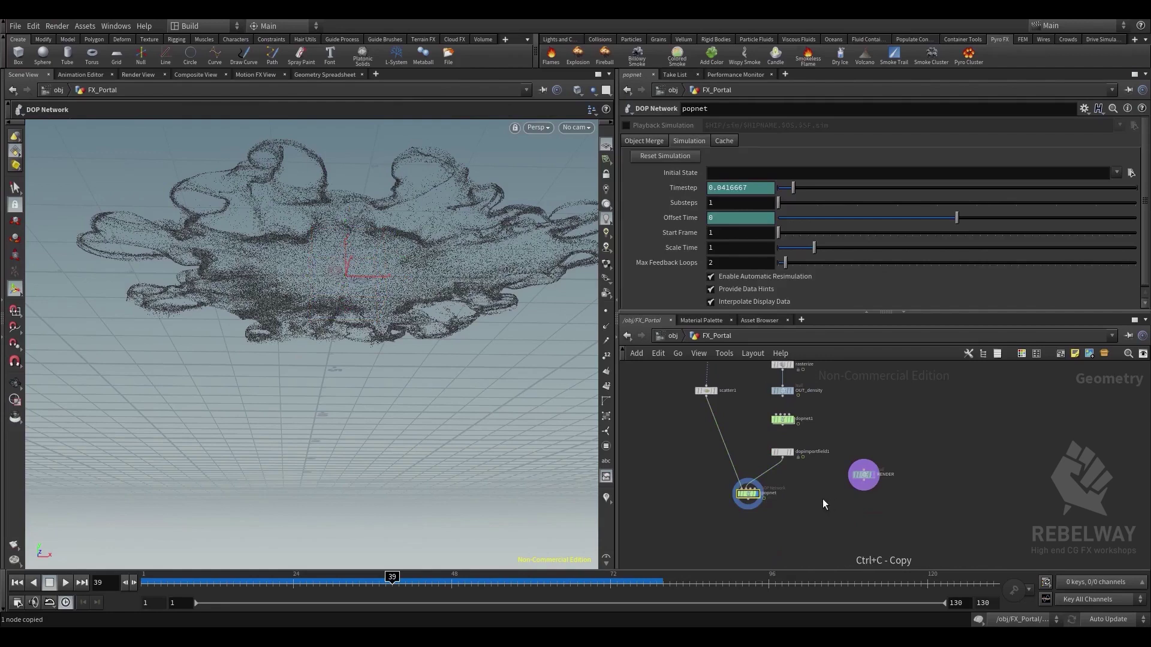
key(ctrl+v)
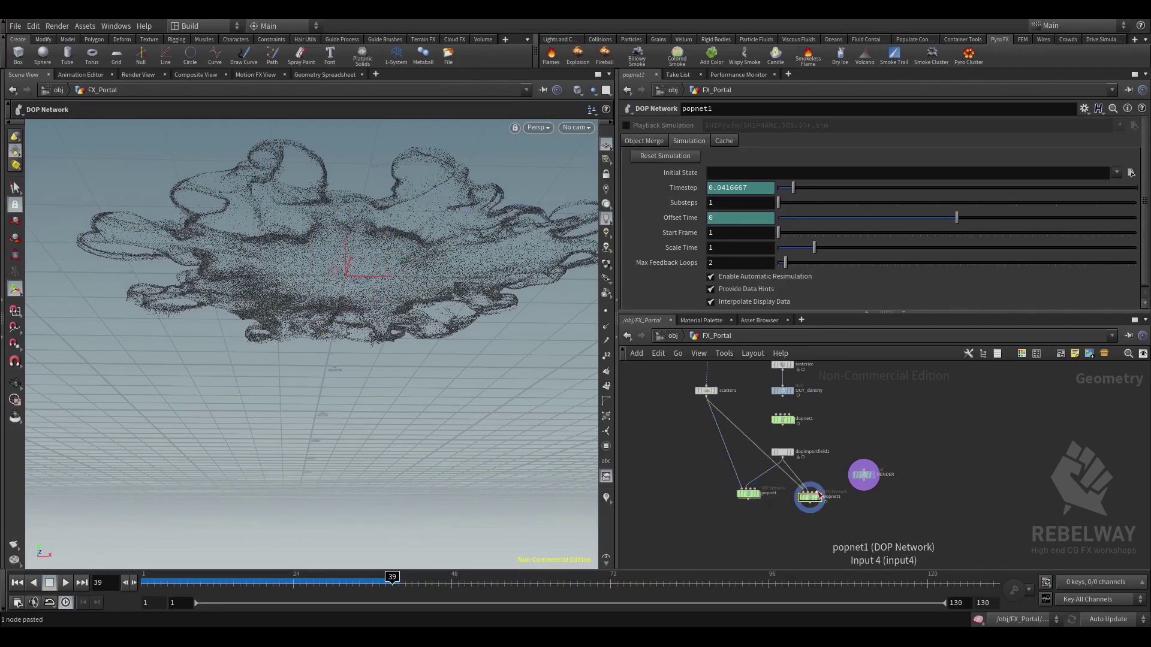
key(shift+s)
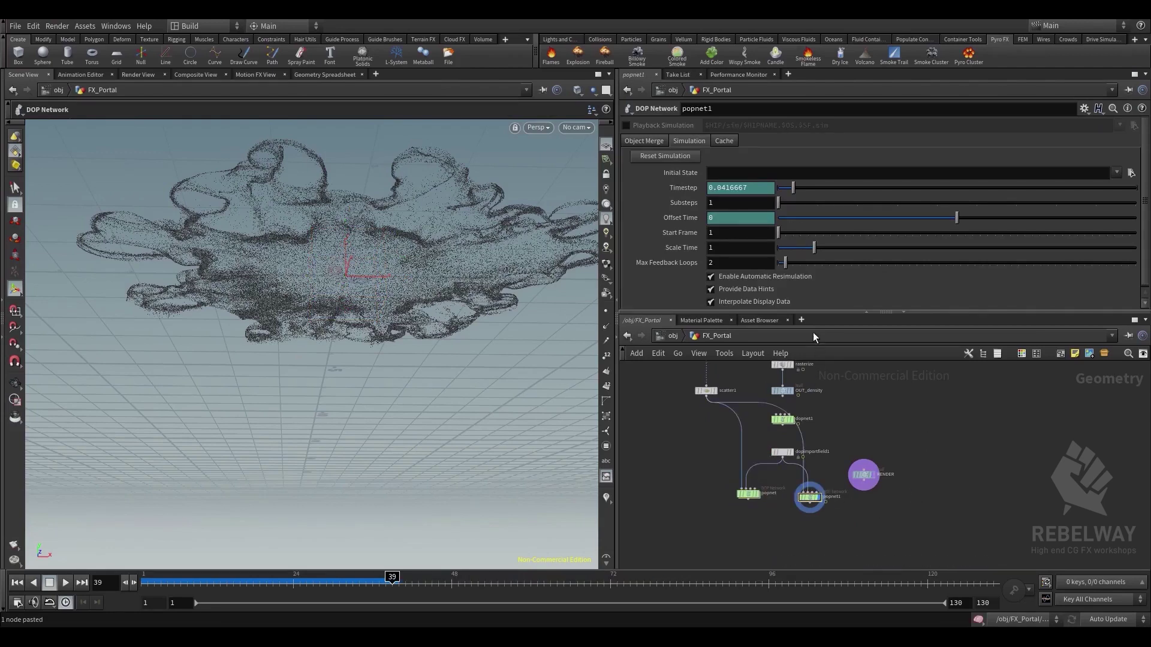
Connect circle1's output directly to popnet1's first input in place of scatter1
middle_drag(855, 398, 844, 444)
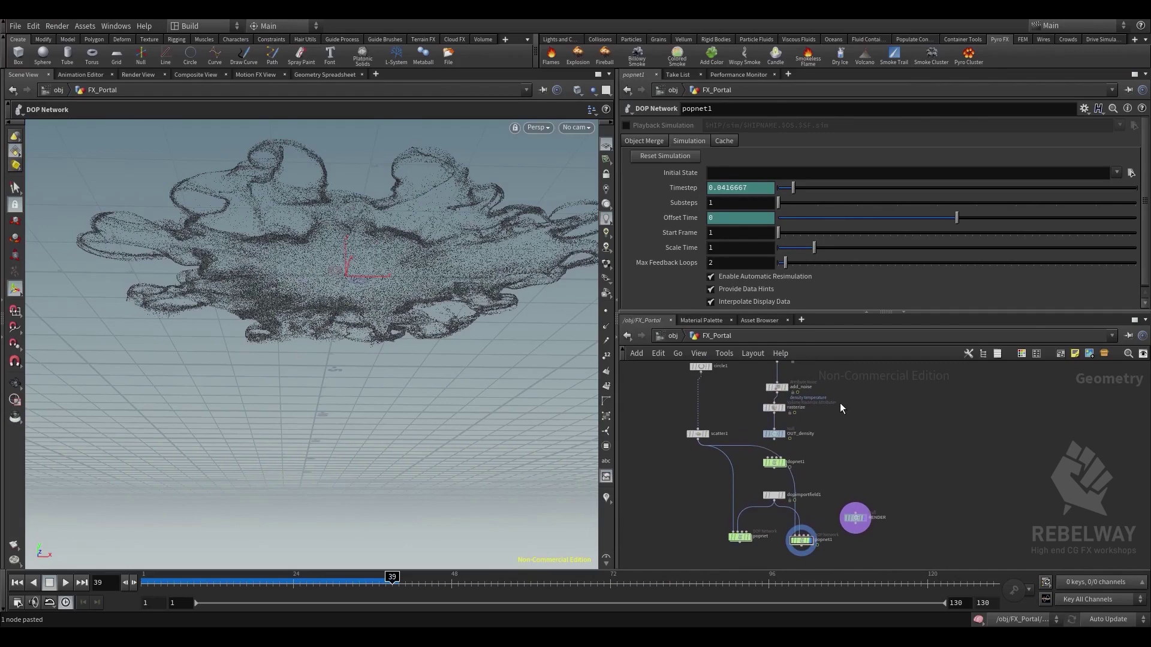
middle_drag(725, 416, 706, 353)
click(701, 392)
scroll(727, 388, up, 2)
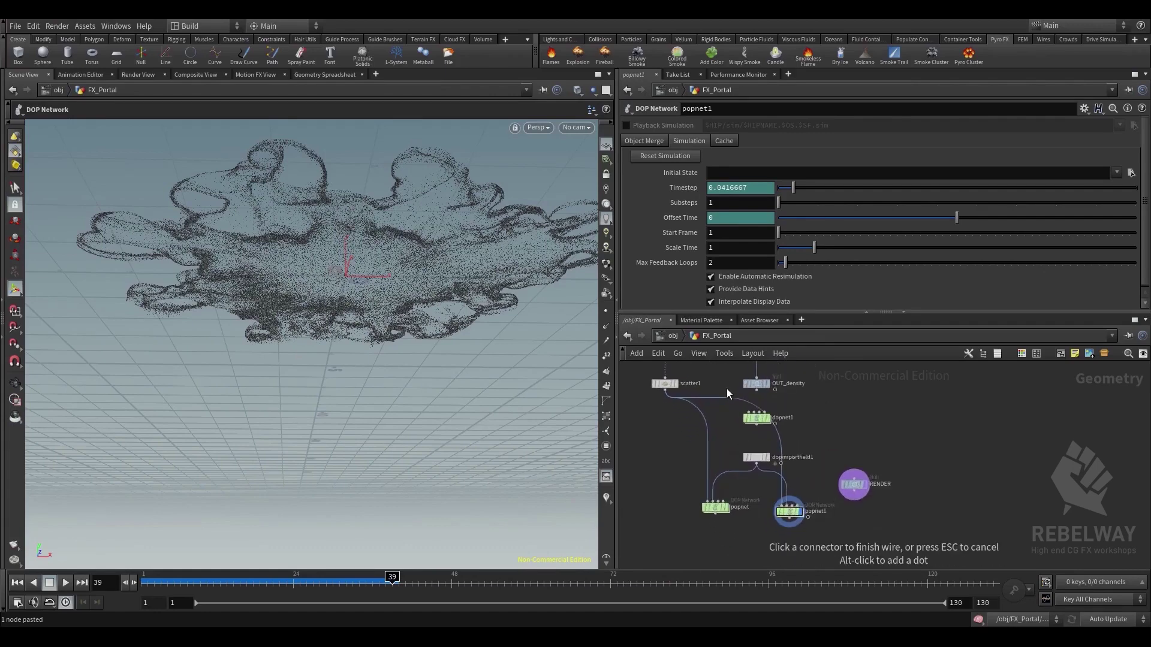
click(789, 510)
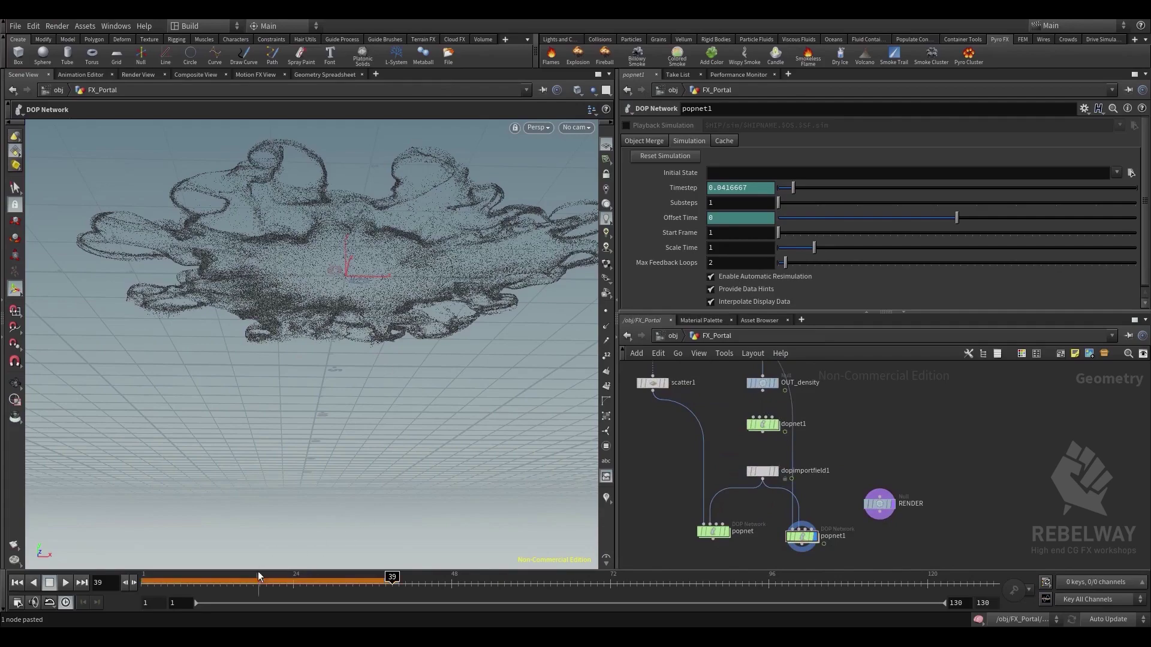
Play the popnet1 simulation from frame 1, inspect the ring emission from above, and return to frame 1
click(18, 582)
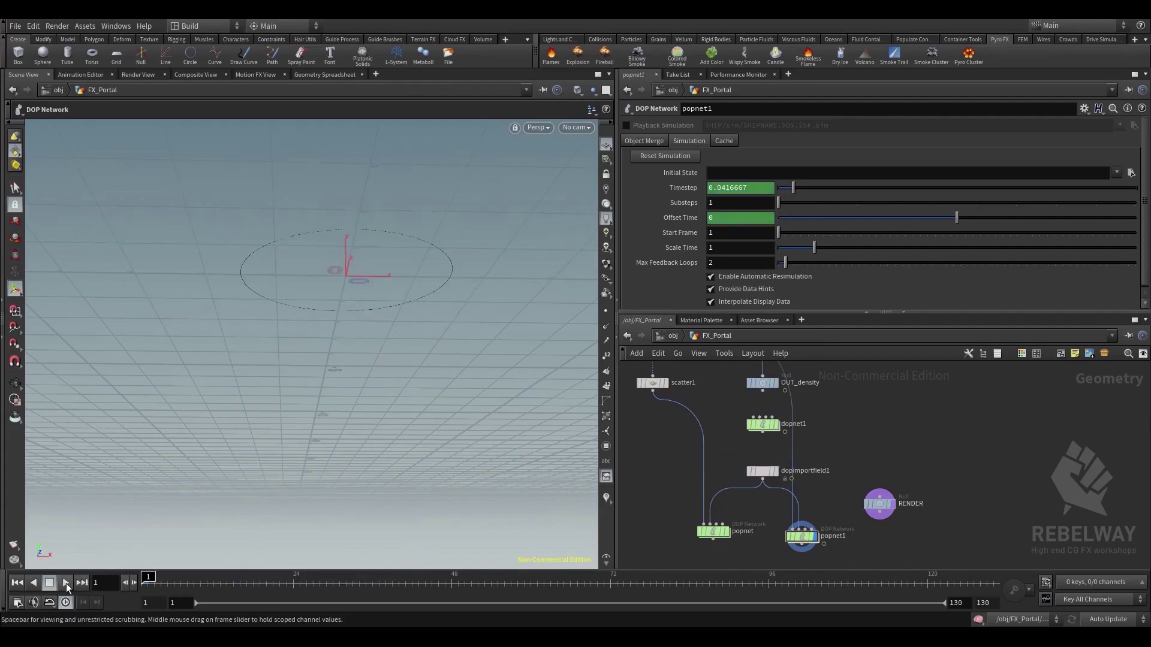
click(66, 584)
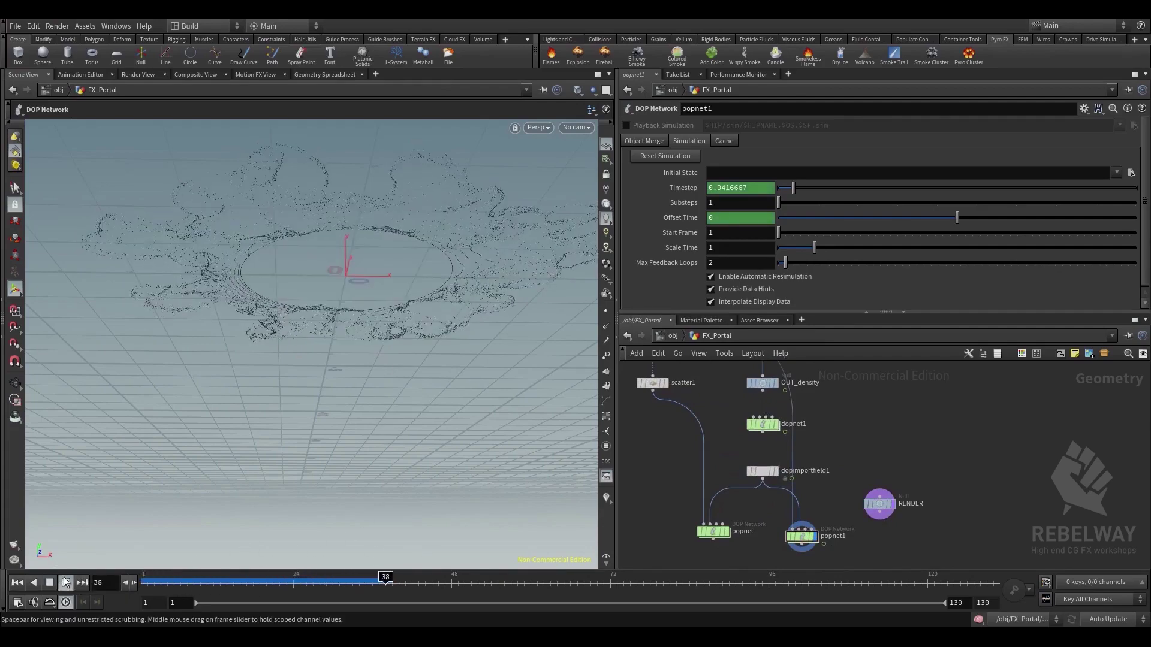
alt+drag(423, 403, 434, 335)
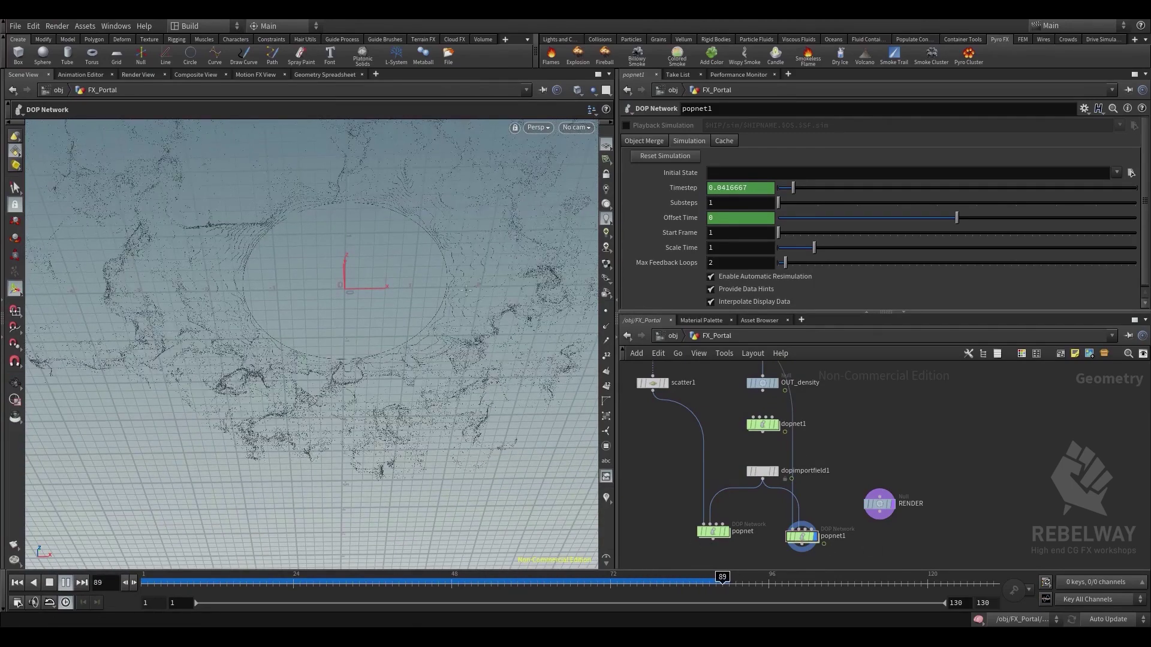
click(18, 582)
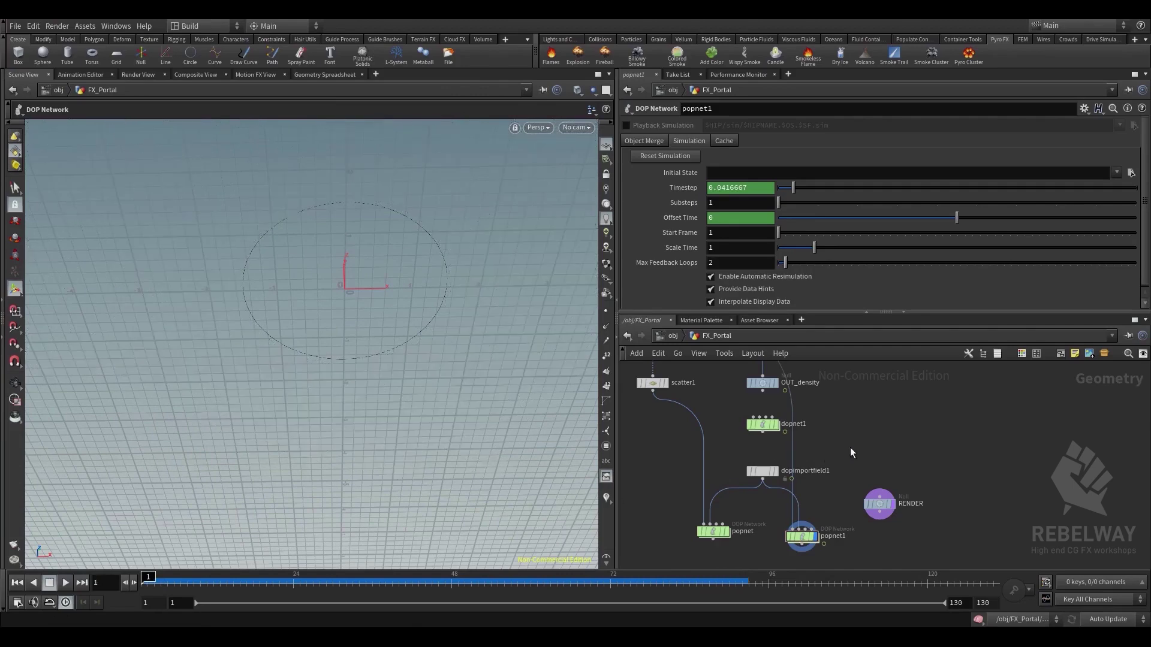
Review the FX_Portal node chain from circle1 and create_density down to the two particle networks
middle_drag(849, 447, 697, 484)
middle_drag(689, 400, 681, 429)
middle_drag(882, 476, 871, 398)
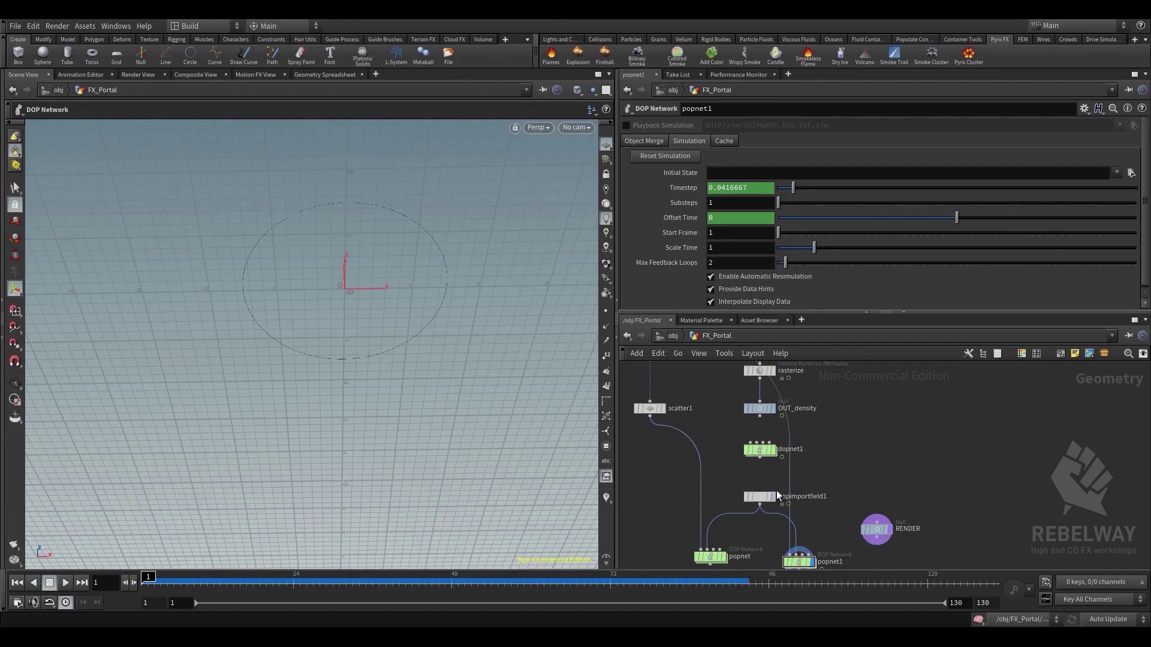
middle_drag(773, 481, 778, 430)
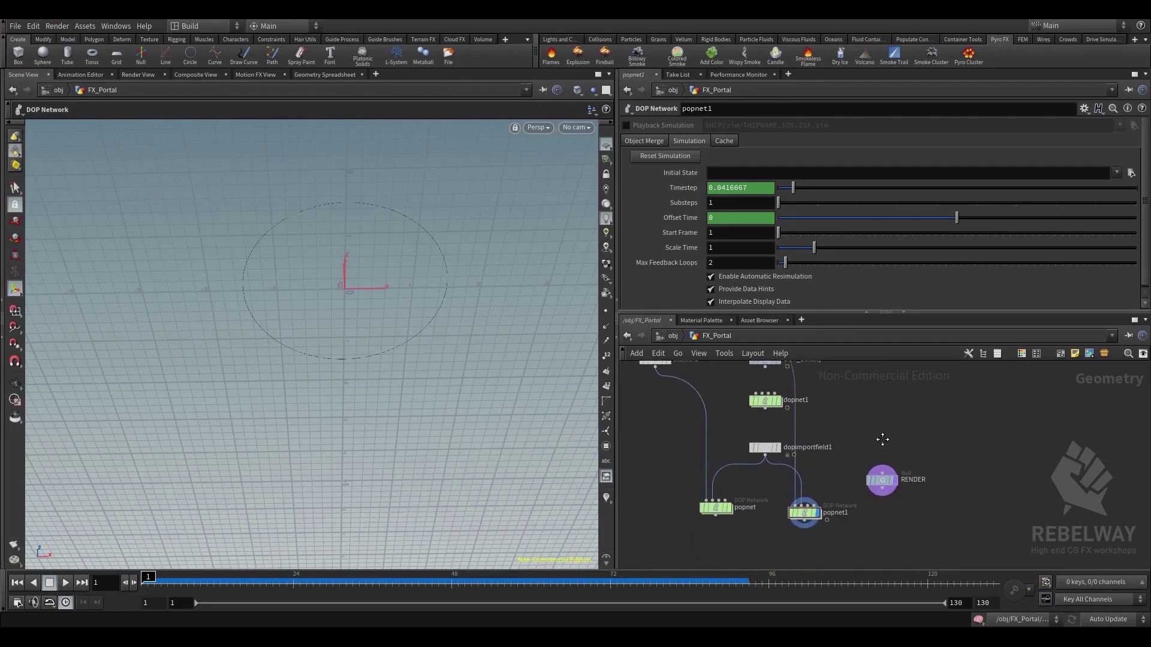
middle_drag(878, 442, 875, 558)
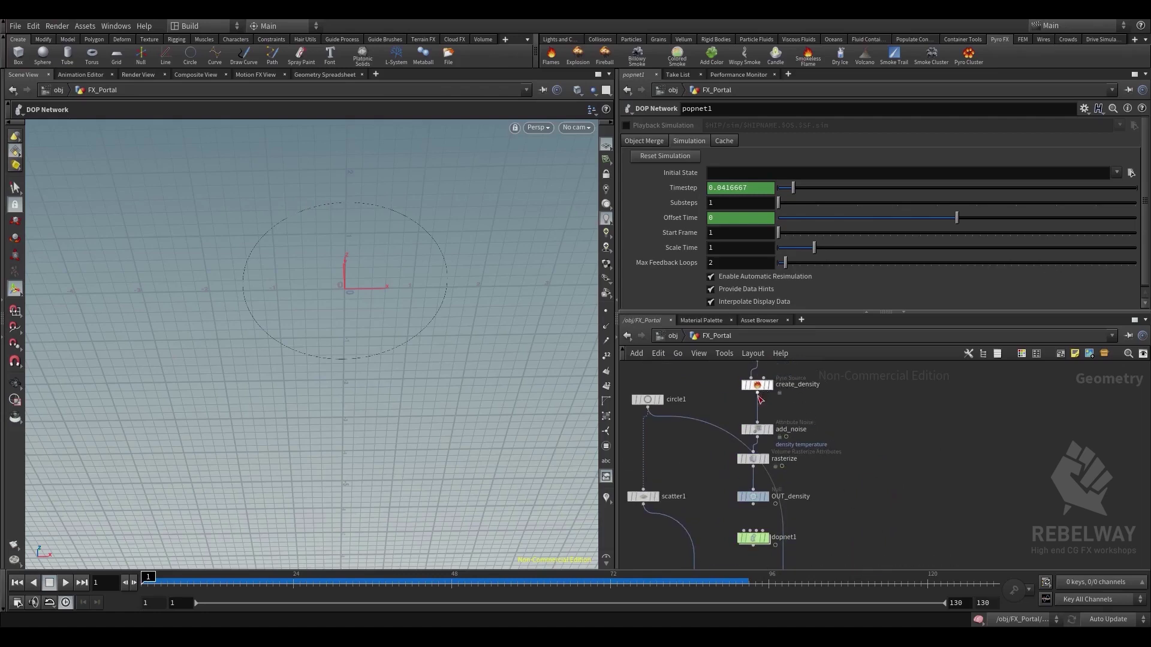
middle_drag(781, 543, 827, 361)
click(783, 476)
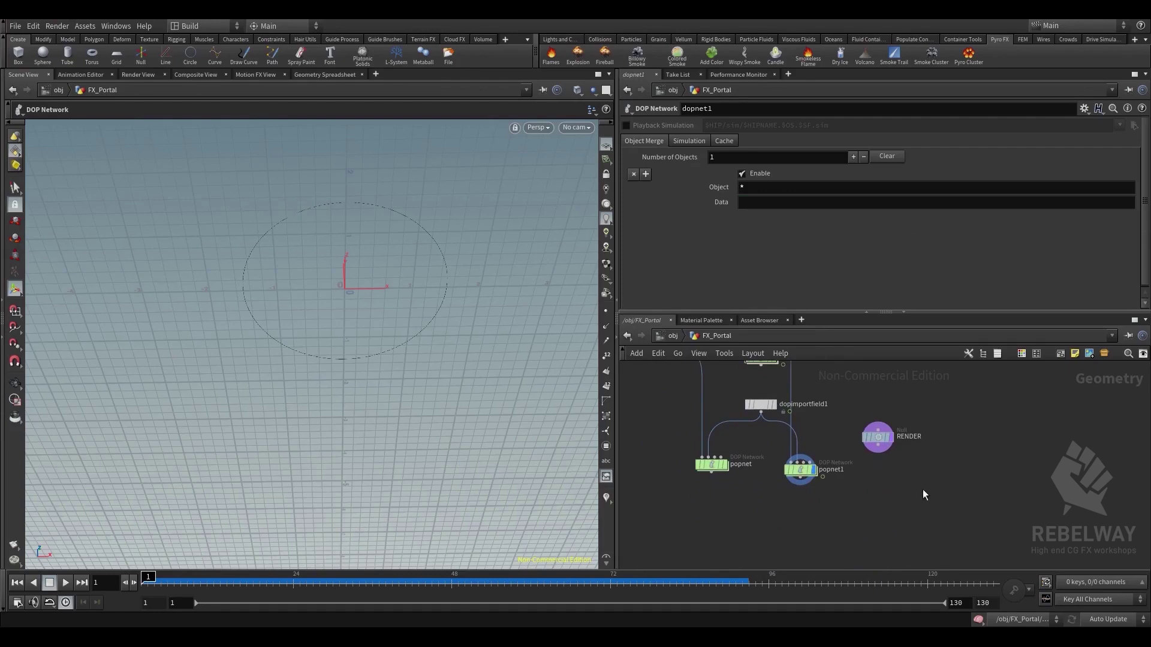
middle_drag(859, 518, 876, 421)
scroll(895, 429, down, 3)
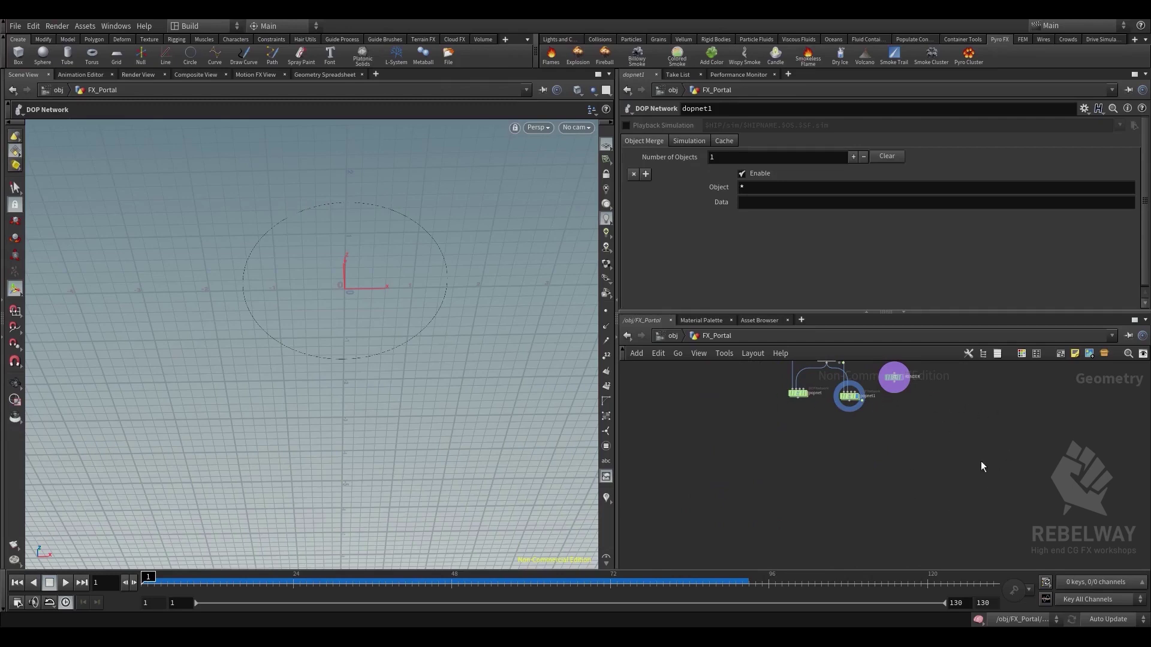
middle_drag(839, 409, 841, 490)
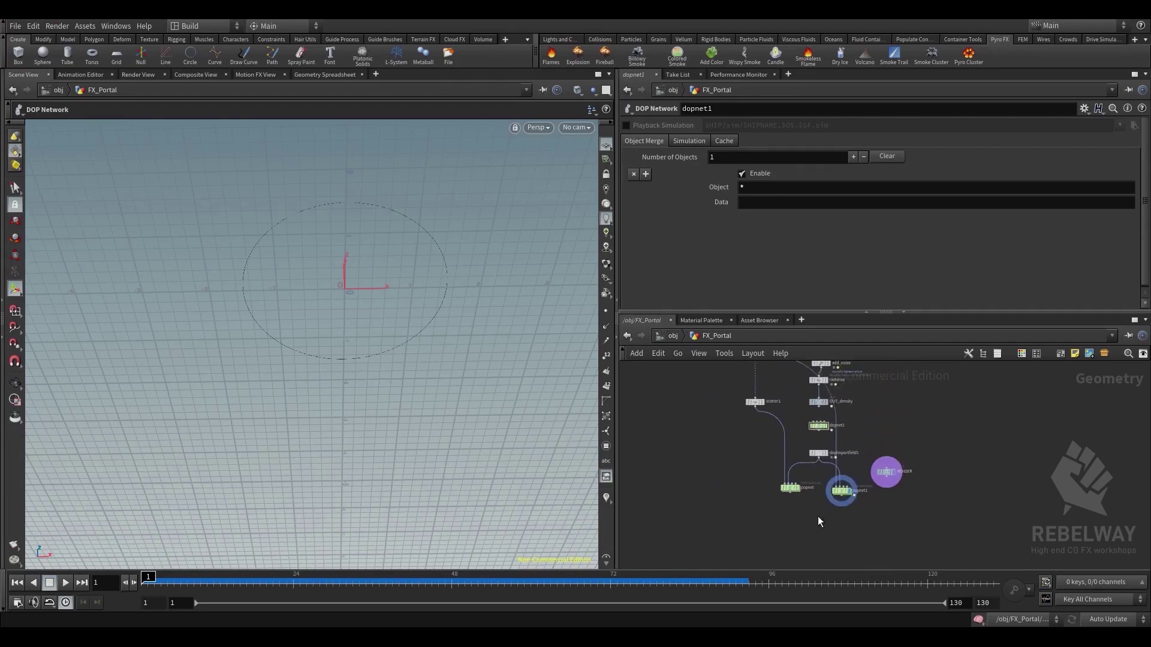
Align popnet1 level with popnet and switch the displayed node to popnet
drag(841, 490, 851, 491)
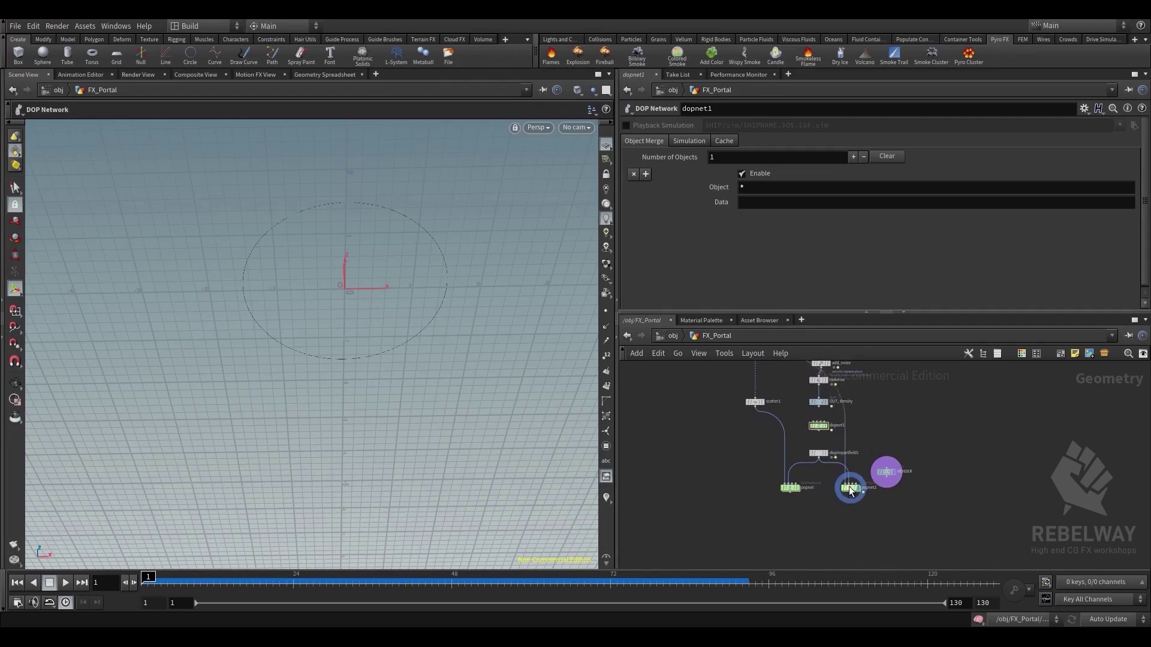
scroll(767, 421, up, 4)
middle_drag(767, 419, 711, 397)
click(746, 443)
click(767, 502)
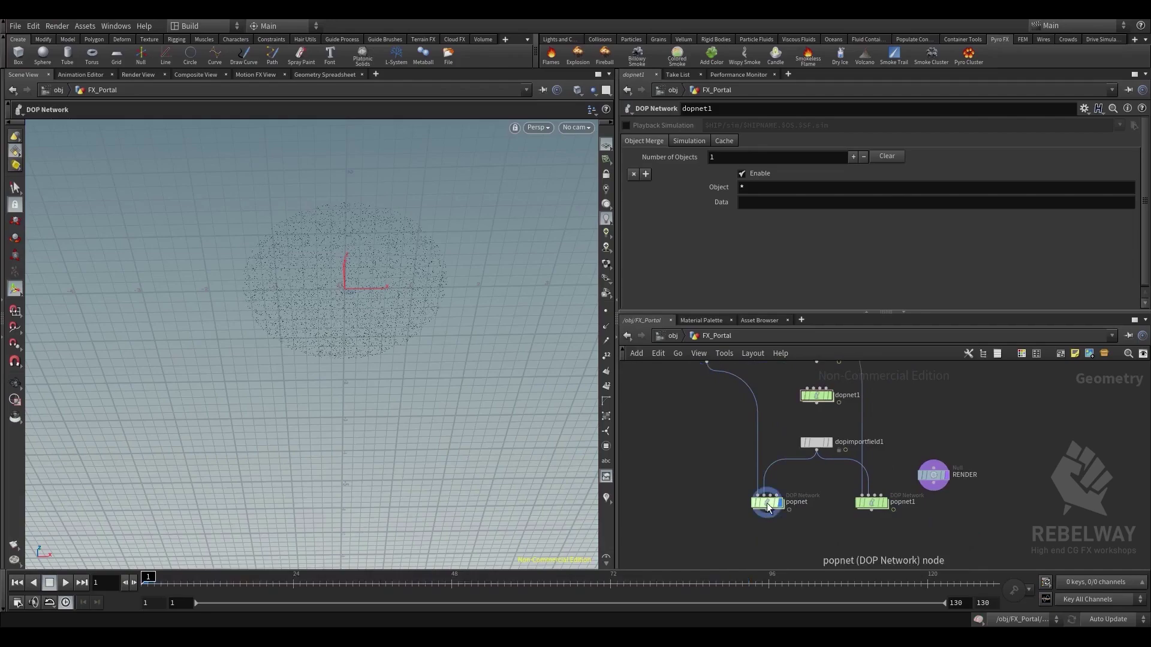
Play the popnet simulation to frame 44 and inspect the full particle shape from above
click(66, 582)
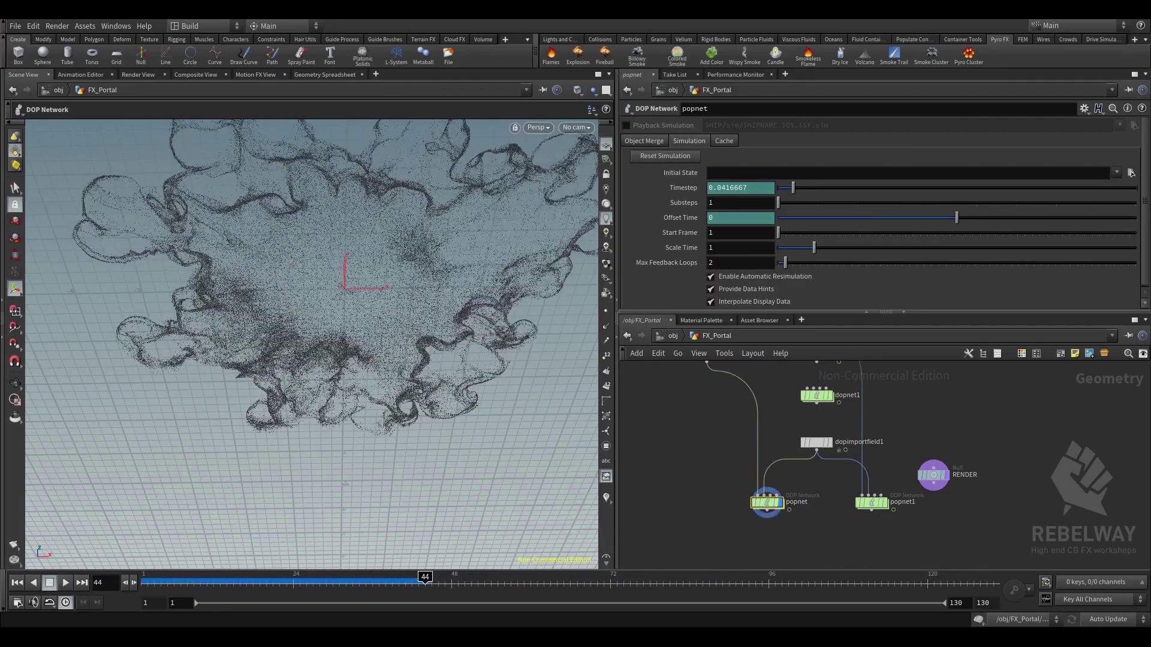
alt+right_drag(419, 254, 274, 298)
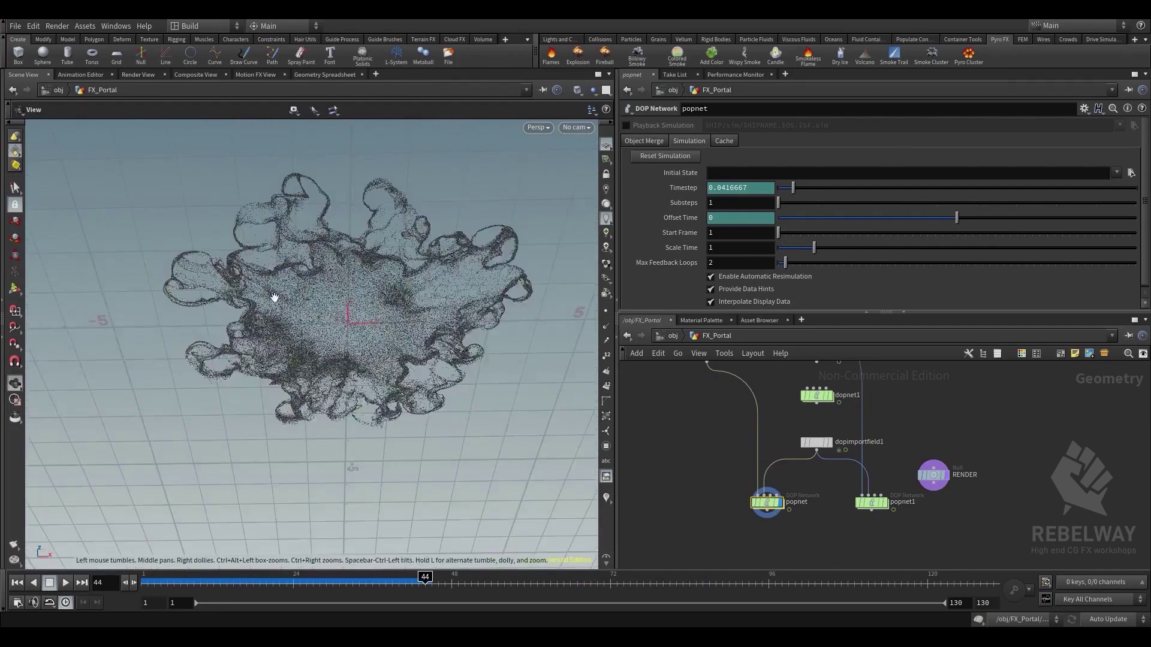
alt+drag(440, 262, 361, 379)
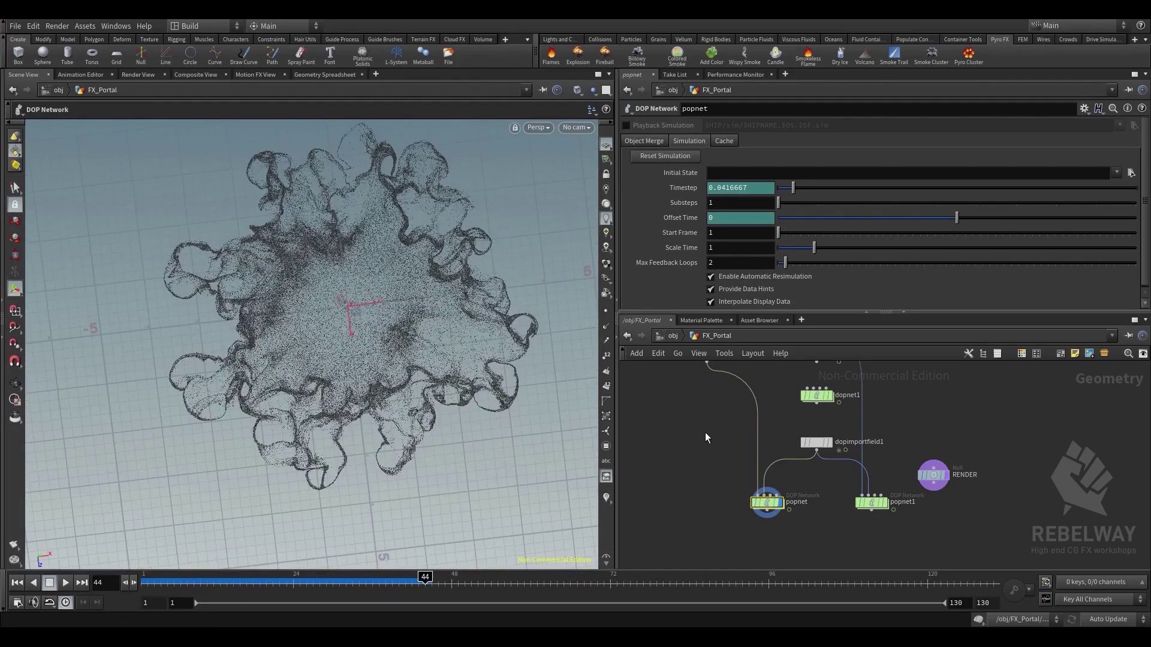
Add a Point VOP node below scatter1 and open its VOP network
middle_drag(732, 423, 727, 455)
key(Tab)
text(vop)
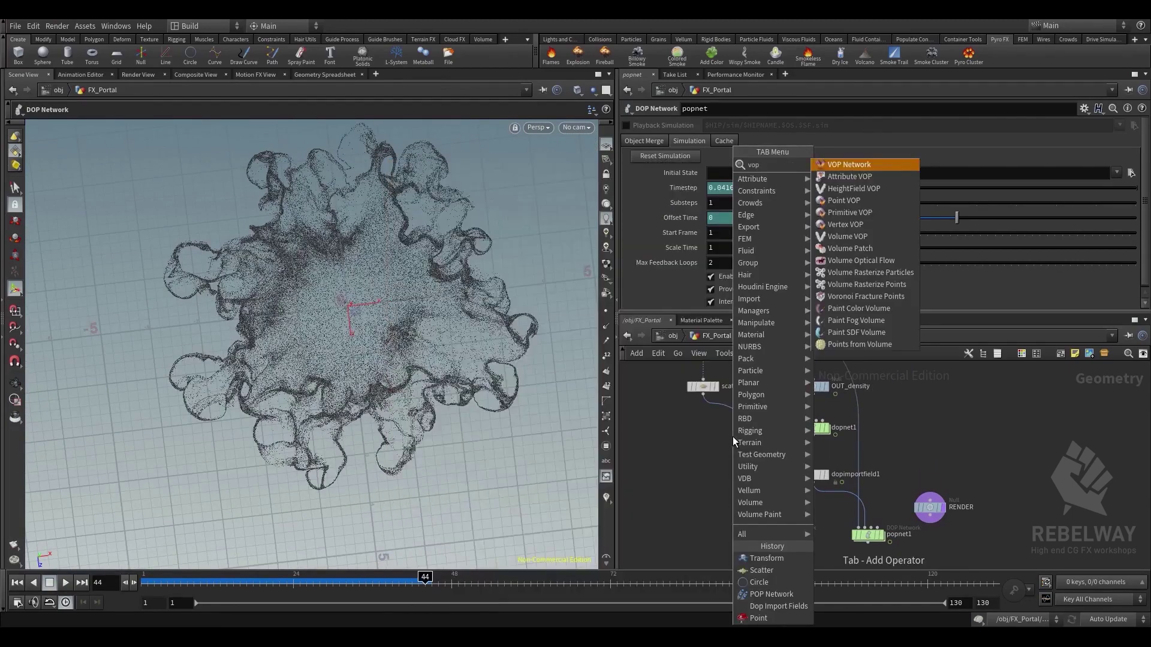
key(Down)
key(Down)
key(Down)
key(Return)
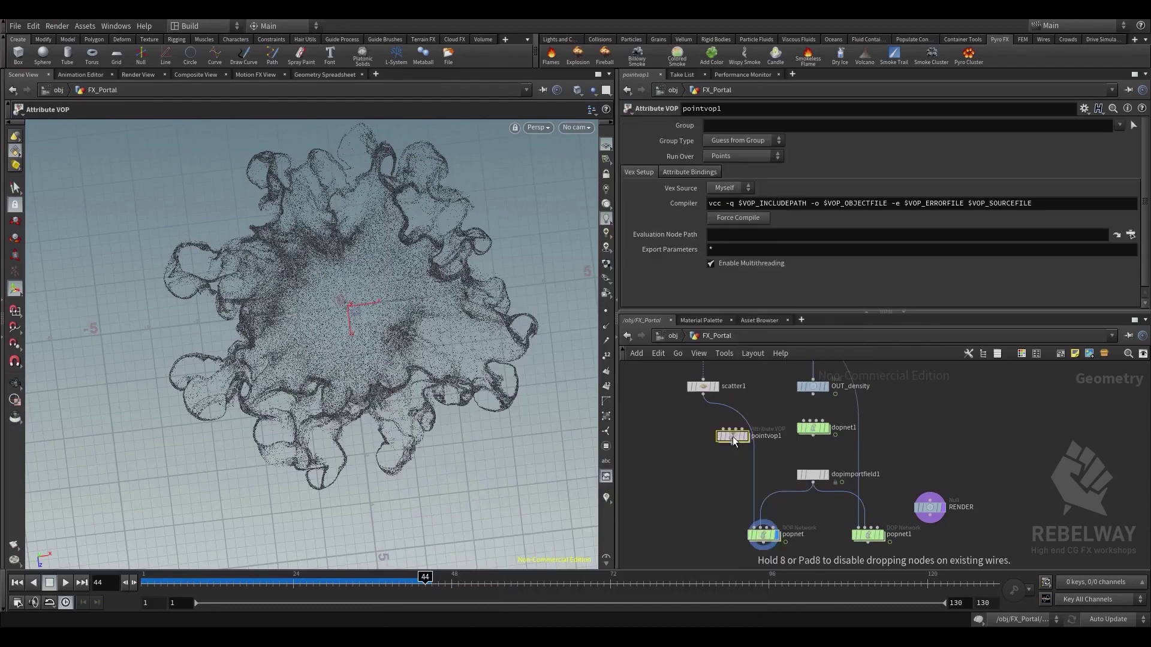
drag(734, 438, 720, 457)
double_click(708, 449)
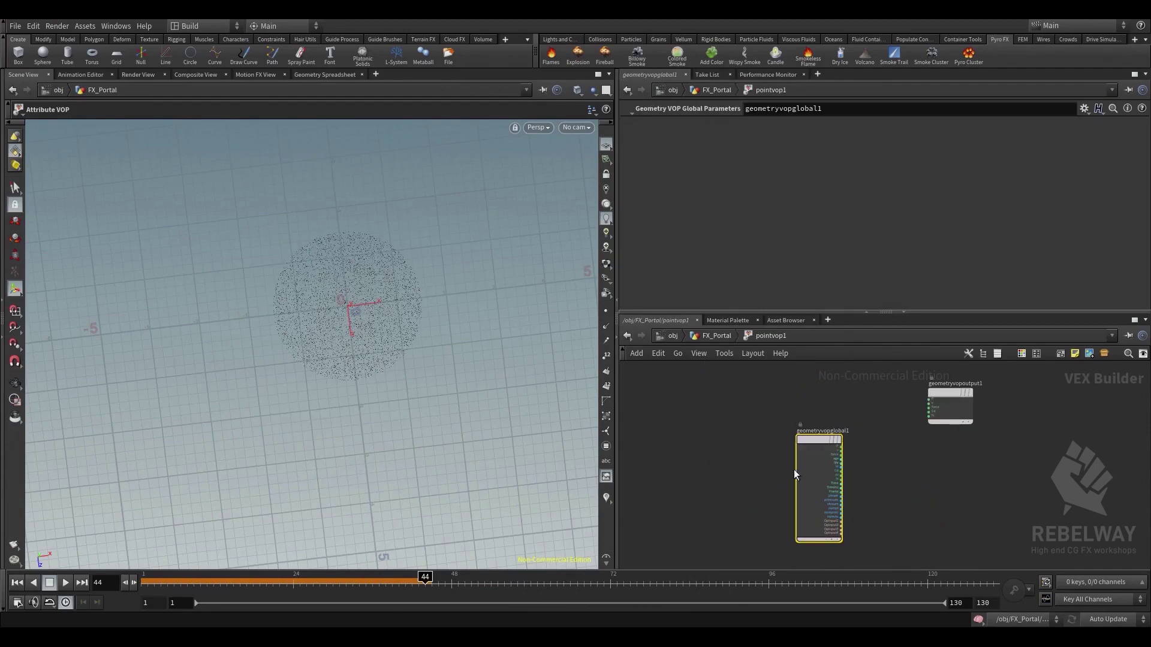
Add a Turbulent Noise node between the global parameters and output nodes in pointvop1
key(Tab)
text(turb)
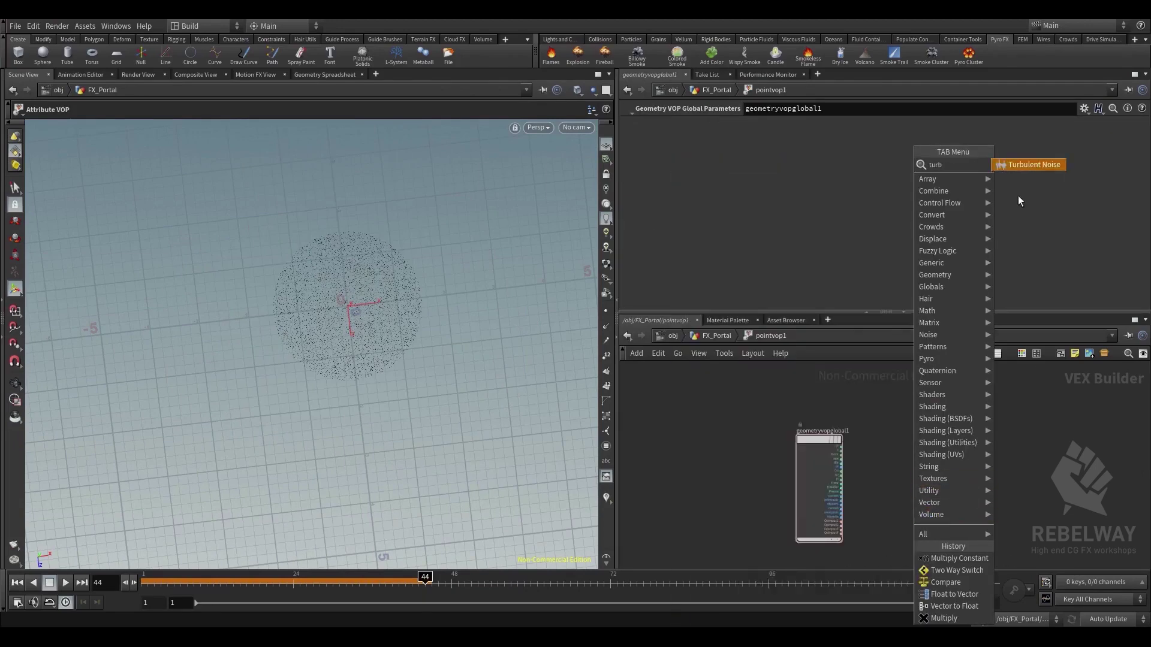
click(1023, 161)
click(890, 473)
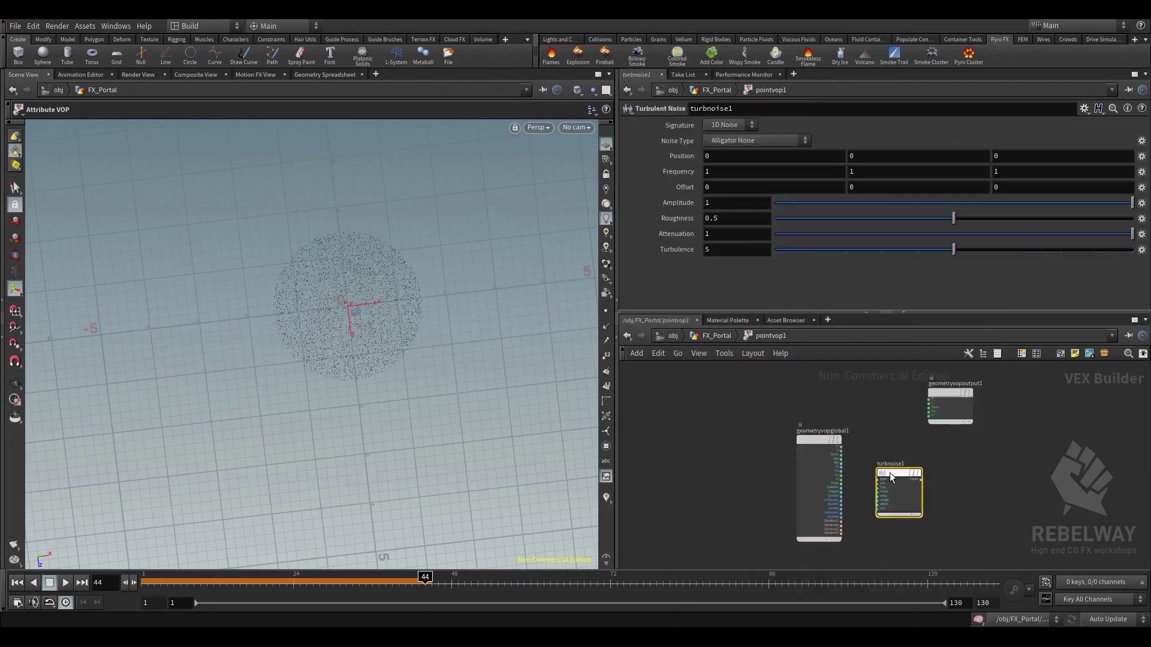
Connect geometryvopglobal1's P to turbnoise1's pos input and the noise output to Cd on geometryvopoutput1
scroll(890, 473, up, 2)
scroll(850, 429, up, 1)
click(822, 436)
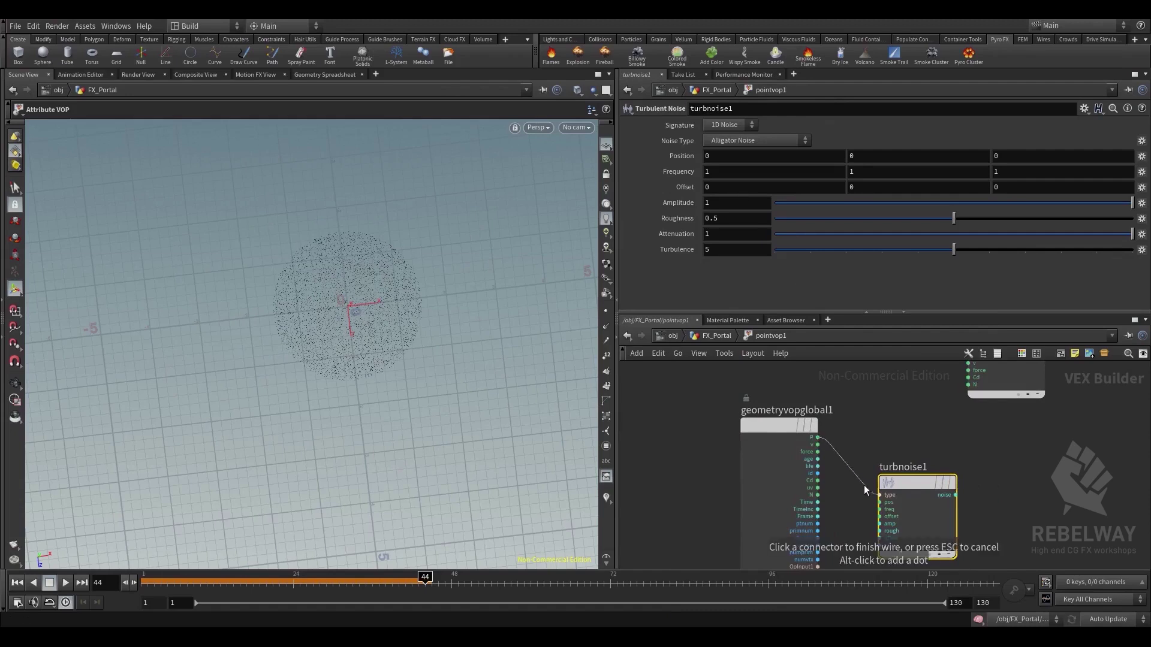
click(872, 502)
middle_drag(871, 438, 829, 365)
drag(868, 412, 853, 412)
middle_drag(935, 414, 923, 469)
click(886, 477)
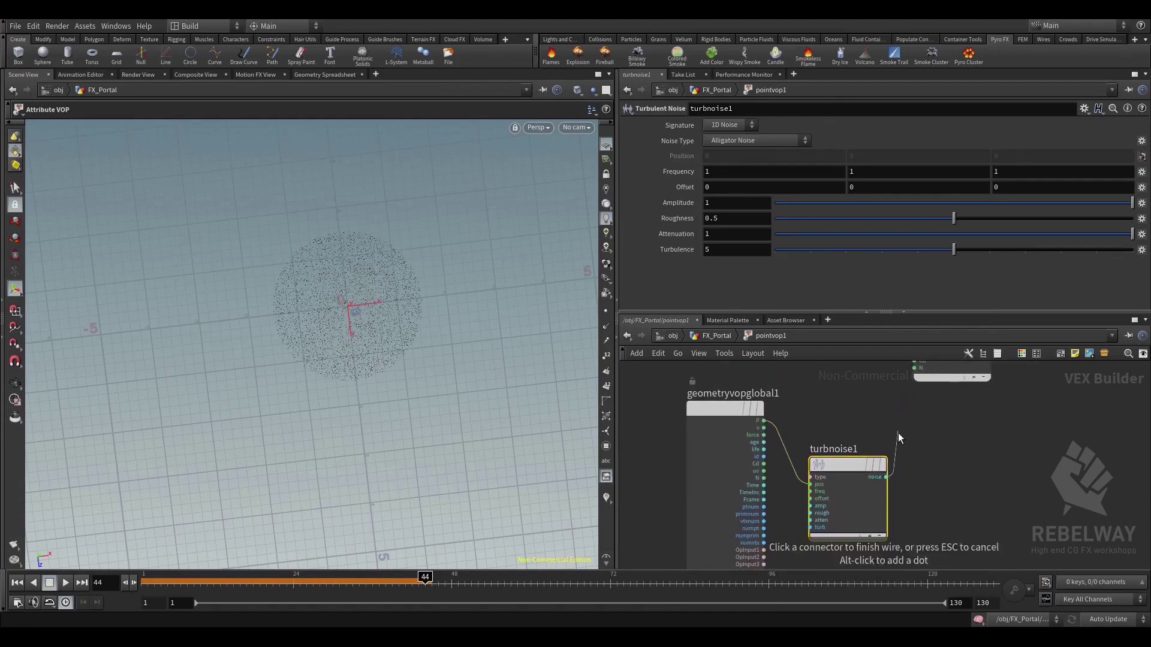
middle_drag(908, 378, 881, 426)
click(885, 412)
Hide the viewport's reference grid and frame the scattered points closely from above
alt+drag(415, 310, 383, 239)
alt+right_drag(383, 239, 528, 276)
alt+drag(528, 276, 535, 225)
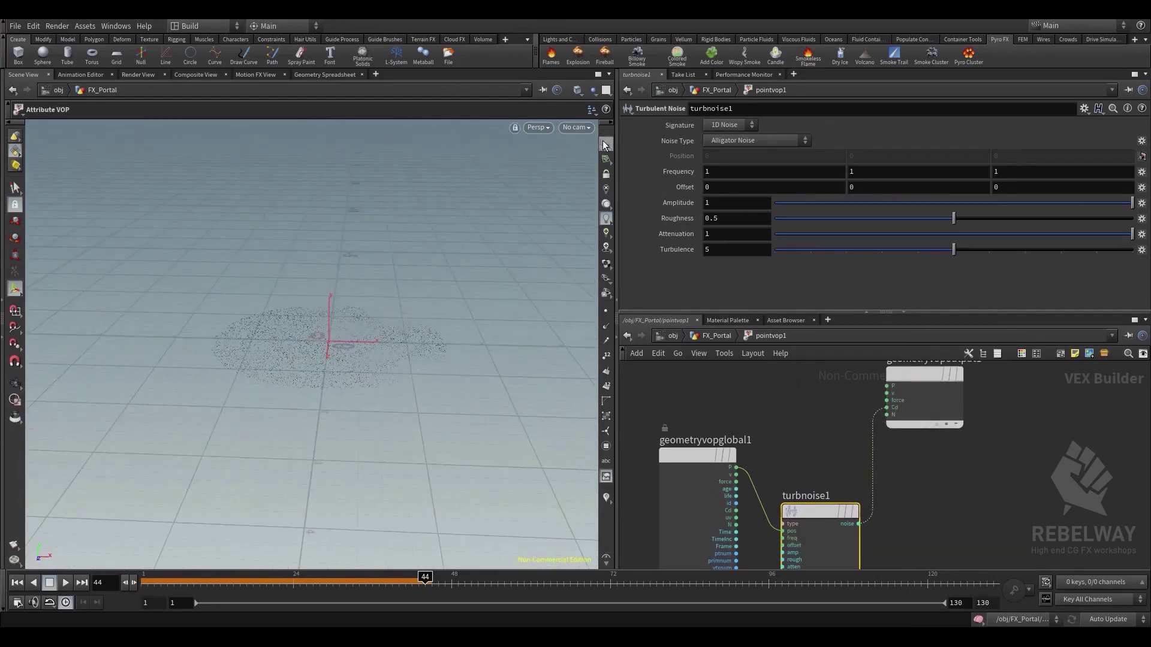
click(604, 145)
alt+drag(396, 352, 398, 384)
alt+right_drag(398, 383, 408, 386)
alt+middle_drag(408, 385, 420, 359)
Switch the viewport's background color scheme to Dark in the display options
key(d)
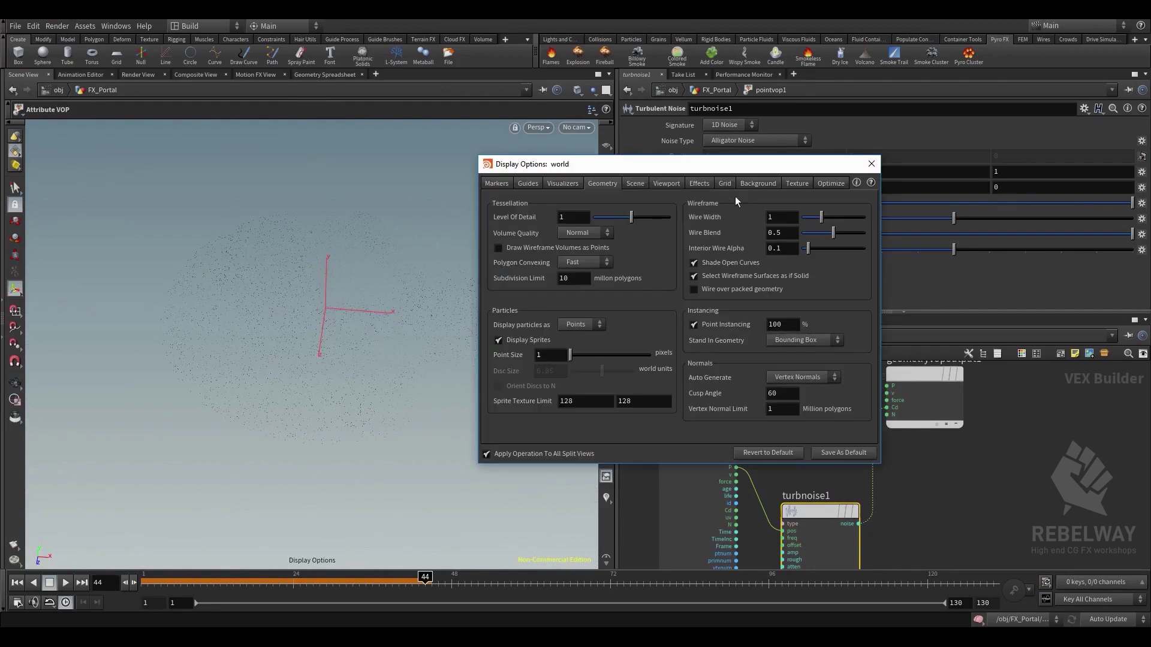
click(756, 184)
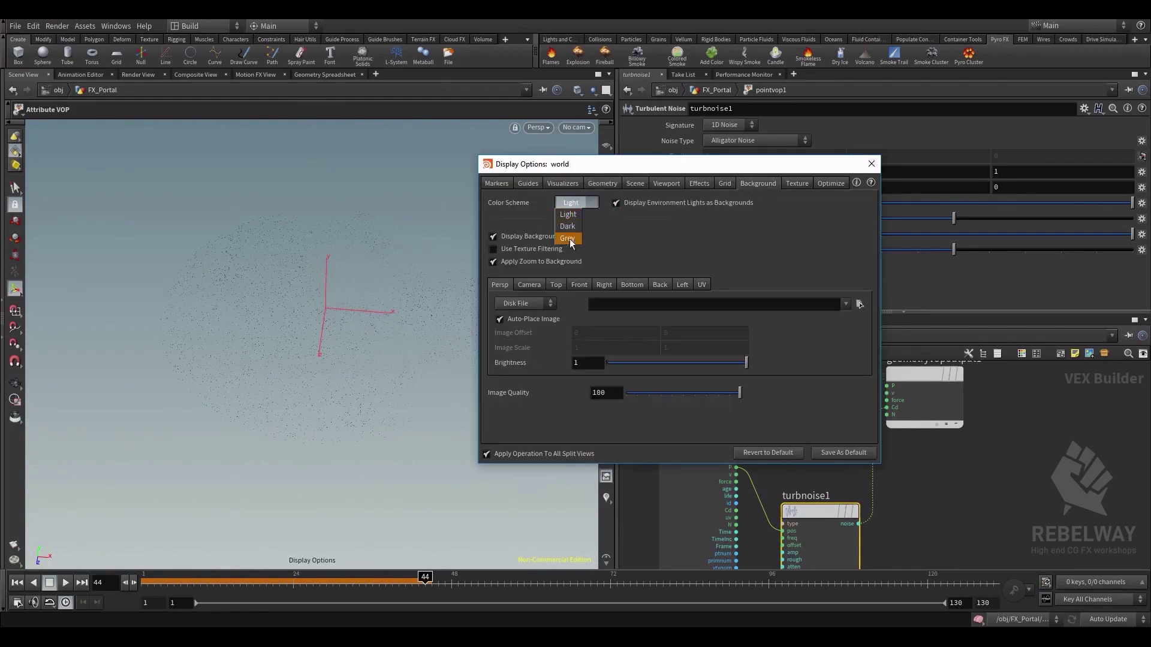
click(574, 227)
click(871, 163)
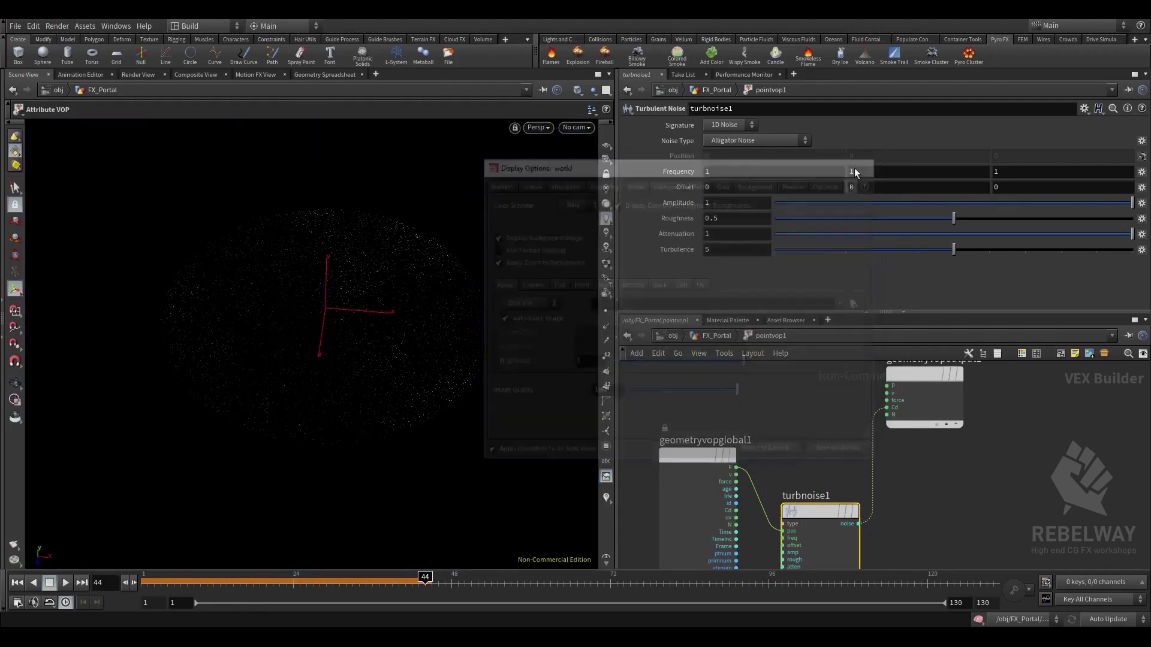
mouse_move(404, 285)
alt+mouse_down()
mouse_move(398, 309)
mouse_move(409, 293)
alt+mouse_up()
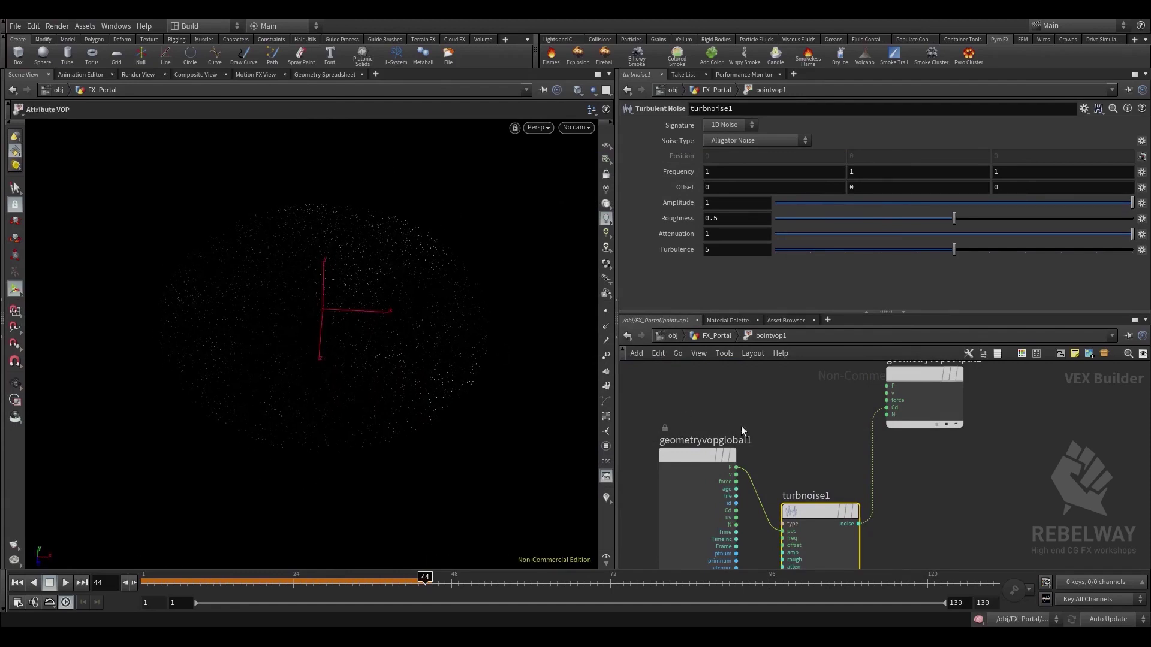
Set the particle Point Size to 2 pixels in the viewport's display options
scroll(865, 455, down, 3)
key(d)
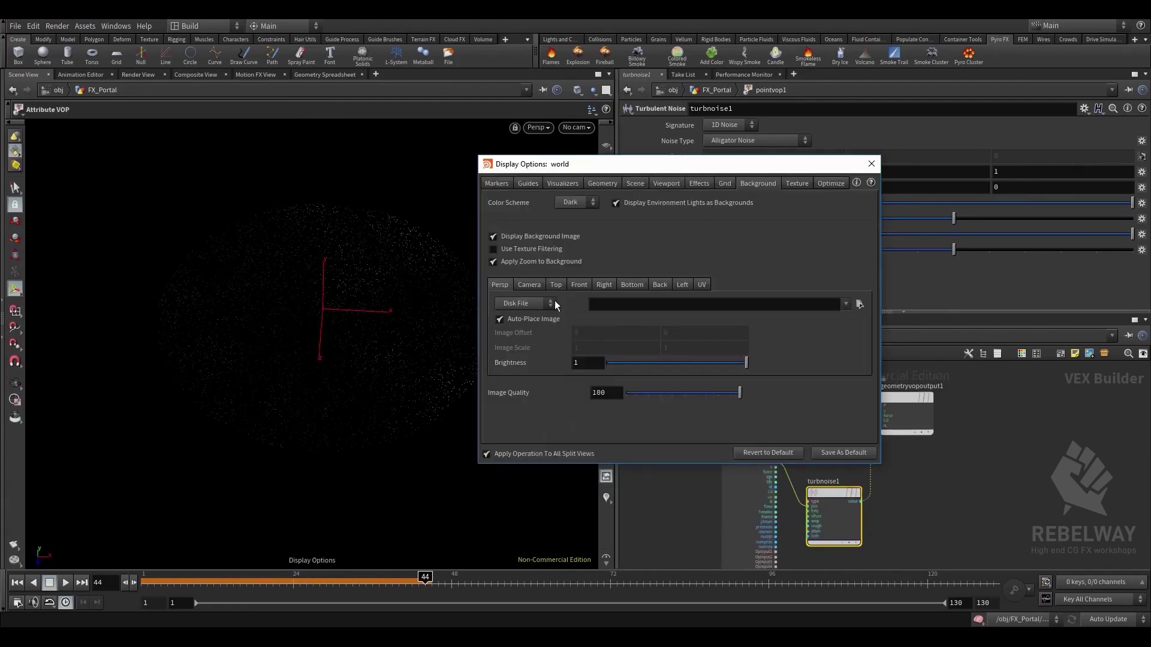
click(601, 184)
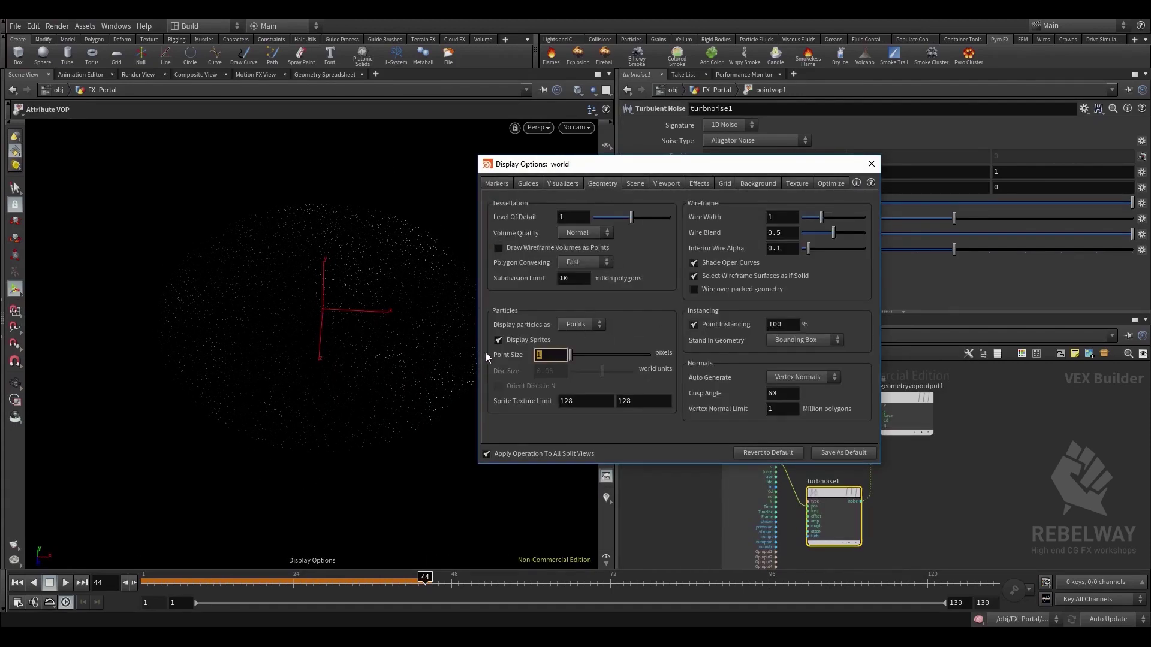
text(2)
key(Return)
click(871, 164)
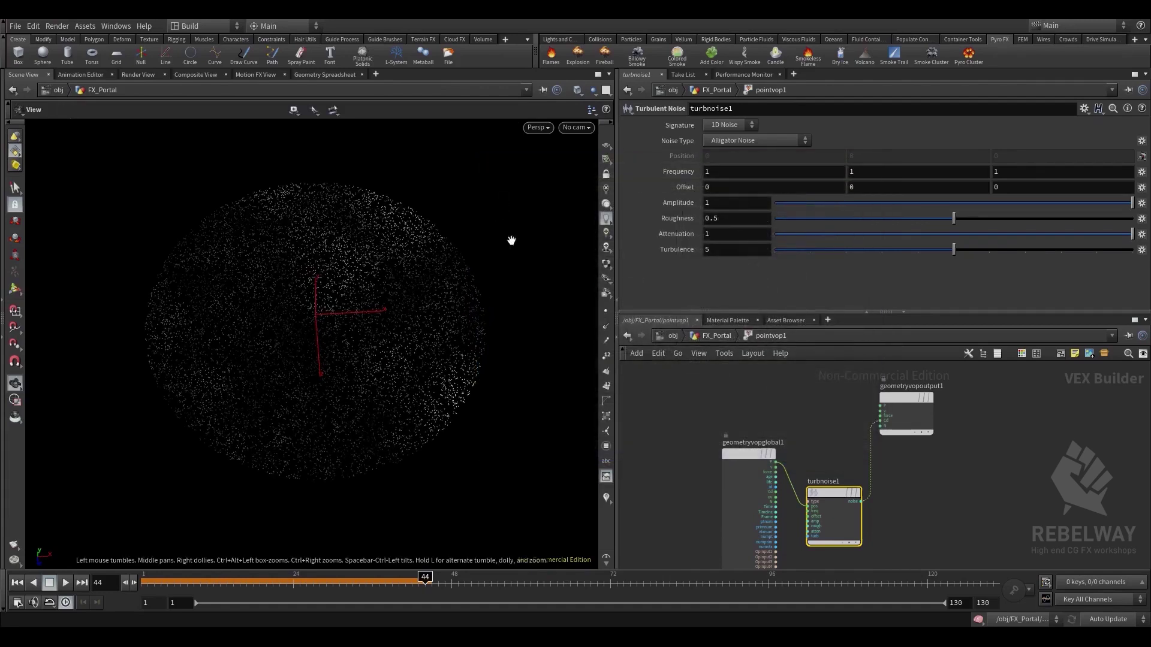
Adjust turbnoise1 for separated bright patches: amplitude 20.7, frequency about 2.1 on all axes, and attenuation raised well above 1.6
middle_drag(730, 238, 771, 234)
middle_drag(686, 204, 538, 327)
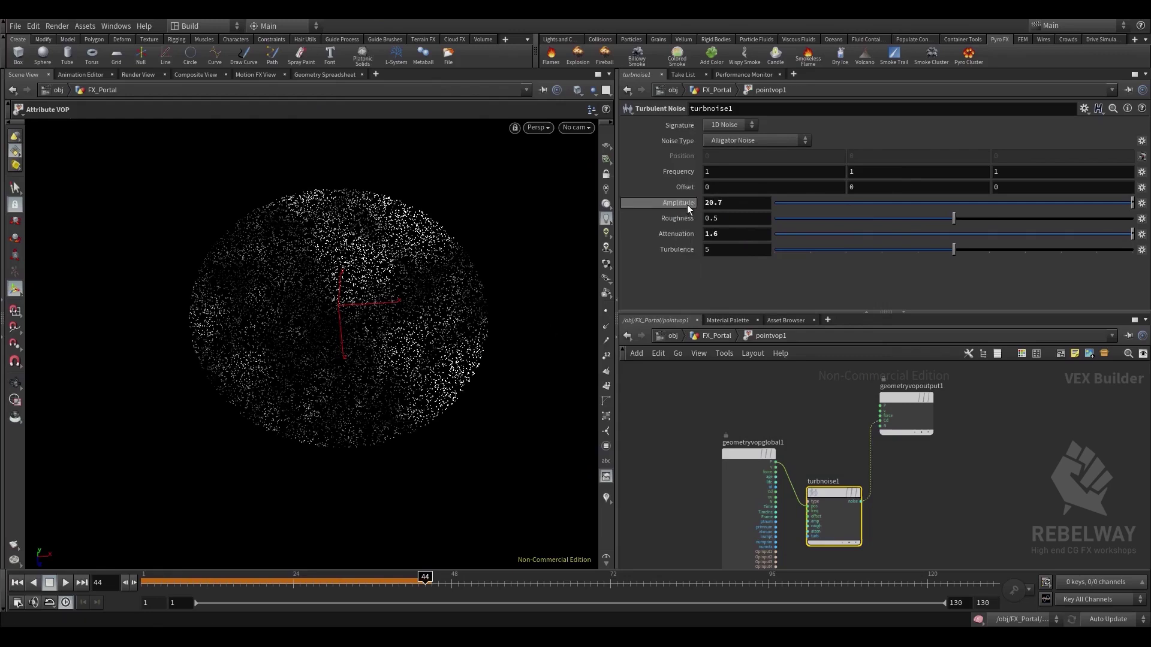
middle_drag(687, 217, 648, 222)
middle_drag(683, 171, 729, 180)
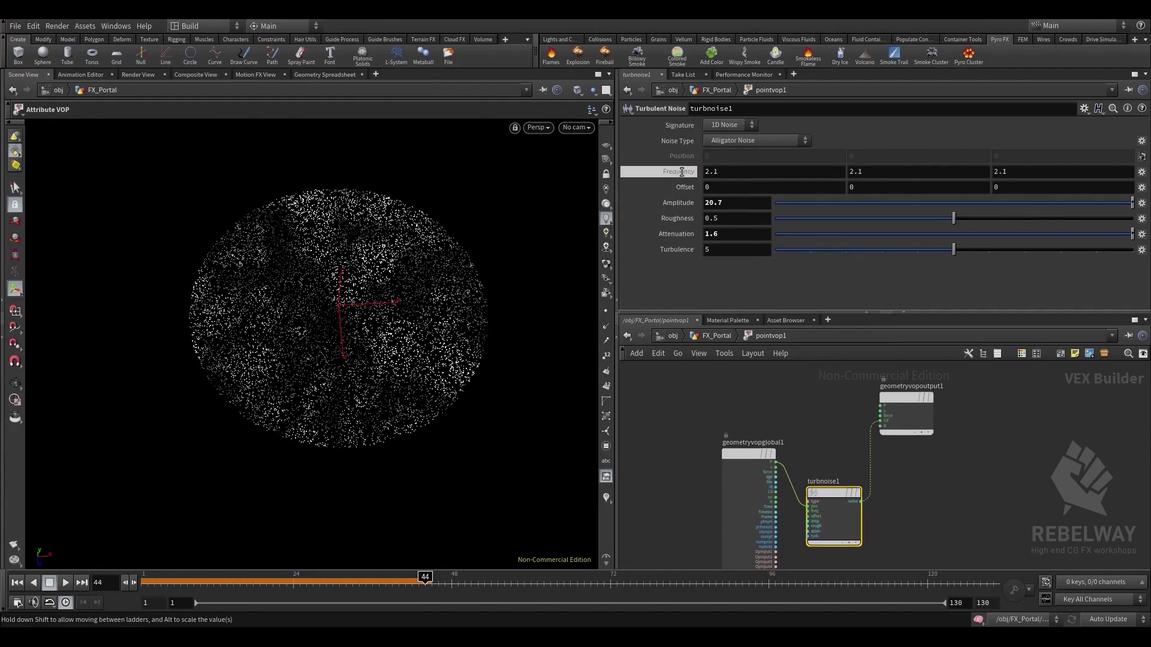
middle_drag(671, 234, 790, 236)
Return to the FX_Portal network, display popnet, and play its simulation from frame 1 before rewinding to the start
click(711, 334)
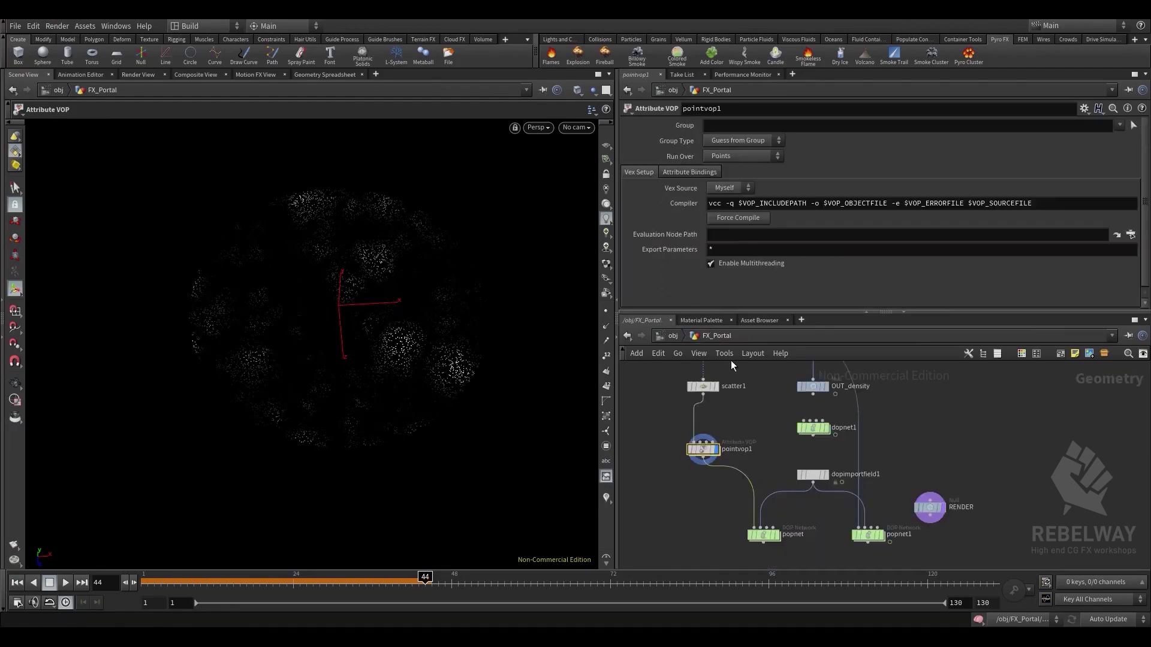
click(774, 532)
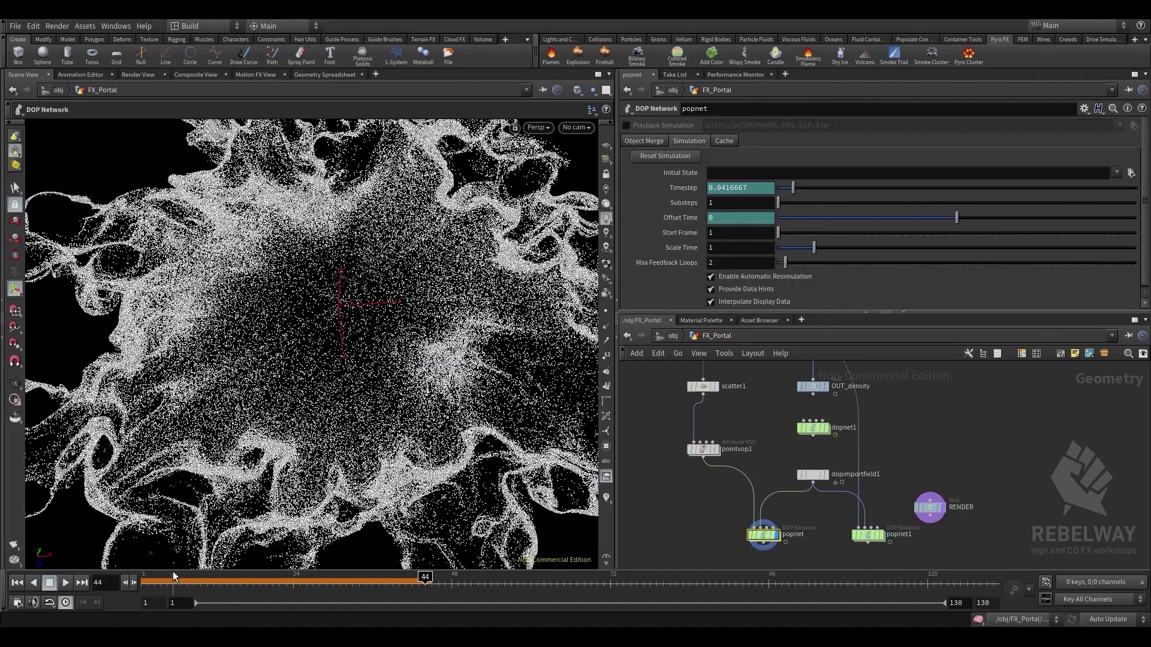
click(144, 580)
click(66, 583)
alt+right_drag(211, 400, 362, 471)
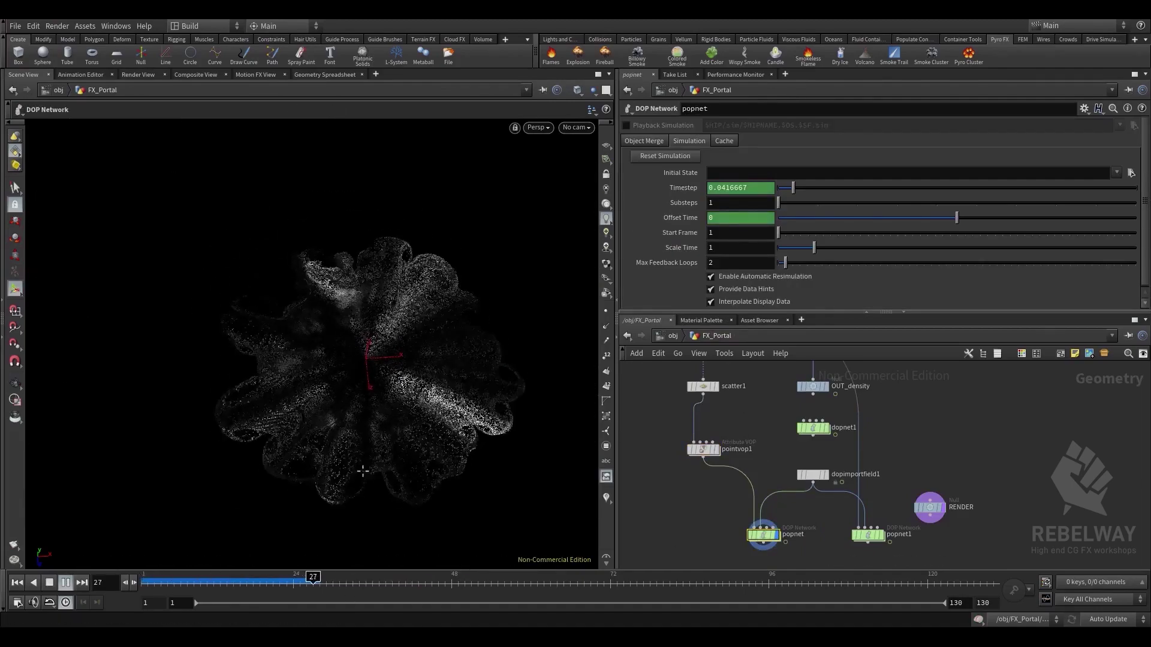
alt+middle_drag(452, 436, 404, 371)
drag(174, 583, 65, 541)
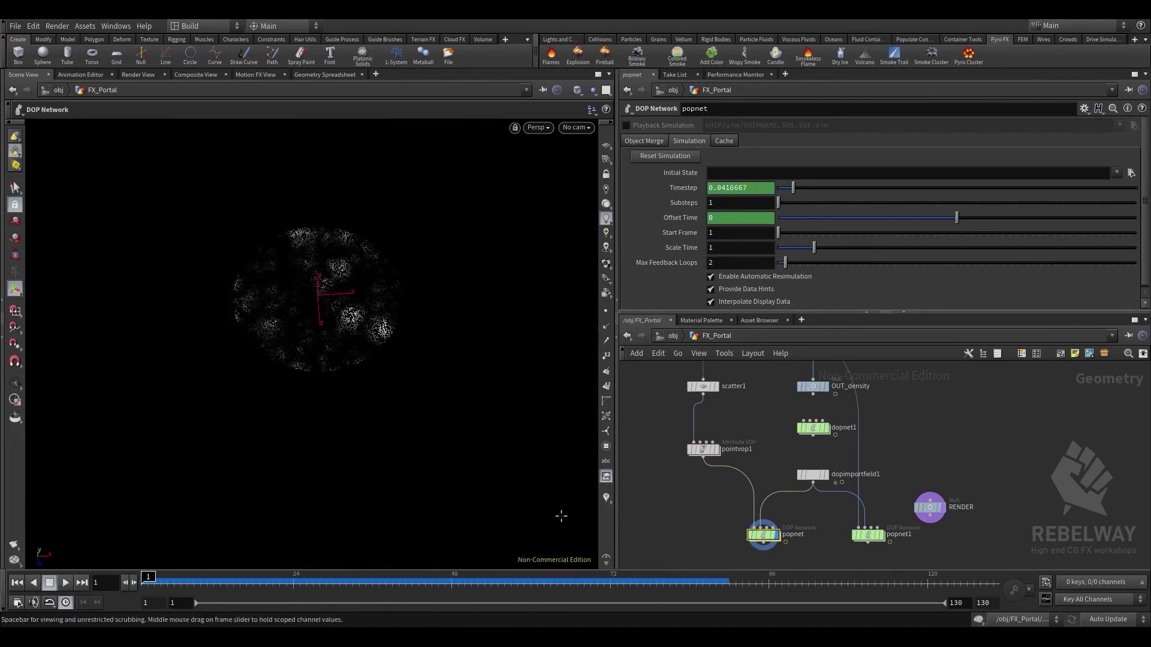
Insert a Delete node between pointvop1 and popnet, align it below pointvop1, and display it
scroll(722, 503, up, 2)
key(Tab)
text(de)
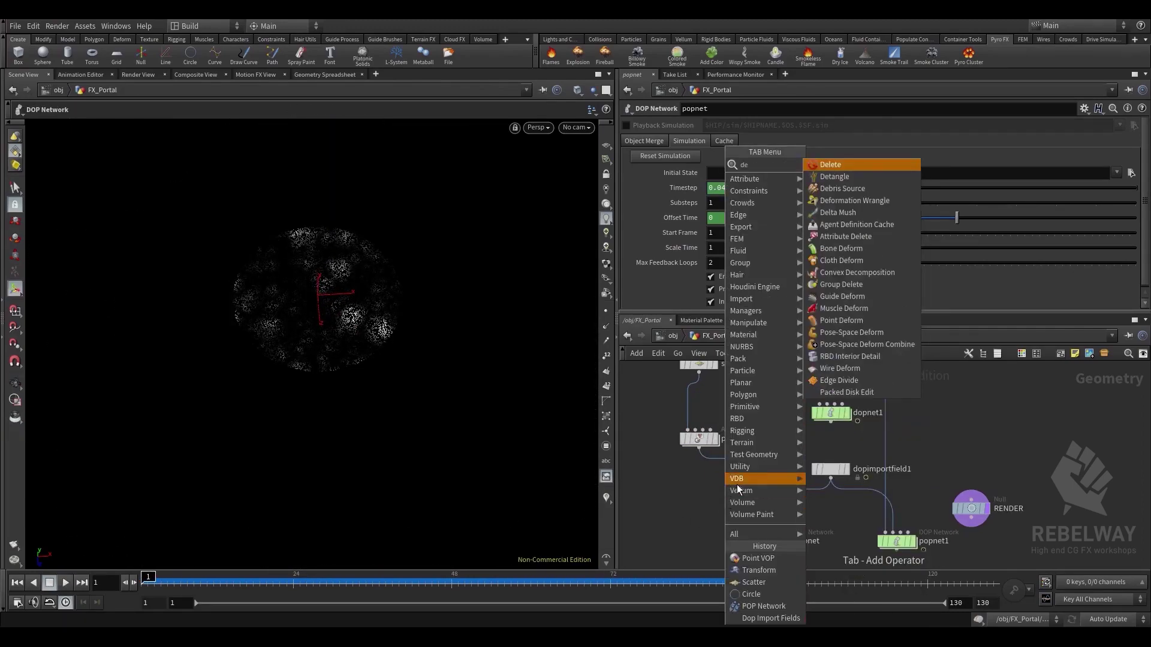
text(l)
click(812, 175)
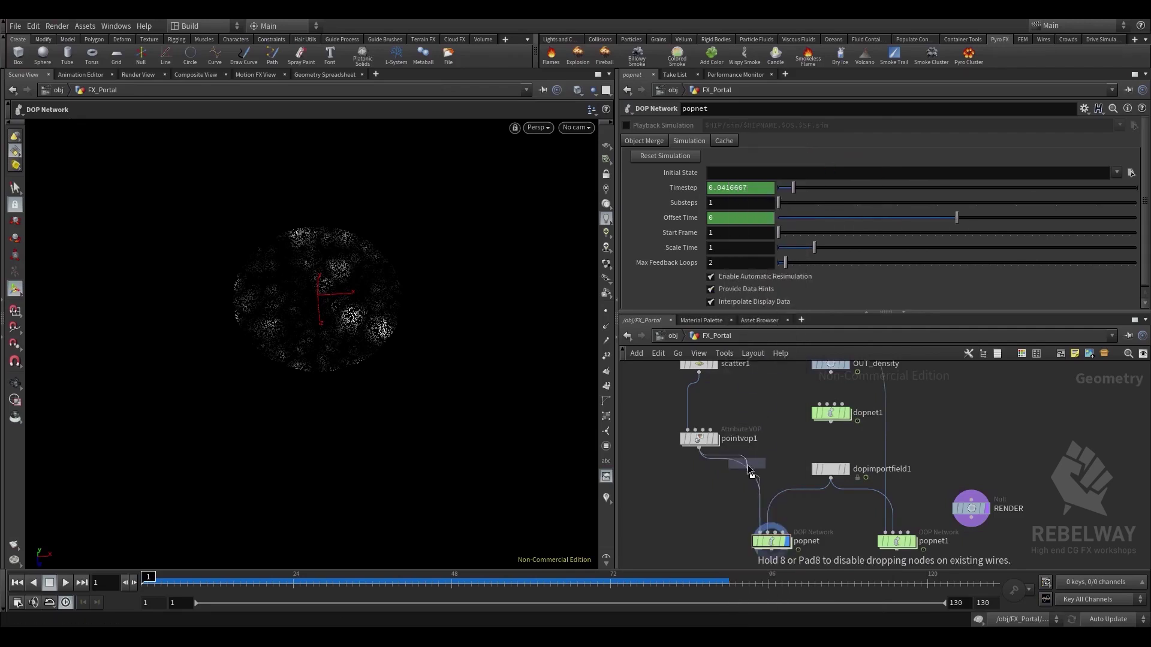
click(749, 470)
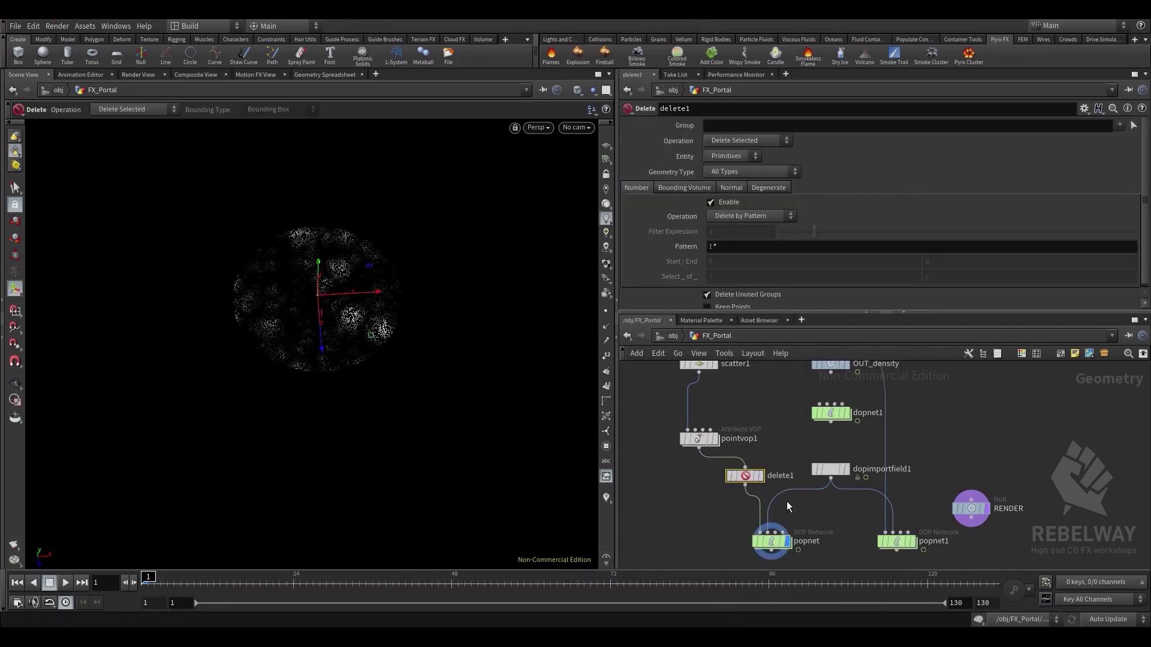
drag(745, 480, 699, 481)
click(713, 477)
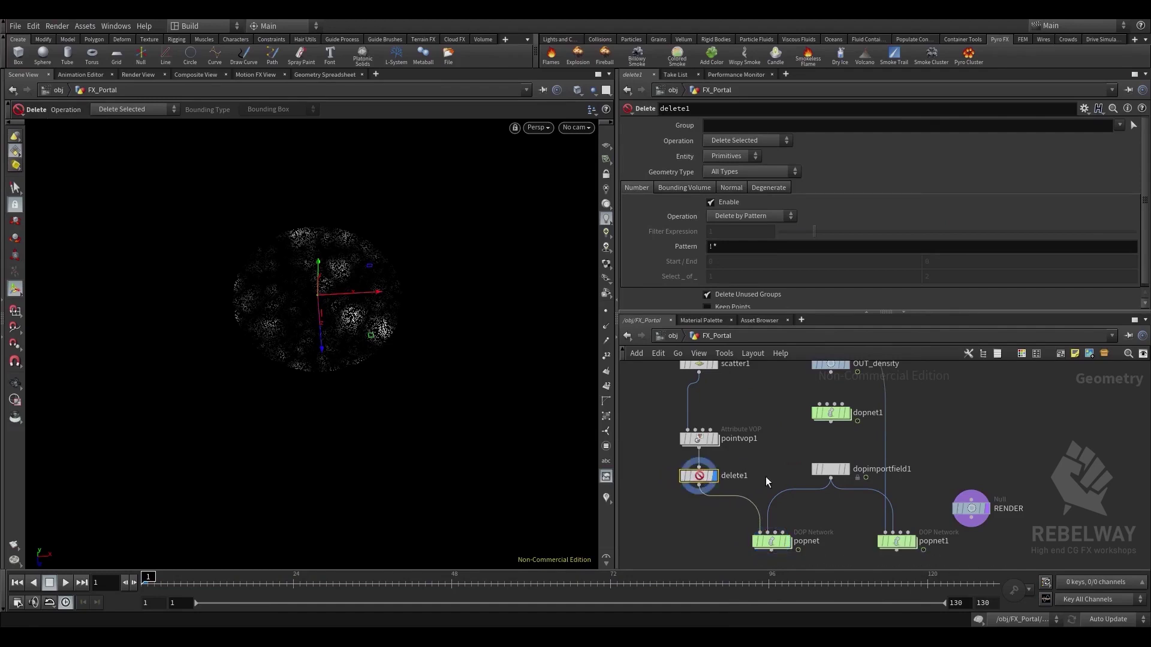
middle_drag(776, 471, 780, 428)
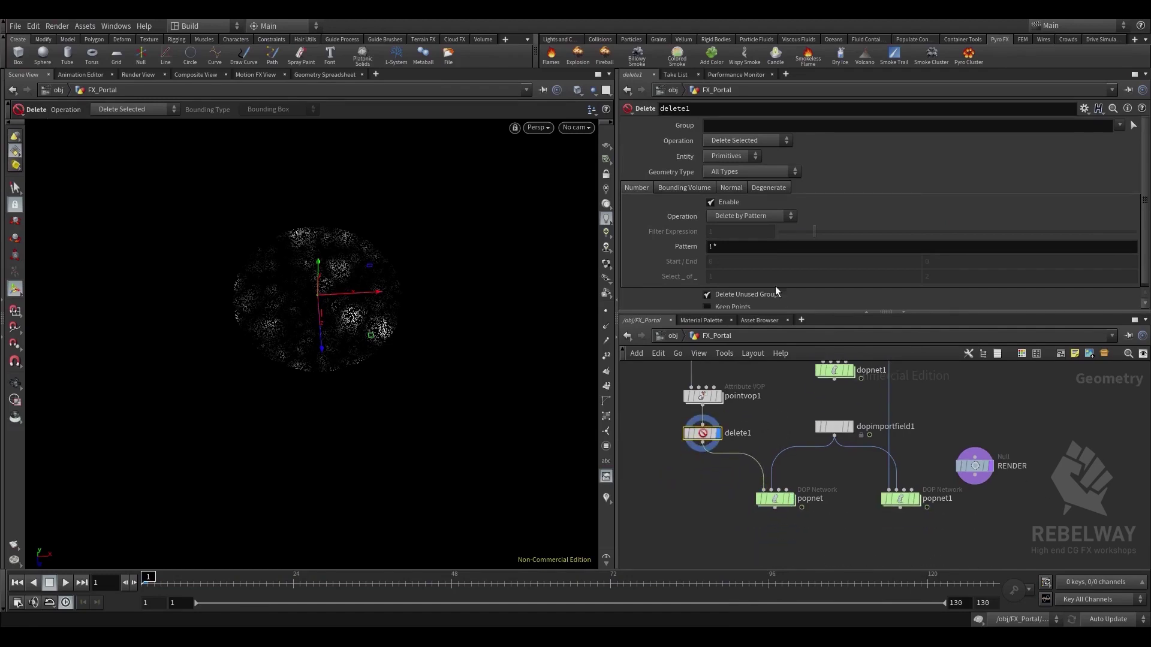
click(740, 157)
click(730, 178)
click(752, 215)
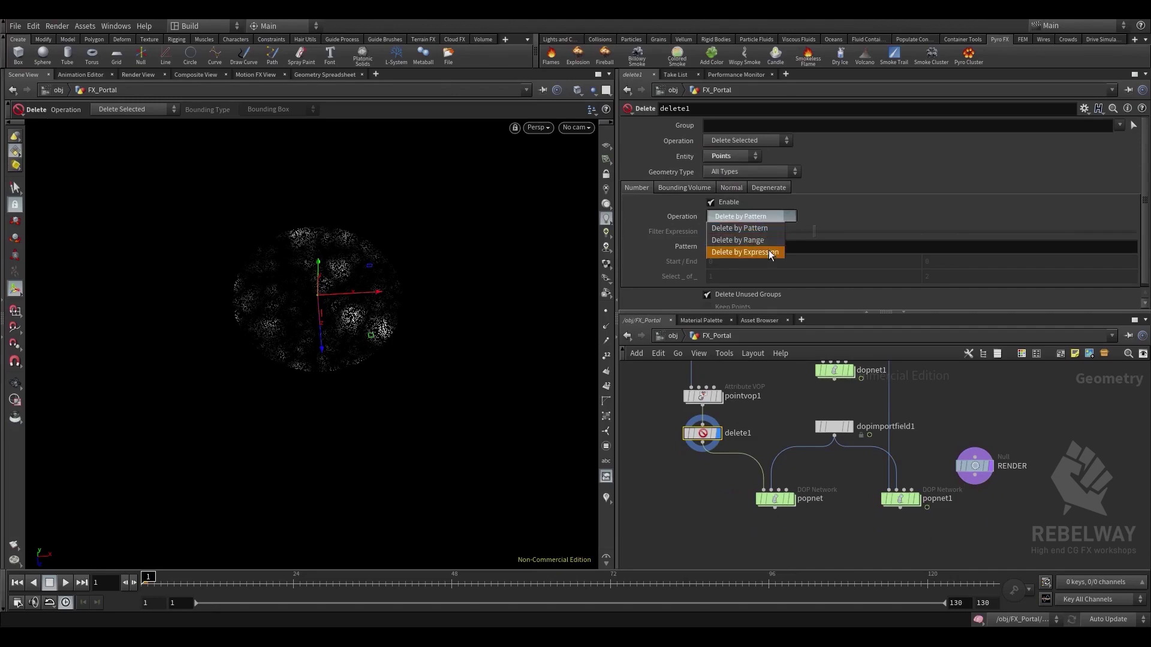
click(761, 249)
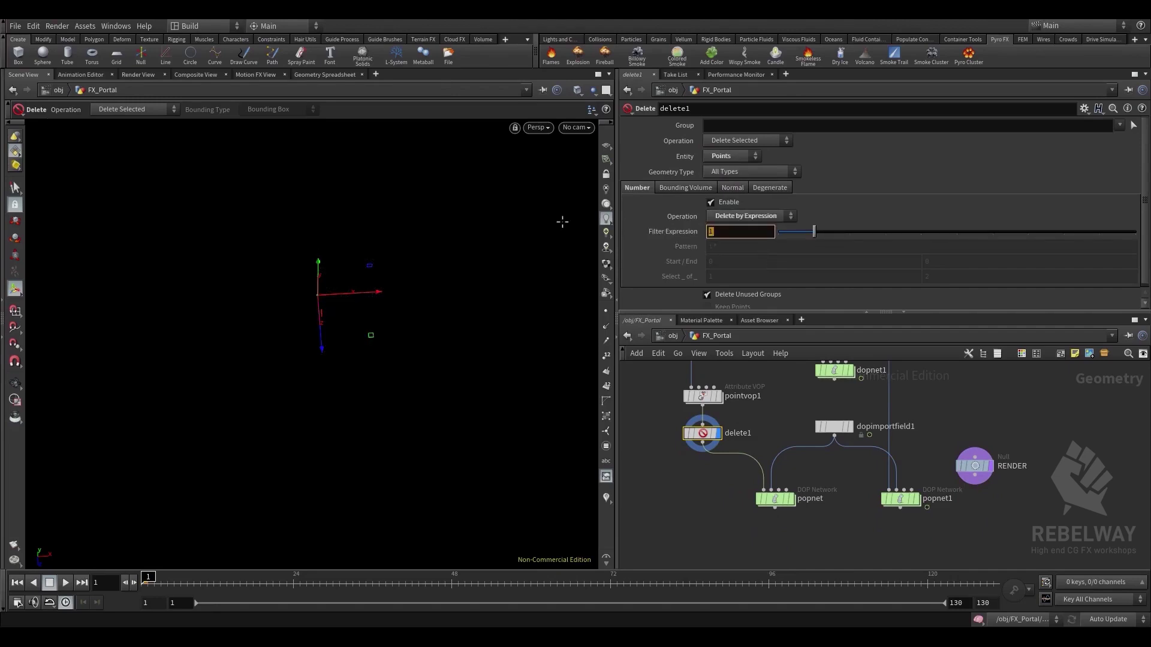
text(@Cd.x <0.5)
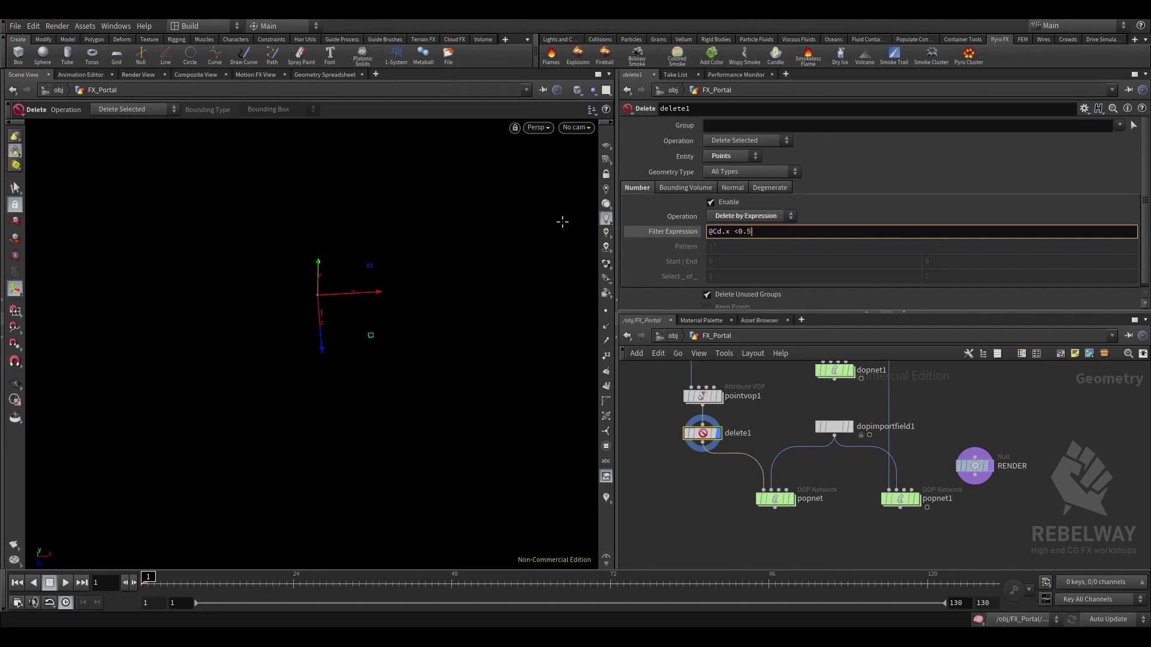
key(Return)
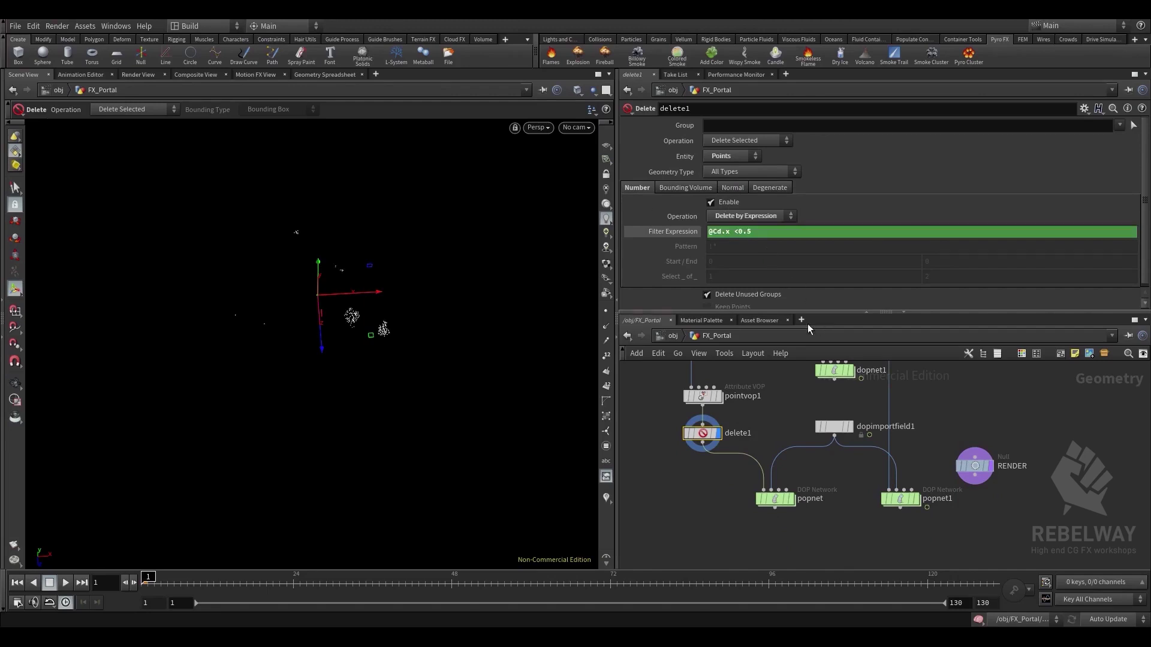
Display popnet, play the simulation of the filtered points while inspecting it from several angles, and return to frame 1
click(791, 499)
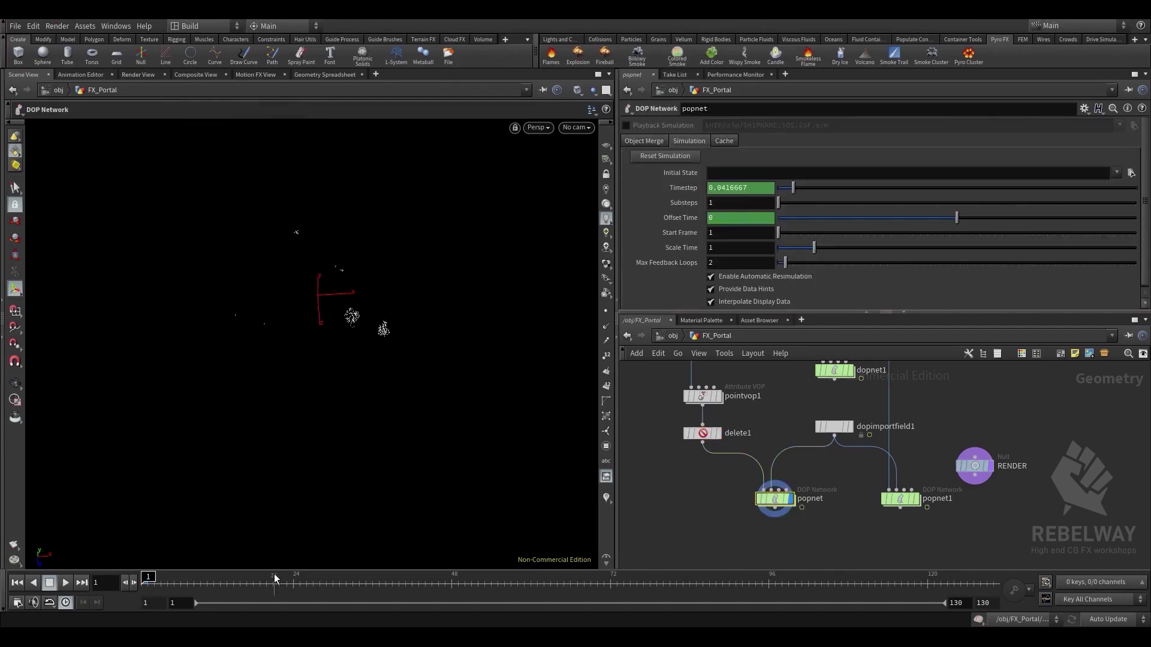
click(66, 583)
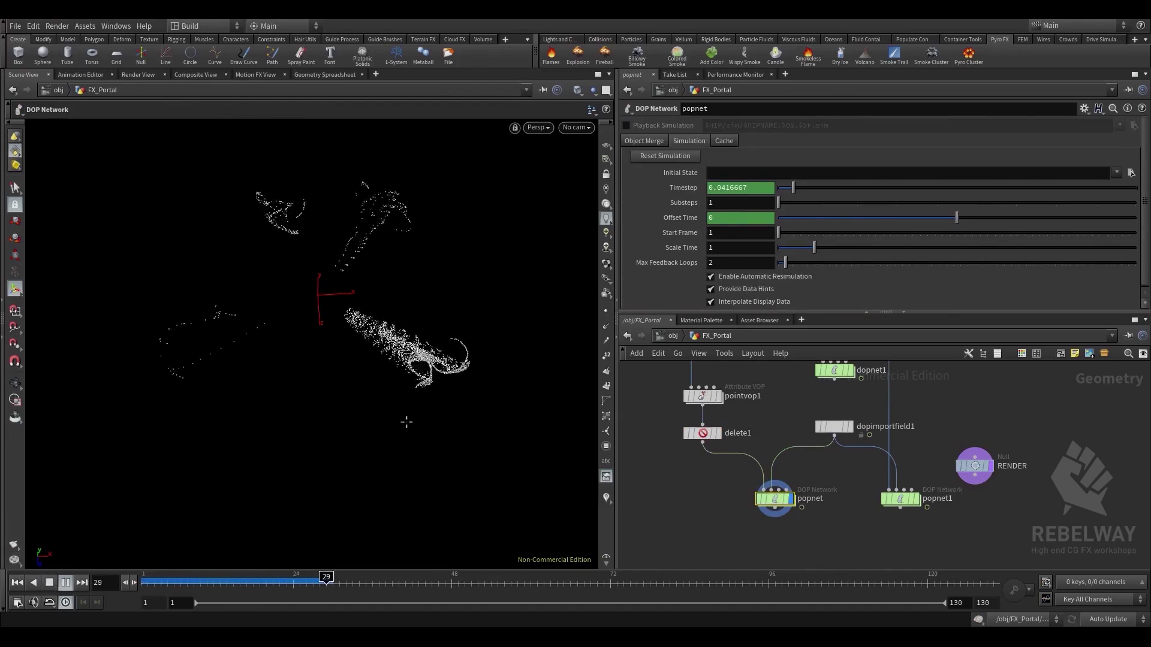
drag(420, 349, 442, 221)
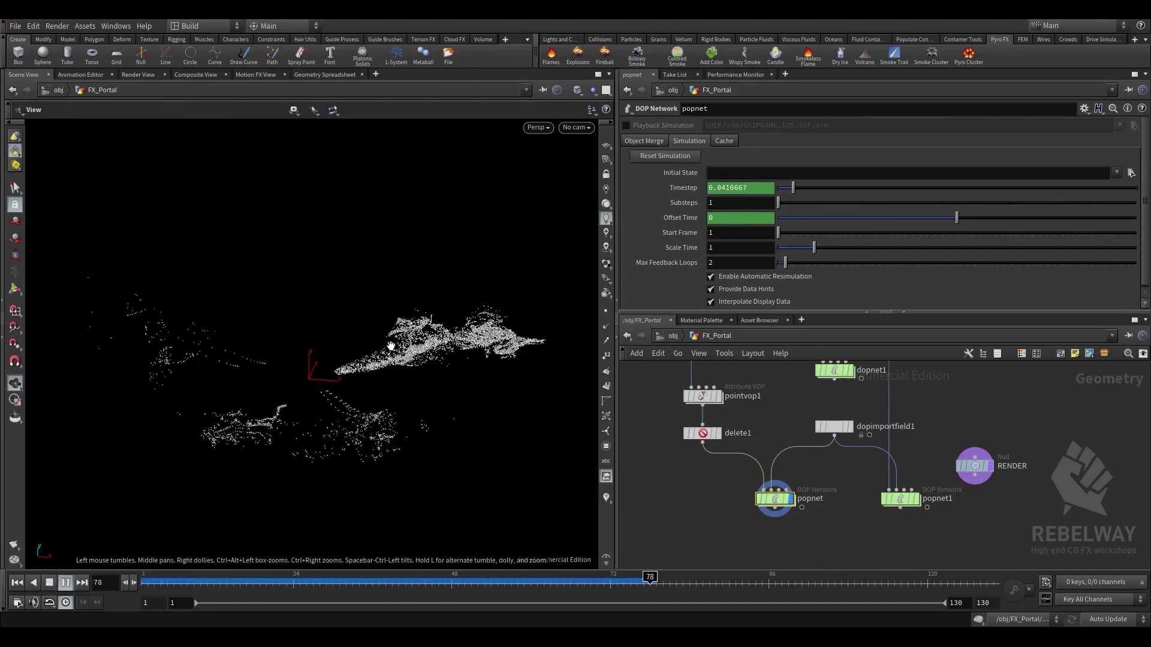
middle_drag(389, 348, 385, 290)
right_drag(330, 333, 412, 319)
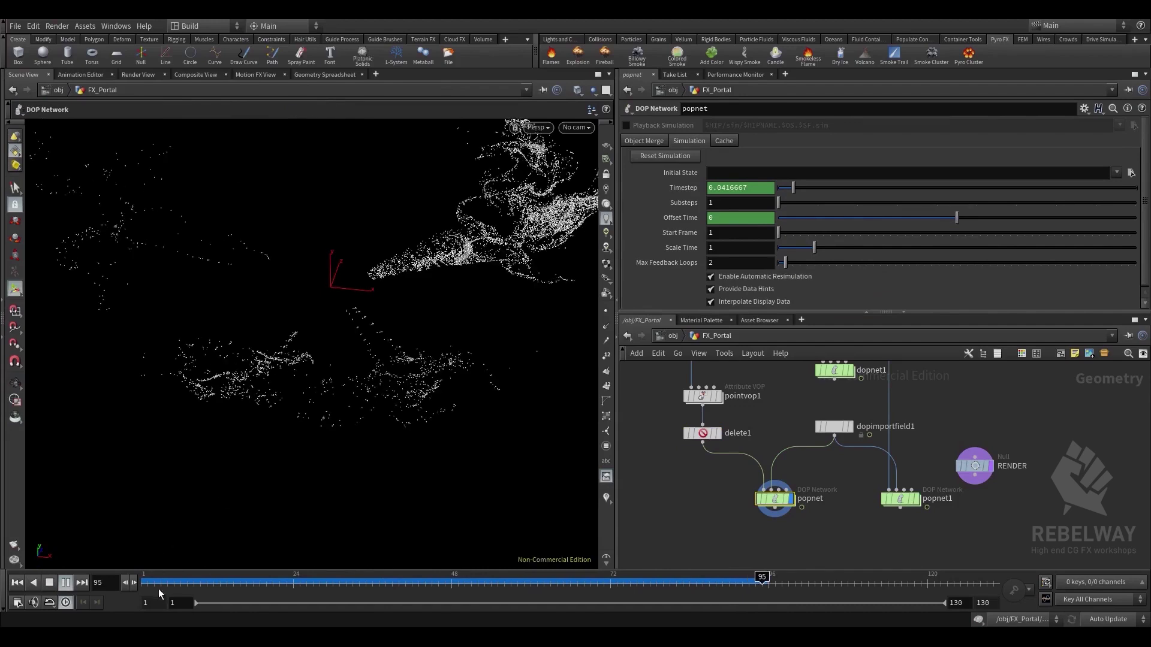
click(16, 582)
alt+drag(413, 378, 390, 513)
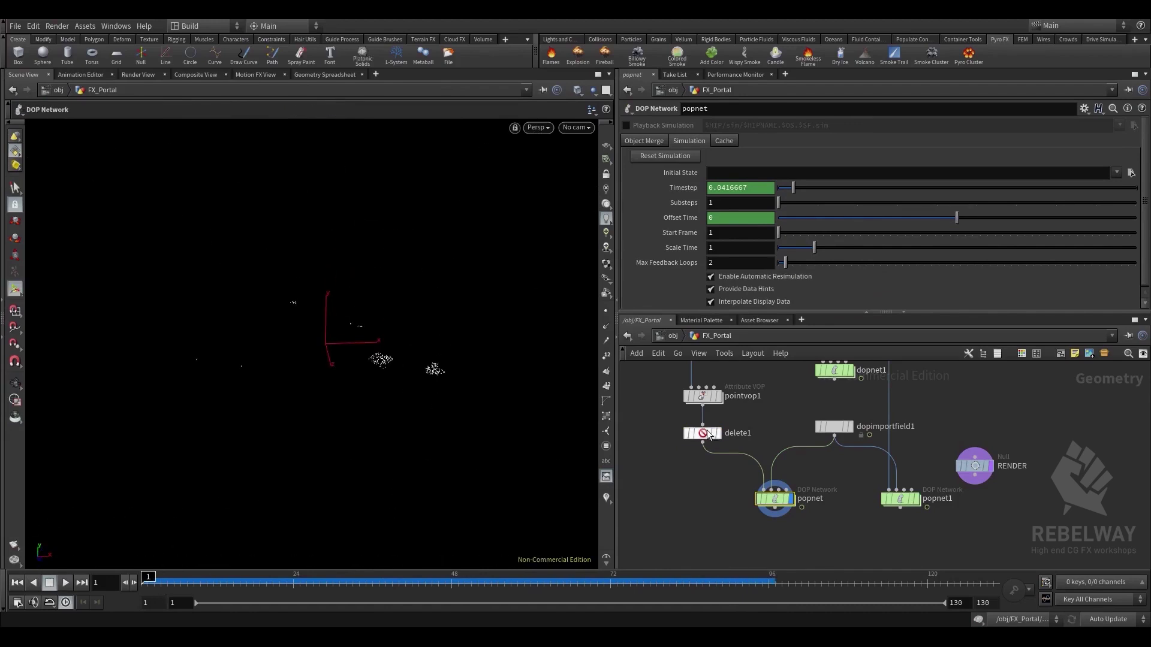
click(706, 400)
click(768, 496)
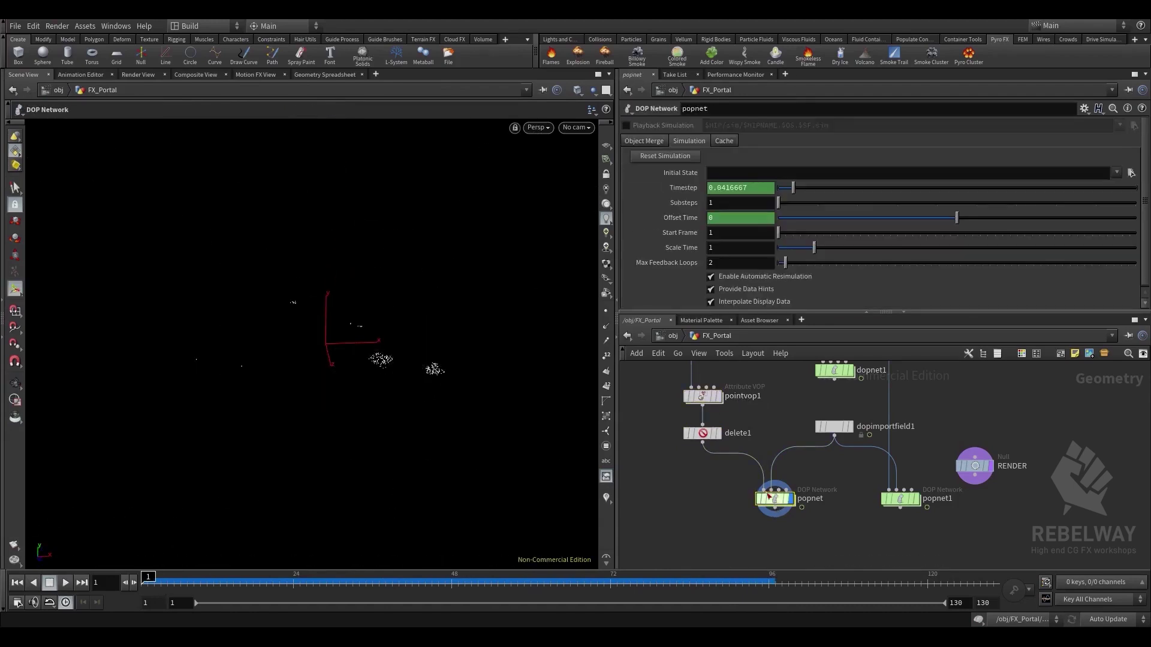
click(702, 433)
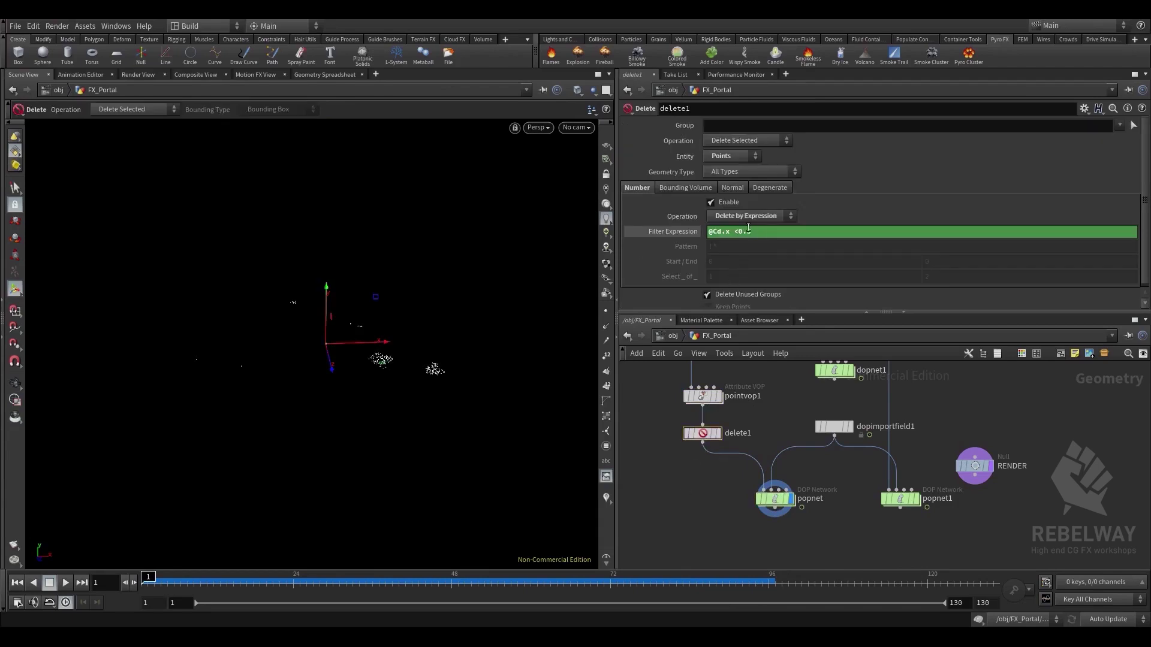
drag(748, 229, 770, 228)
text(2)
key(Return)
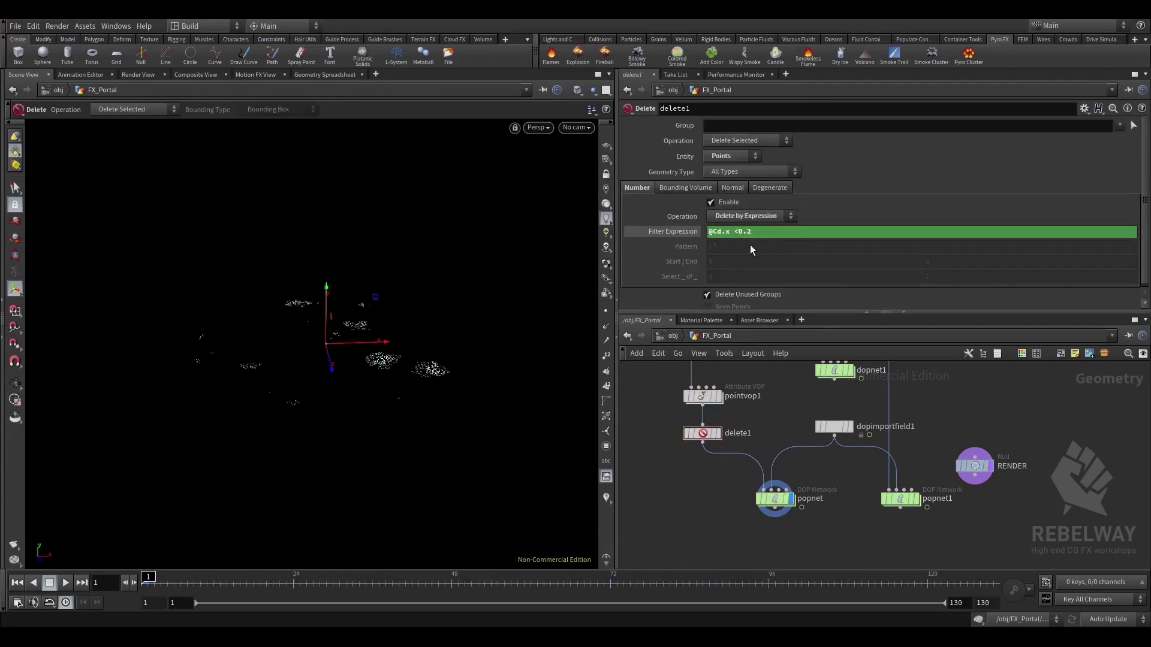
click(747, 233)
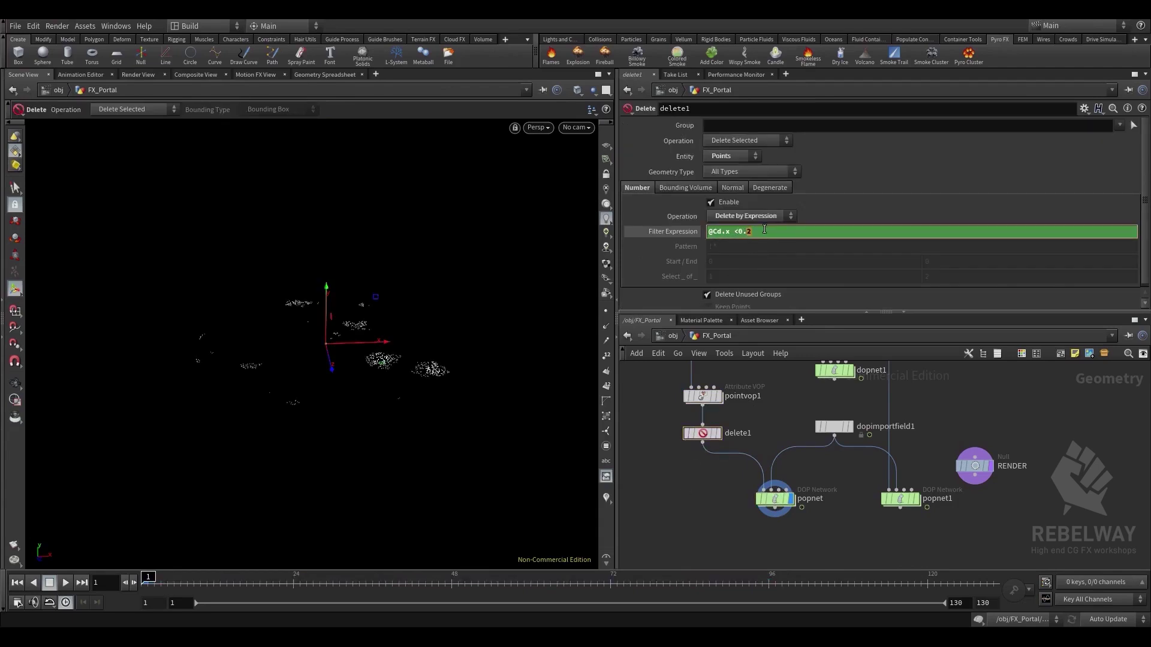
text(1)
key(Return)
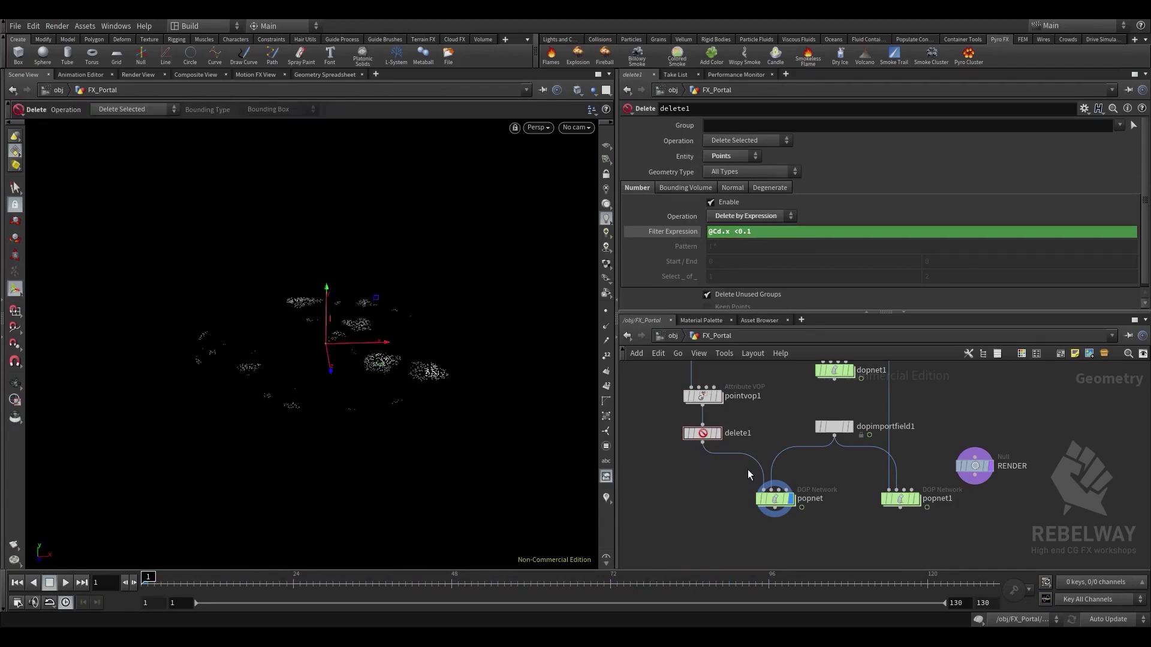
Set popnet's Substeps to 4 and play the simulation to check the particle motion
click(776, 497)
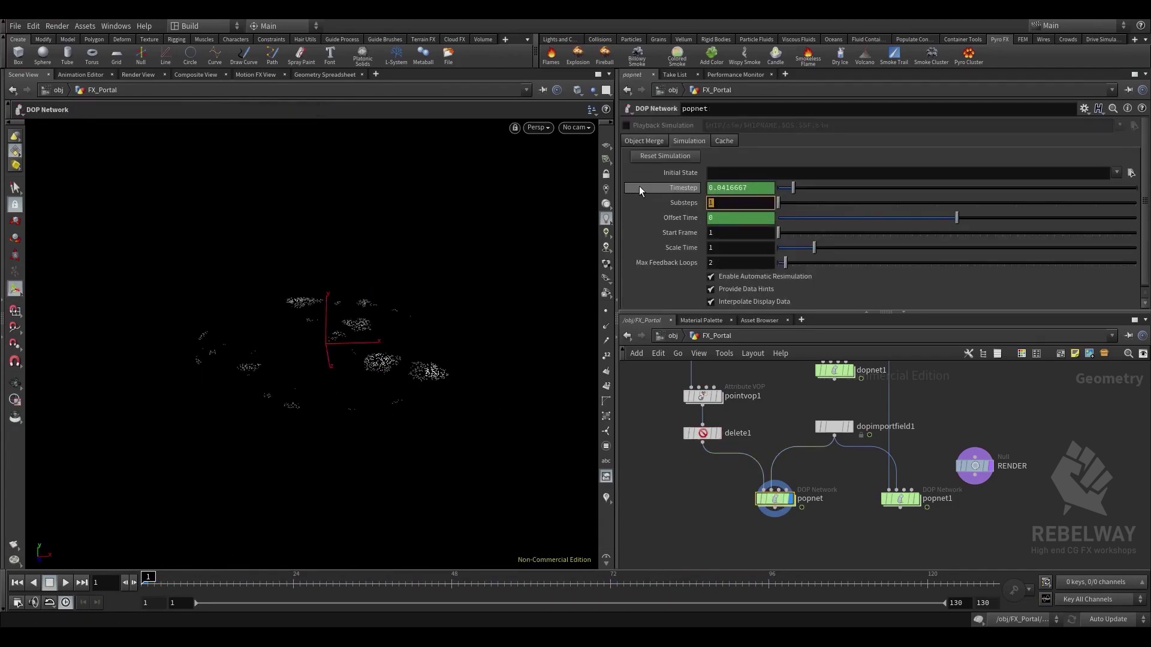
text(4)
key(Return)
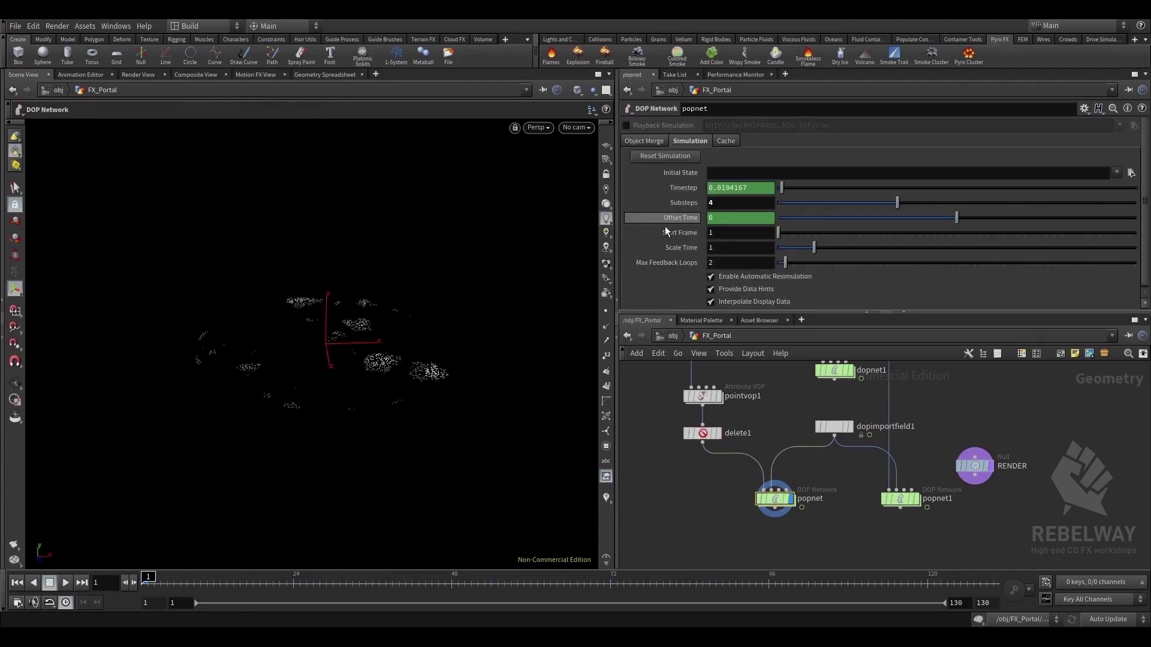
click(68, 581)
alt+drag(303, 405, 308, 455)
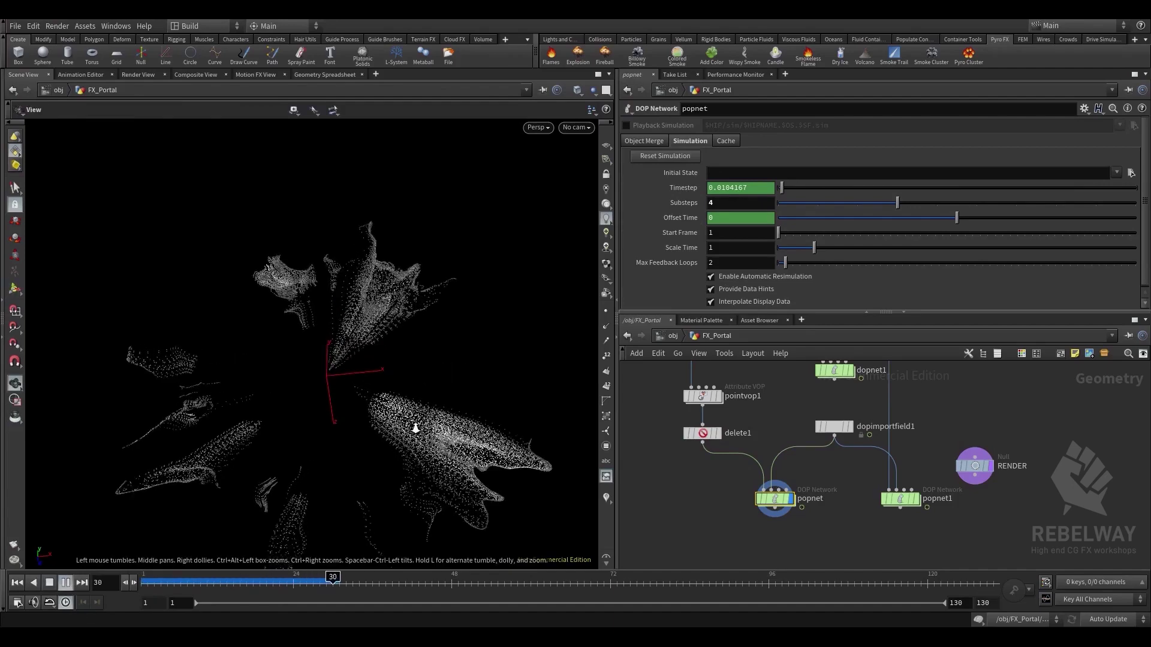
Inspect the playing popnet simulation from other angles, then stop it and return to frame 1
drag(416, 428, 434, 386)
alt+middle_drag(436, 318, 443, 255)
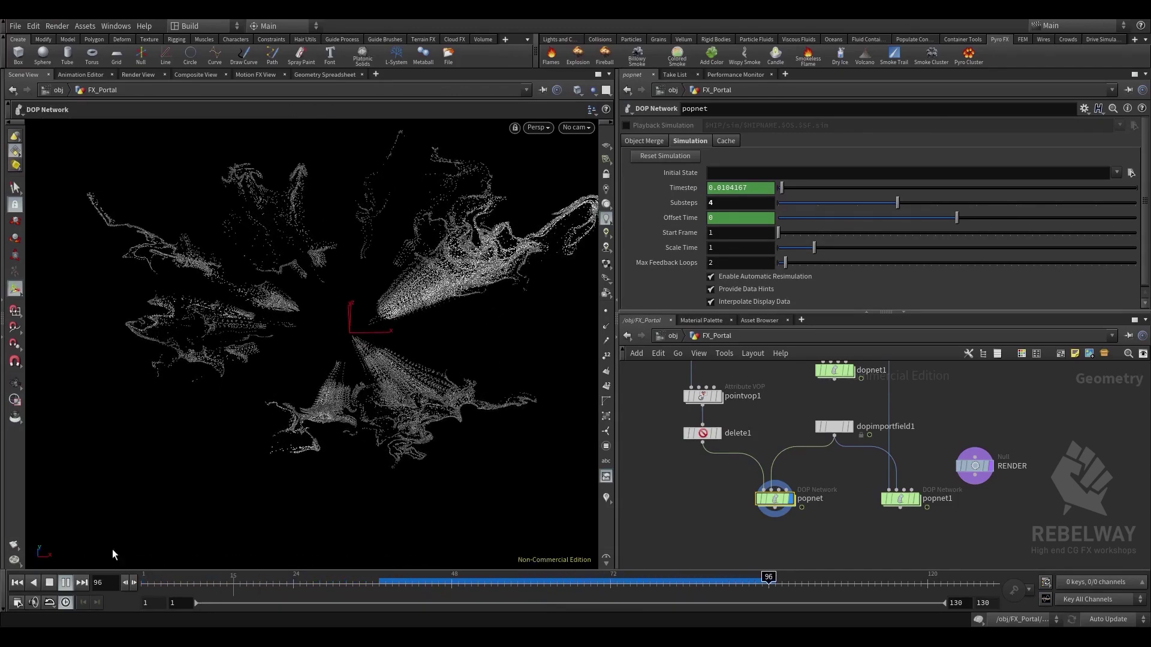
click(49, 581)
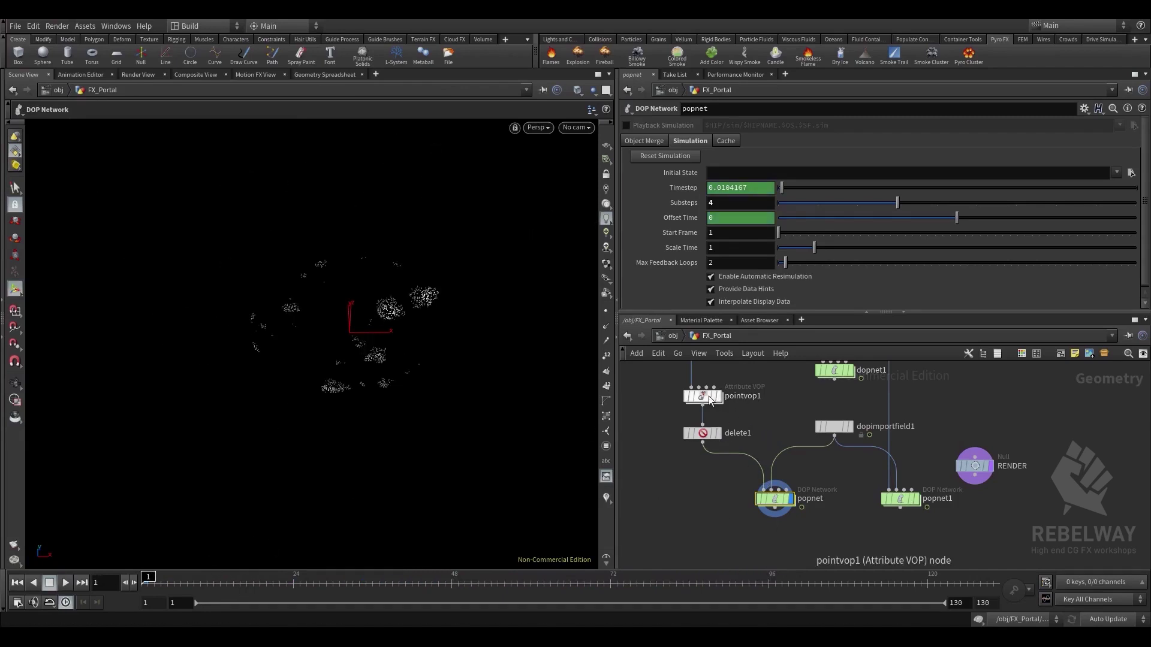
Review the particle node chain from circle1 through scatter1, pointvop1 and delete1 to popnet, alongside the density branch
middle_drag(781, 401, 761, 444)
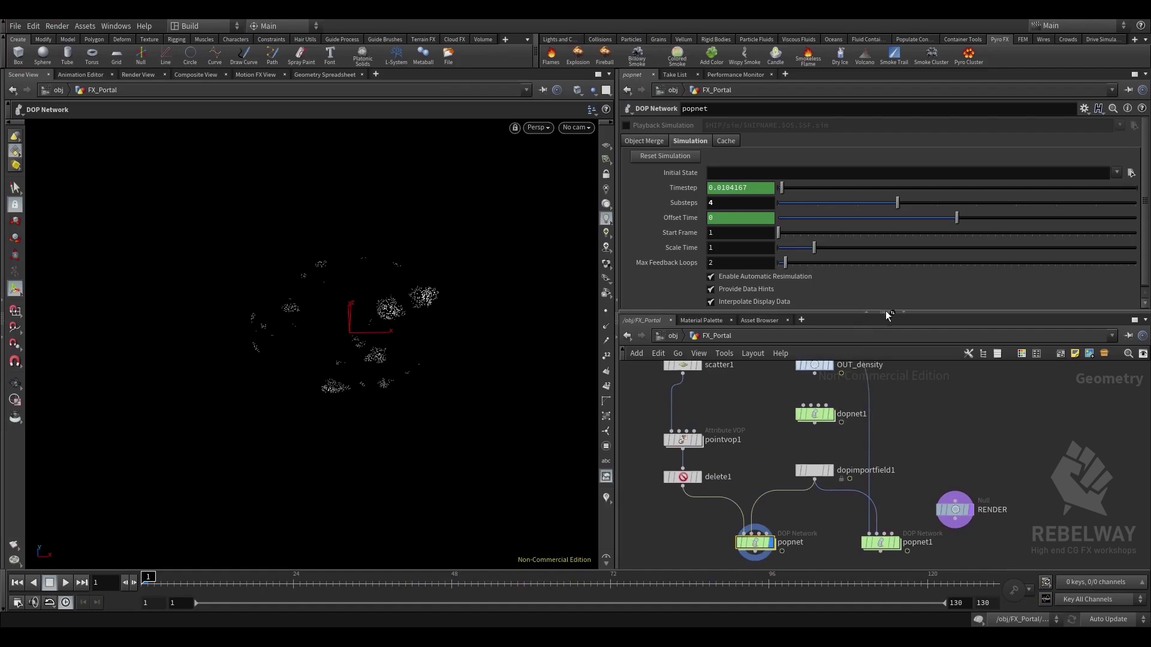
drag(883, 313, 883, 294)
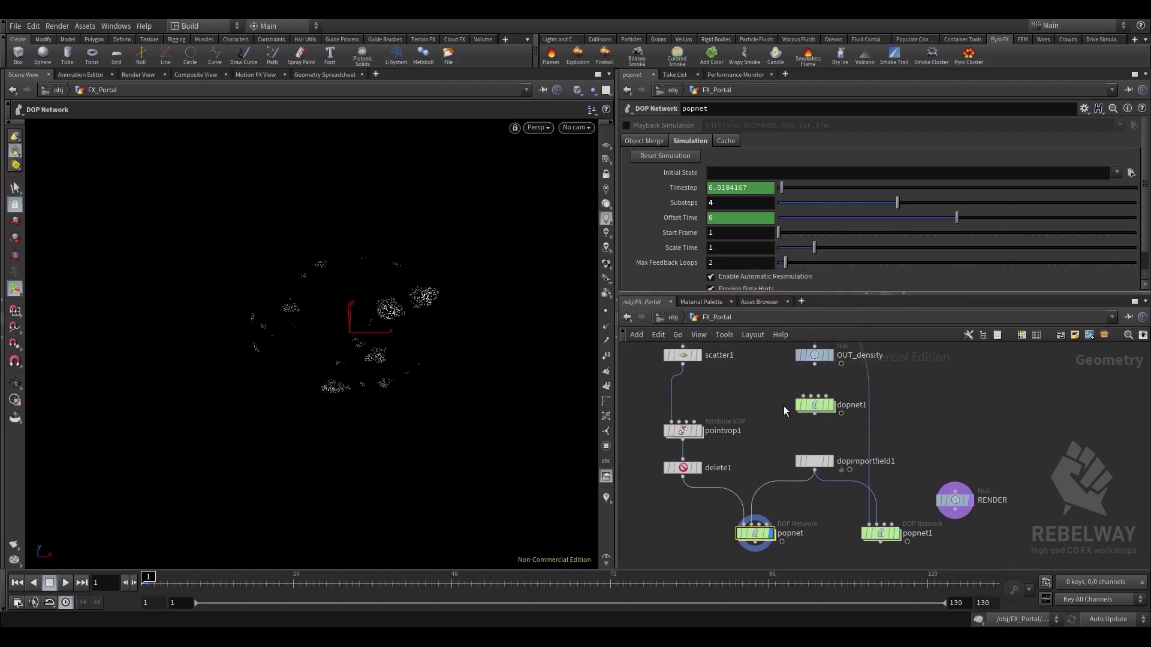
scroll(783, 405, down, 5)
middle_drag(785, 453, 781, 379)
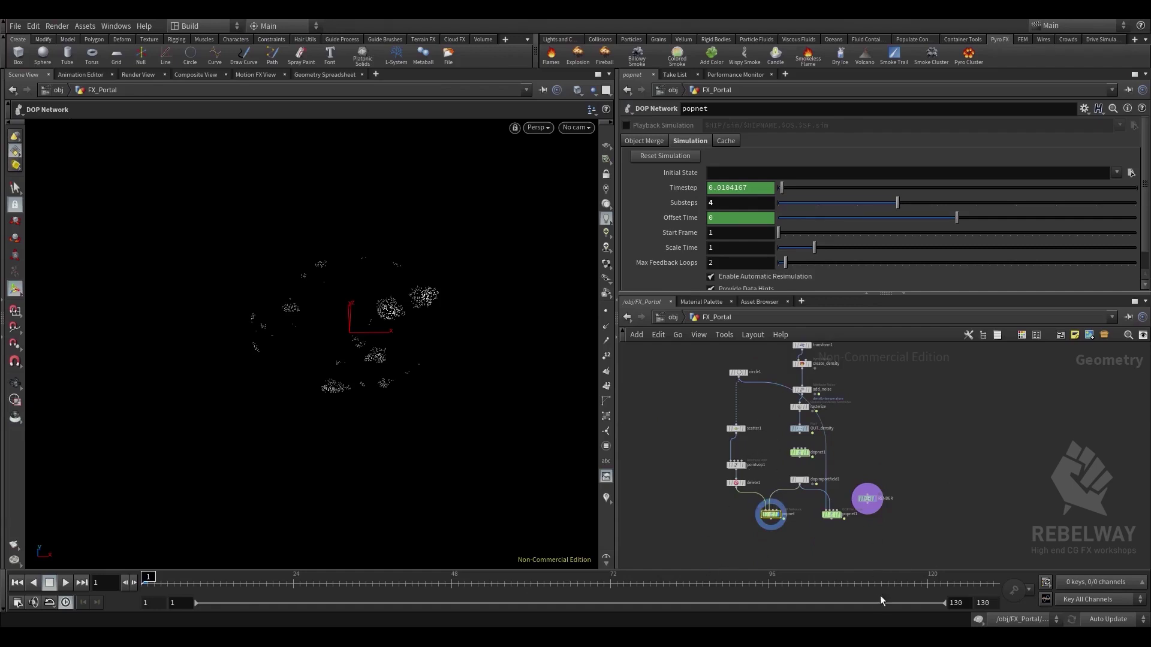
scroll(741, 498, up, 3)
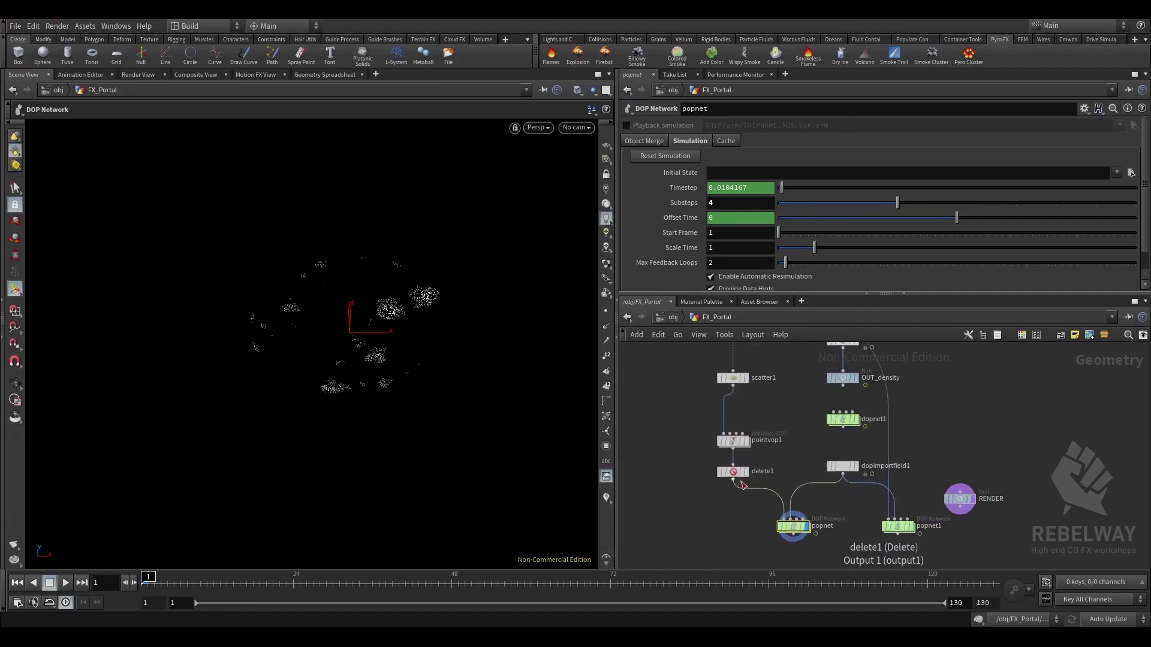
click(730, 441)
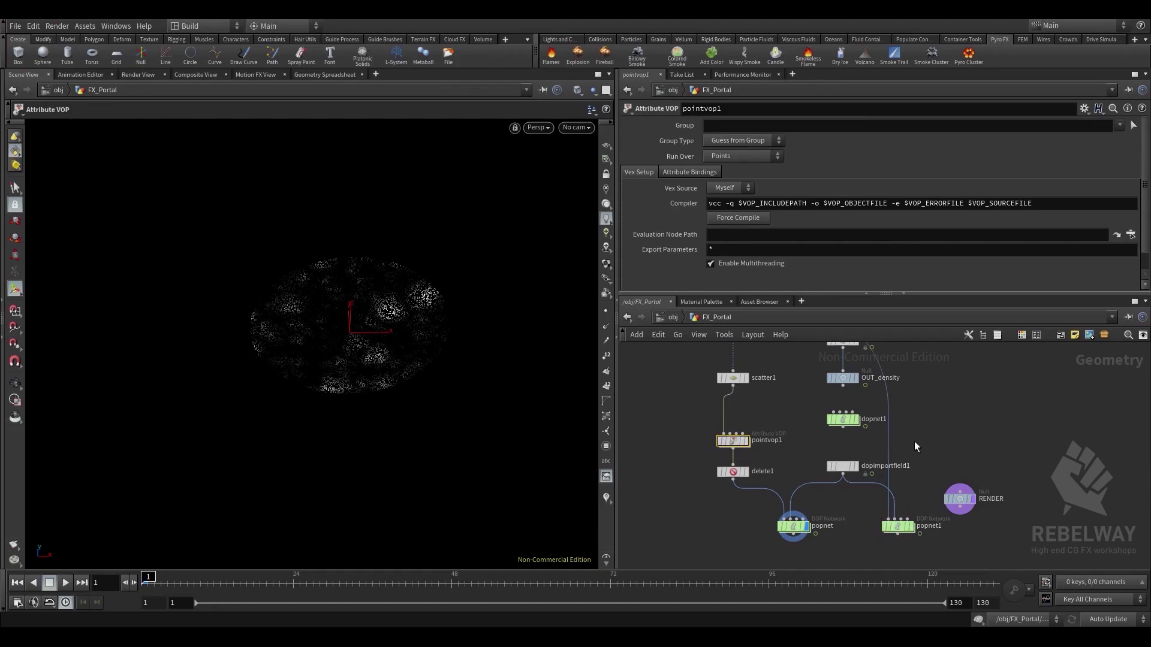
middle_drag(915, 443, 935, 387)
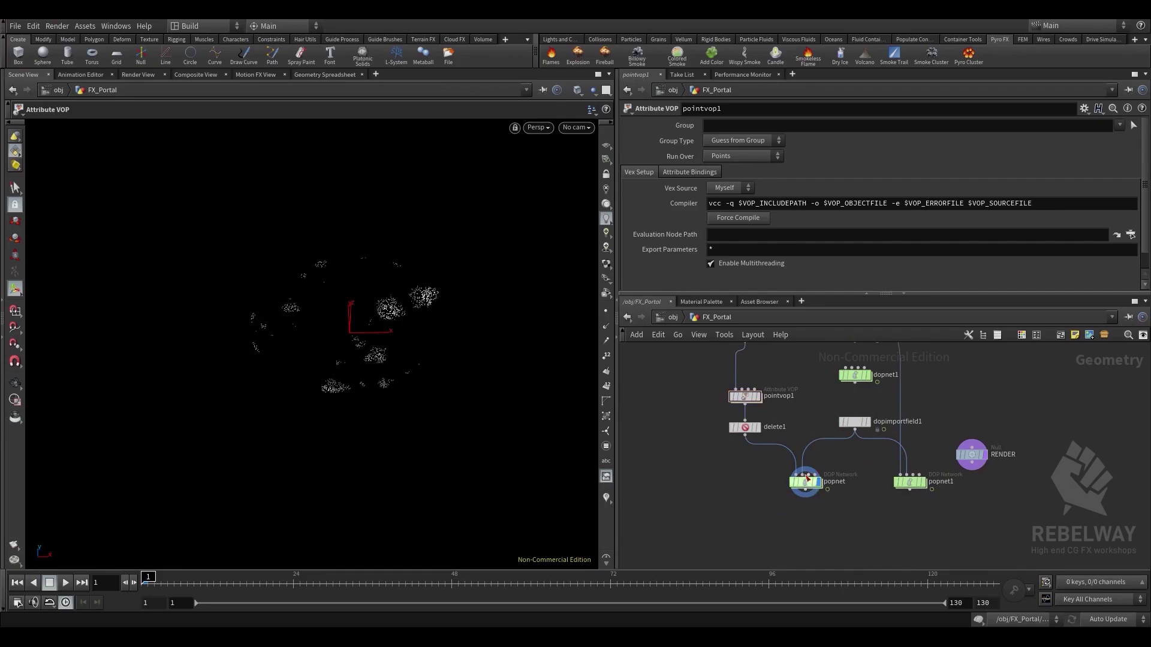
middle_drag(757, 450, 735, 492)
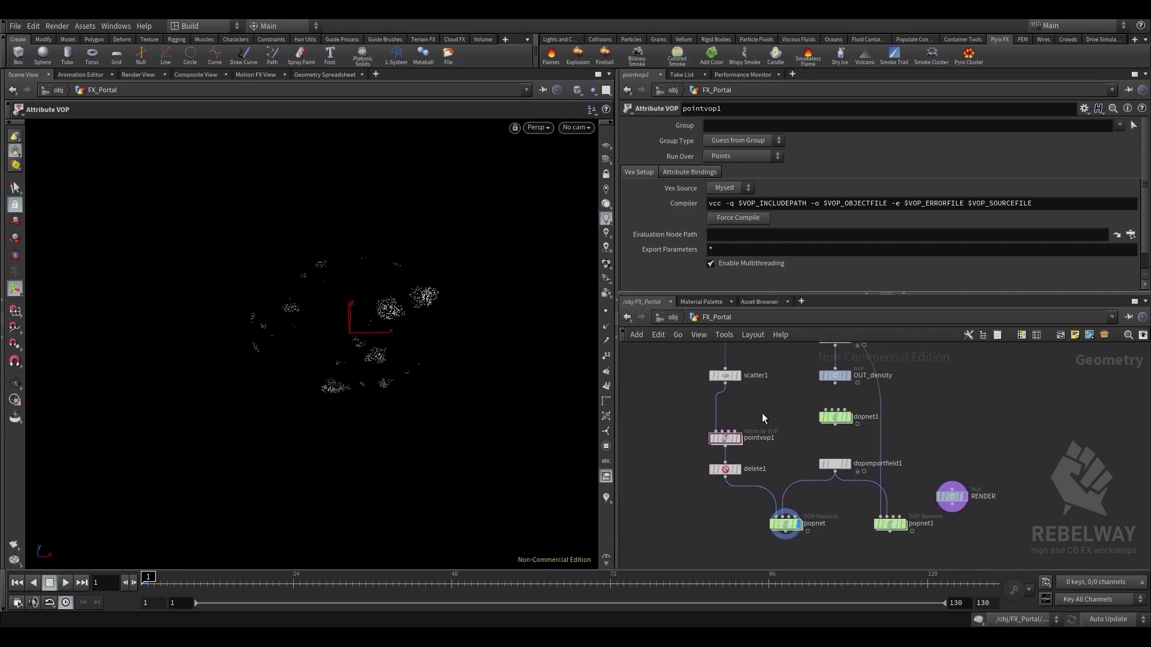
middle_drag(760, 391, 765, 476)
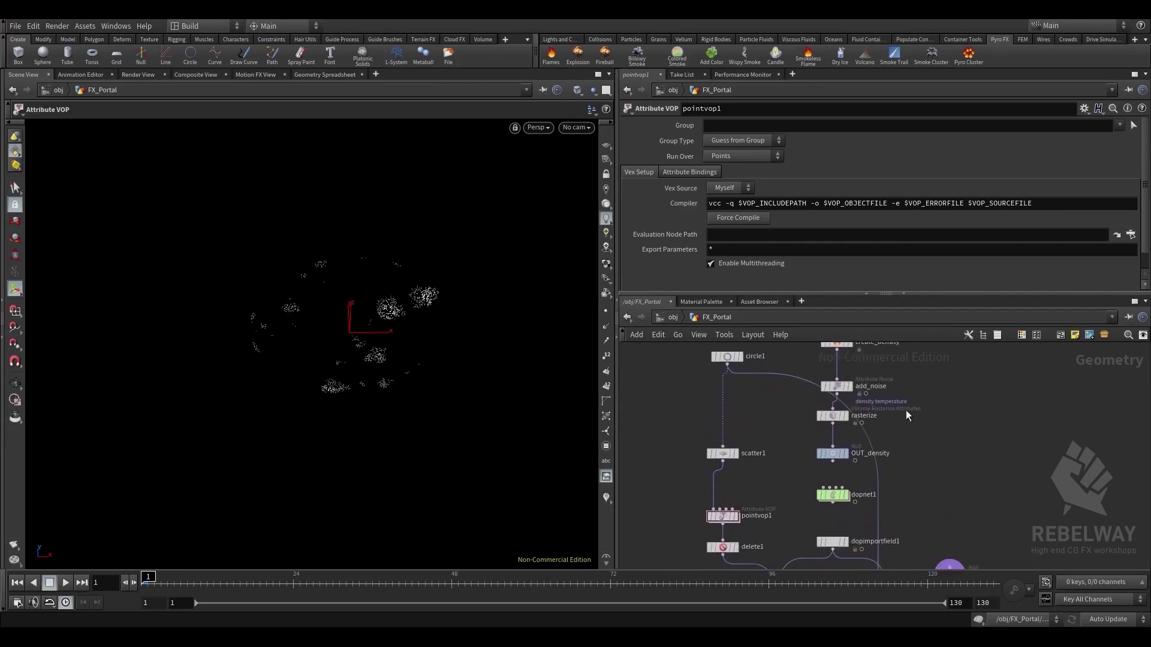
middle_drag(913, 516, 905, 459)
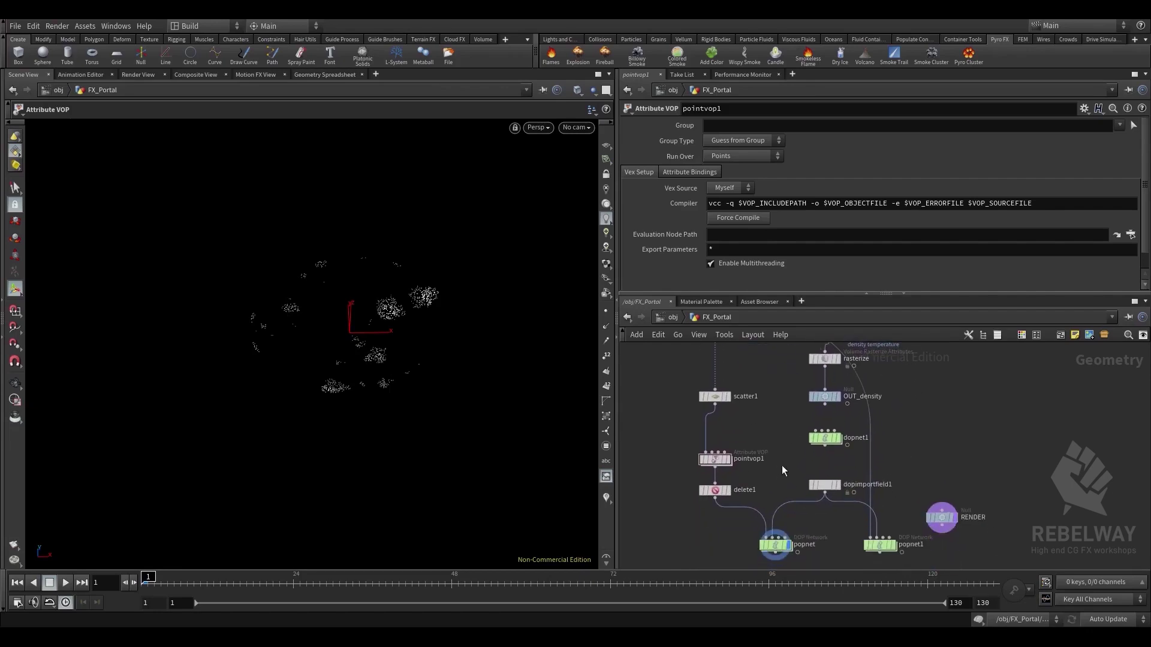
middle_drag(782, 466, 798, 427)
middle_drag(708, 504, 712, 521)
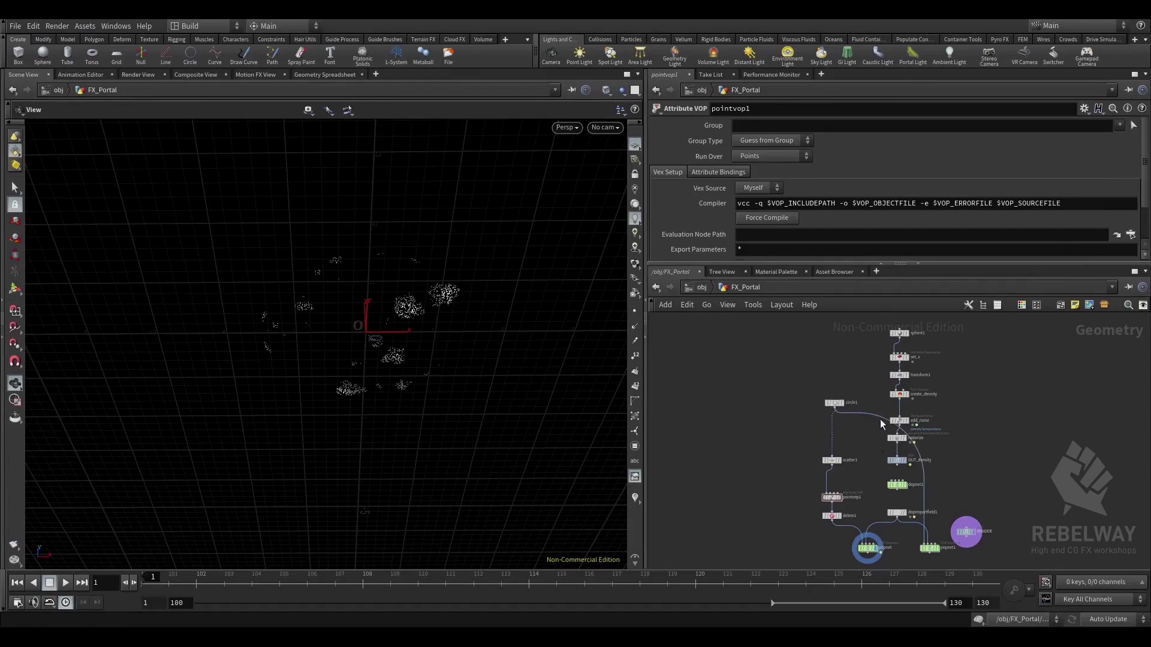
scroll(834, 393, up, 3)
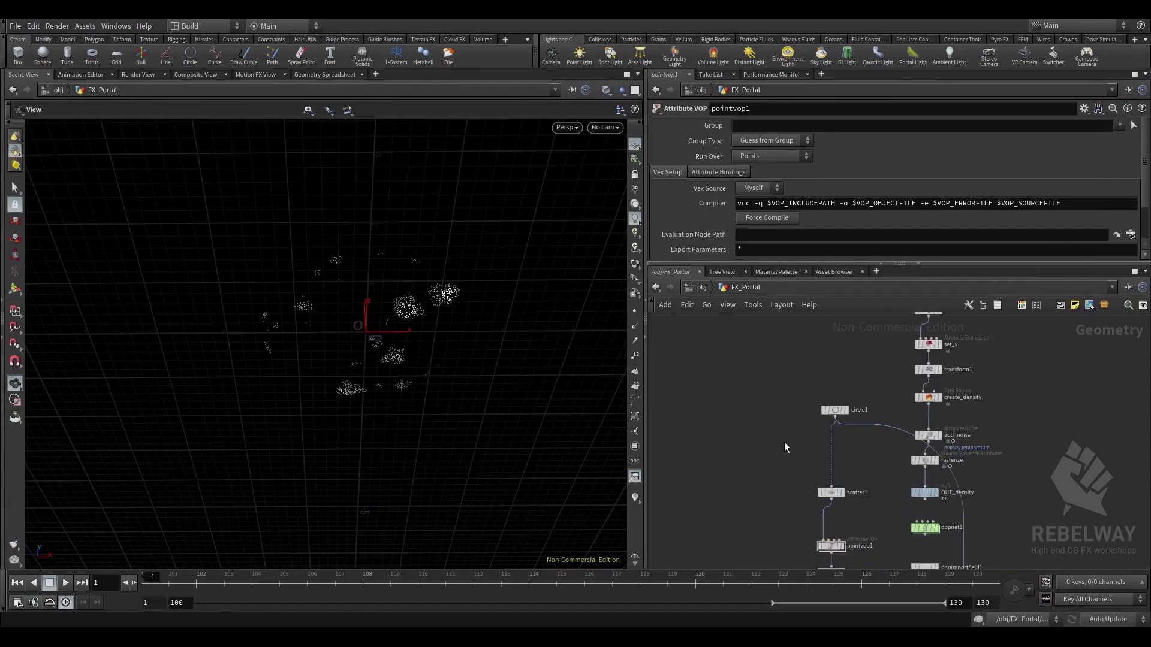
middle_drag(790, 461, 741, 379)
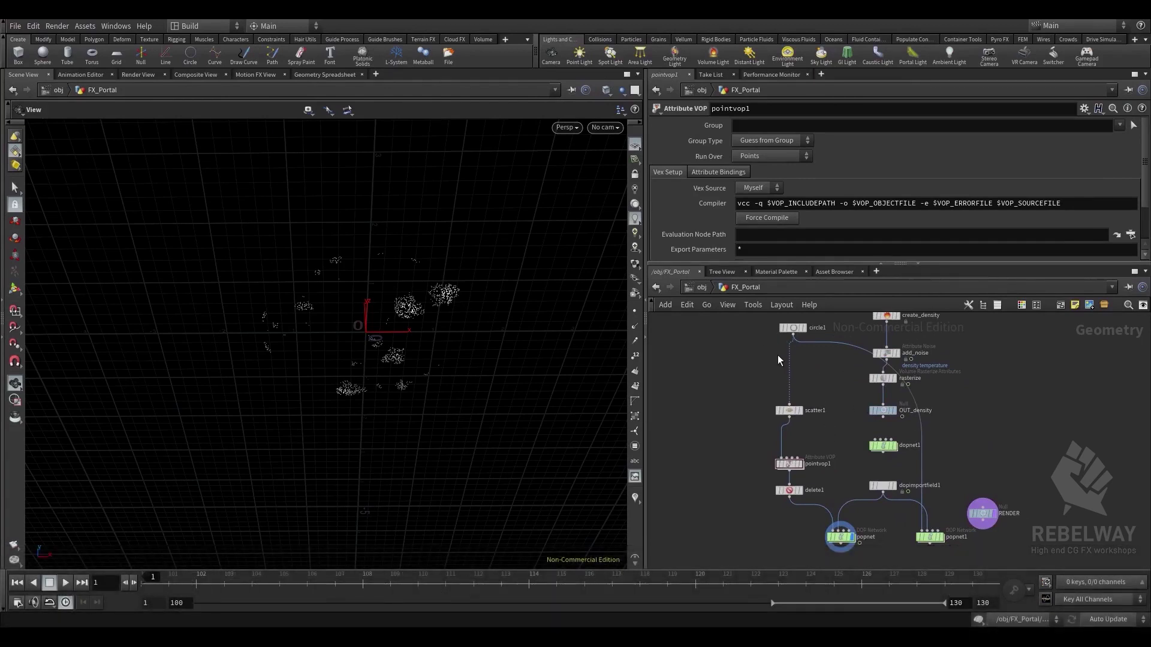
middle_drag(857, 392, 820, 414)
scroll(820, 413, up, 2)
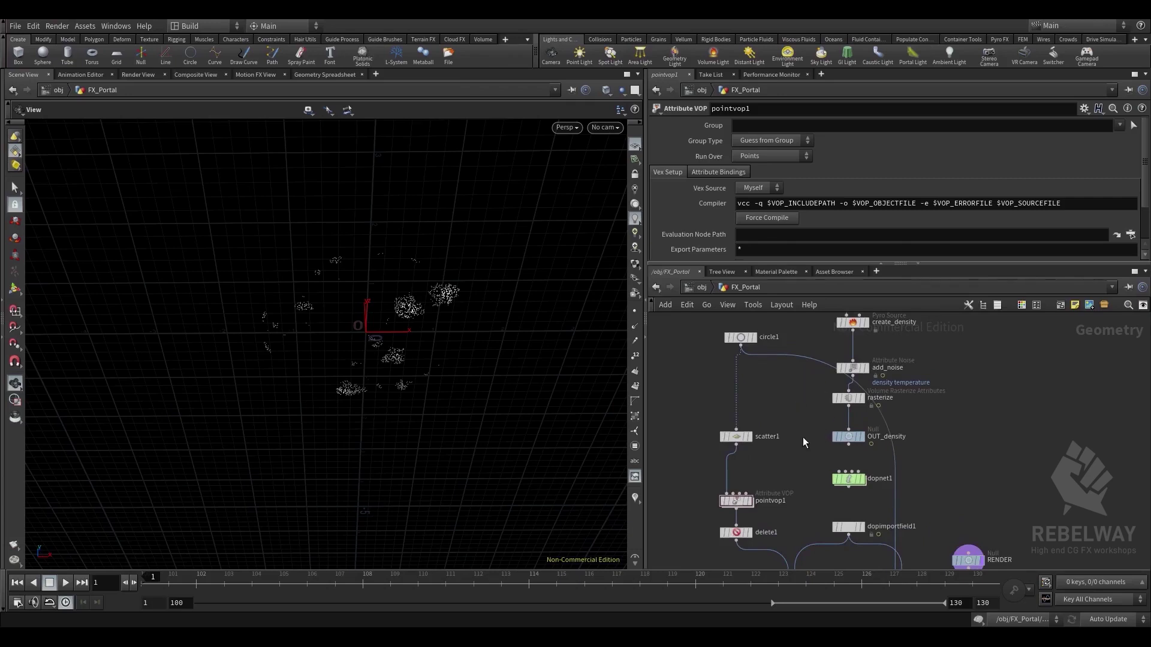
middle_drag(802, 427, 809, 383)
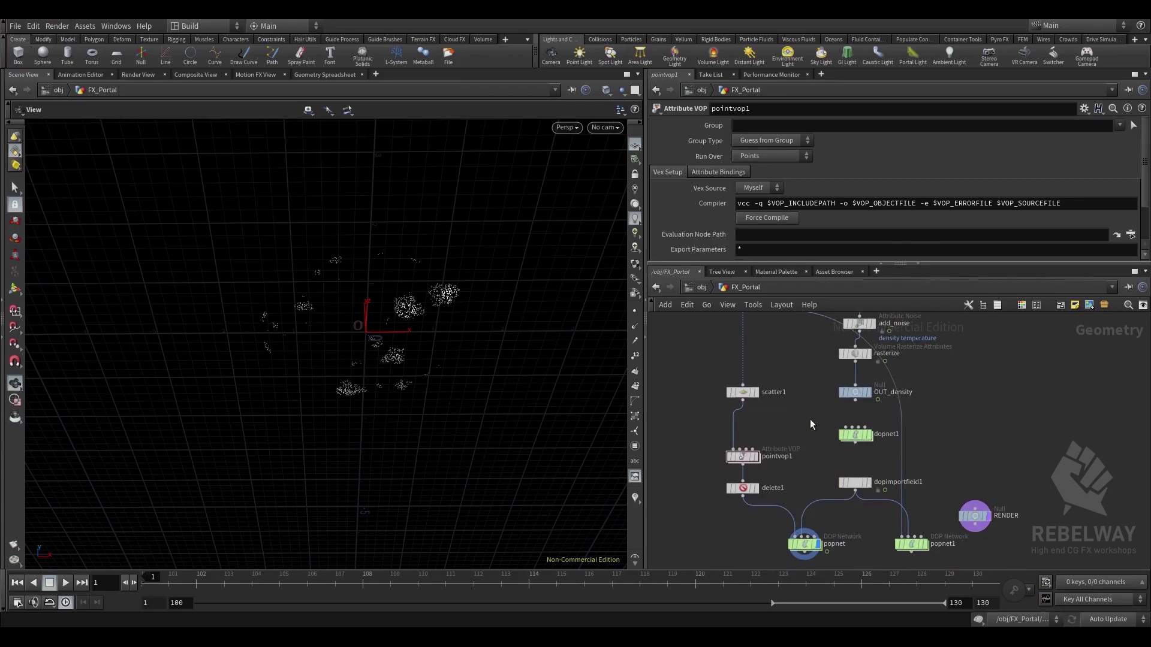
middle_drag(800, 419, 796, 450)
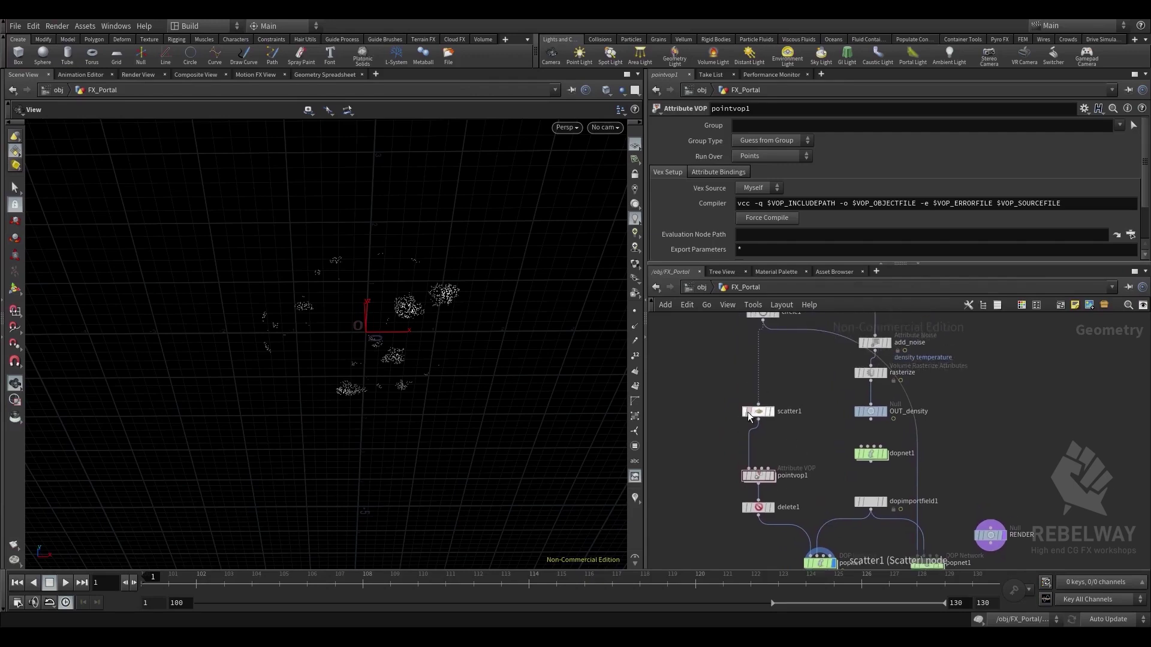
Reposition scatter1 in the node network, slightly to the side of pointvop1
drag(757, 413, 720, 405)
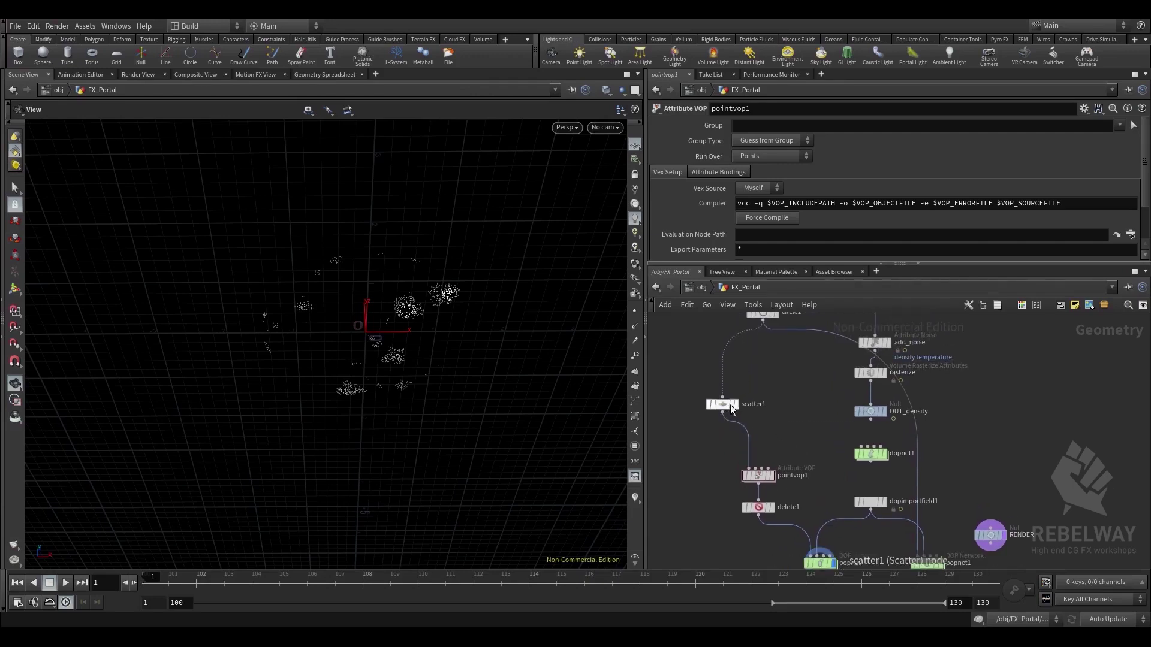
middle_drag(821, 445, 817, 411)
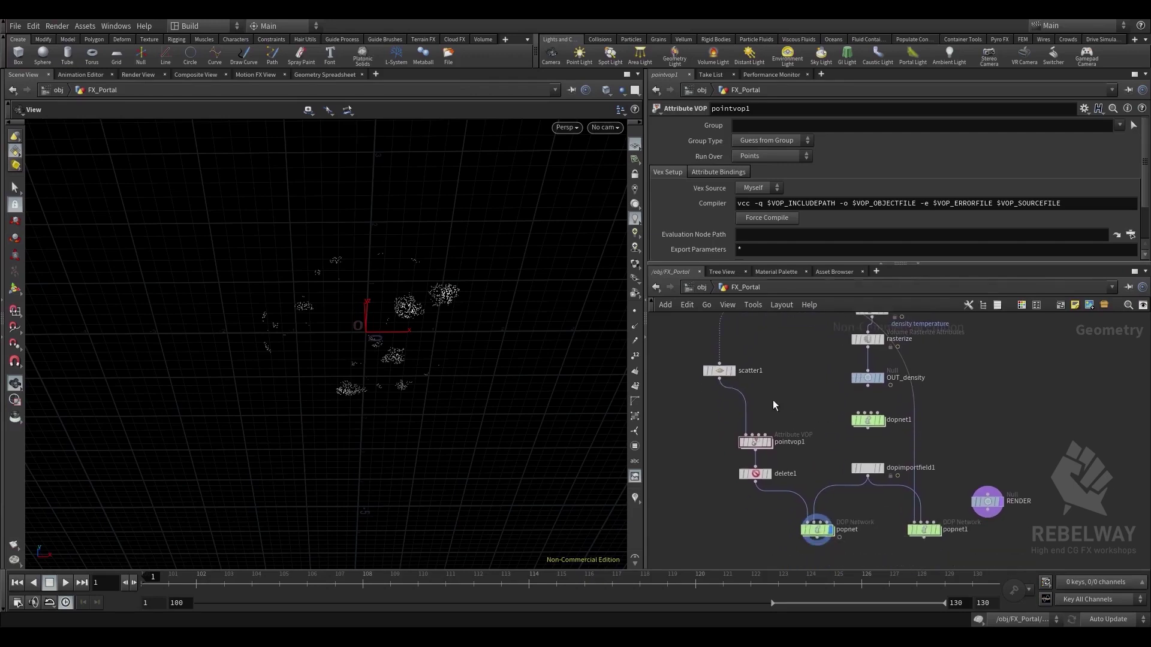
middle_drag(757, 383, 732, 454)
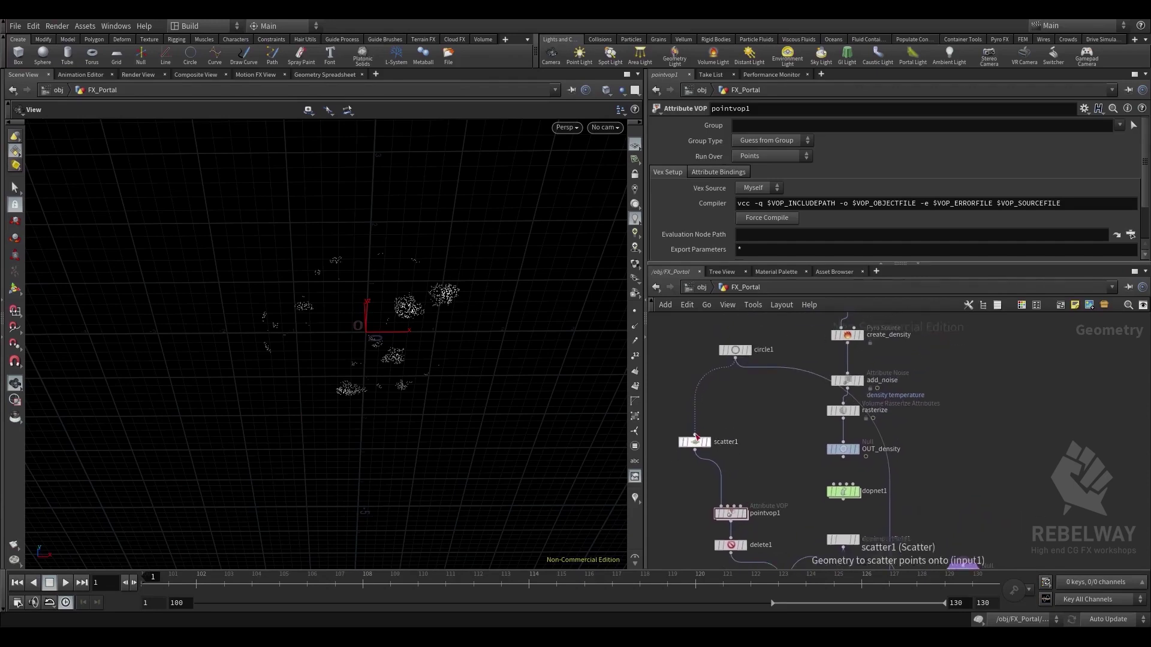
drag(695, 441, 717, 448)
middle_drag(762, 457, 796, 392)
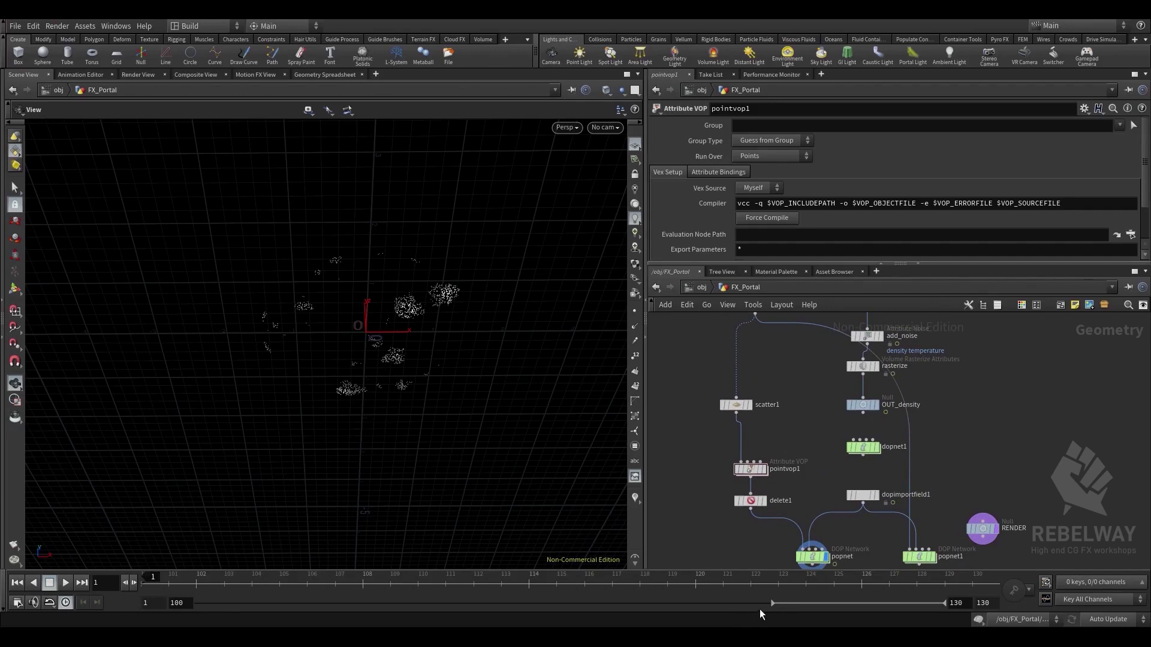
Extend the playback range to start at frame 1, then reposition circle1 and display its geometry
drag(770, 602, 196, 603)
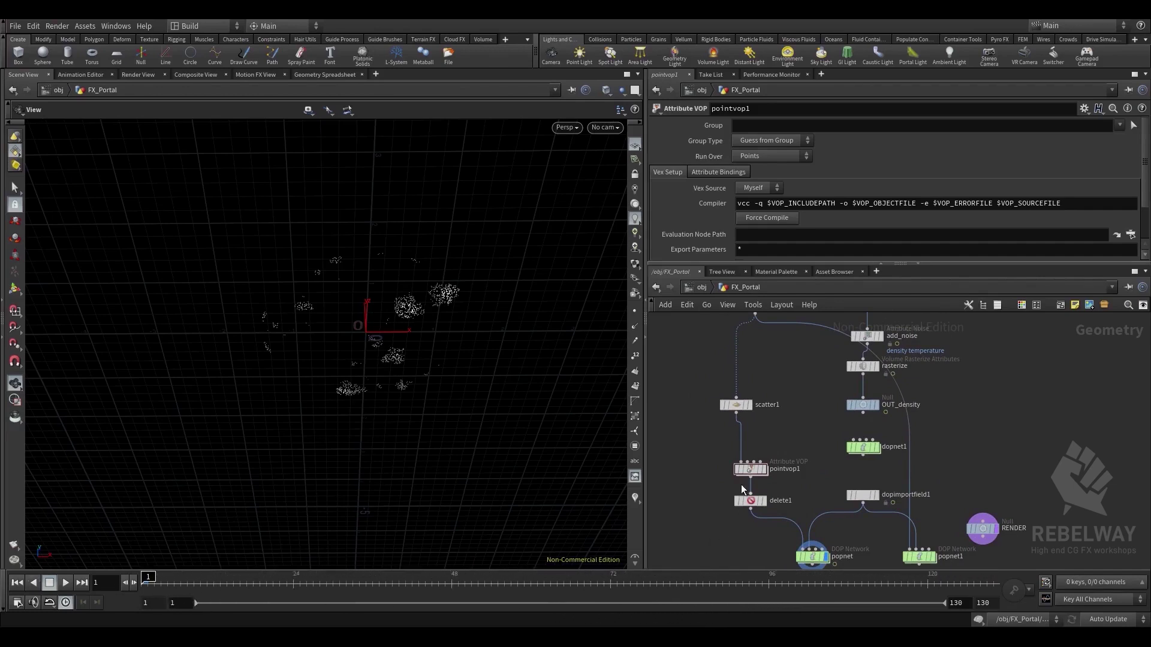
middle_drag(783, 427, 789, 473)
drag(759, 352, 783, 366)
click(787, 362)
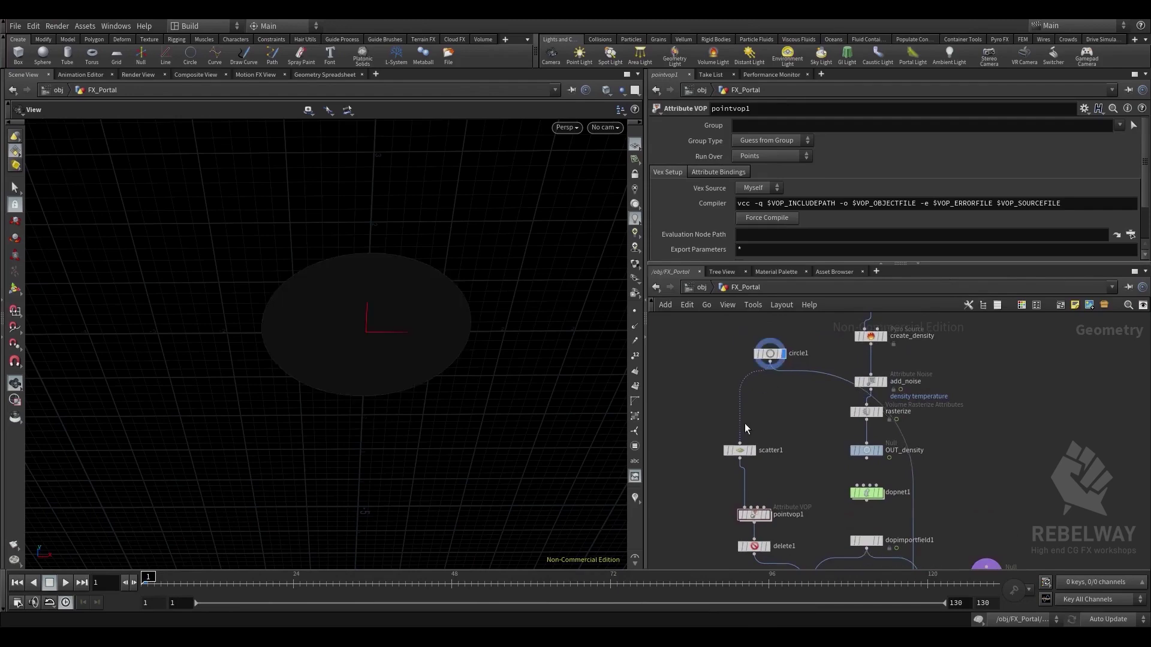
Select scatter1 and display its scattered points, viewing them from a lower angle
click(752, 450)
click(741, 451)
middle_drag(718, 469, 723, 412)
drag(480, 313, 527, 449)
Move pointvop1 closer below scatter1 and display its noise-coloured points
drag(757, 459, 739, 441)
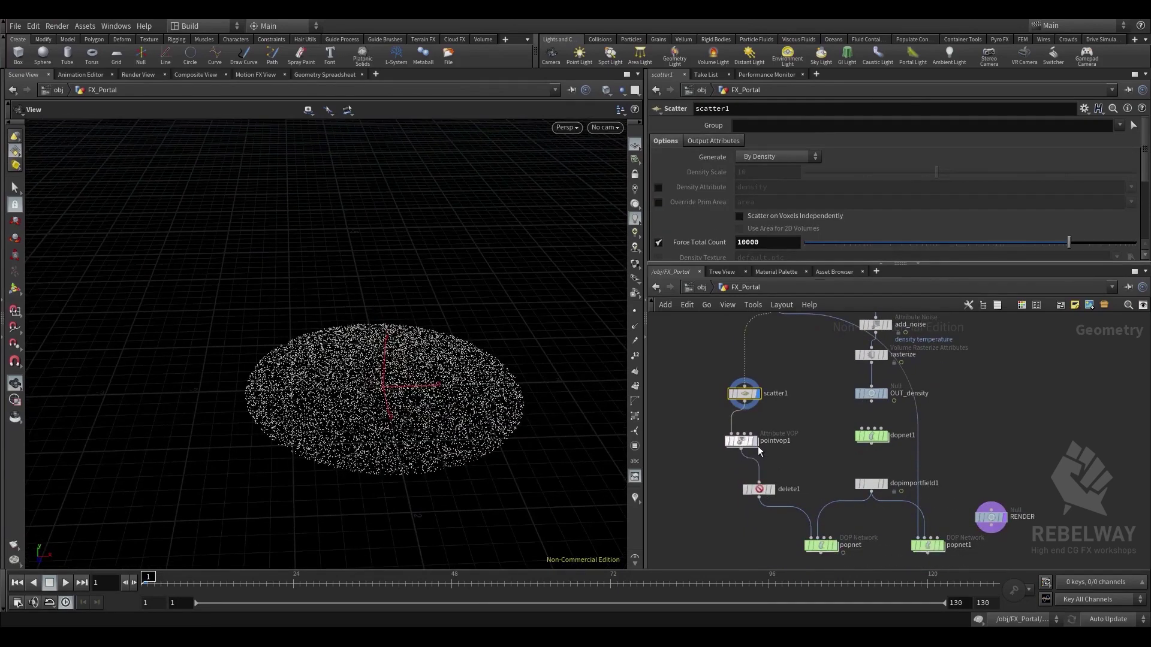
click(753, 443)
middle_drag(796, 427, 806, 406)
scroll(769, 408, up, 2)
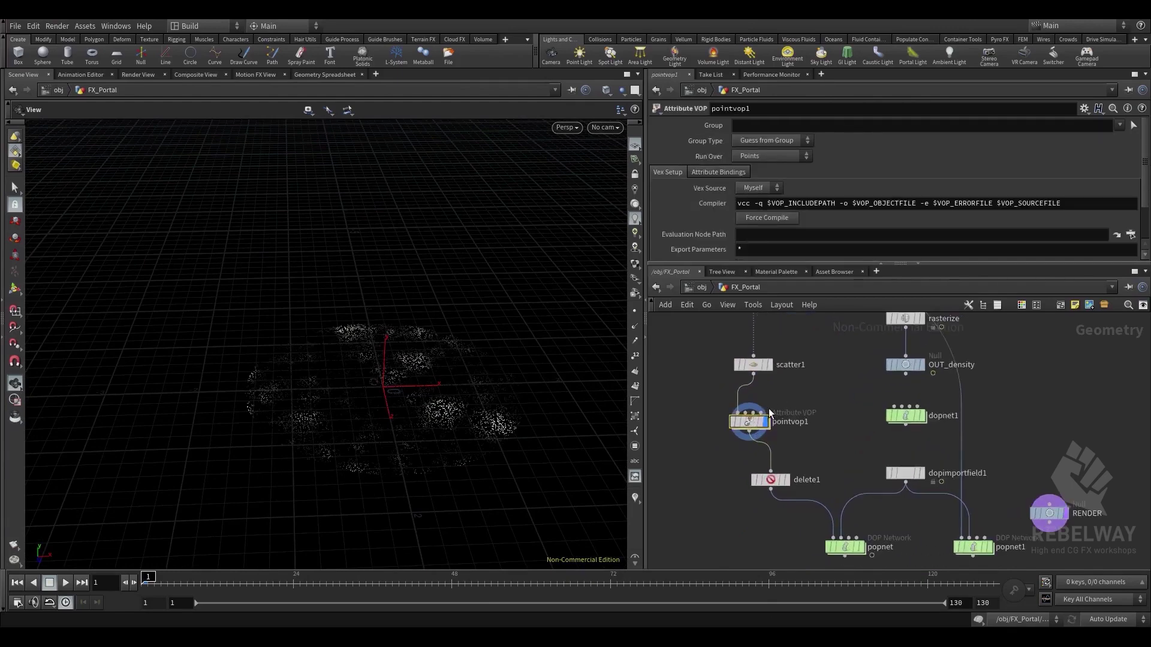
Inside pointvop1, create input parameters for the turbnoise1 node, then return to the FX_Portal network
double_click(752, 423)
drag(893, 452, 898, 439)
right_click(898, 439)
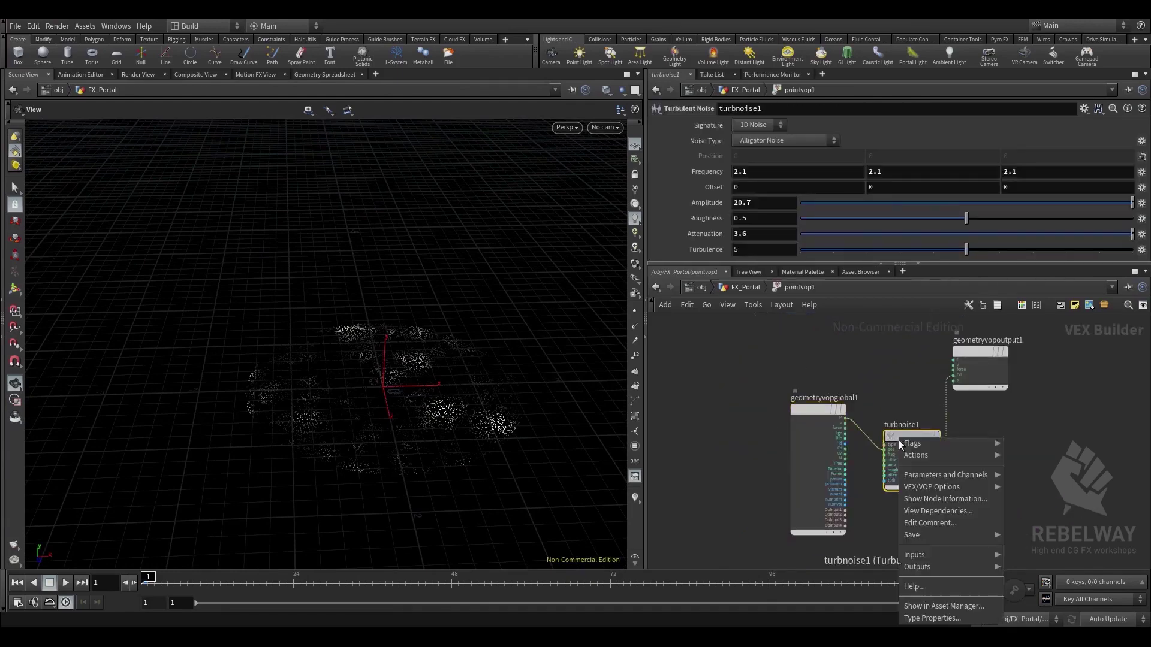
mouse_move(941, 487)
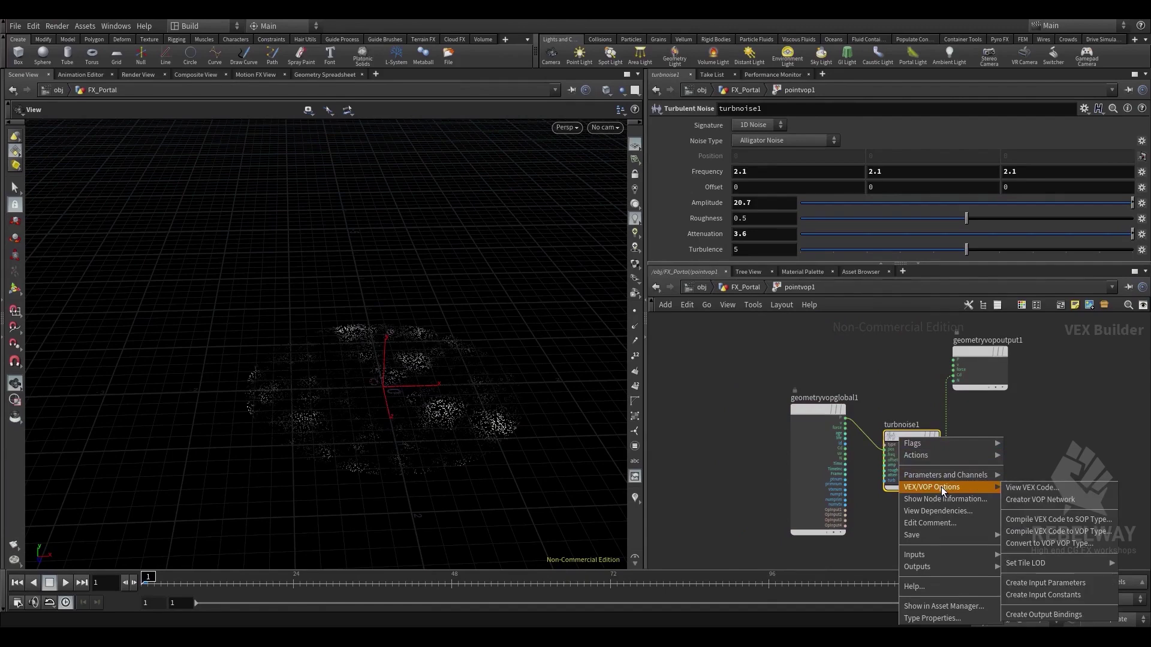
click(1057, 577)
click(745, 287)
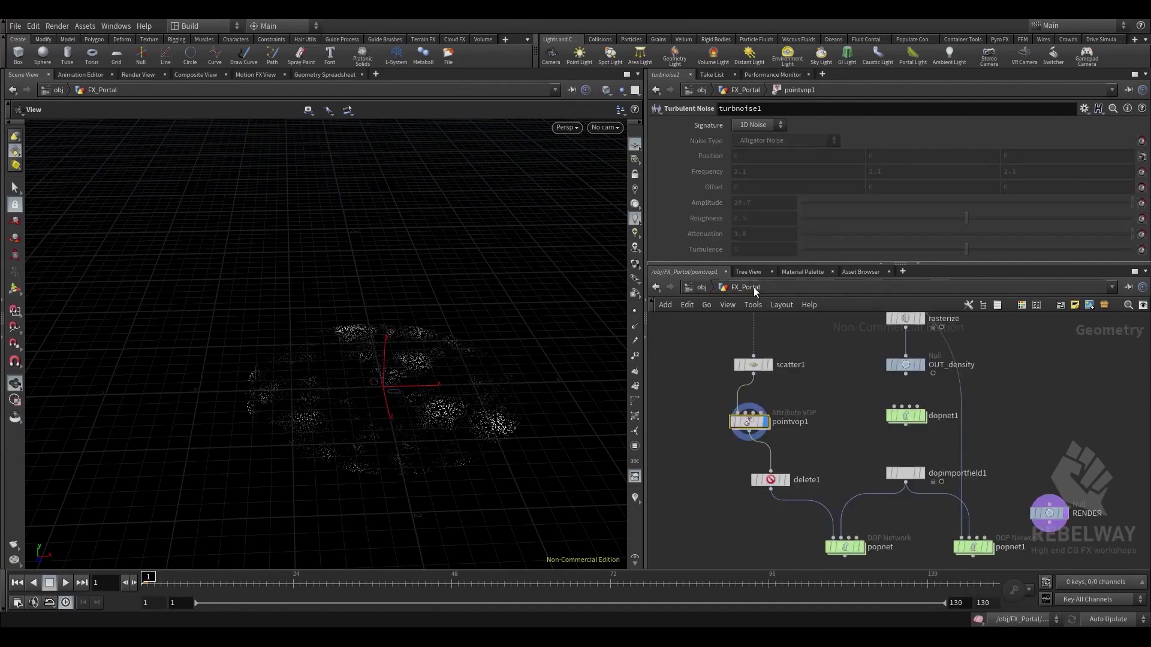
Switch the viewport background color scheme to Light in the display options
drag(563, 337, 512, 329)
right_drag(511, 329, 574, 316)
middle_drag(515, 317, 531, 290)
drag(531, 289, 508, 311)
key(d)
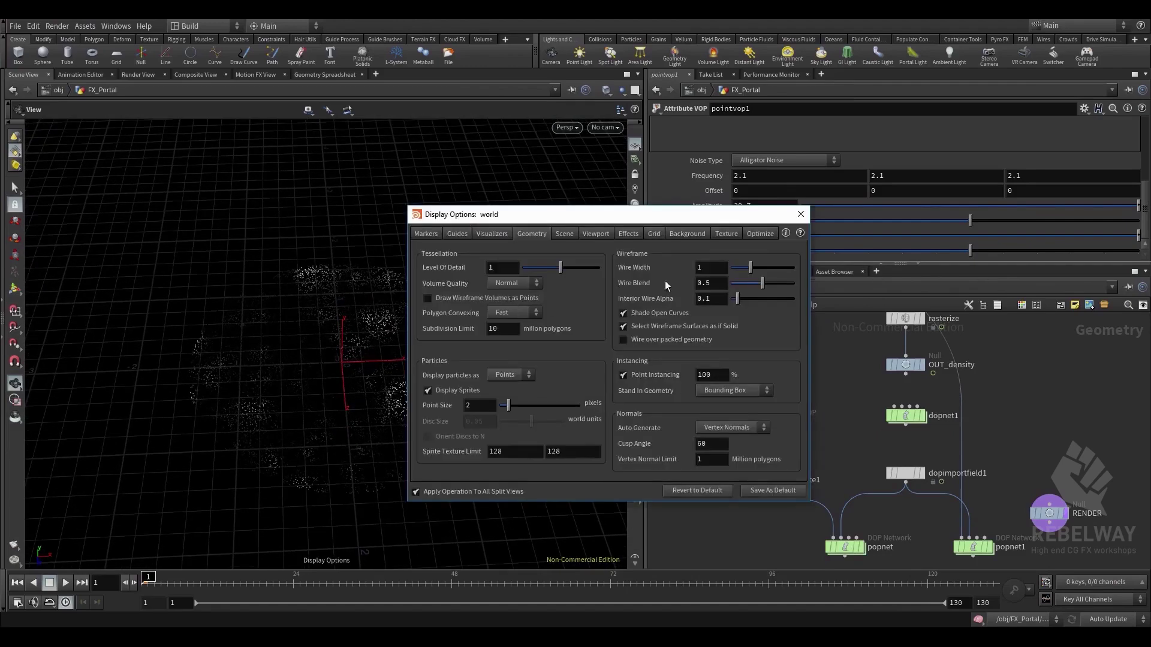
click(563, 233)
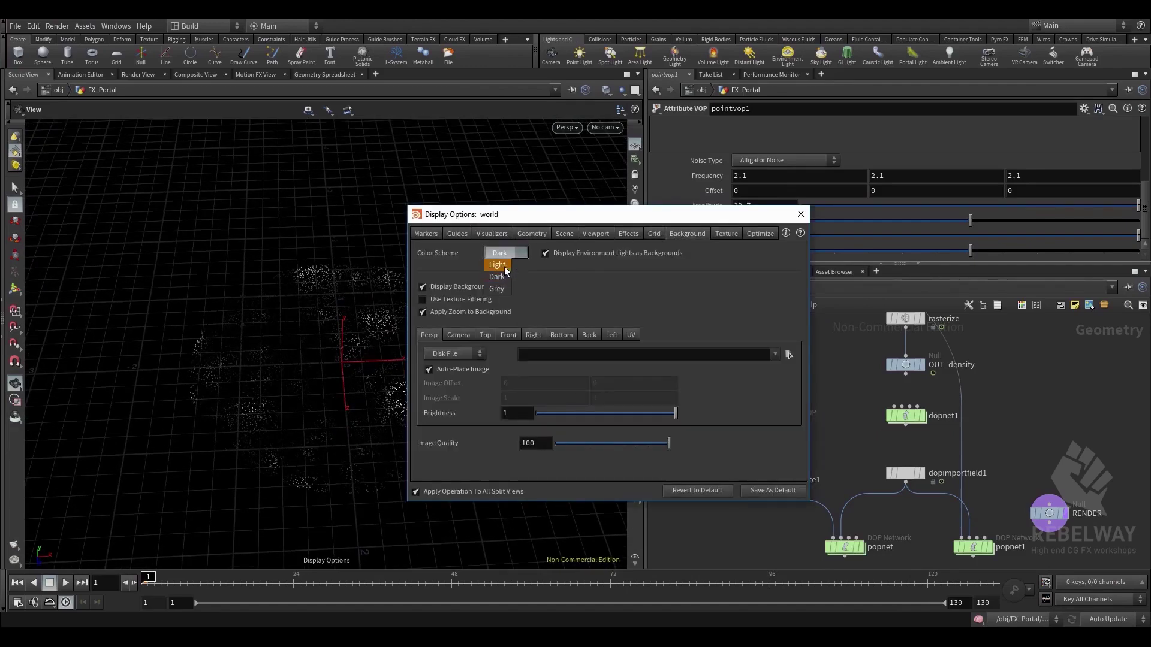
click(503, 265)
click(800, 217)
Set pointvop1's noise Amplitude to 2
drag(475, 272, 460, 216)
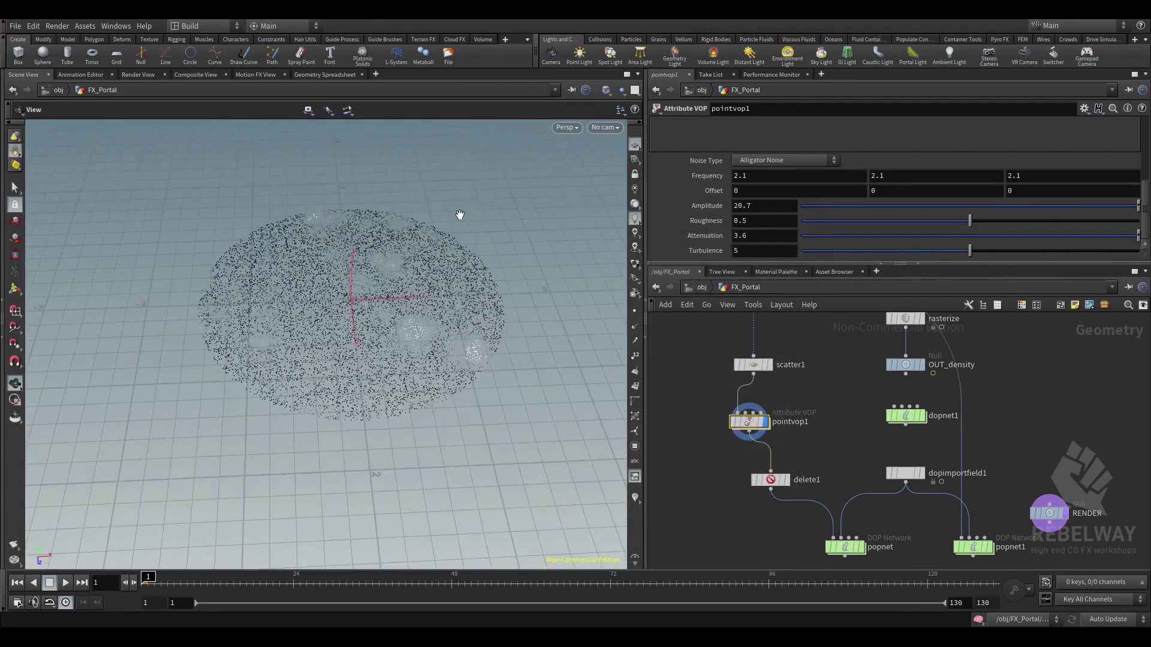
right_drag(460, 216, 524, 236)
drag(753, 206, 704, 208)
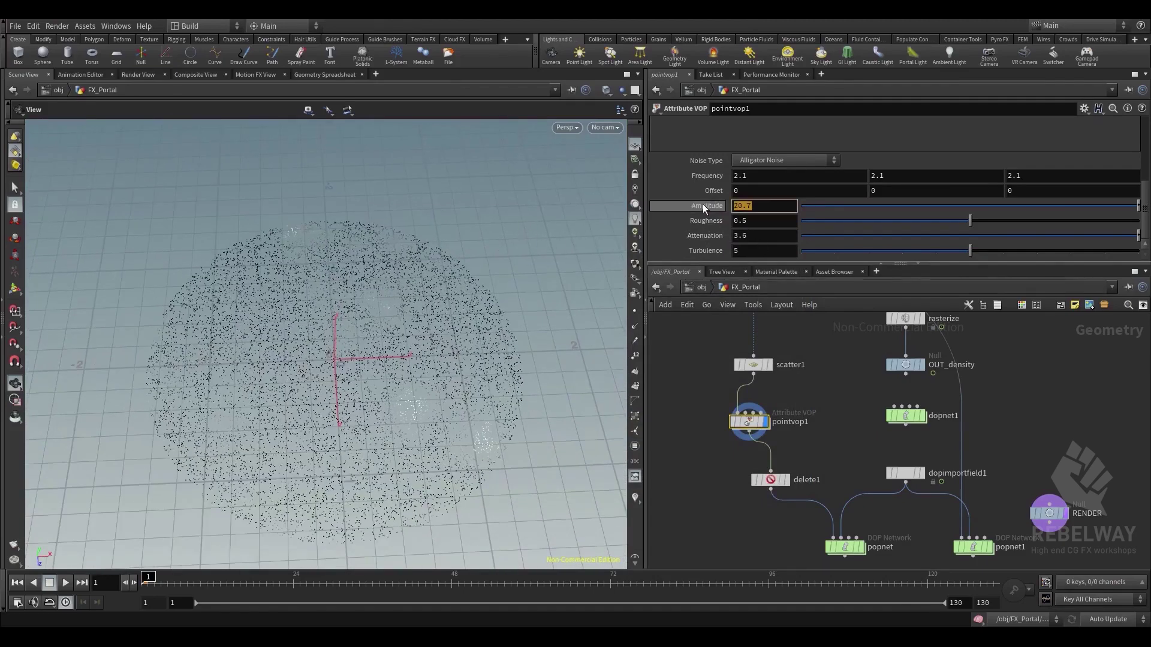
text(2)
Set pointvop1's noise Frequency to 1 on all three axes
drag(750, 177, 670, 159)
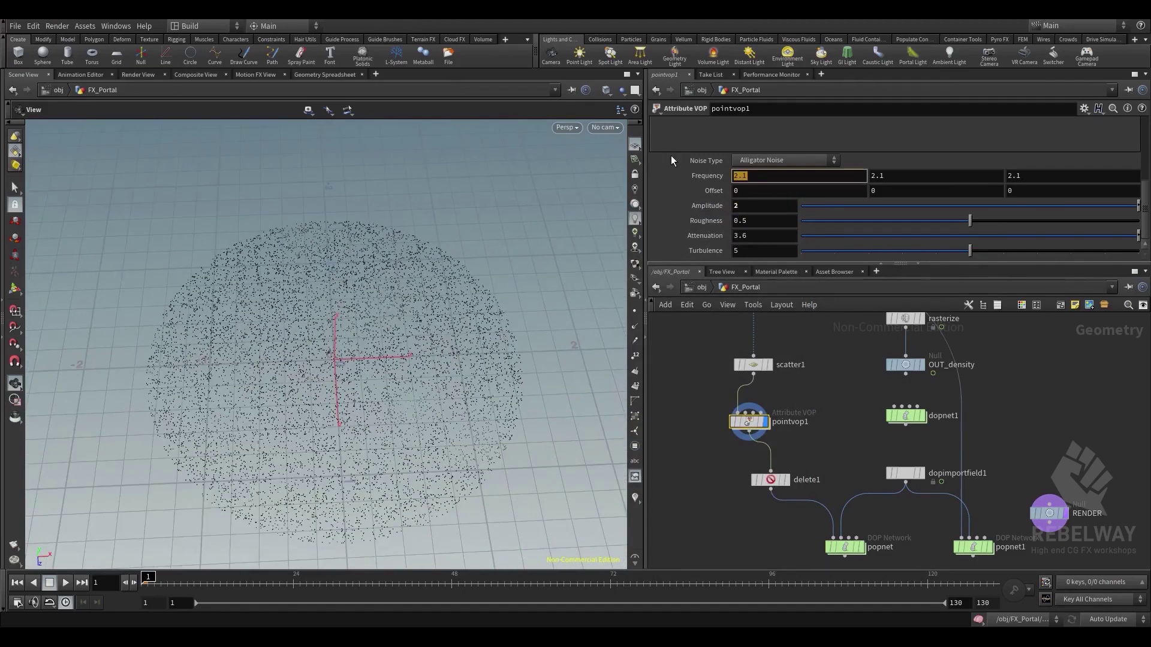
text(1)
key(Tab)
text(1)
key(Tab)
key(Tab)
text(1)
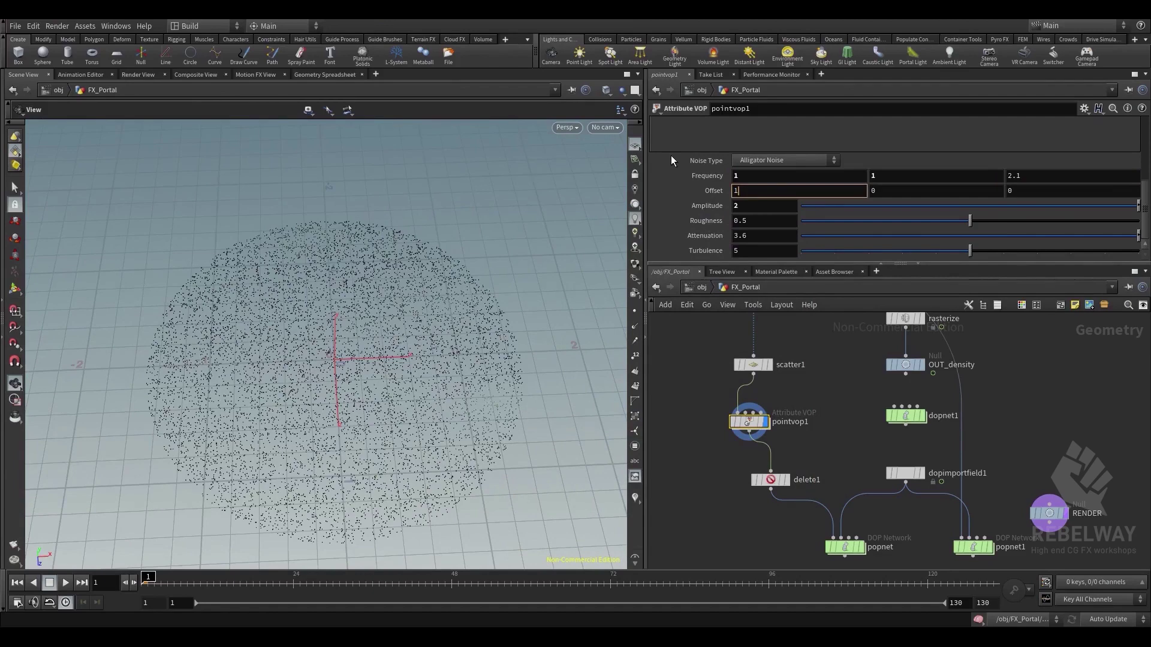
click(1047, 177)
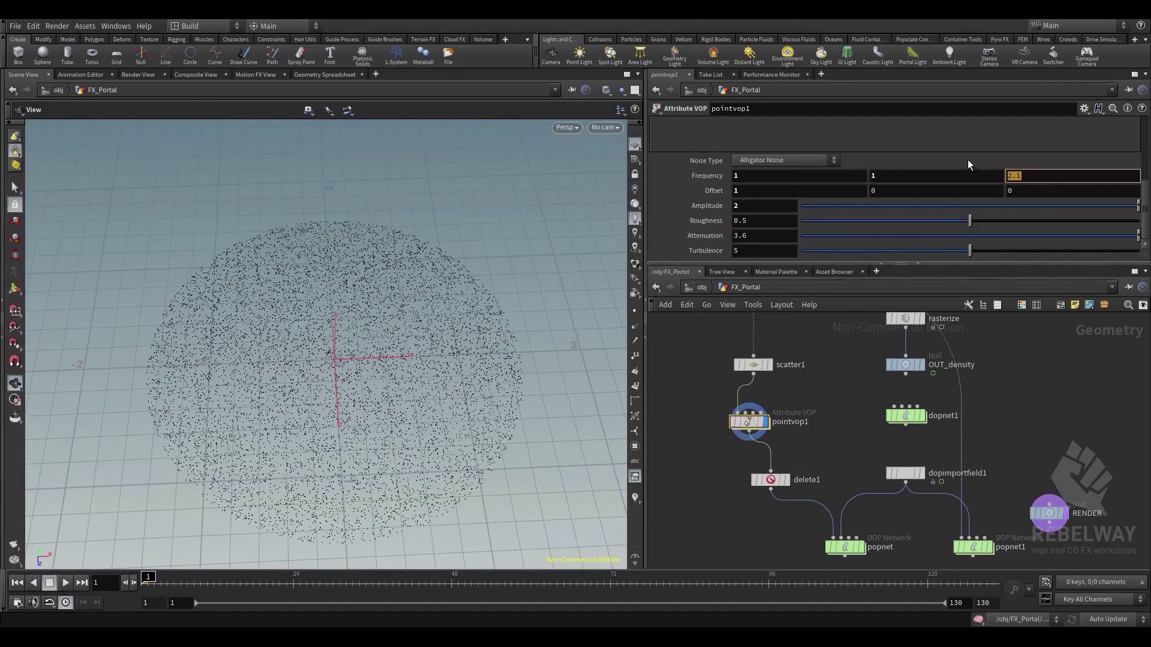
text(1)
Reset the noise Offset to 0 and set Amplitude to 3.4, Roughness to 1.1 and Attenuation to 1
drag(496, 354, 490, 320)
middle_drag(712, 221, 684, 208)
ctrl+middle_click(703, 187)
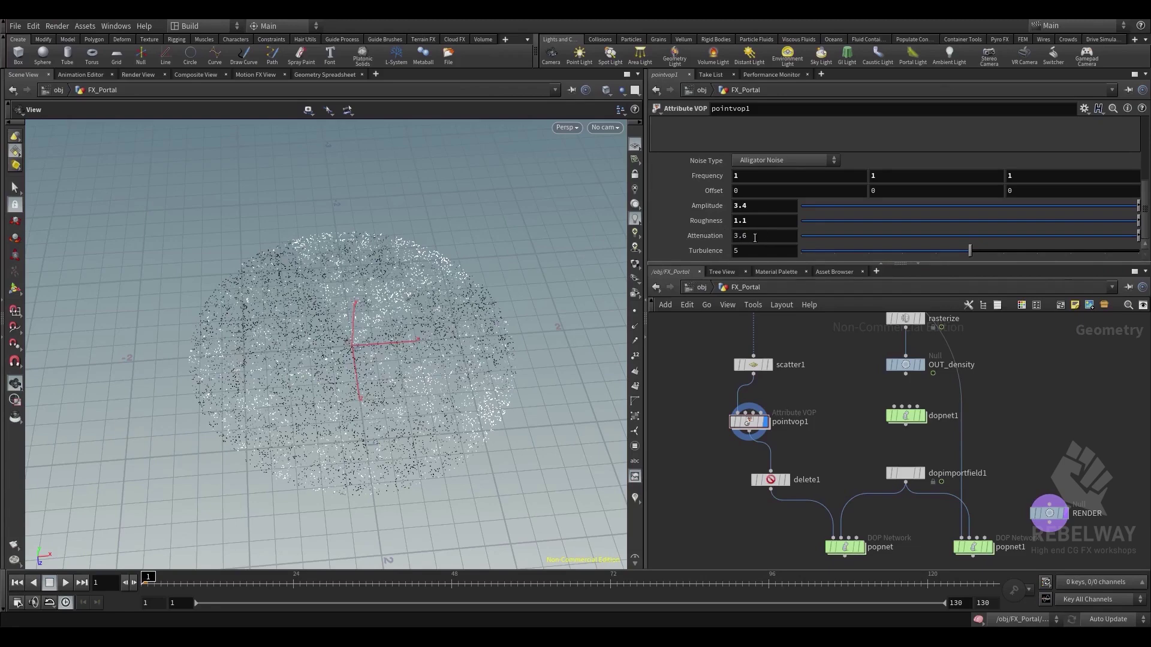
drag(755, 238, 689, 238)
text(1)
key(Return)
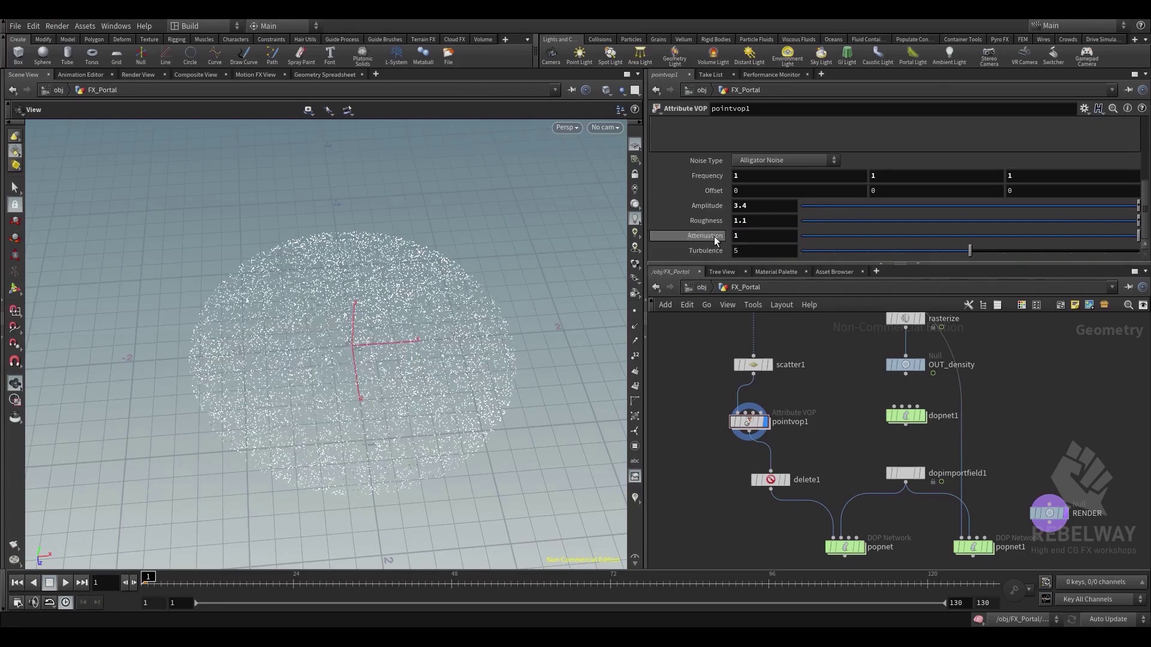
Adjust pointvop1's noise to Amplitude 2.6, Roughness 0.7 and Attenuation 1.2
mouse_move(708, 205)
middle_down()
mouse_move(547, 219)
mouse_move(715, 208)
mouse_move(699, 225)
mouse_move(683, 218)
mouse_move(715, 223)
middle_up()
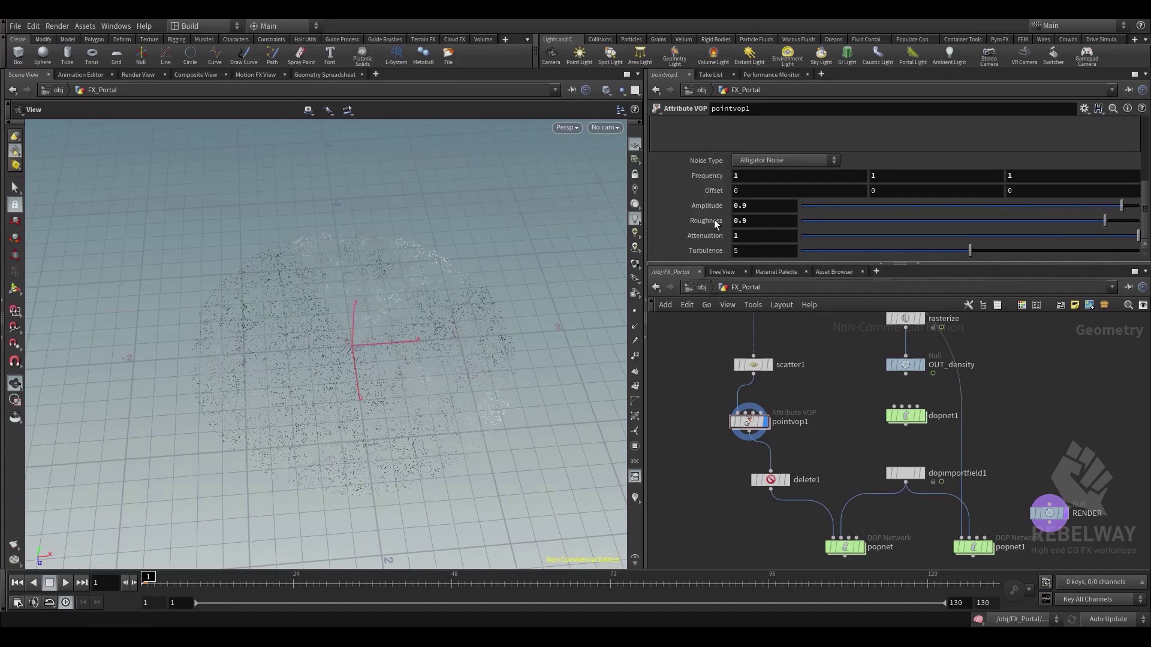
middle_click(715, 221)
double_click(744, 220)
middle_drag(712, 209, 803, 229)
drag(488, 285, 572, 270)
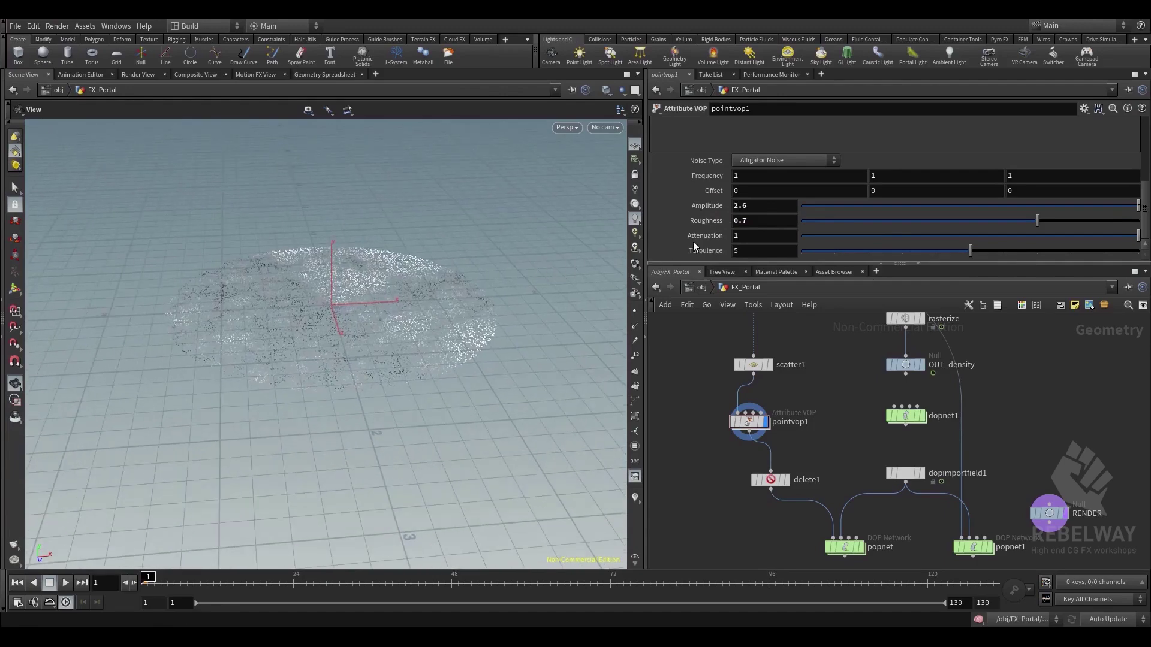
mouse_move(700, 235)
middle_down()
mouse_move(726, 241)
mouse_move(715, 241)
middle_up()
drag(515, 237, 523, 262)
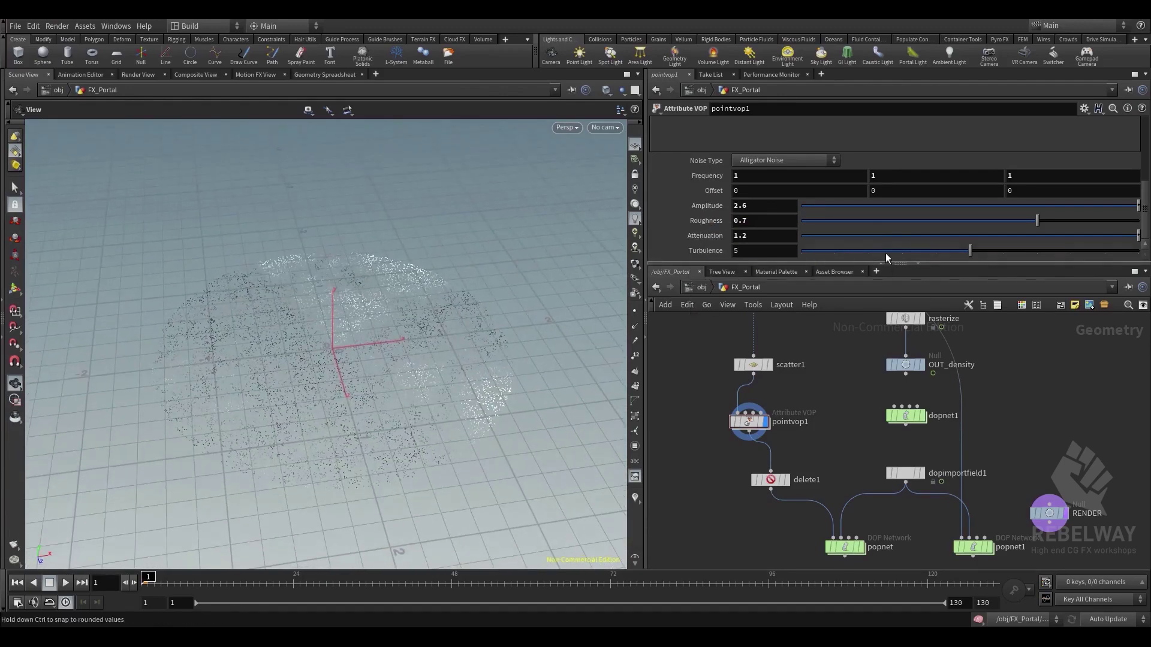
Animate pointvop1's noise Offset on the second axis with the expression $F*0.025
double_click(885, 189)
text($F)
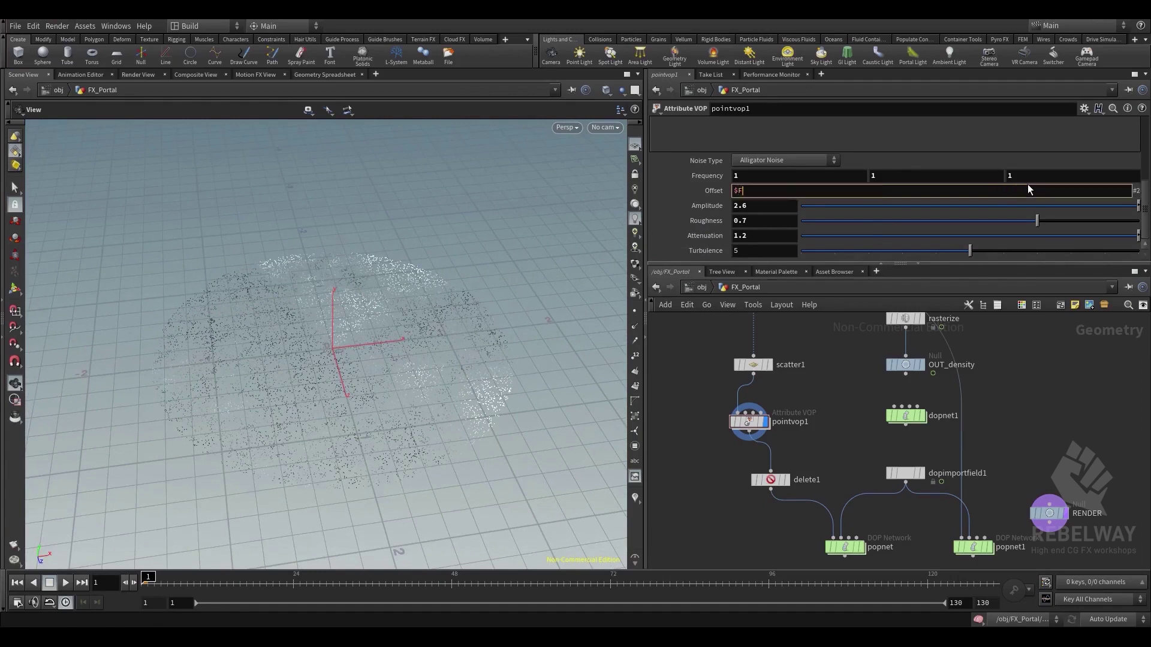
text(*0.025)
key(Return)
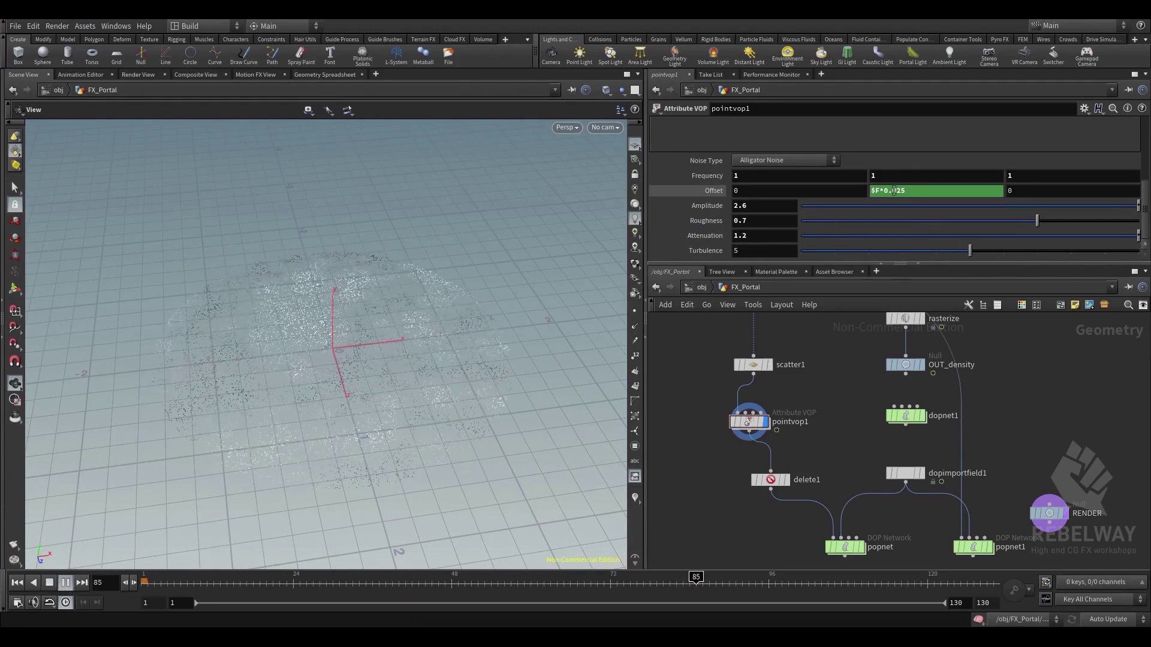
Slow the Offset animation, trying $F*0.005 and settling on $F*0.01
drag(896, 190, 948, 181)
text(05)
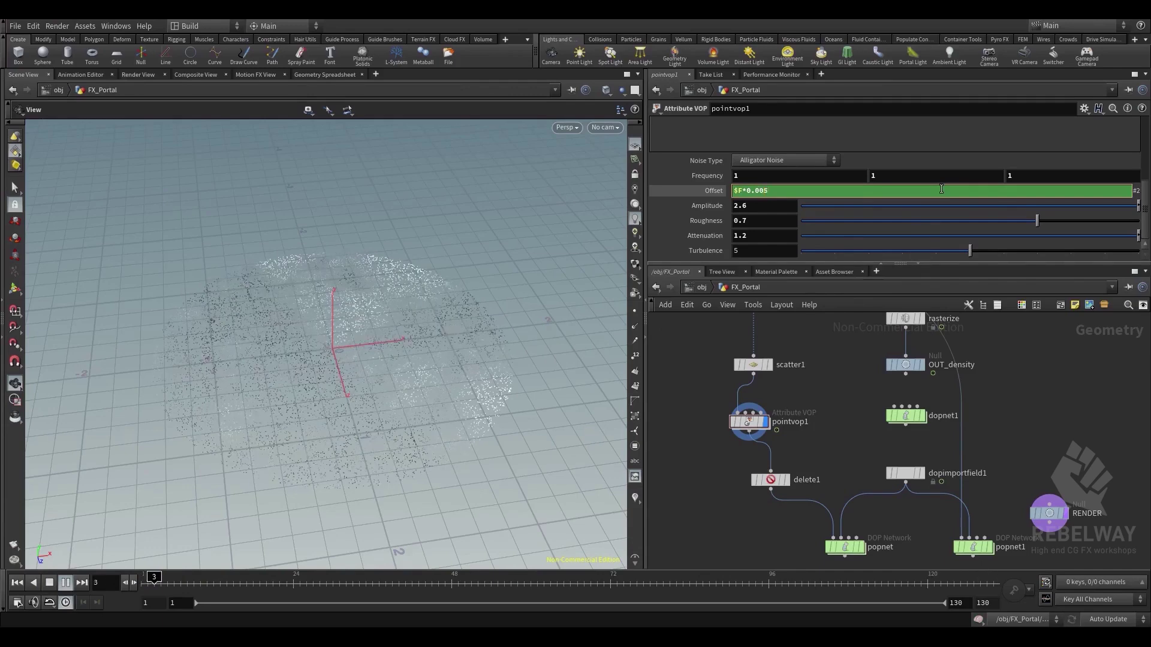
key(Return)
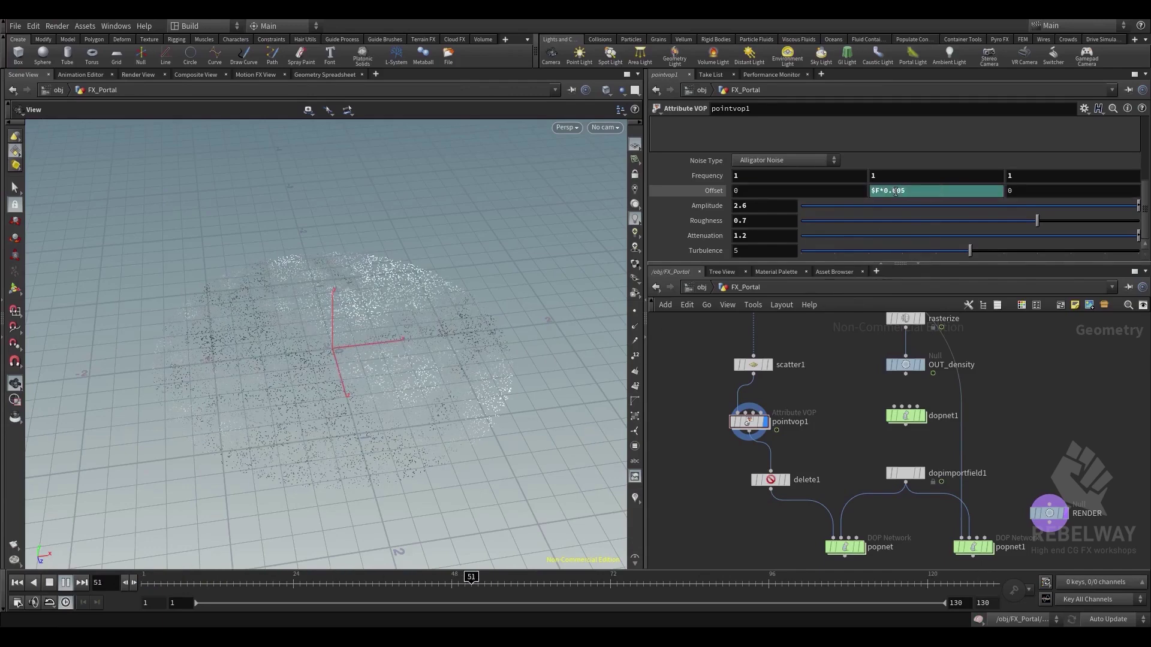
drag(897, 191, 955, 194)
text(1)
key(Return)
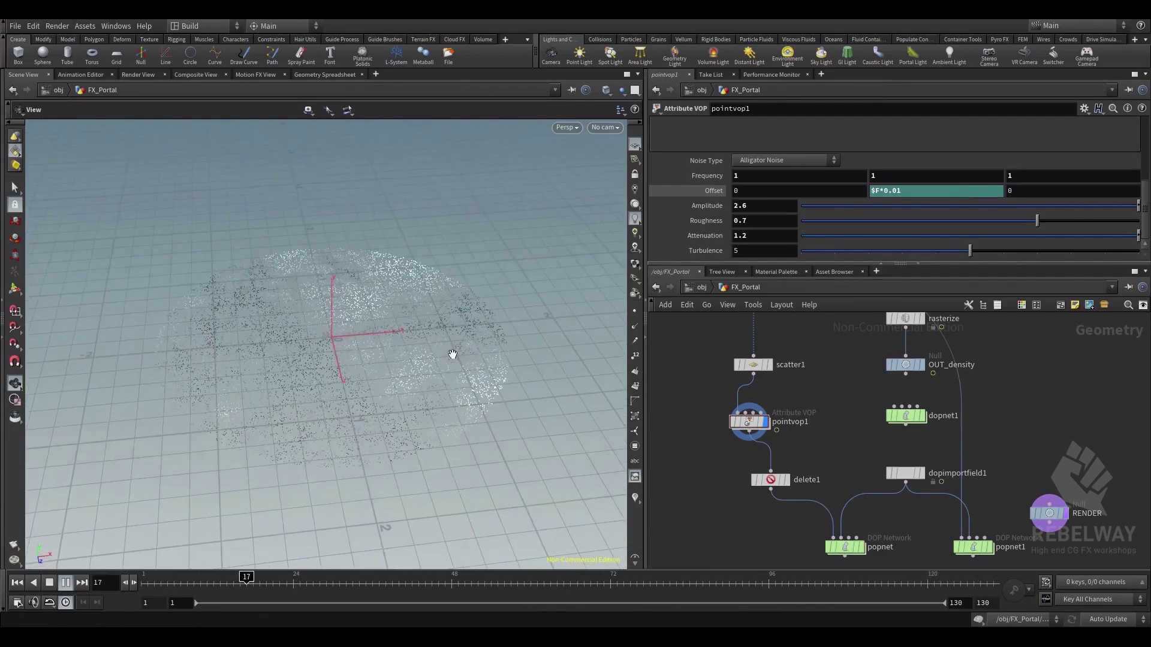
Set the viewport particle Point Size to 3 pixels in the display options
key(d)
click(557, 236)
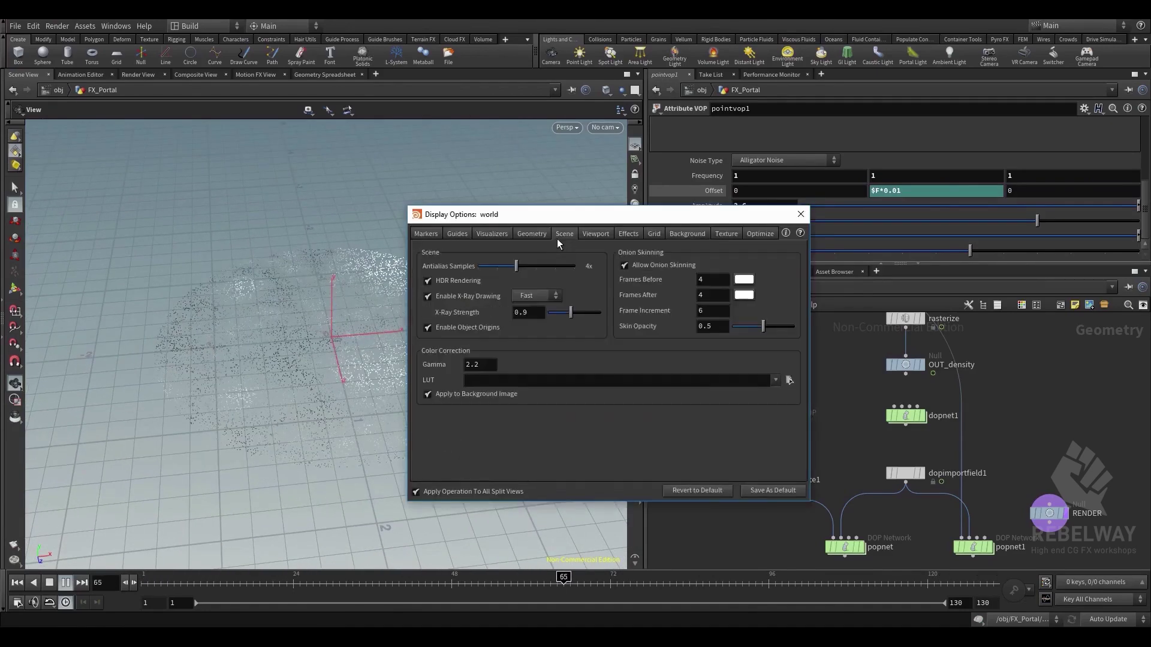
click(596, 233)
click(628, 233)
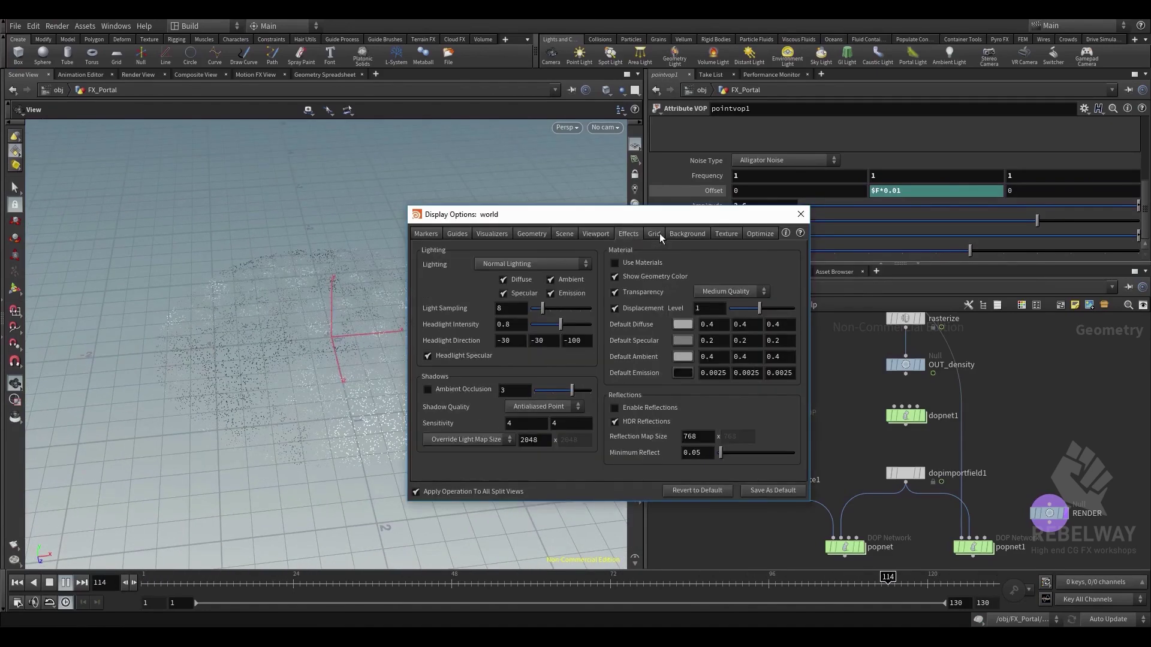
click(656, 235)
click(686, 235)
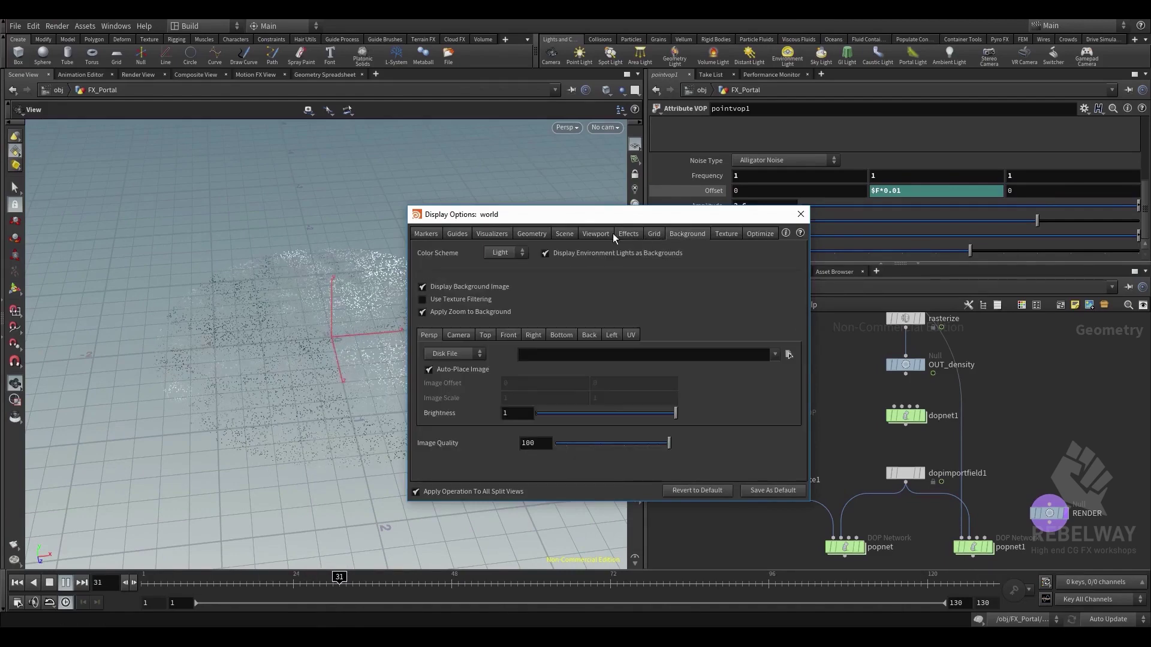
click(532, 236)
drag(483, 405, 465, 406)
text(3)
key(Return)
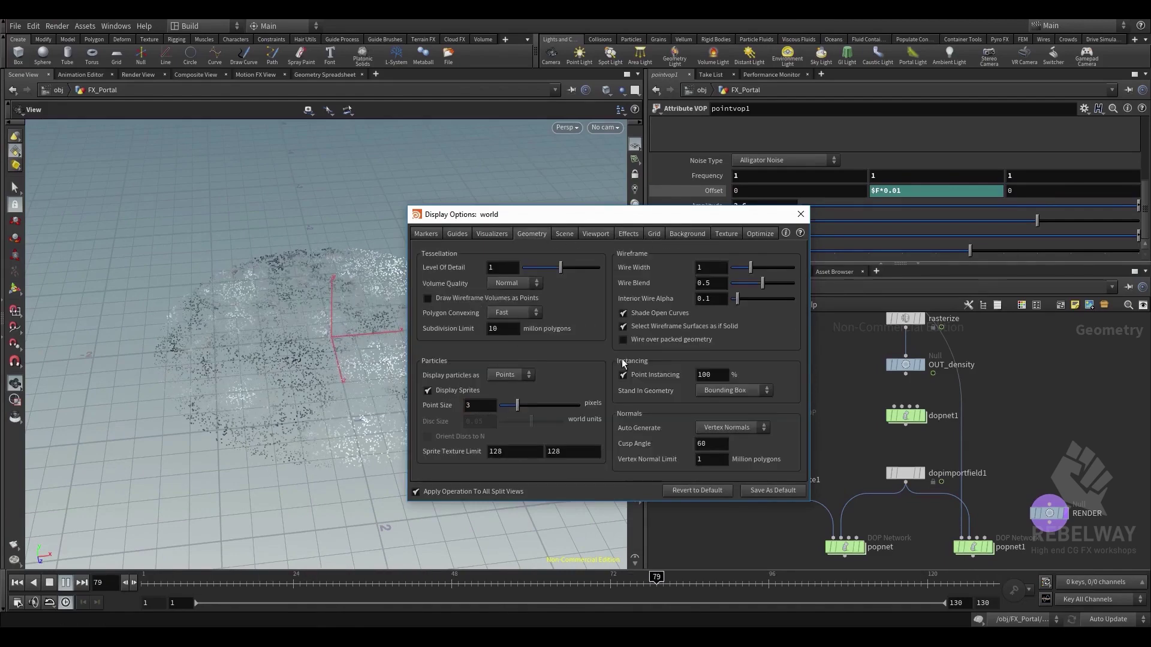
click(801, 215)
middle_drag(765, 501, 749, 445)
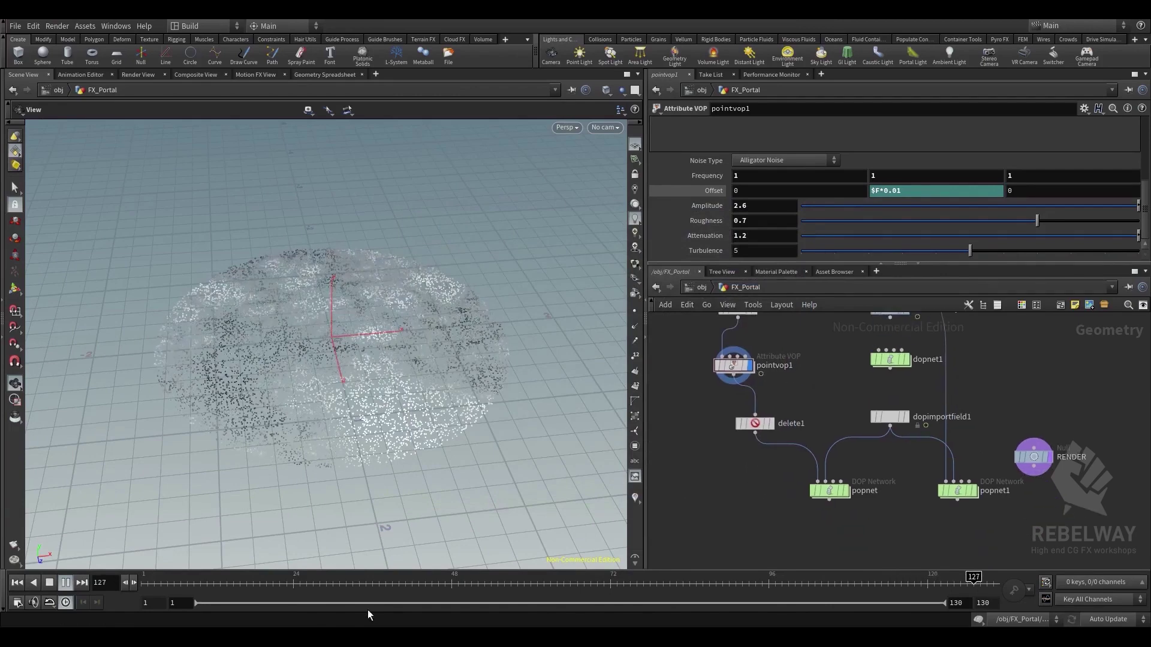
click(17, 582)
click(845, 490)
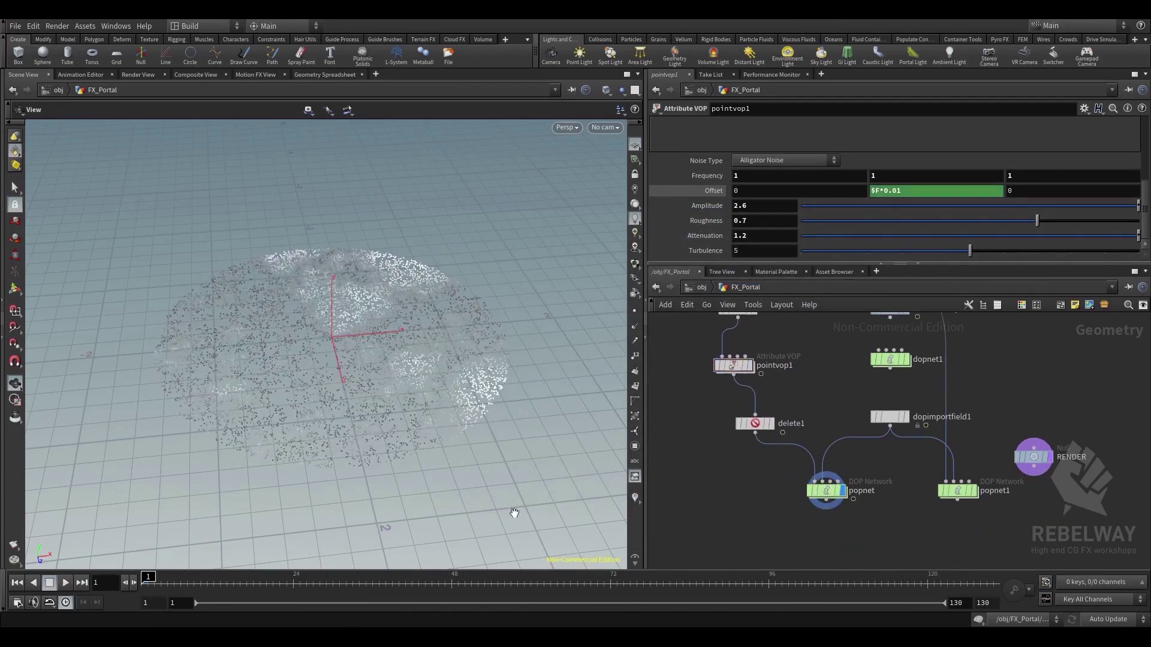
click(755, 424)
double_click(805, 228)
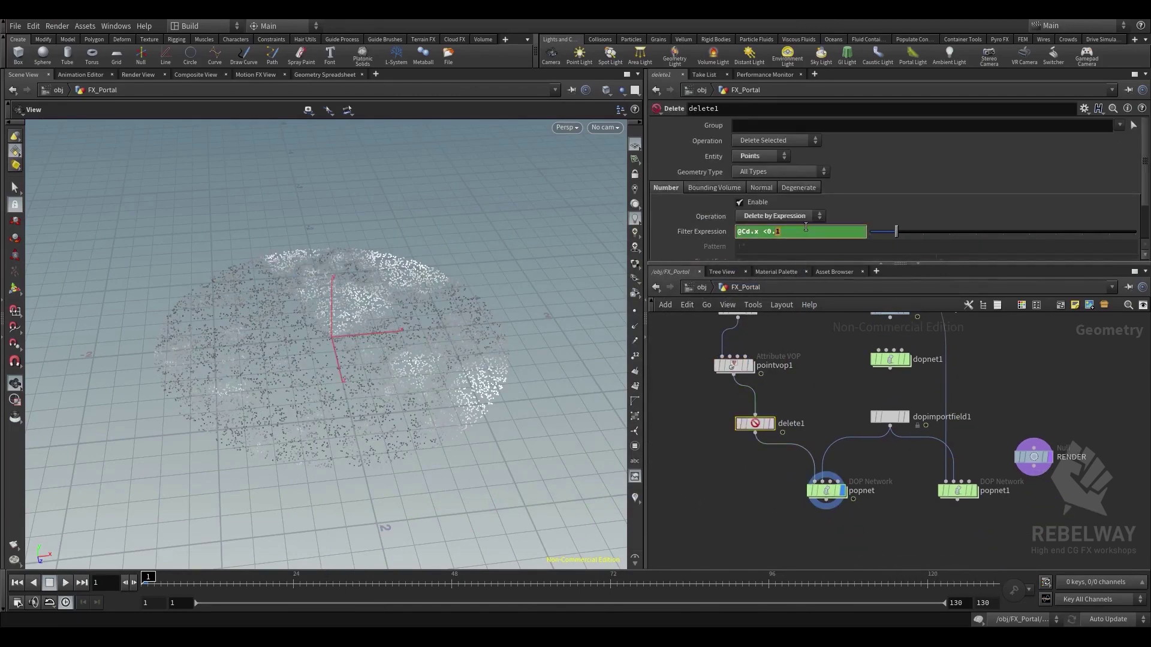
text(5)
key(Return)
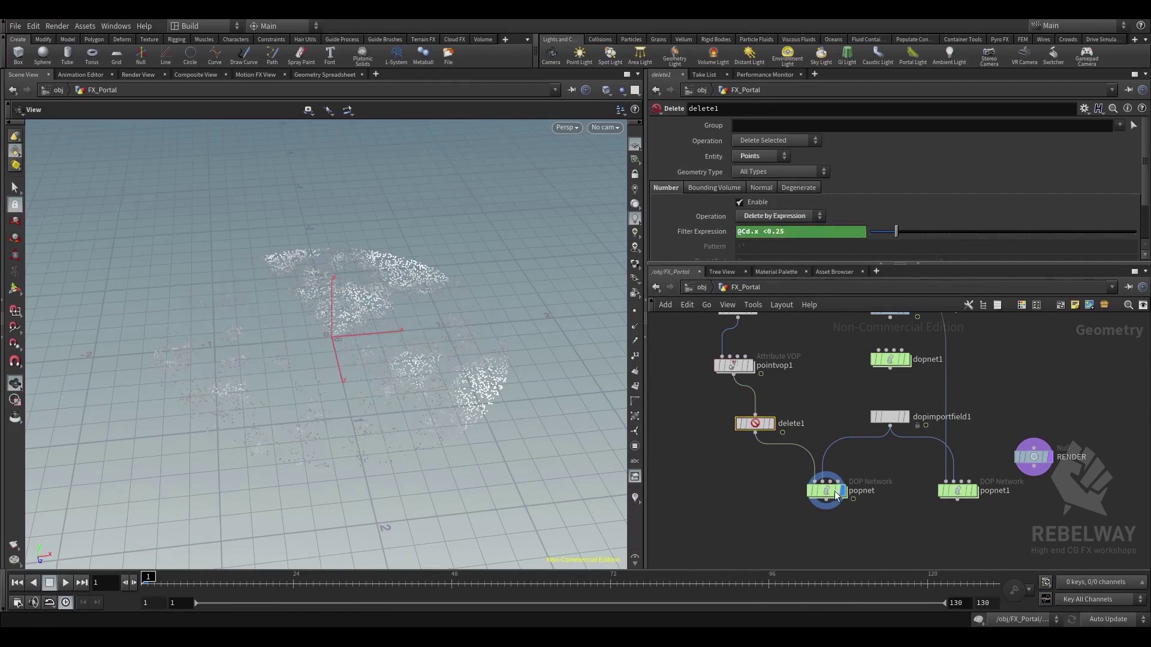
Shift the popnet and delete1 nodes slightly to tidy the chain below pointvop1
drag(826, 493, 814, 491)
click(789, 475)
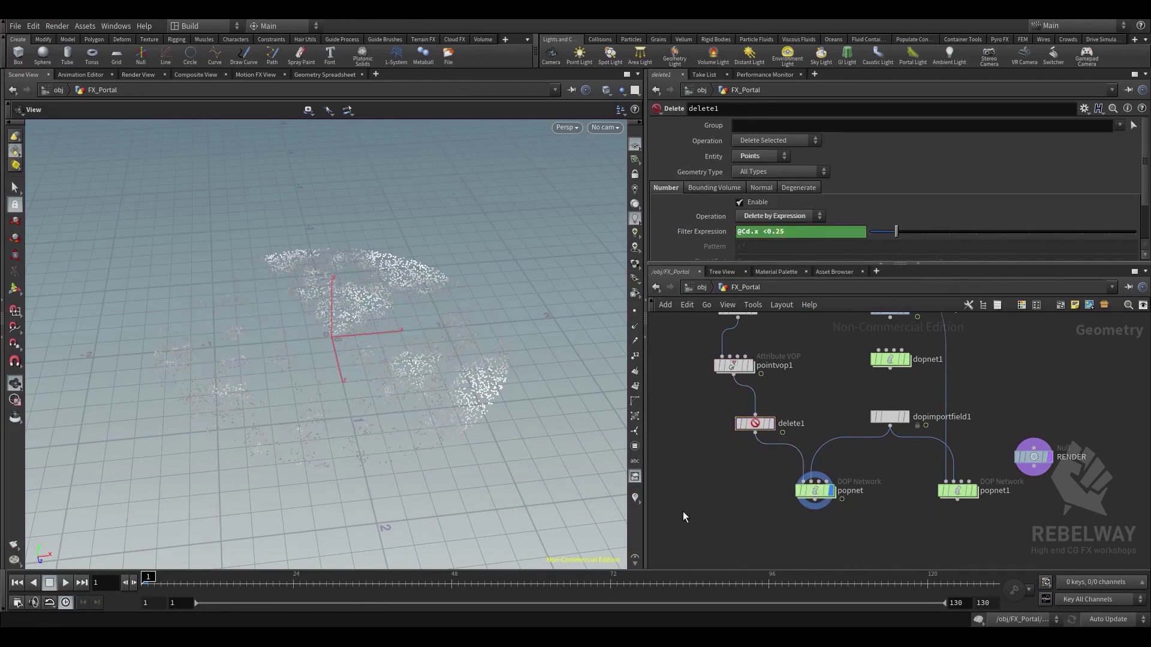
middle_drag(772, 477, 775, 519)
drag(760, 466, 747, 466)
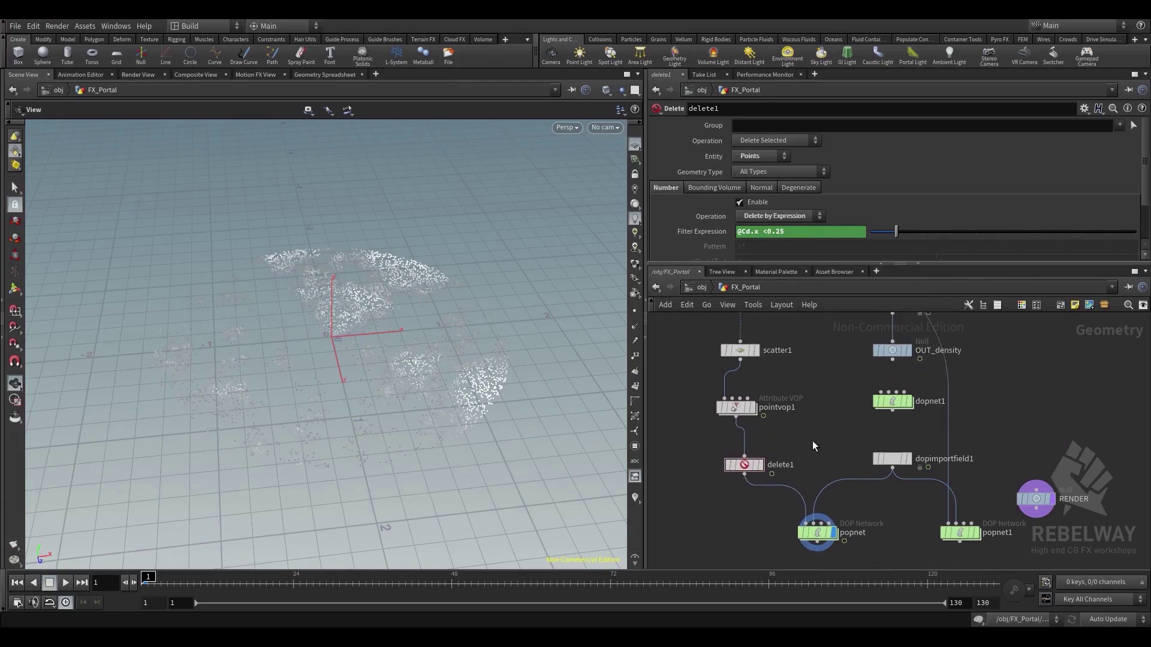
middle_drag(787, 454, 805, 424)
Play the popnet simulation, stop it and scrub back to frame 32
click(66, 581)
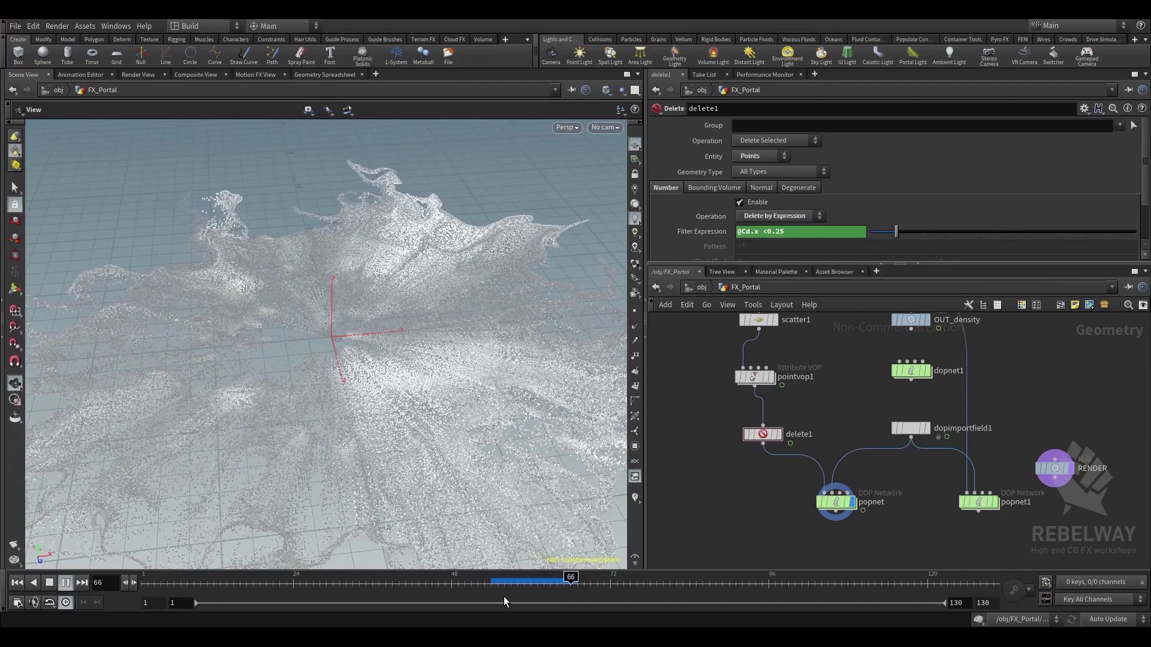
click(49, 585)
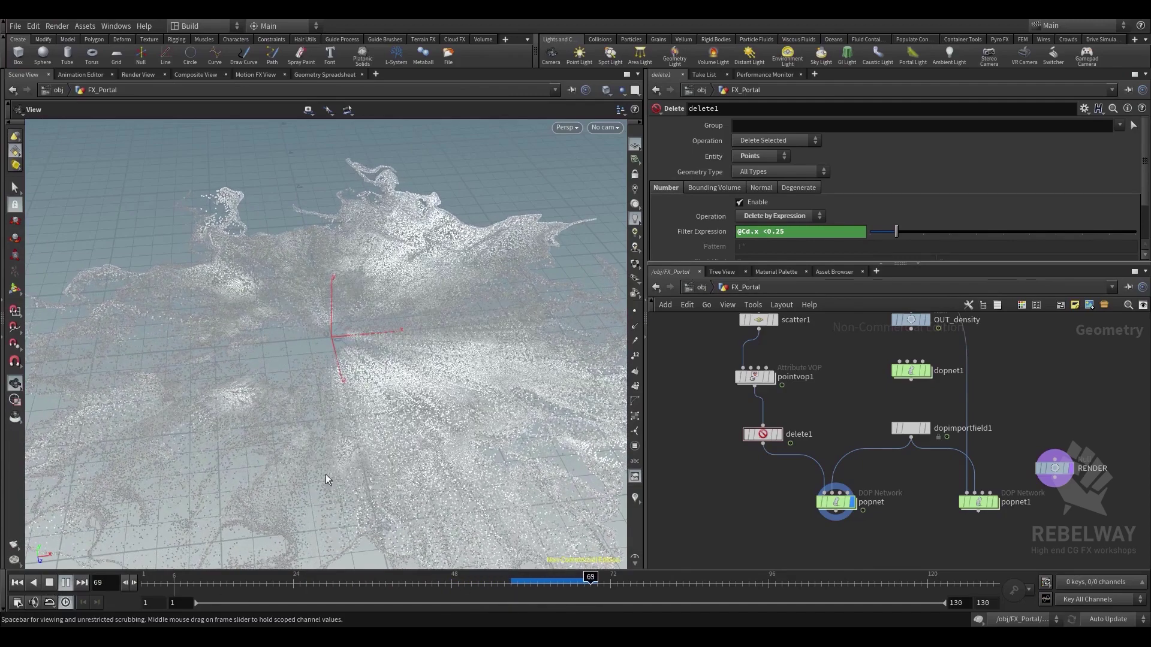
drag(487, 309, 386, 367)
click(426, 584)
drag(425, 584, 346, 585)
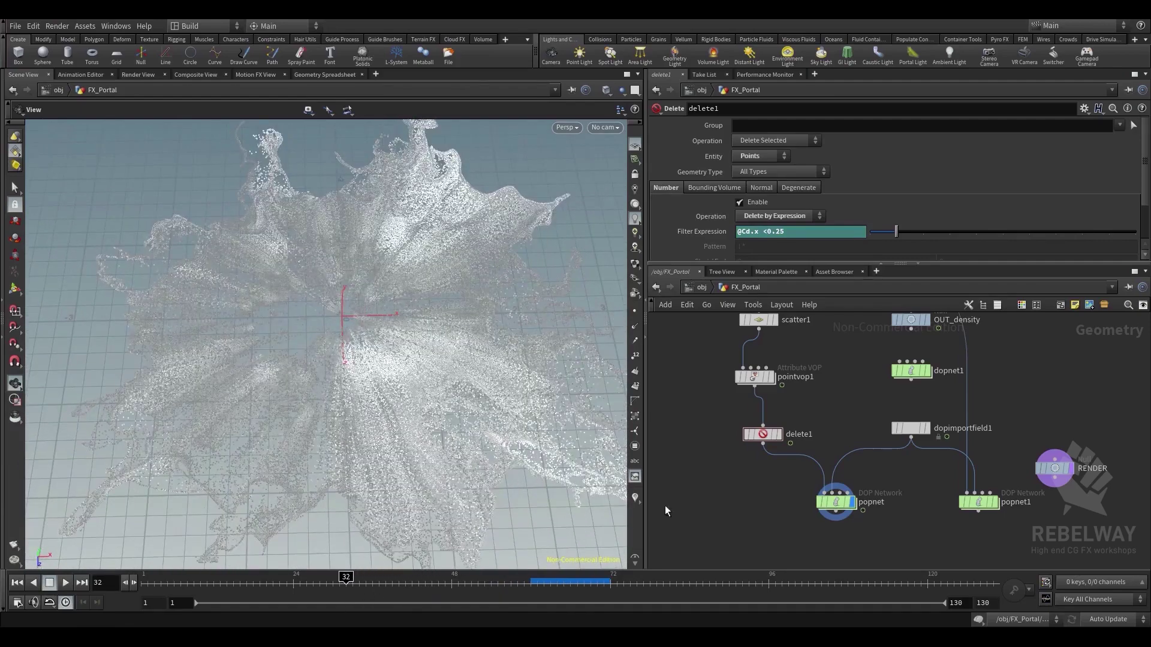
Display pointvop1 and examine its noise pattern up close at frame 32
click(771, 380)
click(769, 379)
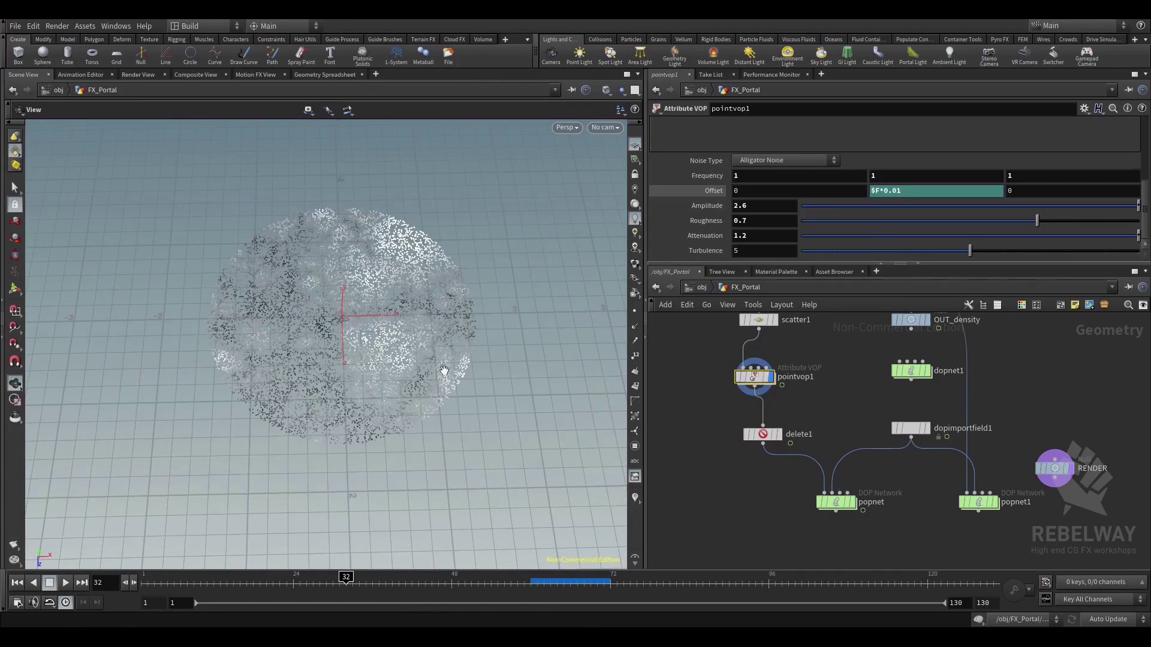
right_drag(437, 317, 534, 321)
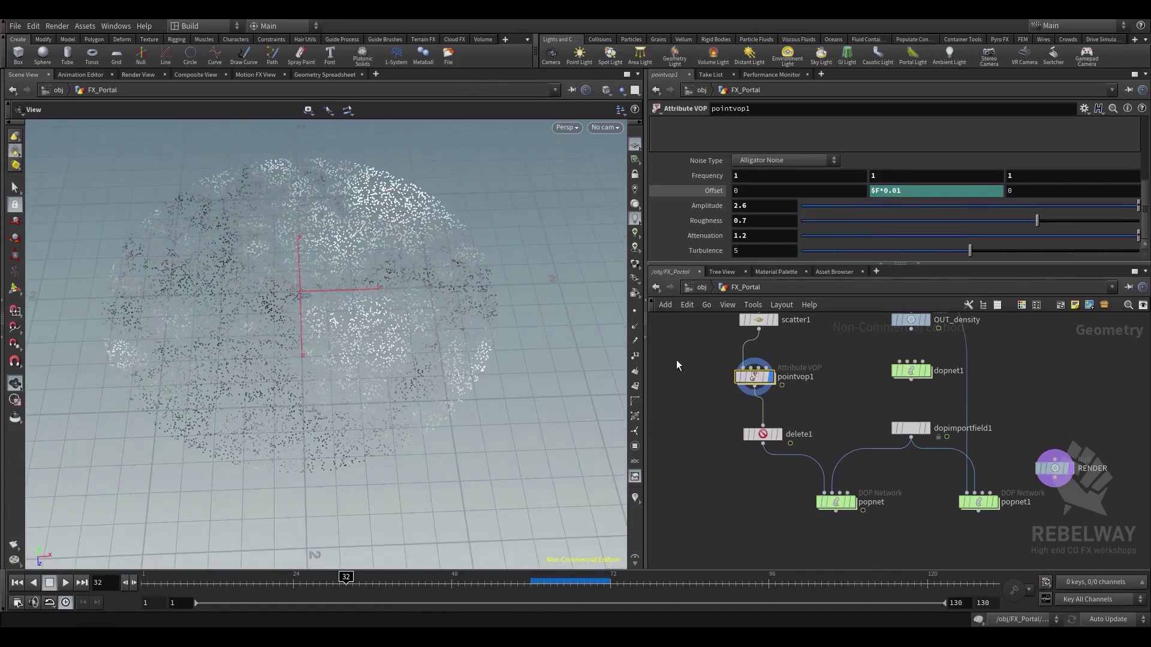
Display popnet again and examine the simulated particle streams from several angles
click(852, 502)
click(842, 503)
drag(377, 380, 432, 290)
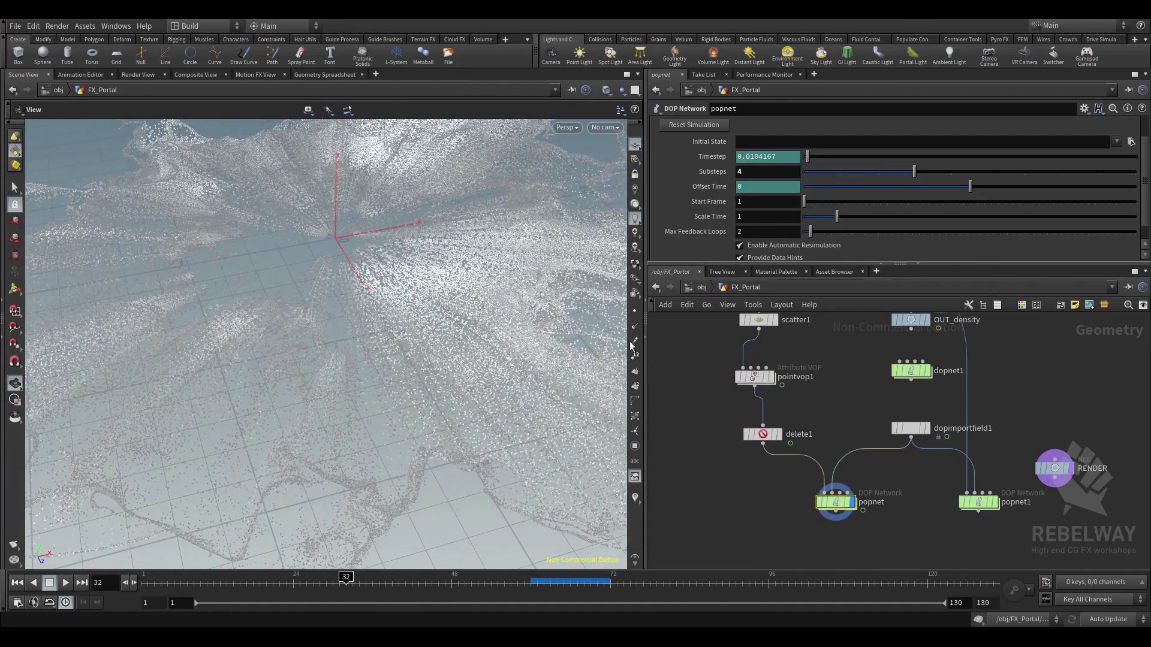
middle_drag(860, 537, 862, 488)
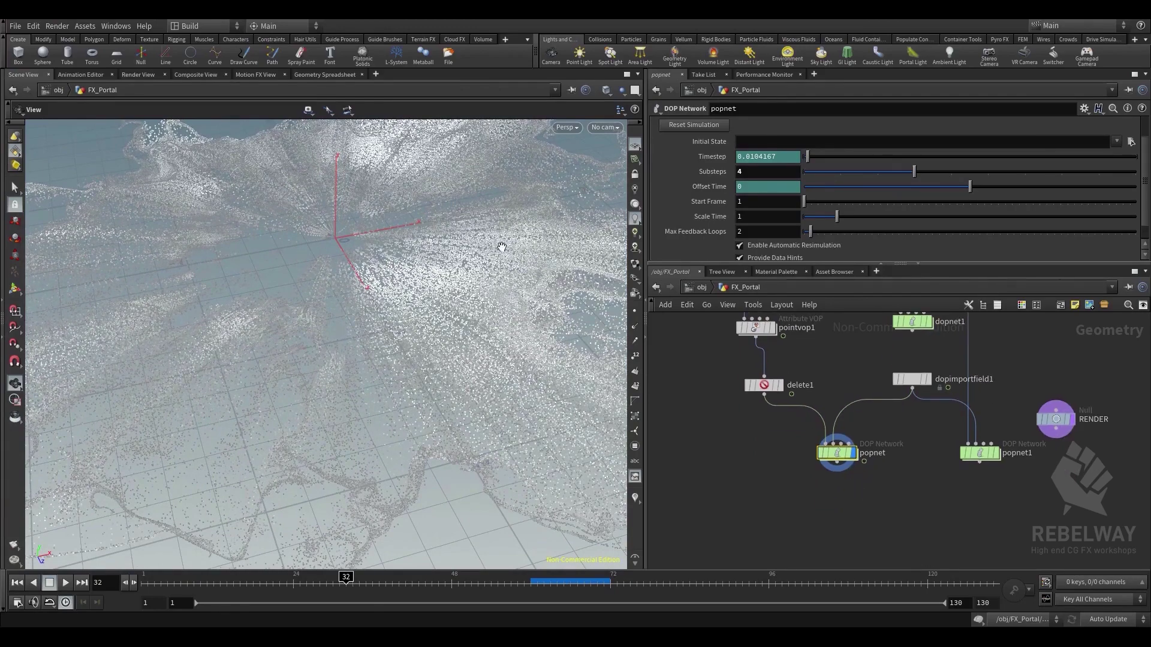
drag(456, 245, 416, 312)
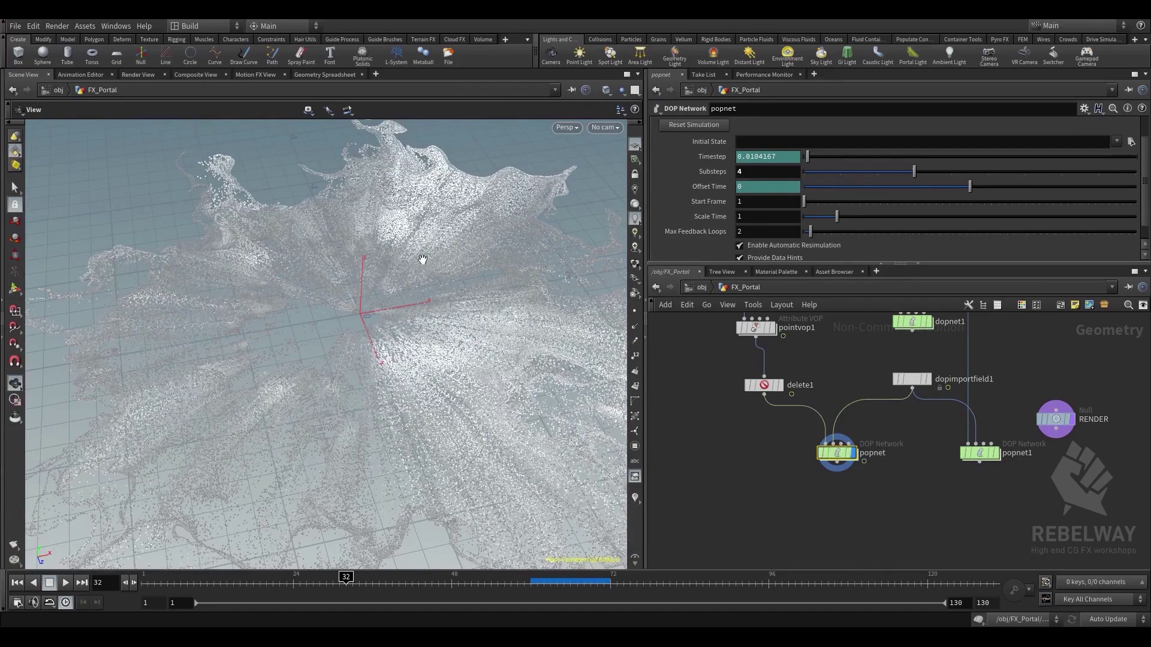
drag(438, 318, 496, 323)
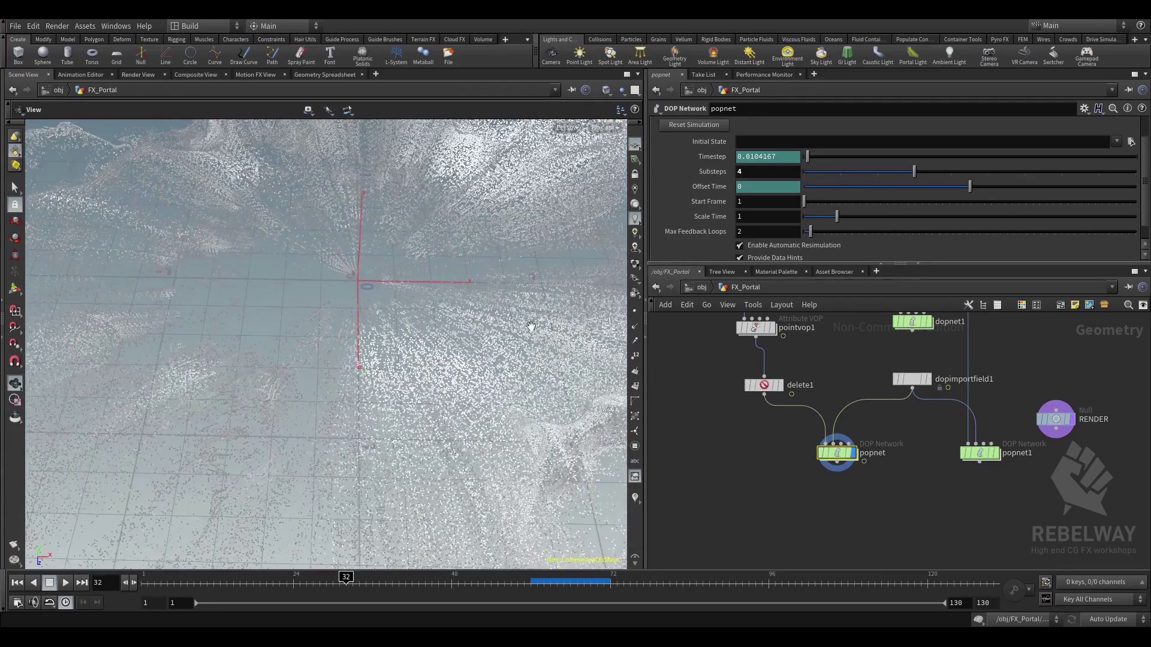
Rewind to frame 1 and replay the popnet simulation
middle_drag(686, 465, 679, 529)
drag(349, 585, 143, 584)
click(62, 583)
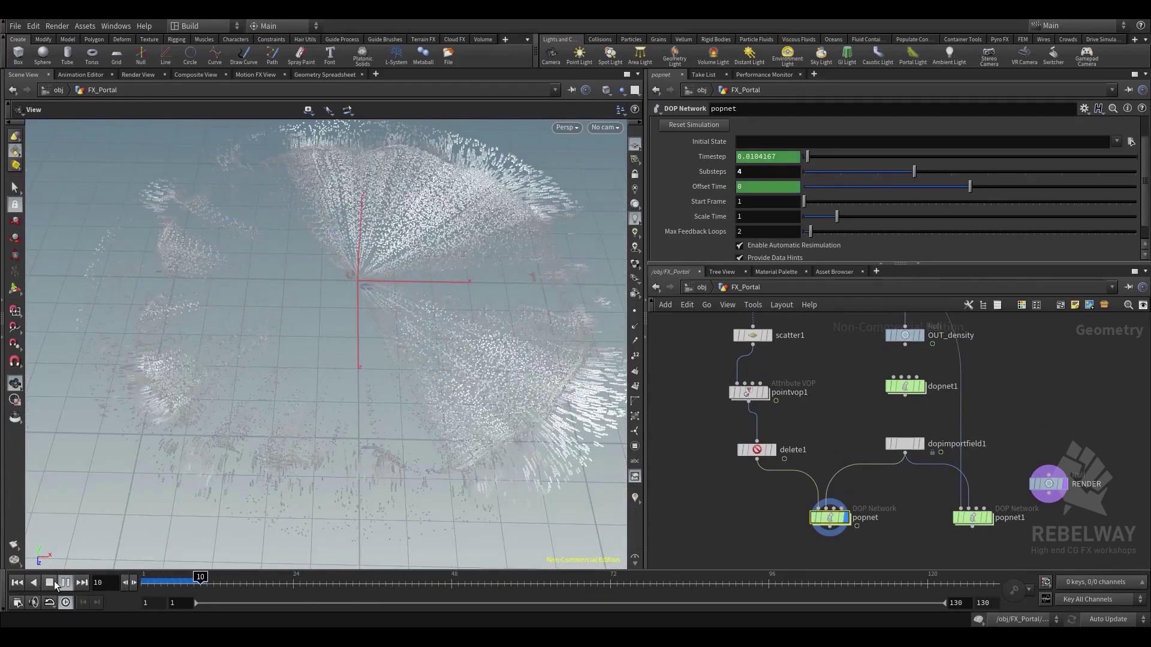
Display pointvop1's noise pattern and set scatter1's Force Total Count to 40000
click(760, 394)
click(748, 396)
scroll(323, 326, down, 8)
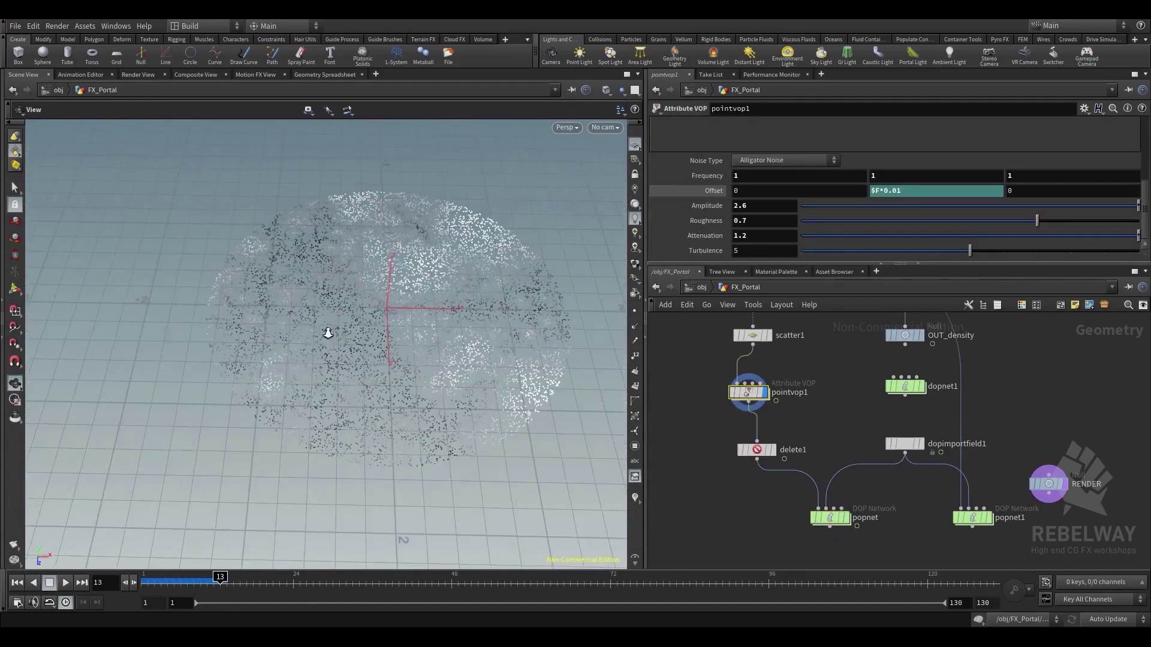
click(754, 337)
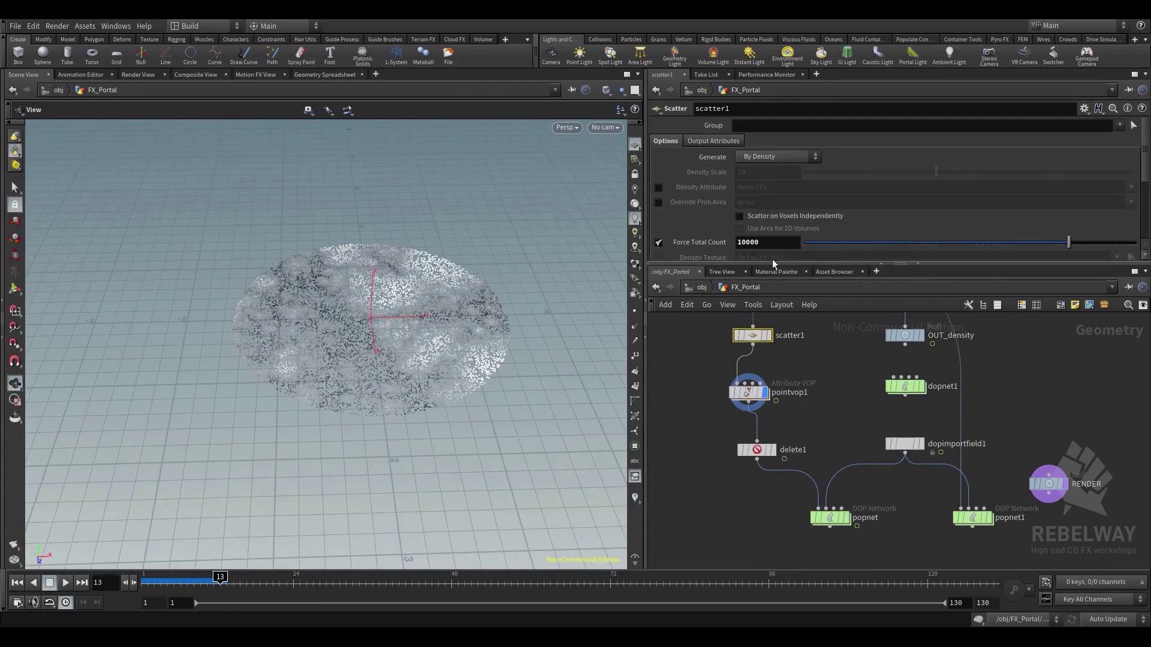
text(4)
key(Return)
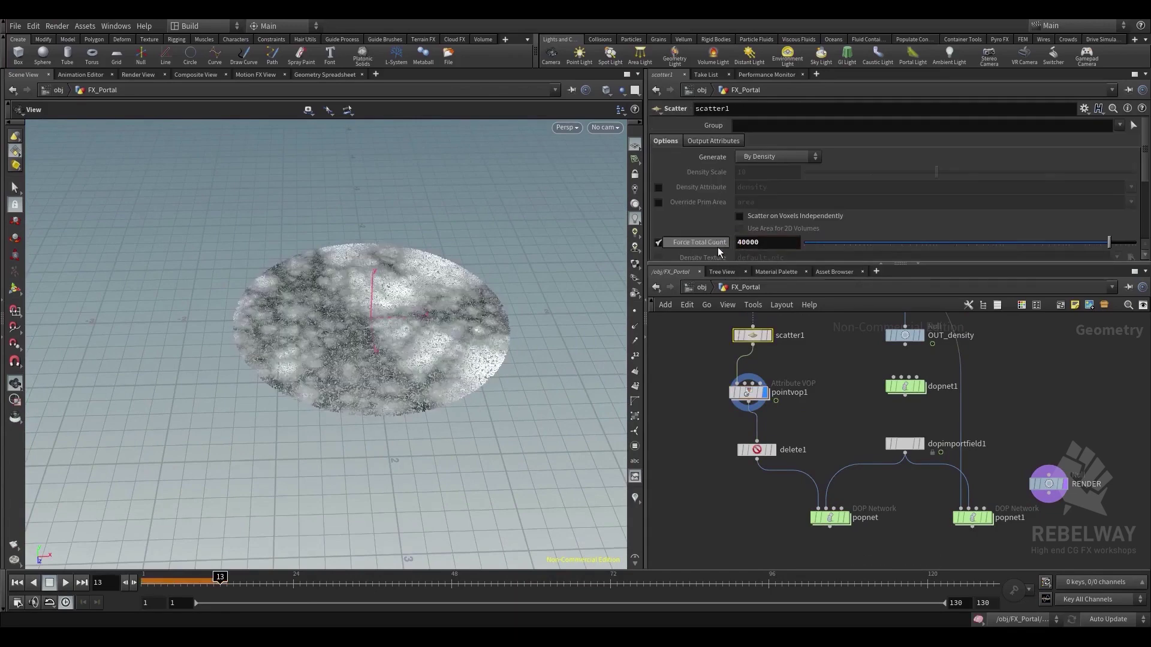
drag(416, 348, 438, 360)
Set pointvop1's noise Roughness to 0.47 and Attenuation to 1.4
click(747, 392)
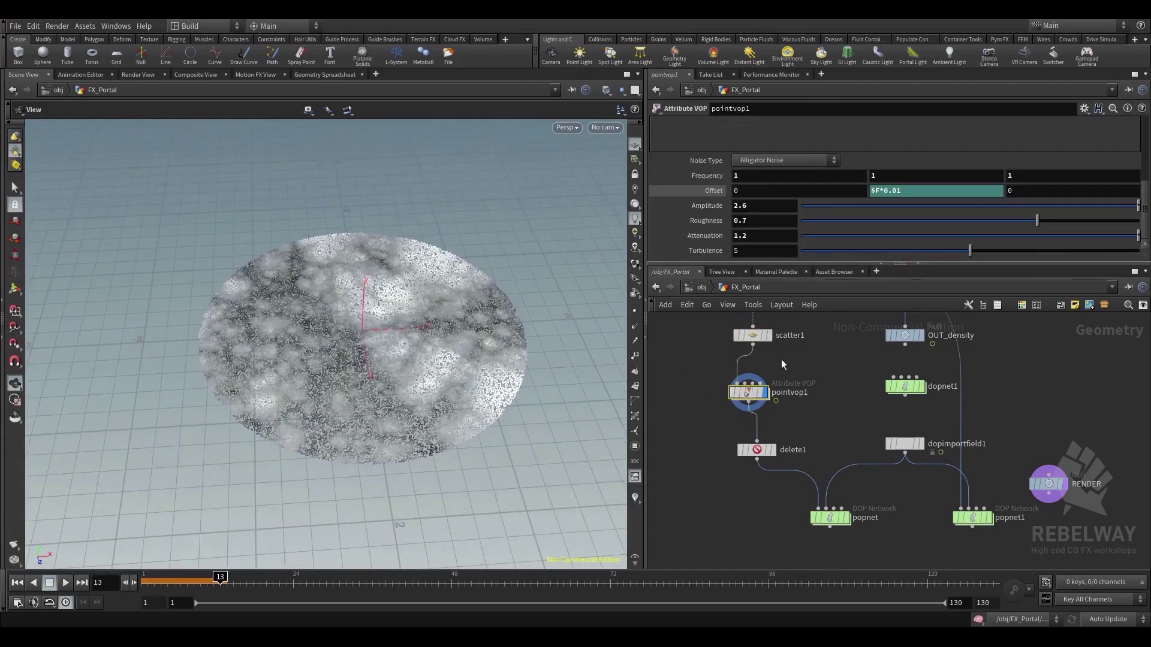
middle_drag(714, 222, 582, 239)
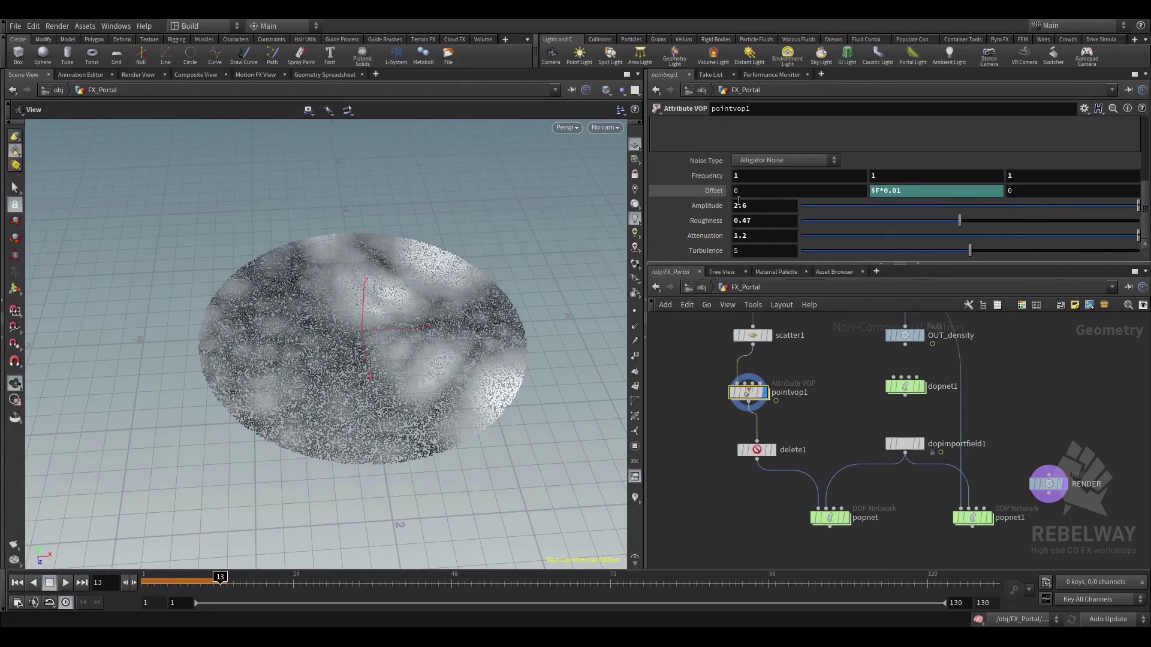
middle_drag(717, 236, 740, 237)
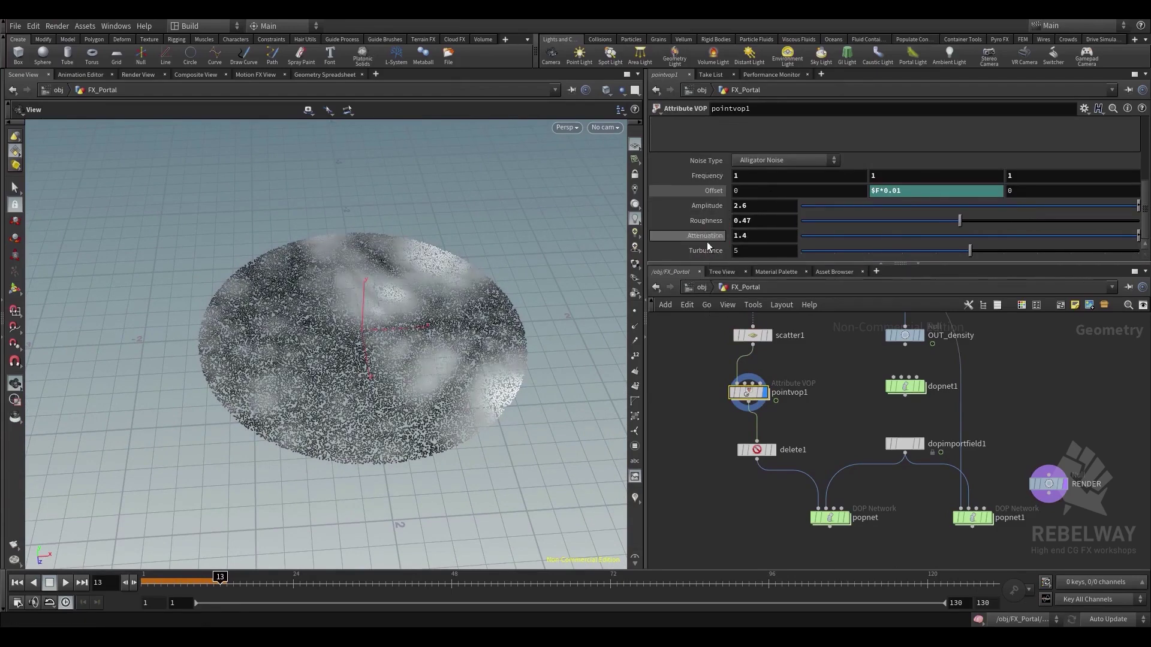
Scrub through the noise animation and return to frame 1, then display popnet and play the simulation to frame 39
drag(187, 584, 280, 591)
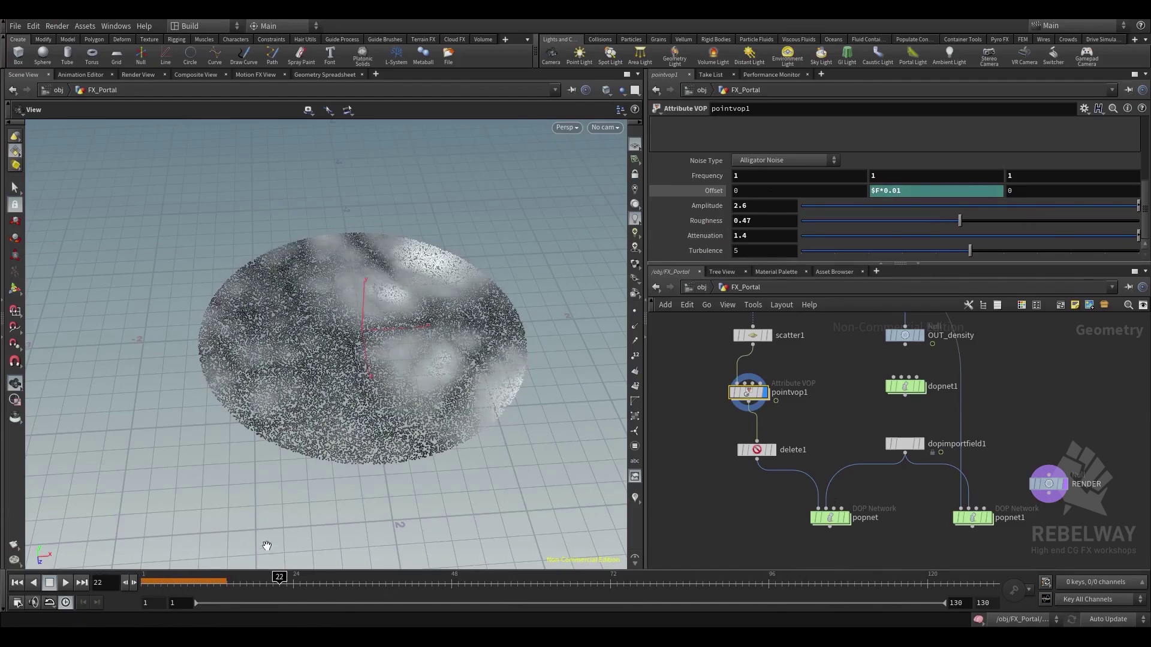
drag(200, 590, 143, 586)
middle_drag(815, 496, 808, 476)
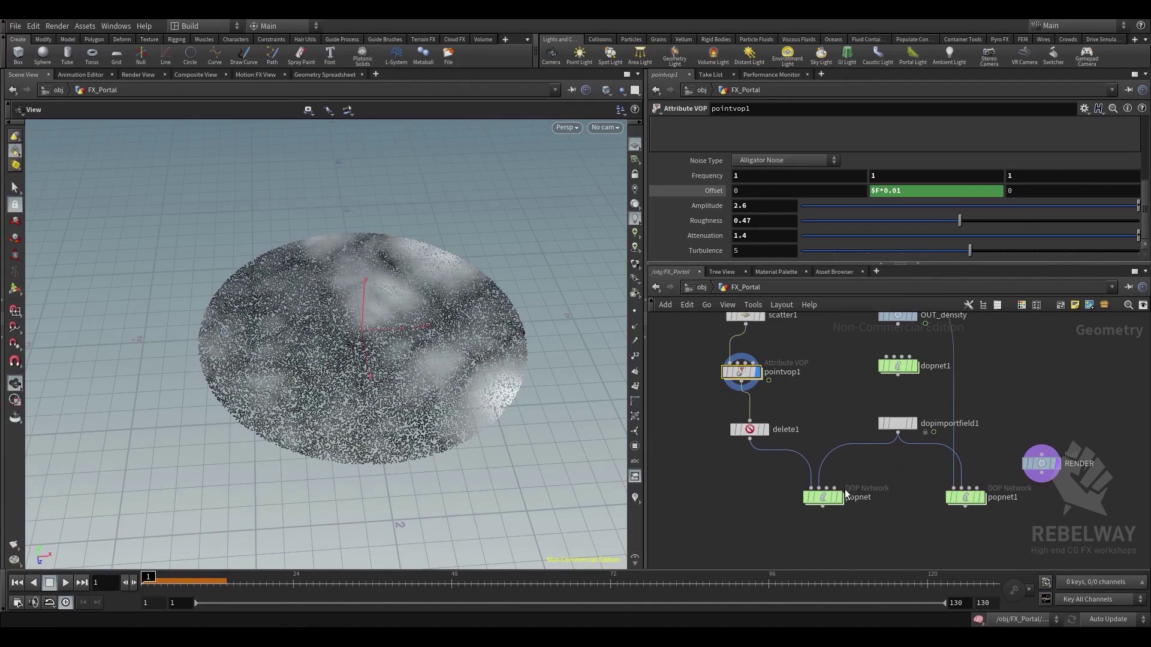
click(834, 497)
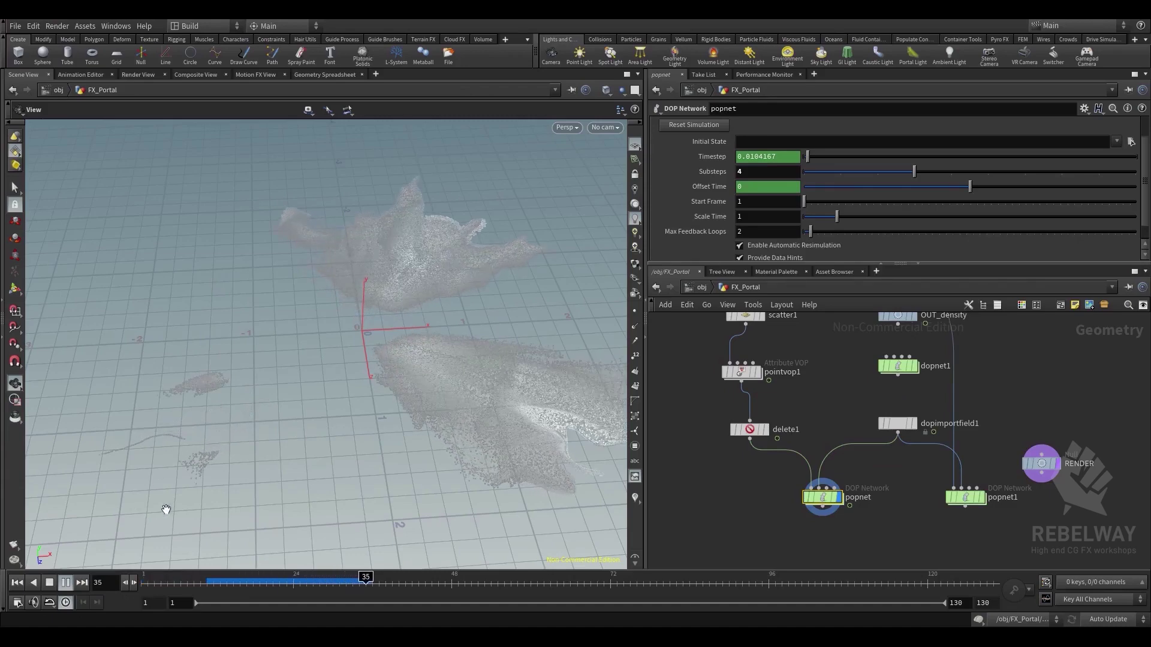
click(69, 583)
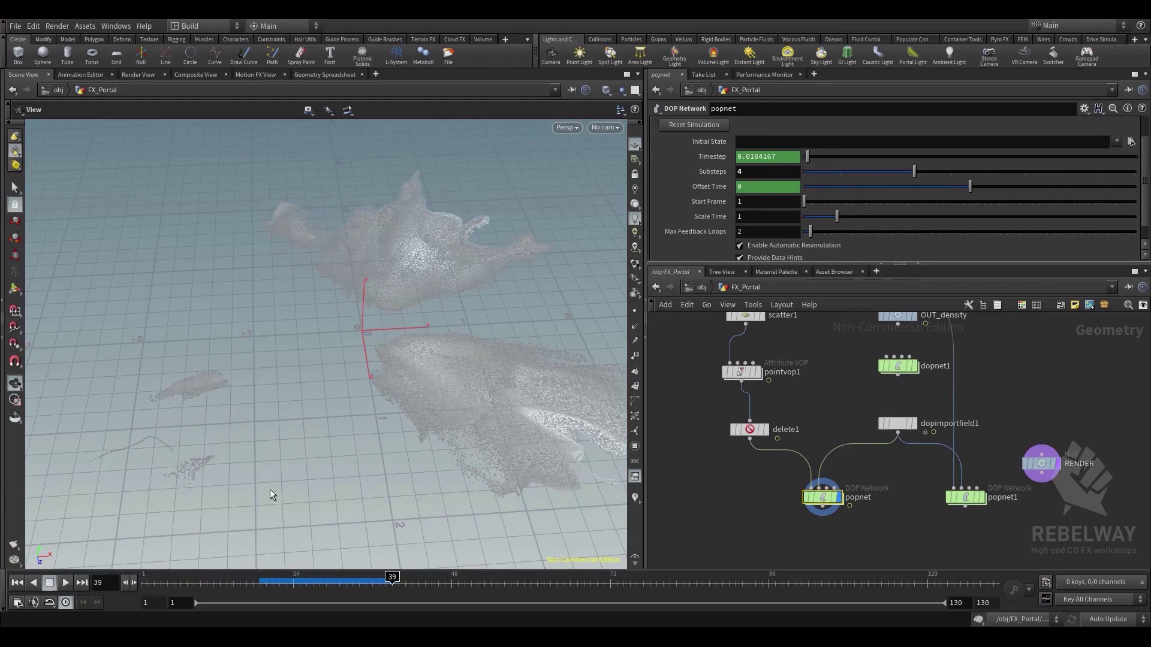
Try a Roughness of 0.6 on pointvop1 and replay the popnet simulation from frame 1 to about frame 23
click(743, 378)
drag(752, 221, 696, 227)
text(.6)
key(Return)
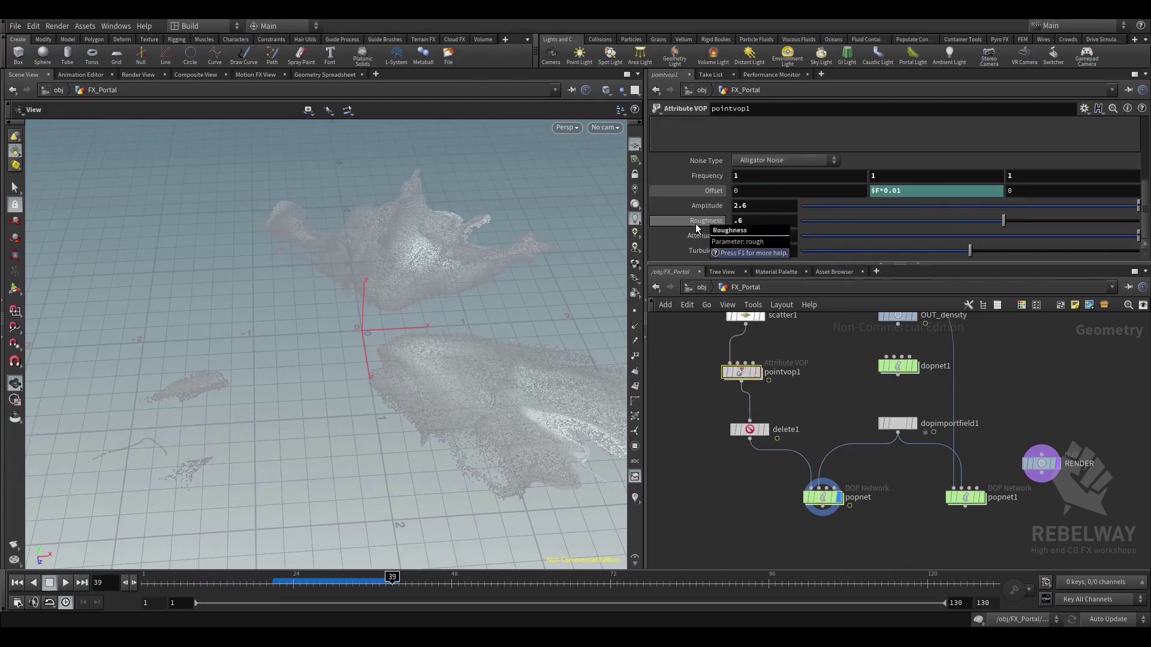
drag(191, 585, 57, 582)
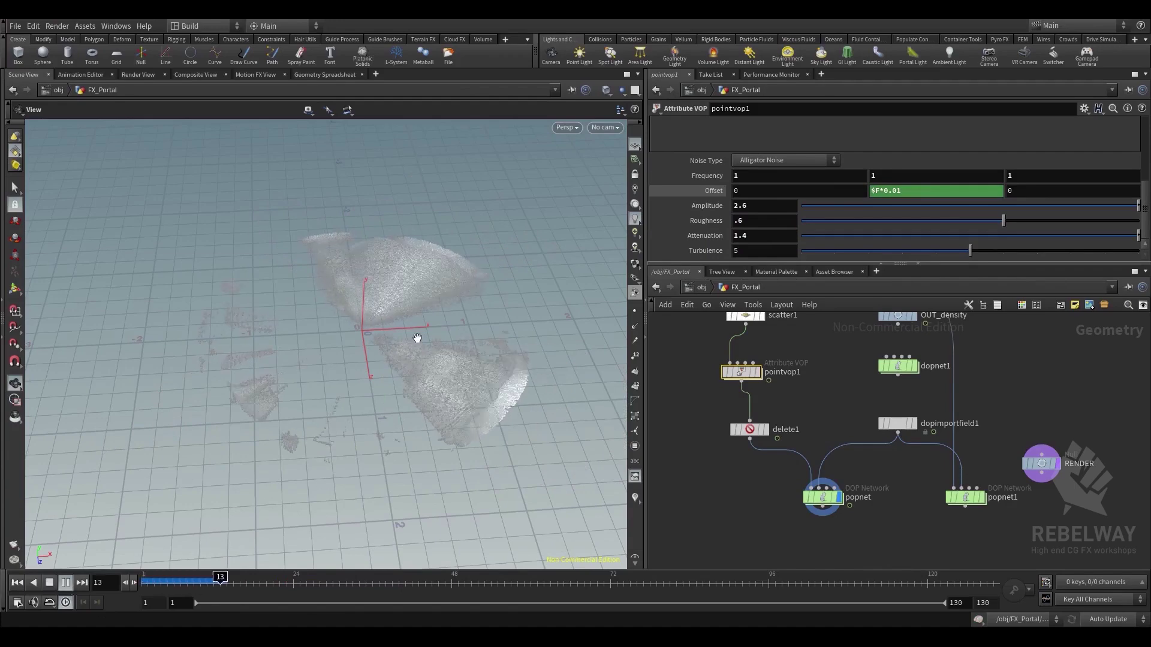
click(50, 583)
Set pointvop1's Roughness to 0.75 and rewind the timeline to frame 1
drag(757, 223, 690, 225)
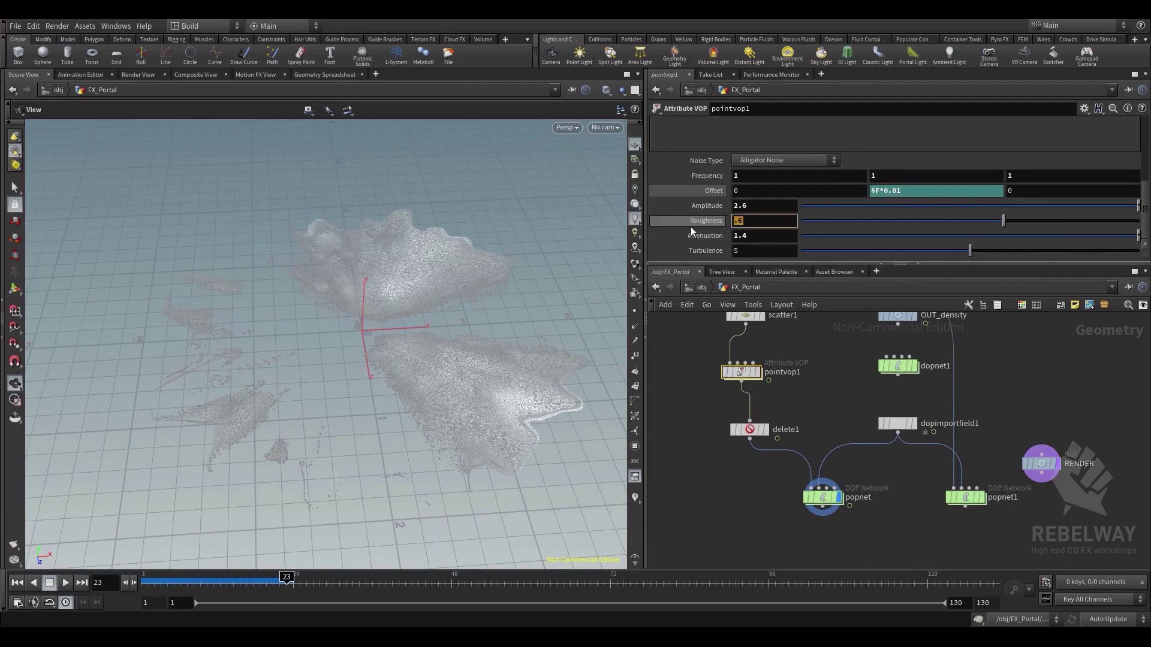
text(.75)
key(Return)
drag(225, 581, 144, 581)
Go inside popnet and open the popvop1 node's VOP network
double_click(824, 499)
scroll(1005, 420, up, 4)
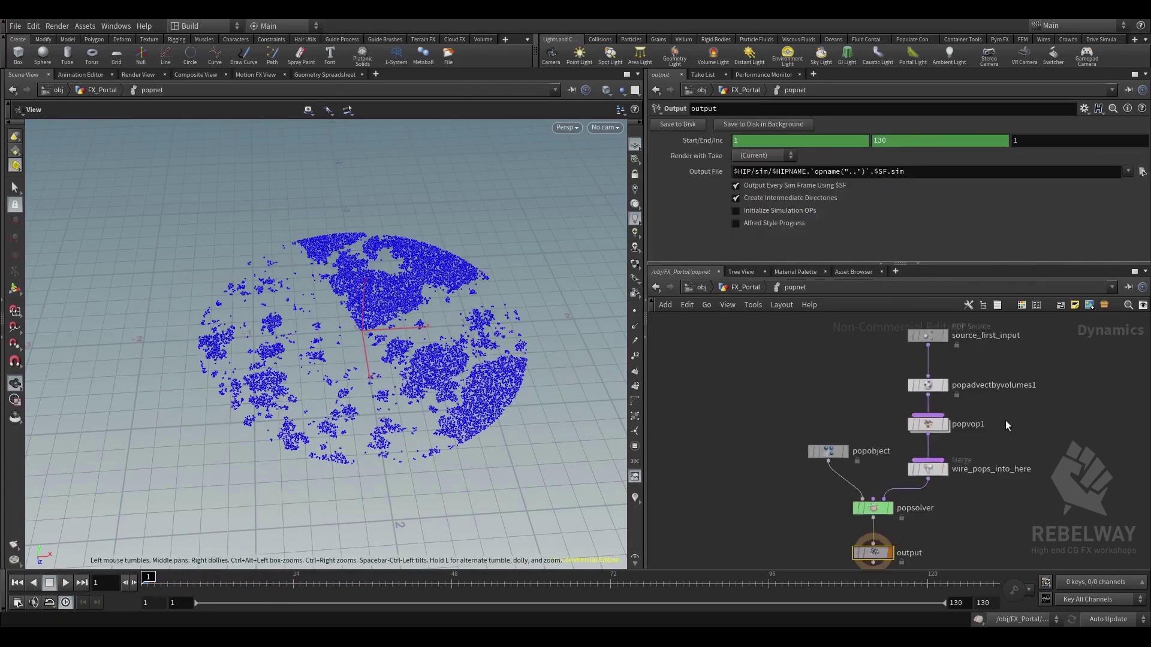
middle_drag(1003, 420, 950, 448)
drag(865, 458, 950, 461)
double_click(945, 461)
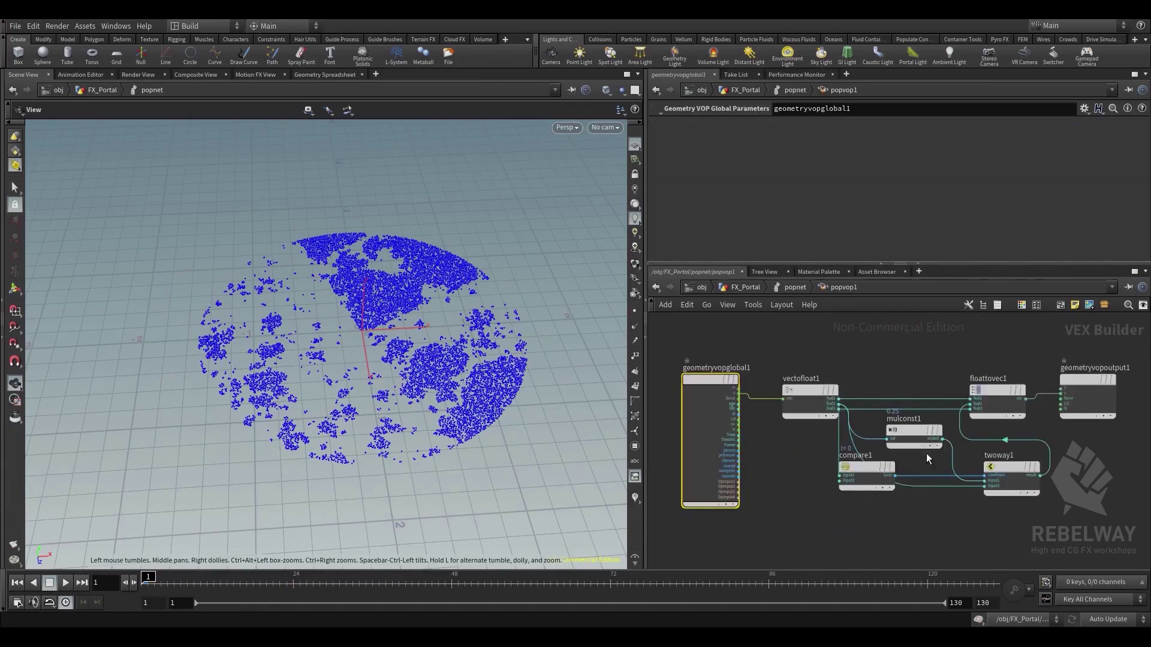
Spread out the nodes in popvop1, moving vectofloat1, floattovec1, mulconst1, the globals and the output apart to free space
middle_drag(836, 362, 818, 406)
drag(795, 436, 799, 364)
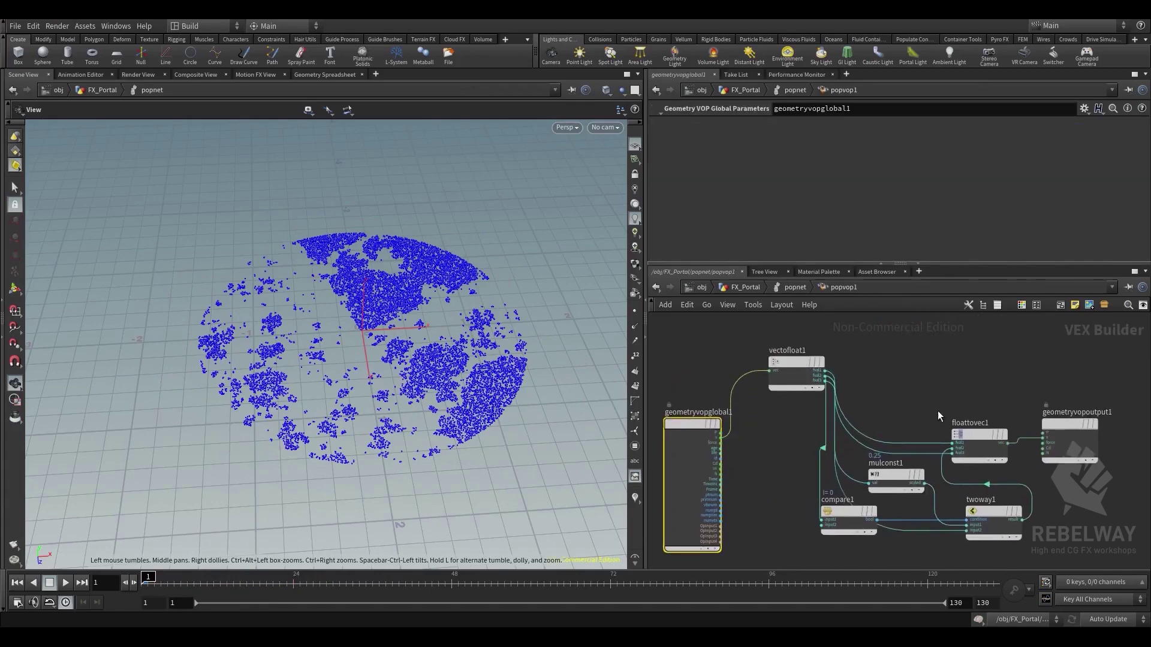
drag(974, 430, 1002, 356)
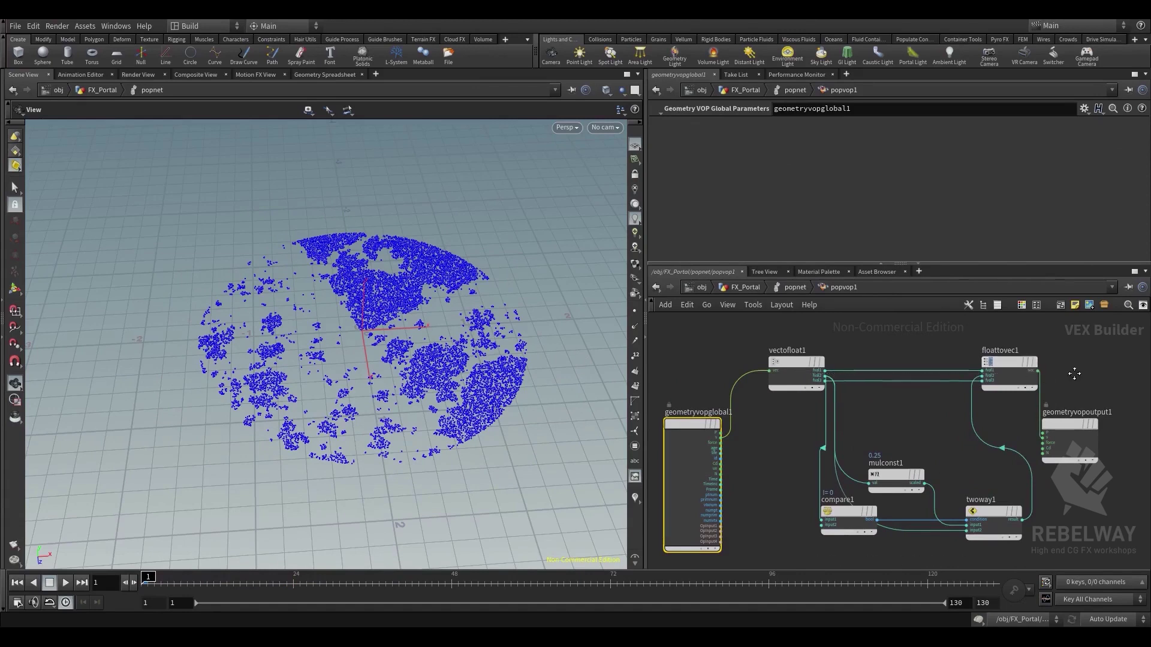
middle_drag(1073, 373, 1013, 360)
drag(1002, 414, 1087, 378)
middle_drag(847, 395, 977, 370)
drag(756, 381, 692, 355)
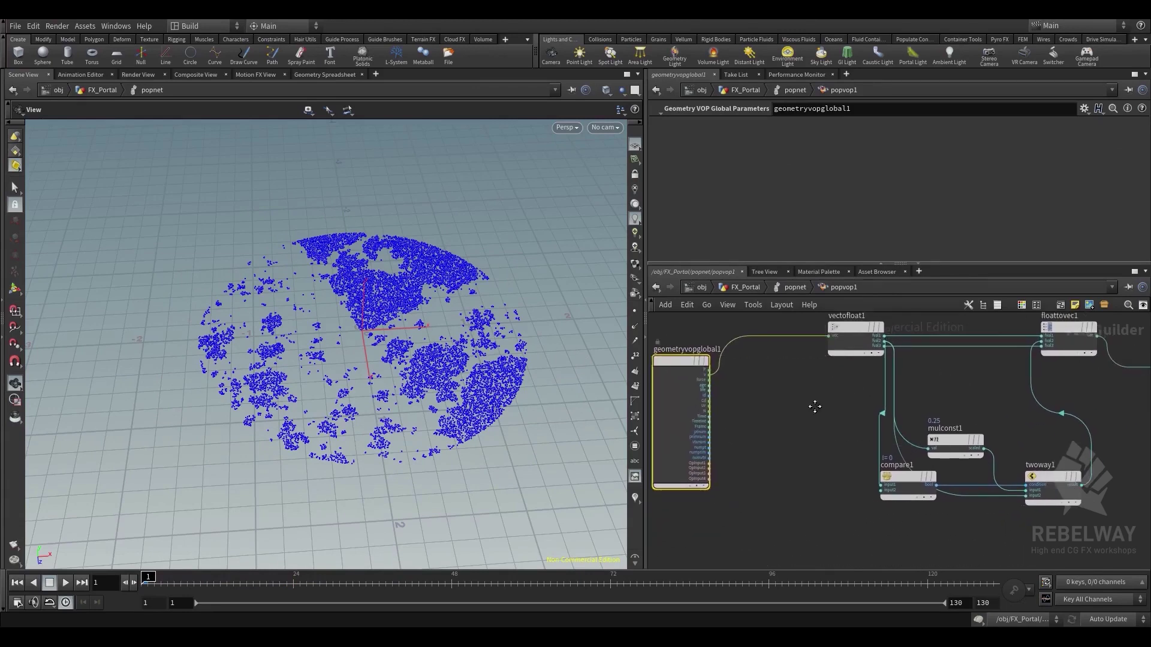
middle_drag(964, 449, 895, 472)
drag(902, 462, 918, 436)
middle_drag(780, 410, 857, 409)
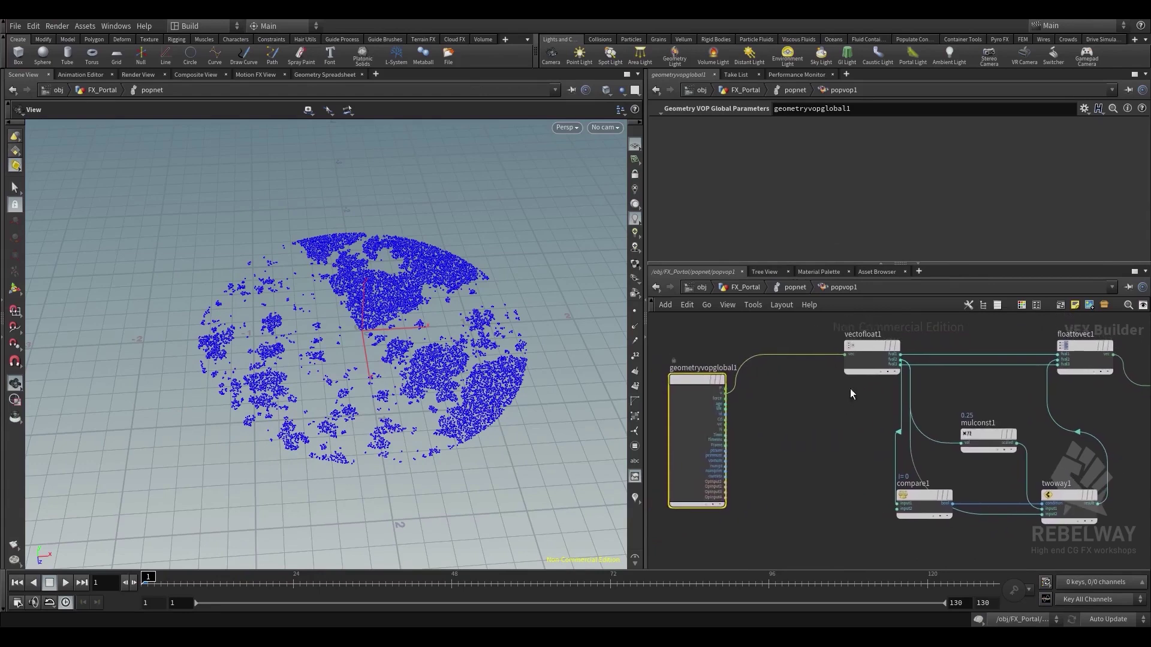
Duplicate vectofloat1 and wire the position (P) output of geometryvopglobal1 into the copy
click(869, 346)
key(ctrl+c)
key(ctrl+v)
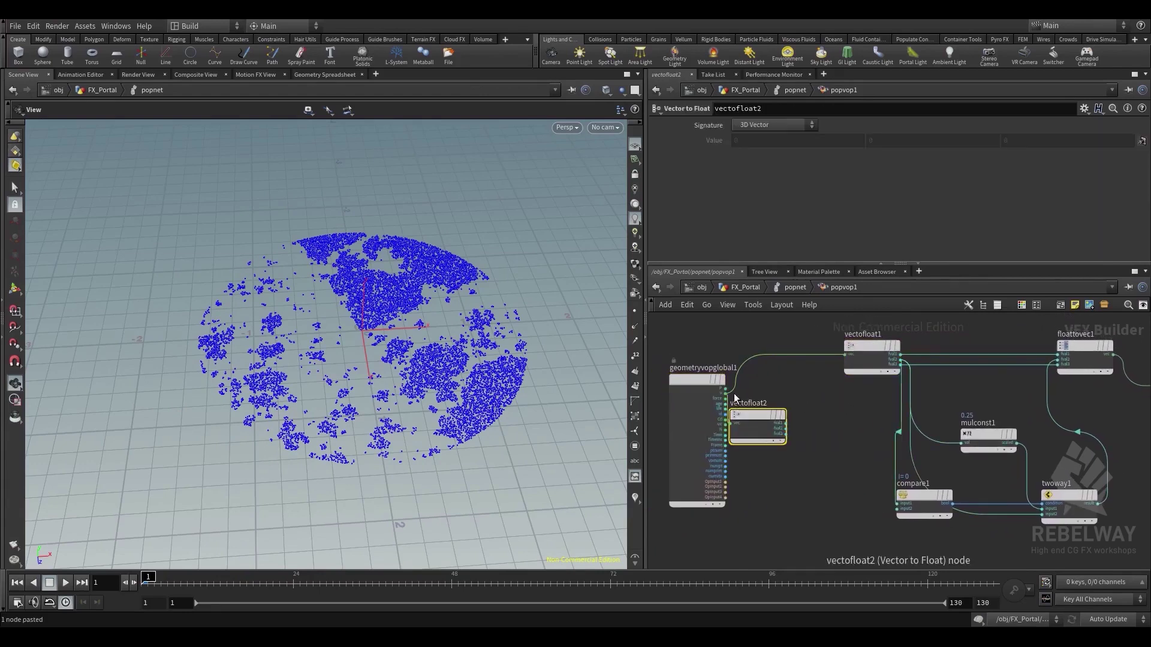
drag(746, 420, 790, 423)
click(725, 389)
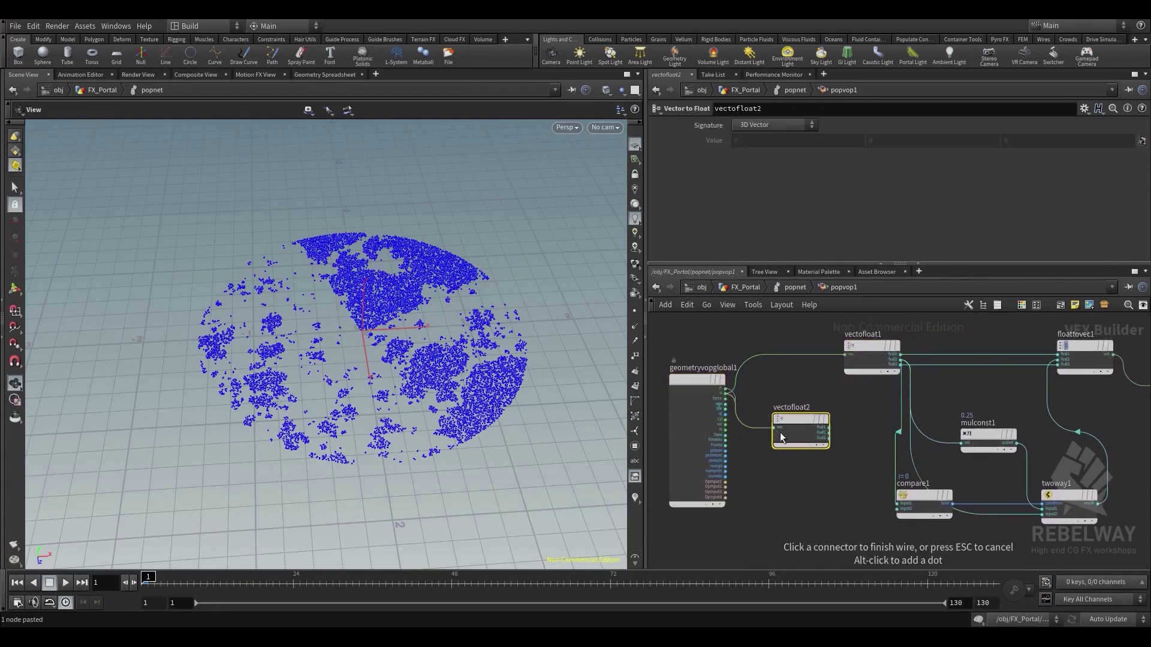
click(773, 426)
Examine the source disc edge-on to judge its particles' height relative to the ground plane
drag(521, 376, 478, 306)
right_drag(477, 307, 544, 364)
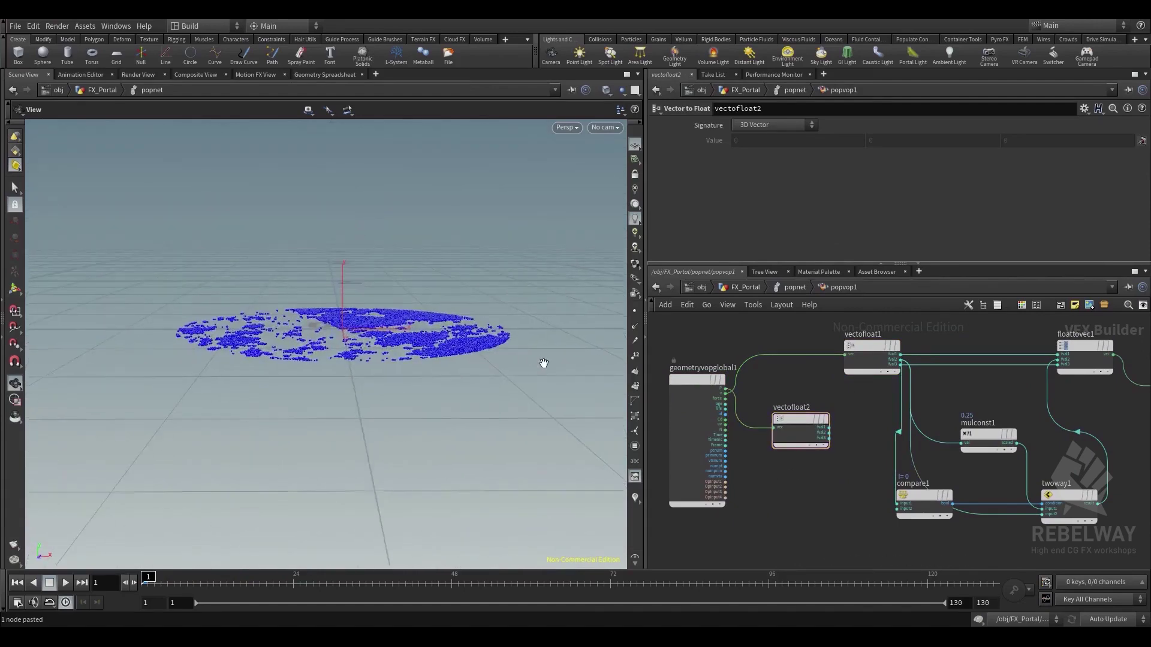
drag(544, 365, 419, 344)
right_drag(419, 344, 498, 362)
drag(498, 362, 435, 349)
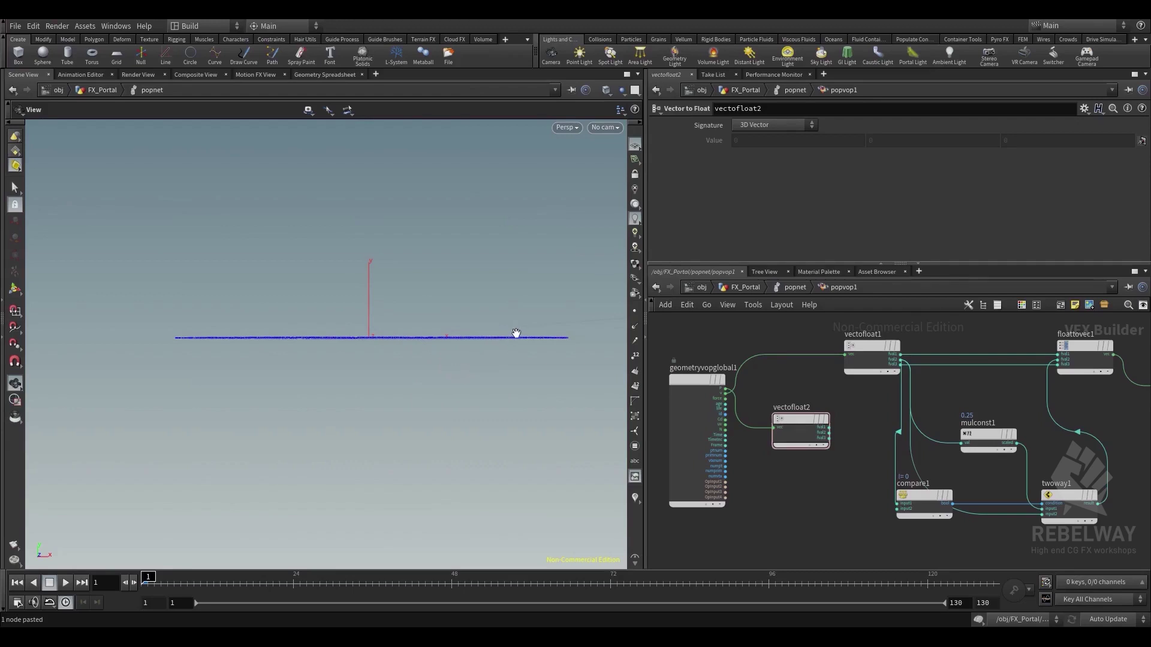
drag(457, 286, 483, 319)
Align vectofloat1 and vectofloat2 one above the other beside the globals node
middle_drag(847, 429, 831, 431)
drag(779, 423, 795, 438)
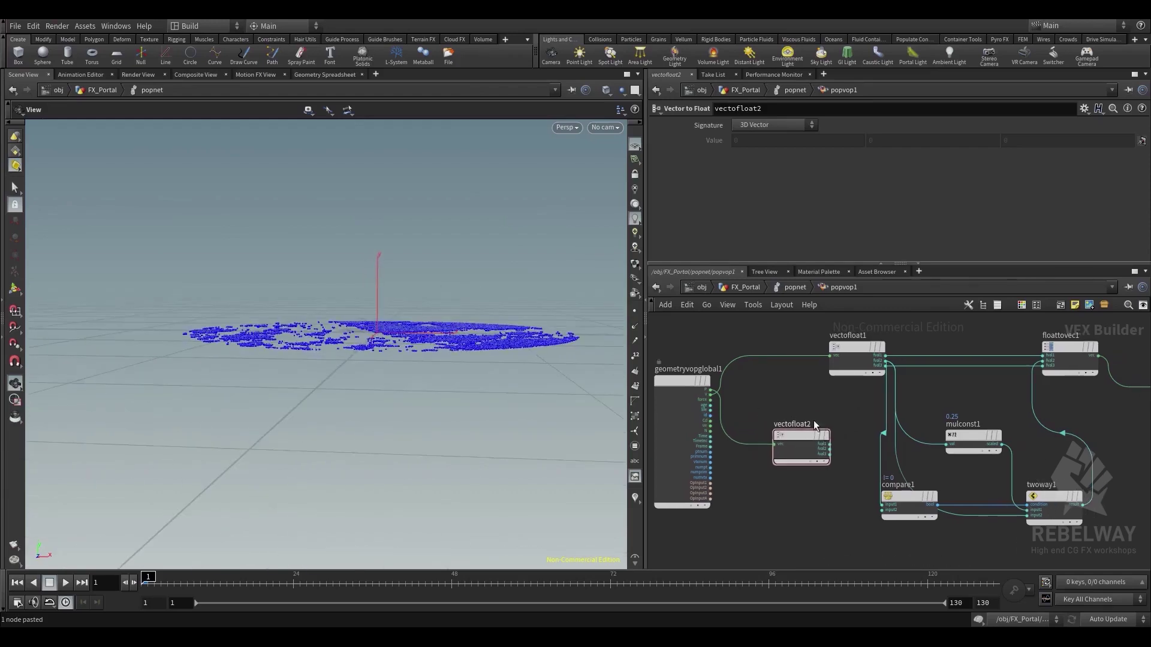
middle_drag(823, 412, 808, 427)
drag(839, 366, 817, 359)
middle_drag(745, 416, 728, 393)
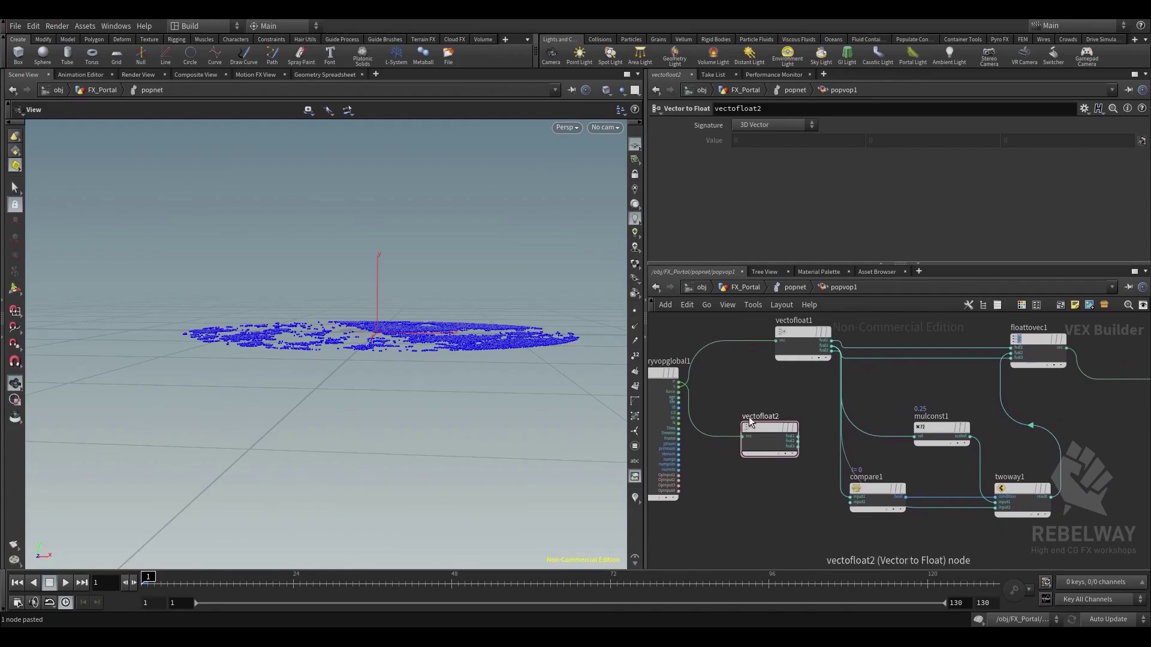
drag(757, 428, 771, 428)
drag(805, 334, 783, 337)
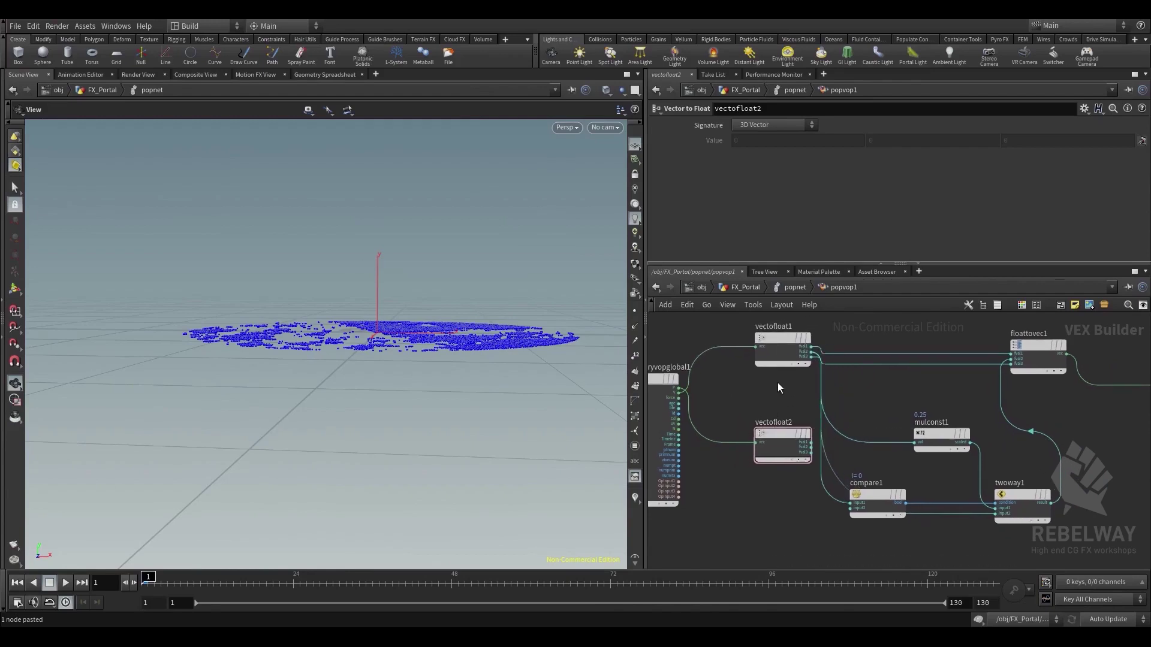
mouse_move(483, 349)
mouse_down()
mouse_move(463, 341)
mouse_move(478, 339)
mouse_up()
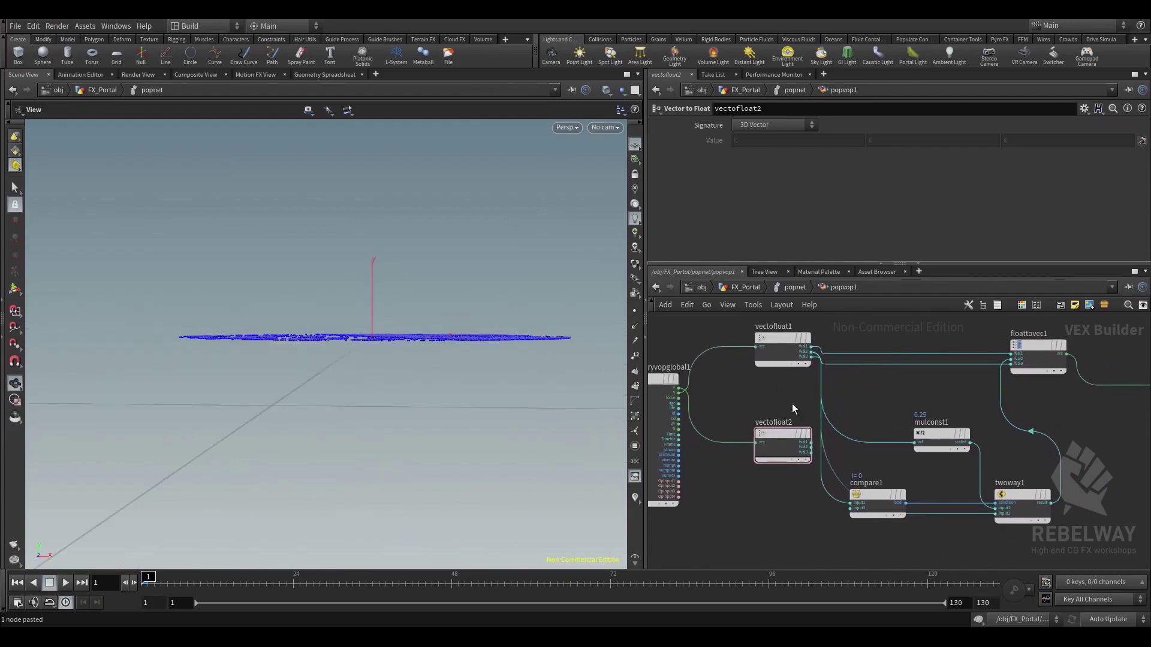
Wire vectofloat2's second float output into compare1's first input and move compare1 below the other nodes
scroll(872, 444, up, 3)
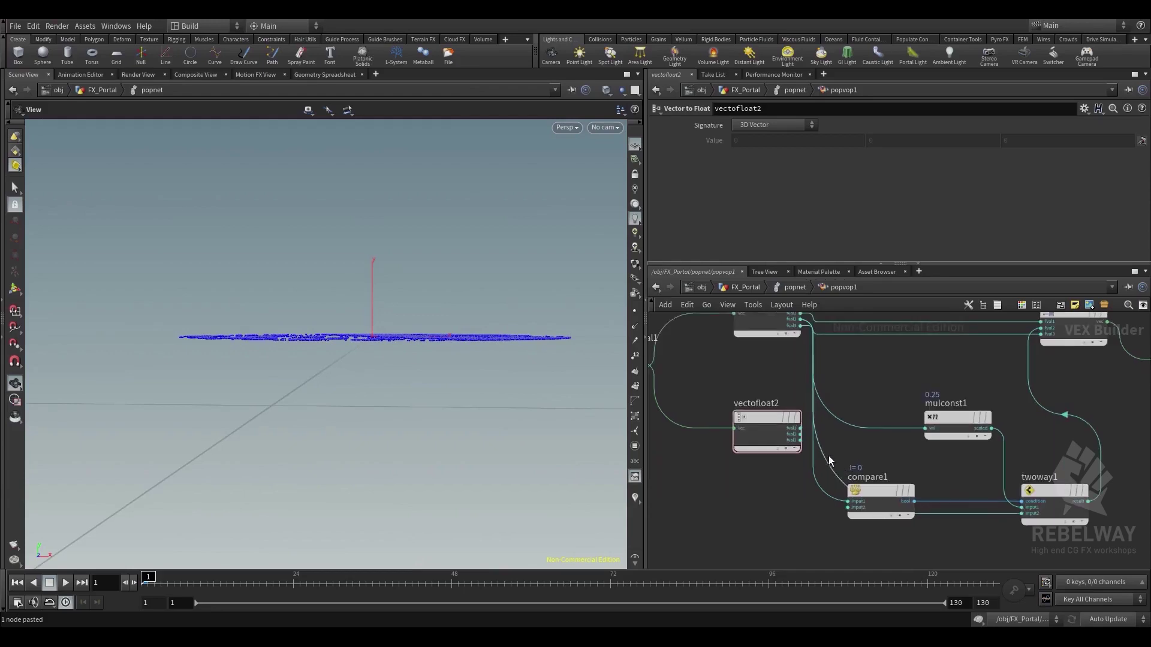
click(800, 440)
middle_drag(909, 449, 945, 457)
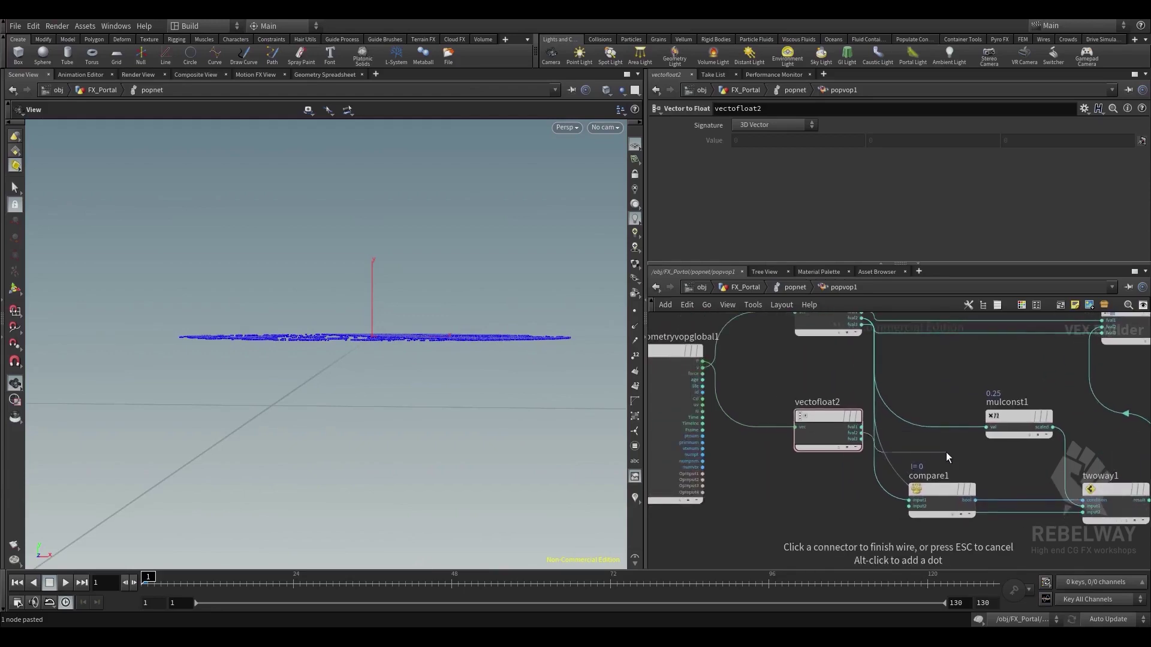
click(909, 500)
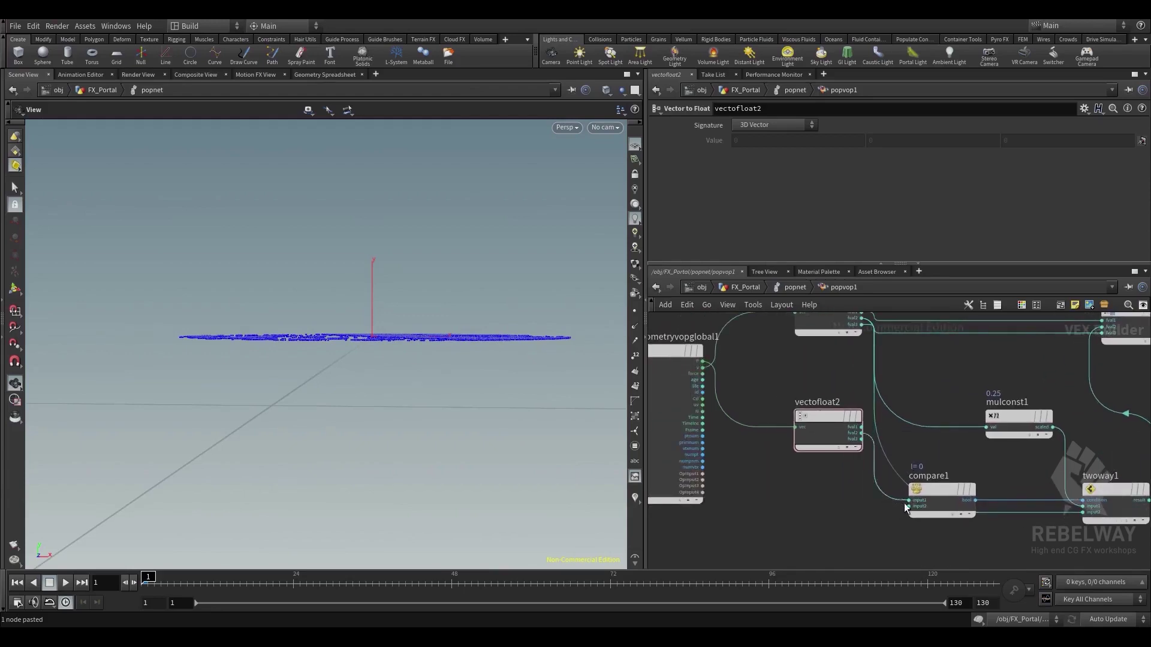
drag(934, 497, 971, 478)
click(971, 478)
middle_drag(939, 453, 869, 449)
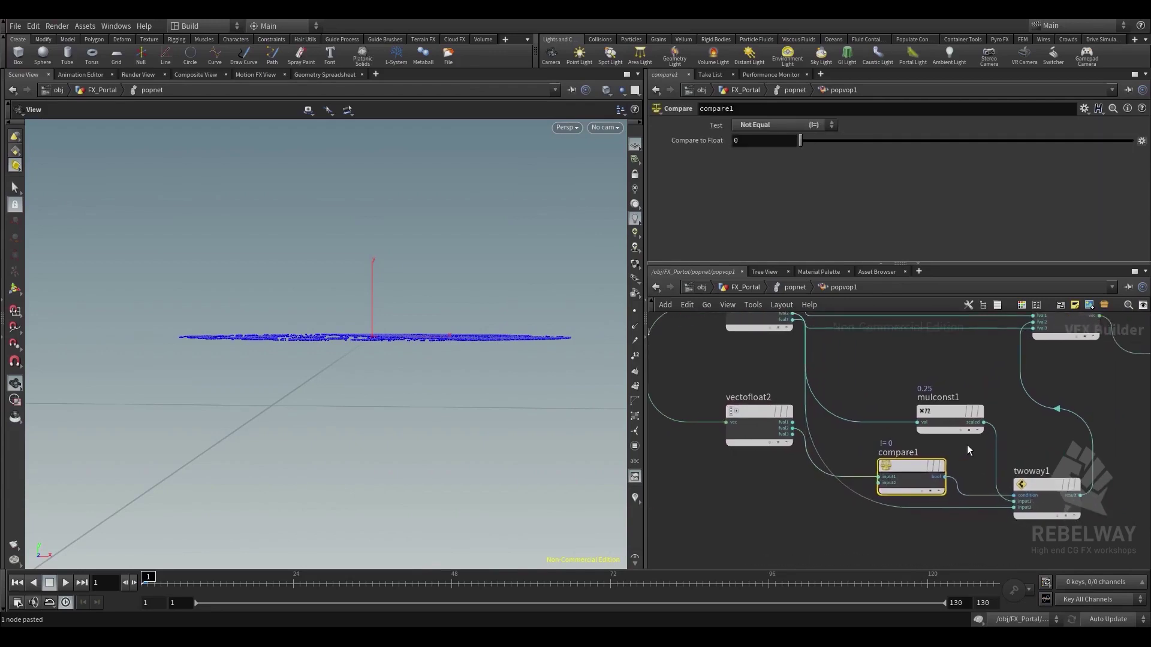
drag(913, 475, 883, 541)
middle_drag(889, 471, 884, 509)
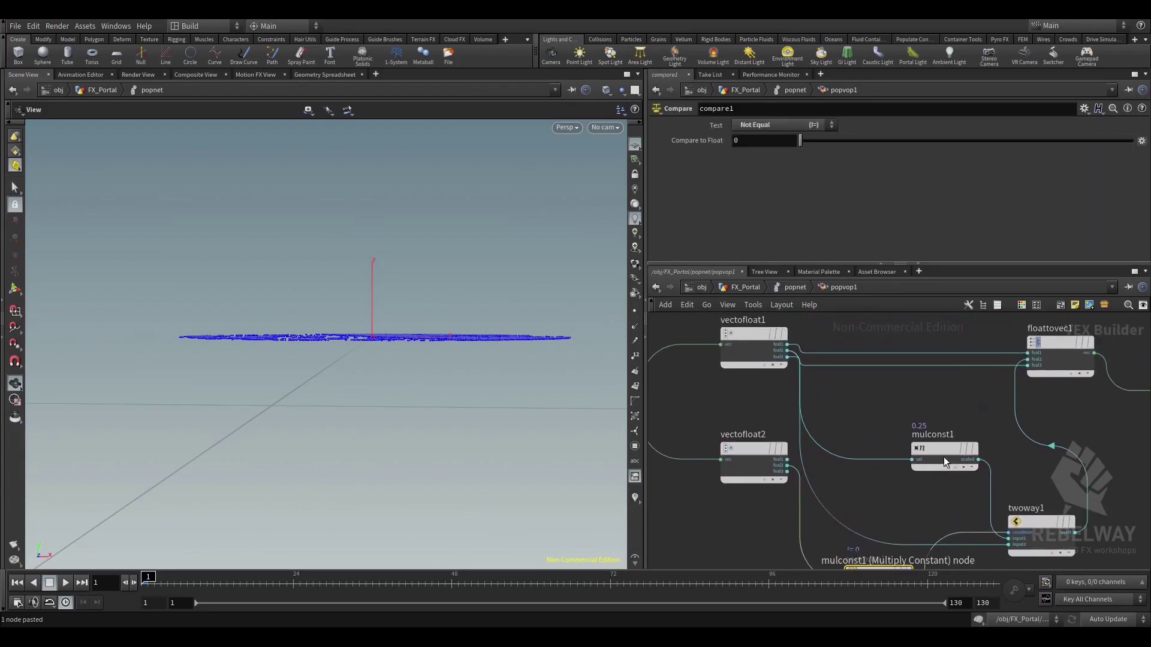
Reposition mulconst1 slightly and set its Multiplier to -0.9
mouse_move(943, 455)
mouse_down()
mouse_move(950, 430)
mouse_move(933, 438)
mouse_up()
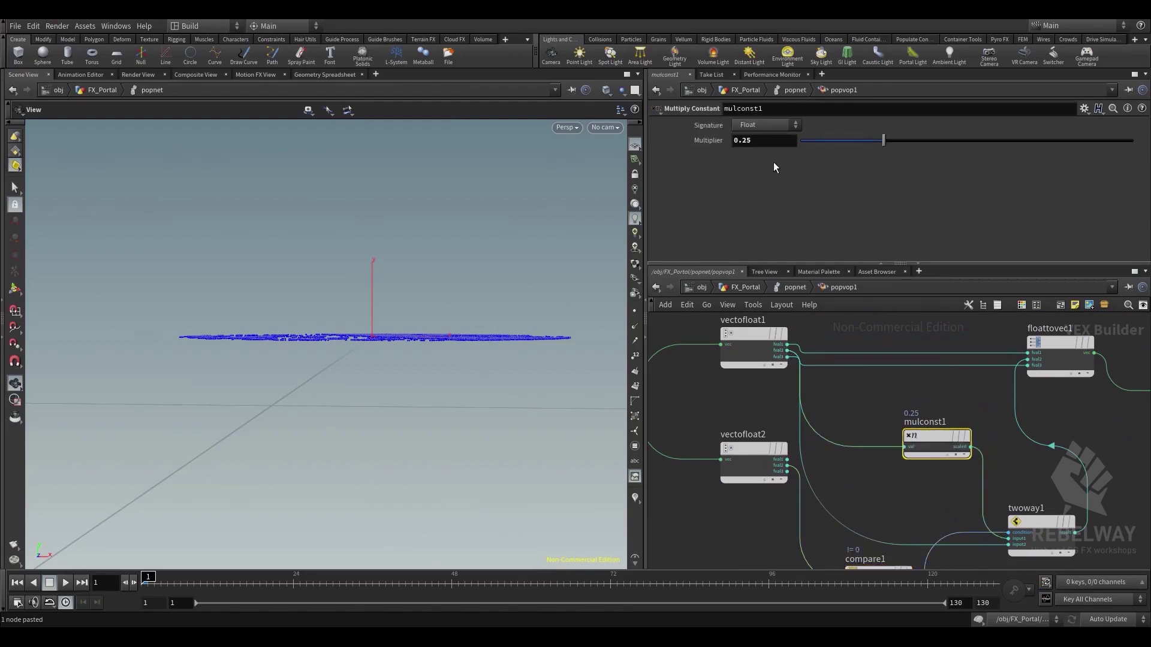
drag(760, 146, 732, 145)
text(-0.9)
key(Return)
middle_drag(878, 406, 831, 390)
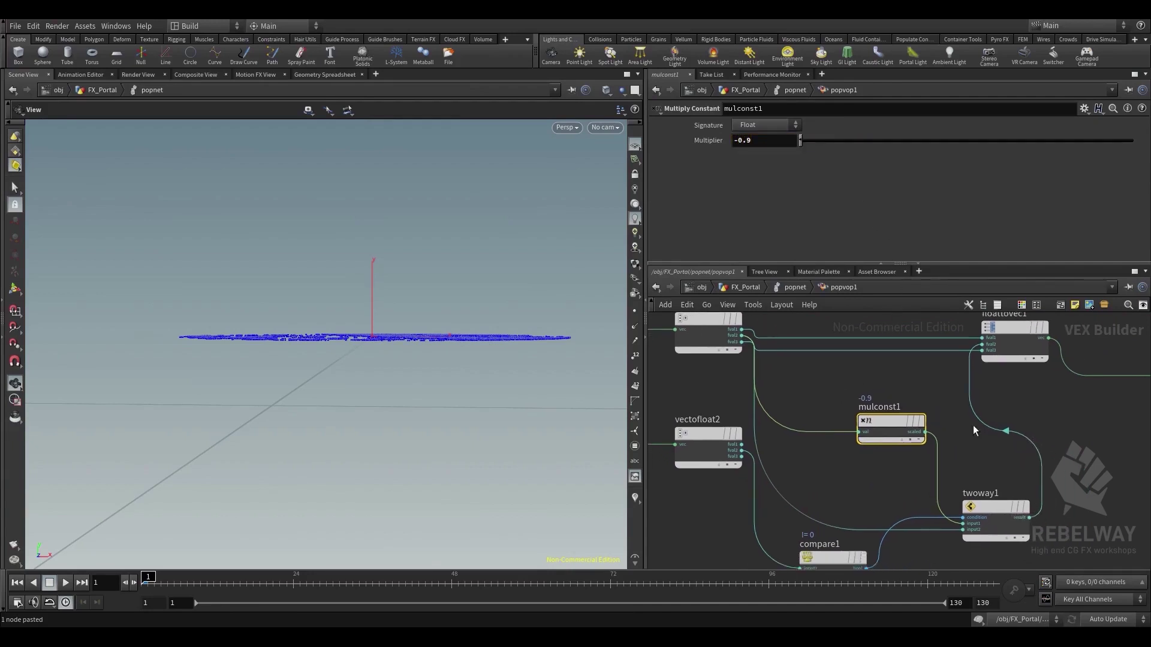
Move floattovec1 and geometryvopoutput1 farther from the other nodes to tidy the network layout
middle_drag(970, 391, 872, 460)
drag(1007, 427, 1045, 416)
drag(875, 390, 929, 398)
middle_drag(871, 468, 966, 390)
middle_drag(801, 446, 863, 478)
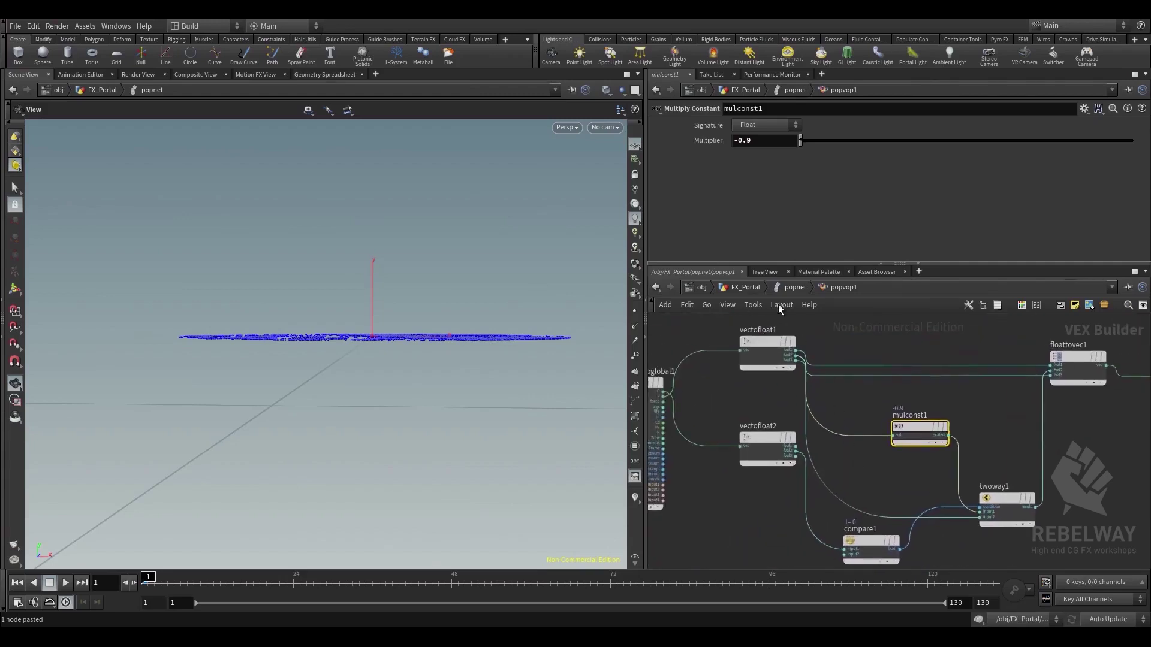
Return to the popnet network and play the particle simulation from an orbited, wider view
click(790, 289)
scroll(731, 405, down, 2)
scroll(467, 378, down, 3)
drag(384, 365, 345, 388)
middle_drag(345, 388, 327, 323)
drag(327, 323, 289, 316)
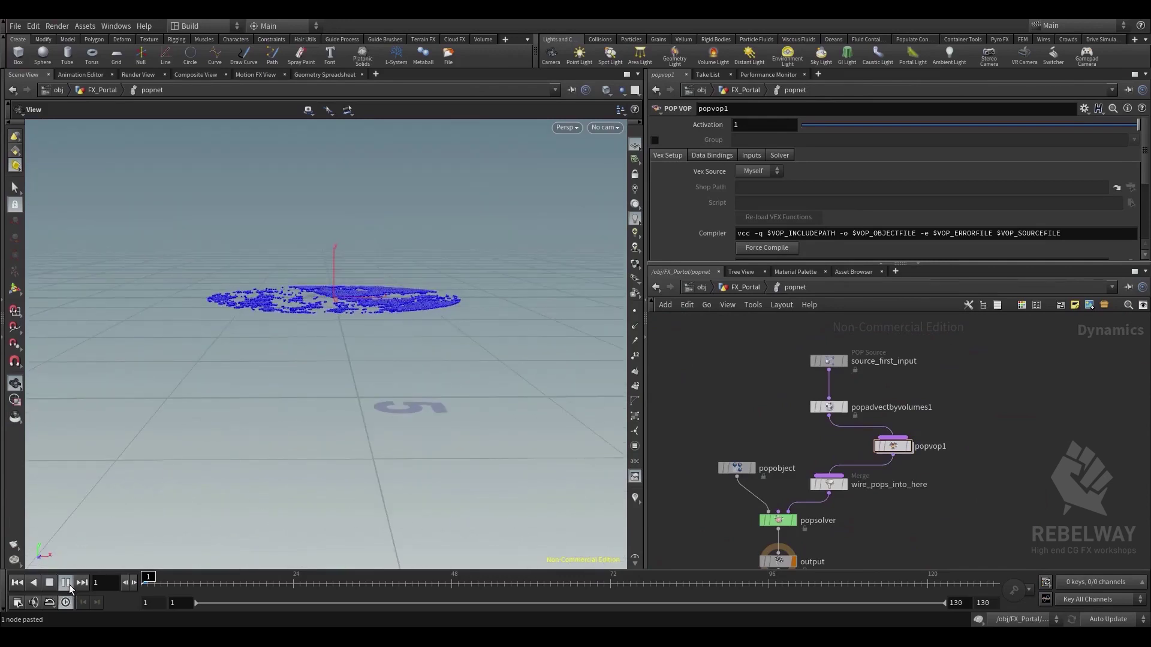
click(67, 583)
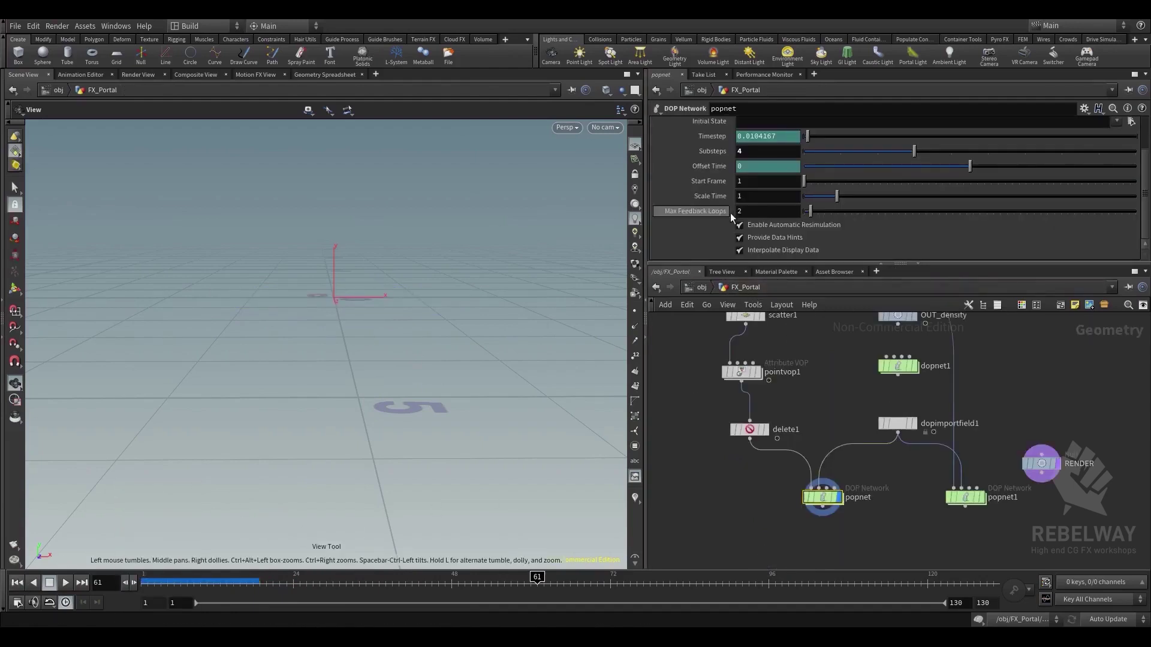
Set the popnet DOP network's Substeps to 1 and play the simulation again
click(763, 167)
drag(758, 151, 653, 147)
text(1)
key(Return)
click(66, 582)
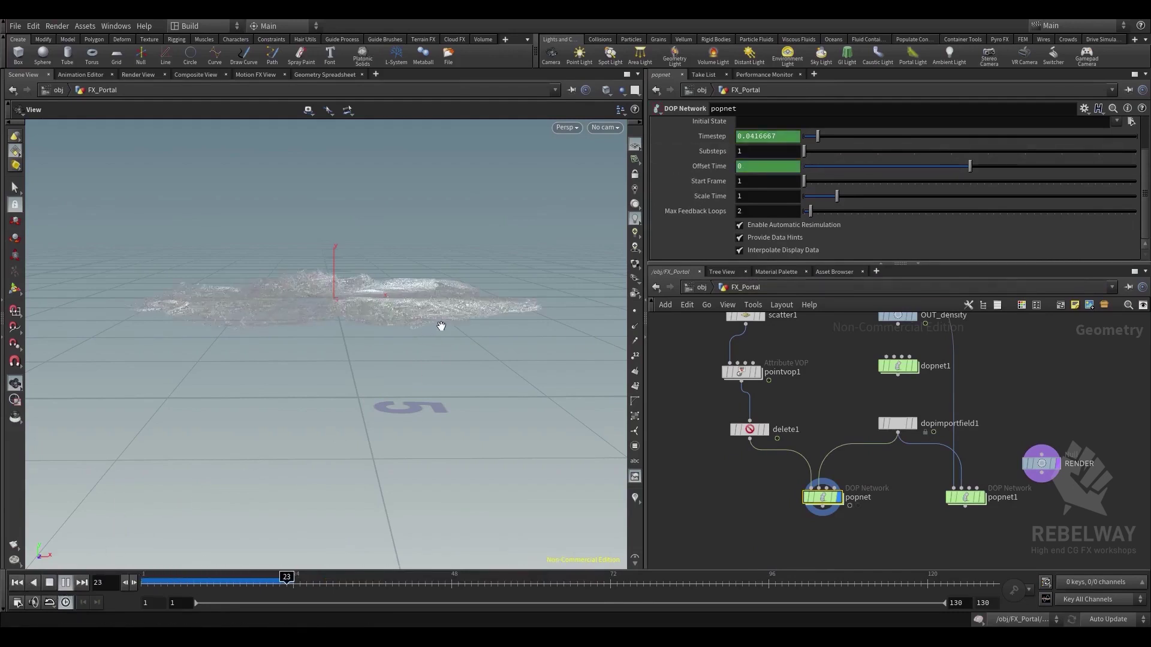
click(66, 583)
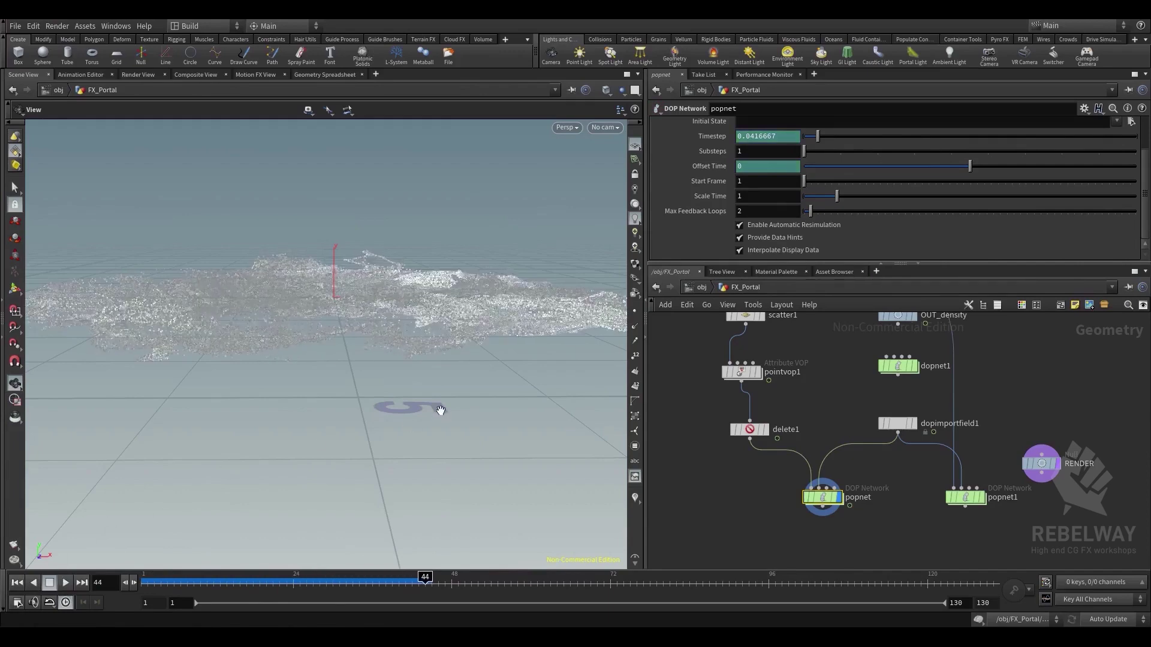
Replay the simulation from frame 1 and examine the particle spread from the side and from above
right_drag(437, 408, 314, 370)
drag(314, 369, 424, 357)
right_drag(425, 358, 352, 375)
drag(160, 590, 91, 583)
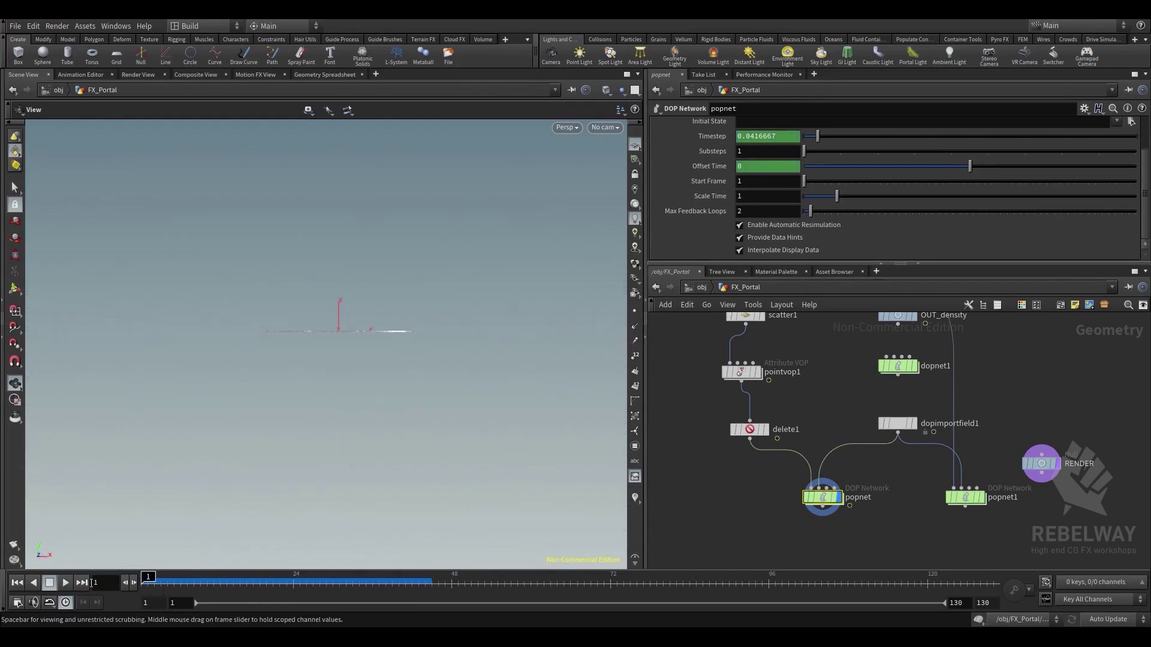
click(66, 584)
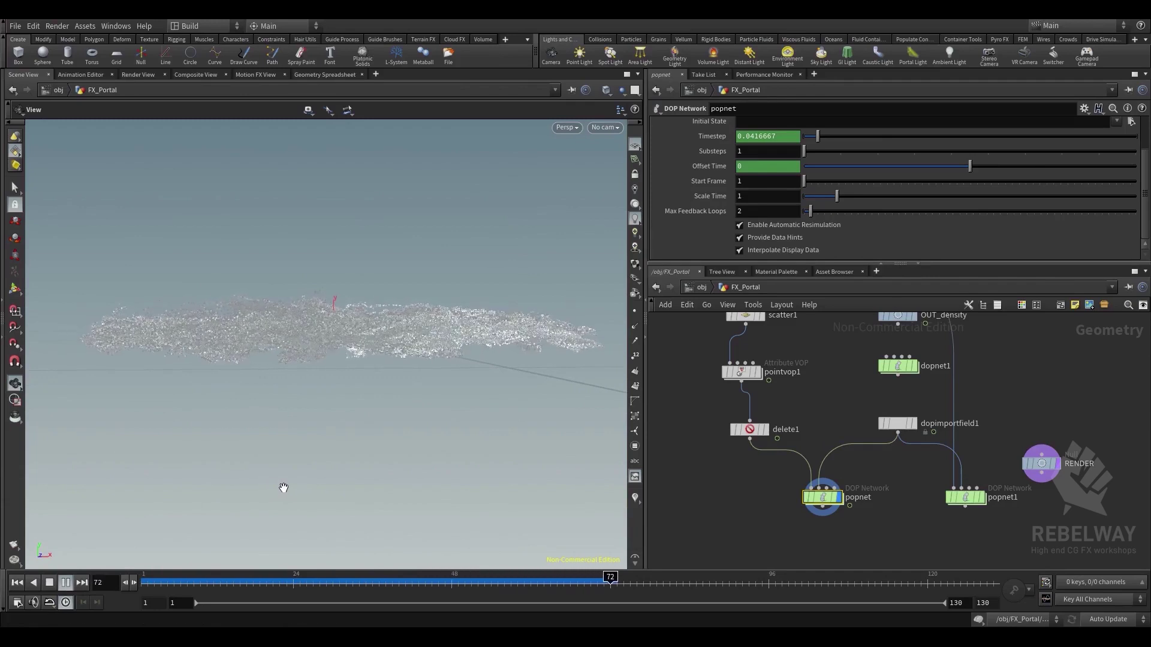
click(62, 585)
drag(361, 437, 332, 498)
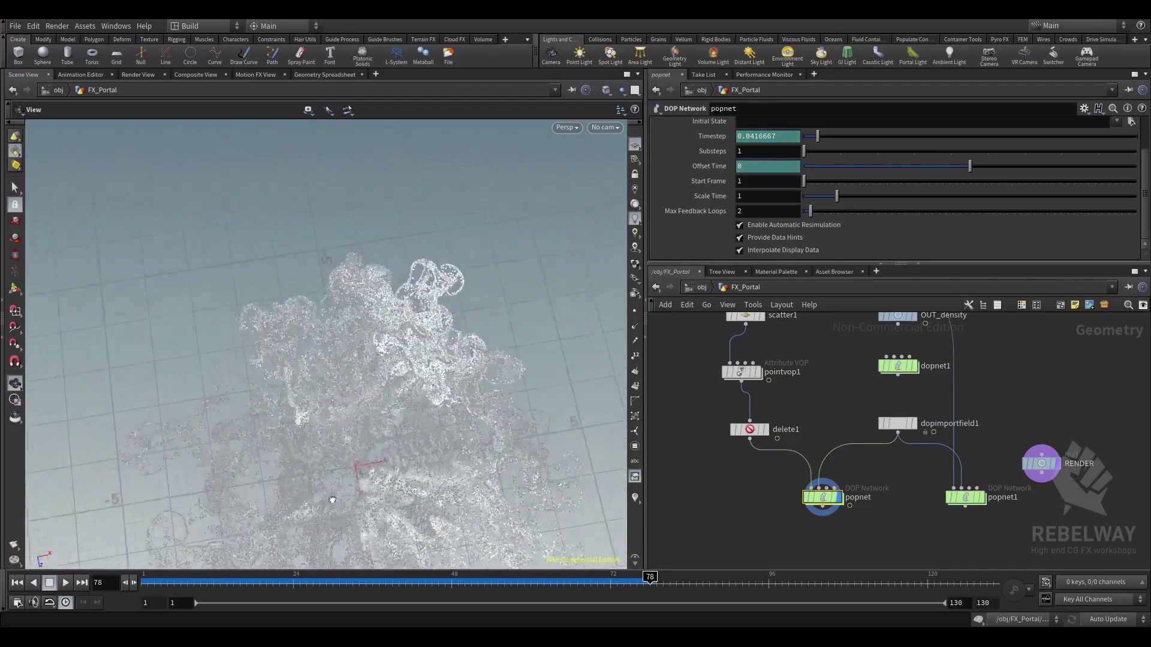
middle_drag(332, 496, 336, 451)
drag(335, 450, 480, 355)
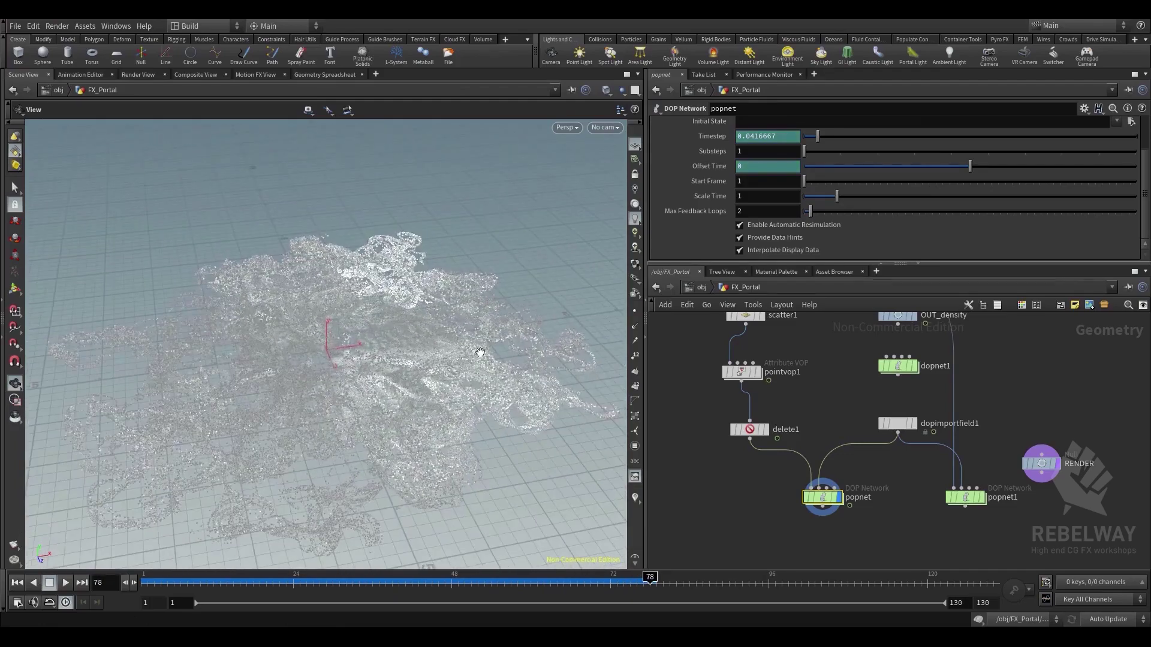
Keep particles displayed as Points and set their point size to 2 in the viewport display options
key(d)
click(510, 376)
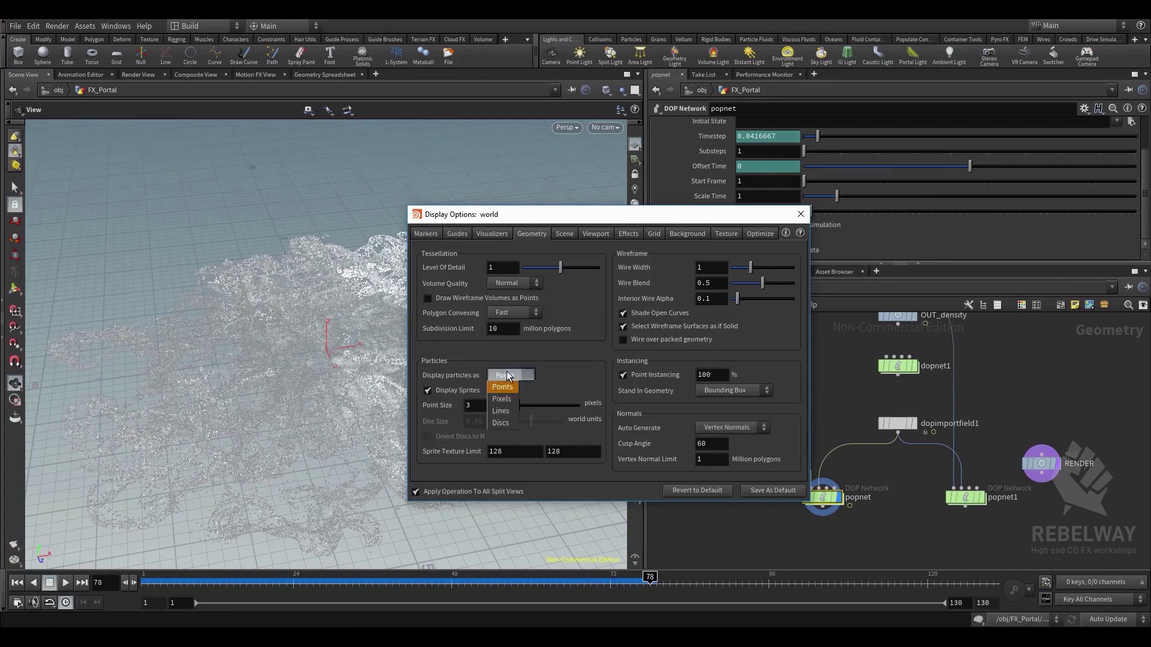
click(503, 380)
drag(483, 405, 397, 387)
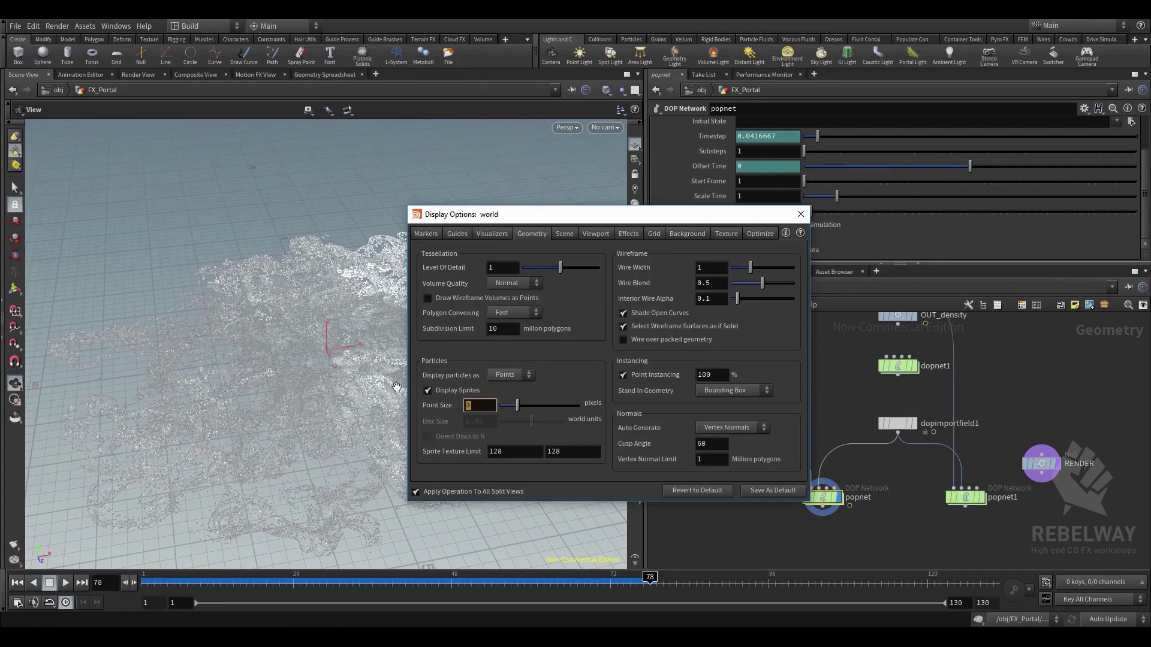
click(801, 214)
Return the timeline to frame 1 and view the emission pattern from above
drag(617, 158, 281, 389)
drag(163, 585, 142, 584)
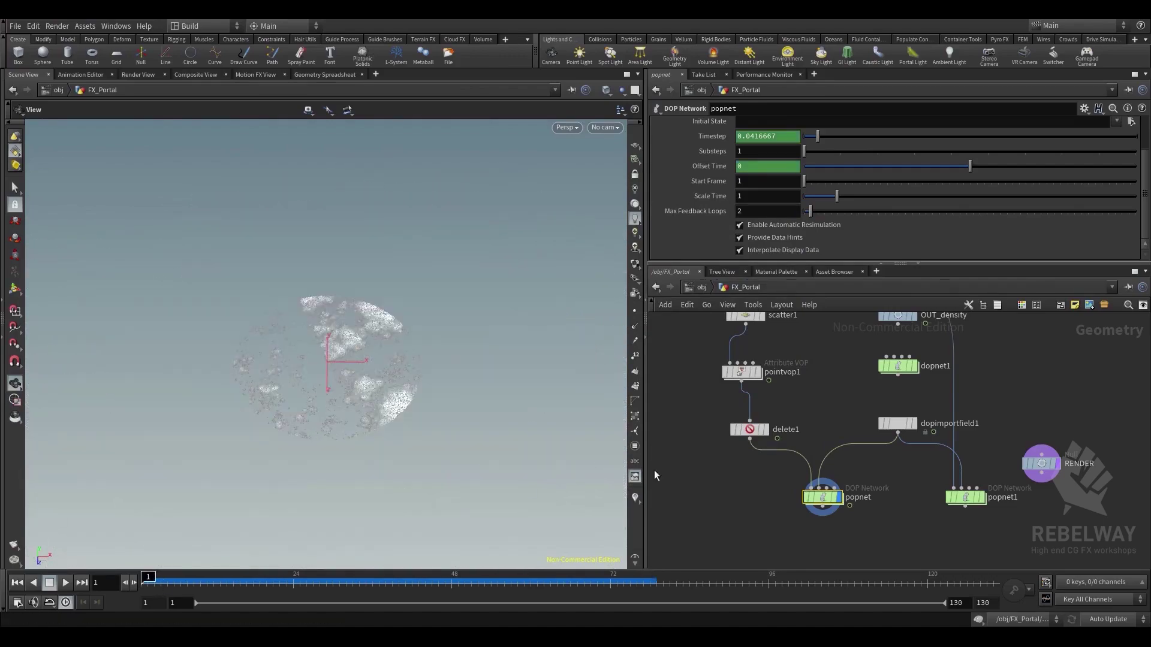
middle_drag(797, 484, 767, 529)
middle_drag(813, 464, 804, 423)
click(804, 423)
middle_drag(767, 375, 824, 413)
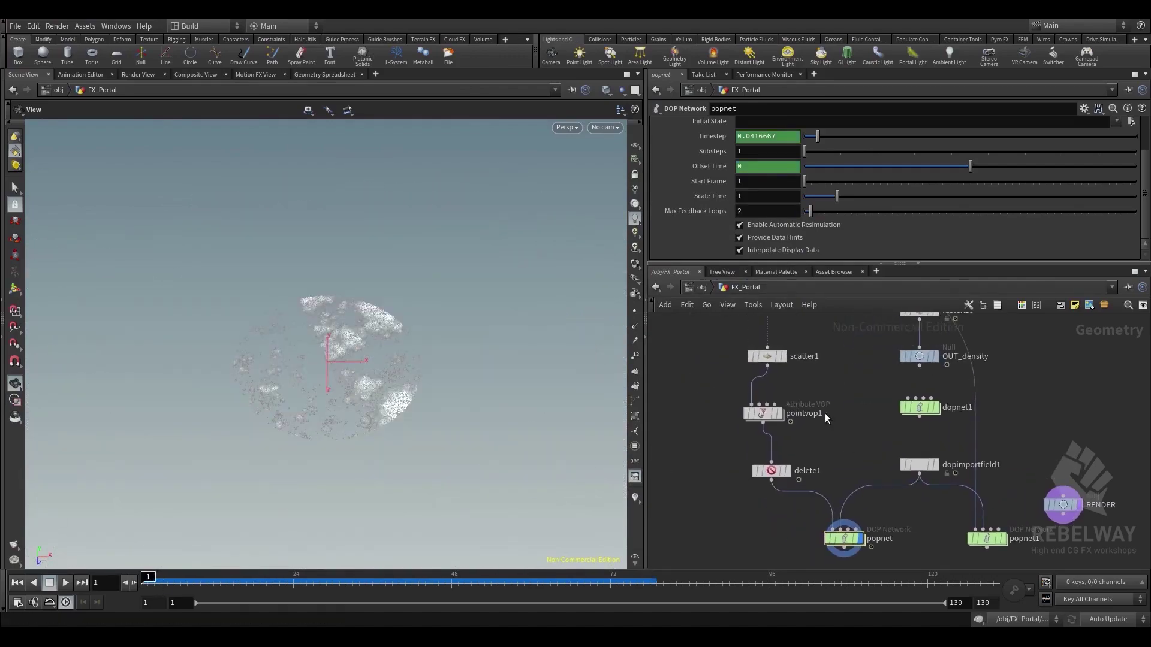
Save the scene as a new version named sc01_sh01_SETUP_v03.hipnc
click(20, 27)
click(31, 96)
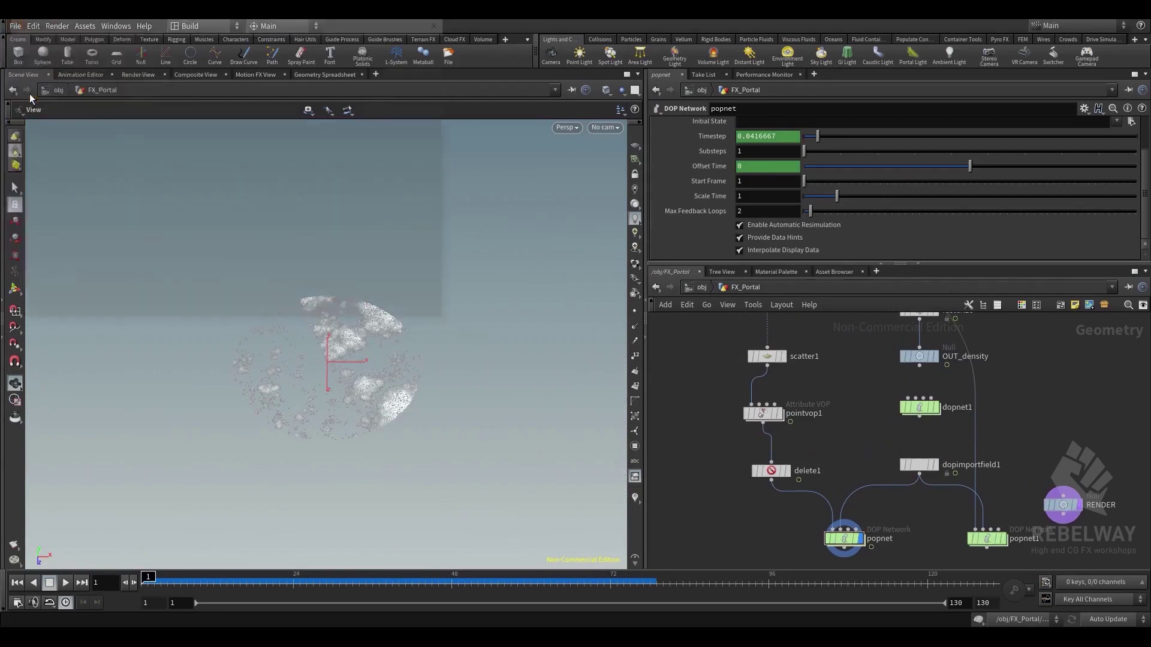
click(214, 294)
key(Left)
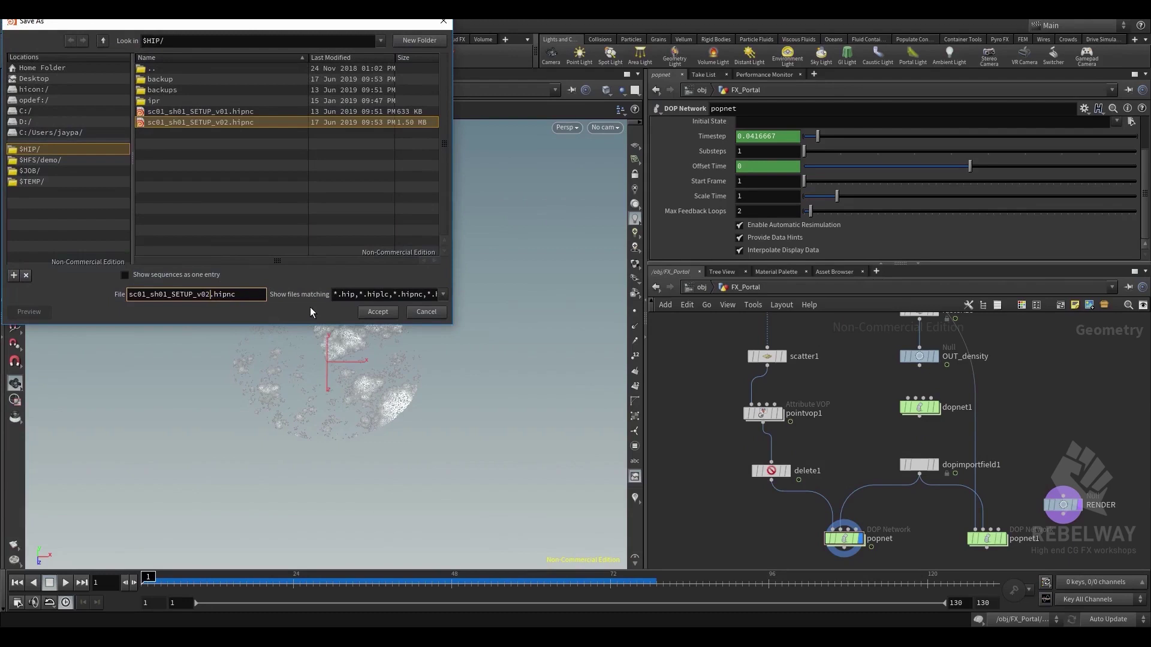
key(BackSpace)
text(3)
key(Return)
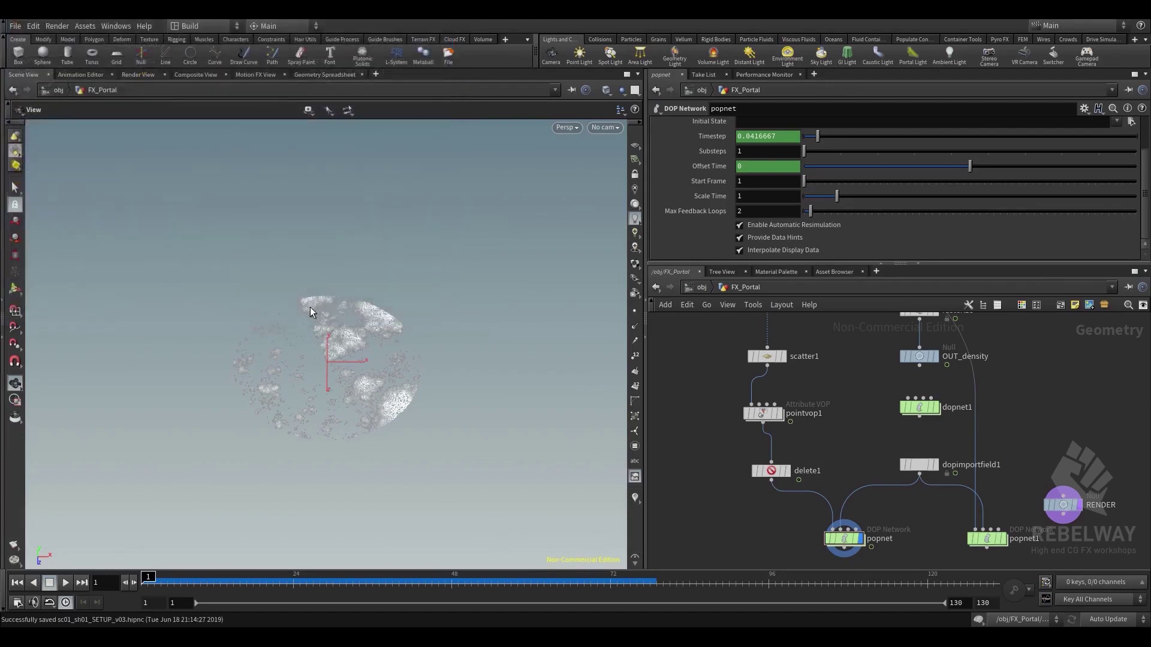
Inside popnet, straighten the node chain by aligning popvop1 and popadvectbyvolumes1 vertically above the merge
middle_drag(847, 391, 856, 444)
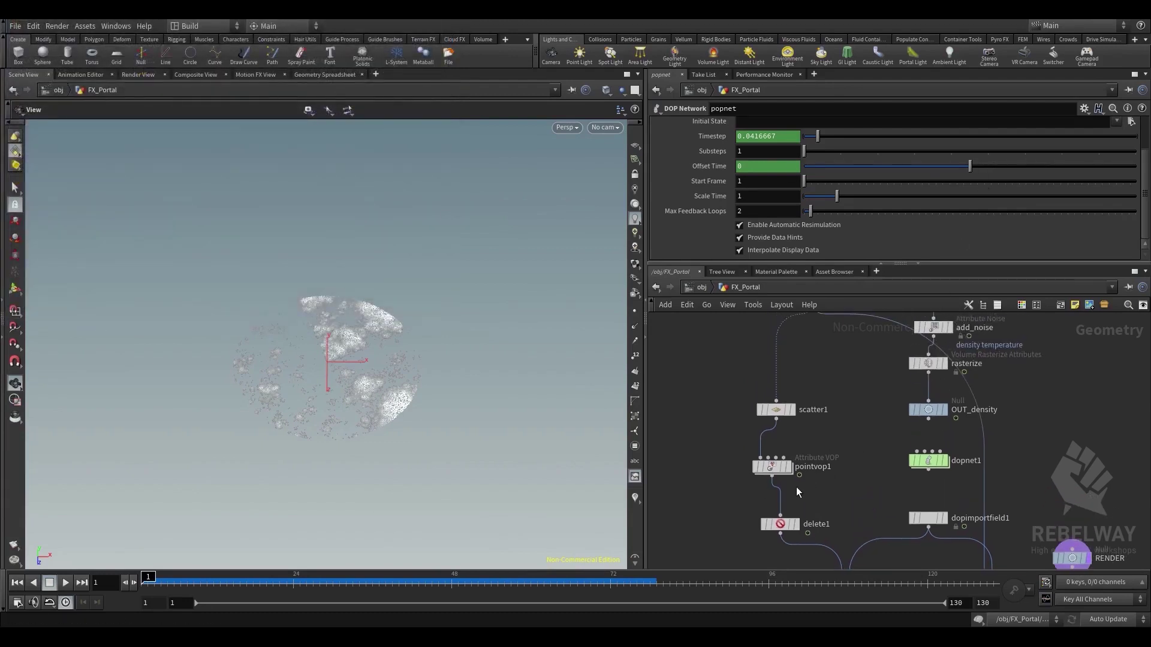
click(773, 468)
middle_drag(844, 522, 858, 439)
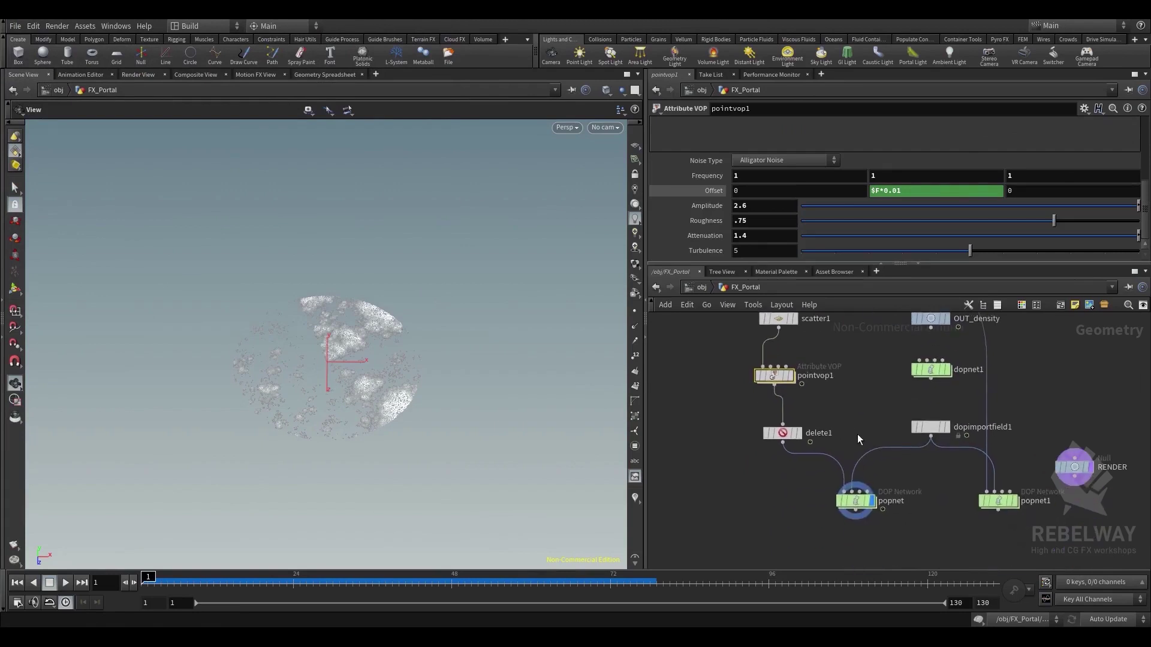
double_click(857, 501)
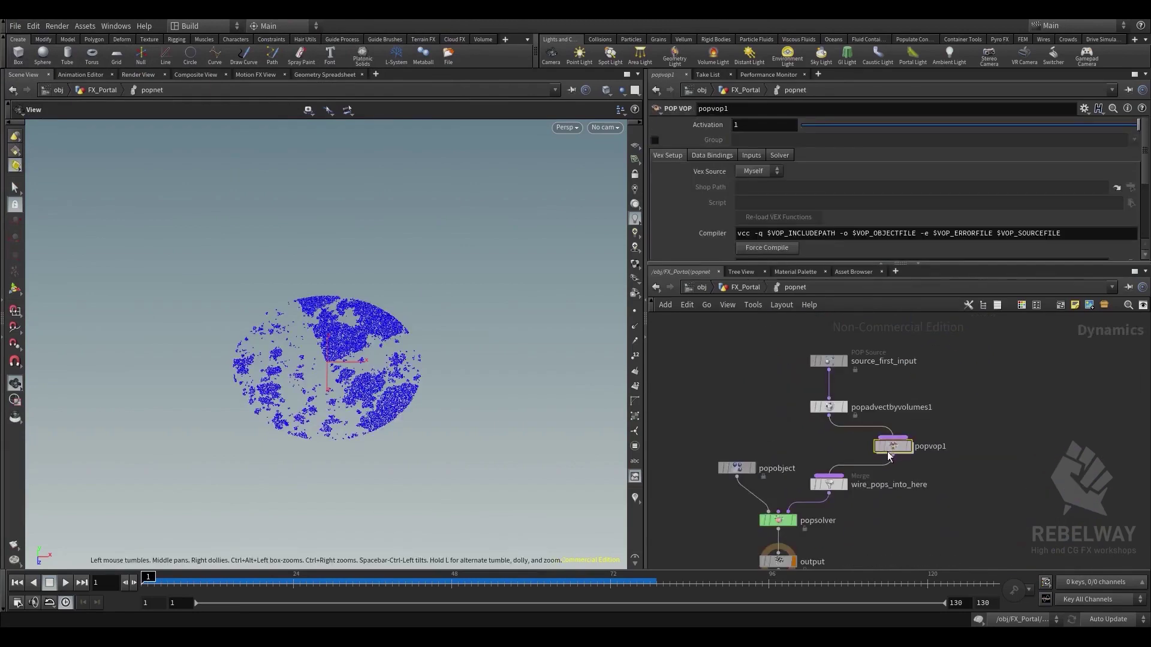
drag(830, 410, 831, 402)
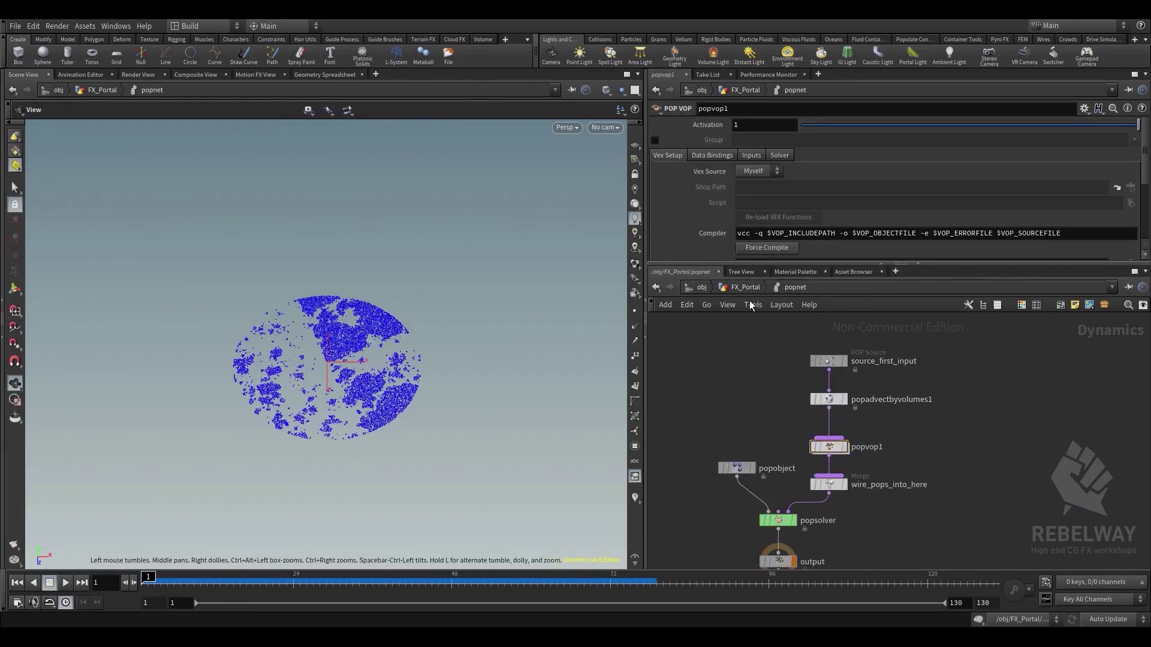
In FX_Portal, move popnet, popnet1, RENDER, dopimportfield1 and dopnet1 aside to free space beside delete1
click(745, 288)
middle_drag(896, 473, 874, 495)
drag(828, 524, 883, 524)
scroll(923, 513, down, 1)
middle_drag(925, 514, 909, 486)
drag(1033, 533, 975, 502)
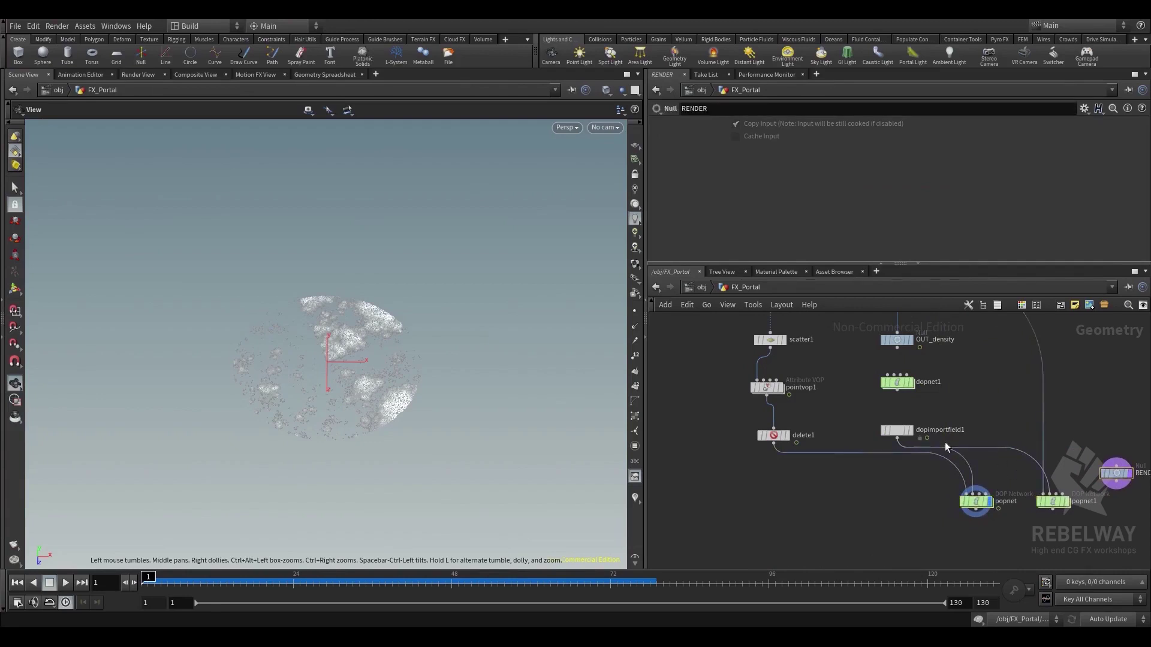
drag(897, 430, 947, 418)
drag(897, 382, 932, 374)
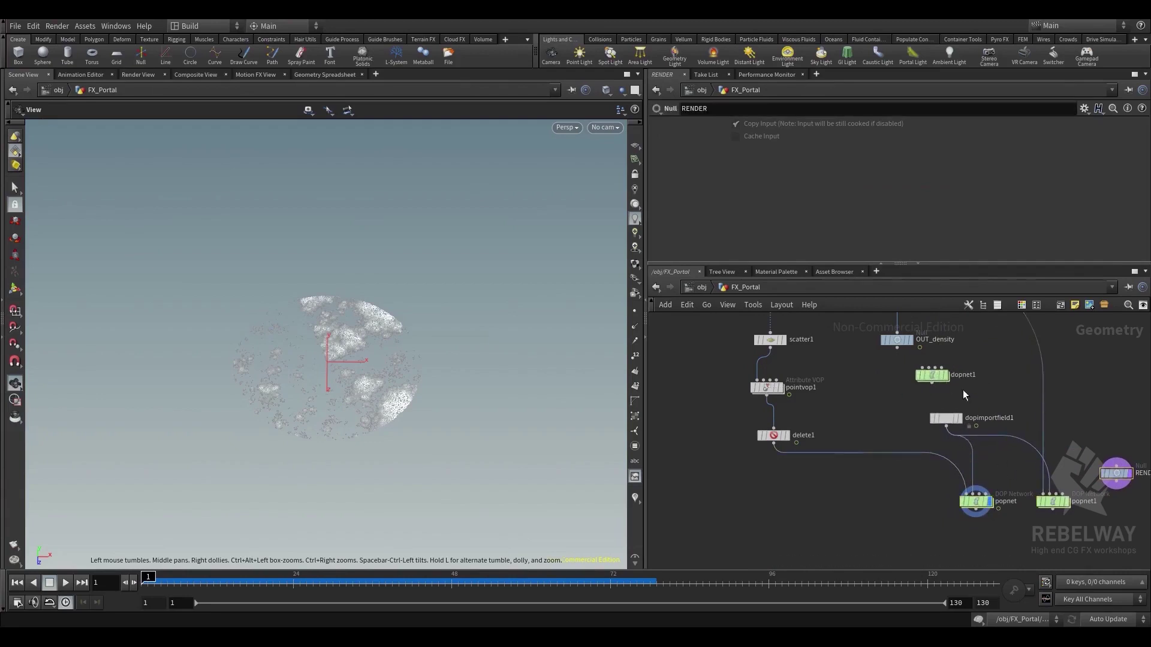
Duplicate popnet, place the displayed copy beside it, and feed it from delete1 and dopimportfield1
middle_drag(964, 394, 977, 377)
click(987, 484)
key(ctrl+c)
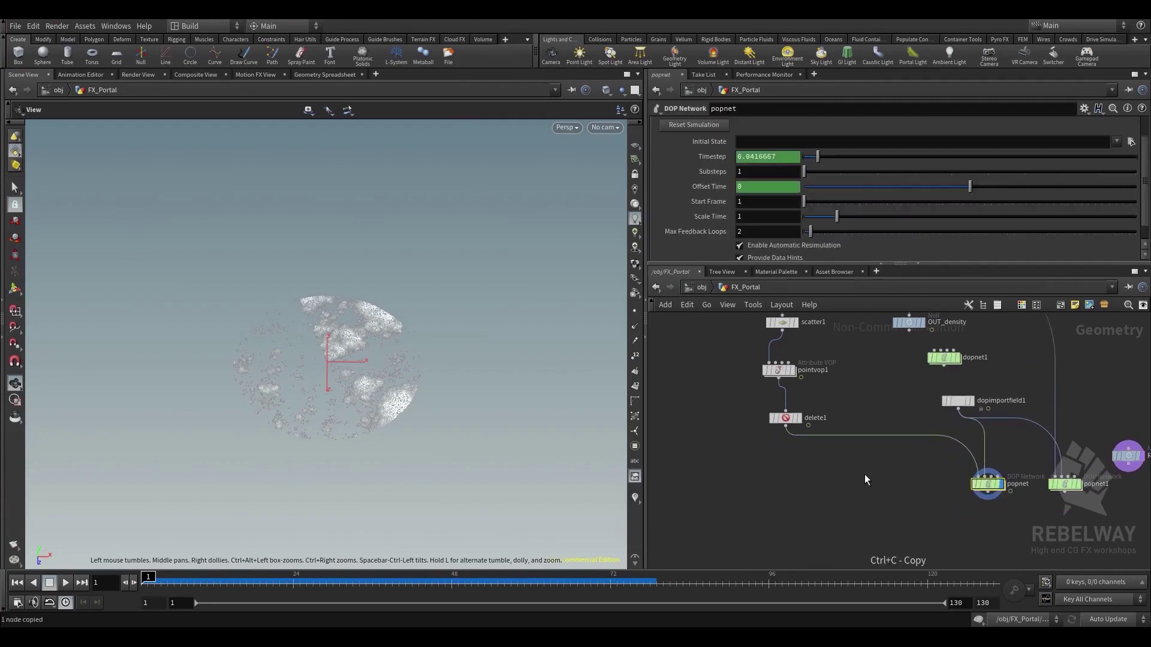
key(ctrl+v)
drag(869, 483, 855, 489)
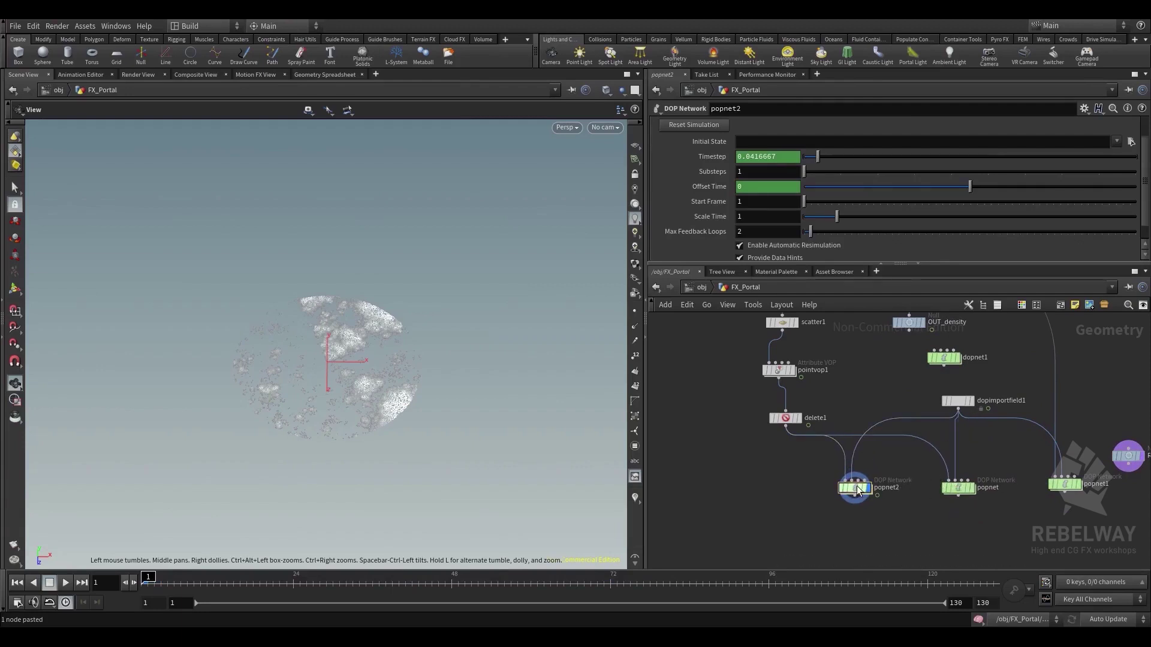
Open the copied popnet2 network and add a POP Fluid node beside popvop1
double_click(854, 488)
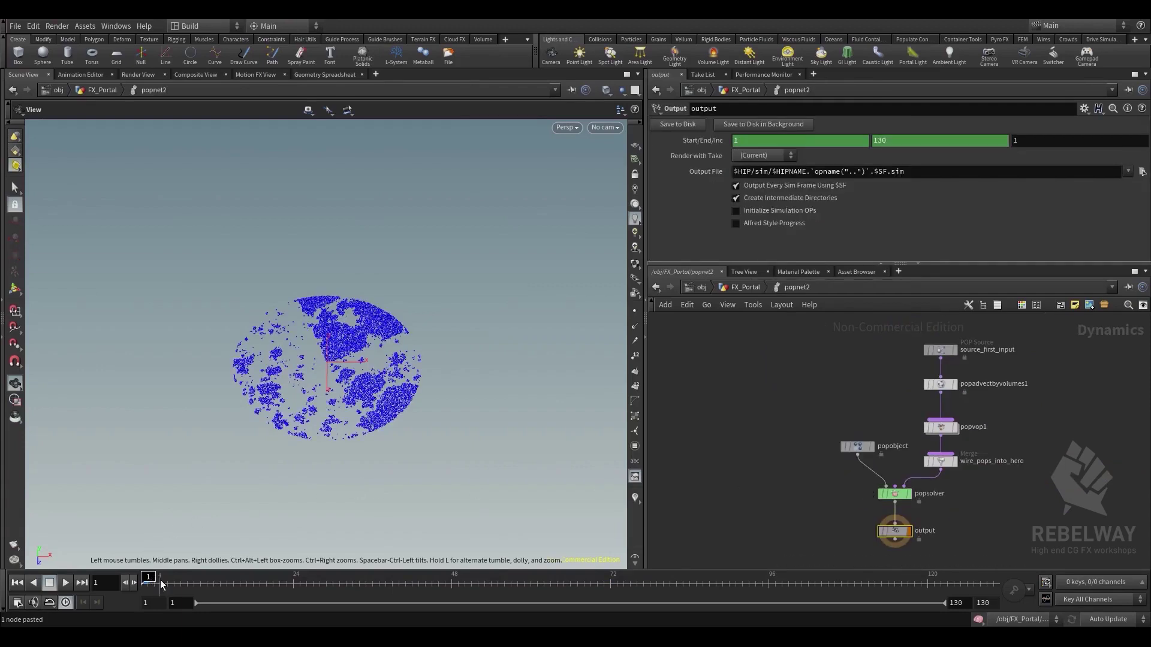
drag(161, 585, 79, 584)
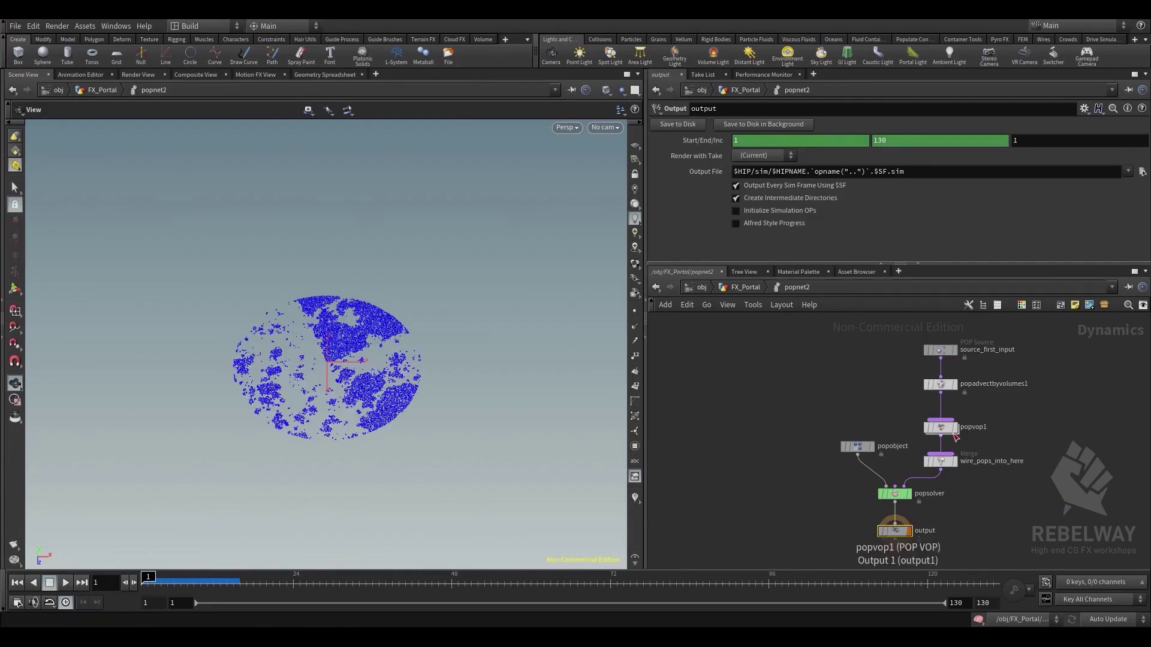
scroll(981, 428, up, 2)
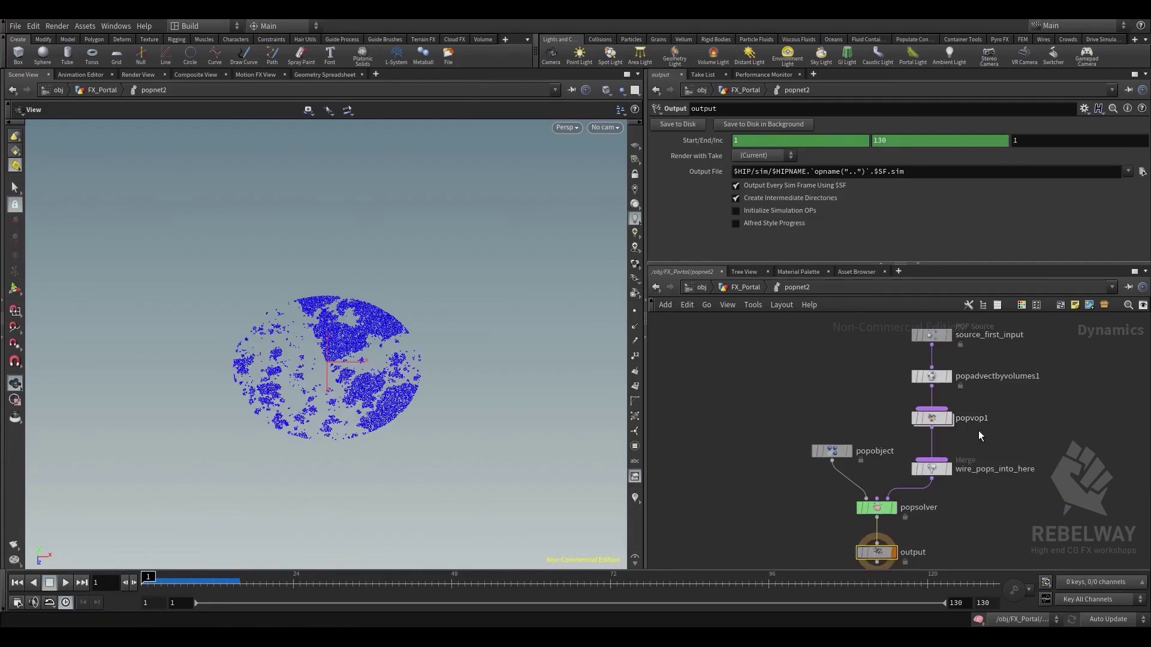
key(Tab)
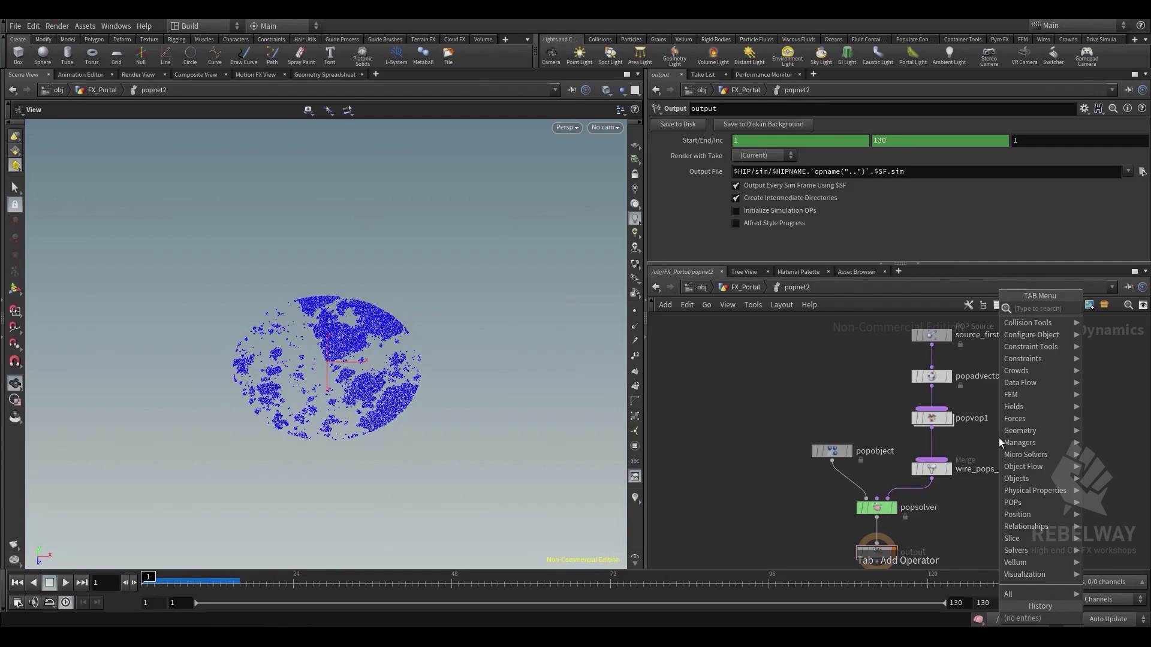
text(popfl)
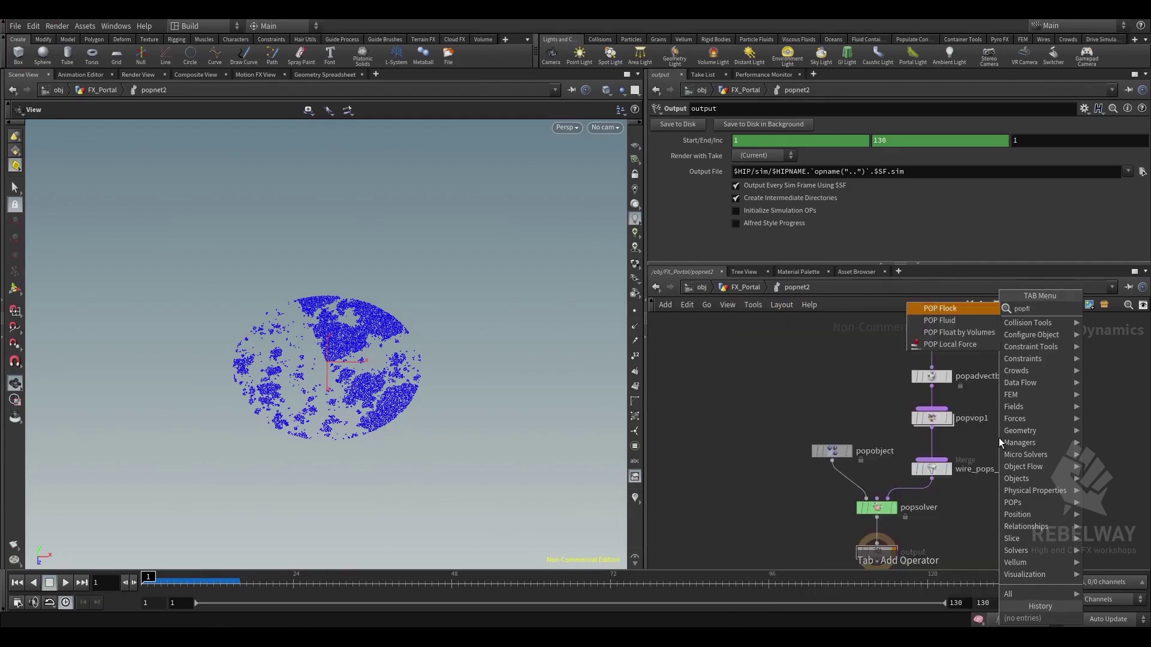
key(Down)
key(Return)
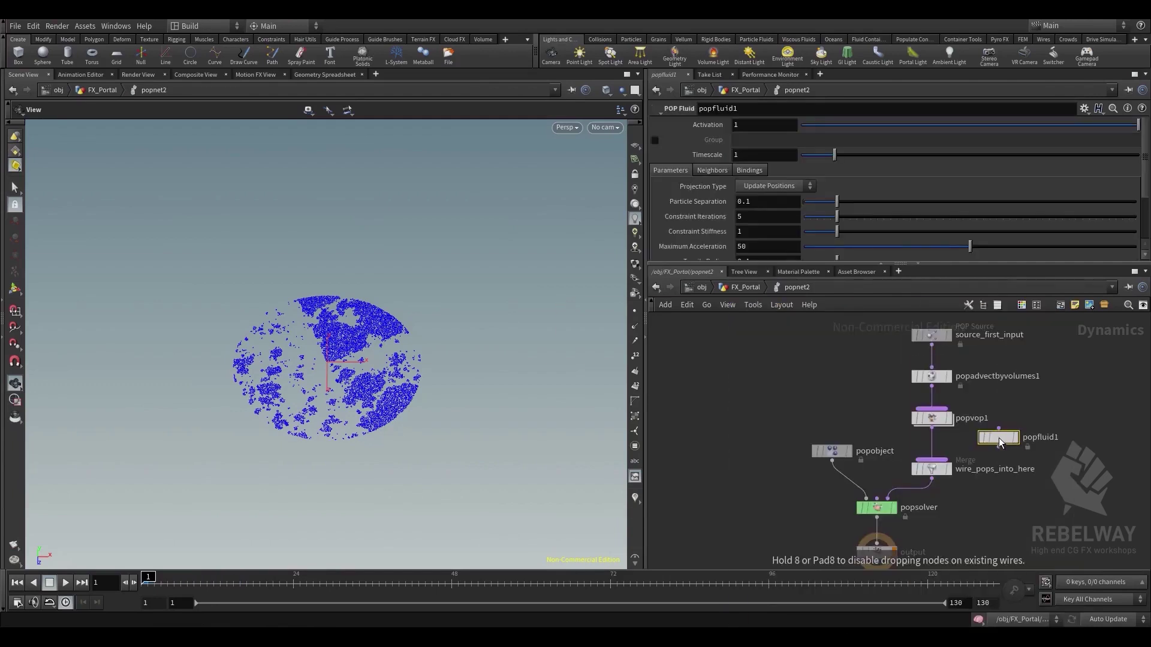
Bypass popvop1 and insert popfluid1 between it and the wire_pops_into_here merge
click(998, 428)
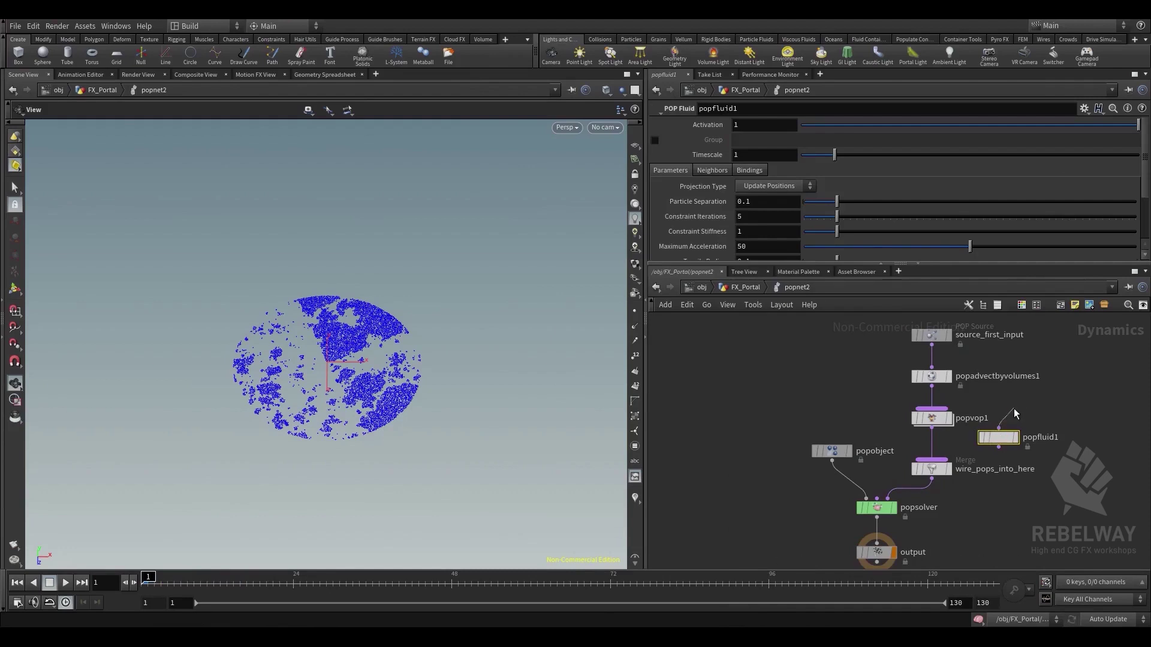
click(1016, 410)
drag(1001, 437, 1011, 422)
click(1008, 380)
click(1025, 397)
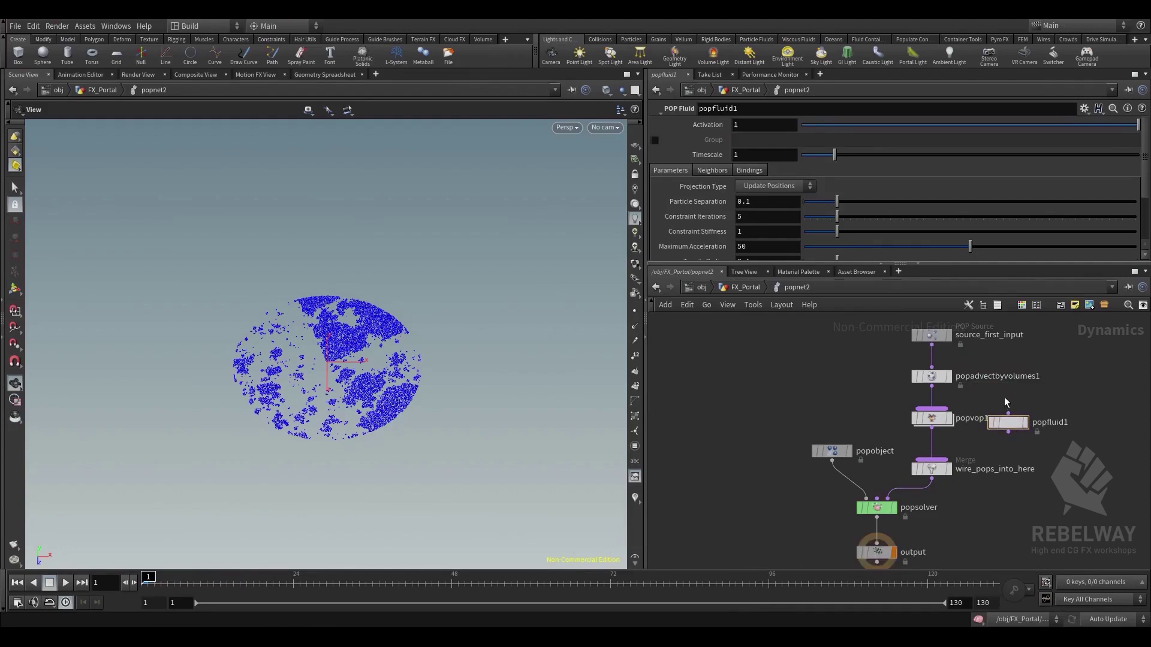
mouse_move(932, 418)
mouse_down()
mouse_move(887, 422)
mouse_move(926, 412)
mouse_up()
drag(1015, 427, 938, 445)
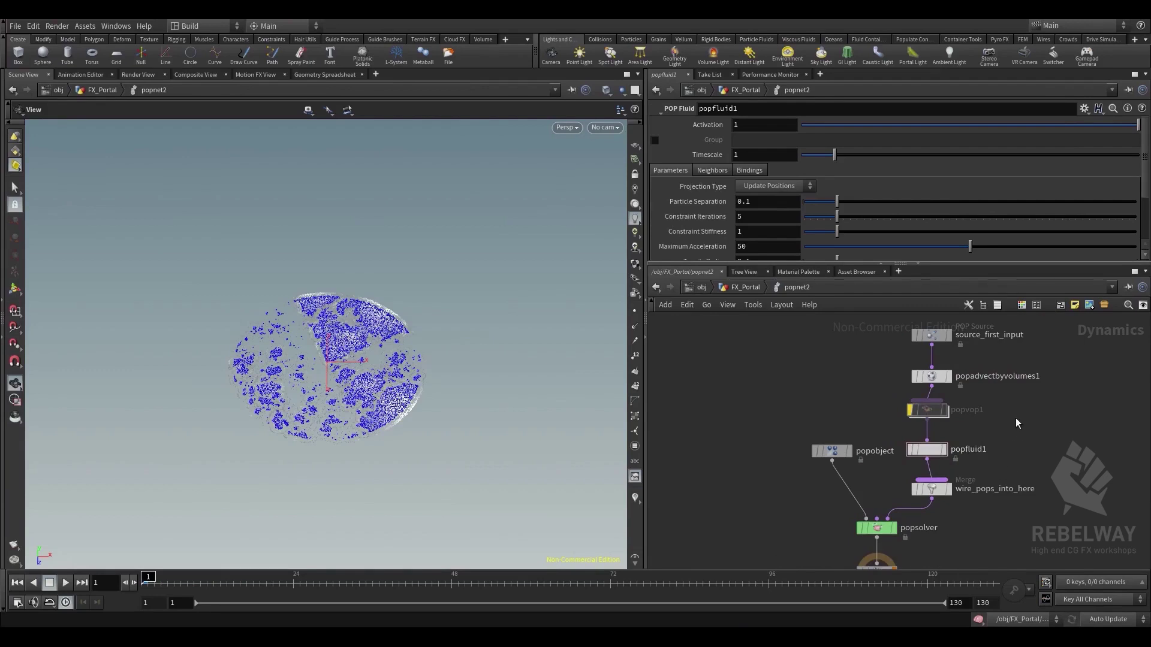
Play the first few frames of the simulation with the POP Fluid node from a closer, angled view
middle_drag(1035, 444, 1033, 399)
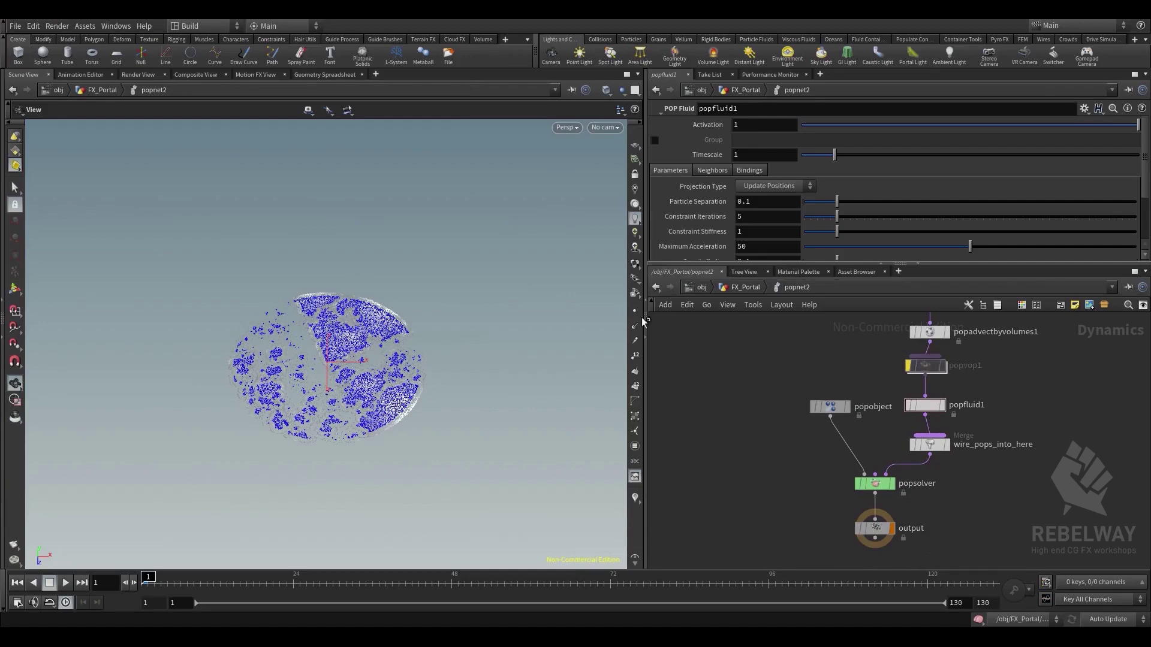
drag(497, 365, 367, 306)
right_drag(367, 306, 548, 408)
middle_drag(423, 384, 480, 363)
click(65, 582)
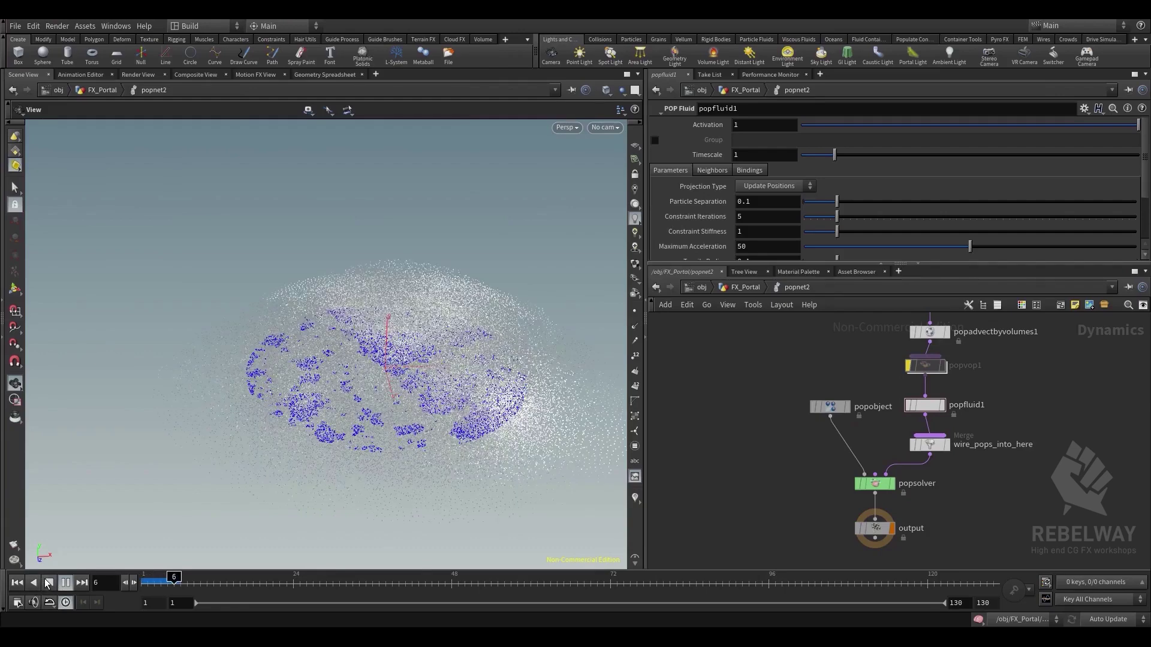
click(48, 583)
Set the viewport's particle display point size to 3 pixels, keeping particles displayed as Points
key(d)
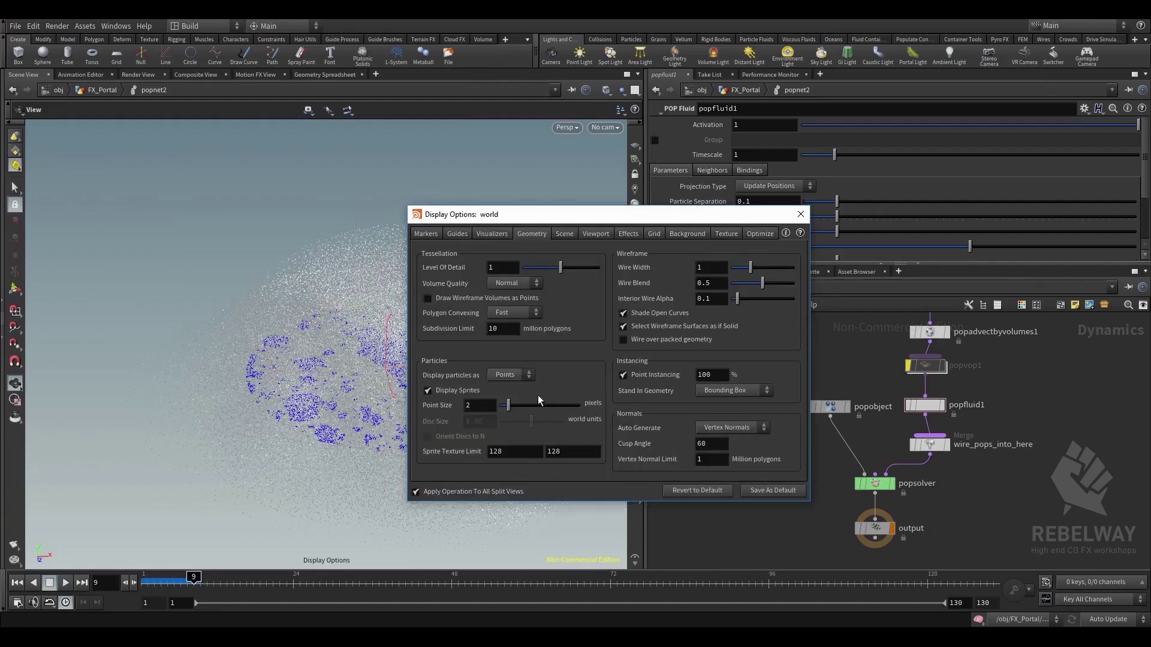
click(508, 374)
click(509, 375)
drag(481, 406, 356, 392)
text(3)
key(Return)
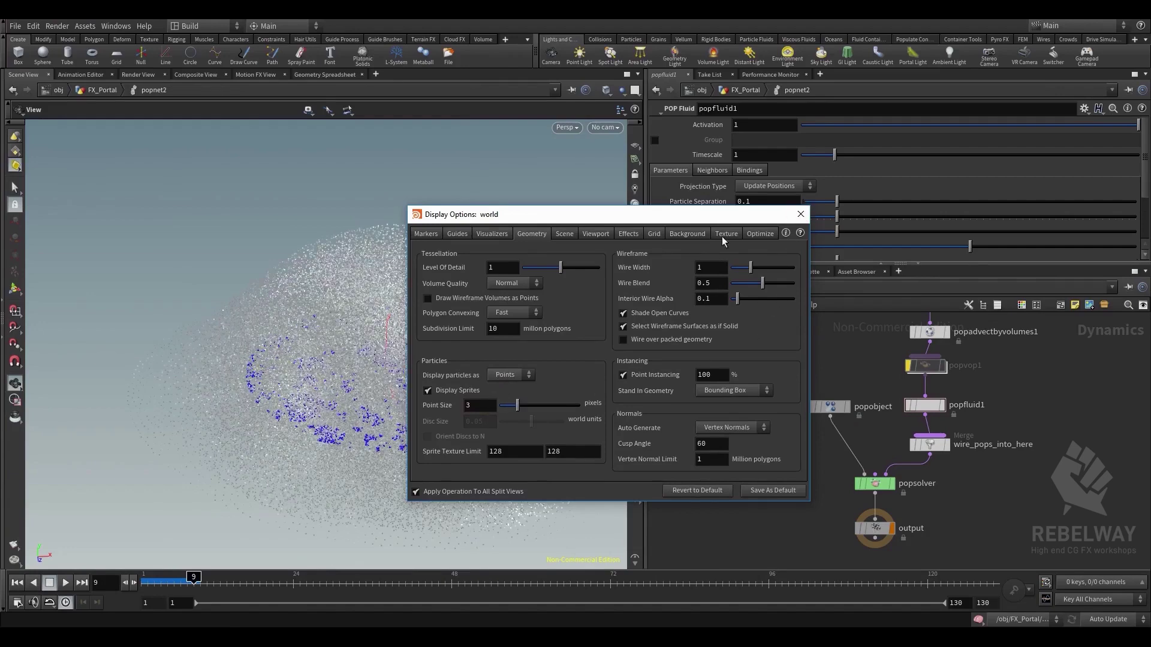
click(804, 214)
Play about the first 18 frames of the fluid particle simulation from a side-on view and return to frame 1
drag(562, 304, 406, 308)
click(66, 585)
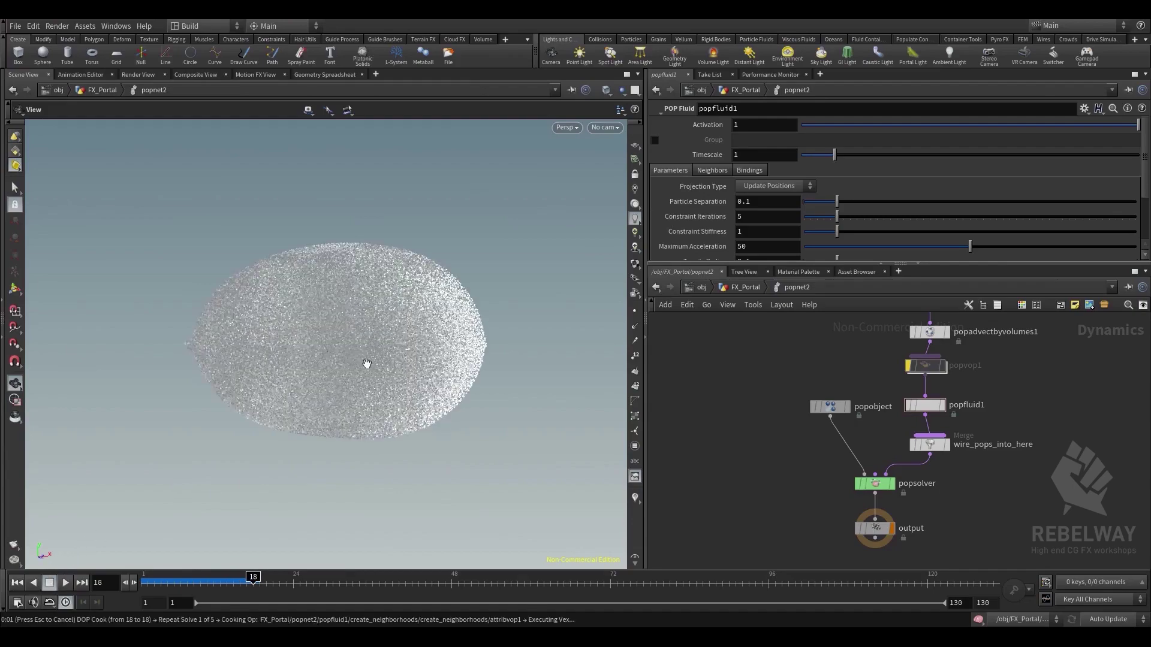
mouse_move(376, 318)
mouse_down()
mouse_move(378, 414)
mouse_move(387, 352)
mouse_move(374, 330)
mouse_up()
drag(183, 581, 144, 574)
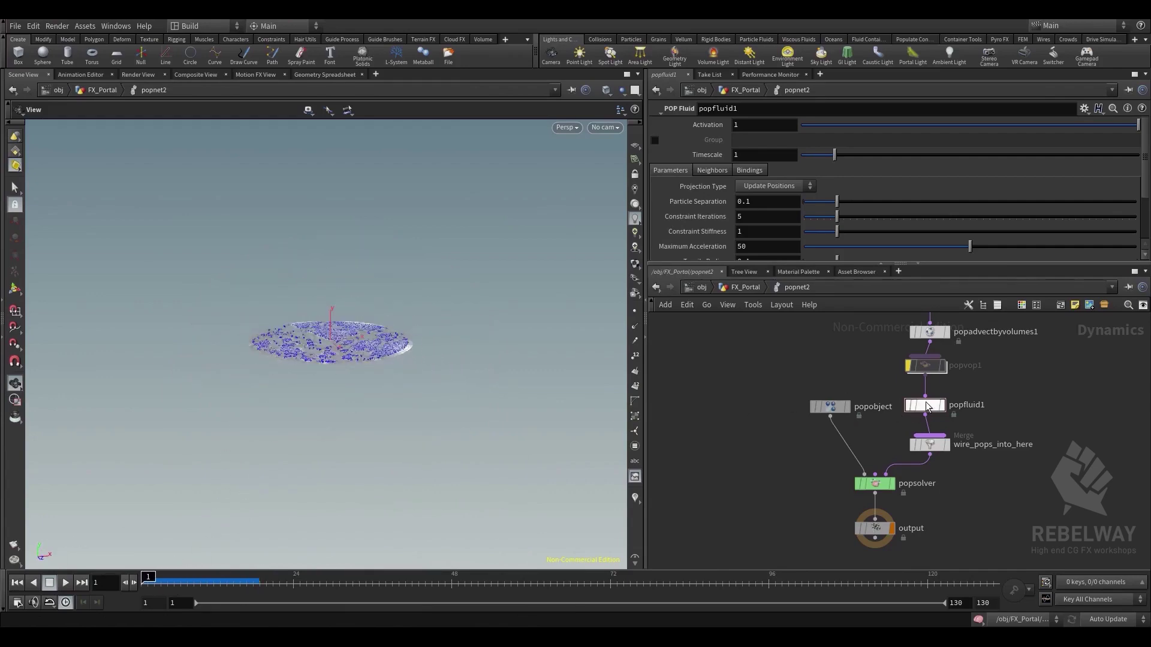
Set the projection type of popfluid1 to Update Velocities
click(925, 405)
scroll(842, 198, down, 2)
click(798, 156)
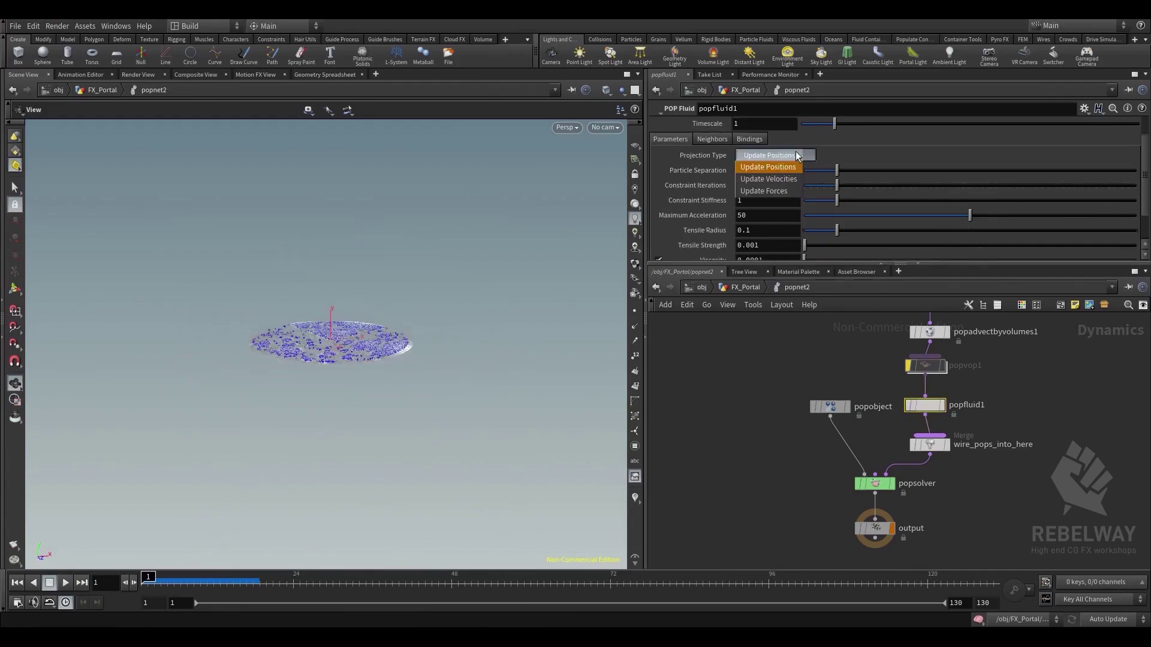
click(773, 166)
scroll(795, 155, down, 1)
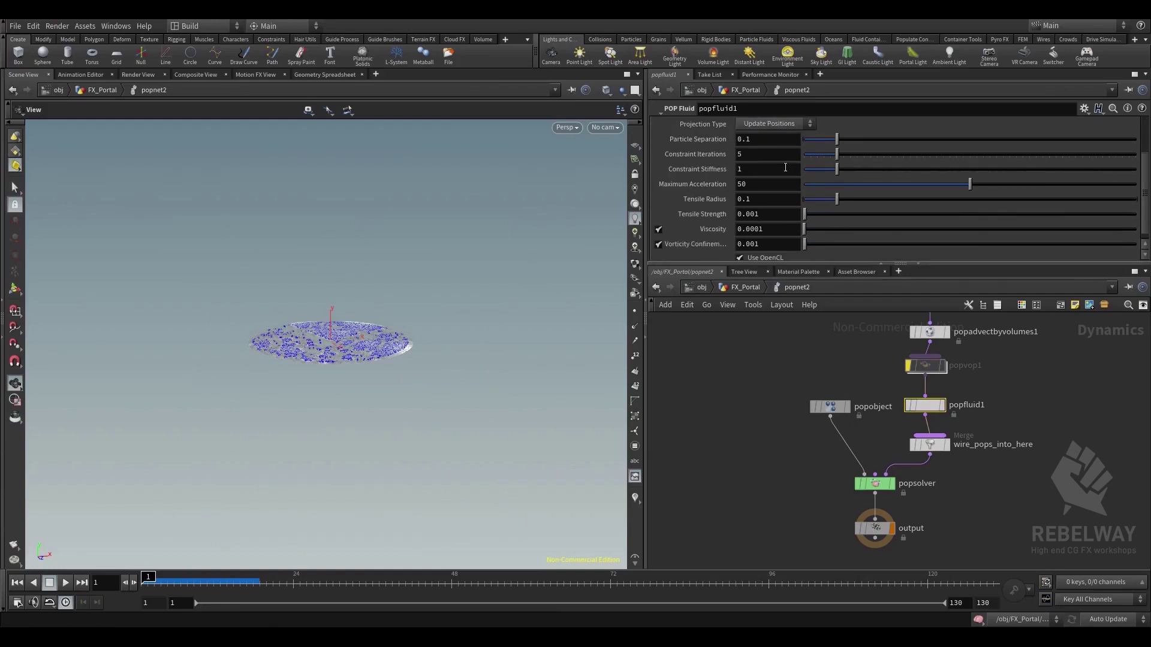
click(791, 140)
click(795, 160)
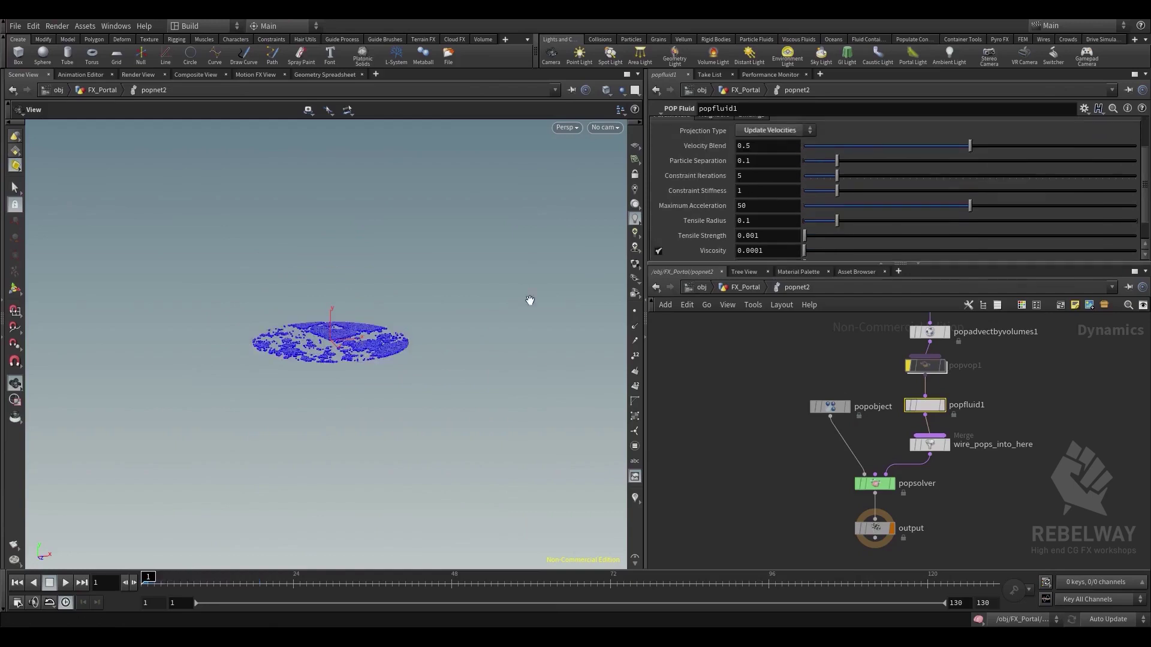
Play about 13 frames of the simulation with velocity-based projection and return to the first frame
click(69, 582)
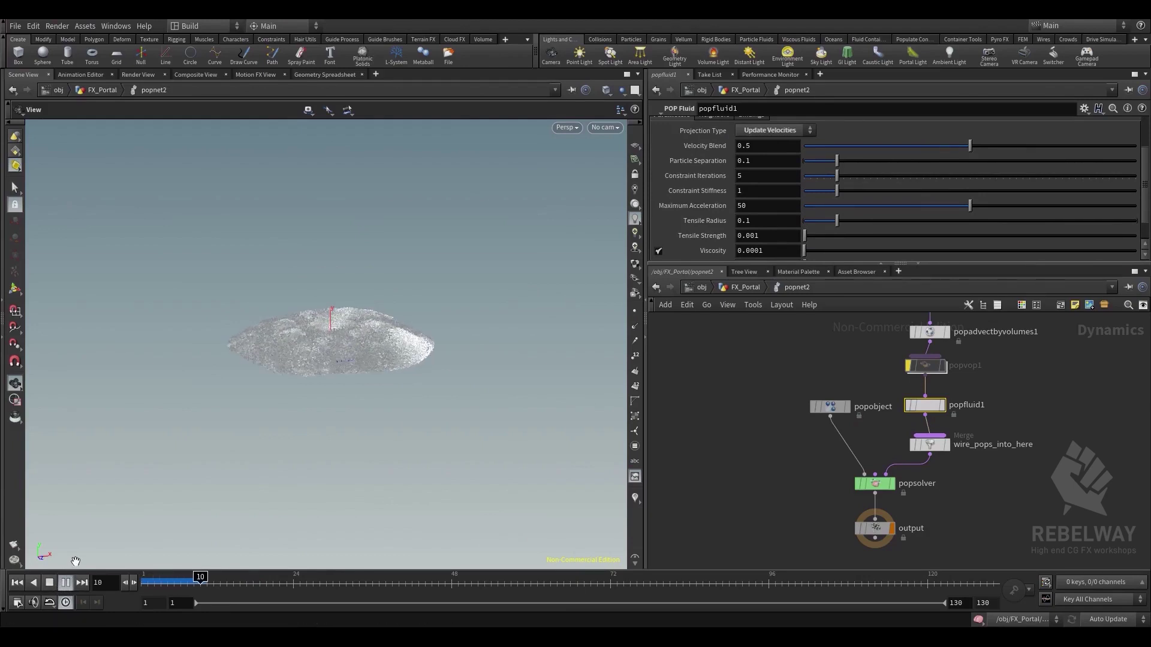
click(49, 582)
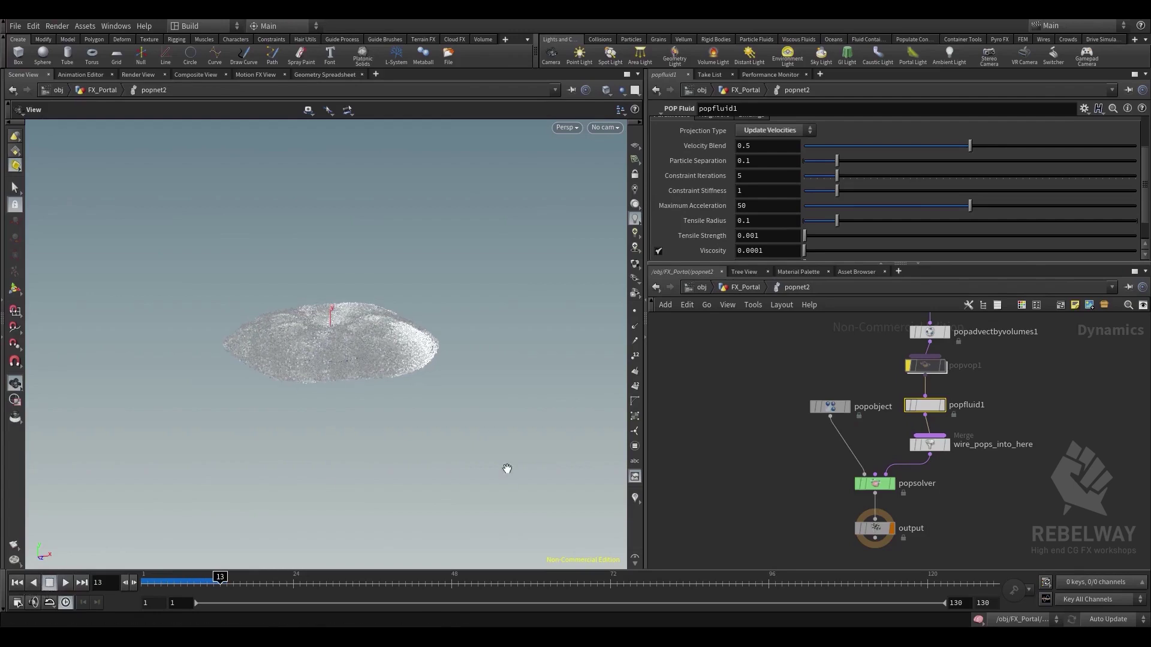
key(ctrl+Up)
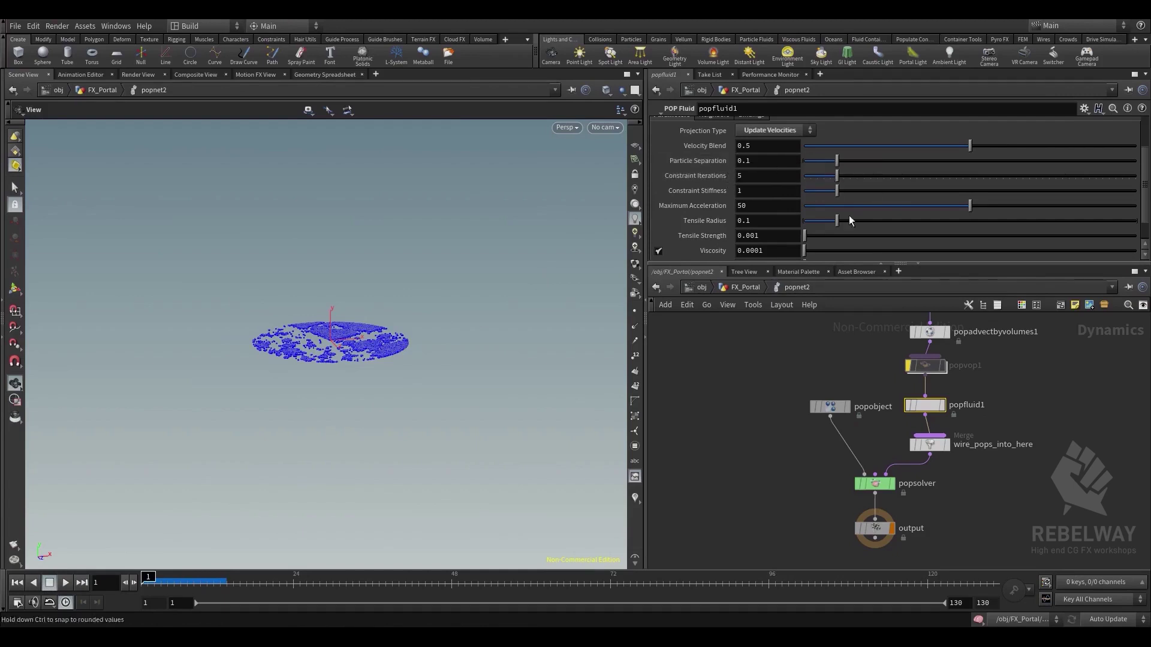
Set the Particle Separation of popfluid1 to 0.01
middle_drag(854, 355, 810, 414)
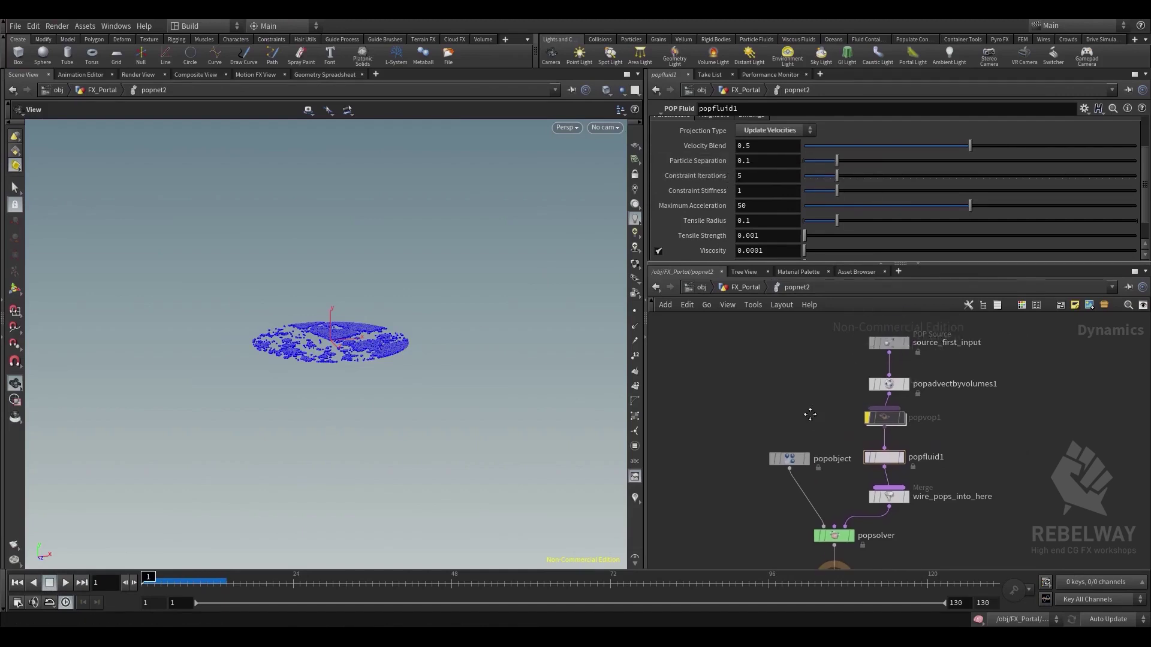
double_click(754, 162)
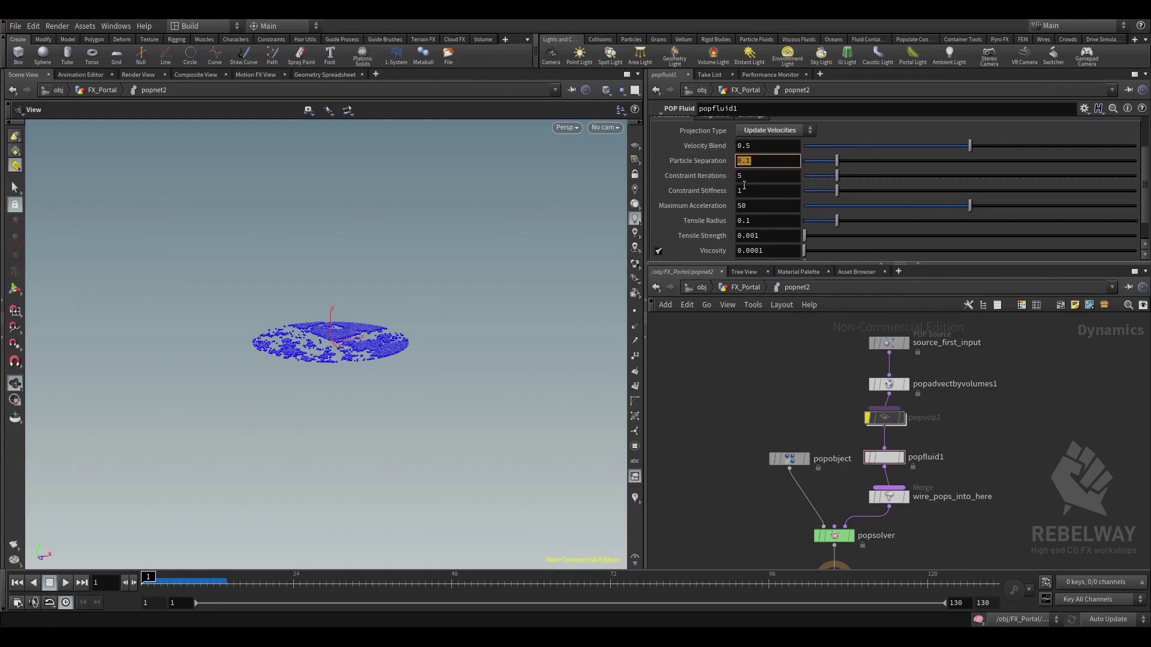
click(711, 158)
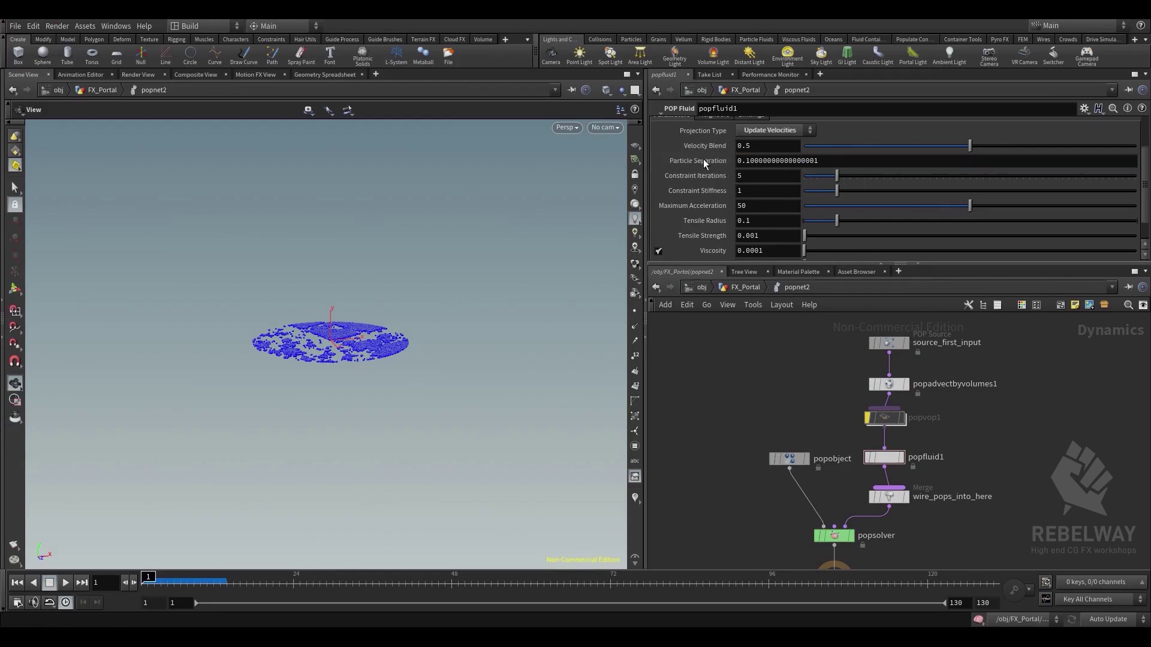
click(704, 160)
text(01)
key(Return)
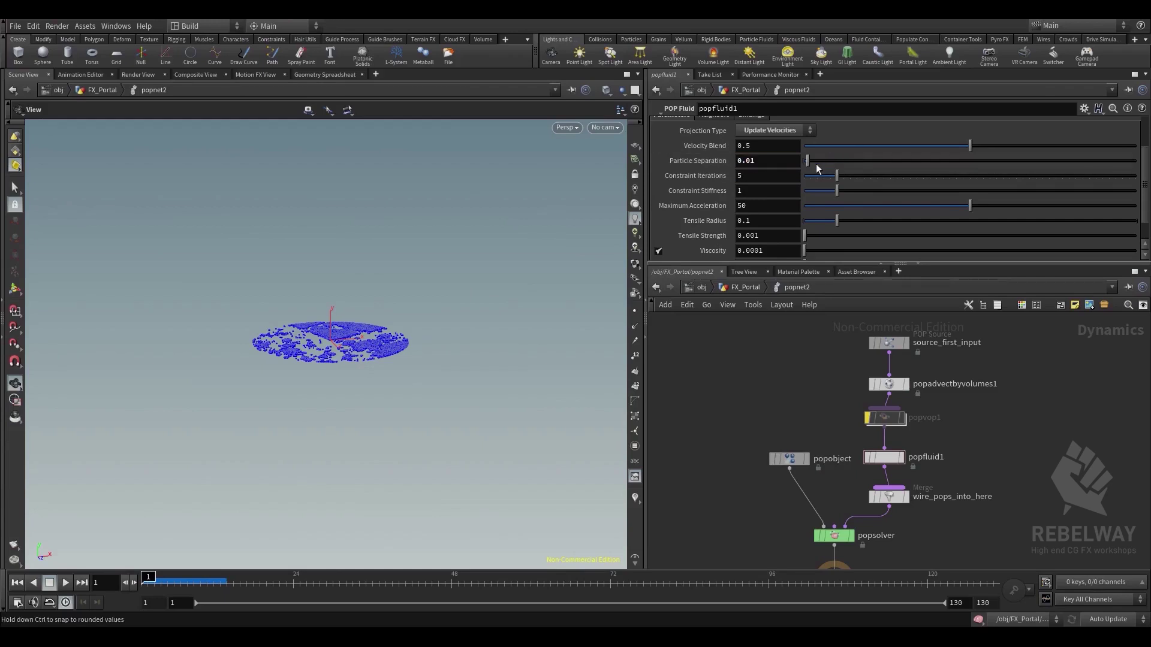
Play the simulation with the reduced particle separation to about frame 42, viewing the particles from above
click(66, 582)
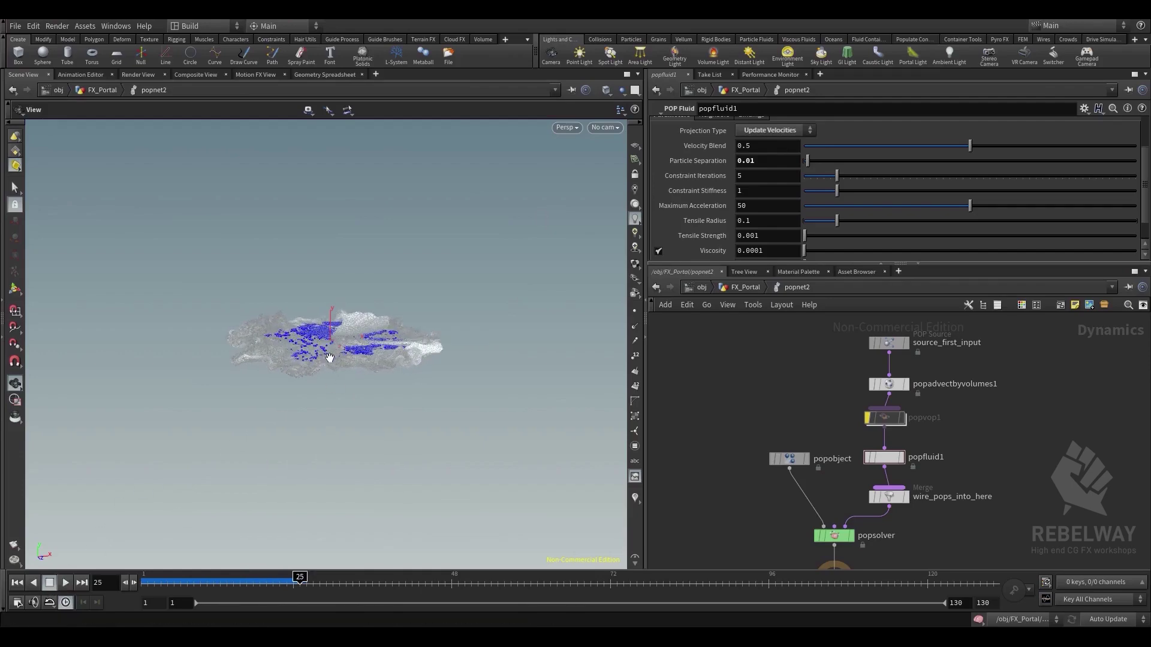
drag(328, 359, 319, 428)
middle_drag(450, 383, 450, 330)
right_drag(450, 330, 533, 389)
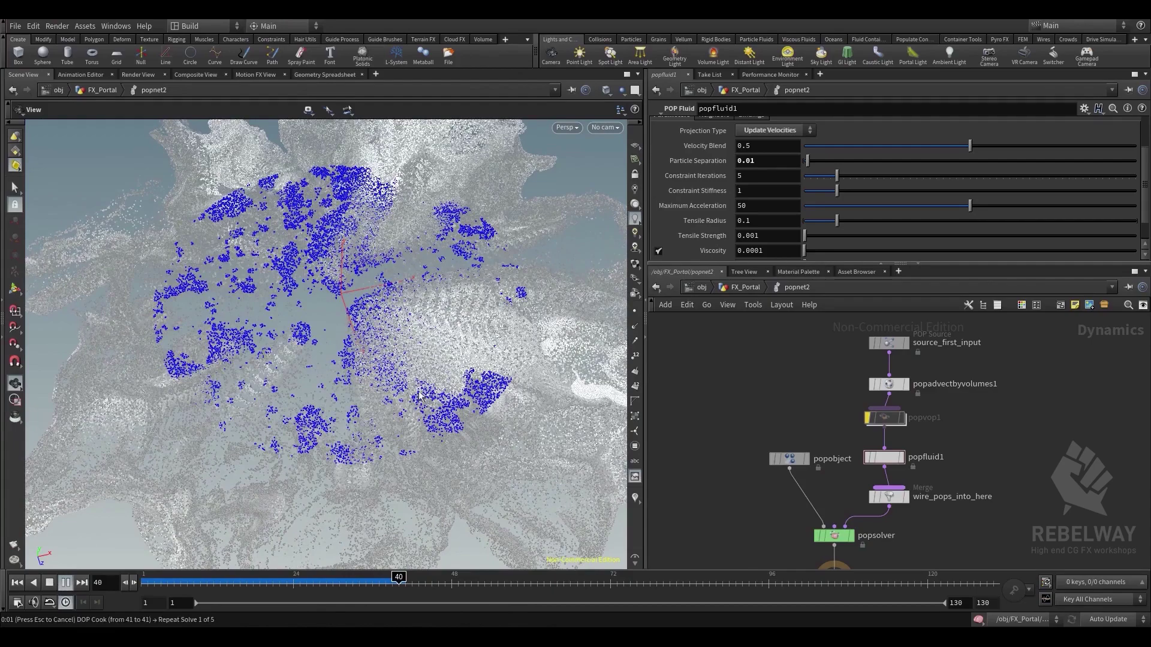
key(Escape)
Examine the simulated particle shapes up close from several angles and return to the first frame
drag(435, 305, 387, 313)
scroll(413, 243, down, 3)
right_drag(386, 314, 419, 305)
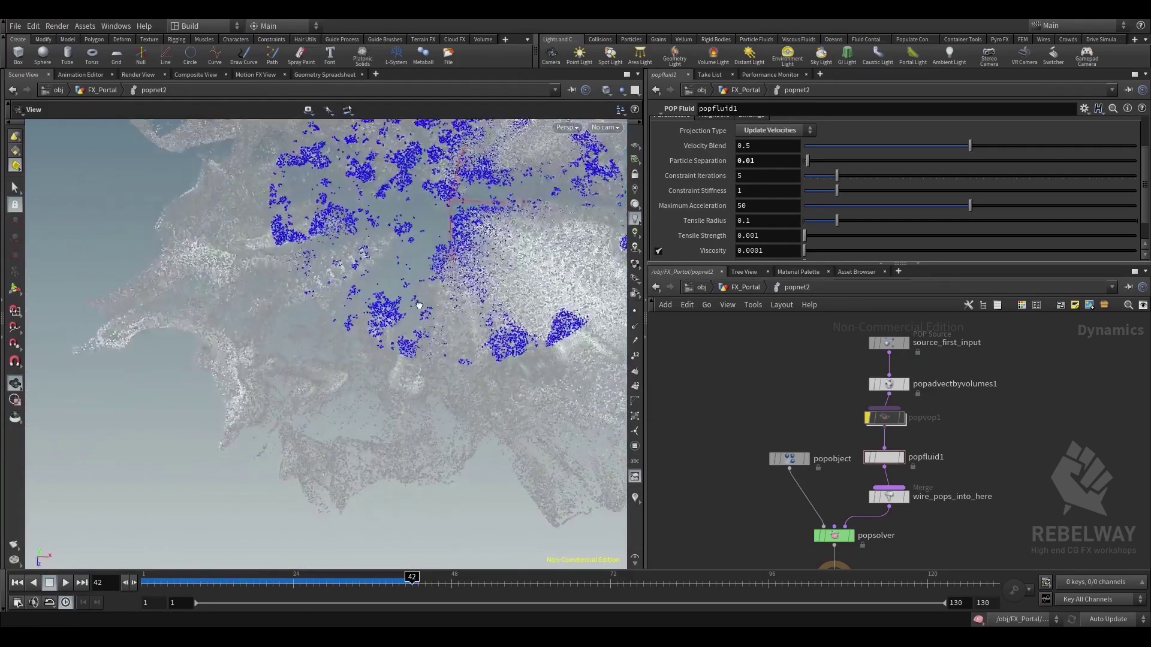
drag(419, 306, 471, 306)
right_drag(470, 306, 484, 331)
drag(484, 331, 413, 326)
middle_drag(413, 327, 563, 201)
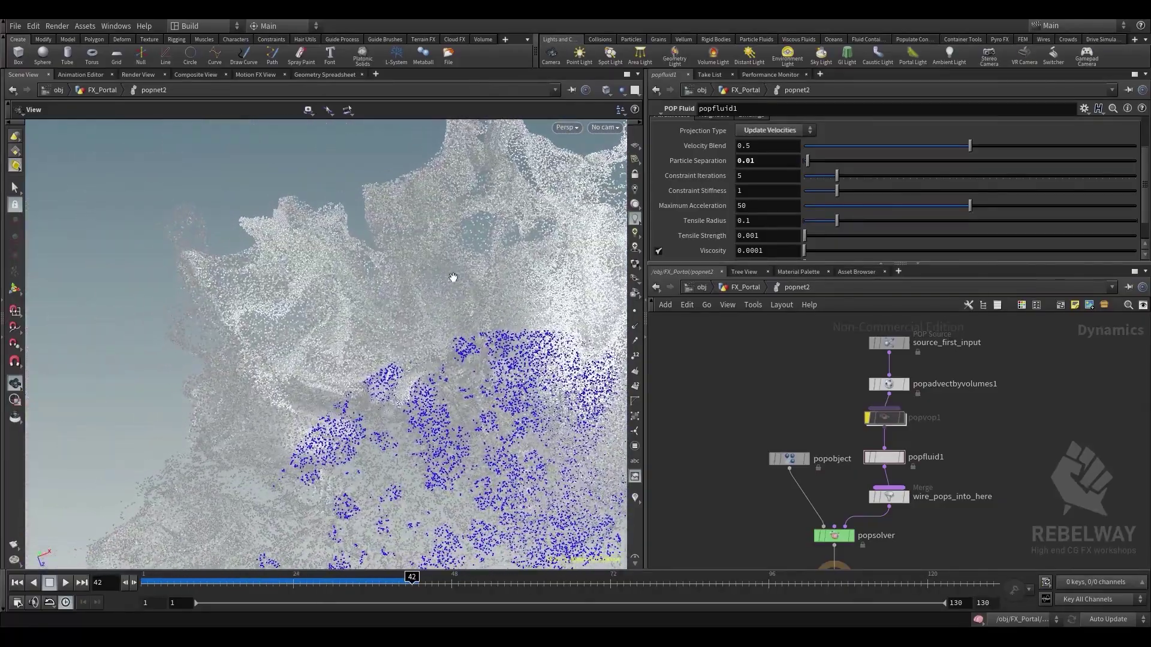
drag(454, 276, 404, 239)
right_drag(404, 240, 396, 195)
drag(396, 195, 587, 314)
drag(372, 344, 365, 394)
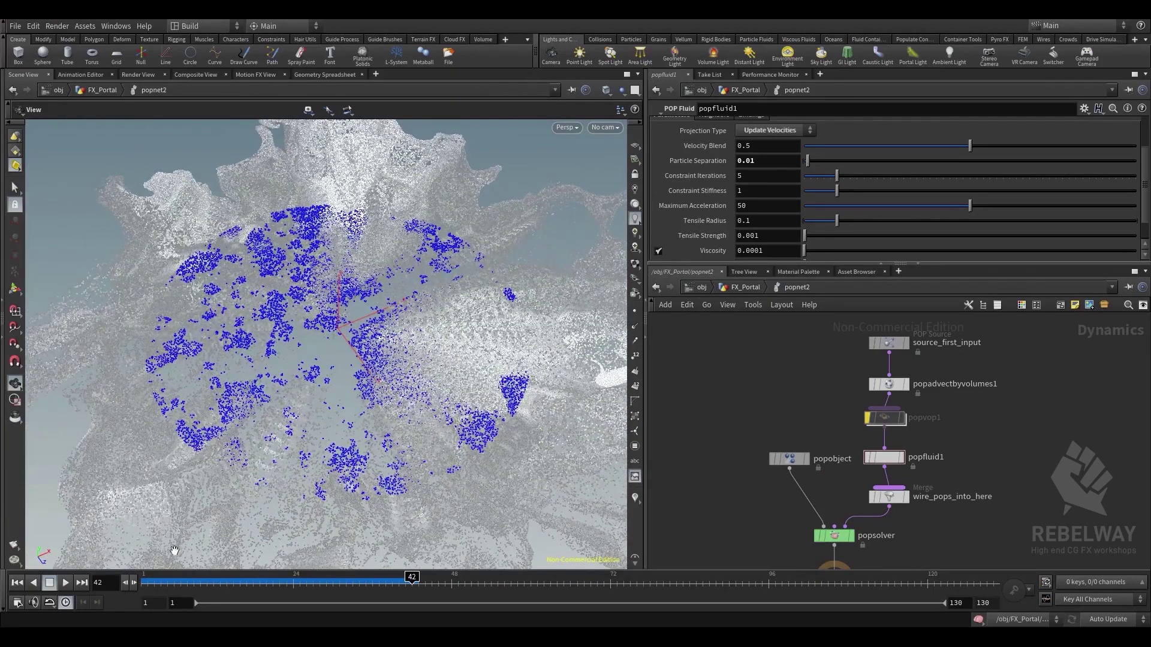
drag(170, 582, 102, 575)
Return to the FX_Portal network level and save the scene
key(u)
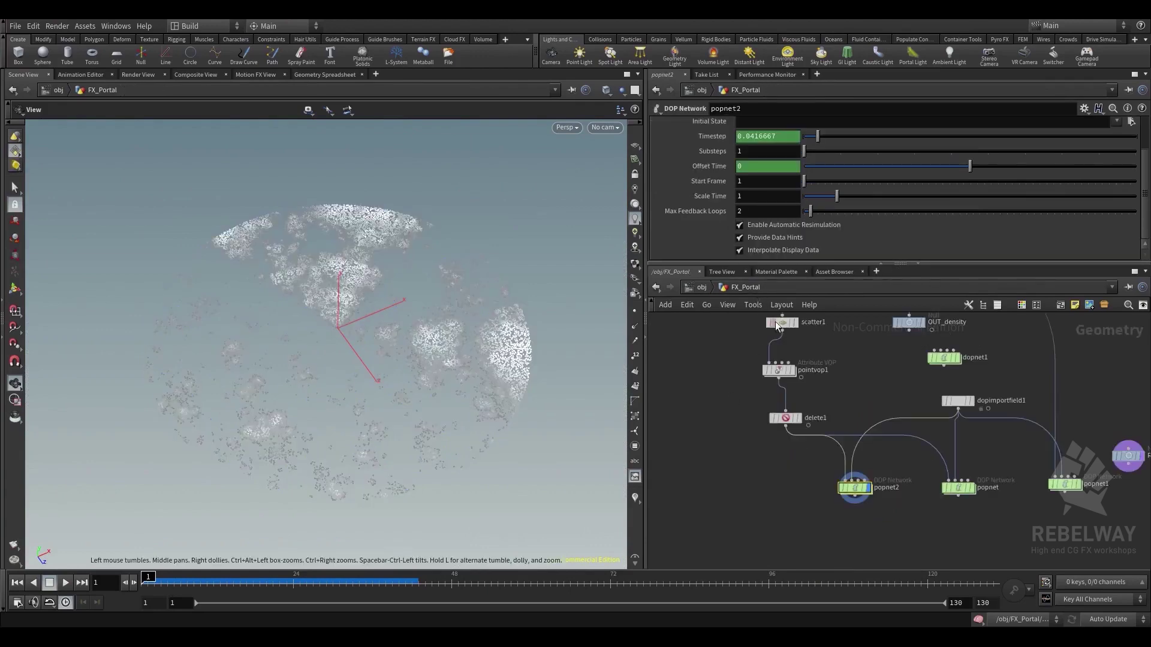
key(ctrl+s)
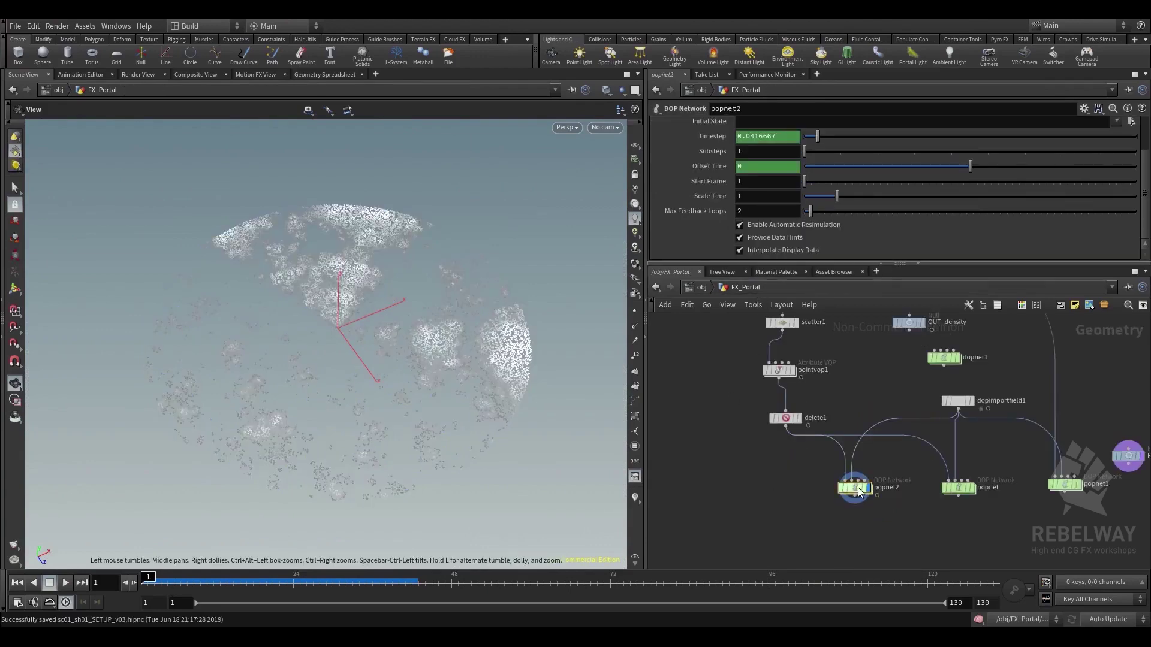
double_click(854, 487)
key(u)
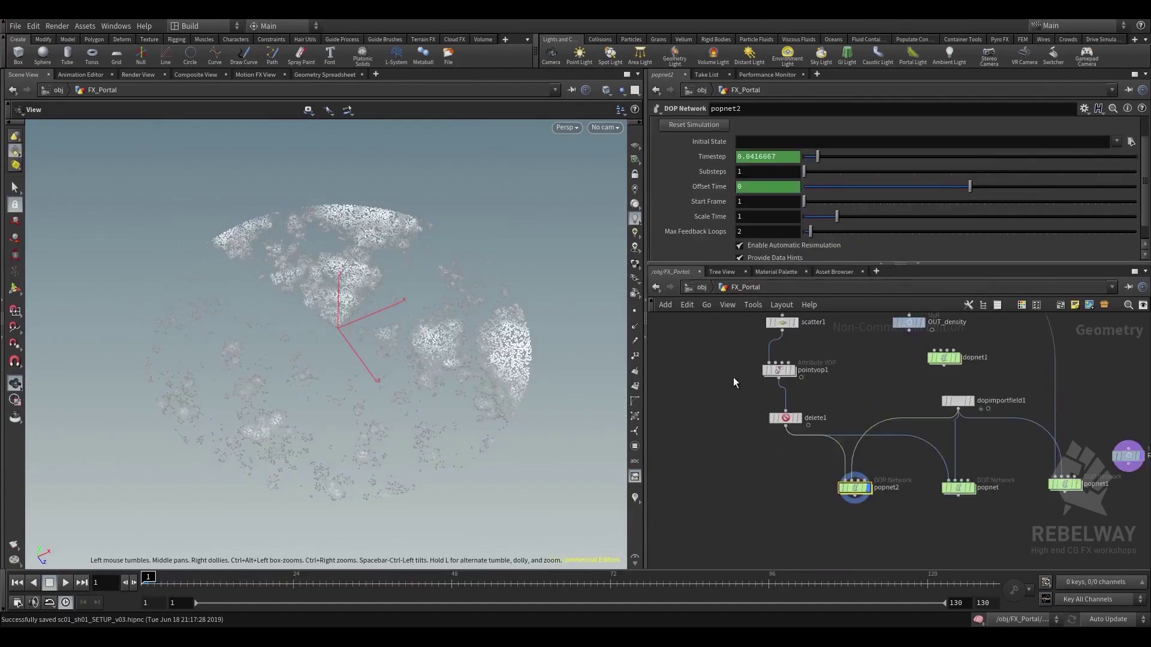
Display and select the circle1 node in the FX_Portal network
scroll(737, 474, up, 3)
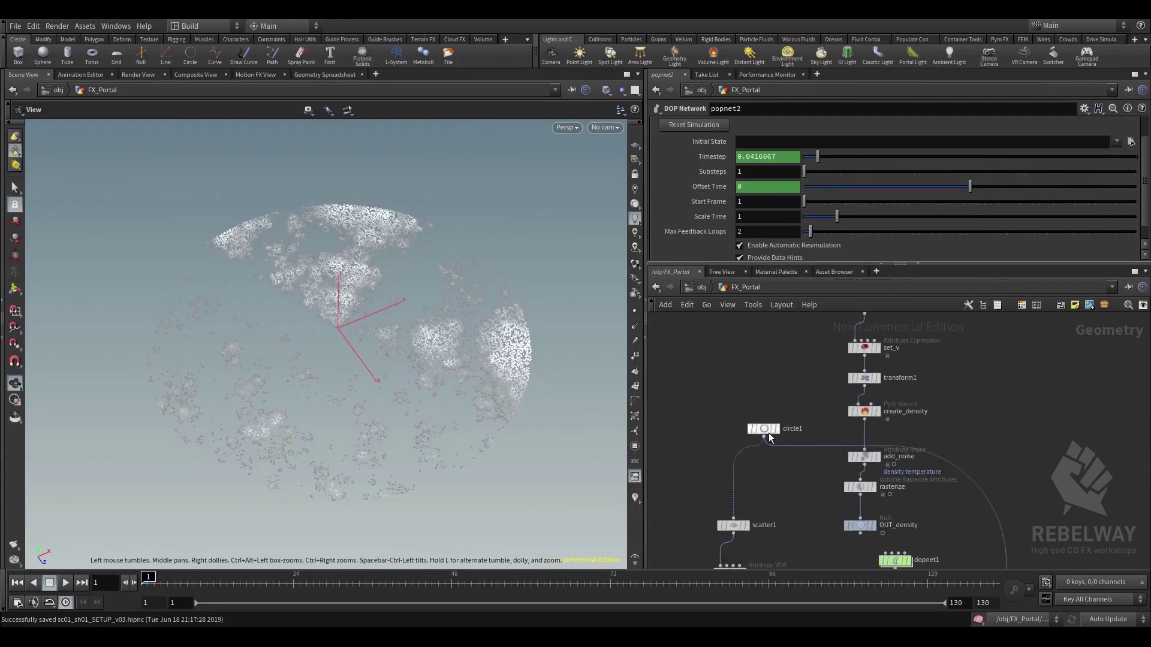
middle_drag(775, 469, 790, 417)
click(774, 364)
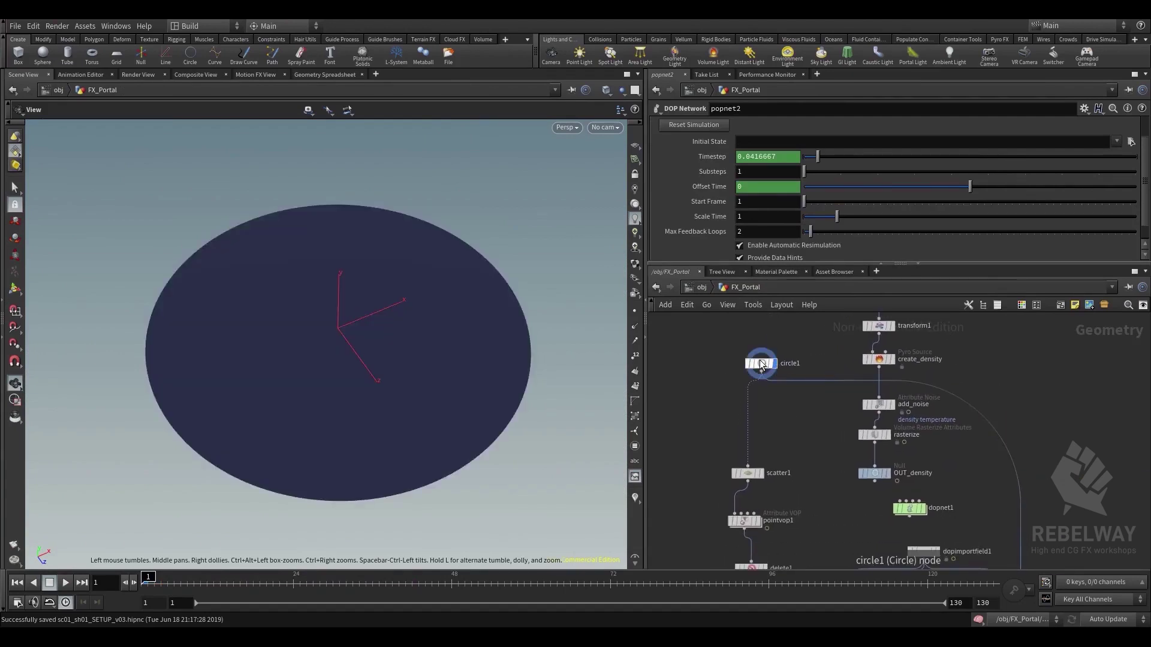
click(763, 364)
Add a common marker visualizer named and labelled v, with Vector style and v as its attribute
click(635, 498)
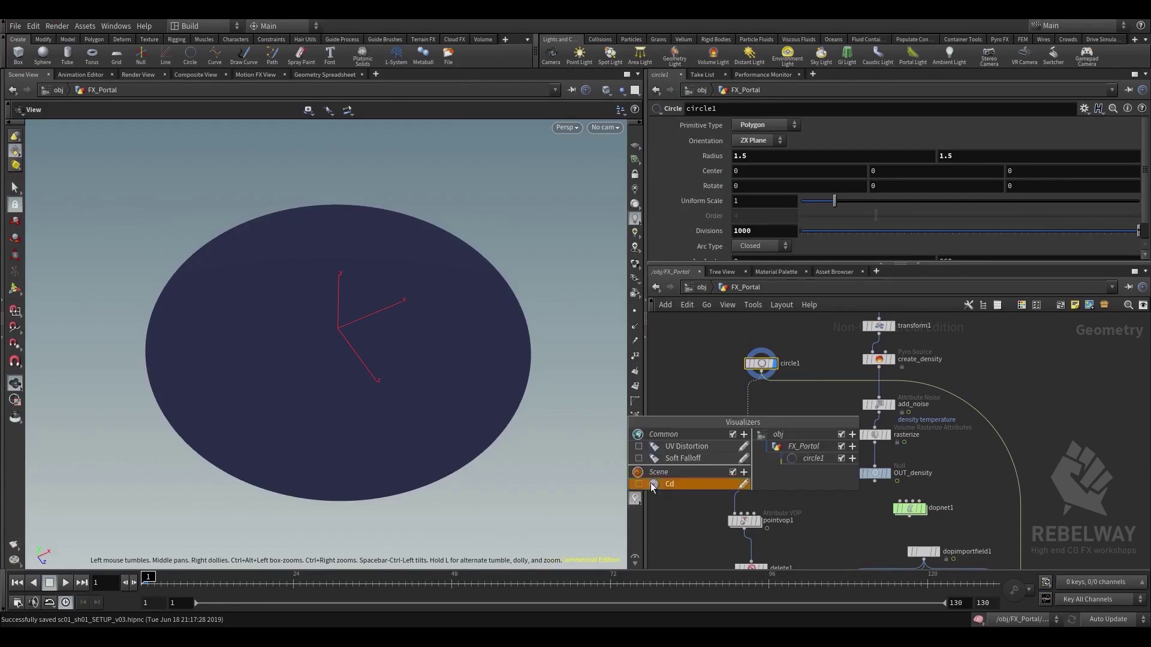
click(743, 434)
click(782, 447)
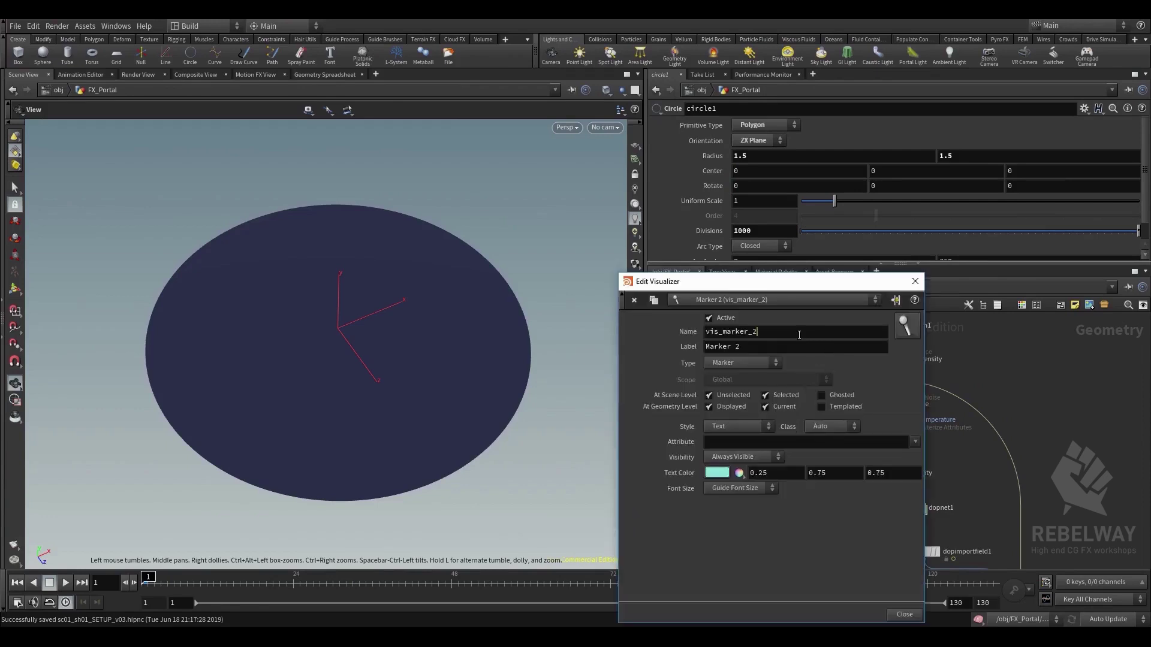
double_click(799, 333)
text(v)
key(Tab)
text(v)
click(737, 426)
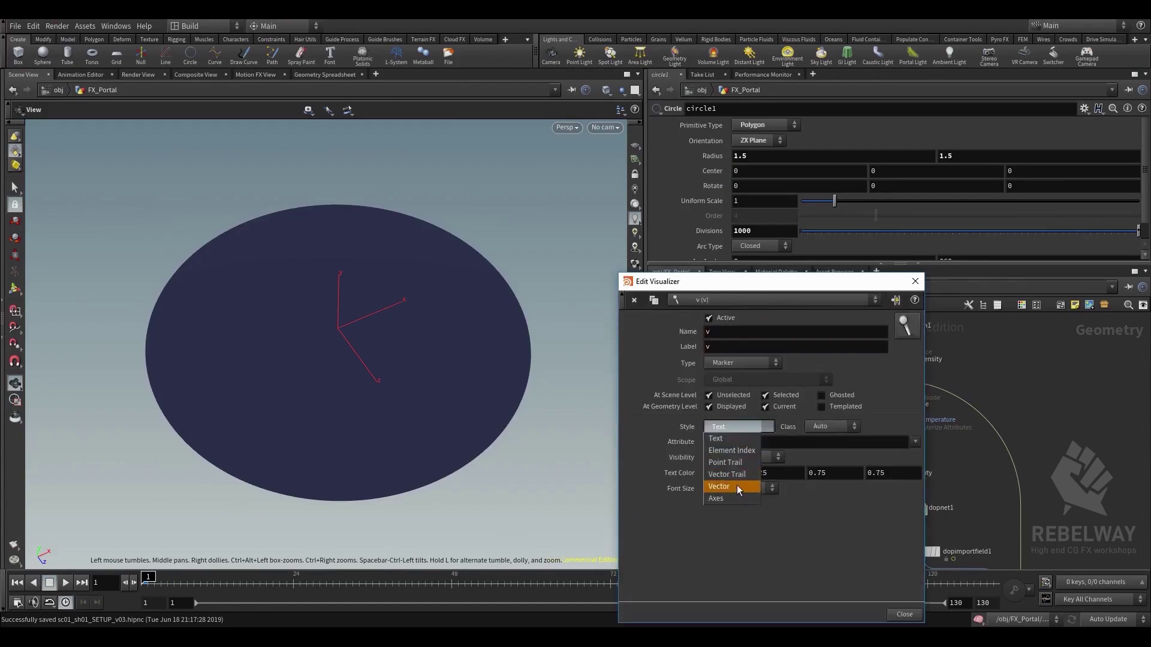
click(737, 489)
click(747, 441)
text(v)
click(912, 614)
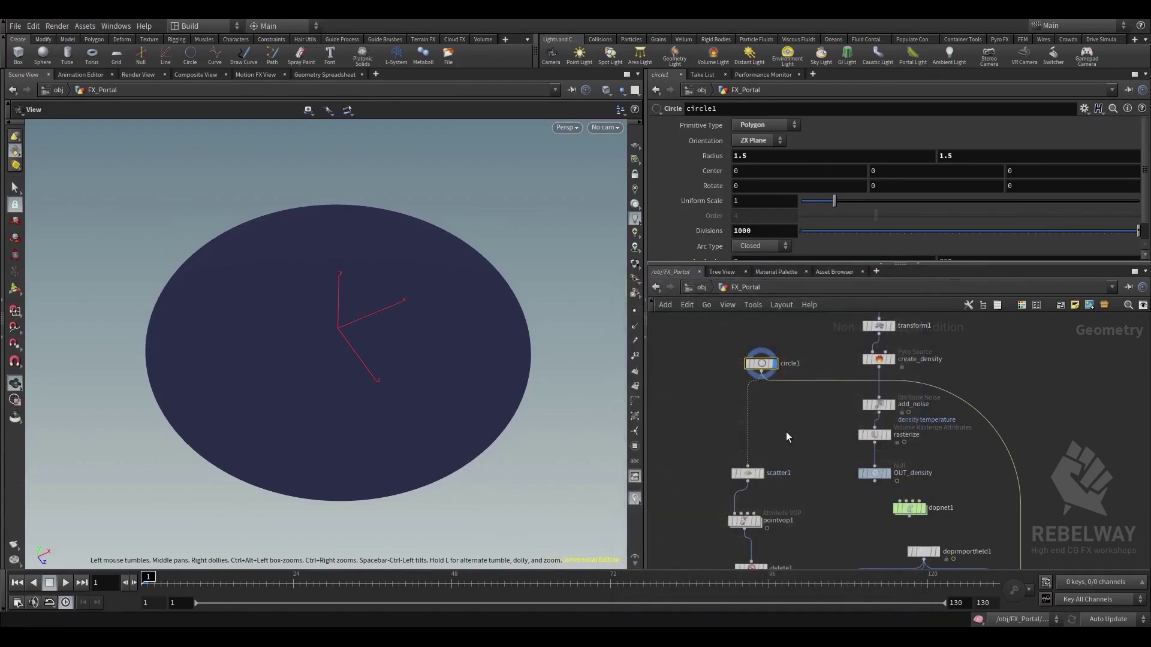
drag(769, 366, 759, 370)
key(Tab)
text(att)
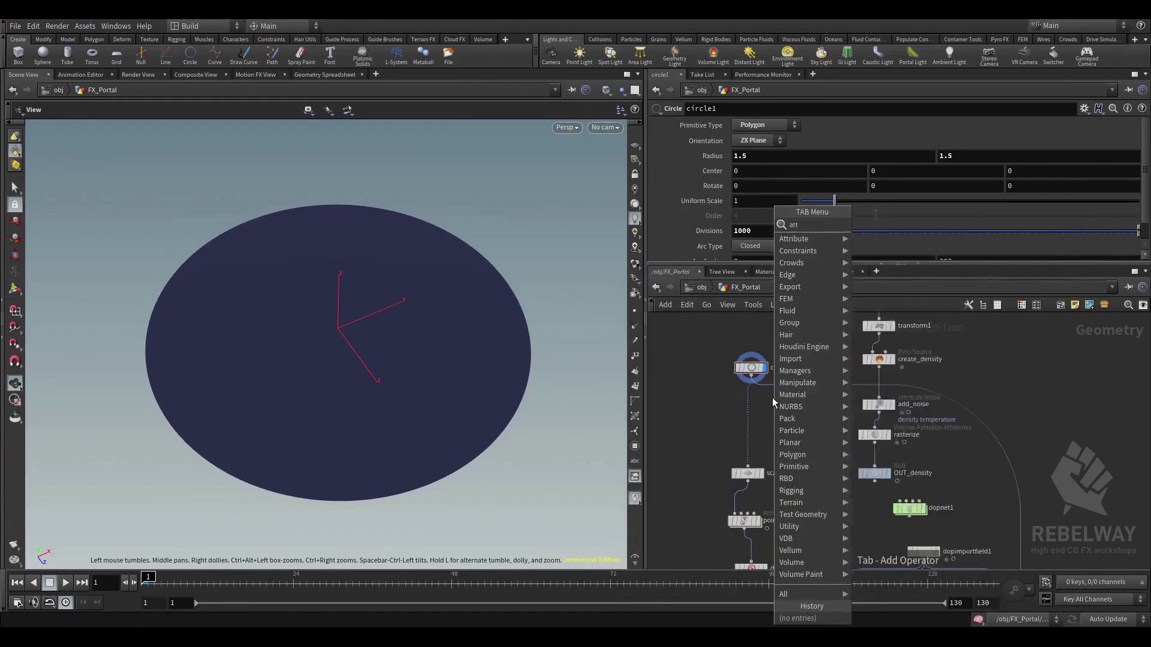
text(r)
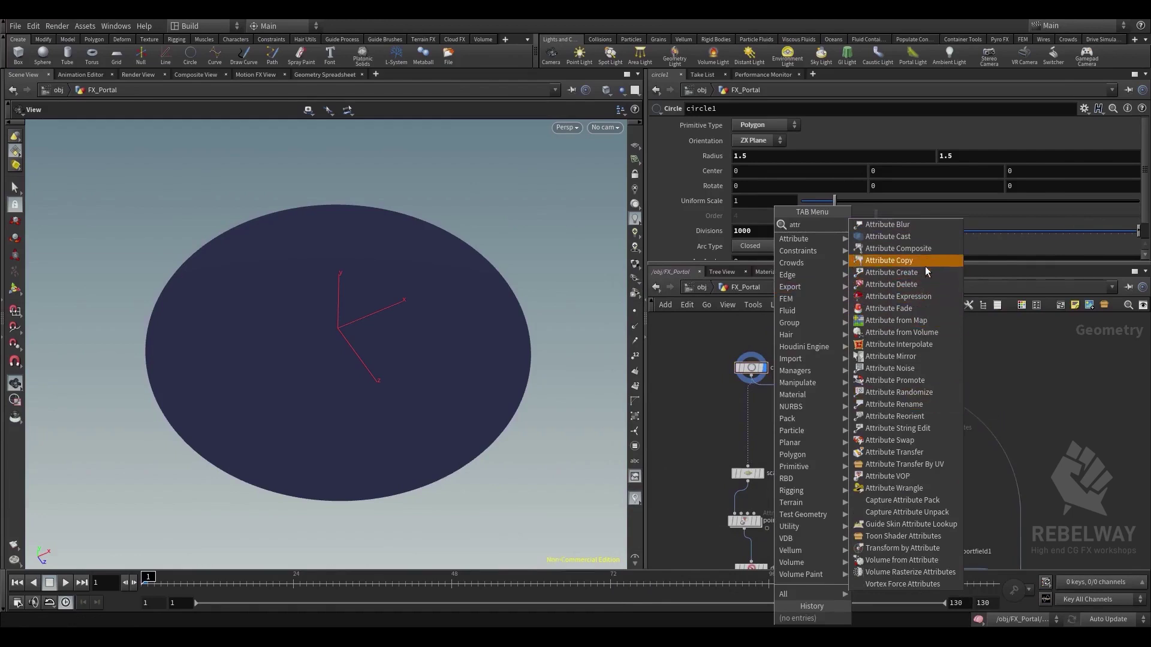
click(757, 414)
Insert an Attribute Transfer node between circle1 and scatter1
key(Tab)
text(a)
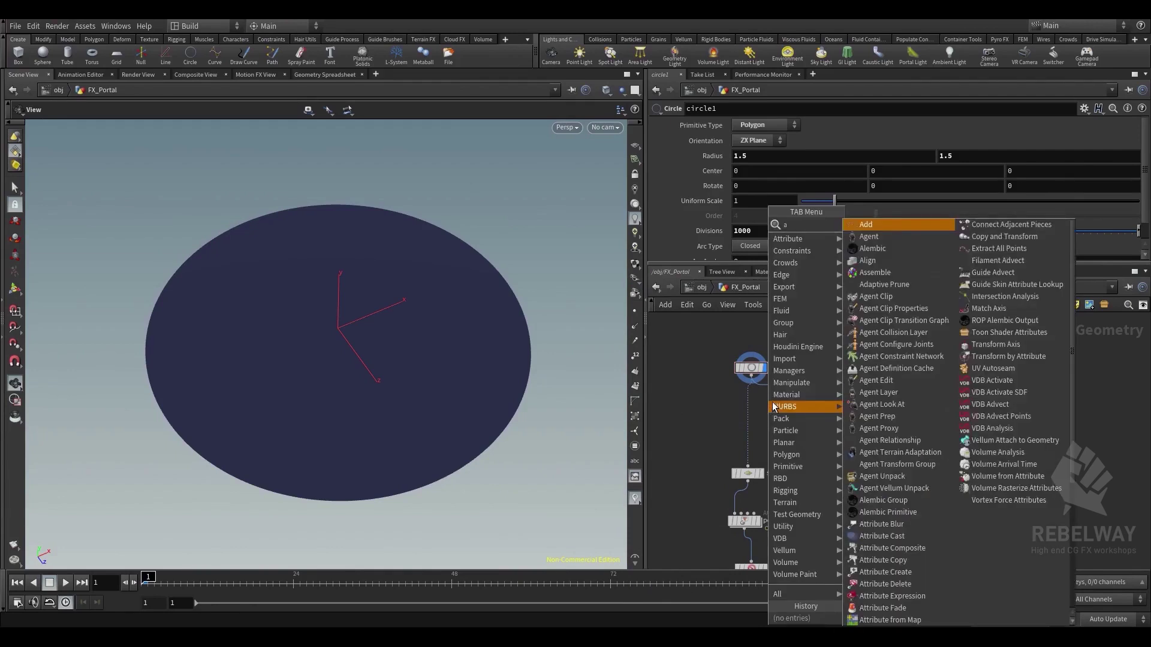
text(tt tra)
click(916, 223)
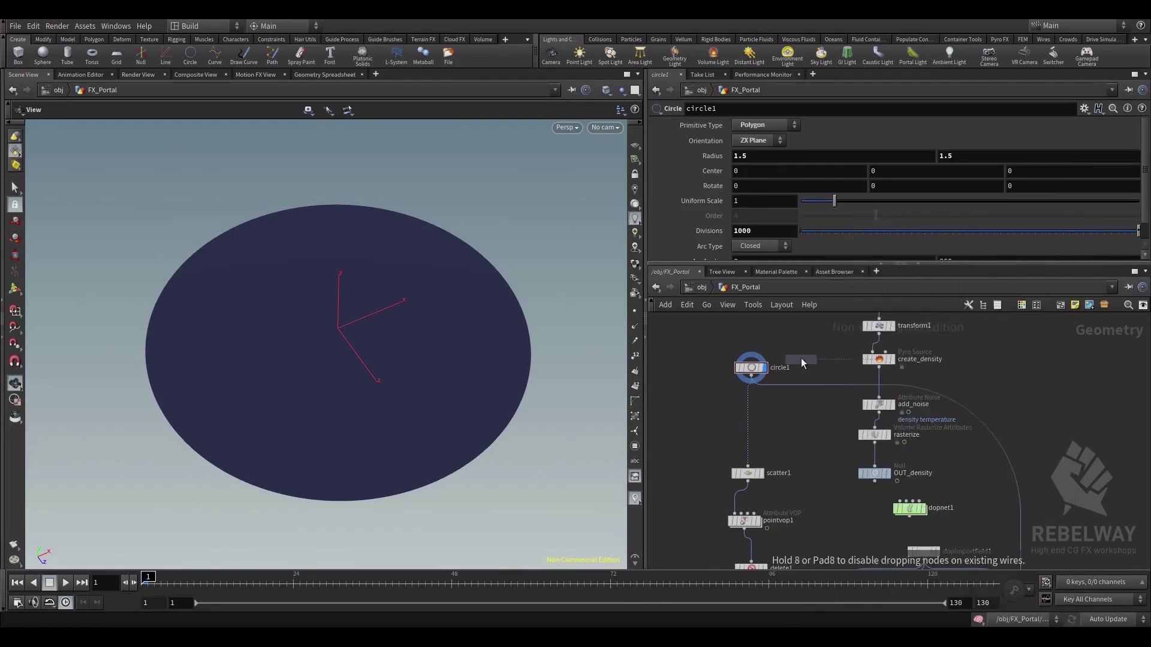
click(752, 419)
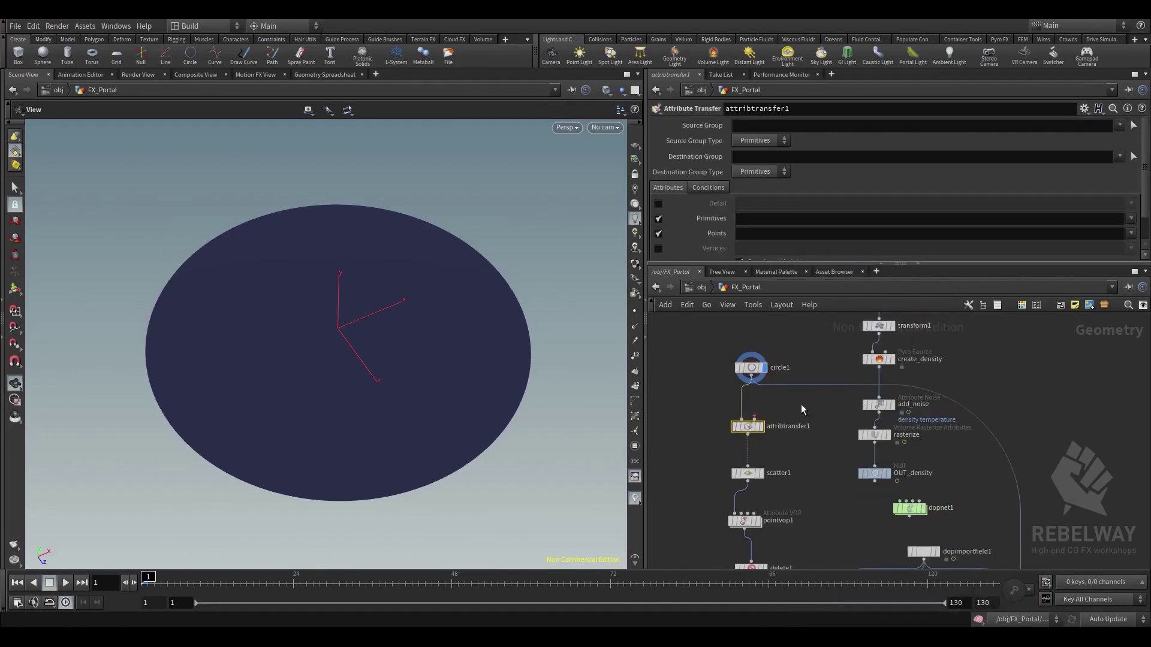
Wire transform1 into the second input of attribtransfer1 and display the attribute transfer result
scroll(903, 391, up, 2)
middle_drag(955, 355, 962, 424)
click(881, 393)
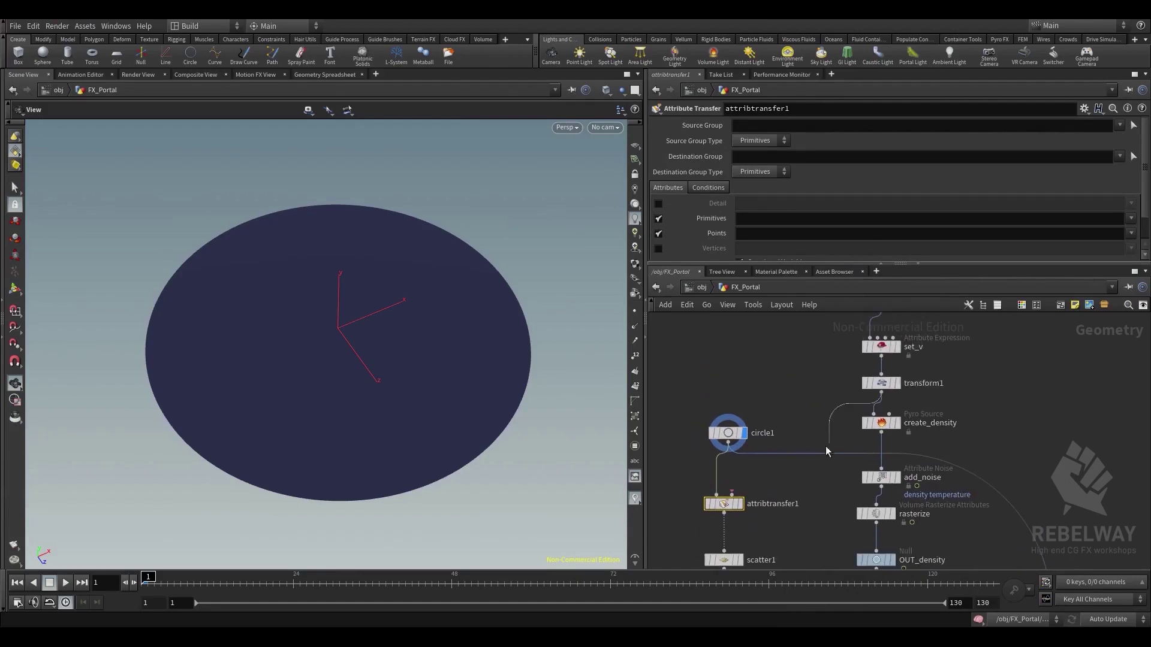
click(732, 495)
click(740, 503)
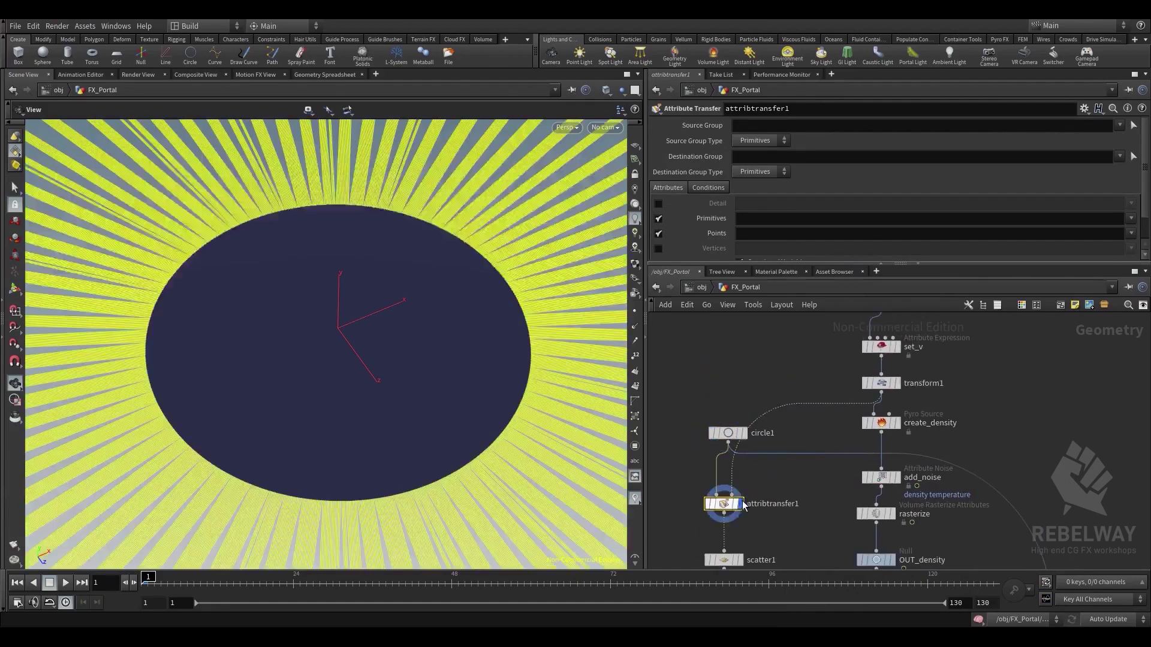
Disable primitive attribute transfer on attribtransfer1 and choose the velocity point attribute to transfer
click(658, 218)
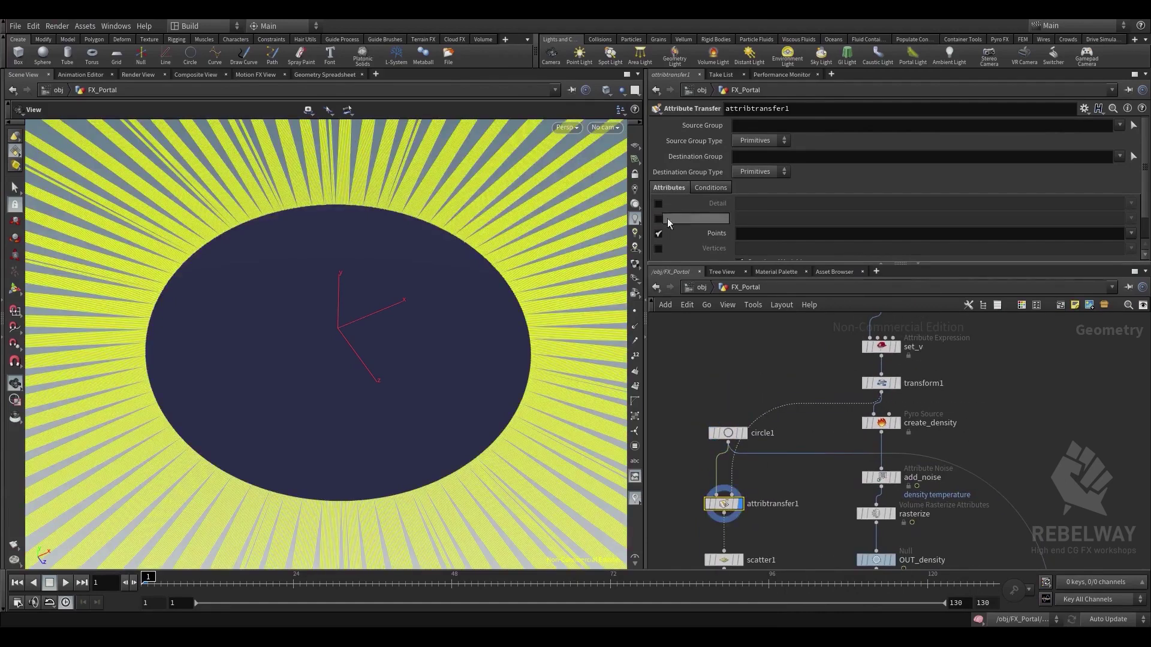
click(1131, 233)
click(1109, 249)
Display scatter1, pointvop1 and delete1 in turn to check the noise-driven emission points
middle_drag(785, 564, 803, 387)
click(757, 358)
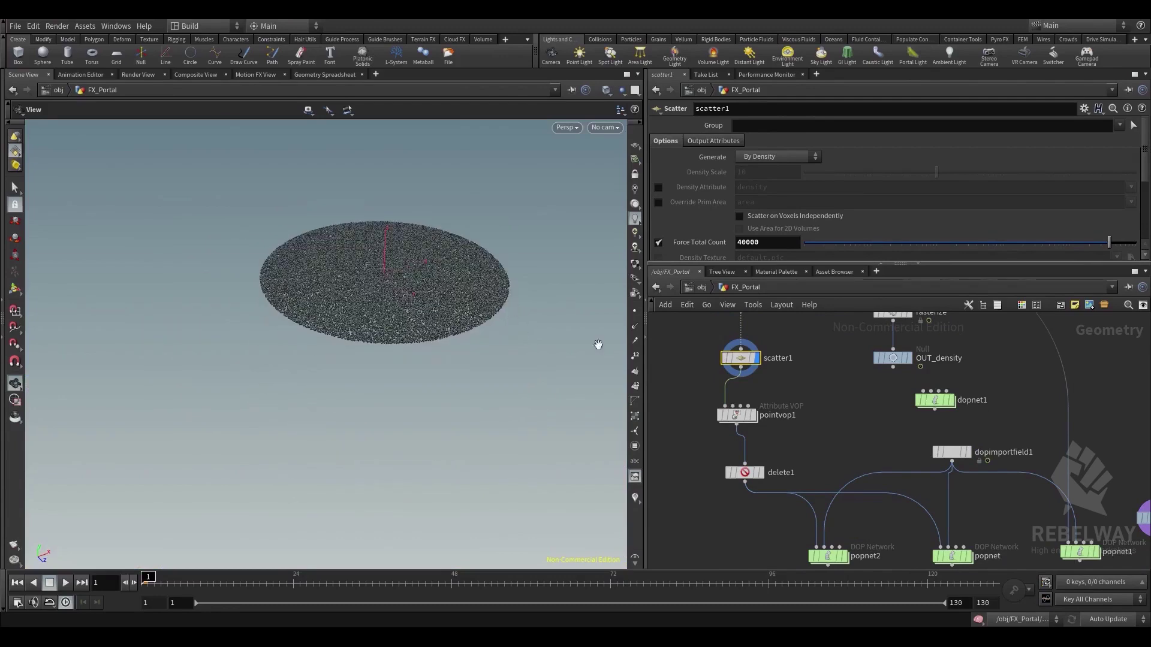
click(740, 420)
click(740, 417)
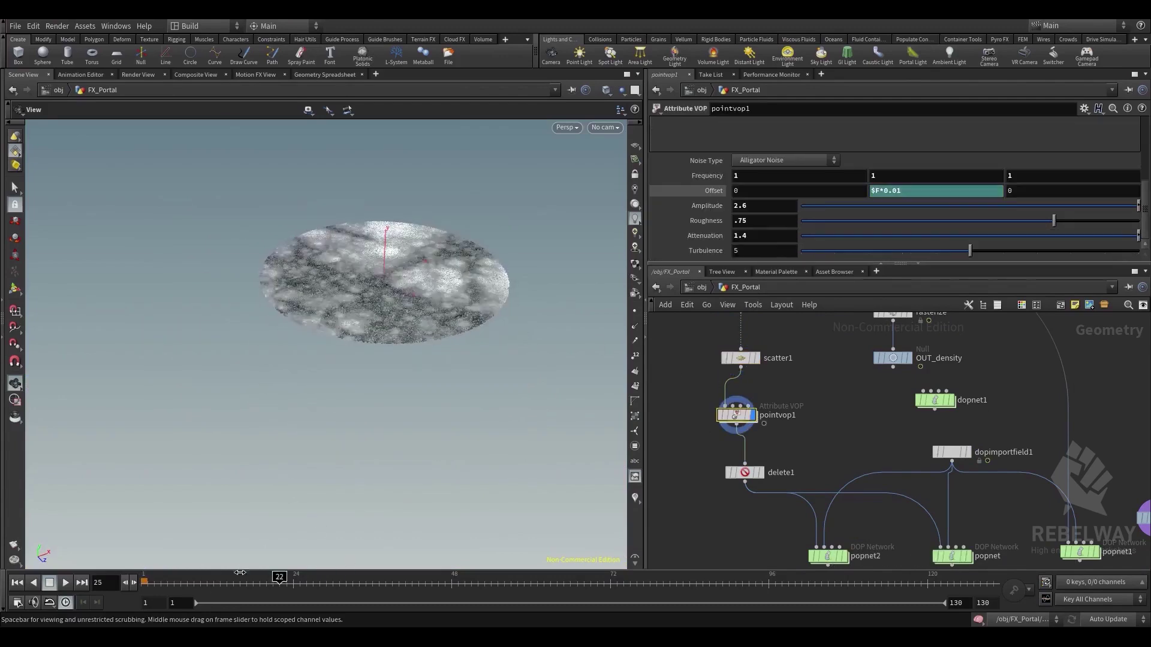
click(756, 473)
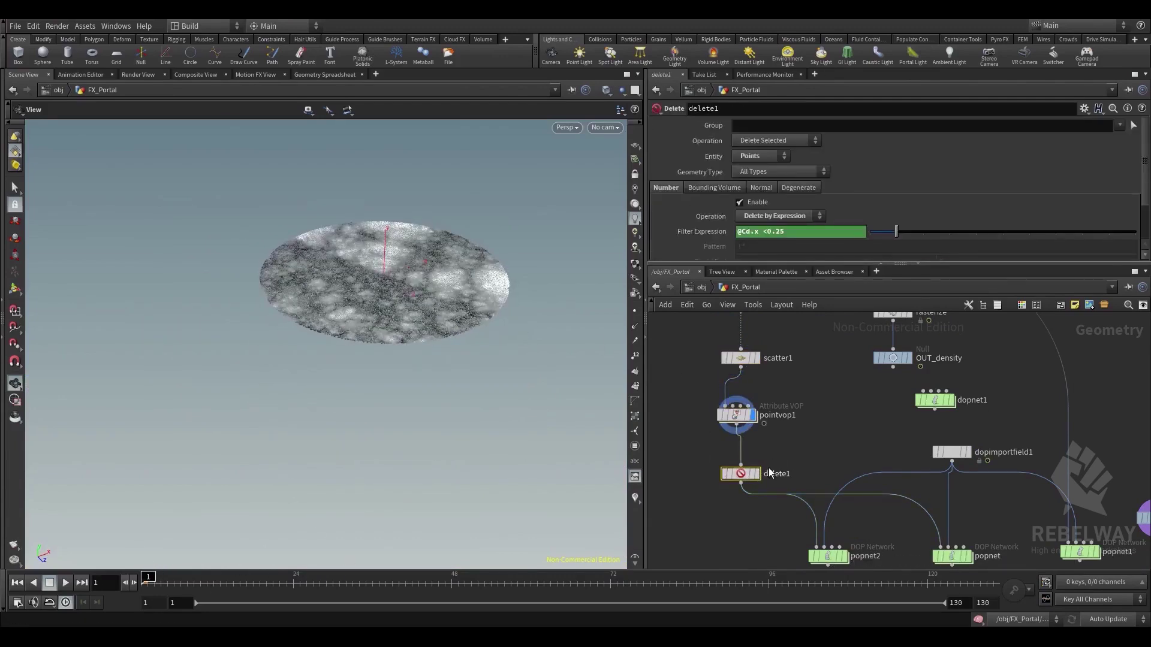
click(758, 473)
Display and enter popnet2, then set Inherit Velocity to 0 on its source_first_input node
middle_drag(818, 455, 800, 392)
click(832, 492)
double_click(815, 492)
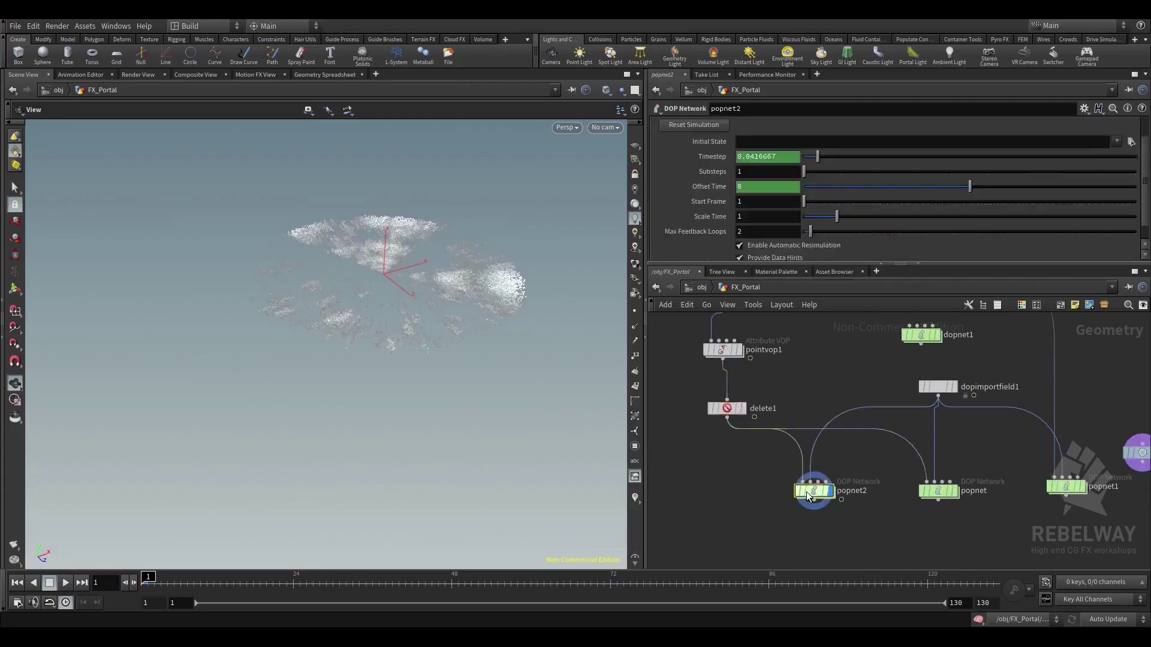
click(885, 343)
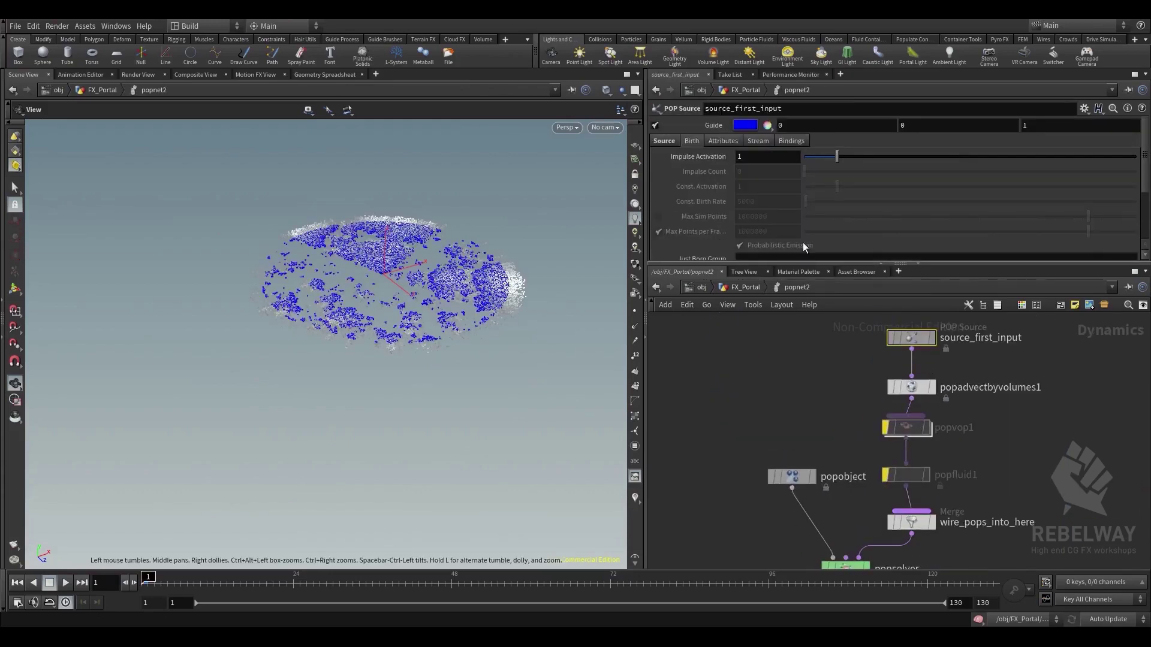
click(731, 144)
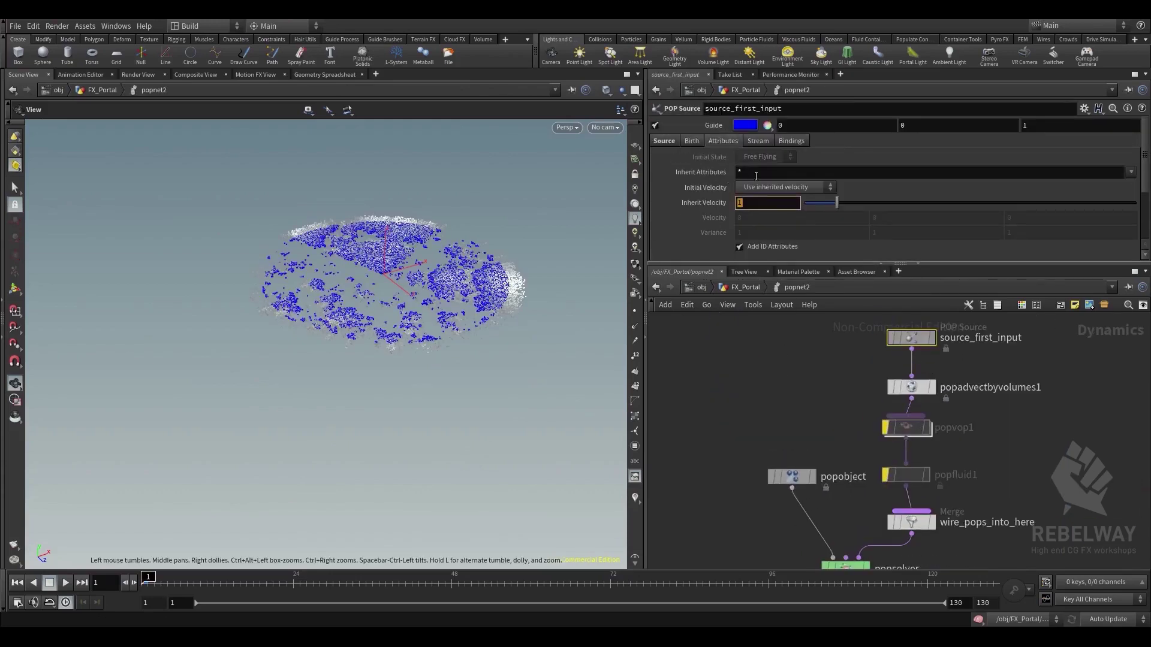
text(0)
key(Return)
Configure source_first_input's birth settings with Negative Jitter Birth Time, Forward source interpolation and the Use Point Velocity method
click(692, 140)
scroll(792, 246, down, 3)
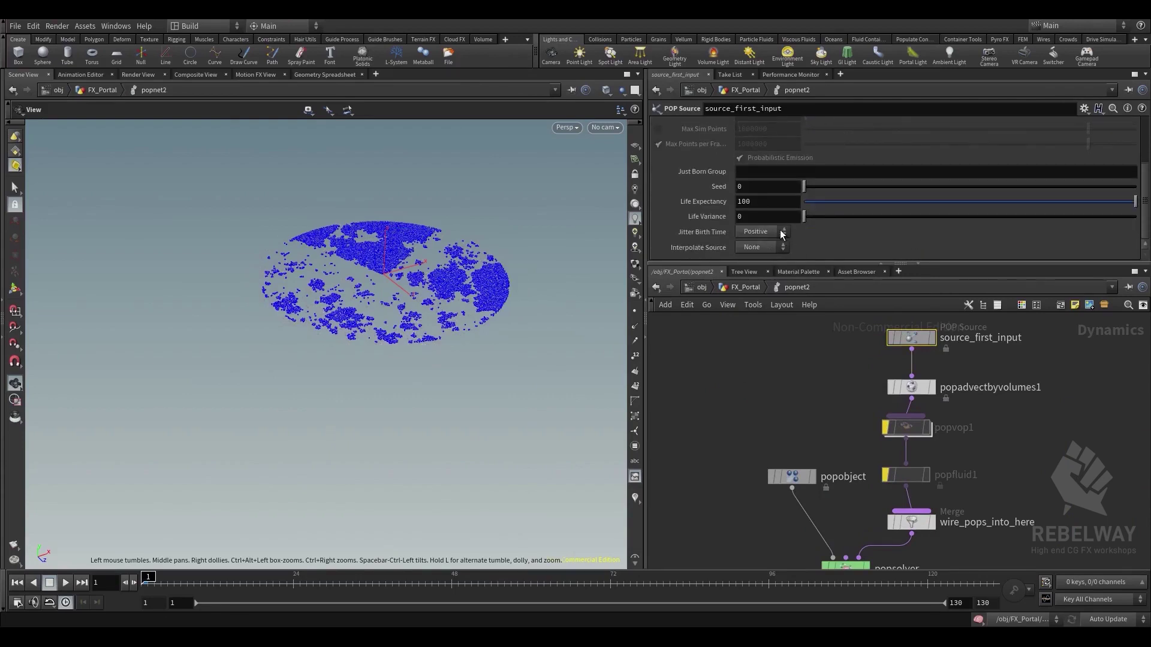
click(782, 234)
click(764, 266)
click(773, 247)
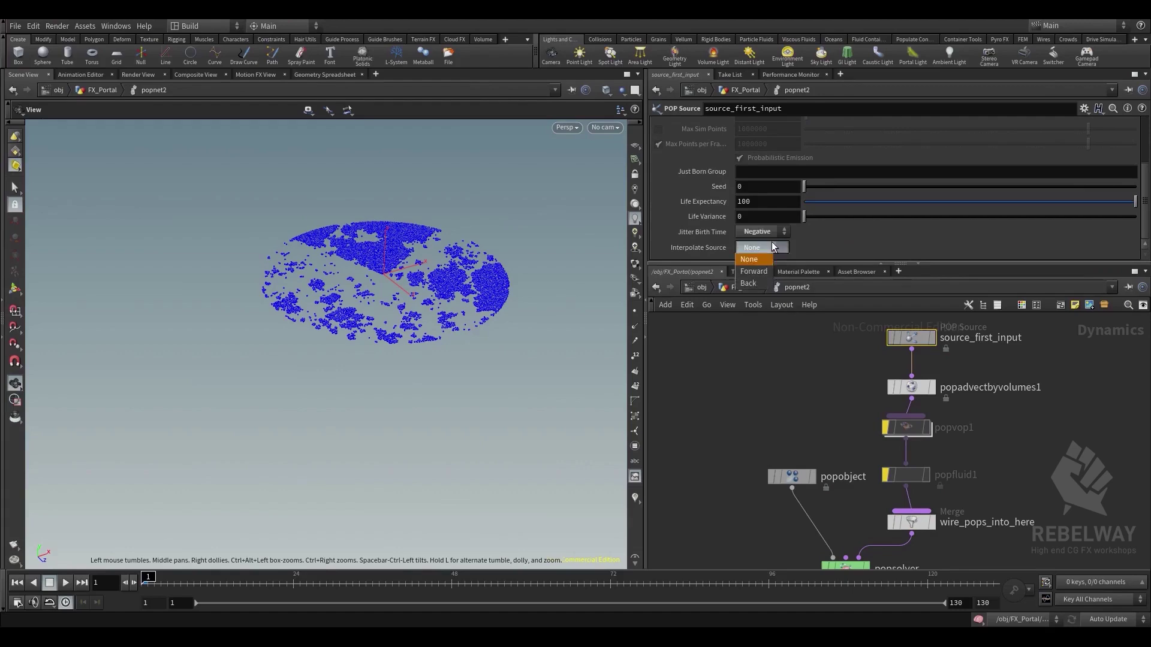
click(753, 271)
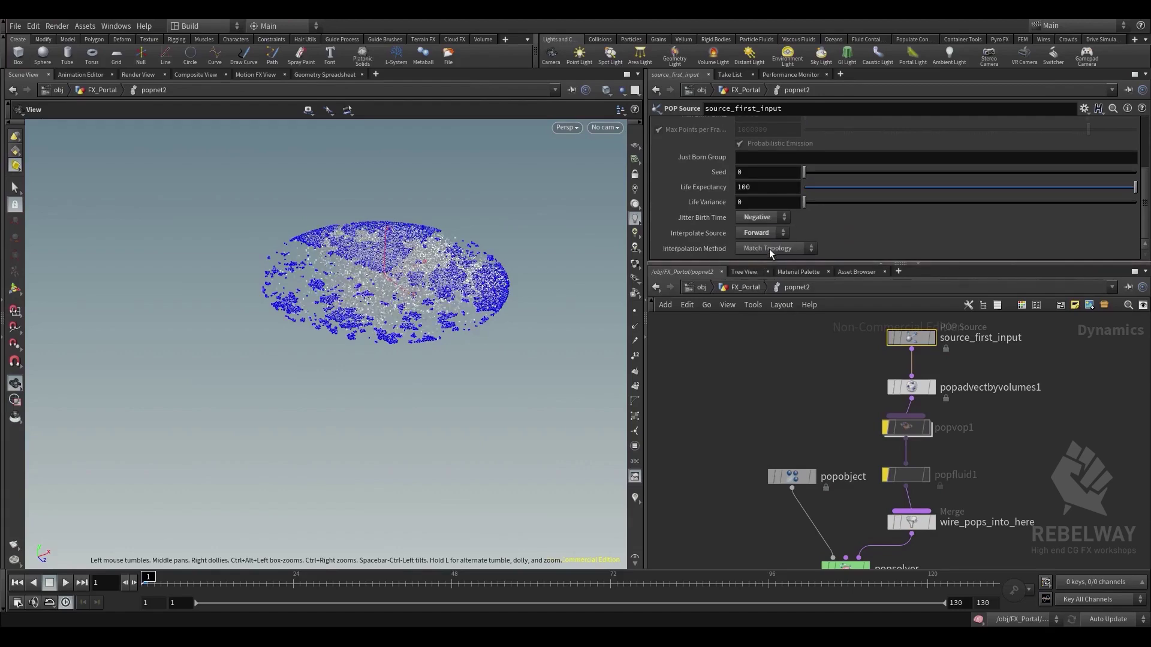
click(774, 247)
click(773, 261)
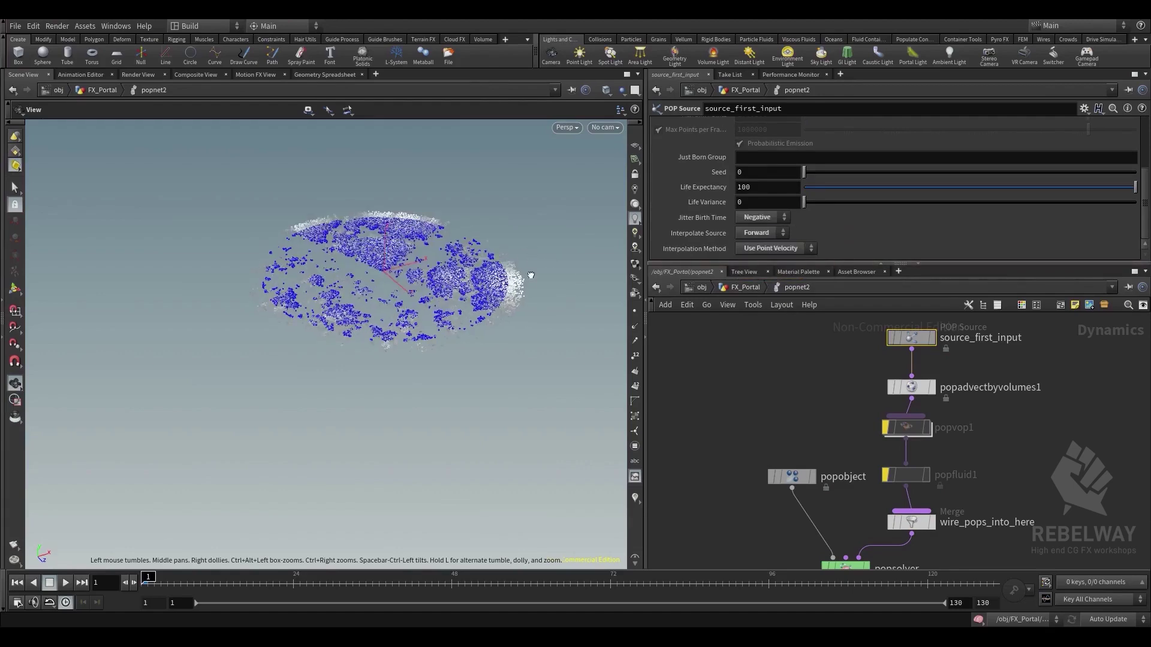
Play the popnet2 simulation, scrub to frame 27 and examine the particle shapes around the emission circle
drag(531, 275, 534, 300)
right_drag(534, 299, 570, 293)
middle_drag(570, 293, 581, 327)
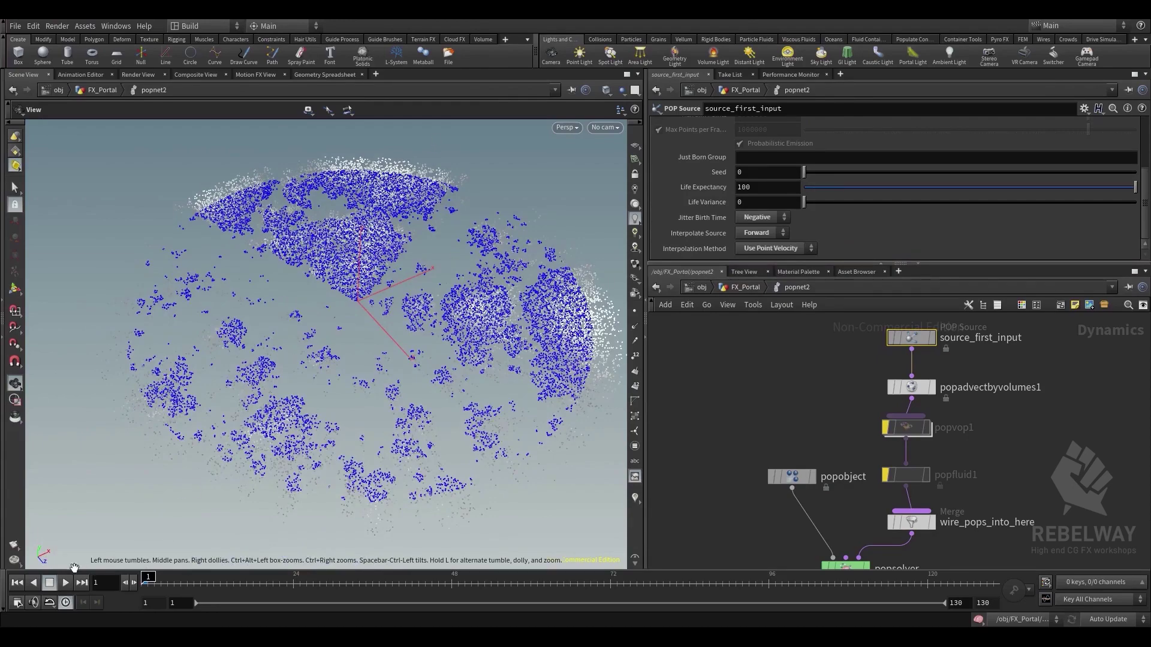
click(66, 582)
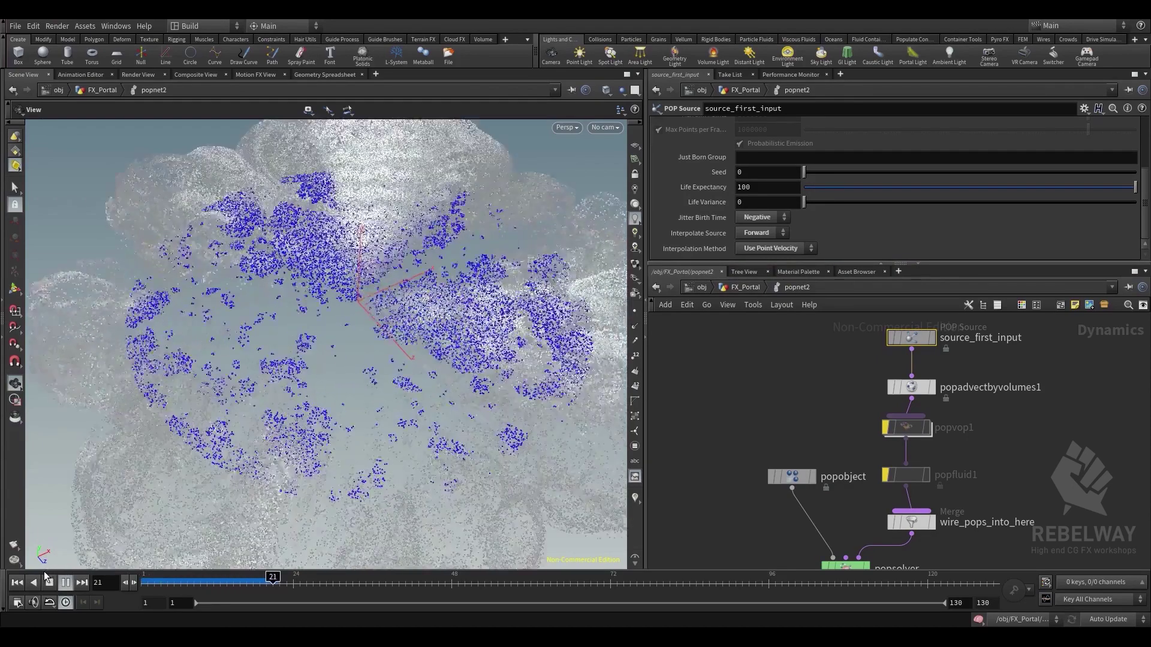
right_drag(314, 437, 84, 414)
middle_drag(315, 345, 310, 375)
right_drag(311, 375, 475, 457)
middle_drag(475, 457, 445, 448)
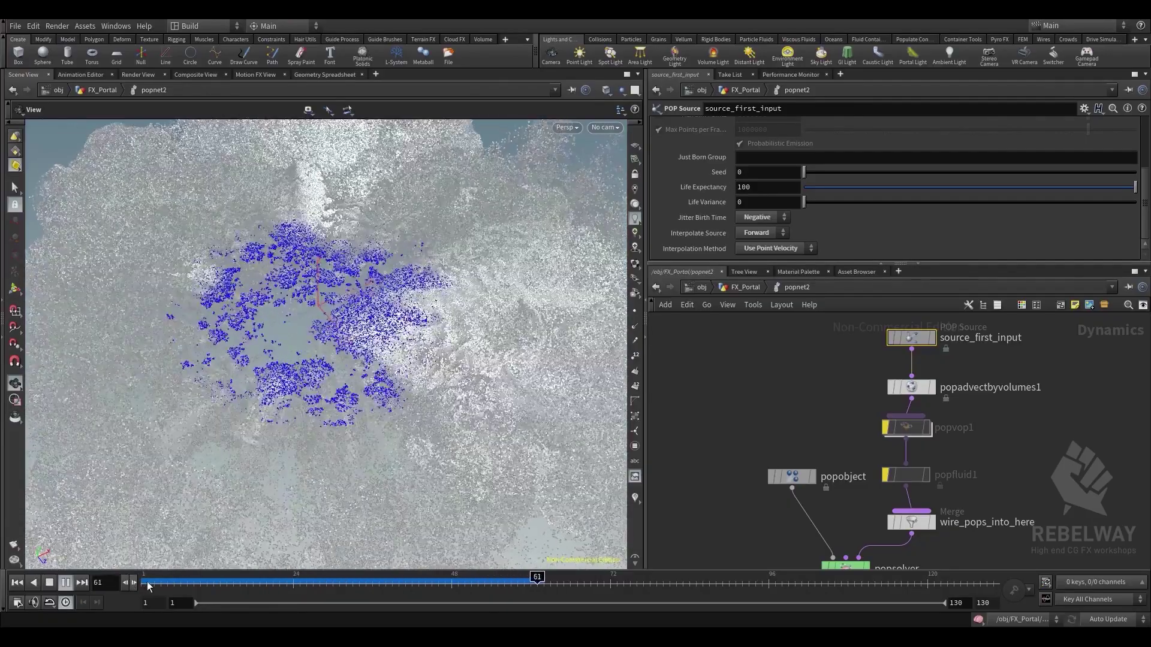
drag(150, 586, 313, 585)
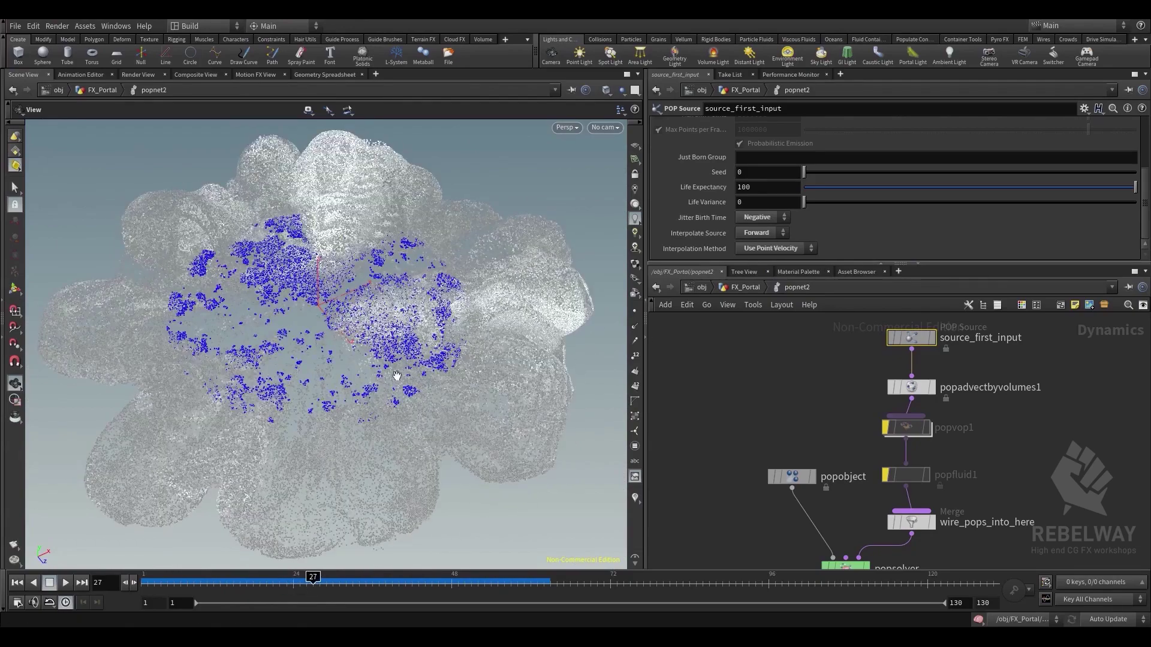
right_drag(396, 376, 357, 321)
middle_drag(357, 321, 386, 412)
right_drag(385, 412, 598, 376)
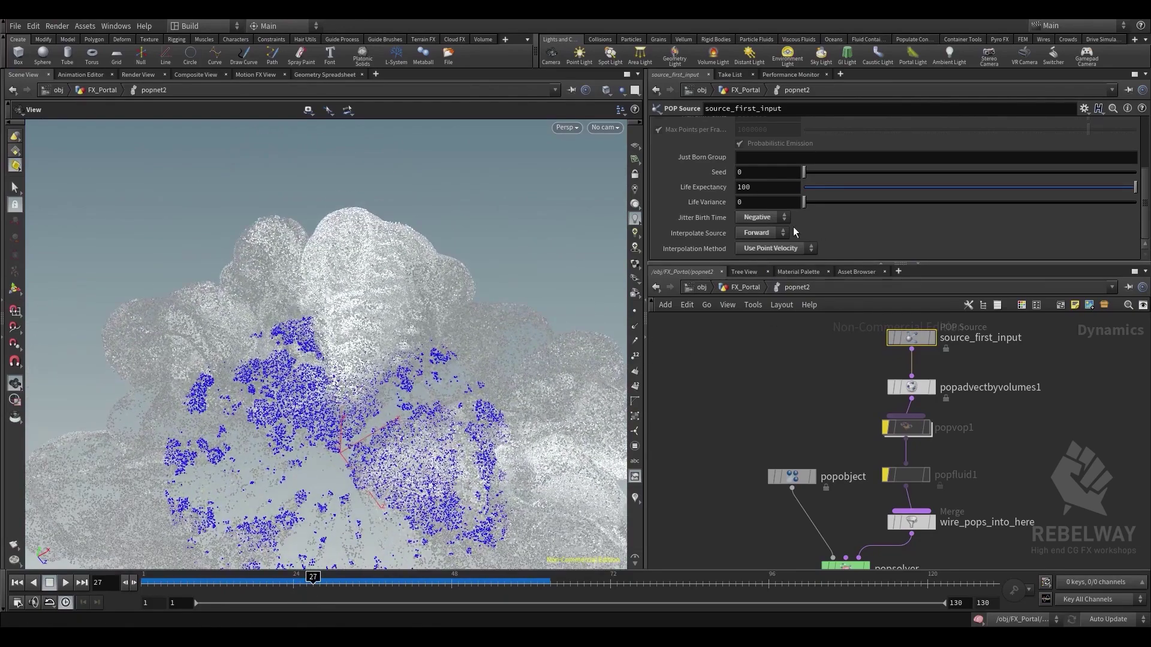
Set Interpolate Source to Back on source_first_input, play the simulation and return to frame 1
click(776, 233)
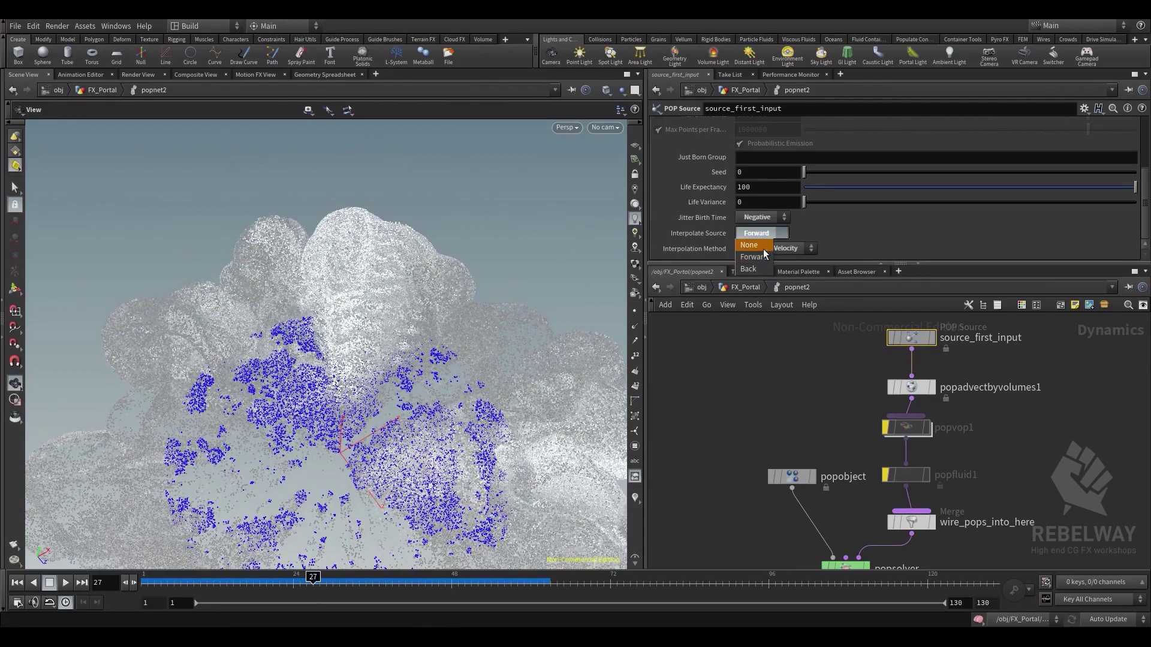
click(754, 269)
drag(177, 586, 139, 584)
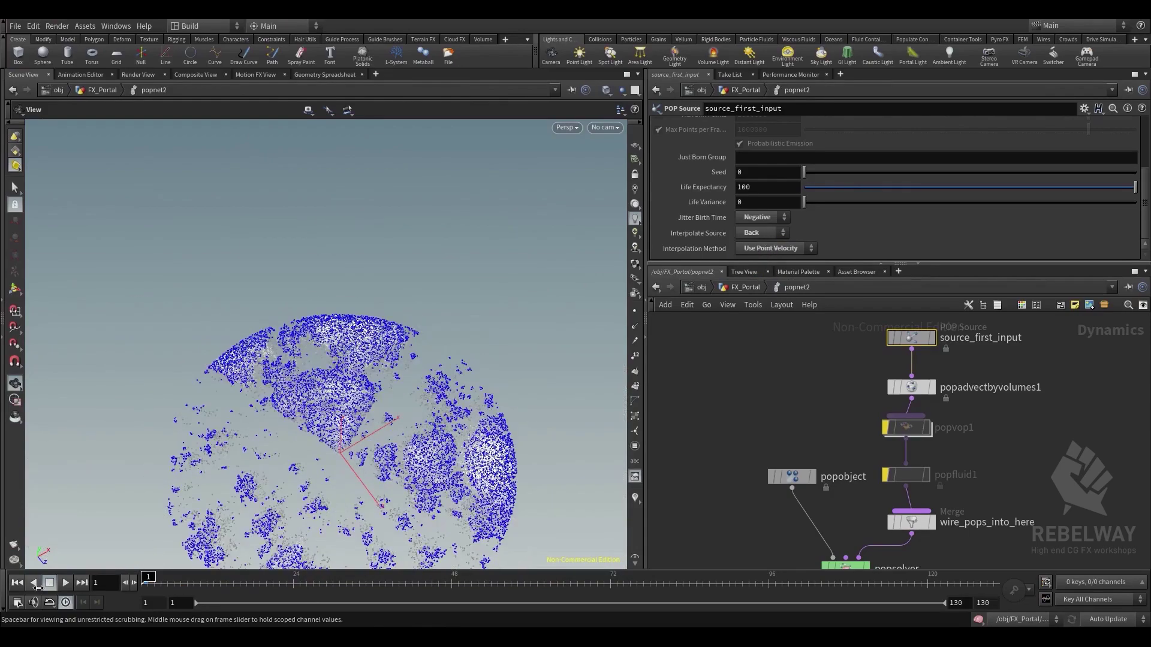
click(65, 583)
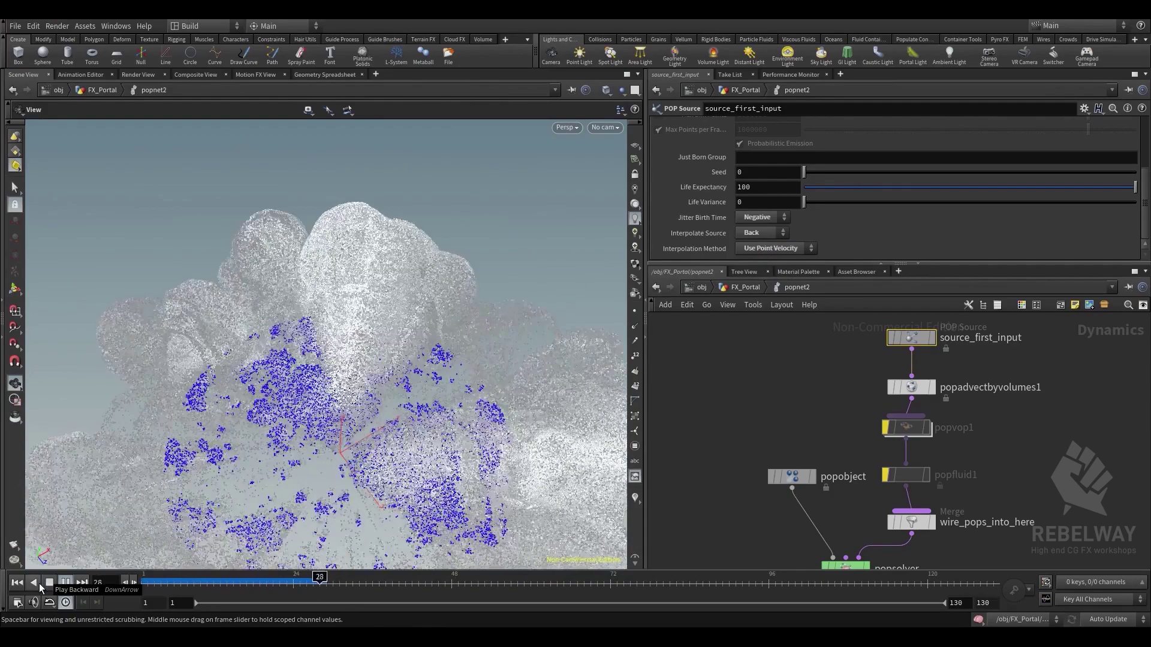
click(39, 584)
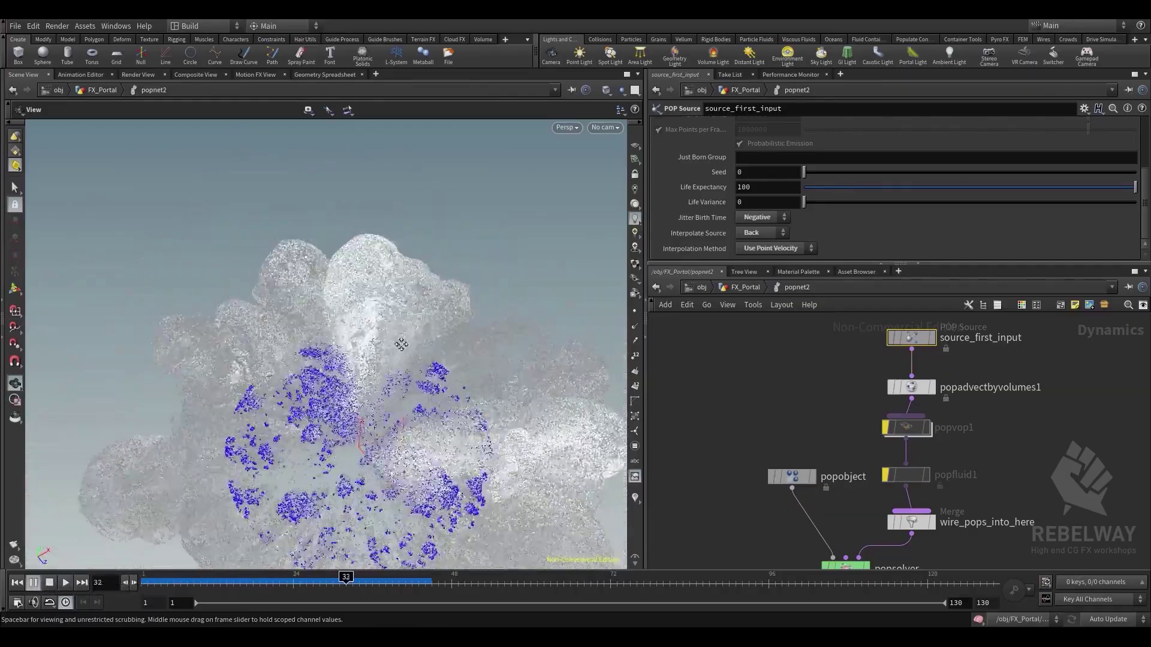
drag(249, 575, 143, 543)
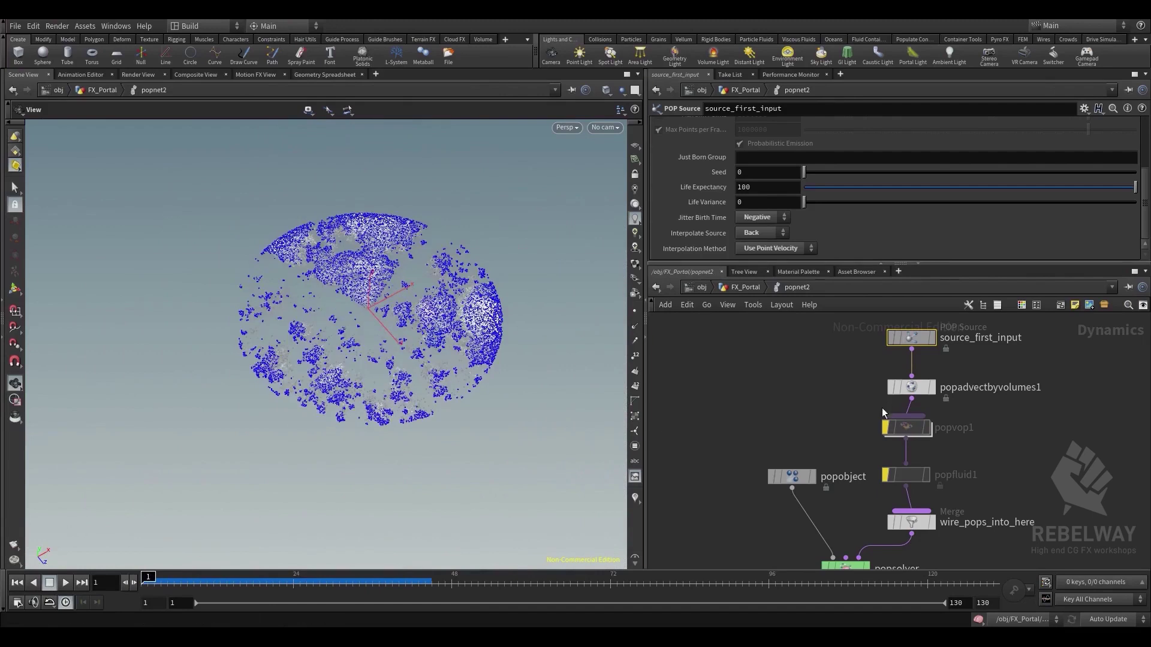
Enable the bypassed popfluid1 node and set its Constraint Iterations to 10
click(886, 473)
middle_drag(859, 425, 853, 383)
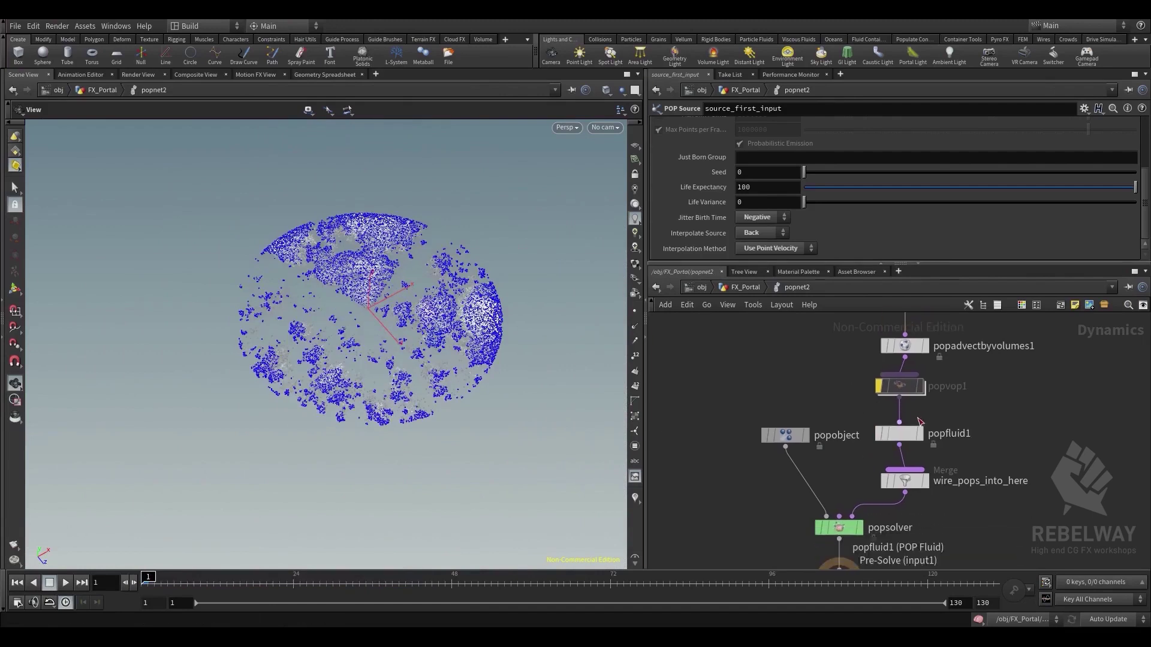
click(898, 433)
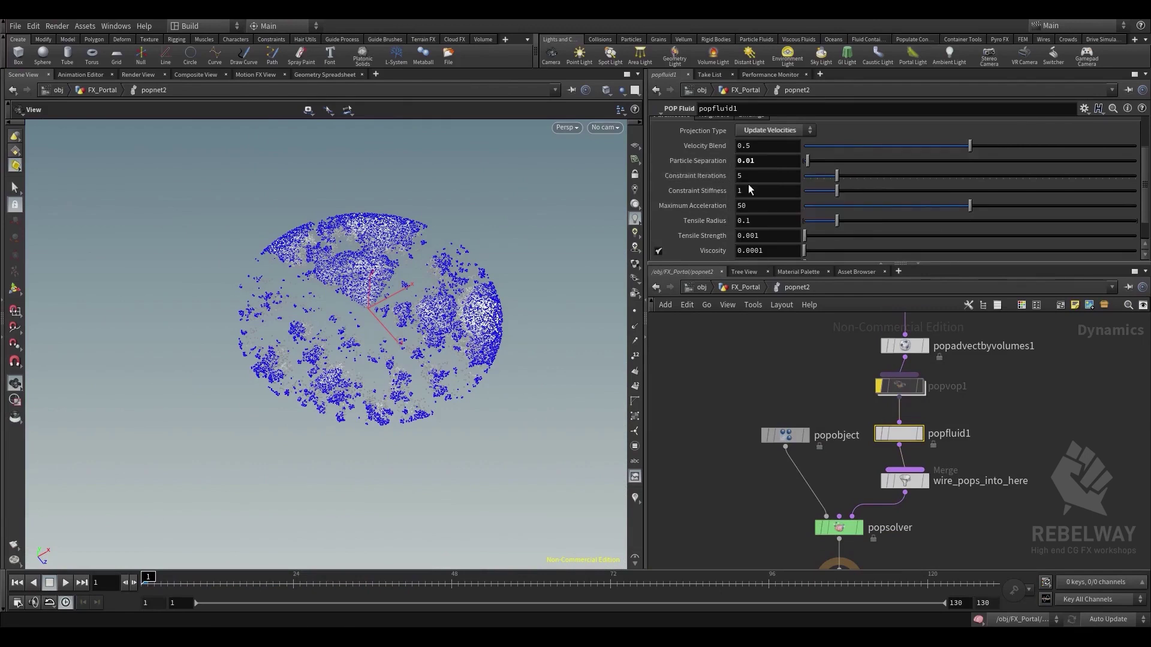
click(761, 178)
text(10)
key(Return)
scroll(714, 219, down, 1)
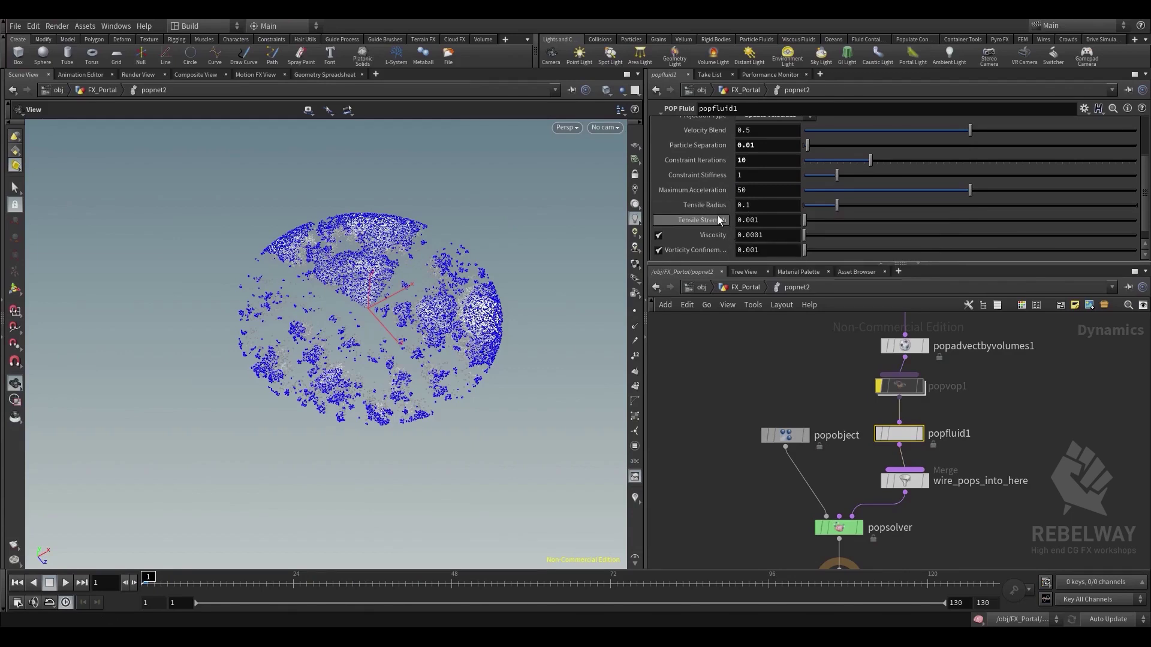
click(732, 347)
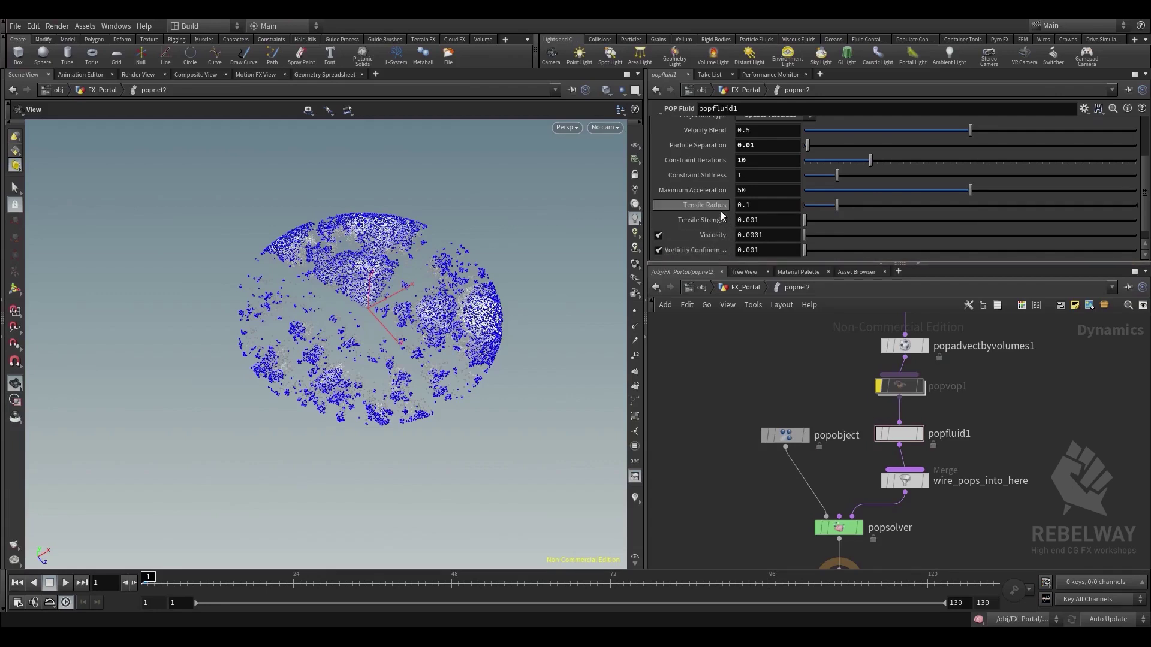
Examine the fluid-driven particles at frame 20 up close and return to frame 1
mouse_move(721, 212)
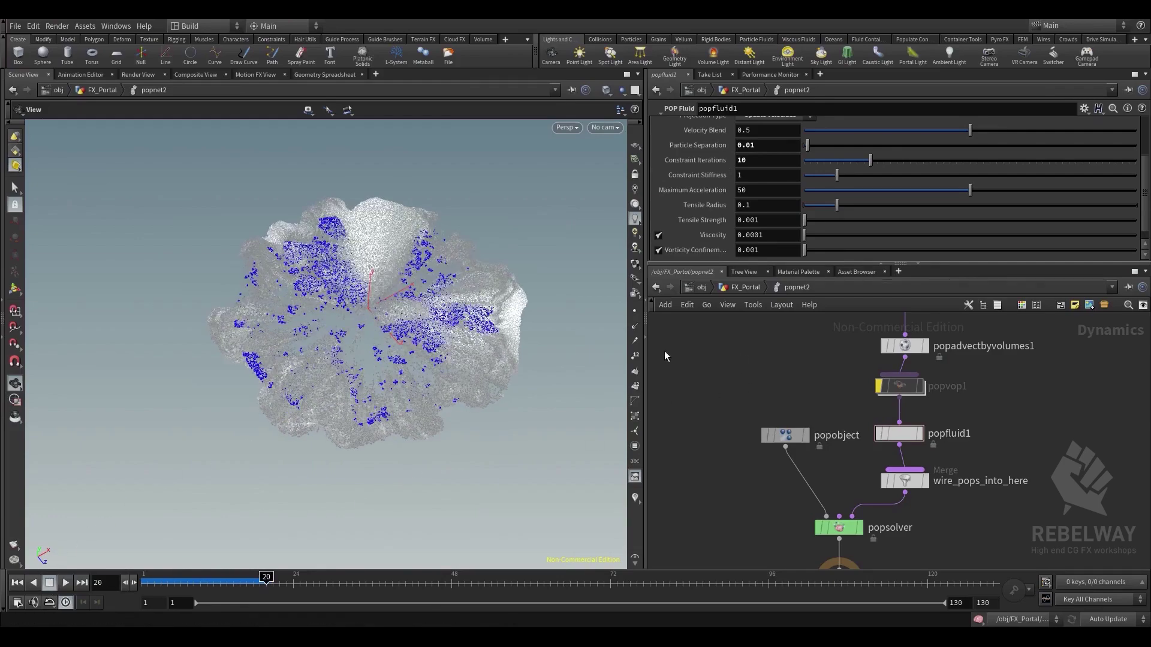
right_drag(385, 373, 498, 375)
drag(498, 375, 501, 360)
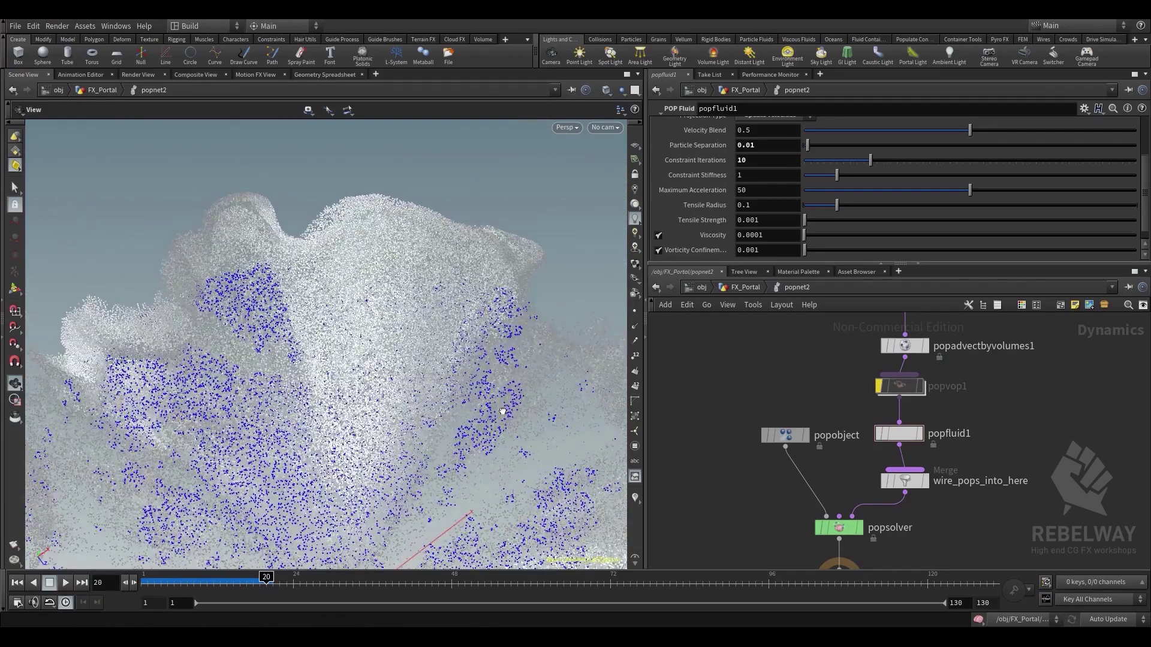
right_drag(501, 359, 446, 354)
drag(446, 353, 426, 360)
middle_drag(425, 359, 412, 357)
drag(162, 584, 74, 573)
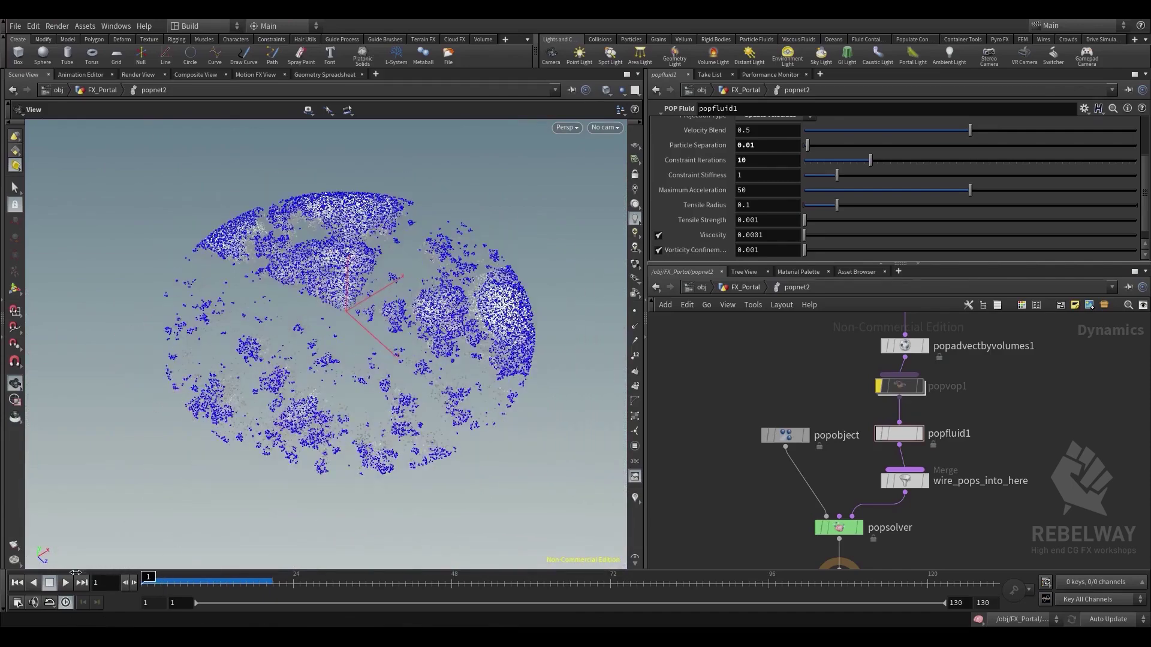
Set popfluid1's Particle Separation to 0.05, play the simulation and return to frame 1
double_click(754, 146)
text(05)
key(Return)
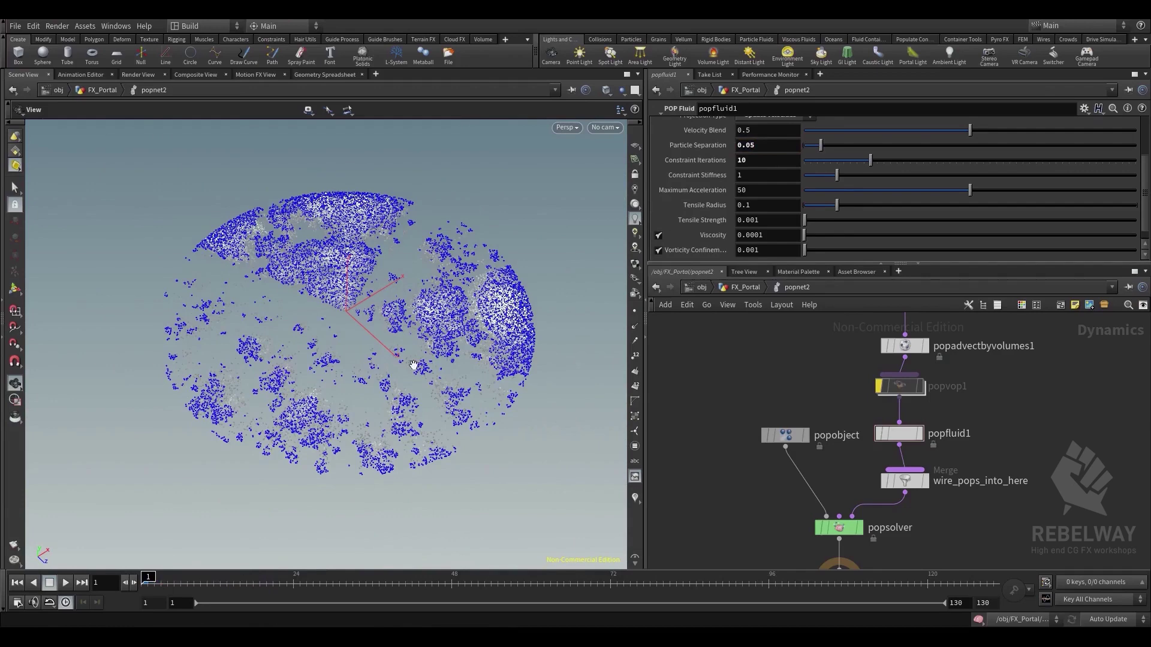
click(66, 583)
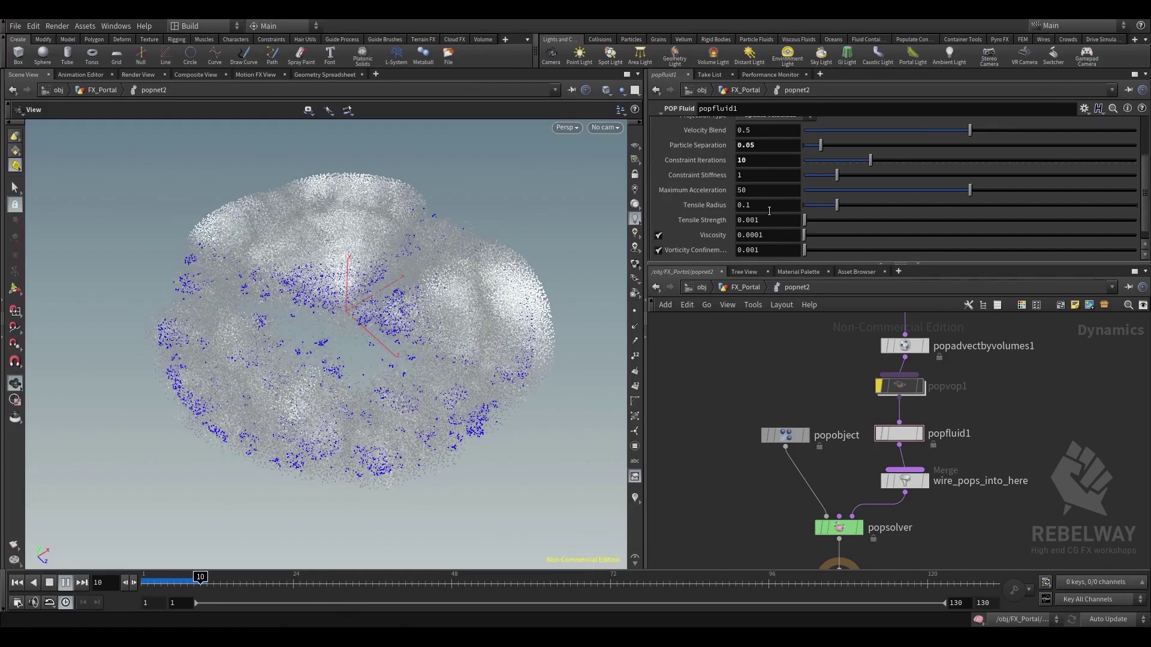
click(48, 587)
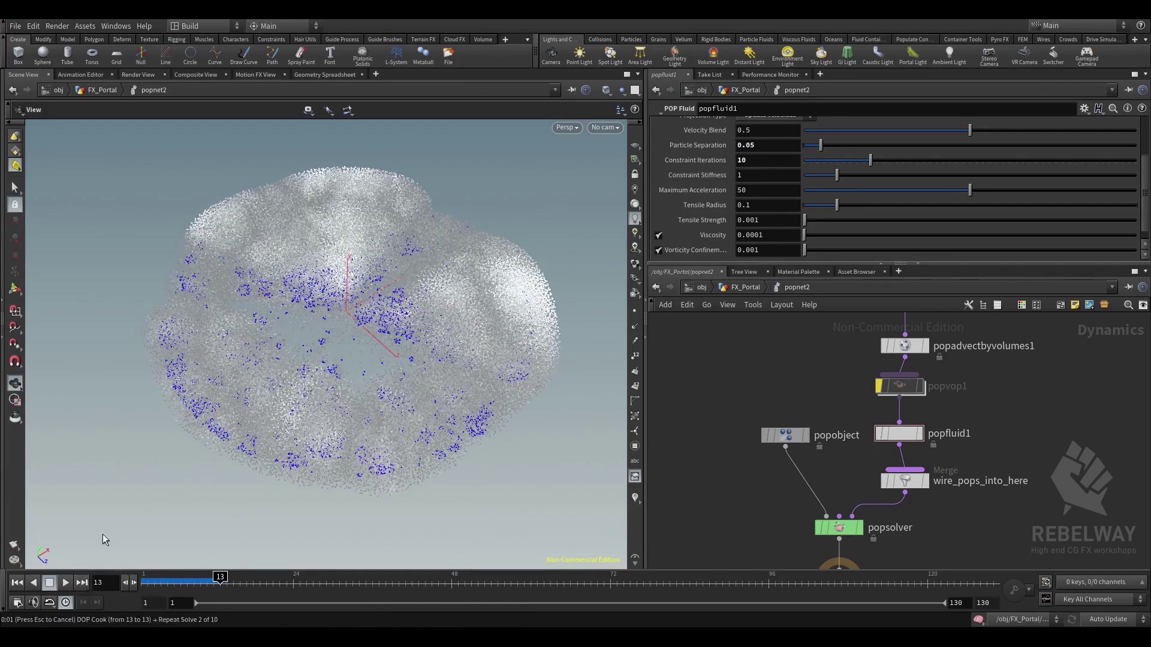
key(ctrl+Up)
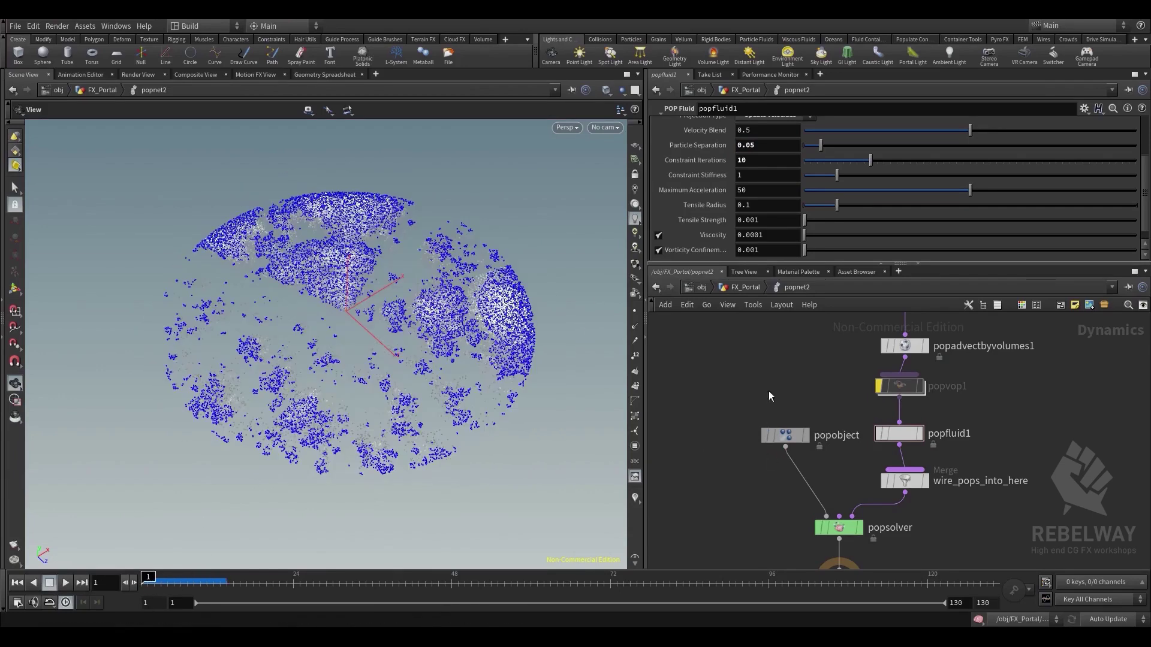
Return to the FX_Portal network and move the popnet2 node further away from popnet
middle_drag(966, 392, 904, 393)
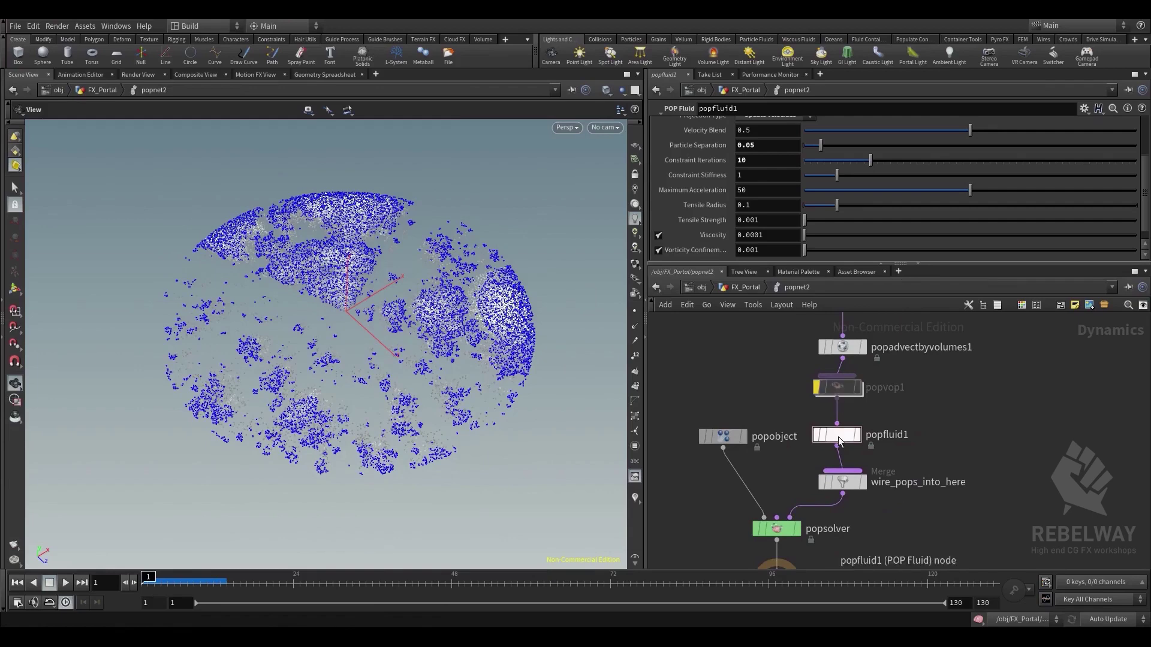
drag(839, 441, 873, 437)
click(736, 287)
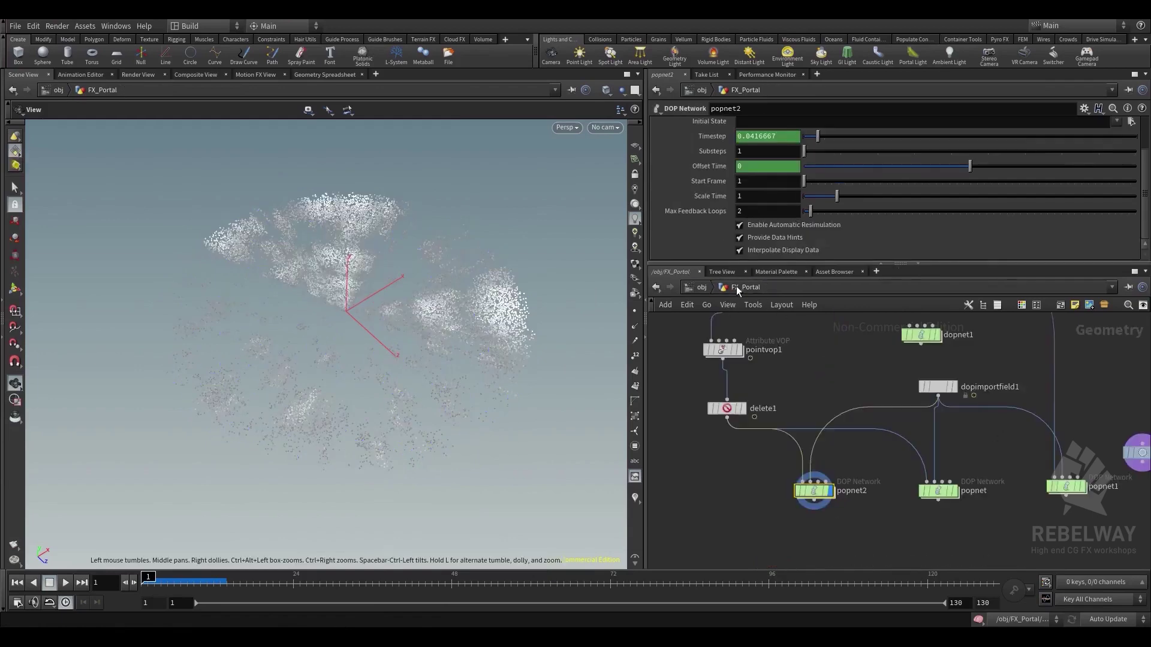
drag(864, 479, 829, 479)
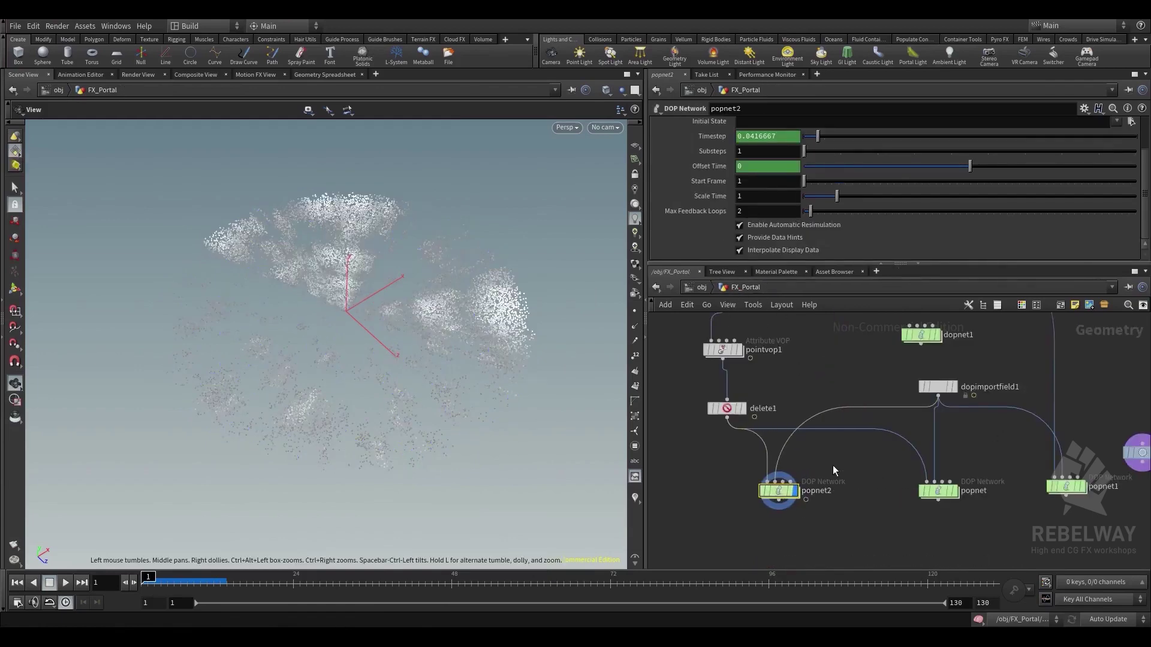
Check the delete1 settings, display popnet in place of popnet2, and move the popnet1 node slightly further away from popnet
middle_drag(759, 398, 780, 427)
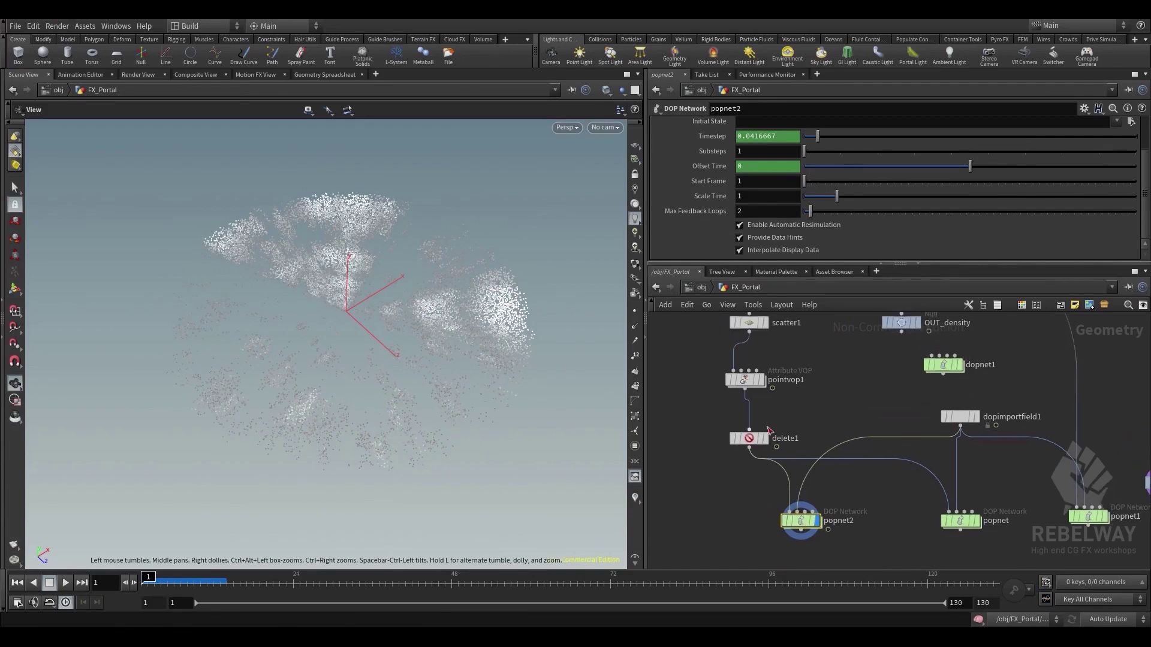
click(750, 433)
middle_drag(885, 403, 848, 438)
scroll(752, 410, down, 2)
middle_drag(760, 410, 764, 379)
scroll(917, 480, up, 2)
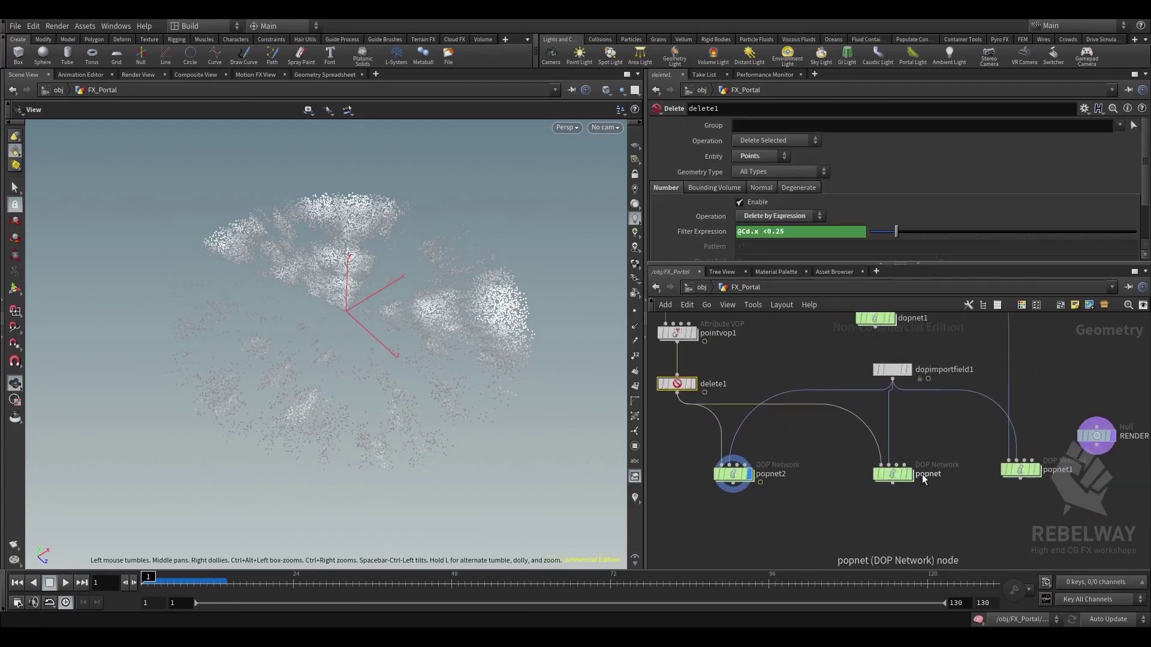
click(894, 477)
middle_drag(916, 441, 833, 459)
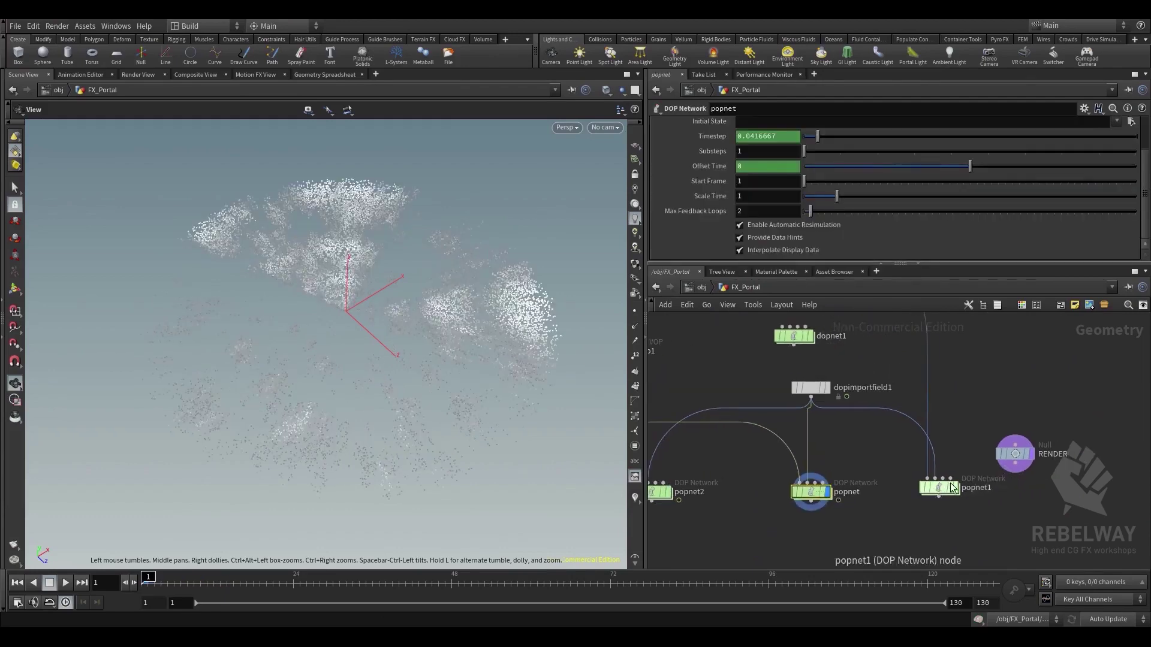
drag(939, 487, 961, 502)
Examine the noise parameters of pointvop1 and the point count settings of scatter1
middle_drag(750, 414, 885, 467)
scroll(883, 466, down, 2)
scroll(783, 427, up, 2)
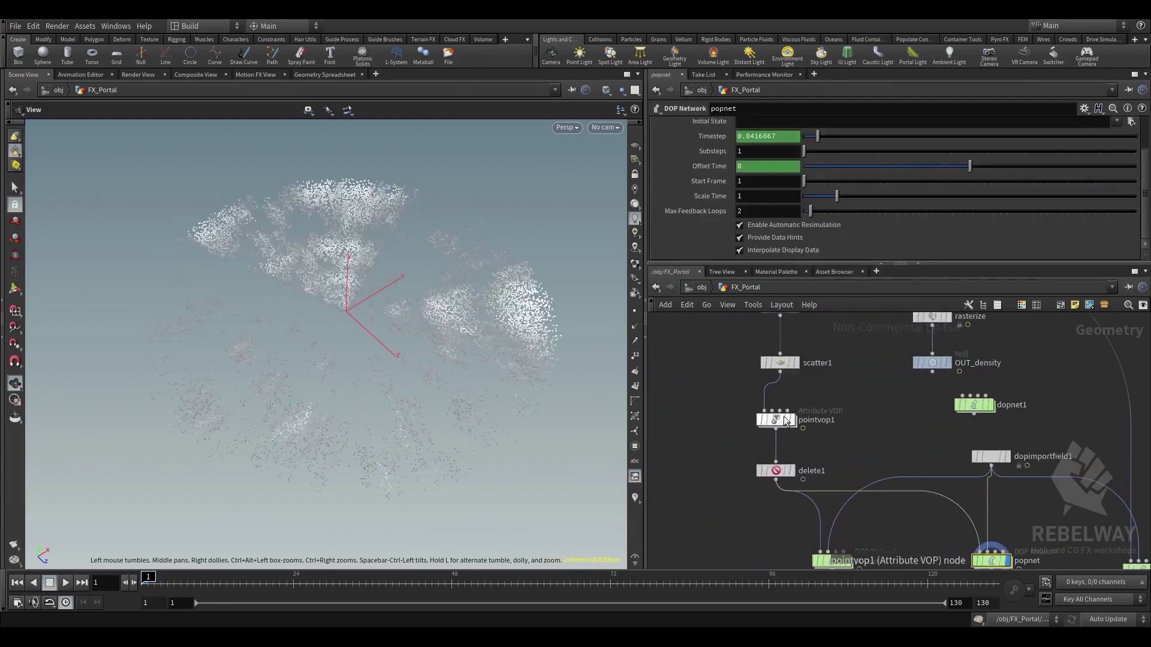
click(775, 429)
click(824, 439)
click(775, 421)
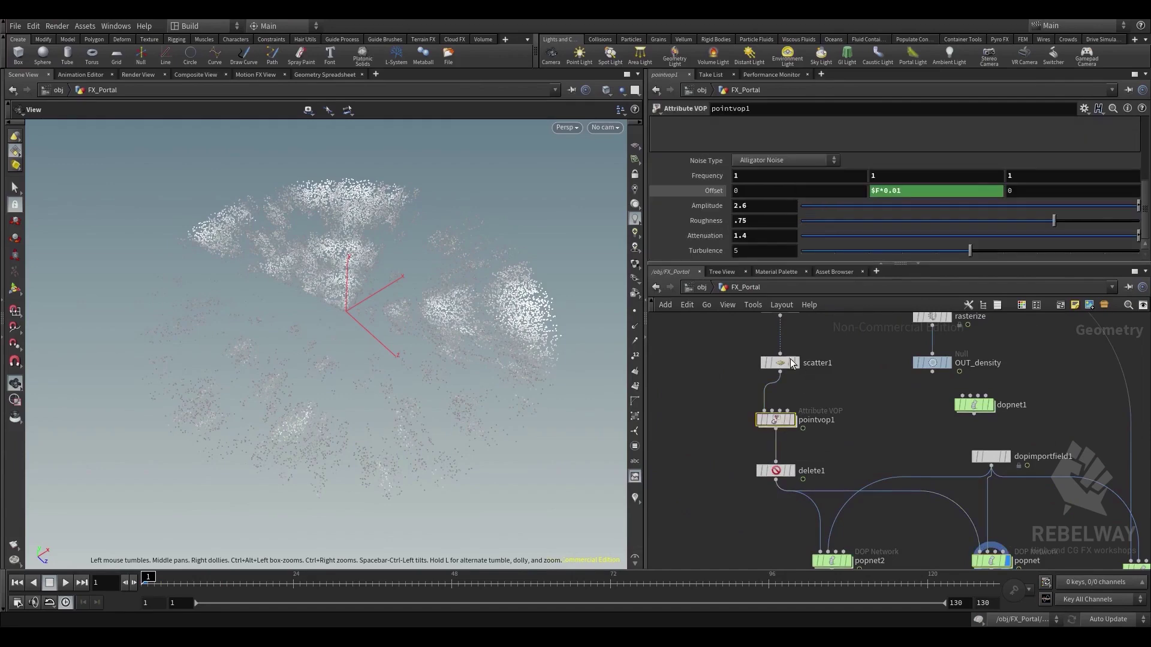
click(783, 362)
middle_drag(834, 411, 831, 388)
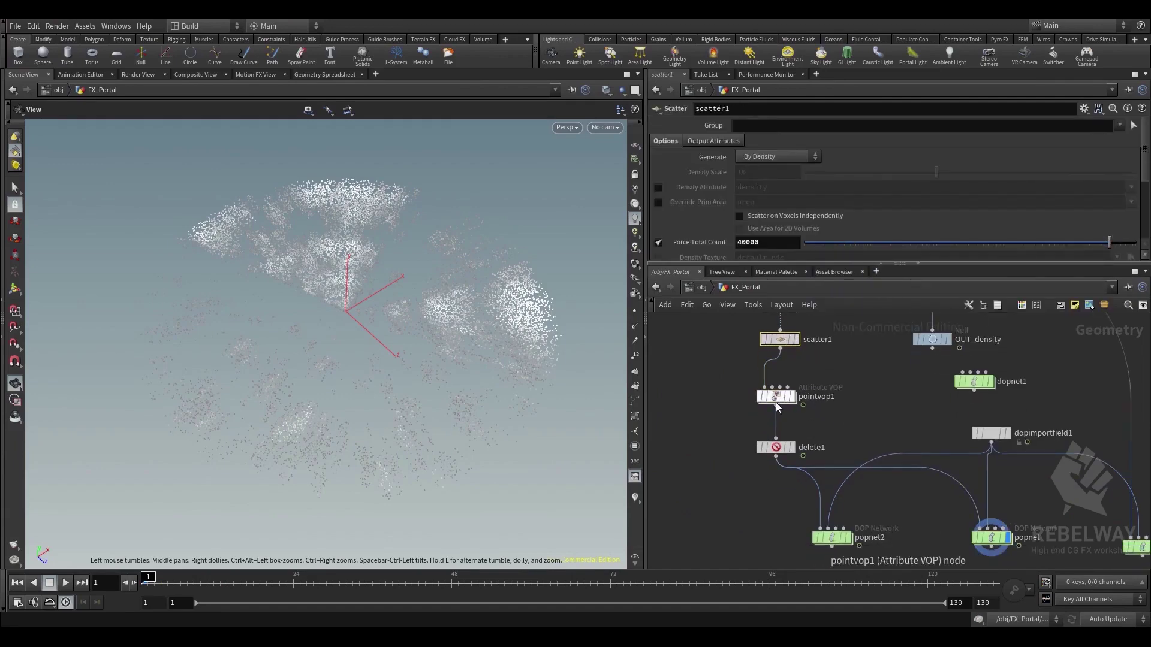
Duplicate the pointvop1 and delete1 nodes and place the copies beside the originals as a second branch under scatter1
click(777, 396)
drag(736, 380, 780, 451)
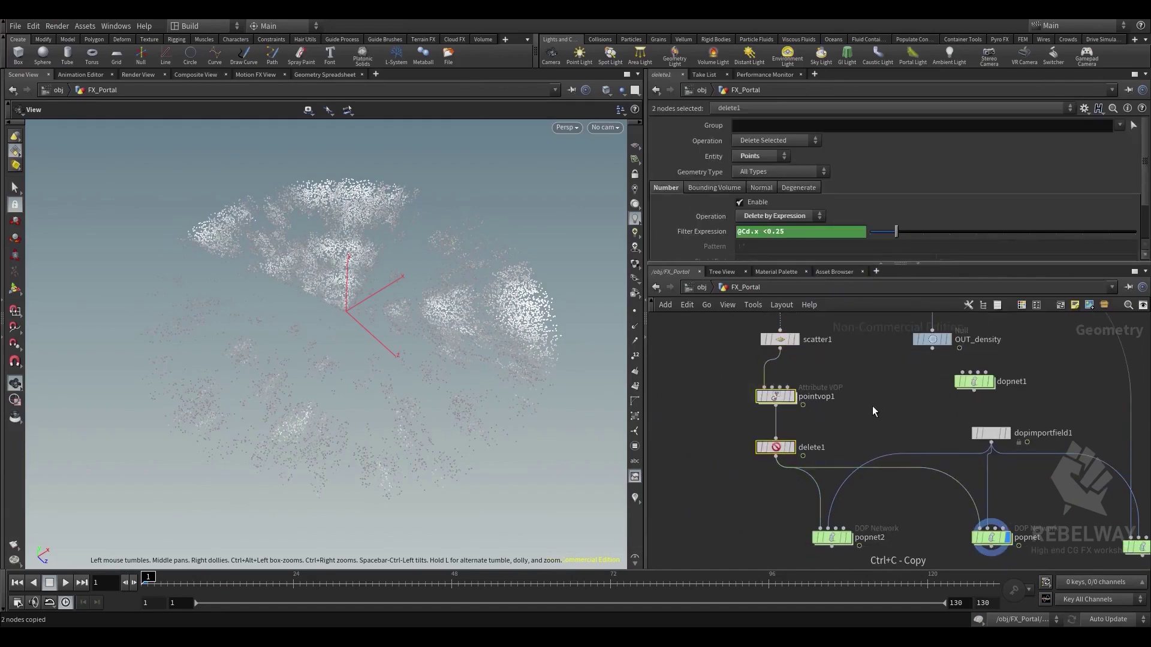
key(ctrl+v)
drag(872, 408, 888, 398)
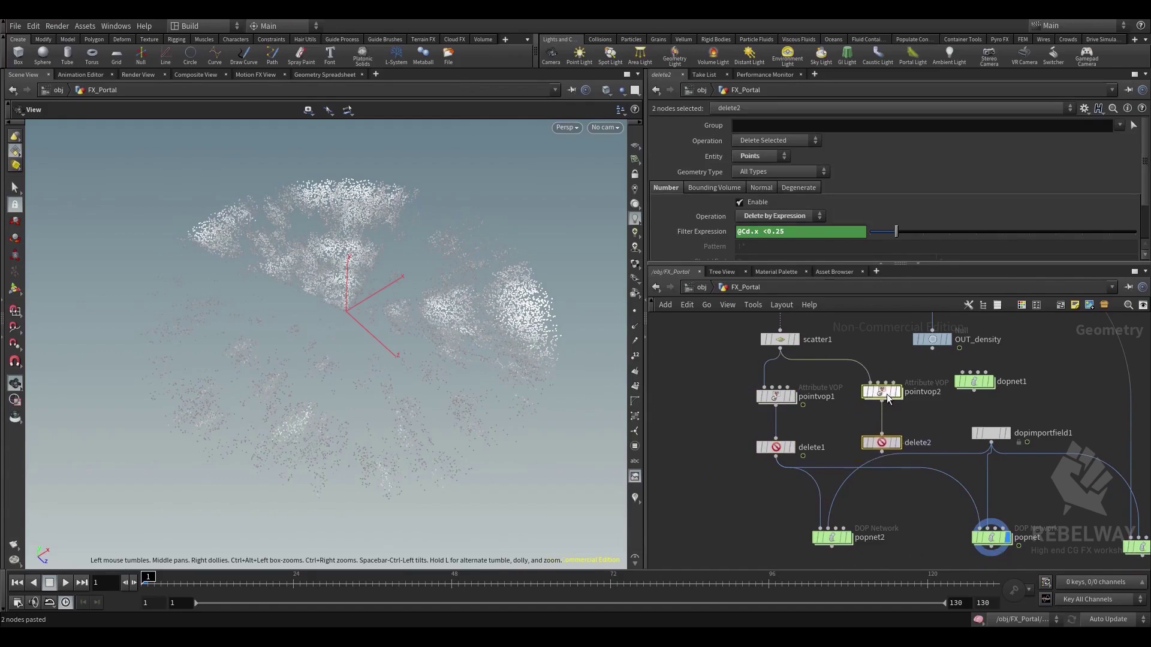
Display pointvop2 and set its noise Frequency to 0.5 on all three axes and its Roughness to 0.55
click(887, 397)
click(898, 392)
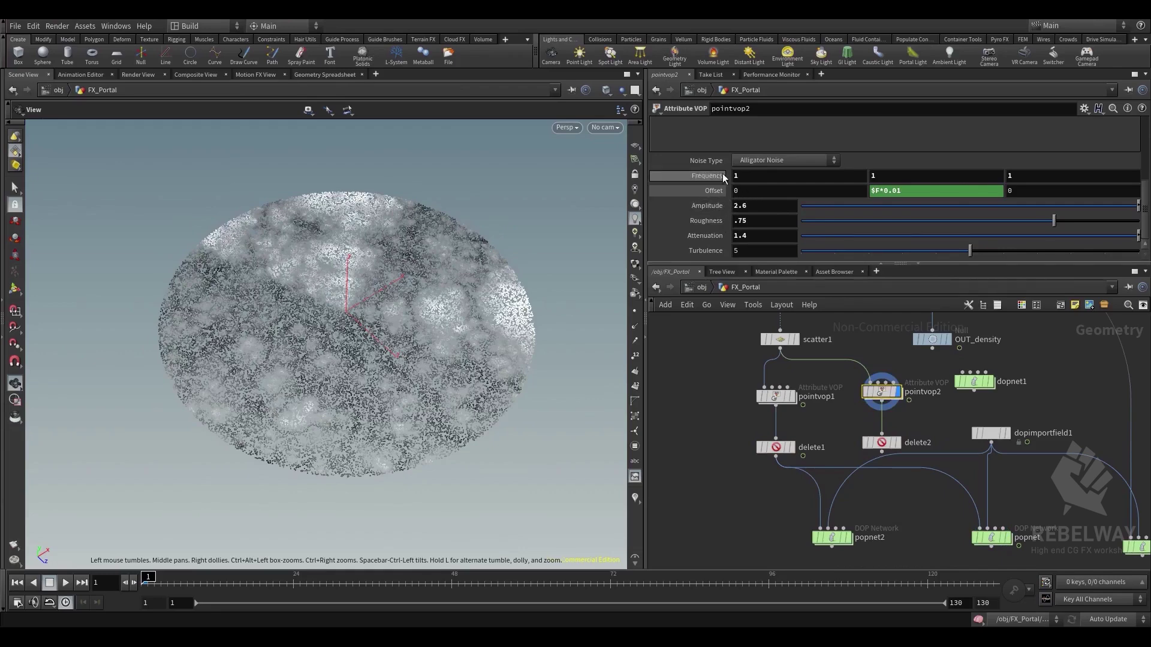
middle_drag(714, 175, 689, 180)
middle_drag(717, 225, 695, 227)
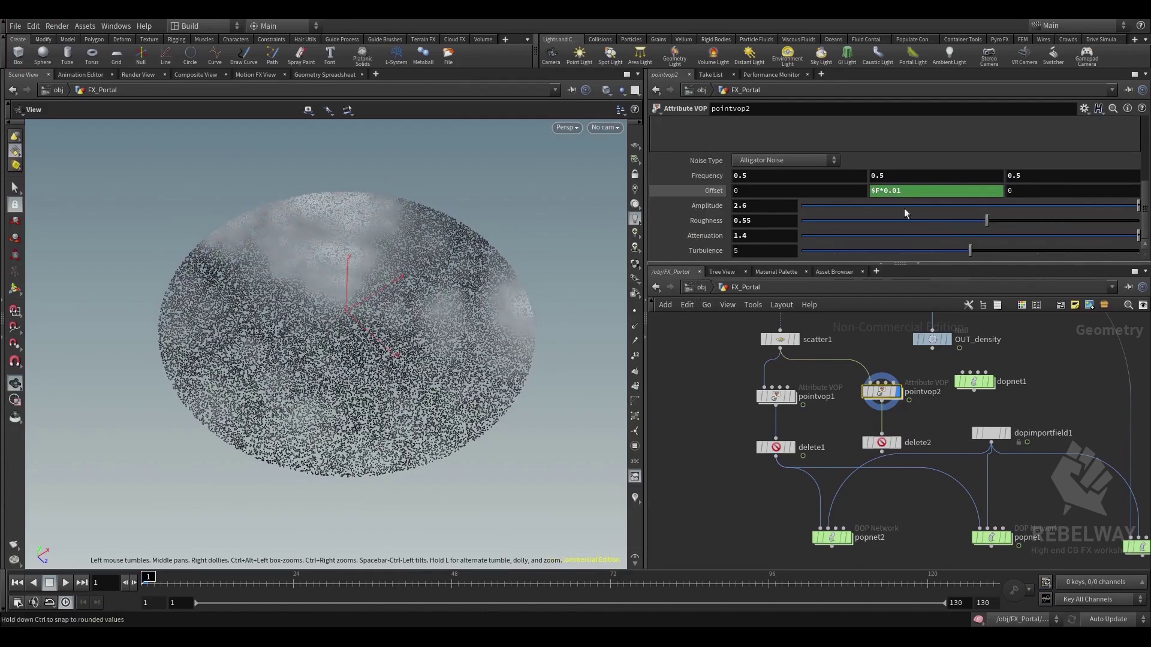
Set pointvop2's Y Offset to $F*0.025, play the animated noise and return to frame 1
click(920, 192)
key(BackSpace)
text(25)
key(Return)
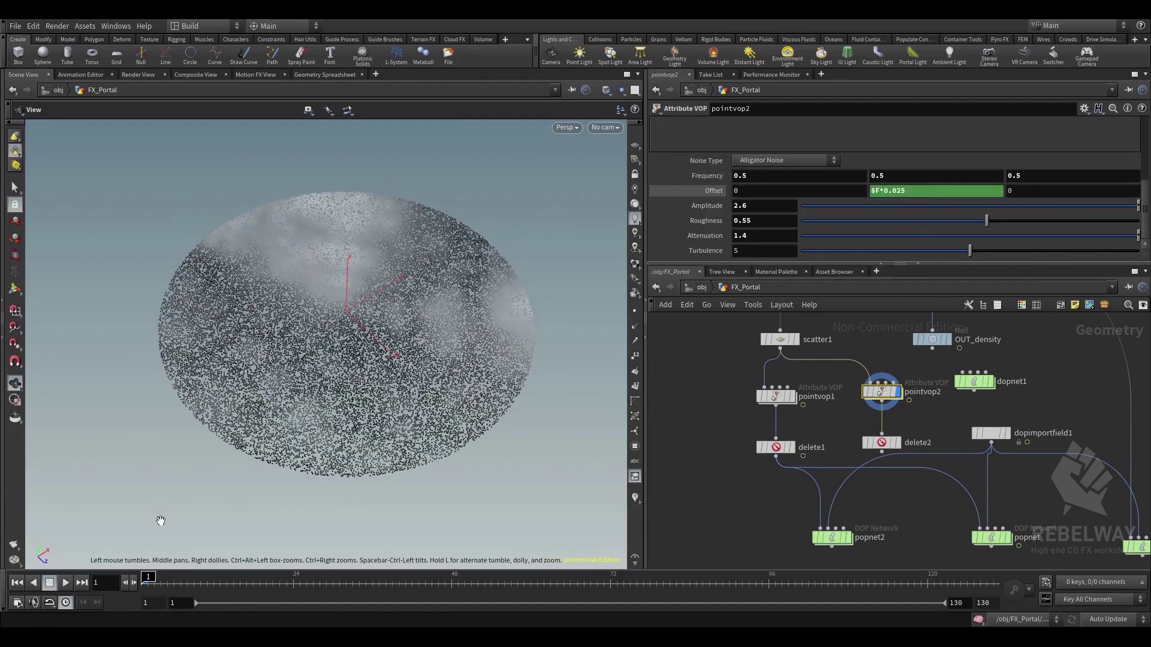
click(65, 582)
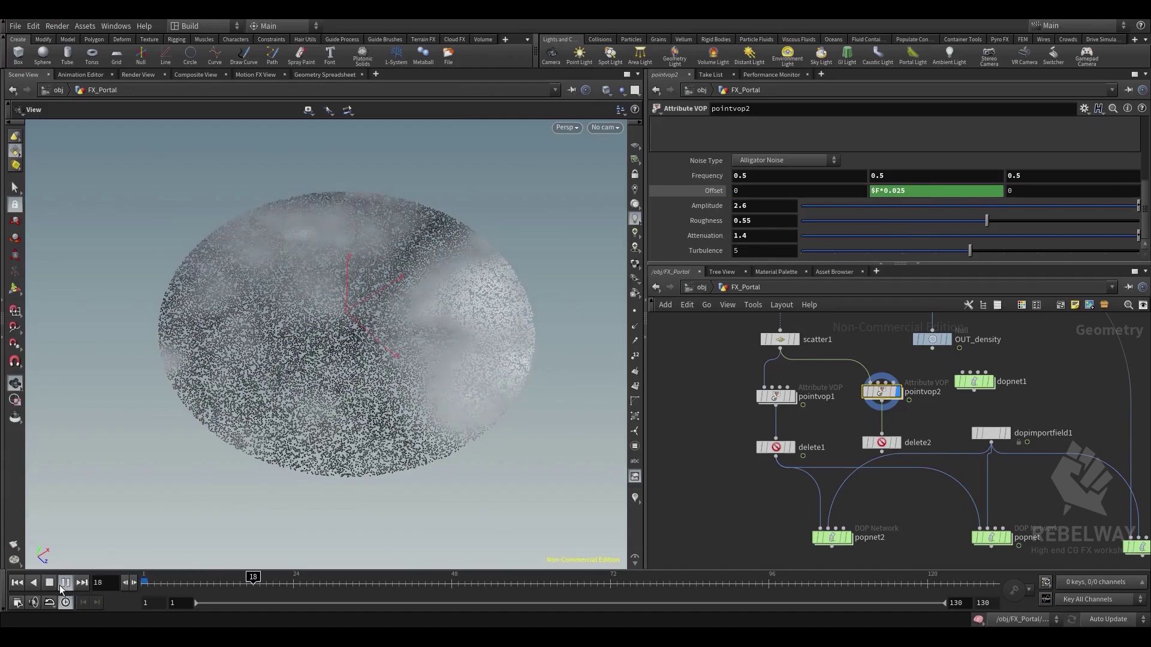
click(17, 583)
click(893, 443)
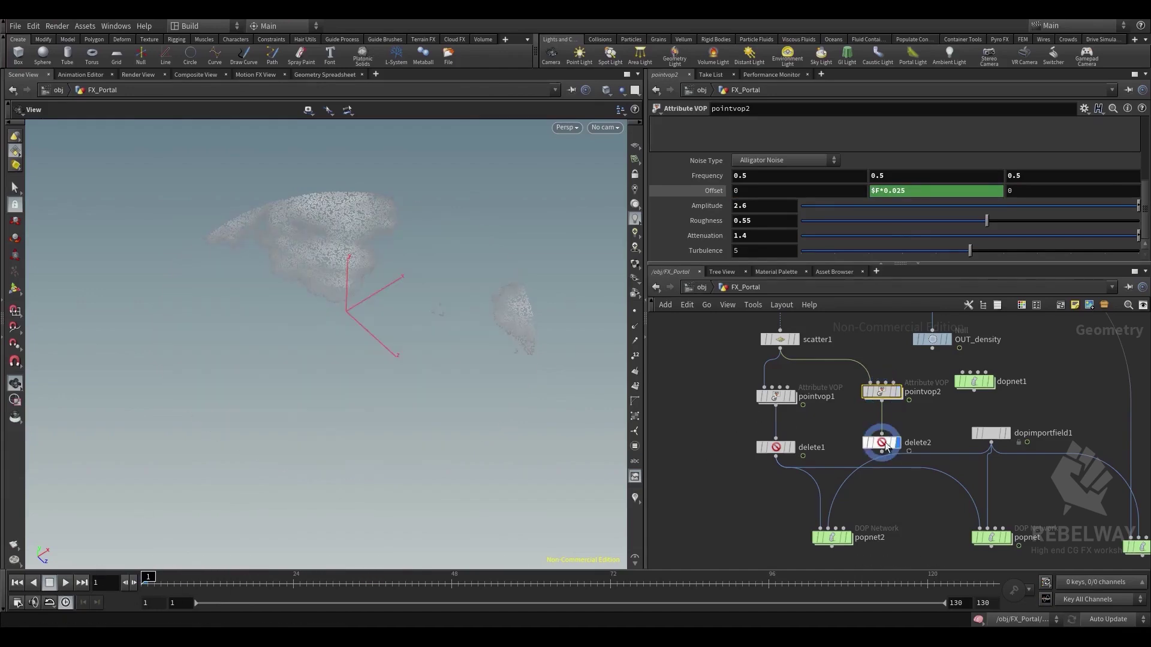
click(875, 445)
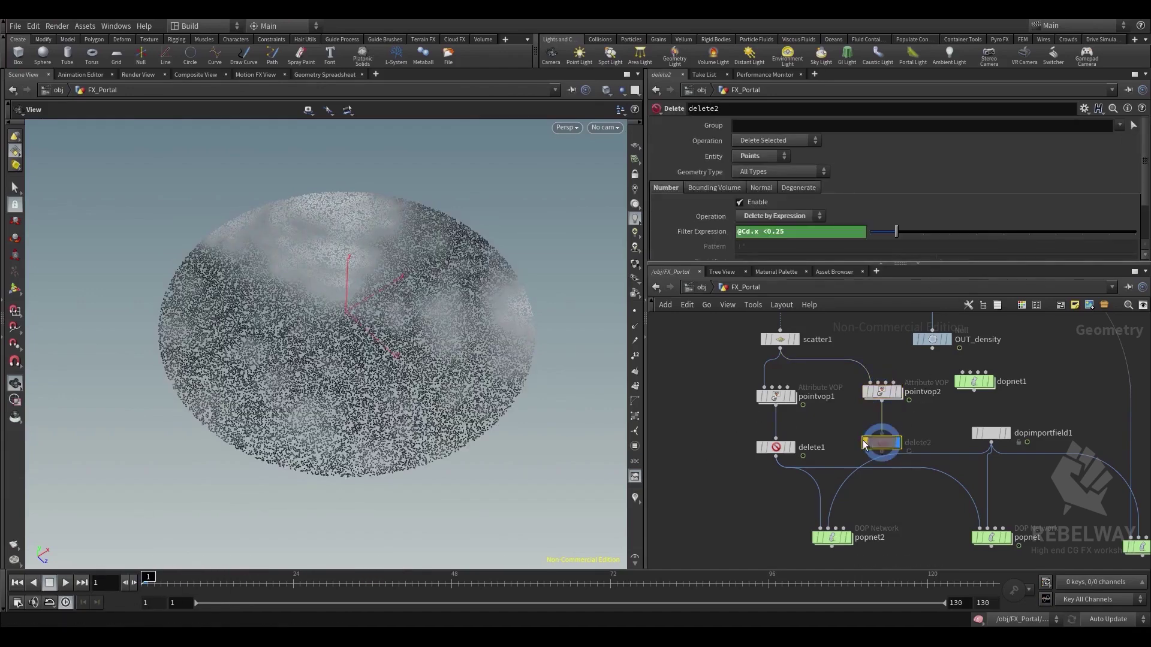
click(865, 443)
drag(773, 233, 813, 230)
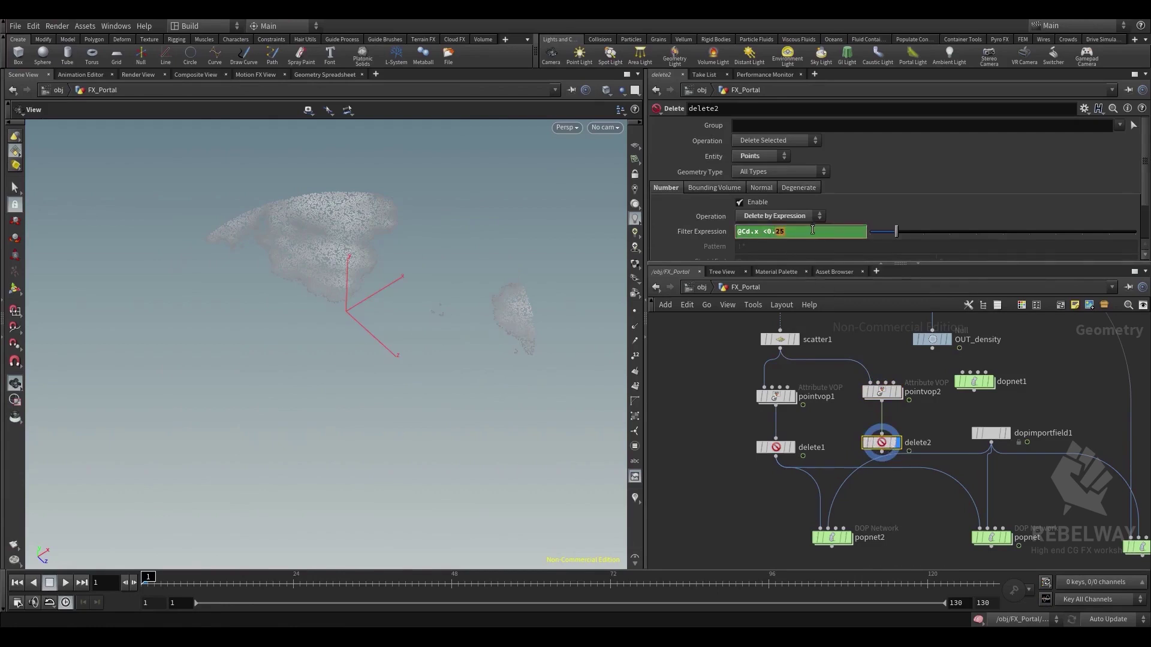
text(1)
key(Return)
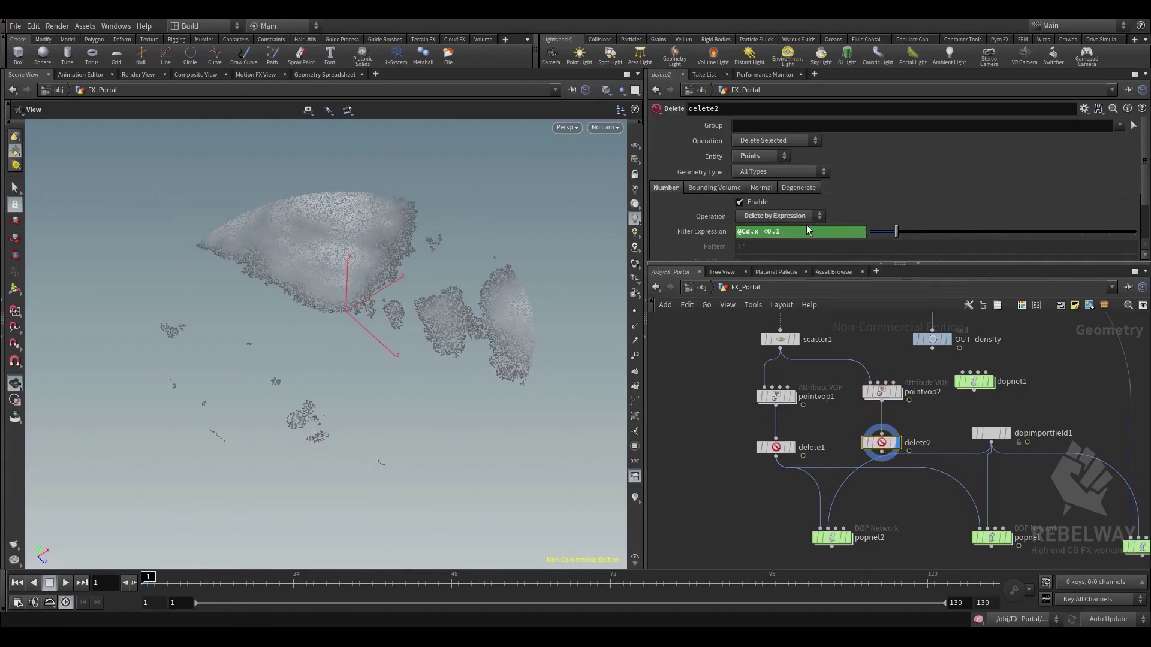
Connect delete2's output to the first input of popnet
click(882, 451)
click(979, 528)
middle_drag(942, 523, 890, 479)
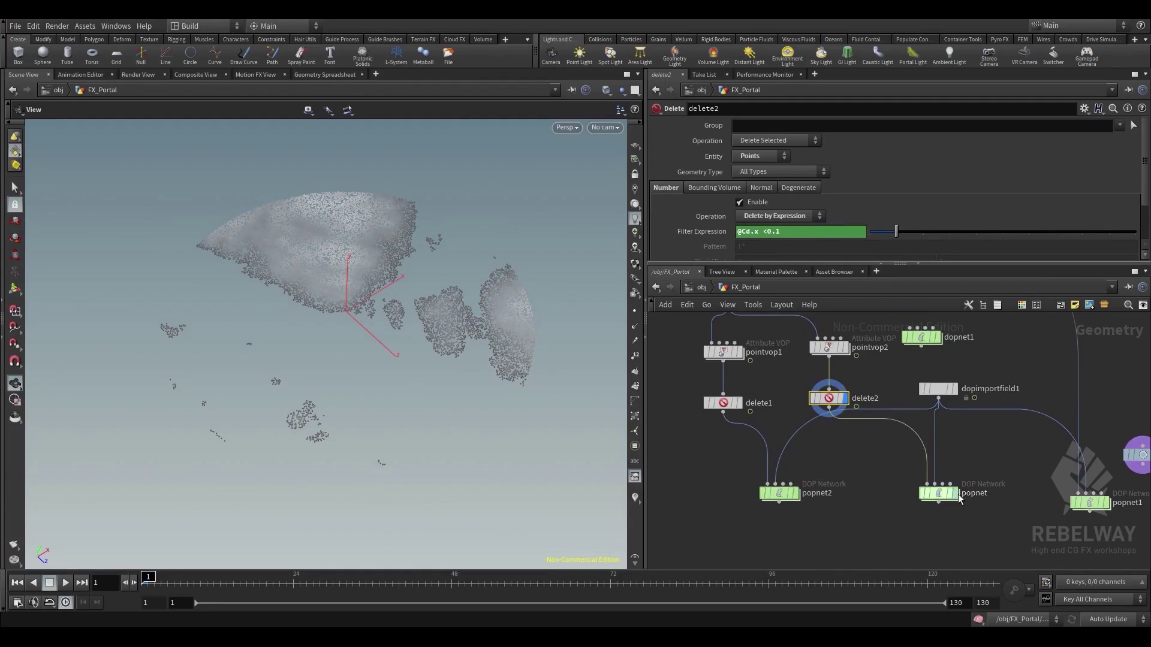
Go inside popnet and set the Inherit Velocity of source_first_input to 0
double_click(938, 493)
double_click(829, 445)
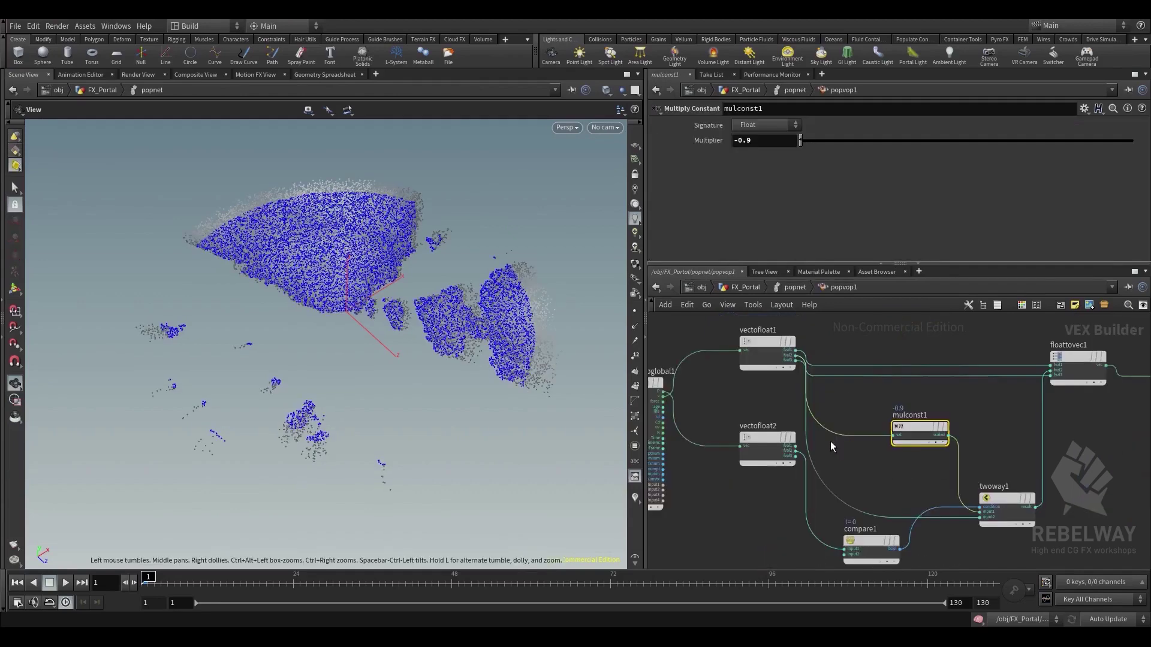
key(u)
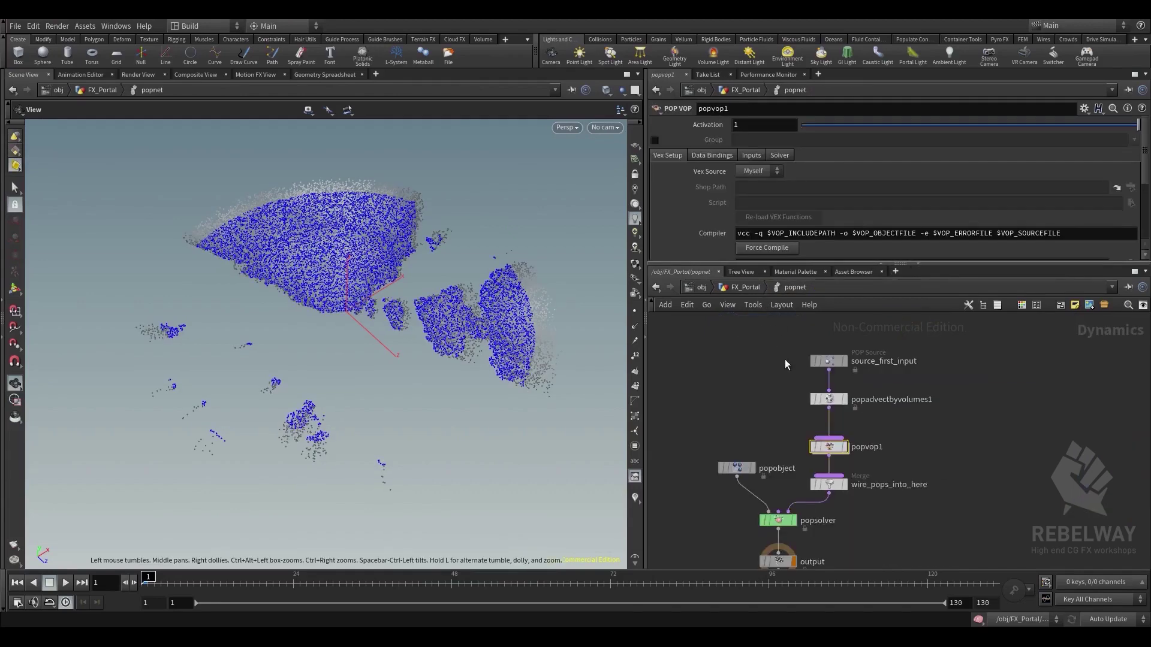
double_click(830, 447)
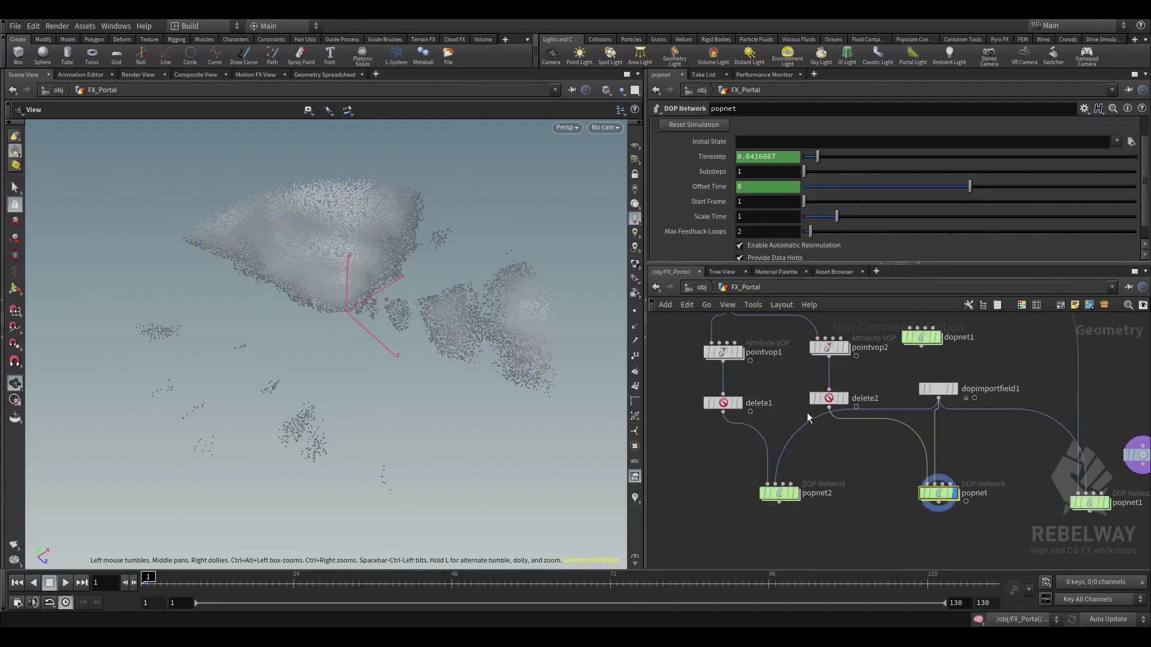
key(u)
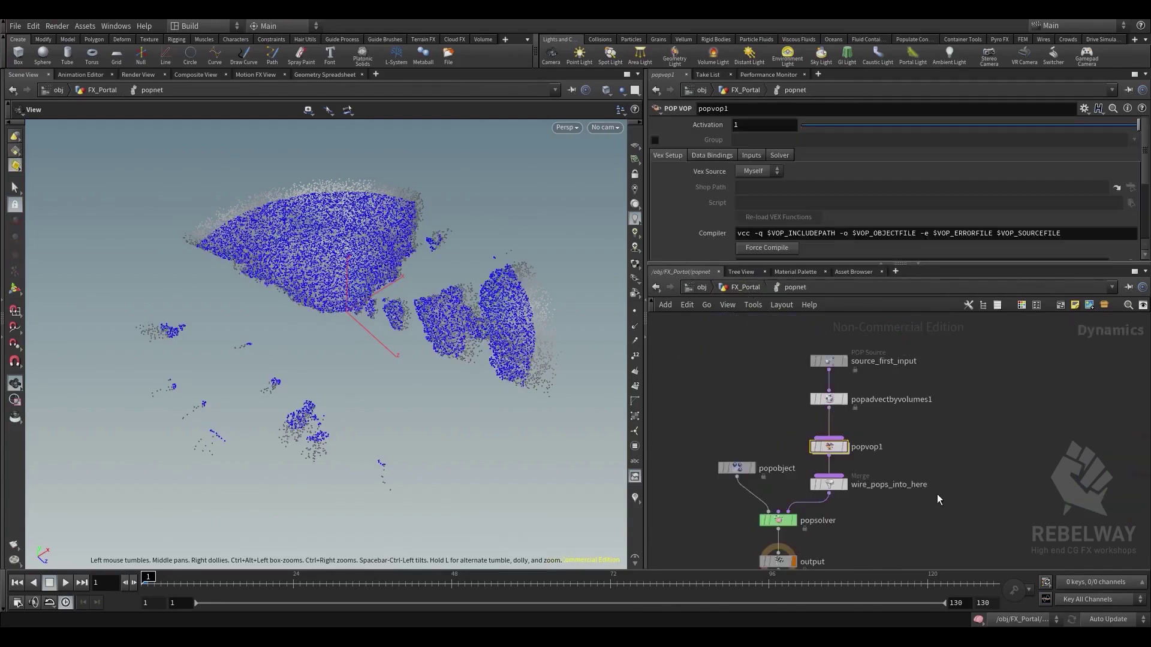
click(830, 362)
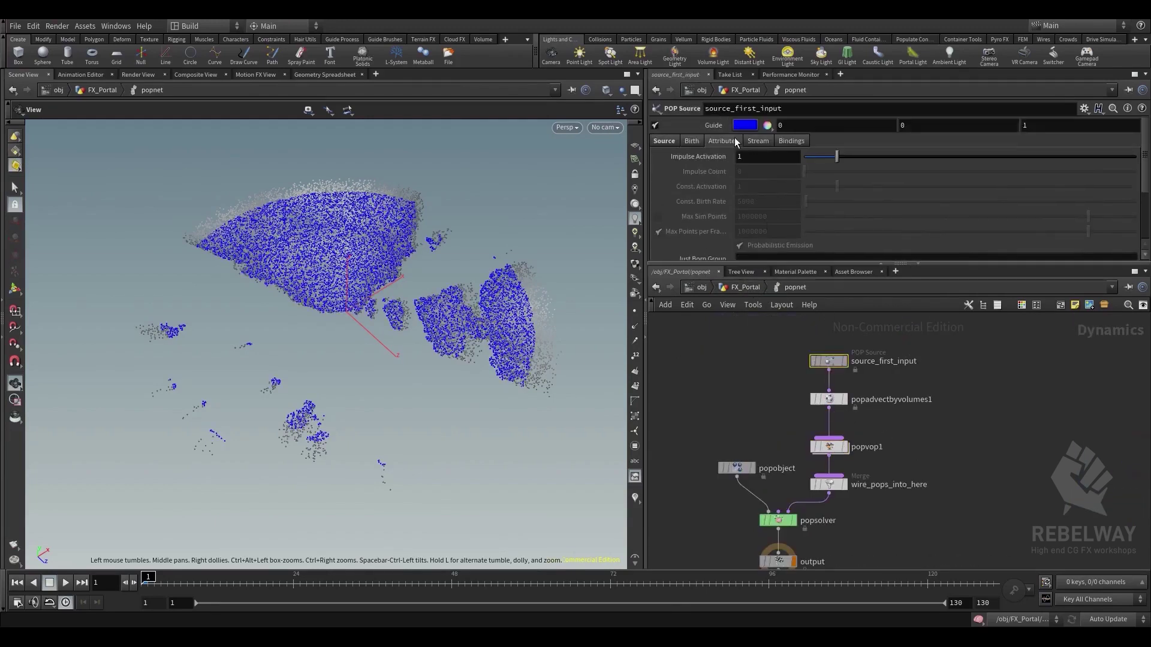
click(722, 141)
click(766, 184)
click(766, 185)
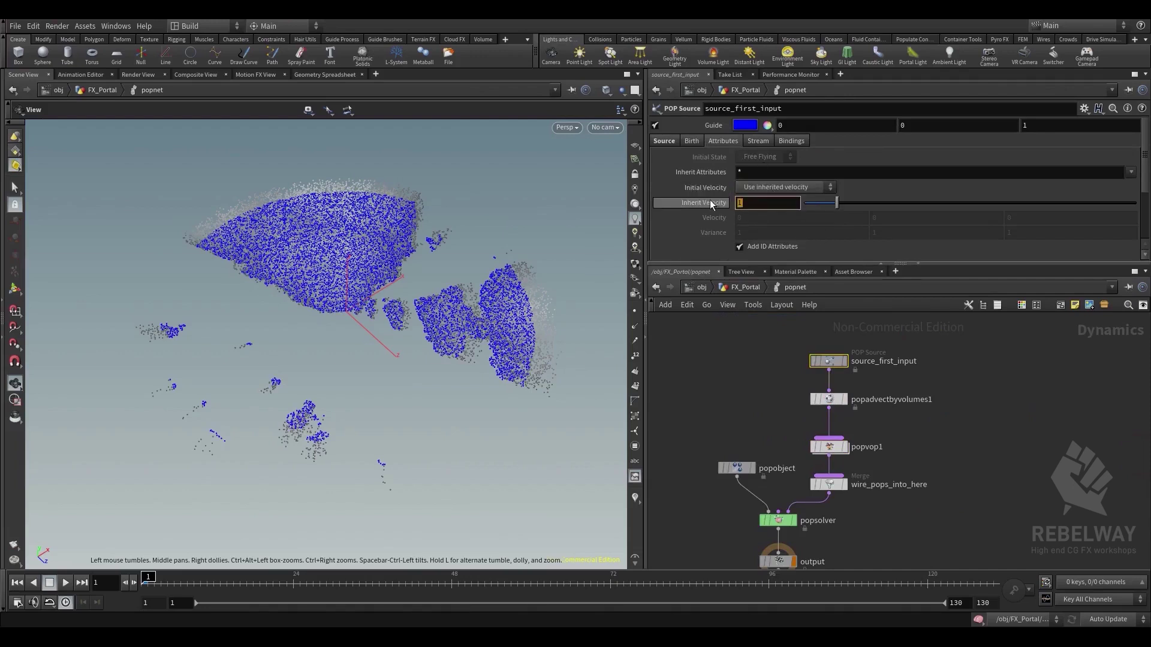
text(.)
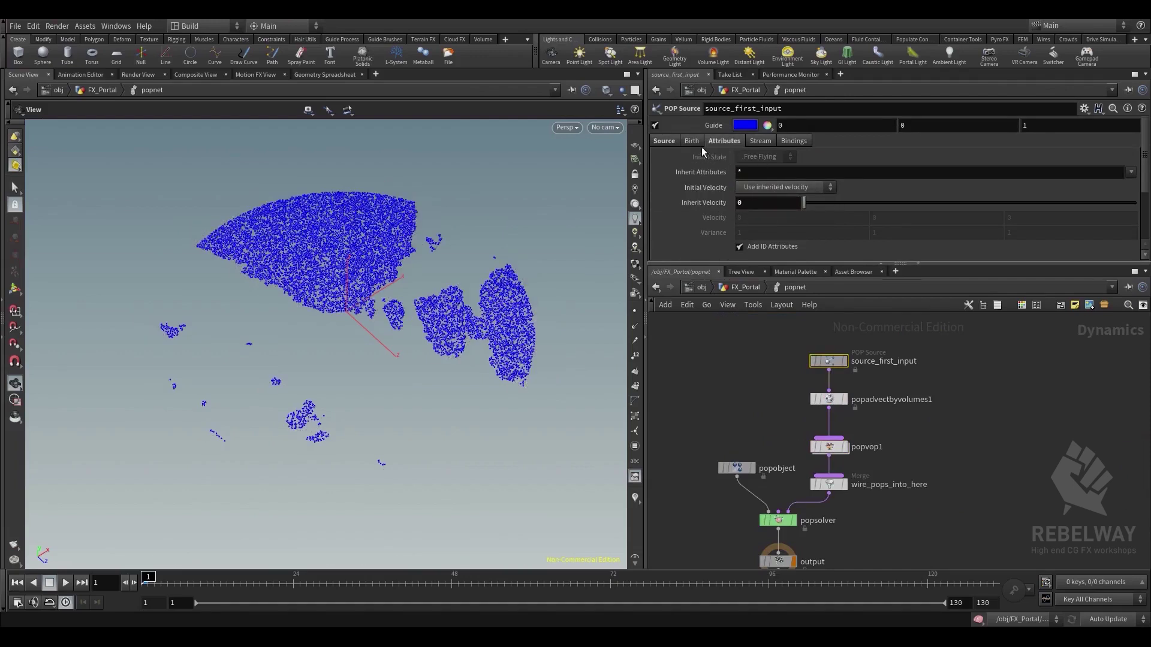
Set source_first_input's Jitter Birth Time to Negative and Interpolate Source to Back, with Use Point Velocity as the Interpolation Method
click(691, 141)
scroll(798, 203, down, 3)
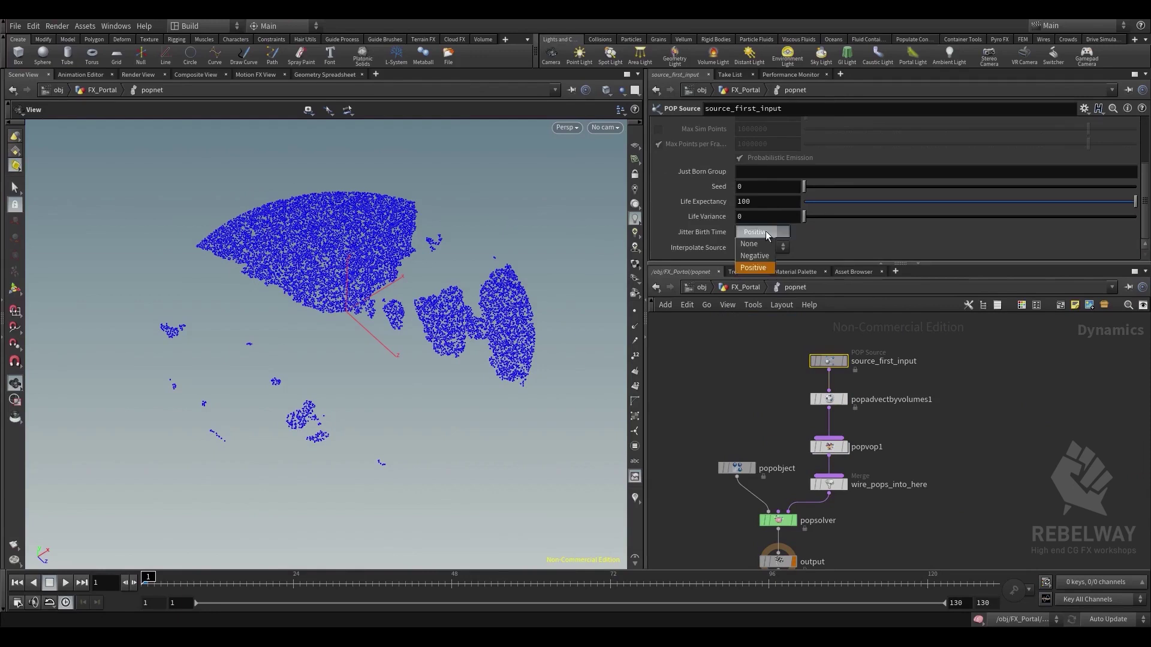
click(756, 255)
click(761, 248)
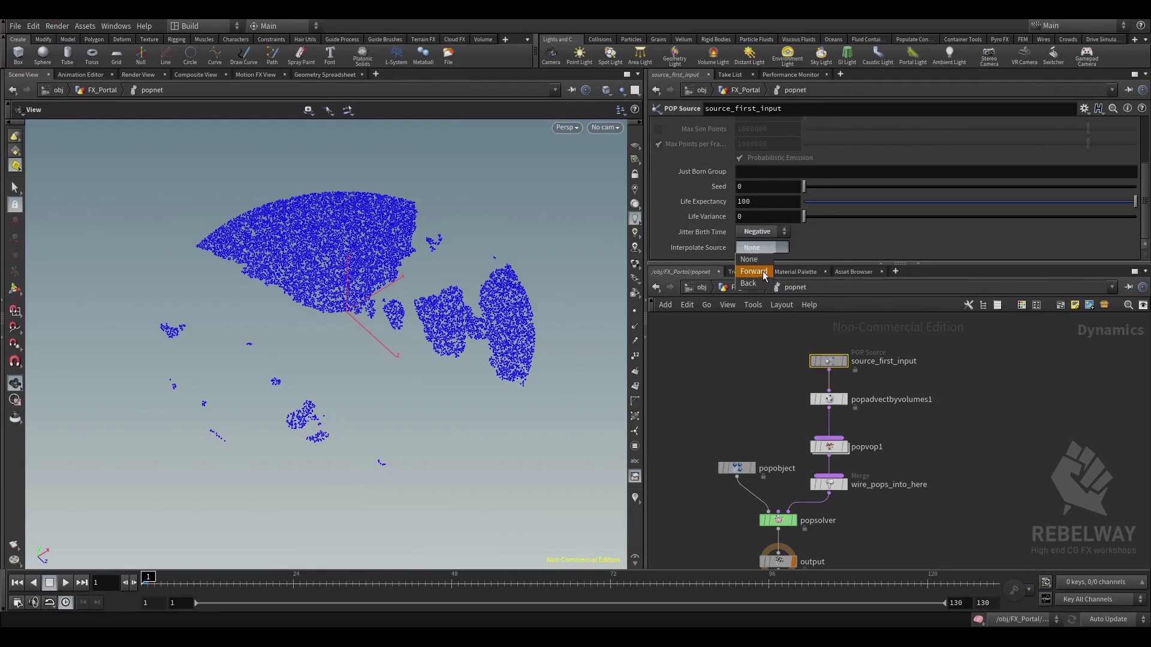
click(757, 283)
click(772, 250)
click(771, 263)
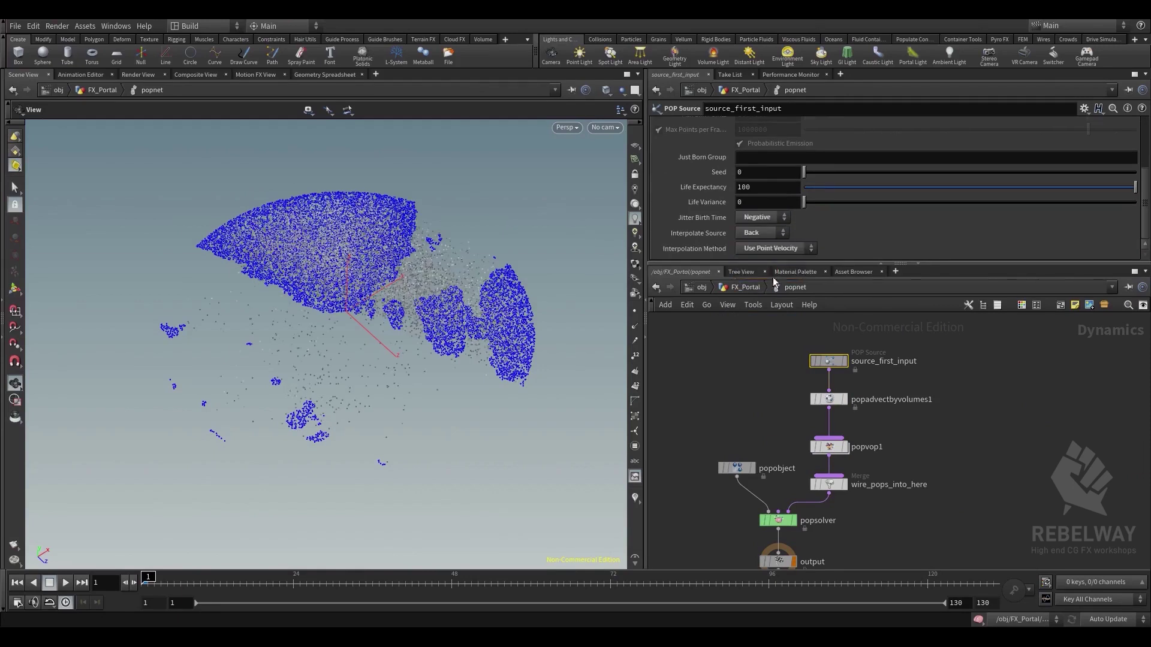
Play the popnet simulation to frame 81, stop it and view the particles from another angle
click(66, 582)
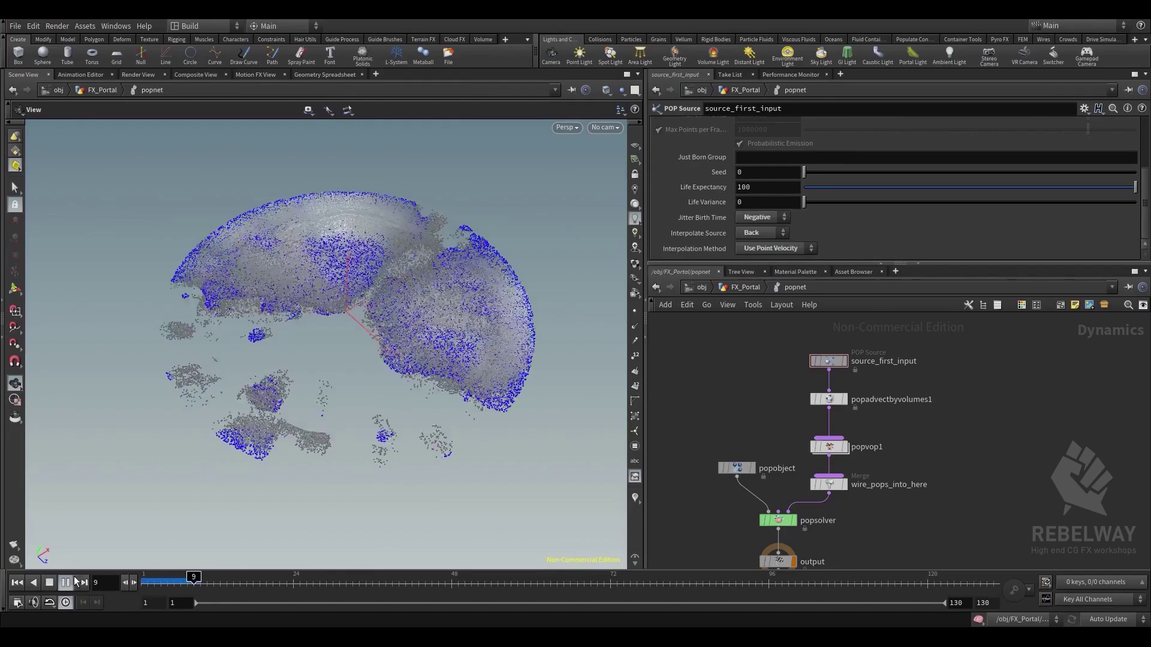
right_drag(334, 406, 278, 401)
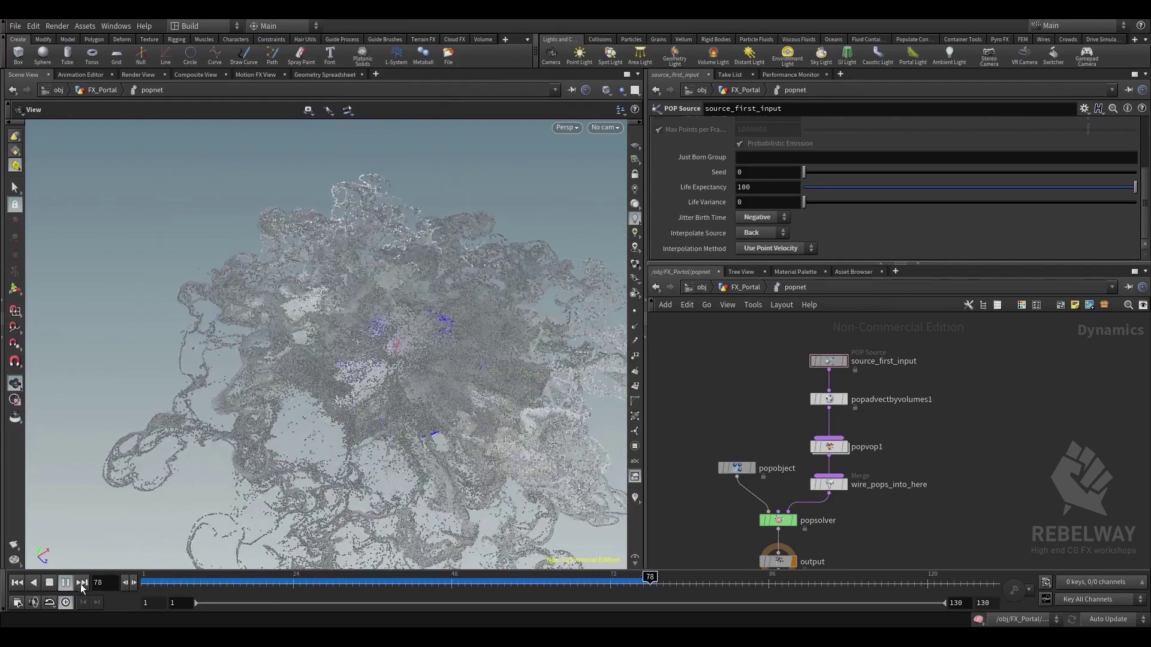
click(46, 583)
mouse_move(451, 391)
mouse_down()
mouse_move(443, 313)
mouse_move(424, 282)
mouse_move(449, 361)
mouse_move(419, 357)
mouse_move(501, 326)
mouse_move(488, 408)
mouse_up()
Return to the FX_Portal network and scrub the cached popnet particles between frames 28 and 42, examining their shape
key(u)
click(870, 470)
click(317, 589)
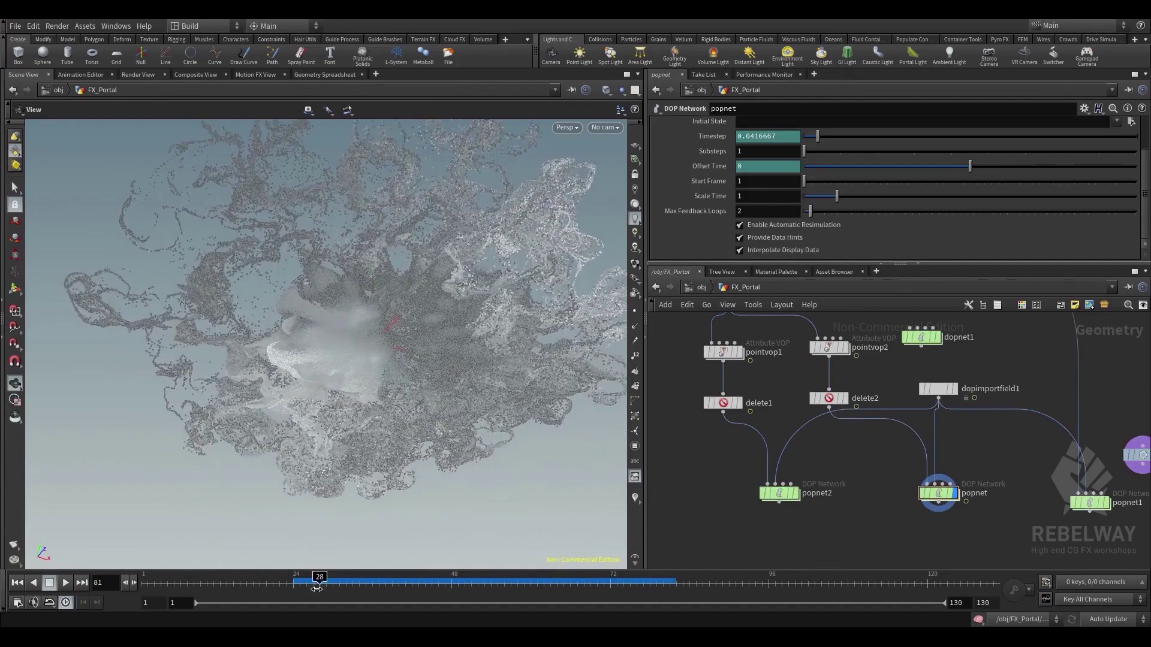
mouse_move(317, 588)
mouse_down()
mouse_move(351, 580)
mouse_move(300, 575)
mouse_move(372, 576)
mouse_up()
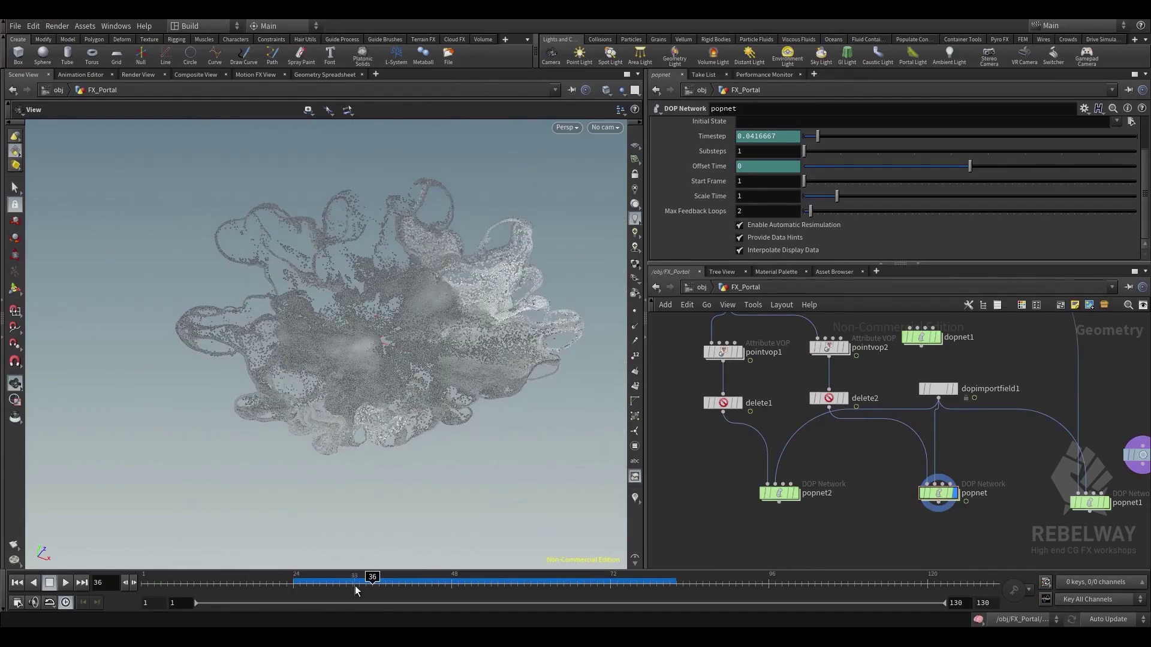
click(340, 586)
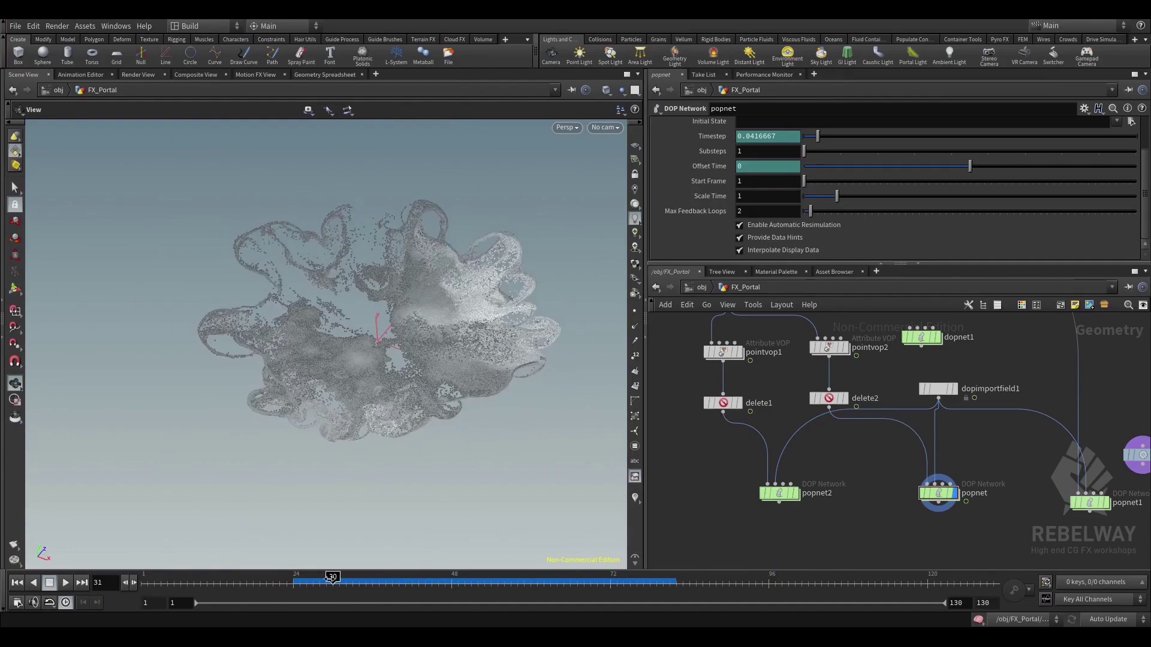
drag(331, 577, 412, 573)
drag(399, 460, 433, 412)
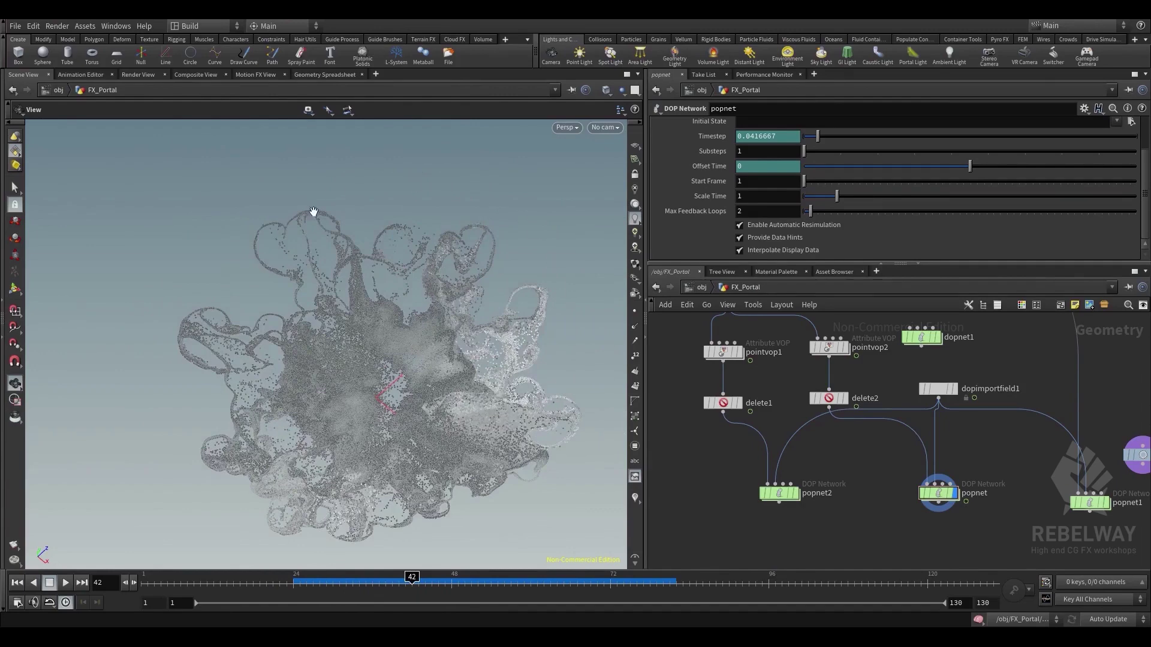
drag(389, 465, 453, 164)
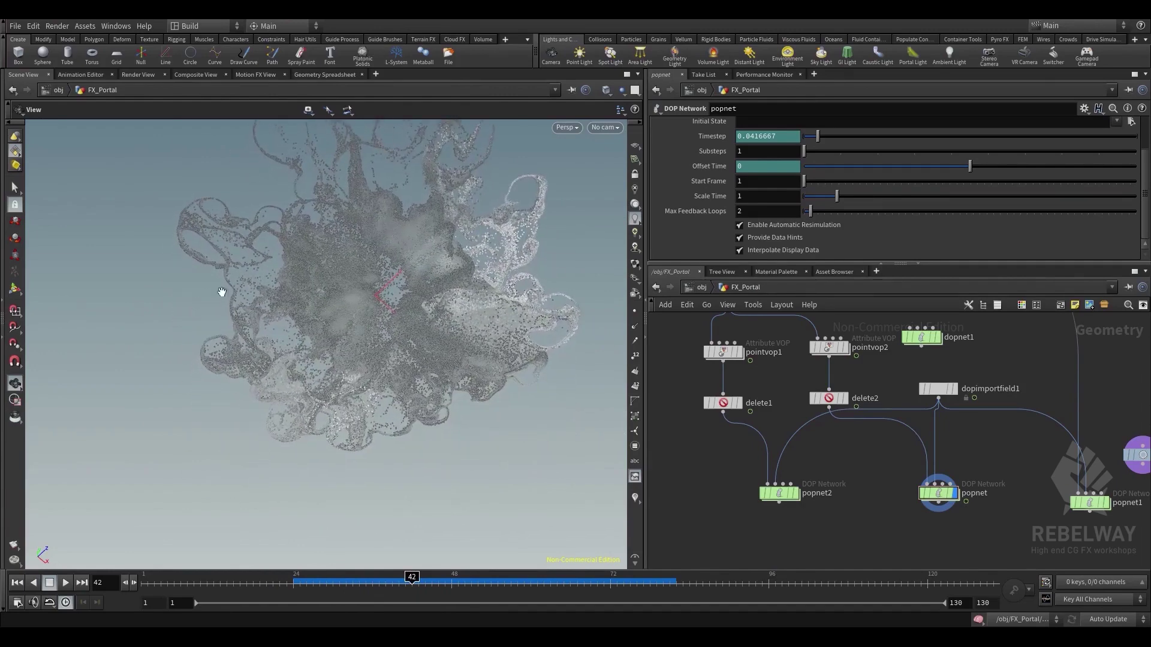
Display pointvop2 and pointvop1 in turn to compare their noise patterns on the scattered points
click(843, 347)
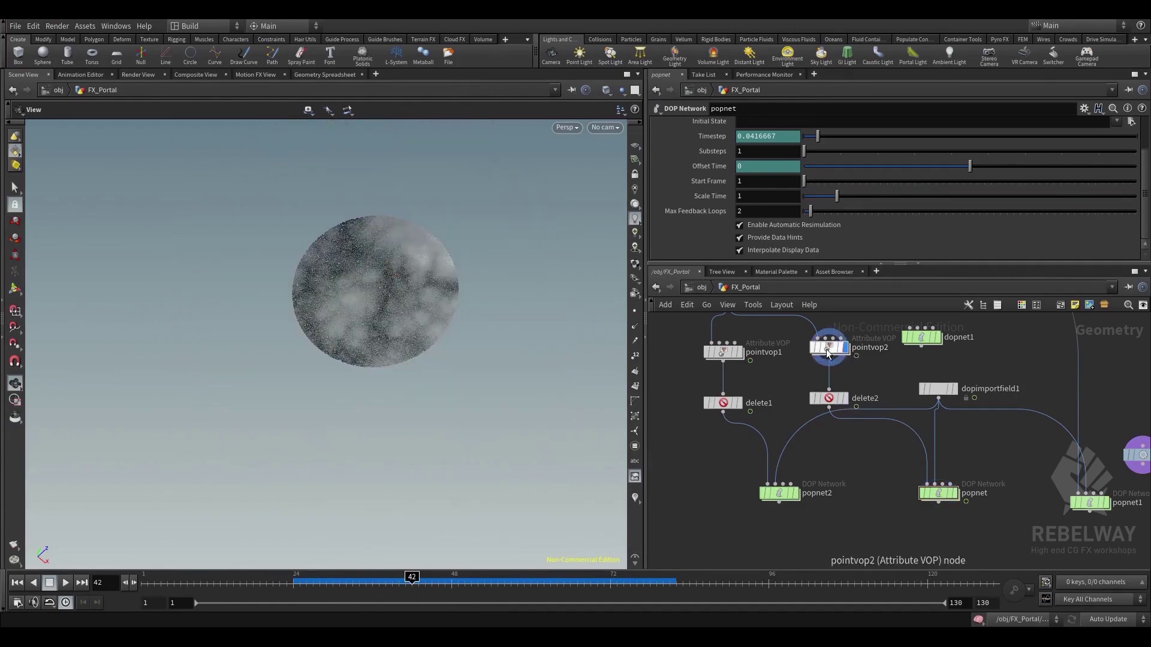
click(826, 347)
click(741, 354)
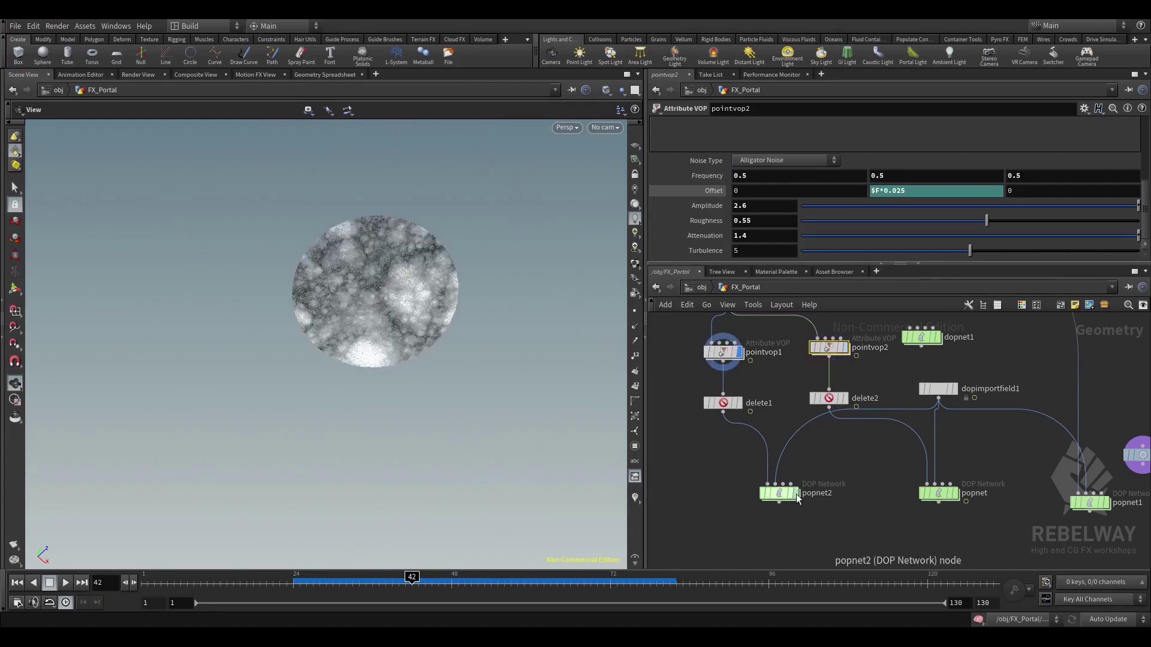
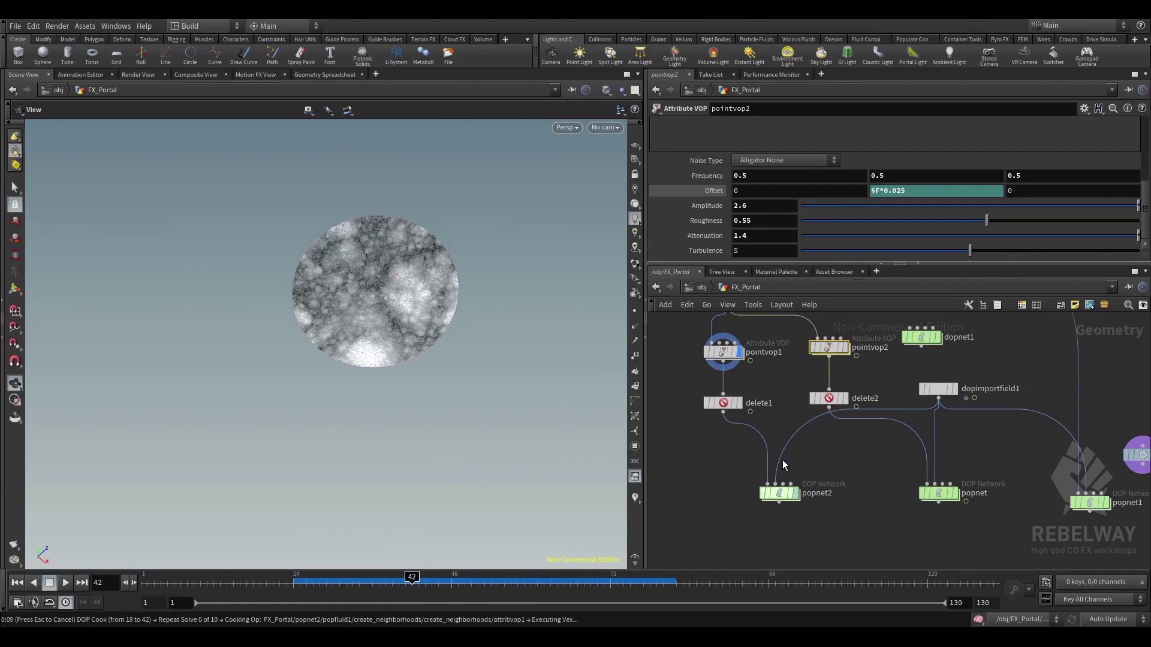
Interrupt the popnet2 cook, look briefly inside the network, and return to FX_Portal with popnet2 displayed at frame 1
key(Escape)
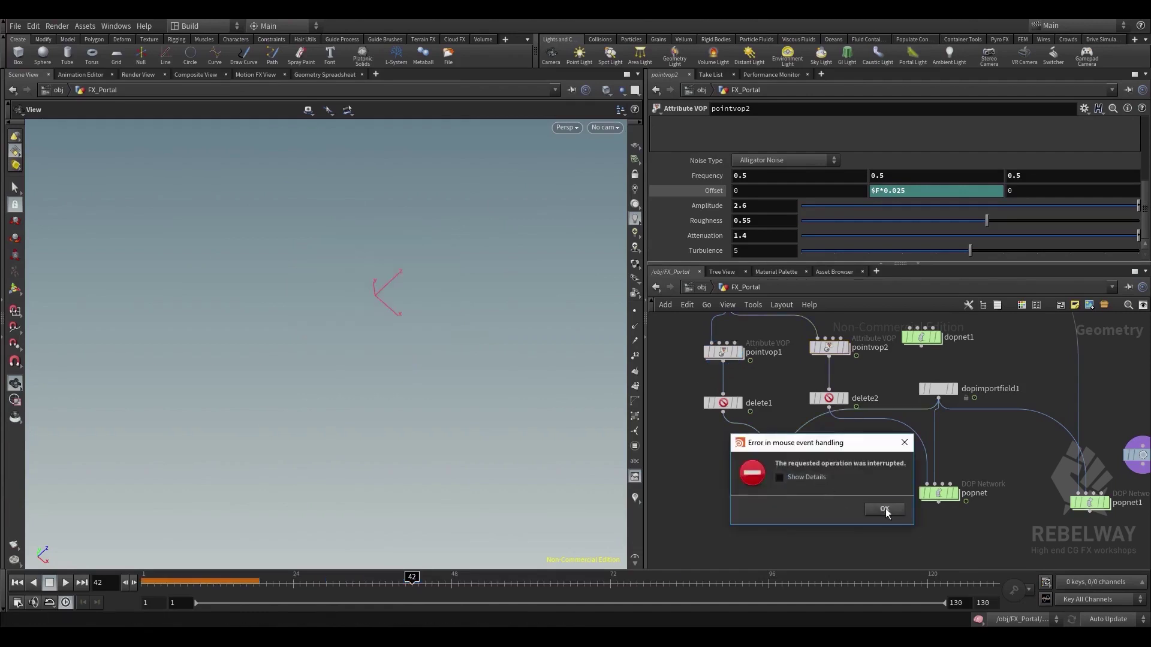
click(884, 508)
double_click(784, 498)
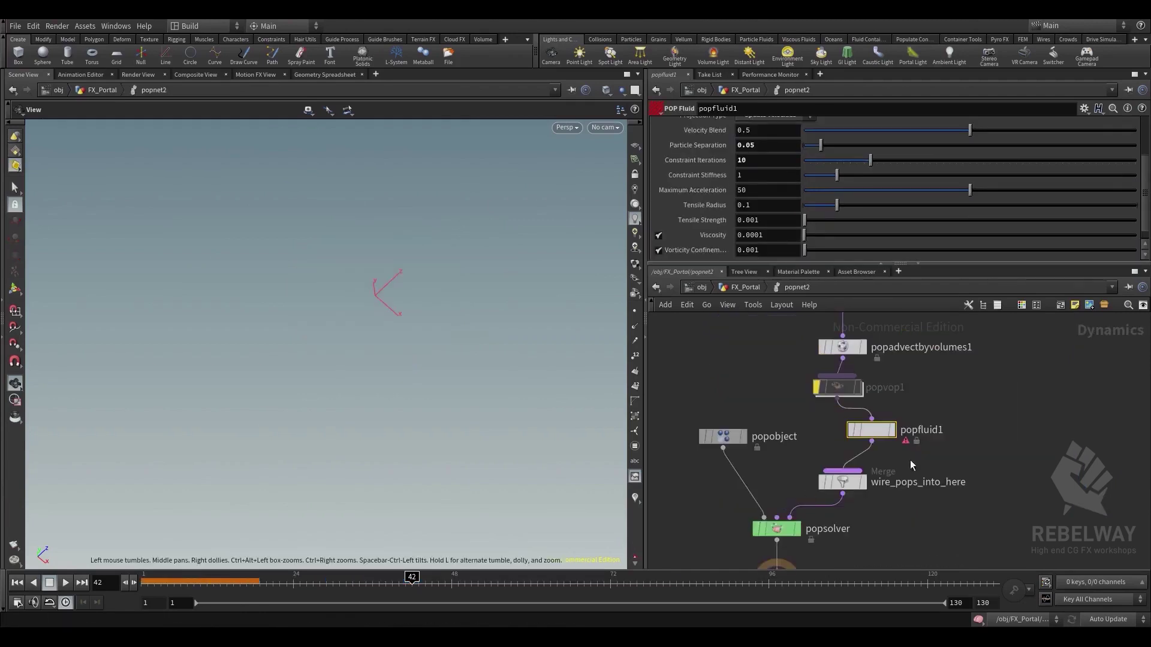
click(749, 286)
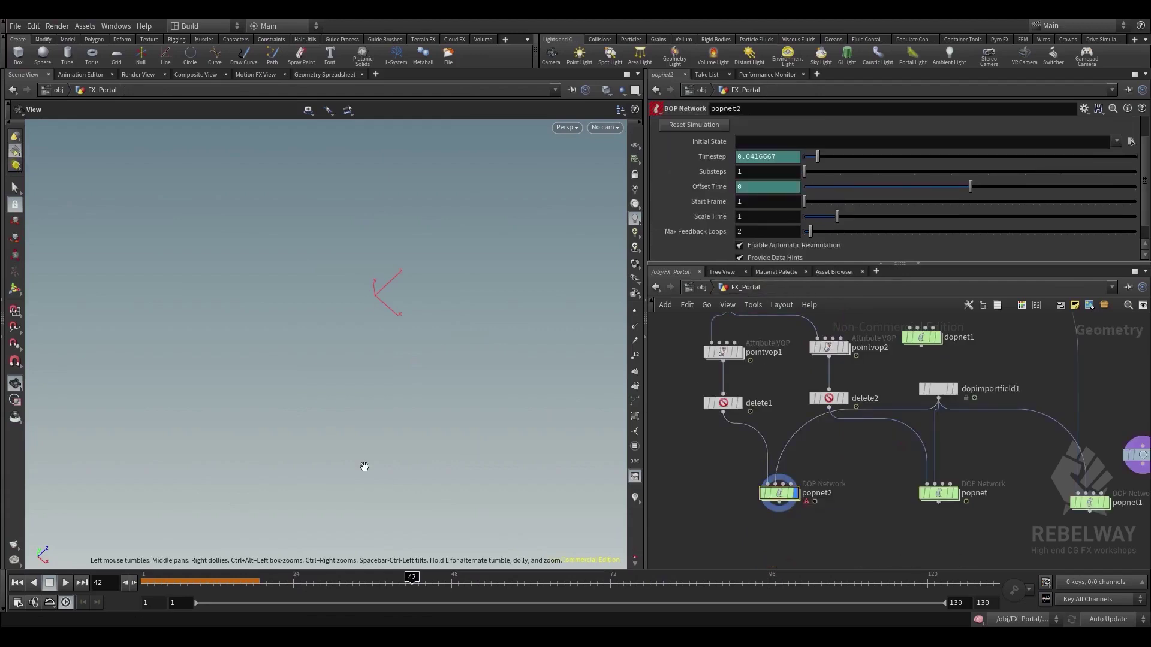
click(18, 583)
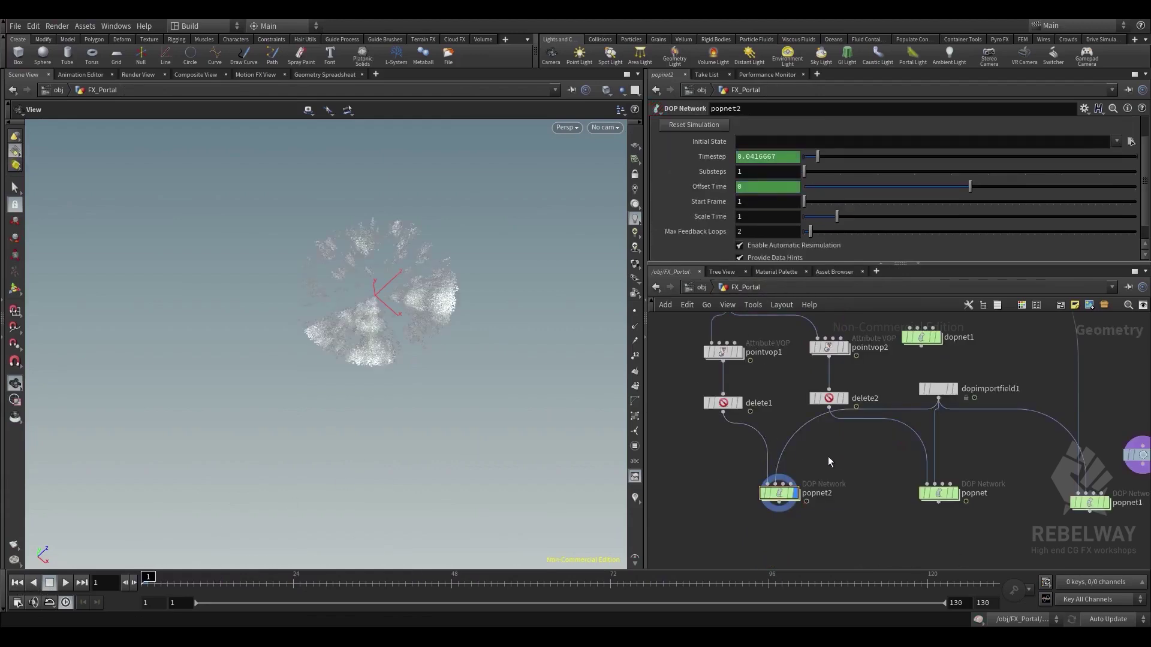
Display the popnet1 simulation and align its node level with popnet in the network
middle_drag(845, 452, 778, 487)
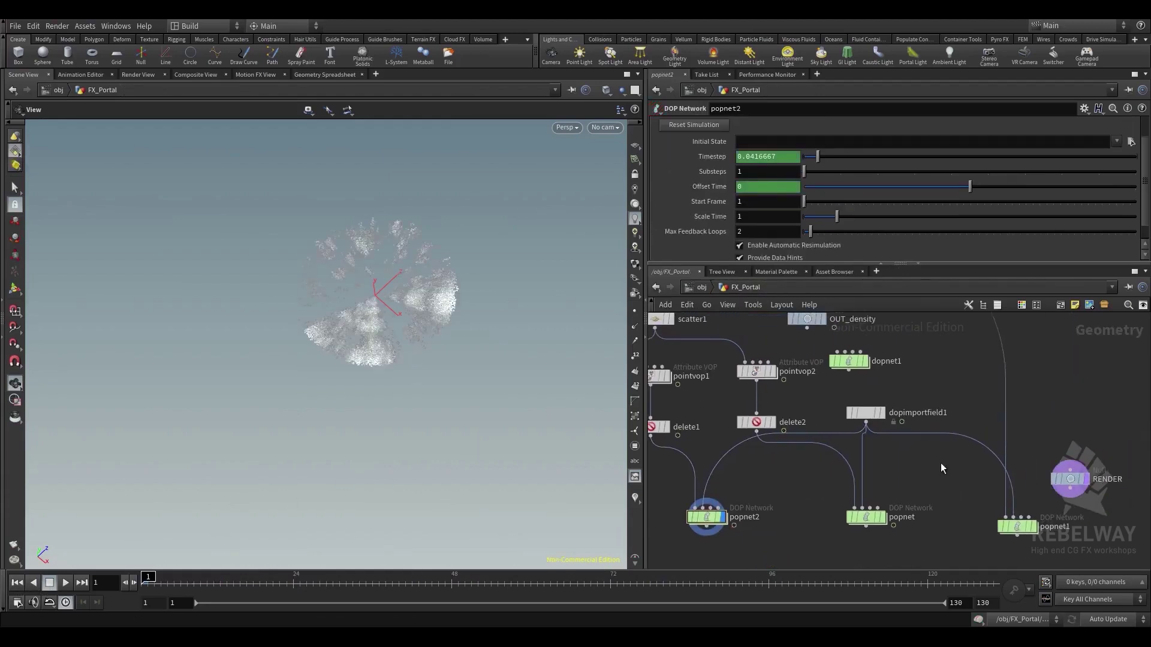
middle_drag(920, 444, 845, 423)
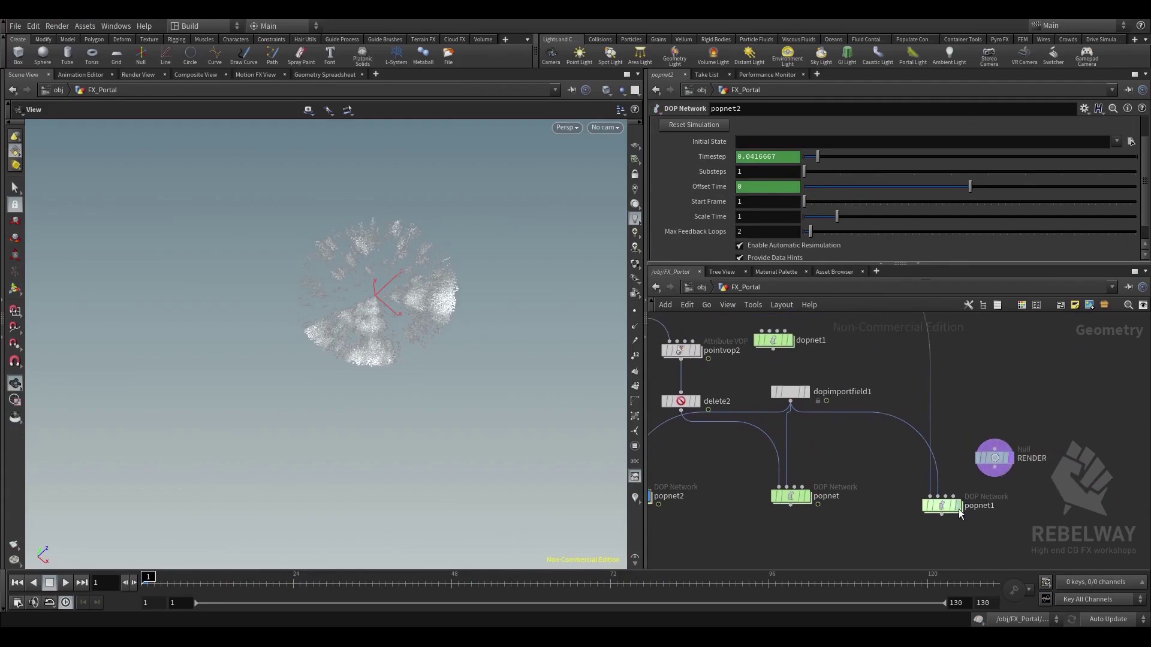
click(959, 506)
drag(947, 511, 923, 509)
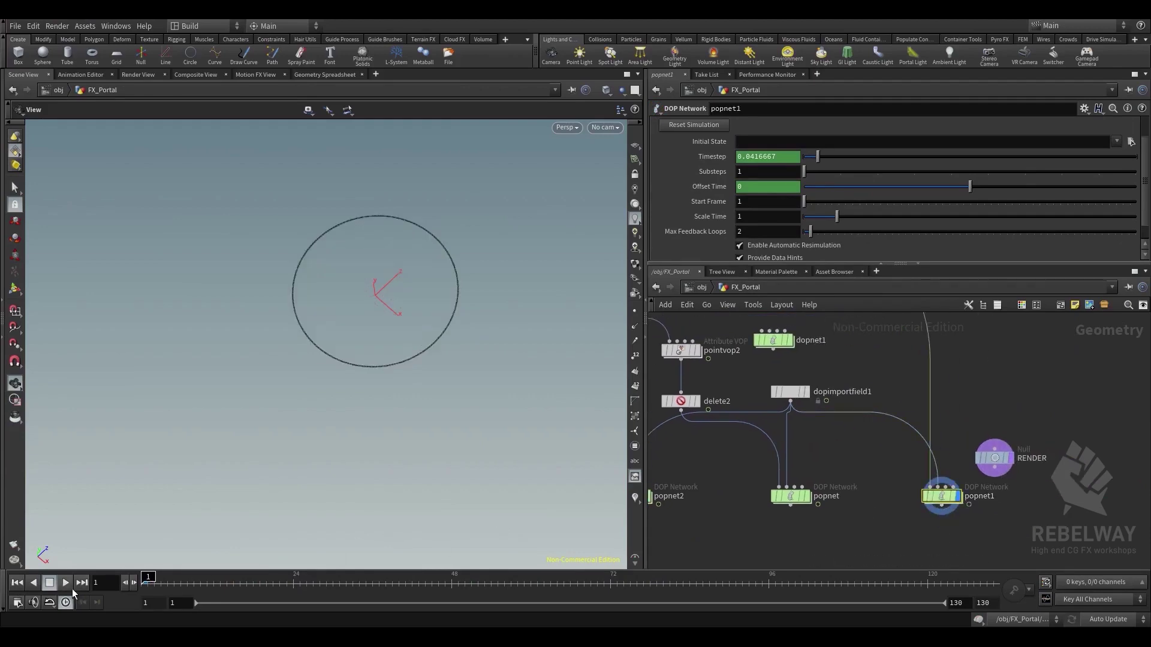
Play the popnet1 particle simulation to review it, and return to the first frame
click(67, 584)
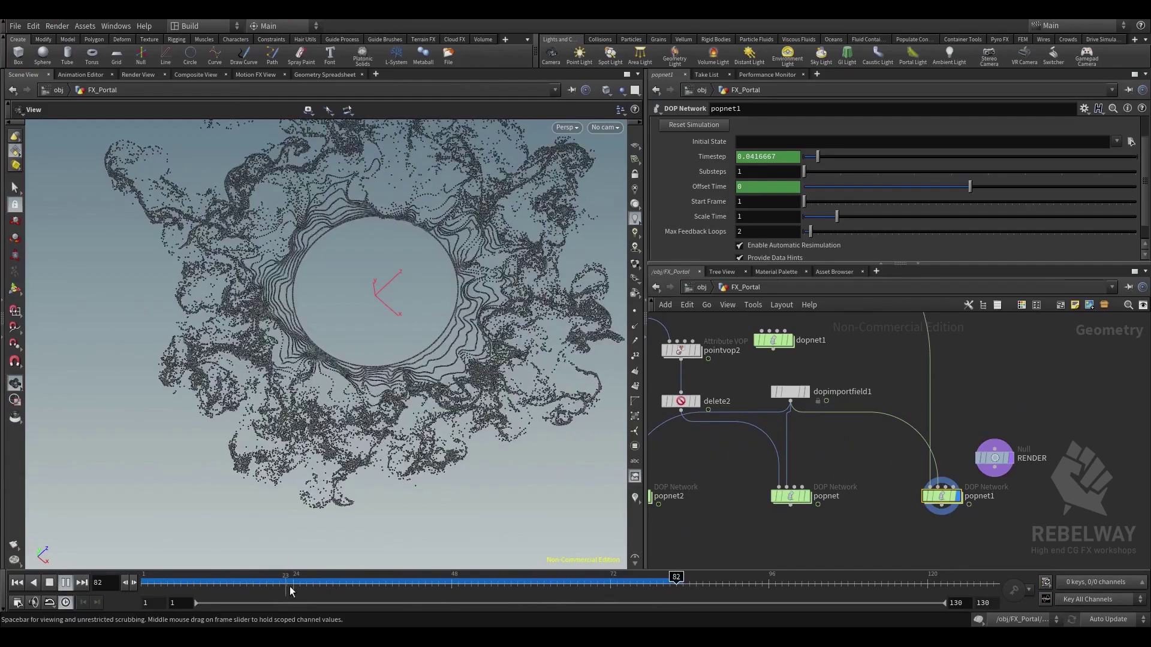
key(ctrl+Up)
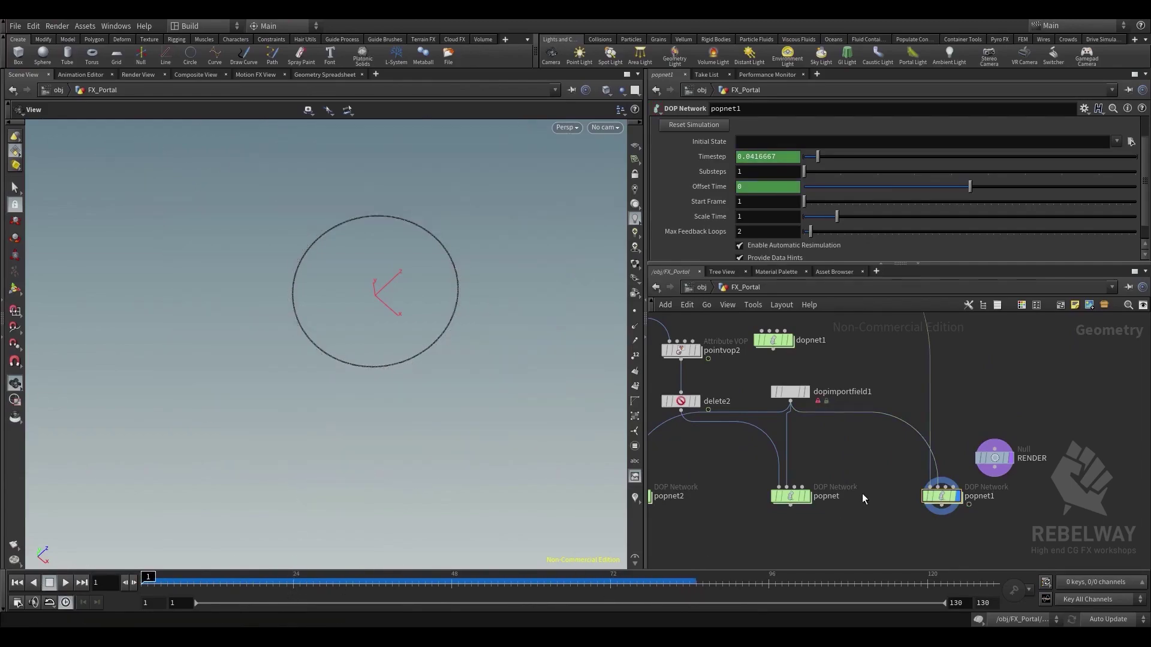
Place a duplicate of popnet1 between popnet and popnet1, shifting popnet1 and dopimportfield1 to make room
scroll(868, 496, down, 3)
drag(927, 498, 994, 501)
key(ctrl+c)
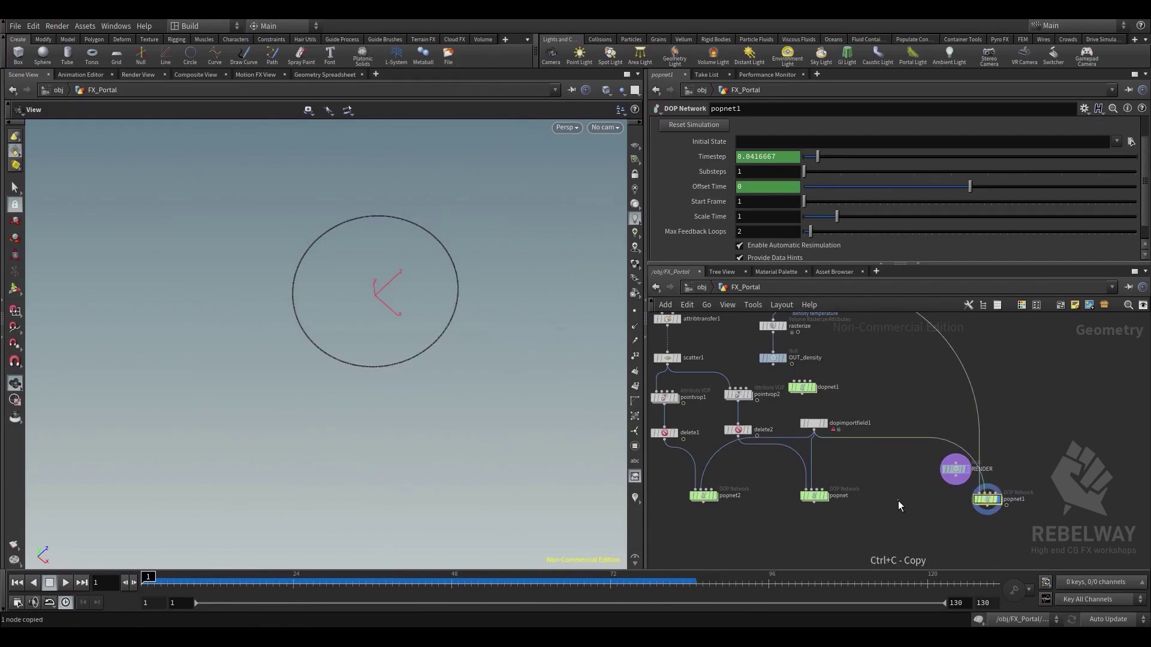
key(ctrl+v)
drag(905, 503, 906, 493)
middle_drag(837, 459, 904, 473)
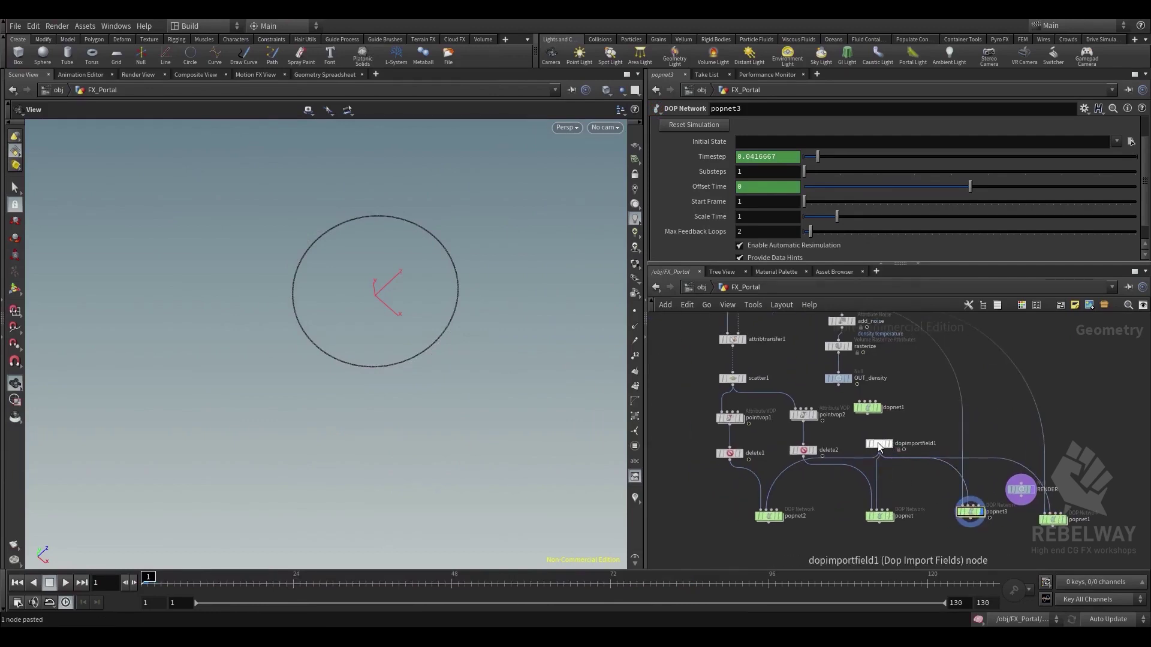
mouse_move(879, 446)
mouse_down()
mouse_move(874, 460)
mouse_move(865, 449)
mouse_up()
middle_drag(908, 415, 941, 386)
Display the popnet node and scrub through its first few frames
click(895, 509)
scroll(899, 510, up, 3)
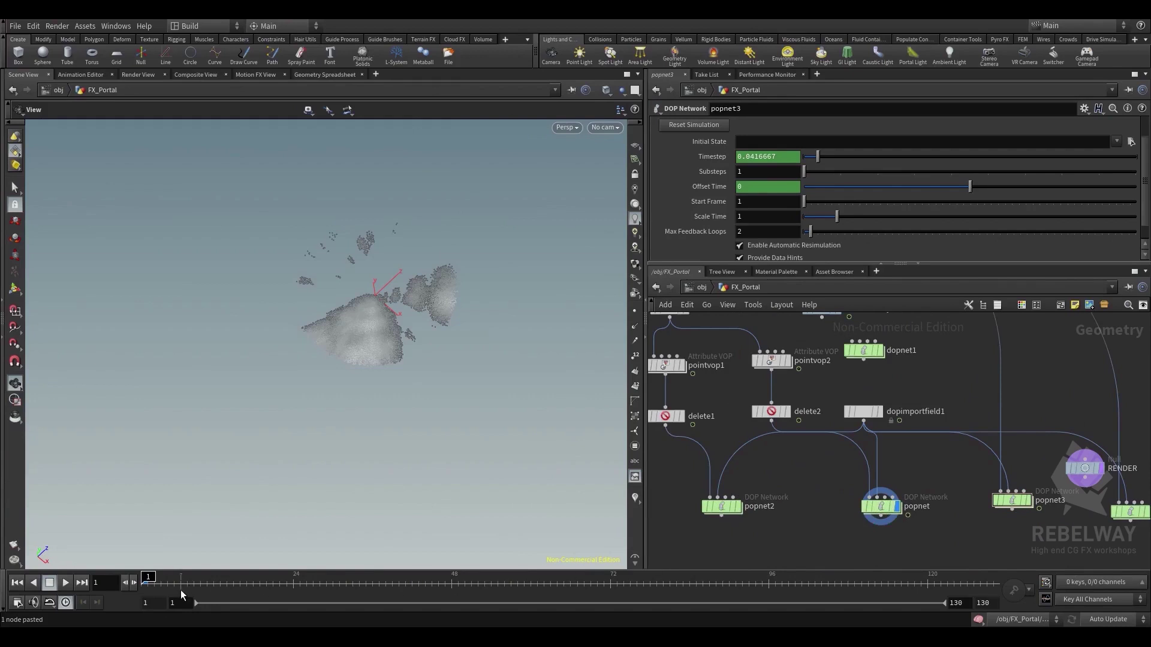
drag(163, 585, 144, 584)
Duplicate pointvop2 and delete2, and wire the copied delete node into the first input of popnet3
drag(773, 408, 758, 363)
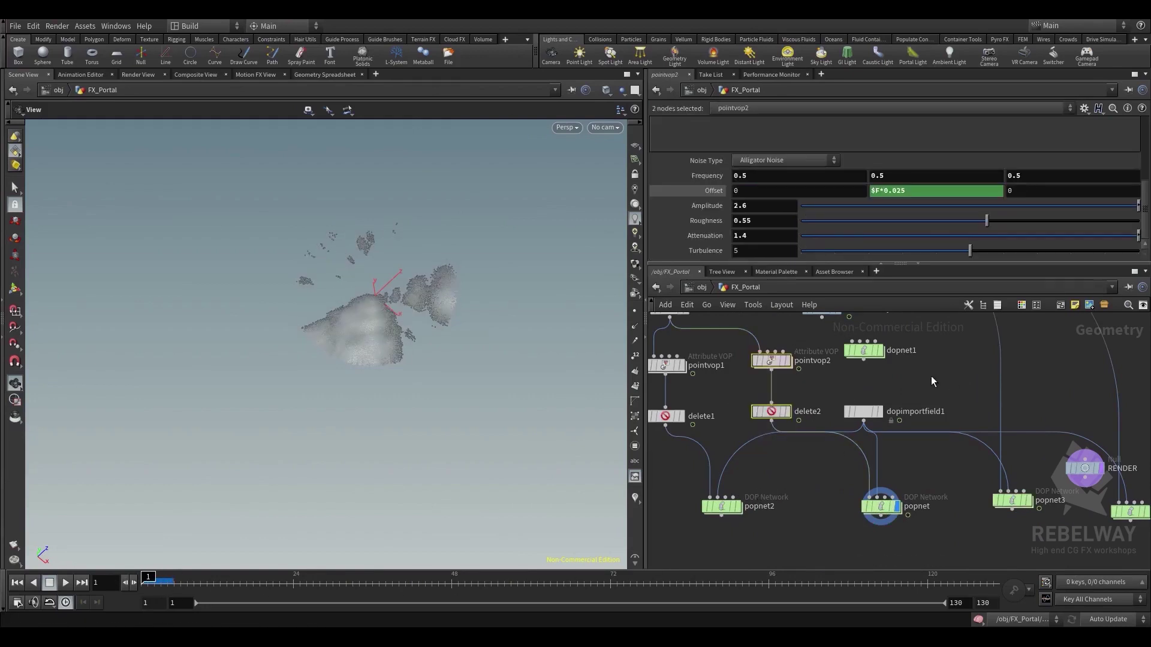
key(ctrl+c)
key(ctrl+v)
click(955, 365)
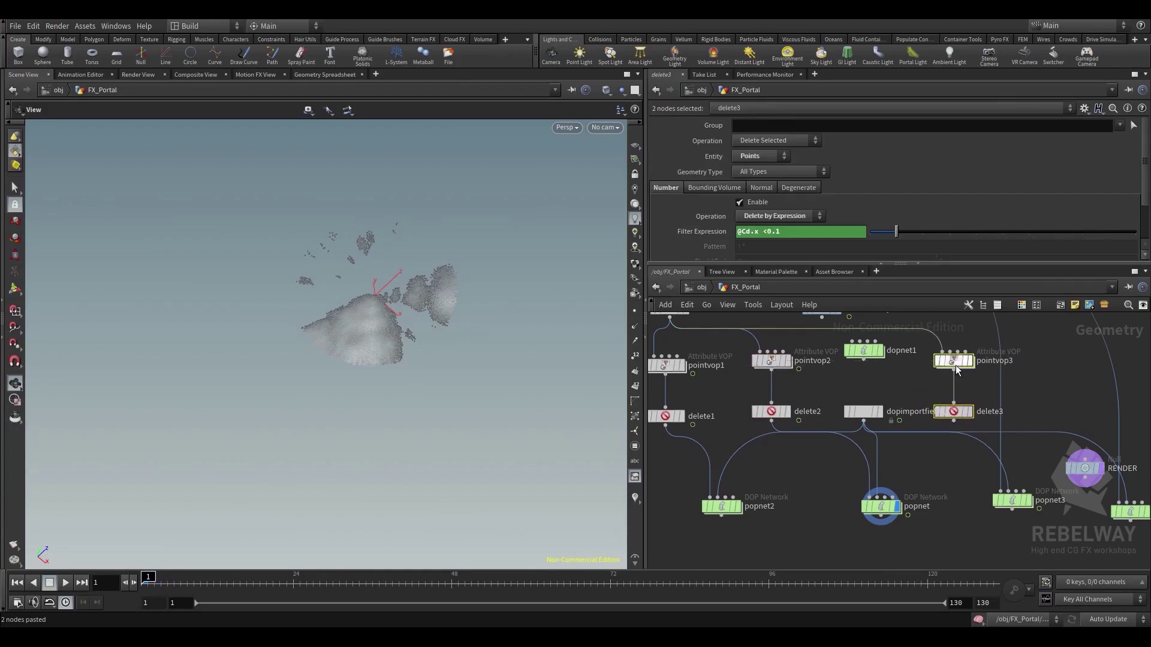
click(901, 377)
middle_drag(901, 377, 858, 367)
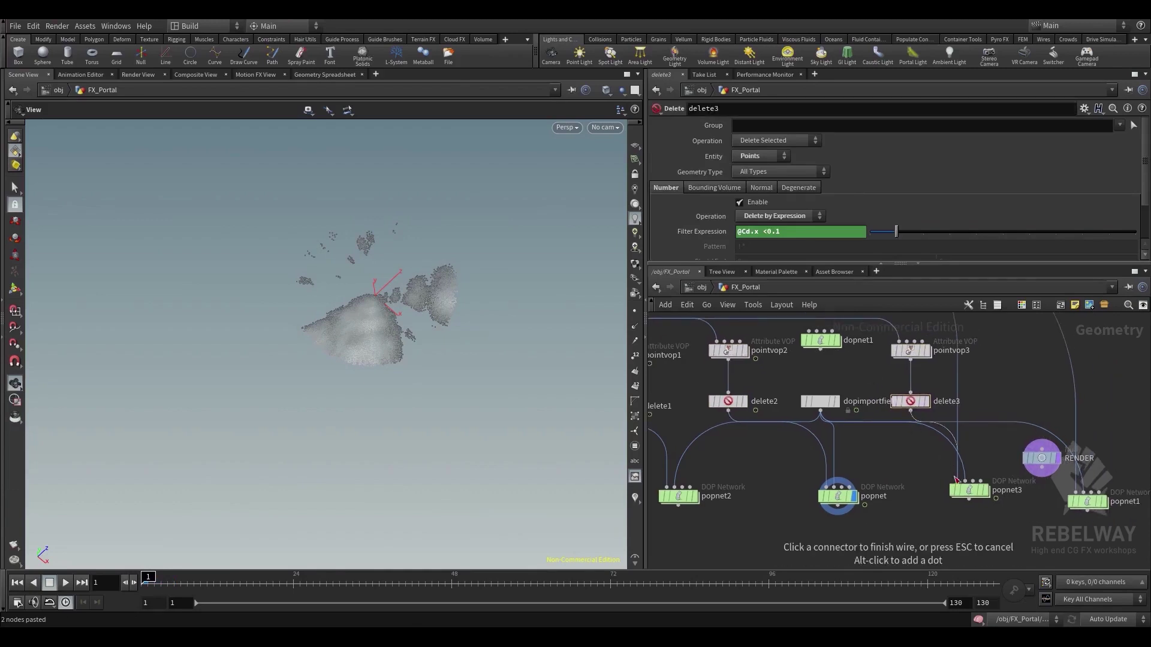
Display pointvop3 and set its noise frequency to 0.9 on all three axes, undoing the other trial parameter changes
key(r)
click(906, 356)
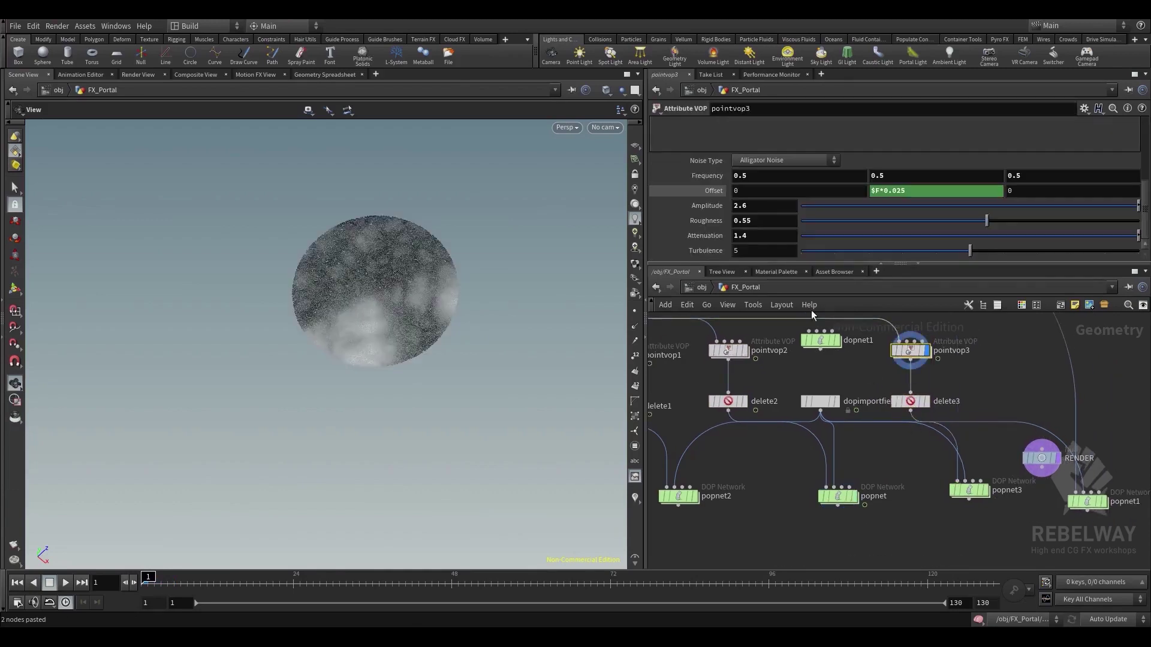
middle_drag(715, 237, 838, 232)
key(ctrl+z)
middle_drag(711, 177, 740, 183)
middle_drag(716, 236, 779, 235)
key(ctrl+z)
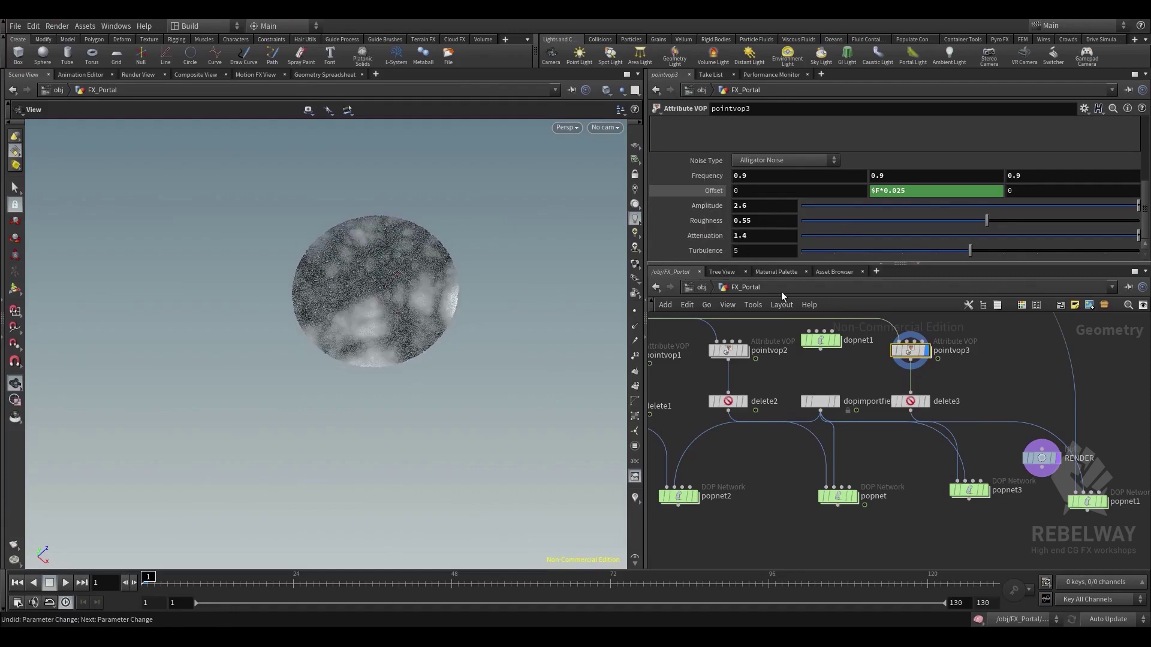
Inside pointvop3, insert a Ramp Parameter between turbnoise1 and the Cd input of geometryvopoutput1
double_click(925, 359)
key(Tab)
text(ra)
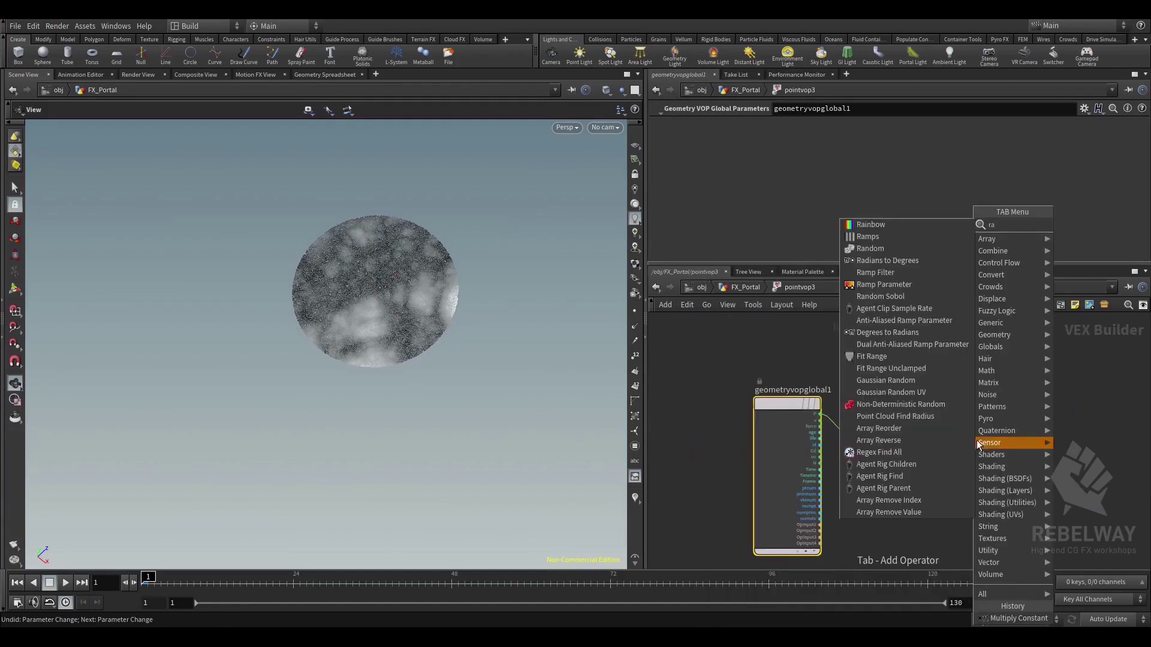
text(mp)
click(908, 249)
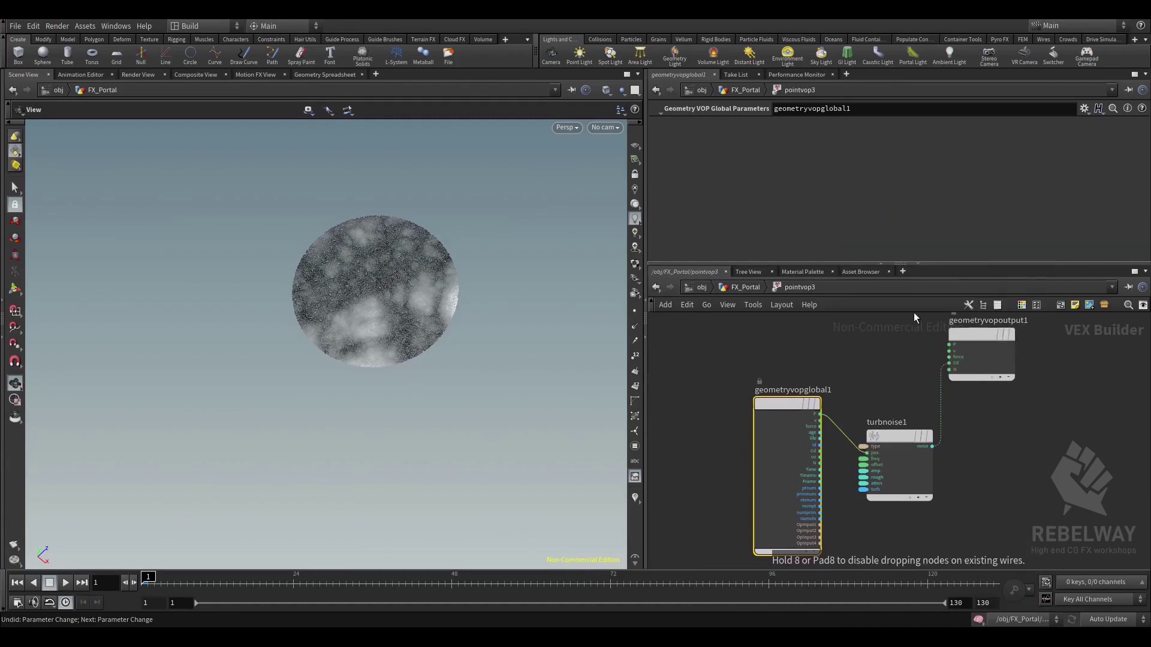
click(1018, 401)
key(l)
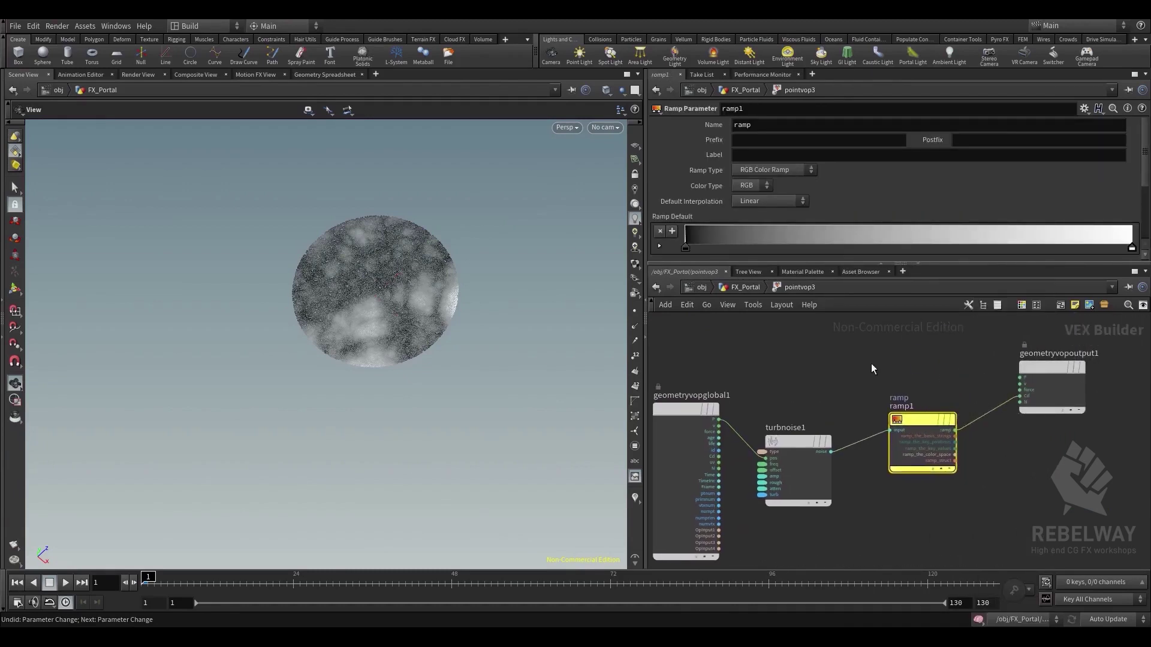
Tighten pointvop3's ramp by moving the black point to about 0.4 and the white point inward, and scrub to check the noise
click(756, 287)
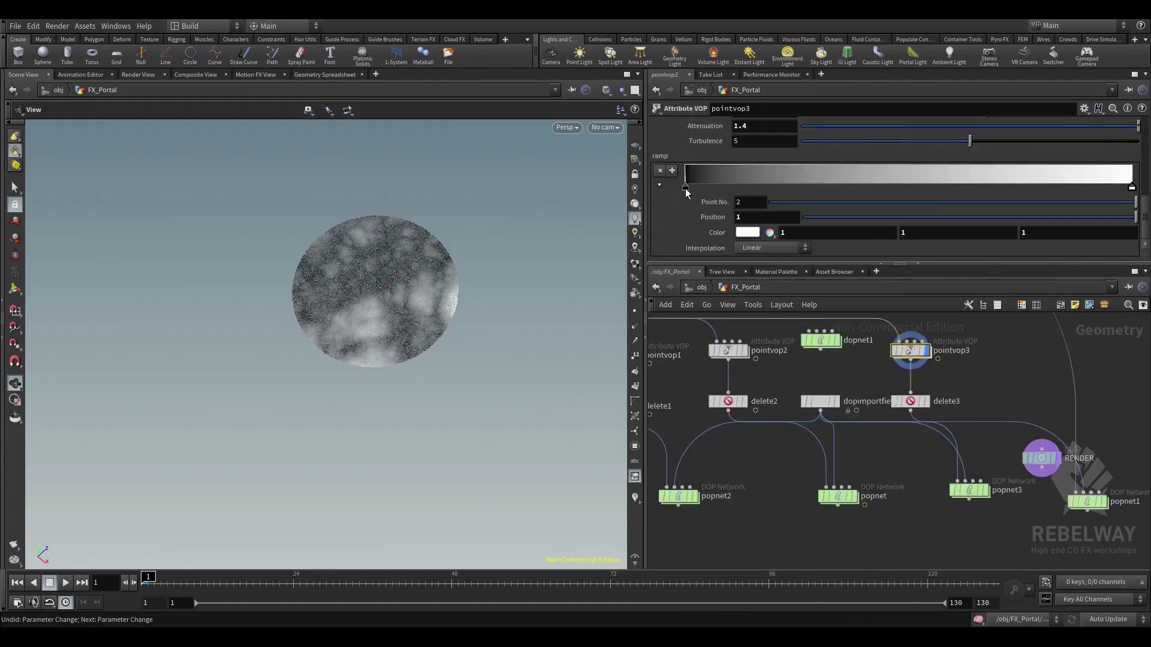
drag(685, 187, 935, 192)
drag(1131, 188, 869, 191)
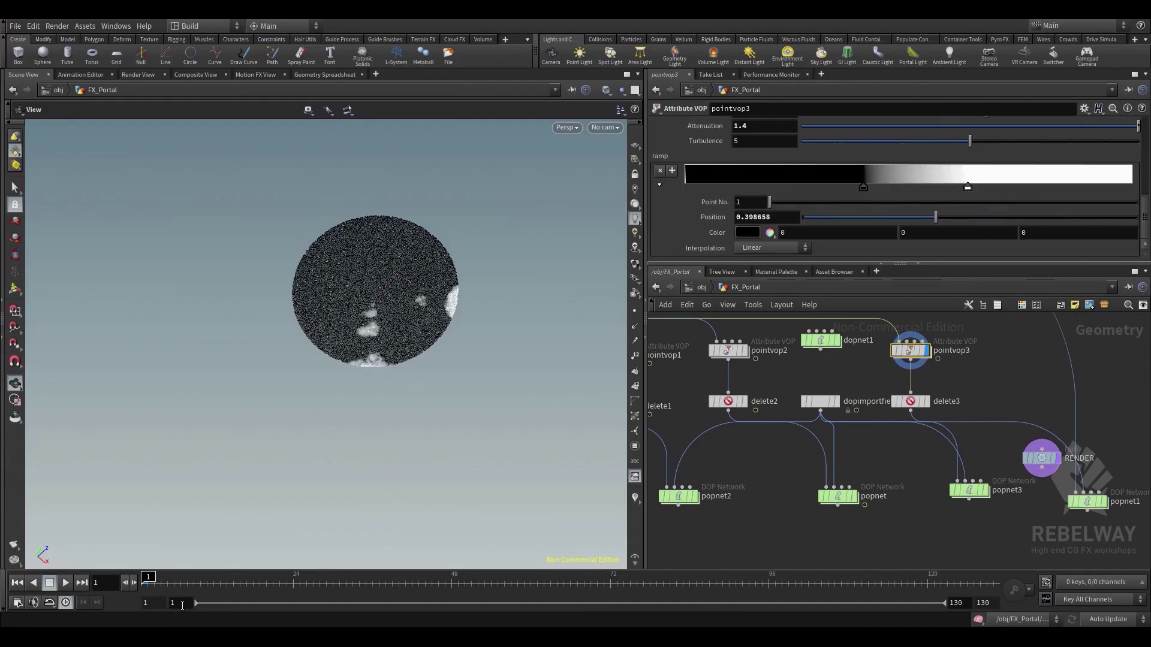
click(170, 581)
drag(191, 563, 566, 555)
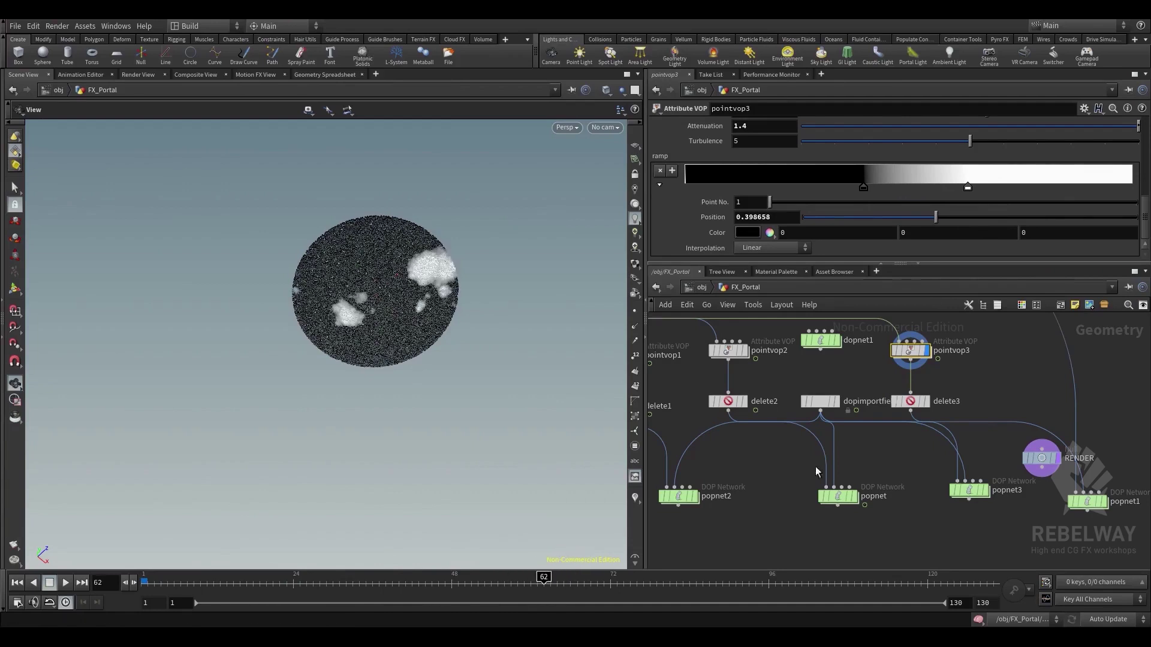
Set pointvop3's noise frequency to 2.9 on all three axes and scrub the timeline to check the pattern
scroll(846, 195, up, 3)
scroll(846, 195, up, 4)
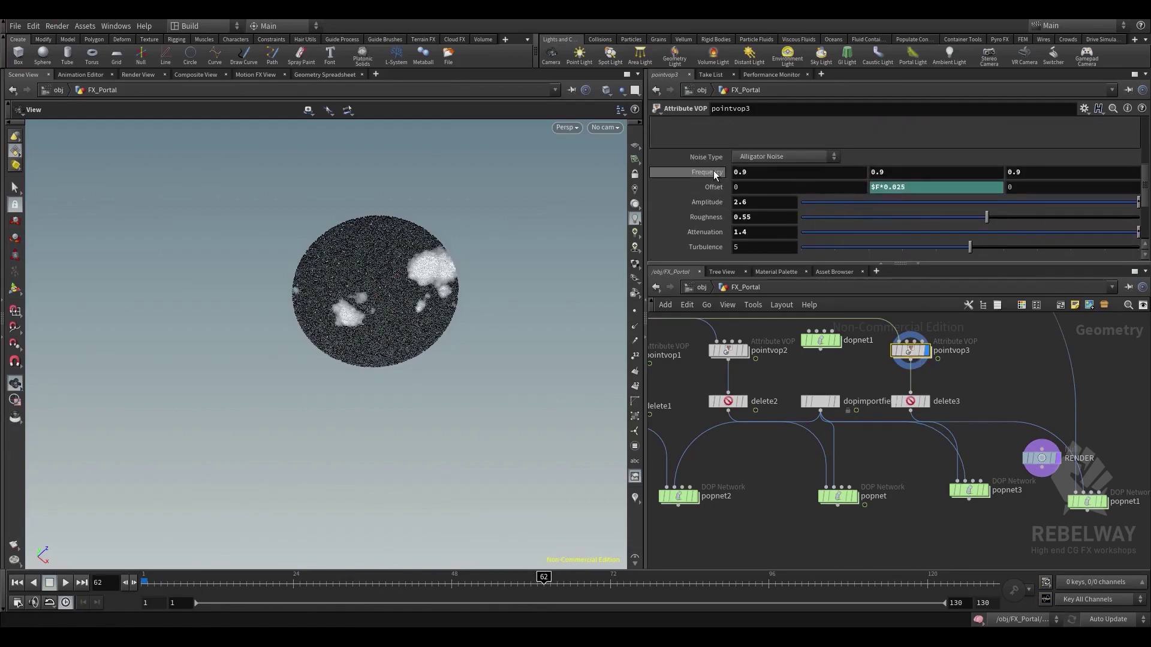
middle_drag(737, 172, 844, 168)
drag(206, 583, 603, 573)
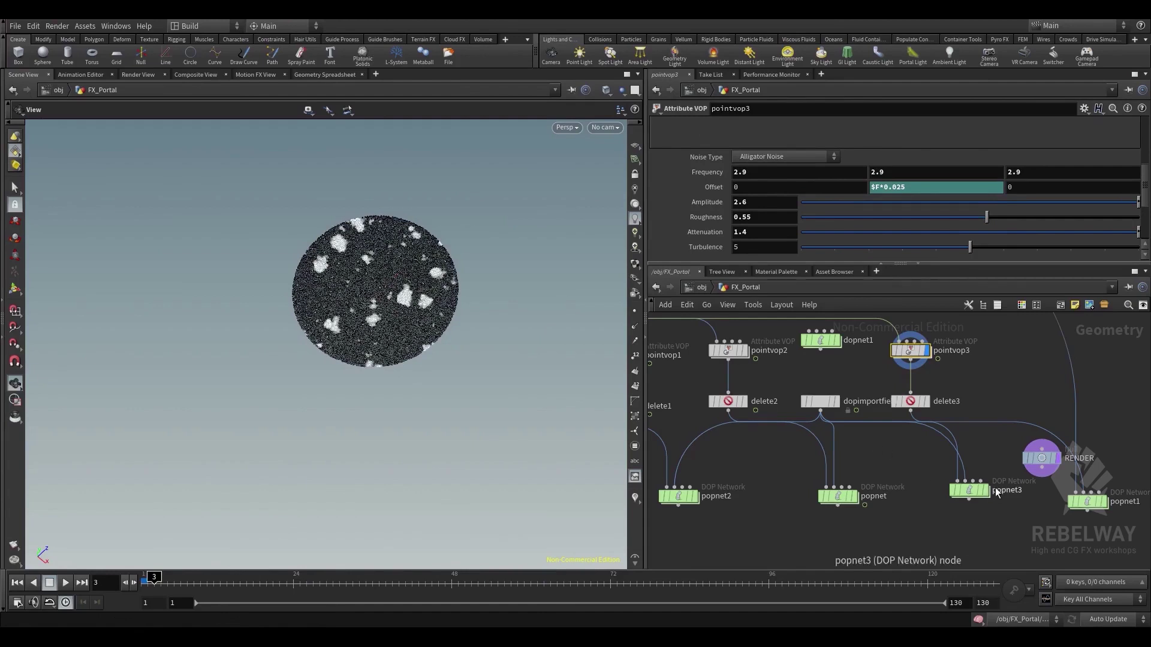
Display popnet3 and, in its source_first_input node, set Jitter Birth Time to Negative and change the Interpolate Source mode
click(971, 491)
drag(170, 582, 113, 566)
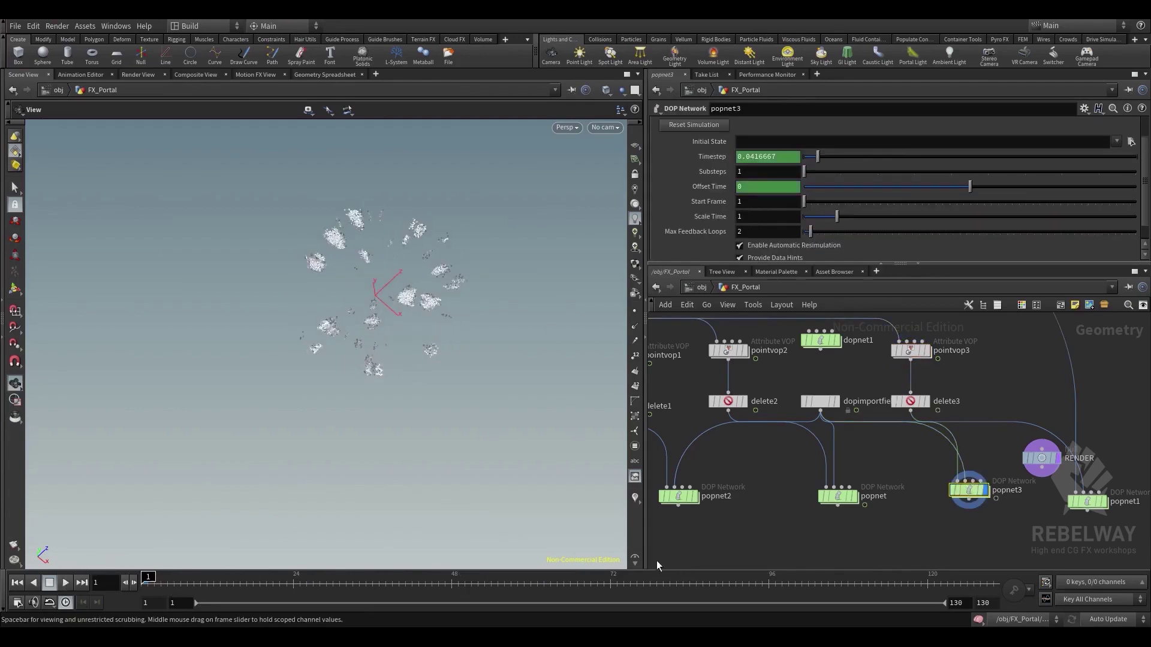
double_click(969, 491)
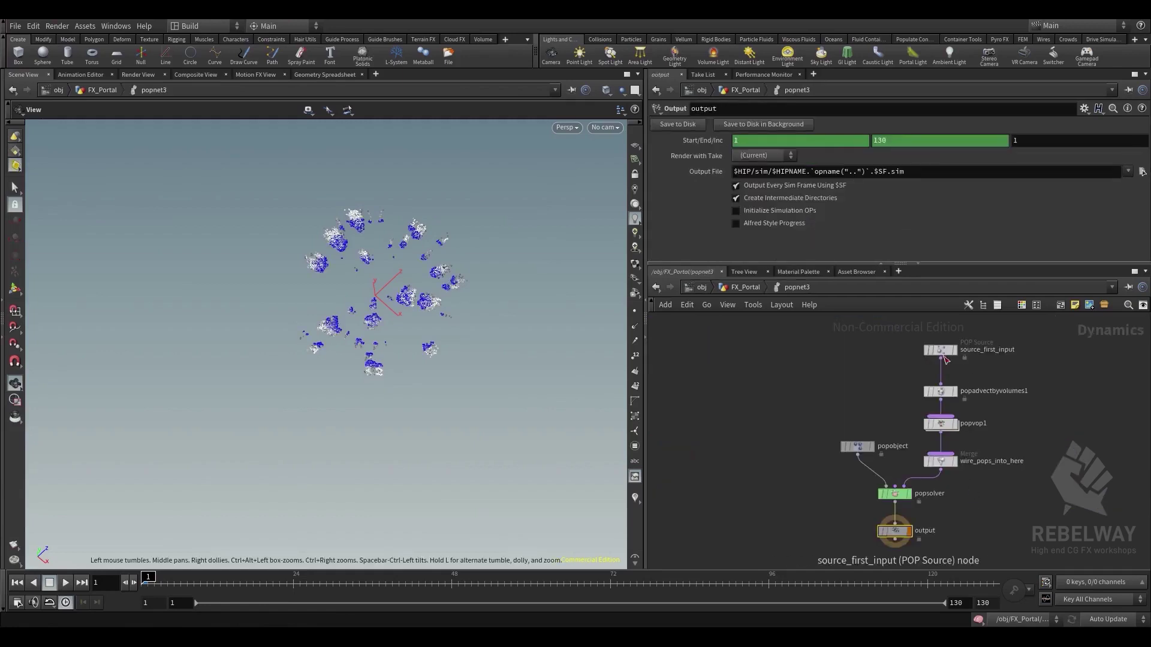
click(926, 348)
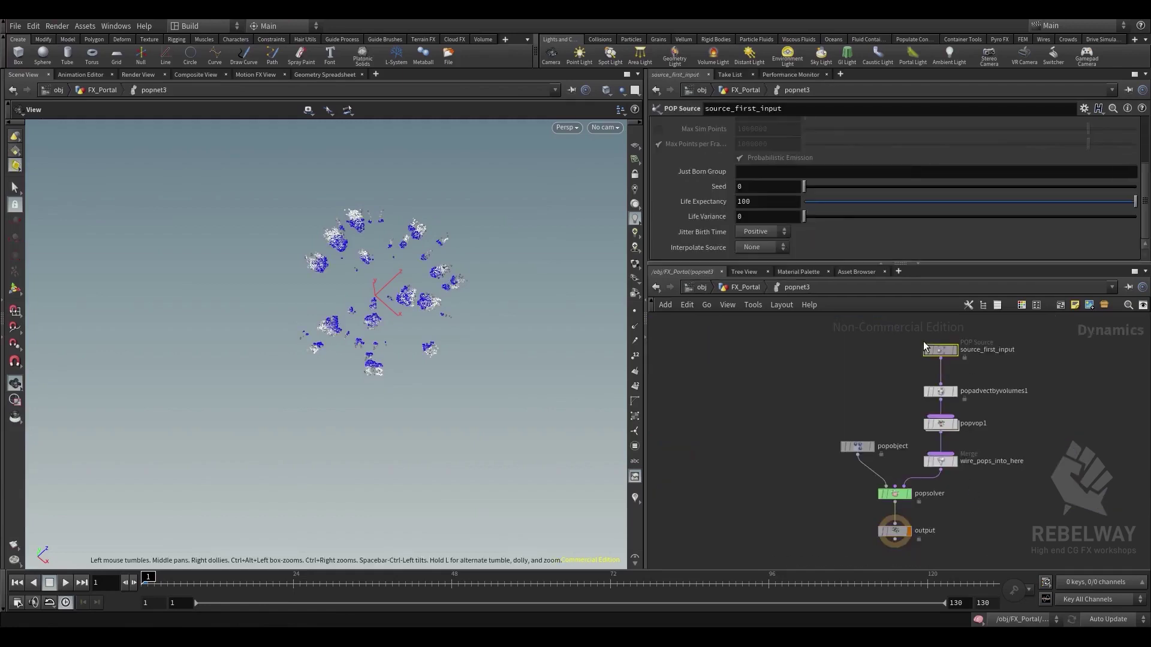
click(776, 232)
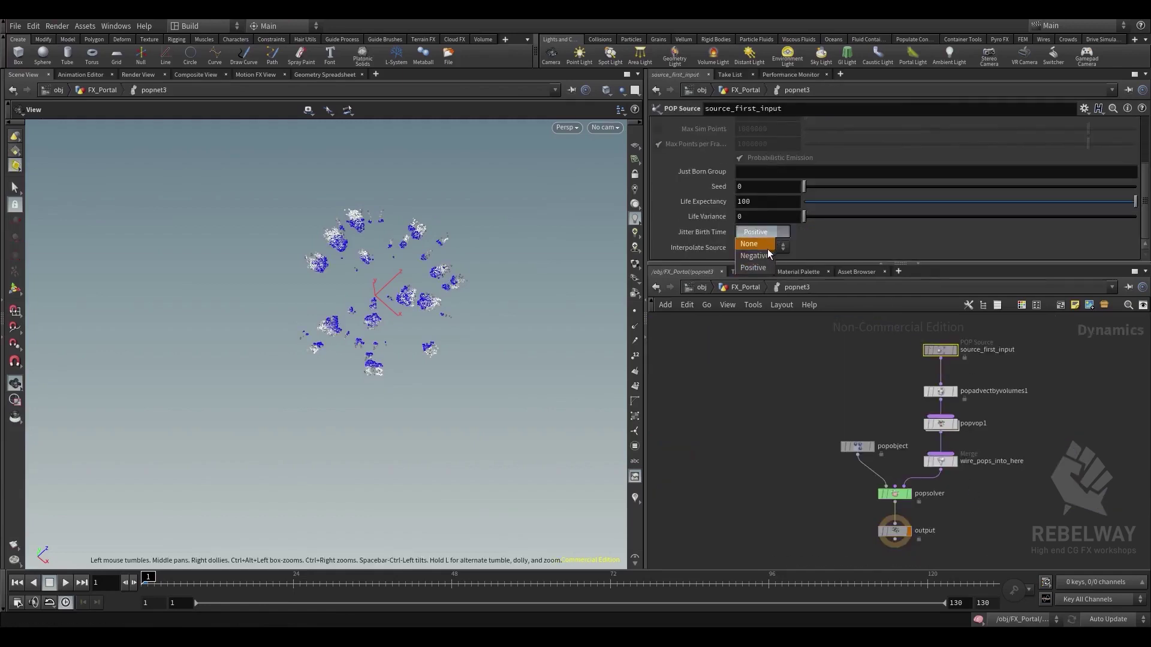
click(761, 267)
click(774, 249)
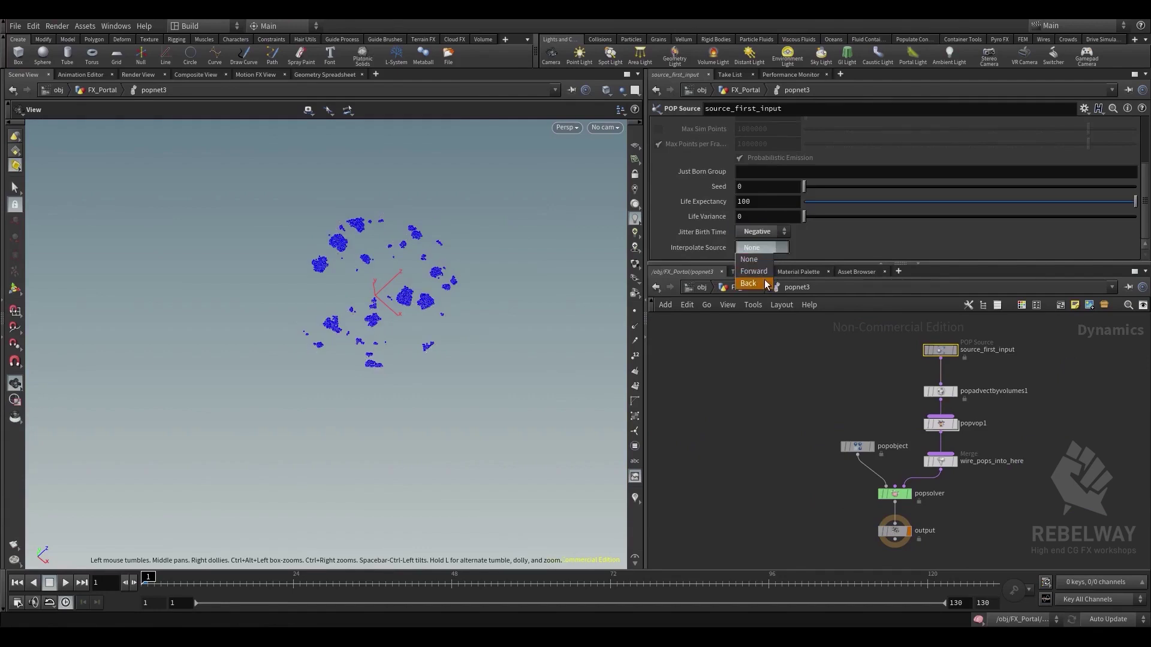
click(764, 282)
click(780, 248)
click(781, 271)
scroll(832, 179, up, 3)
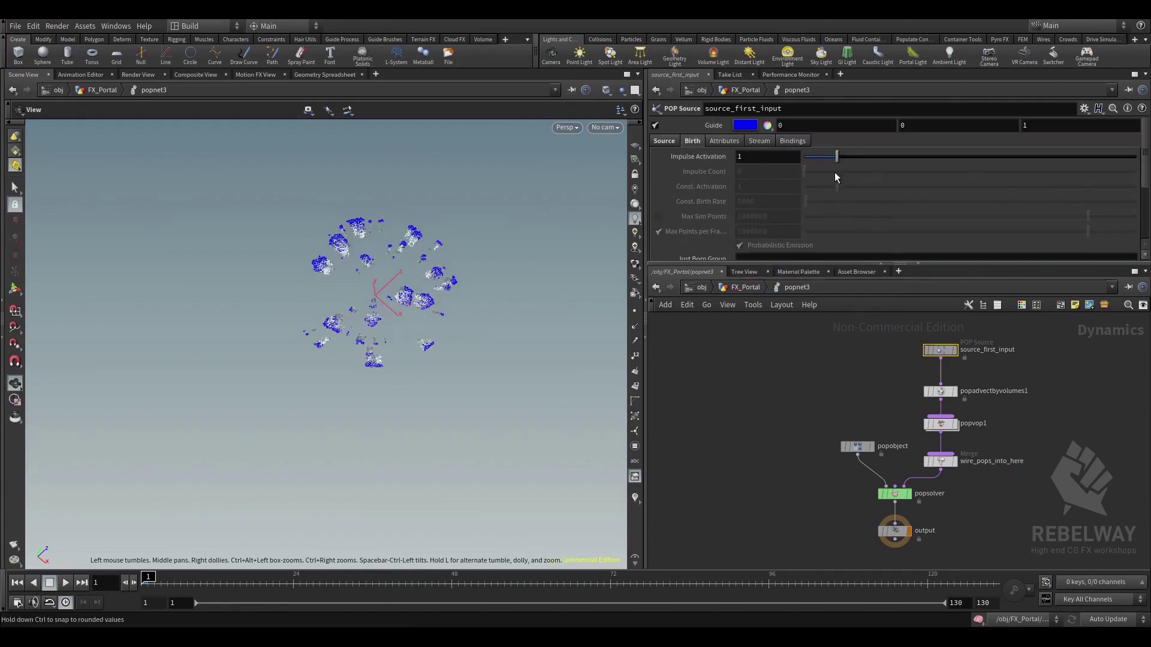
Set the POP source's Inherit Velocity to 0 and play the simulation, returning to the first frame
click(733, 144)
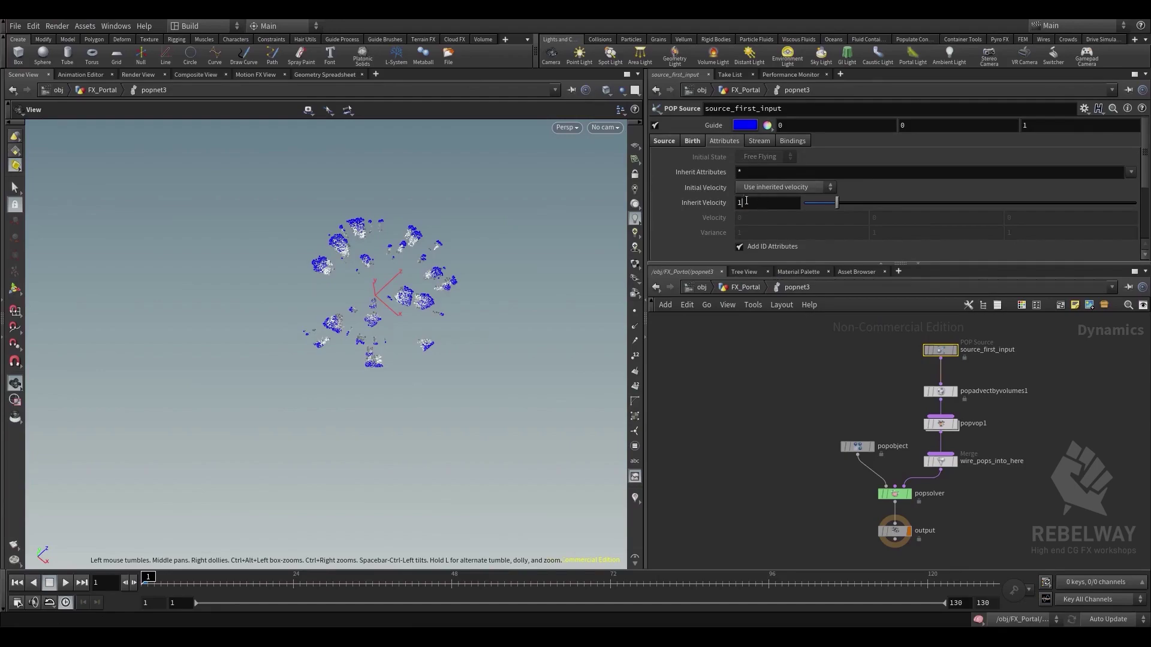
key(BackSpace)
text(0)
key(Return)
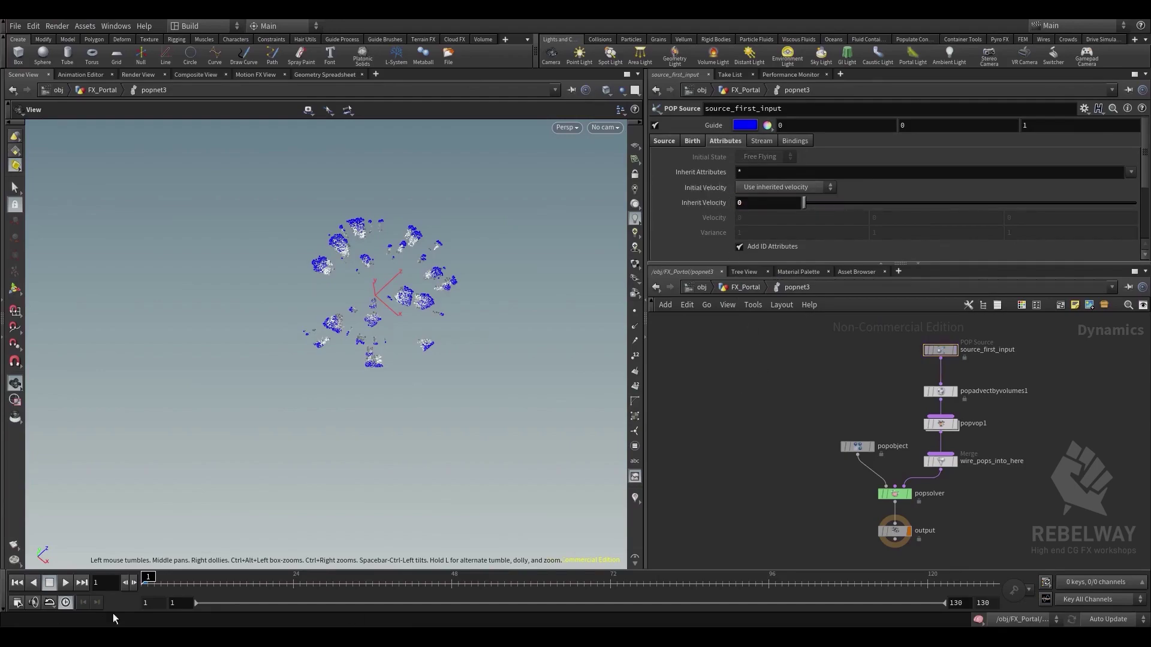
click(63, 583)
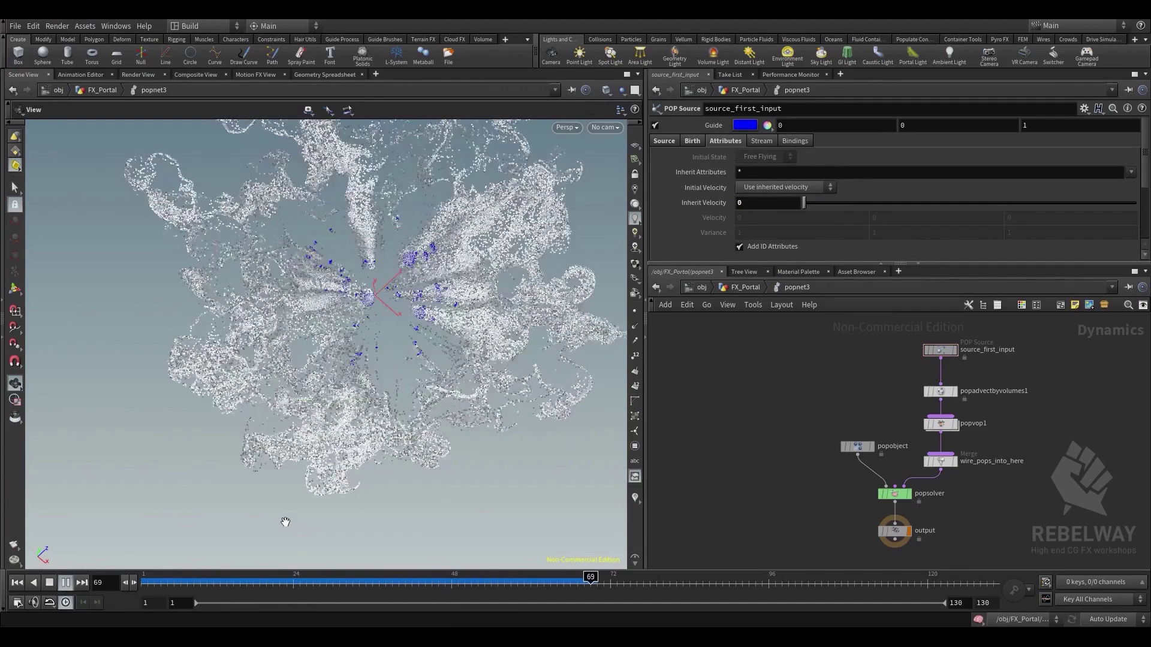
click(16, 583)
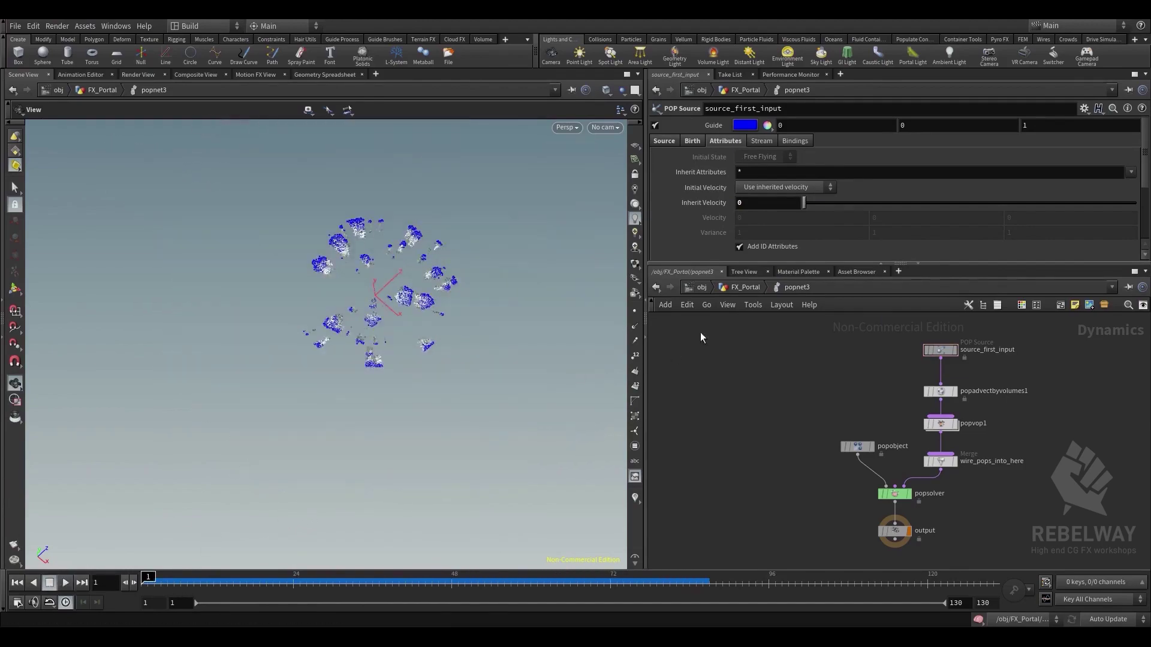
Back in FX_Portal, set pointvop3's noise frequency to 1.8 on all axes, amplitude to 3.8 and attenuation to 2
click(744, 288)
click(935, 355)
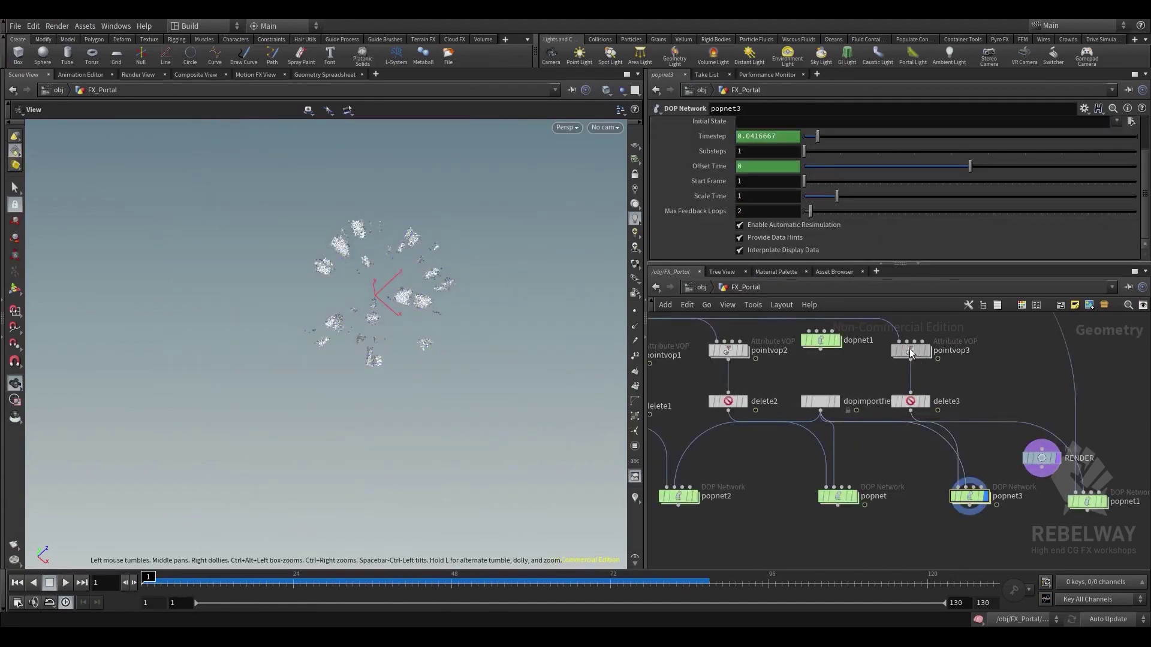
click(925, 351)
scroll(777, 233, down, 1)
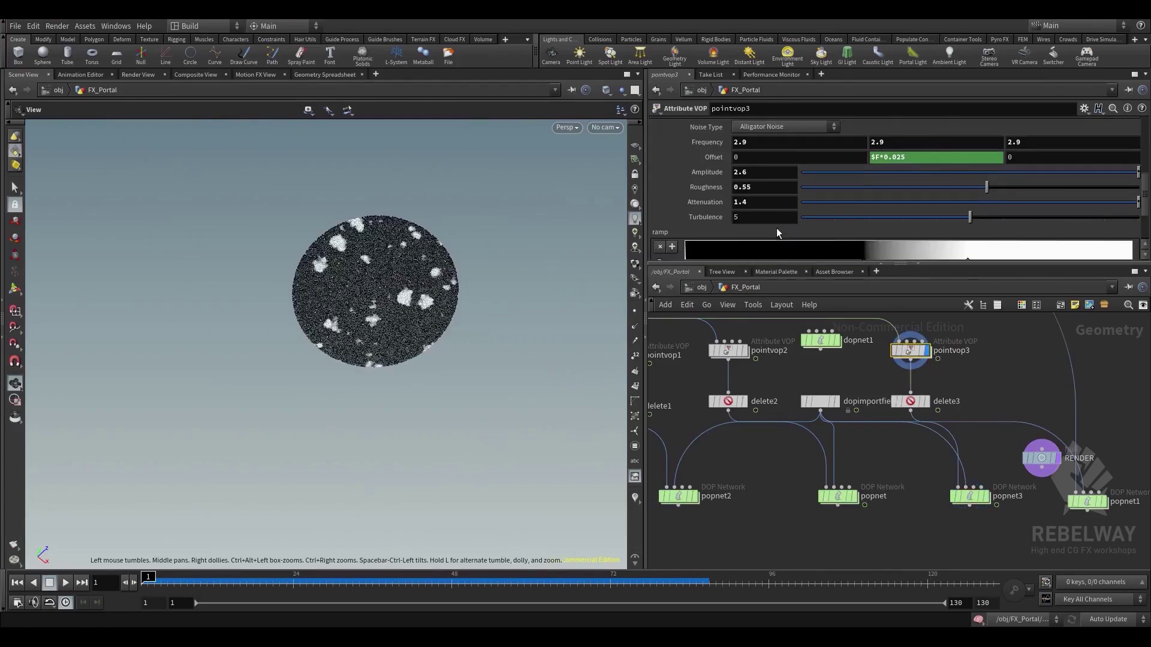
middle_drag(710, 203, 635, 144)
Display popnet3 and play its simulation with the adjusted noise, returning to the first frame
click(986, 497)
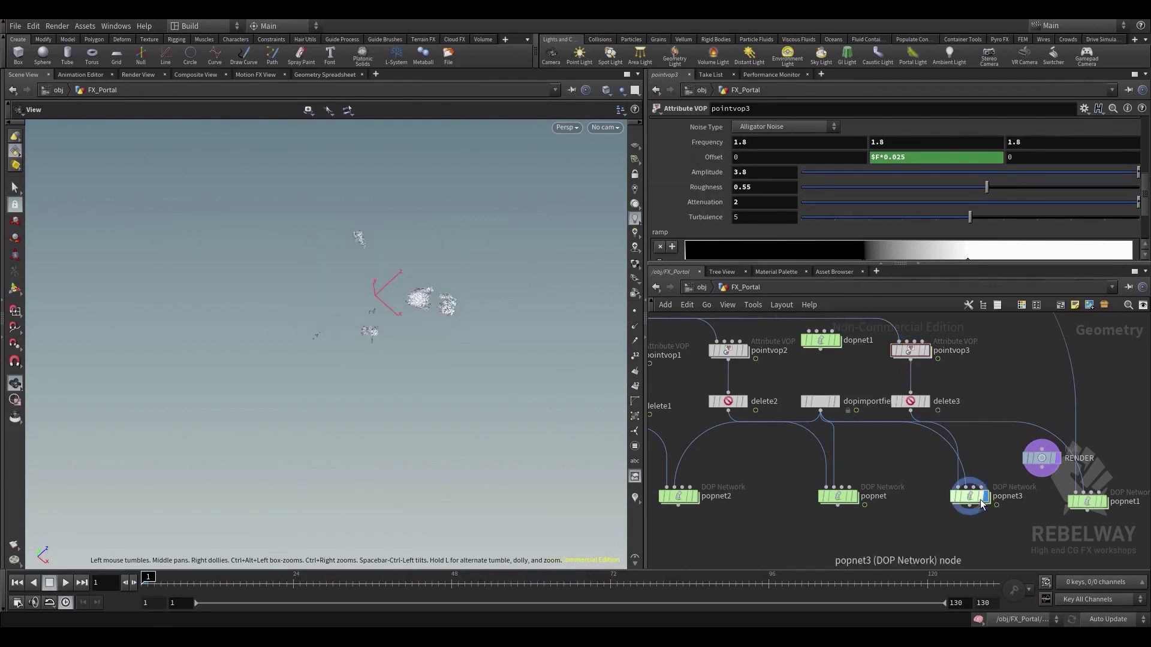
click(969, 496)
click(65, 582)
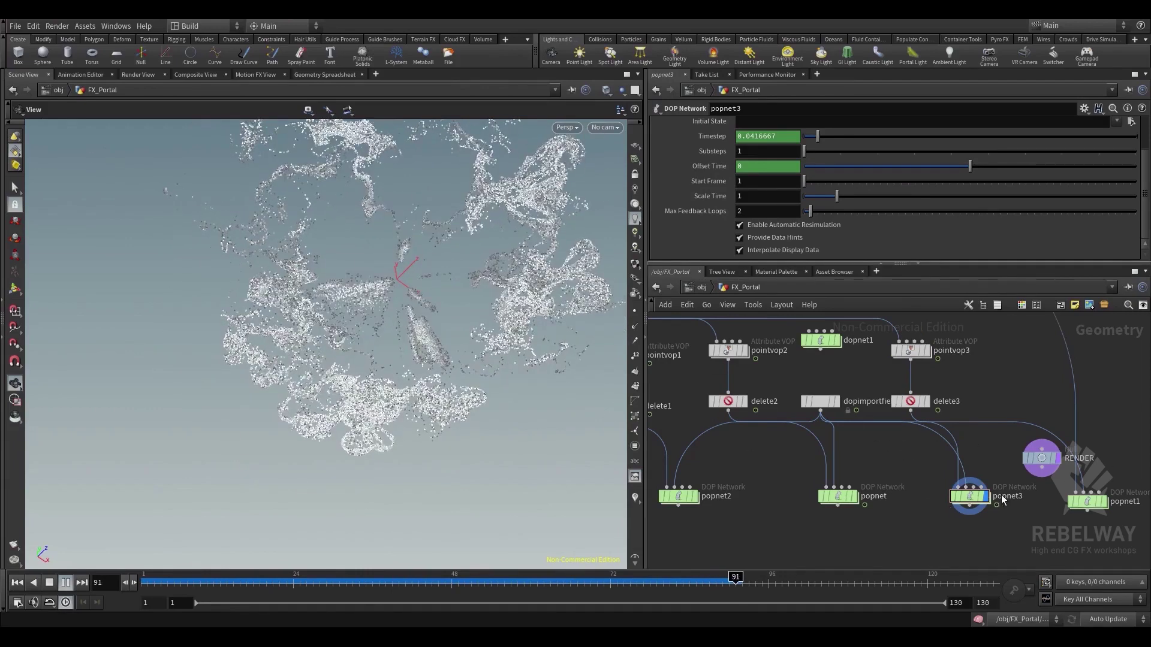
middle_drag(984, 466, 1010, 307)
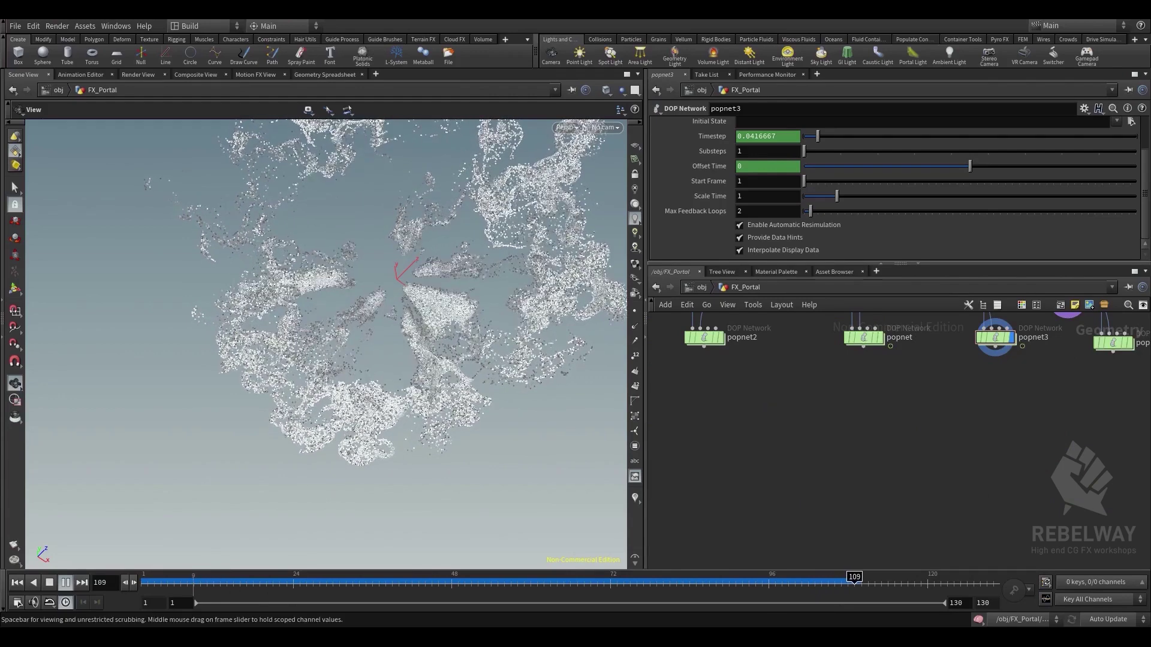
drag(160, 586, 48, 553)
scroll(728, 426, down, 6)
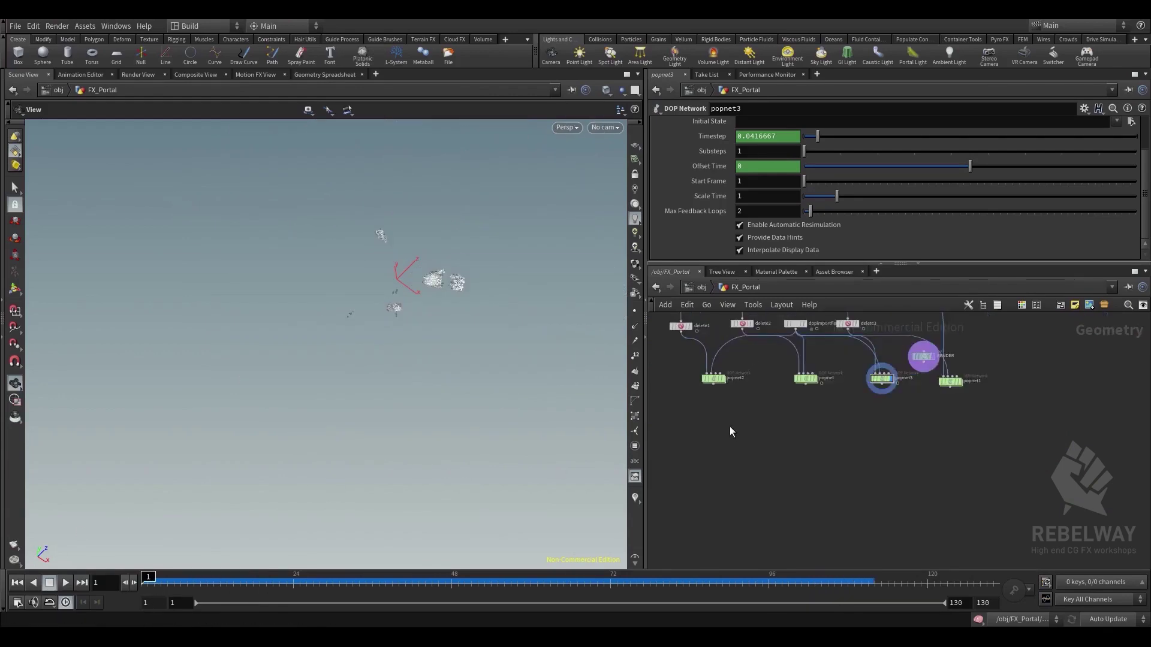
middle_drag(755, 556, 794, 493)
scroll(794, 494, up, 2)
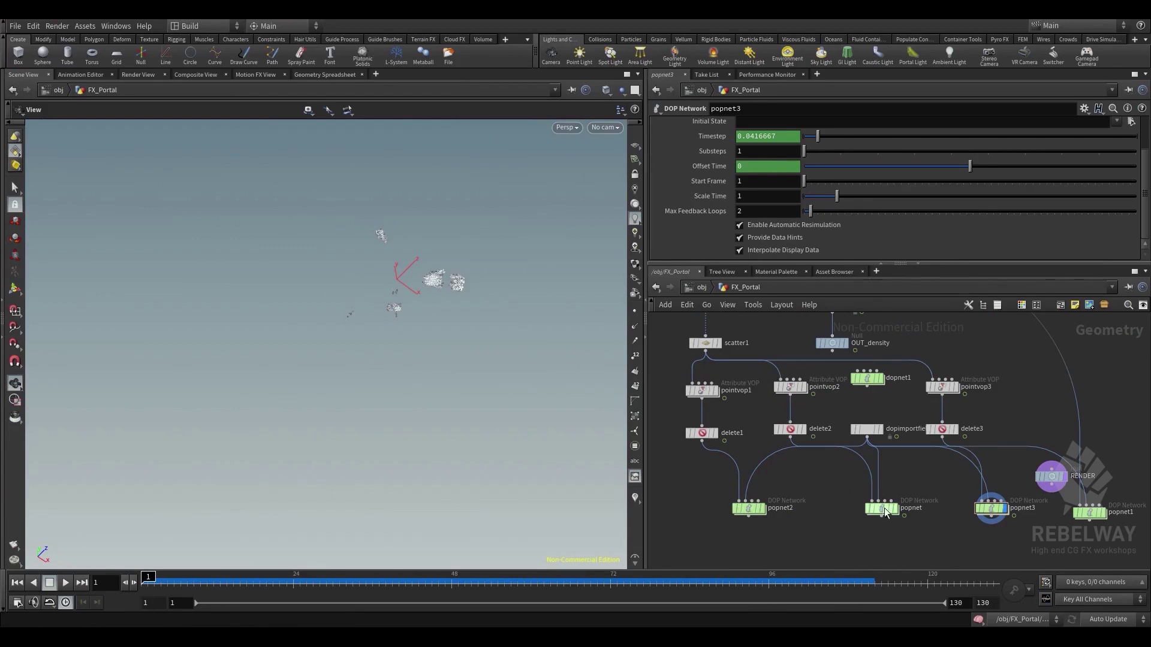
middle_drag(1007, 437, 1035, 457)
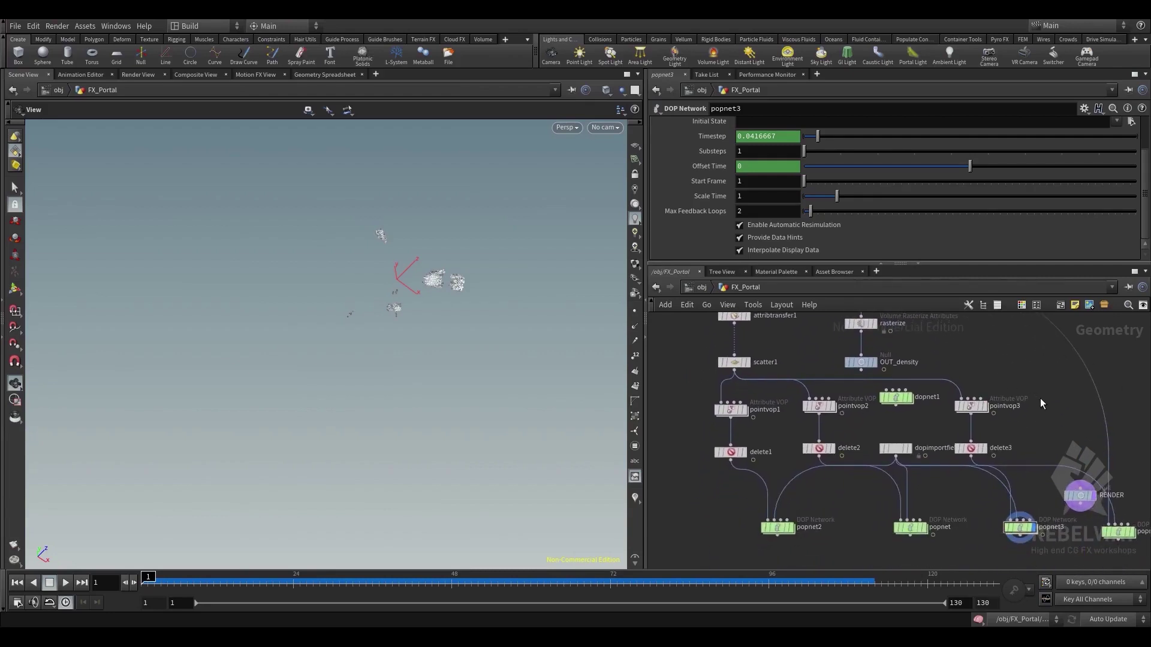
middle_drag(1049, 386, 1085, 432)
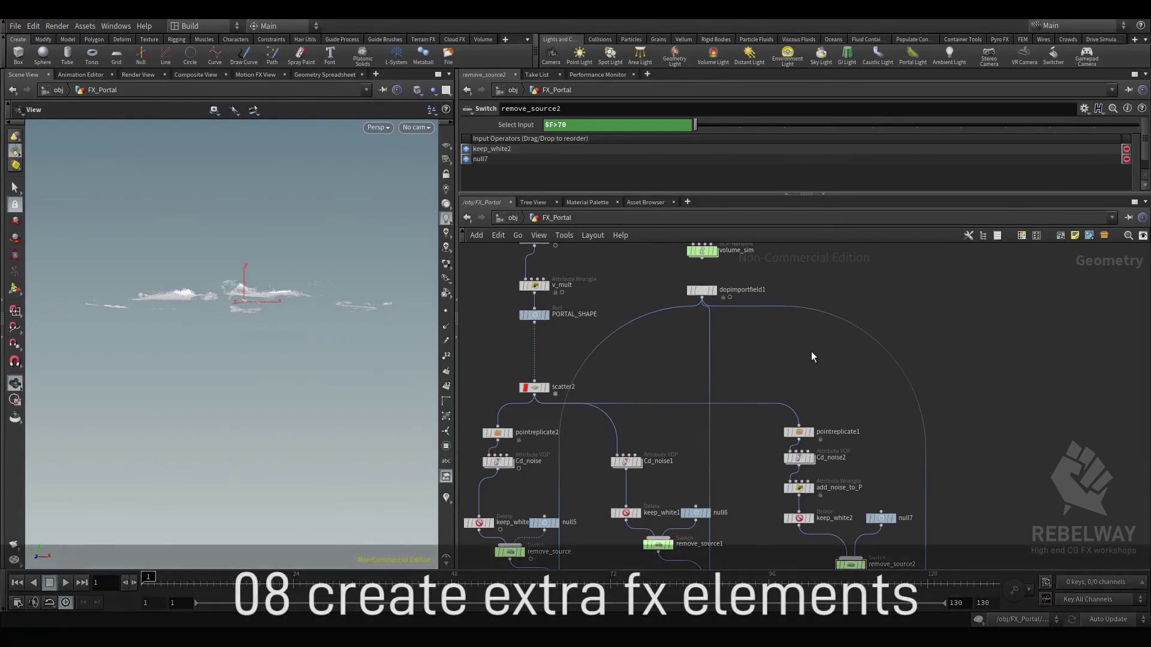
Examine the FX_Portal network from the density source chain down through the three particle simulation branches
scroll(811, 352, down, 2)
middle_drag(792, 333, 771, 521)
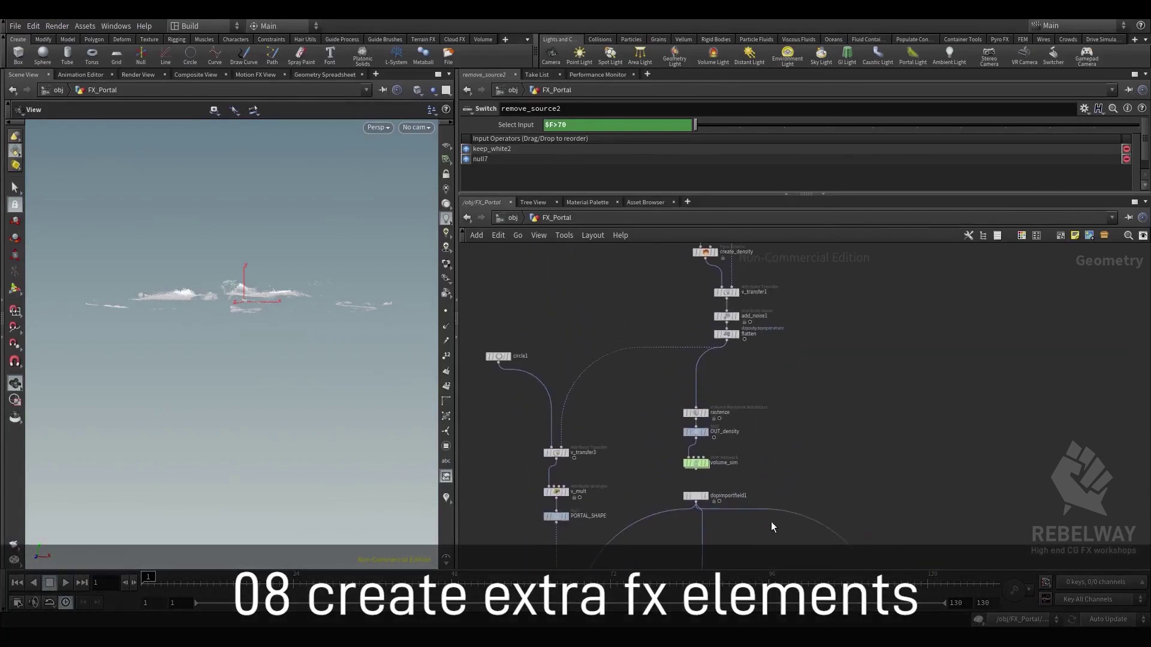
middle_drag(766, 387, 784, 321)
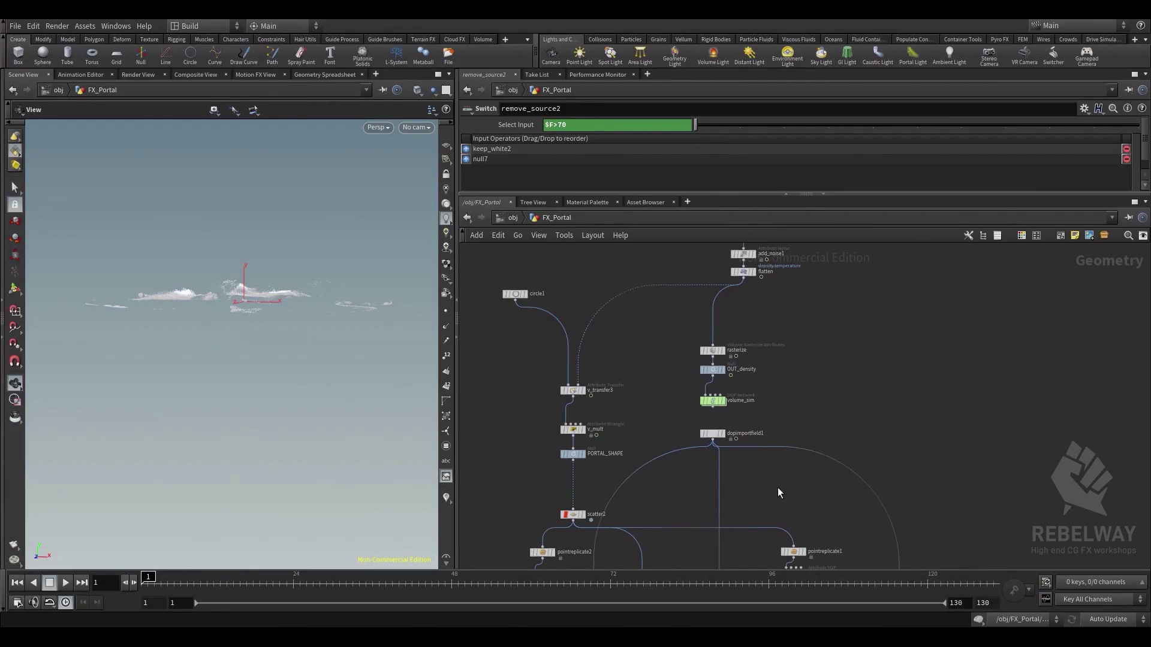
middle_drag(778, 488, 820, 403)
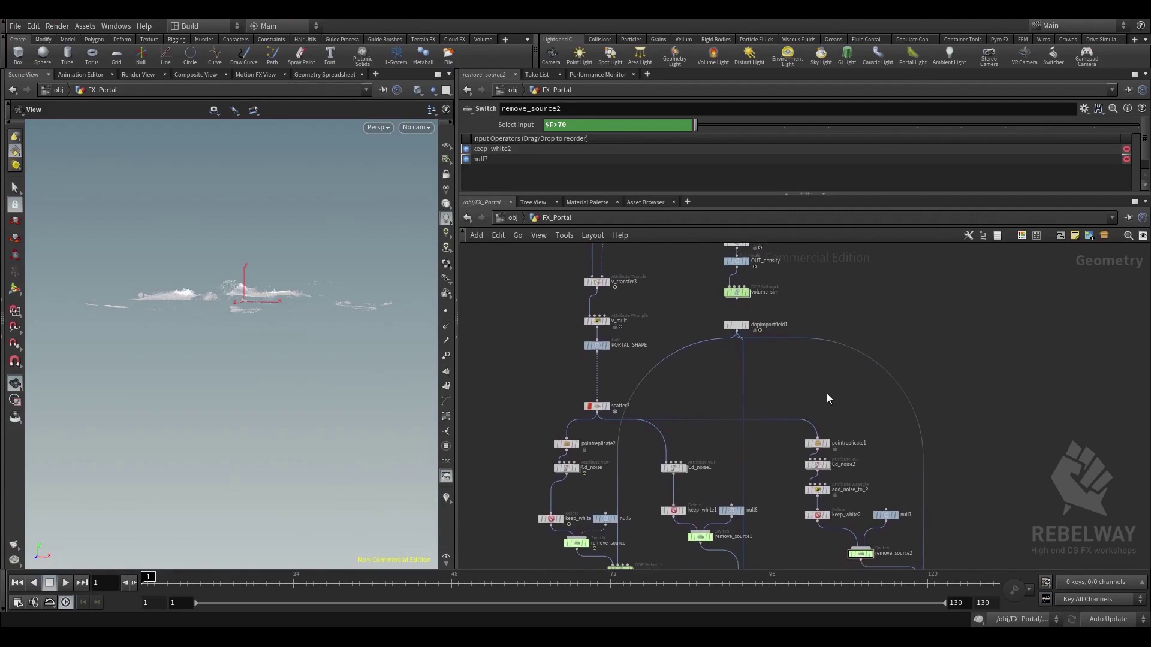
middle_drag(775, 390, 776, 330)
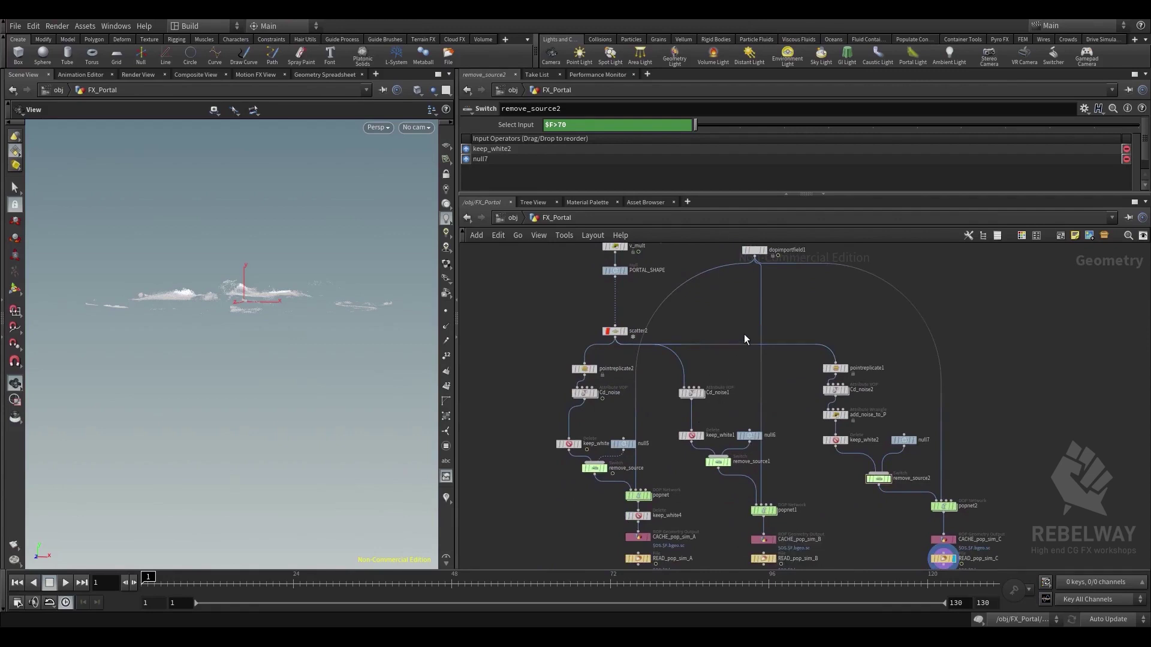
middle_drag(722, 316, 686, 461)
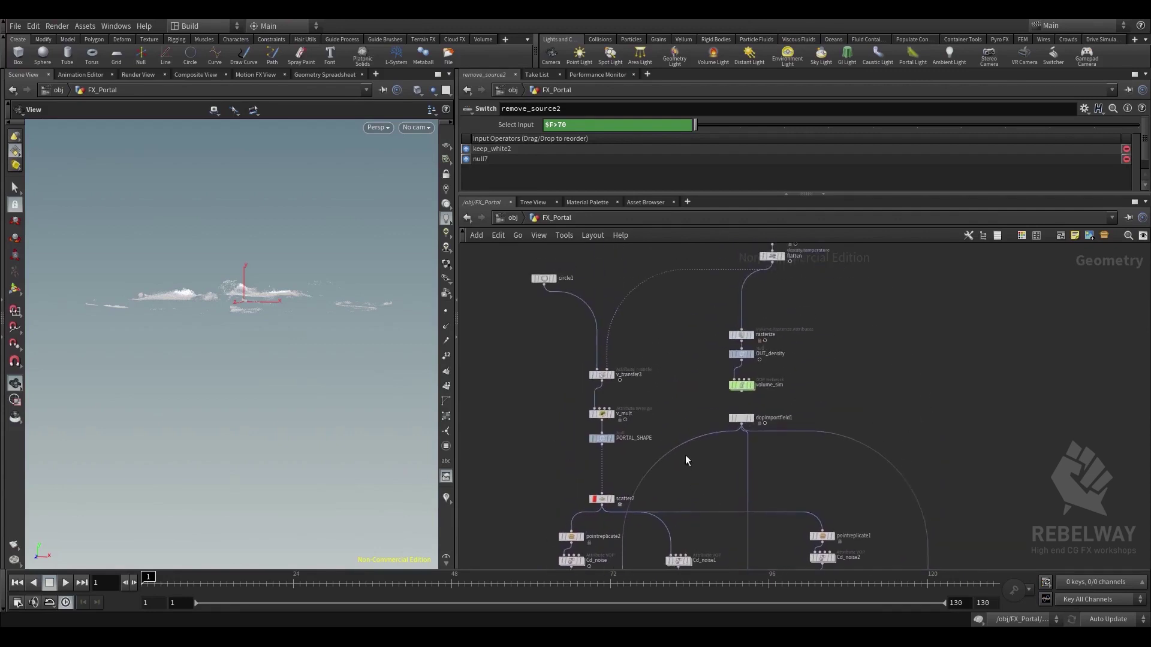
middle_drag(857, 342, 881, 524)
Display the add_v node's sphere and frame it in the viewport
scroll(822, 326, up, 3)
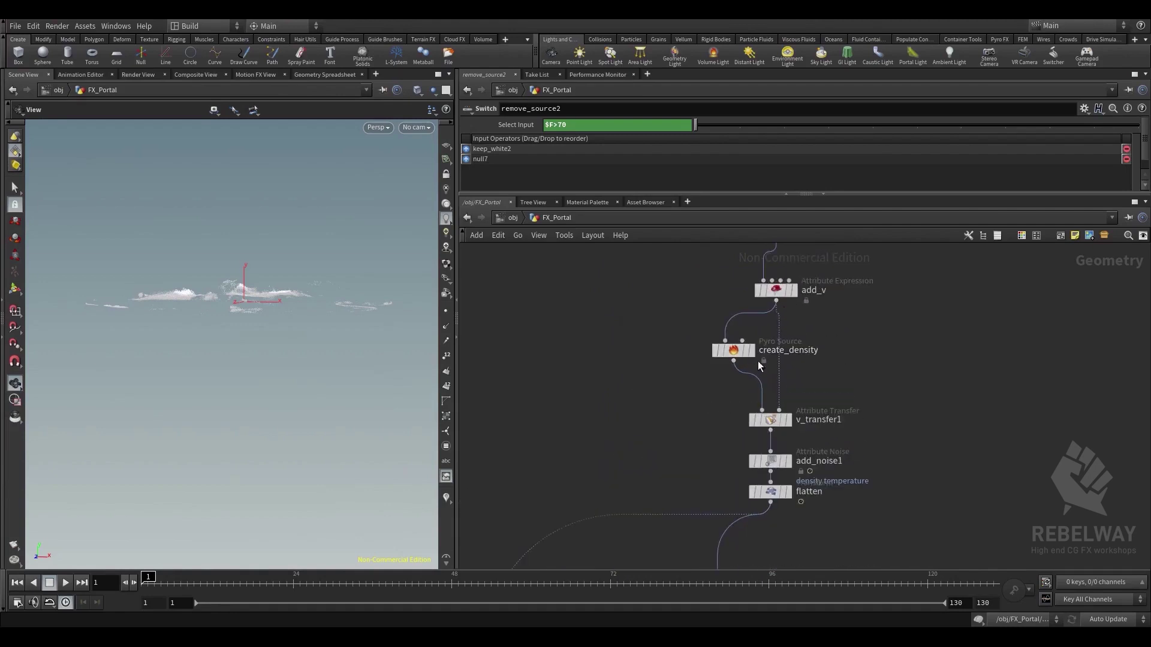
click(793, 294)
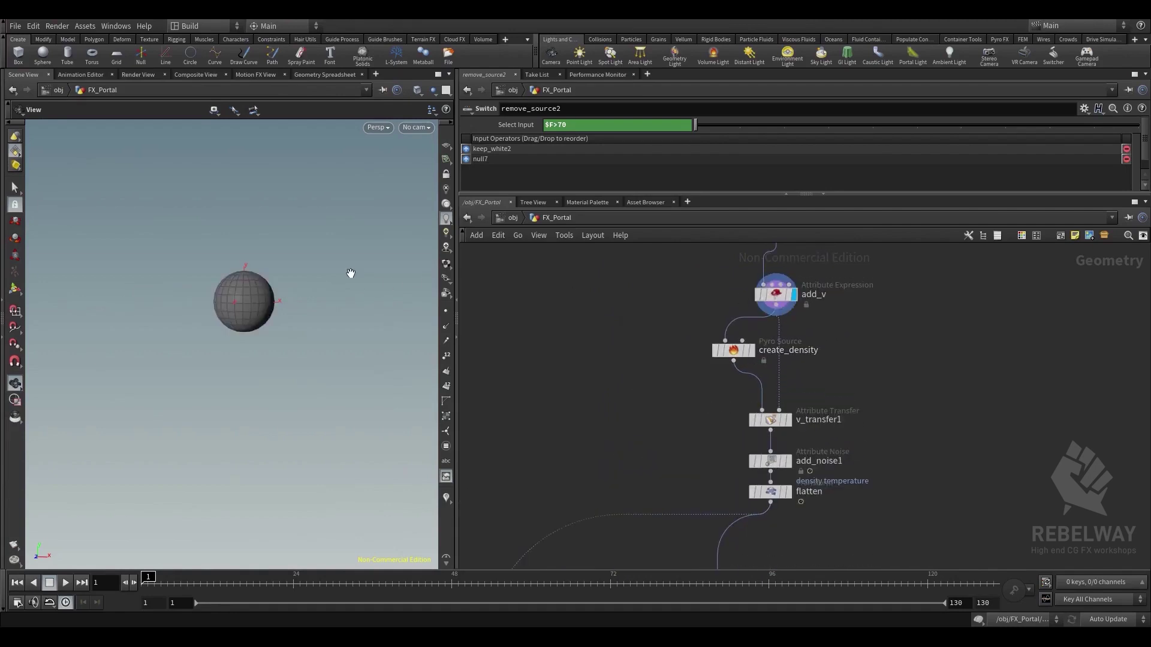
key(space+g)
drag(349, 280, 295, 295)
scroll(296, 295, down, 3)
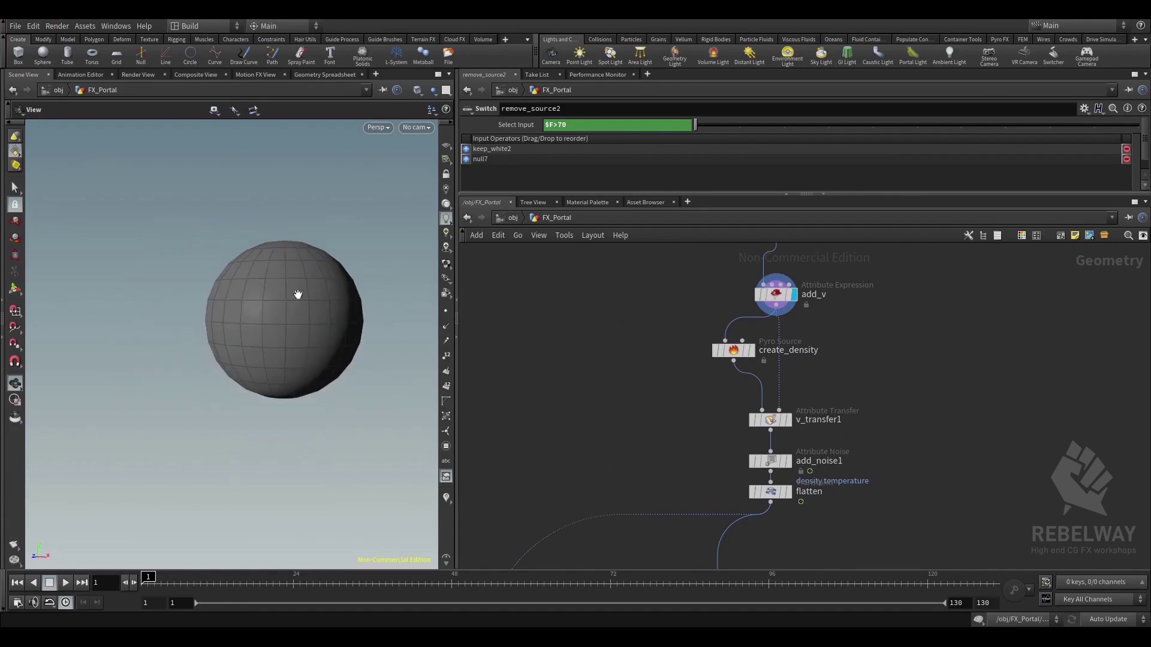
Display the create_density Pyro Source and show its scatter mode and particle separation settings
click(750, 350)
click(732, 350)
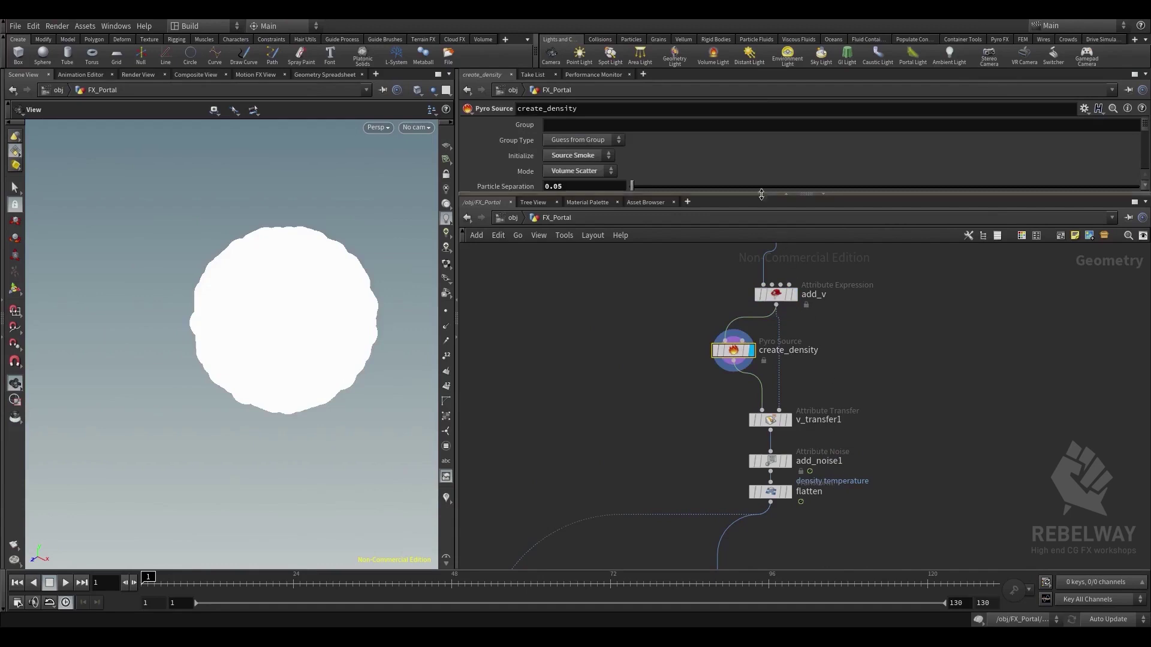
scroll(691, 155, down, 1)
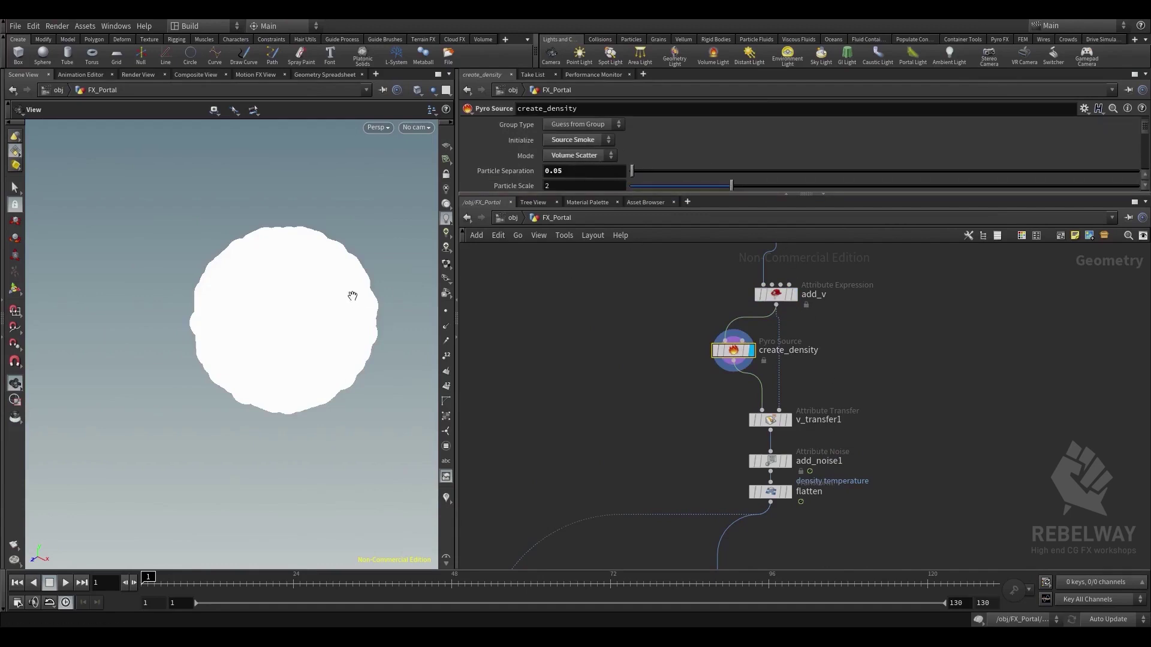
In the viewport display options, set particles to be displayed as Points
key(d)
click(599, 339)
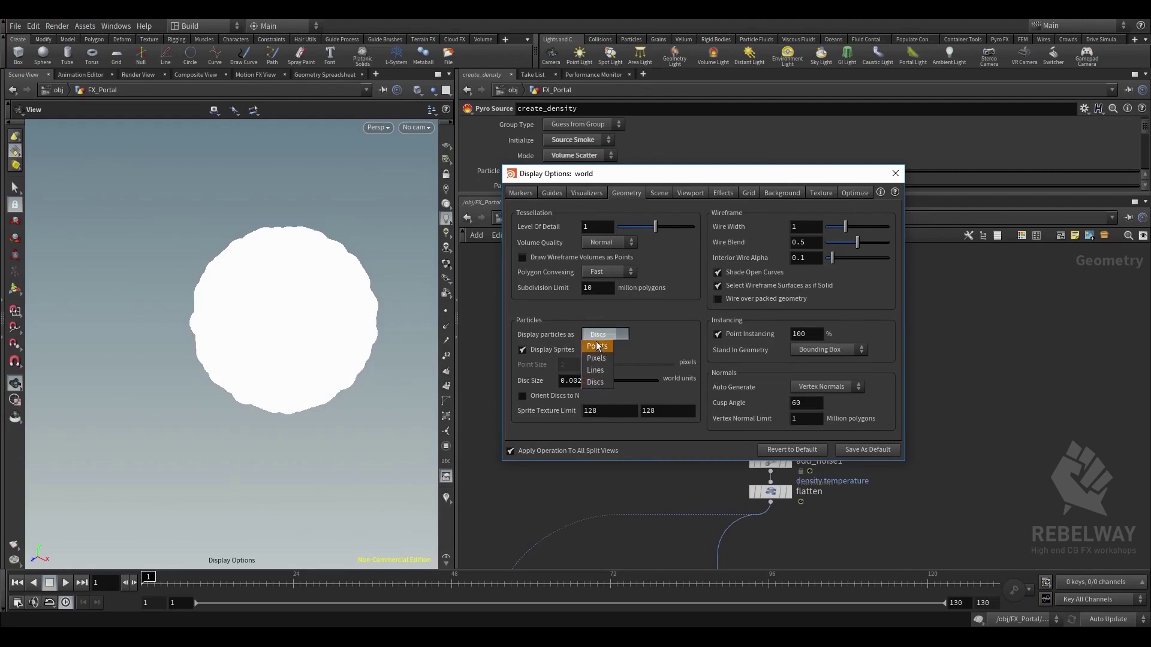
click(596, 347)
click(895, 173)
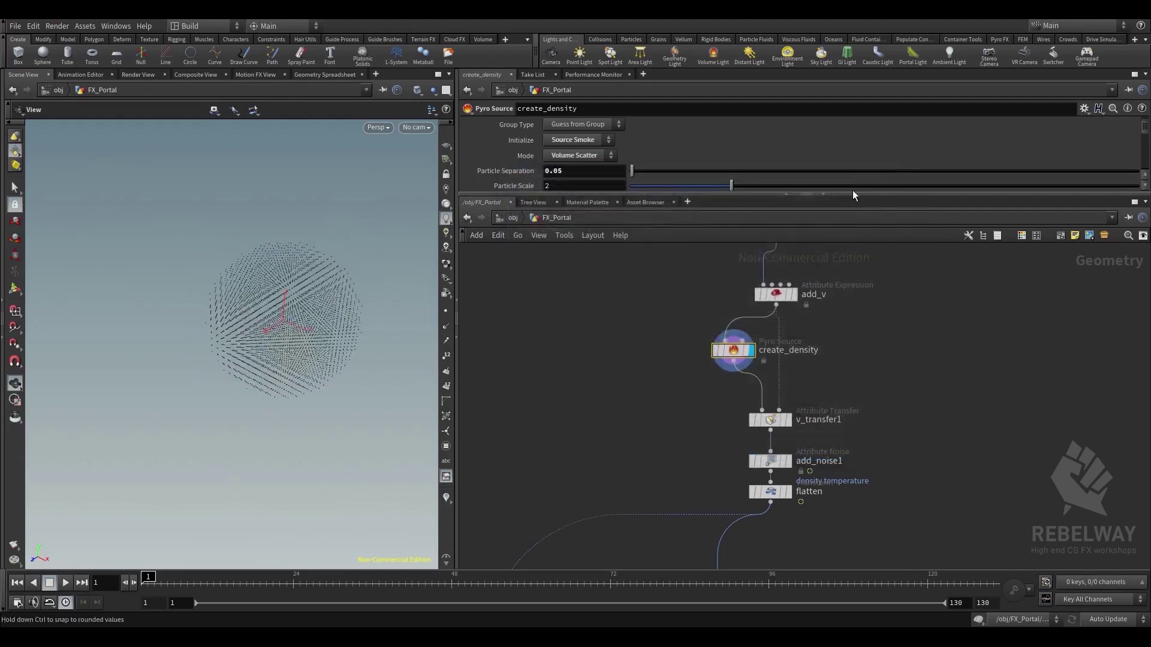
Turn on the viewport's velocity visualization and inspect the create_density points up close
right_click(448, 498)
click(470, 508)
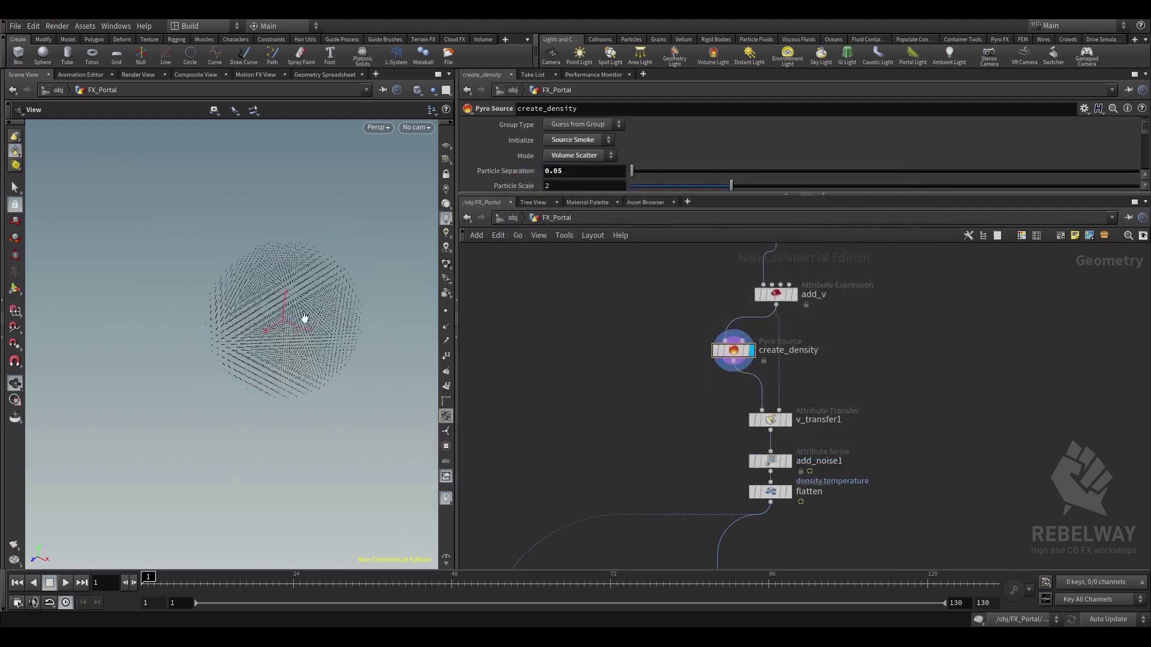
middle_drag(296, 308, 271, 341)
scroll(302, 331, up, 3)
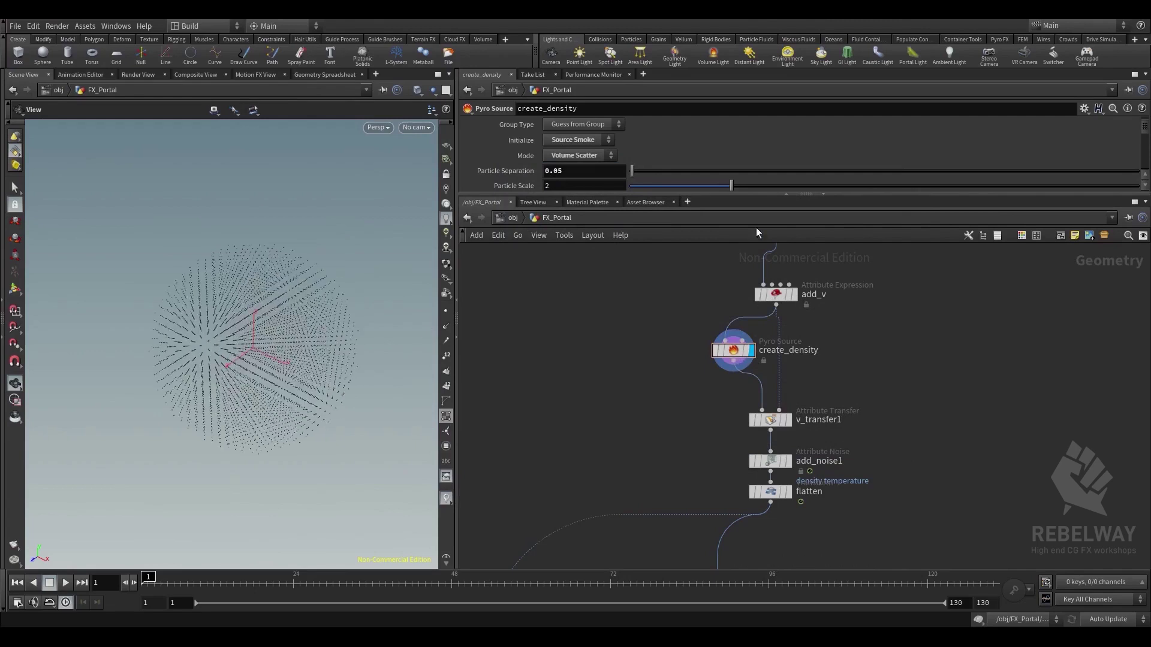
Try Surface Scatter as create_density's Mode and return it to Volume Scatter
click(575, 157)
click(570, 166)
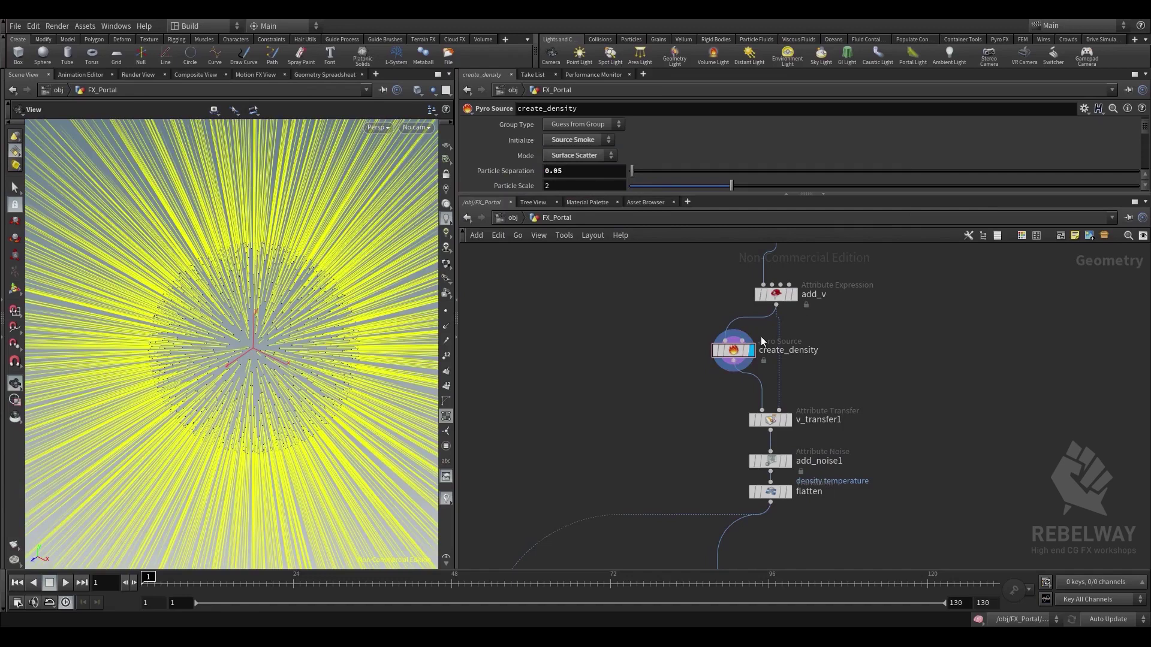
click(573, 157)
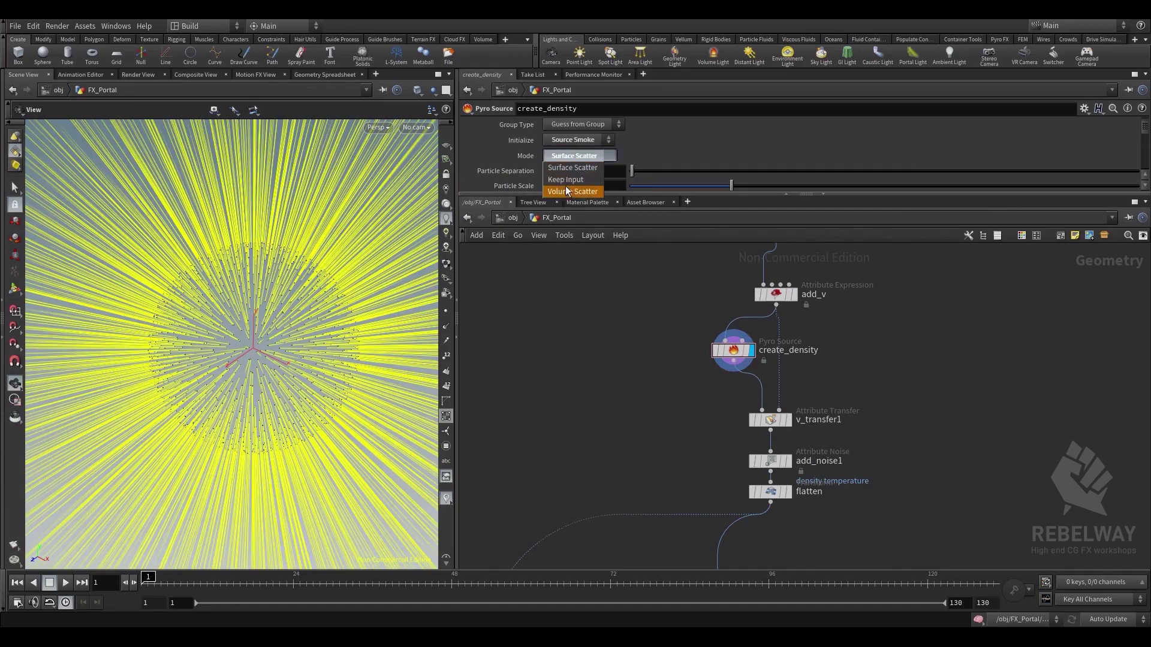
click(569, 187)
Display v_transfer1 to check the v attribute transferred to the points, comparing it against create_density
middle_drag(678, 486, 653, 411)
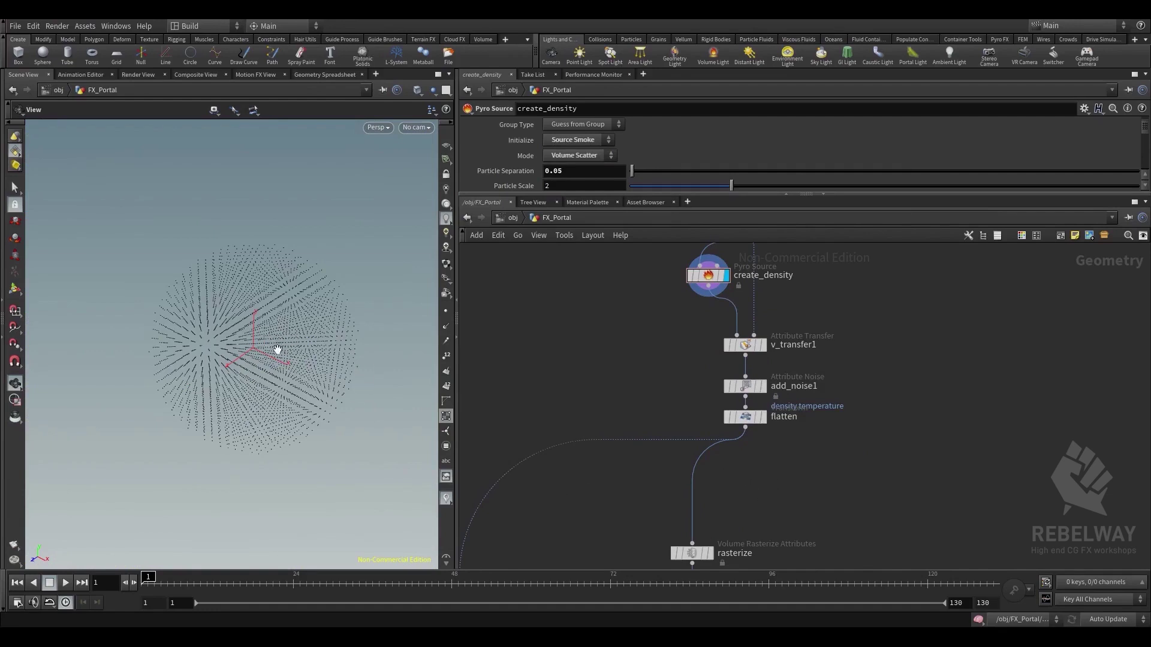
middle_drag(852, 381, 854, 452)
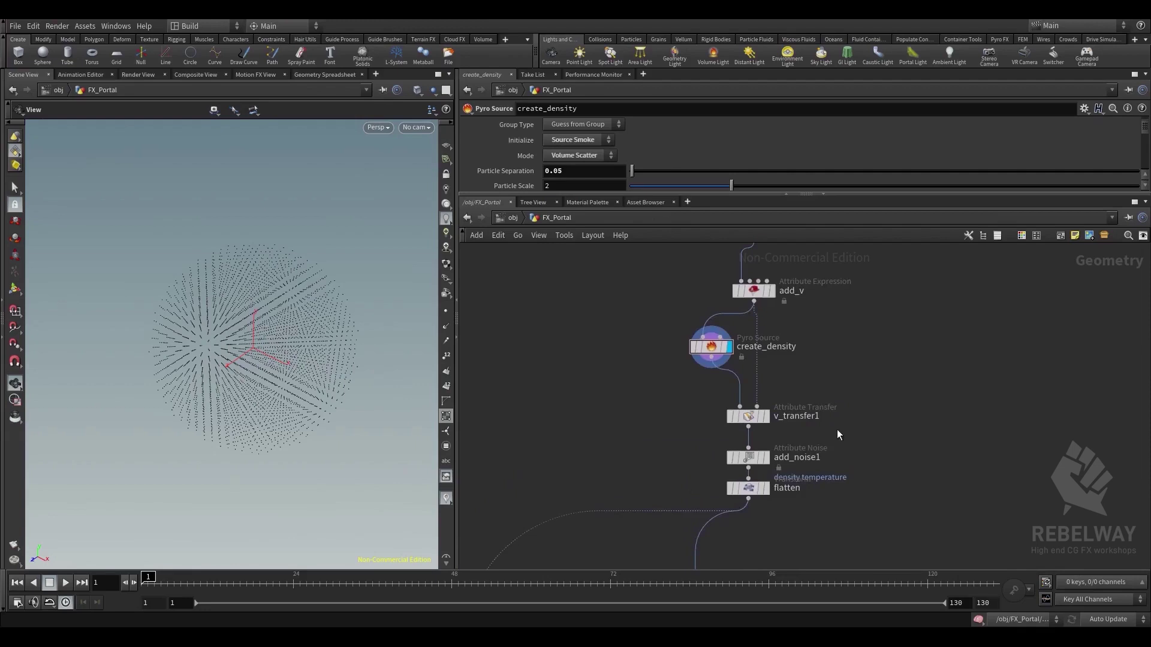
click(765, 416)
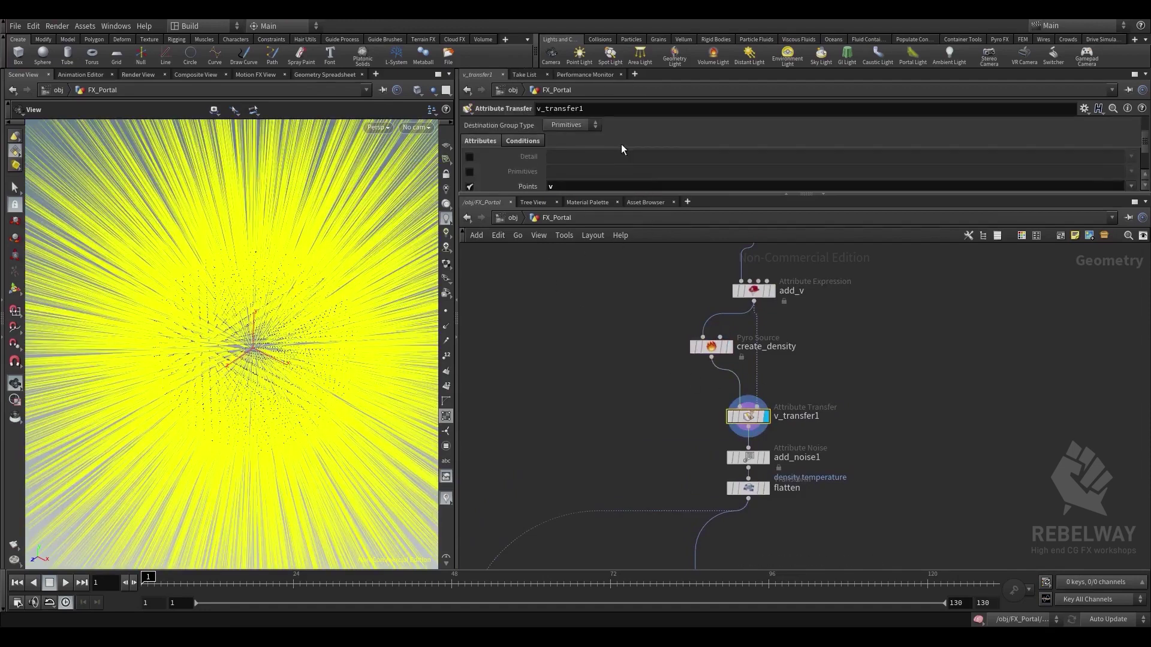
scroll(621, 149, down, 2)
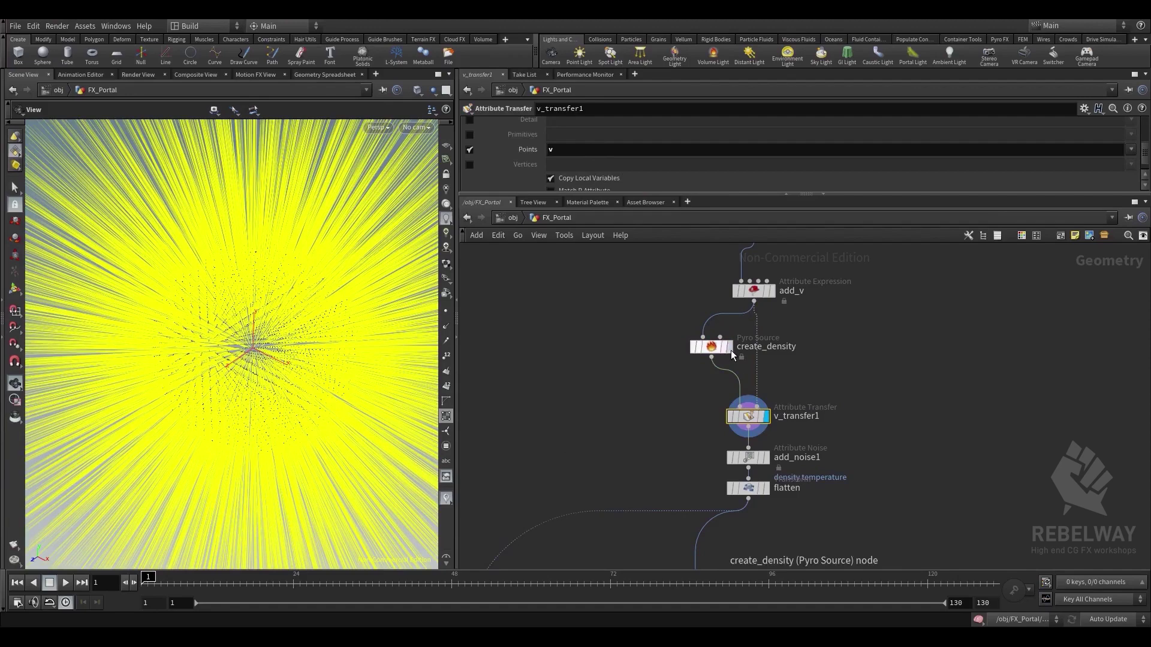
click(728, 347)
click(765, 416)
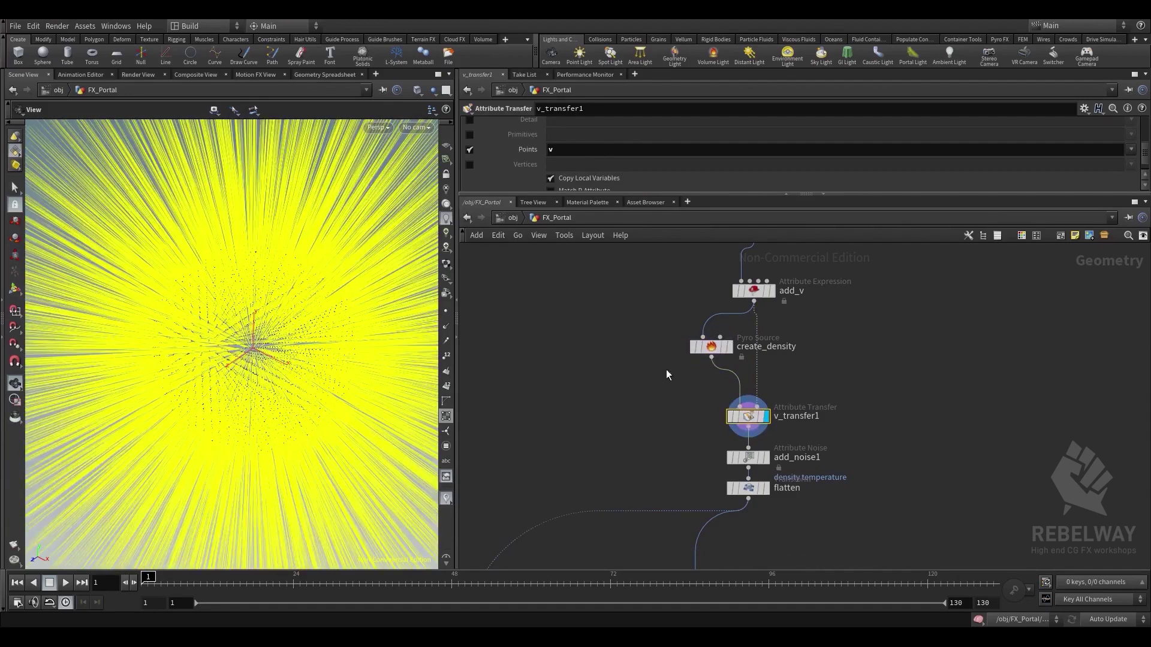
Turn off the velocity visualization and display the flatten node's points
click(446, 416)
click(446, 498)
middle_drag(672, 423, 704, 341)
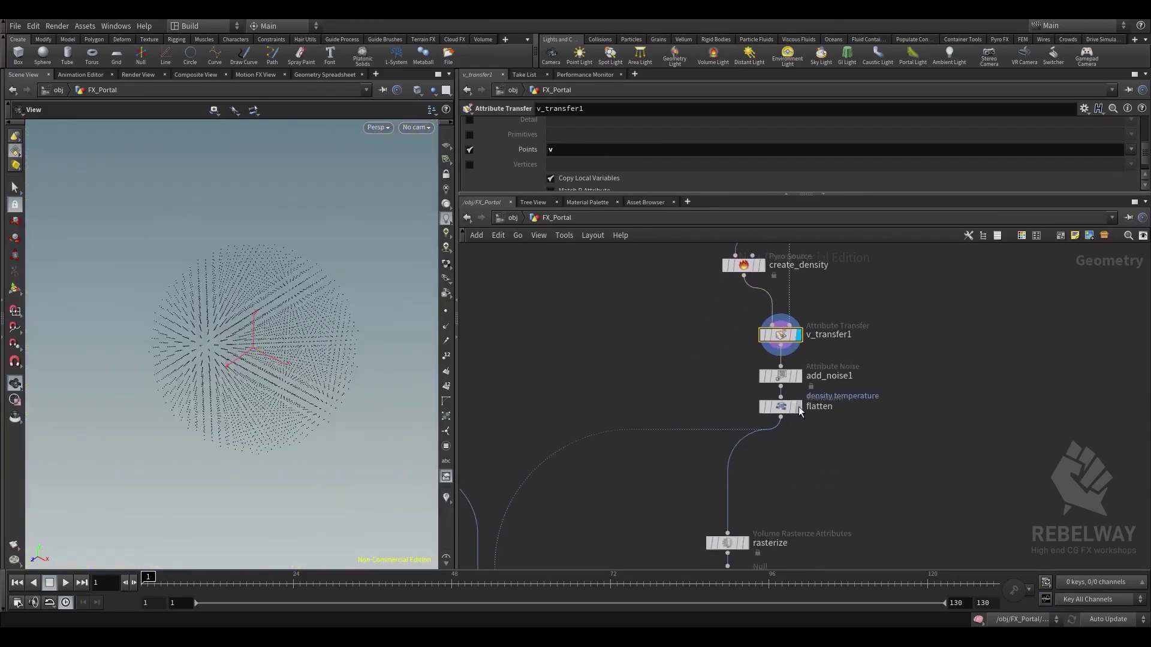
click(798, 408)
Follow the circle1 branch of the network, displaying v_transfer3 and v_mult
middle_drag(762, 499, 829, 415)
middle_drag(738, 446, 901, 380)
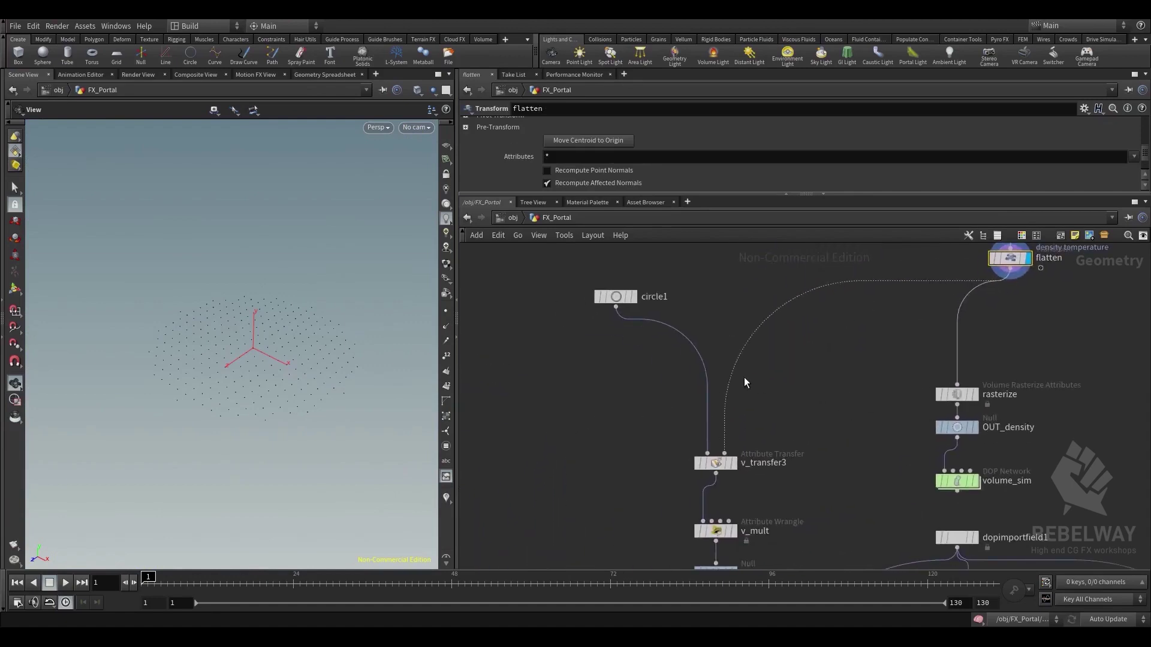
middle_drag(744, 382, 802, 341)
click(758, 384)
click(757, 452)
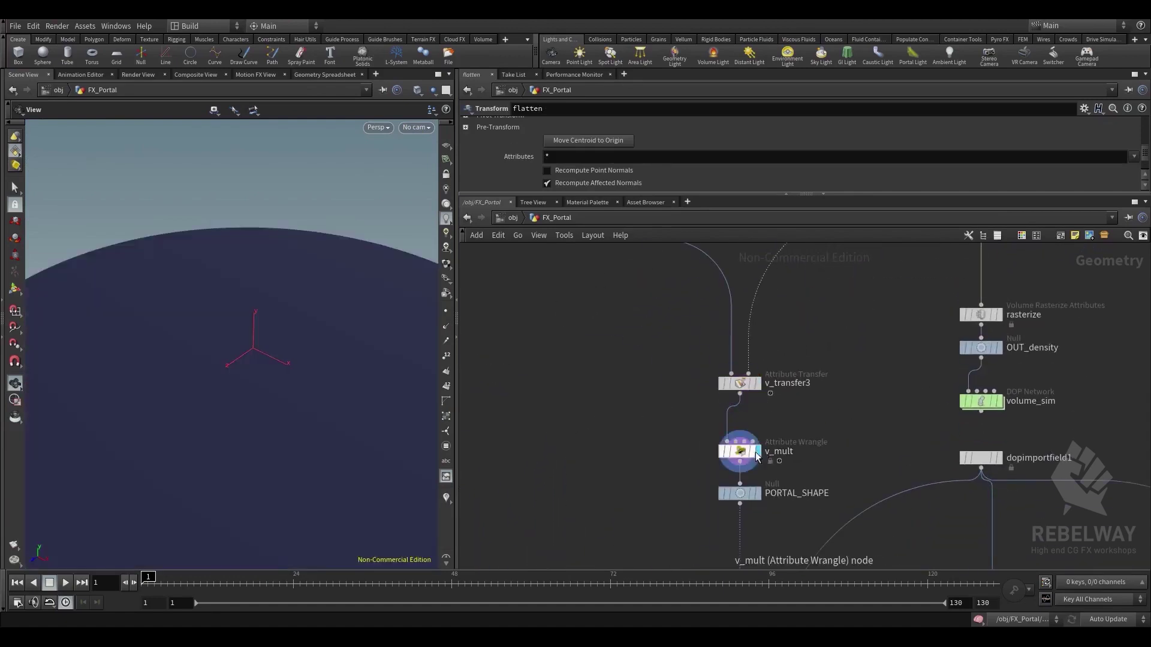
Display the PORTAL_SHAPE null and show its parameters
scroll(792, 482, down, 3)
middle_drag(809, 457, 738, 376)
scroll(784, 350, up, 1)
click(727, 325)
click(713, 325)
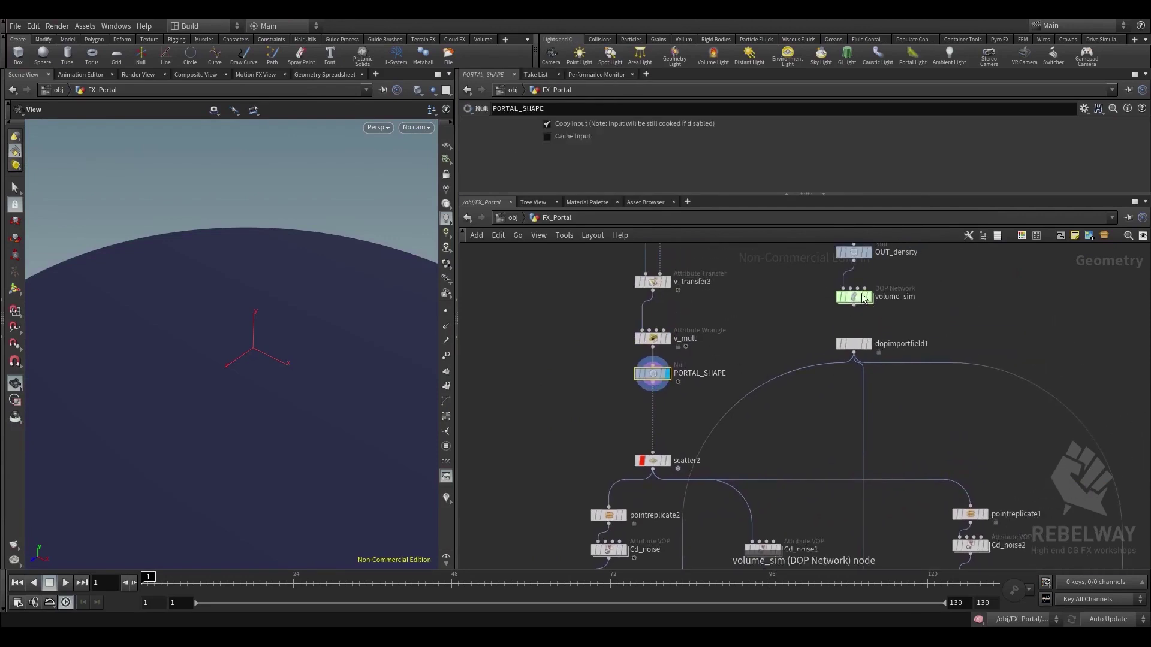
Display scatter2 below PORTAL_SHAPE and examine its scattered points and parameters
middle_drag(704, 456, 760, 372)
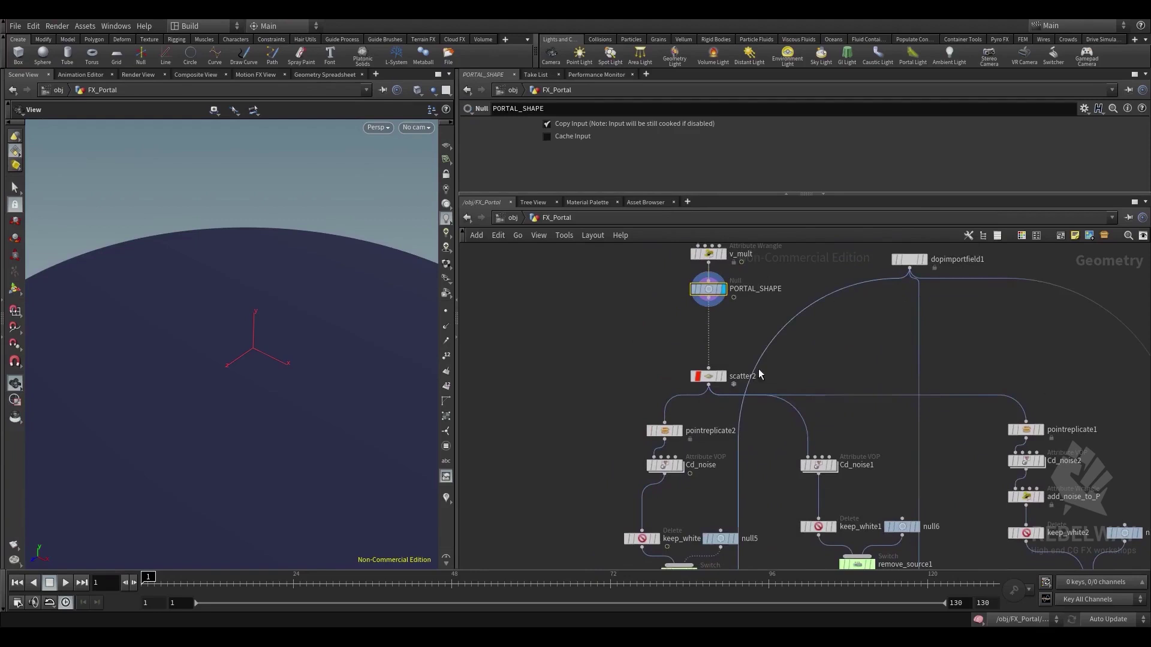
click(723, 377)
click(709, 376)
scroll(646, 228, down, 3)
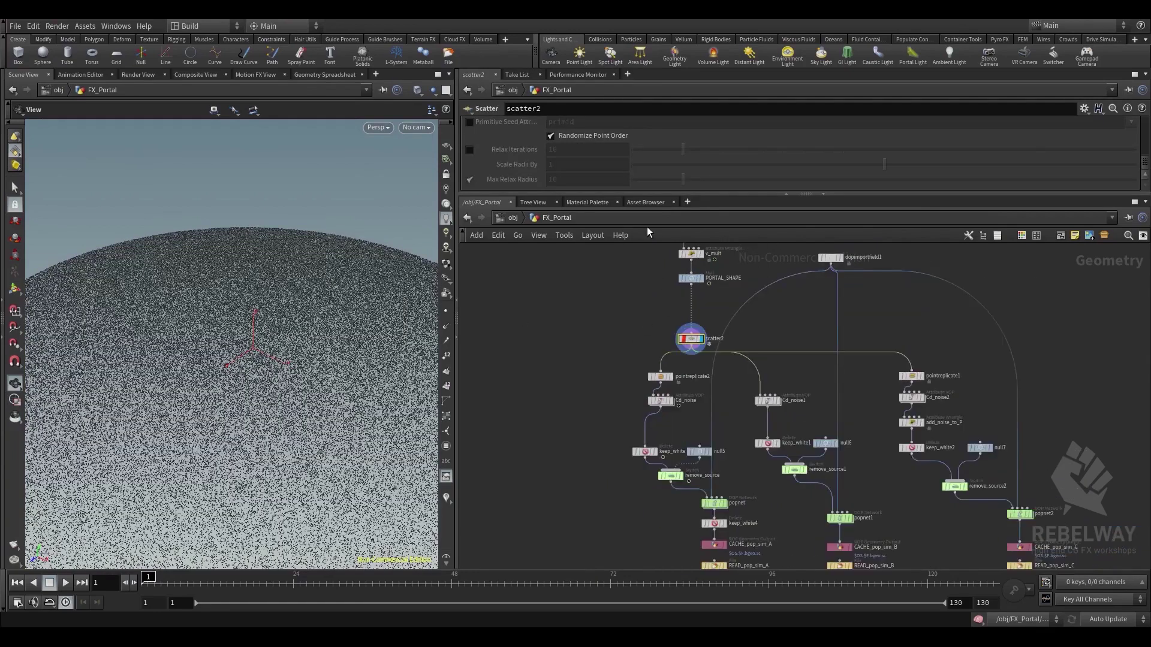
scroll(710, 323, up, 2)
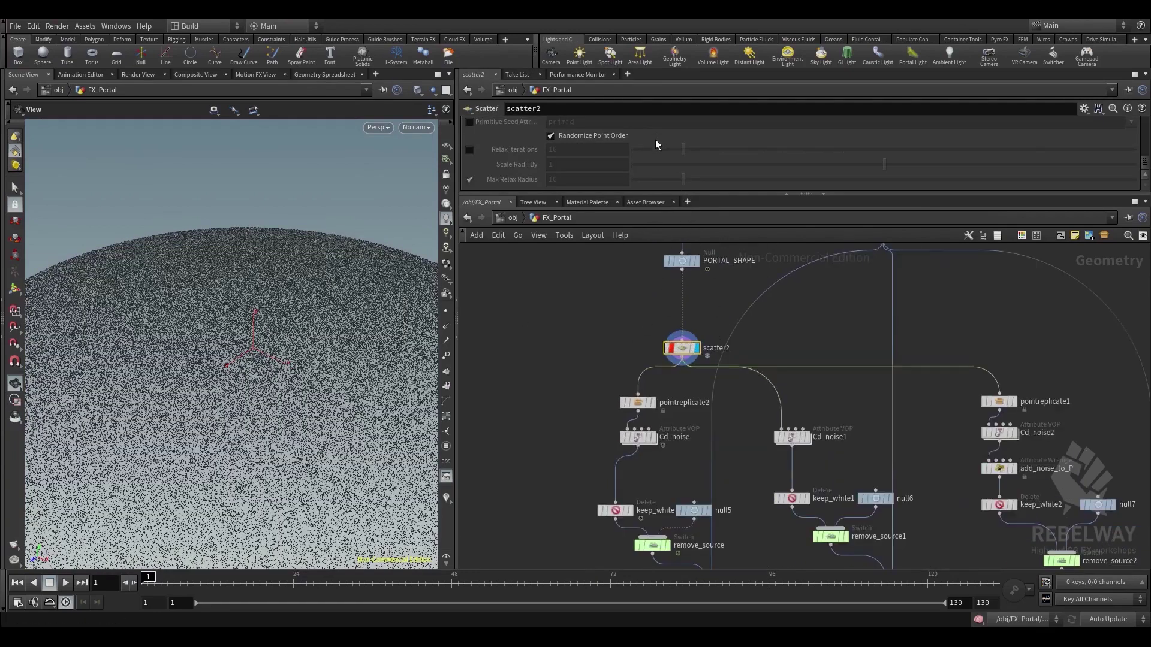
Examine the parameters of Cd_noise and pointreplicate2 in the branch below scatter2
middle_drag(671, 475, 672, 422)
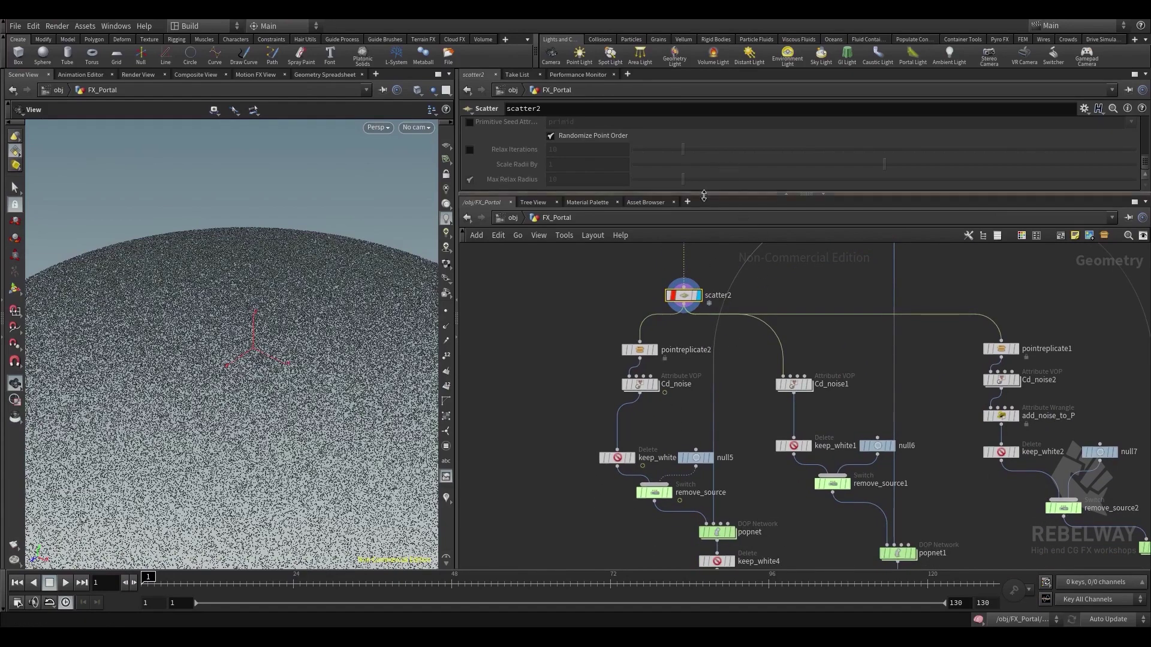
click(641, 385)
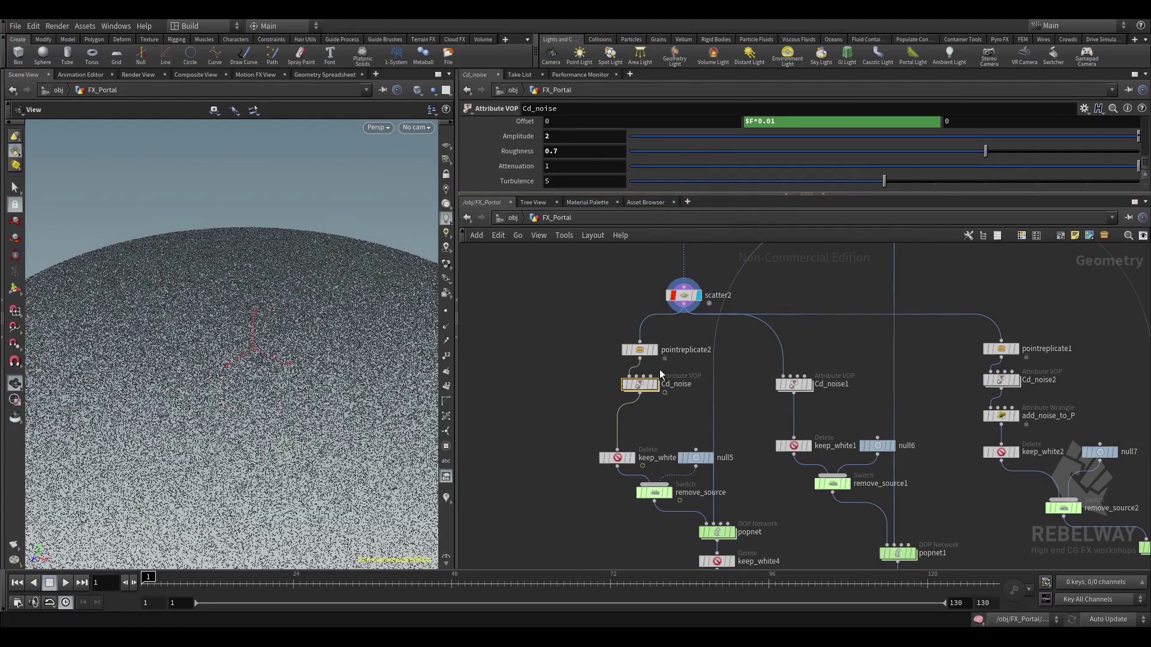
middle_drag(697, 375, 688, 370)
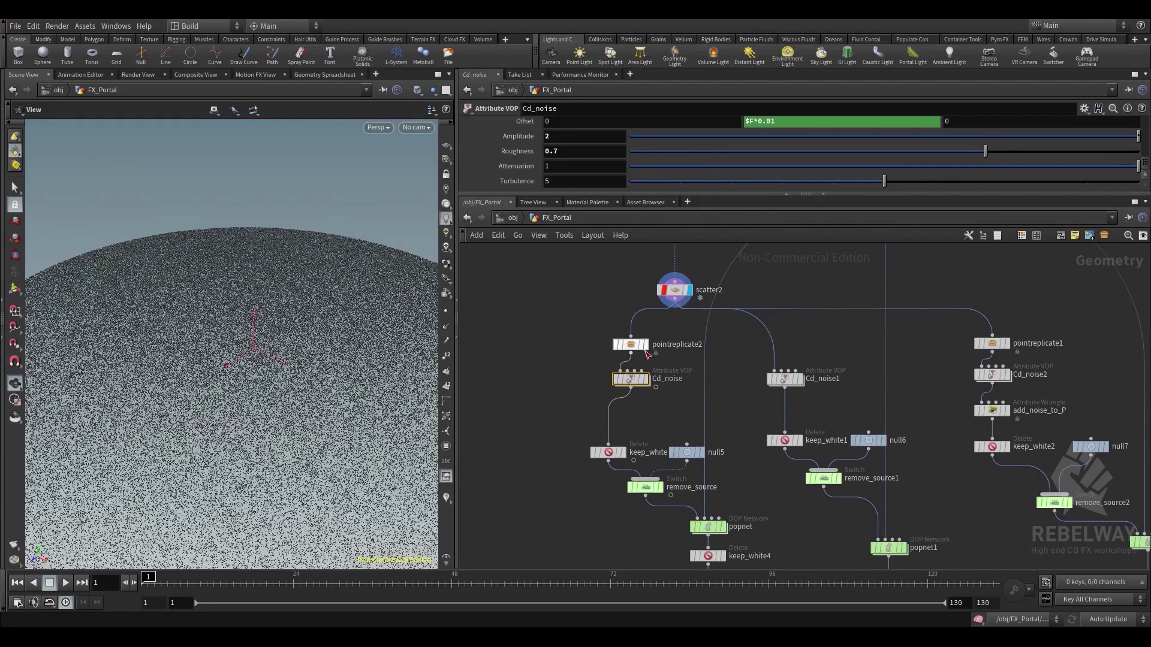
click(633, 347)
scroll(637, 177, down, 4)
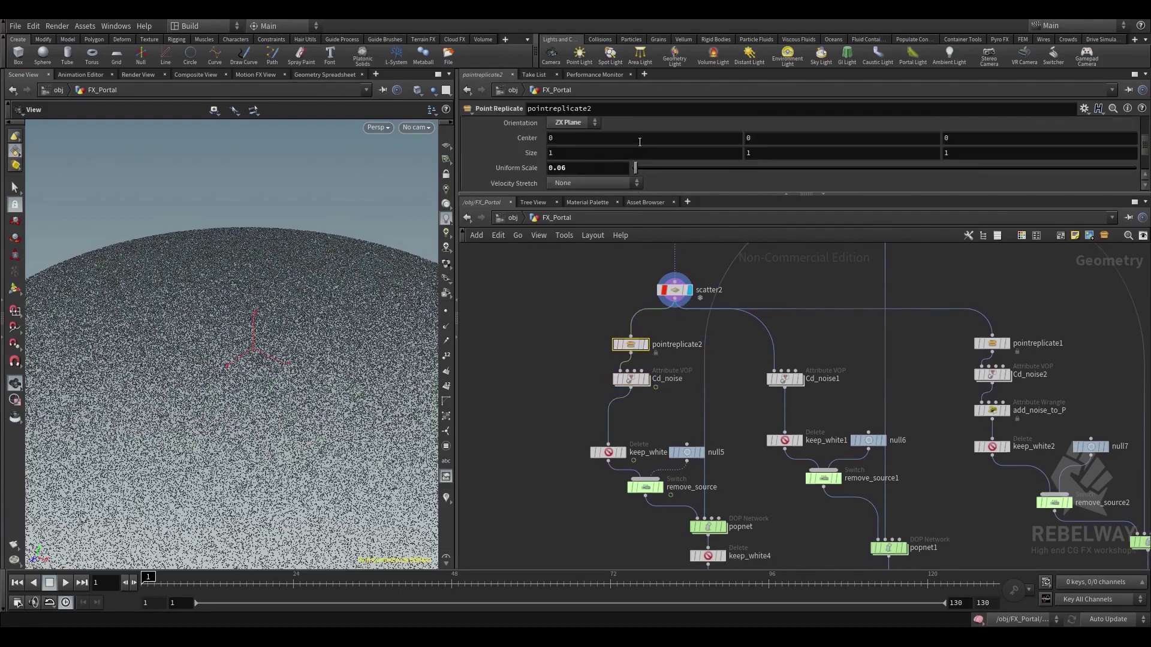
scroll(634, 154, up, 3)
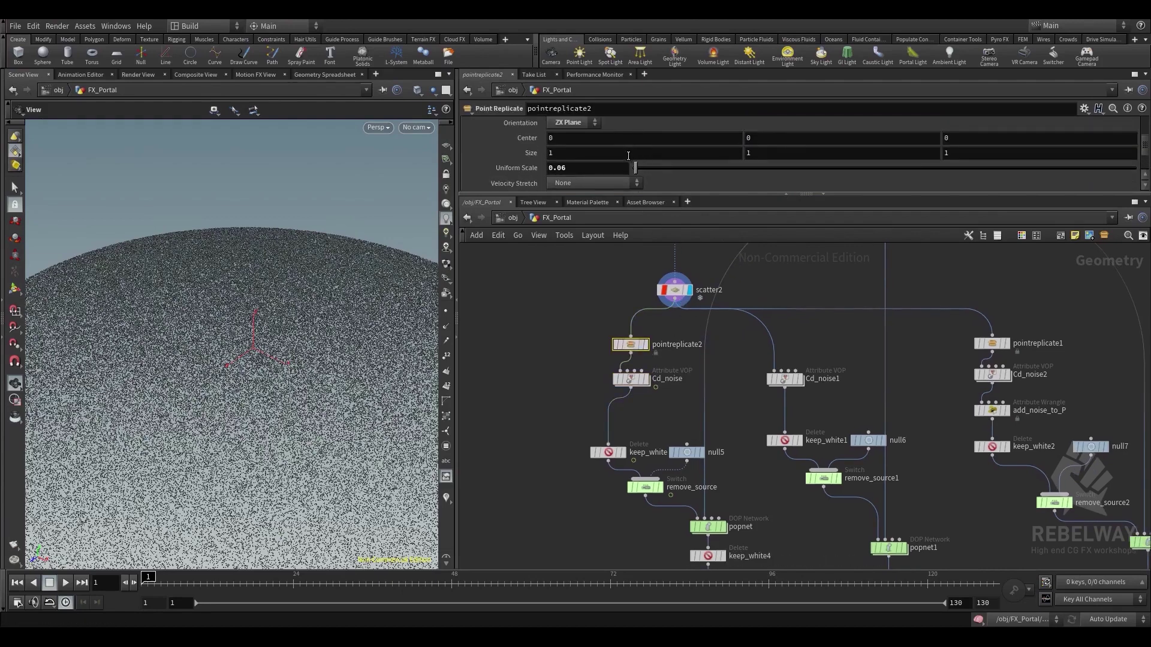
Reselect scatter2 and inspect its scattered points from a new angle
click(677, 291)
key(space+g)
drag(368, 344, 272, 372)
right_drag(272, 372, 384, 397)
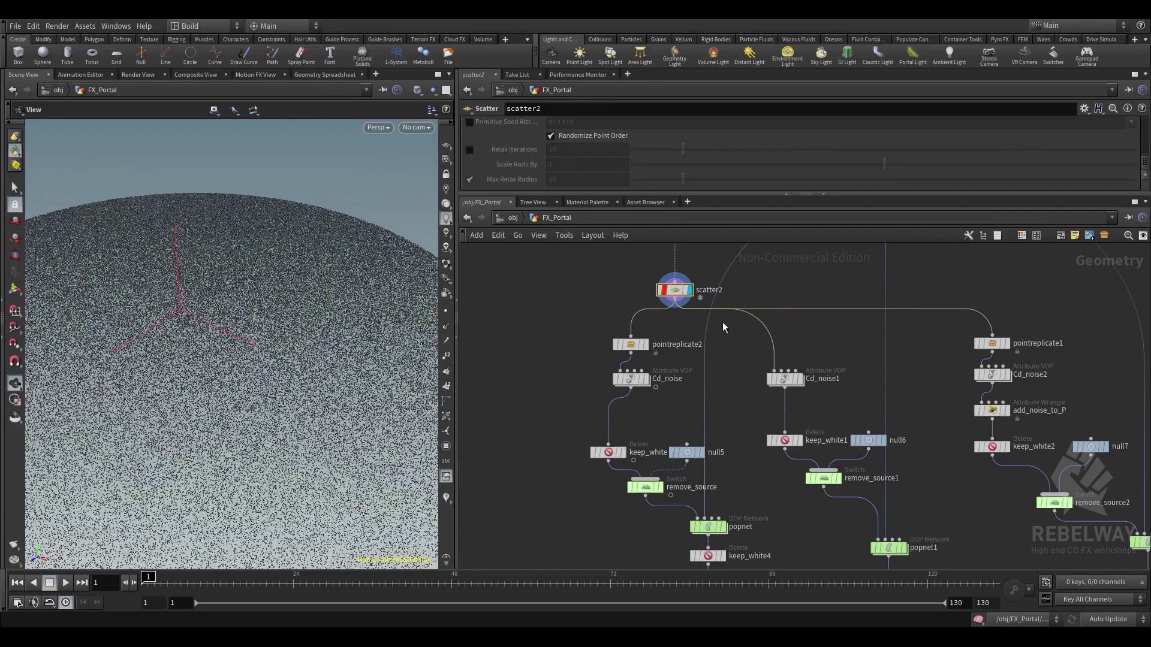
Display pointreplicate2 with its Quantity settings, enlarging both the parameter area and the viewport
click(637, 341)
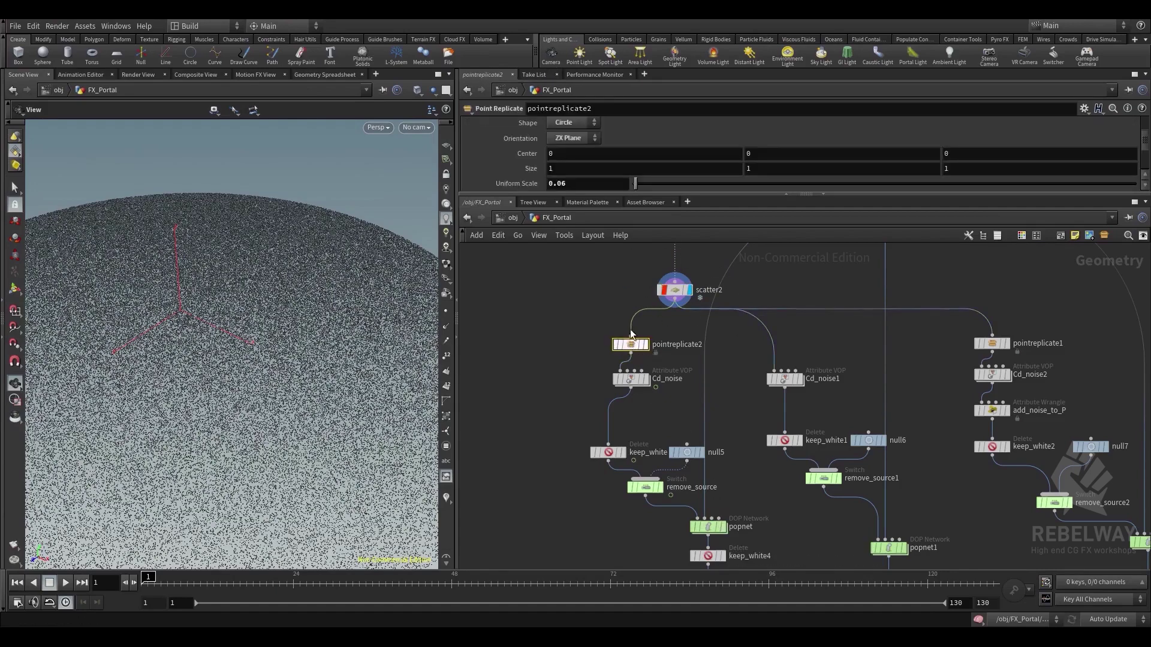
scroll(527, 166, up, 1)
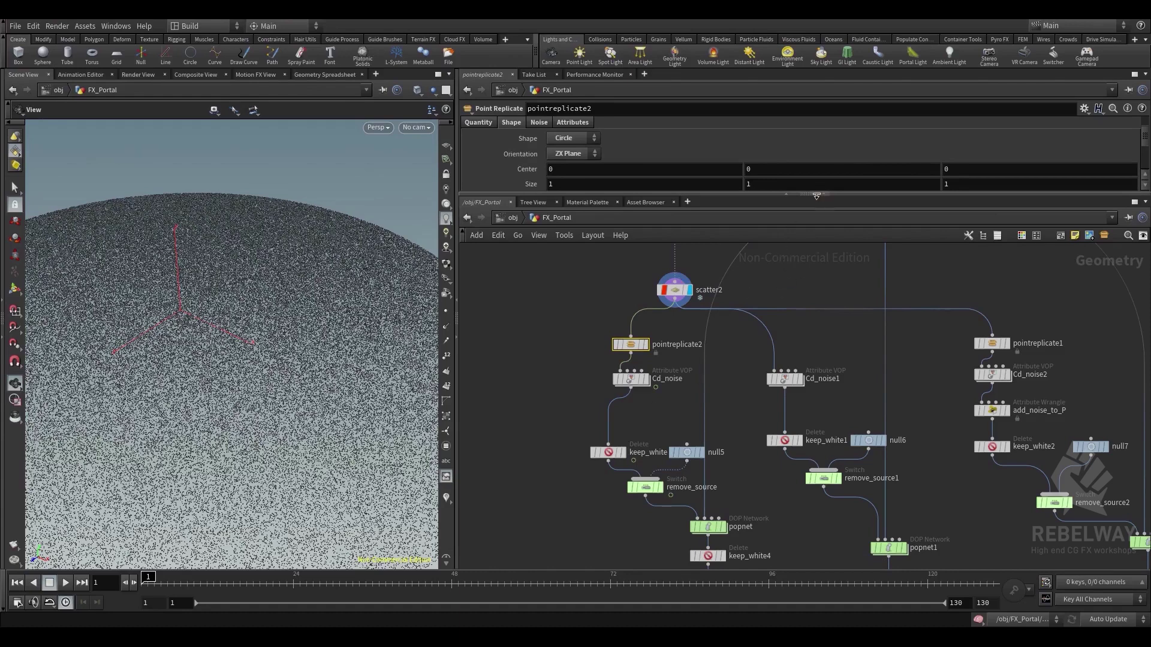
drag(816, 196, 818, 314)
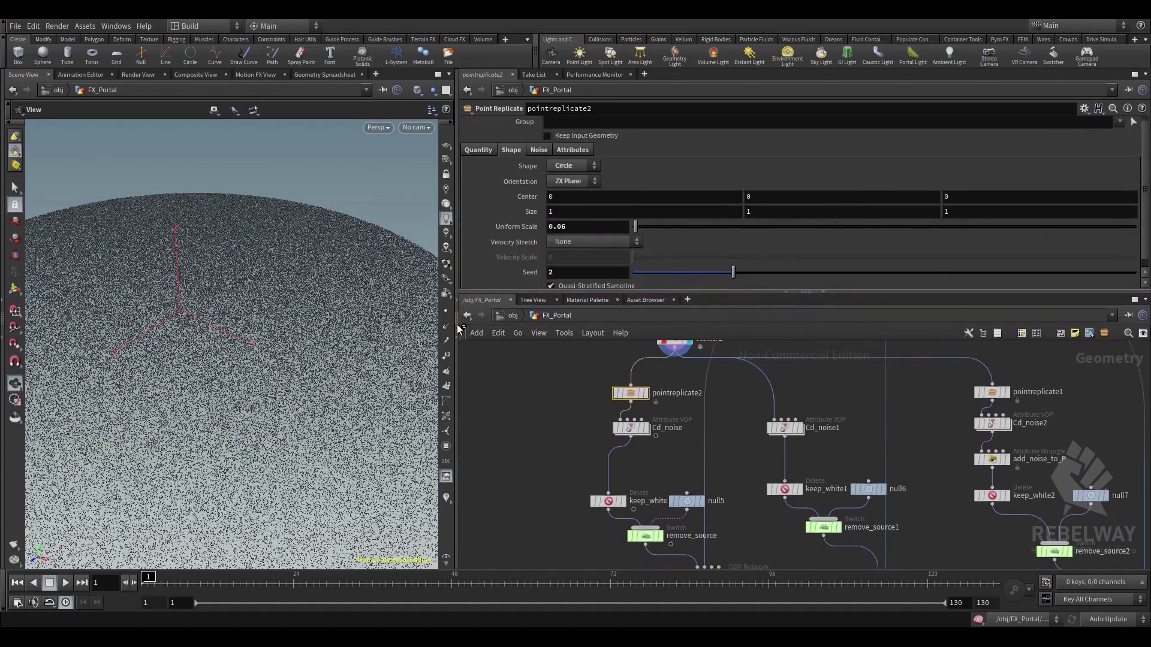
drag(458, 328, 663, 327)
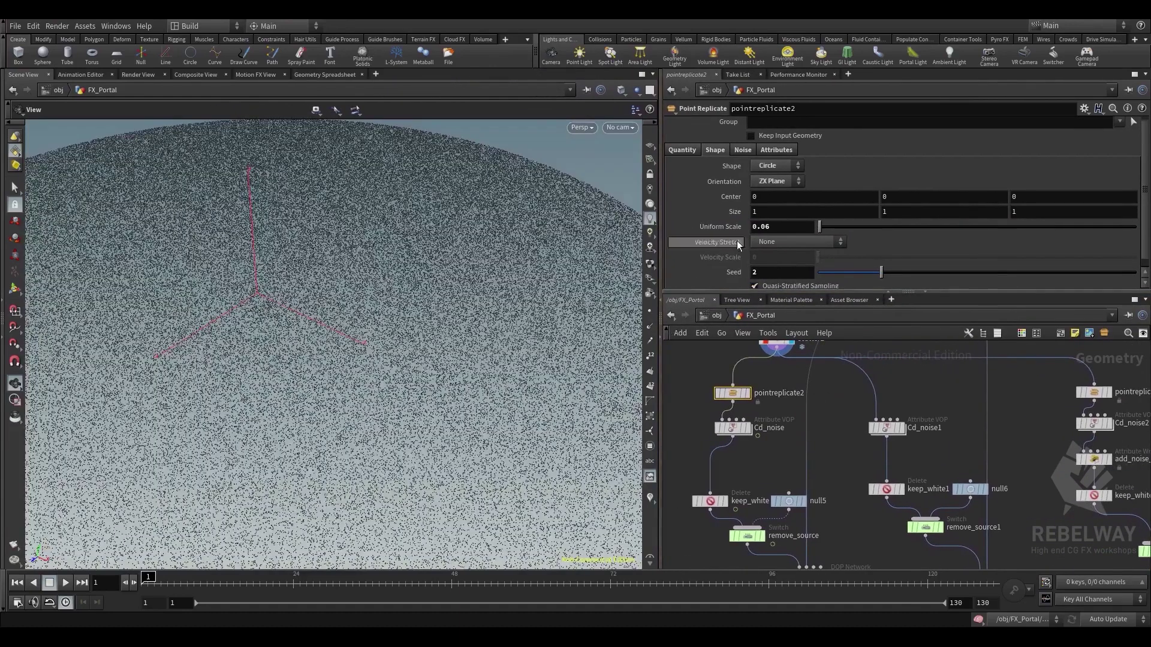
click(681, 150)
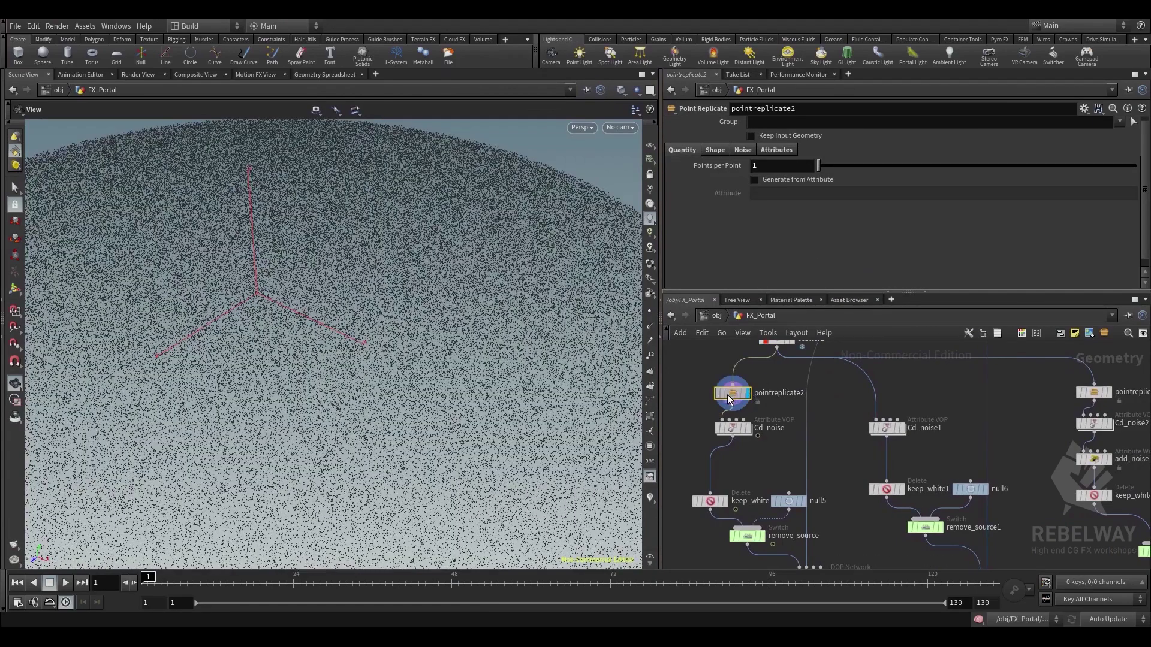
drag(542, 277, 489, 289)
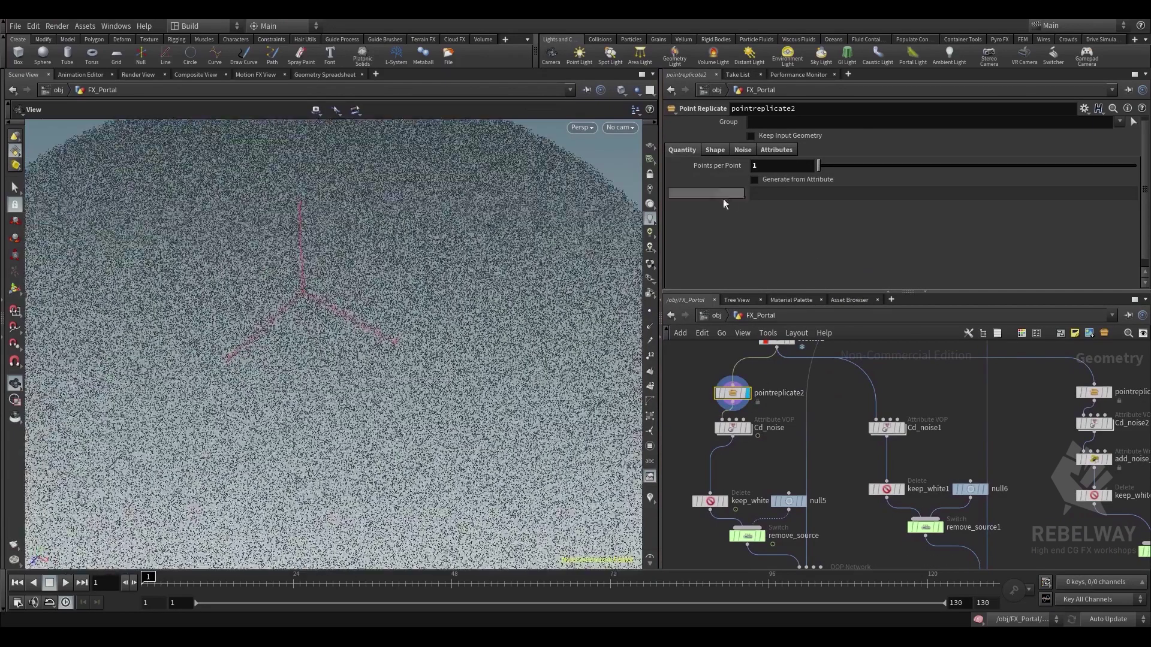
Review pointreplicate2's Shape and Noise settings, toggling Add Noise off and on, and return to its Quantity settings
click(722, 153)
click(749, 149)
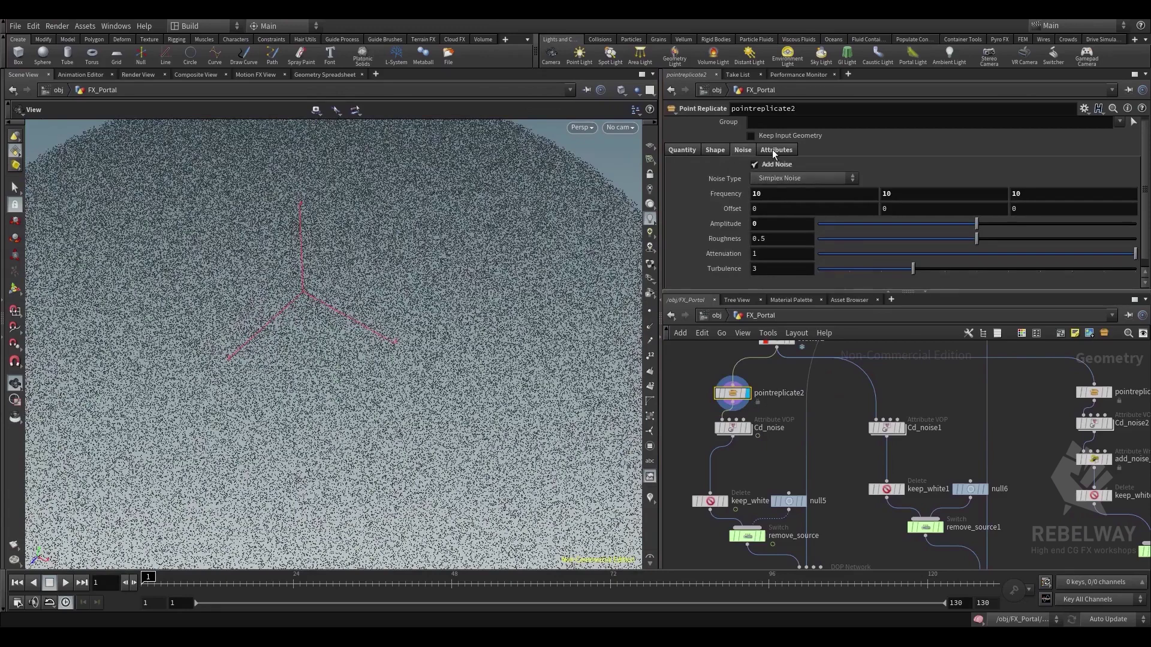
click(768, 162)
click(767, 162)
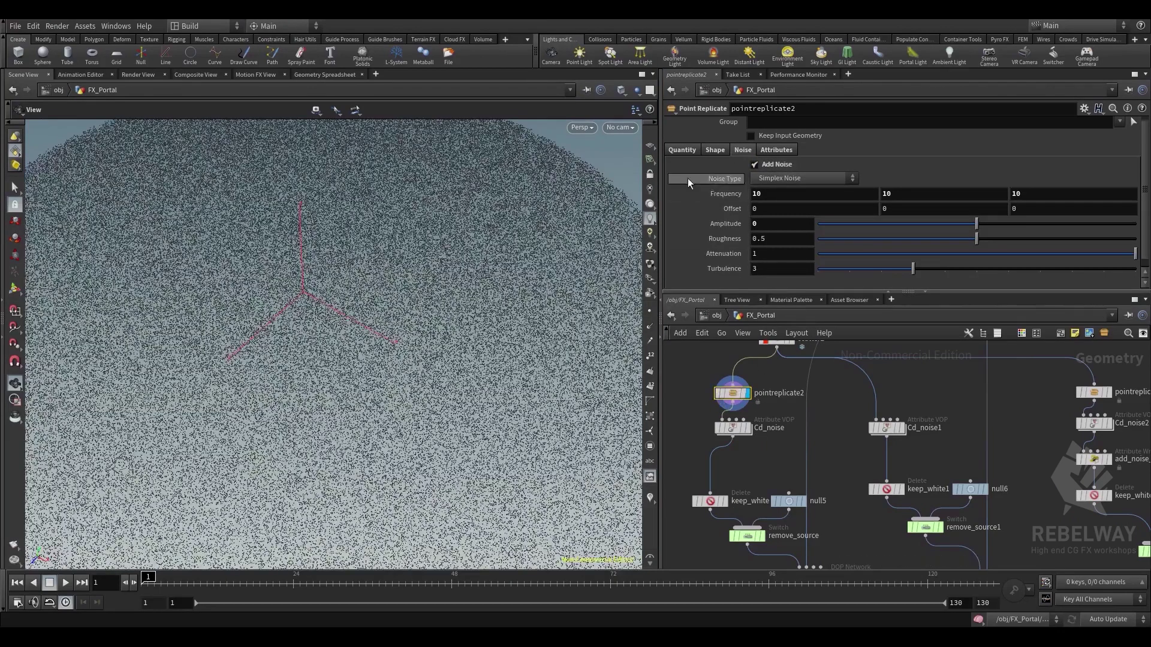
click(682, 150)
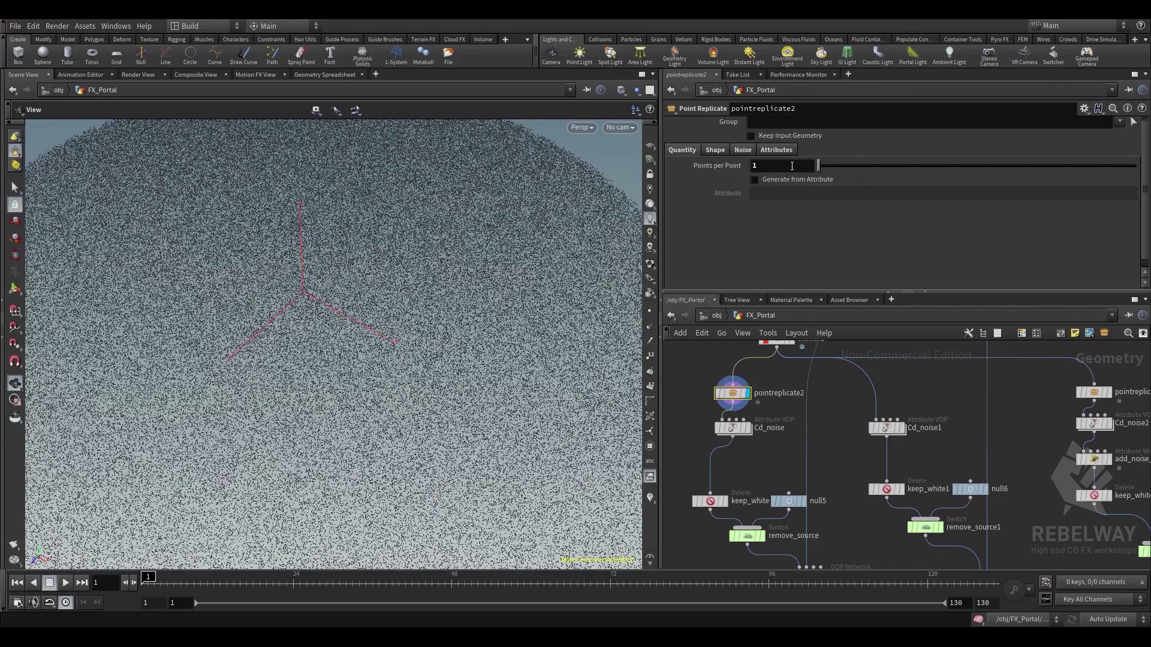
Display pointreplicate1 and review its Quantity, Shape and Noise settings, trying Add Noise
middle_drag(842, 398, 752, 407)
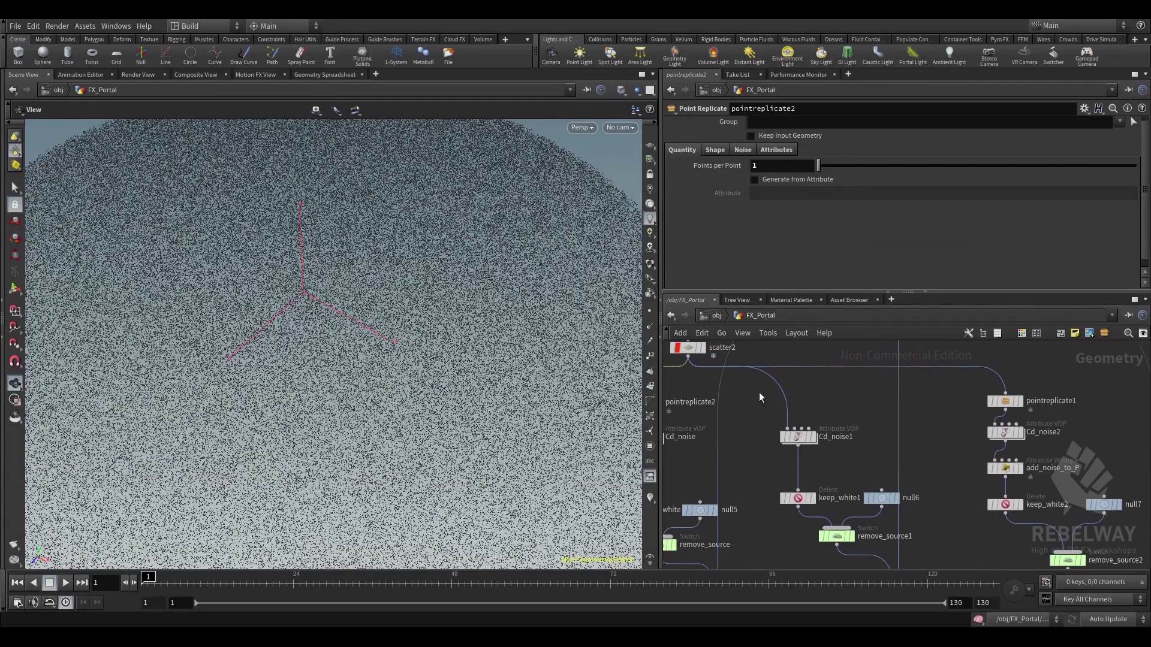
click(1022, 405)
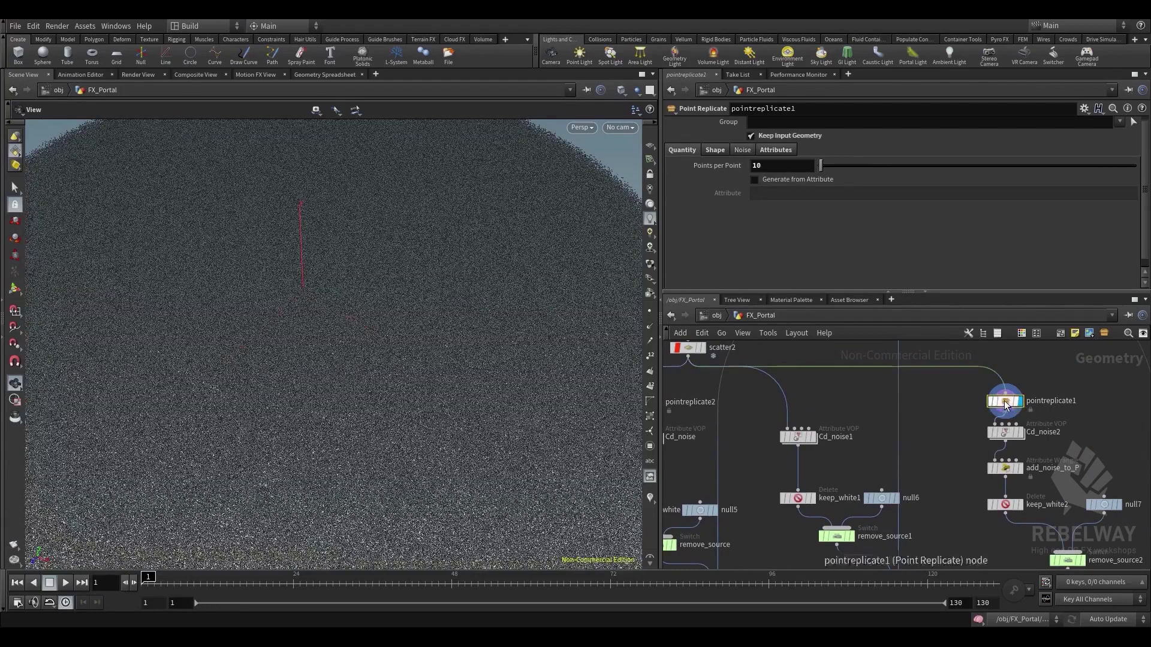
click(721, 152)
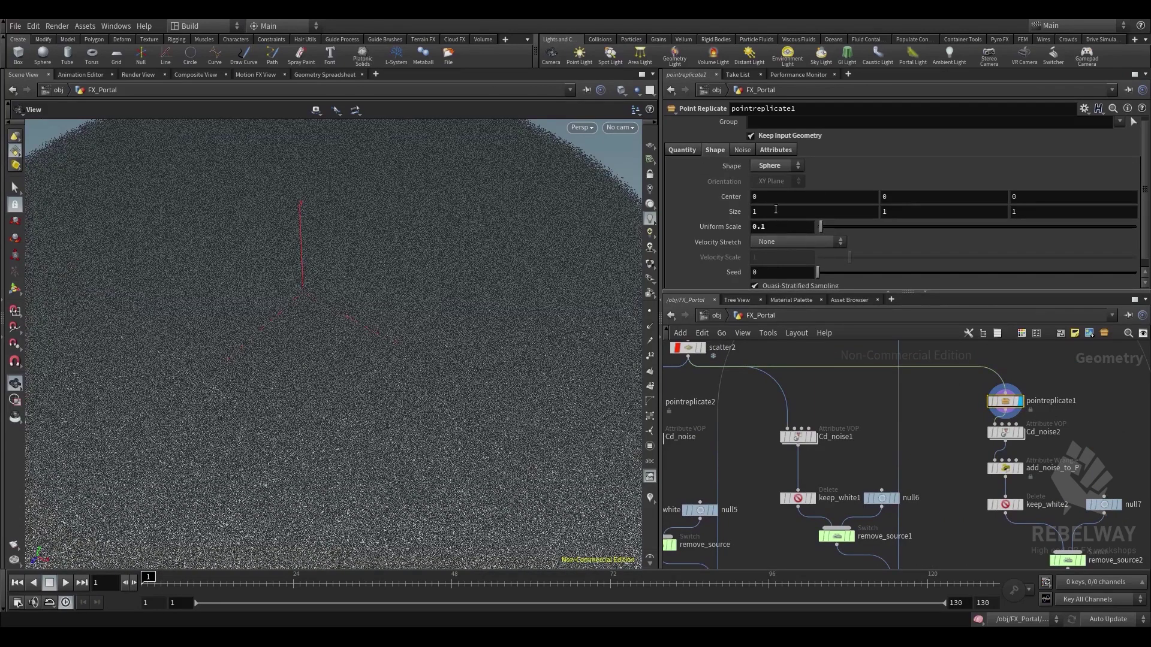
click(743, 151)
click(764, 167)
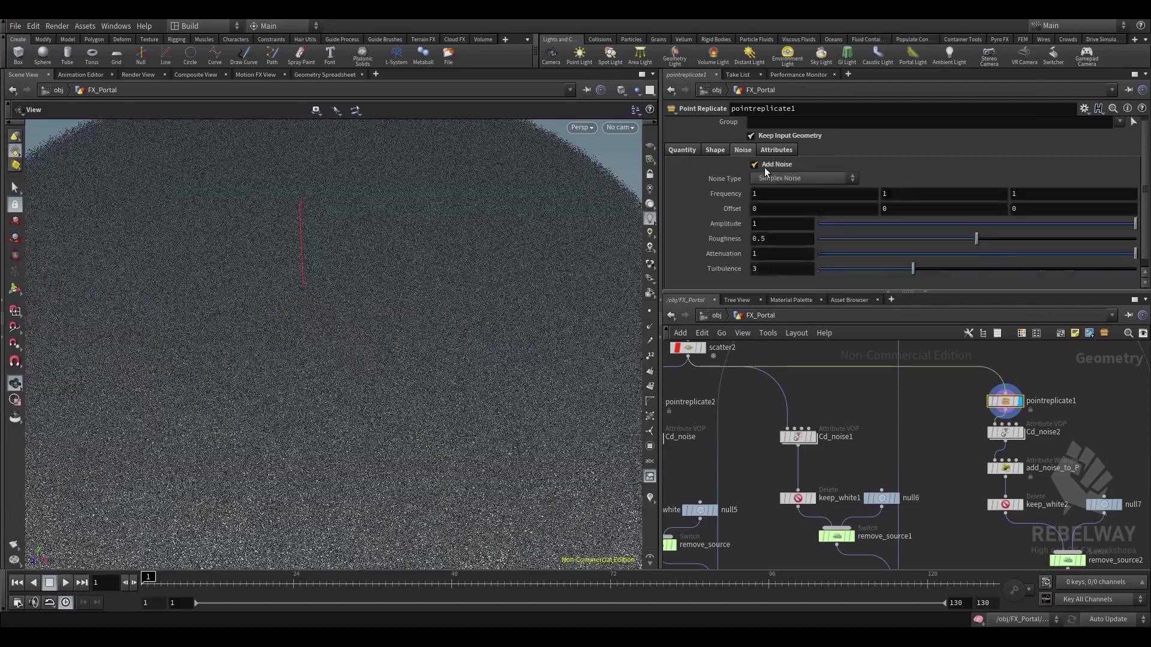
Bypass pointreplicate1 and compare the thickness of the point disc viewed edge-on
alt+drag(508, 275, 460, 206)
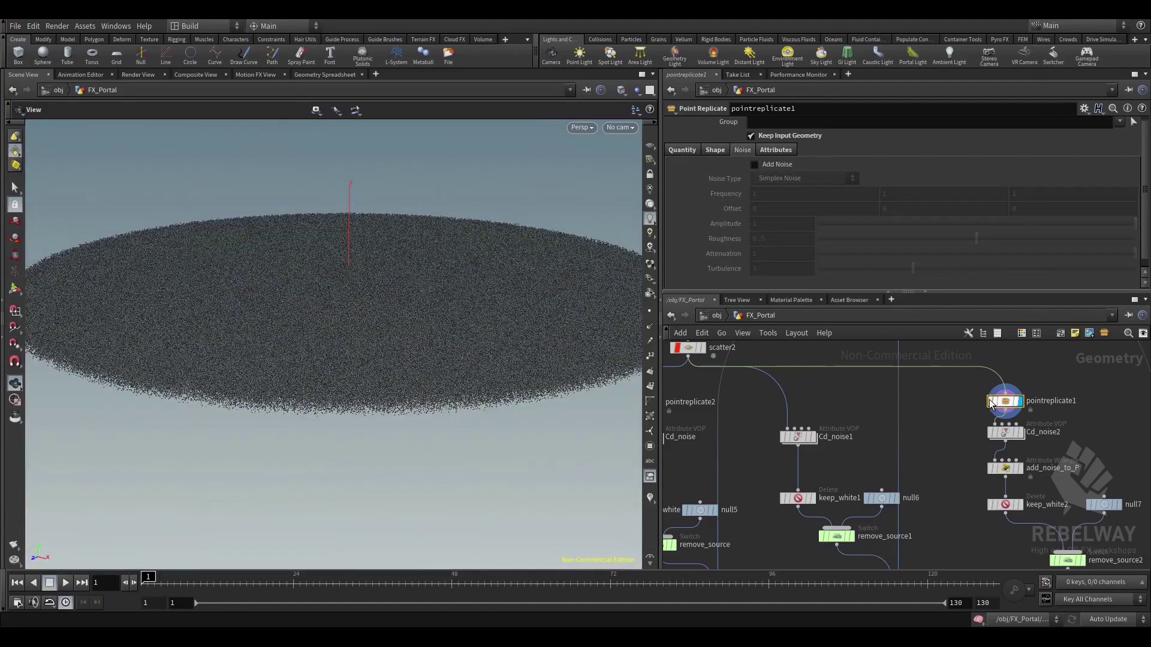
alt+drag(627, 384, 589, 317)
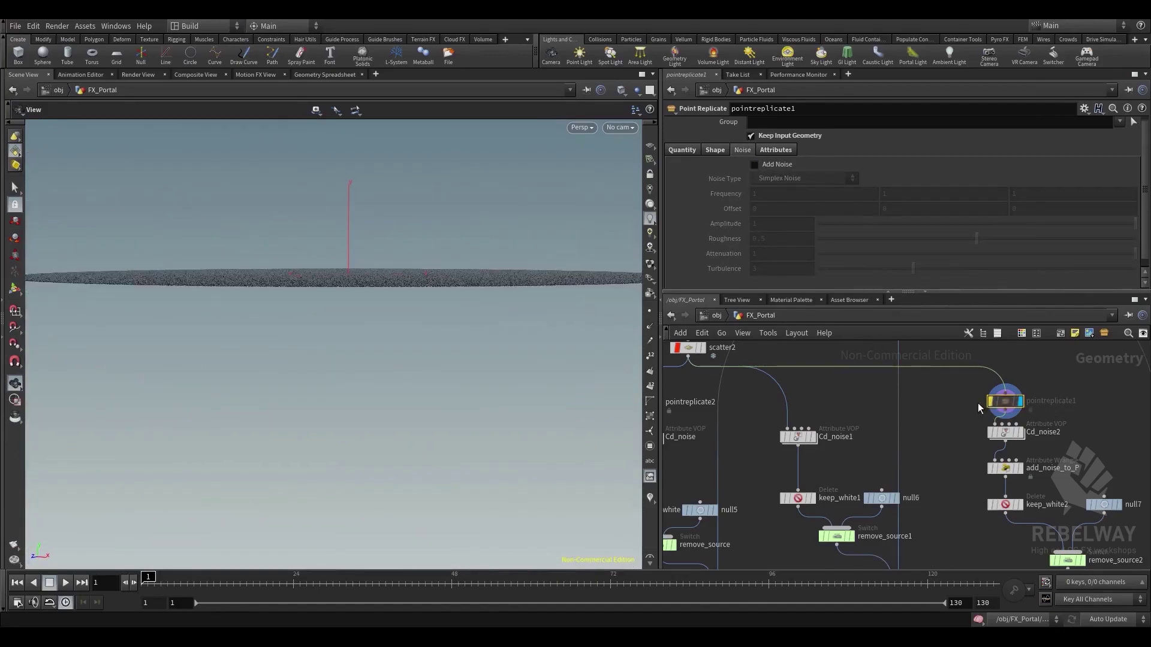
Display Cd_noise below pointreplicate2 and play the timeline to watch its noise pattern evolve over the disc
scroll(950, 408, down, 3)
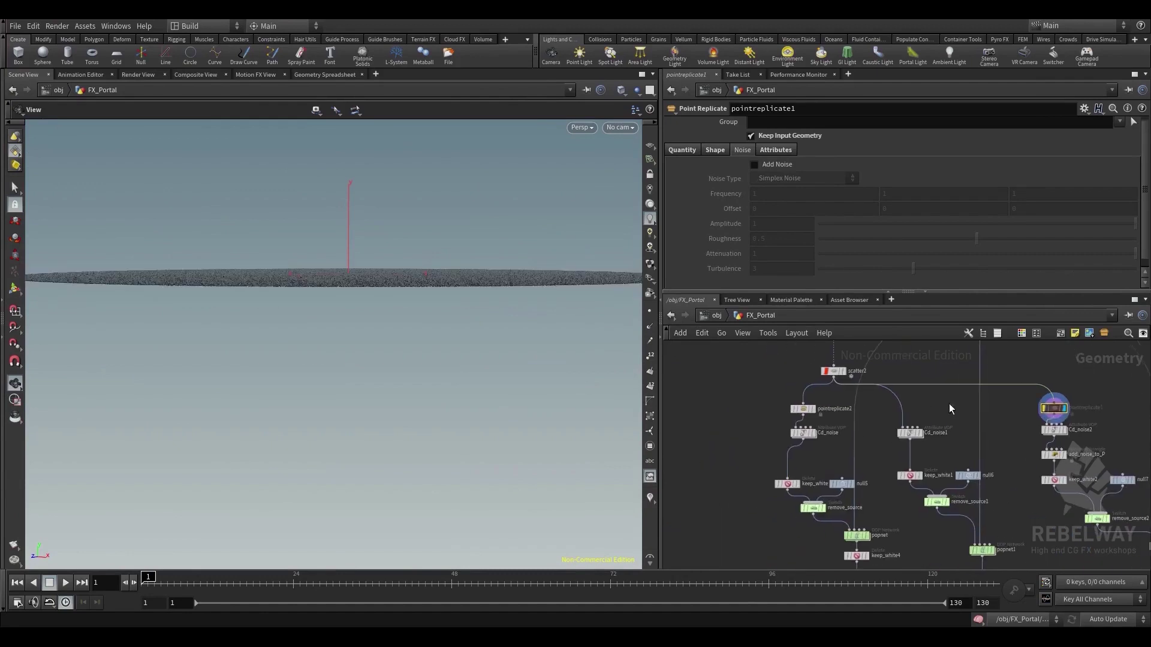
scroll(843, 400, up, 2)
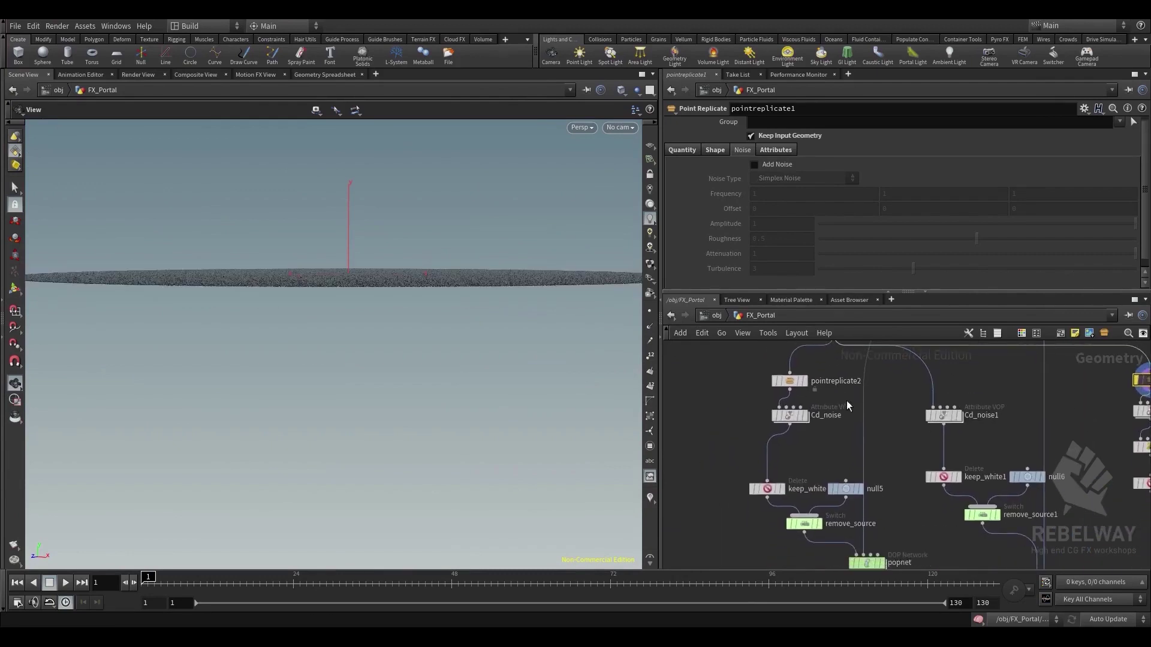
scroll(846, 401, up, 2)
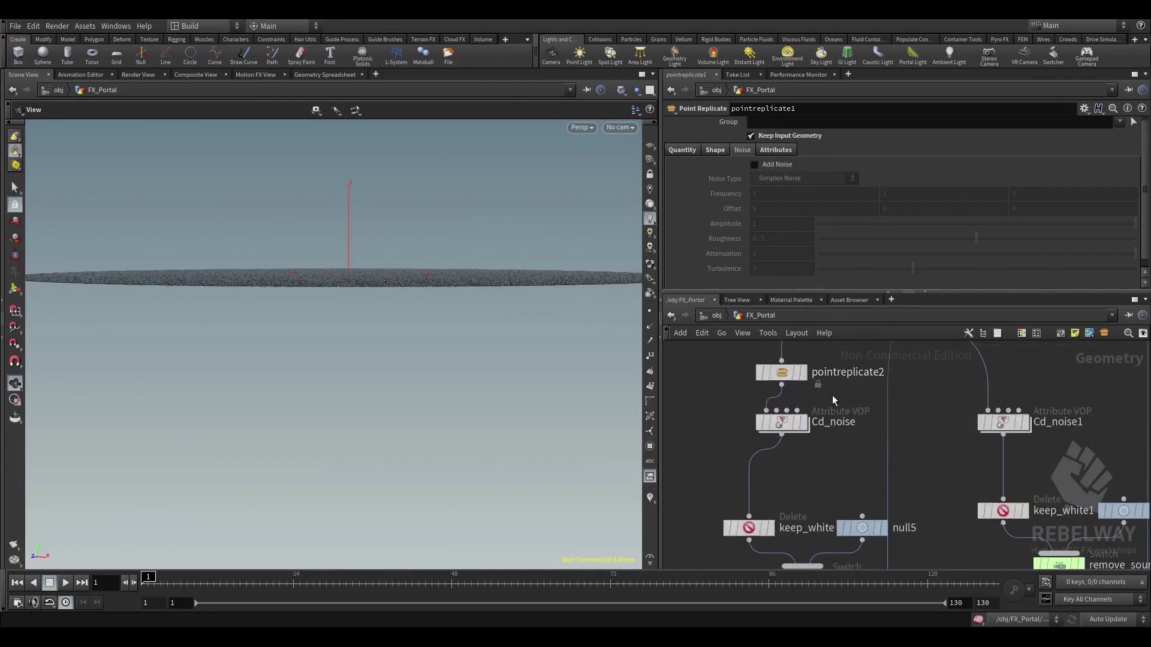
click(803, 423)
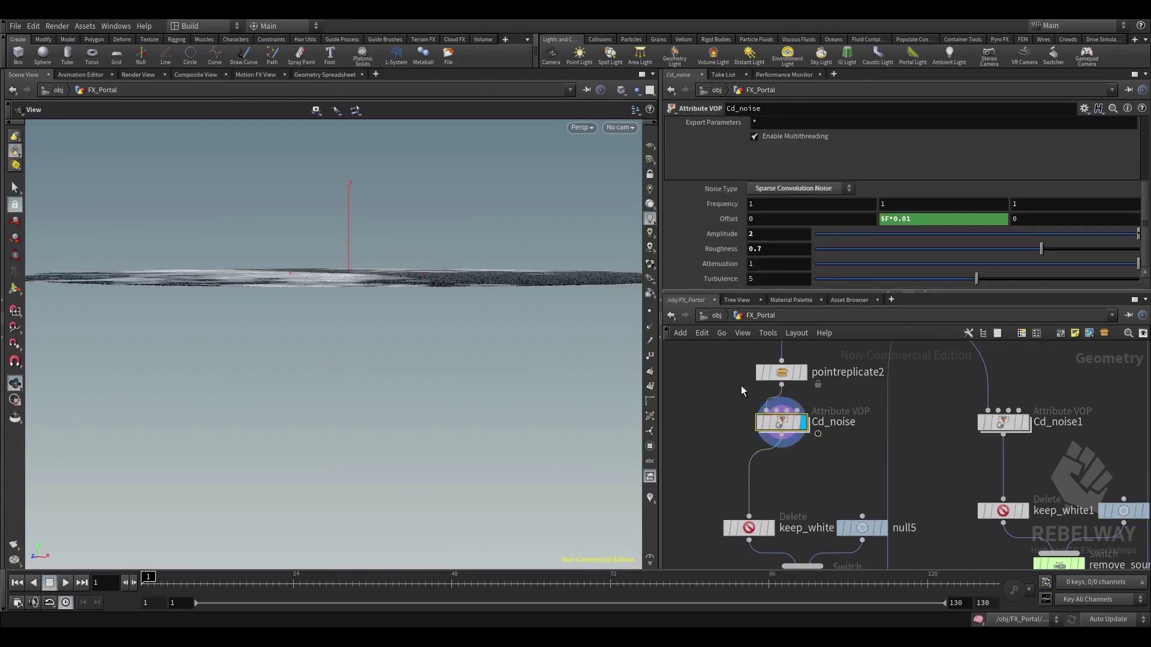
drag(270, 311, 264, 419)
click(65, 582)
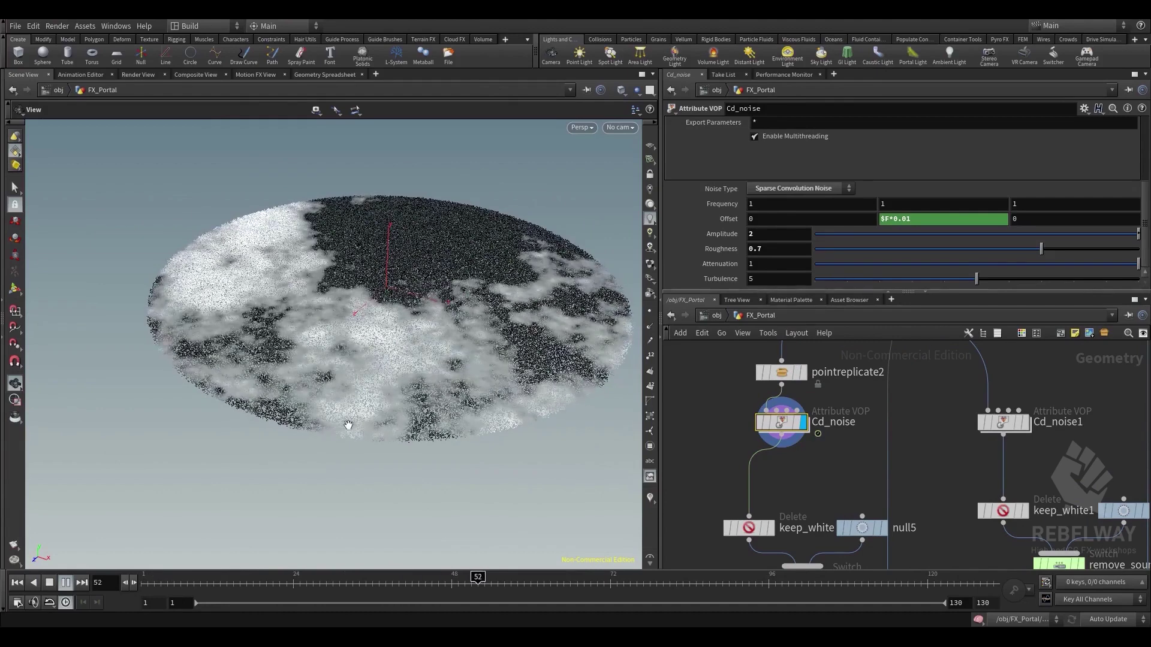
click(49, 582)
Display the remove_source switch, show its Select Input expression, and scrub to frame 52 to view the remaining source points
middle_drag(859, 560, 773, 495)
click(771, 495)
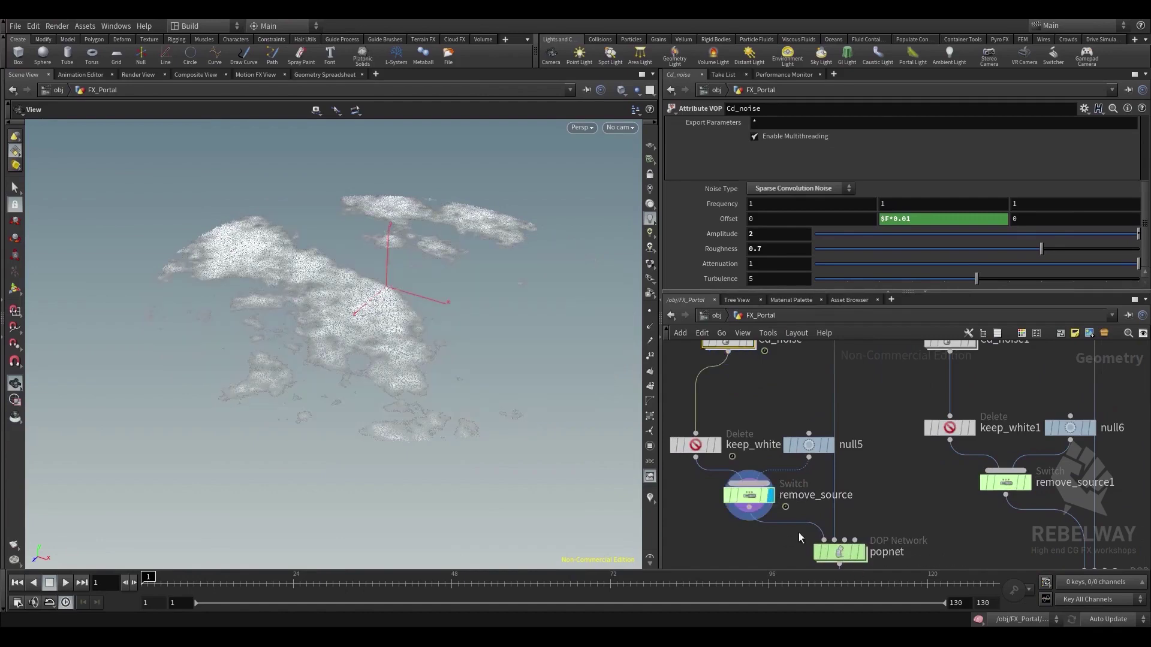
click(749, 495)
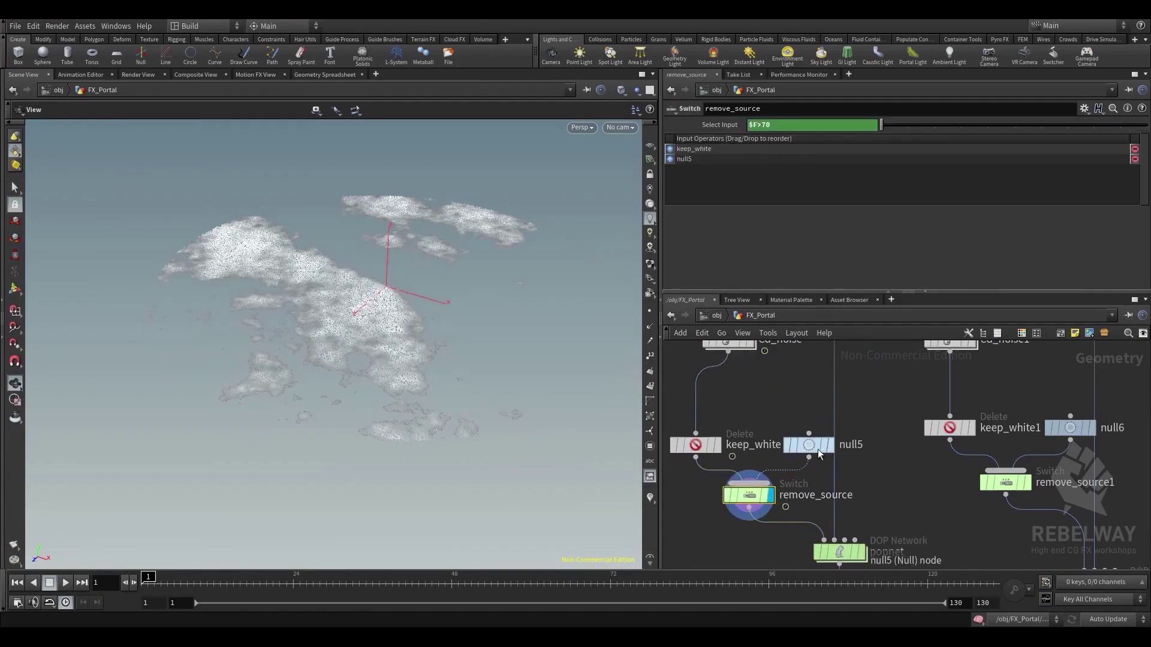
drag(817, 449, 816, 436)
drag(167, 584, 478, 587)
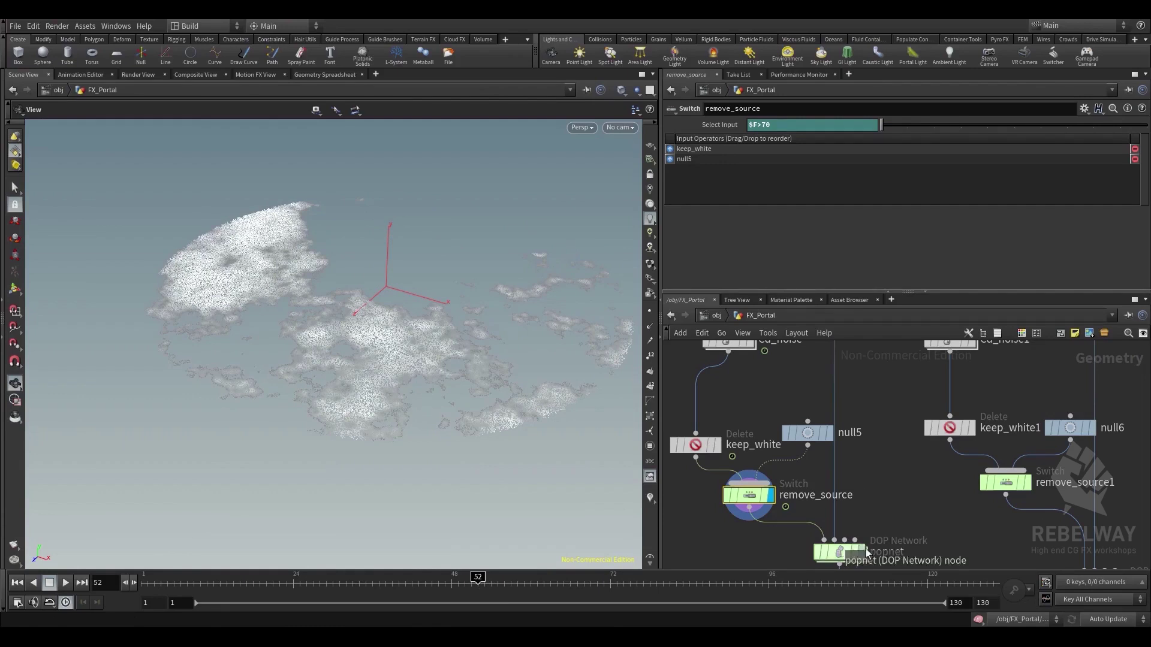
Ghost the other objects in the viewport and frame the full character above the source points at frame 46
click(637, 89)
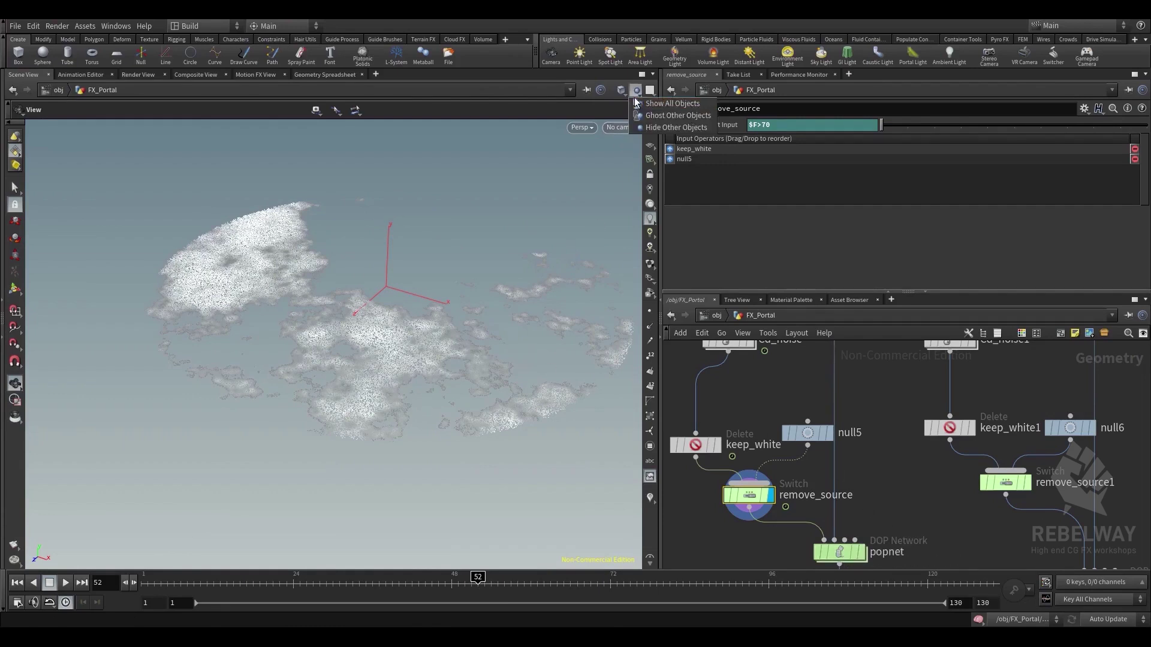
click(673, 118)
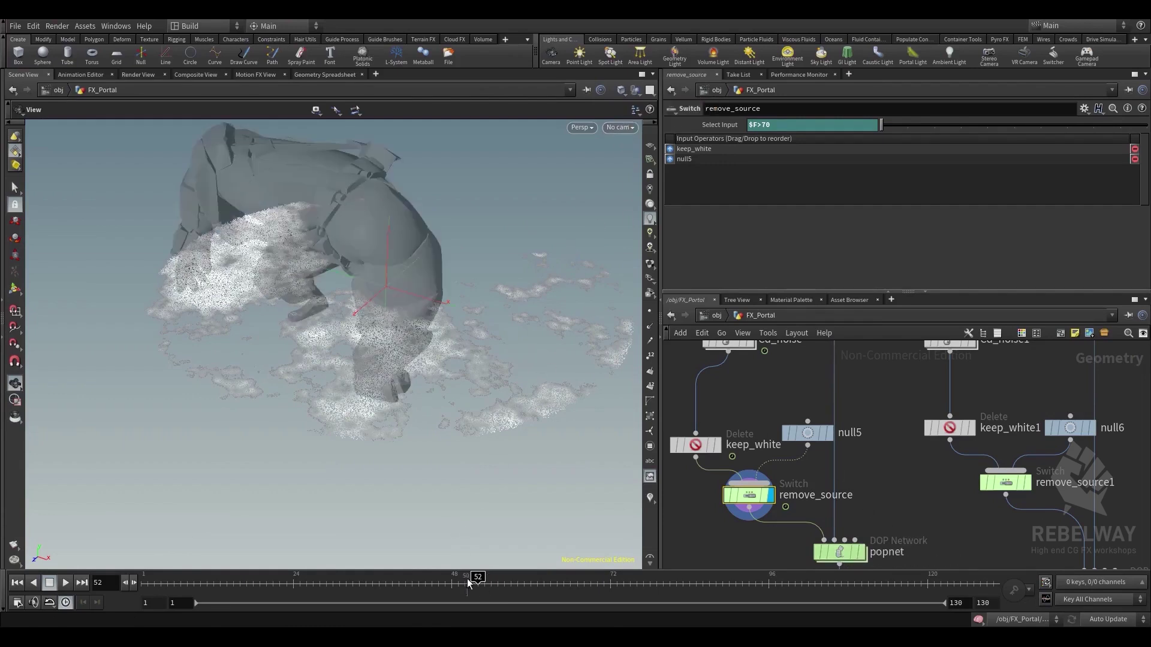
drag(469, 581, 438, 581)
right_drag(538, 313, 431, 288)
drag(431, 287, 399, 293)
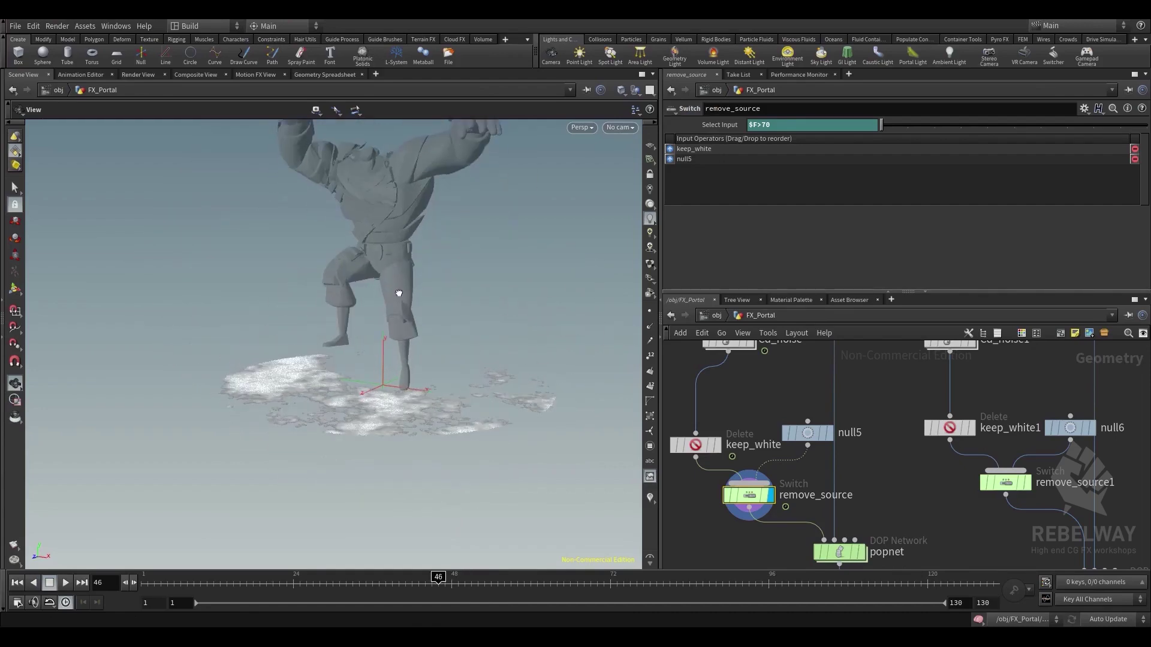
drag(443, 208, 383, 285)
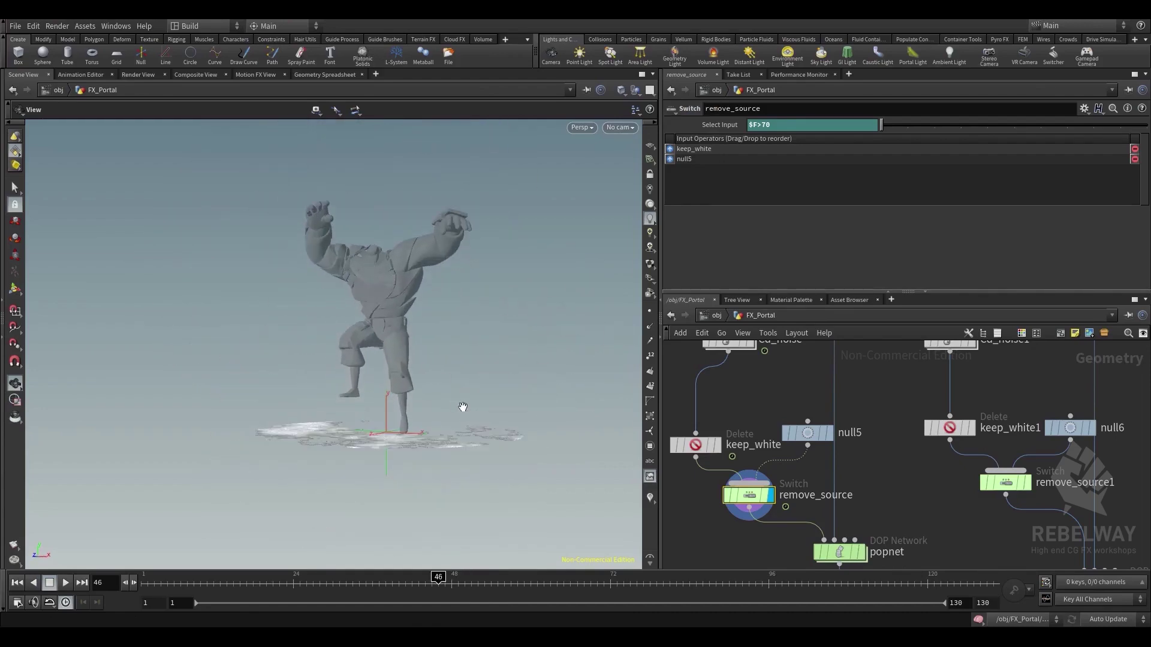
mouse_move(463, 407)
mouse_down()
mouse_move(420, 555)
mouse_move(462, 420)
mouse_up()
Scrub to frame 76 to check the emission source past the switch frame of remove_source
drag(426, 578, 637, 581)
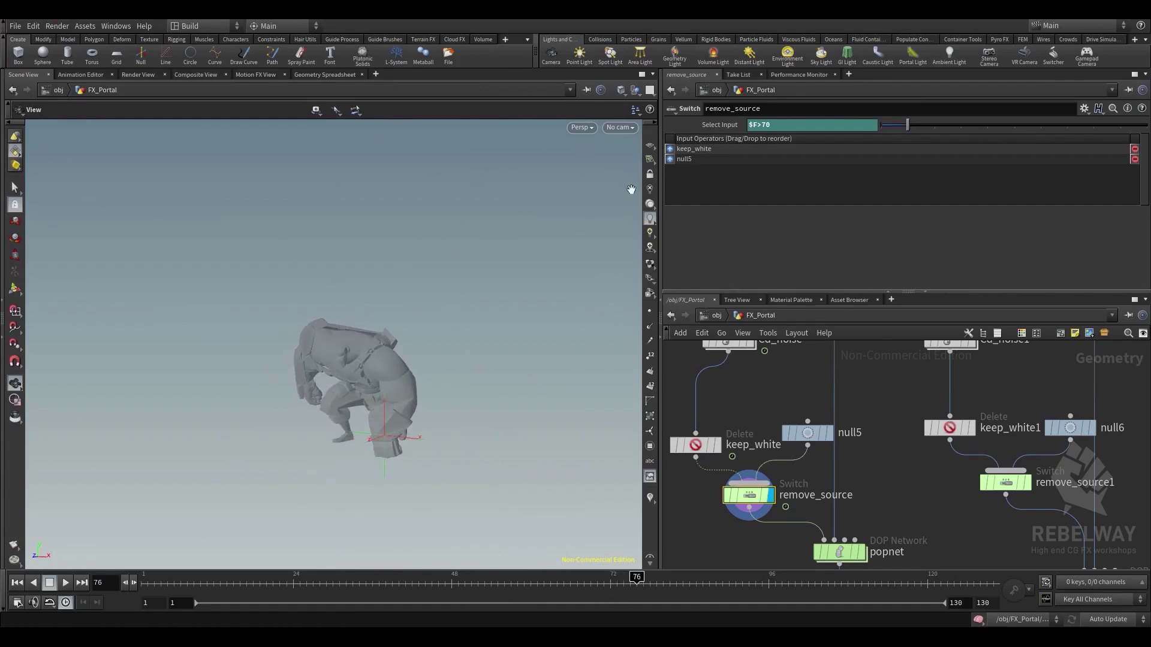
middle_drag(922, 512, 839, 490)
scroll(923, 447, down, 4)
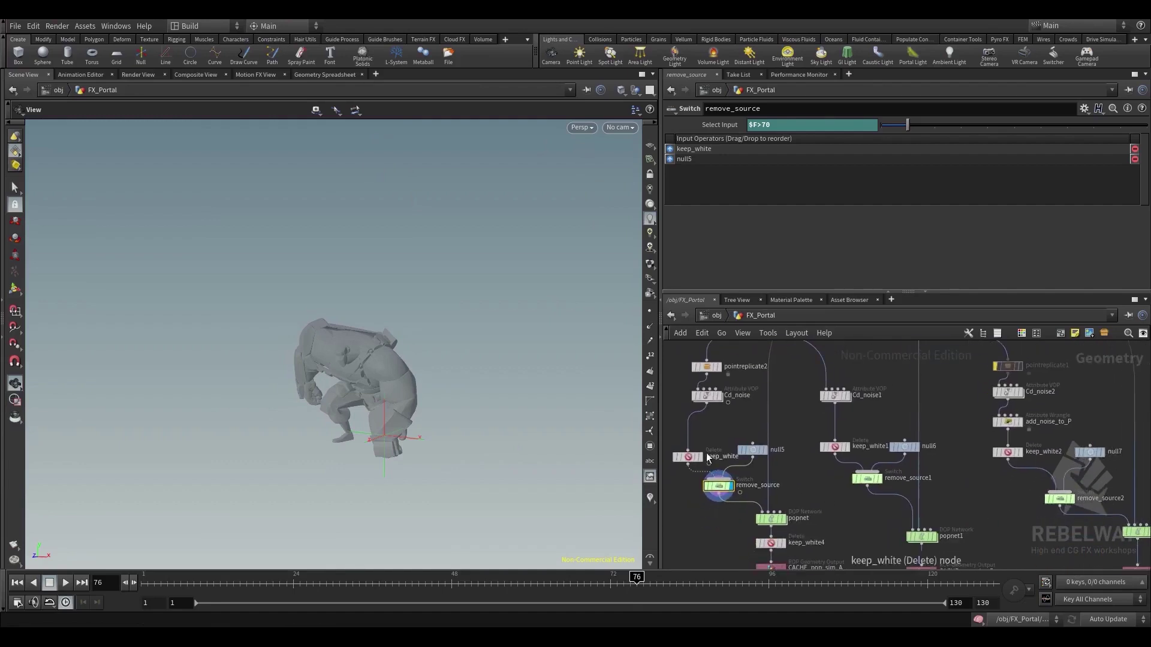
Highlight the keep_white, null and remove_source nodes of all three branches, return to frame 1 and clear the selection
drag(673, 440, 1112, 509)
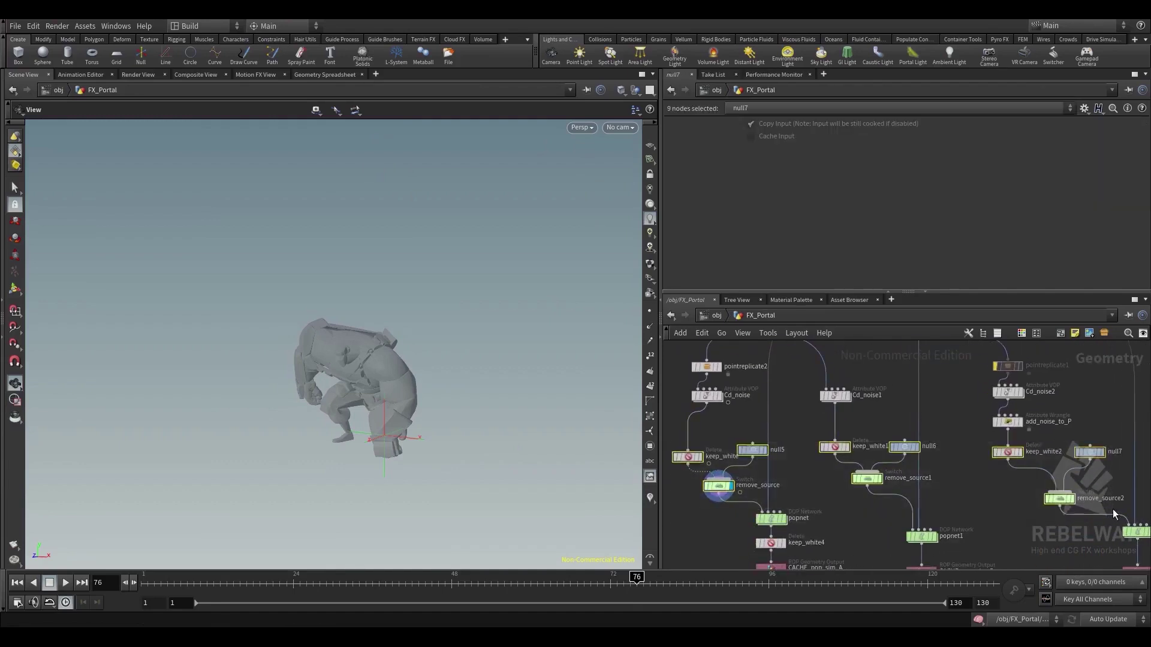
scroll(1085, 509, down, 2)
scroll(1025, 510, up, 2)
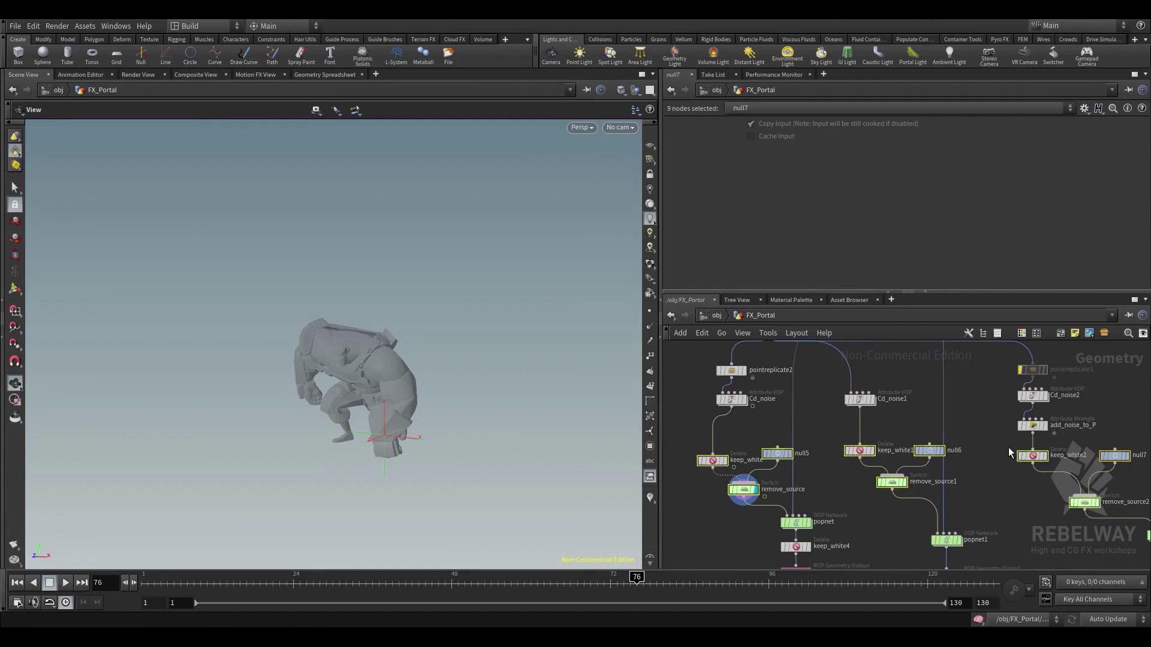
click(148, 579)
click(819, 505)
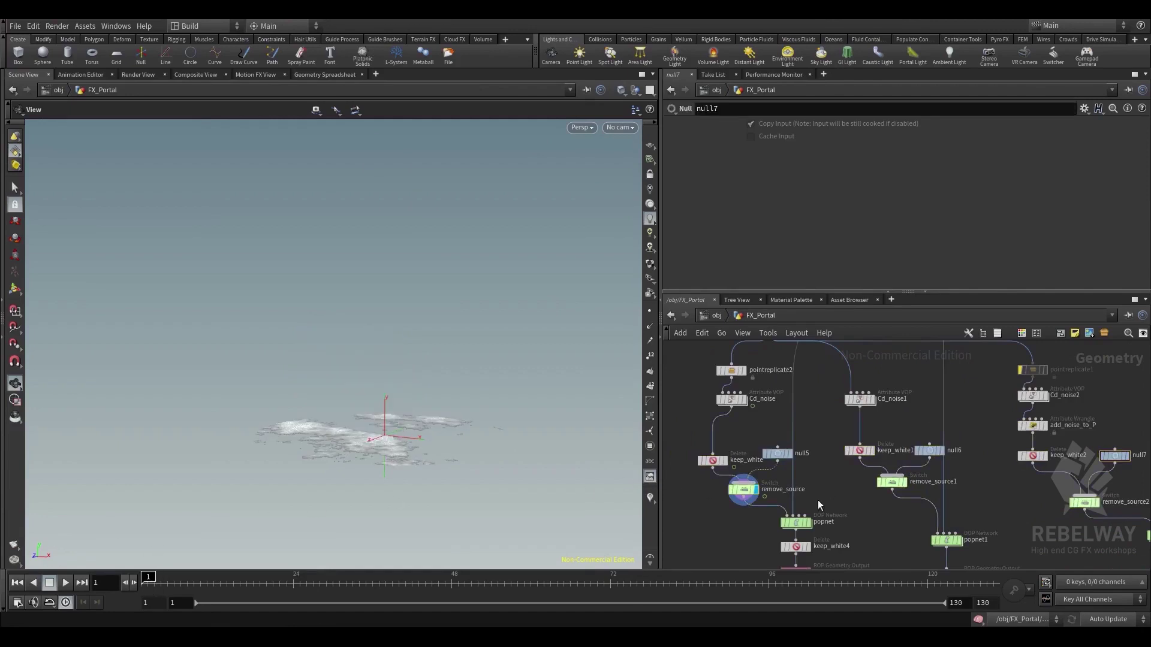
Look inside popnet at the nodes around its popsolver and return to the FX_Portal network
middle_drag(826, 500, 852, 411)
scroll(845, 418, up, 3)
double_click(811, 451)
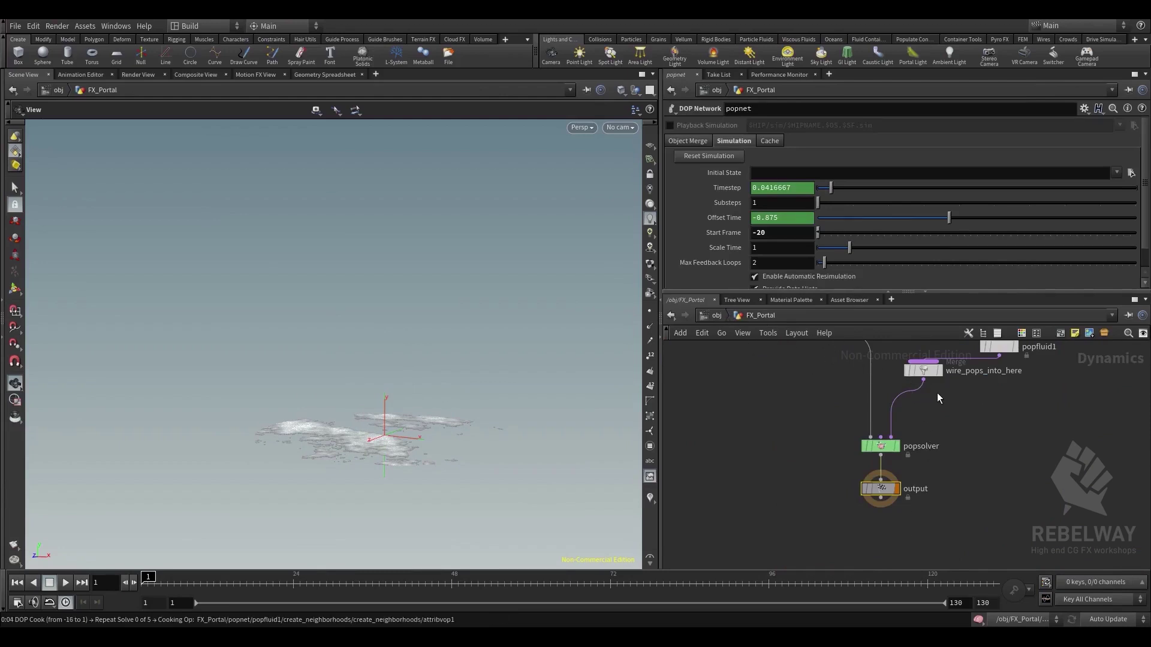
middle_drag(932, 393, 878, 536)
click(754, 317)
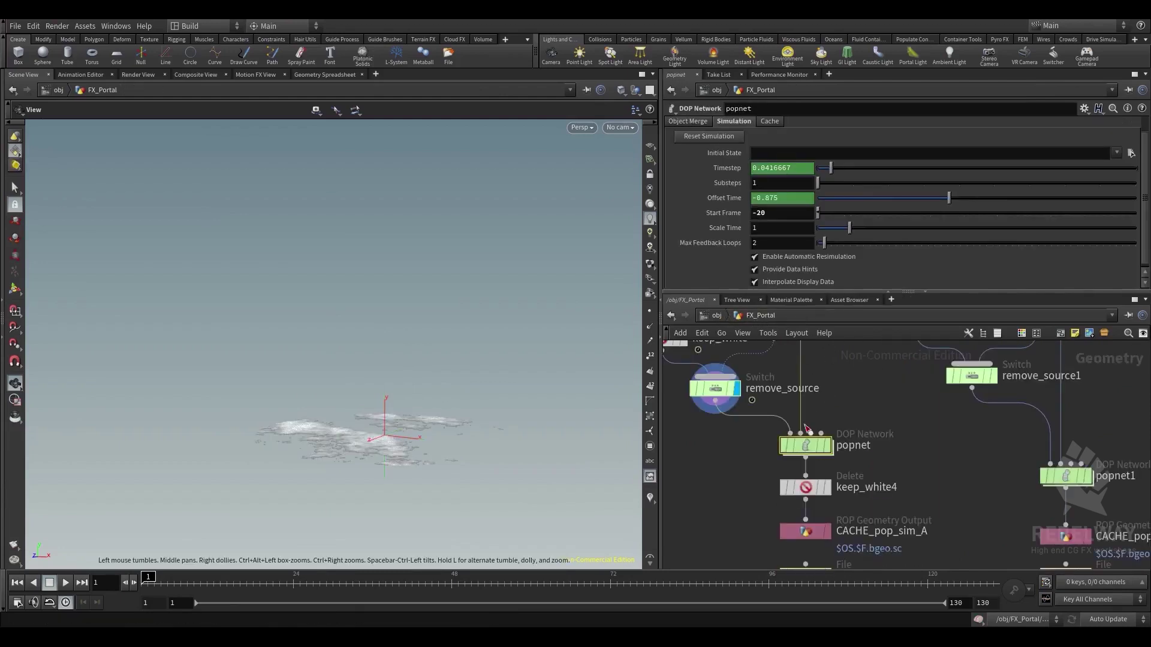
Compare the simulation settings of volume_sim, including its Start Frame, with those of popnet
scroll(880, 404, down, 2)
middle_drag(879, 404, 872, 577)
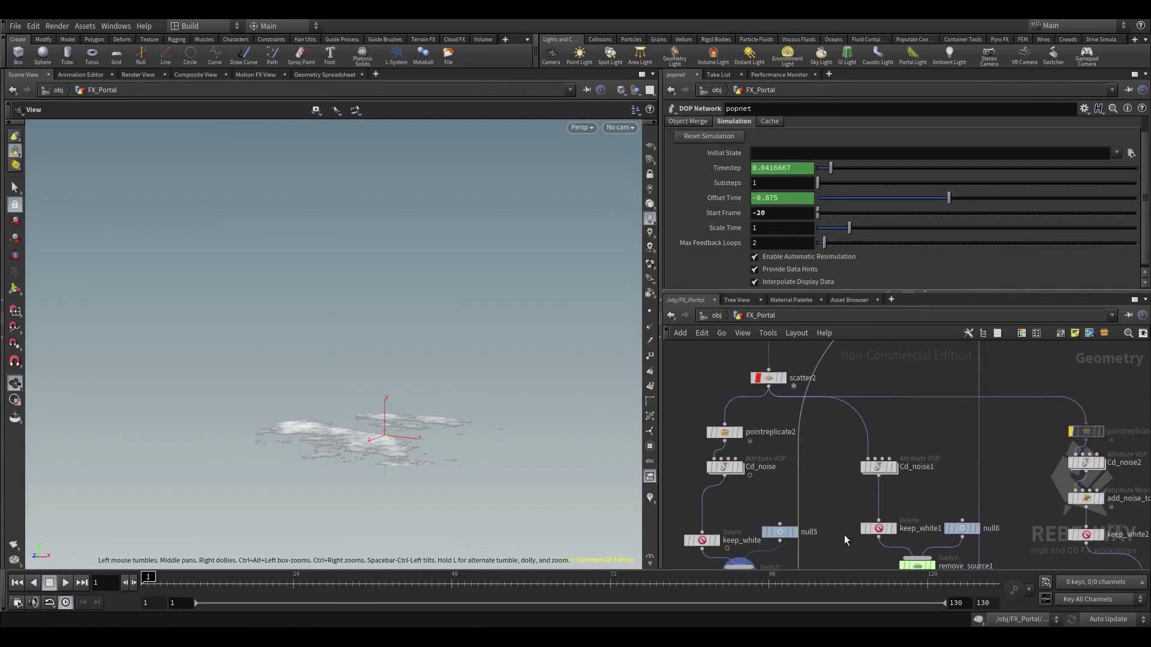
middle_drag(852, 404, 822, 556)
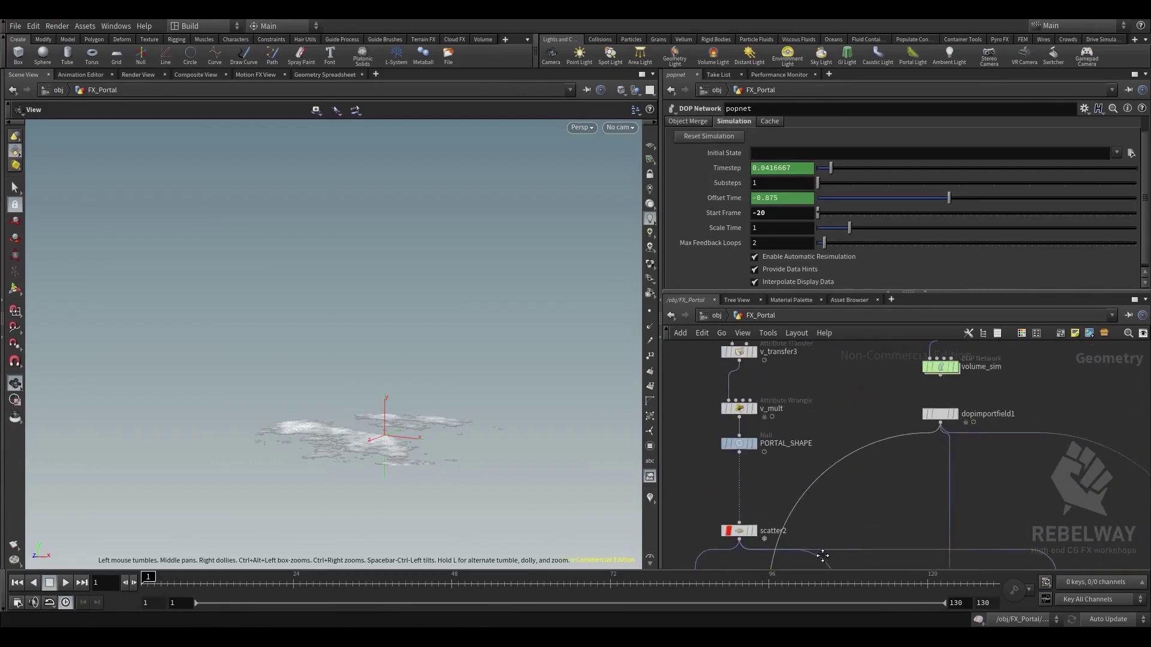
click(941, 367)
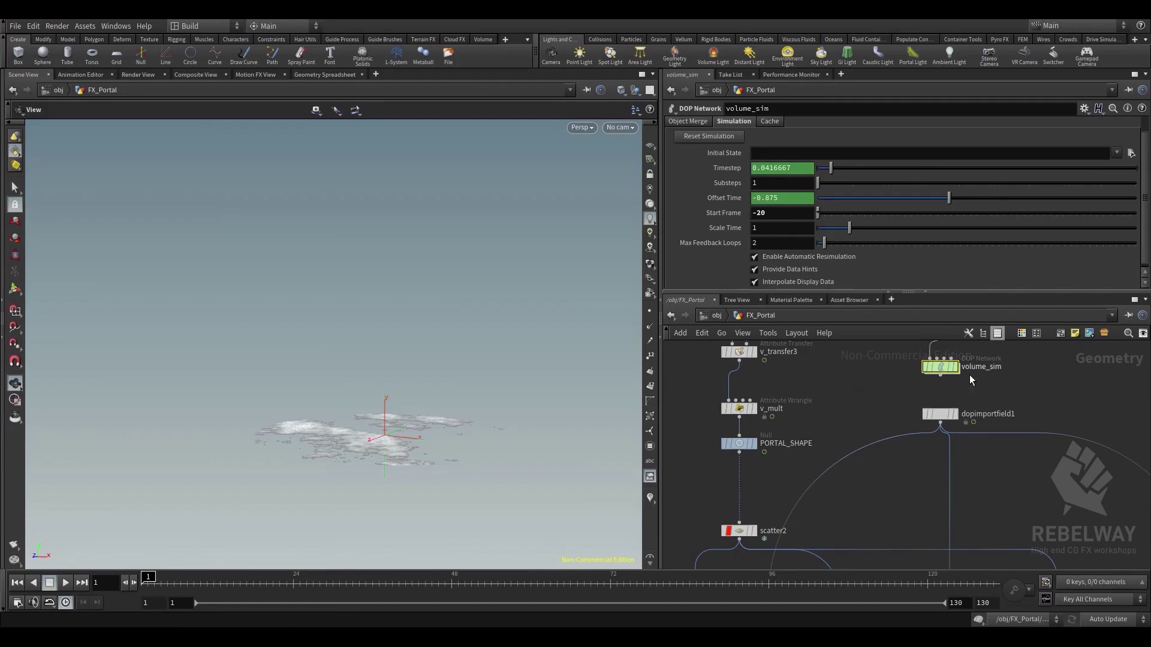
middle_drag(882, 514, 920, 288)
click(806, 535)
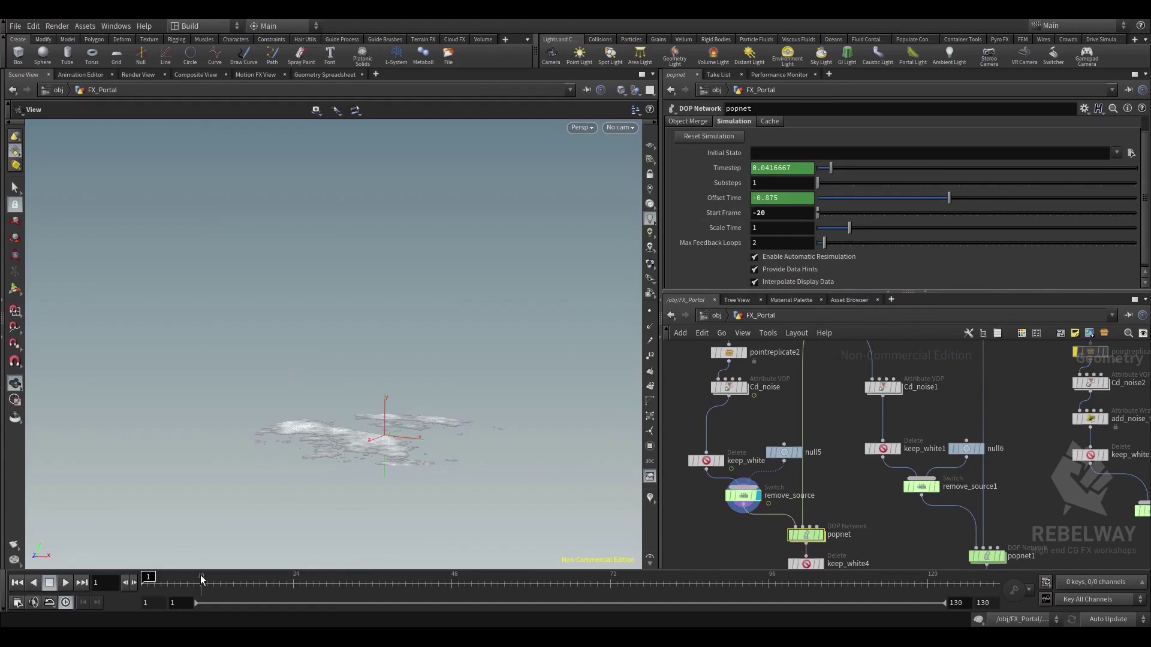
Set the Start Frame of the popnet simulation to 1
middle_drag(729, 532, 688, 413)
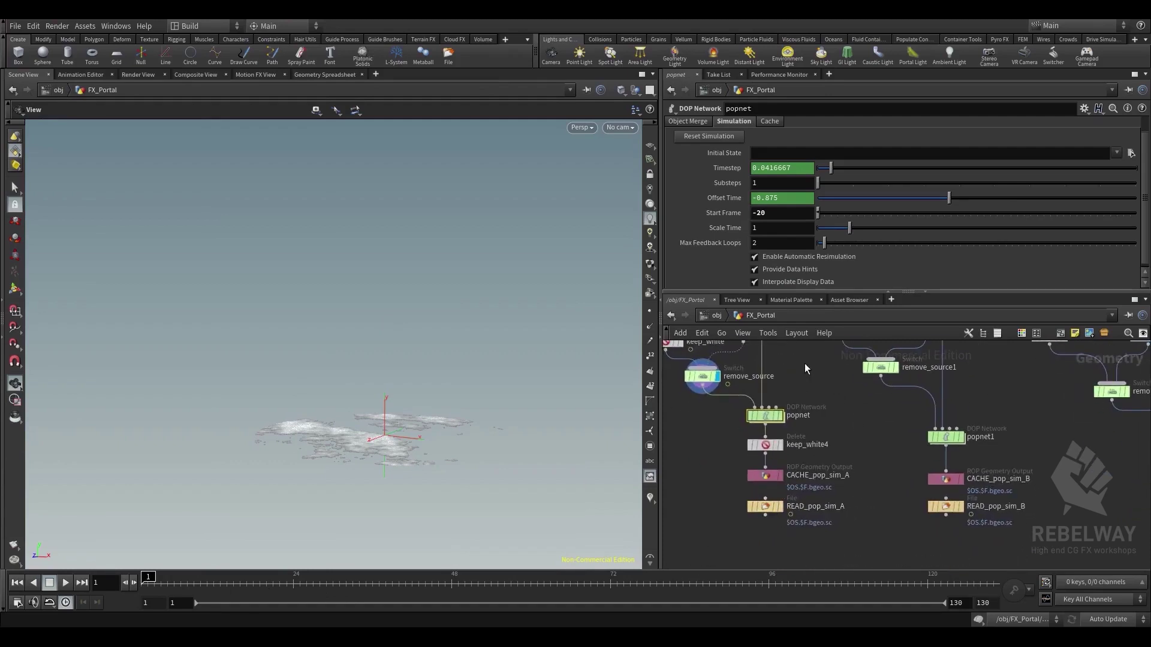
middle_drag(804, 363, 809, 468)
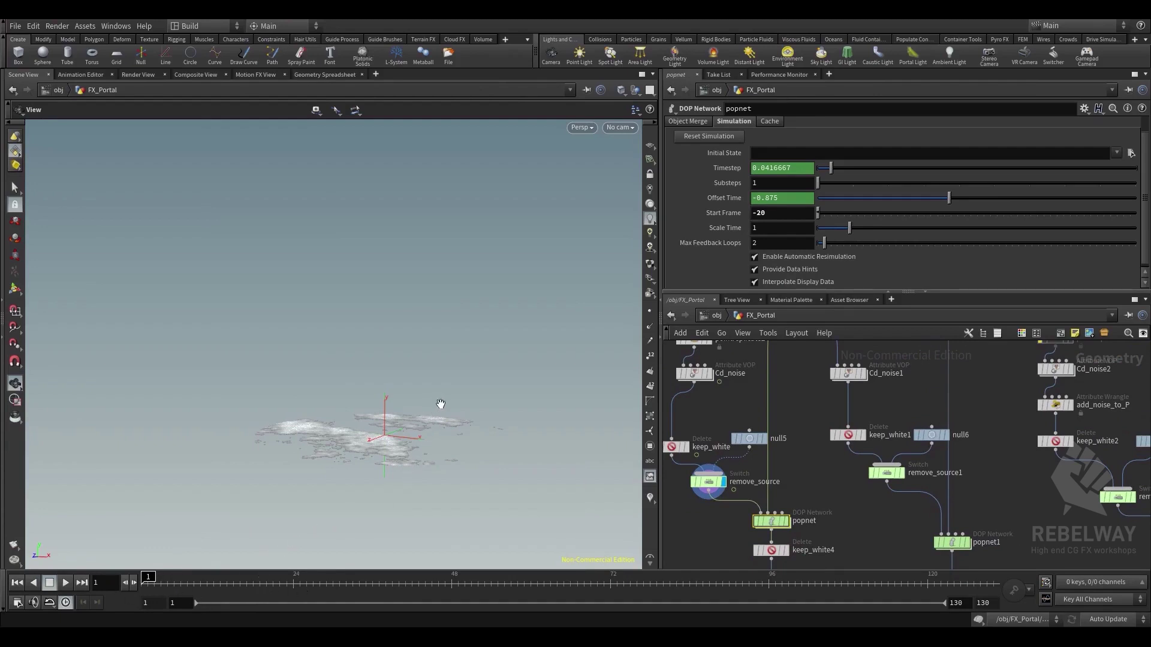
middle_drag(841, 481, 846, 292)
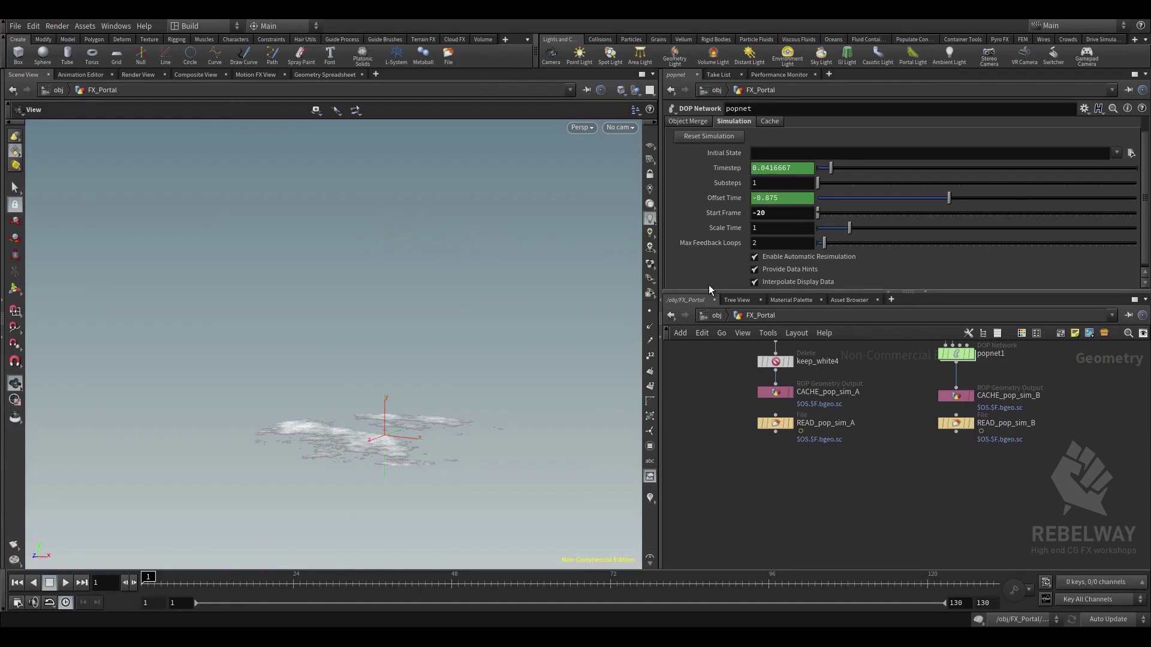
middle_drag(845, 379, 852, 431)
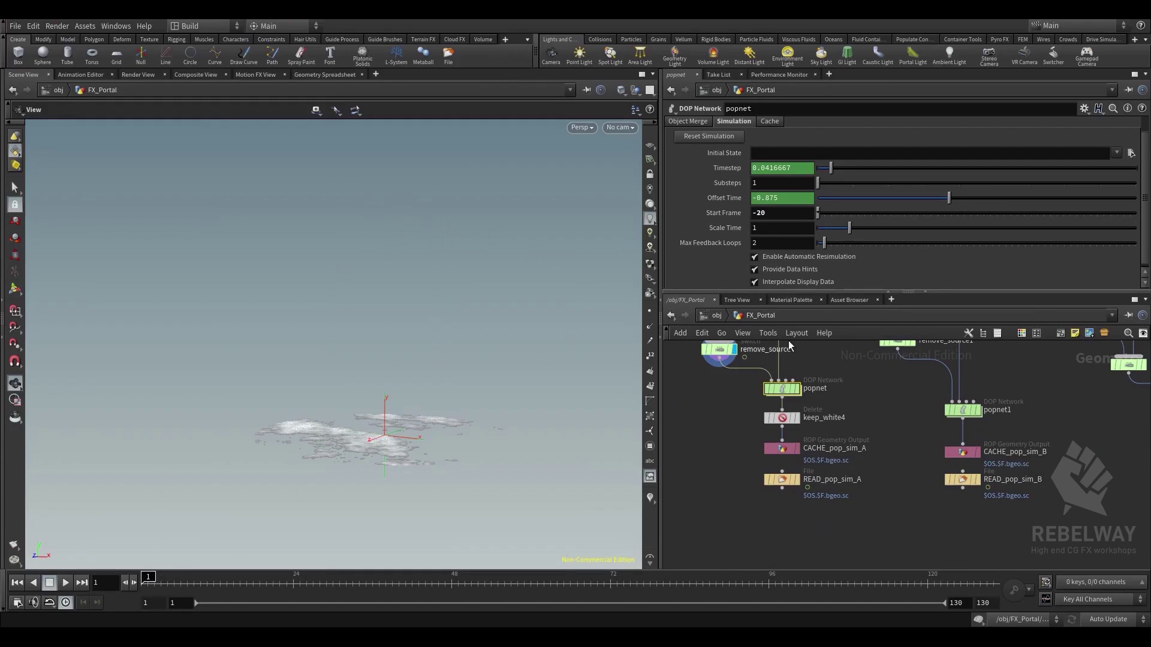
middle_drag(830, 365, 832, 382)
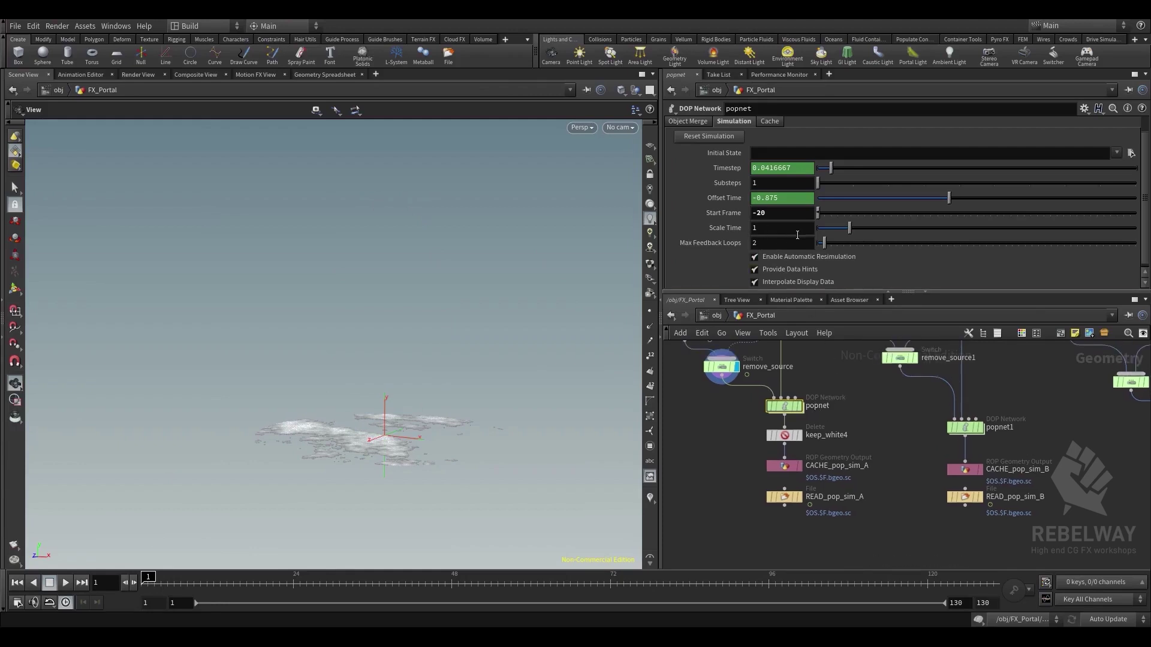
key(Return)
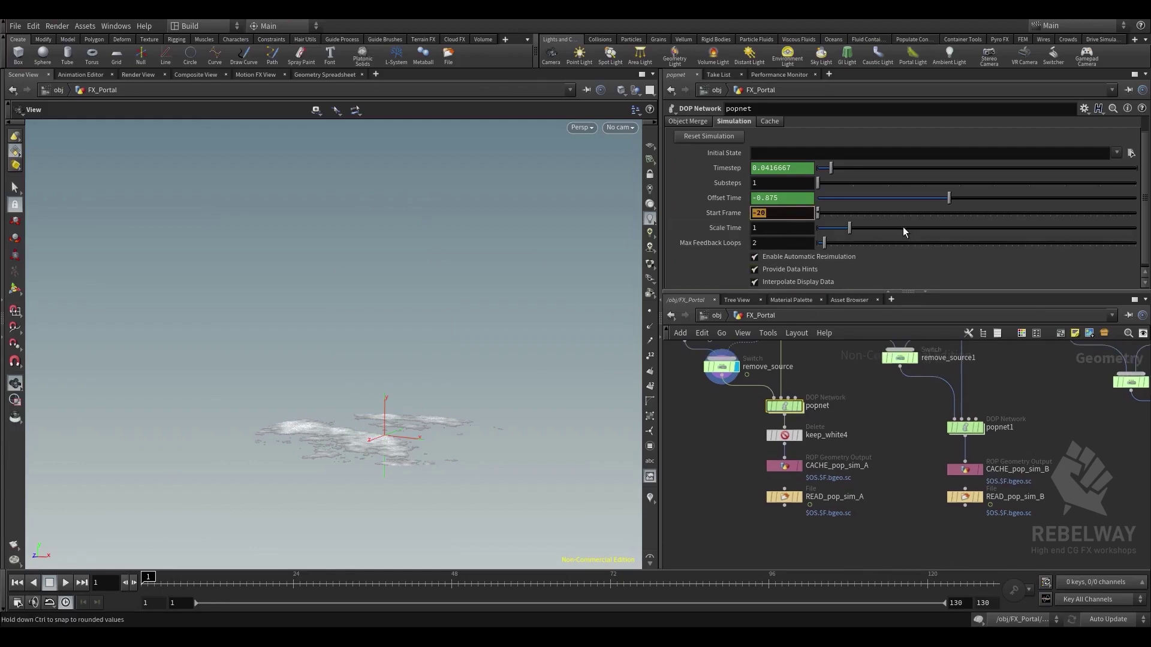
text(1)
key(Return)
middle_drag(803, 388, 833, 434)
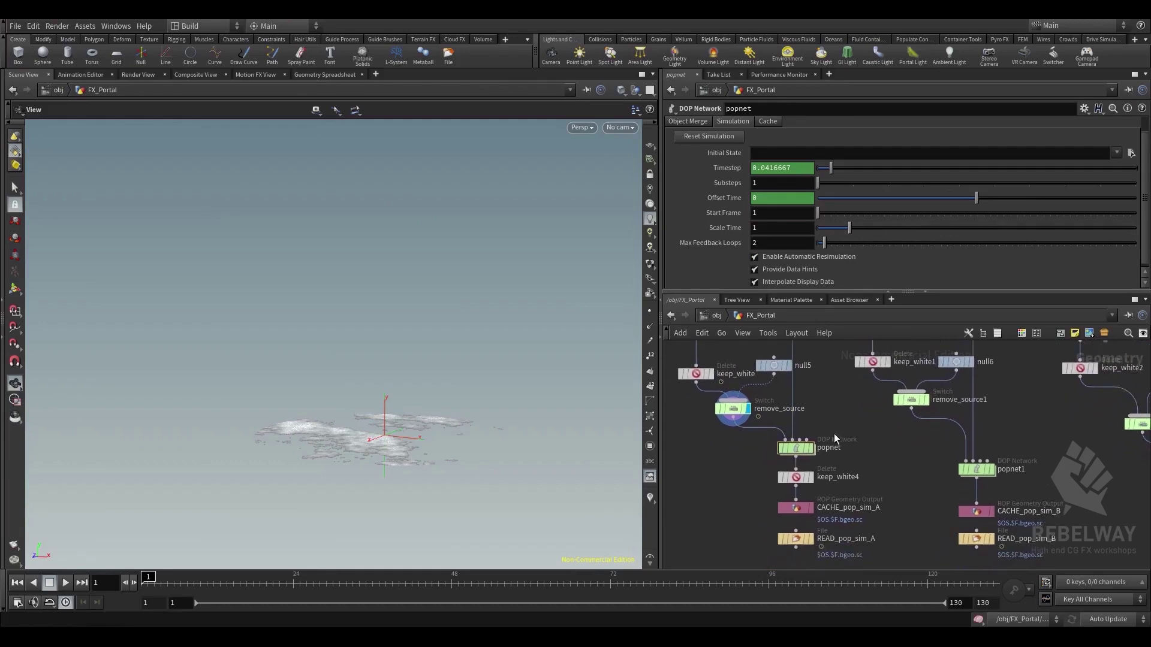
Enter popnet, show the settings of the bypassed popvop1 node and view the particles edge-on
double_click(798, 449)
middle_drag(992, 487, 986, 455)
scroll(997, 398, up, 2)
scroll(953, 437, up, 2)
click(923, 420)
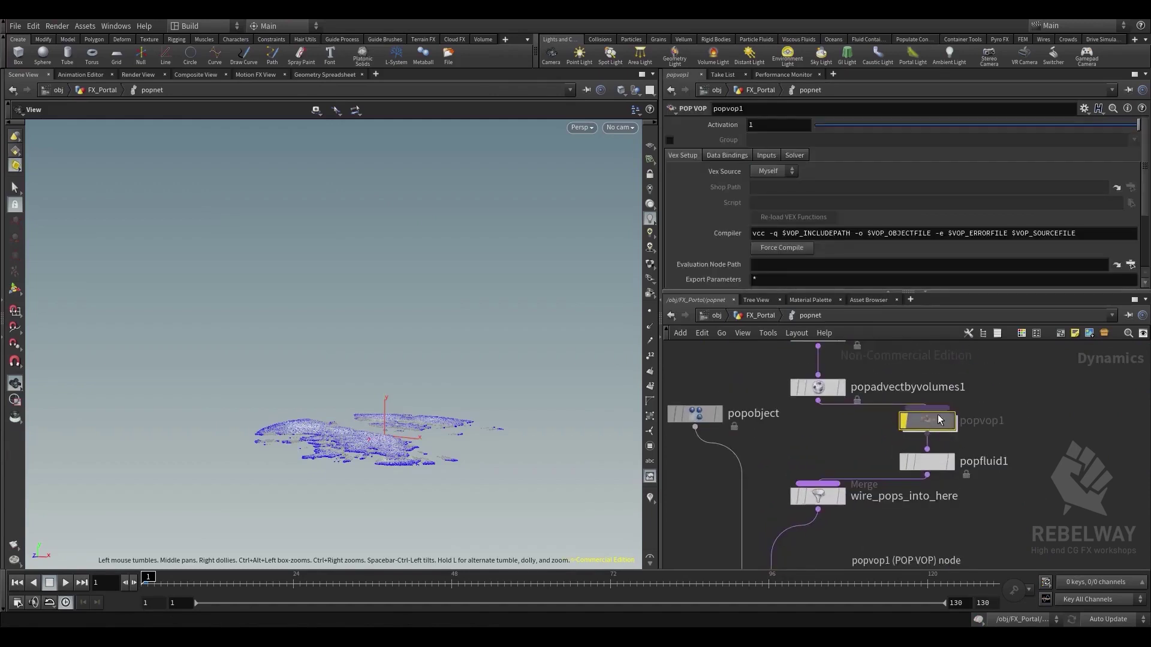
drag(429, 388, 423, 371)
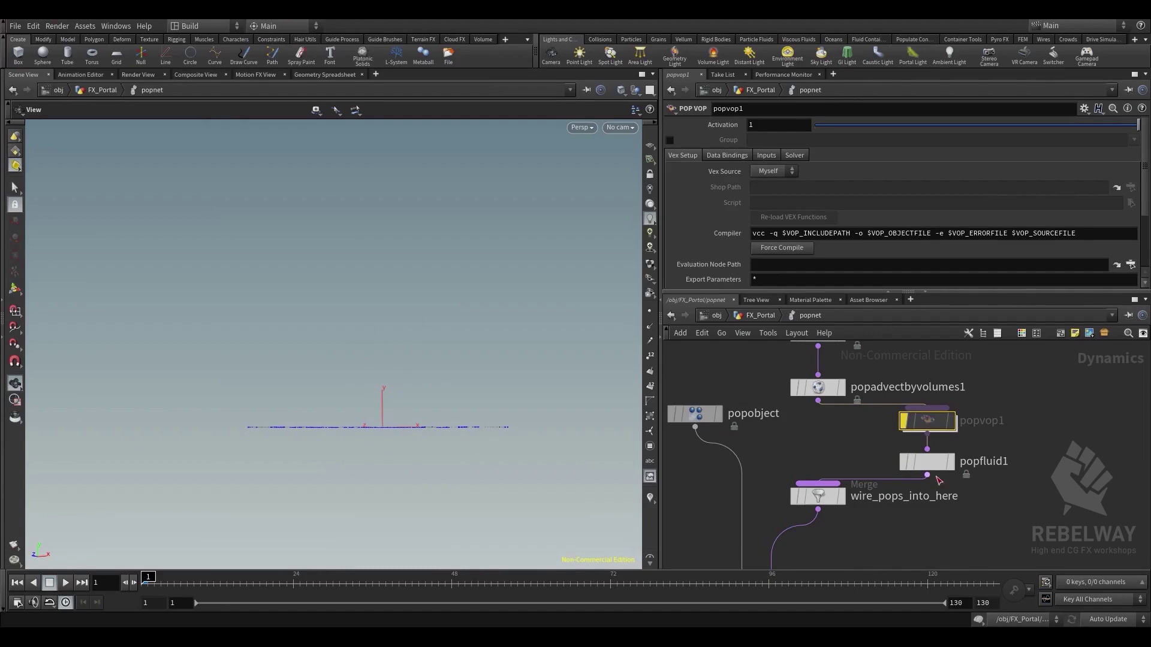
Set the Particle Separation expression of popfluid1 to 0.025*(0.2)
click(932, 463)
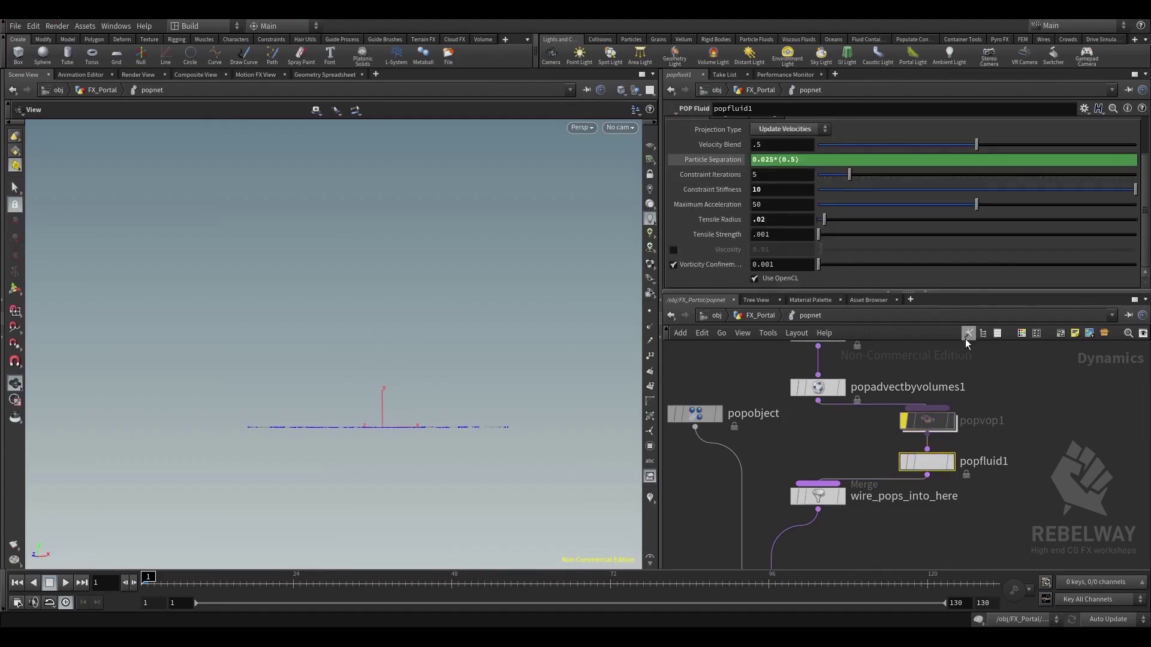
scroll(977, 397, up, 2)
scroll(978, 396, down, 2)
middle_drag(996, 389, 985, 408)
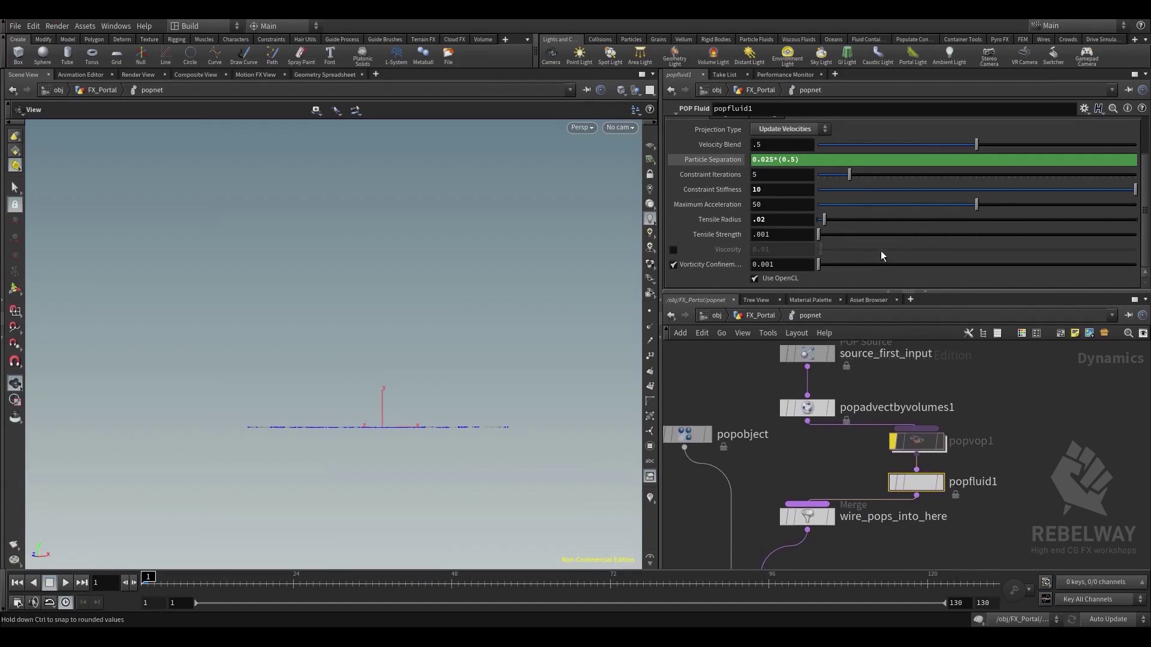
scroll(872, 255, up, 2)
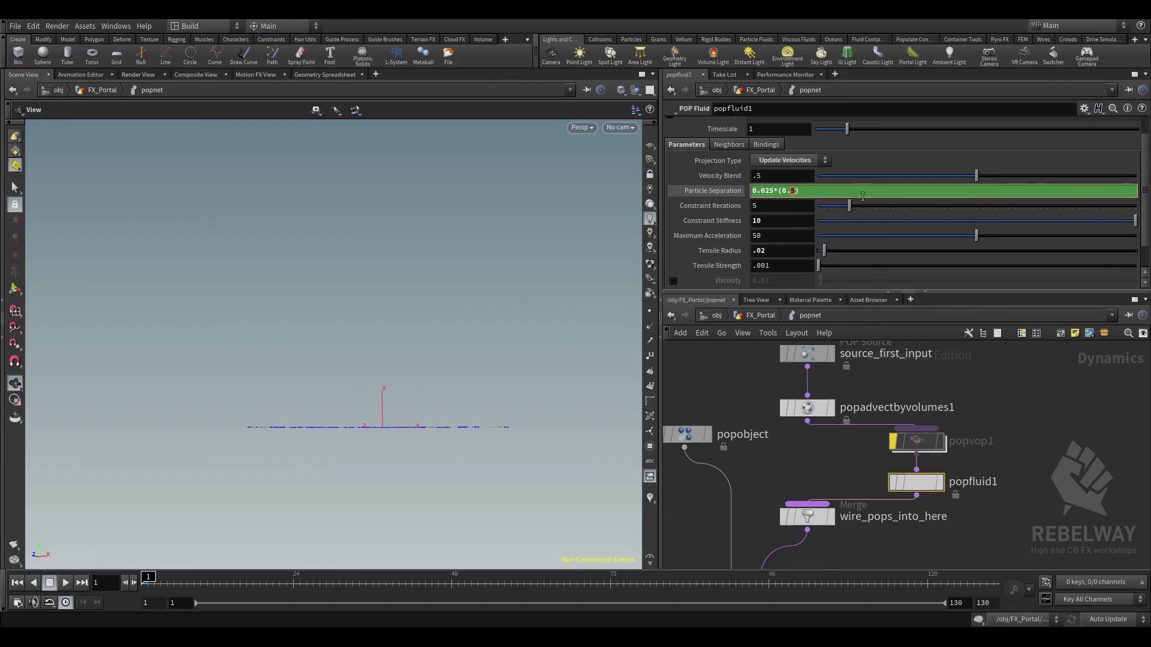
text(5))
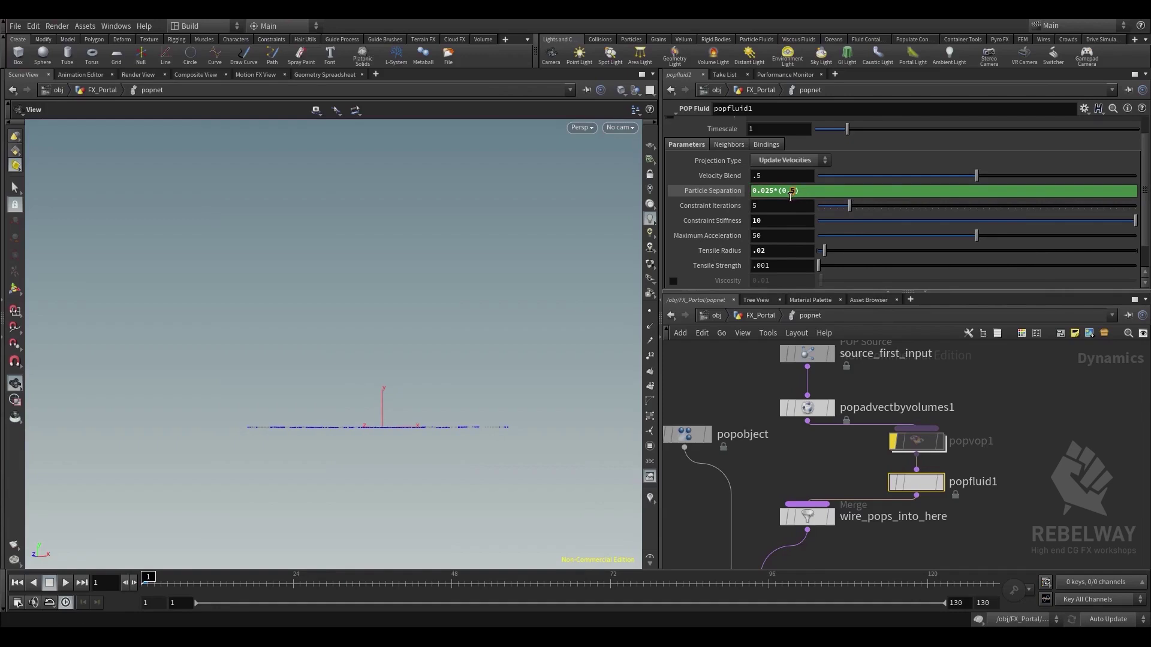
text(2)
key(Return)
Return to FX_Portal and review the Force Total Count of scatter2 and the noise settings of Cd_noise
click(761, 317)
middle_drag(739, 358, 765, 498)
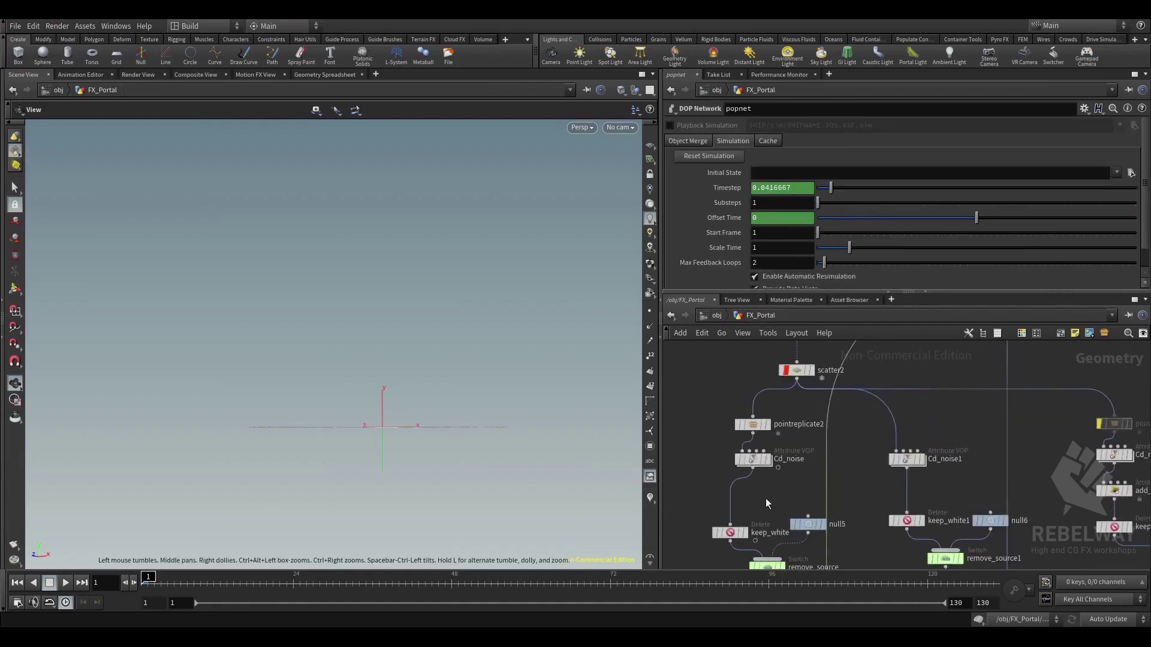
click(797, 372)
click(721, 144)
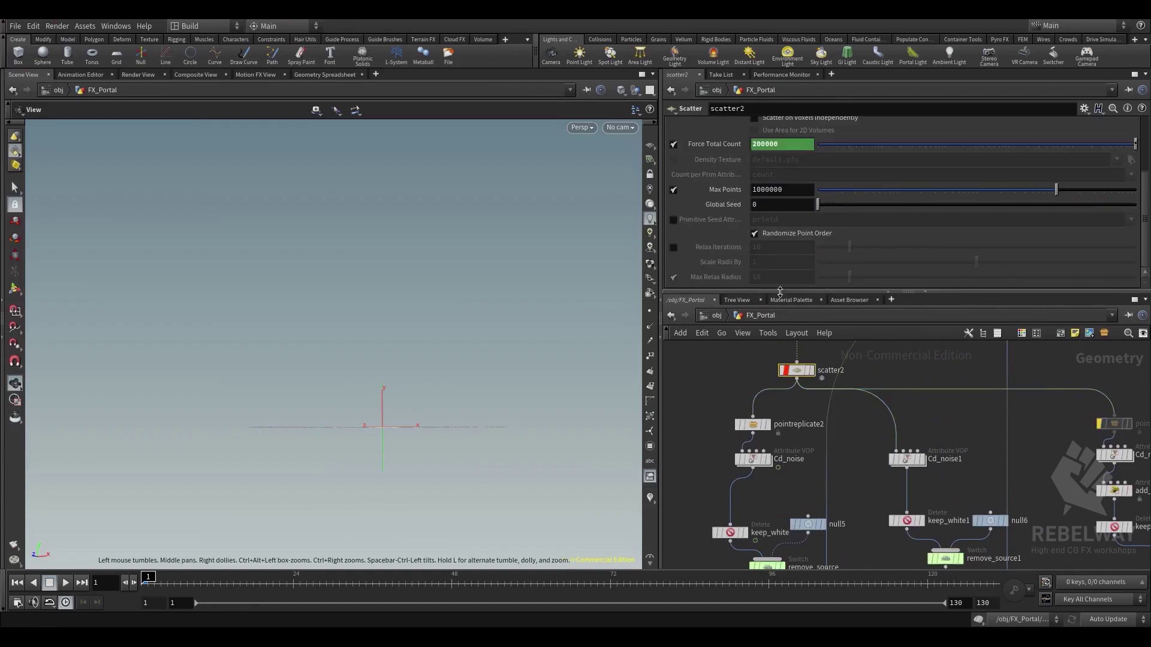
click(757, 427)
click(759, 461)
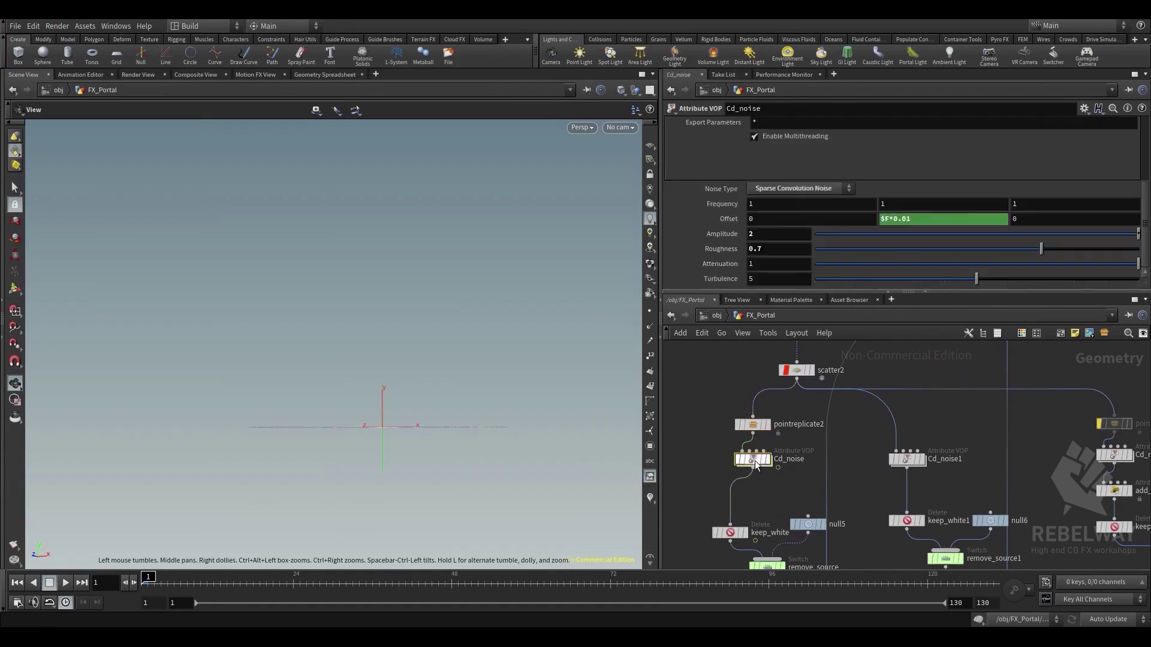
middle_drag(791, 492, 799, 427)
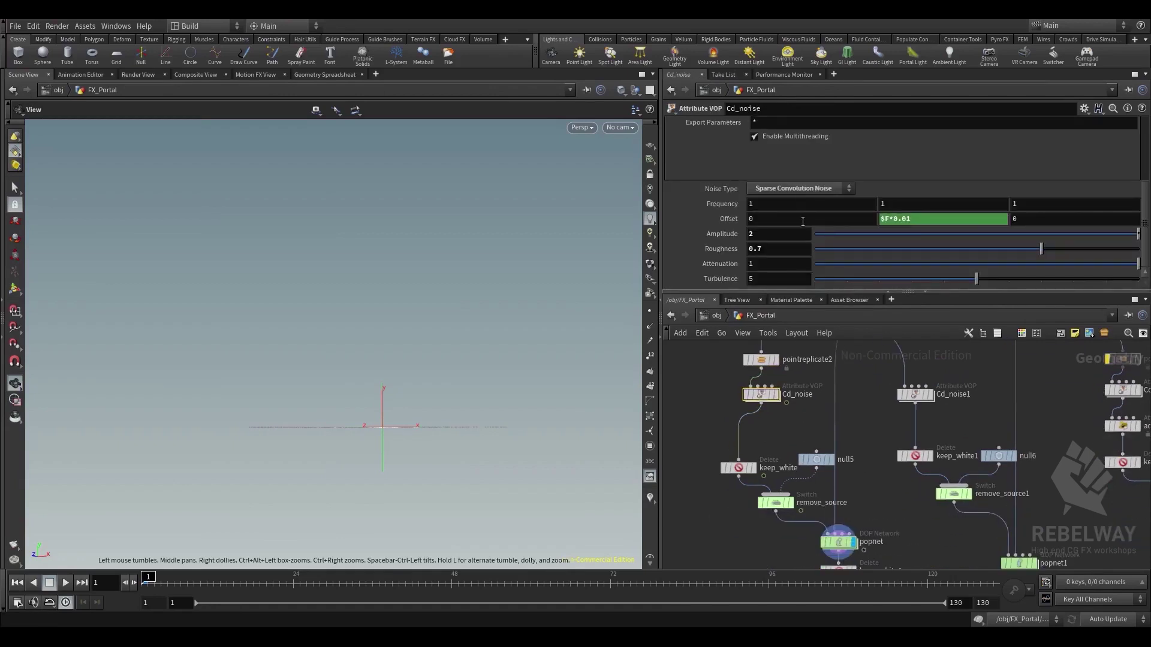
Examine the Quantity and Shape settings of pointreplicate2
click(767, 361)
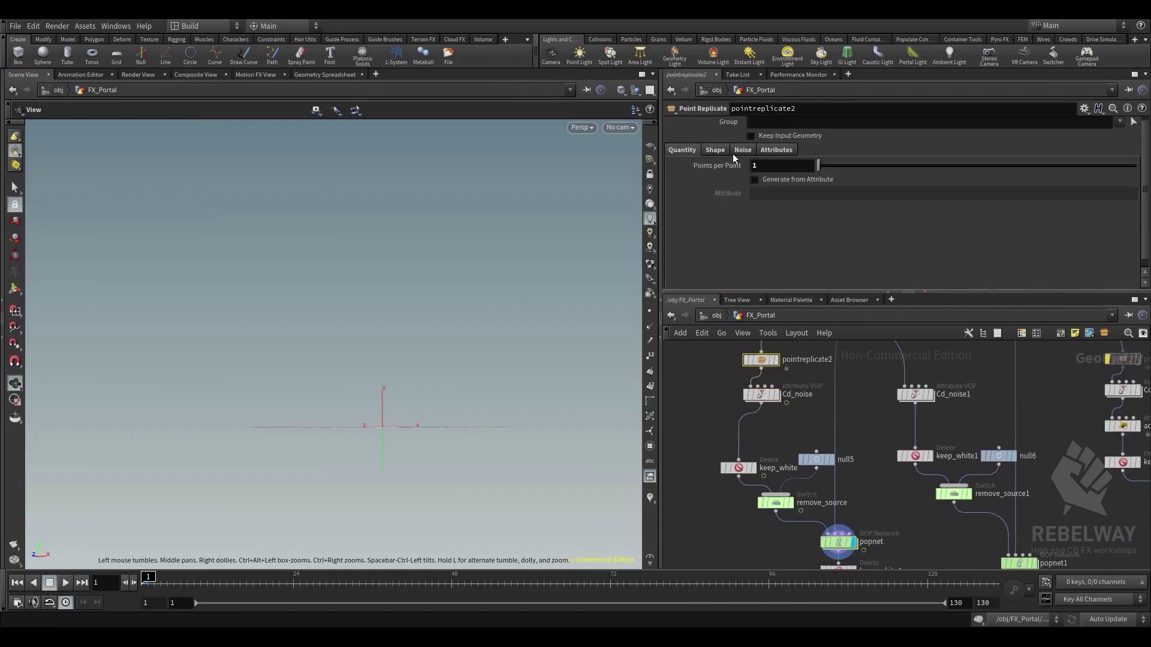
click(716, 153)
click(682, 151)
click(716, 153)
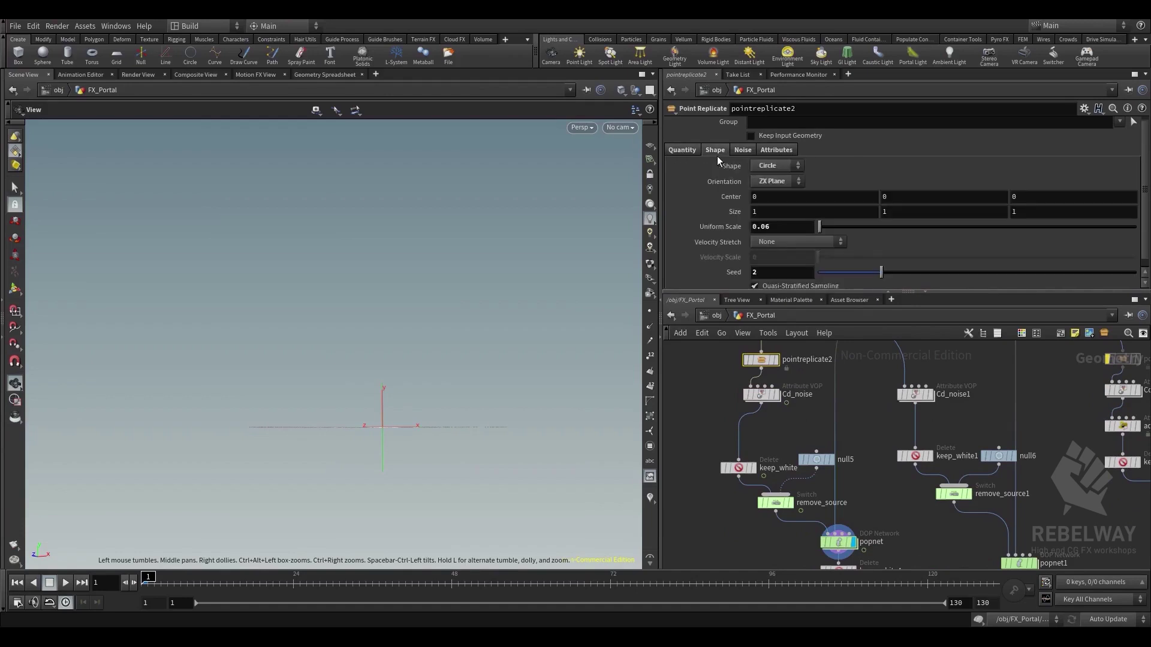
click(683, 150)
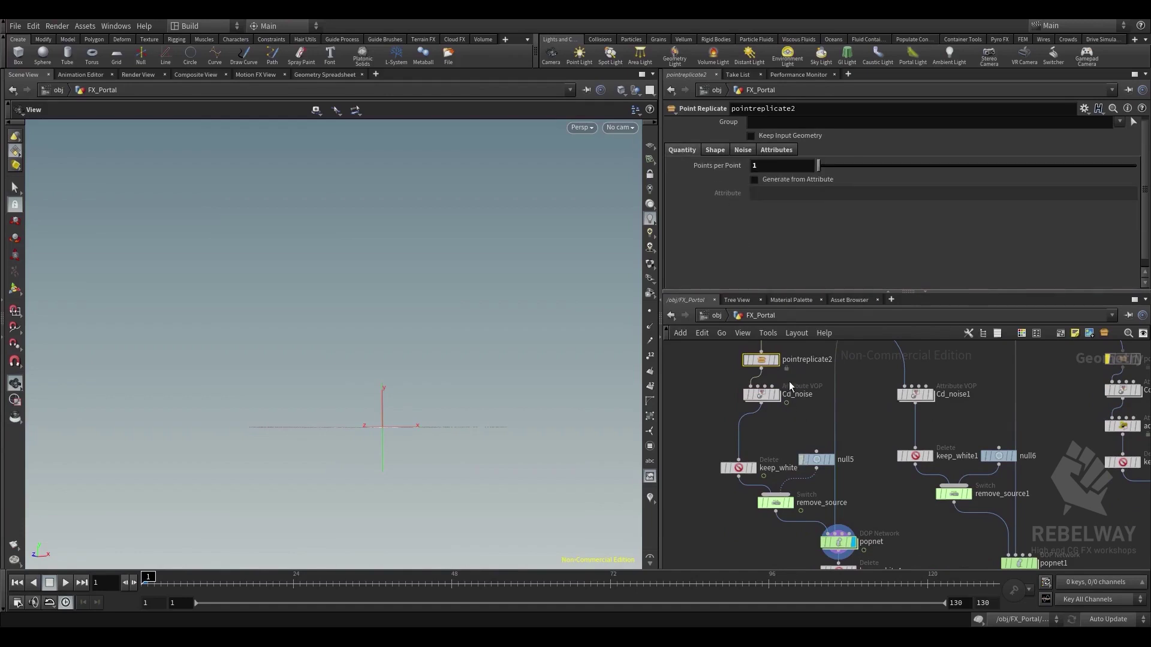
Enter popnet again and set the Particle Separation expression of popfluid1 to 0.025*(0.5)
middle_drag(816, 488, 805, 419)
double_click(828, 472)
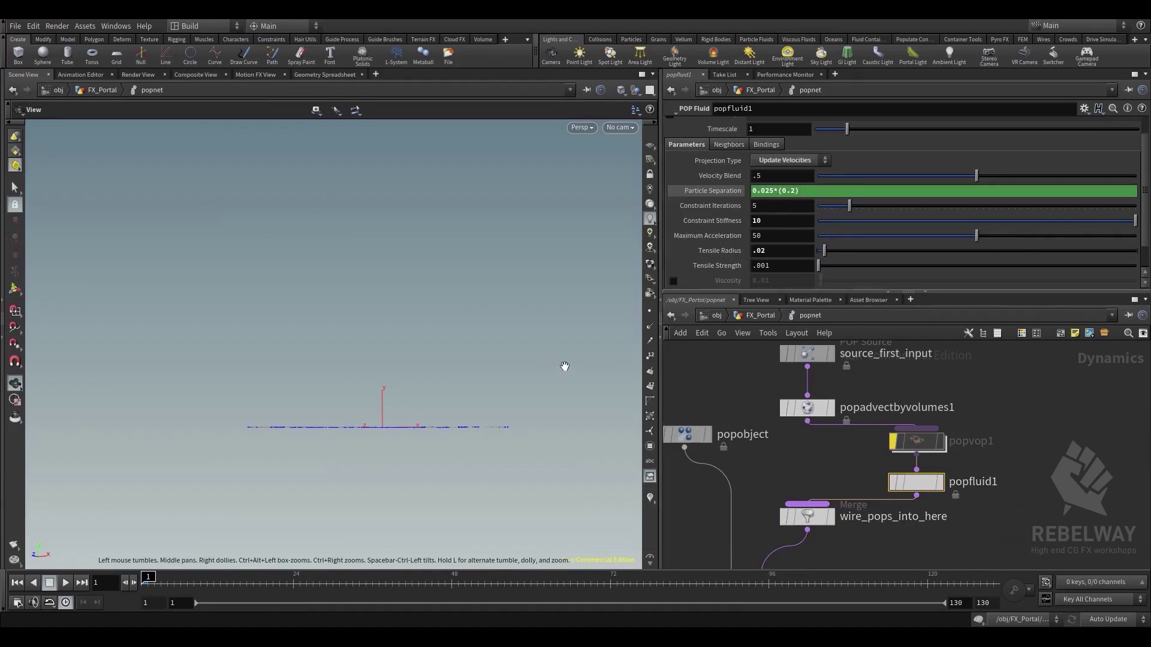
key(Return)
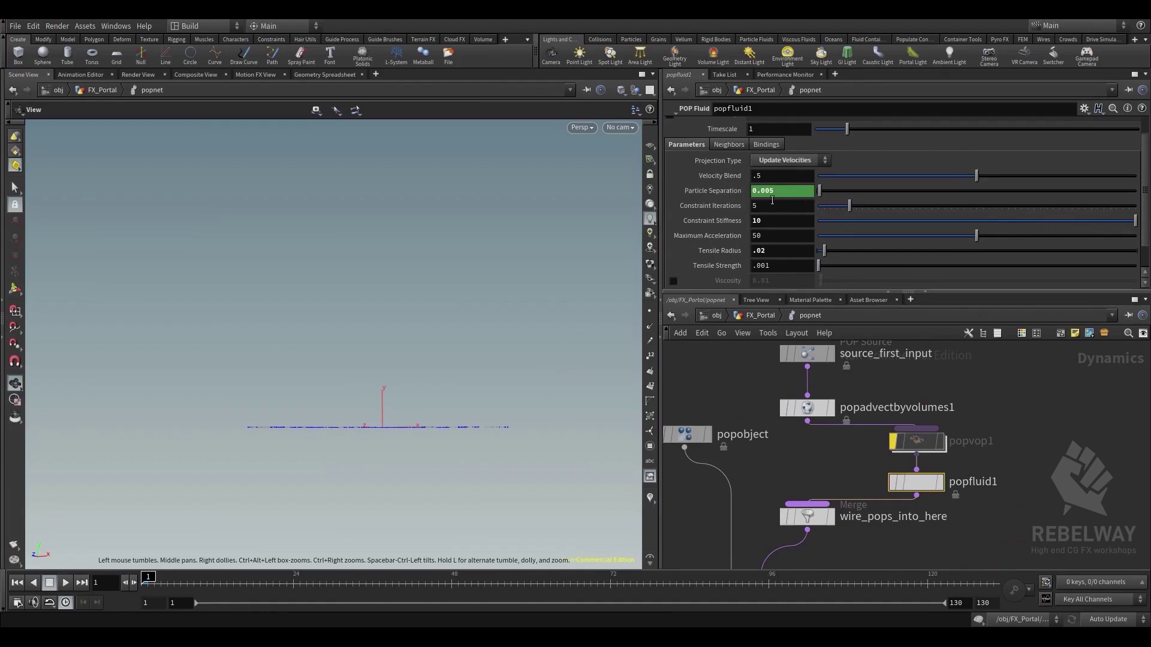
click(722, 190)
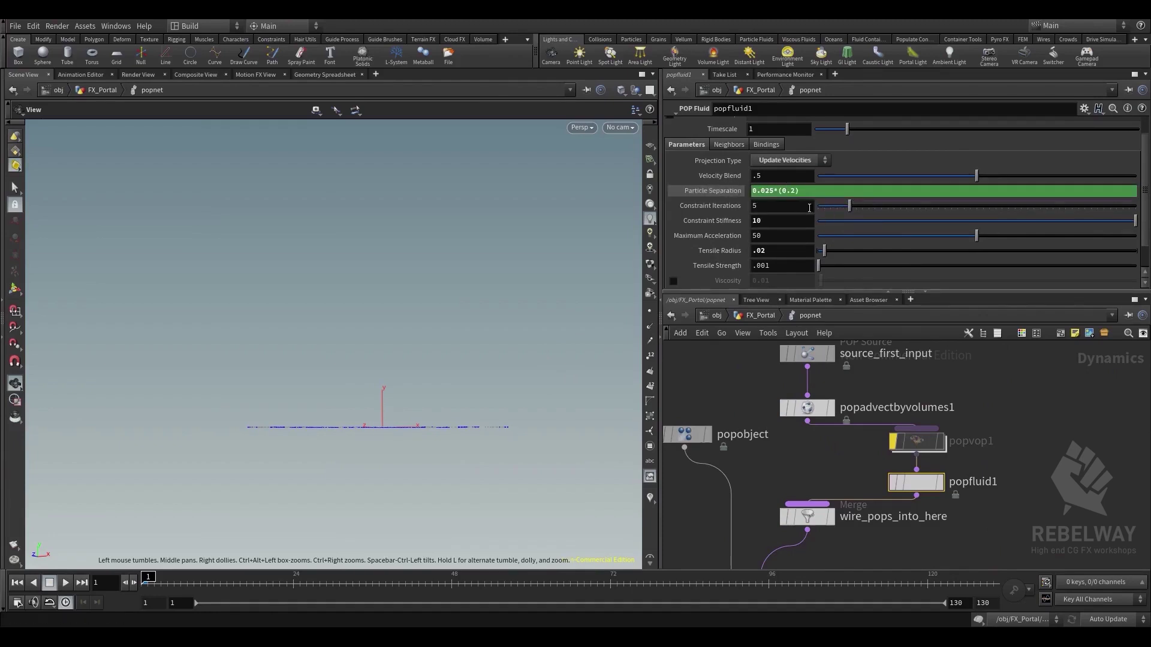
double_click(793, 191)
text(5)
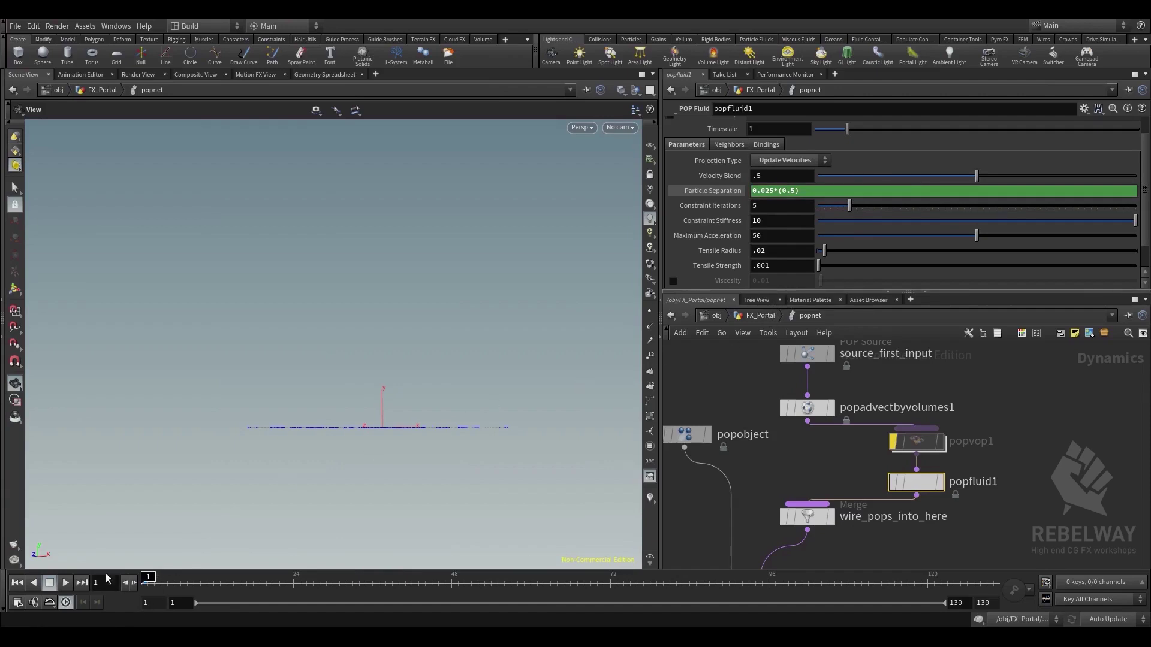
Play the particle simulation up to frame 12 and examine the emitted particles close up
click(66, 582)
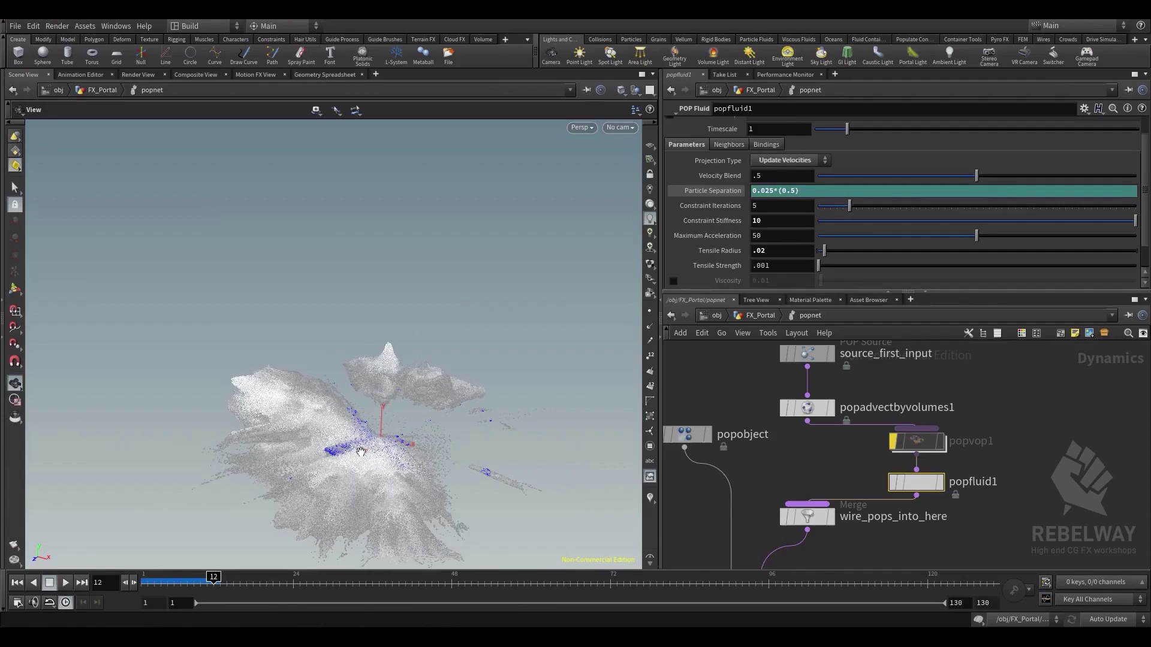
middle_drag(395, 428, 371, 324)
drag(367, 281, 329, 313)
right_drag(335, 315, 570, 364)
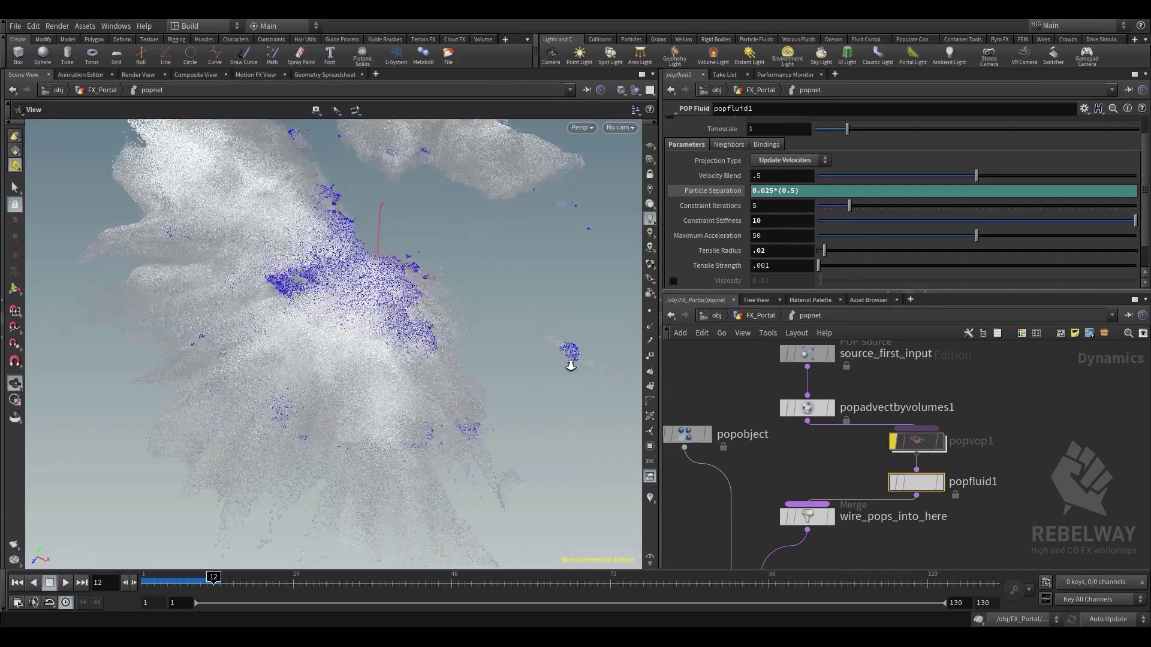
Set the viewport to display particles as Discs and inspect the emitted particles from several angles
drag(422, 414, 350, 466)
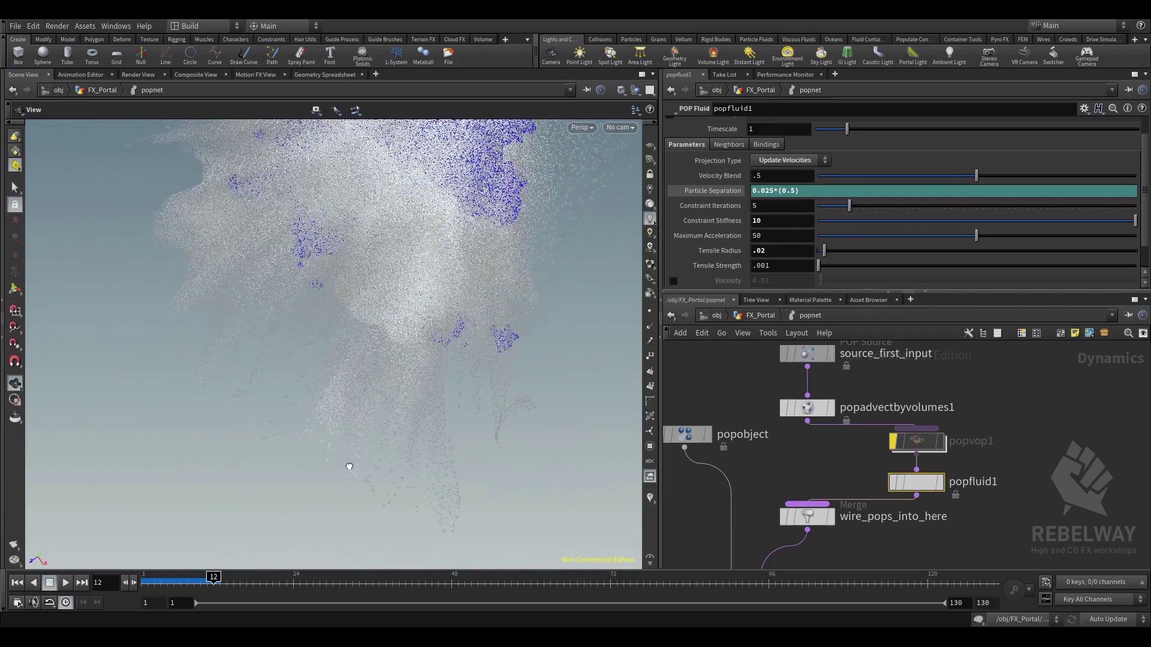
drag(248, 380, 333, 368)
key(d)
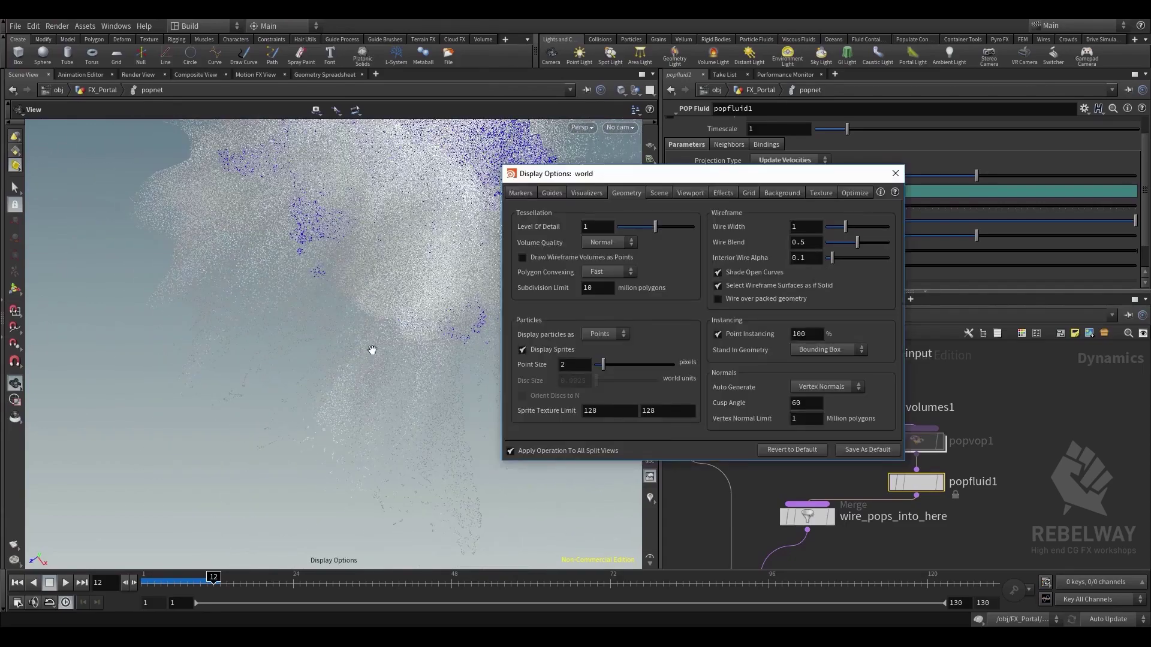
click(611, 331)
click(602, 384)
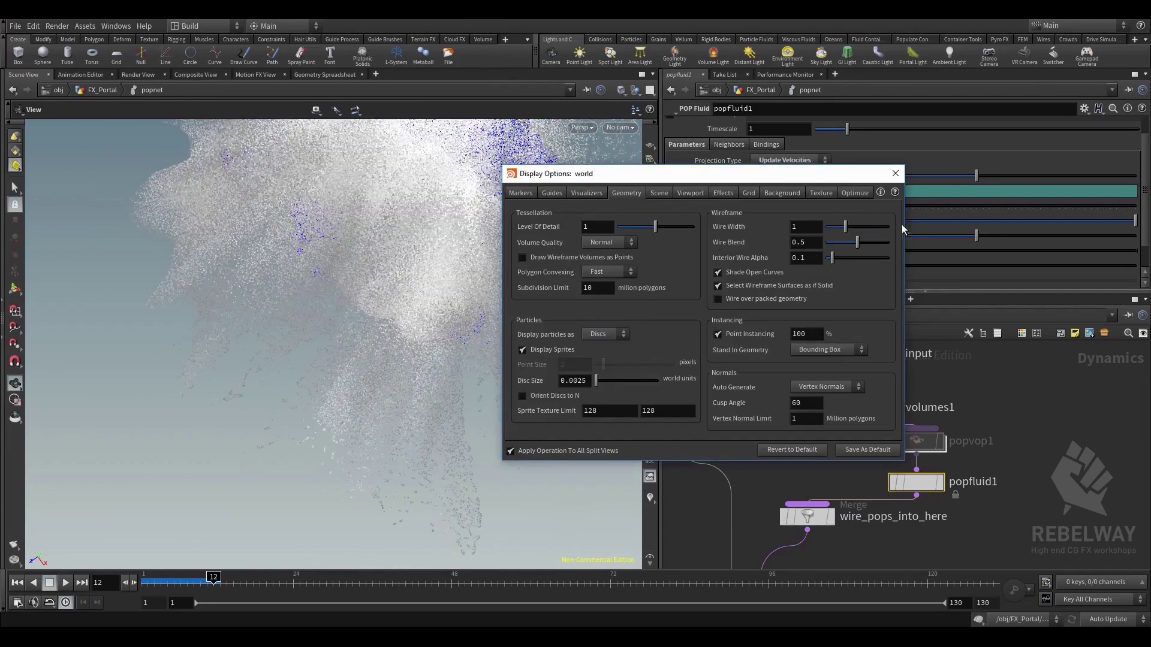
click(894, 173)
drag(598, 250, 352, 286)
drag(532, 324, 509, 342)
middle_drag(509, 342, 480, 329)
right_drag(480, 329, 406, 298)
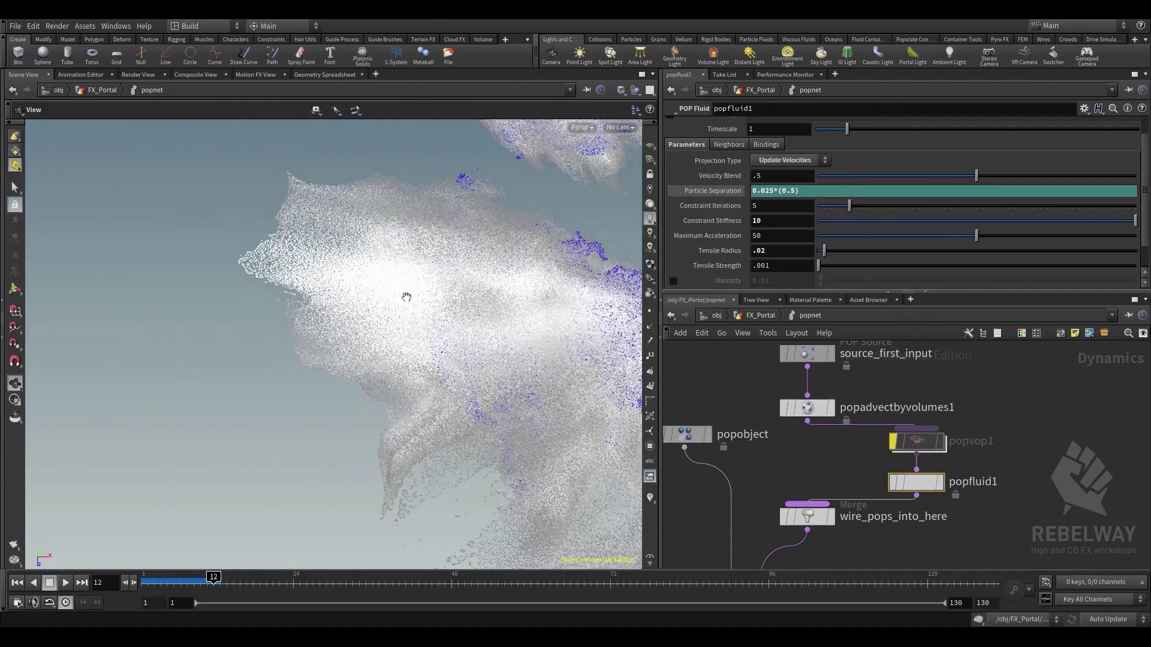
middle_drag(336, 356, 281, 400)
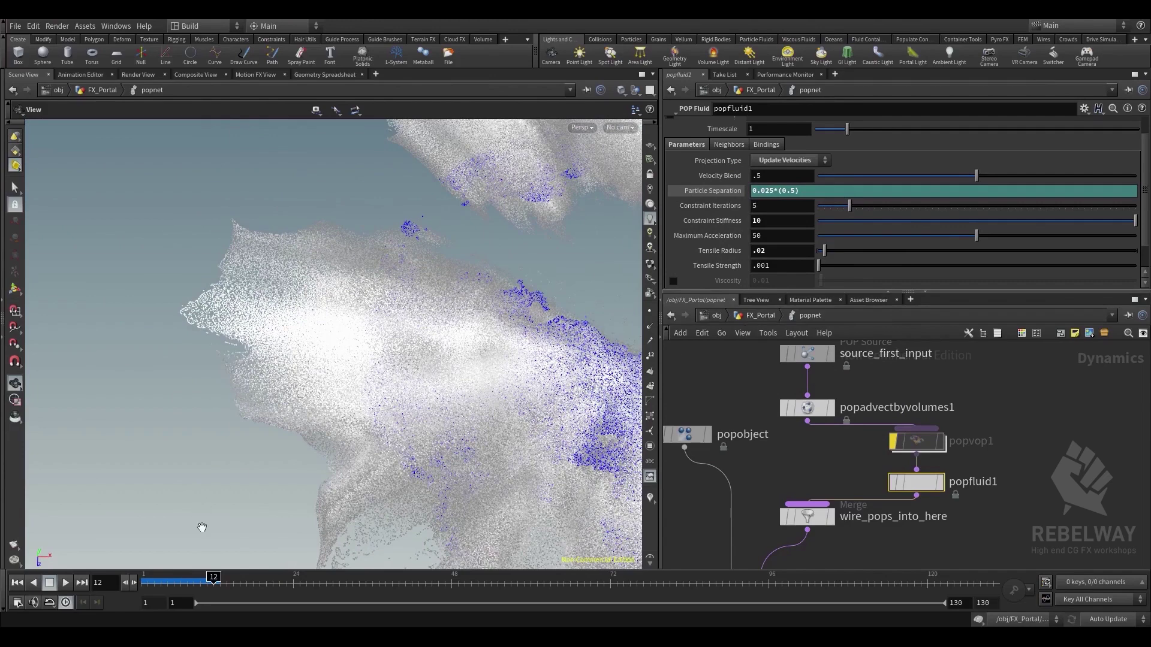
drag(159, 583, 142, 580)
click(765, 317)
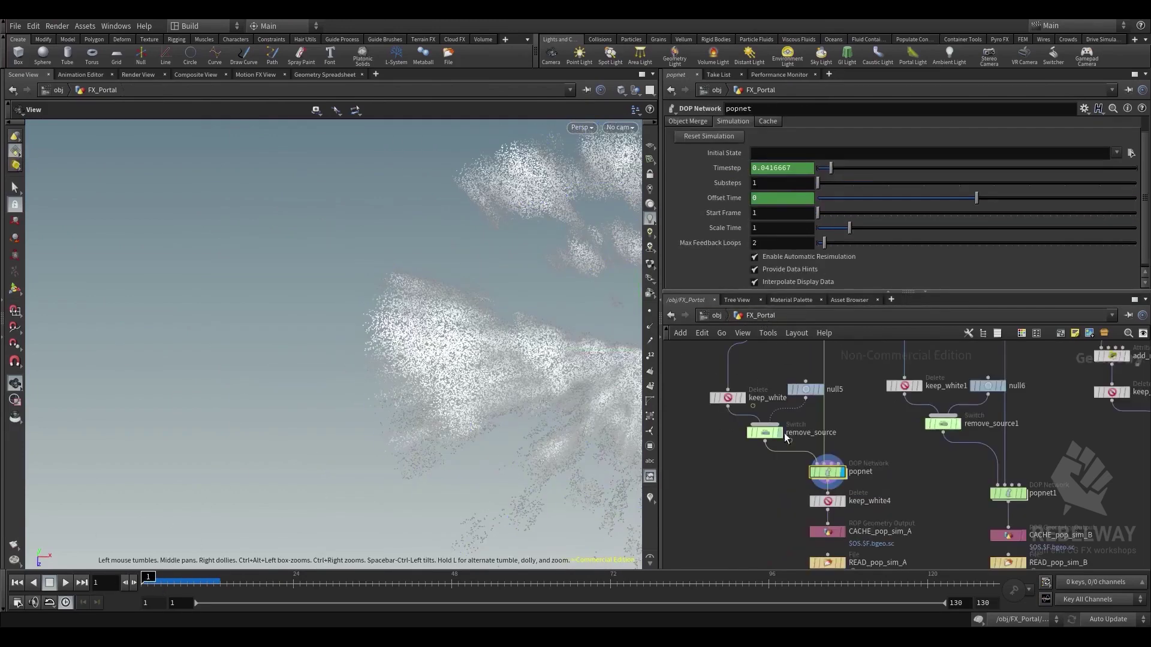
click(743, 398)
click(728, 398)
drag(471, 359, 609, 432)
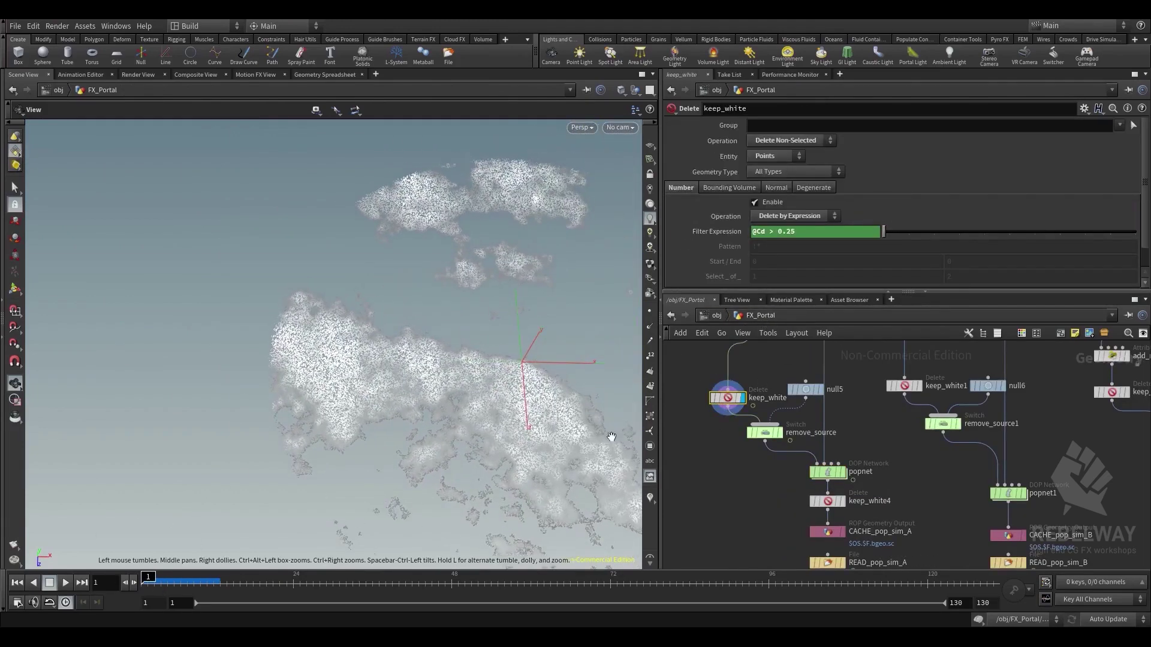
click(788, 232)
text(2)
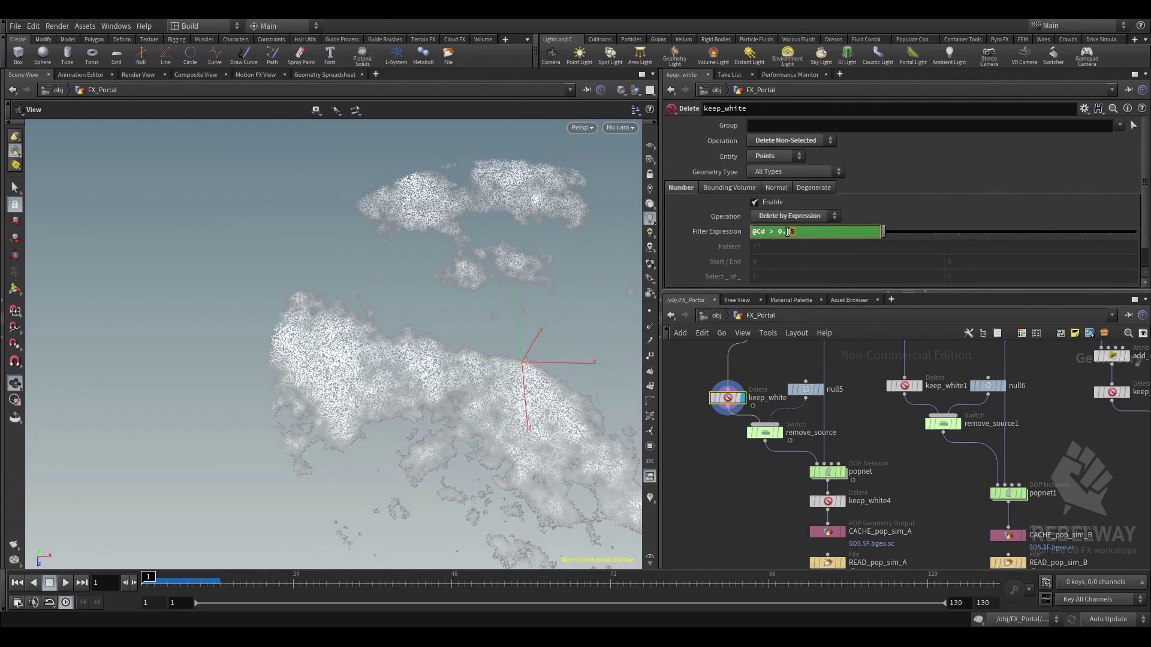
key(Return)
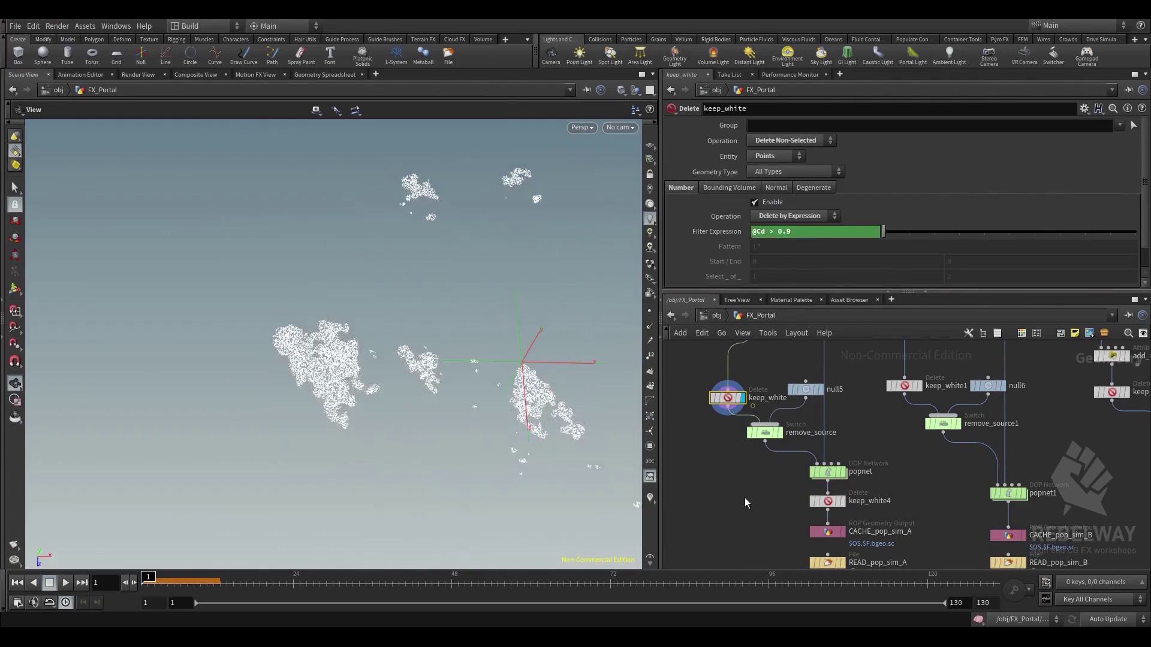
Display popnet, enter it and play the particle simulation up to frame 29
middle_drag(745, 498, 699, 434)
click(796, 408)
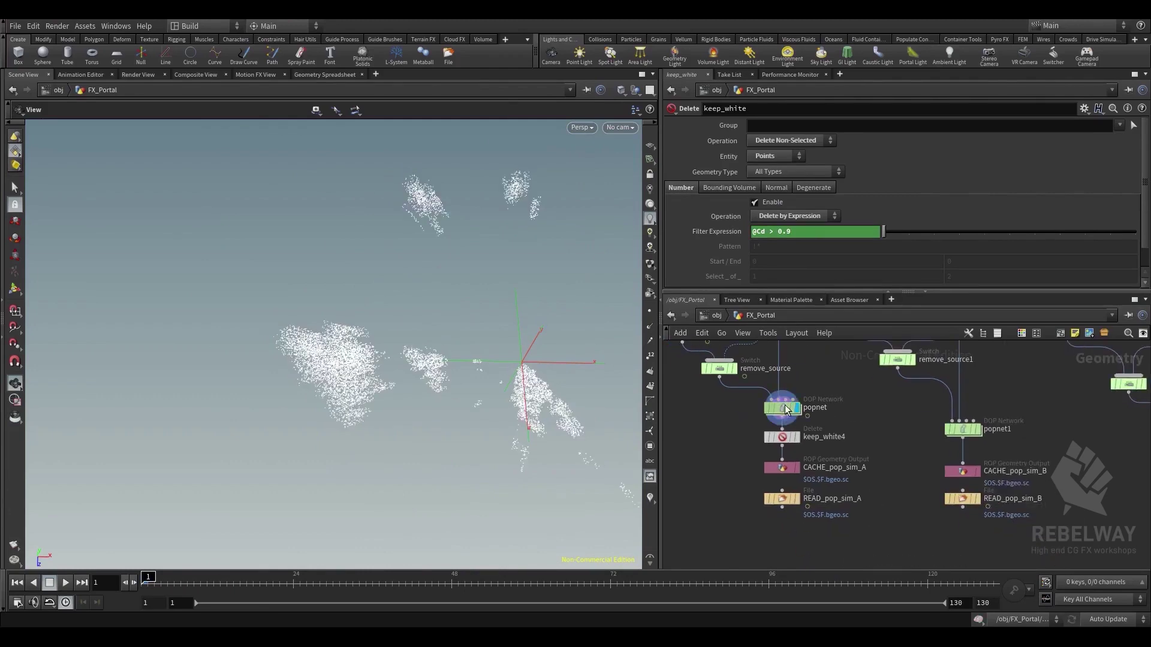
double_click(788, 409)
click(66, 582)
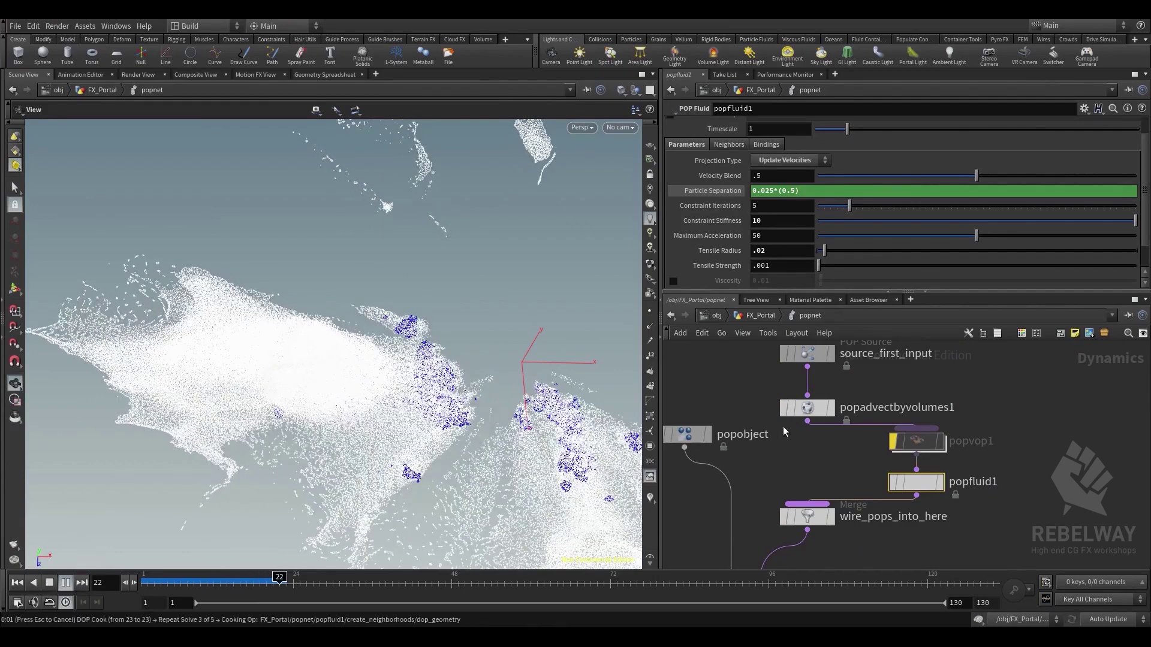
click(49, 583)
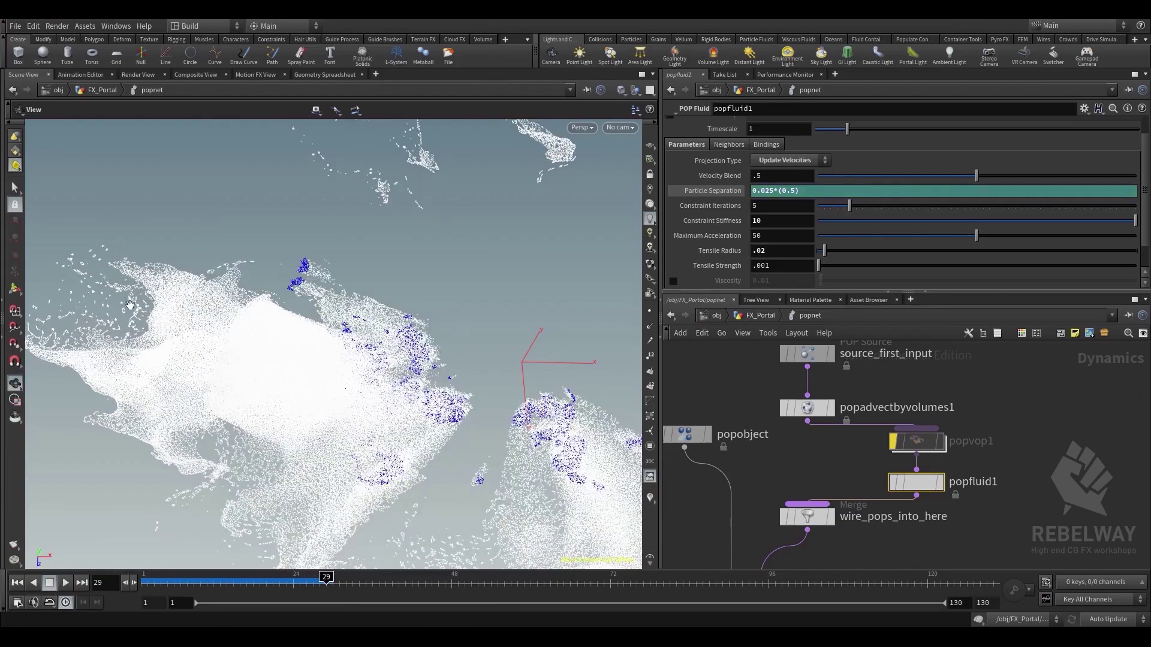
Examine the simulated particles close up at frame 29 alongside the remaining popfluid1 parameters
right_drag(171, 324, 336, 281)
drag(336, 282, 377, 296)
scroll(772, 234, down, 1)
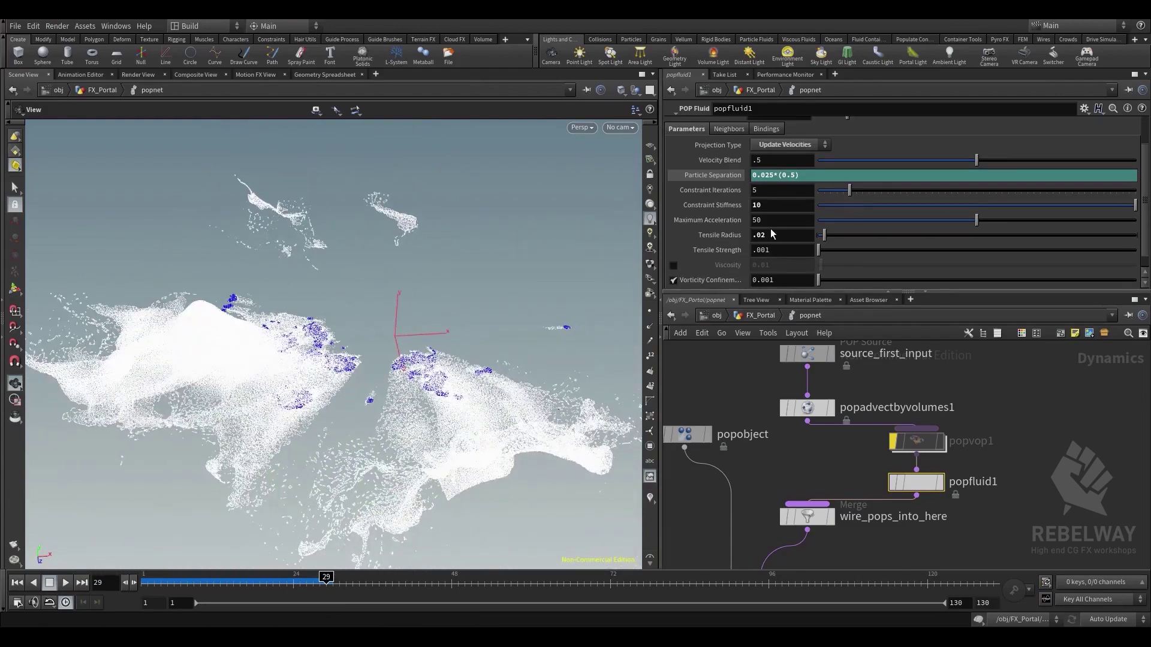
scroll(743, 229, down, 1)
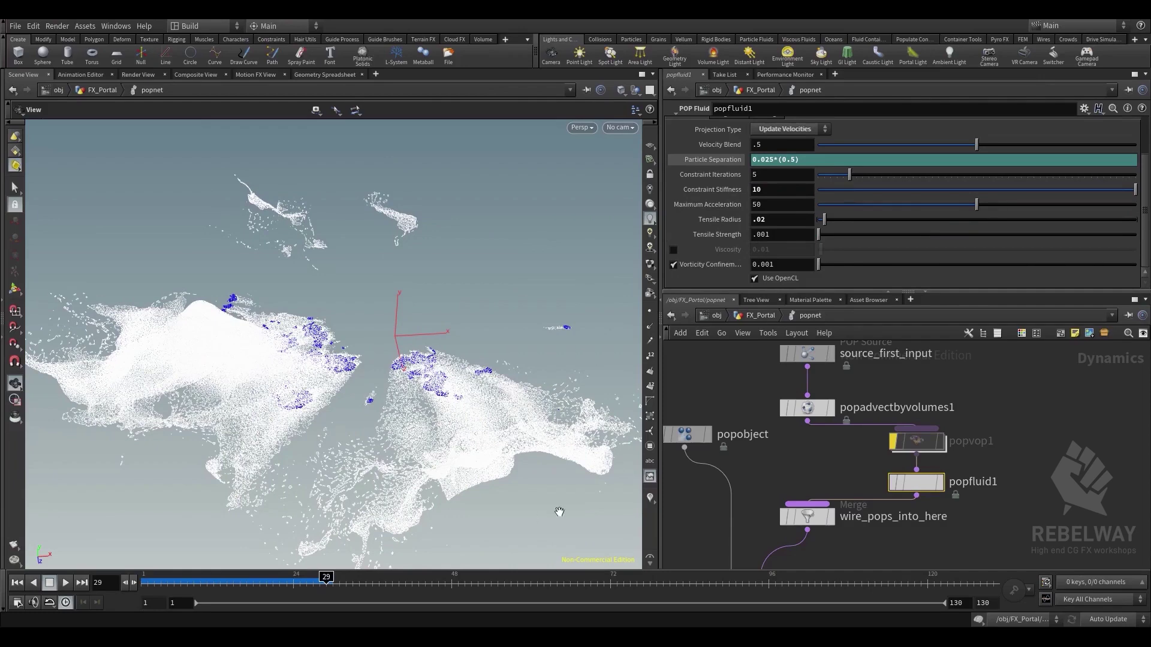
middle_drag(478, 381, 493, 340)
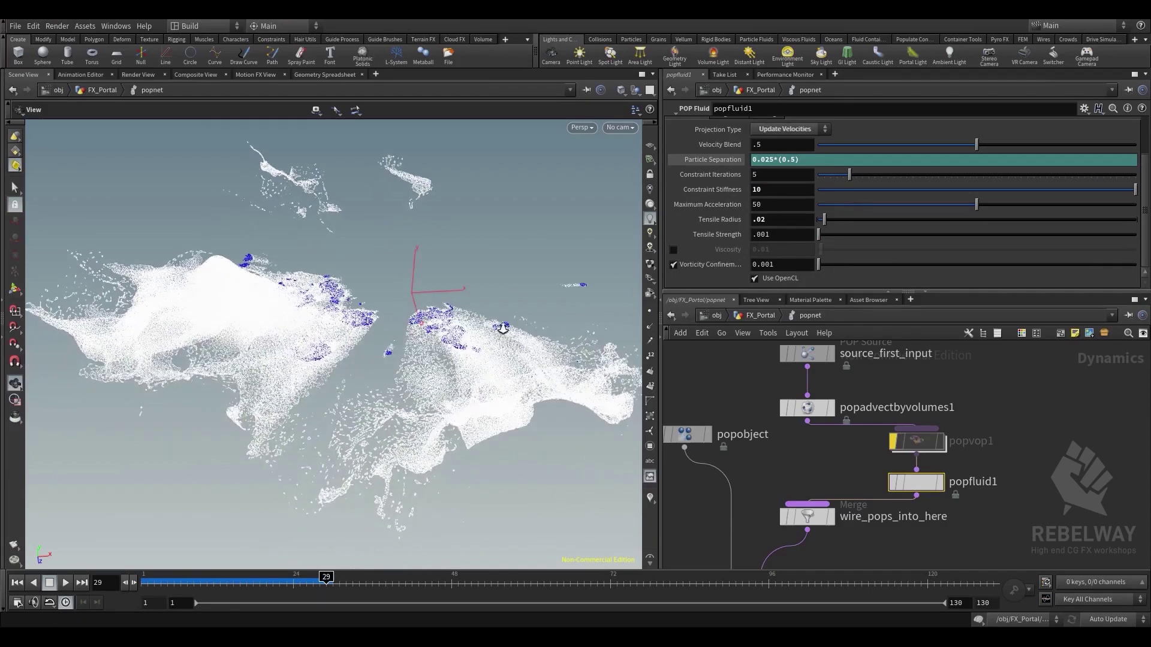
scroll(494, 339, up, 2)
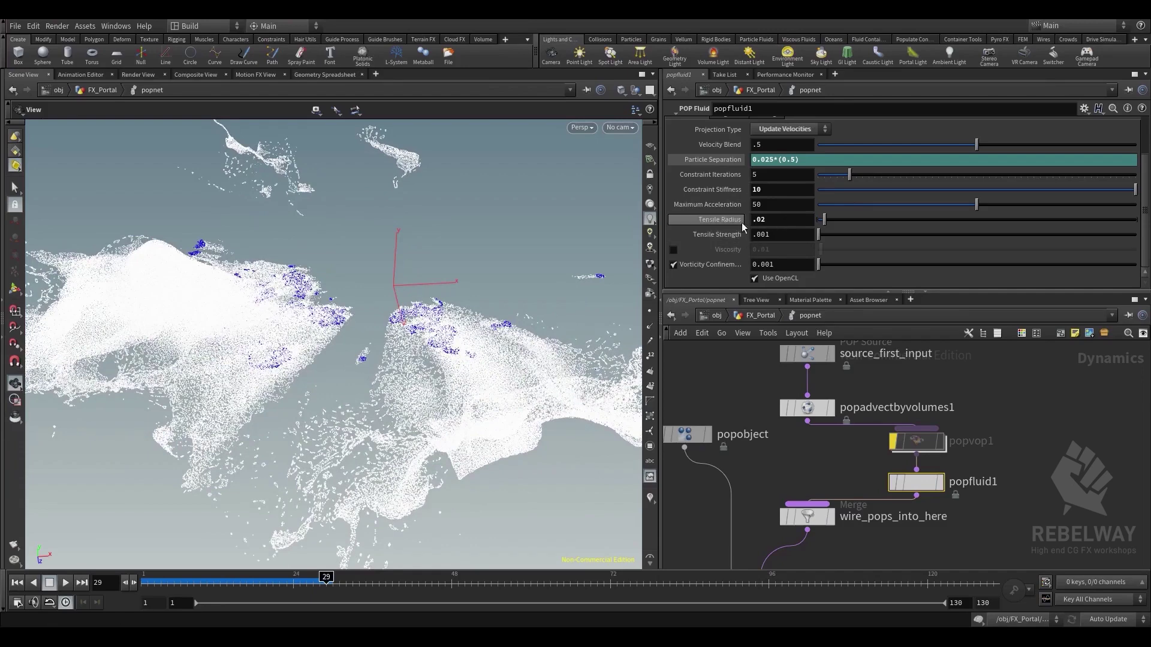
middle_drag(428, 342, 439, 268)
right_drag(423, 336, 491, 361)
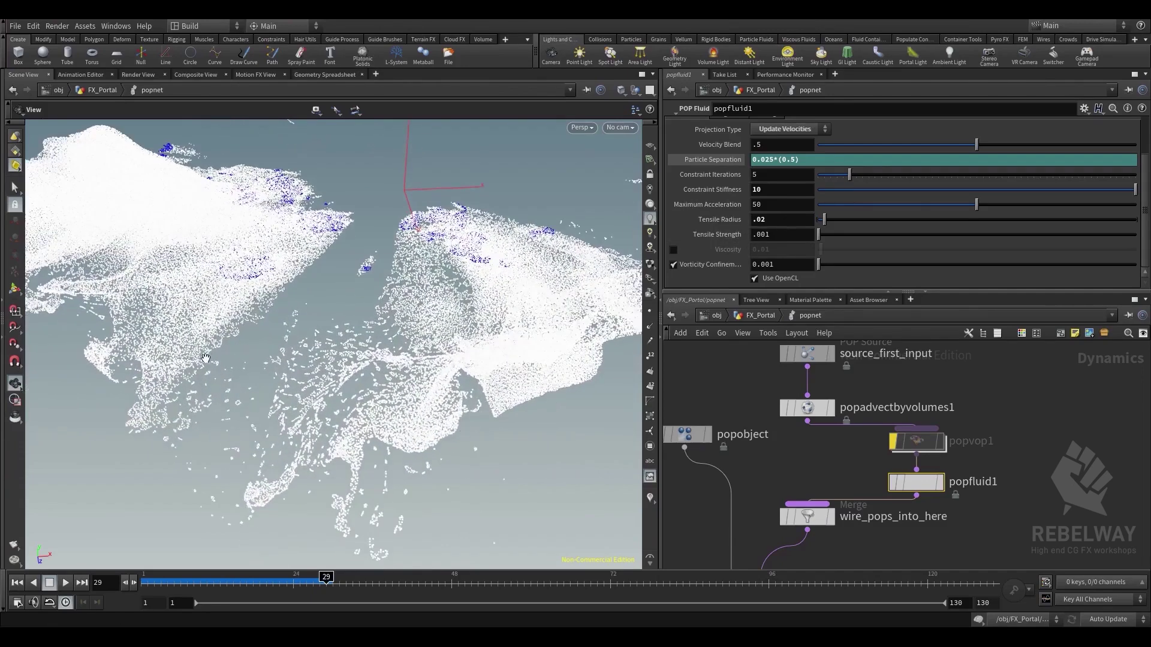
mouse_move(349, 446)
right_down()
mouse_move(478, 444)
mouse_move(358, 426)
right_up()
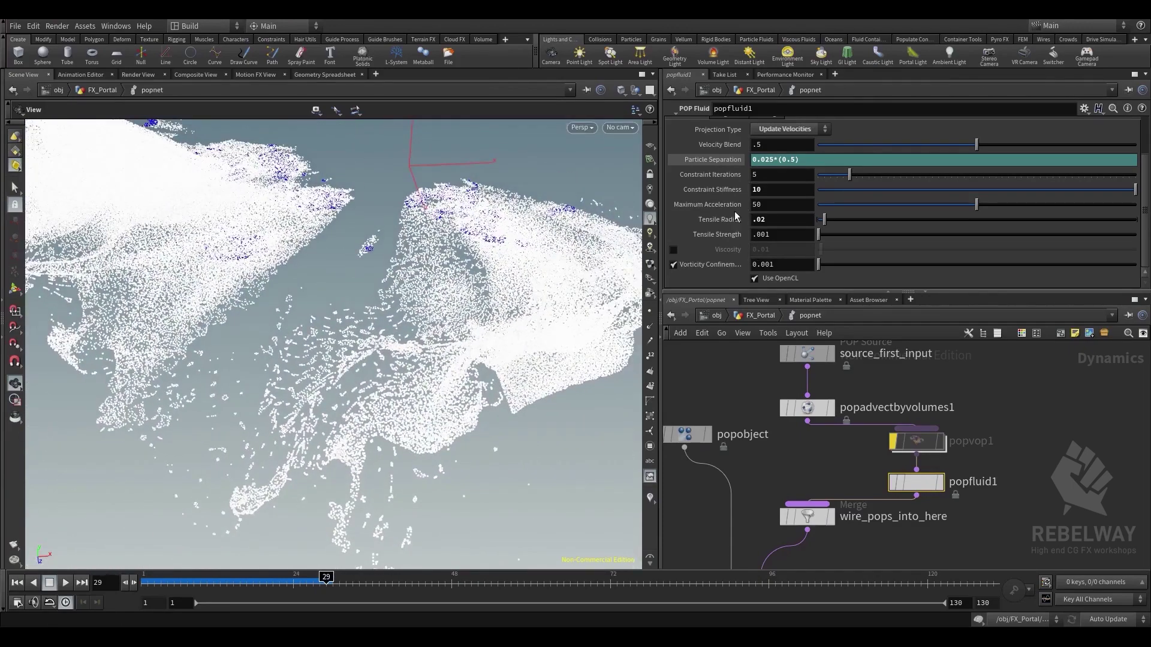
Set the Particle Separation expression of popfluid1 to 0.025*(1)
click(742, 160)
click(737, 160)
double_click(795, 161)
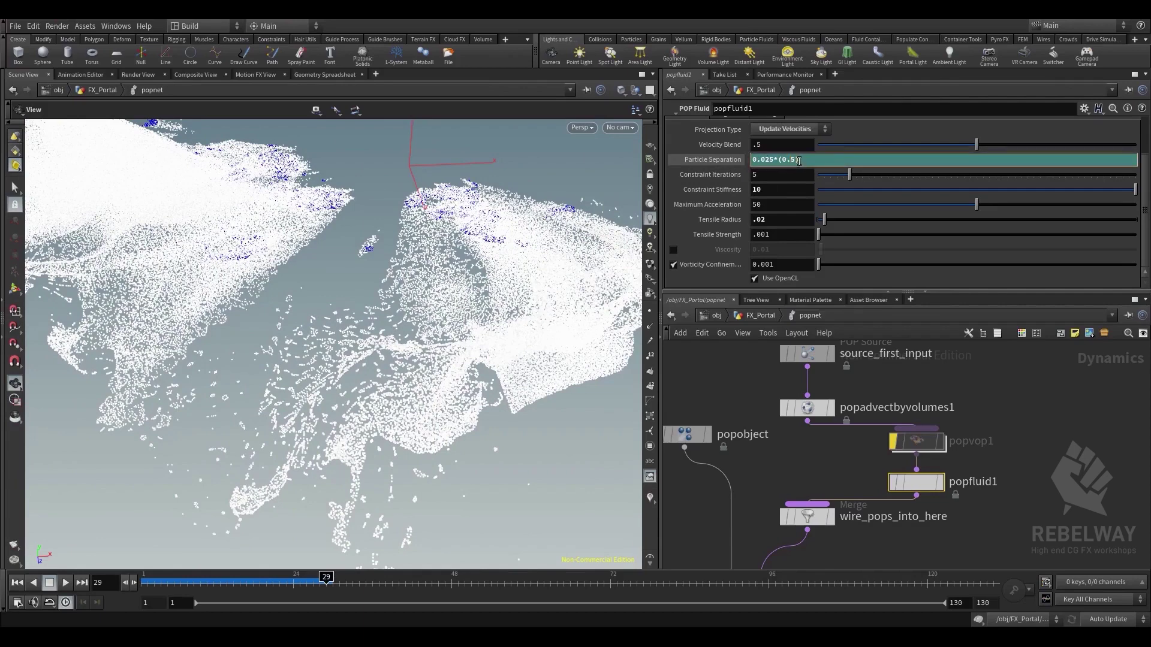
text(1)
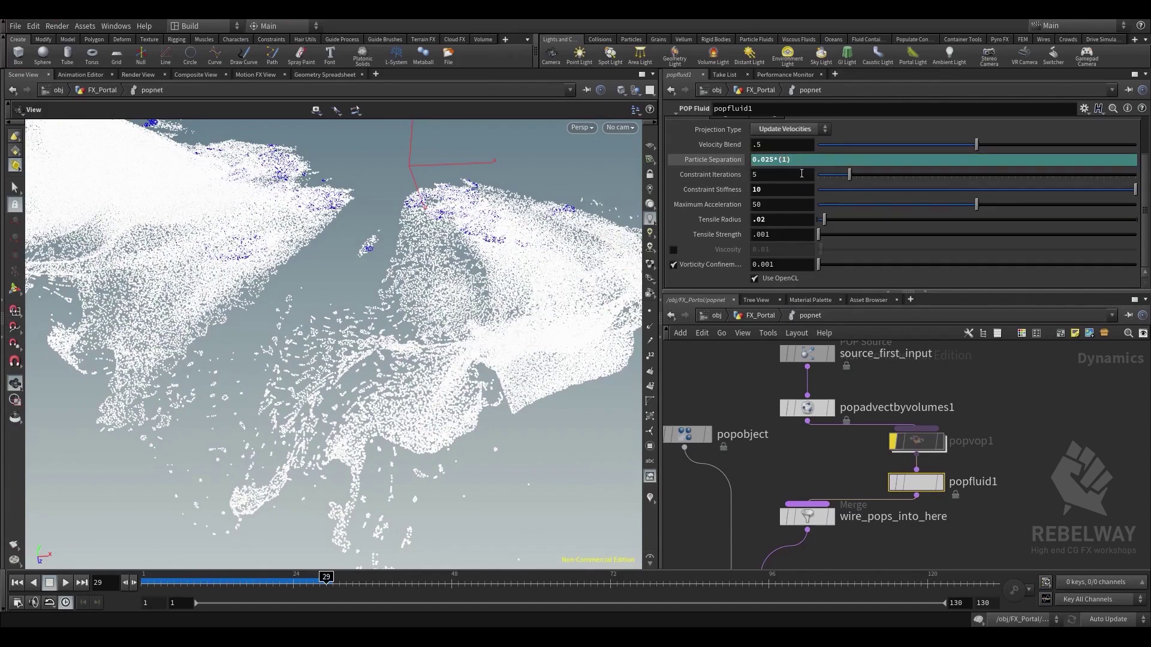
Replay the simulation from the first frame up to frame 16 and examine the spread of the particles
click(21, 584)
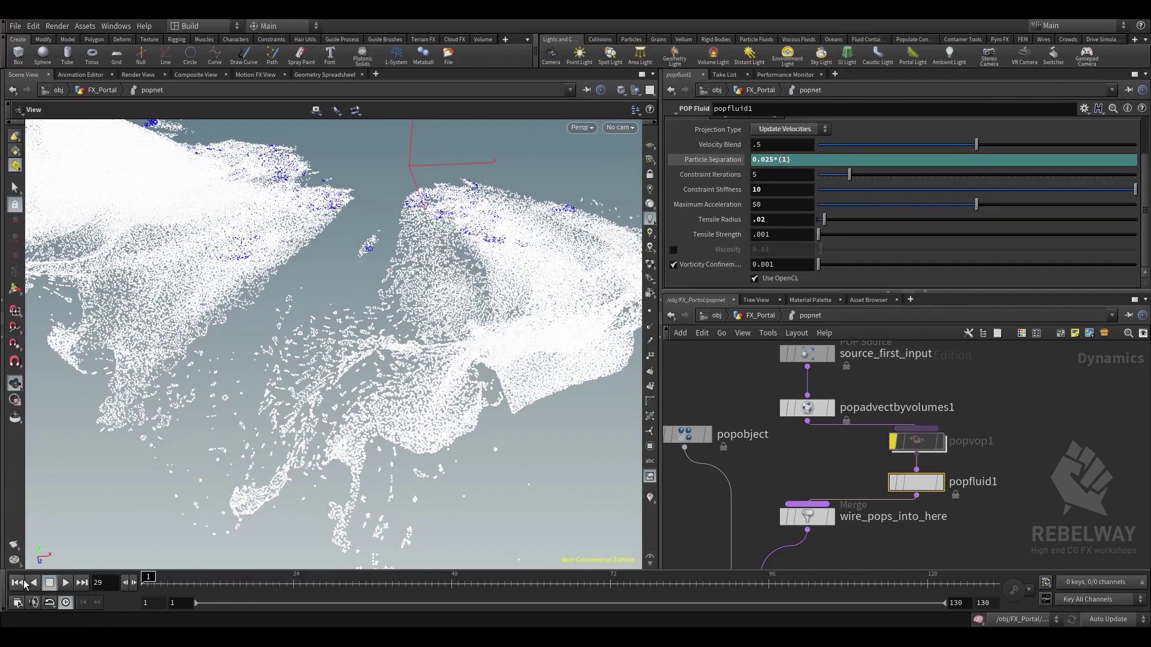
click(65, 584)
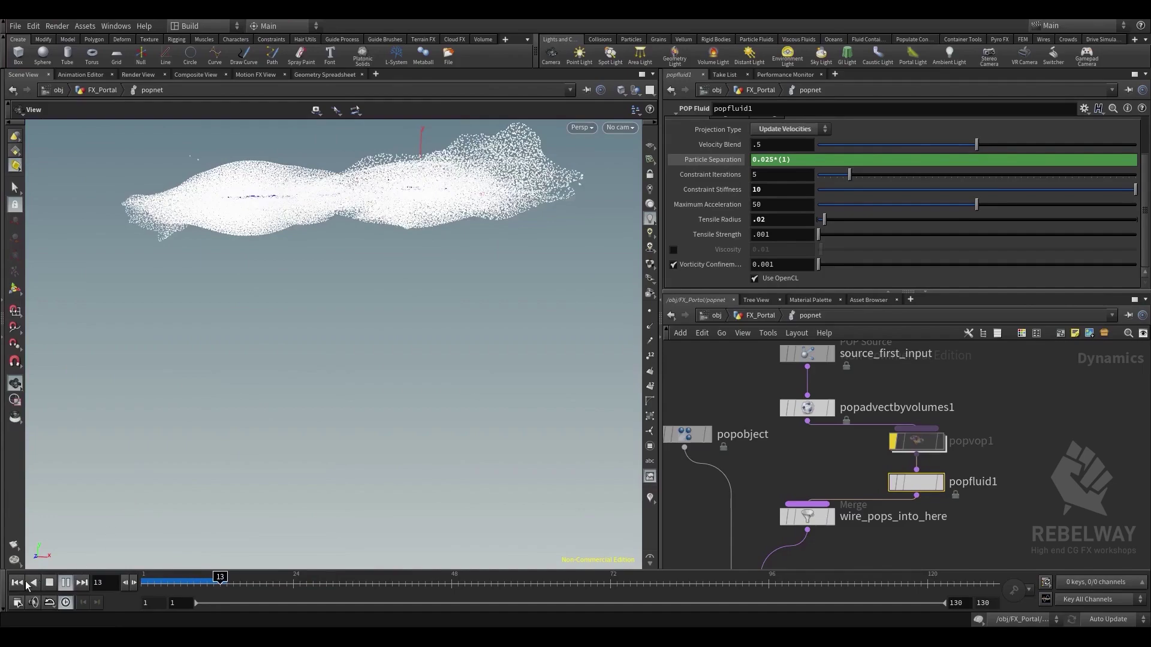
click(50, 583)
drag(313, 331, 352, 254)
right_drag(352, 255, 388, 318)
drag(388, 318, 347, 357)
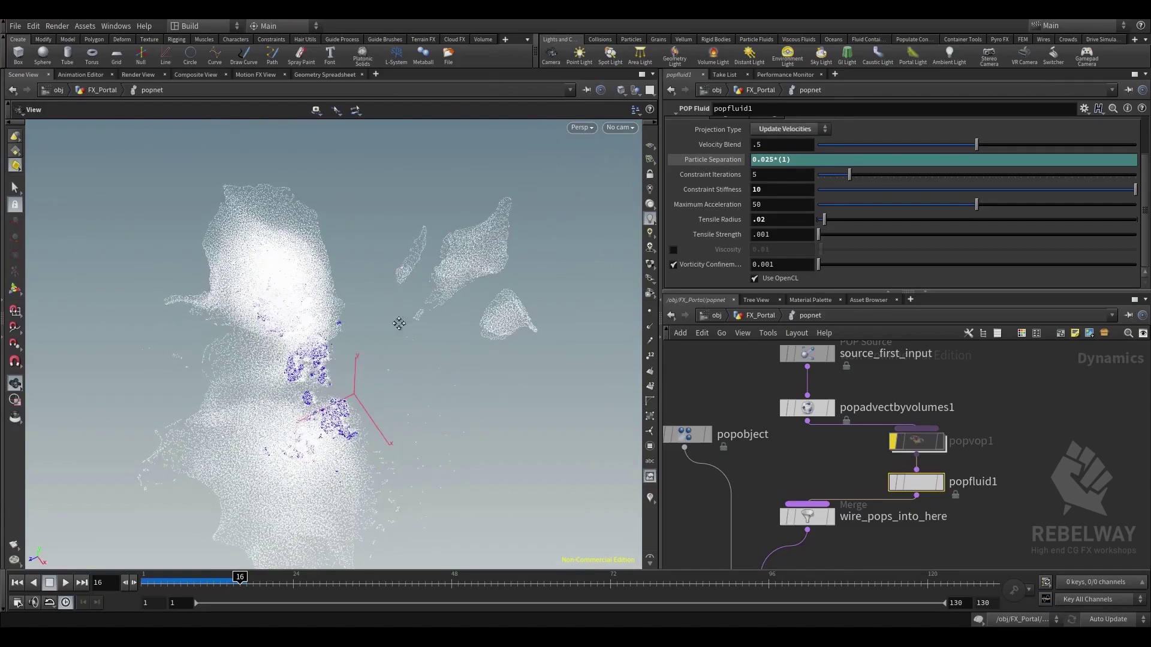
right_drag(399, 323, 476, 256)
drag(475, 257, 459, 222)
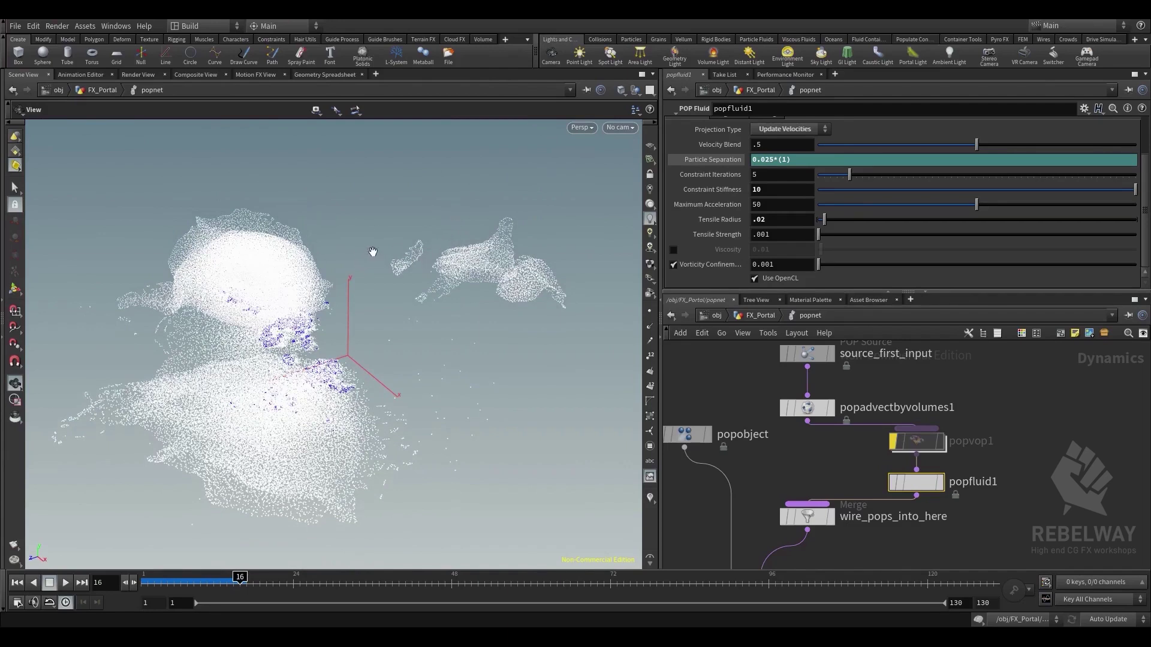
Rewind to frame 1 and set the Particle Separation expression of popfluid1 to 0.025*(0.2)
click(17, 583)
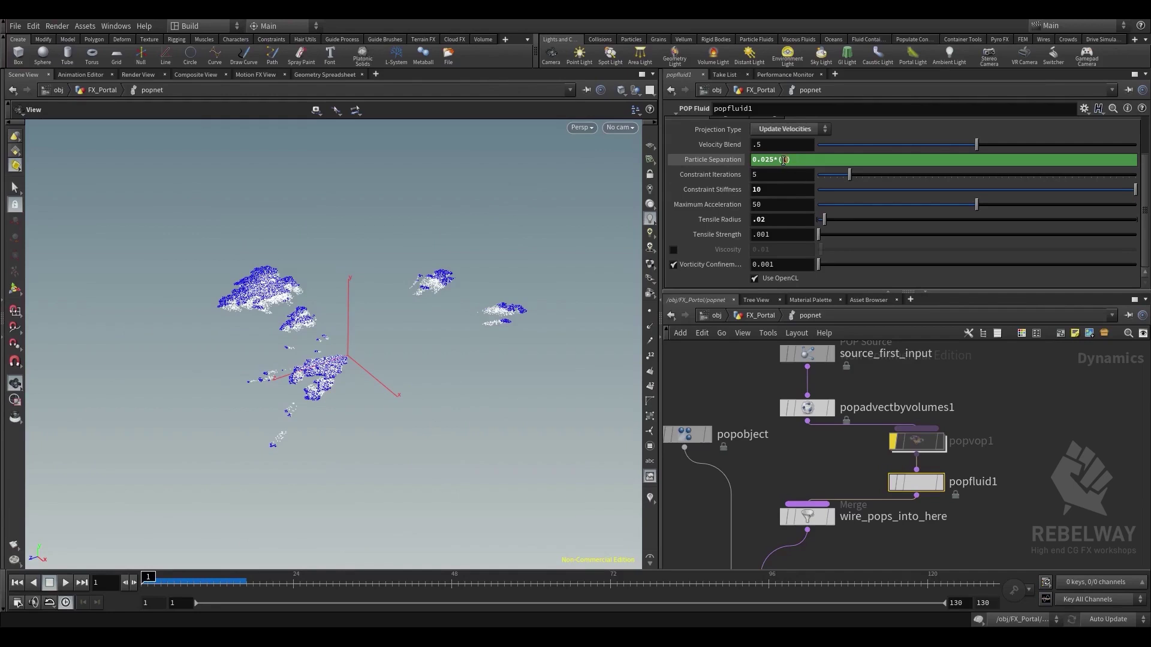
text(0.2)
key(Return)
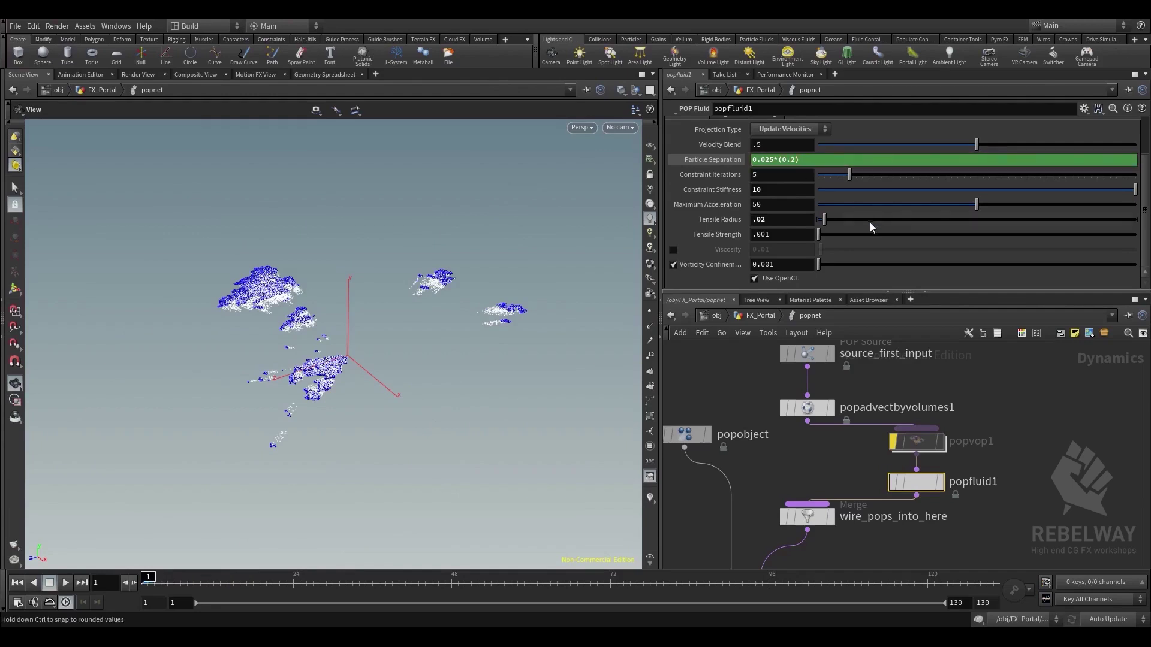
Play the simulation up to frame 29, show the evaluated Particle Separation value and examine the particle strands
click(65, 583)
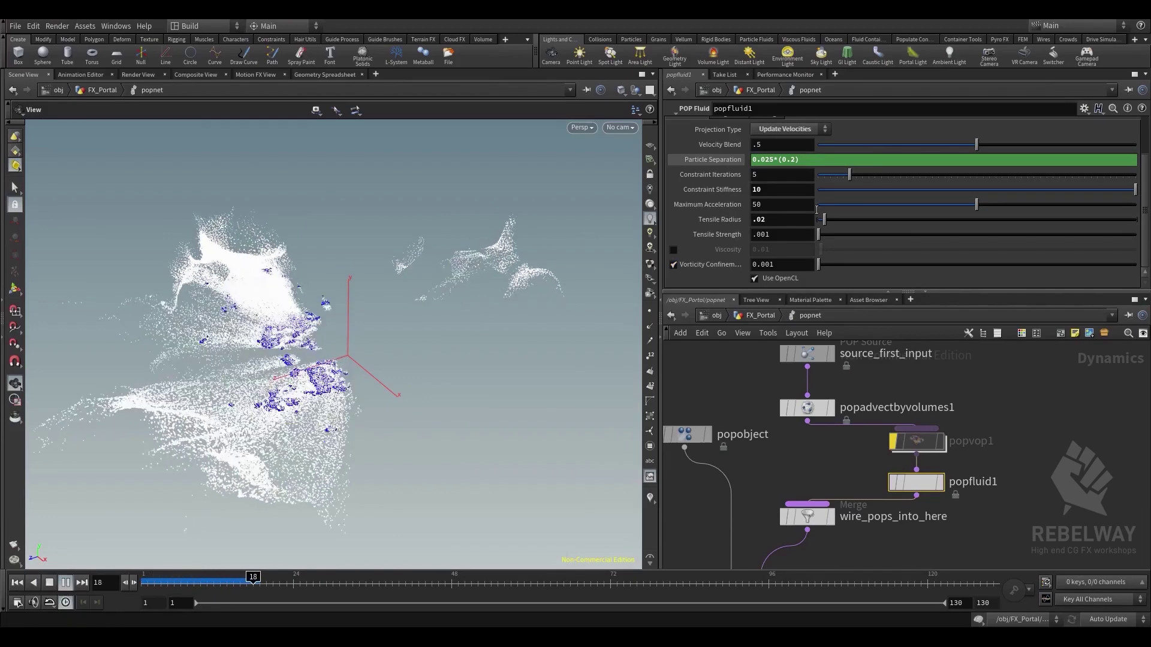
click(731, 164)
click(49, 582)
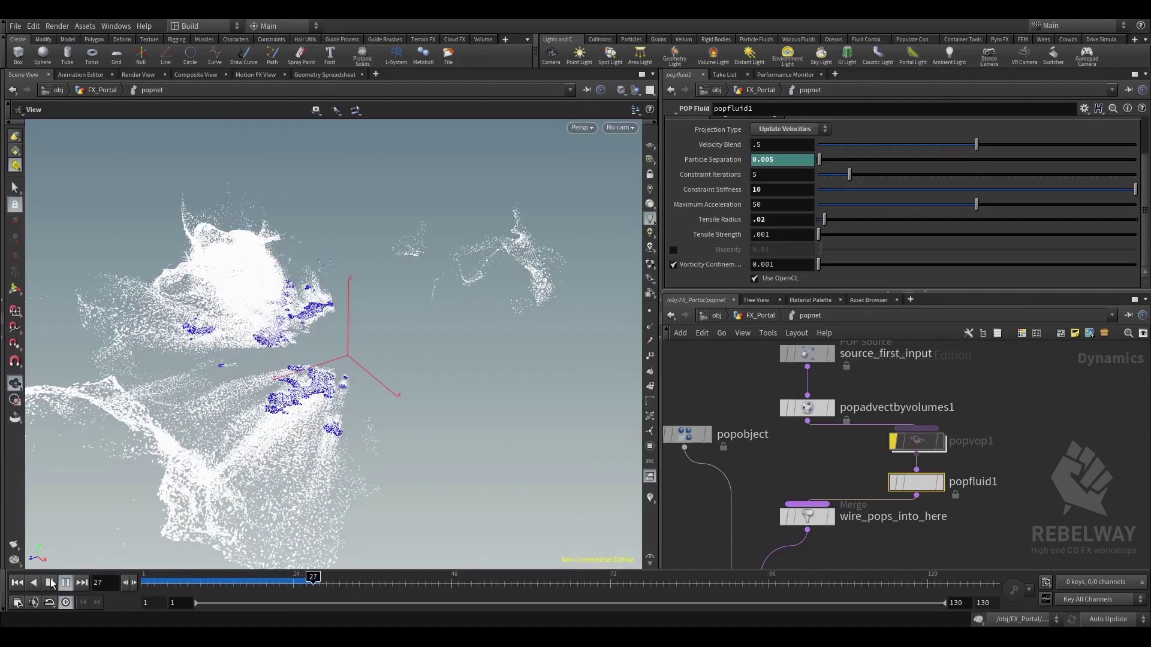
middle_drag(398, 431, 624, 307)
drag(510, 311, 503, 388)
middle_drag(503, 388, 444, 376)
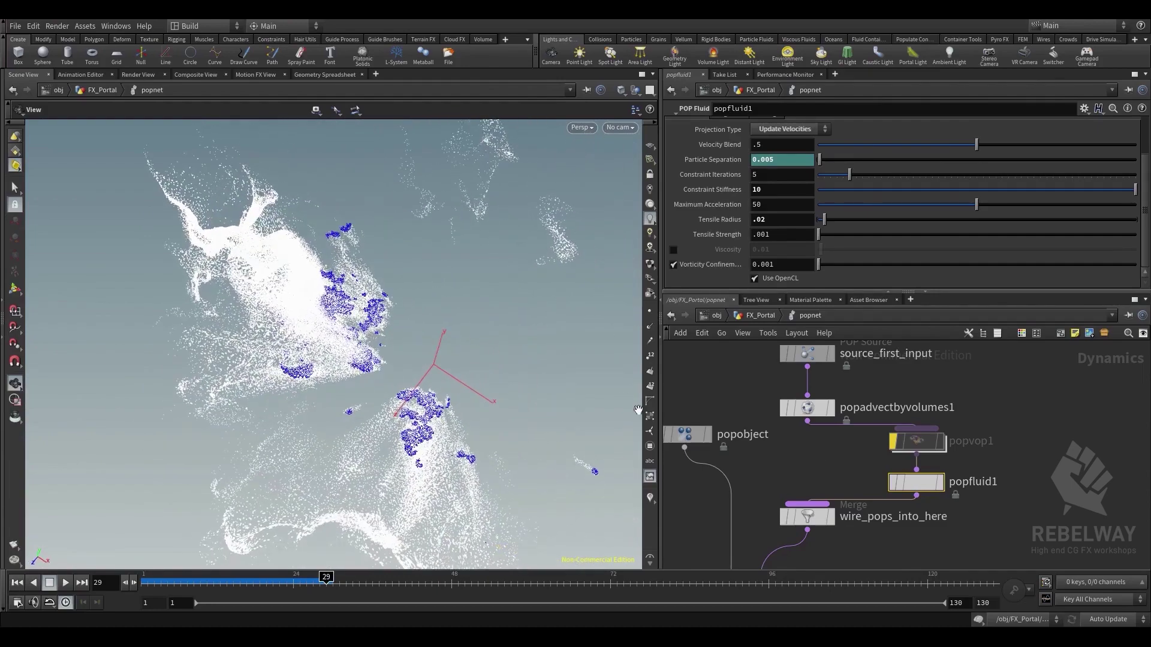
Rewind to frame 1, return to FX_Portal and lower the threshold in the keep_white filter expression
click(16, 583)
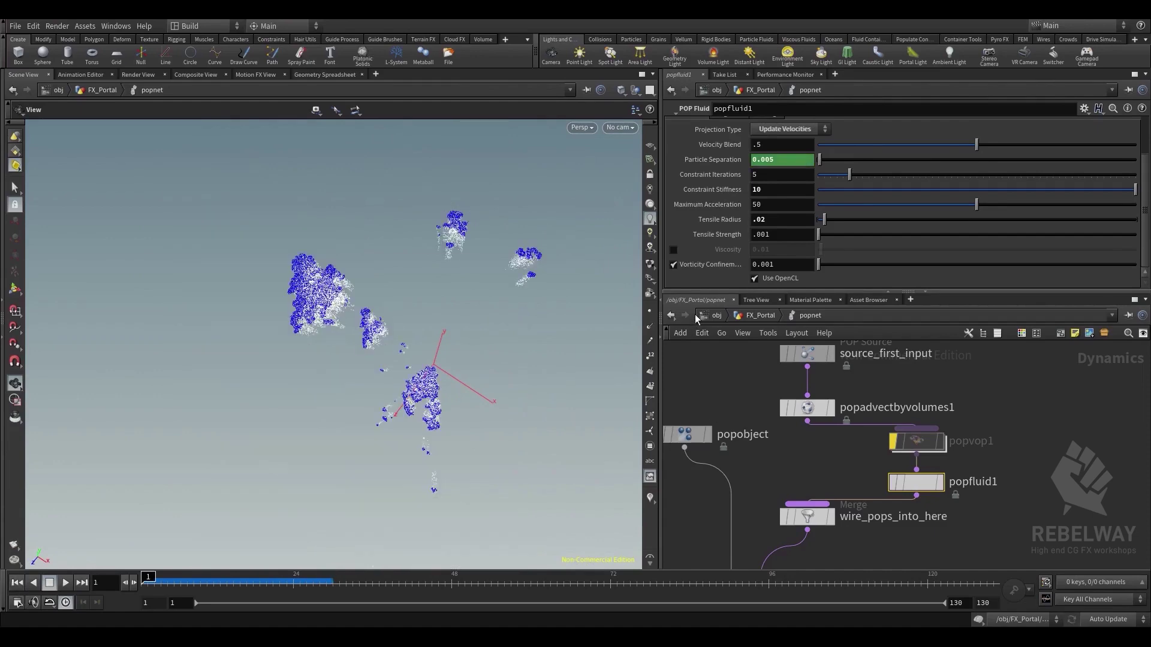
click(754, 316)
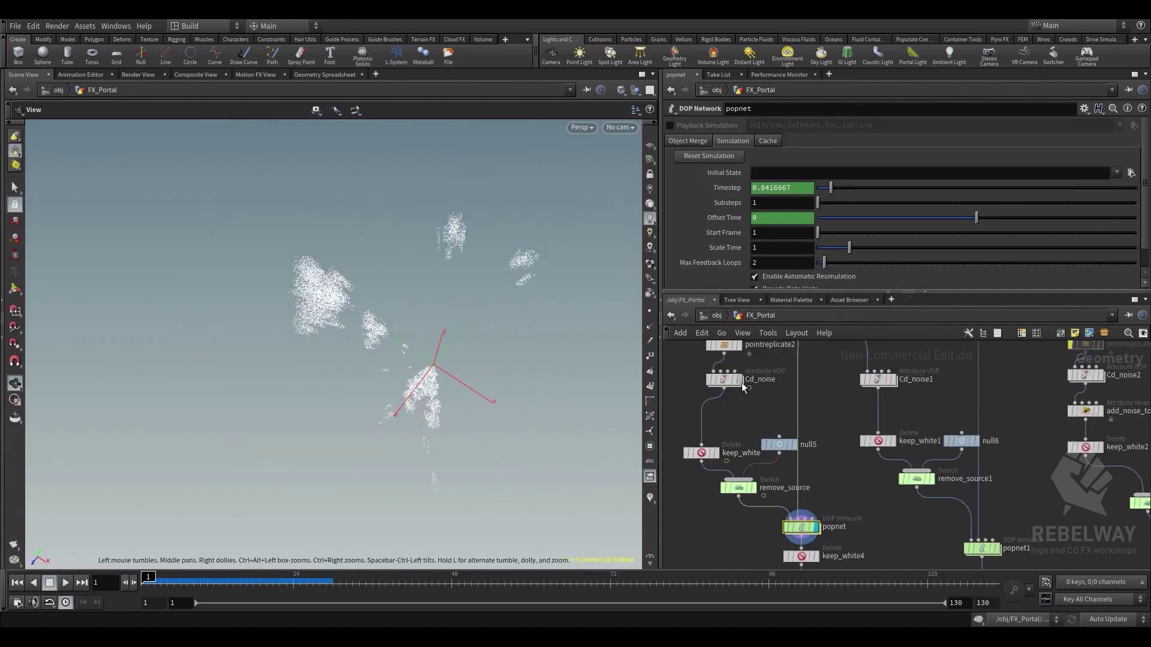
click(702, 453)
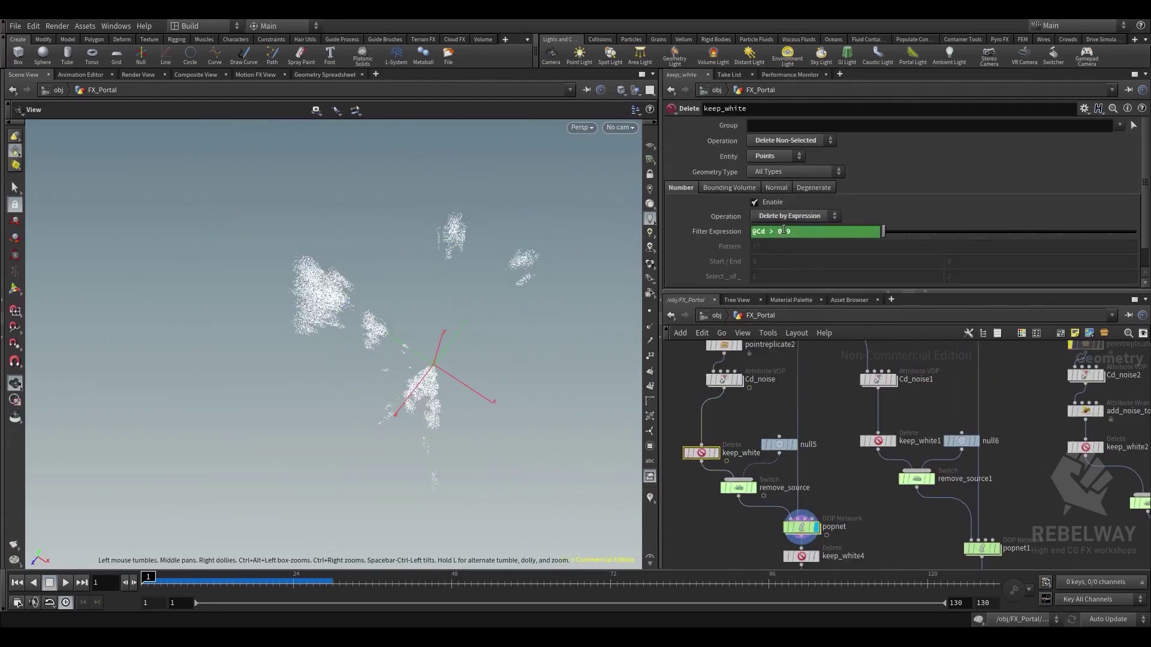
click(802, 367)
Display keep_white4 below popnet, compare it with the popnet output and check its node information
scroll(803, 372, down, 1)
middle_drag(837, 446, 823, 362)
scroll(808, 437, up, 2)
click(796, 443)
click(789, 445)
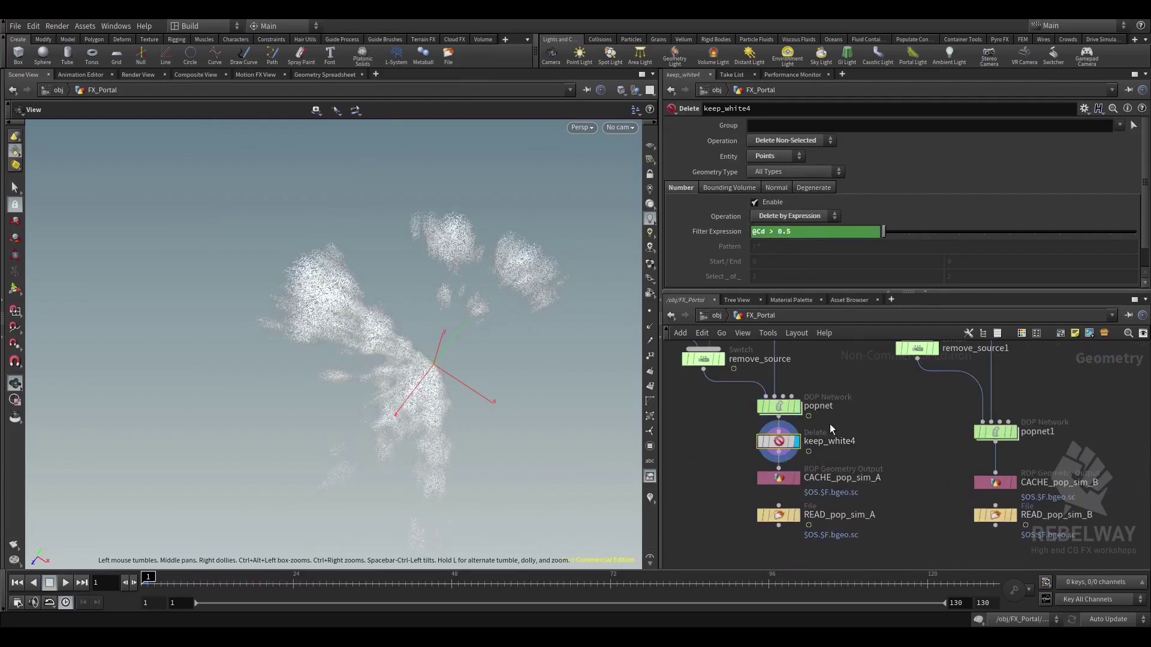
click(795, 407)
click(796, 444)
drag(461, 356, 518, 338)
middle_click(785, 443)
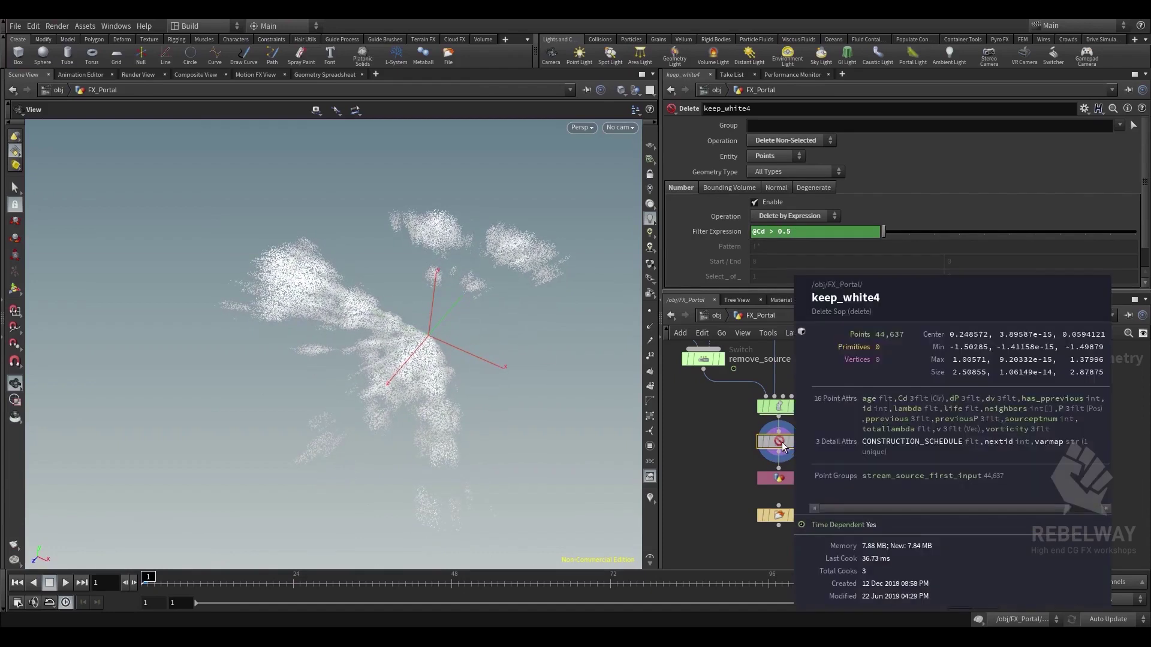
middle_click(782, 449)
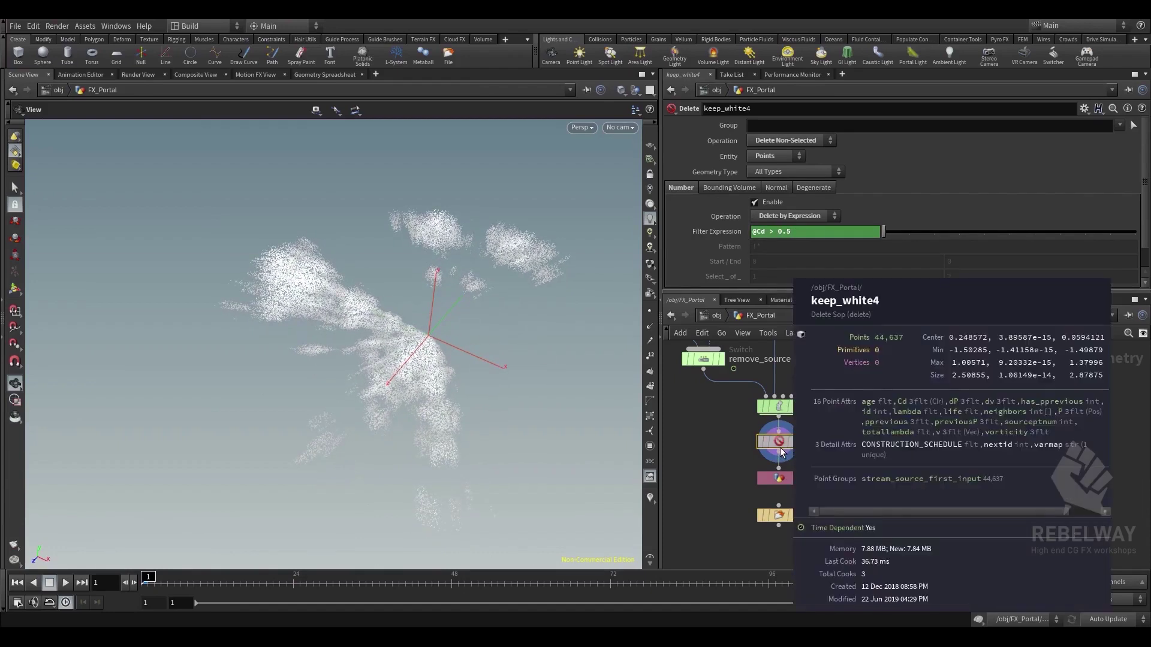
Check keep_white4's node information in its bypassed state and re-enable the node
middle_click(783, 448)
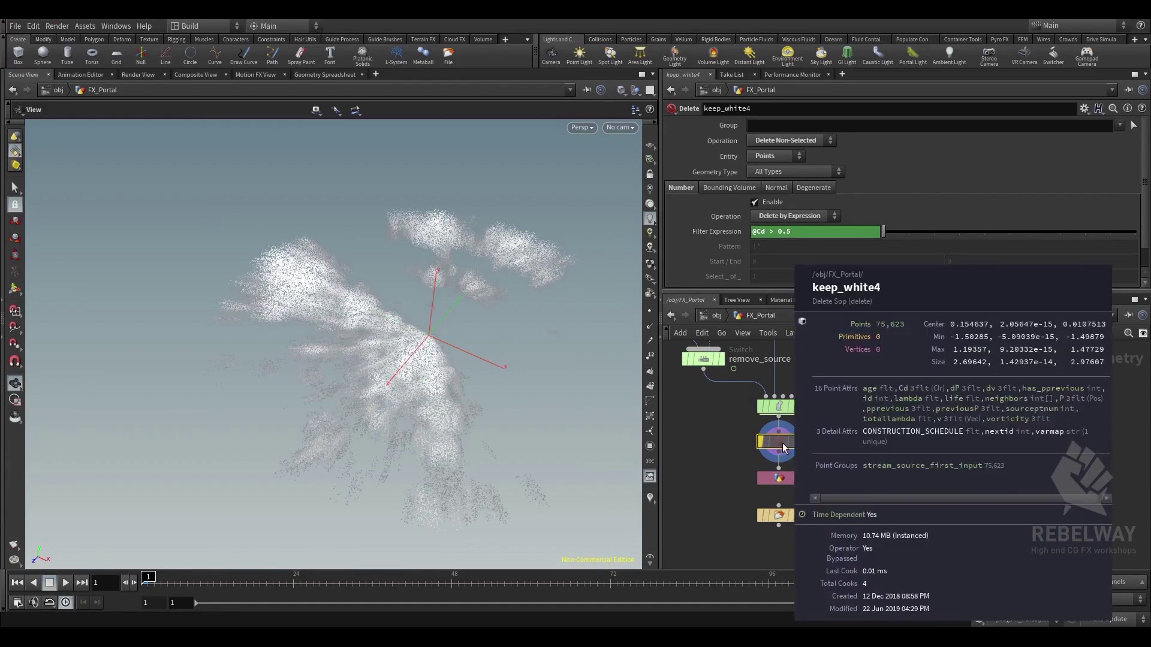
click(760, 441)
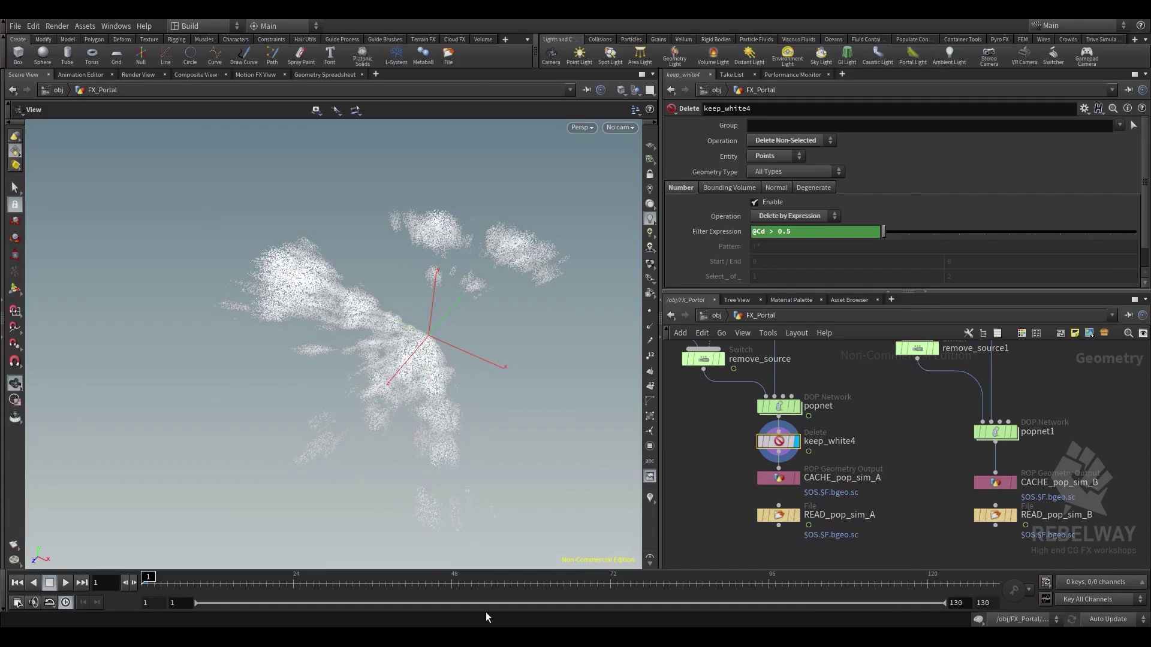
Switch to the ip-14:41 flipbook in MPlay, play and scrub through it, and return to the Houdini network
click(366, 589)
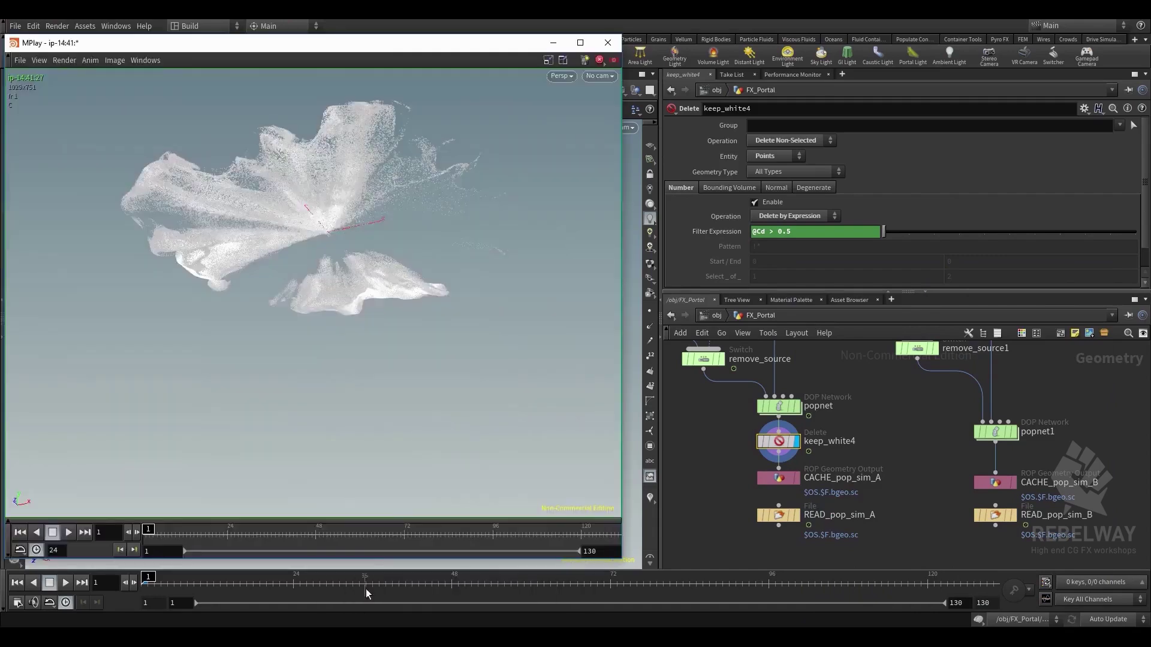
drag(324, 46, 470, 62)
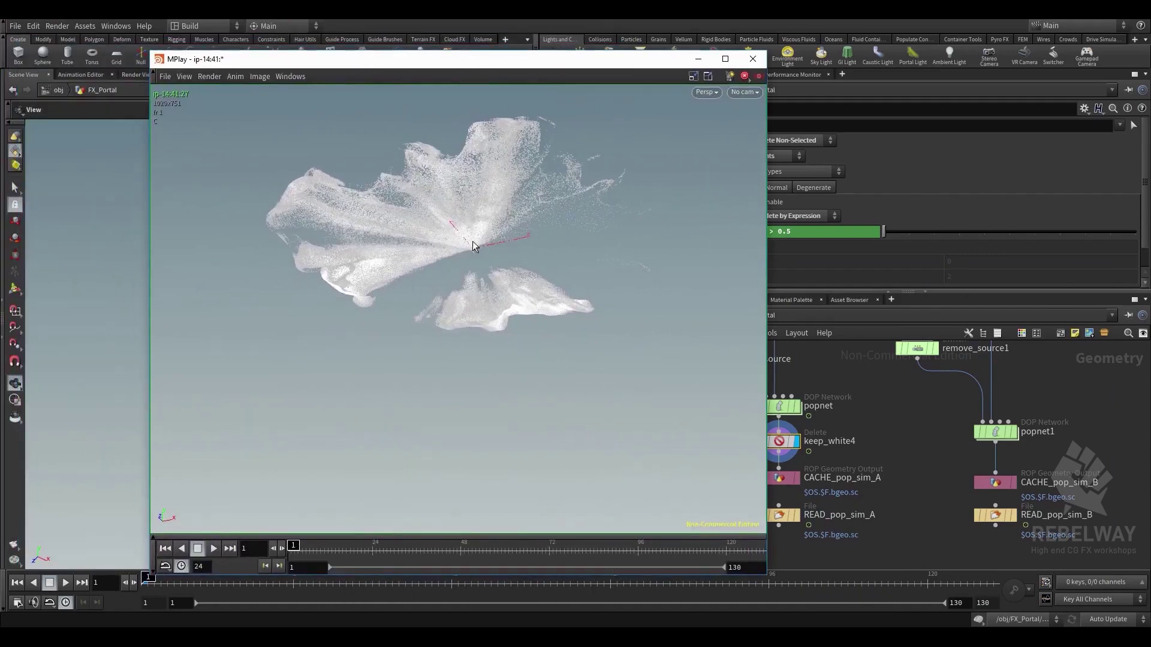
click(213, 549)
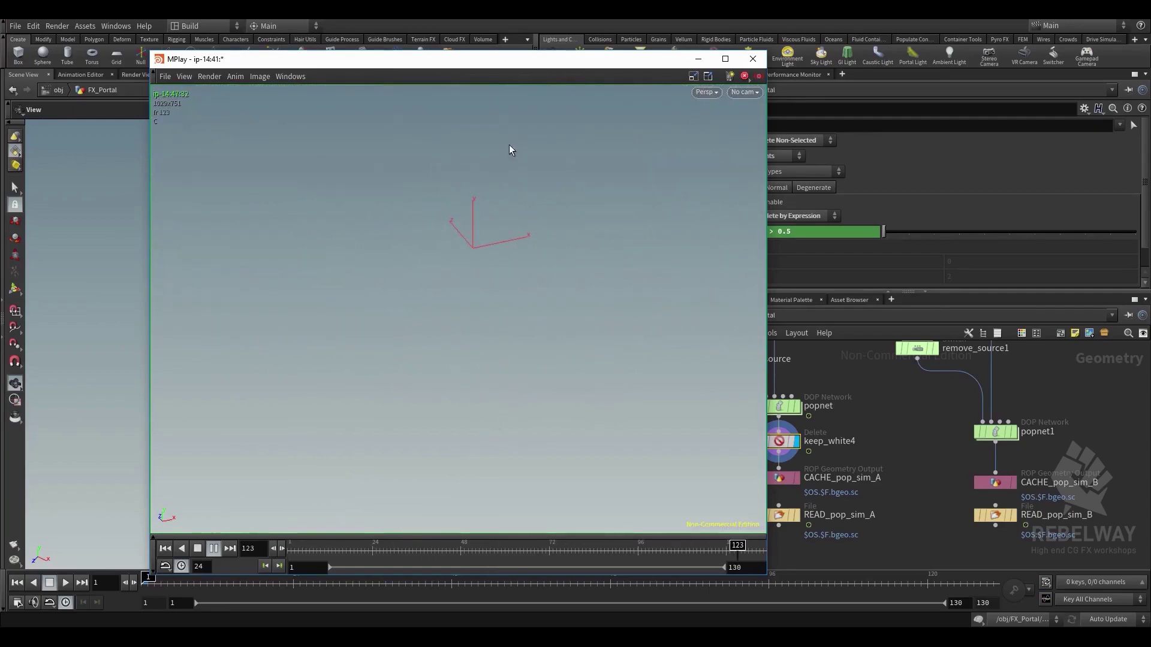
drag(554, 552, 219, 461)
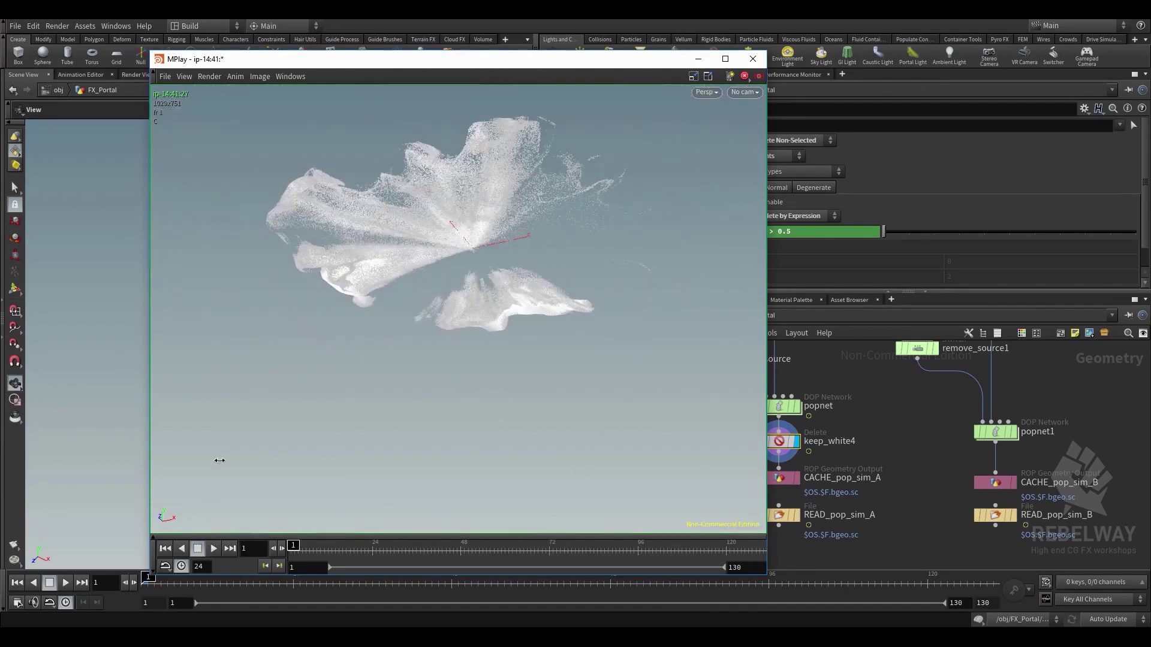
click(891, 444)
Review the three particle branches in FX_Portal and inspect the simulation settings of popnet
middle_drag(872, 412, 858, 501)
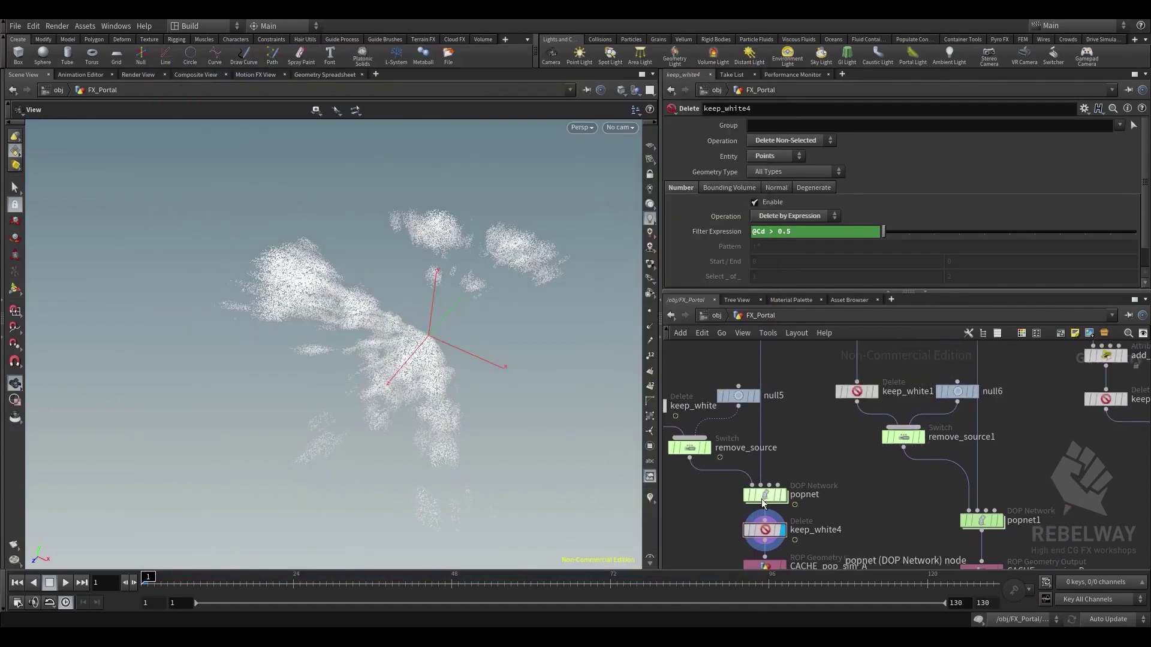
drag(981, 522, 982, 501)
middle_drag(1084, 481, 931, 448)
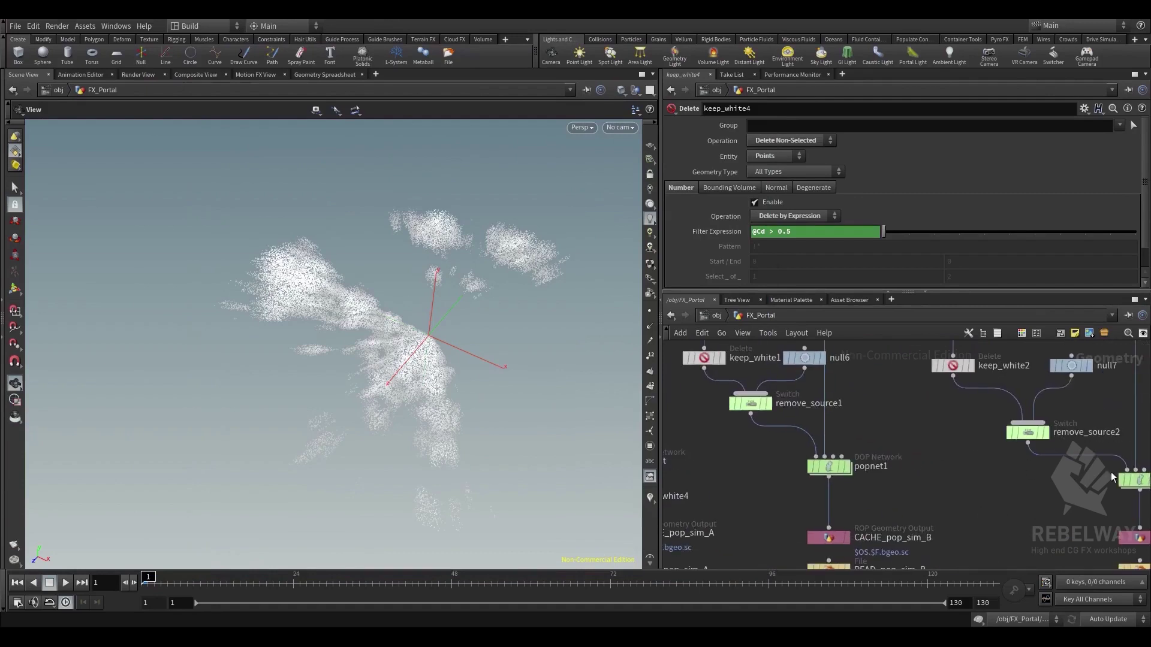
middle_drag(1019, 493, 915, 510)
drag(1038, 502, 1038, 489)
middle_drag(848, 491, 1146, 498)
click(800, 483)
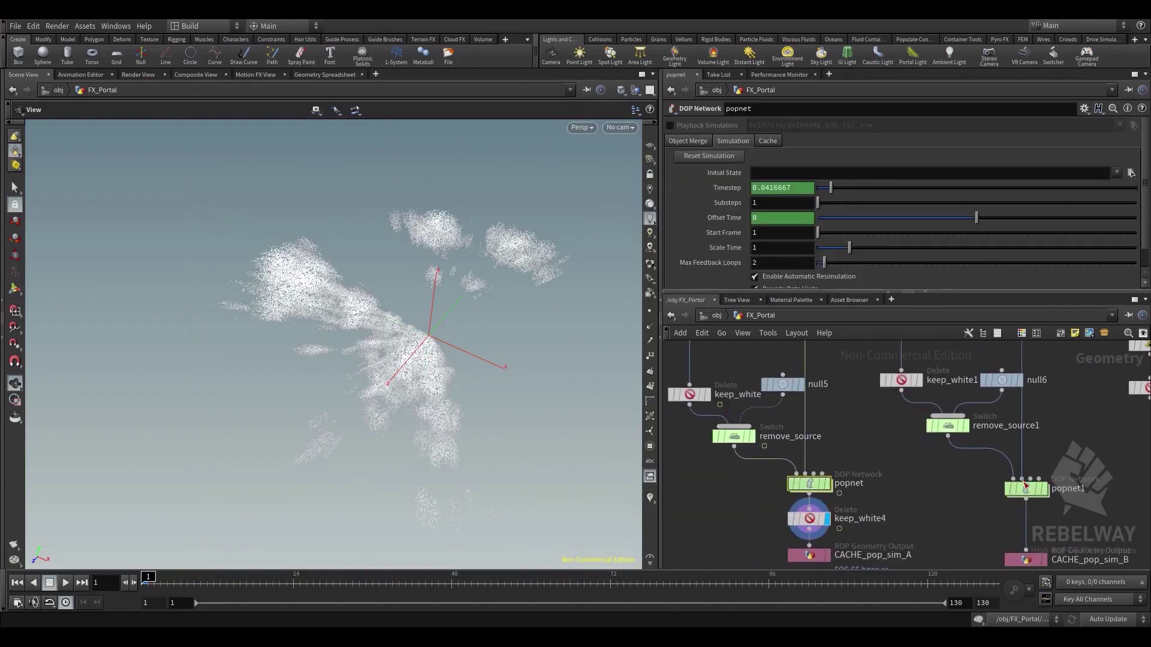
key(Escape)
Display the cached particles of READ_pop_sim_A in the viewport
middle_drag(922, 481, 929, 353)
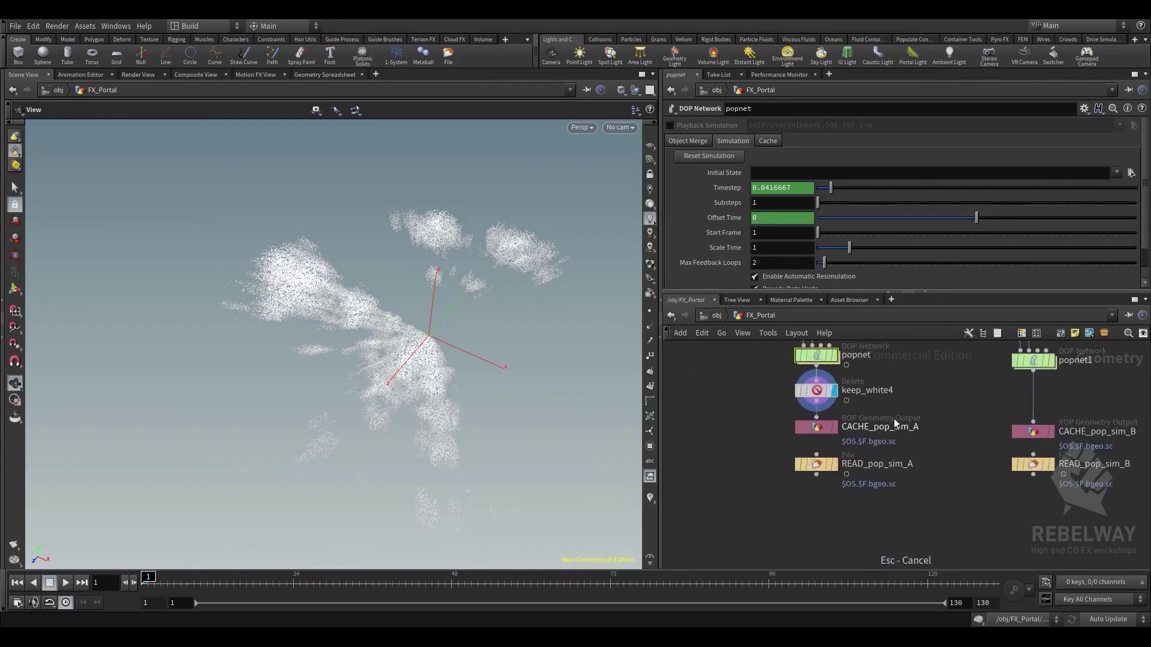
middle_drag(938, 403, 941, 445)
click(839, 506)
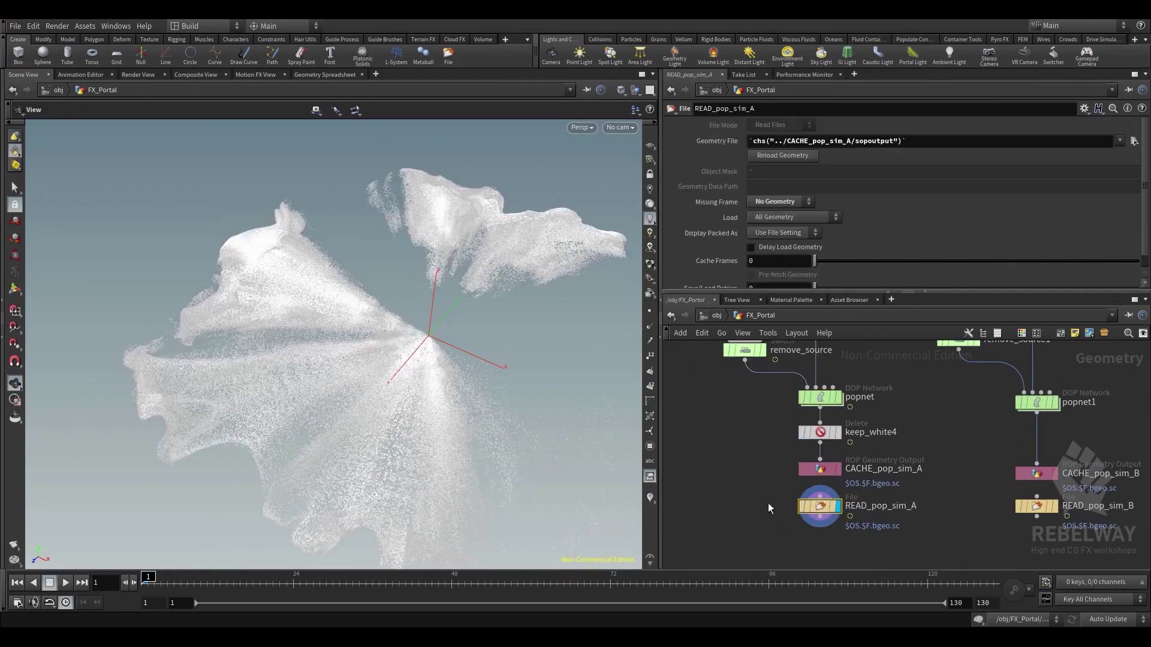
Set the Start Frame of popnet to -20
click(831, 391)
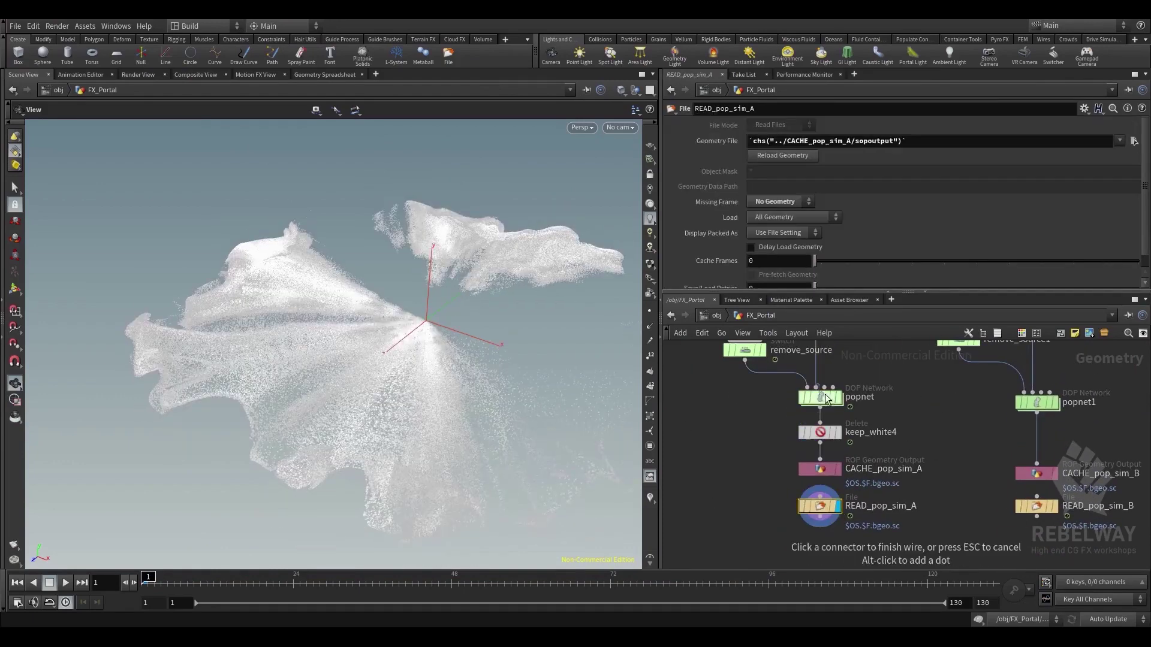
click(818, 398)
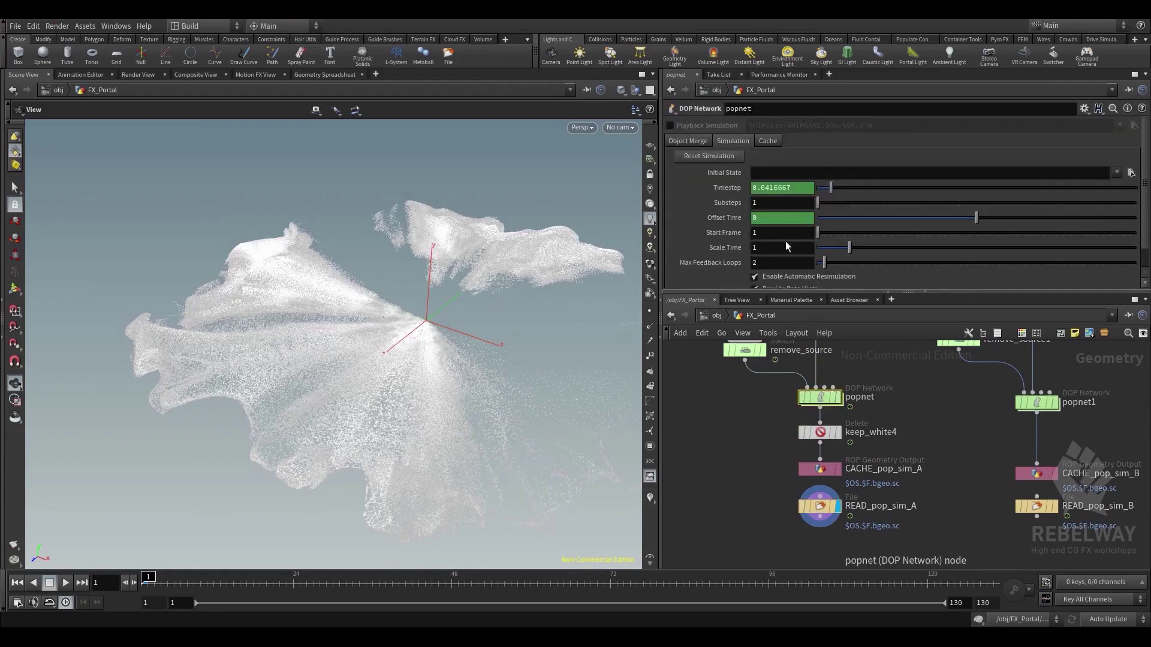
click(773, 233)
text(-)
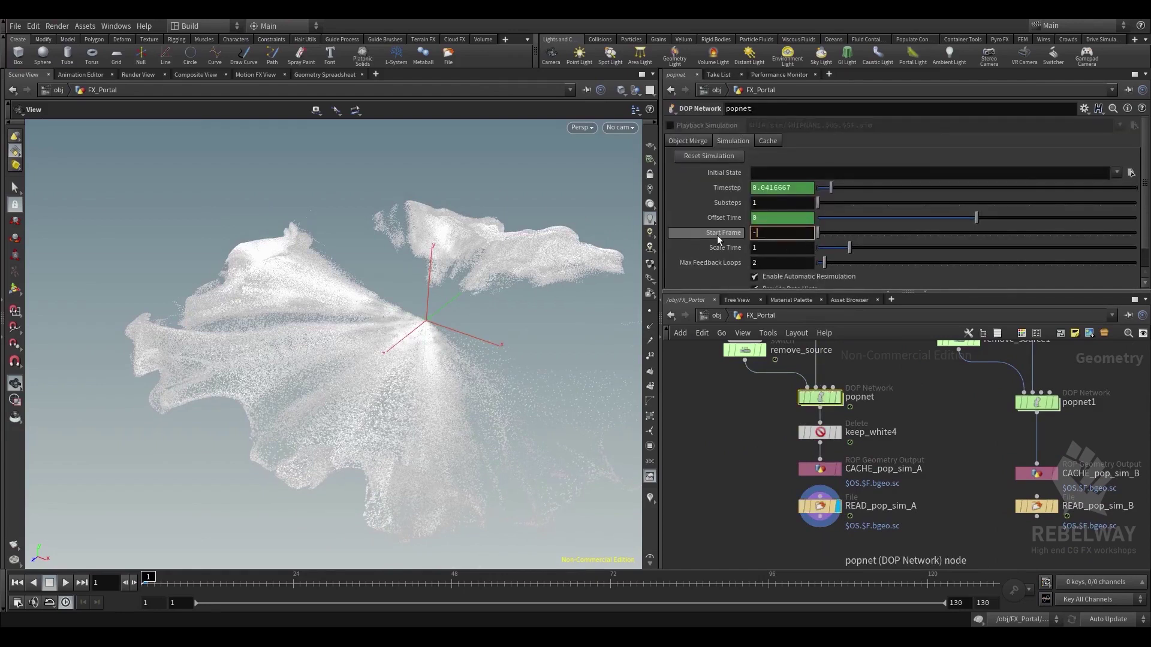
text(20)
key(Return)
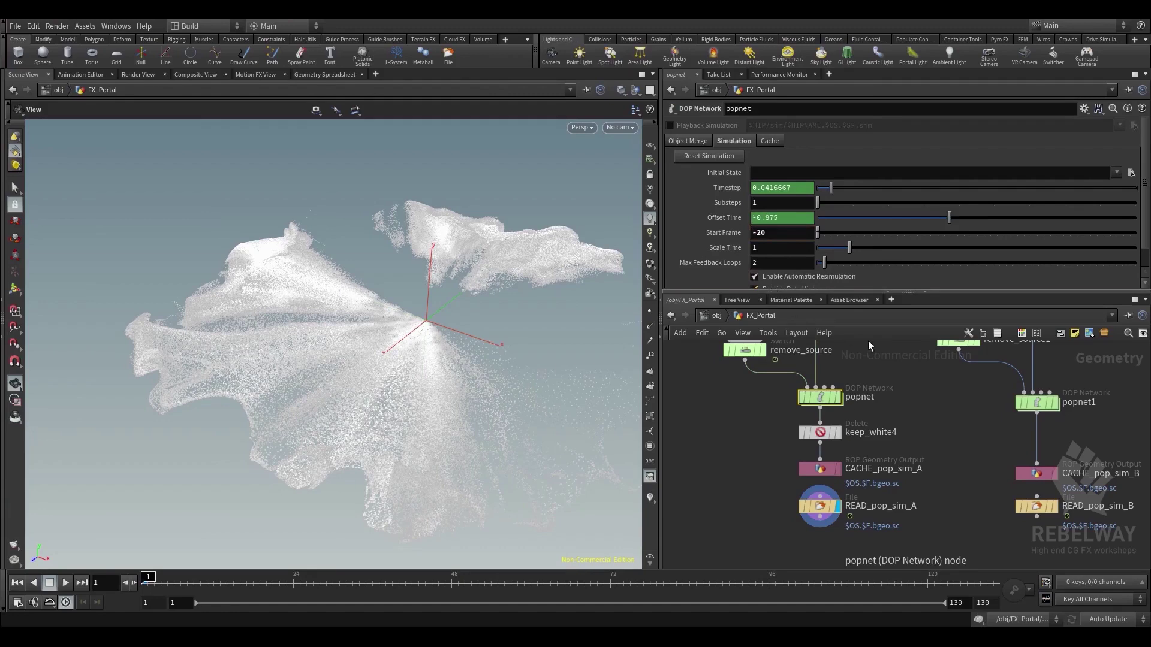
Display Cd_noise1, compare its noise parameters with those of Cd_noise, and rewind to frame 1
middle_drag(953, 413, 824, 555)
scroll(824, 548, down, 1)
middle_drag(862, 417, 936, 502)
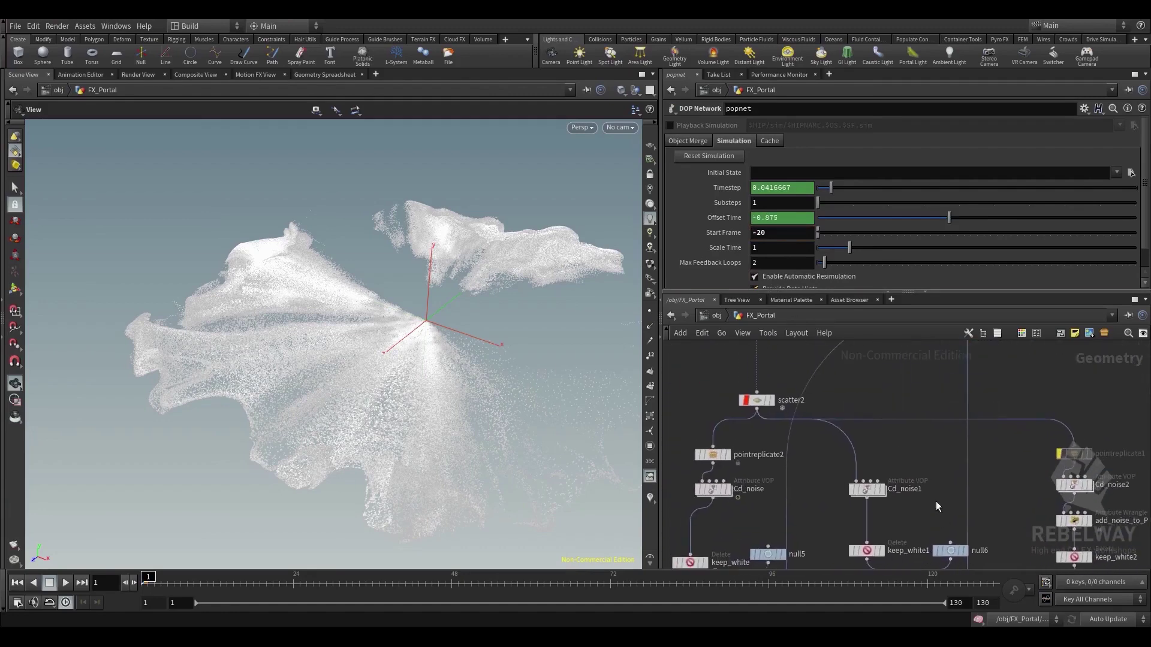
middle_drag(795, 428, 812, 397)
scroll(902, 458, up, 2)
click(902, 459)
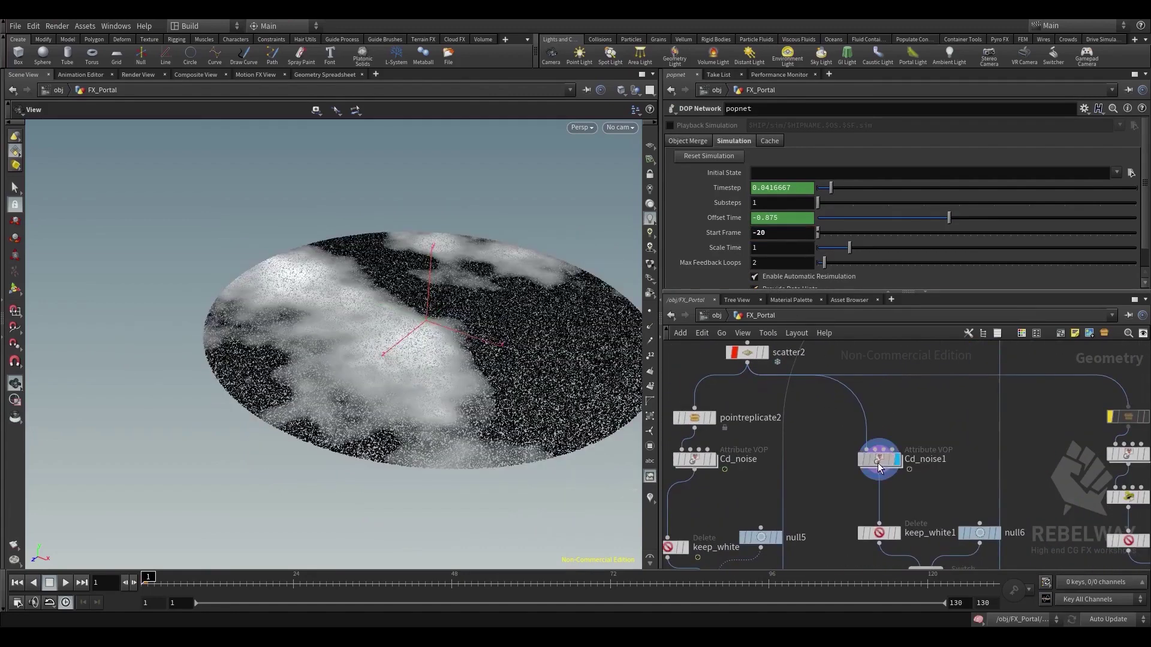
click(701, 462)
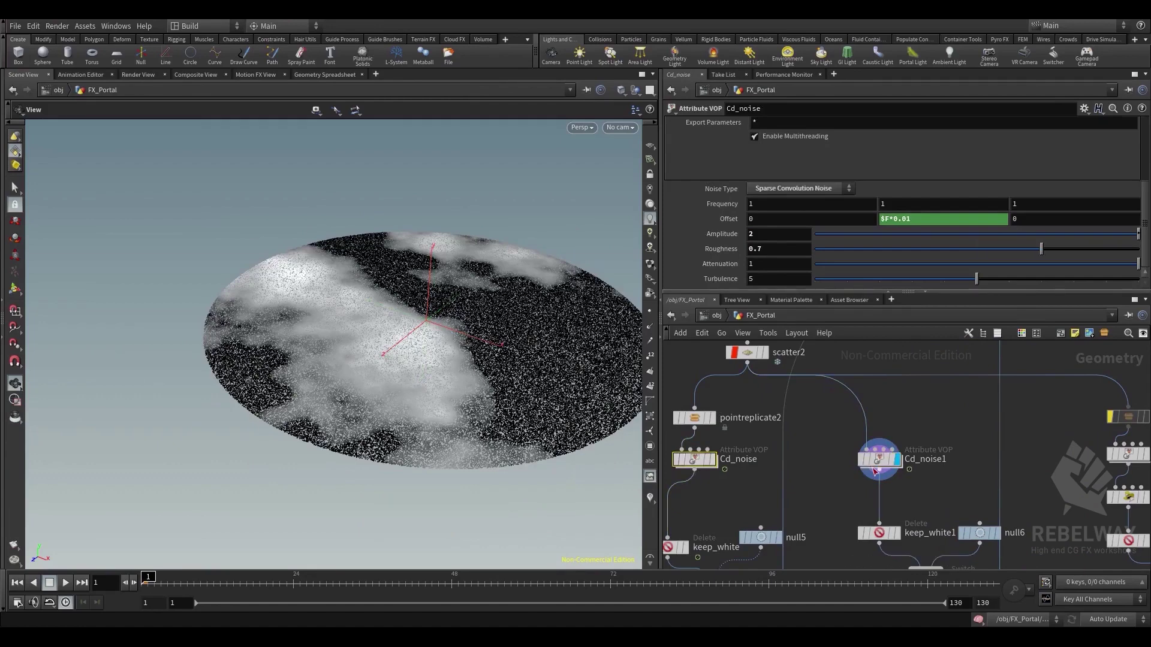
click(881, 460)
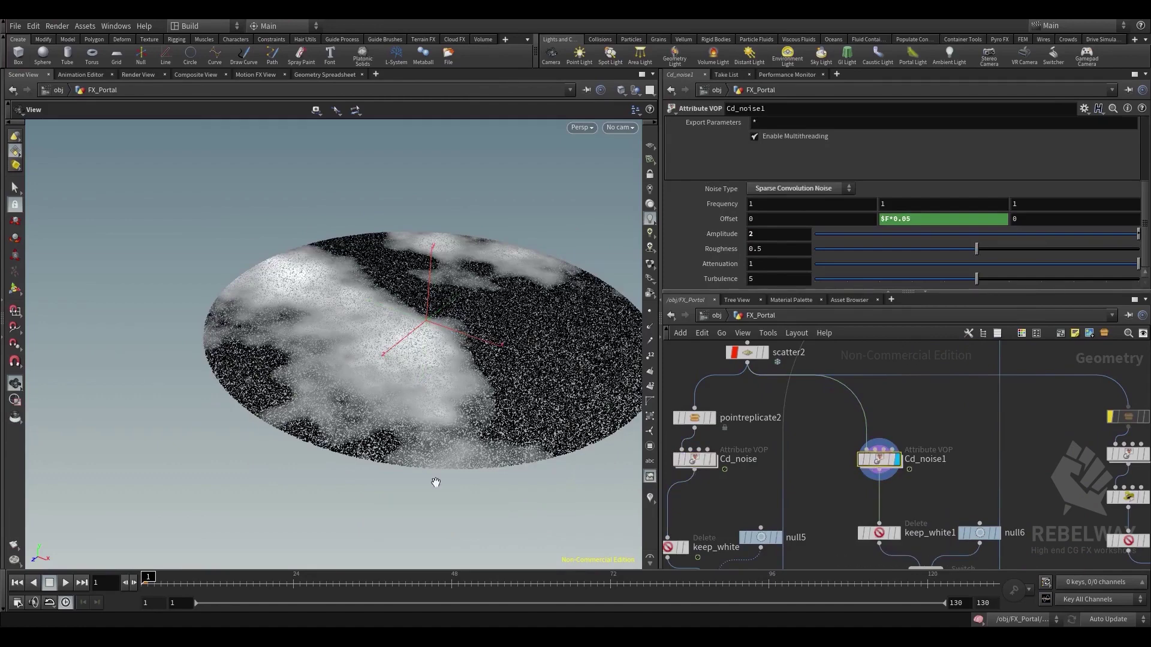
click(49, 585)
key(ctrl+Up)
Display the output of the remove_source1 switch, which is fed by keep_white1 and null6
middle_drag(962, 494, 897, 365)
click(880, 451)
click(861, 450)
Display popnet1 and set its Start Frame to 1
middle_drag(978, 523, 927, 471)
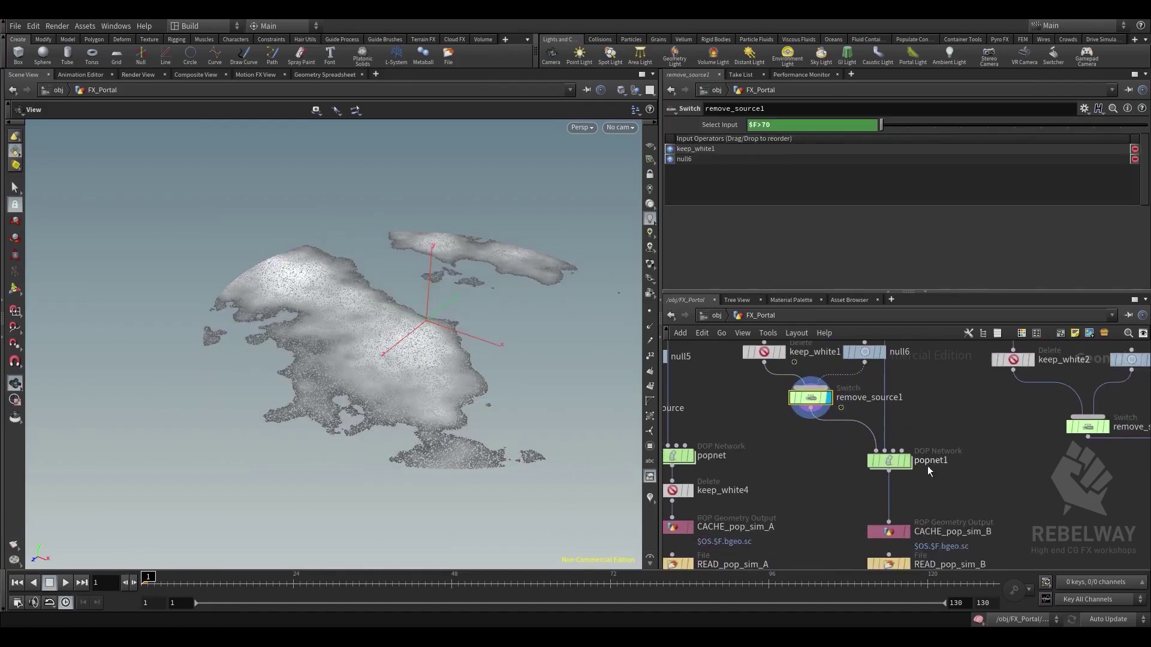
double_click(887, 460)
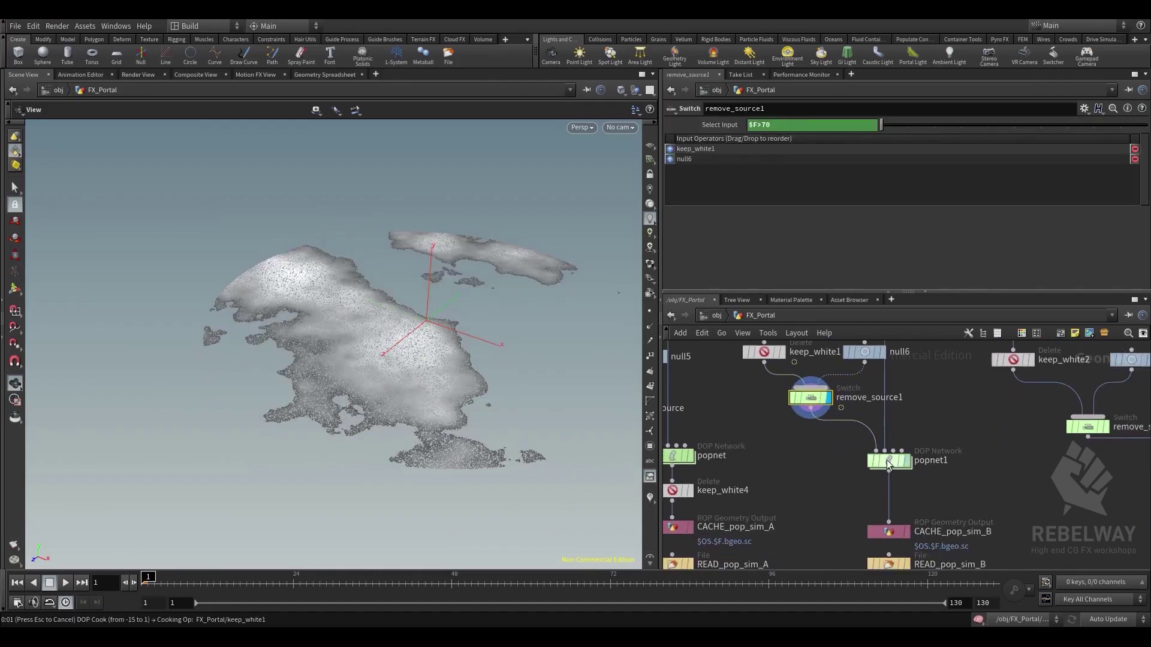
key(Escape)
click(948, 494)
click(888, 466)
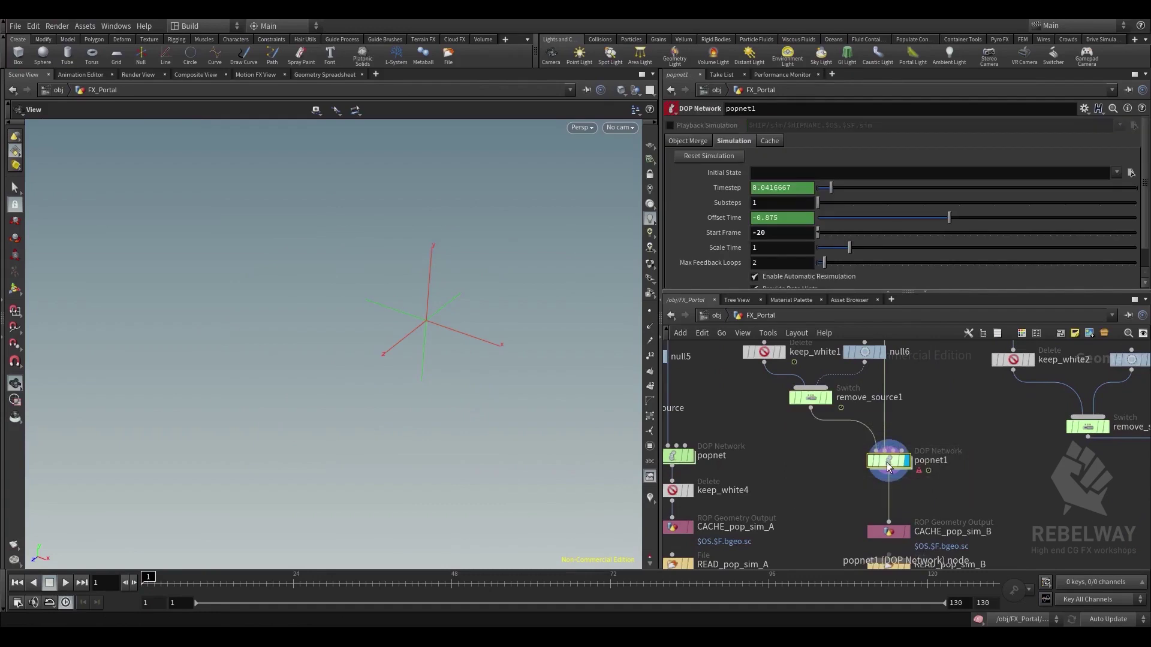
key(Return)
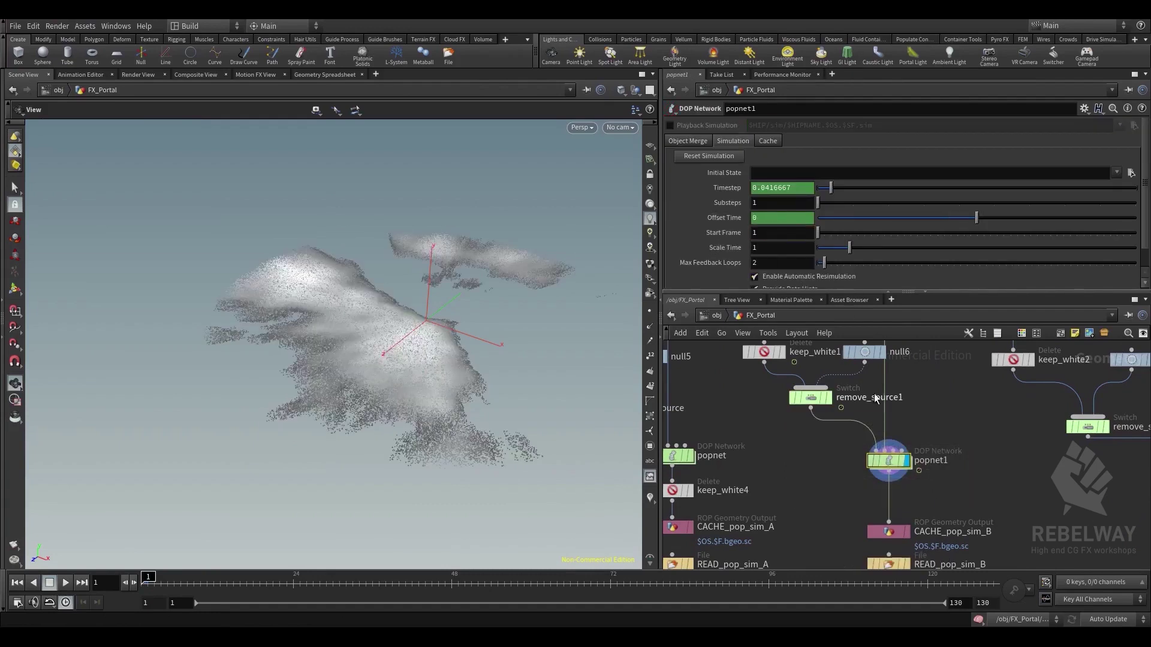
Look inside popnet1 at its popvop1 and popadvectbyvolumes1 nodes and return to FX_Portal
double_click(888, 460)
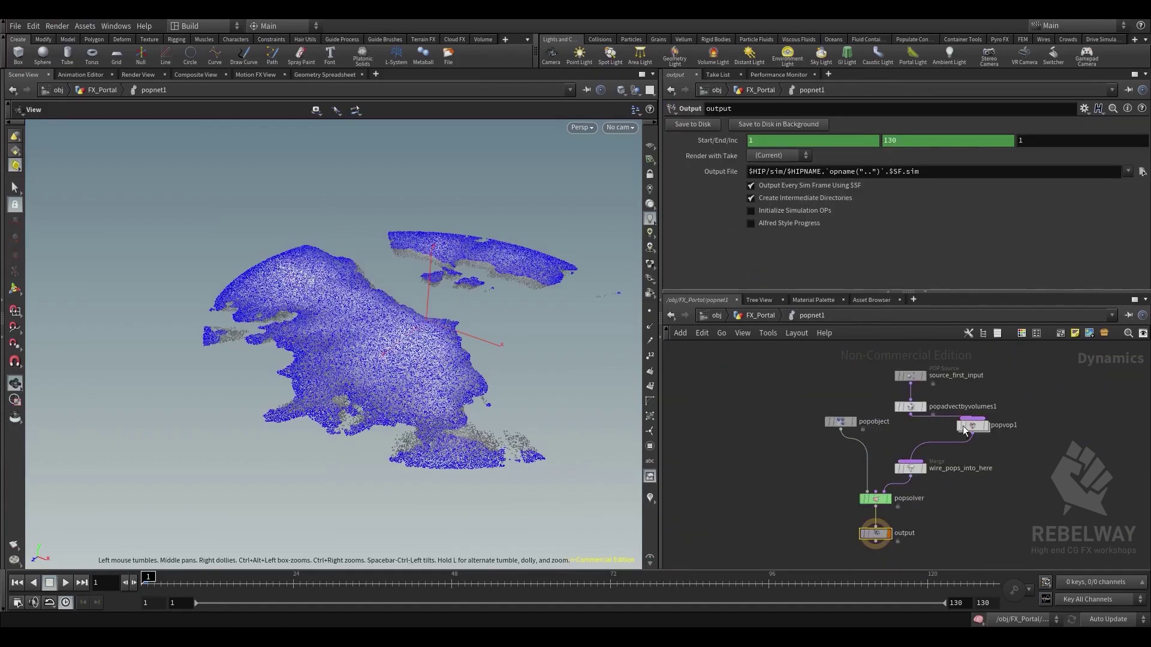
drag(964, 429, 966, 432)
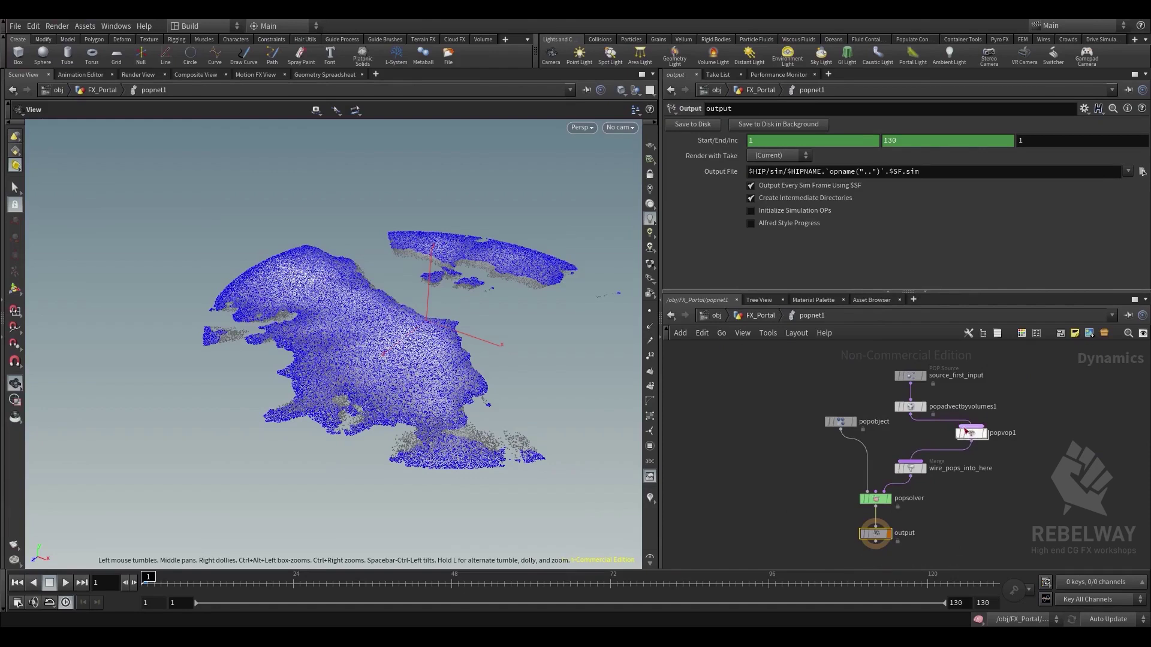
click(762, 314)
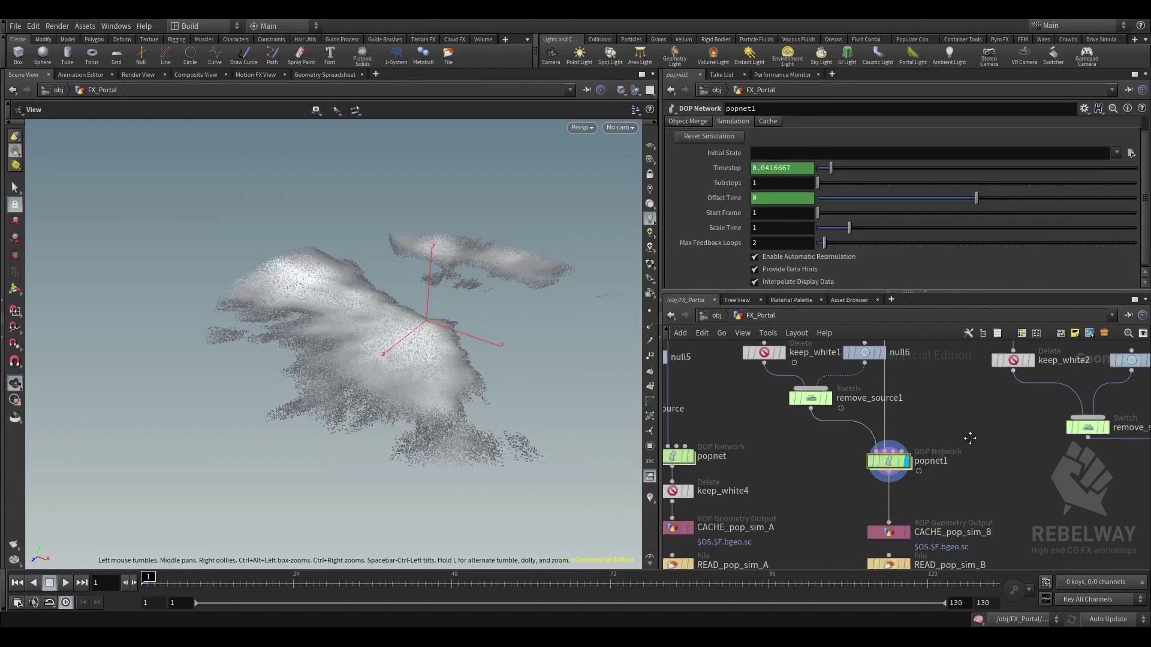
Display READ_pop_sim_B and set the Start Frame of popnet1 to -20
middle_drag(968, 438, 974, 415)
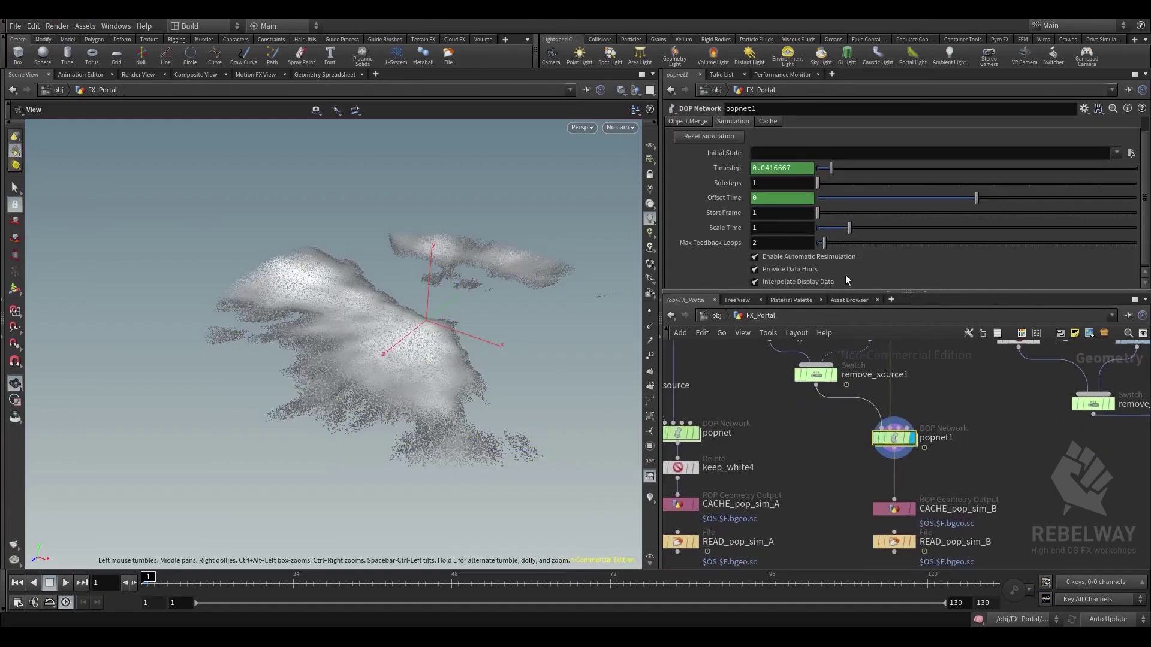
middle_drag(926, 451, 922, 412)
click(907, 504)
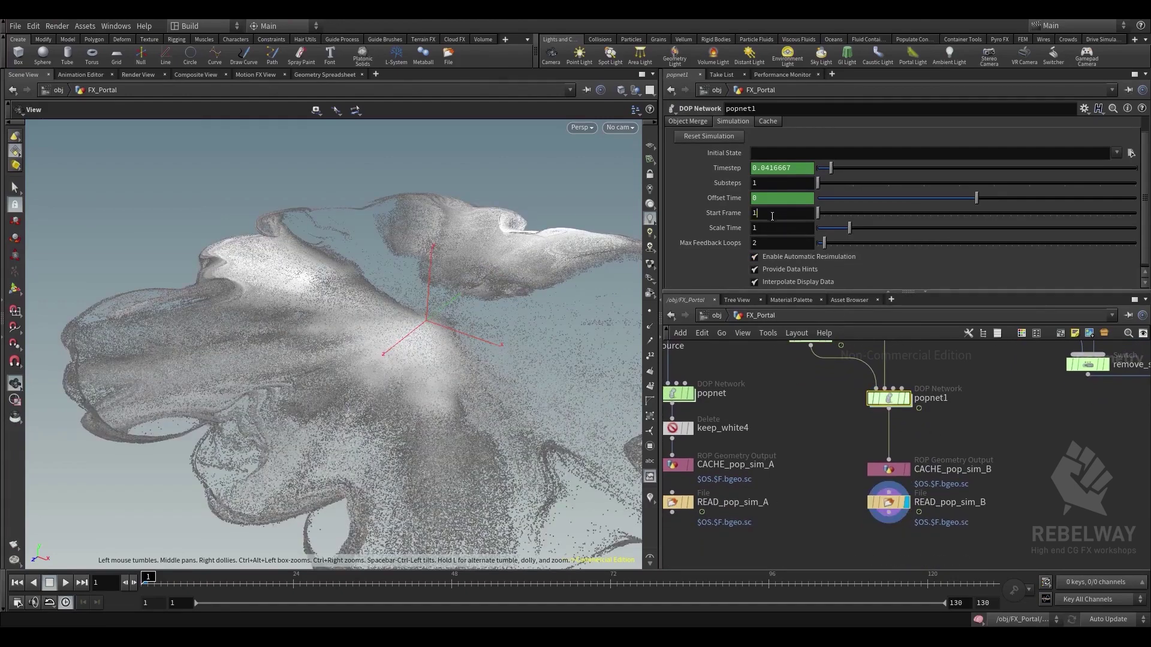
text(-20)
key(Return)
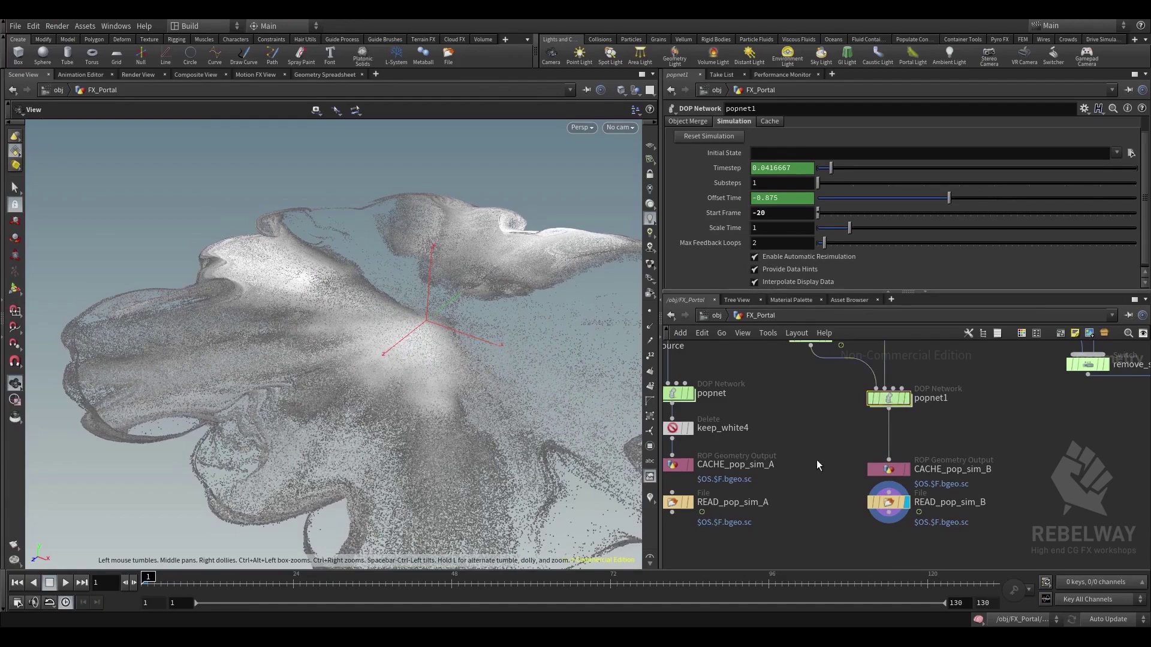
Switch to the ip-14:50 flipbook in MPlay, play and scrub through it, and return to the Houdini network
mouse_move(456, 637)
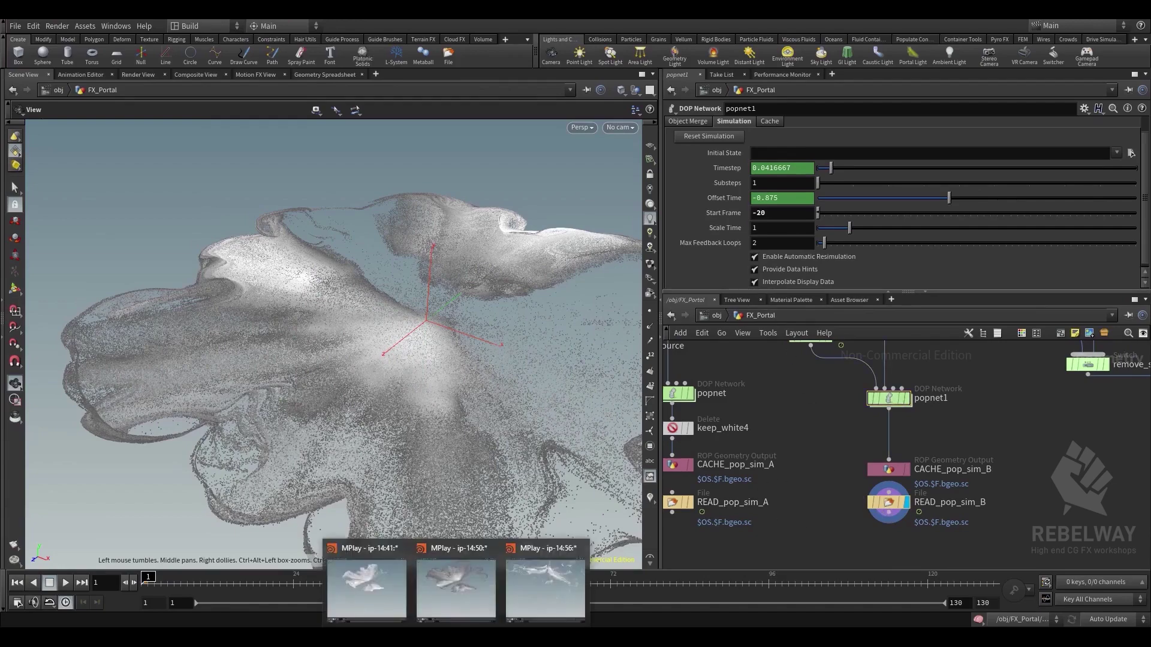
click(456, 586)
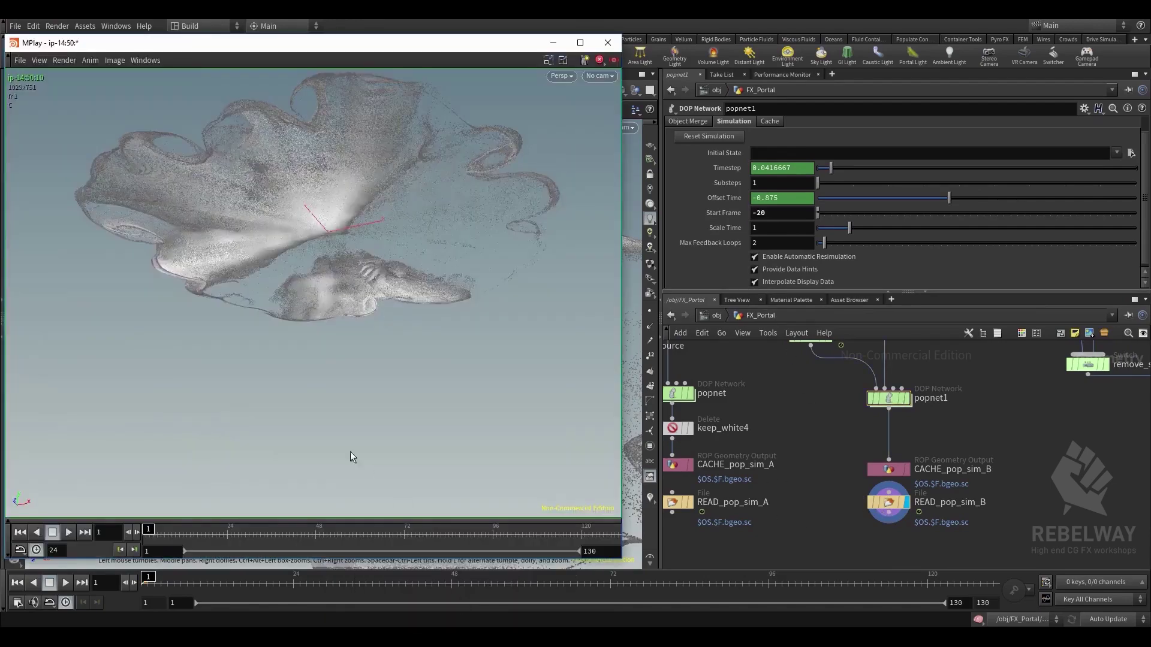
click(68, 537)
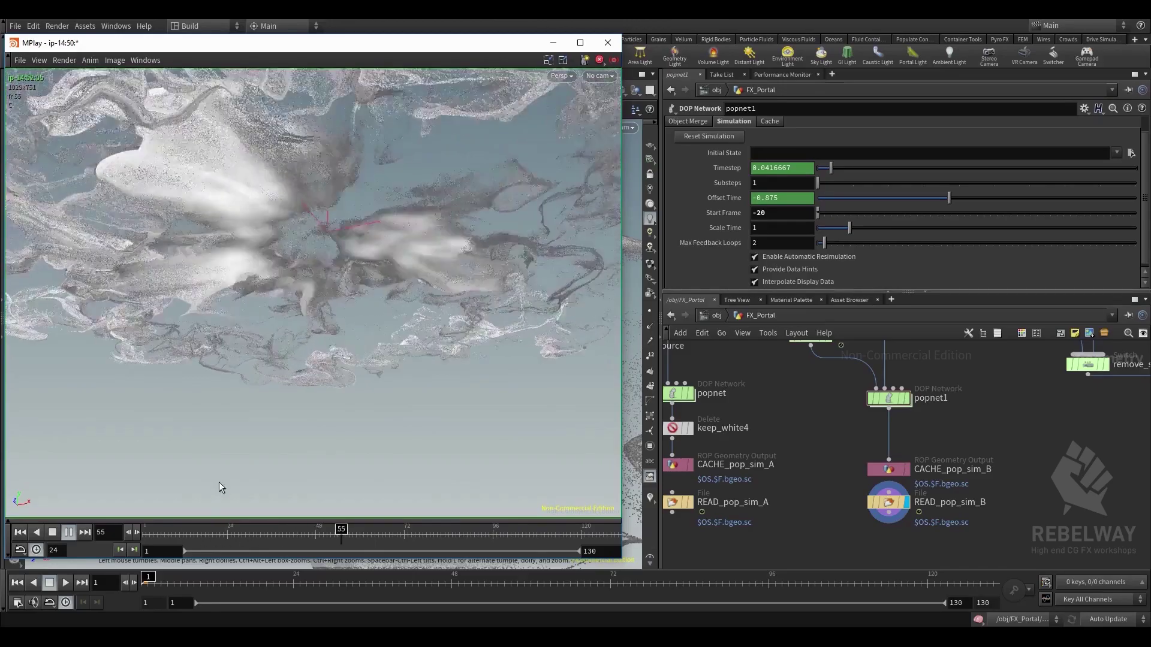
drag(158, 537, 613, 513)
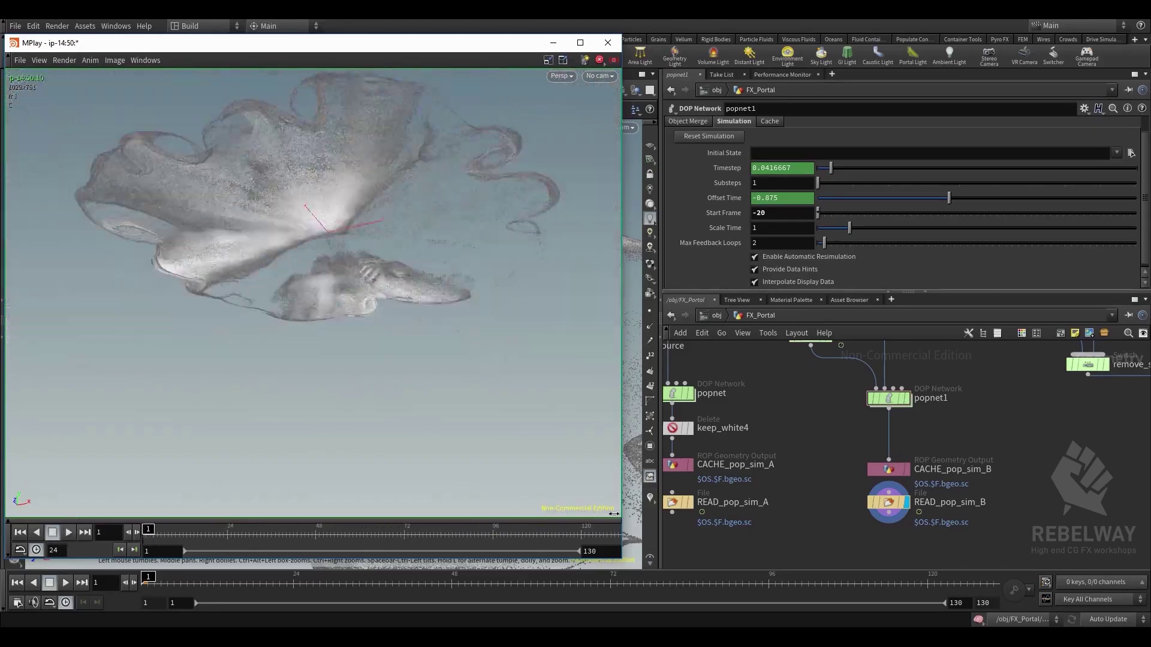
click(850, 428)
Turn off the bypass on pointreplicate1 in the third branch and display its output
scroll(1012, 421, down, 1)
middle_drag(1013, 421, 883, 452)
scroll(891, 429, down, 1)
middle_drag(916, 355, 833, 495)
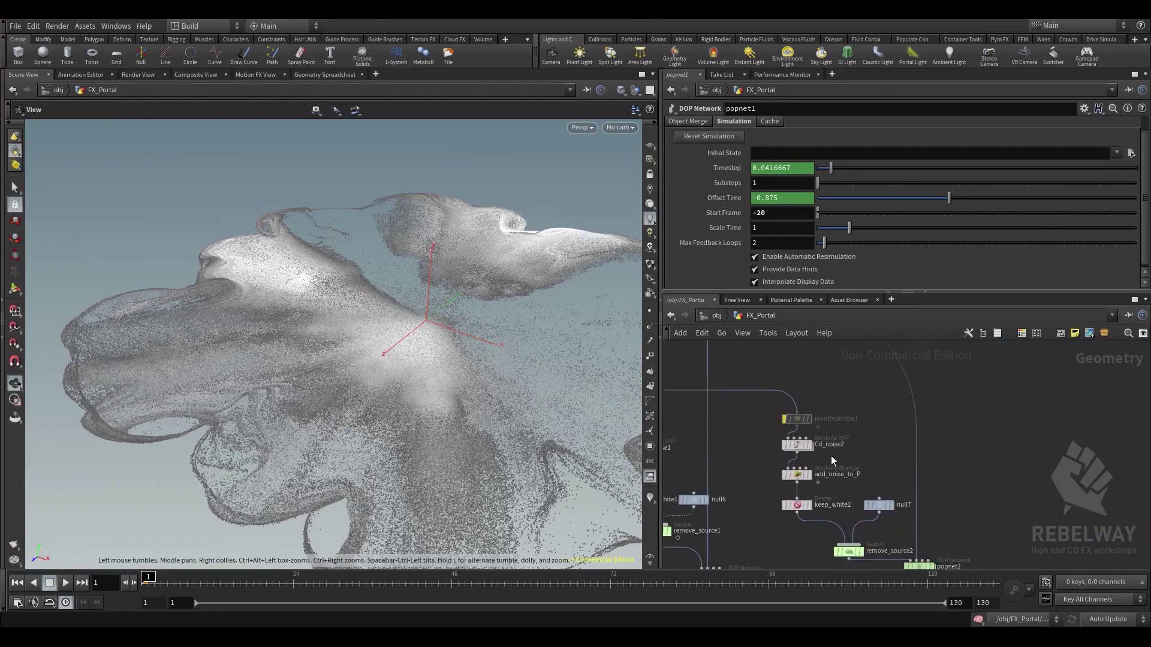
scroll(827, 453, up, 1)
scroll(812, 442, down, 2)
scroll(1005, 416, up, 2)
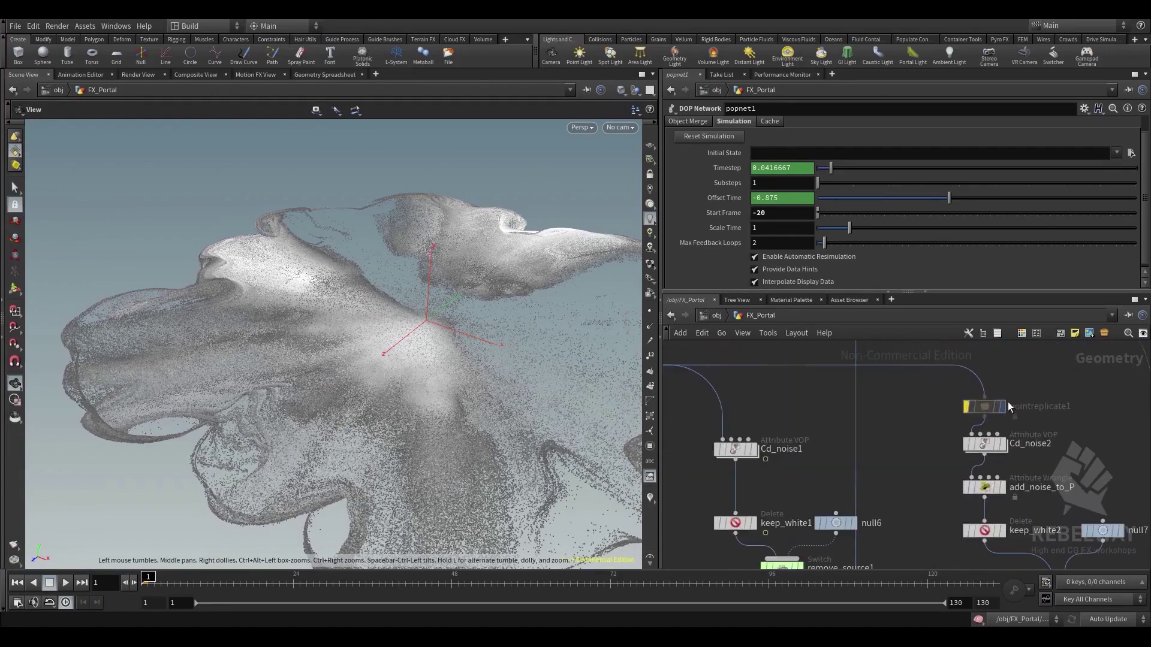
click(1003, 410)
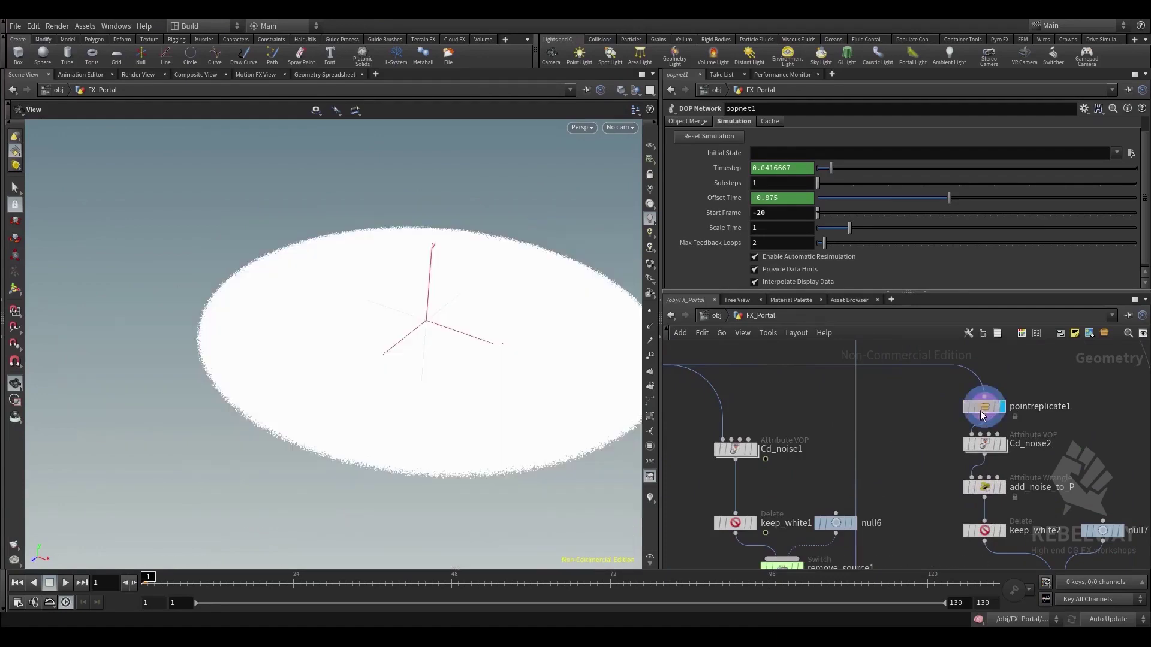
click(985, 409)
Display Cd_noise2, play and scrub through its animated noise, and hide the other objects in the viewport
middle_drag(1028, 443, 972, 440)
scroll(949, 445, up, 1)
click(945, 441)
click(915, 441)
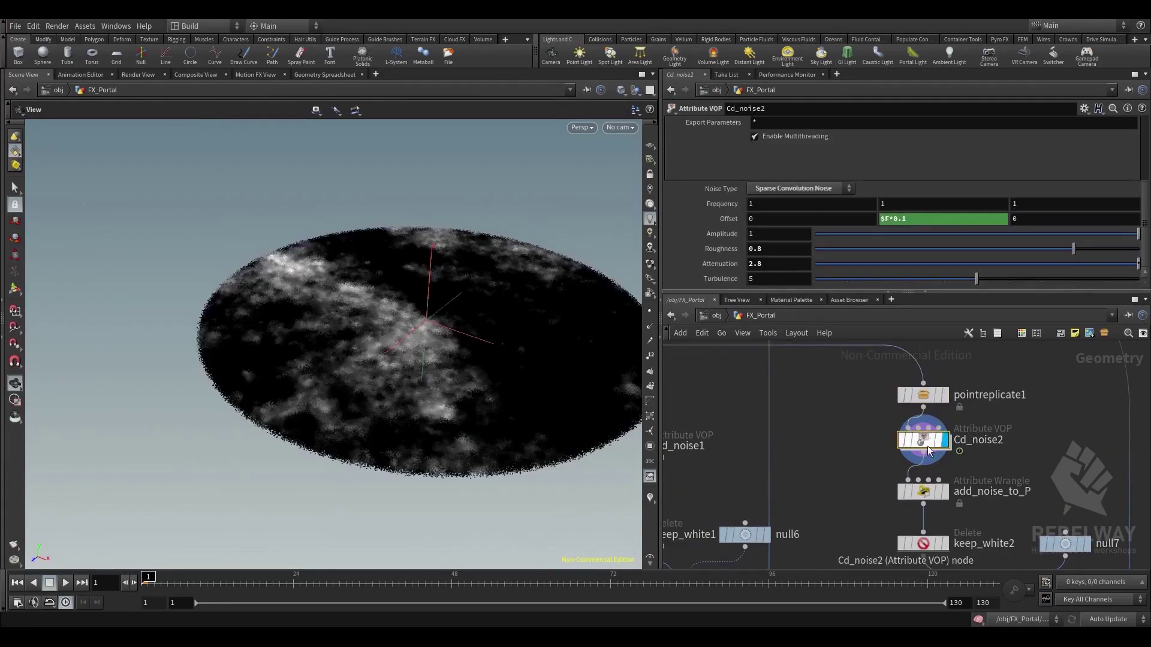
click(33, 585)
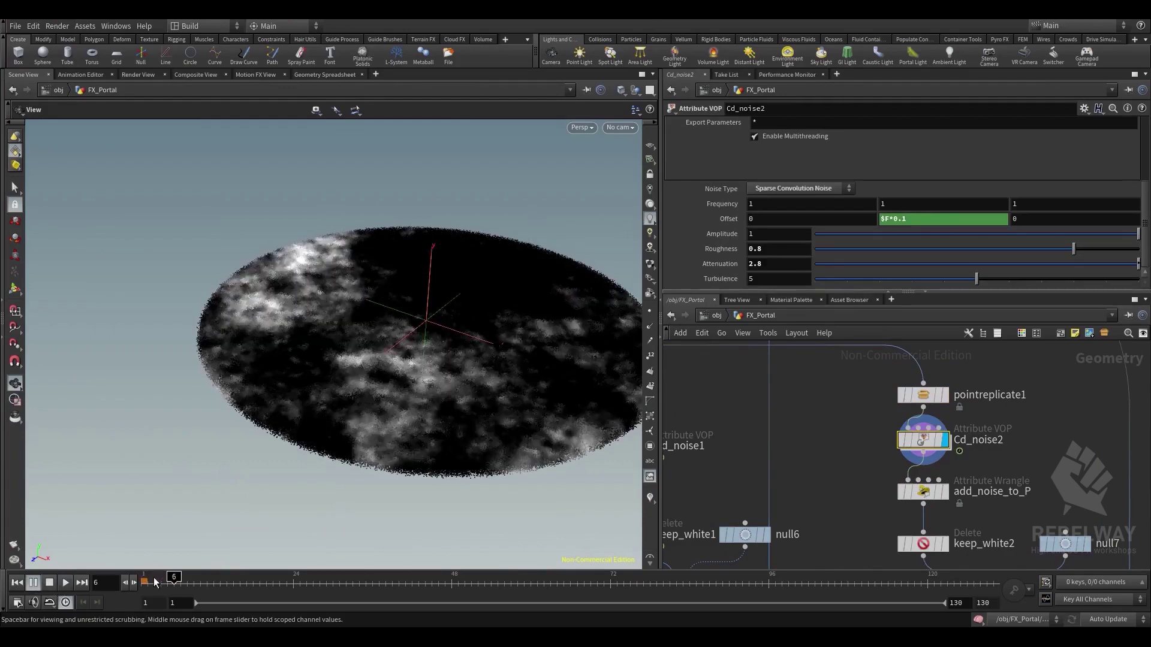
click(48, 583)
click(478, 582)
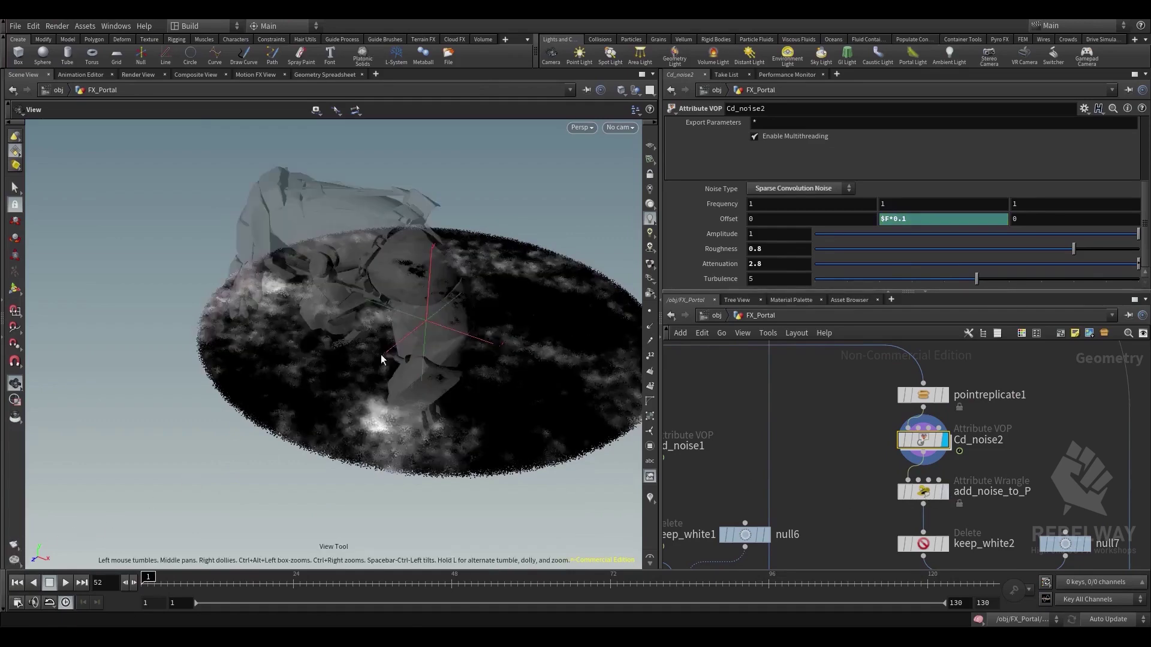
click(636, 91)
click(655, 129)
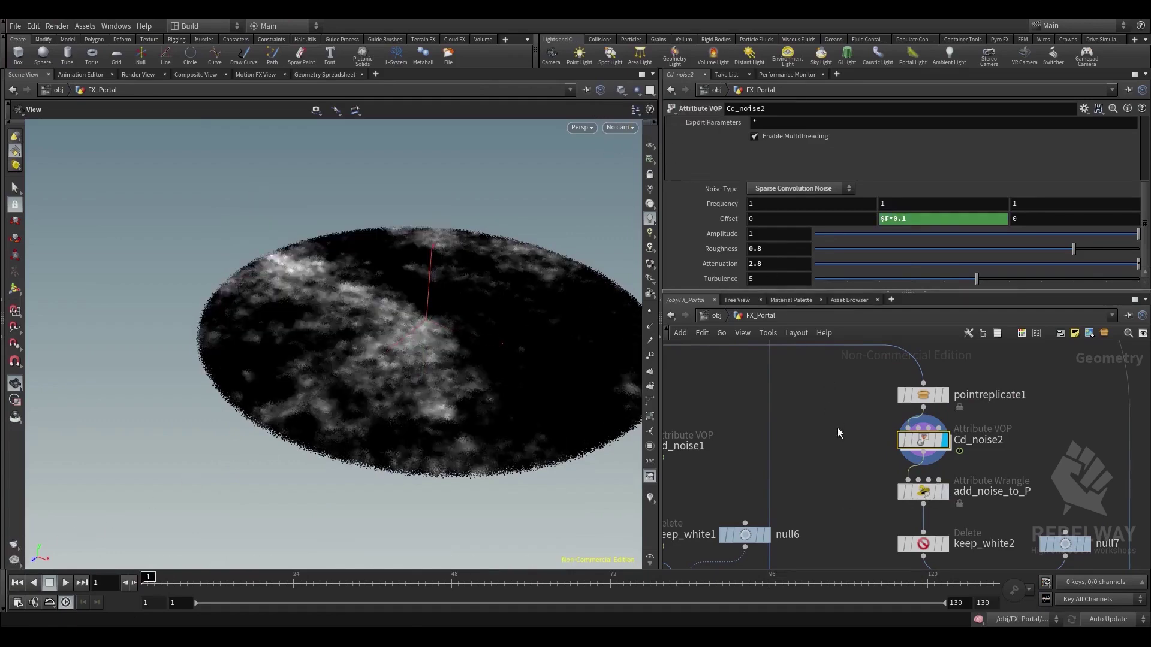
Display add_noise_to_P, examine its VEXpression and compare the displaced points with the output of Cd_noise2
middle_drag(887, 486, 825, 446)
click(884, 453)
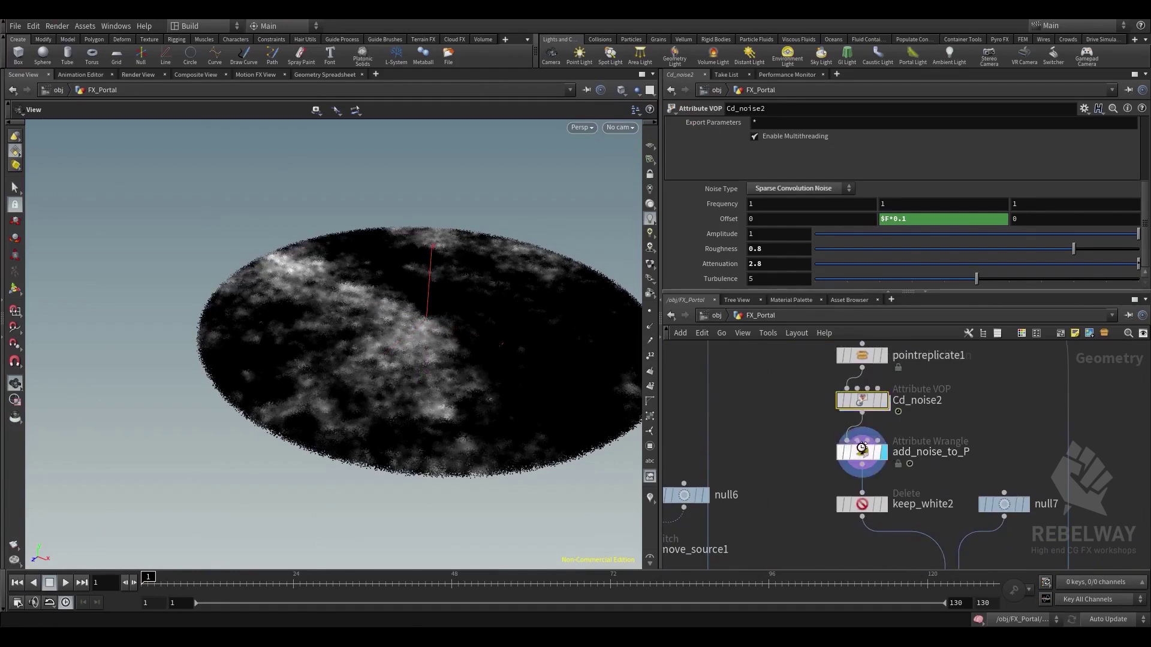
click(863, 453)
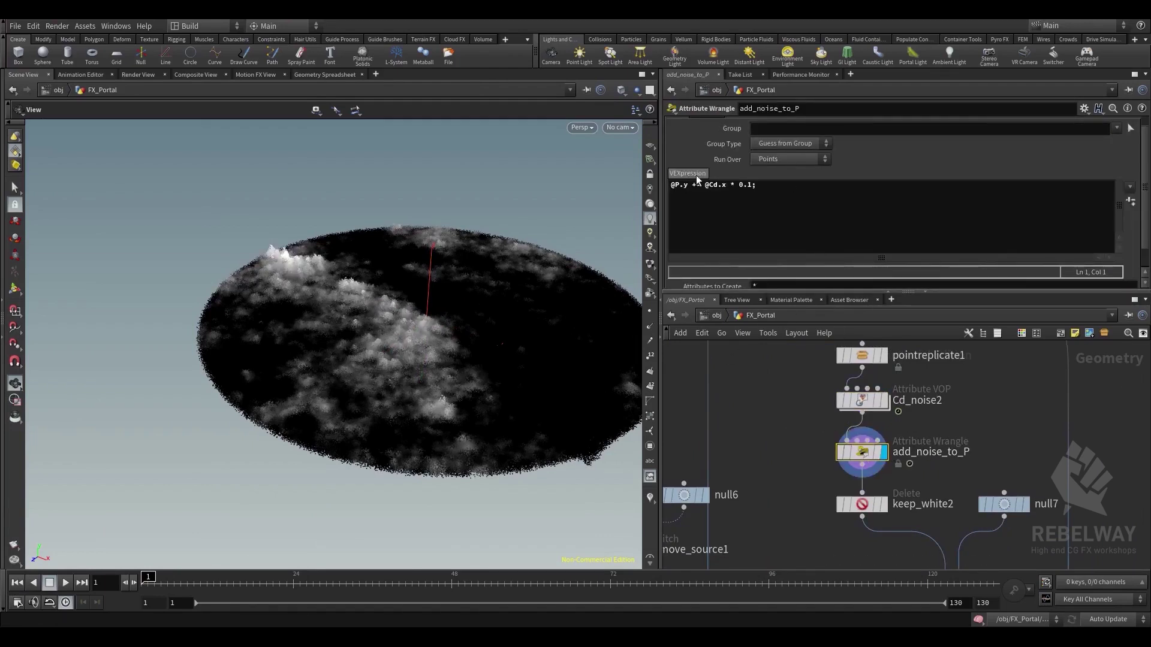
drag(367, 258, 460, 286)
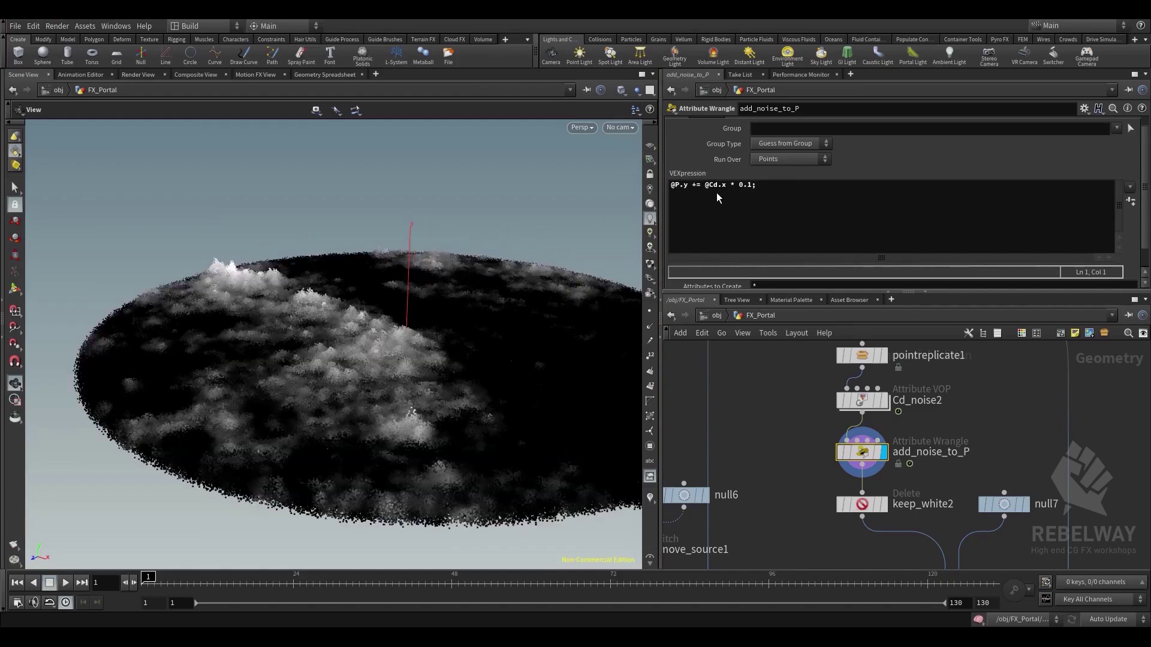
click(883, 401)
click(883, 452)
click(840, 452)
click(841, 452)
Display keep_white2, play back the filtered source points and return to the first frame
click(872, 505)
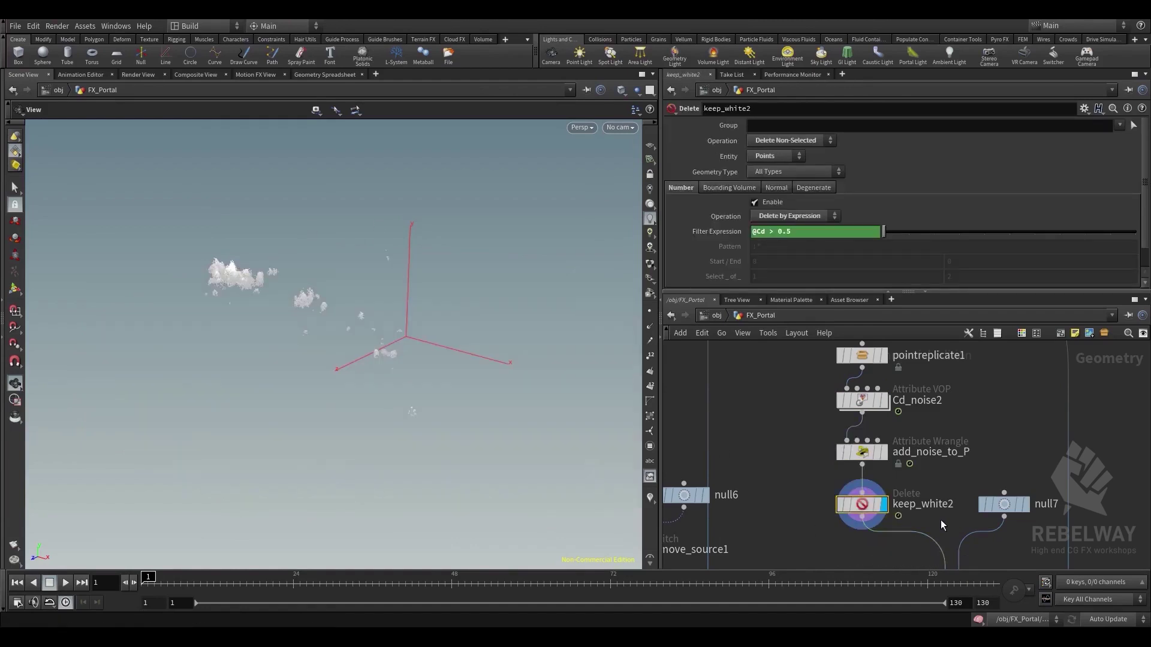
middle_drag(951, 520, 858, 465)
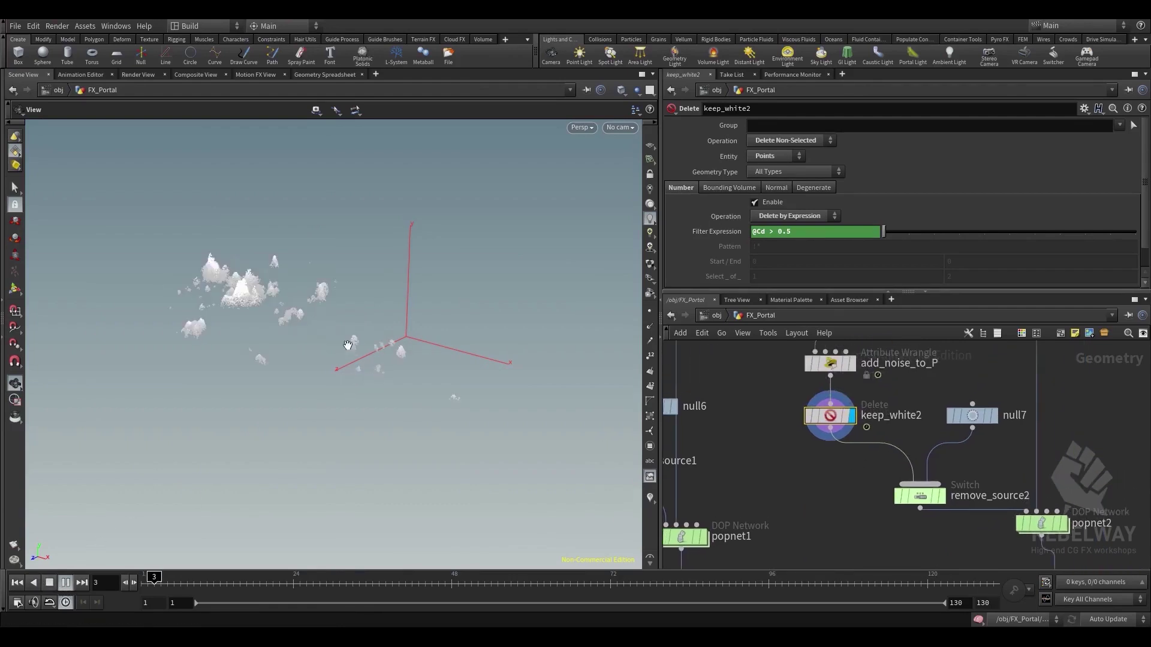
click(17, 588)
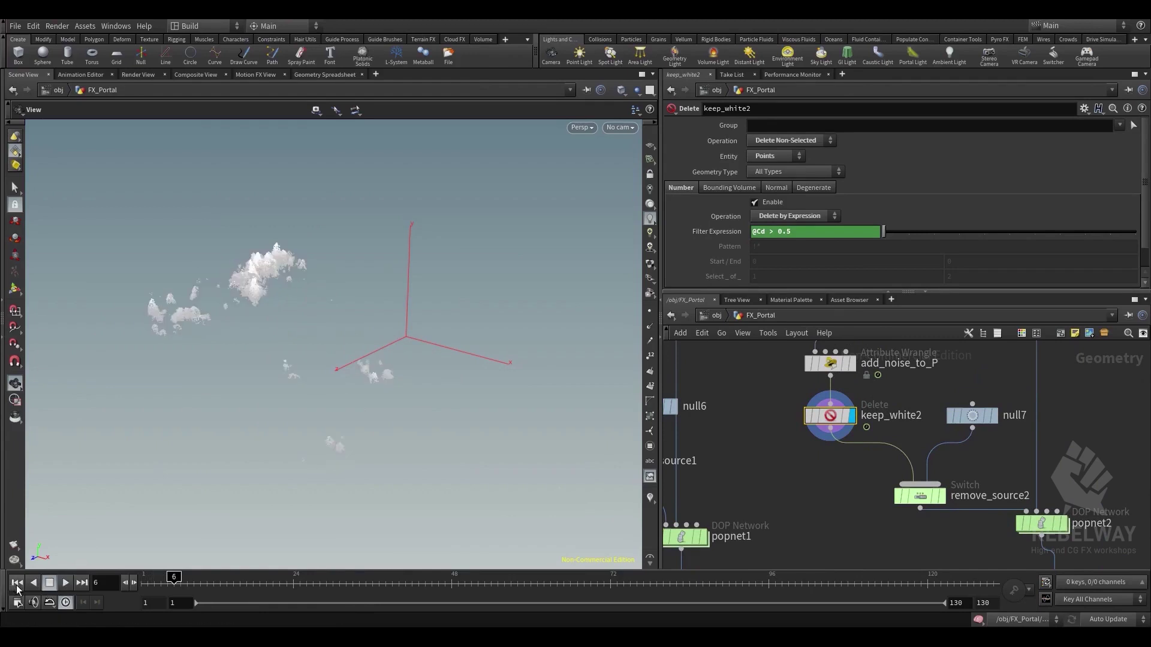
Set the Start Frame of popnet2 to 1, realign popvop1 inside its network and return to FX_Portal
middle_drag(970, 458, 818, 370)
click(890, 436)
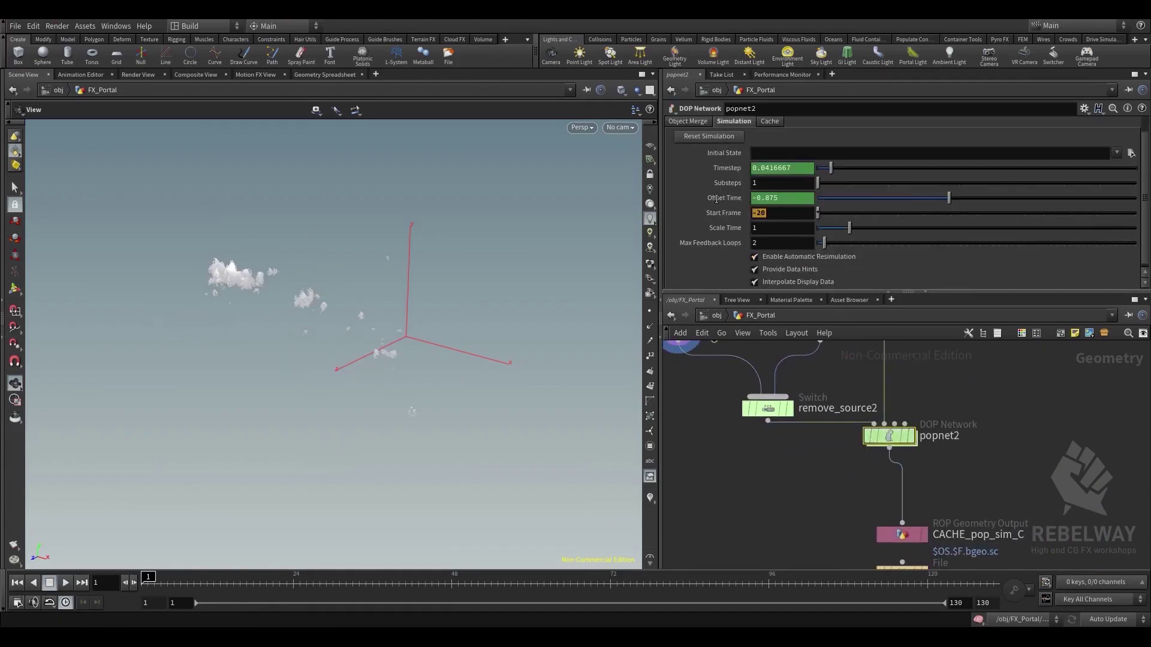
double_click(892, 433)
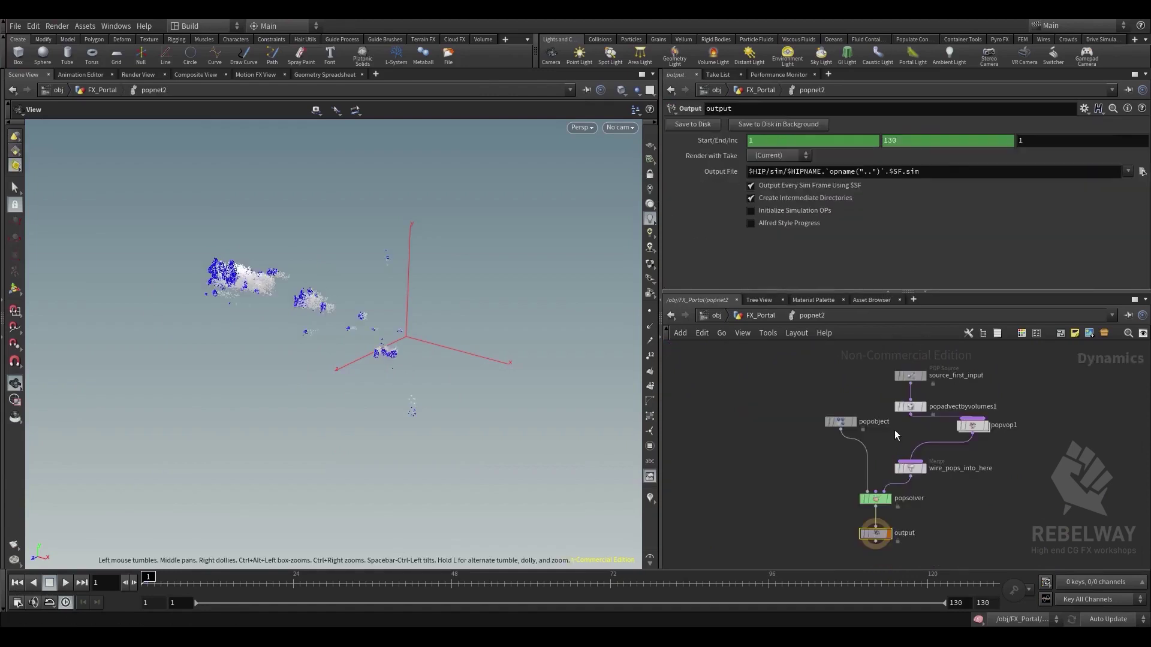
drag(980, 424, 949, 436)
click(855, 374)
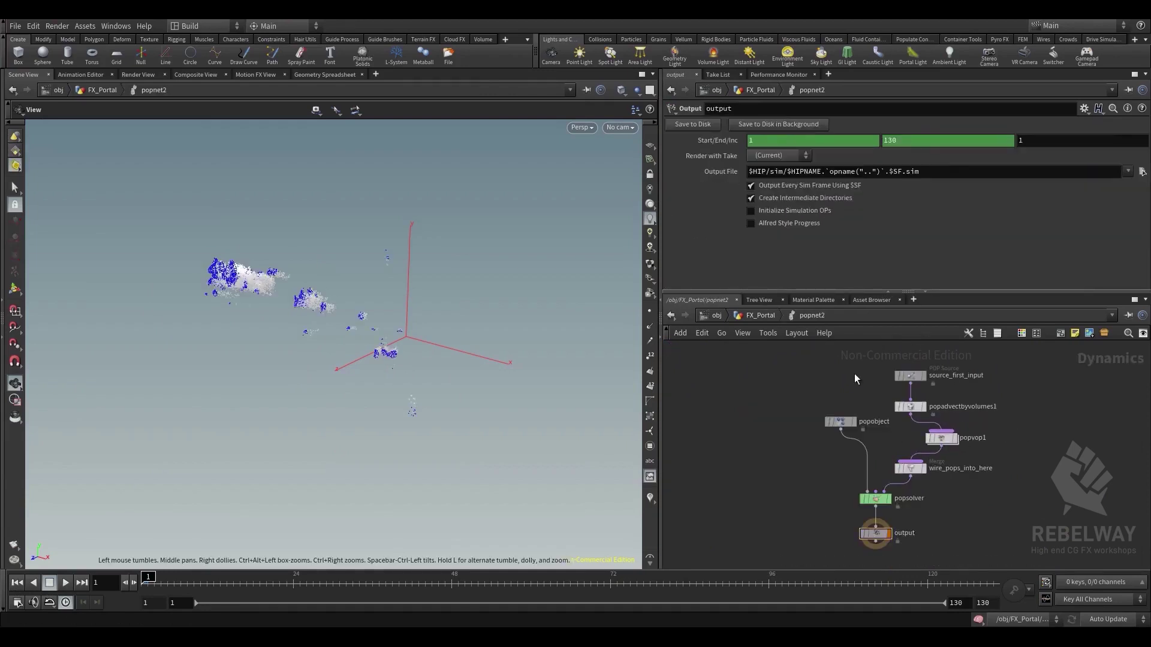
scroll(902, 446, down, 4)
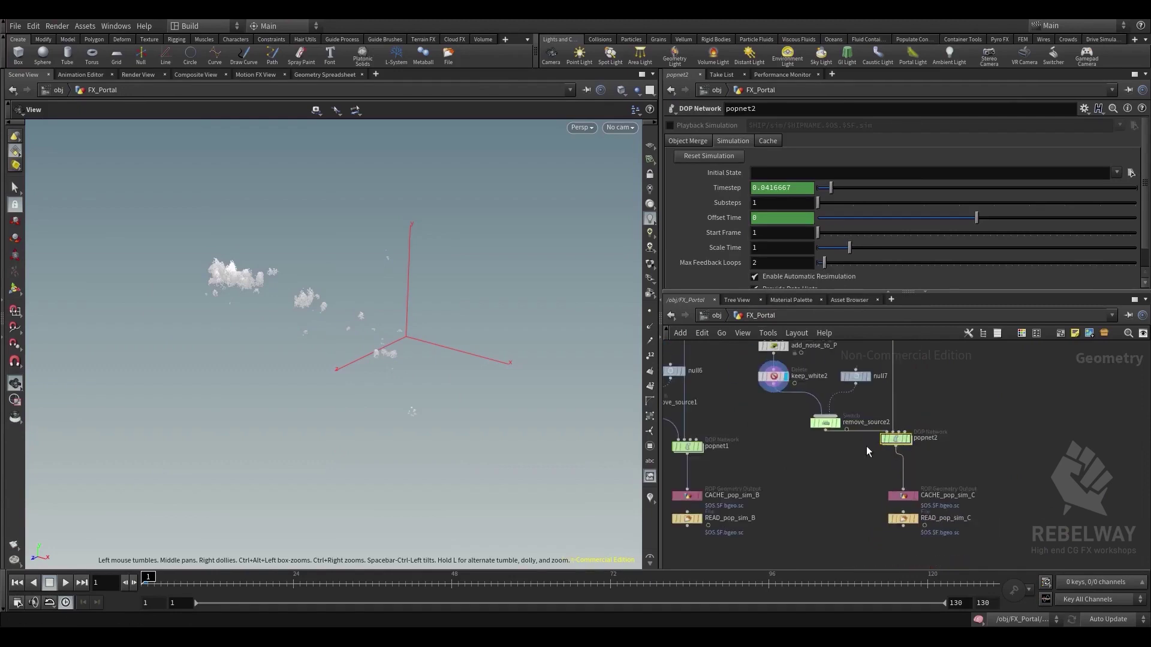
Set the Start Frame of popnet2 to -20 and display READ_pop_sim_C
click(776, 234)
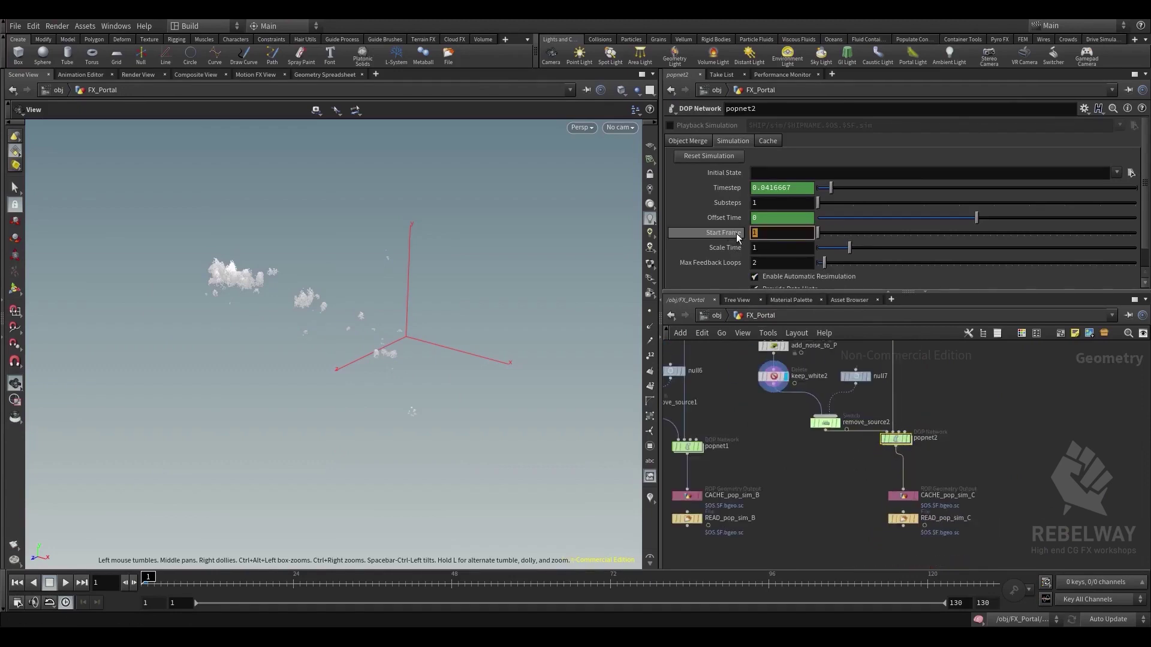
text(-20)
key(Return)
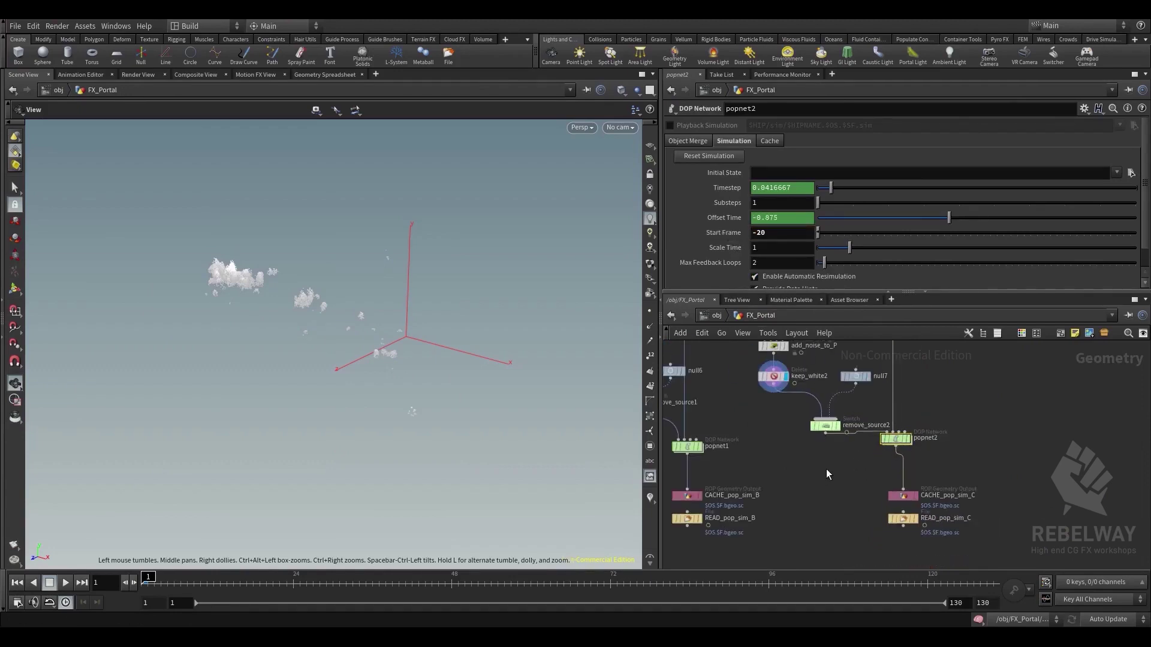
middle_drag(840, 497, 829, 437)
click(902, 459)
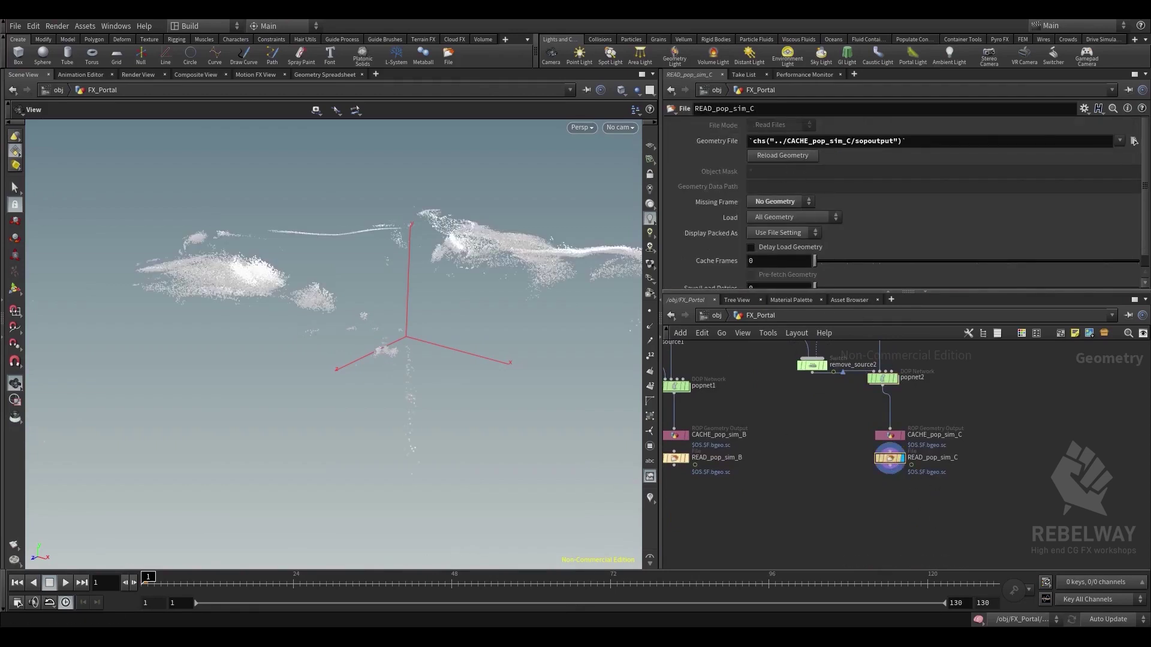
Switch to the ip-14:56 flipbook in MPlay, play it through and return to the Houdini network
click(543, 596)
click(65, 533)
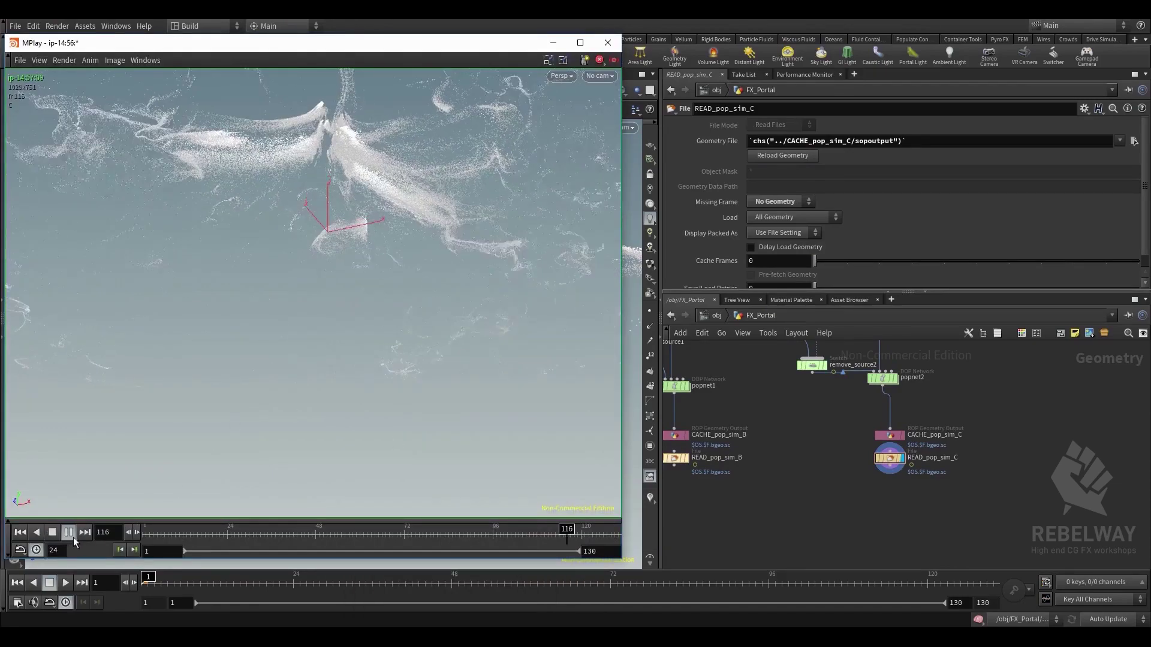
drag(363, 46, 637, 38)
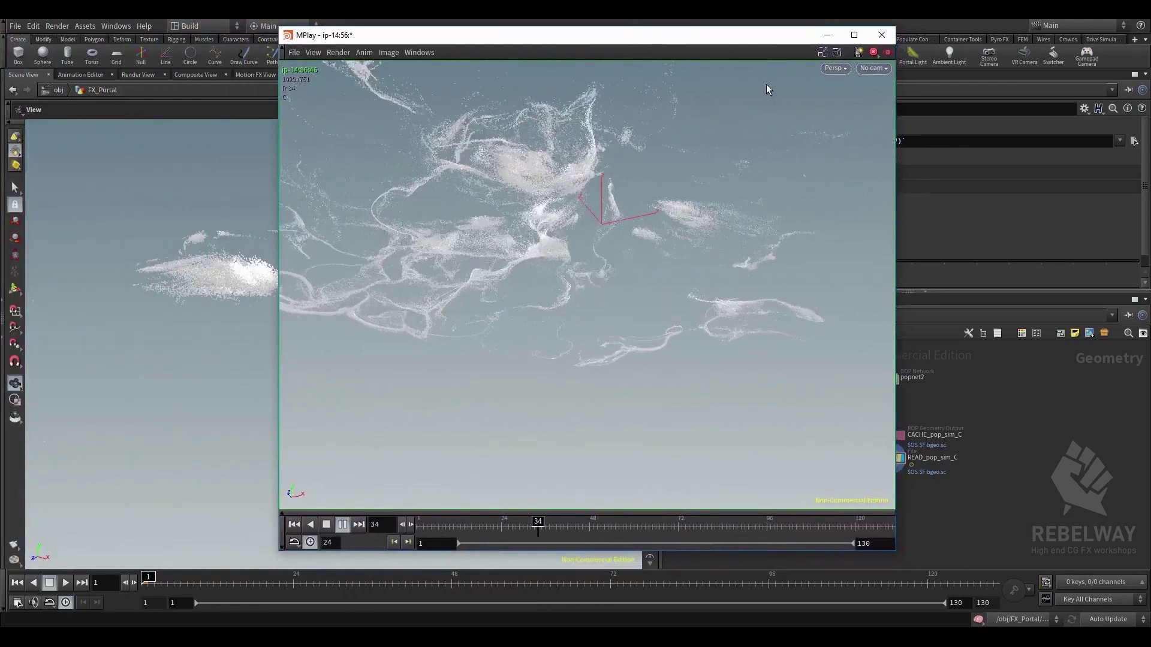
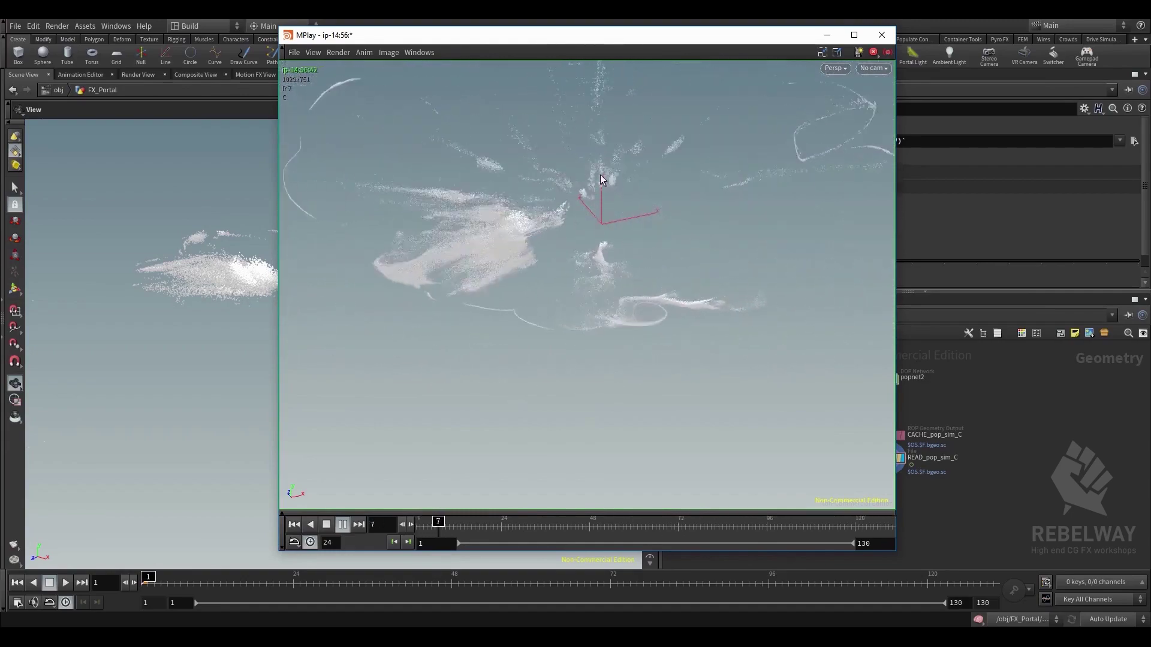
drag(659, 34, 524, 54)
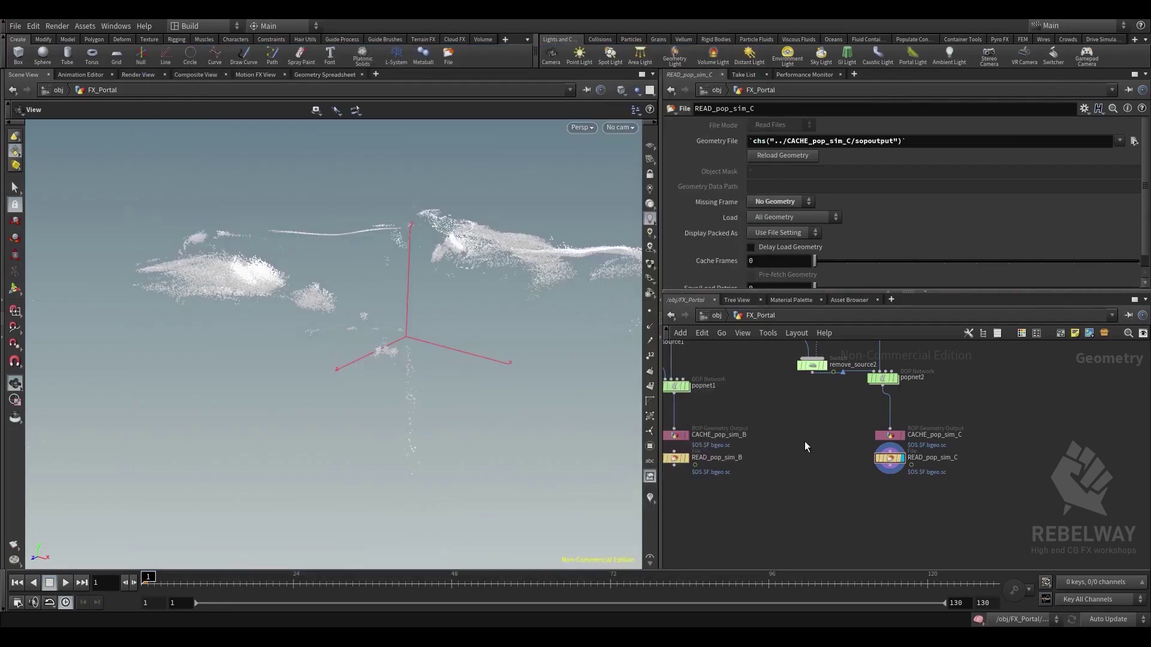
Review the three particle branches and examine the frame range and output file settings of CACHE_pop_sim_A
scroll(804, 442, down, 5)
middle_drag(804, 442, 940, 562)
middle_drag(947, 447, 883, 347)
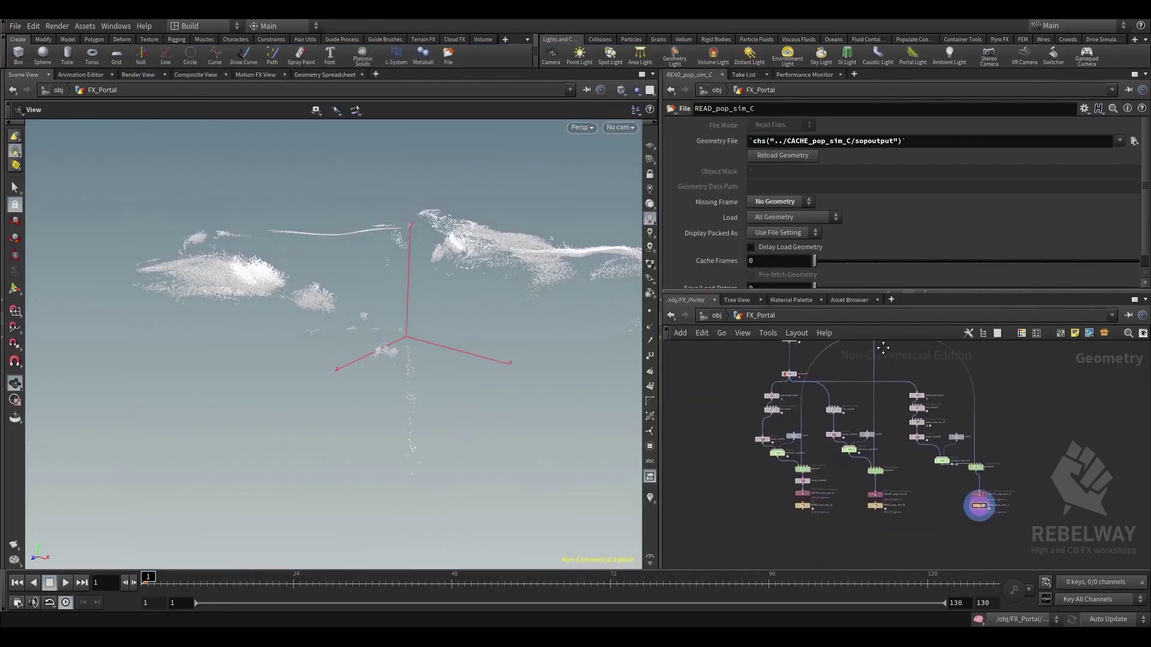
scroll(839, 386, up, 3)
middle_drag(865, 442, 859, 341)
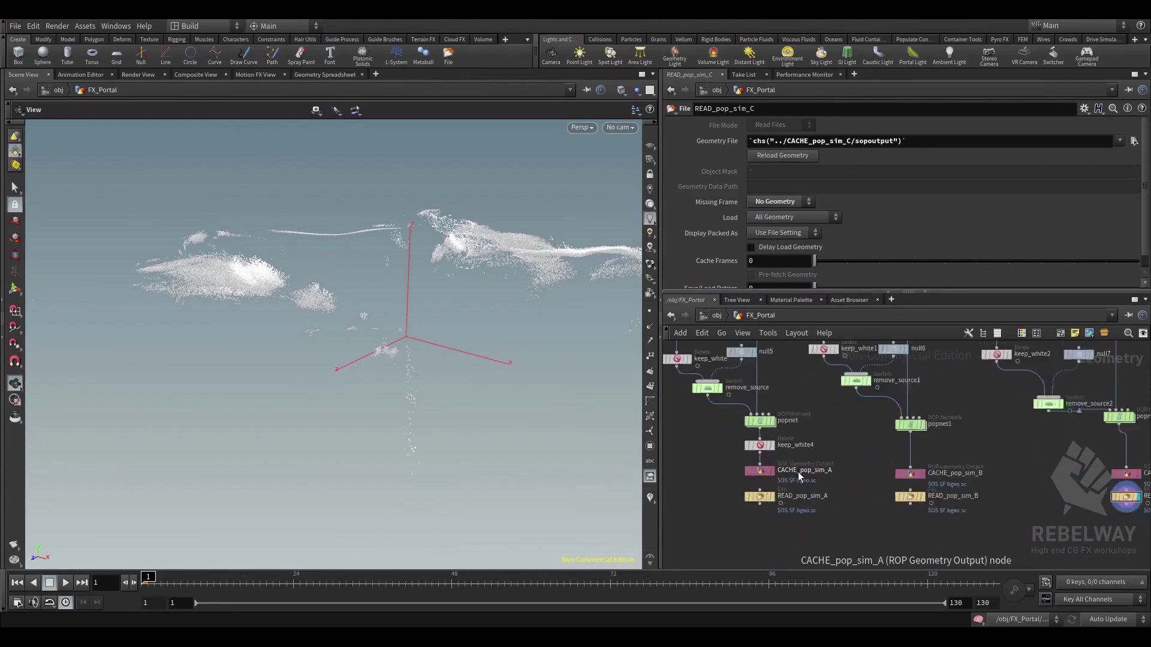
scroll(797, 472, up, 3)
middle_drag(775, 458, 824, 395)
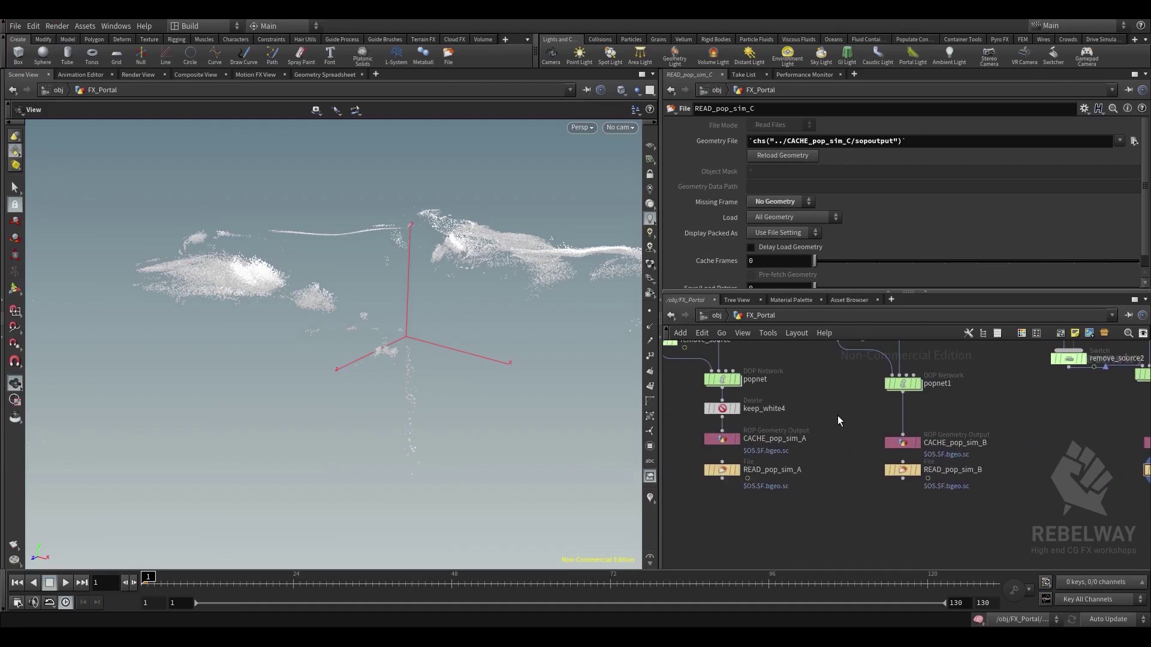
click(729, 439)
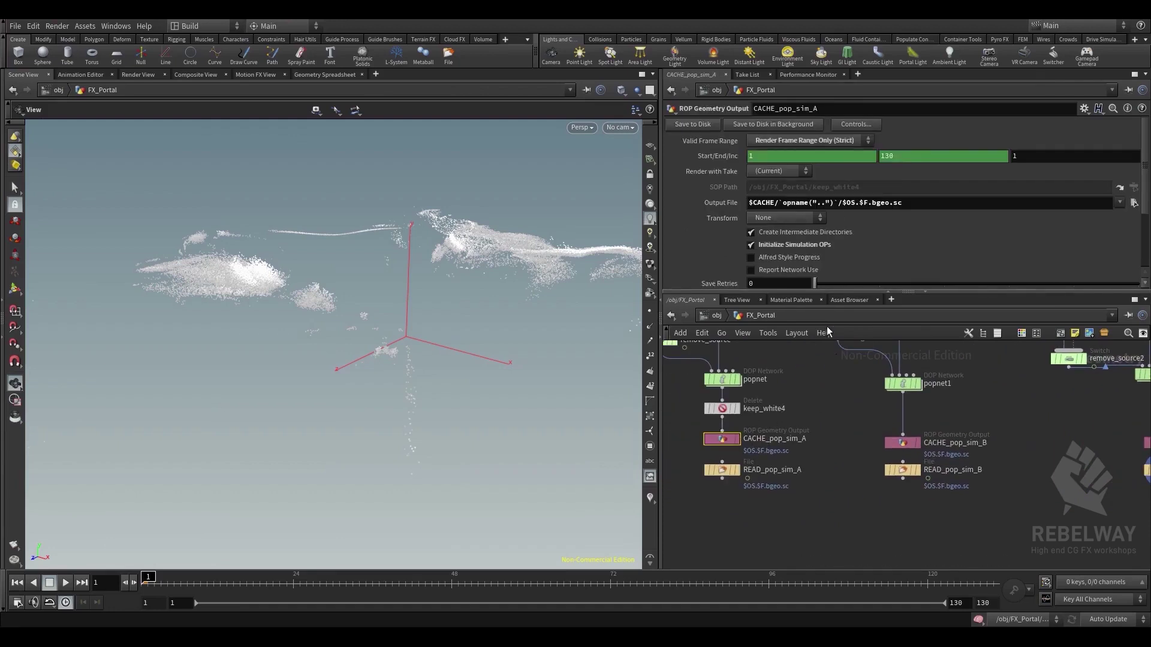
Display READ_pop_sim_A at frame 48 and examine the cached particles from different angles and distances
click(735, 469)
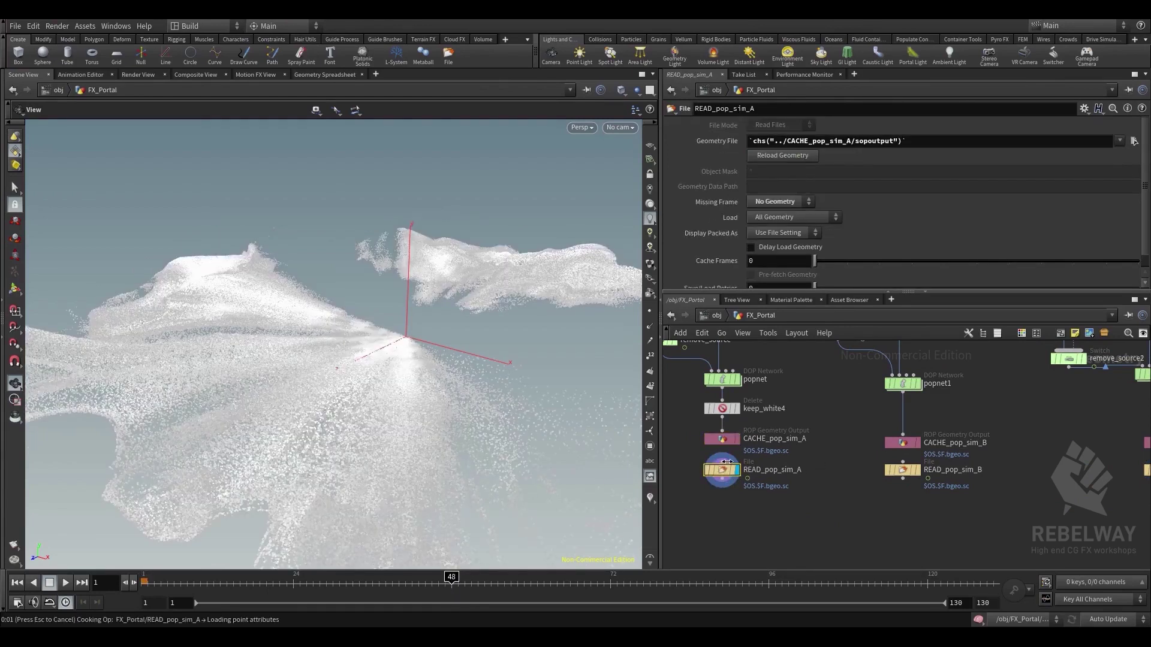
scroll(757, 378, down, 2)
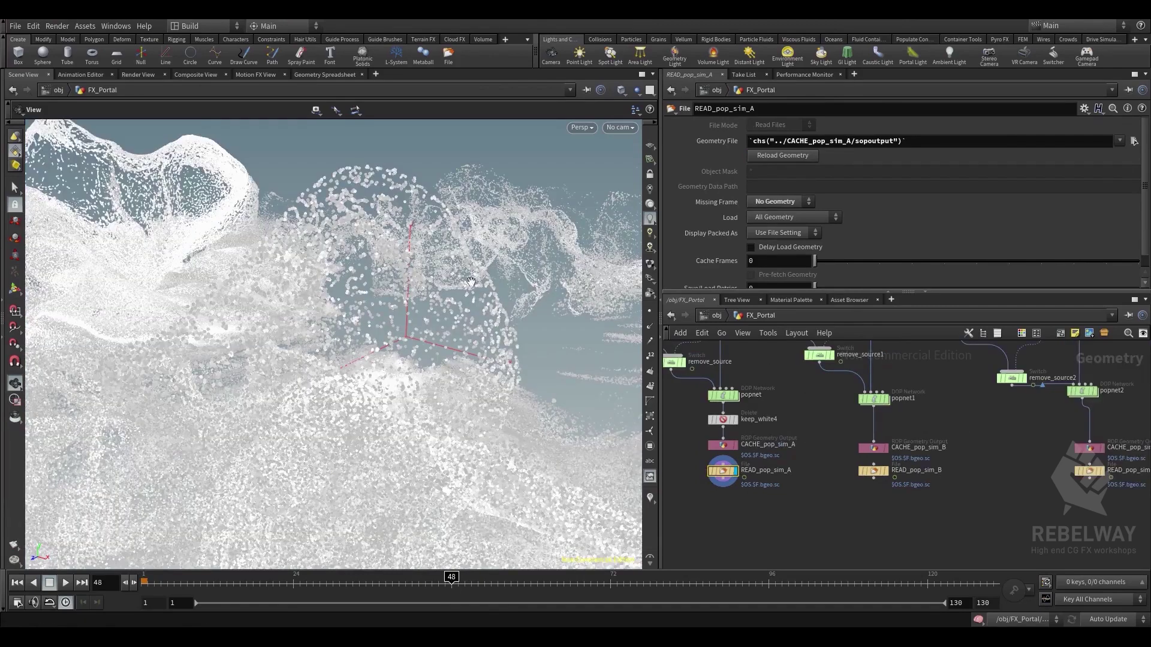
right_drag(541, 268, 312, 245)
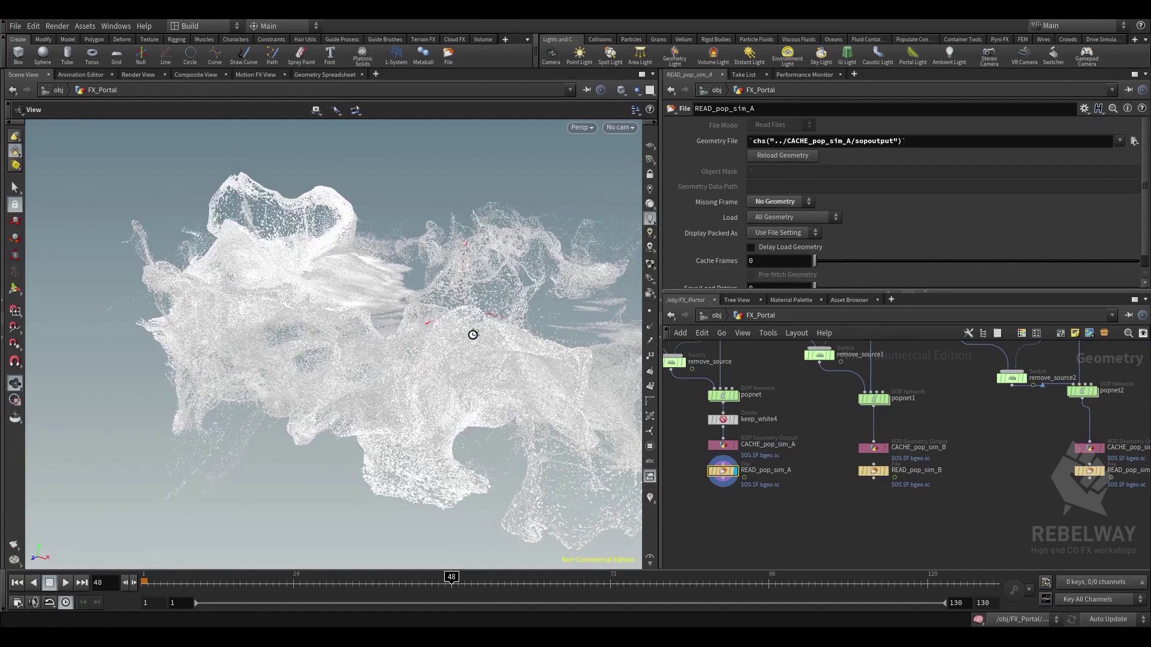
scroll(513, 318, up, 5)
scroll(401, 252, down, 3)
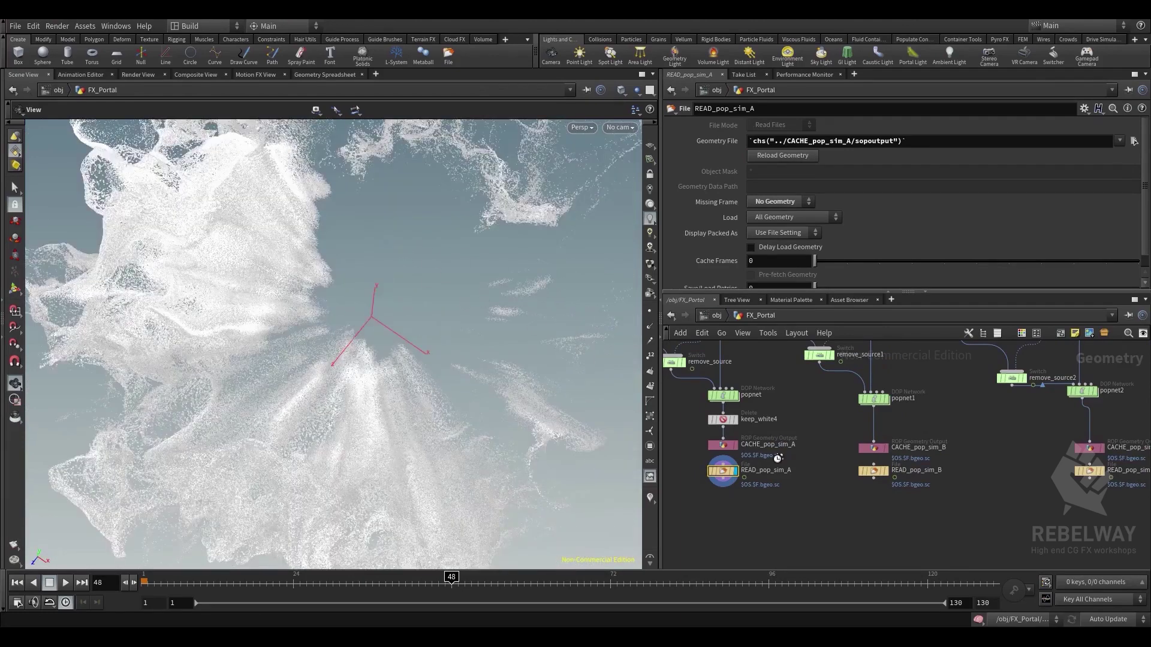
Check the node information of READ_pop_sim_A and READ_pop_sim_B, and display READ_pop_sim_B at frame 48
middle_click(723, 472)
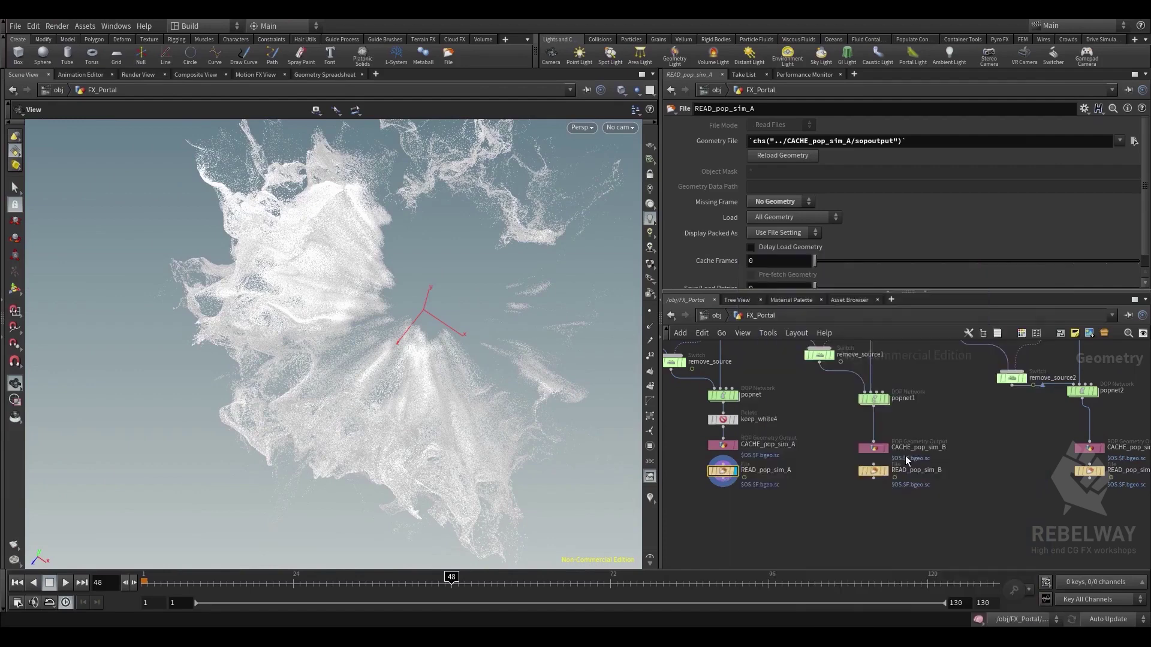
middle_click(869, 473)
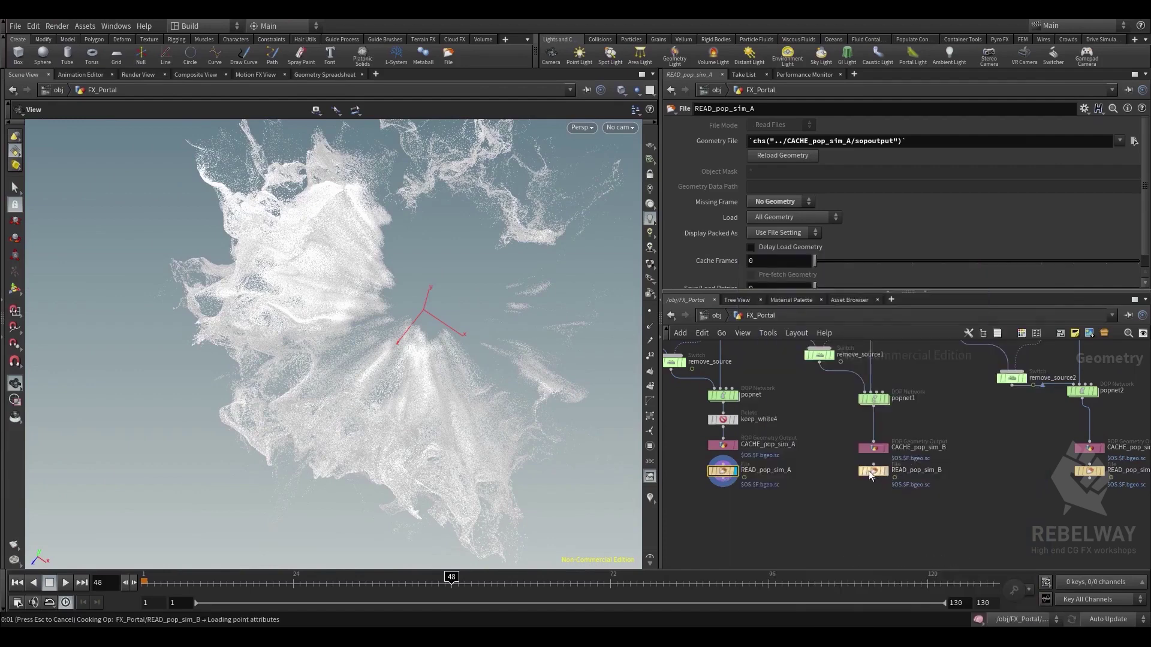
click(883, 472)
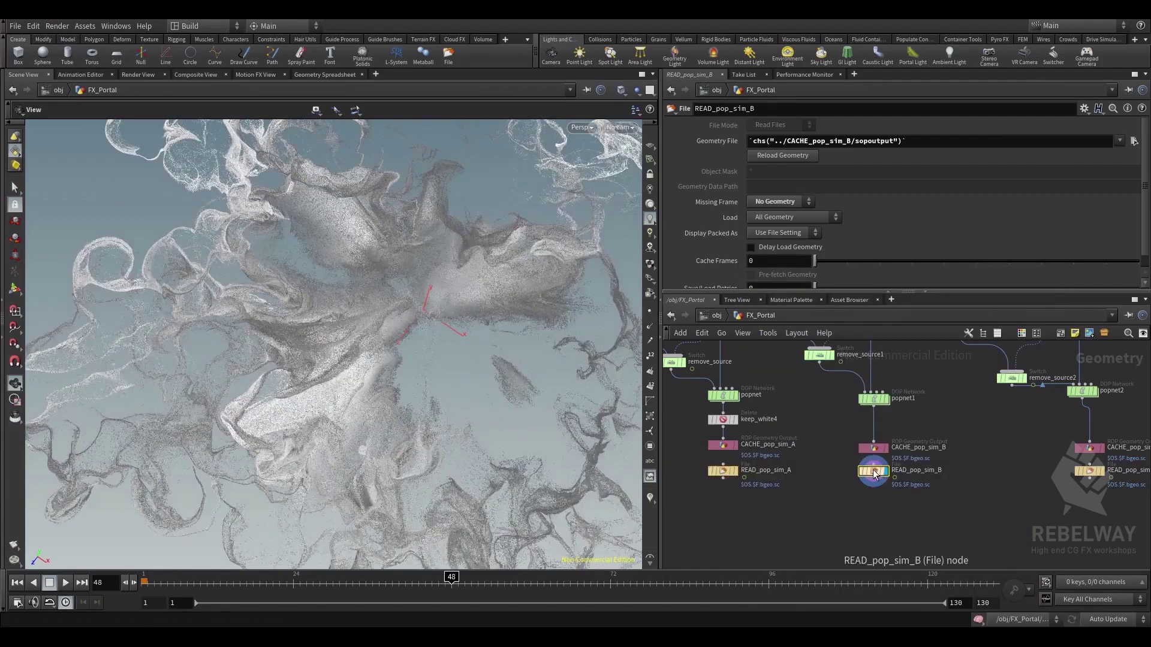
Check the node information of READ_pop_sim_B, and display READ_pop_sim_C at frame 48 with its node information
middle_click(874, 474)
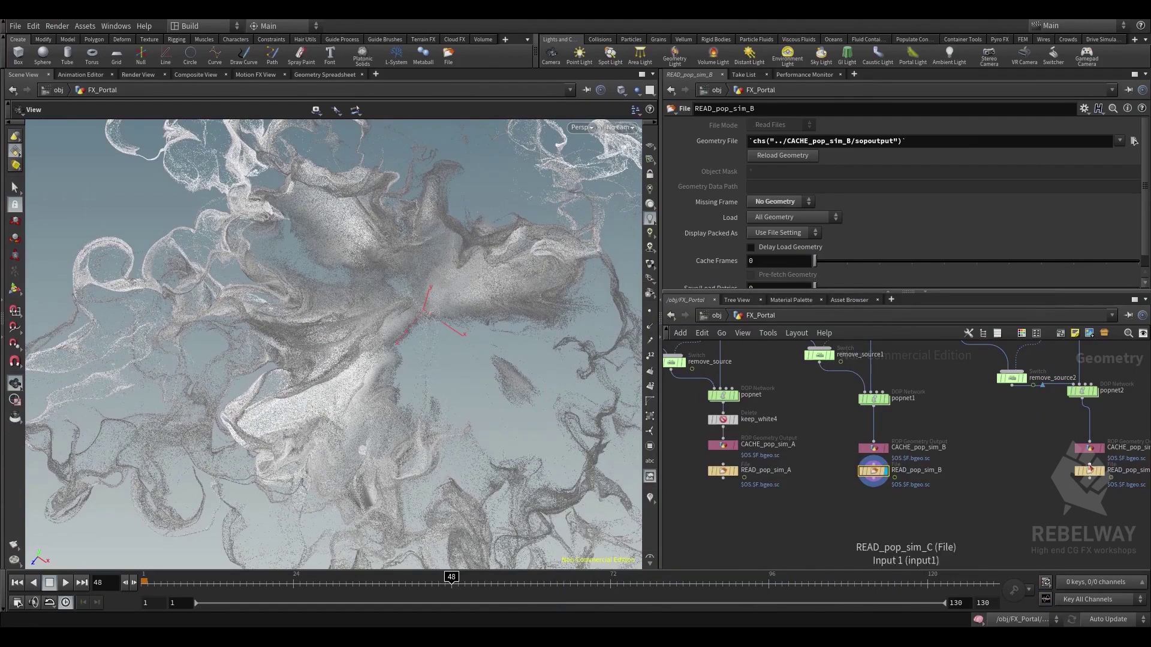
click(1101, 472)
click(1090, 472)
middle_click(1090, 477)
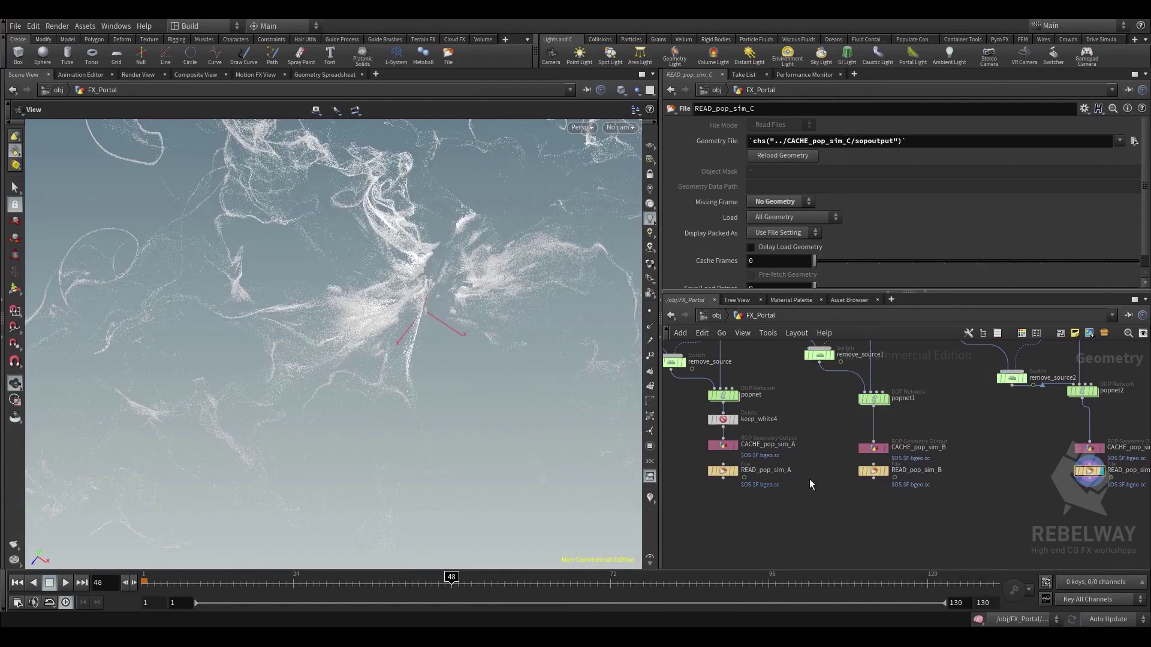
Go to frame 1 and display keep_white2 to examine the source points of the third particle branch
click(147, 583)
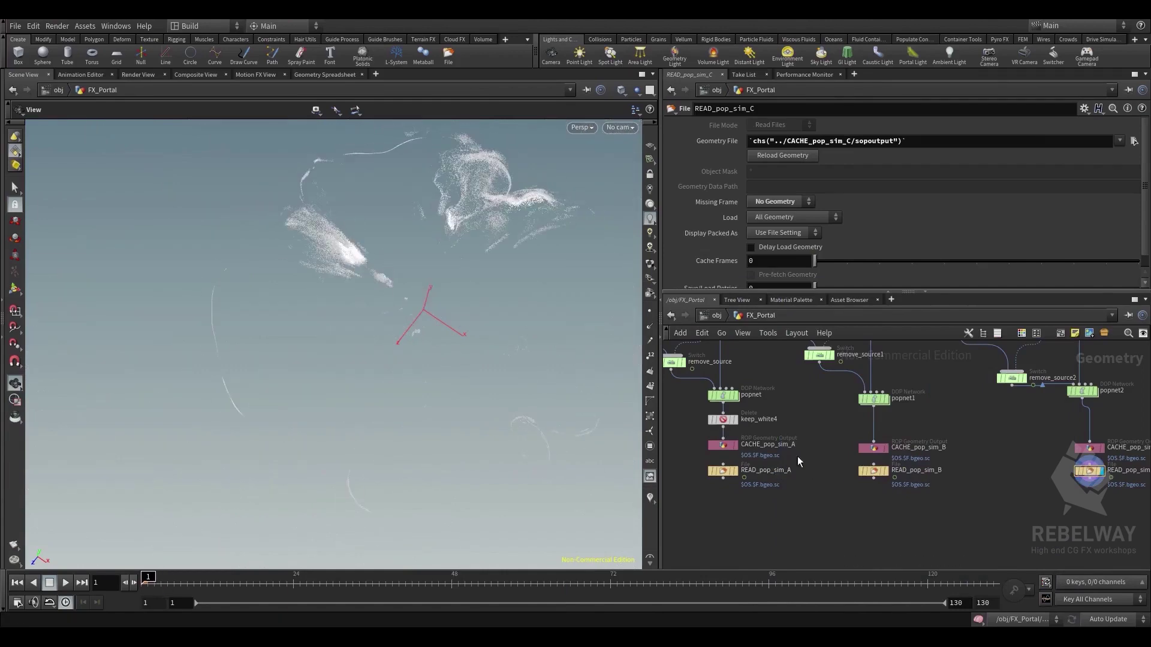
middle_drag(1132, 362, 1116, 456)
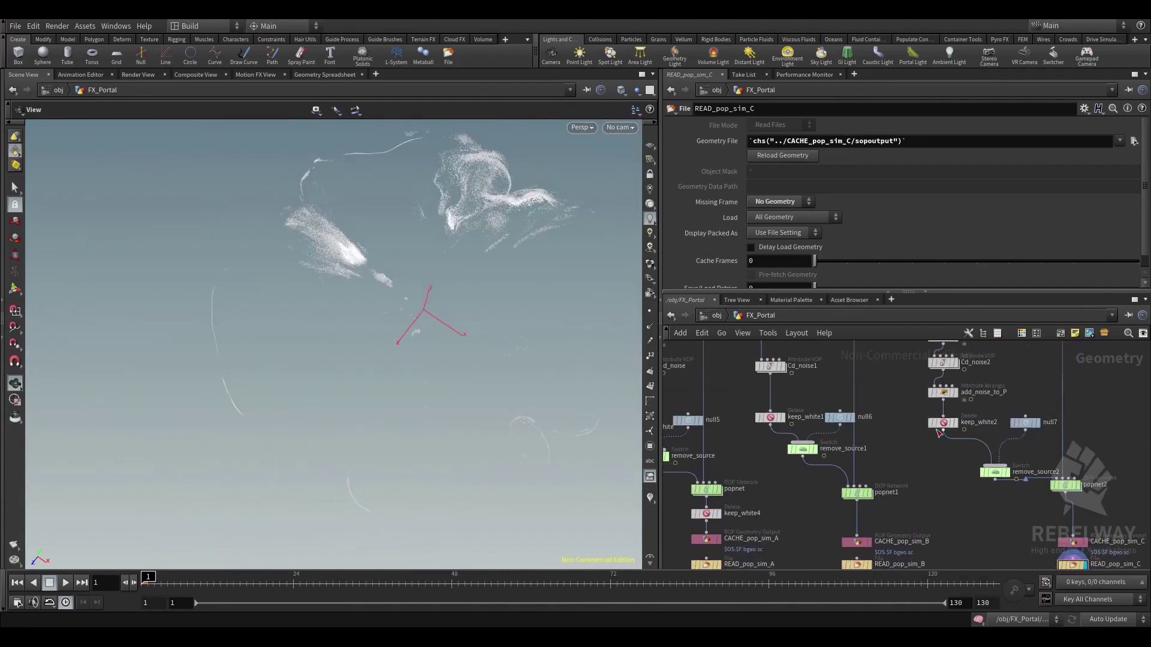
click(958, 430)
click(943, 425)
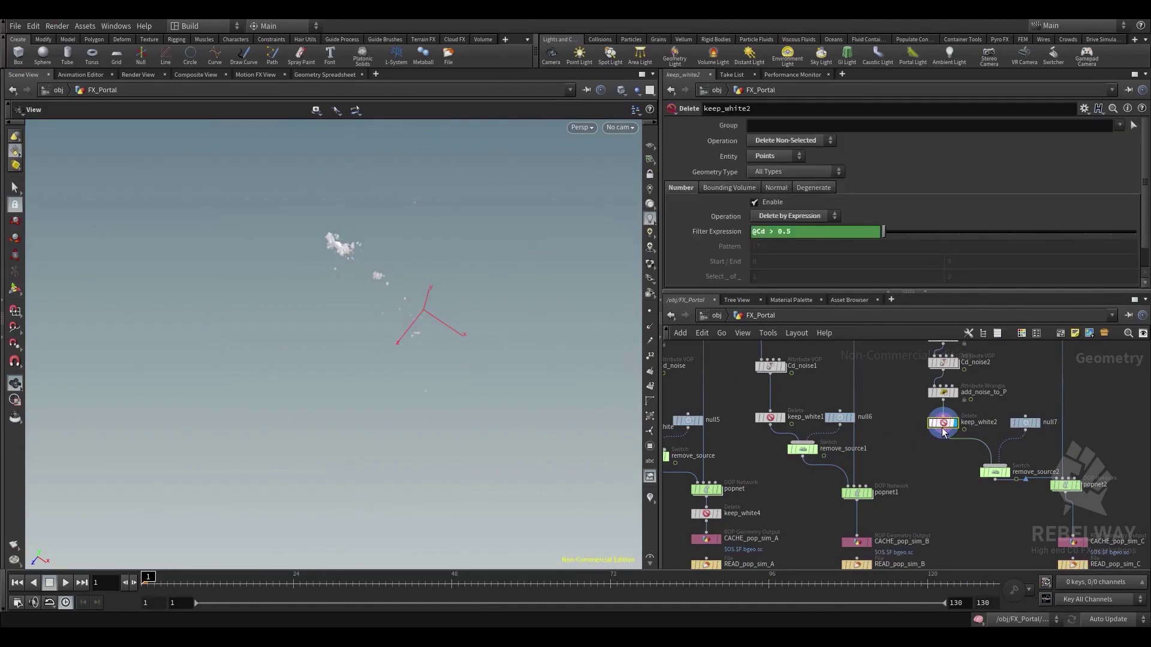
Display the cached particles of READ_pop_sim_A at frame 1
middle_drag(979, 541, 993, 452)
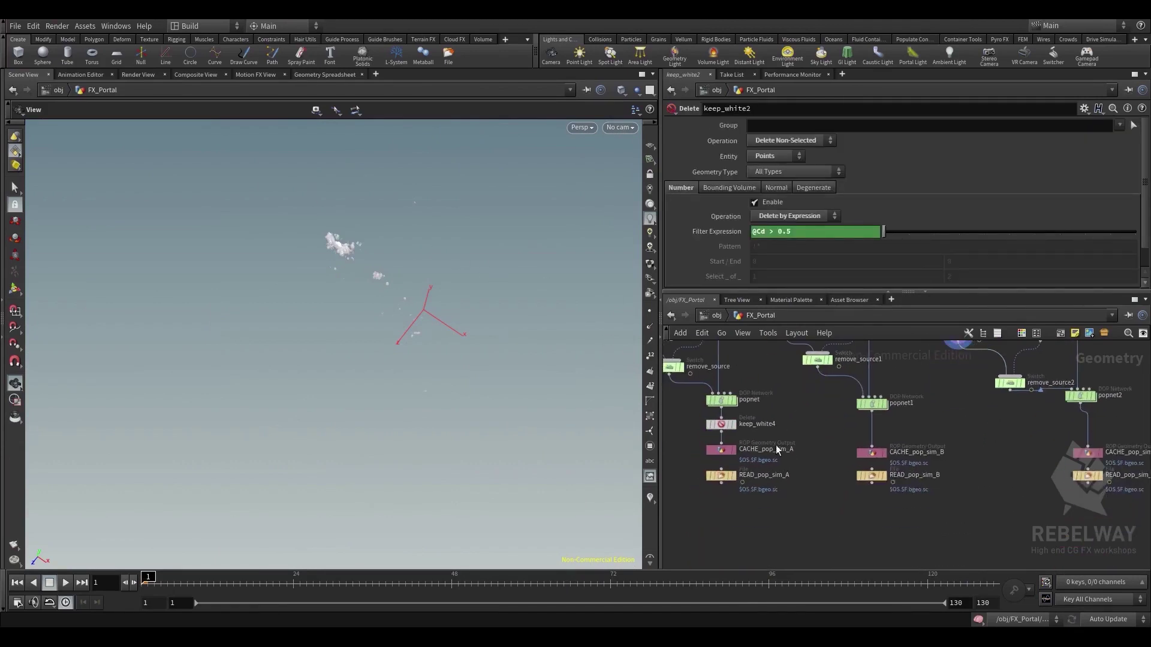
middle_drag(772, 514, 783, 542)
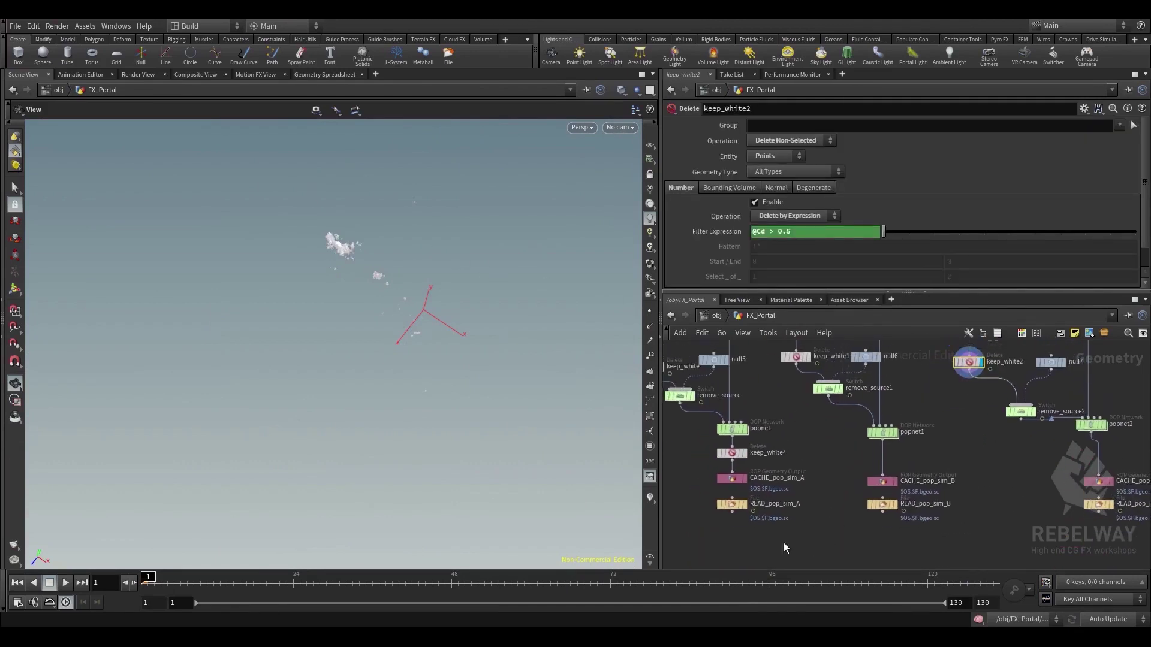
click(744, 506)
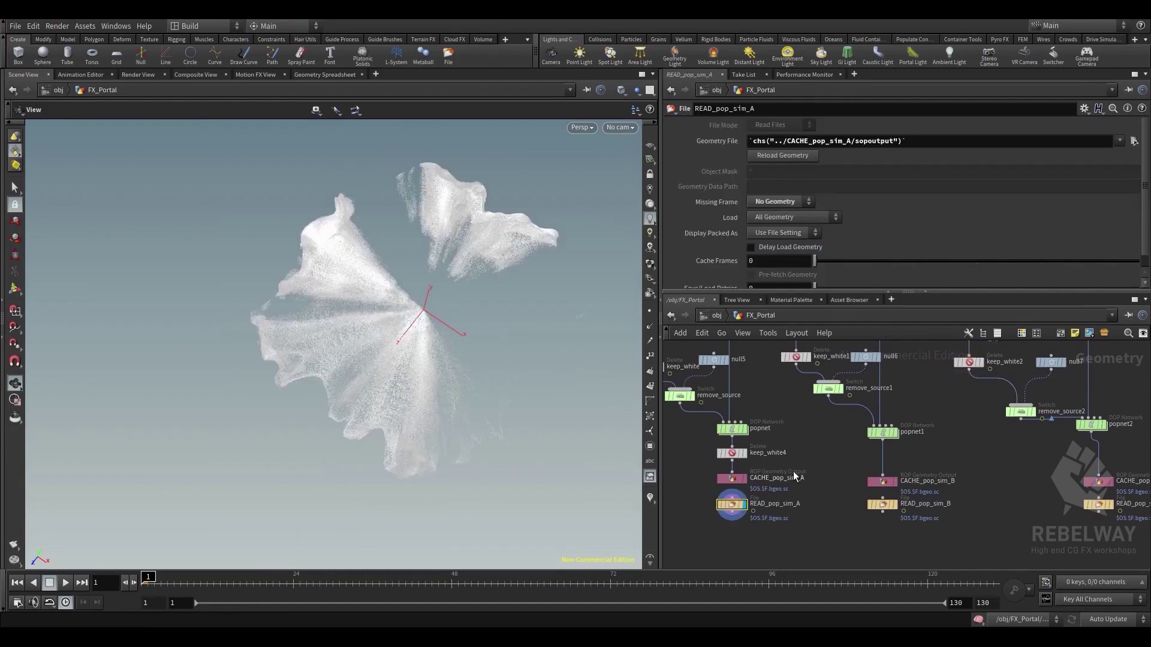
middle_drag(794, 471, 790, 343)
scroll(810, 392, down, 3)
scroll(769, 373, up, 2)
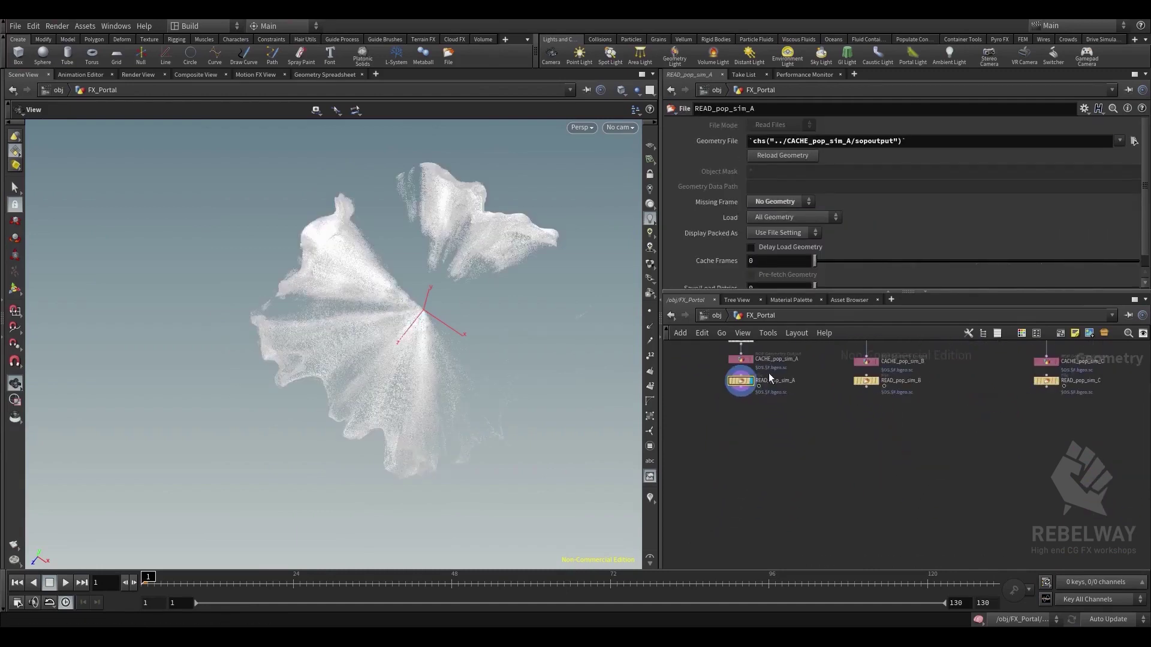
click(741, 395)
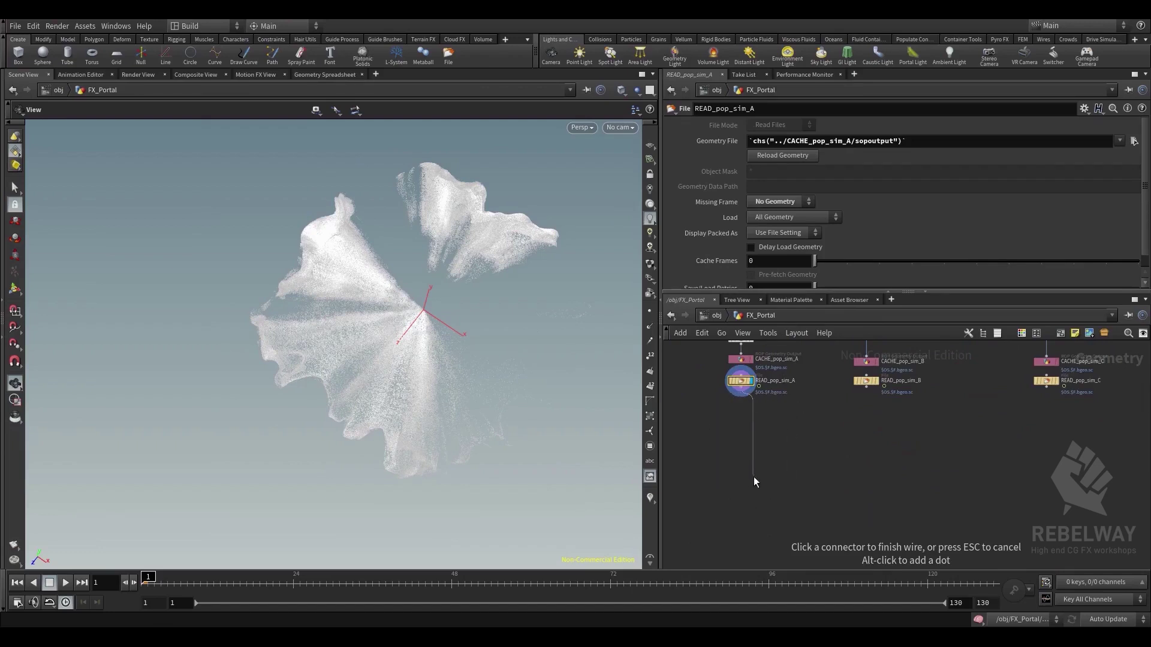
key(Escape)
Select the three READ_pop_sim nodes and review the particle branches from scatter2 down to their caches
middle_drag(778, 393, 851, 450)
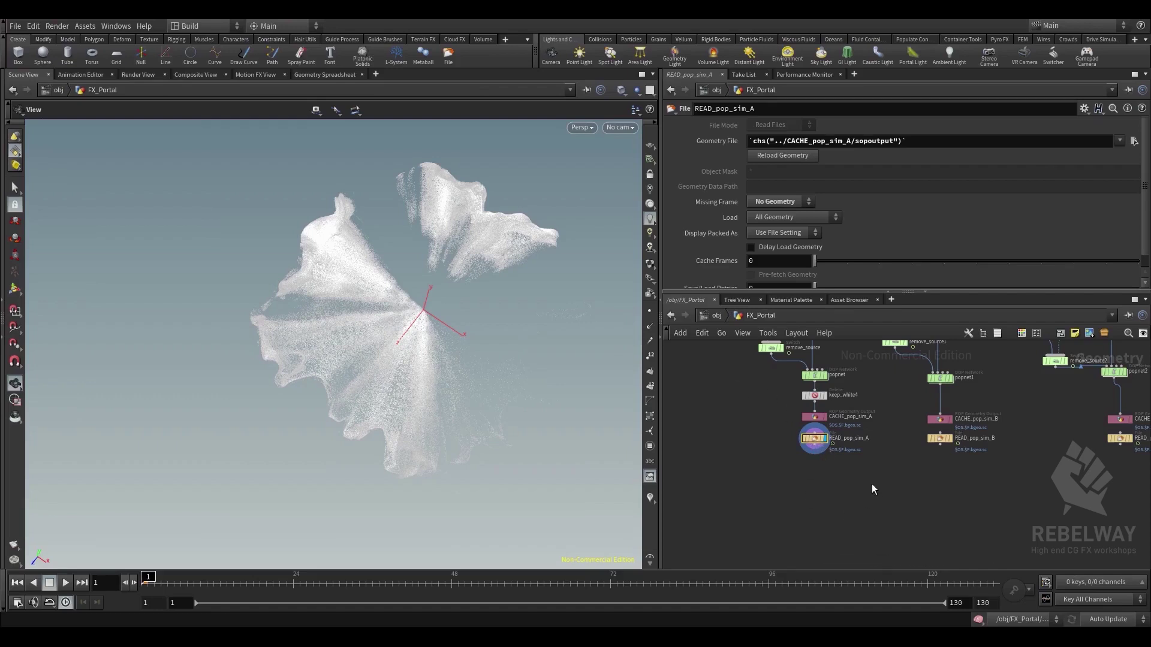
scroll(884, 451, down, 1)
middle_drag(890, 456, 844, 493)
drag(747, 483, 1071, 470)
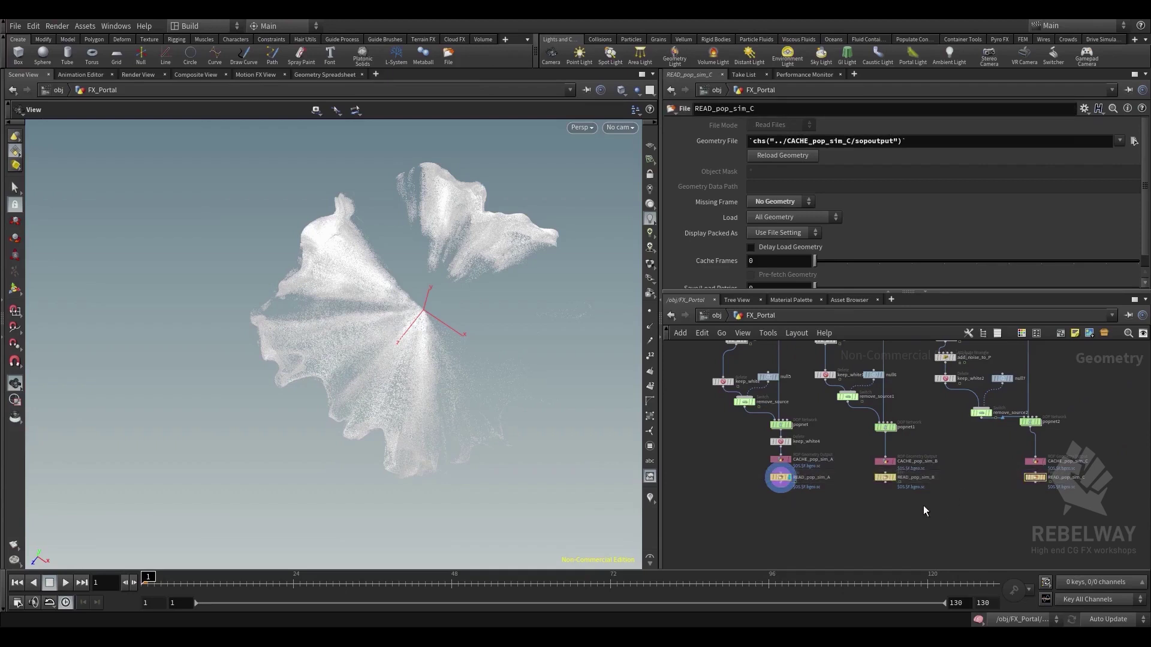
middle_drag(923, 505, 941, 455)
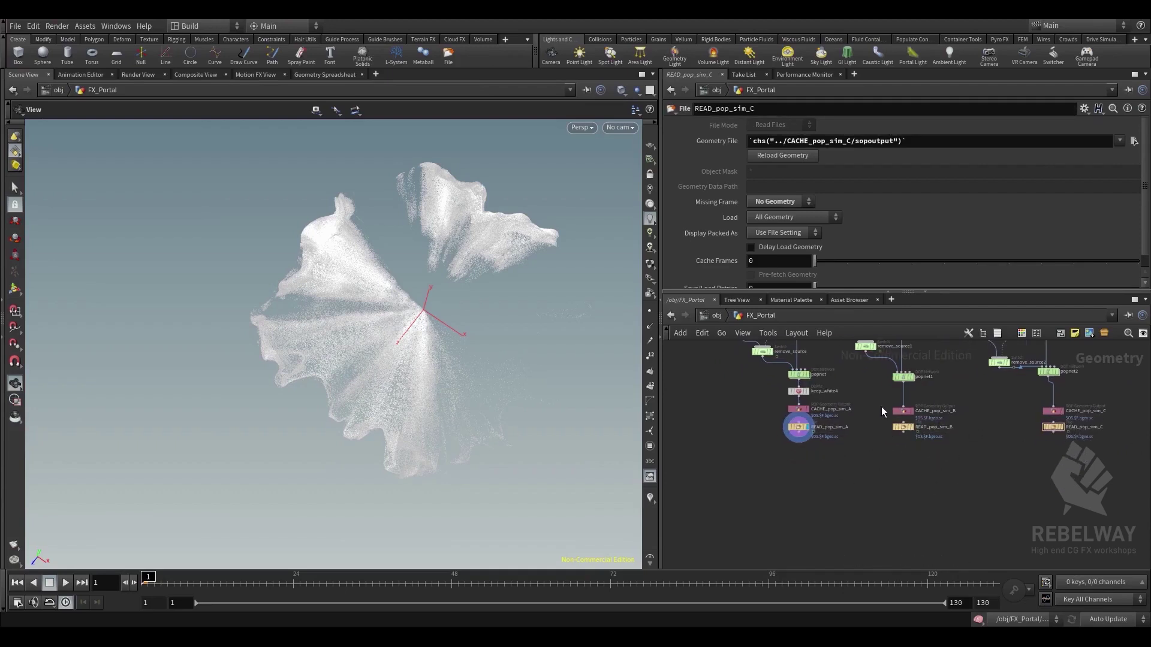
middle_drag(881, 406, 886, 534)
mouse_move(920, 431)
middle_down()
mouse_move(927, 509)
mouse_move(929, 413)
middle_up()
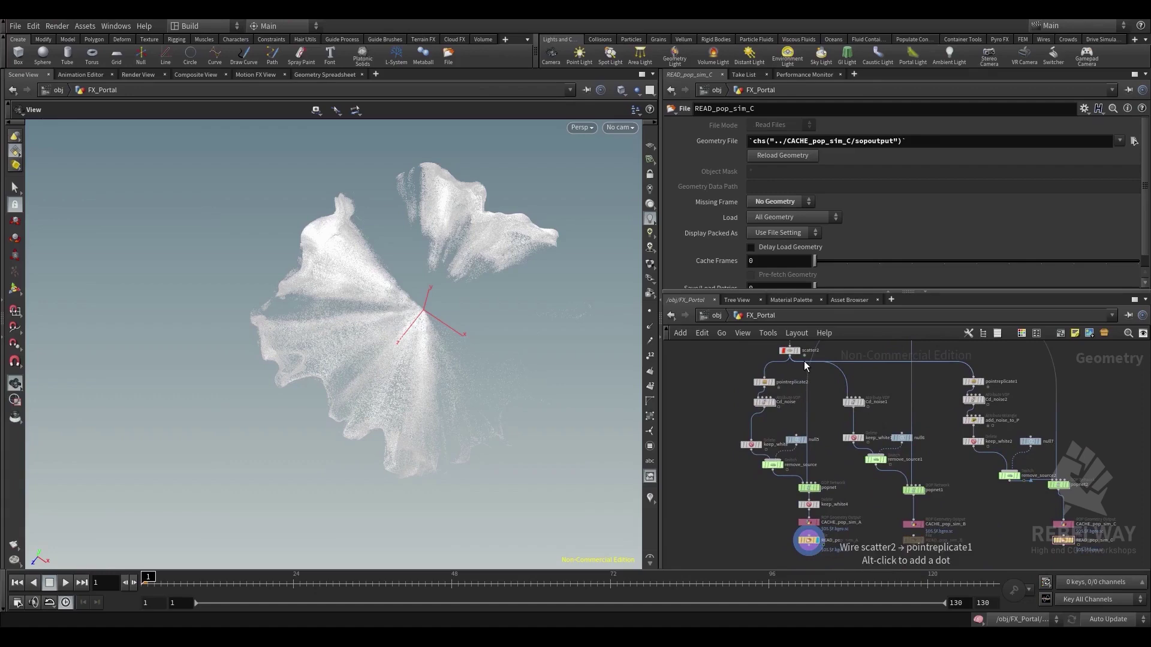
scroll(820, 430, up, 4)
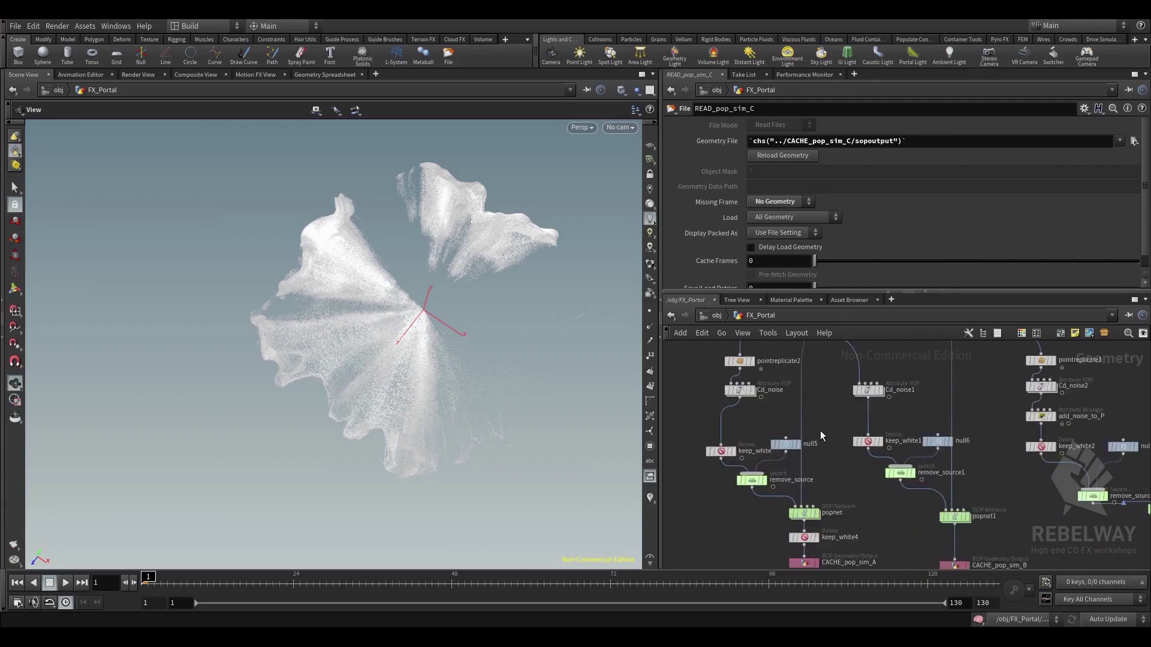
Enlarge the network editor by shrinking the parameter pane and the viewport, keeping the three particle branches in view
drag(913, 292, 898, 204)
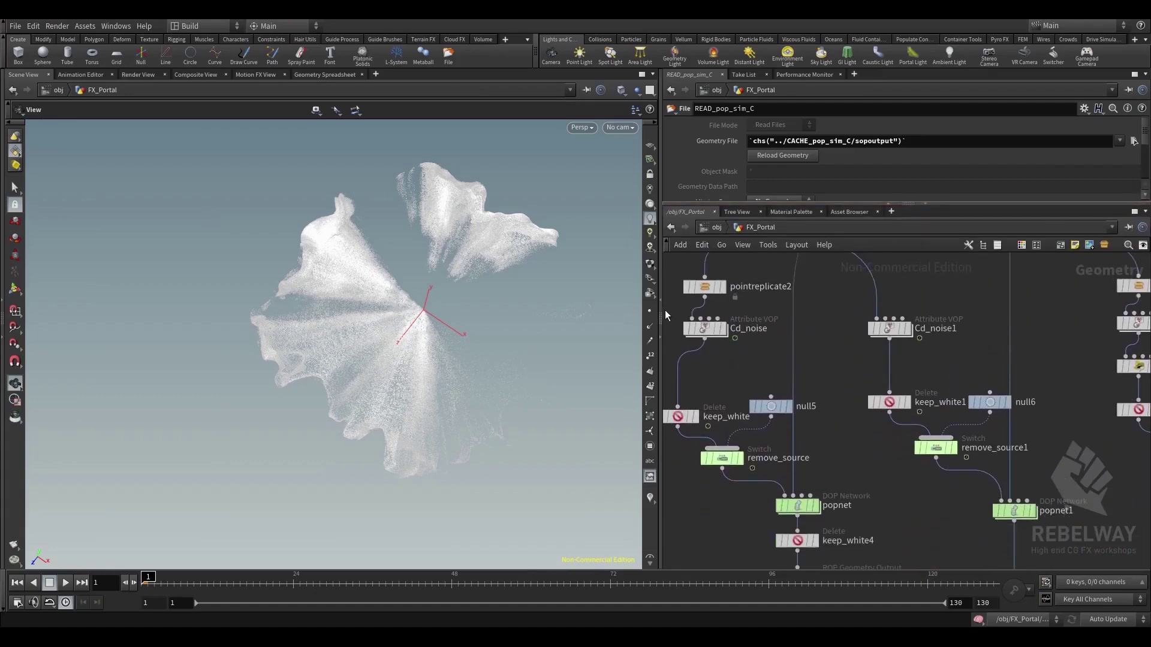
drag(661, 311, 523, 326)
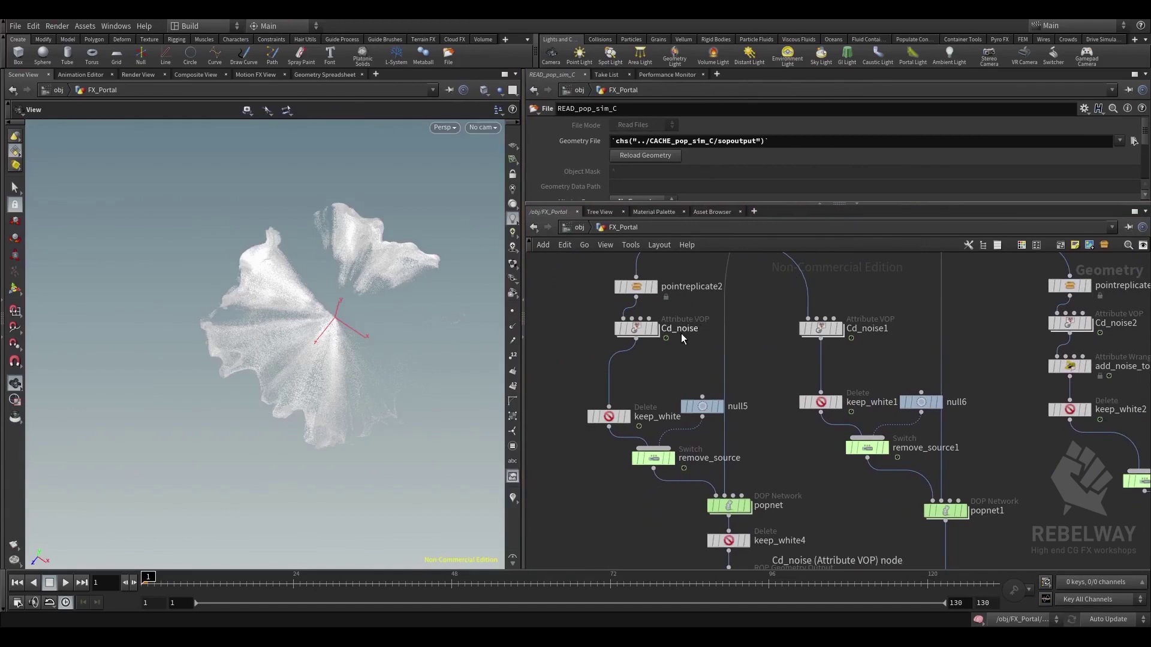
scroll(773, 372, down, 3)
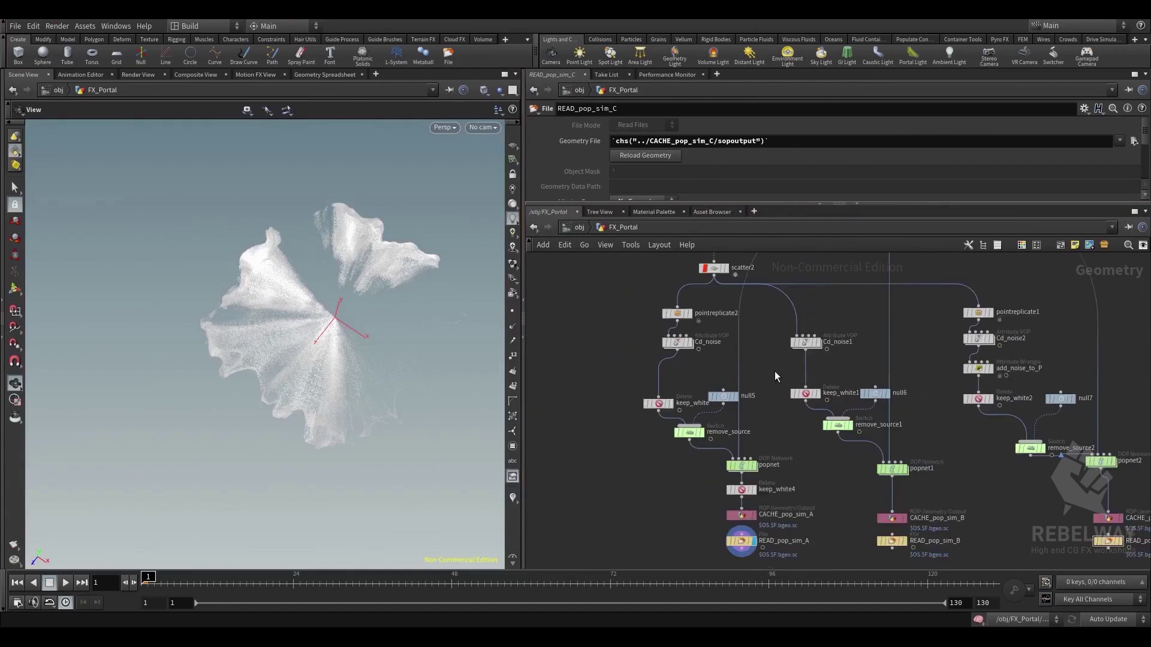
middle_drag(769, 376, 762, 324)
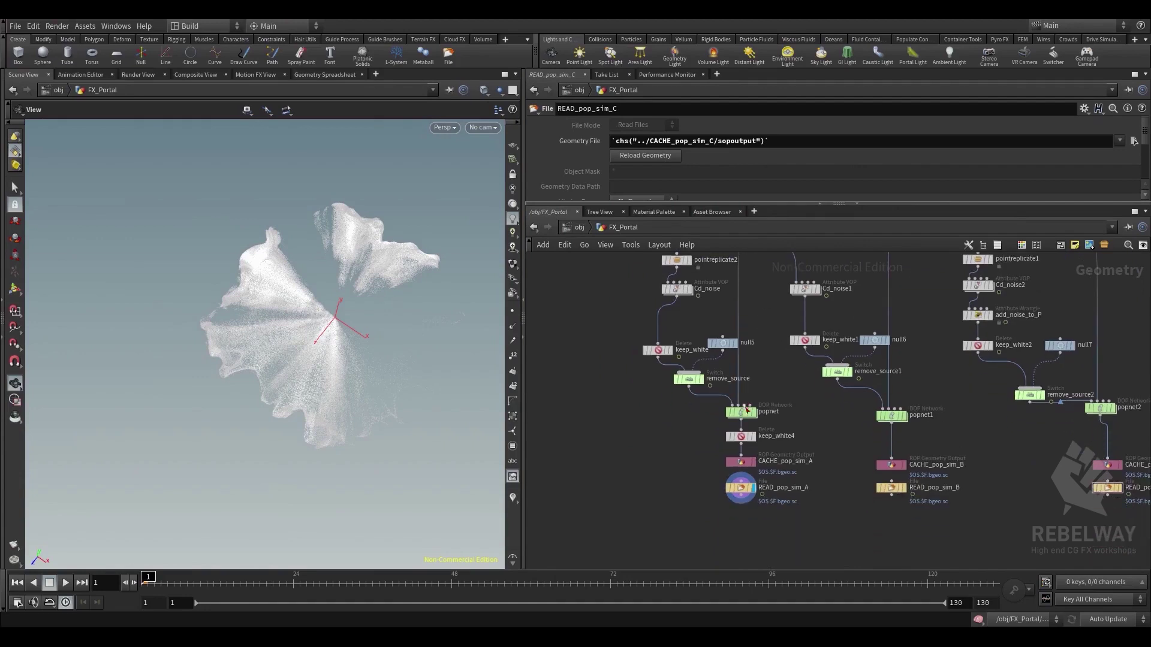
Select the first branch's popnet, look over the scene's nodes at the obj level and return inside FX_Portal
click(743, 414)
double_click(743, 415)
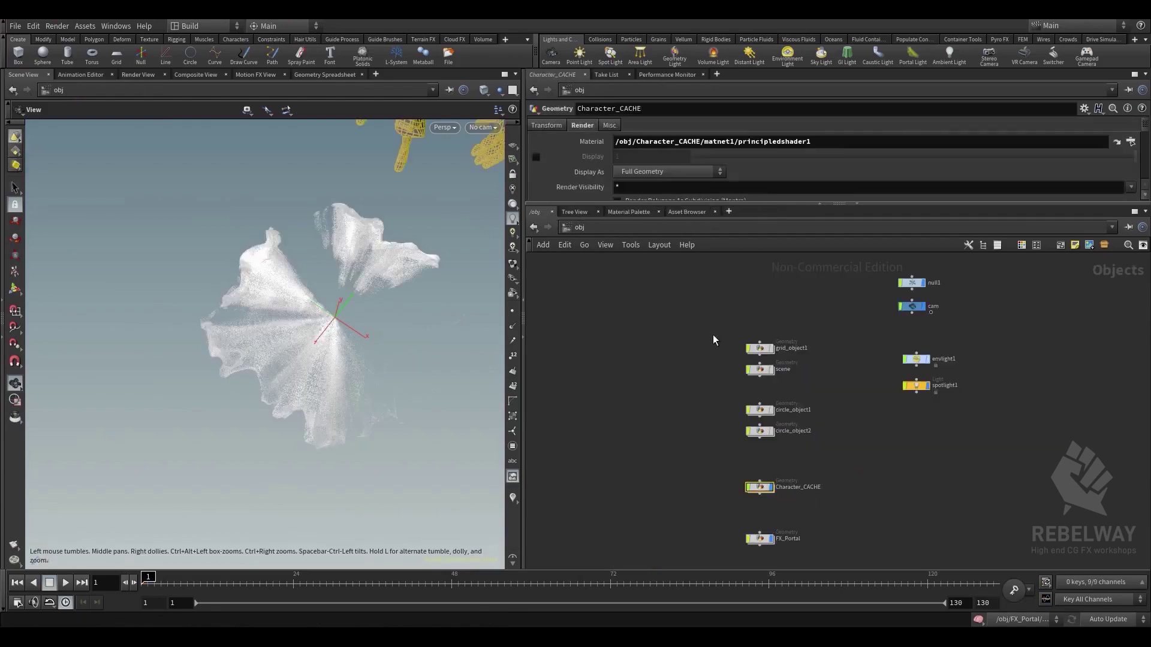
middle_drag(799, 516, 805, 433)
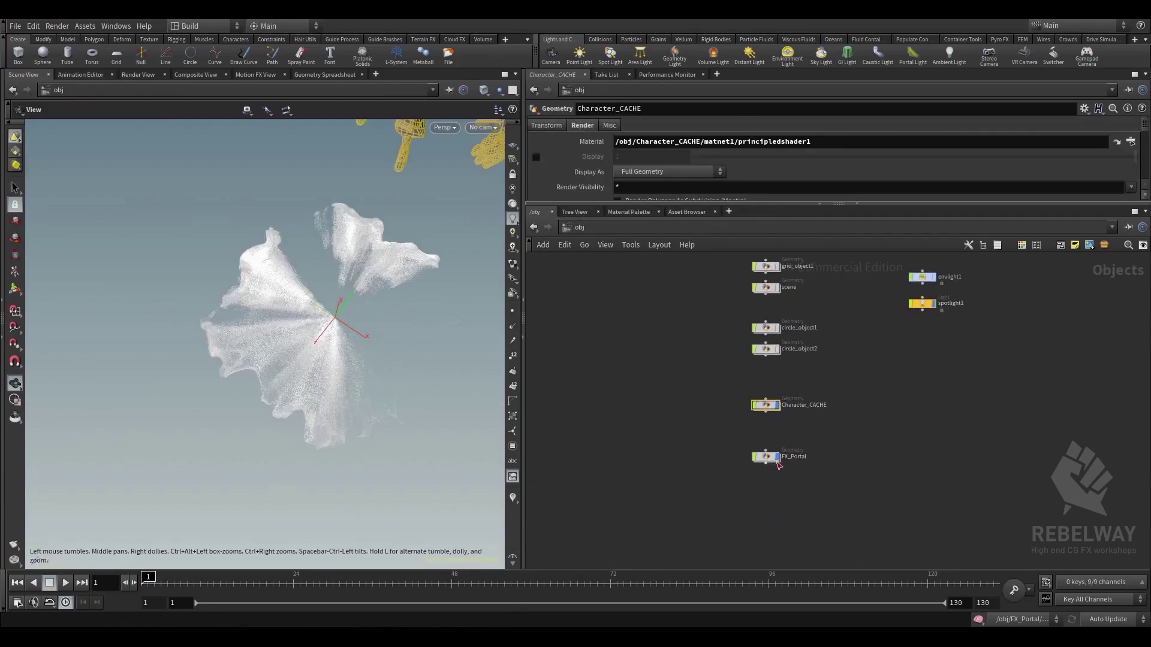
click(767, 460)
double_click(767, 461)
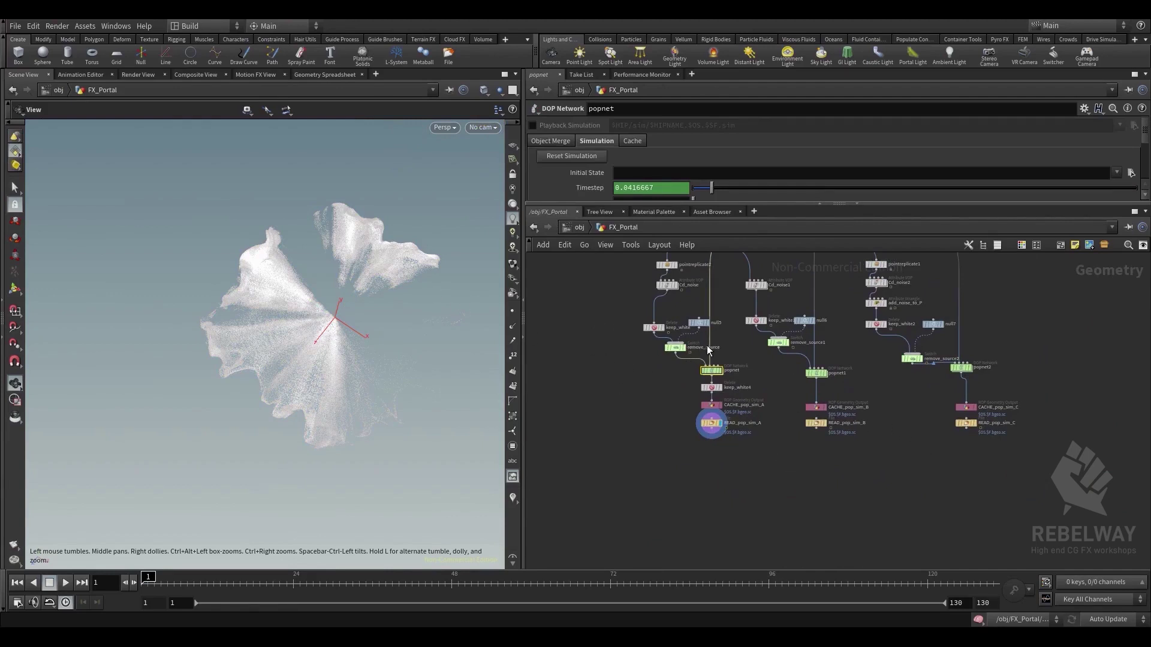
Examine the frame range and the Output File expression of CACHE_pop_sim_A
mouse_move(727, 355)
middle_down()
mouse_move(715, 475)
mouse_move(731, 371)
middle_up()
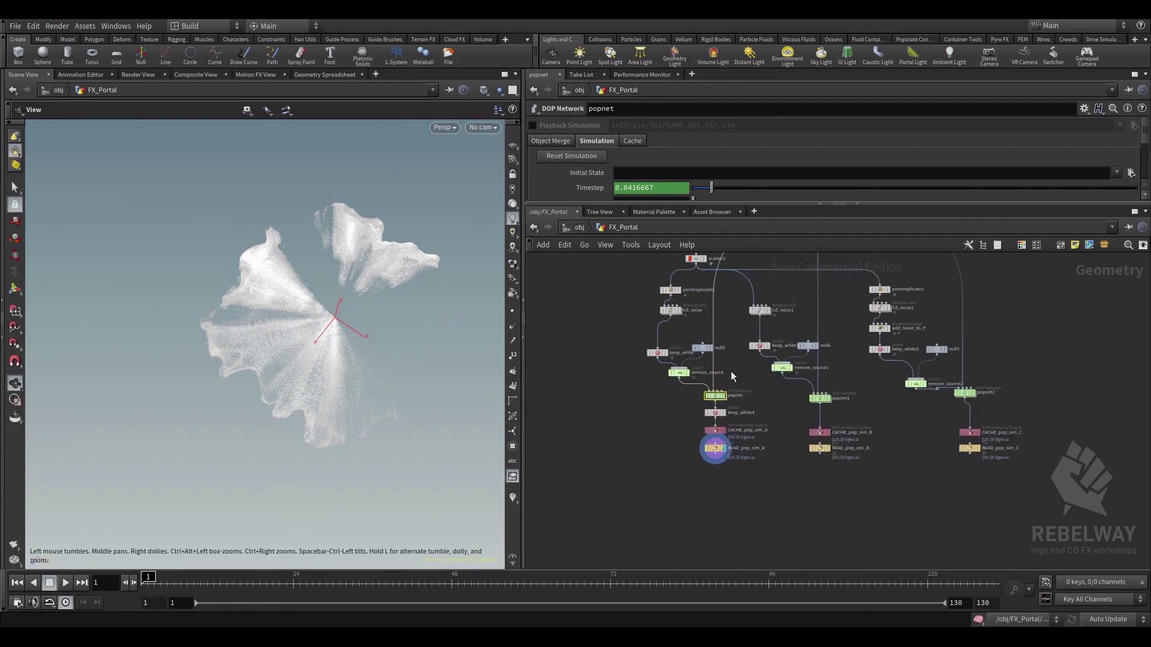
scroll(730, 383, up, 5)
click(703, 446)
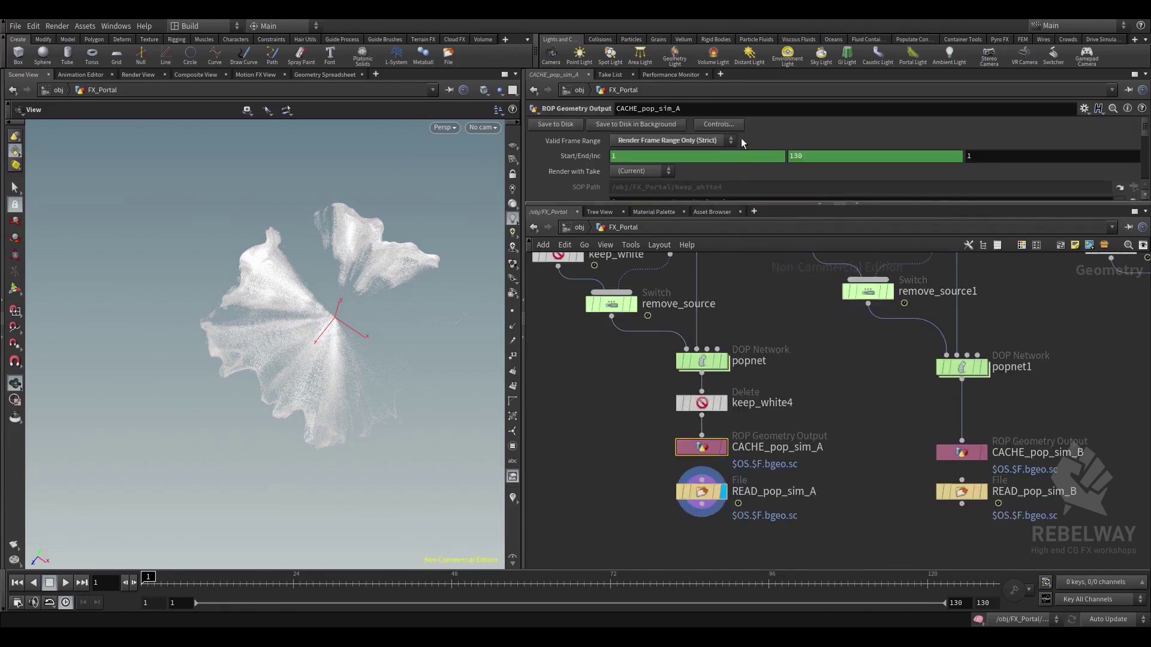
scroll(740, 138, down, 2)
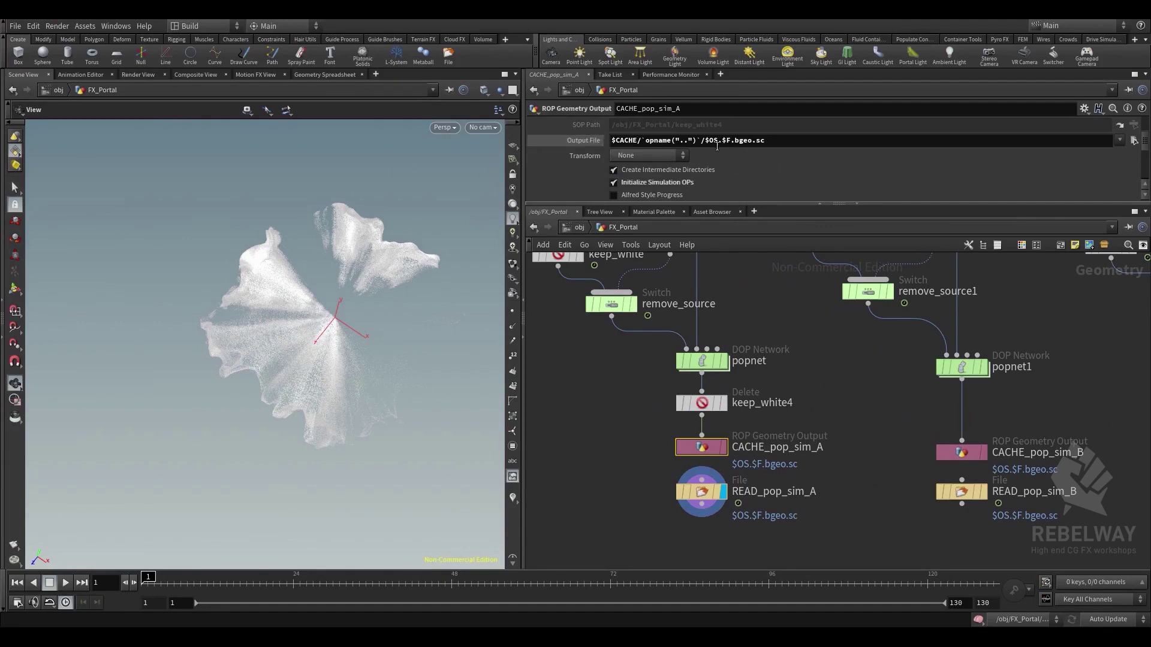
drag(786, 140, 601, 139)
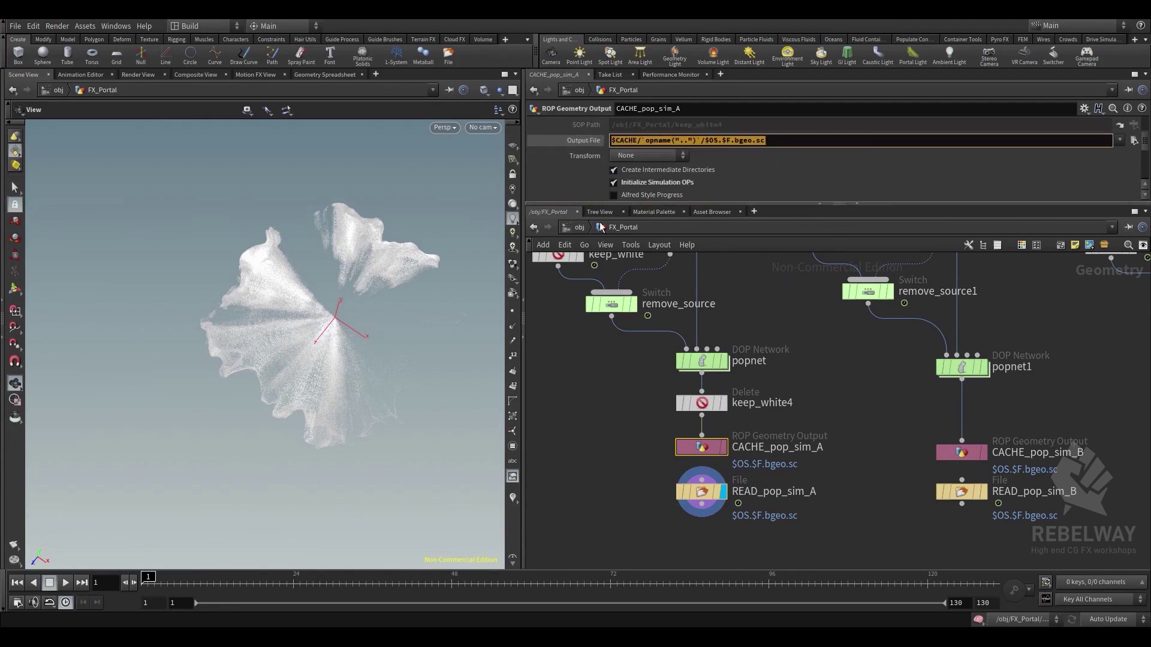
click(758, 278)
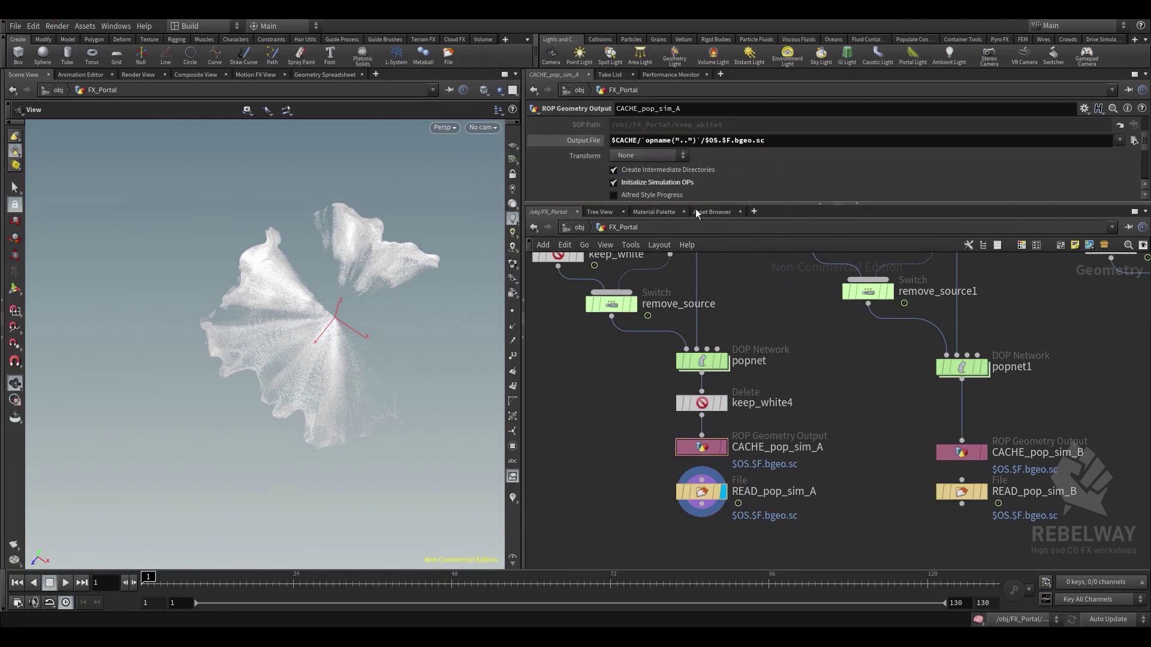
Examine the $CACHE, opname("..") and $OS parts of CACHE_pop_sim_A's output path one by one
drag(613, 140, 683, 146)
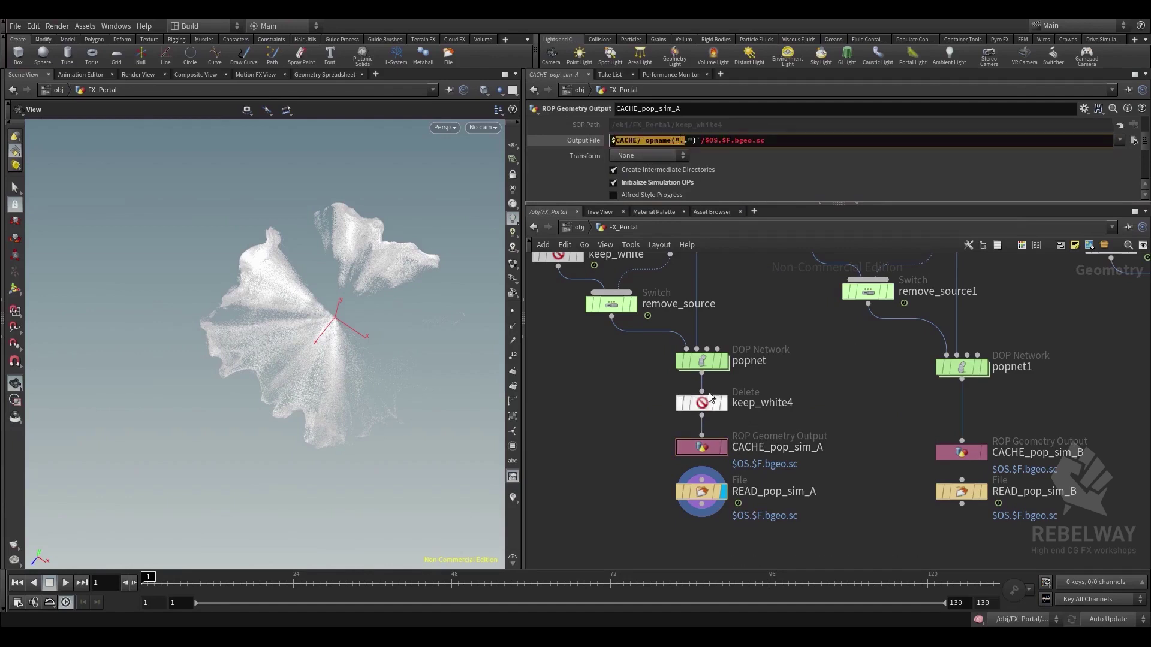
click(735, 165)
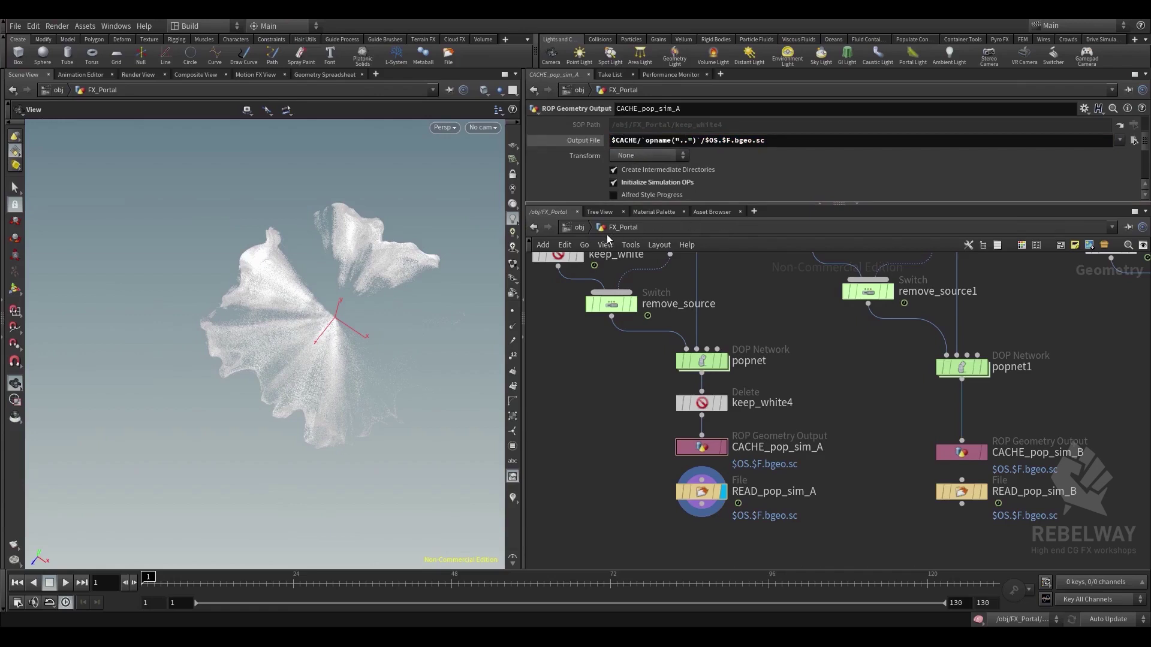
drag(641, 143, 691, 152)
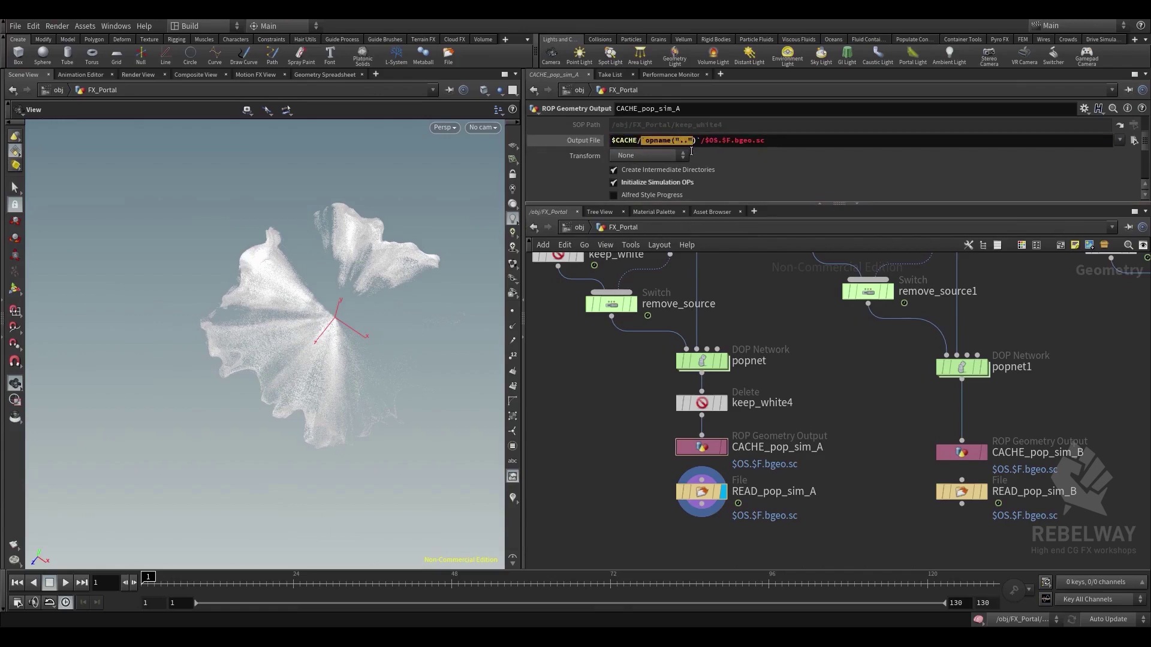
click(707, 142)
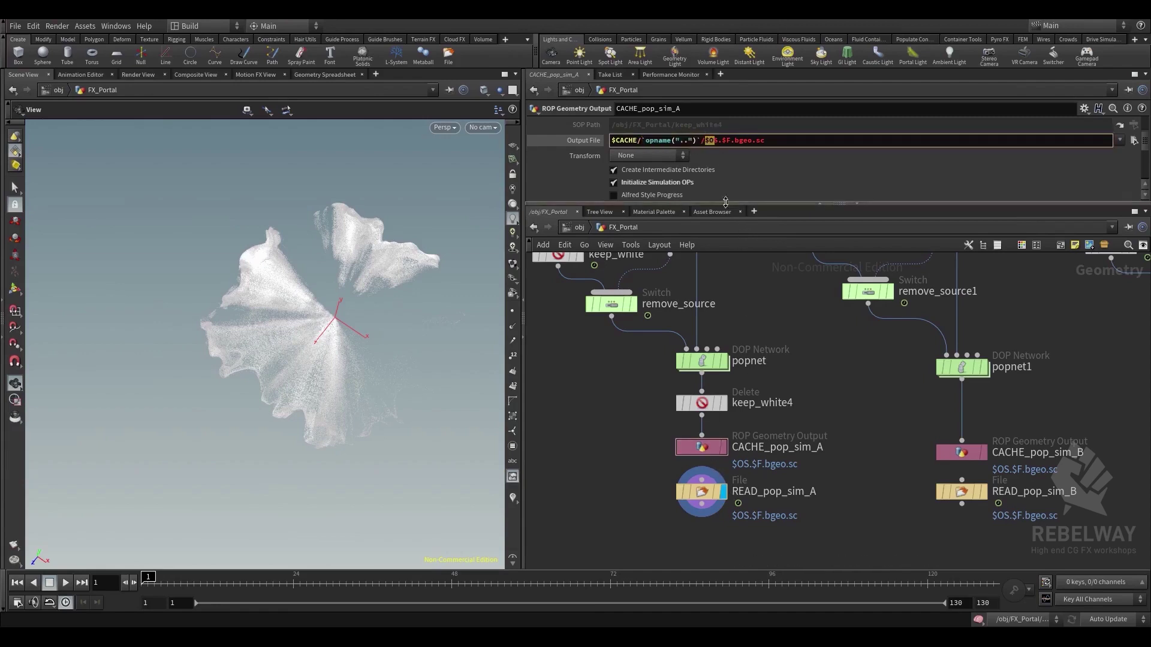
click(717, 140)
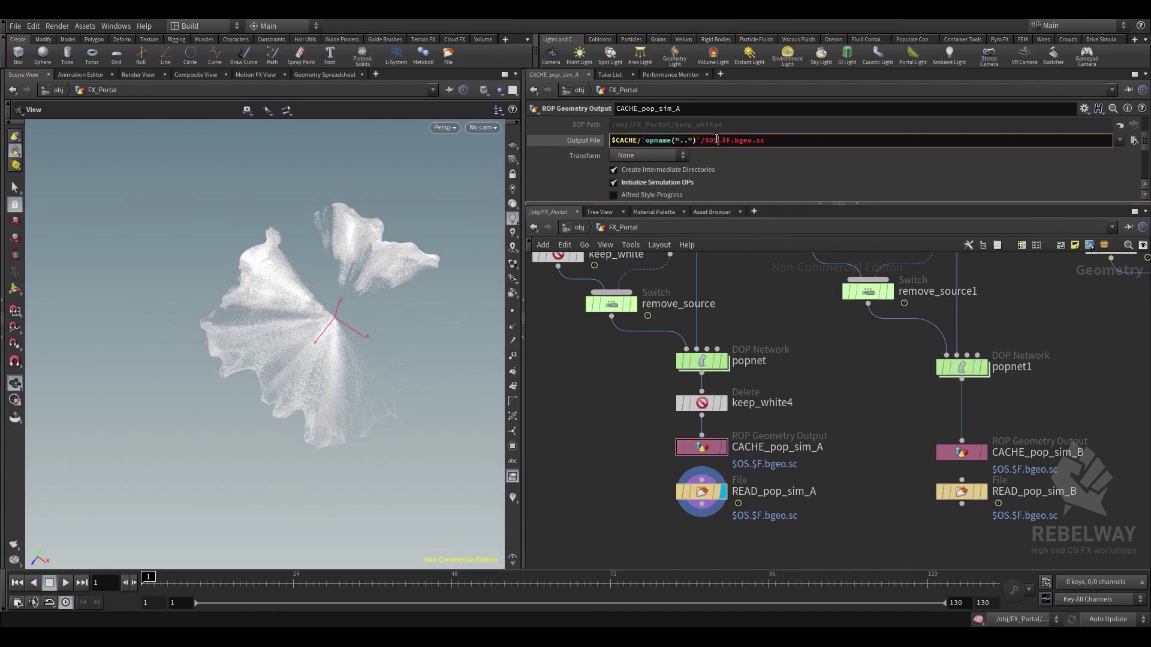
double_click(778, 446)
Show the evaluated Geometry File path of READ_pop_sim_A and examine its FX_Portal folder and cache file name
click(701, 491)
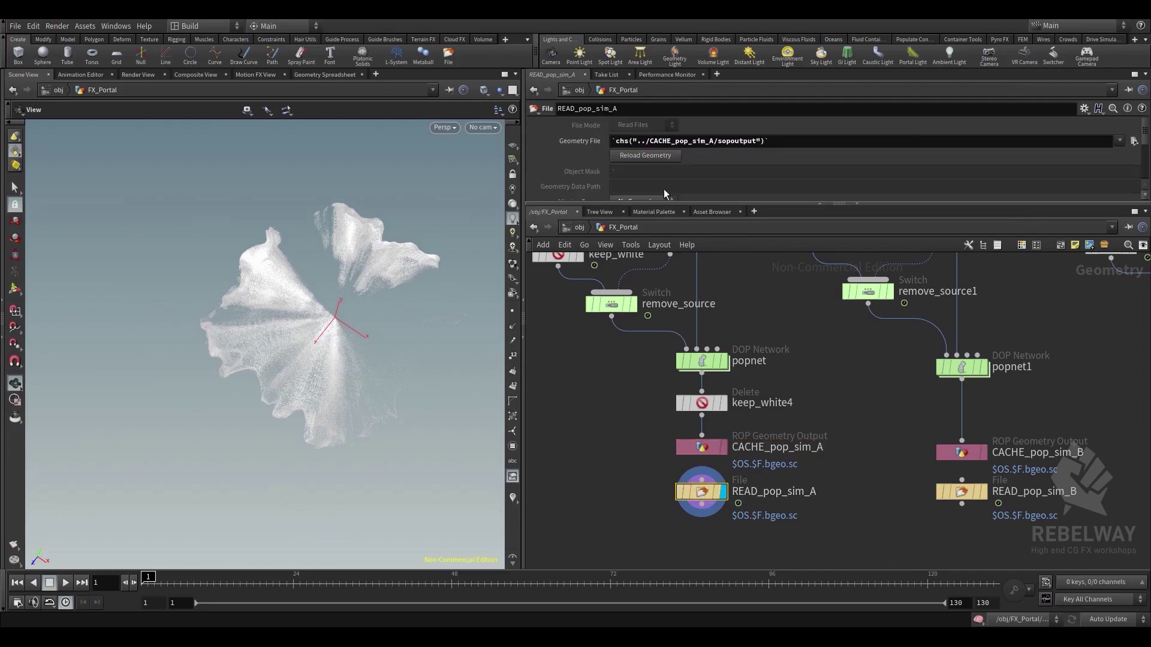
click(575, 140)
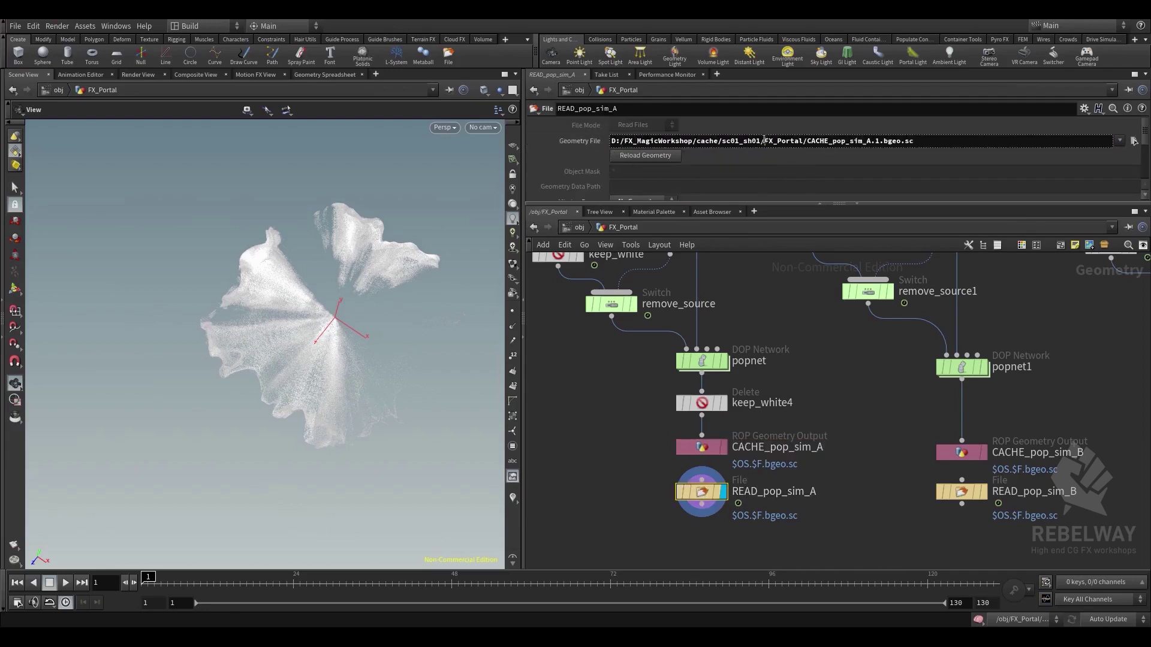
drag(764, 140, 912, 143)
click(869, 409)
click(707, 447)
click(873, 385)
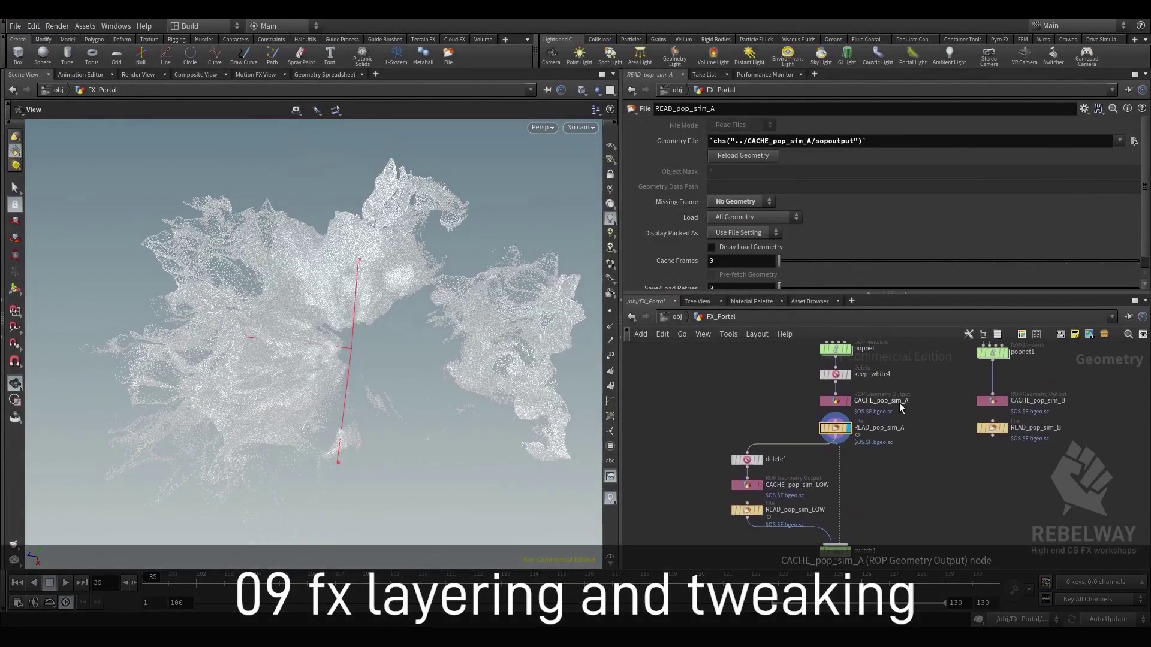
Look over the nodes below READ_pop_sim_A and extend the visible timeline range to start at frame 1
middle_drag(815, 493, 818, 446)
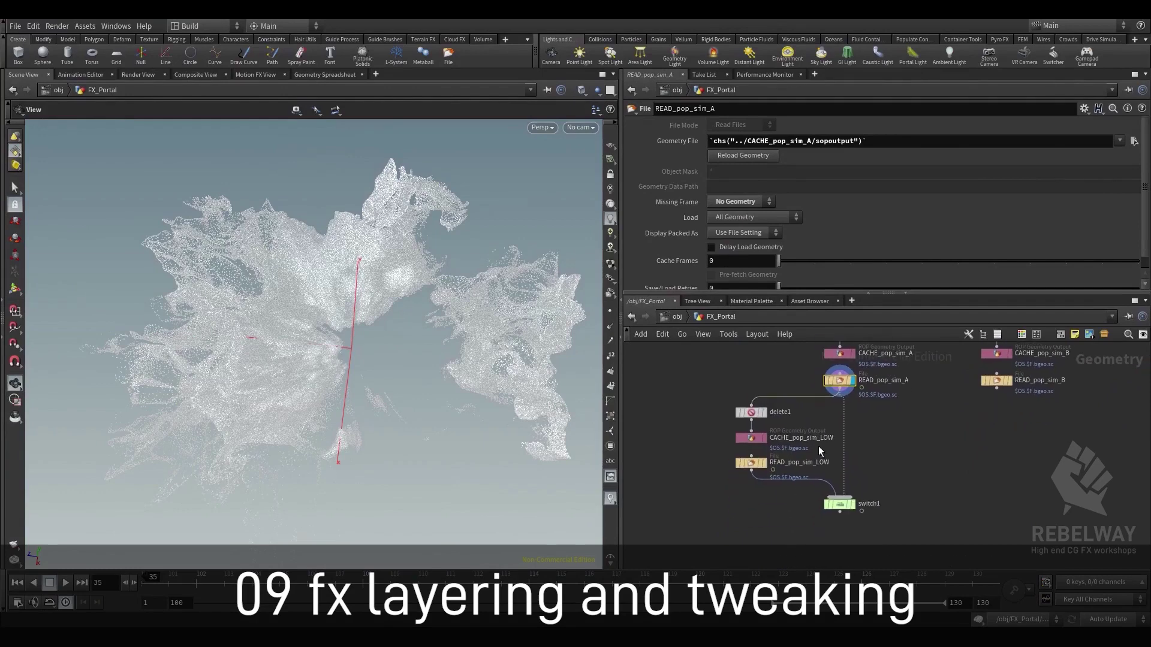
scroll(782, 438, up, 1)
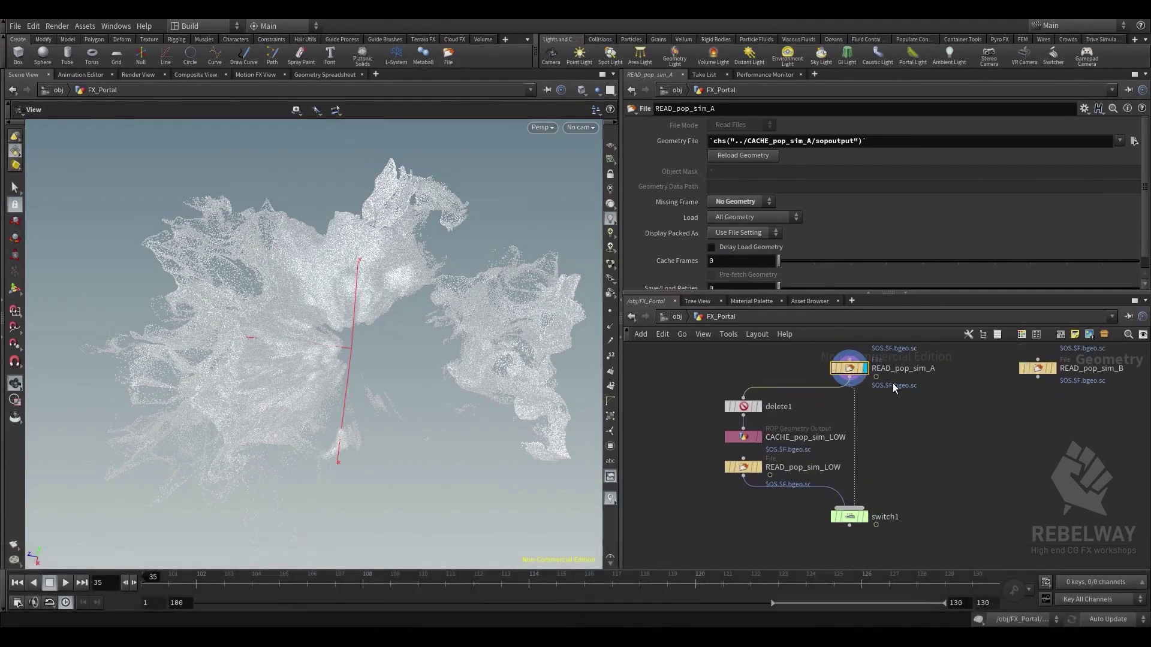
scroll(865, 485, down, 5)
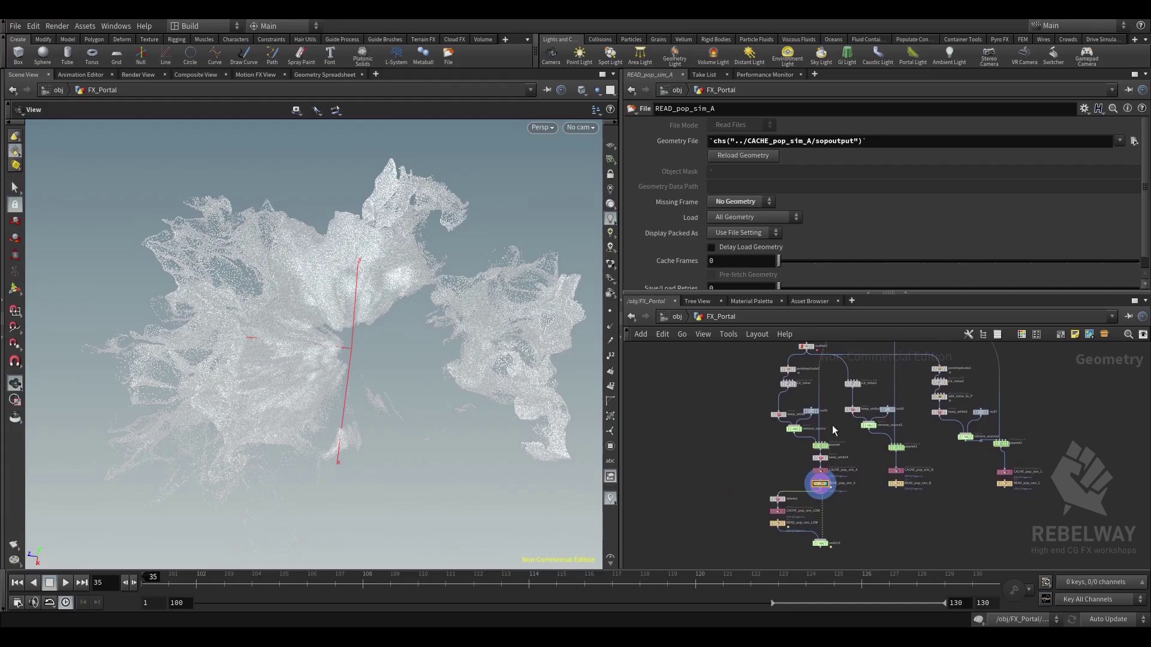
scroll(818, 482, up, 2)
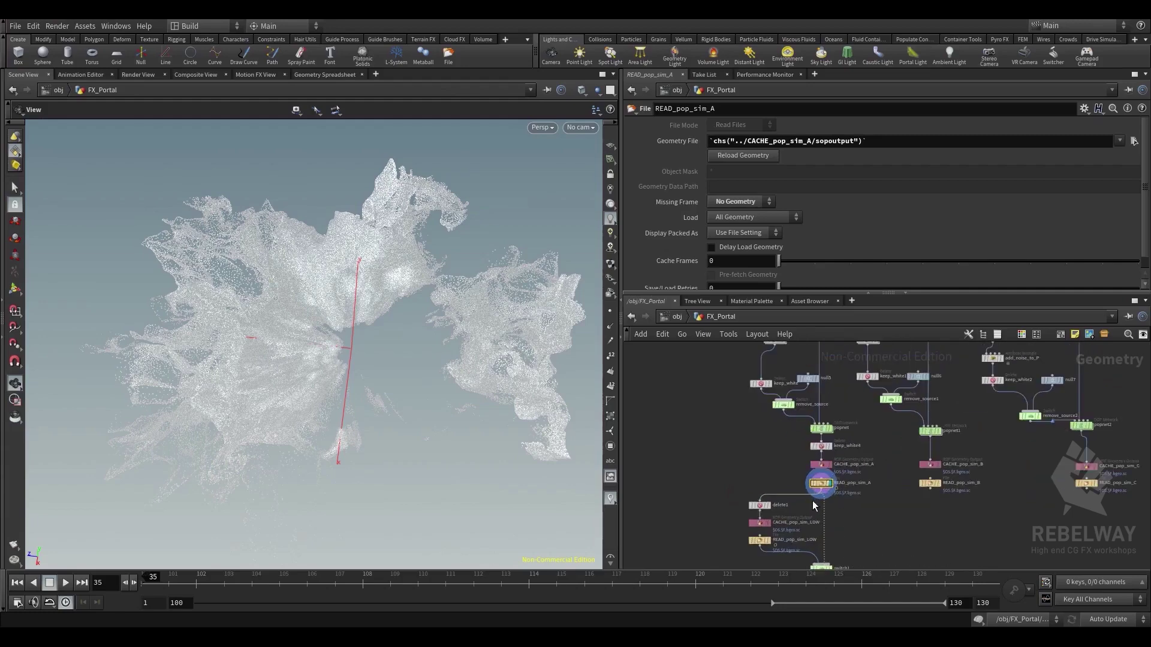
middle_drag(858, 550, 875, 490)
scroll(807, 462, up, 2)
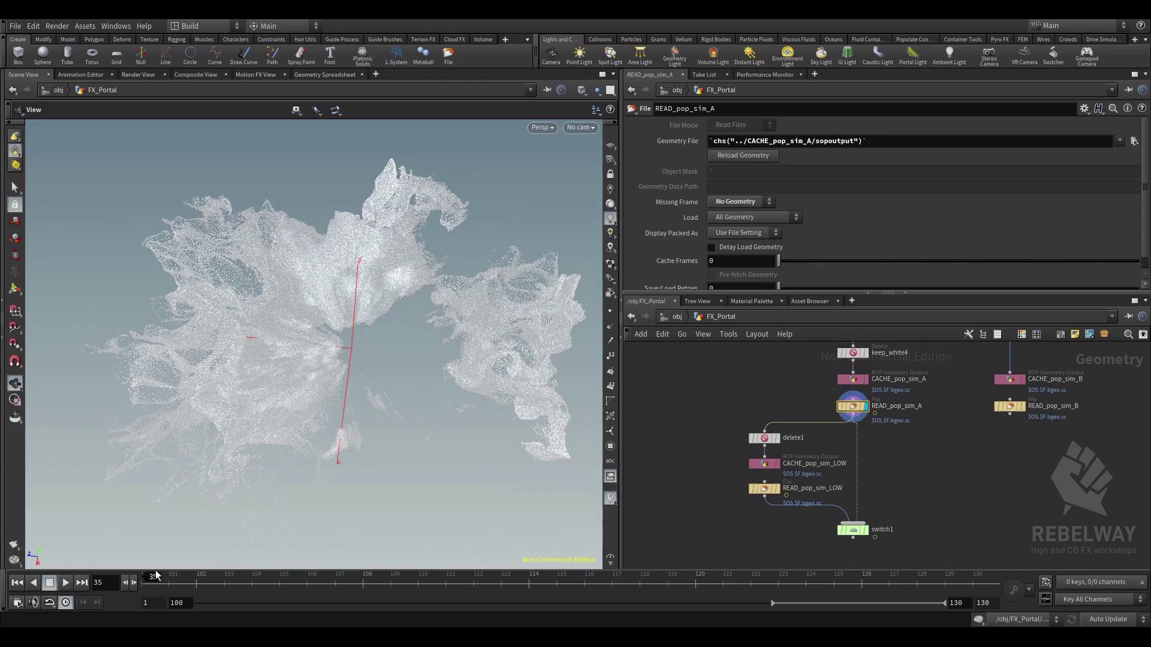
drag(772, 601, 196, 603)
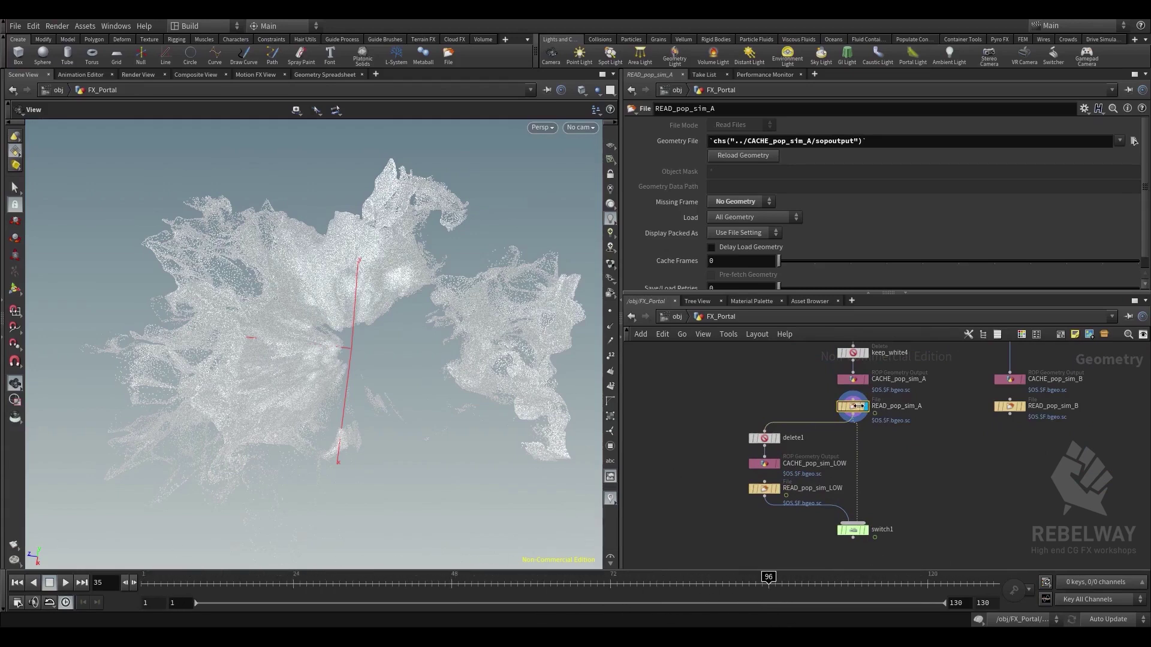
Examine the node info of READ_pop_sim_A at frame 96 and at frame 72
middle_click(861, 409)
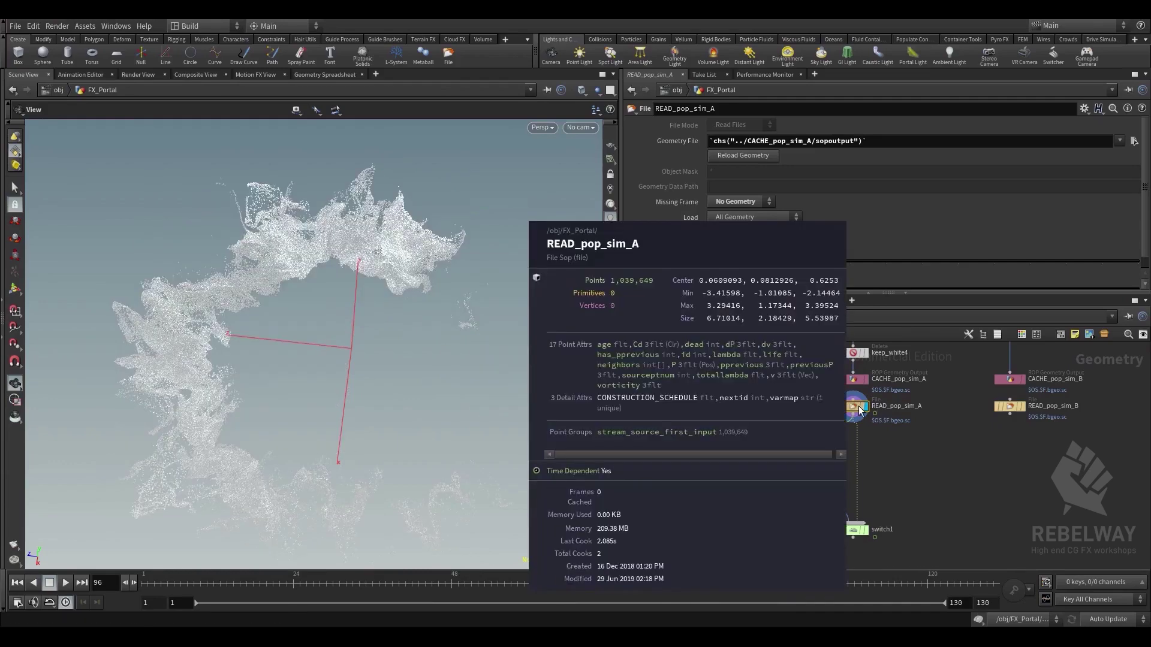
click(608, 580)
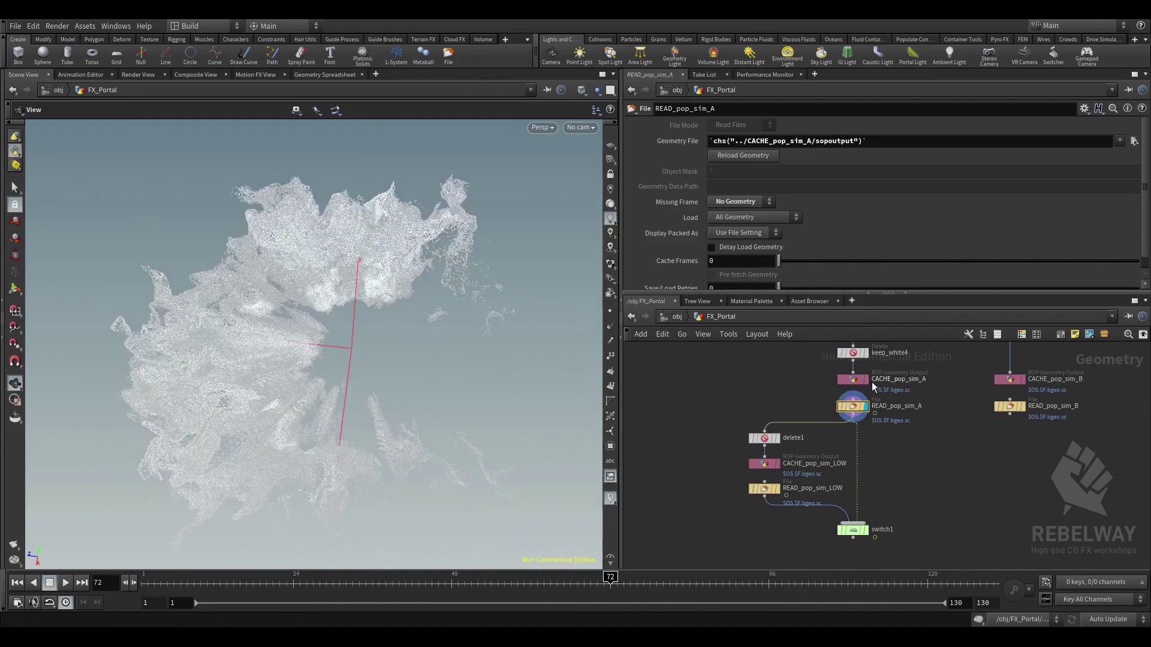
middle_click(851, 410)
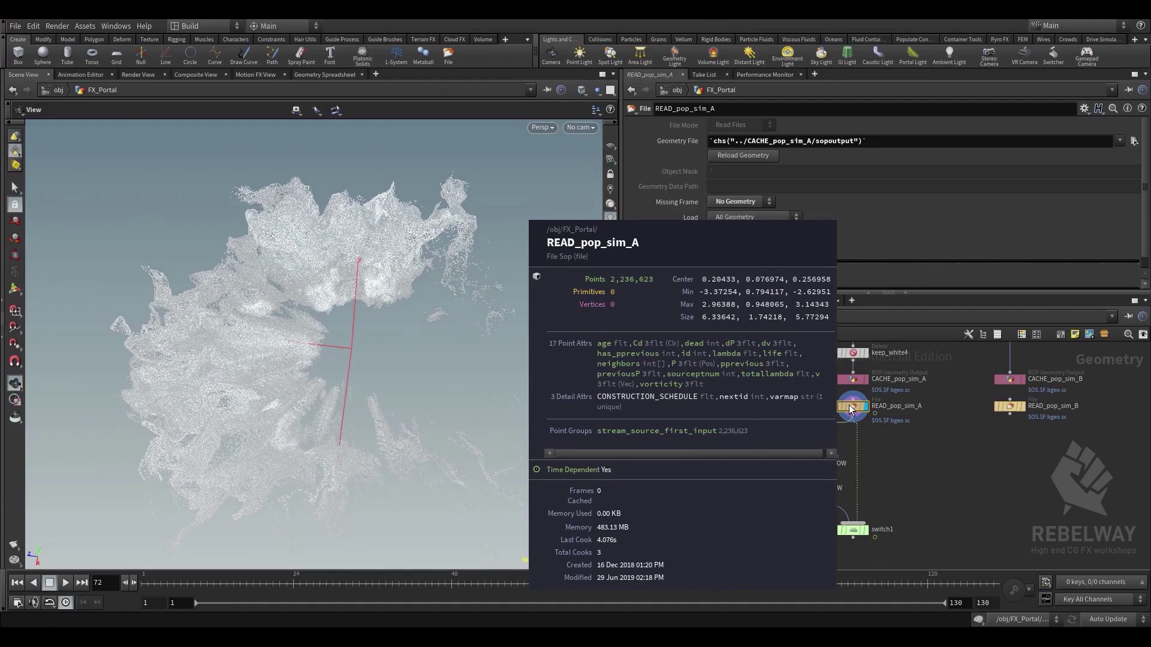
Examine delete1's point filter expression, the CACHE_pop_sim_LOW output settings and the displayed READ_pop_sim_LOW result
middle_drag(778, 426, 791, 394)
scroll(790, 395, up, 3)
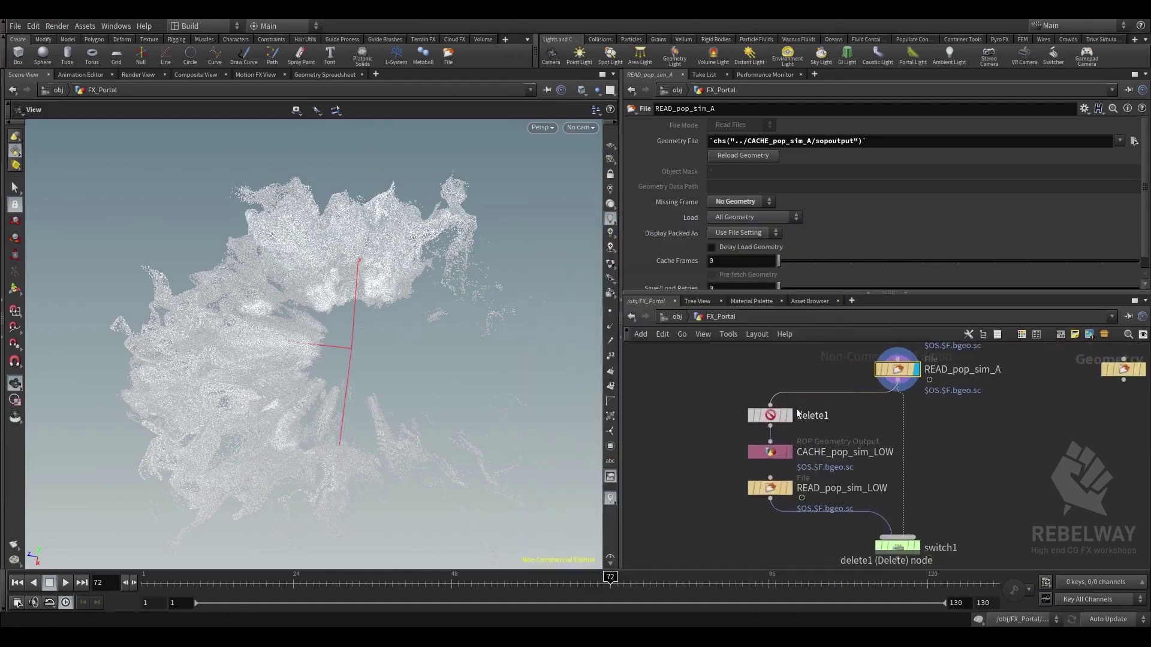
click(771, 415)
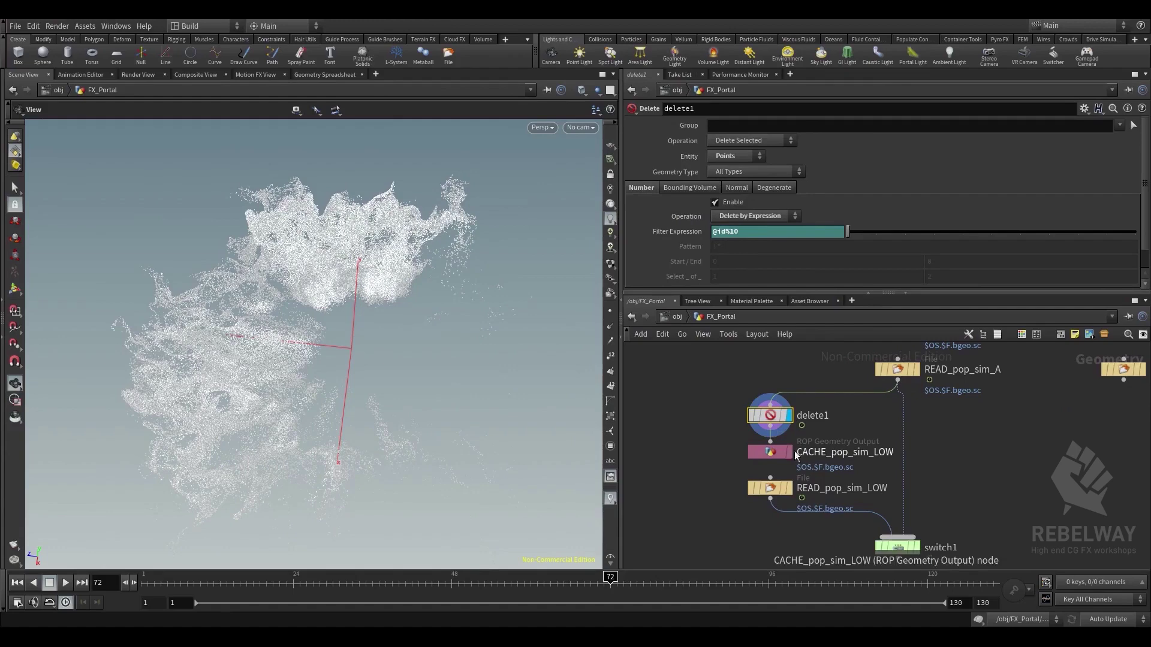
click(770, 452)
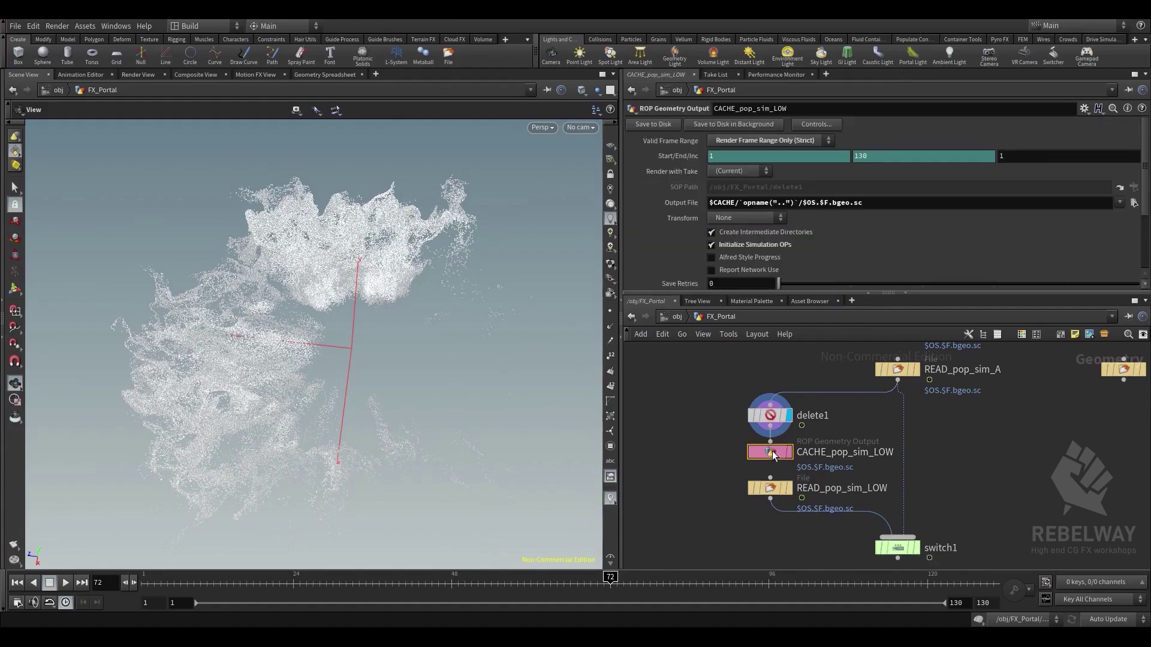
click(786, 487)
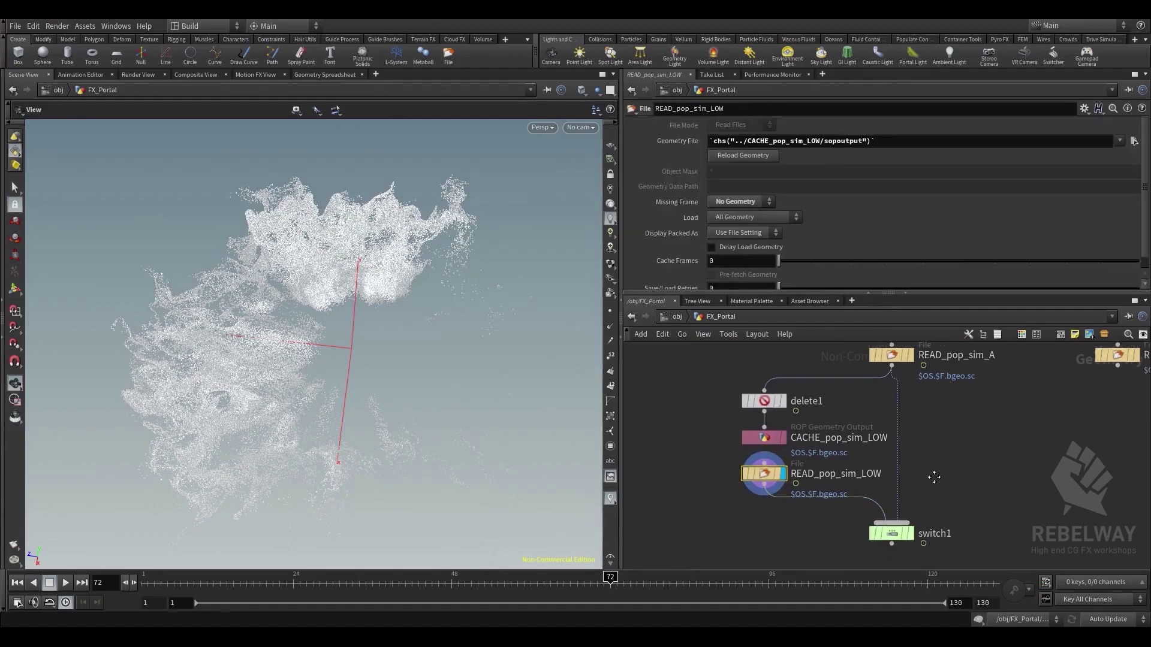
Display switch1, compare its Select Input at 1 and at 0, and examine the low-resolution particles from other angles
click(888, 459)
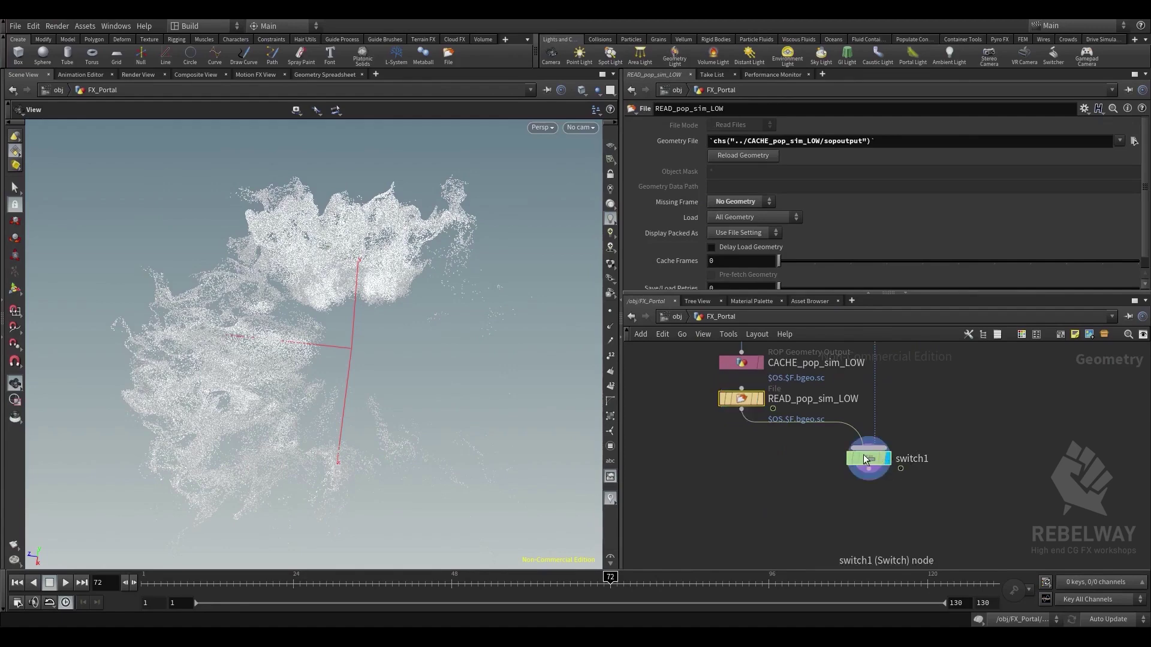
click(868, 458)
text(1)
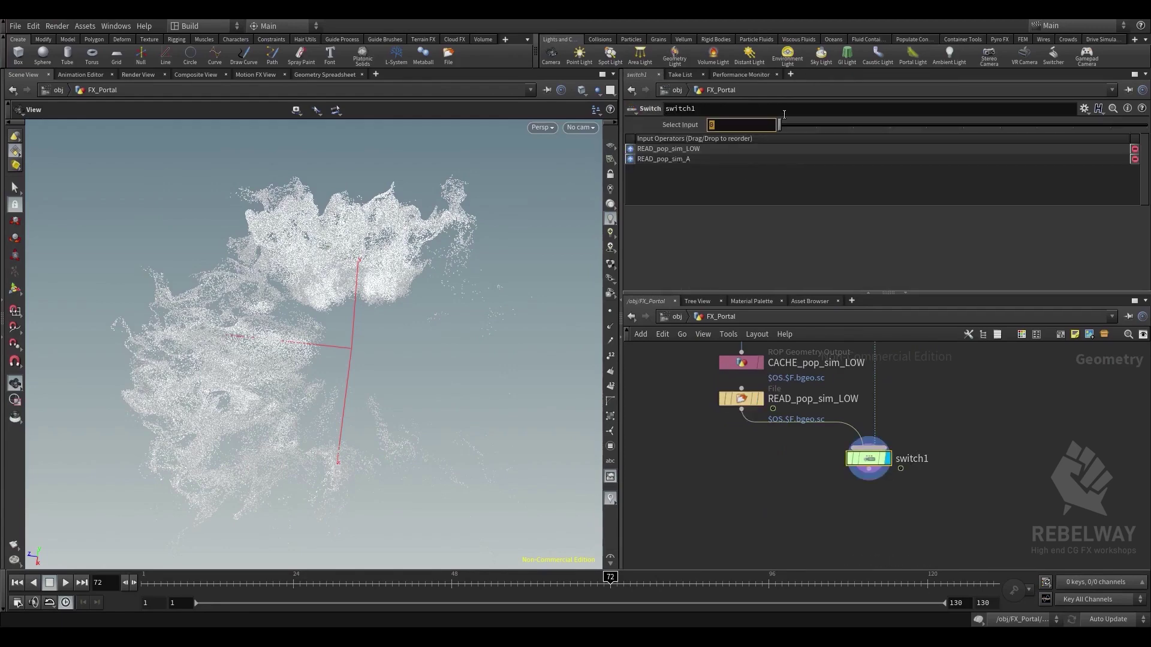
key(Return)
text(0)
key(Return)
scroll(845, 429, down, 1)
middle_drag(888, 381, 847, 360)
scroll(827, 434, up, 1)
middle_drag(714, 445, 711, 496)
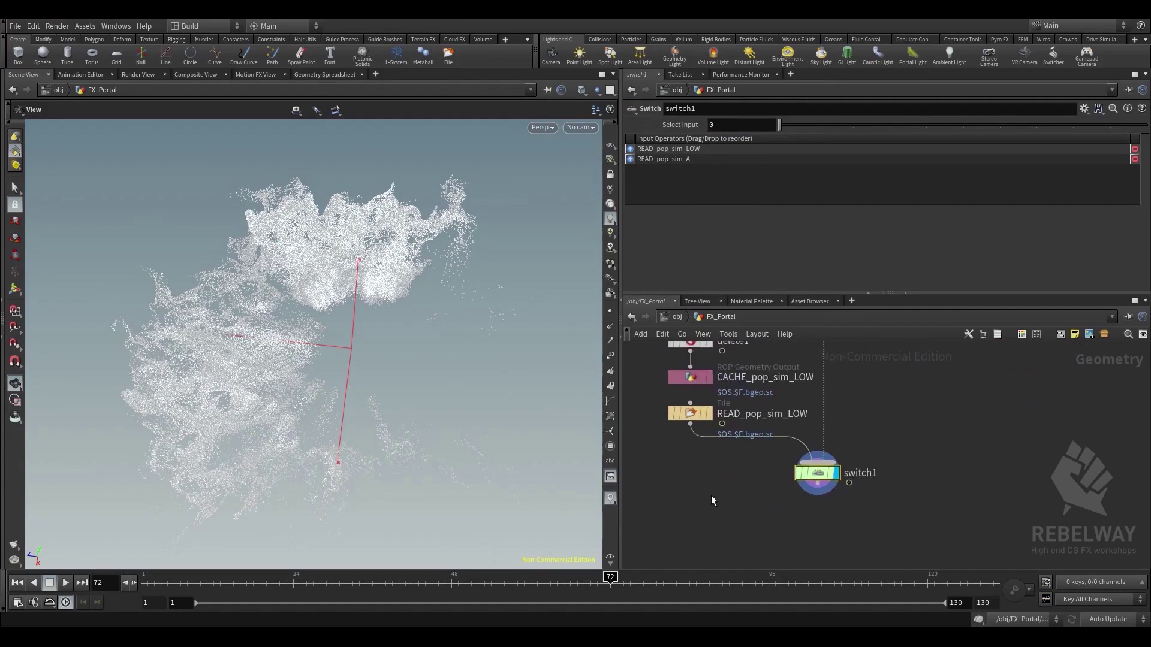
scroll(788, 462, down, 3)
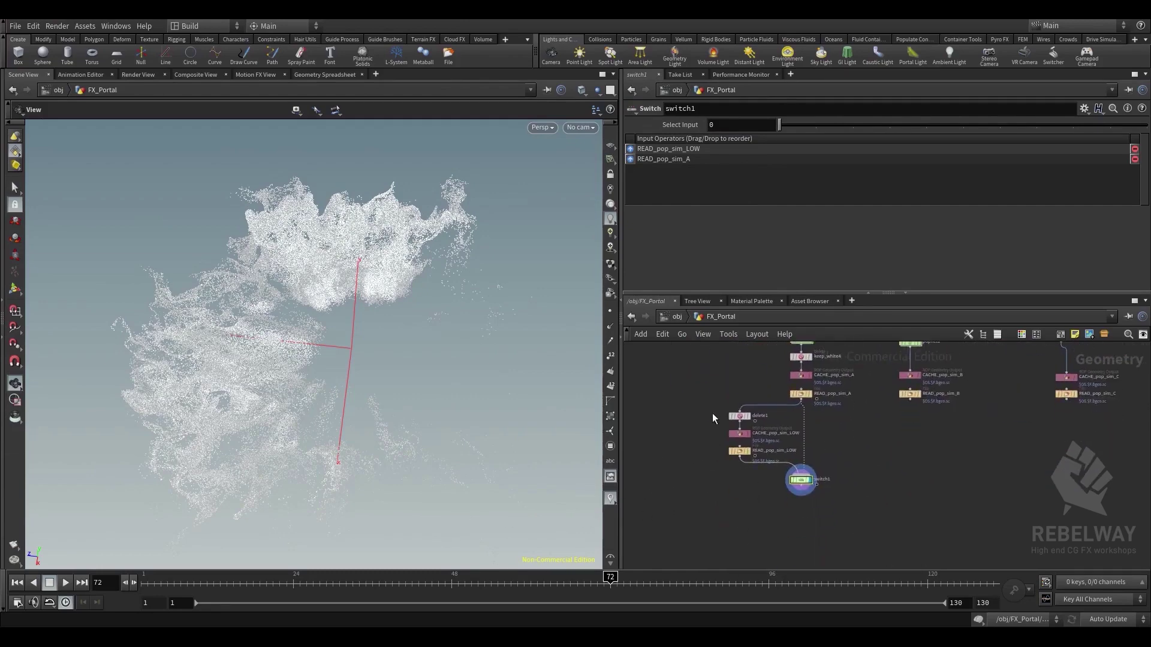
drag(451, 335, 494, 303)
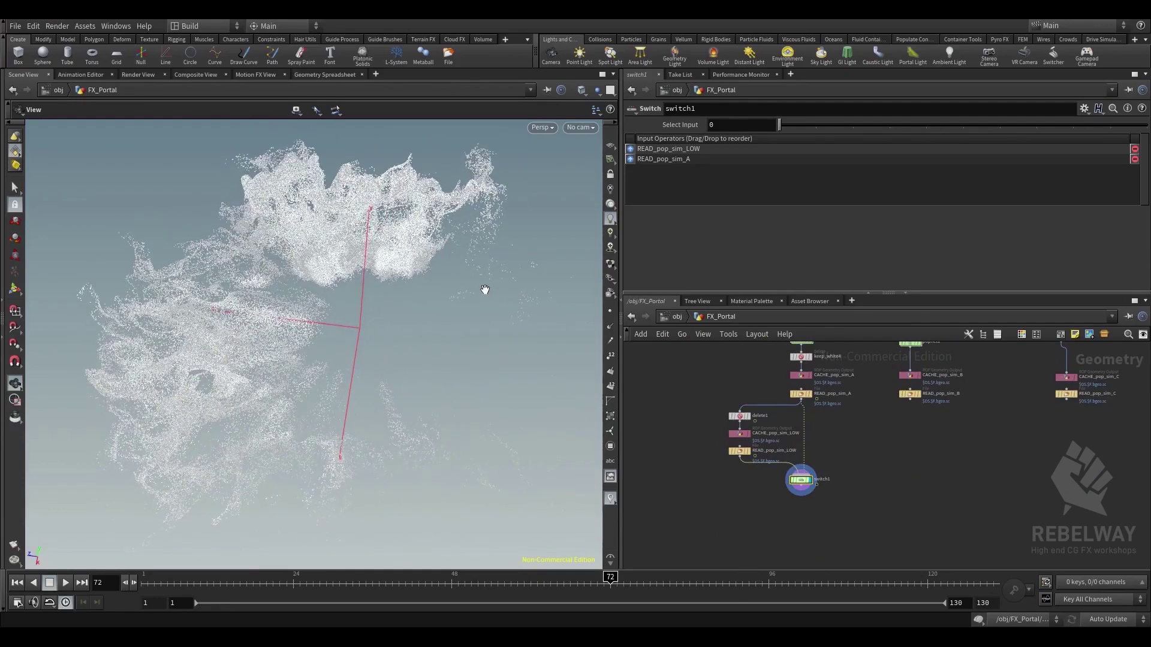
drag(450, 276, 443, 254)
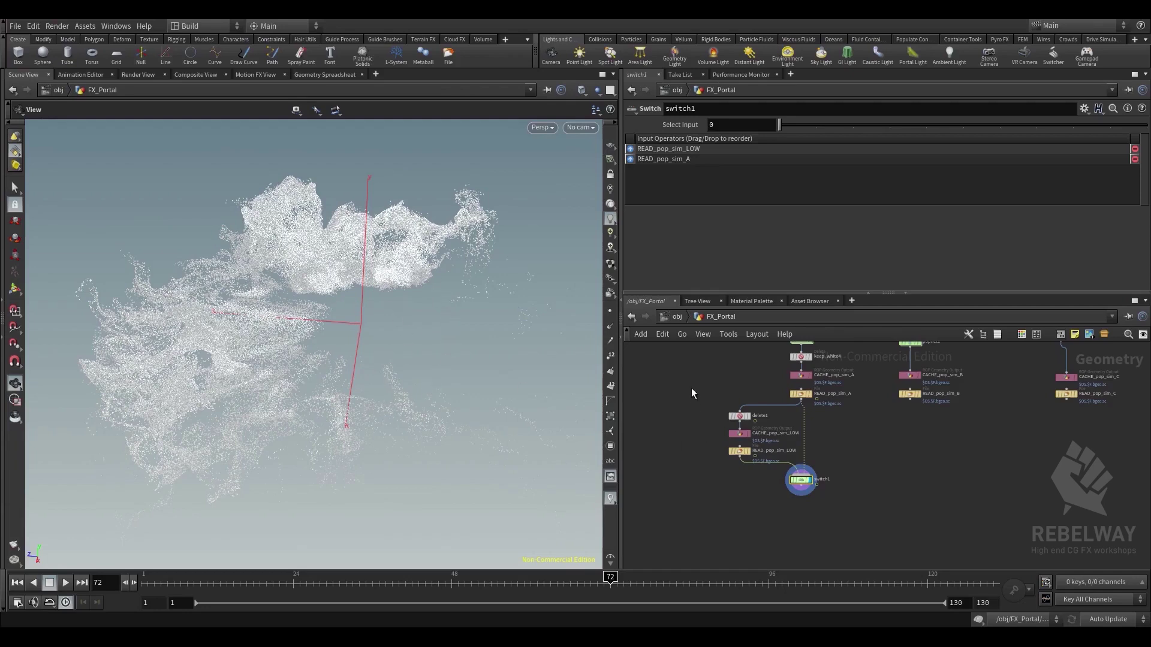
Display the PORTAL_SHAPE null and examine the portal disc from several angles and in wireframe
middle_drag(691, 388, 682, 501)
middle_drag(703, 367, 690, 473)
middle_drag(763, 372, 771, 425)
scroll(706, 443, up, 2)
click(697, 438)
drag(685, 439, 705, 437)
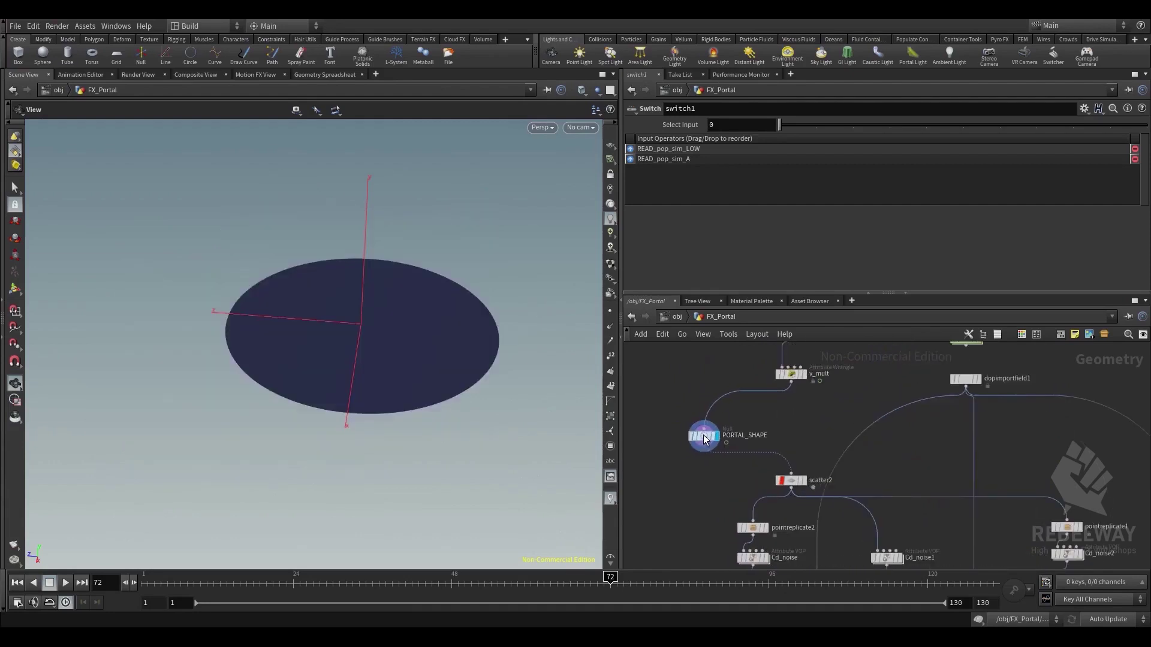
drag(467, 281, 470, 304)
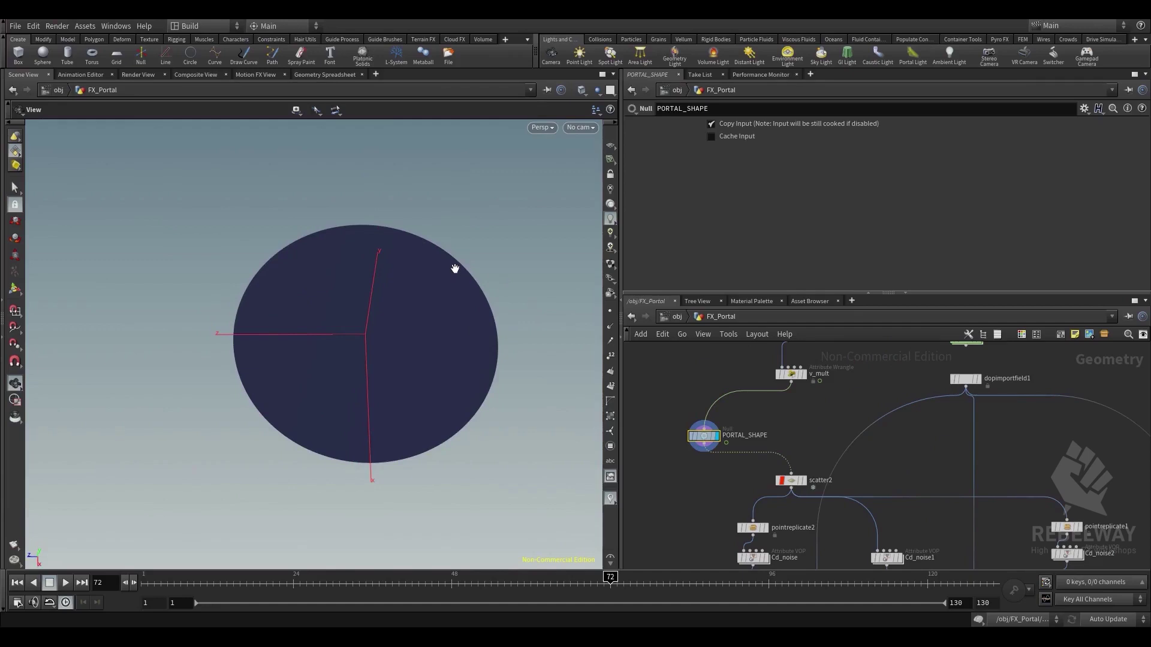
mouse_move(523, 352)
mouse_down()
mouse_move(488, 341)
mouse_move(475, 303)
mouse_up()
key(w)
key(w)
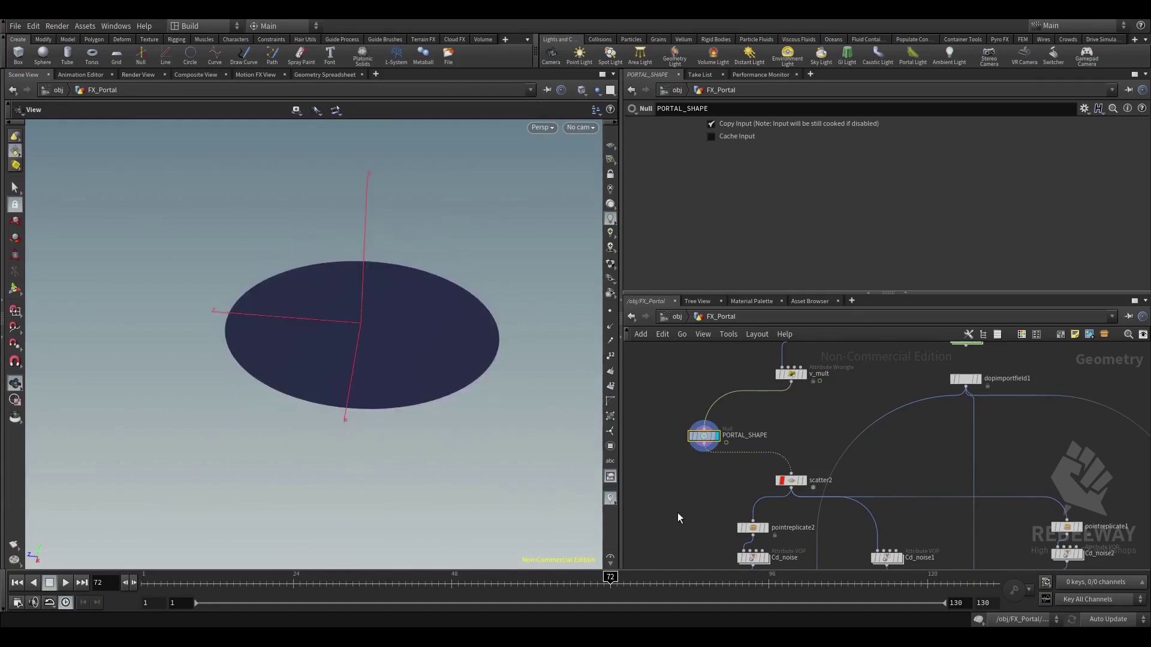
Display and select switch1 below the READ nodes to view the particles again
scroll(677, 515, down, 2)
middle_drag(678, 515, 666, 379)
middle_drag(679, 466, 672, 362)
middle_drag(663, 429, 680, 335)
scroll(802, 485, up, 2)
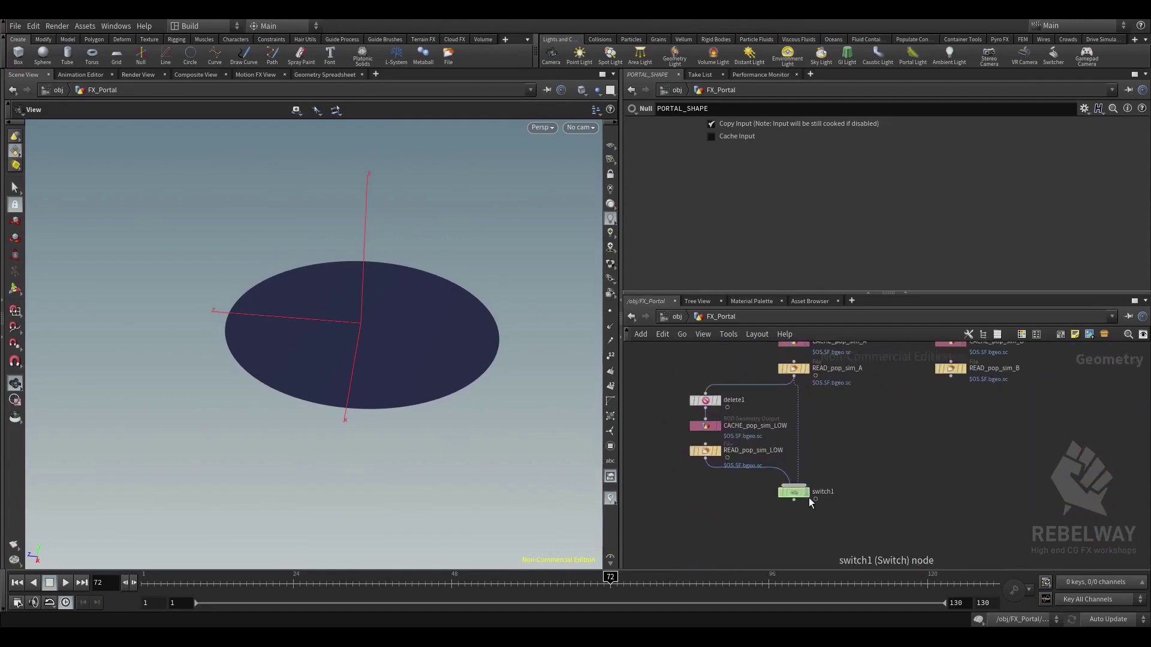
click(807, 494)
click(794, 494)
drag(380, 365, 383, 391)
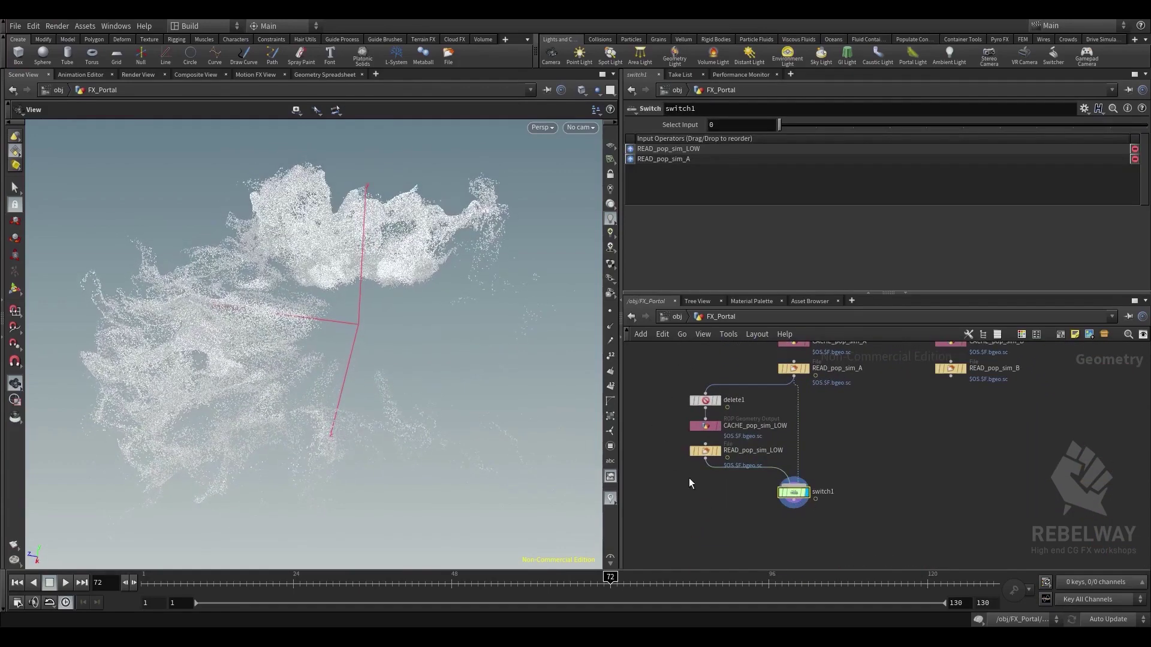
Add an Attribute Transfer node below the low-resolution branch and connect switch1 to its first input
scroll(689, 509, down, 1)
middle_drag(690, 519, 715, 496)
key(Tab)
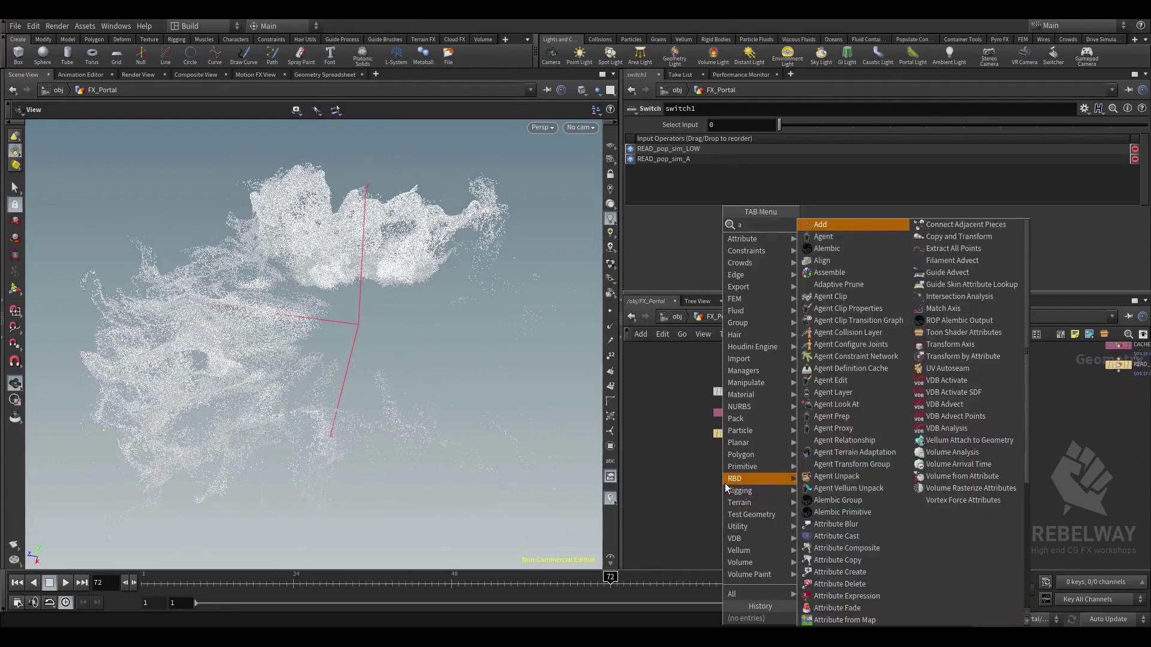
text(attr)
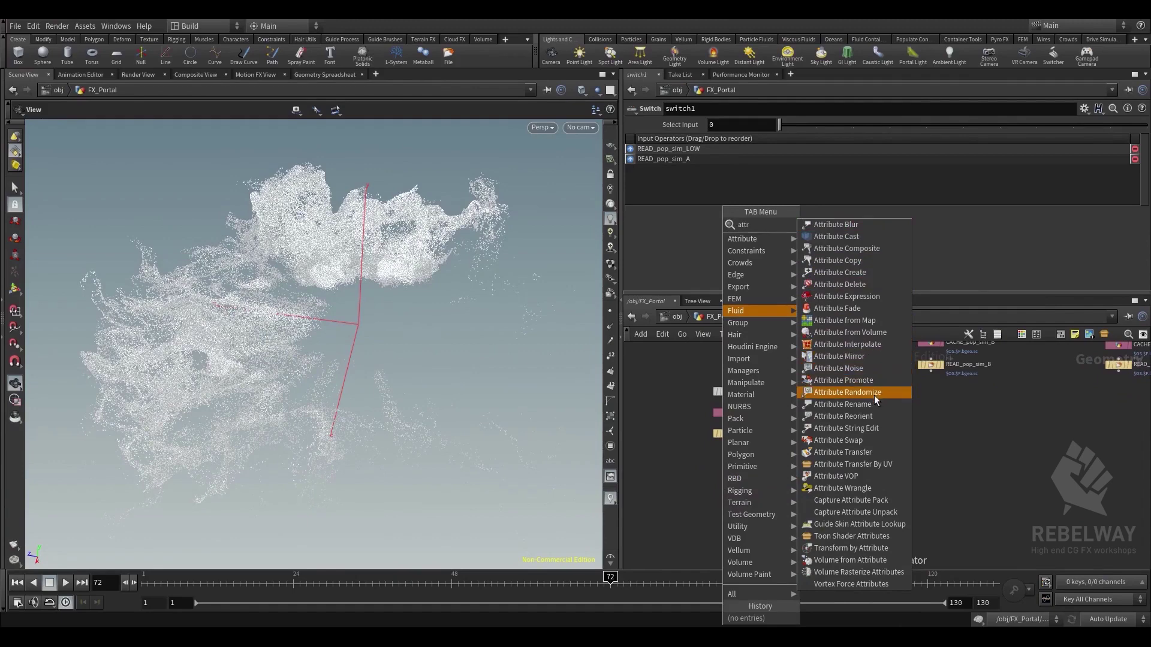
click(850, 452)
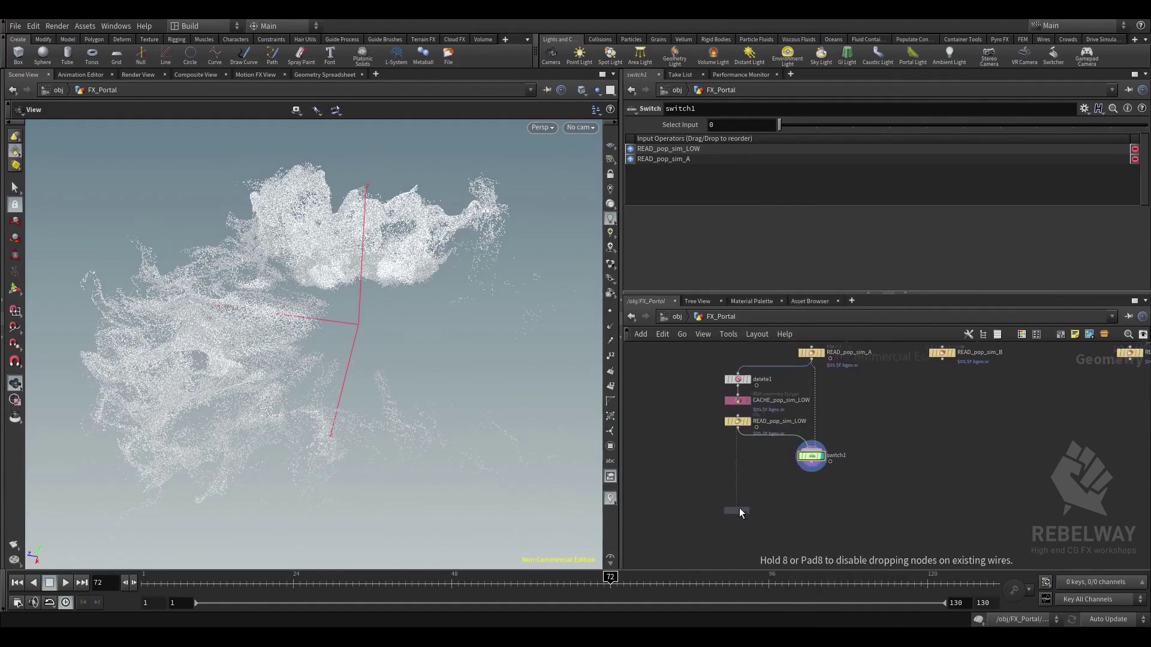
click(725, 490)
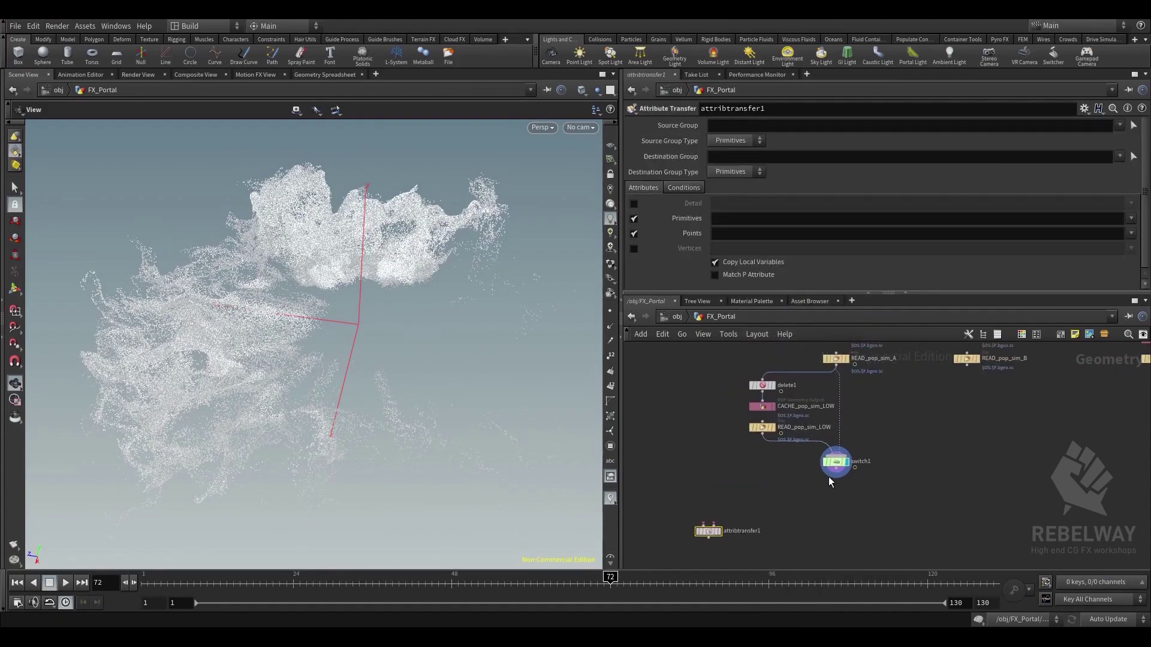
click(836, 469)
click(703, 525)
Connect the PORTAL_SHAPE null to the second input of attribtransfer1
scroll(700, 465, down, 3)
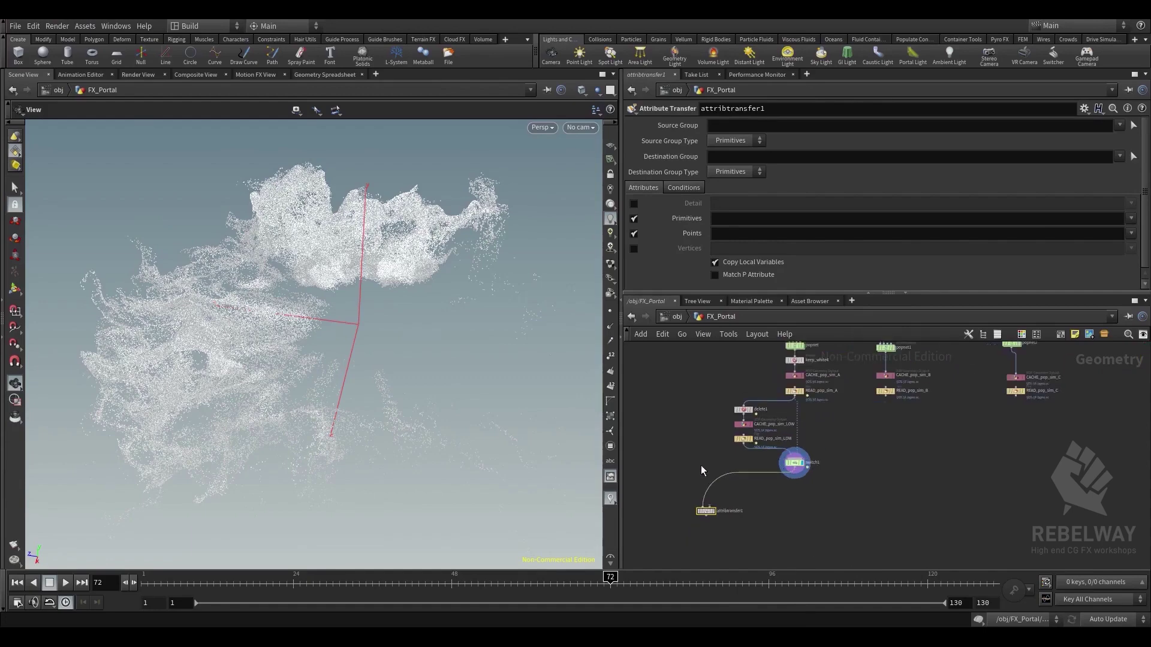
middle_drag(700, 443, 694, 487)
middle_drag(707, 424, 701, 390)
click(712, 365)
scroll(710, 485, up, 3)
middle_drag(706, 509, 715, 393)
scroll(728, 404, up, 2)
click(743, 468)
drag(741, 486, 748, 495)
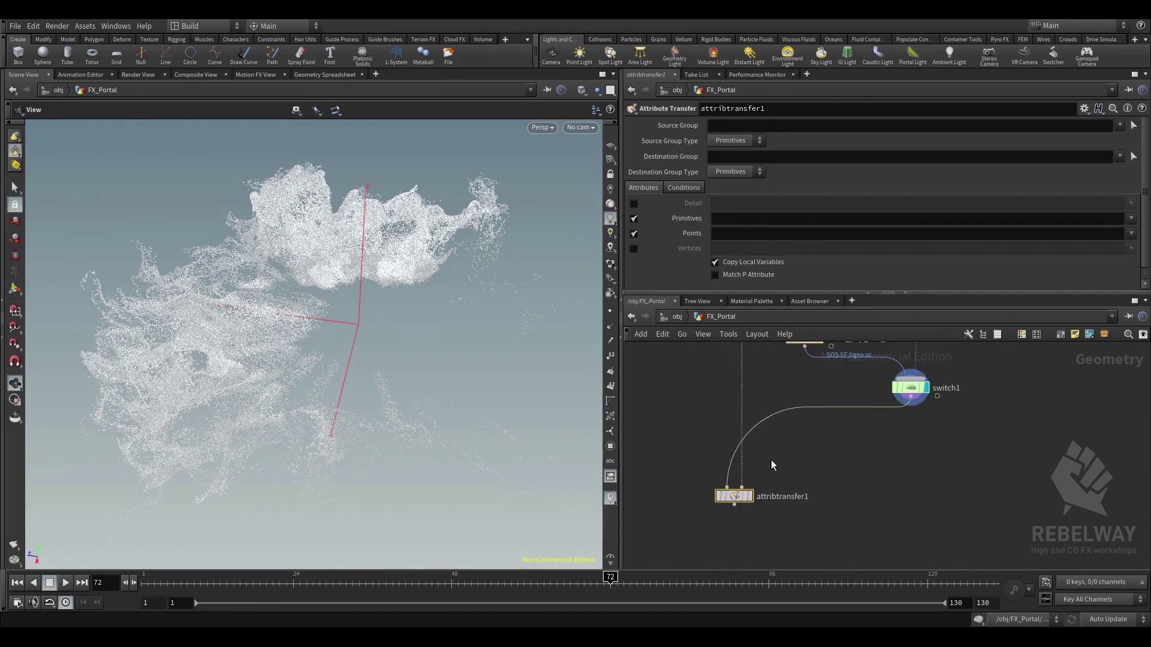
Display attribtransfer1, transfer only the point attribute P with Match P Attribute enabled, and show its Conditions settings
click(749, 496)
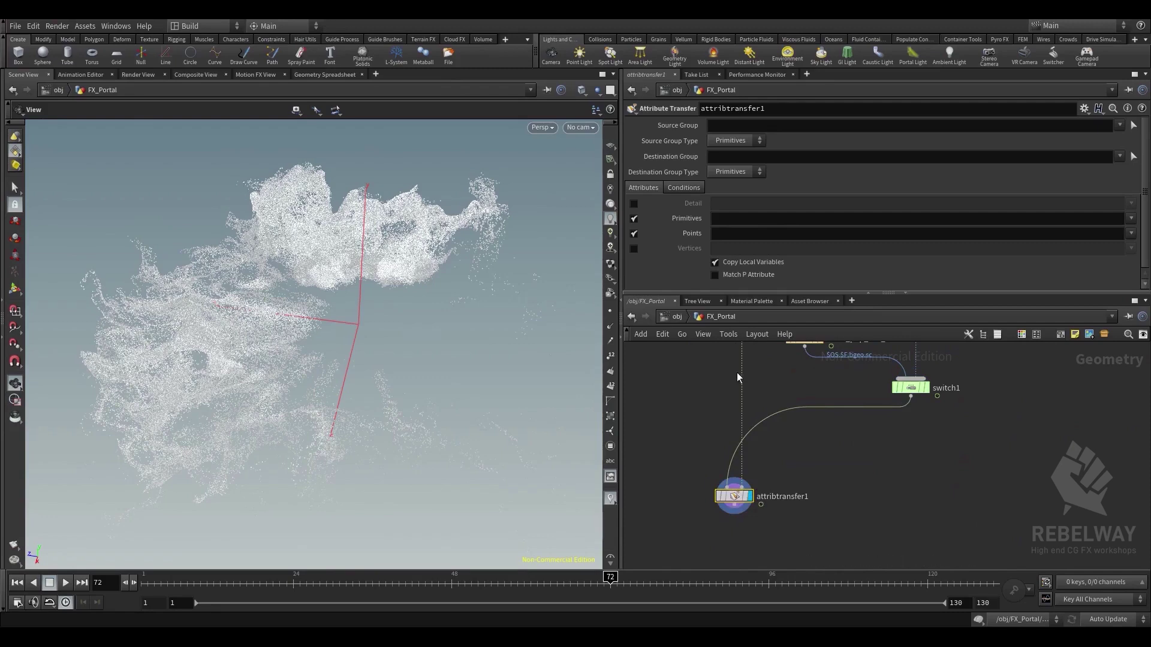
click(636, 219)
click(715, 232)
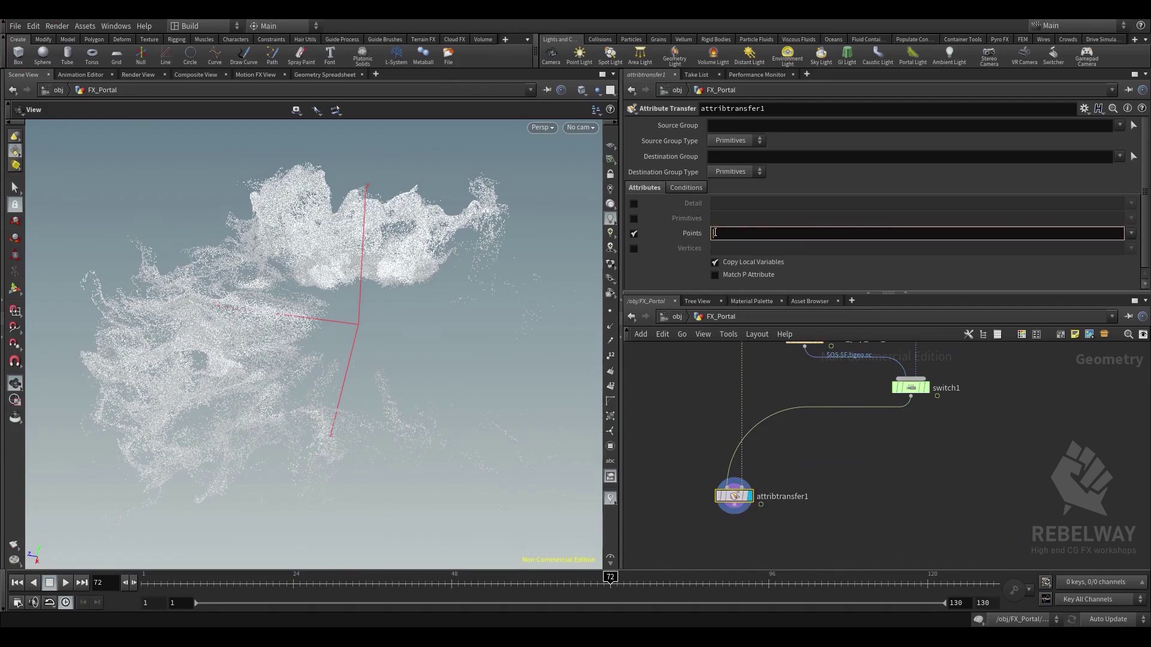
key(Return)
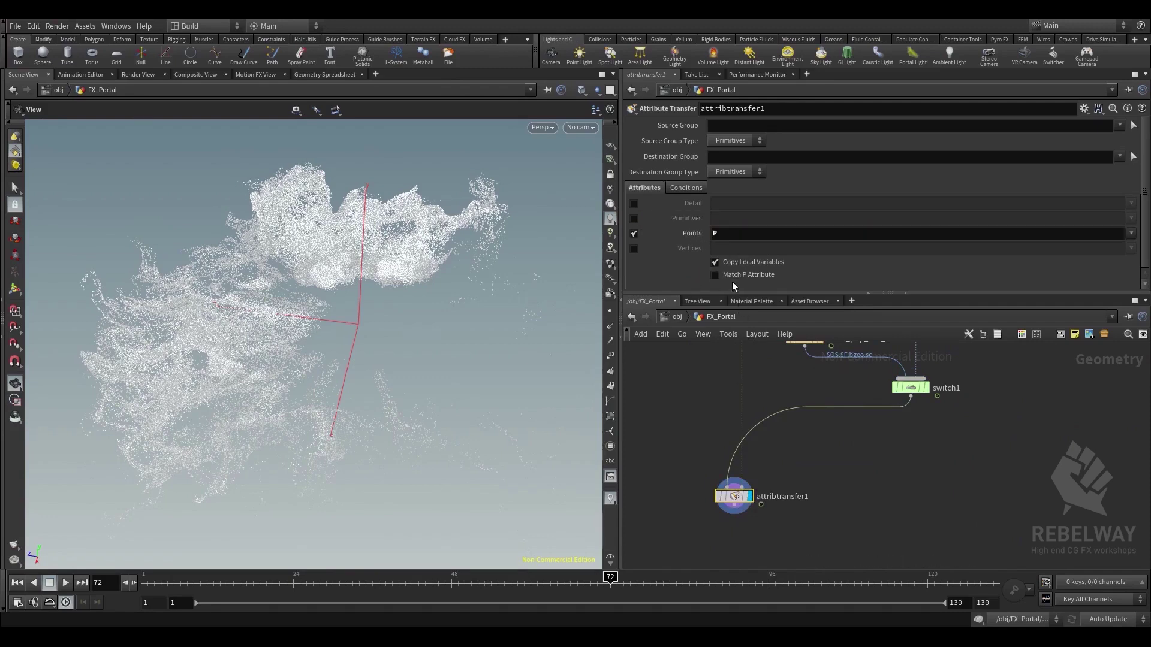
click(715, 274)
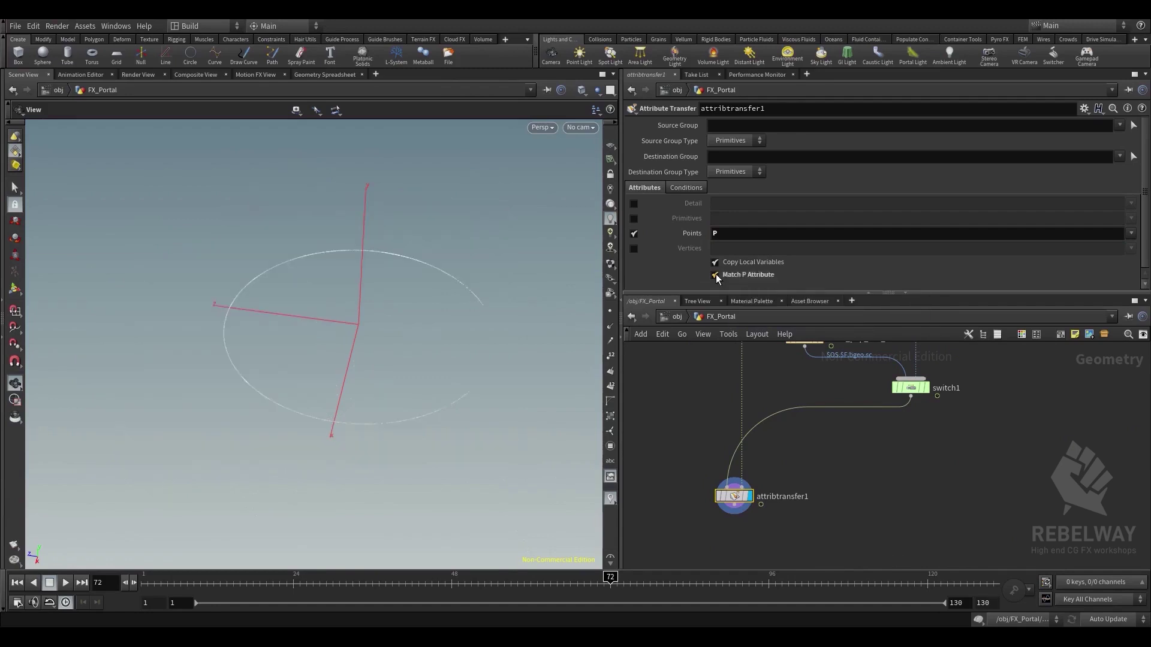
click(690, 187)
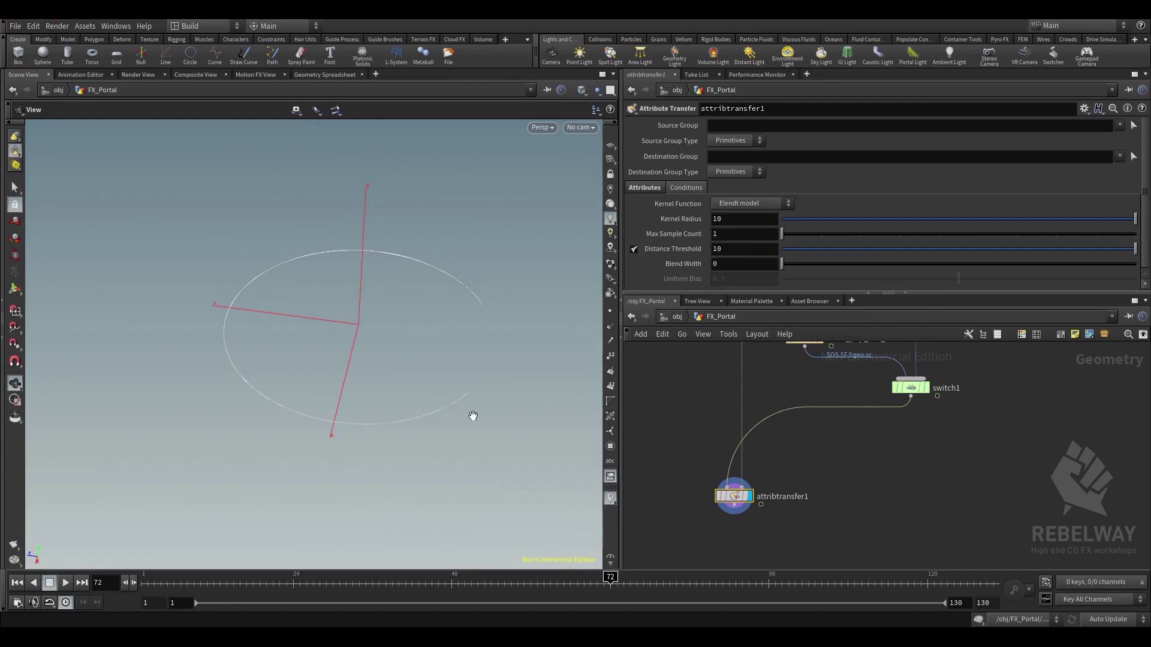
Set attribtransfer1's Distance Threshold to 0 and gradually raise its Blend Width past 1.2 to pull the particles toward the portal ring
drag(320, 257, 450, 299)
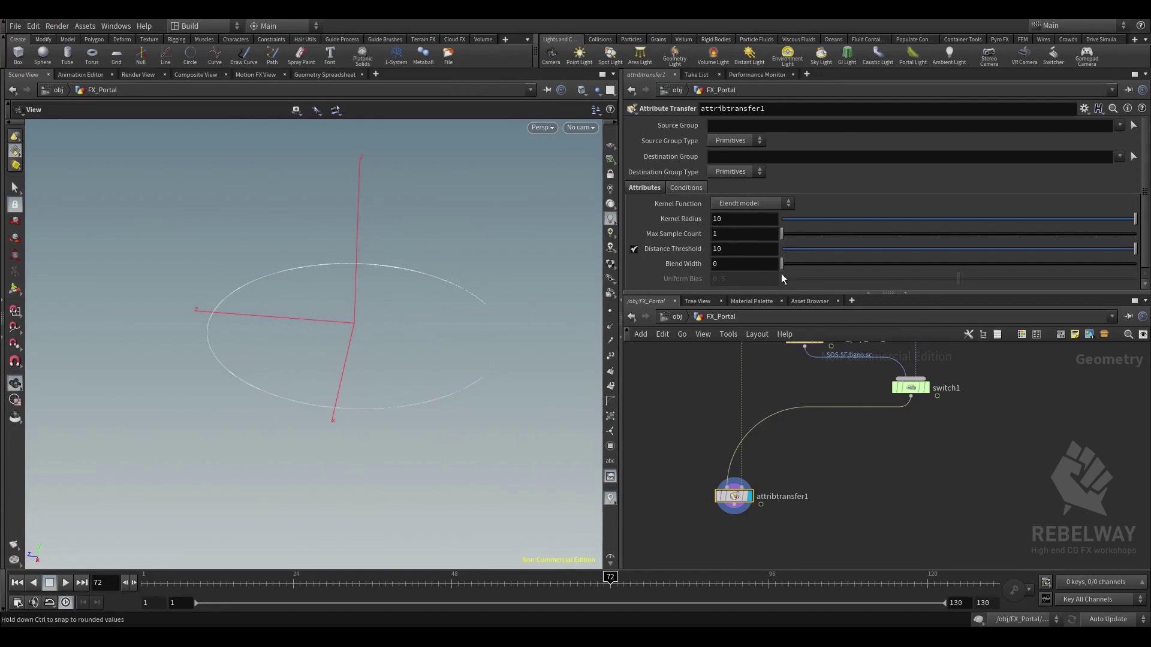
drag(721, 243, 693, 247)
text(0)
key(Return)
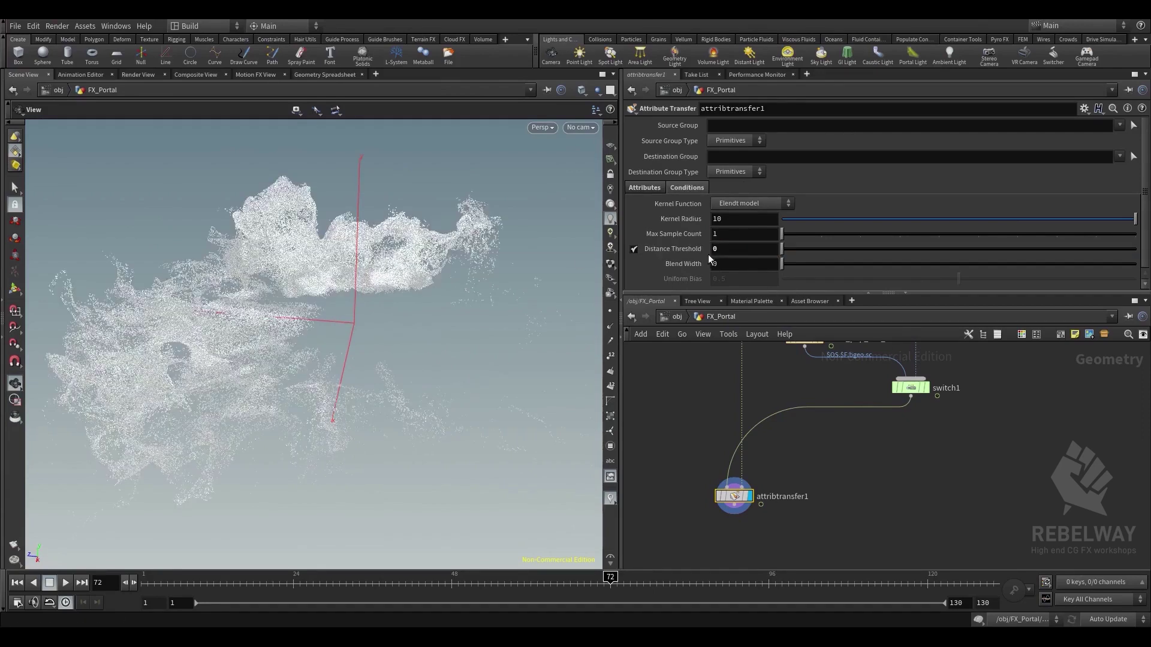
middle_drag(743, 271, 830, 264)
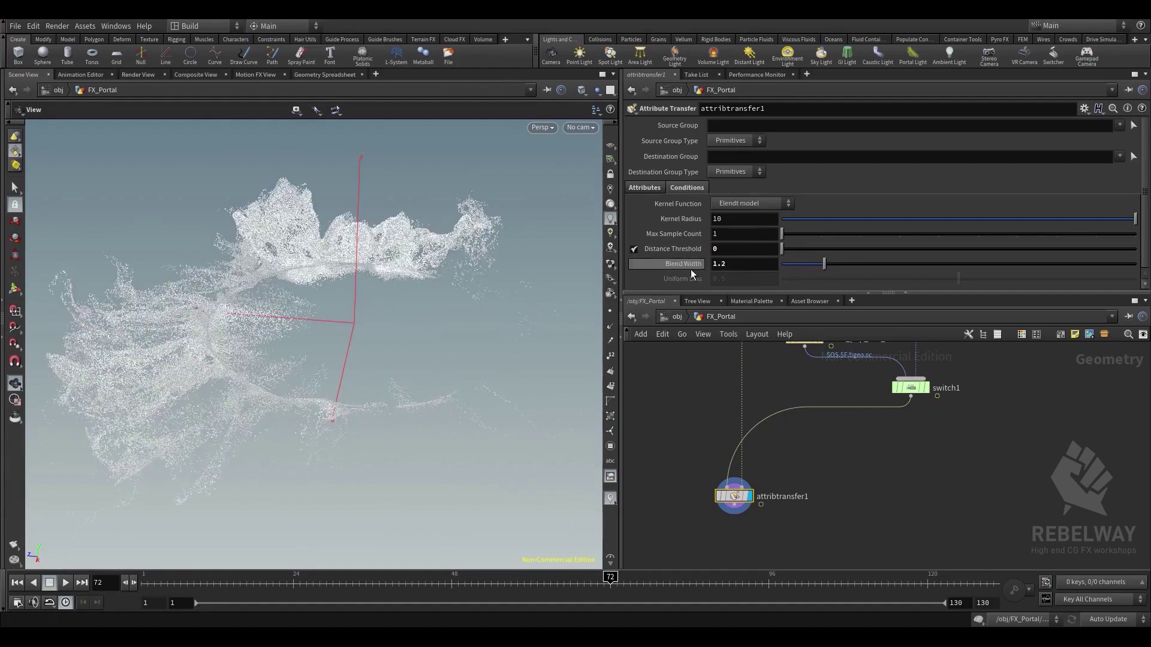
drag(383, 271, 366, 250)
middle_drag(740, 268, 802, 279)
Try the Wyvill and Blinn kernel functions on attribtransfer1, raising the Blend Width to 4.2 with the Blinn model
click(754, 204)
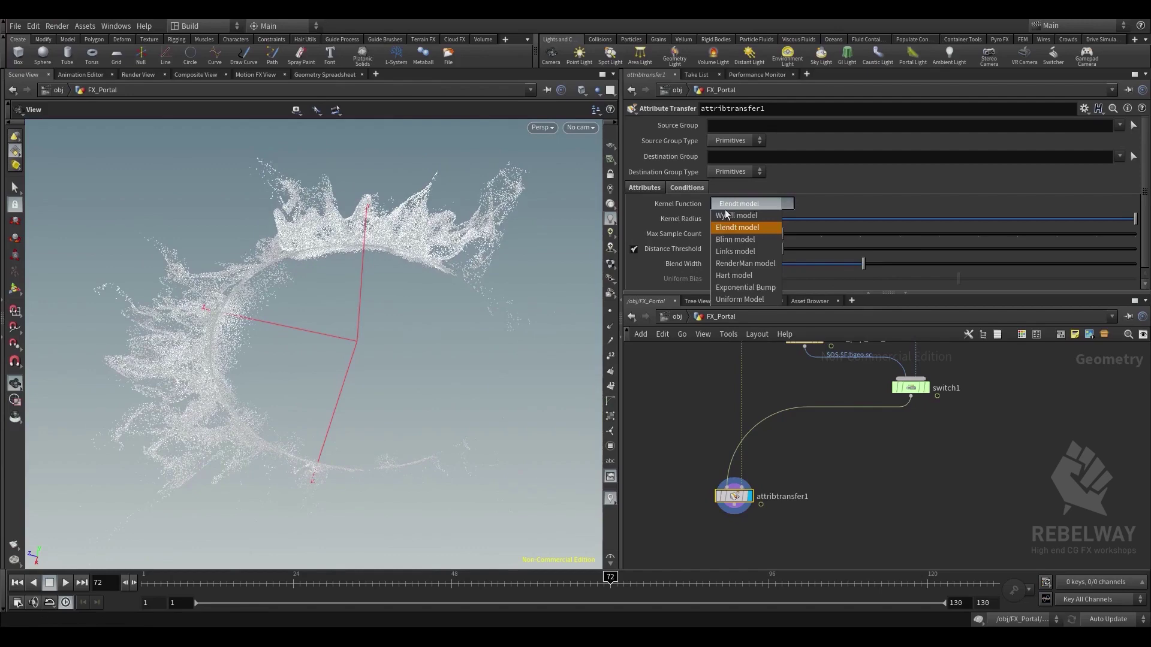
click(769, 216)
click(764, 207)
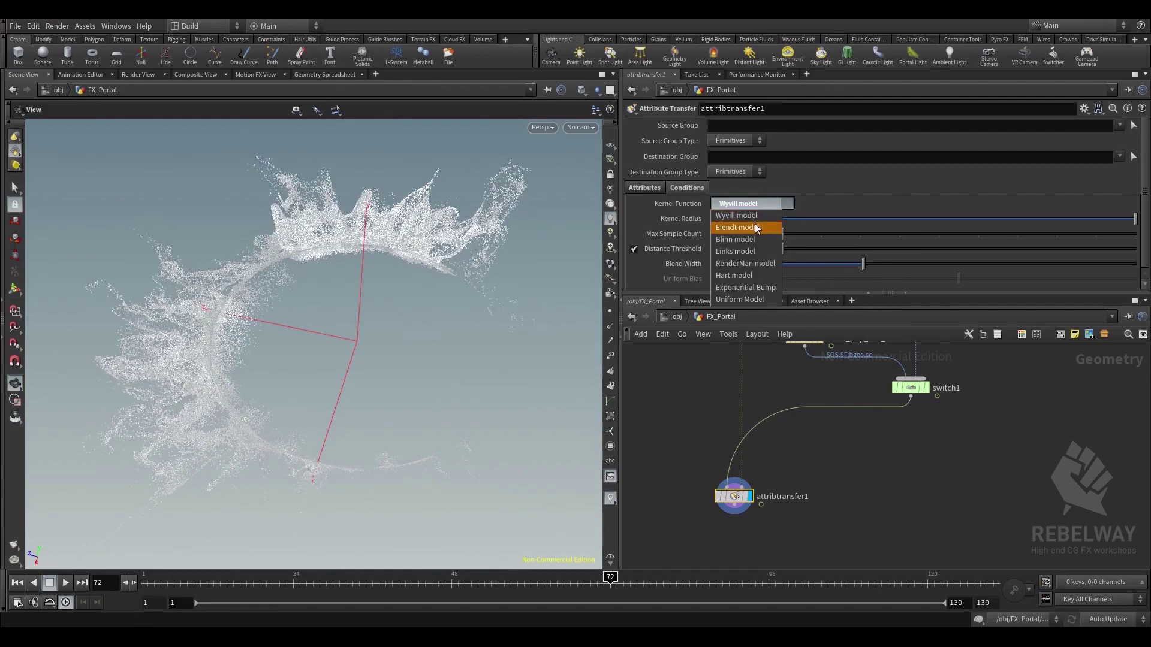
click(752, 240)
middle_drag(749, 268, 847, 275)
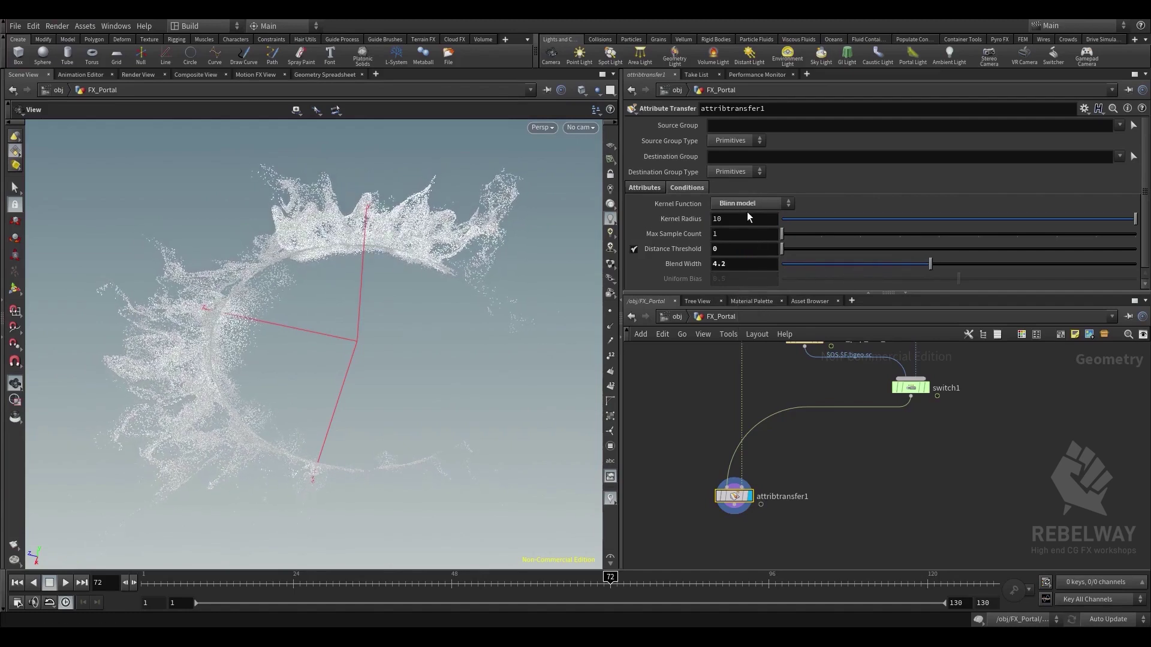
Try the Elendt model with a reduced Blend Width, followed by the Wyvill model with Blend Width 1.8
click(747, 207)
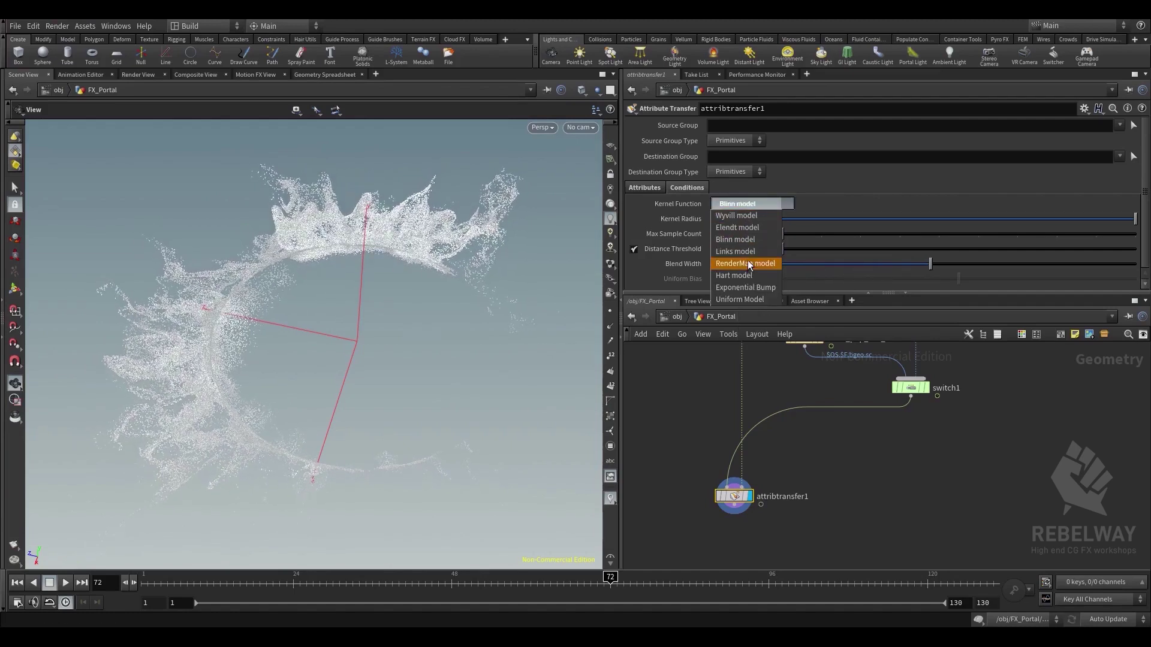
click(752, 227)
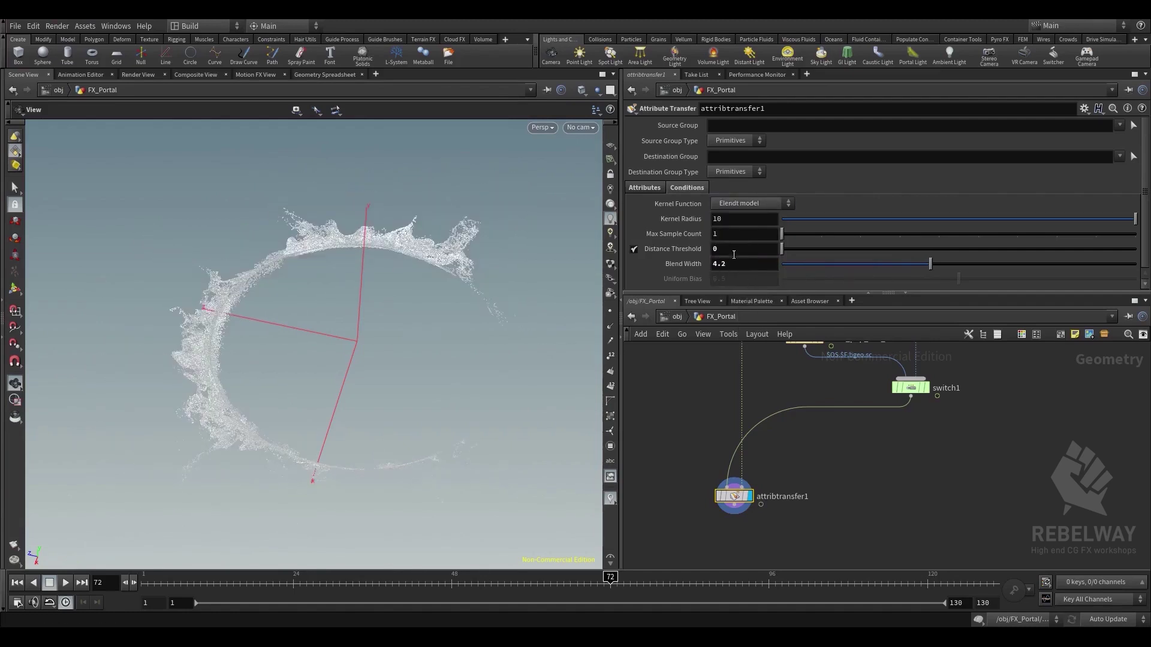
middle_drag(734, 263, 566, 224)
click(746, 205)
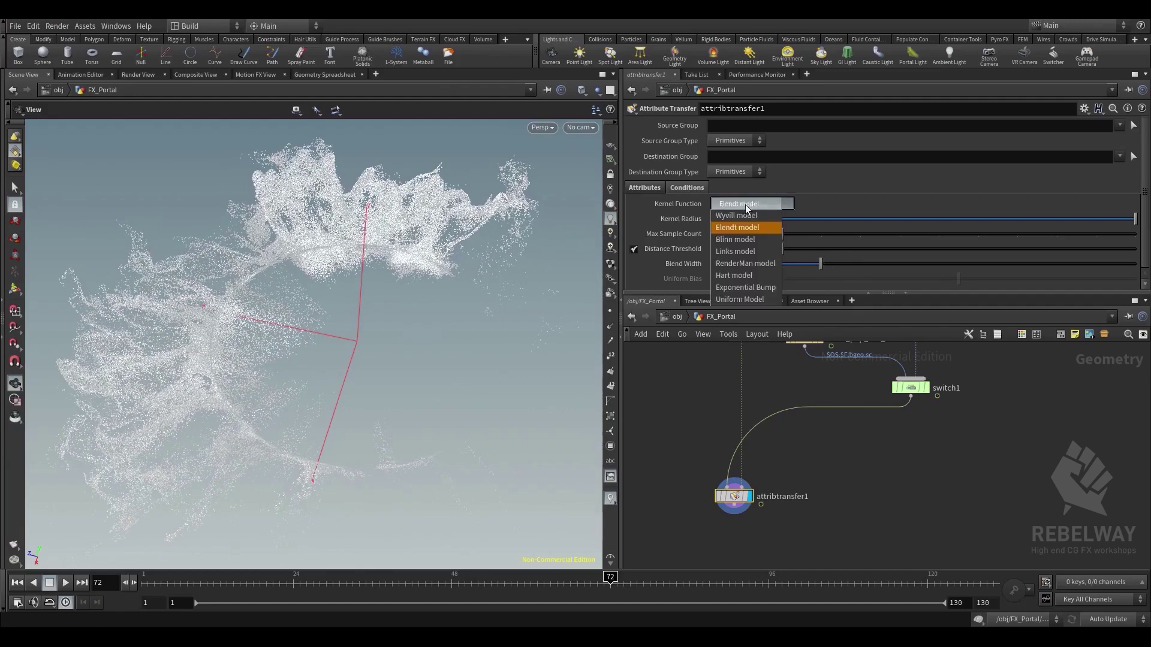
click(743, 216)
middle_drag(746, 265, 789, 271)
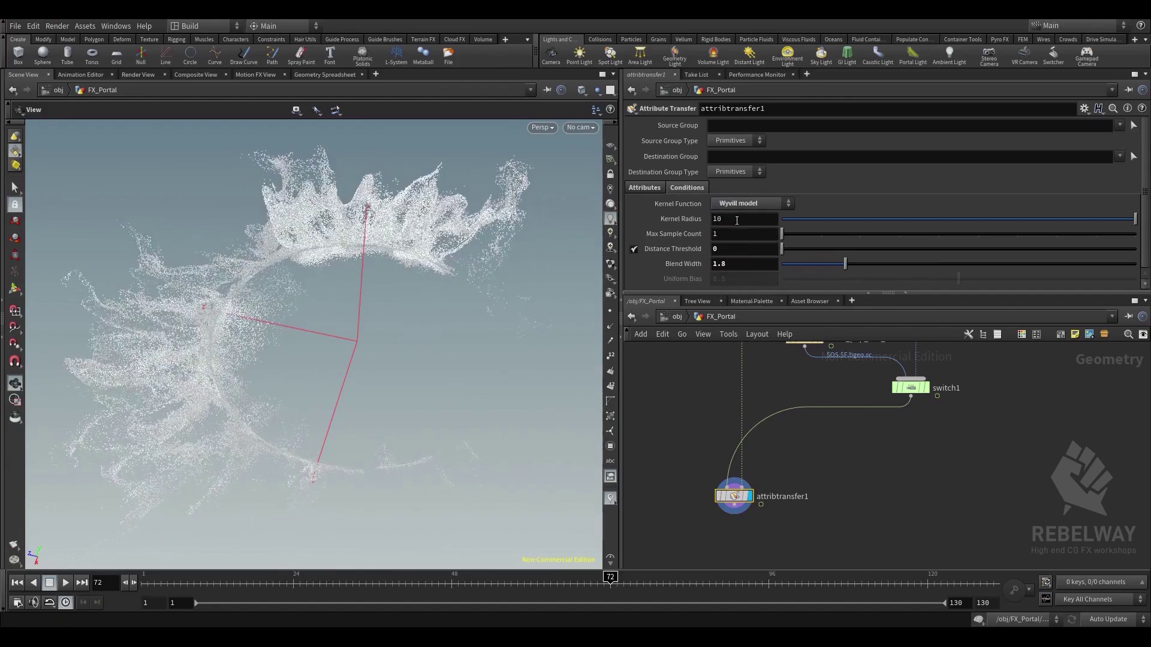
Set the Kernel Function to Elendt model and the Blend Width to 3
click(746, 203)
click(736, 228)
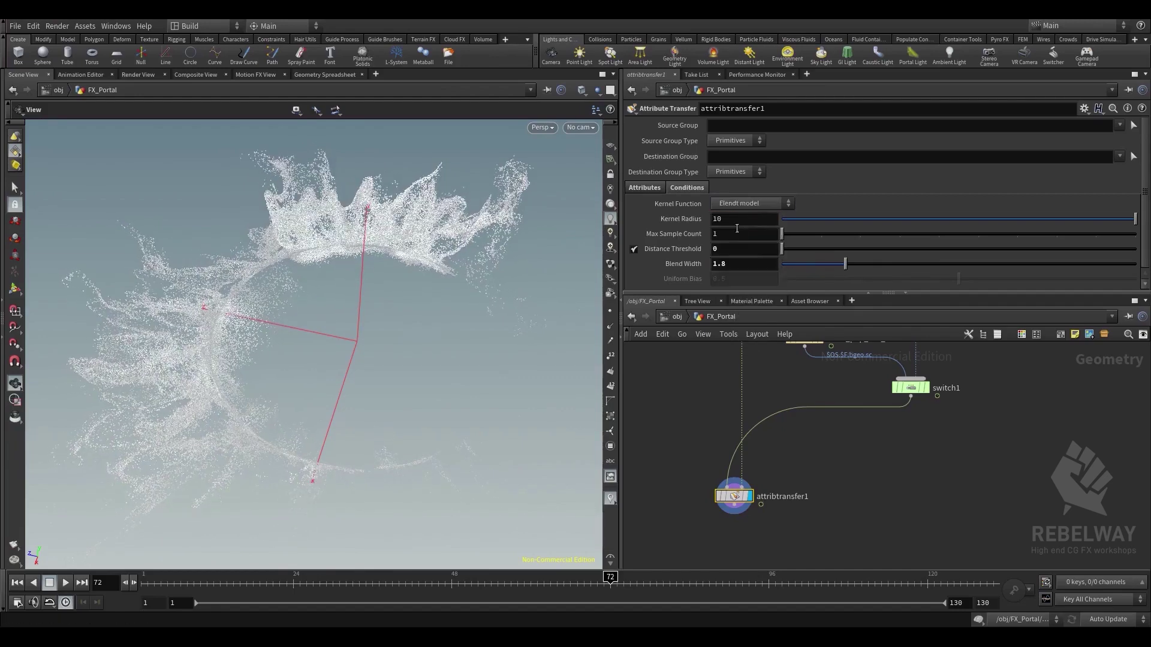
double_click(742, 267)
text(3)
key(Return)
Check the transferred particles around the portal ring at different frames and return the timeline to frame 1
middle_drag(725, 453, 752, 401)
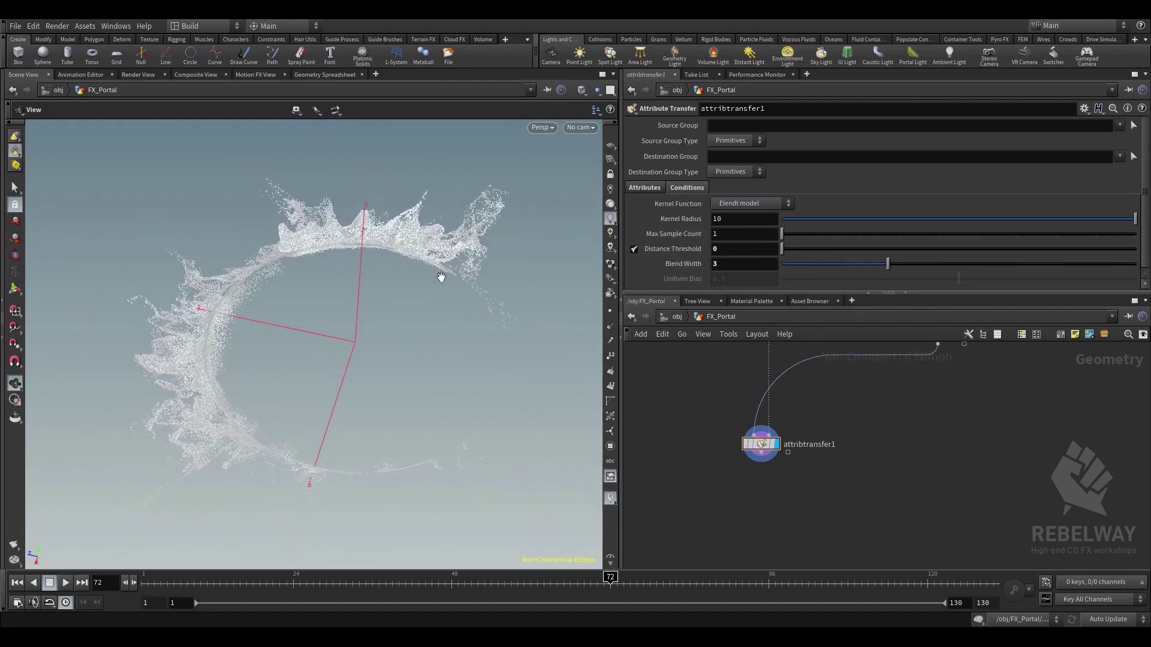
middle_drag(441, 279, 441, 338)
scroll(816, 395, down, 3)
middle_drag(854, 401, 816, 502)
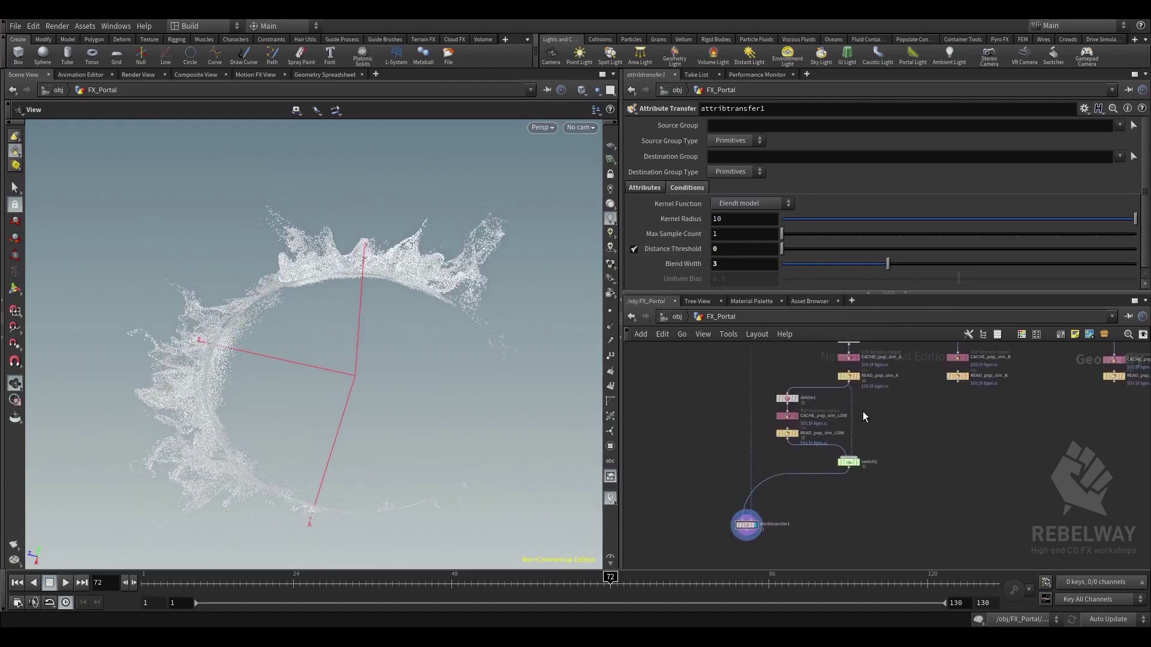
middle_drag(749, 408, 767, 369)
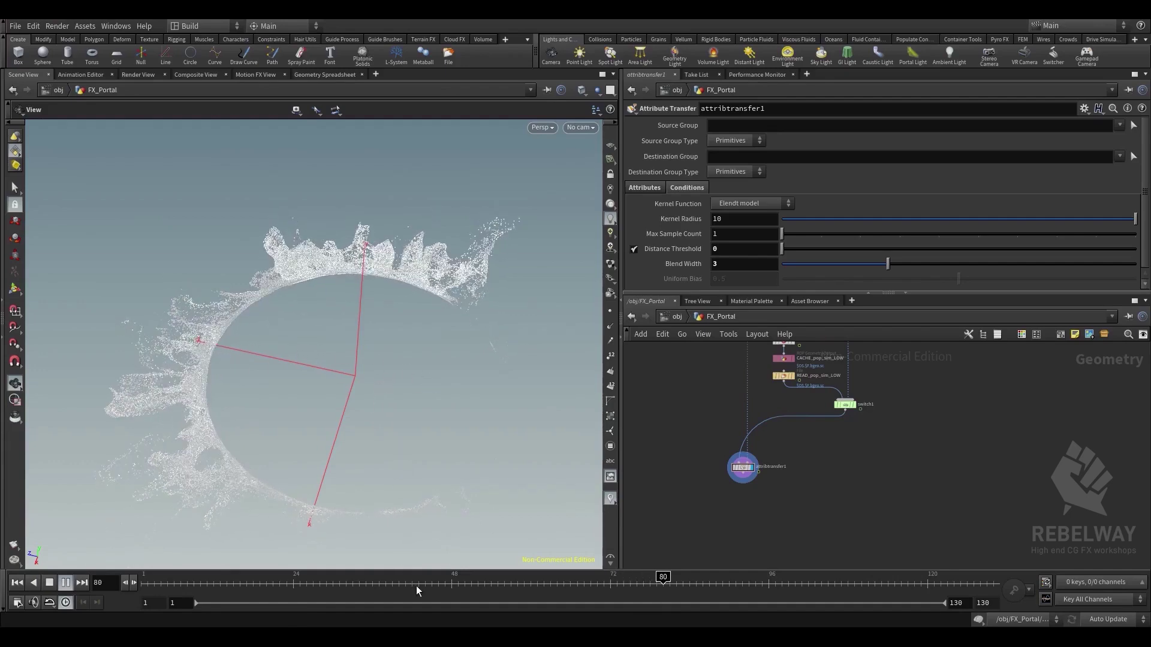
click(387, 584)
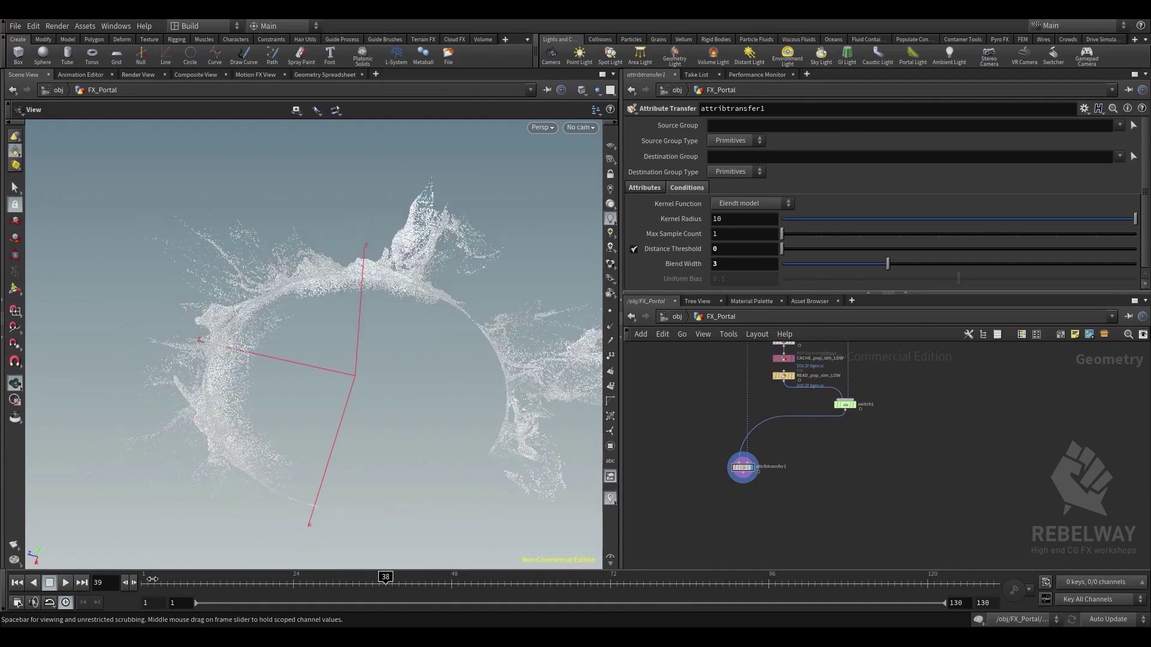
drag(152, 579, 145, 579)
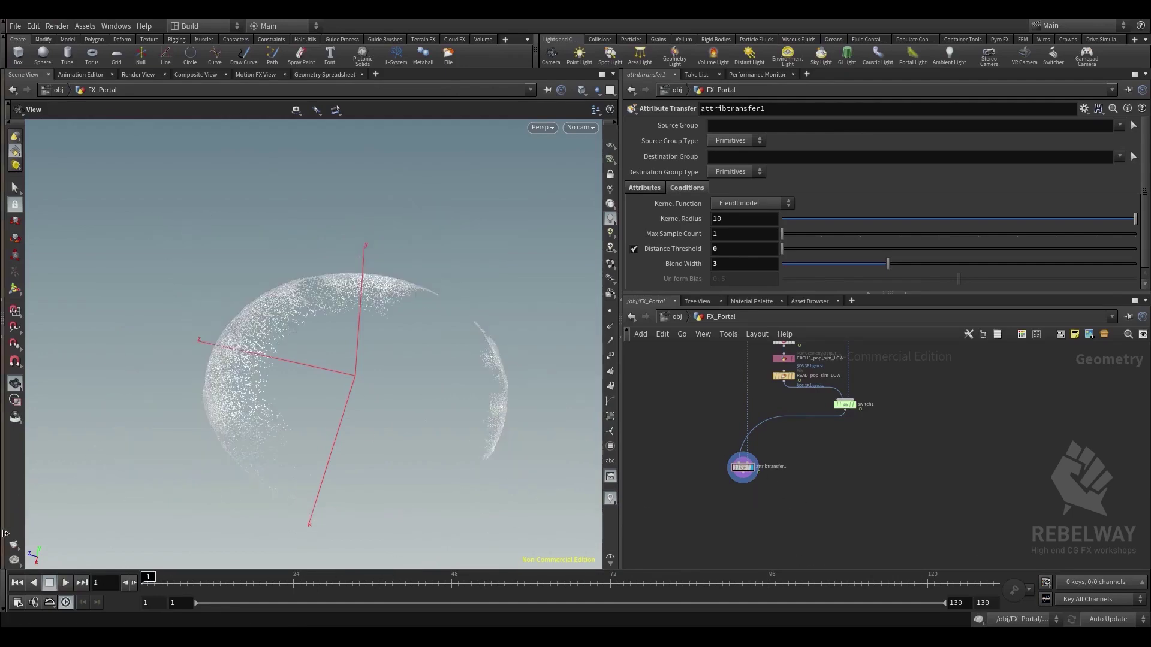
Start a flipbook render of the current viewport to MPlay from $FSTART to $FEND with increment 1
click(53, 552)
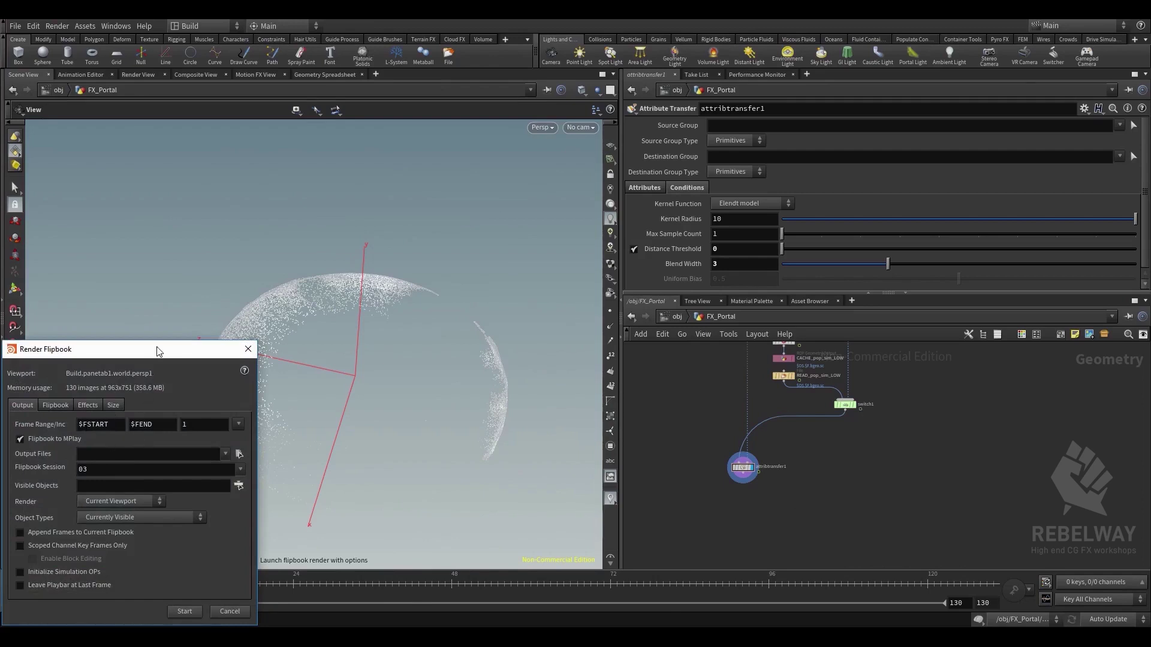
drag(159, 350, 230, 280)
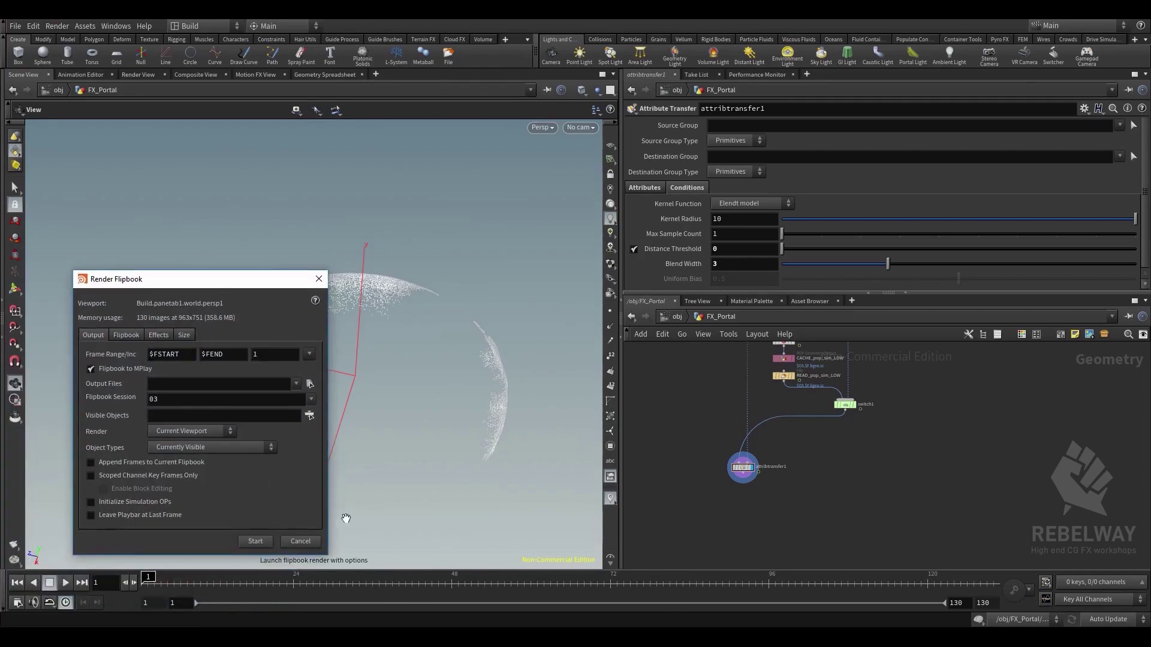
click(256, 541)
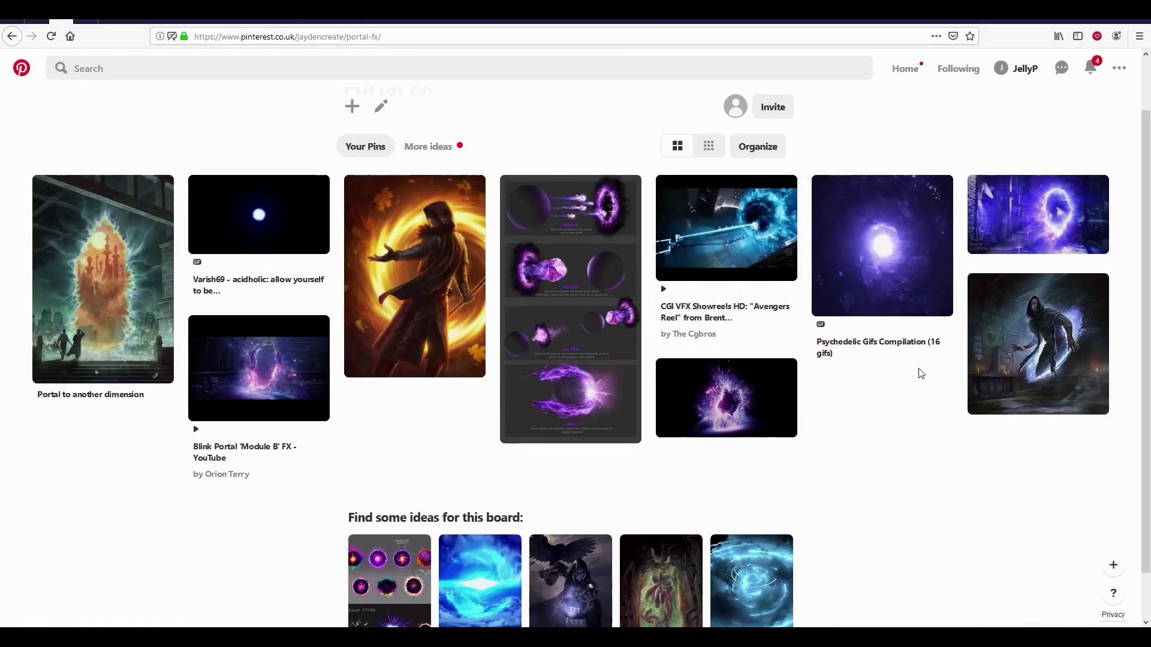
Browse the Pinterest Portal FX board and related pins for glowing ring and swirling wormhole references
click(731, 226)
scroll(589, 255, down, 3)
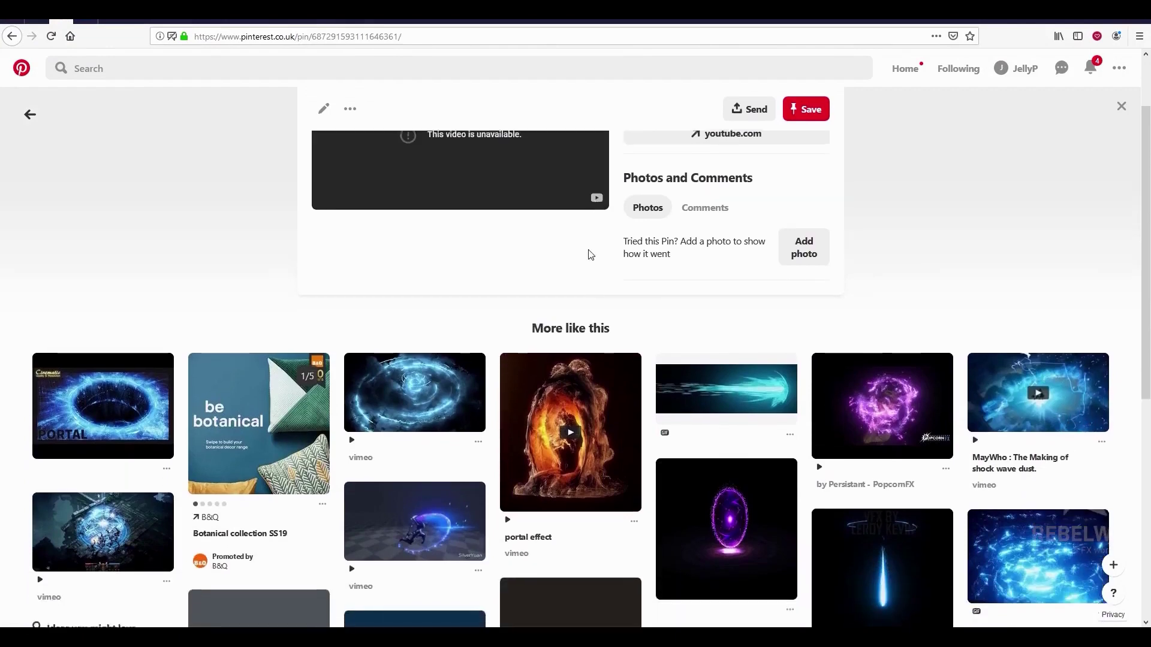
scroll(589, 255, down, 2)
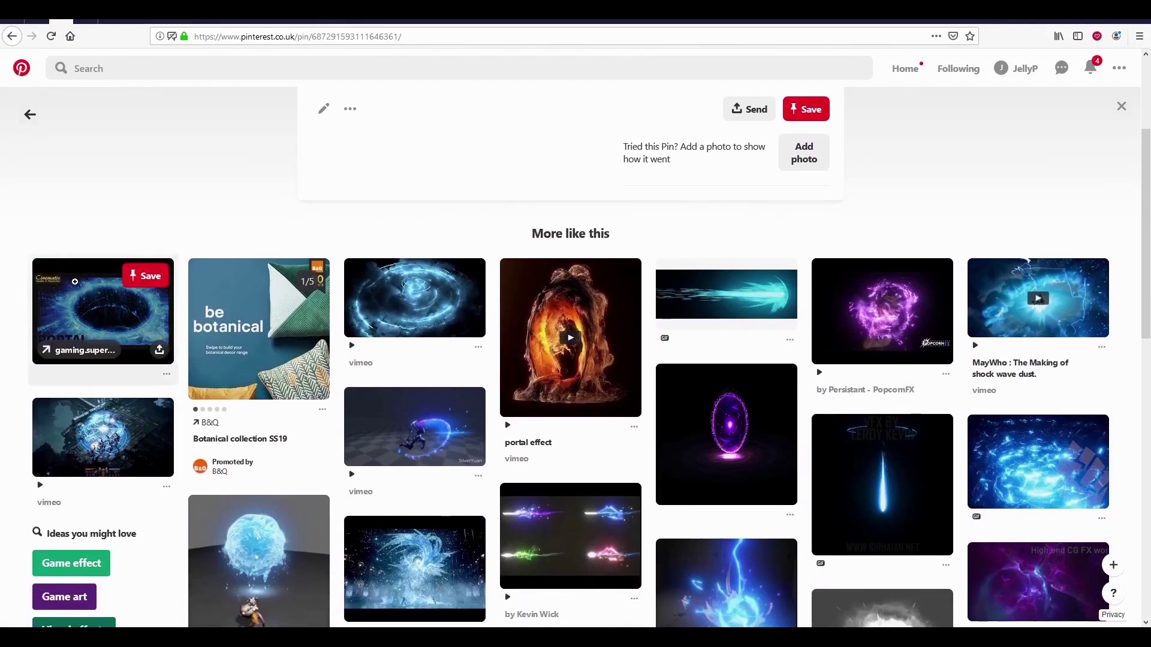
click(75, 281)
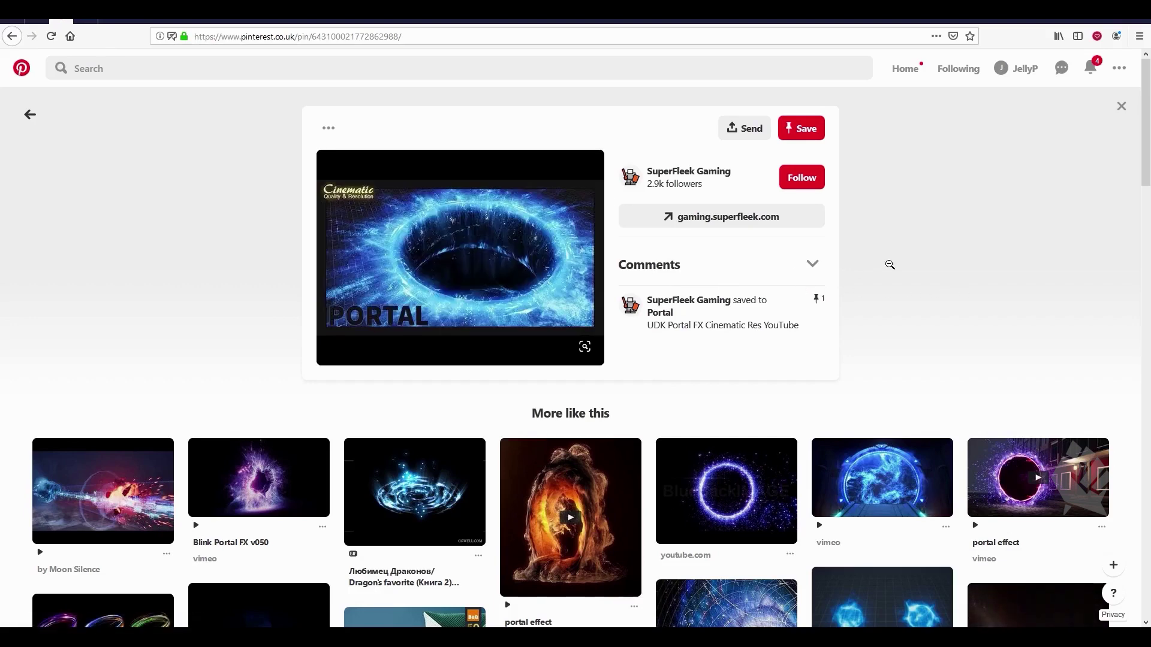
scroll(990, 261, down, 2)
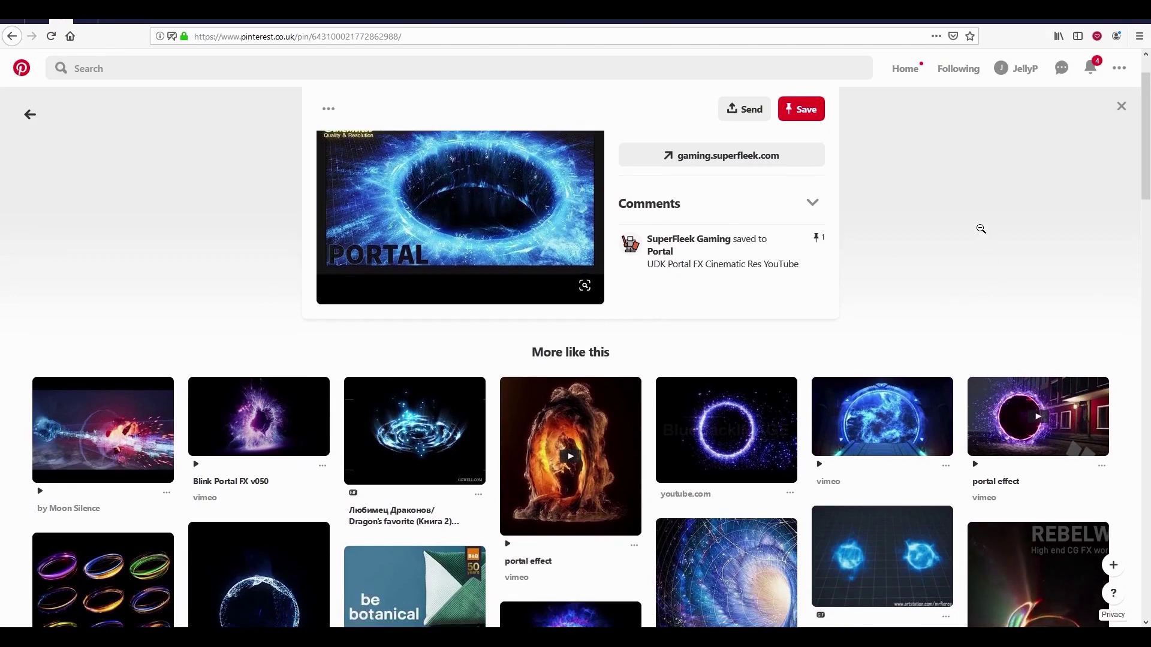
scroll(971, 219, down, 2)
click(725, 285)
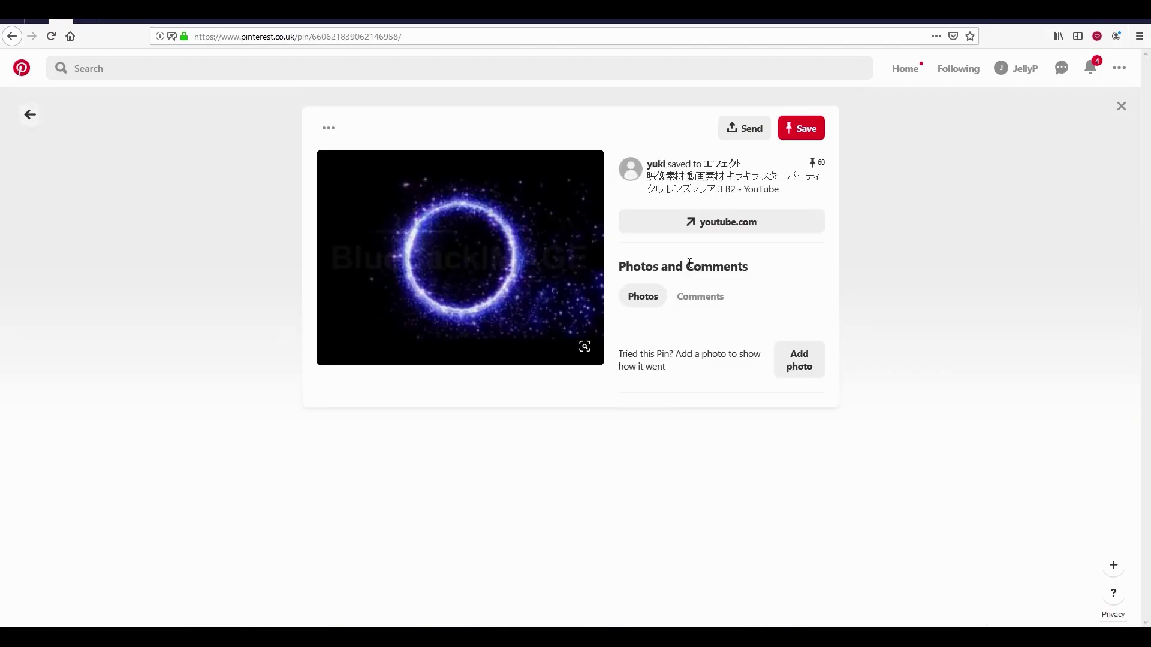
scroll(670, 424, down, 2)
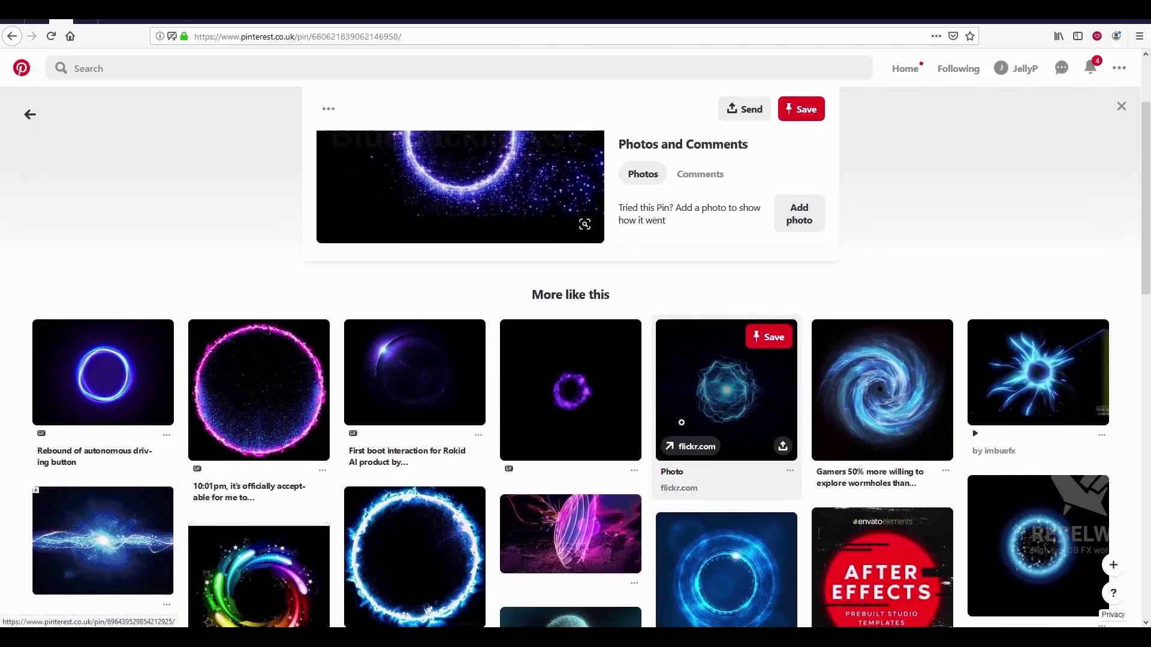
click(863, 389)
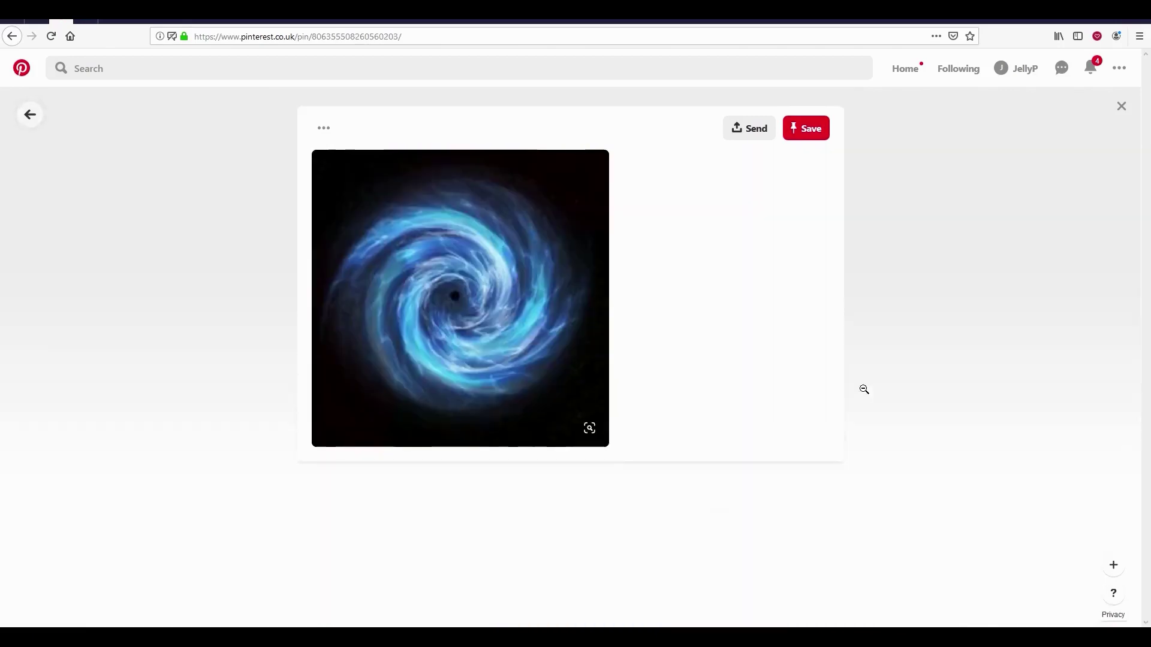
scroll(770, 472, down, 1)
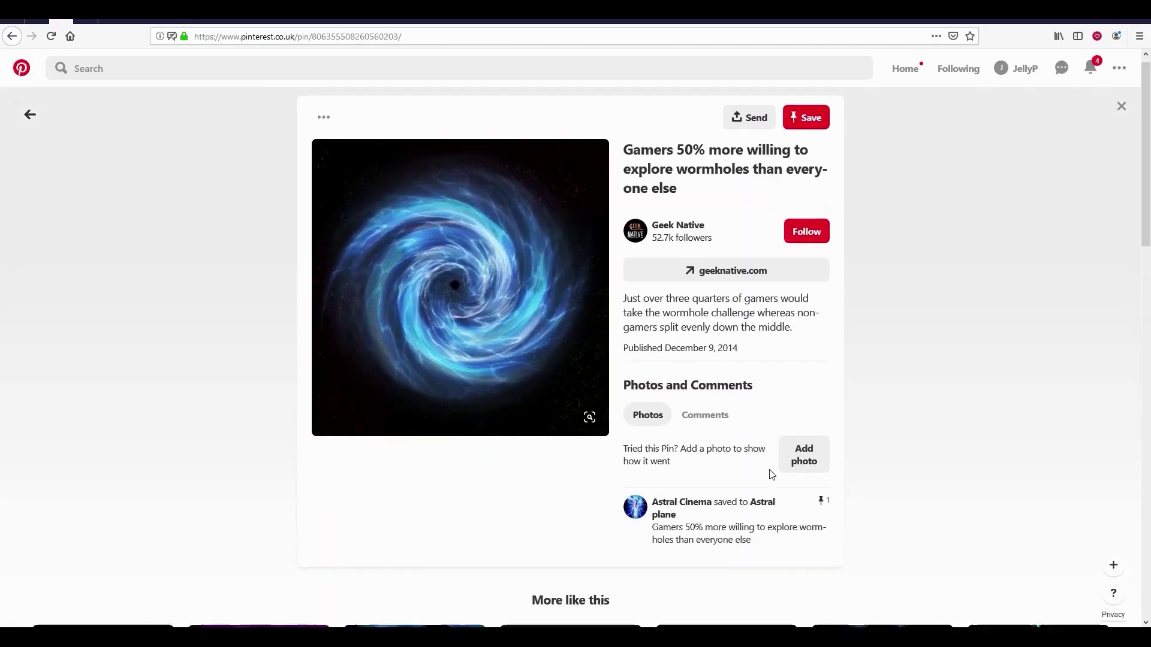
scroll(438, 330, down, 2)
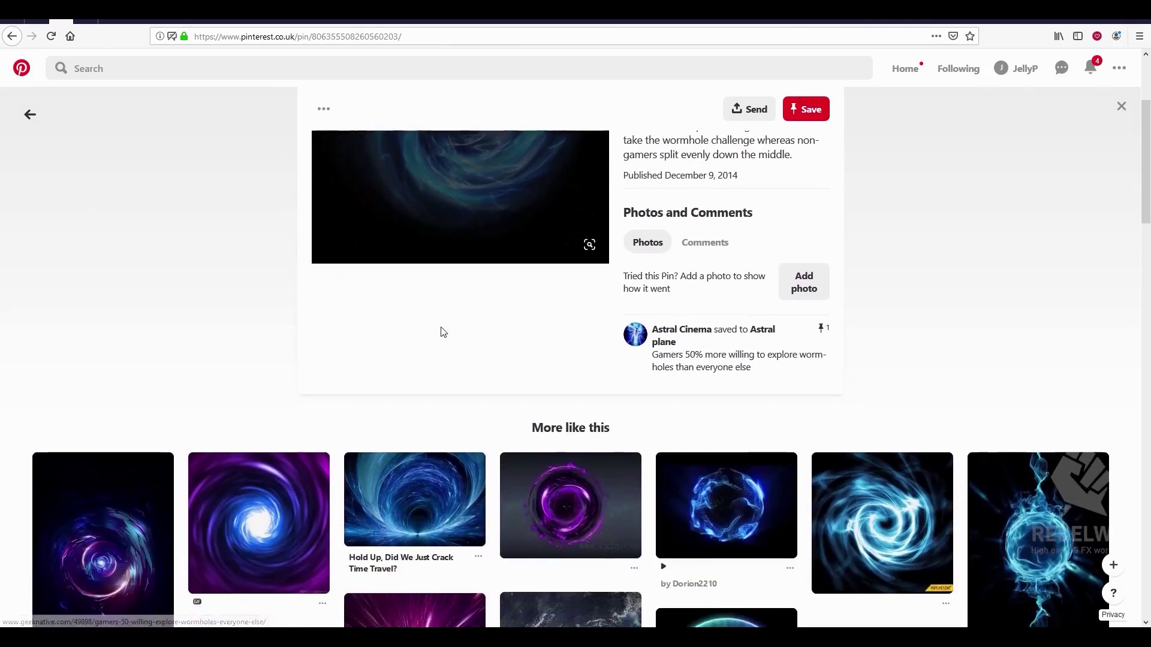
Switch from the browser back to Houdini and stop the running flipbook render
click(423, 636)
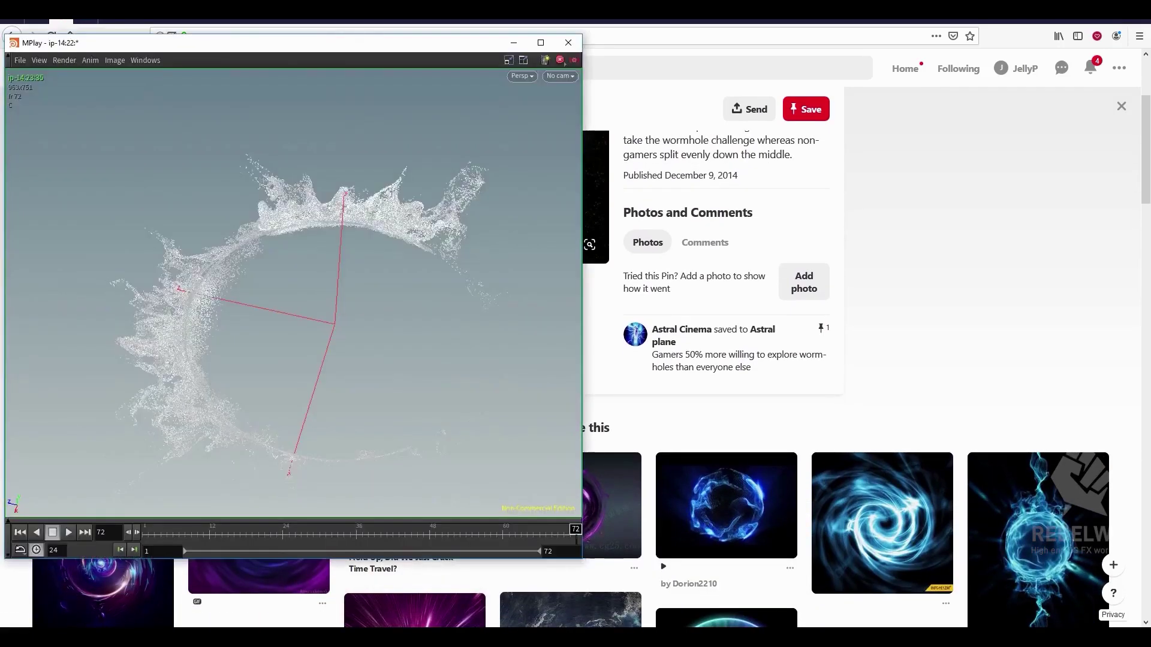
click(424, 637)
click(423, 636)
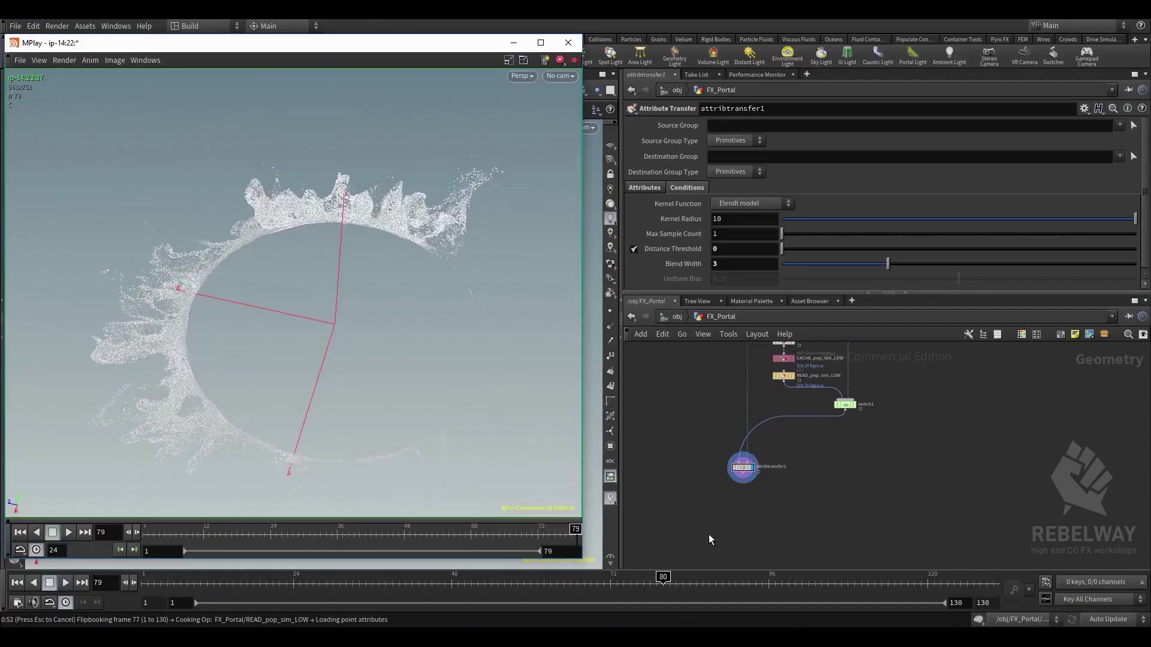
click(710, 524)
key(Escape)
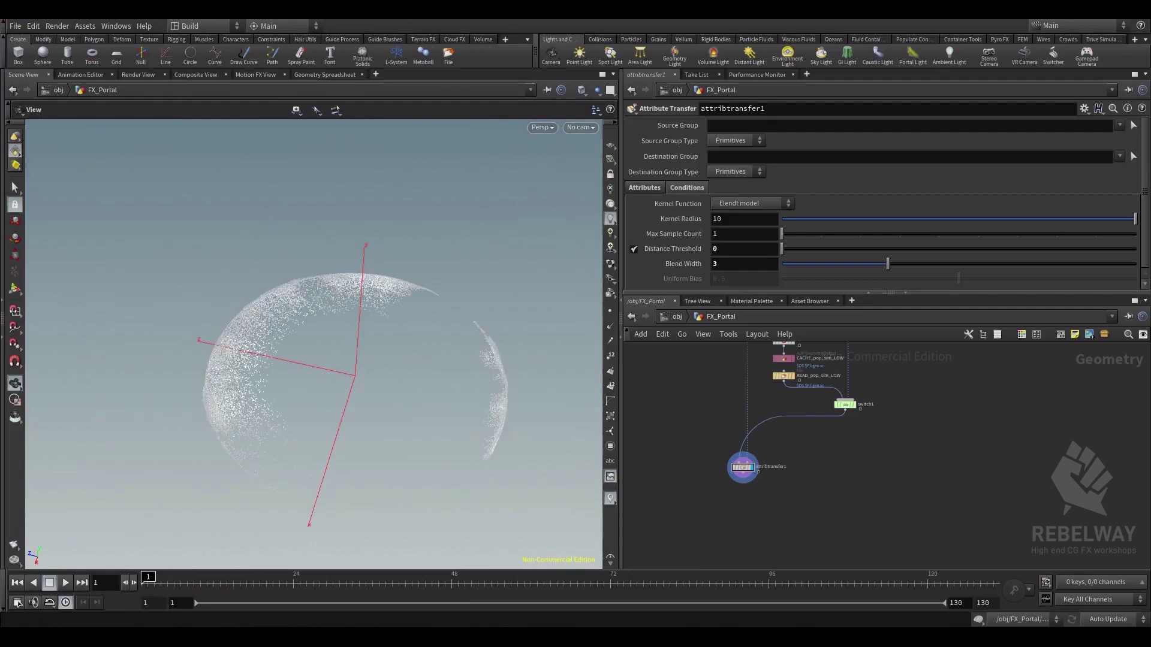
Play the rendered flipbook in MPlay to review the particle motion, and close the MPlay window
click(424, 637)
drag(436, 48, 635, 55)
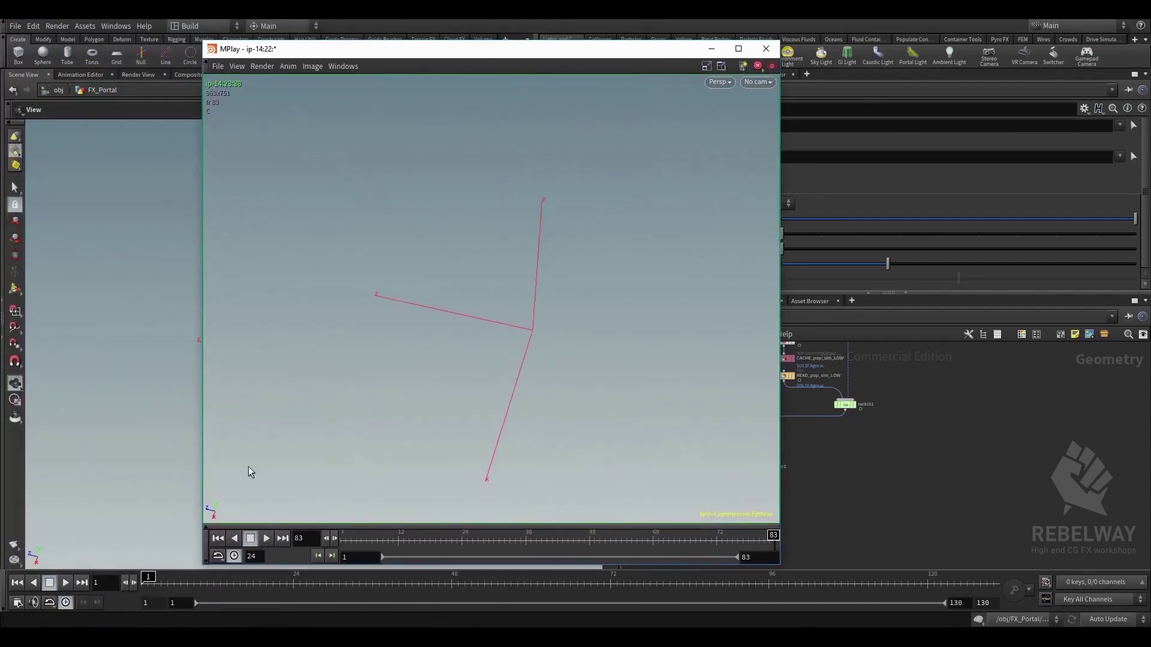
click(266, 538)
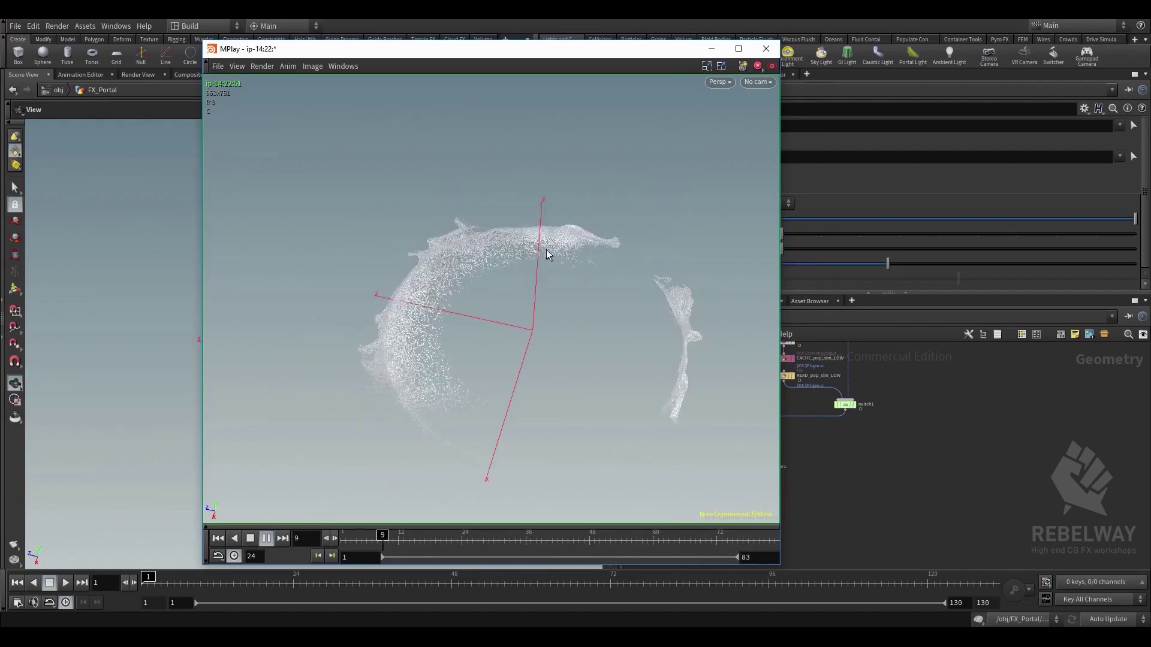
drag(647, 46, 582, 43)
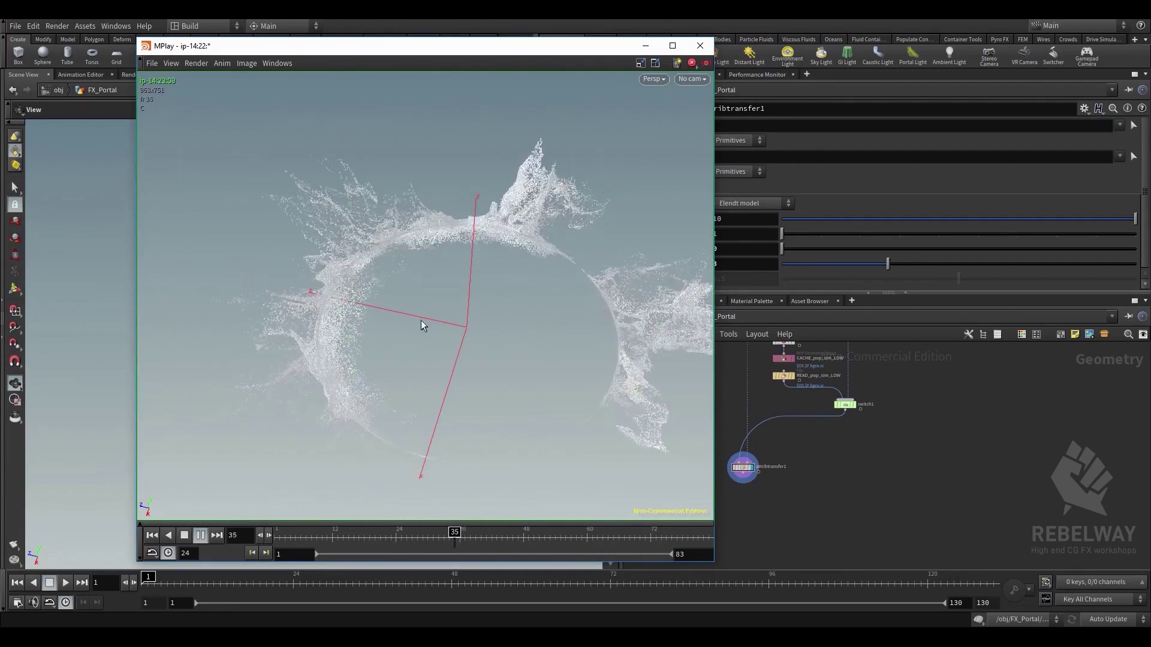
click(699, 46)
middle_drag(803, 442, 809, 462)
scroll(779, 498, up, 2)
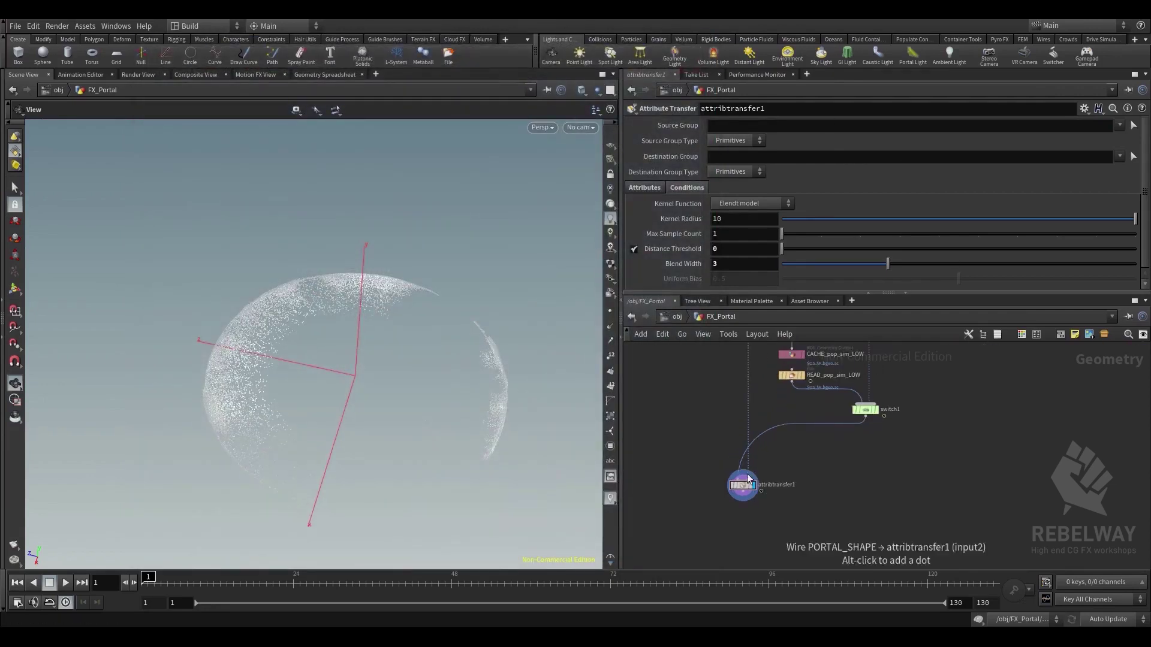
Display the READ_pop_sim_B particle cache in the viewport to examine its shape
scroll(743, 495, down, 8)
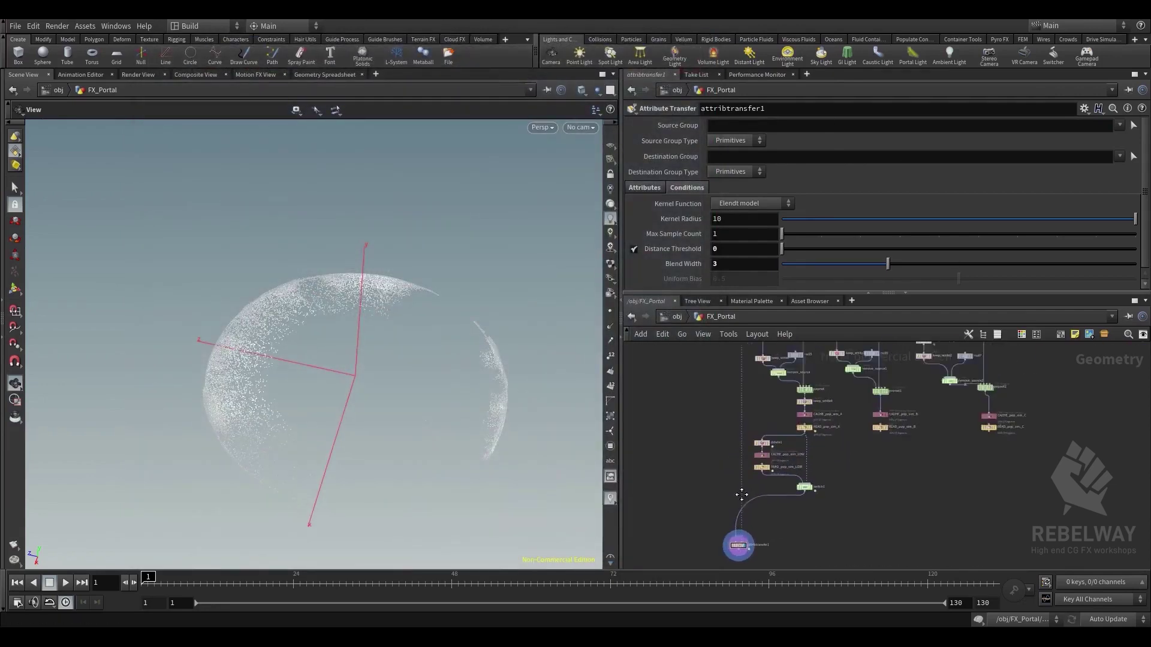
scroll(730, 417, up, 3)
middle_drag(705, 502, 700, 354)
middle_drag(707, 488, 697, 273)
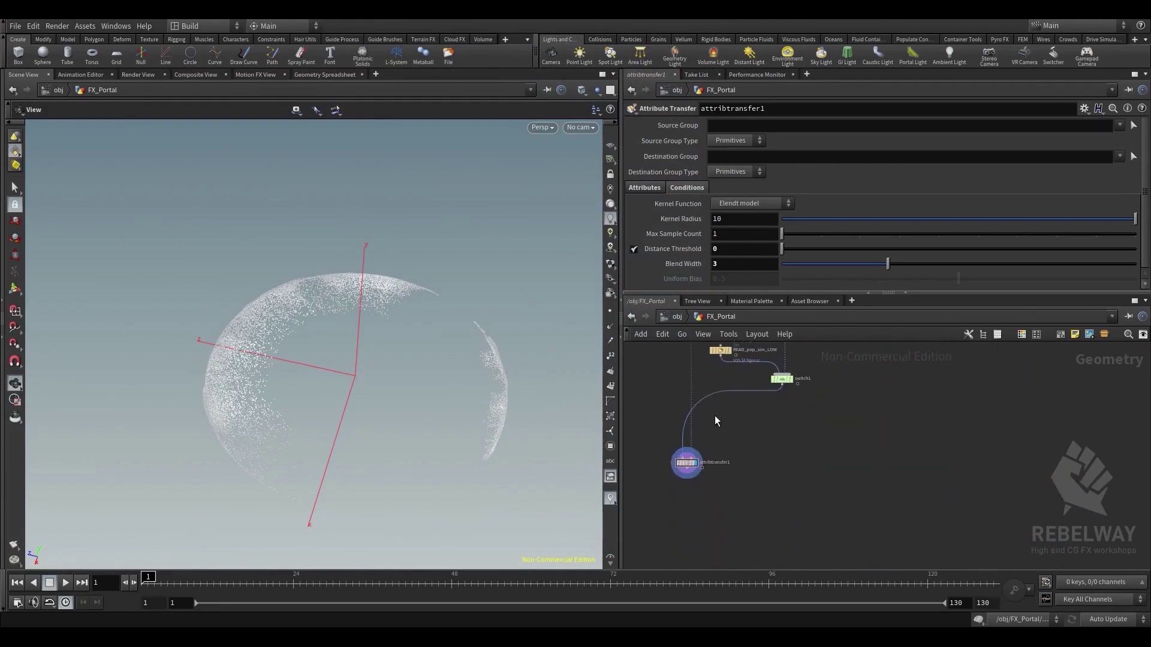
middle_drag(719, 466, 717, 583)
scroll(887, 412, up, 2)
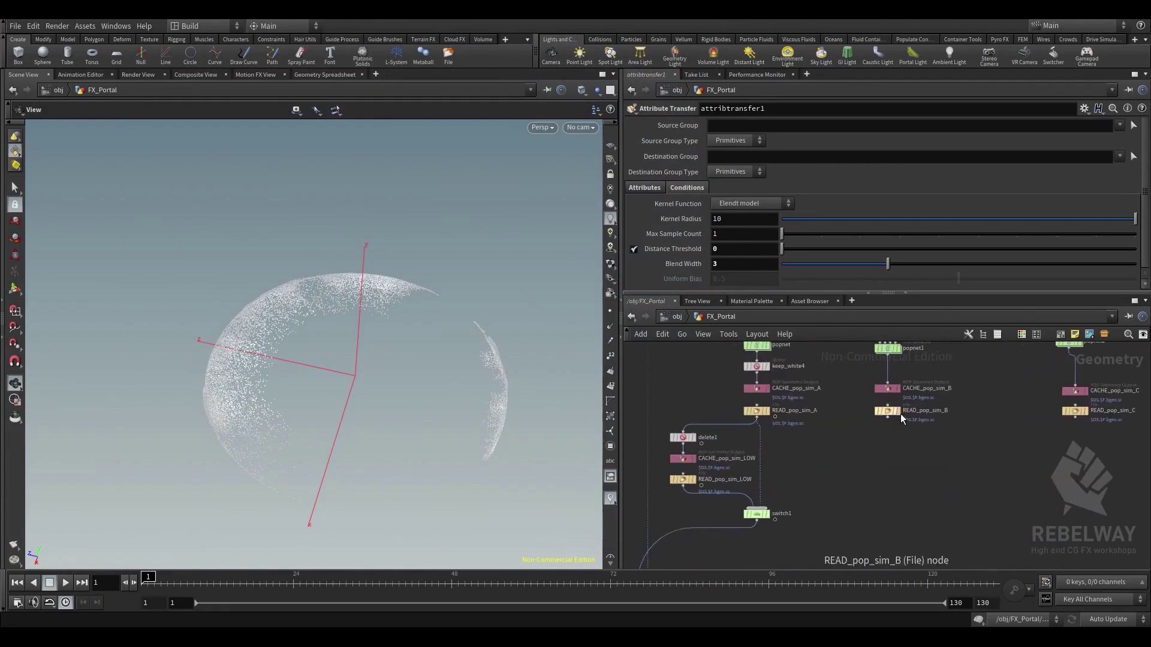
click(887, 410)
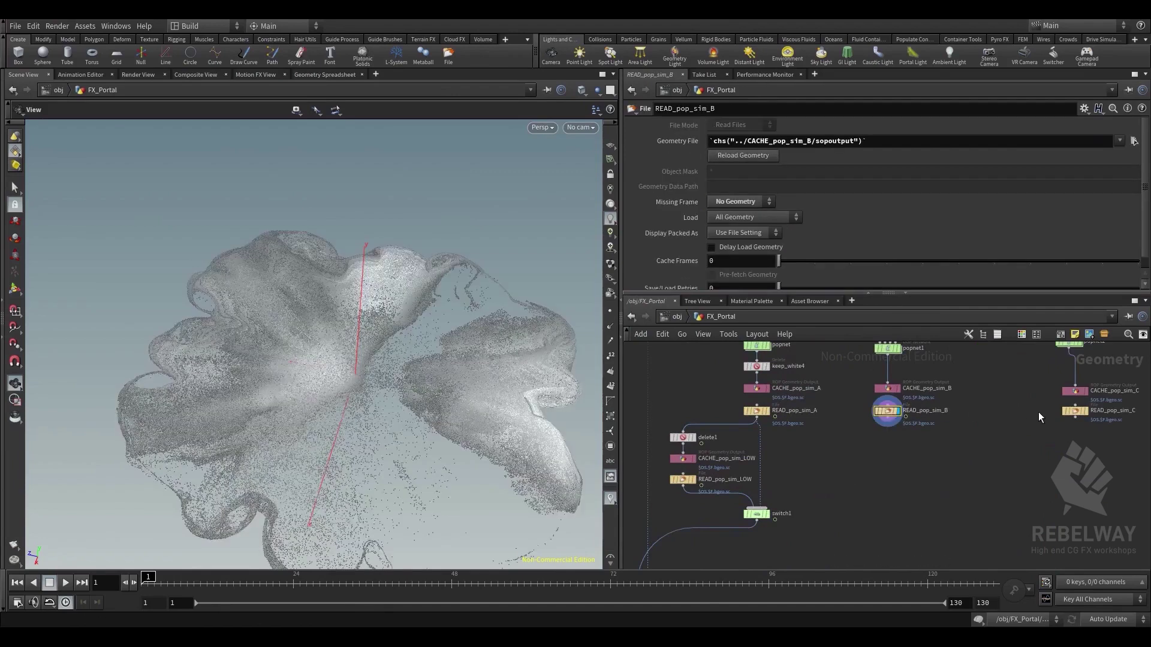
middle_drag(854, 521, 932, 396)
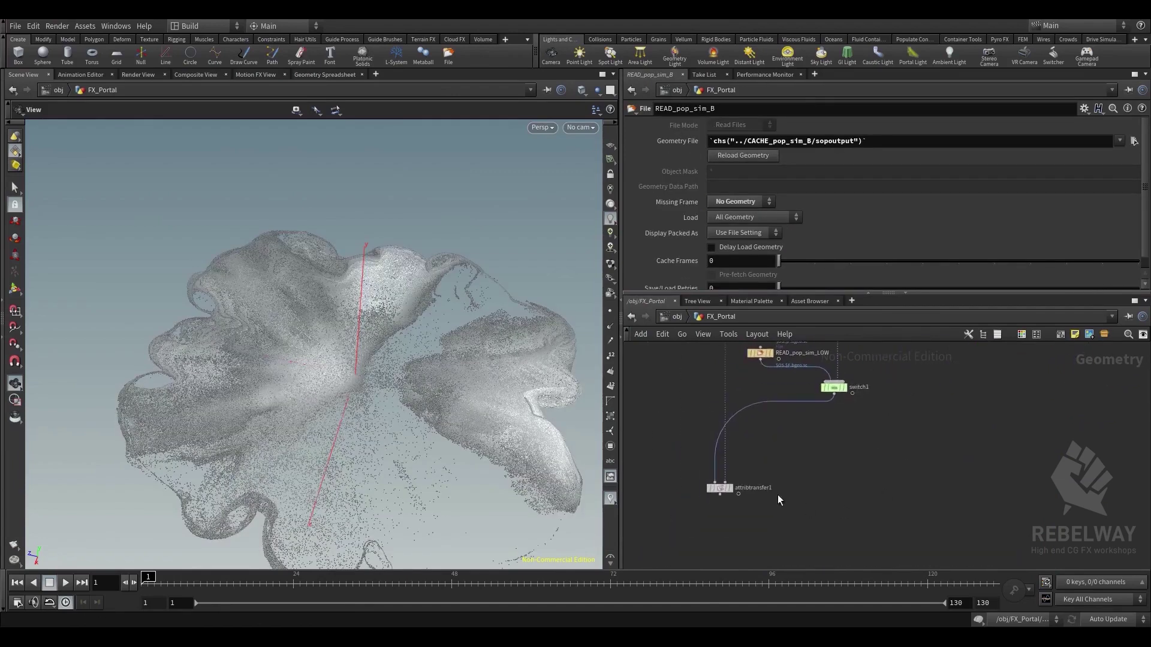
Display the attribtransfer1 result again and scrub the timeline to frame 49
scroll(743, 496, up, 3)
click(723, 485)
drag(723, 487, 711, 523)
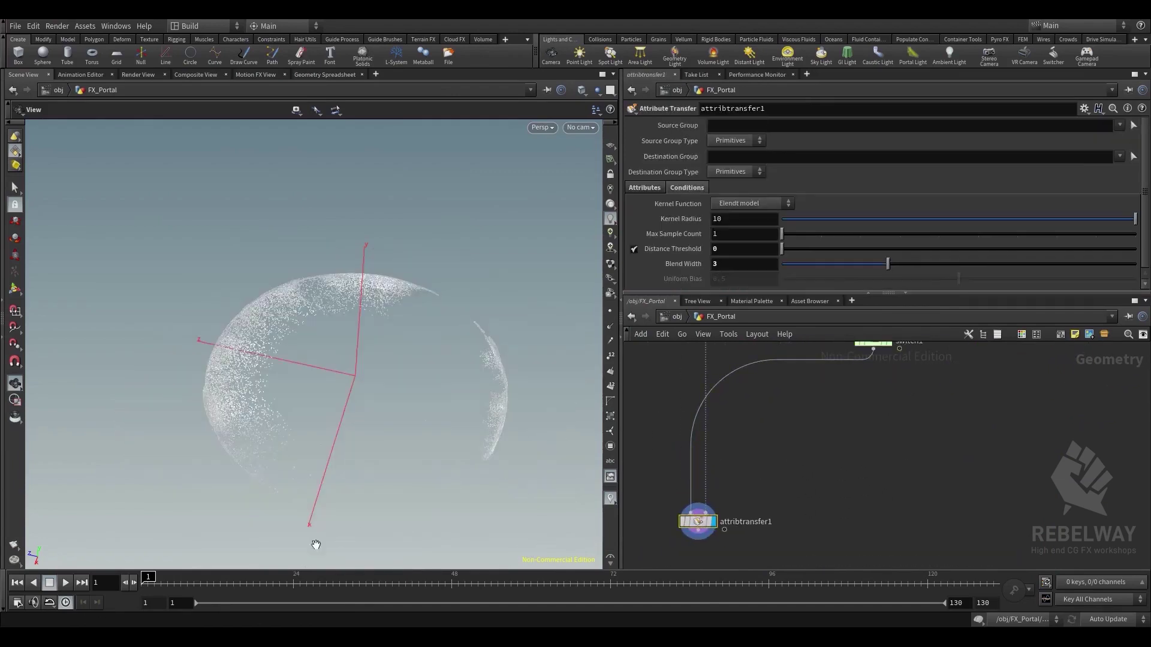
drag(237, 579, 458, 574)
Review the FX_Portal network from the volume_sim DOP network and its settings down through the three particle simulation branches to switch1
scroll(862, 473, down, 3)
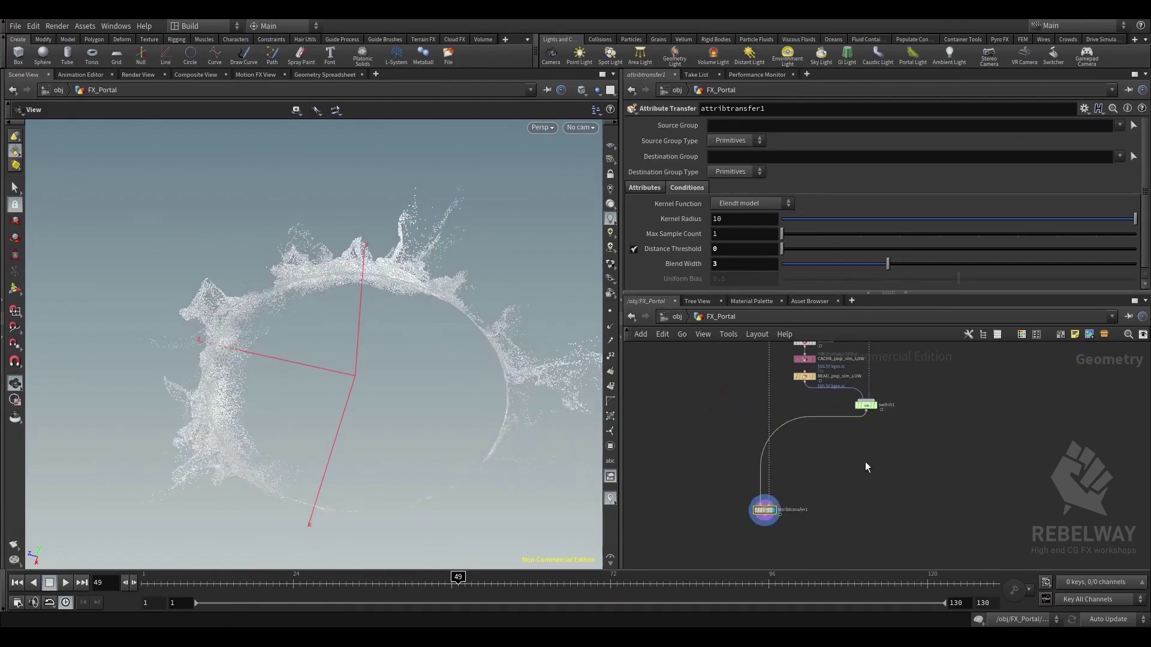
scroll(867, 392, up, 1)
middle_drag(895, 346, 875, 502)
scroll(891, 483, down, 6)
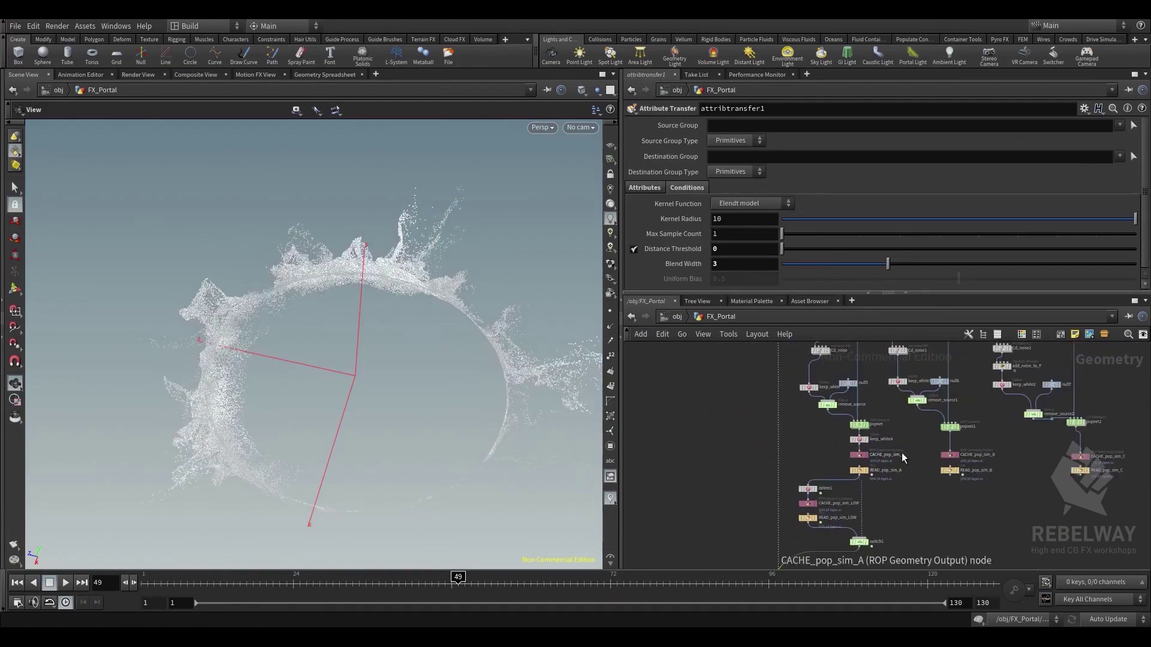
middle_drag(900, 426, 868, 458)
middle_drag(940, 371, 878, 516)
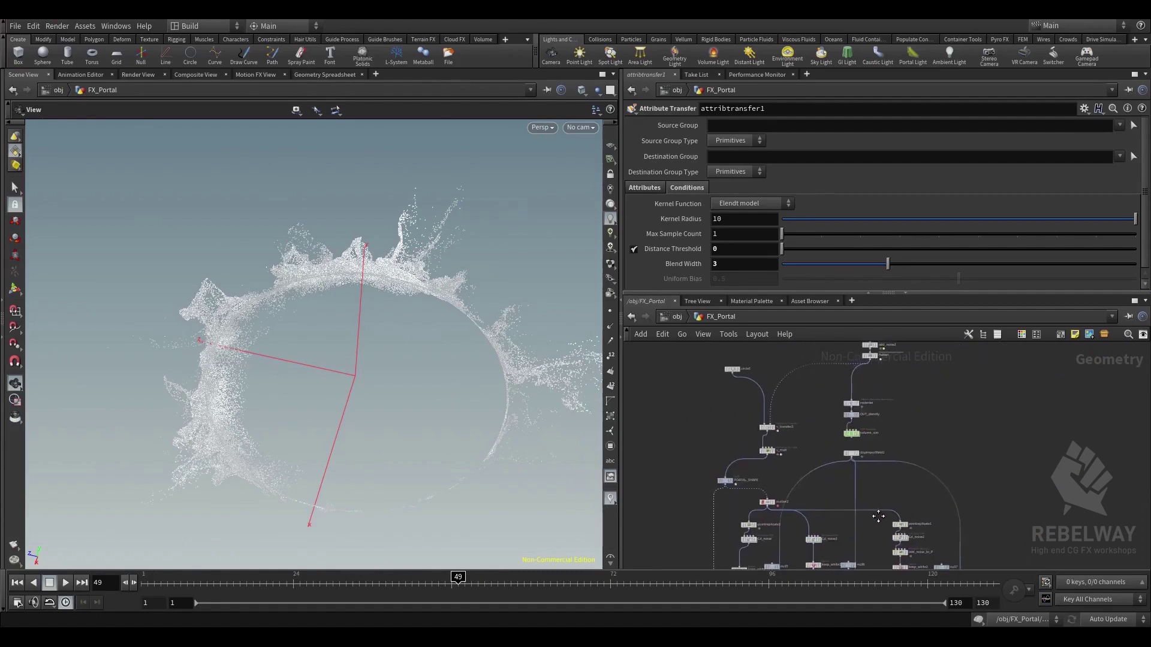
scroll(873, 437, up, 2)
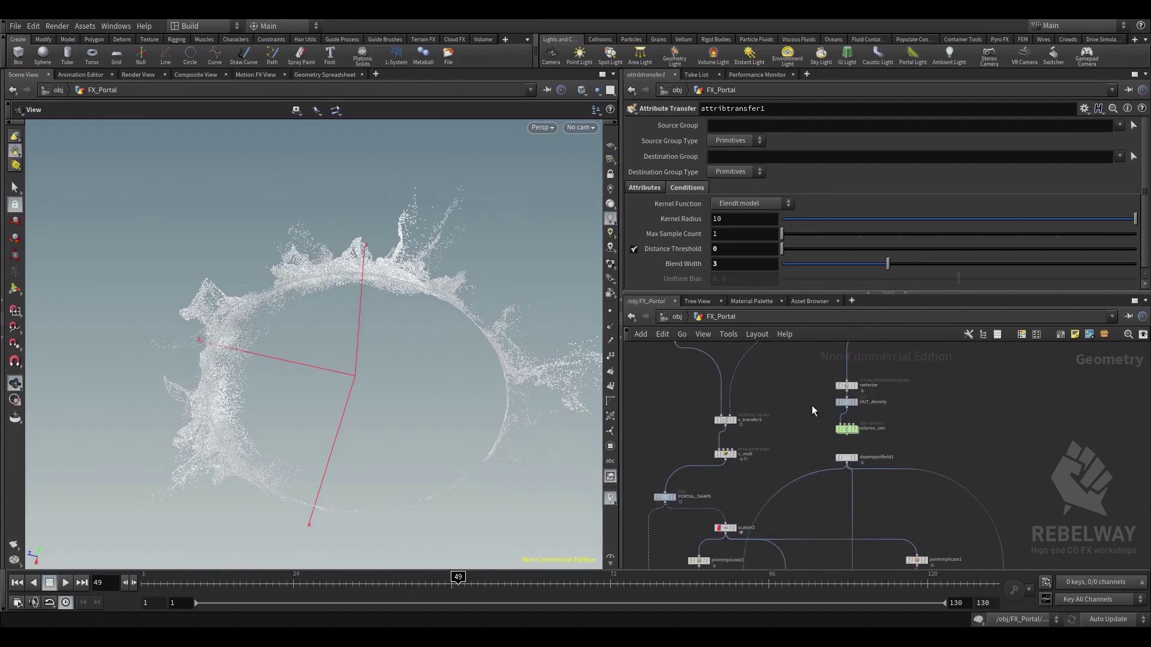
click(846, 429)
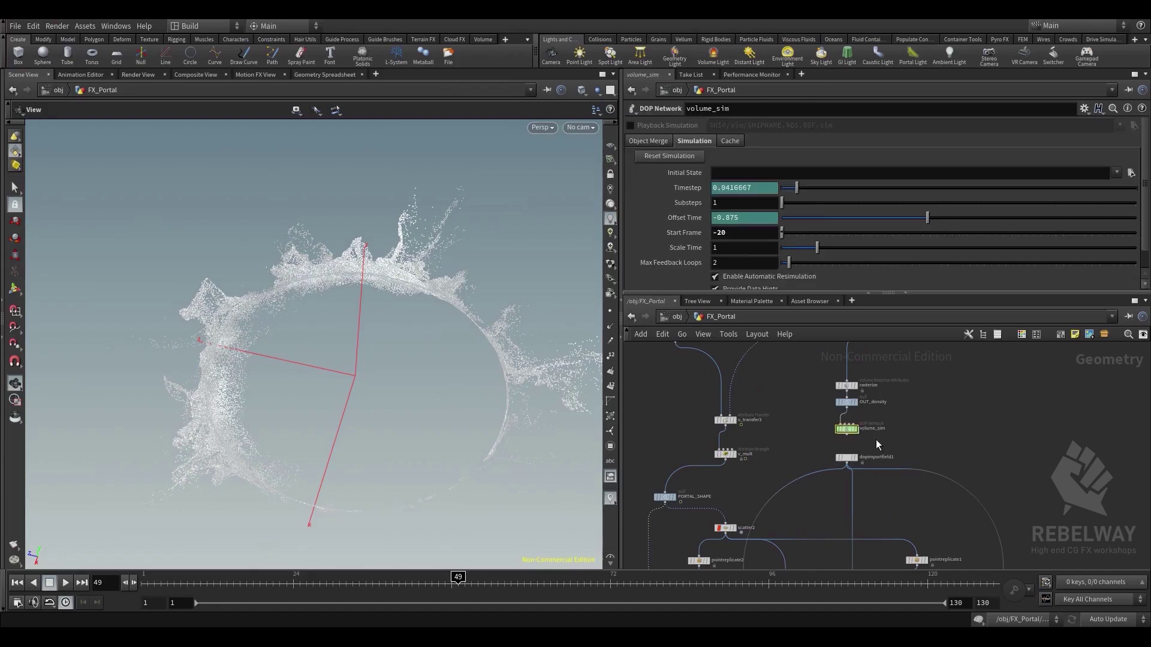
scroll(873, 444, up, 1)
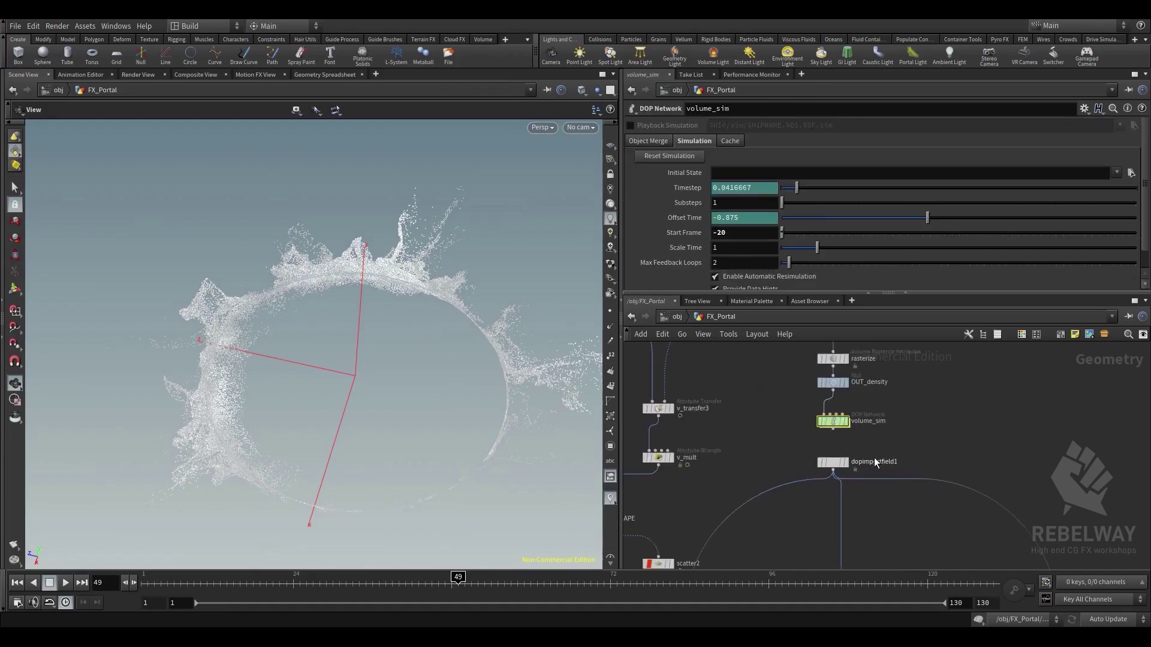
middle_drag(865, 520, 883, 331)
scroll(873, 425, down, 1)
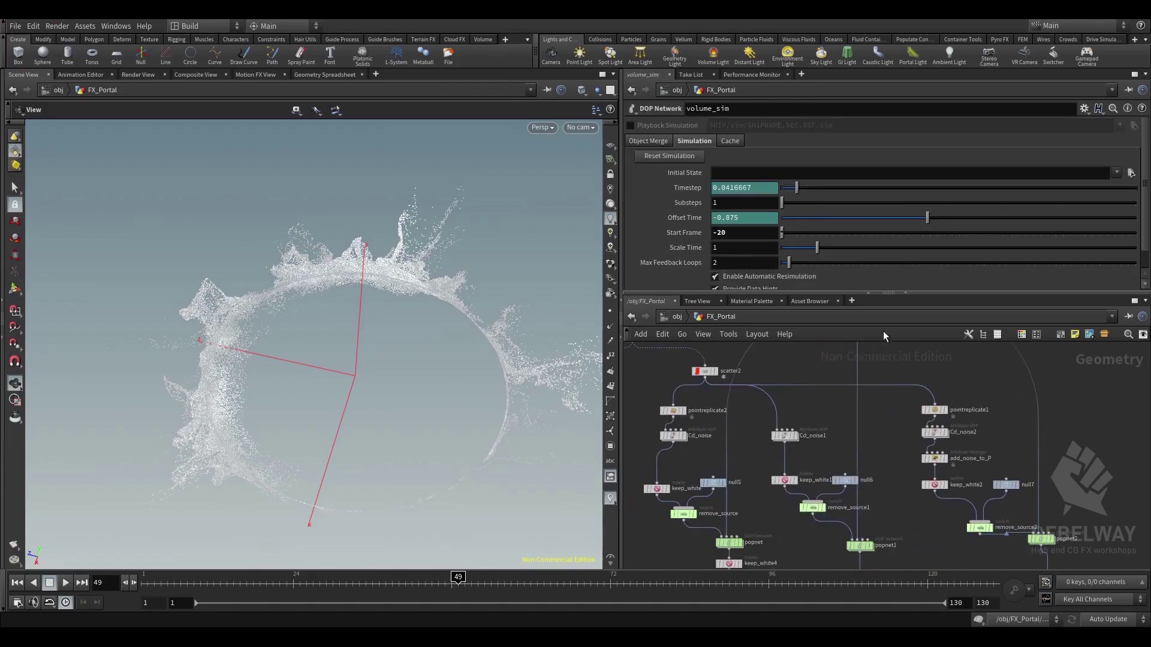
middle_drag(753, 472, 750, 419)
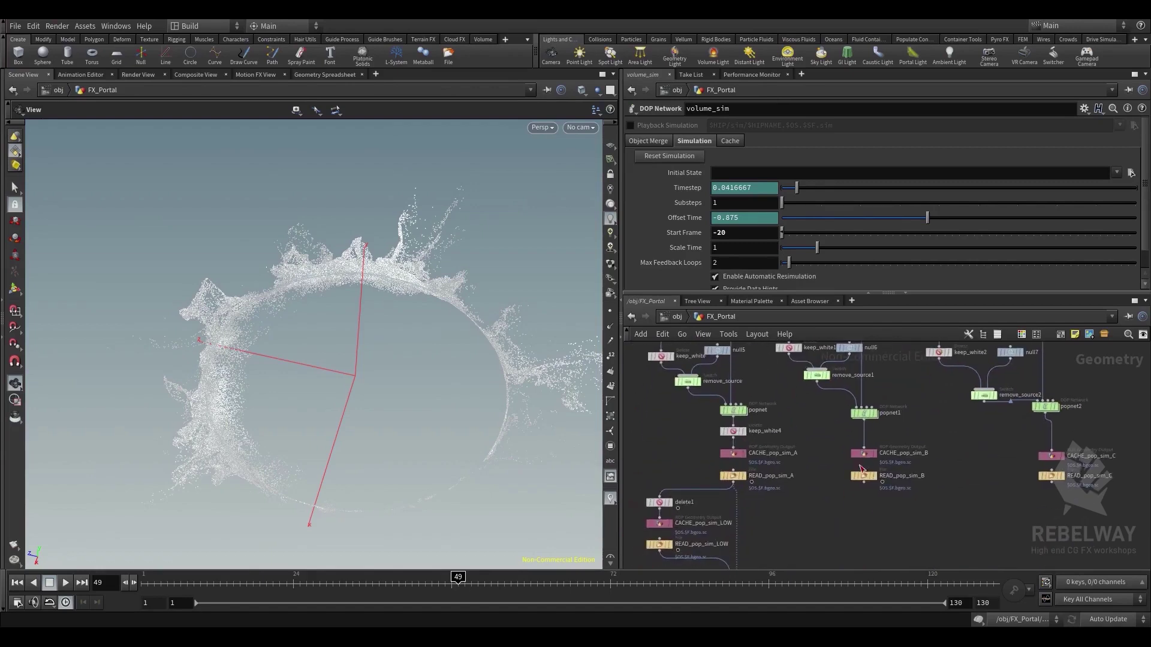
middle_drag(983, 483, 990, 339)
middle_drag(675, 469, 704, 479)
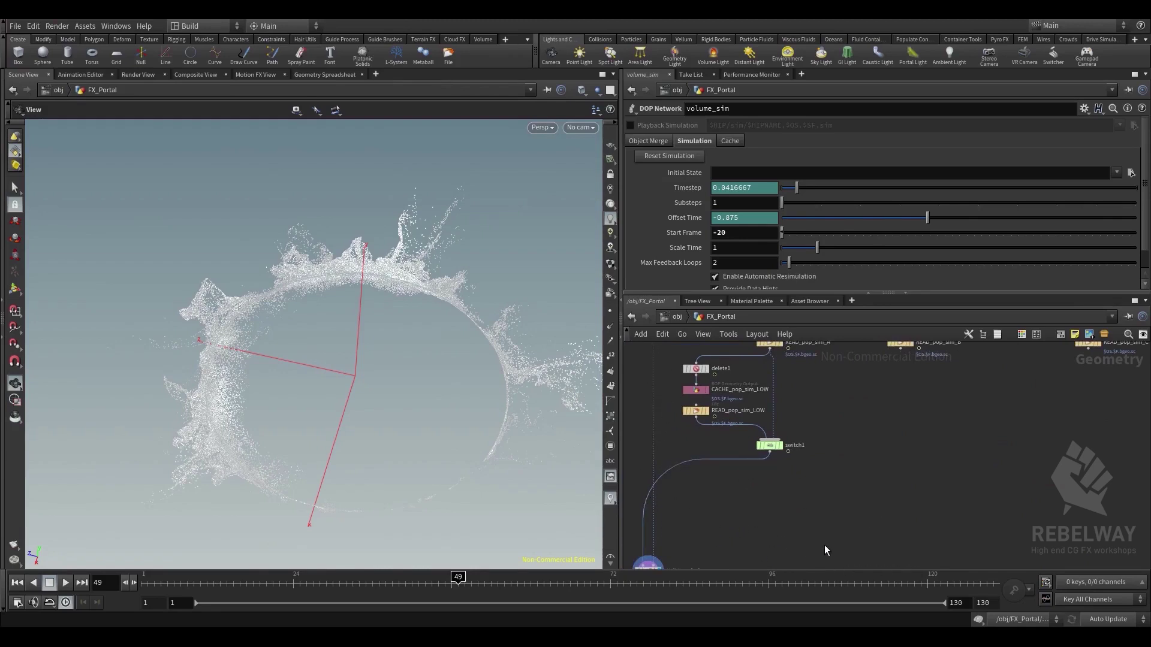
middle_drag(848, 546, 828, 502)
middle_drag(910, 458, 908, 515)
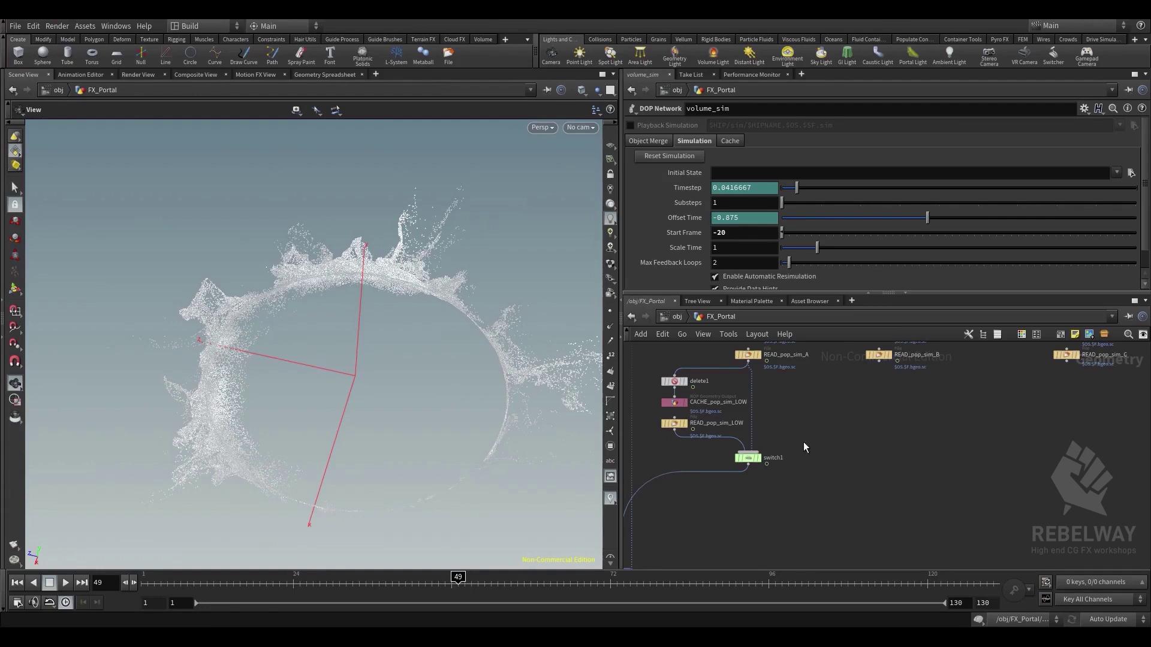
middle_drag(793, 489, 890, 440)
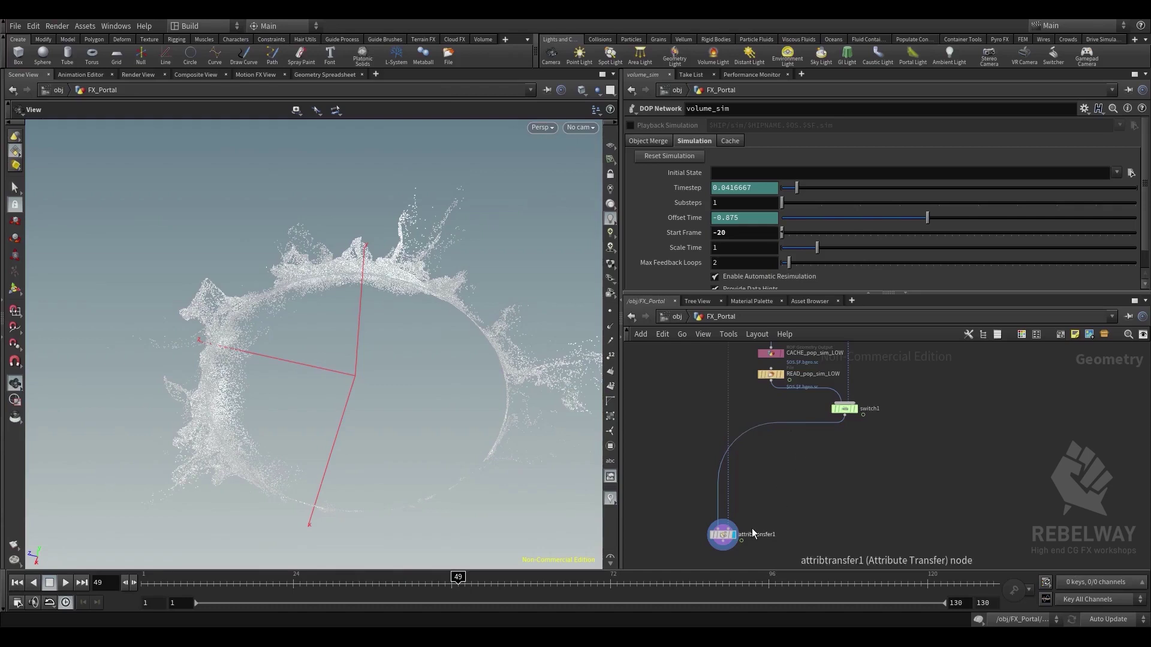
Duplicate the attribtransfer1 node with its input connections and place the copy beside the original
middle_drag(757, 499, 798, 440)
scroll(799, 441, up, 2)
drag(763, 459, 737, 476)
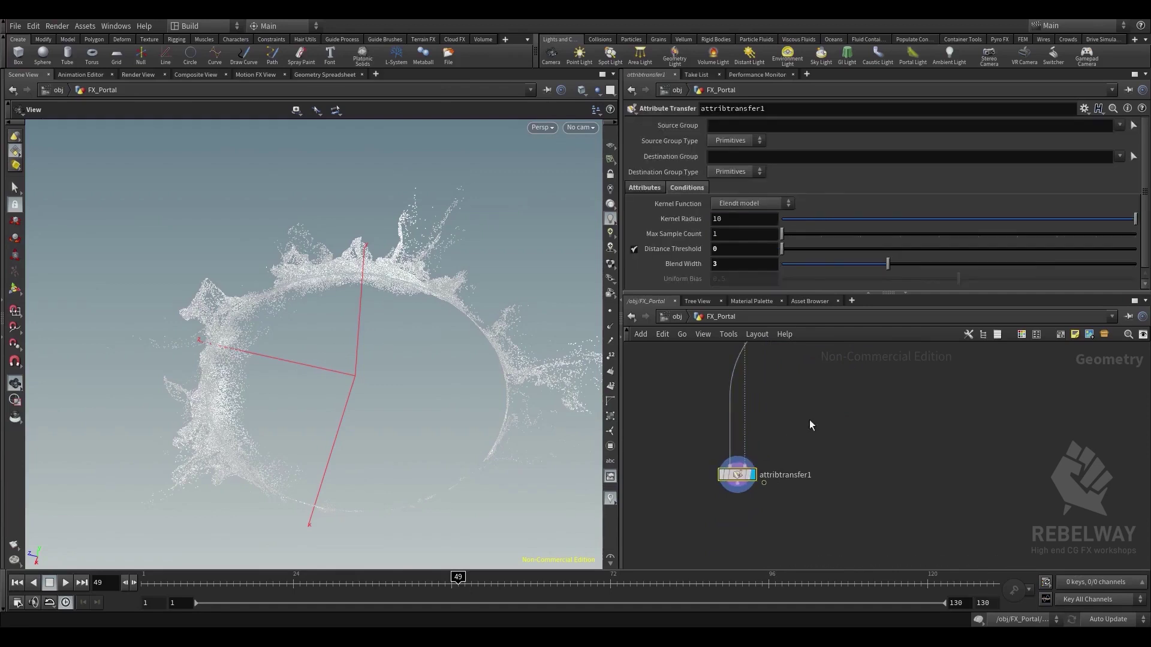
middle_drag(822, 416, 903, 401)
key(ctrl+c)
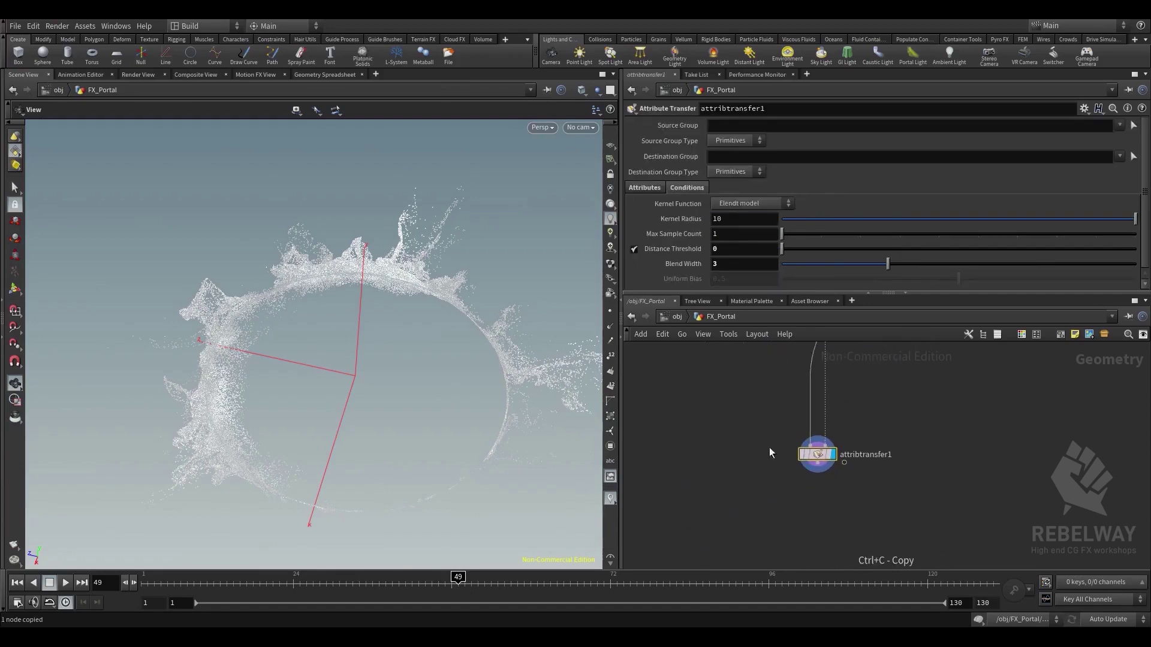
key(ctrl+v)
drag(729, 458, 717, 463)
scroll(863, 411, down, 2)
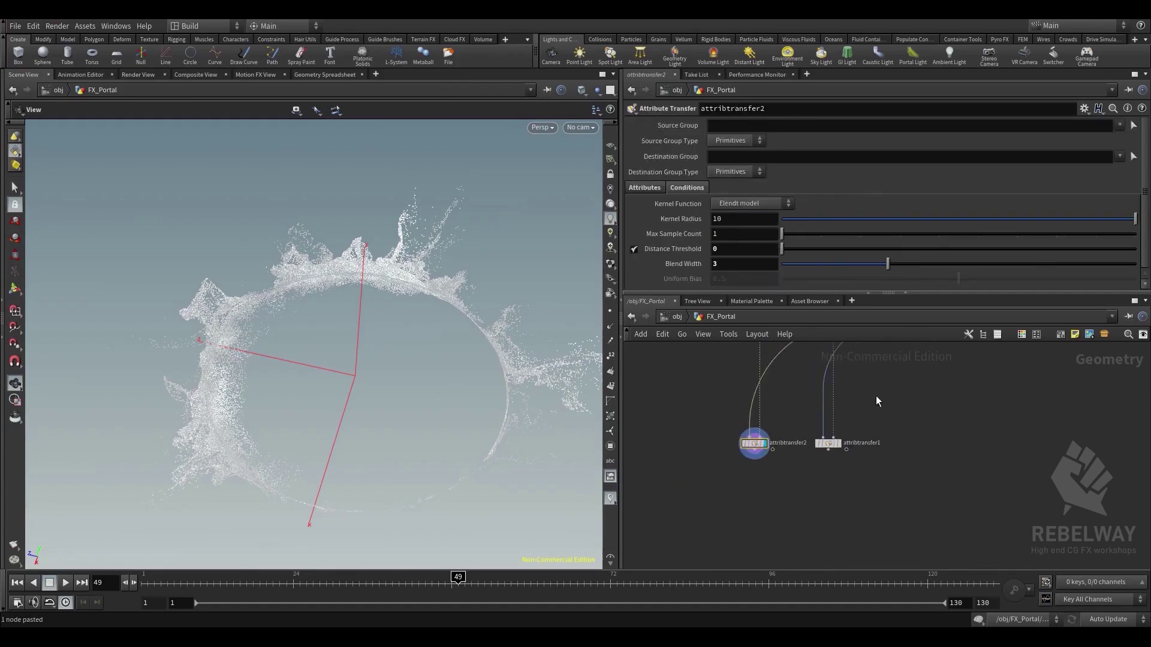
Insert a Transform node on the portal shape wire feeding the second input of attribtransfer2
middle_drag(876, 400, 859, 457)
scroll(749, 455, up, 2)
middle_drag(714, 433, 706, 469)
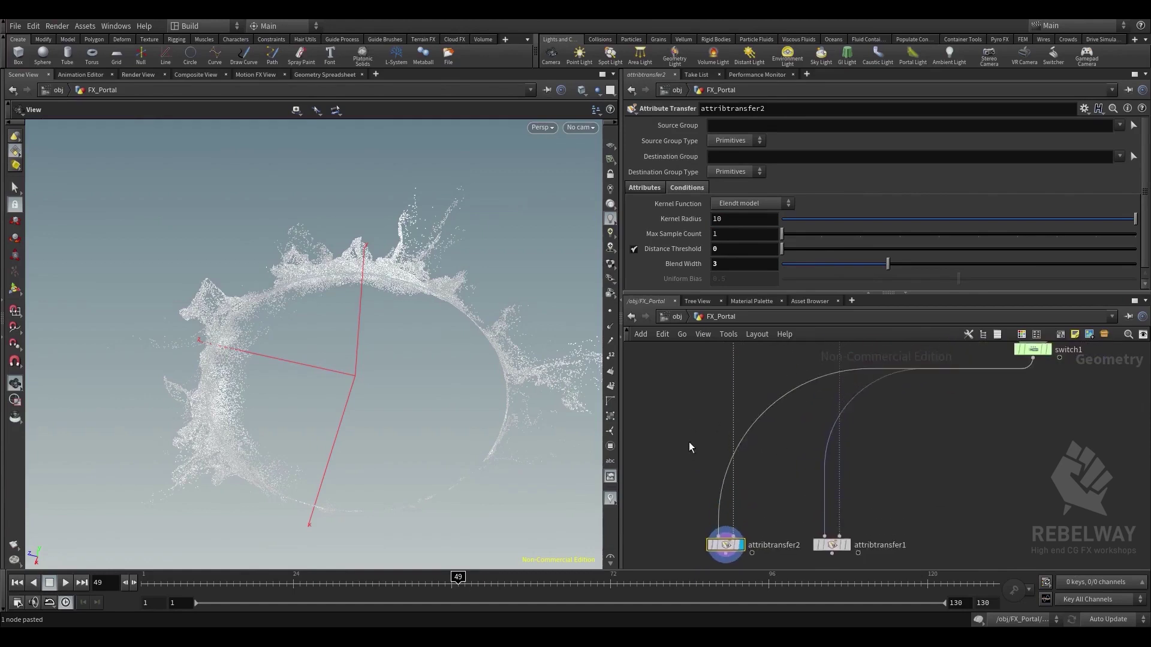
key(Tab)
text(tra)
click(825, 246)
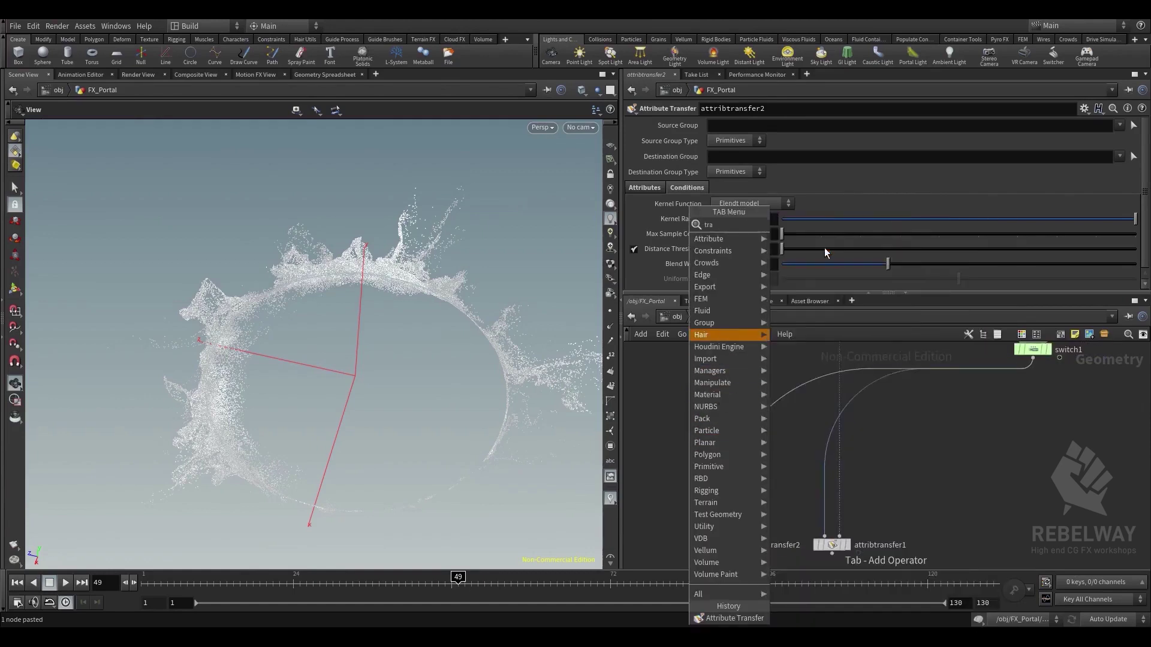
click(736, 365)
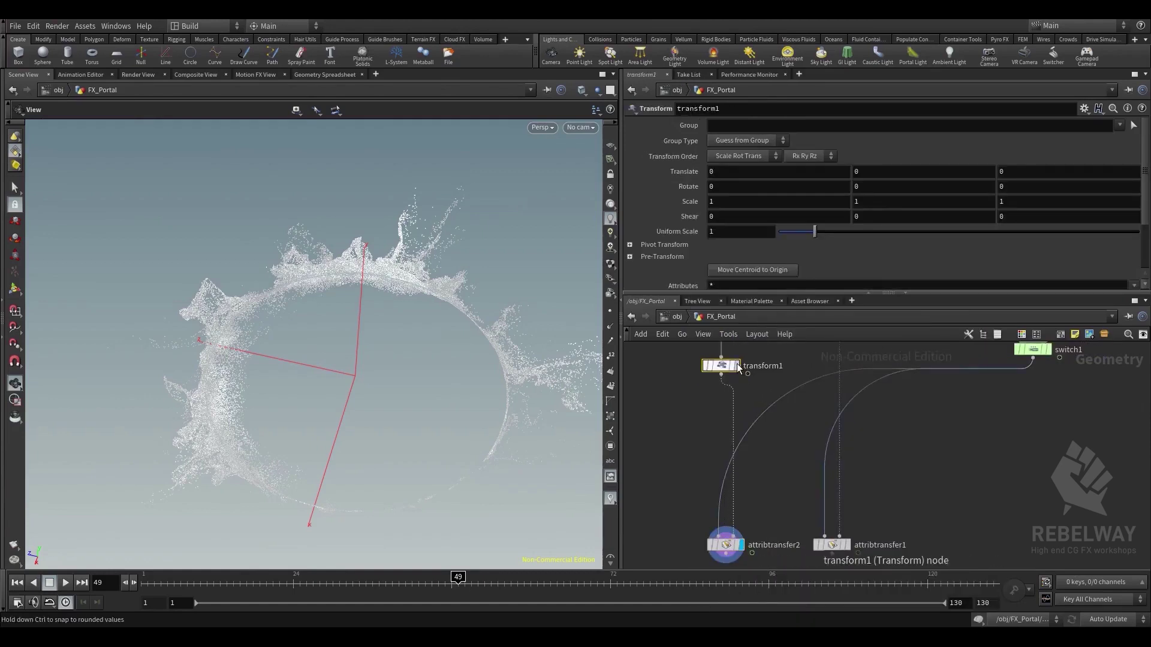
Display the new Transform node, set its Uniform Scale to 0.5, and toggle its bypass to compare the disc sizes
click(736, 364)
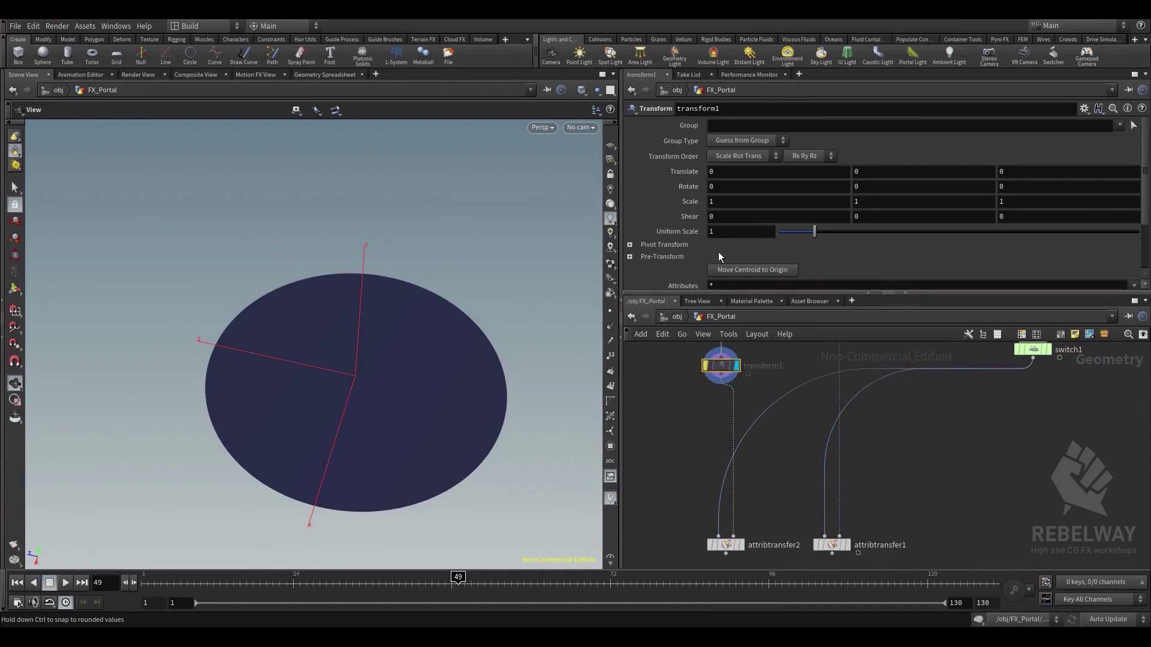
text(.5)
key(Return)
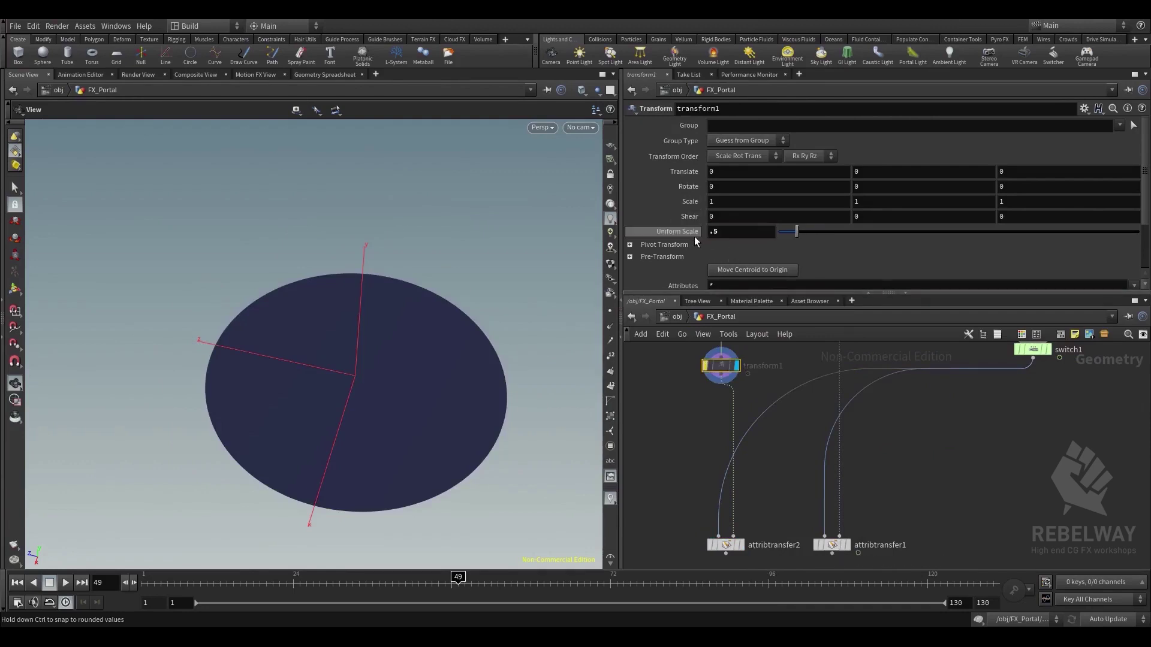
click(709, 365)
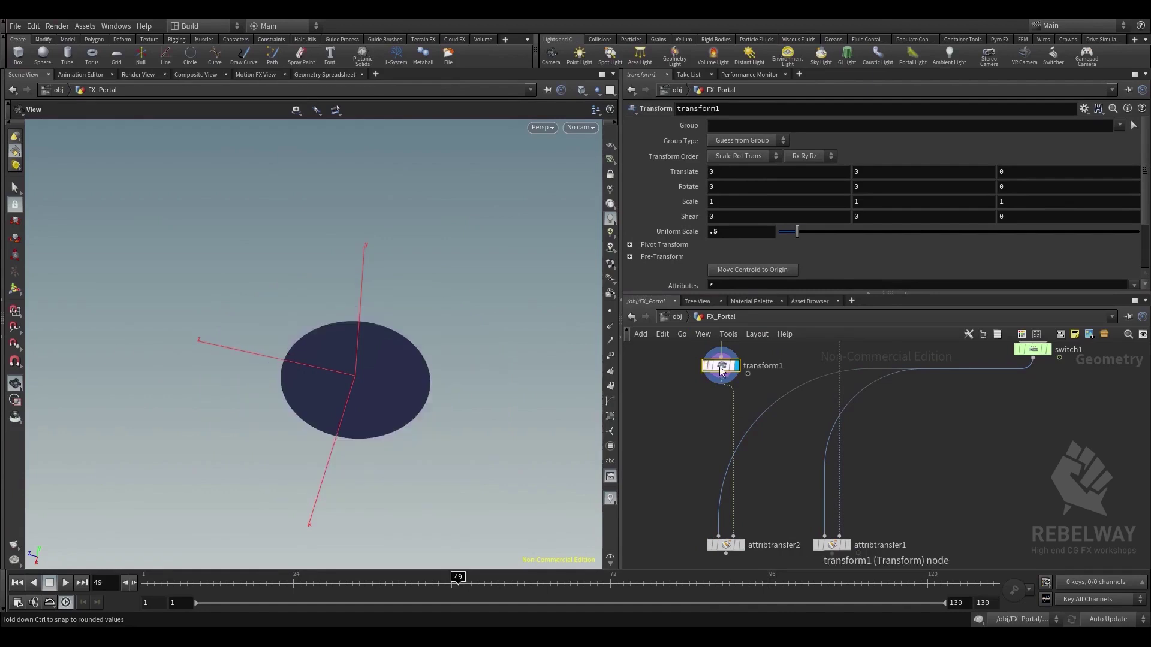
click(710, 366)
click(712, 368)
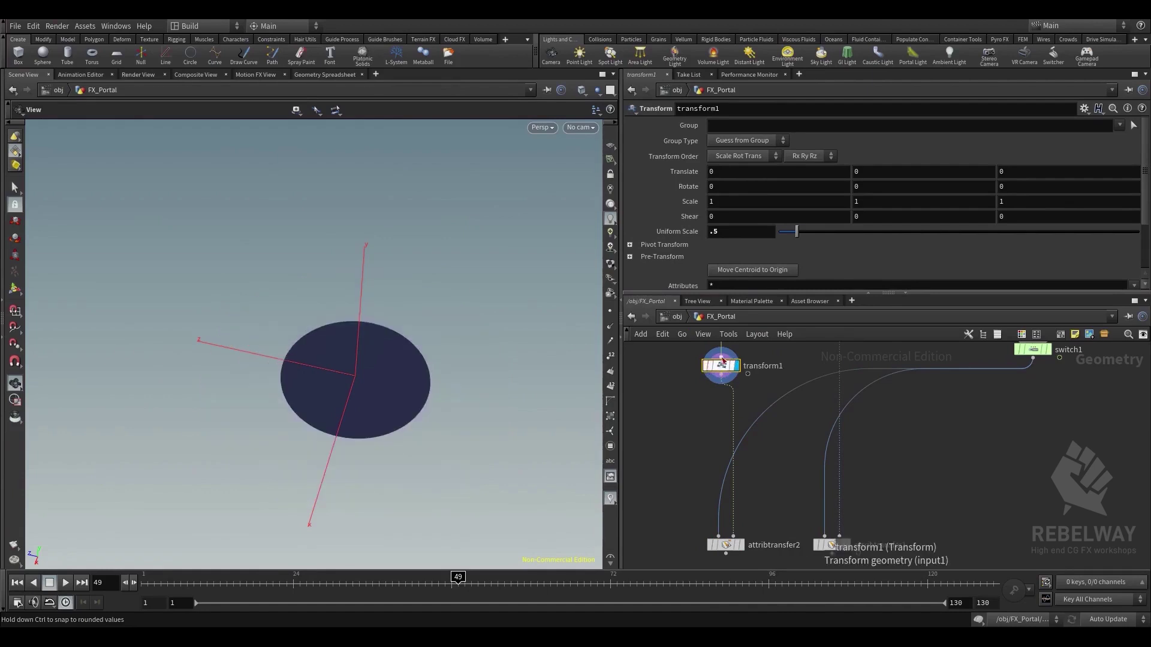
Display attribtransfer2 to check the particles against the scaled-down portal shape
middle_drag(768, 506, 772, 456)
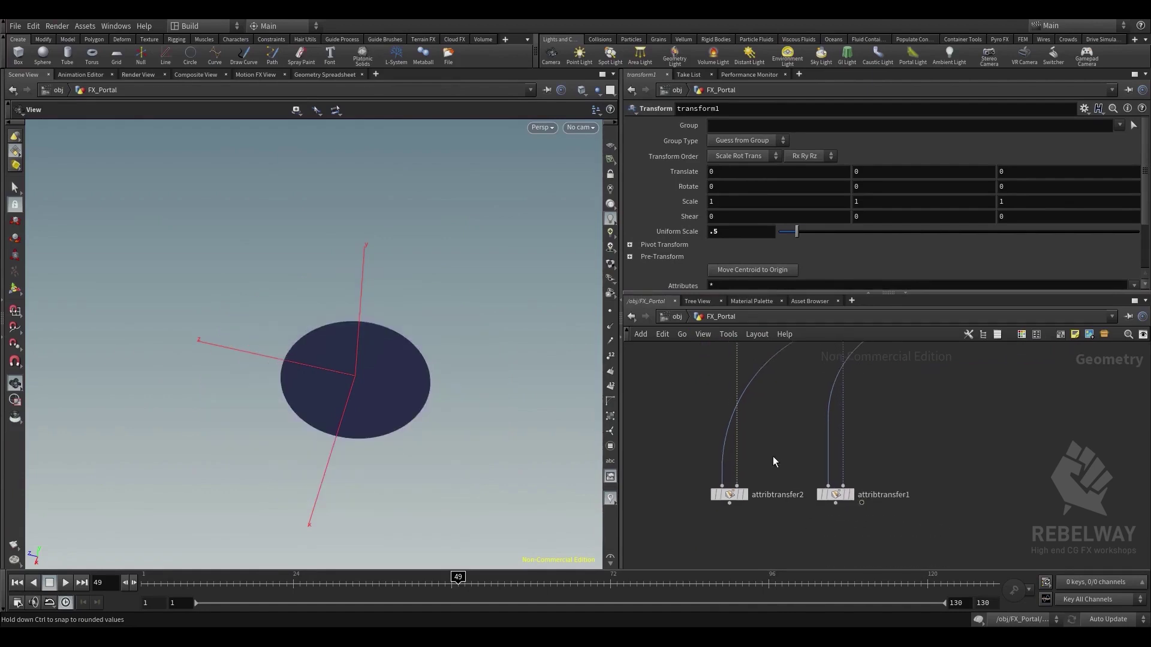
click(745, 499)
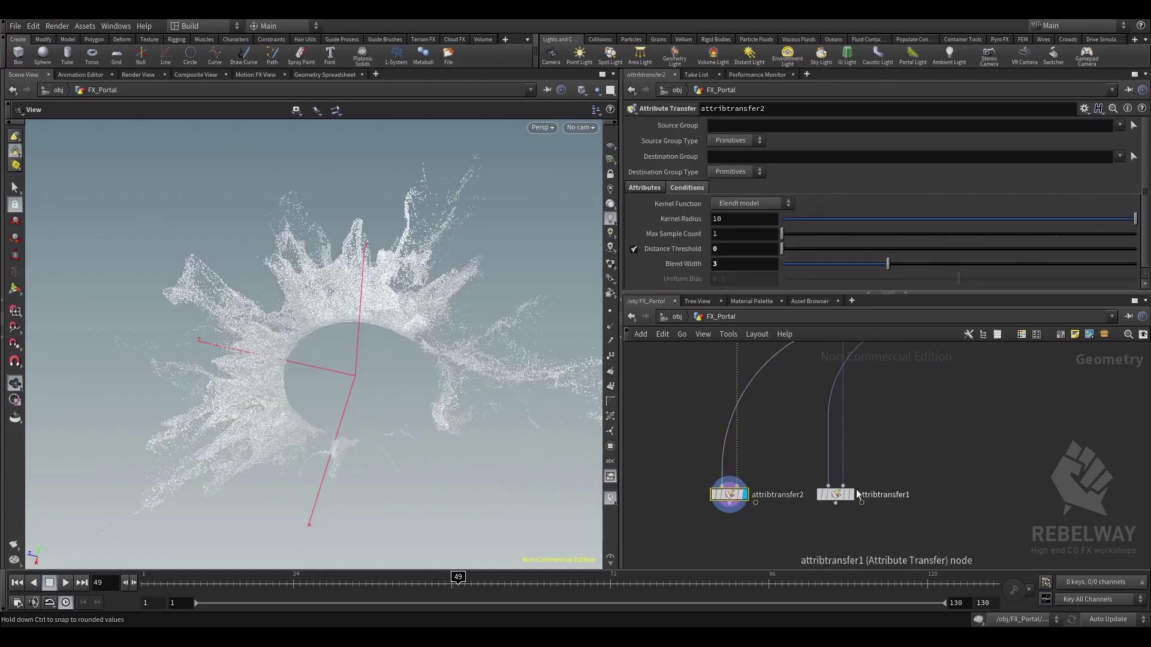
click(744, 495)
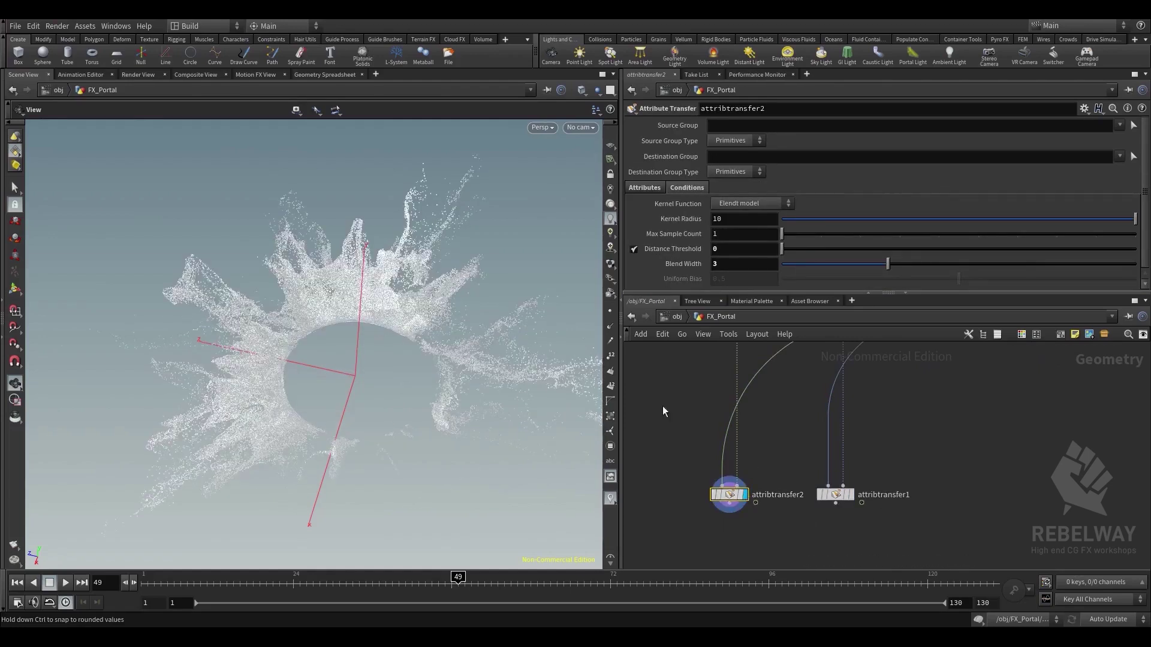
Create a reference copy of transform1, connect it after attribtransfer2, and display its result
middle_drag(663, 405, 704, 436)
click(716, 408)
right_click(716, 409)
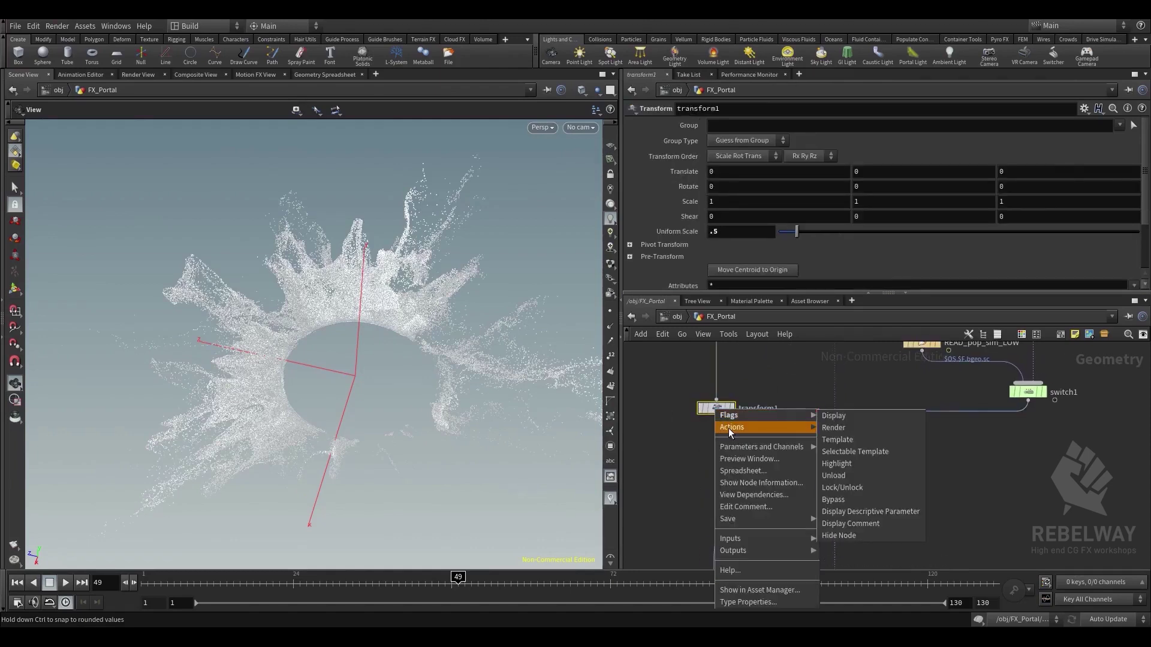
mouse_move(731, 426)
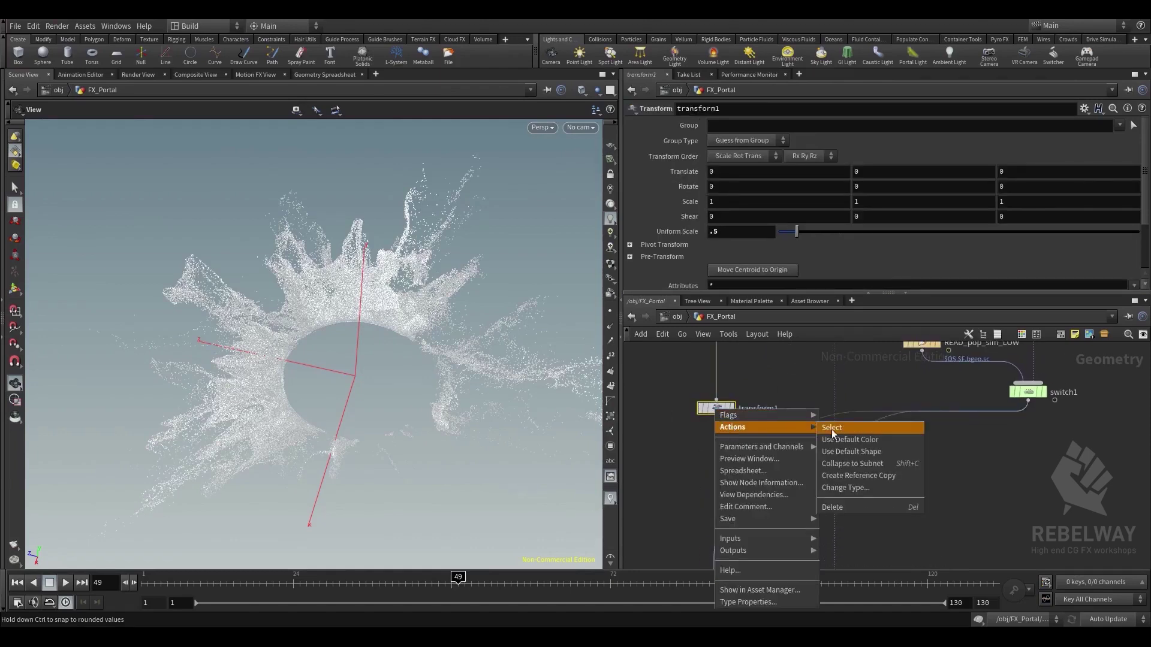
click(847, 477)
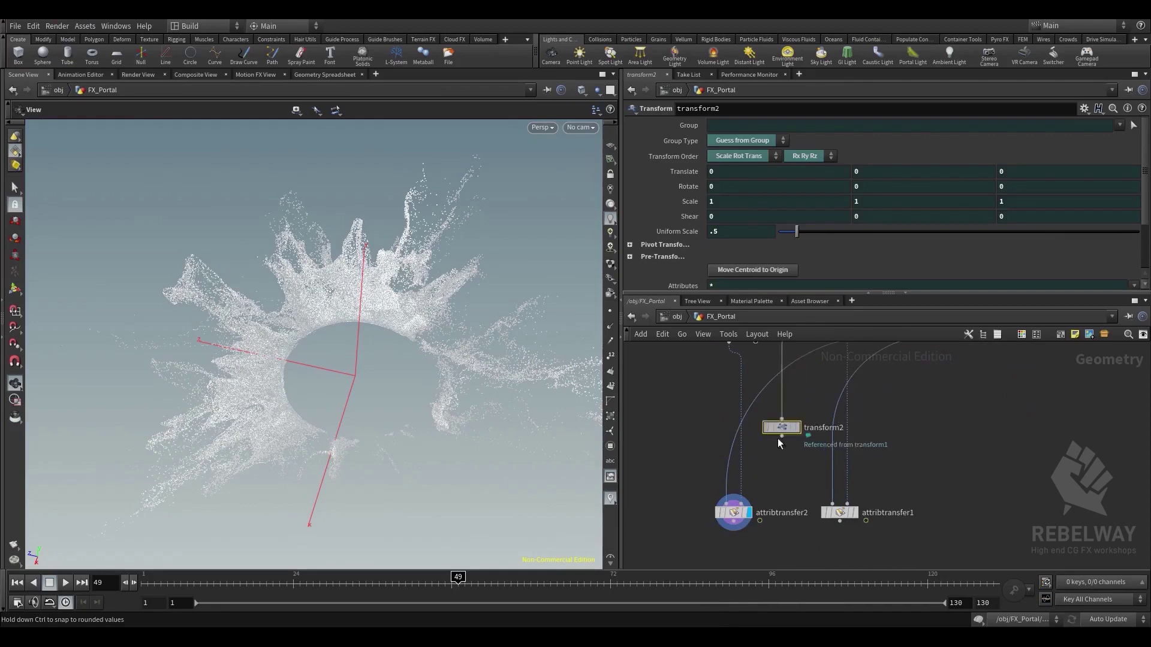
click(732, 552)
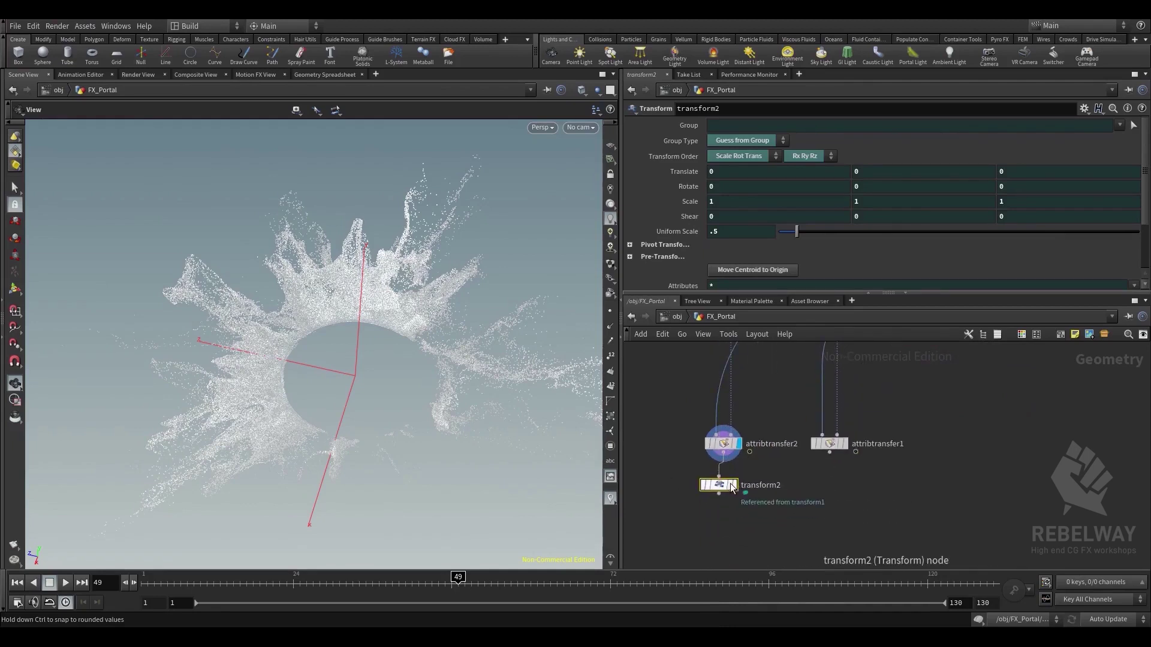
click(736, 484)
scroll(757, 202, down, 3)
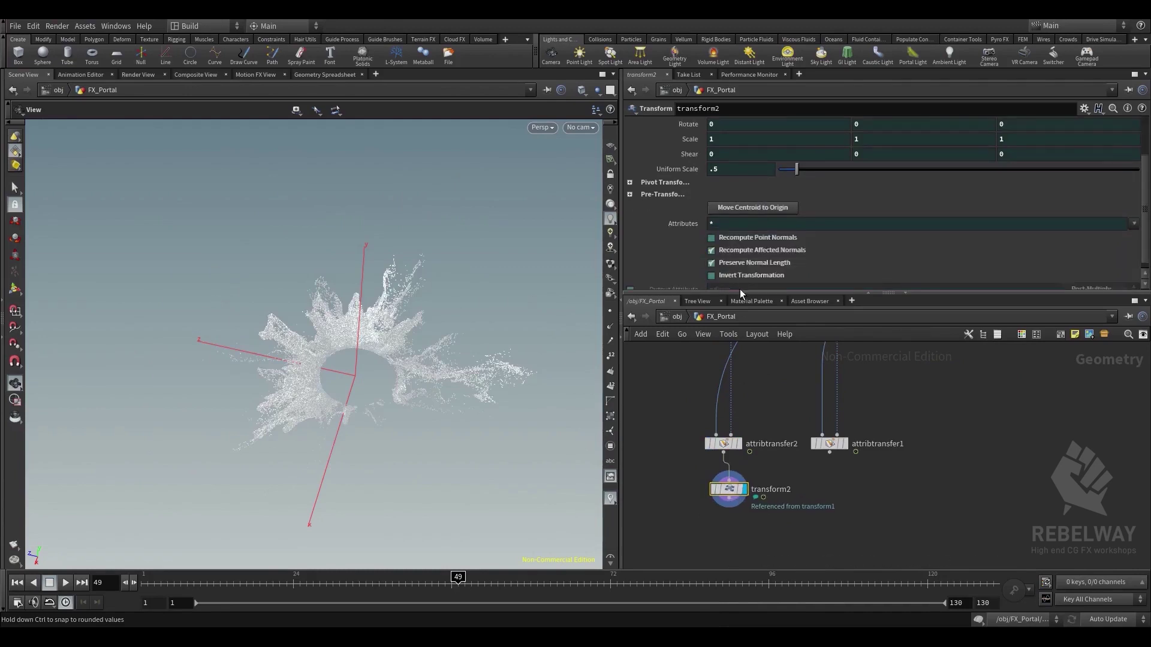
Delete the reference channel on transform2's Invert Transformation parameter and enable the option
right_click(743, 269)
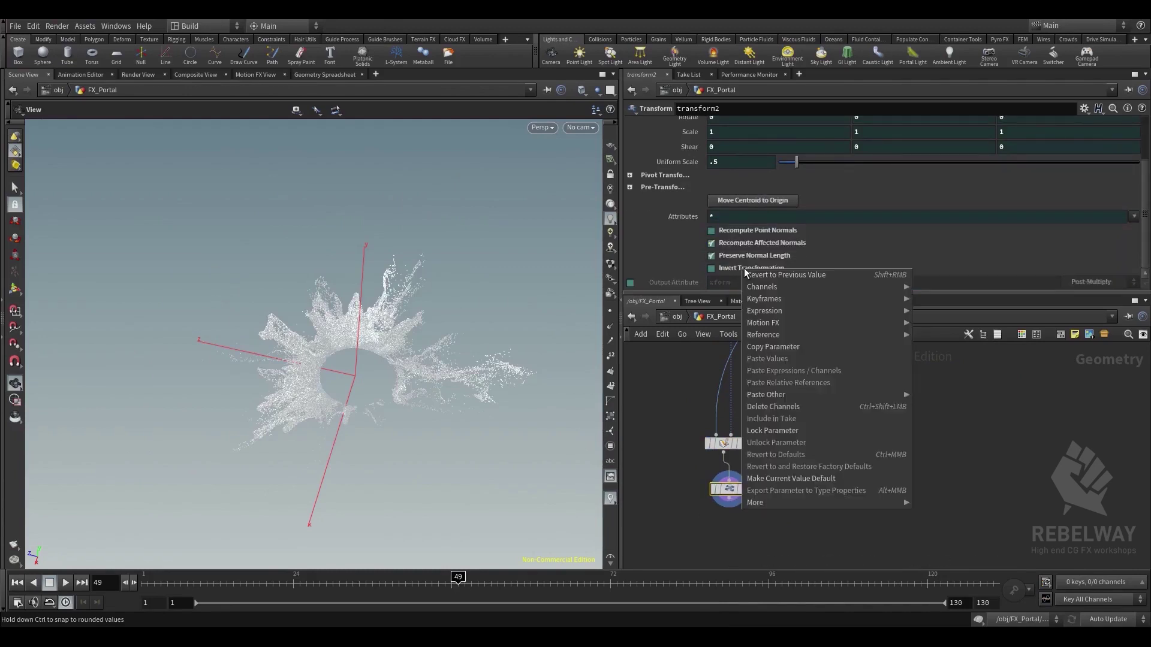
click(788, 408)
click(712, 268)
Align transform2 directly beneath attribtransfer2, and compare its particles with the attribtransfer1 result by switching the display between them
scroll(735, 369, down, 3)
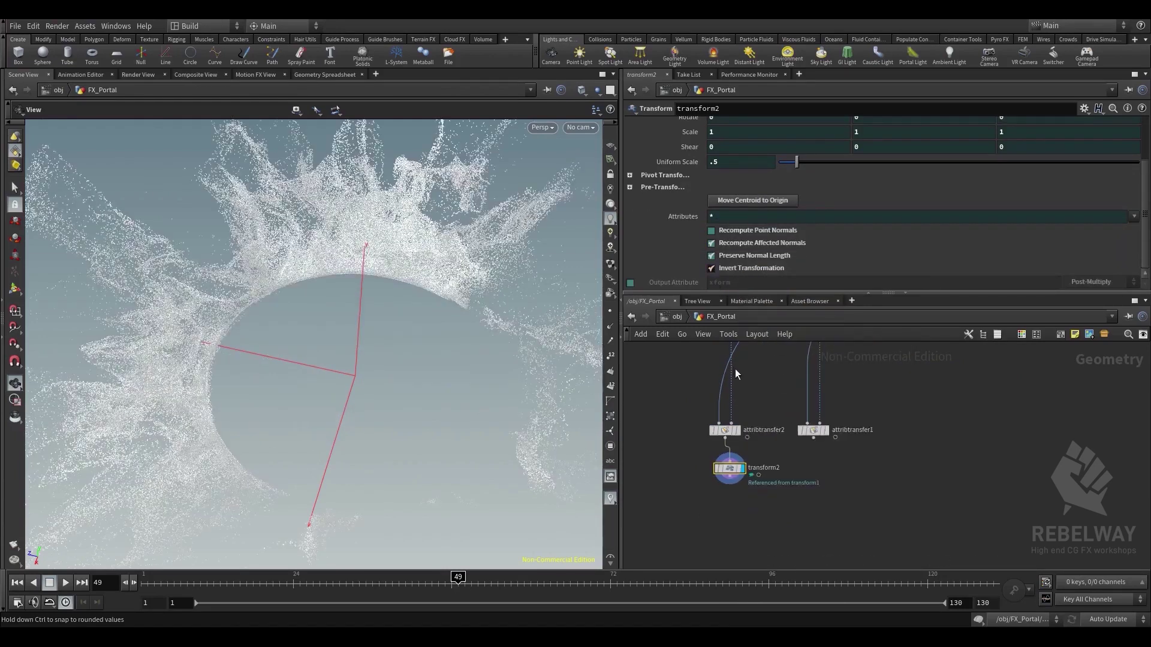
middle_drag(759, 423, 753, 363)
drag(732, 510, 727, 510)
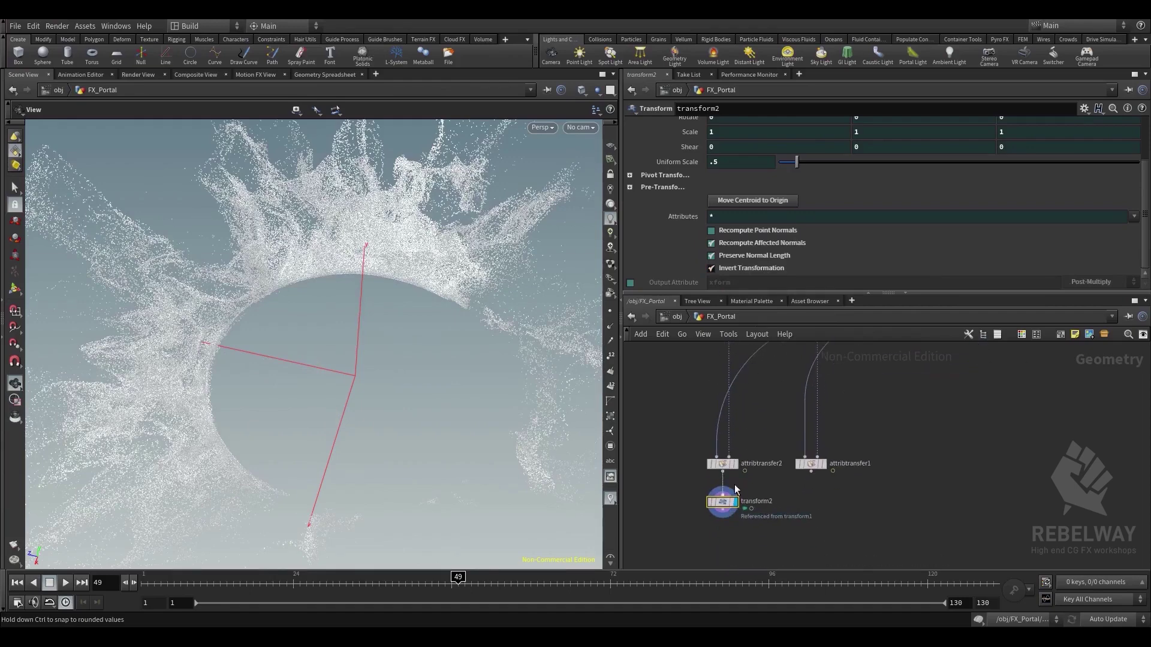
click(823, 463)
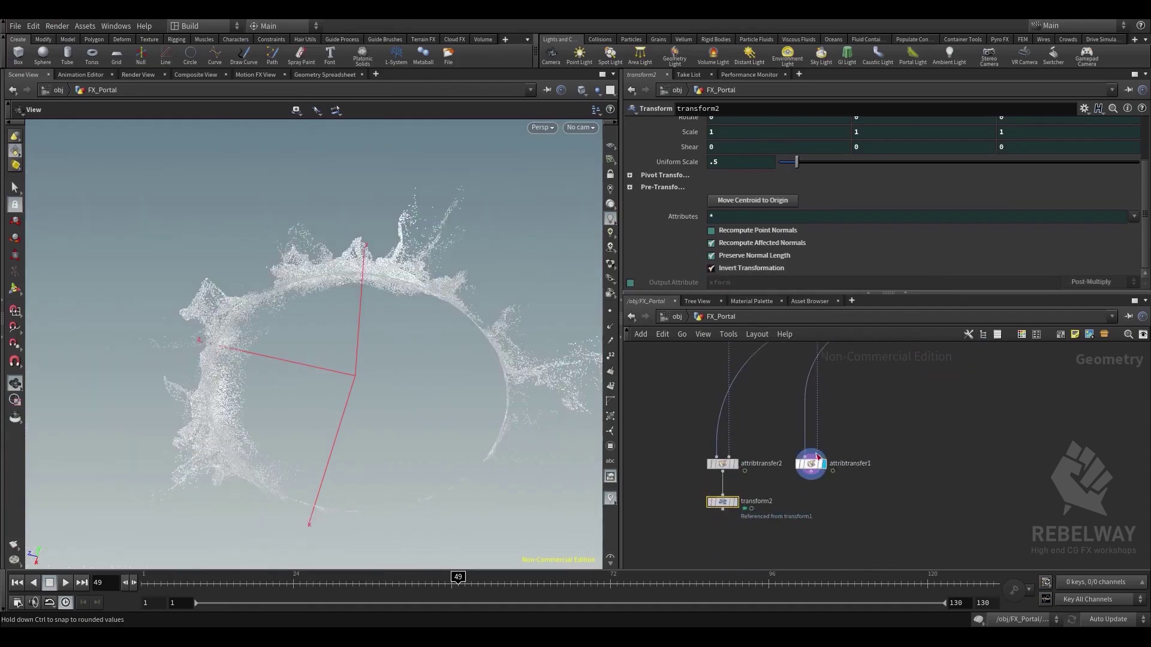
click(738, 503)
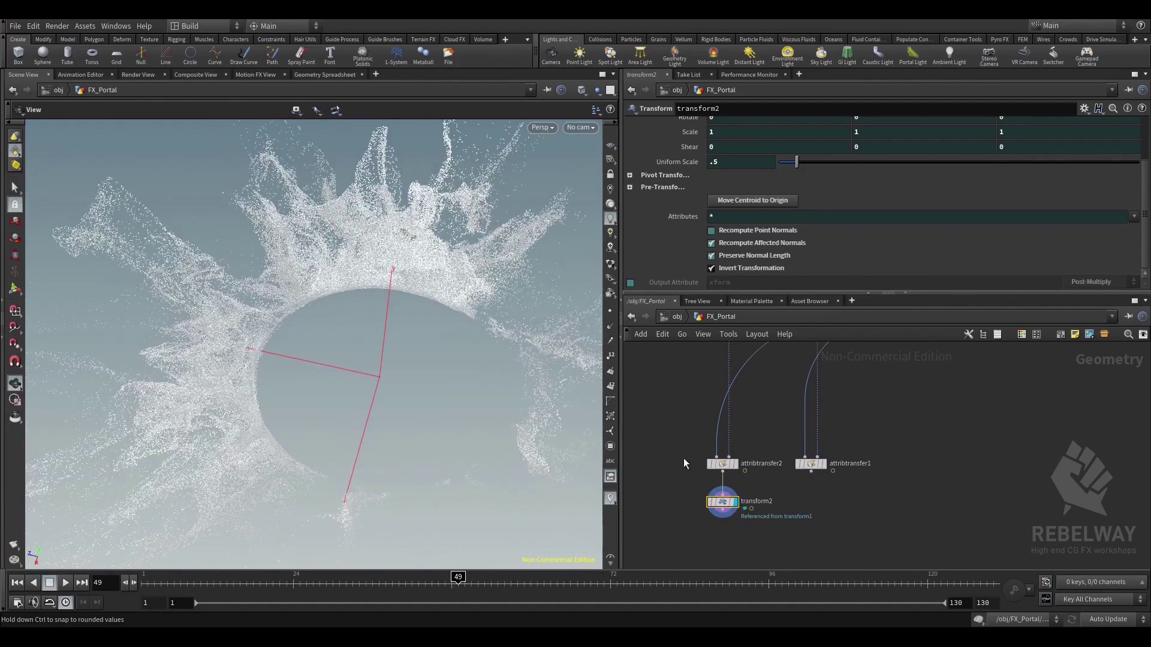
Set the Blend Width of attribtransfer2 to 3.5 while keeping transform2 displayed
click(725, 464)
text(3.5)
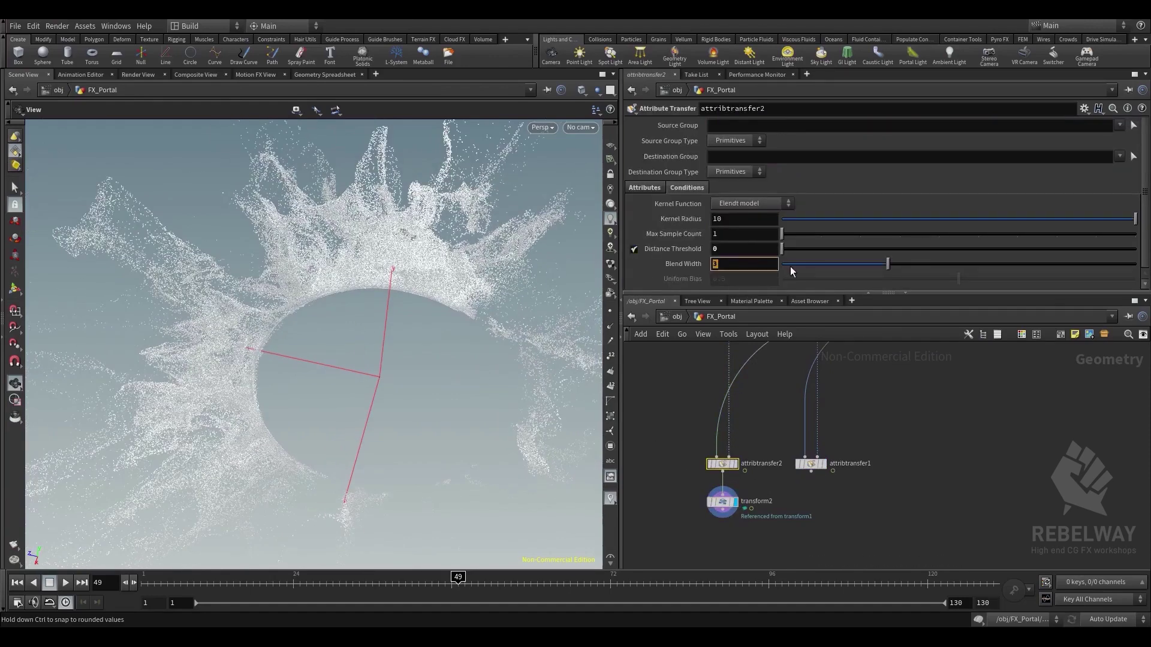
key(Return)
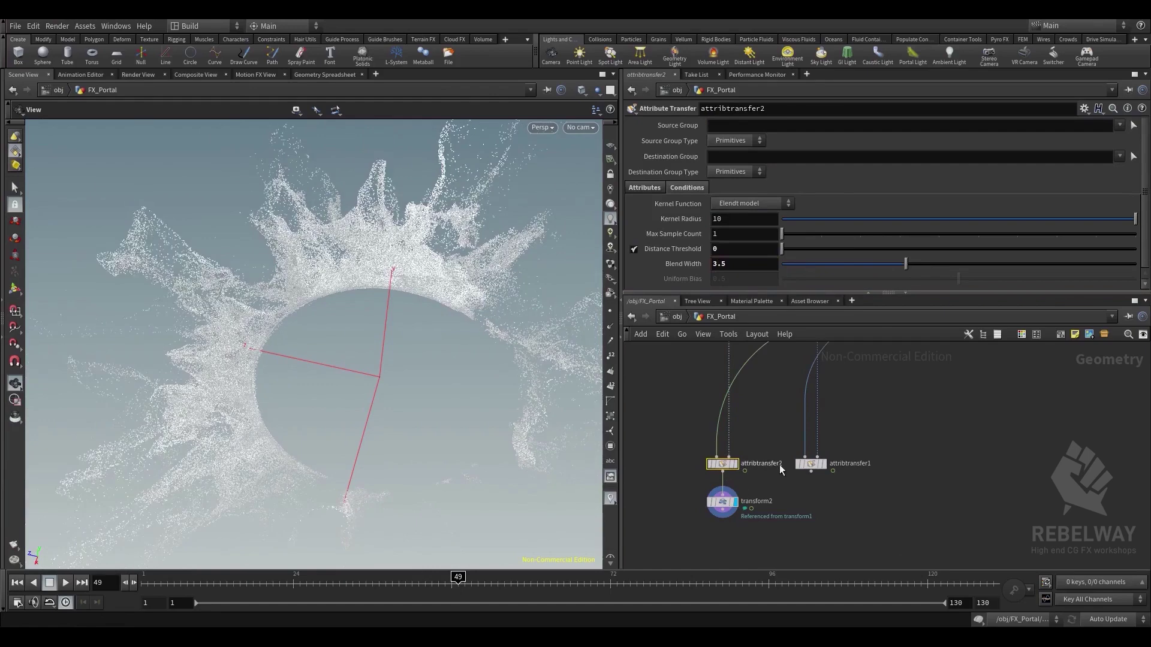
Display attribtransfer1 and start a new connection from its first input
click(825, 464)
click(805, 458)
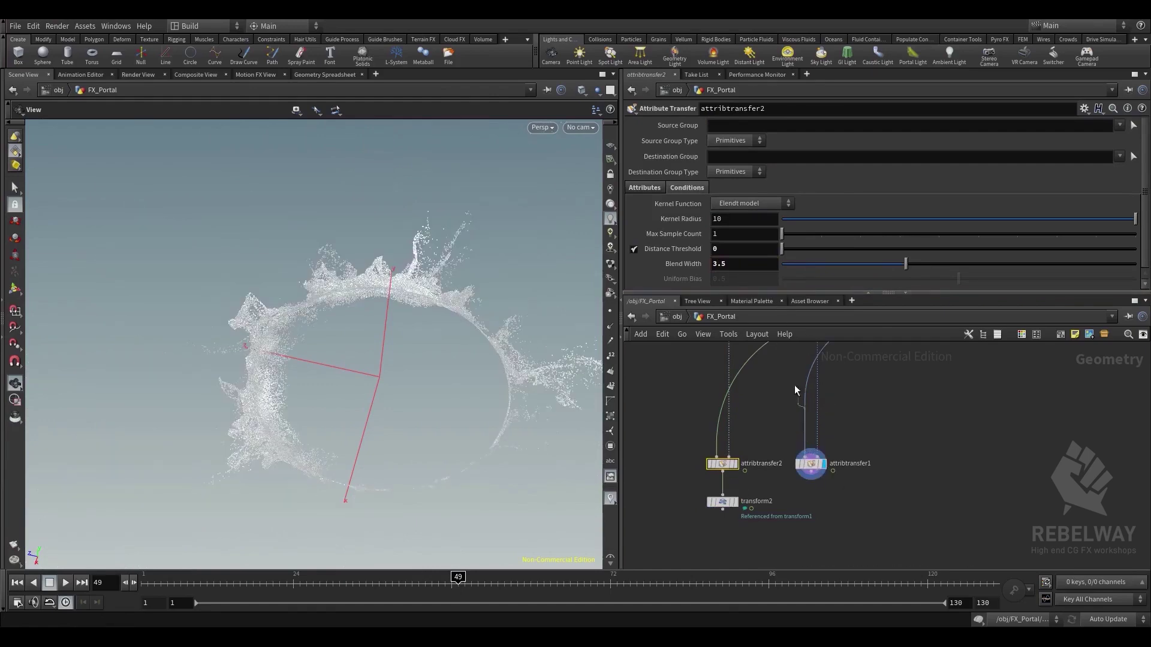
Set the Blend Width of attribtransfer1 to 3.5
click(806, 464)
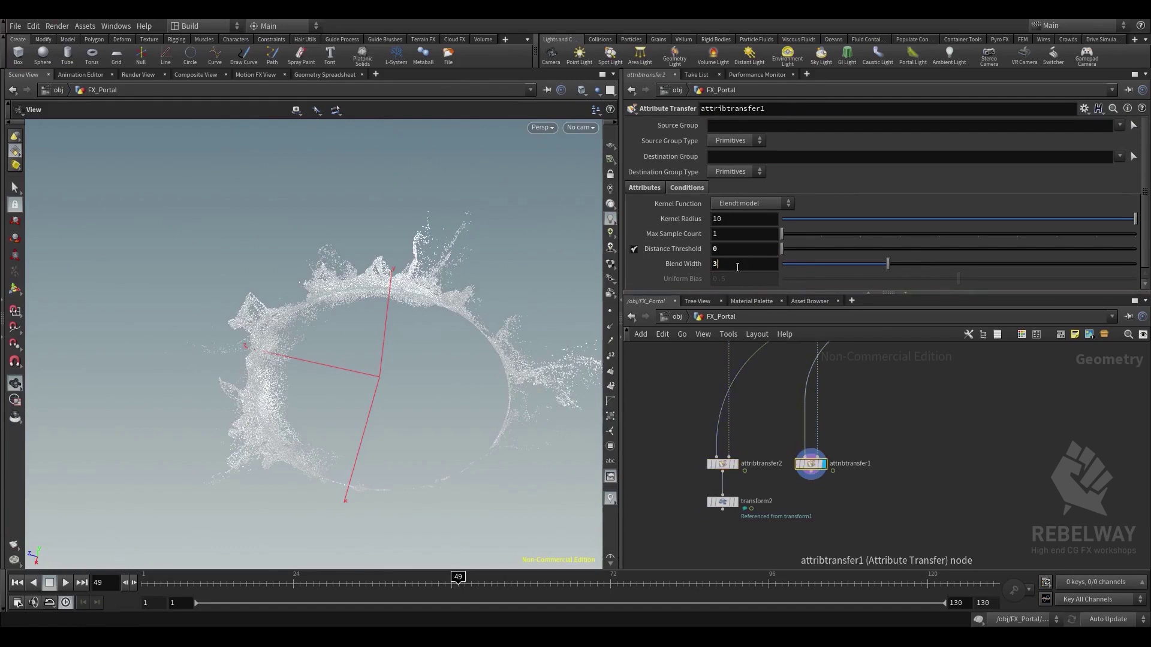
text(.5)
key(Return)
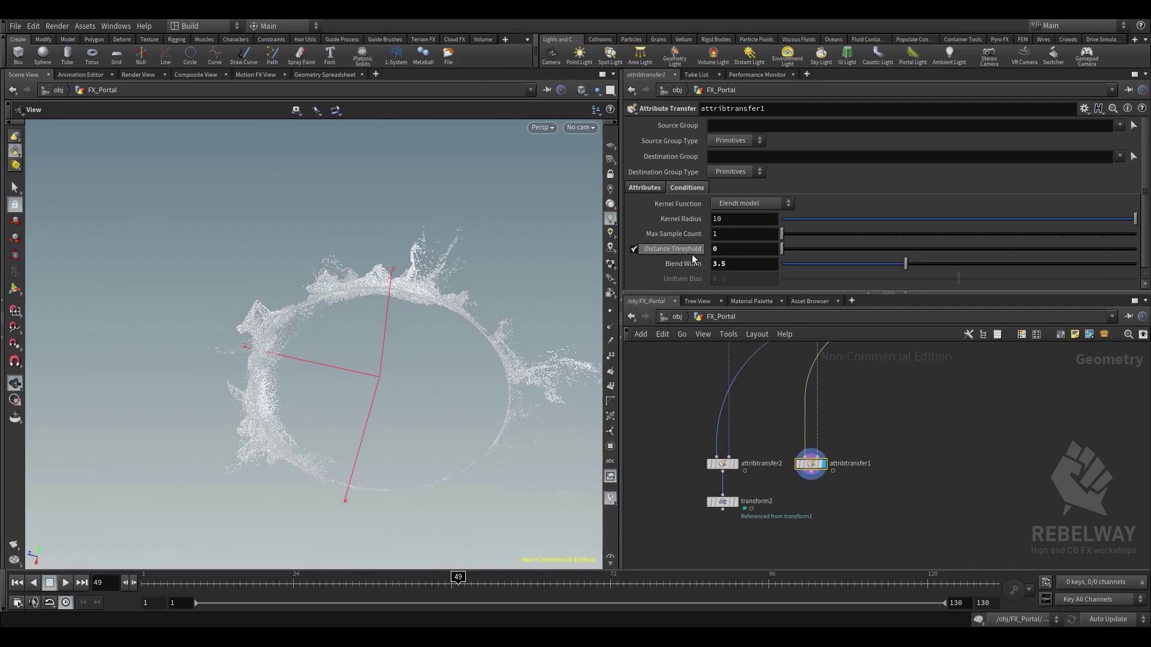
Display attribtransfer2 and transform2 in turn to compare their particle shapes, and scrub briefly through the animation
click(734, 464)
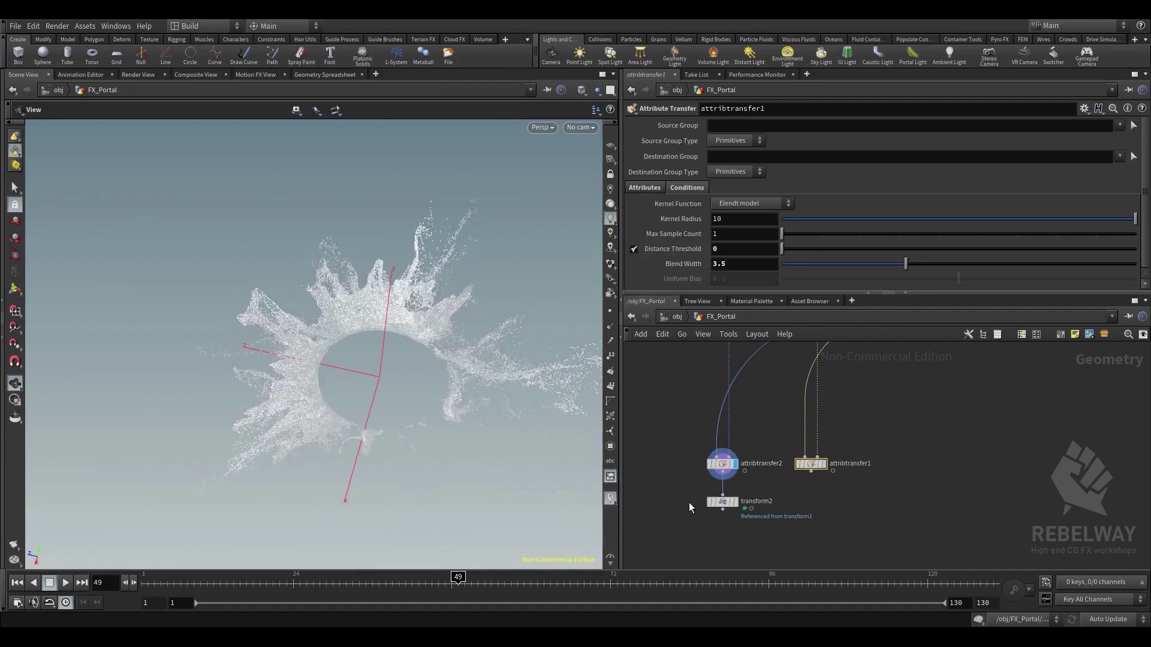
click(735, 501)
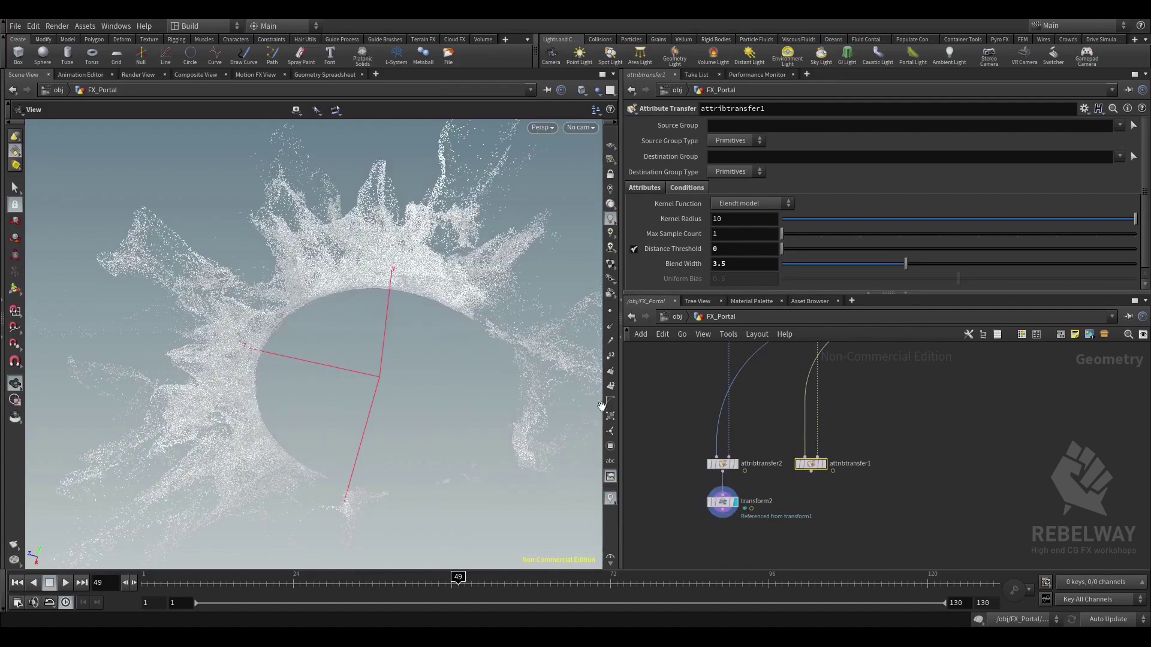
middle_drag(722, 384, 706, 406)
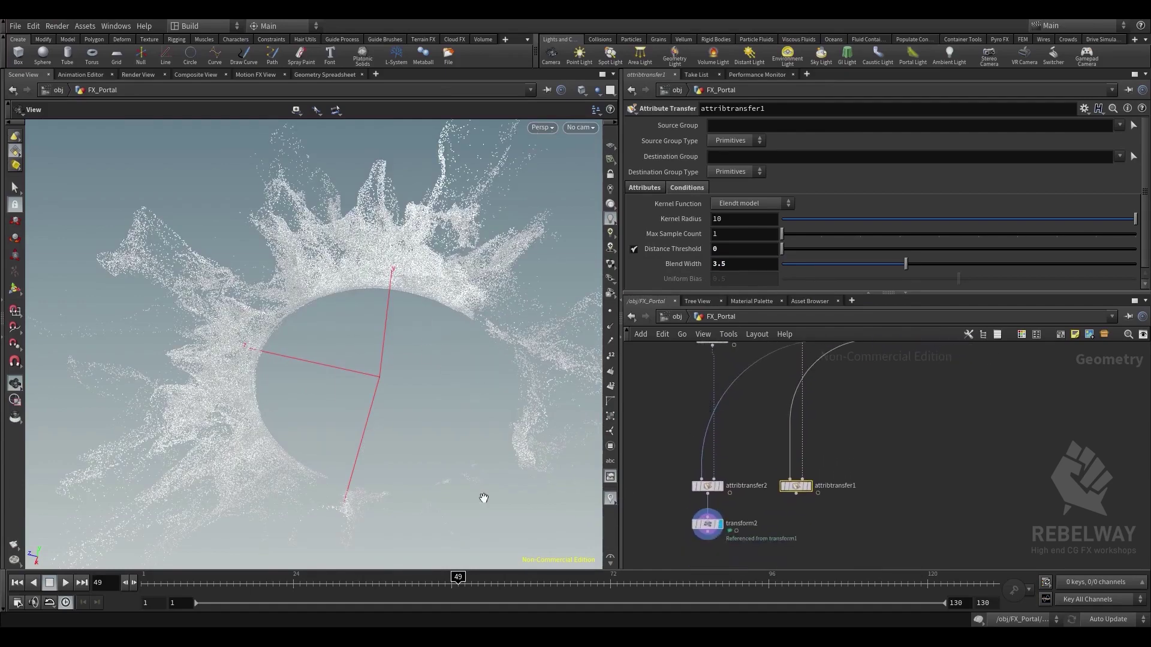
drag(391, 584, 482, 573)
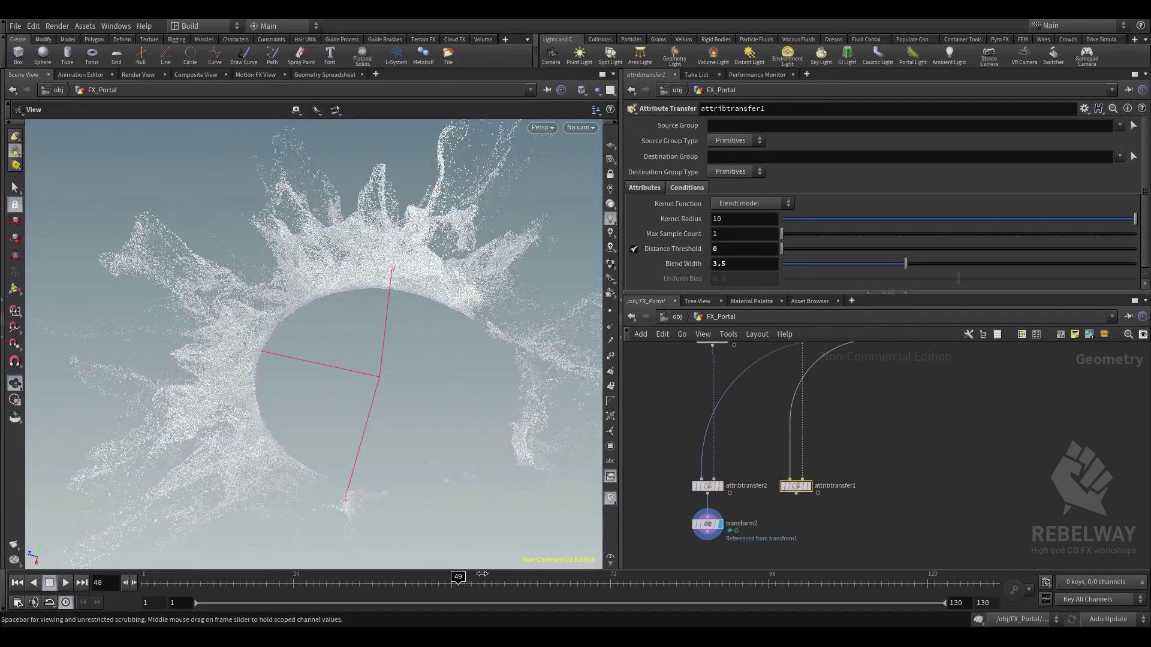
Add a Transform node, wire it after transform2, and display its output
middle_drag(706, 564, 706, 502)
key(Tab)
mouse_move(749, 414)
click(860, 235)
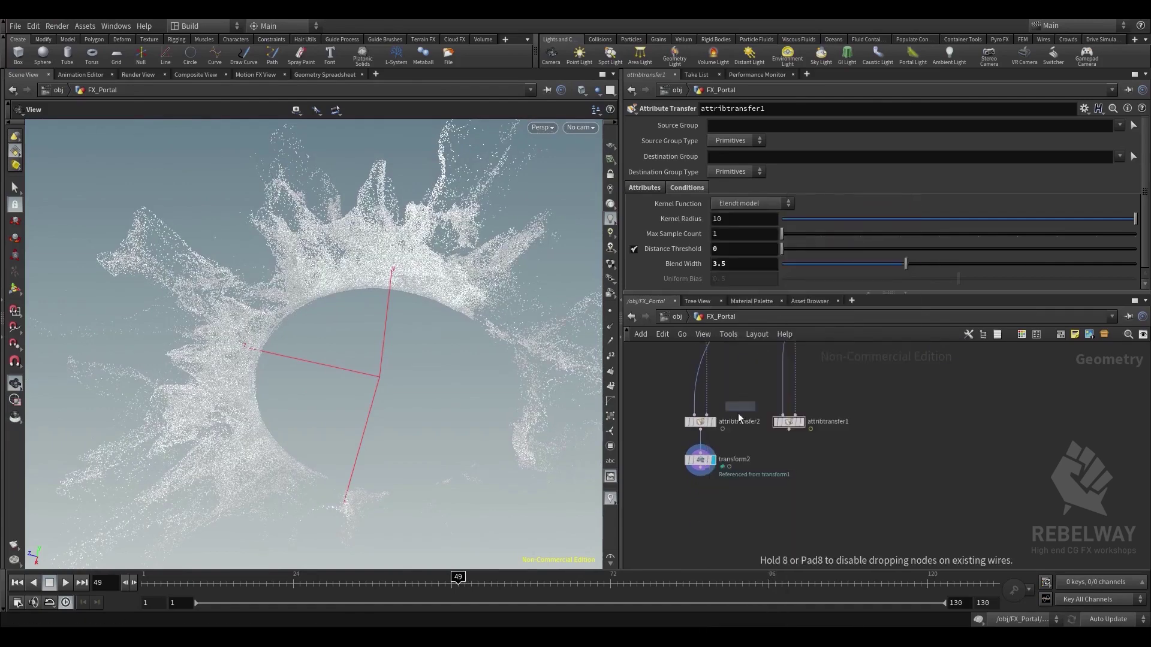
click(699, 494)
click(712, 463)
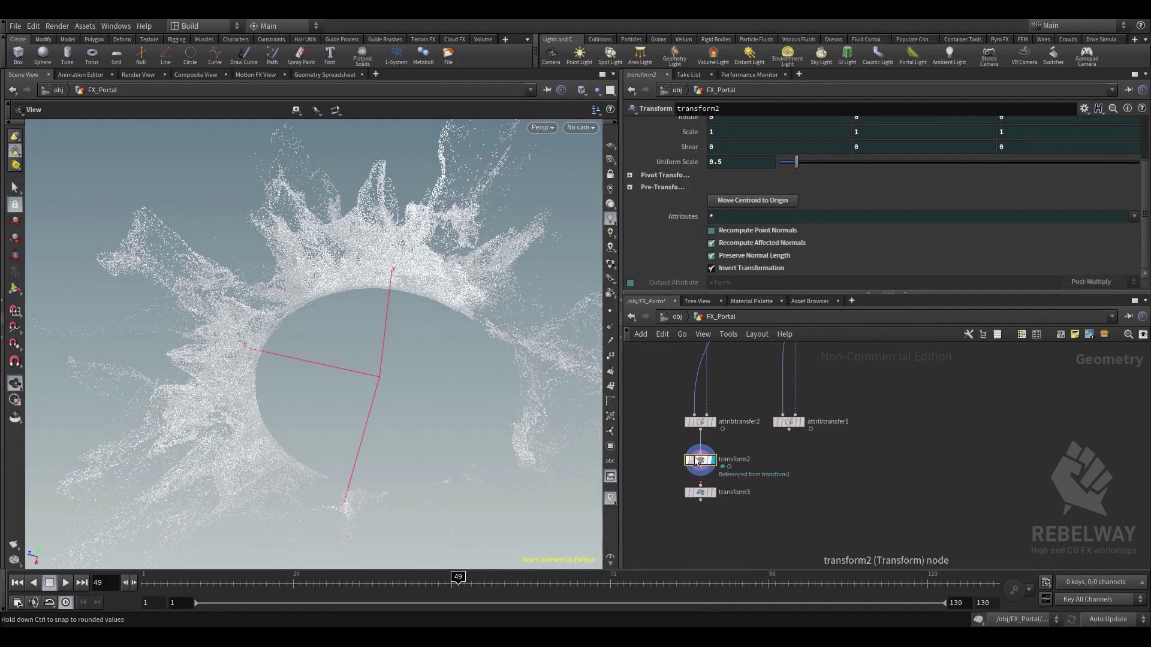
drag(701, 468, 700, 484)
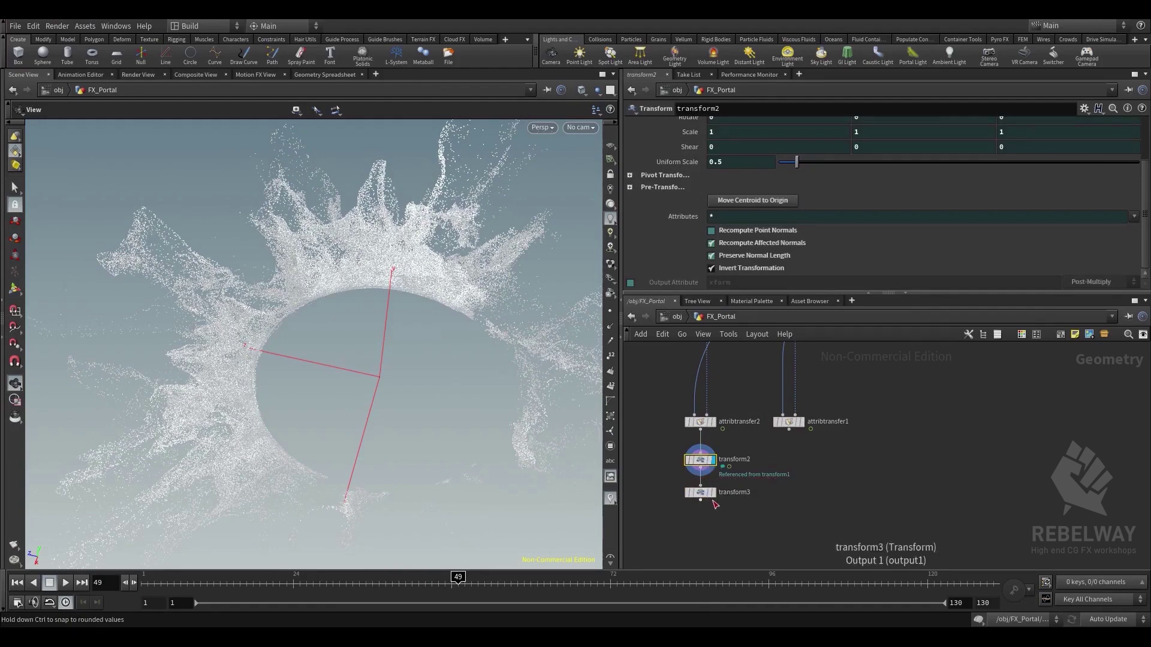
click(713, 493)
click(704, 495)
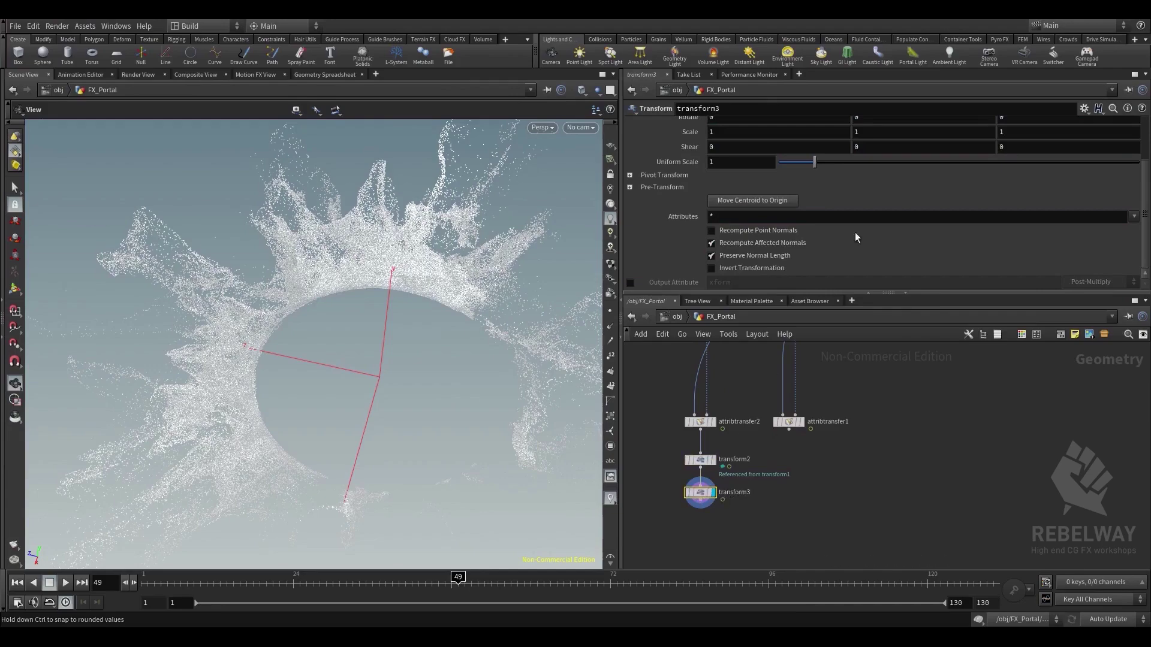
Set the Y rotation of transform3 to 181 and display attribtransfer1 for comparison
scroll(868, 161, up, 3)
middle_drag(864, 165, 635, 254)
click(801, 422)
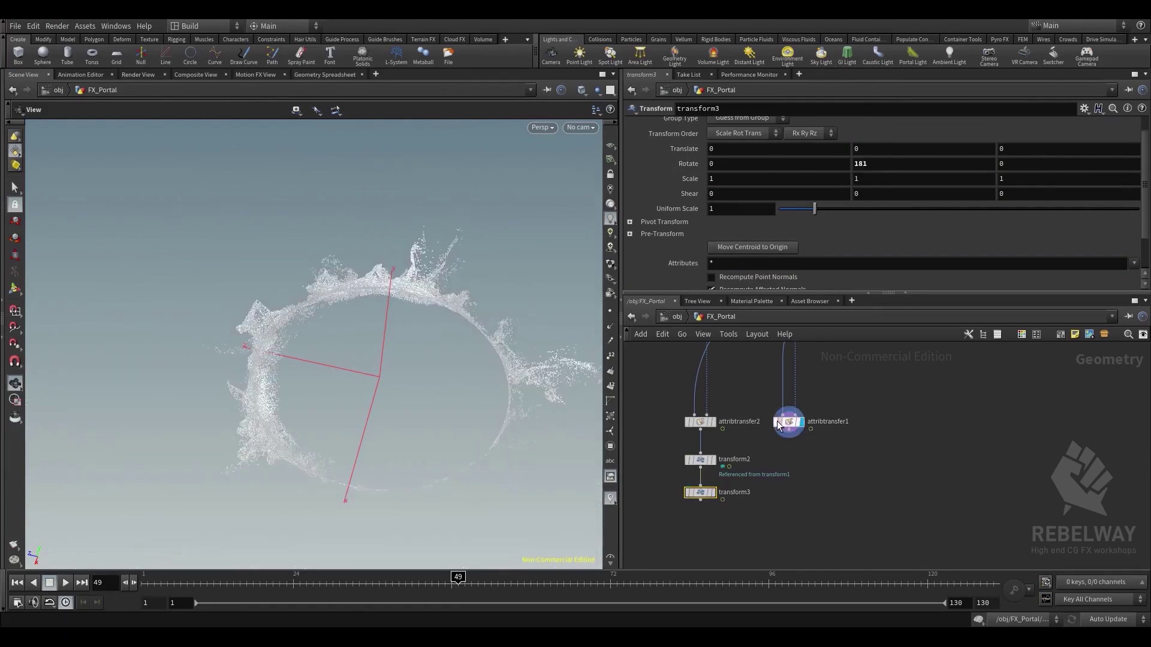
Add a Merge node combining transform3 and attribtransfer1, and display the combined particle ring
key(Tab)
text(mer)
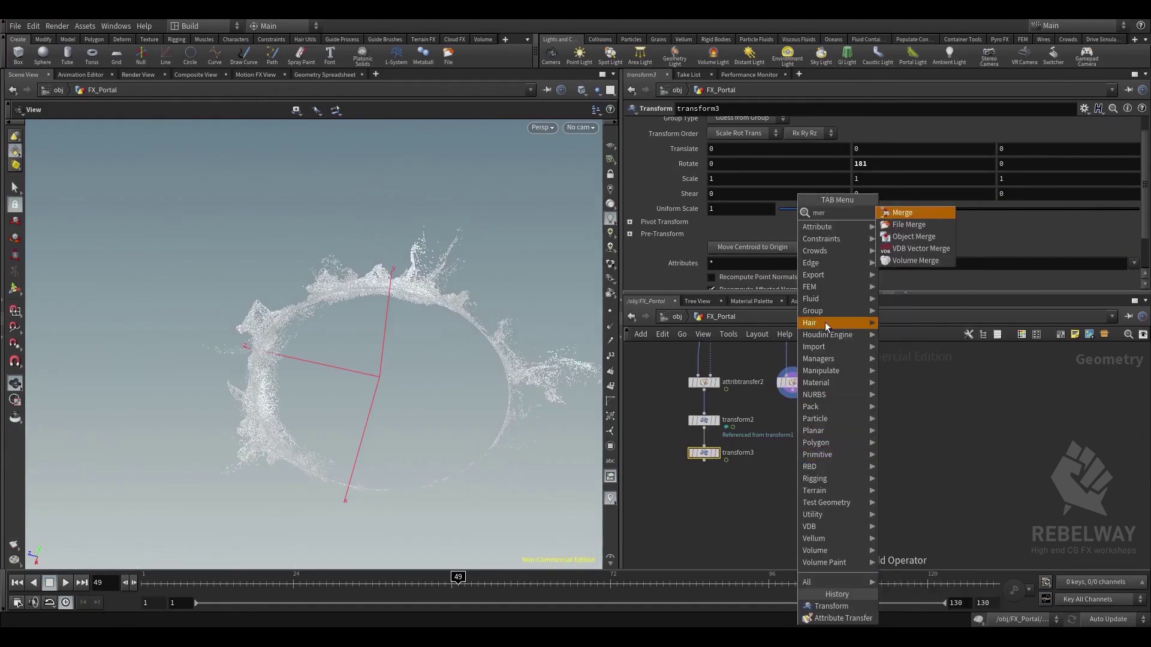
click(893, 211)
click(760, 502)
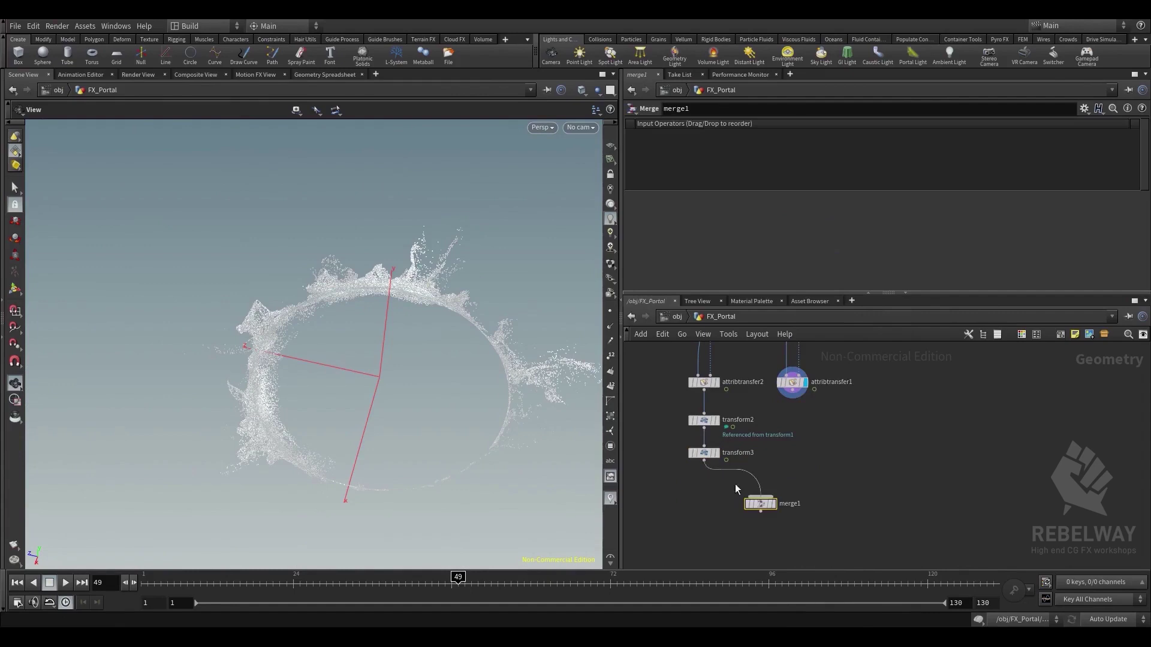
drag(762, 484, 874, 458)
click(773, 504)
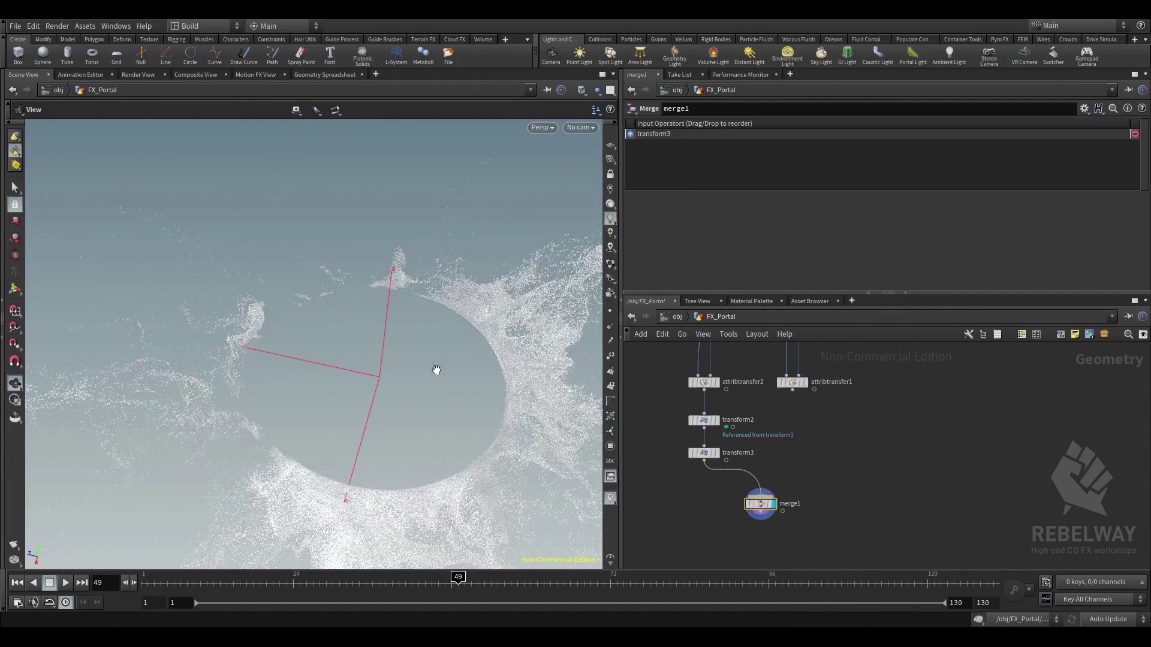
click(792, 390)
click(760, 495)
drag(516, 444, 550, 368)
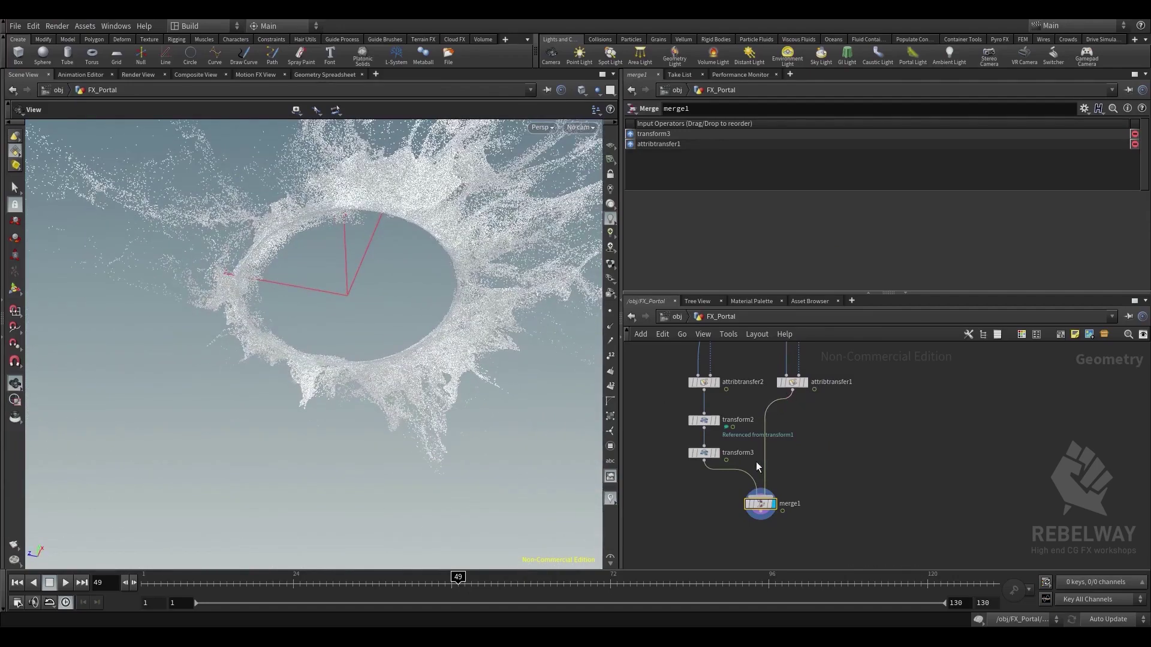
Adjust the Y rotation of transform3 to 180.95 and view the merged particles at frame 62
click(705, 452)
middle_drag(875, 162, 838, 193)
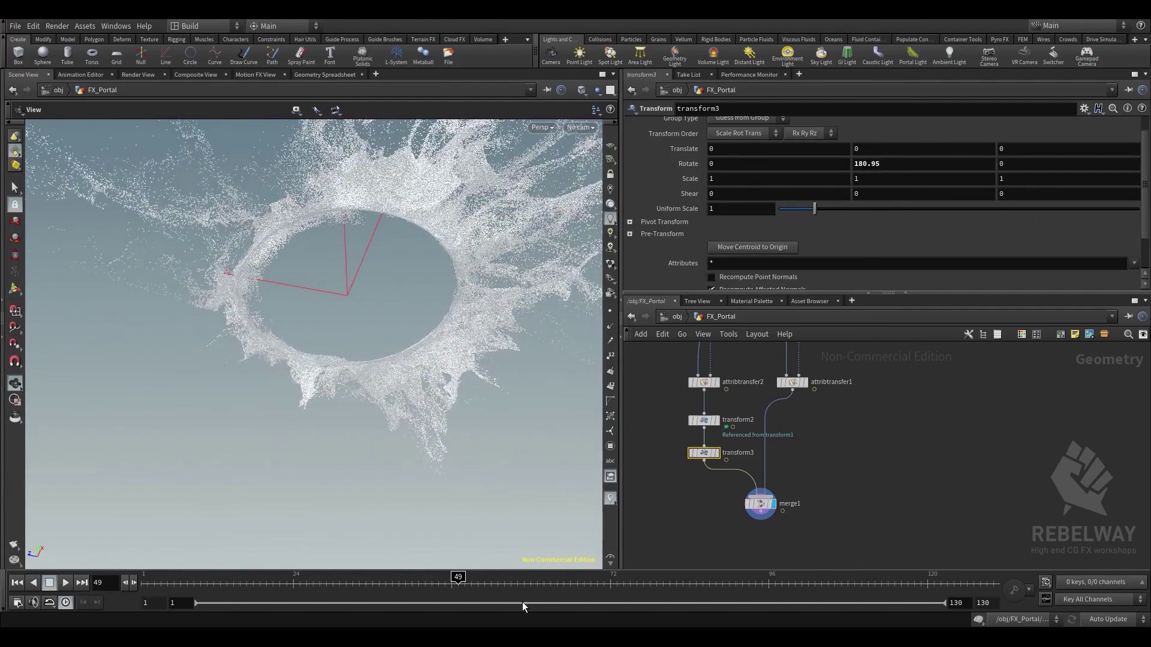
click(523, 584)
drag(551, 574, 543, 570)
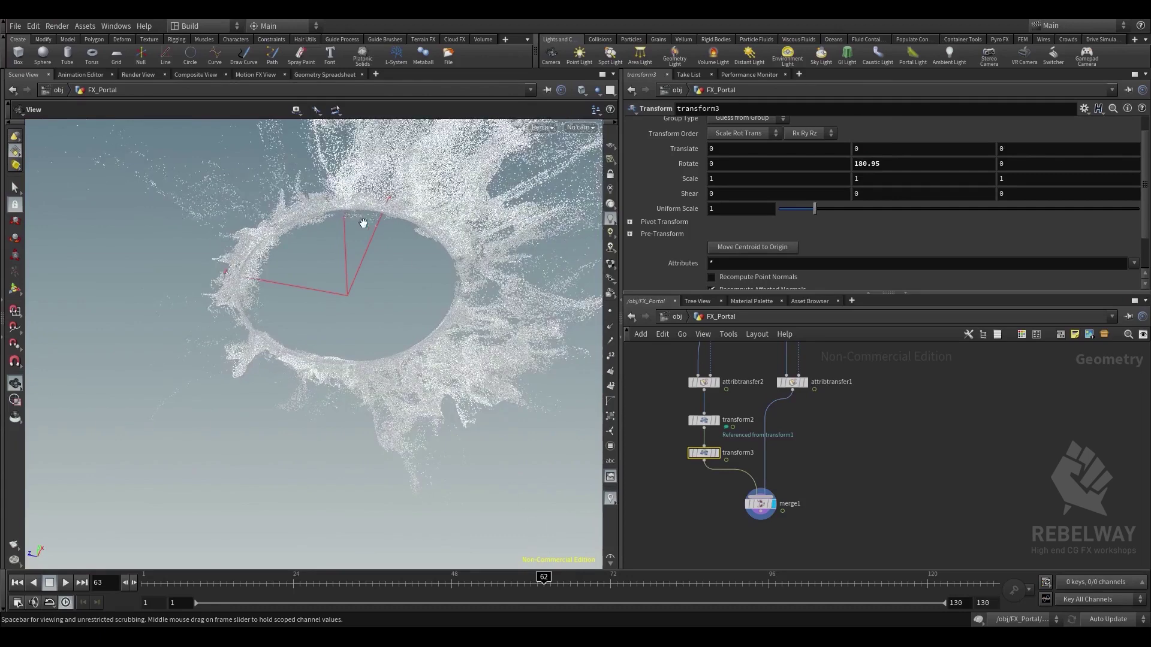
drag(362, 223, 324, 227)
Examine the attribute settings of attribtransfer1, its upstream connections and the merged ring from several angles
click(784, 381)
middle_drag(914, 389, 900, 551)
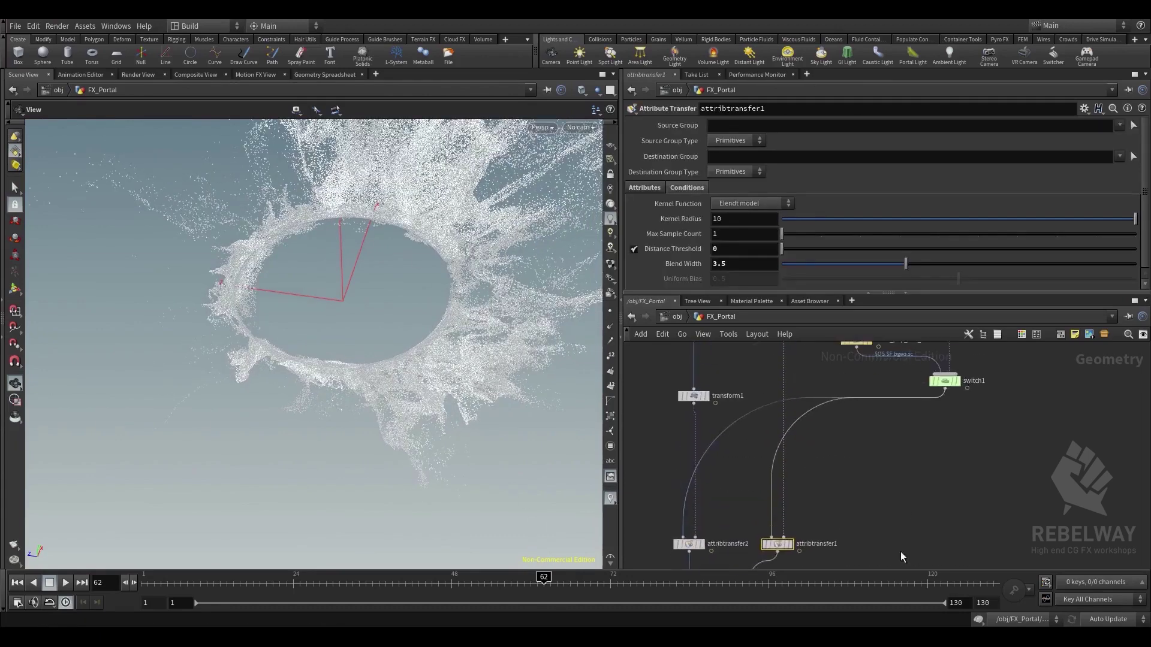
middle_drag(832, 464, 815, 416)
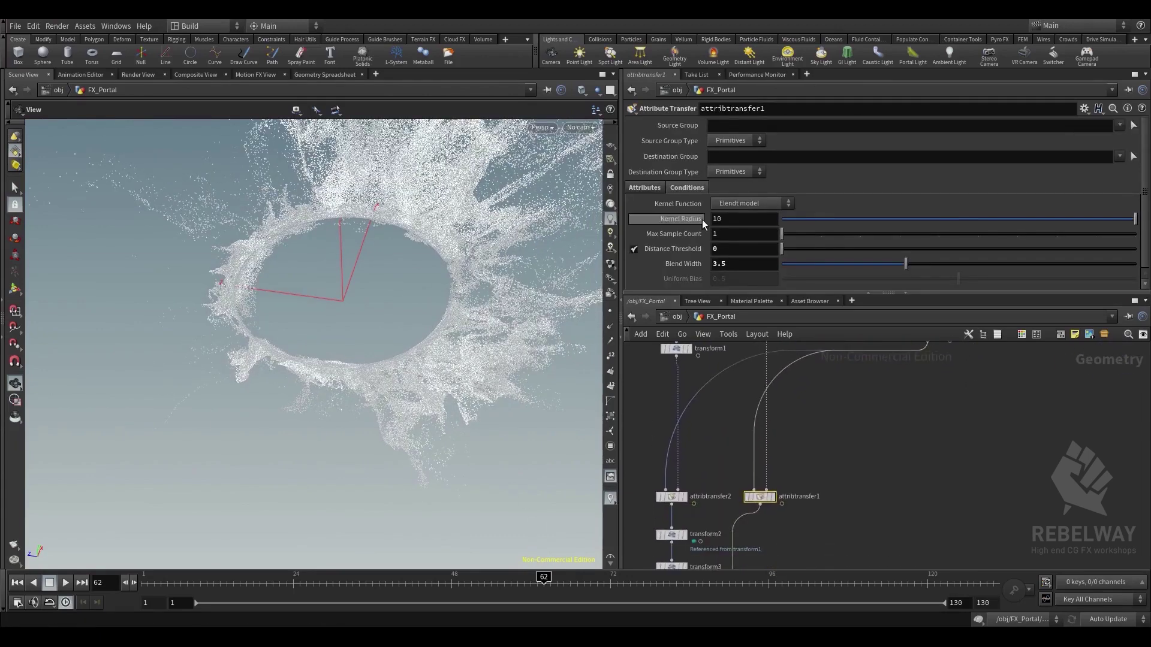
click(653, 190)
drag(433, 265, 424, 233)
right_drag(424, 233, 337, 154)
middle_drag(337, 154, 332, 236)
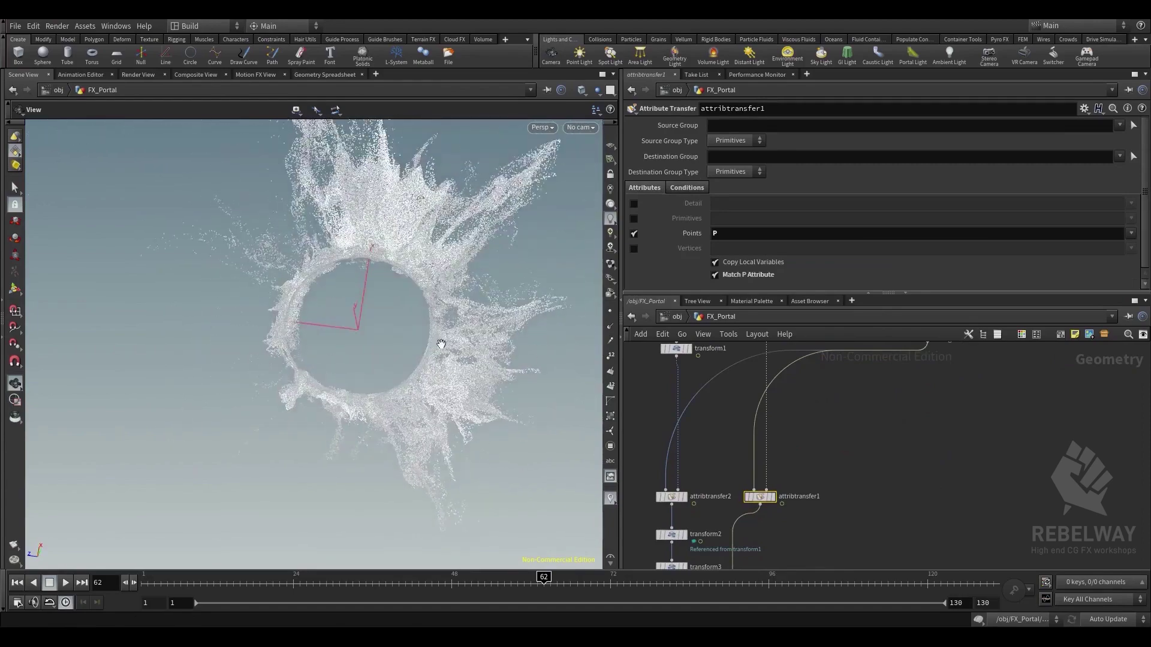
right_drag(333, 236, 390, 288)
middle_drag(389, 288, 392, 309)
scroll(881, 403, down, 2)
middle_drag(881, 403, 861, 473)
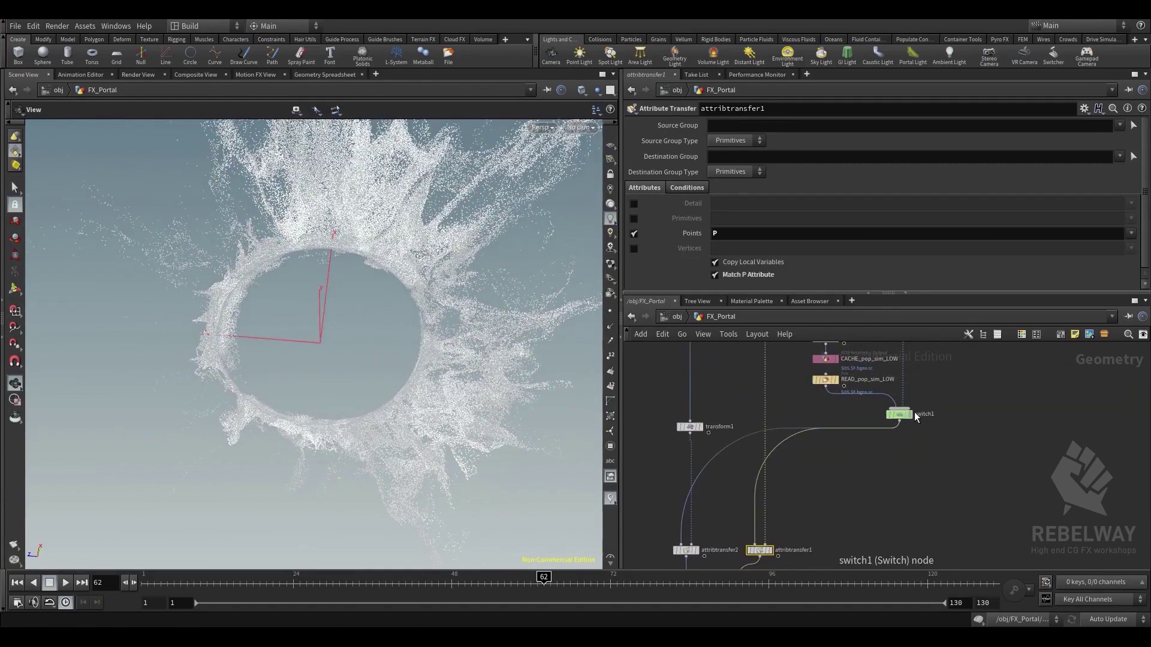
Display switch1, attribtransfer1 and merge1 in turn to compare the raw simulation with the ring-shaped results
click(910, 415)
click(901, 409)
drag(494, 321, 413, 272)
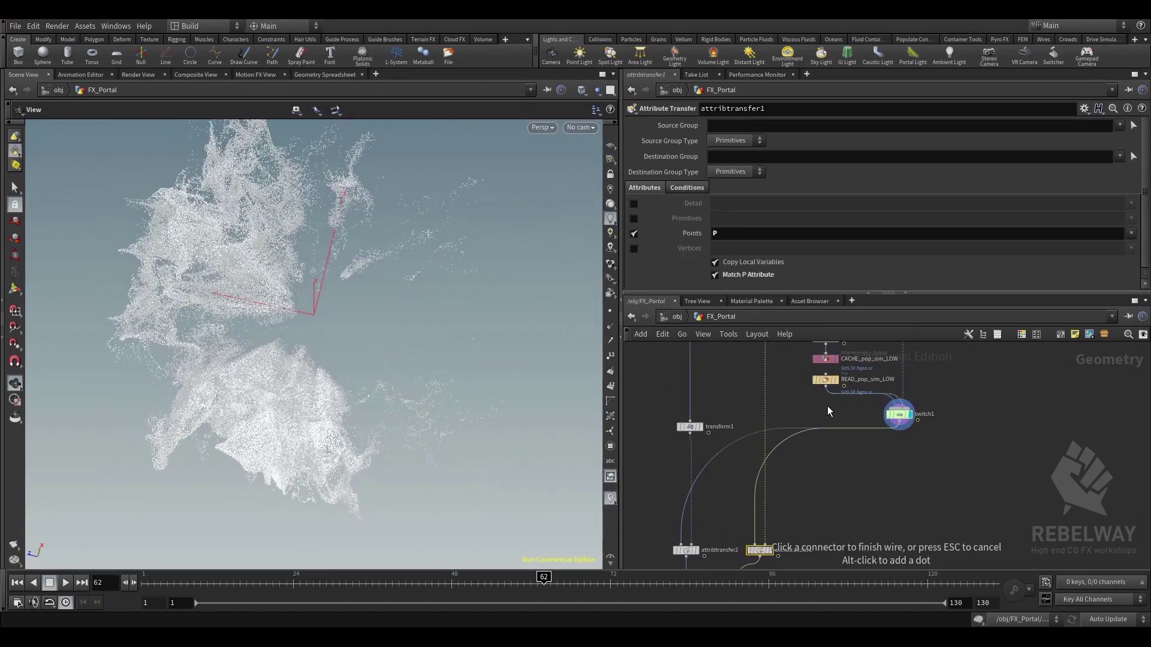
key(Escape)
middle_drag(924, 484, 958, 408)
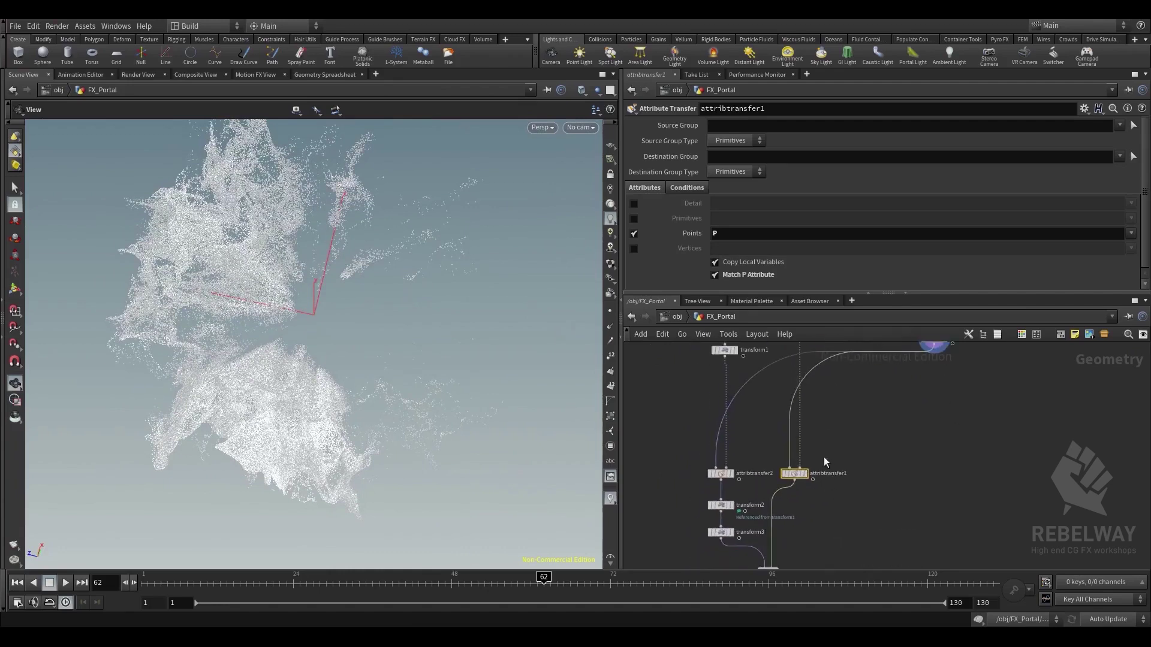
click(793, 474)
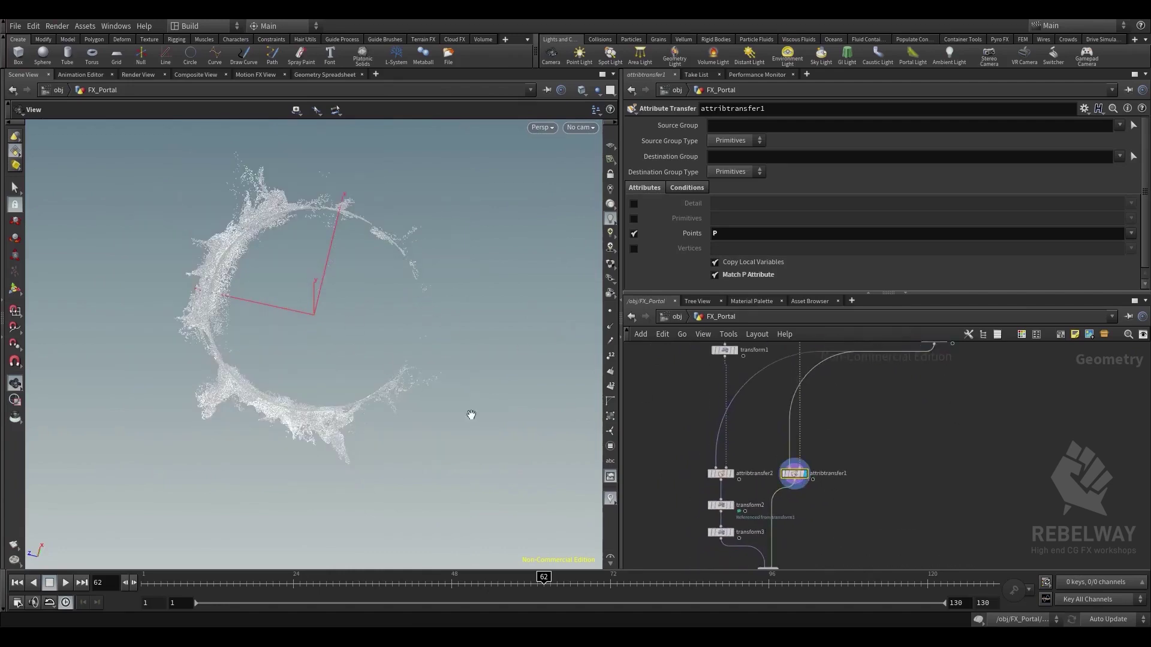
middle_drag(782, 519, 777, 429)
click(772, 485)
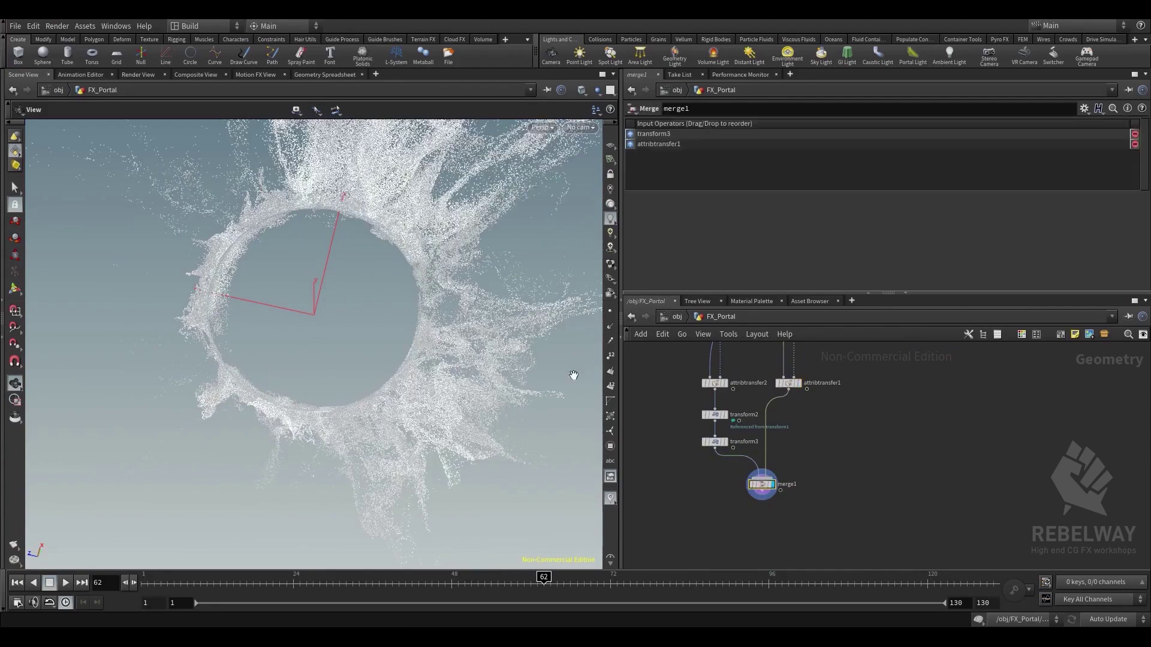
drag(378, 243, 459, 321)
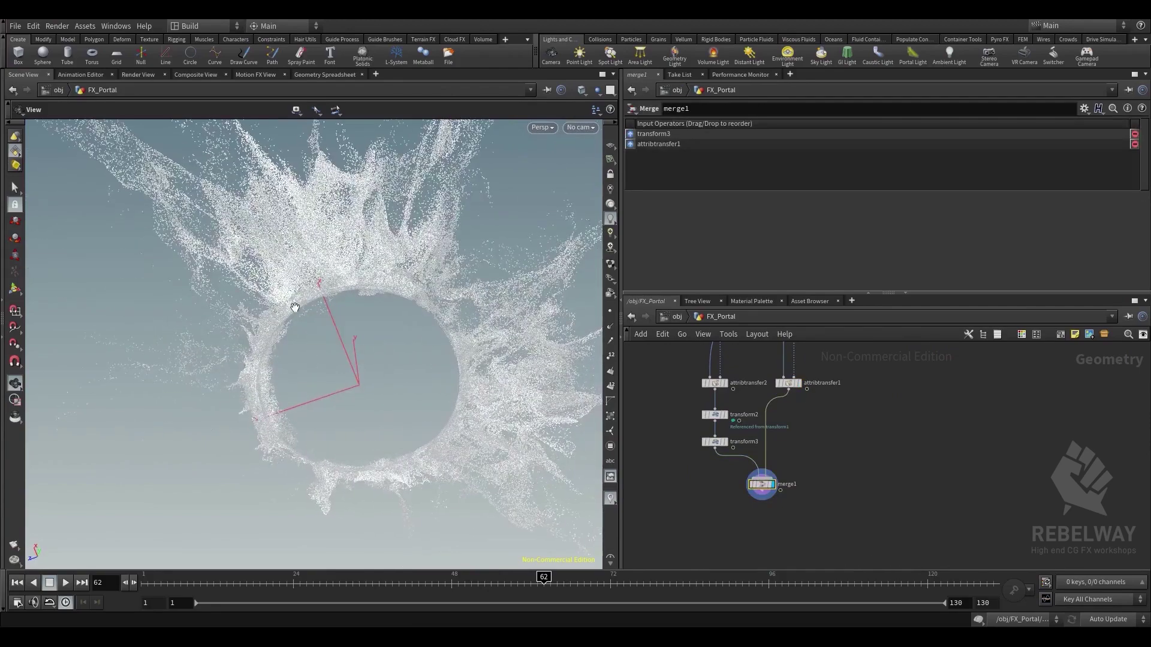
drag(294, 307, 487, 333)
Add a Transform node beside attribtransfer1, feed it from switch1, and display its output
scroll(829, 402, down, 2)
middle_drag(828, 402, 807, 504)
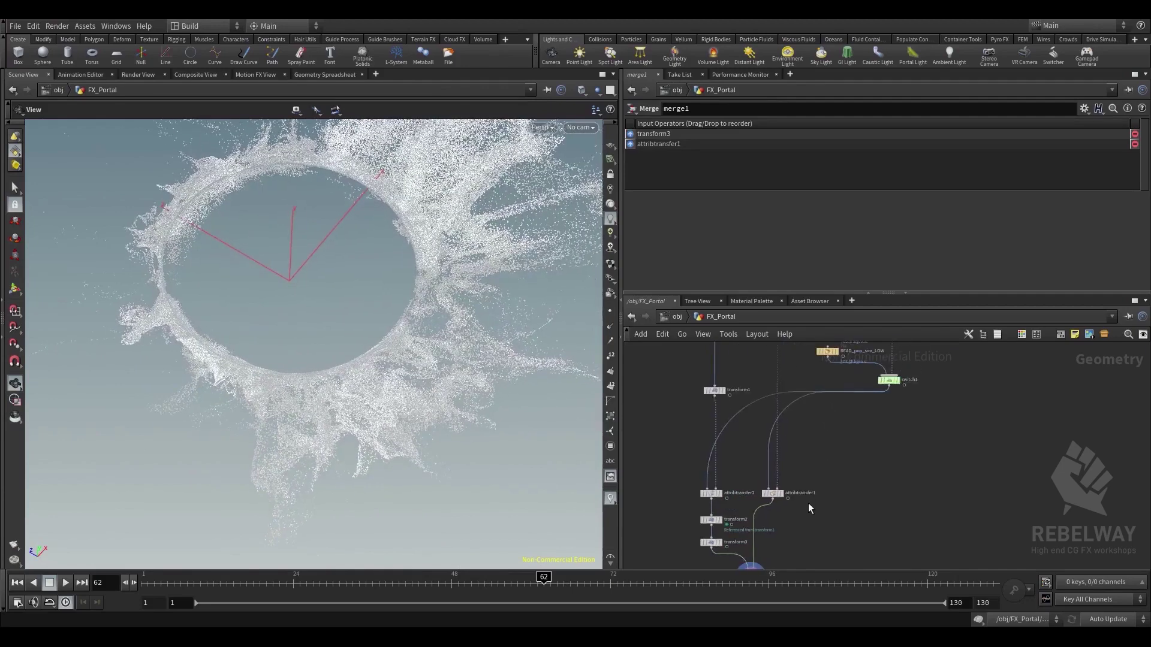
scroll(797, 479, up, 2)
scroll(839, 467, up, 2)
middle_drag(842, 468, 864, 420)
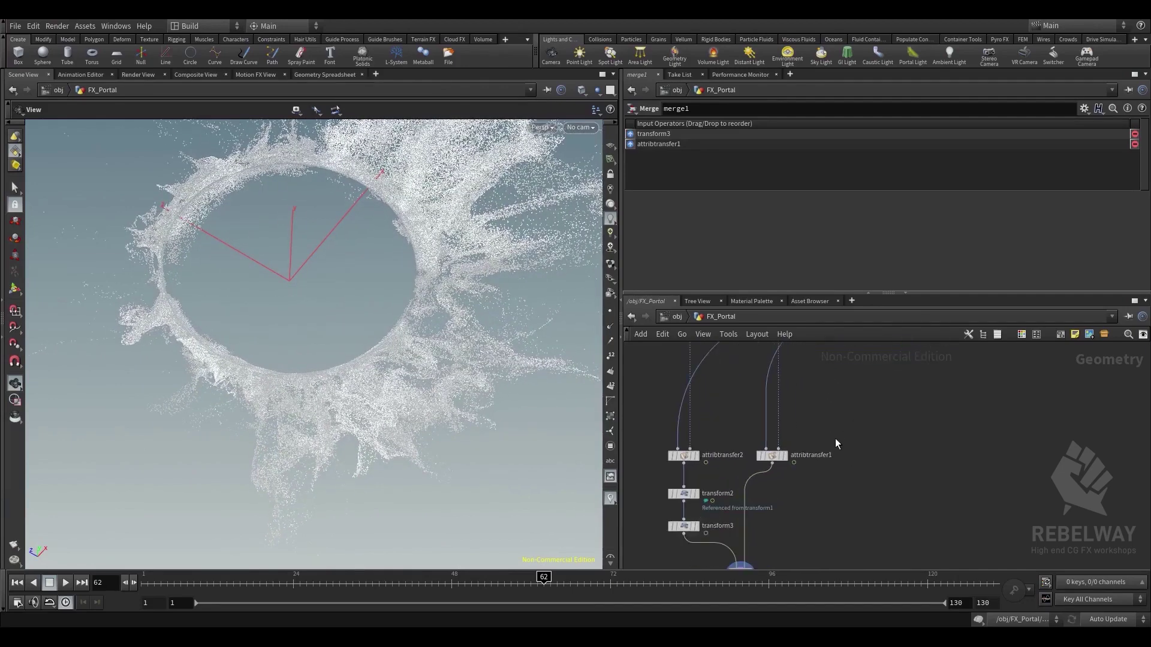
middle_drag(718, 436, 676, 433)
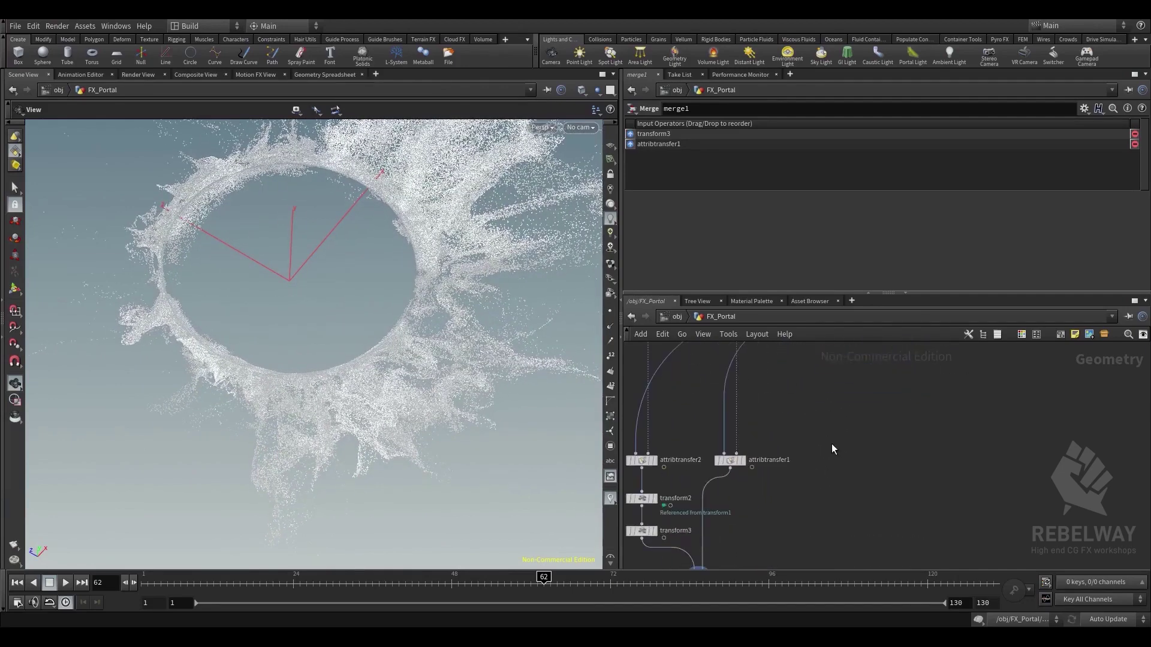
key(Tab)
text(tra)
click(952, 223)
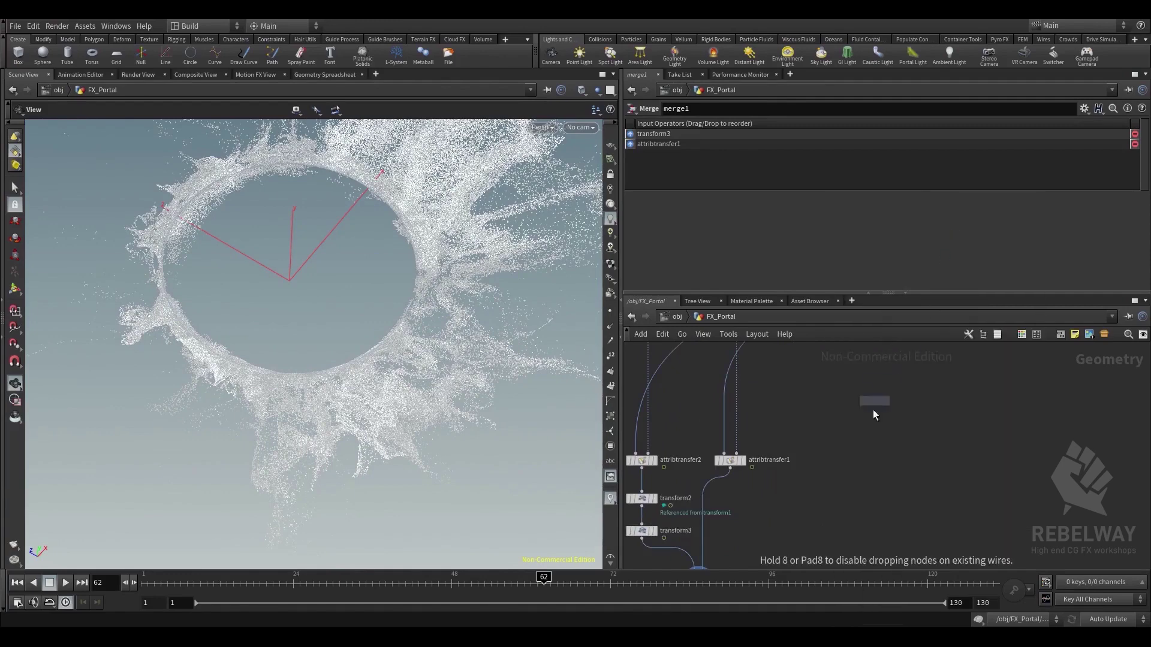
click(830, 461)
middle_drag(836, 384, 887, 371)
click(896, 429)
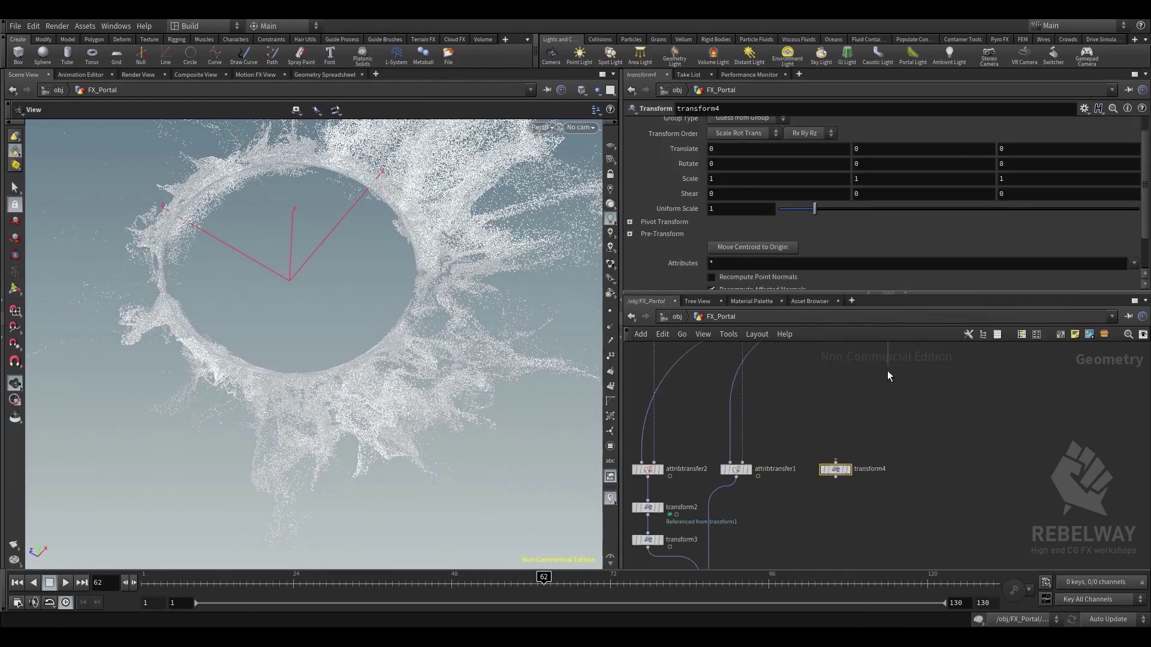
click(835, 463)
click(849, 470)
scroll(367, 306, down, 3)
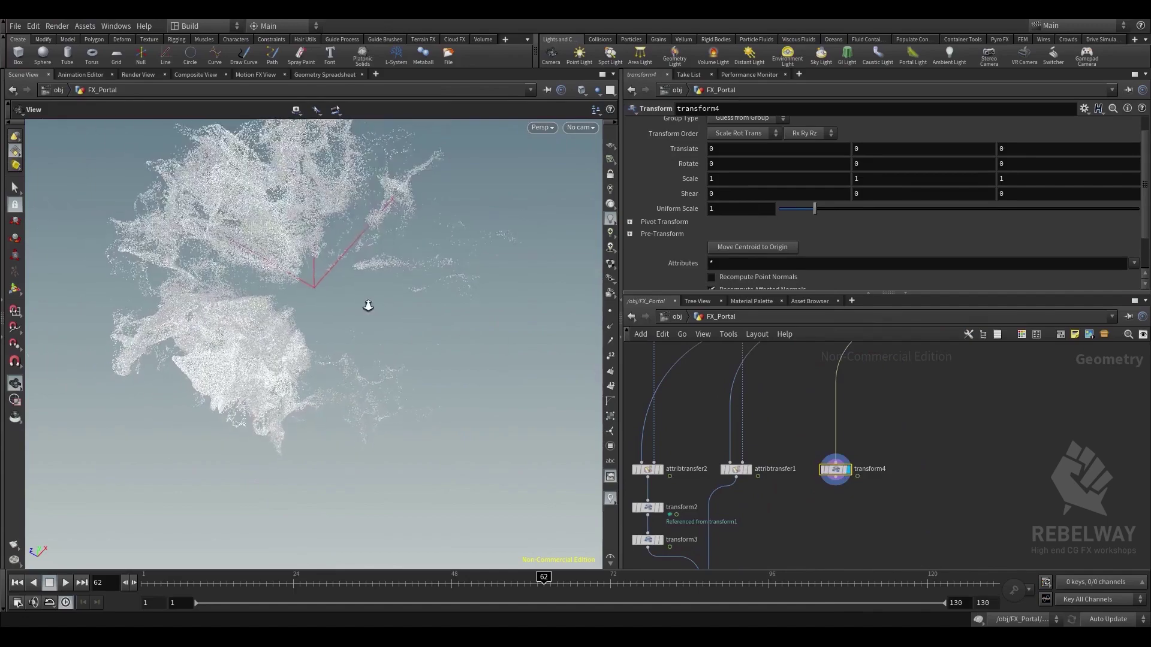
Set transform4's Y scale to 2.2 and uniform scale to 1.5, and check the stretched particles up to frame 114
middle_drag(368, 306, 412, 363)
drag(412, 363, 401, 271)
drag(381, 497, 380, 373)
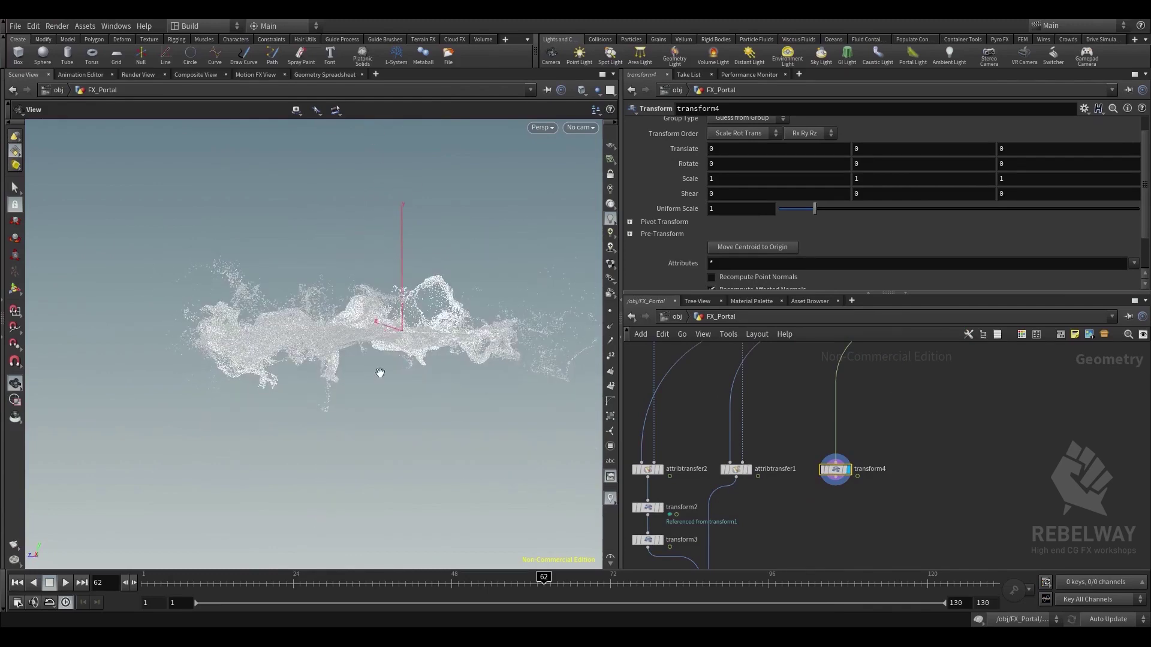
drag(412, 170, 406, 301)
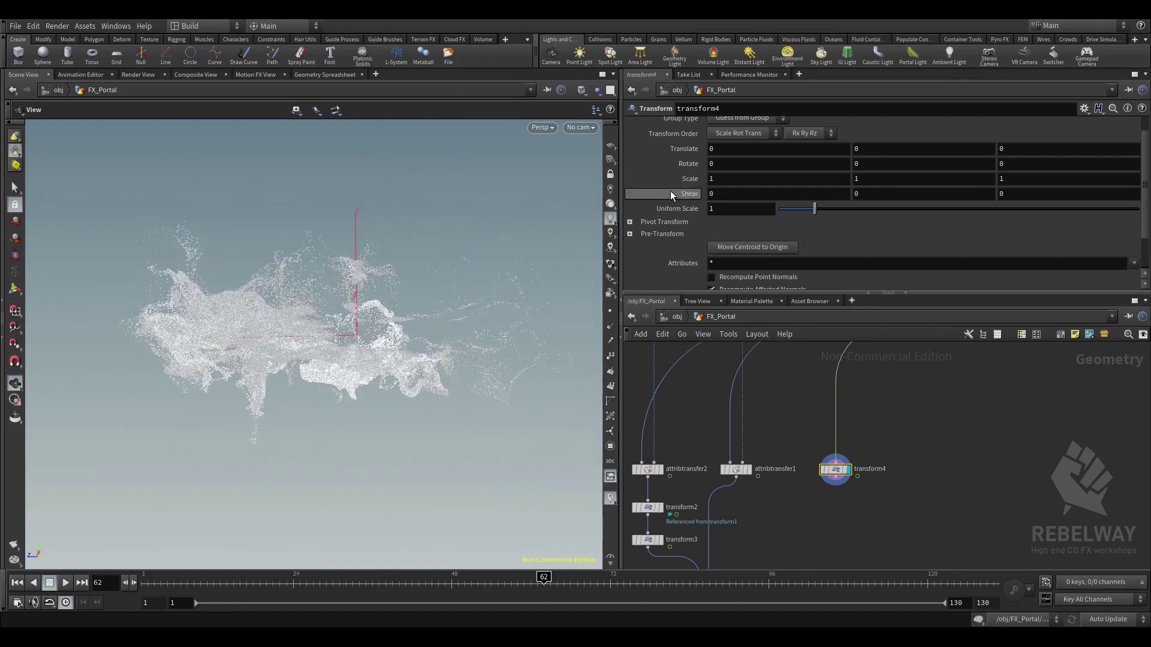
drag(870, 183, 816, 178)
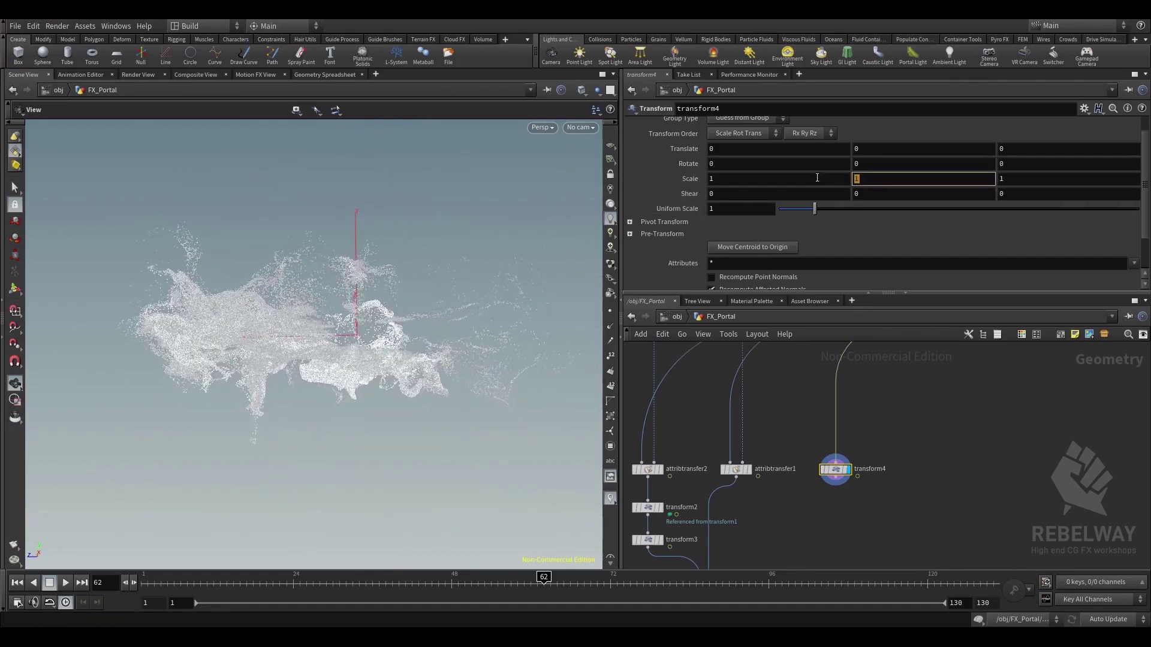
text(1.5)
key(Return)
drag(493, 289, 485, 323)
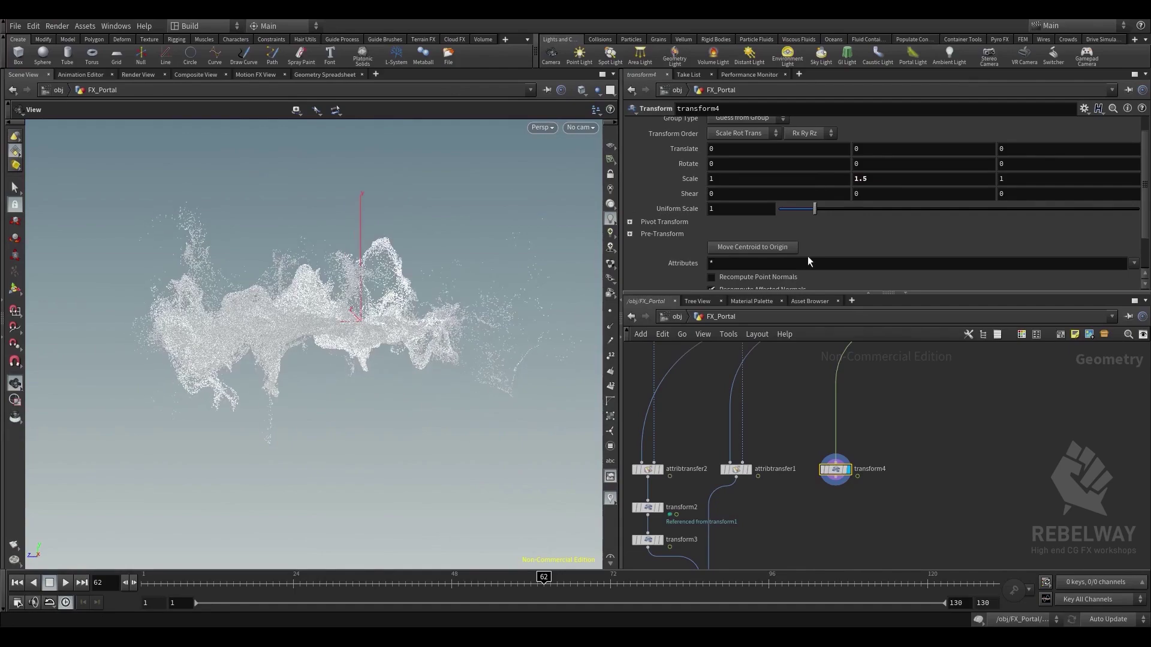
mouse_move(751, 208)
middle_down()
mouse_move(781, 216)
mouse_move(743, 208)
mouse_move(754, 206)
middle_up()
middle_drag(891, 184, 908, 180)
drag(461, 263, 331, 248)
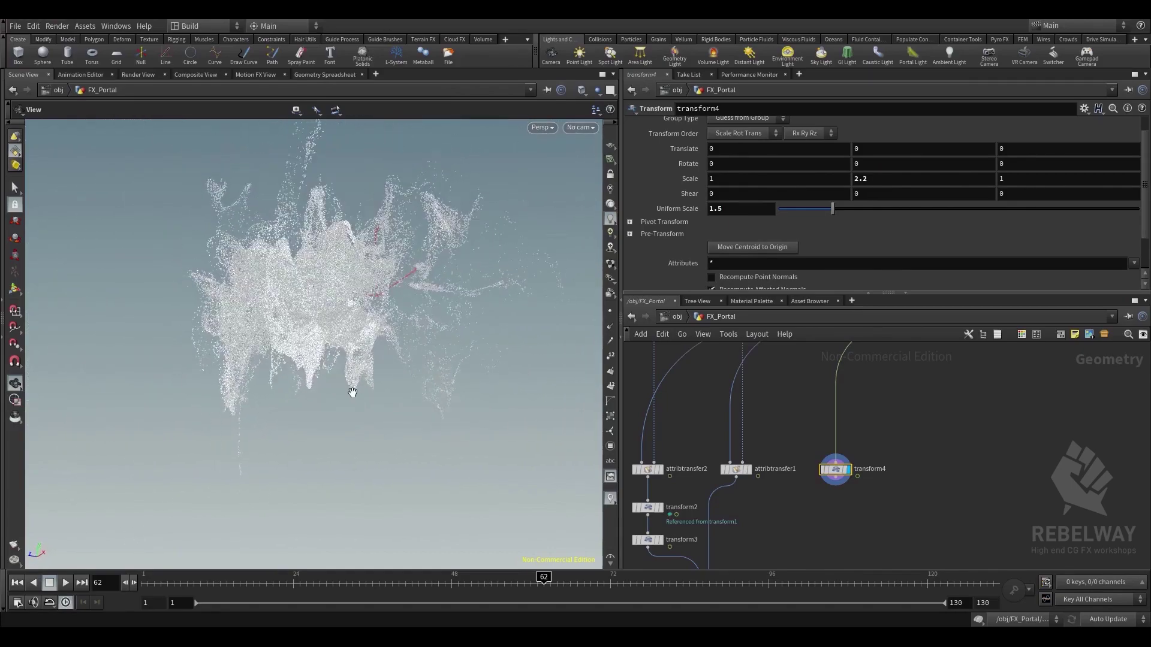
drag(410, 583, 517, 580)
key(Tab)
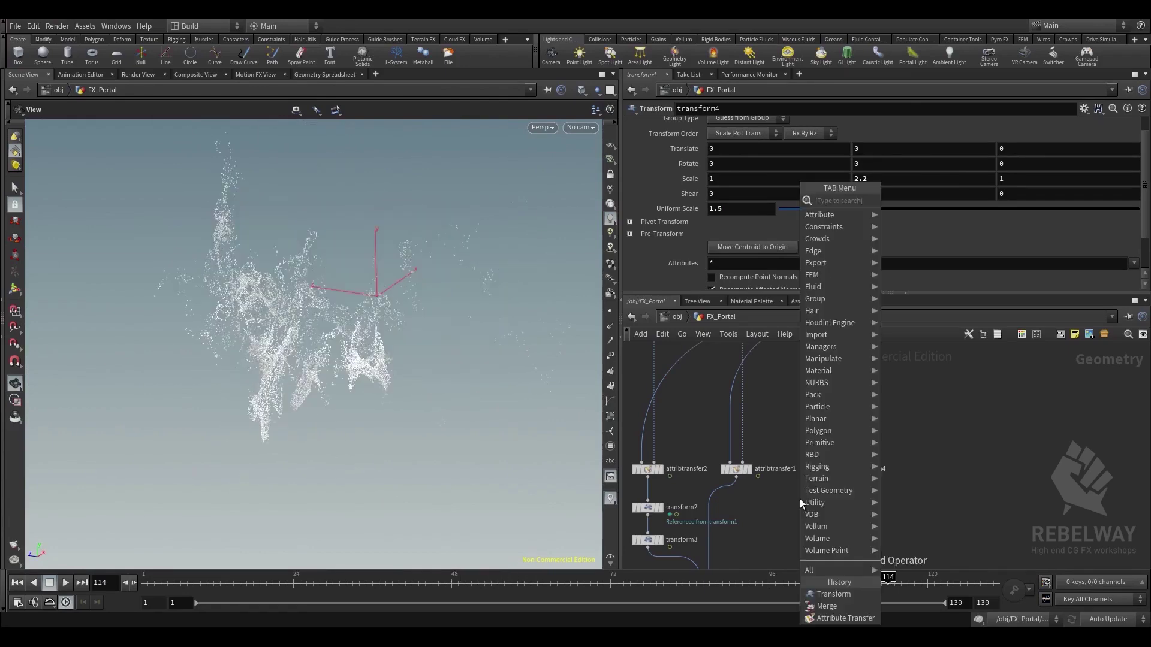
text(attr)
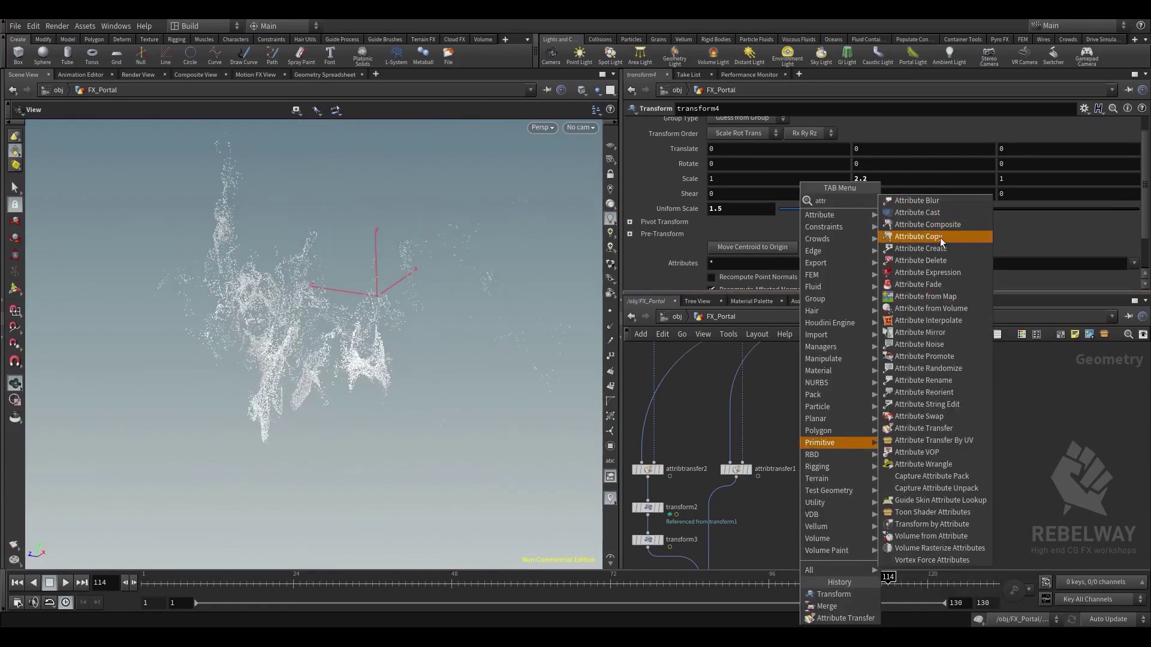
click(529, 312)
drag(529, 312, 442, 331)
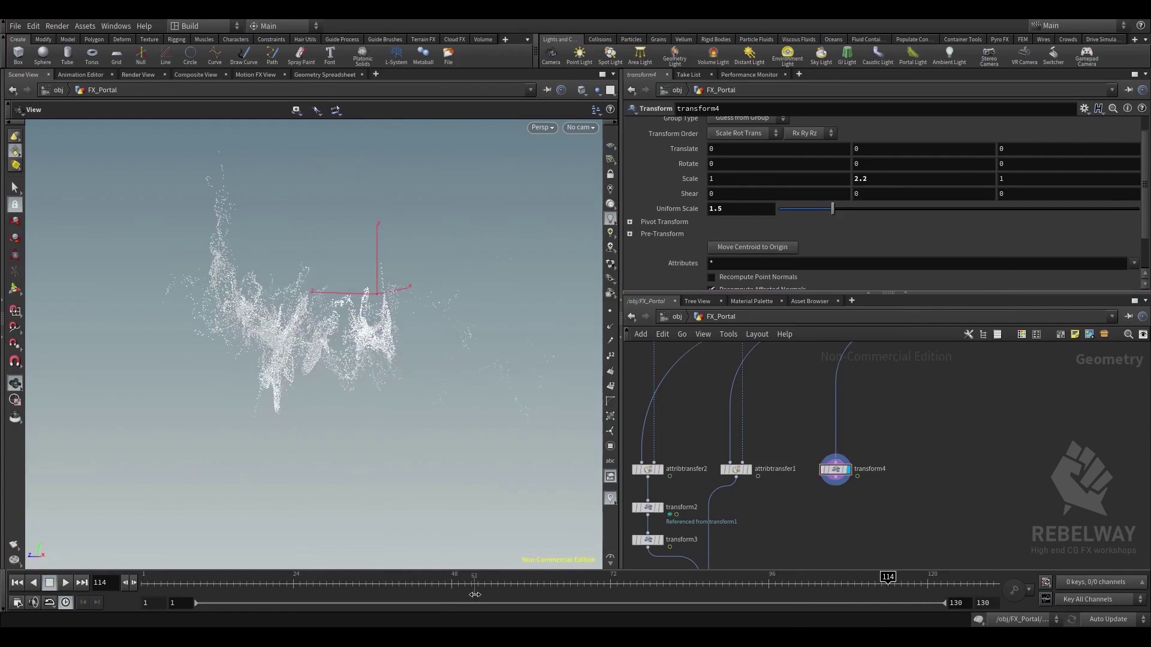
Go to frame 52, add an Attribute Wrangle node below transform4, feed it from transform4 and display its output
drag(475, 594, 477, 590)
key(Tab)
text(wra)
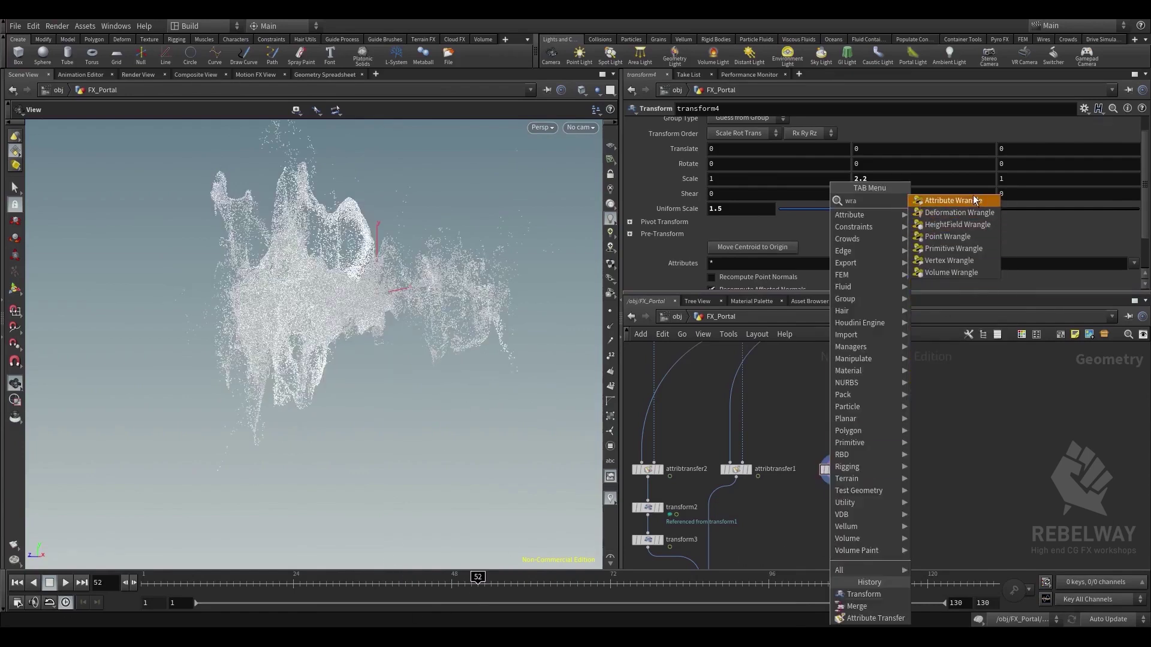
click(974, 200)
click(831, 507)
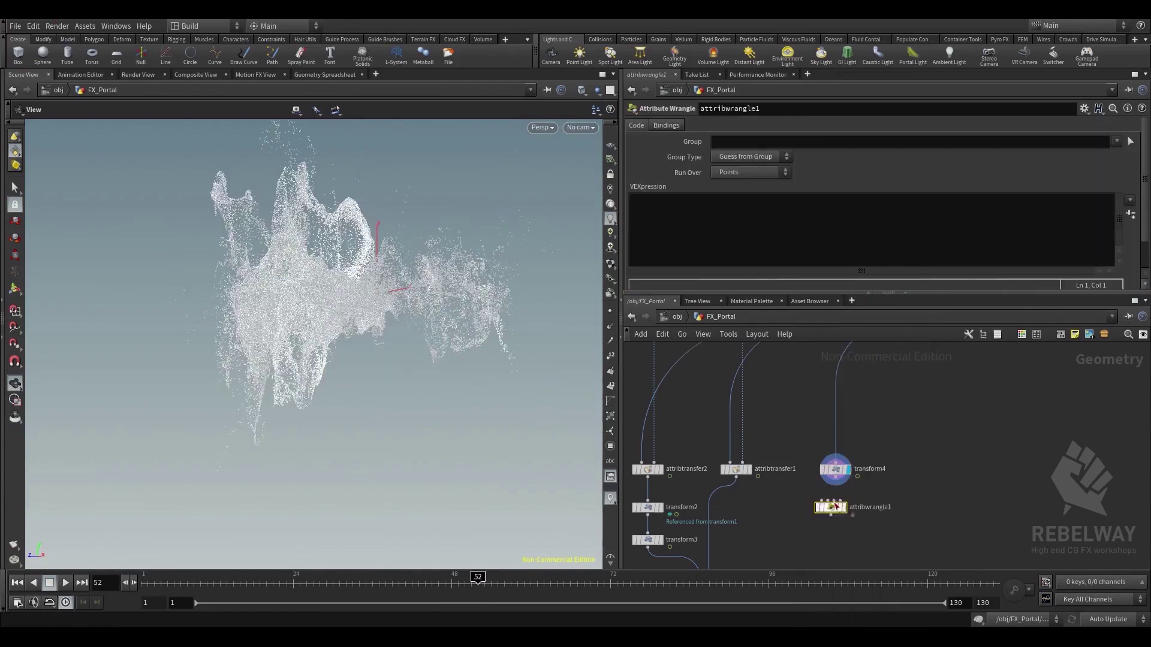
click(836, 478)
click(829, 500)
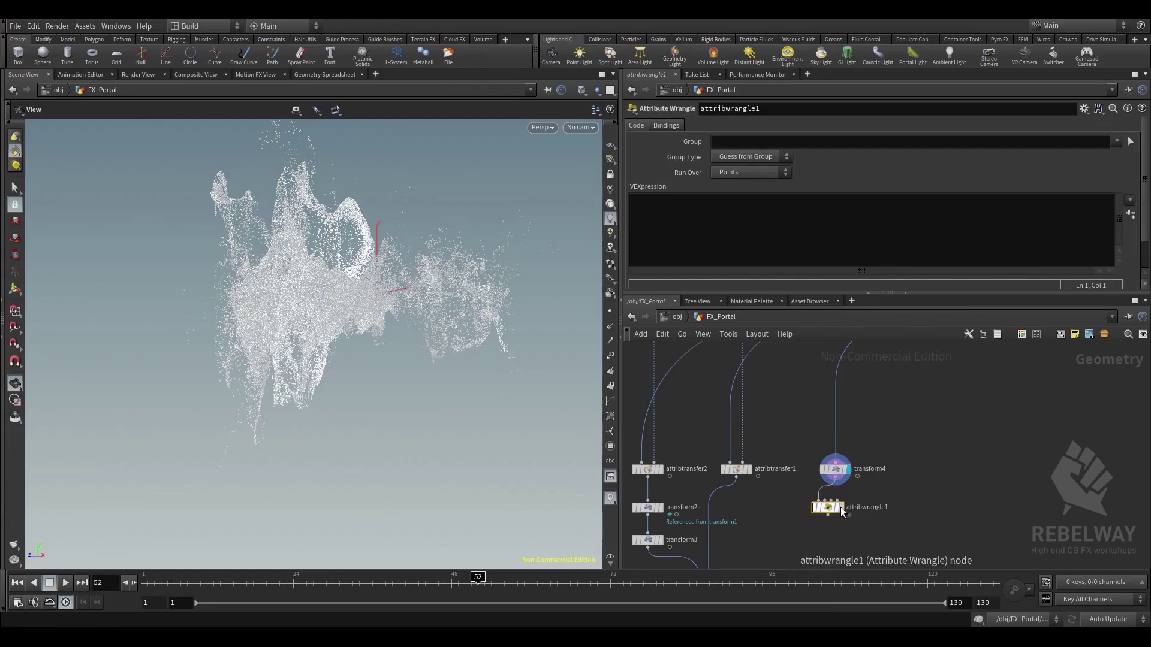
drag(827, 511, 834, 511)
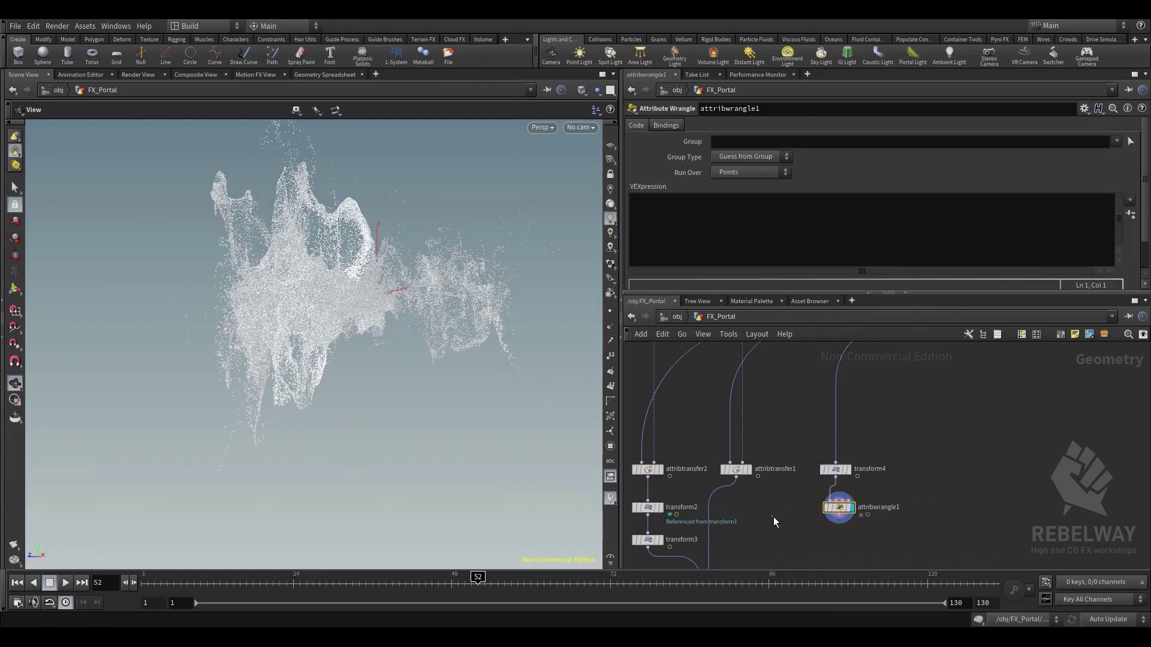
Write a VEX expression in attribwrangle1 that sets @P.y to 0 for points where @P.y > 0
click(779, 210)
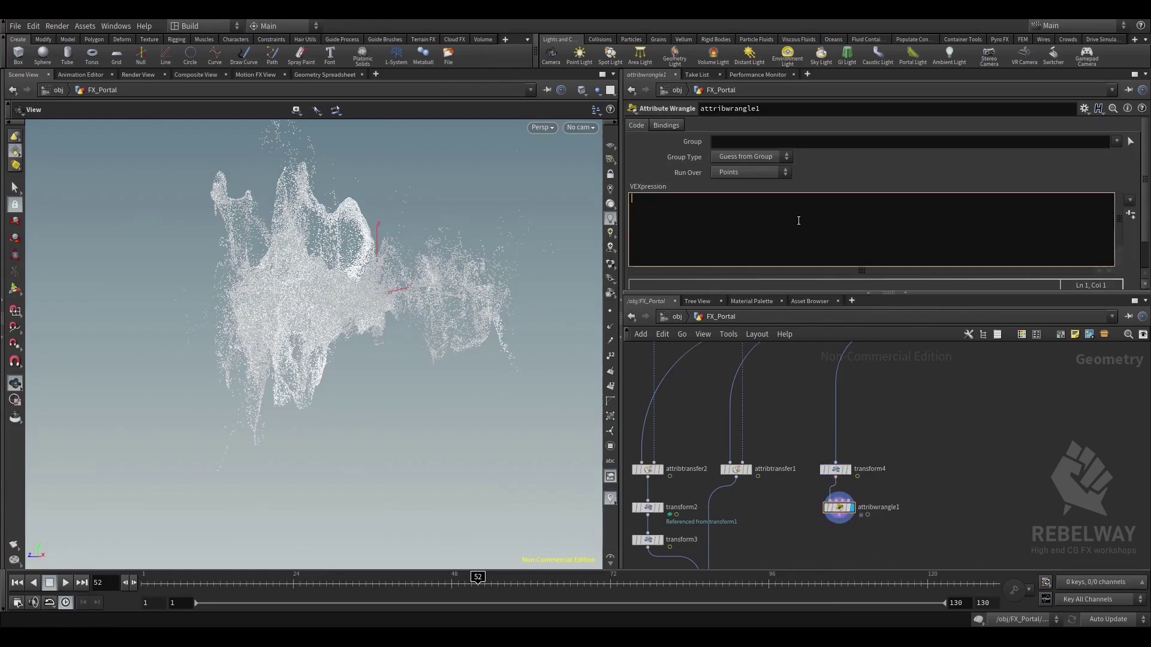
text(@P.y = 0;)
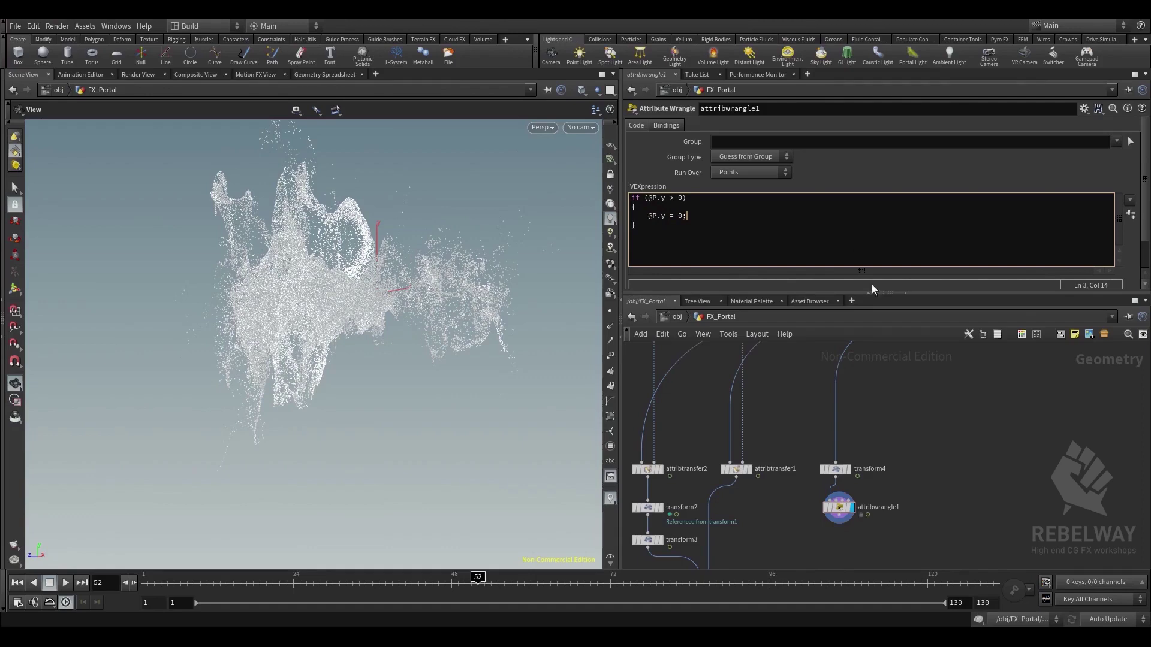
click(880, 402)
Examine the attribwrangle1 particles from several angles while scrubbing through the frames up to 112
drag(388, 233, 243, 208)
drag(233, 299, 354, 499)
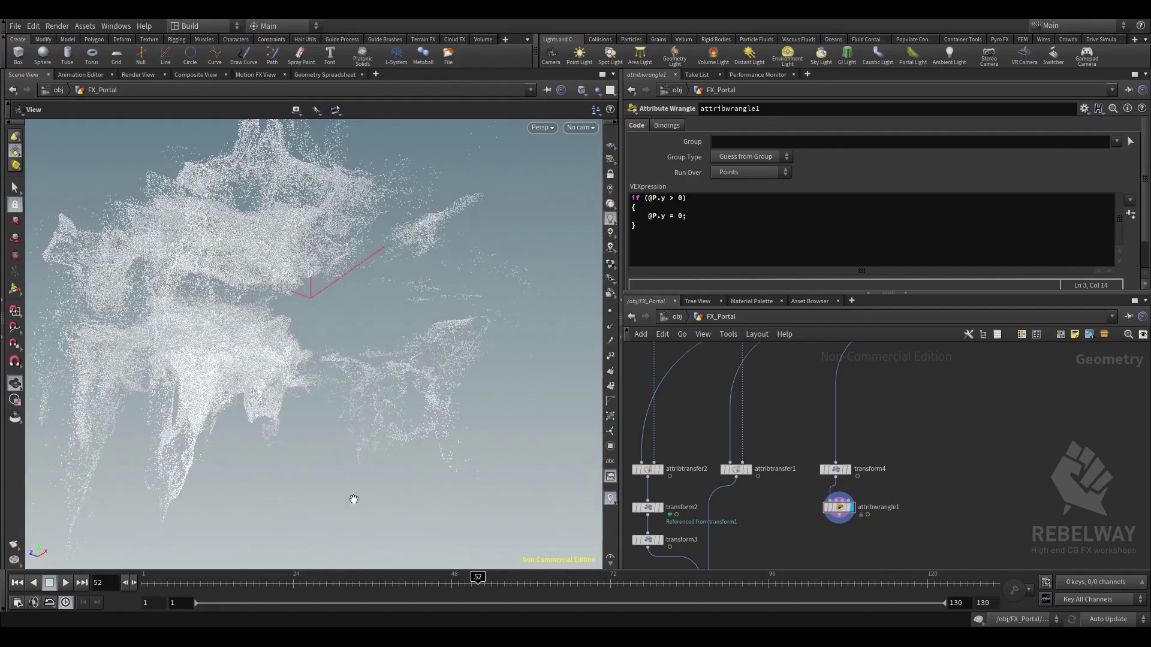
drag(361, 583, 517, 574)
drag(400, 493, 337, 427)
drag(445, 444, 384, 478)
drag(306, 581, 511, 576)
drag(439, 514, 414, 452)
drag(316, 580, 876, 460)
Review the simulation nodes feeding the wrangle and inspect its particles around frames 50 to 56
scroll(905, 451, down, 2)
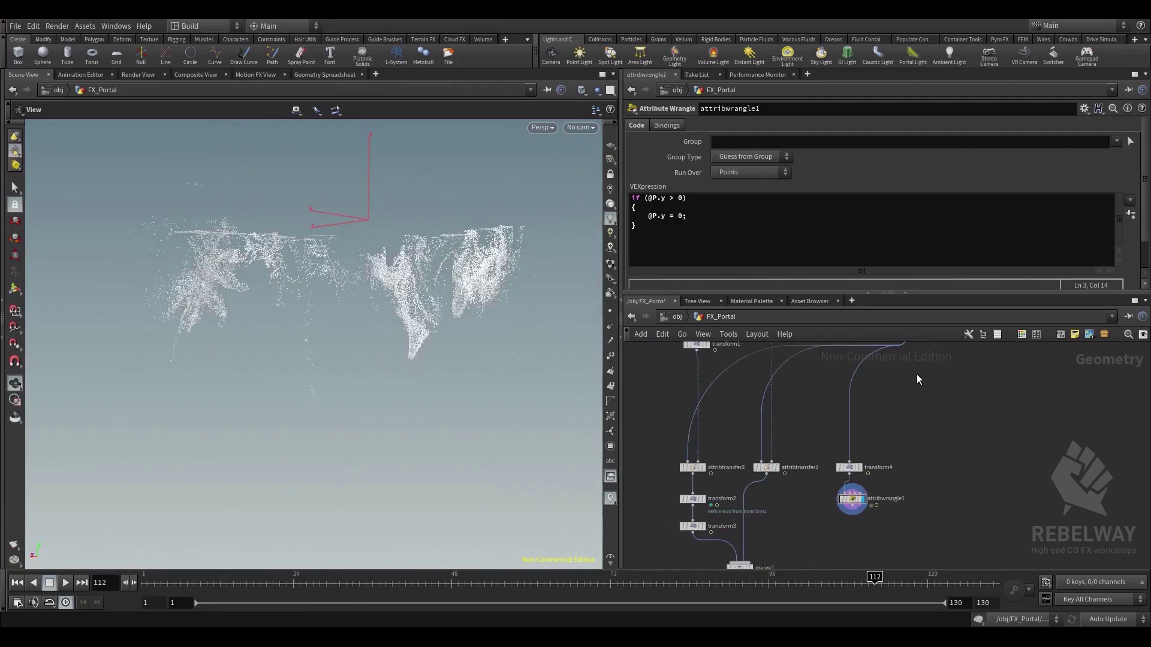
middle_drag(921, 367, 879, 492)
scroll(923, 391, down, 1)
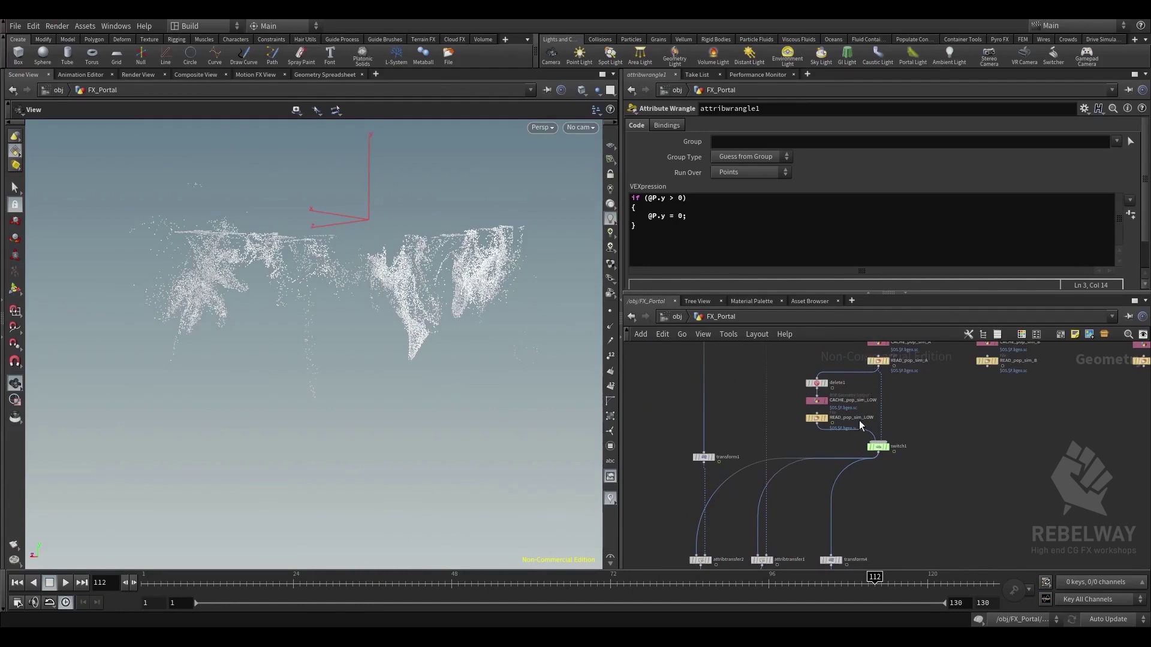
middle_drag(908, 520, 871, 430)
scroll(871, 430, up, 1)
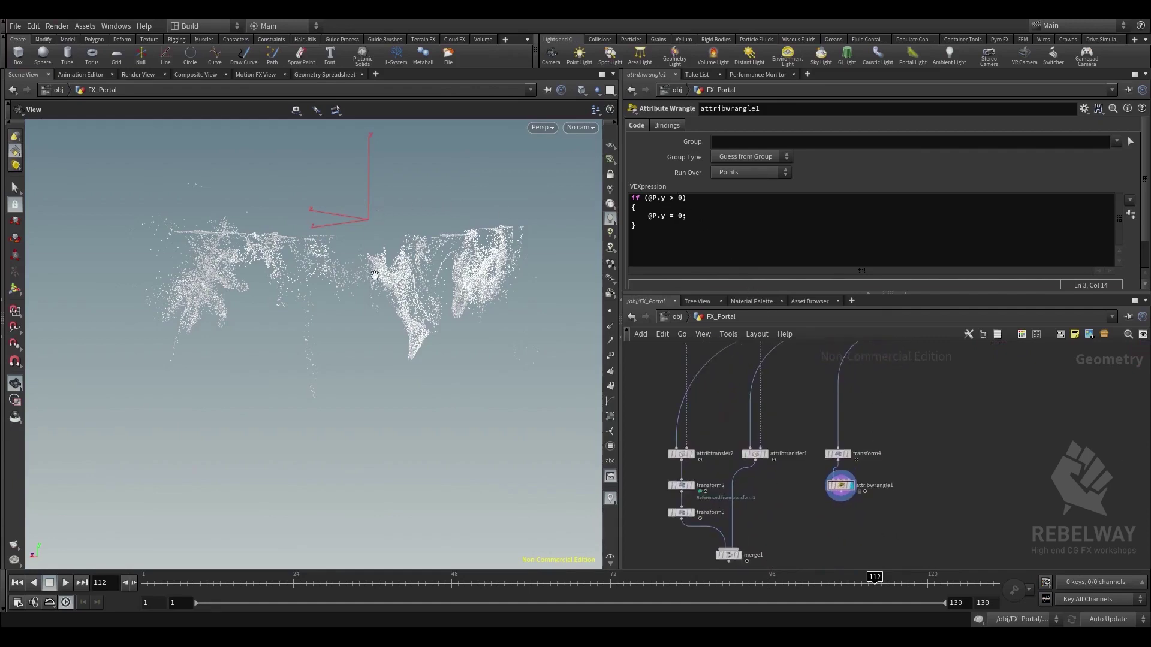
drag(369, 588, 464, 578)
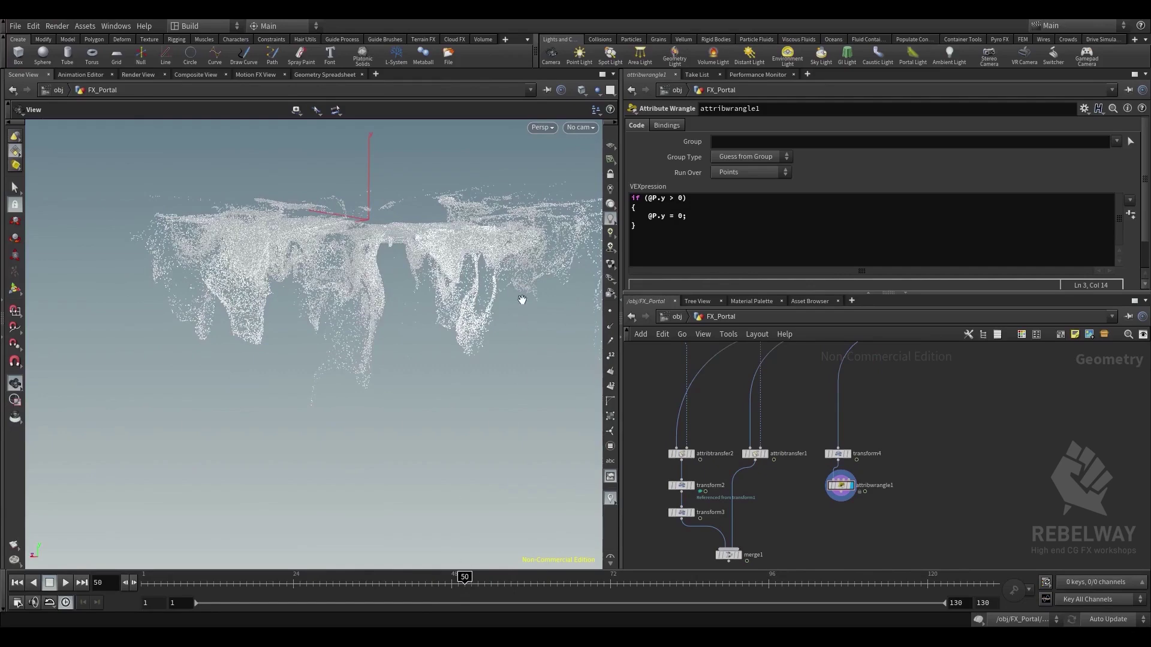
drag(381, 584, 484, 579)
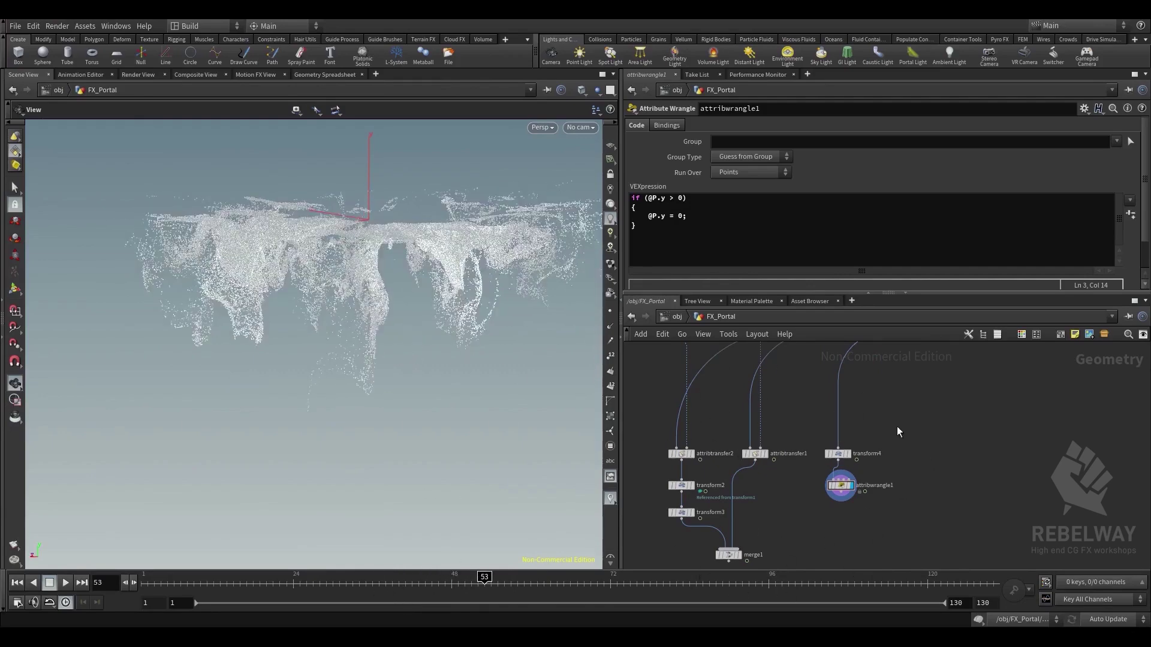
drag(410, 582, 504, 577)
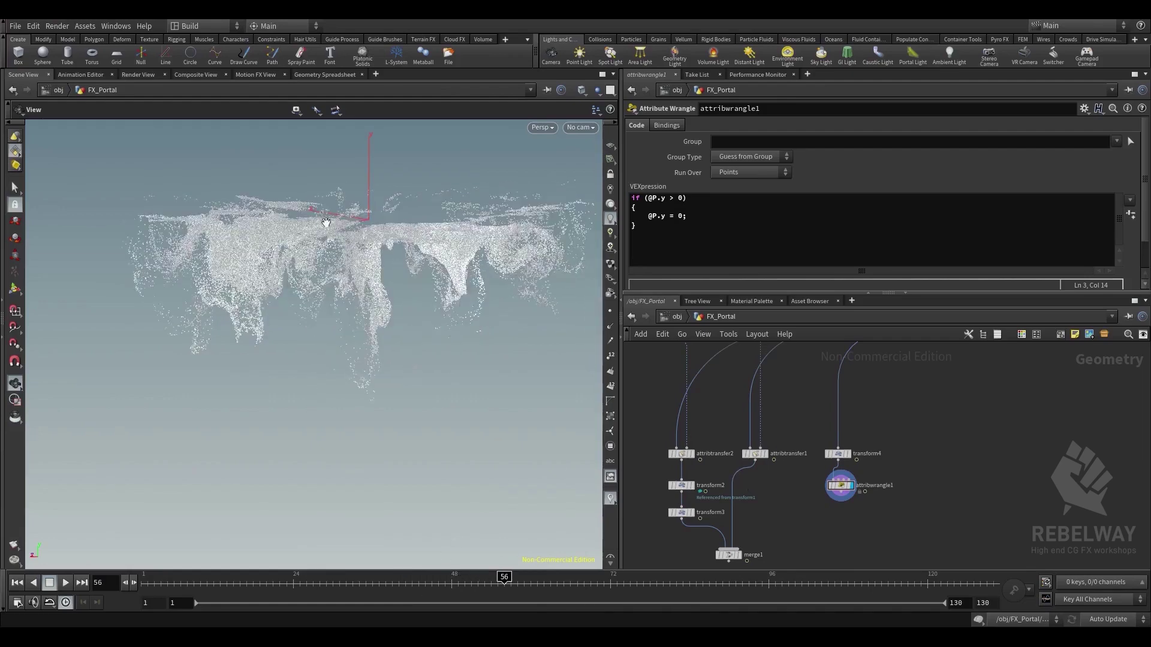
Connect attribwrangle1 as a third input of merge1, display the merged particles and return to frame 1
middle_drag(804, 532, 821, 497)
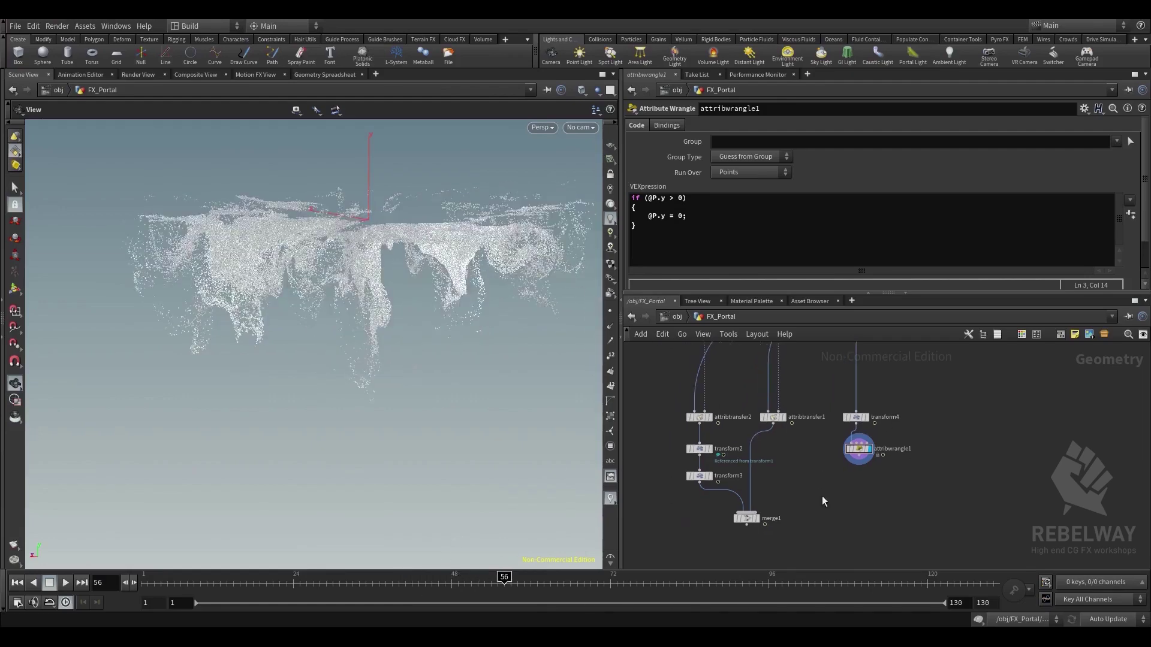
click(863, 457)
click(764, 520)
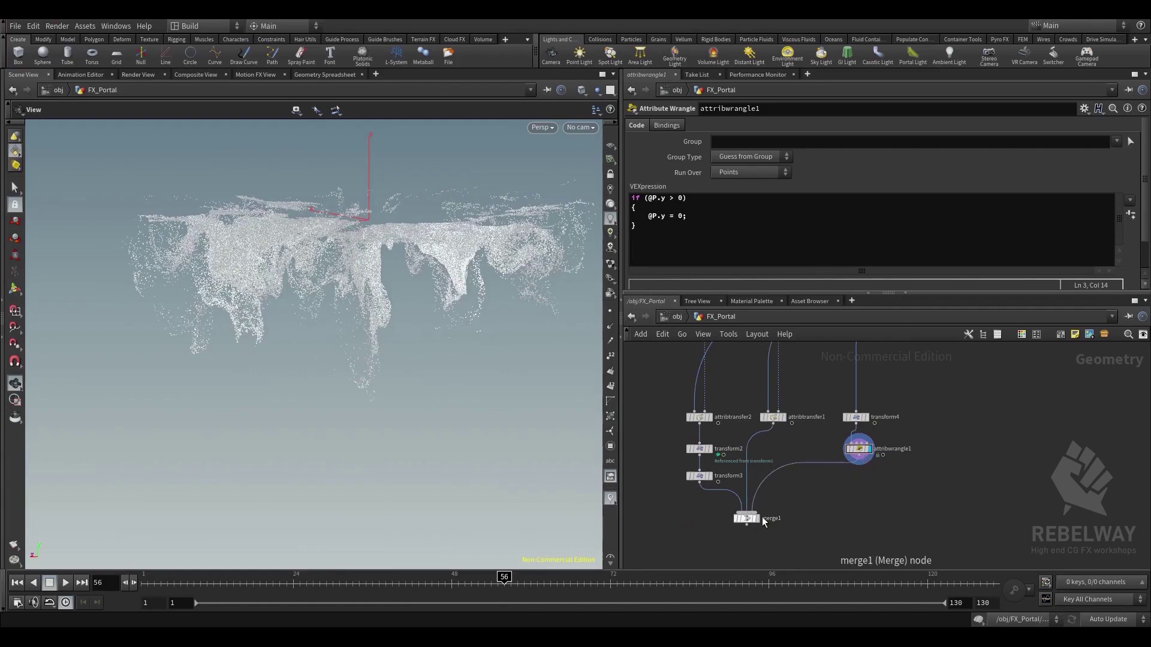
click(758, 519)
click(746, 520)
middle_drag(781, 542, 786, 494)
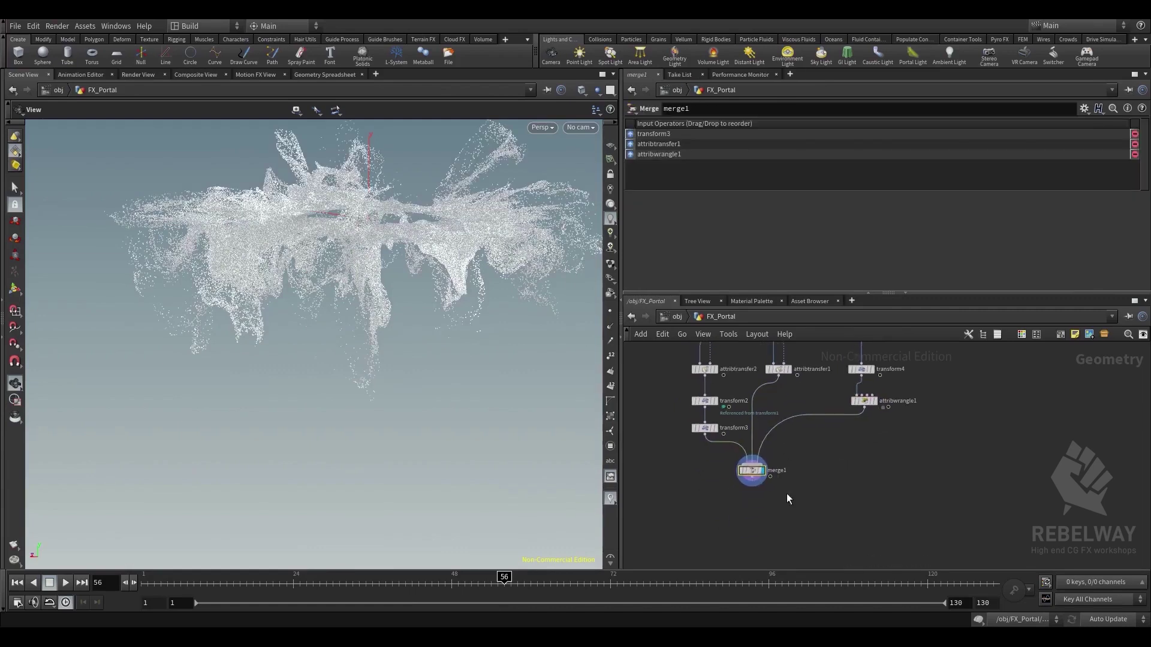
drag(436, 586, 106, 578)
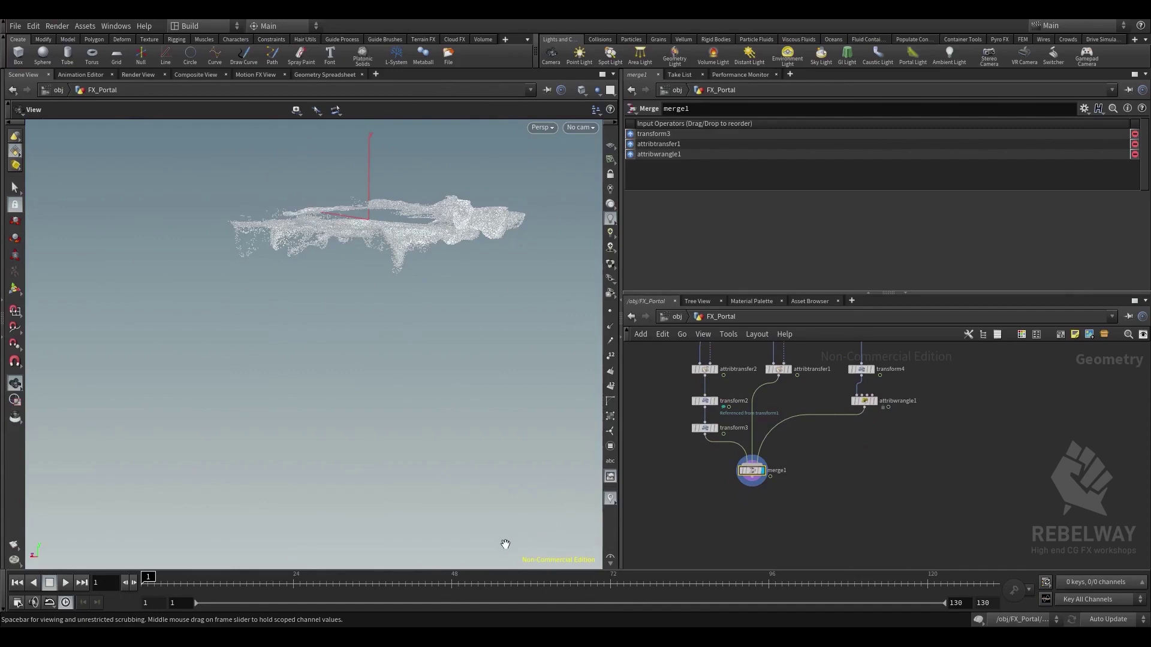
middle_drag(782, 485, 773, 510)
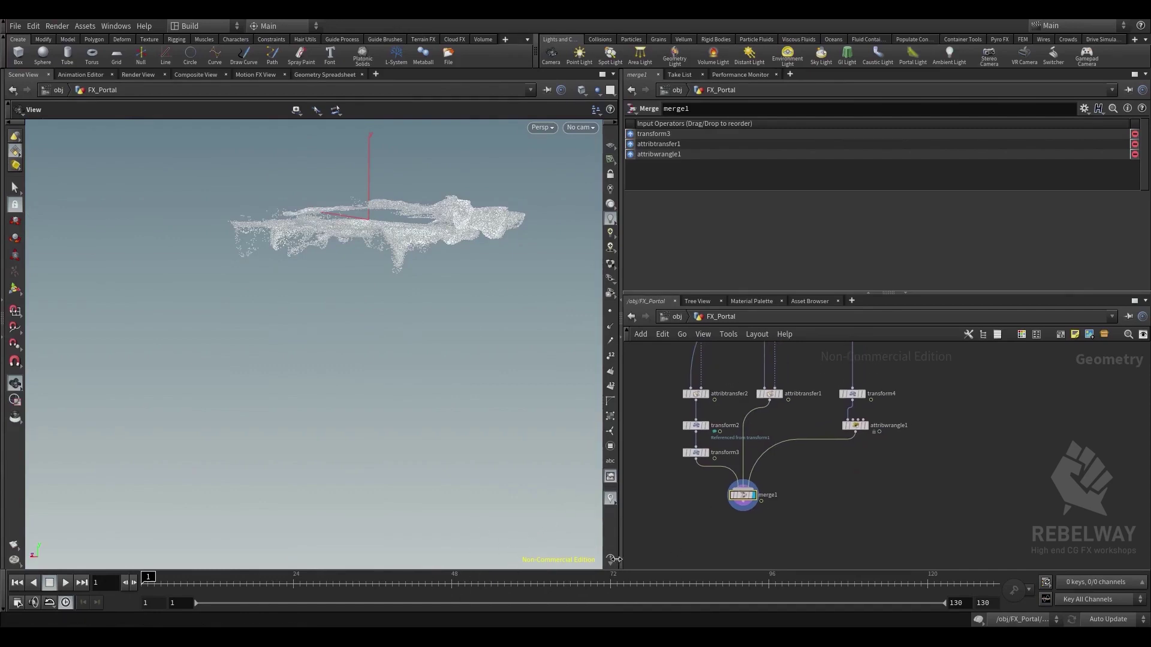
drag(236, 575, 115, 548)
Display READ_pop_sim_B and examine this cached simulation from several angles between frames 1 and 60
middle_drag(935, 431, 835, 534)
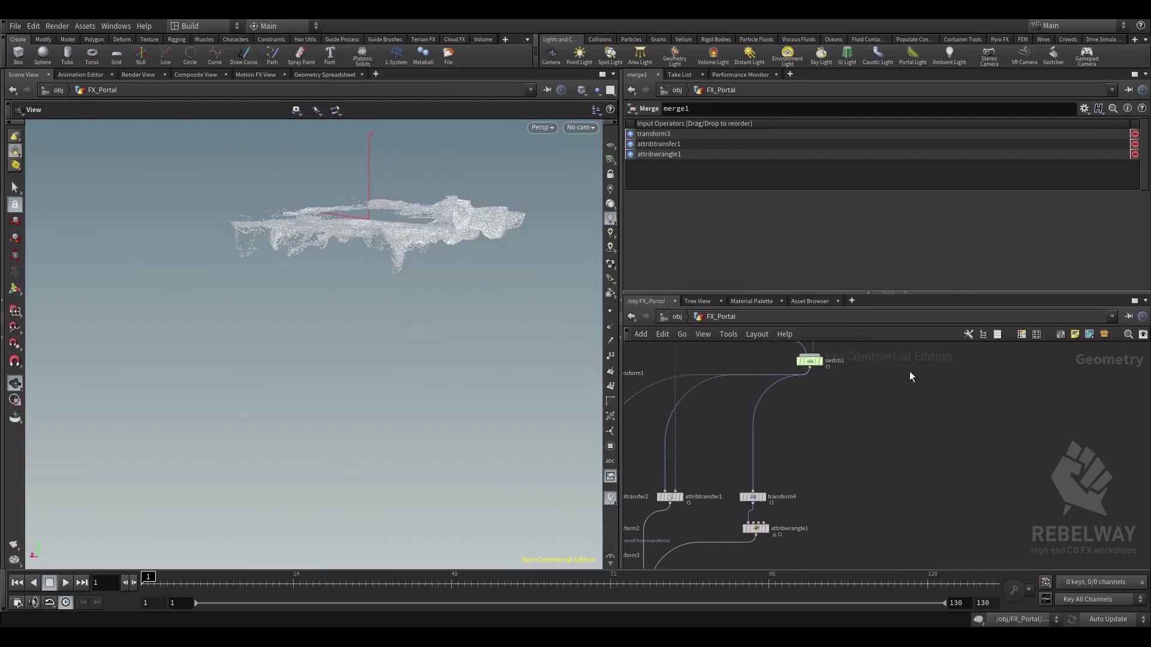
mouse_move(881, 416)
middle_down()
mouse_move(848, 521)
mouse_move(791, 566)
middle_up()
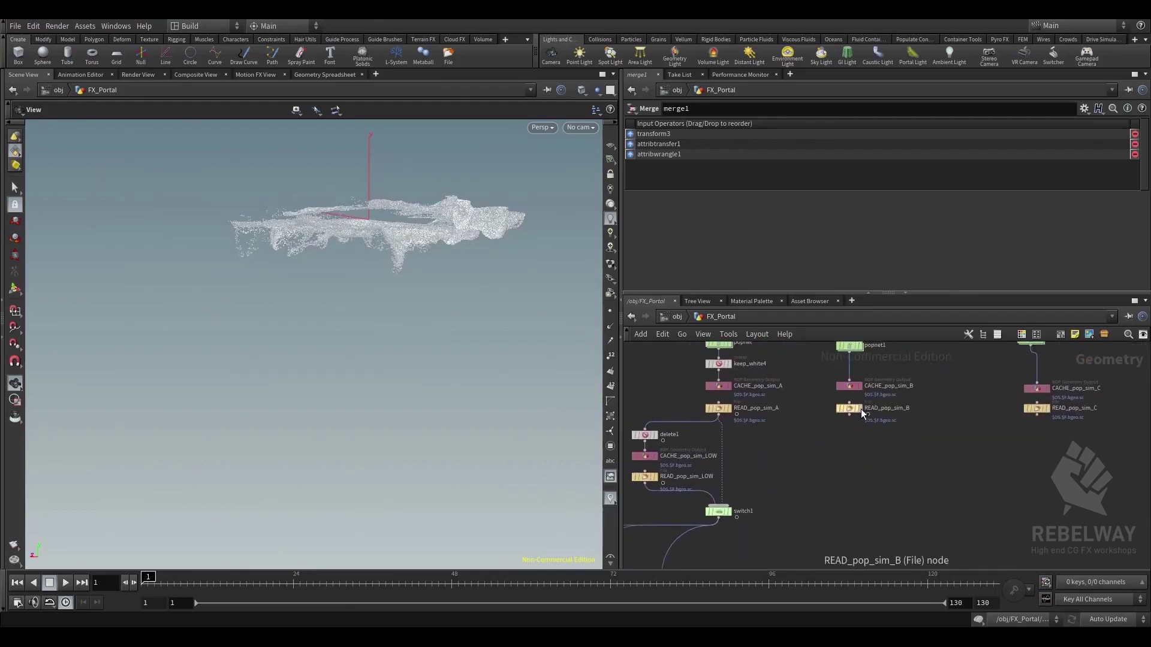
click(859, 408)
click(849, 408)
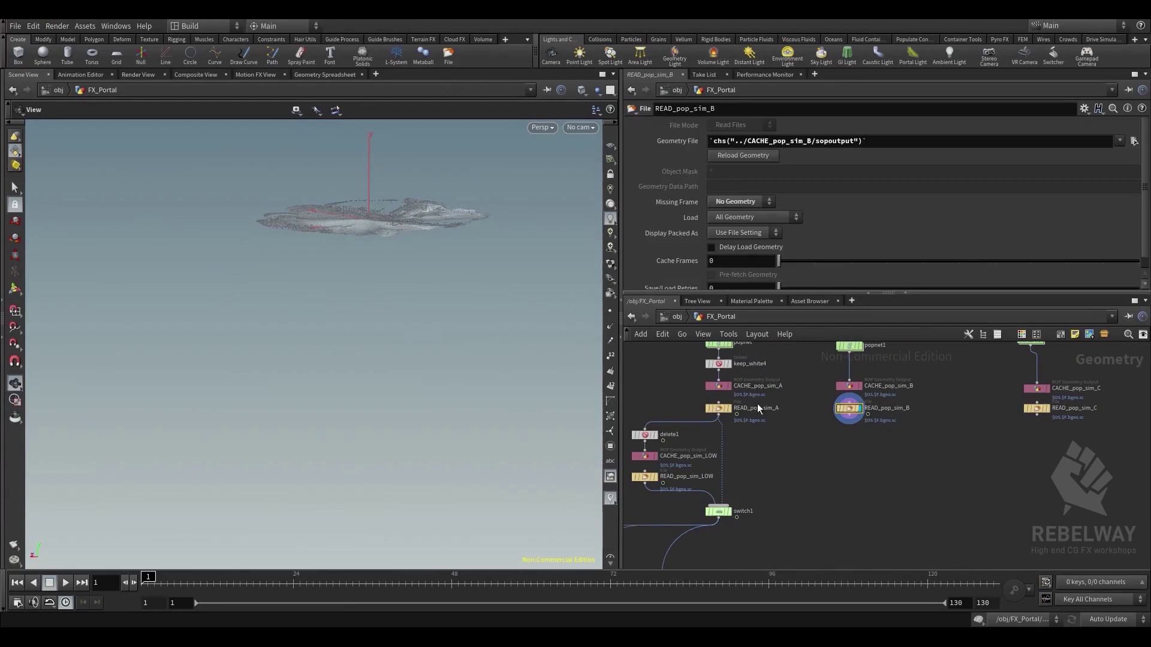
click(302, 575)
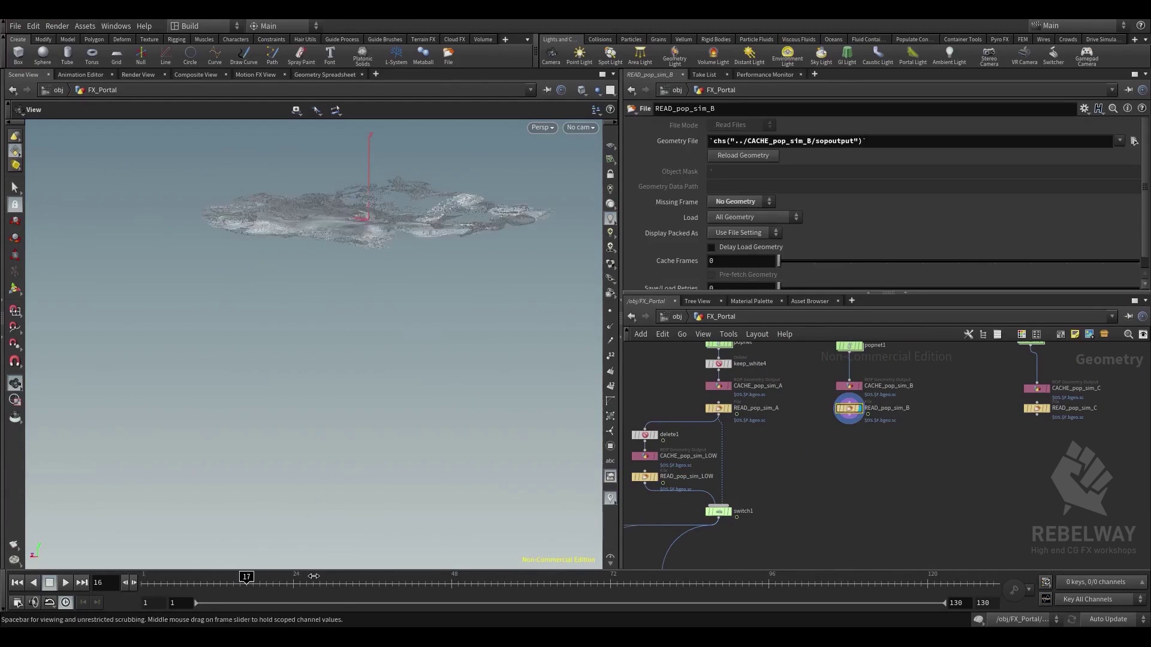
drag(319, 574, 365, 577)
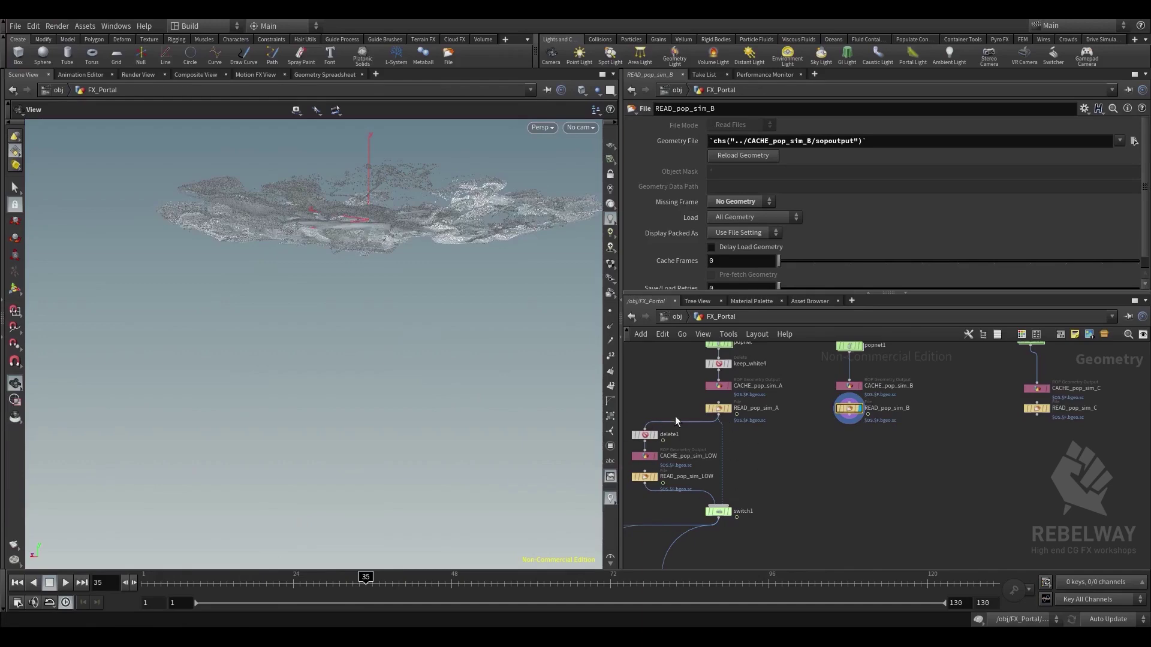
drag(472, 318, 423, 247)
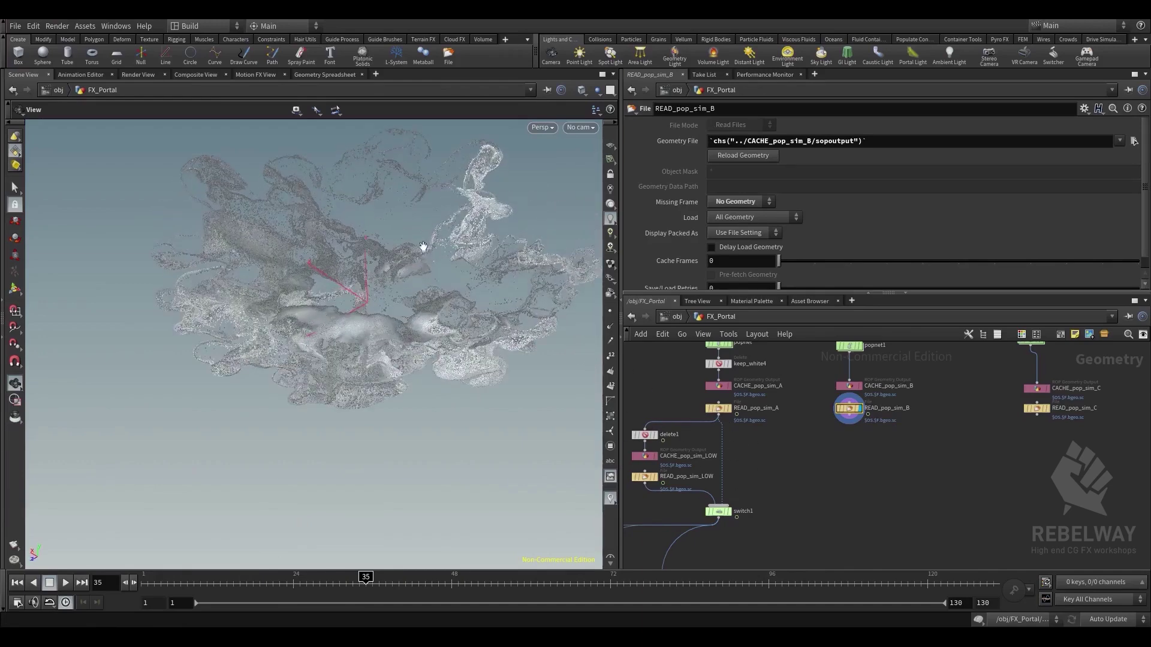
drag(489, 303, 448, 270)
drag(445, 581, 470, 579)
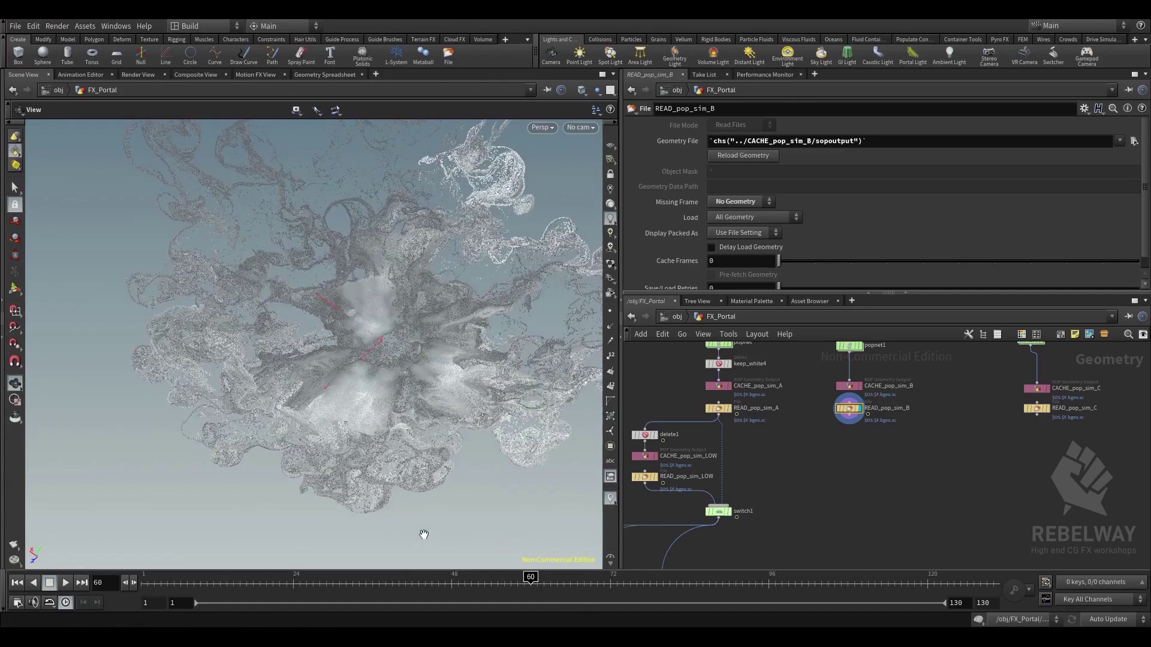
click(419, 584)
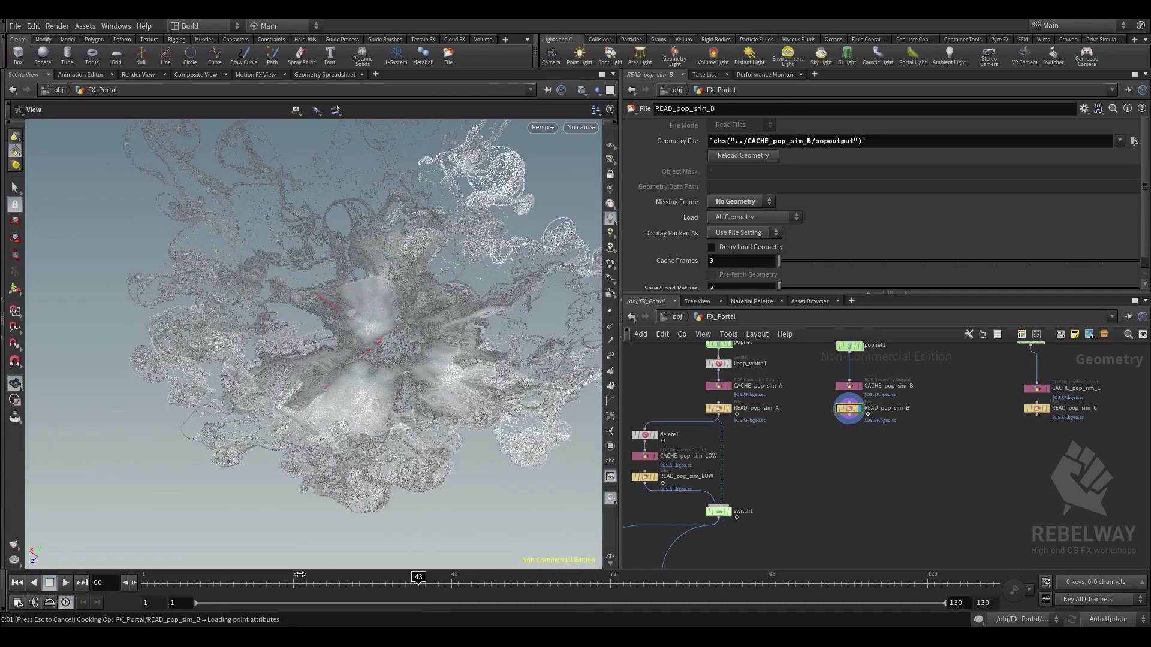
drag(299, 574, 260, 569)
drag(105, 574, 103, 574)
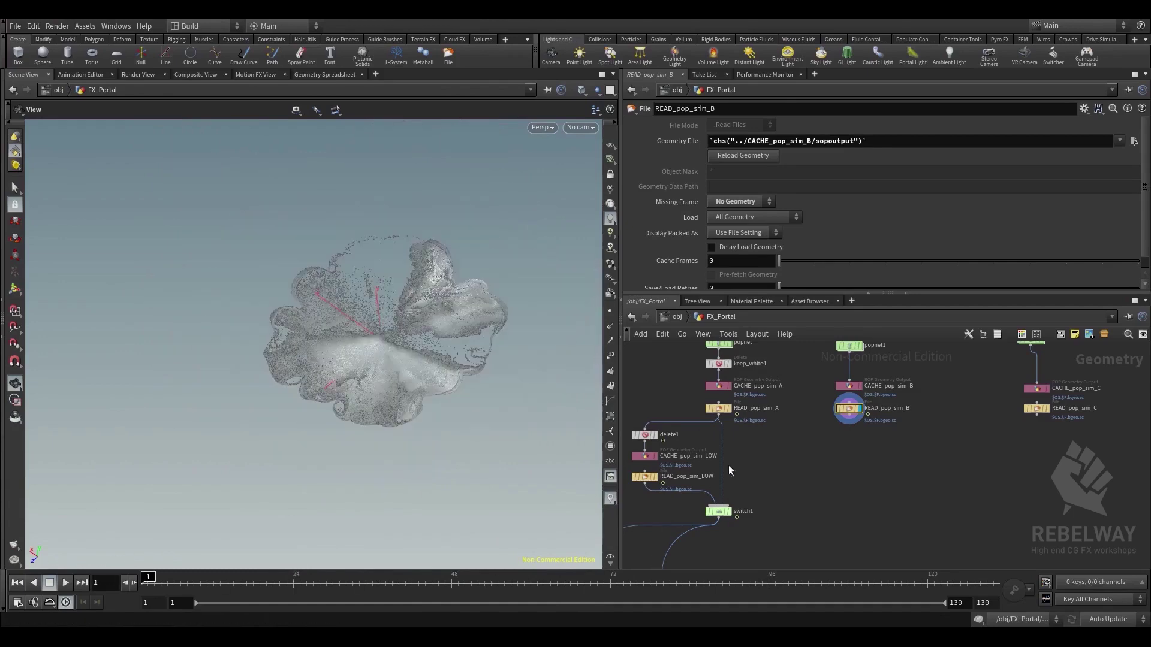
Compare the switch1 particles with the READ_pop_sim_B simulation, scrubbing from frame 1 to frame 43
middle_drag(761, 452, 804, 436)
scroll(917, 421, up, 2)
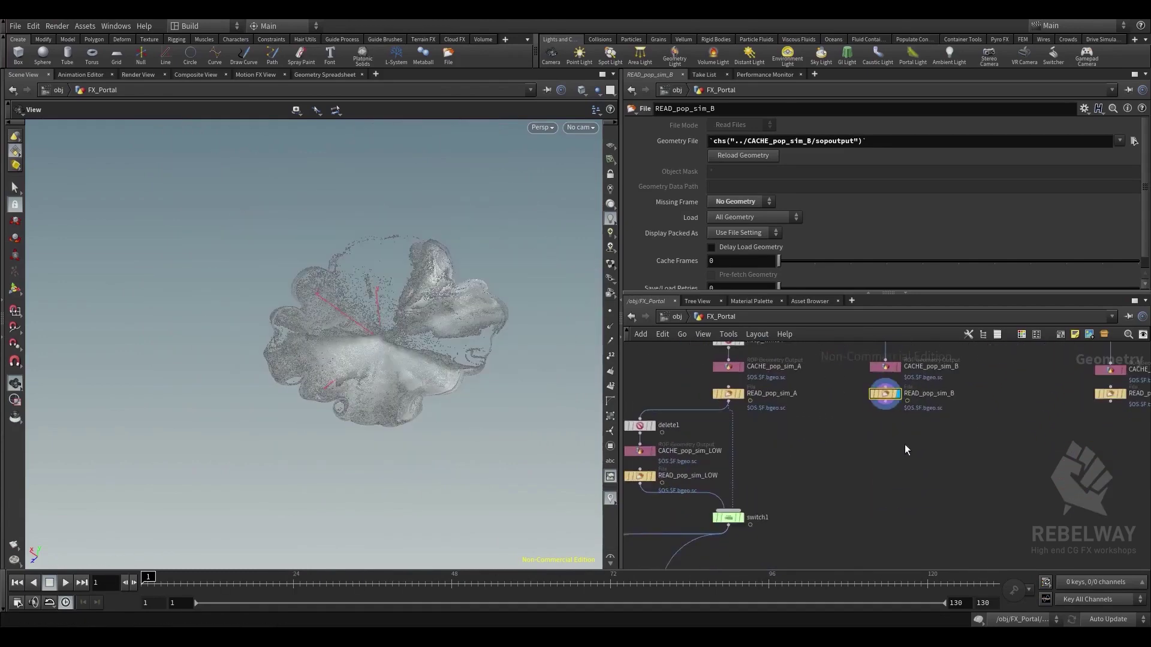
middle_drag(890, 470, 937, 367)
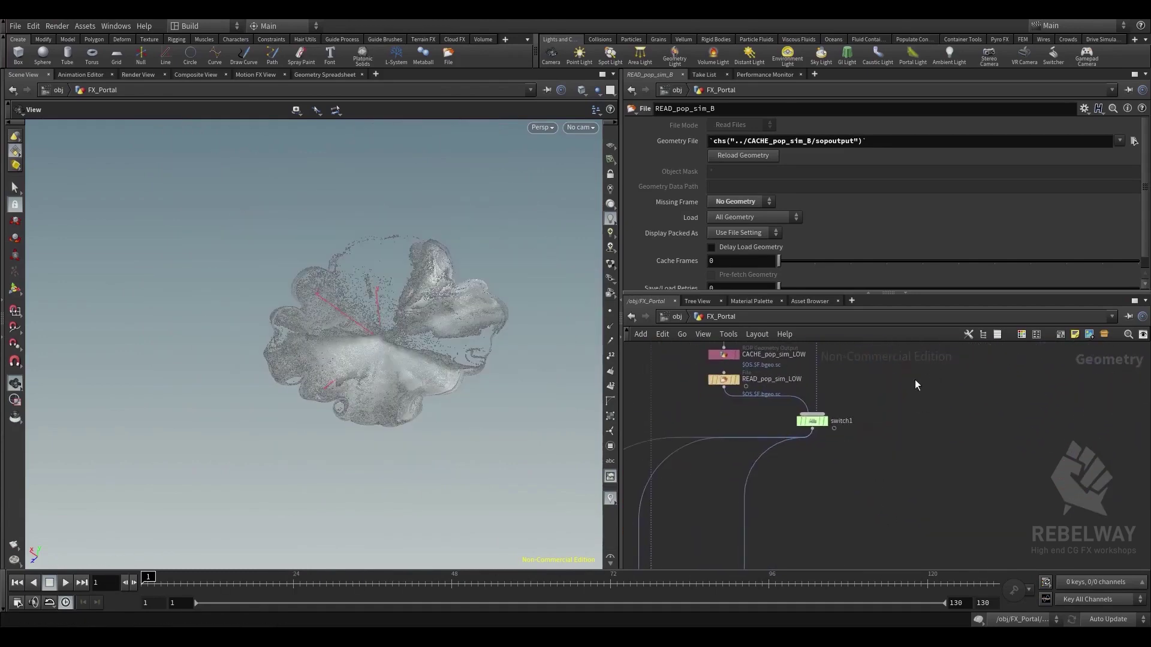
middle_drag(872, 426, 859, 485)
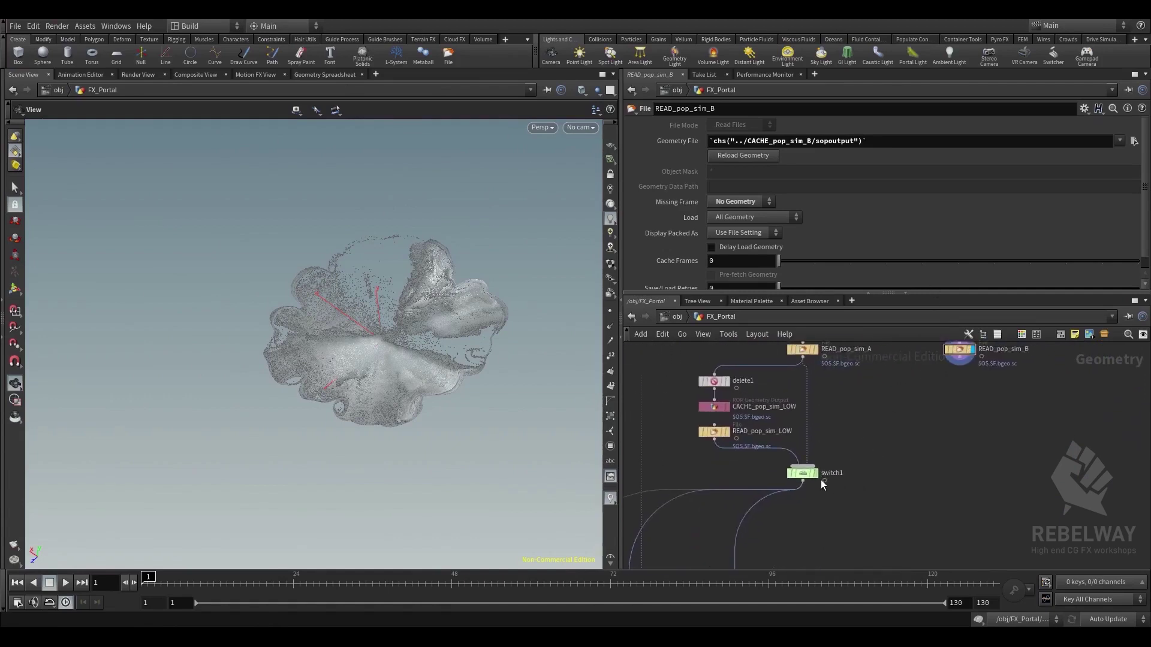
click(816, 473)
click(803, 473)
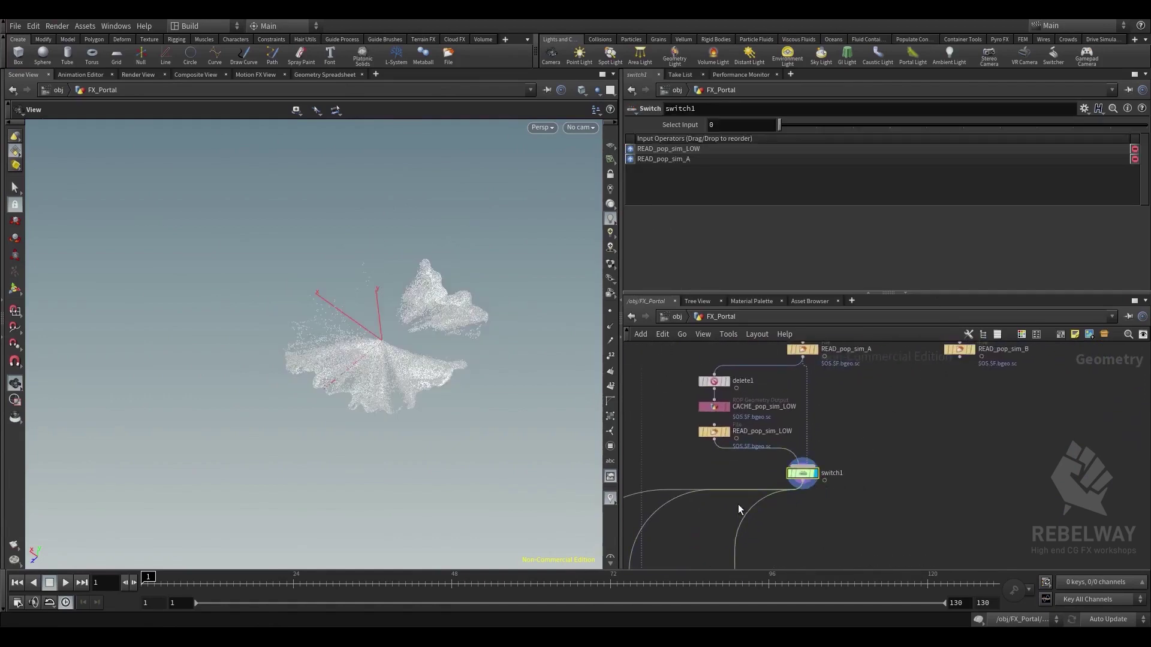
scroll(738, 505, down, 2)
scroll(790, 484, up, 1)
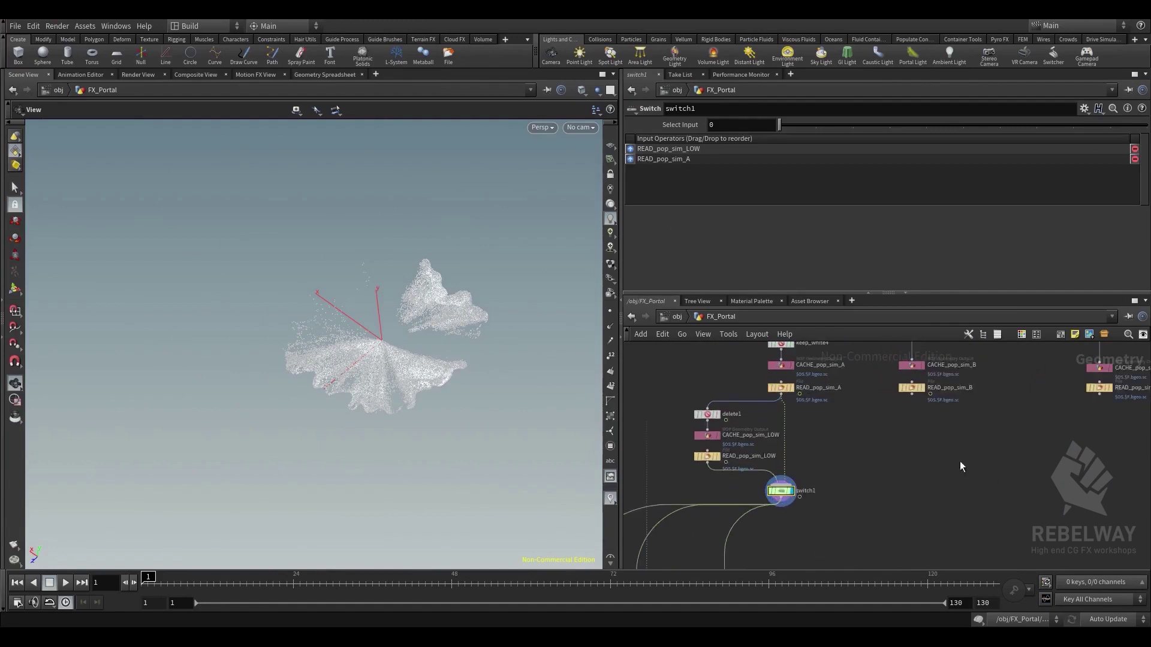
middle_drag(819, 498, 832, 433)
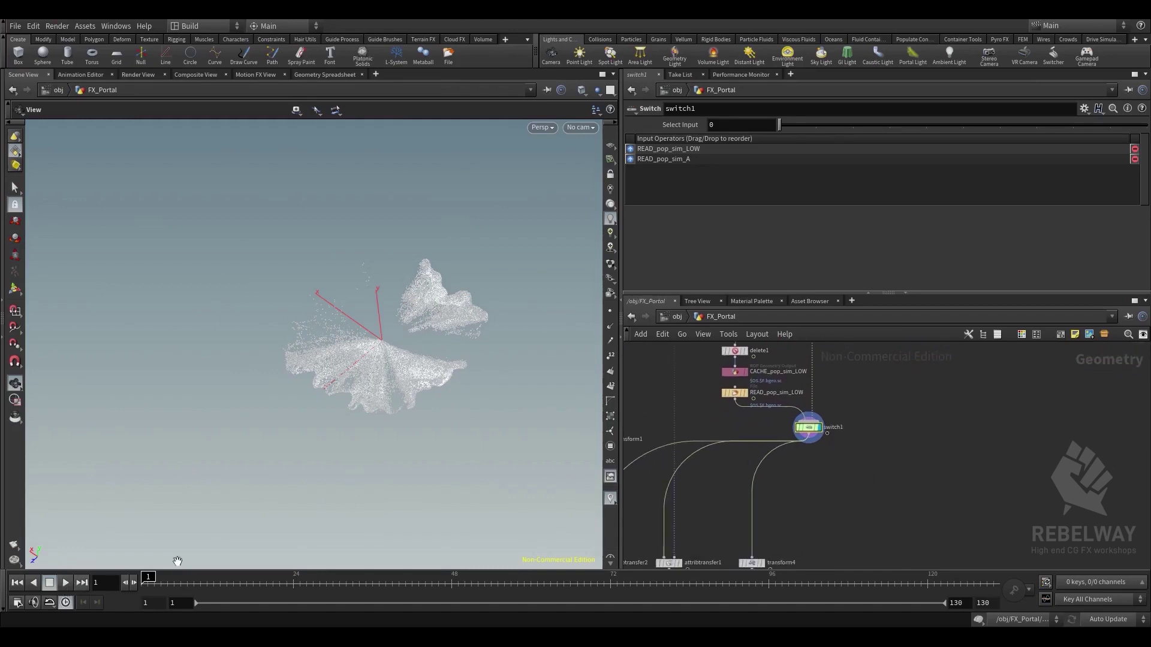
drag(334, 581, 418, 580)
middle_drag(876, 501, 781, 562)
click(855, 387)
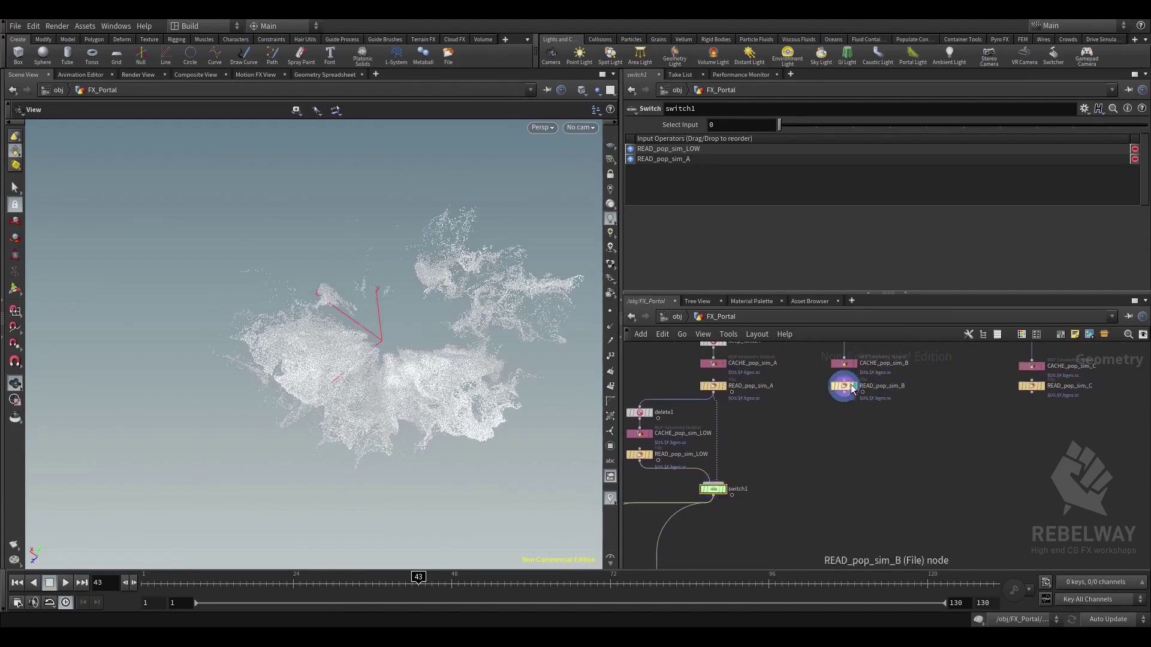
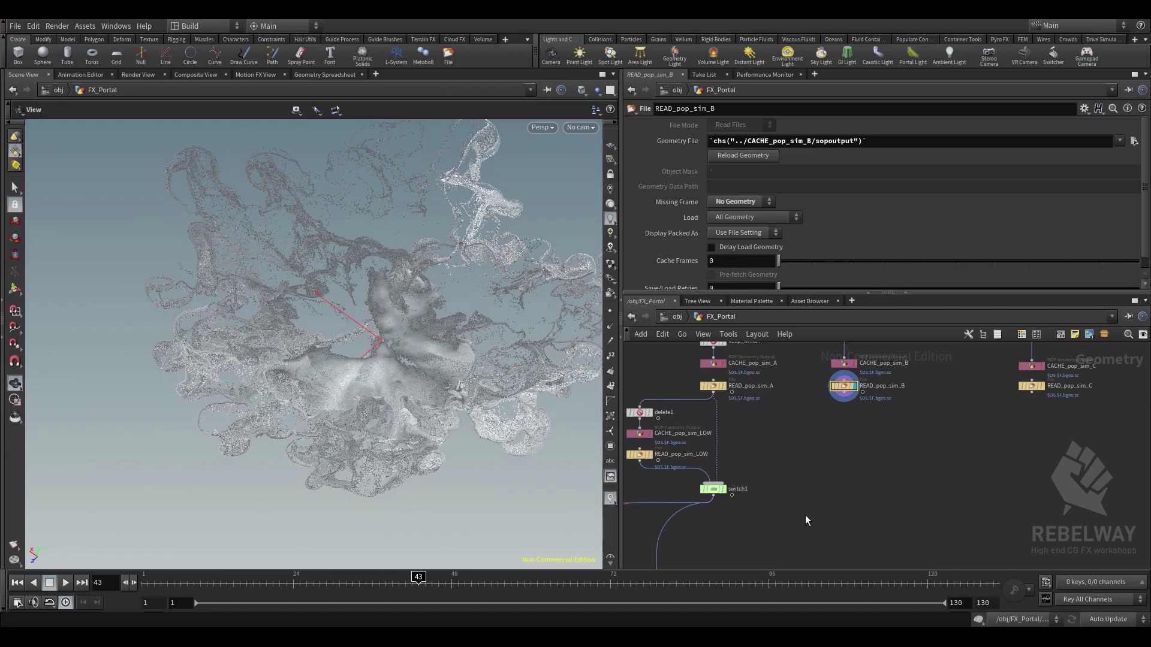
Go to frame 54, add a Color node connected to the output of switch1, and display it
middle_drag(819, 501, 866, 424)
click(762, 411)
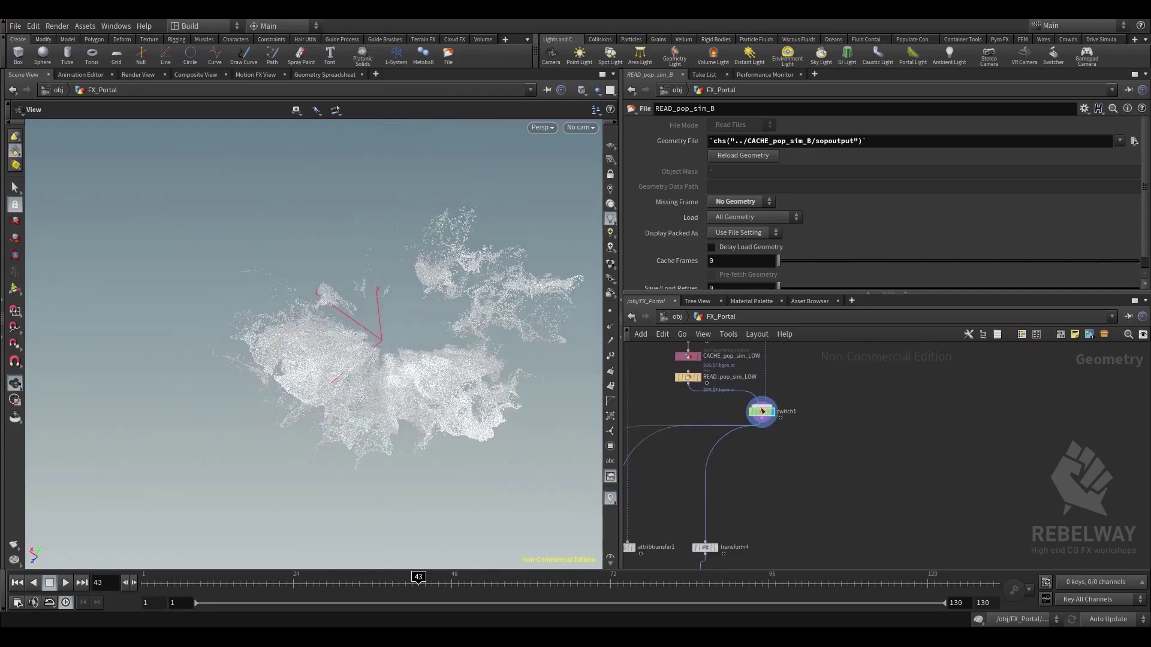
click(490, 580)
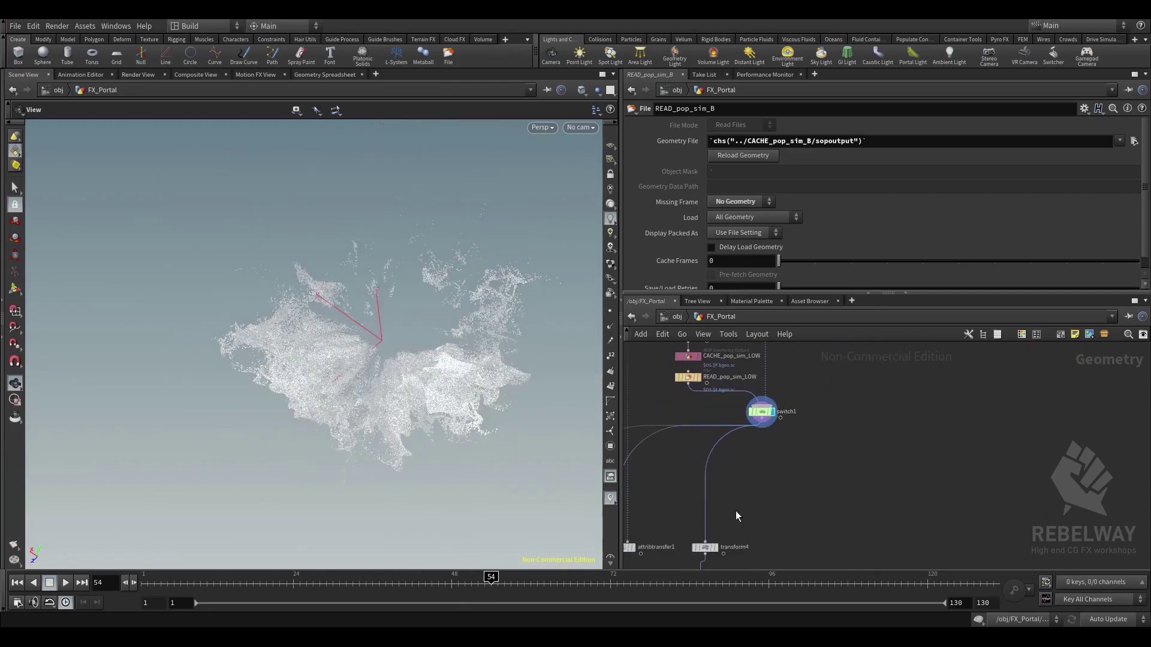
middle_drag(806, 473, 800, 427)
key(Tab)
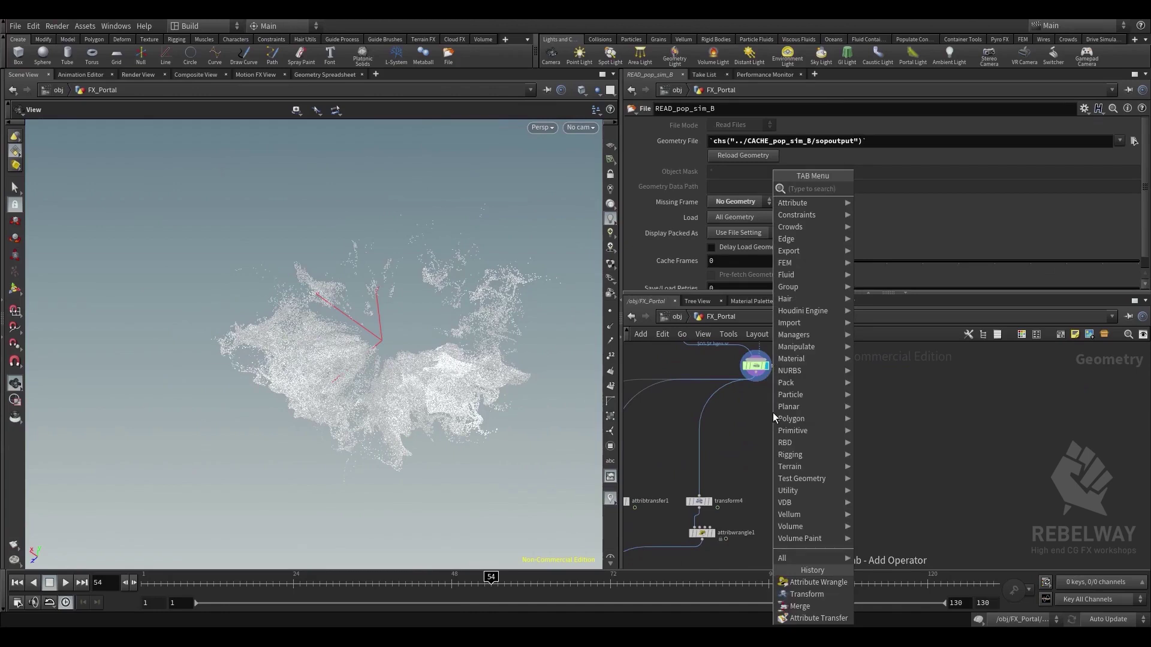
text(col)
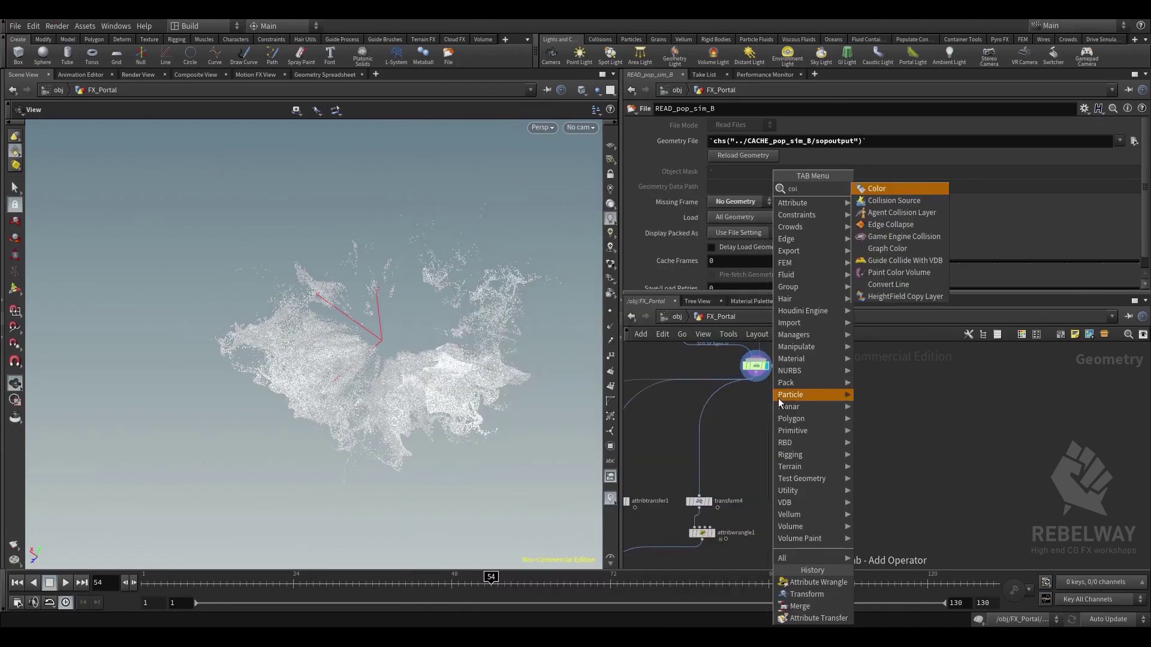
click(896, 189)
click(744, 416)
middle_drag(744, 414, 769, 414)
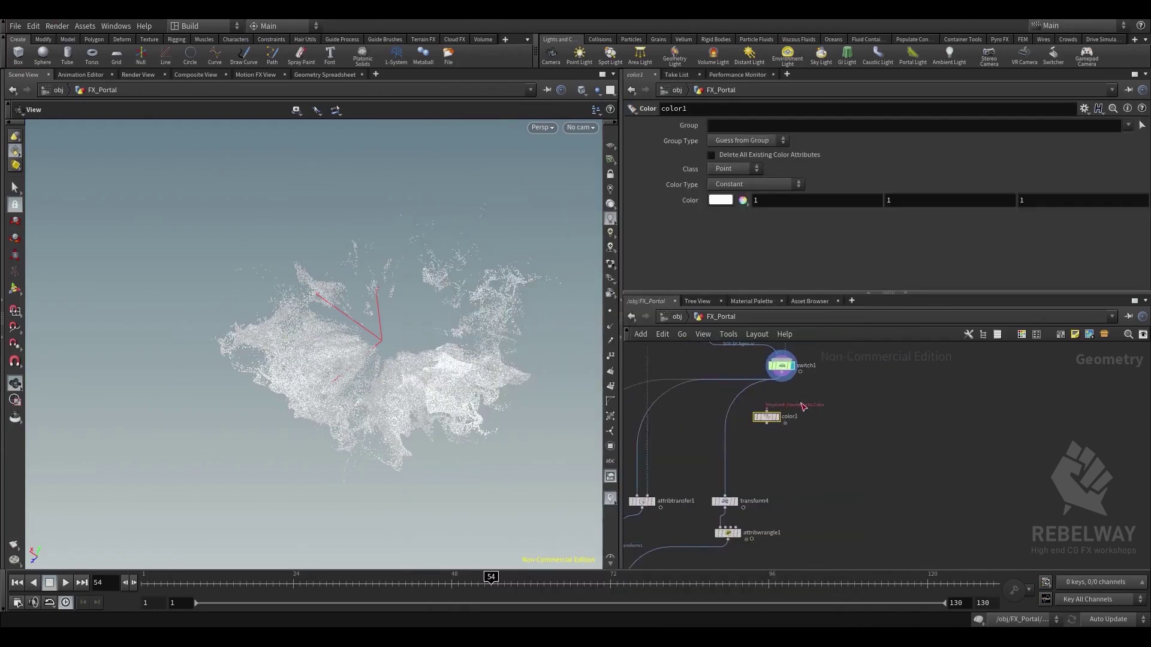
scroll(753, 417, up, 3)
click(793, 352)
click(772, 406)
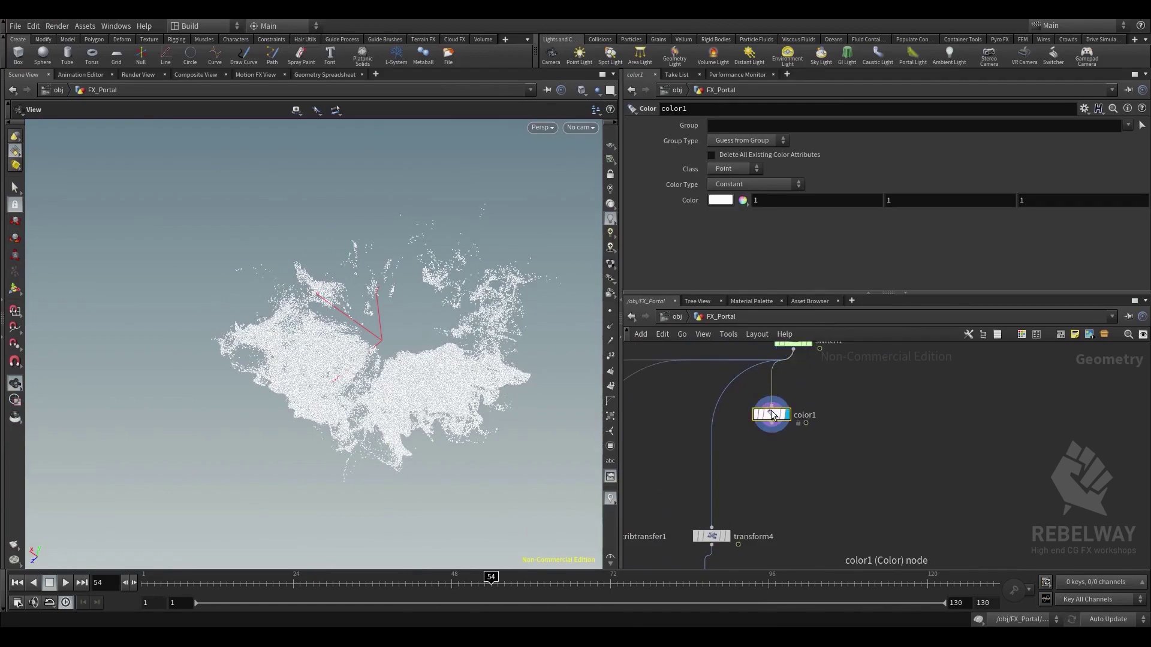
Set color1's colour type to Ramp from Attribute, driven by the age attribute
middle_drag(429, 343, 384, 317)
right_drag(384, 318, 531, 319)
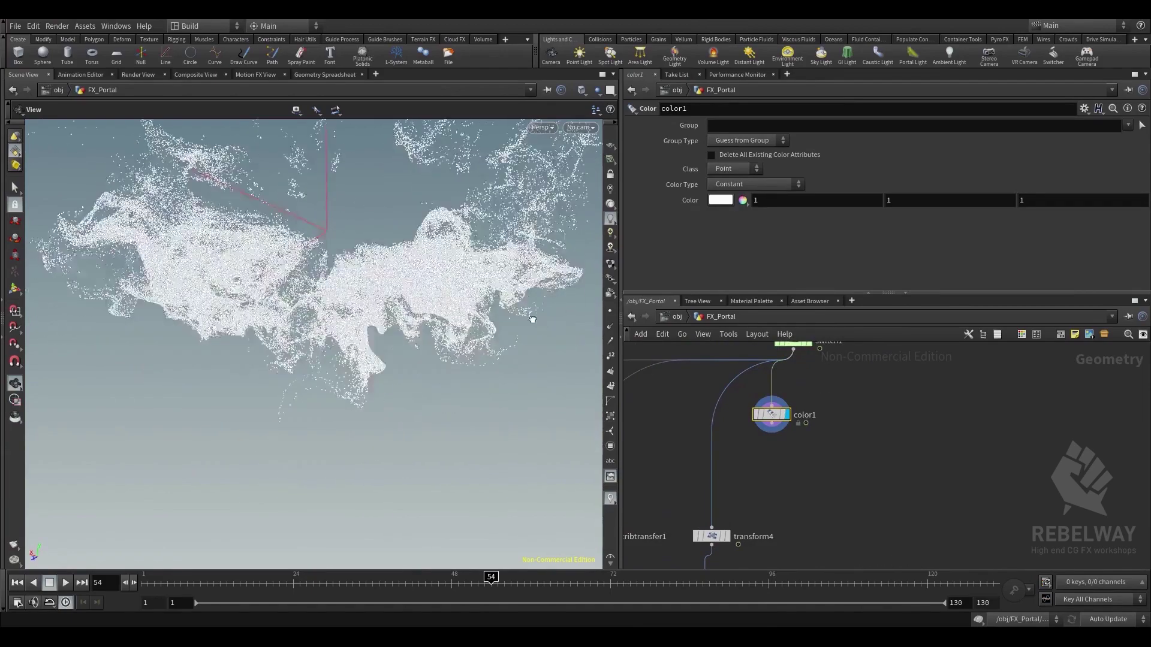
drag(532, 319, 480, 284)
click(769, 183)
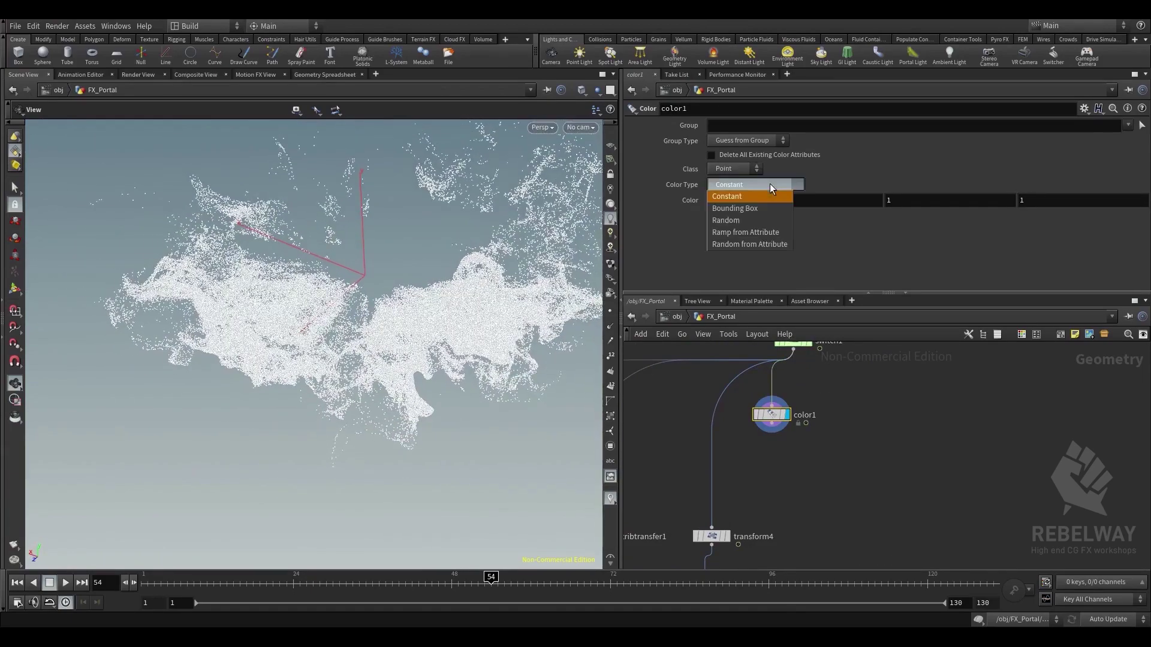
click(757, 232)
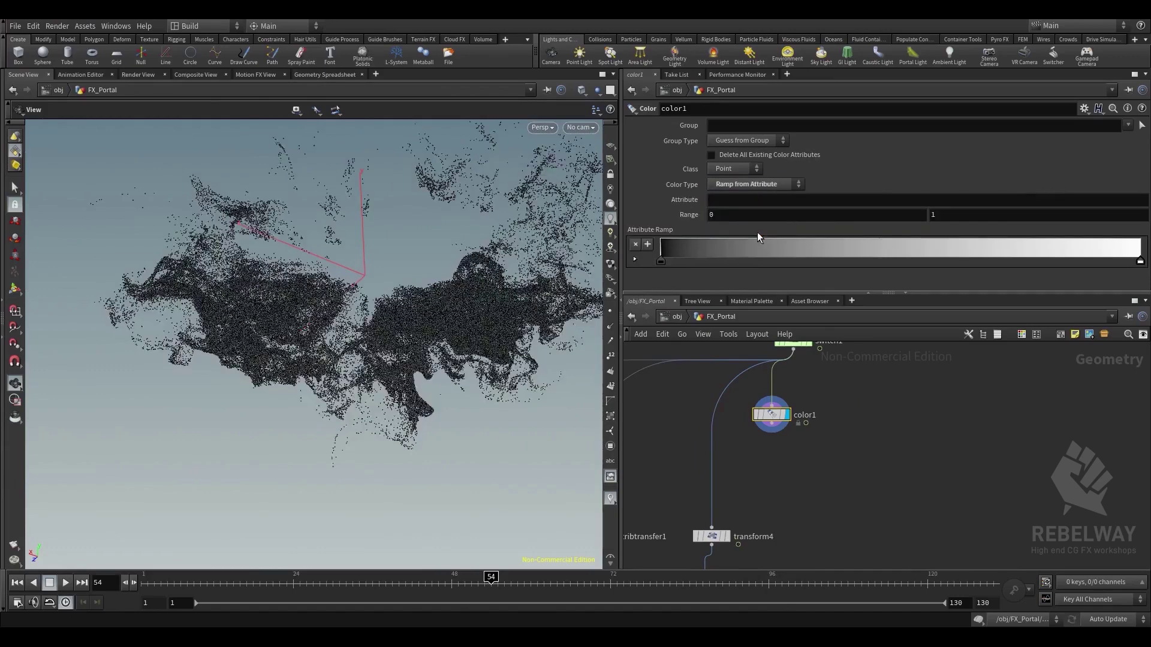
click(812, 199)
text(age)
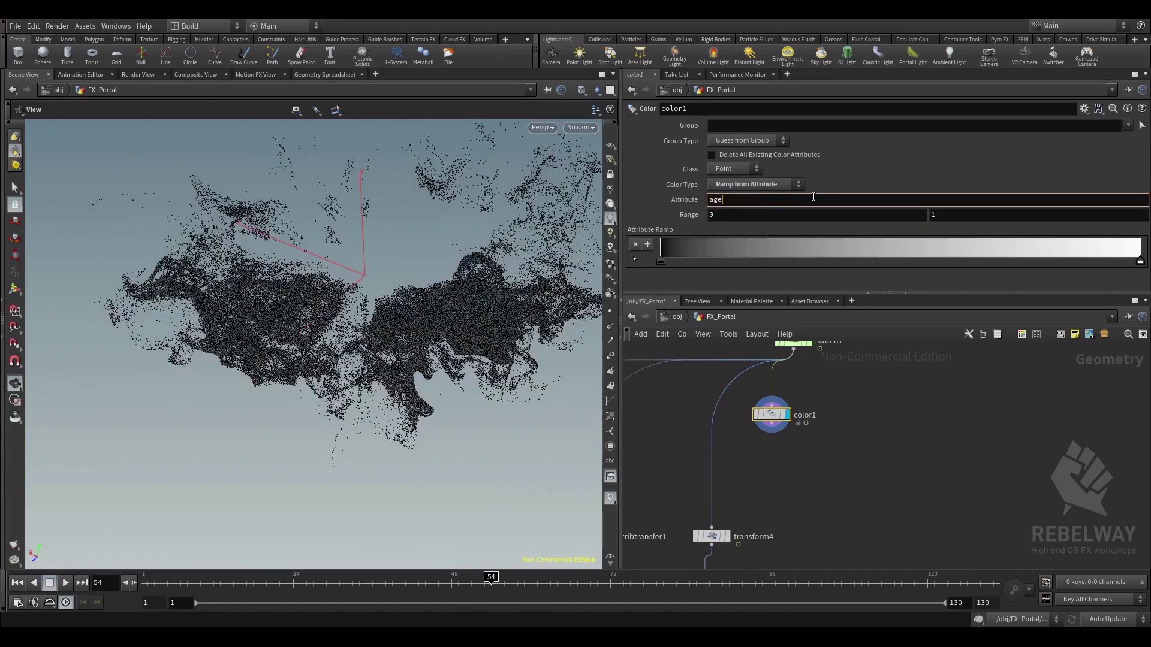
key(Return)
key(f)
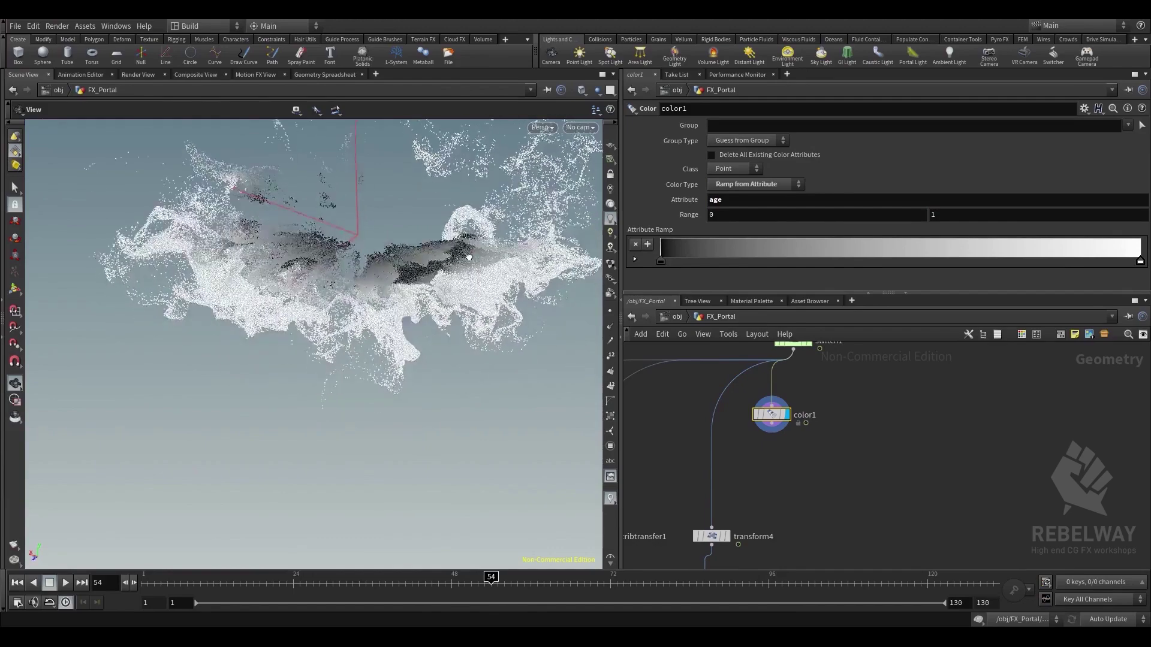
key(g)
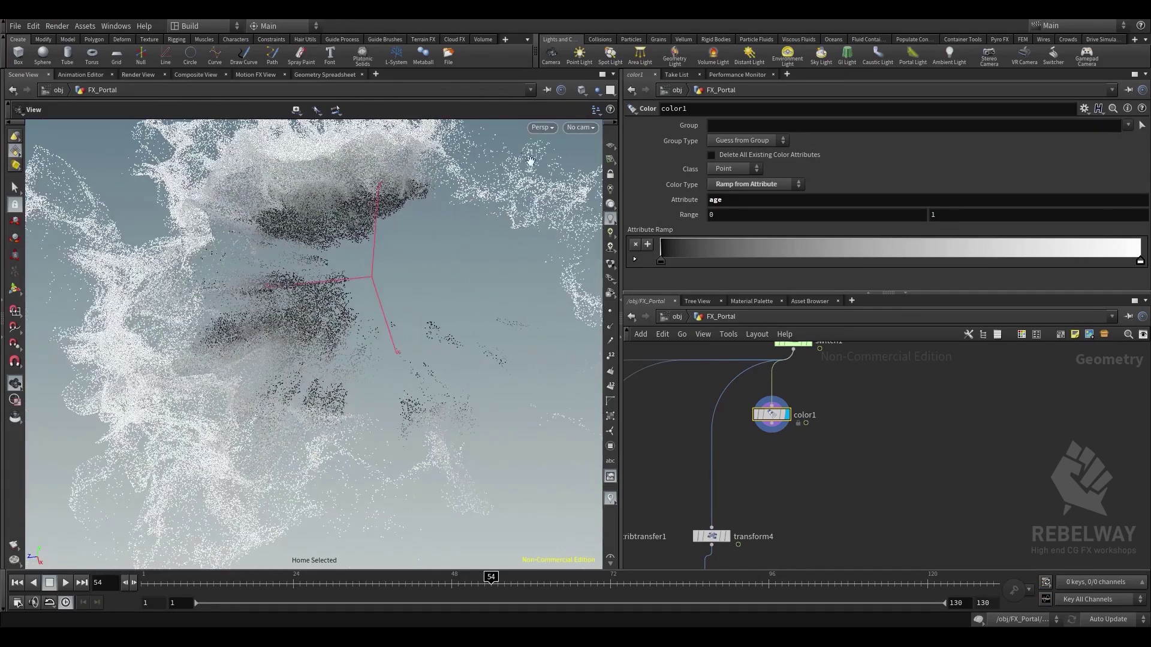
Set the upper end of the age range to 2 and reverse the full-width ramp to run from white to black
drag(962, 217, 827, 192)
text(2)
key(Return)
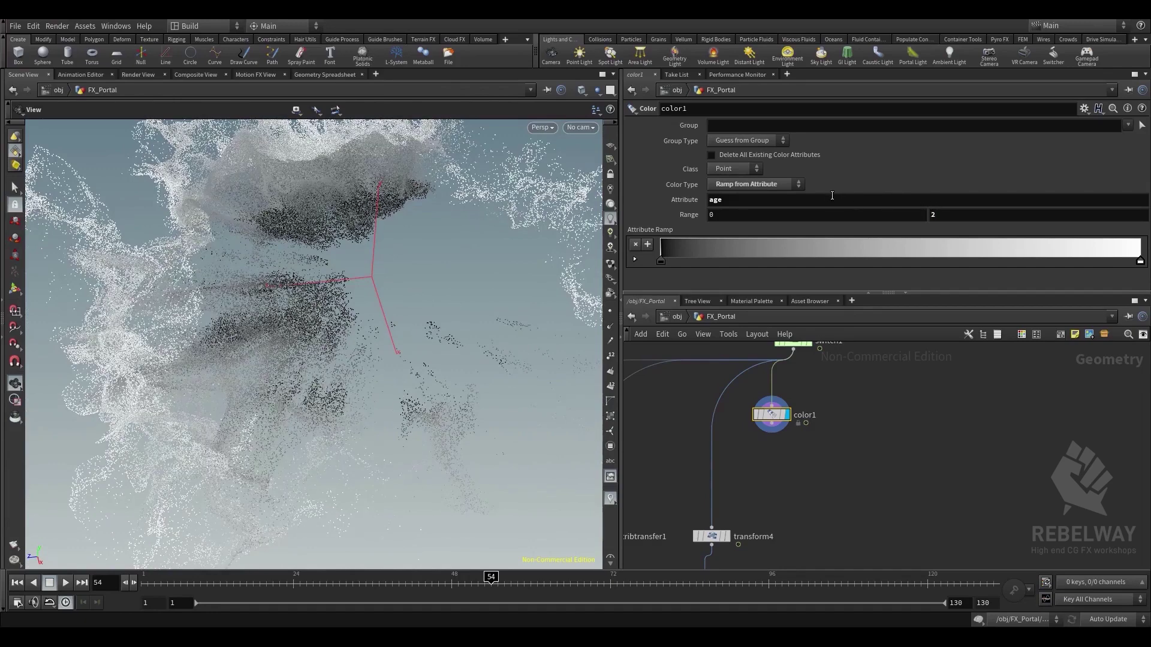
drag(513, 224, 427, 229)
drag(1140, 261, 735, 264)
mouse_move(662, 260)
mouse_down()
mouse_move(750, 260)
mouse_move(660, 260)
mouse_up()
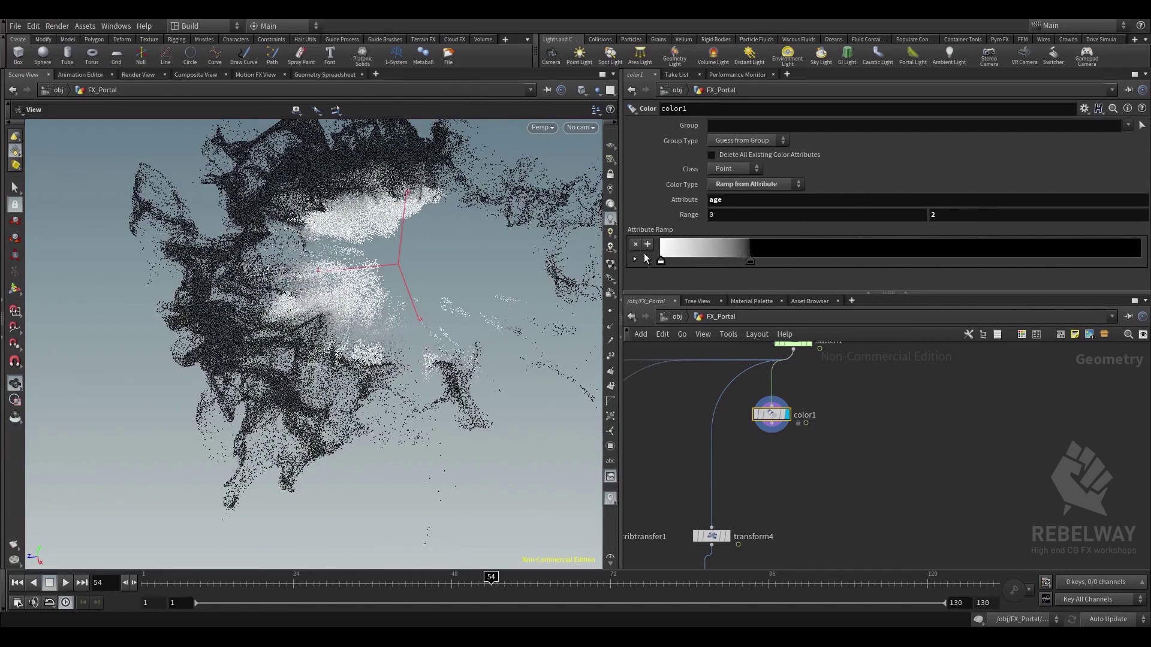
drag(750, 260, 1140, 262)
mouse_move(1026, 217)
middle_down()
mouse_move(978, 220)
mouse_move(1049, 224)
mouse_move(1023, 220)
middle_up()
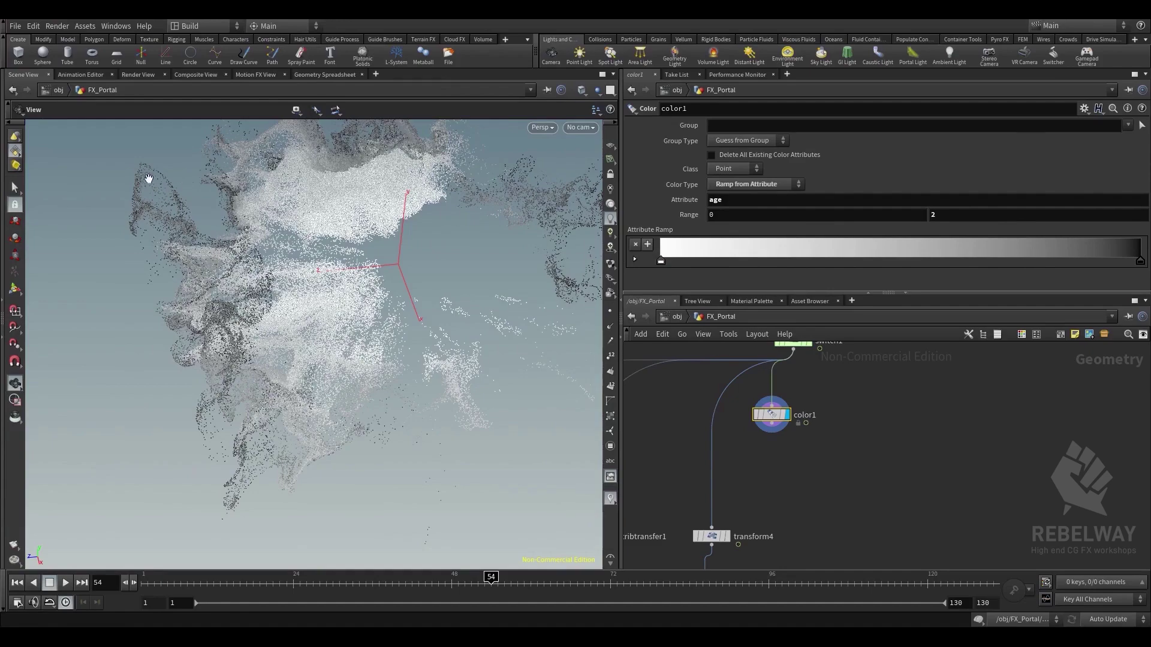
At frame 46, add a second white point near the ramp's start and make the point at position 0 black
drag(222, 204, 230, 251)
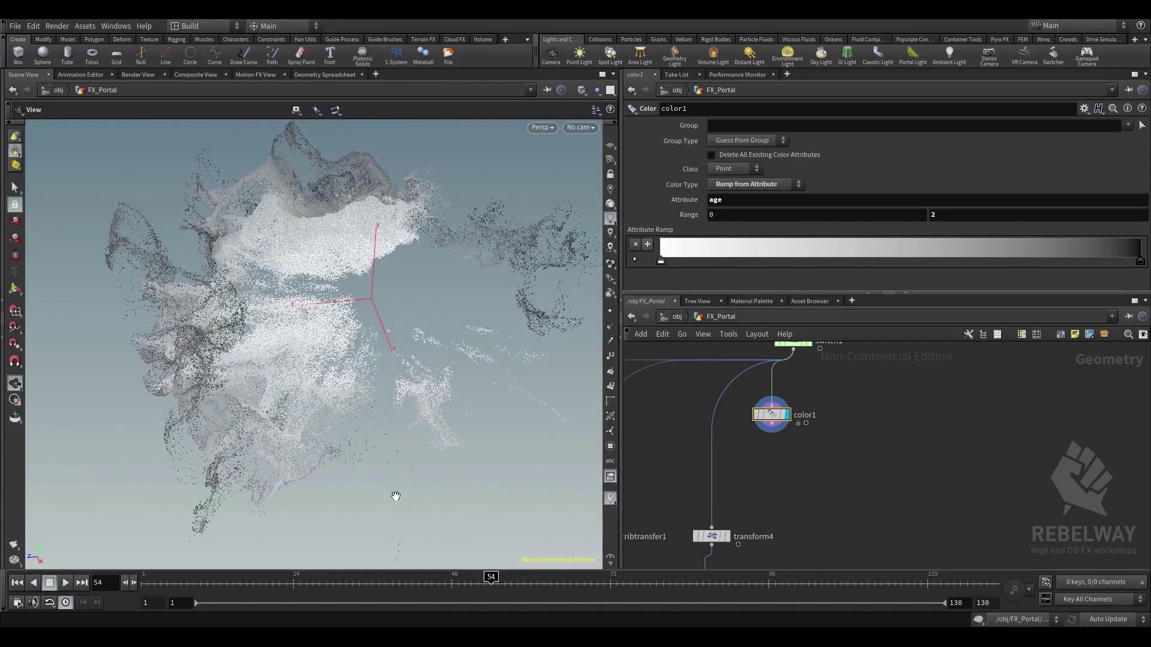
mouse_move(498, 587)
mouse_down()
mouse_move(604, 564)
mouse_move(484, 552)
mouse_up()
drag(448, 547, 442, 547)
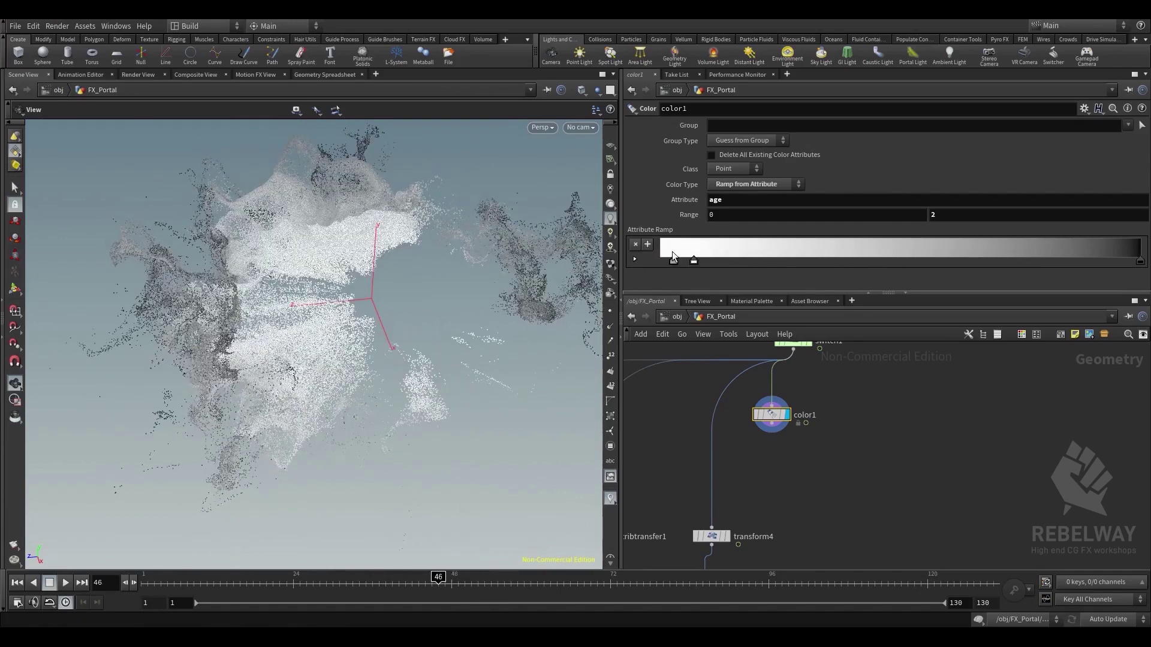
drag(673, 257, 660, 259)
click(635, 259)
scroll(681, 275, down, 2)
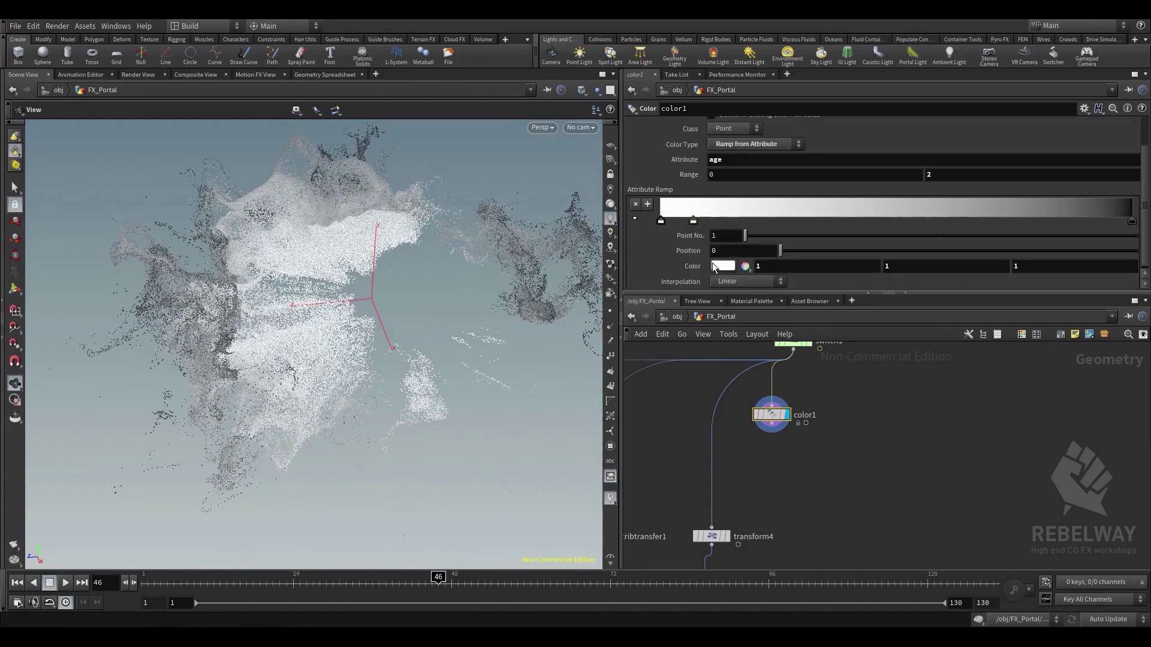
right_click(714, 265)
click(742, 302)
Move the white ramp point to position about 0.084 and add another point before it at about 0.065
right_drag(501, 304, 652, 277)
drag(694, 226, 700, 229)
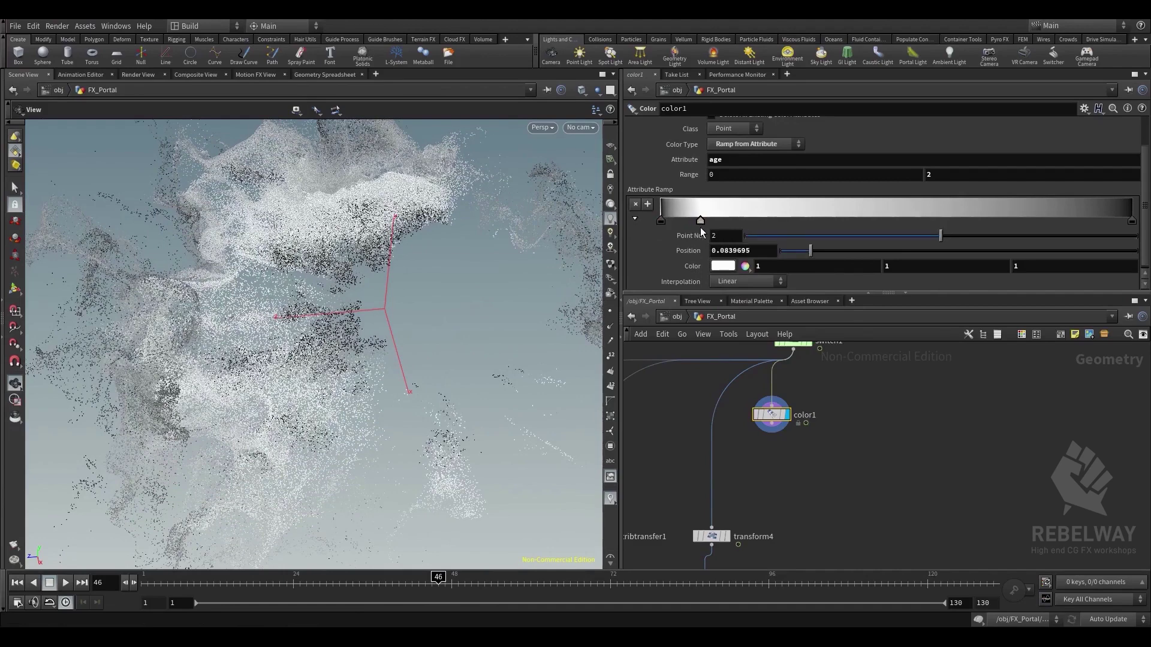
click(692, 216)
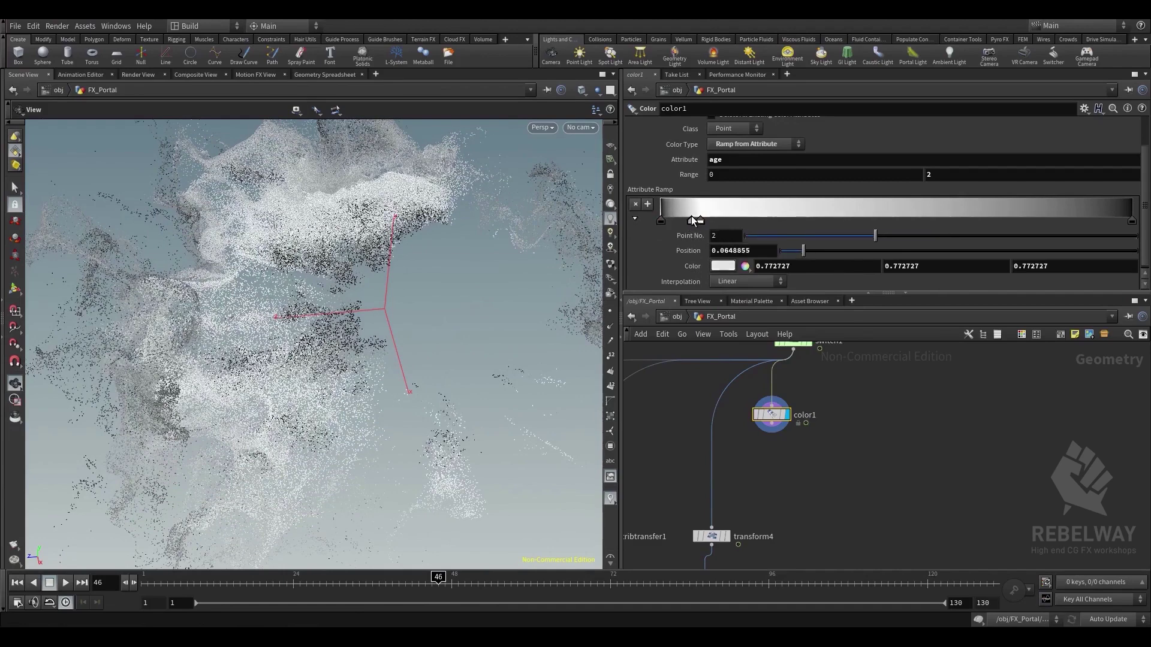
Colour ramp point 3 blue, move it to position about 0.109 and brighten it to 0.8, 1.25, 1.7
click(700, 221)
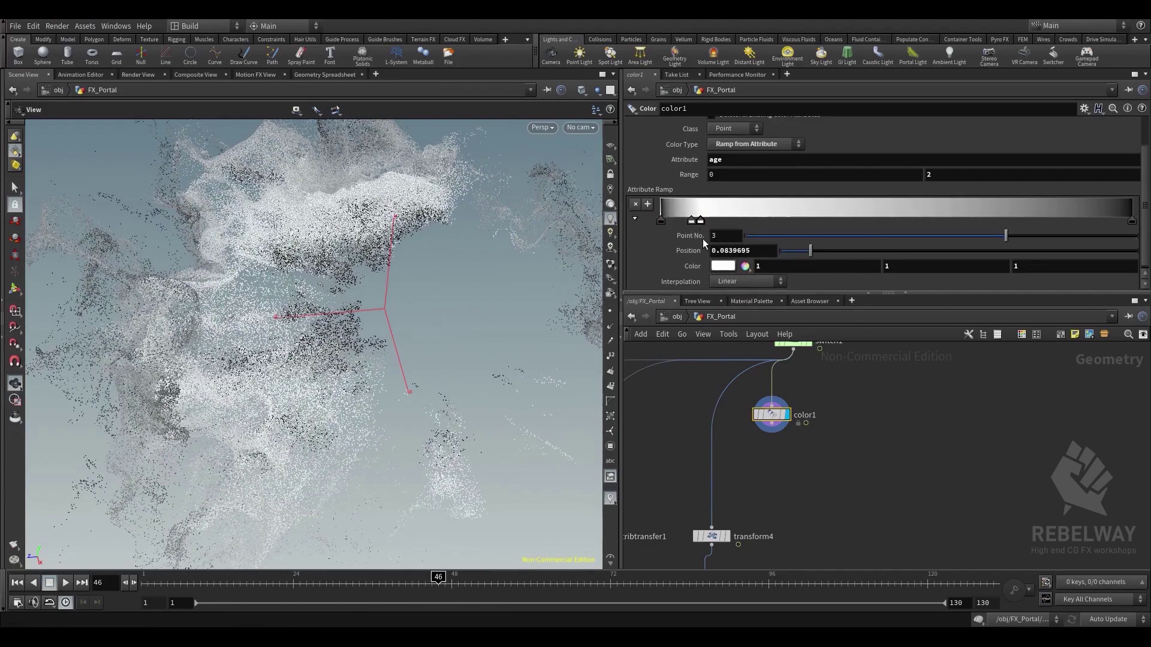
click(721, 266)
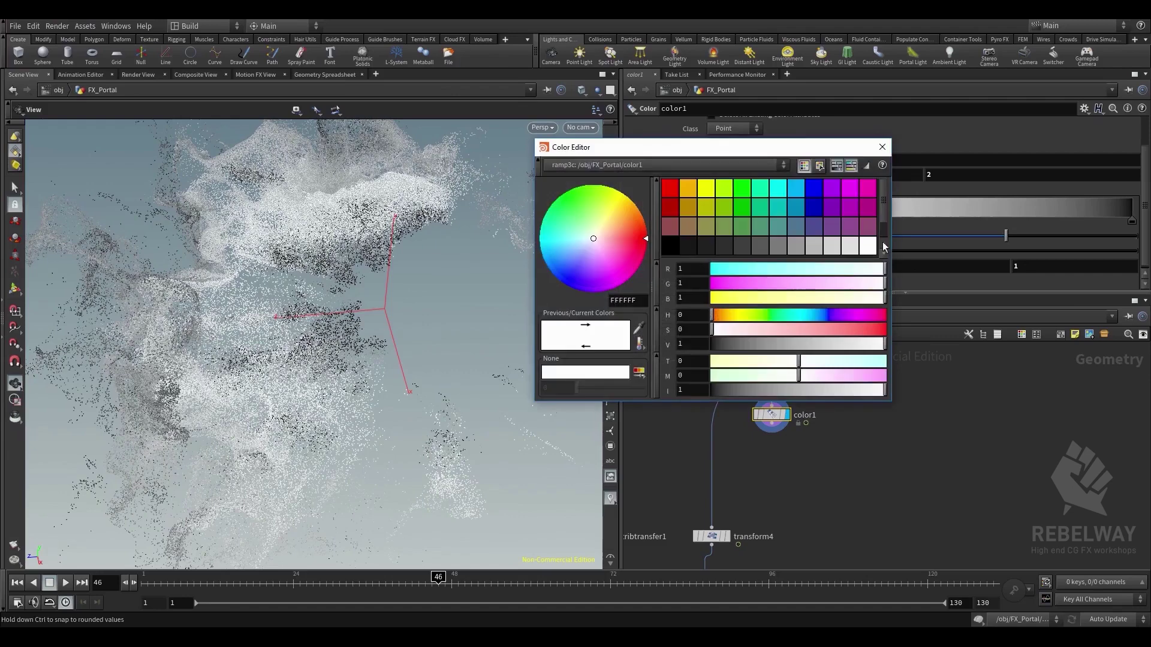
click(797, 186)
click(882, 147)
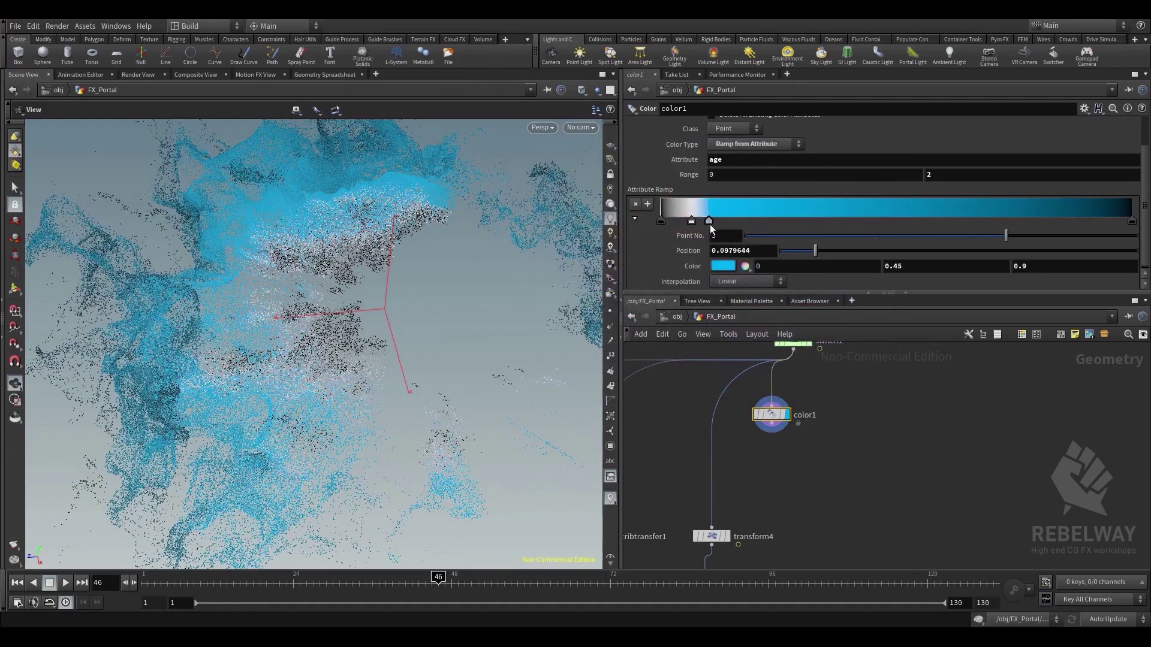
drag(710, 224, 715, 225)
middle_drag(693, 264, 741, 263)
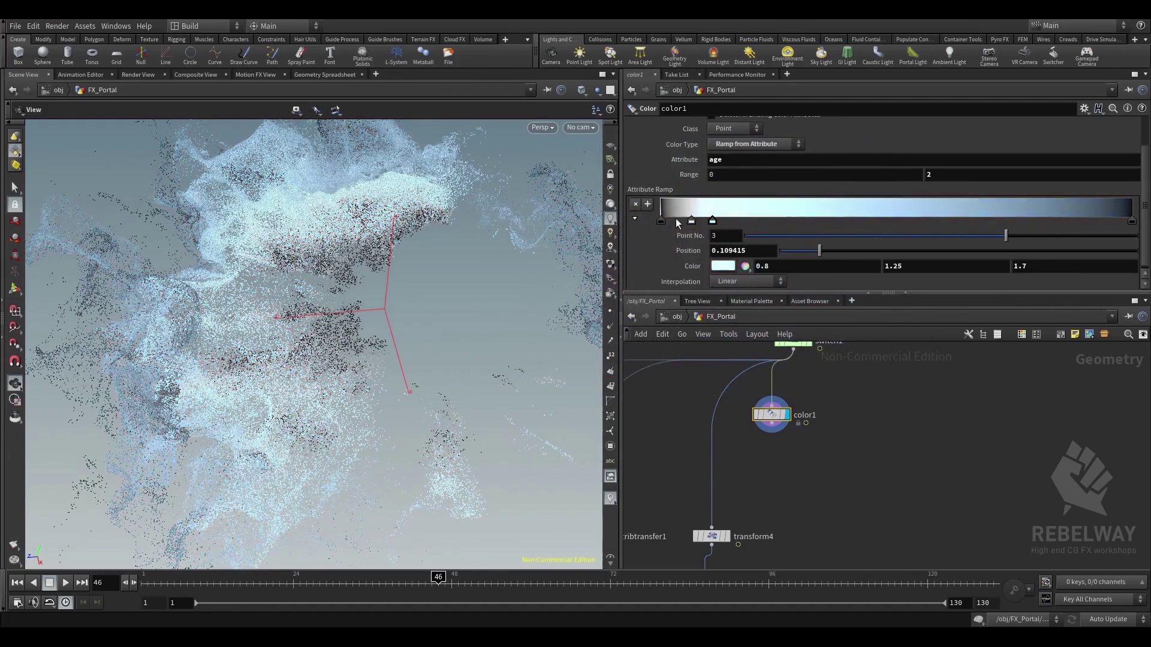
Set the colour of ramp point 2 to dark blue (0, 0.25, 0.5)
click(691, 221)
click(722, 266)
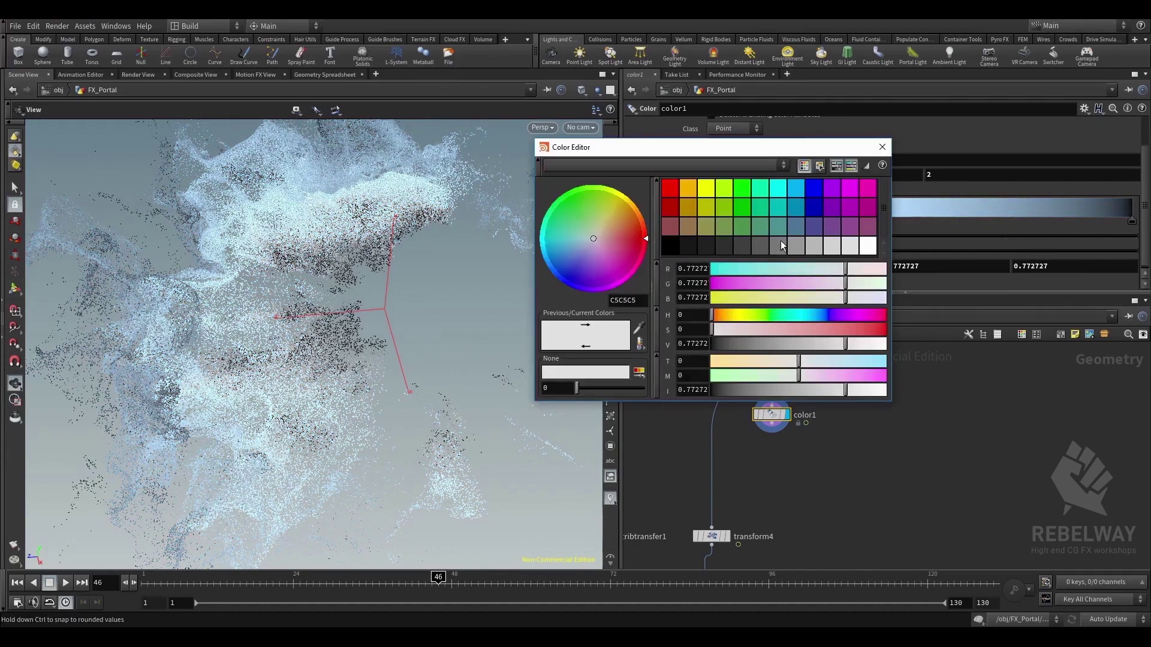
click(812, 207)
click(795, 207)
click(881, 147)
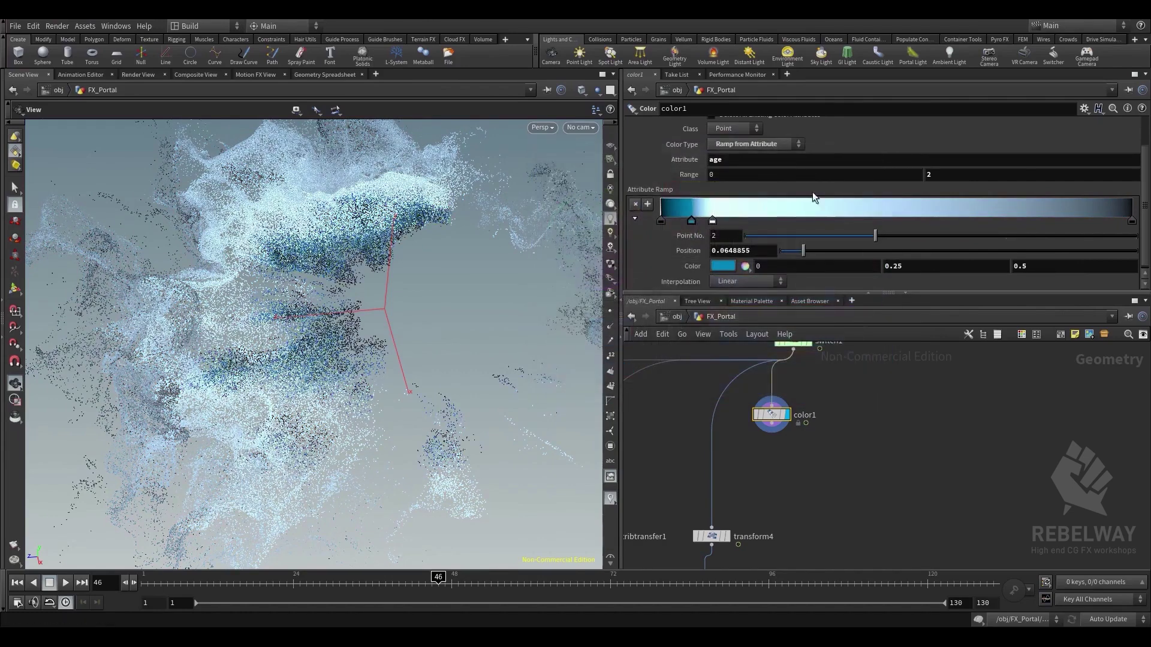
Adjust ramp point 2 to a lighter blue (about 0.25, 0.56, 0.88) at position about 0.059
click(696, 221)
mouse_move(692, 221)
mouse_down()
mouse_move(696, 251)
mouse_move(688, 223)
mouse_up()
drag(452, 216, 461, 225)
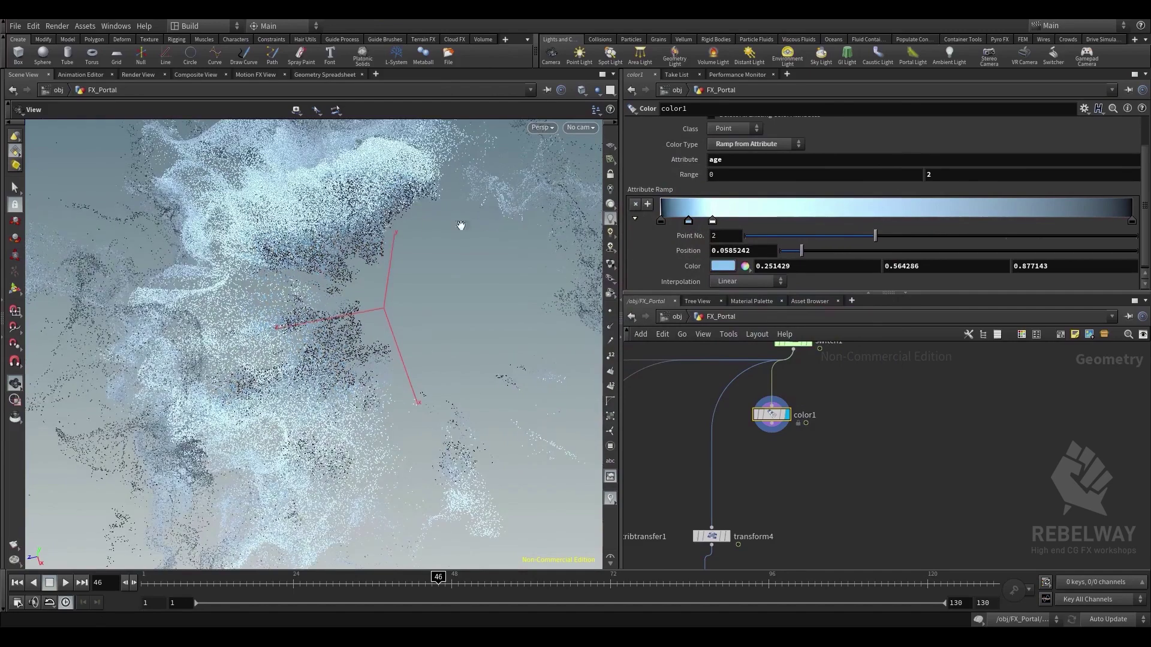
Add two blue points after the white ramp point, placing the farther one at position about 0.242, and go to frame 48
click(737, 211)
drag(737, 226, 742, 226)
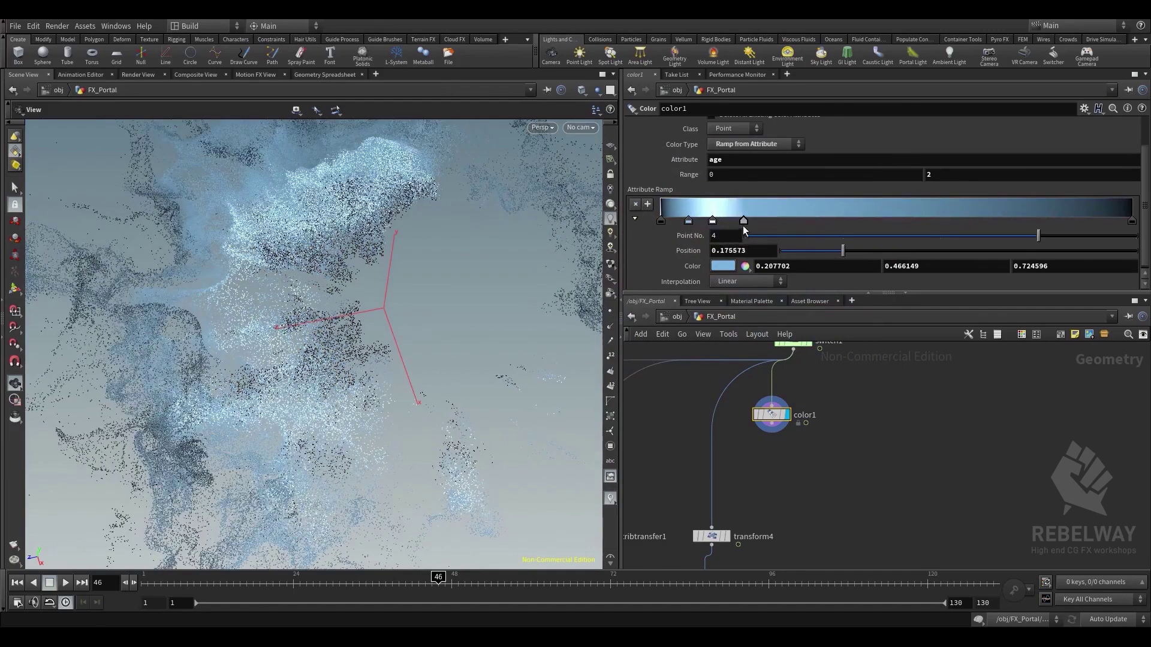
drag(414, 221, 334, 174)
drag(464, 205, 431, 281)
drag(738, 218, 775, 220)
drag(316, 578, 453, 533)
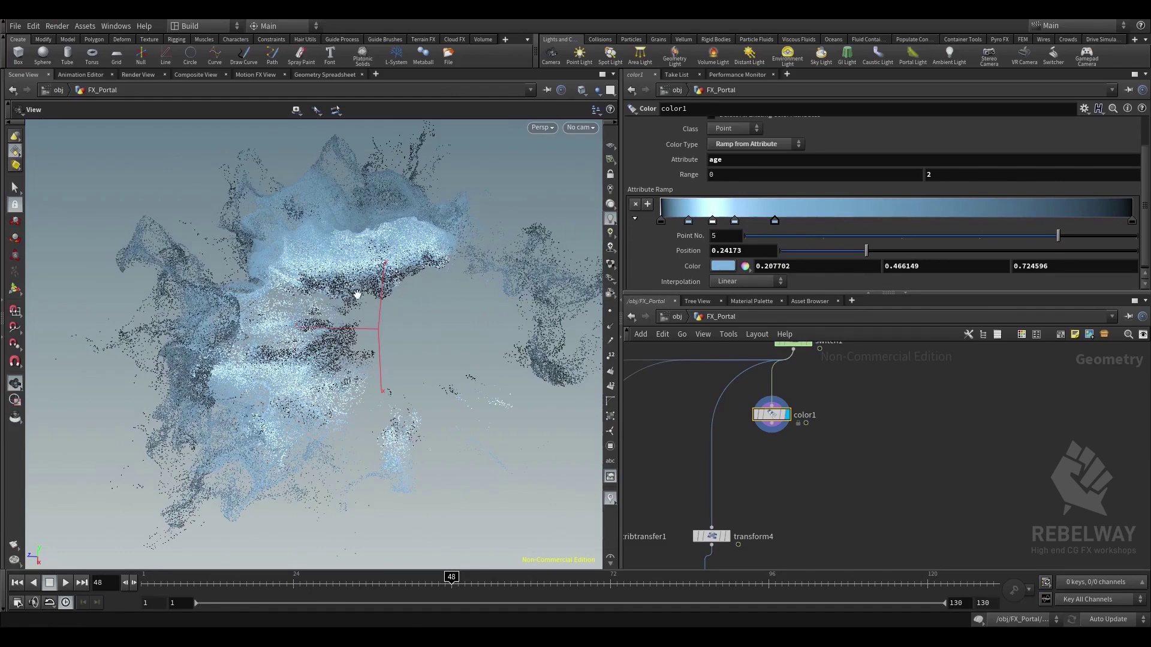
Move the bright, near-white ramp point 3 to position about 0.1
drag(360, 298, 372, 320)
middle_drag(360, 317, 361, 338)
right_drag(362, 338, 536, 273)
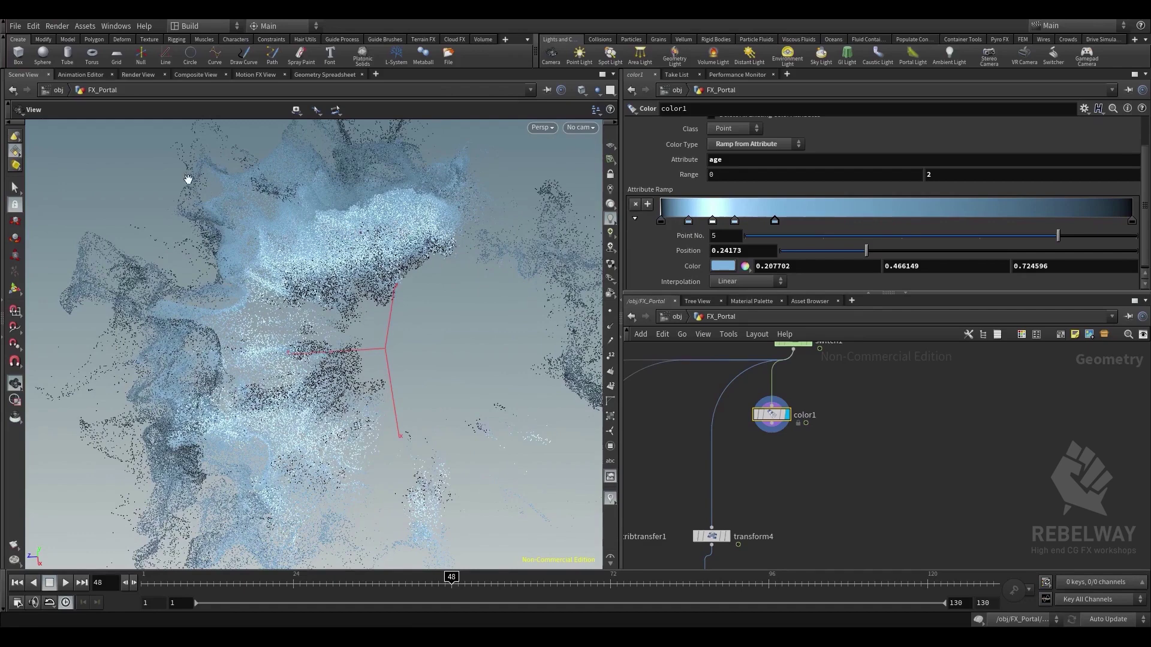
drag(712, 222, 700, 221)
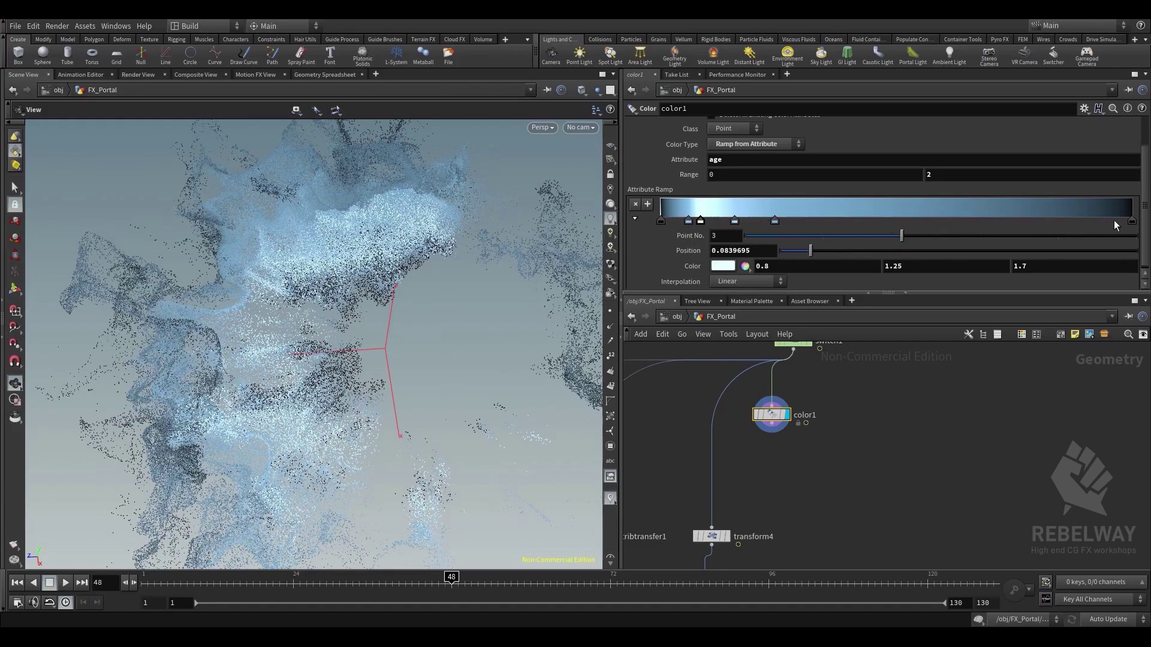
drag(700, 221, 708, 221)
Add an Attribute Wrangle node to the network just below color1
middle_drag(815, 465, 775, 432)
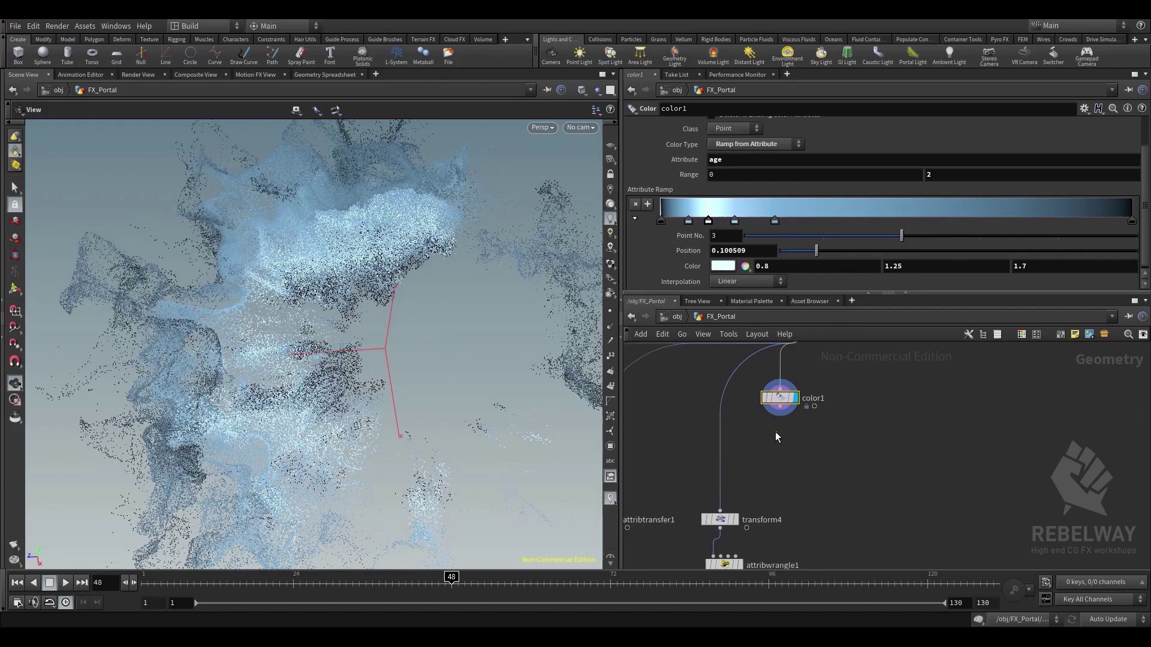
key(Tab)
text(attr)
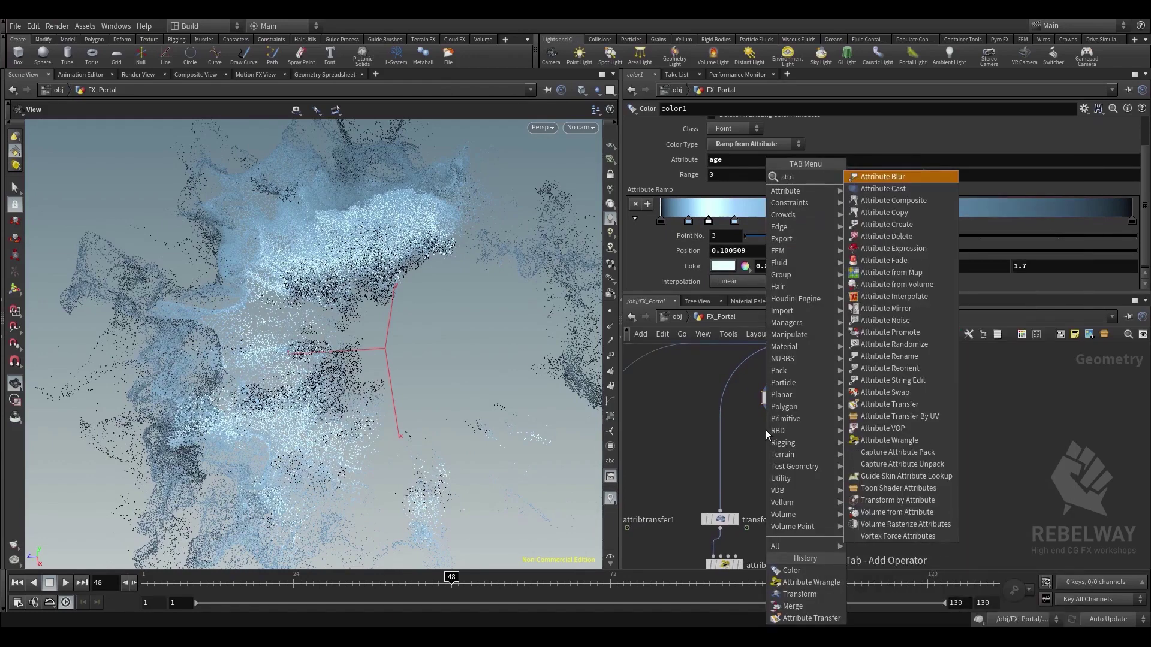
text(iwran)
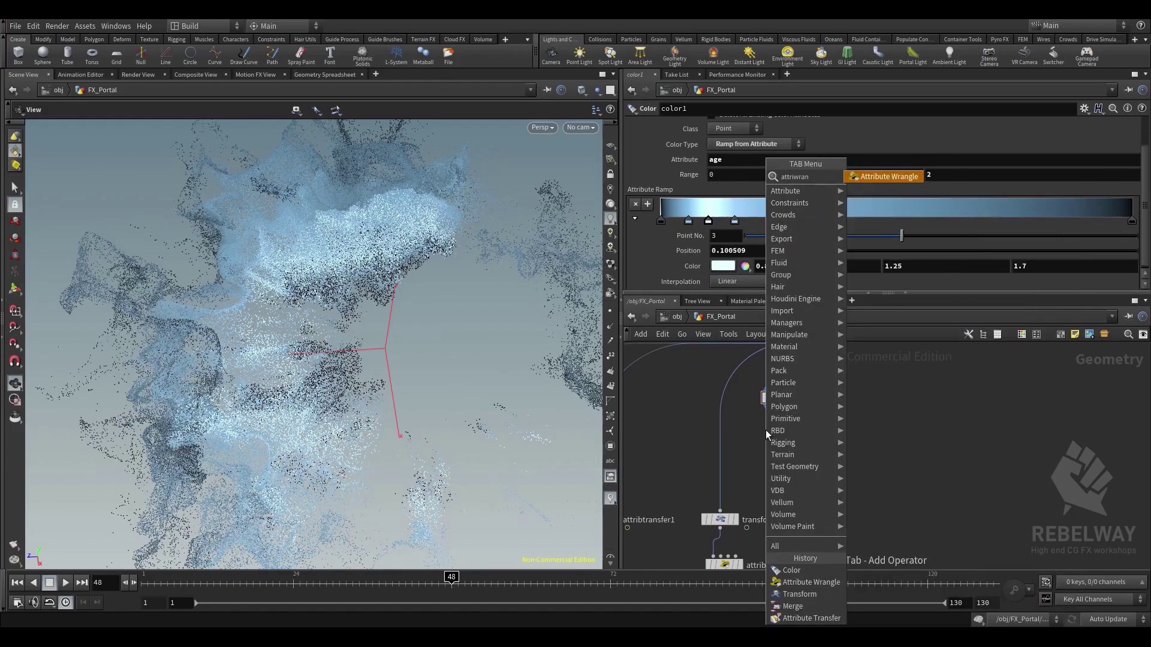
key(Return)
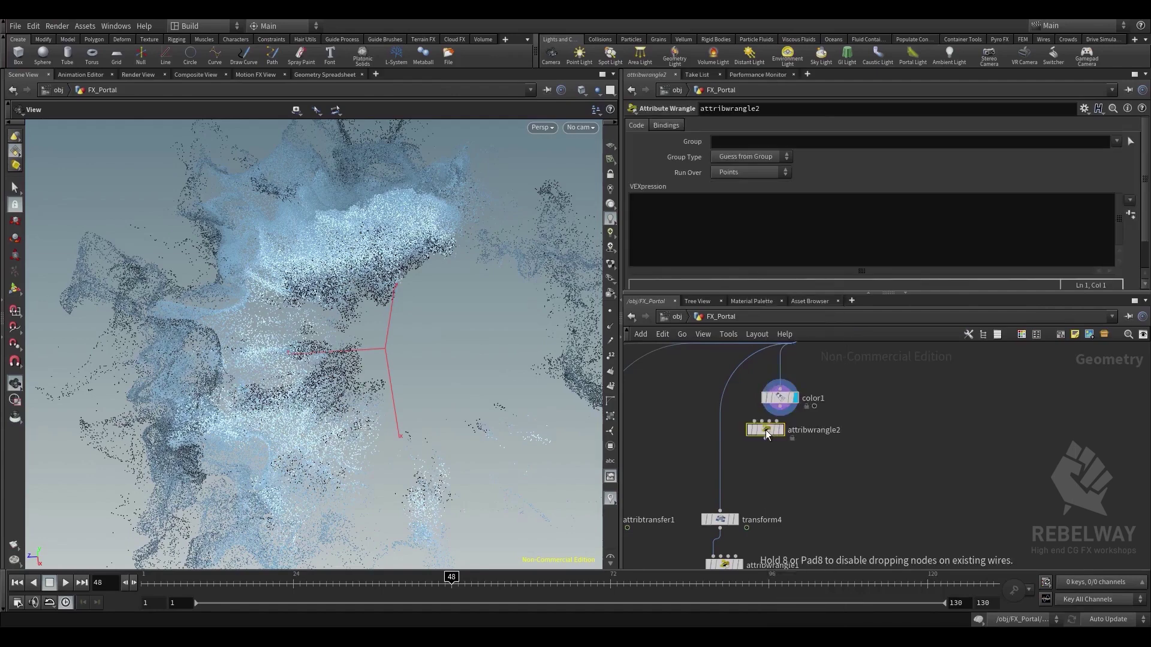
click(790, 438)
middle_drag(839, 344, 795, 421)
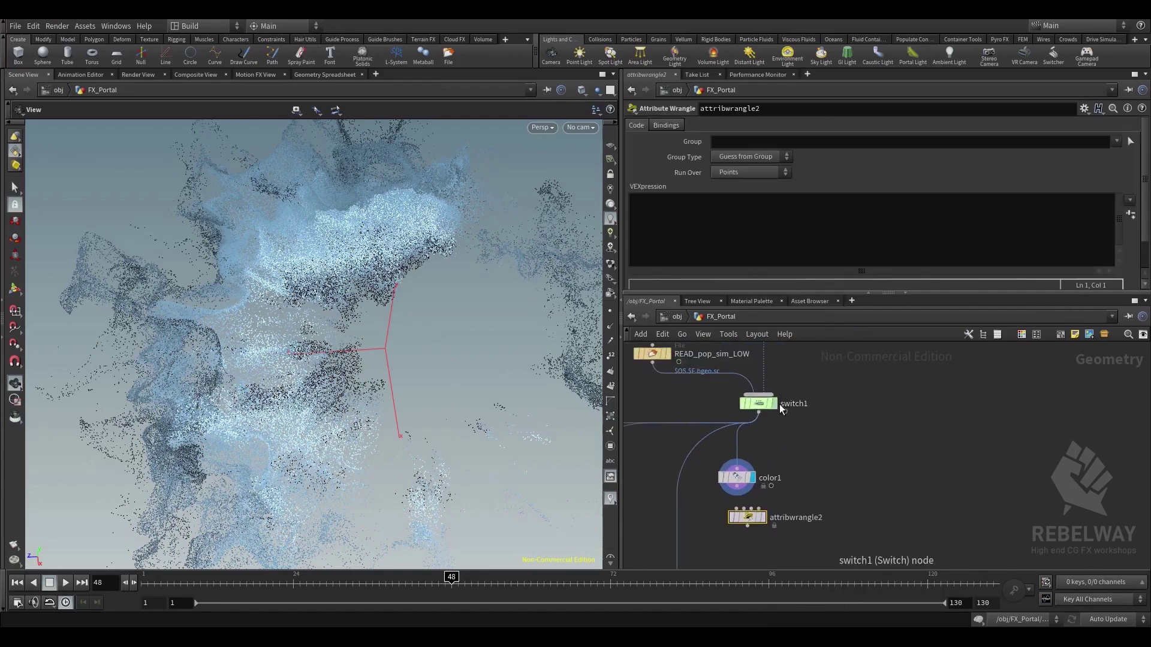
Compare the uncoloured READ_pop_sim_A particles with the color1 result by displaying each node in turn
click(778, 404)
click(761, 402)
middle_drag(781, 379, 792, 483)
click(785, 359)
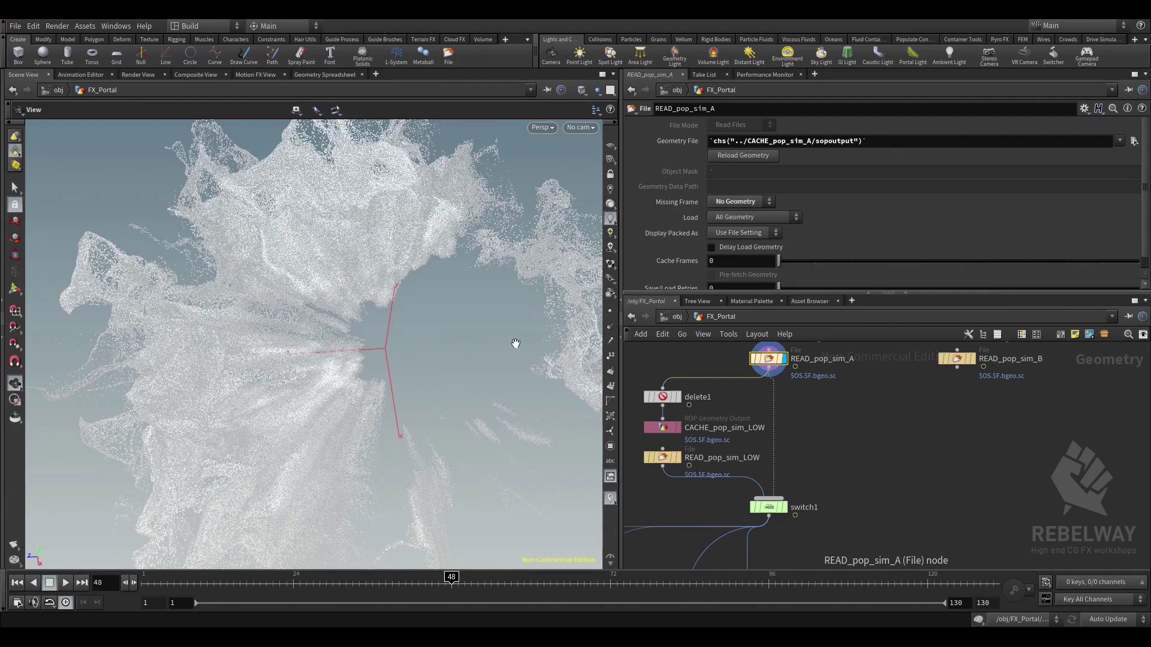
scroll(845, 419, down, 1)
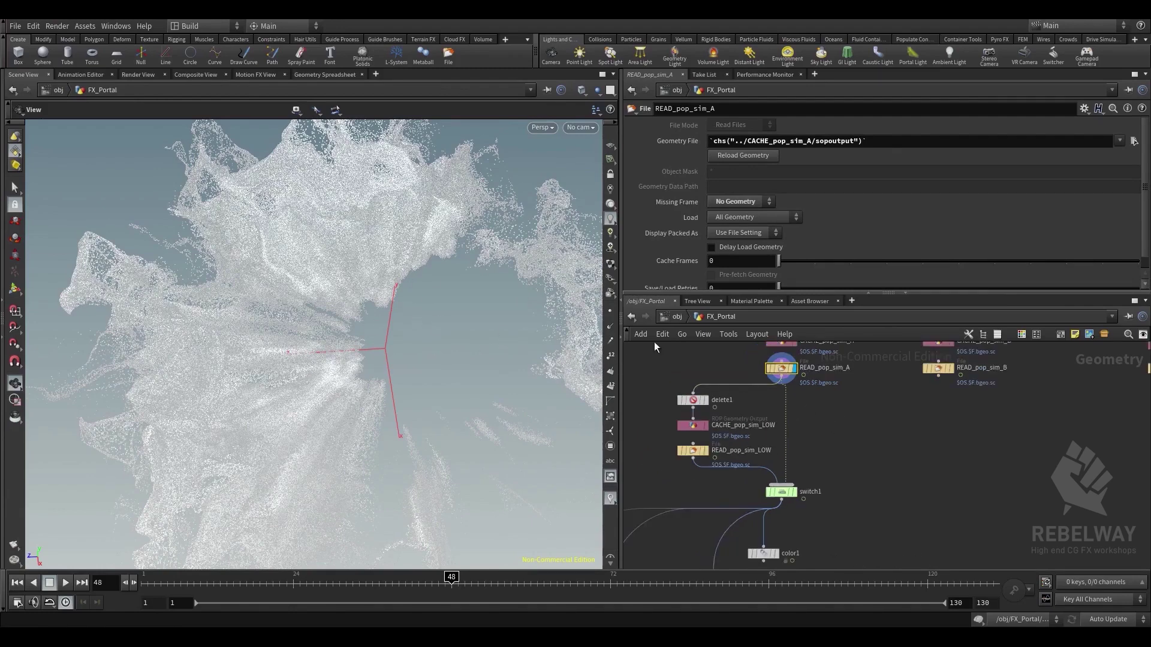
middle_drag(884, 516, 891, 438)
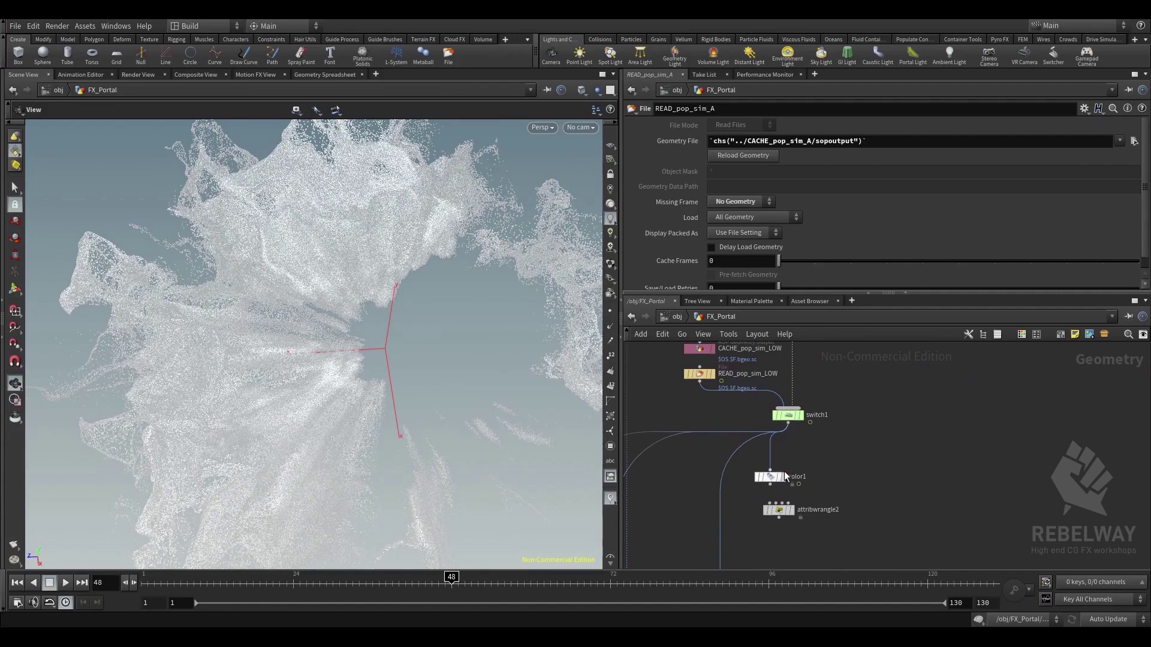
click(783, 477)
click(772, 478)
middle_drag(803, 502, 794, 458)
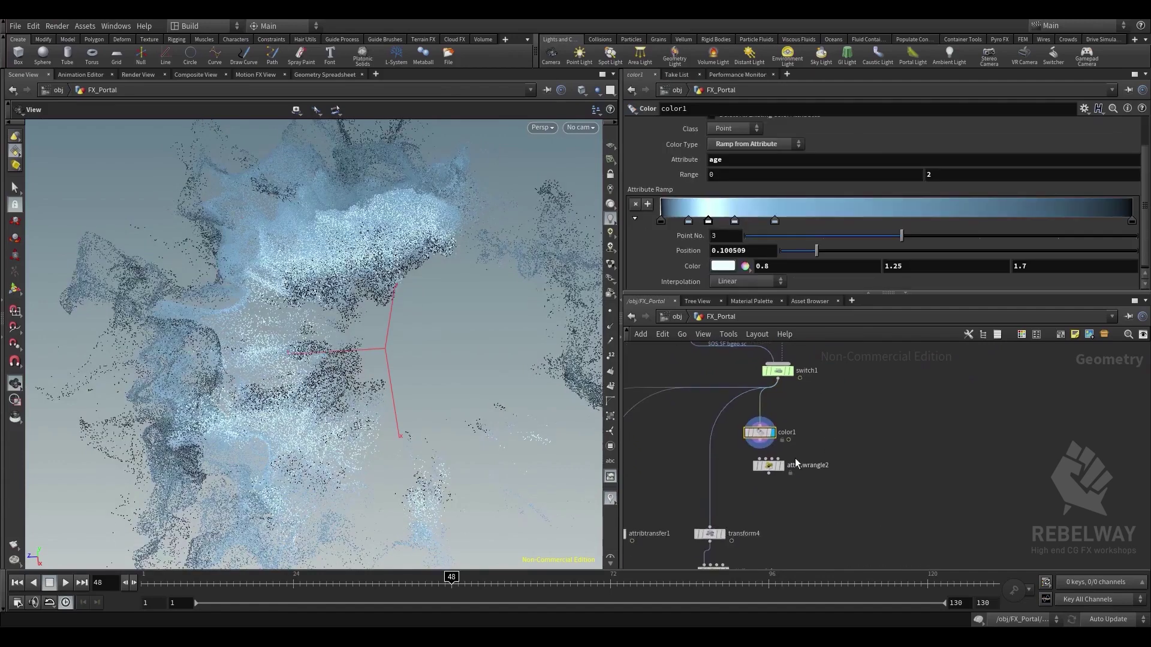
Space attribwrangle2 out below color1 and set switch1's Select Input to 1
scroll(790, 457, up, 1)
drag(763, 469, 774, 474)
middle_drag(786, 413, 791, 451)
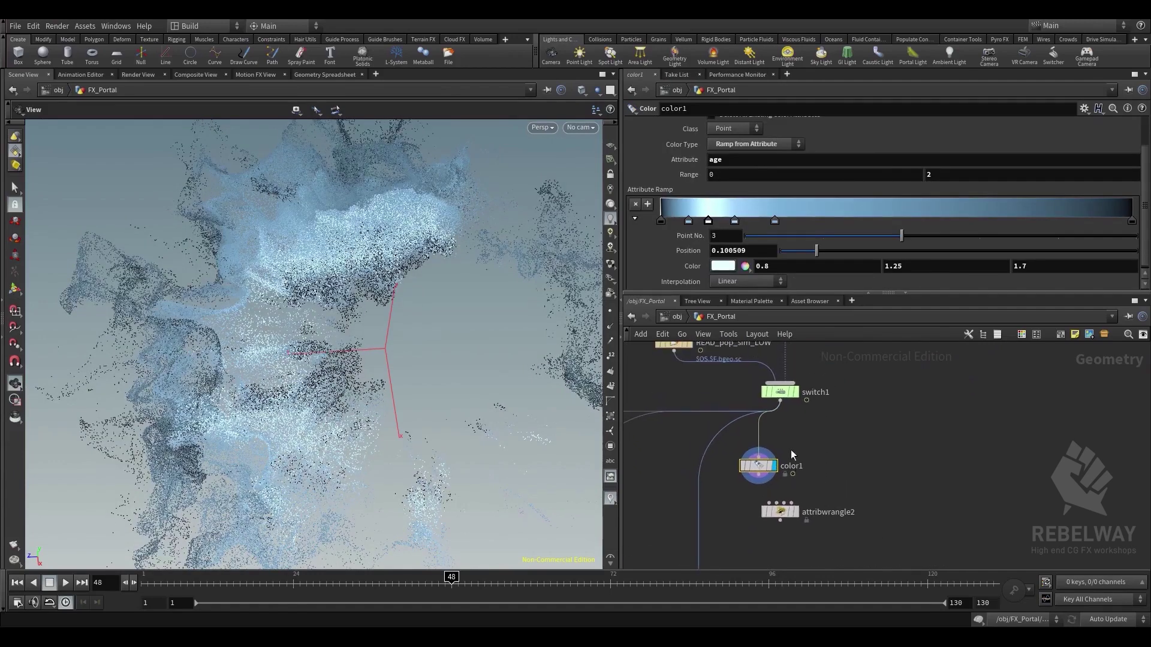
click(782, 394)
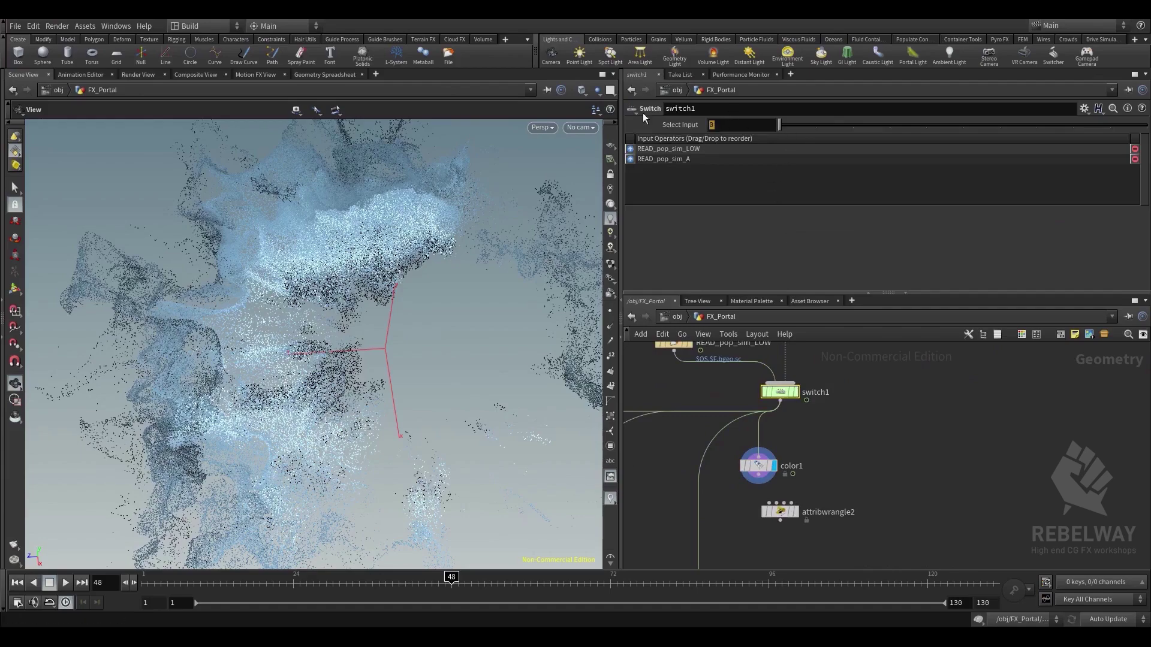
text(1)
key(Return)
drag(433, 304, 407, 304)
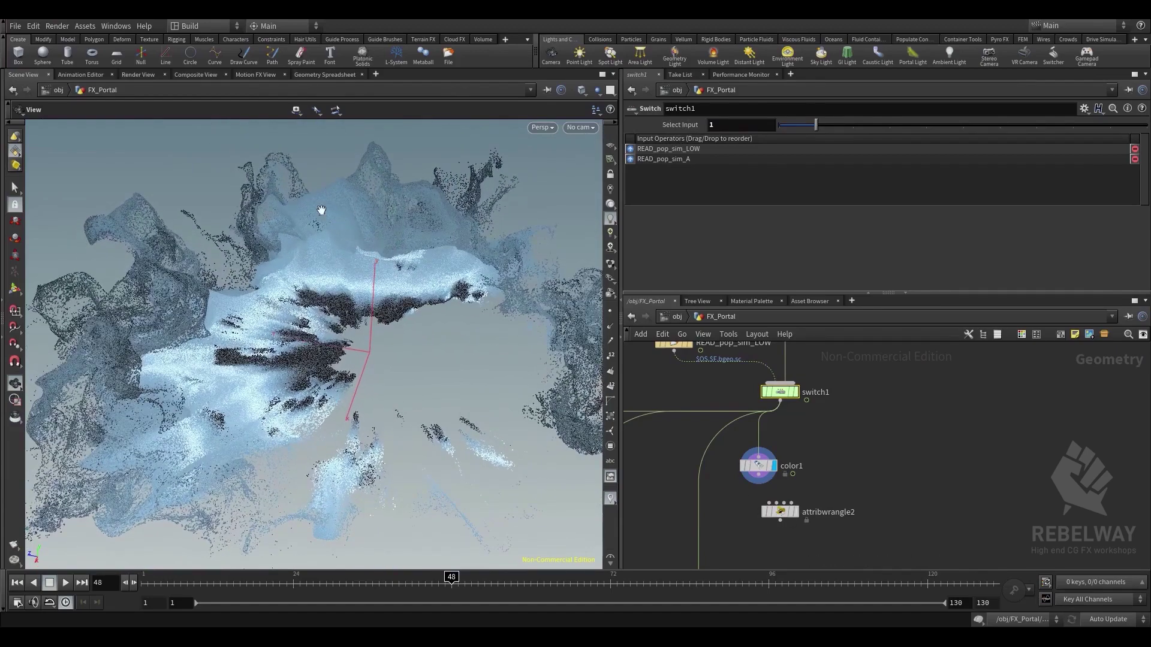
Wire color1 into the first input and switch1 into the second input of attribwrangle2, and display the wrangle
click(758, 483)
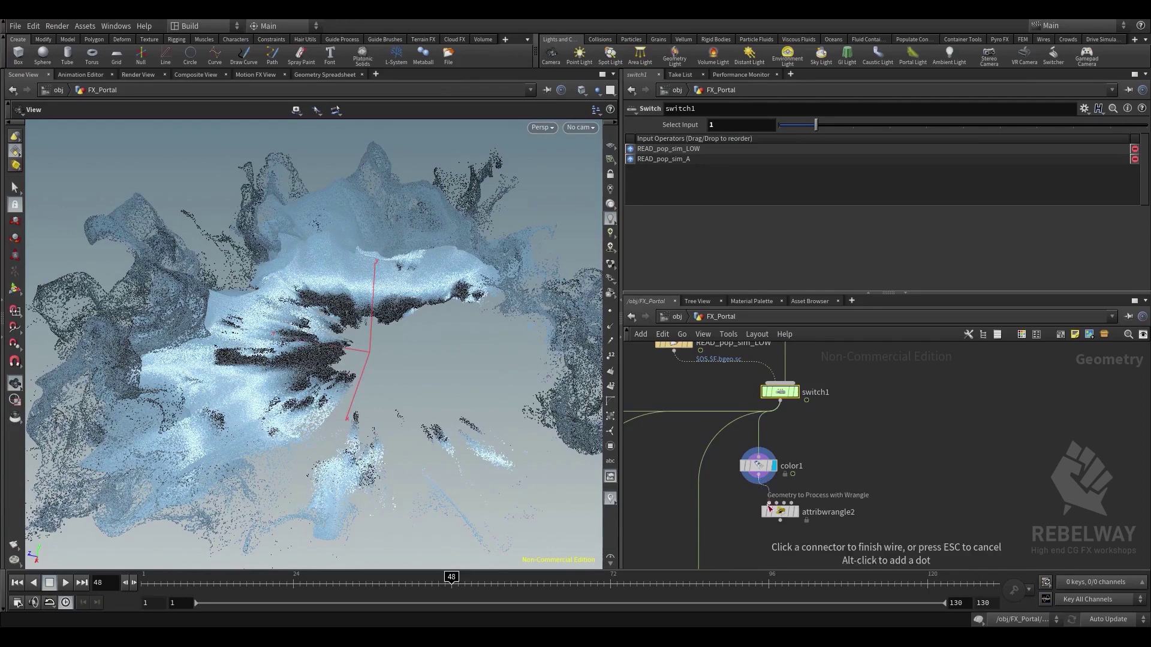
click(769, 505)
click(778, 385)
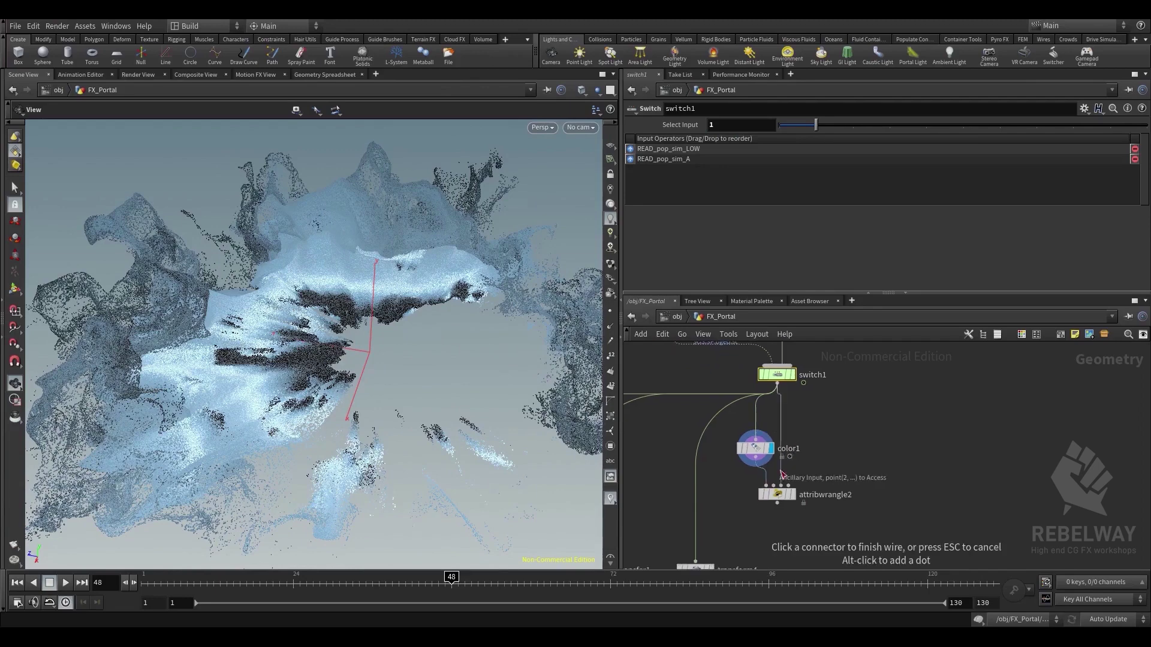
click(779, 497)
click(780, 496)
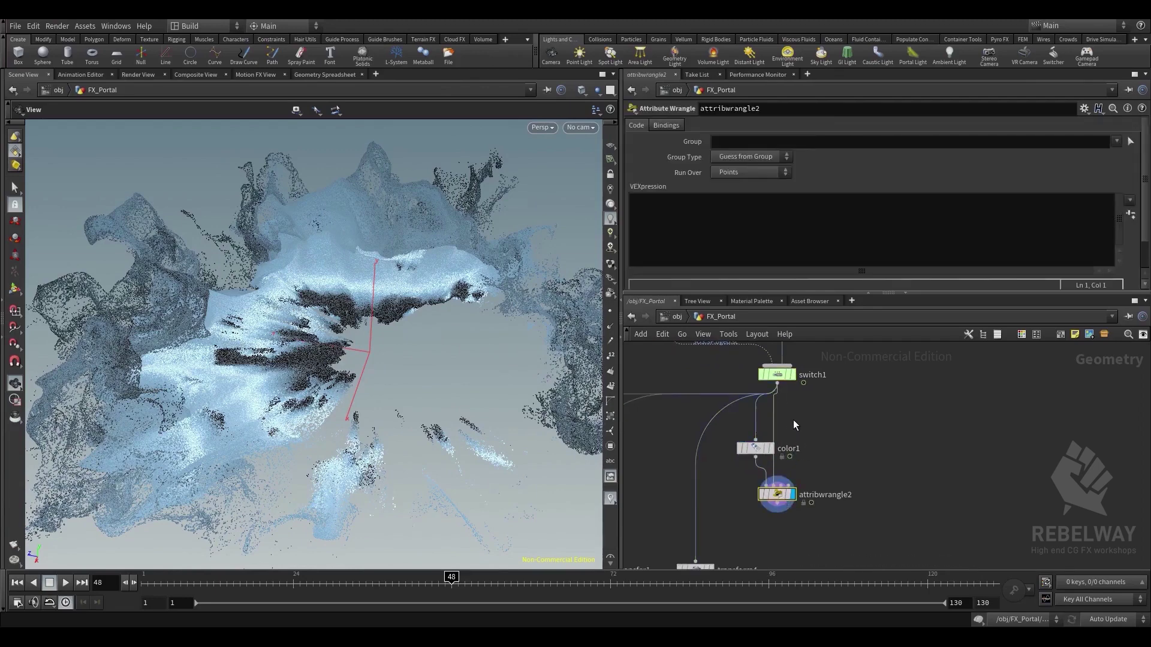
click(758, 210)
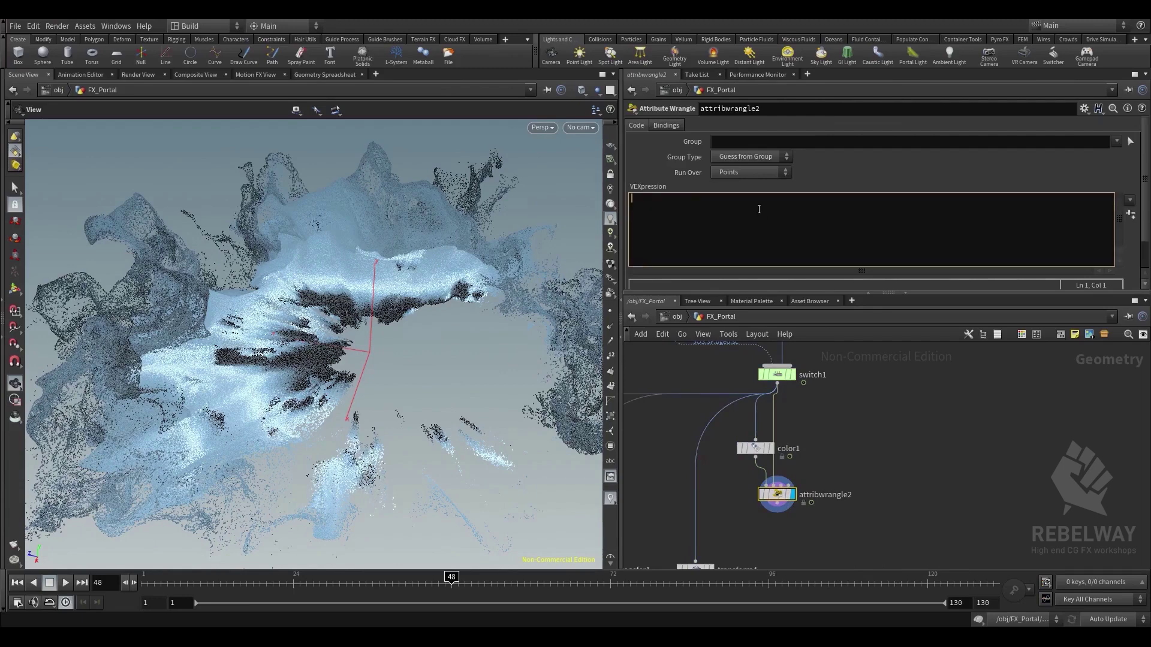
text(@Cd)
text(*= point)
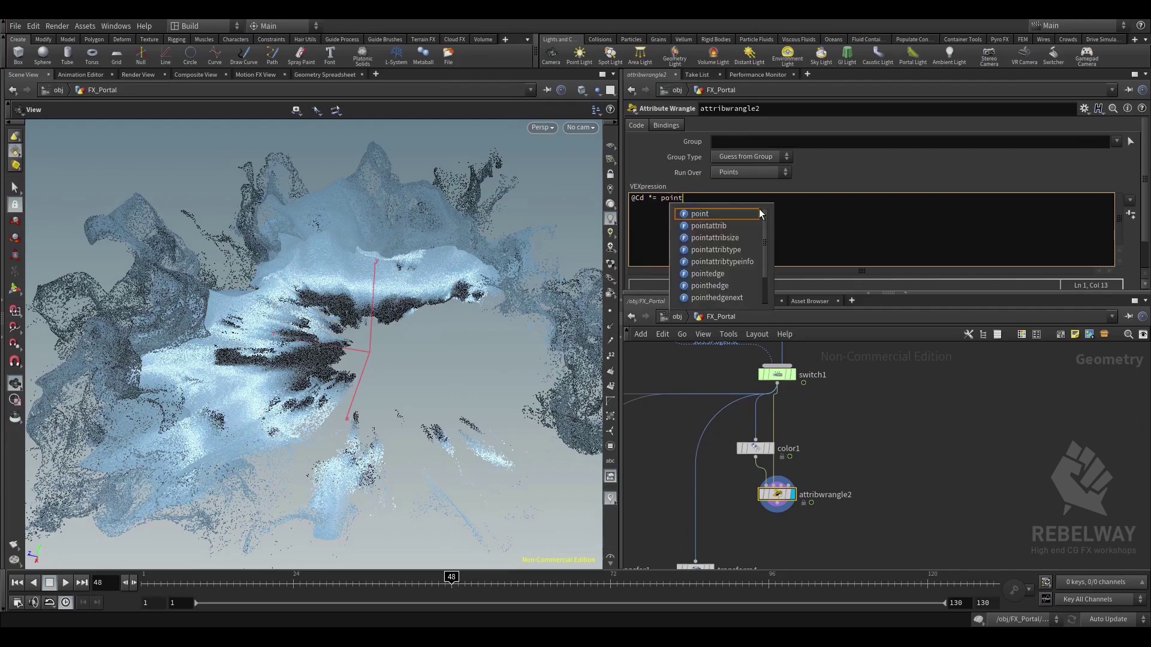
text(attri)
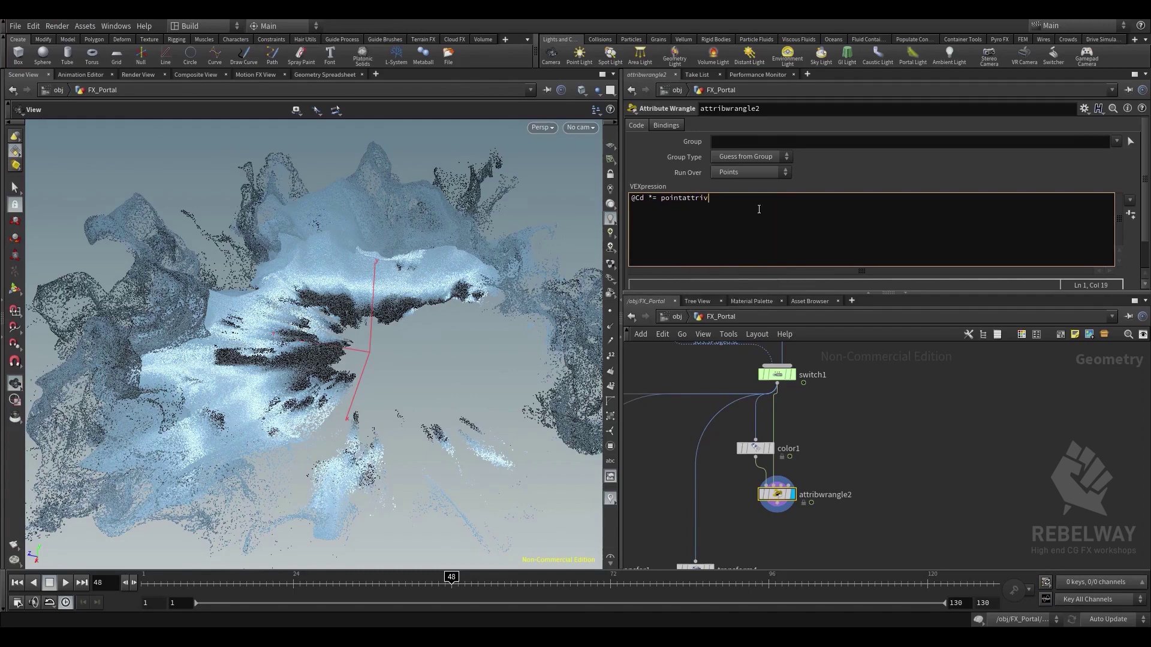
text(b)
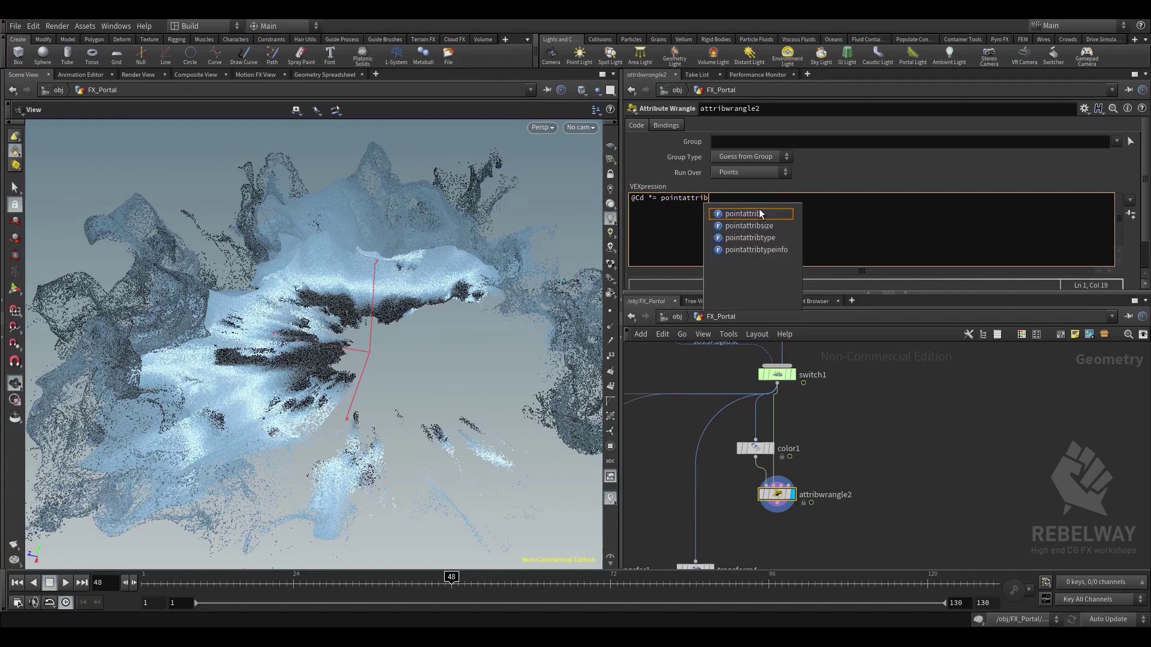
text(()
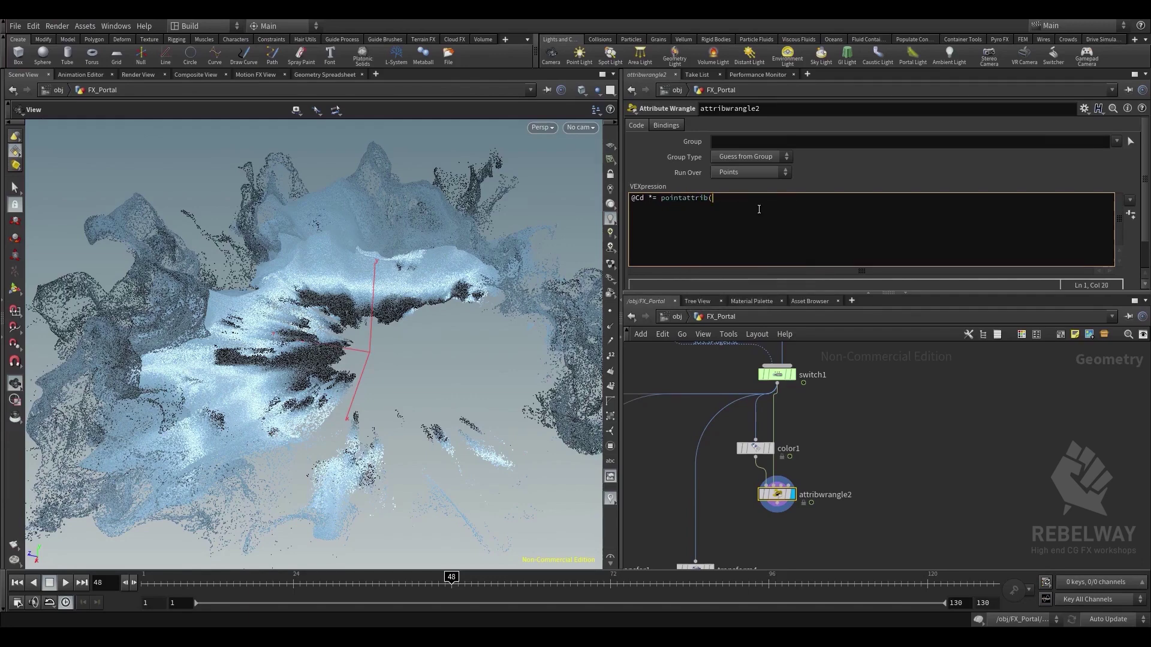
text(1, "Cd)
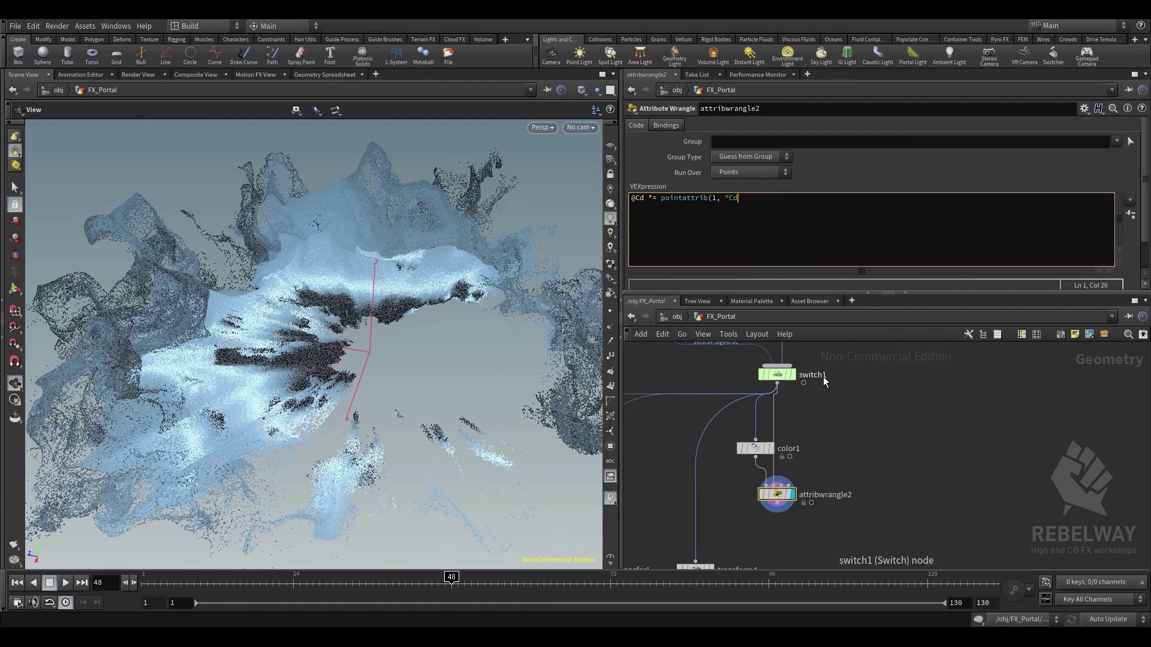
text(", @ptnum)
text(, 0);)
click(894, 468)
Compare the switch1 output with the attribwrangle2 result, toggling the wrangle's bypass on and off
drag(492, 332, 469, 349)
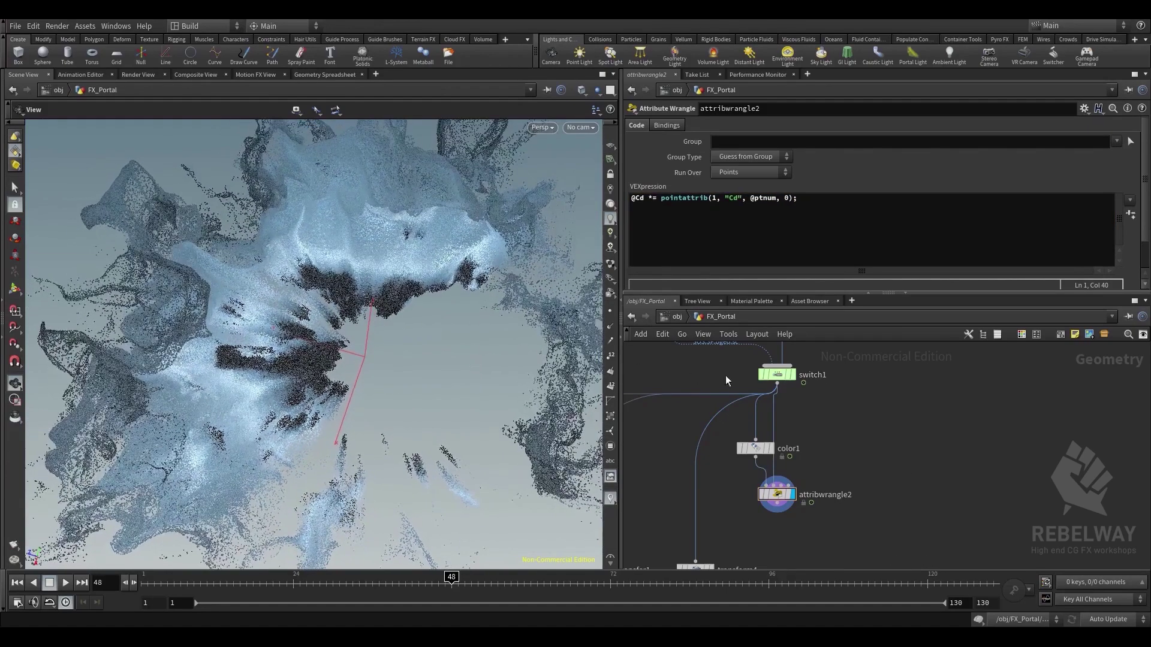
click(792, 374)
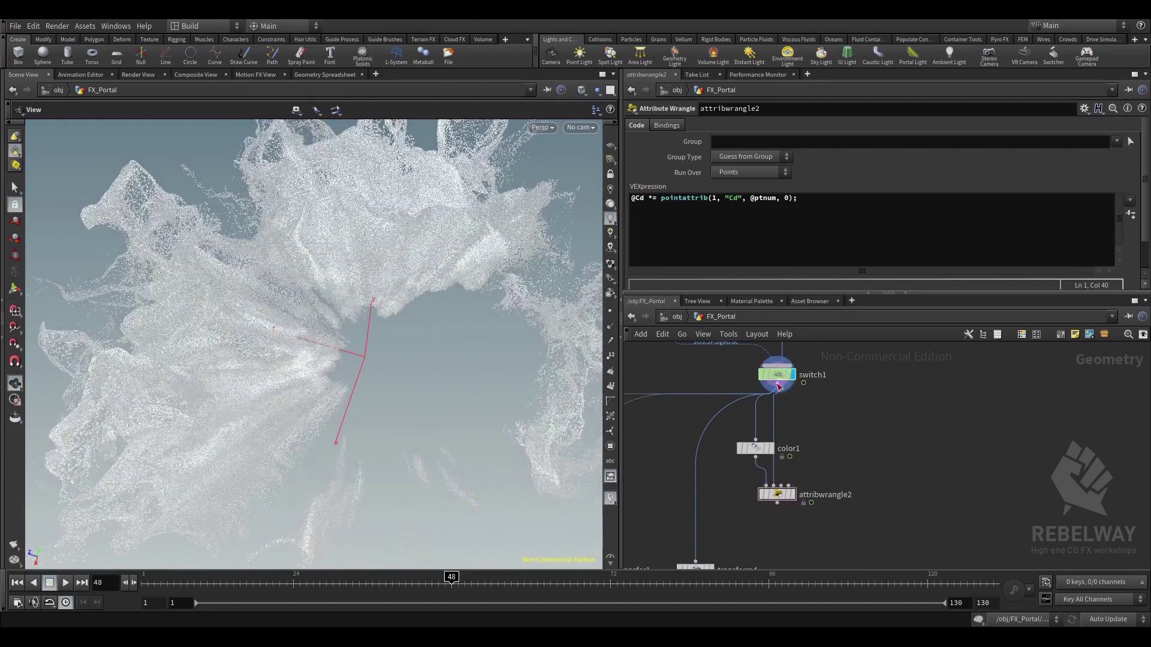
click(785, 495)
drag(773, 486, 638, 384)
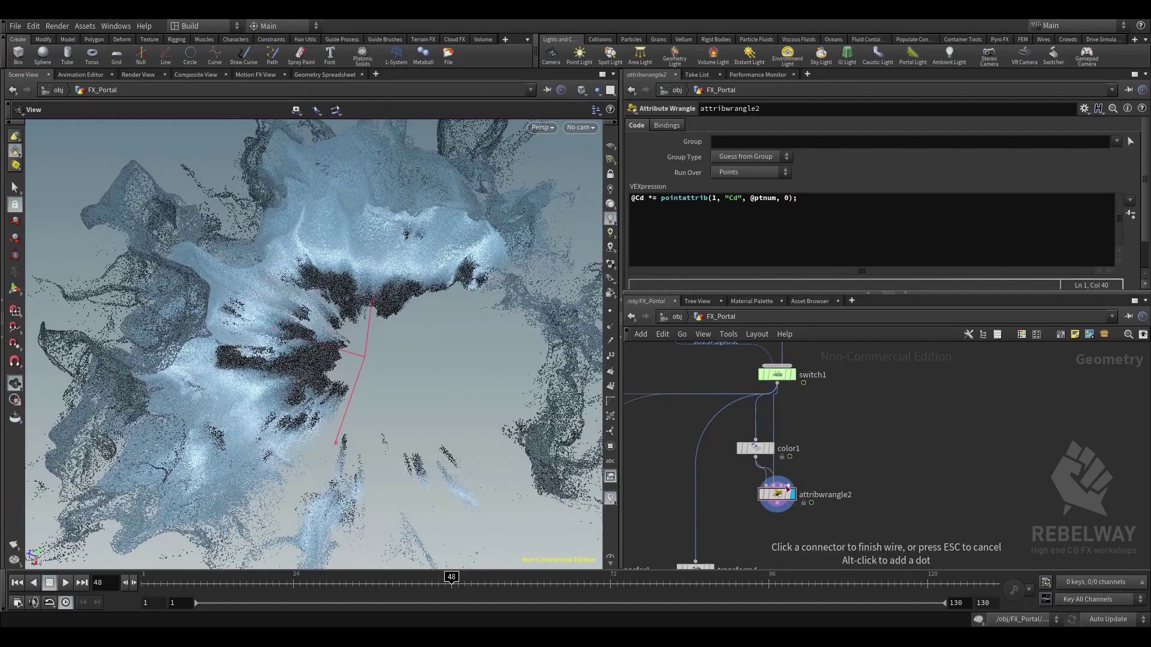
key(Escape)
click(761, 495)
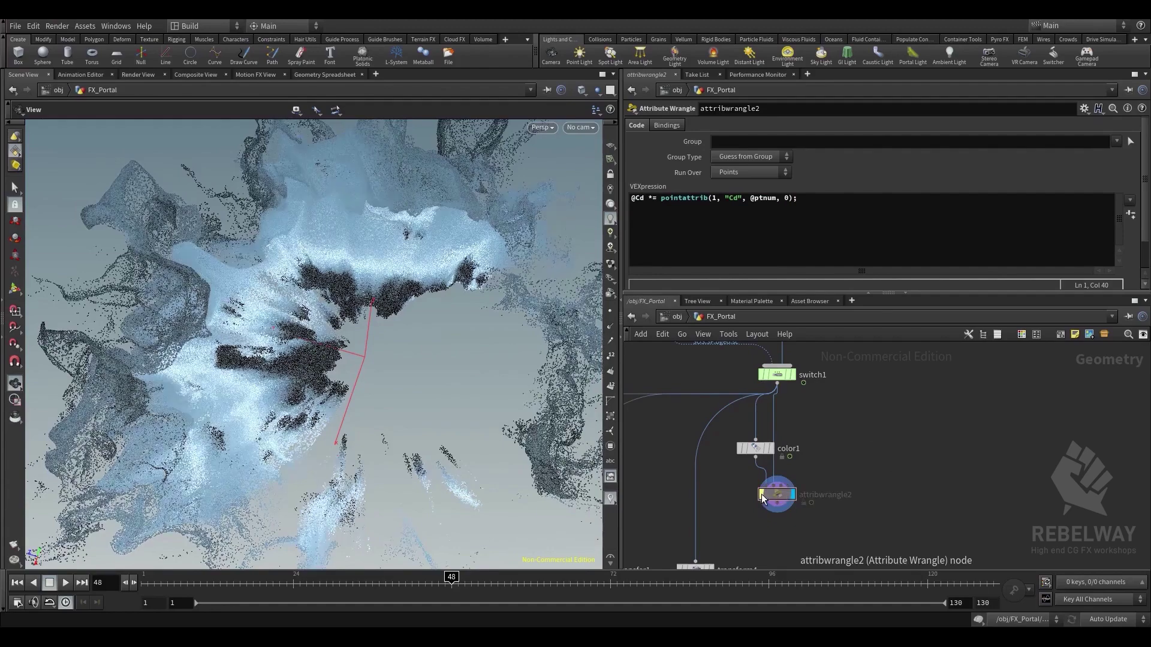
click(761, 495)
click(761, 495)
click(761, 495)
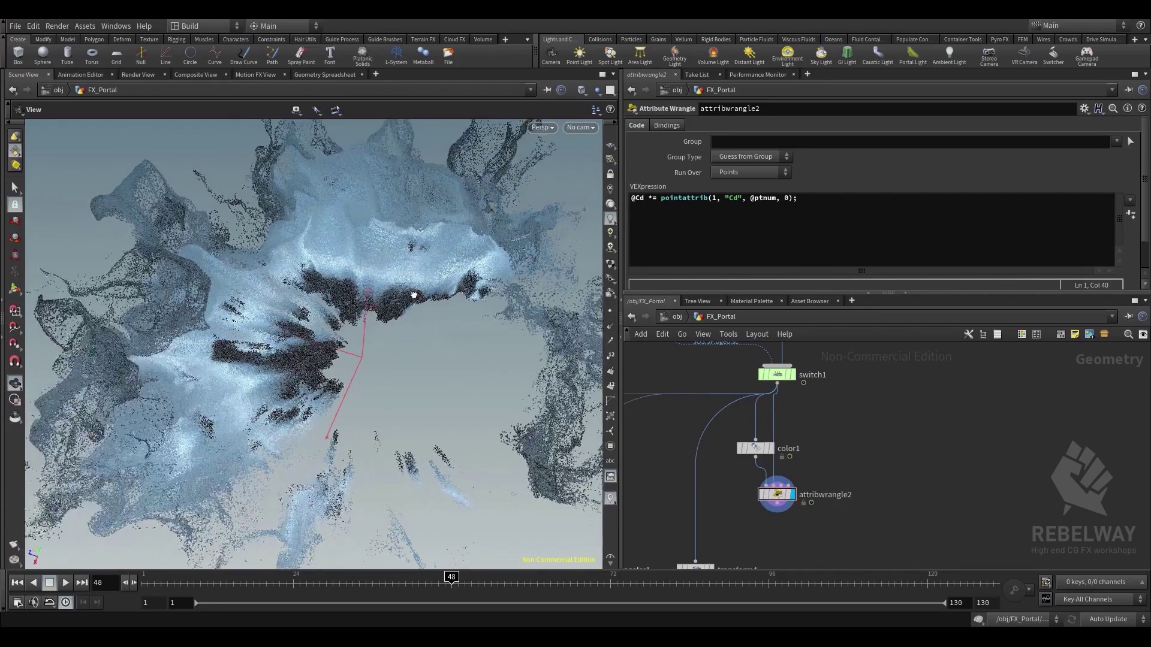
click(821, 202)
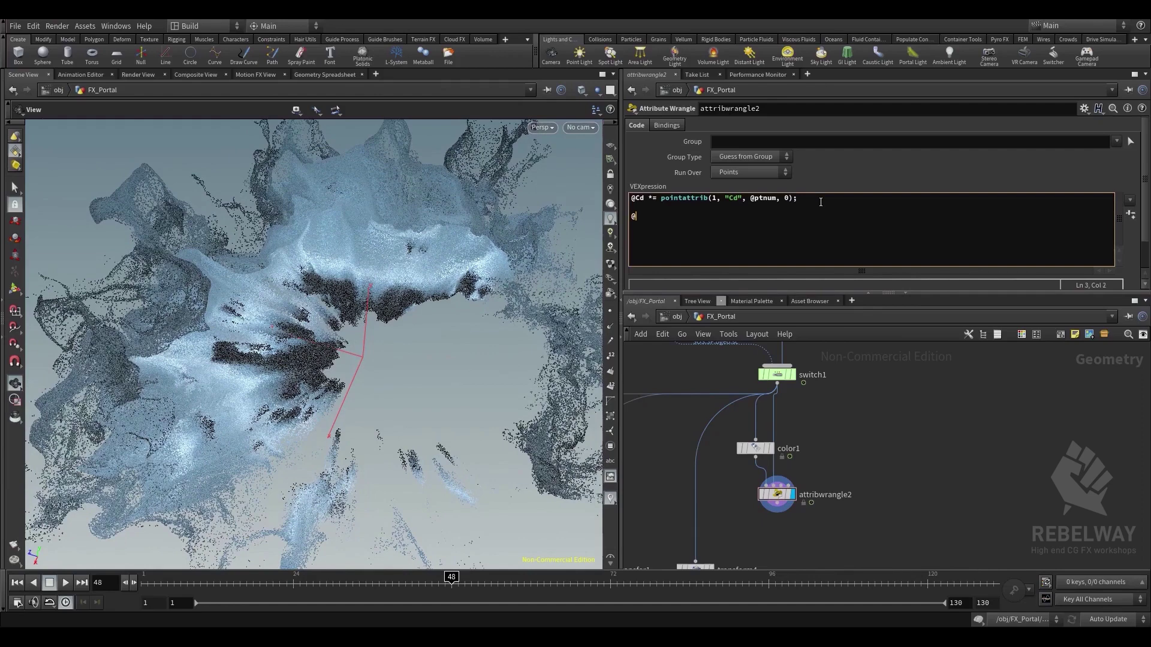
text(@Alpha *)
key(BackSpace)
text(= @Cd.z;)
click(1008, 418)
drag(450, 282, 370, 214)
right_drag(371, 214, 317, 214)
drag(318, 215, 306, 228)
right_drag(306, 228, 382, 205)
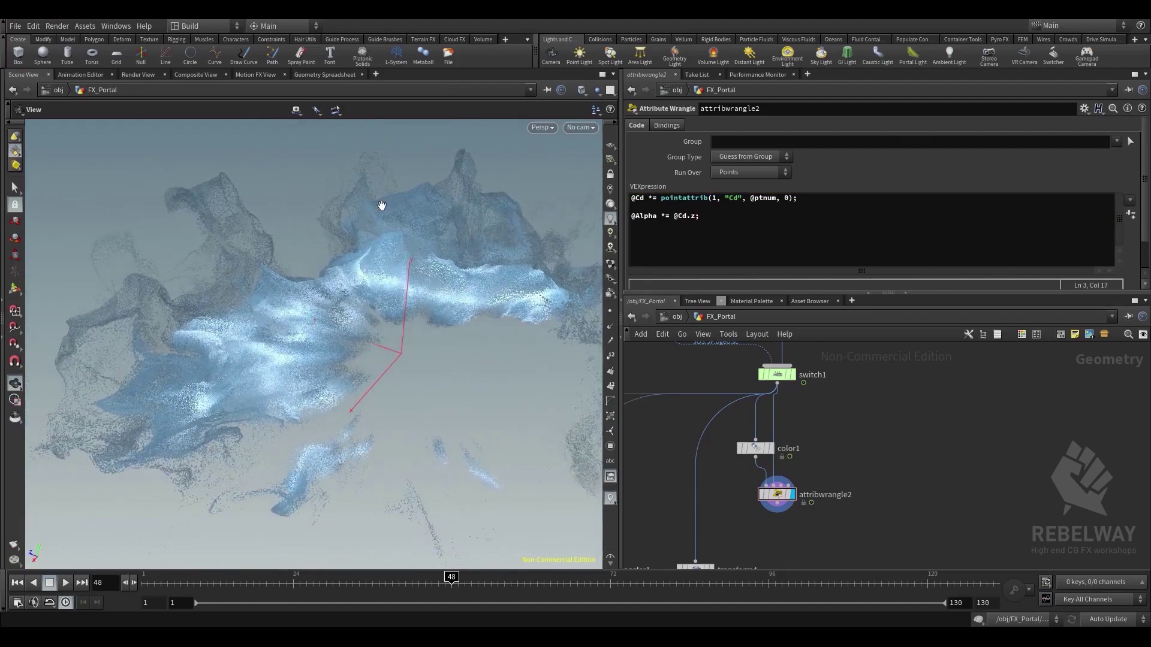
drag(383, 205, 387, 196)
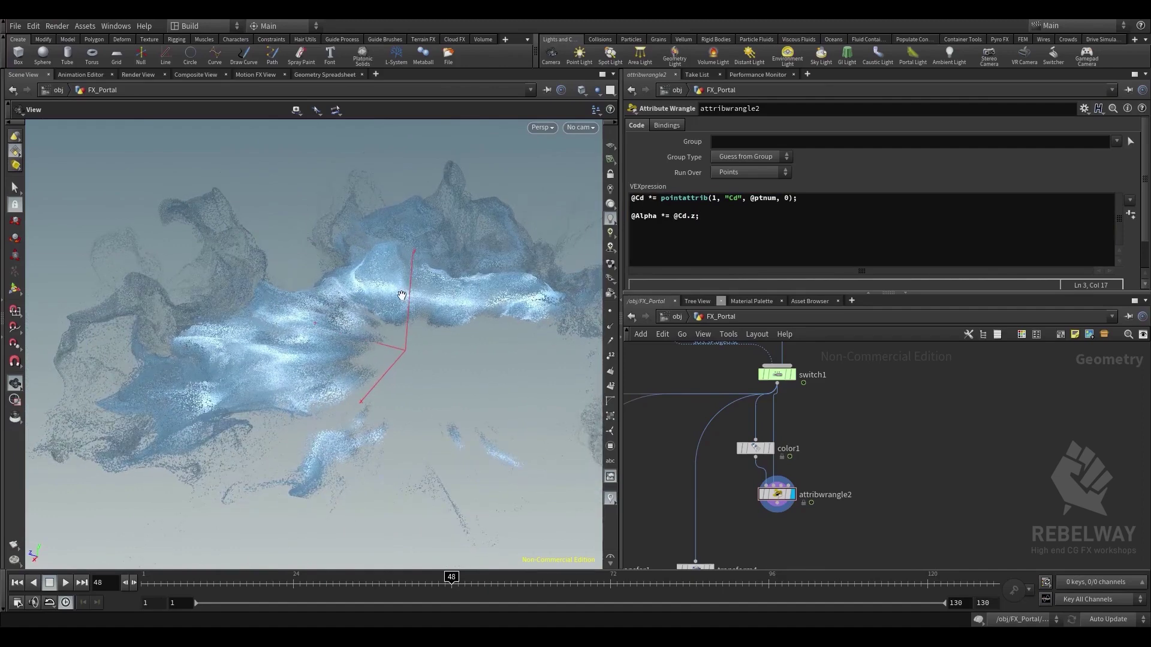
mouse_move(405, 294)
mouse_down()
mouse_move(414, 247)
mouse_move(416, 309)
mouse_up()
click(676, 215)
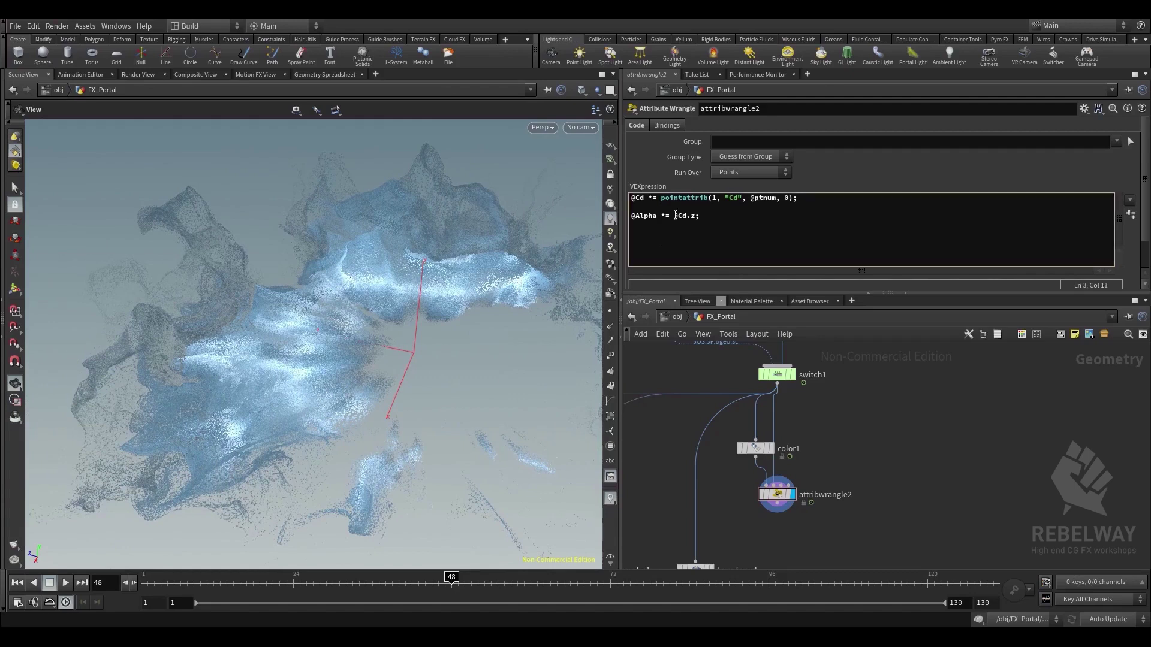
text(clamp)
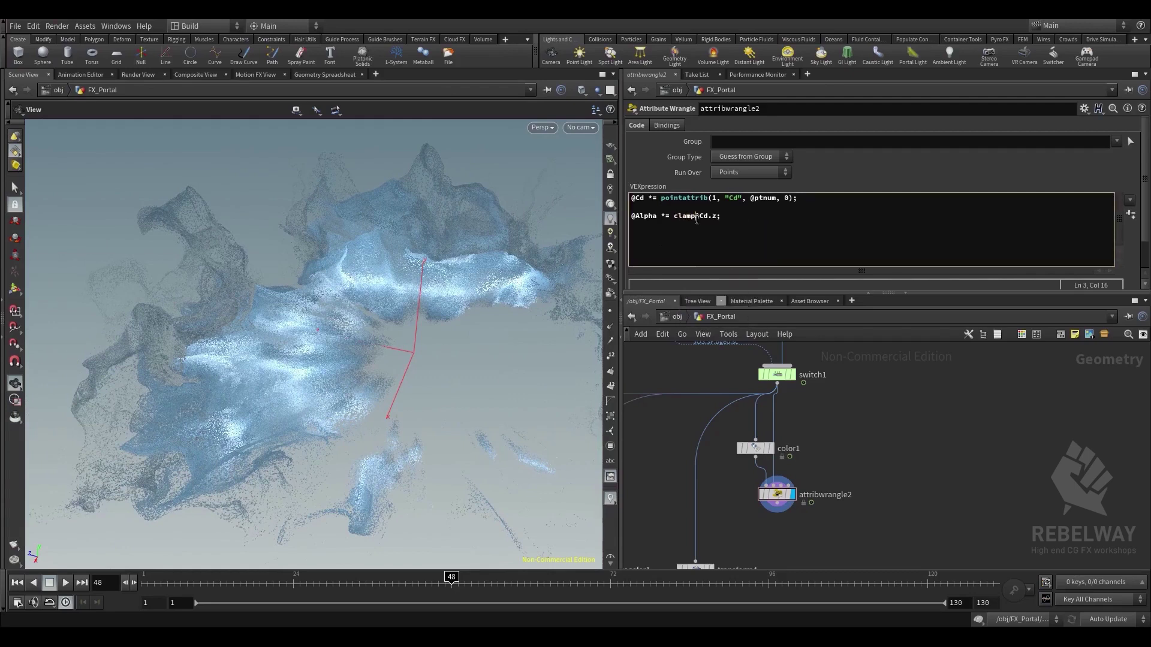
text(()
key(Right)
key(Right)
key(Right)
text(, 0 ,1)
key(Right)
key(Right)
key(BackSpace)
click(934, 478)
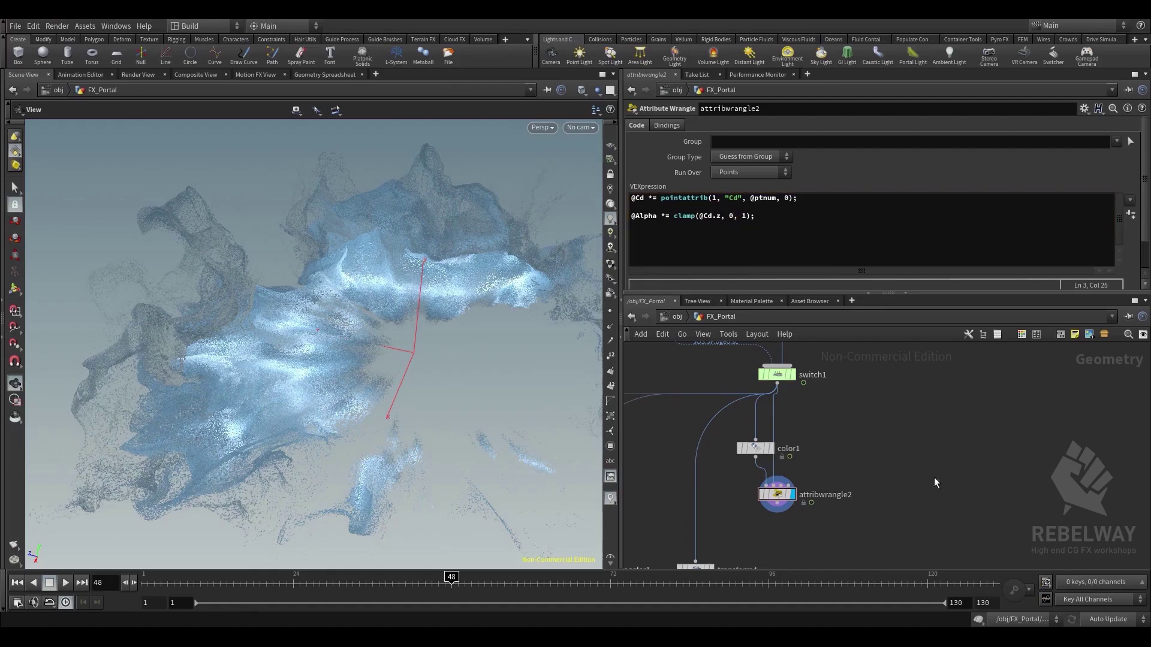
Try displaying the viewport particles as Discs, inspect the portal effect, and restore the Points display
drag(429, 365, 421, 289)
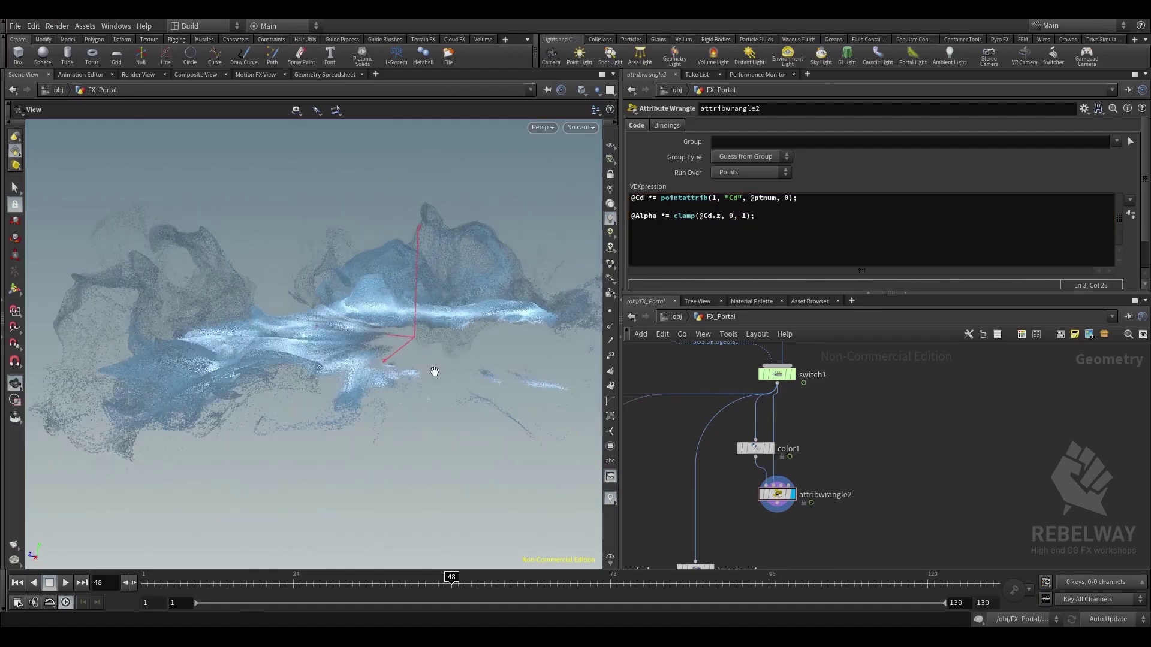
drag(412, 587, 424, 585)
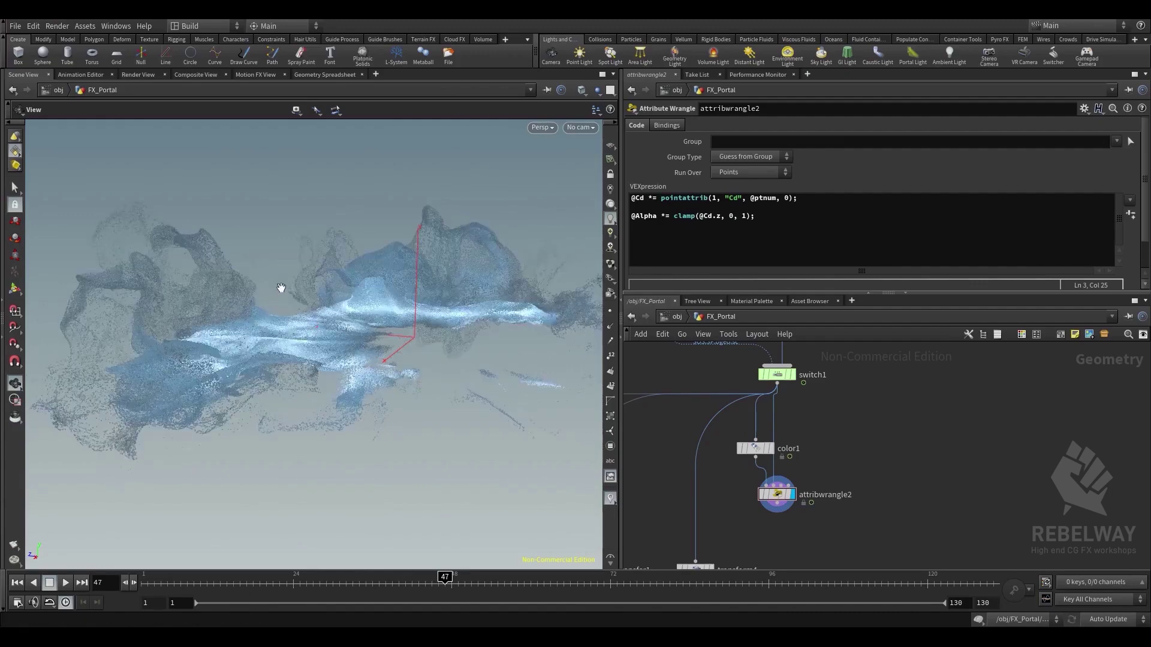
drag(280, 287, 321, 301)
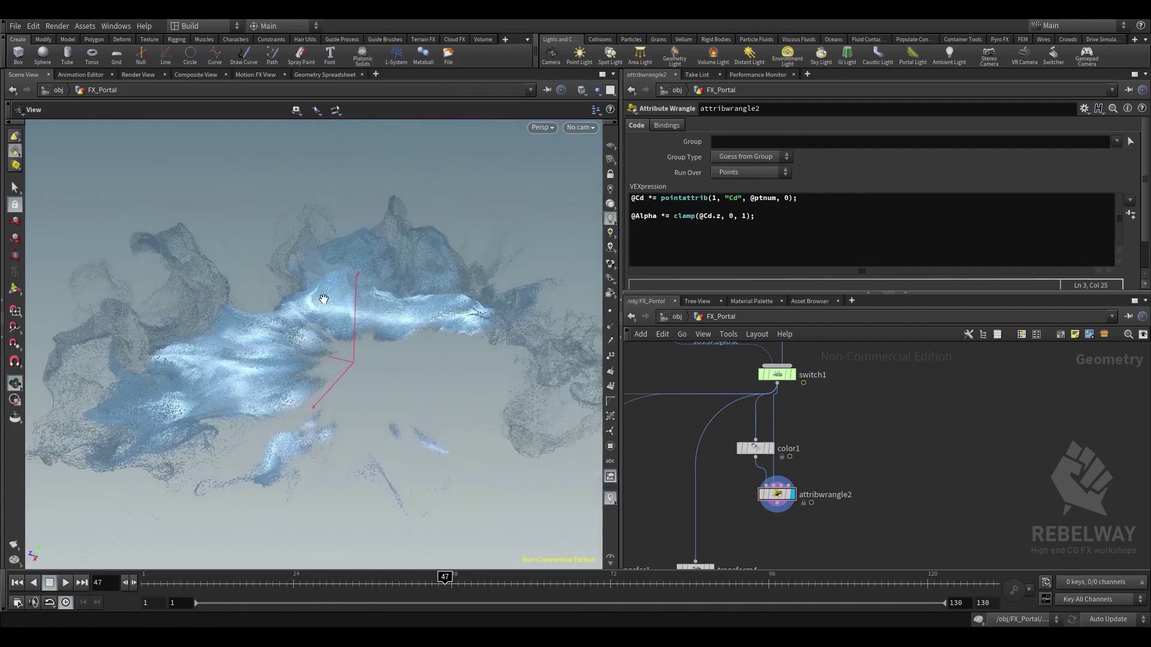
key(d)
click(414, 366)
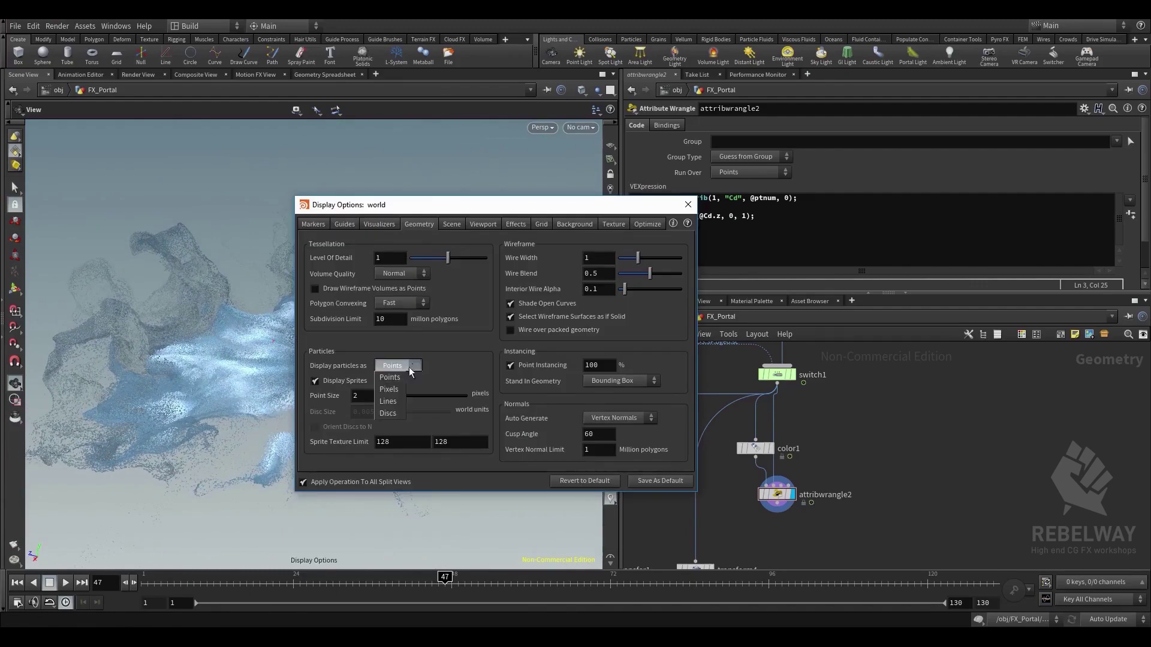
click(403, 415)
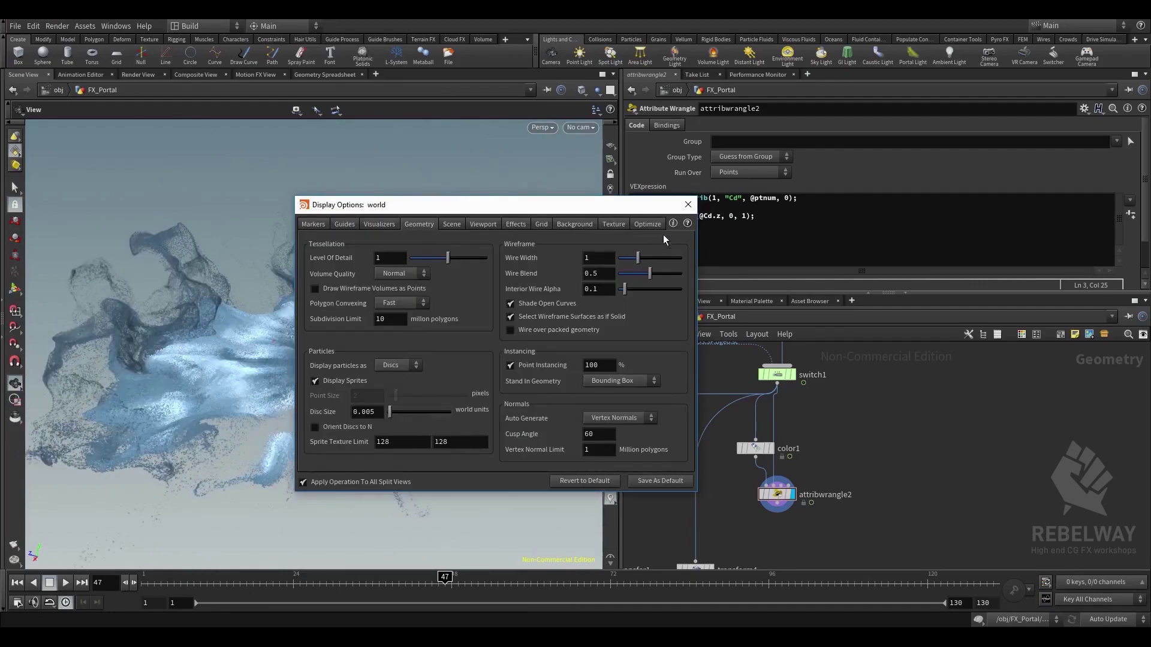
click(687, 208)
scroll(466, 355, down, 3)
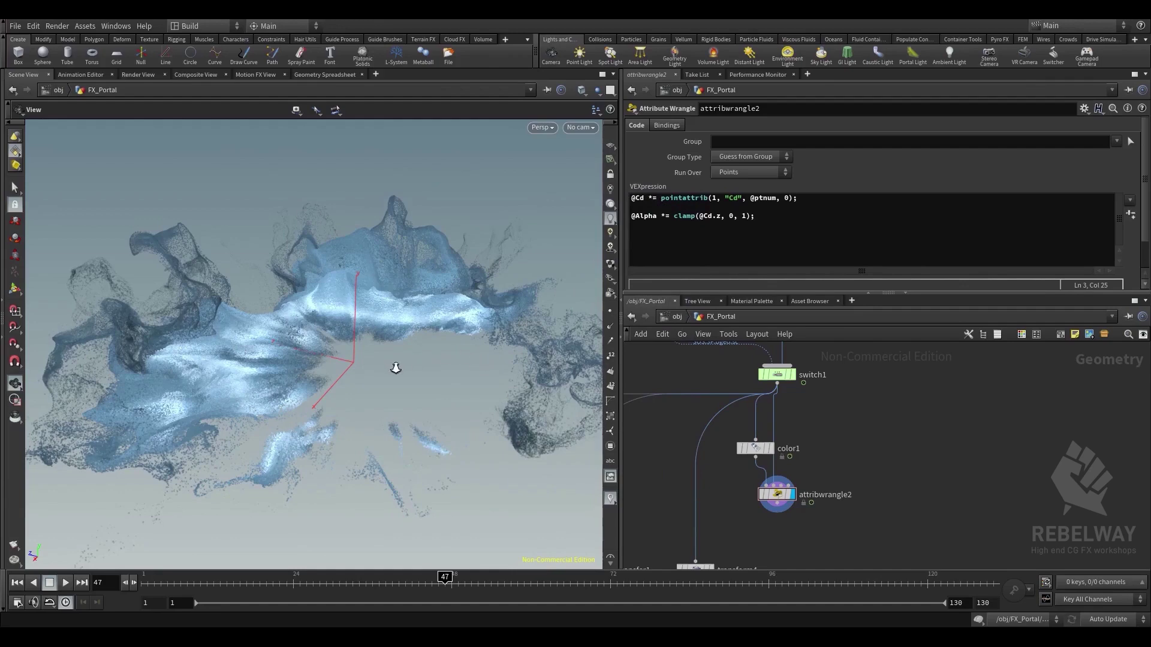
scroll(376, 350, down, 2)
scroll(523, 318, up, 2)
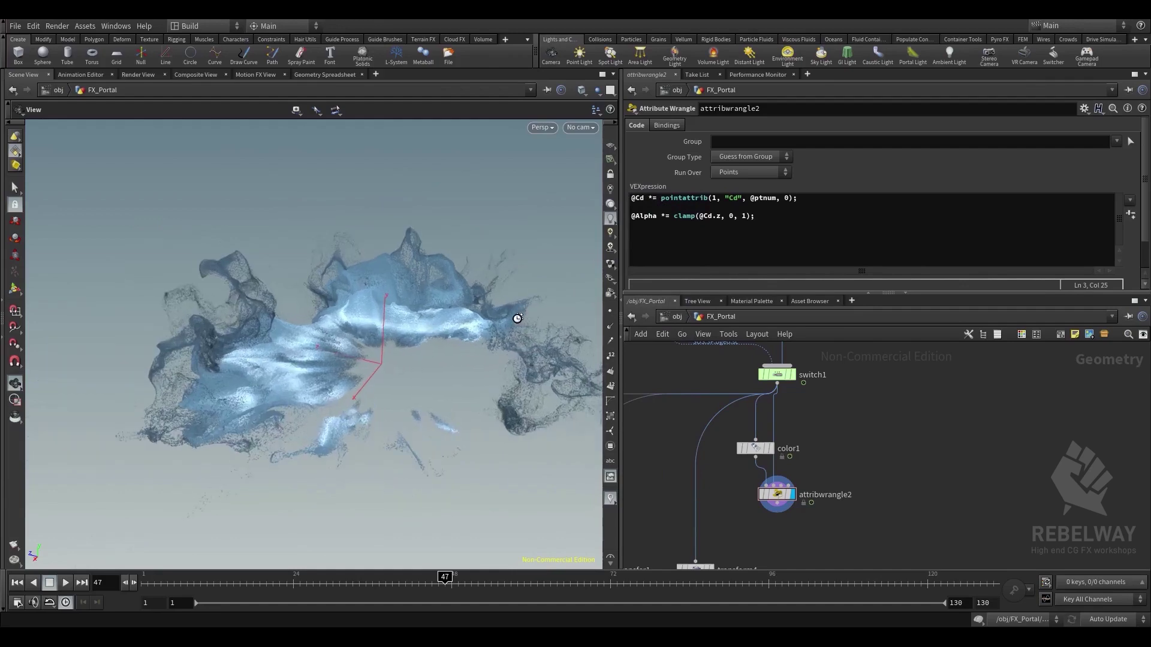
scroll(454, 356, up, 3)
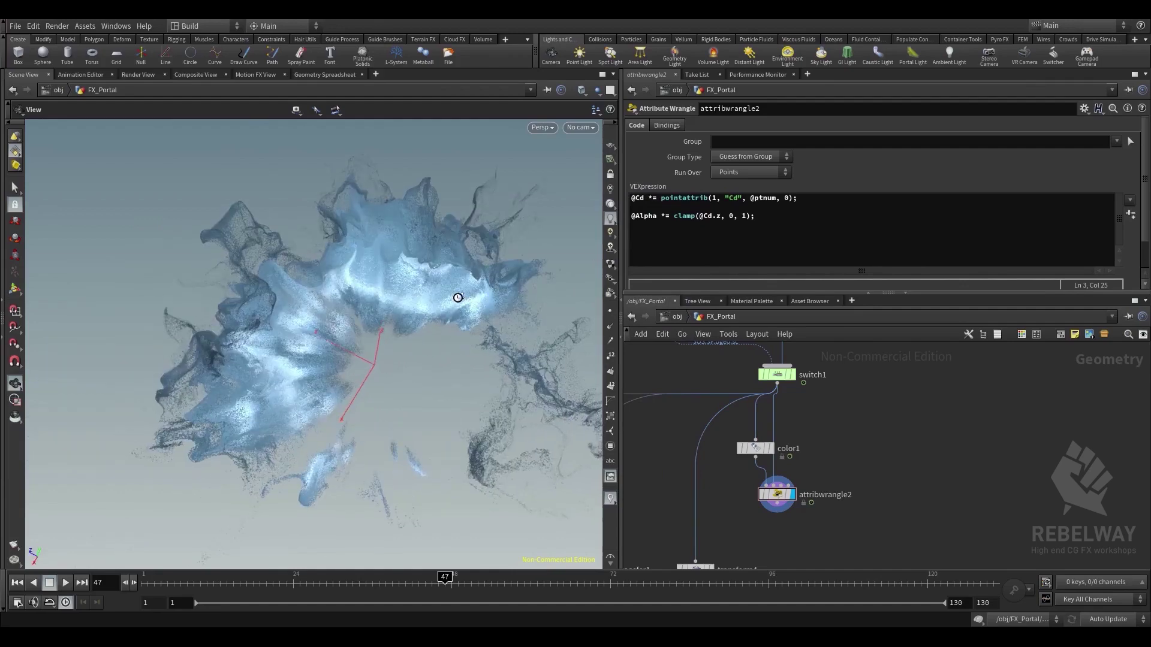
scroll(457, 290, up, 2)
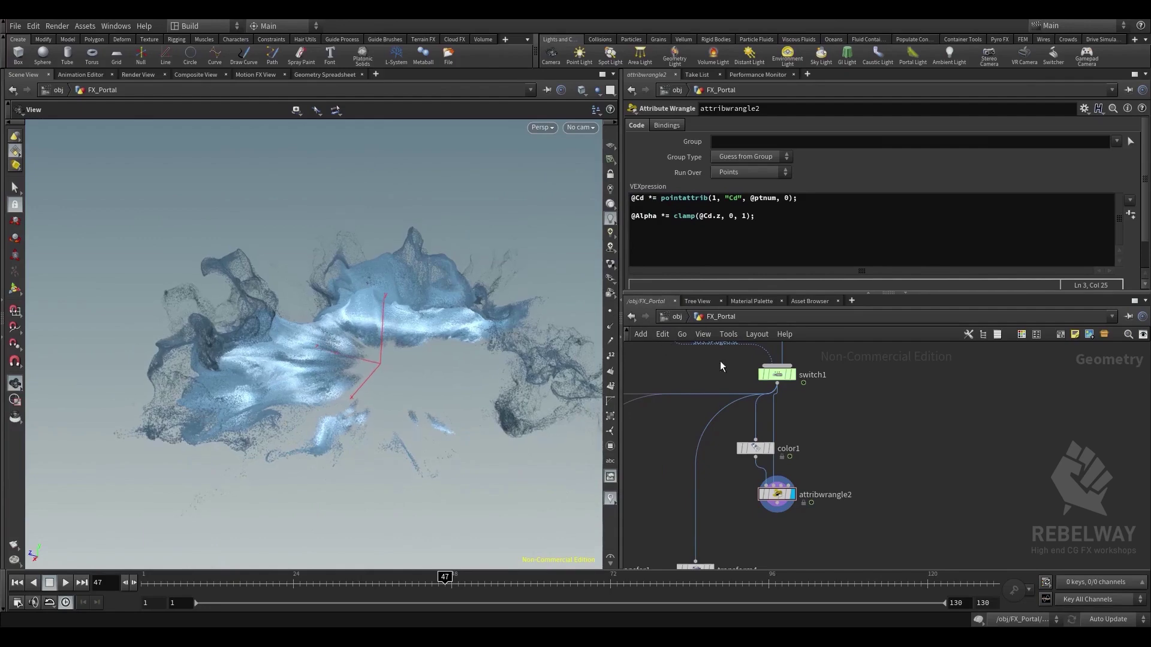
key(d)
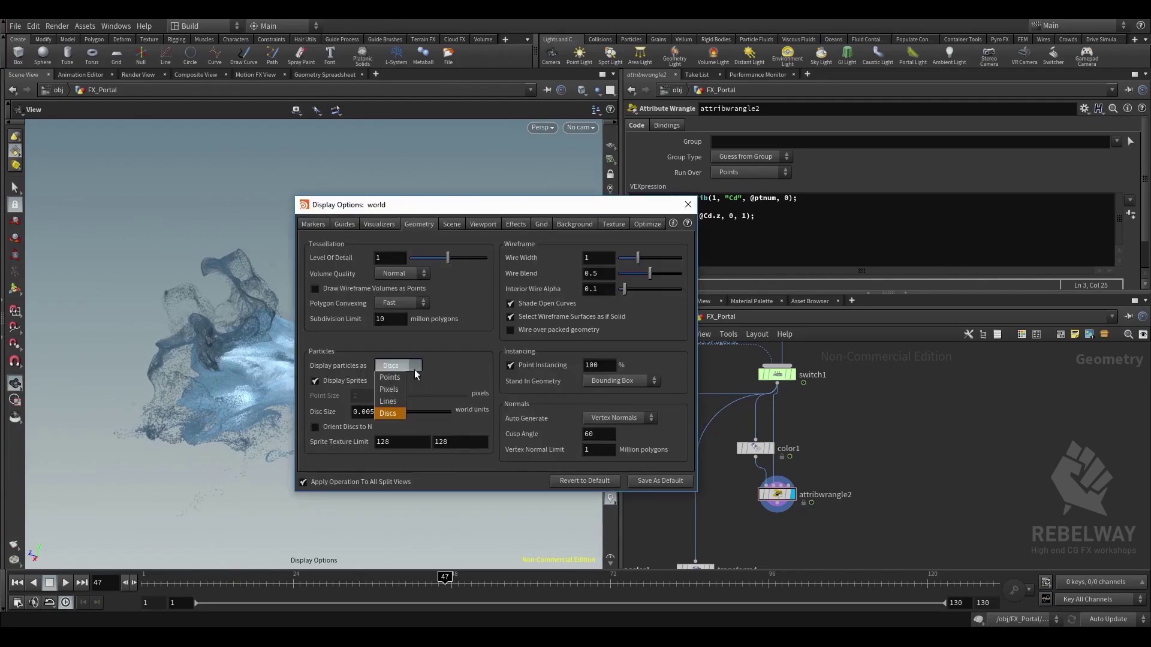
click(687, 204)
Wire the output of attribwrangle2 into the first inputs of transform4, attribtransfer1 and attribtransfer2
middle_drag(854, 477, 914, 372)
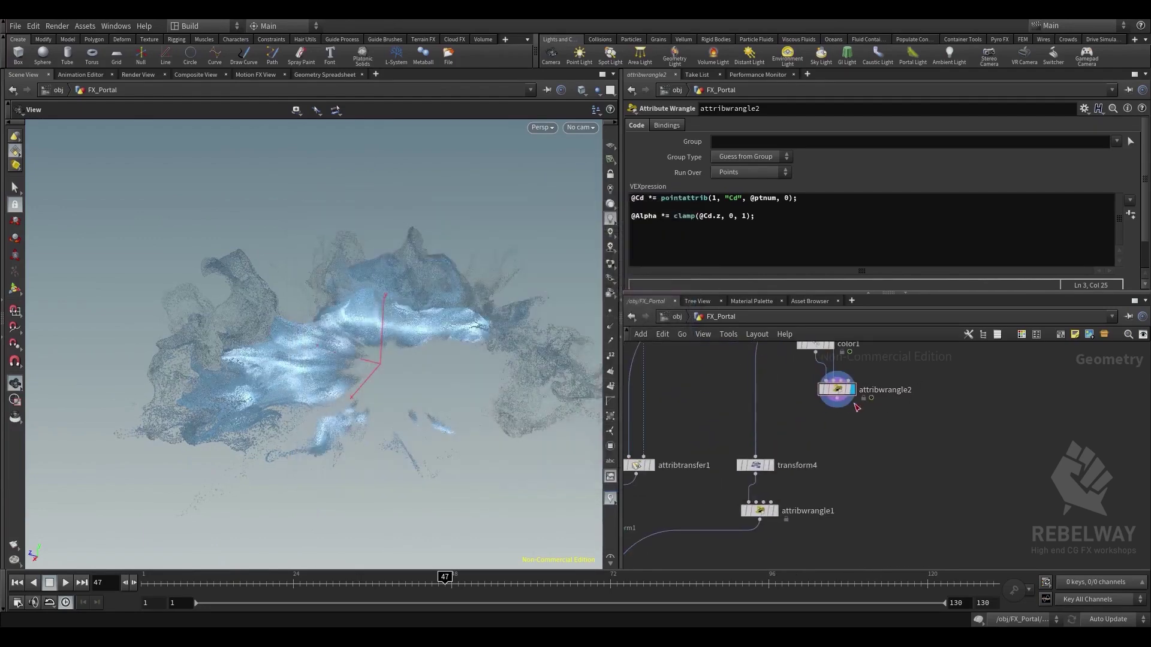
click(837, 405)
click(755, 457)
middle_drag(833, 458, 861, 479)
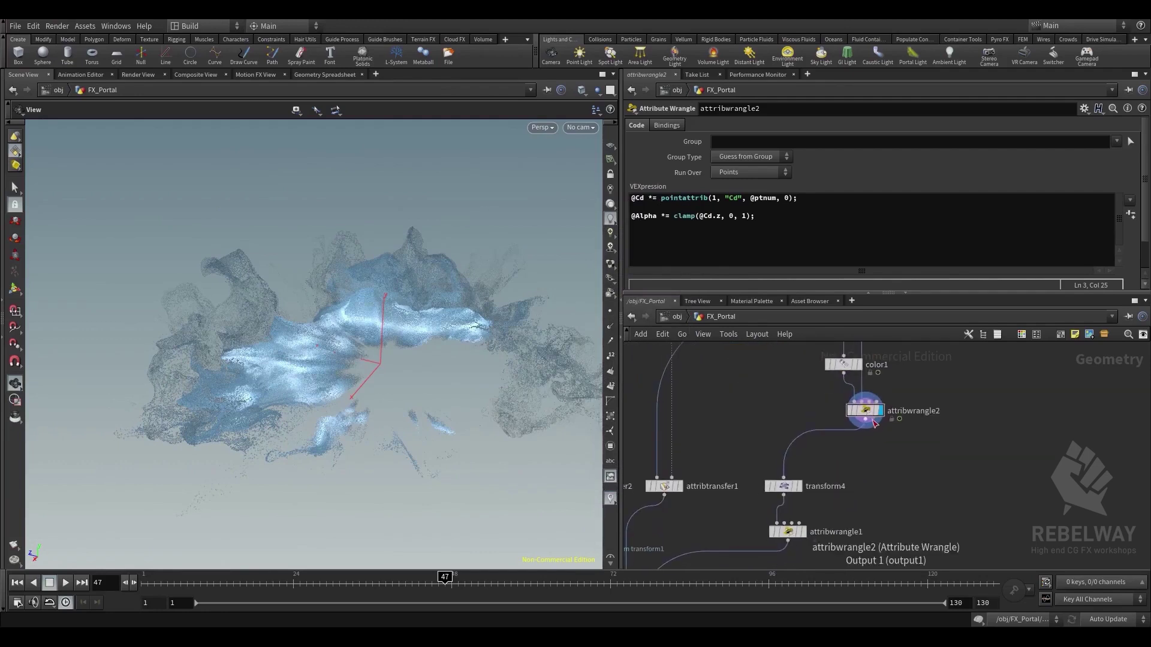
click(865, 419)
click(666, 469)
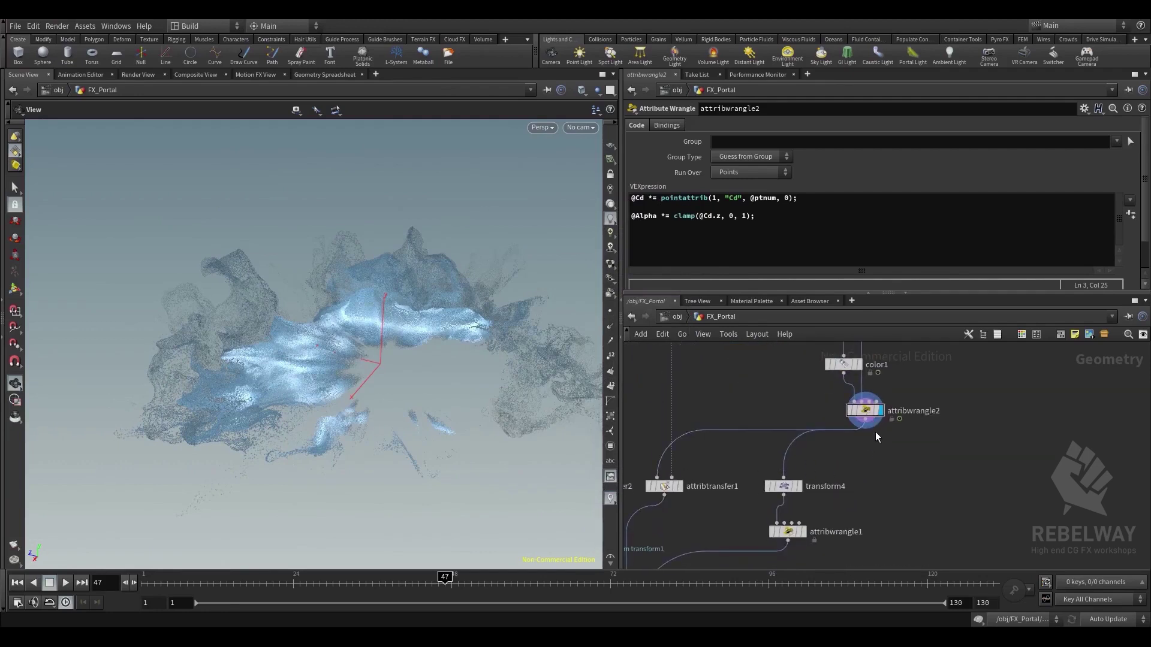
click(865, 419)
scroll(818, 417, down, 3)
middle_drag(689, 427, 818, 406)
click(763, 438)
middle_drag(866, 509, 816, 613)
scroll(849, 483, up, 2)
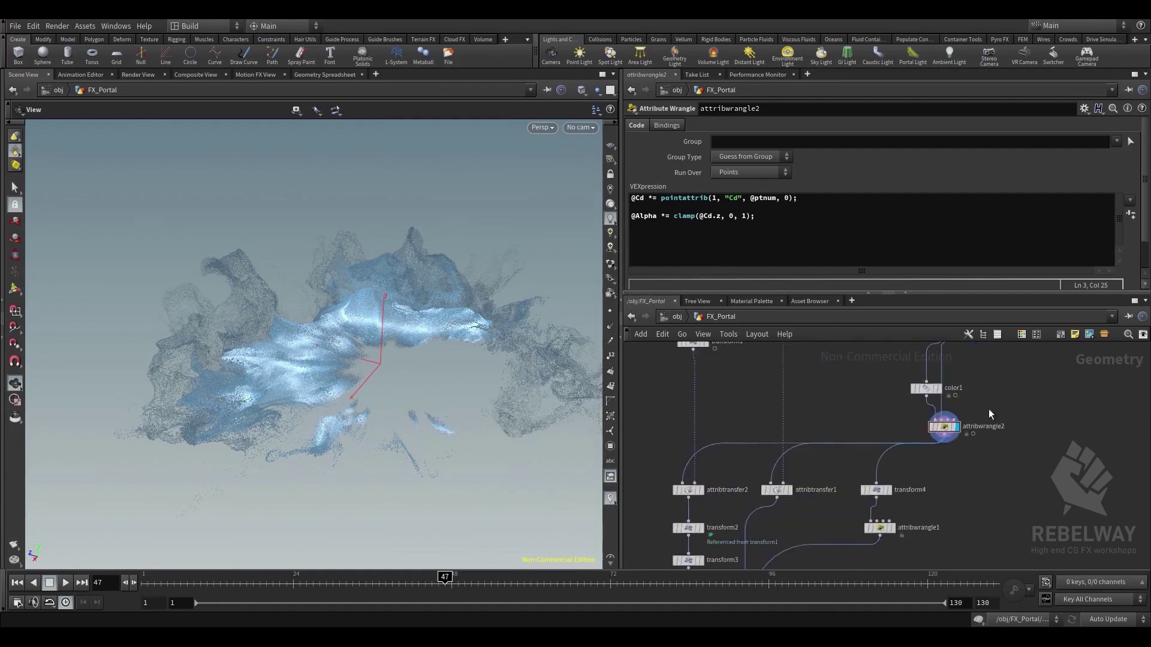
Set switch1's Select Input to 0 to use the READ_pop_sim_LOW cache
middle_drag(989, 411, 930, 491)
click(889, 401)
click(900, 407)
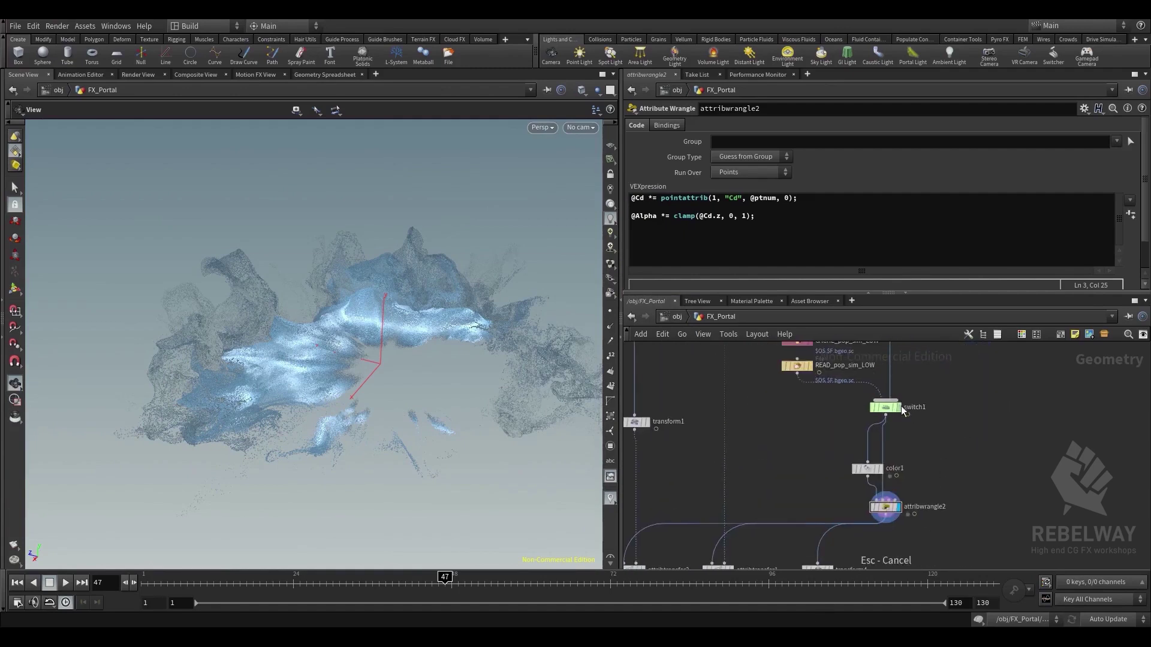
click(901, 407)
drag(731, 125, 681, 120)
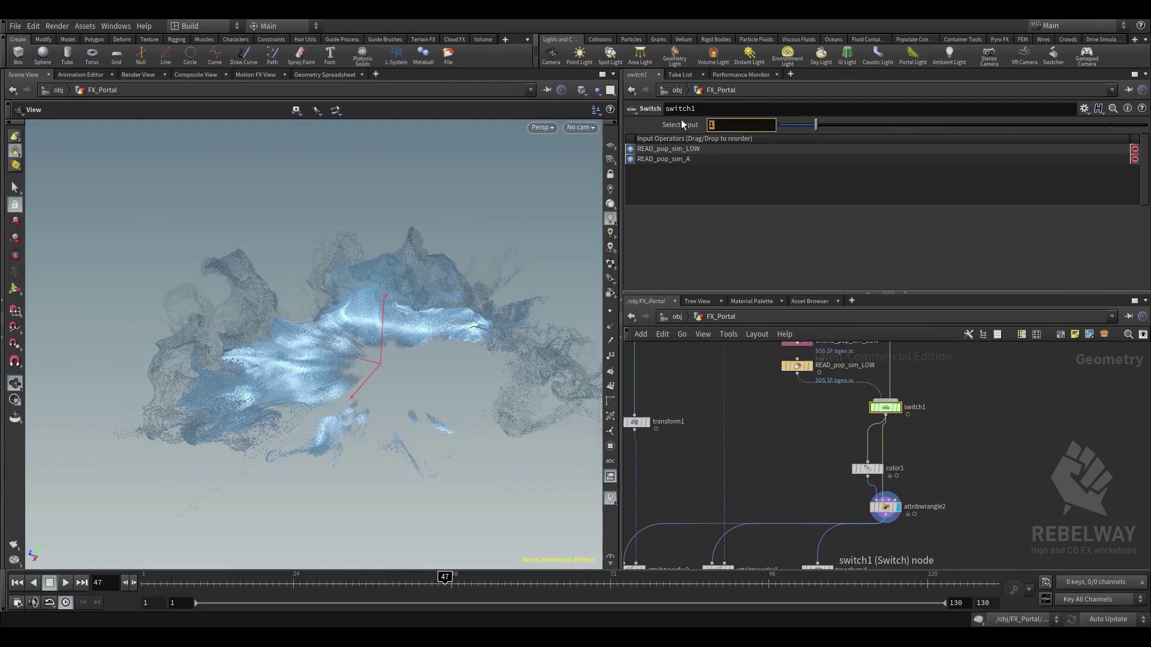
text(0)
key(Return)
Display merge1 and examine the combined particle portal from several angles
middle_drag(768, 452, 841, 272)
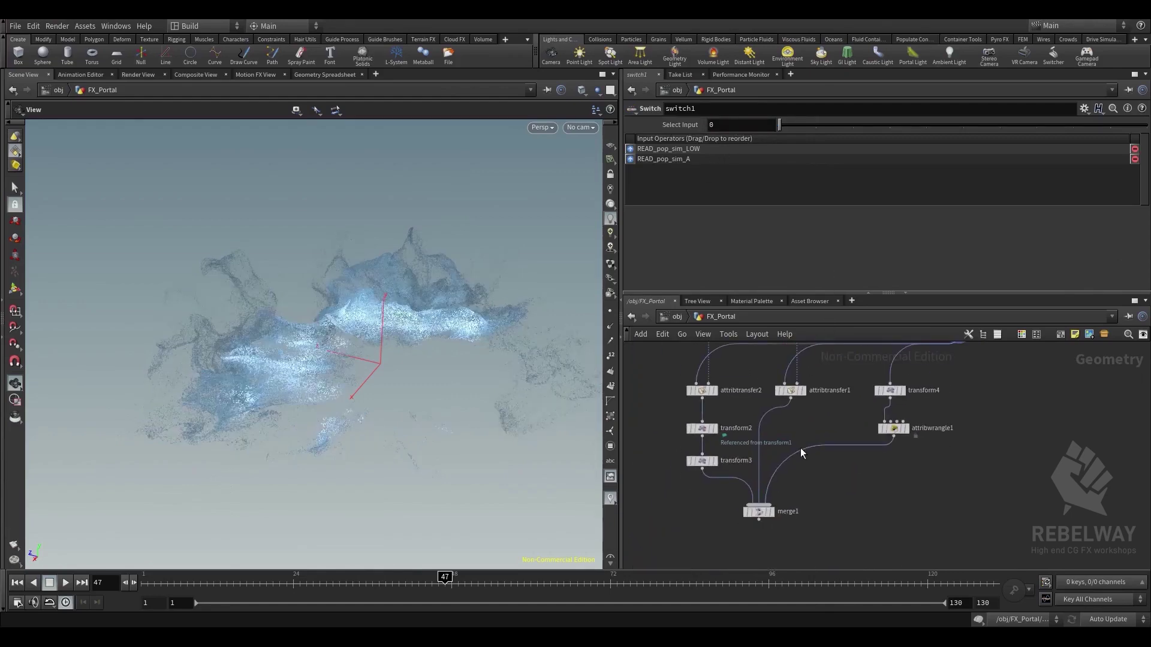
click(772, 514)
click(760, 513)
drag(517, 362, 432, 300)
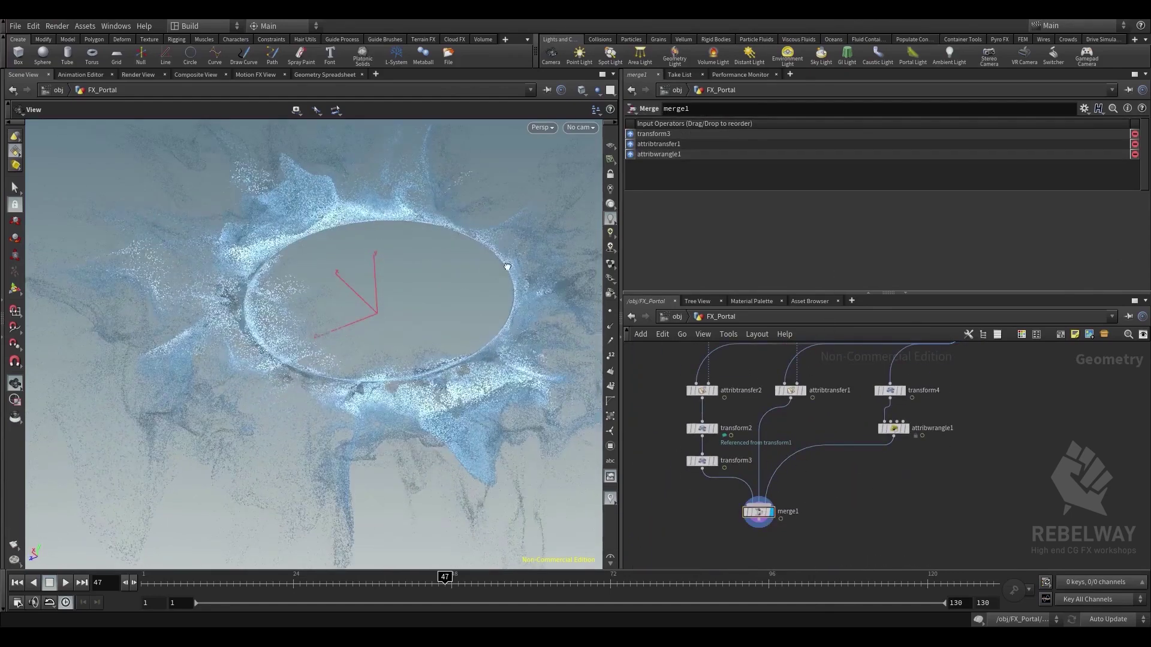
right_drag(432, 299, 301, 270)
drag(300, 270, 249, 313)
right_drag(249, 312, 336, 269)
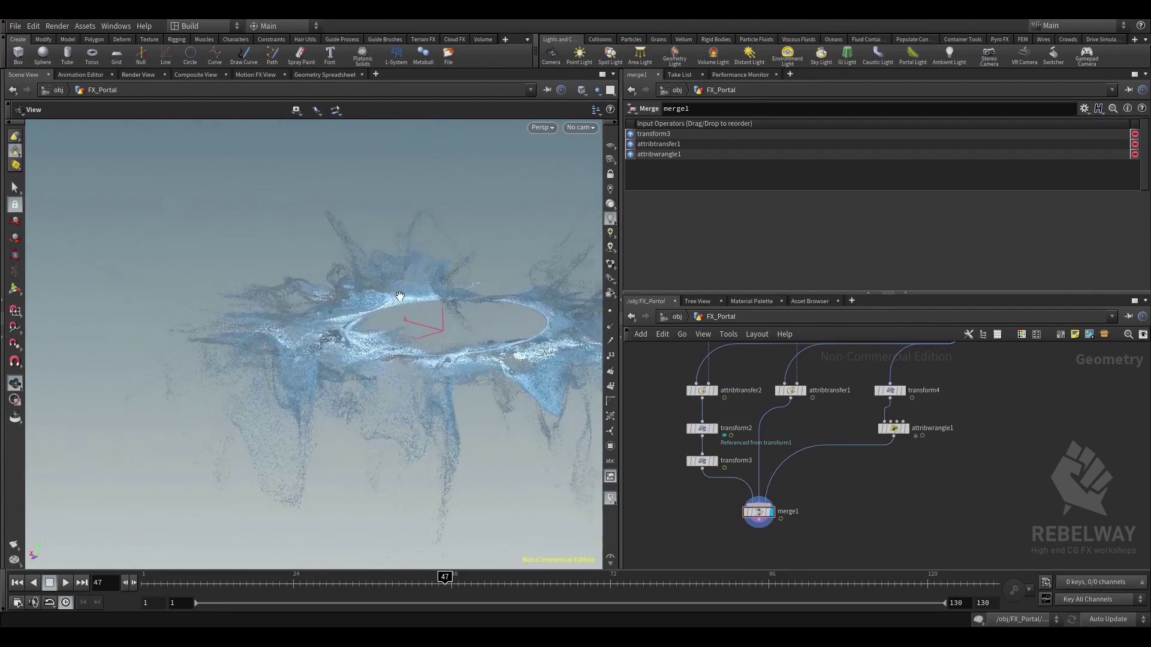
middle_drag(336, 270, 236, 164)
drag(364, 180, 380, 170)
middle_drag(381, 178, 397, 265)
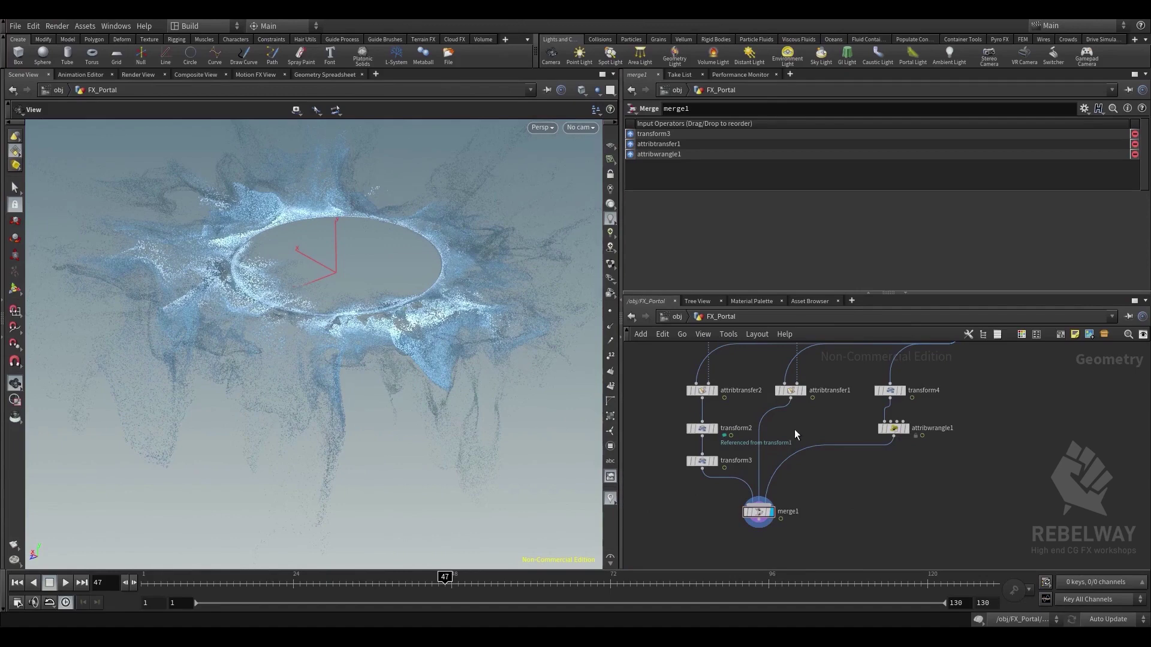
Insert an Attribute Wrangle on the wire between attribtransfer1 and merge1
key(Tab)
text(arri)
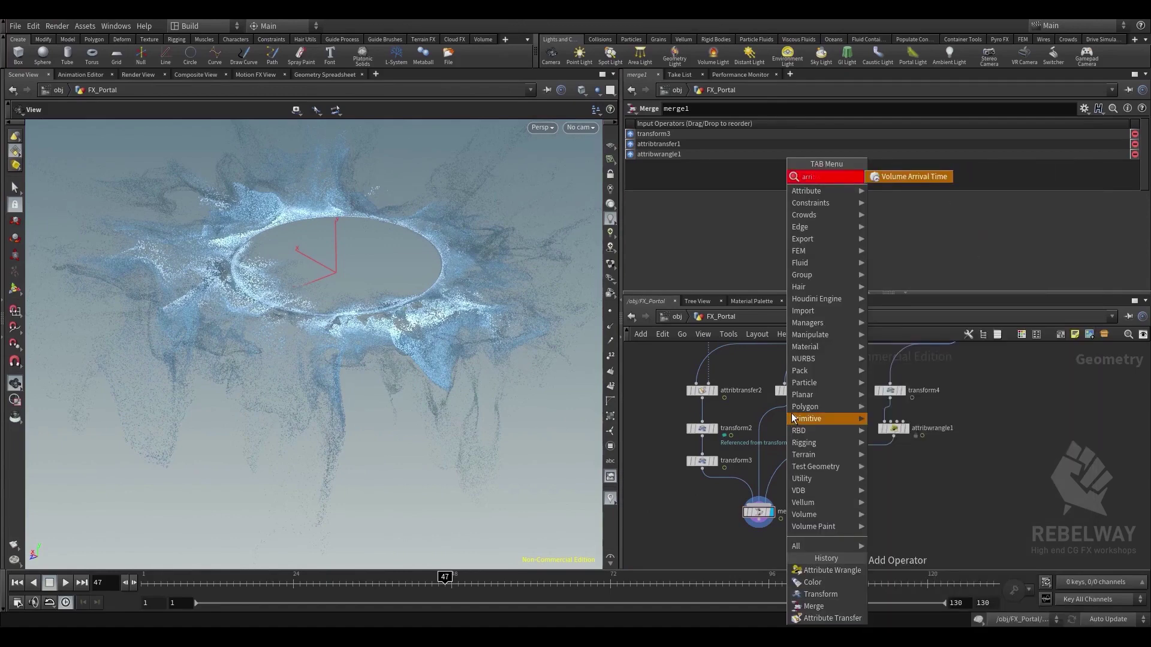
key(Escape)
key(Tab)
text(wr)
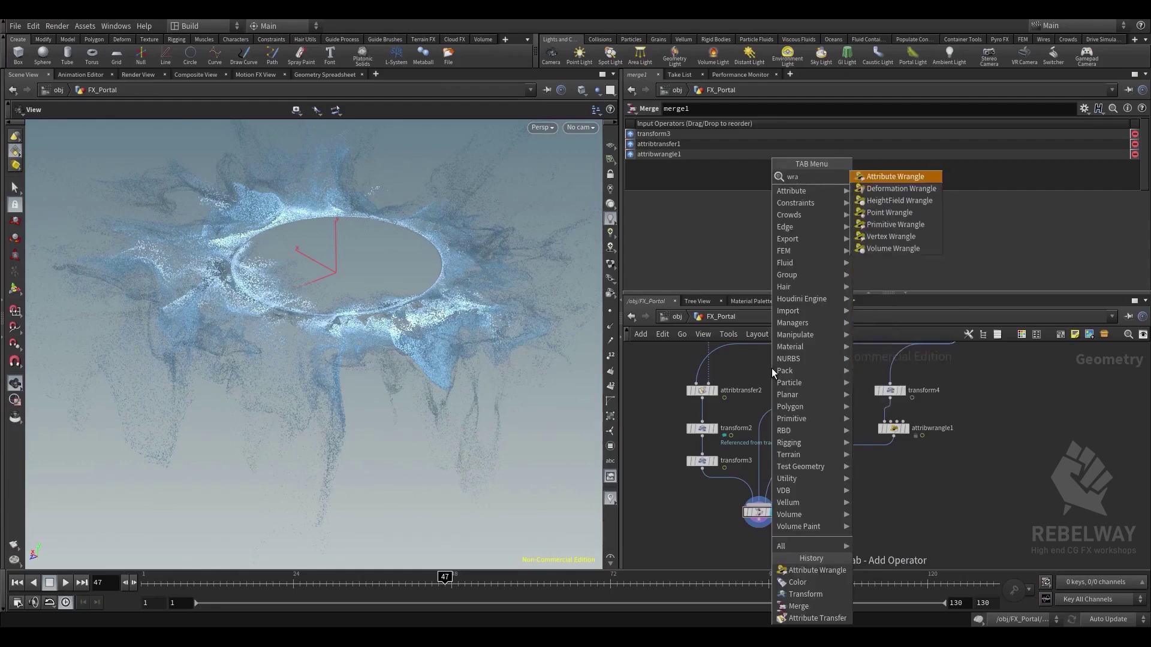
click(908, 173)
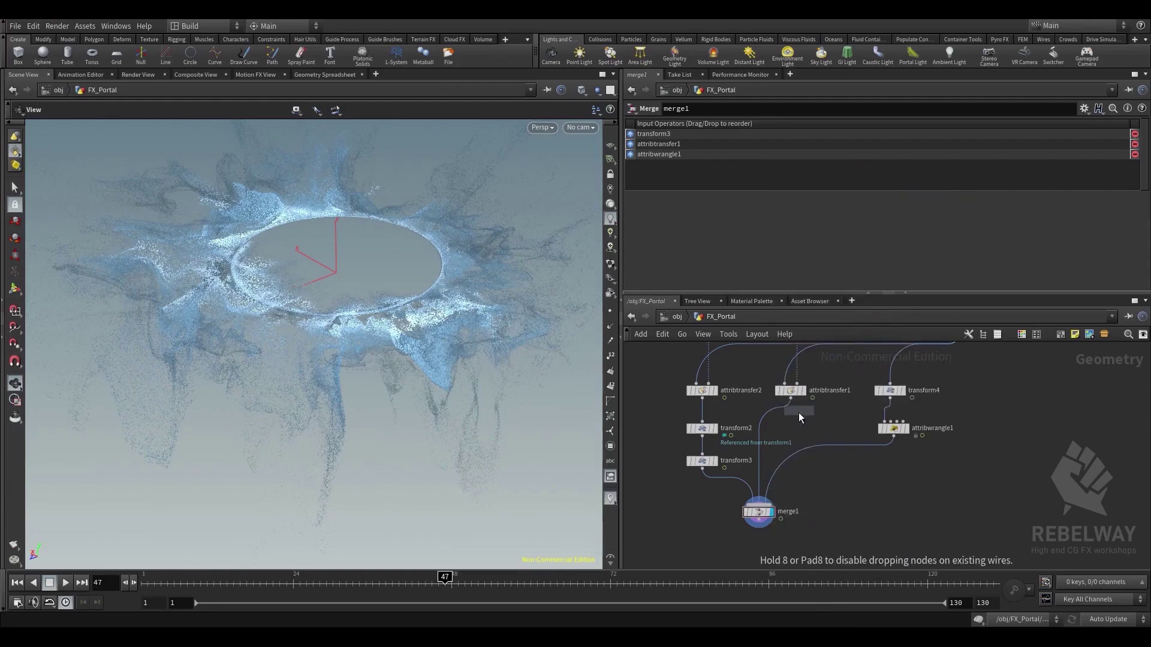
click(757, 423)
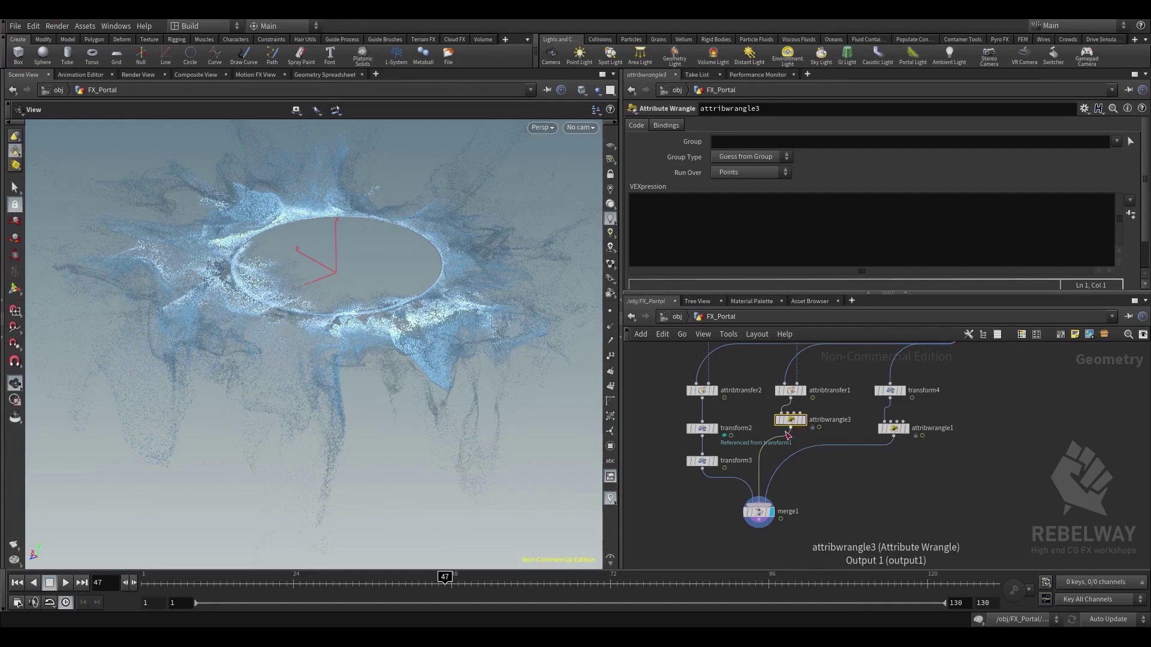
Compare the attribtransfer1 and attribwrangle3 outputs and return the display to merge1
click(803, 390)
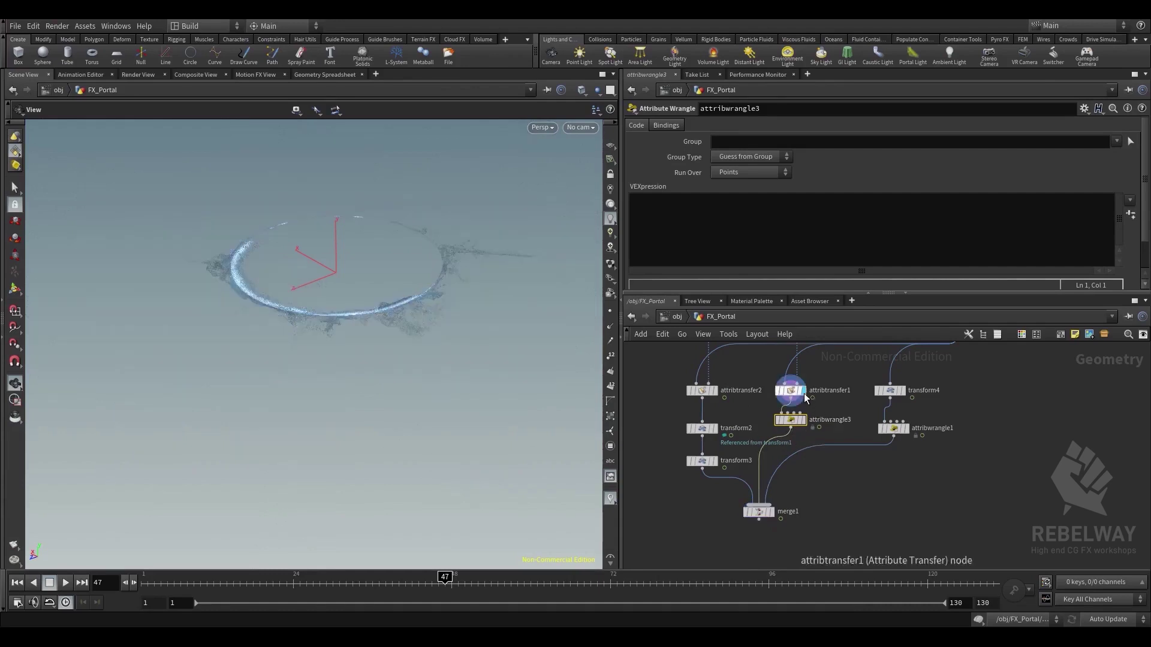
click(803, 419)
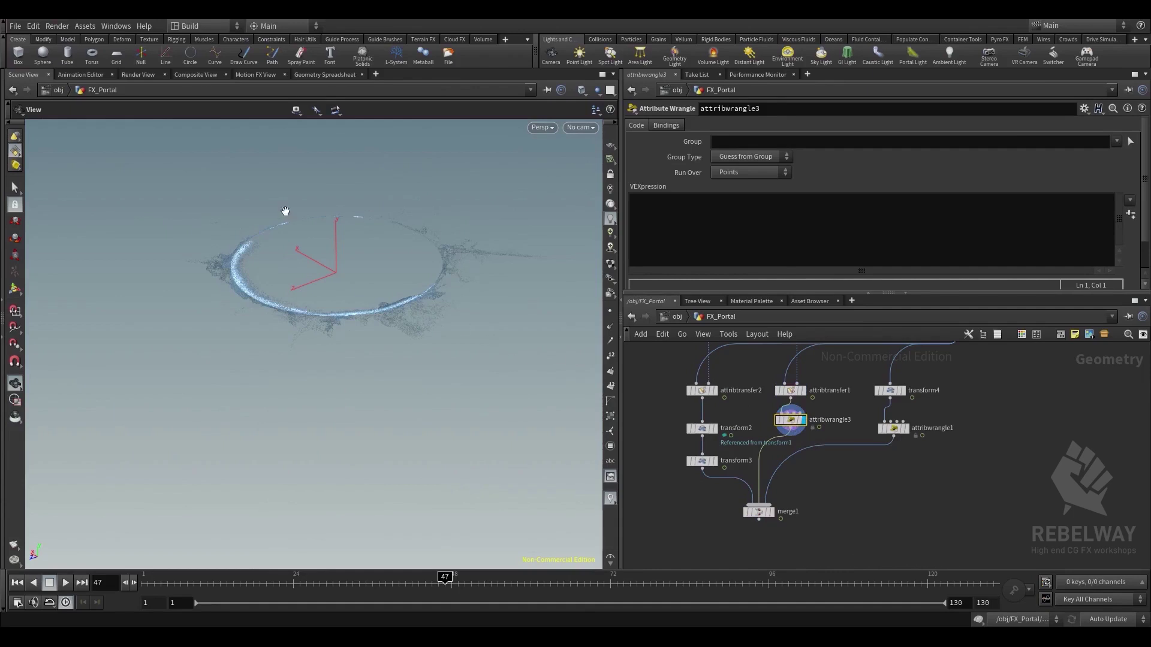
click(772, 515)
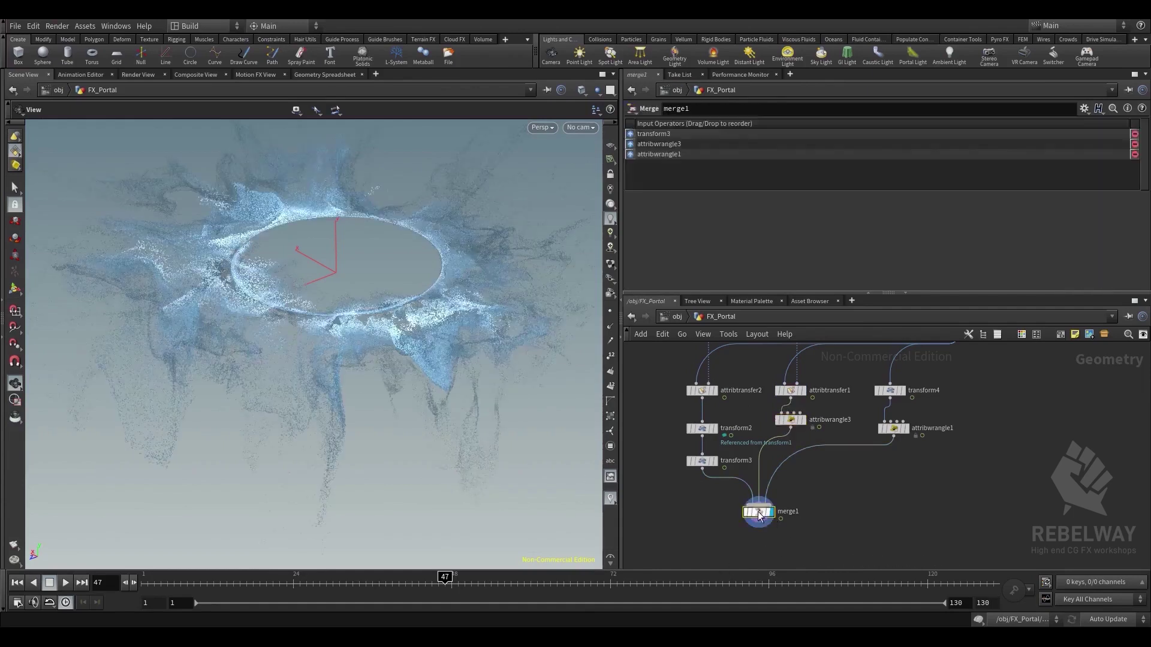
click(784, 253)
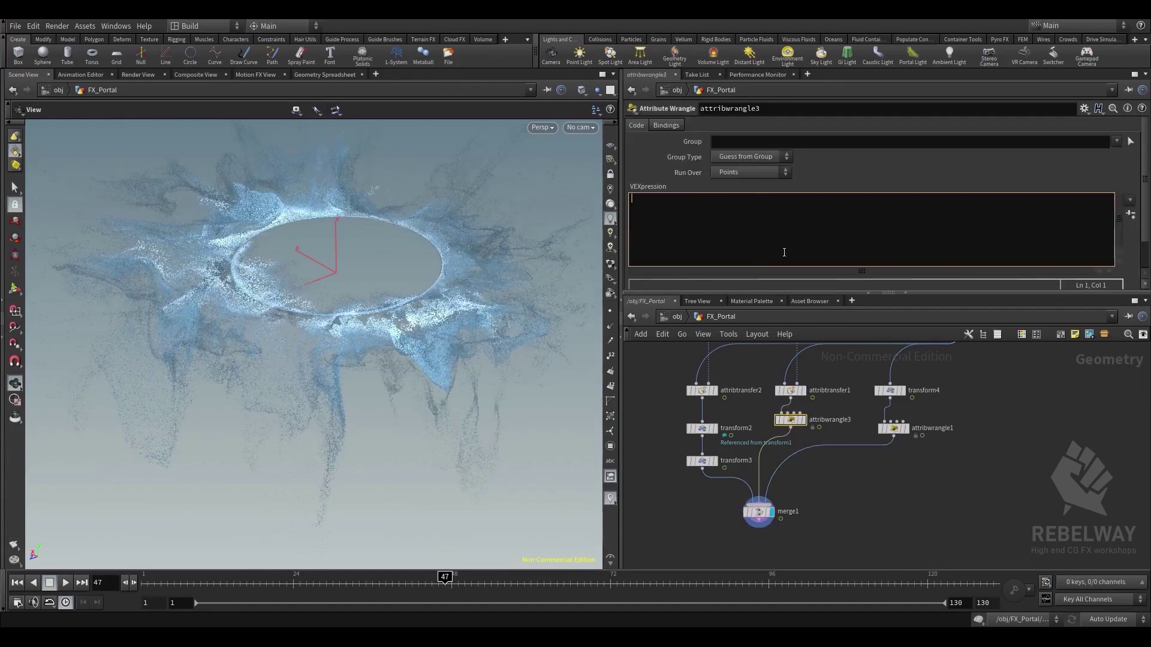
text(@Cd *= 2;)
click(896, 523)
Scrub the timeline to frame 70 and toggle attribwrangle3's bypass to compare its effect on the merged portal
drag(448, 233, 468, 355)
drag(352, 587, 597, 586)
drag(419, 284, 399, 327)
click(778, 419)
click(778, 419)
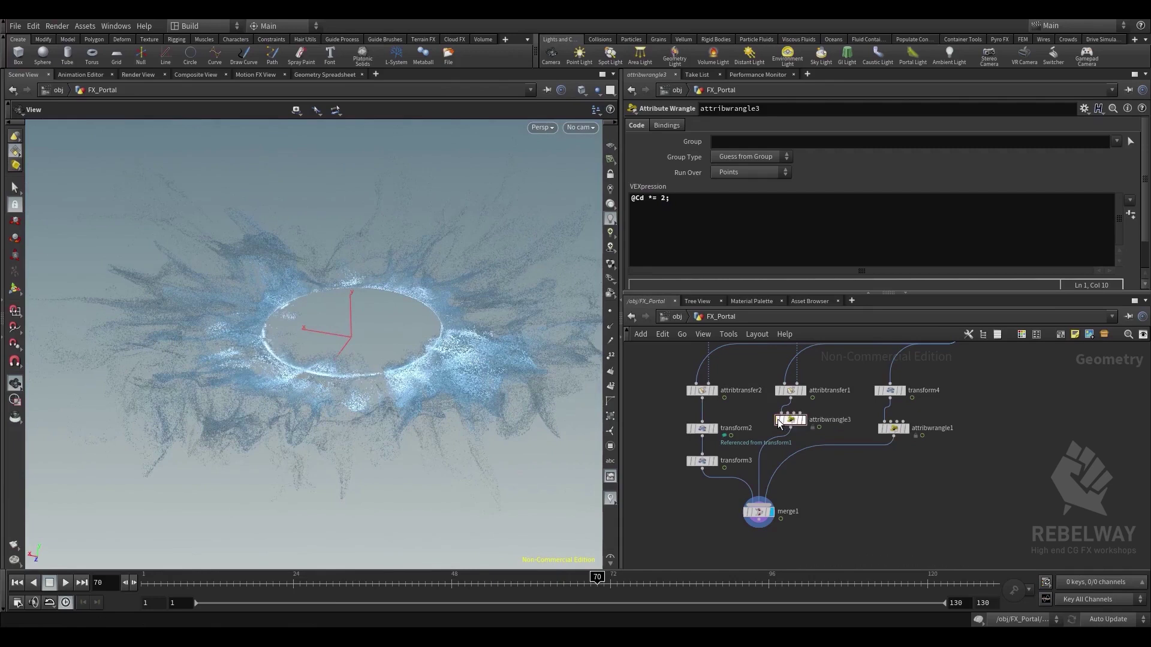
Set switch1's Select Input to 1 so the portal reads the READ_pop_sim_A cache, and inspect the merged result
scroll(887, 428, down, 2)
middle_drag(967, 356, 950, 470)
scroll(936, 439, up, 2)
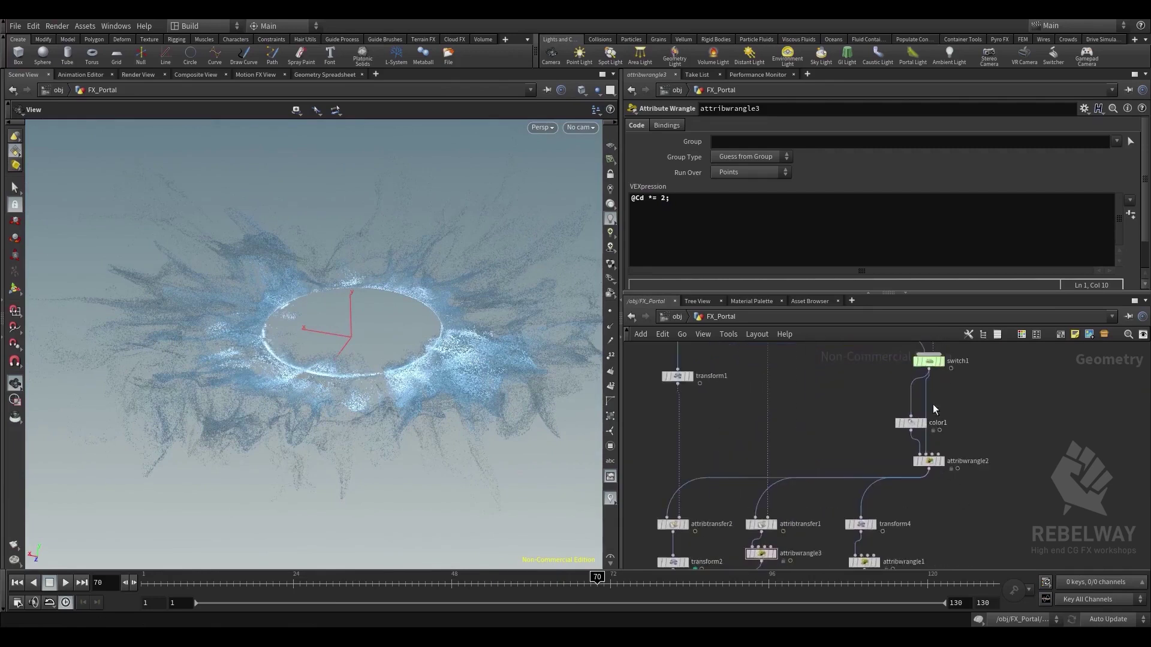
click(930, 361)
click(732, 125)
text(1)
key(Return)
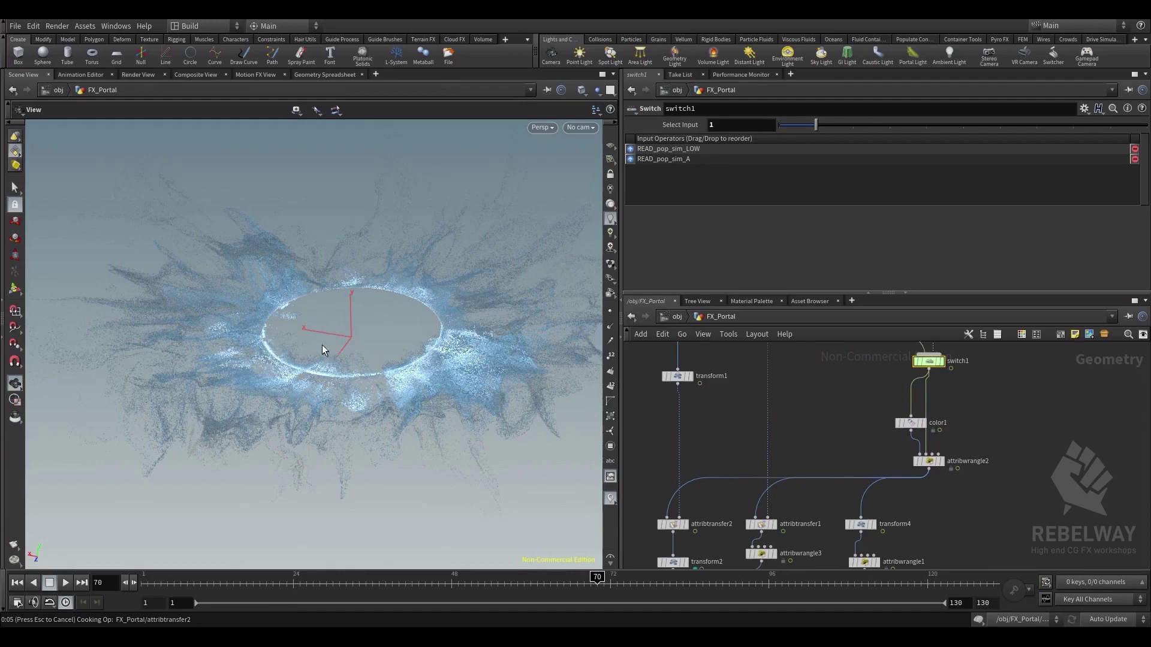
drag(372, 320, 319, 345)
middle_drag(790, 468, 789, 353)
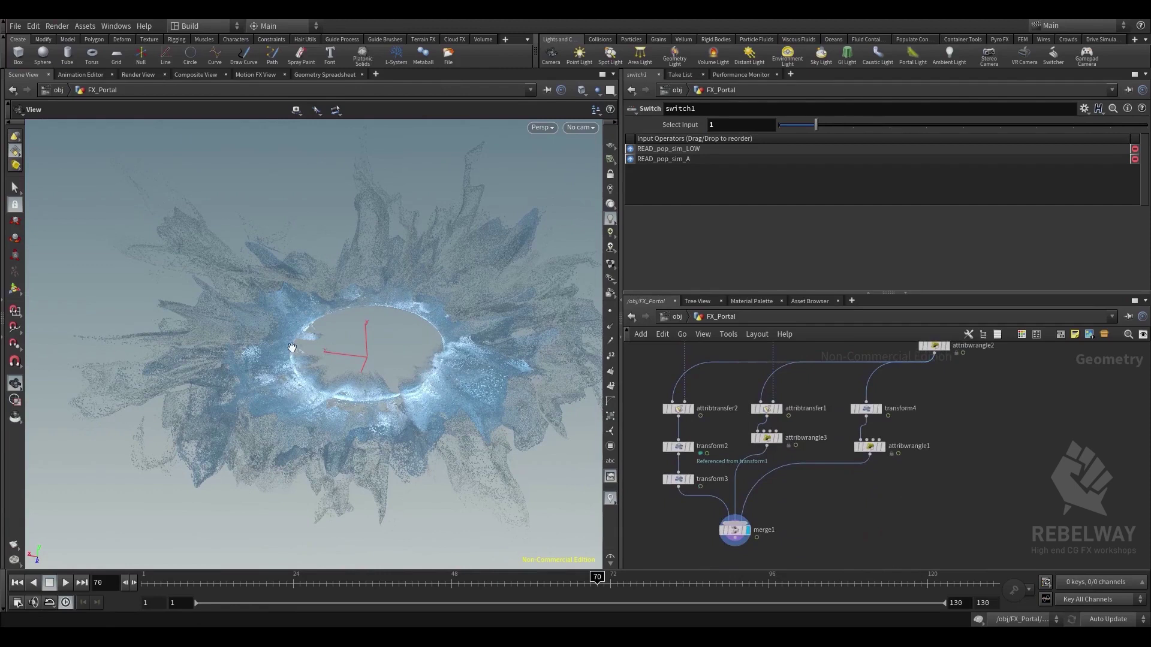
Try Blend Width values of 2.5, 3 and 3.5 on attribtransfer1 while comparing the merged portal
click(752, 434)
click(753, 434)
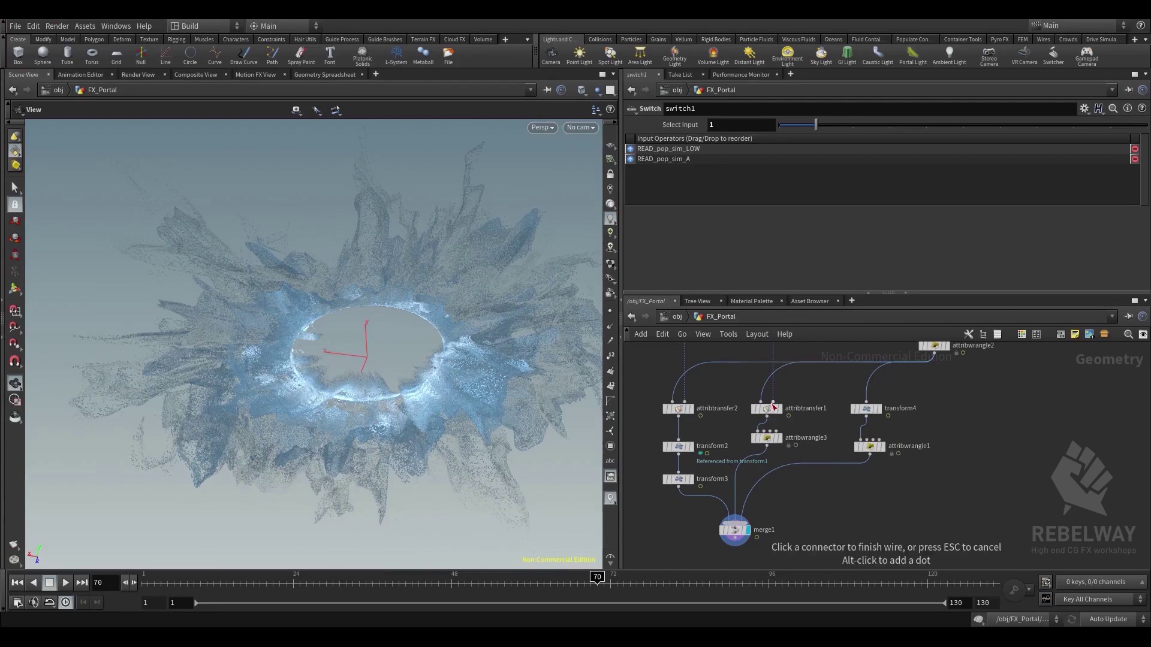
click(767, 410)
click(686, 185)
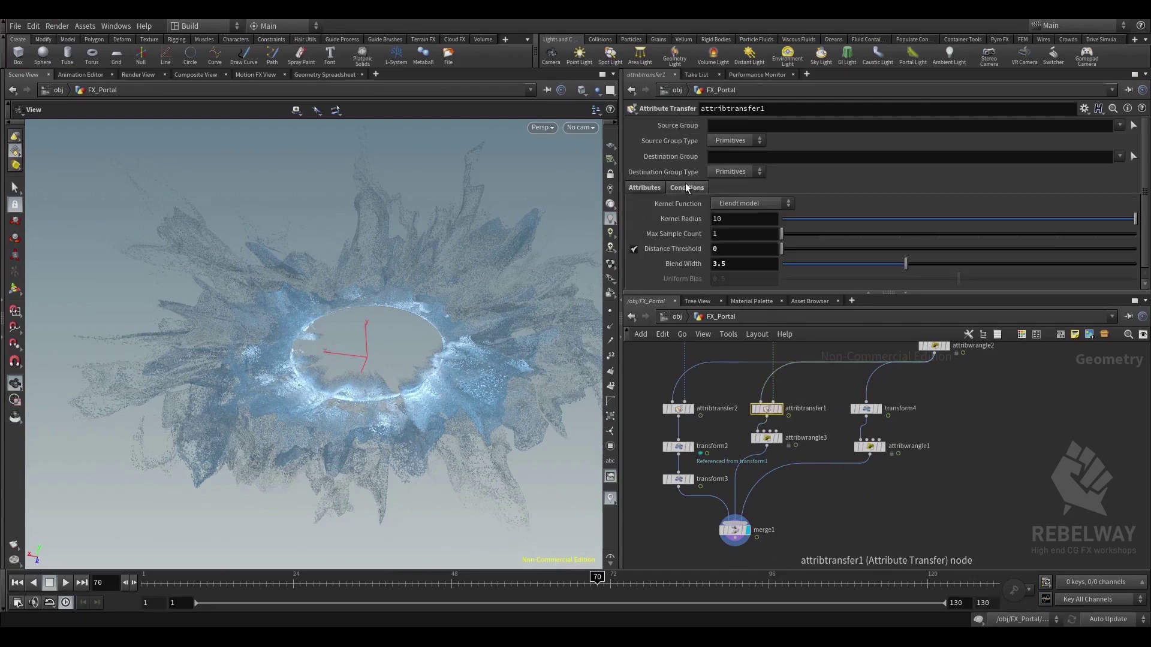
drag(743, 262, 670, 271)
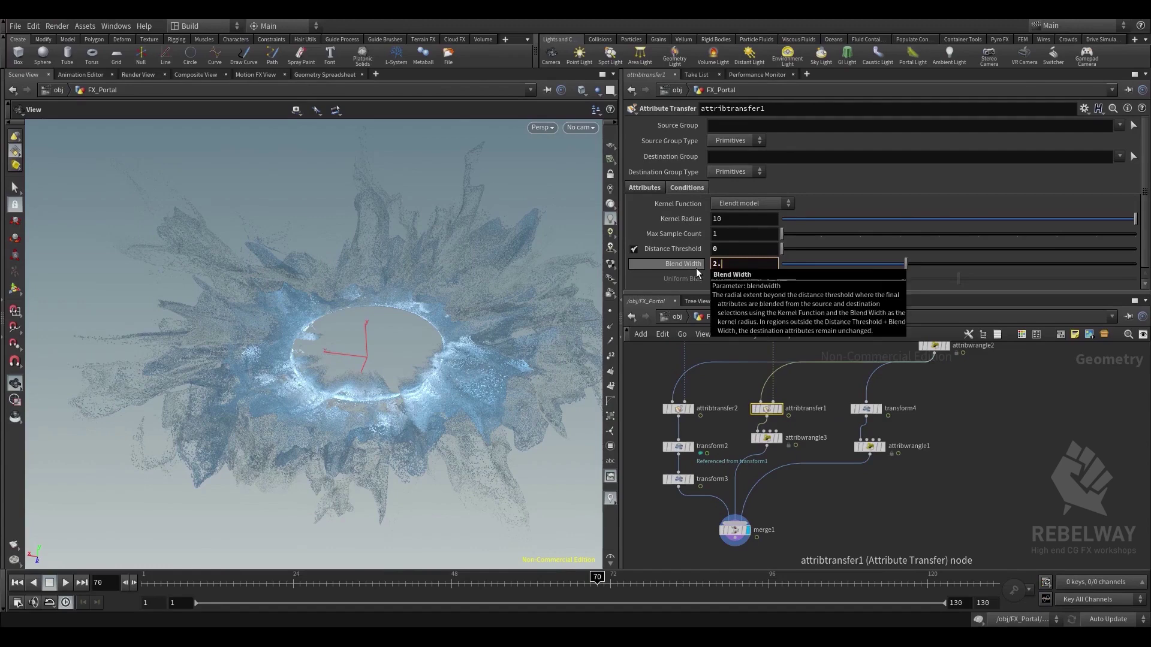
text(2.5)
key(Return)
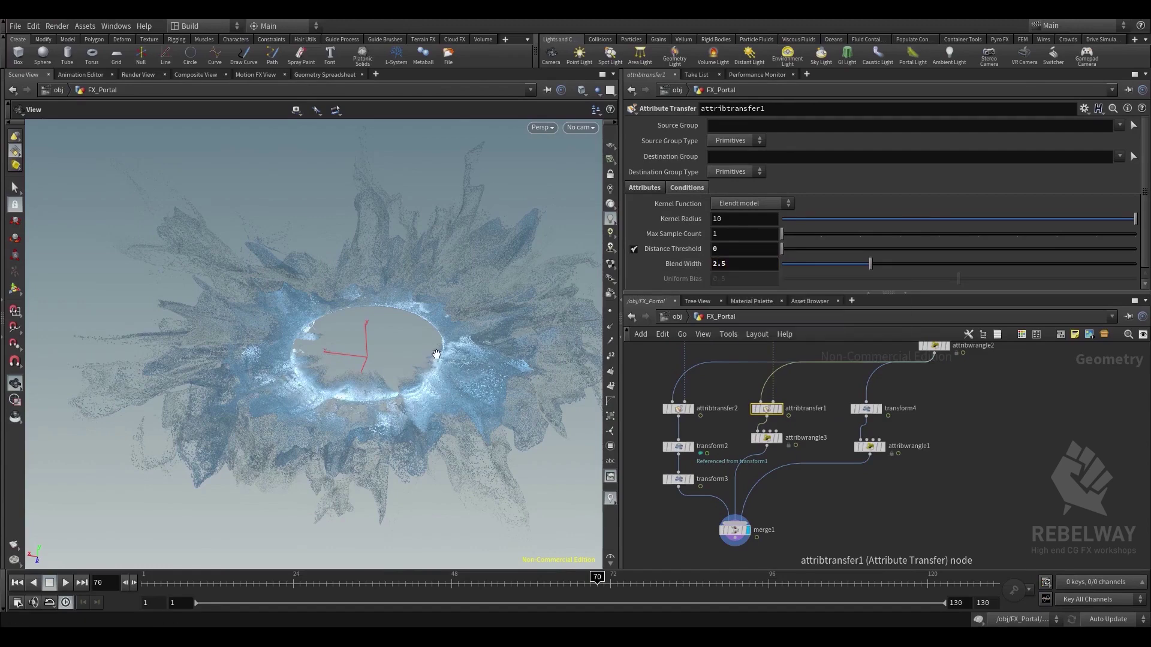
drag(736, 264, 654, 265)
text(3)
key(Return)
drag(741, 262, 703, 265)
text(3.5)
key(Return)
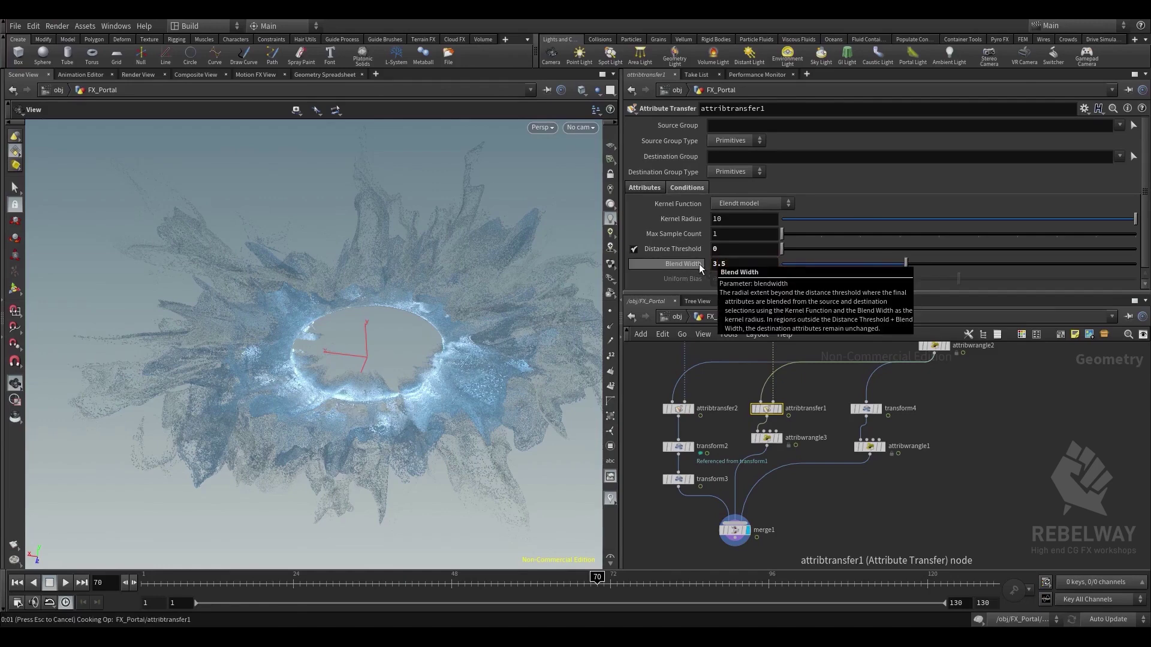
Display attribtransfer1 on its own and set its Blend Width to 2
click(769, 410)
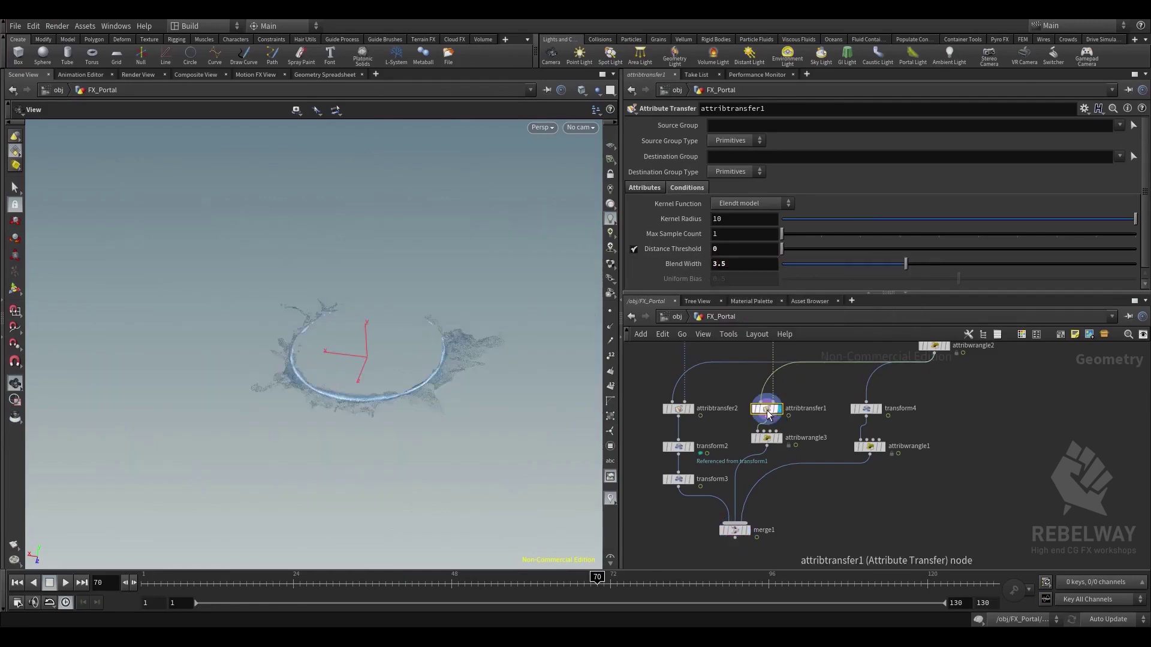
drag(748, 266, 702, 264)
text(2)
key(Return)
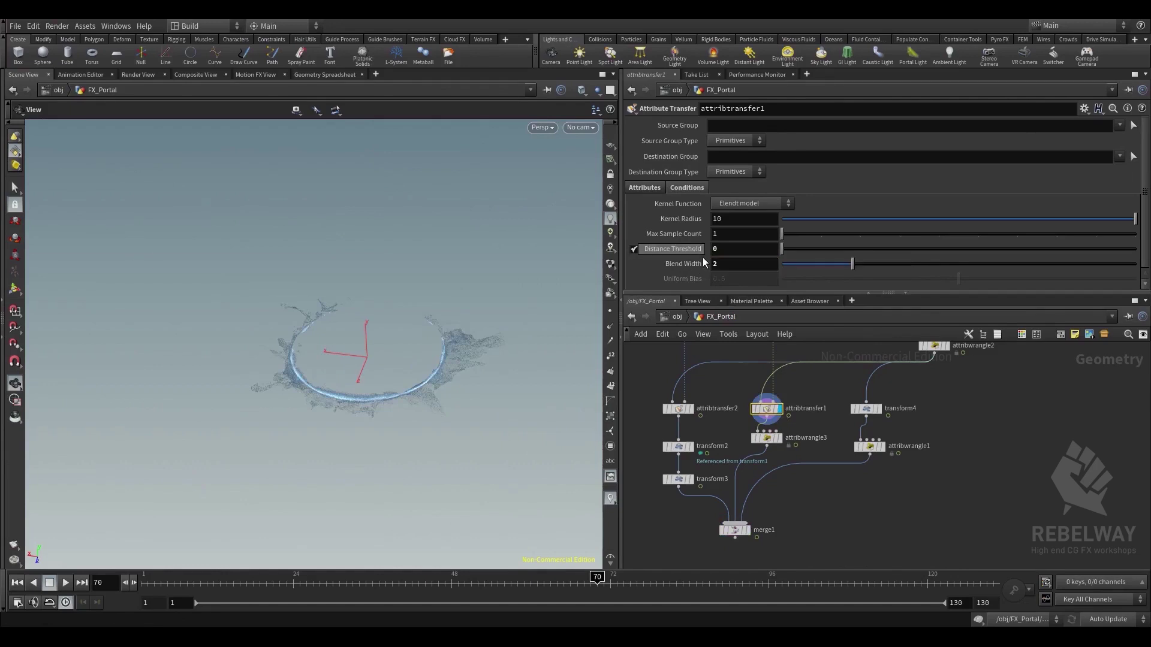
click(780, 439)
click(766, 439)
double_click(664, 198)
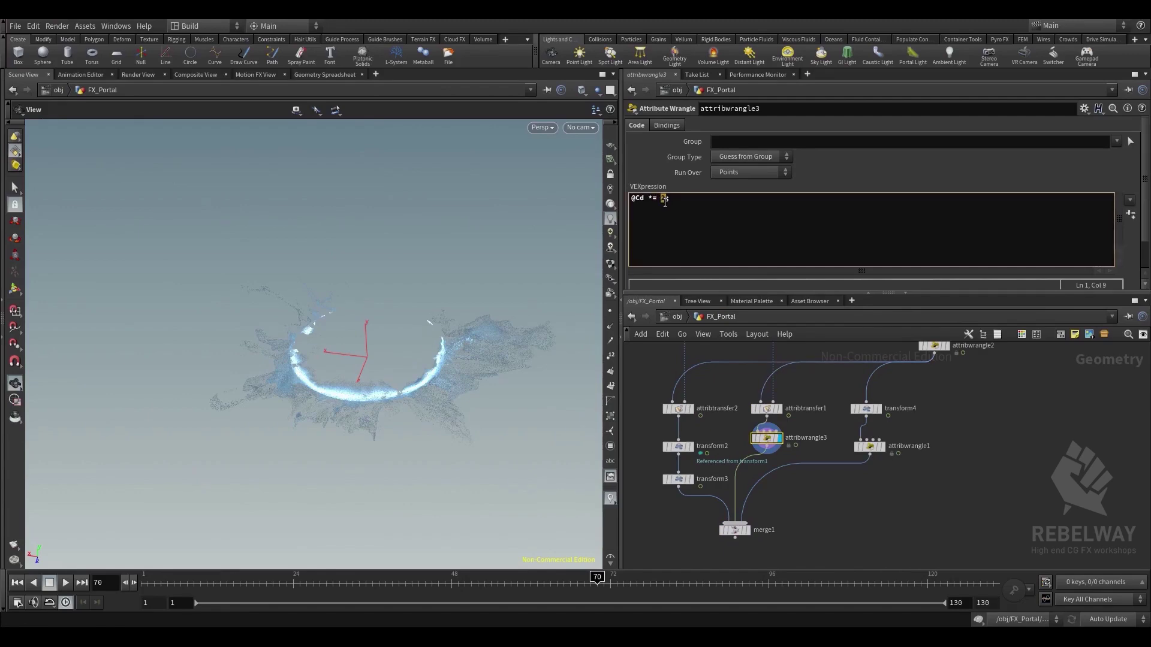
click(652, 393)
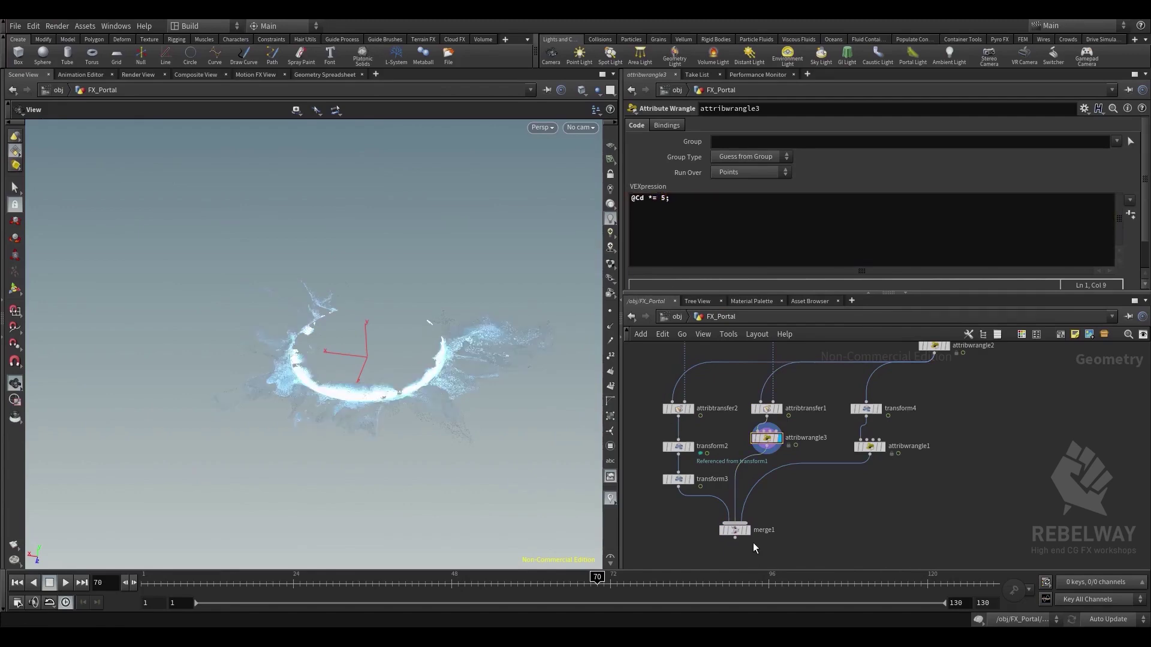
click(744, 530)
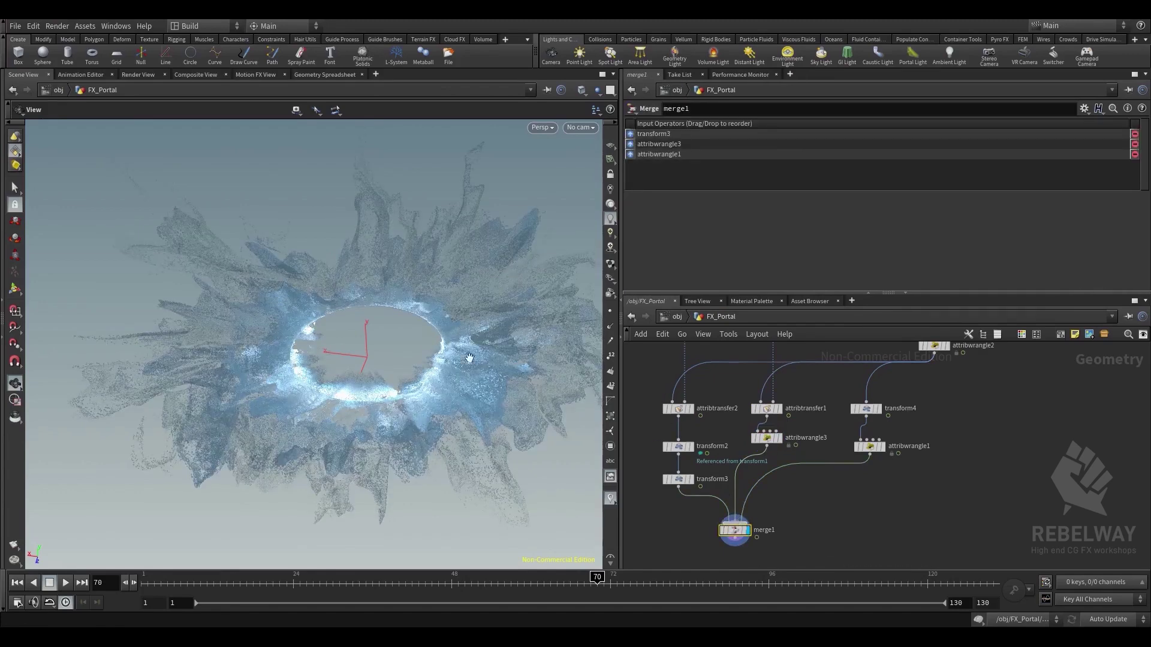
drag(428, 336, 470, 351)
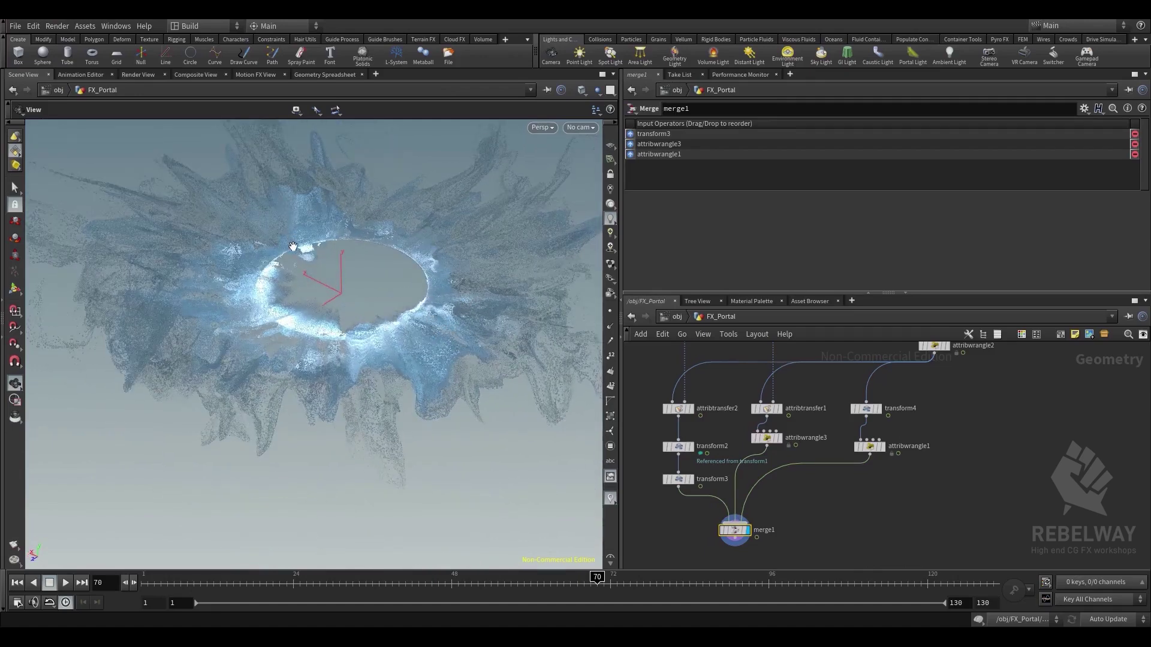
middle_drag(964, 410, 897, 491)
click(850, 388)
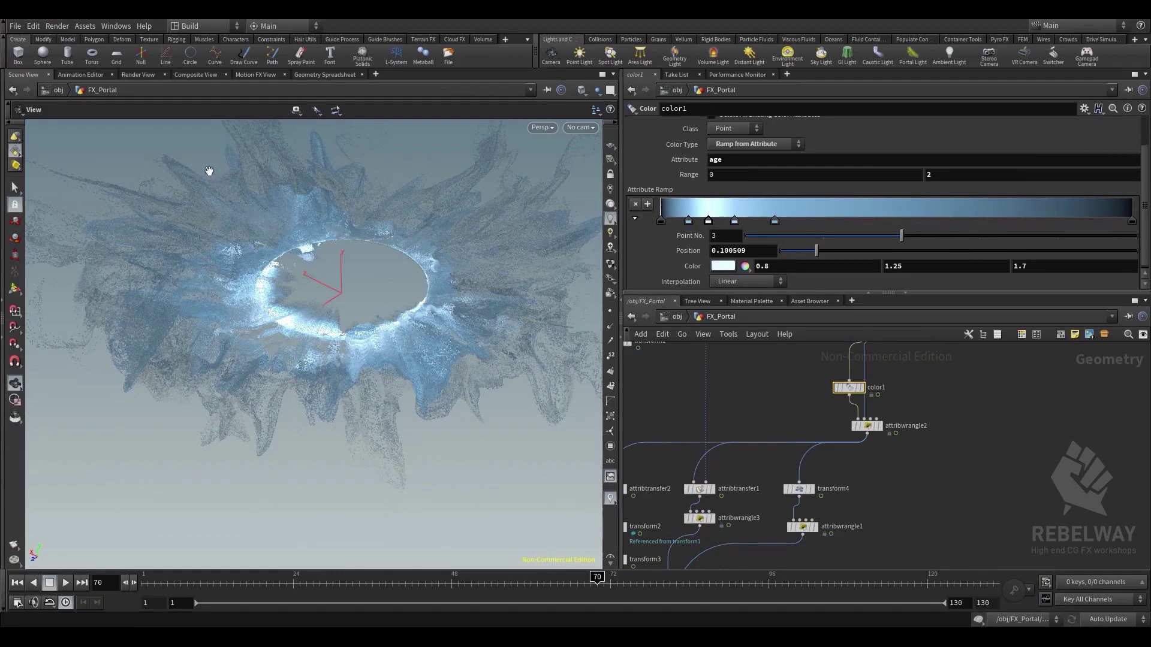
middle_drag(790, 448, 855, 375)
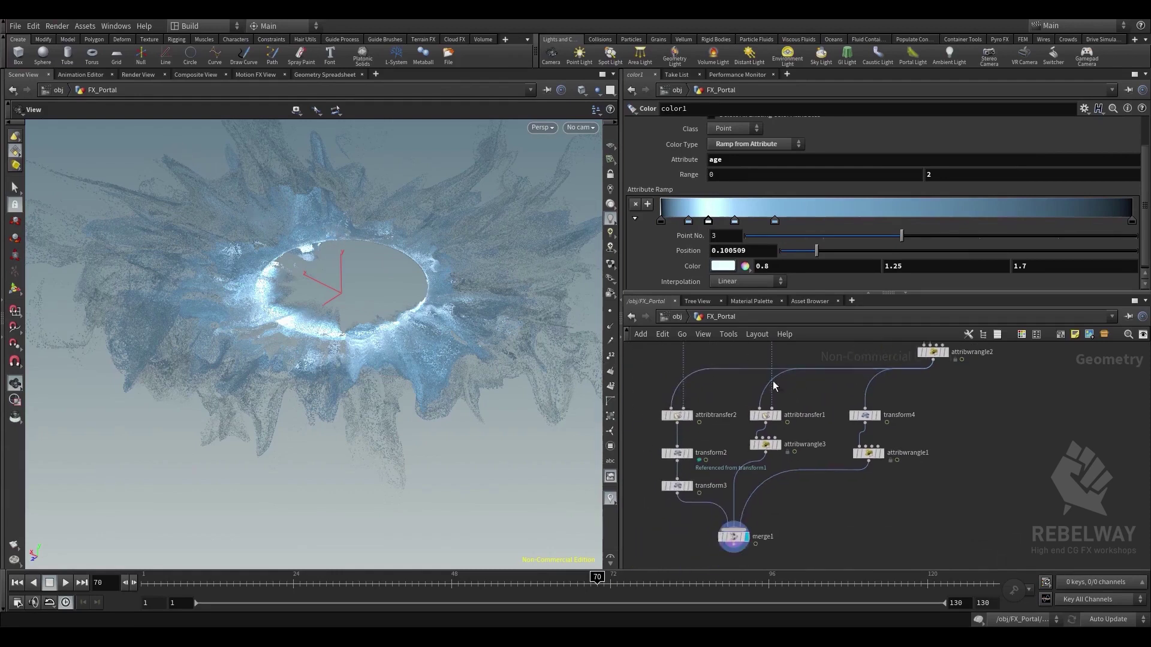
drag(649, 385, 914, 459)
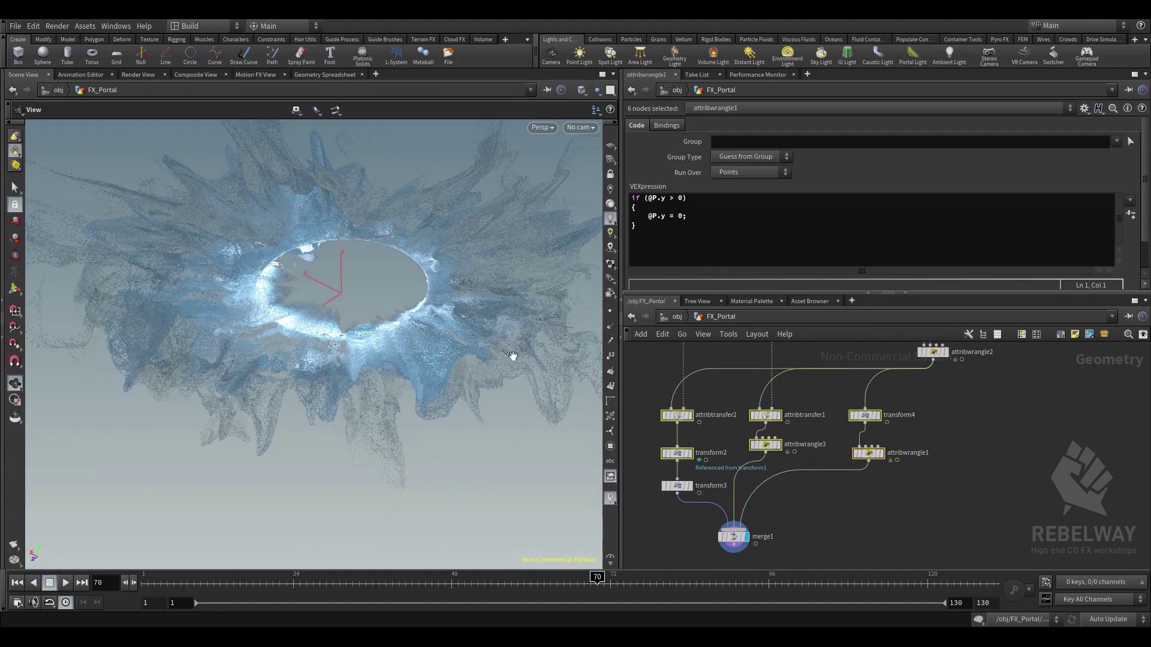
click(978, 445)
Display the READ_pop_sim_B particle cache
scroll(953, 428, down, 2)
middle_drag(941, 414, 744, 555)
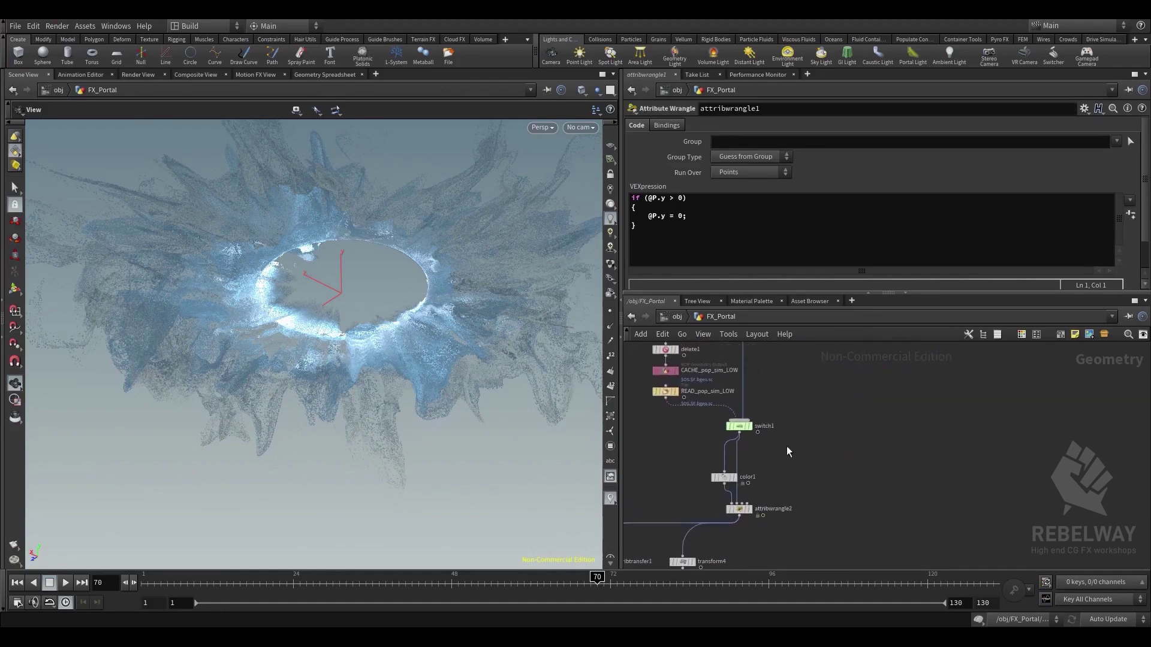
middle_drag(803, 429, 807, 549)
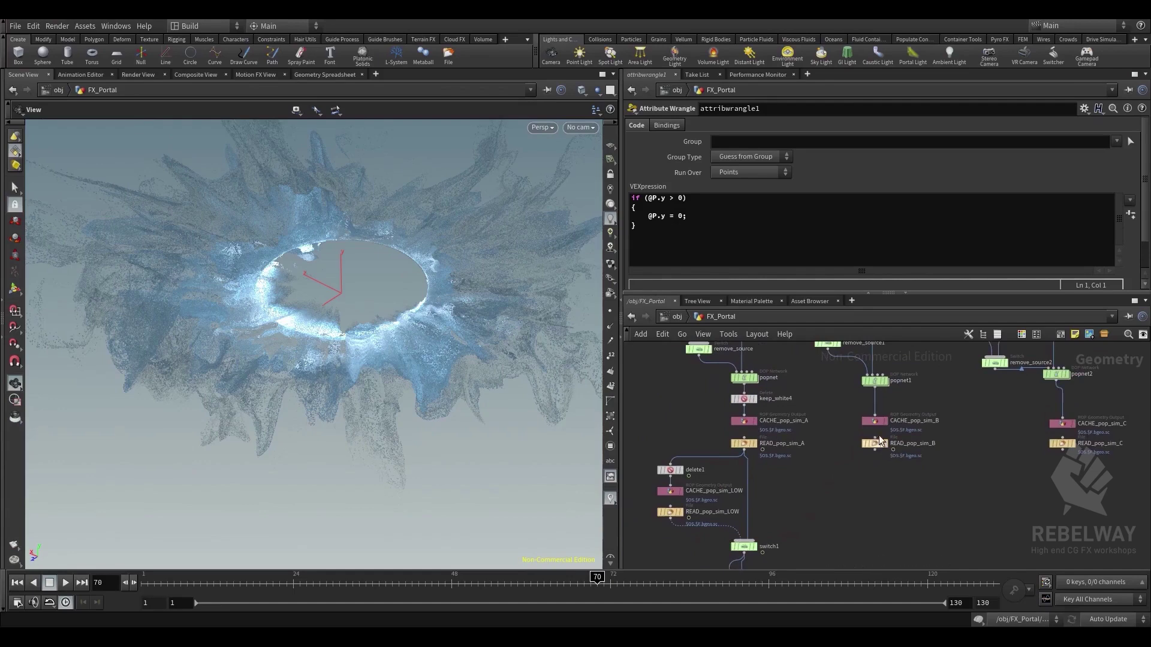
click(880, 443)
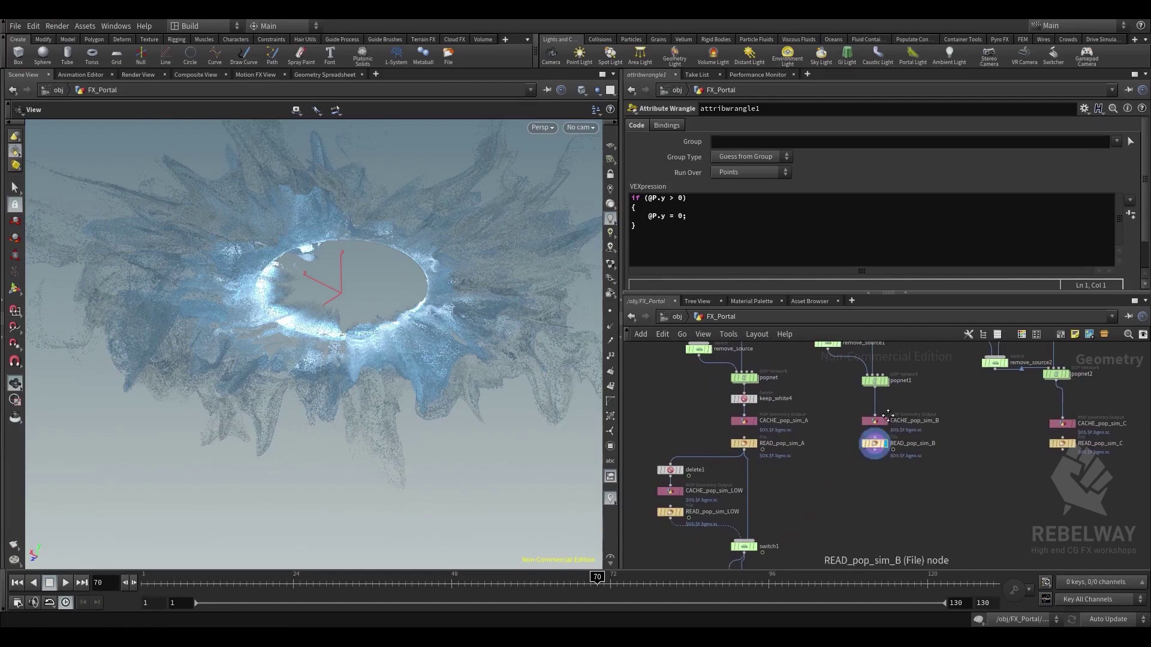
middle_drag(849, 470, 833, 453)
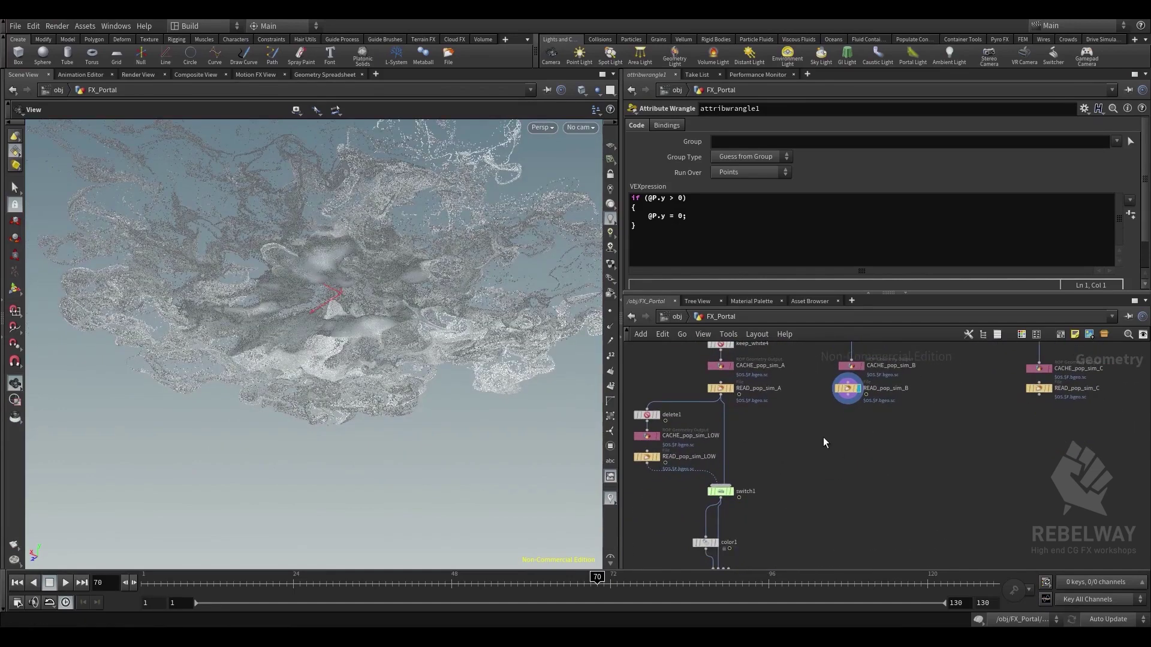
Add a Point VOP node below READ_pop_sim_B
key(Tab)
text(vop)
key(Down)
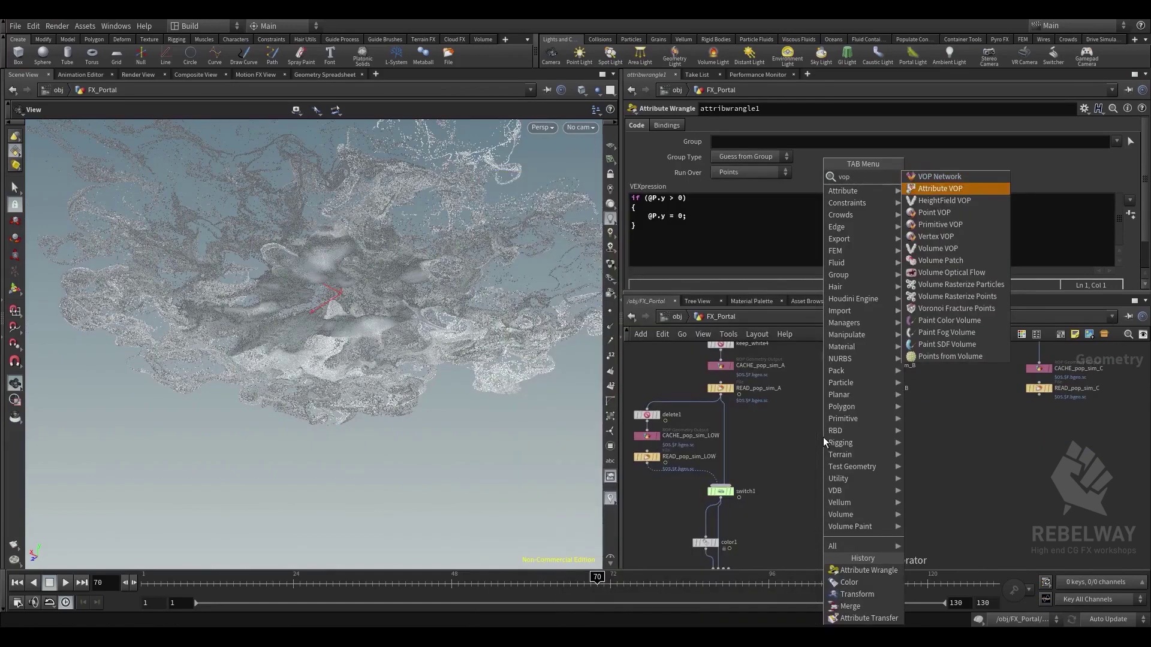
key(Down)
key(Return)
click(823, 437)
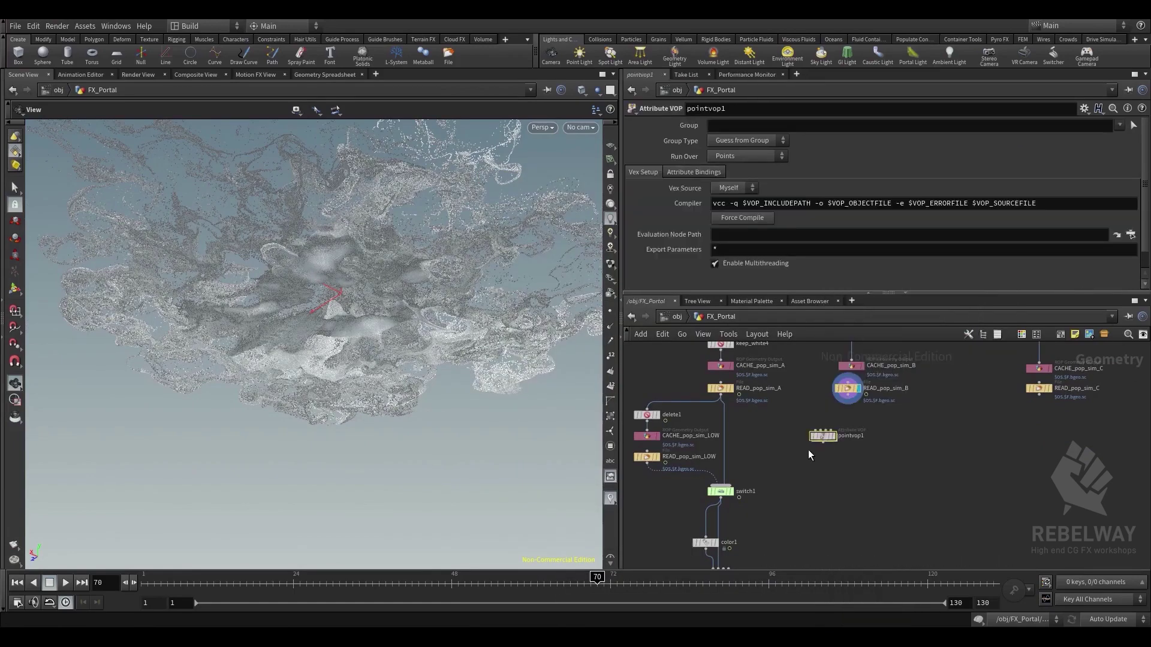
drag(825, 439, 840, 475)
Wire the output of READ_pop_sim_B into the first input of pointvop1
middle_drag(839, 456, 883, 437)
scroll(882, 438, down, 3)
scroll(882, 438, down, 2)
mouse_move(883, 512)
middle_down()
mouse_move(910, 434)
mouse_move(894, 514)
middle_up()
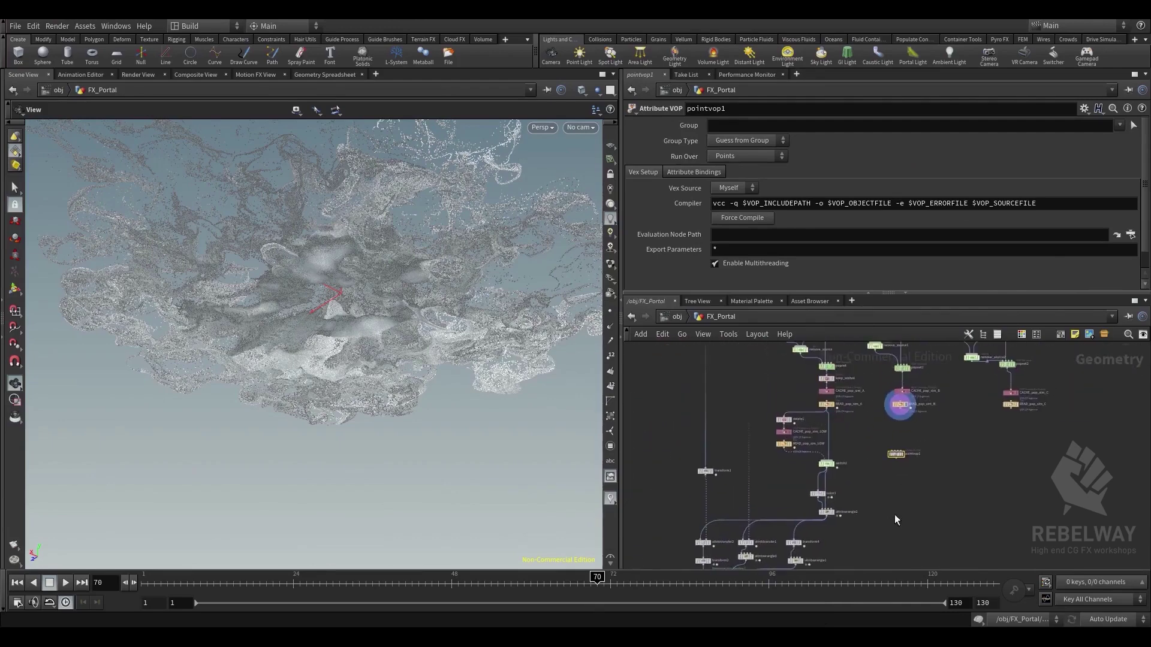
scroll(899, 465, up, 3)
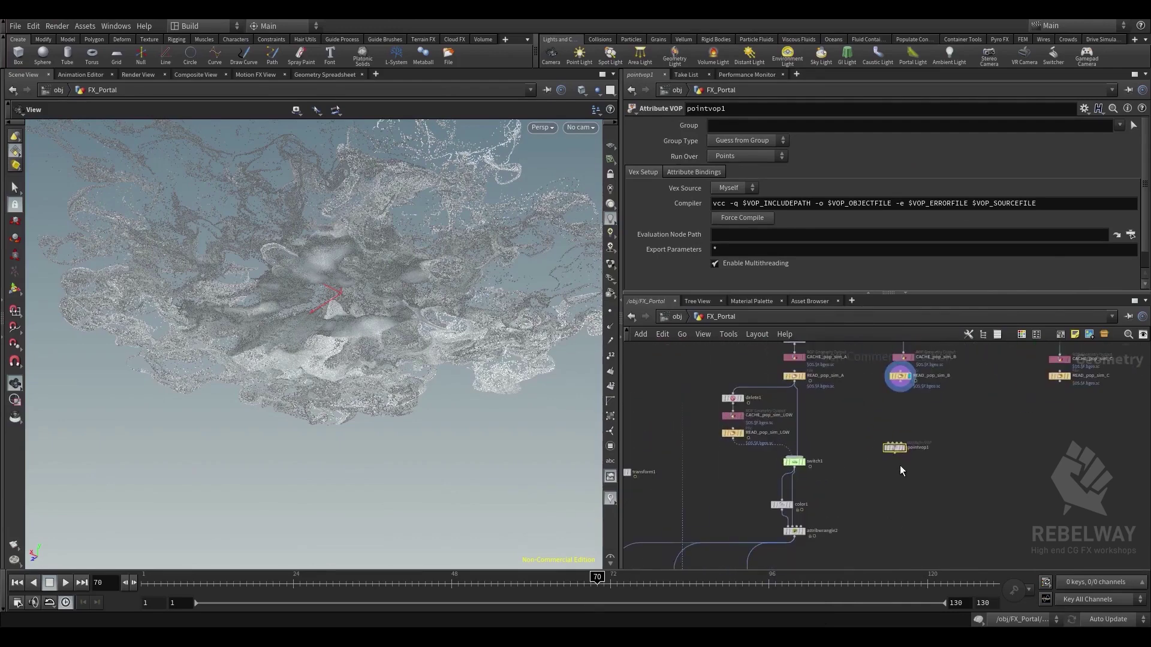
scroll(899, 414, up, 3)
click(903, 361)
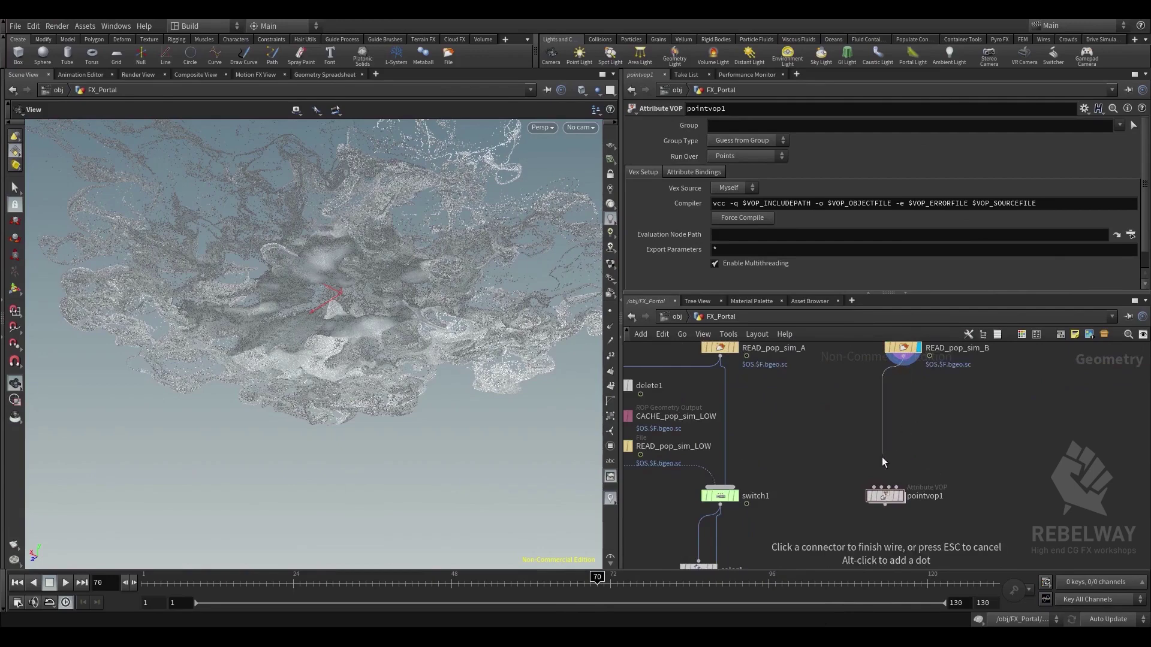
click(875, 487)
middle_drag(896, 460, 886, 429)
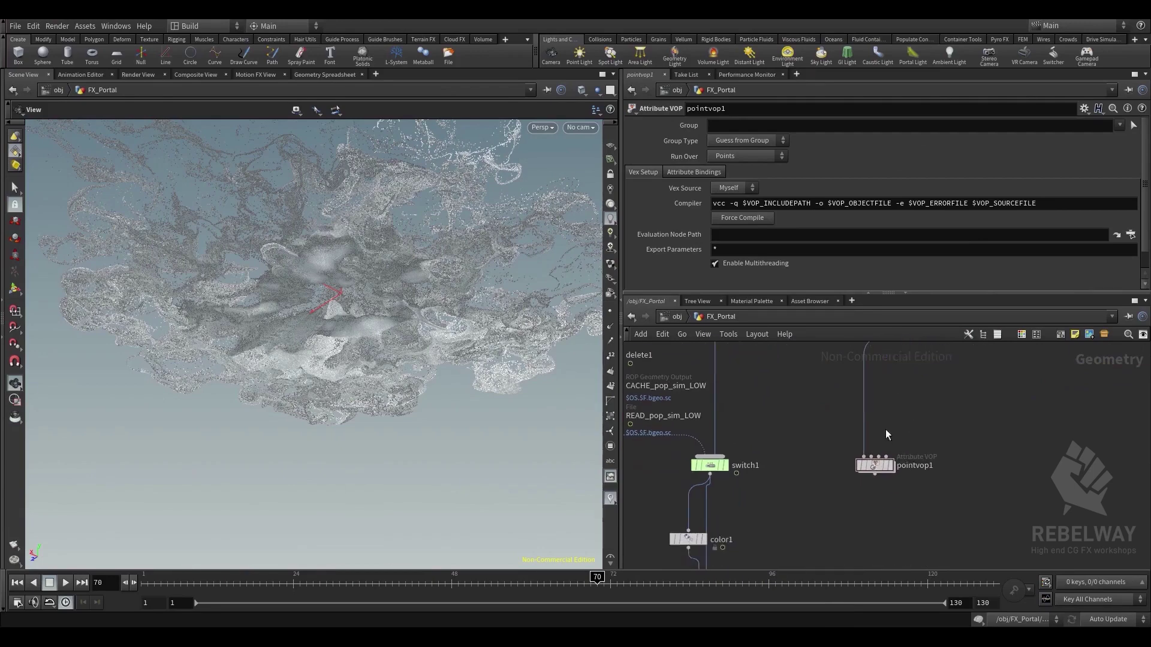
Enter the pointvop1 network and move geometryvopoutput1 away from the global parameters node to make room
double_click(876, 466)
drag(949, 376, 1038, 437)
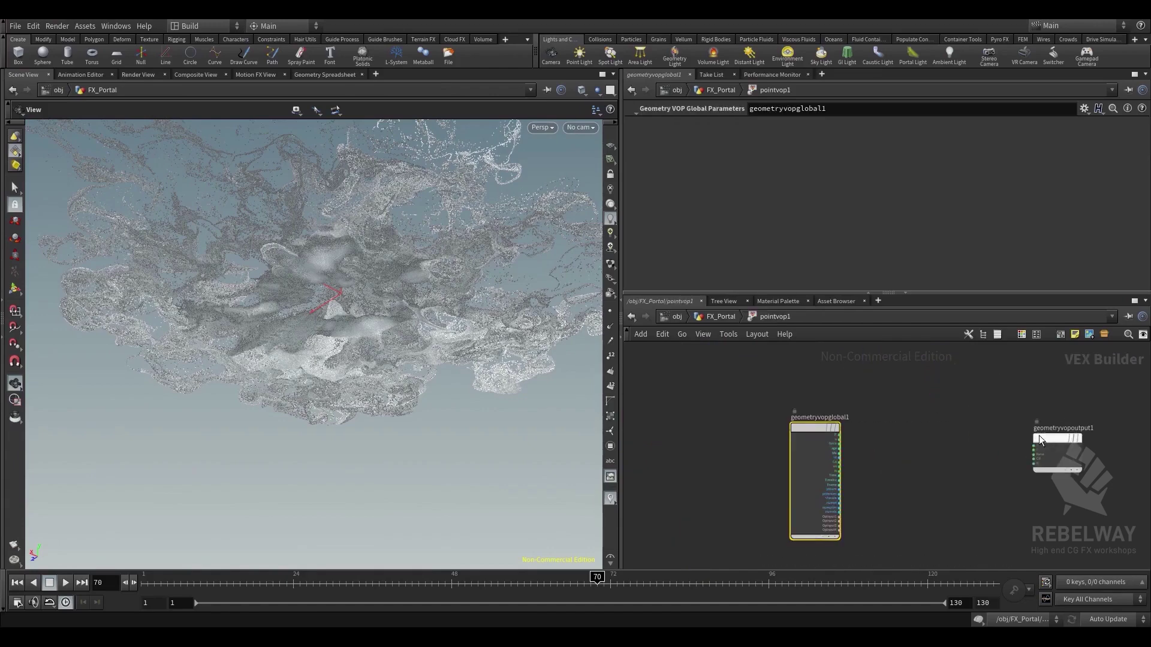
scroll(909, 458, up, 3)
middle_drag(826, 459, 802, 446)
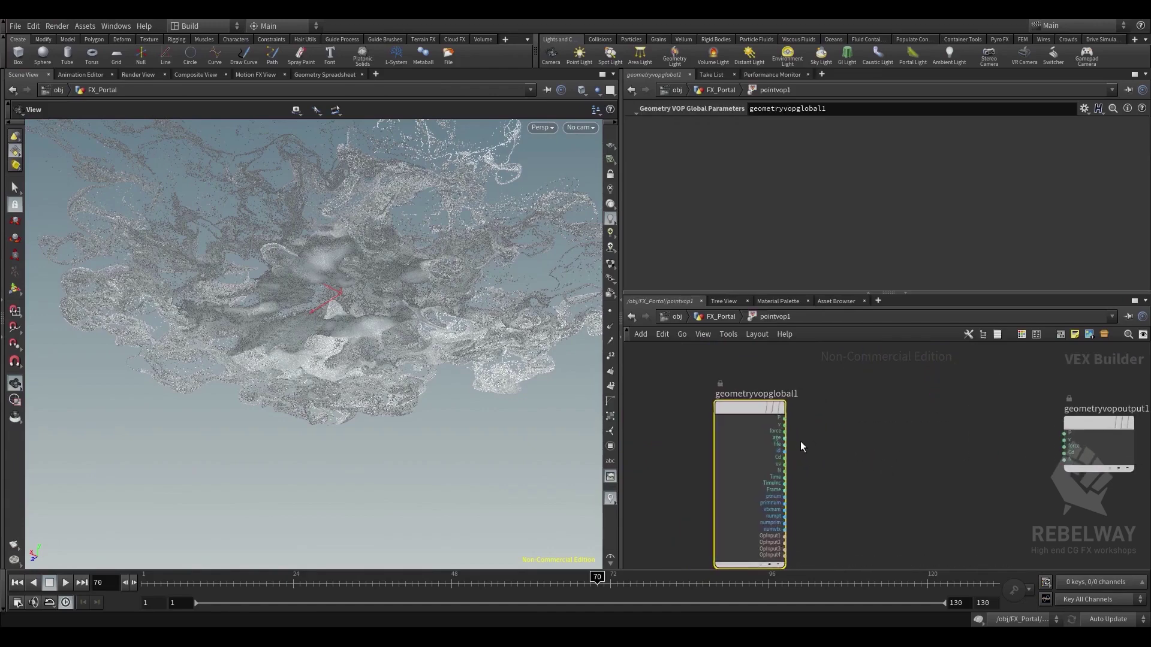
Add a Divide node that divides the age output of geometryvopglobal1 by its life output
click(784, 438)
key(Tab)
text(d)
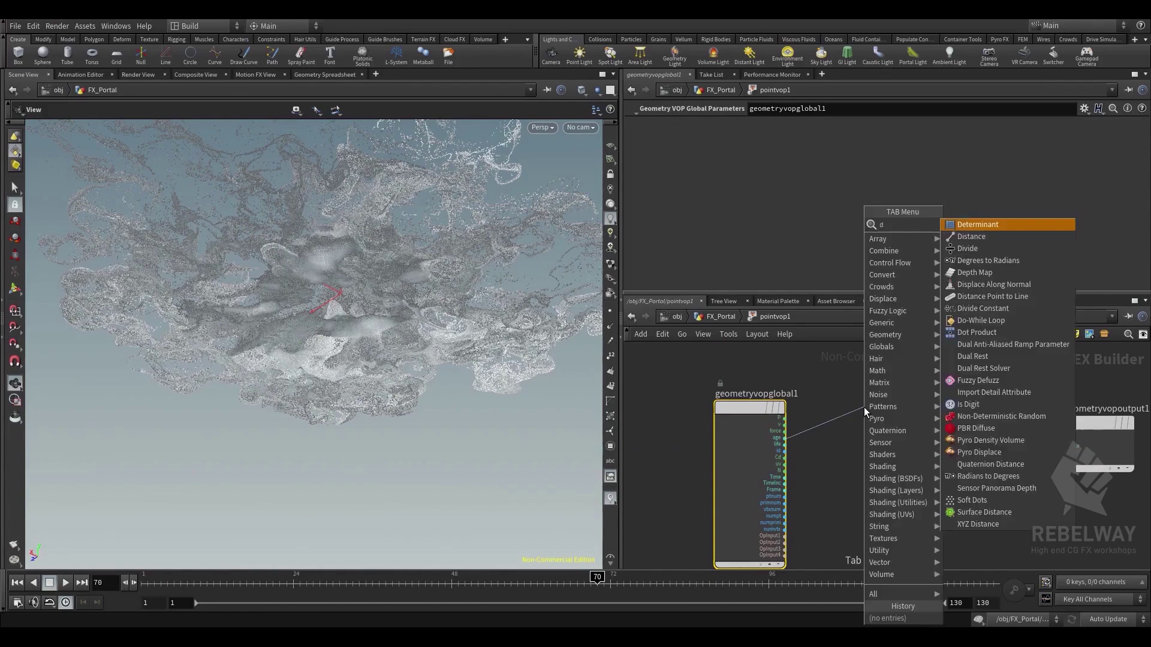
text(vi)
key(BackSpace)
key(BackSpace)
text(iv)
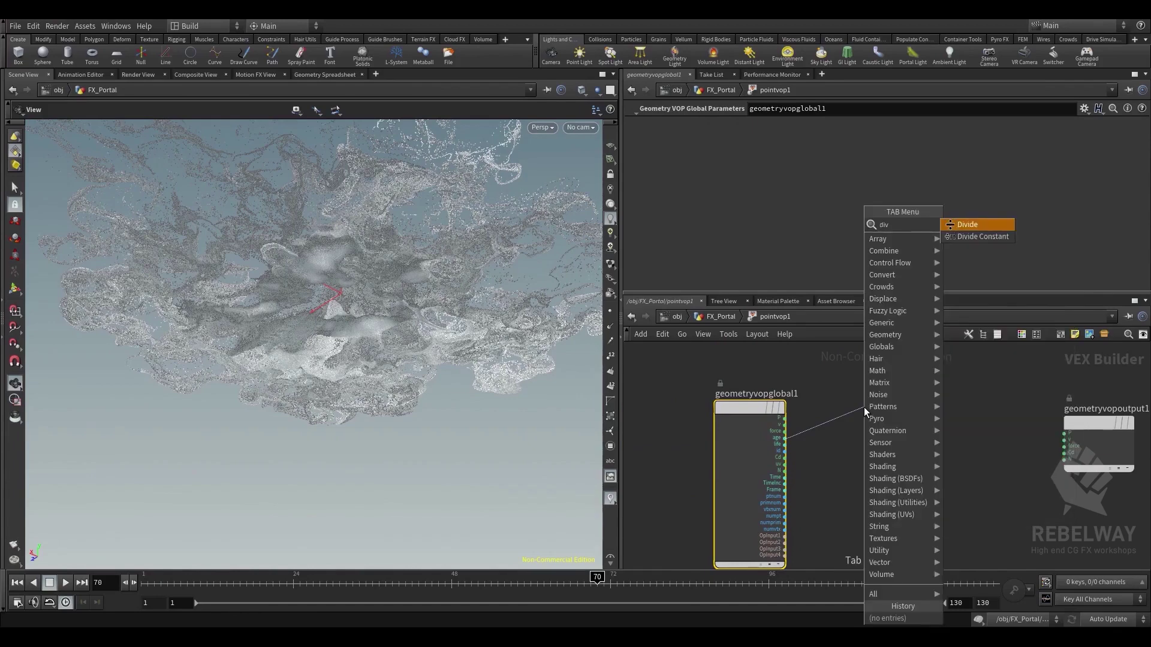
key(Return)
click(864, 407)
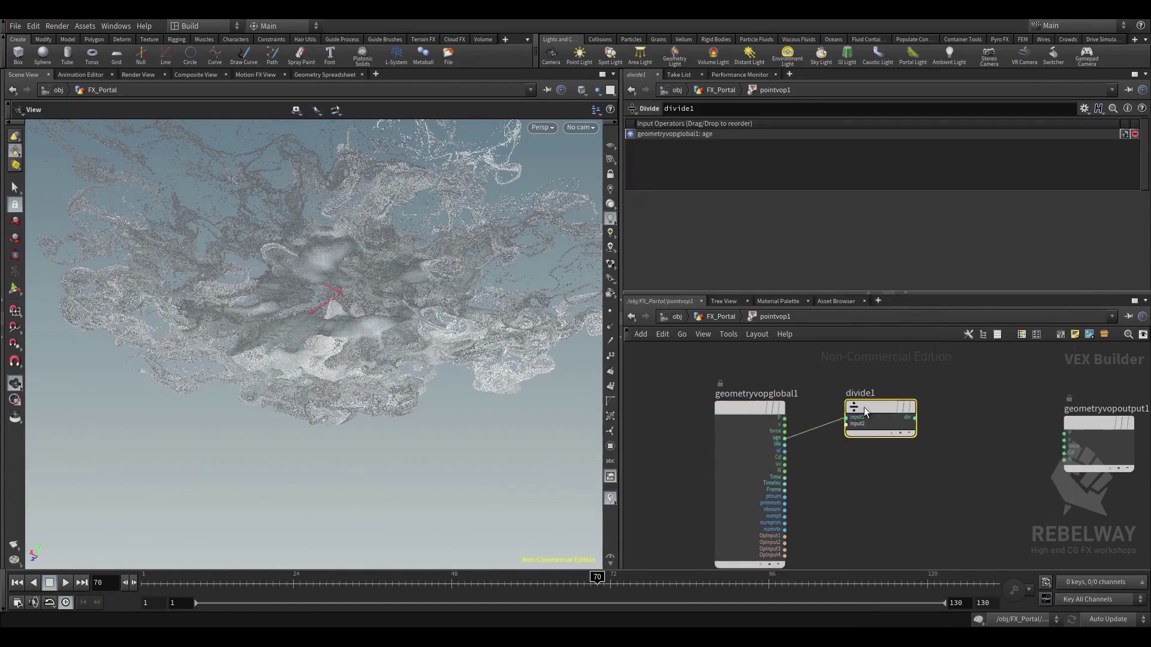
click(847, 424)
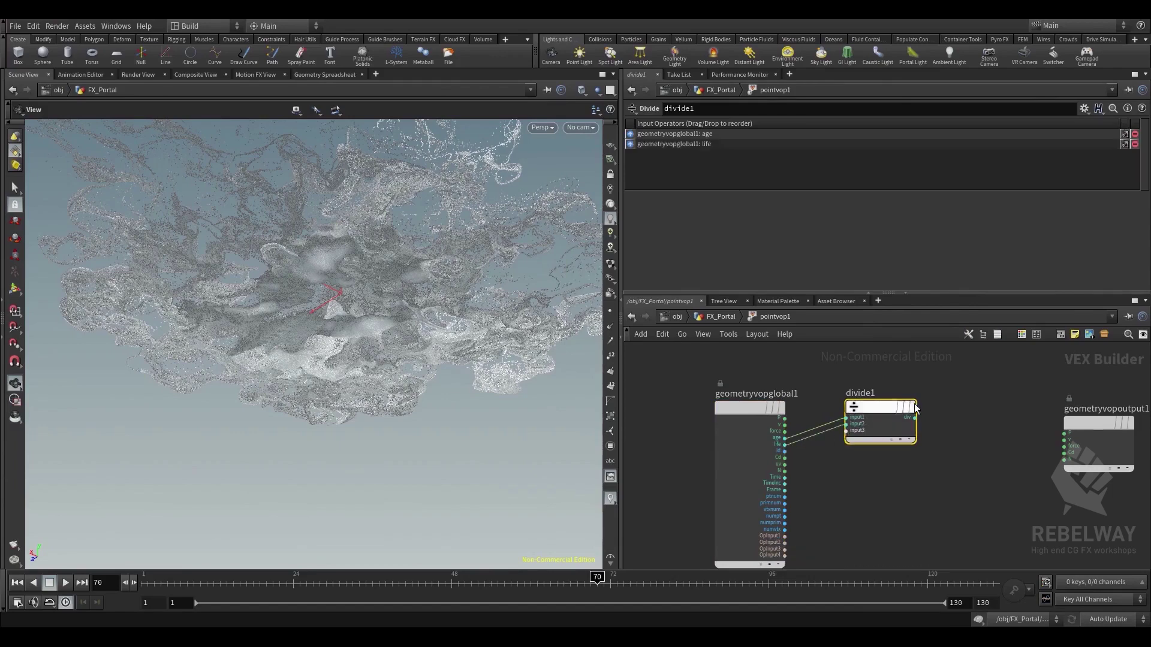
Add a Ramp Parameter node between divide1 and geometryvopoutput1
key(Tab)
text(ra)
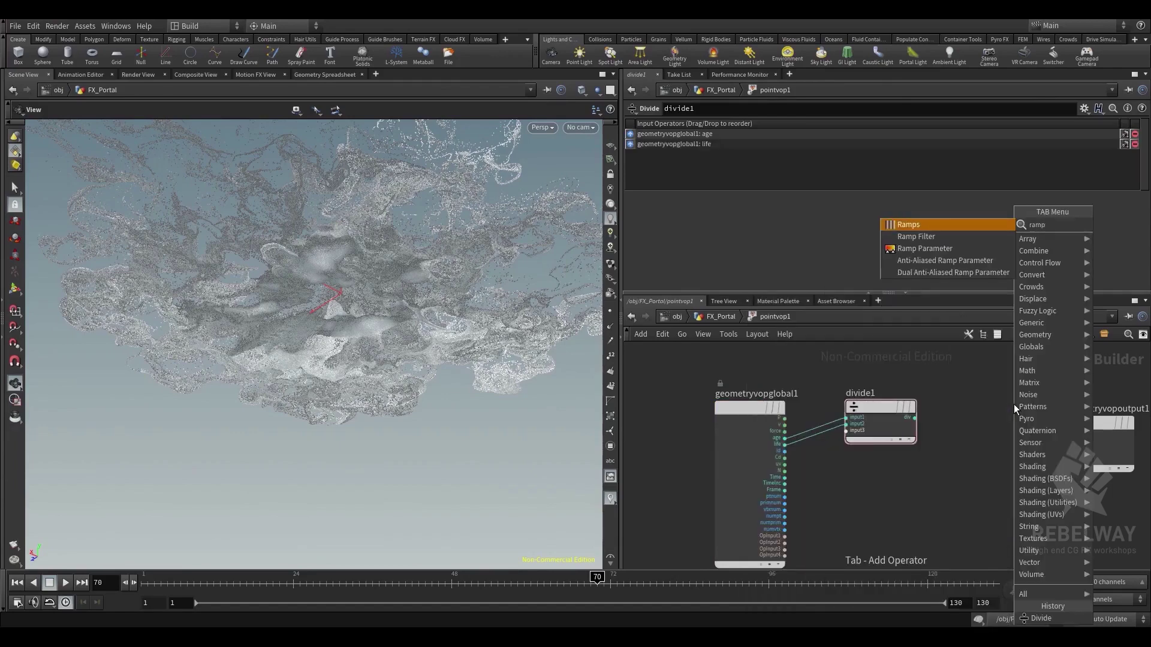
key(Down)
key(Down)
key(Return)
click(976, 422)
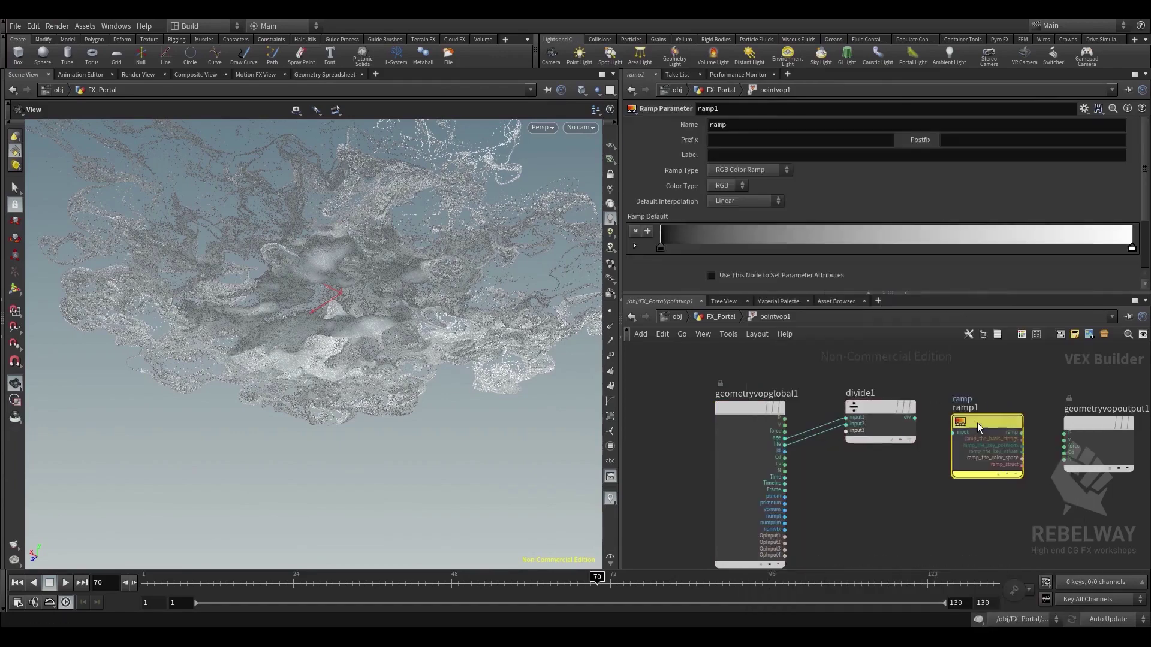
Wire the div output of divide1 into the input of ramp1 and set its ramp type to Spline Ramp (float)
click(914, 418)
click(953, 432)
drag(981, 415, 972, 402)
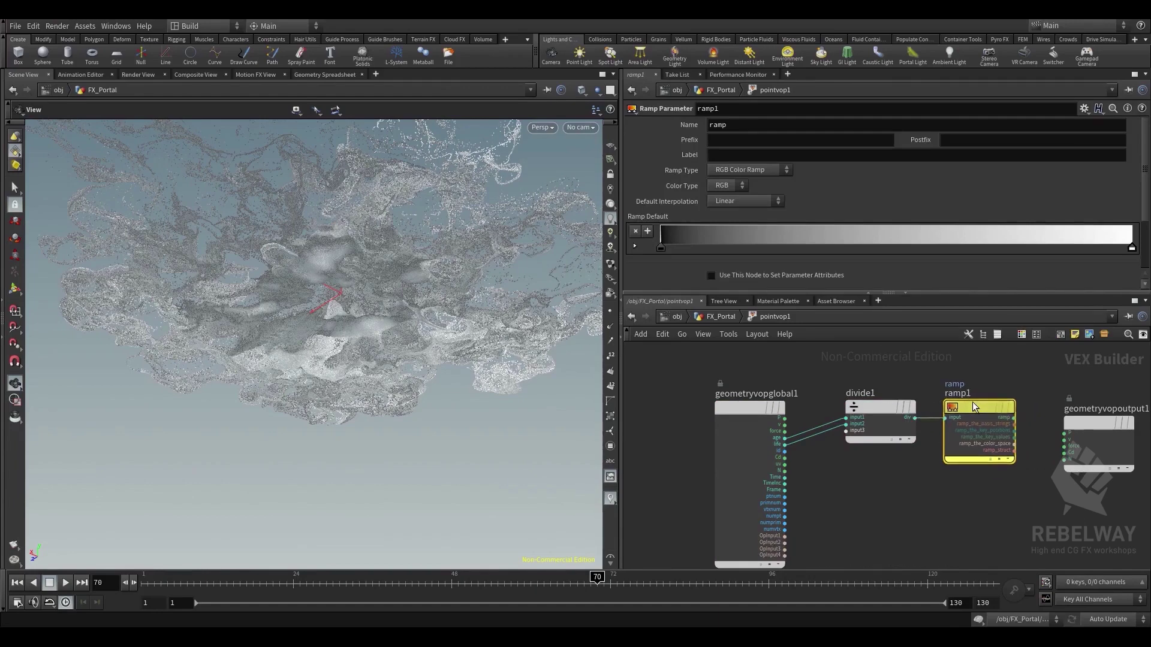
click(761, 173)
click(751, 192)
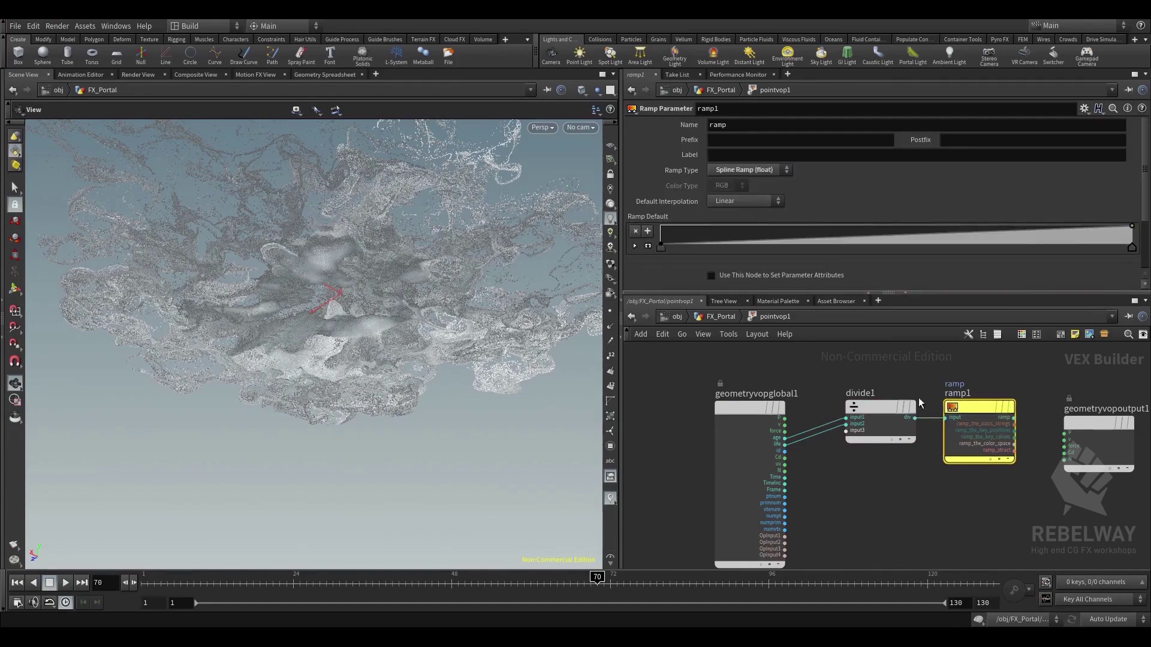
Connect ramp1's ramp output to the Cd input of geometryvopoutput1 and space out the nodes in the network
middle_drag(905, 401, 757, 402)
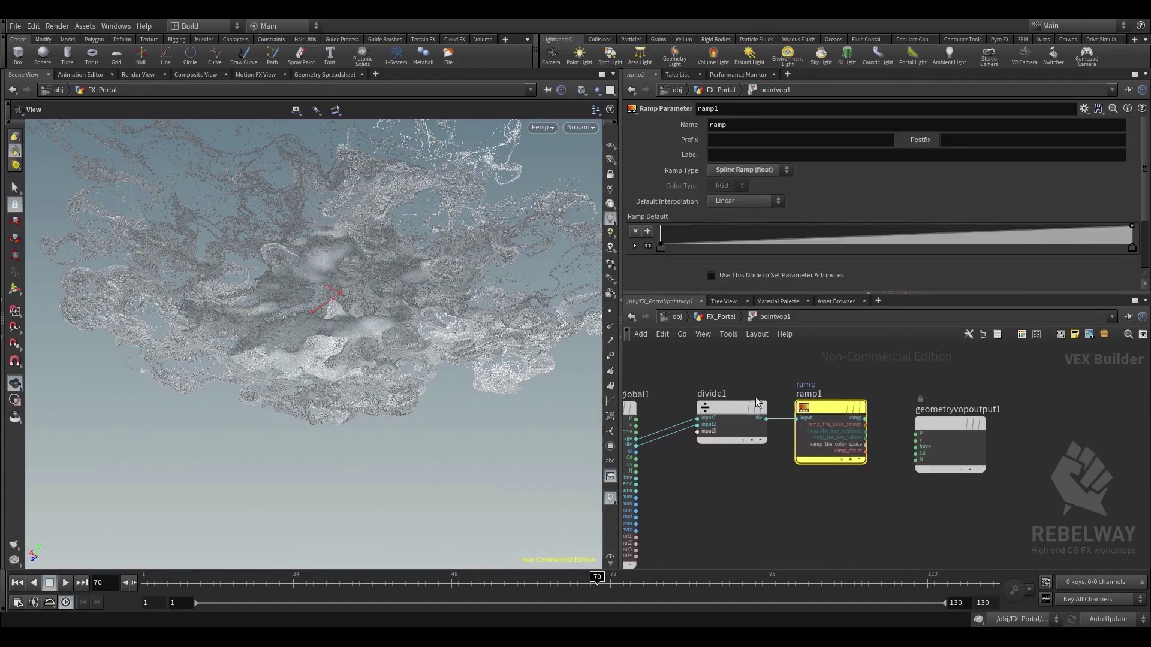
click(915, 454)
drag(949, 420, 1053, 416)
key(h)
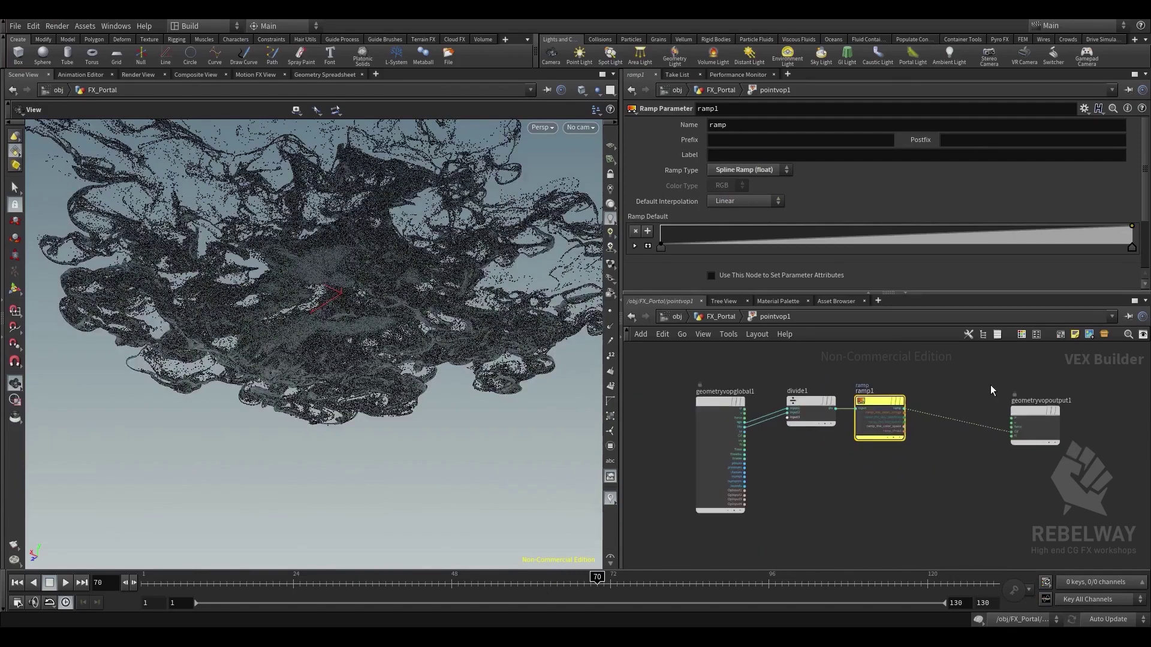
drag(863, 402, 897, 402)
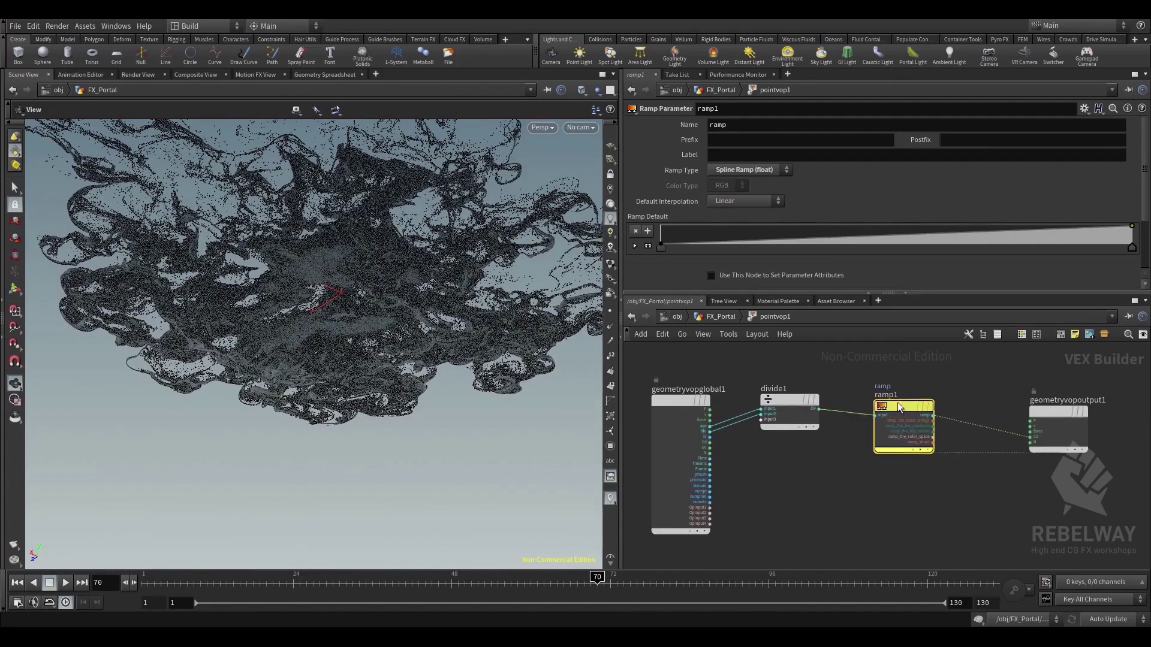
drag(785, 402, 782, 417)
Return to the FX_Portal network and raise the first point of pointvop1's ramp to a value of 1
click(731, 316)
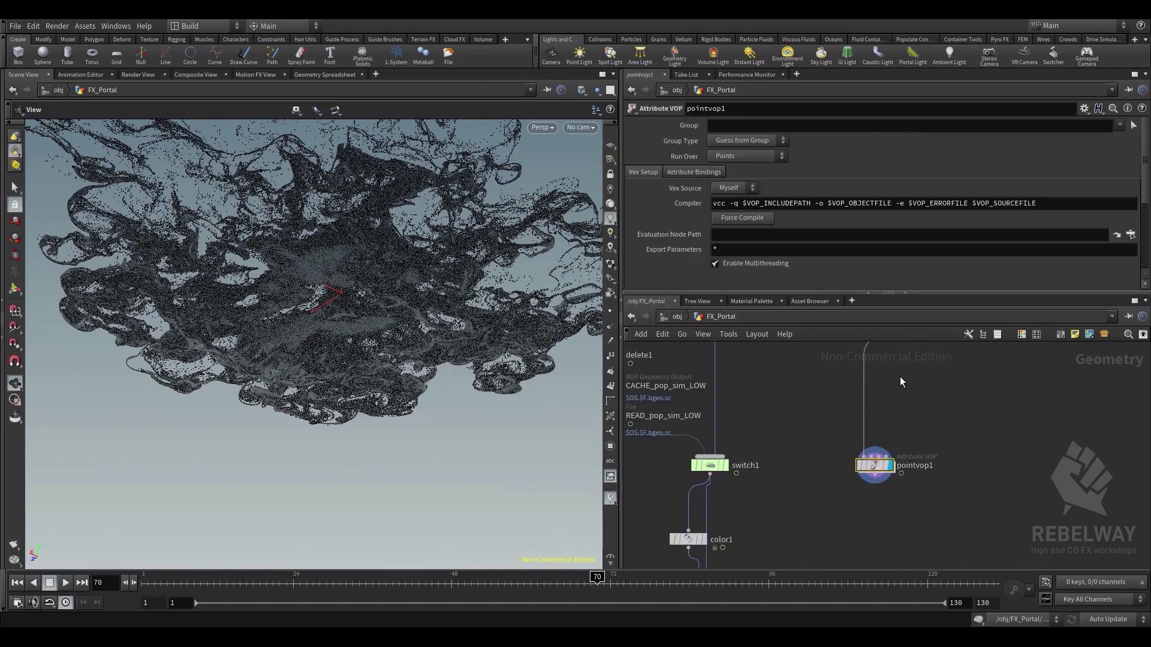
middle_drag(867, 496, 871, 423)
scroll(831, 218, down, 5)
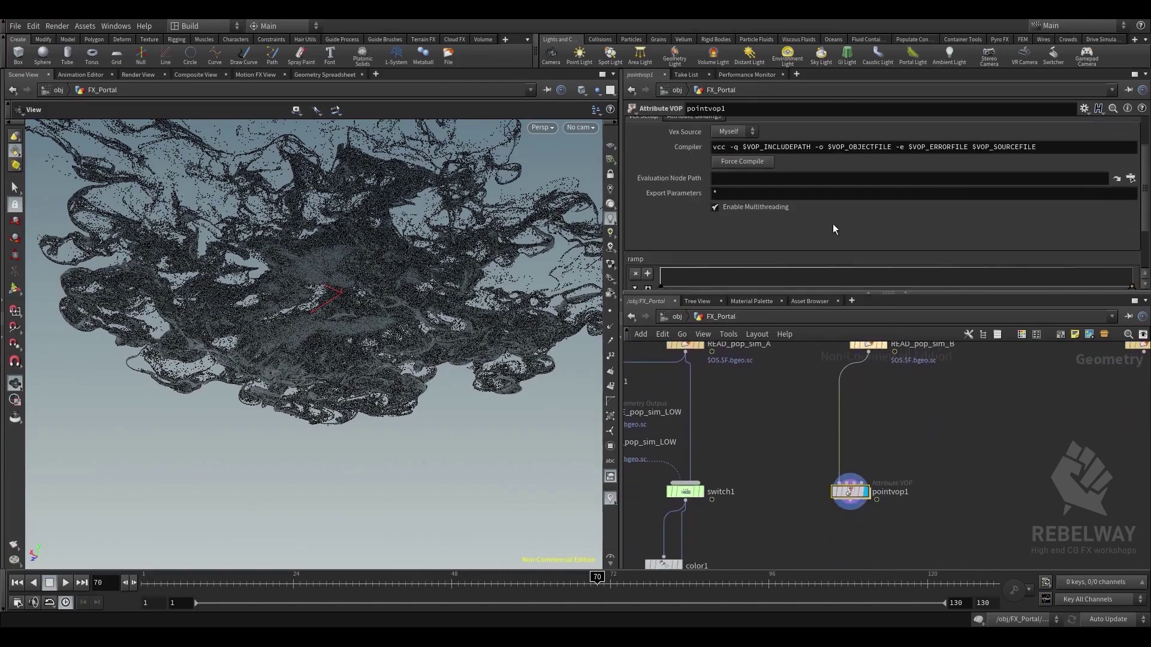
drag(657, 233, 658, 210)
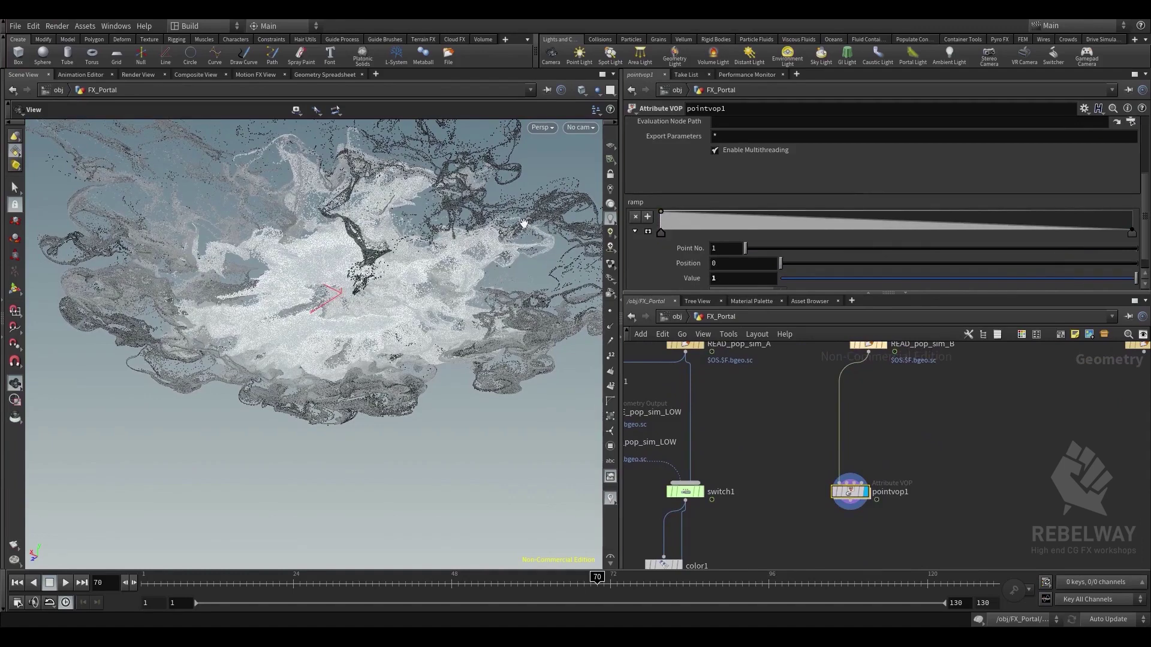
drag(388, 263, 351, 309)
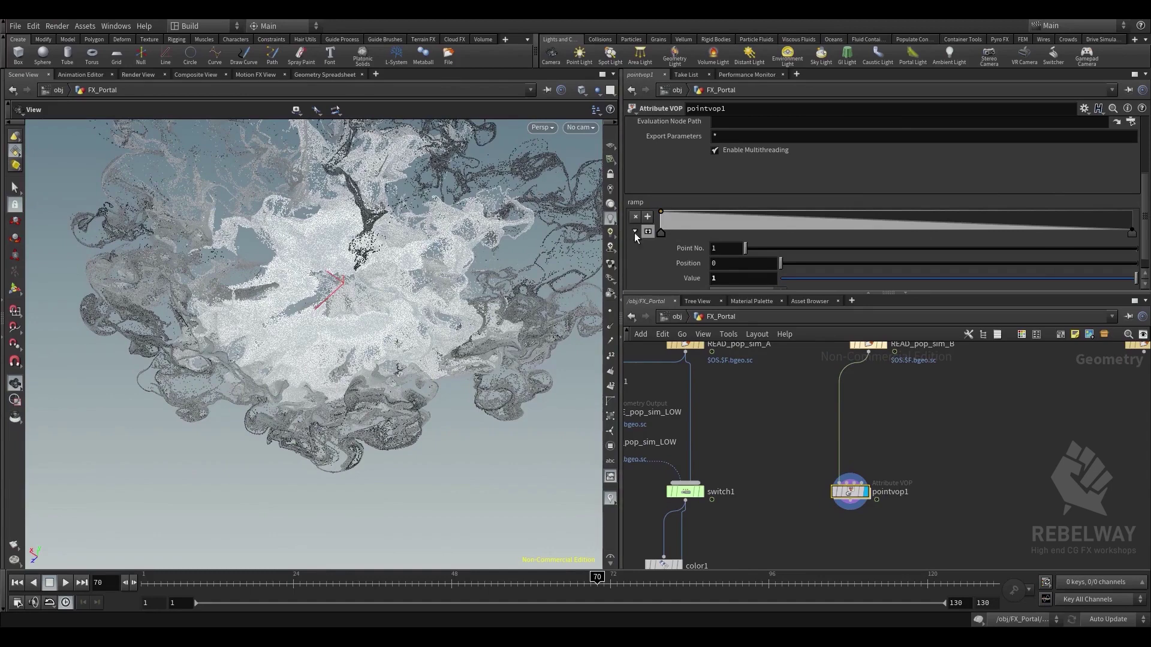
Enter the pointvop1 network and move ramp1 level with divide1 so their wire runs straight
double_click(850, 492)
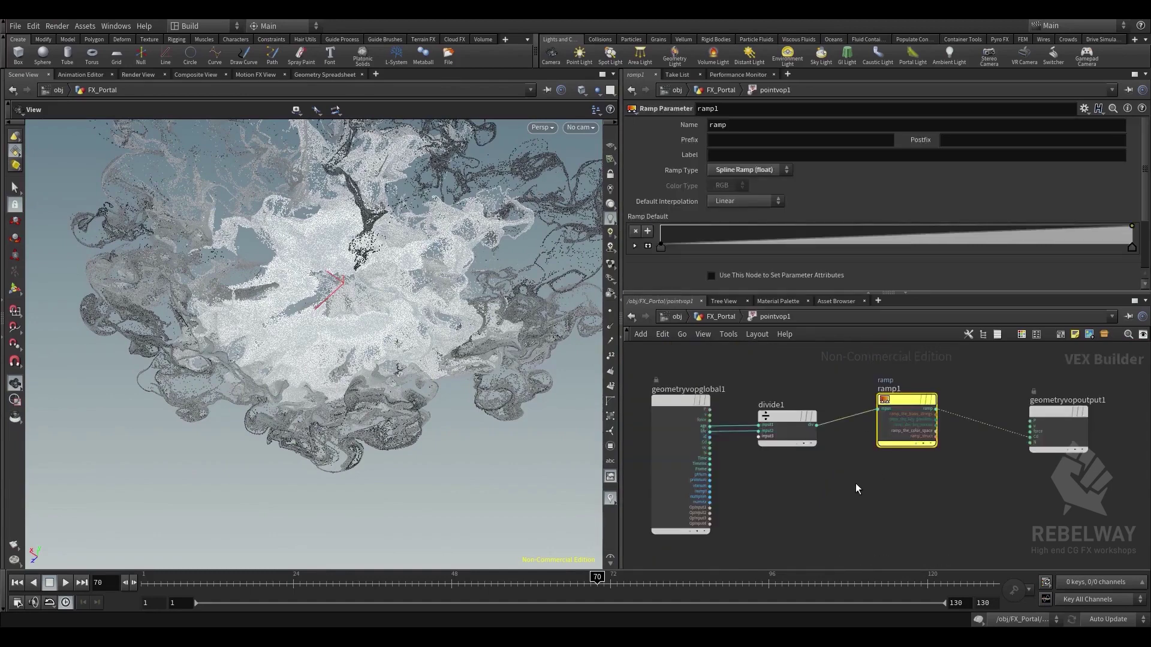
drag(894, 404, 899, 421)
click(835, 415)
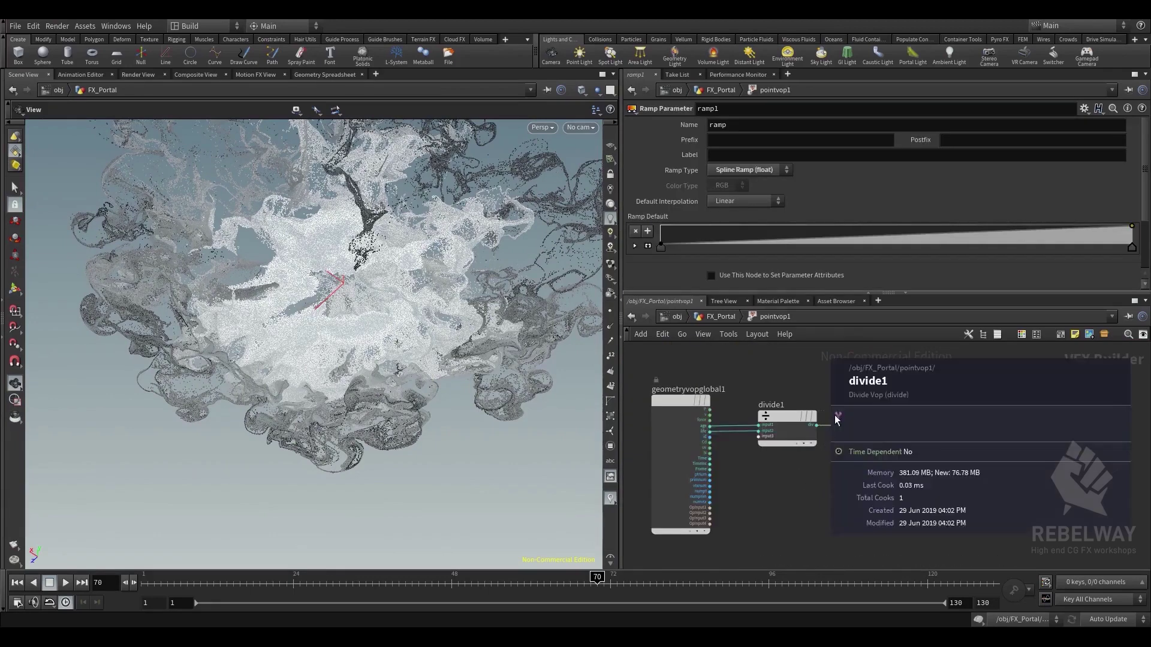
middle_drag(819, 473, 829, 435)
scroll(817, 420, up, 2)
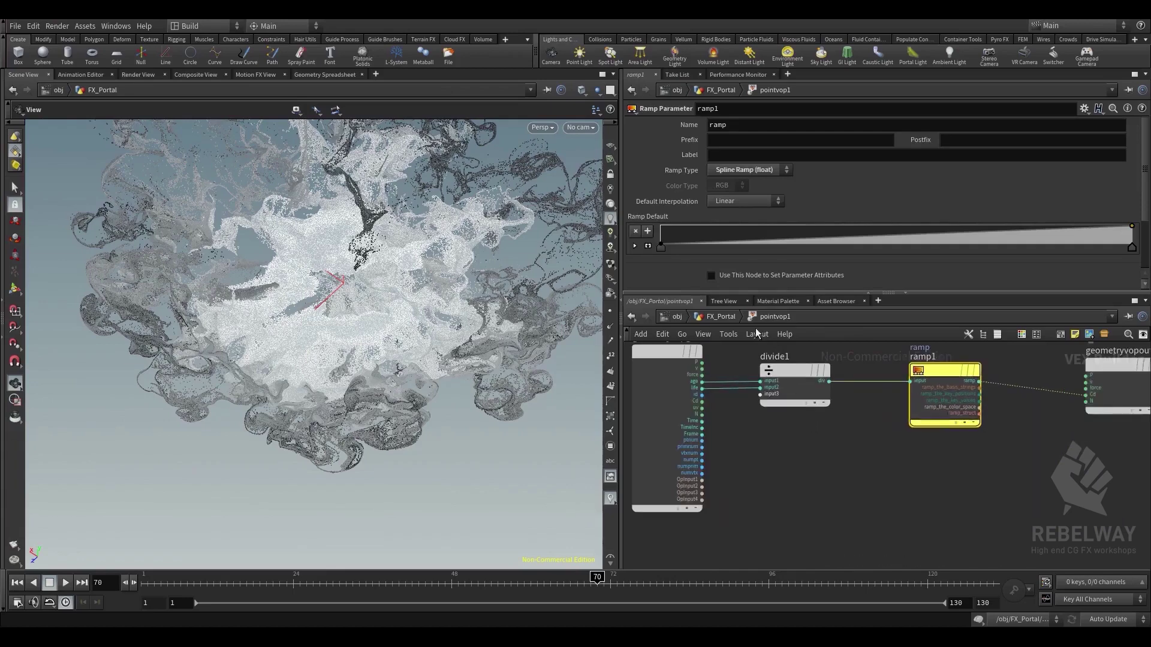
Go back up to FX_Portal and move pointvop1 closer beneath READ_pop_sim_B
key(u)
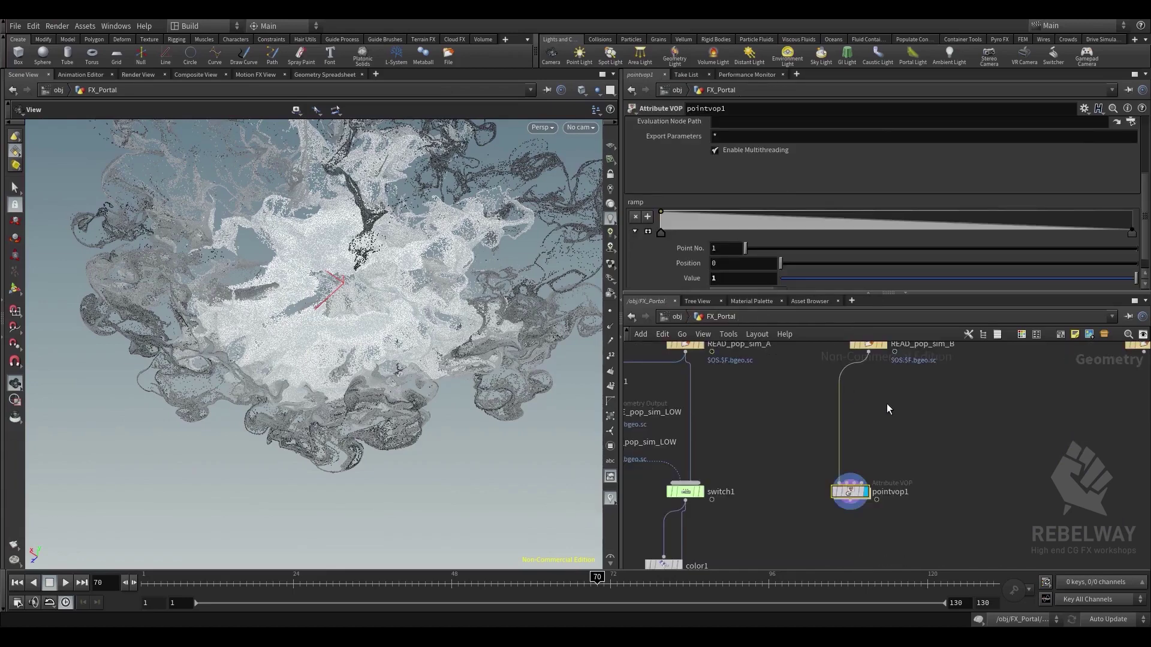
mouse_move(885, 415)
middle_down()
mouse_move(882, 451)
mouse_move(893, 416)
middle_up()
drag(860, 501, 879, 458)
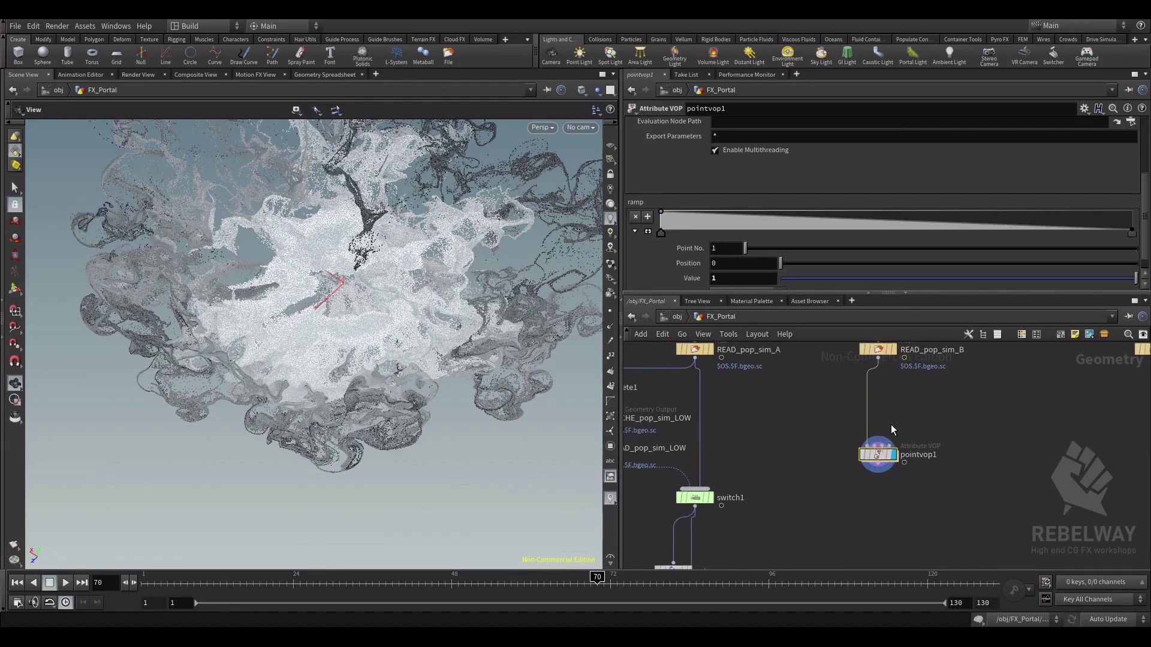
Add a second Ramp Parameter node inside pointvop1 and wire the Cd output of geometryvopglobal1 into its input
double_click(878, 454)
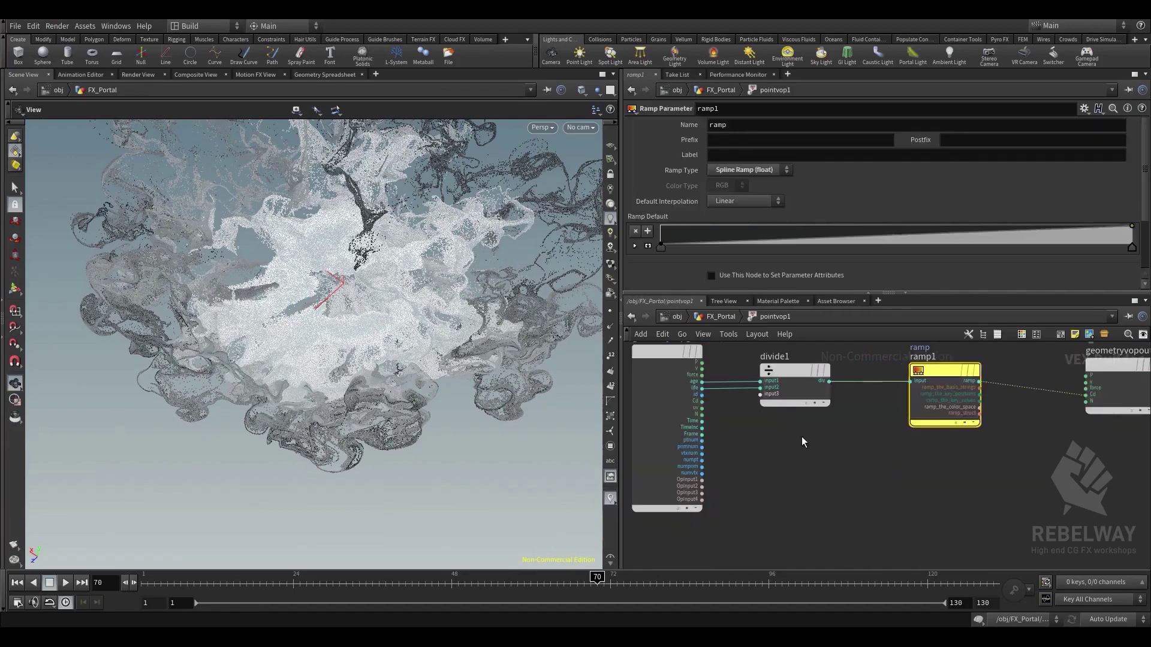
click(705, 407)
click(704, 402)
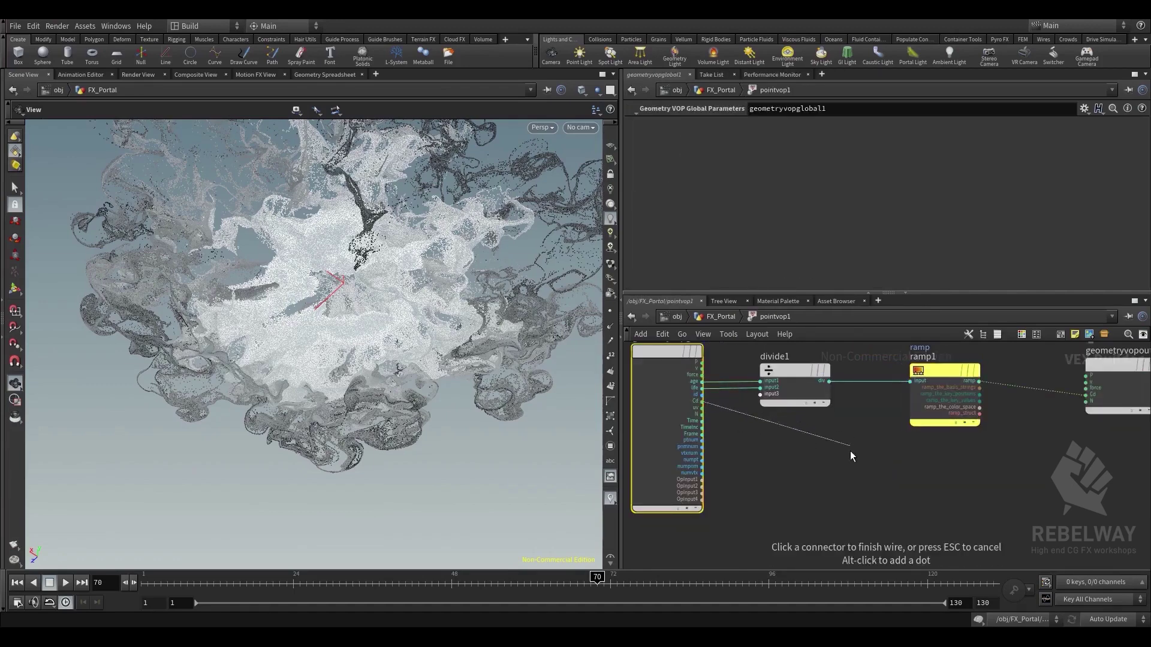
middle_drag(849, 453, 826, 468)
key(Escape)
key(Tab)
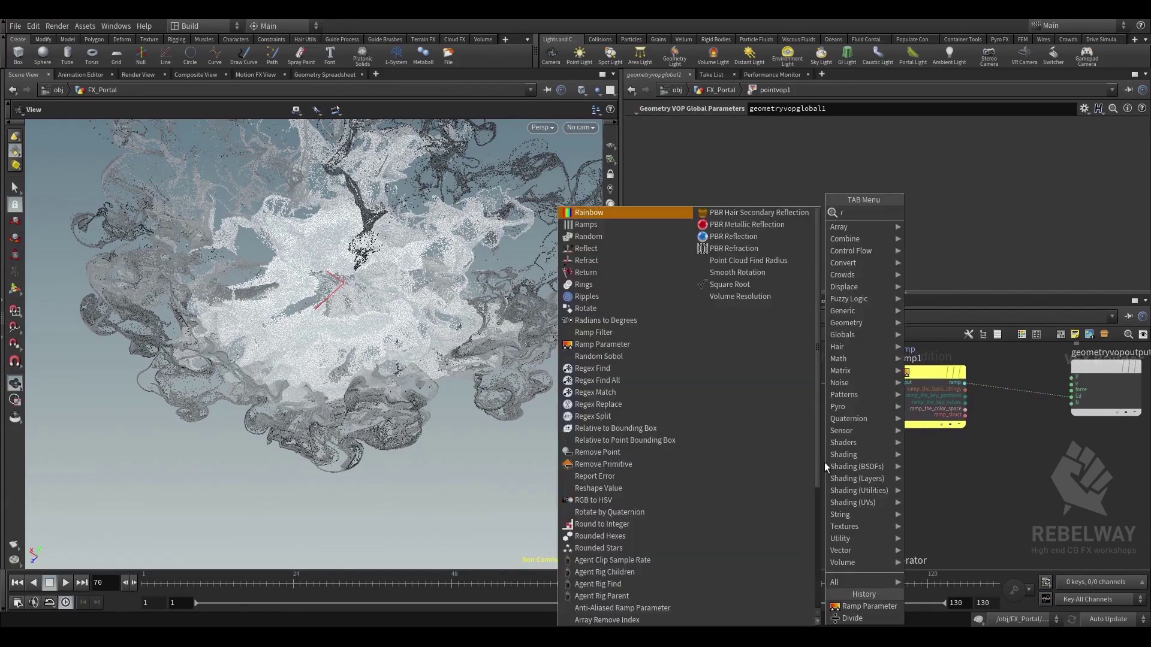
text(ramp)
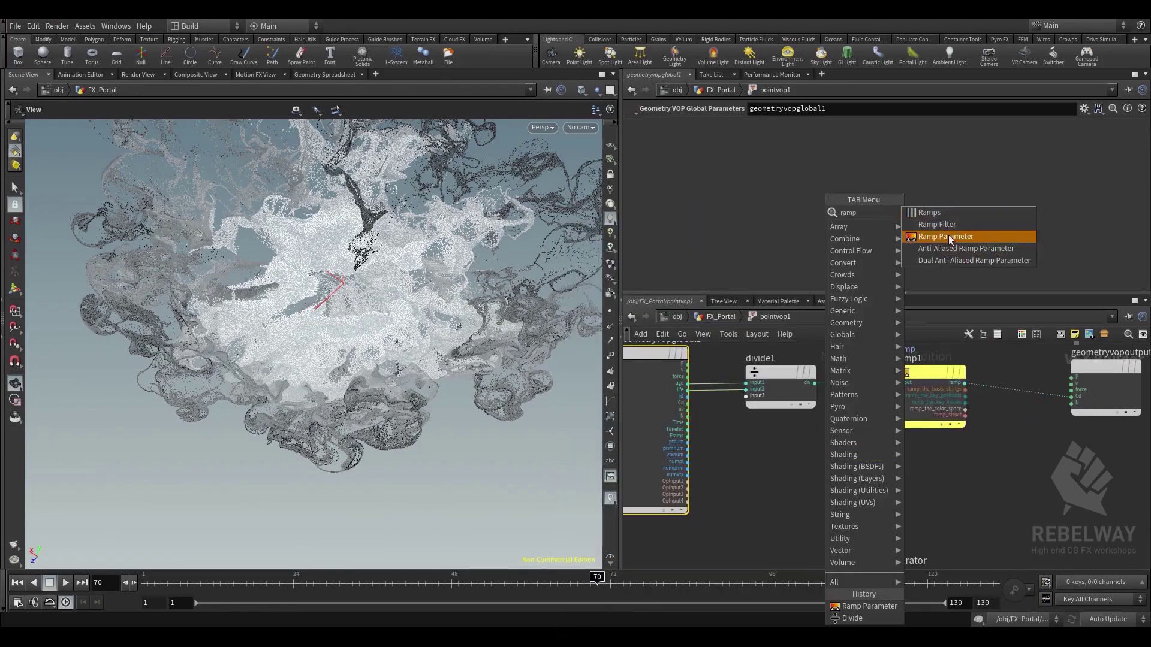
click(948, 235)
click(821, 480)
click(688, 403)
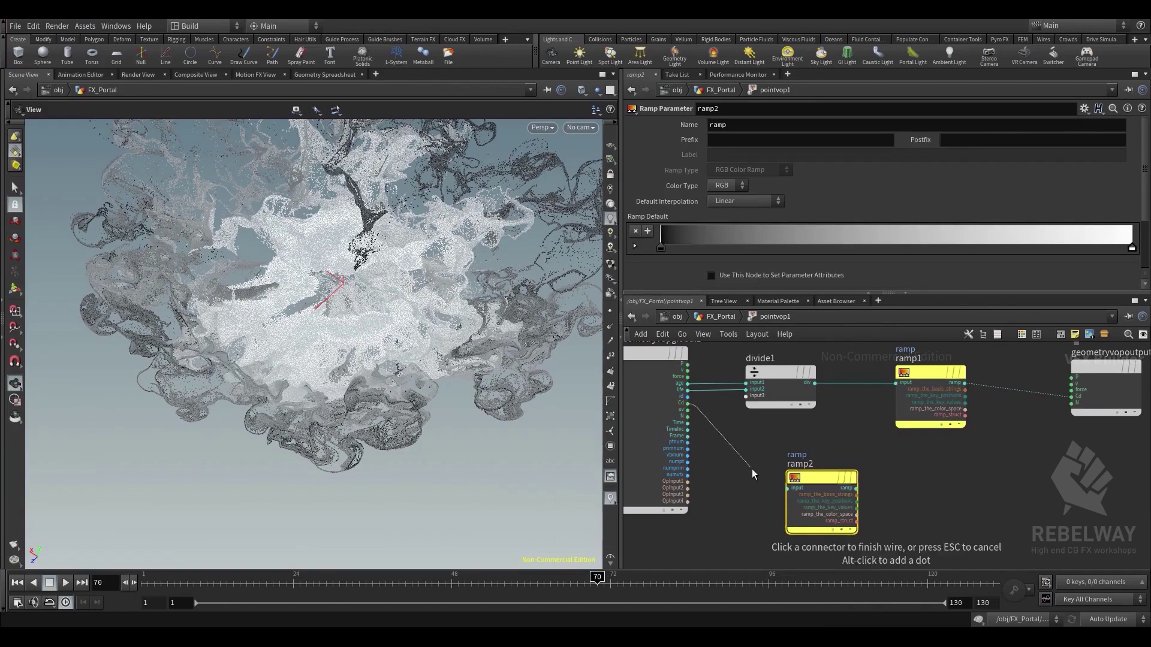
click(789, 488)
Insert a Length node on the wire between the Cd output and ramp2, and reposition ramp2 beside it
drag(820, 481, 824, 484)
key(Tab)
text(len)
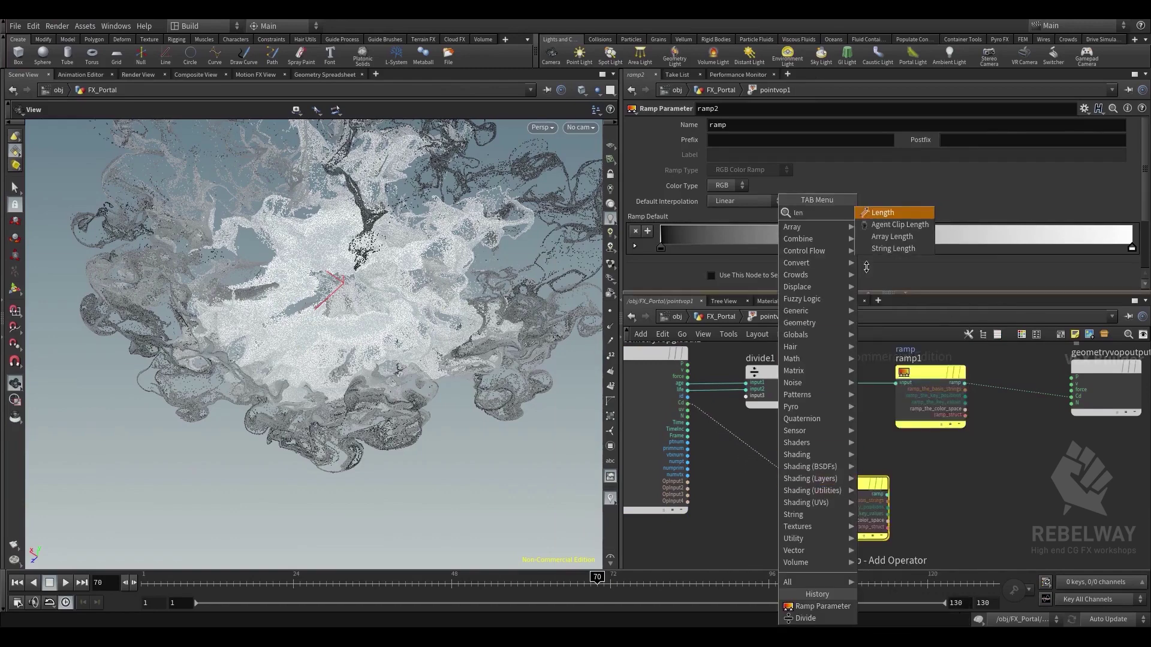
click(893, 213)
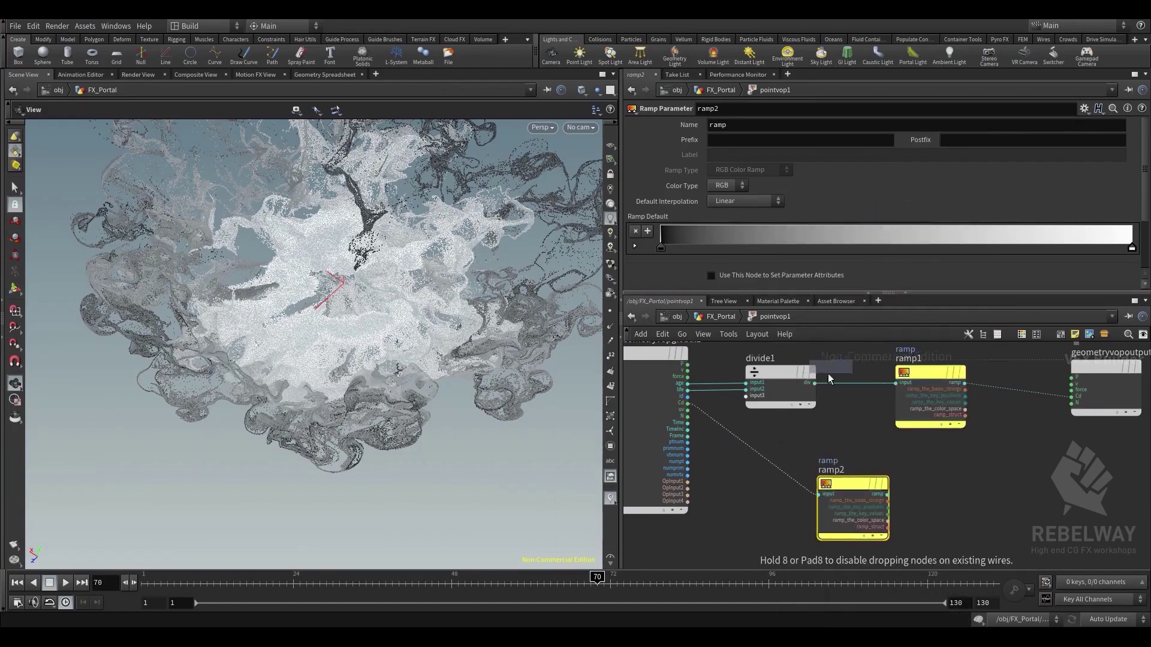
click(767, 459)
drag(767, 459, 772, 469)
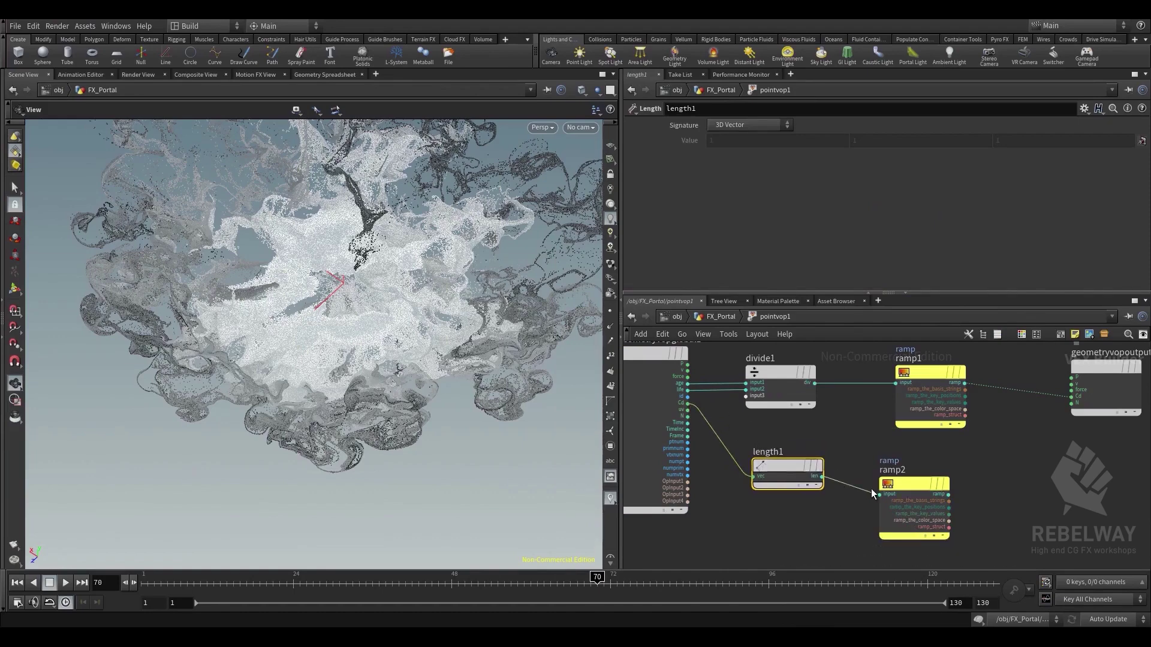
drag(923, 482, 917, 469)
click(918, 470)
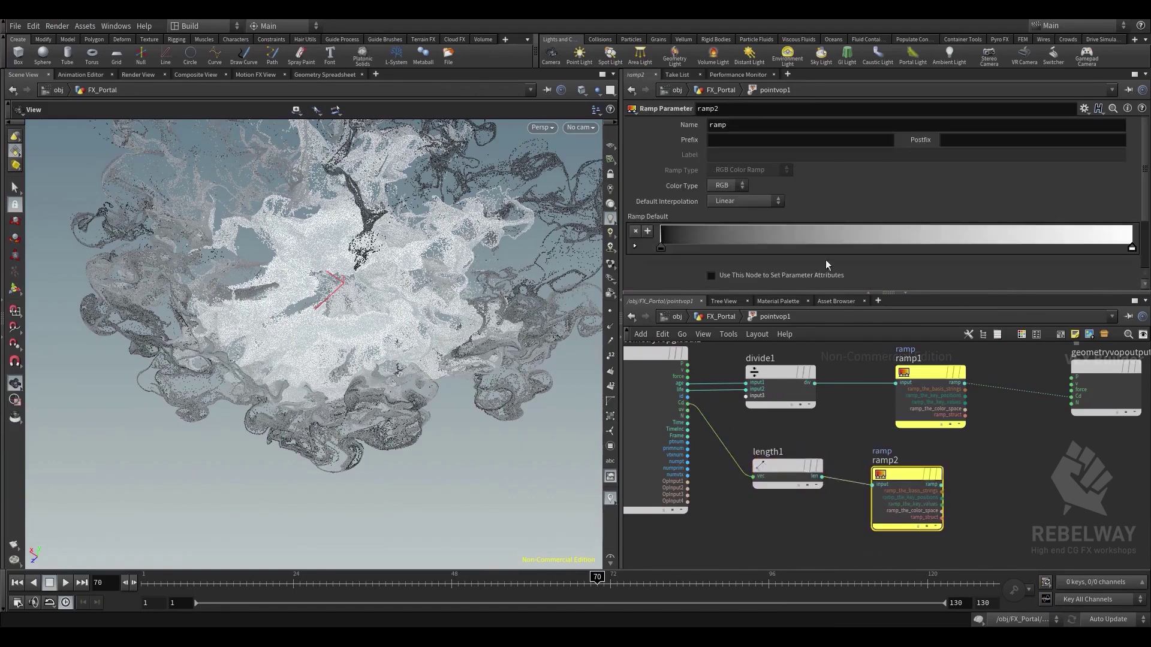
Rename the ramp2 parameter to ramp_mult, label it ramp_mult, and set its type to Spline Ramp (float)
click(766, 127)
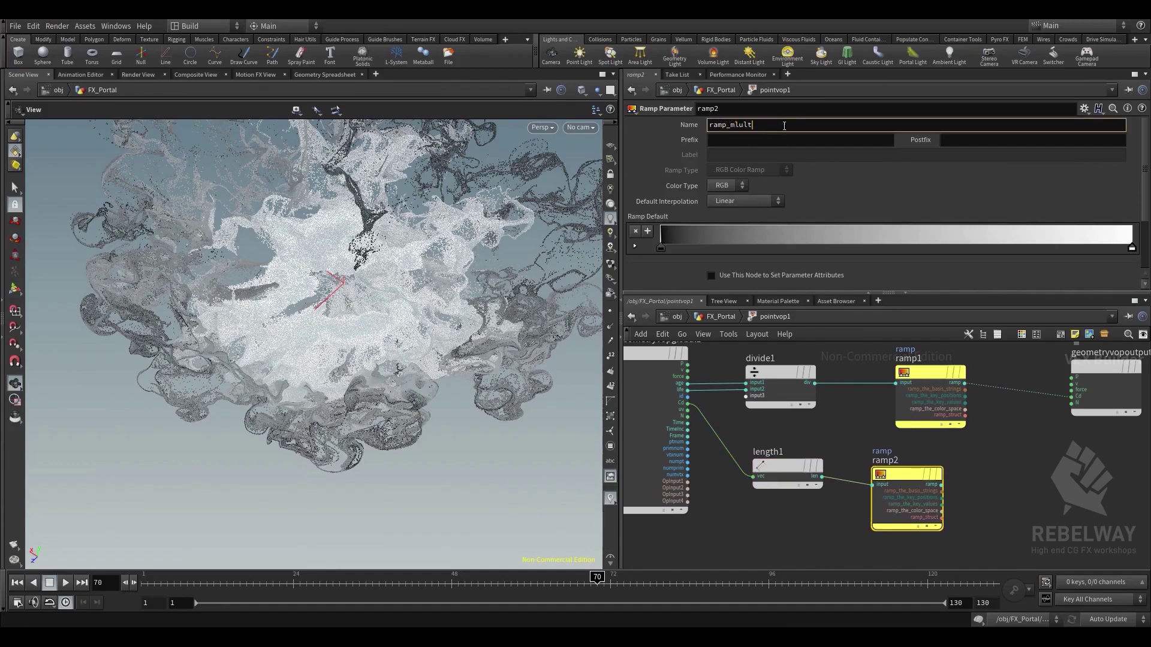
text(u)
key(Return)
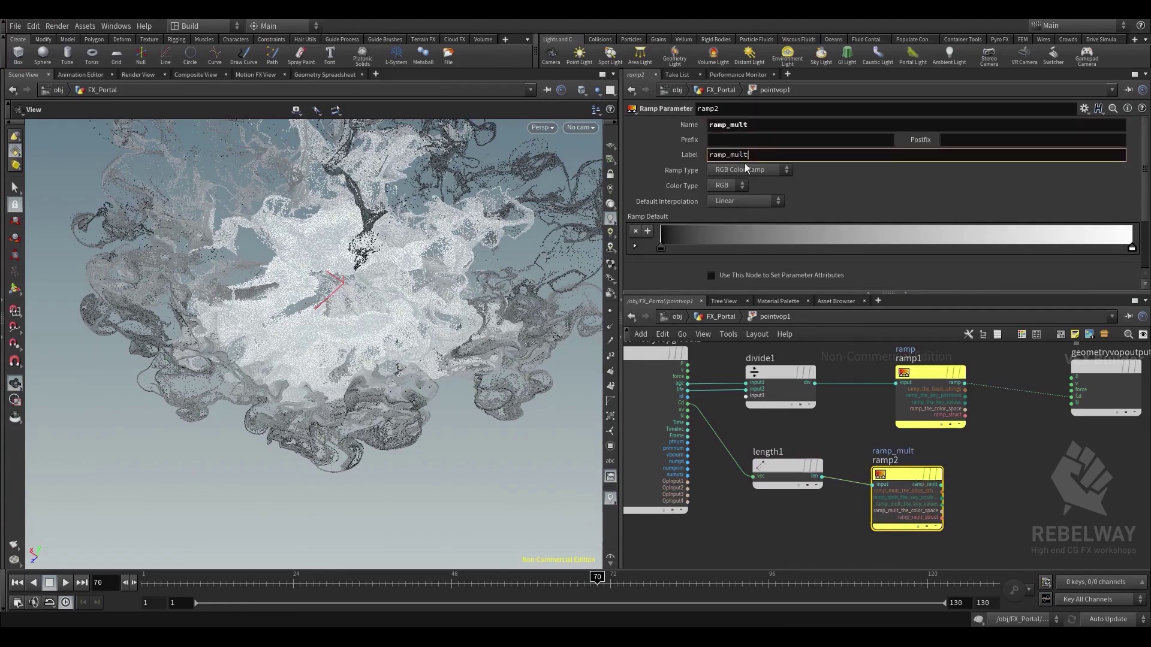
click(744, 169)
click(742, 193)
Insert a Multiply node between ramp1 and geometryvopoutput1, and wire ramp2's ramp_mult output into its second input
middle_drag(1016, 466, 882, 501)
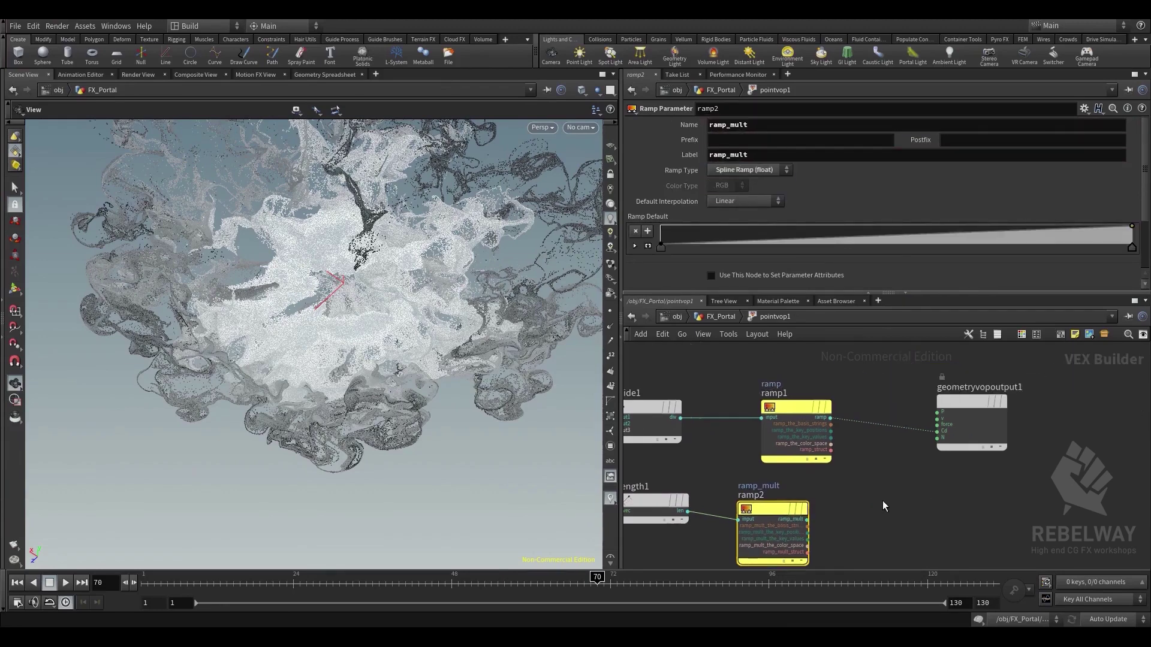
key(Tab)
text(mul)
click(1019, 201)
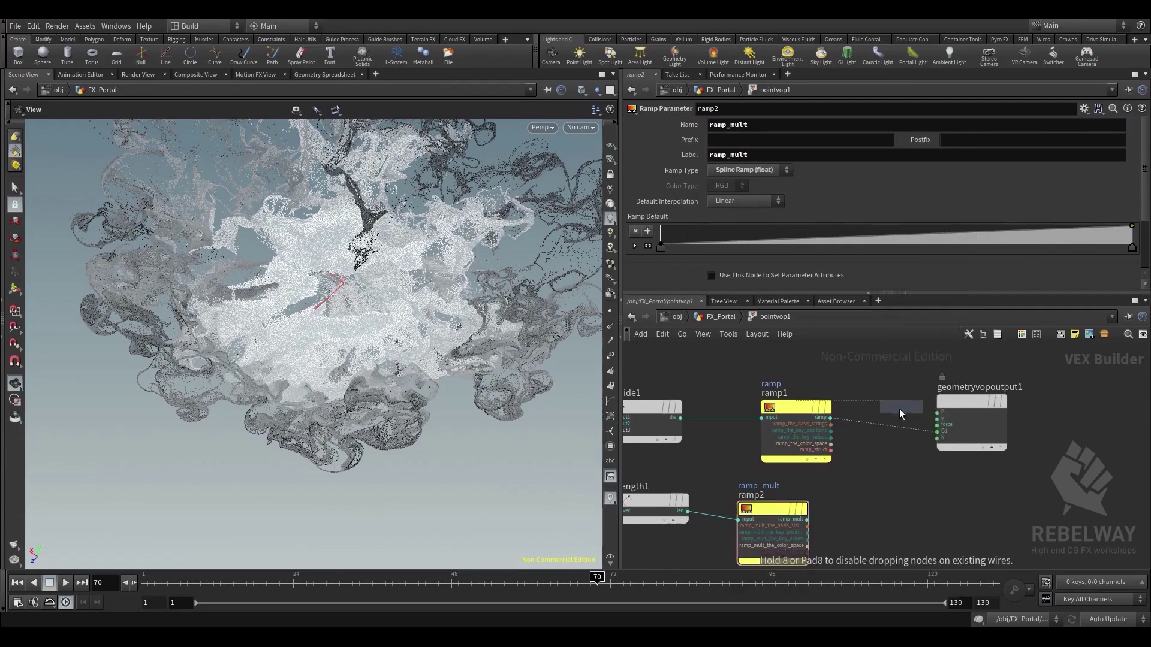
click(890, 427)
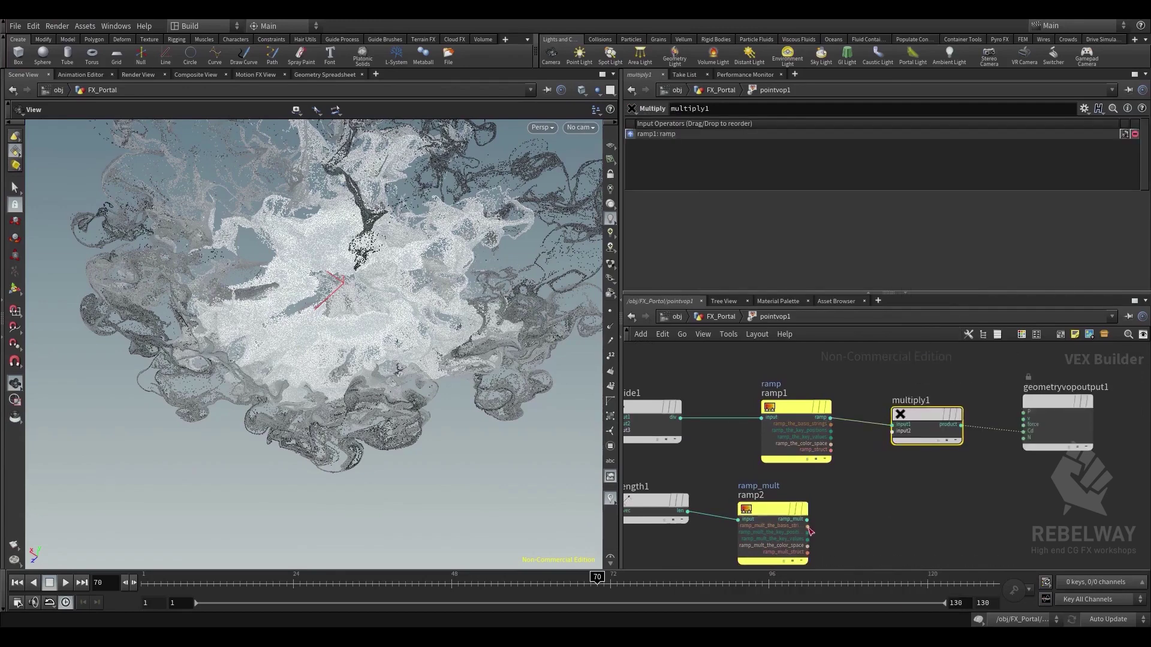
click(806, 520)
click(913, 422)
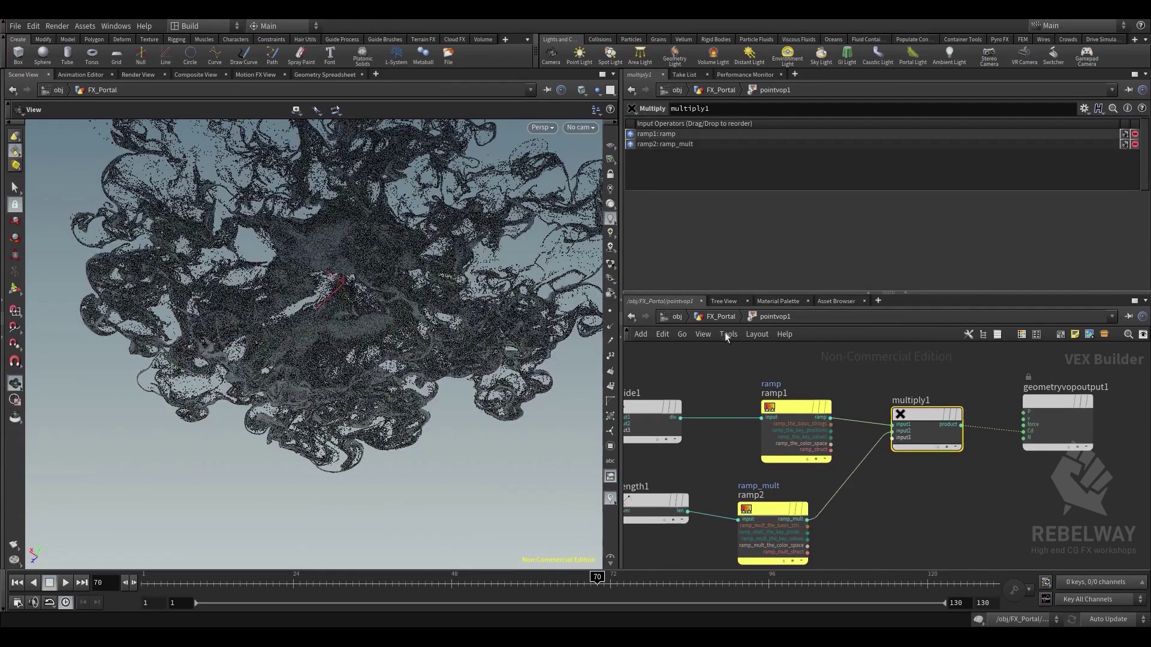
Return to FX_Portal and raise the first point of pointvop1's ramp_mult ramp to a value of 1
click(724, 317)
scroll(814, 223, down, 5)
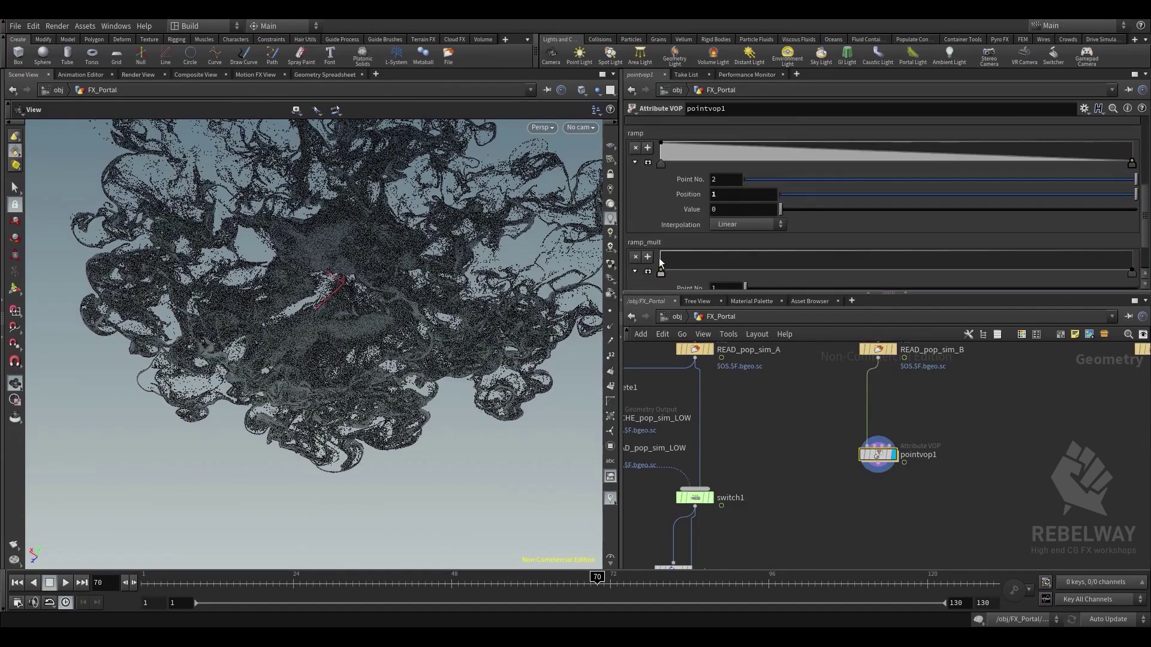
drag(659, 272, 656, 252)
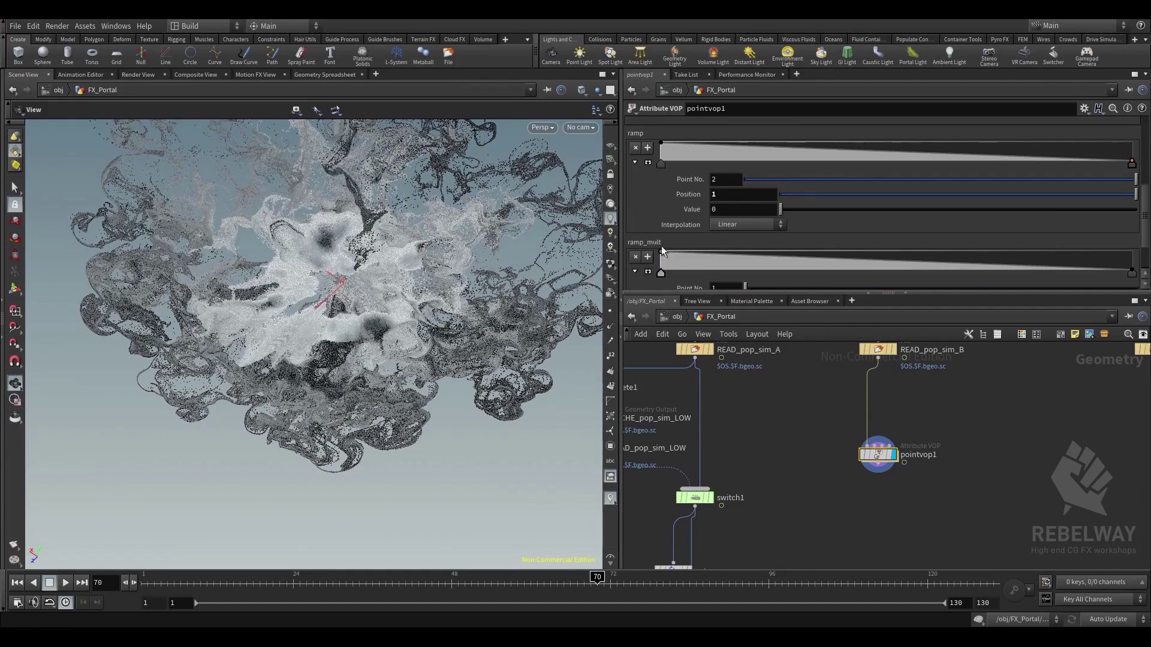
Display READ_pop_sim_B and switch back to pointvop1 to compare the particle colours before and after the ramps
click(887, 352)
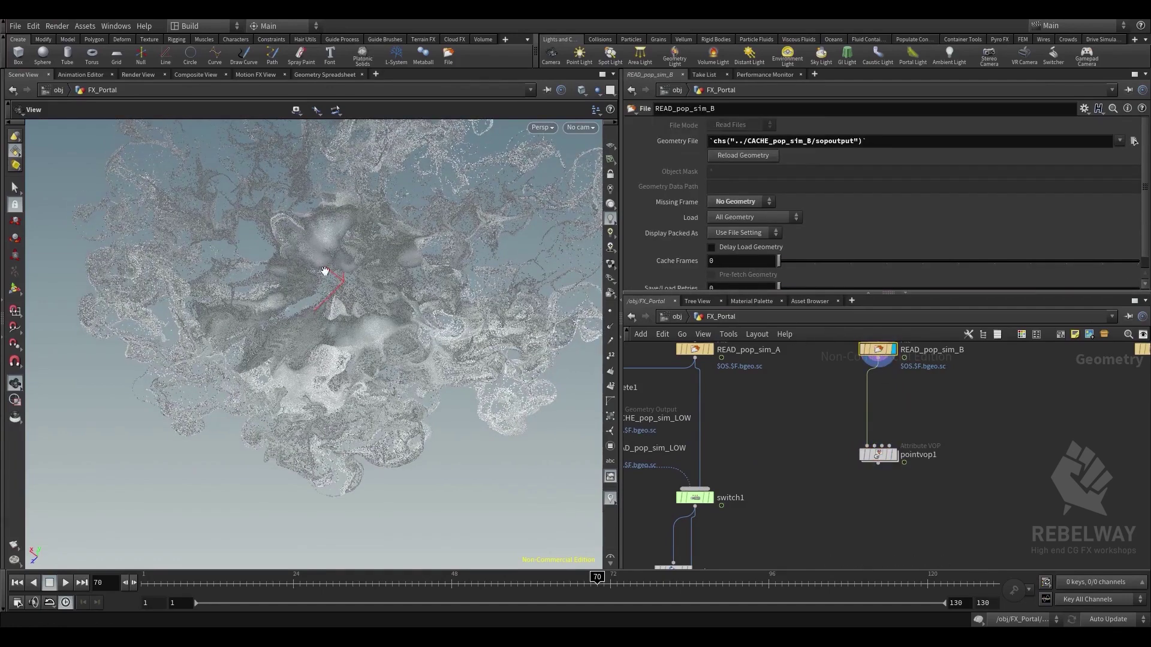
click(894, 454)
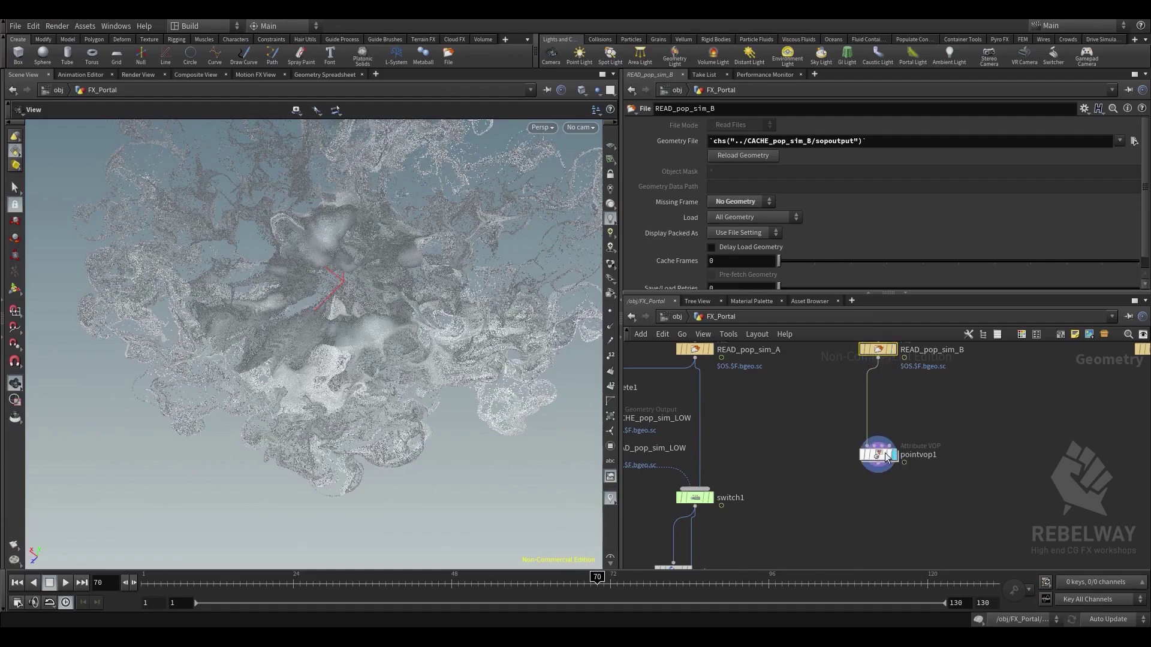
scroll(904, 224, down, 1)
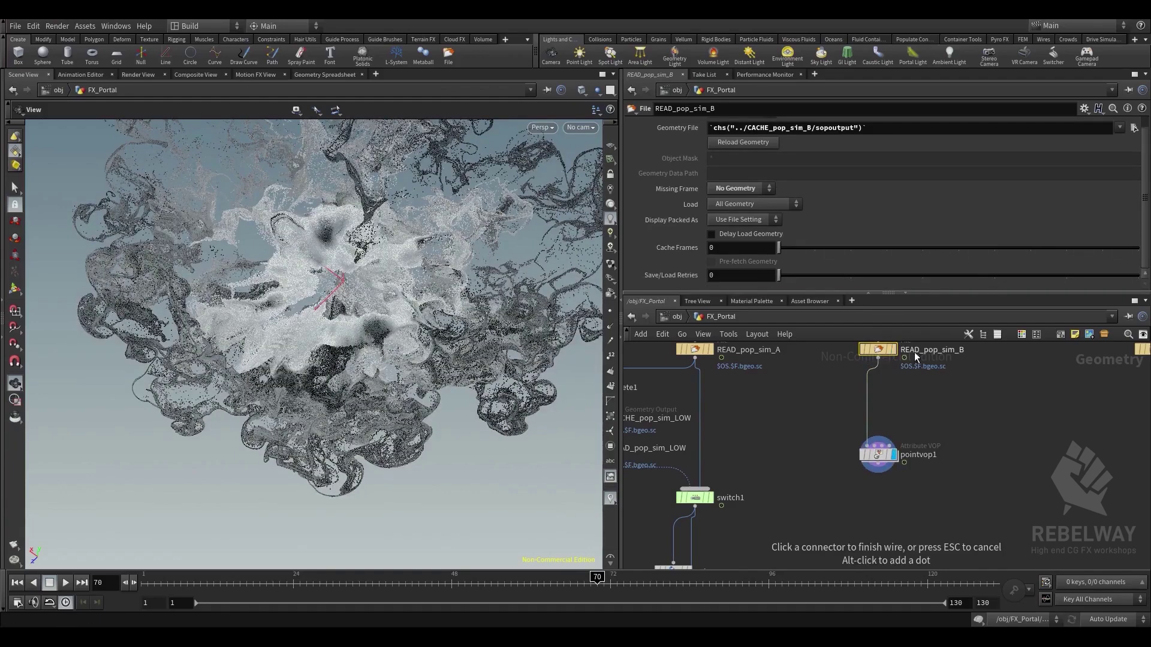
key(Escape)
click(878, 455)
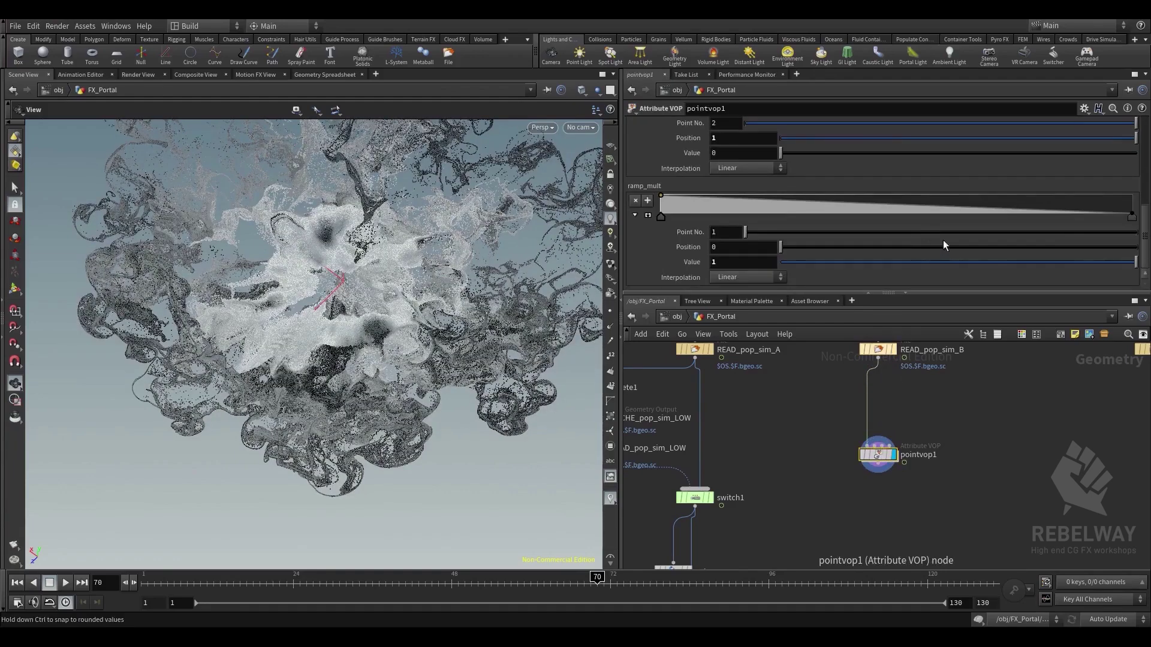
Try narrower ramp_mult shapes on pointvop1, with the end point at 0.564885 and the value-1 peak at 0.104326
drag(1132, 217, 927, 209)
click(663, 217)
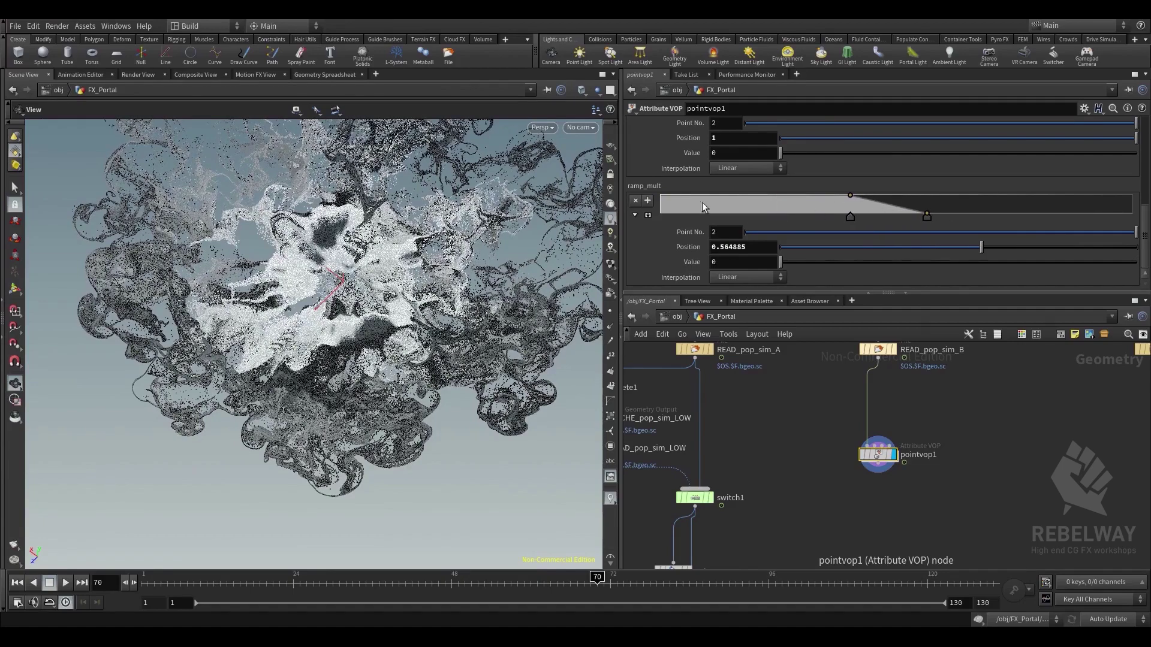
mouse_move(407, 225)
mouse_down()
mouse_move(411, 157)
mouse_move(410, 240)
mouse_up()
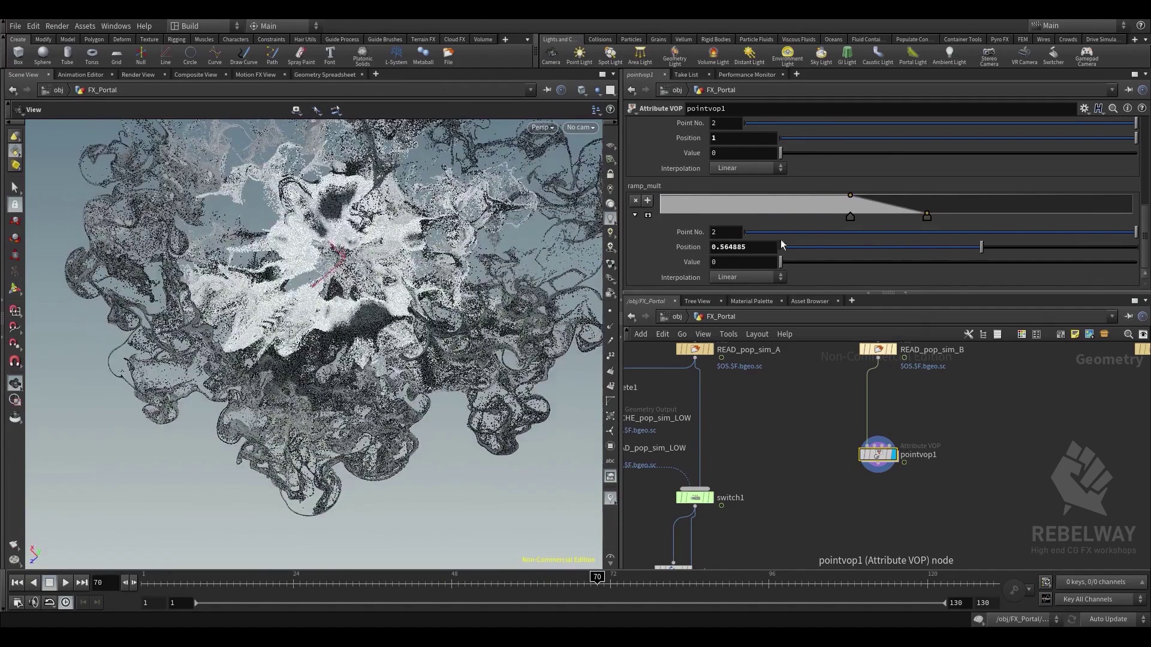
drag(795, 205, 709, 217)
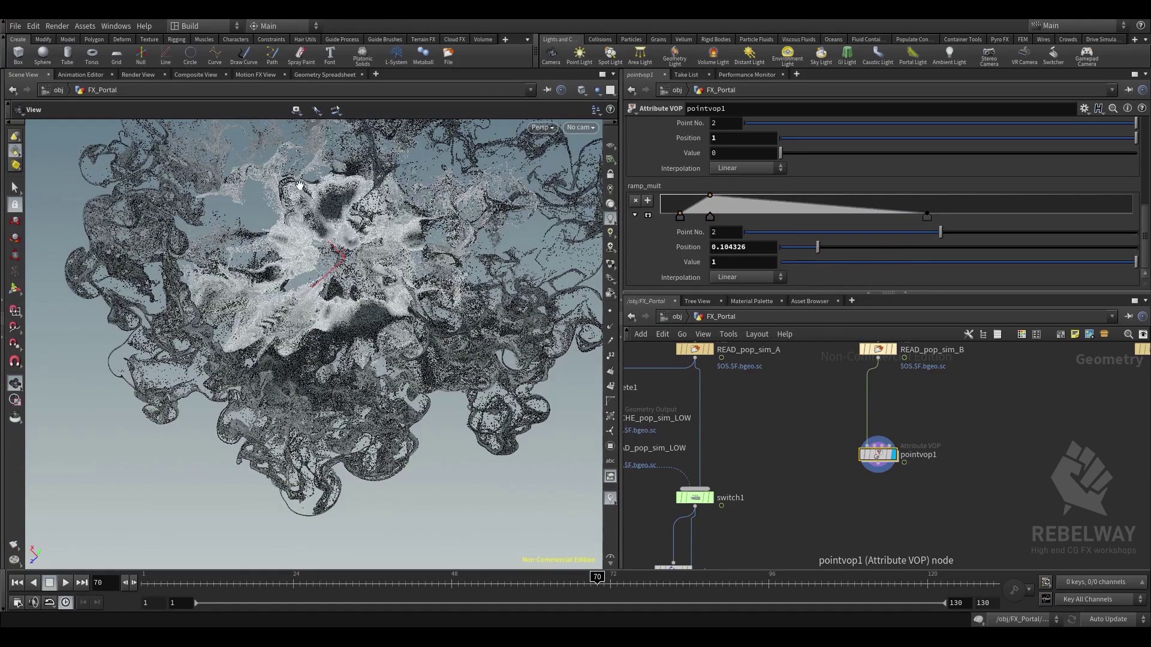
drag(367, 201, 337, 233)
Remove ramp_mult's extra start point and restore a straight falloff from value 1 at position 0 to value 0 at position 1
click(681, 214)
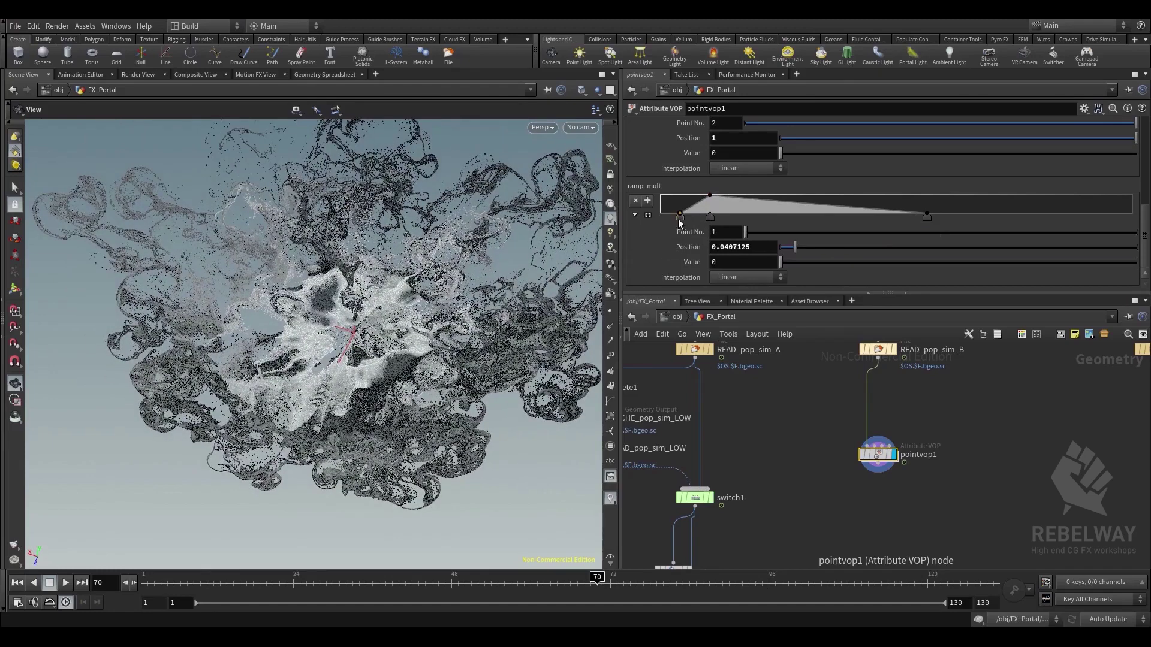
key(Delete)
drag(710, 218, 660, 216)
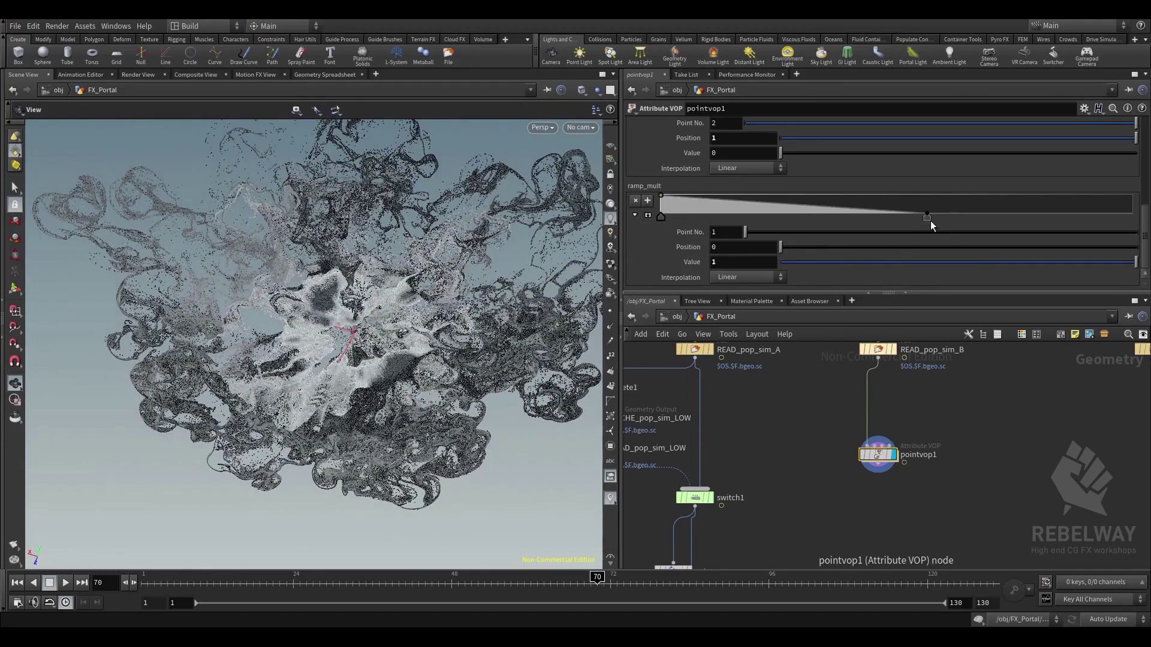
drag(927, 217, 1135, 218)
Inside pointvop1, set ramp1's ramp type to RGB Color Ramp and return to FX_Portal
scroll(940, 186, up, 2)
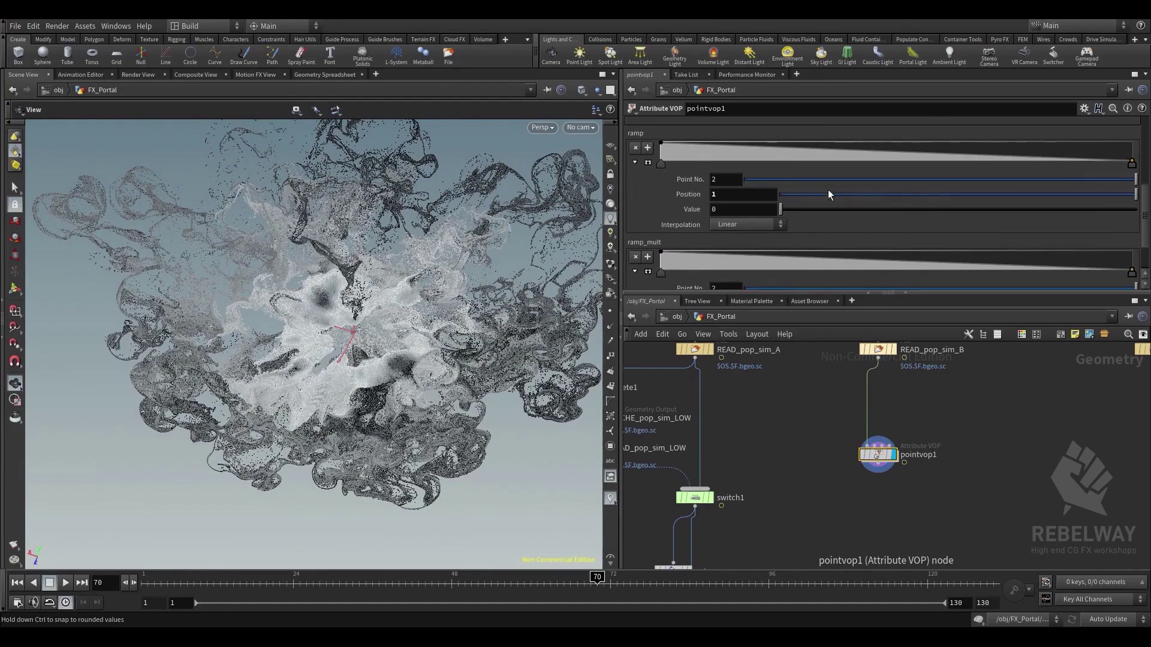
double_click(877, 454)
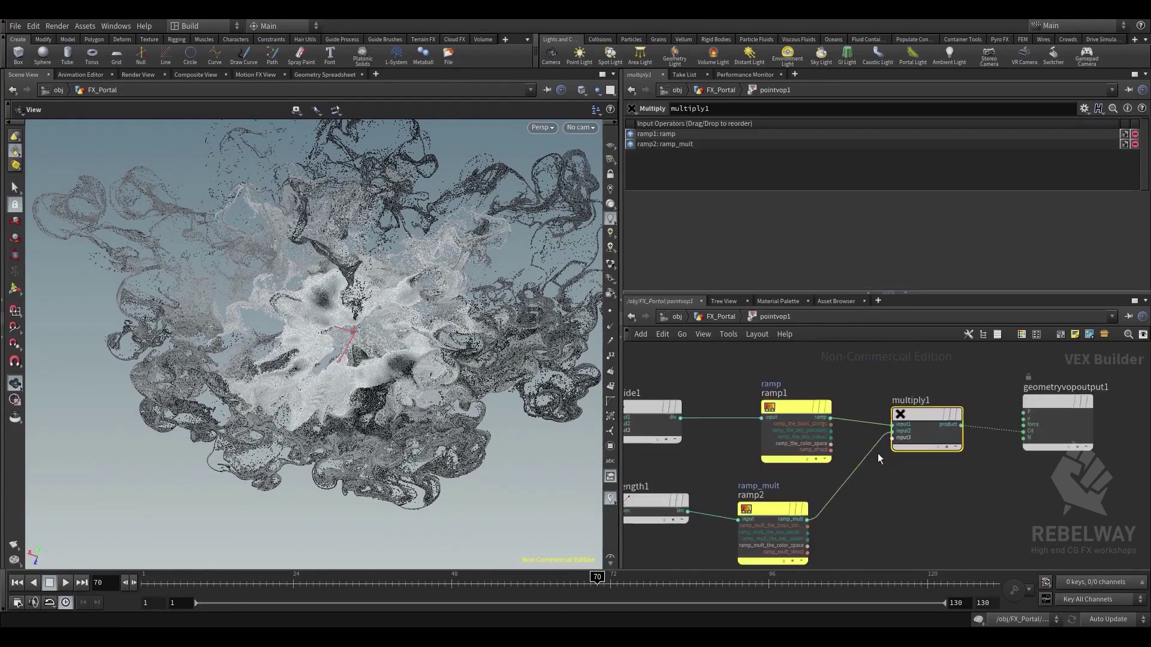
click(793, 403)
click(750, 170)
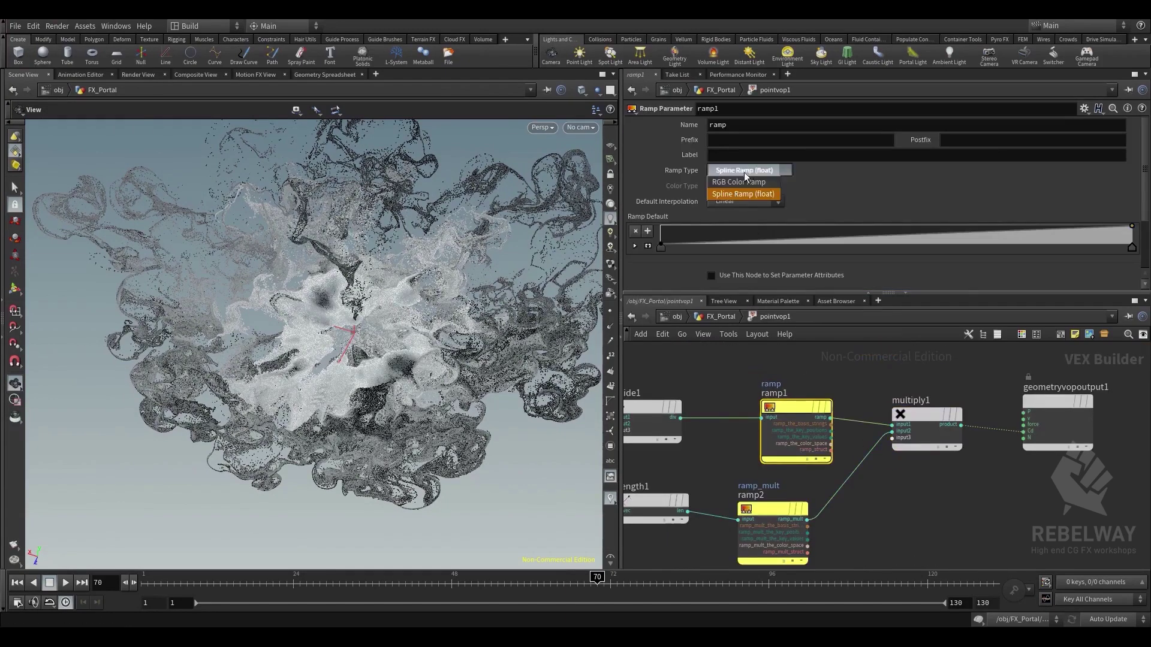
click(746, 187)
click(721, 316)
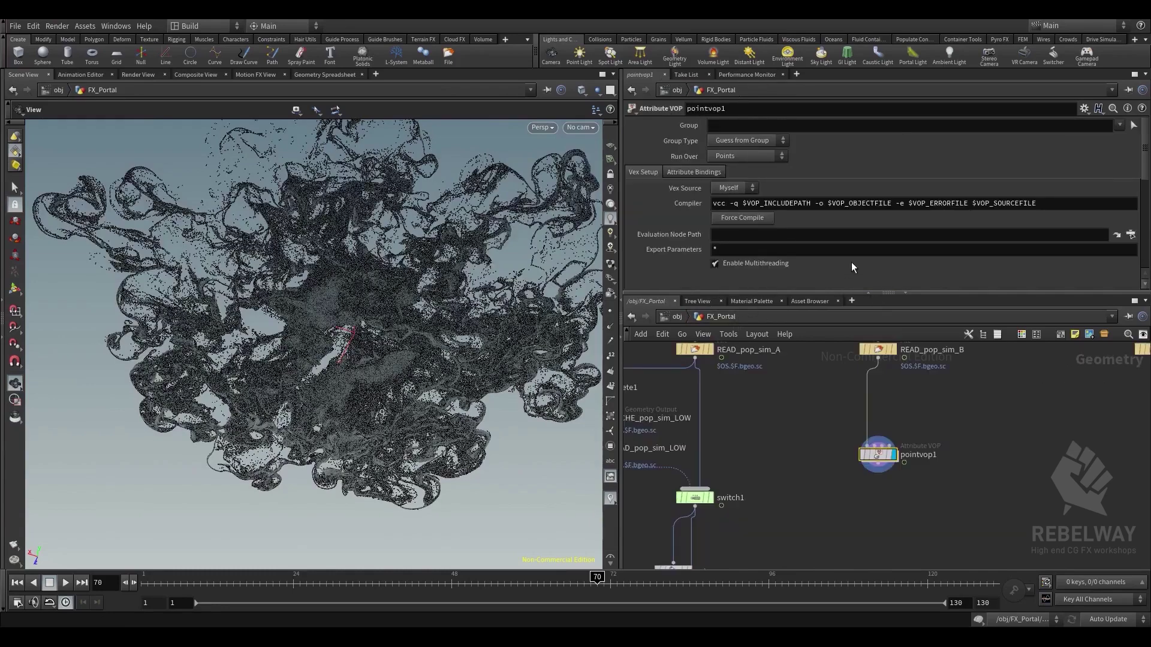
Colour the ramp's first point blue (0, 0.45, 0.9), pull the black end inward, and add a dark blue point at position 0.185751
scroll(851, 261, down, 3)
click(661, 233)
scroll(689, 240, down, 1)
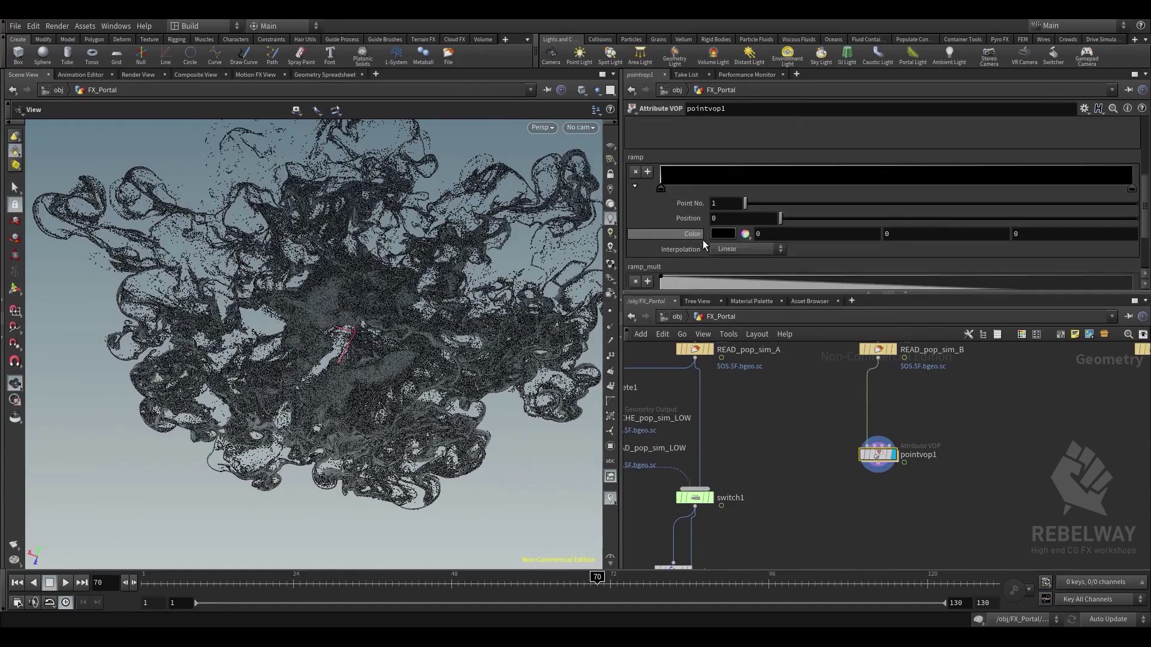
click(725, 235)
click(799, 193)
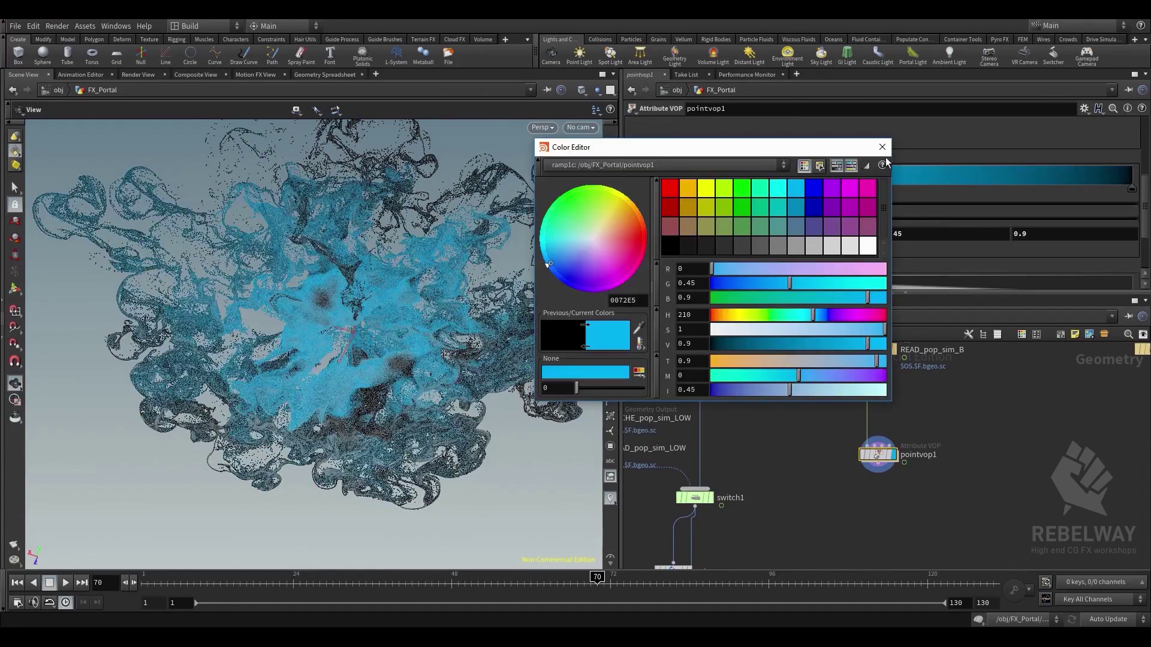
click(882, 147)
drag(1131, 189, 743, 195)
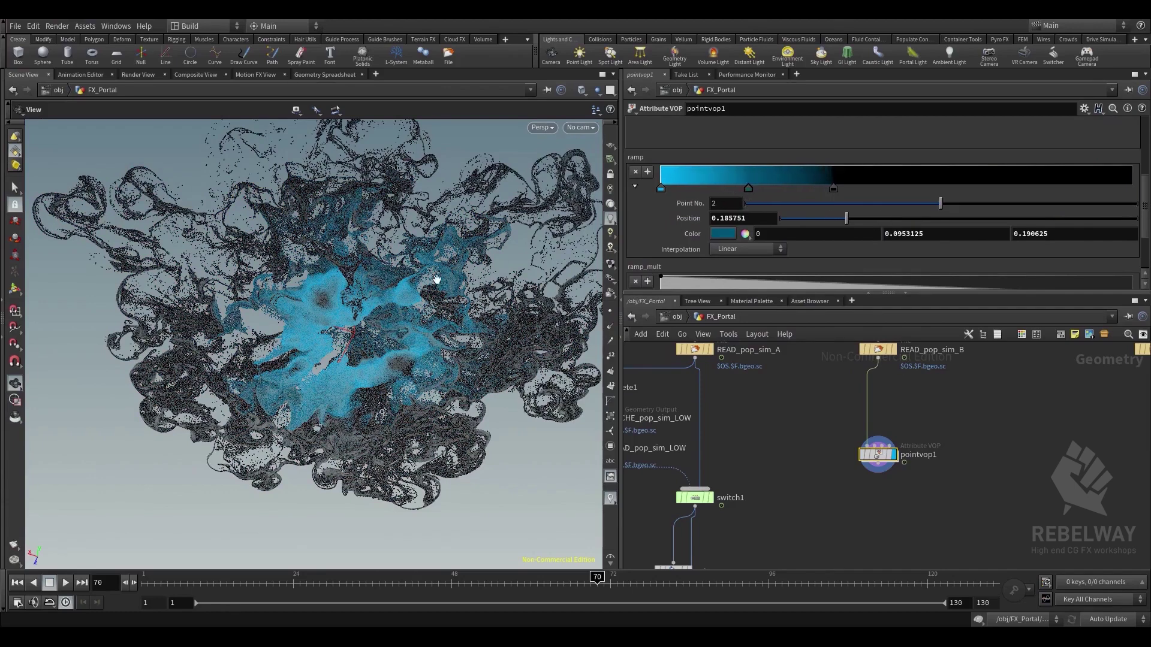
Reshape the start of ramp_mult into a peak that rises from zero at position 0 and falls back to zero at position 0.307888
scroll(737, 182, down, 3)
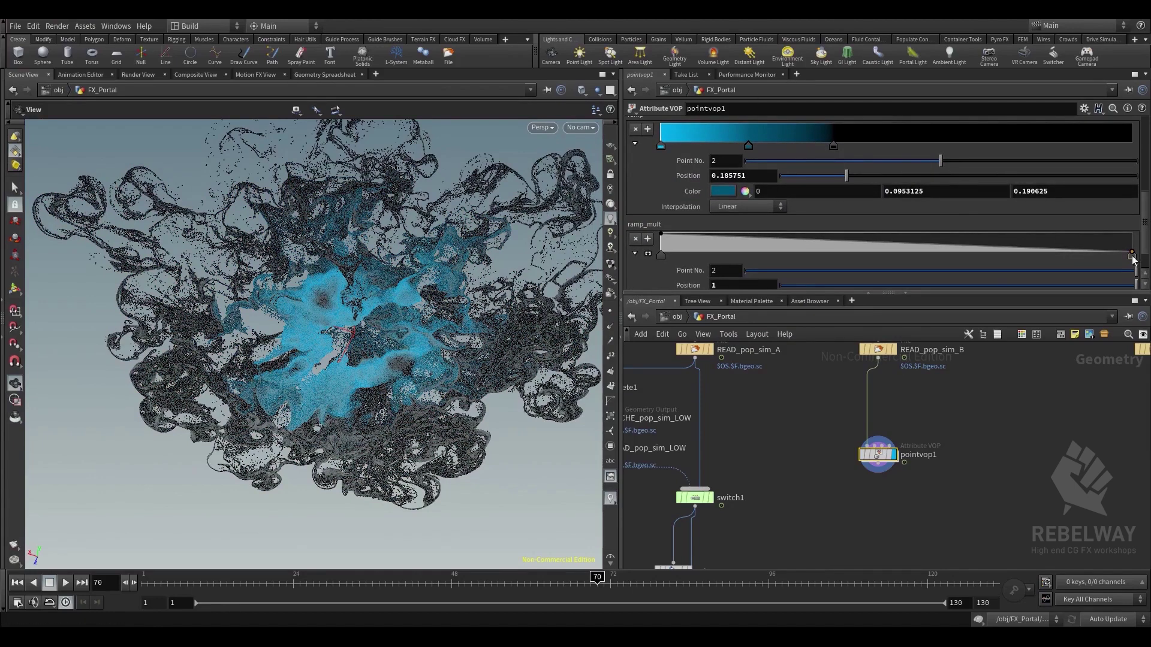
mouse_move(1132, 256)
mouse_down()
mouse_move(927, 250)
mouse_move(1133, 260)
mouse_up()
drag(662, 239, 720, 227)
drag(835, 257, 805, 254)
drag(360, 325, 503, 274)
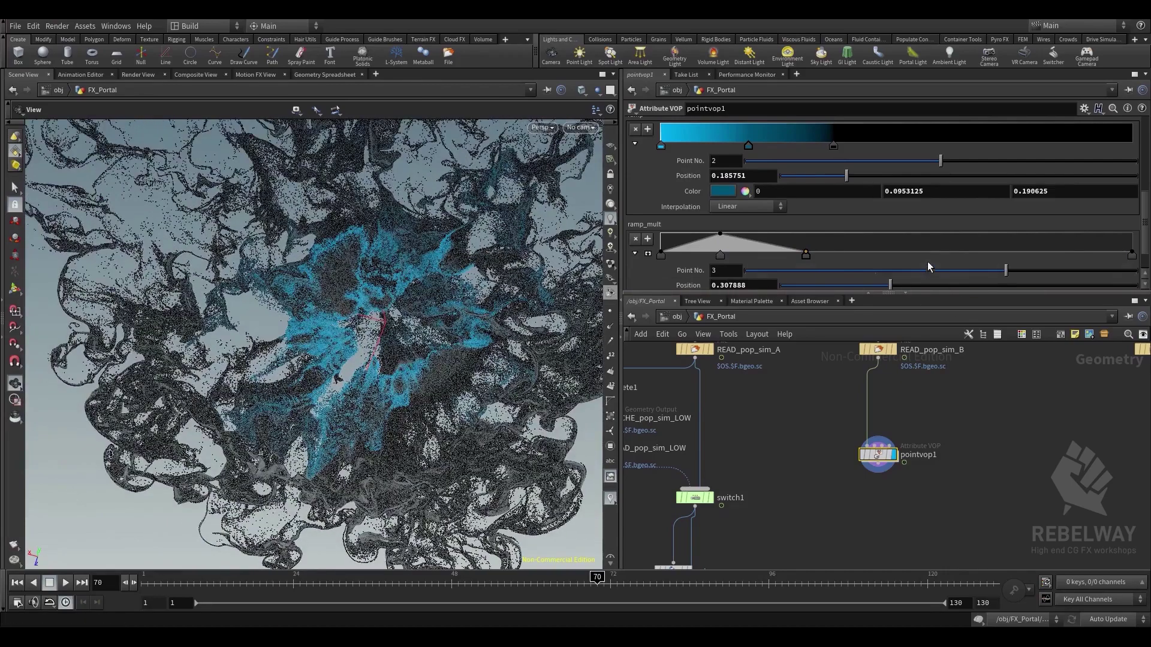
Add a second raised section to ramp_mult, running flat from position 0.386768 to 0.6743 and falling to zero at position 1
drag(926, 261, 978, 233)
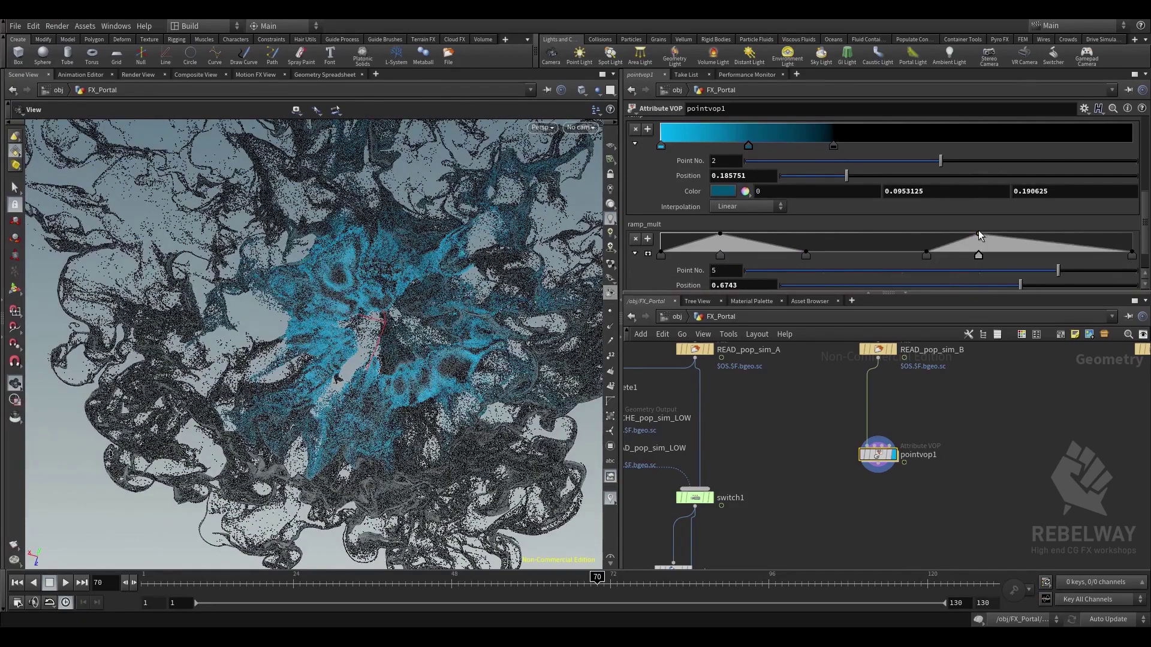
mouse_move(1132, 255)
mouse_down()
mouse_move(1132, 234)
mouse_move(1133, 254)
mouse_up()
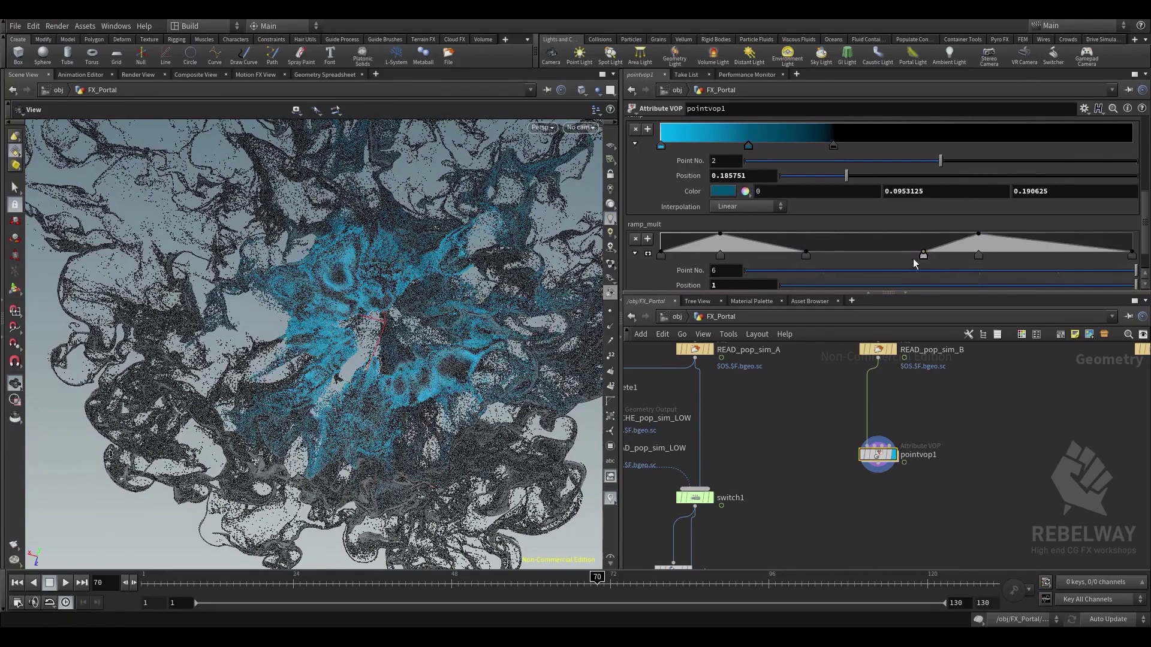
drag(926, 255, 819, 327)
drag(899, 247, 810, 232)
scroll(418, 251, down, 4)
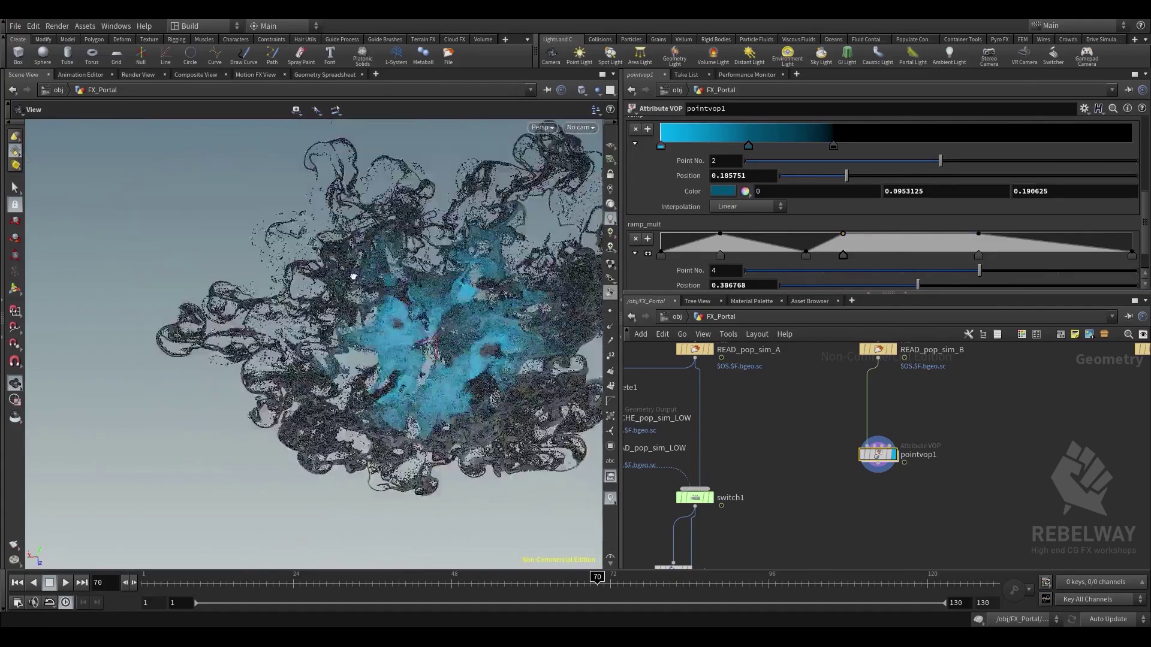
drag(423, 251, 520, 272)
middle_drag(509, 272, 513, 350)
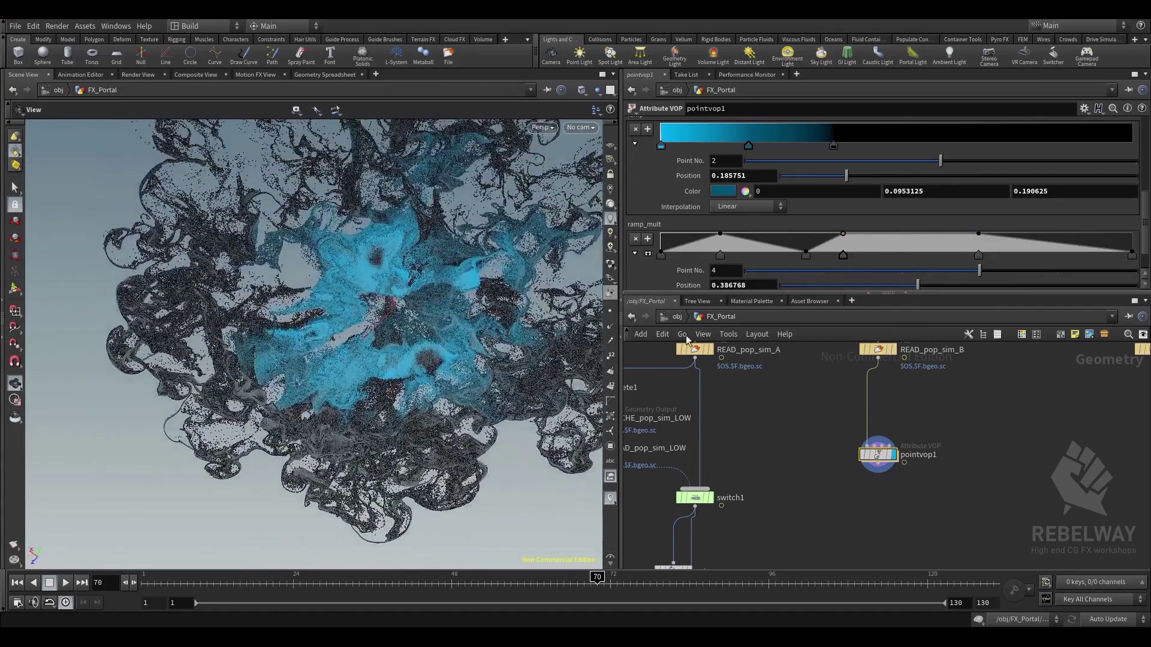
scroll(941, 226, up, 2)
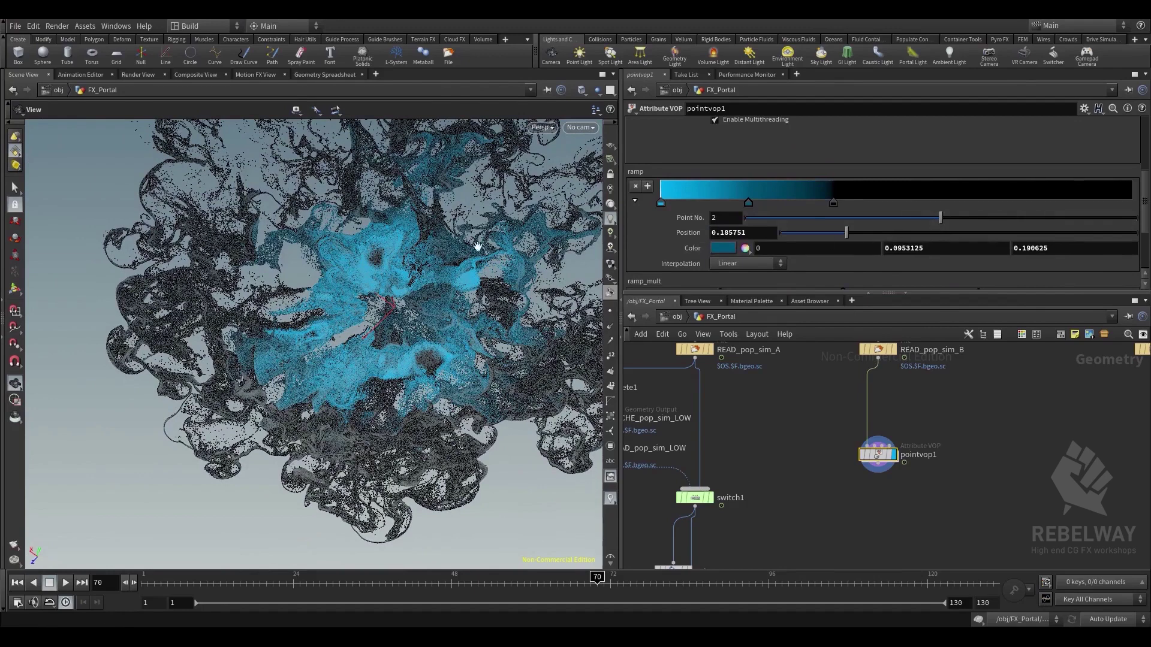
Duplicate attribwrangle2 and place the copy below pointvop1
scroll(753, 438, down, 2)
middle_drag(749, 466, 782, 429)
scroll(790, 497, up, 3)
middle_drag(790, 497, 786, 440)
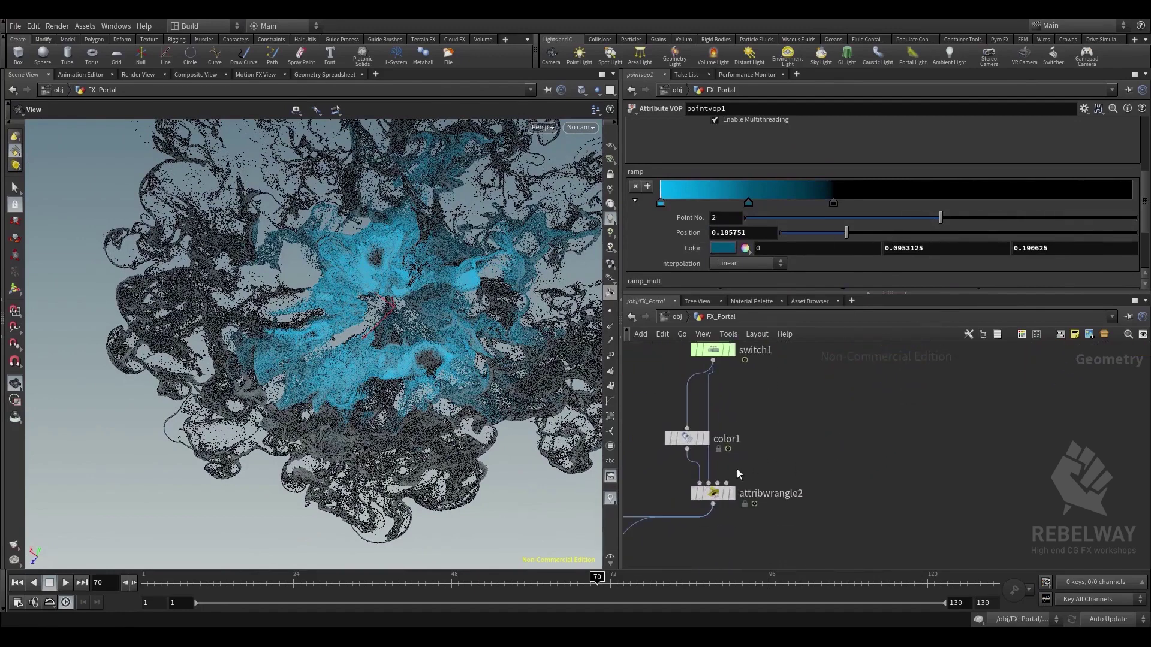
click(717, 493)
key(ctrl+c)
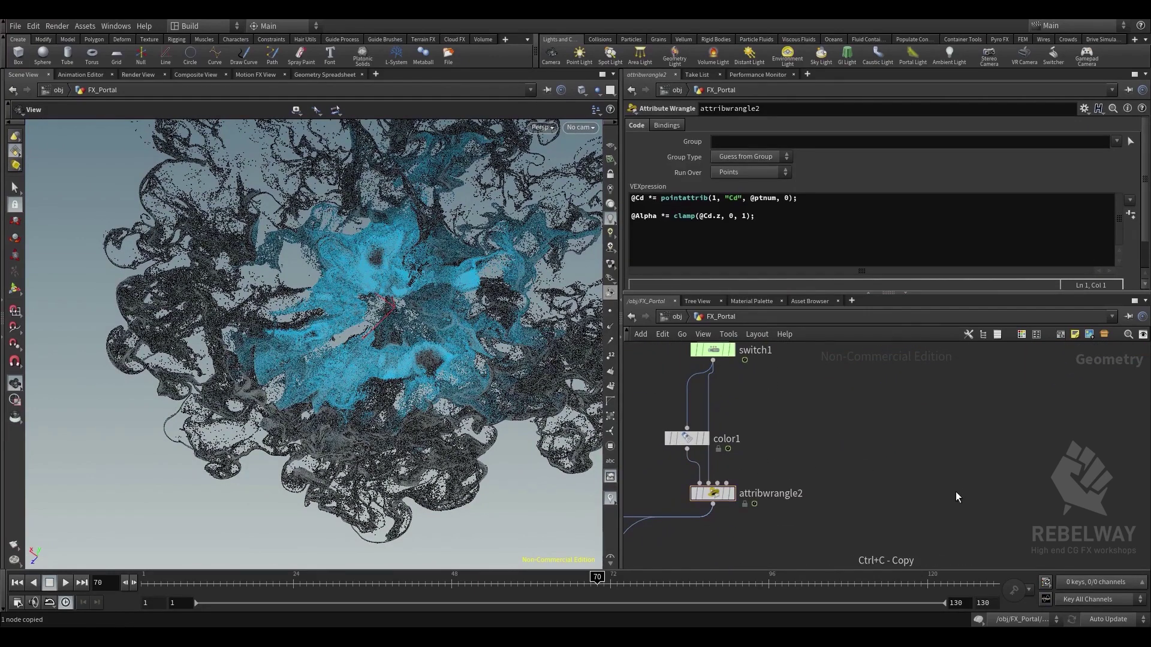
key(ctrl+v)
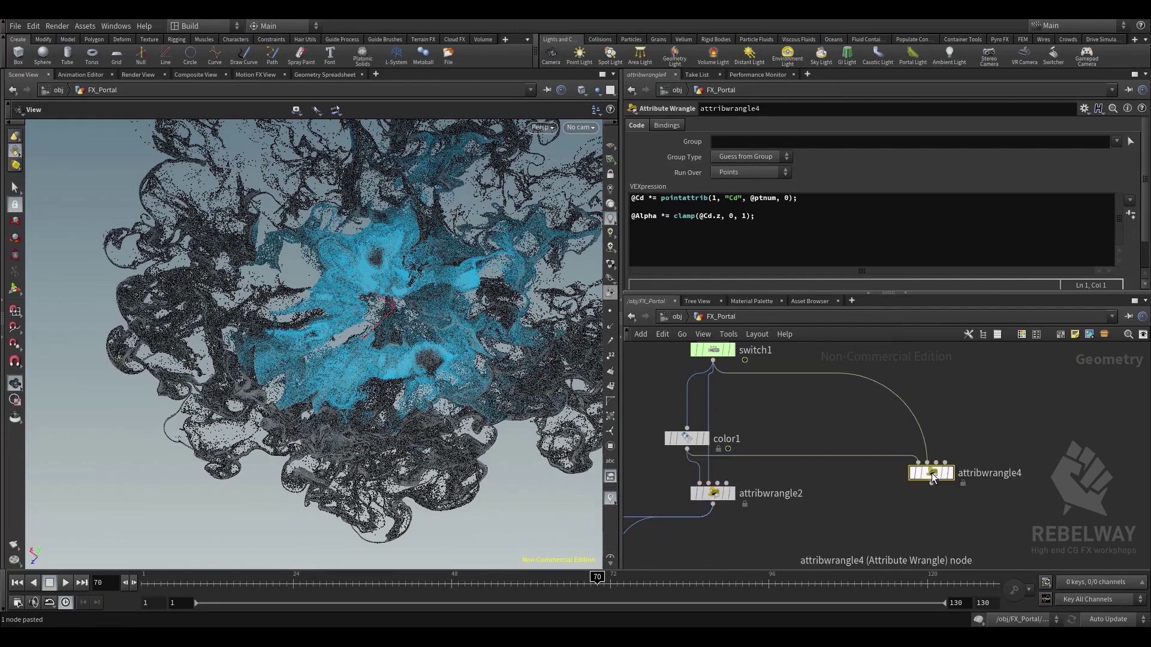
drag(931, 472, 930, 491)
Wire pointvop1 into attribwrangle4's first input, cut its second-input connection from switch1, and display attribwrangle4
scroll(926, 495, down, 2)
scroll(906, 437, up, 2)
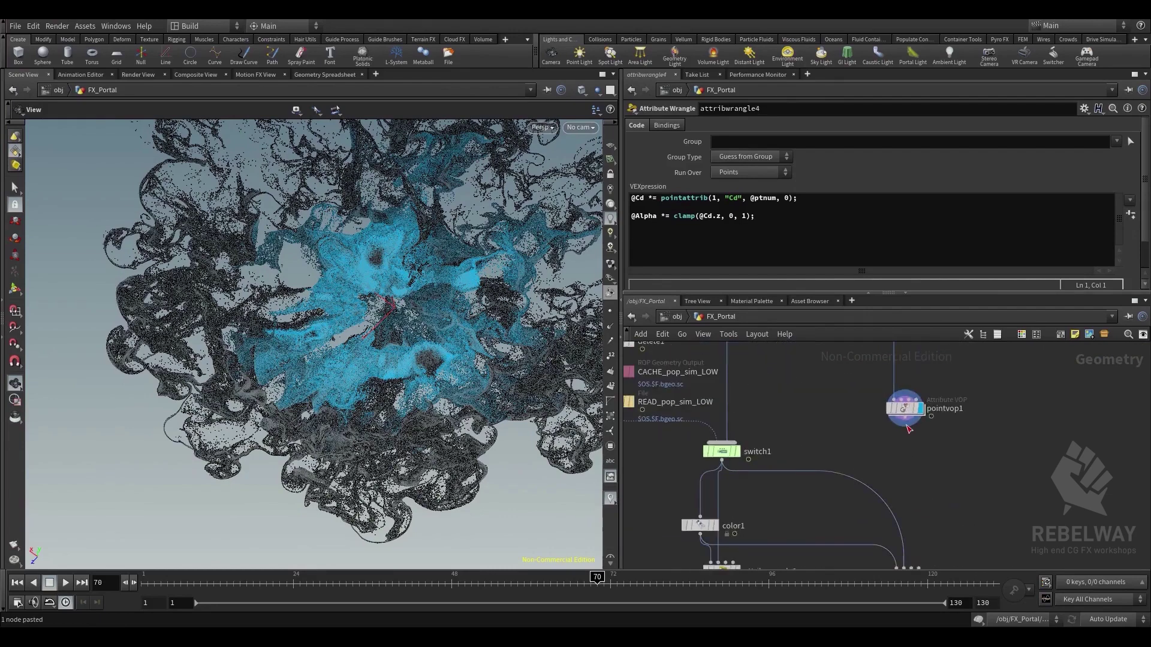
click(906, 425)
middle_drag(918, 482, 907, 395)
click(882, 476)
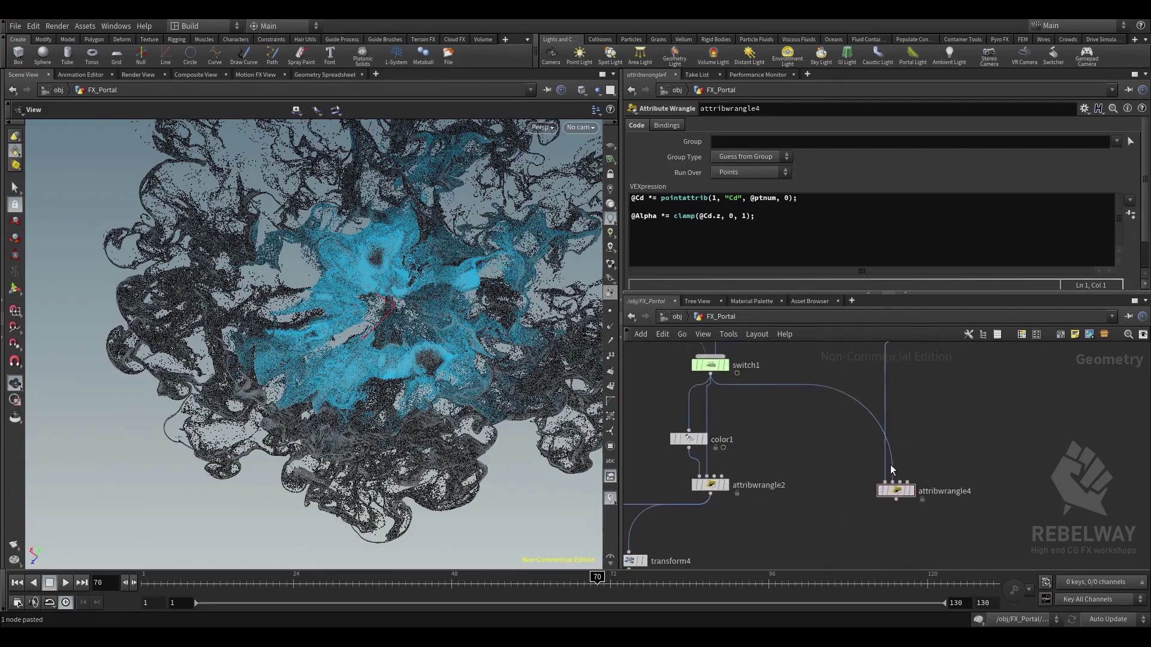
key(y)
drag(889, 457, 906, 460)
click(911, 491)
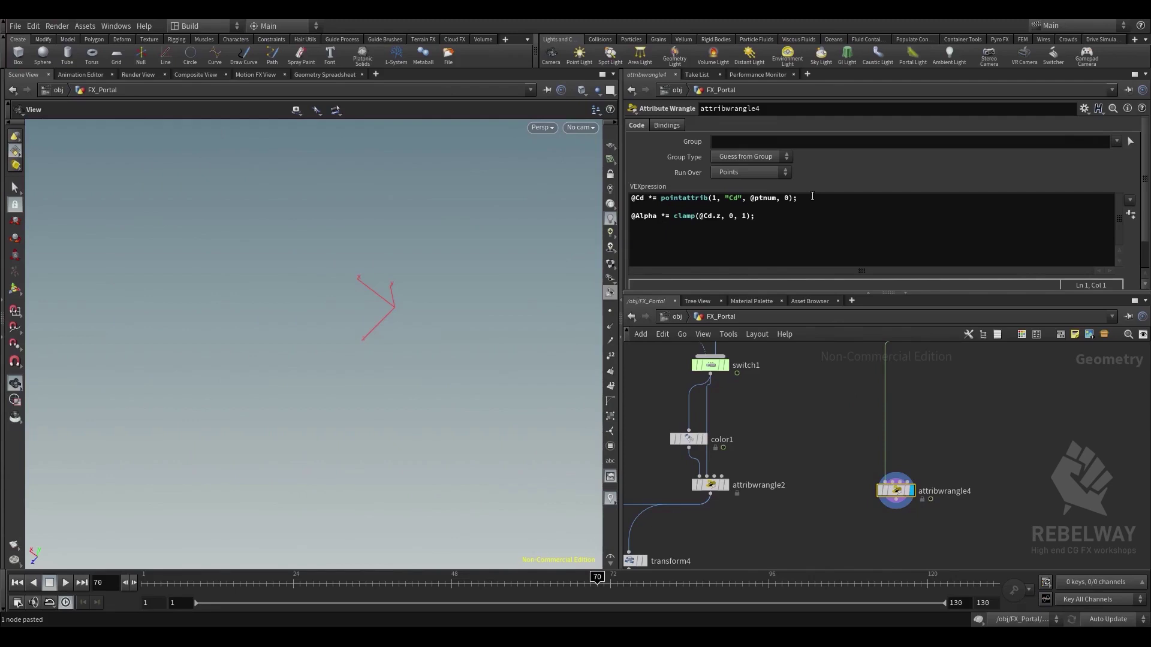
drag(808, 198, 629, 199)
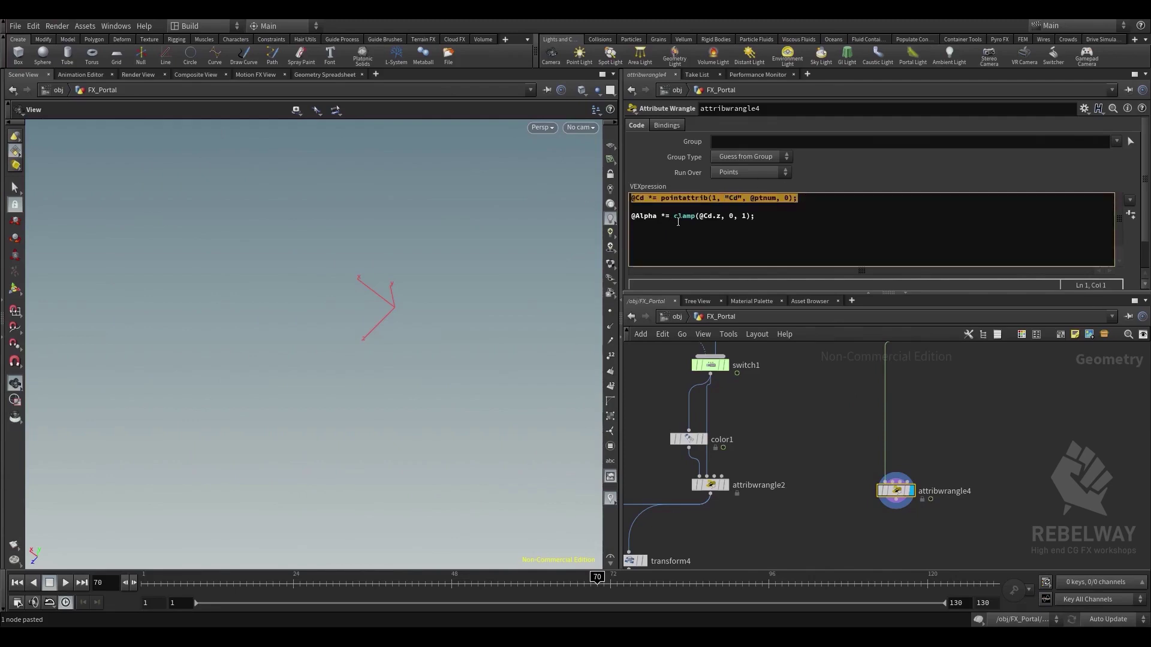
key(BackSpace)
key(BackSpace)
key(BackSpace)
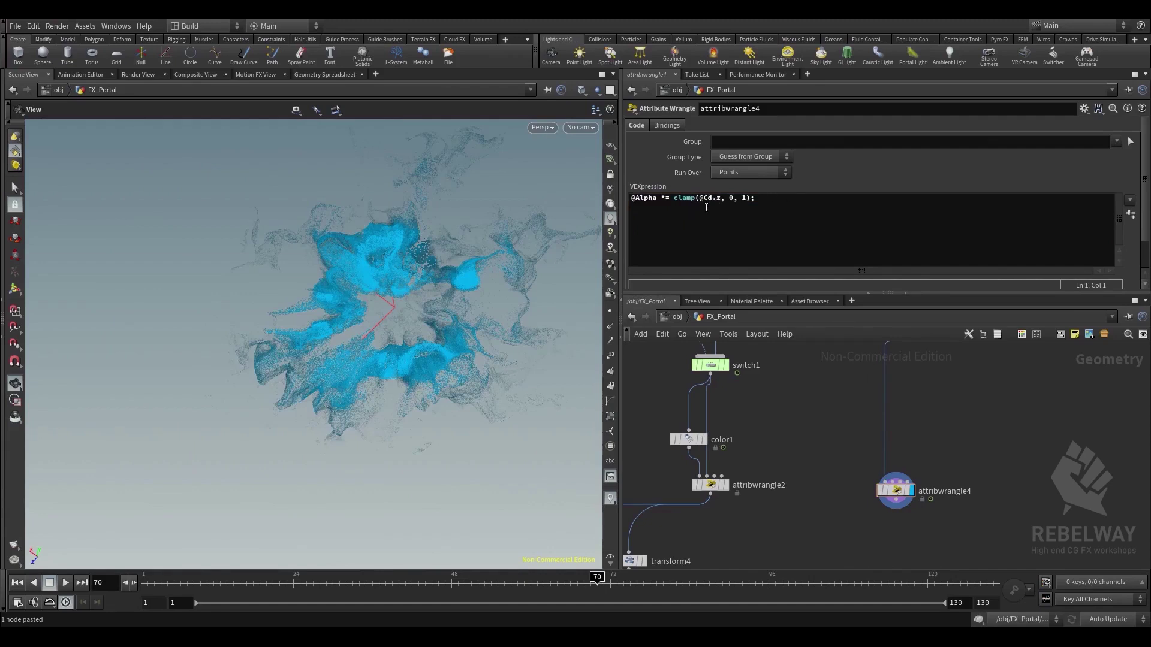
drag(419, 257, 405, 279)
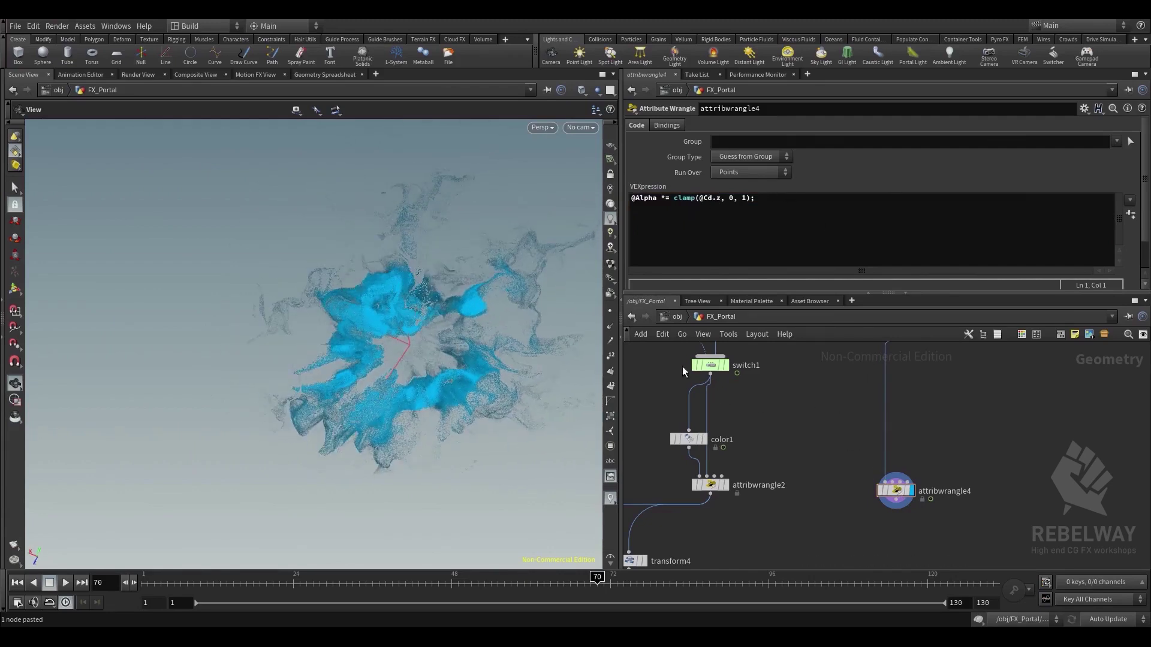
Scrub back to frame 61 and display attribwrangle2 to inspect the first simulation's colour and transparency up close
drag(549, 589, 542, 588)
middle_drag(752, 423, 783, 399)
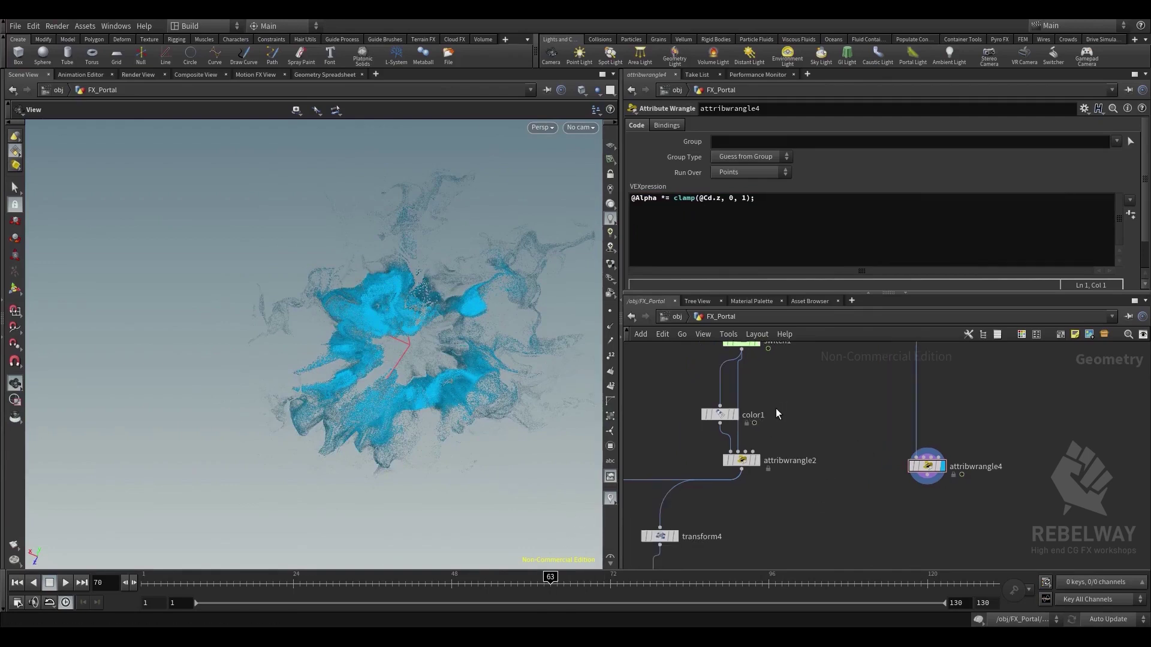
click(757, 461)
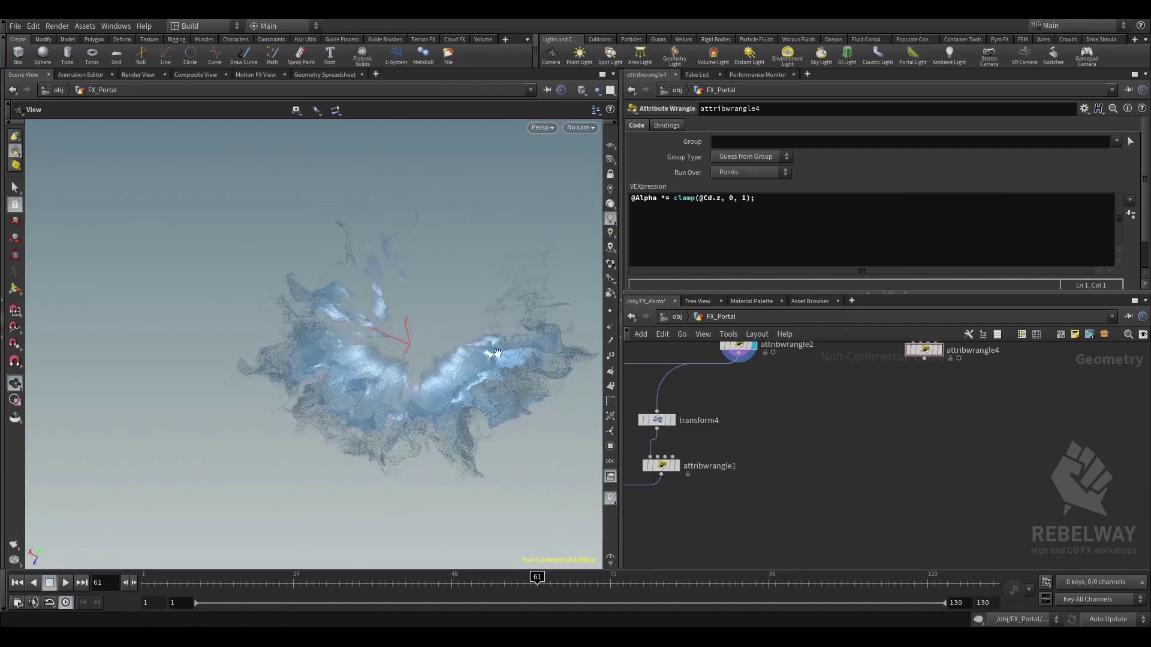
middle_drag(498, 351, 471, 315)
drag(470, 315, 480, 270)
right_drag(479, 270, 546, 332)
drag(546, 332, 558, 377)
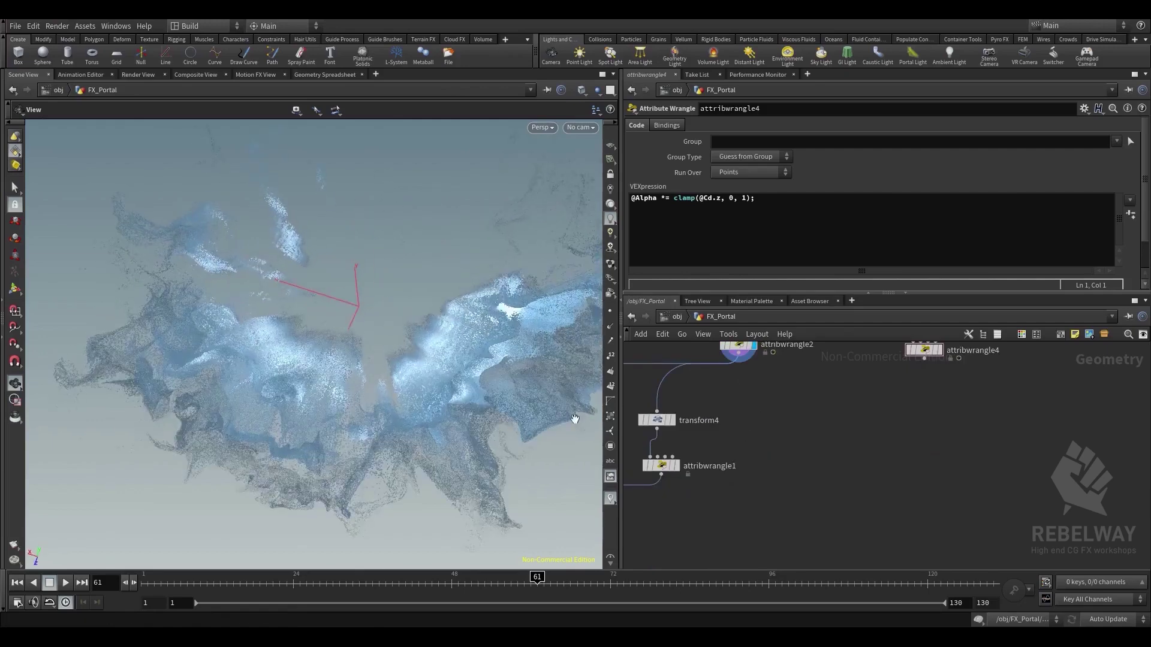
Display switch1 and switch back to attribwrangle2 to compare the first simulation before and after its colouring
scroll(677, 417, down, 3)
middle_drag(776, 444, 808, 551)
scroll(749, 425, up, 2)
click(754, 410)
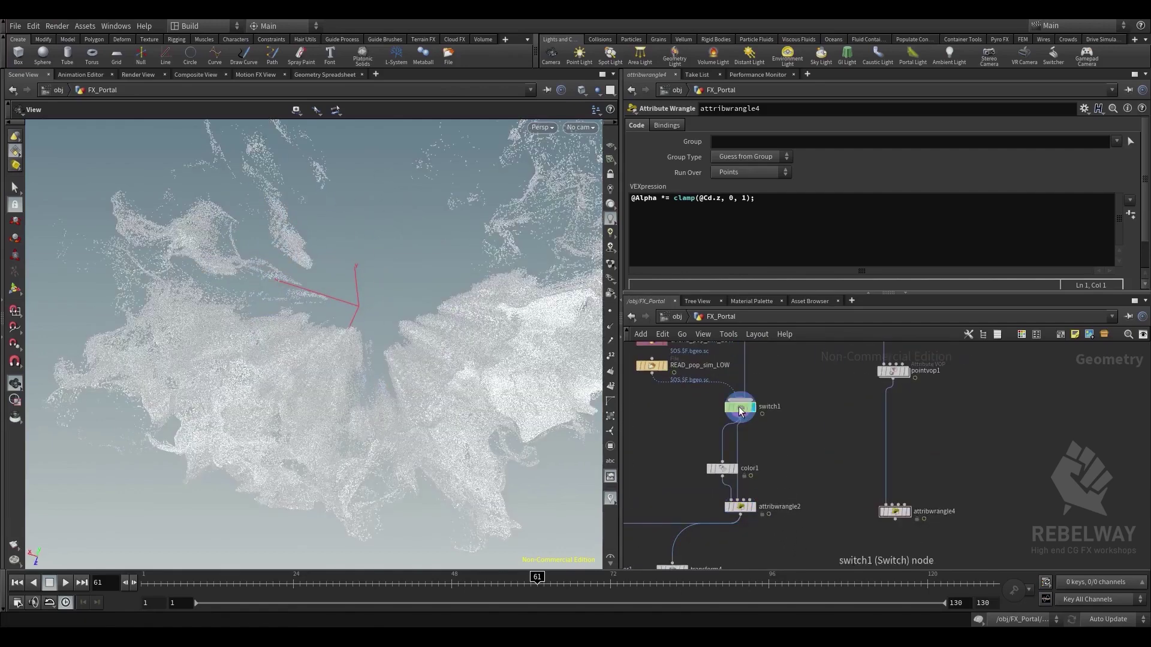
click(740, 409)
click(753, 509)
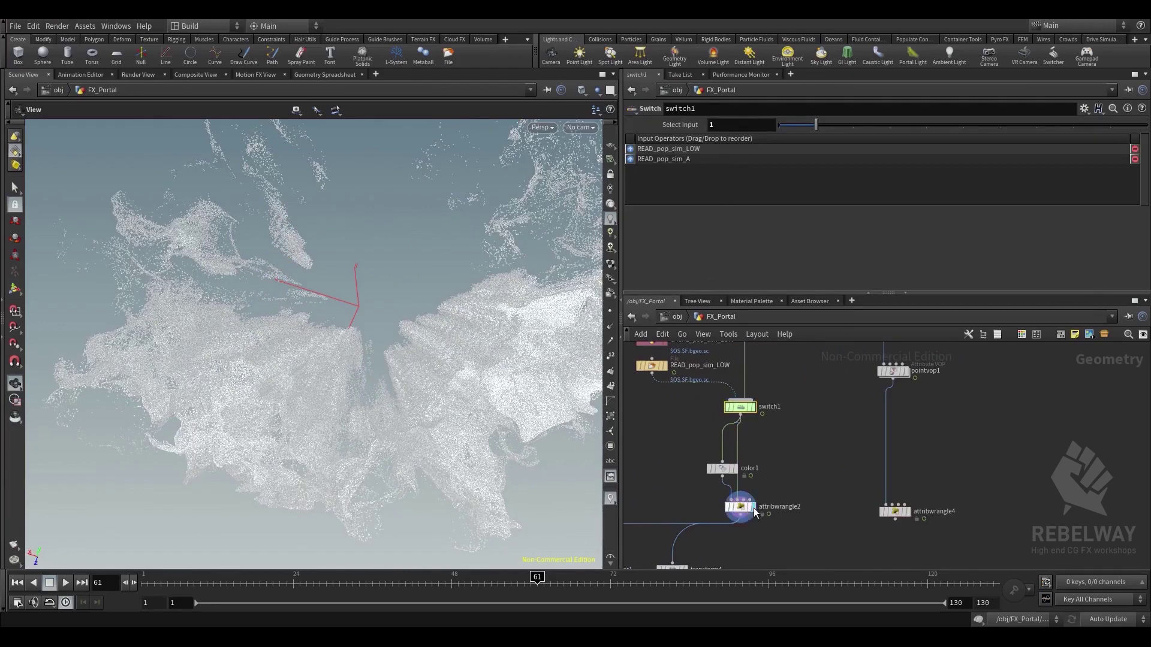
click(741, 507)
click(778, 210)
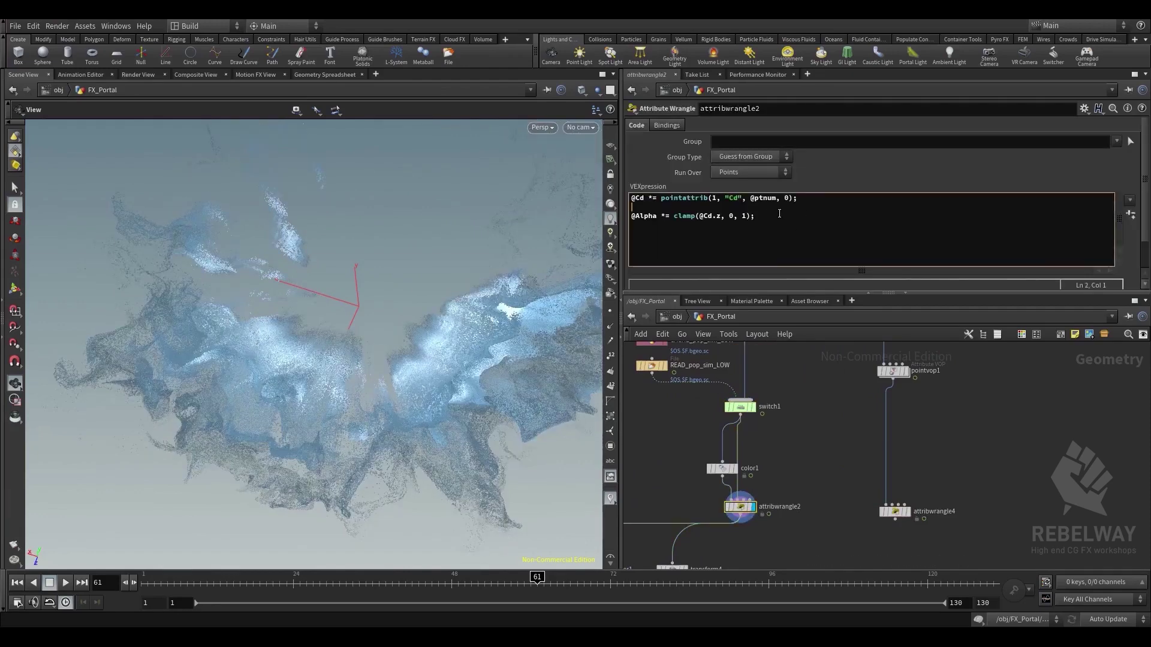
click(772, 215)
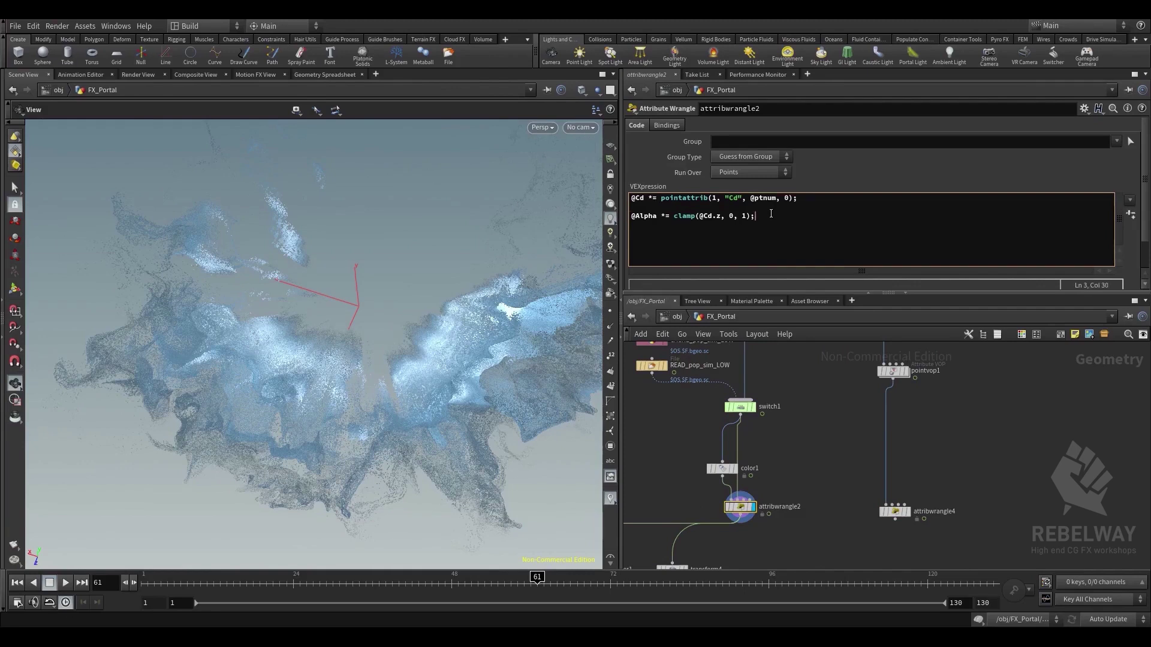
key(Return)
text(if)
text( (@Alpha < 0.001)
text() )
text({})
key(Left)
key(Return)
text(re)
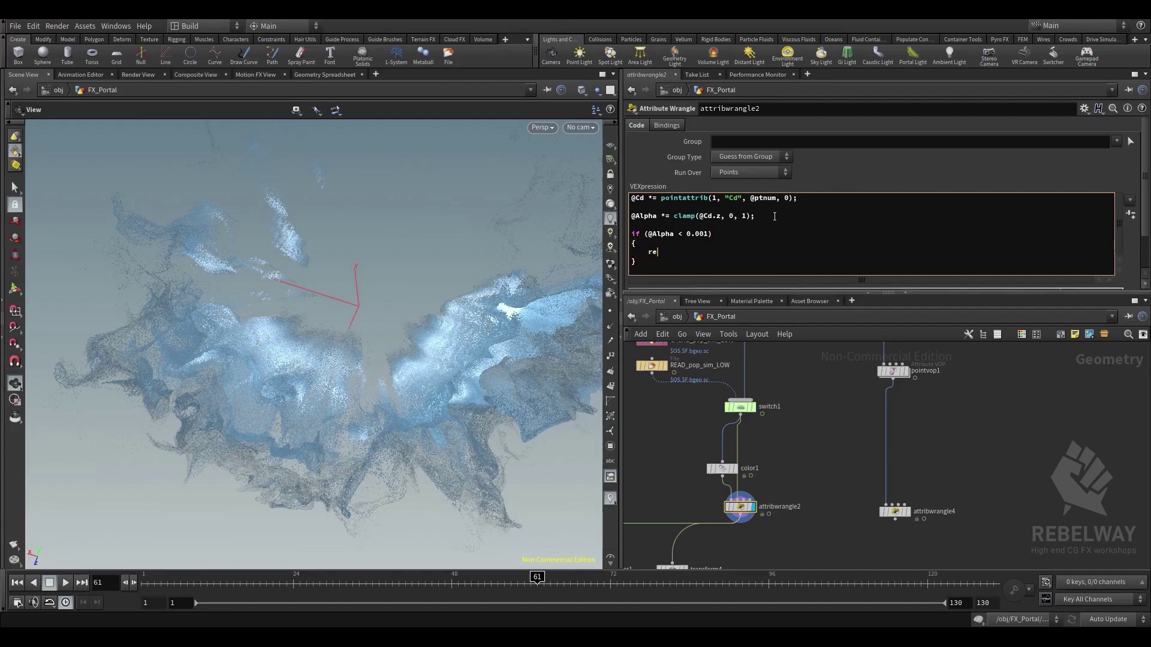
text(movepoi)
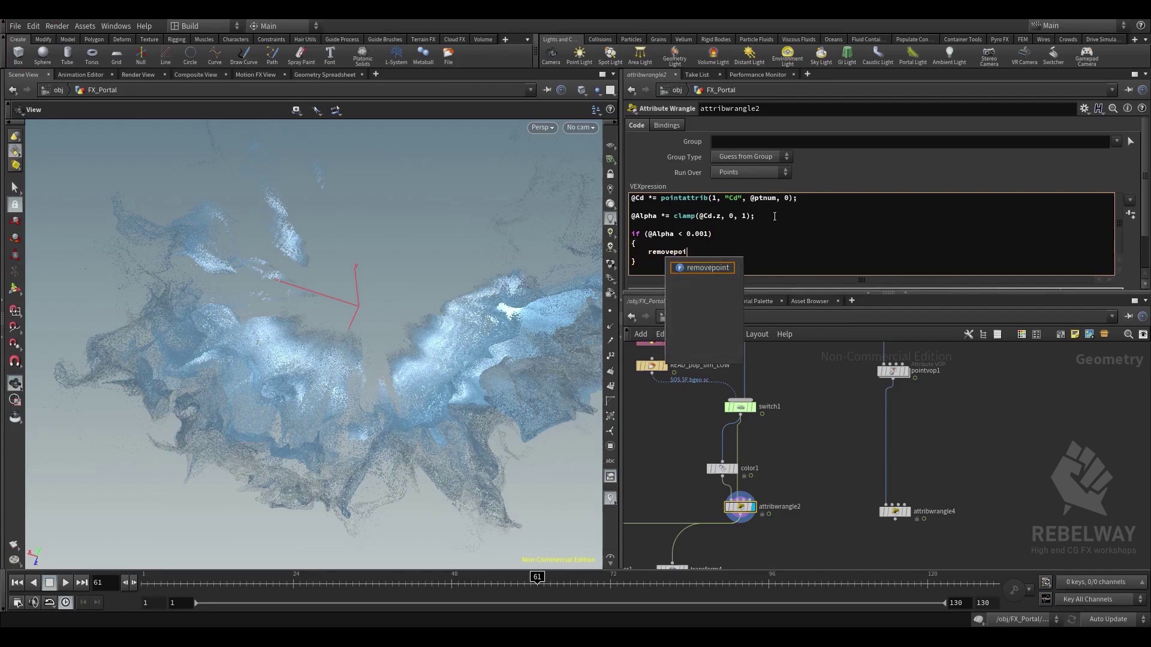
text(nt(0, @)
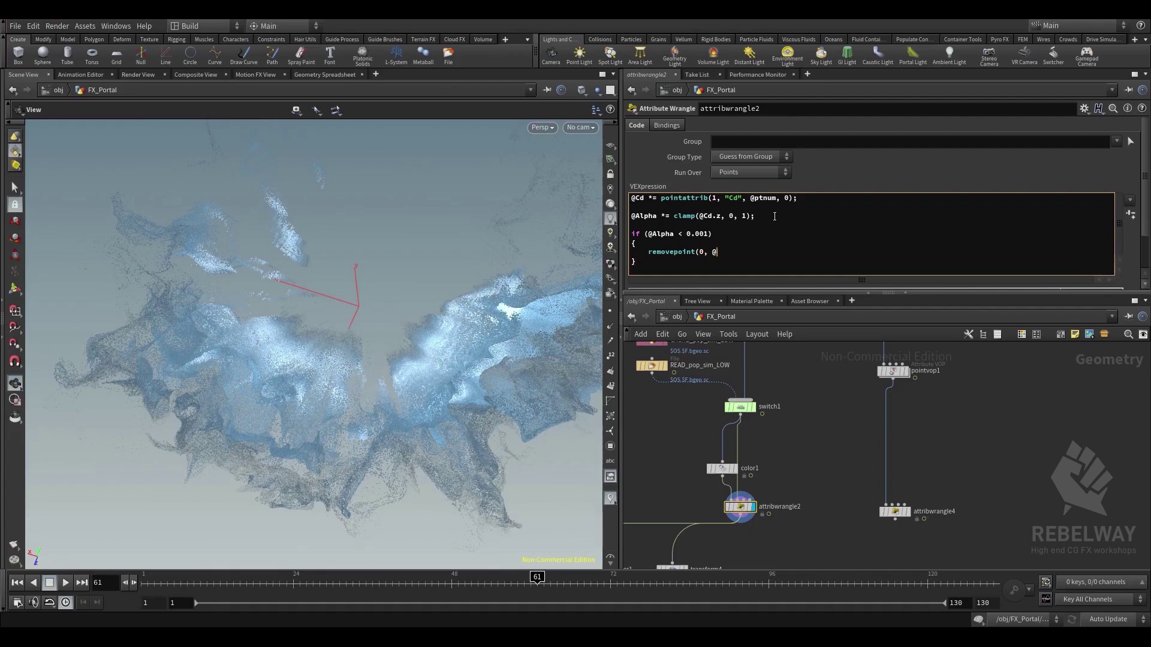
text(n)
key(BackSpace)
text(ptnum);)
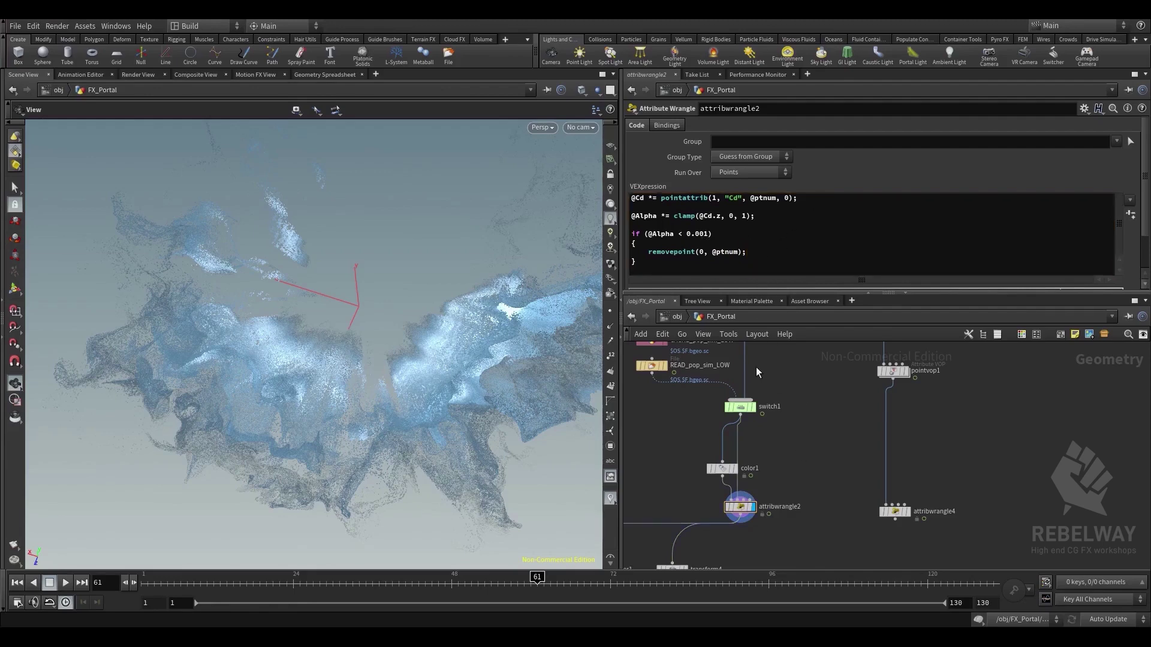
Check which points attribwrangle2 removes by toggling point markers and bypassing the node on and off
click(610, 311)
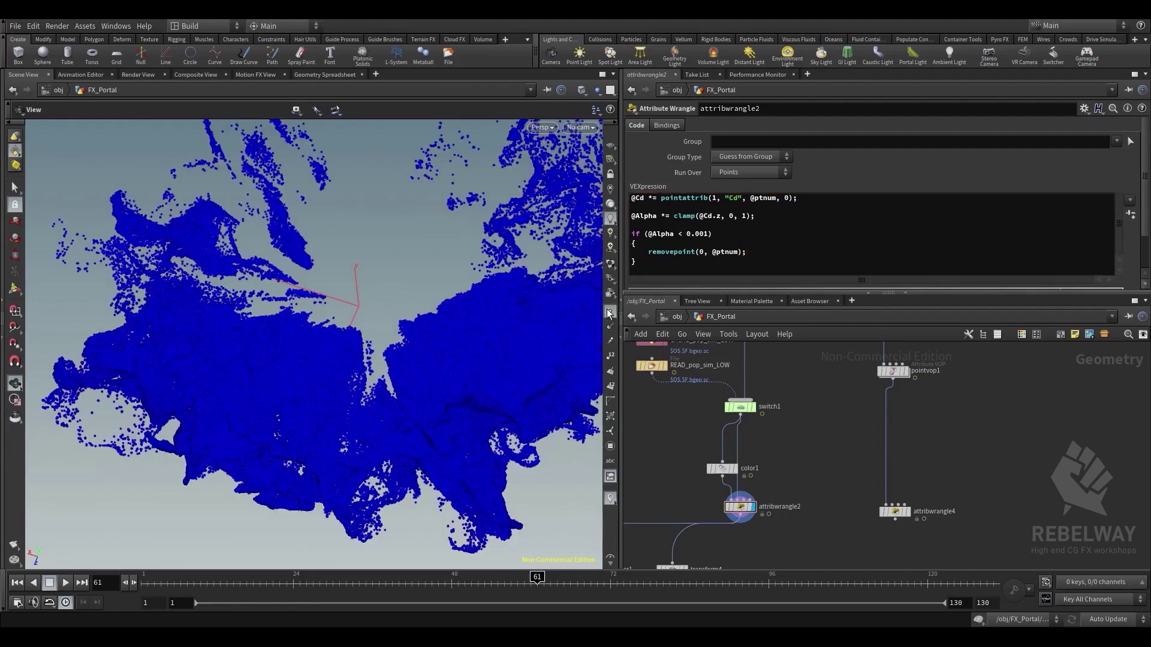
drag(463, 240, 383, 327)
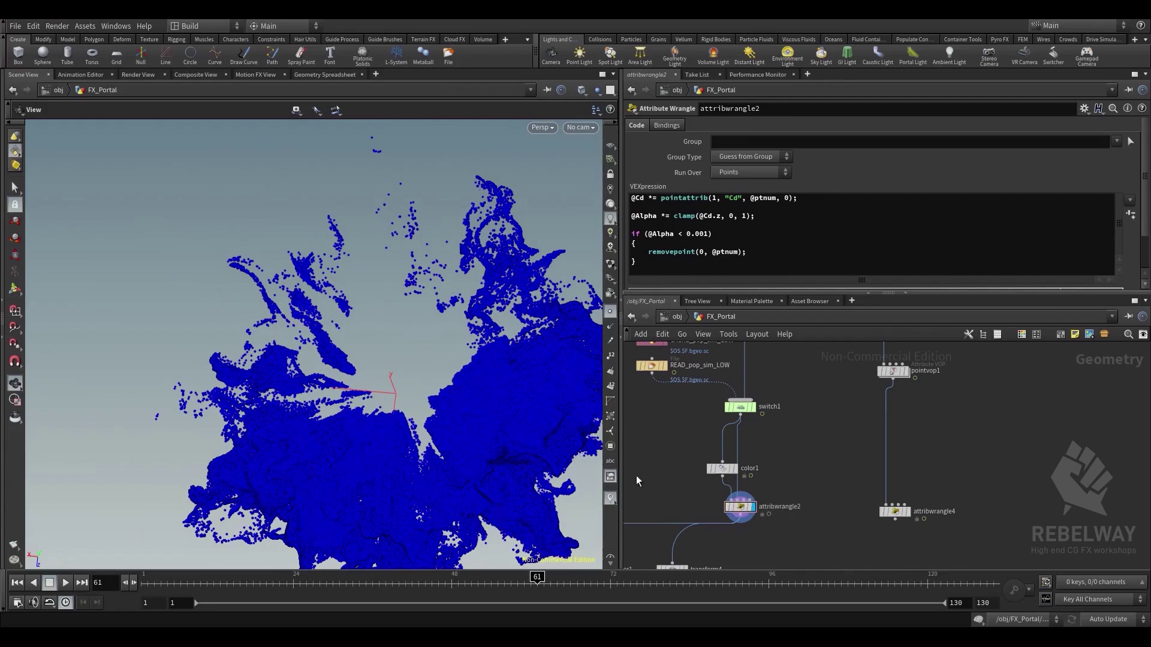
click(610, 312)
drag(565, 301, 588, 398)
click(729, 508)
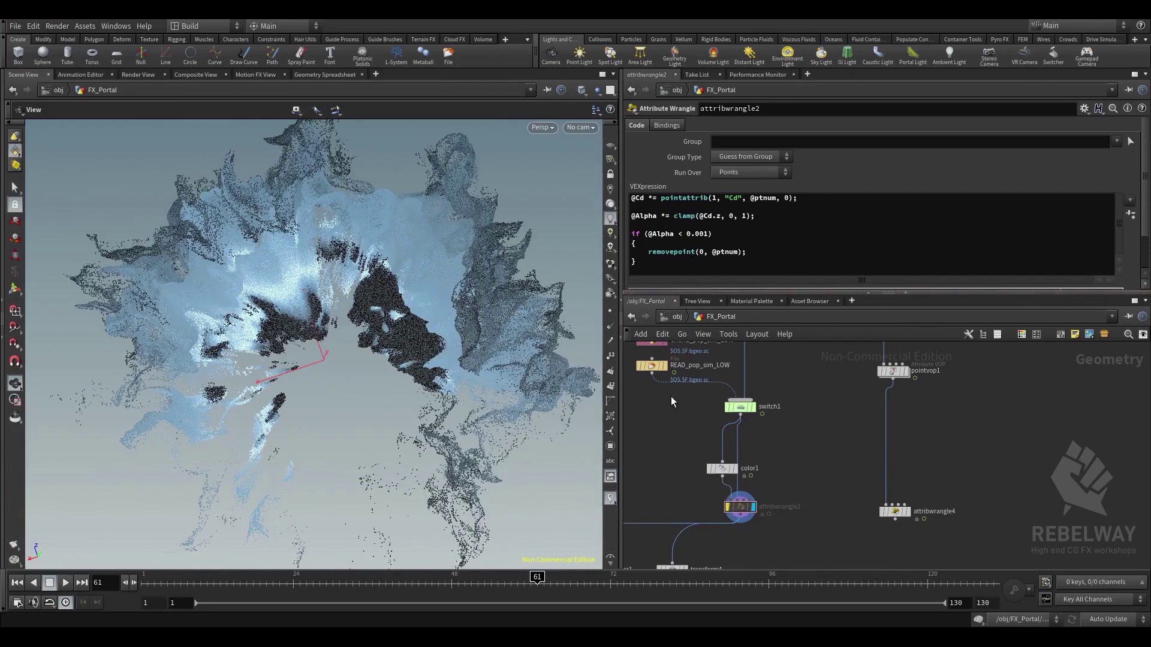
click(727, 507)
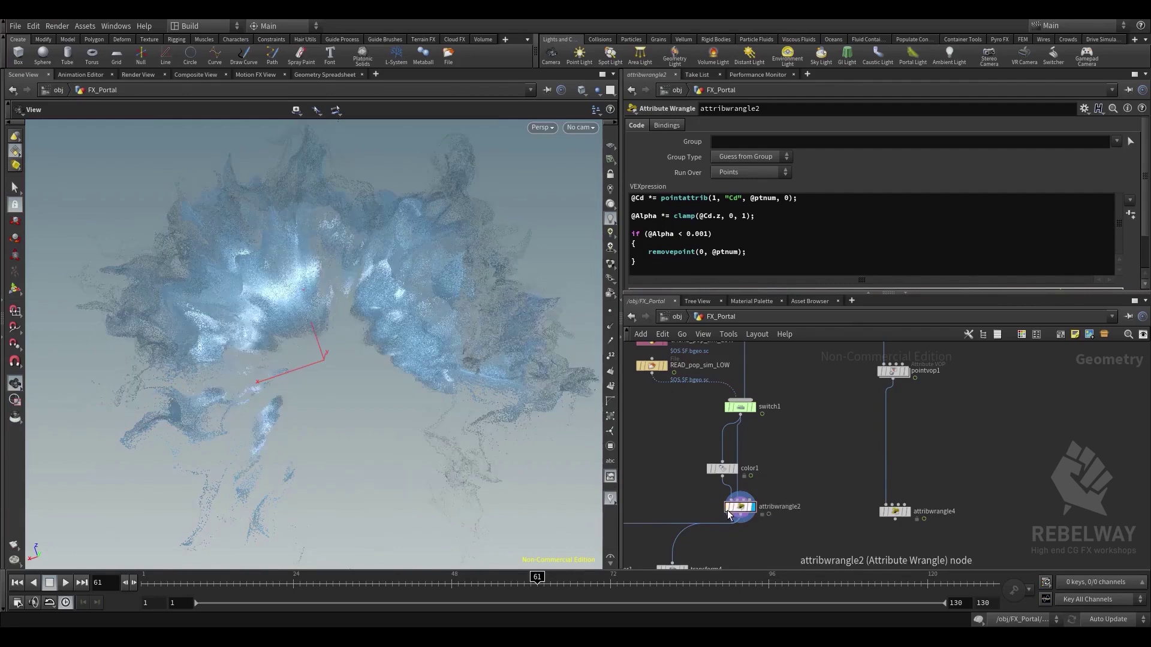
middle_click(742, 515)
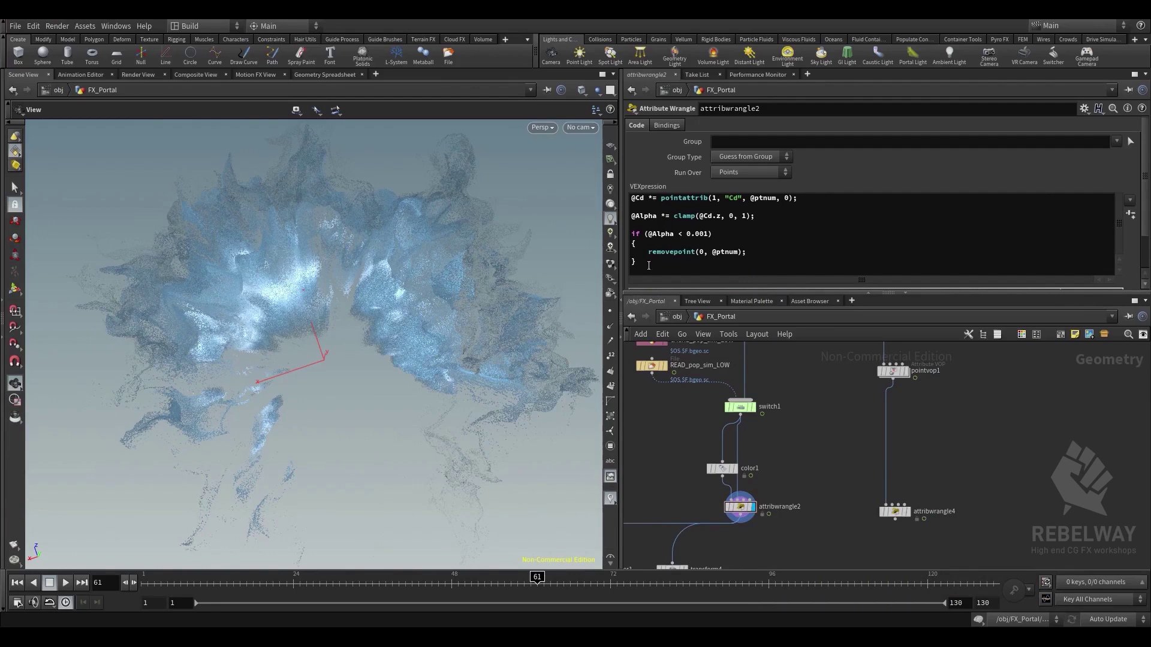
drag(649, 266, 625, 230)
key(ctrl+c)
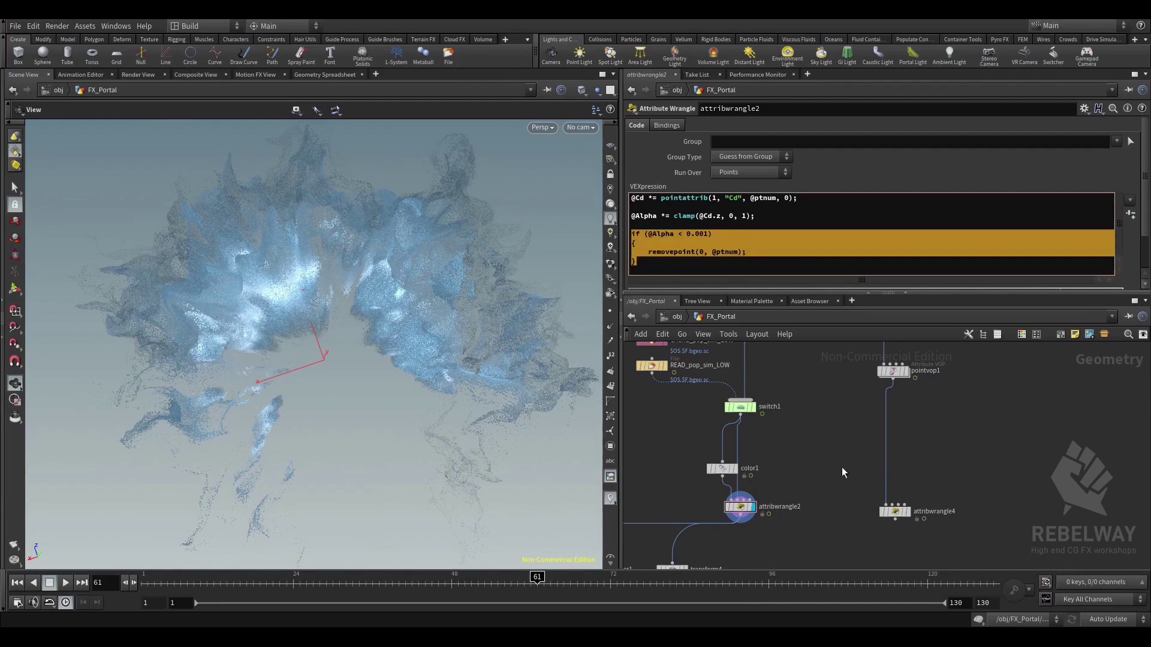
click(899, 511)
click(666, 226)
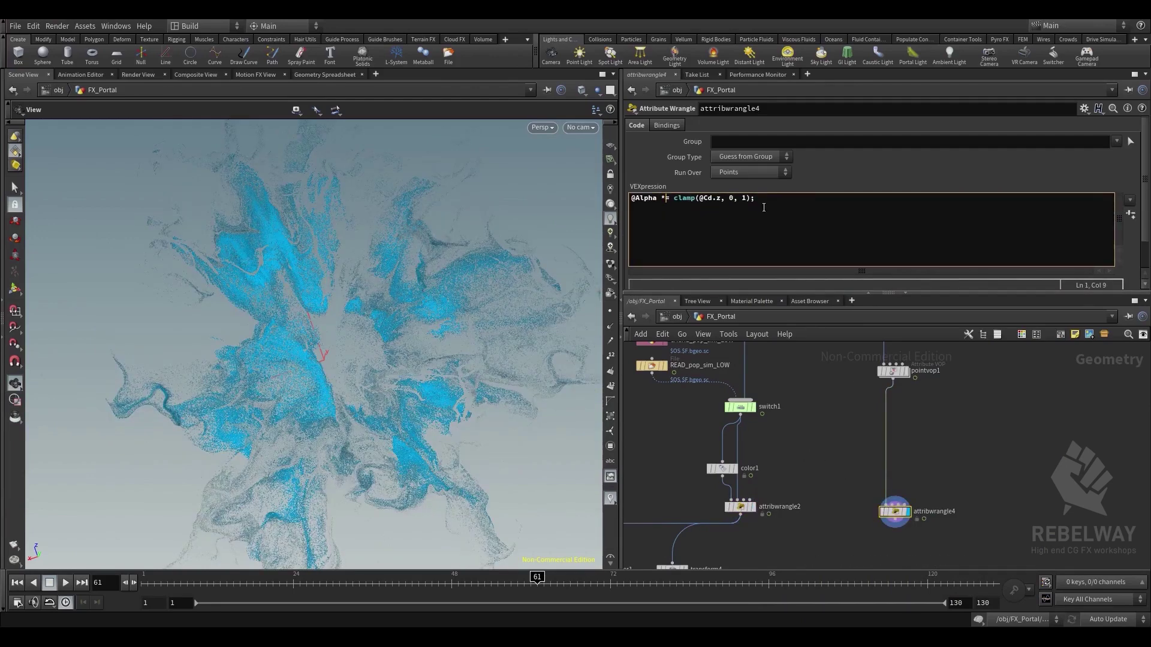
click(759, 198)
key(ctrl+v)
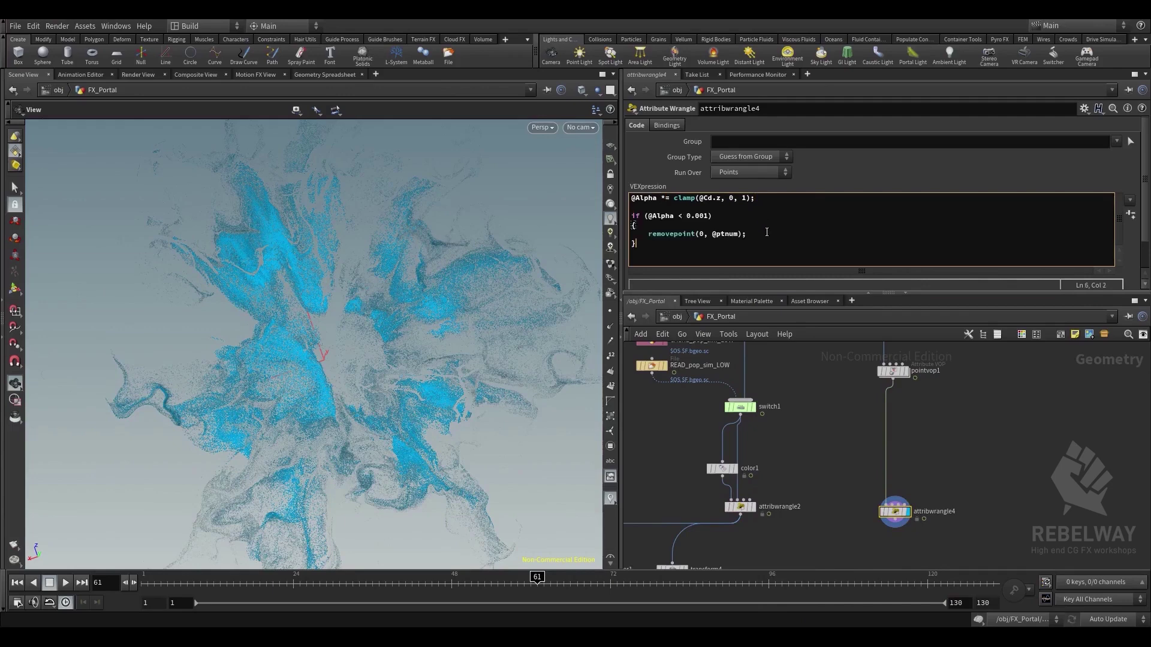
Compare the second simulation with attribwrangle4 bypassed and active, using wireframe shading and point markers to examine the removed points
click(886, 514)
click(887, 515)
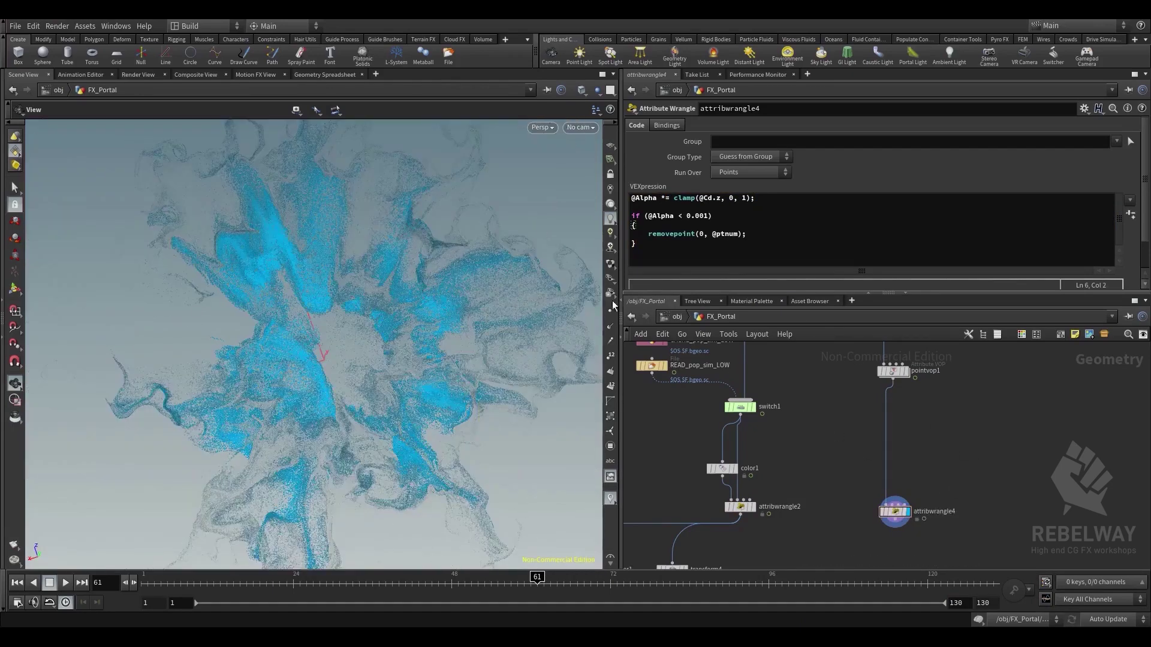
key(shift+w)
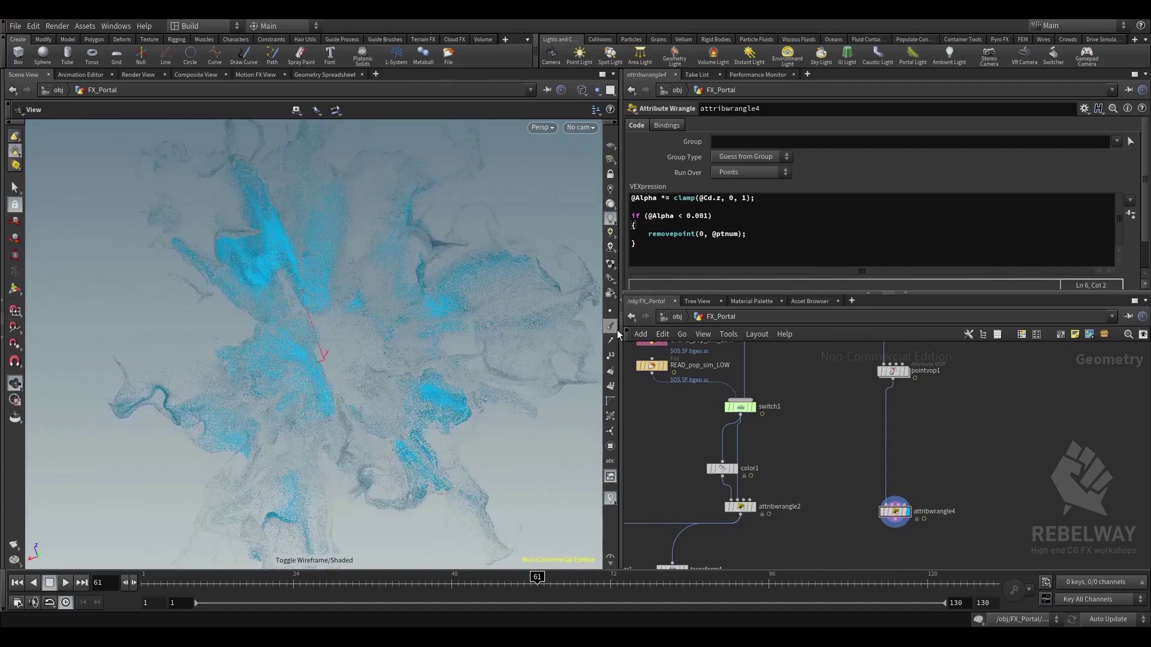
click(611, 310)
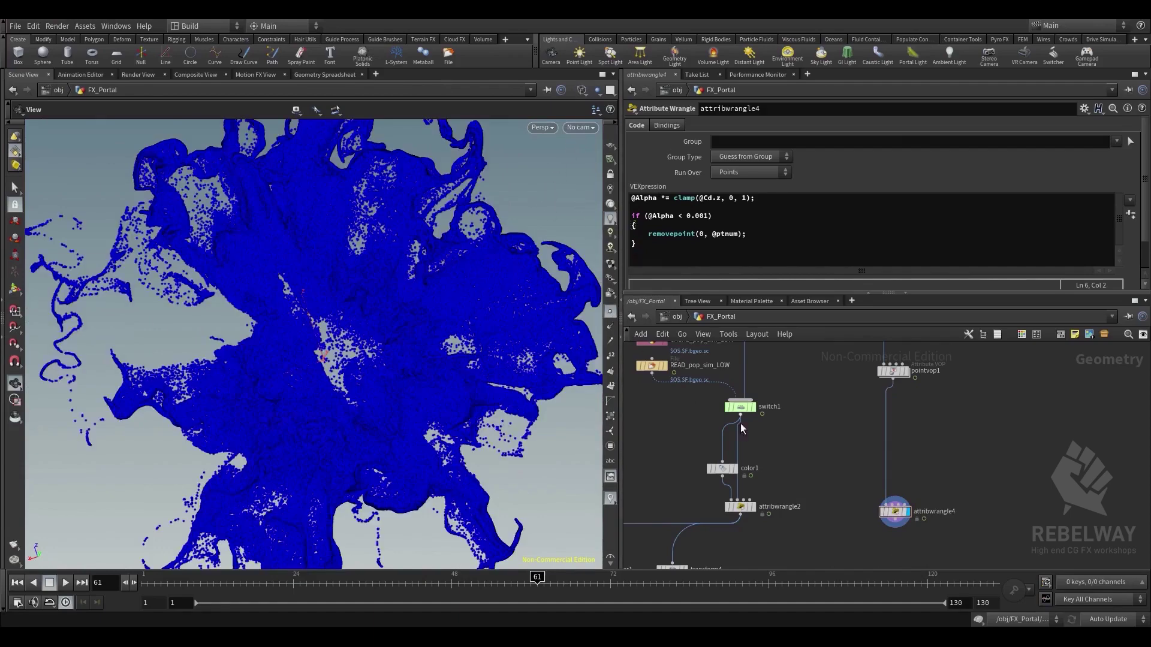
click(882, 514)
click(883, 513)
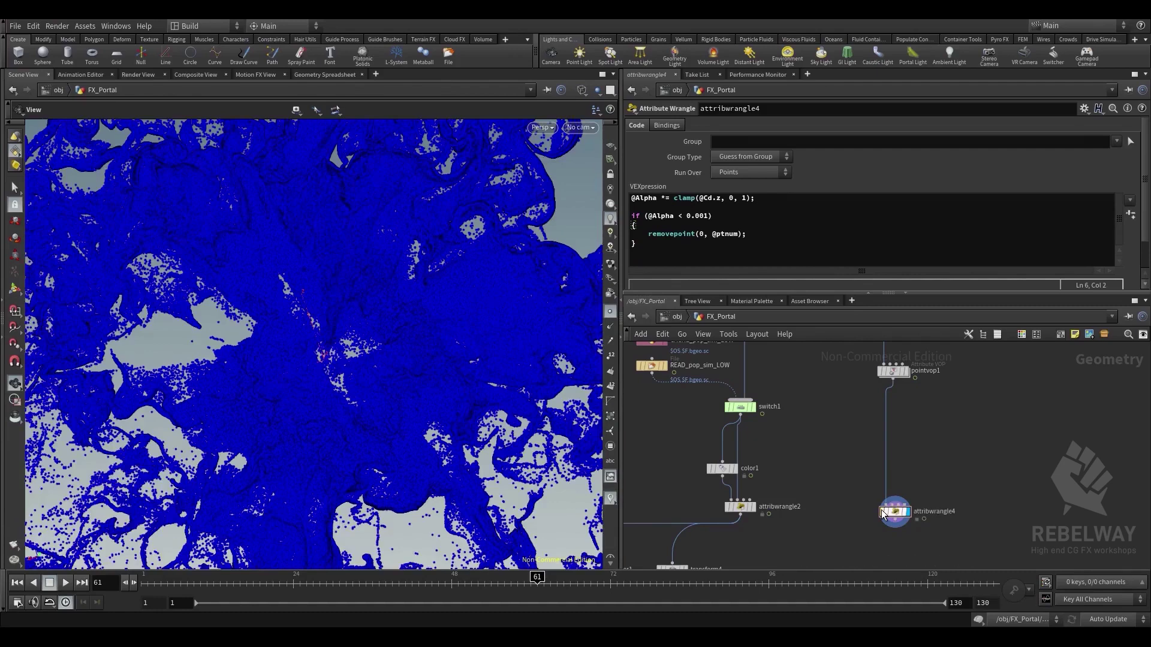
scroll(476, 384, down, 3)
middle_drag(476, 384, 430, 370)
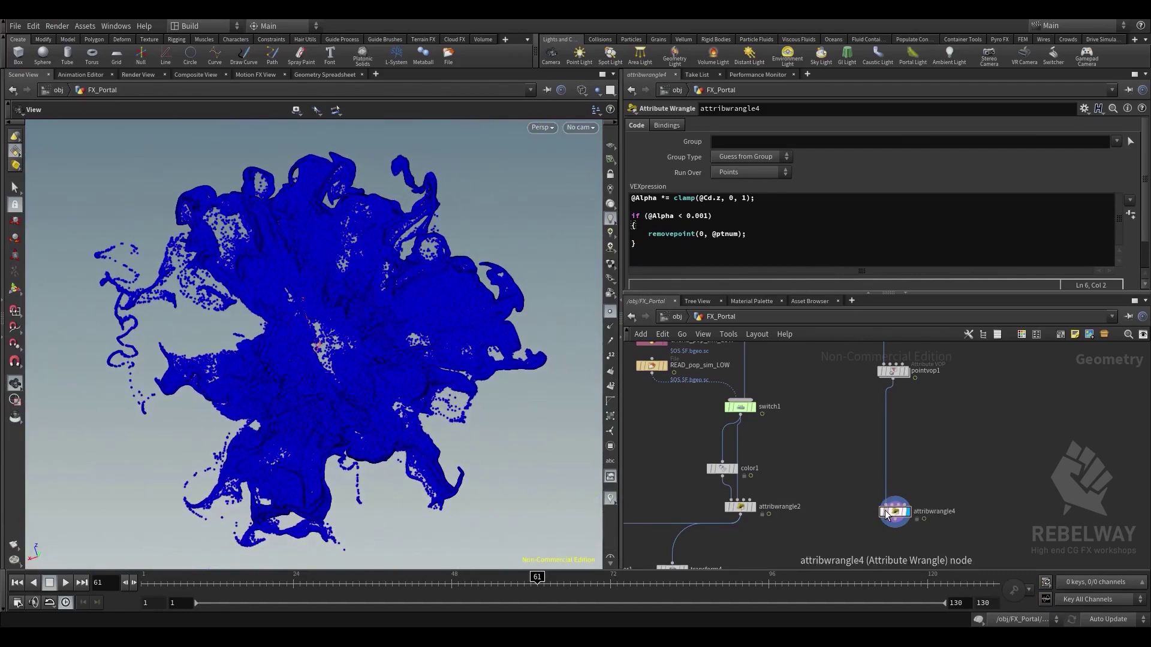
click(883, 514)
click(883, 514)
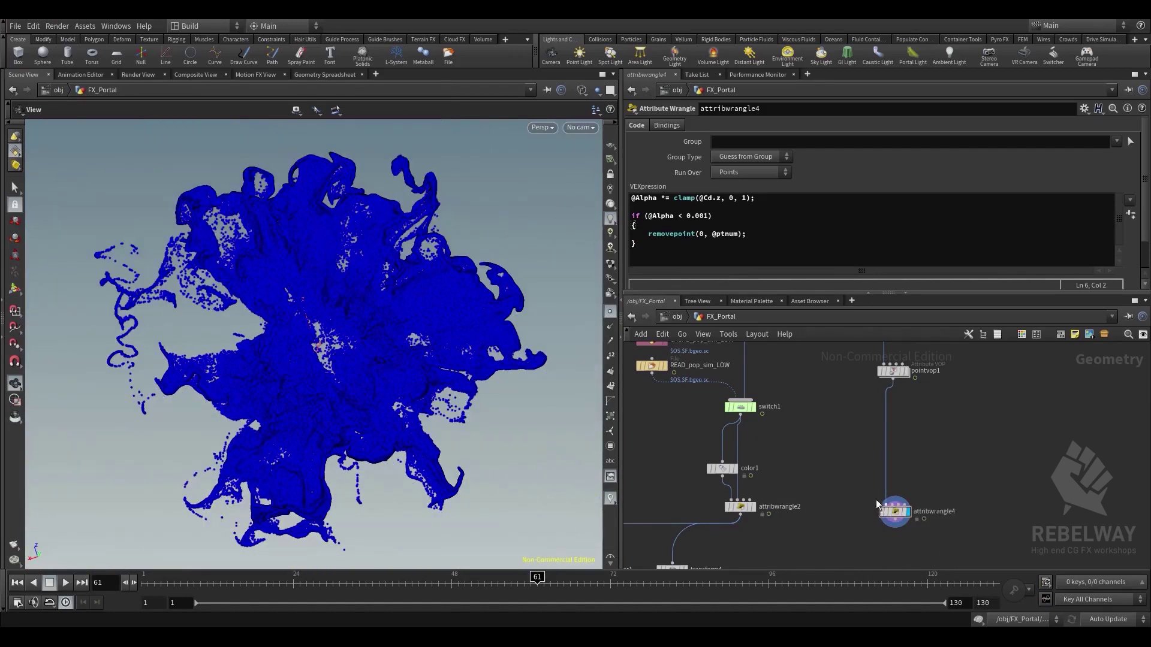
click(610, 314)
Set the viewport's display options to draw particles as Discs
drag(366, 285, 433, 289)
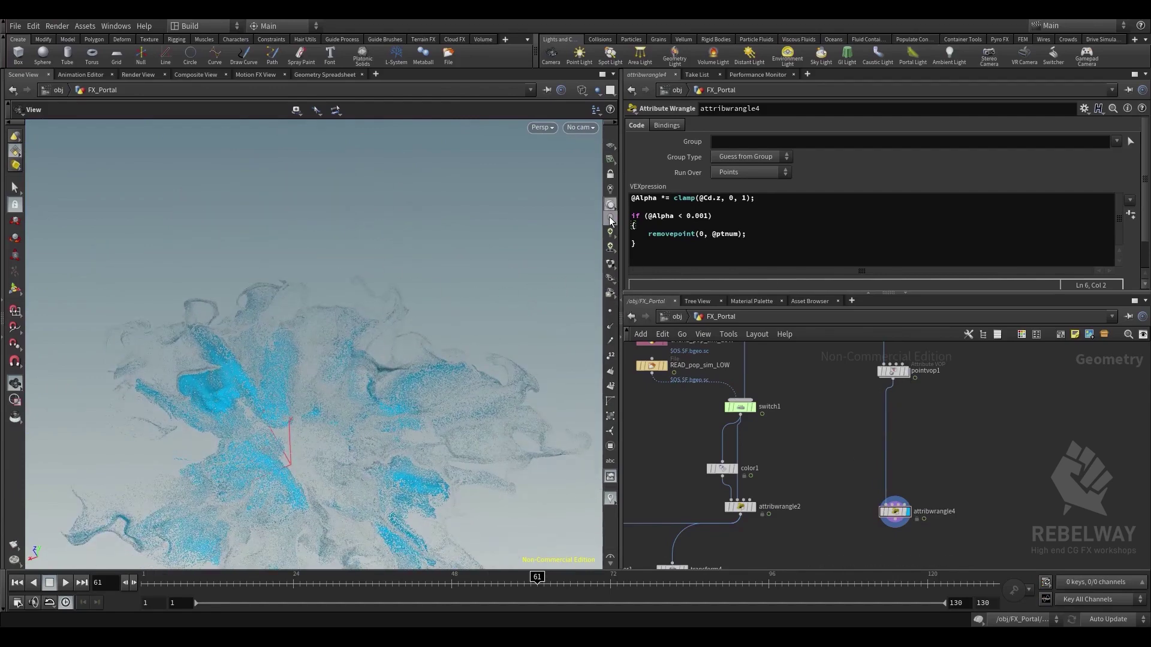
right_drag(412, 302, 386, 213)
middle_drag(385, 213, 407, 189)
key(d)
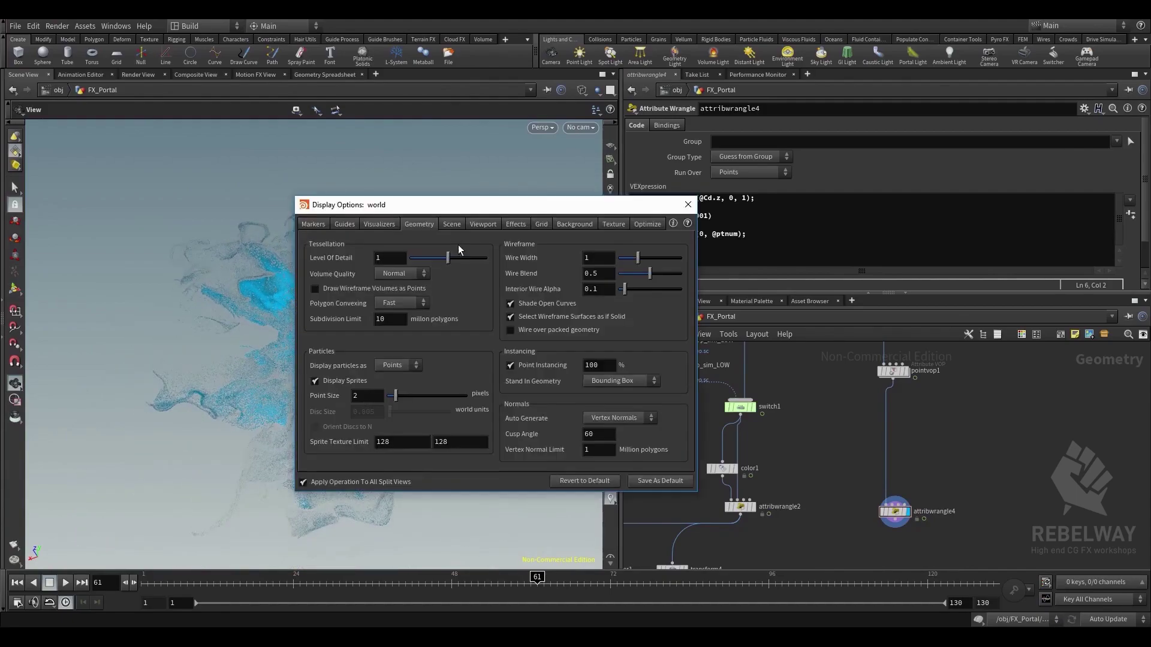
click(401, 390)
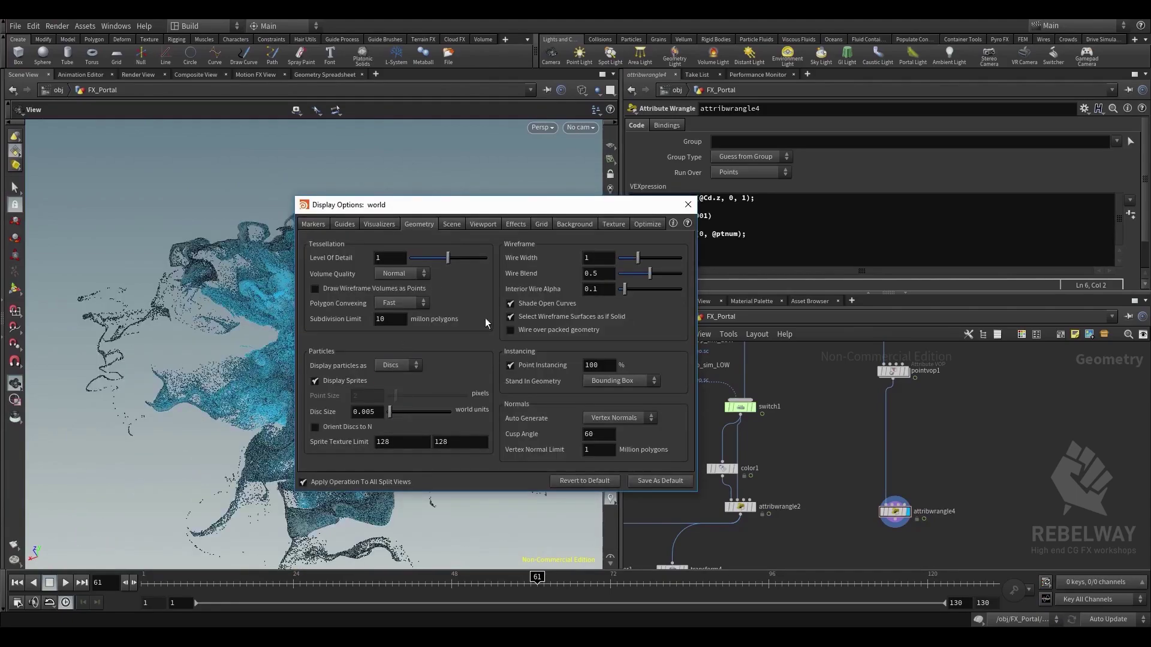
click(687, 205)
Try displaying the particles as Points up close and return them to Discs
right_drag(305, 257, 554, 272)
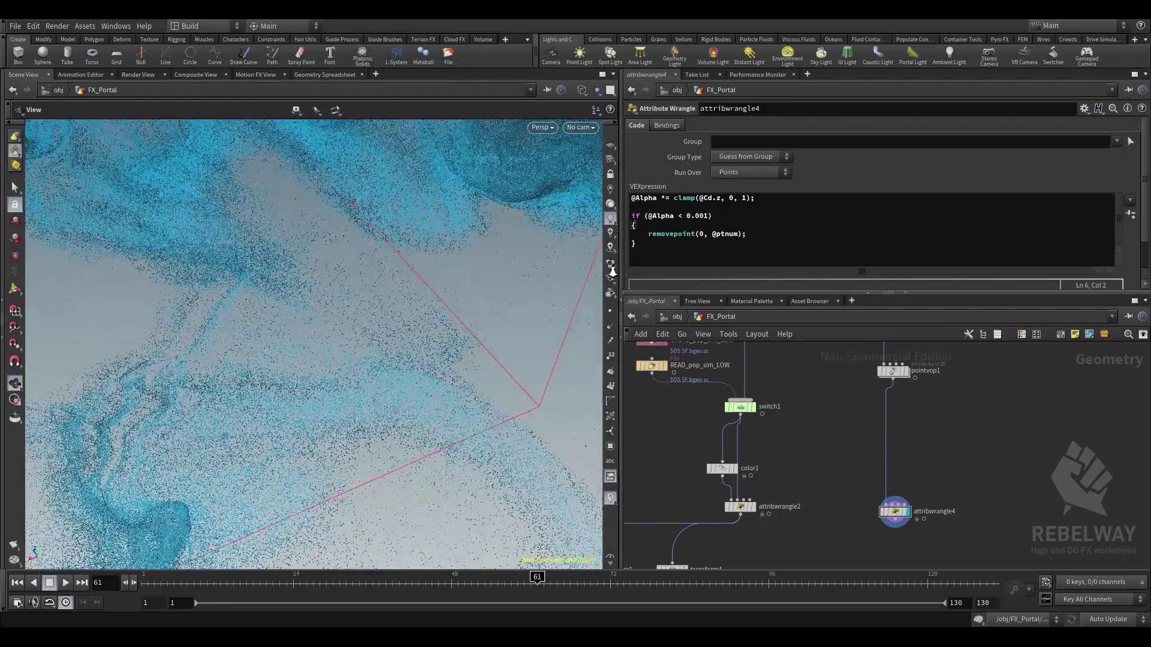
key(d)
click(407, 367)
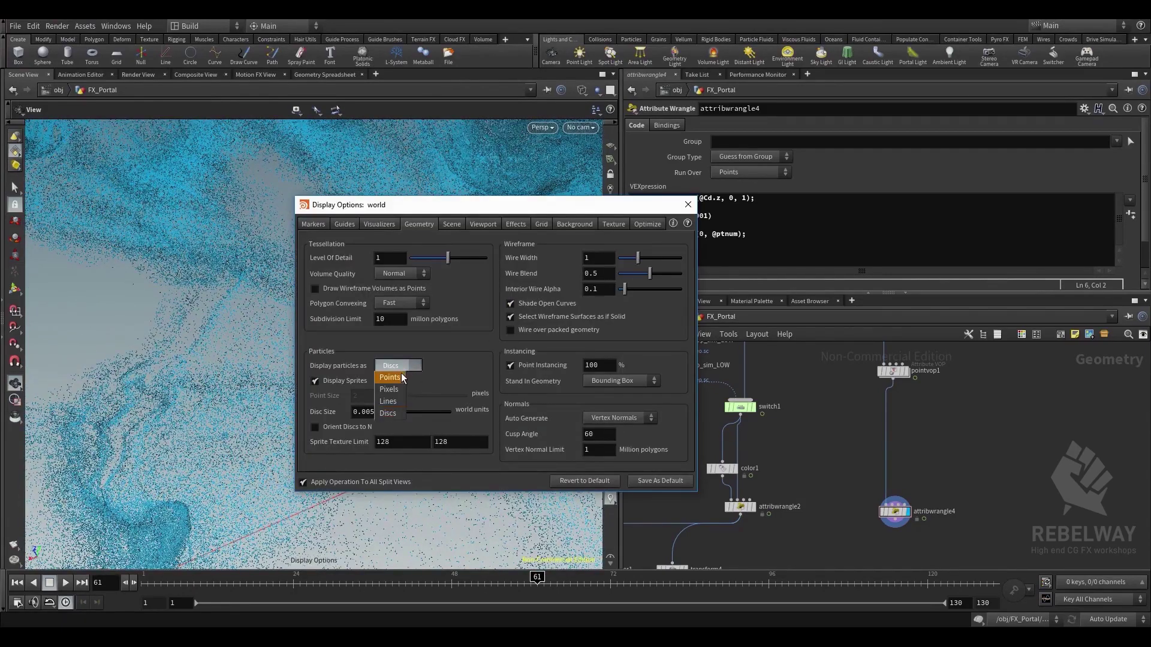
click(401, 377)
click(400, 366)
click(391, 413)
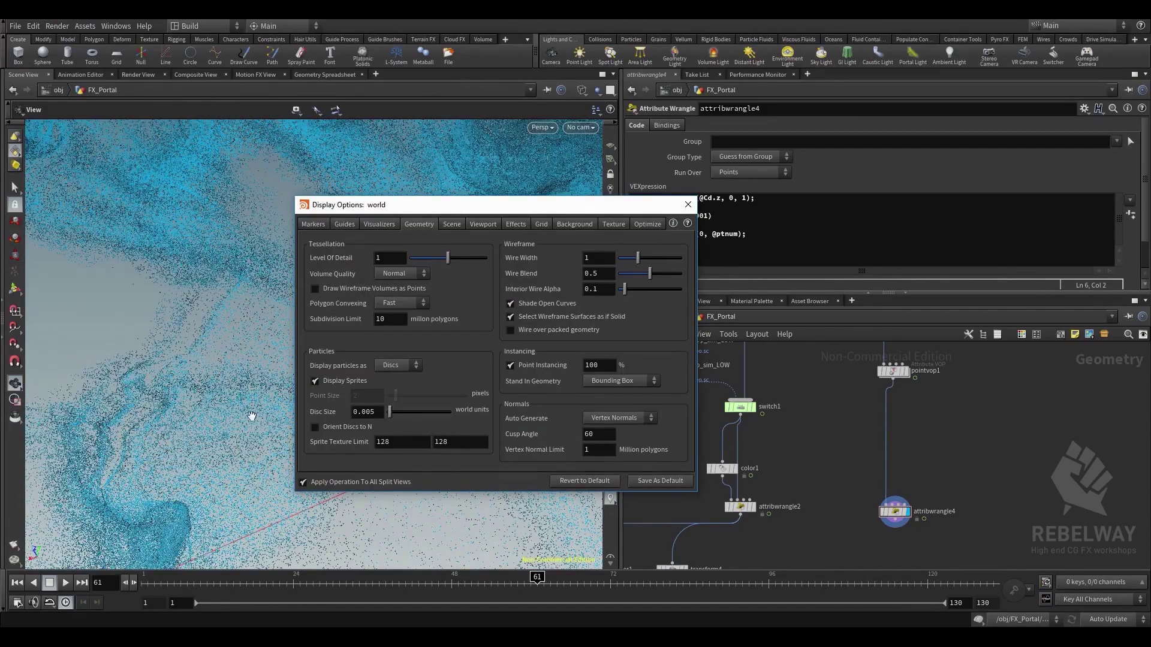
drag(141, 379, 350, 295)
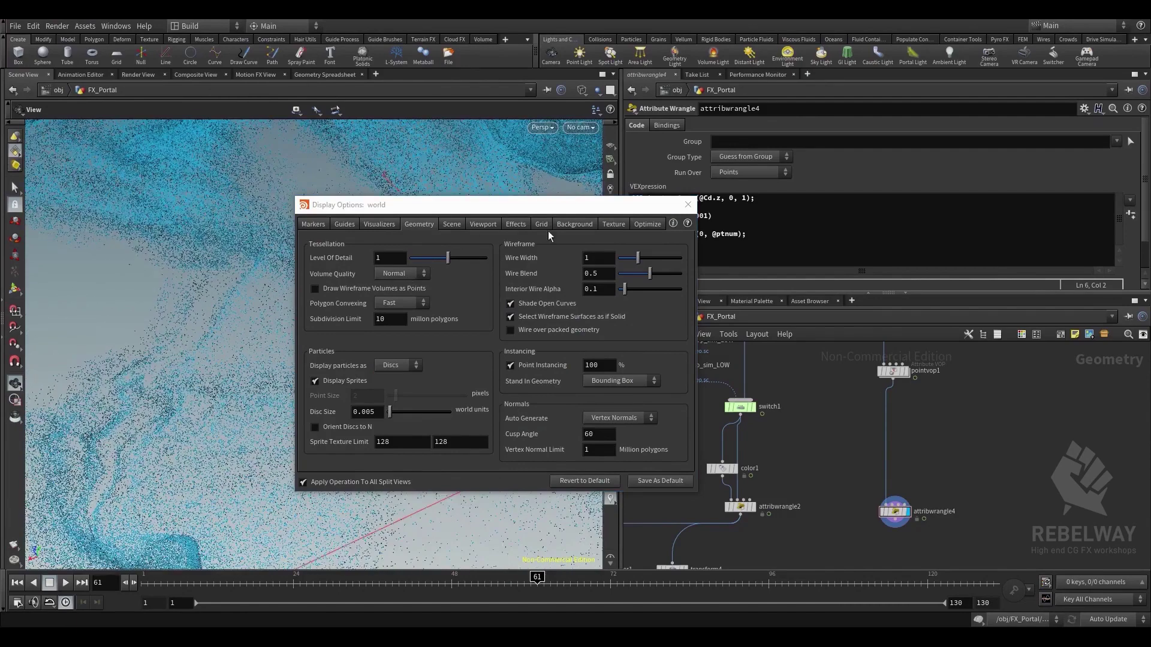
click(687, 204)
Change the viewport shading mode to Smooth Shaded and view the whole second simulation
click(582, 90)
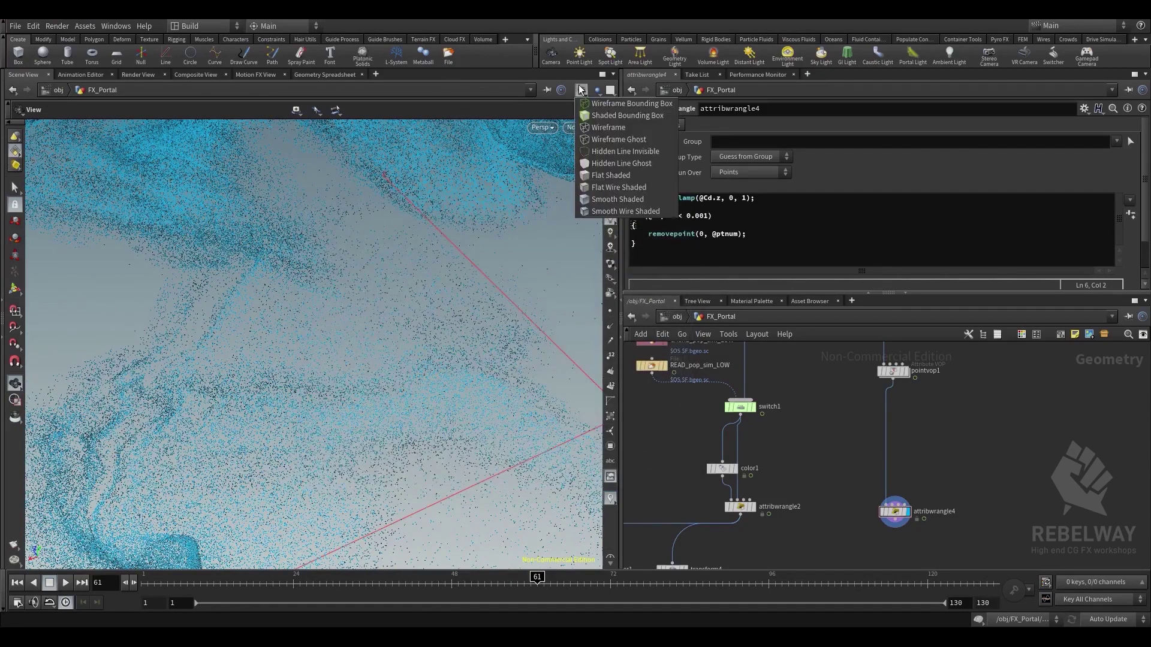
click(601, 199)
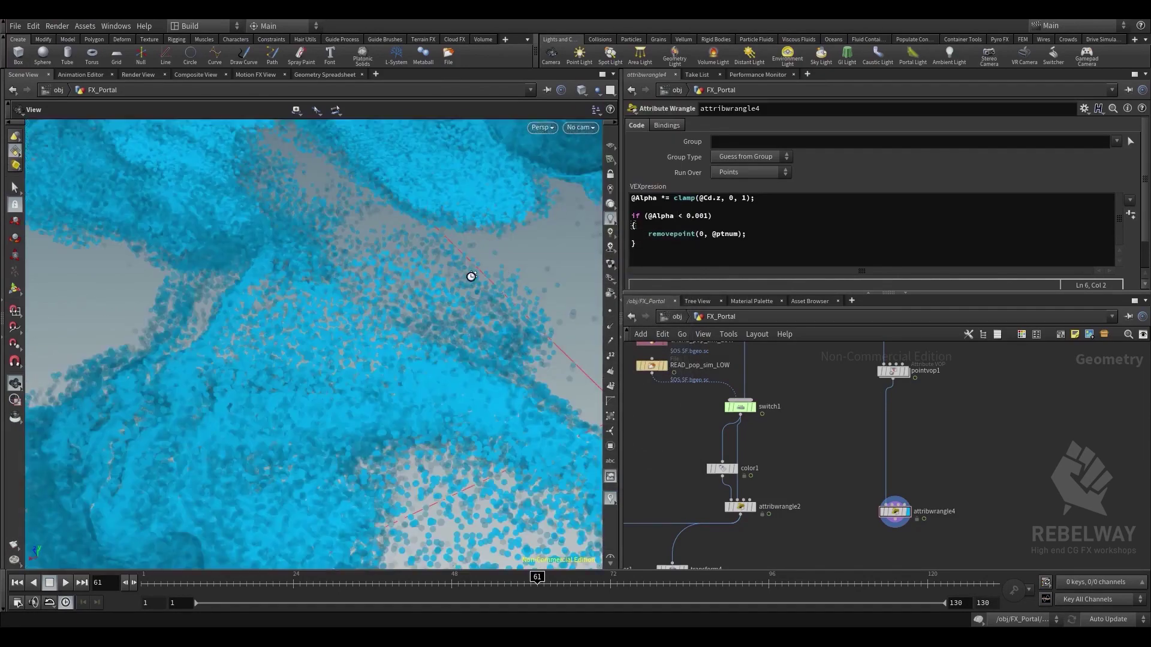
scroll(472, 275, down, 8)
drag(394, 246, 560, 249)
middle_drag(559, 250, 270, 236)
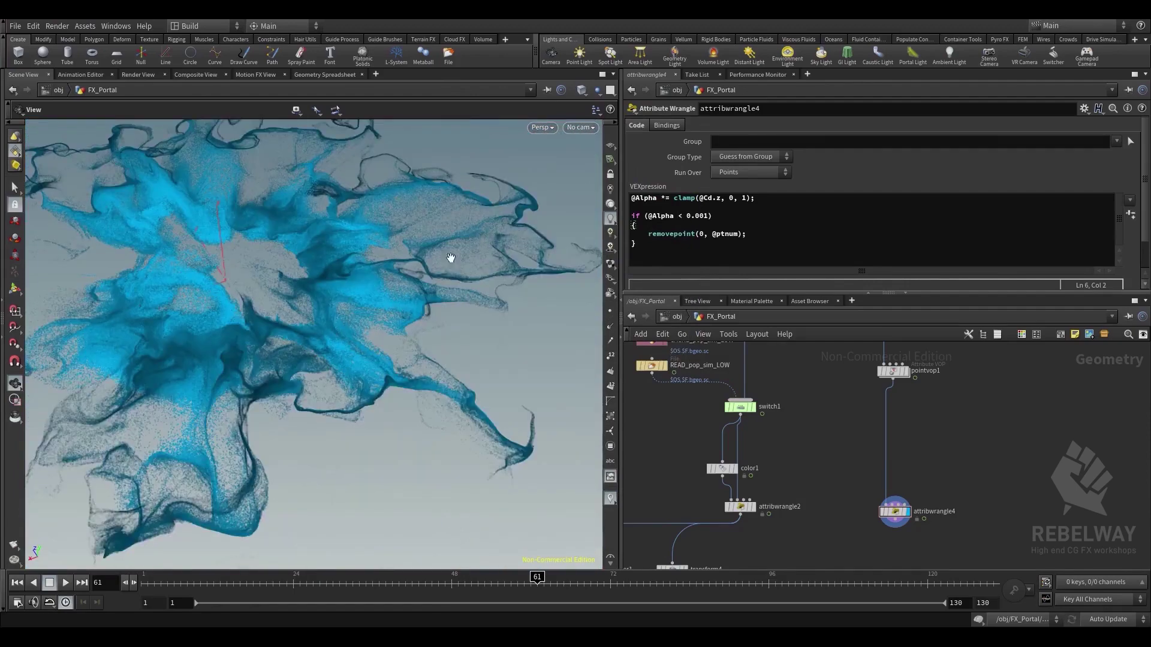
Try moving the second point of pointvop1's ramp_mult to position 0.265903, and undo the ramp change
click(895, 513)
middle_drag(914, 387, 893, 411)
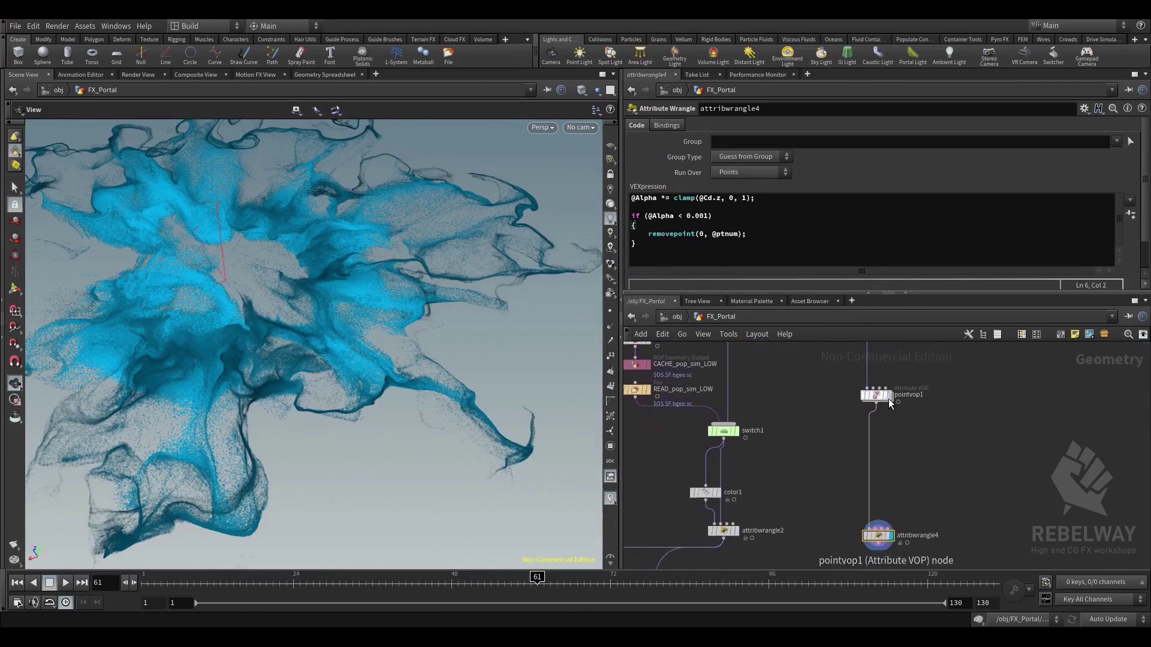
click(888, 398)
scroll(894, 205, down, 3)
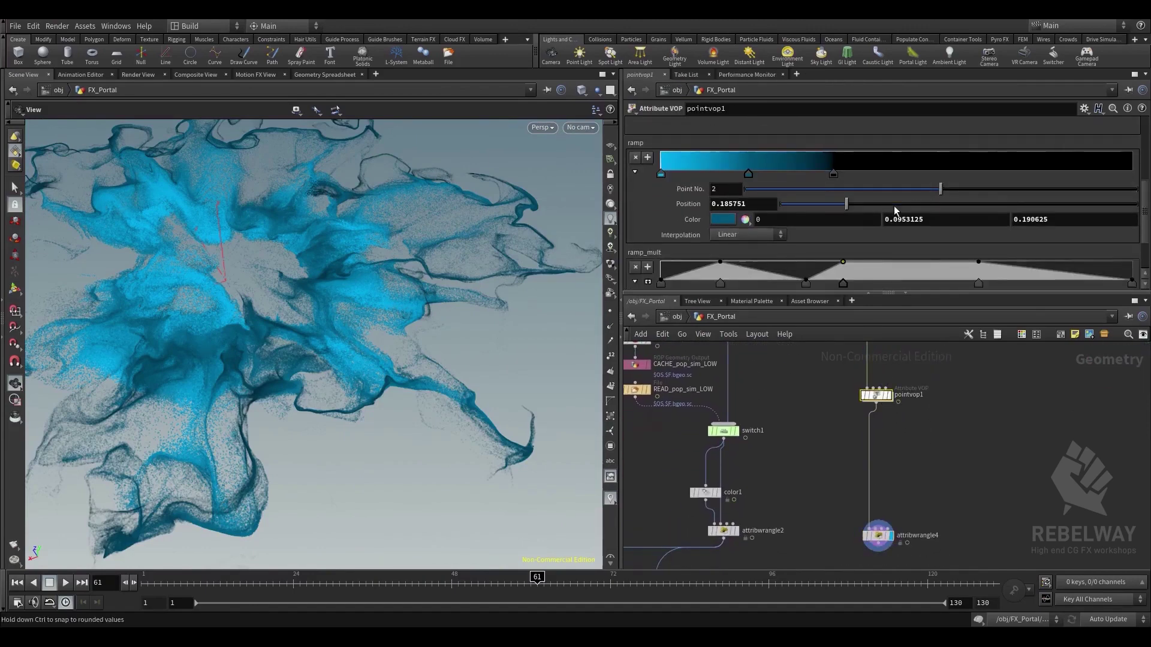
scroll(893, 206, down, 1)
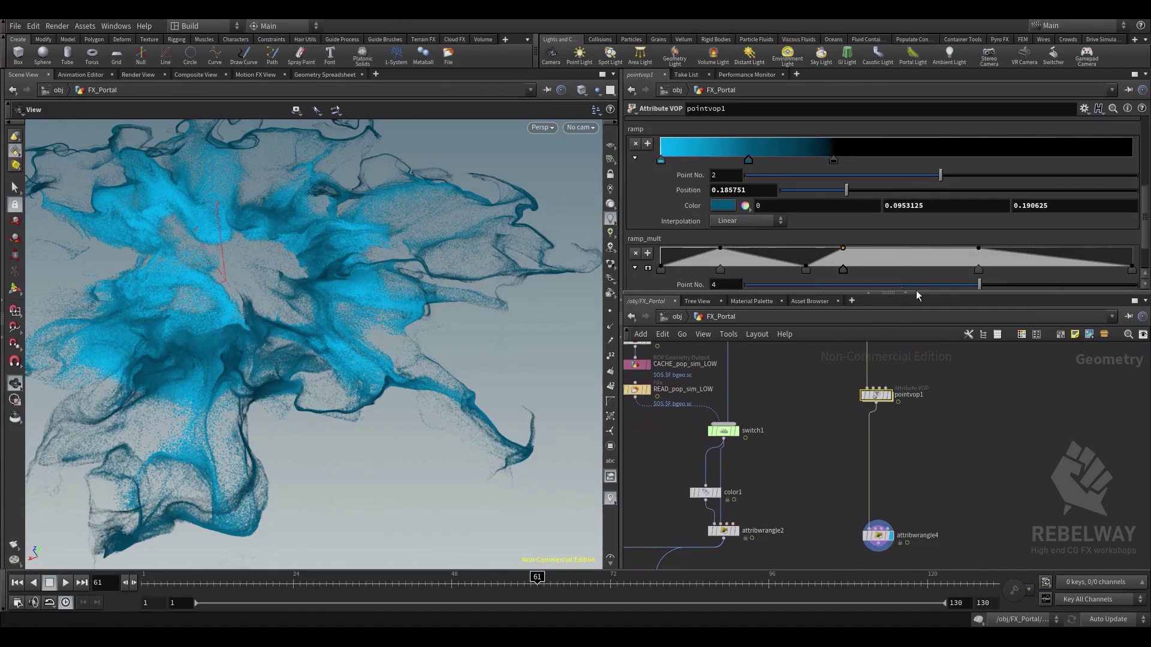
scroll(897, 205, up, 4)
scroll(882, 206, down, 2)
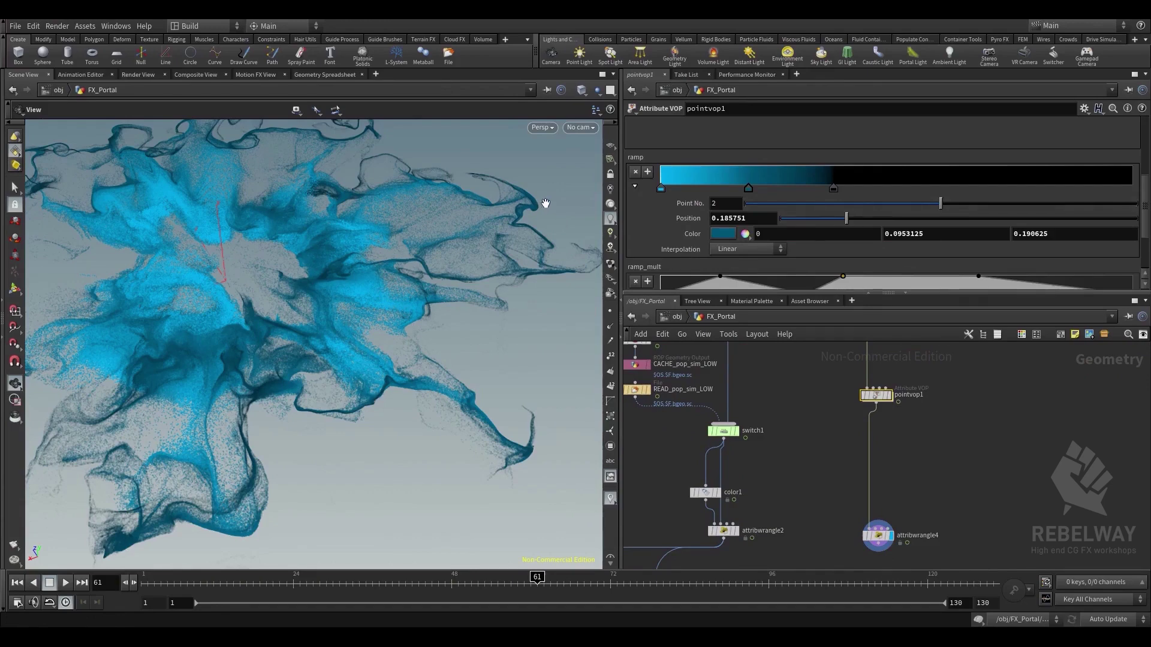
scroll(667, 201, down, 3)
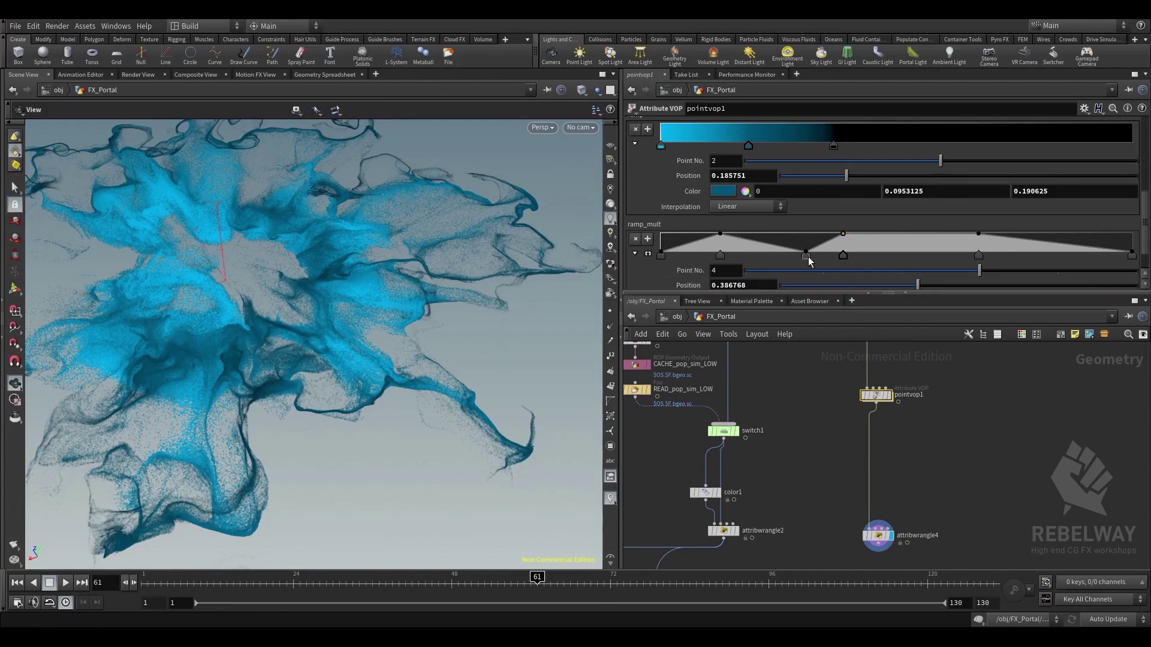
drag(723, 257, 786, 250)
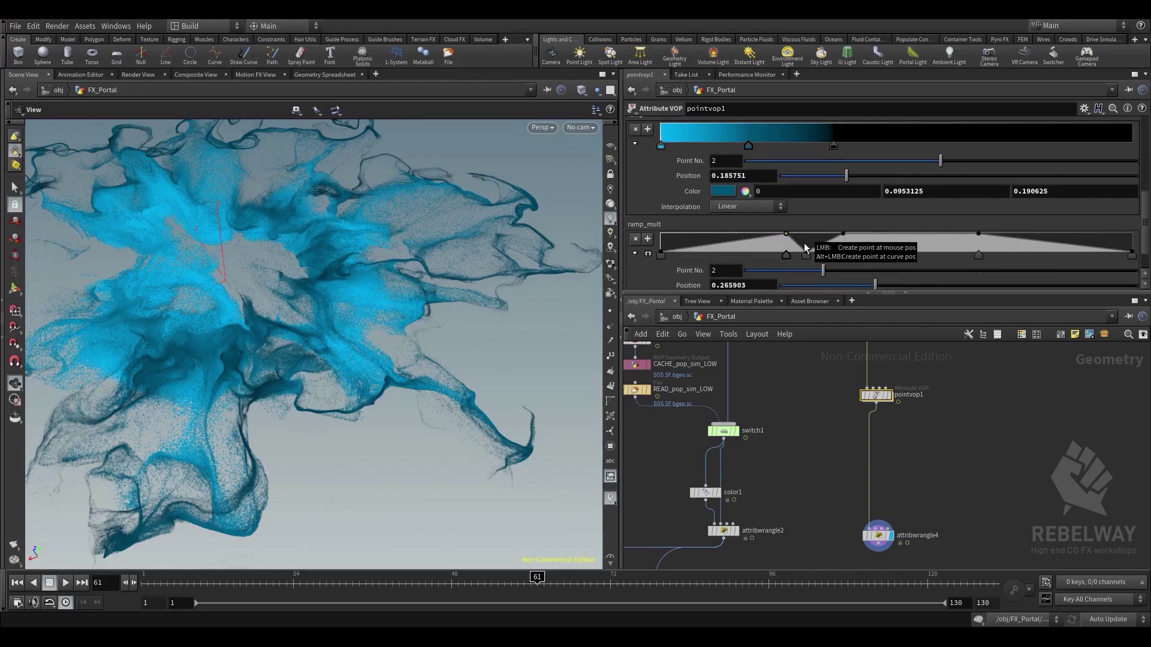
key(ctrl+z)
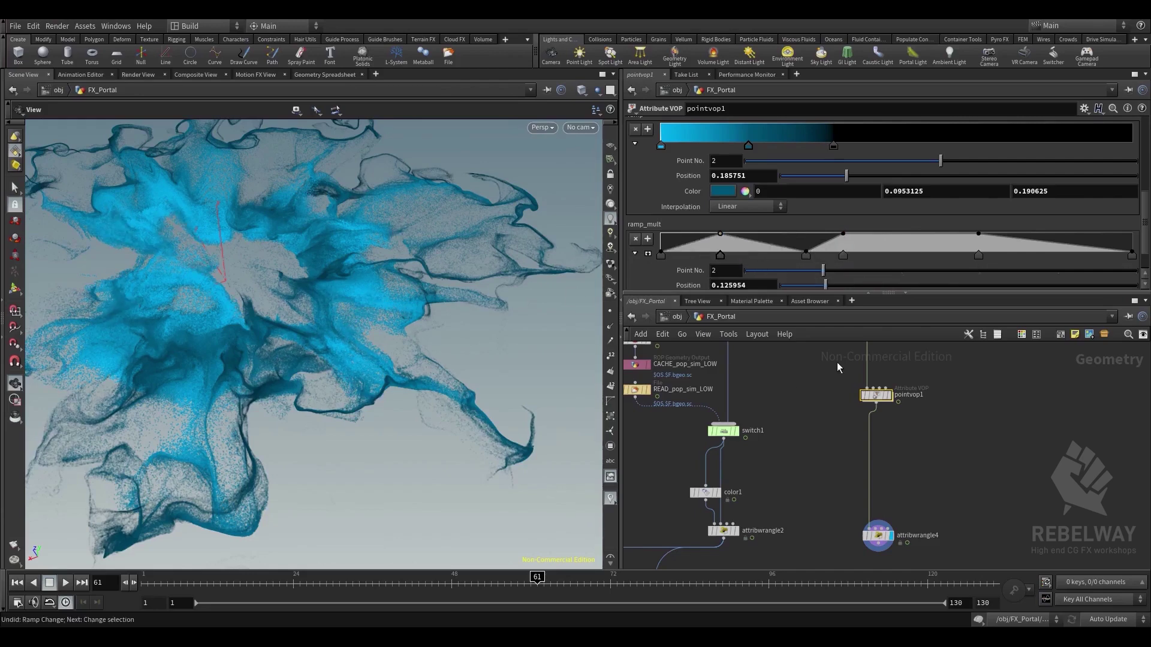
Set the viewport's display options to draw particles as Points for the attribwrangle4 result
scroll(975, 460, down, 5)
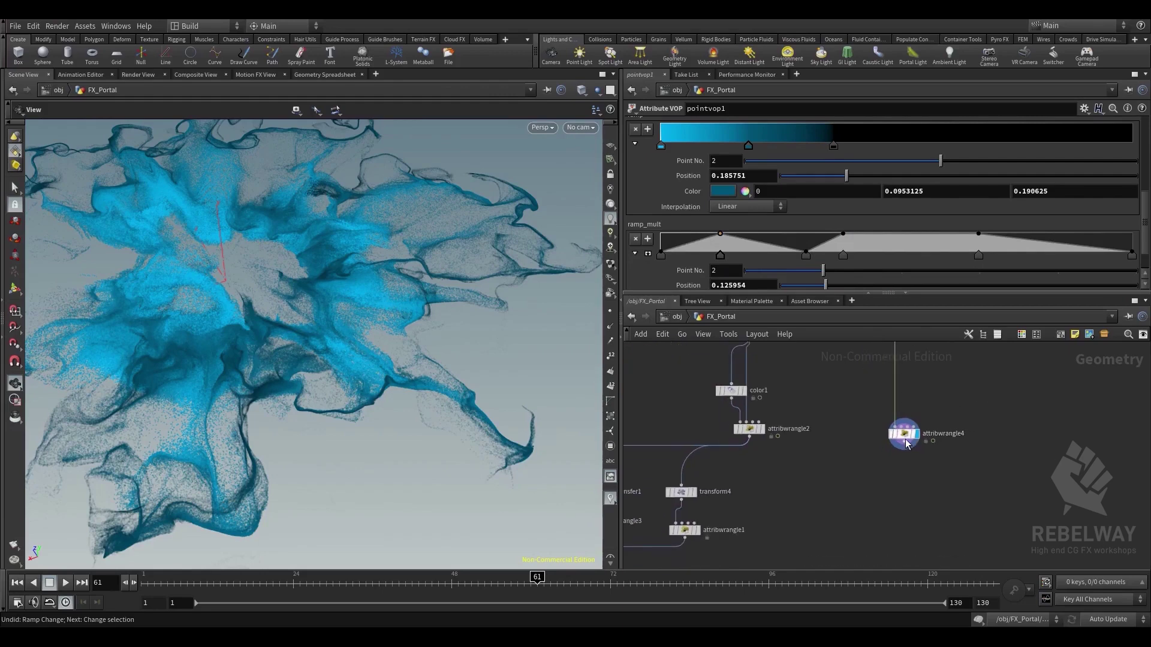
click(897, 433)
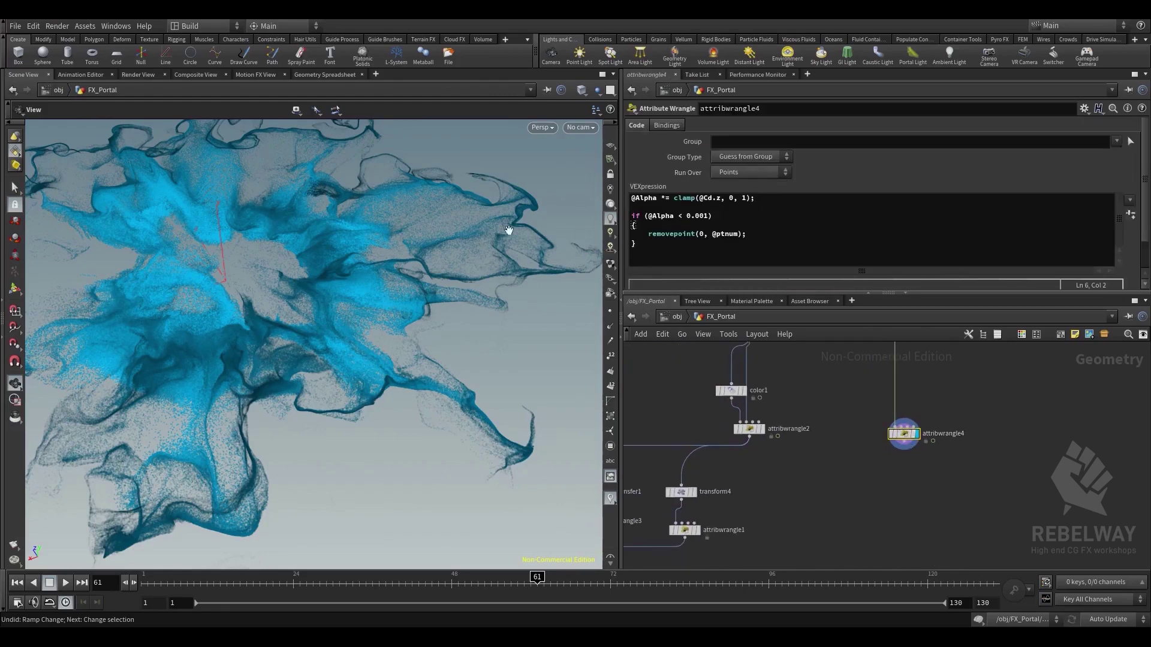
scroll(430, 211, down, 3)
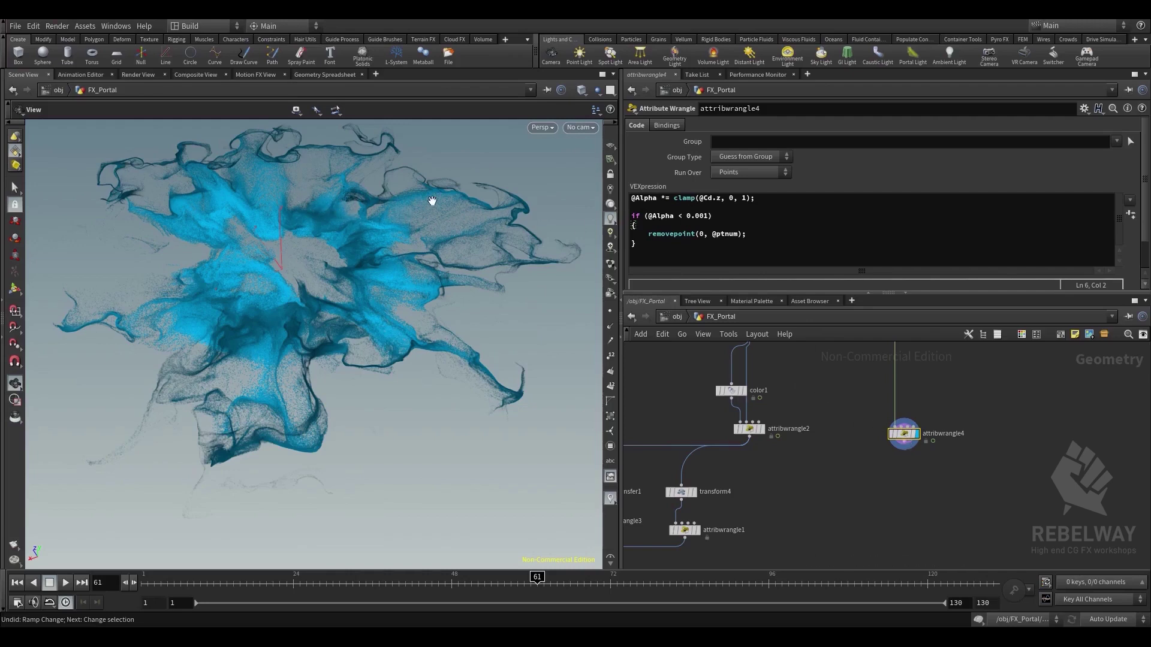
key(d)
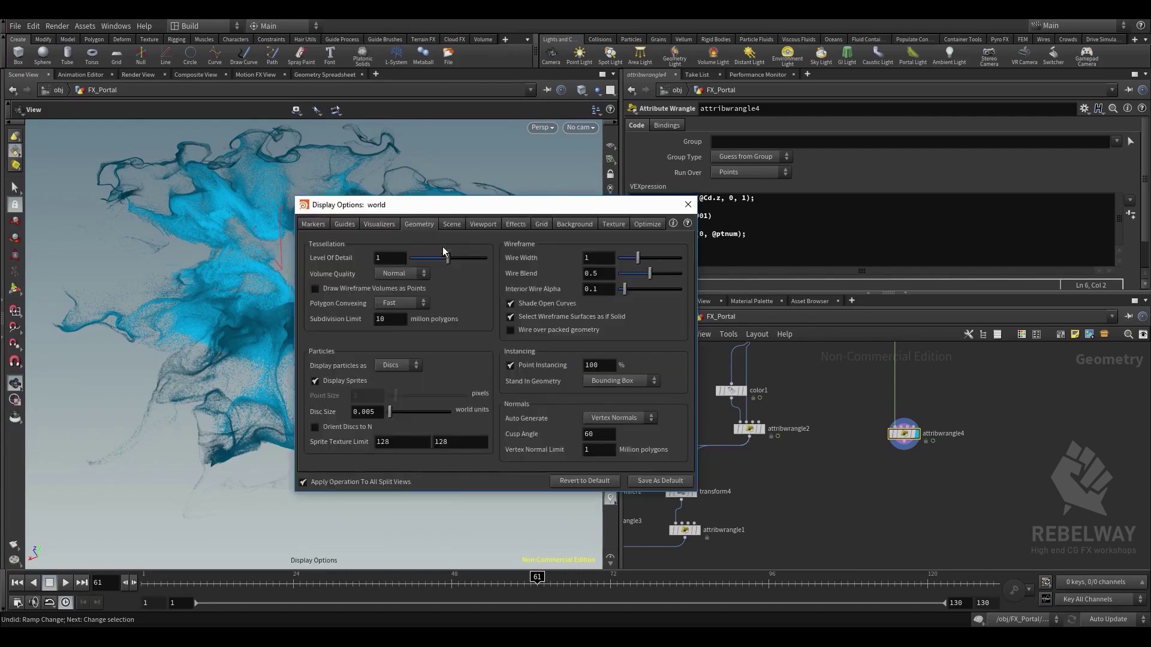
click(398, 366)
click(396, 377)
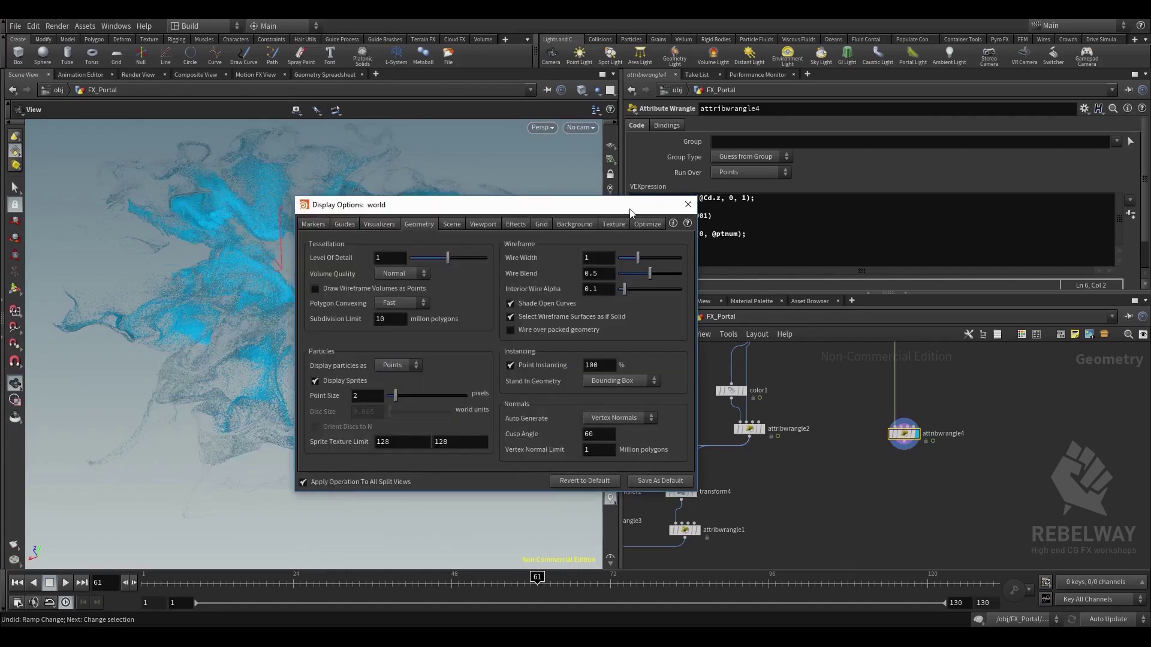
click(687, 204)
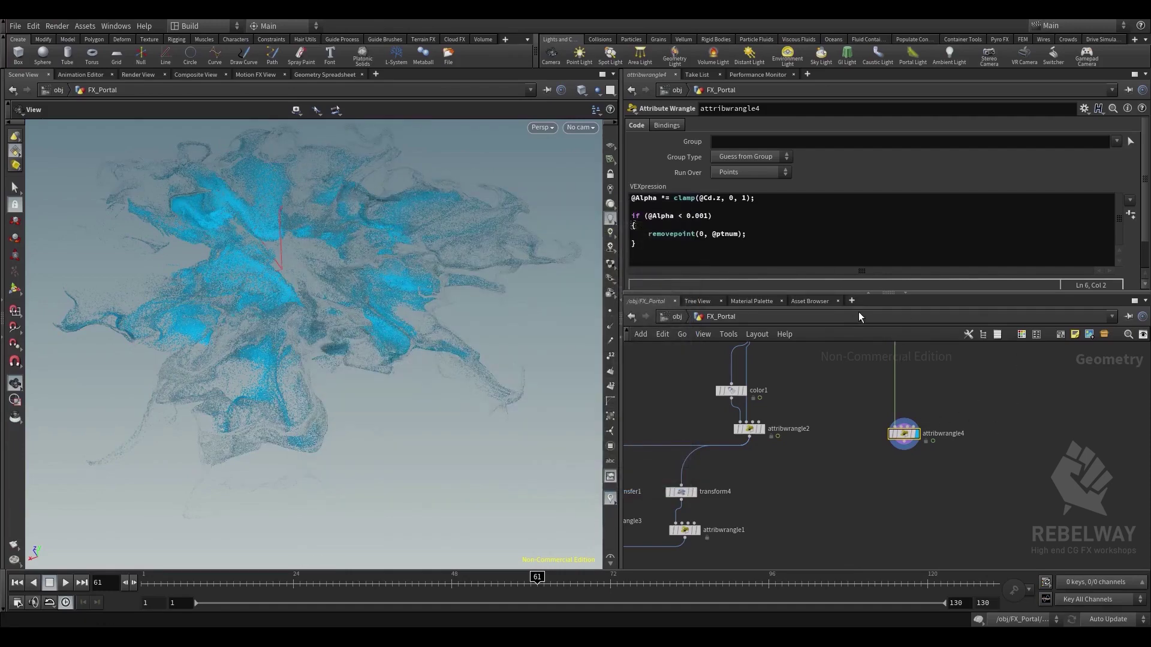
Examine the particles drawn as Points, and display the transform1 disc in the viewport
middle_drag(958, 418, 905, 449)
scroll(890, 519, down, 2)
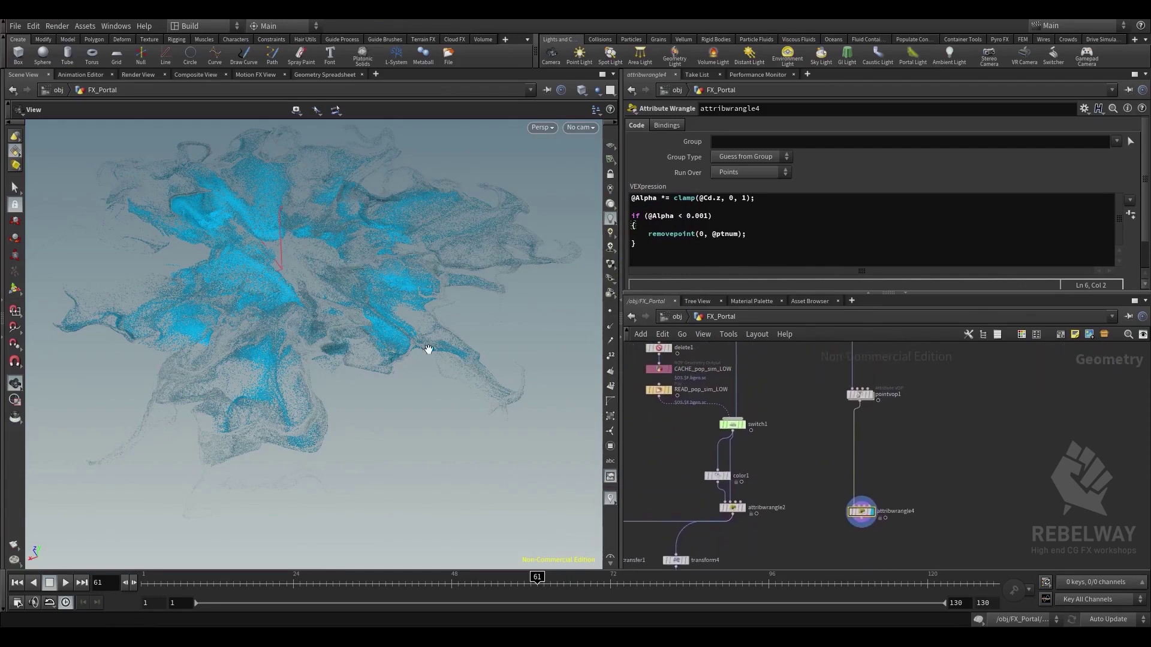
drag(428, 349, 475, 322)
drag(465, 252, 431, 359)
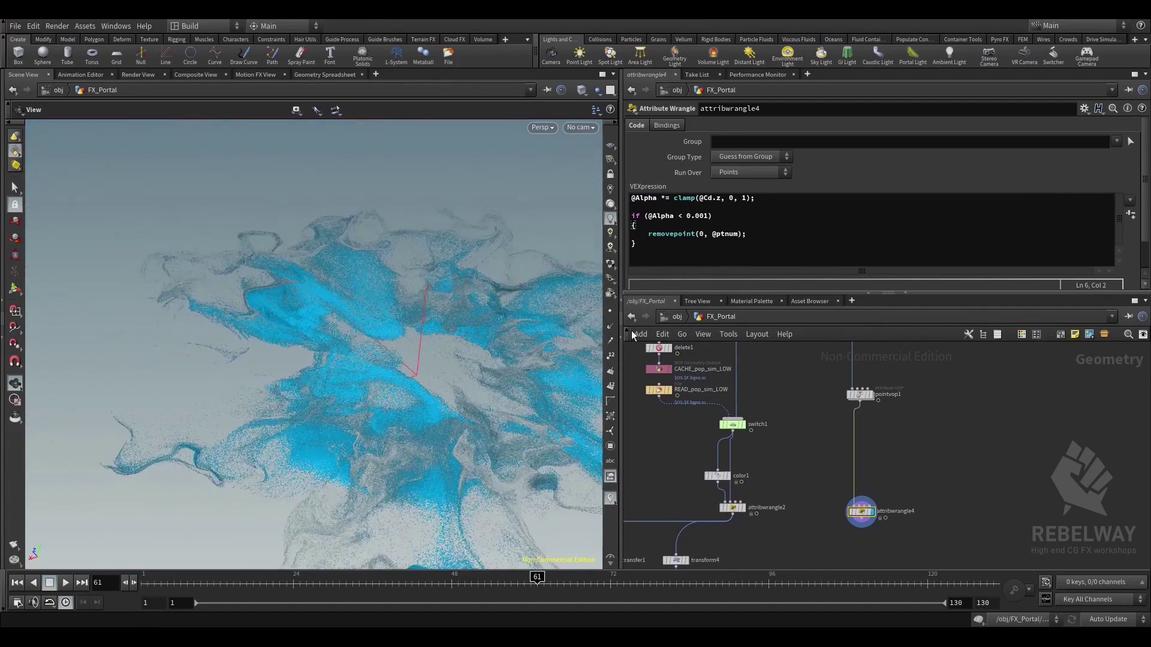
scroll(870, 430, down, 3)
middle_drag(946, 435, 977, 431)
scroll(929, 420, down, 3)
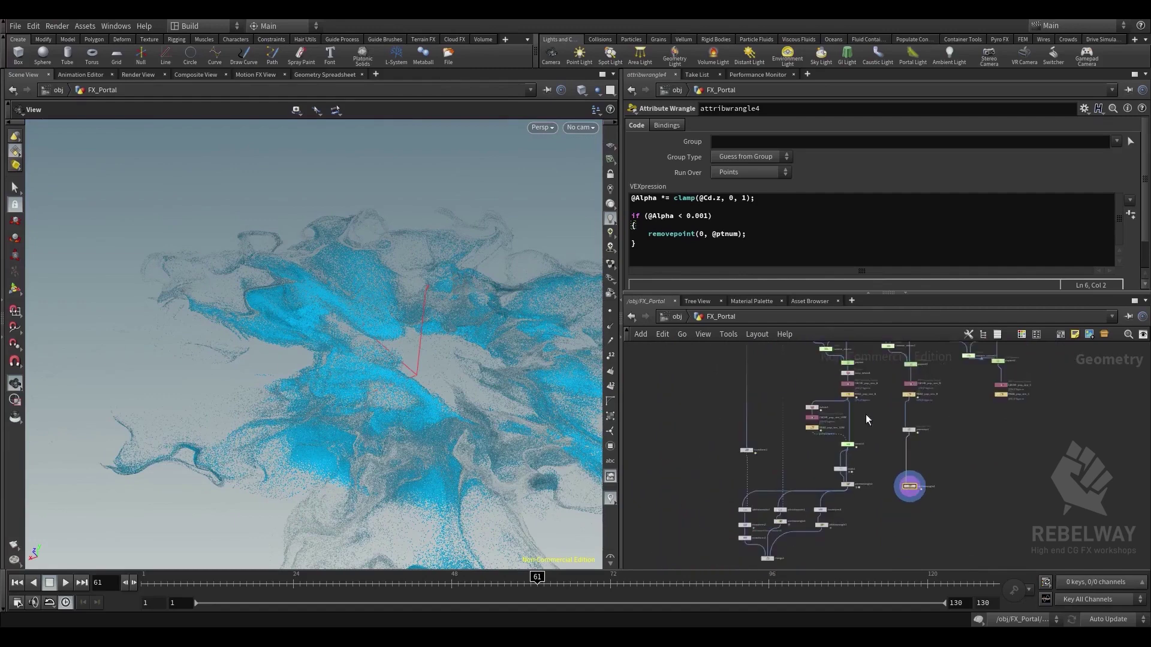
scroll(749, 449, up, 3)
click(752, 451)
click(741, 454)
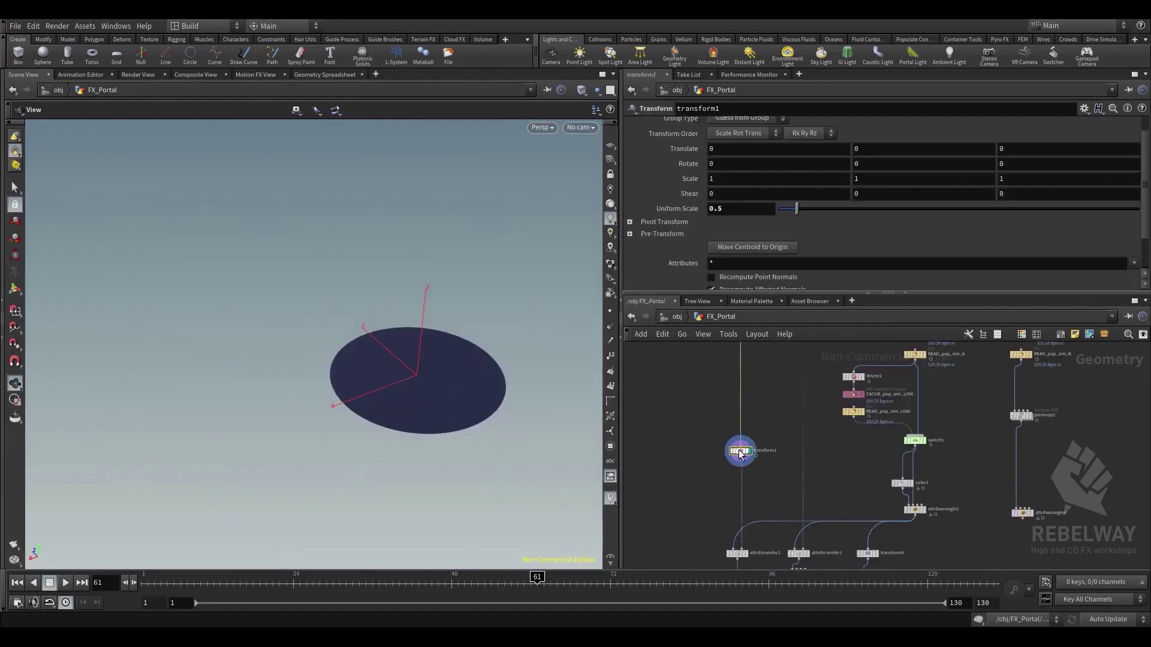
middle_drag(770, 375, 740, 627)
middle_drag(783, 493, 692, 298)
middle_drag(953, 516, 890, 455)
middle_drag(873, 418, 868, 402)
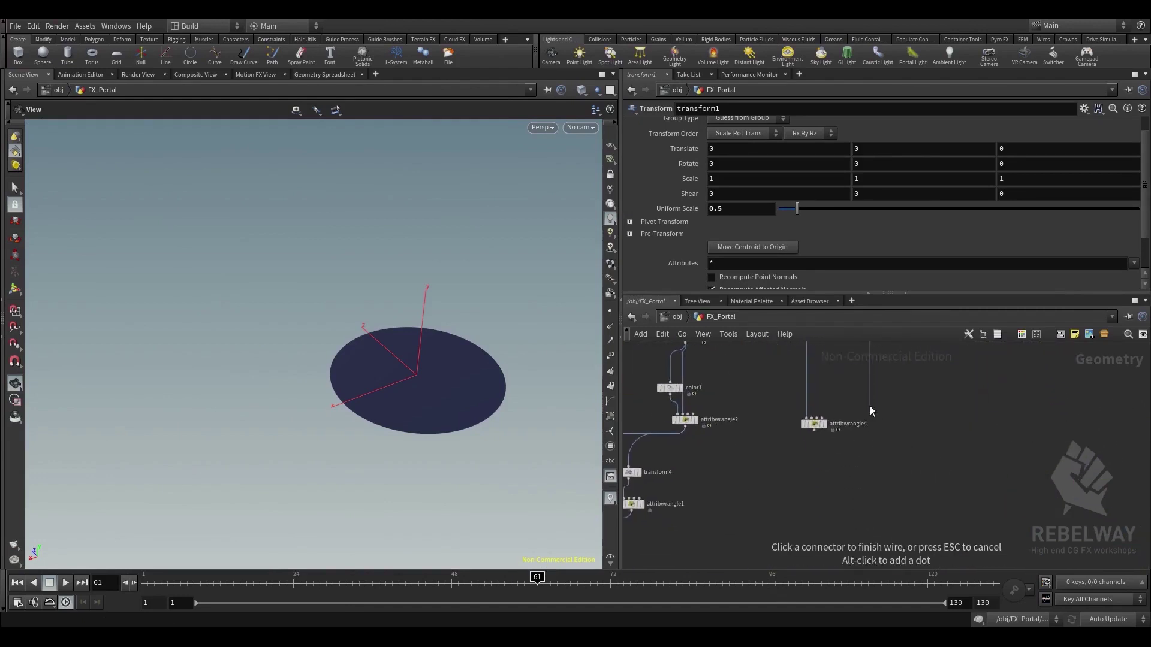
key(Escape)
Duplicate the attribtransfer1 node below attribwrangle4 and wire attribwrangle4 into the copy's first input
middle_drag(716, 441, 853, 404)
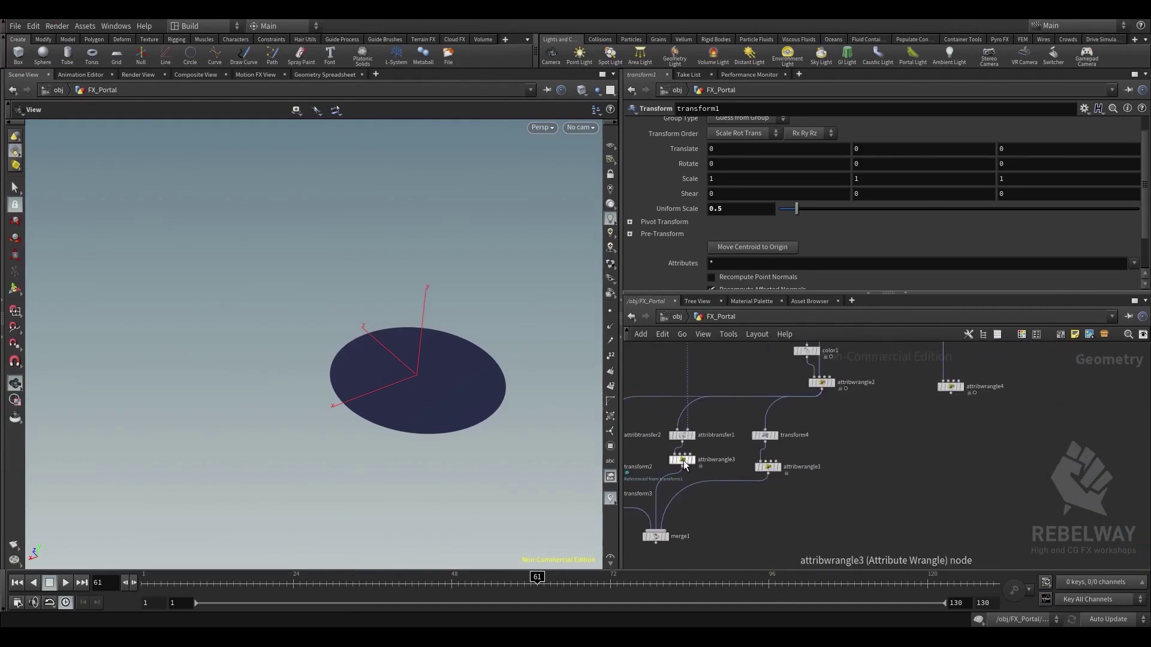
click(681, 435)
key(ctrl+c)
key(ctrl+v)
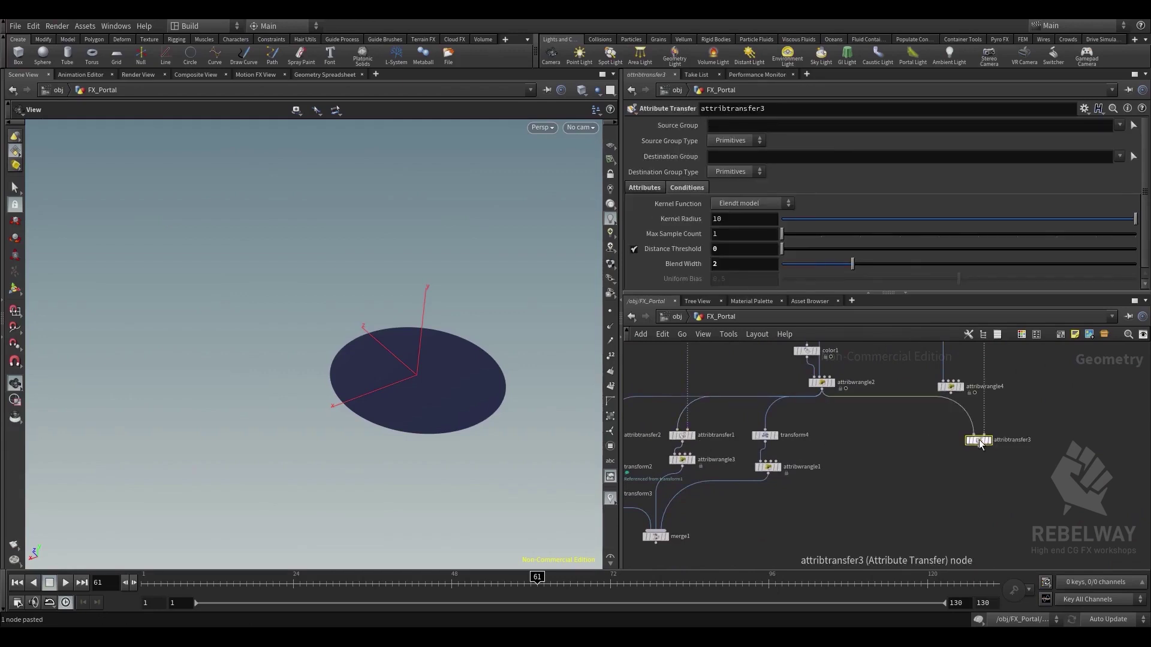
scroll(957, 398, up, 1)
middle_drag(965, 408, 915, 447)
click(901, 431)
click(928, 465)
scroll(932, 439, down, 1)
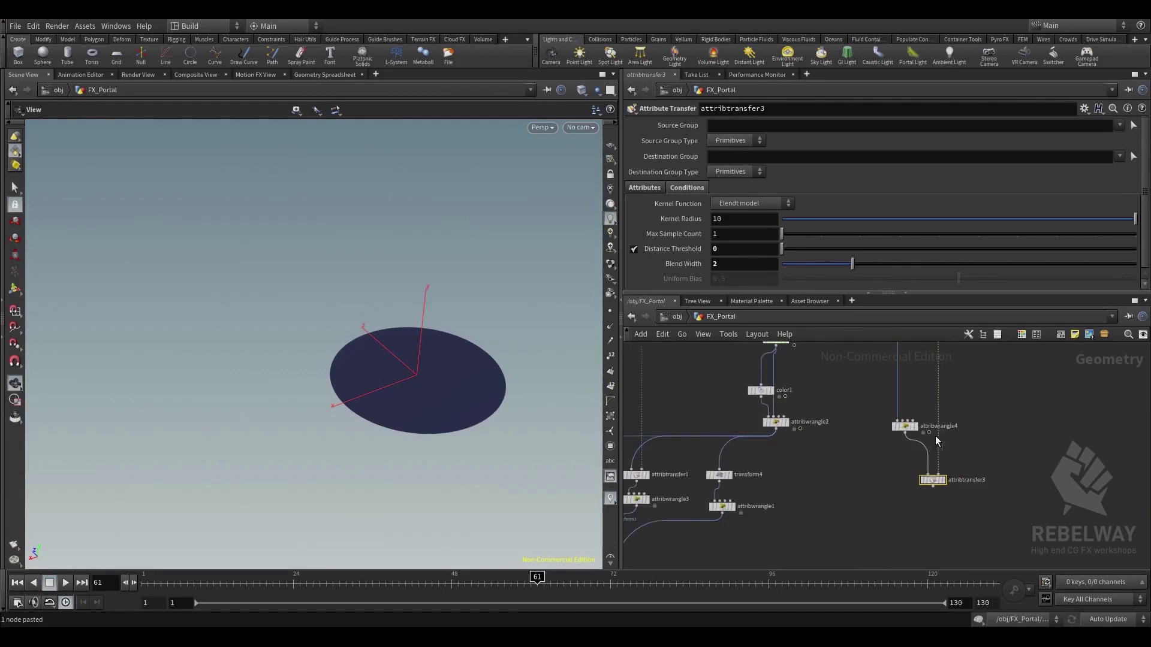
Display the result of attribtransfer3 on the second simulation's particles
scroll(948, 478, up, 2)
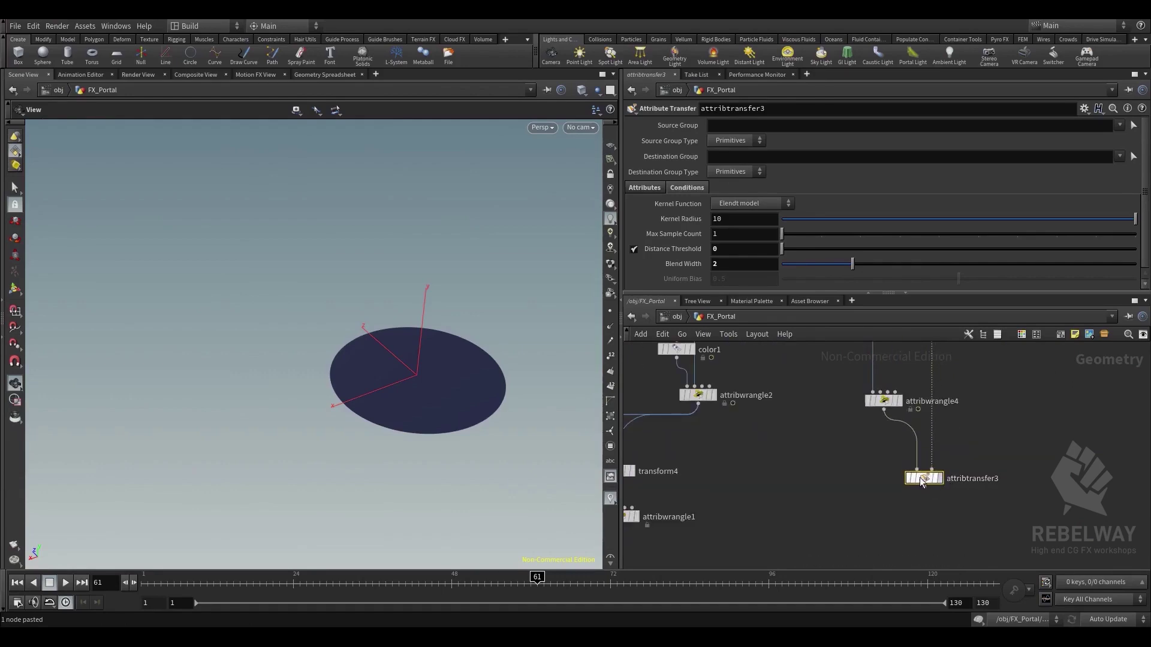
click(922, 482)
drag(440, 345, 302, 359)
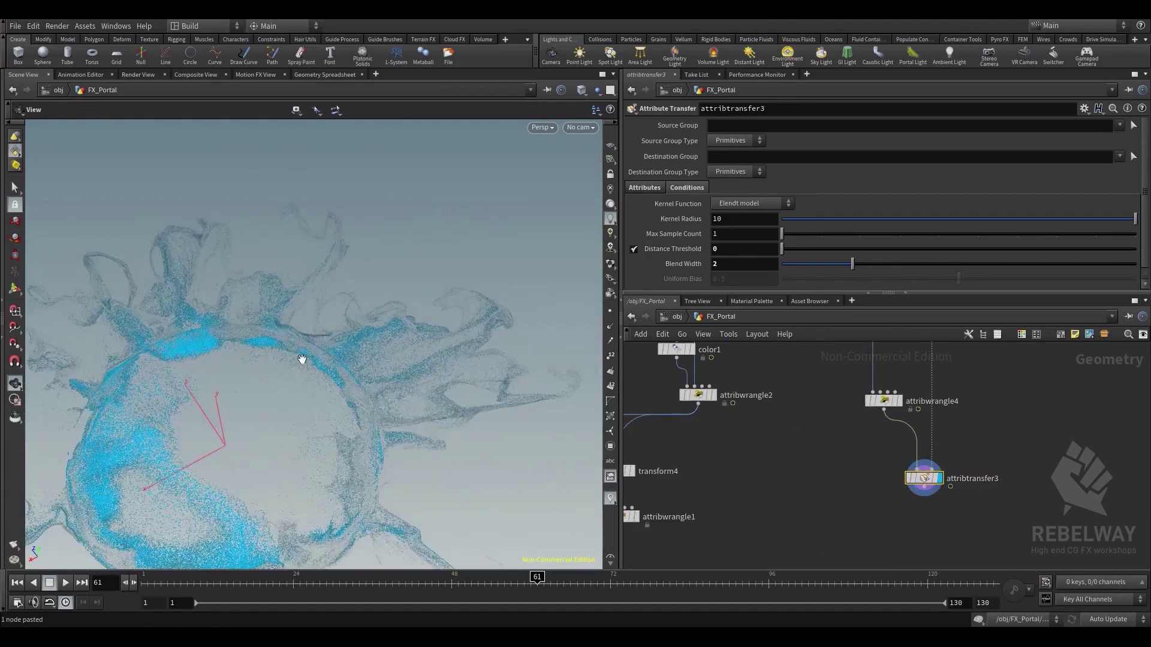
middle_drag(302, 359, 424, 242)
scroll(424, 242, down, 2)
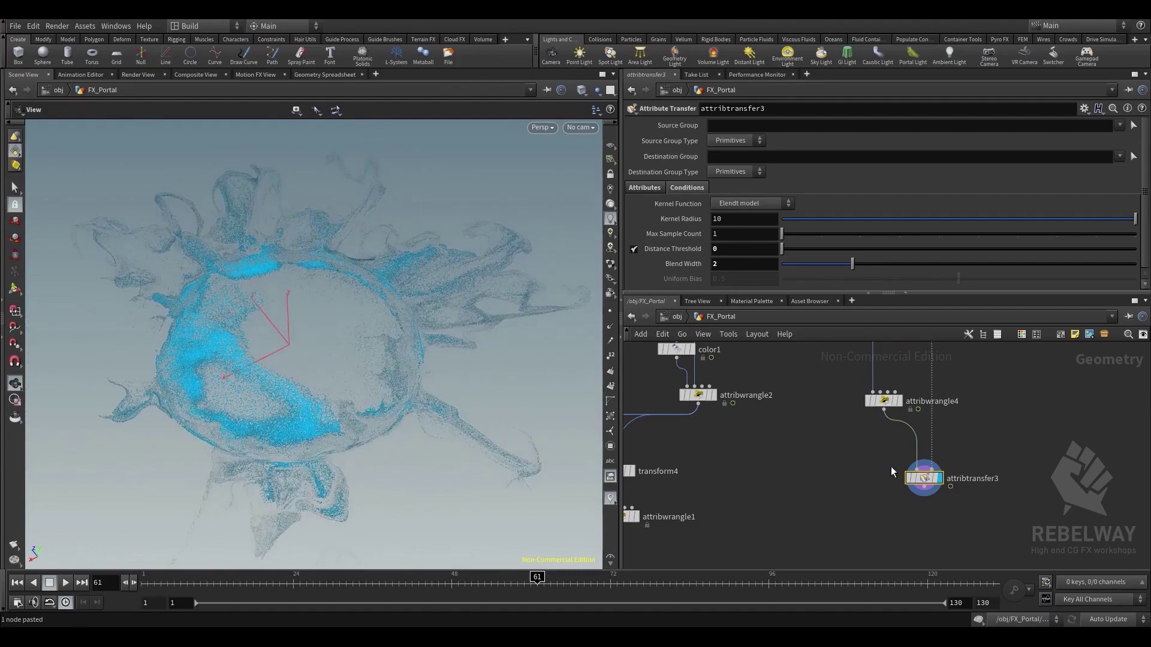
Compare the second simulation's particles with attribtransfer3 bypassed and active, and examine the resulting ring from the side
click(907, 478)
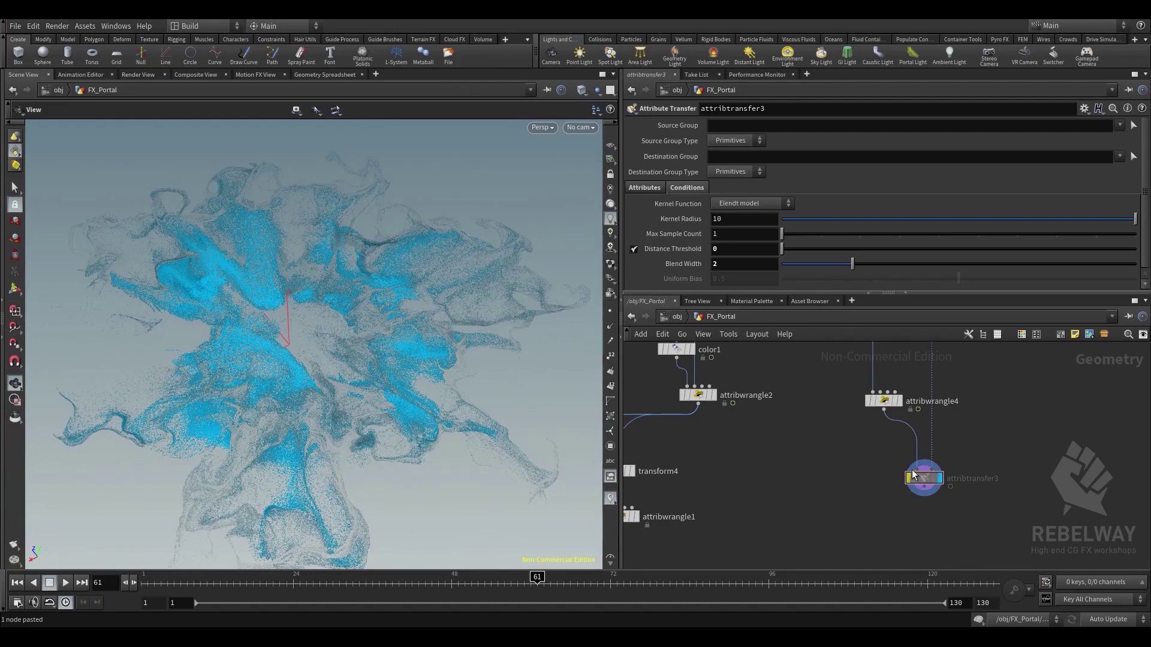
click(911, 476)
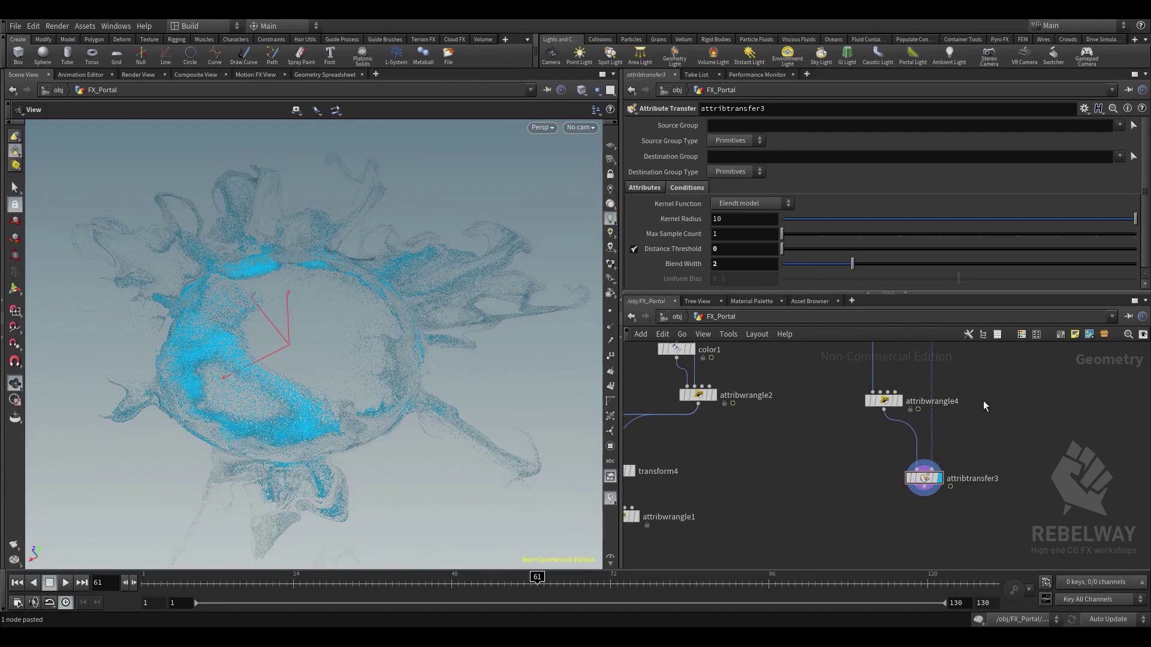
middle_drag(995, 388, 981, 438)
middle_drag(975, 477, 989, 390)
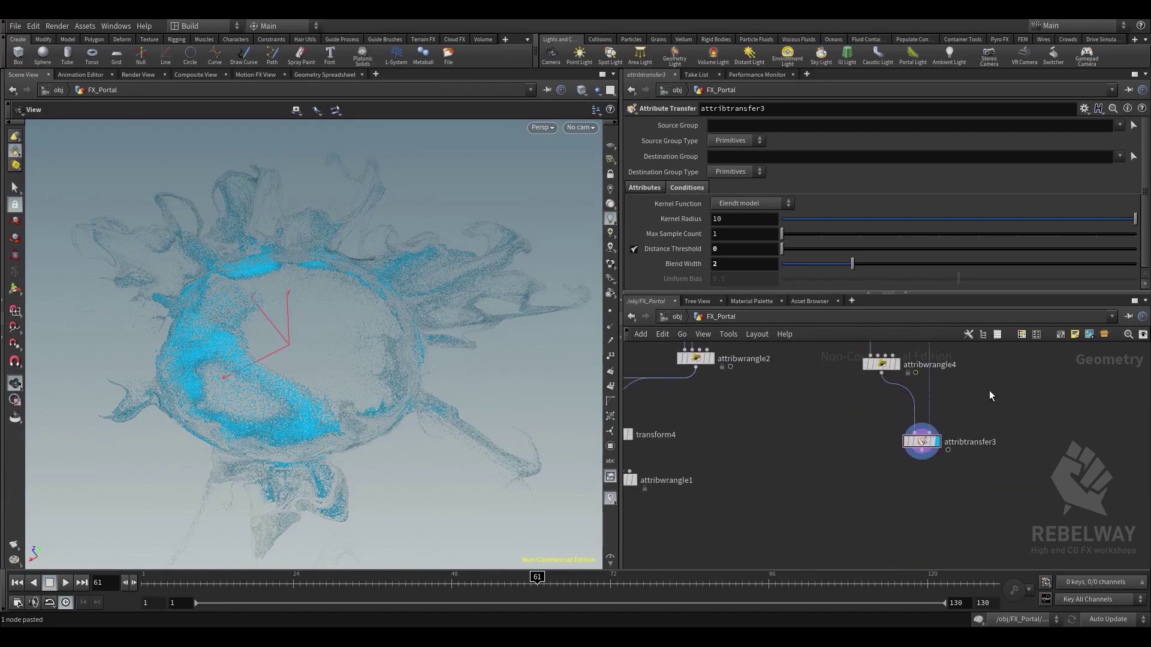
click(922, 442)
middle_drag(915, 460, 921, 440)
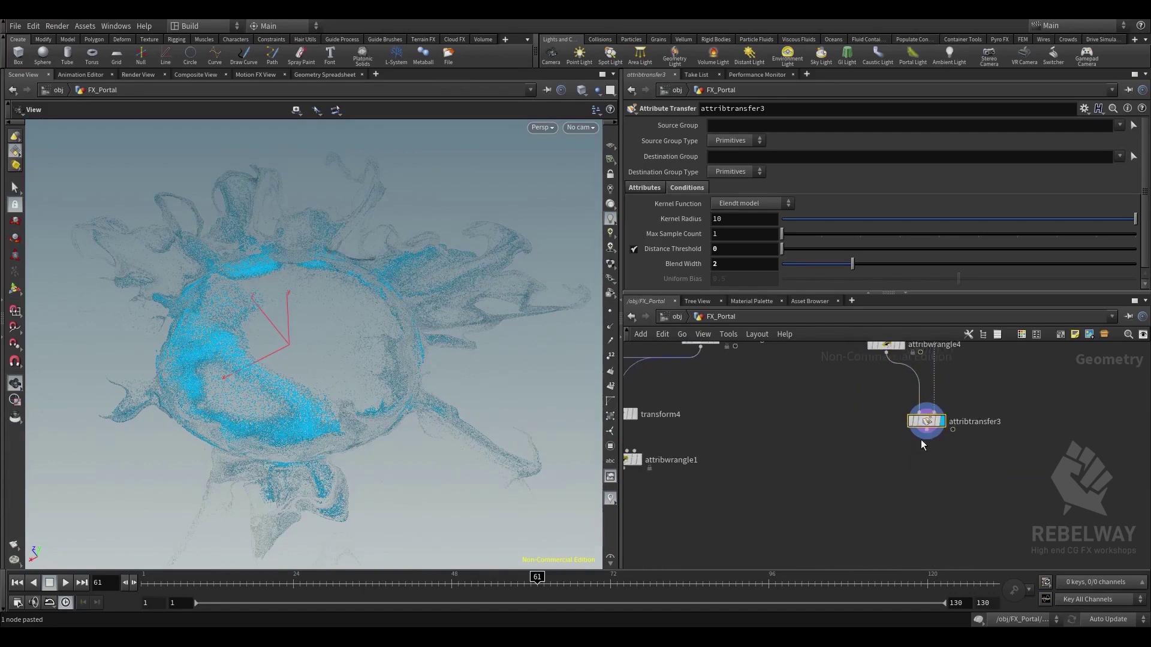
drag(555, 384, 373, 351)
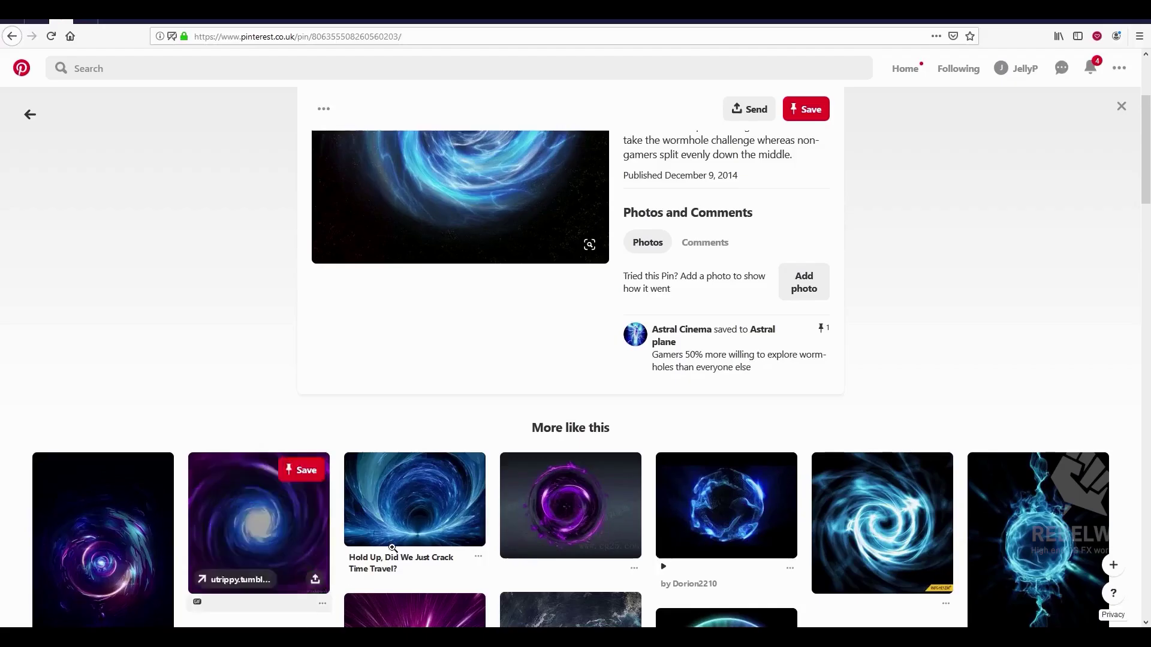
Switch to the Pinterest page in the browser and look through the related portal and wormhole reference images
scroll(594, 470, down, 3)
scroll(514, 422, down, 1)
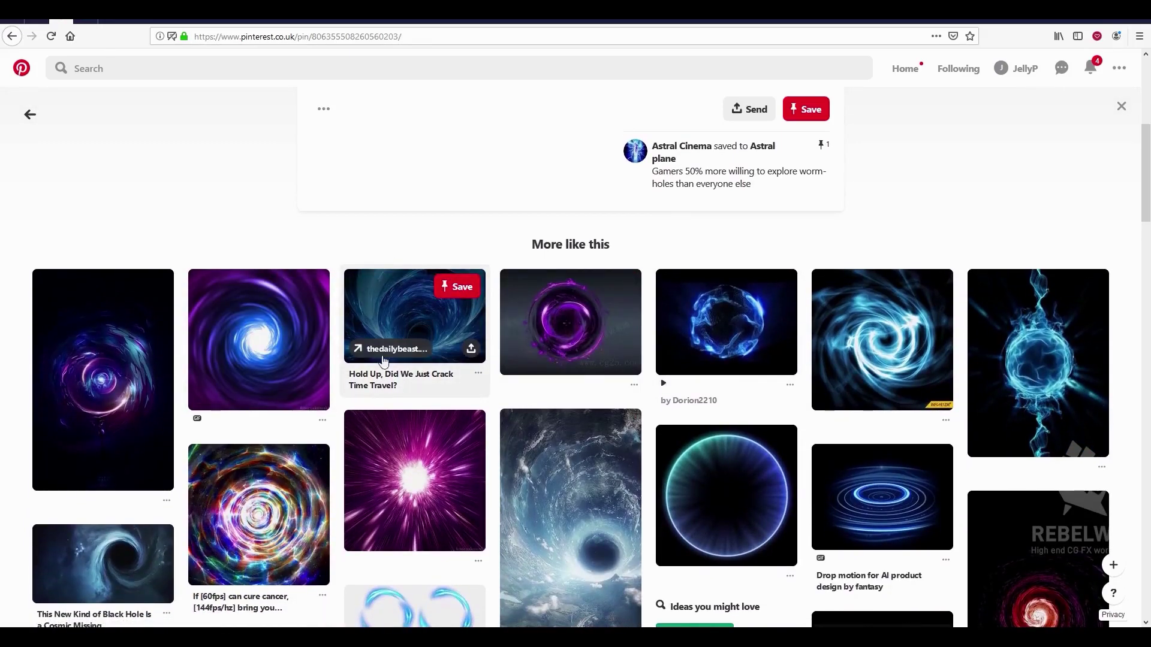
scroll(414, 337, down, 3)
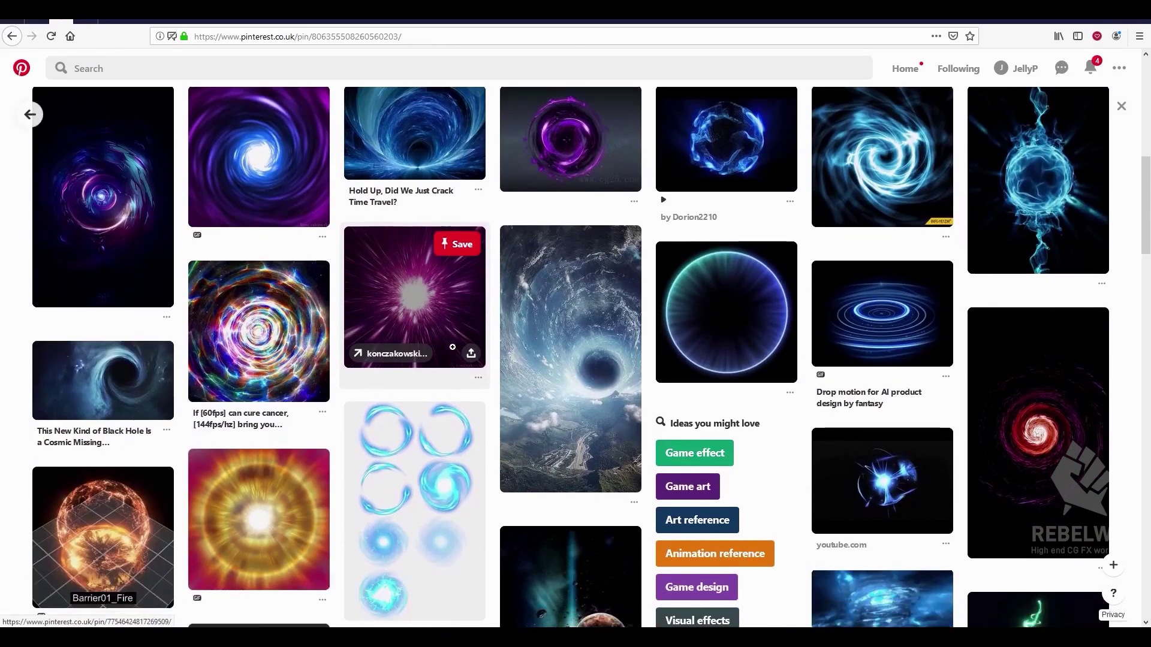
scroll(447, 348, up, 3)
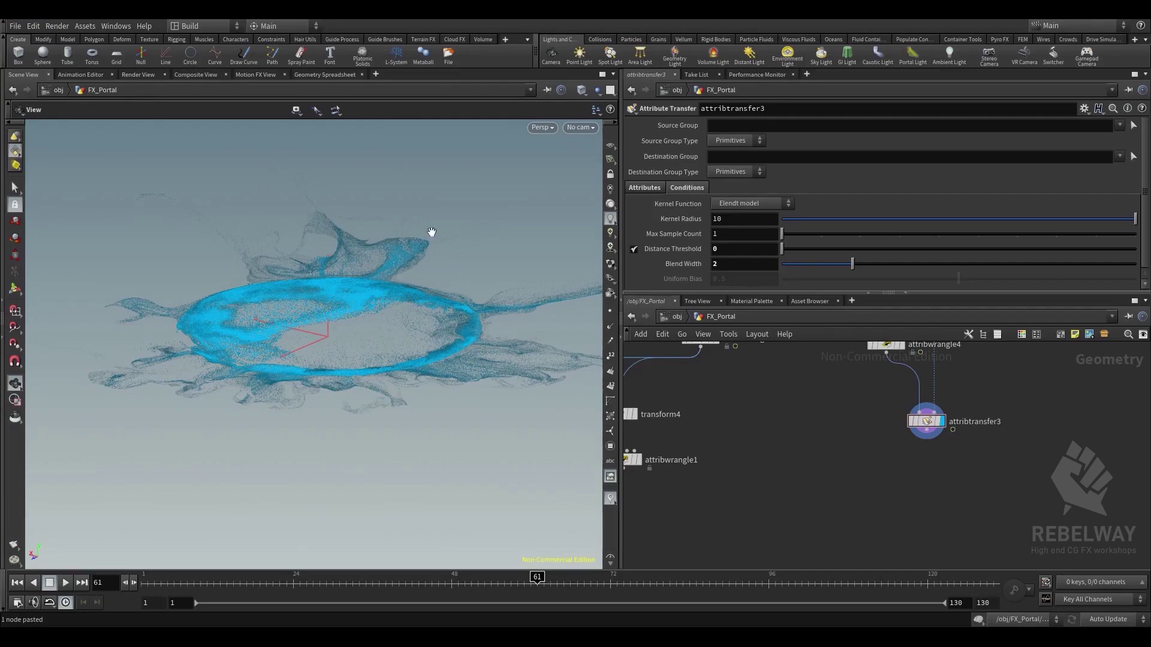
Add a Duplicate (Copy and Transform) node below attribtransfer3, connect it and display its result
middle_drag(906, 473, 867, 472)
key(Tab)
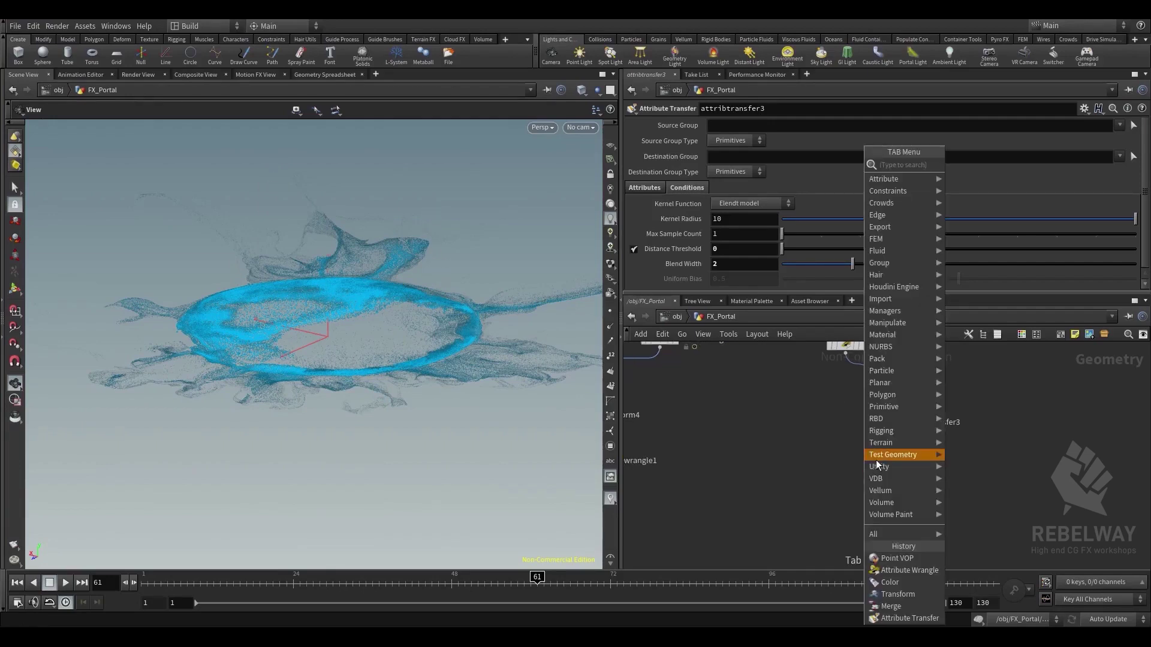
mouse_move(877, 455)
text(dupl)
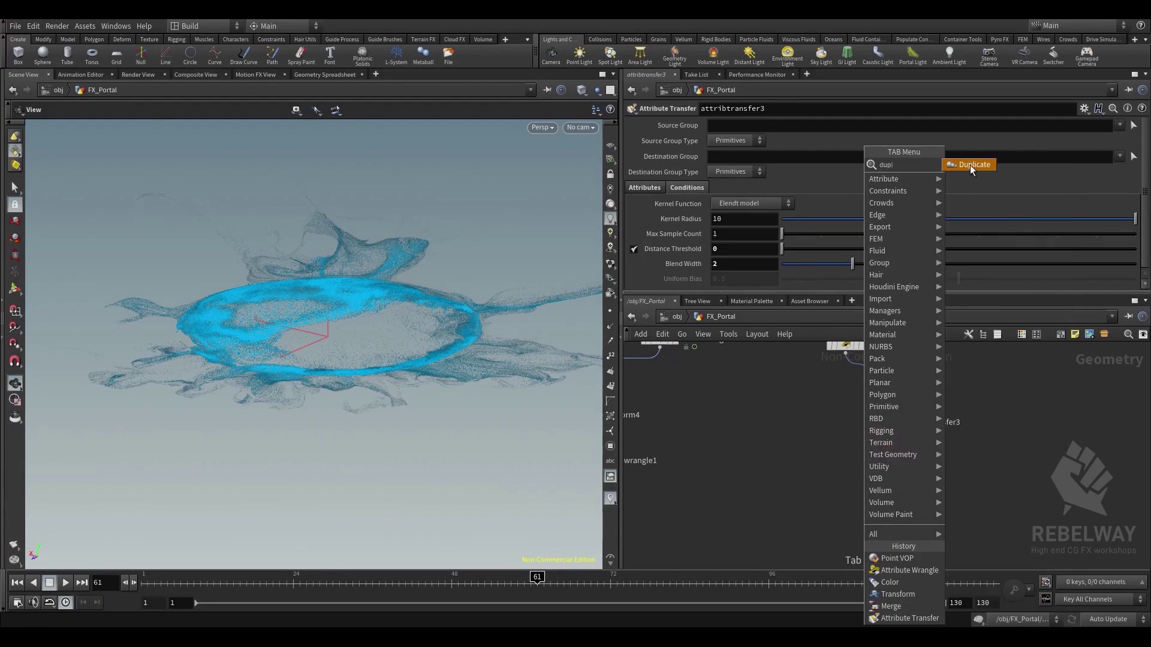
click(969, 165)
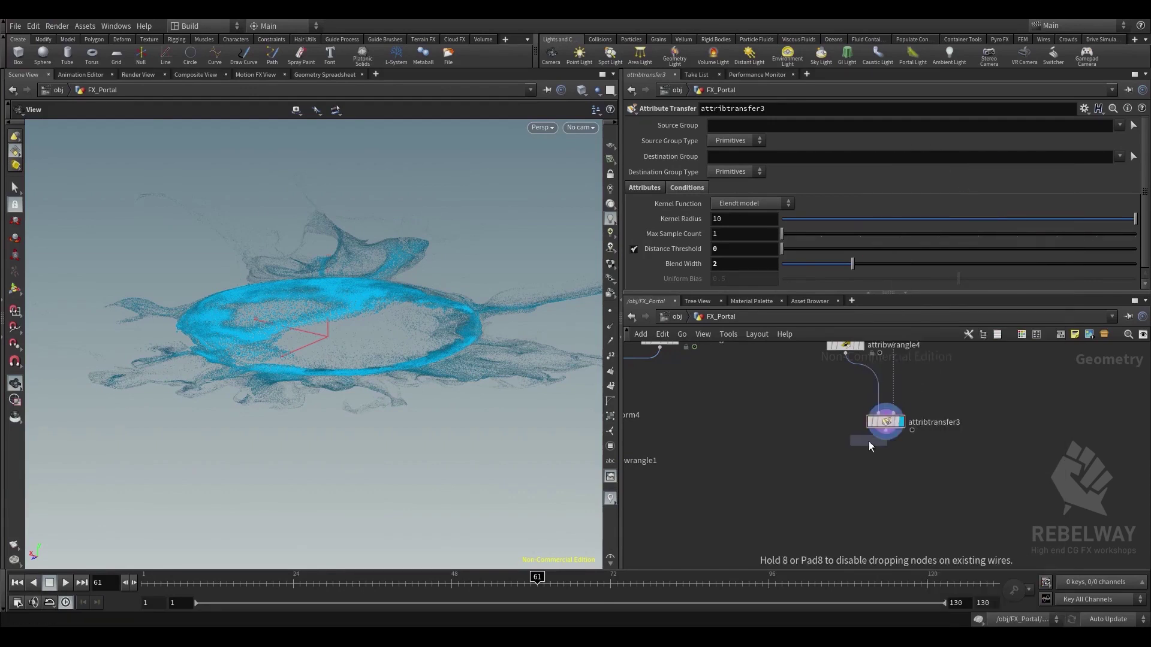
click(882, 462)
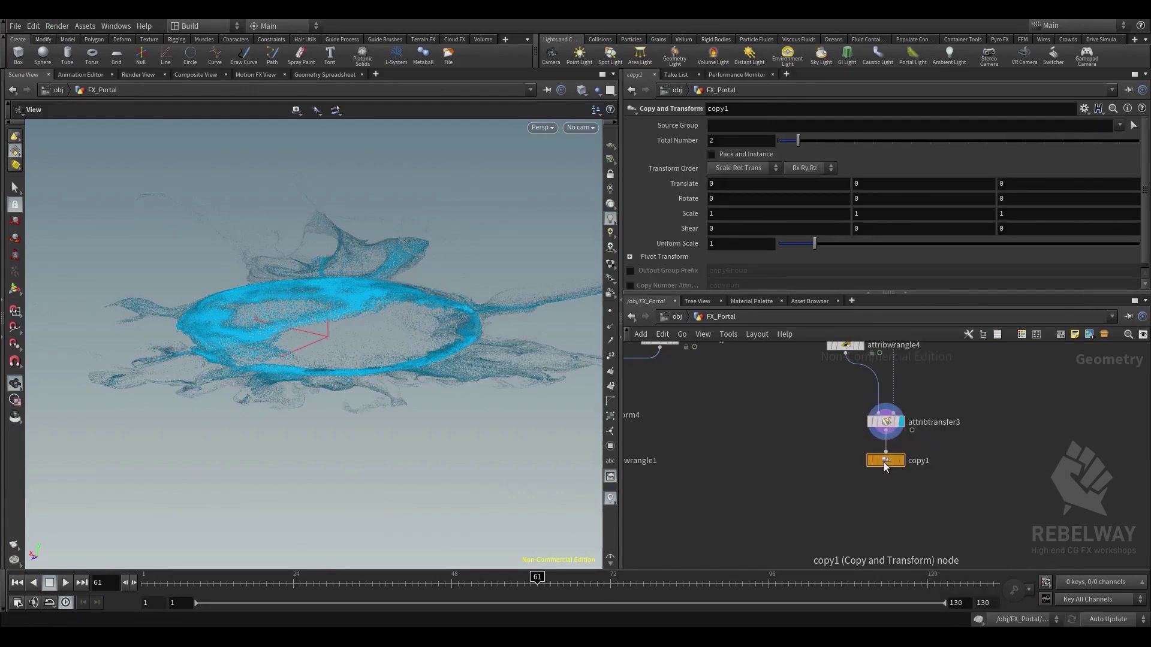
drag(884, 466, 892, 491)
click(901, 483)
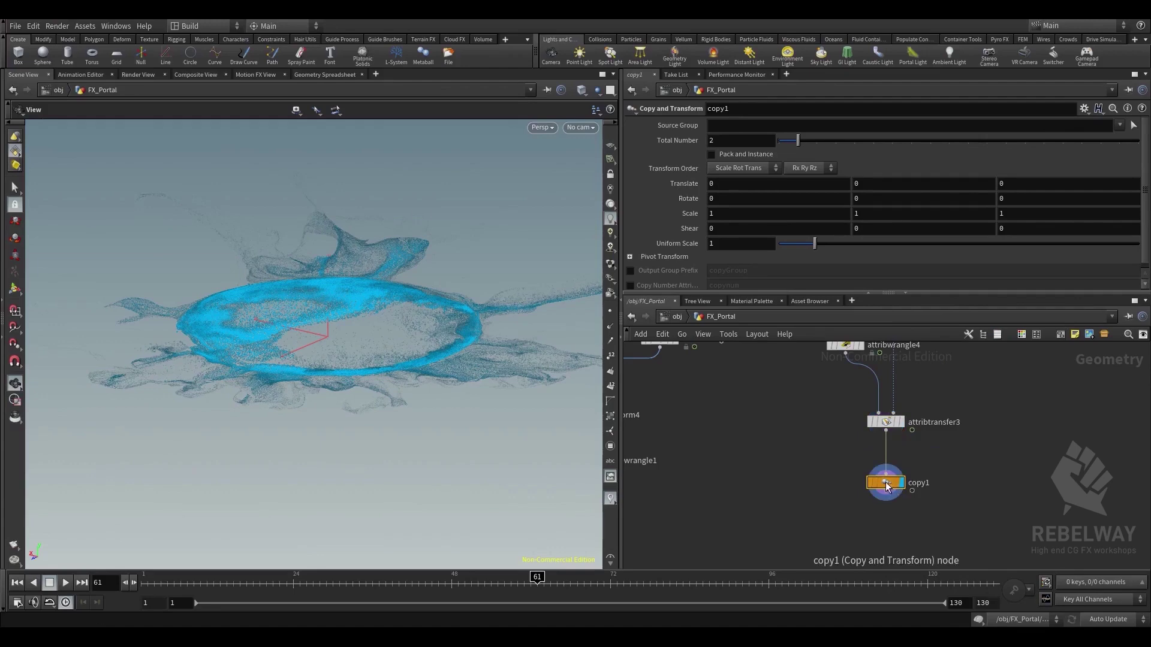
mouse_move(546, 262)
mouse_down()
mouse_move(535, 297)
mouse_move(553, 262)
mouse_up()
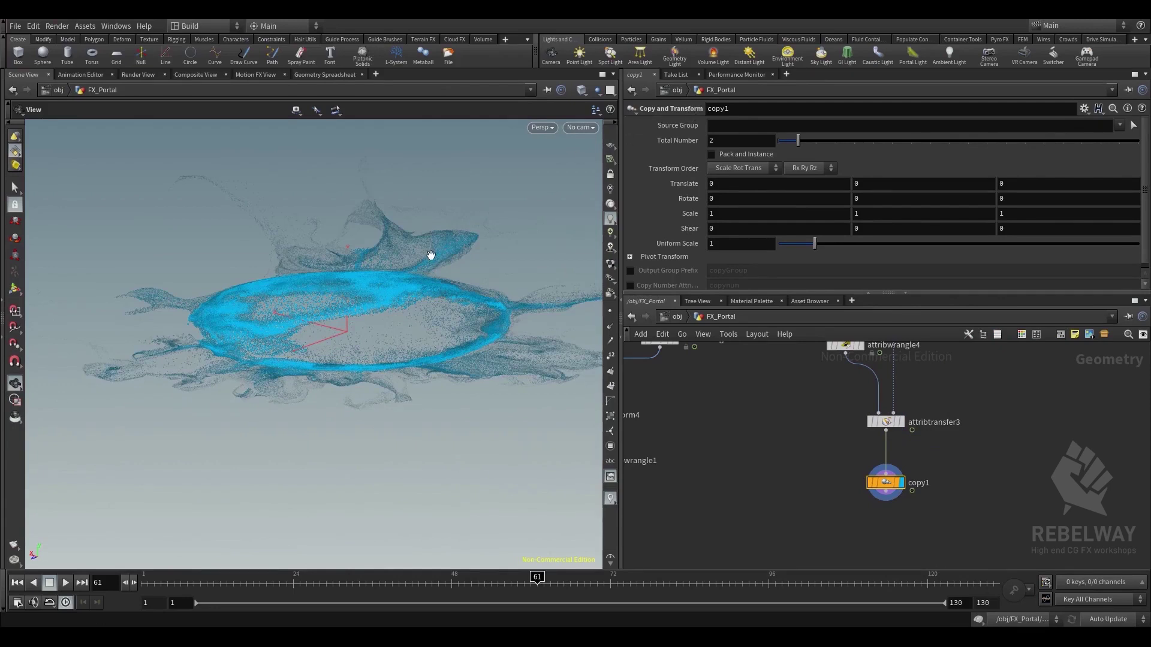
drag(431, 255, 483, 241)
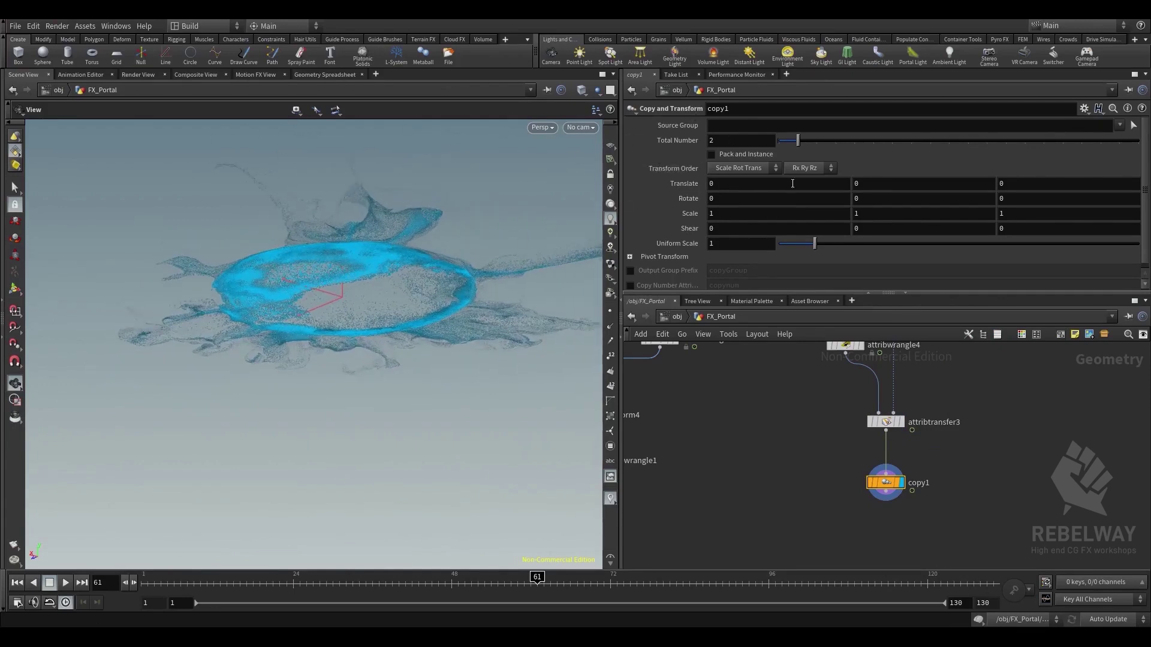
middle_drag(880, 198, 906, 204)
drag(885, 198, 821, 211)
text(0)
key(Return)
mouse_move(883, 183)
middle_down()
mouse_move(977, 182)
mouse_move(887, 181)
middle_up()
Set copy1's total number of copies to 5 and its Y translation to 1
drag(738, 136, 713, 157)
text(5)
key(Return)
double_click(869, 184)
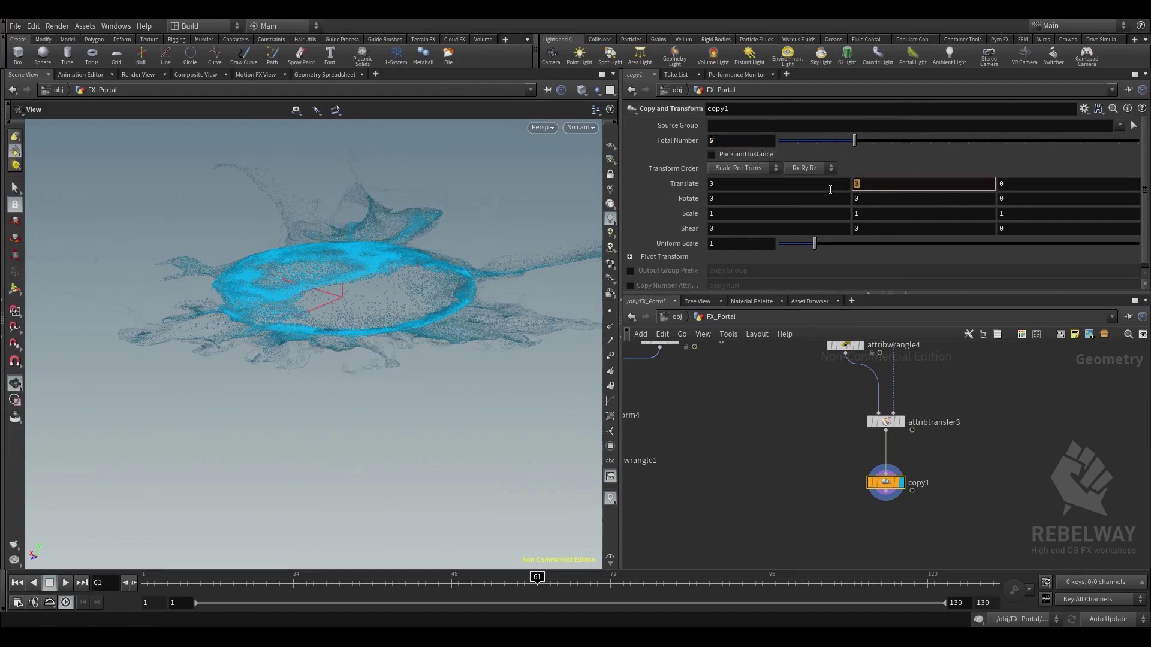
text(1)
key(Return)
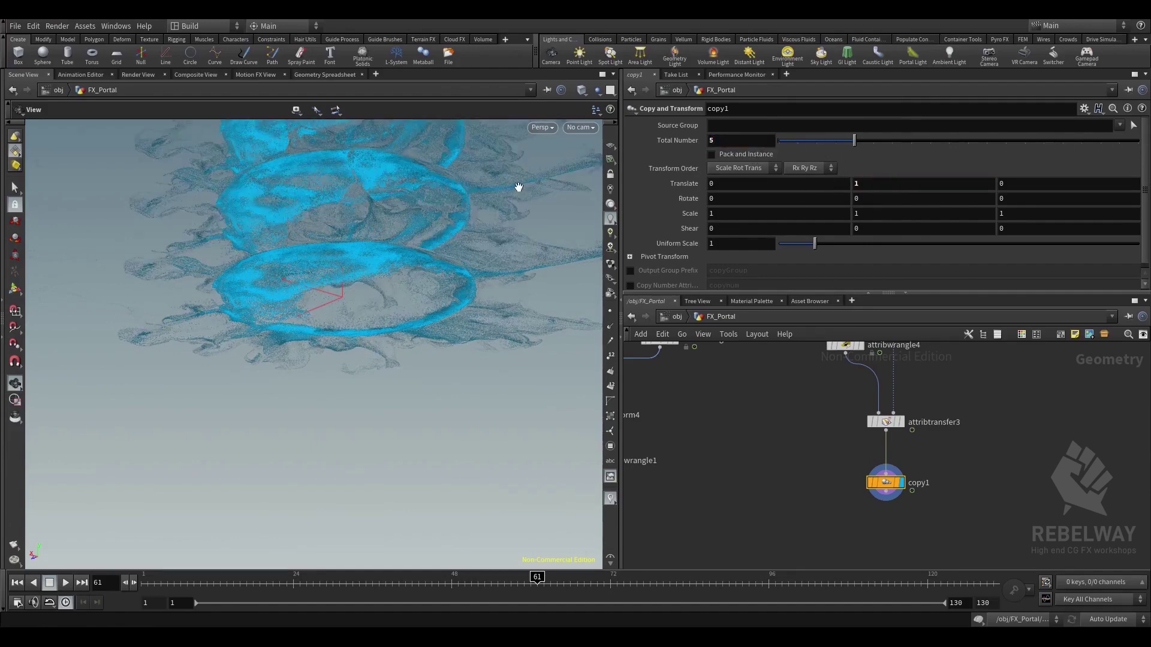
Lower copy1's Y translation to 0.5 and then to 0.1 so the copies stack closely
right_drag(518, 188, 507, 157)
drag(507, 180, 493, 237)
right_drag(494, 238, 509, 284)
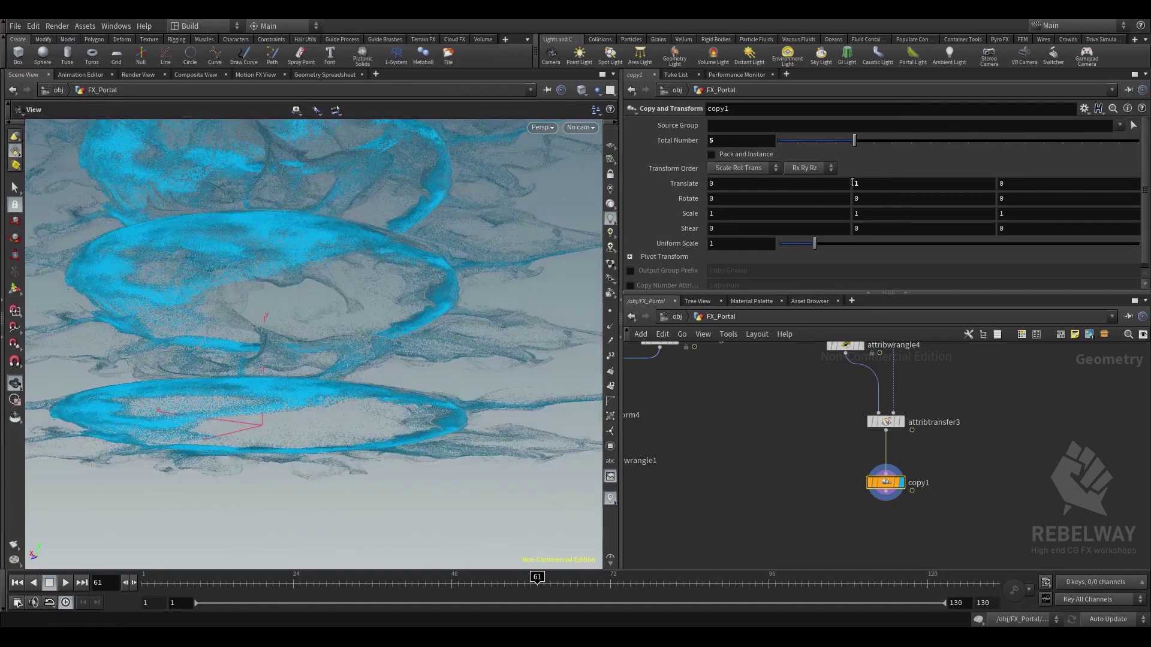
drag(823, 193, 810, 198)
key(Return)
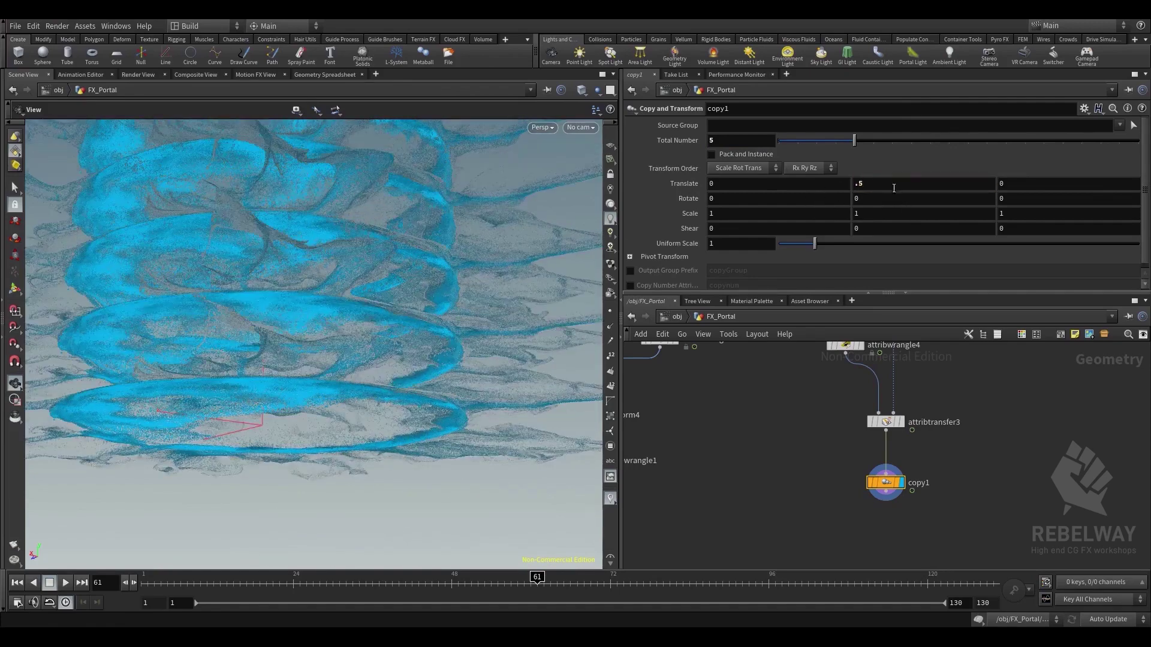
middle_drag(885, 186, 857, 183)
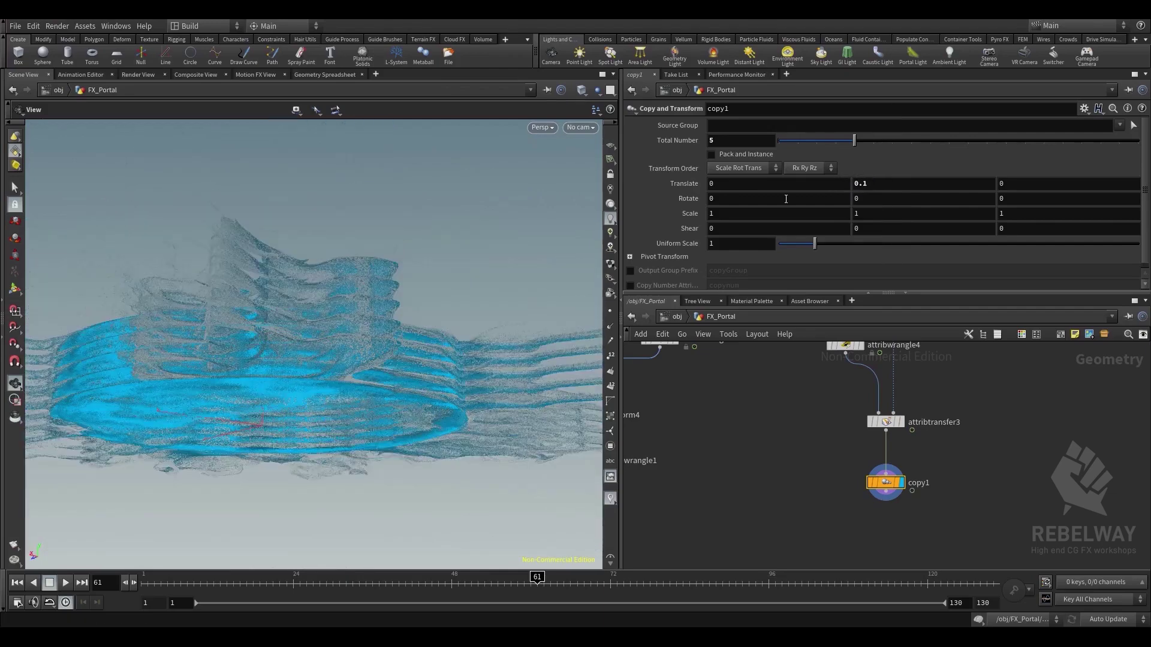
Rotate each successive copy by 200 degrees around Y in copy1
mouse_move(391, 301)
mouse_down()
mouse_move(395, 341)
mouse_move(400, 300)
mouse_up()
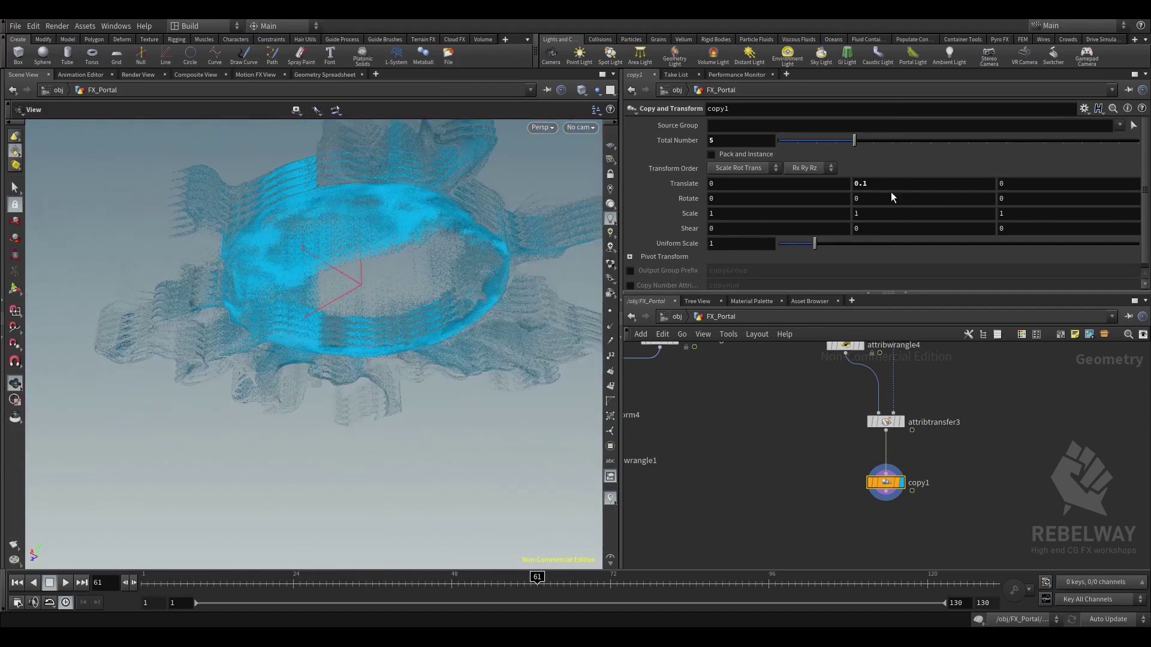
middle_drag(884, 201, 8, 190)
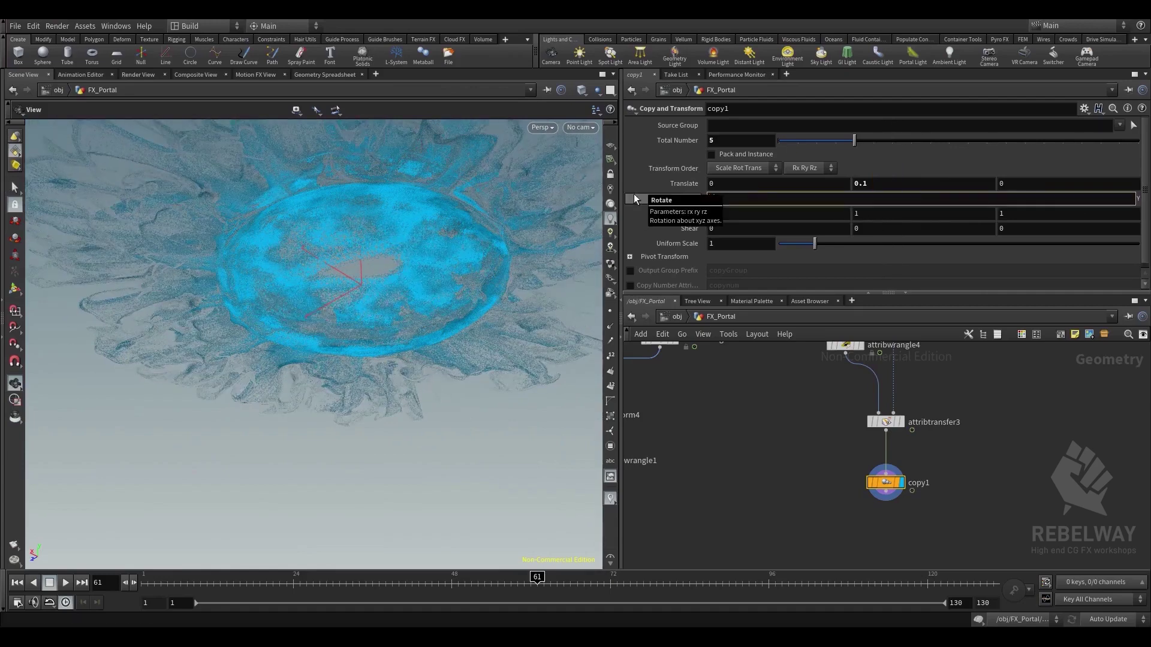
text(200)
key(Return)
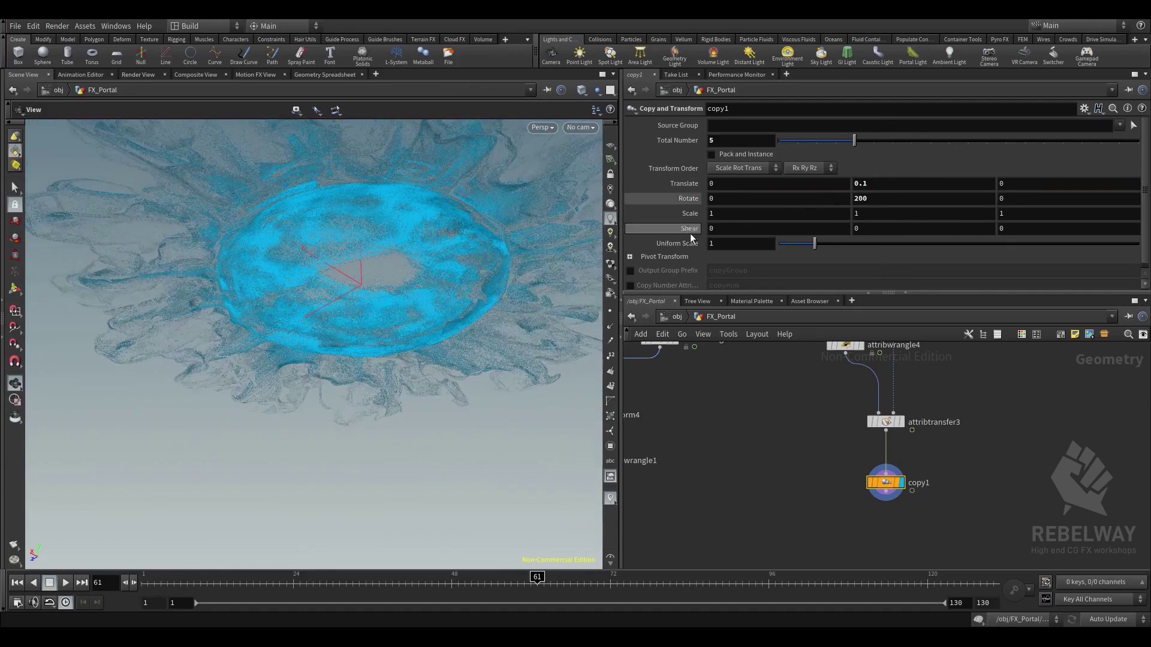
Raise the Blend Width of attribtransfer3 to 3 and then to 3.5
drag(407, 253, 430, 272)
middle_drag(806, 377, 752, 452)
click(832, 499)
middle_drag(922, 540, 928, 478)
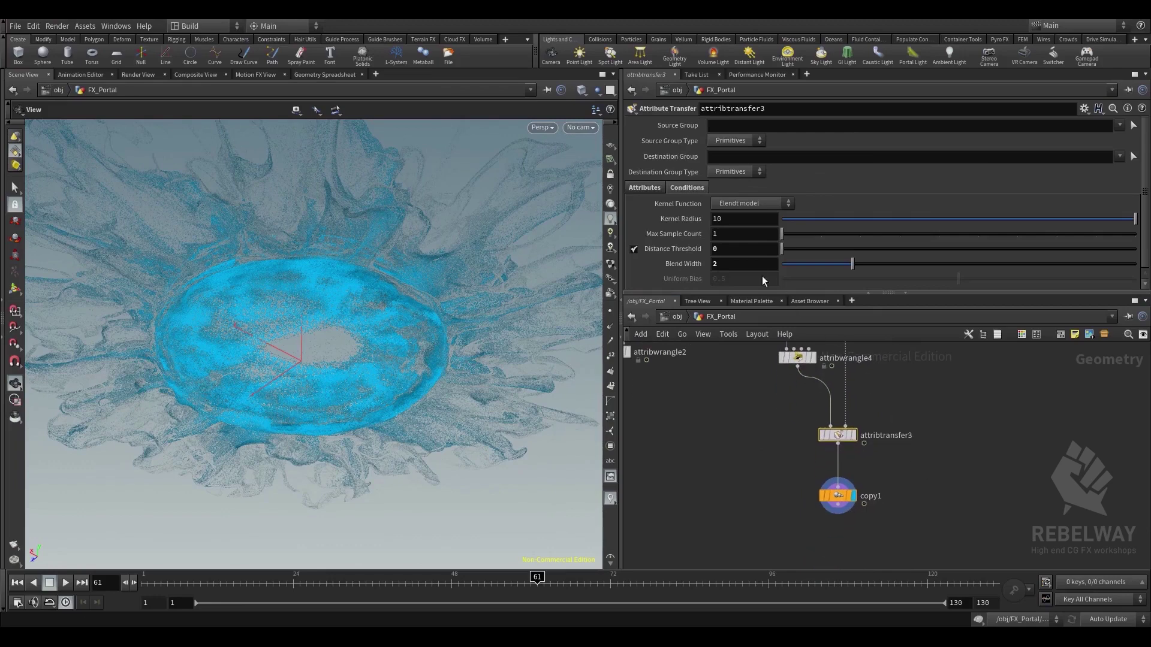
drag(737, 265, 651, 261)
text(3)
key(Return)
click(760, 264)
text(.5)
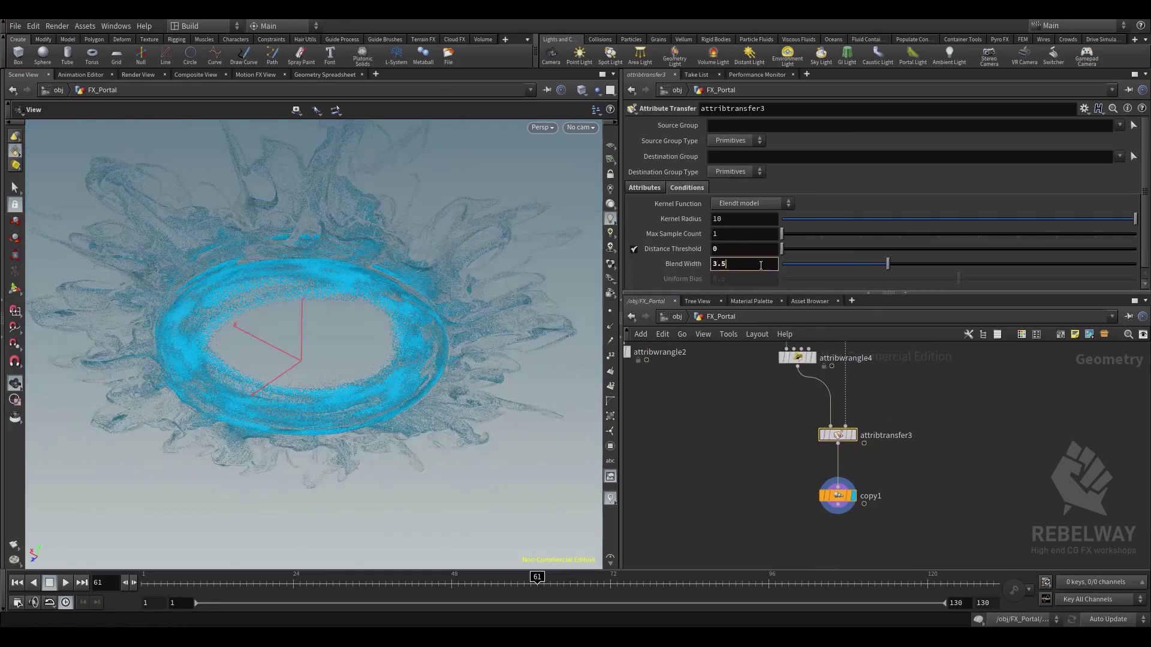
key(Return)
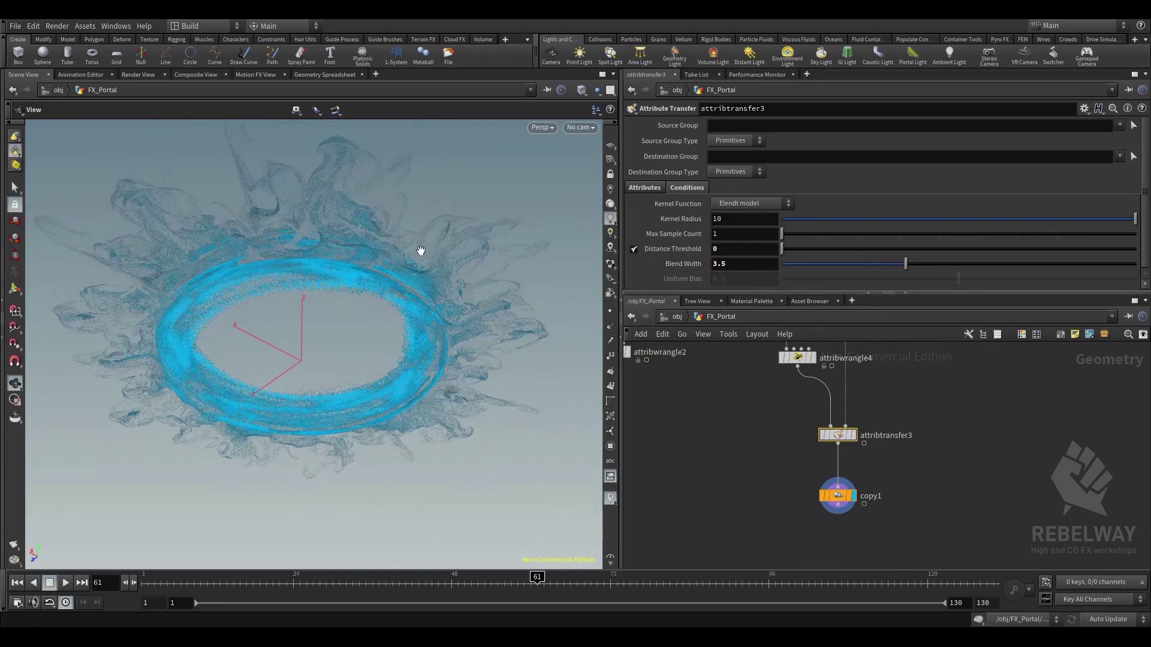
Stretch the copies in copy1 vertically, trying a Y scale of 1.3 and then 2
middle_drag(418, 251, 411, 347)
scroll(411, 347, down, 4)
drag(411, 347, 509, 317)
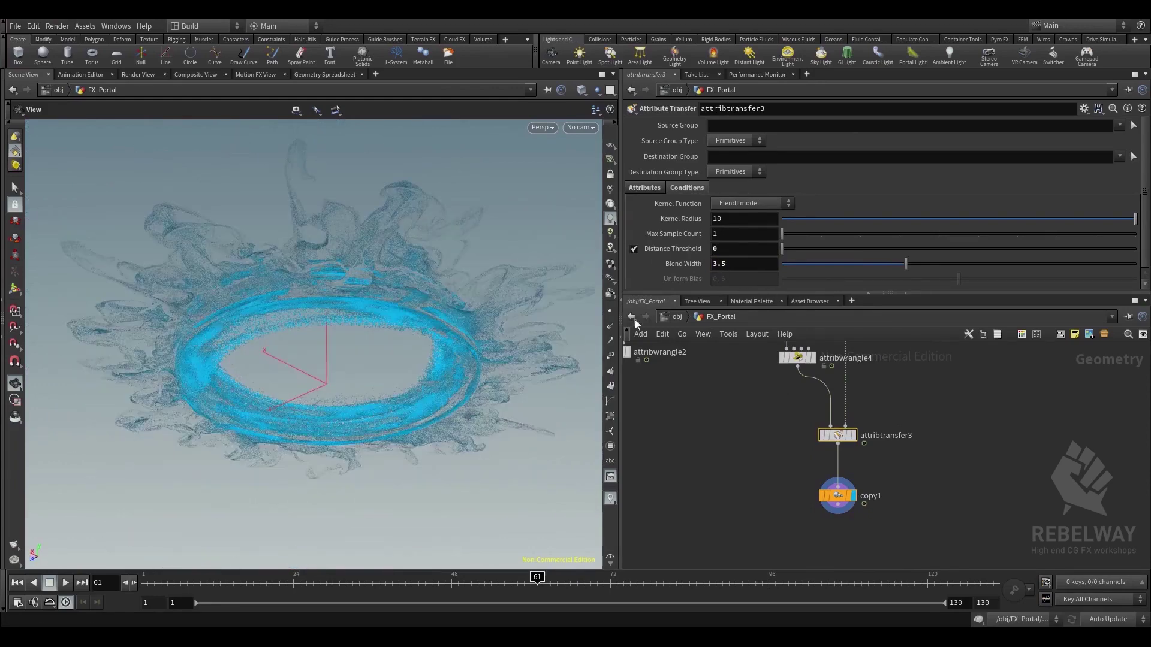
click(828, 487)
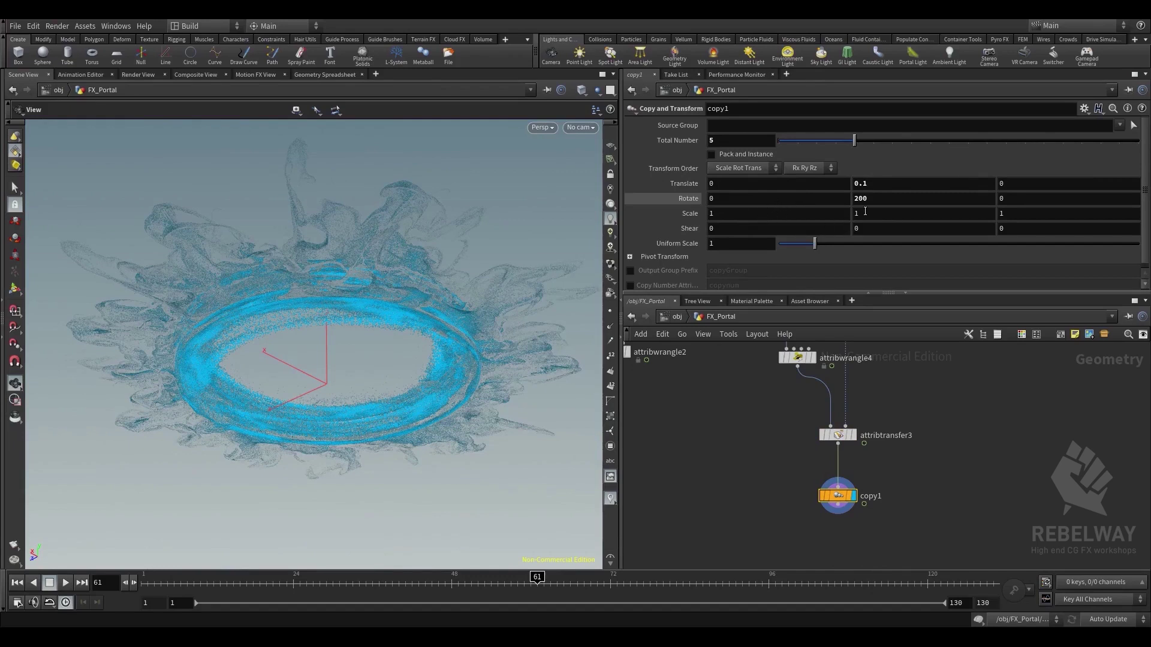
middle_drag(864, 211, 893, 215)
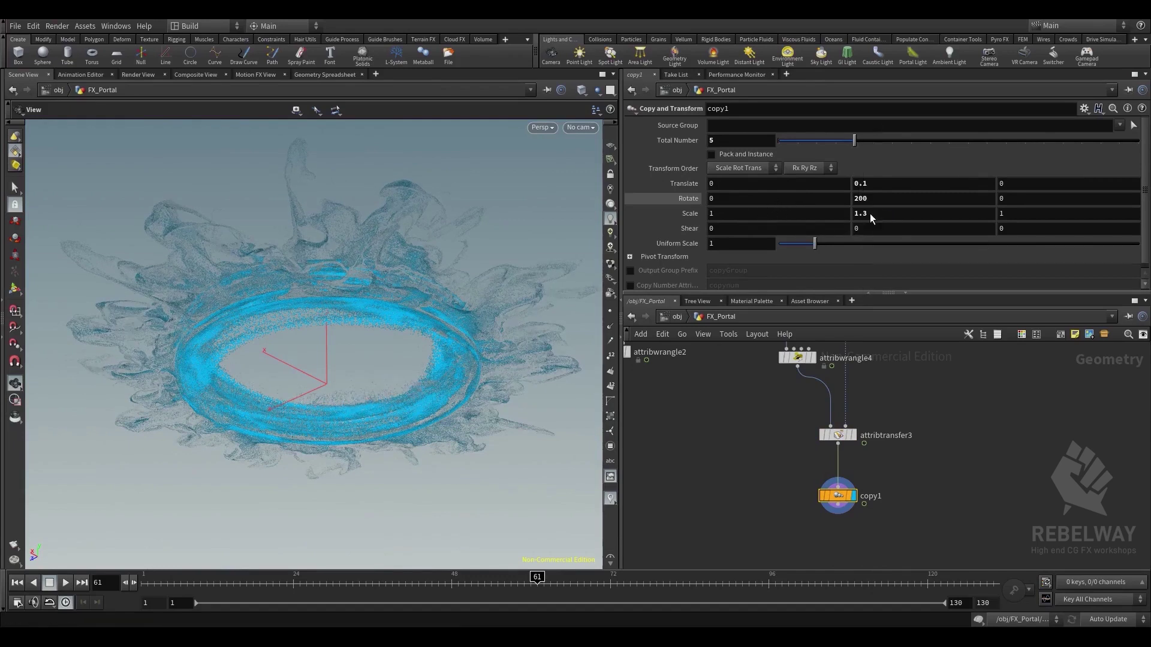
drag(904, 217, 843, 209)
text(2)
key(Return)
Raise copy1's Y scale to 2.9 and inspect the stretched portal from the side and above
scroll(380, 275, down, 5)
drag(380, 275, 442, 244)
scroll(442, 244, up, 3)
middle_drag(889, 209, 934, 216)
drag(395, 239, 387, 326)
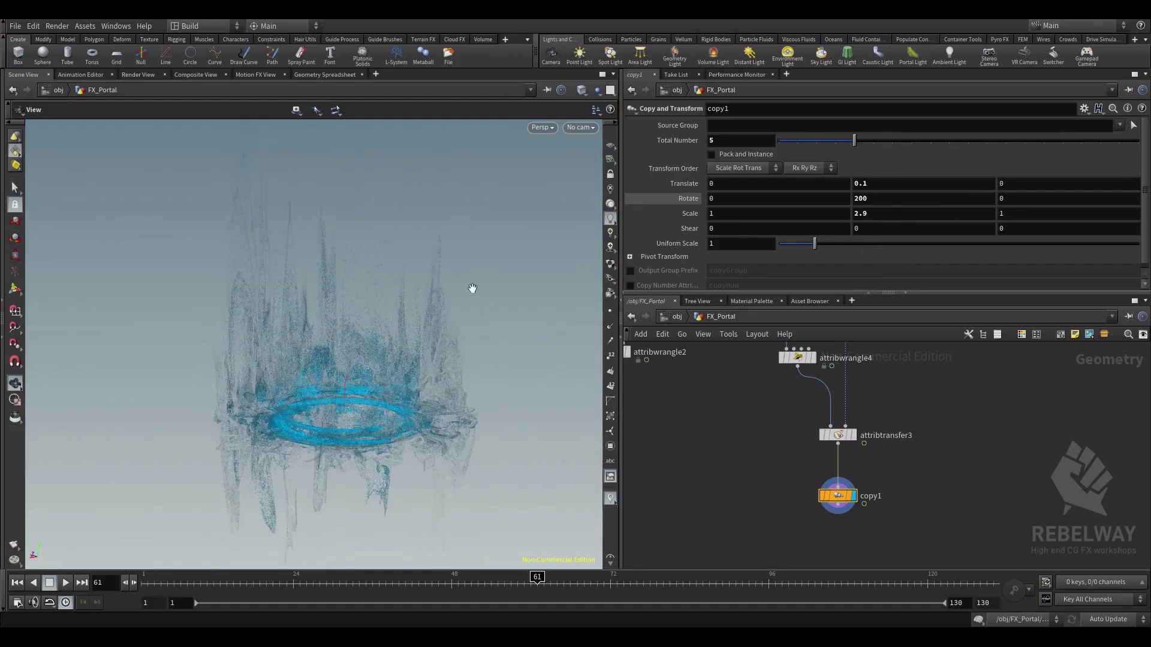
drag(472, 289, 488, 262)
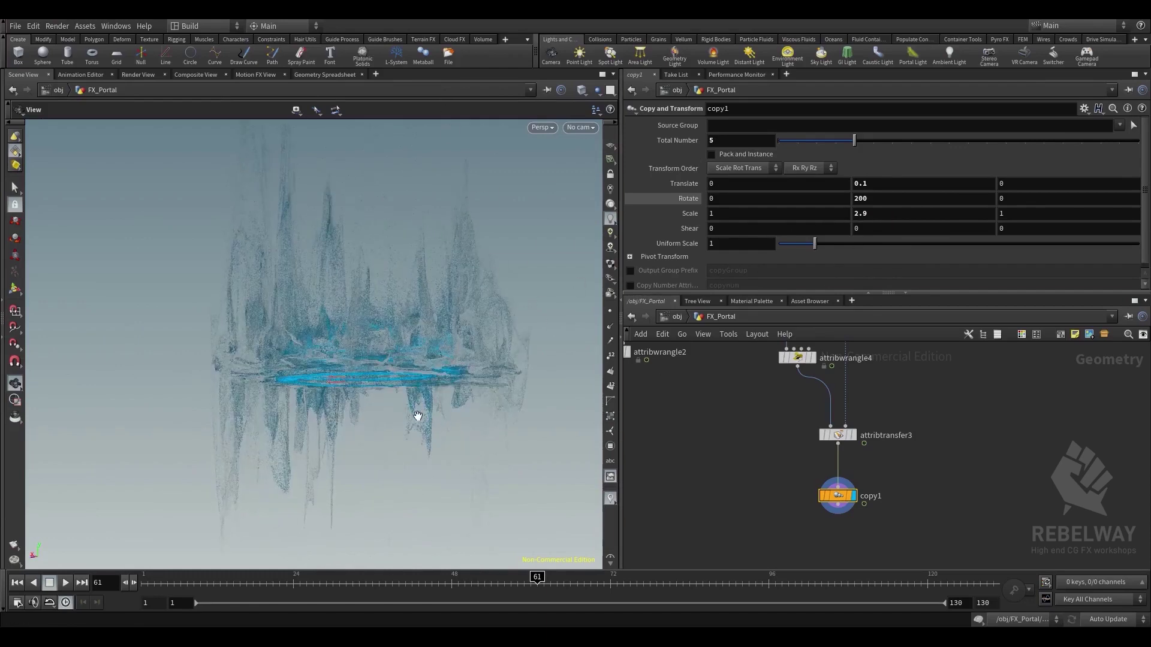
drag(444, 383, 509, 310)
Try a uniform scale of 0.5 on copy1 and frame the shrinking copies for inspection
middle_drag(746, 247, 688, 245)
key(ctrl+z)
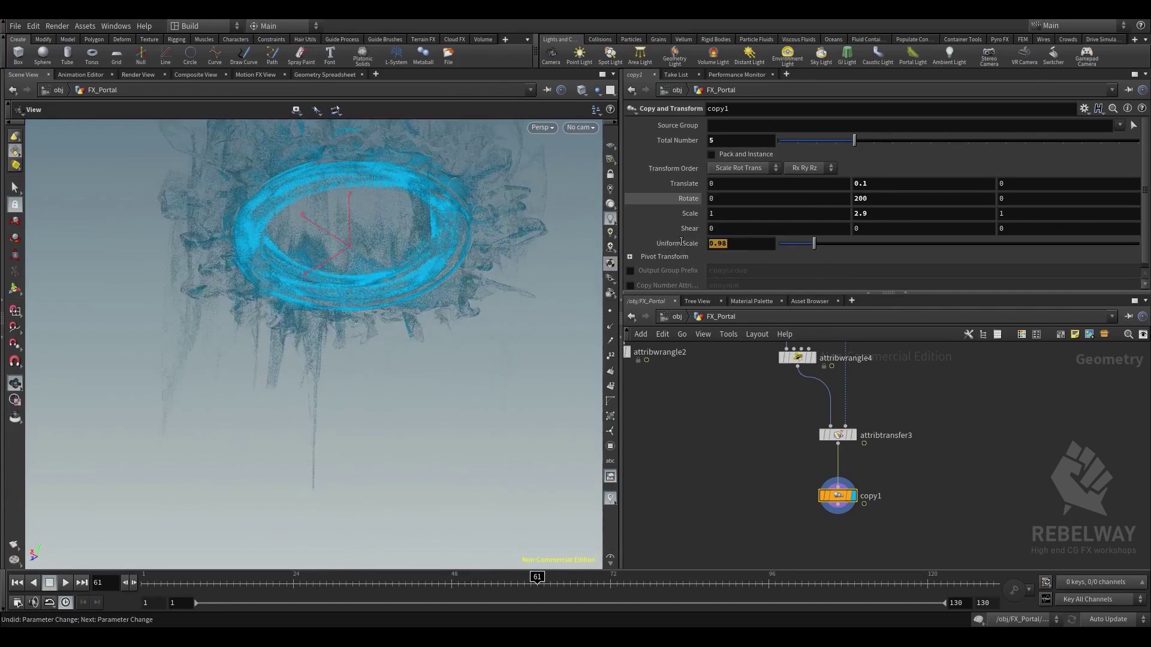
text(.5)
key(Return)
drag(460, 243, 444, 185)
key(space+g)
drag(385, 264, 388, 295)
right_drag(388, 295, 511, 312)
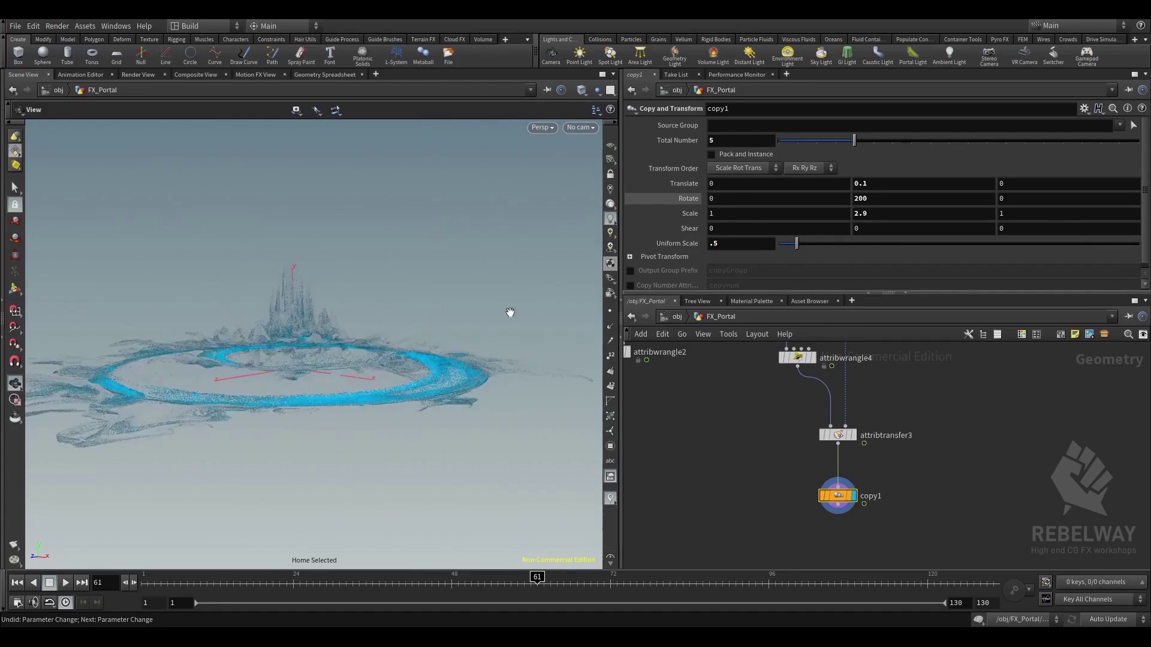
Increase copy1's Y scale to 5.6 and examine the nested rings from several angles
middle_drag(897, 214, 1044, 235)
right_drag(423, 223, 334, 221)
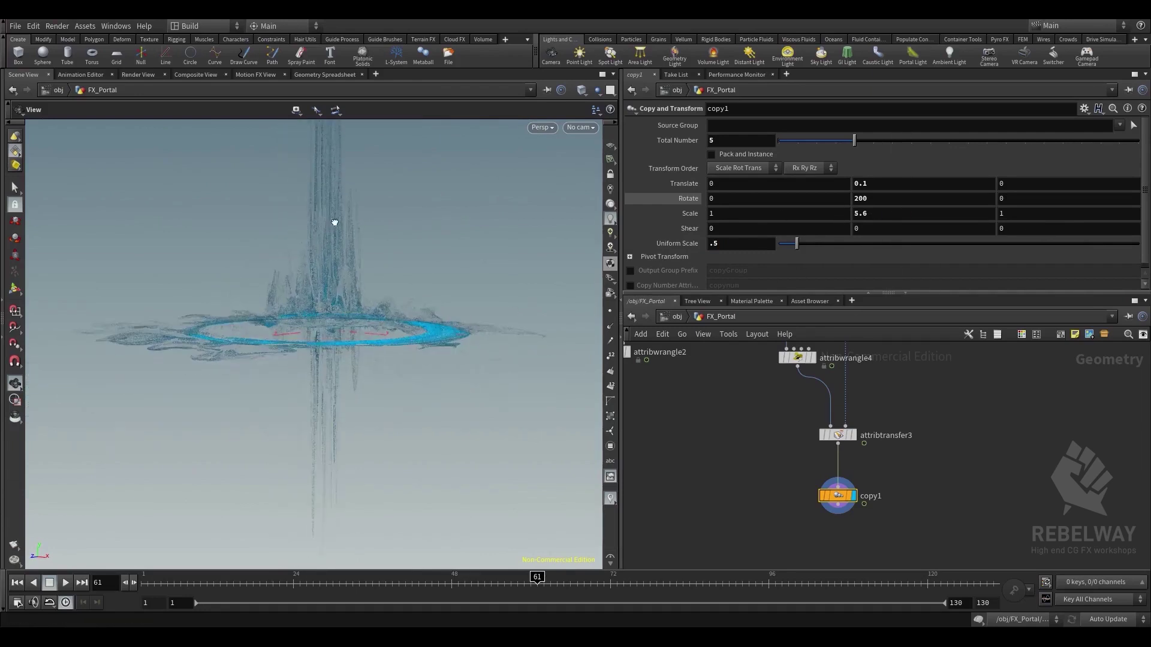
drag(333, 221, 345, 144)
drag(413, 221, 472, 438)
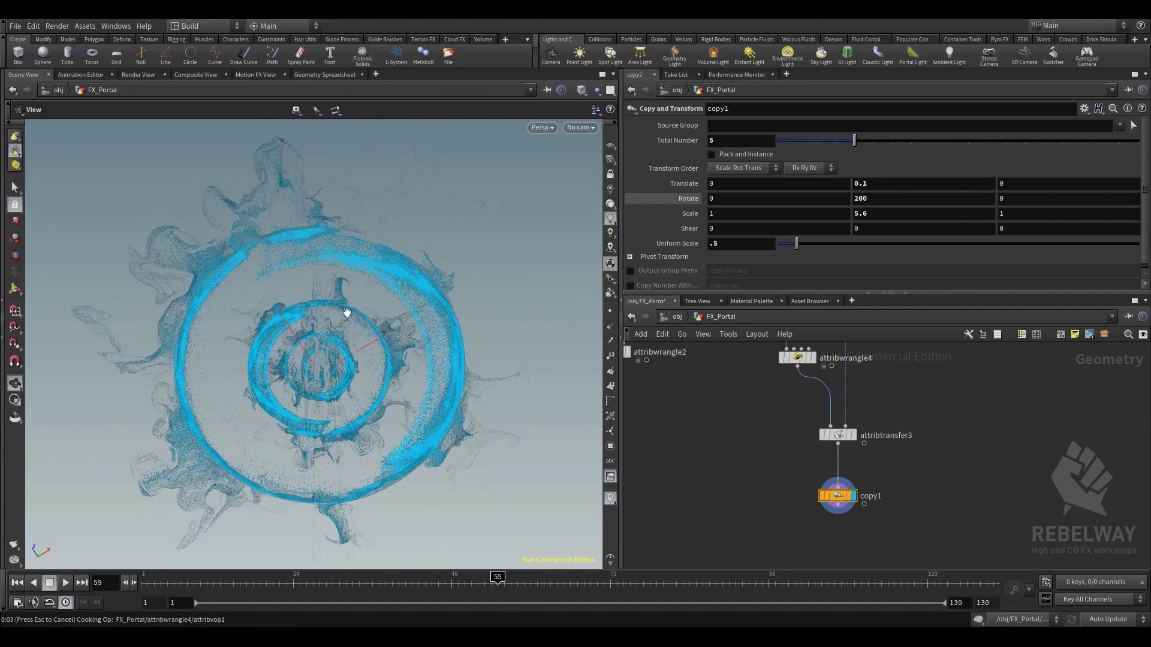
drag(347, 312, 588, 332)
Set copy1's uniform scale to 0.75 and inspect the concentric rings
drag(723, 246, 673, 248)
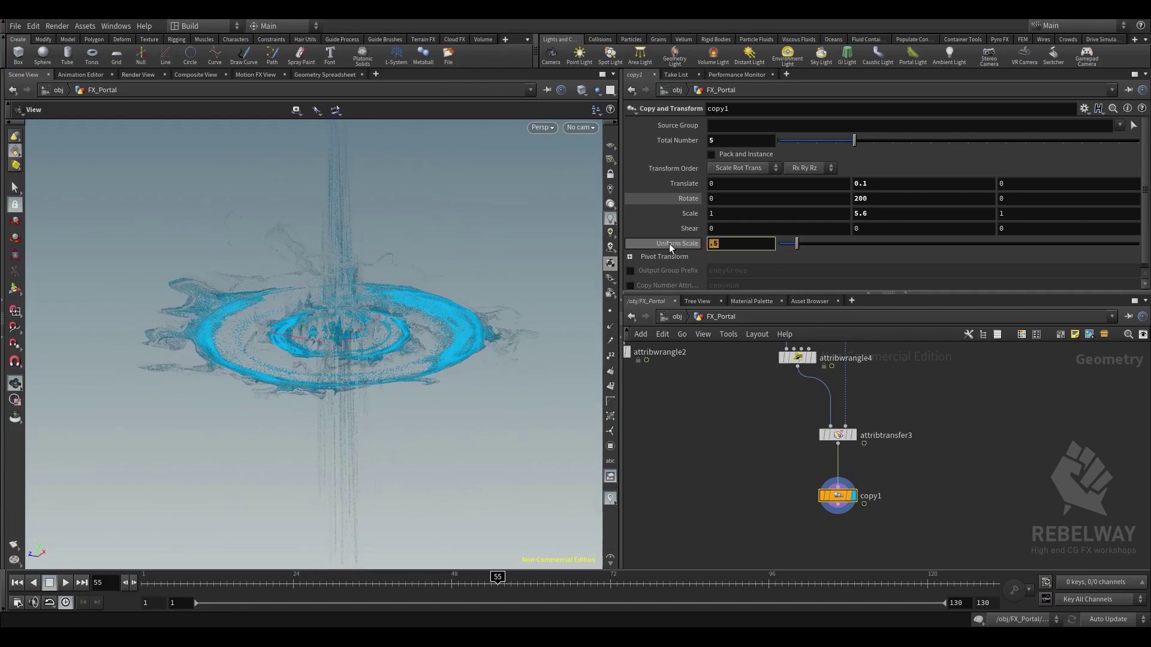
text(.75)
key(Return)
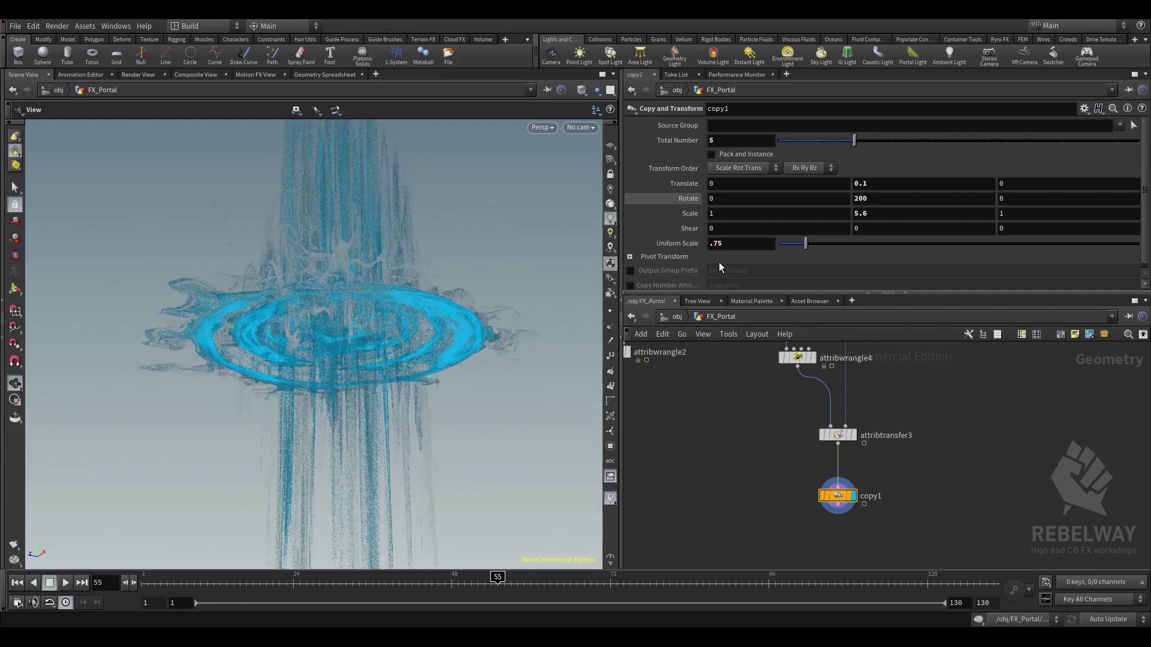
drag(385, 345, 319, 358)
drag(287, 399, 250, 373)
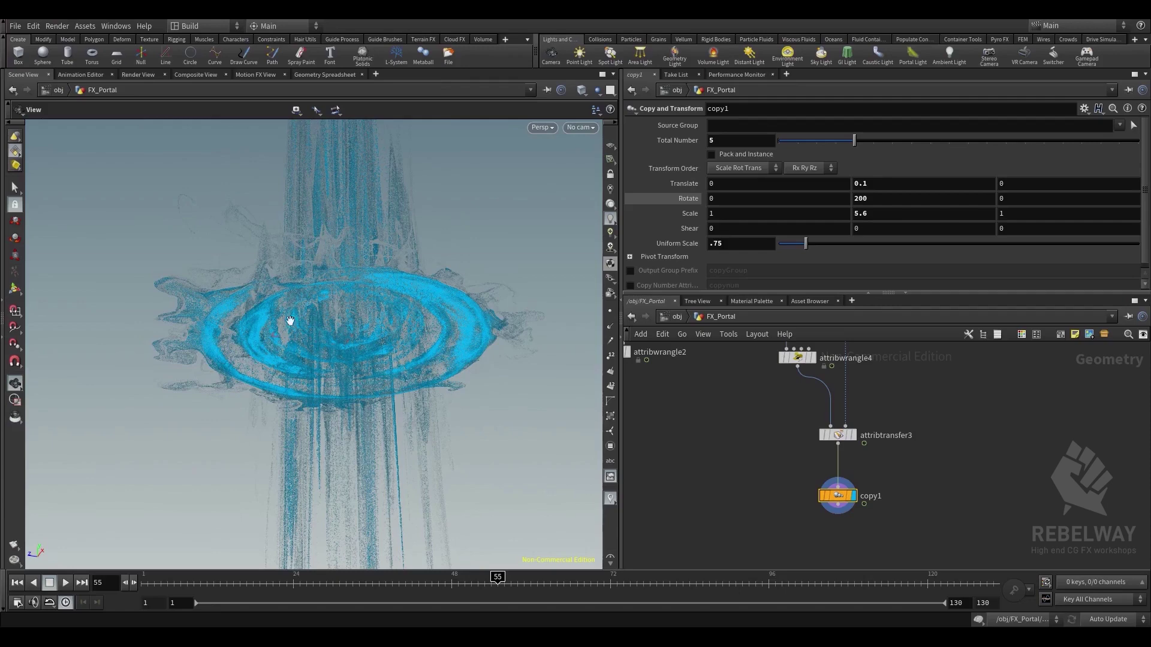
drag(303, 263, 437, 239)
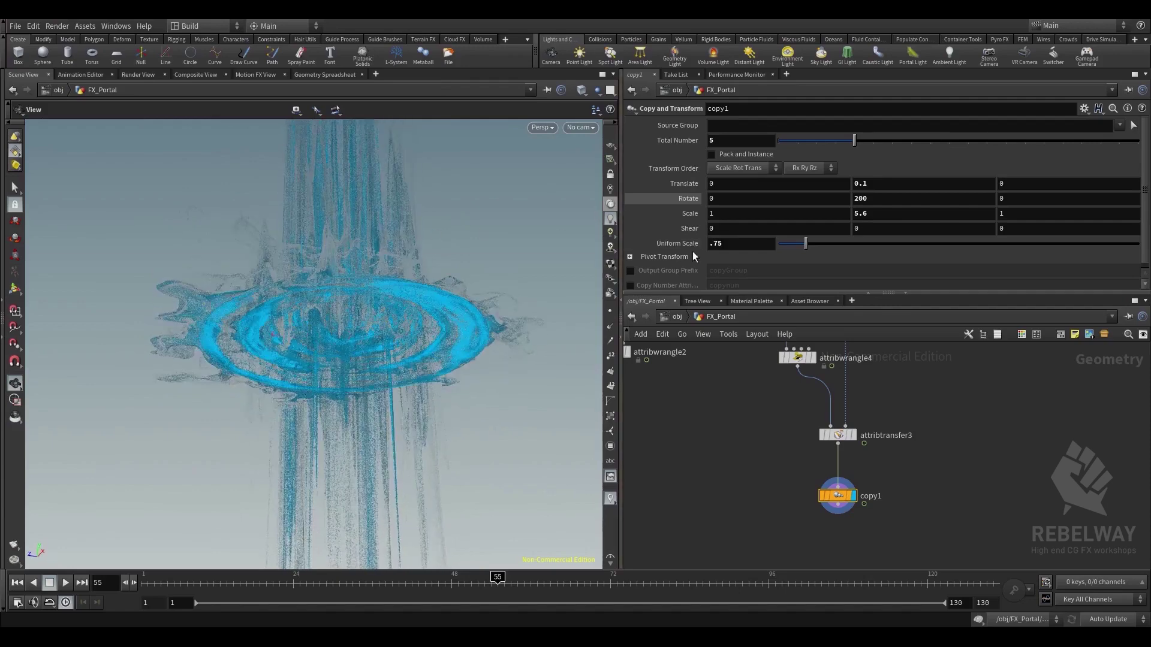
Increase copy1's uniform scale to 0.8 and then to 0.9, checking the rings from the side
drag(728, 243, 670, 237)
text(.8)
key(Return)
mouse_move(348, 317)
mouse_down()
mouse_move(350, 275)
mouse_move(348, 313)
mouse_up()
drag(726, 243, 685, 256)
text(.9)
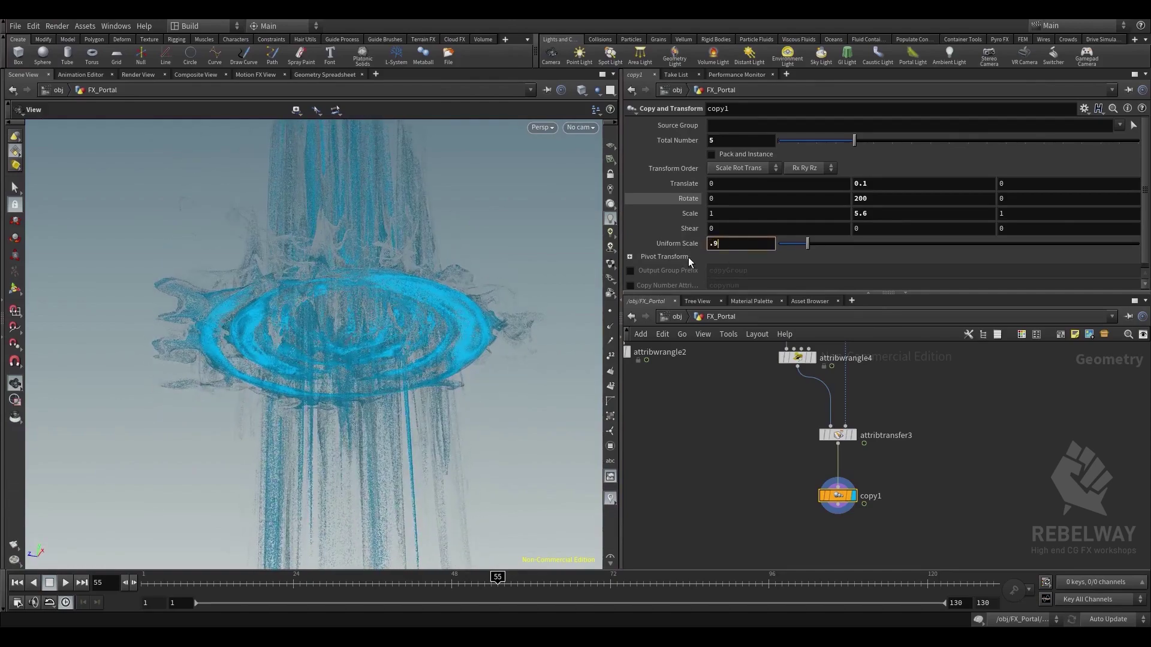
key(Return)
drag(370, 307, 361, 346)
Set copy1's Y scale to 2.5 and then to 3.5, and check the portal from above
drag(879, 214, 799, 221)
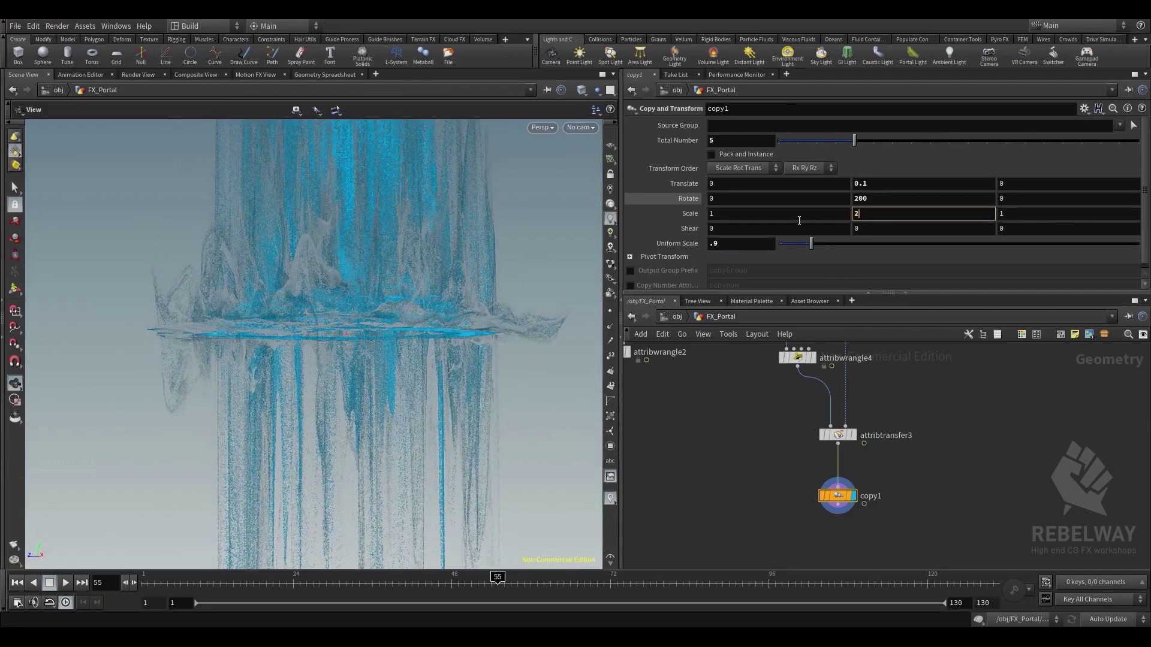
key(Return)
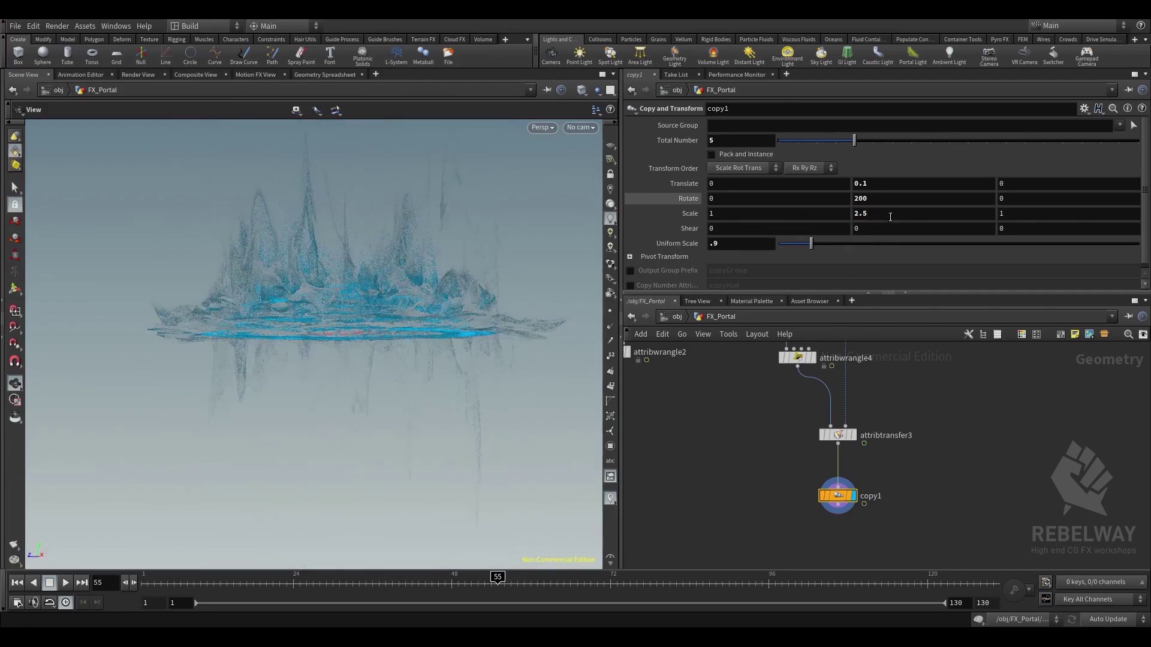
drag(889, 215, 821, 209)
text(3.5)
key(Return)
drag(395, 251, 457, 311)
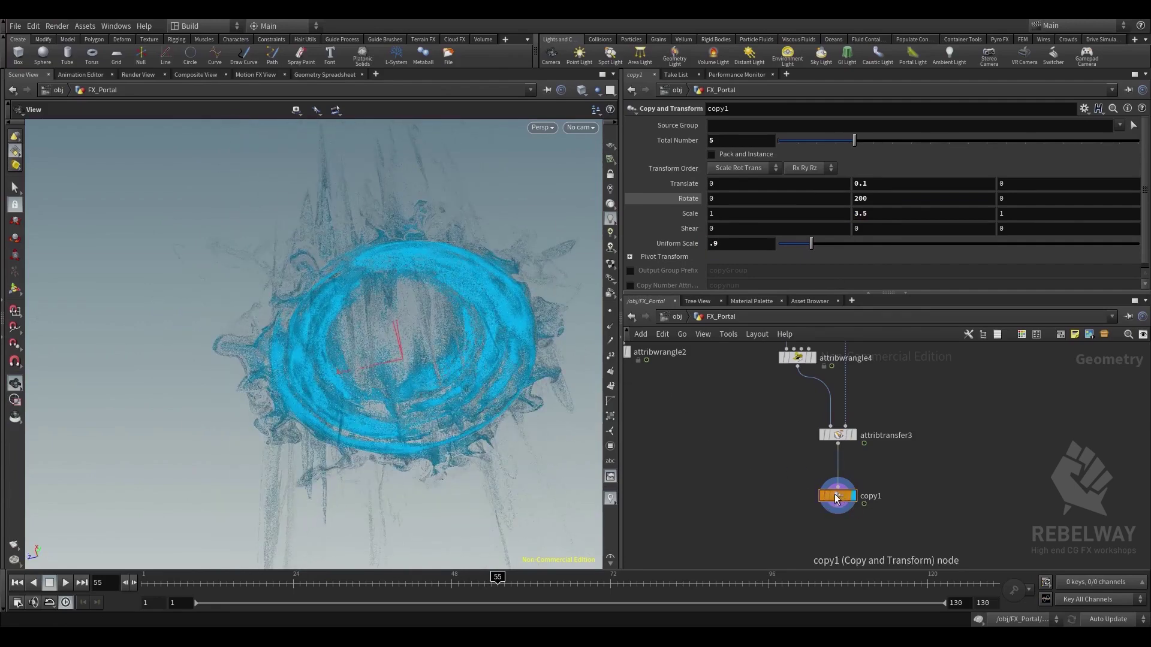
Check the layered rings from the side and copy the attribwrangle1 node under transform4
mouse_move(485, 319)
mouse_down()
mouse_move(424, 367)
mouse_move(437, 305)
mouse_move(470, 305)
mouse_up()
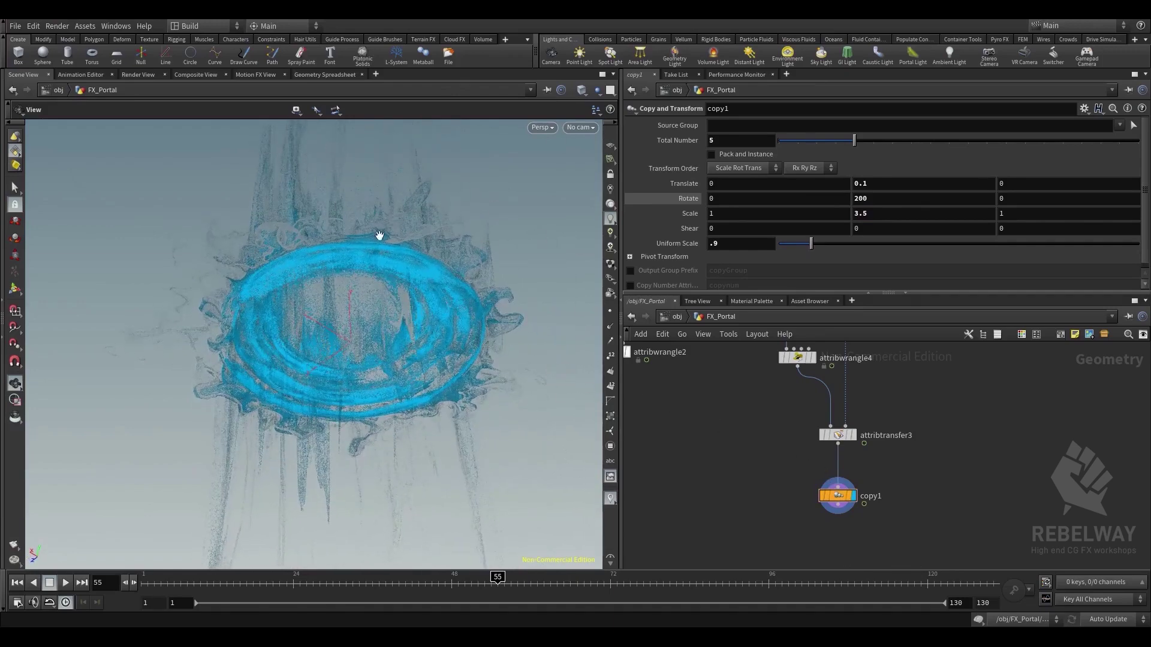
drag(427, 331, 423, 390)
middle_drag(694, 455, 698, 380)
scroll(683, 414, down, 1)
middle_drag(727, 444, 927, 494)
middle_drag(814, 481, 874, 500)
click(833, 444)
key(ctrl+c)
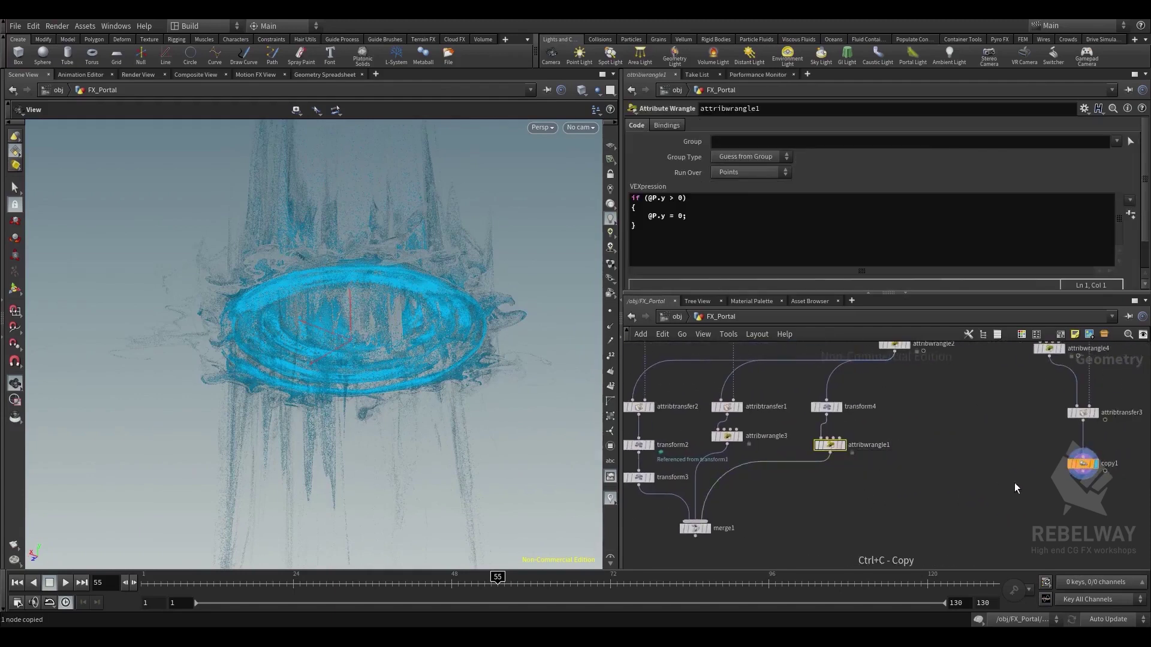
Paste the wrangle below copy1, connect copy1's output to its first input, and display the pasted node
middle_drag(1081, 517, 961, 513)
scroll(961, 513, up, 1)
key(ctrl+v)
click(961, 463)
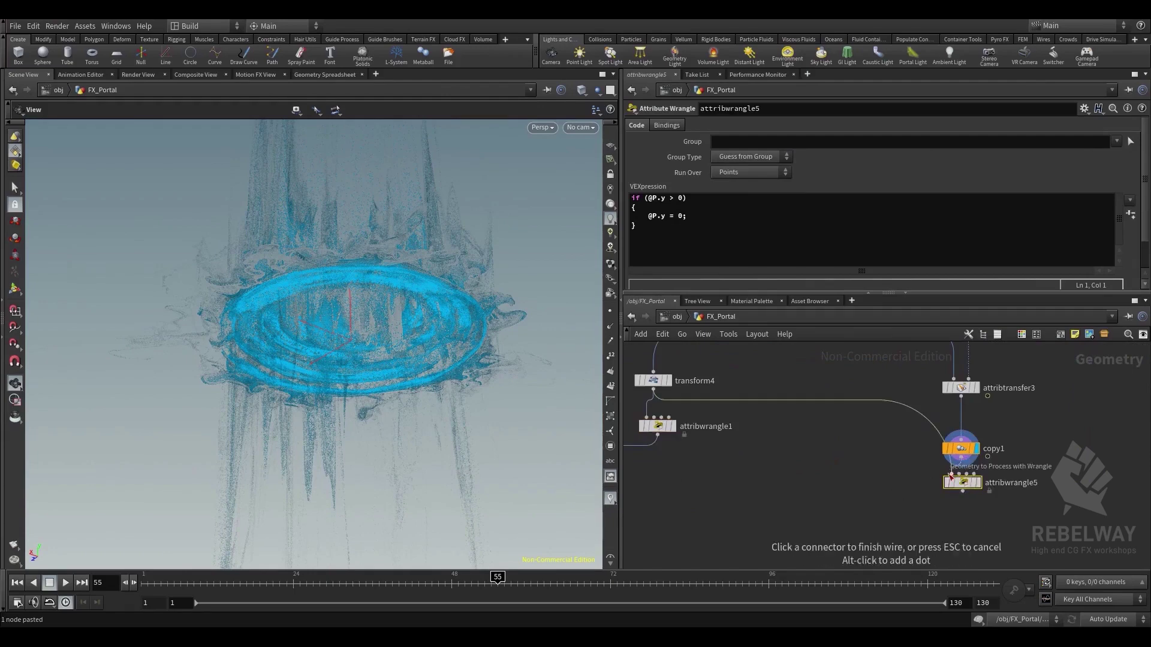
click(983, 487)
click(978, 483)
drag(966, 483, 969, 504)
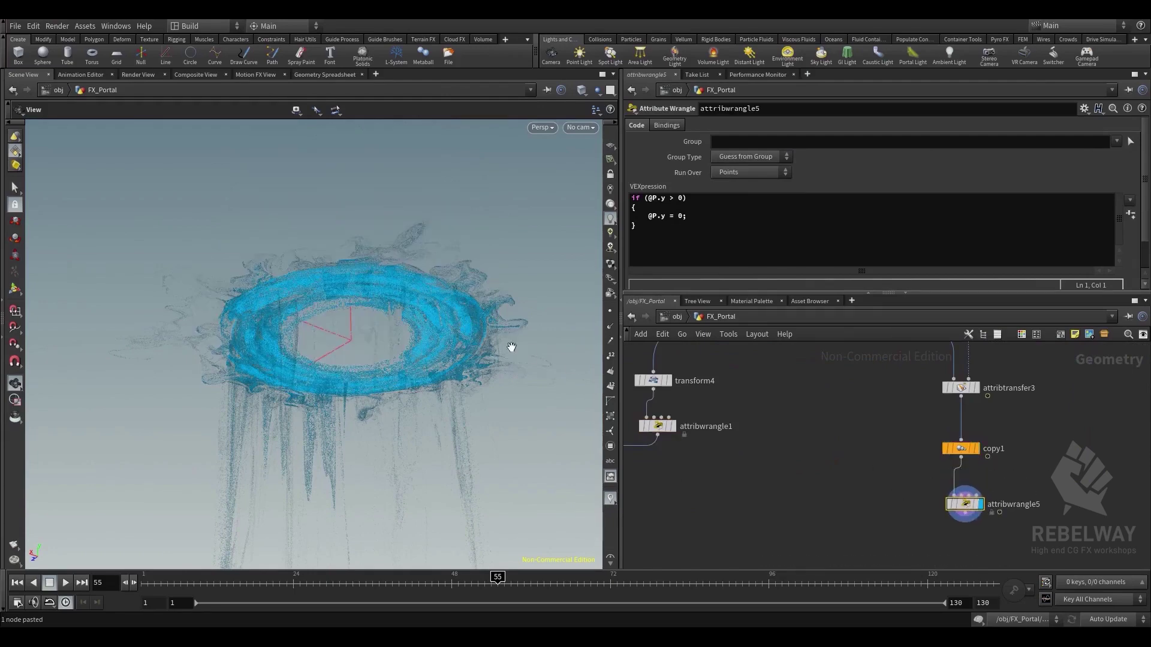
Change the pasted wrangle's condition to @P.y < 0 and inspect the flattened underside of the portal
drag(506, 342, 465, 382)
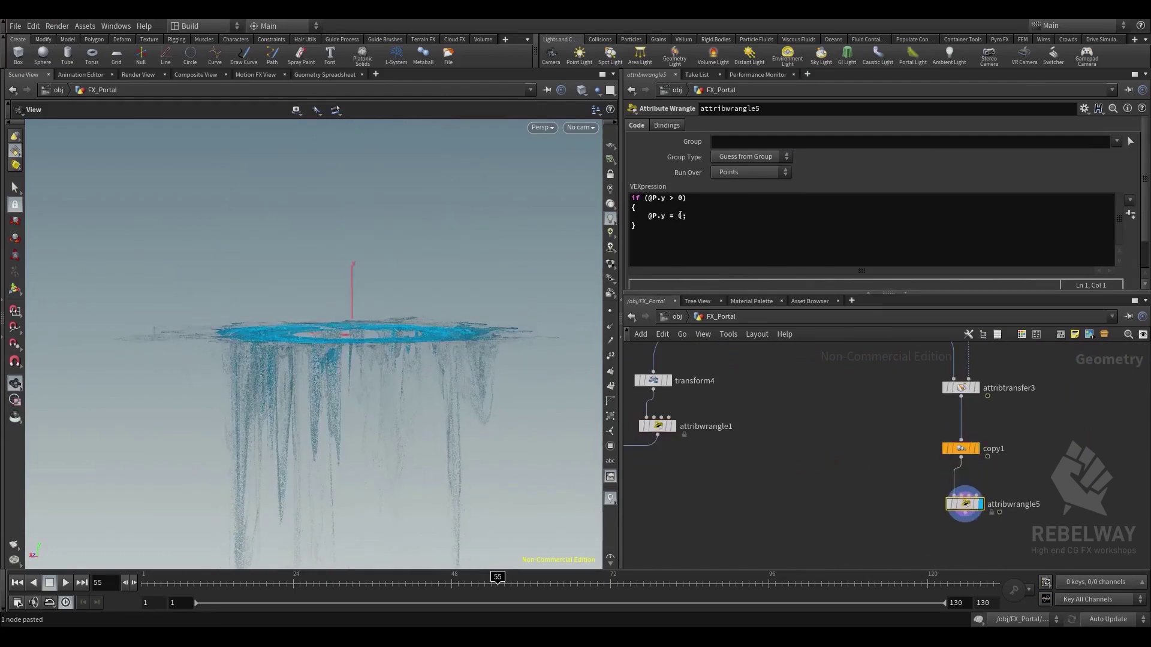
drag(675, 199, 669, 202)
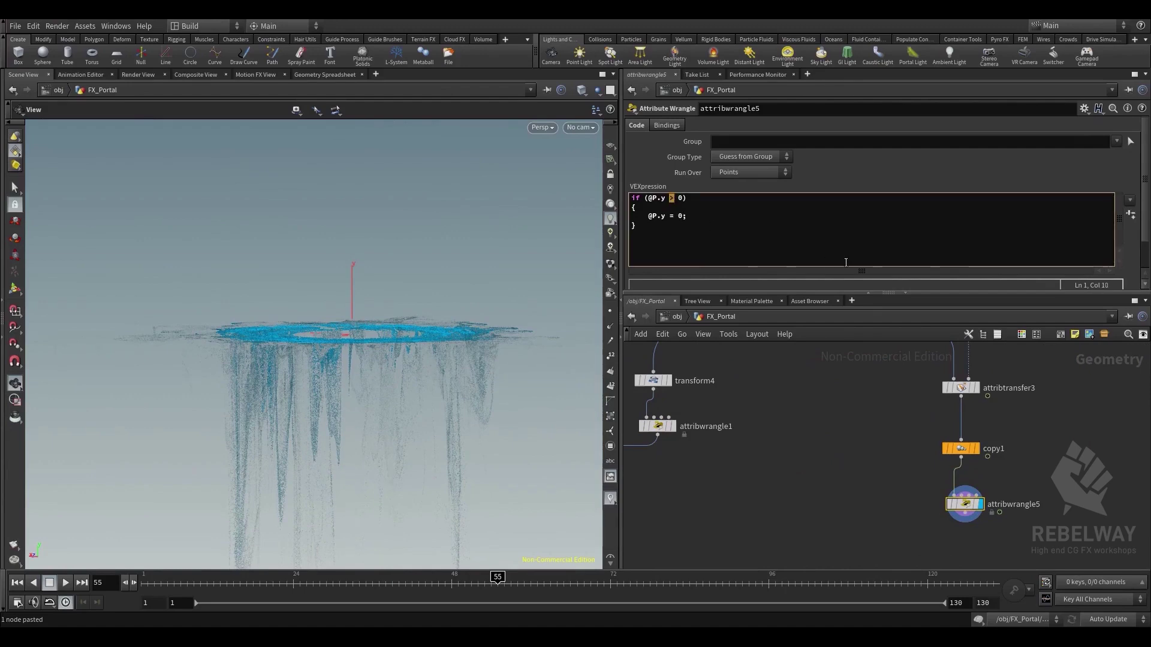
text(<)
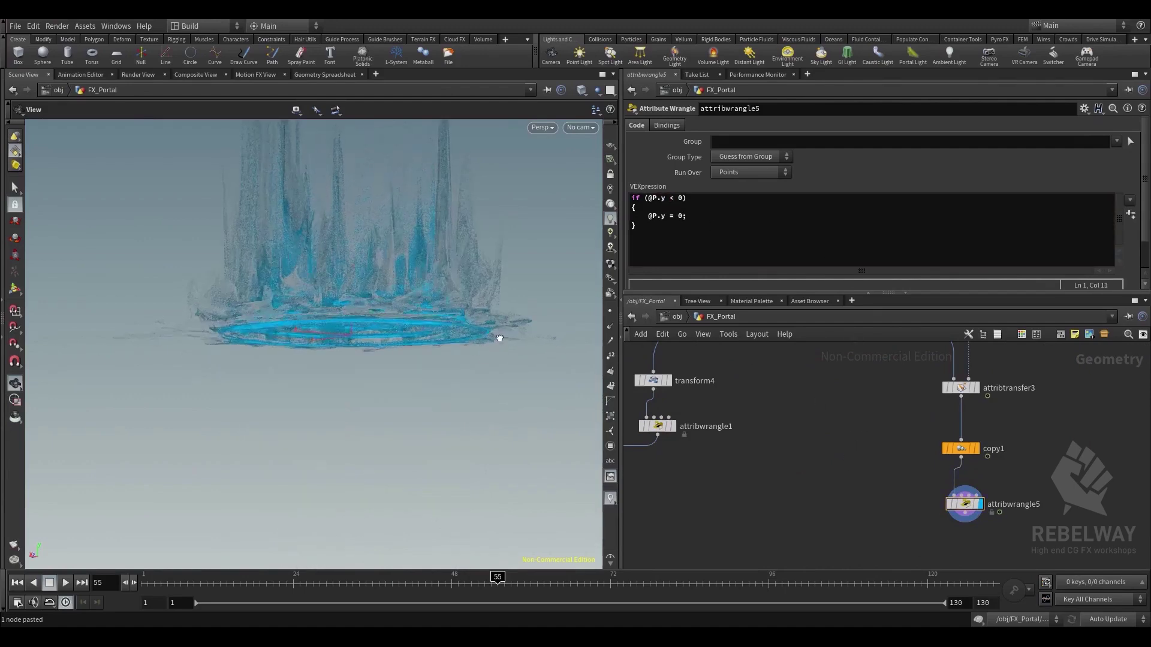
drag(499, 338, 439, 282)
middle_drag(439, 283, 424, 244)
right_drag(424, 244, 488, 269)
Set switch1's Select Input to 0 so the network uses READ_pop_sim_LOW
scroll(791, 500, down, 1)
middle_drag(791, 501, 878, 397)
scroll(864, 457, down, 2)
middle_drag(864, 457, 853, 514)
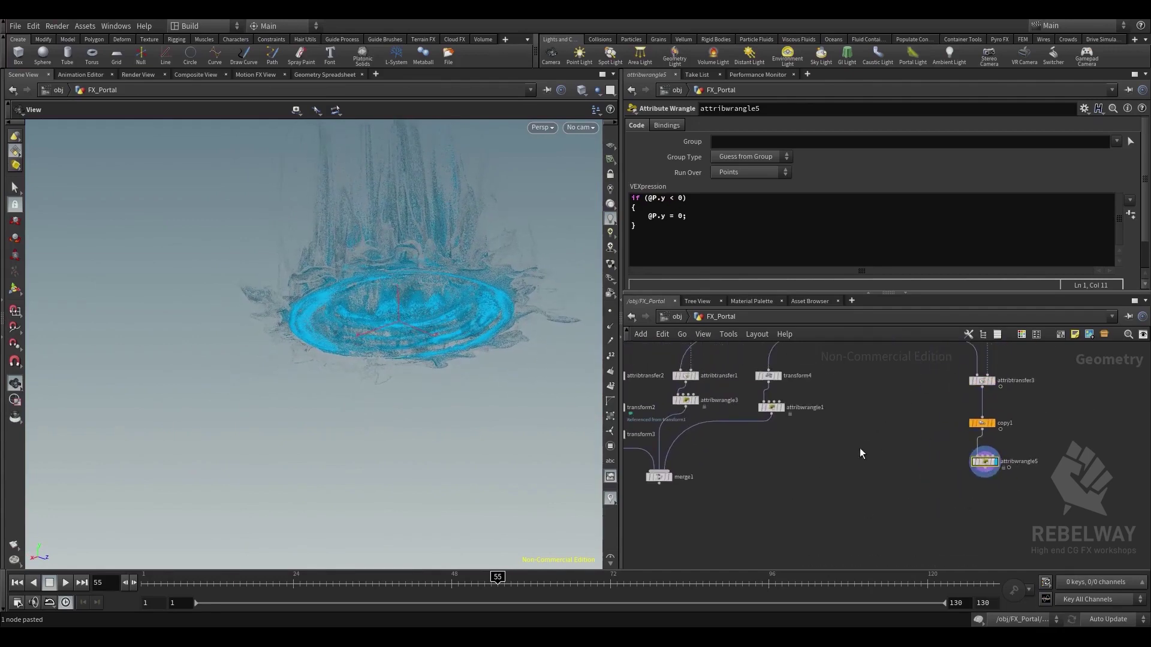
middle_drag(785, 468, 757, 490)
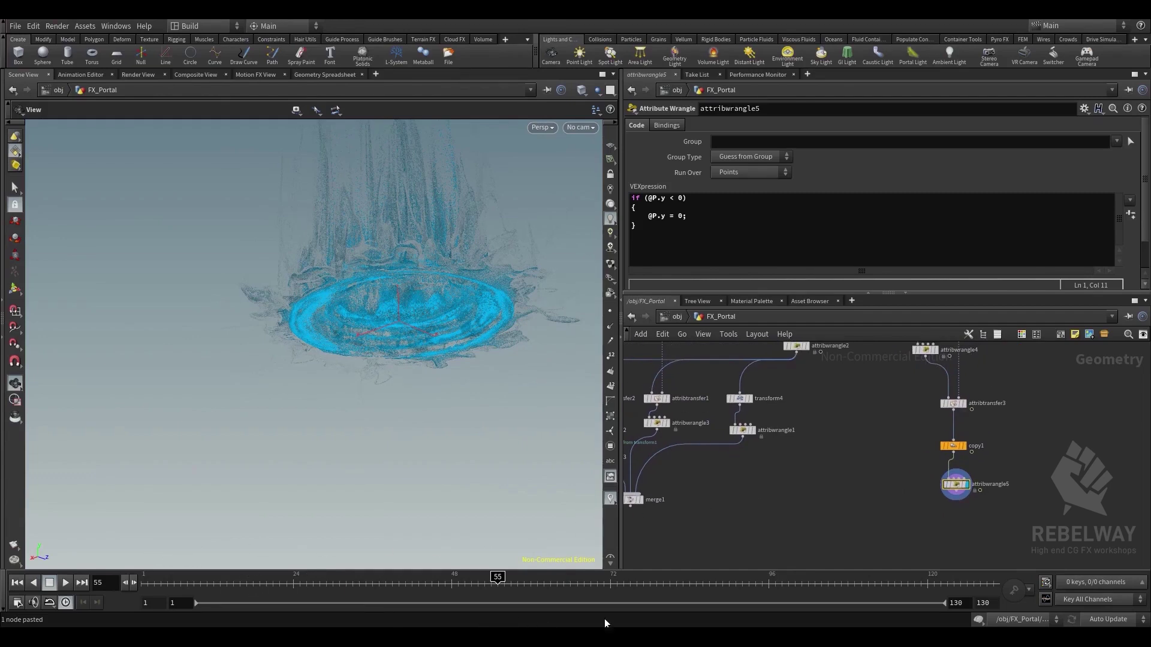
middle_drag(837, 533, 845, 583)
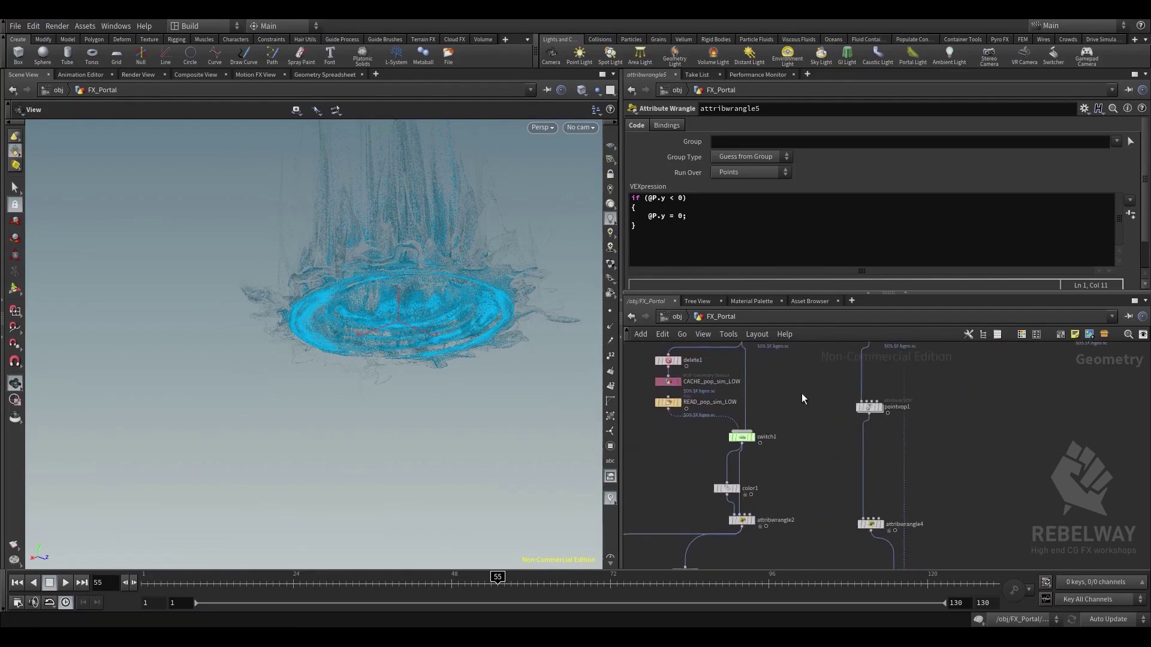
middle_drag(790, 402, 881, 493)
scroll(865, 389, up, 2)
scroll(865, 389, down, 4)
scroll(869, 408, up, 3)
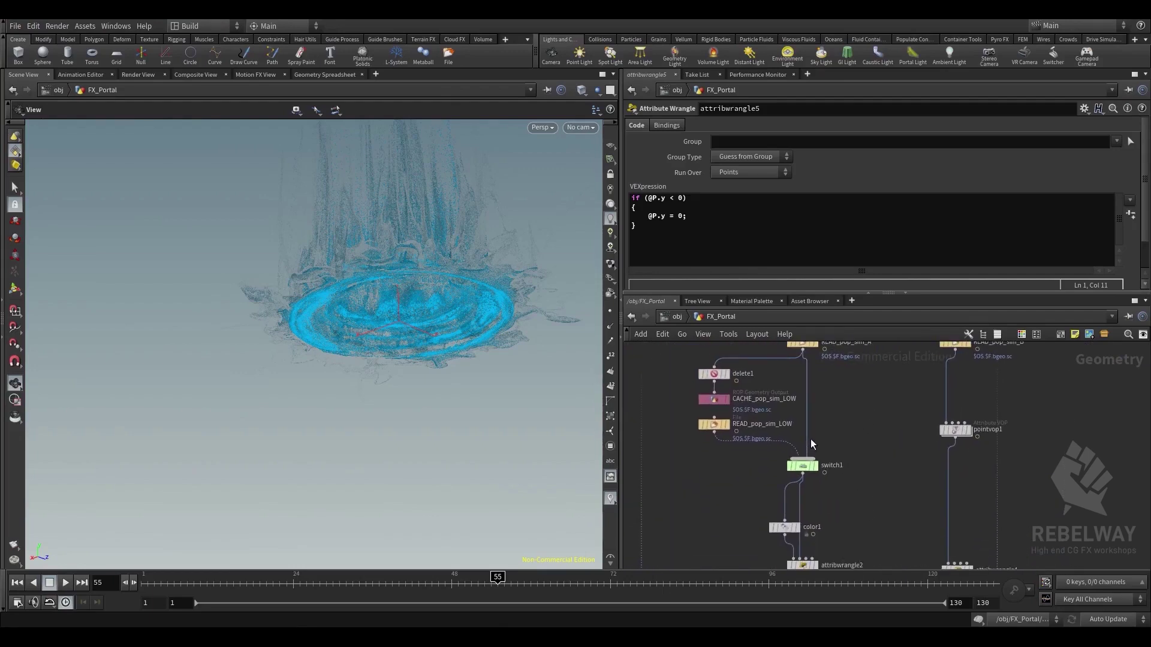
middle_drag(818, 426, 828, 461)
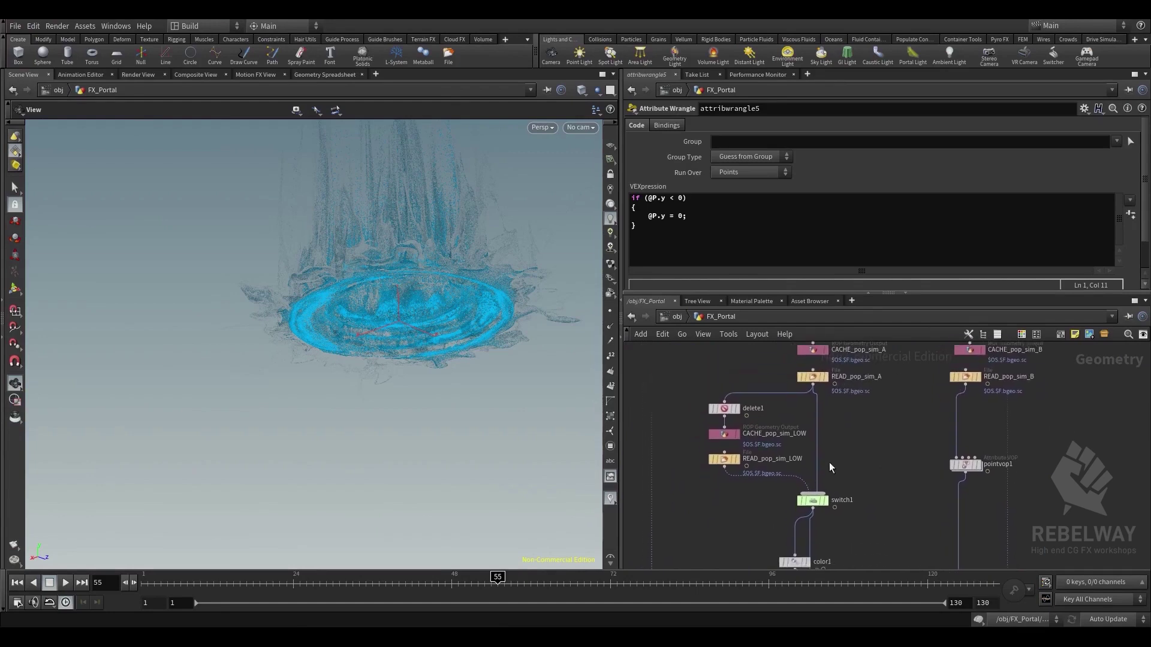
click(819, 492)
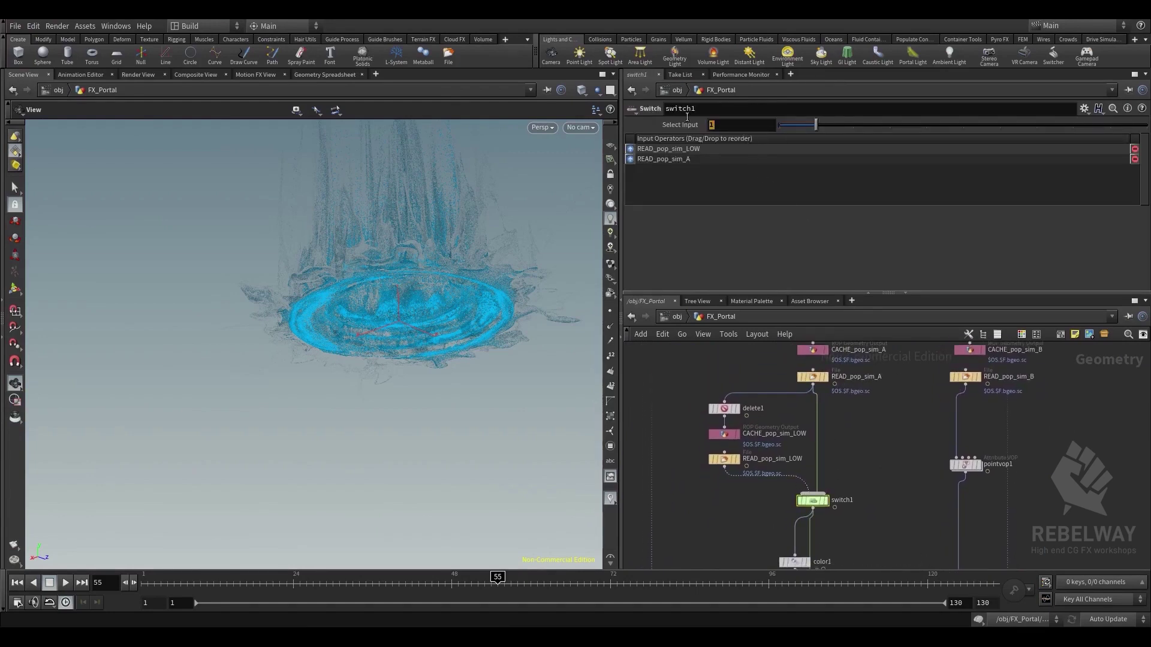
text(0)
key(Return)
Display the PORTAL_SHAPE null and move the timeline to frame 1
middle_drag(893, 530, 870, 462)
scroll(938, 460, up, 1)
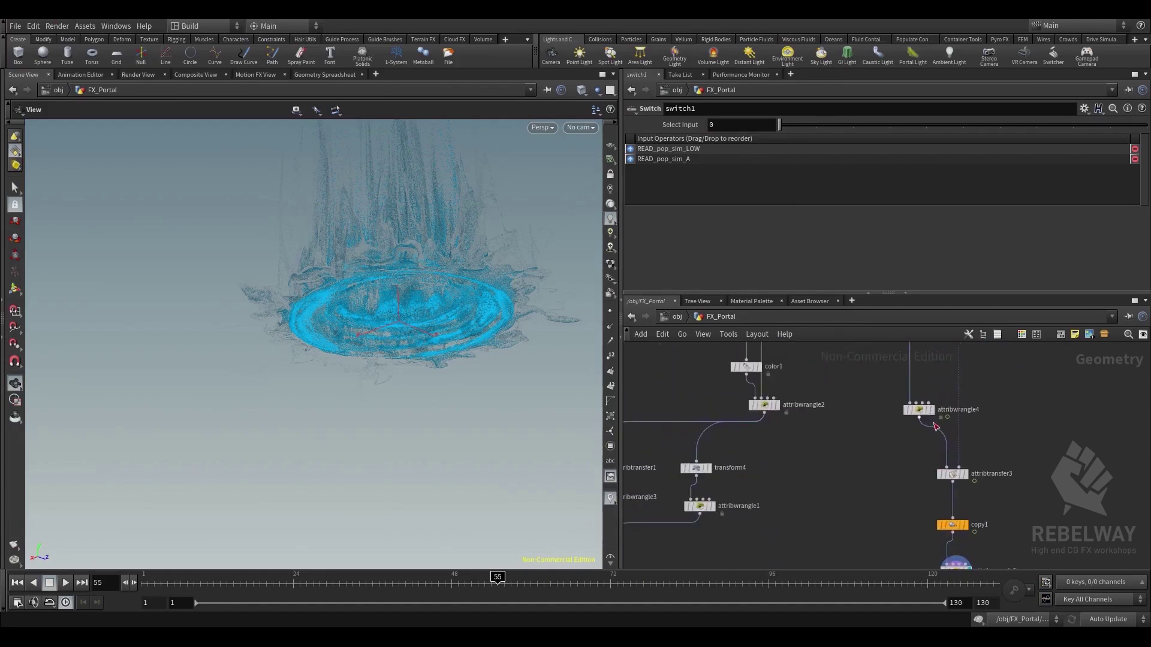
scroll(906, 439, down, 1)
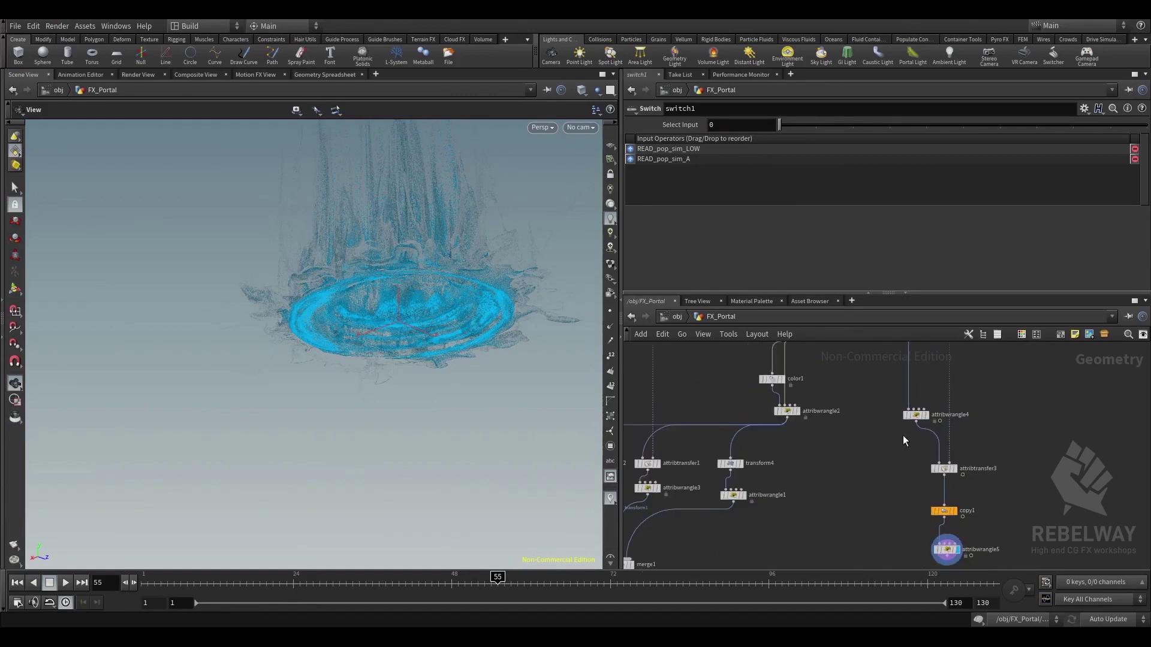
middle_drag(951, 450, 1074, 418)
middle_drag(813, 378, 898, 465)
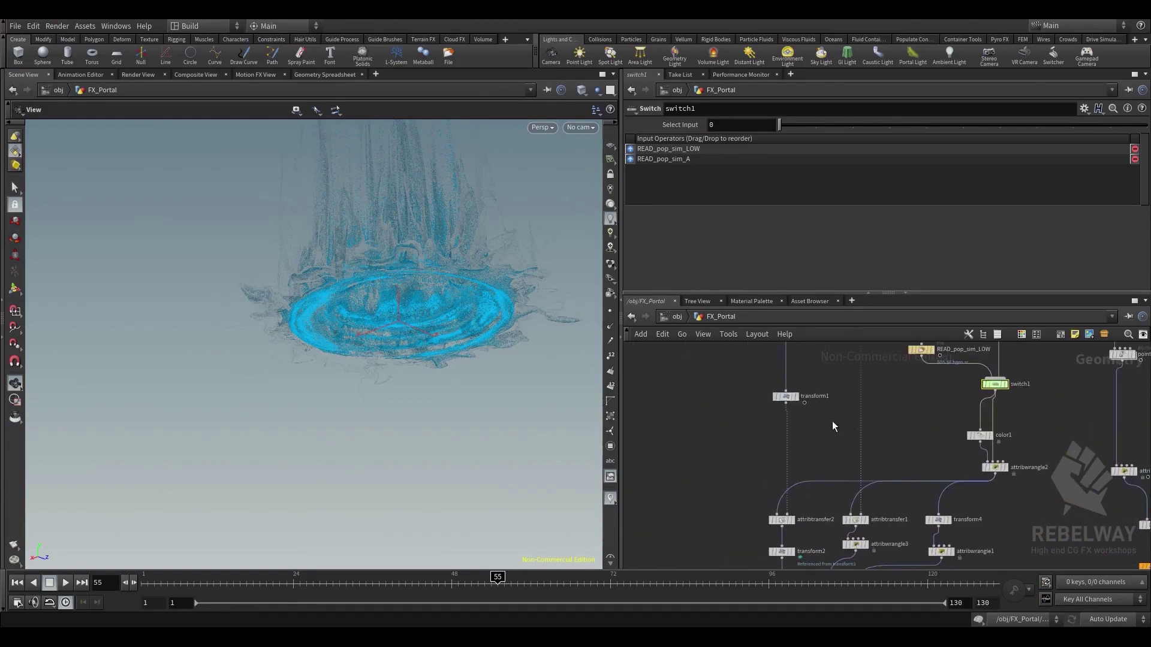
click(796, 396)
middle_drag(804, 369, 791, 576)
click(889, 348)
click(880, 349)
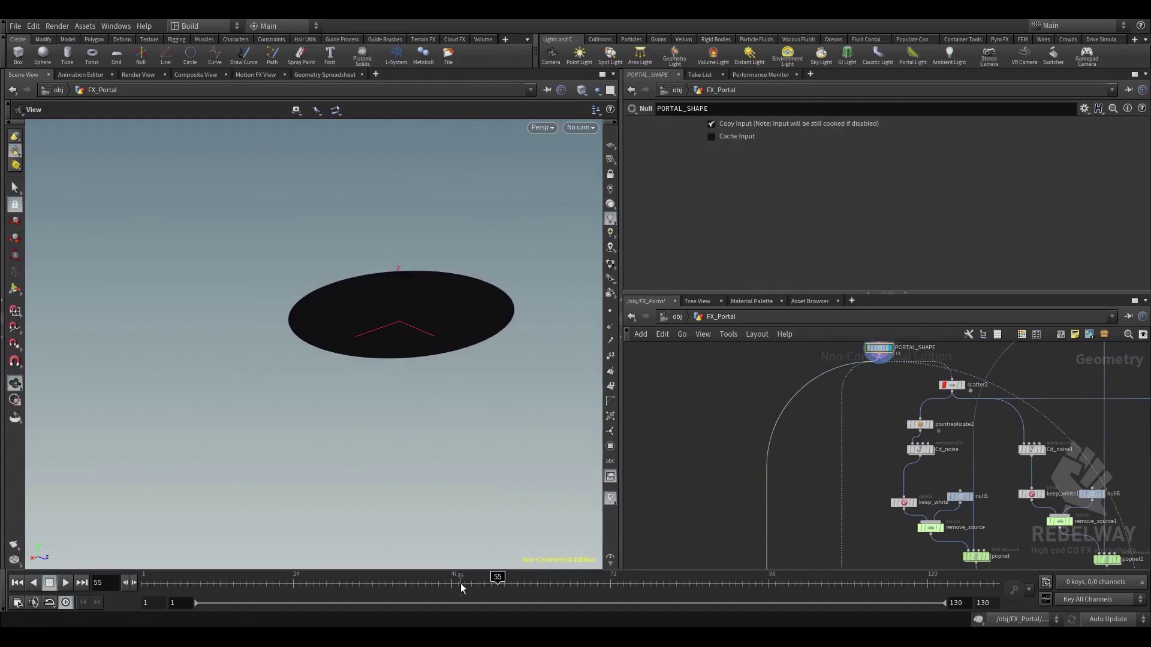
drag(477, 584, 142, 558)
Locate the CACHE_pop_sim_LOW and READ_pop_sim_LOW nodes below READ_pop_sim_A
middle_drag(855, 517, 761, 458)
middle_drag(907, 465, 896, 430)
scroll(829, 434, up, 1)
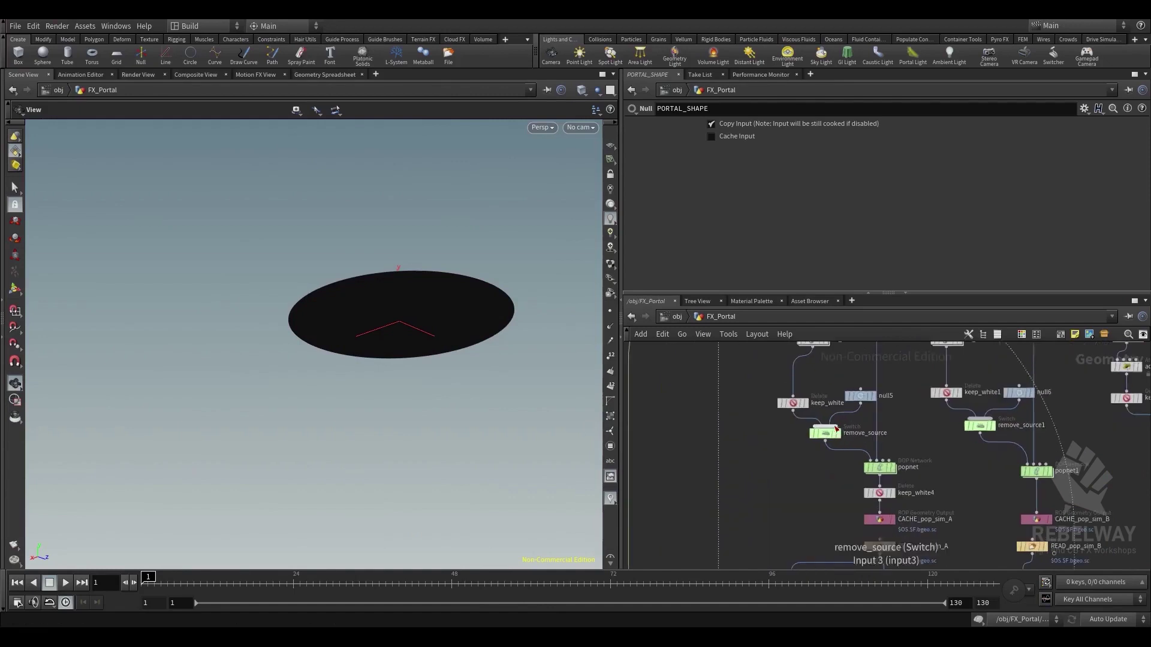
middle_drag(856, 557, 802, 411)
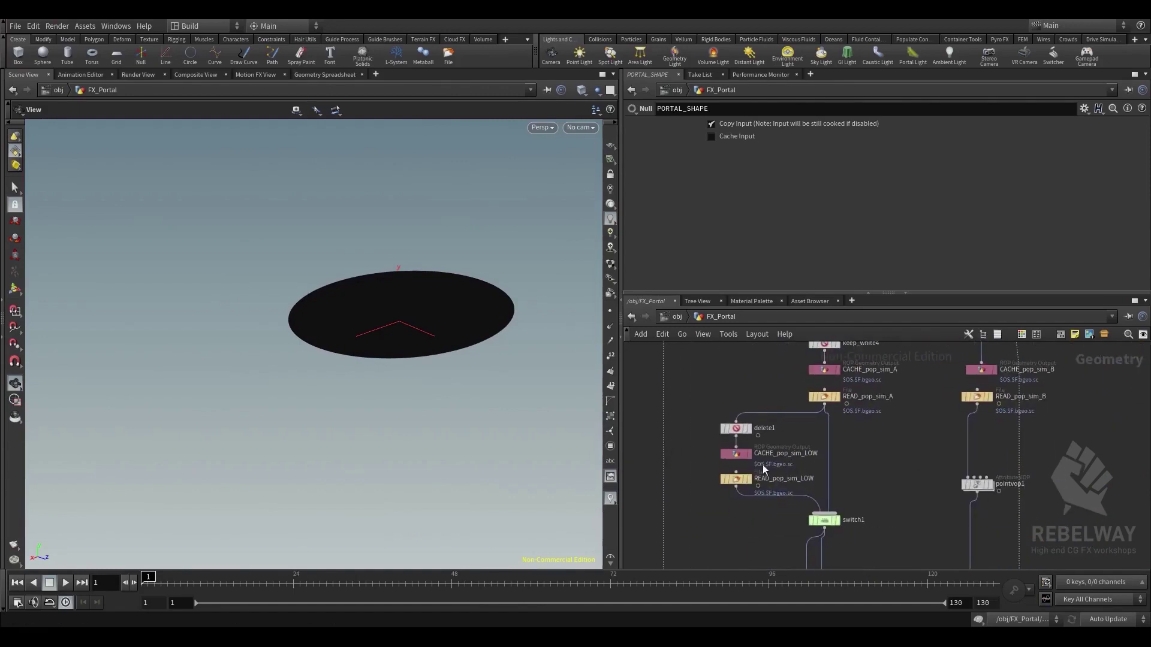
Display READ_pop_sim_LOW at frame 55 and attribtransfer2 across the timeline to examine the portal particles, ending at frame 1
click(736, 482)
drag(317, 581, 499, 586)
middle_drag(686, 525, 723, 316)
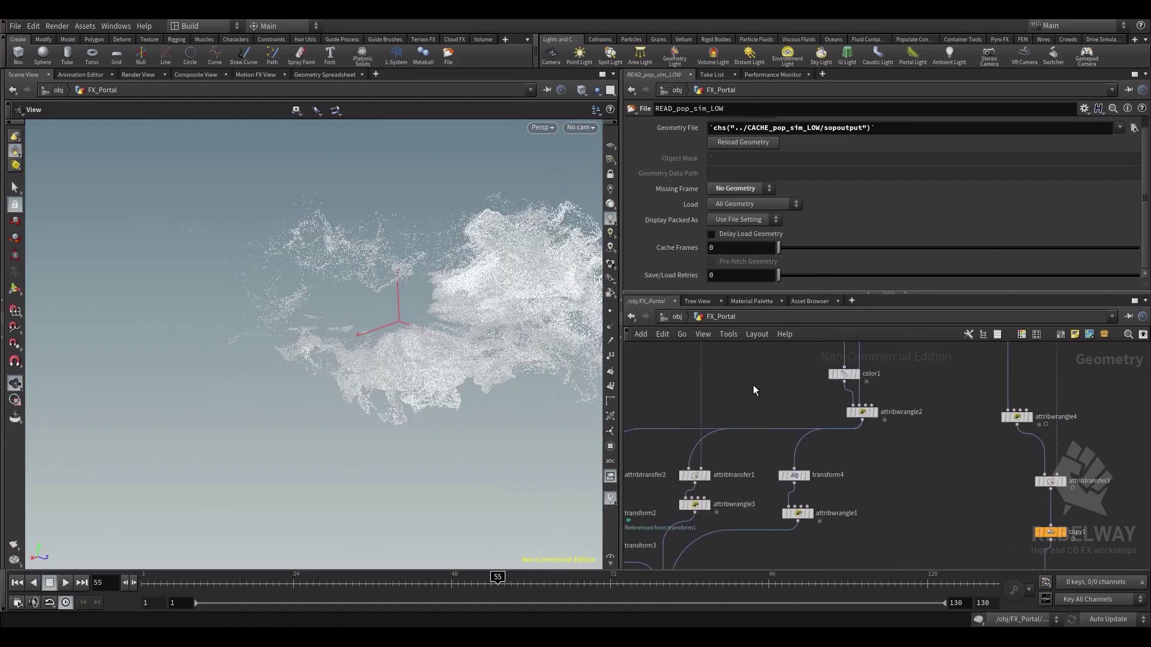
scroll(753, 385, down, 2)
middle_drag(668, 460, 732, 469)
scroll(719, 468, up, 2)
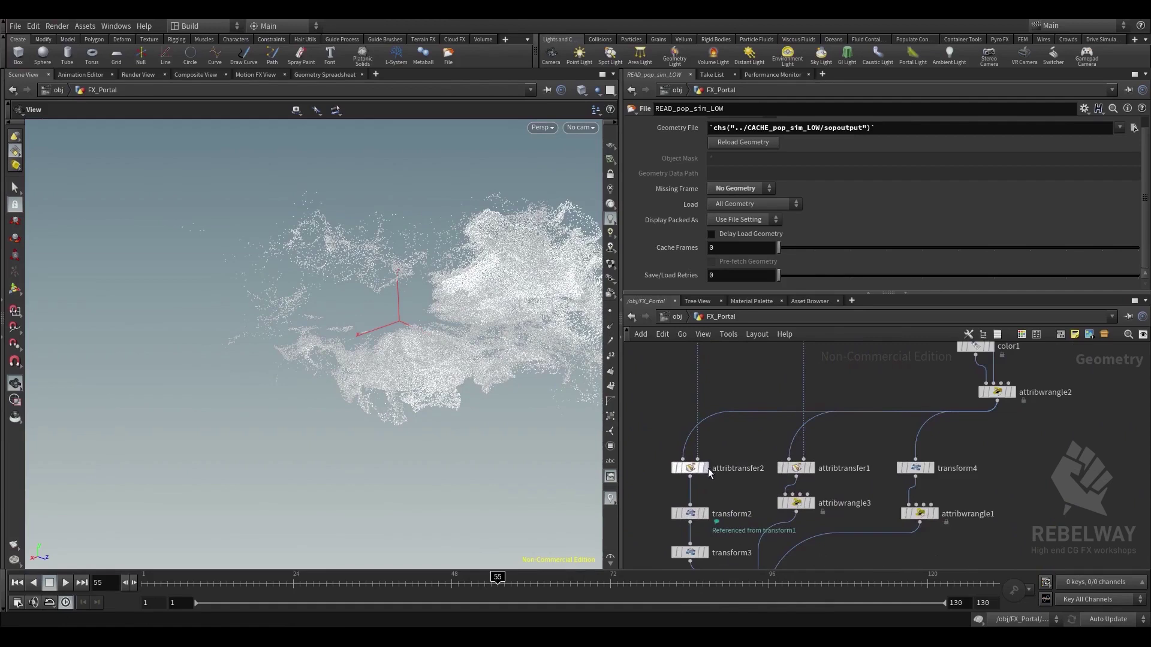
click(701, 468)
drag(535, 589, 617, 580)
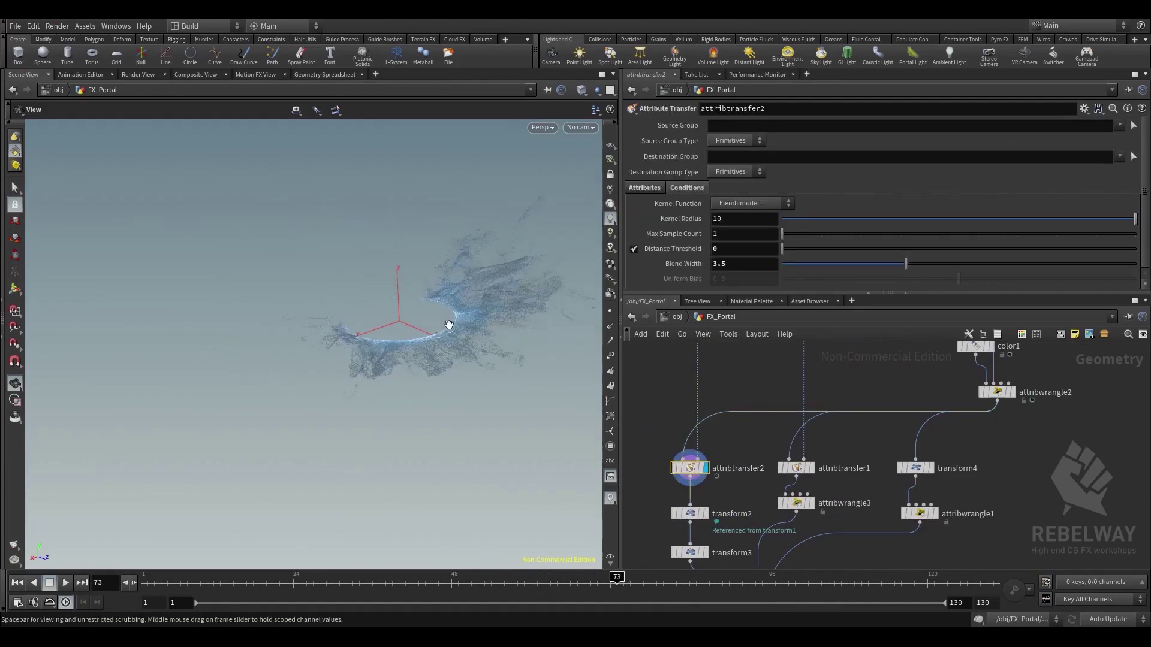
right_drag(449, 326, 580, 340)
drag(496, 270, 513, 308)
mouse_move(616, 582)
mouse_down()
mouse_move(690, 582)
mouse_move(594, 595)
mouse_move(790, 577)
mouse_move(619, 594)
mouse_move(485, 585)
mouse_up()
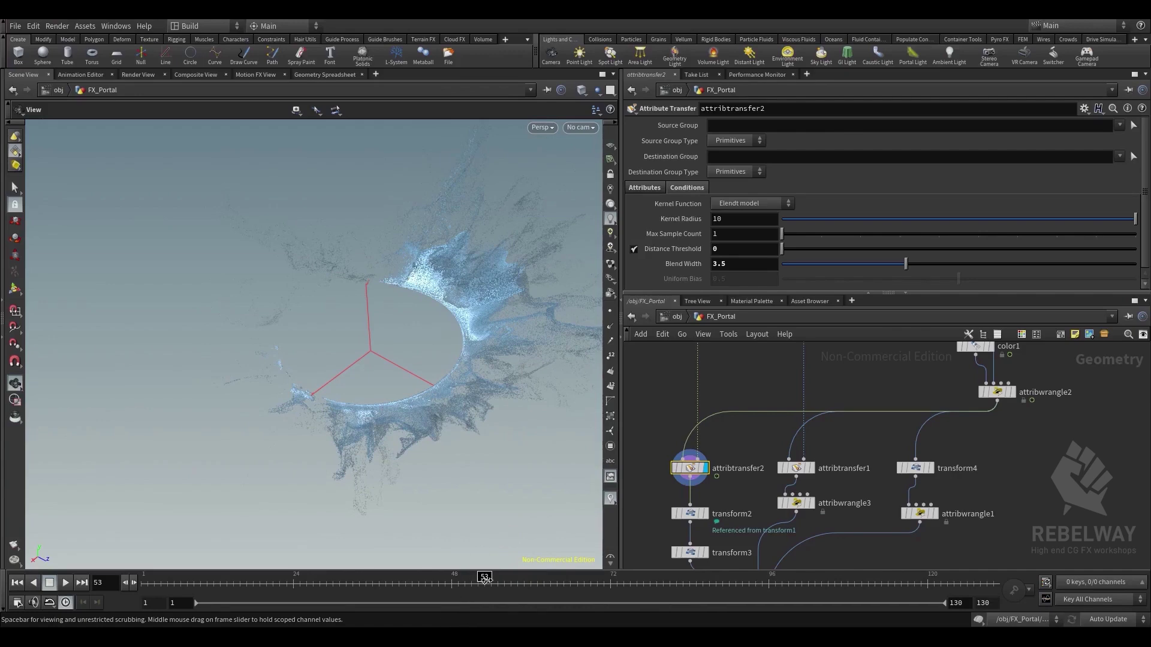
mouse_move(486, 580)
mouse_down()
mouse_move(516, 583)
mouse_move(456, 592)
mouse_move(524, 607)
mouse_move(598, 579)
mouse_move(279, 551)
mouse_move(144, 578)
mouse_up()
Insert a new Transform node into the connection feeding transform1
scroll(711, 416, down, 3)
middle_drag(709, 395, 693, 532)
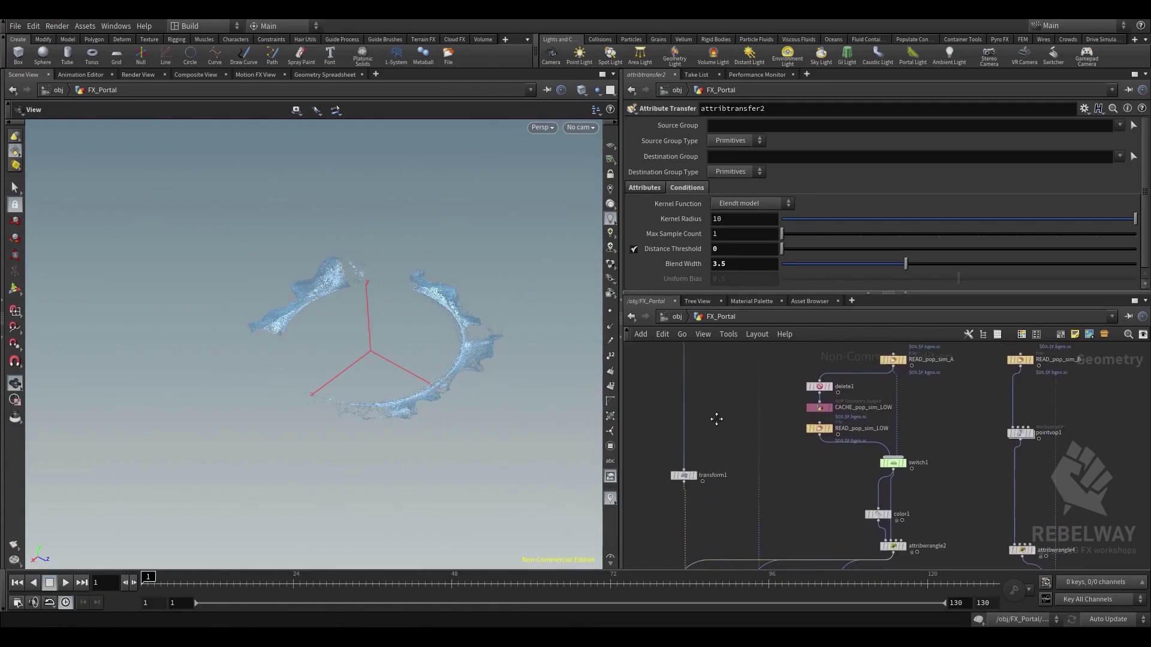
middle_drag(717, 418, 738, 404)
scroll(741, 526, up, 1)
scroll(738, 408, up, 2)
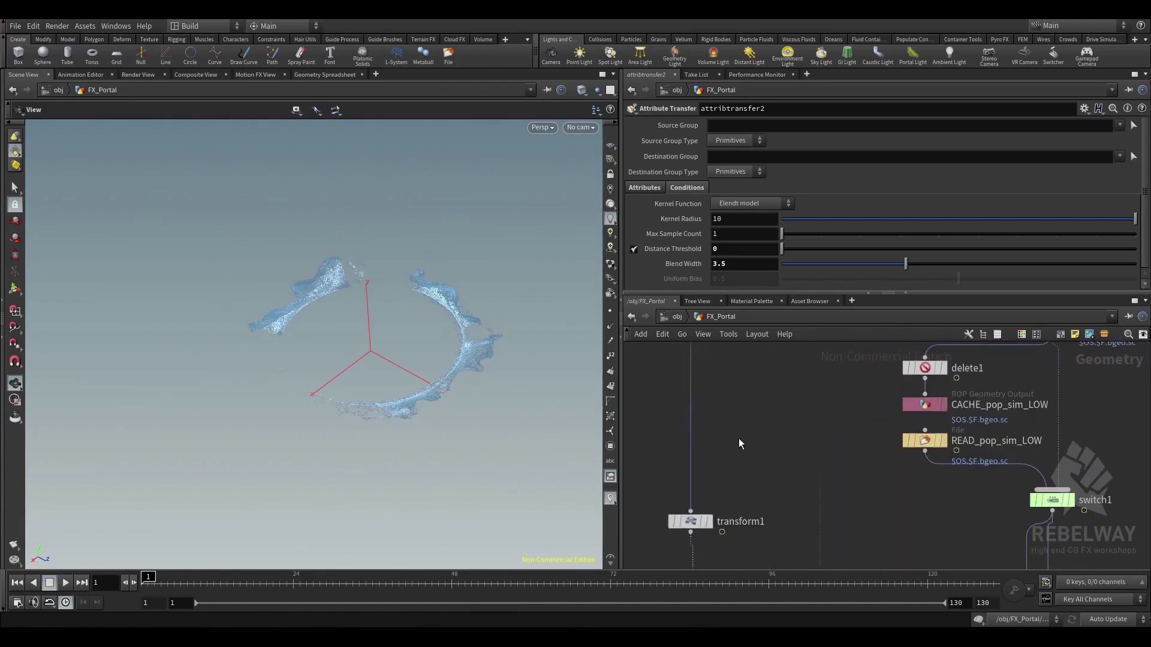
click(687, 527)
middle_drag(735, 467, 727, 491)
key(Tab)
text(tr)
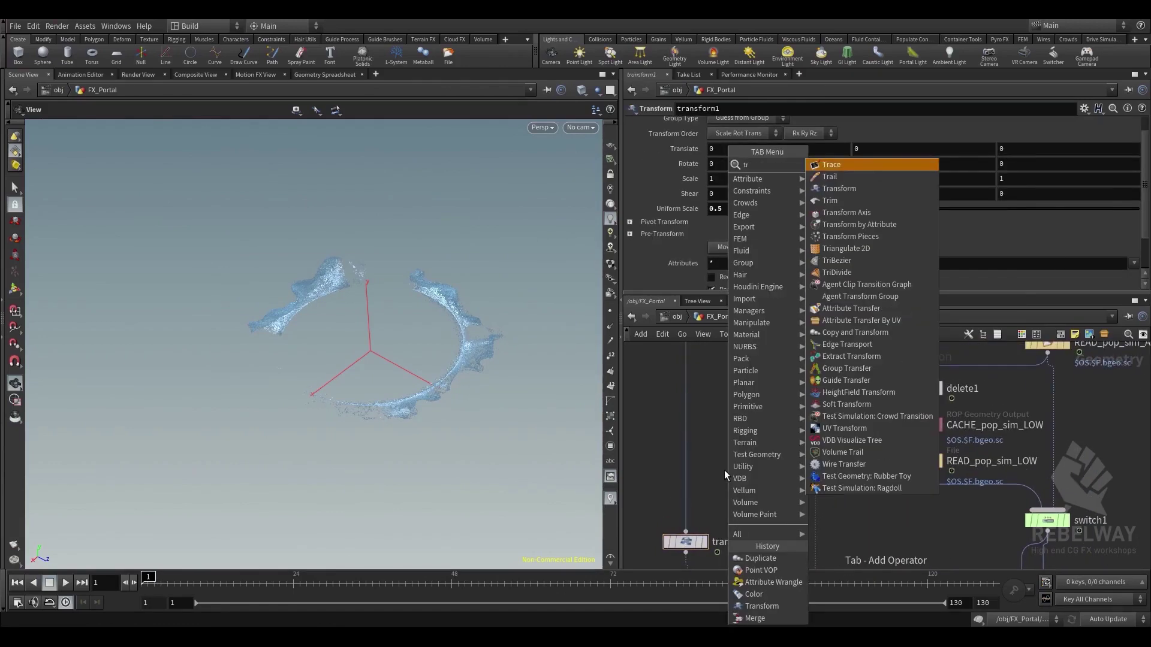
click(870, 188)
click(686, 423)
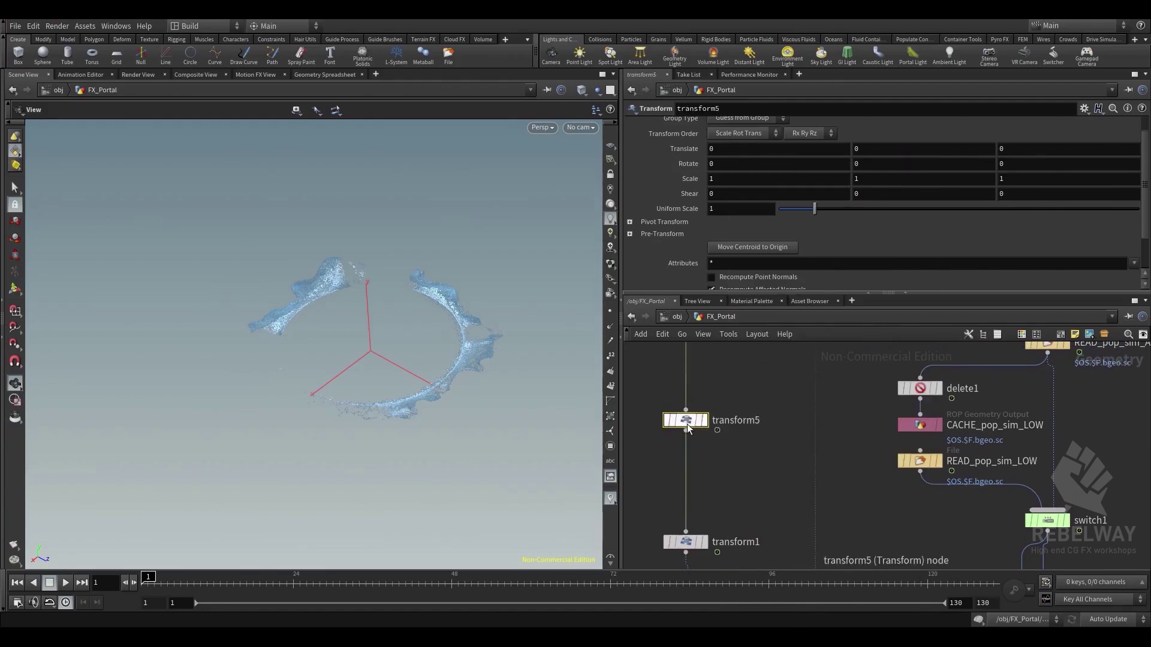
Rename the new Transform node as closer_anim
double_click(742, 429)
text(closer_)
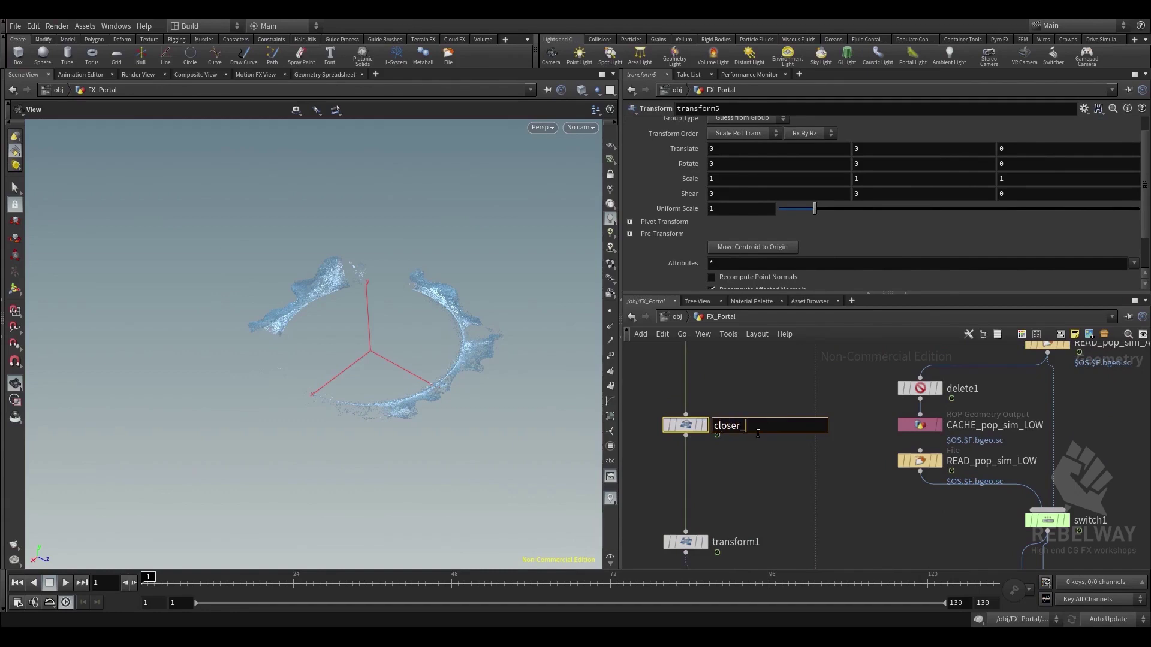
text(anim)
key(Return)
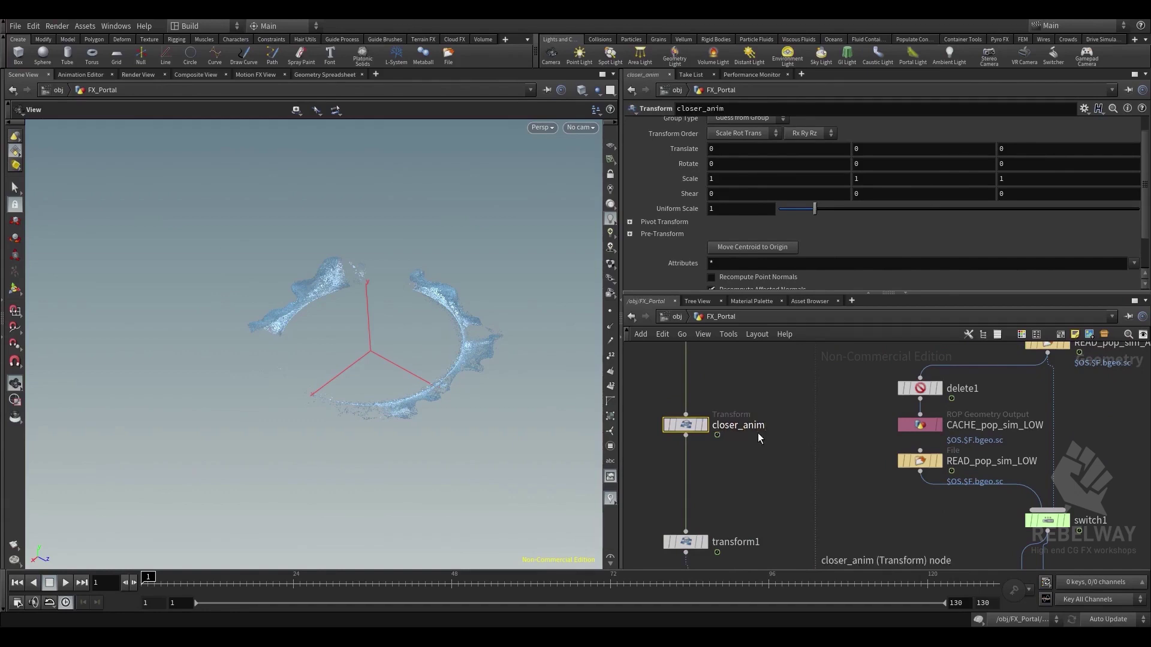
Set a keyframe on closer_anim's Uniform Scale with value 1 at frame 55
scroll(771, 406, down, 1)
scroll(717, 408, down, 3)
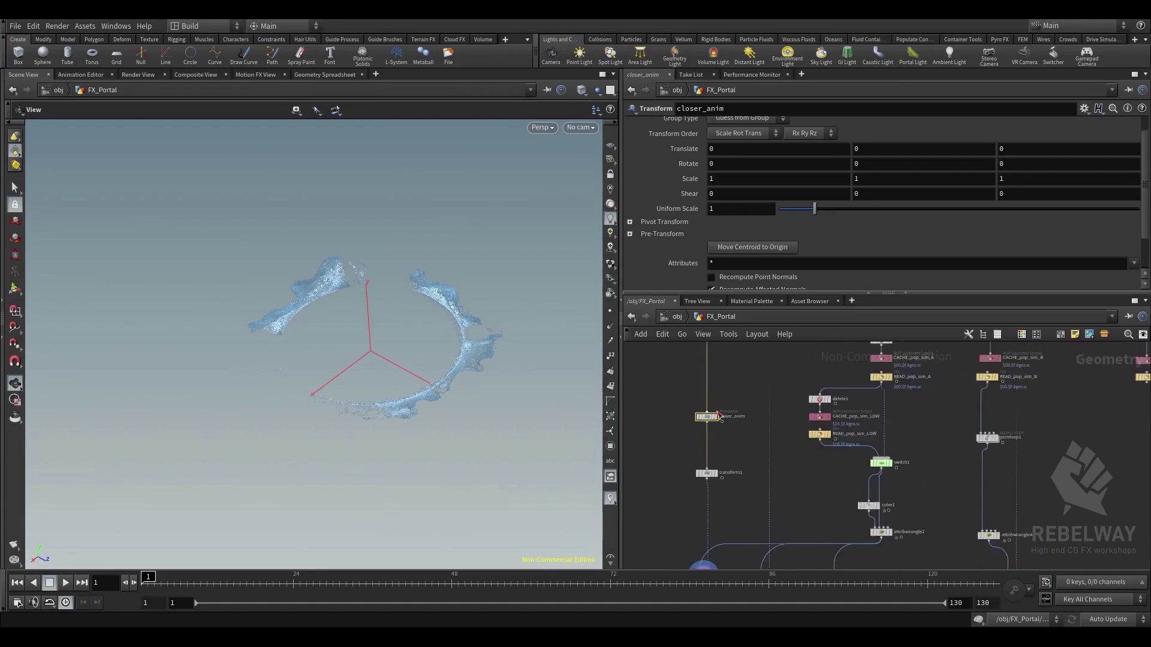
middle_drag(768, 457, 738, 342)
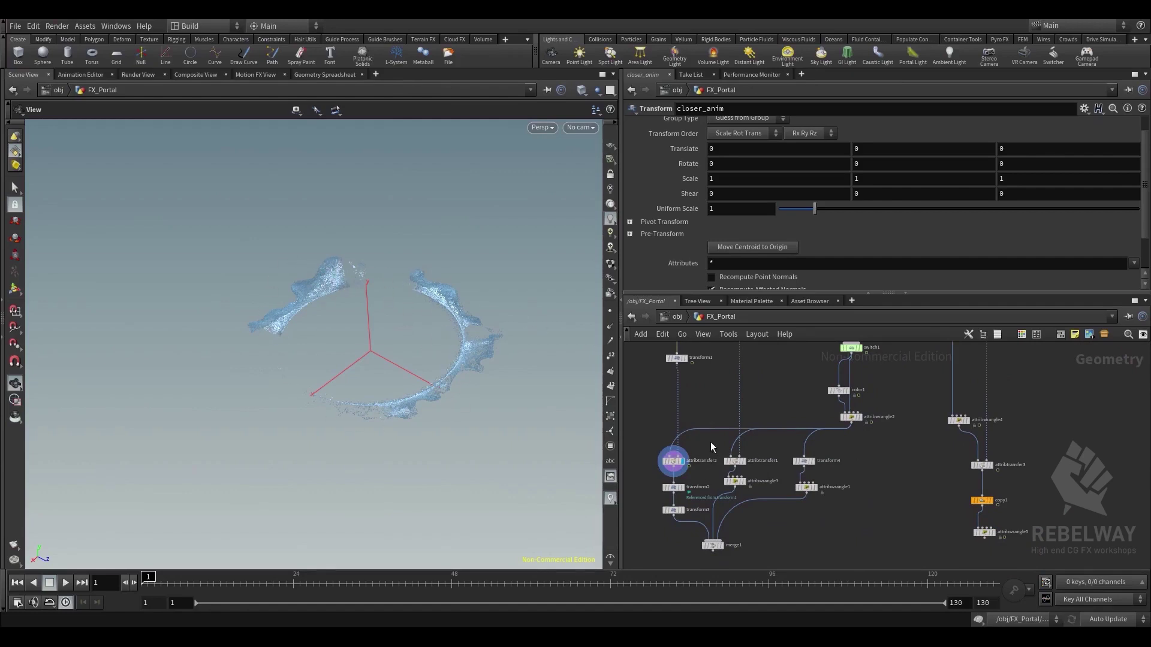
middle_drag(711, 421, 712, 482)
scroll(698, 378, up, 2)
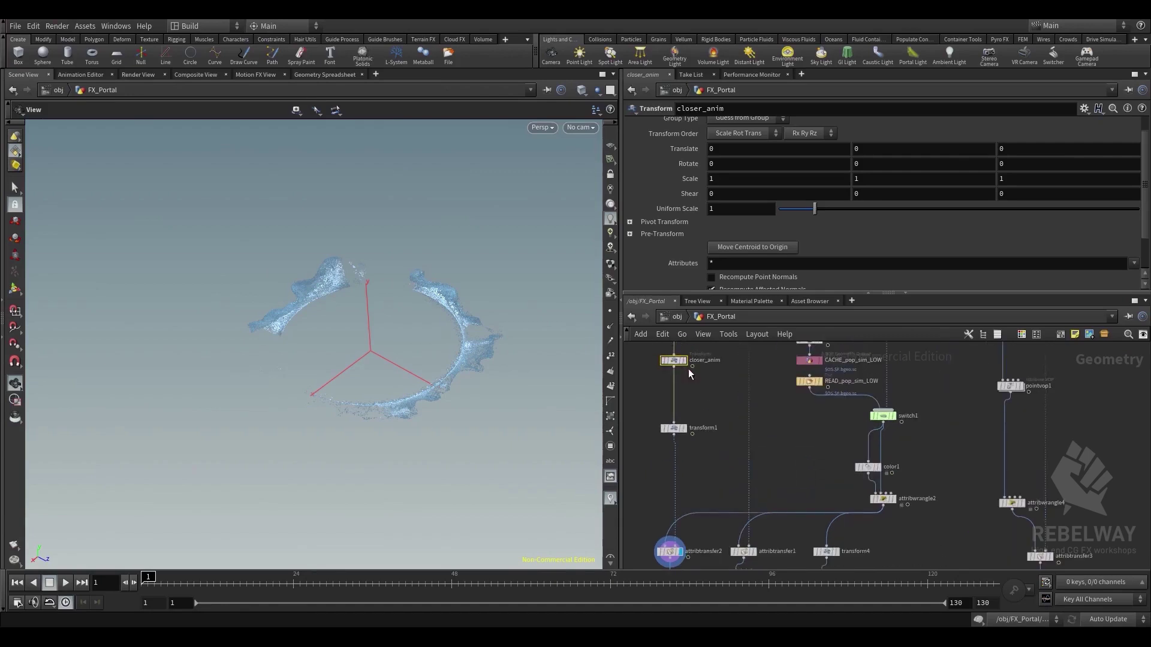
drag(427, 590, 500, 588)
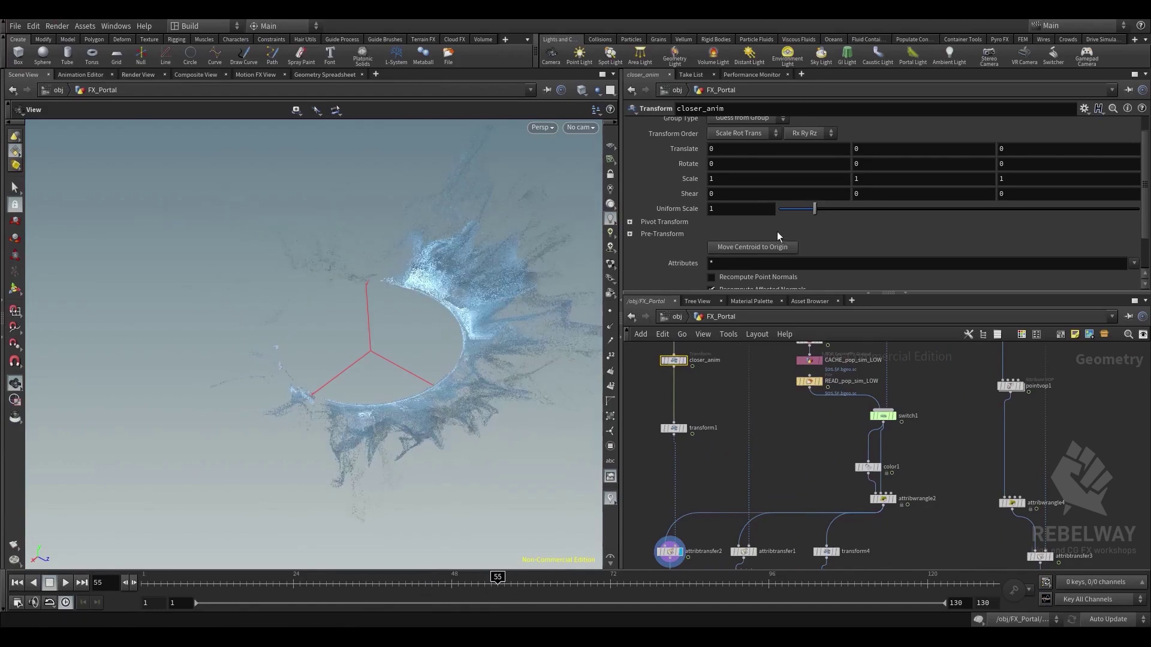
alt+click(688, 208)
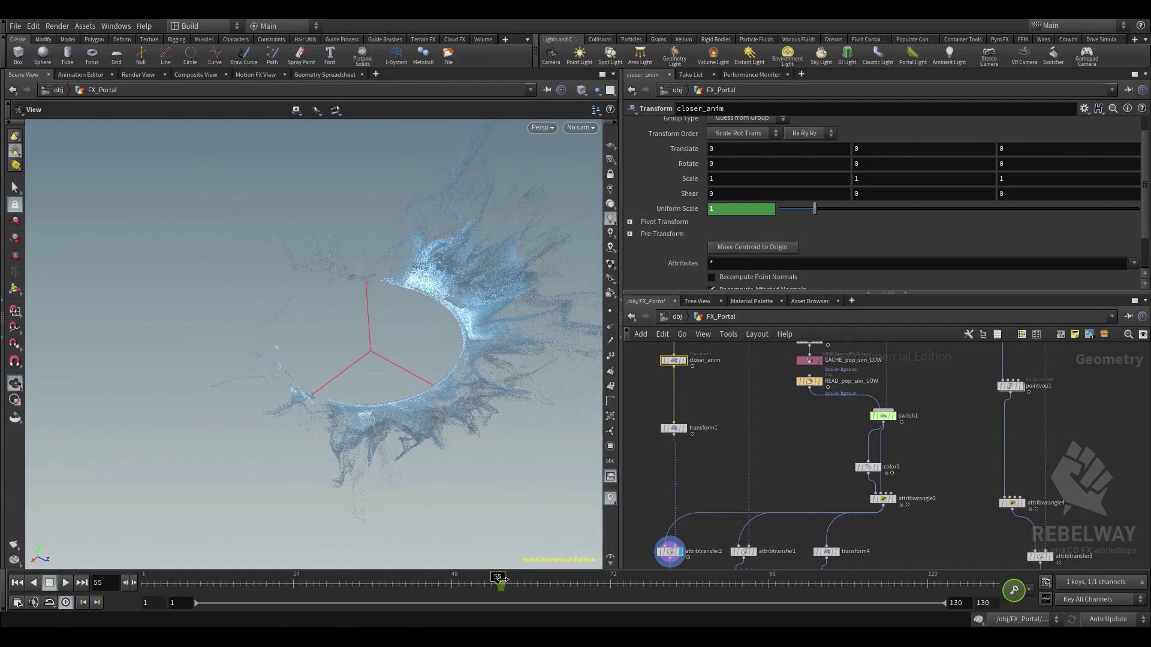
Set a second keyframe on closer_anim's Uniform Scale with value 0 at frame 67
drag(507, 582, 579, 583)
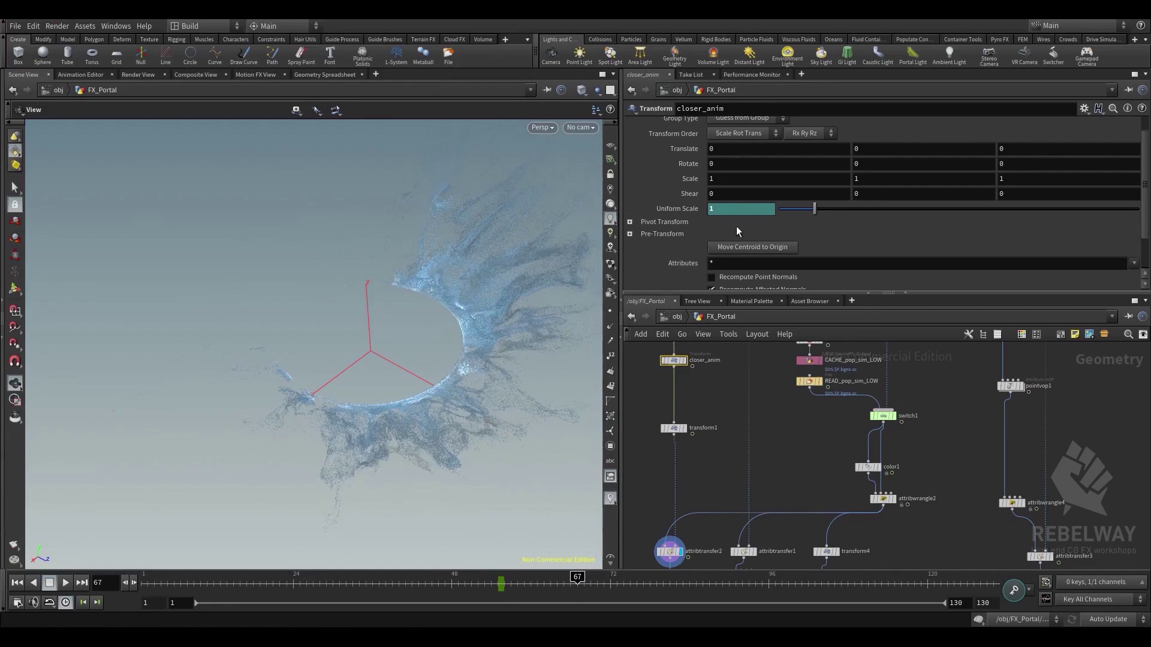
text(0)
key(Return)
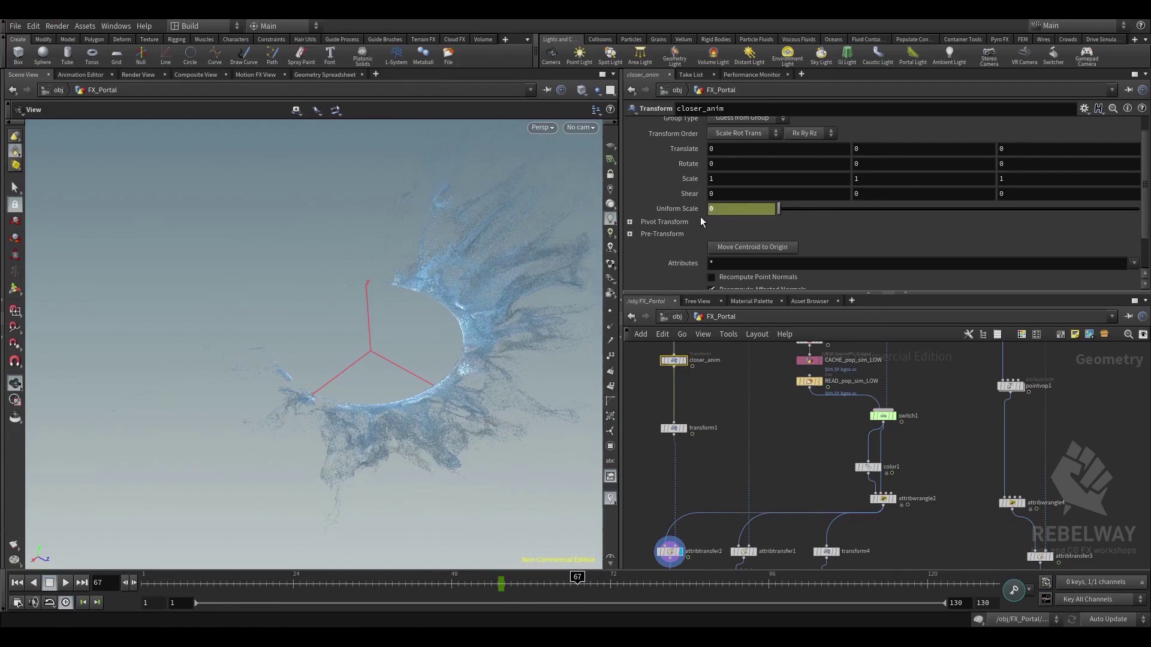
alt+click(688, 211)
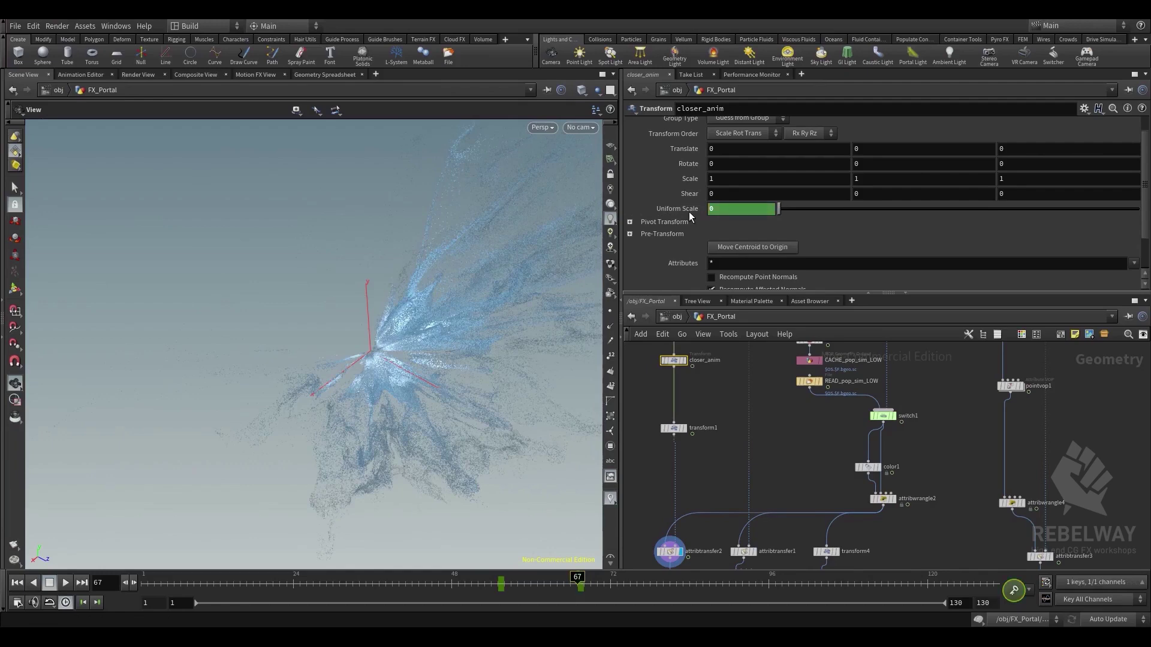
Try a steeper tangent on the last key of the Uniform Scale curve in the Animation Editor, undo it and close the editor
shift+click(690, 211)
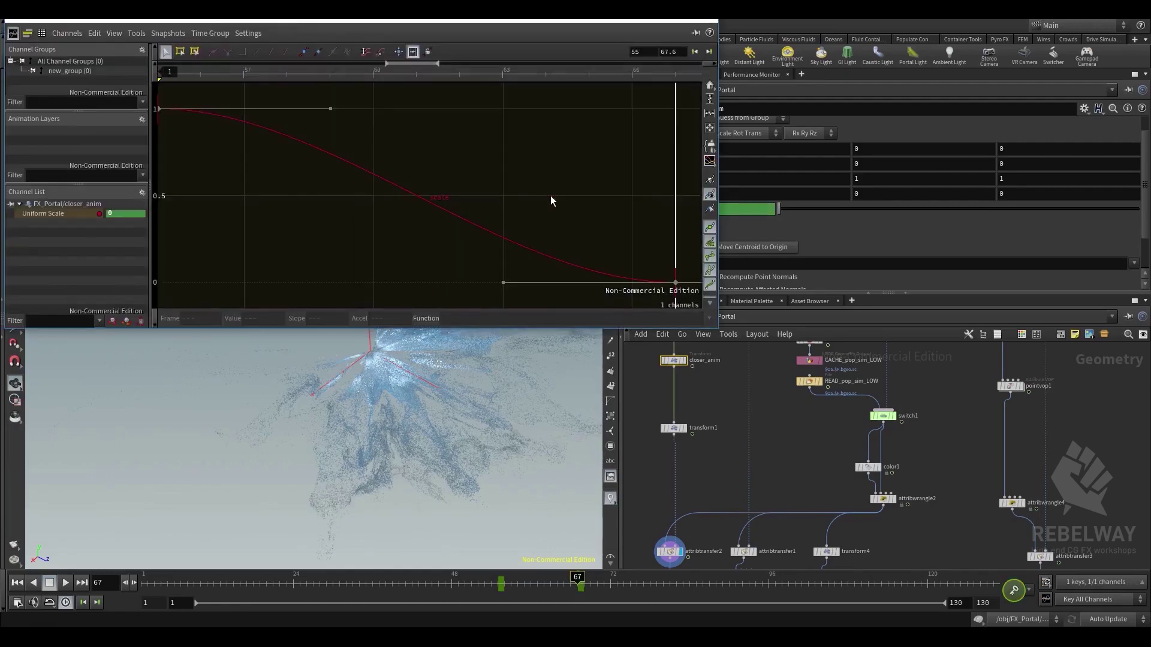
scroll(523, 185, down, 2)
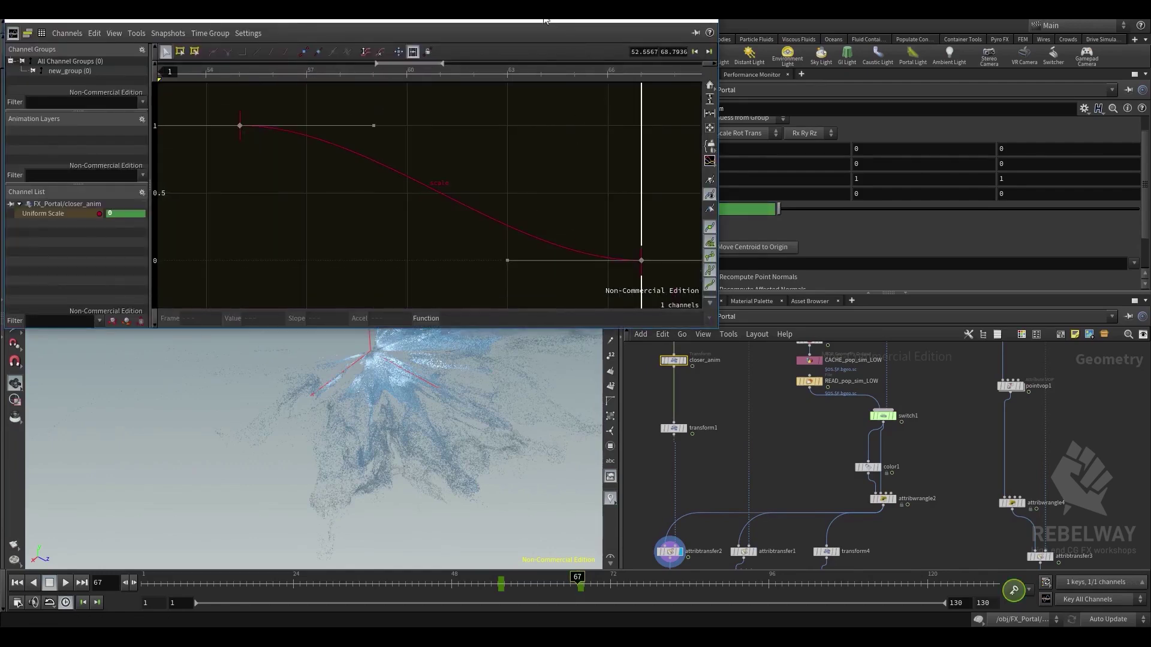
drag(545, 21, 579, 50)
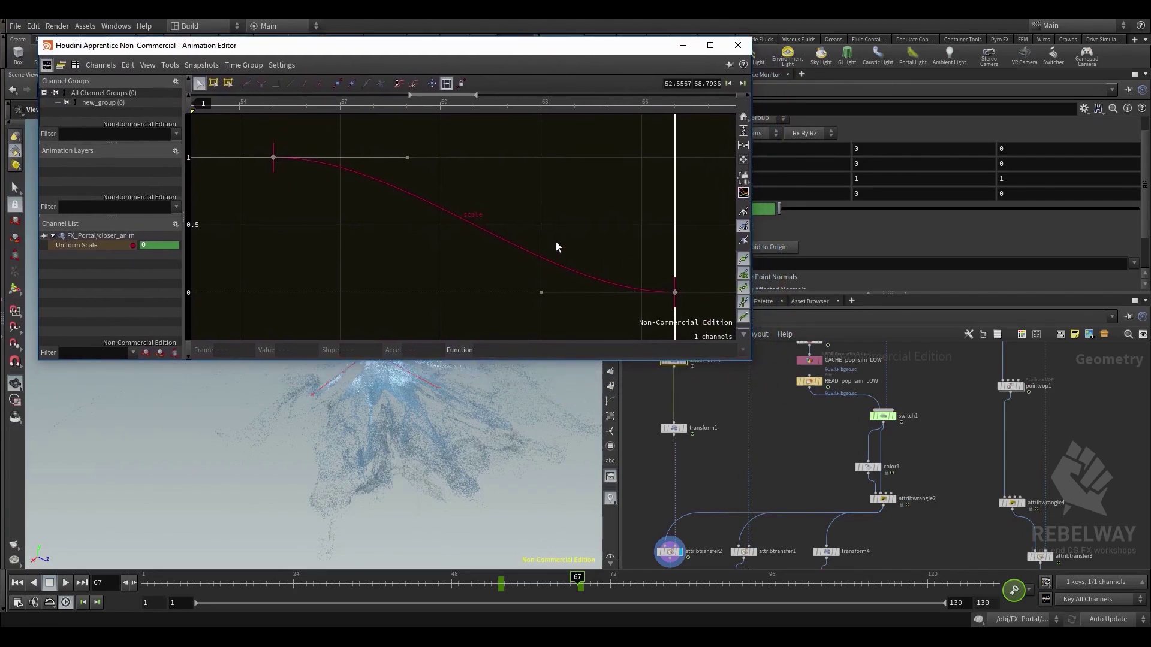
click(540, 292)
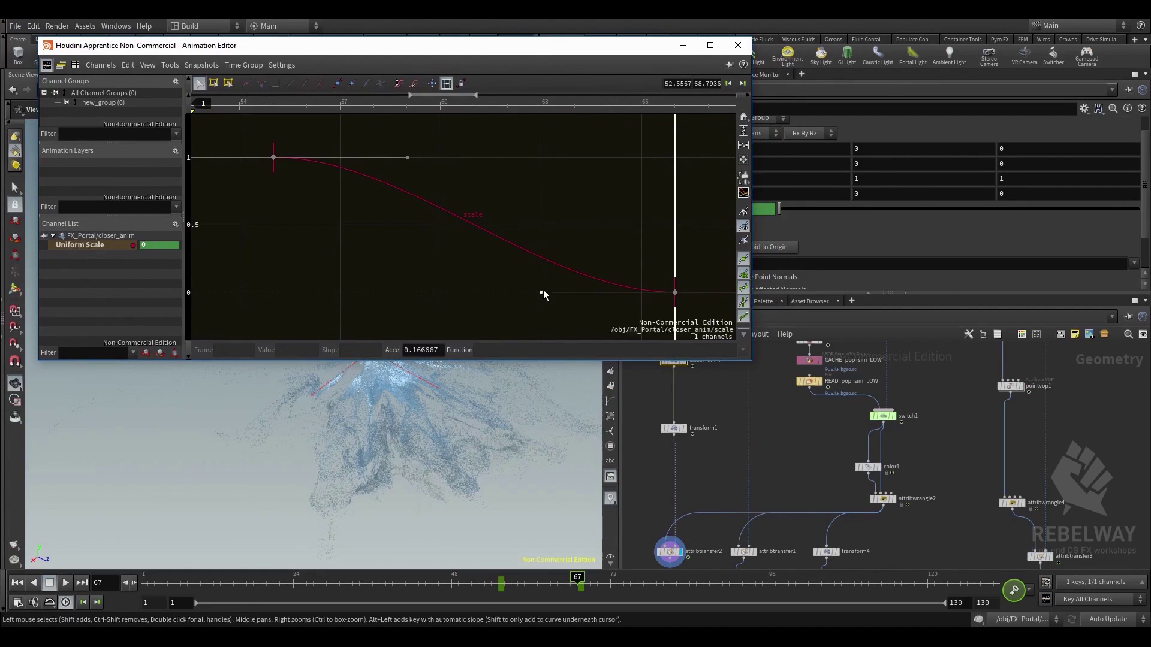
drag(572, 186, 576, 178)
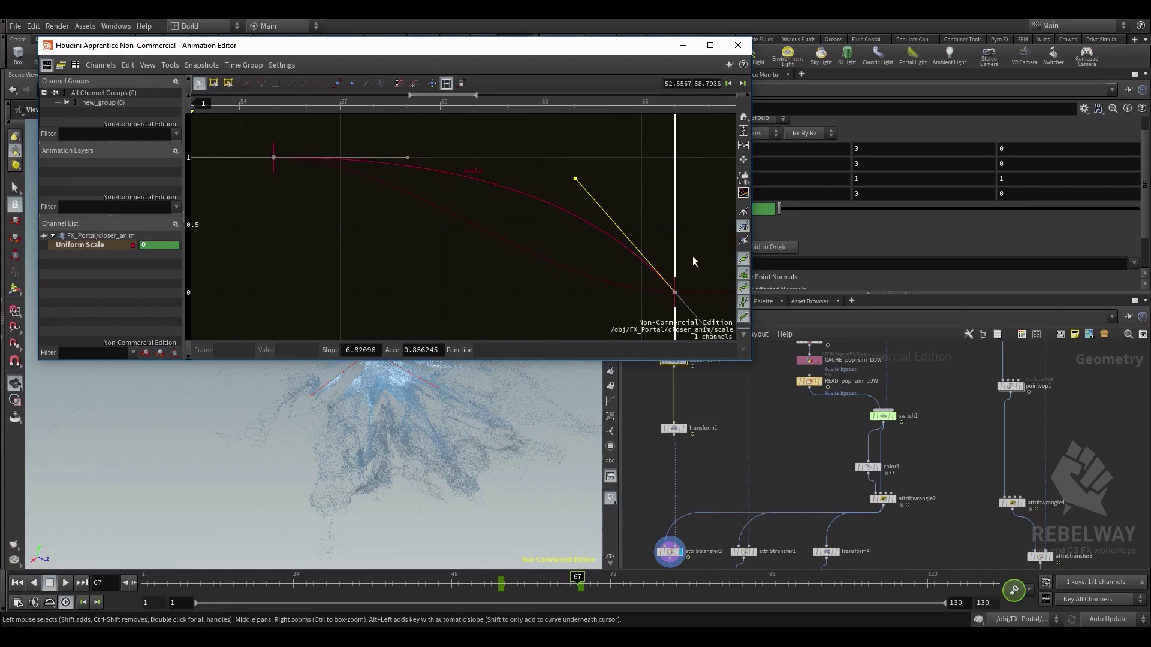
key(ctrl+z)
click(738, 45)
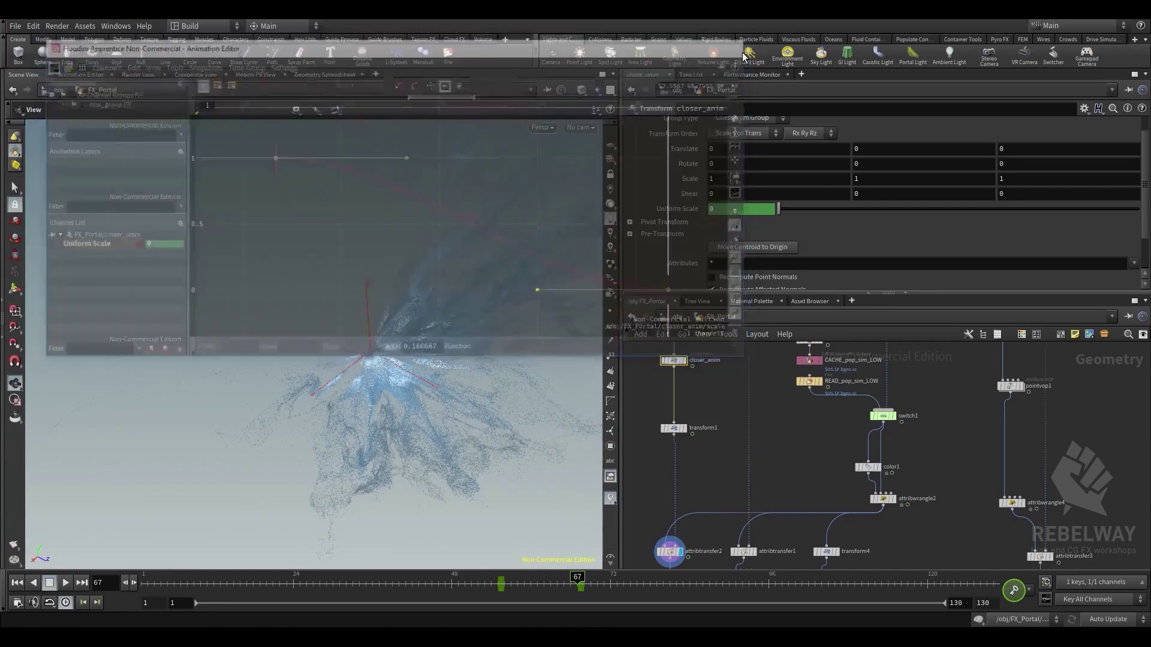
Display the output of transform3 in the viewport and return to frame 1
middle_drag(747, 465, 746, 362)
click(739, 391)
scroll(742, 433, up, 3)
click(709, 507)
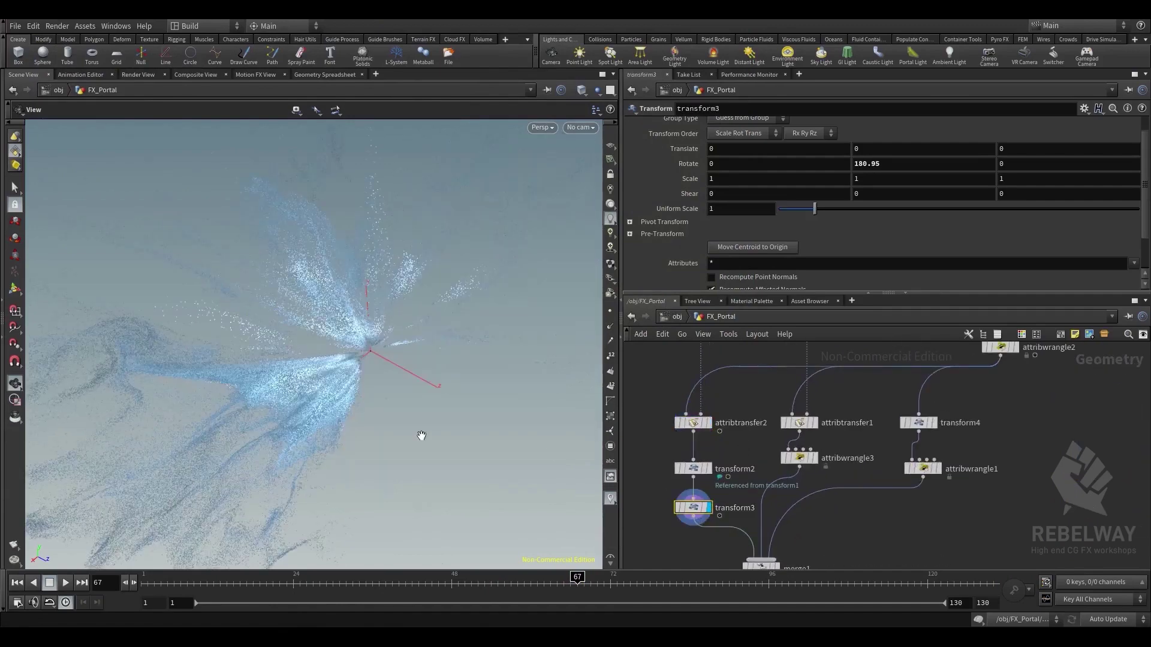
drag(83, 575, 81, 574)
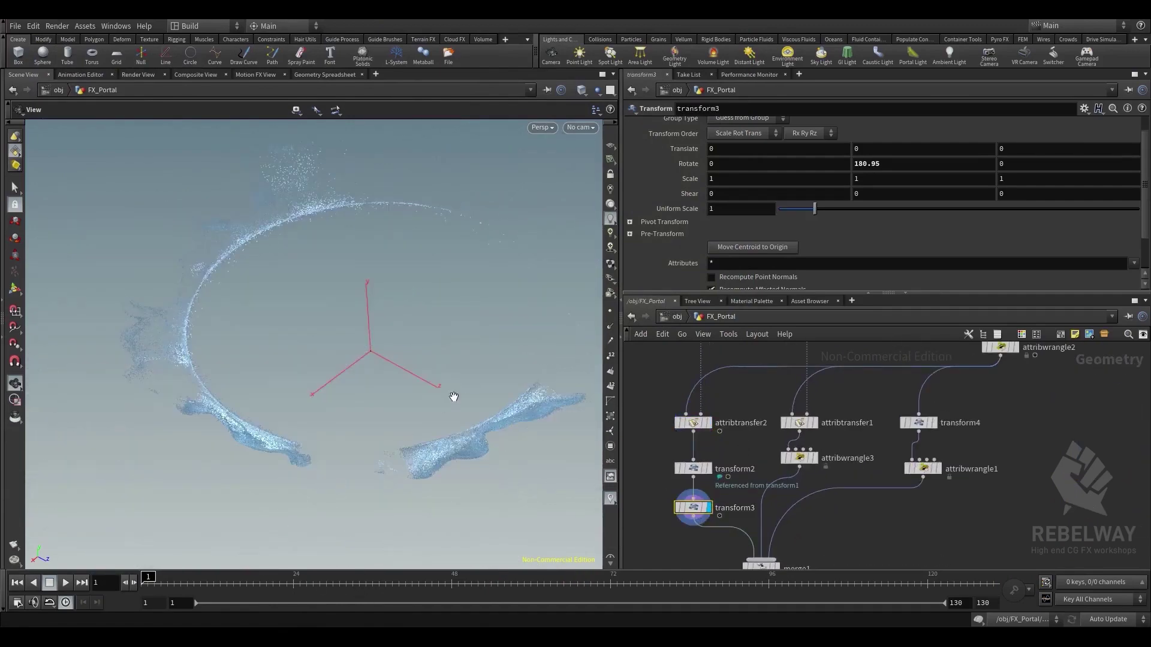
Frame the whole particle ring and start a flipbook render to MPlay over the full frame range
right_drag(454, 397, 360, 371)
middle_drag(359, 372, 327, 341)
drag(290, 395, 286, 410)
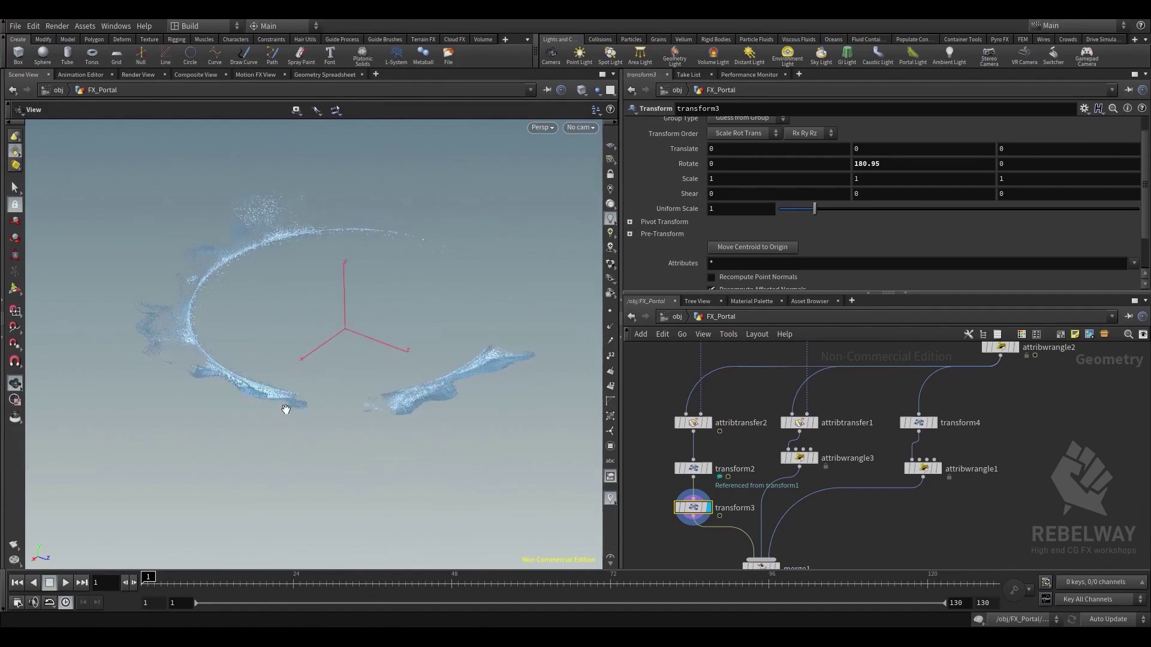
click(48, 558)
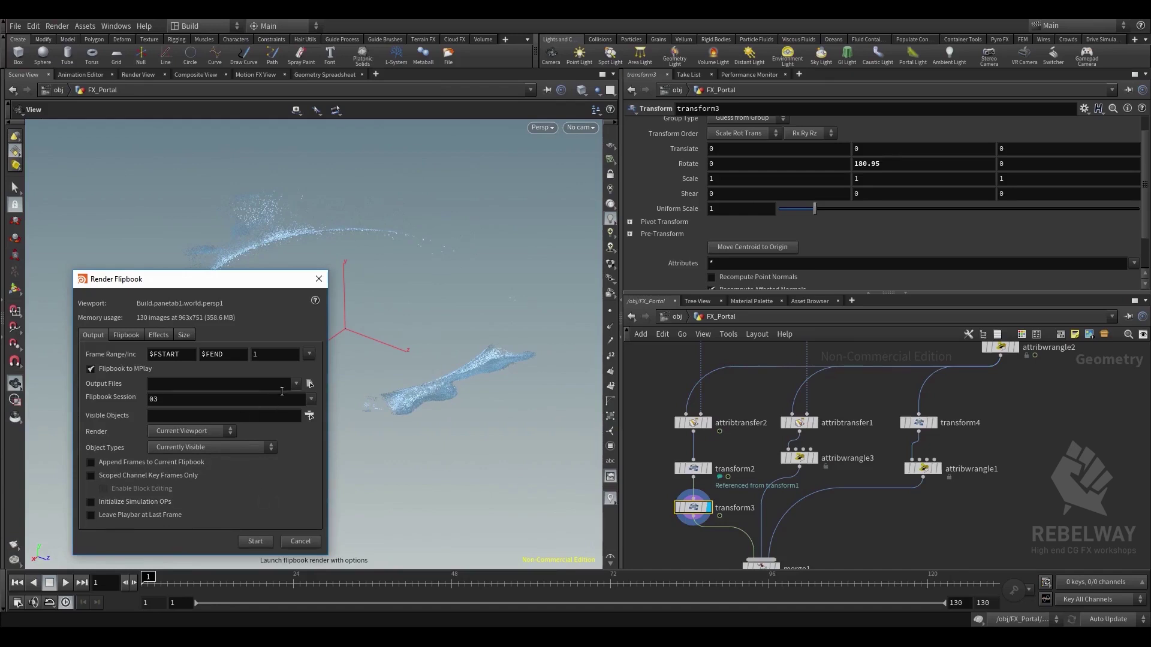
click(255, 541)
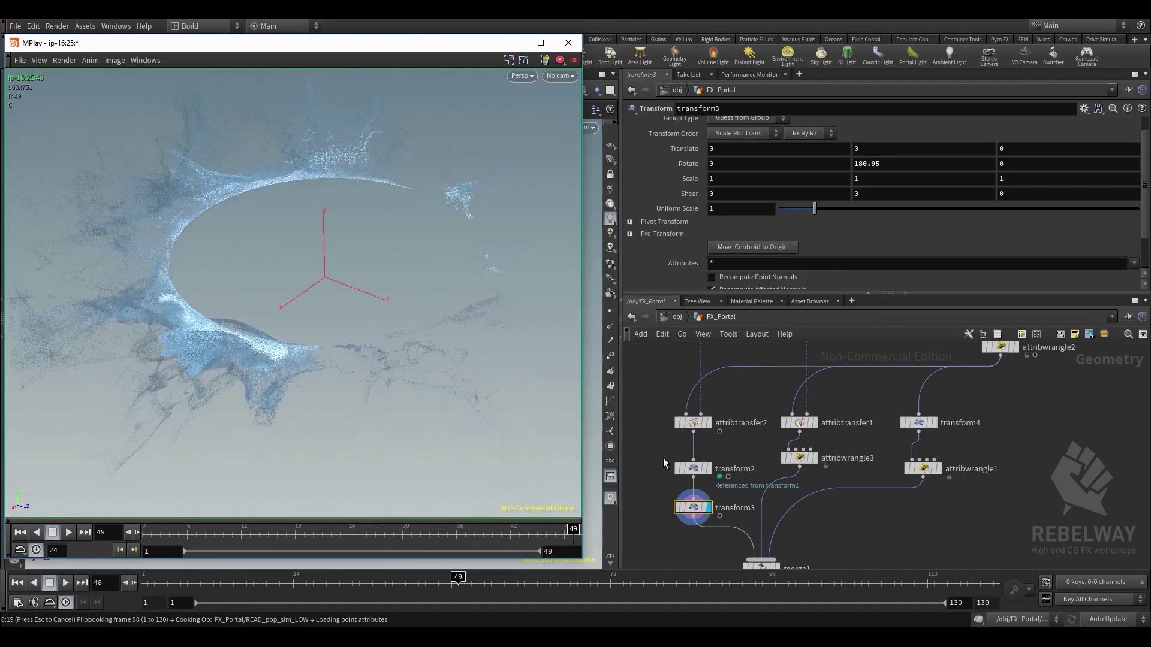
Play and scrub the flipbook in MPlay to examine the portal closing up to about frame 68
drag(379, 43, 546, 48)
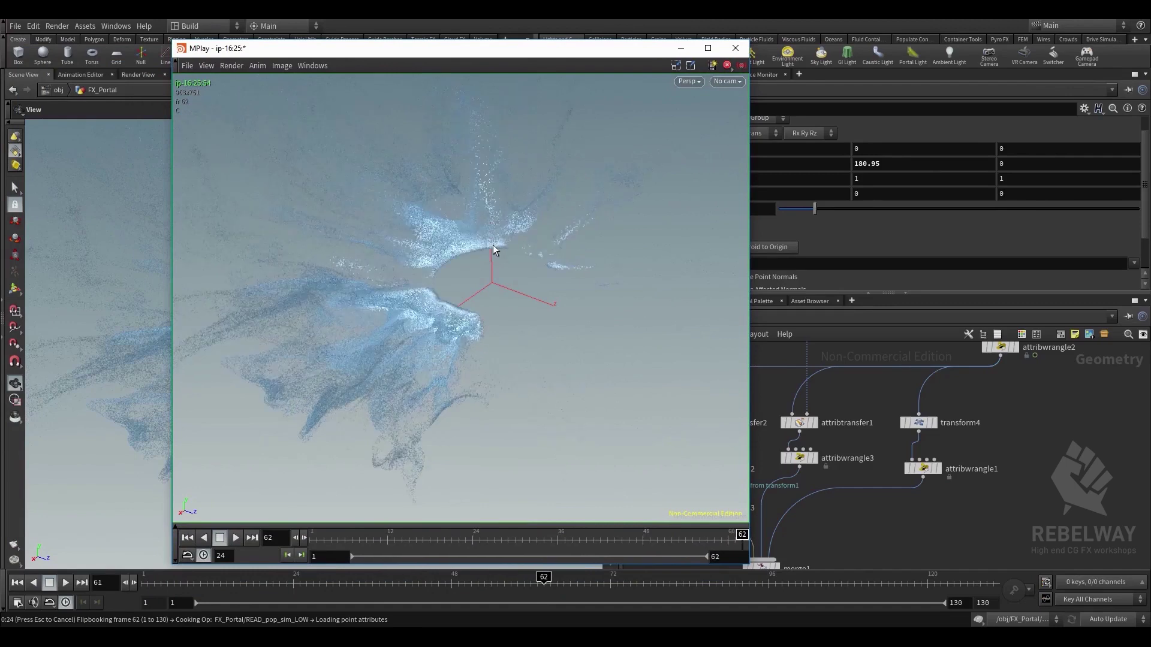
click(235, 538)
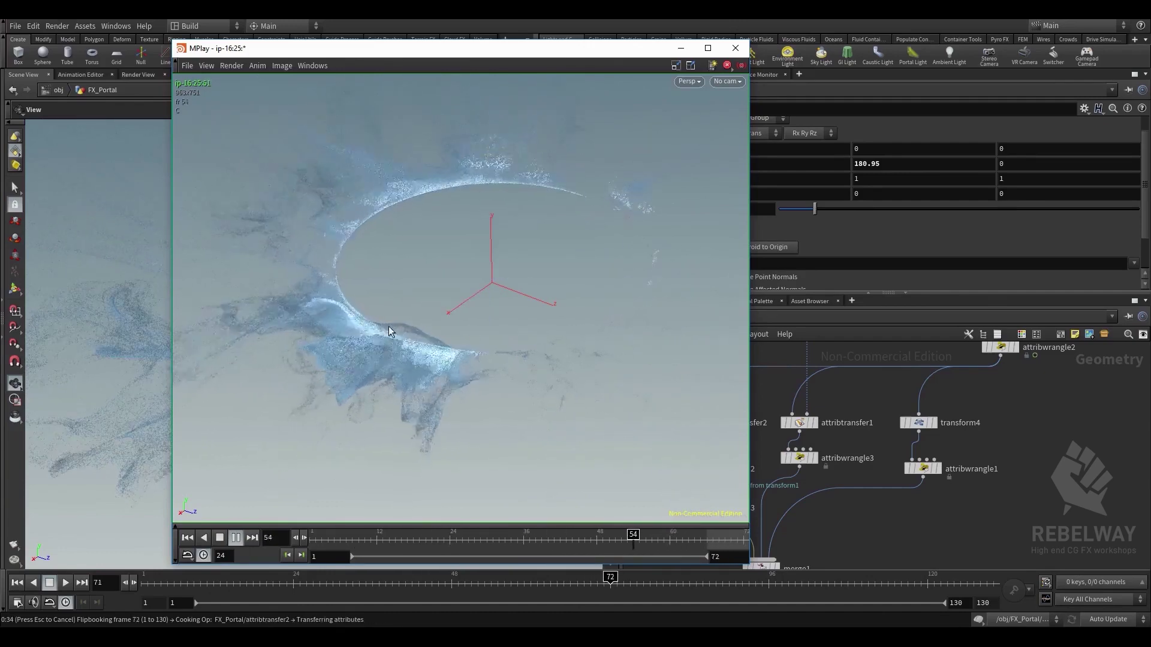
drag(435, 541, 653, 526)
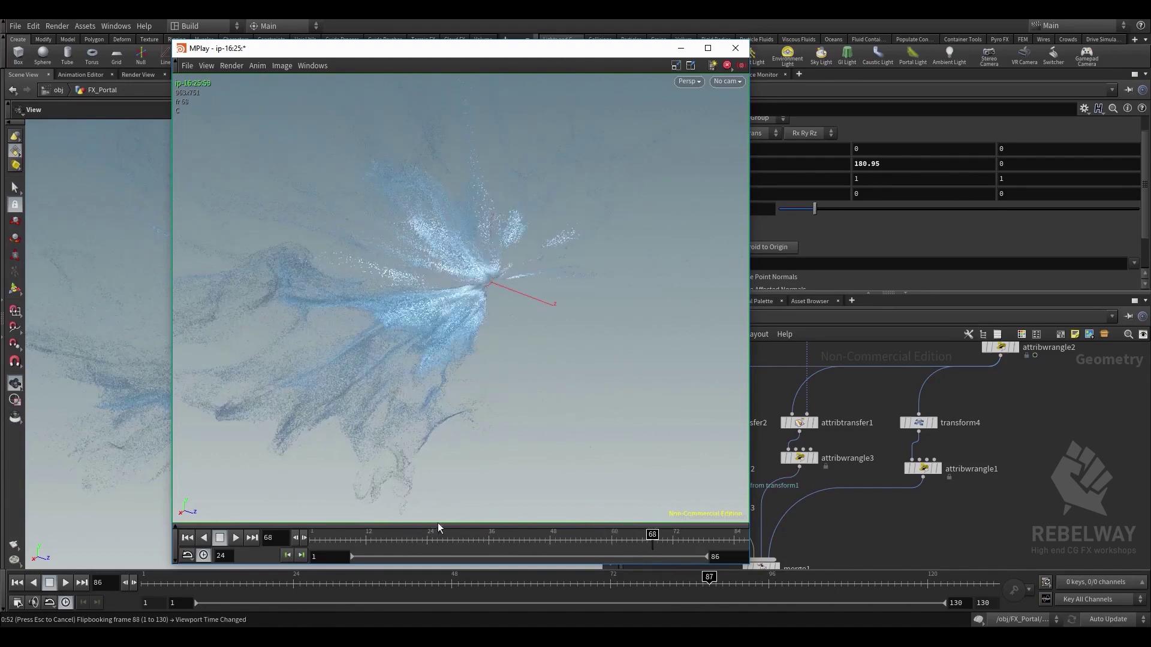
click(235, 539)
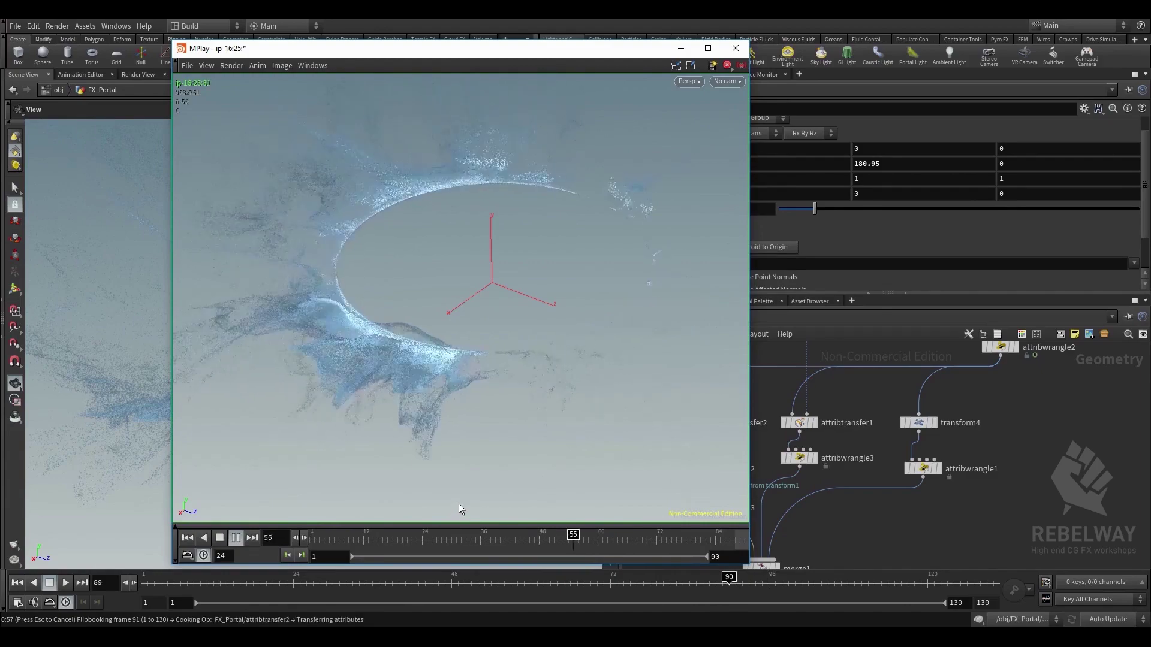
Reveal MPlay's image adjustment controls and raise the flipbook's contrast to 1.6
click(458, 526)
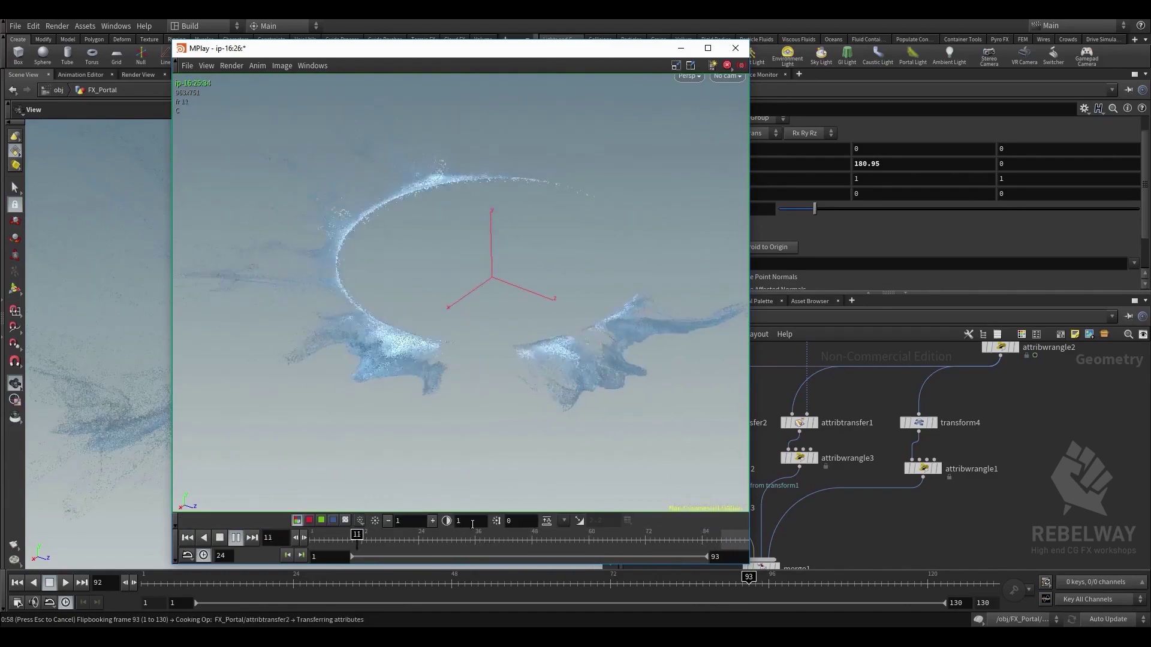
middle_drag(472, 522, 524, 534)
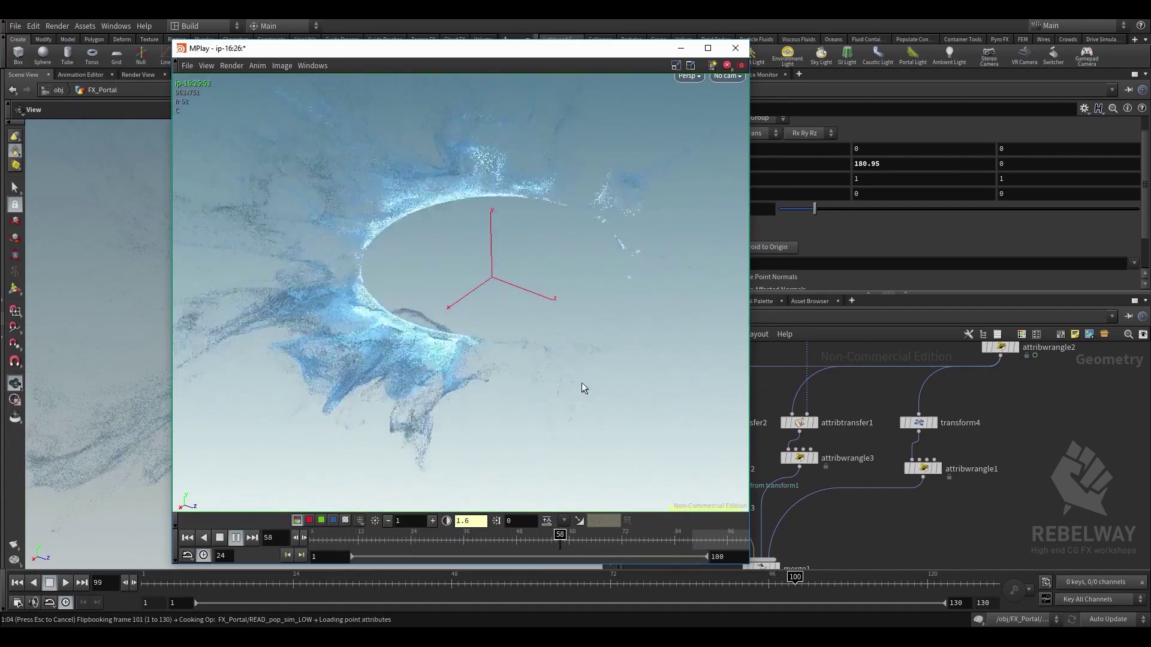
Close the flipbook and open the Uniform Scale animation curve of the closer_anim transform
click(736, 48)
middle_drag(763, 391, 771, 499)
middle_drag(730, 390, 733, 450)
middle_drag(729, 370, 734, 478)
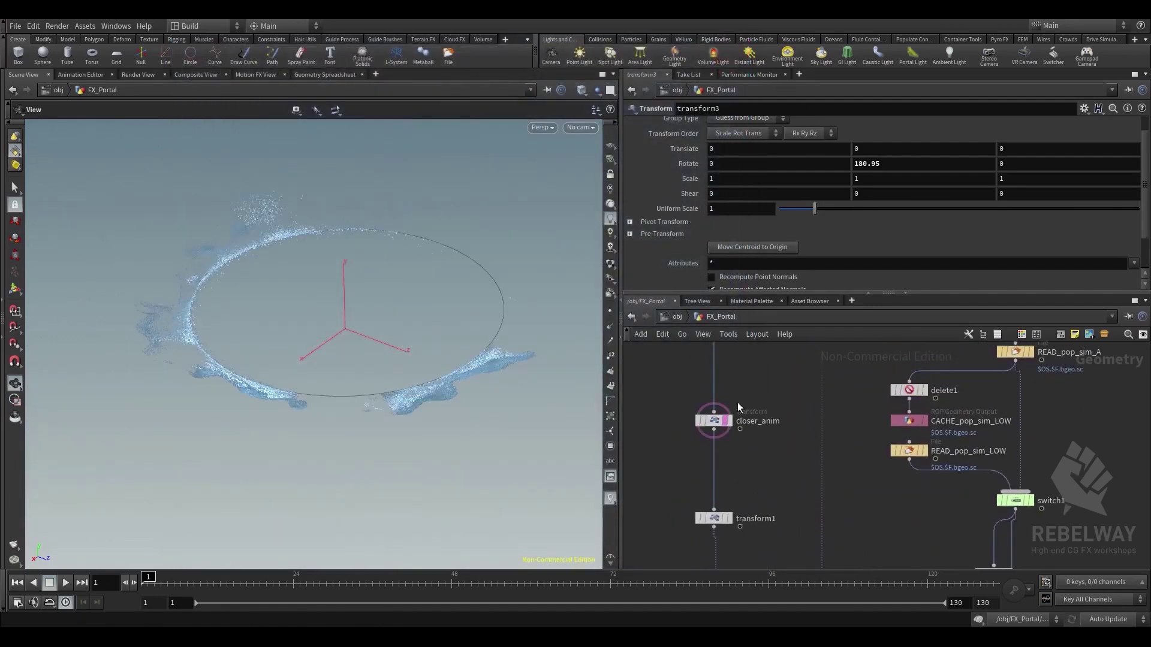
click(727, 422)
shift+click(690, 211)
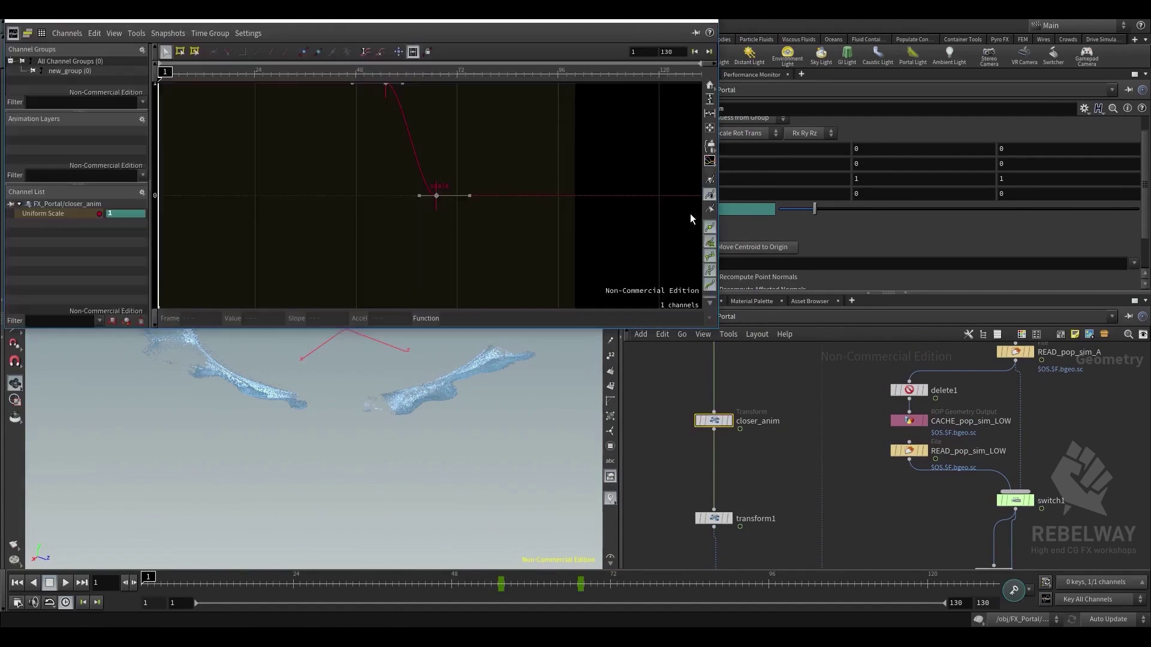
Move the end keyframe of closer_anim's Uniform Scale curve to frame 70
key(h)
scroll(556, 142, down, 2)
drag(565, 149, 673, 277)
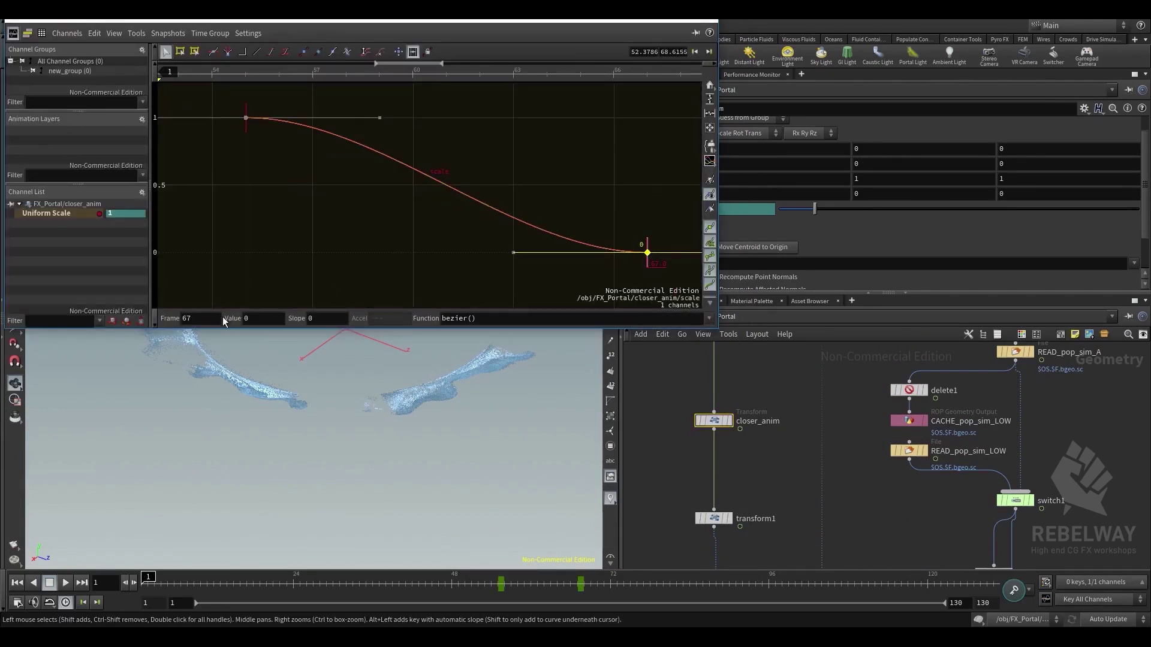
text(70)
key(Return)
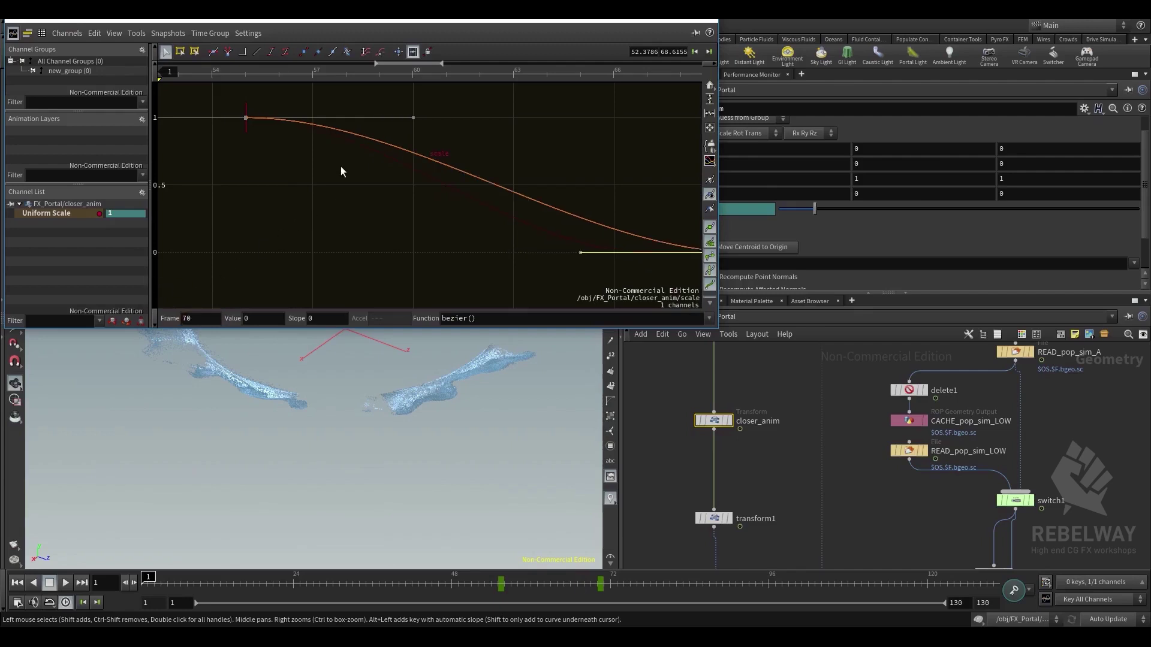
key(h)
scroll(343, 234, down, 2)
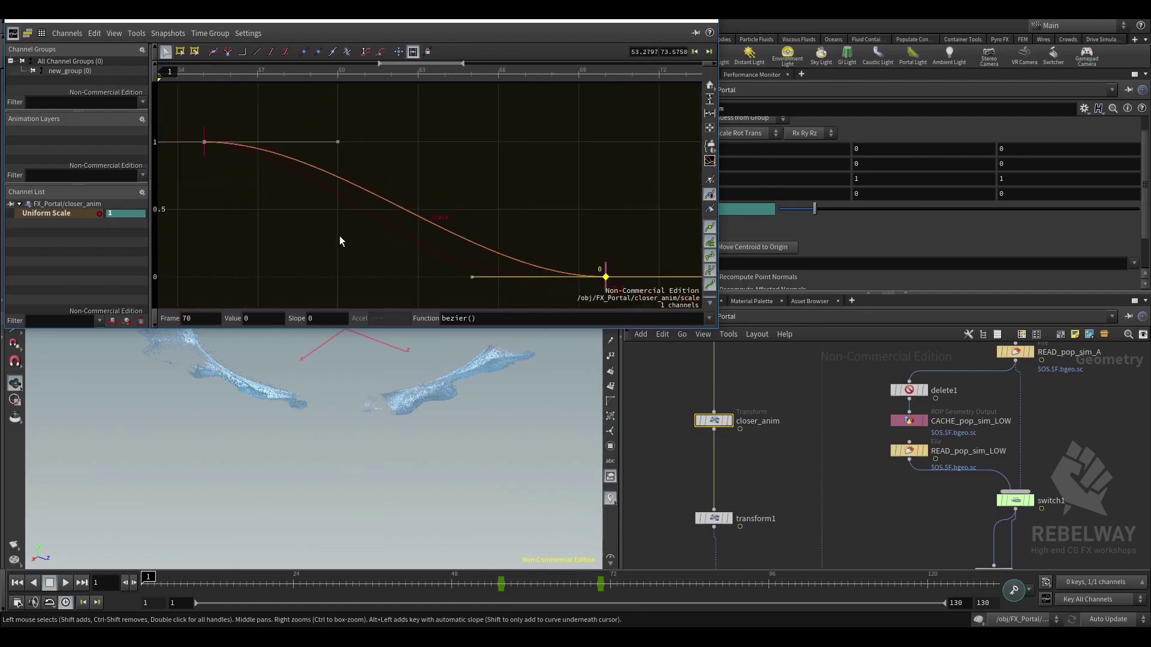
Lengthen the first key's flat tangent and tilt the end key's tangent to a slope of about -7.9, and close the curve editor
drag(263, 184, 203, 123)
drag(340, 142, 498, 143)
click(443, 241)
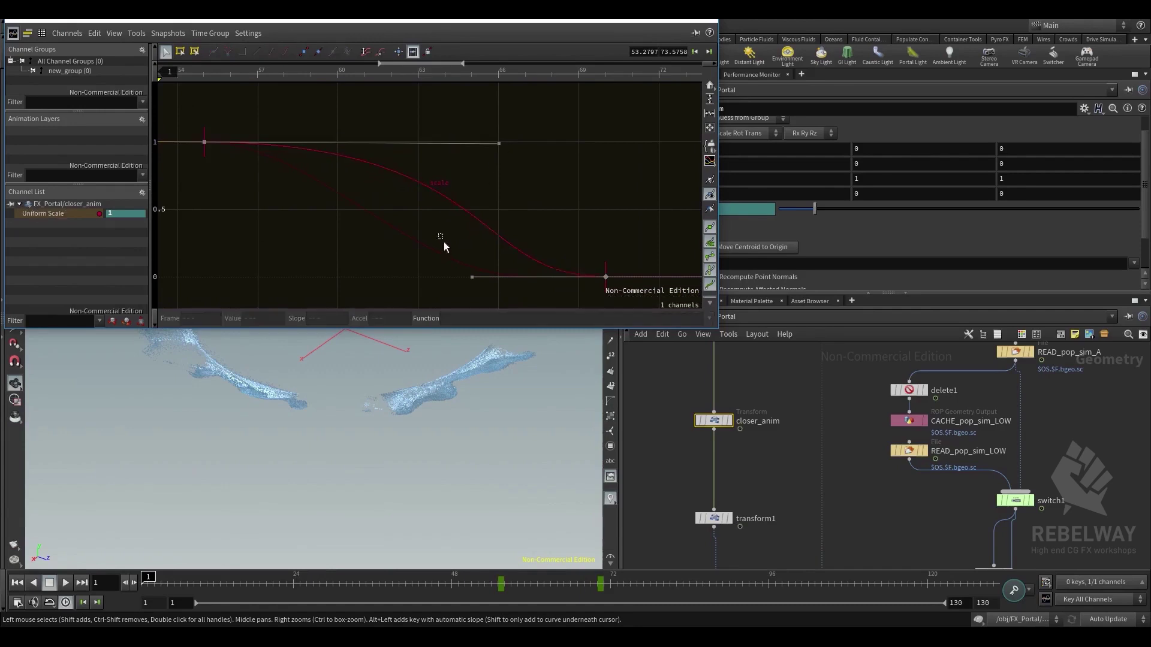
drag(472, 277, 552, 207)
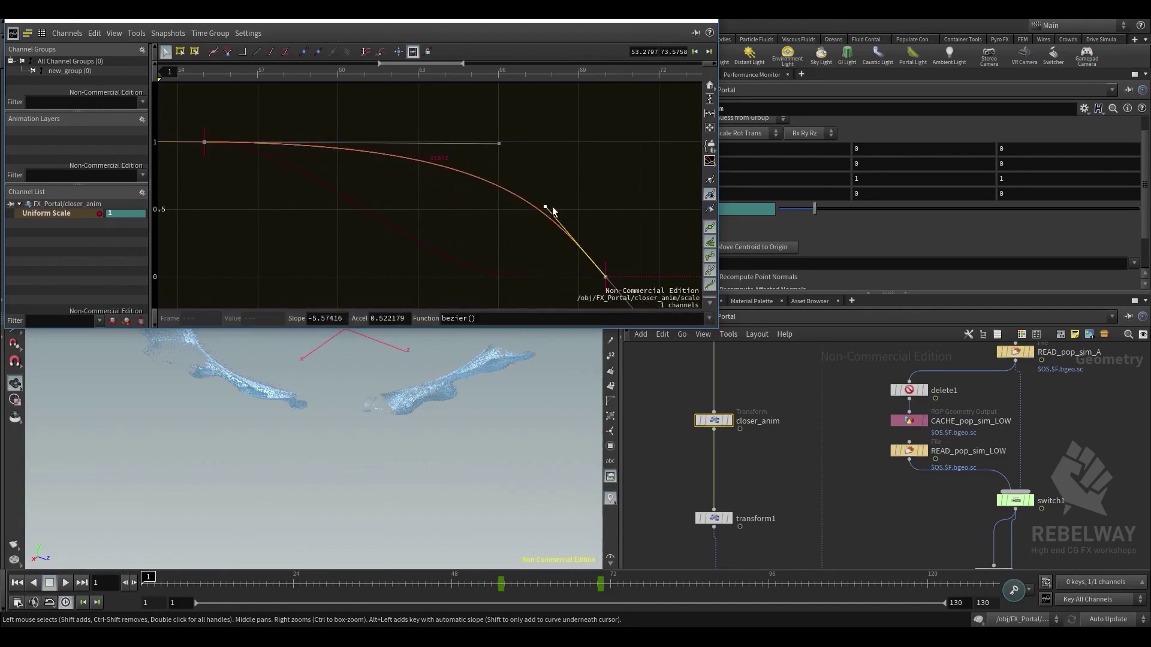
click(711, 22)
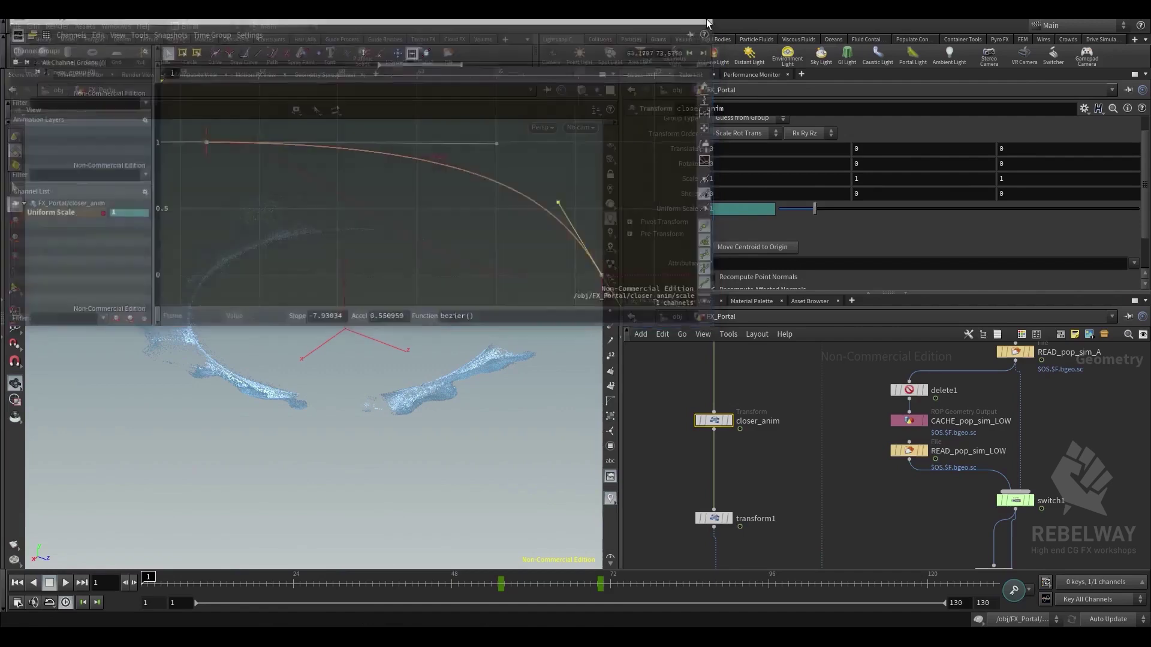
Fit the whole particle ring in view and render a new flipbook of frames 1 to 130 to MPlay
middle_drag(762, 443, 765, 355)
click(792, 399)
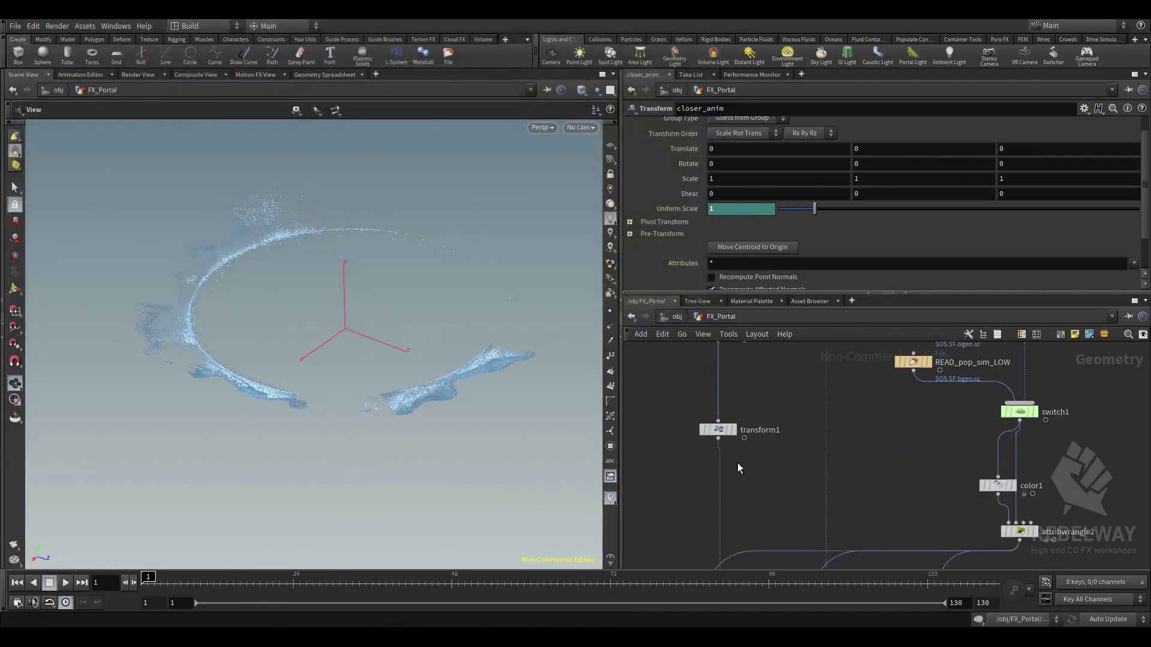
middle_drag(738, 464, 707, 390)
drag(292, 453, 294, 428)
middle_drag(255, 451, 181, 445)
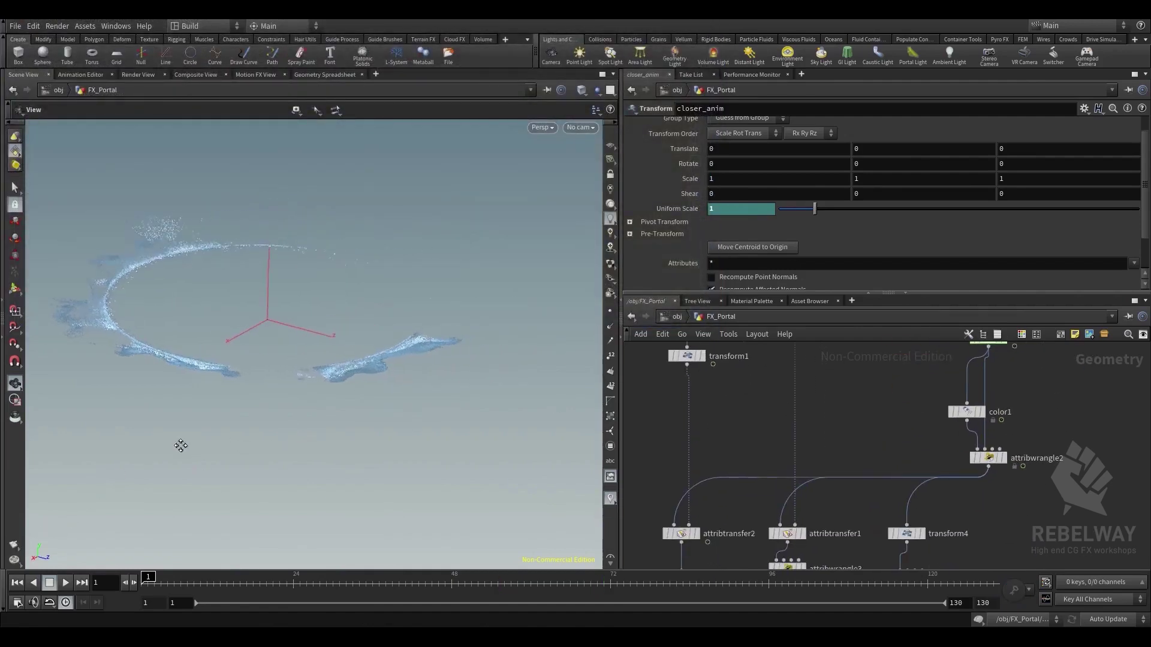
scroll(198, 428, down, 1)
middle_drag(100, 529, 156, 516)
right_click(17, 550)
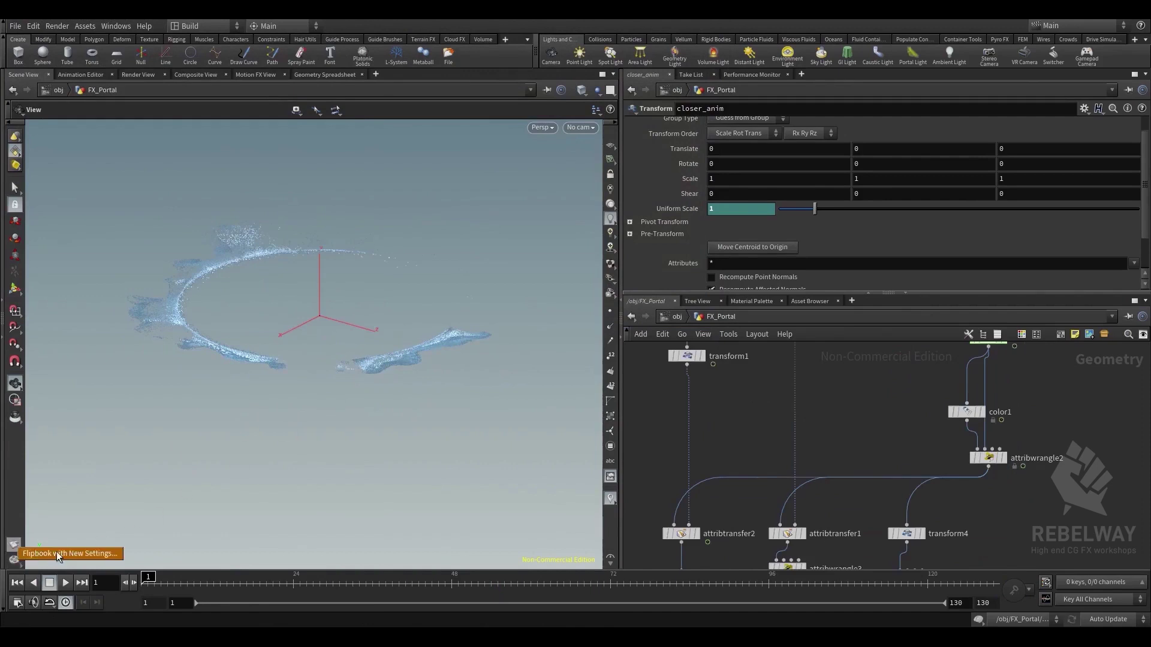
click(60, 547)
click(261, 549)
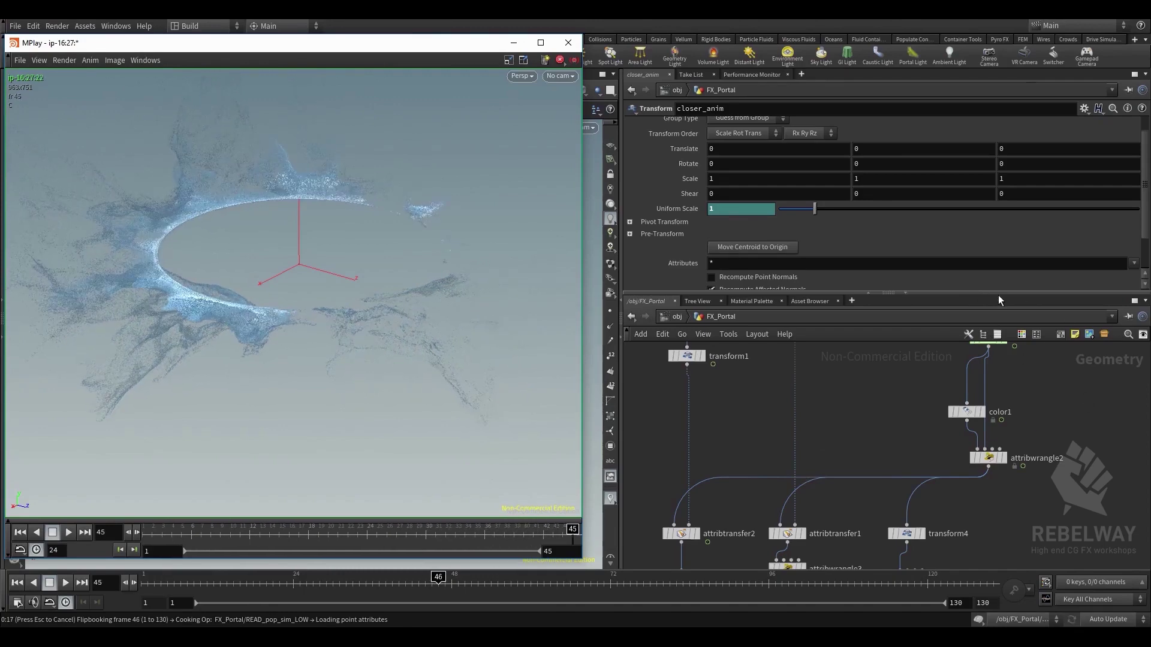
Play and scrub the new flipbook to examine the retimed portal closing, and close MPlay
drag(366, 49, 624, 53)
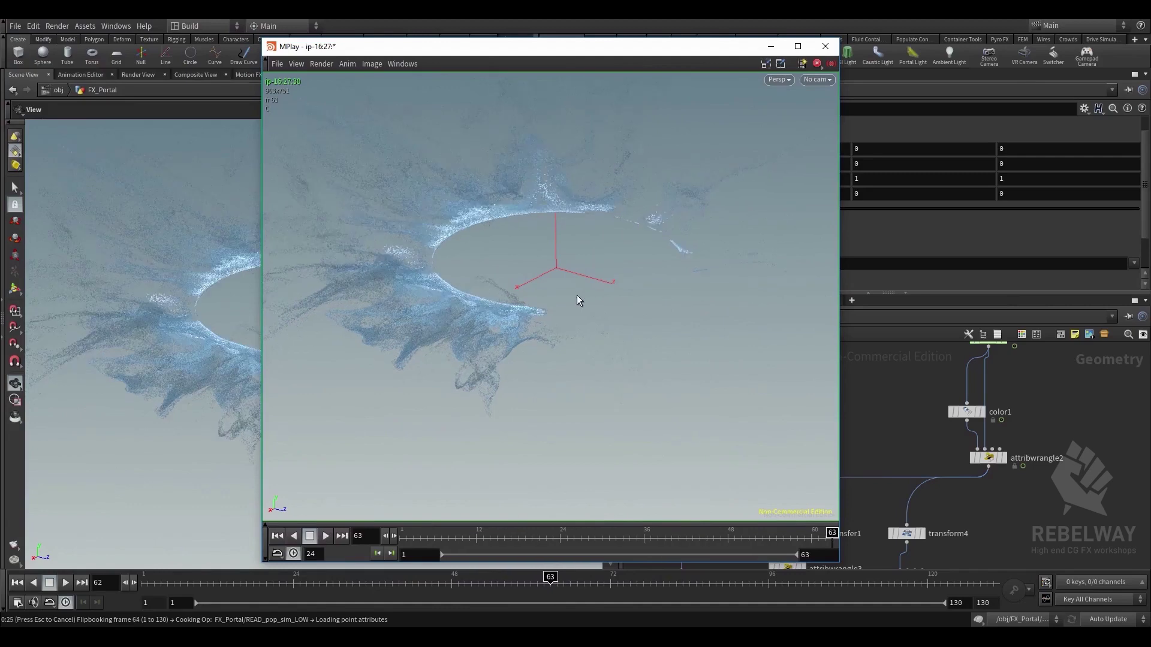
click(325, 536)
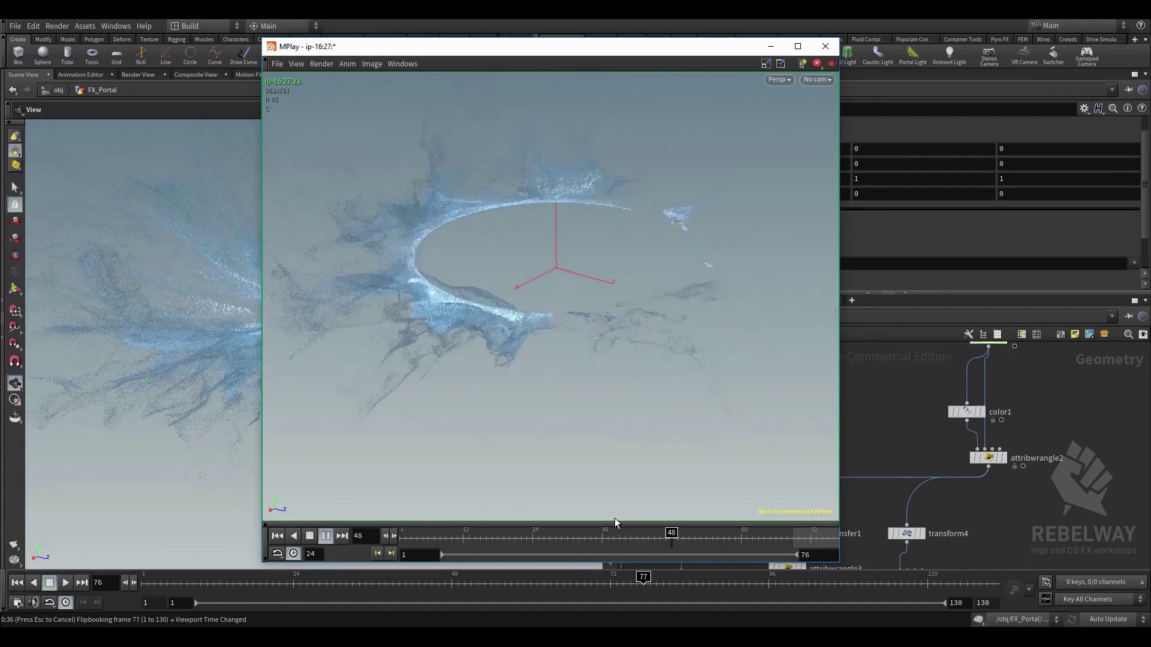
drag(628, 535, 783, 507)
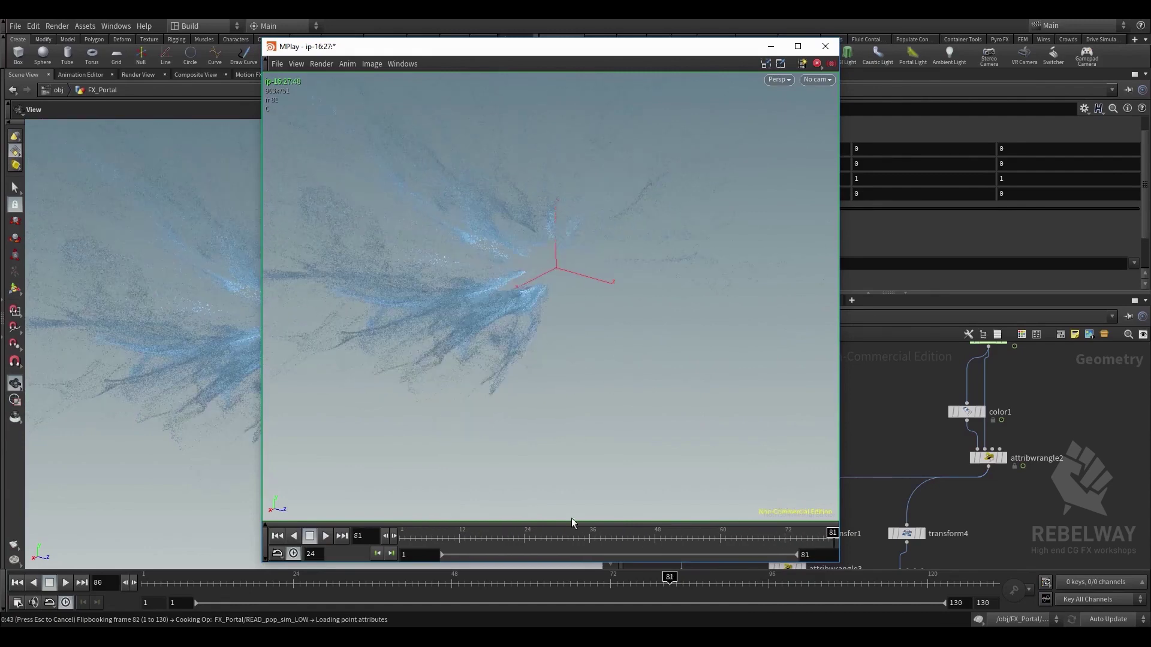
click(326, 537)
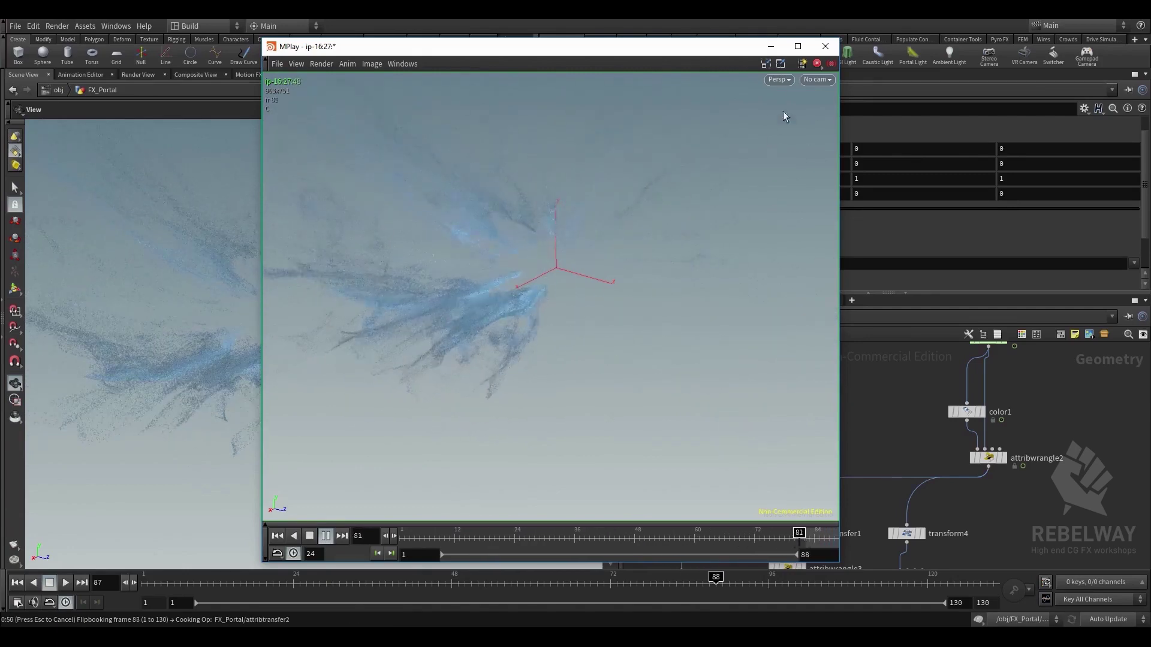
click(831, 52)
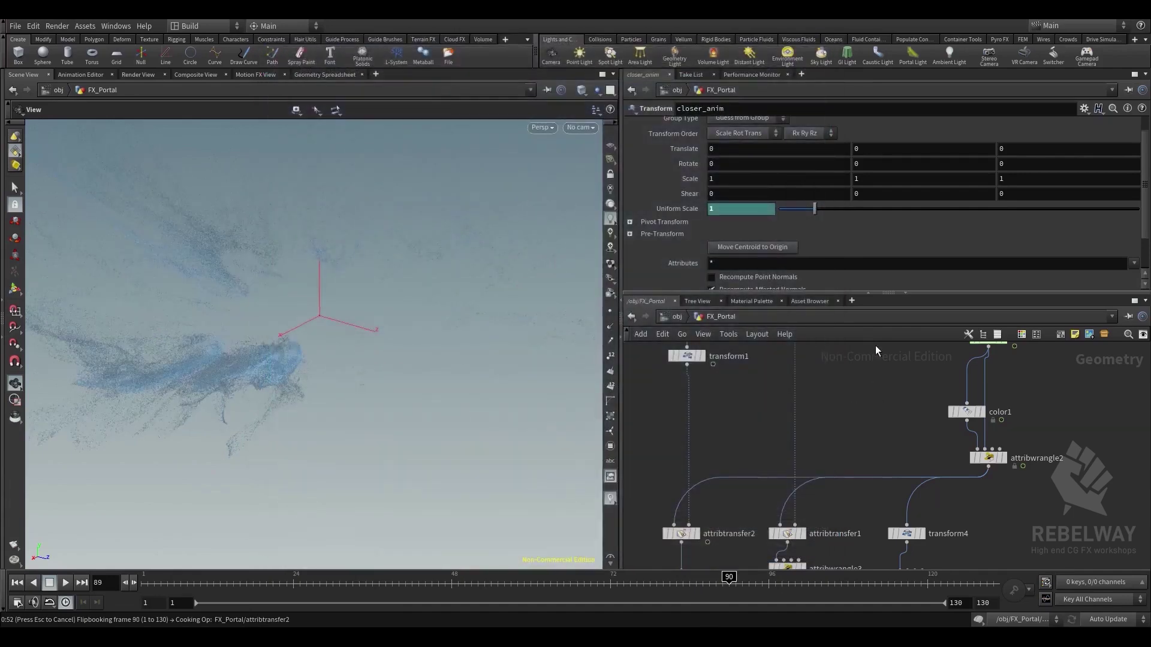
Display the output of attribwrangle5 in the viewport and go to frame 73
scroll(894, 449, down, 3)
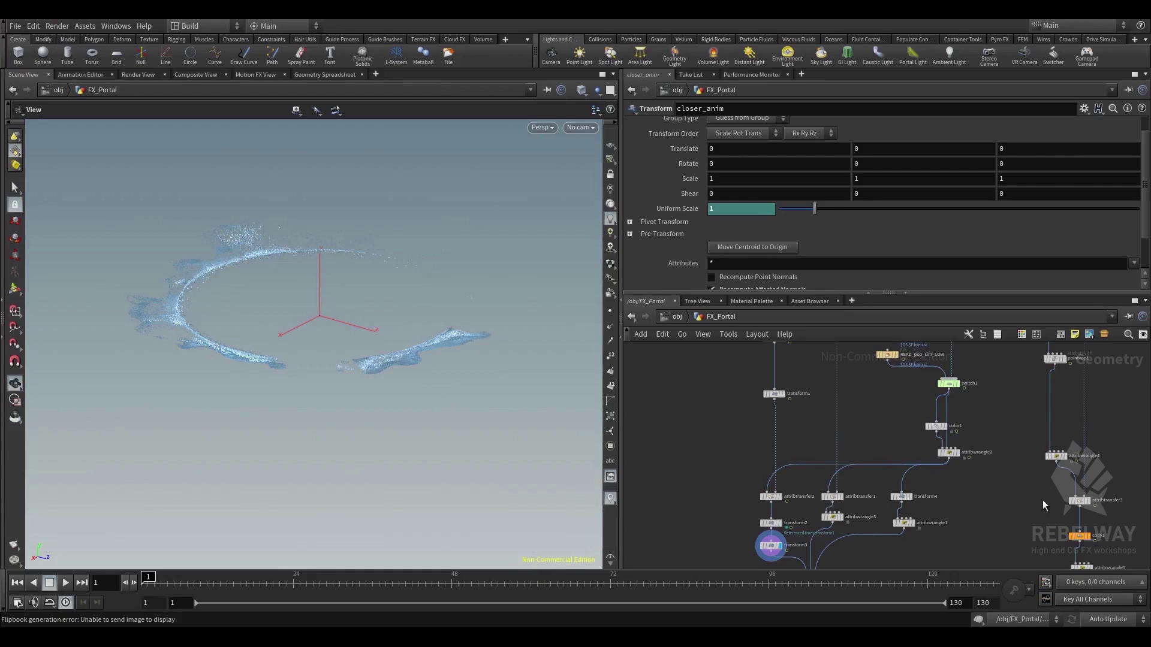
scroll(1041, 500, down, 2)
middle_drag(1011, 526, 1002, 404)
middle_drag(901, 365, 808, 421)
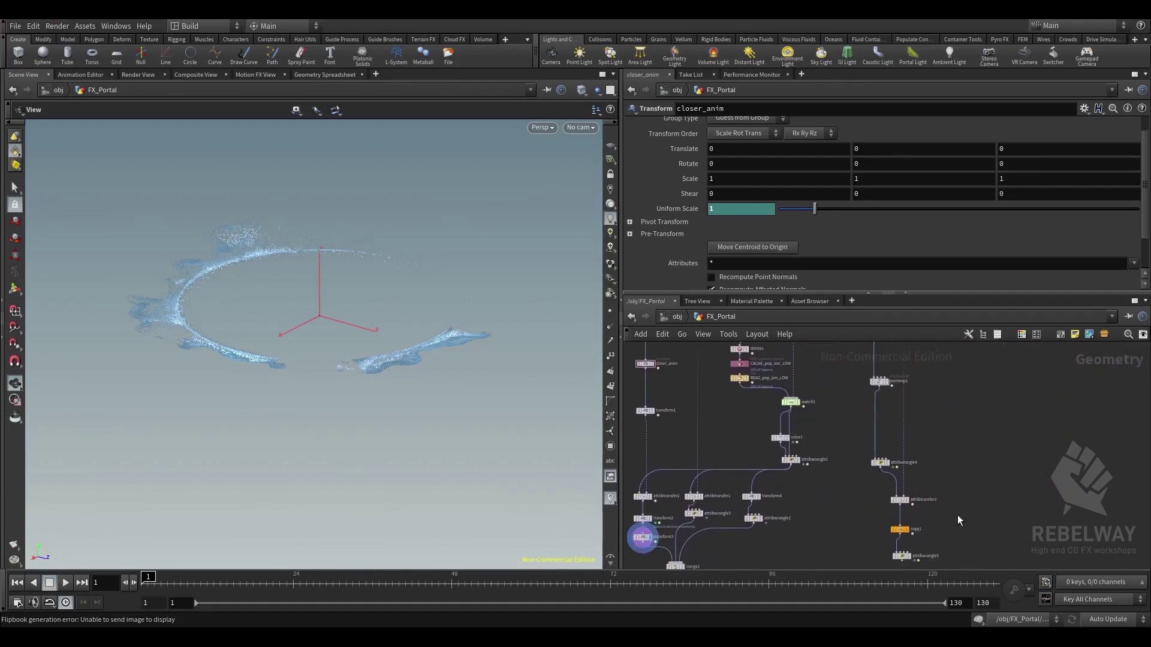
middle_drag(958, 519, 970, 412)
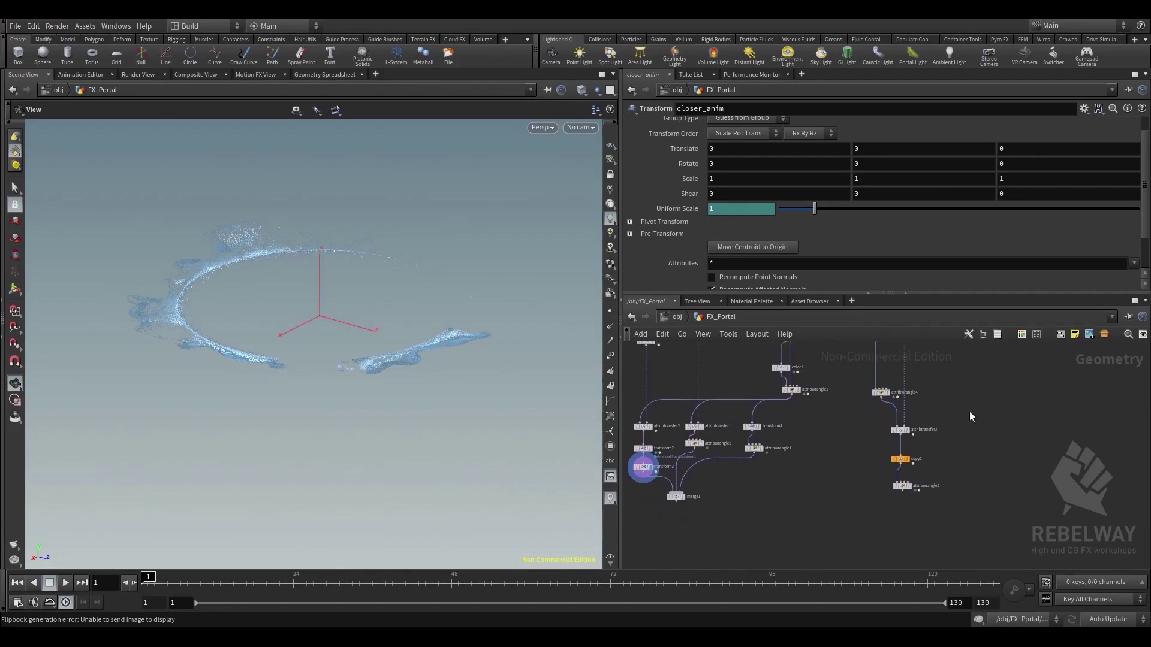
scroll(969, 411, up, 2)
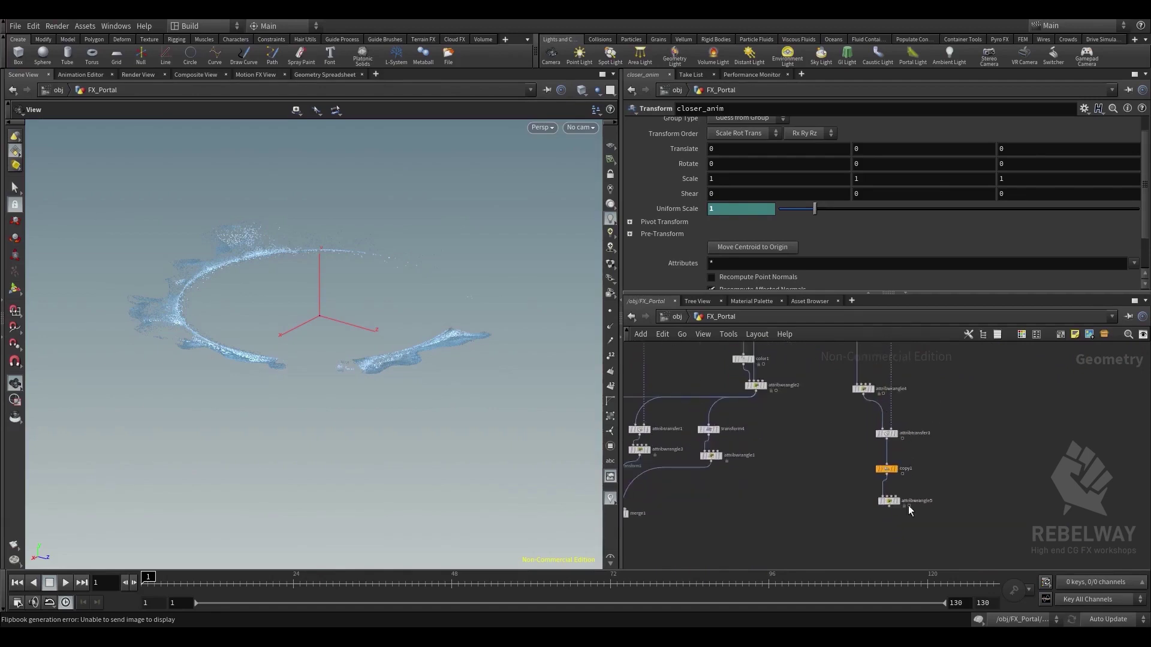
middle_drag(908, 506, 1018, 458)
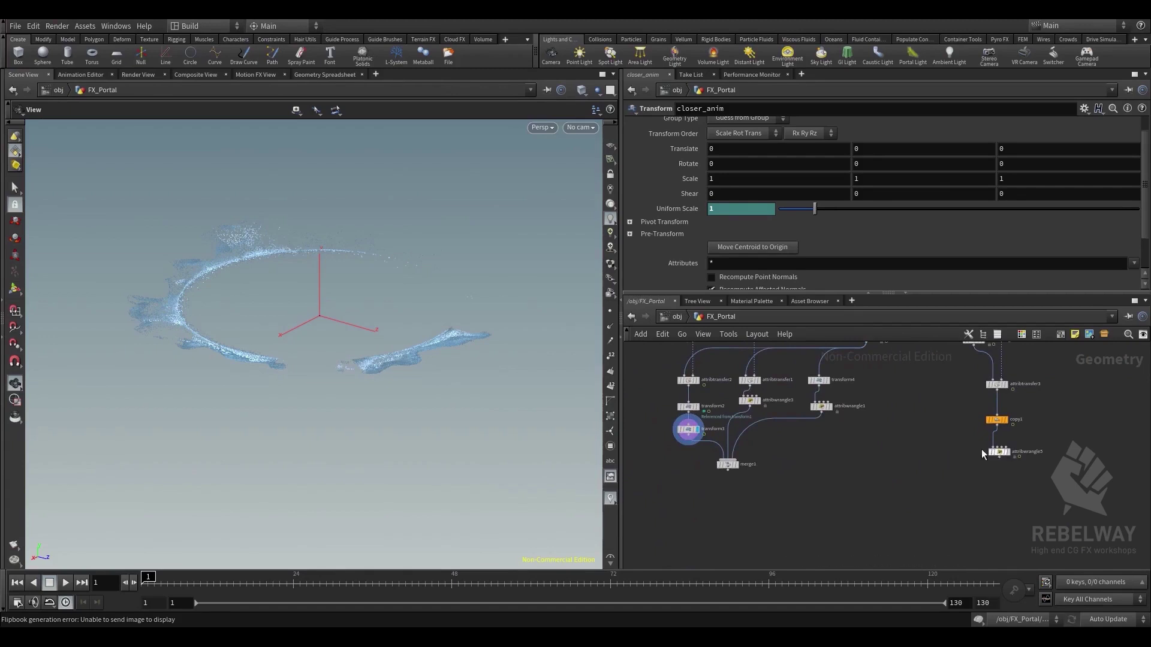
click(985, 453)
drag(382, 299, 445, 513)
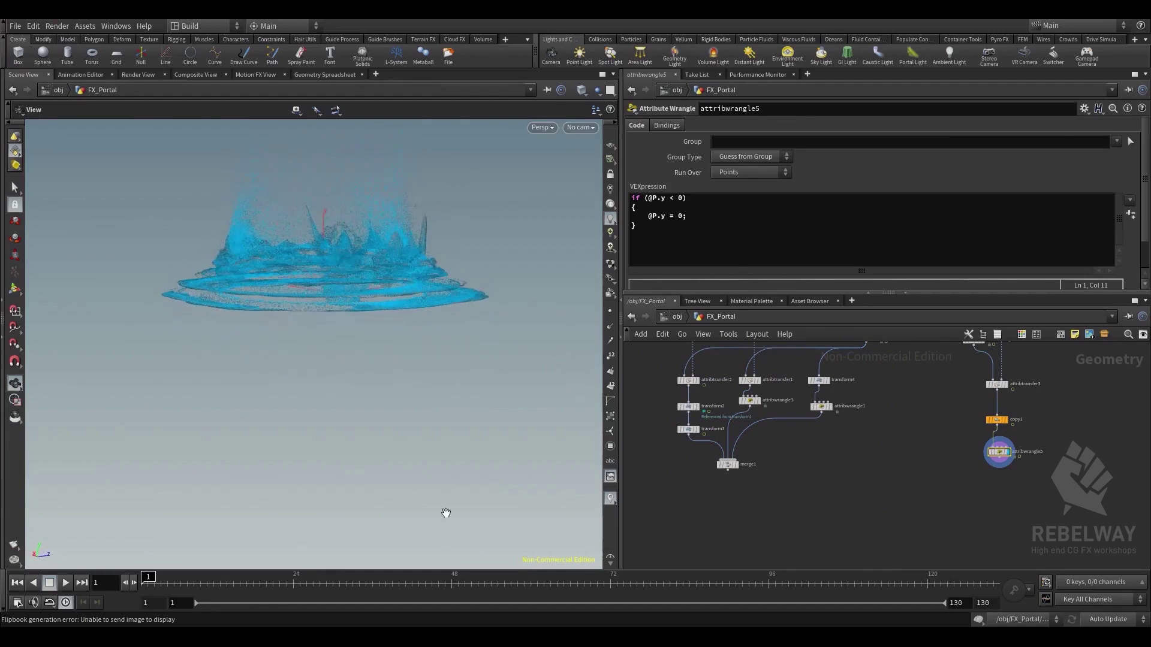
click(615, 582)
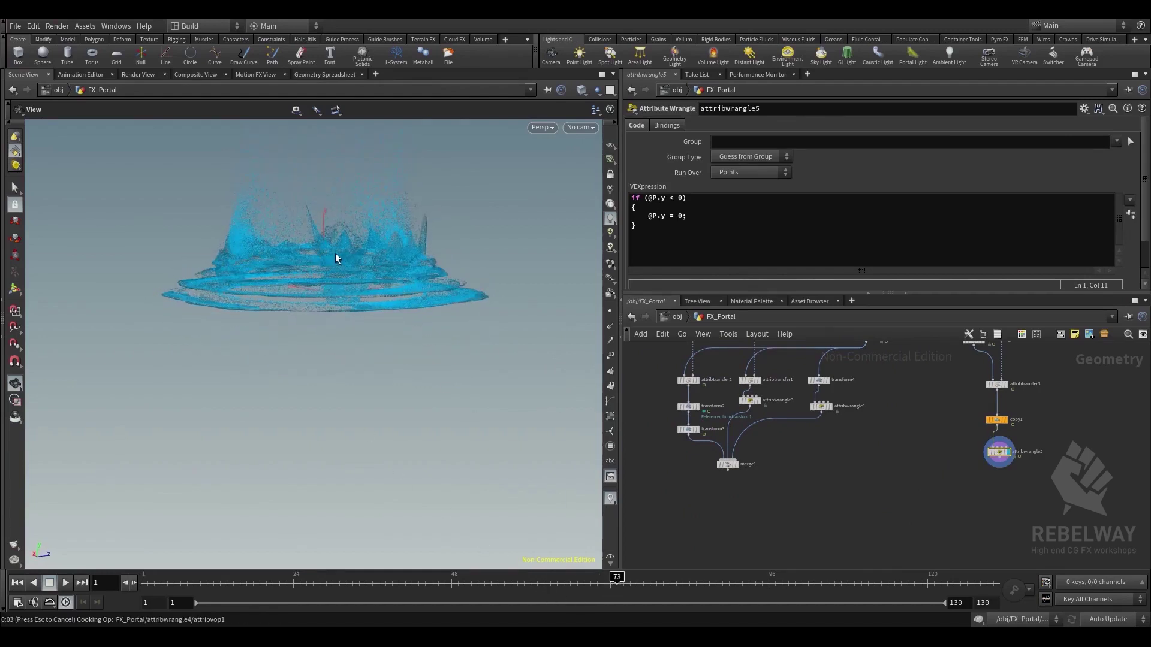
Try displaying the viewport particles as discs from a tilted view, and restore the point display
mouse_move(350, 267)
mouse_down()
mouse_move(365, 198)
mouse_move(410, 273)
mouse_move(349, 259)
mouse_move(376, 210)
mouse_move(365, 187)
mouse_move(312, 225)
mouse_move(337, 249)
mouse_up()
key(d)
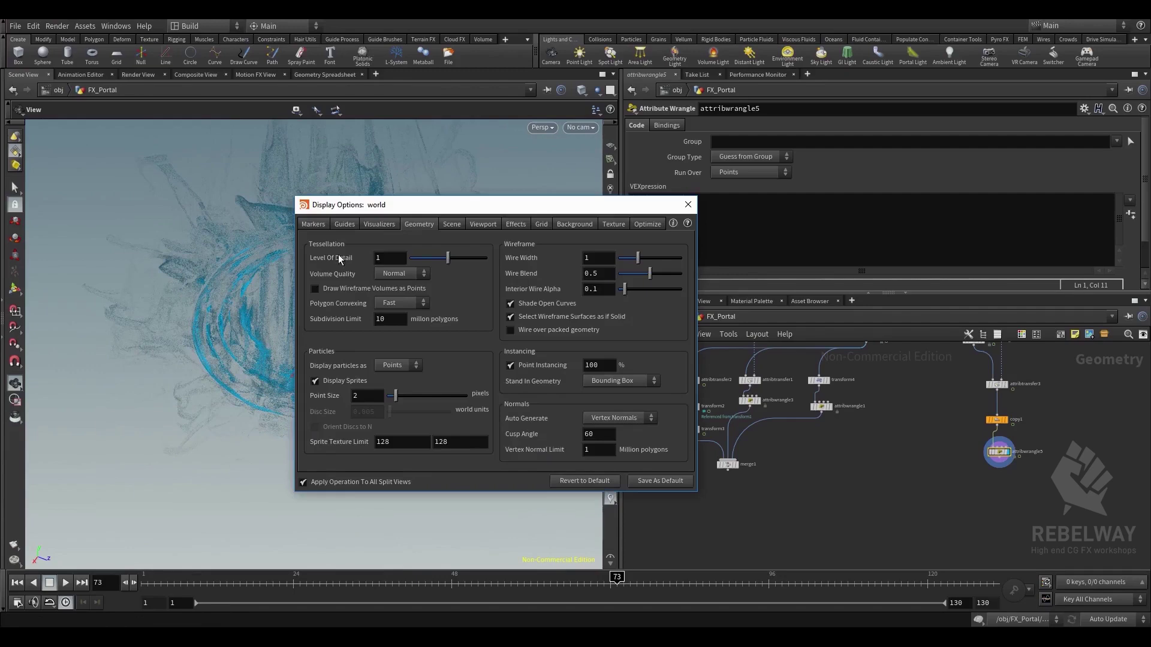
click(392, 365)
click(390, 406)
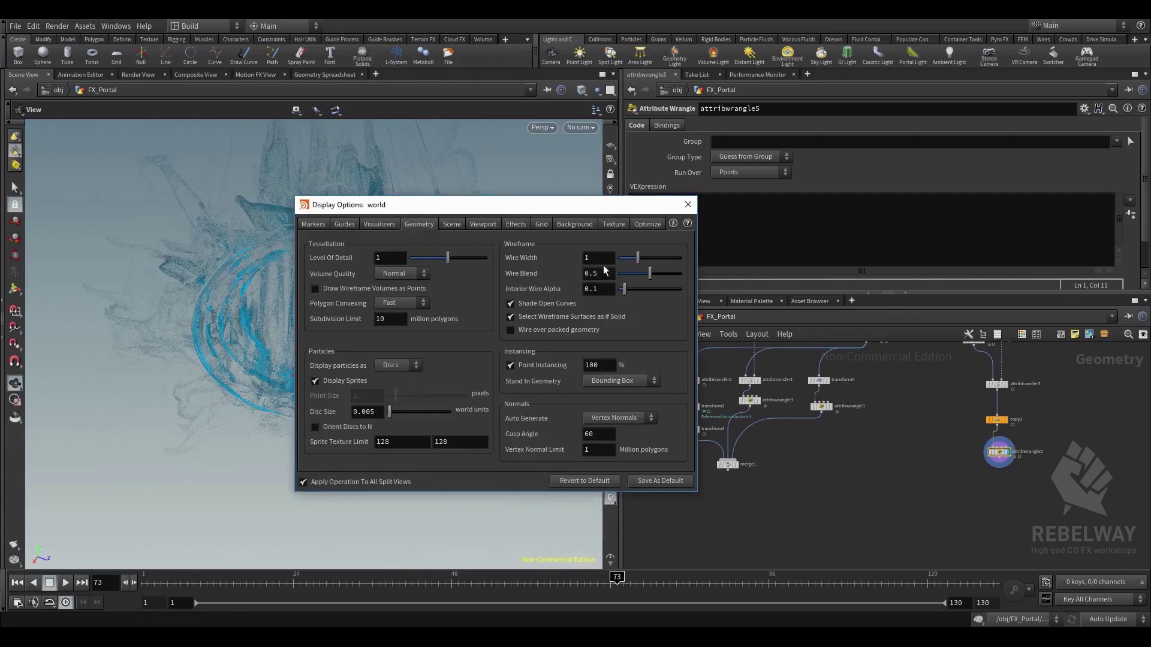
click(688, 205)
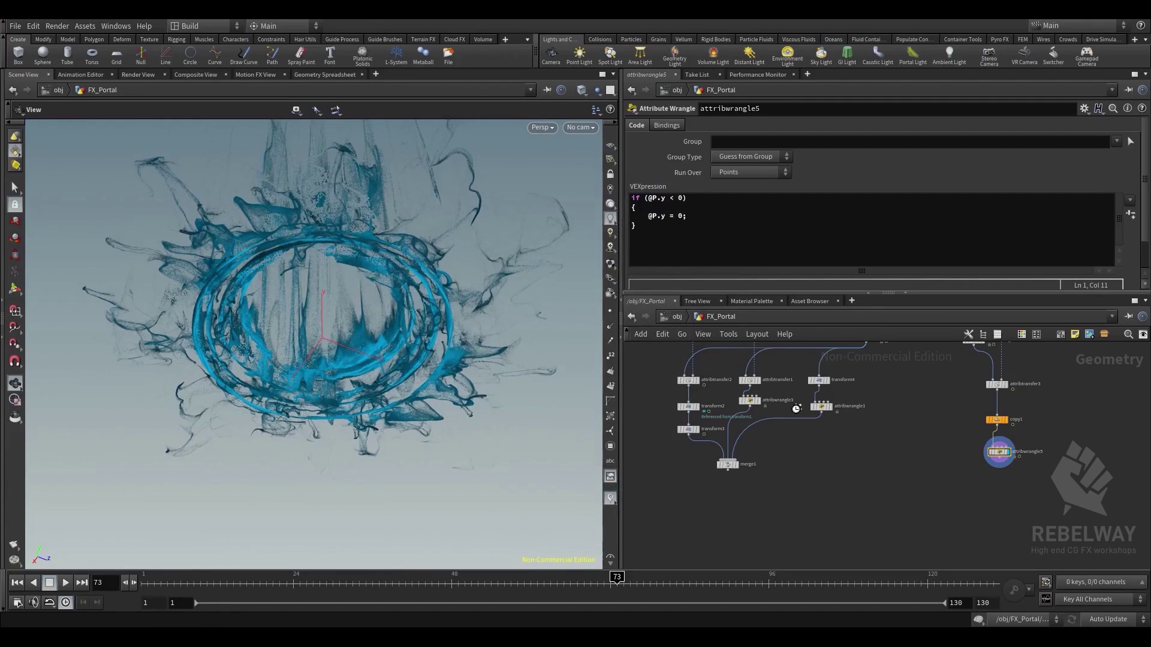
key(d)
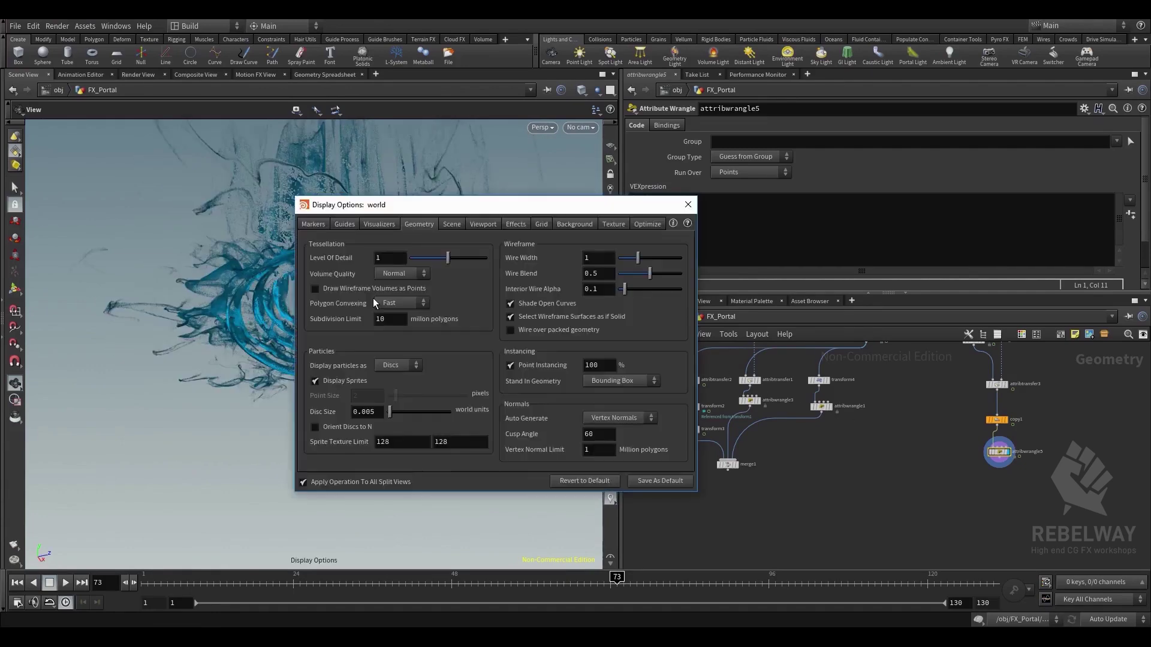
click(687, 205)
Display and select the READ_pop_sim_C file node to view its cached particles
scroll(940, 398, down, 5)
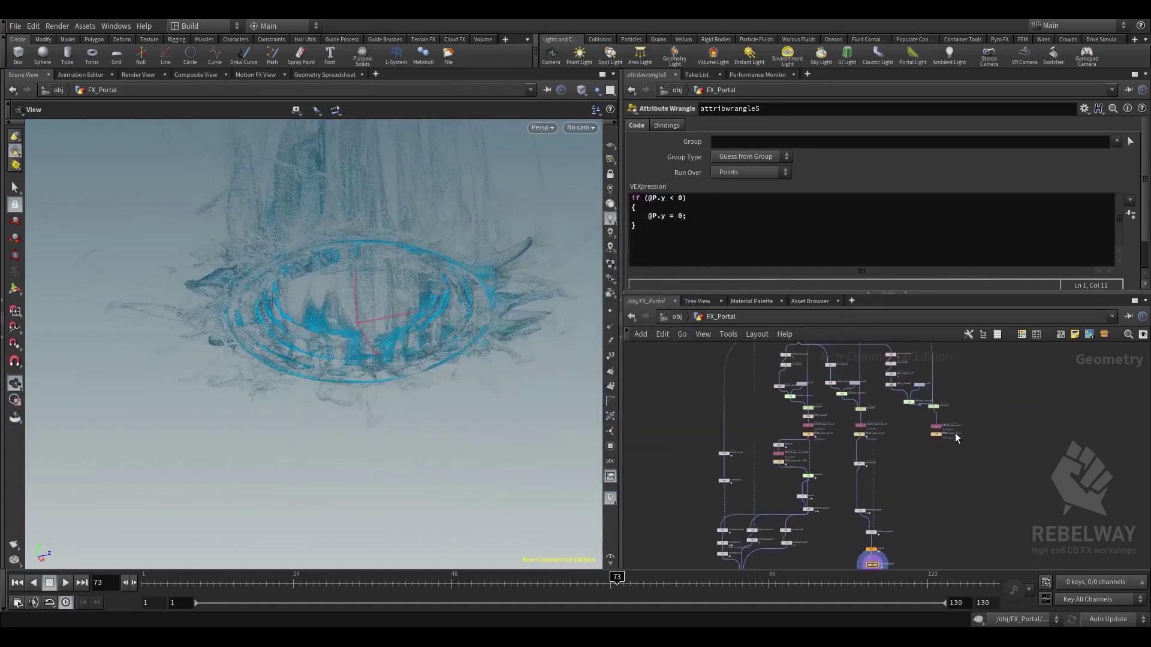
scroll(955, 434, up, 4)
click(923, 440)
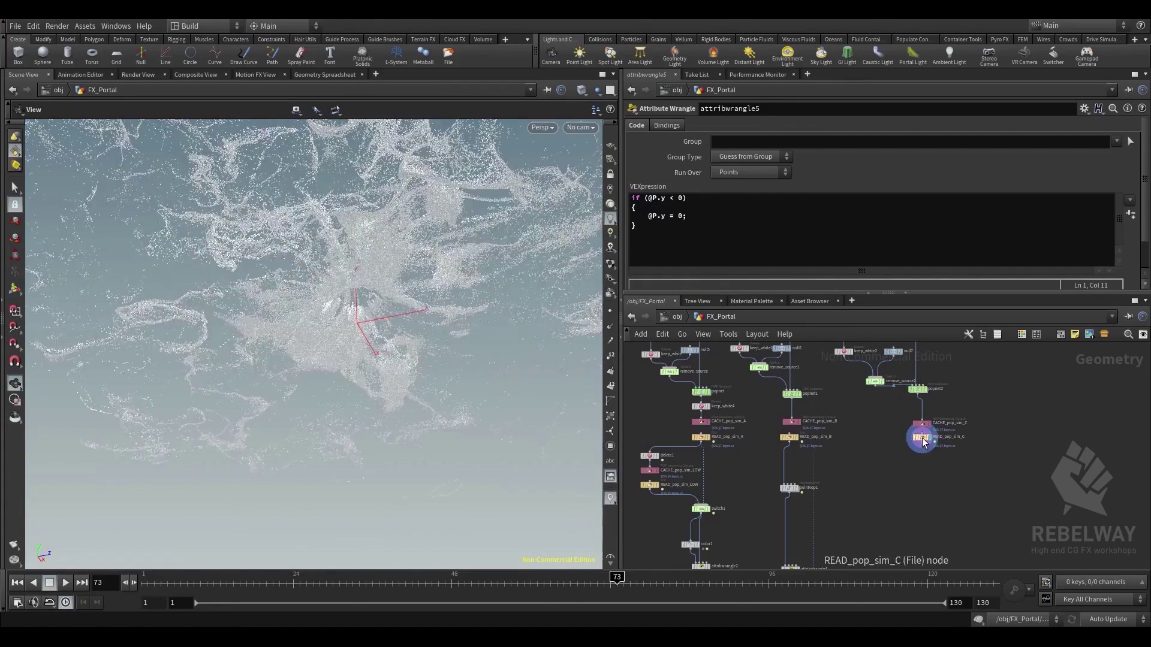
click(920, 438)
drag(371, 279, 413, 242)
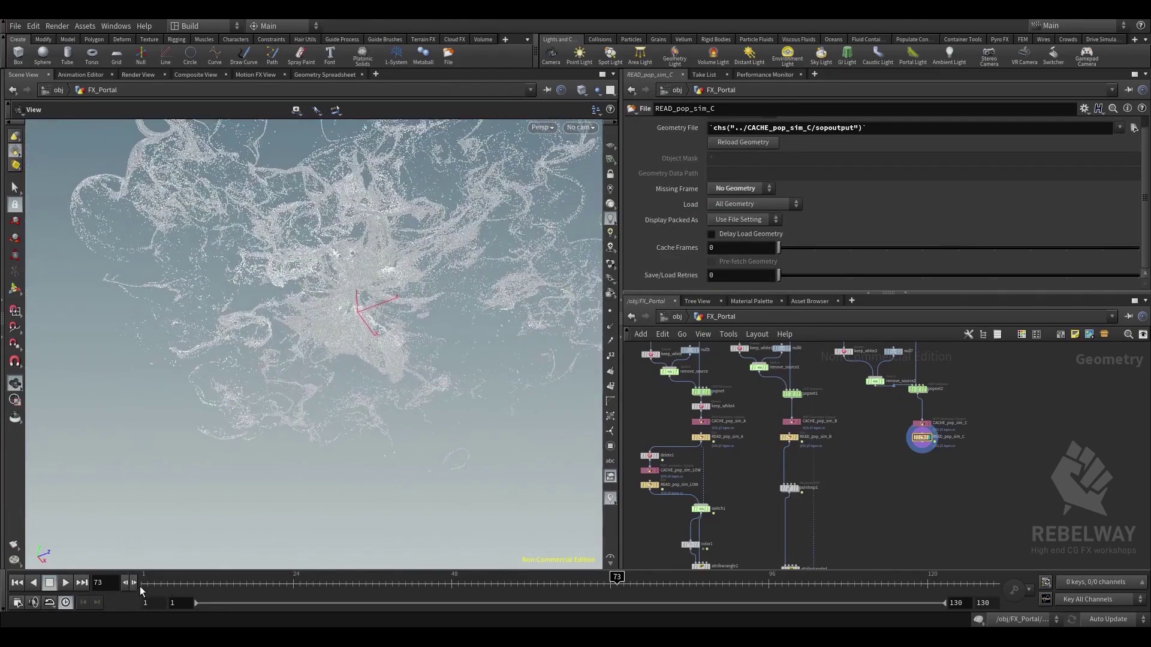
Check READ_pop_sim_C's node information, play its cached simulation, and return to frame 1
drag(141, 590, 264, 556)
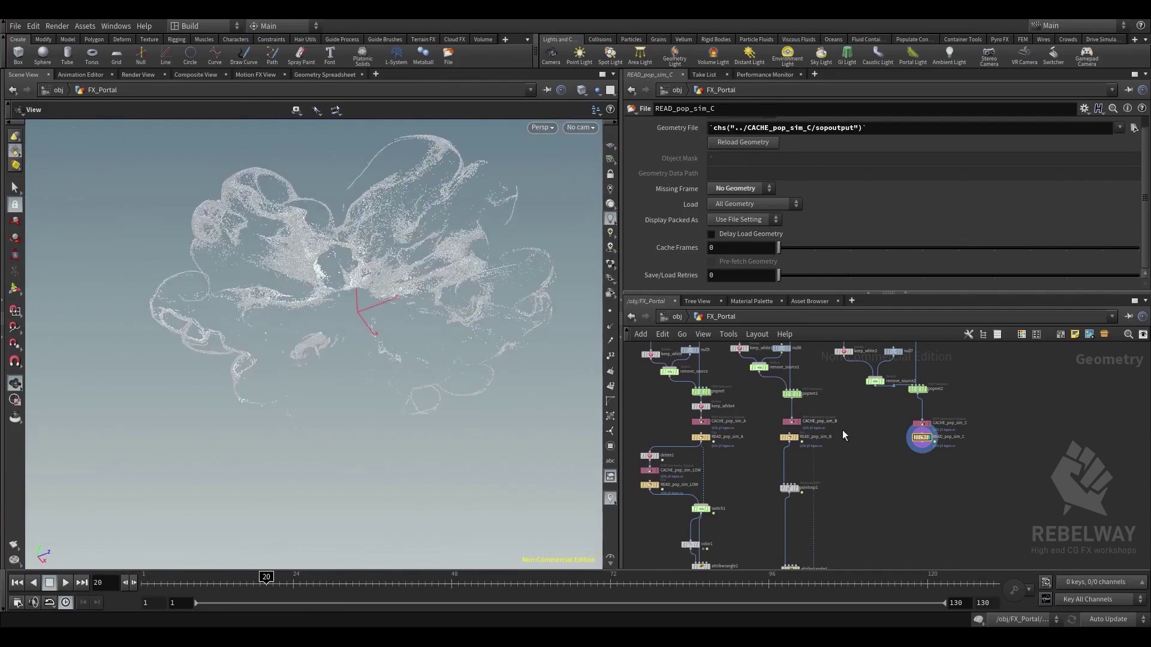
middle_click(921, 438)
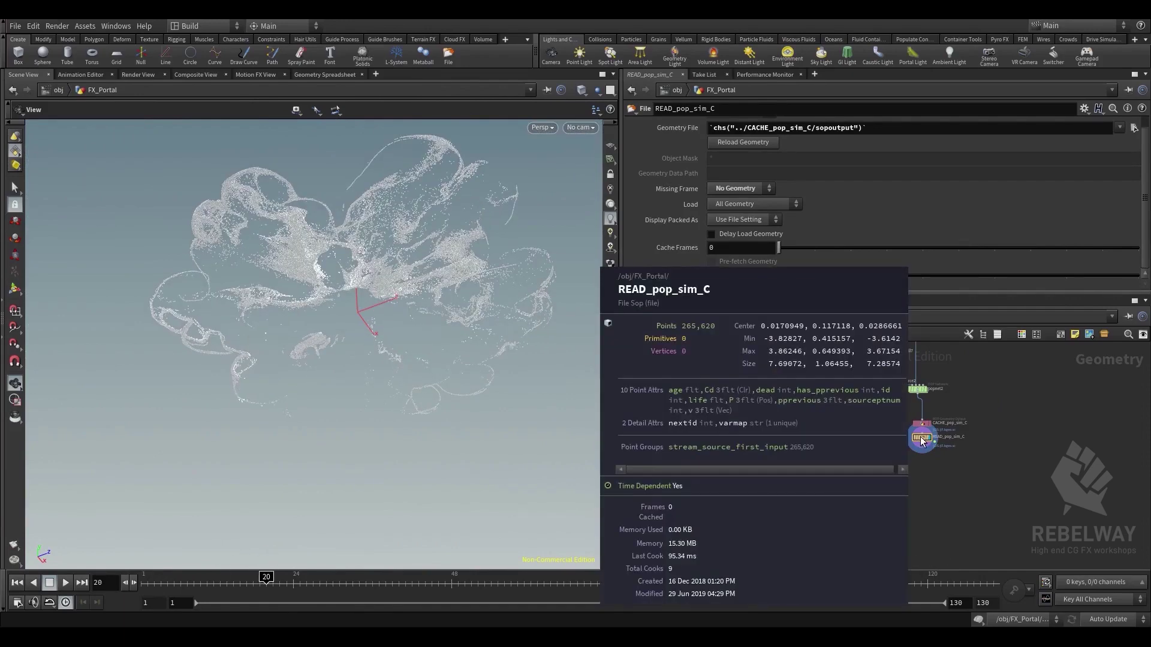
click(66, 583)
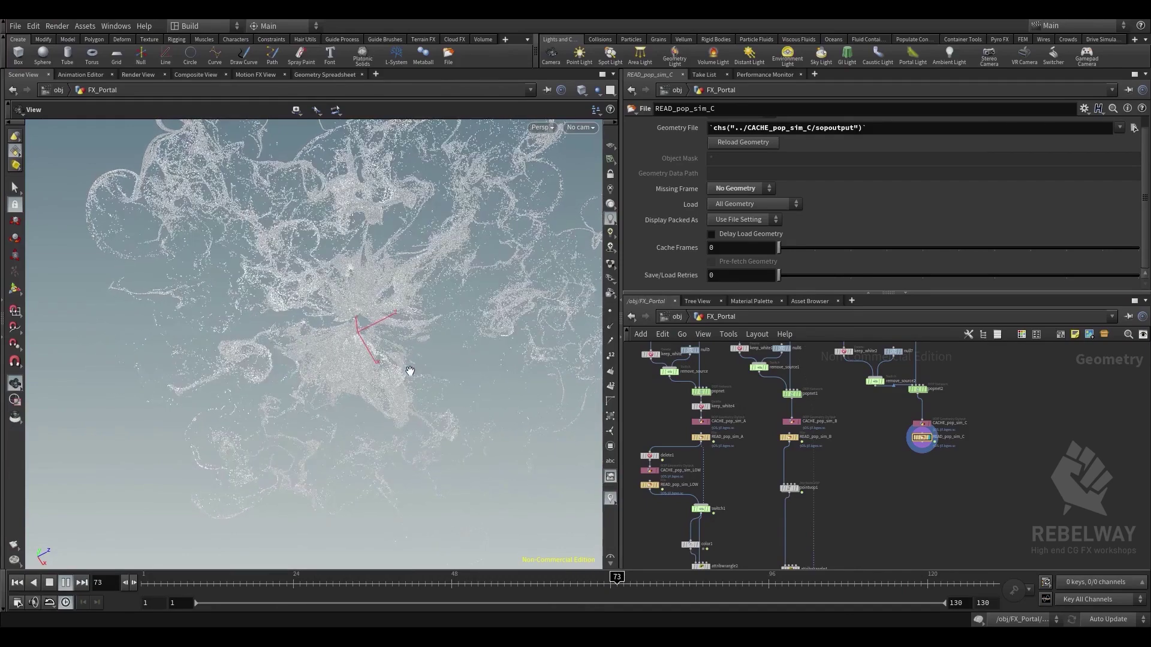
drag(160, 585, 114, 578)
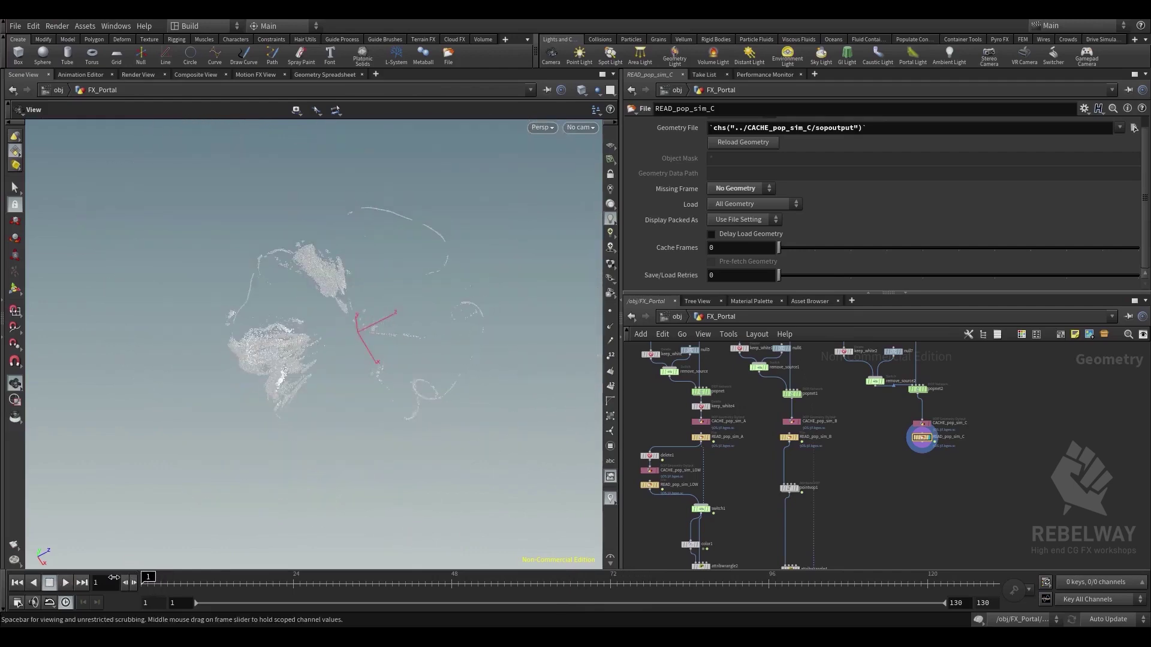
Move the attribwrangle4 node up so it sits directly below pointvop1 in the network
scroll(968, 466, up, 2)
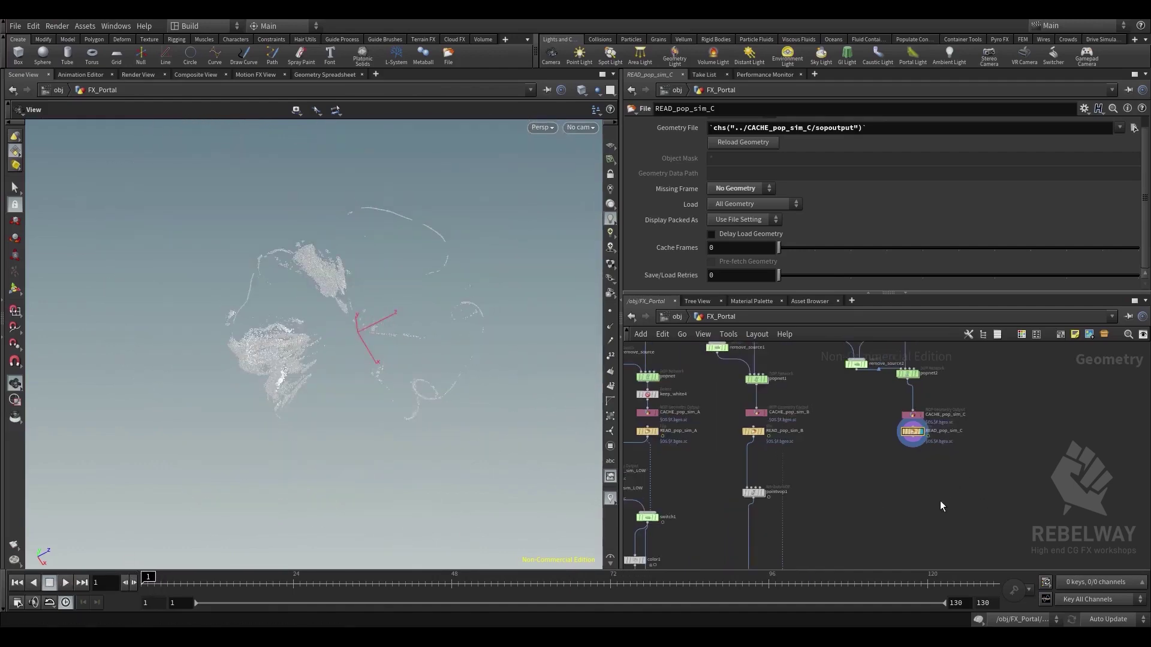
scroll(930, 473, up, 2)
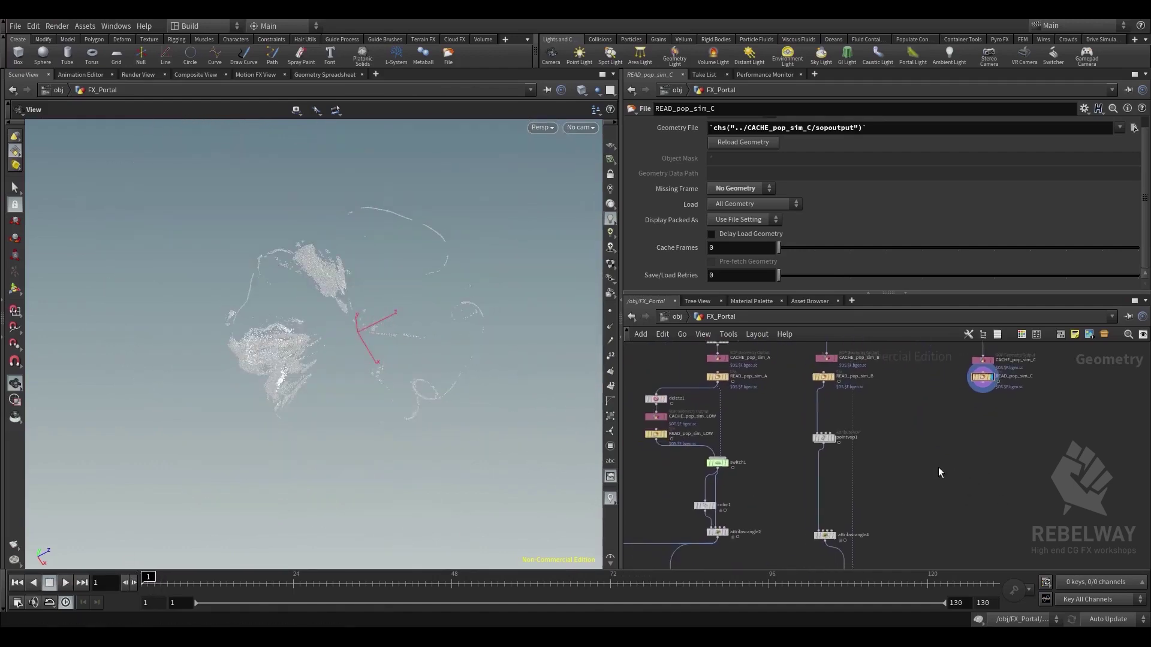
click(816, 428)
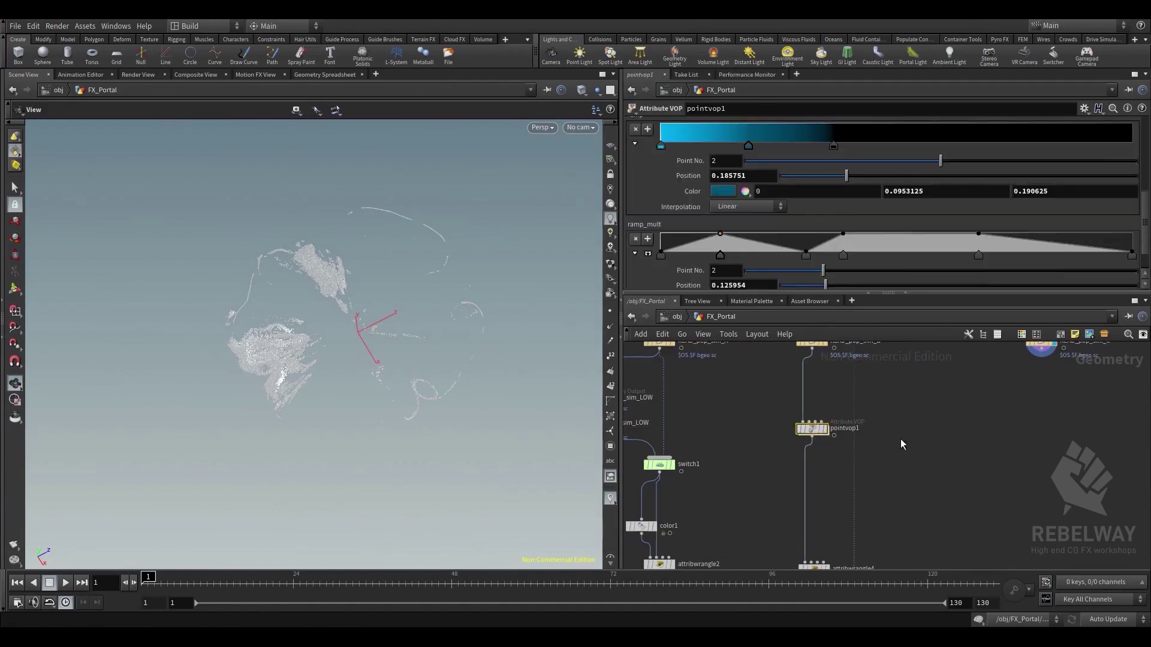
scroll(857, 473, down, 2)
drag(814, 561, 816, 469)
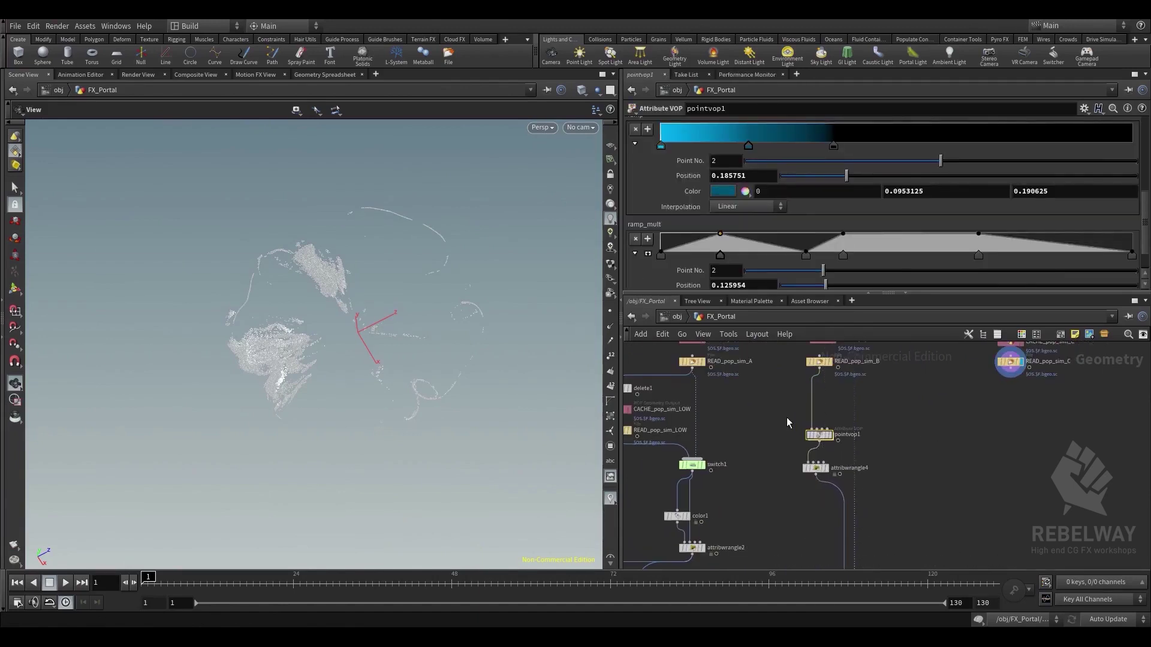
Duplicate pointvop1 and attribwrangle4 and place the copies below READ_pop_sim_C
drag(785, 417, 840, 486)
key(ctrl+c)
key(ctrl+v)
middle_drag(1035, 418, 972, 418)
scroll(970, 416, up, 2)
Wire READ_pop_sim_C into pointvop2, align the copied nodes beneath it, and display the output of pointvop2
click(947, 362)
click(942, 360)
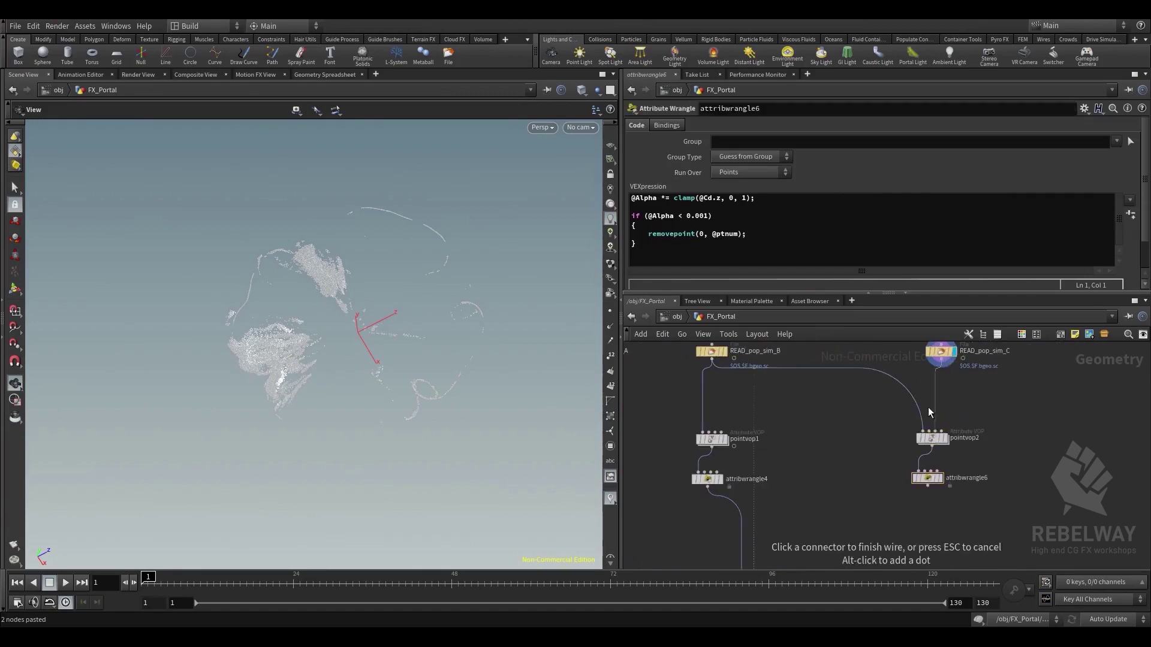
click(932, 431)
click(940, 481)
drag(928, 479, 946, 442)
click(945, 439)
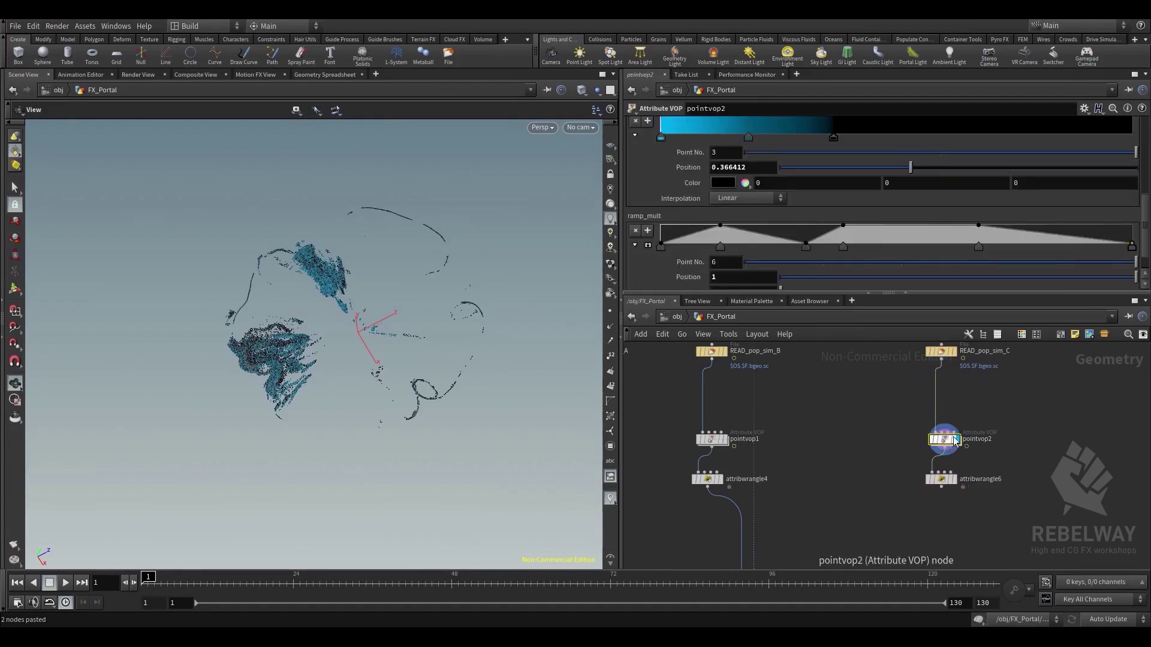
Remove the third and fourth control points from pointvop2's ramp_mult to eliminate the dip in its curve
scroll(820, 220, down, 1)
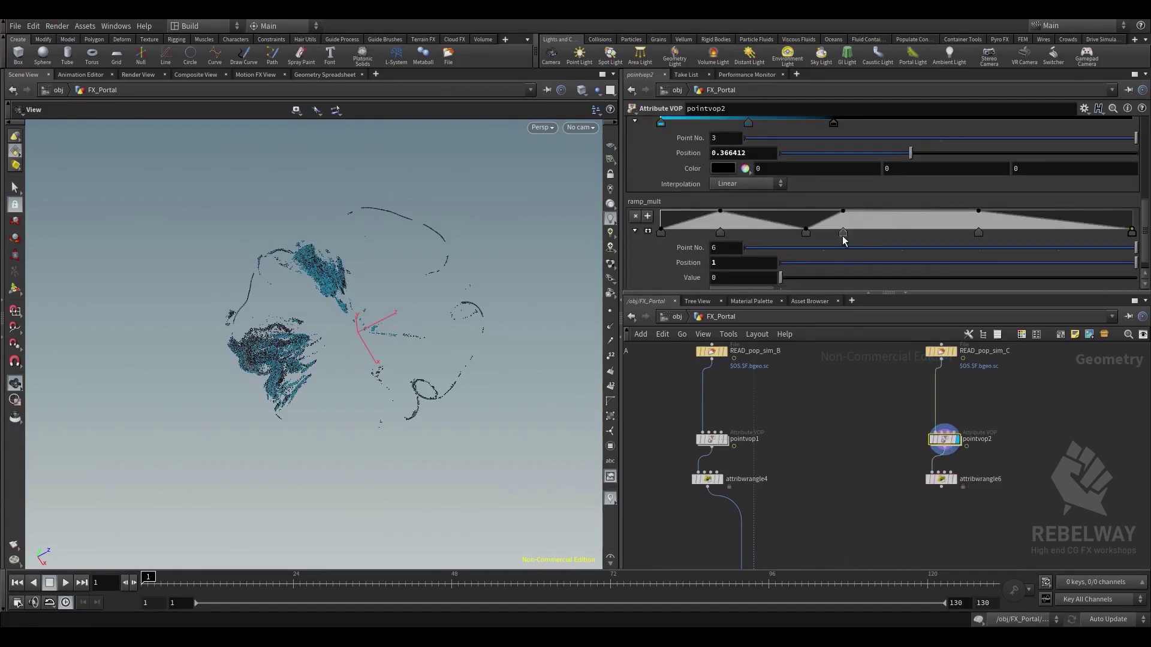
ctrl+click(842, 233)
ctrl+click(806, 233)
Add a color point to pointvop2's ramp at position 0.0585242 and brighten its color to 0.8, 1.13825, 1.4765
scroll(782, 175, up, 3)
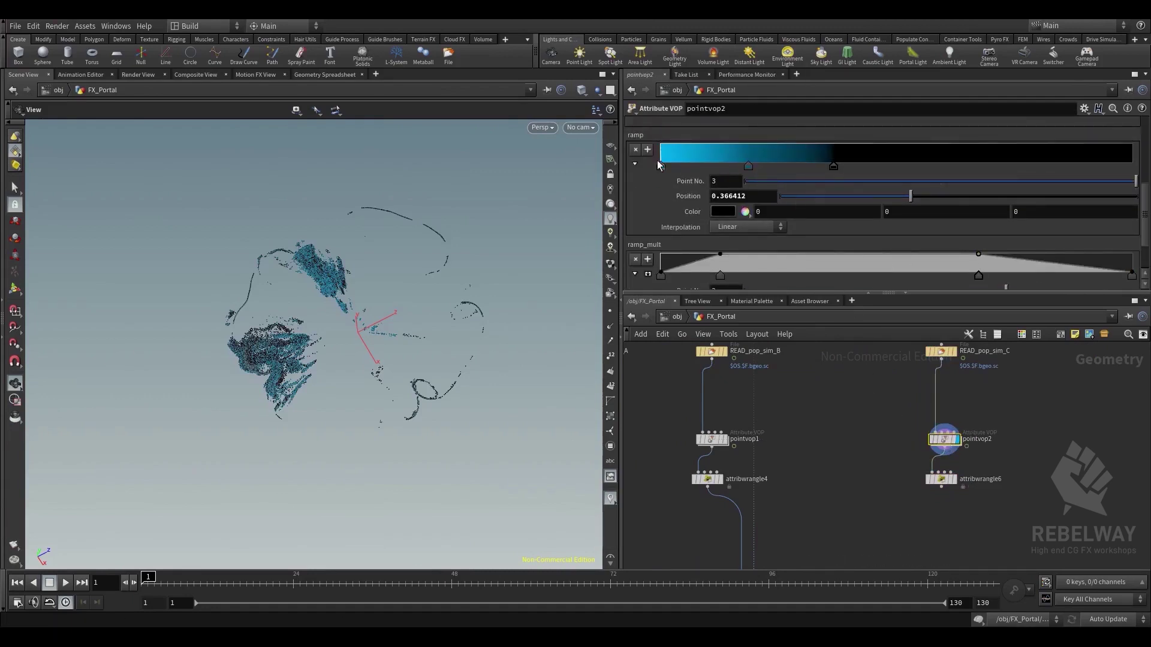
click(688, 165)
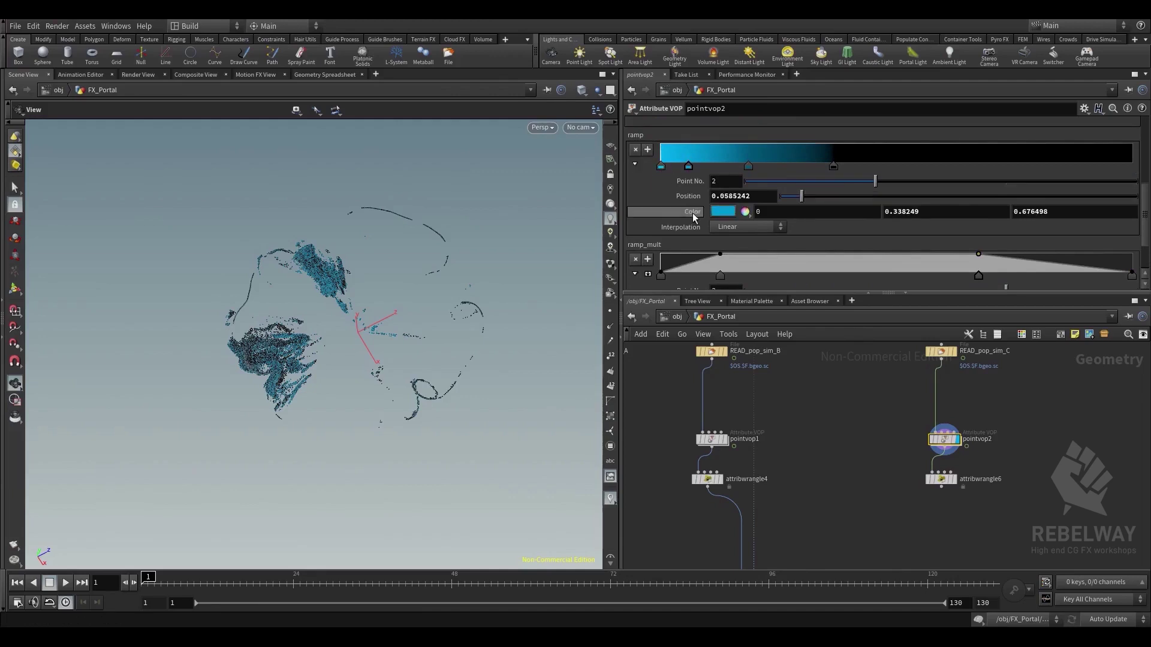
middle_drag(692, 215, 785, 216)
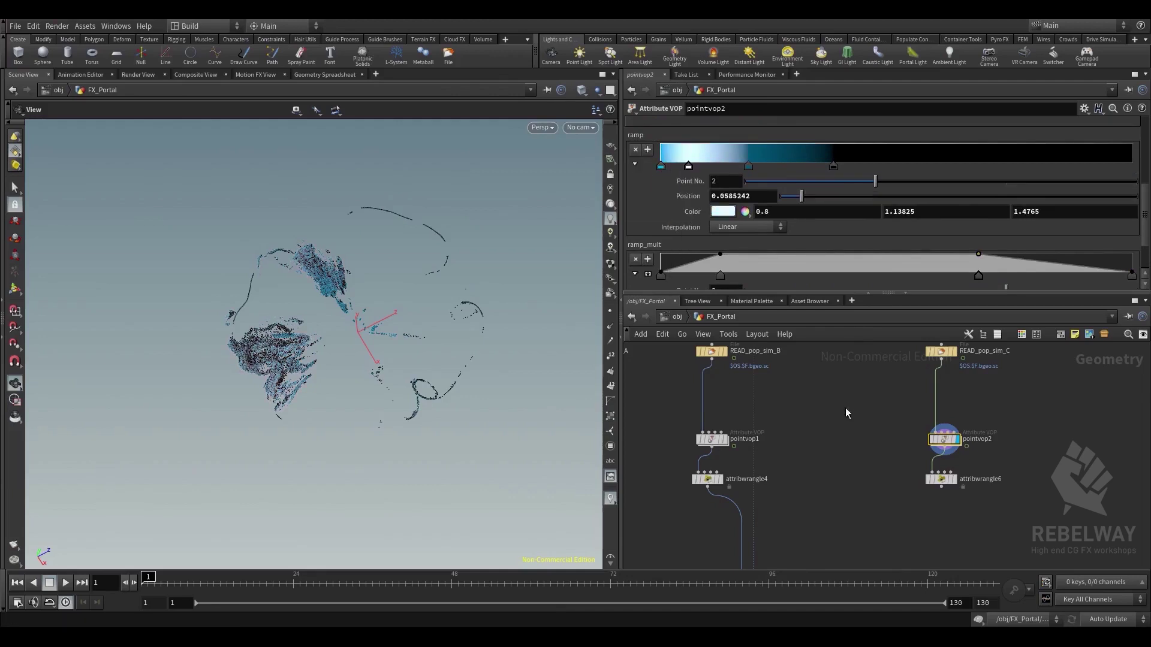
Display the output of attribwrangle6, play it to frame 62, and set the viewport particles to display as discs
click(954, 479)
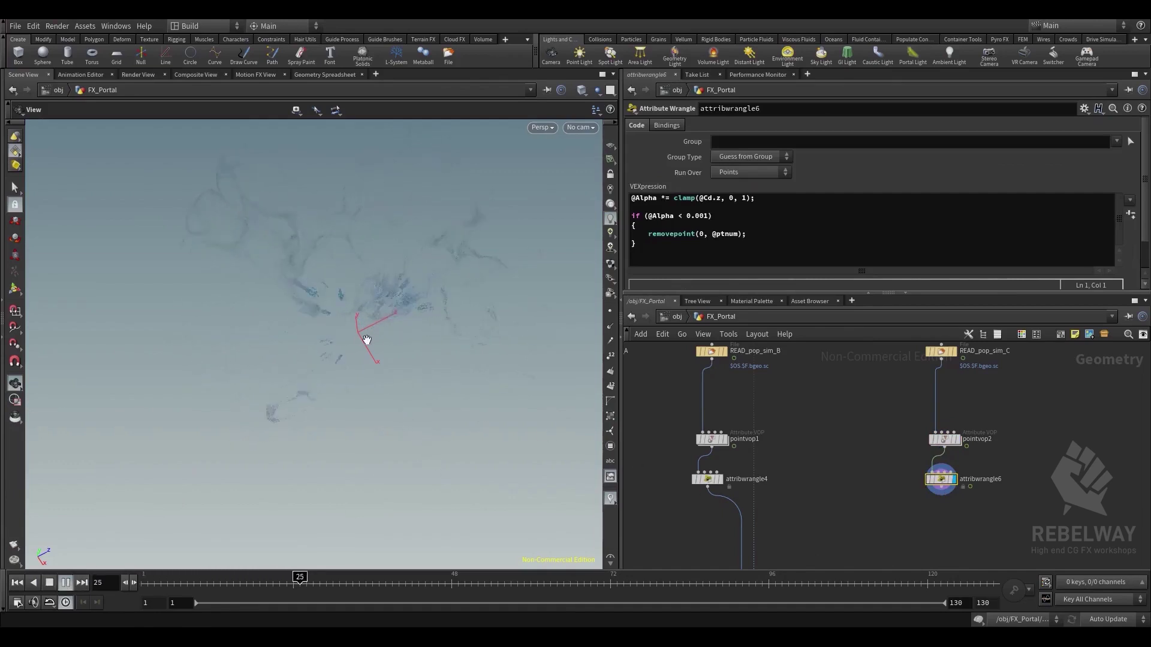
click(66, 583)
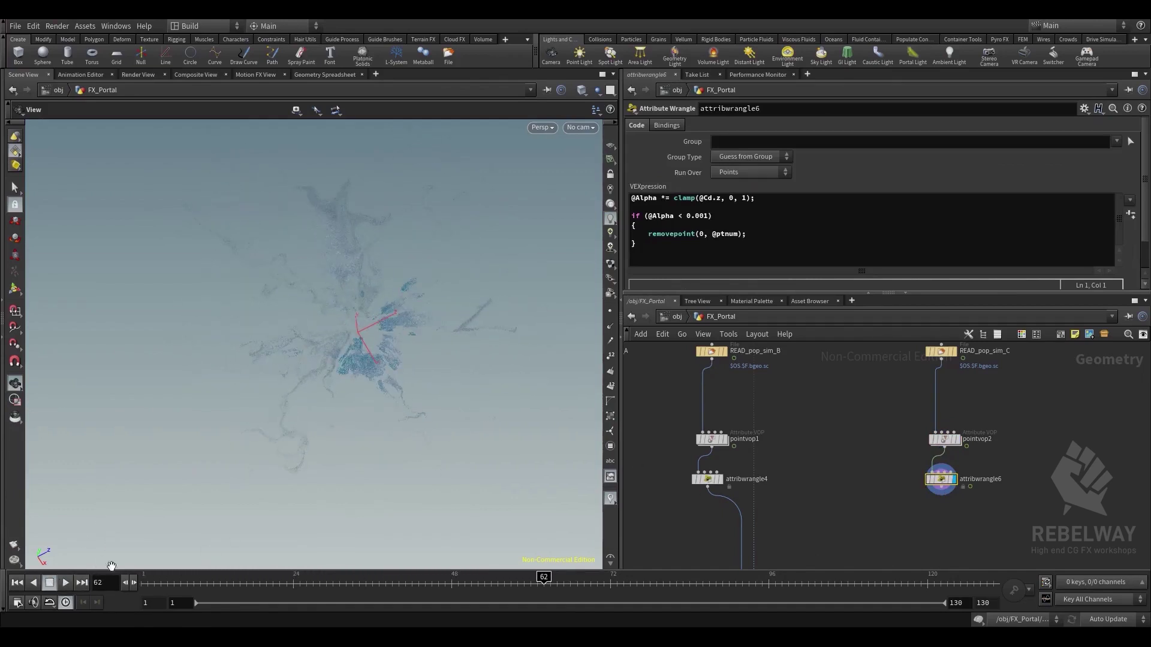
key(d)
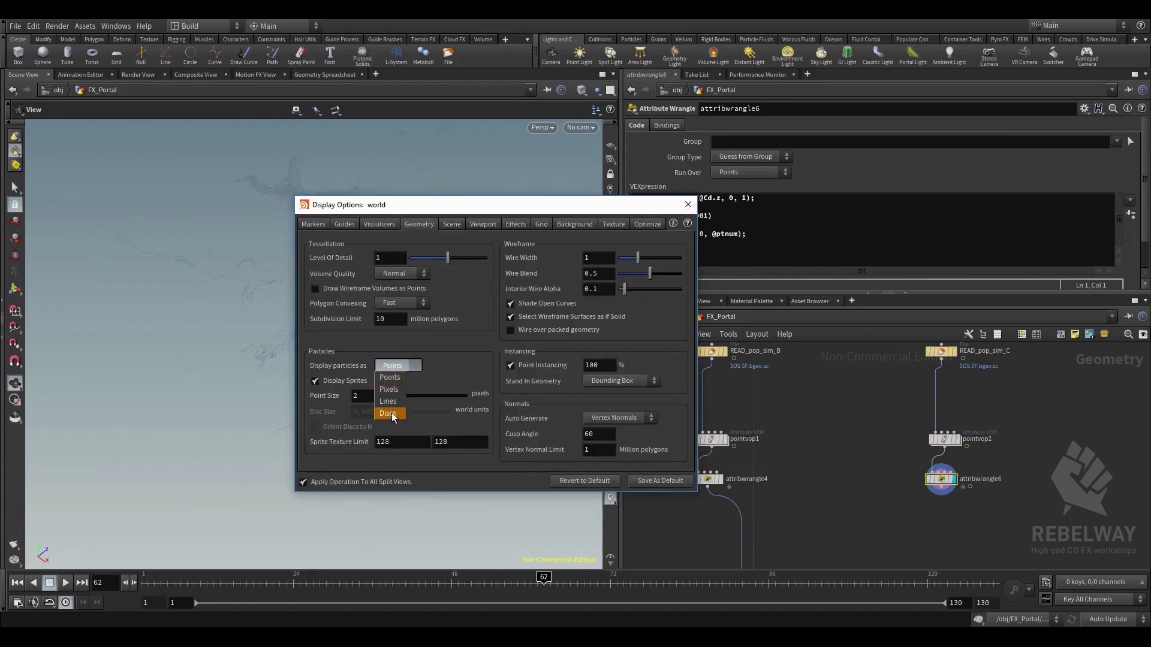
click(388, 413)
click(687, 204)
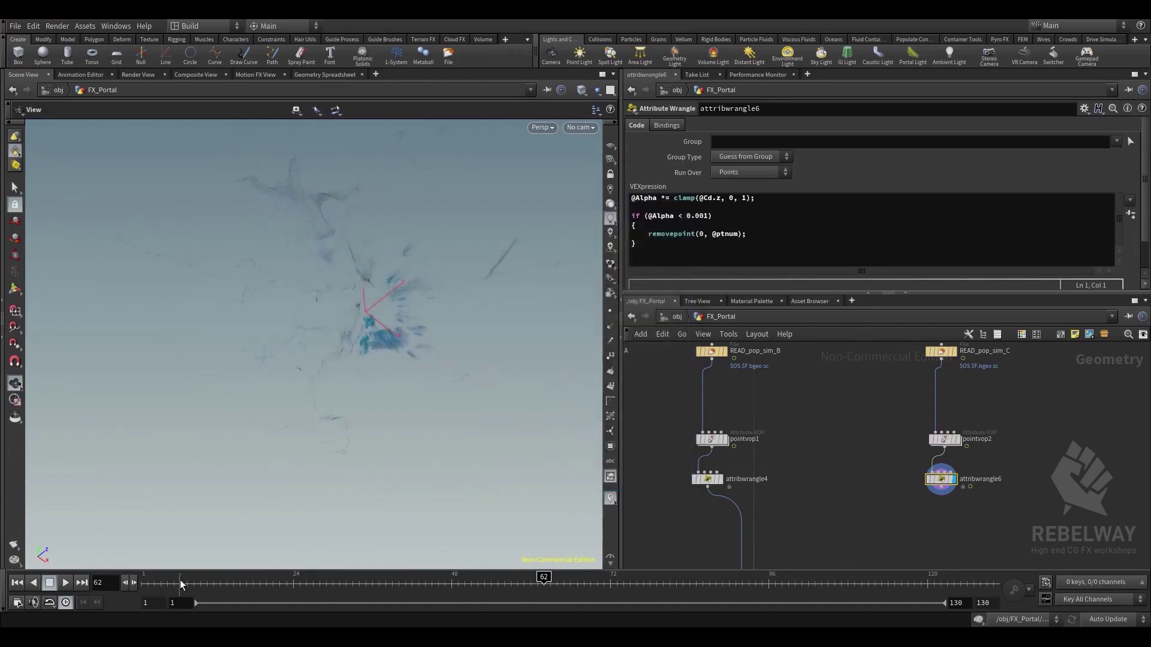
Replay the colored particle simulation from near its start and stop at frame 51
click(179, 580)
click(65, 582)
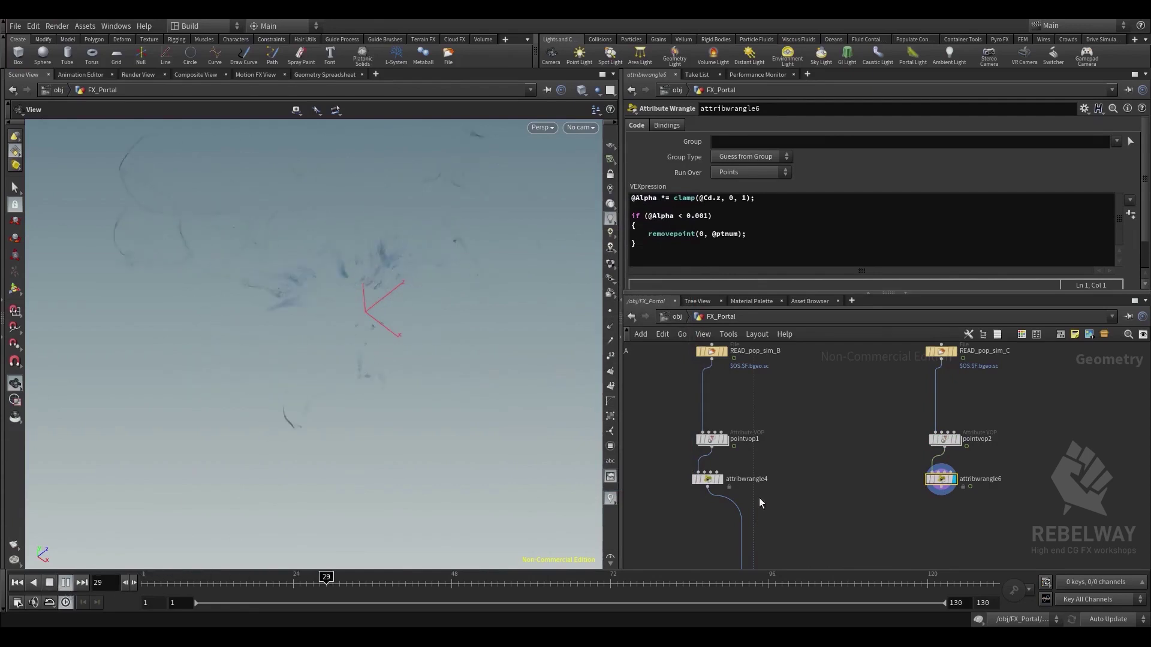
click(50, 582)
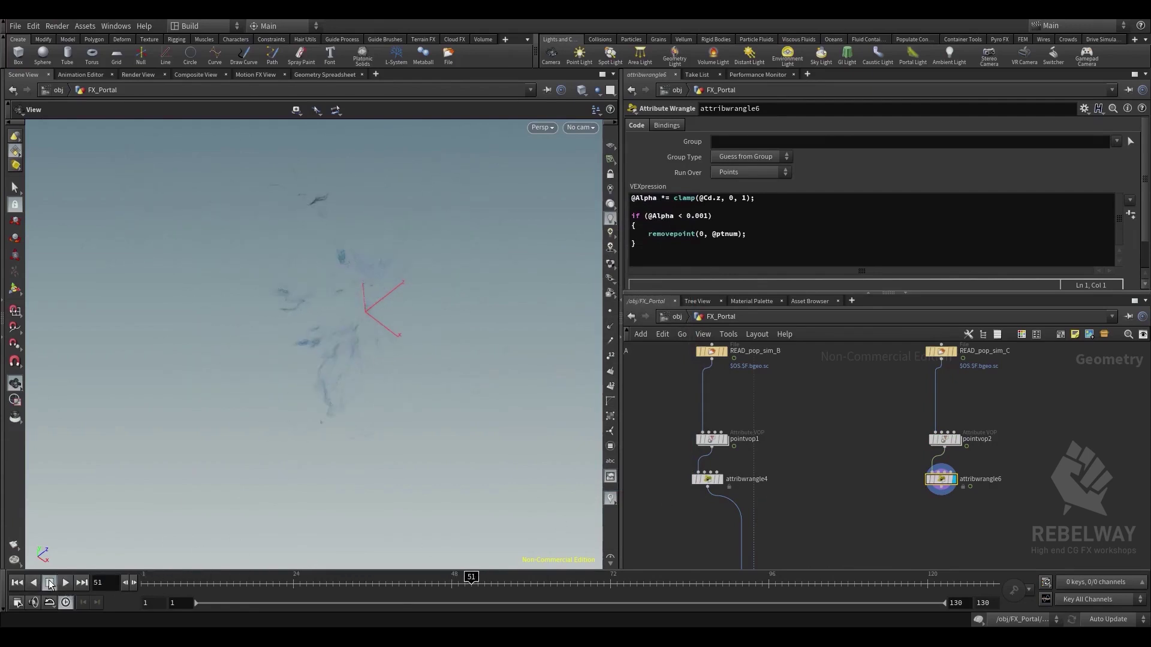
Move the white color point of pointvop2's ramp to position 0.00763359 and inspect the particles closely in wireframe display
click(944, 439)
drag(690, 167, 665, 166)
drag(315, 387, 466, 329)
middle_drag(466, 329, 464, 360)
right_drag(464, 361, 367, 316)
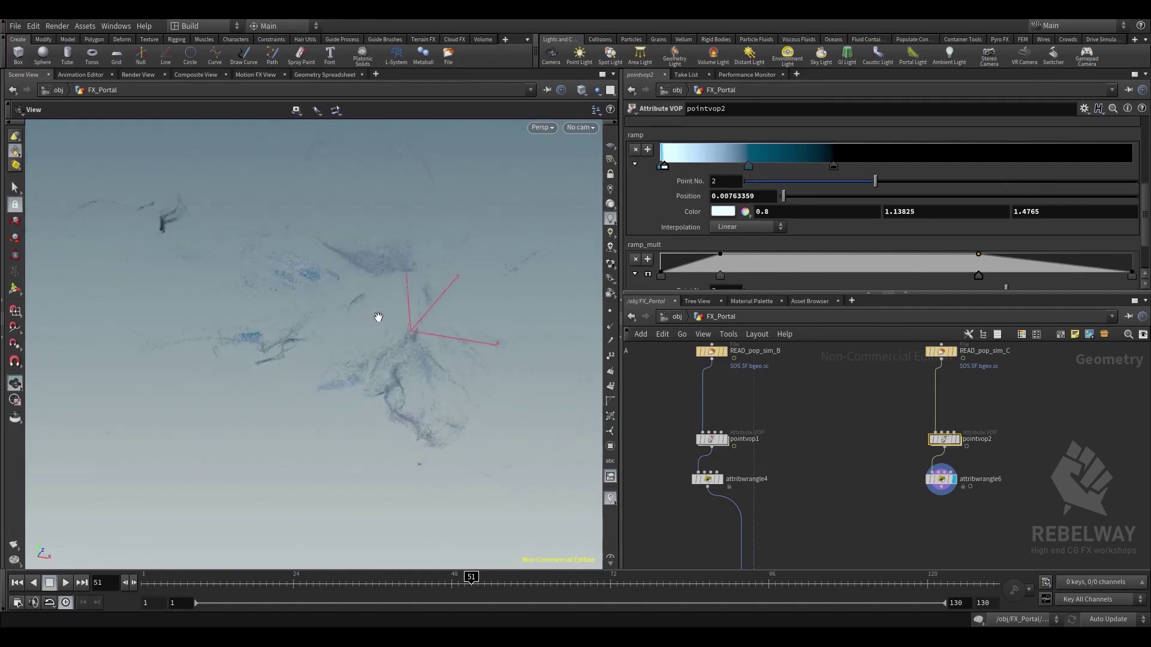
key(shift+w)
drag(383, 321, 475, 304)
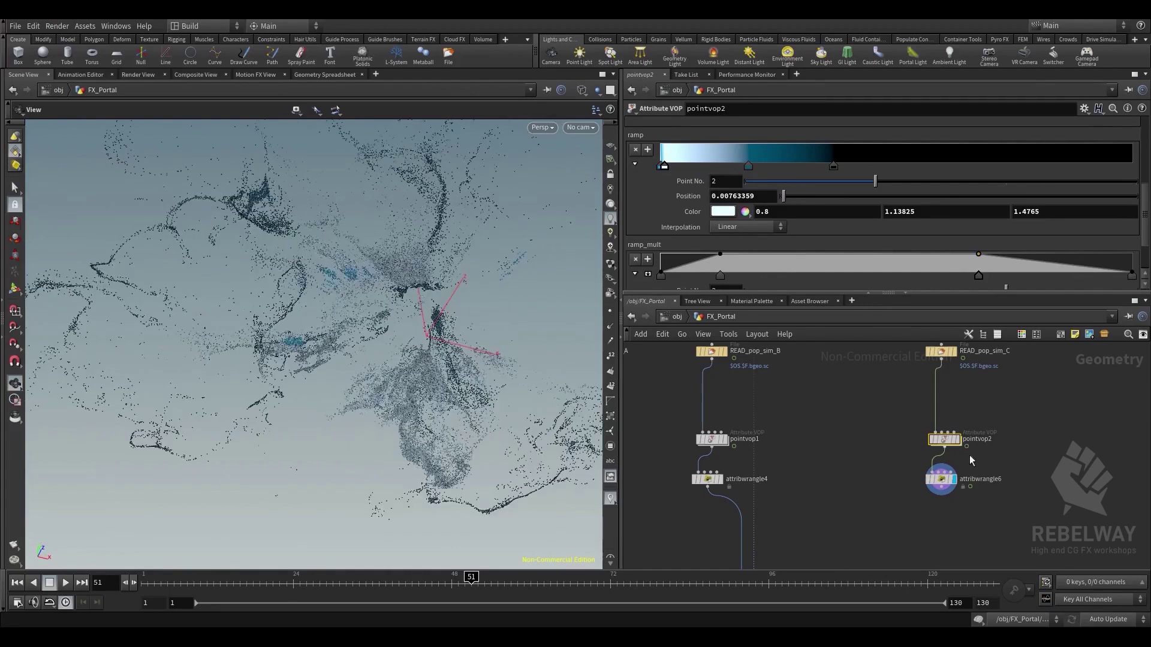
Toggle the bypass of attribwrangle6 to compare its effect, and comment out the removepoint line in its VEXpression
click(938, 480)
click(929, 480)
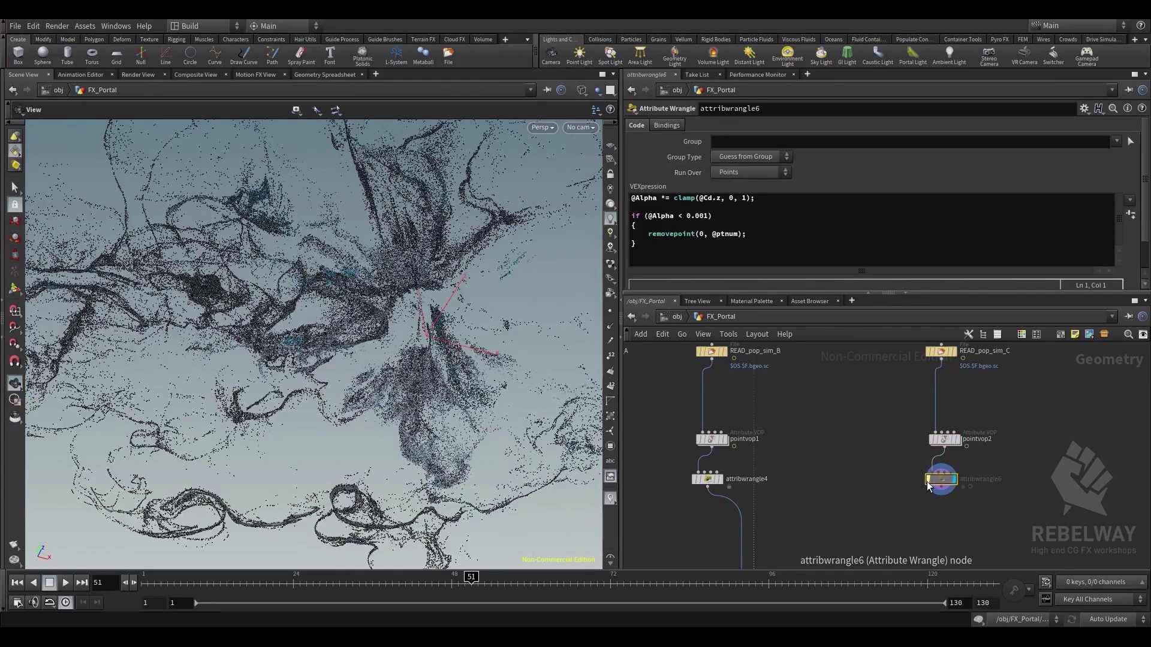
click(927, 481)
click(927, 481)
click(926, 481)
click(926, 482)
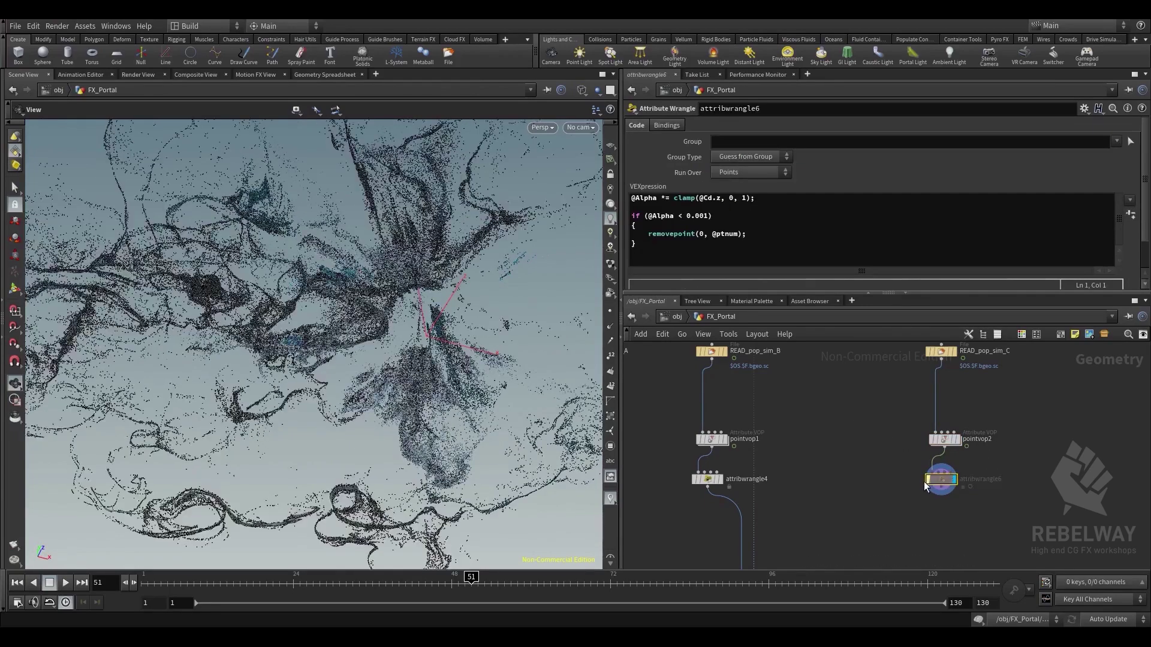
click(929, 482)
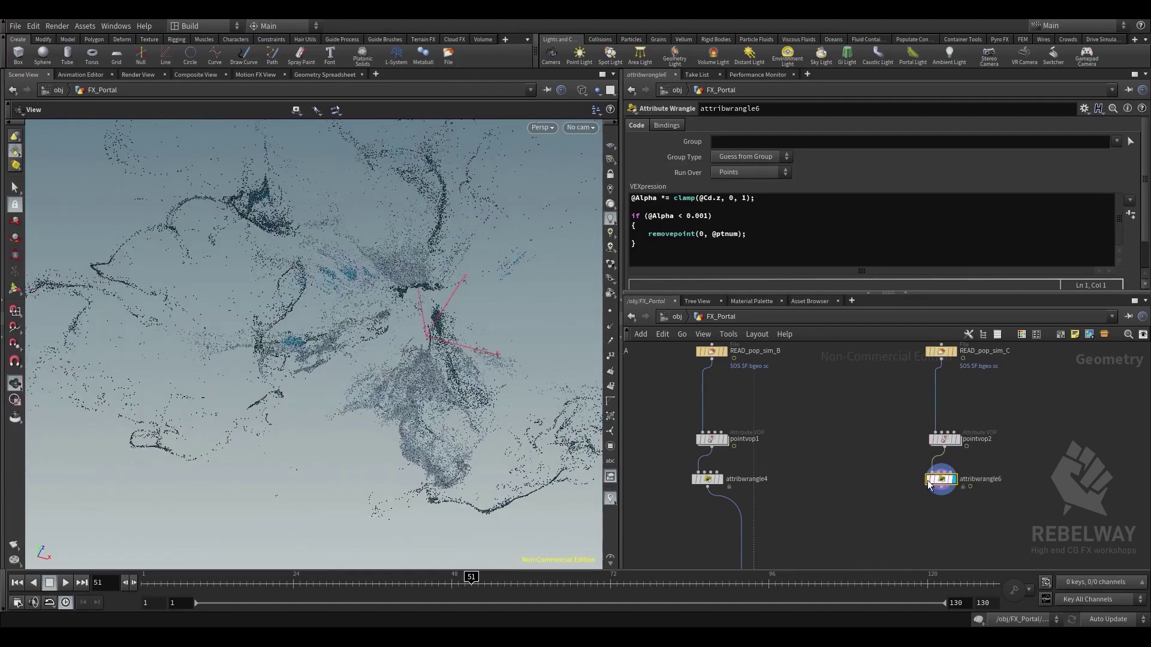
click(928, 482)
click(928, 482)
click(633, 233)
text(//)
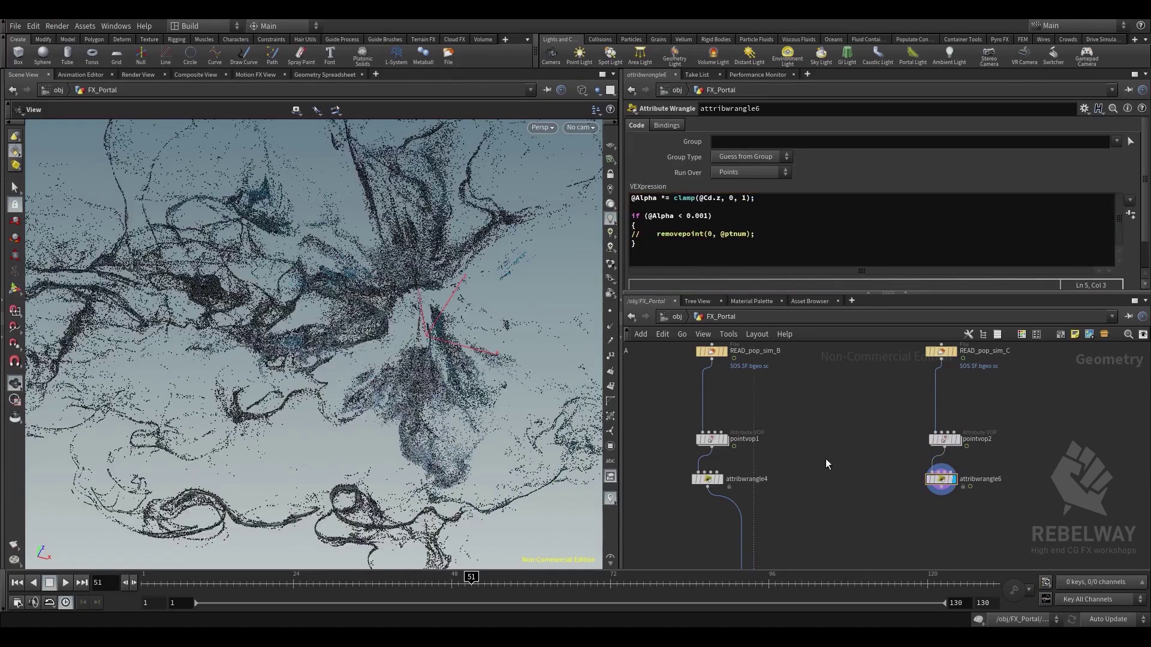
Move the black end point of pointvop2's color ramp to position 1 and remove the teal point
click(939, 442)
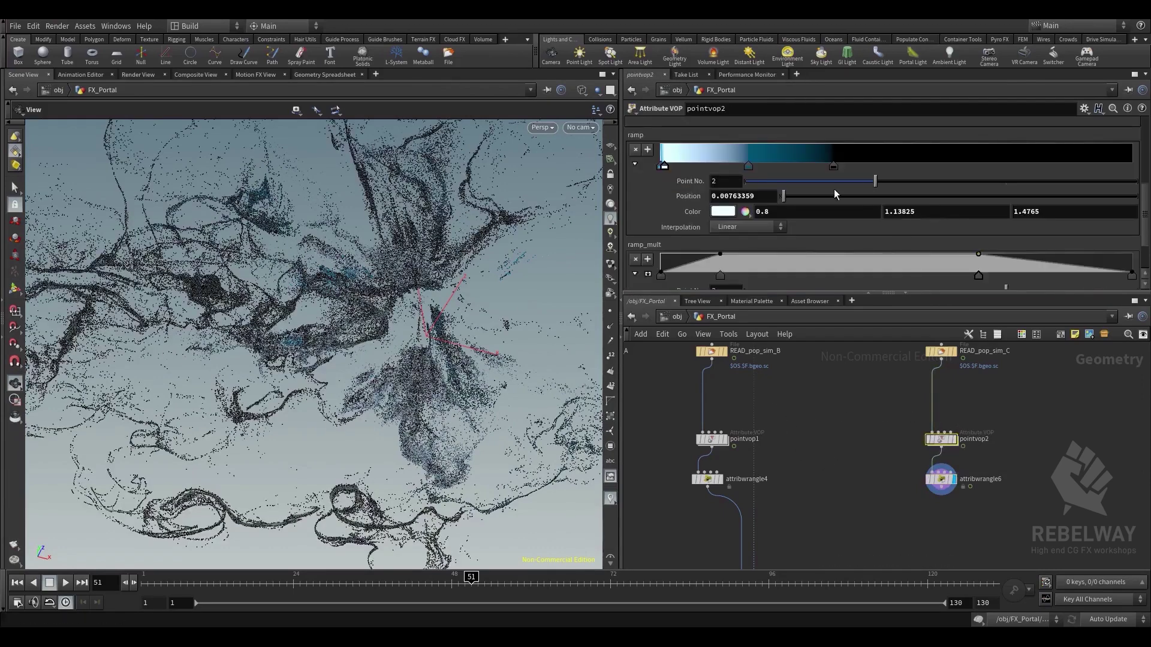
drag(833, 166, 1131, 168)
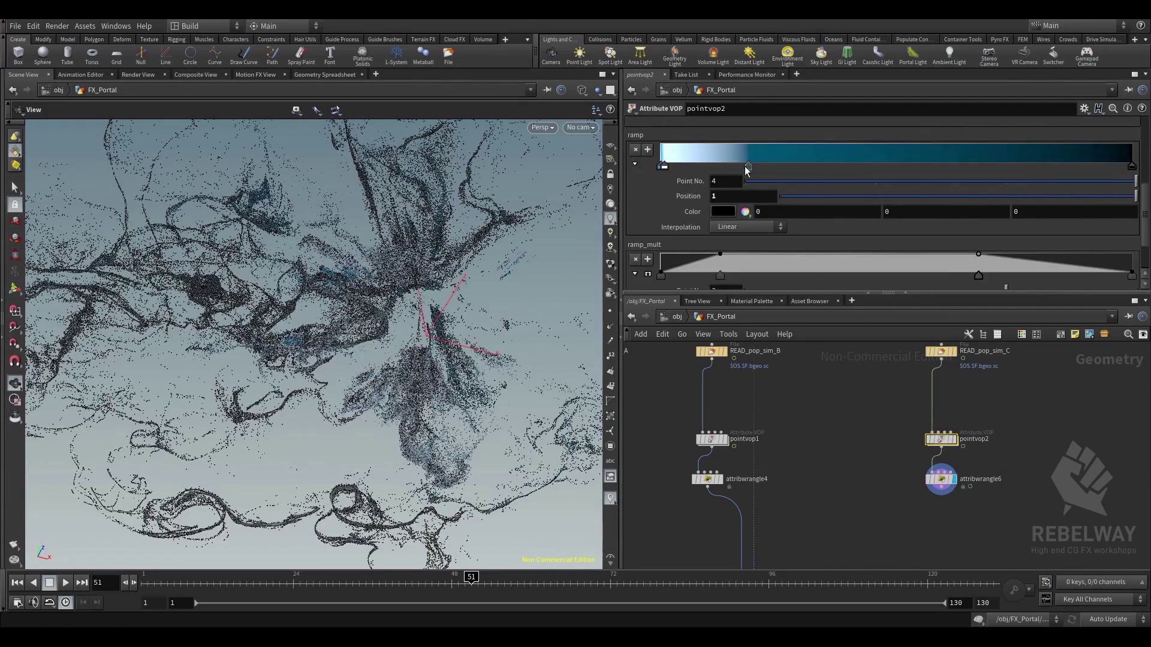
drag(747, 167, 926, 255)
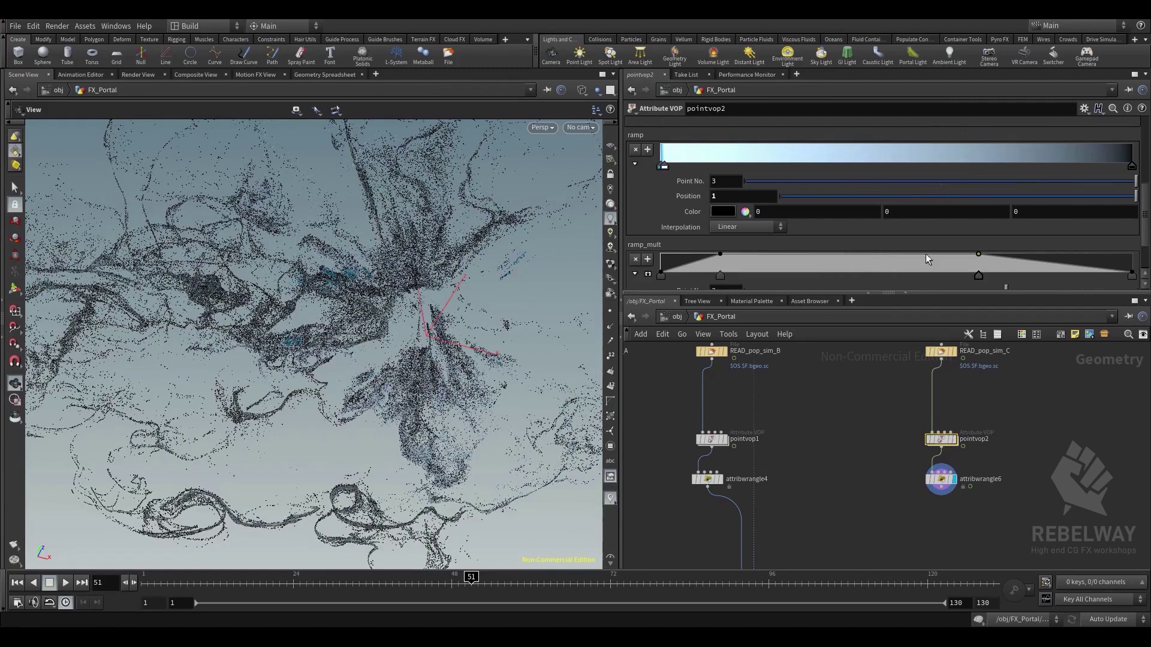
Uncomment the removepoint line in the VEXpression of attribwrangle6
click(943, 484)
drag(552, 433, 522, 331)
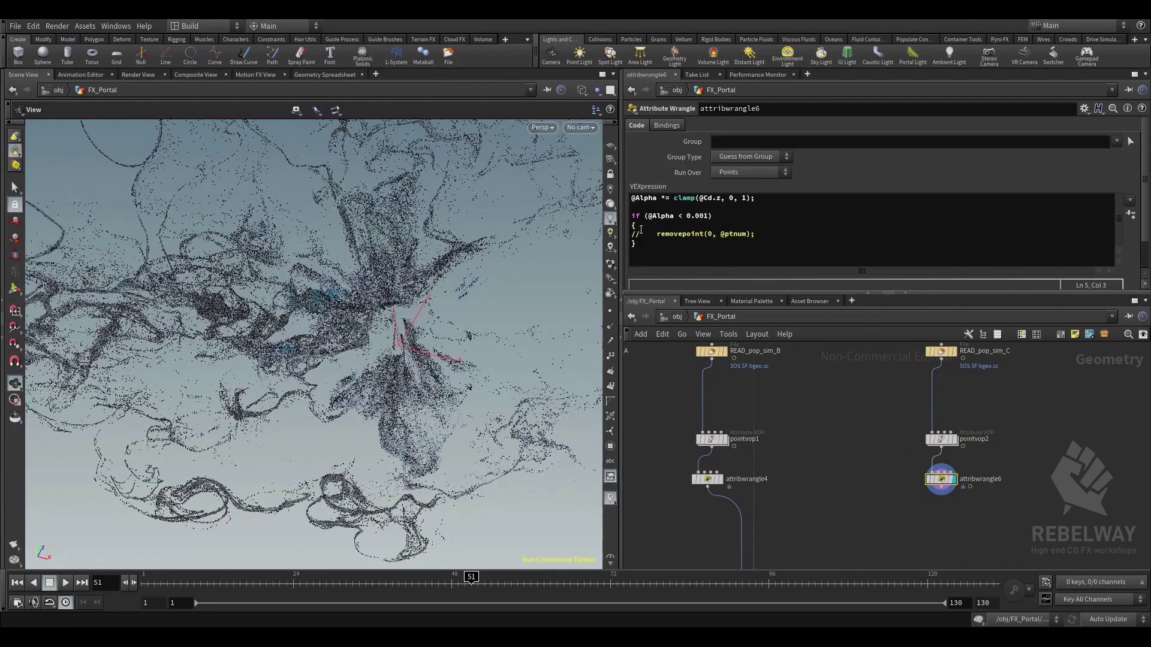
click(638, 239)
key(BackSpace)
key(BackSpace)
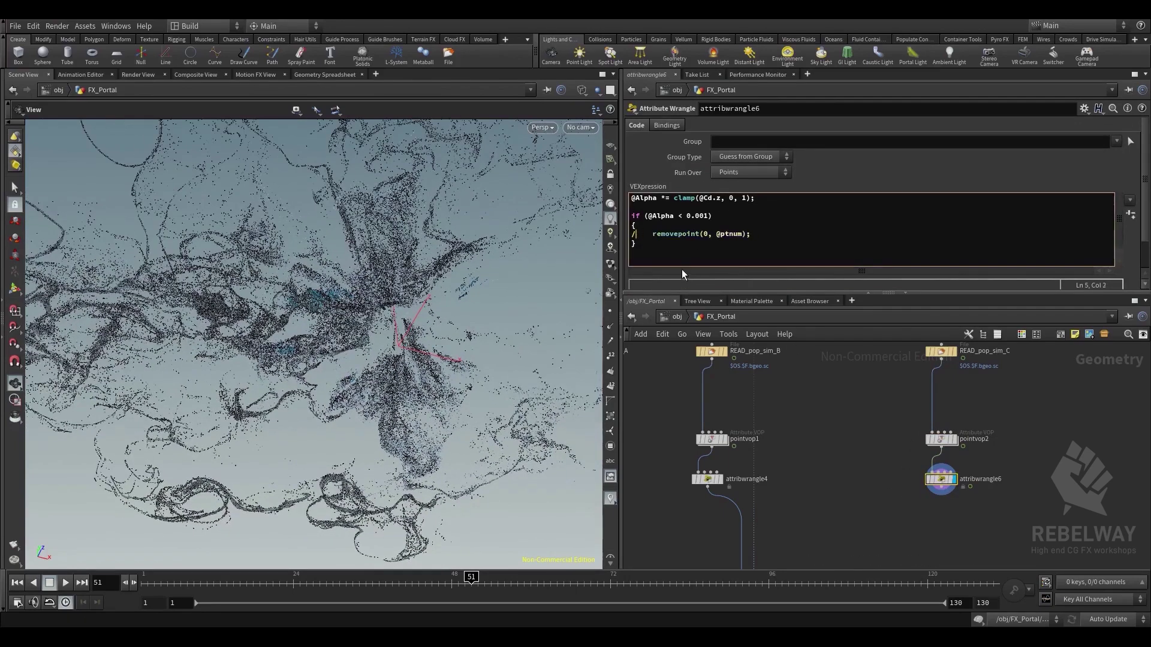
click(828, 460)
middle_drag(851, 436, 807, 460)
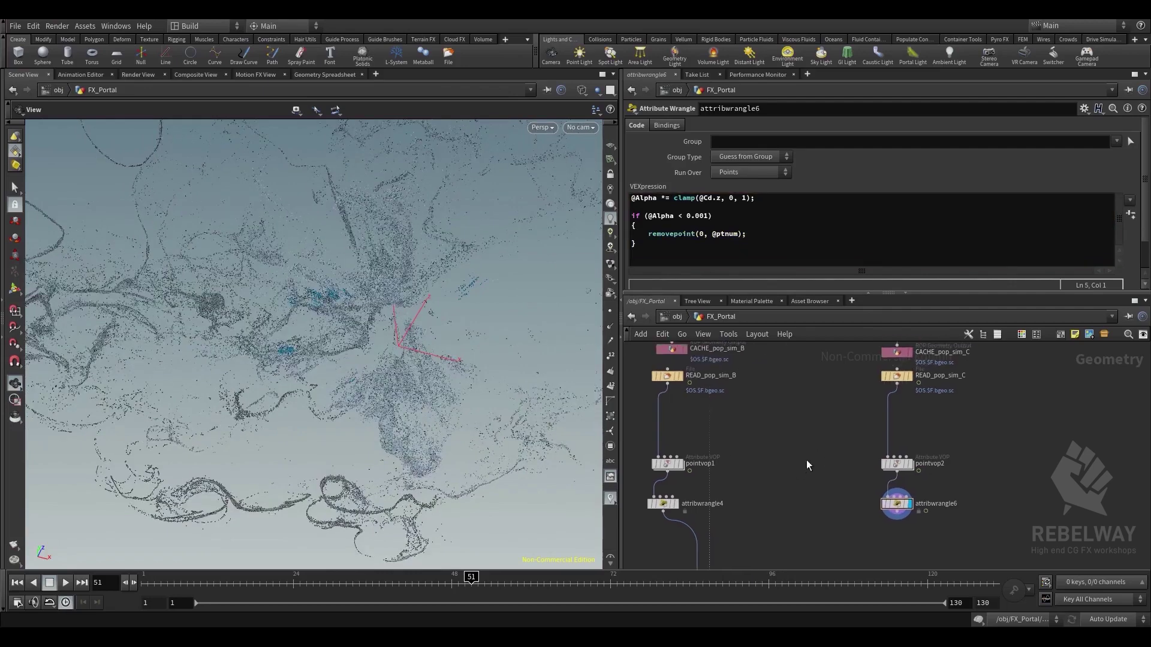
Move pointvop2's white ramp point to position 0.0407125 and reshape ramp_mult into a straight falloff without intermediate points
click(895, 466)
mouse_move(664, 166)
mouse_down()
mouse_move(742, 185)
mouse_move(676, 168)
mouse_up()
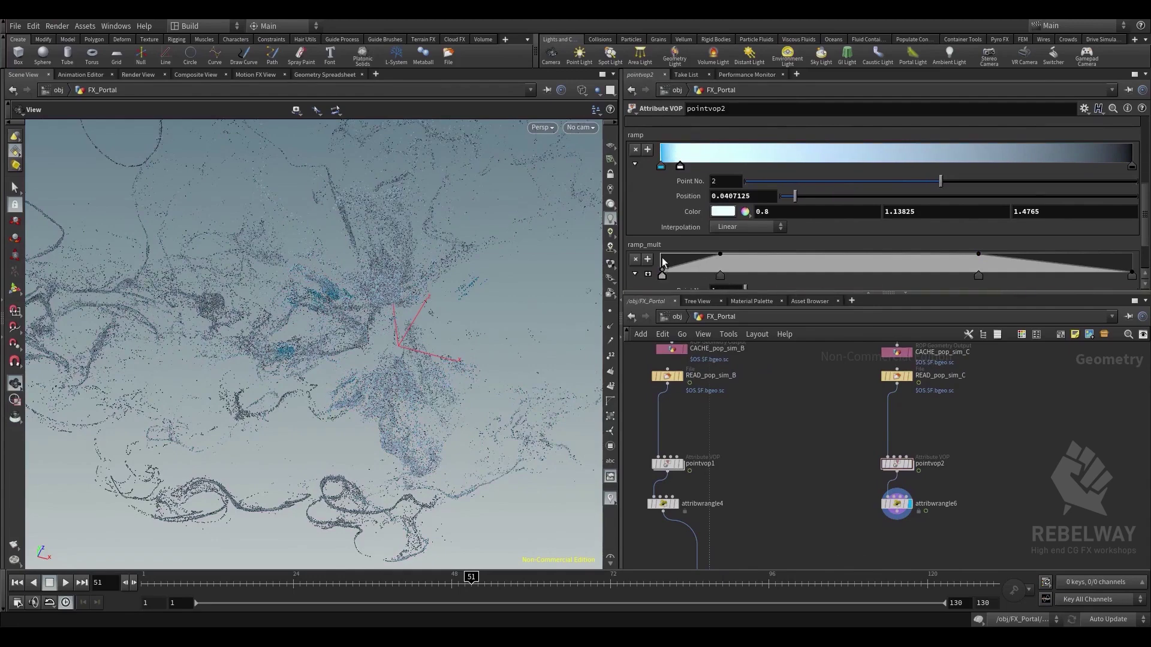
drag(663, 262, 658, 250)
drag(721, 279, 955, 326)
drag(411, 403, 312, 363)
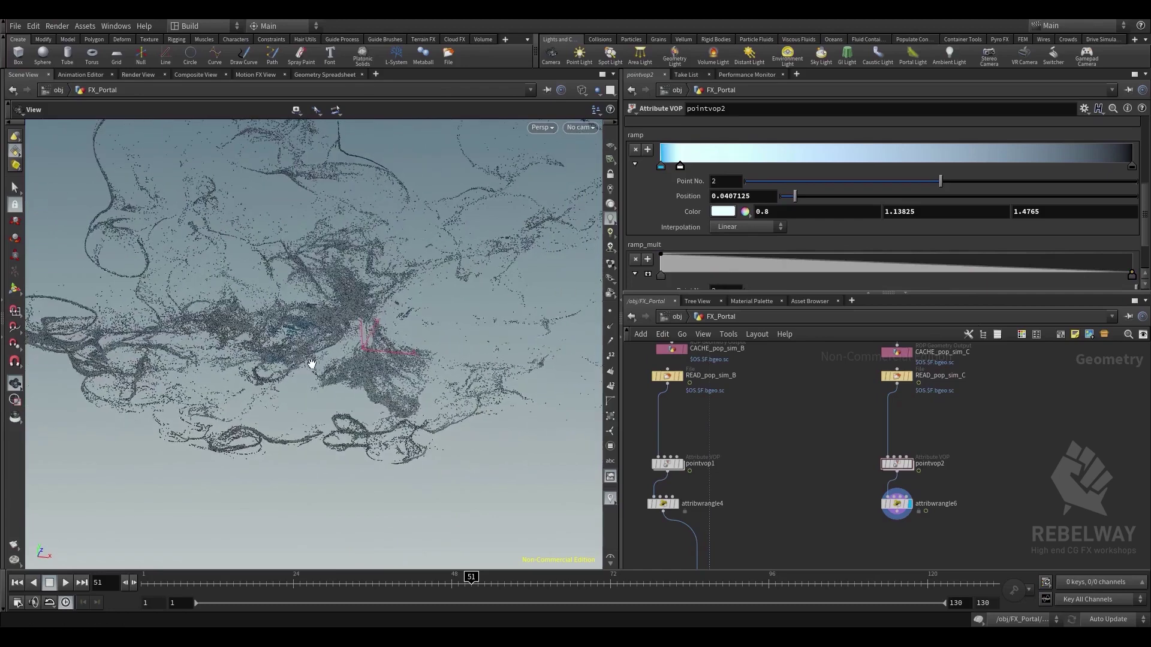
Display the viewport particles as points, play the simulation, and return to frame 1 in shaded display
key(d)
click(400, 375)
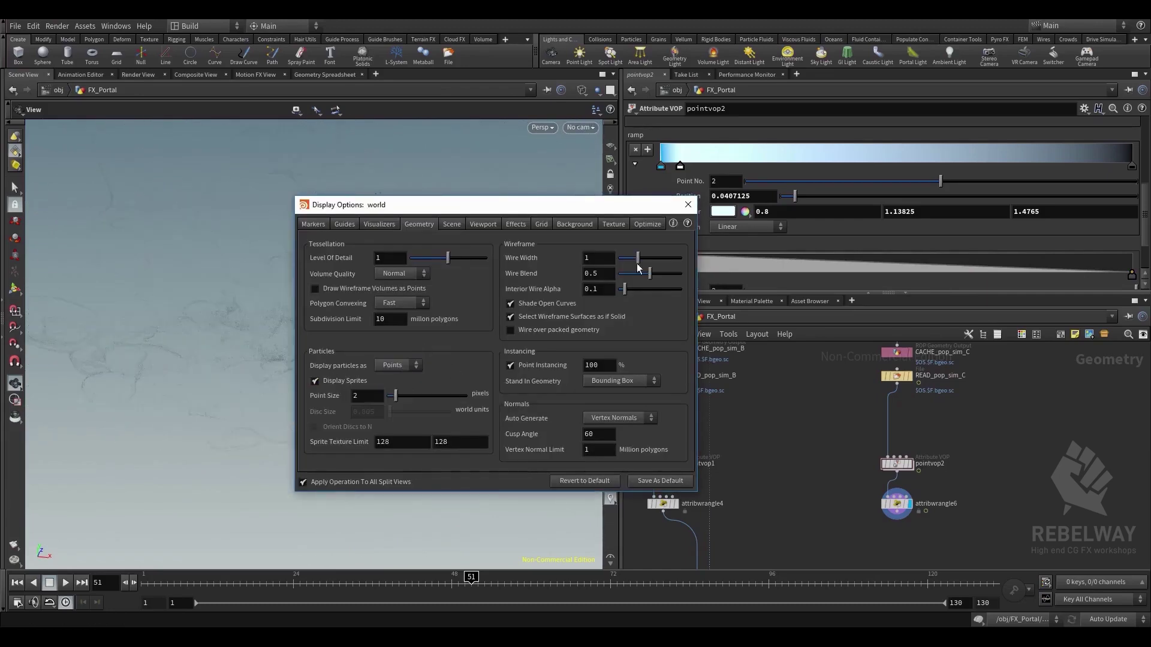
click(688, 204)
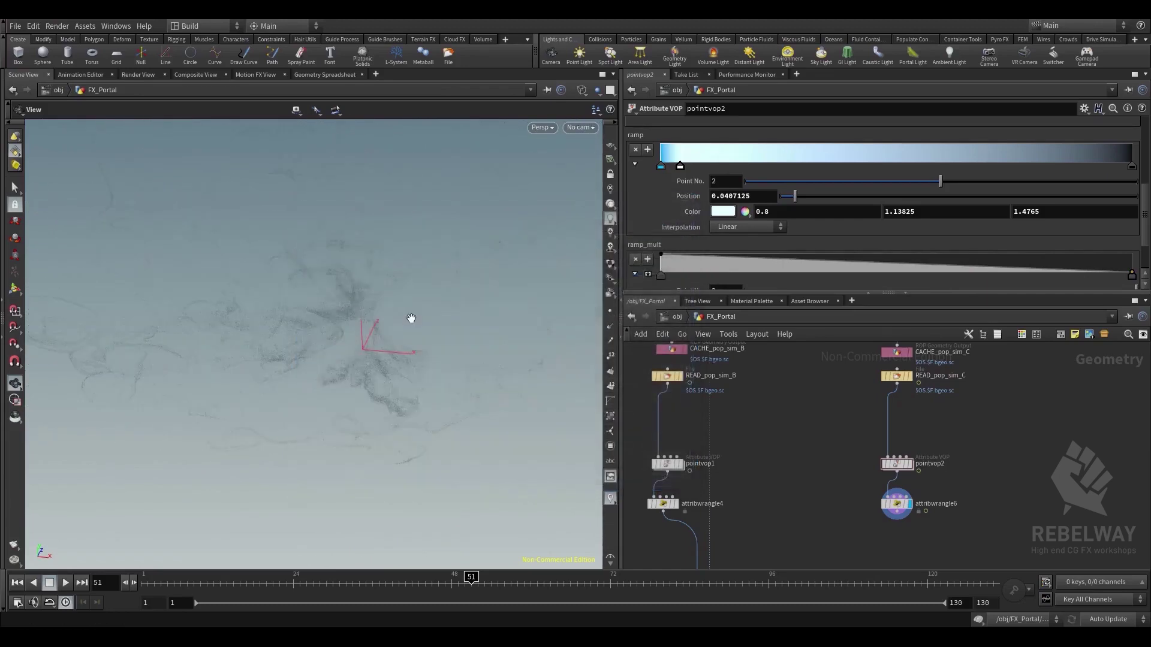
click(65, 583)
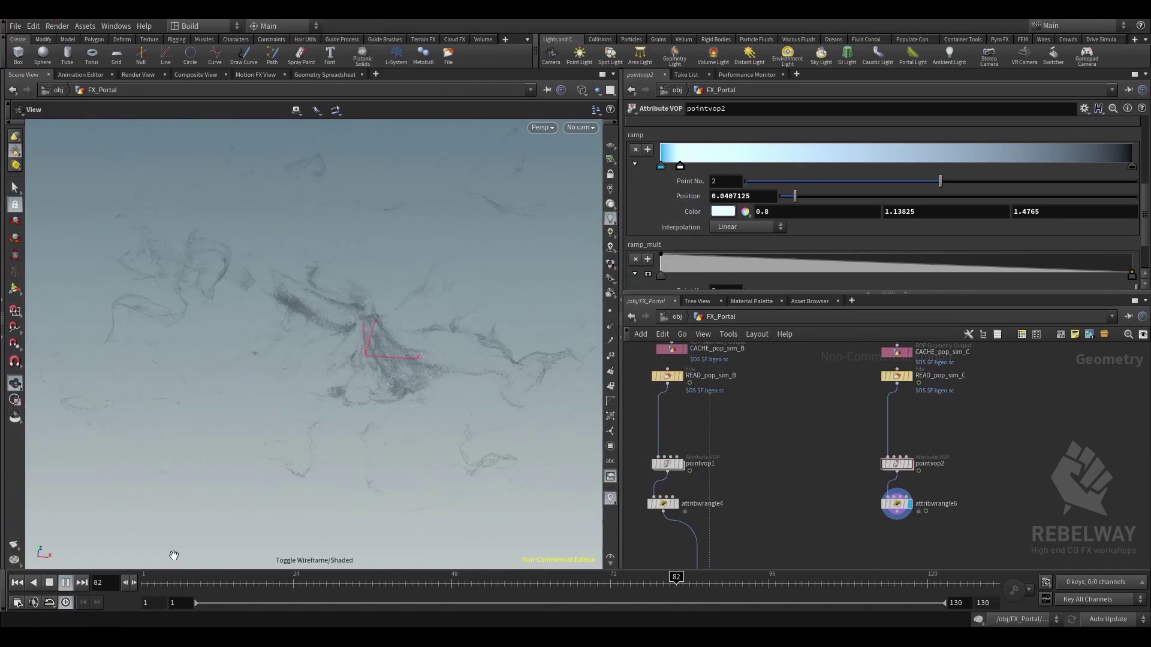
drag(163, 578, 125, 582)
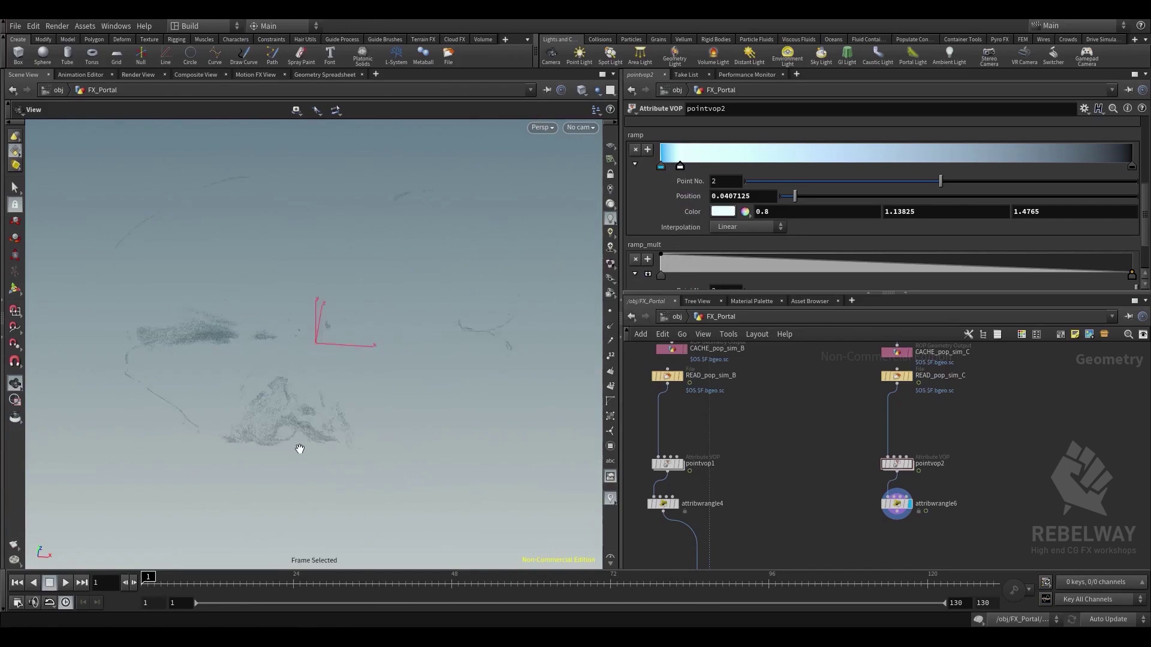
Set the viewport particles' disc size to 0.005, play the simulation, and return to frame 1
key(d)
click(389, 414)
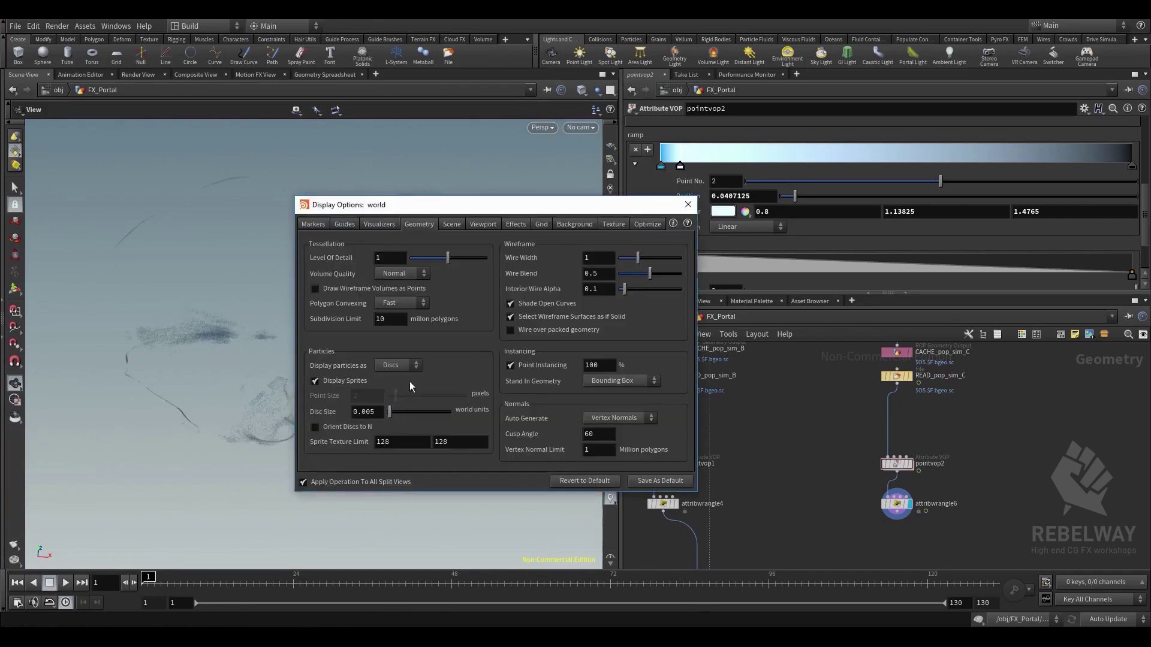
click(687, 206)
click(66, 580)
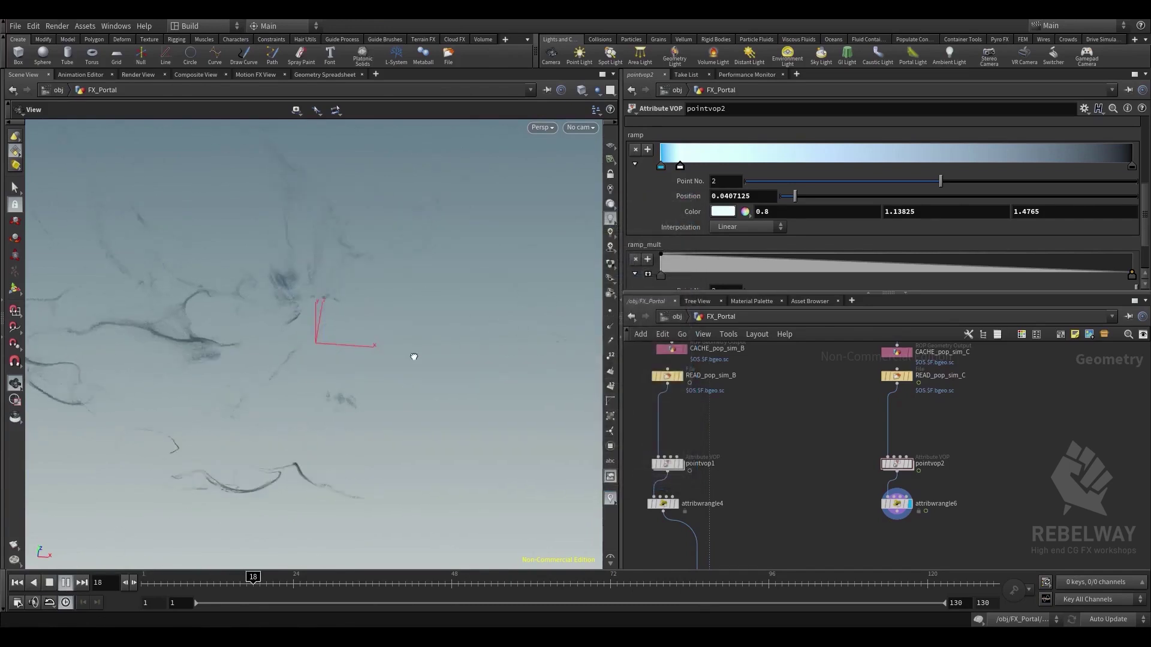
drag(413, 357, 418, 341)
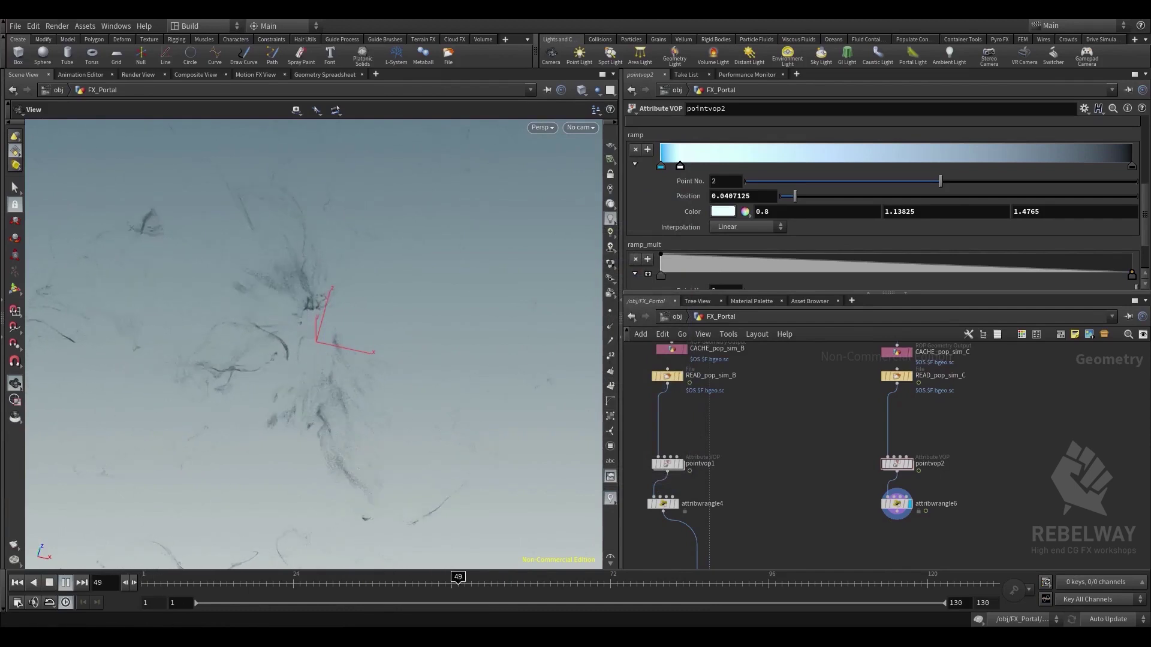
click(17, 583)
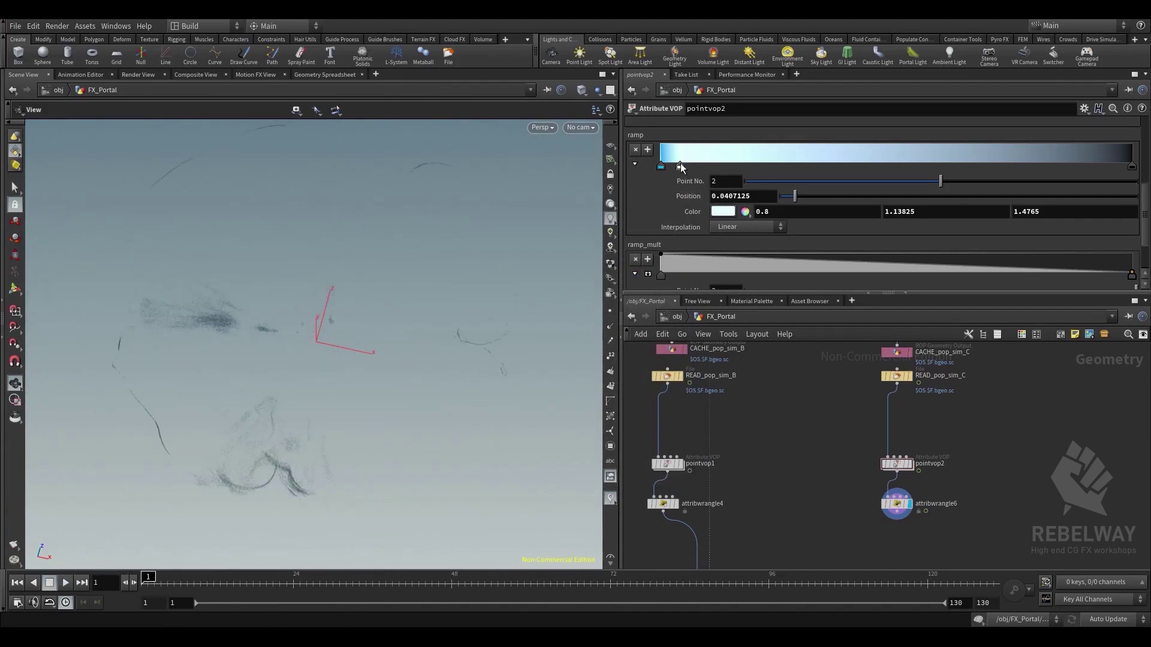
Try a brighter color of 4.7, 5.03825, 5.3765 and a higher position for pointvop2's second ramp point, and undo both changes
middle_drag(684, 209, 893, 236)
drag(674, 171, 716, 185)
key(ctrl+z)
key(ctrl+z)
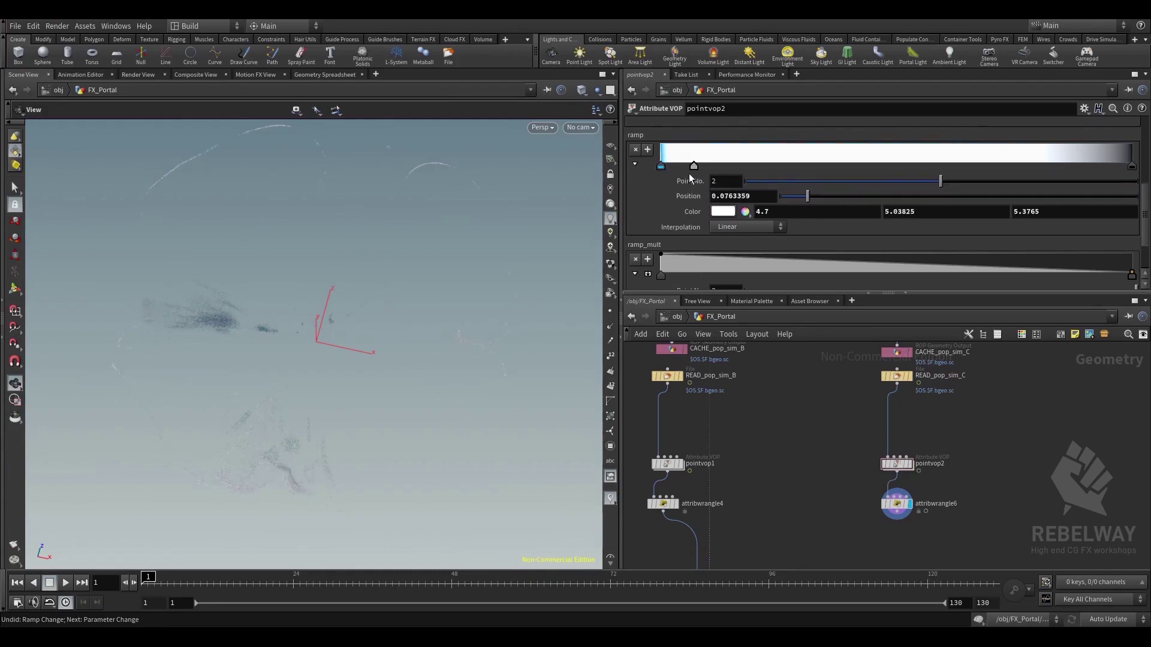
key(ctrl+z)
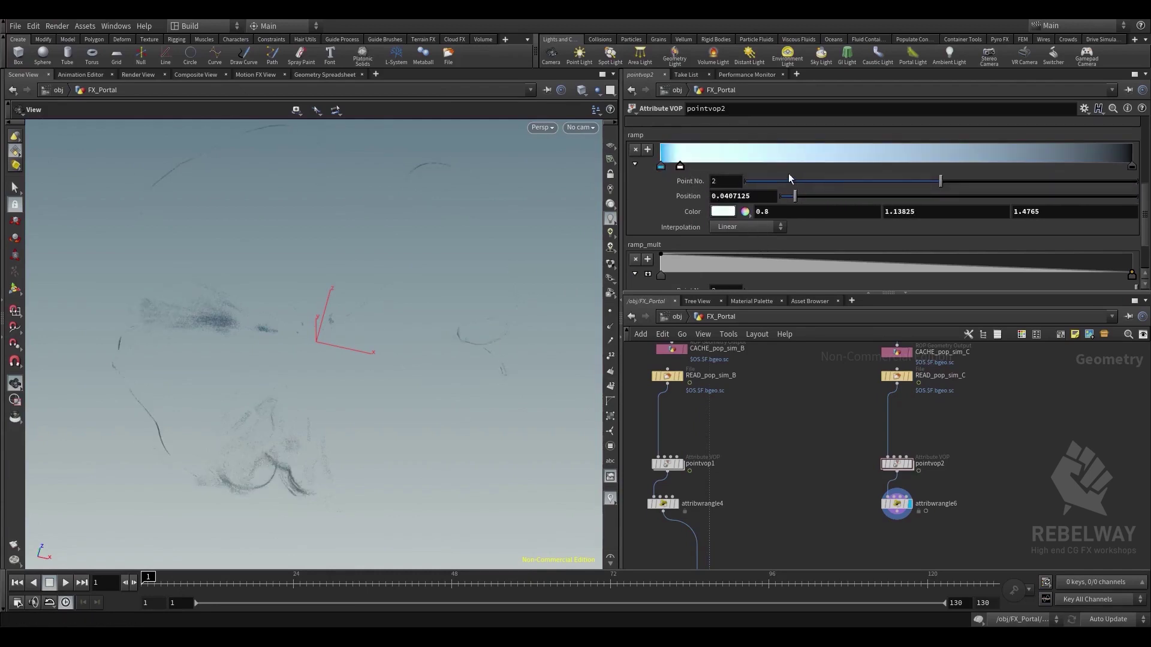
Insert a Multiply Constant between multiply1 and the geometry output inside pointvop2 with a multiplier of 1.87, and return to FX_Portal
middle_drag(962, 498, 954, 479)
double_click(893, 444)
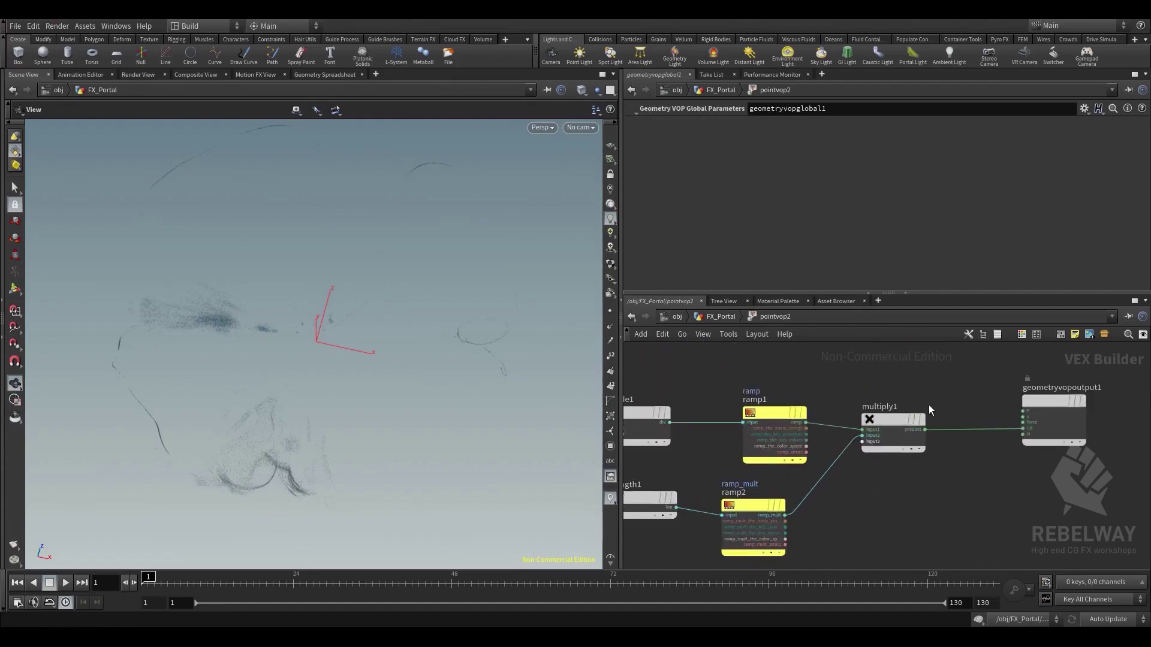
key(Tab)
text(mul)
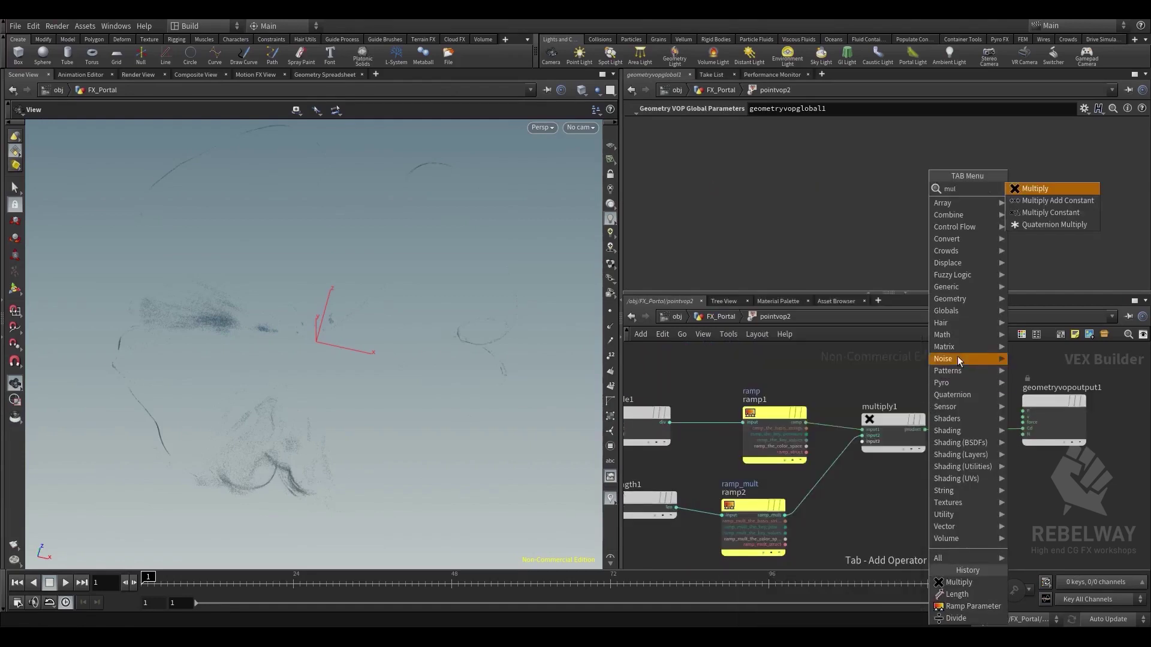
click(1064, 212)
click(1011, 438)
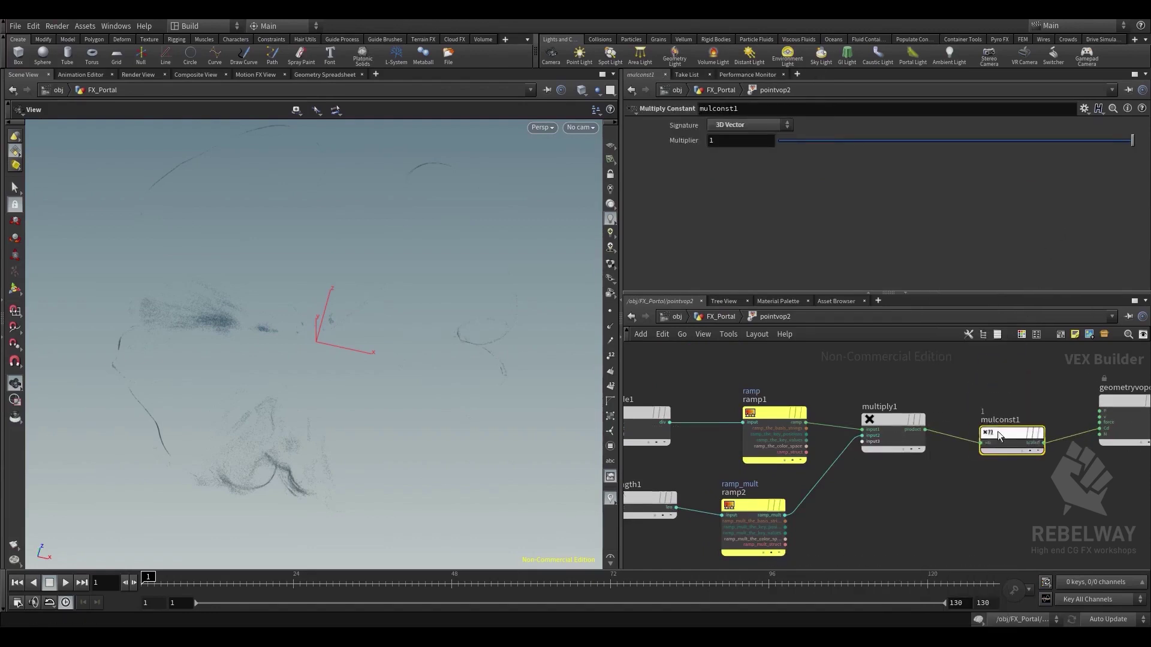
middle_drag(759, 140, 891, 179)
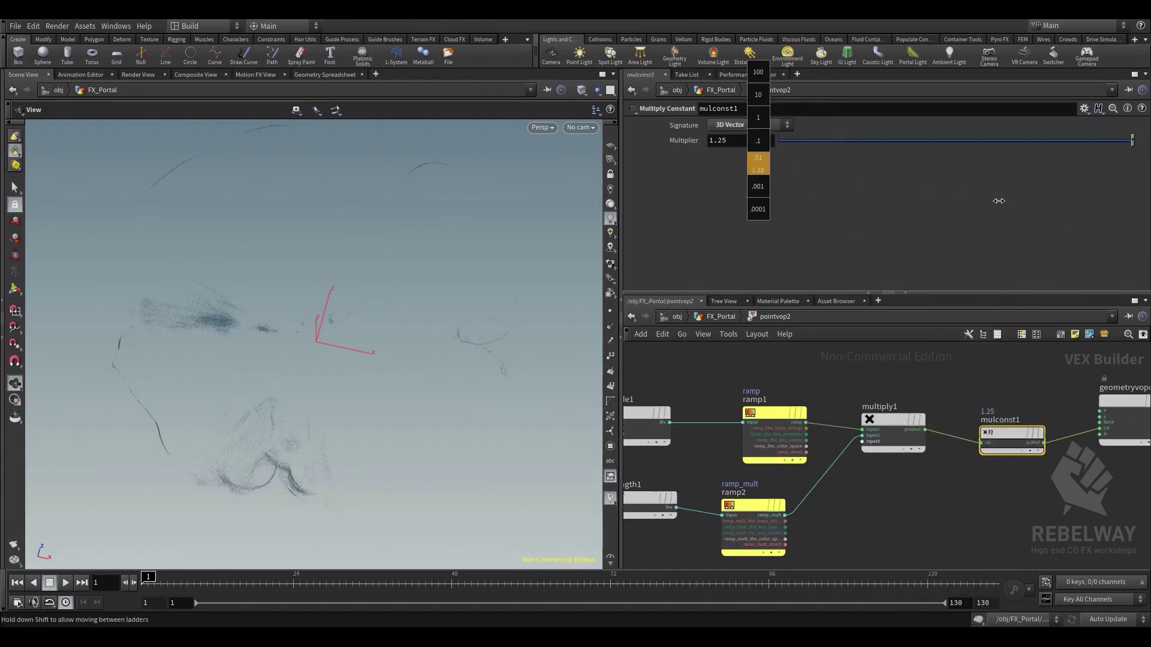
middle_drag(998, 201, 760, 144)
click(722, 317)
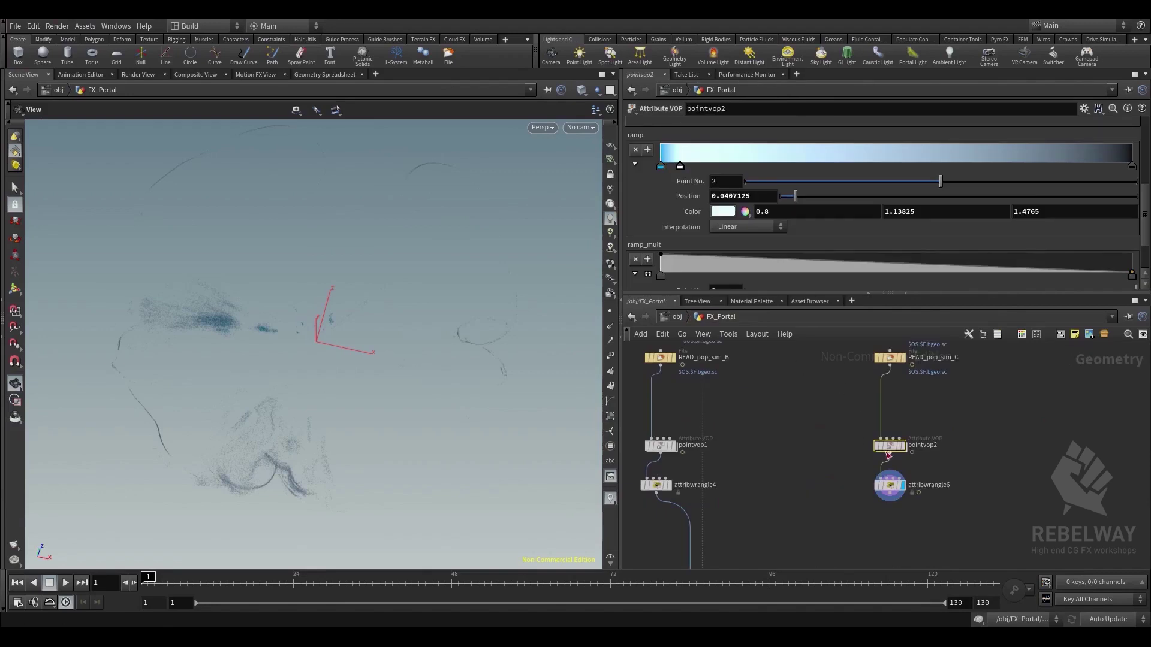
Check the alpha expression of attribwrangle6 and display pointvop2's output for comparison
scroll(900, 468, down, 3)
scroll(870, 244, down, 2)
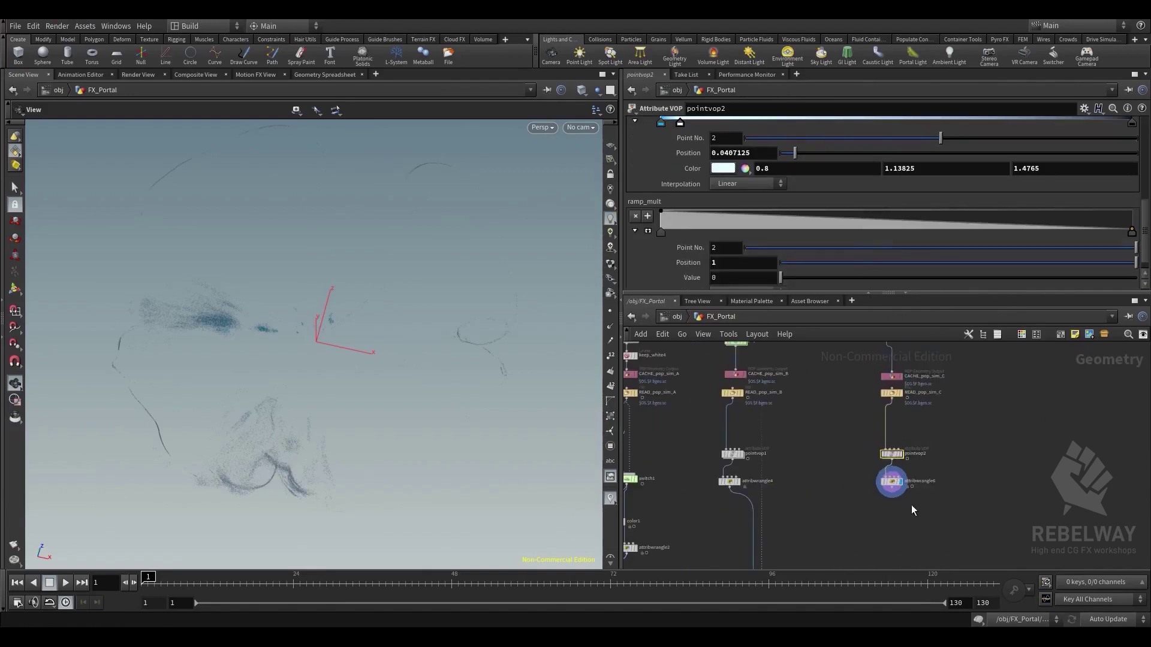
click(891, 481)
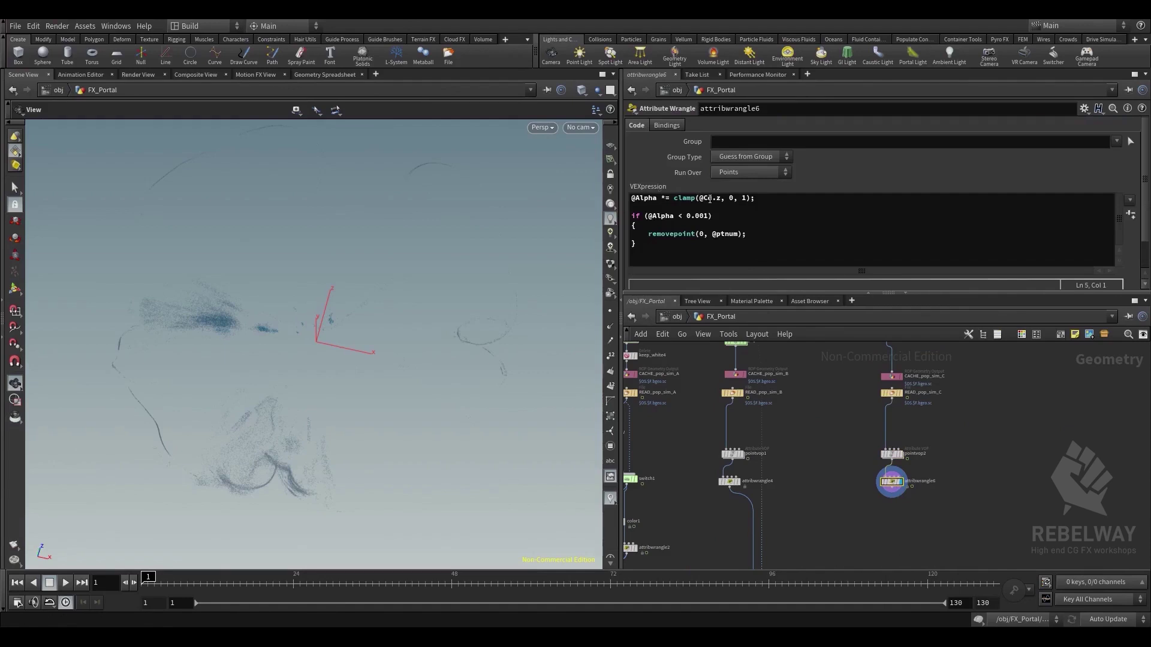
scroll(892, 459, up, 1)
click(903, 454)
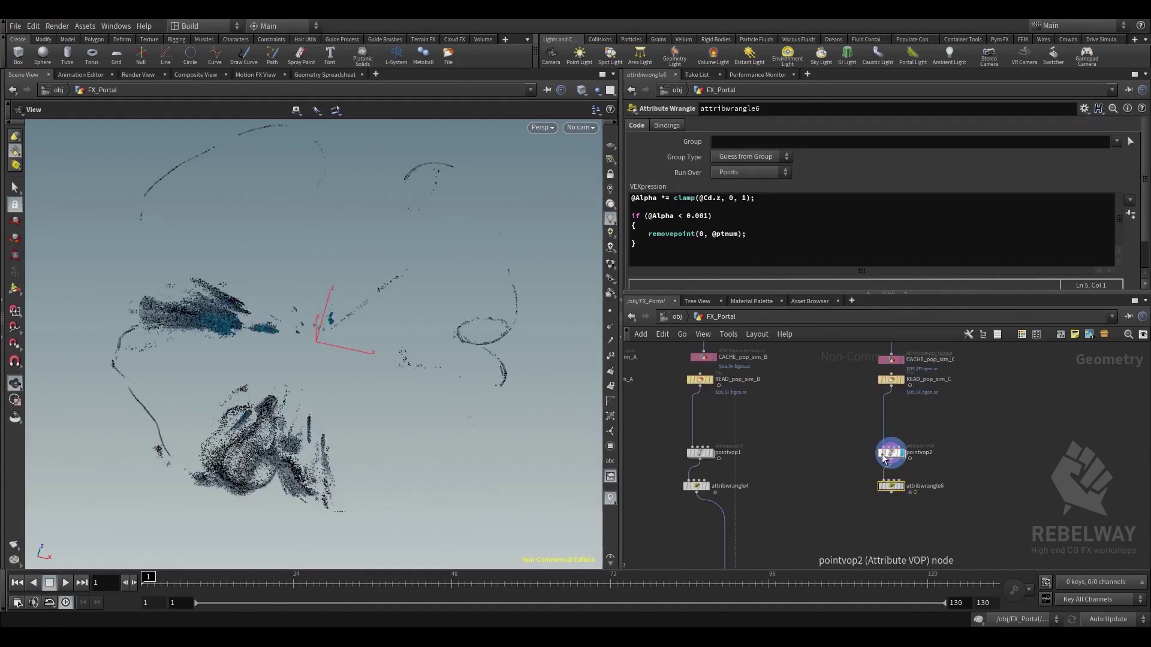
Increase mulconst1's multiplier inside pointvop2, play the simulation with attribwrangle6 displayed, and return to frame 1
double_click(891, 453)
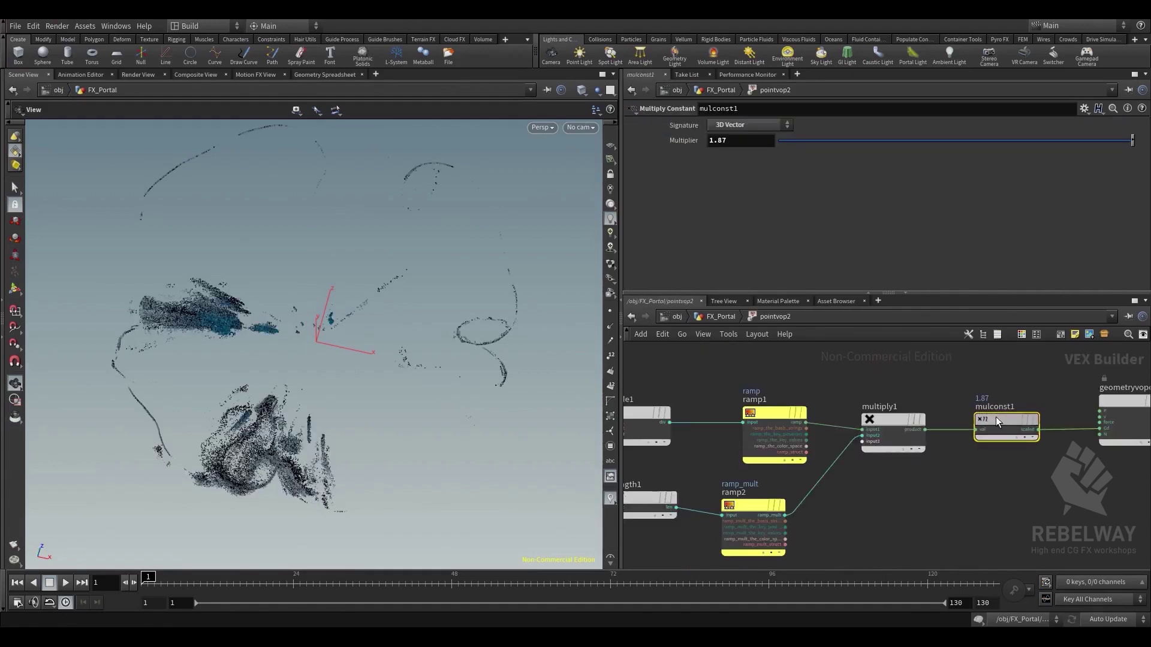
middle_drag(761, 148, 858, 148)
click(728, 317)
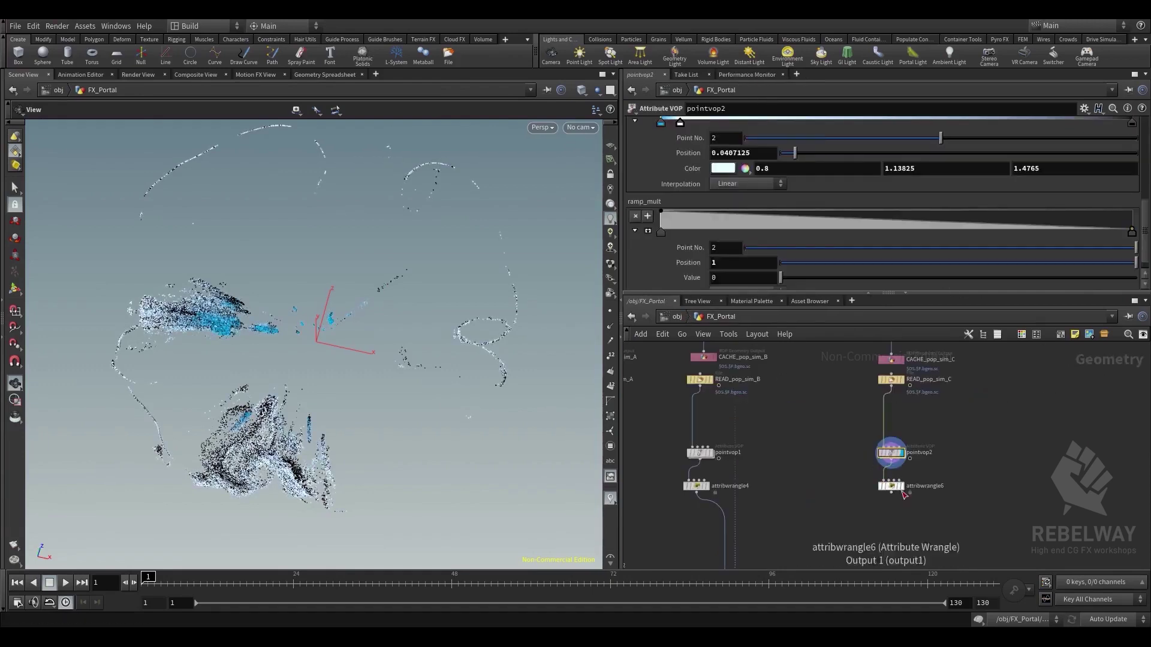
click(65, 583)
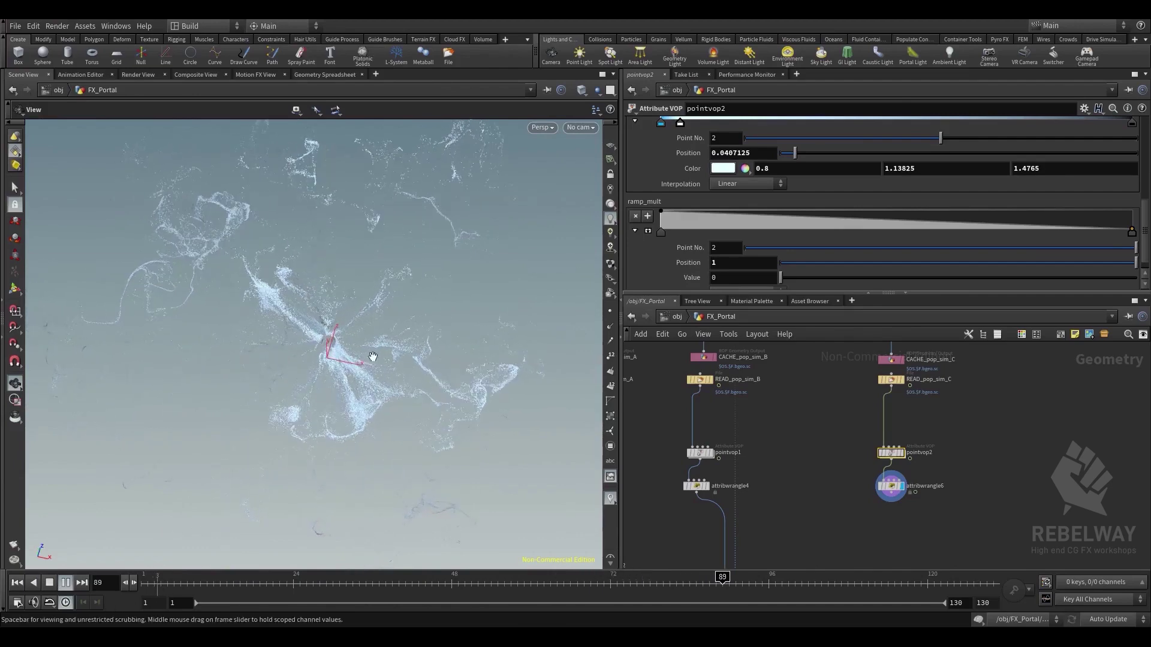
click(16, 582)
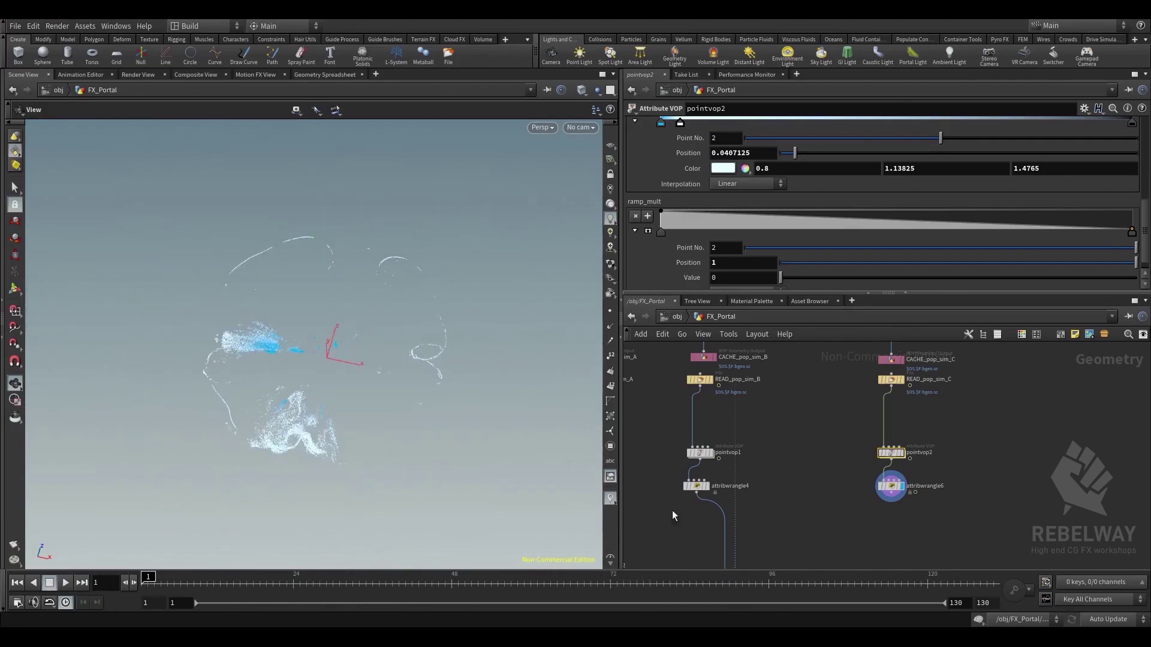
click(15, 30)
click(23, 40)
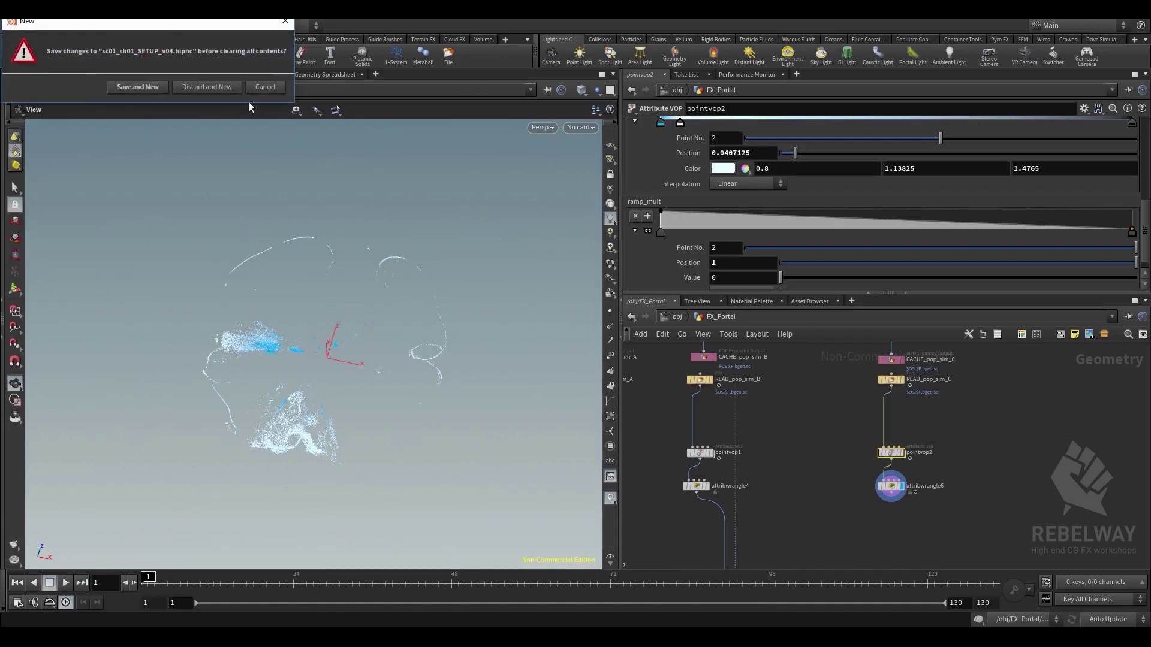
click(265, 87)
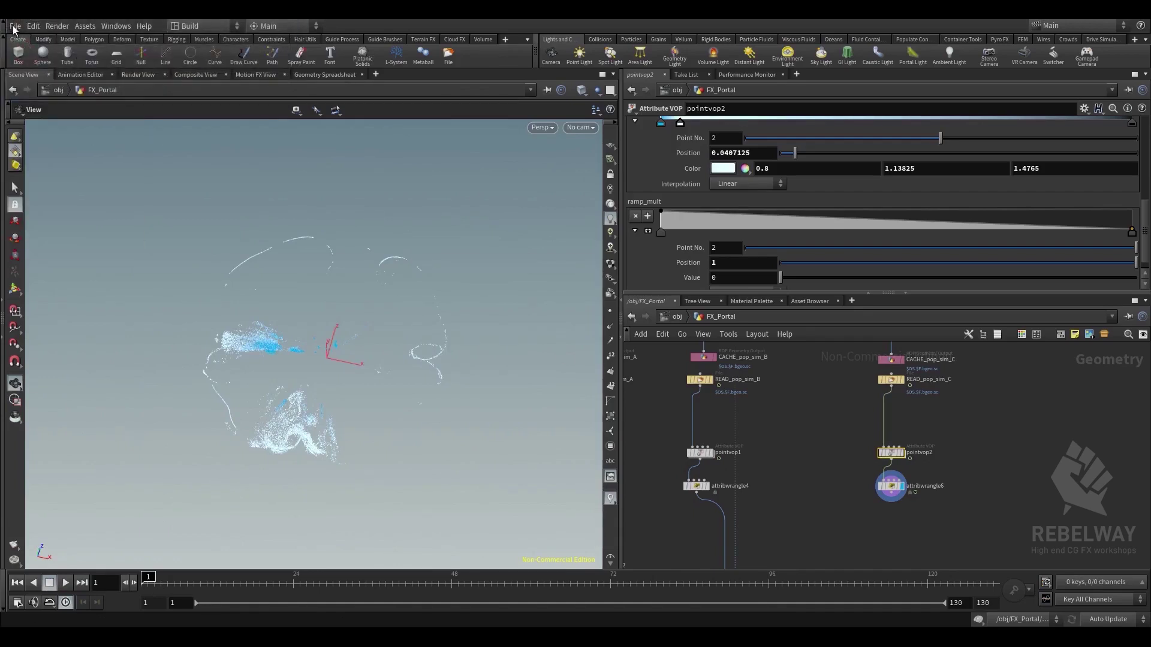
Save the scene file
key(ctrl+s)
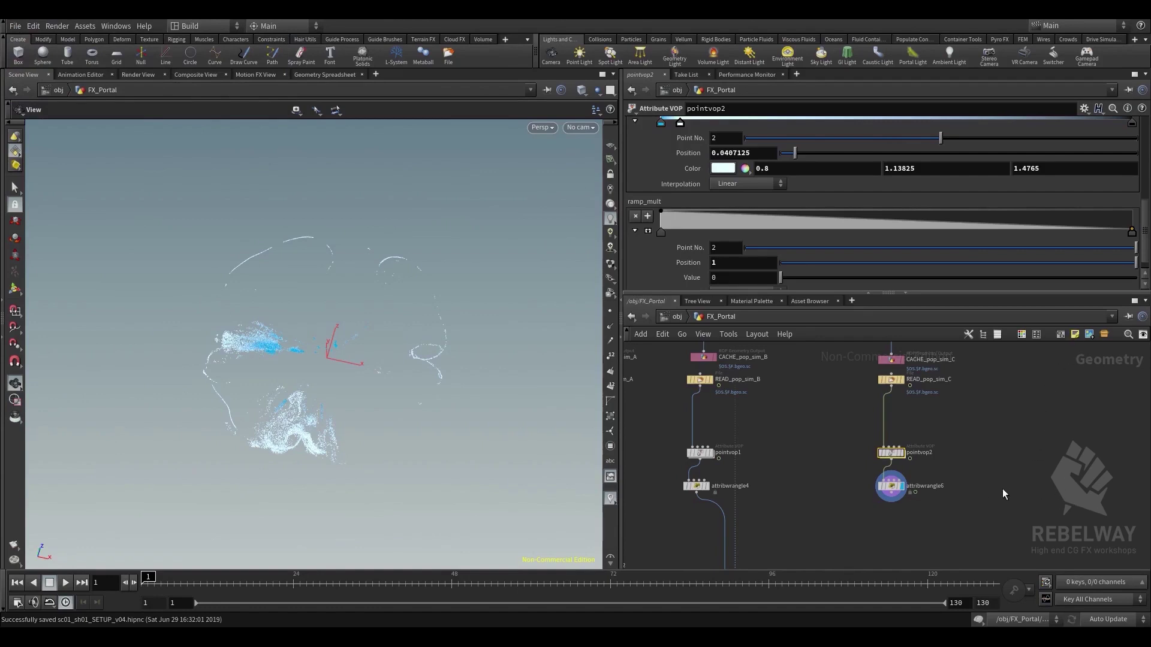
Scrub the simulation to frame 35 and examine the pop_sim_C particles
middle_drag(843, 510, 811, 449)
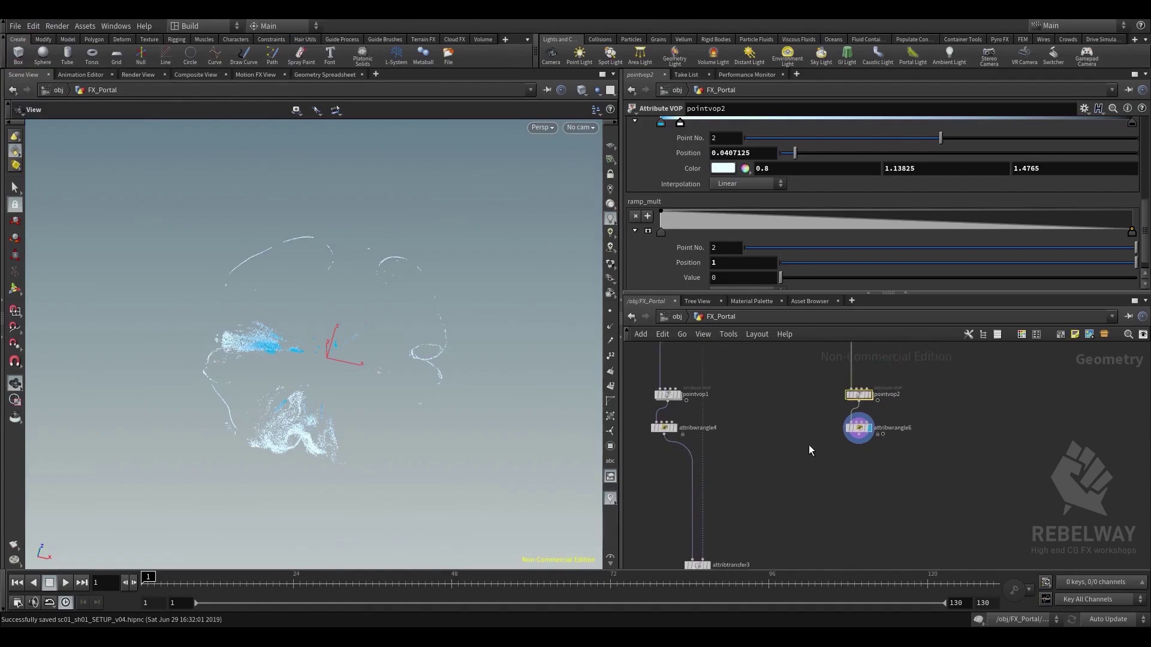
scroll(838, 457, up, 2)
click(864, 459)
drag(251, 583, 404, 394)
key(h)
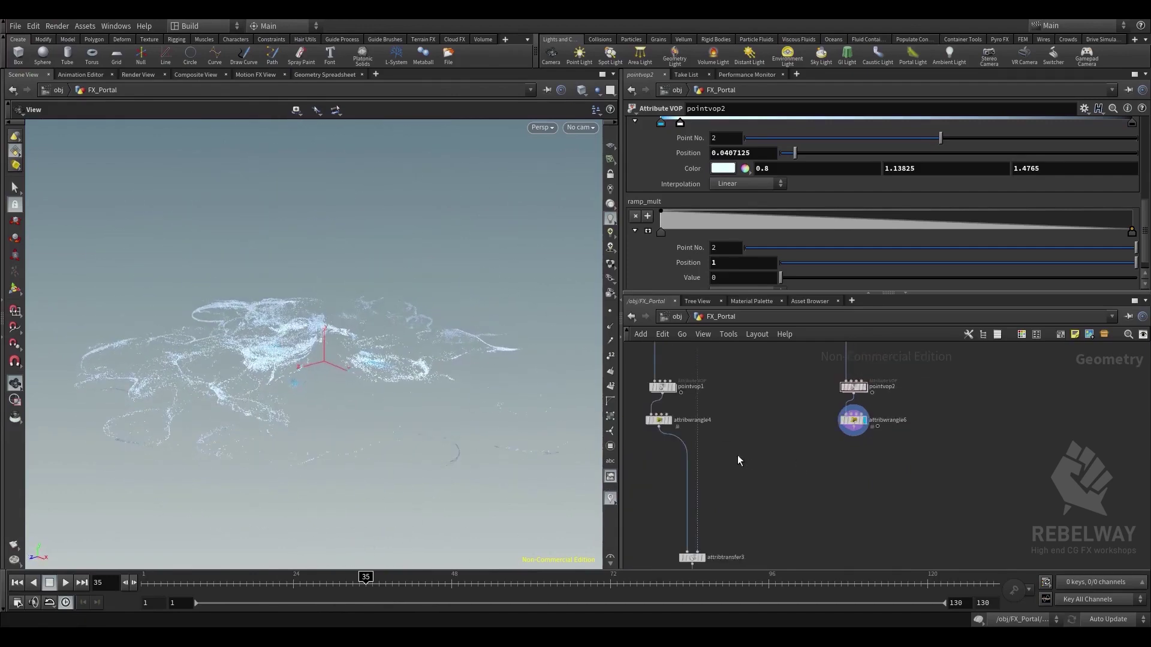
Duplicate attribtransfer3 and place the copy below attribwrangle6, level with the original
middle_drag(928, 516, 911, 388)
scroll(942, 441, up, 3)
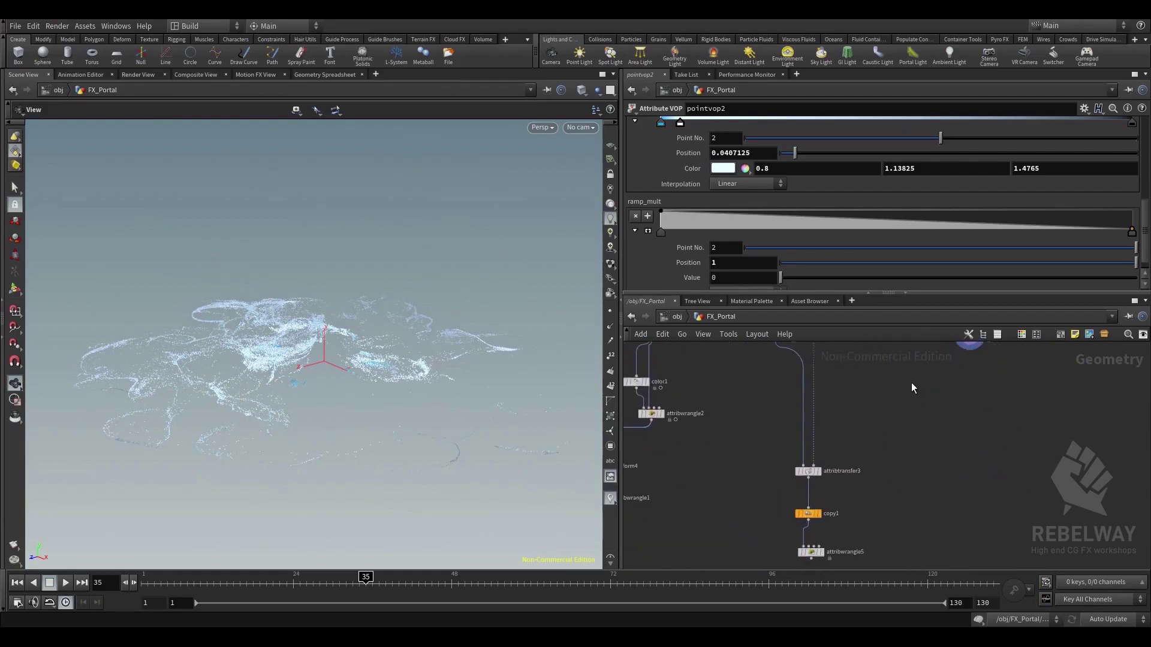
middle_drag(753, 454, 754, 419)
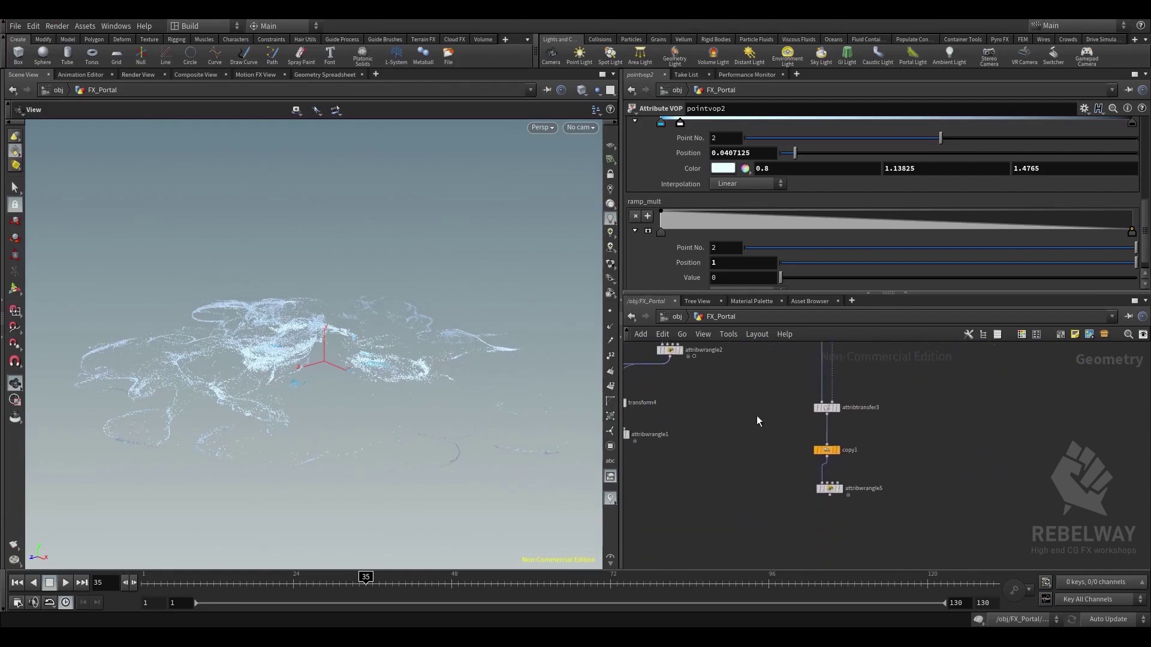
click(826, 408)
key(ctrl+c)
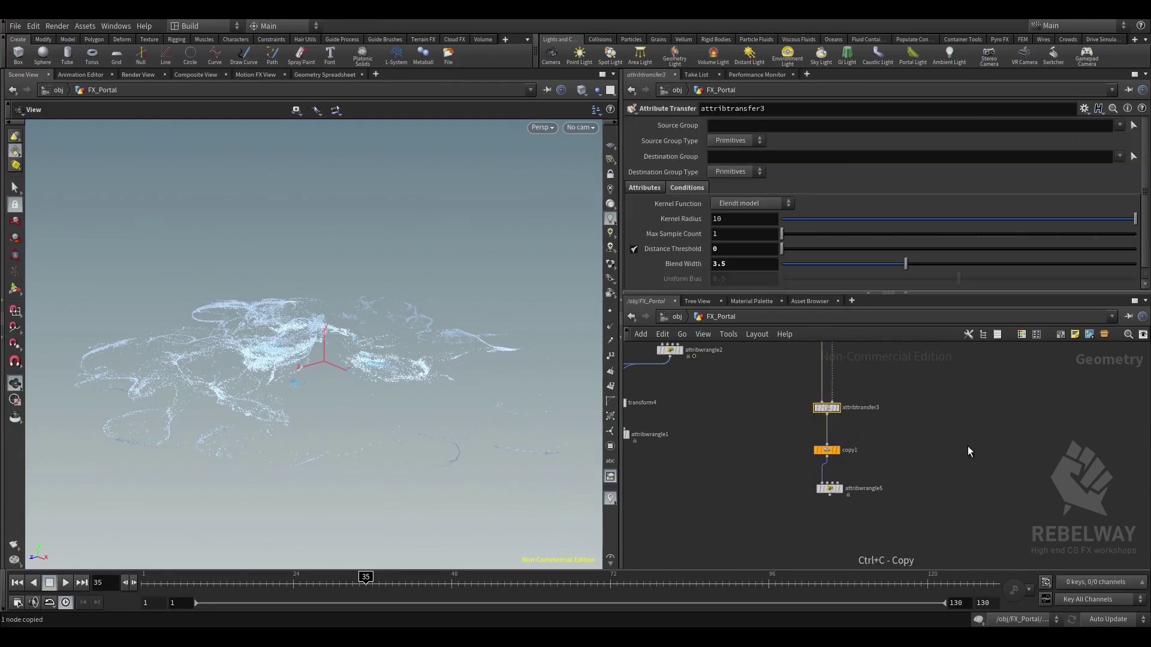
middle_drag(968, 445, 869, 574)
key(ctrl+v)
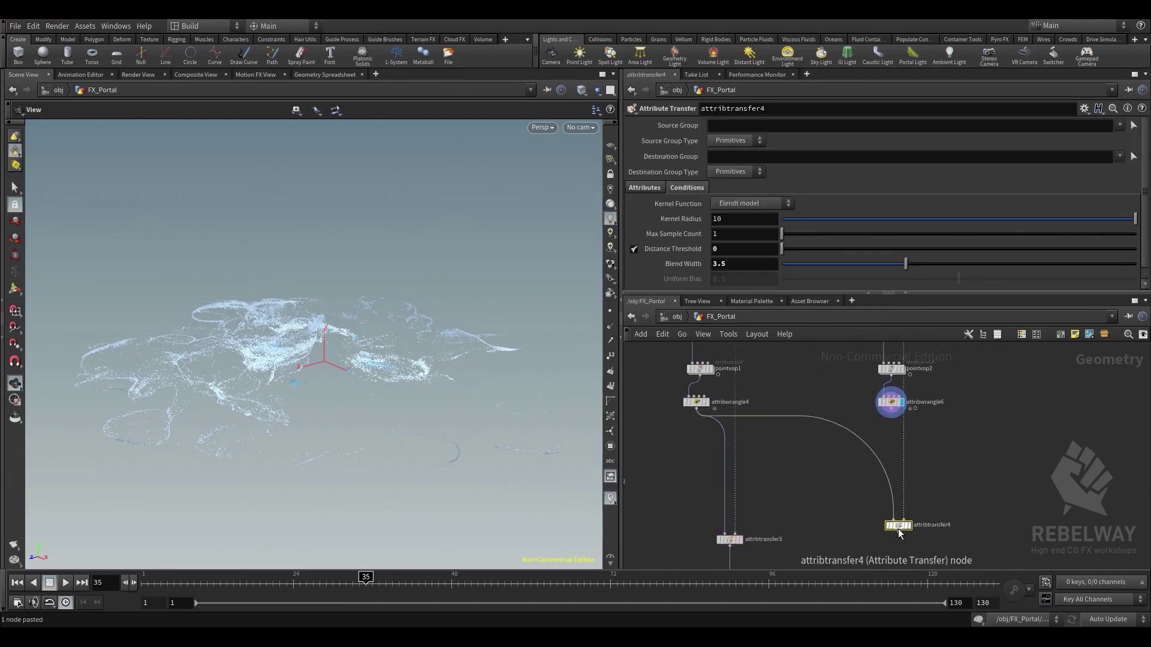
click(897, 539)
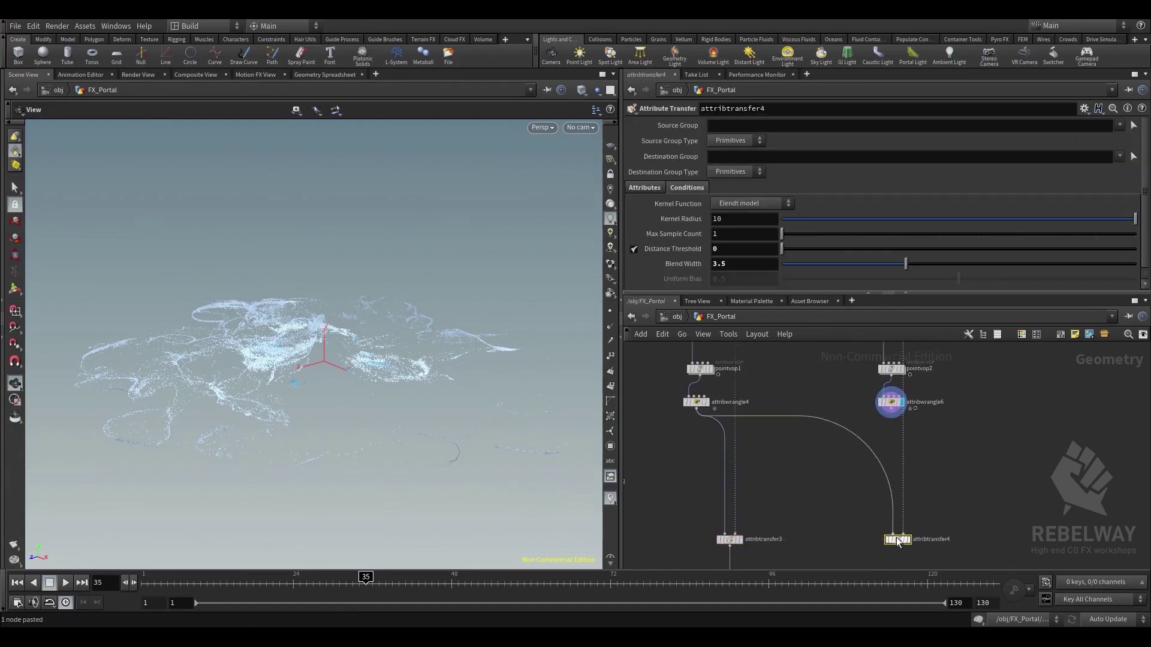
Connect attribwrangle6 to the first input of attribtransfer4 and display the transfer result at frame 45
click(889, 415)
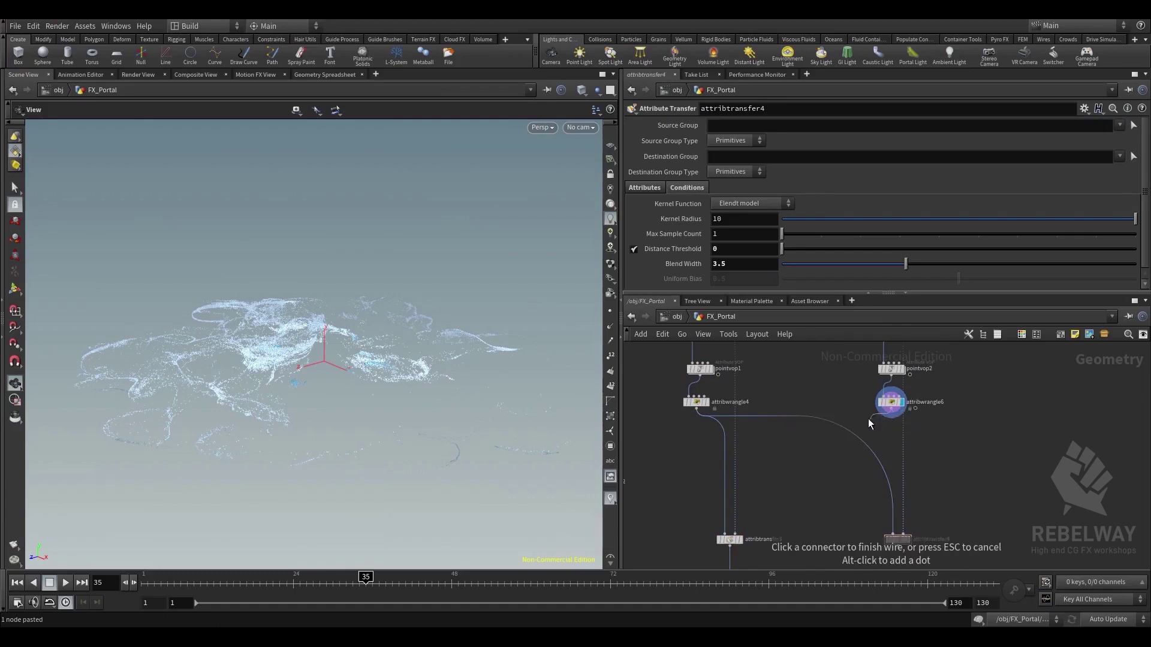
middle_drag(931, 501, 929, 478)
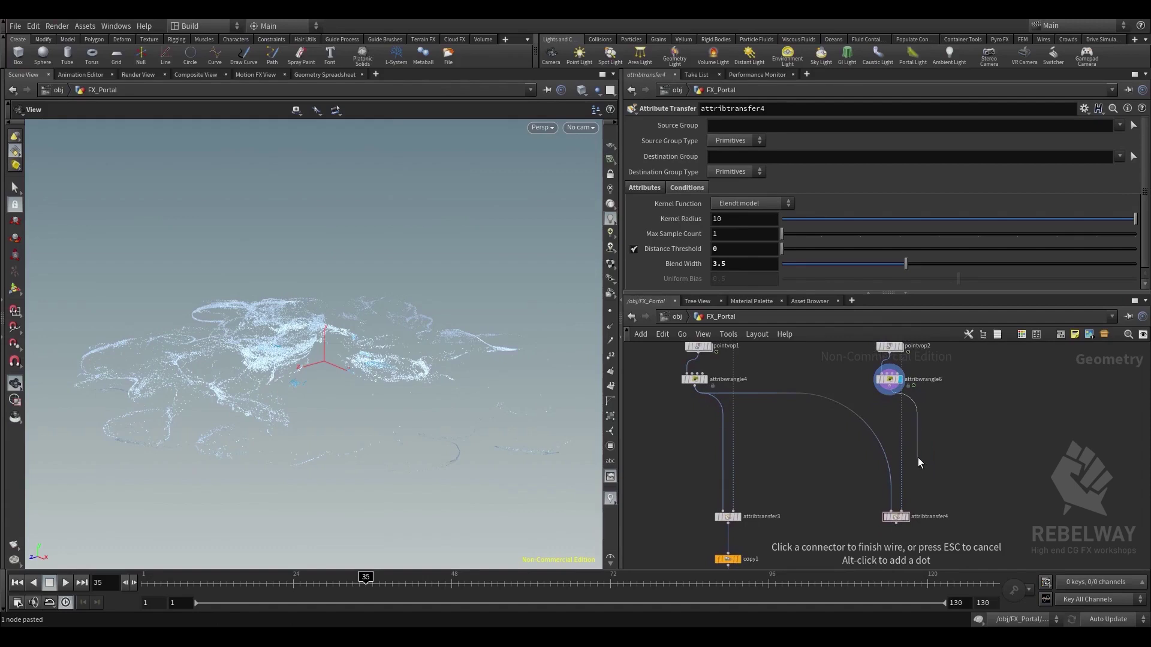
click(891, 506)
scroll(911, 522, up, 2)
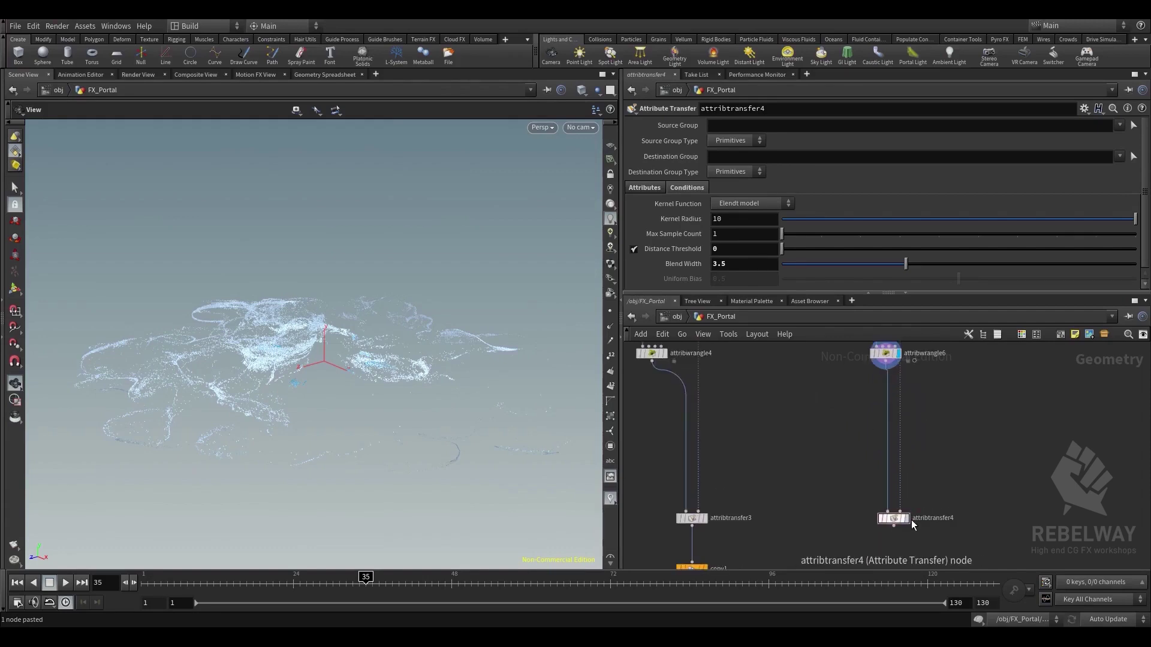
click(905, 519)
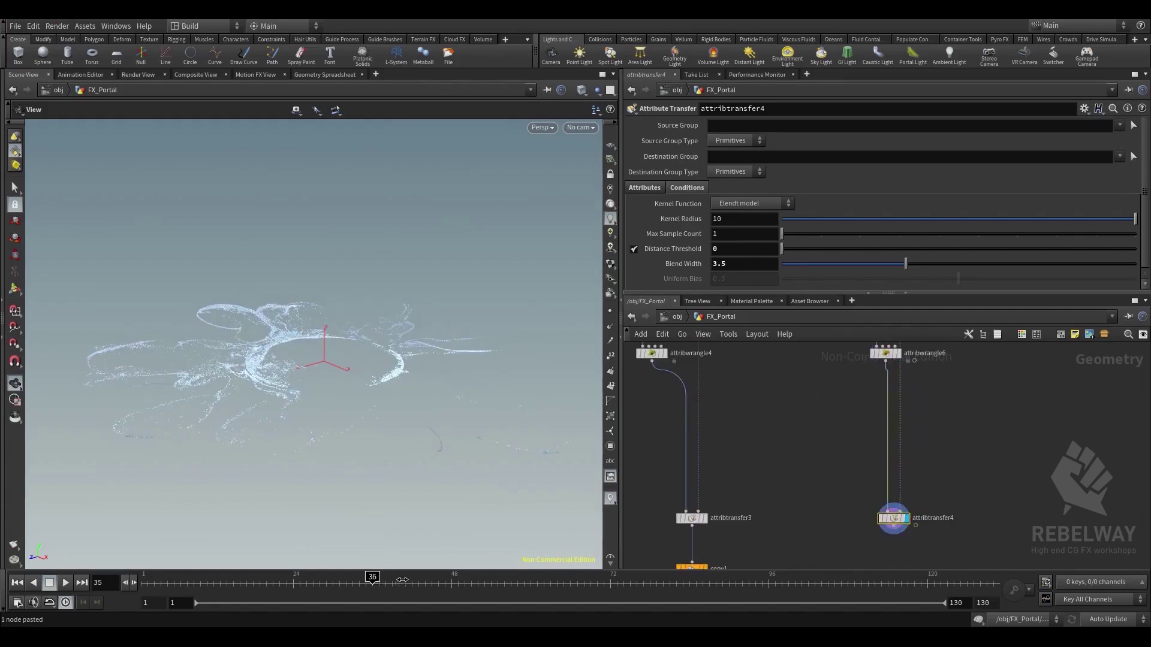
drag(402, 580, 432, 581)
drag(418, 363, 279, 277)
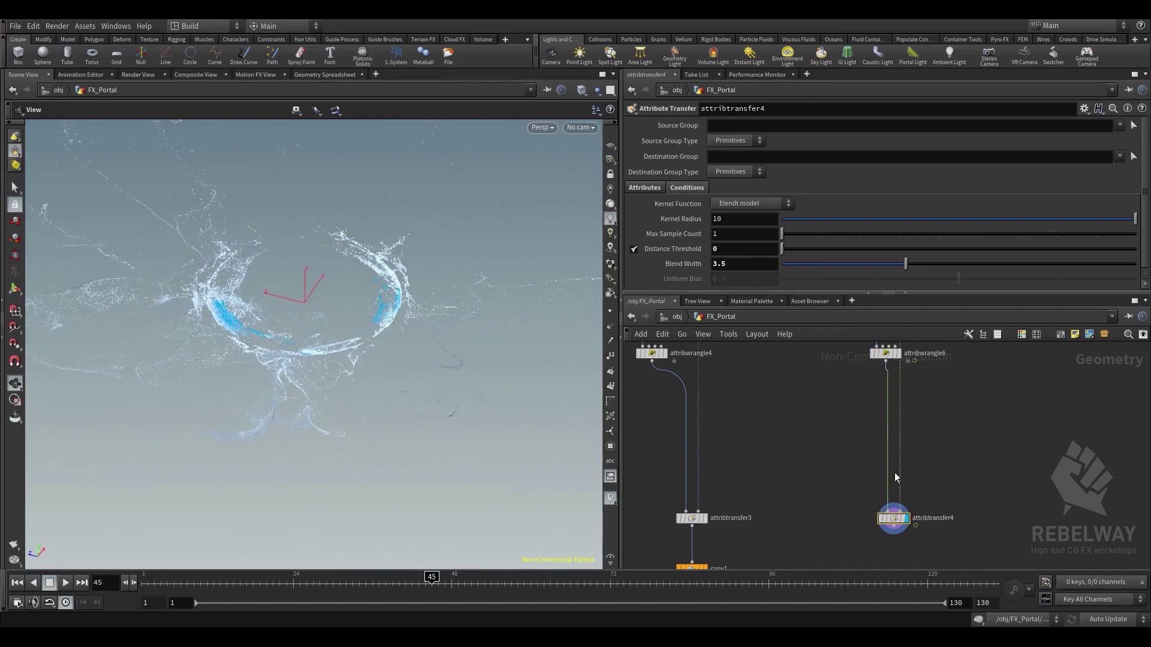
Display the combined result of merge1 and inspect the settings of attribtransfer1
scroll(864, 401, down, 4)
middle_drag(833, 422, 1038, 451)
middle_drag(868, 495, 1010, 401)
scroll(1010, 402, up, 3)
click(842, 490)
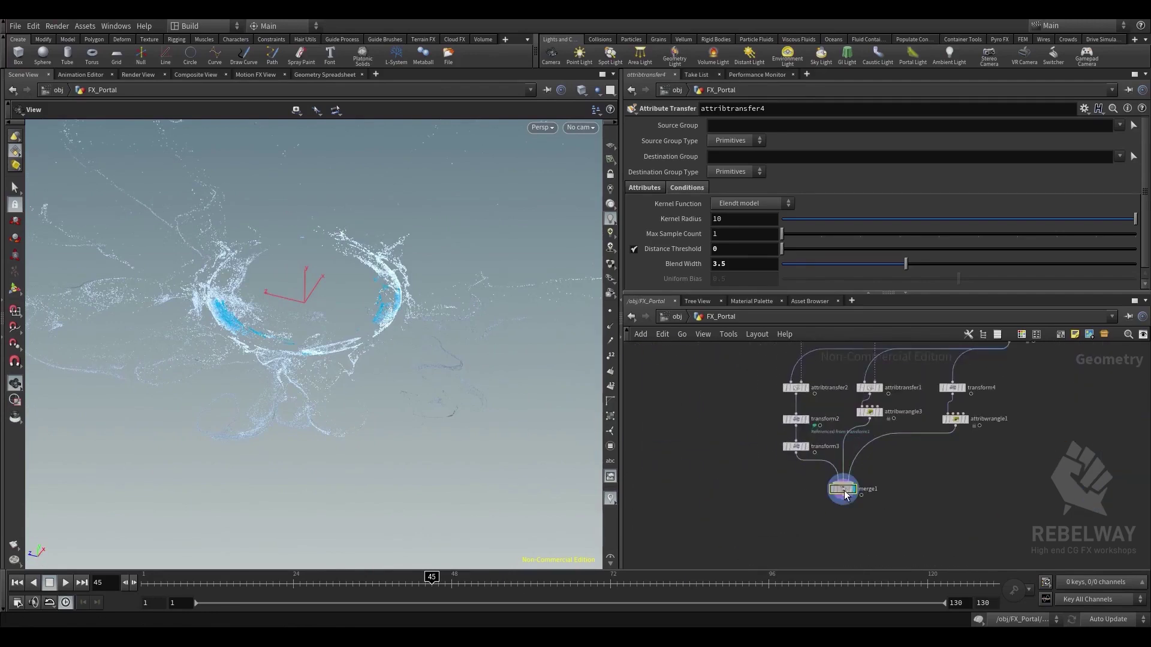
drag(749, 371, 891, 455)
click(890, 455)
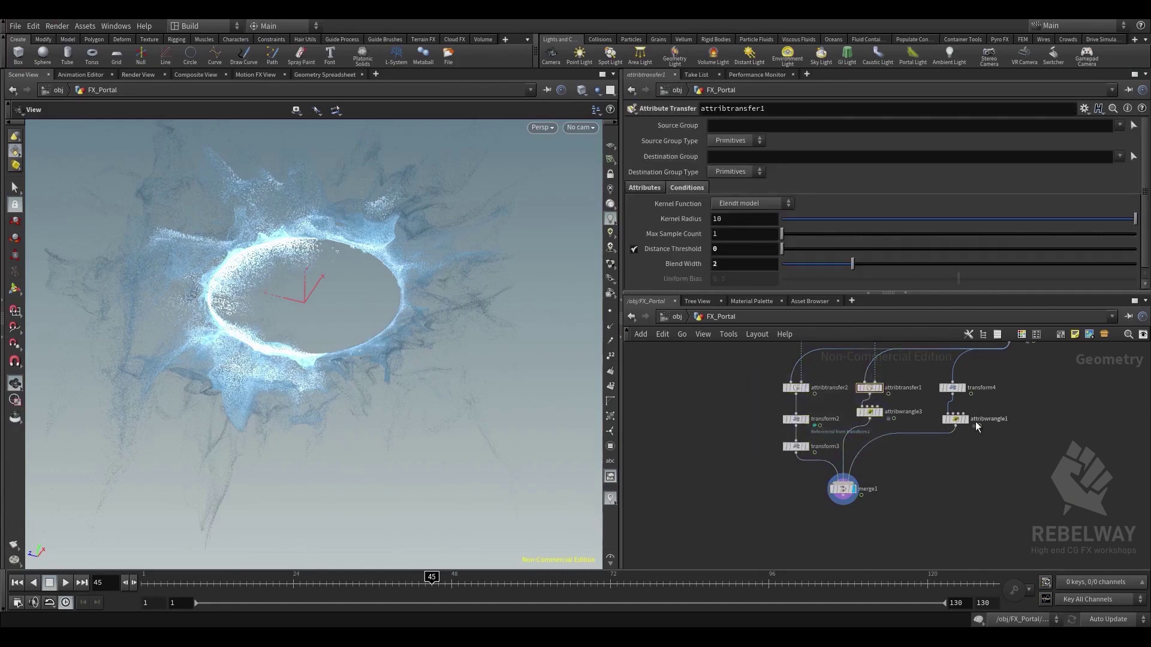
Cut attribwrangle1's connection into merge1 to compare the portal without that layer, and undo the cut
middle_drag(999, 402, 911, 479)
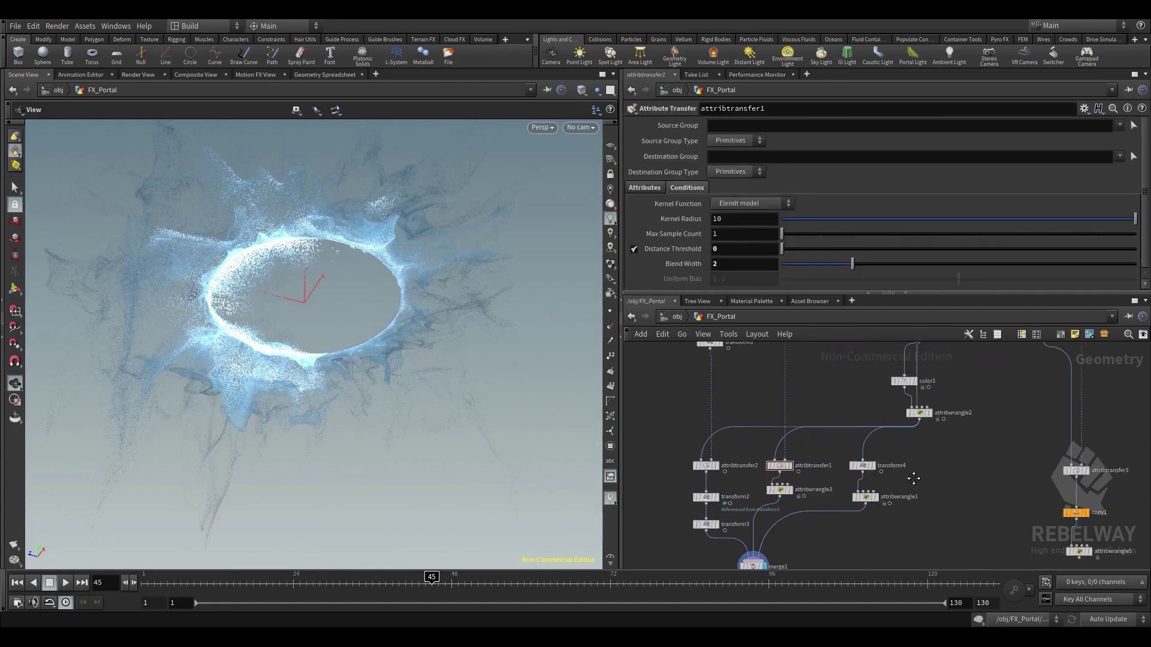
scroll(839, 483, up, 3)
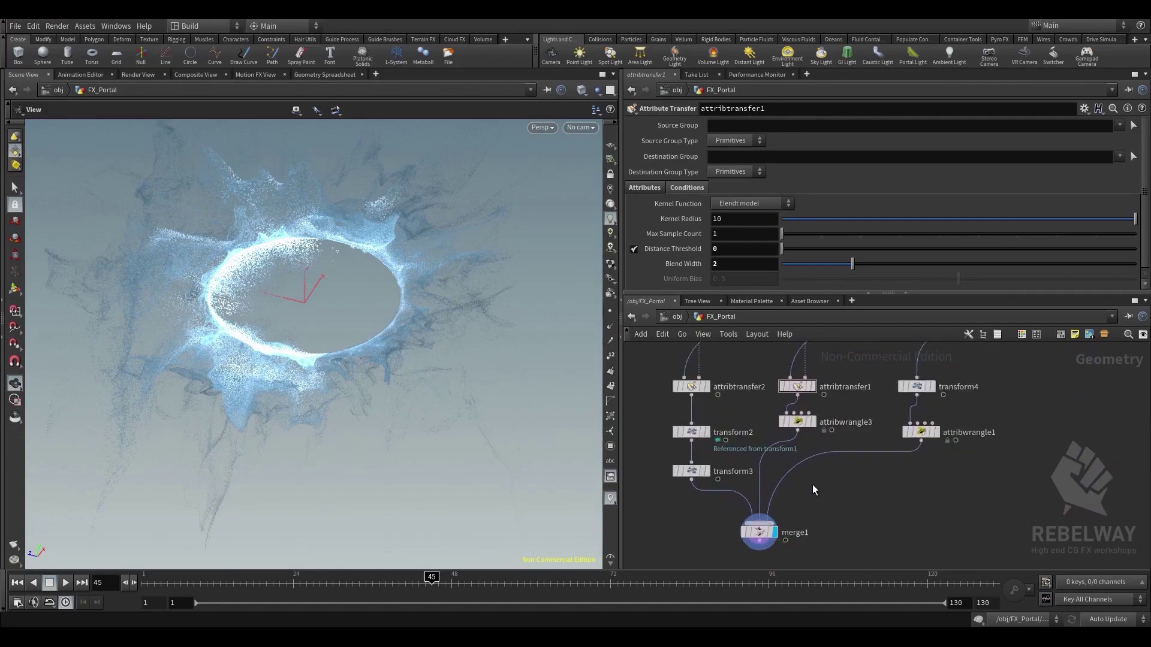
key(y)
drag(812, 484, 780, 456)
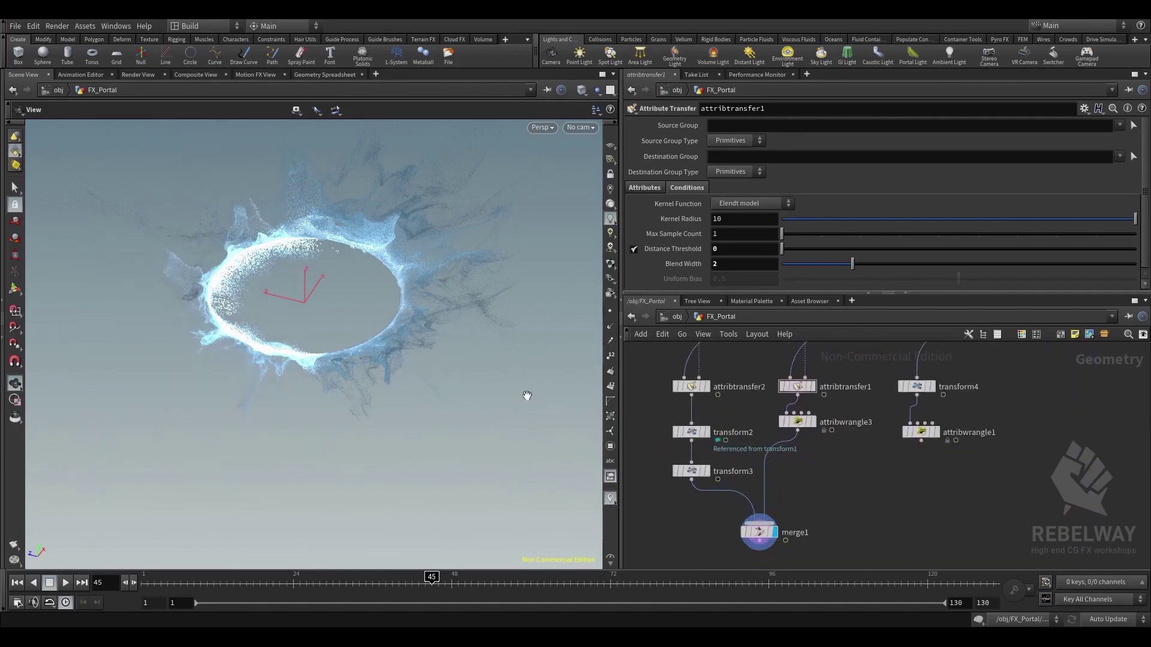
key(ctrl+z)
drag(301, 306, 282, 290)
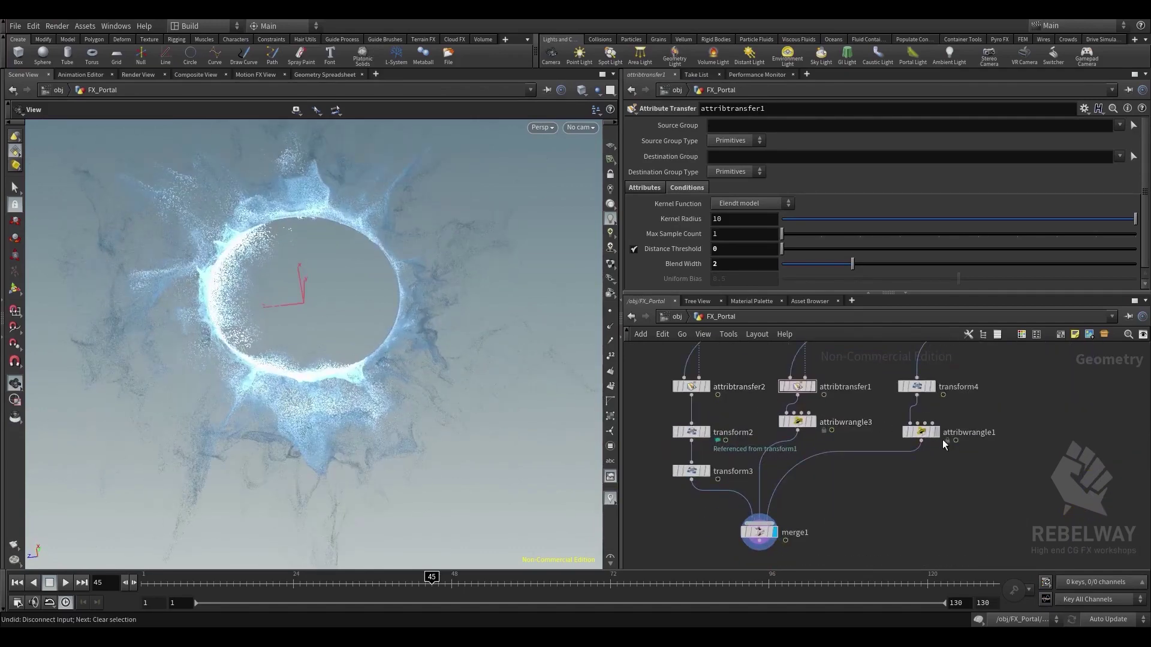
Display attribwrangle1's layer on its own, and switch the display back to merge1
click(935, 432)
click(921, 431)
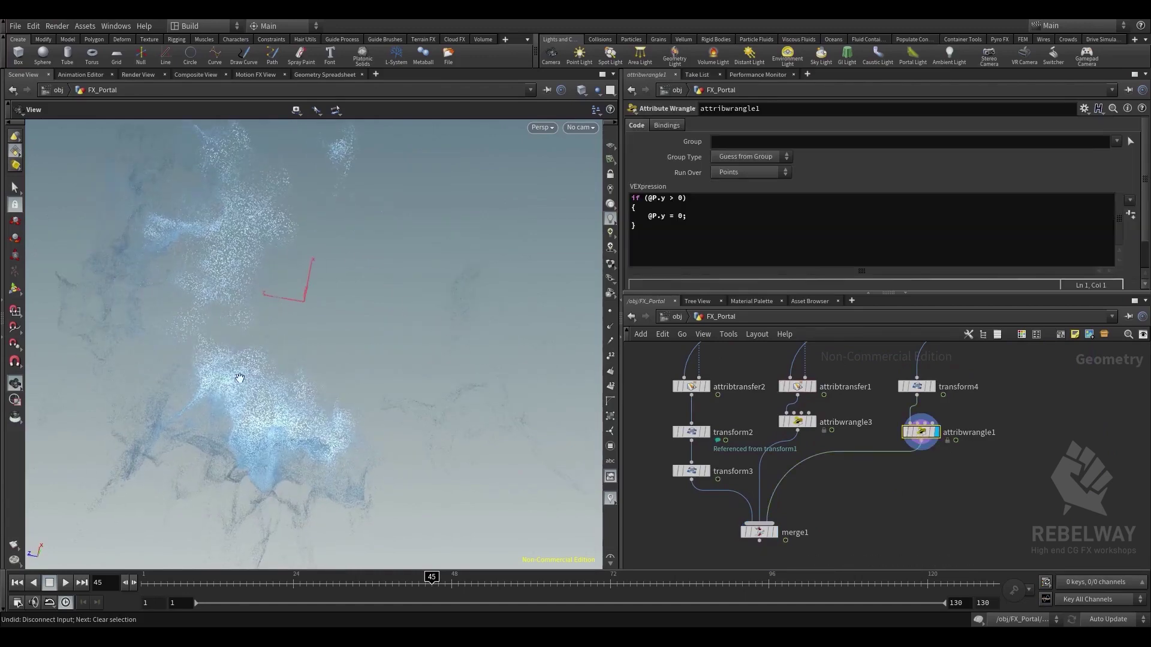
click(775, 532)
Display the attribtransfer4 result of the pop_sim_C branch
scroll(935, 531, down, 4)
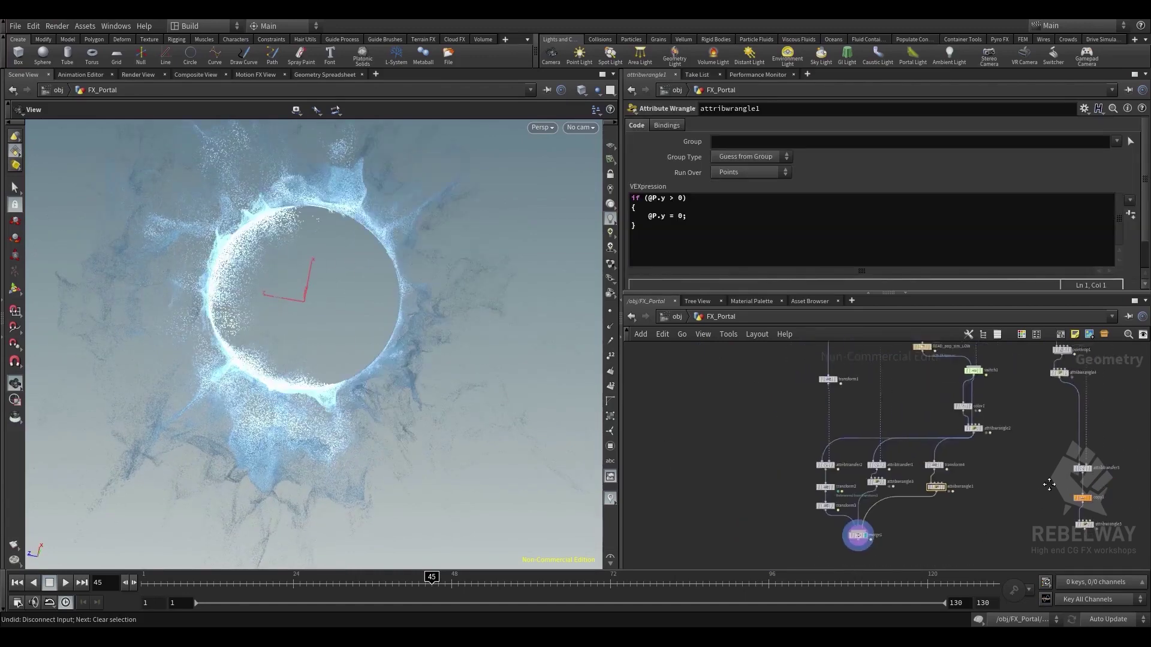
middle_drag(1102, 483, 923, 505)
scroll(923, 505, down, 2)
scroll(940, 503, up, 3)
scroll(941, 504, up, 1)
click(883, 544)
drag(873, 543, 945, 500)
drag(412, 359, 424, 411)
scroll(872, 436, down, 4)
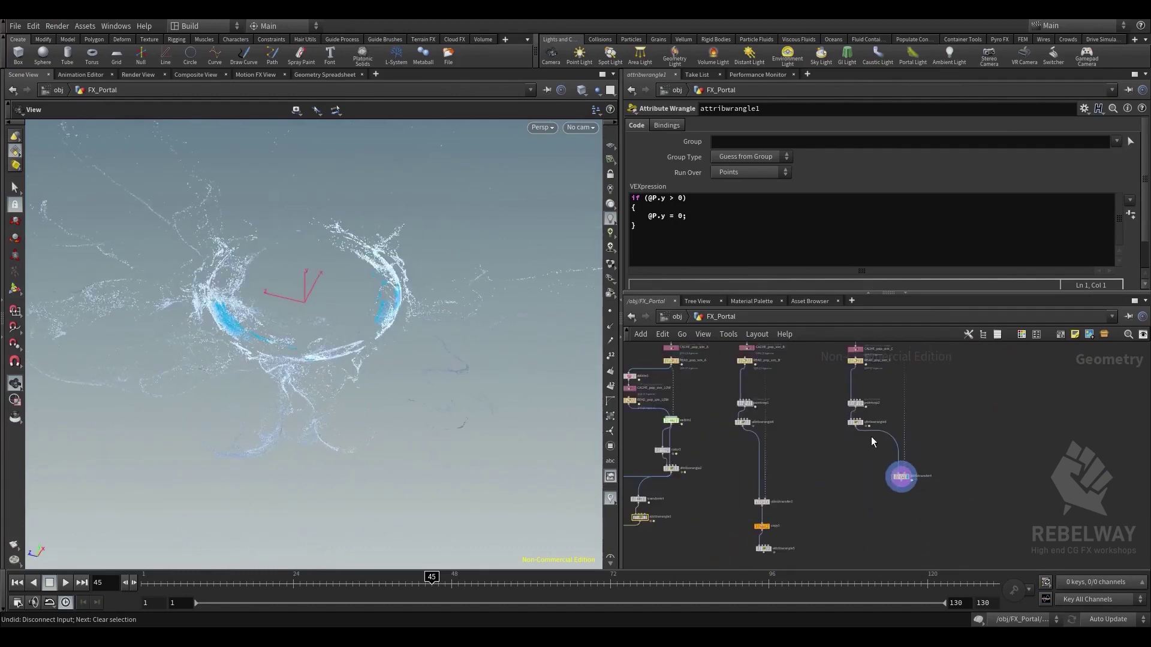
Add a Resample node and insert it on the wire feeding the second input of attribtransfer4
middle_drag(912, 442, 937, 406)
scroll(961, 490, up, 3)
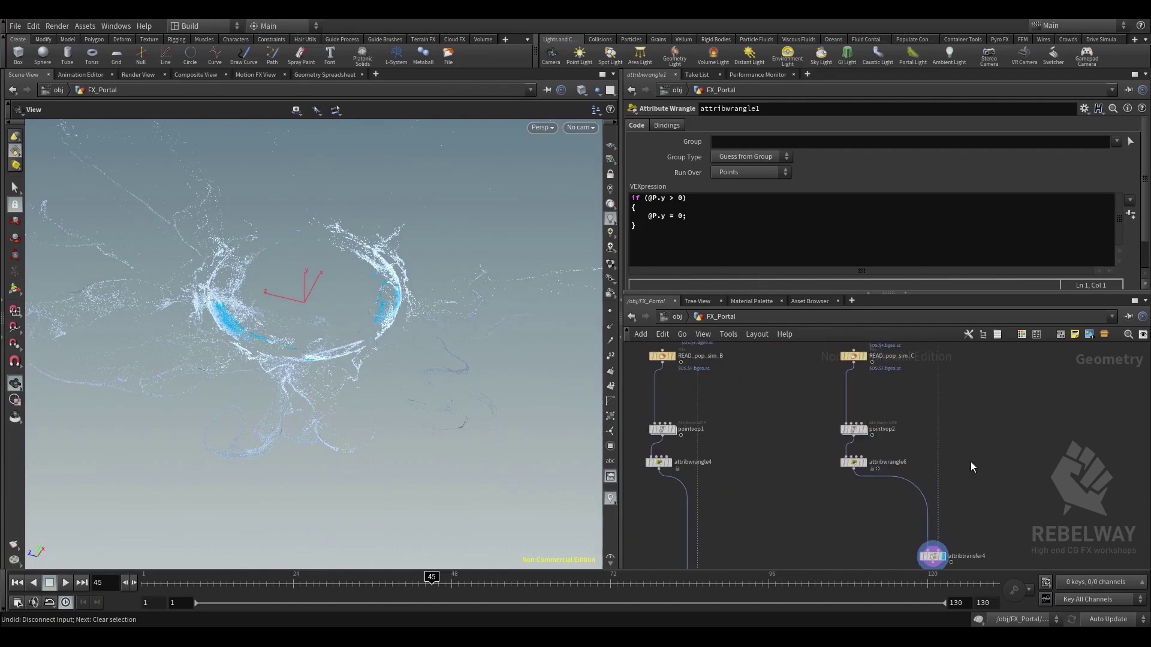
key(Tab)
key(Tab)
mouse_move(957, 426)
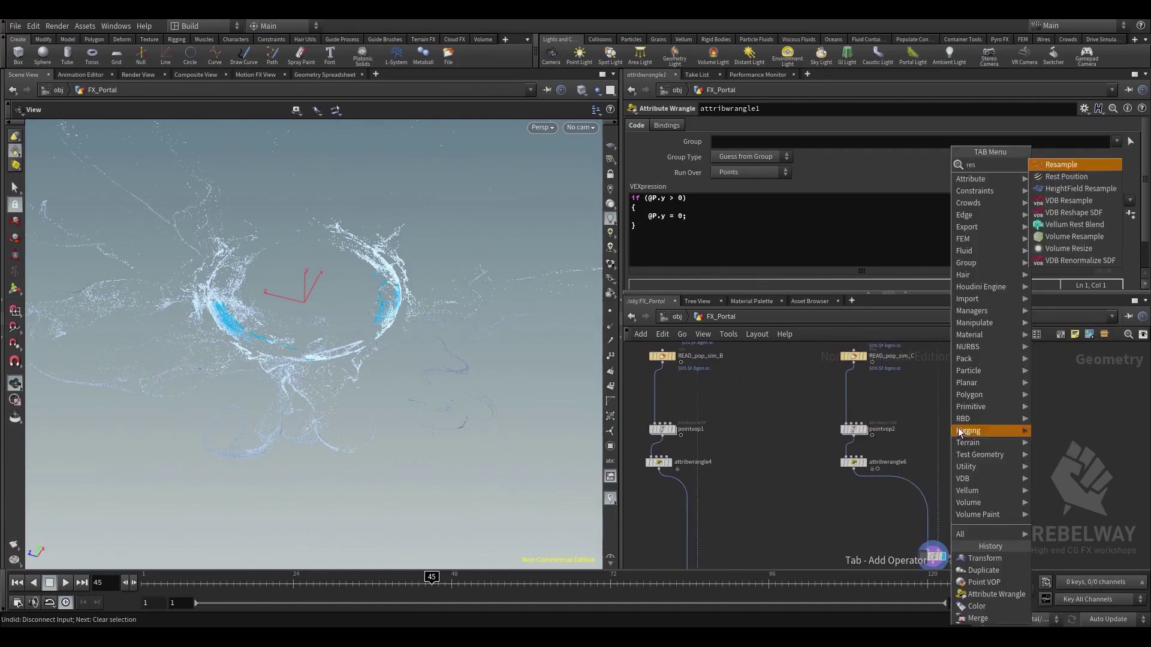
click(1081, 167)
click(953, 409)
drag(952, 409, 995, 439)
scroll(1009, 459, up, 1)
Play the pop_sim_C particles, examine them from several angles, and jump to frame 39
drag(453, 343, 432, 295)
drag(360, 579, 477, 612)
click(66, 582)
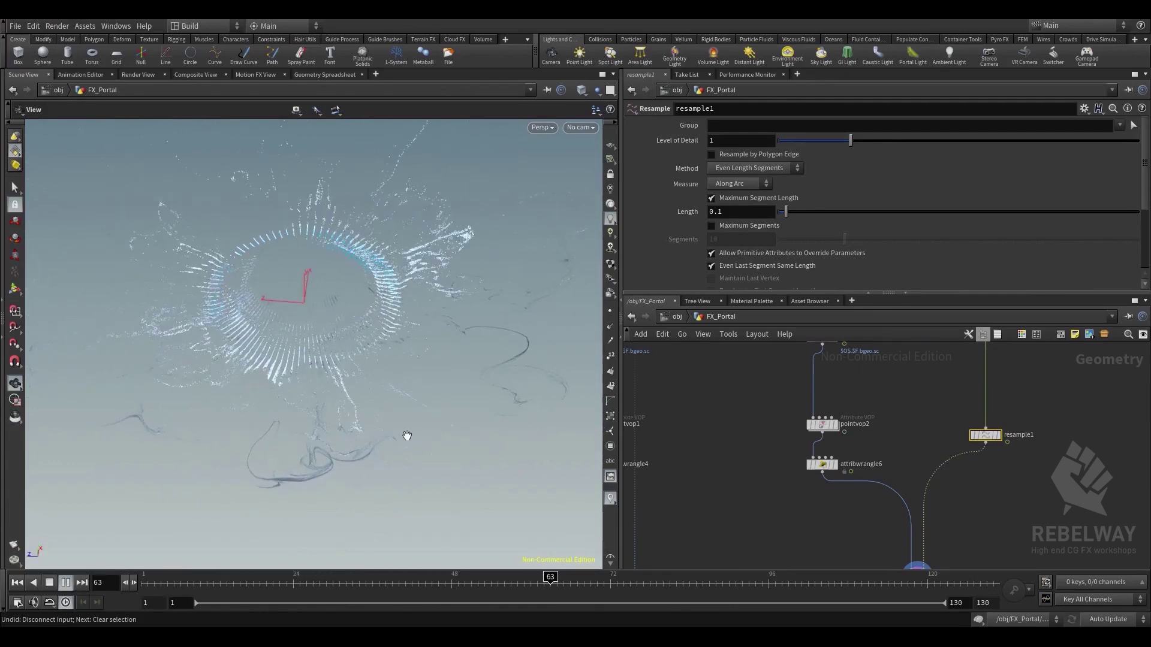
drag(398, 437, 321, 460)
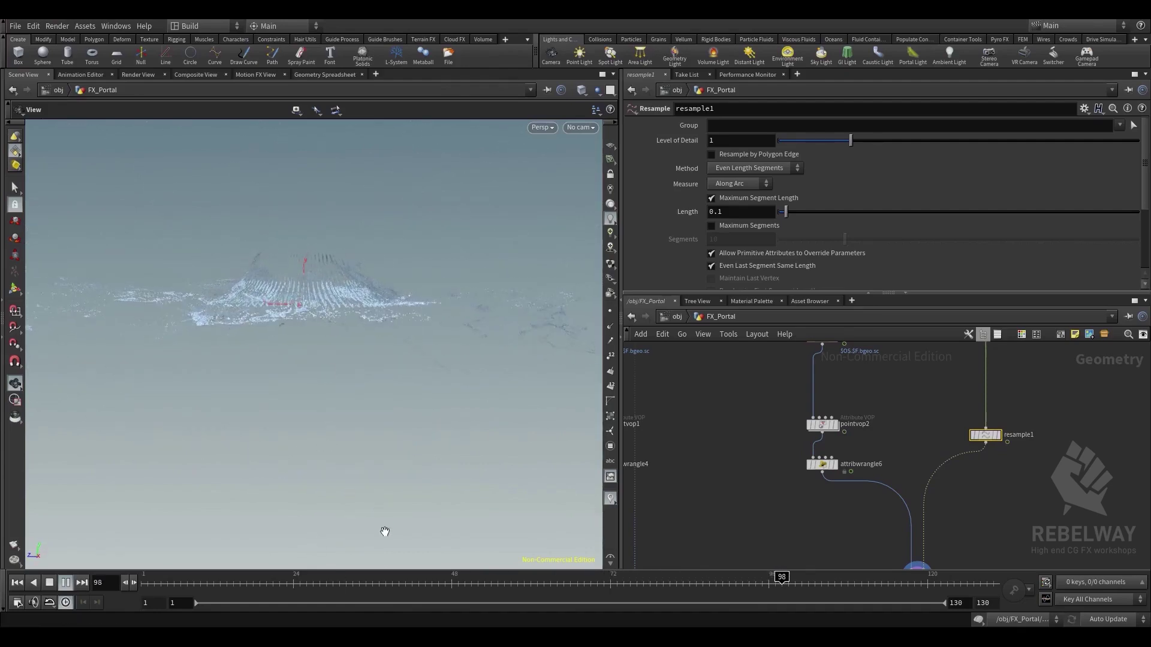
click(392, 577)
drag(365, 499, 356, 410)
drag(427, 456, 412, 525)
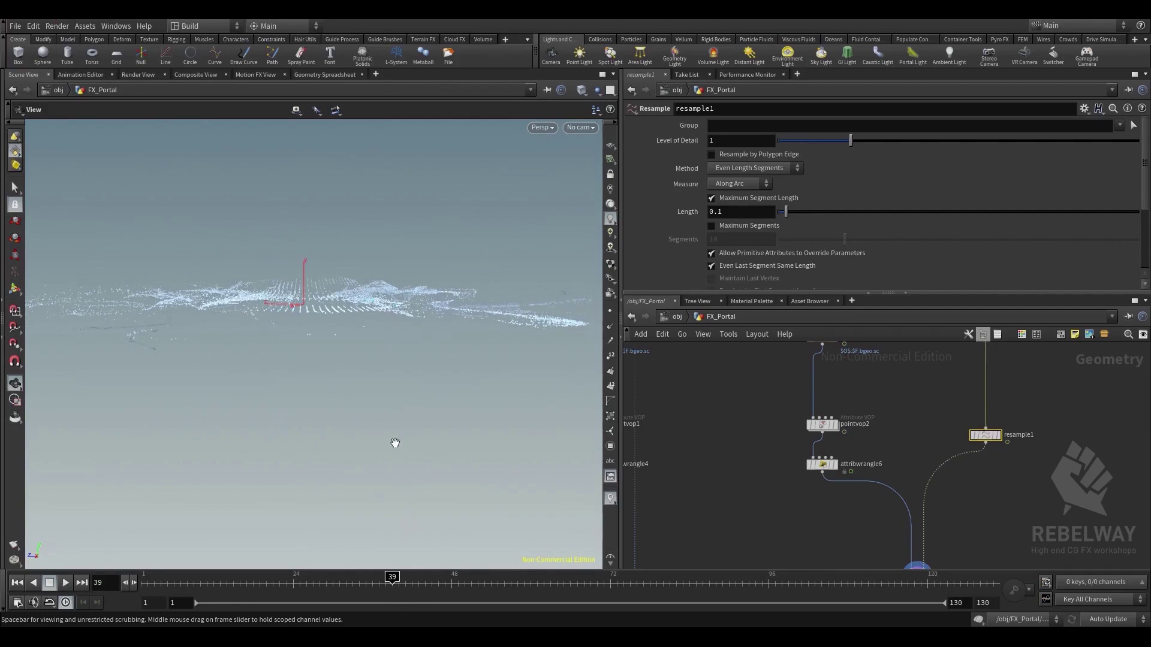
drag(395, 443, 382, 407)
drag(295, 413, 324, 335)
Display resample1 in wireframe with its points visible and set its maximum segment length to 0.9
middle_drag(982, 359, 930, 441)
scroll(944, 484, up, 1)
click(946, 519)
drag(932, 520, 934, 496)
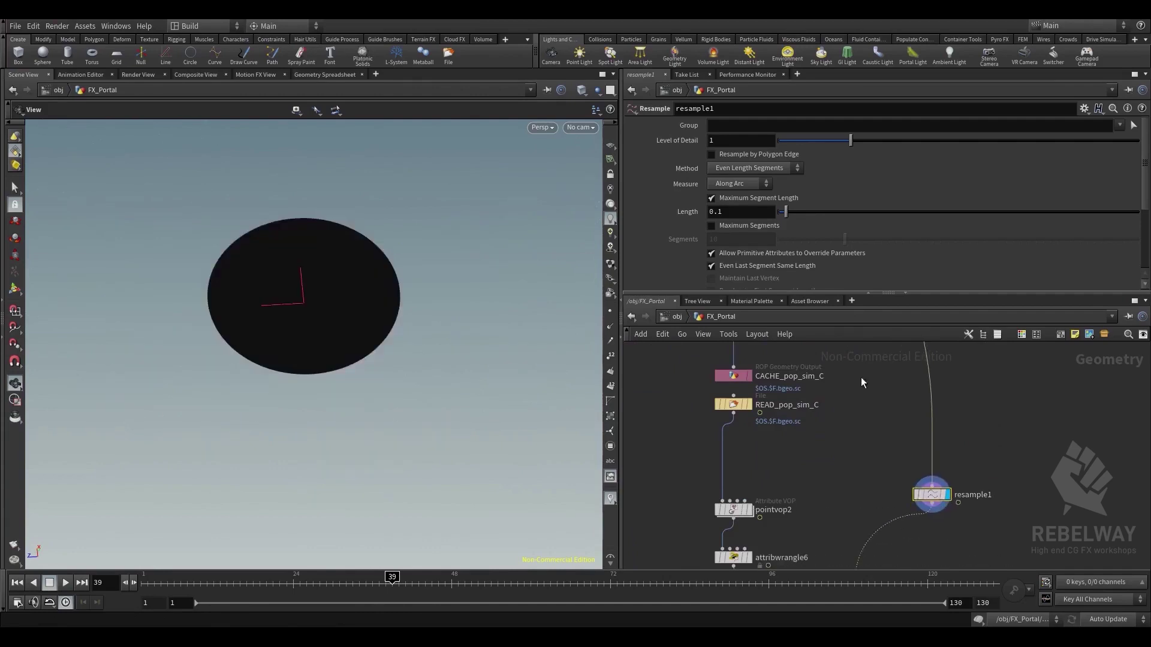
key(w)
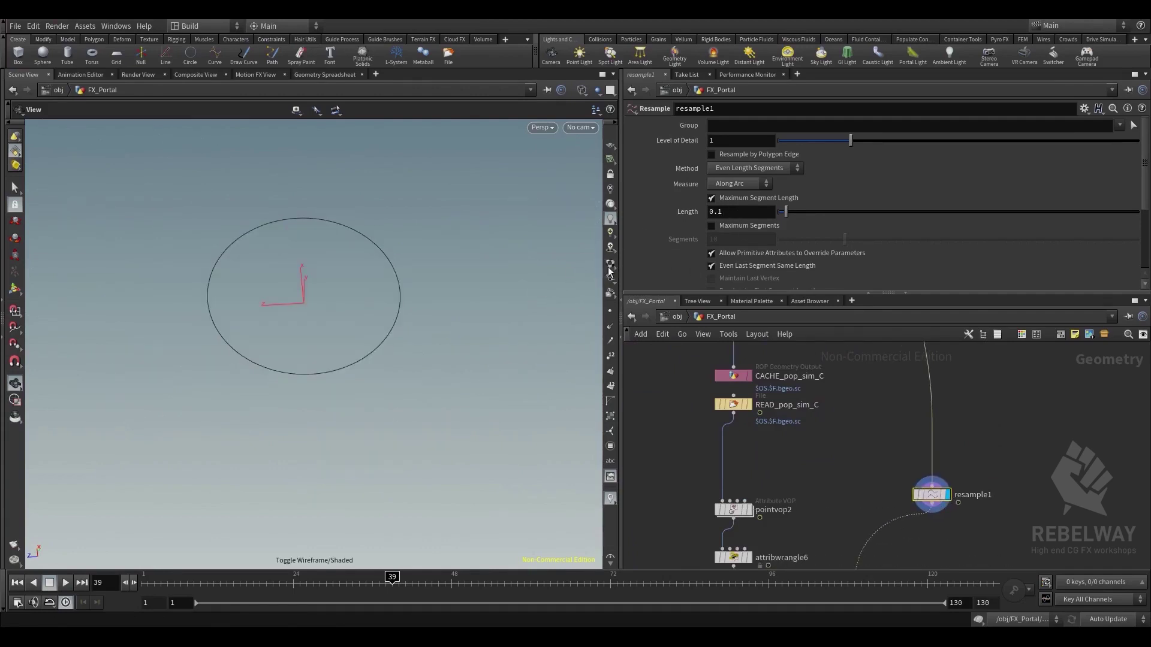
click(610, 311)
middle_drag(759, 213, 809, 202)
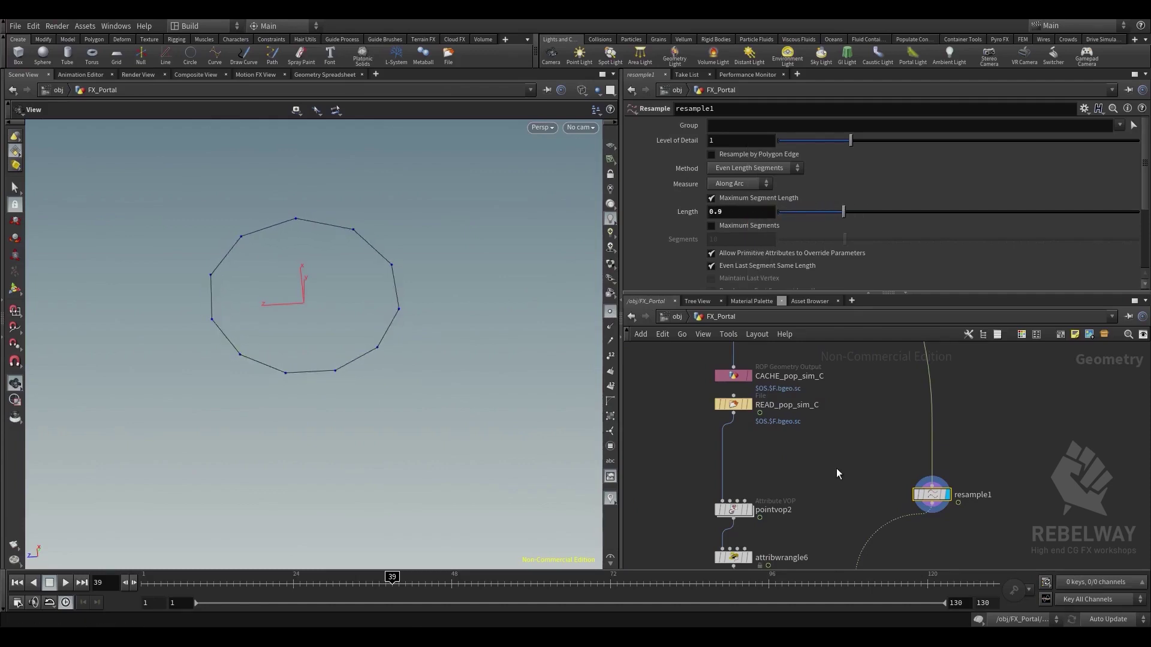
Insert a Copy Stamp node on the wire below resample1 and connect resample1 to its second input
middle_drag(850, 472, 853, 428)
click(853, 428)
key(Tab)
text(copy)
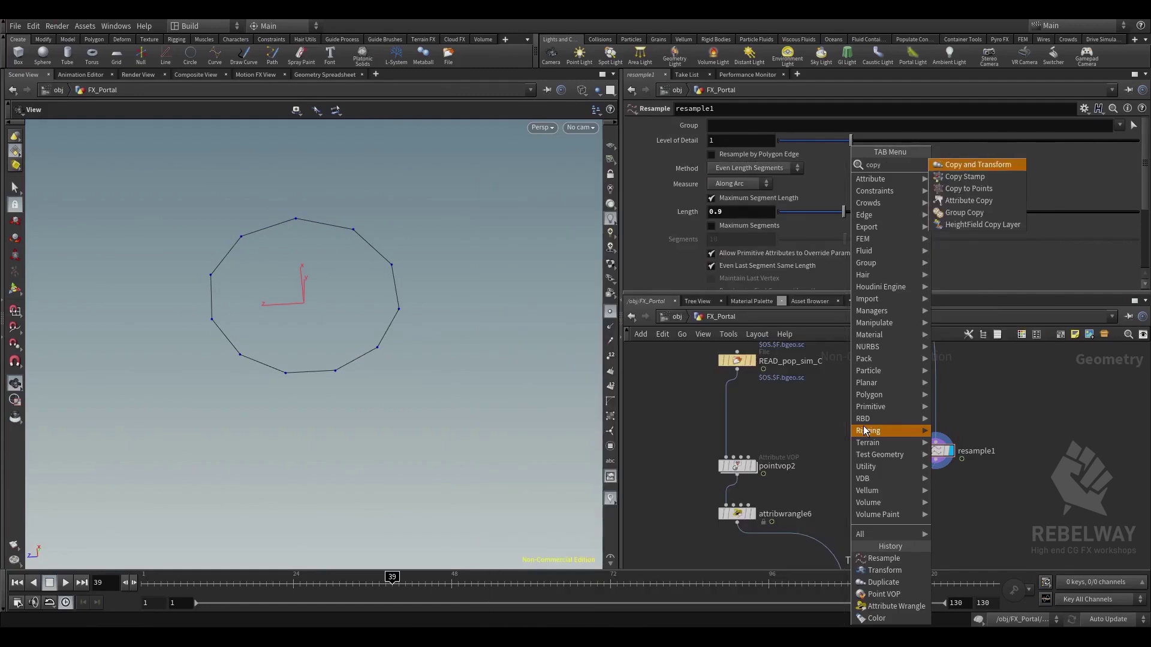
key(Down)
key(Down)
key(Up)
key(Return)
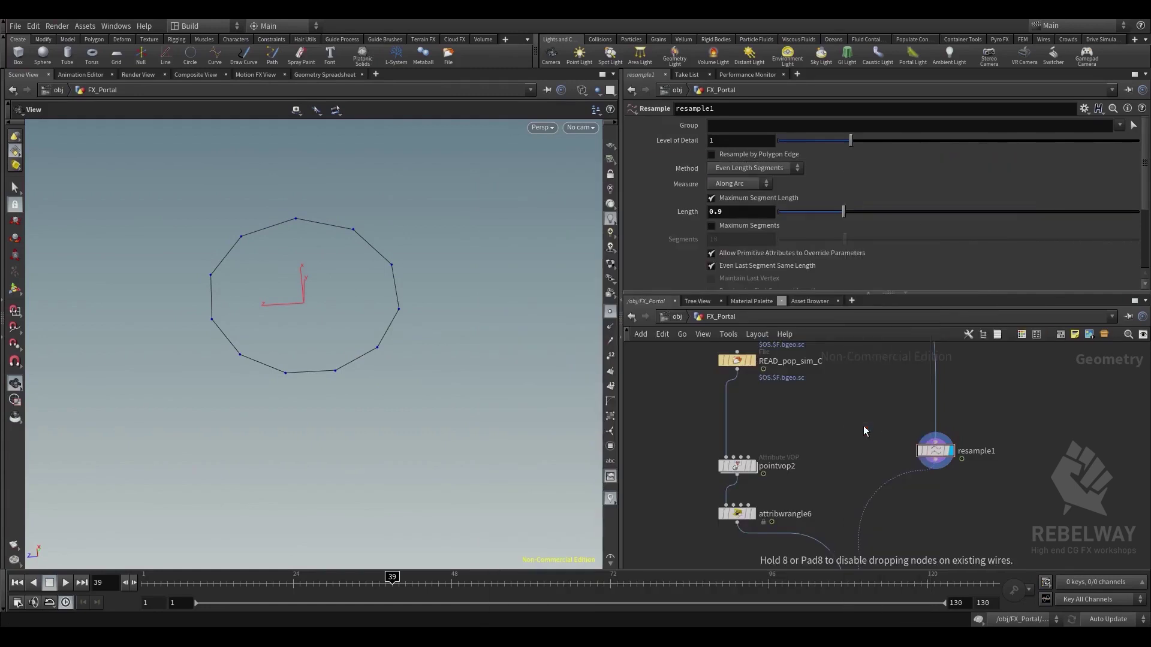
click(863, 426)
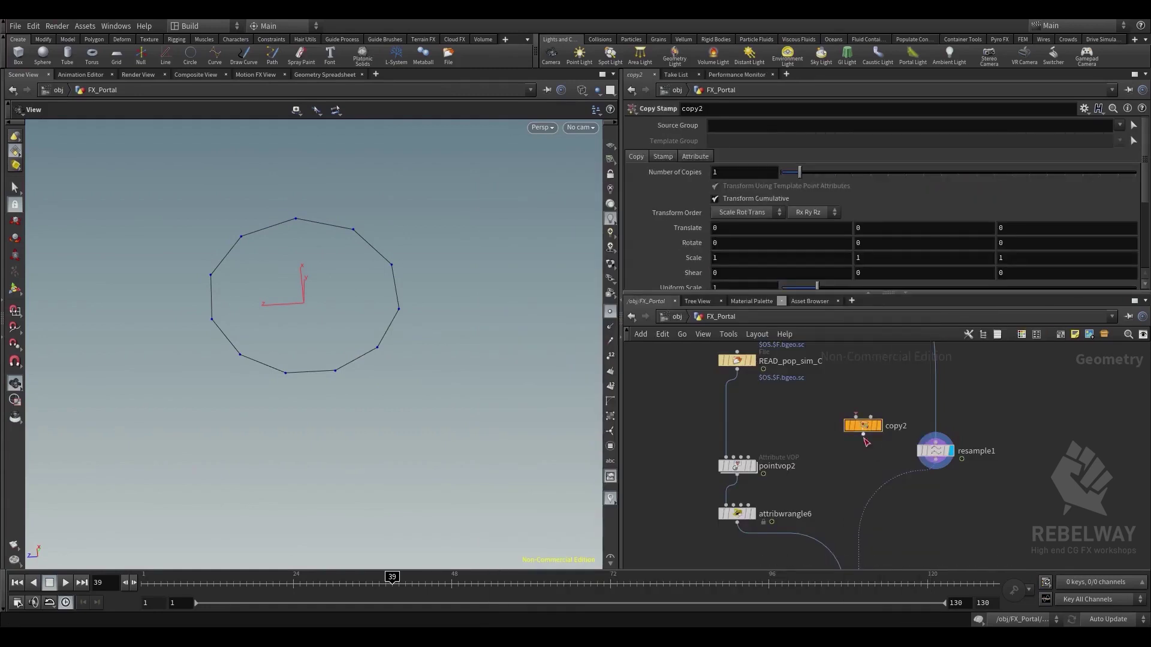
drag(862, 430, 918, 503)
click(935, 460)
Add a Line node beside copy2 and set its direction to 0, 0, 1
click(899, 479)
key(Tab)
text(lin)
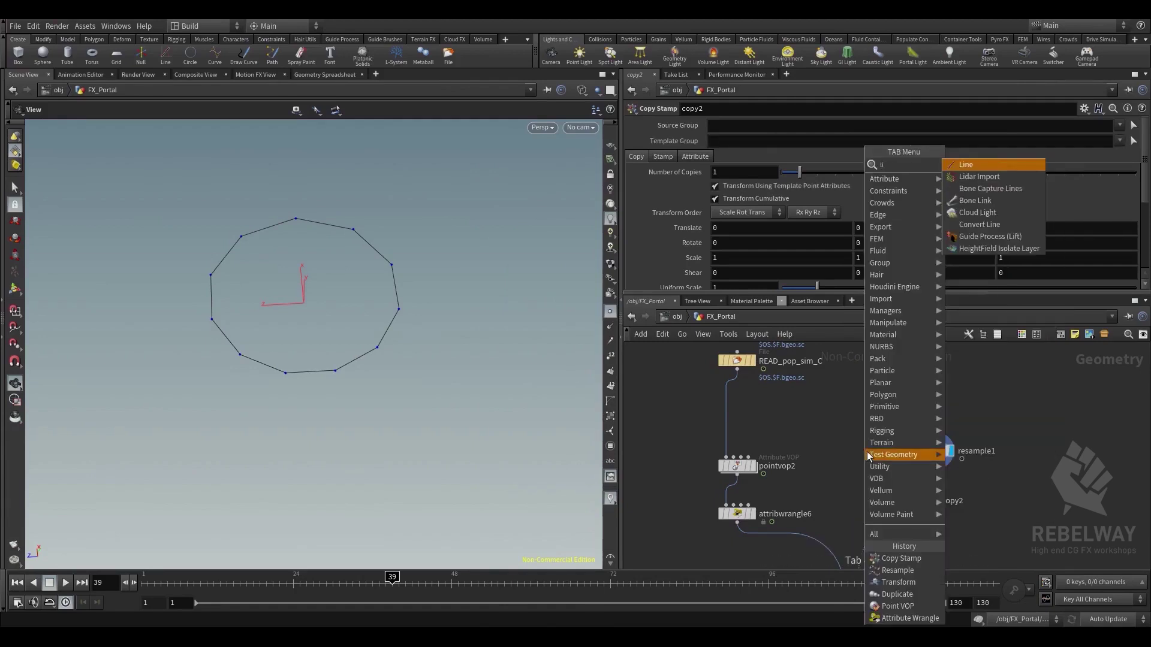
click(972, 166)
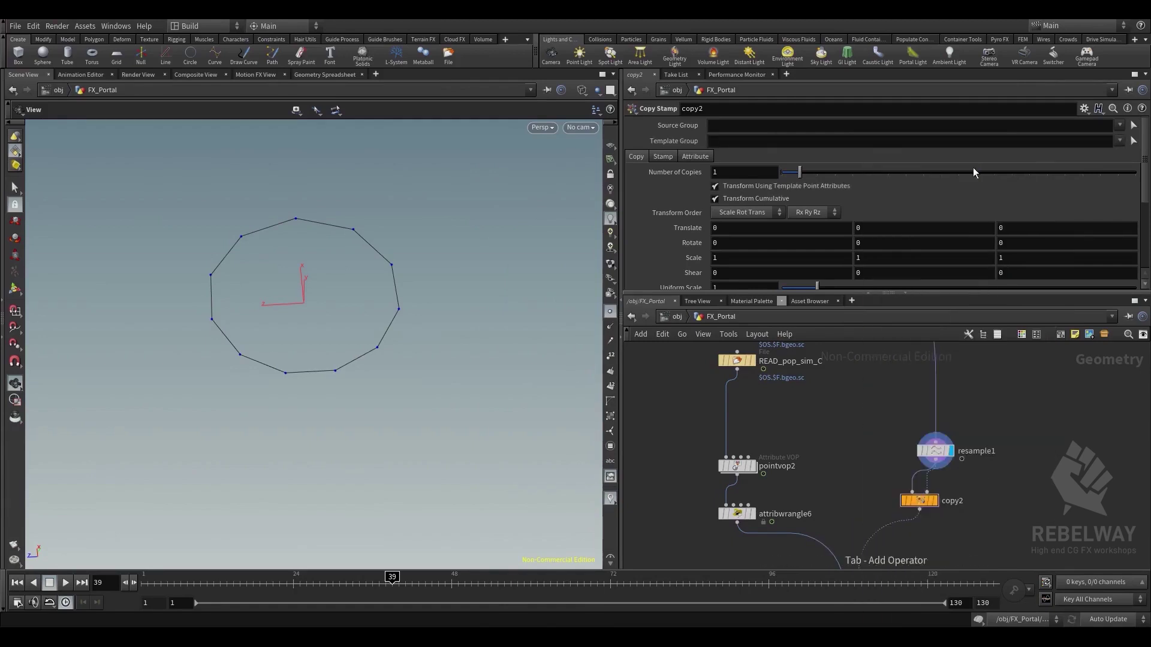
click(847, 465)
drag(874, 156, 833, 144)
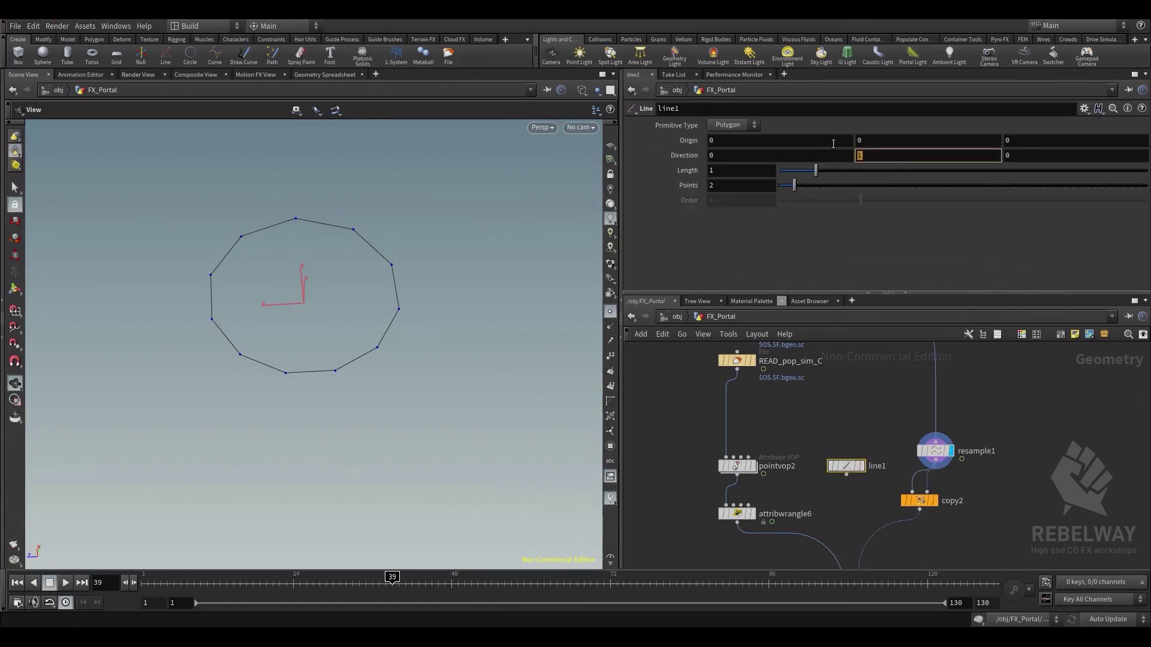
text(0)
key(Tab)
text(1)
Connect line1 to the first input of copy2 and display the lines copied around the ring
drag(865, 489, 919, 501)
click(945, 500)
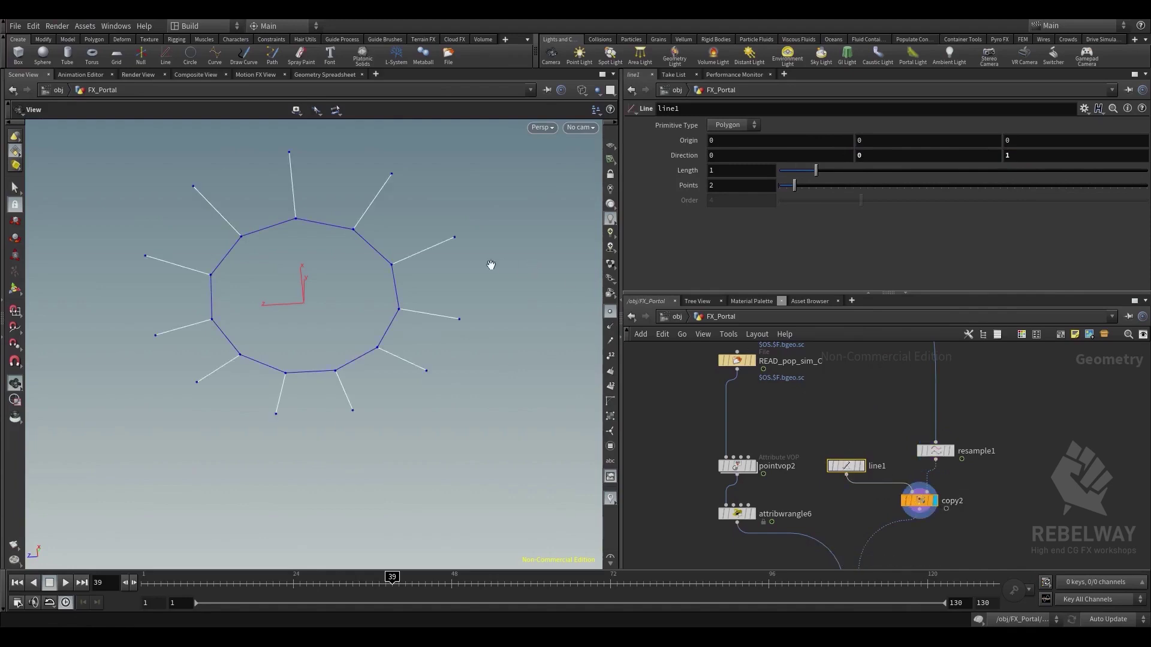
drag(440, 273, 511, 327)
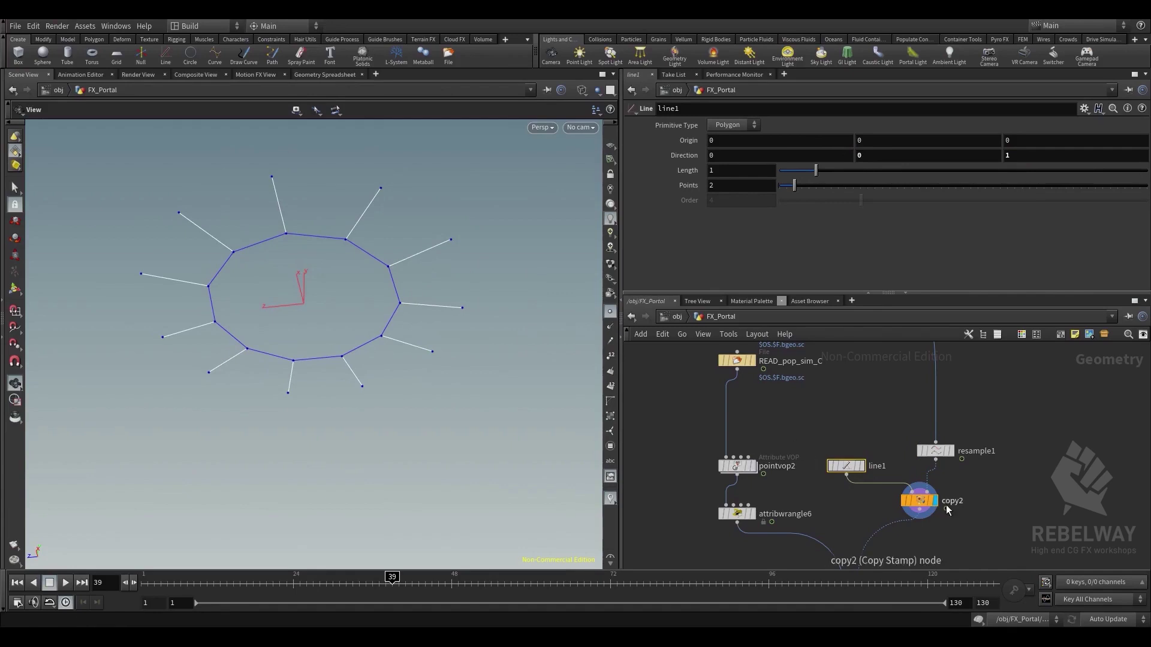
Turn off Transform Cumulative on copy2 and set its Uniform Scale to fit01(rand($PT), 0.5, 2)
click(921, 505)
mouse_move(1057, 490)
middle_down()
mouse_move(1042, 471)
mouse_move(1034, 486)
middle_up()
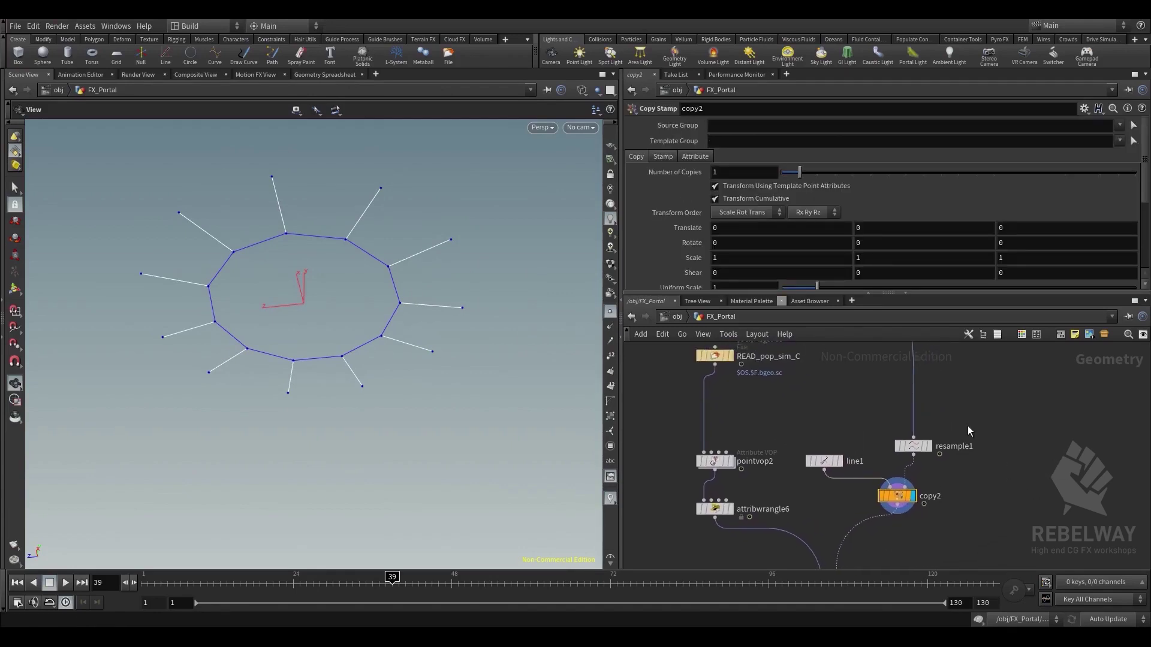
click(742, 199)
scroll(742, 200, down, 2)
text(ra)
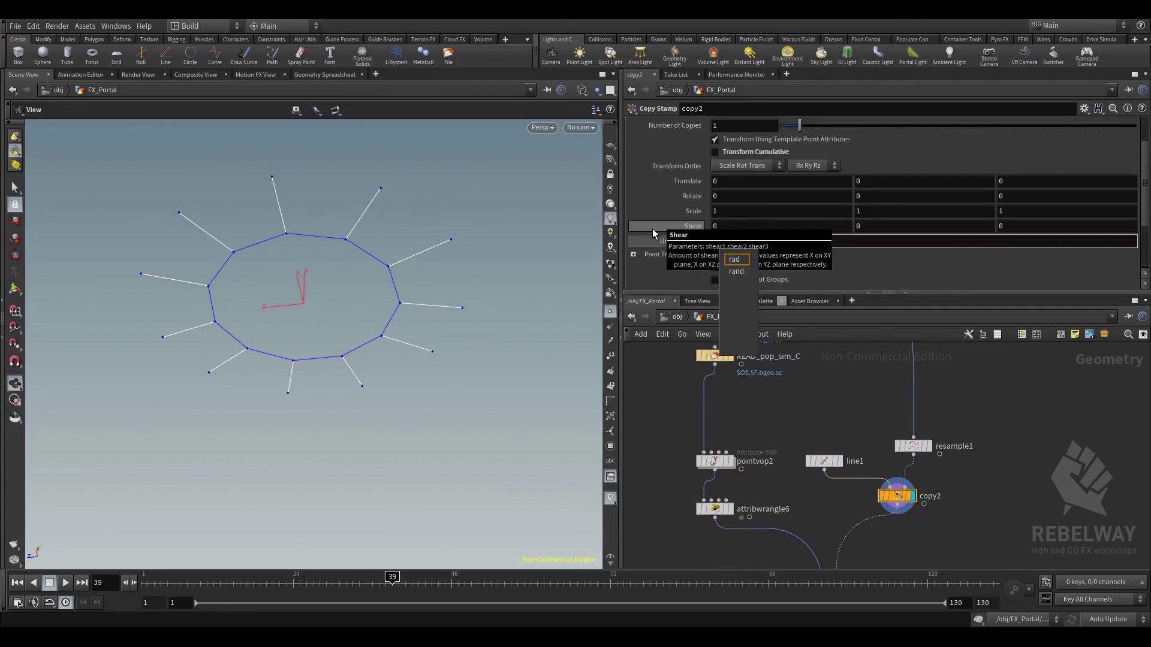
text(nd()
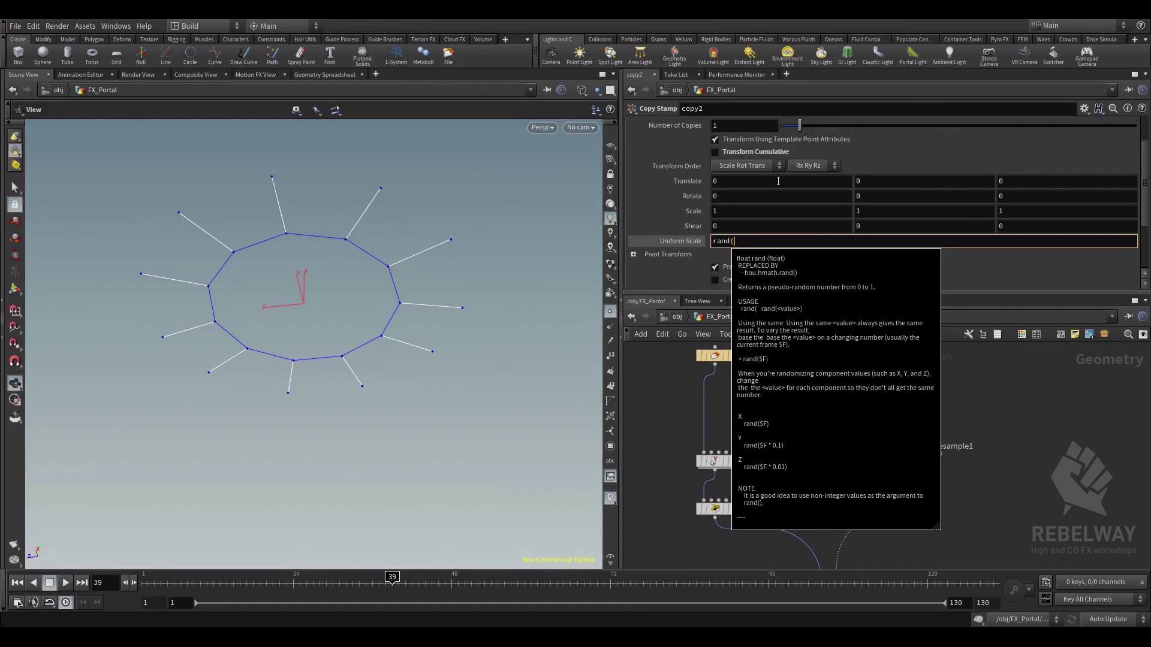
text(f)
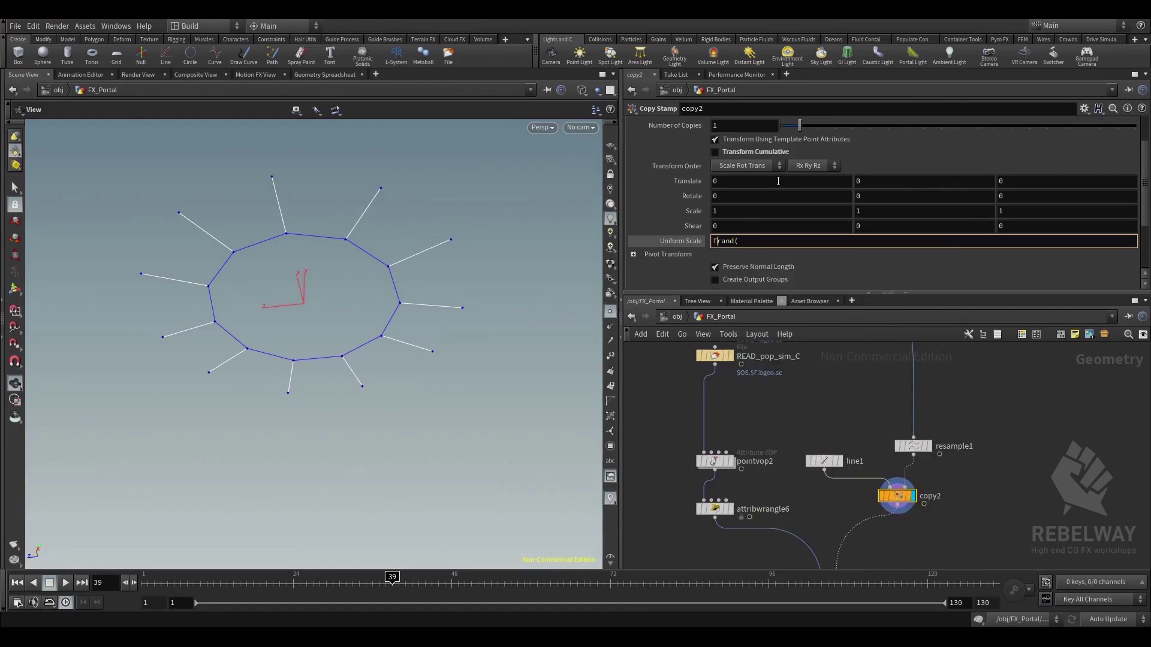
text(it01()
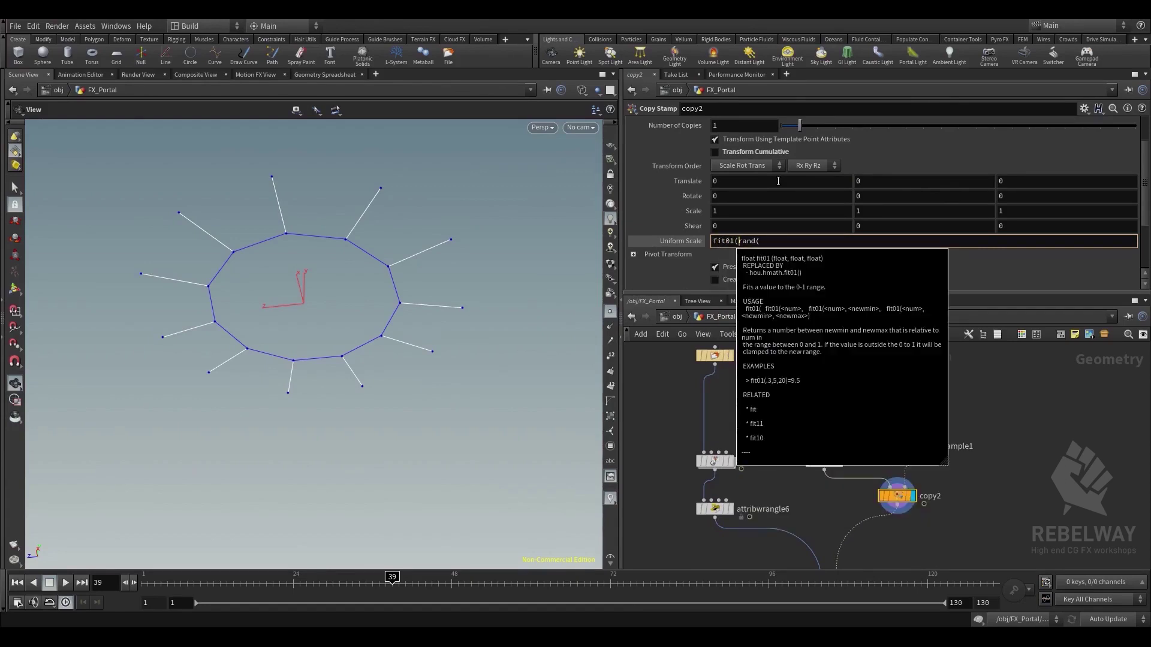
key(Right)
text($O)
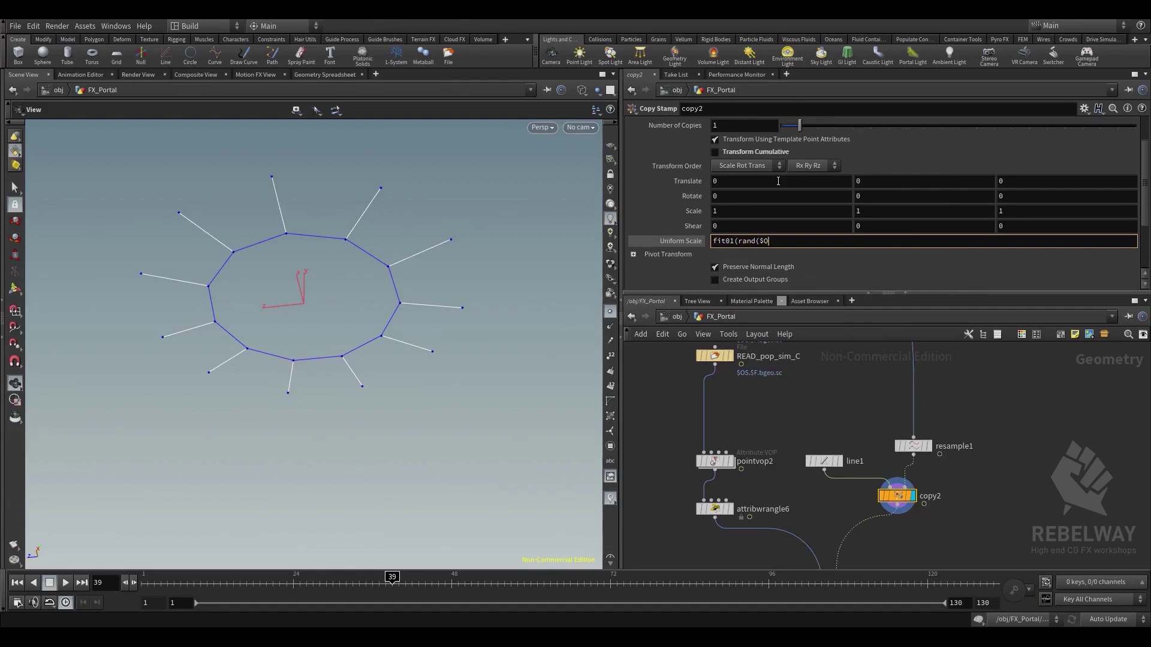
key(BackSpace)
text(PT)
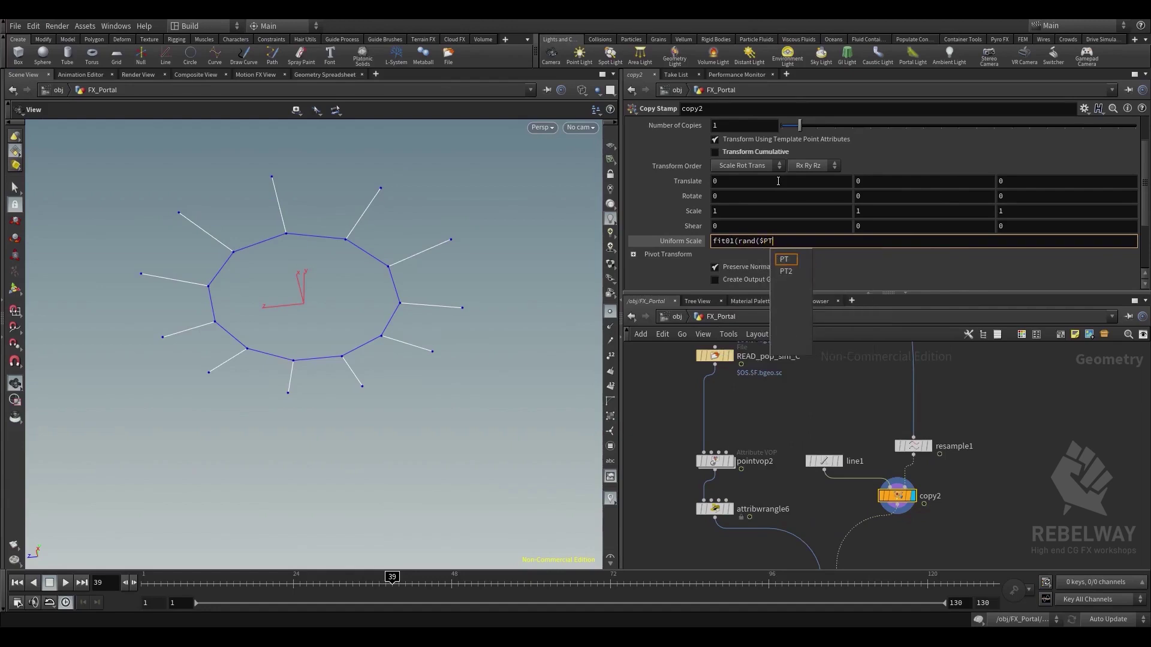
text(), 0.5,)
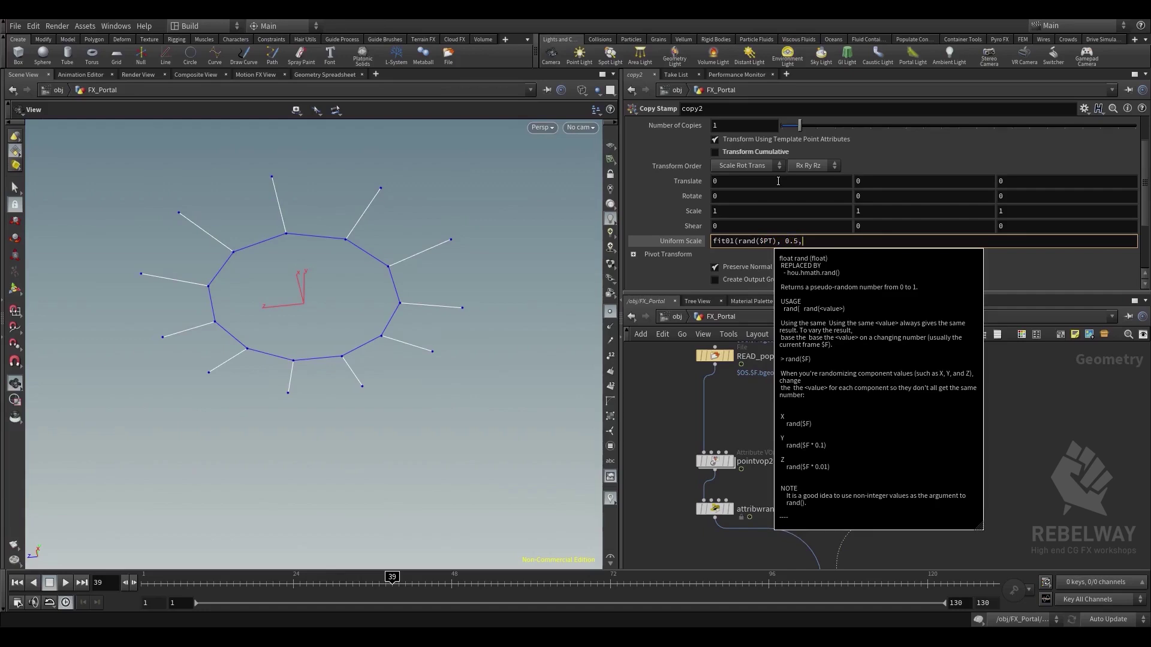
text( 2))
key(Return)
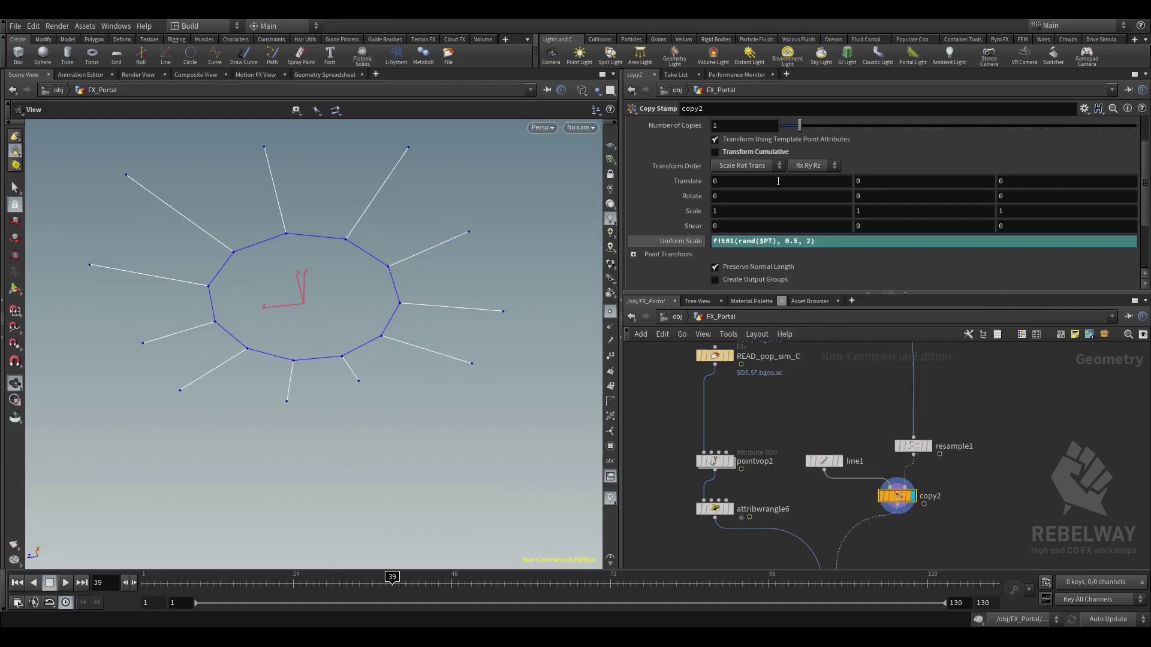
Set the number of points on line1 to 57
drag(499, 220, 501, 178)
right_drag(475, 211, 409, 210)
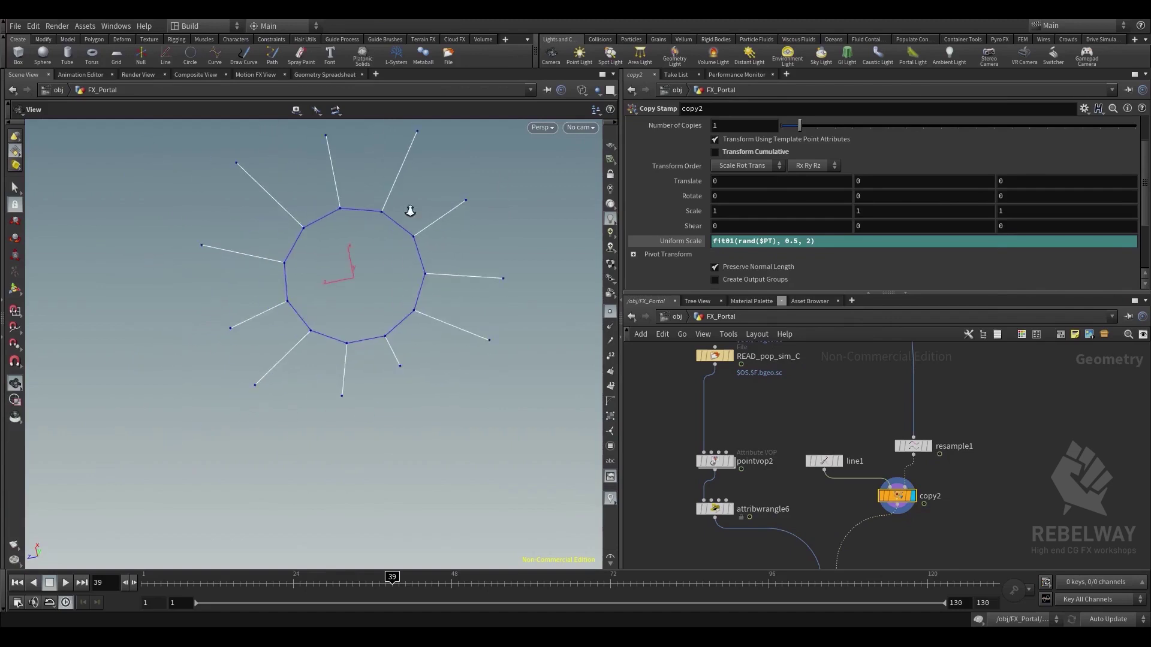
drag(409, 213, 507, 337)
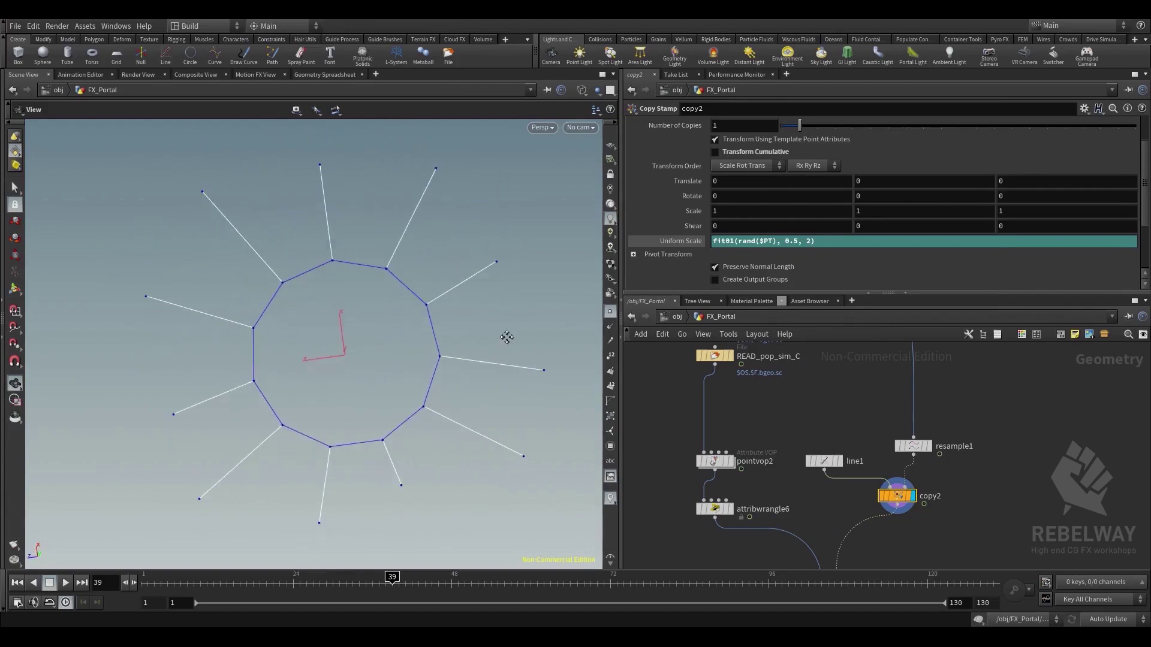
click(824, 461)
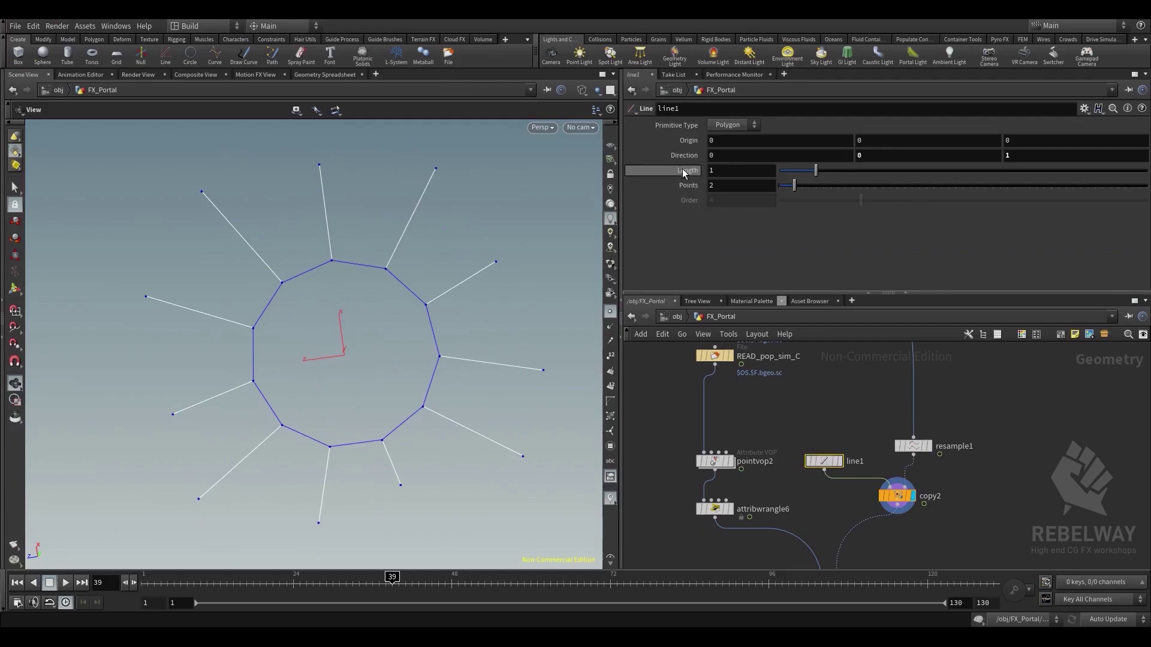
middle_drag(683, 183, 959, 217)
Display attribtransfer4 with point markers turned off and inspect the particles around frame 44
middle_drag(840, 551, 826, 453)
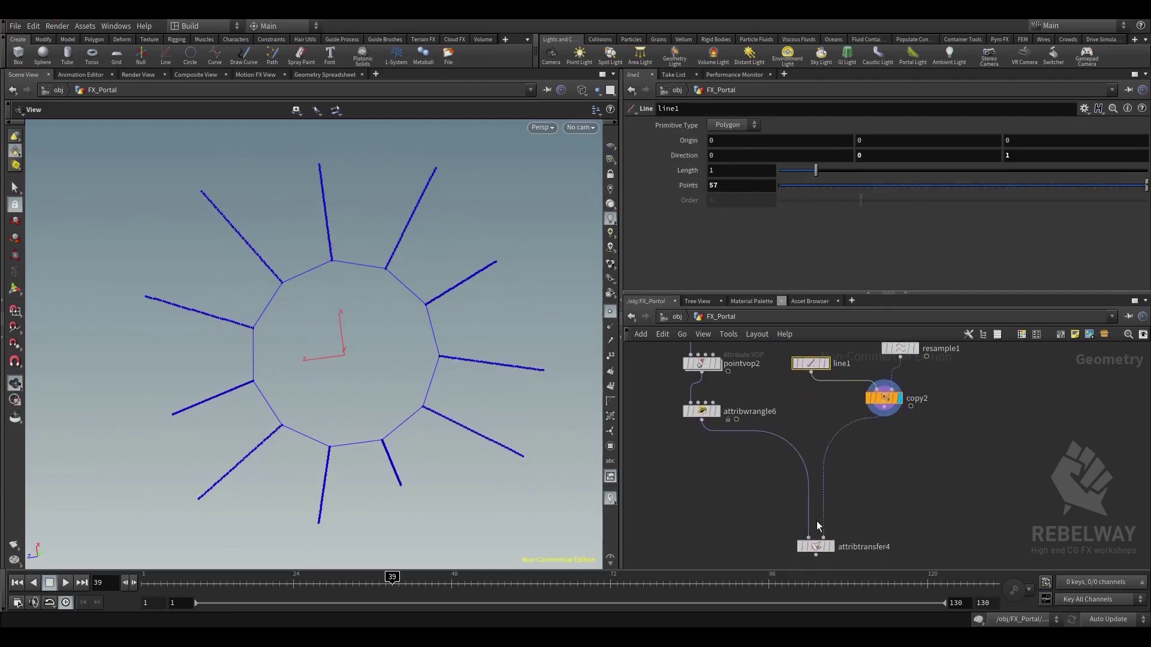
click(832, 546)
click(815, 546)
drag(489, 317, 510, 288)
click(610, 311)
drag(426, 339, 472, 328)
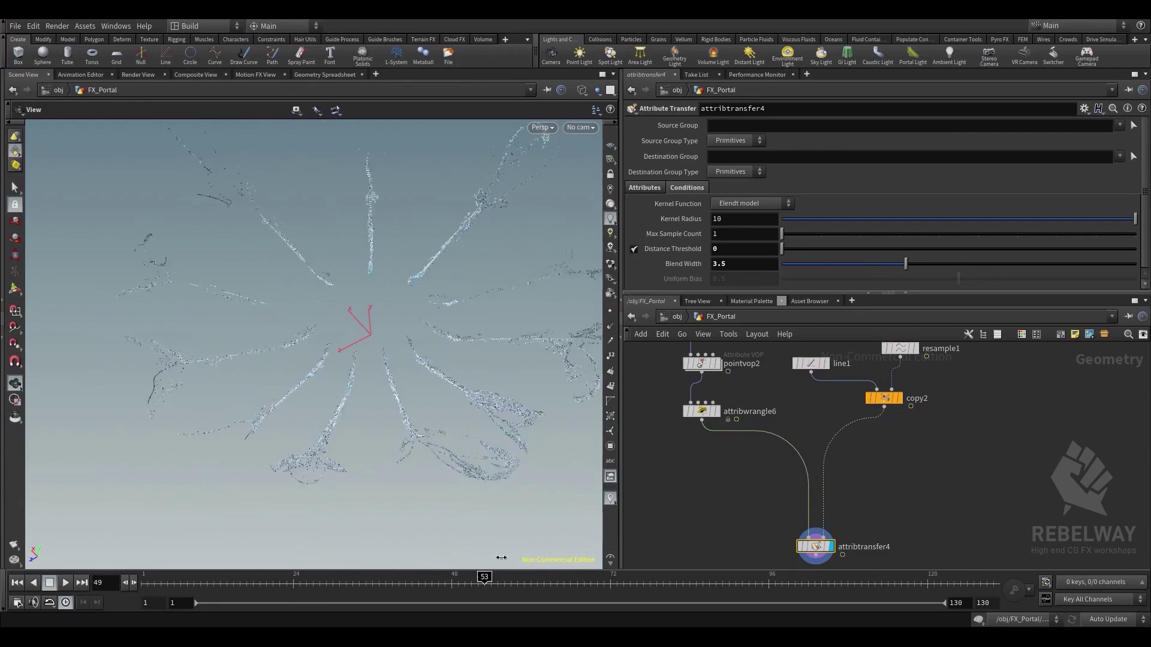
mouse_move(501, 558)
mouse_down()
mouse_move(542, 557)
mouse_move(434, 556)
mouse_move(574, 537)
mouse_move(346, 553)
mouse_move(422, 544)
mouse_up()
drag(453, 484, 518, 431)
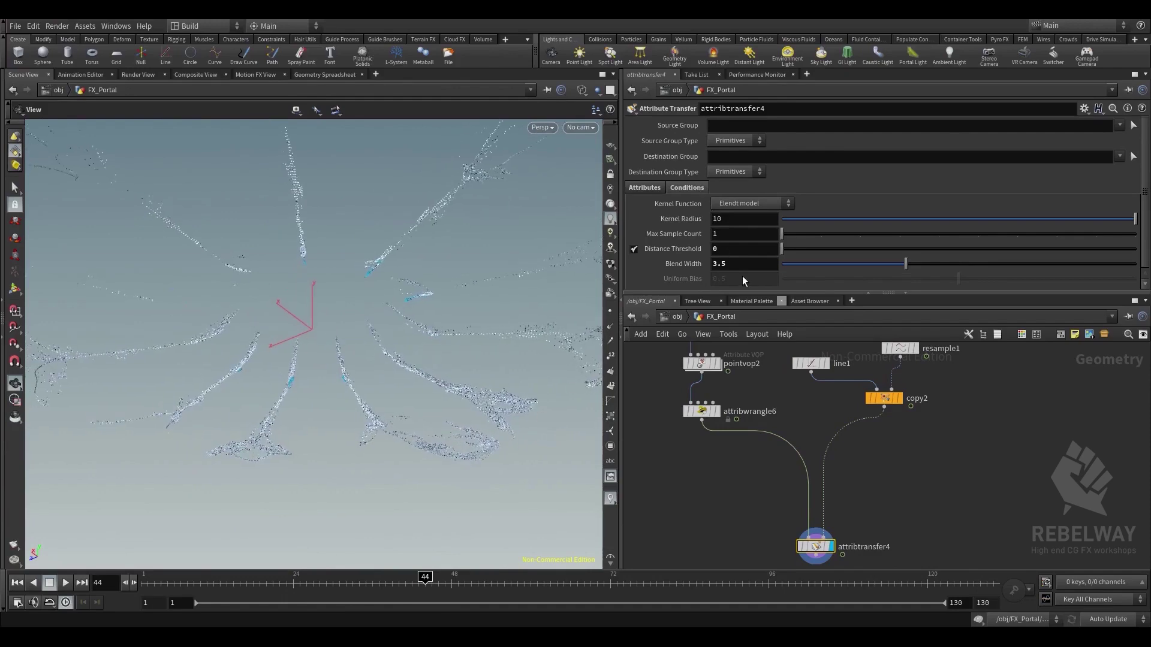
Set the Blend Width of attribtransfer4 to 1.5 and check the particles through to frame 51
middle_drag(746, 267, 626, 267)
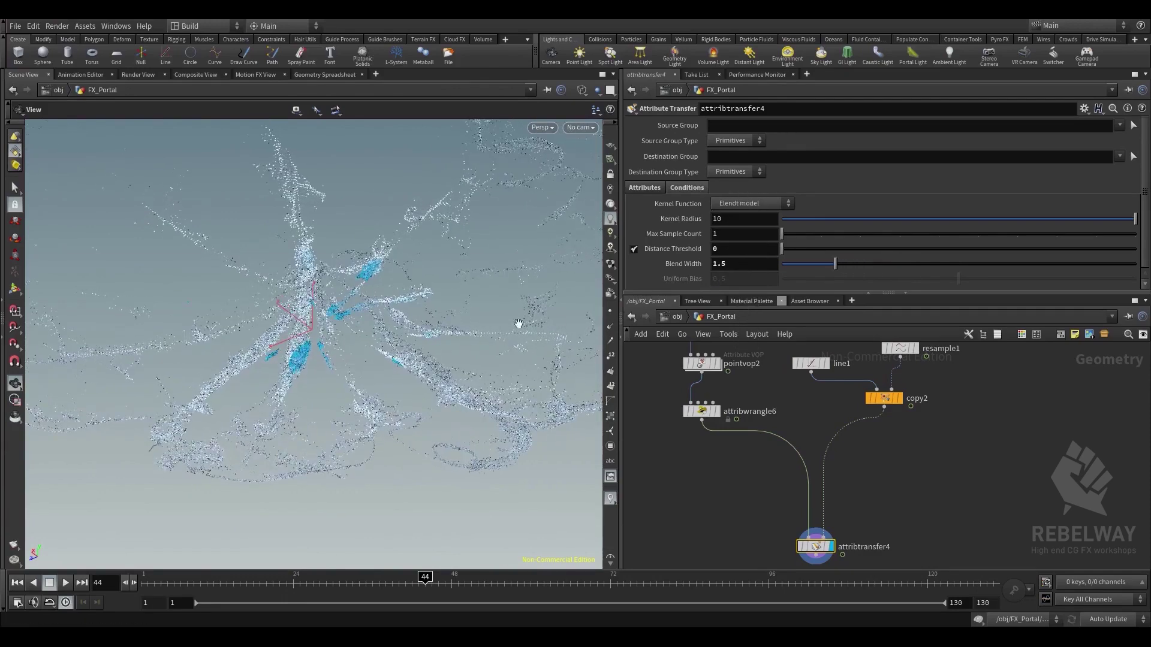
drag(519, 324, 465, 492)
mouse_move(746, 265)
middle_down()
mouse_move(768, 271)
mouse_move(746, 272)
middle_up()
drag(288, 590, 471, 548)
drag(498, 413, 502, 407)
drag(549, 398, 409, 378)
Add a Merge node, wire the PORTAL_SHAPE curve and copy2 into it, and display the combined geometry
middle_drag(902, 426, 846, 515)
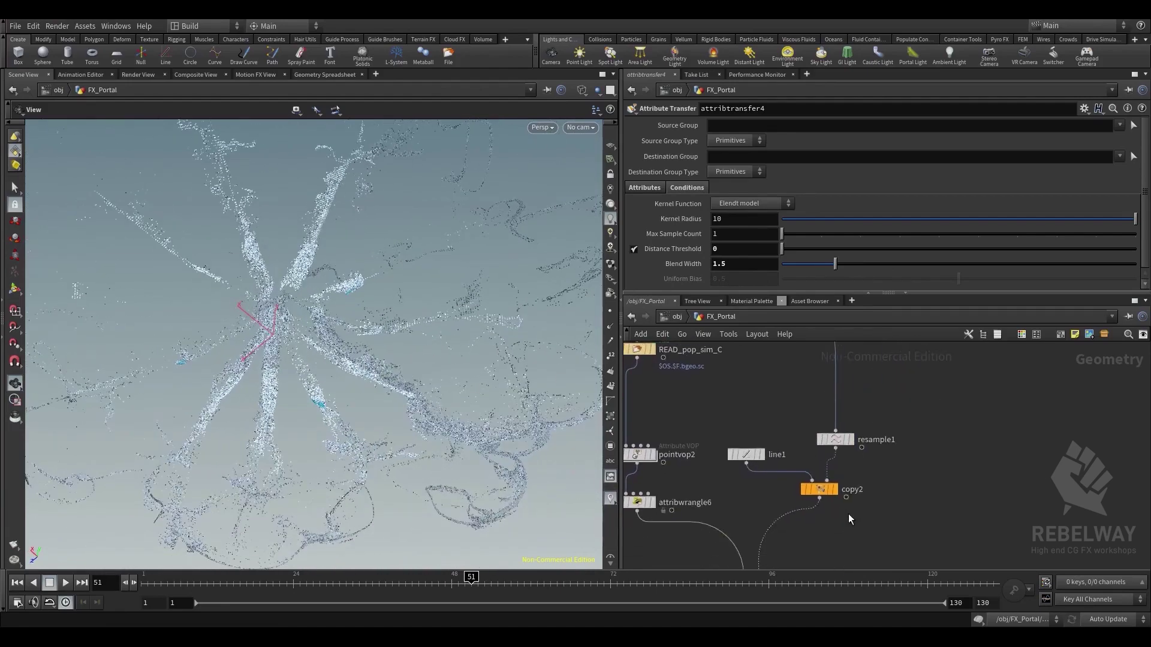
key(Tab)
text(mer)
click(980, 163)
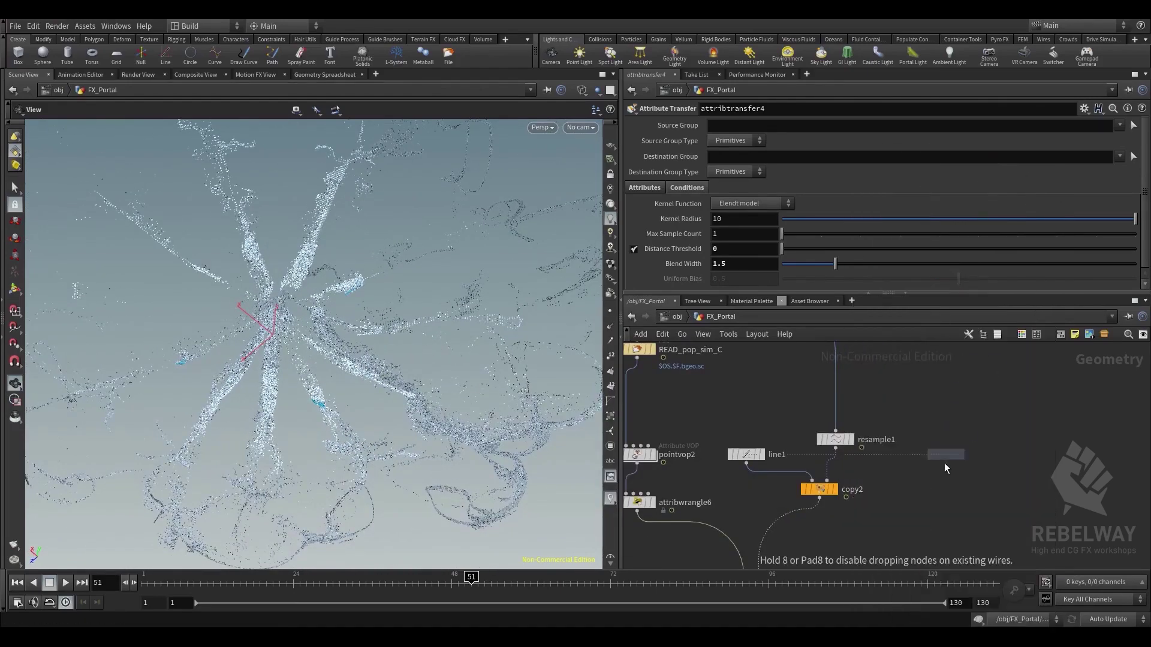
click(926, 529)
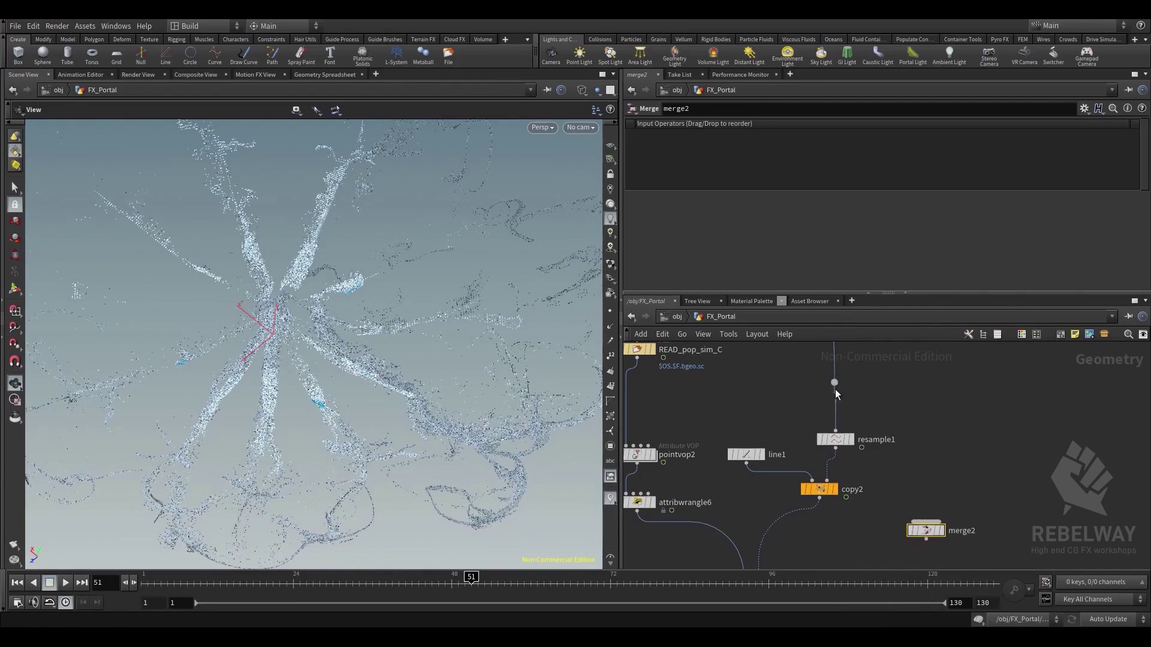
click(835, 391)
click(926, 522)
middle_drag(832, 505, 845, 426)
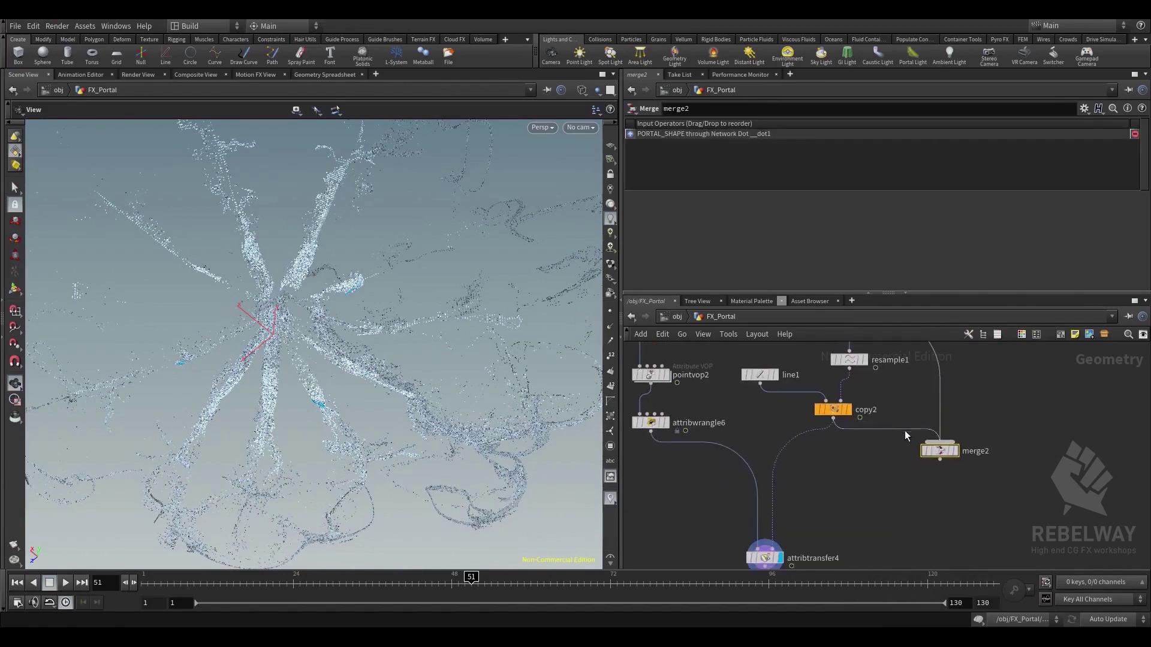
click(927, 443)
drag(938, 452, 874, 461)
click(890, 460)
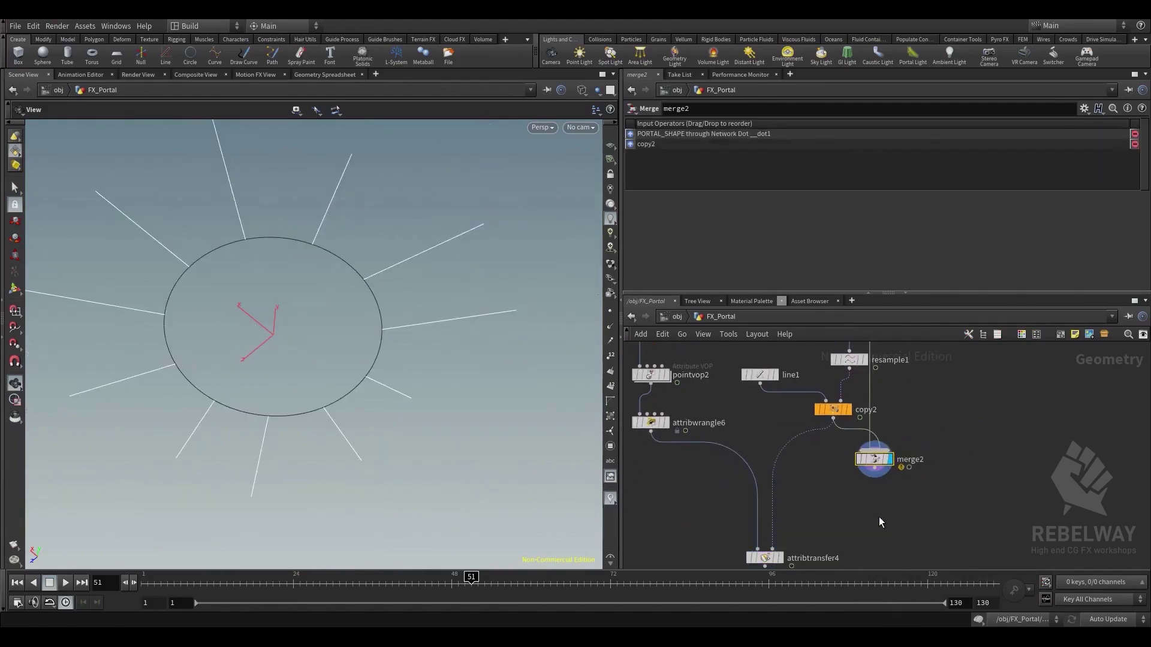
Connect merge2 to the second input of attribtransfer4, display attribtransfer4 and scrub through the particle motion
click(875, 469)
click(777, 547)
click(781, 559)
middle_drag(722, 516, 778, 459)
drag(235, 519, 315, 510)
drag(351, 580, 550, 578)
Set the Blend Width of attribtransfer4 to 3.2 and check the particles through to frame 50
middle_drag(751, 267, 887, 246)
drag(349, 307, 307, 316)
drag(319, 582, 458, 595)
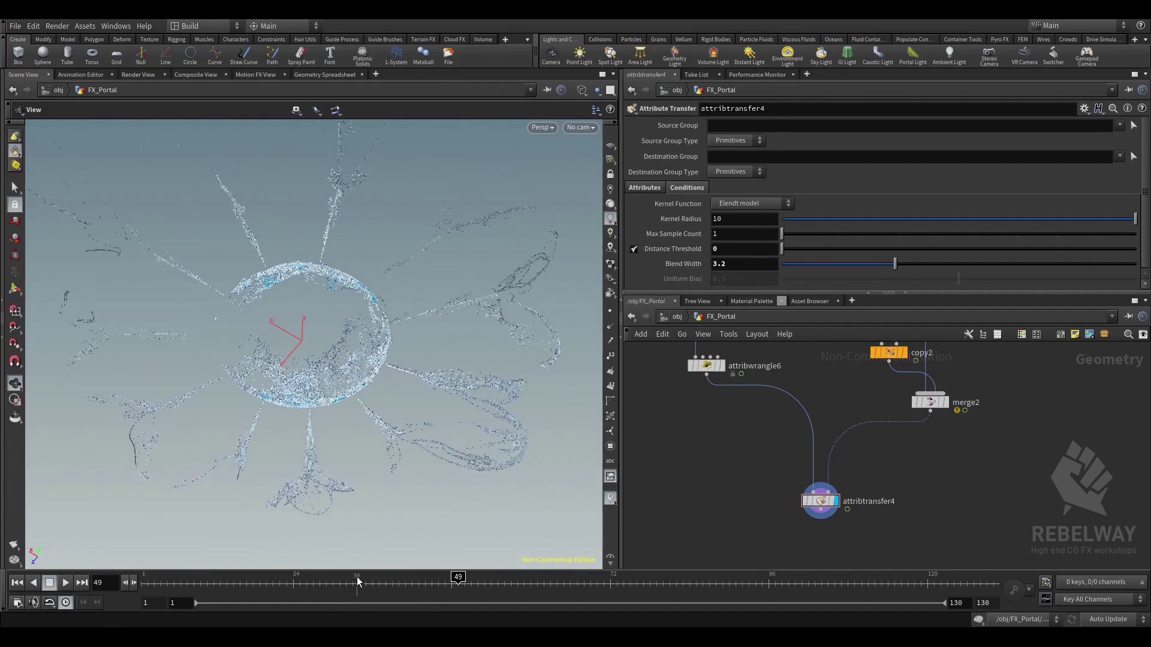
drag(357, 581, 451, 590)
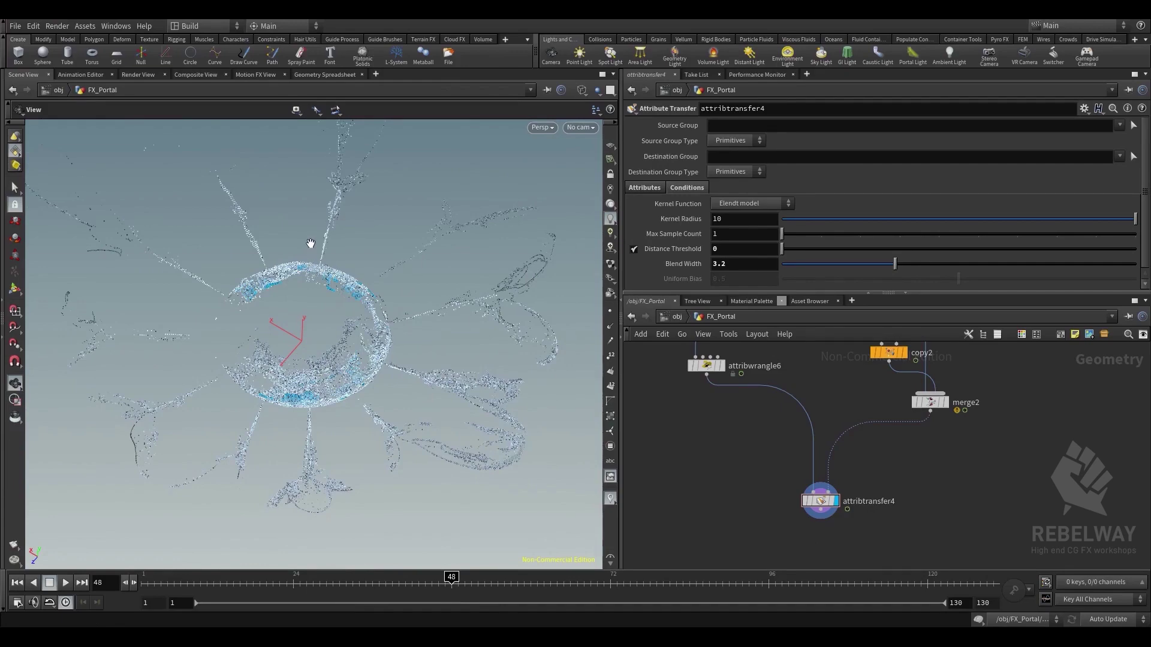
drag(341, 584, 465, 586)
drag(355, 312, 418, 345)
Insert a Transform node between attribwrangle6 and attribtransfer4, placed just below attribwrangle6
middle_drag(707, 383, 770, 408)
scroll(724, 397, down, 1)
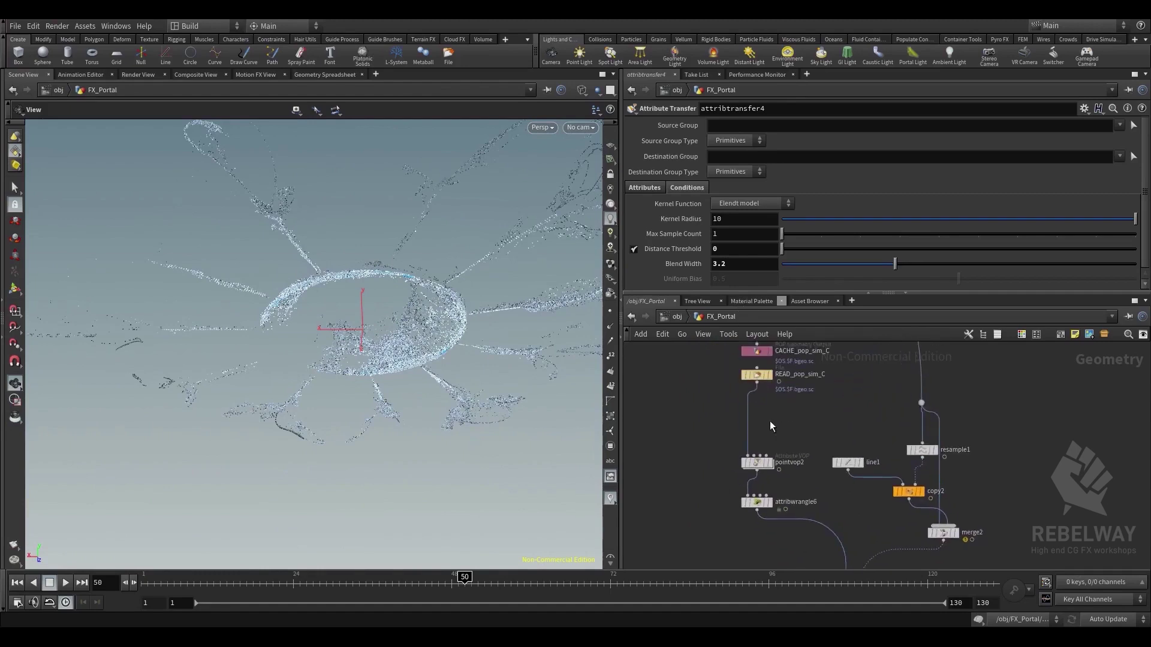
scroll(770, 421, down, 2)
middle_drag(807, 562, 835, 512)
scroll(803, 456, up, 1)
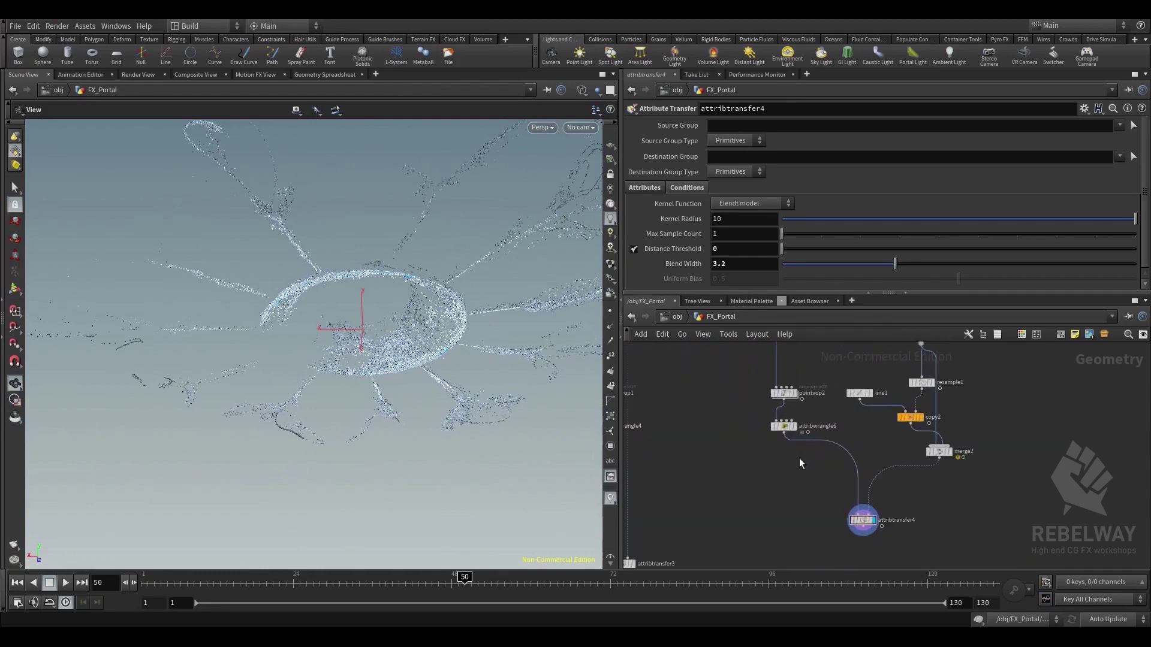
key(Tab)
text(tra)
click(895, 188)
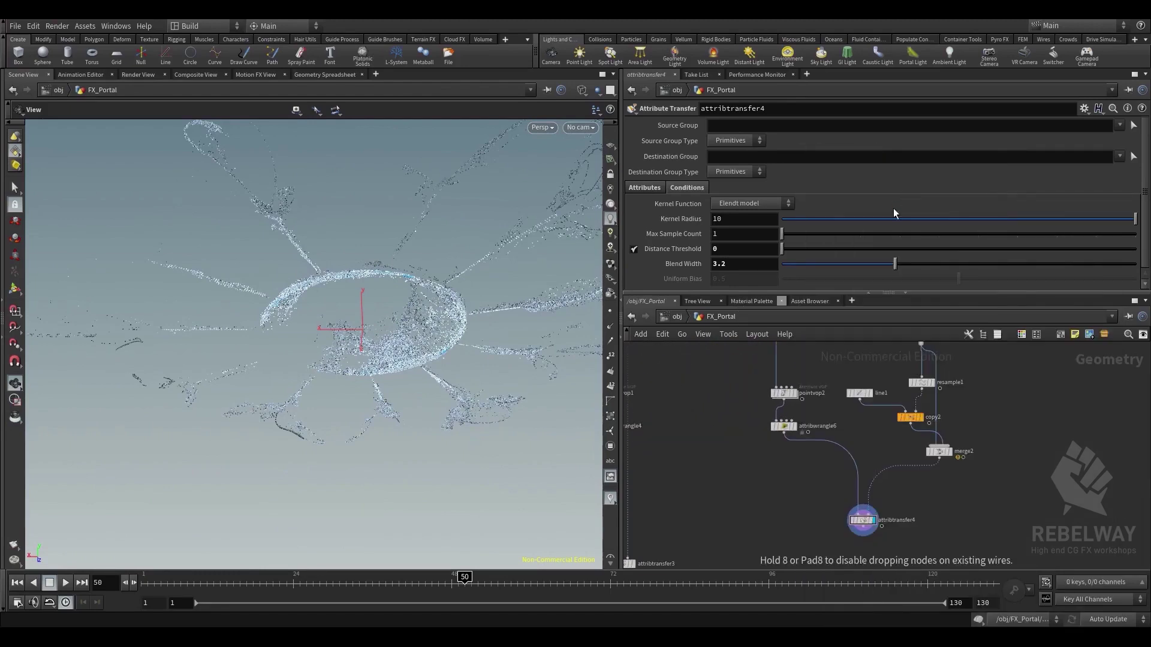
click(833, 447)
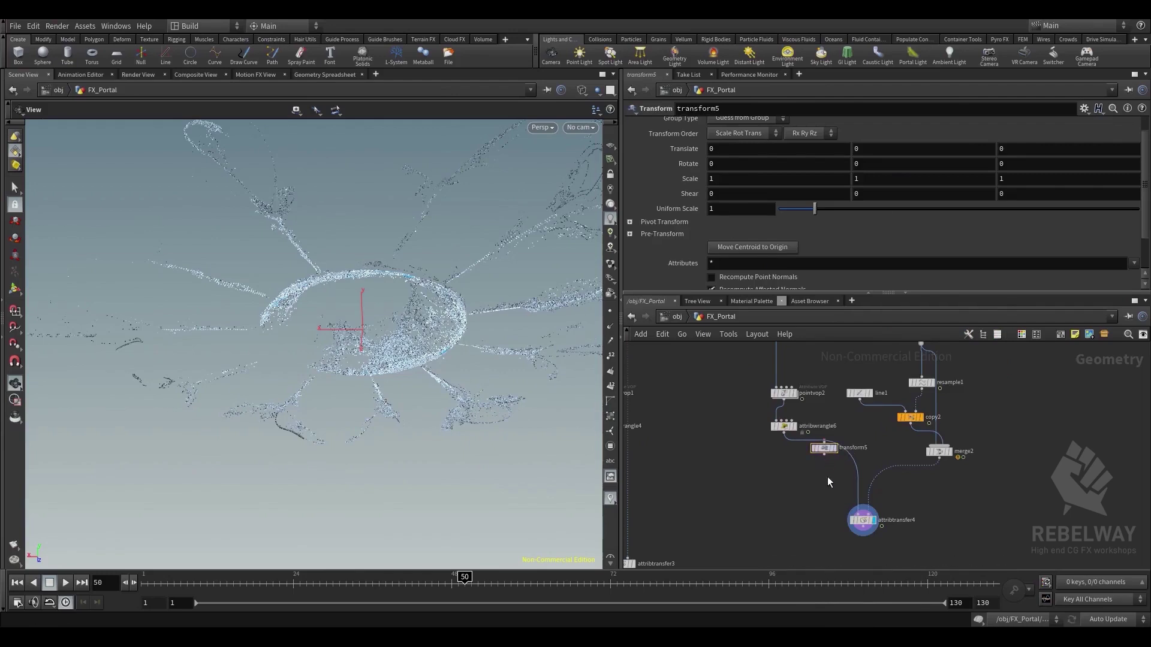
scroll(827, 452, up, 2)
drag(823, 442, 786, 451)
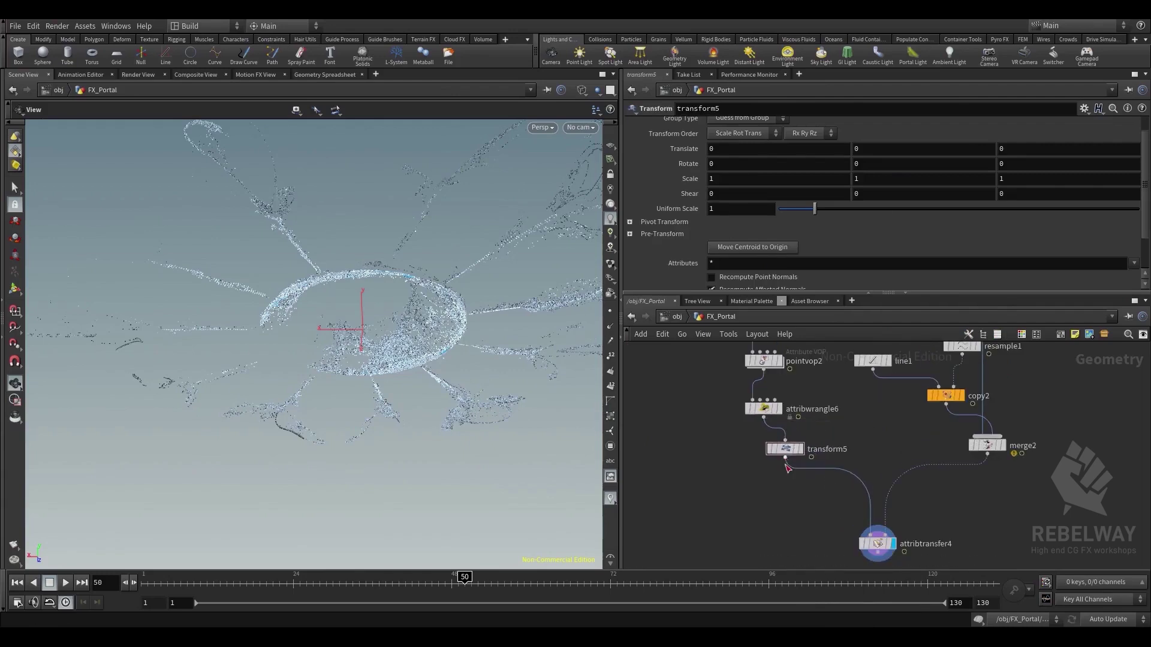
Set the Y translation of transform5 to -0.08 and view the attribtransfer4 result from the side
click(801, 450)
middle_drag(928, 155, 880, 186)
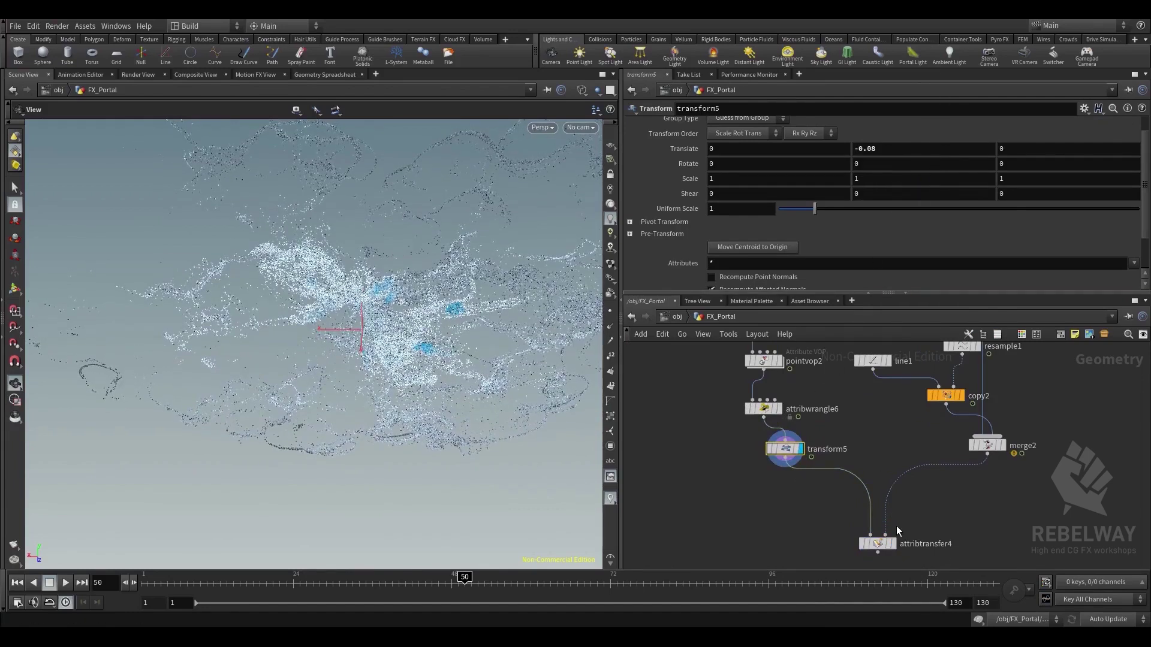
click(893, 545)
drag(511, 358, 353, 265)
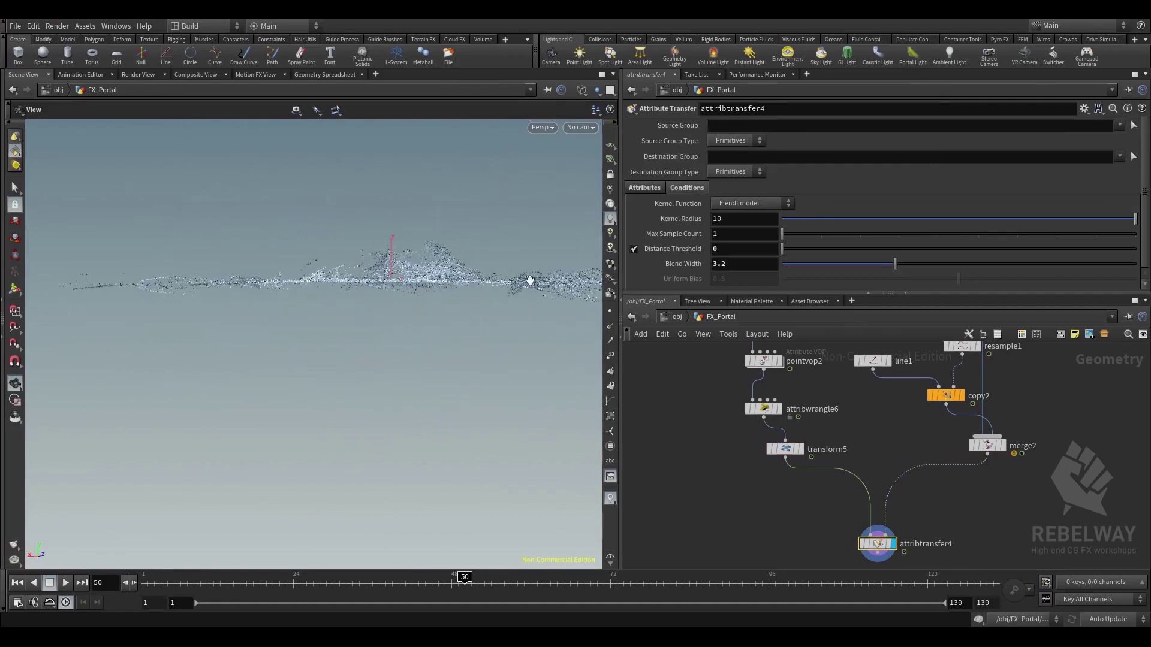
Add a Merge node below attribtransfer4 and connect the output of attribtransfer4 to it
middle_drag(715, 509, 681, 416)
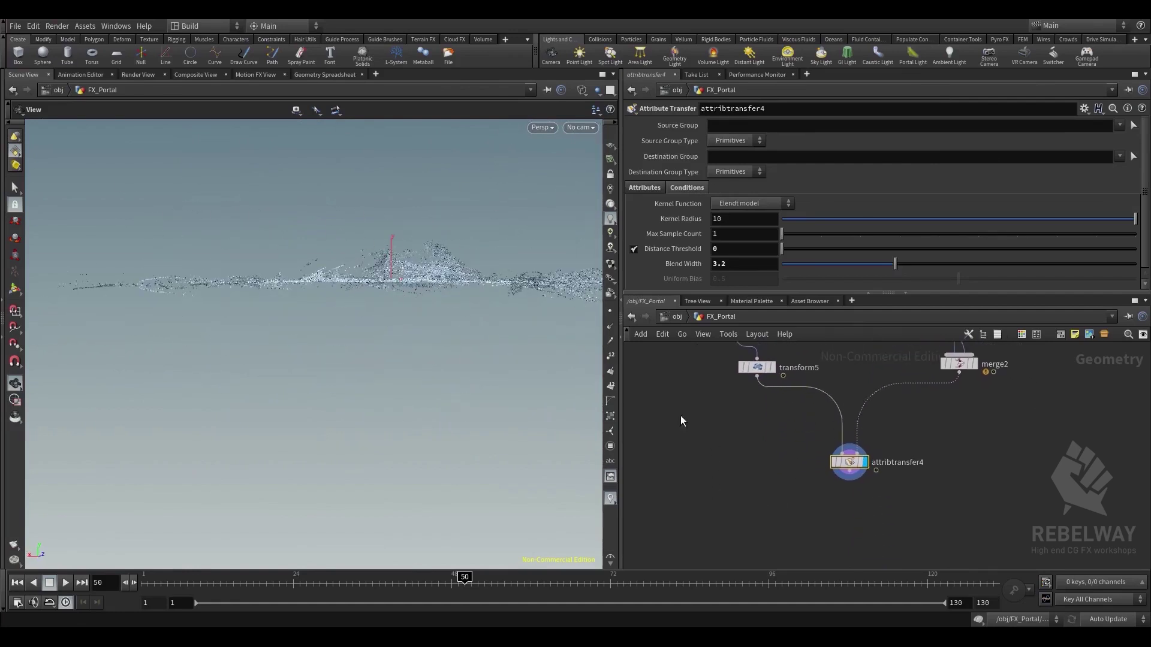
middle_drag(757, 488, 744, 524)
click(836, 508)
drag(509, 264, 510, 384)
key(Tab)
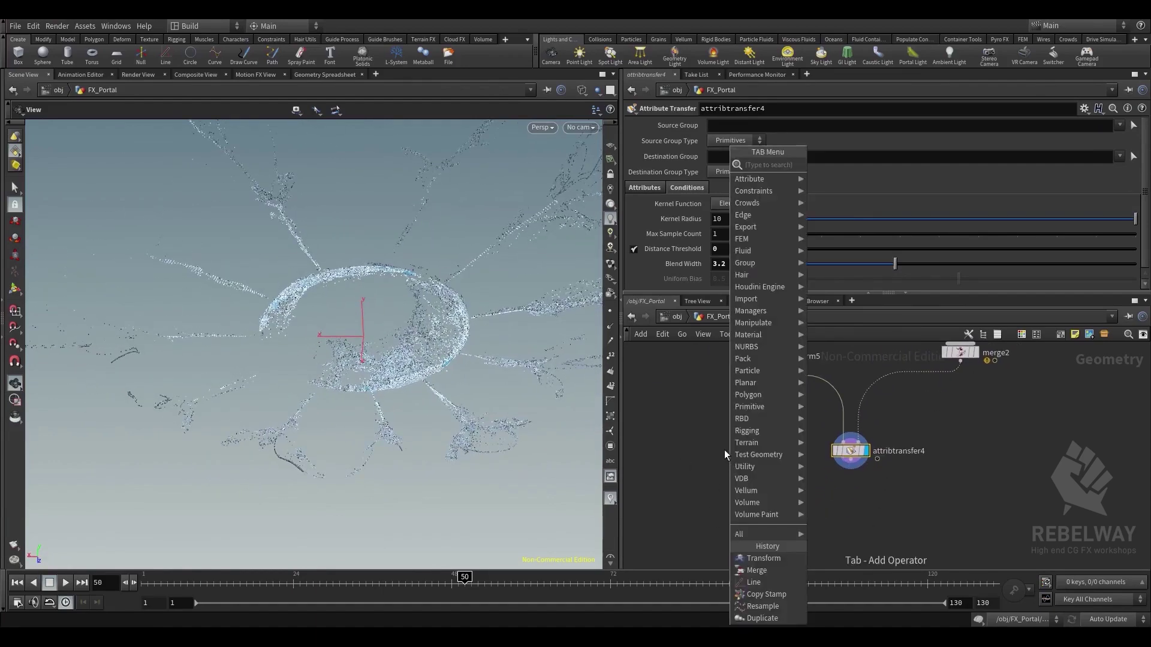
text(mer)
click(853, 166)
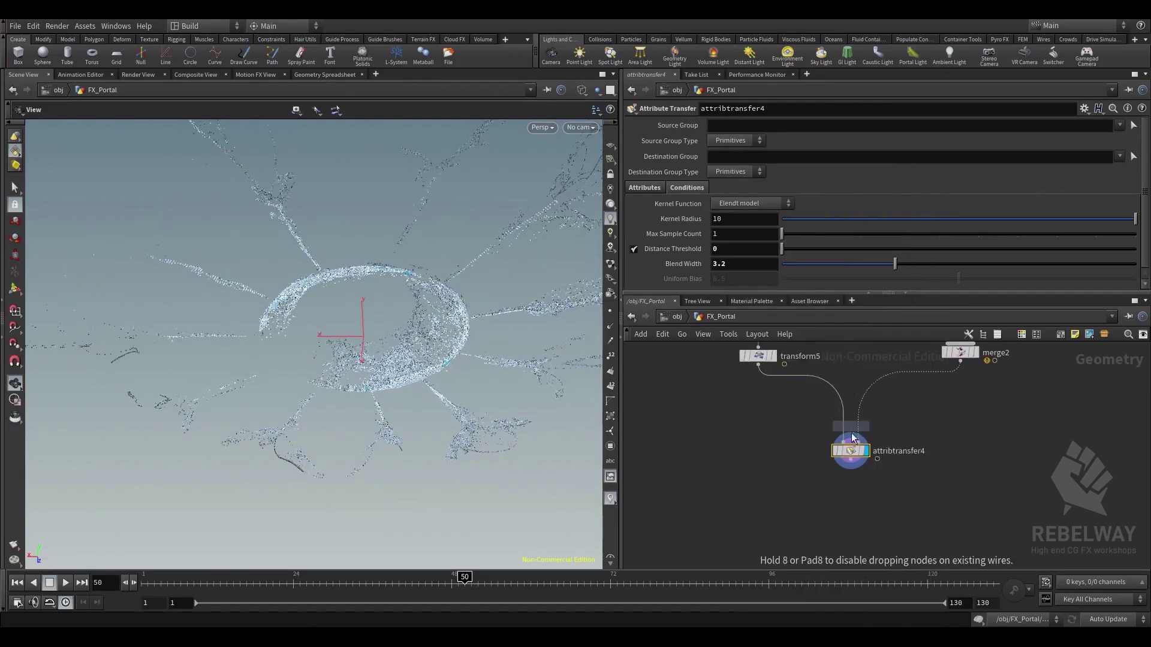
click(803, 512)
click(851, 464)
click(786, 503)
scroll(804, 446, down, 2)
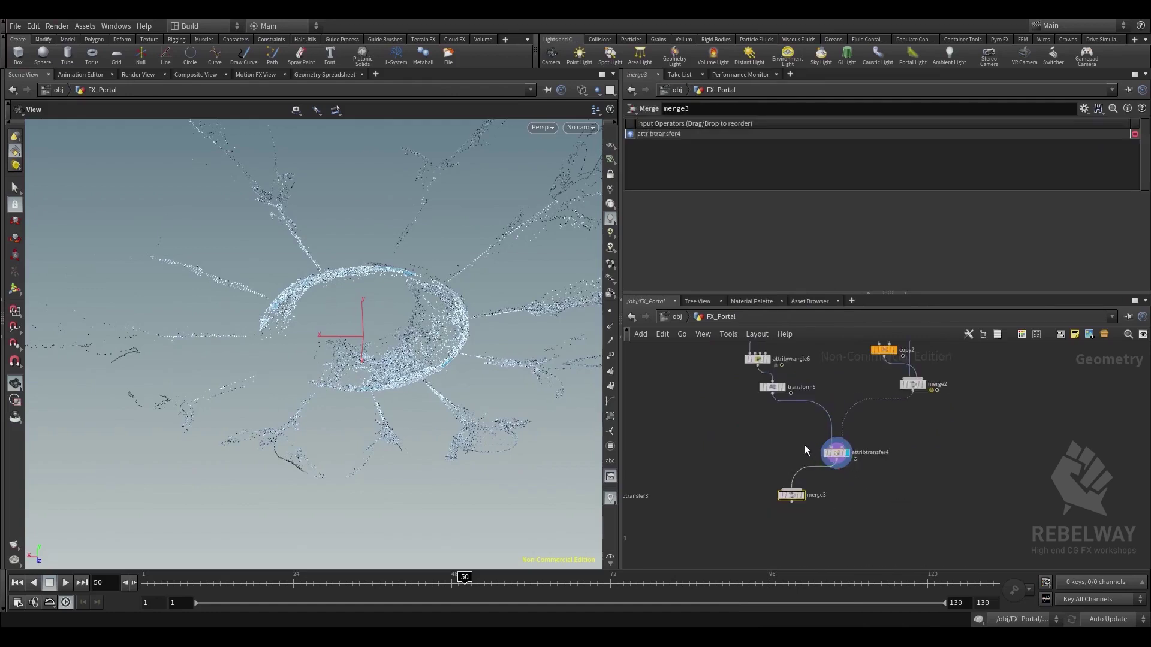
Connect the output of transform5 to merge3 as a second input and display merge3
middle_drag(798, 387, 822, 478)
scroll(810, 428, up, 1)
click(777, 461)
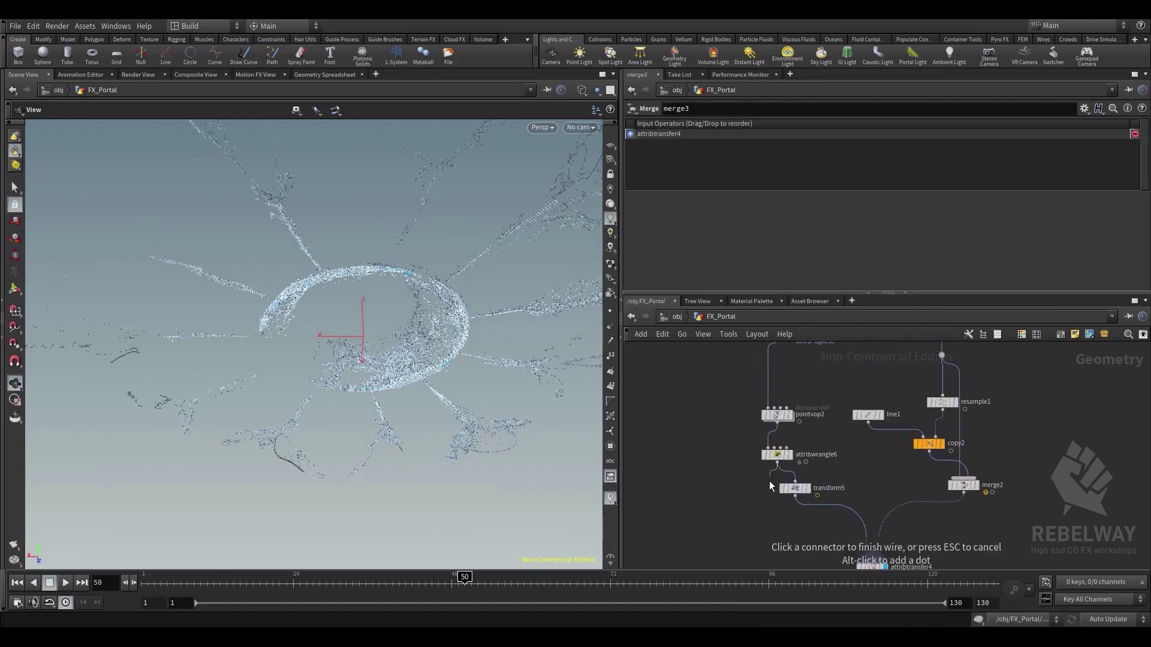
key(Escape)
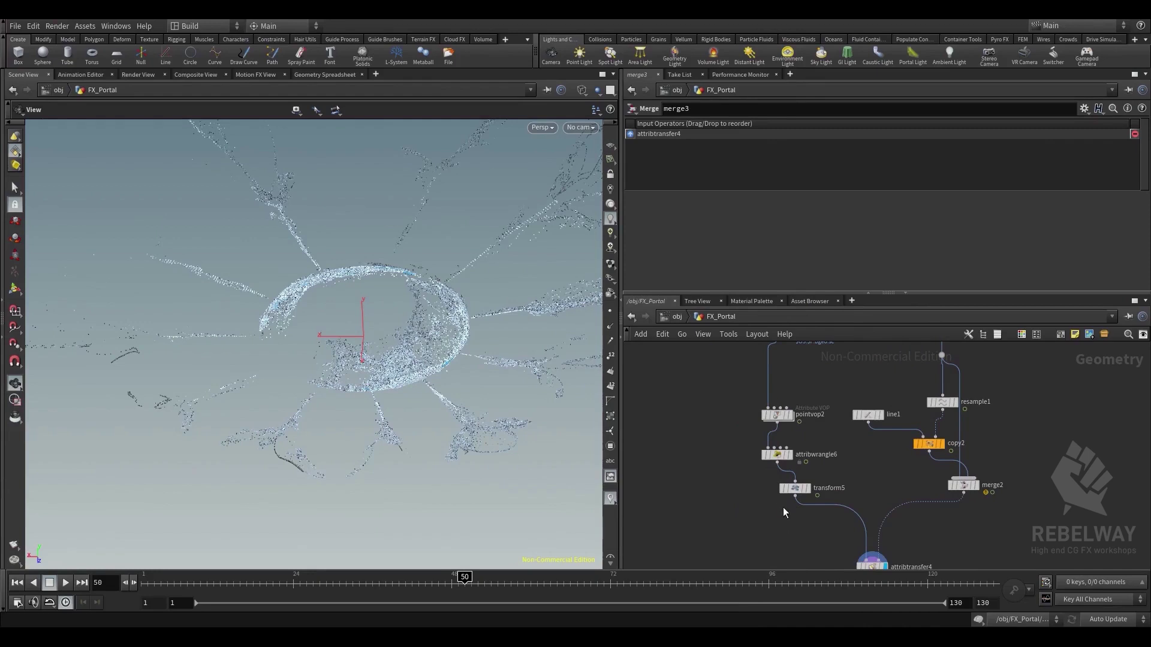
click(793, 502)
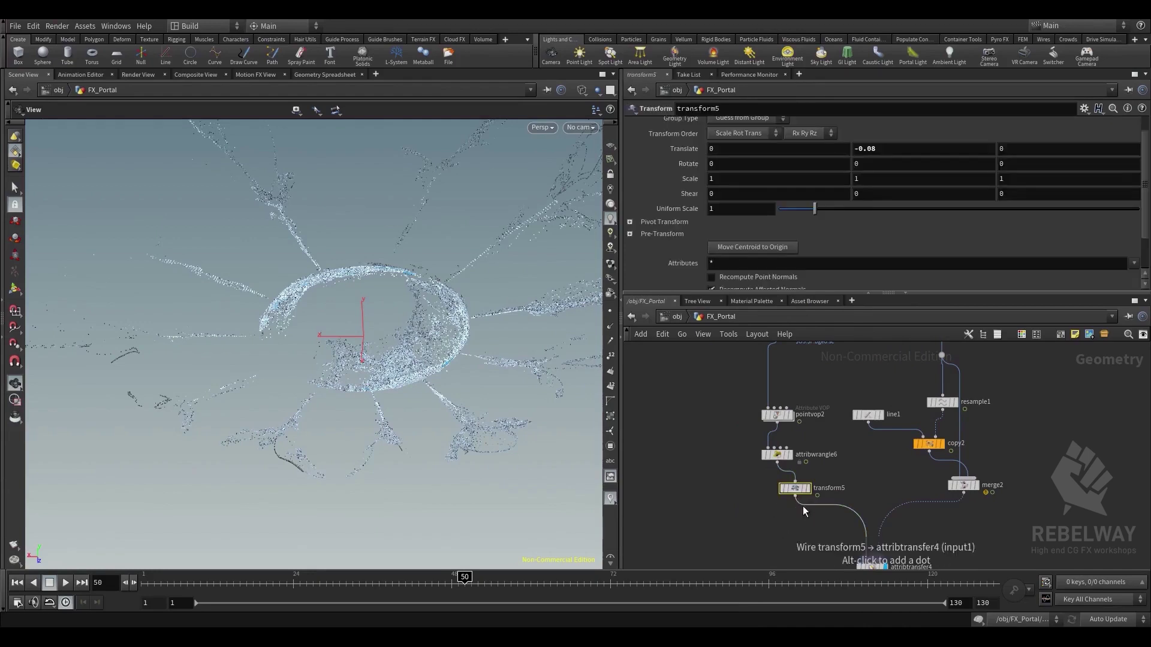
click(795, 497)
middle_drag(771, 506, 742, 370)
scroll(757, 419, up, 3)
click(800, 495)
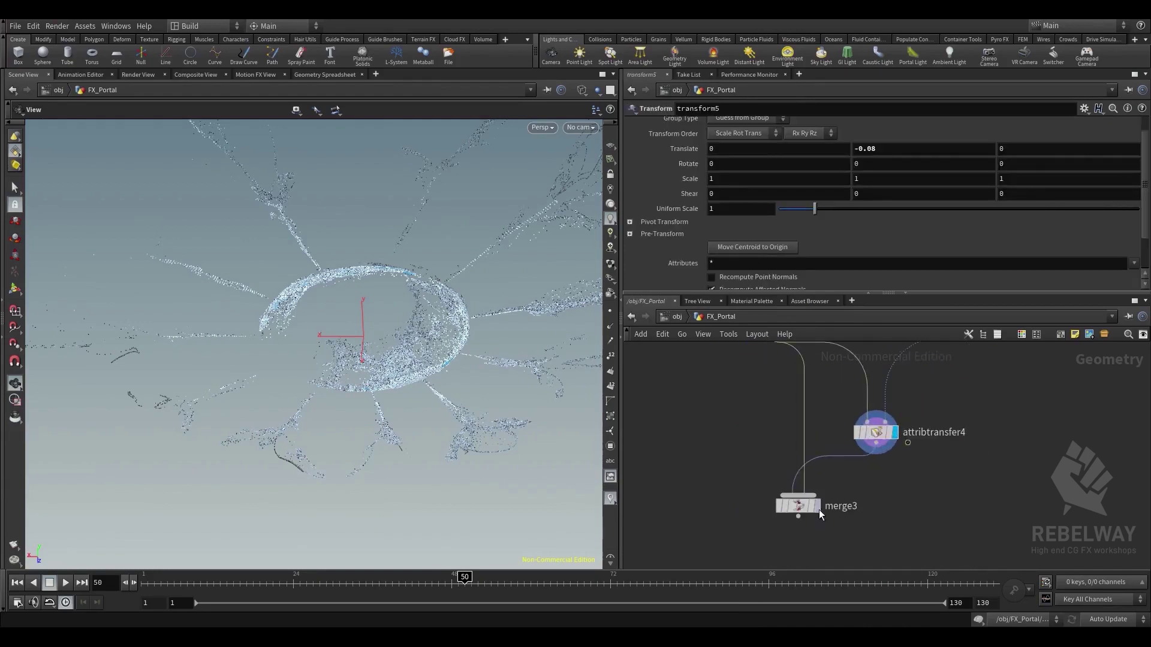
click(817, 507)
click(799, 506)
Set the Y rotation of transform5 to 68 and check the merged particles across the timeline
drag(445, 360, 470, 391)
middle_drag(832, 433, 828, 458)
middle_drag(767, 346, 767, 458)
click(763, 457)
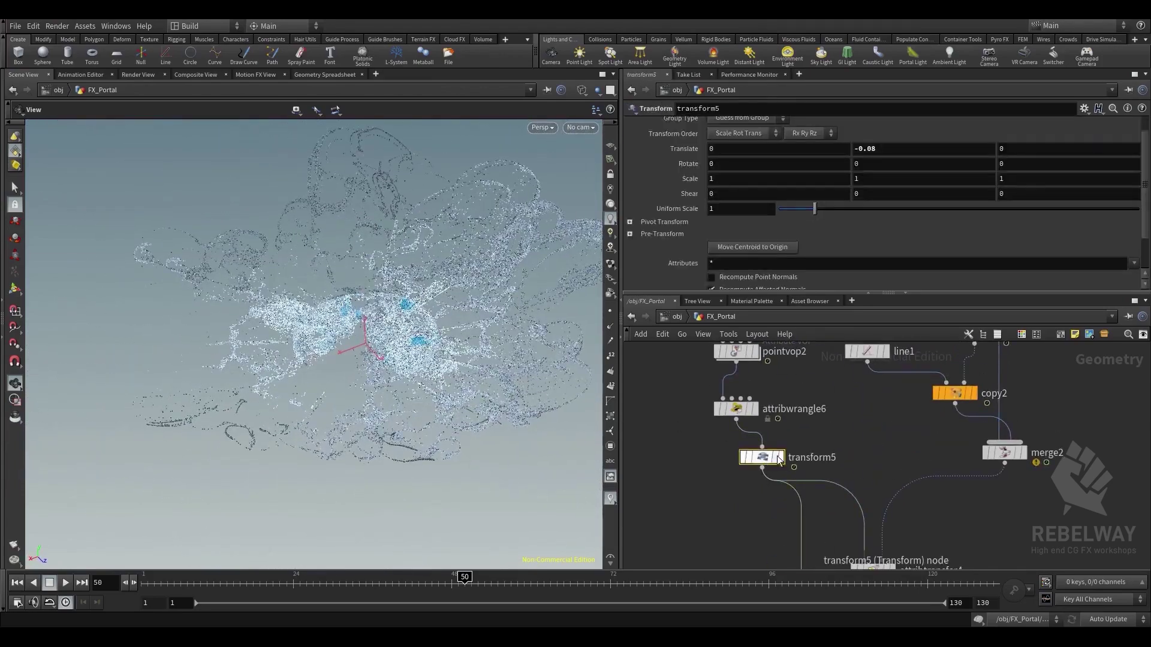
middle_drag(868, 163, 1103, 147)
drag(453, 252, 353, 384)
drag(296, 583, 444, 581)
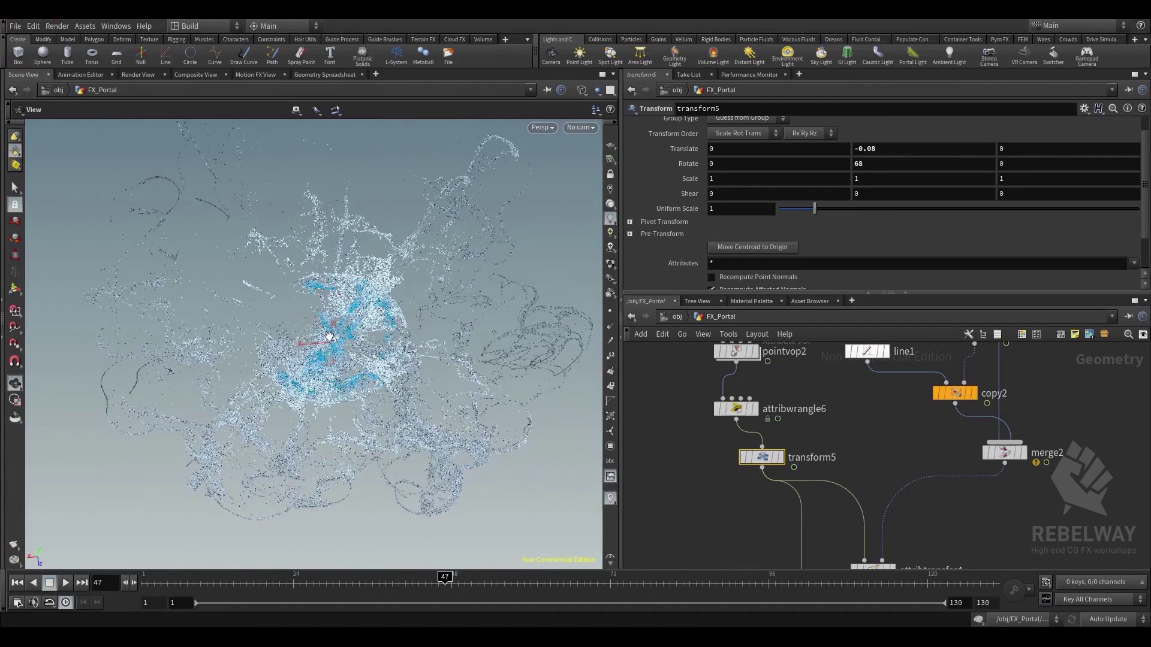
drag(258, 579, 491, 579)
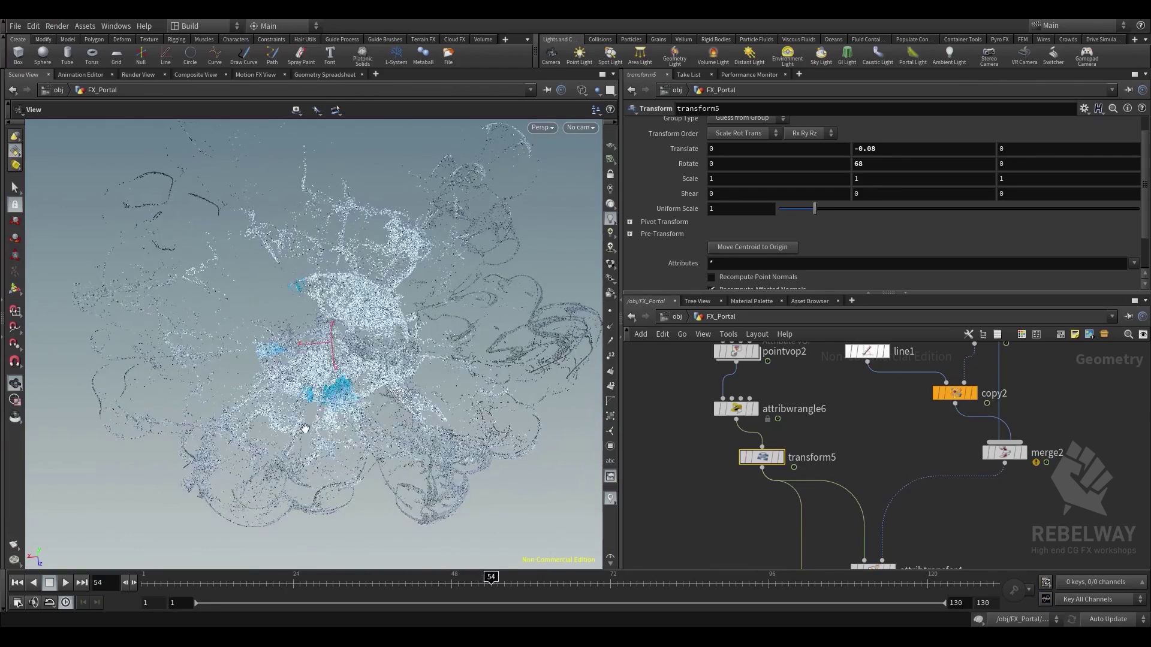
drag(332, 583, 465, 582)
drag(492, 411, 496, 359)
right_drag(496, 359, 549, 379)
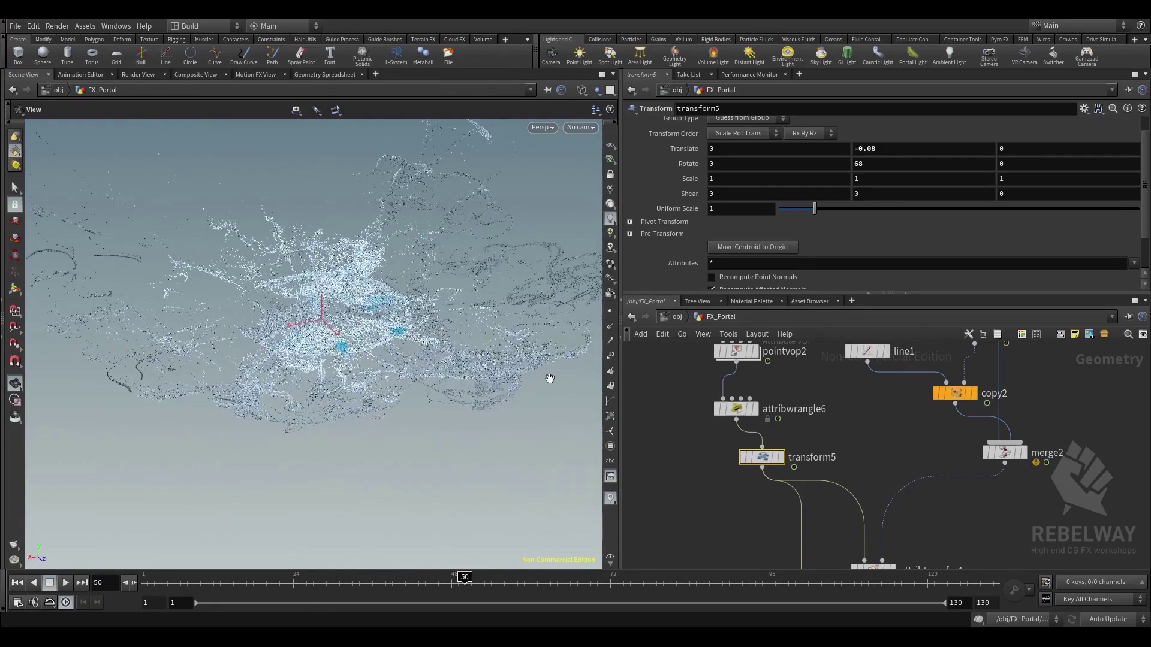
Change the viewport's geometry display options so that particles are displayed as Points
key(d)
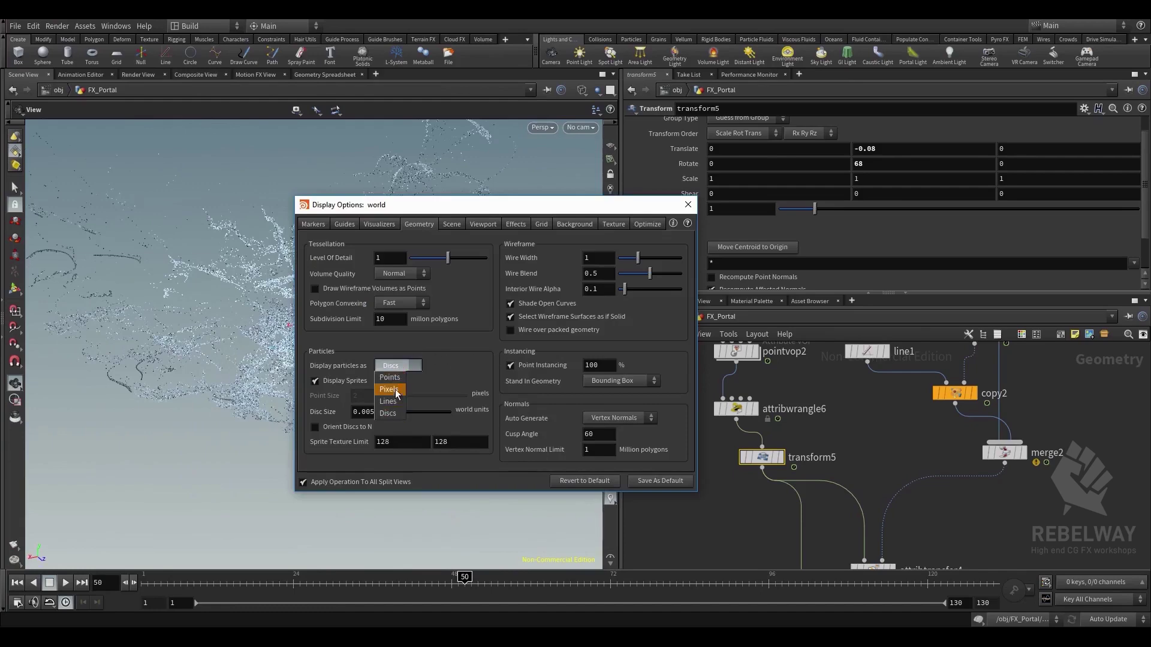
click(389, 414)
click(396, 366)
click(391, 379)
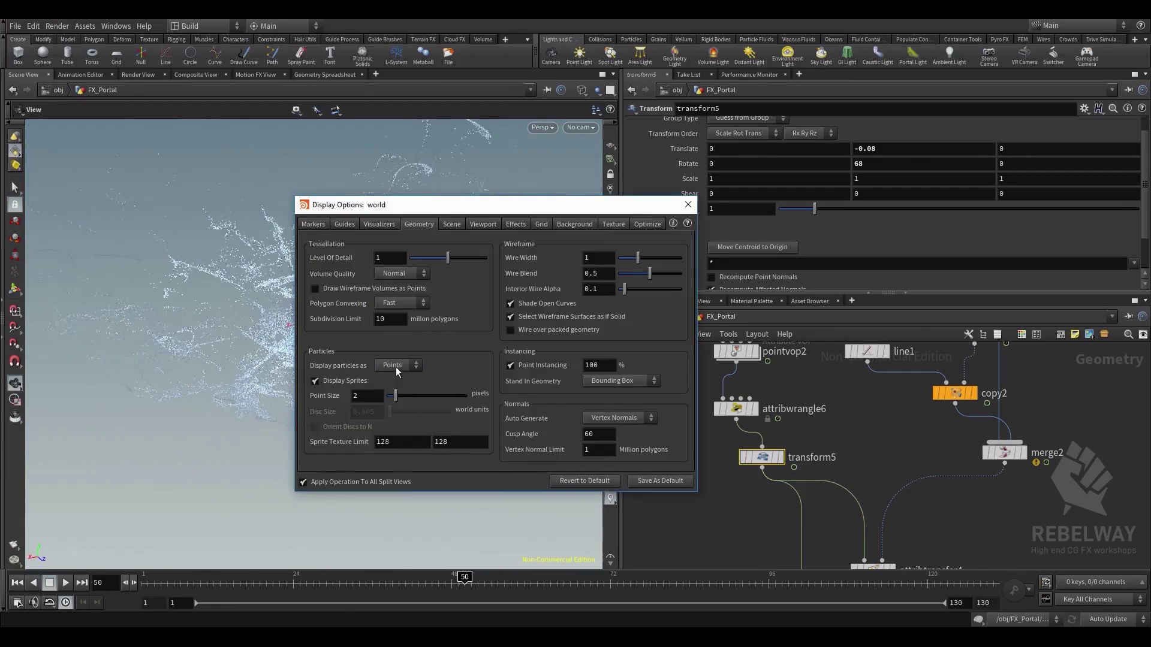
Try displaying the viewport particles as discs, and restore the points display
click(388, 413)
click(688, 205)
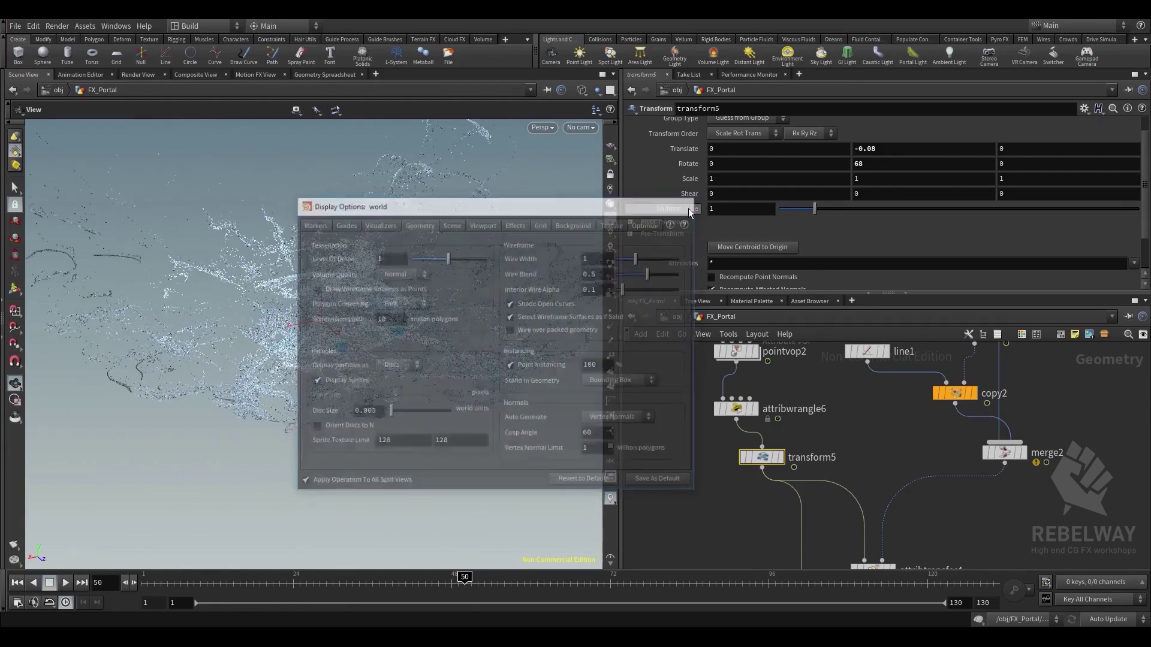
key(d)
click(688, 205)
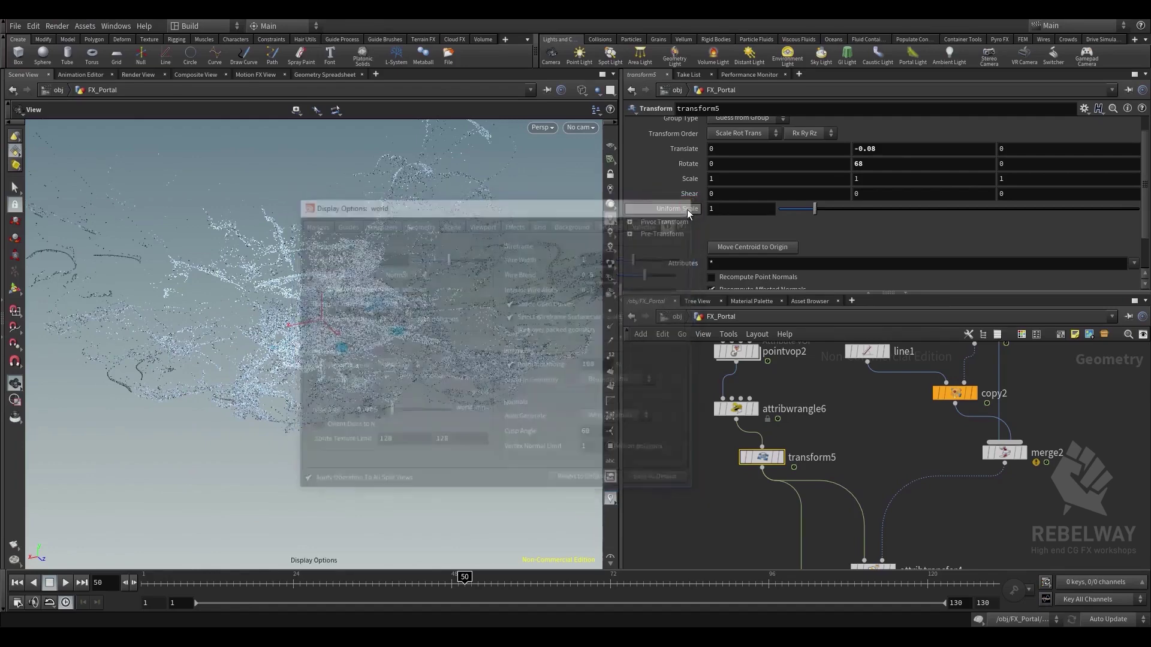
key(w)
Orient the view on the whole portal and render a flipbook of frames 1 to 130 with new settings
mouse_move(367, 371)
mouse_down()
mouse_move(398, 347)
mouse_move(364, 362)
mouse_up()
scroll(359, 360, up, 2)
click(15, 545)
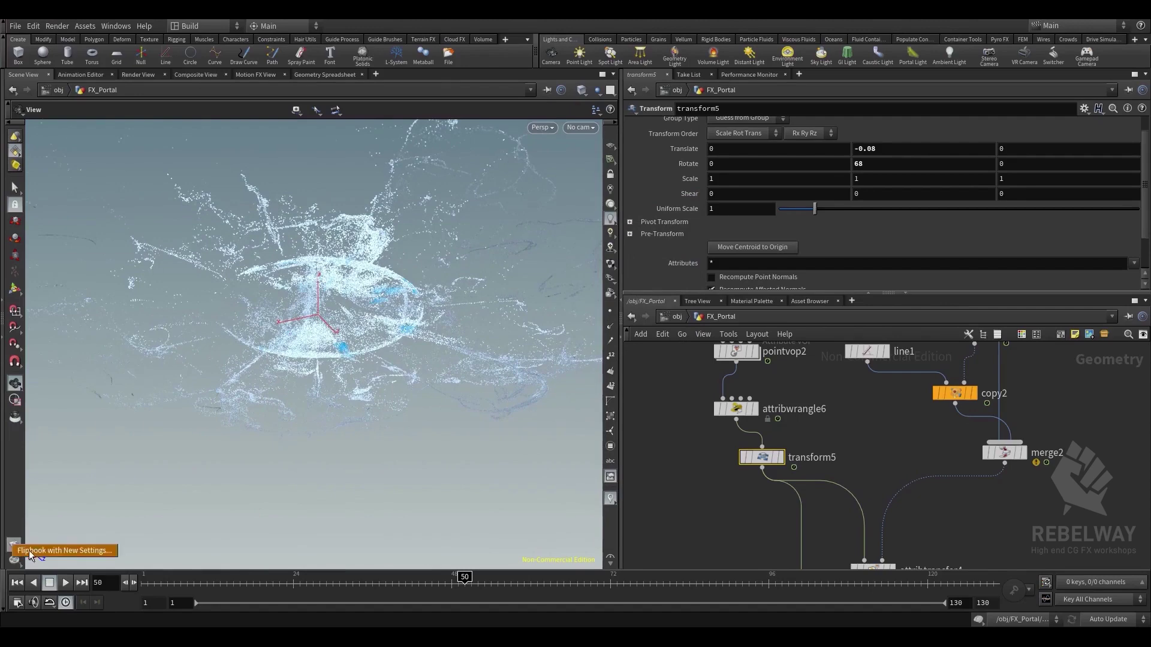
click(36, 552)
click(256, 543)
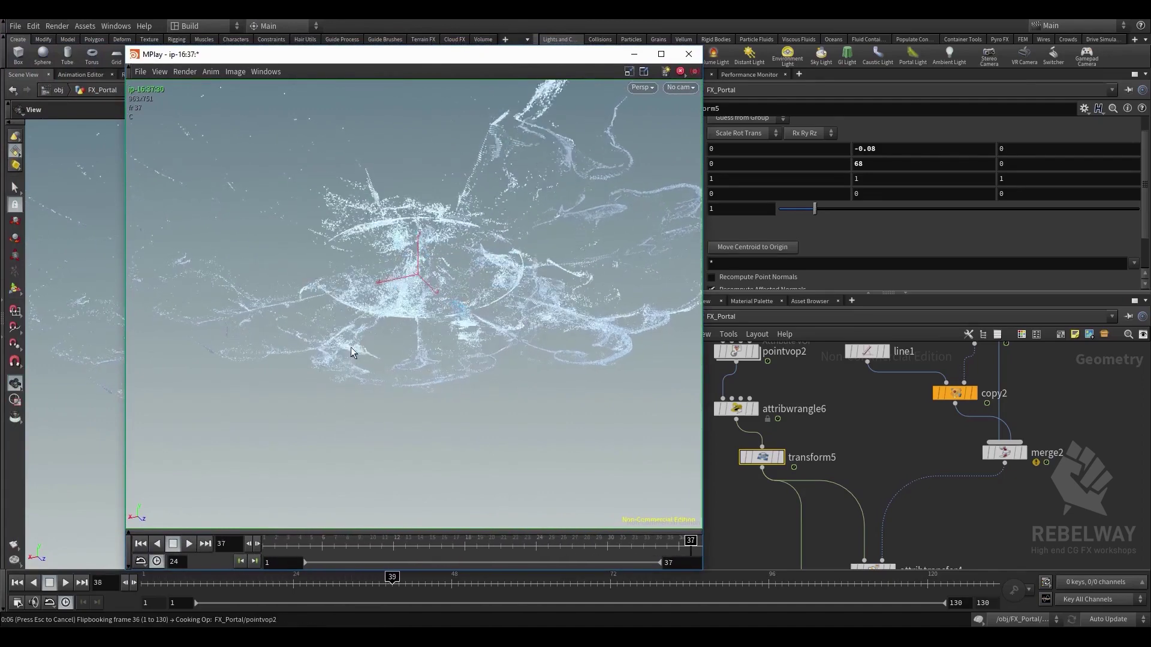
Set the flipbook player's contrast to 1.3 and brightness to 0.9, play the flipbook, and close it
click(422, 532)
mouse_move(422, 530)
middle_down()
mouse_move(385, 533)
mouse_move(450, 529)
mouse_move(437, 529)
middle_up()
click(400, 527)
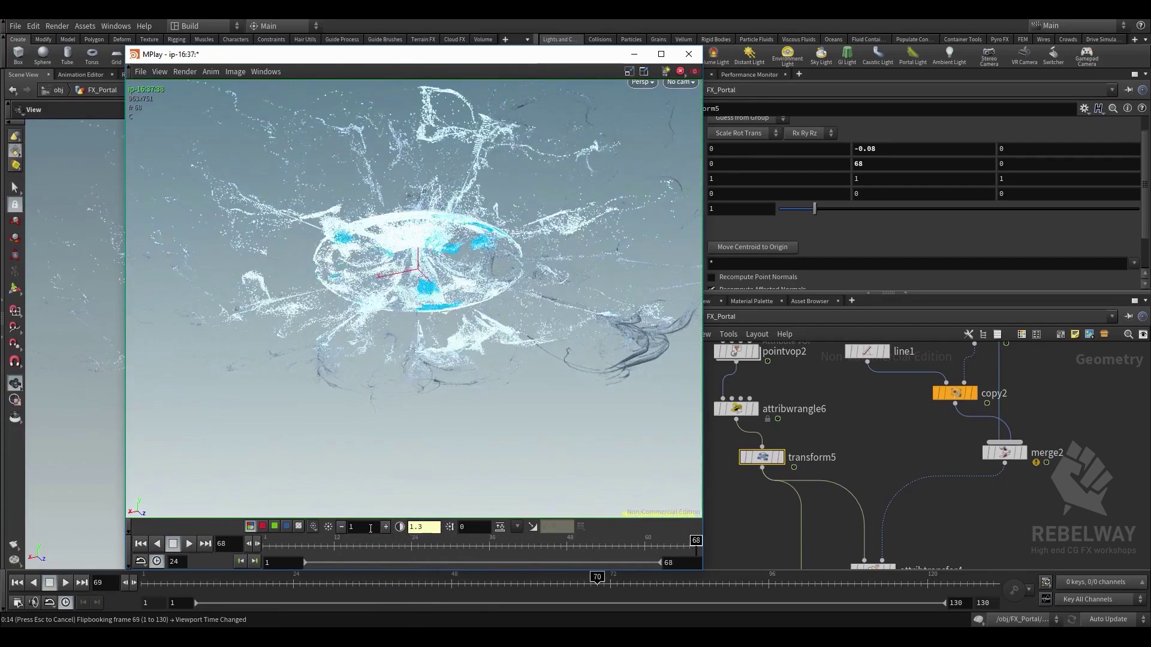
mouse_move(366, 528)
middle_down()
mouse_move(331, 530)
mouse_move(360, 530)
middle_up()
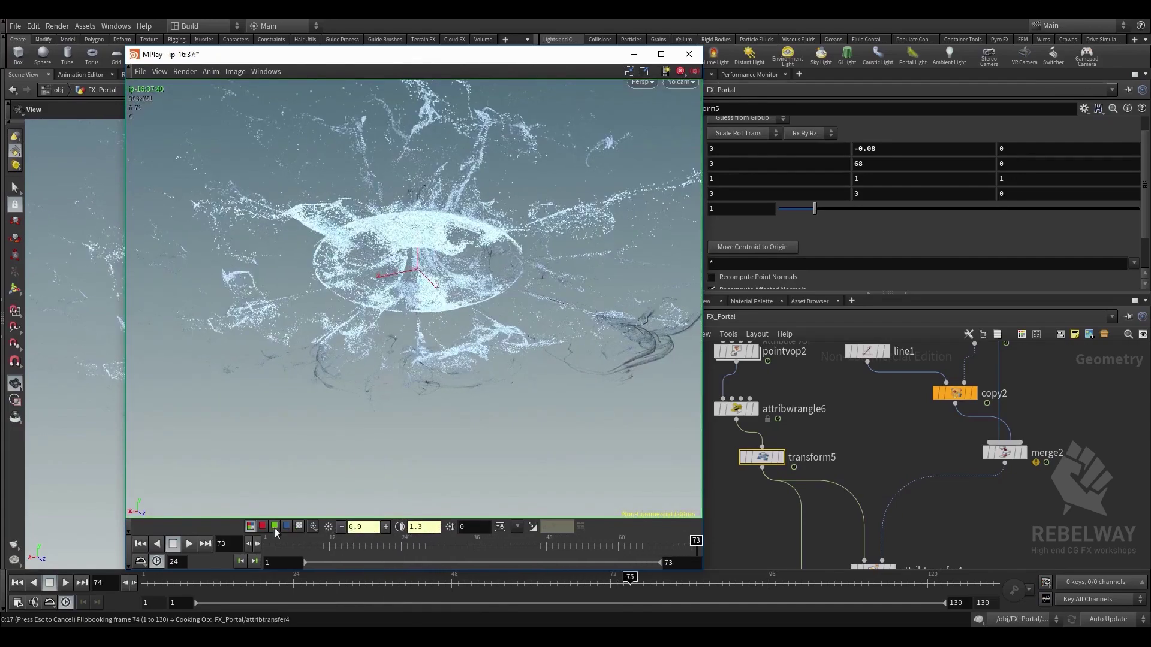
click(189, 545)
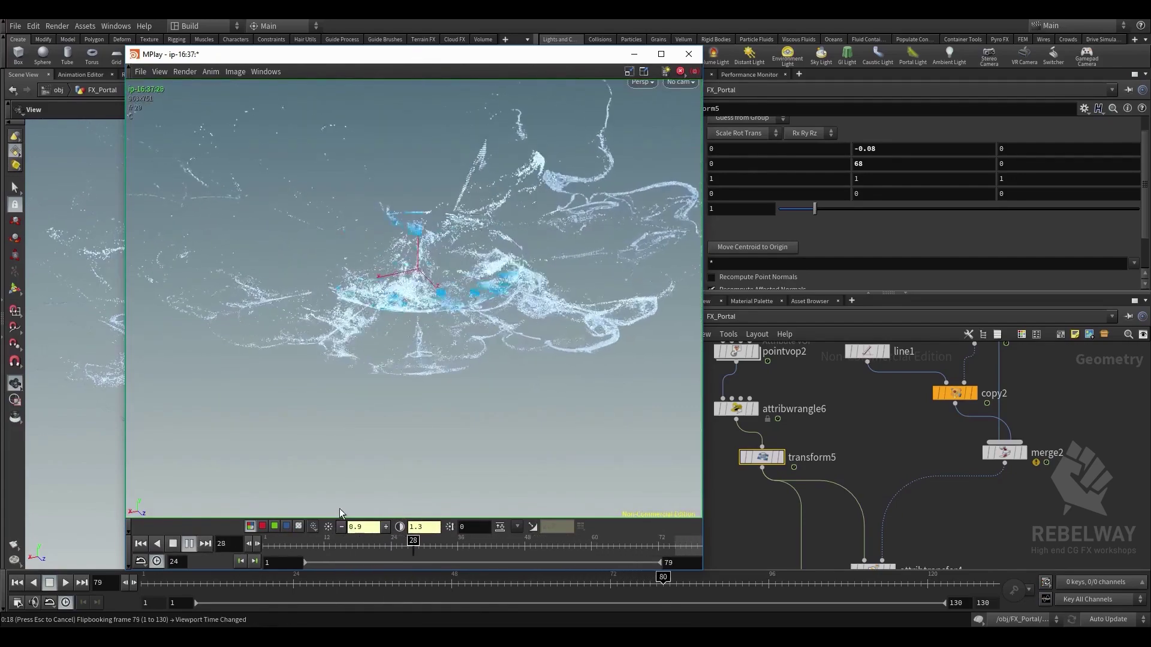
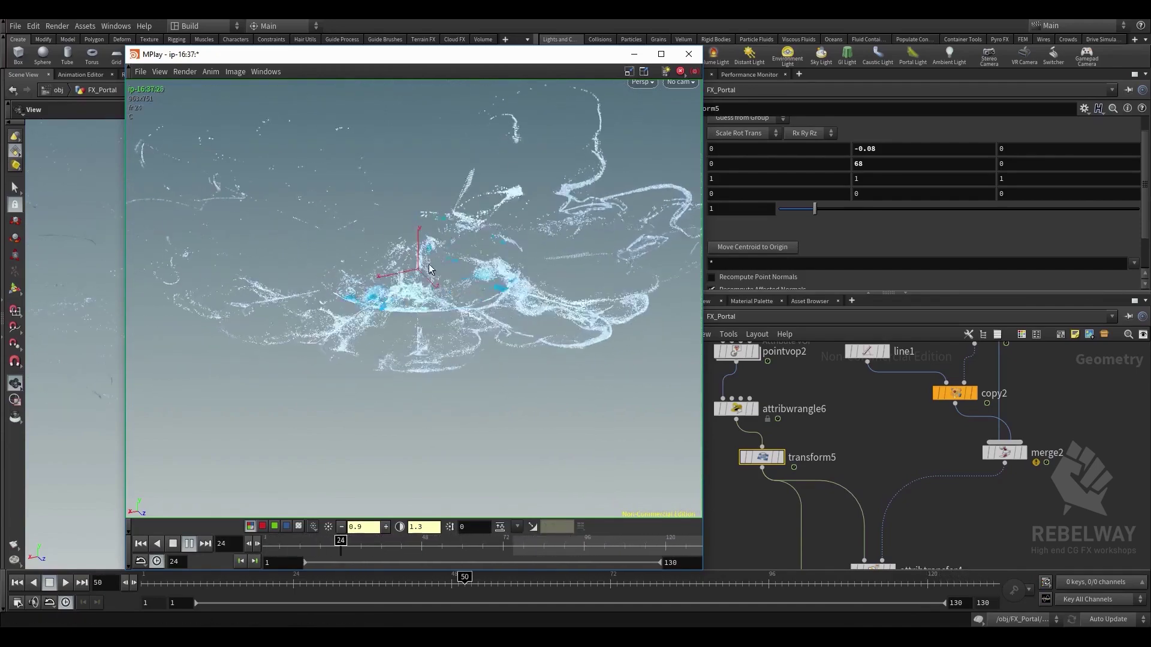
click(687, 55)
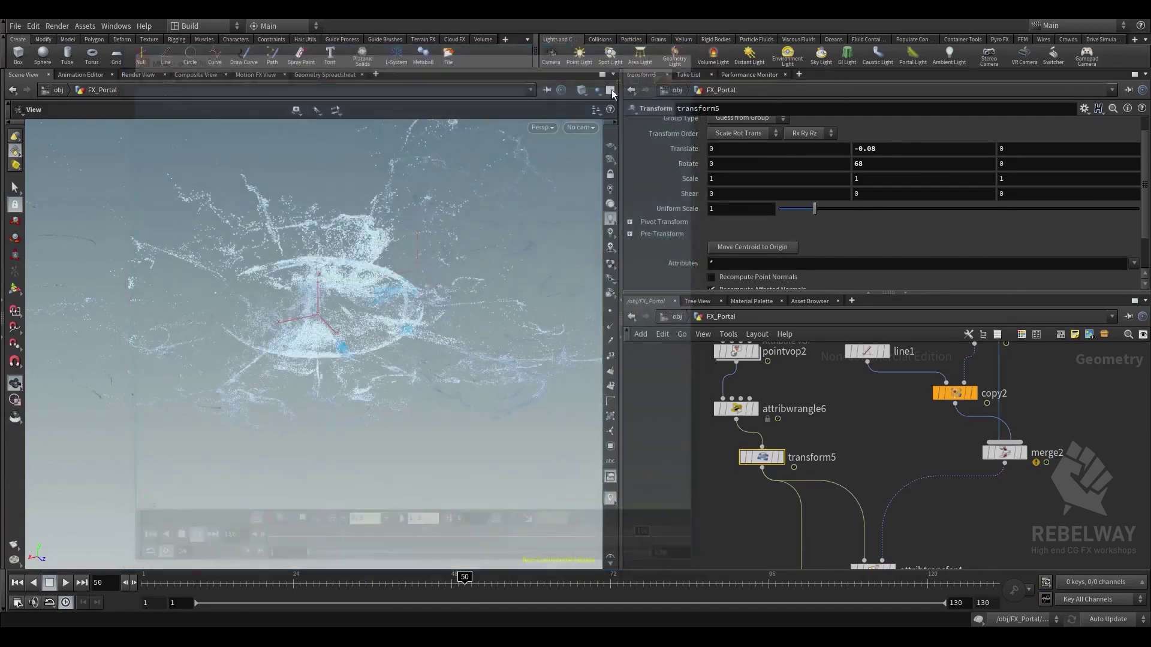
Create a reference copy of closer_anim and insert it on the wire feeding attribtransfer3 in the pop_sim_B branch
scroll(827, 435, down, 10)
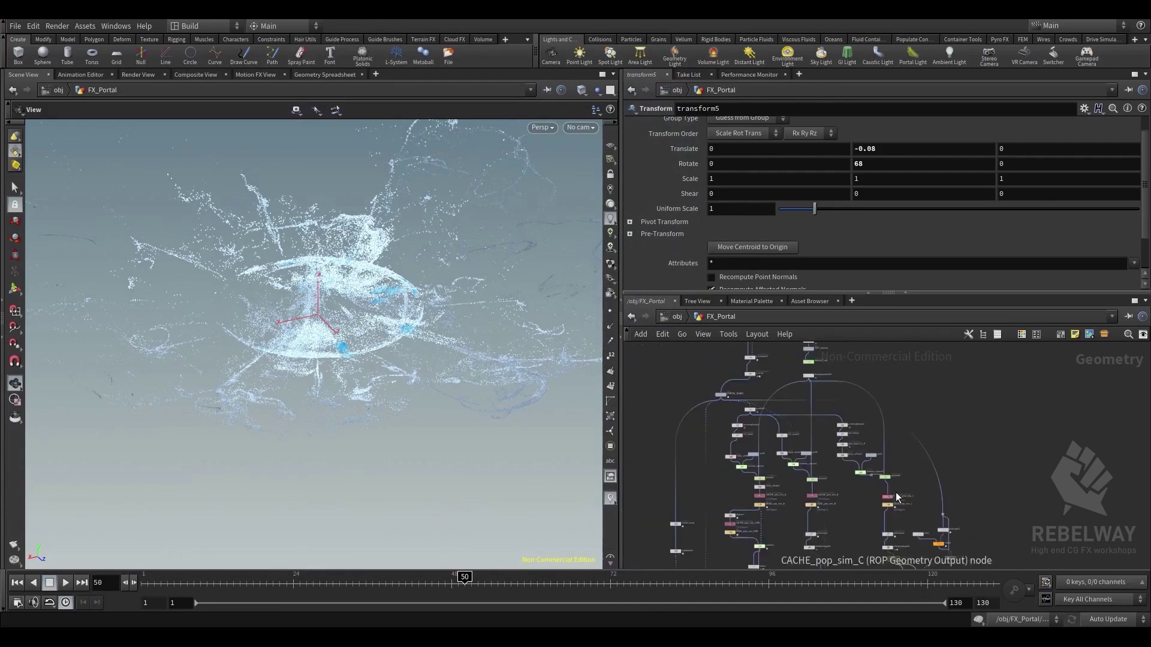
scroll(819, 456, up, 4)
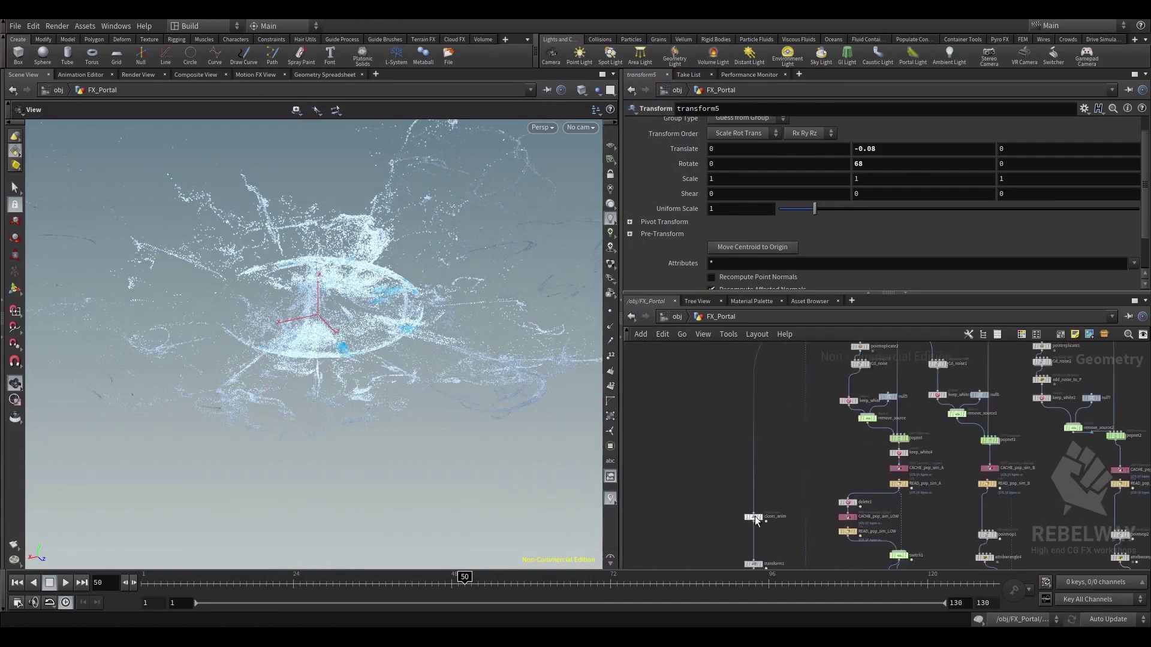
mouse_move(752, 516)
mouse_down()
mouse_move(758, 490)
mouse_move(753, 498)
mouse_up()
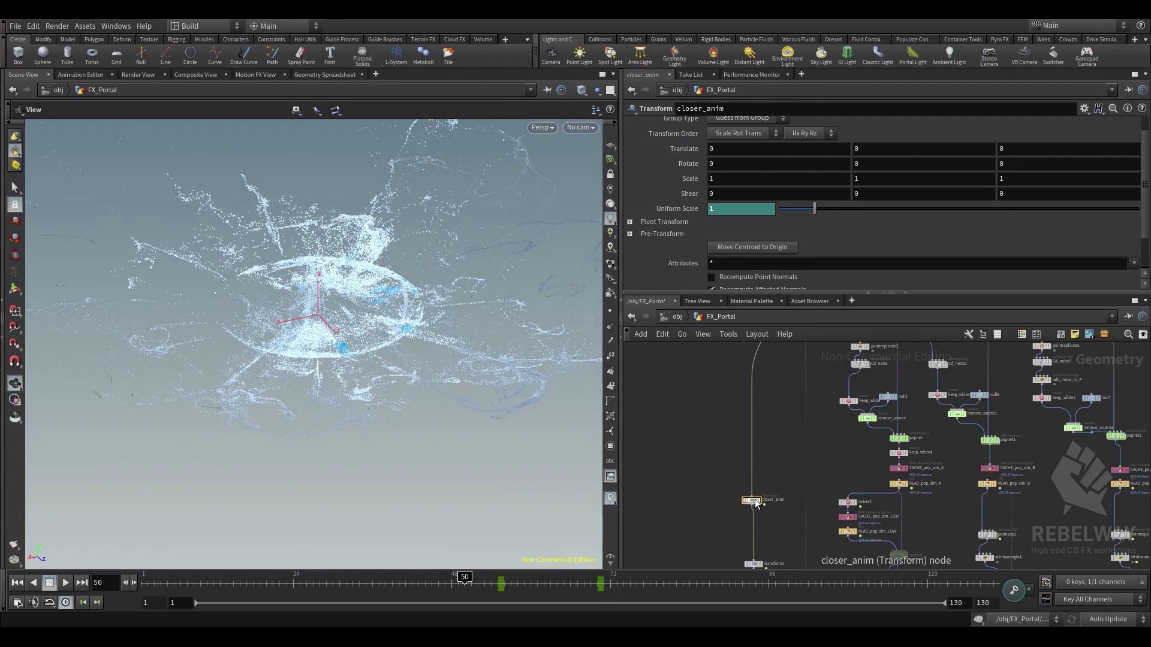
right_click(754, 498)
mouse_move(821, 443)
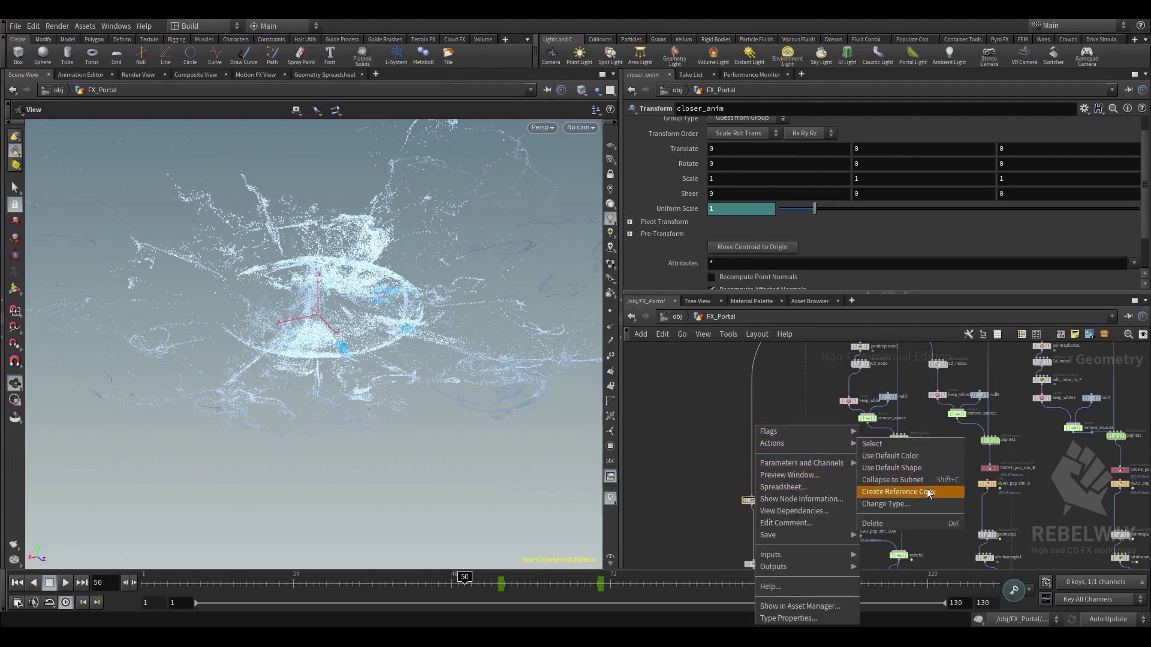
click(893, 491)
click(744, 425)
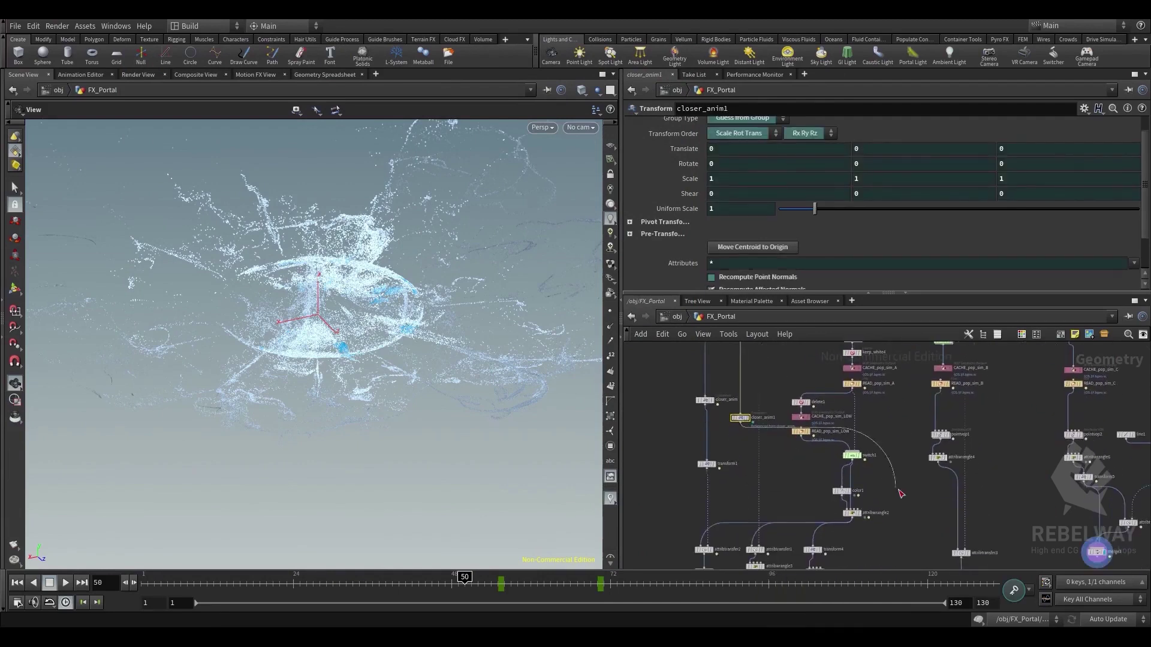
key(Escape)
drag(744, 421, 972, 413)
Duplicate the referenced closer_anim copy onto the incoming ring wire above merge2 in the pop_sim_C branch
middle_drag(1006, 431, 889, 468)
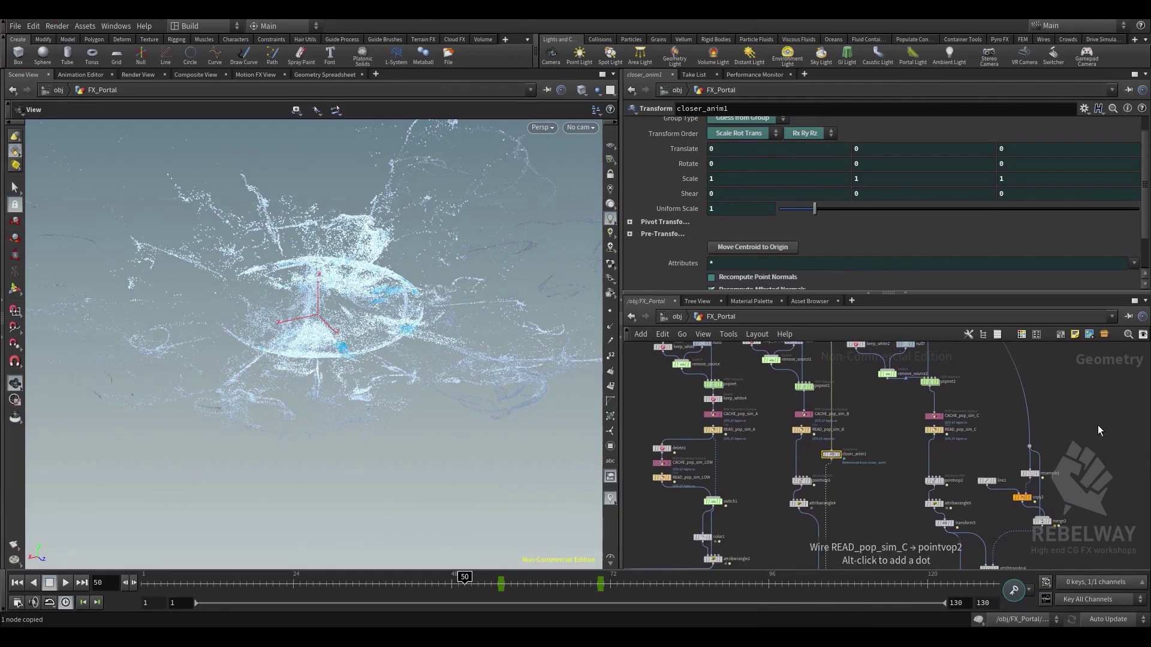
key(ctrl+v)
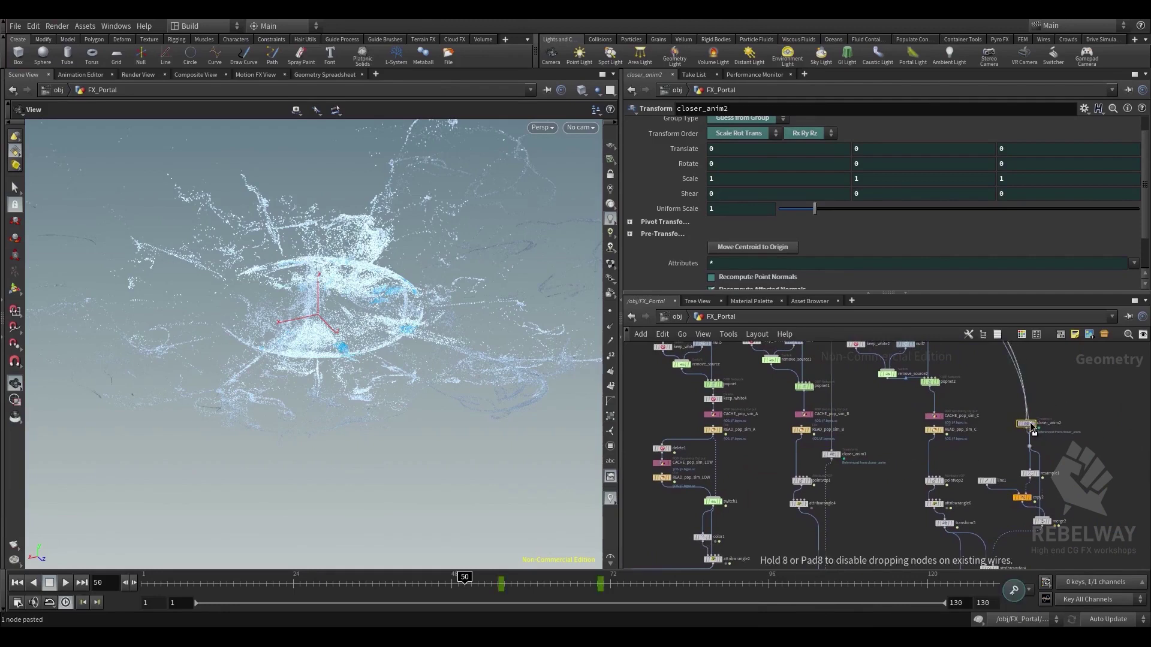
click(1034, 425)
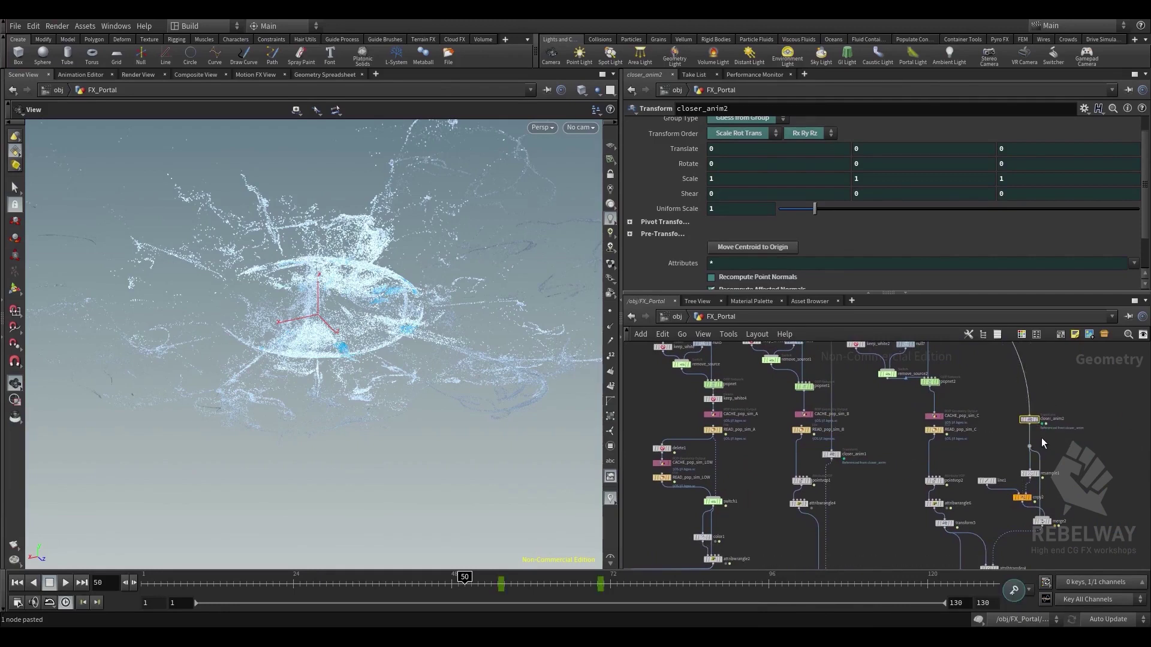
Scrub the timeline past frame 70 and back to frame 1 to check the portal's closing animation on merge3
middle_drag(1098, 526, 1070, 387)
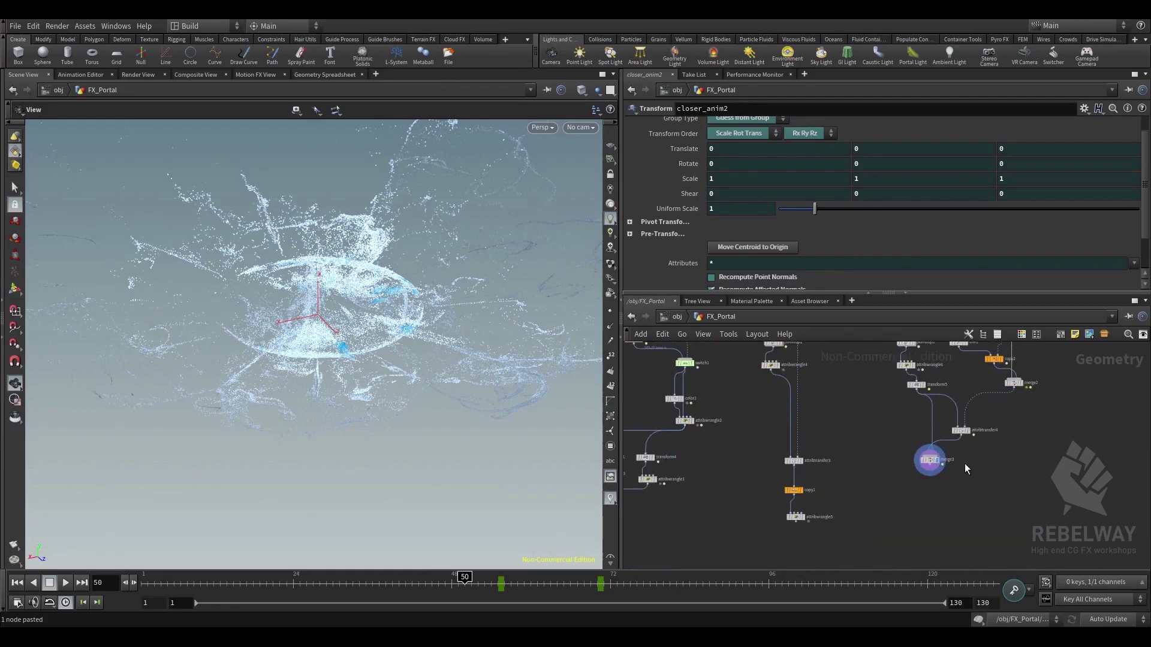
scroll(965, 462, up, 1)
click(965, 462)
click(507, 586)
drag(537, 581, 622, 574)
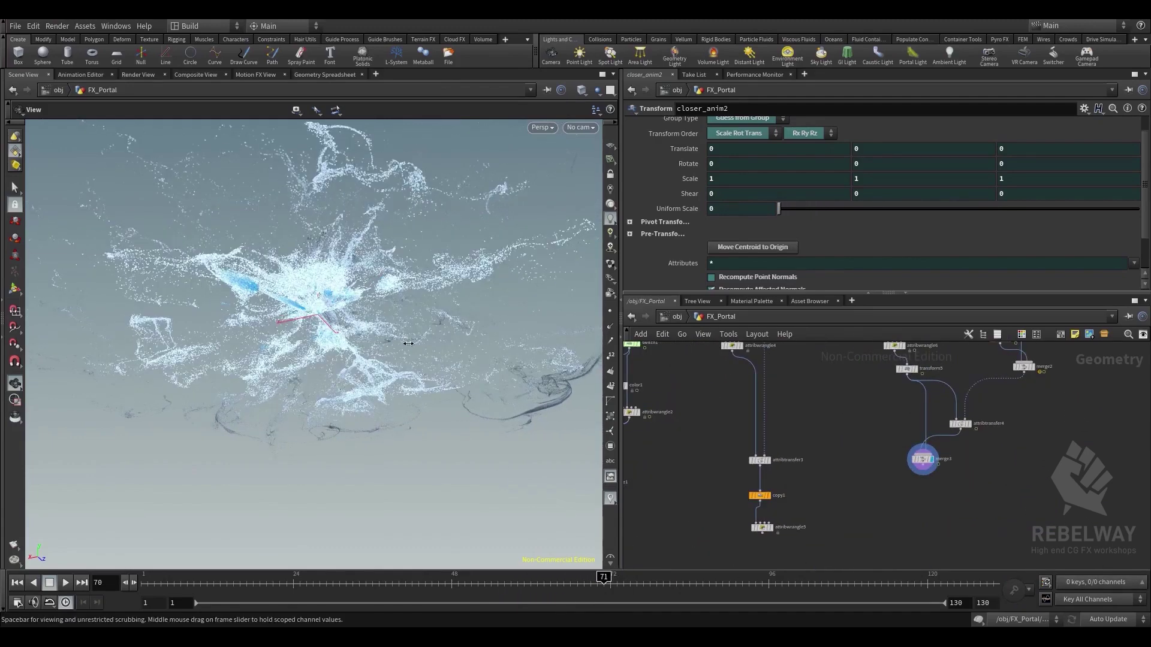
drag(360, 254, 452, 371)
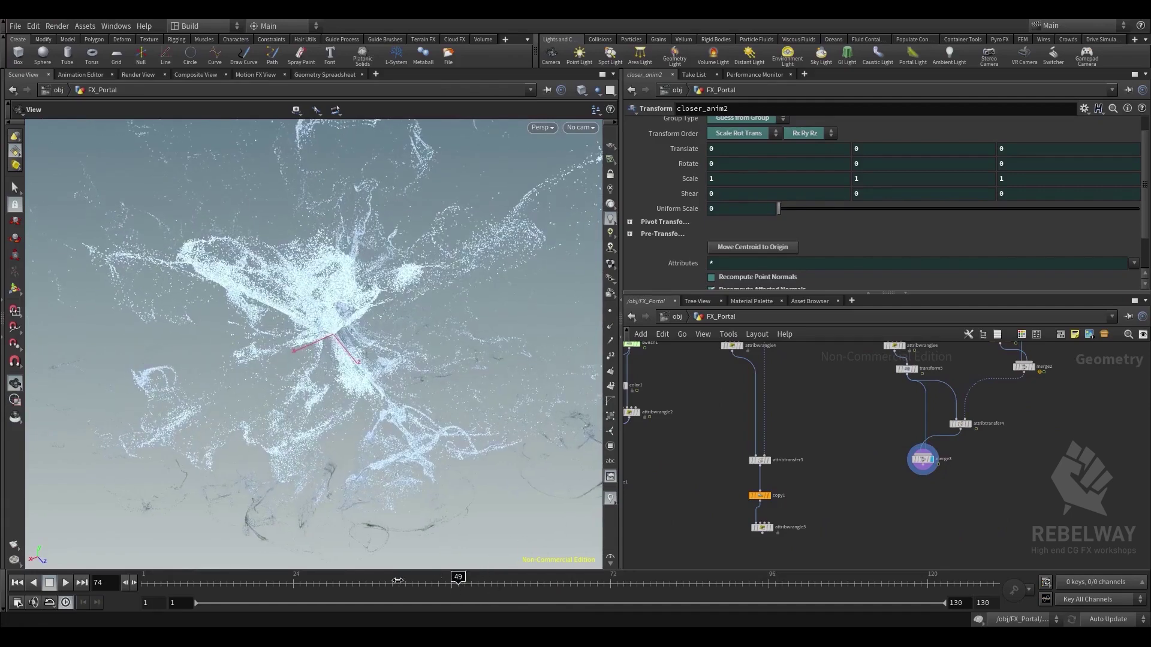
drag(397, 581, 76, 525)
Tidy the network by lowering merge3 and realigning attribtransfer3 and the copy and wrangle nodes beneath it
scroll(685, 427, down, 3)
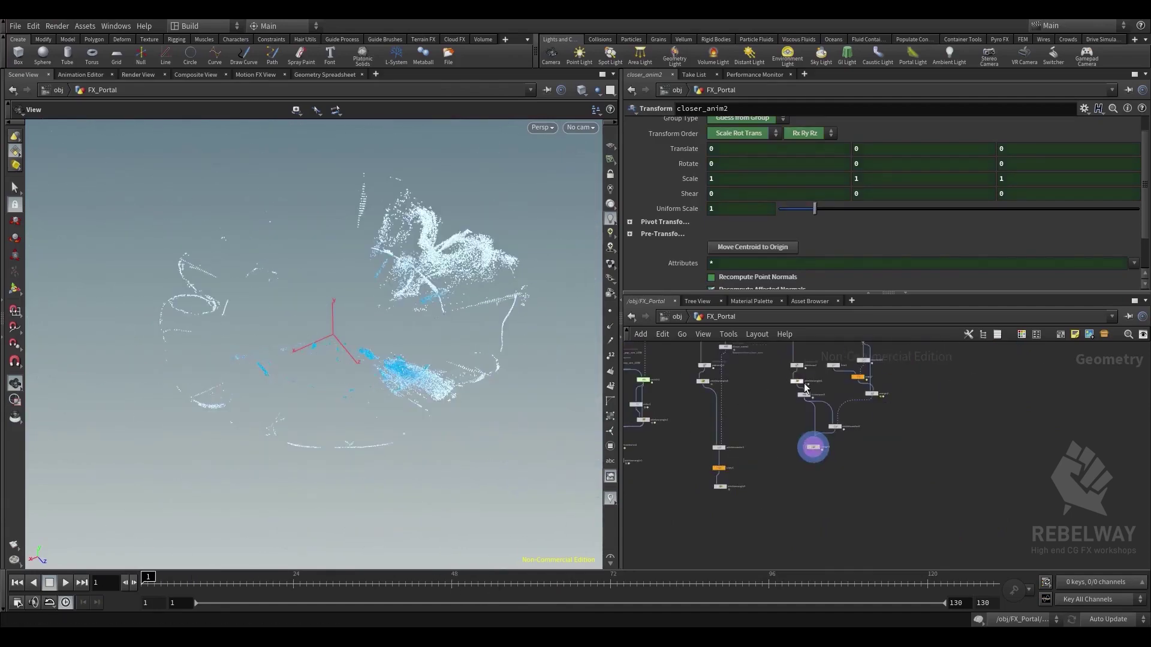
middle_drag(805, 386, 989, 406)
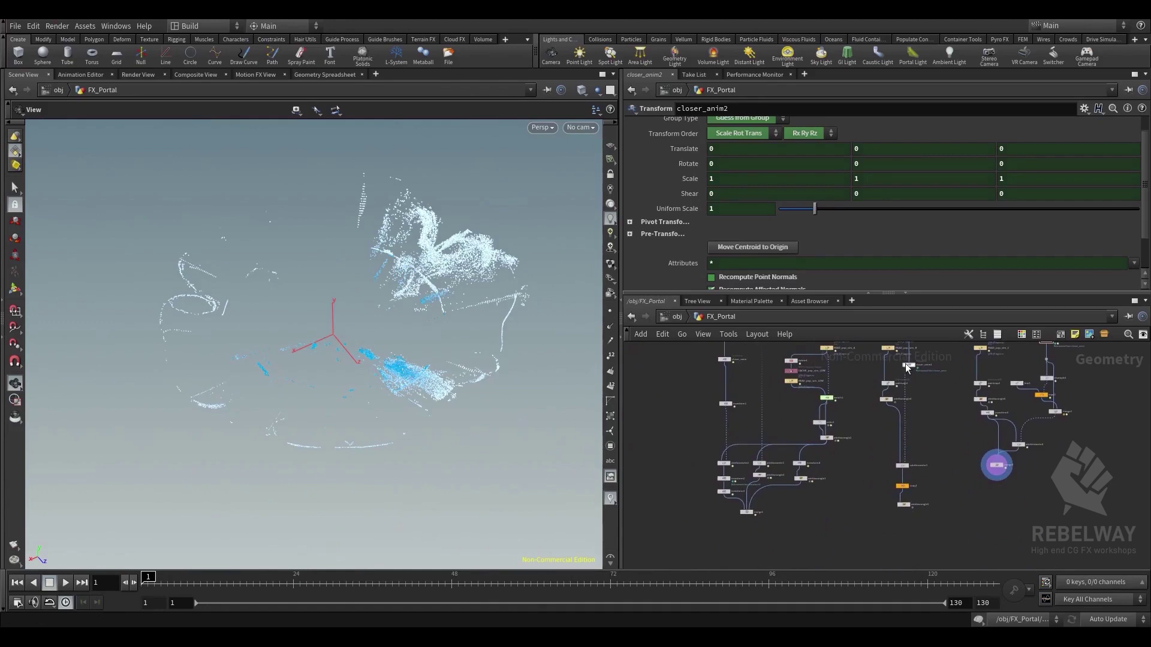
scroll(804, 488, up, 3)
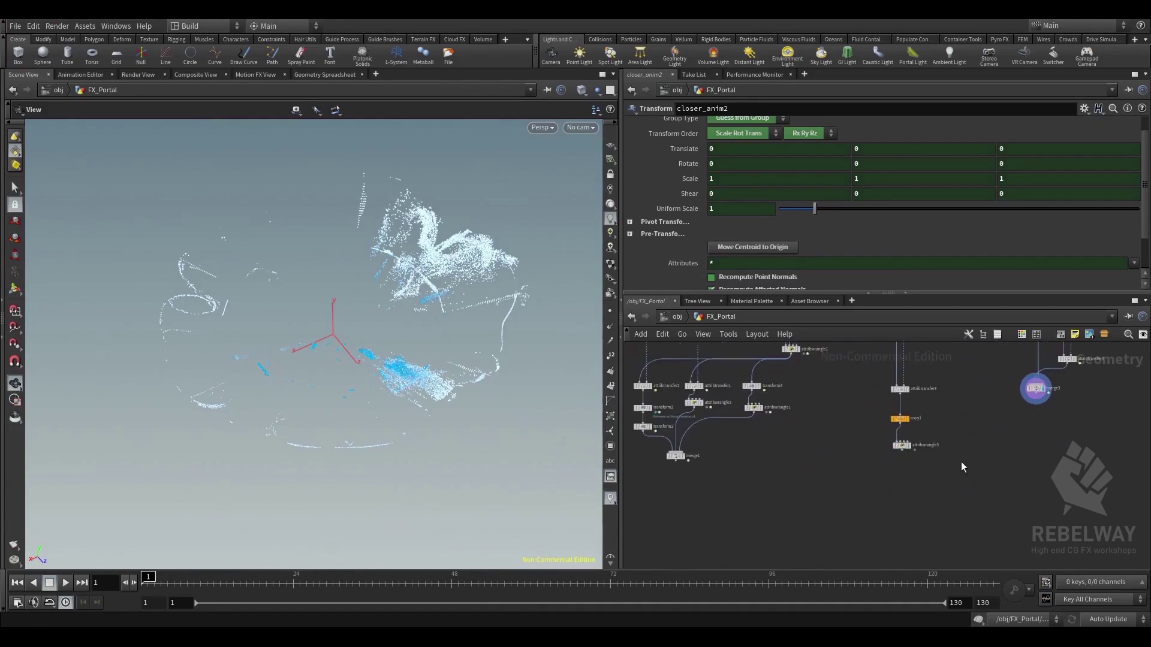
drag(1038, 391, 1042, 453)
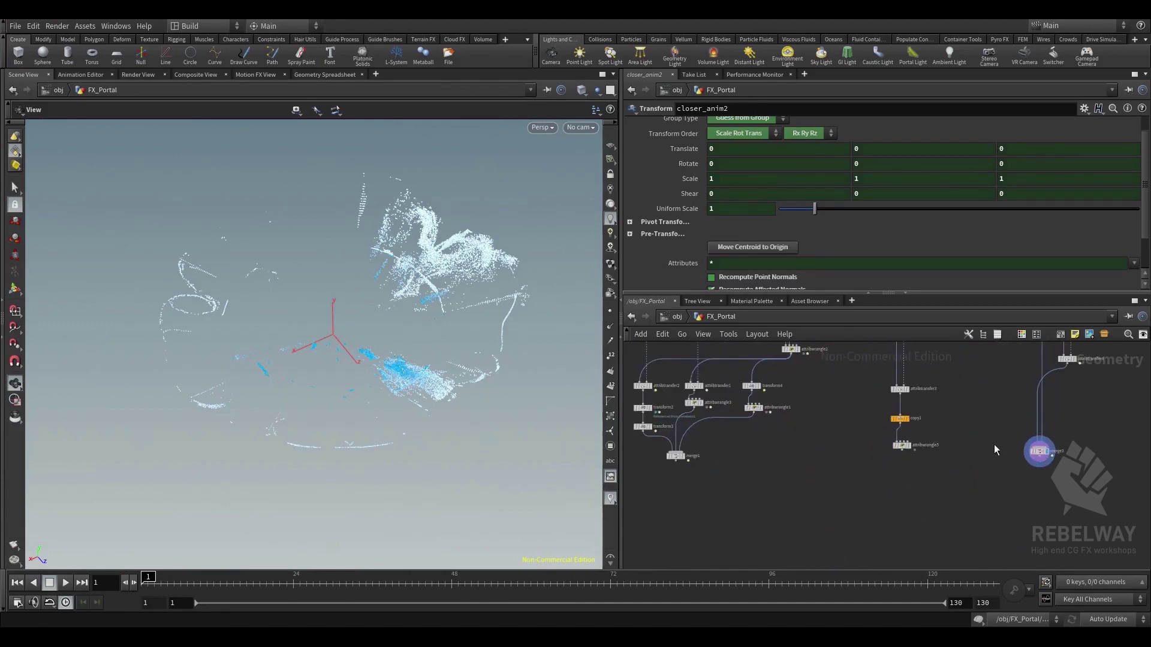
drag(899, 451, 892, 424)
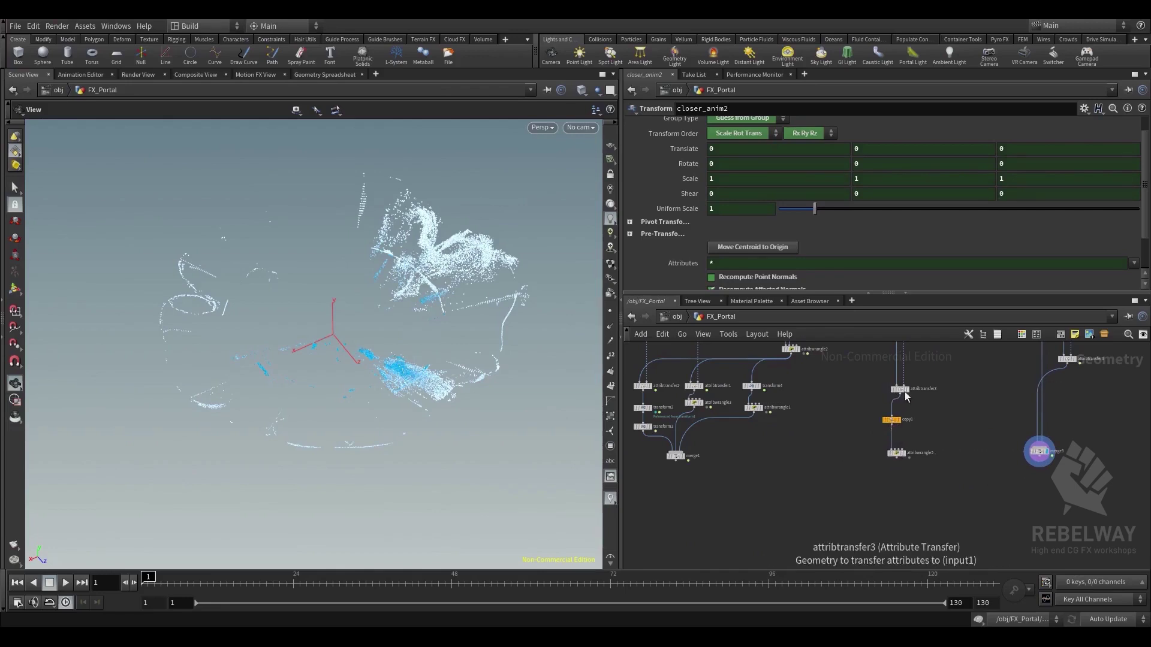
drag(897, 388, 890, 386)
middle_drag(845, 445, 837, 578)
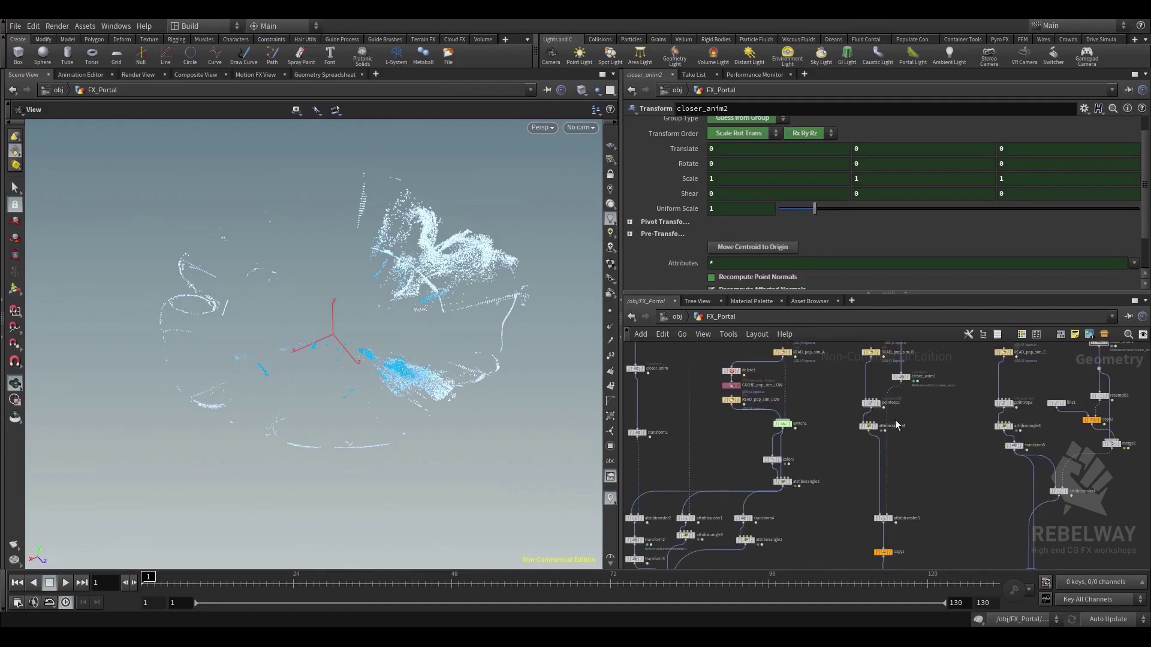
middle_drag(797, 506, 832, 451)
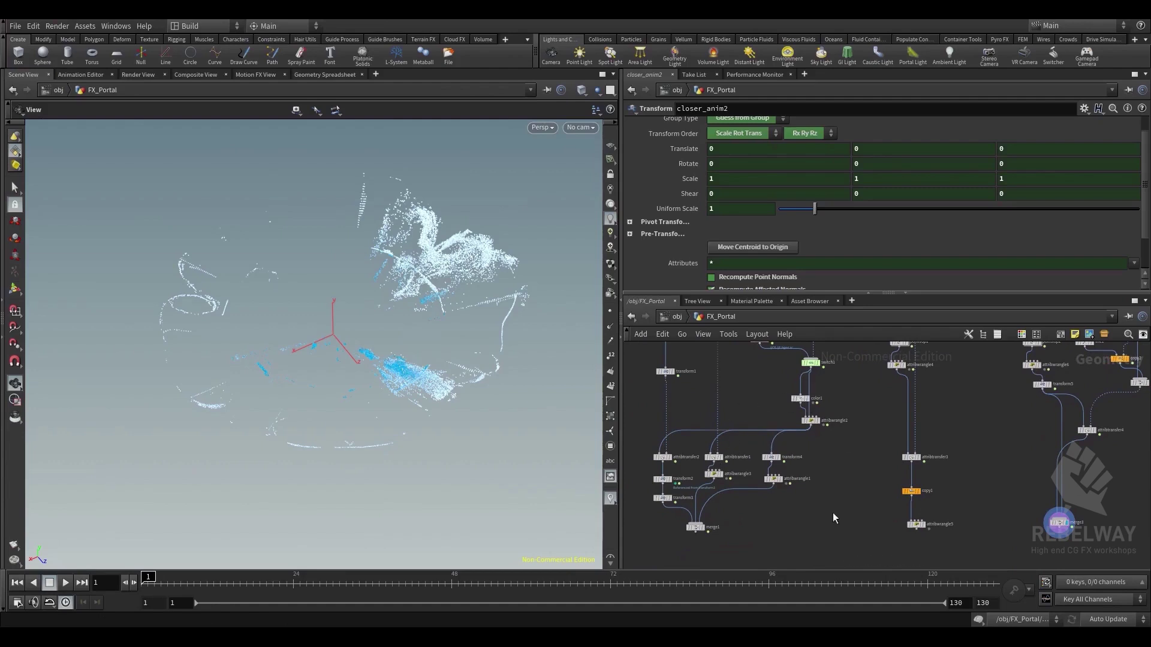
middle_drag(952, 407, 905, 455)
scroll(908, 453, down, 3)
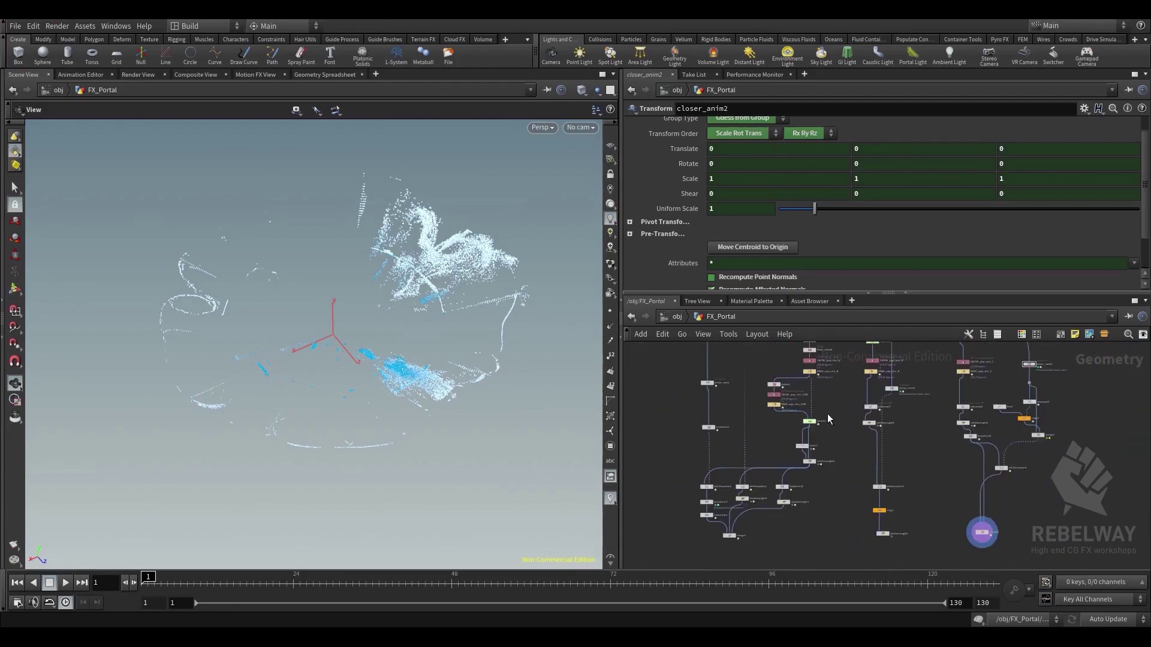
drag(680, 364, 1041, 551)
click(903, 440)
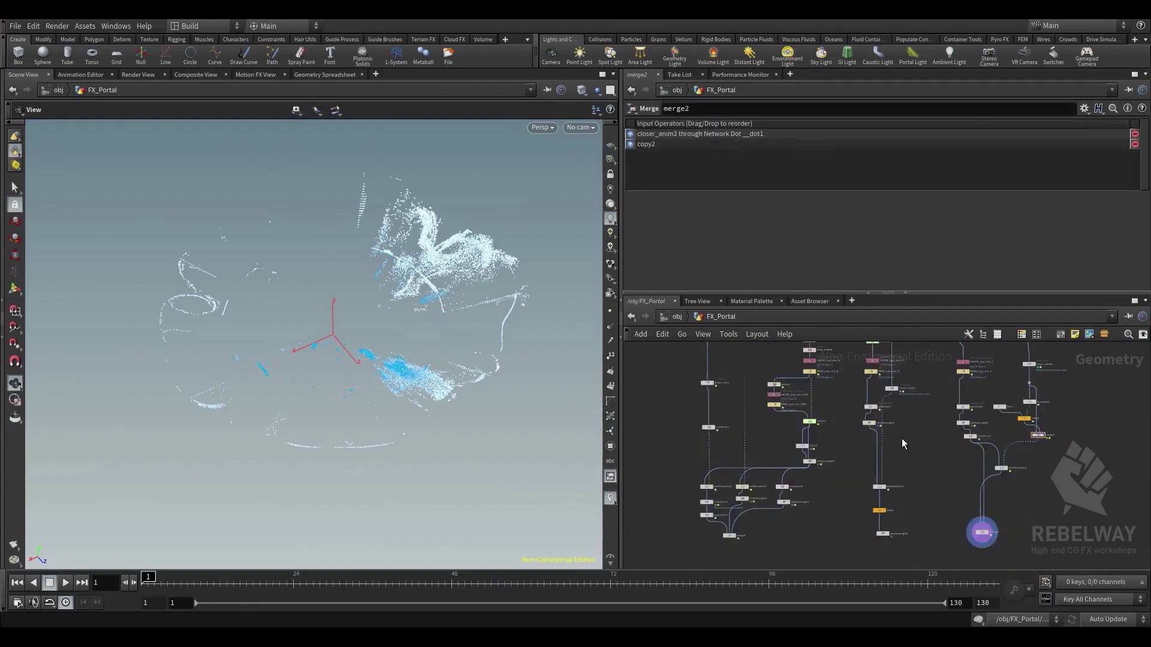
middle_drag(844, 488, 878, 433)
Enlarge the network pane and examine the cleanup, CACHE_particles and READ_particles nodes ending branches A, B and C
scroll(714, 447, up, 2)
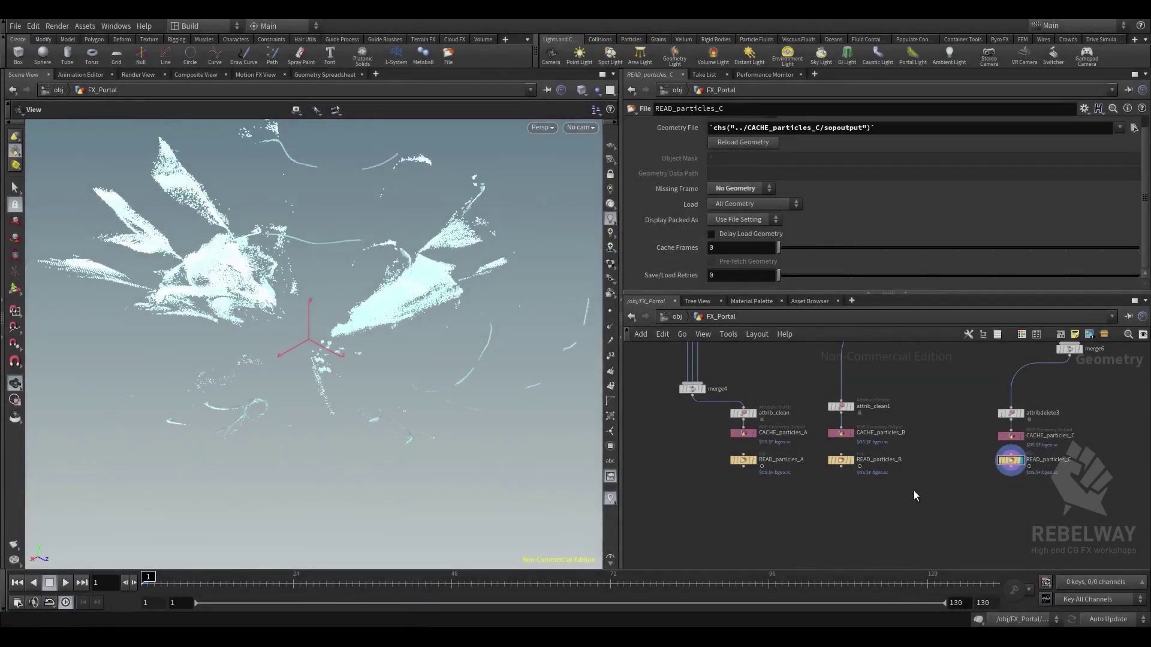
middle_drag(939, 428, 868, 546)
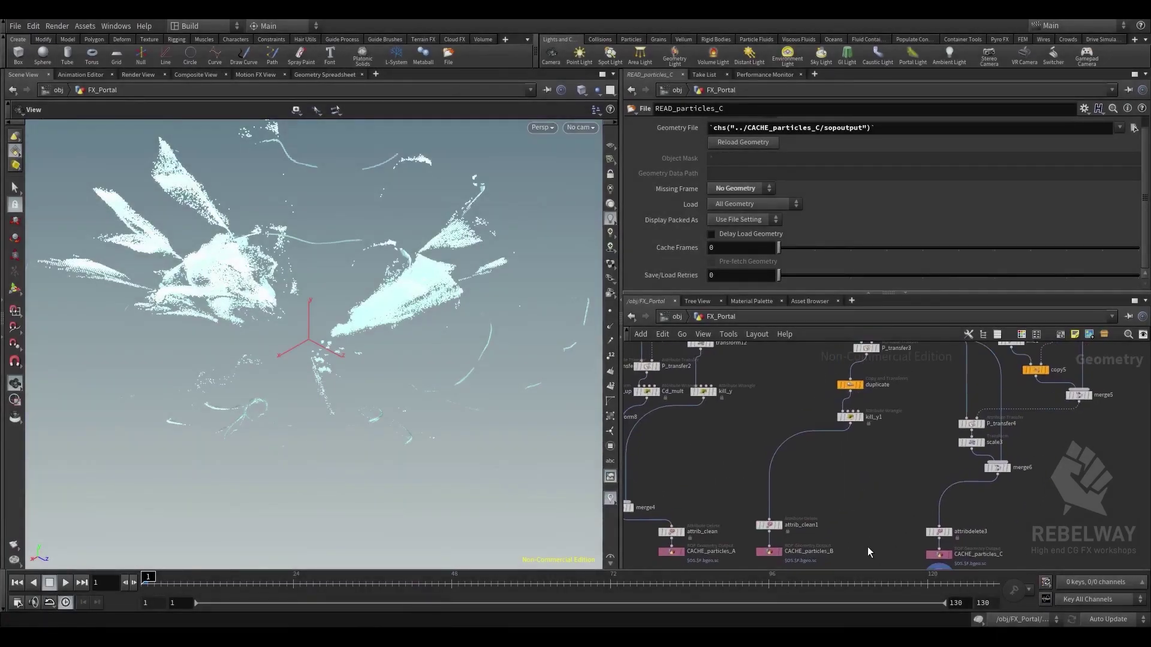
scroll(742, 494, down, 2)
middle_drag(743, 495, 822, 481)
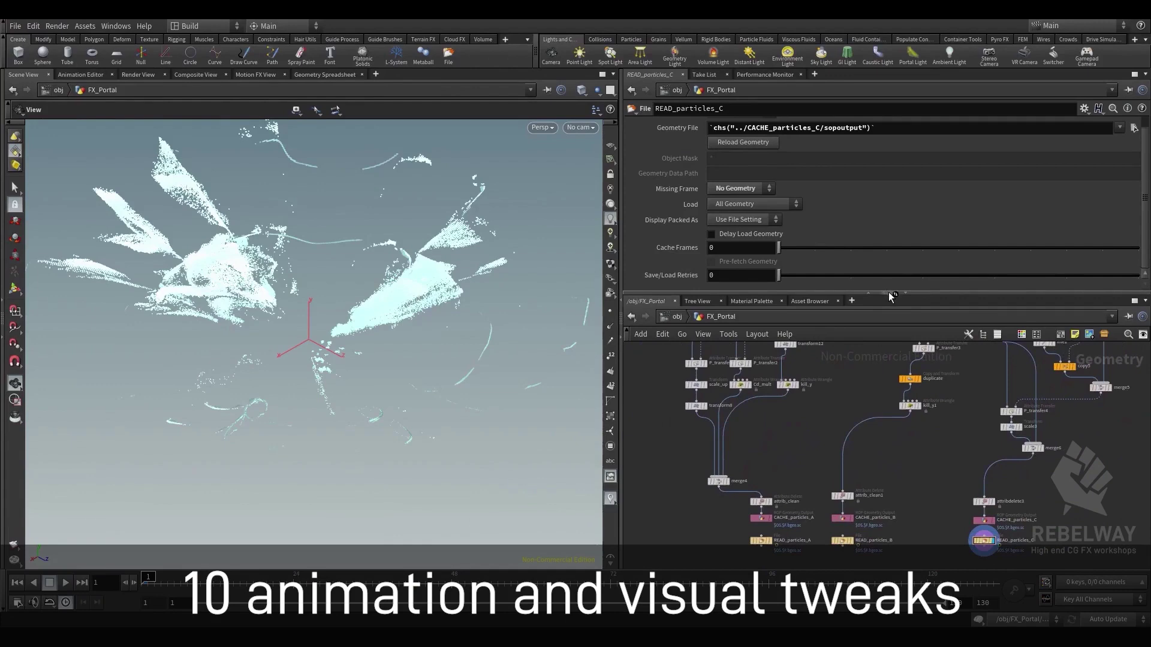
drag(889, 297, 890, 266)
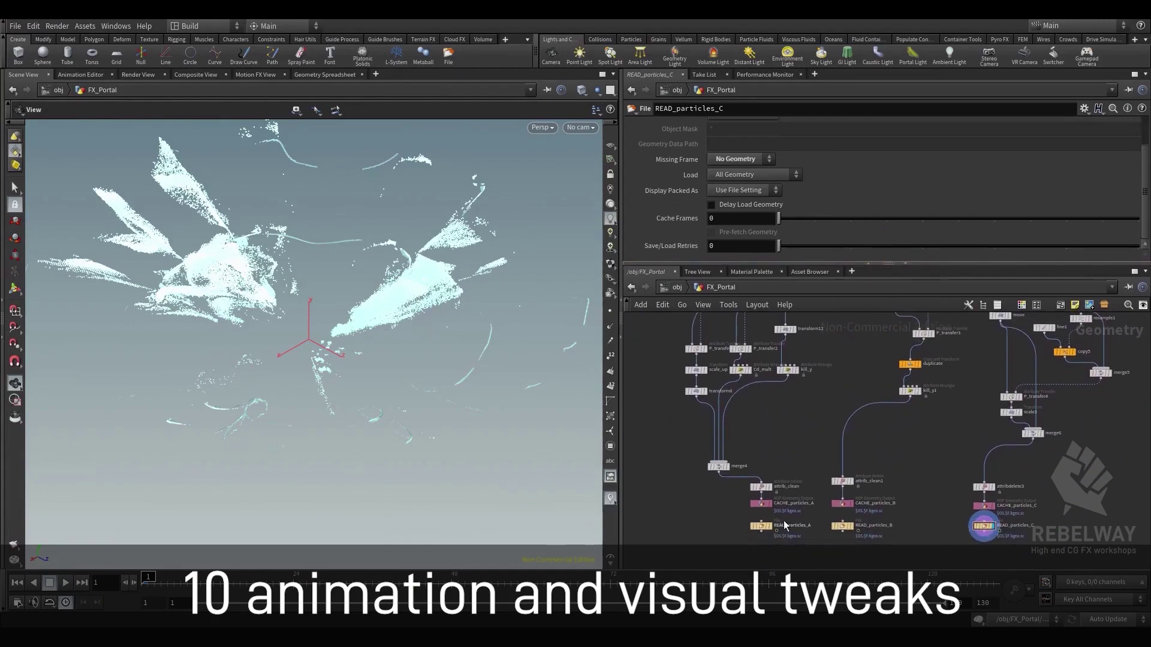
scroll(783, 525, up, 2)
middle_drag(798, 509, 755, 519)
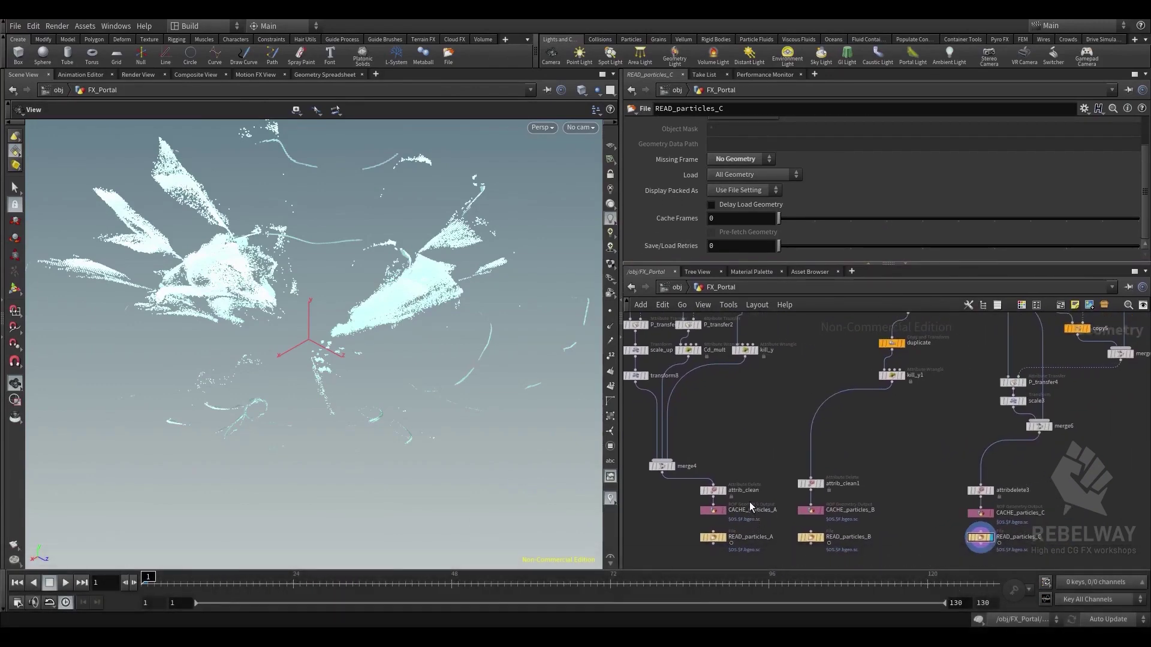
scroll(734, 425, down, 2)
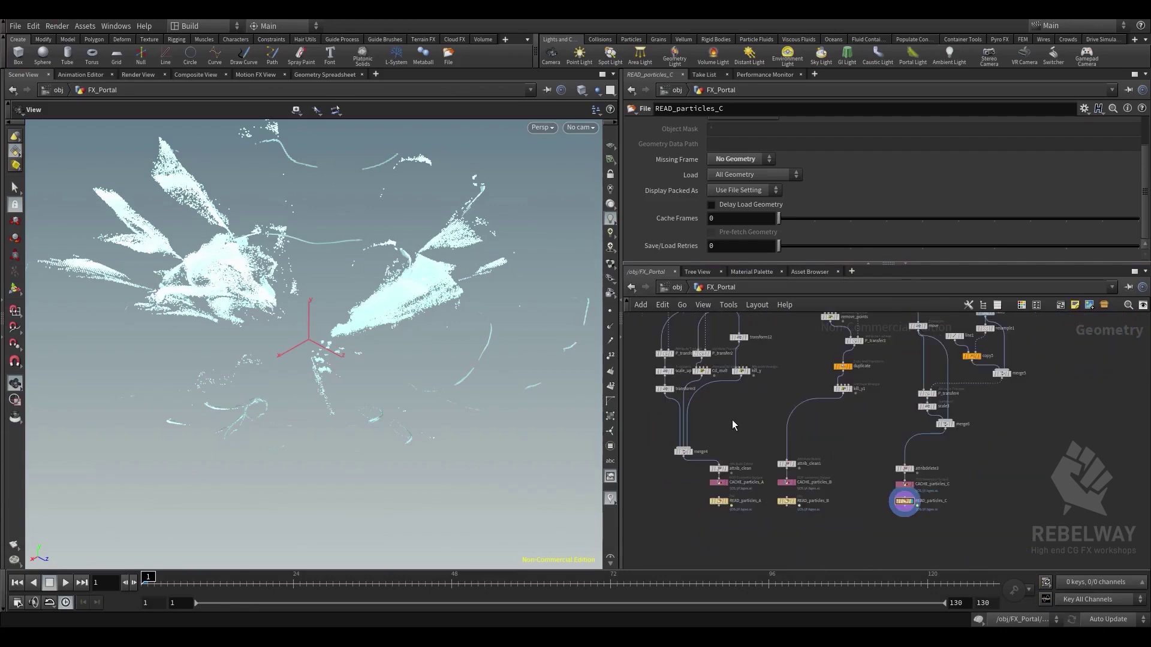
Compare the Conditions settings of the P_transfer2 and P_transfer1 attribute transfers below Alpha_and_Delete in branch A
middle_drag(733, 411, 731, 532)
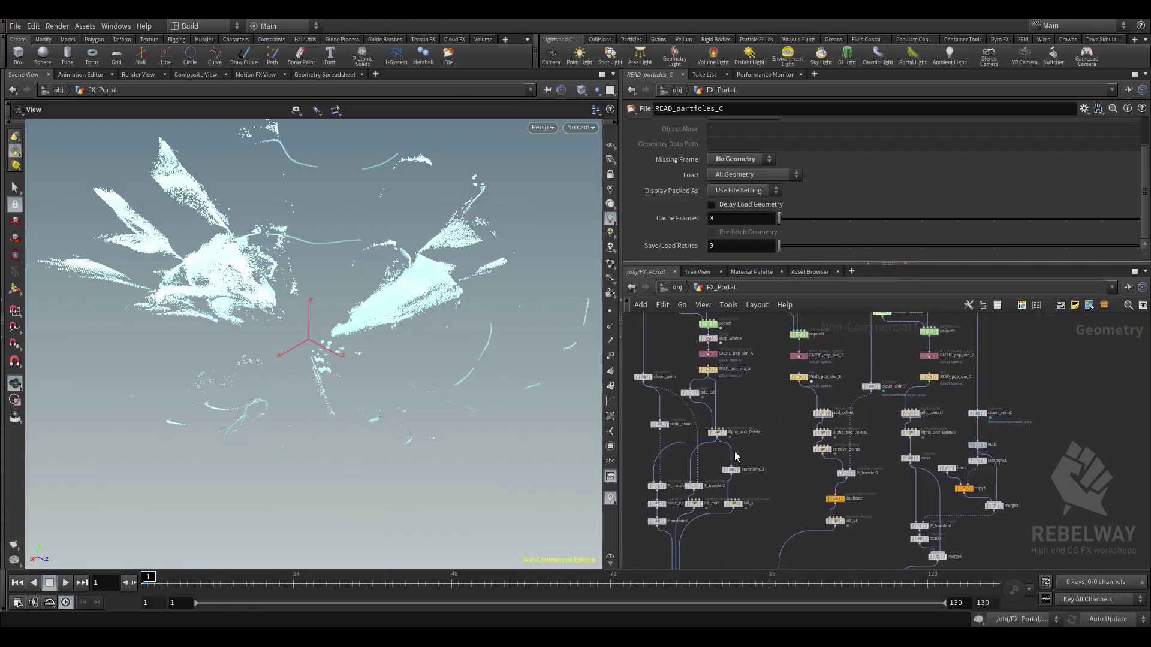
middle_drag(763, 405, 845, 436)
scroll(770, 440, up, 2)
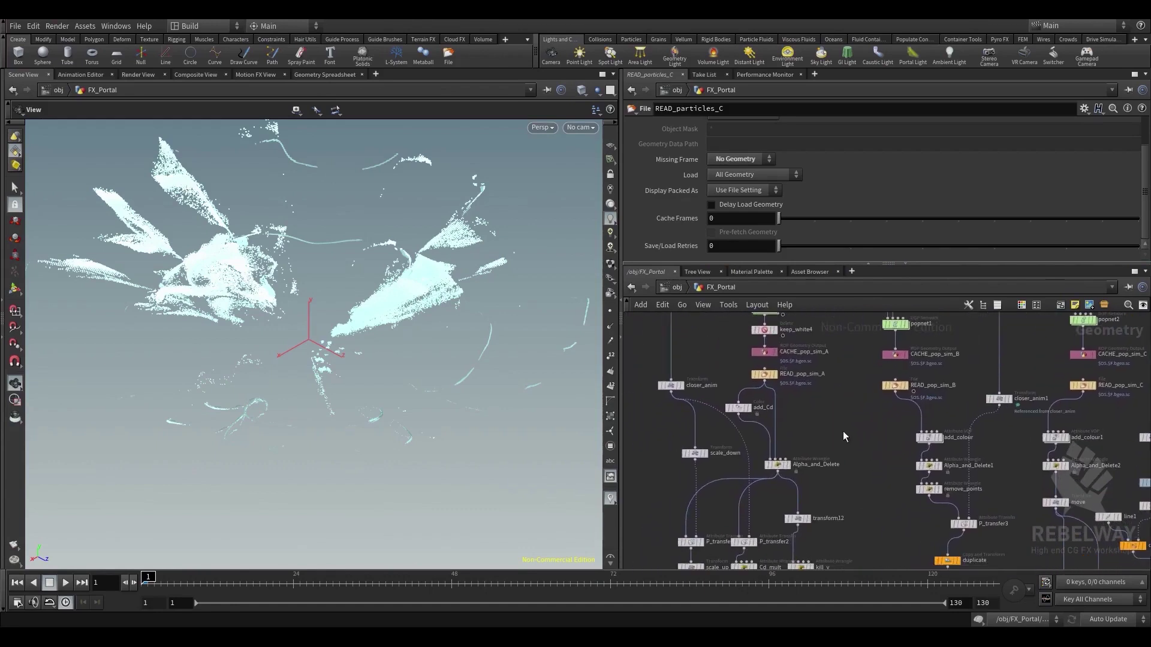
middle_drag(879, 485, 955, 426)
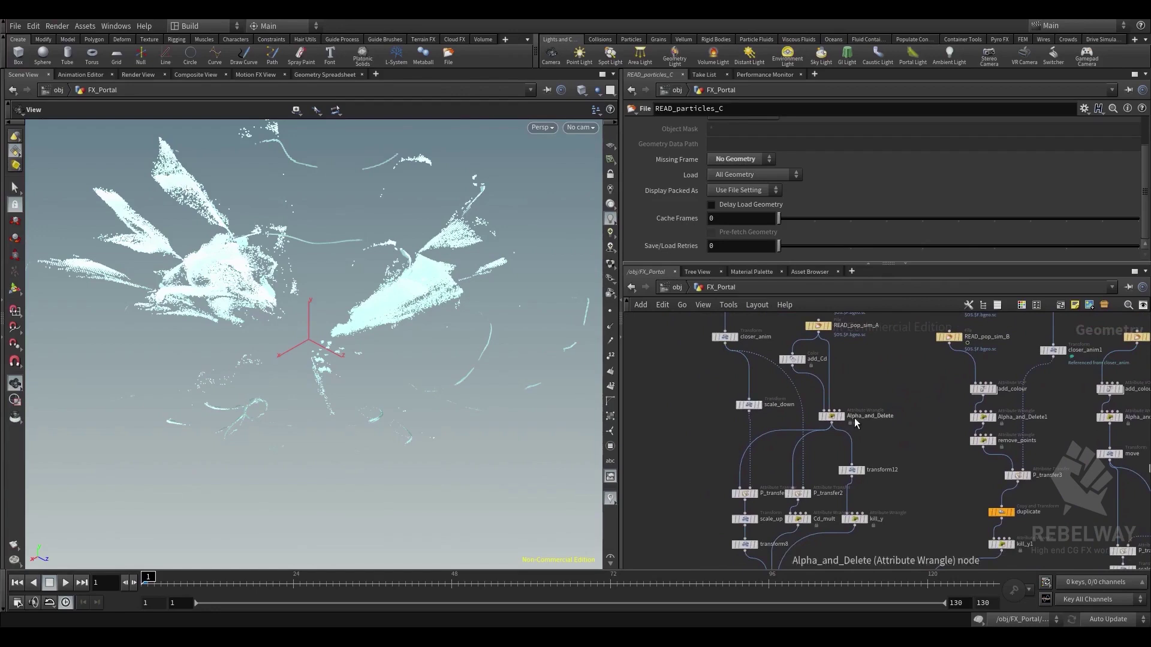
scroll(879, 455, up, 1)
middle_drag(879, 449, 895, 404)
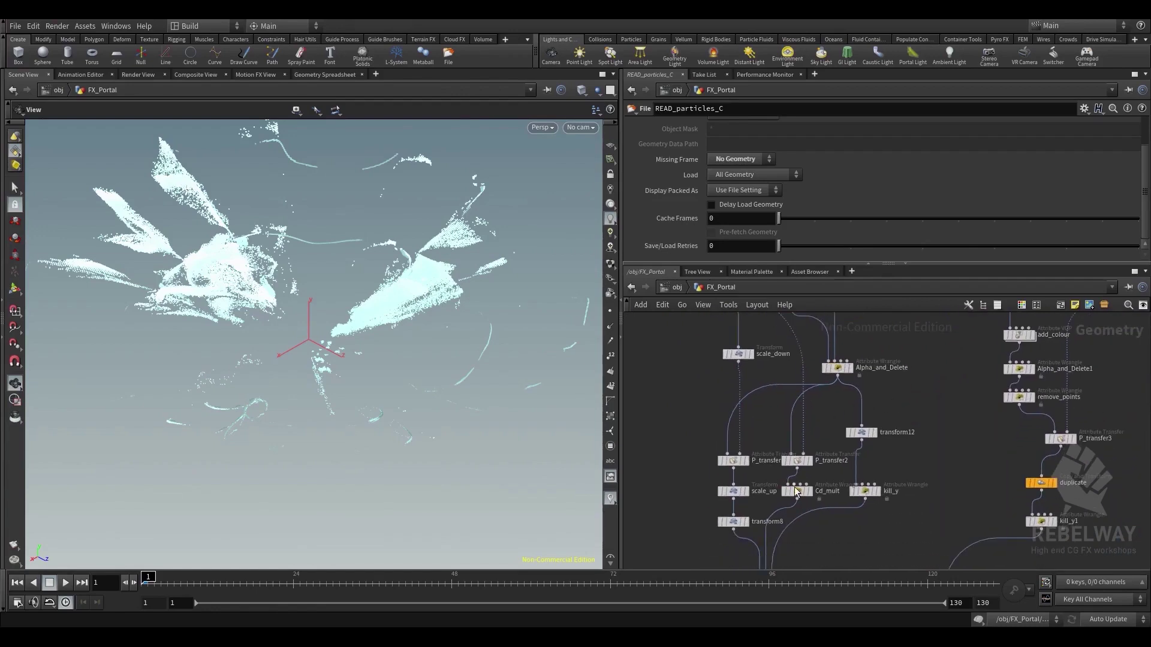
click(799, 463)
scroll(803, 467, down, 1)
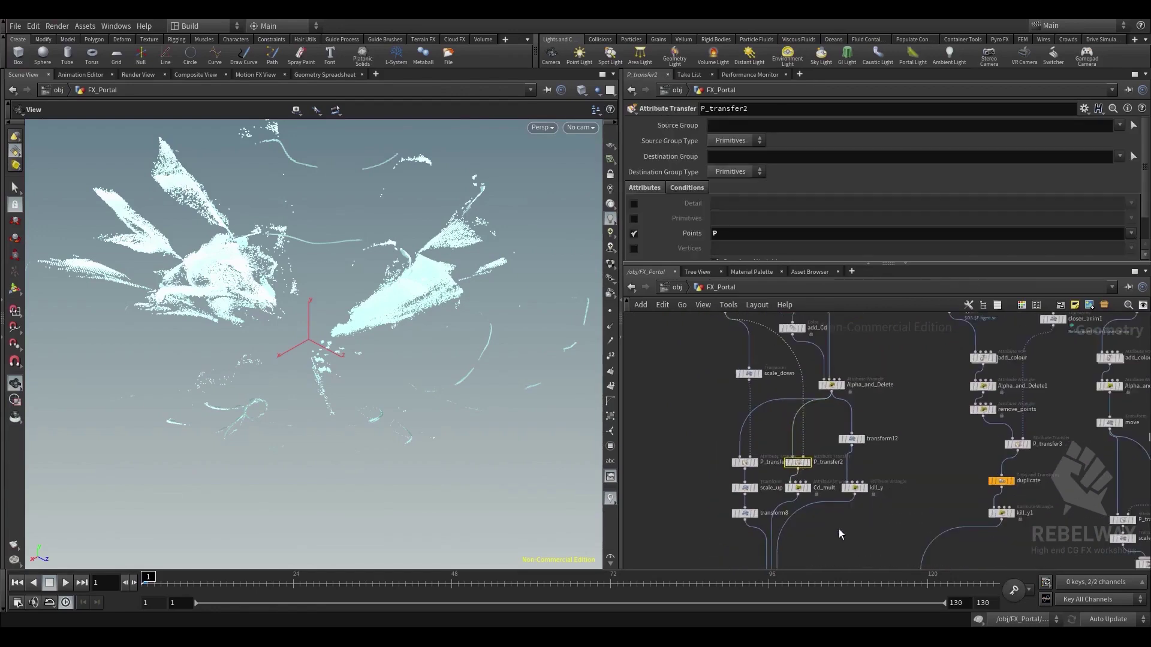
middle_drag(840, 534, 863, 464)
scroll(804, 153, down, 1)
click(683, 159)
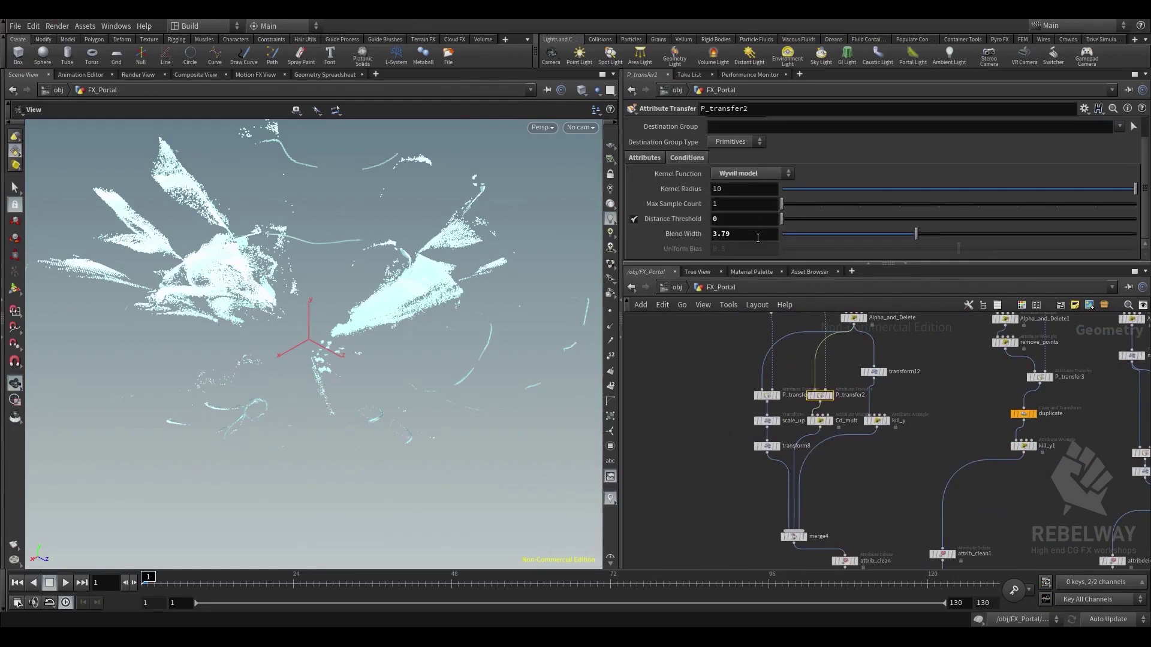
click(770, 397)
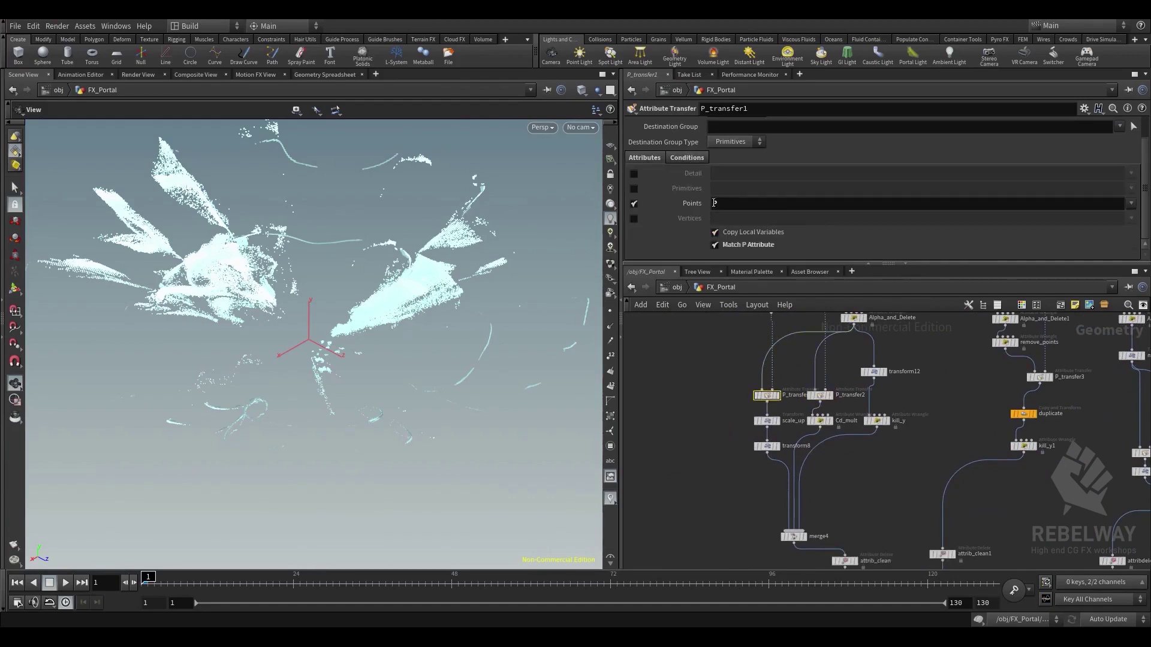
click(689, 159)
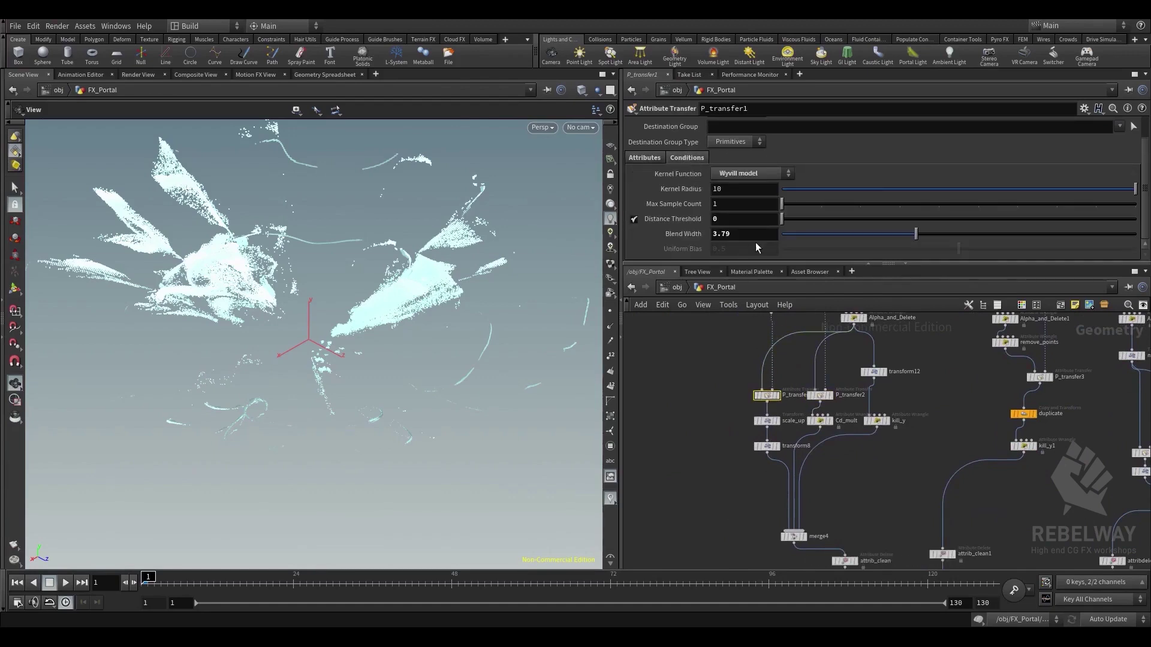
Inspect transform12 and the kill_y wrangle feeding merge4, and display the READ_particles_A cache
click(875, 373)
middle_drag(864, 491, 870, 435)
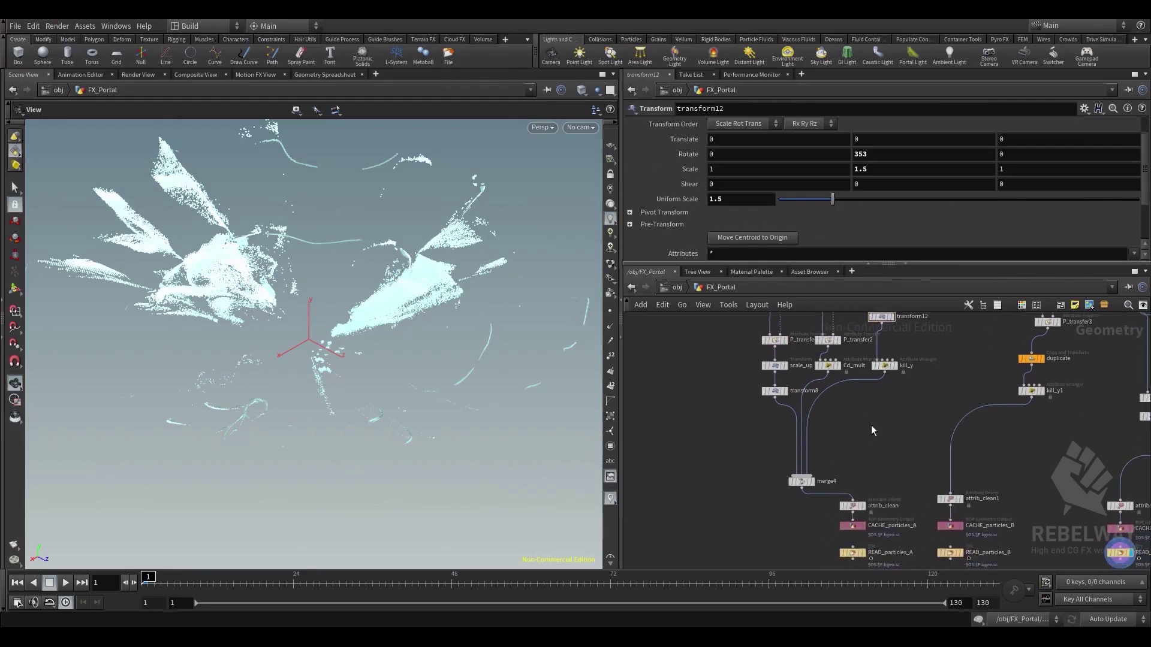
scroll(871, 372, up, 1)
click(888, 368)
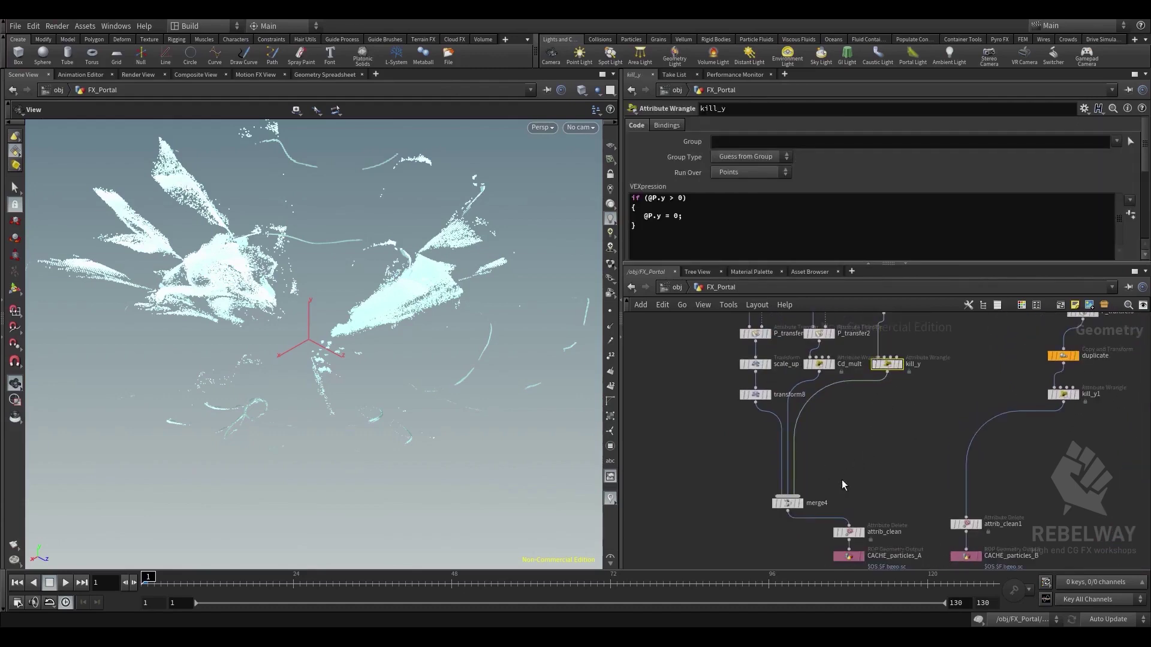
middle_drag(842, 484, 838, 427)
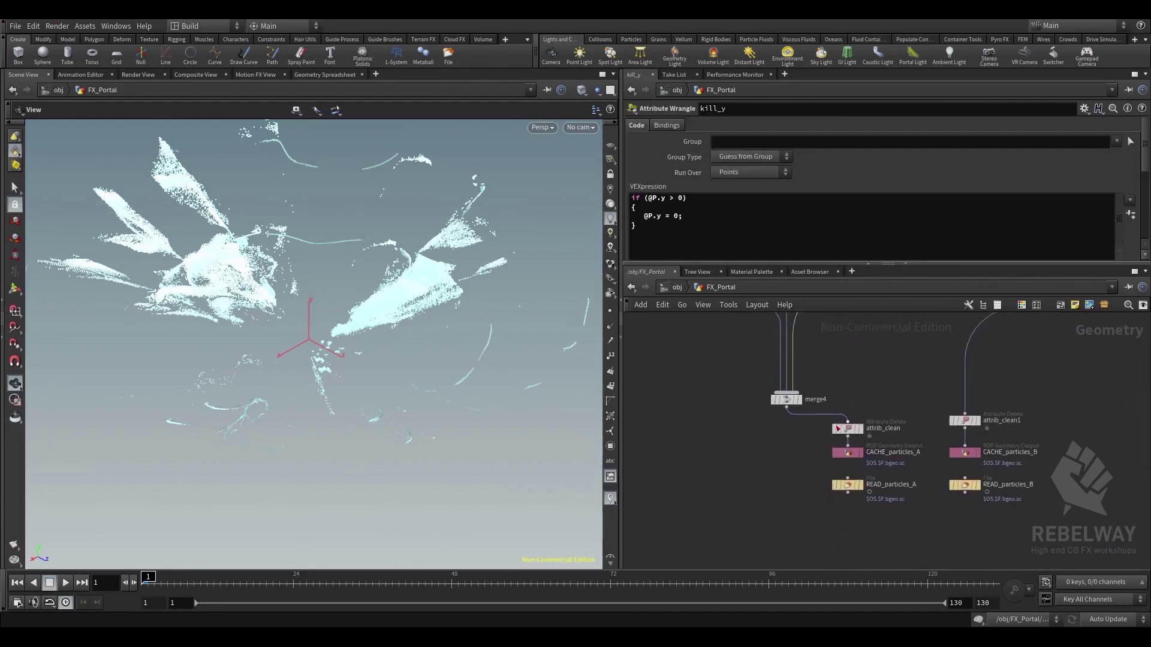
click(856, 485)
Switch to the particle layer A flipbook in MPlay, scrub and replay its animation, and return to the FX_Portal network
mouse_move(411, 625)
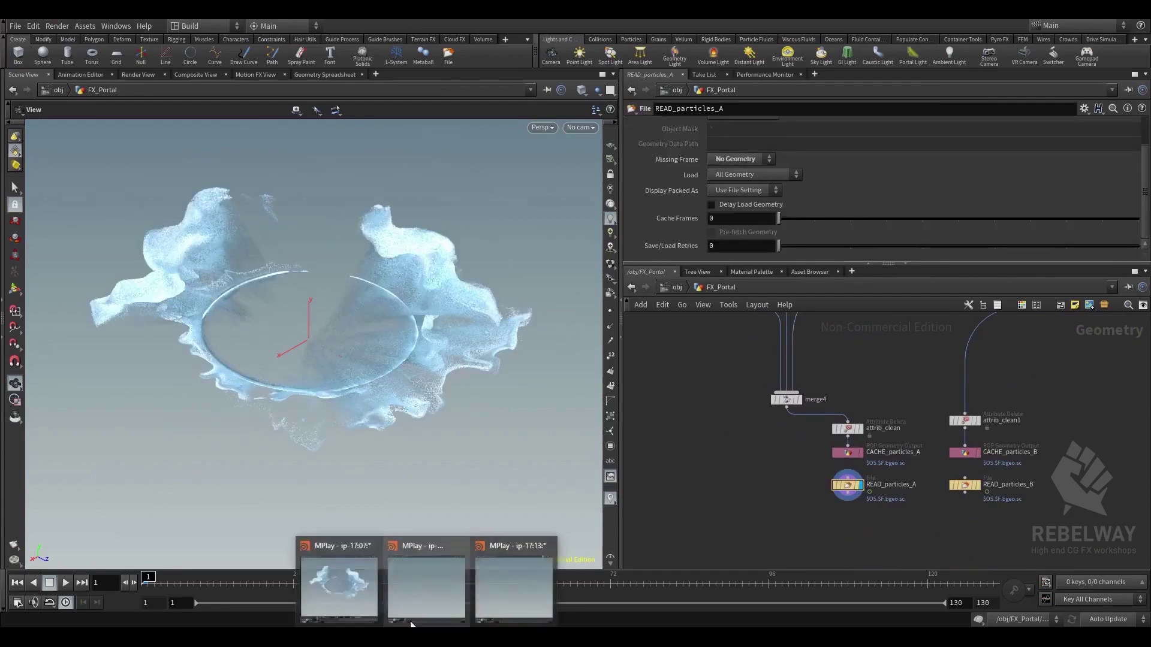
click(314, 576)
drag(350, 42, 542, 37)
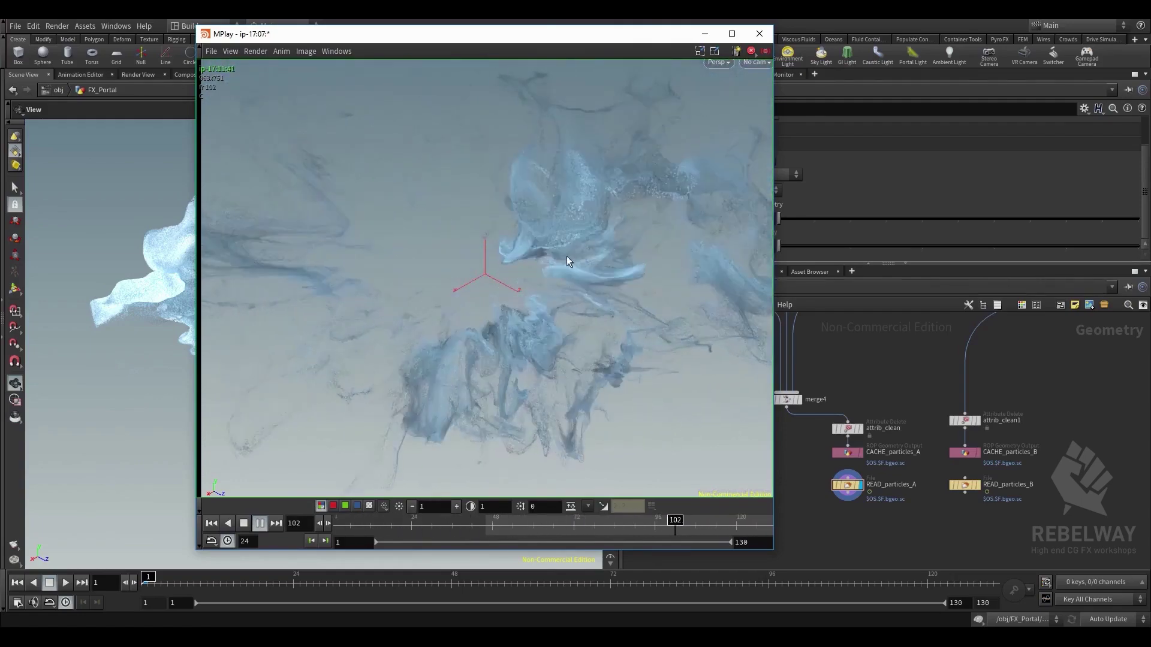
click(441, 527)
drag(443, 540, 465, 536)
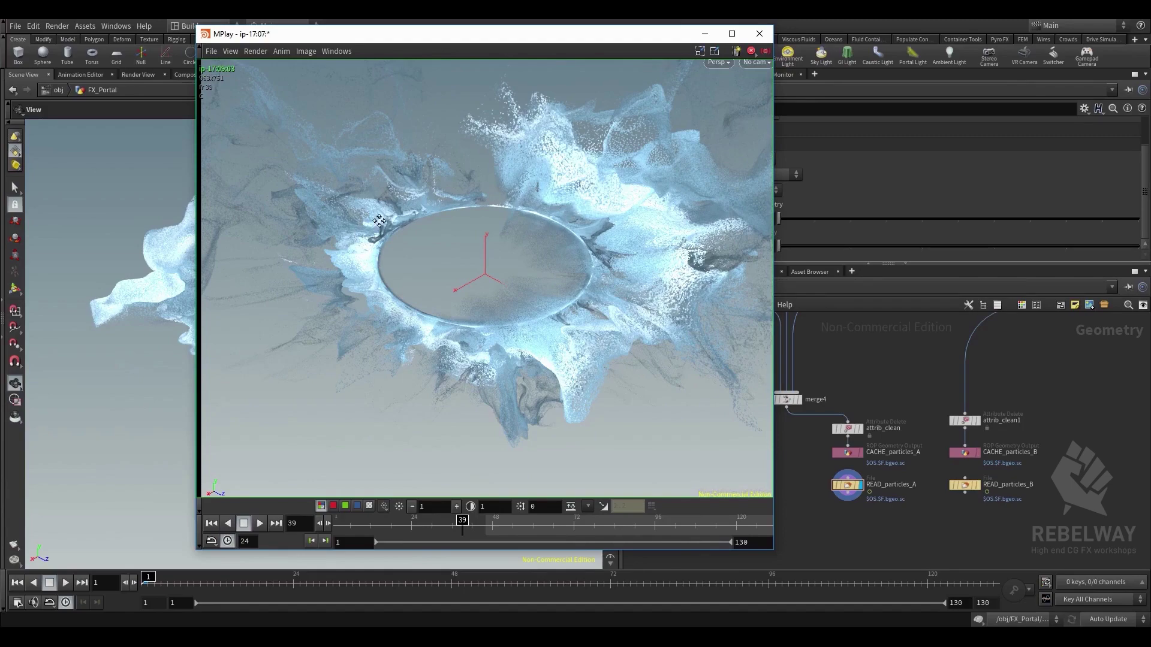
drag(448, 527, 318, 511)
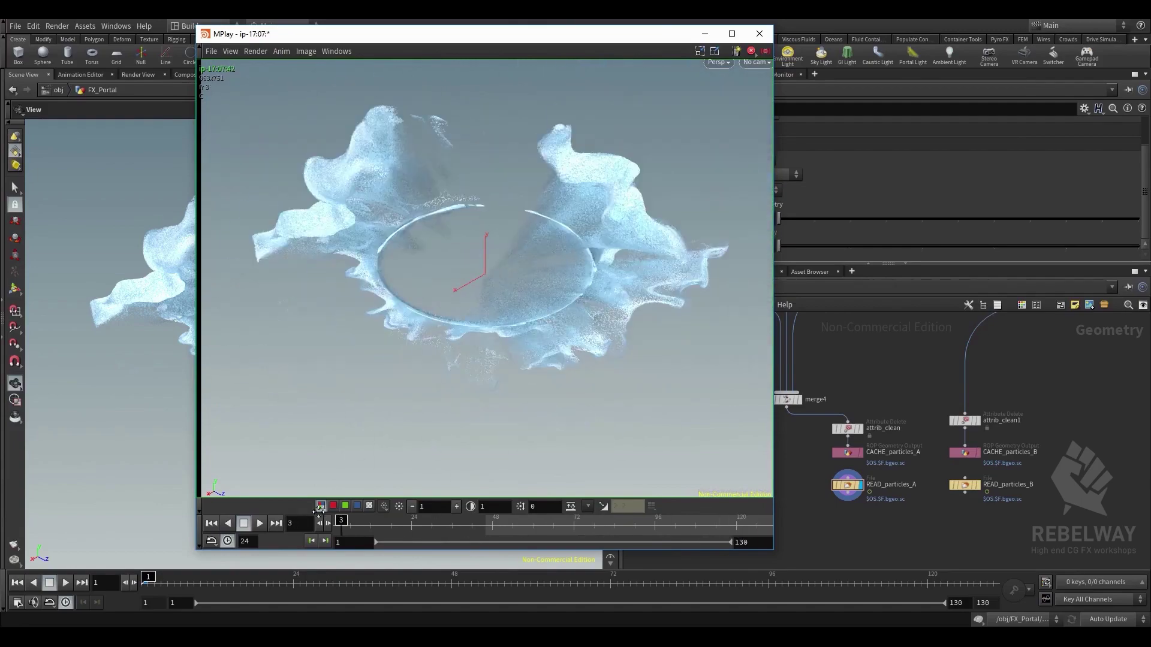
click(258, 523)
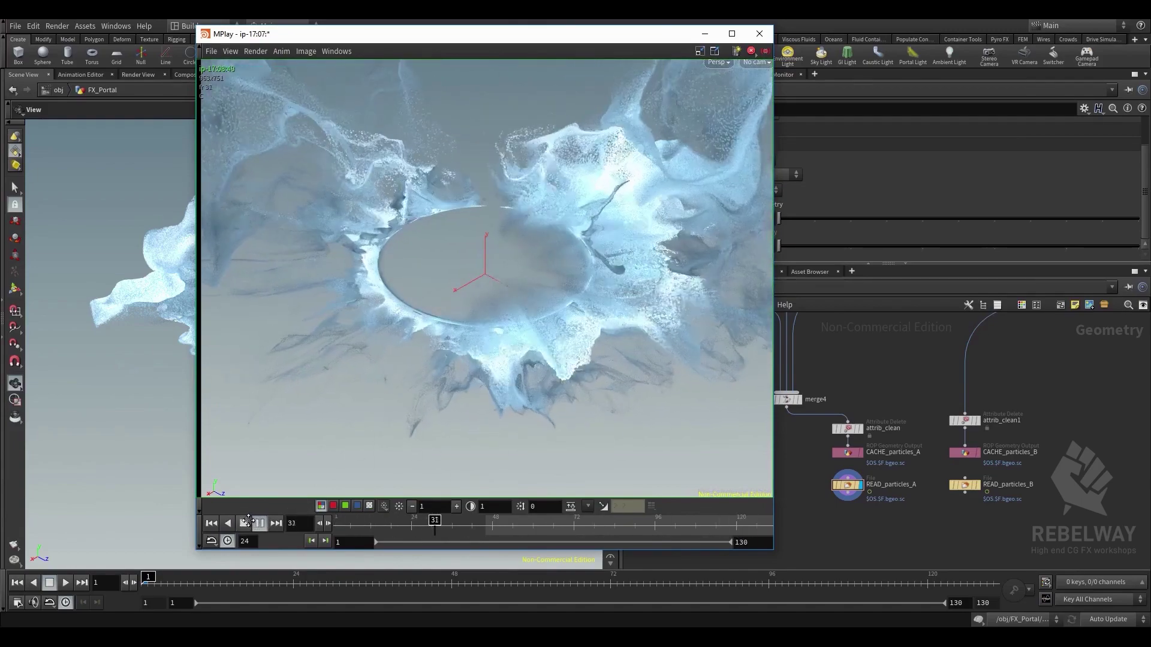
click(936, 292)
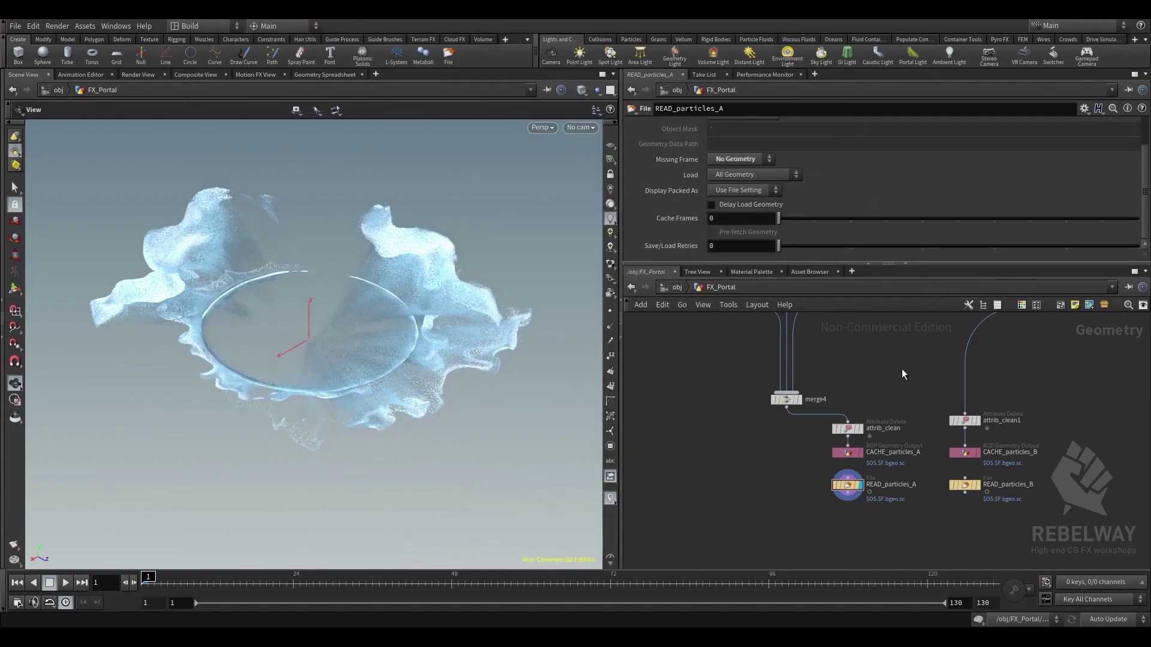
Examine the VEX code of the Alpha_and_Delete1 and remove_points wrangles in the pop_sim_B branch
scroll(901, 368, down, 2)
middle_drag(885, 364, 740, 507)
middle_drag(820, 389, 775, 480)
scroll(834, 394, up, 1)
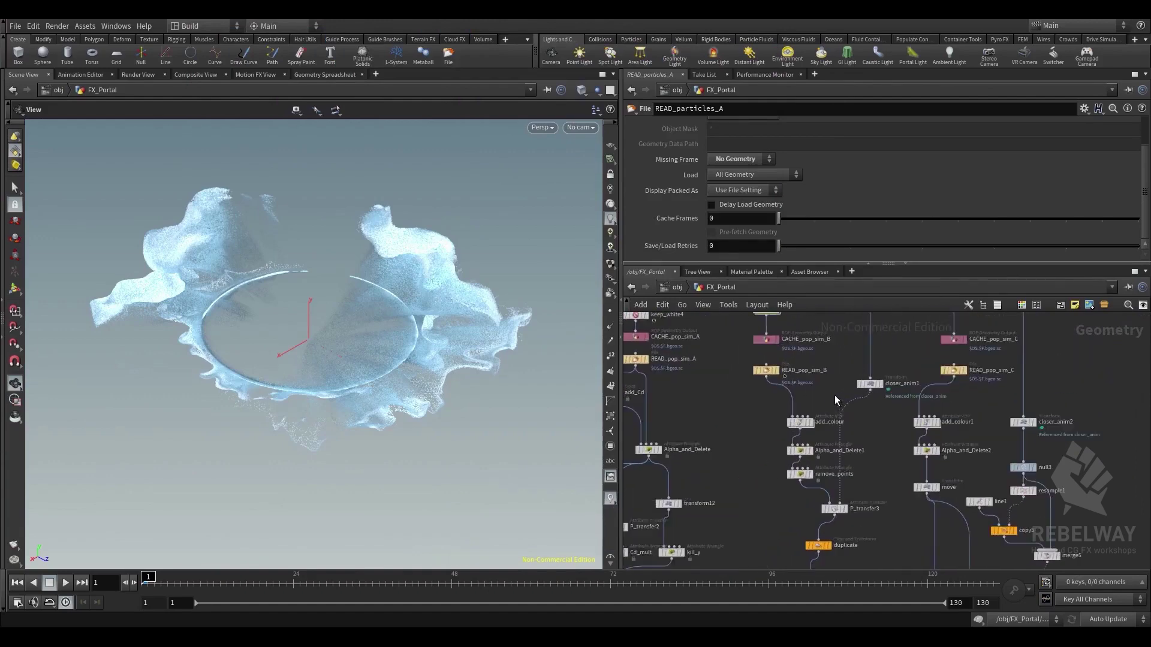
scroll(834, 396, up, 1)
middle_drag(889, 476, 872, 400)
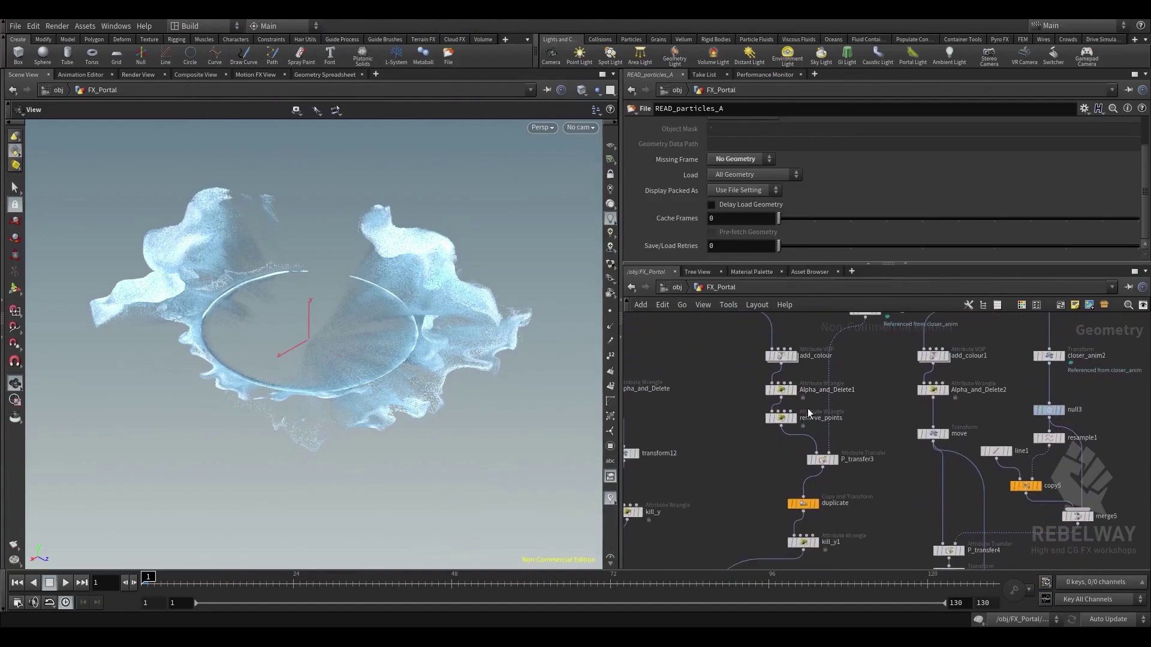
click(781, 390)
scroll(687, 368, down, 1)
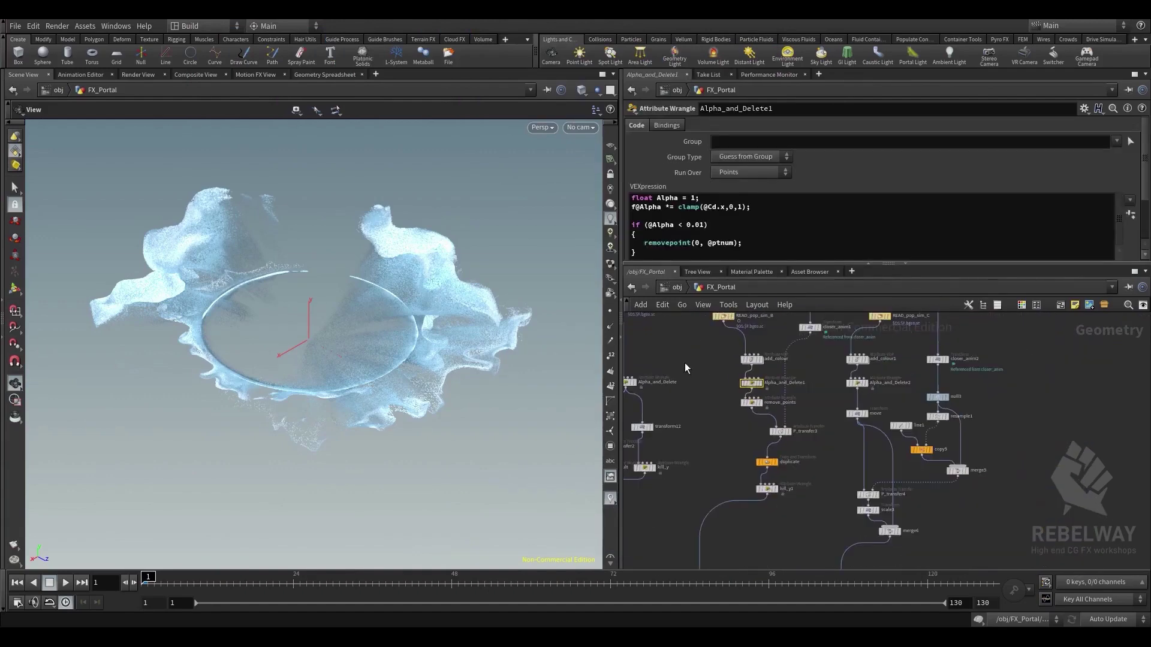
scroll(738, 399, up, 2)
click(760, 401)
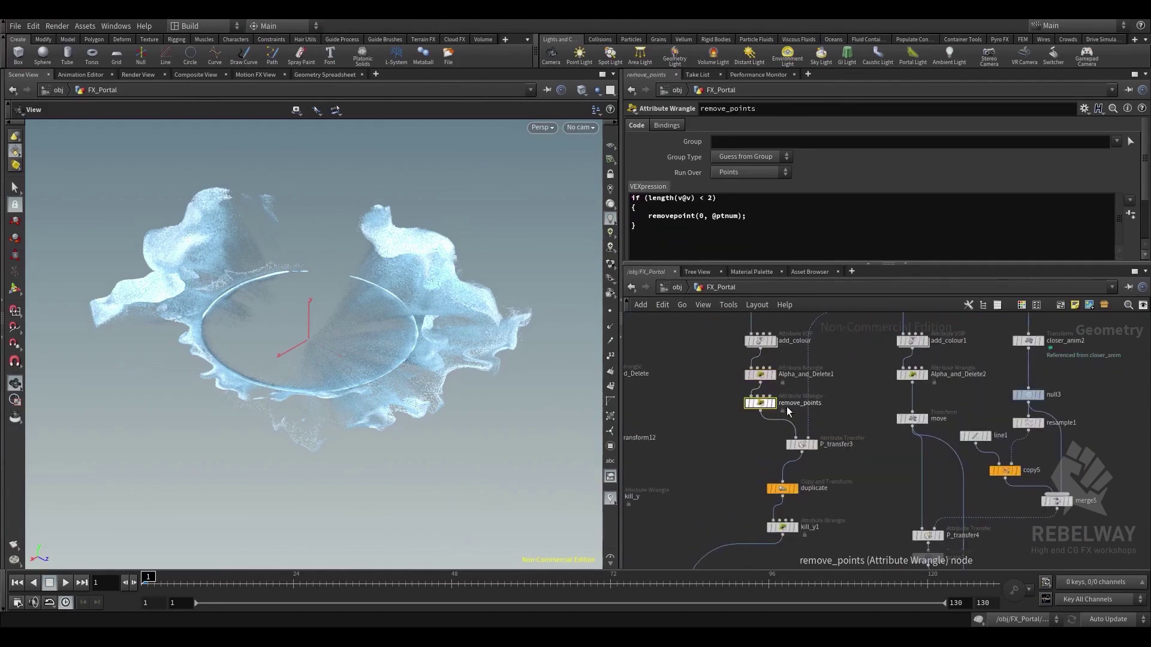
Display the remove_points result and check its particles from several angles at frame 27 and at frame 40
click(764, 408)
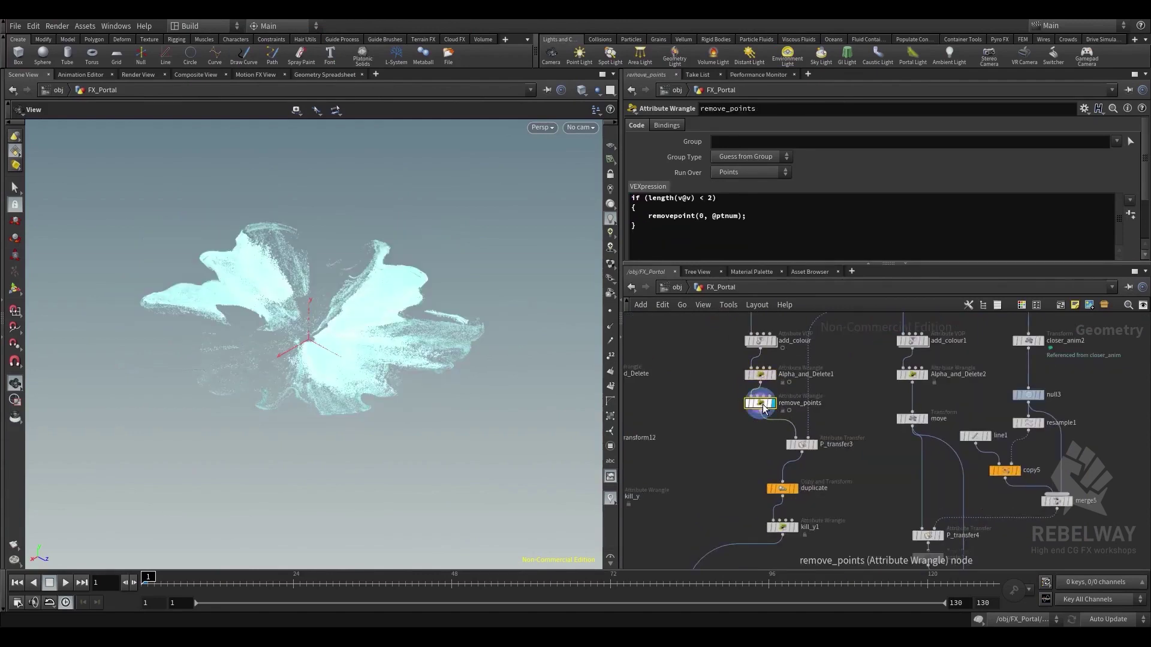
middle_drag(789, 351, 800, 419)
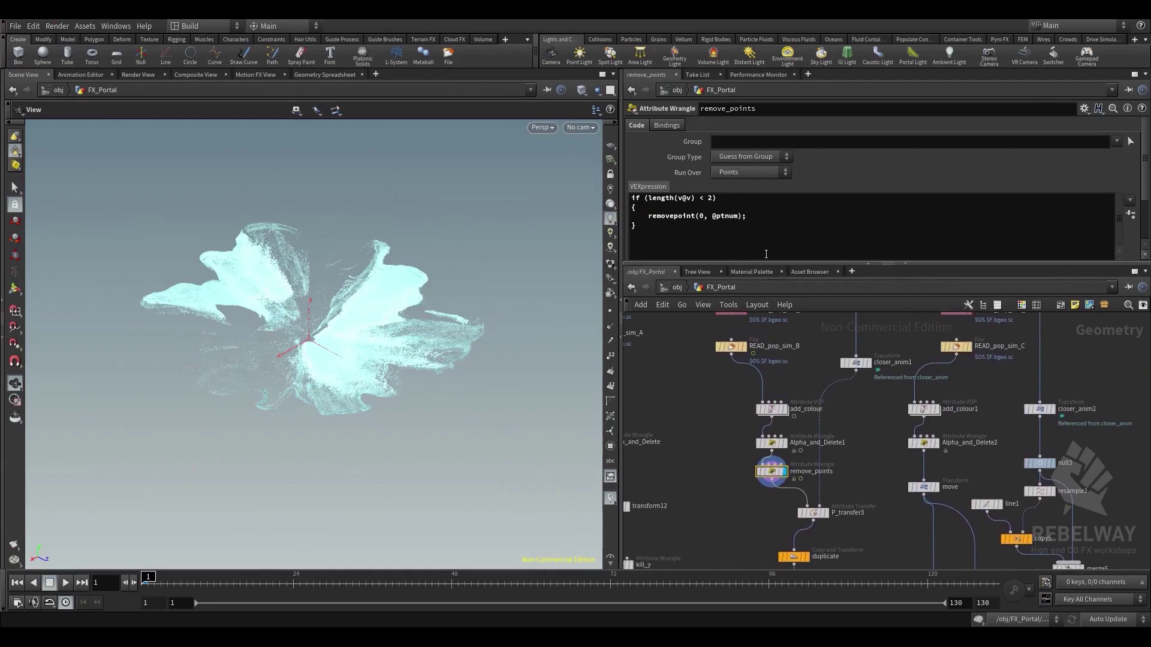
scroll(781, 471, up, 2)
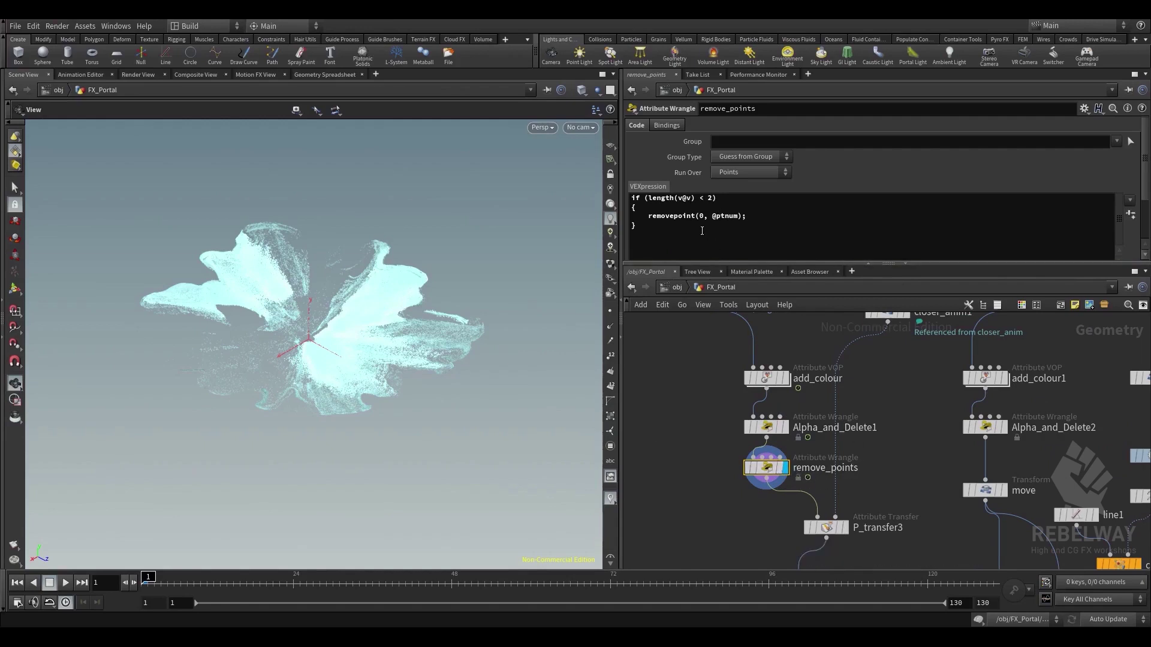
middle_drag(719, 443, 736, 392)
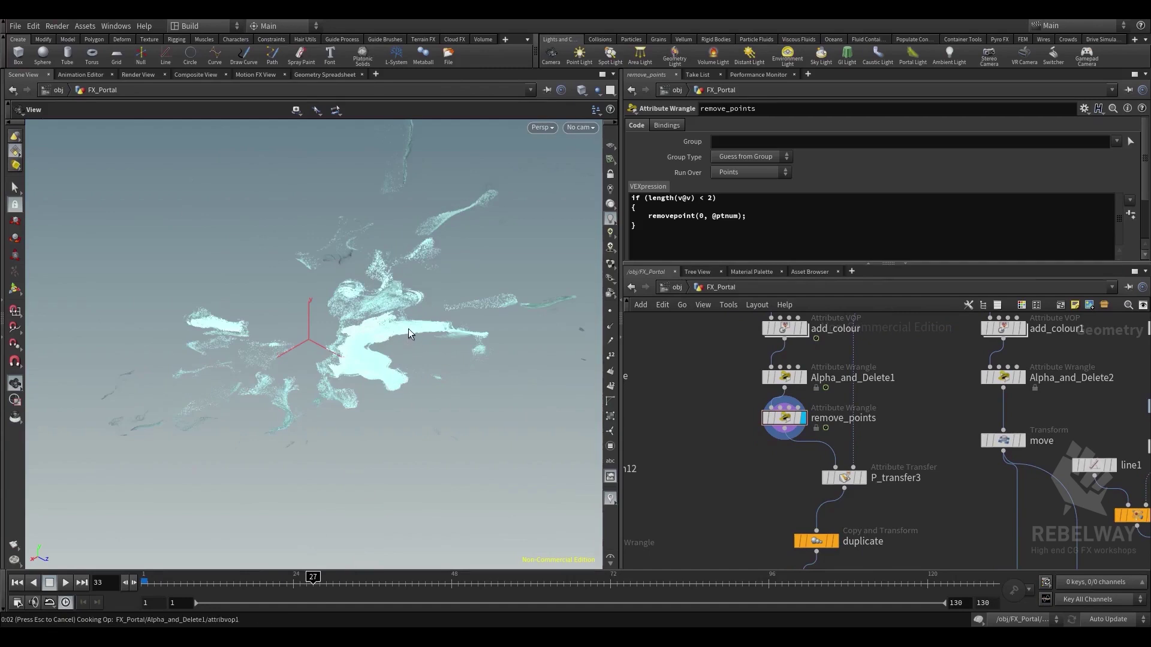
drag(409, 329, 355, 318)
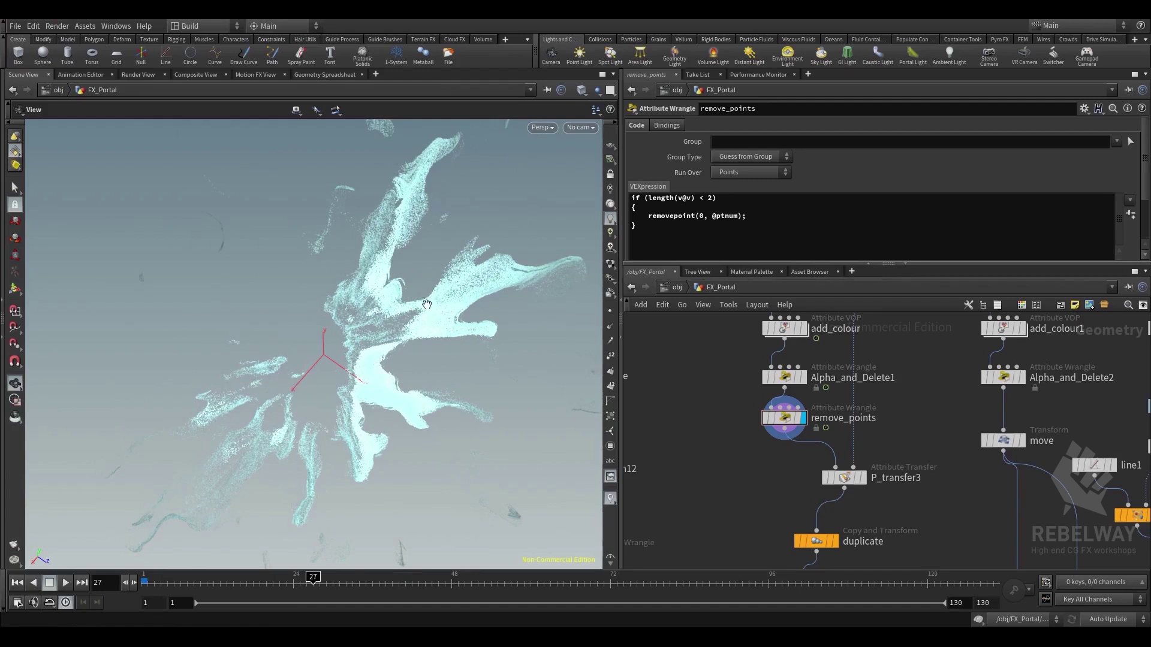
drag(427, 305, 431, 242)
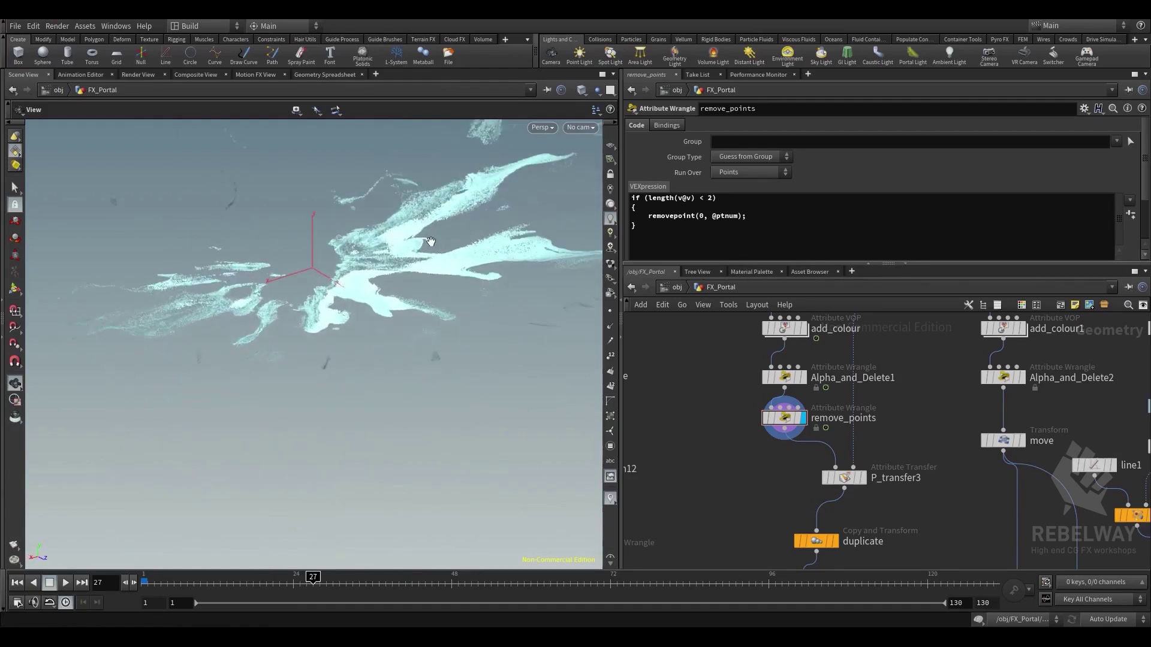
drag(434, 300, 422, 304)
right_drag(424, 299, 387, 300)
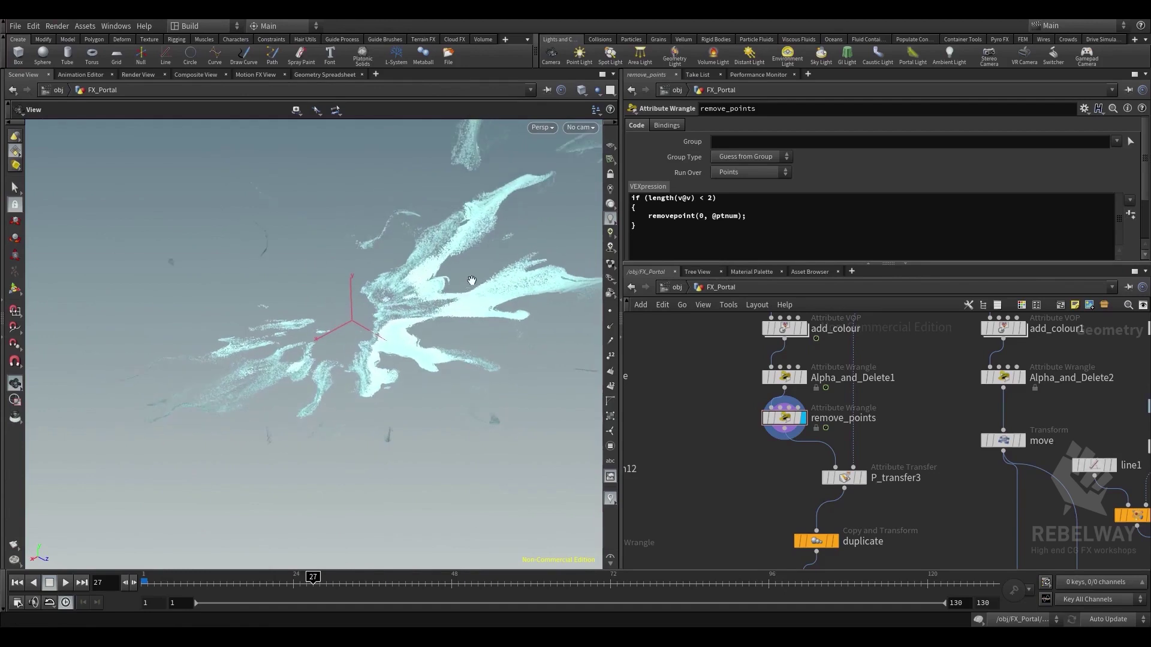
click(404, 584)
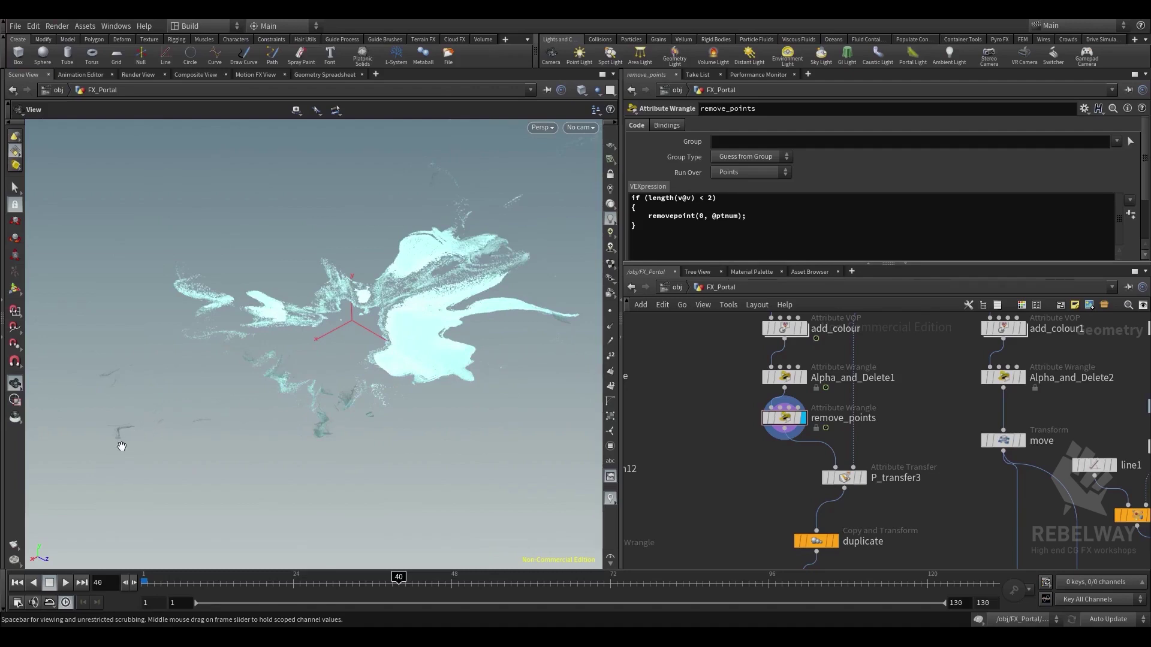
Display P_transfer3 and the duplicate copy node in turn at frame 40 to check the stacked rings
click(864, 478)
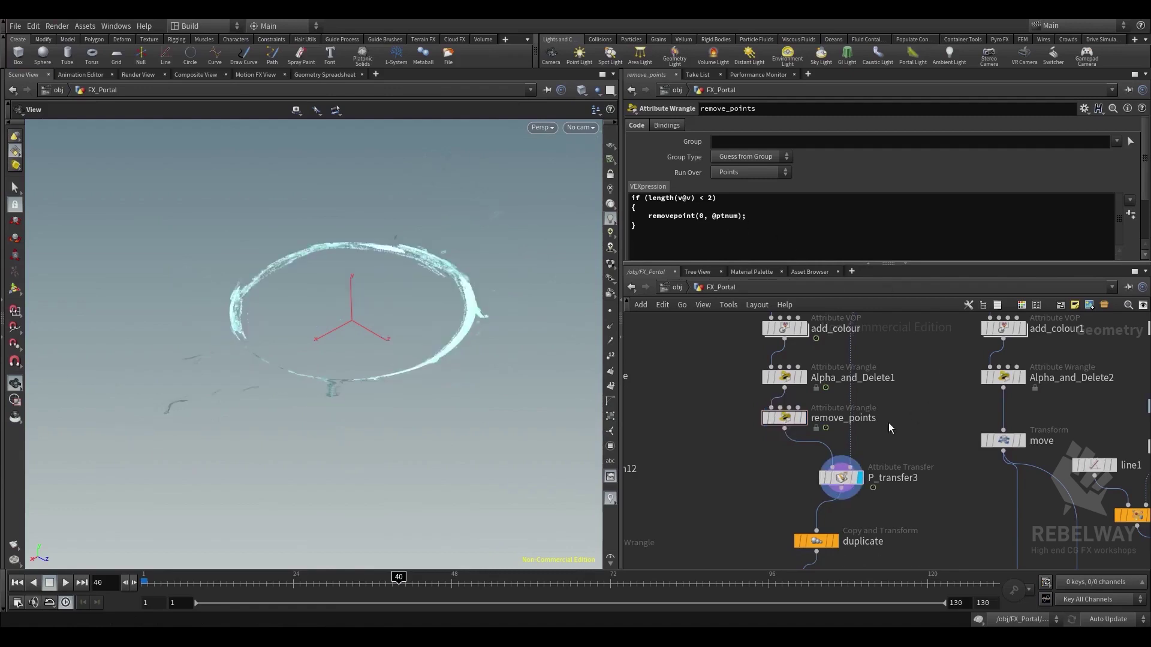
scroll(892, 511, down, 2)
middle_drag(878, 548, 884, 477)
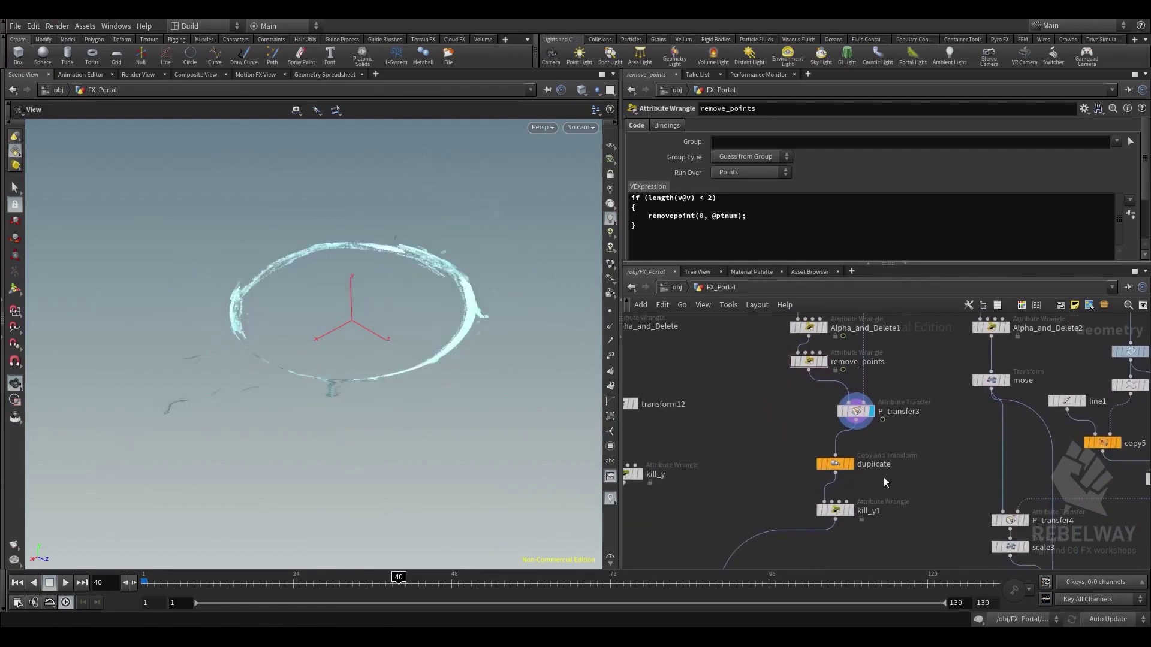
click(849, 464)
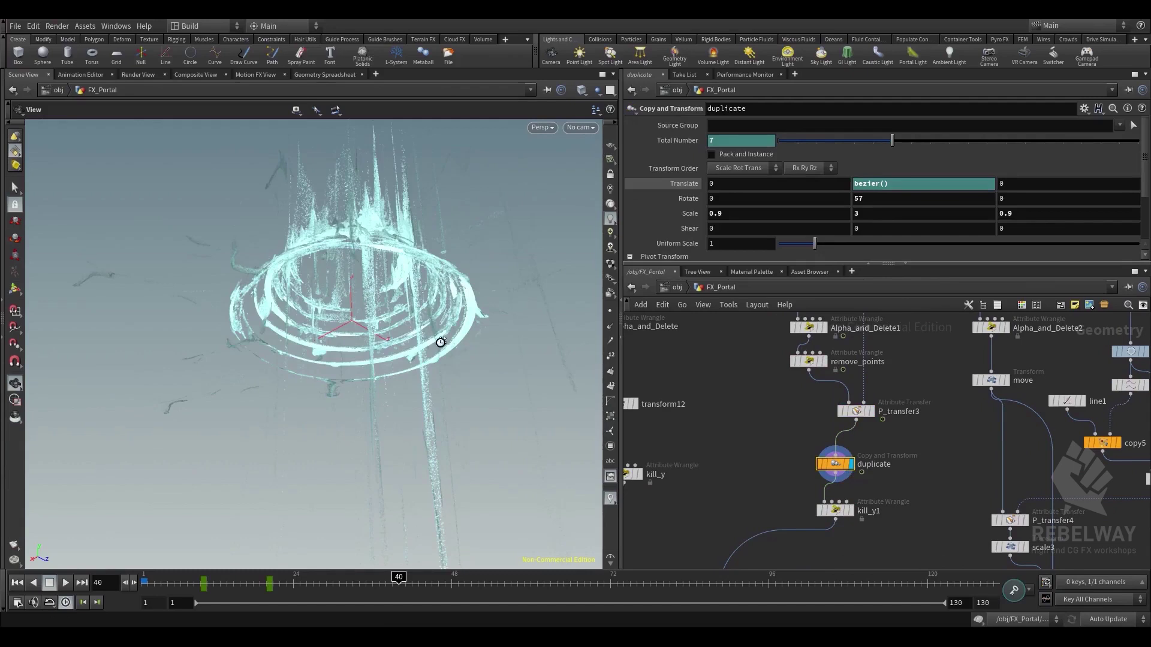
drag(442, 342, 474, 228)
middle_drag(373, 289, 338, 251)
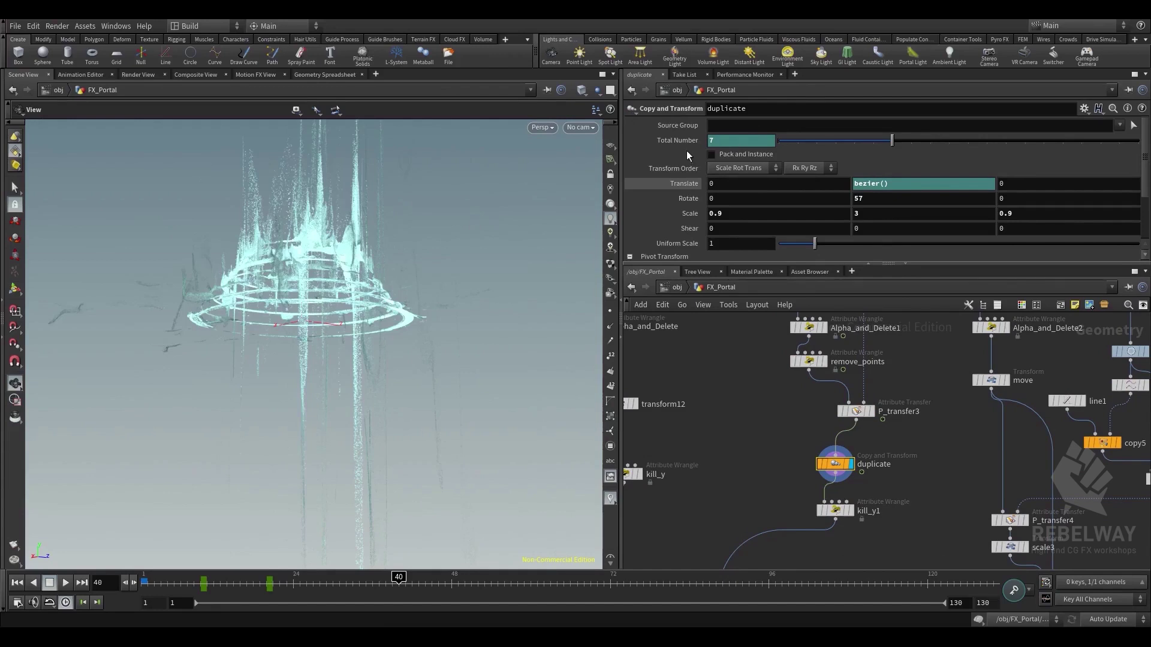
Open the duplicate node's Total Number channel in the animation editor and frame its curve with the frame 10 key selected
alt+click(671, 142)
shift+click(671, 142)
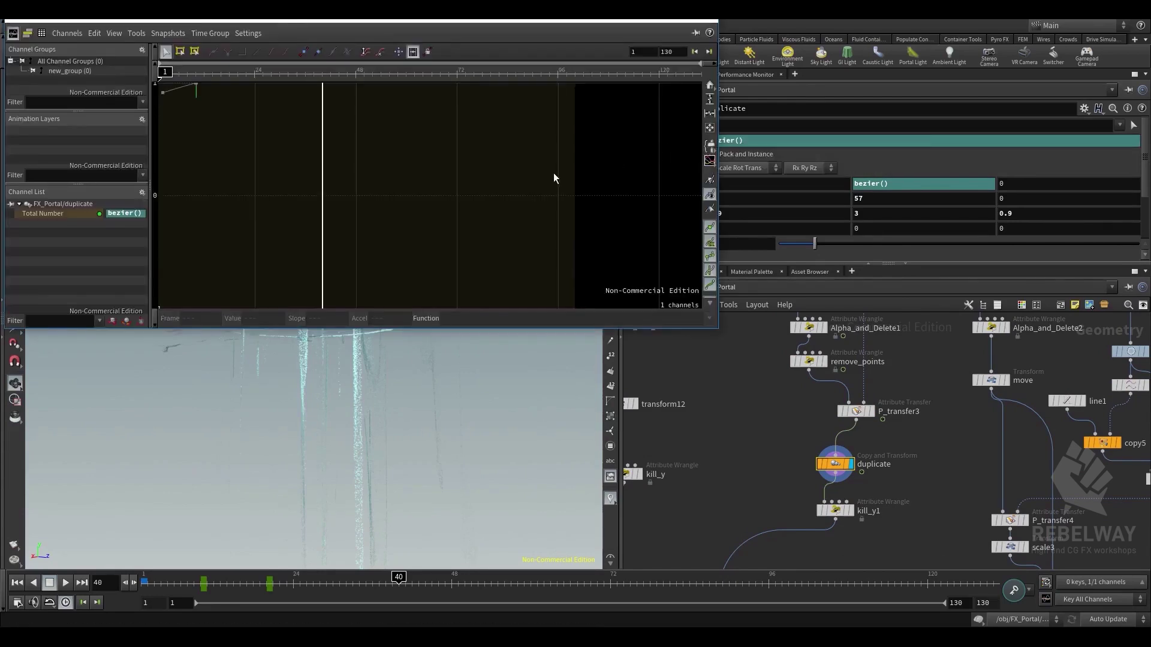
drag(255, 200, 370, 291)
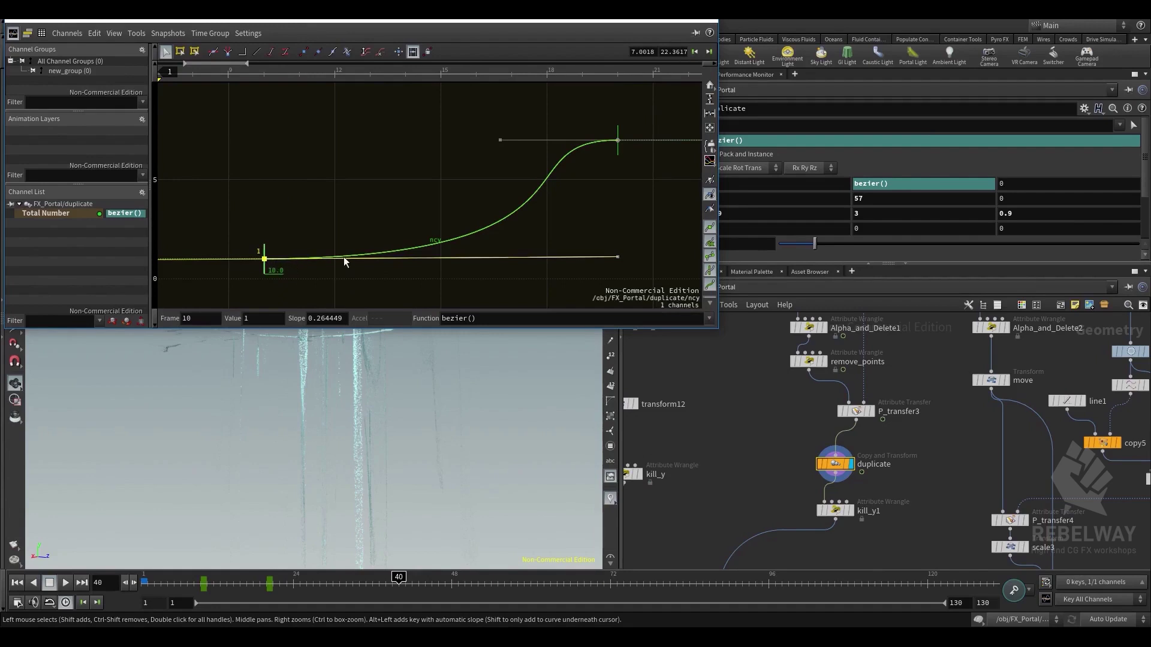
Inspect the frame 20 key of the duplicate node's Total Number curve and close the animation editor
click(617, 140)
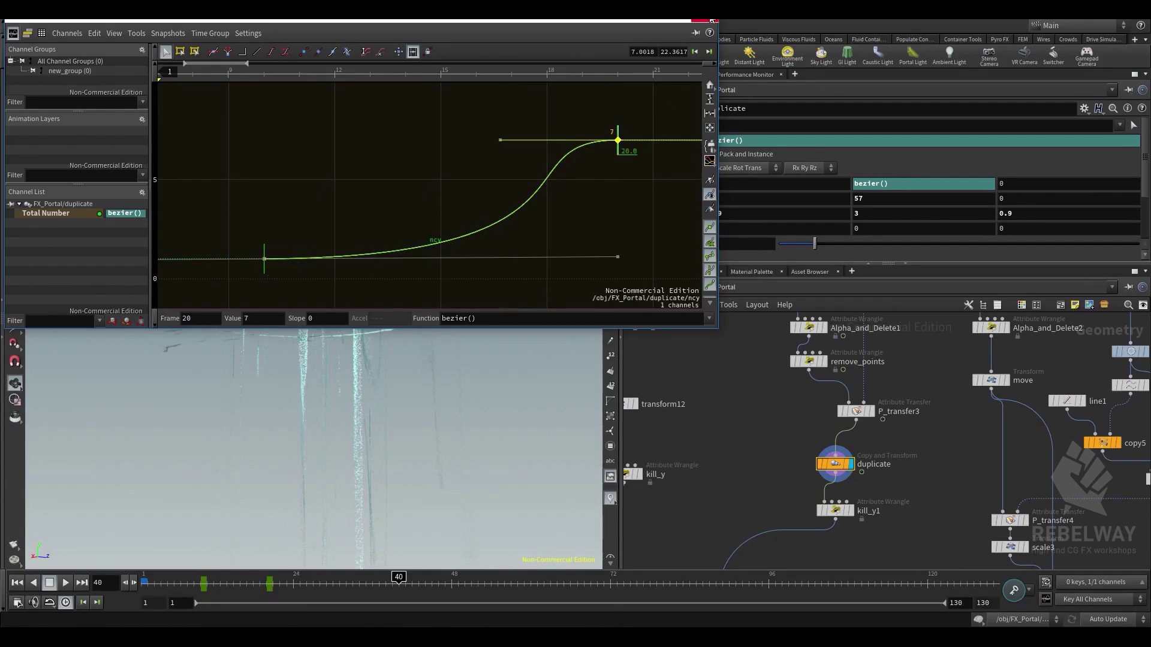
click(709, 21)
click(690, 183)
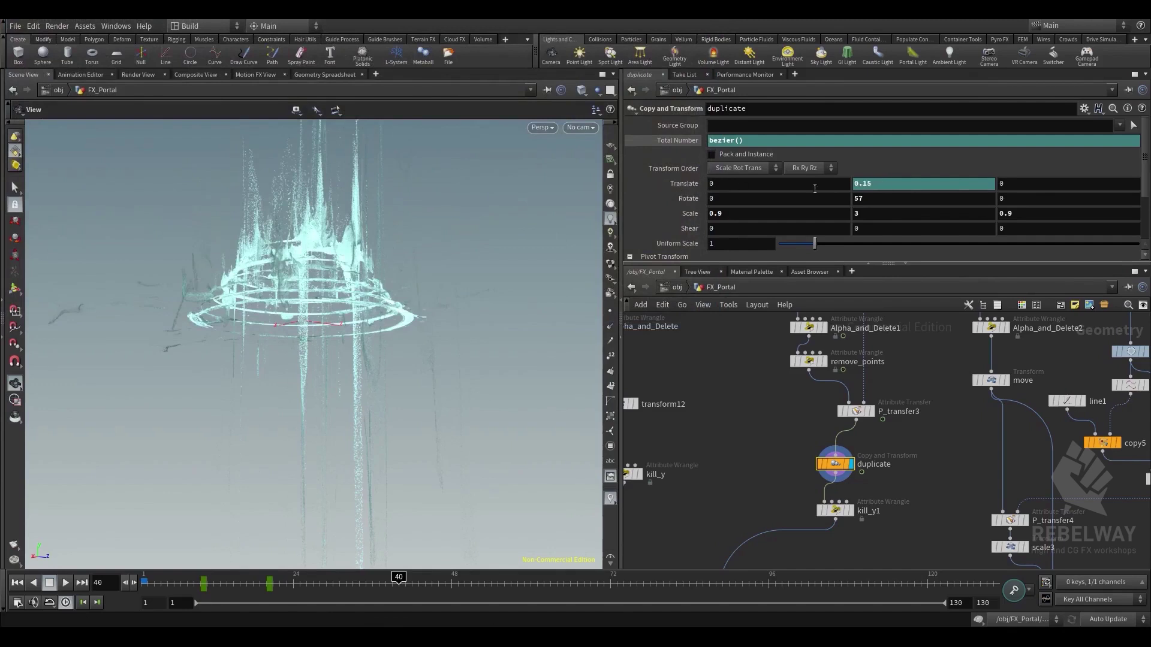
Open the duplicate node's Translate Y channel in the animation editor, inspect its frame 10 and frame 20 keys, and close the editor
shift+click(898, 181)
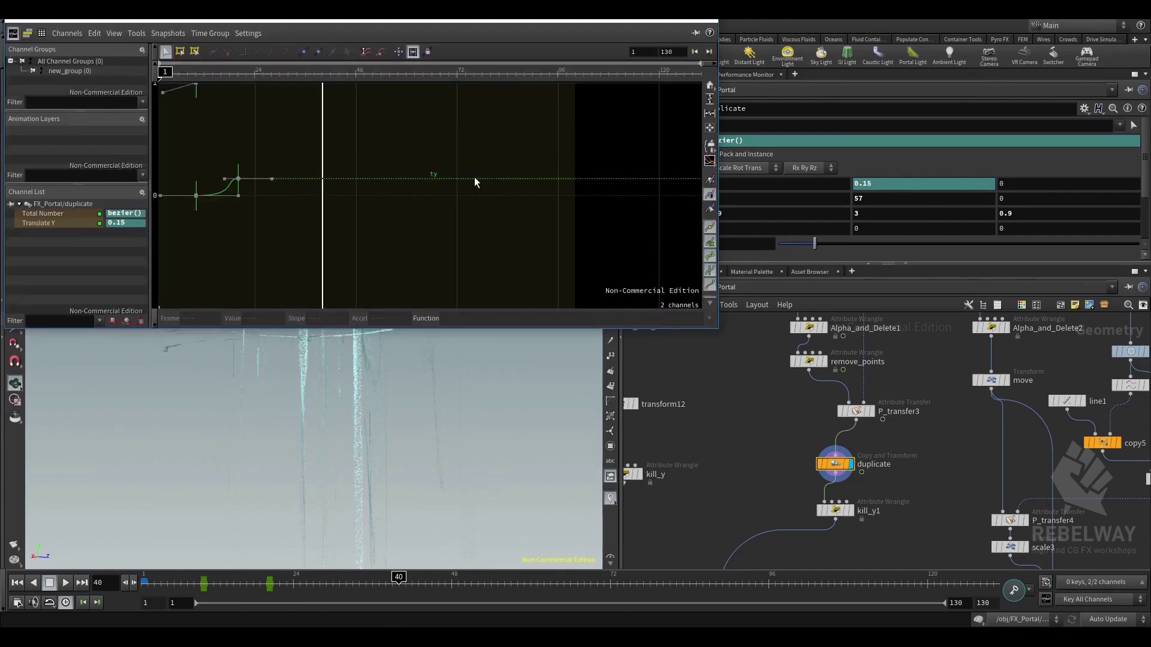
key(h)
click(68, 224)
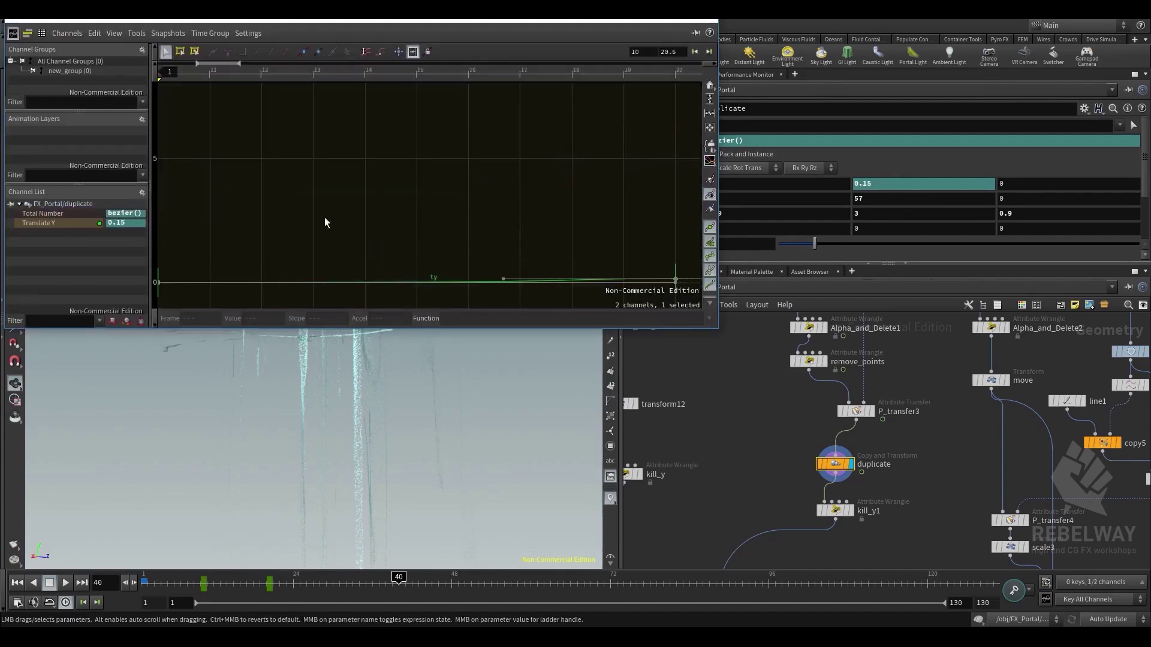
key(h)
scroll(328, 221, down, 3)
scroll(311, 224, up, 1)
drag(175, 224, 213, 275)
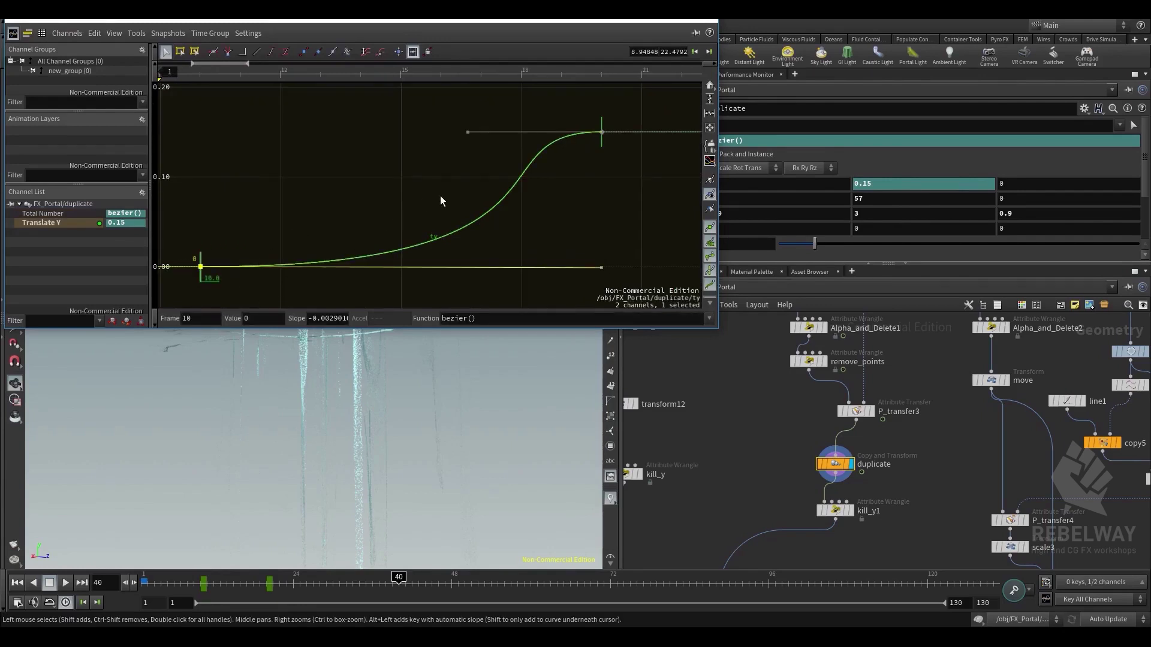
drag(627, 111, 564, 170)
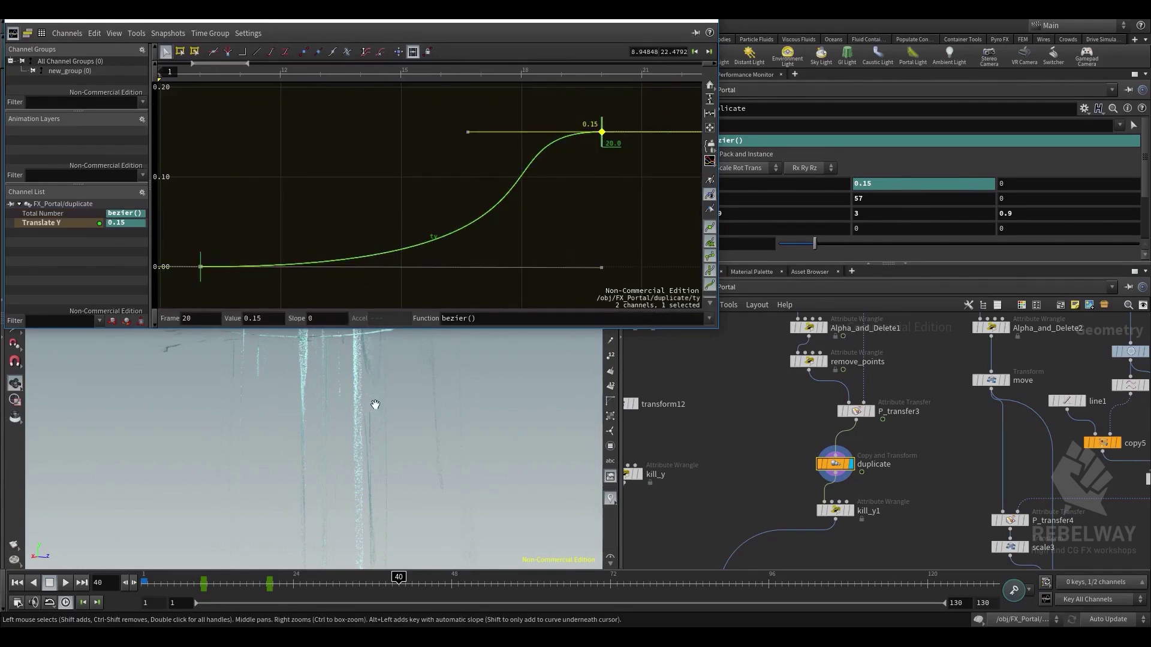
click(705, 22)
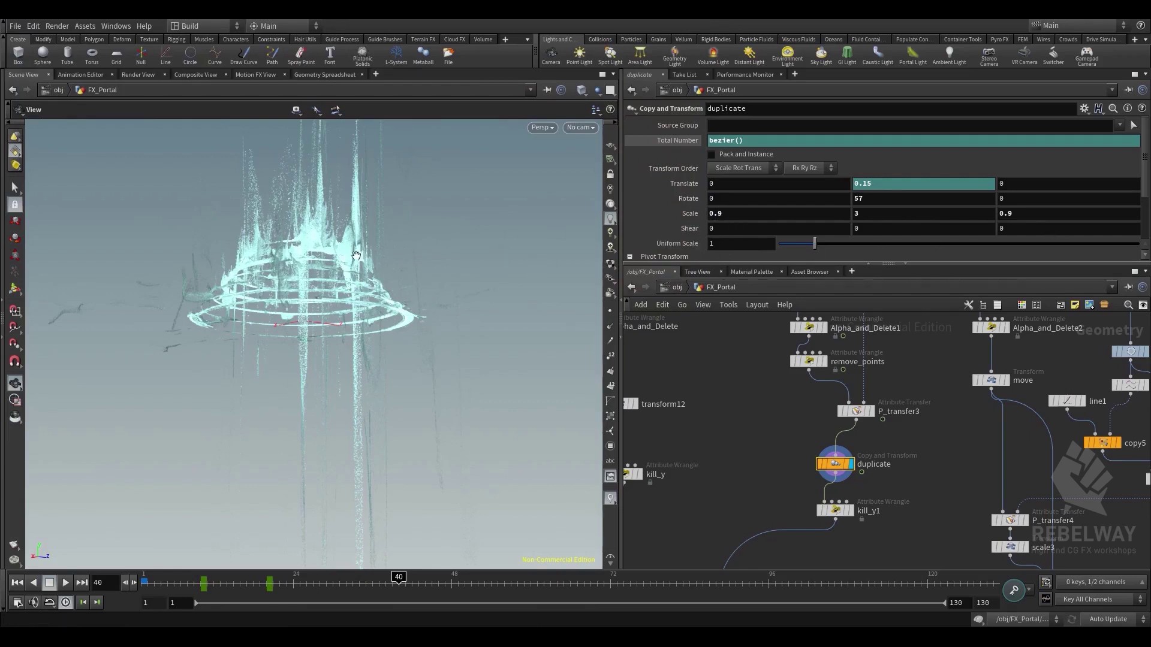
Check the duplicated rings from another angle, and display the kill_y1 wrangle's result with its VEX code
drag(232, 292, 246, 216)
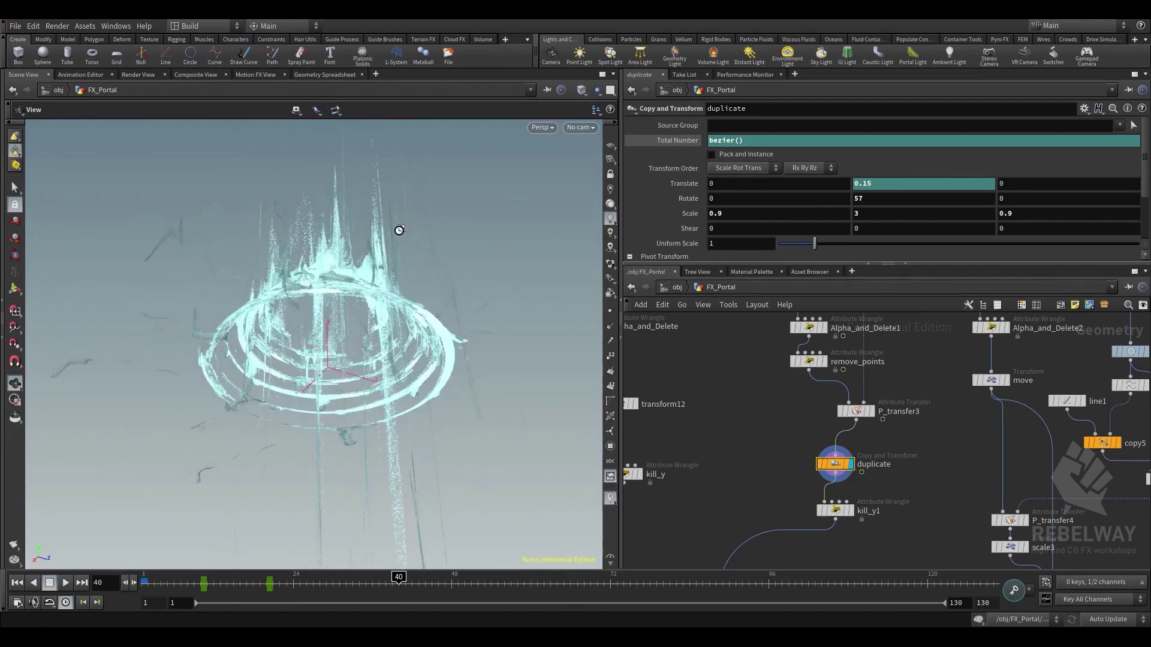
mouse_move(398, 231)
mouse_down()
mouse_move(386, 226)
mouse_move(407, 237)
mouse_up()
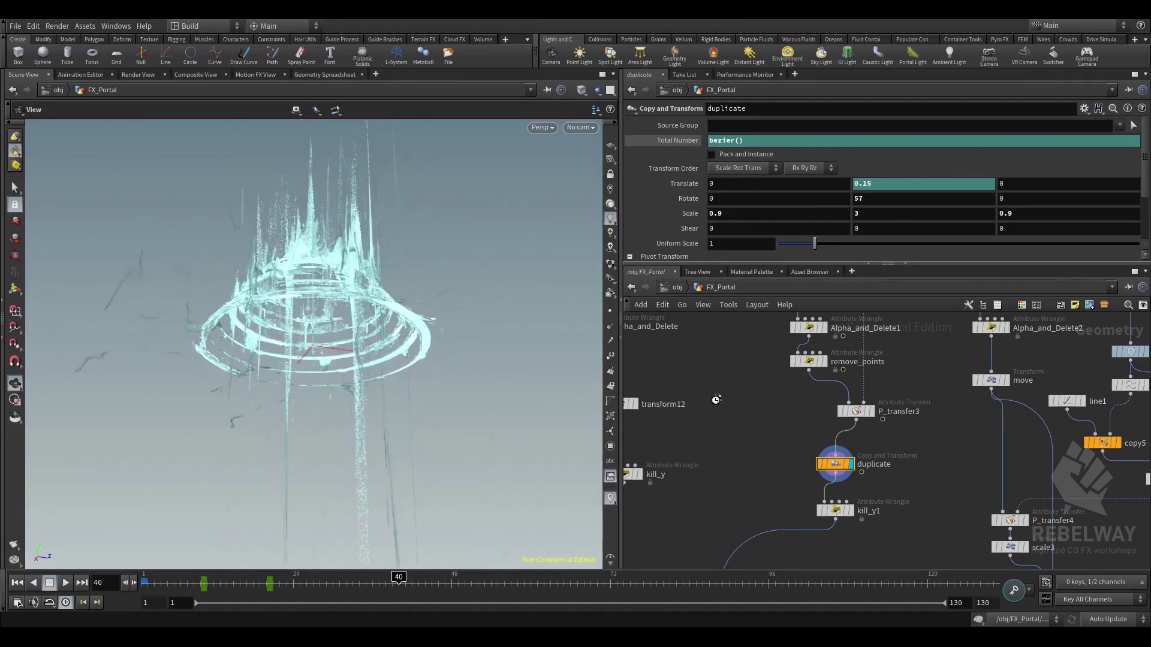
click(839, 508)
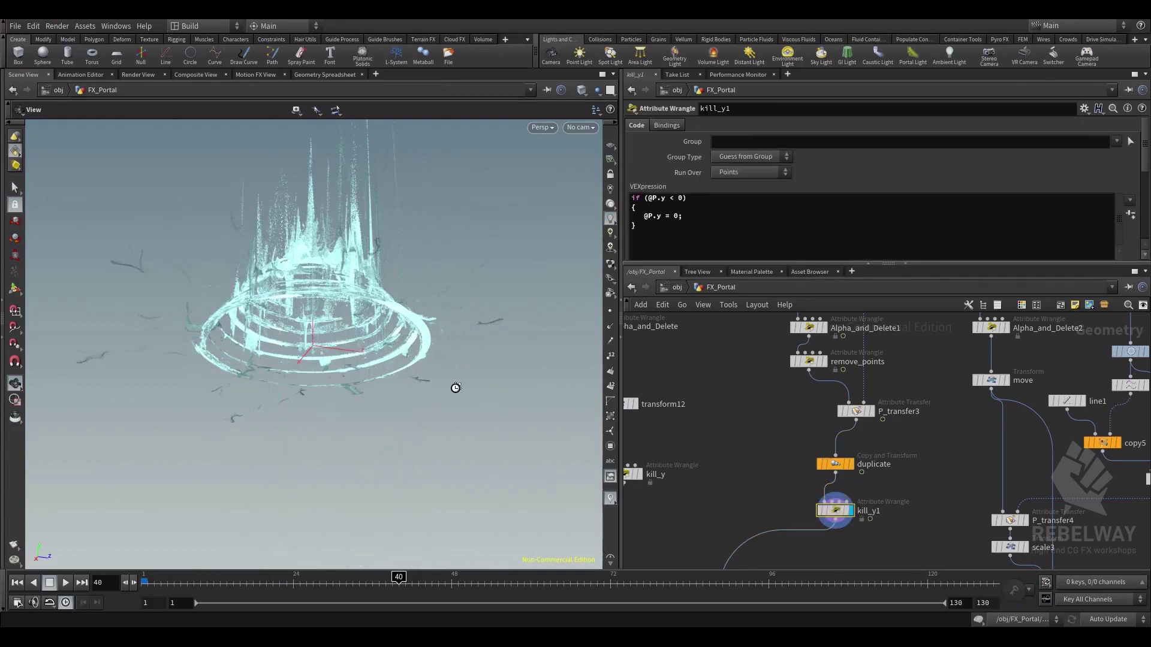
drag(456, 388, 422, 358)
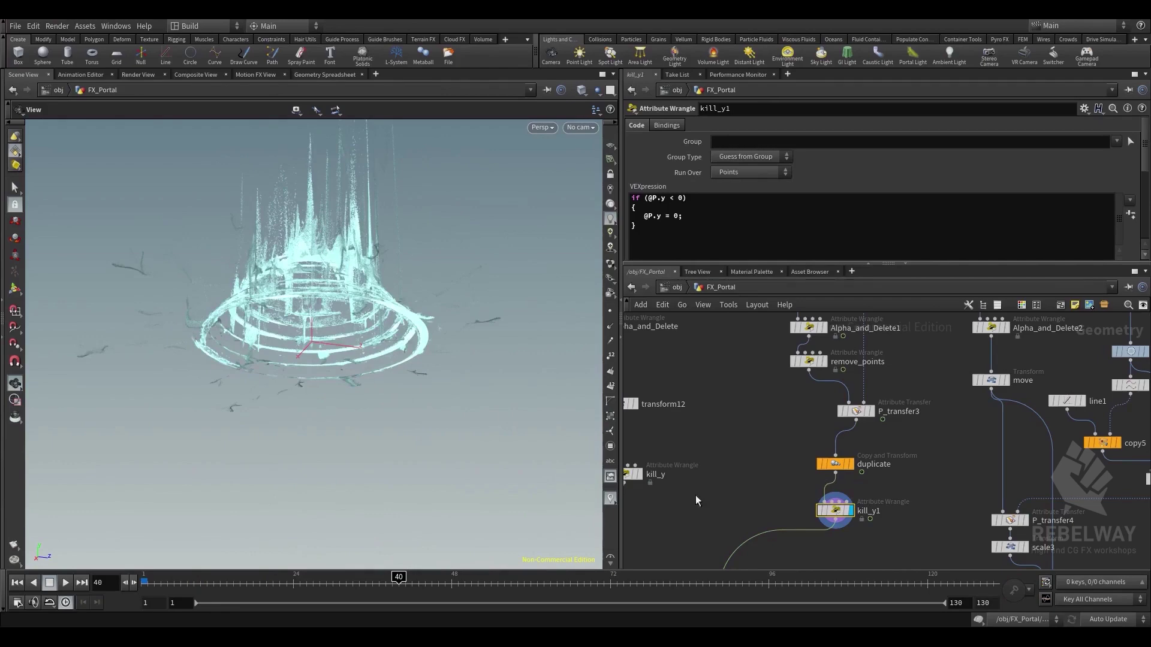
Bring up the portal flipbook in MPlay and play it back
scroll(729, 485, down, 3)
middle_drag(728, 486, 728, 366)
middle_drag(794, 508, 845, 472)
scroll(788, 468, up, 1)
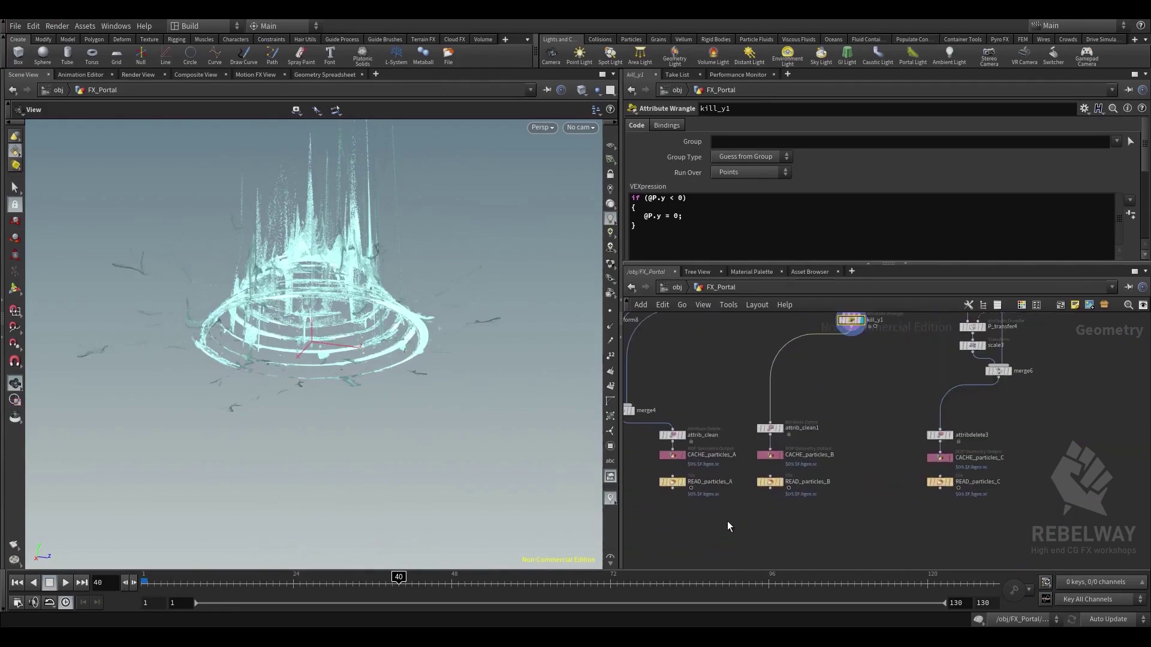
click(420, 578)
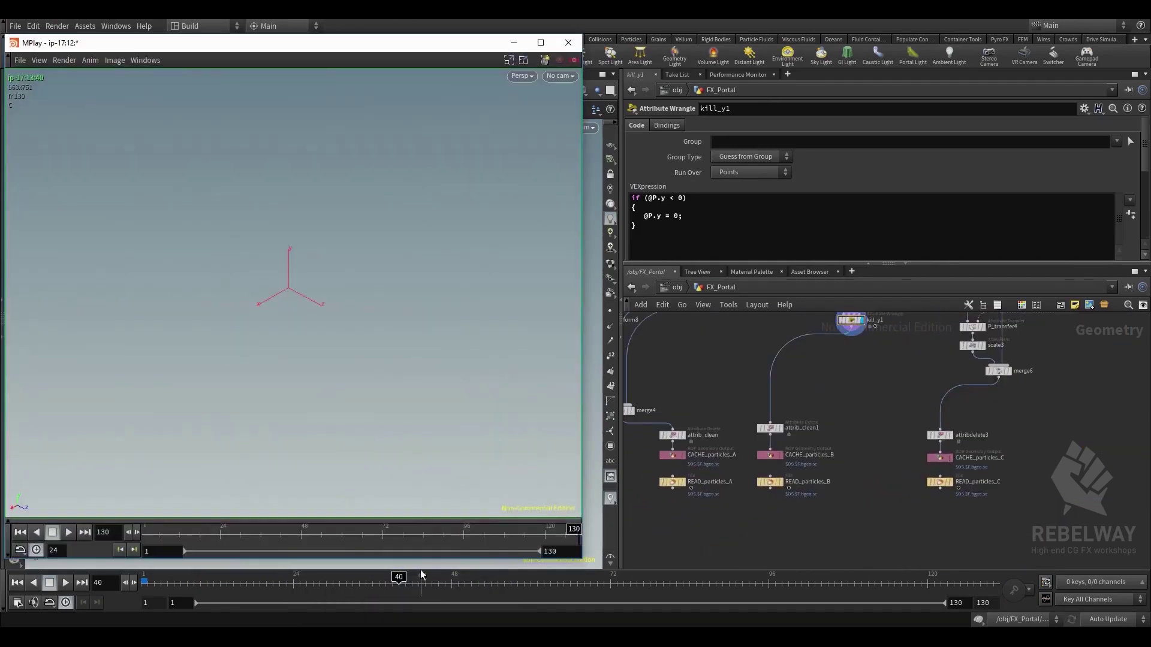
drag(319, 47, 376, 45)
click(127, 528)
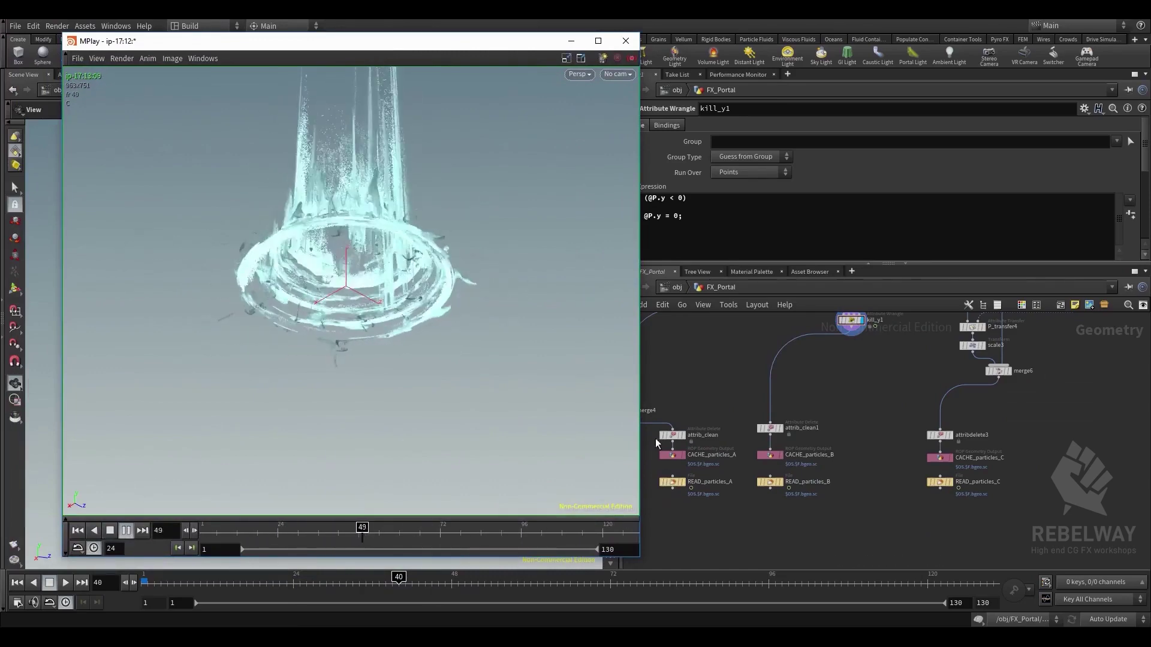
drag(398, 49, 524, 65)
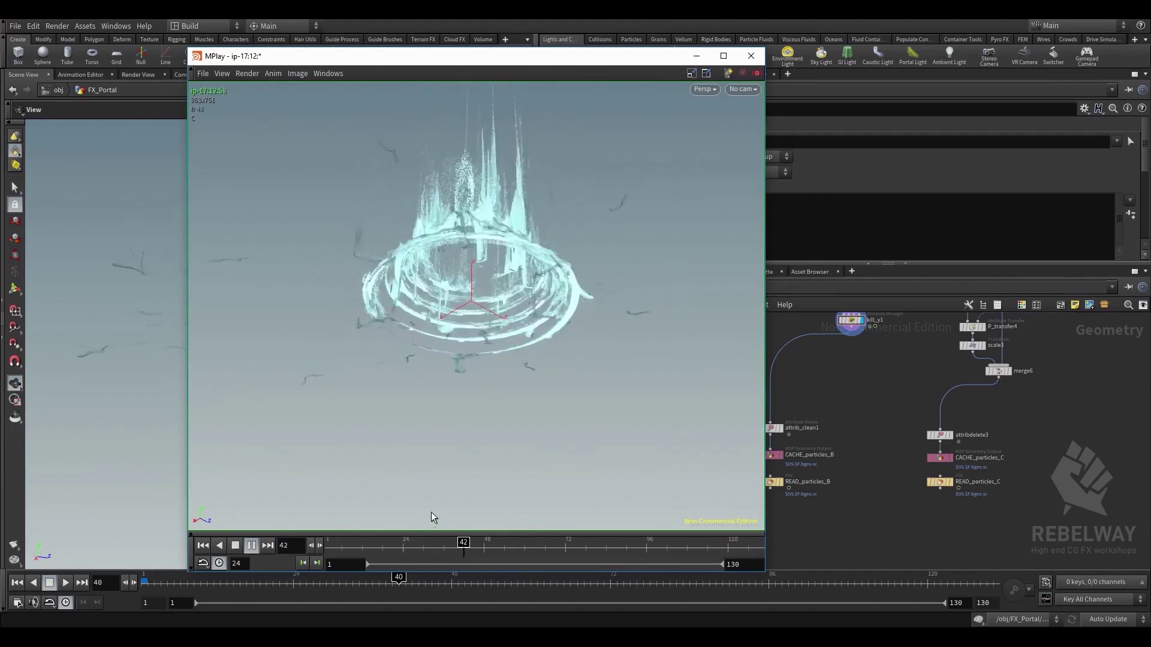
Rewind the flipbook to frame 1, replay it to check the ring and spike motion, and close MPlay
drag(392, 545, 244, 560)
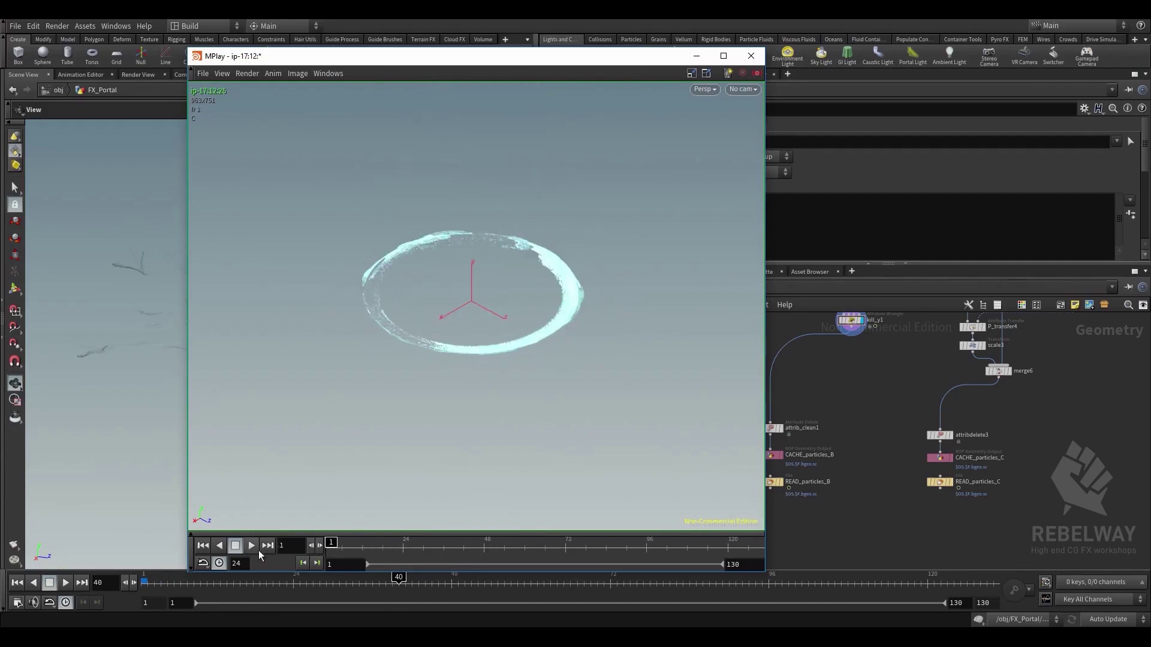
click(251, 546)
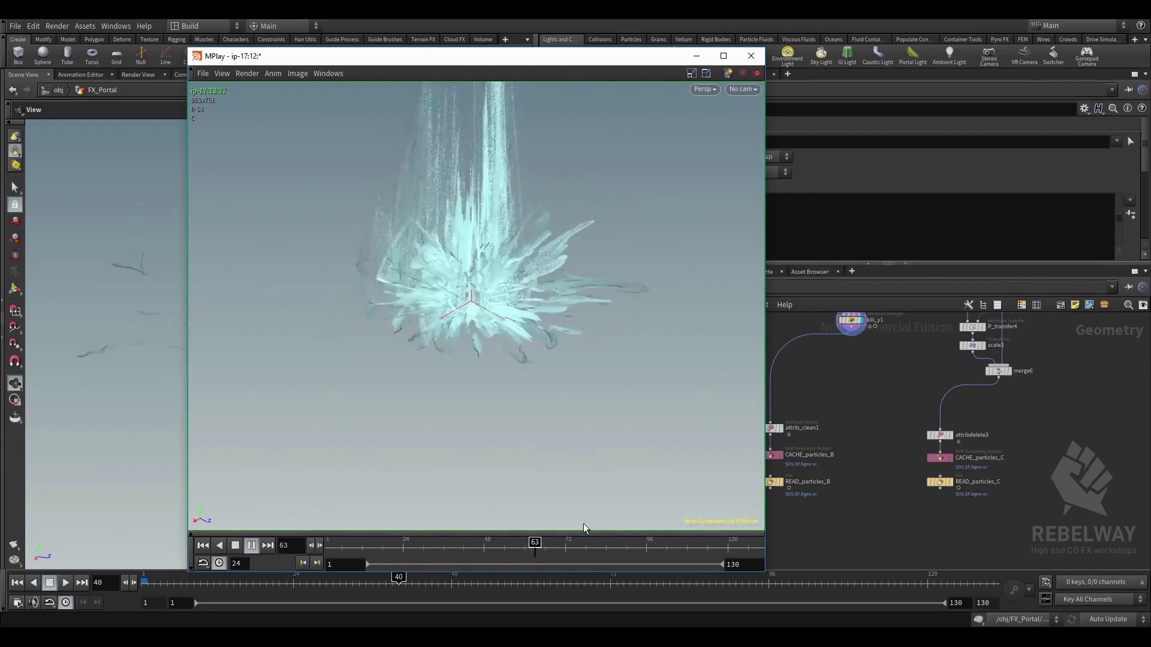
mouse_move(406, 547)
mouse_down()
mouse_move(416, 546)
mouse_move(383, 546)
mouse_move(429, 545)
mouse_move(418, 545)
mouse_up()
click(751, 55)
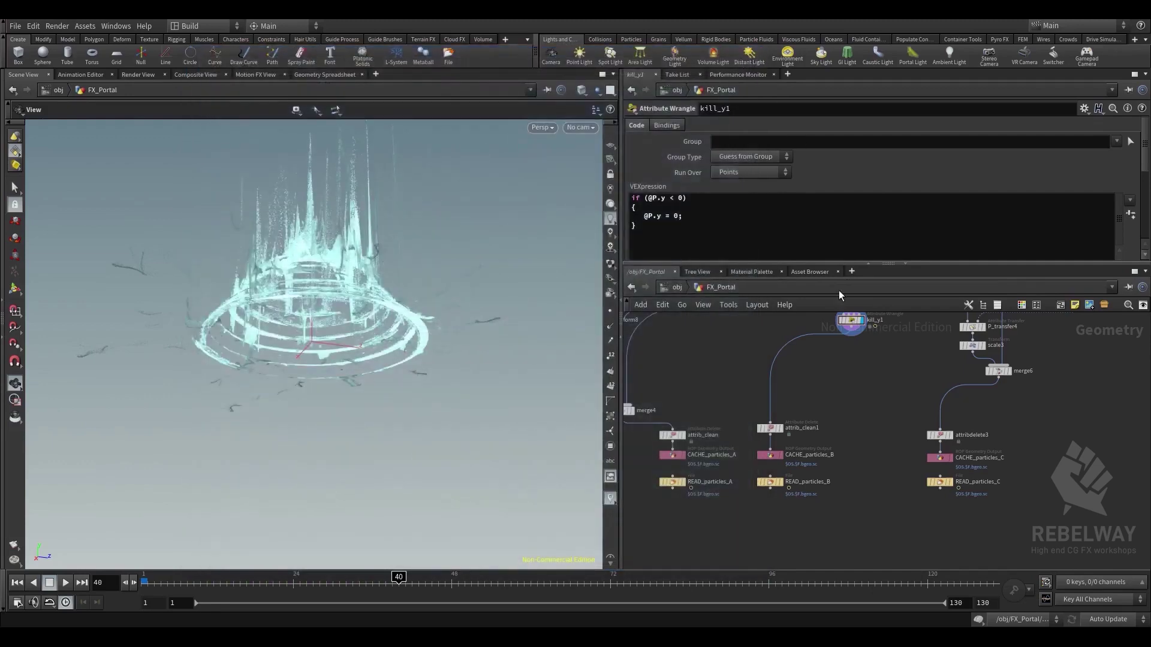
Display the resample1 and copy5 nodes in turn to check the circle and its radiating lines
middle_drag(910, 344, 821, 539)
middle_drag(901, 417, 819, 432)
scroll(857, 479, up, 2)
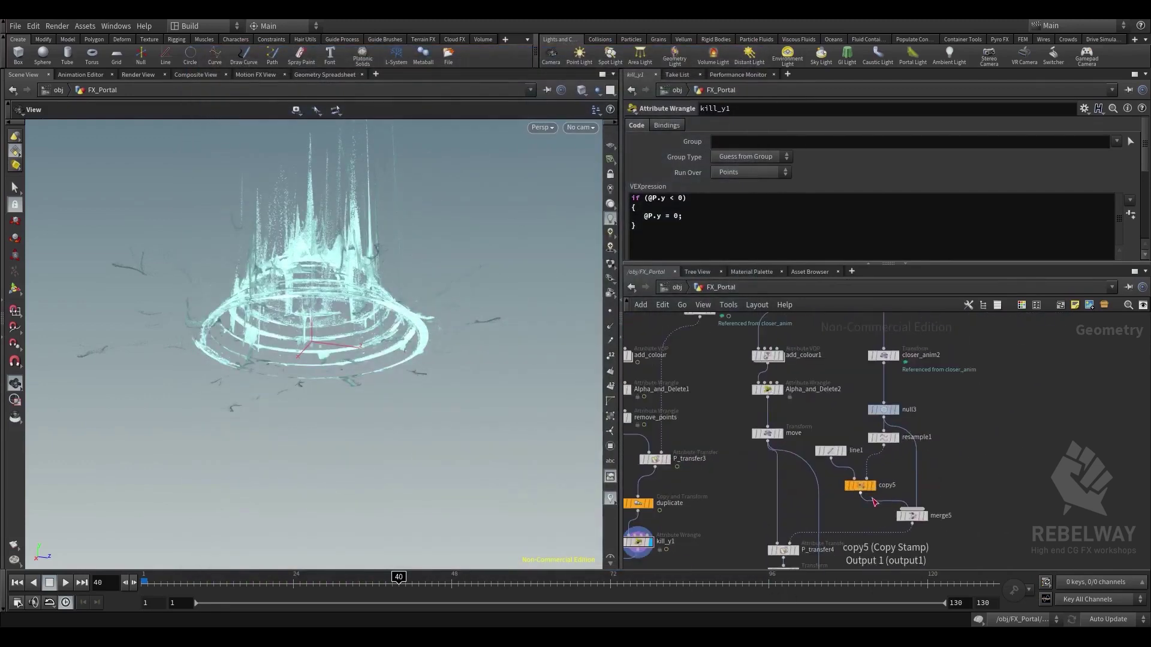
click(887, 439)
click(885, 440)
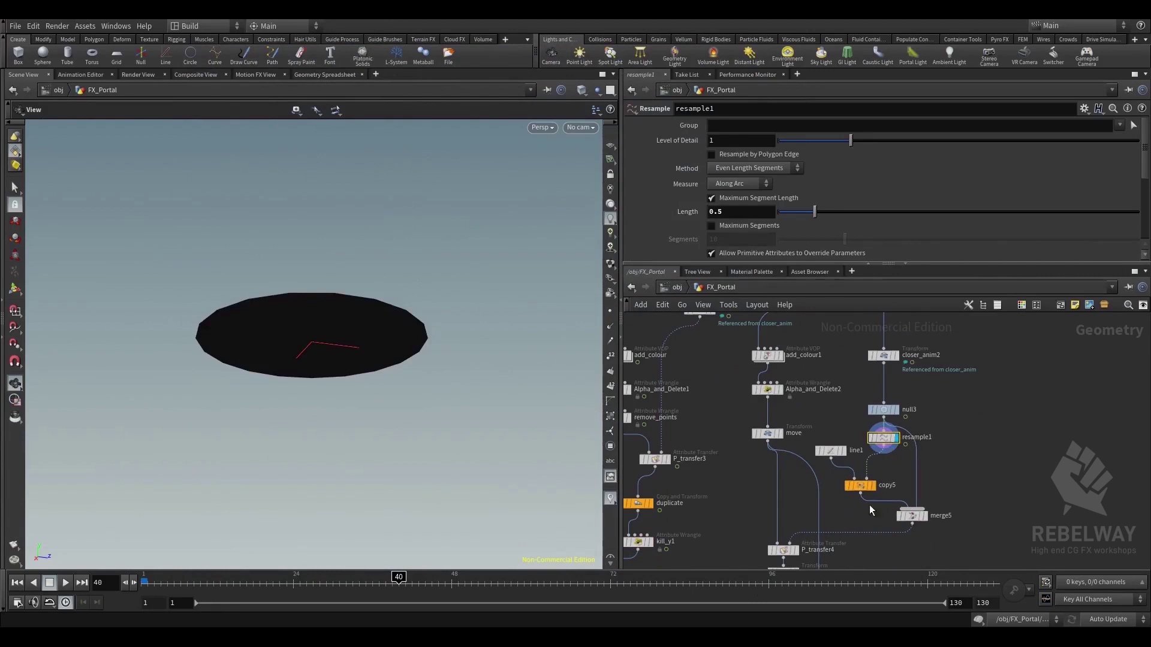
click(860, 485)
click(873, 485)
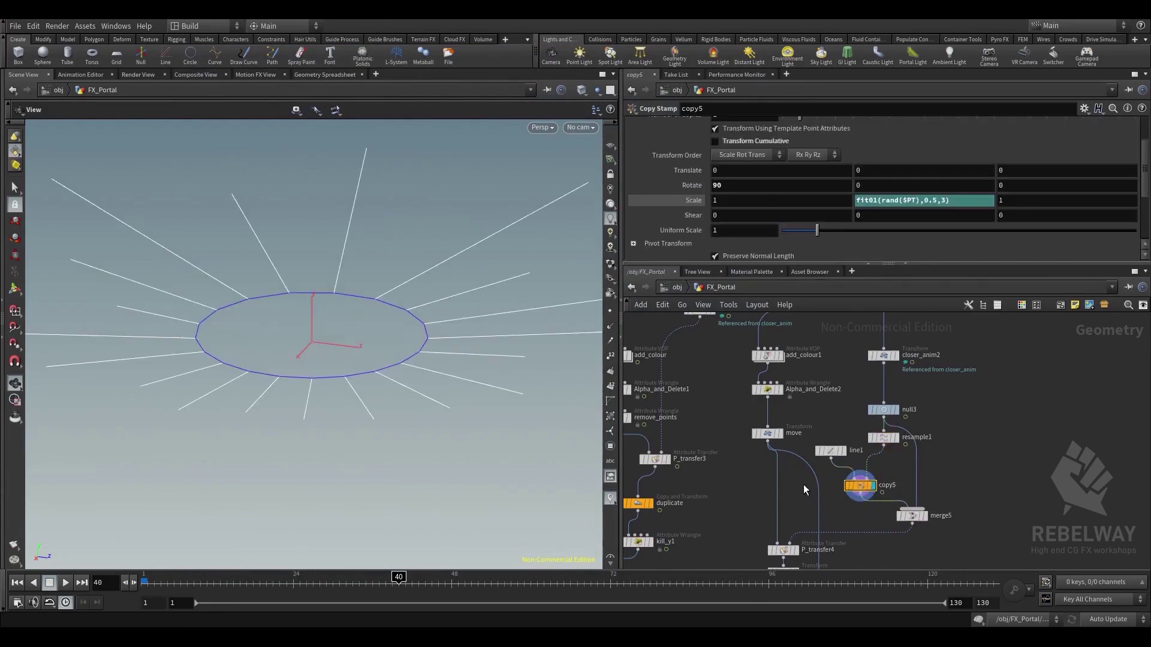
Display the P_transfer4 and scale3 nodes in turn to check the transferred particle shapes
middle_drag(775, 501, 773, 458)
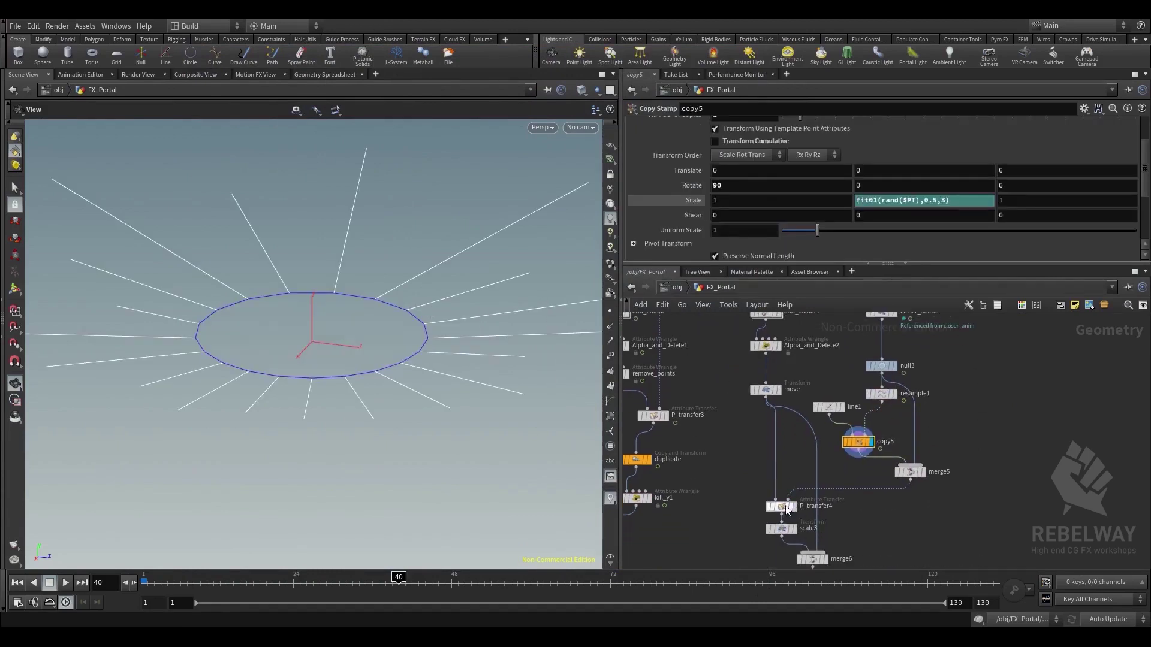
click(785, 506)
scroll(796, 427, down, 2)
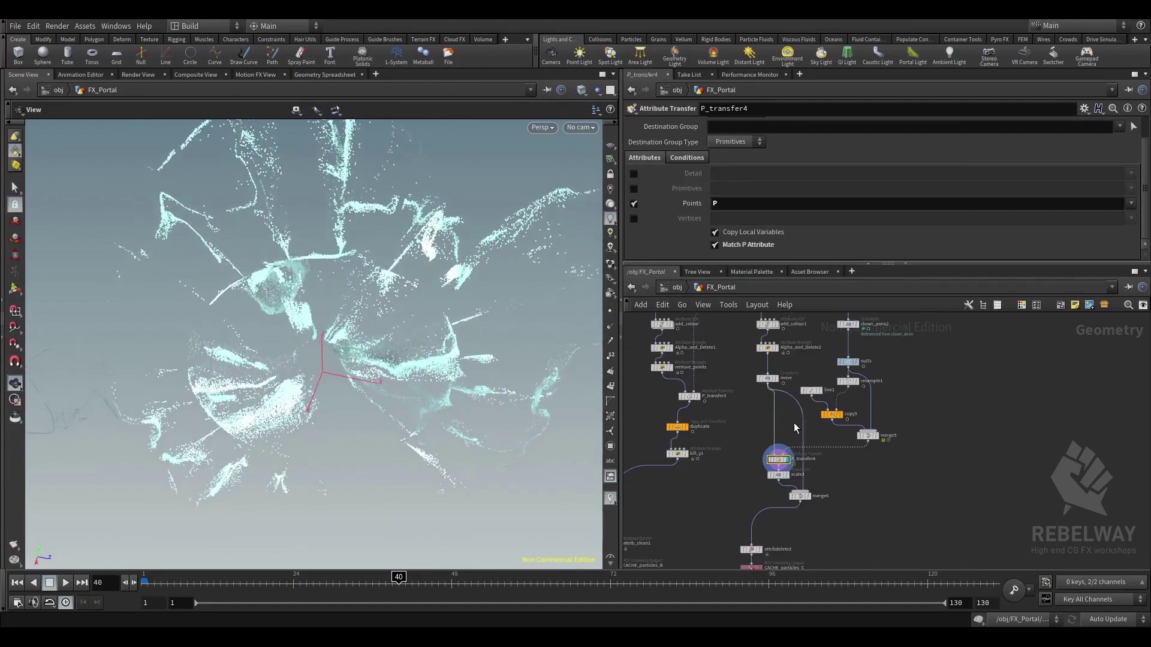
scroll(796, 427, up, 3)
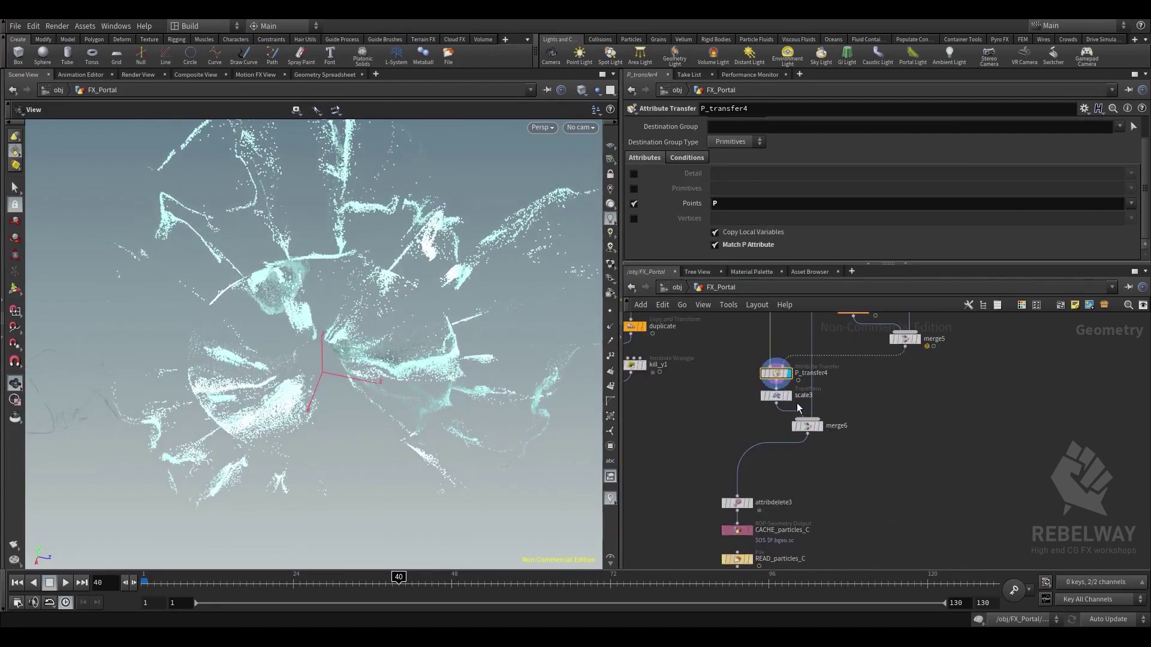
click(788, 396)
click(776, 403)
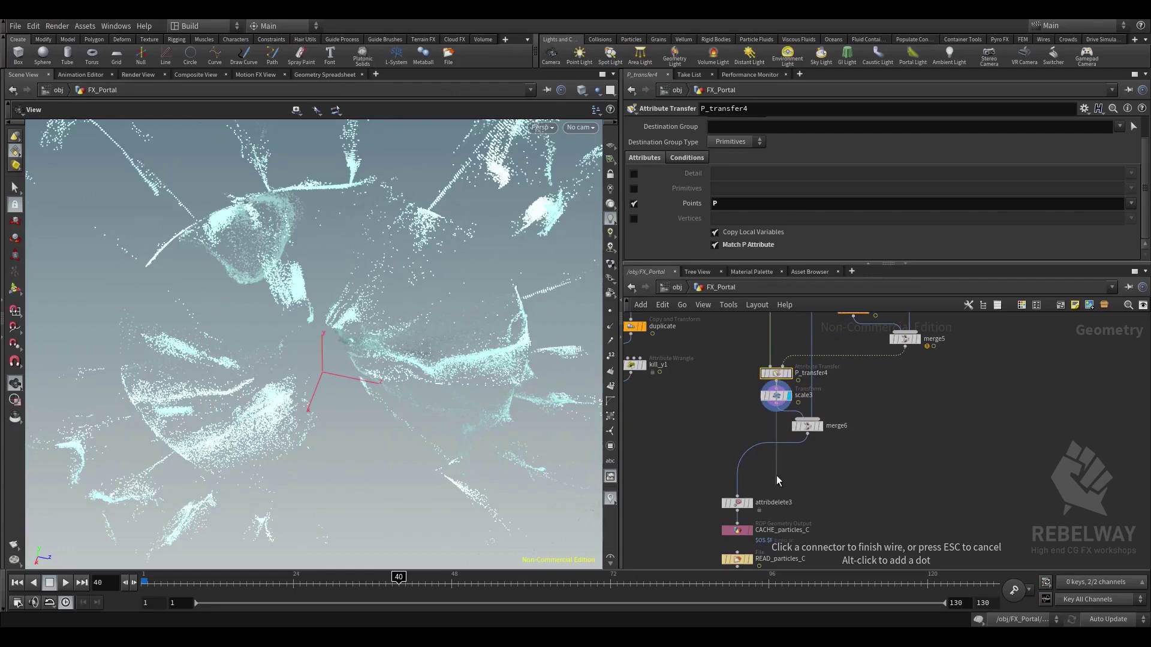
scroll(777, 470, down, 2)
middle_drag(777, 471, 739, 539)
key(Escape)
scroll(729, 398, up, 2)
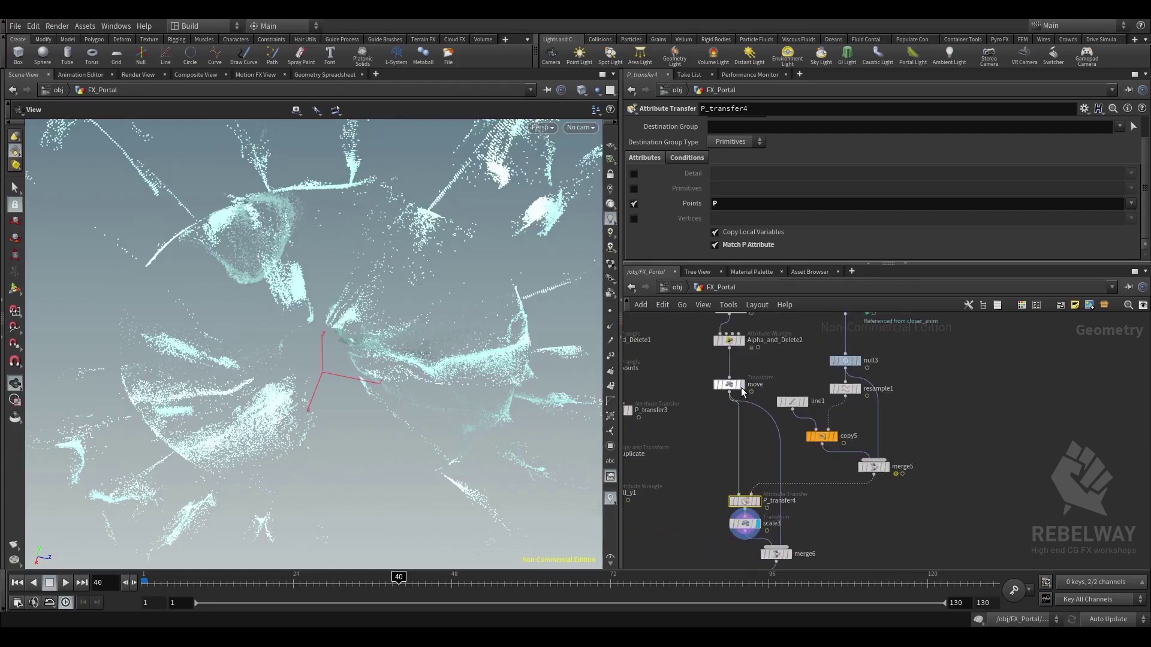
Display the move transform in the third particle branch and examine its parameters
click(740, 387)
scroll(719, 204, down, 2)
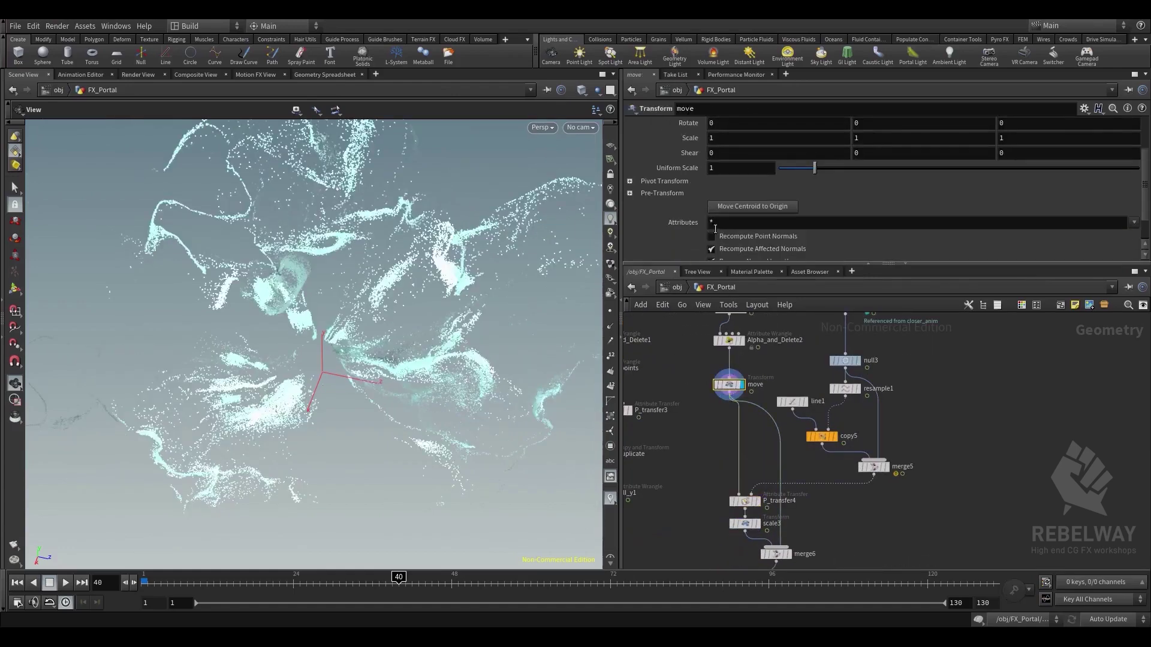
scroll(786, 241, down, 1)
click(731, 343)
middle_drag(768, 373, 764, 316)
Display the scale3 transform, orbit around its particles, and toggle its bypass to compare the scaling
click(759, 479)
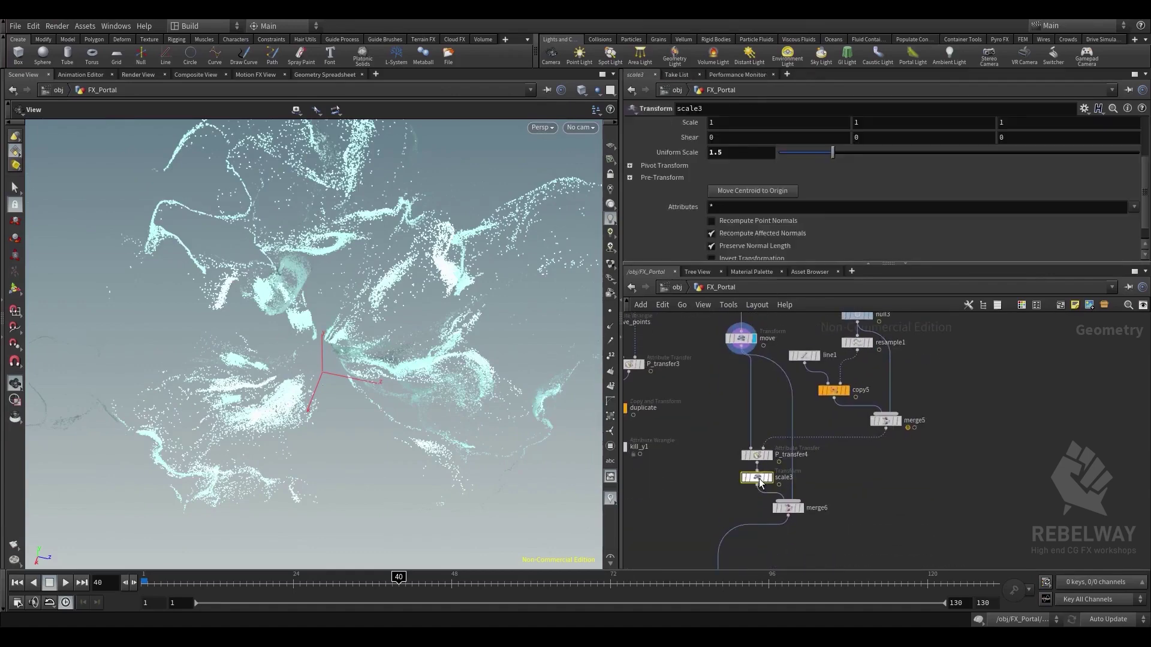
click(769, 477)
drag(468, 310, 367, 341)
middle_drag(466, 337, 406, 344)
drag(406, 344, 521, 348)
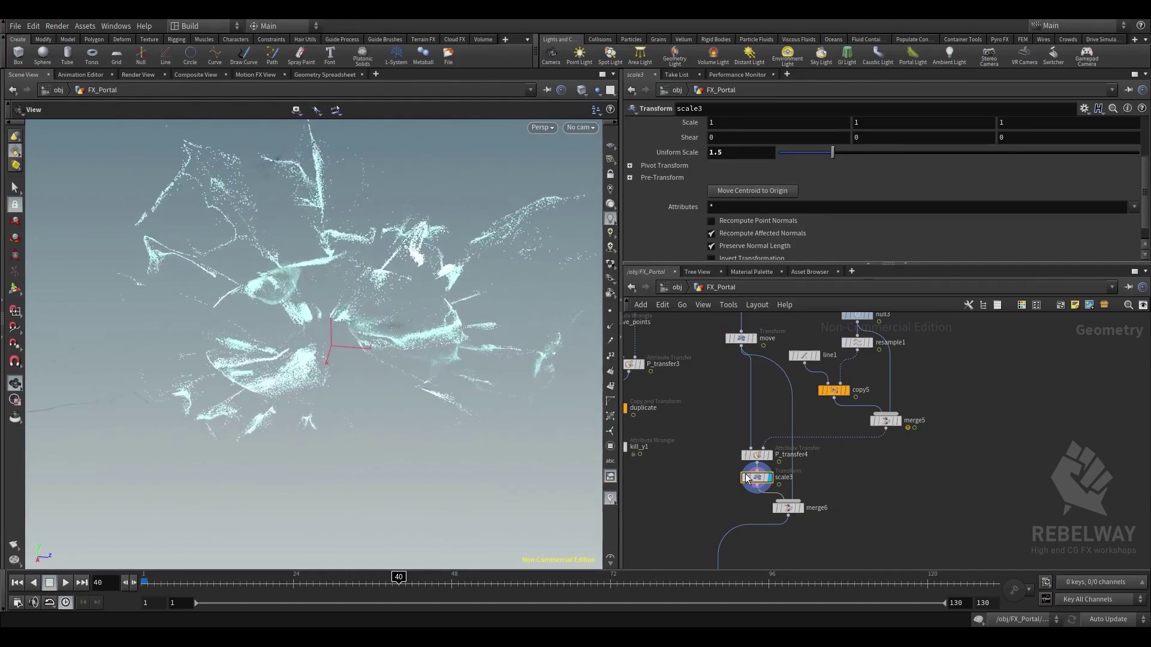
click(744, 479)
click(743, 479)
Compare the move and scale3 results from a low angle, toggling scale3's bypass repeatedly and leaving it enabled
click(746, 341)
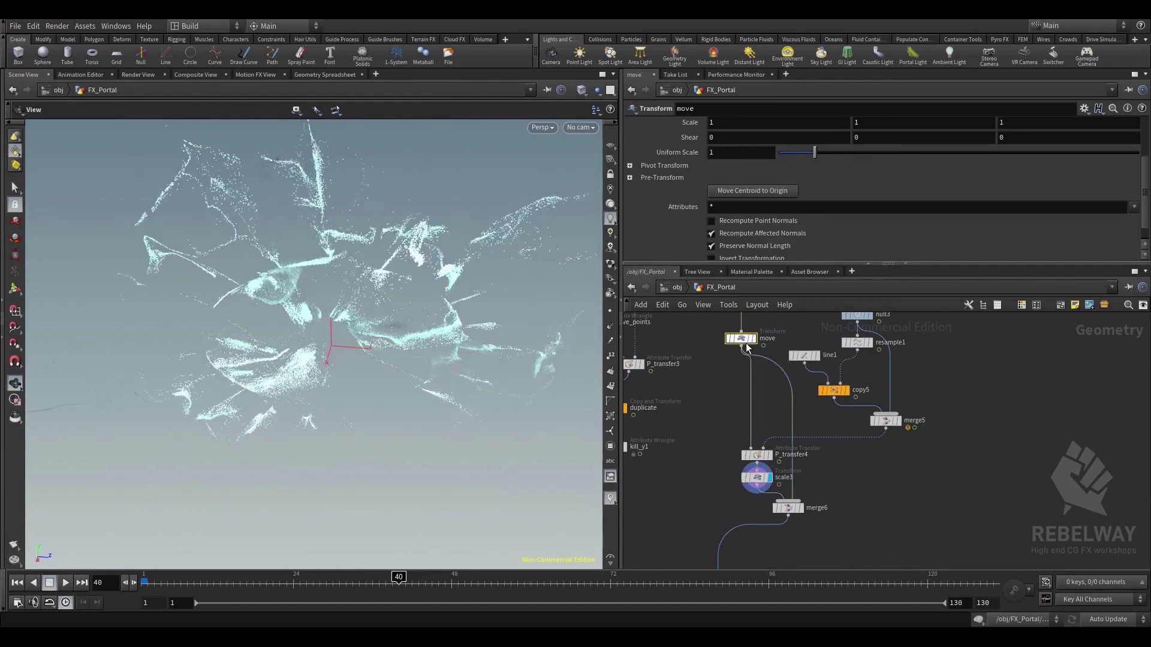
click(753, 339)
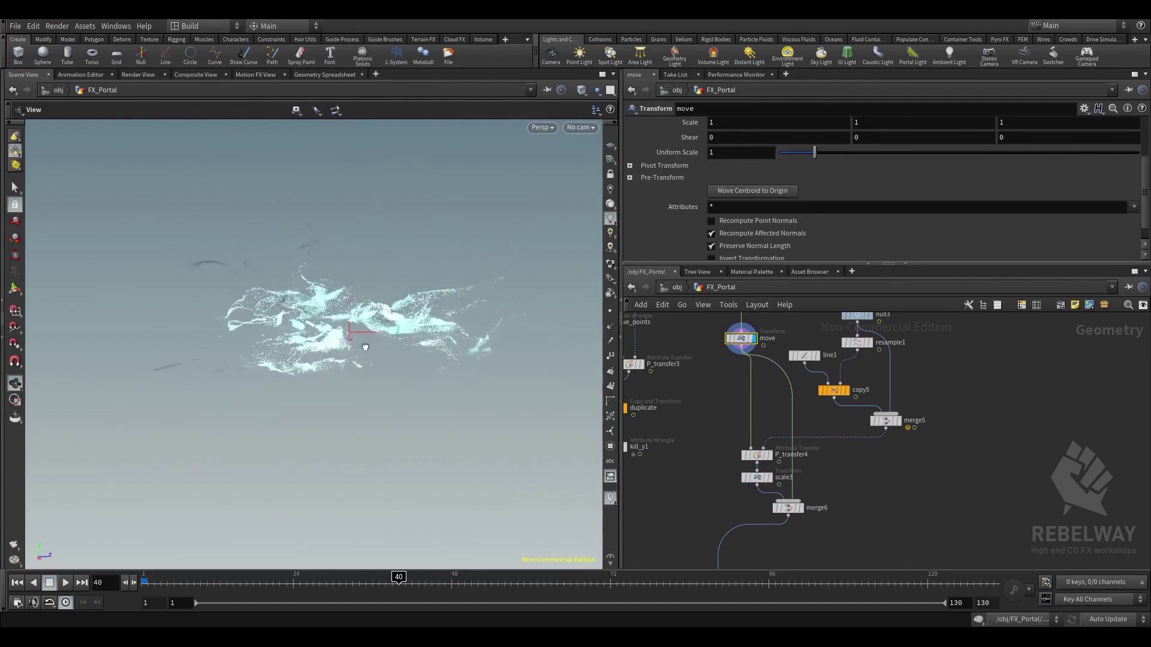
click(769, 478)
click(757, 478)
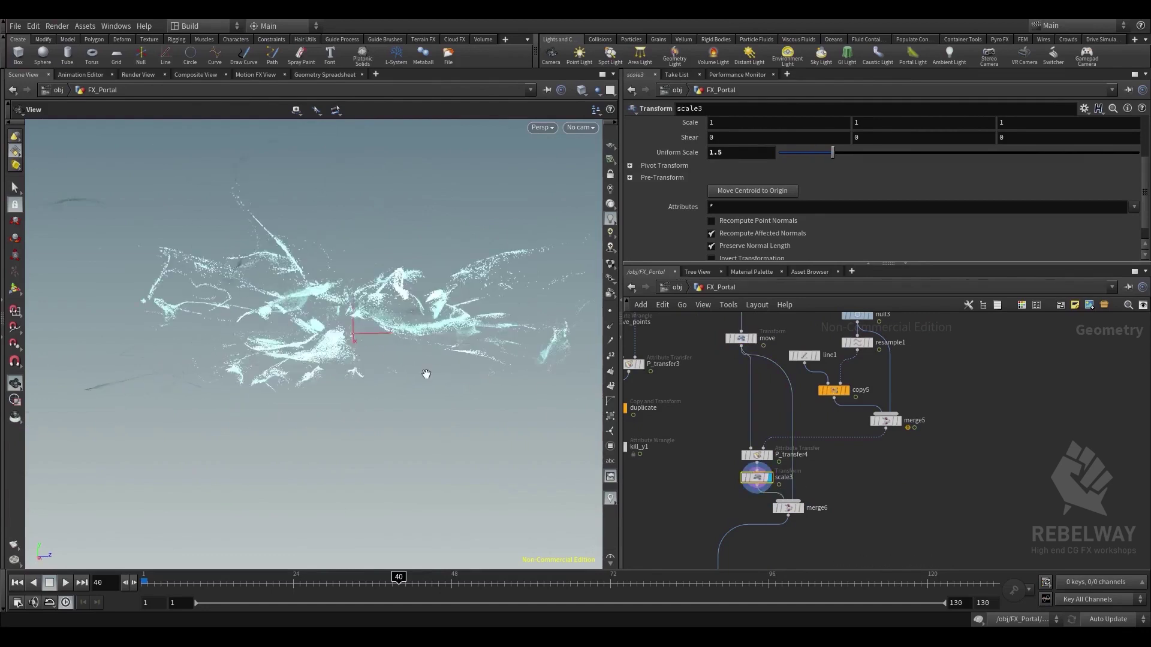
drag(426, 375, 429, 397)
click(746, 479)
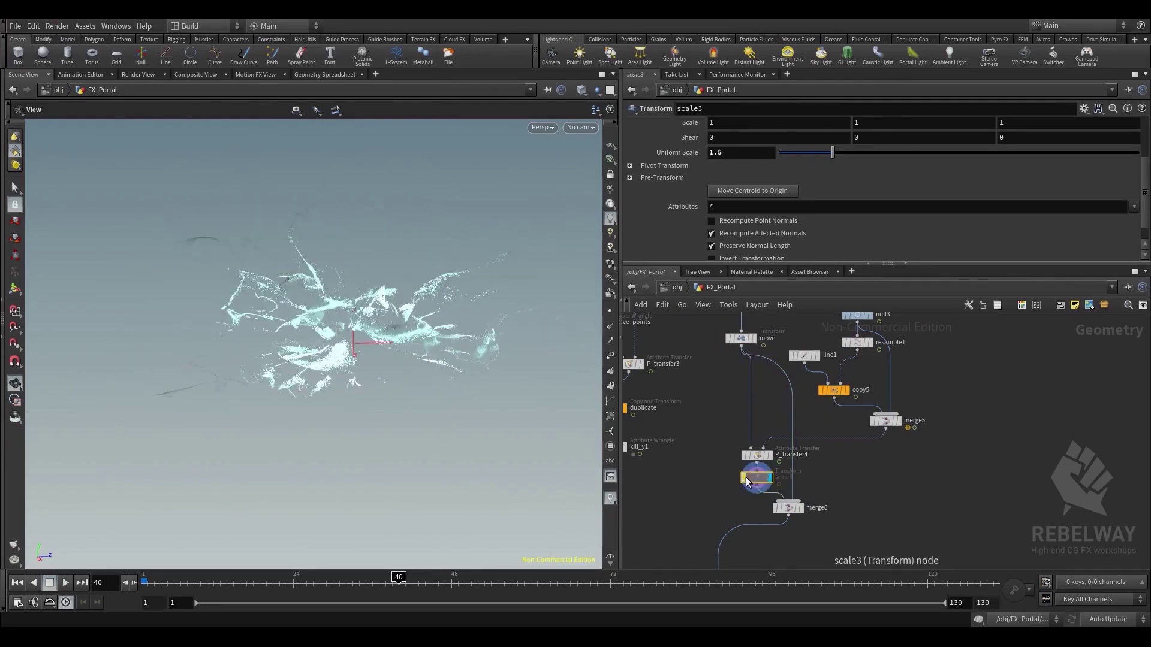
click(745, 479)
click(745, 478)
click(745, 478)
click(744, 477)
click(744, 478)
scroll(665, 506, down, 1)
middle_drag(664, 505, 811, 426)
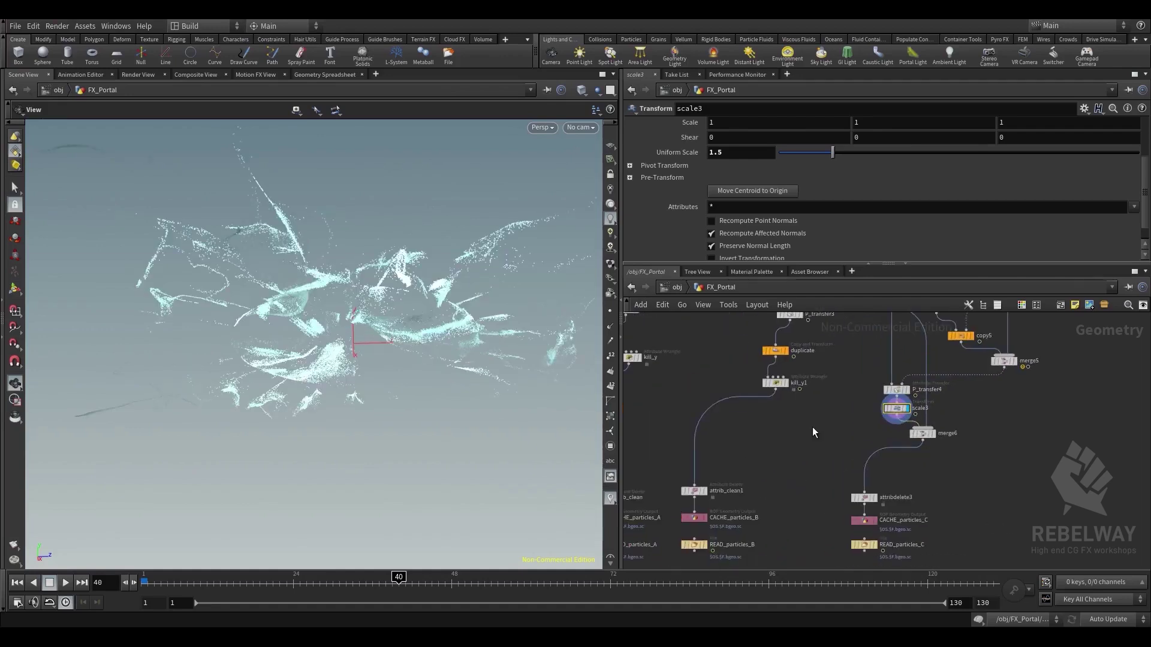
scroll(811, 428, down, 1)
middle_drag(760, 490, 767, 548)
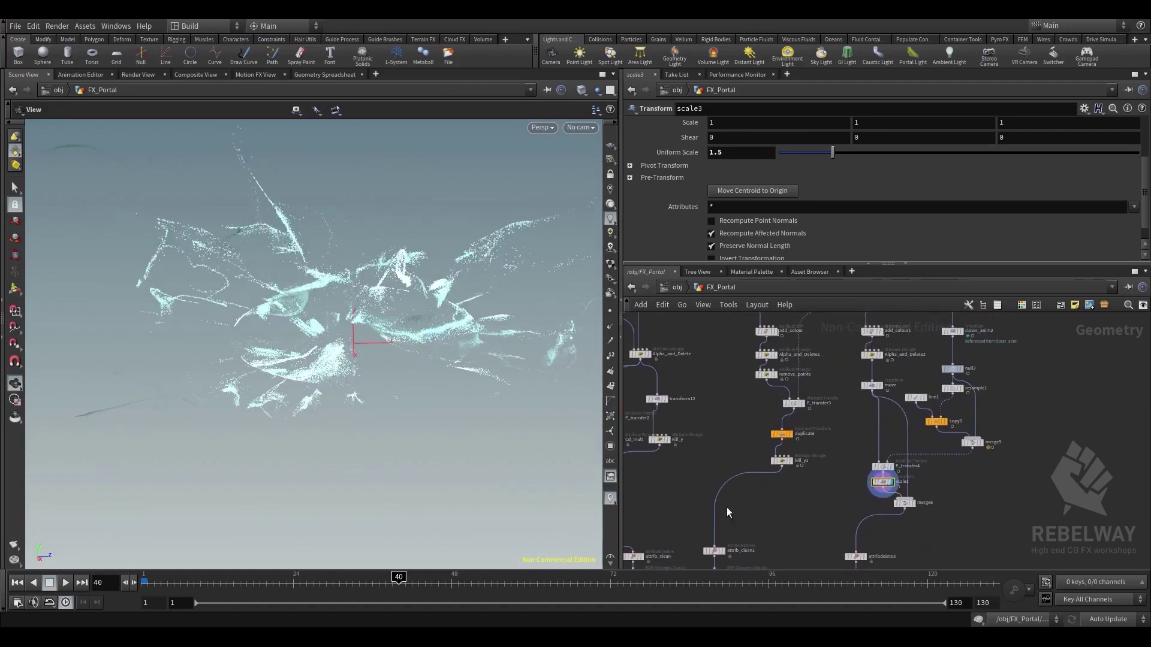
Orbit and zoom in around the scale3 particles to inspect how far the scaled shapes spread from the portal's centre
drag(395, 318, 398, 365)
right_drag(398, 366, 401, 316)
drag(401, 316, 362, 268)
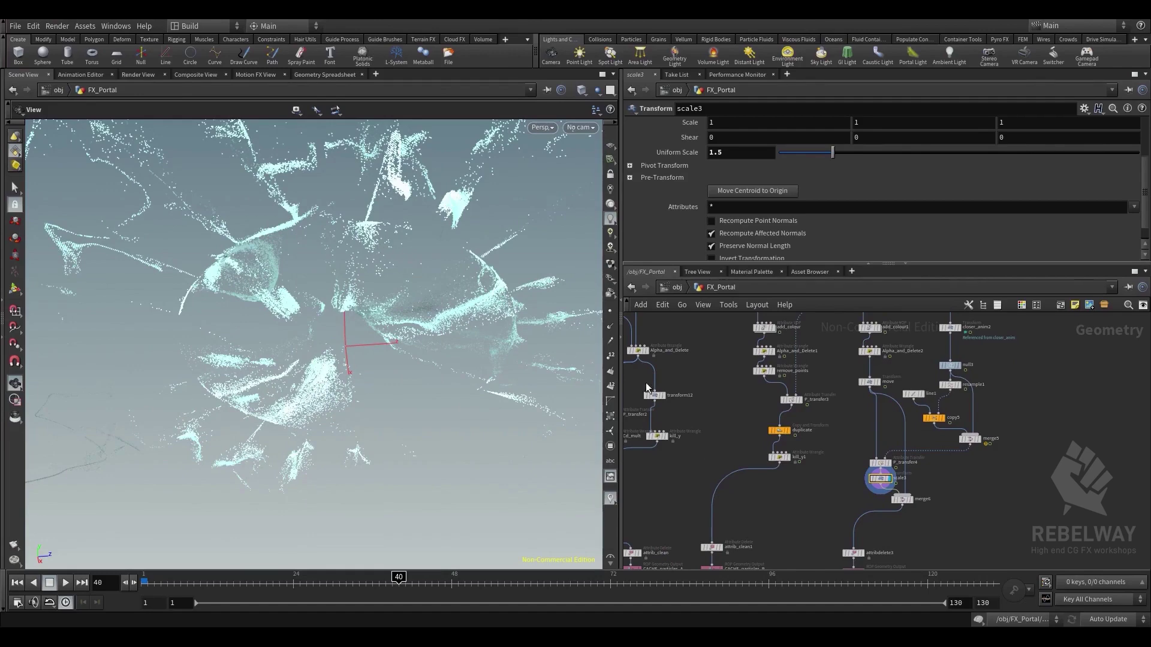
scroll(740, 414, down, 1)
scroll(920, 344, up, 2)
middle_drag(969, 378, 941, 555)
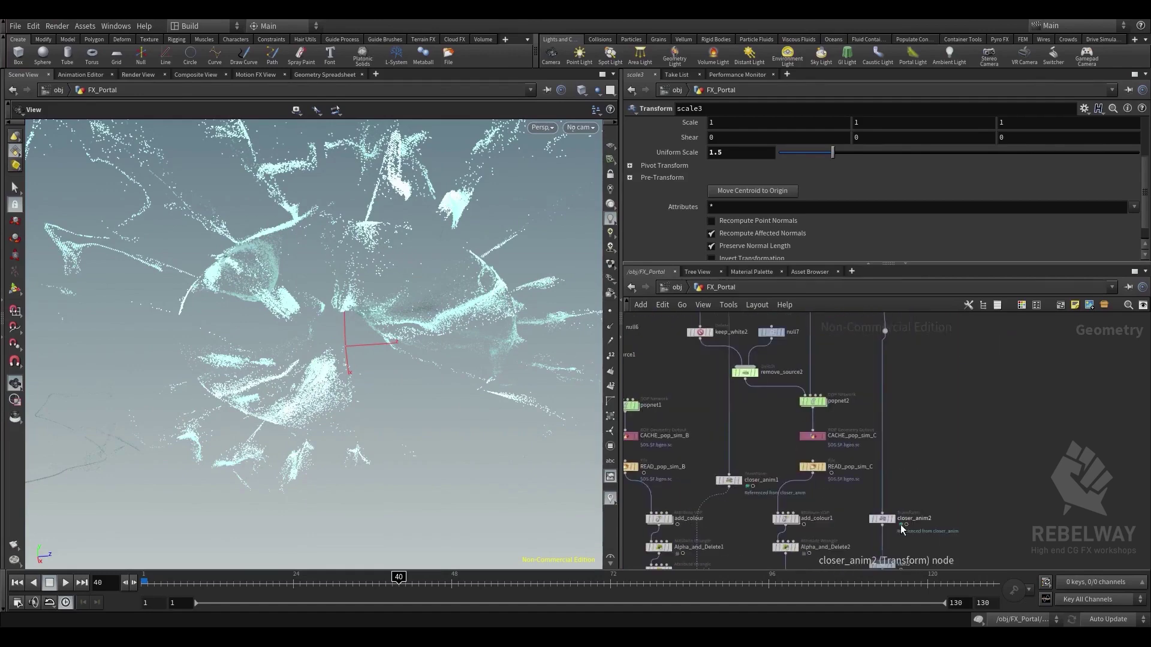
Toggle the template display of closer_anim2 and compare its geometry with the scaled particles from several angles
click(890, 520)
drag(399, 325, 374, 247)
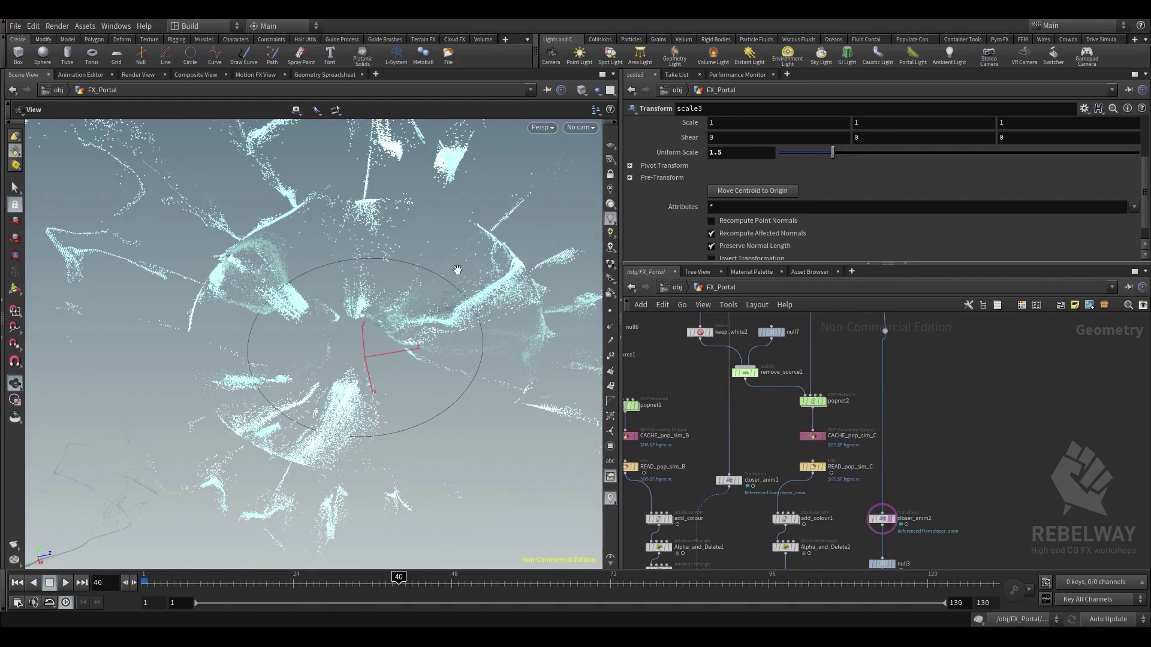
drag(457, 269, 430, 293)
scroll(886, 520, up, 1)
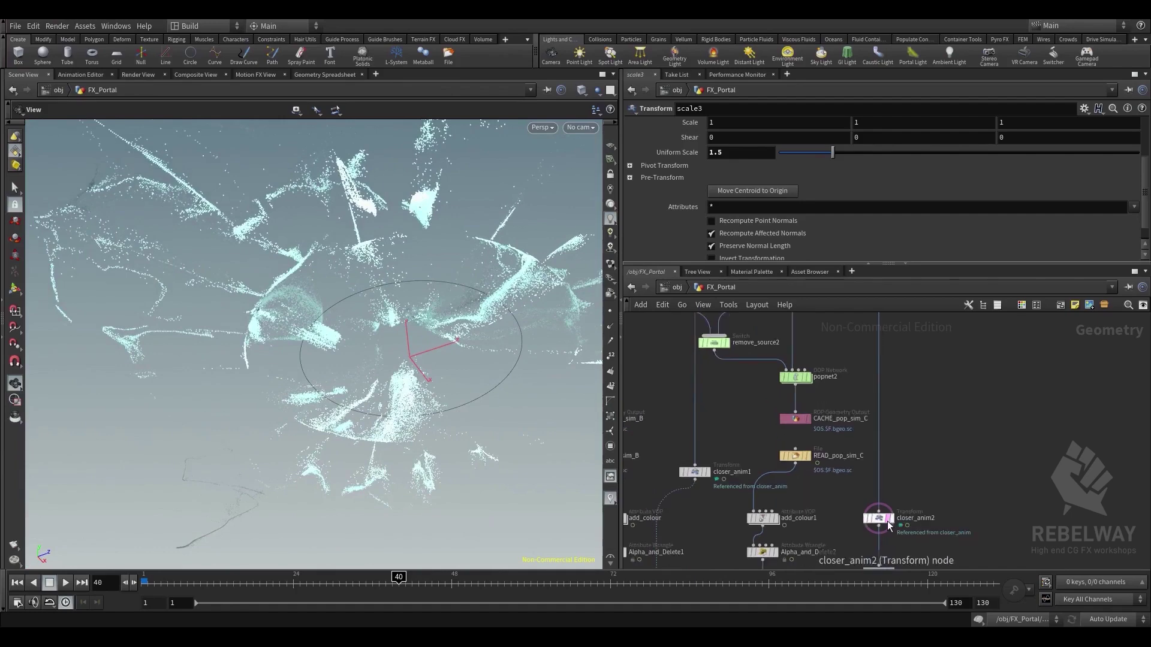
scroll(888, 520, down, 2)
middle_drag(906, 516, 917, 507)
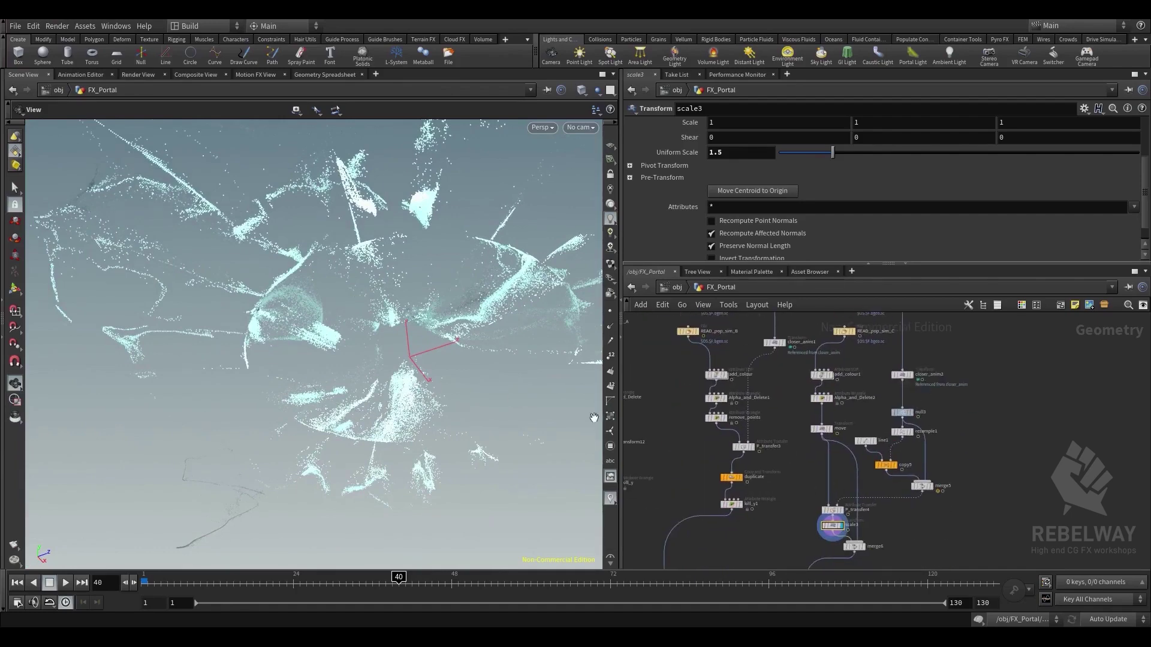
Display merge6 and toggle scale3's bypass repeatedly to compare the merged particles, leaving scale3 enabled
middle_drag(878, 561, 877, 473)
click(866, 479)
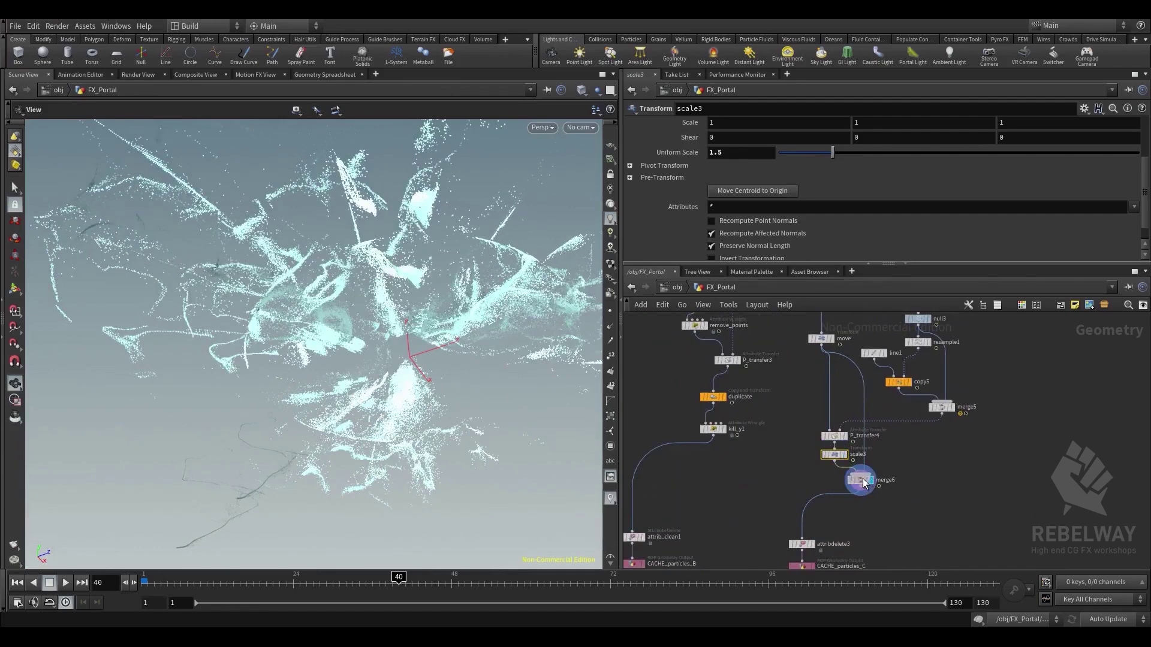
drag(437, 344, 348, 282)
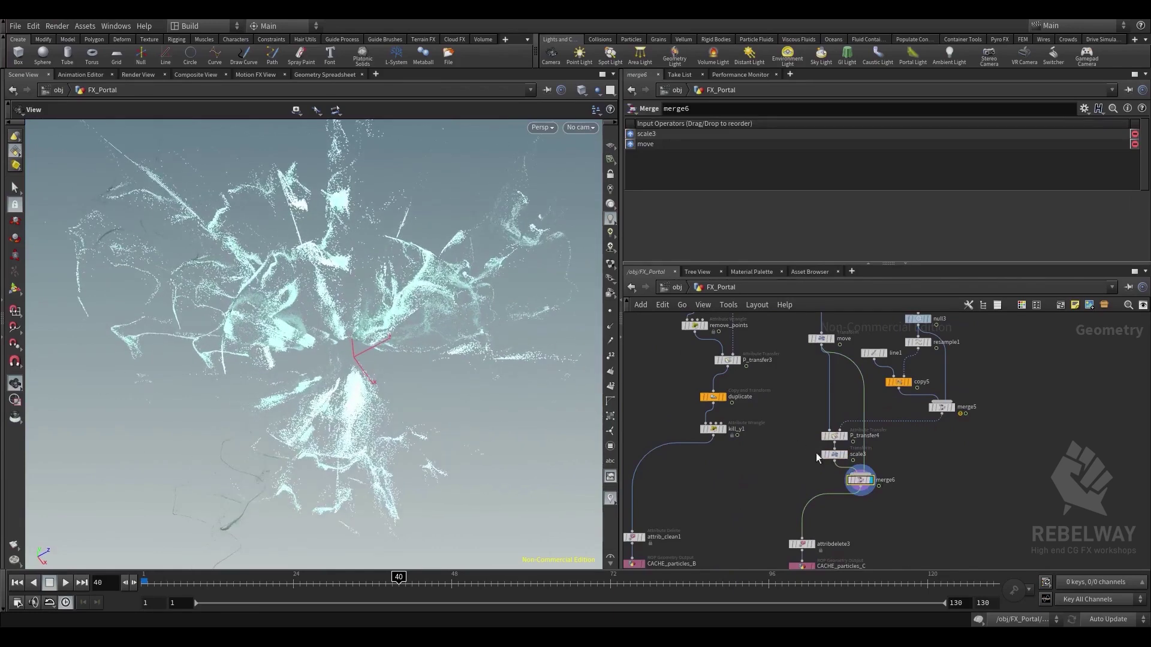
click(822, 455)
click(822, 454)
click(822, 454)
click(822, 455)
click(821, 454)
click(822, 454)
Open the third particle layer's flipbook in MPlay, play it, scrub from frame 54 back to 44, and replay it
middle_drag(888, 513, 936, 453)
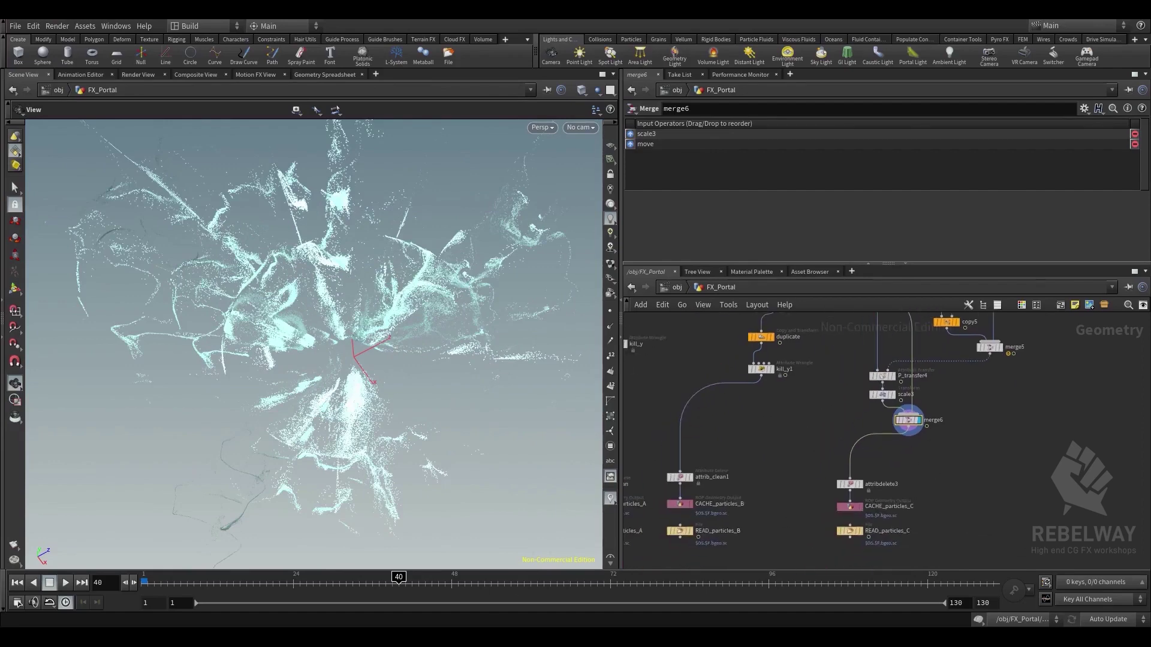
mouse_move(502, 583)
click(450, 606)
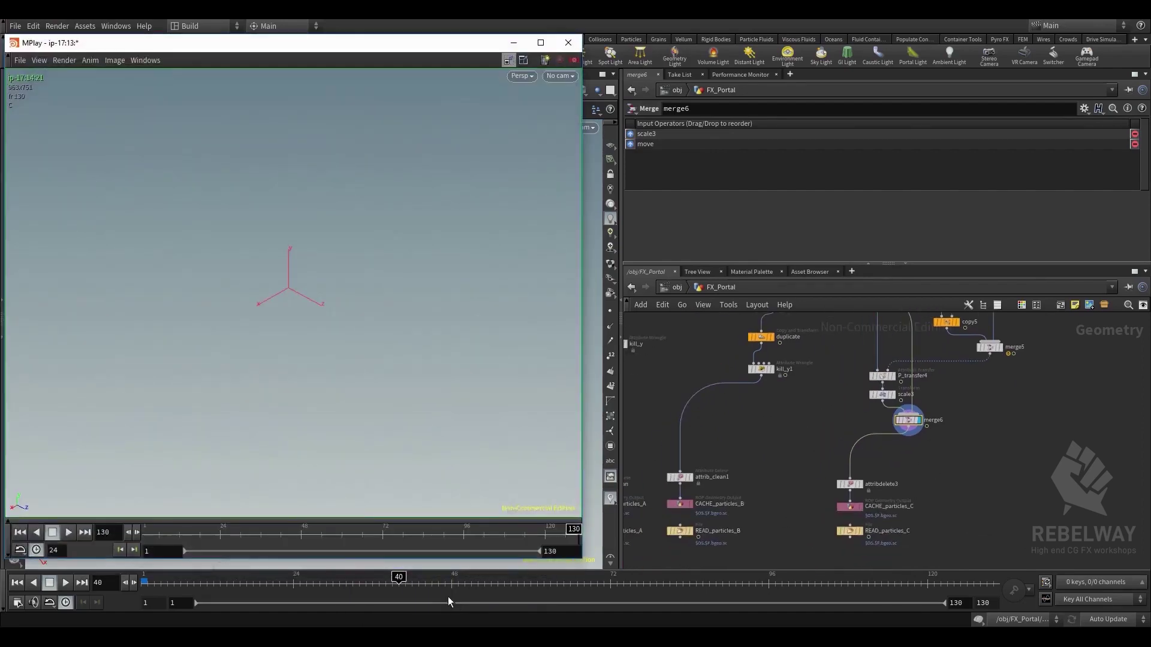
click(66, 533)
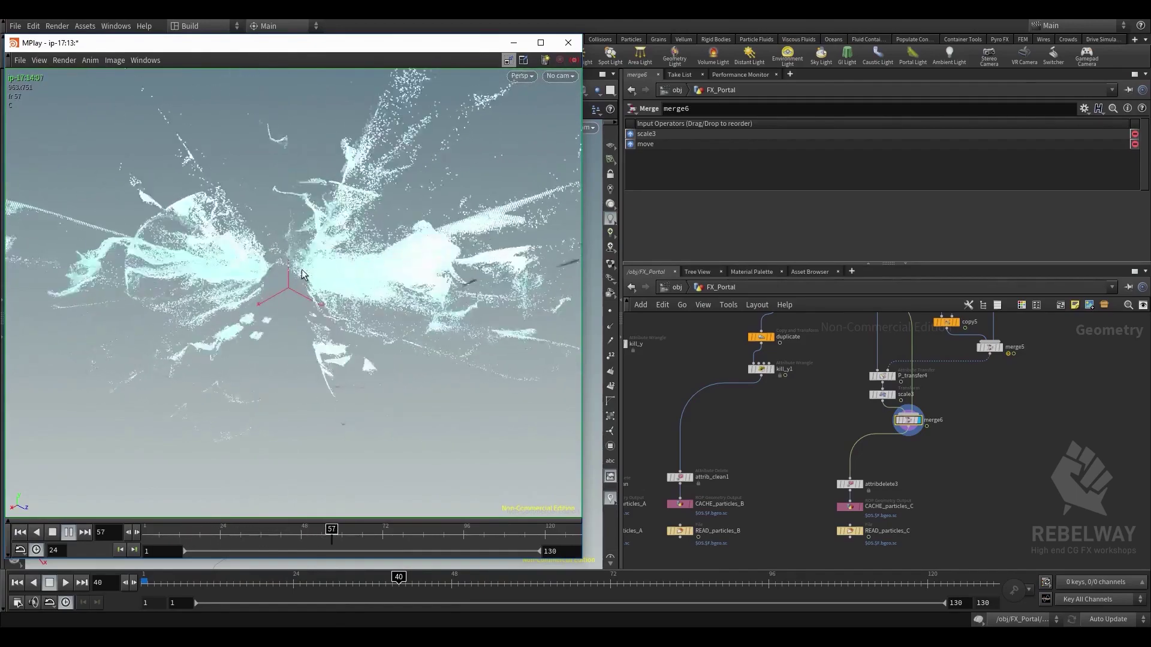
click(324, 539)
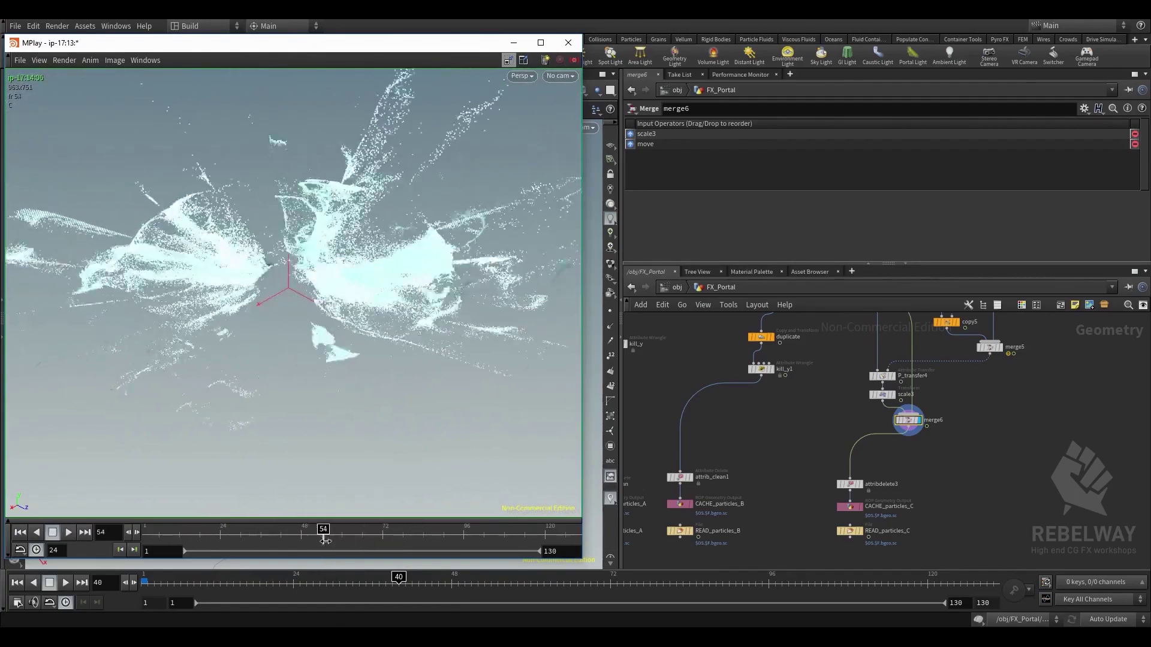
mouse_move(325, 539)
mouse_down()
mouse_move(352, 543)
mouse_move(326, 541)
mouse_move(354, 529)
mouse_move(287, 531)
mouse_up()
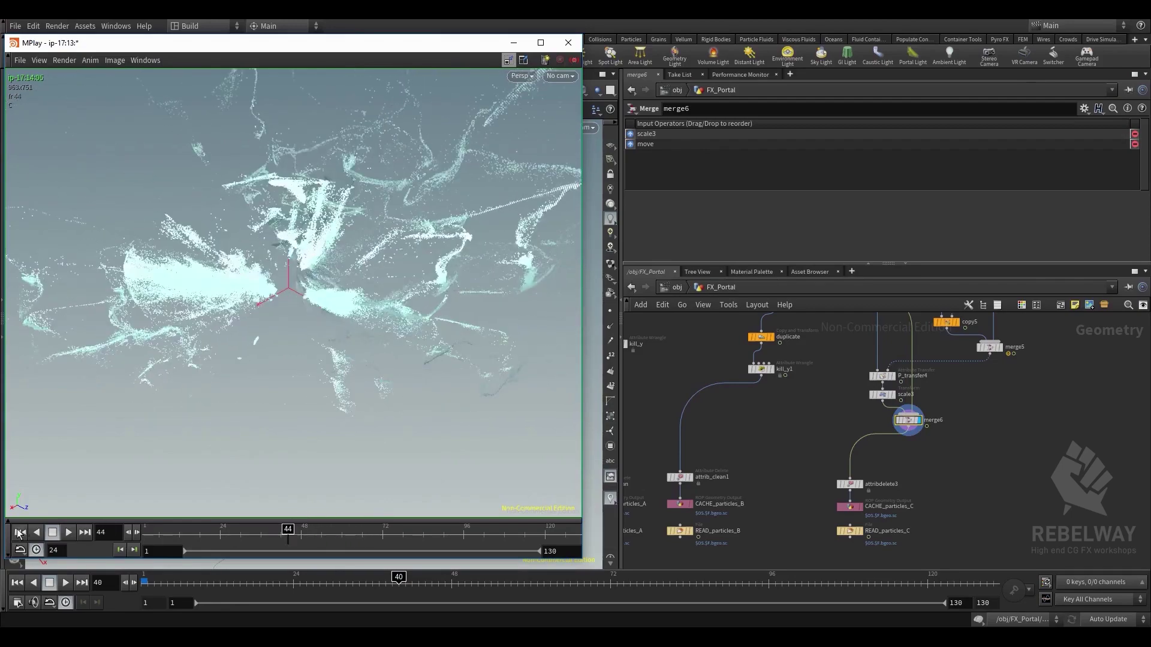
click(68, 532)
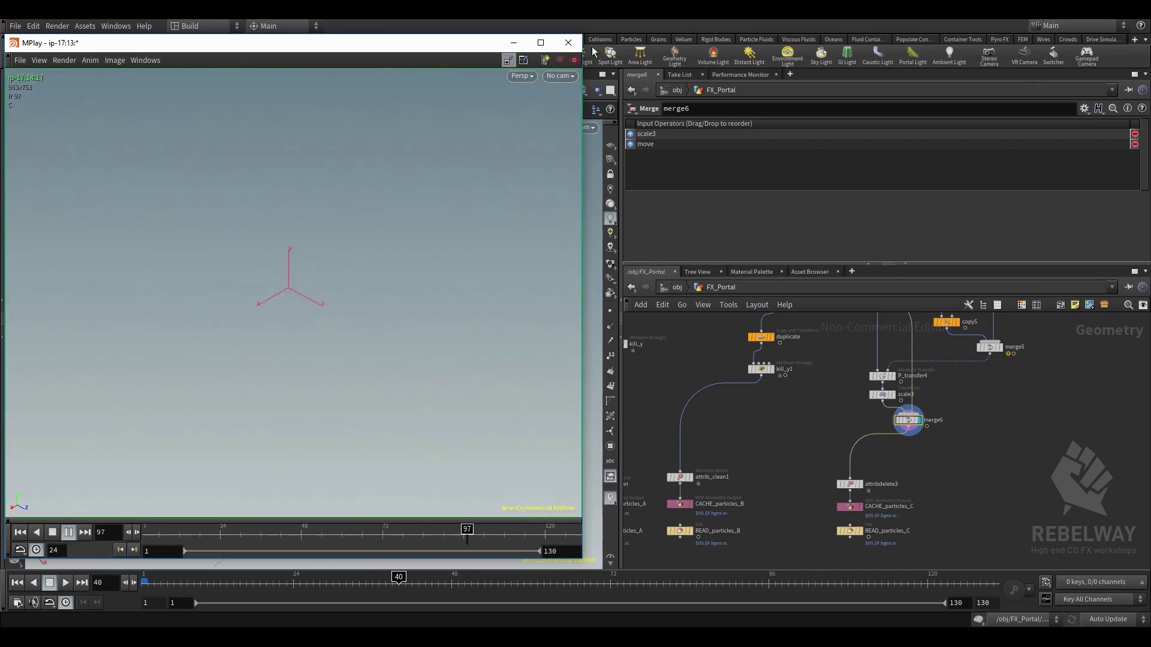
Close the third layer's MPlay flipbook and the earlier blue portal flipbook
click(568, 43)
click(494, 637)
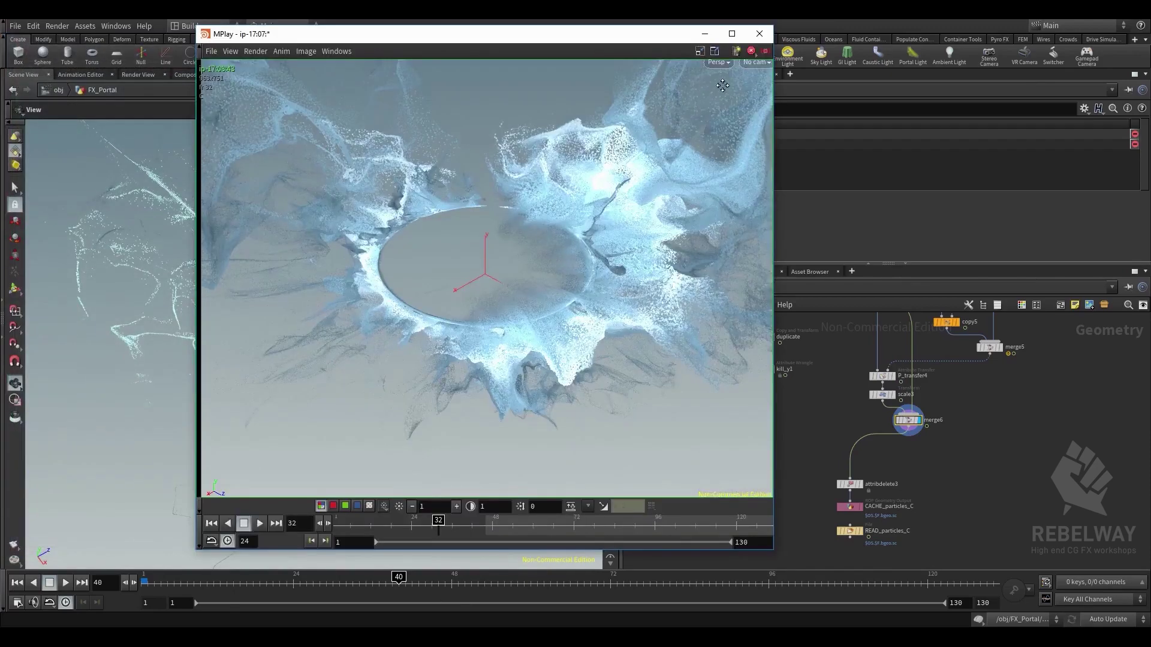
click(760, 33)
Display the READ_particles_A cache of the first particle layer in the viewport
scroll(825, 416, down, 2)
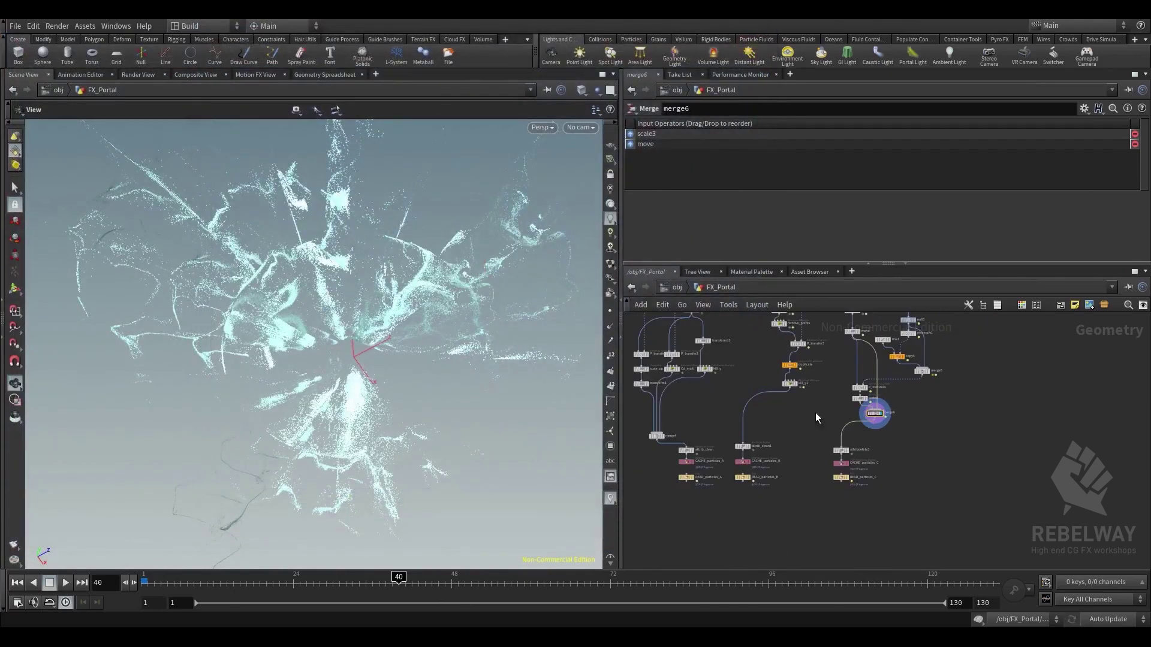
middle_drag(815, 413, 842, 461)
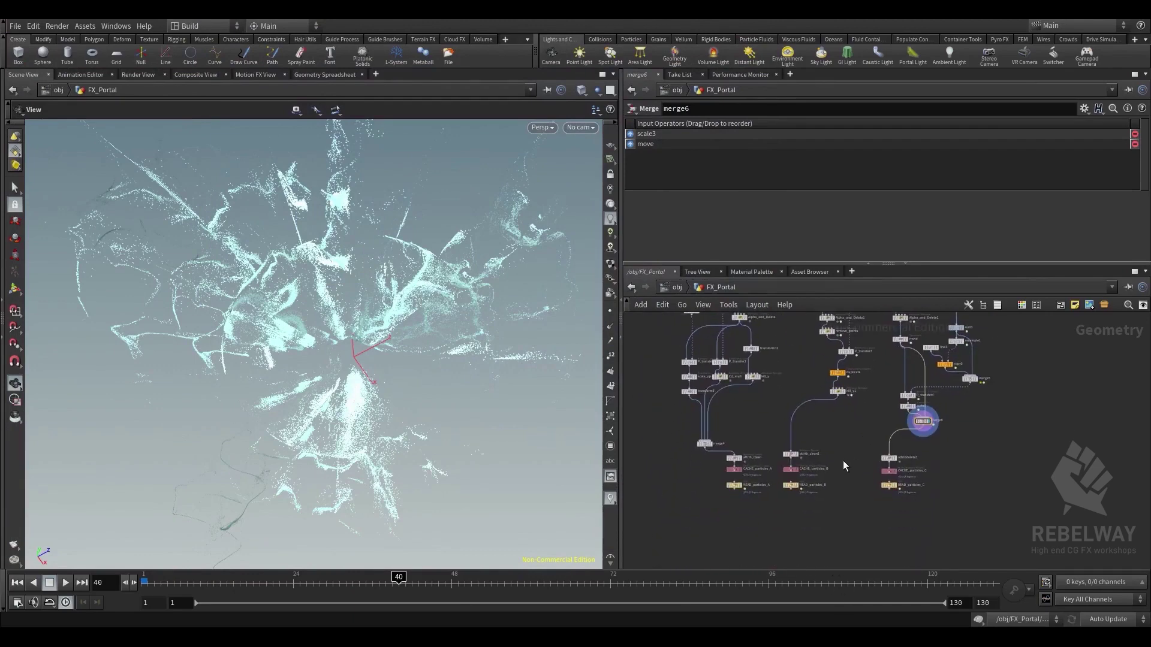
scroll(843, 461, up, 2)
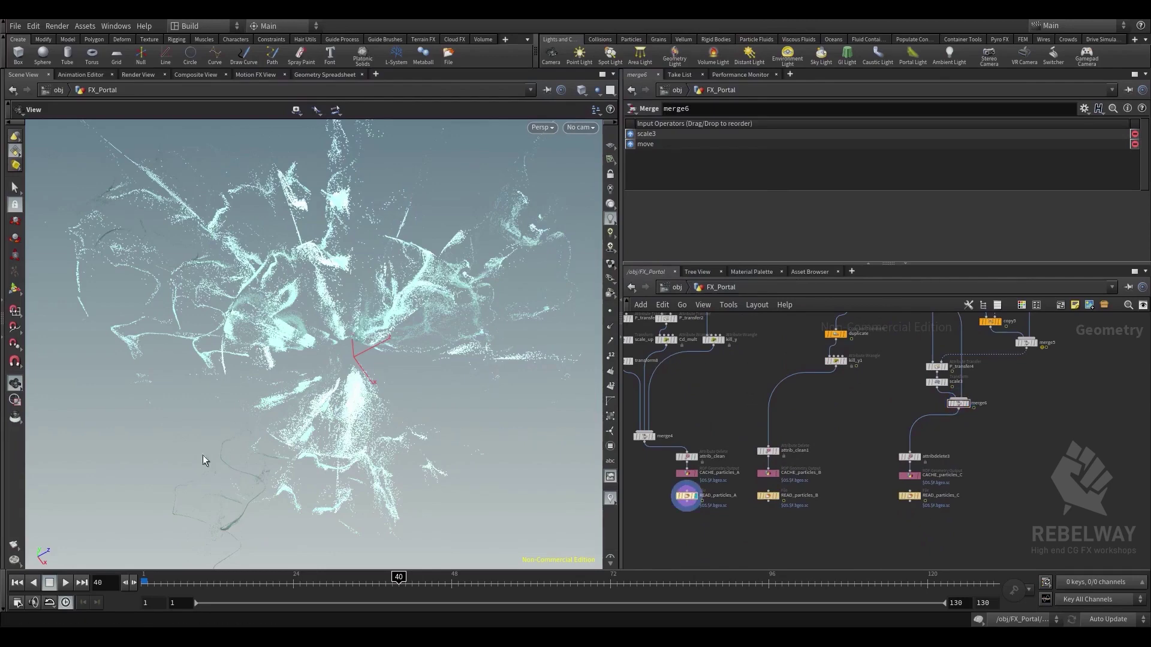
Review the network from the shared source through the three particle simulation branches down to their cache nodes, box-selecting the upper simulation nodes
scroll(747, 384, down, 6)
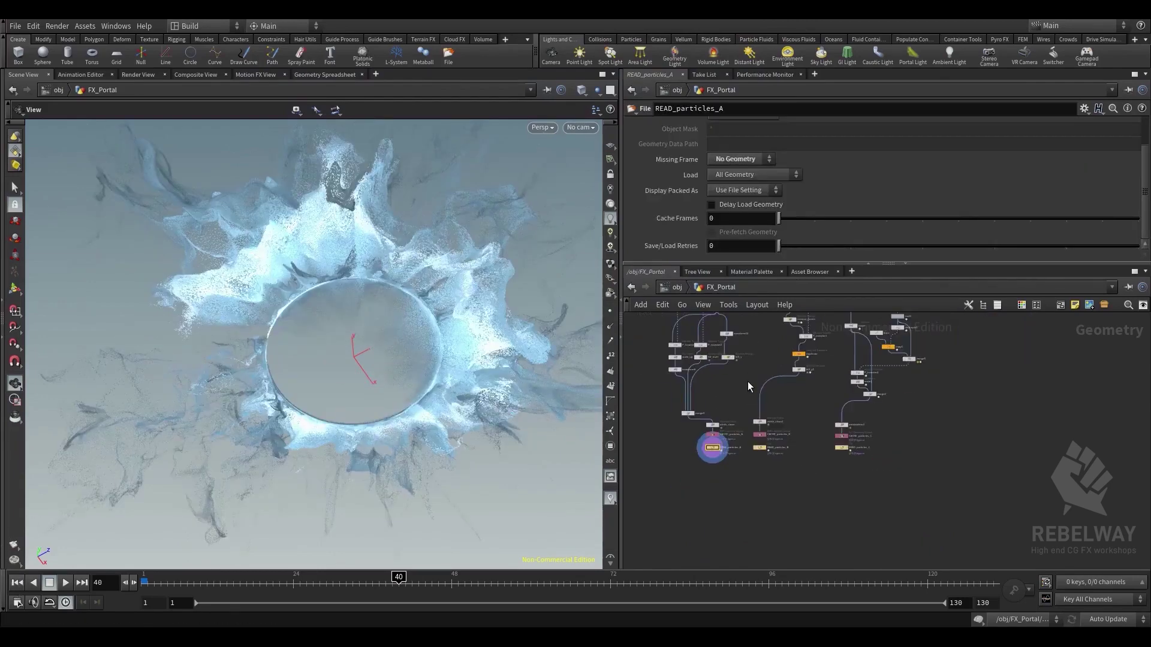
middle_drag(709, 440, 730, 543)
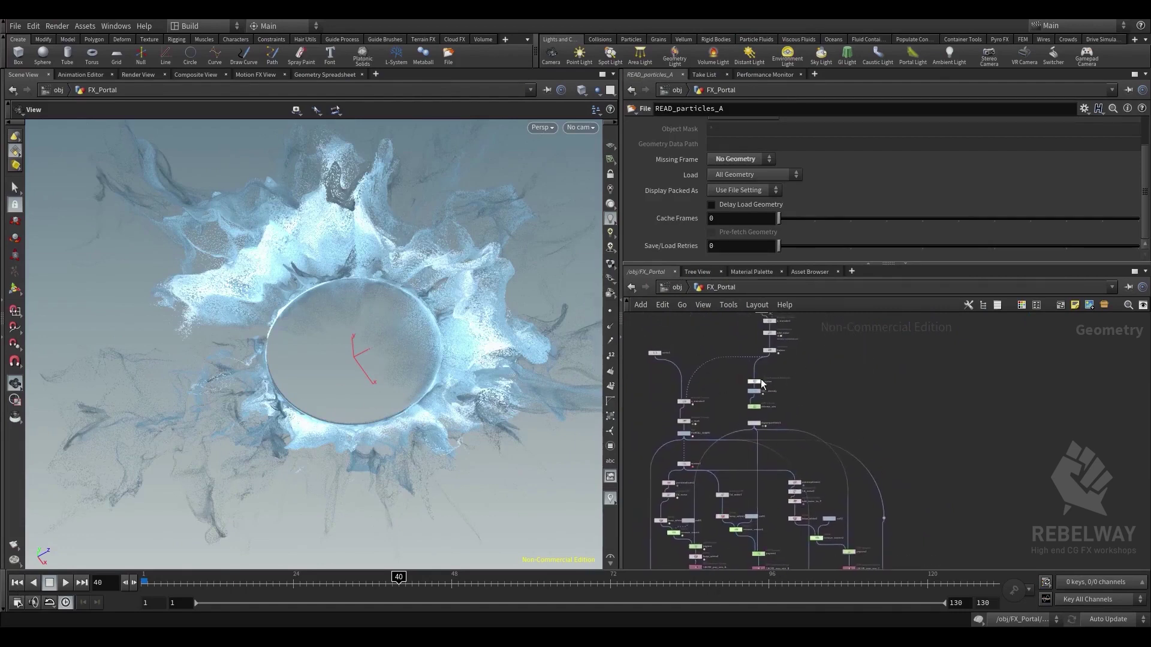
middle_drag(742, 400, 739, 373)
scroll(750, 398, up, 5)
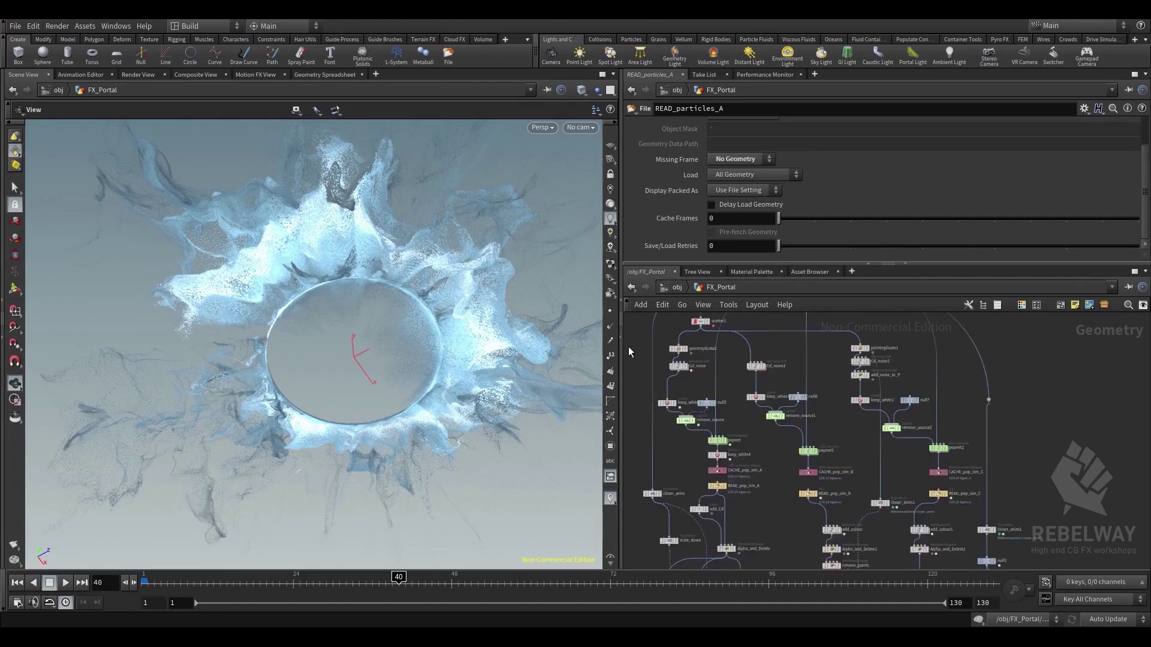
drag(632, 349, 844, 451)
click(760, 528)
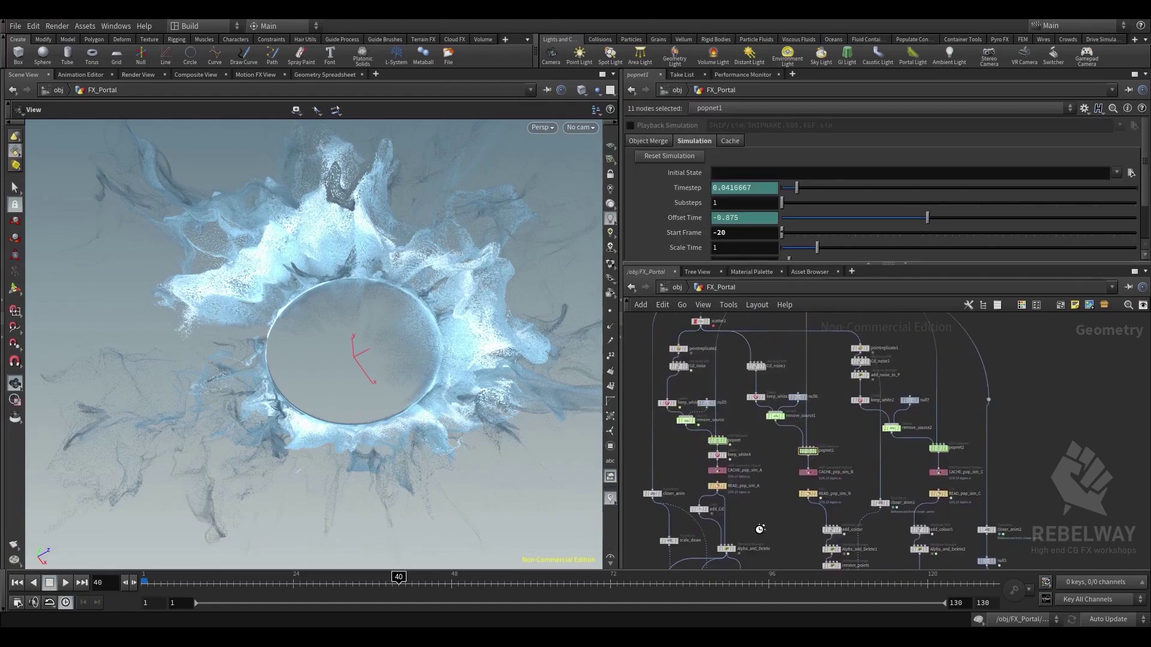
middle_drag(800, 532, 793, 359)
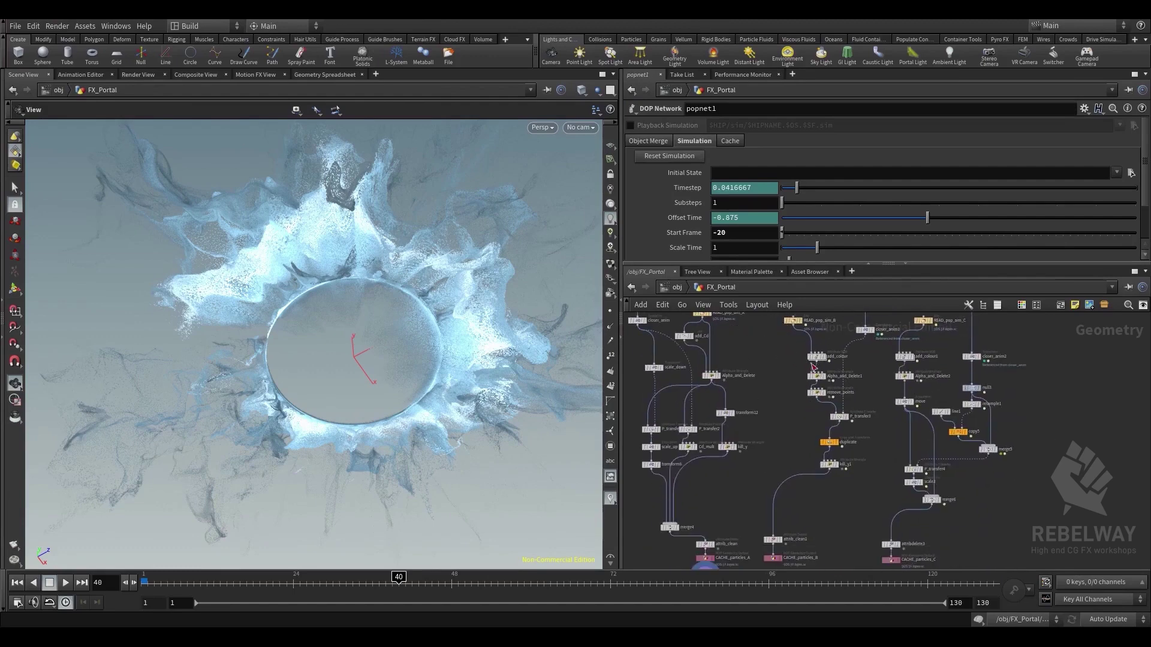
middle_drag(767, 421, 772, 351)
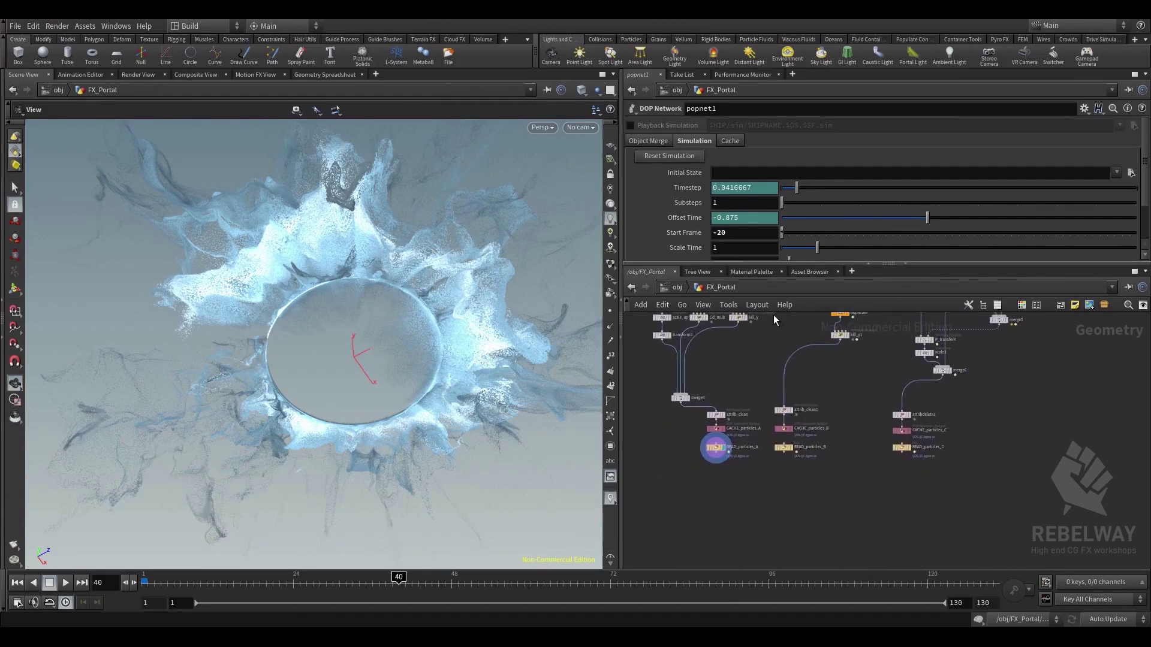
middle_drag(724, 489, 715, 384)
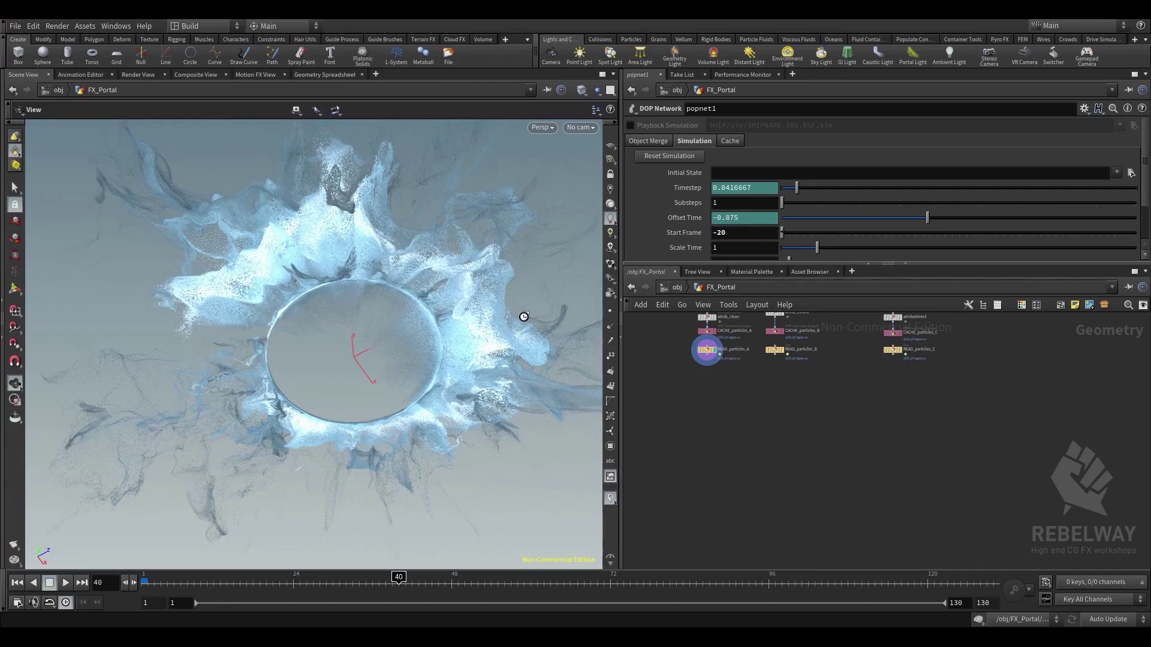
View the cached portal particles from a low side angle and trace the three layer branches down to their READ_particles nodes
drag(524, 317, 520, 246)
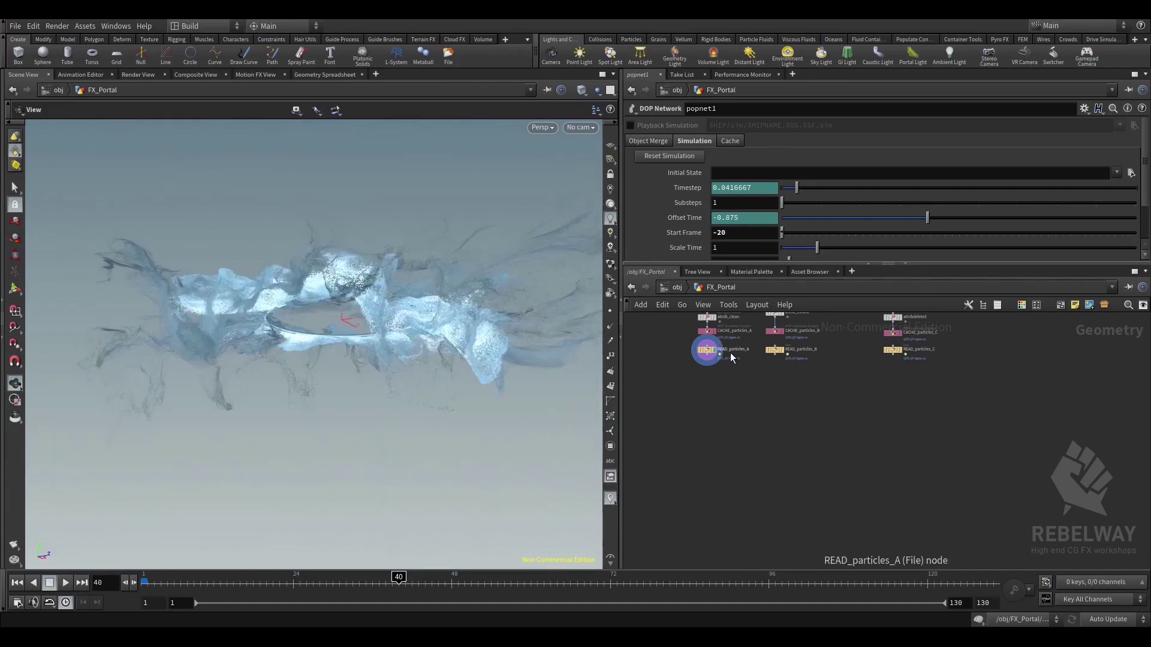
middle_drag(742, 376, 699, 543)
scroll(736, 463, down, 2)
middle_drag(735, 463, 726, 607)
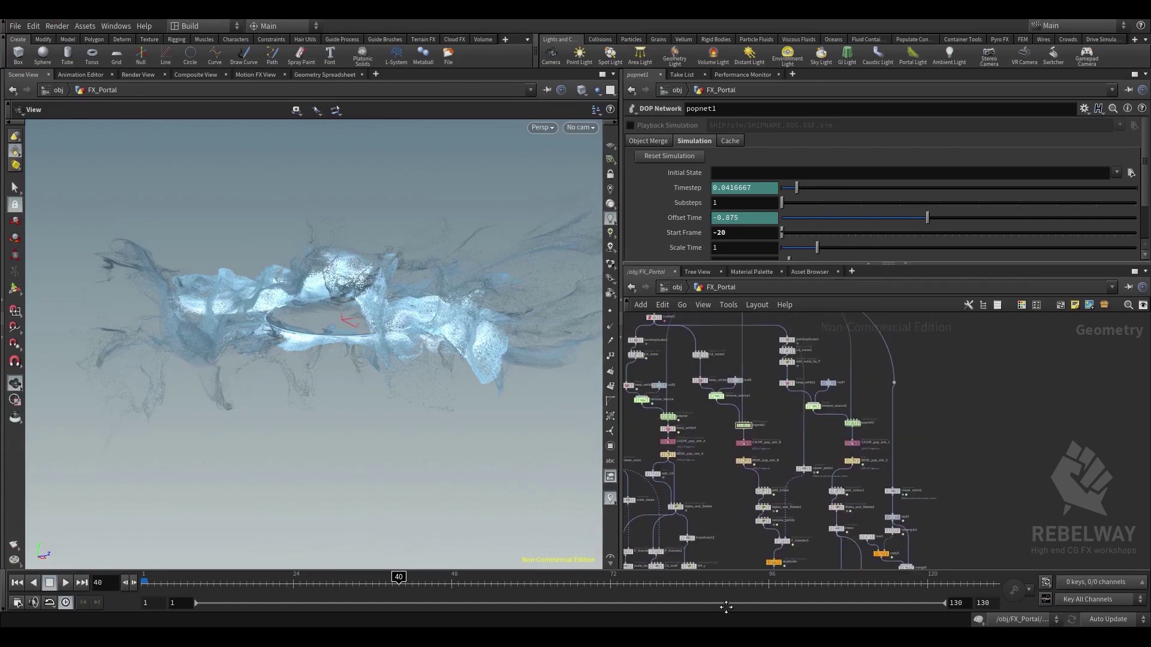
middle_drag(695, 450, 740, 347)
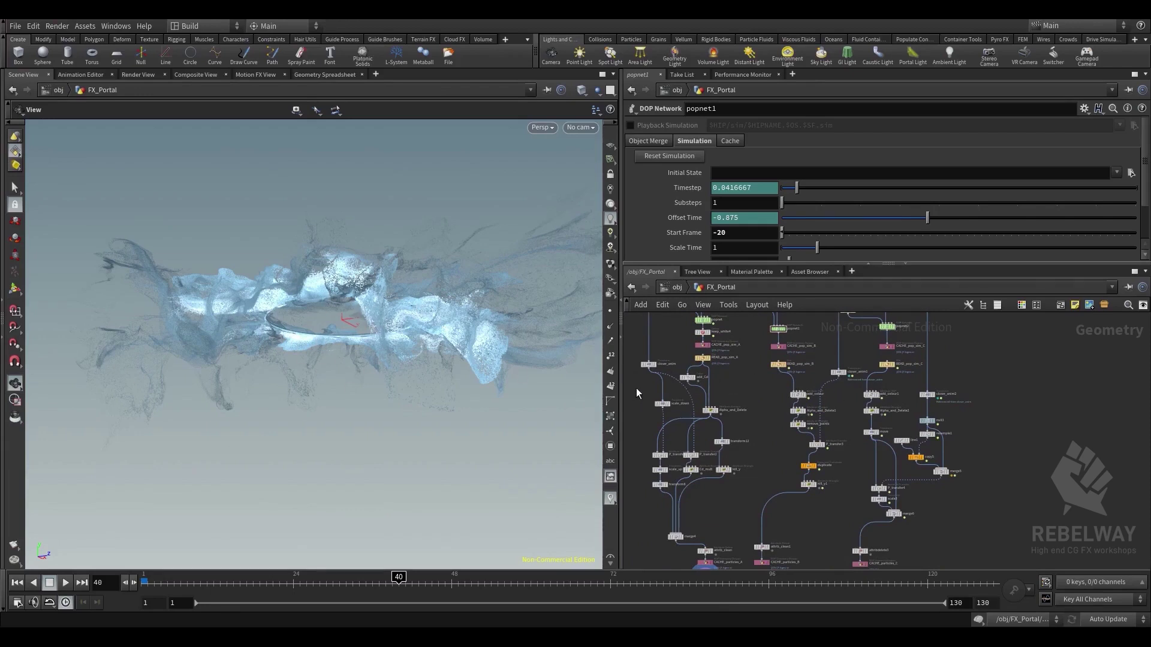
mouse_move(636, 392)
mouse_down()
mouse_move(962, 532)
mouse_move(897, 491)
mouse_move(709, 437)
mouse_move(640, 390)
mouse_up()
middle_drag(675, 428, 693, 427)
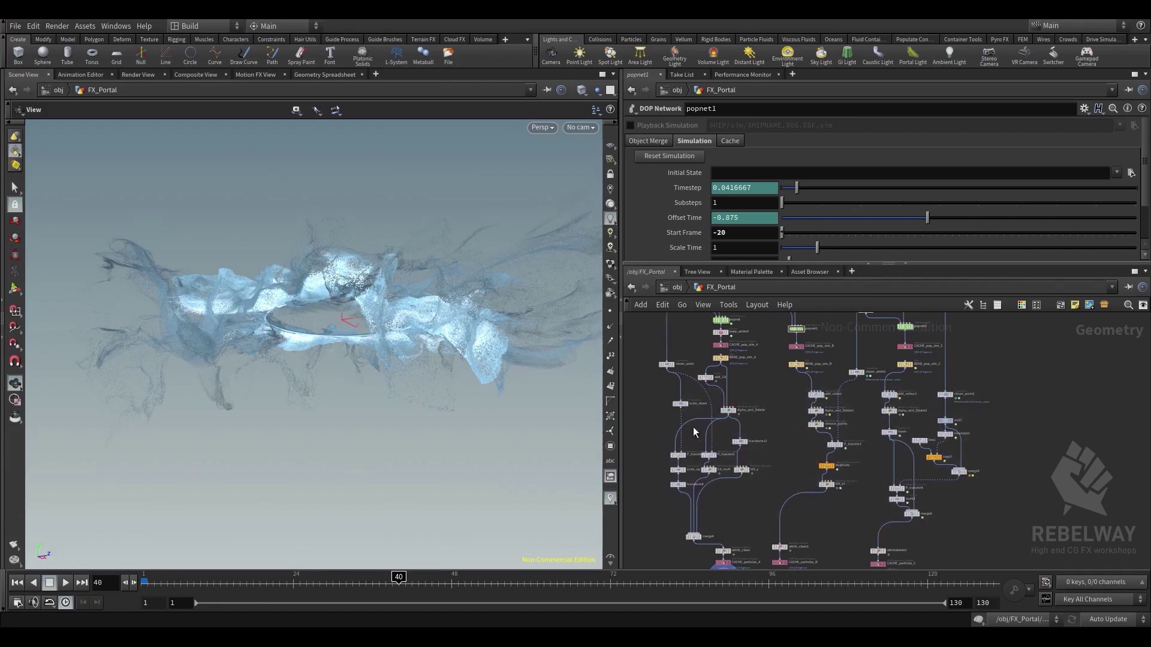
middle_drag(767, 491, 786, 331)
scroll(775, 397, up, 3)
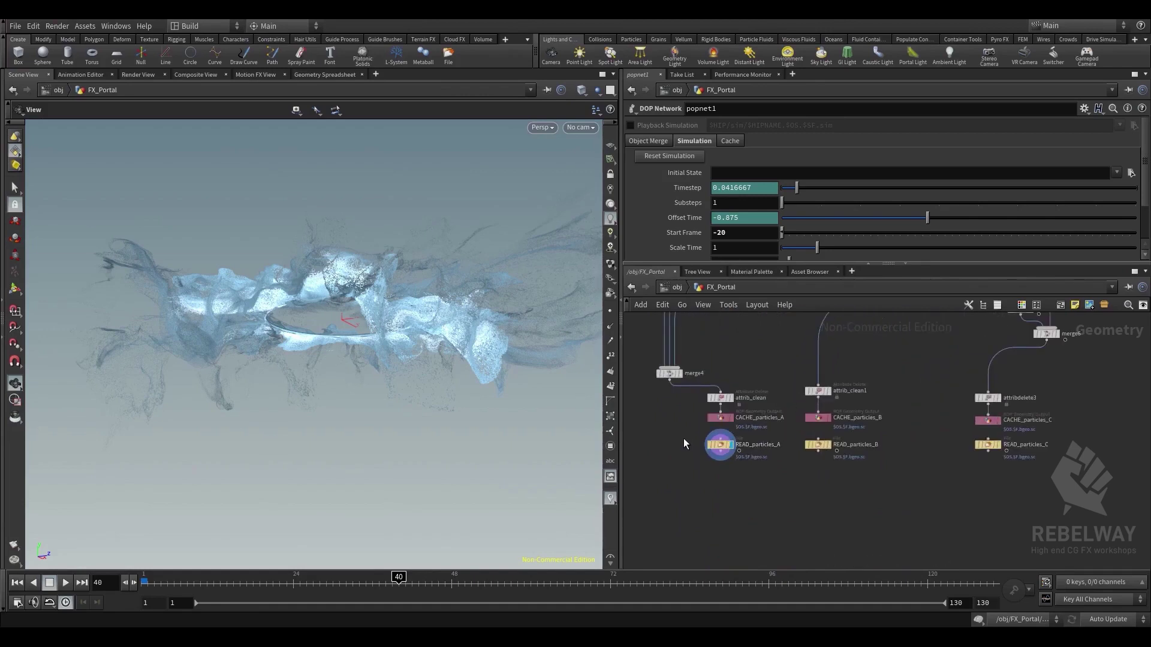
middle_drag(684, 440, 685, 484)
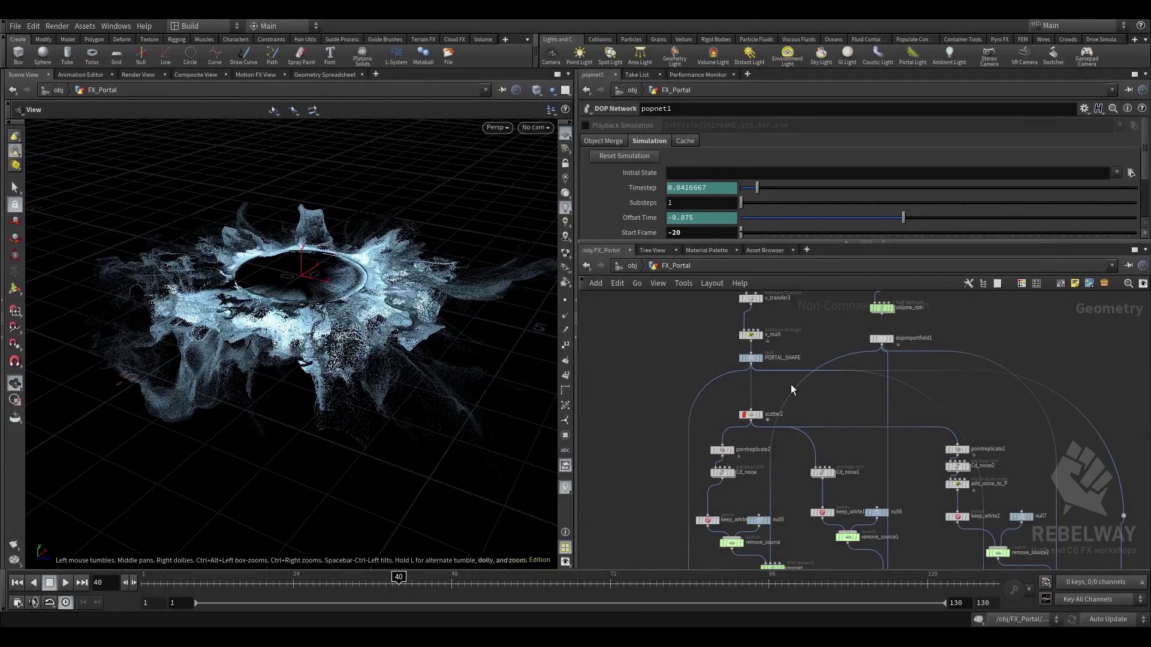
Enlarge the network pane, examine the source chain from sphere1 to volume_sim, and box-select the nodes around v_transfer1
middle_drag(668, 306, 653, 509)
middle_drag(835, 385, 798, 312)
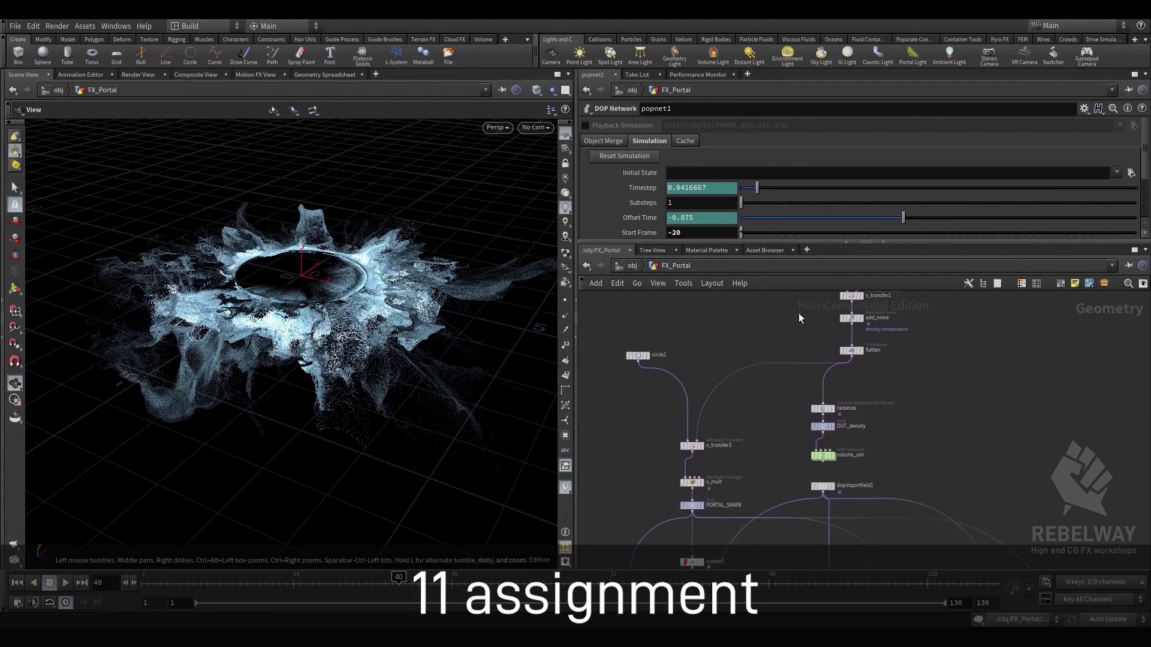
drag(866, 242, 867, 235)
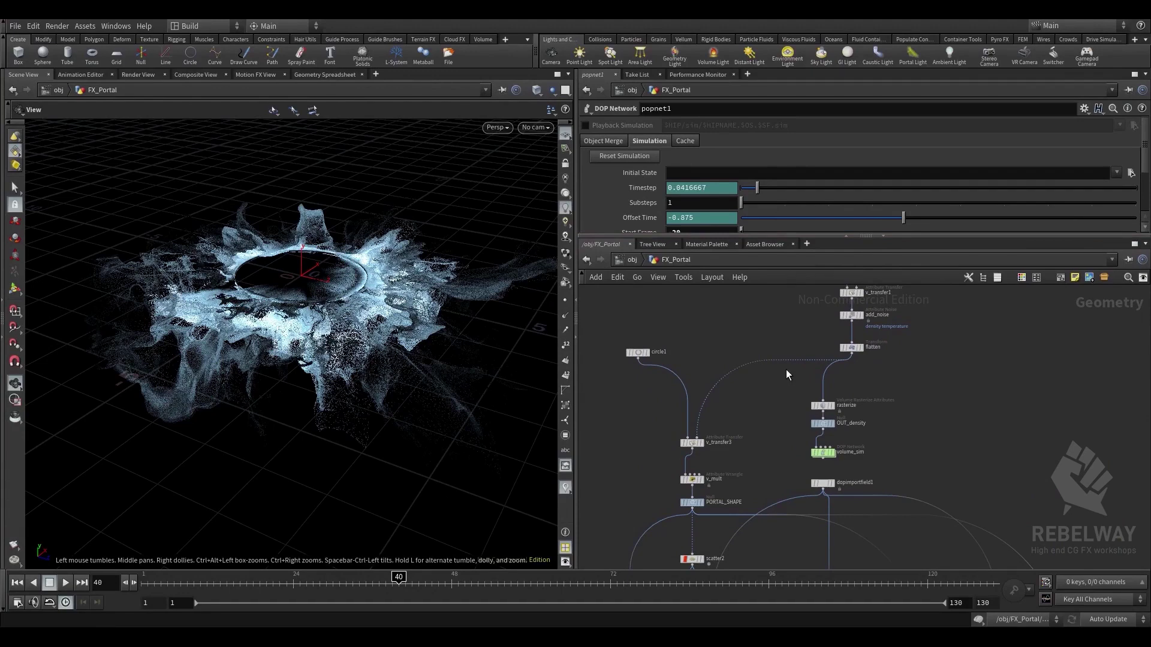
middle_drag(786, 370, 743, 462)
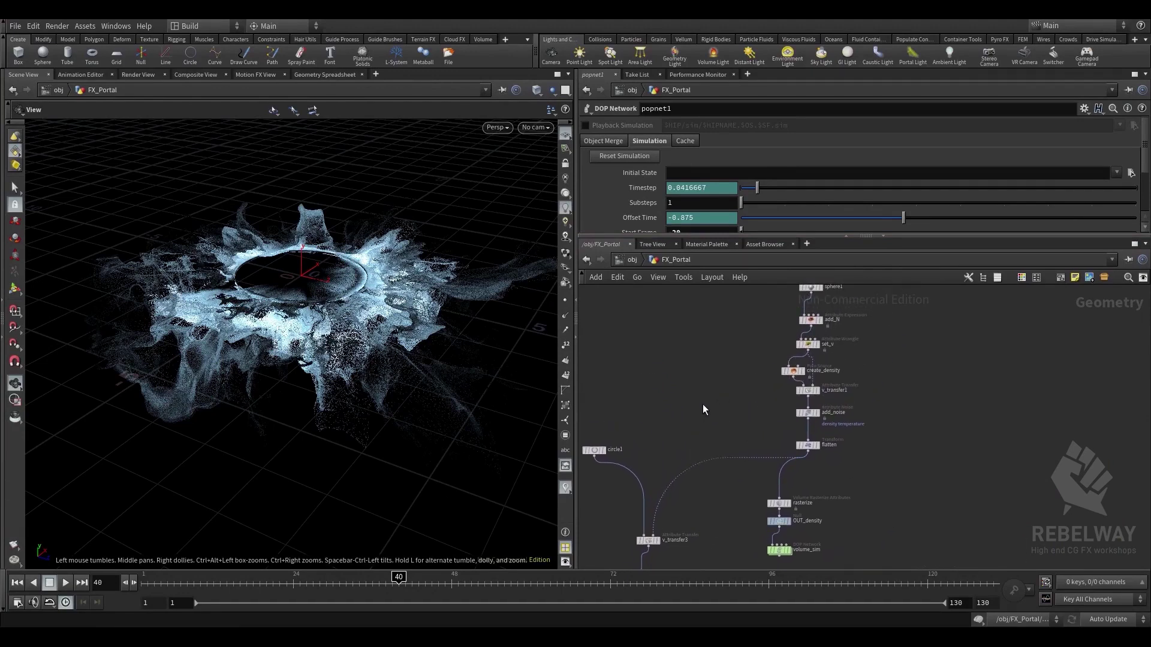
middle_drag(736, 331, 728, 360)
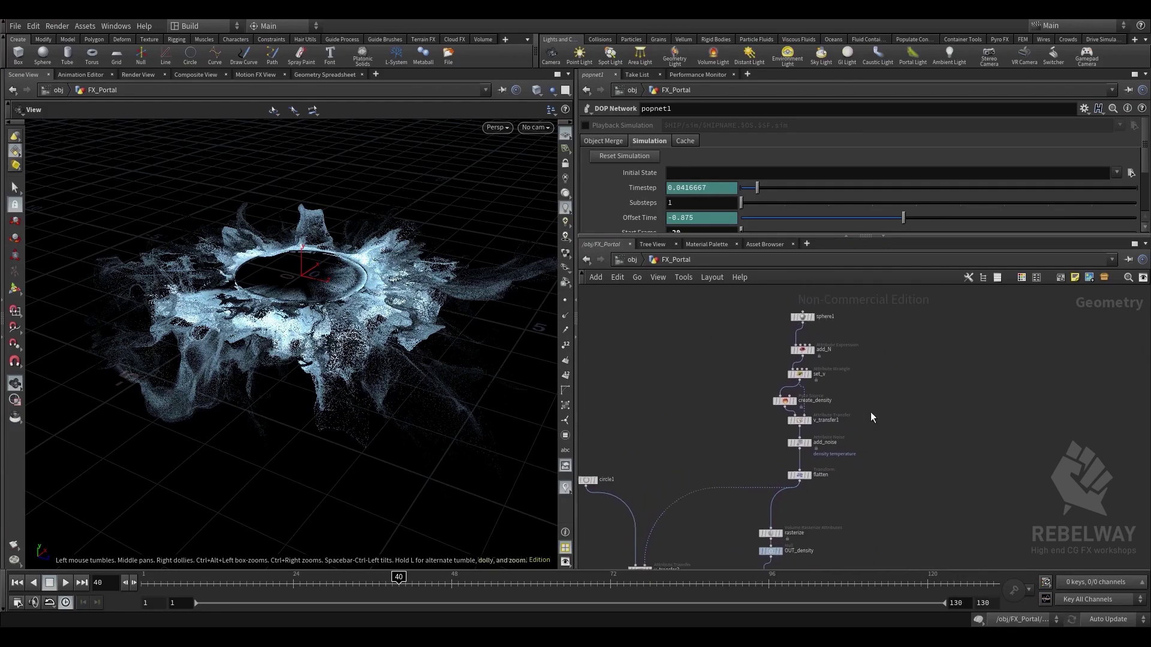
middle_drag(701, 422, 685, 331)
scroll(677, 330, up, 1)
drag(626, 312, 858, 443)
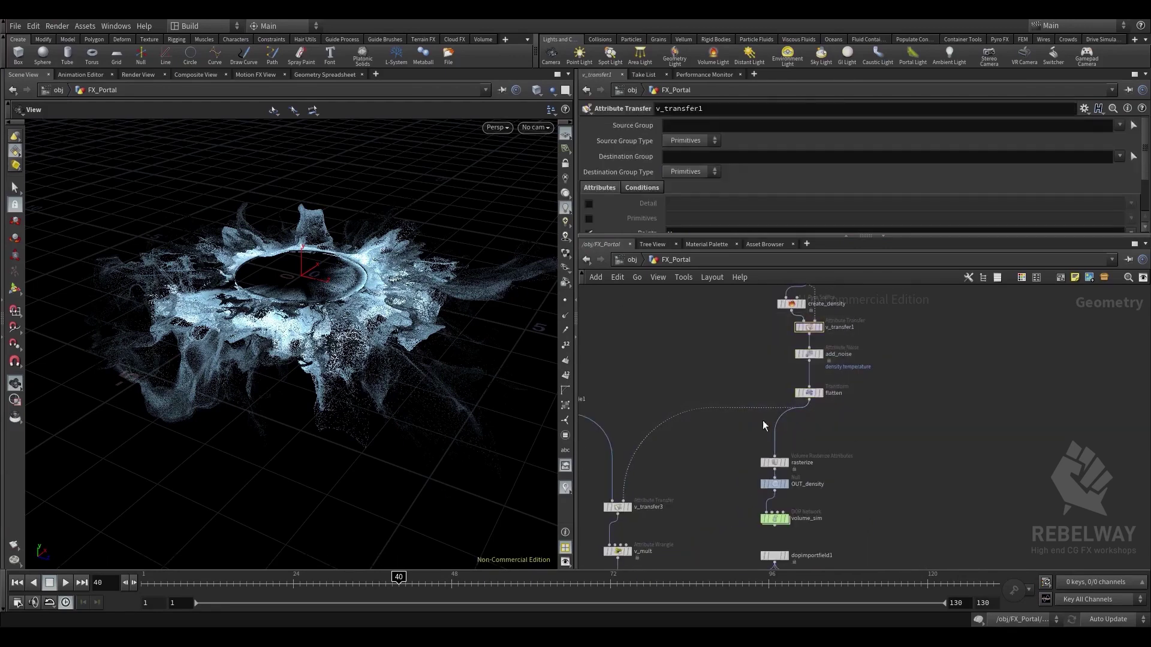
Examine the density source chain from sphere1 through flatten to volume_sim, with the portal particles viewed from a low side angle
middle_drag(737, 380, 676, 484)
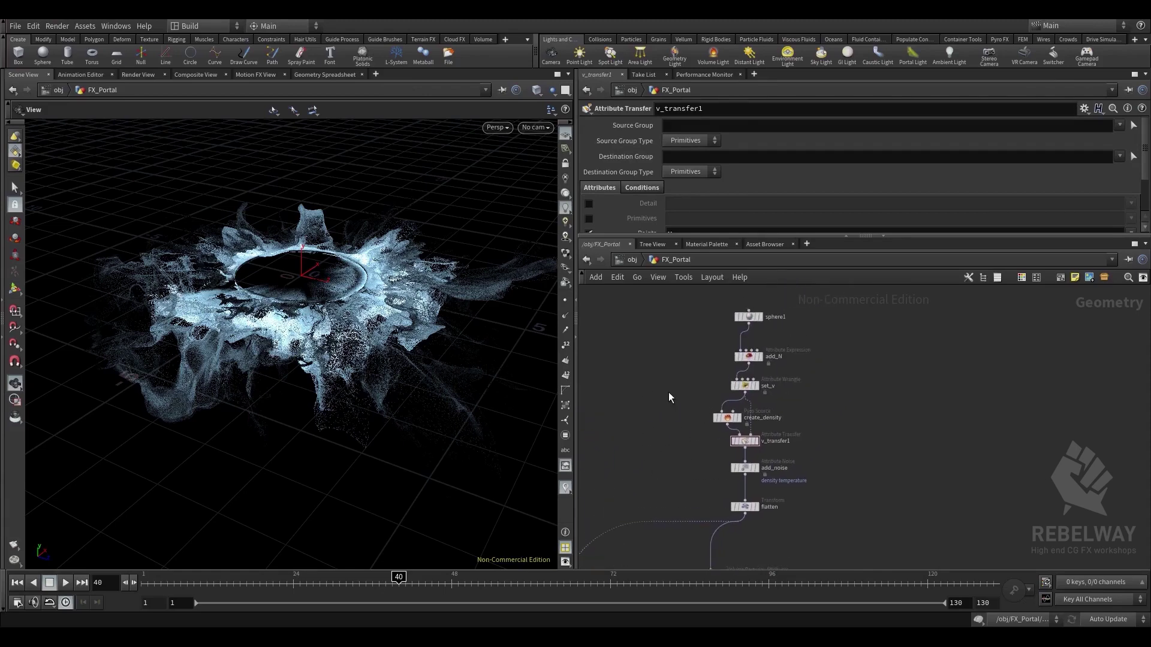
scroll(765, 383, up, 1)
middle_drag(804, 440, 792, 397)
drag(360, 377, 383, 279)
scroll(800, 489, down, 4)
scroll(801, 490, up, 3)
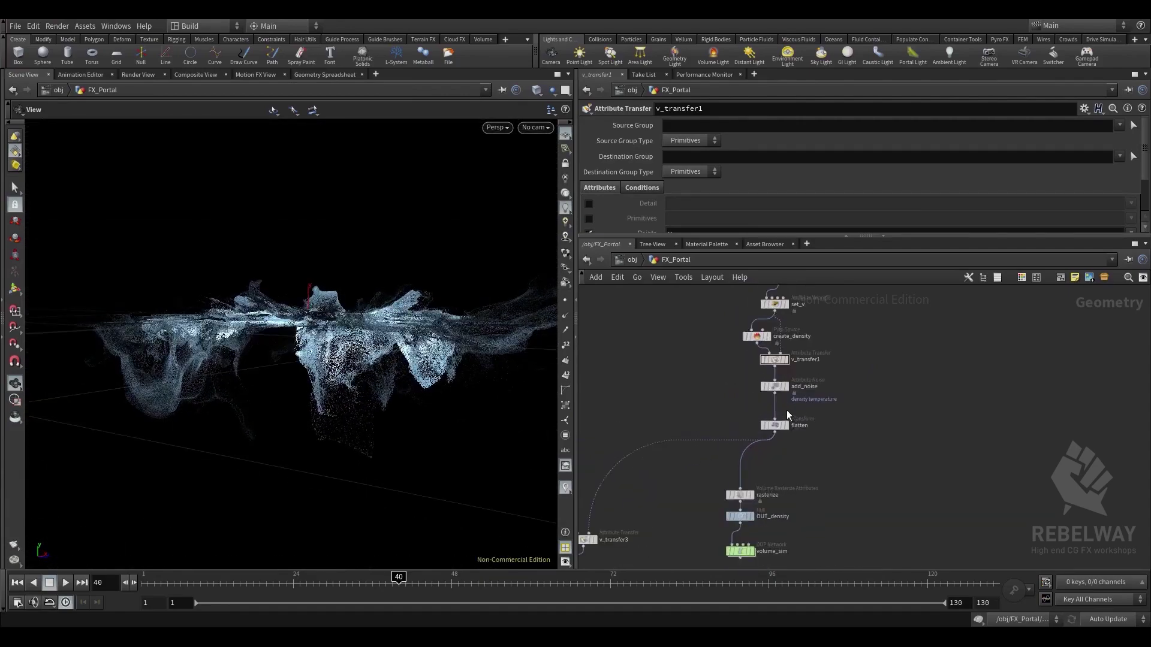
middle_drag(719, 366, 719, 411)
scroll(719, 410, down, 1)
middle_drag(837, 509, 909, 380)
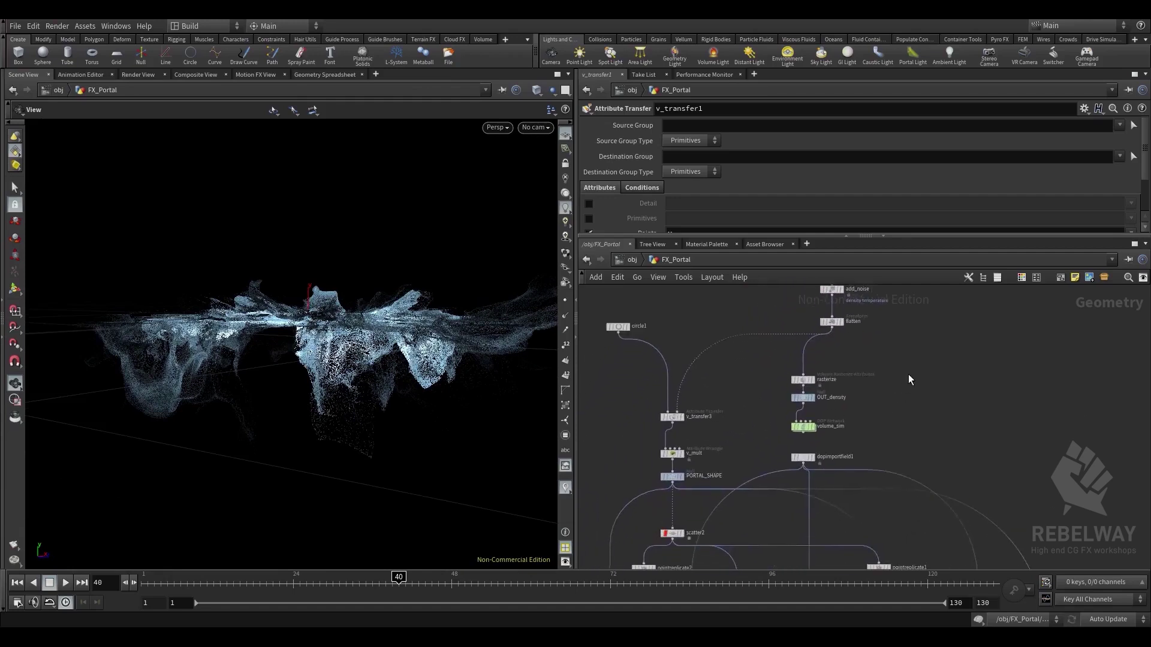
Return to the start of the source chain and display the set_v Attribute Wrangle's sphere
scroll(914, 387, down, 3)
middle_drag(1039, 425, 1023, 290)
mouse_move(1026, 444)
middle_down()
mouse_move(1017, 398)
mouse_move(985, 608)
middle_up()
scroll(821, 383, up, 2)
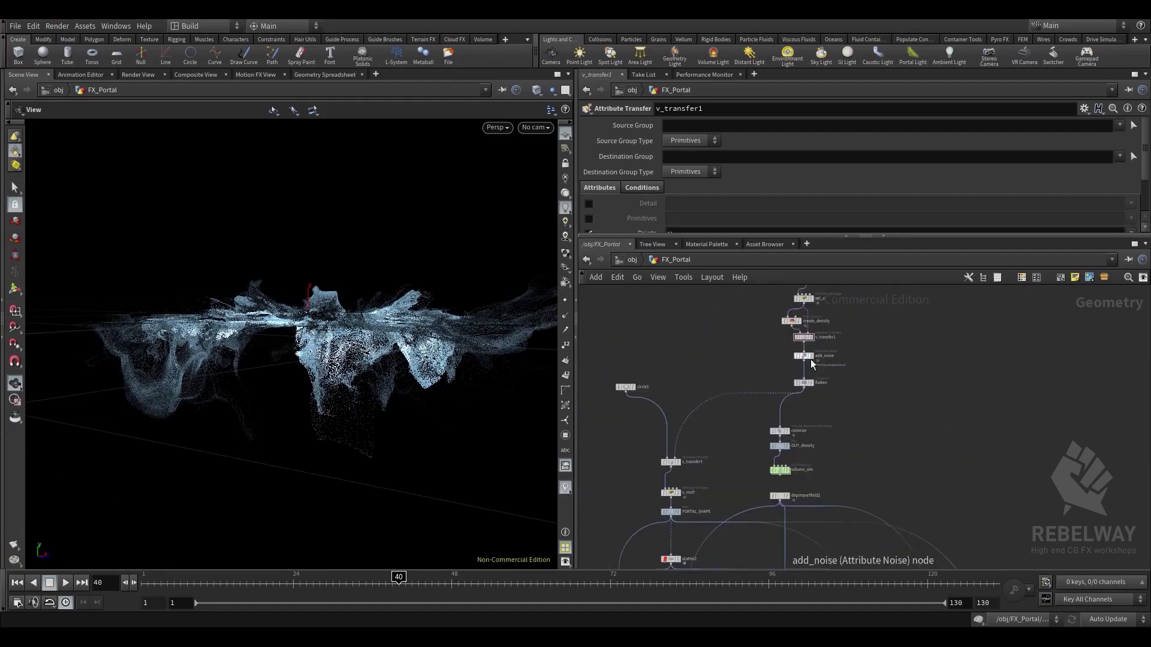
middle_drag(829, 367, 821, 444)
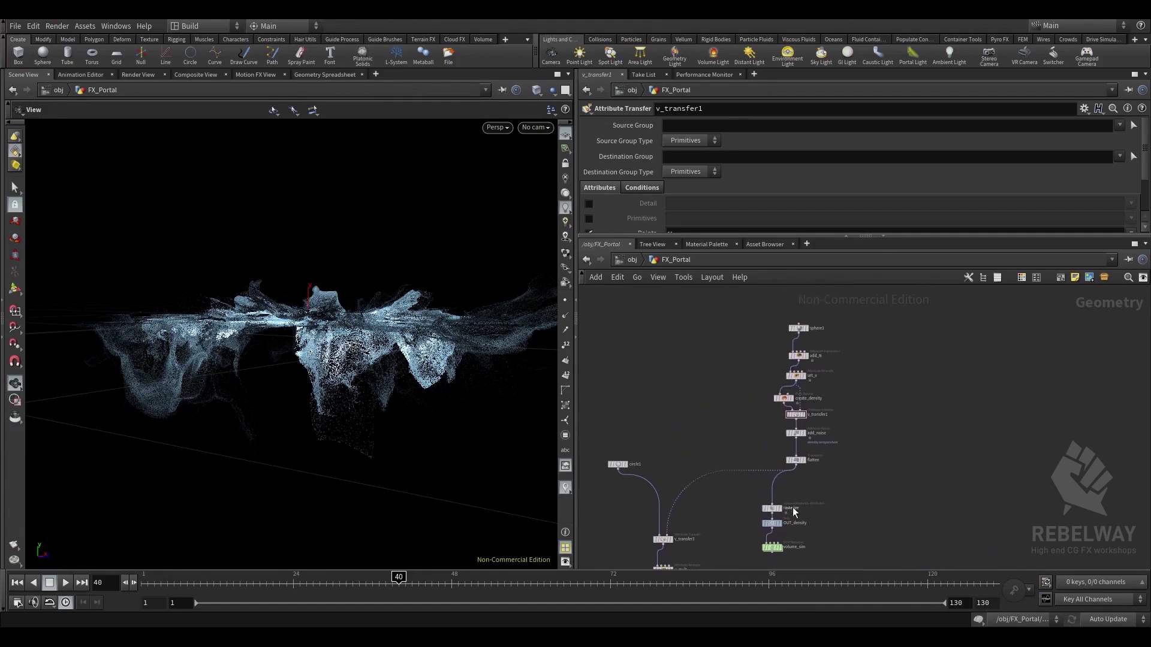
scroll(784, 384, up, 3)
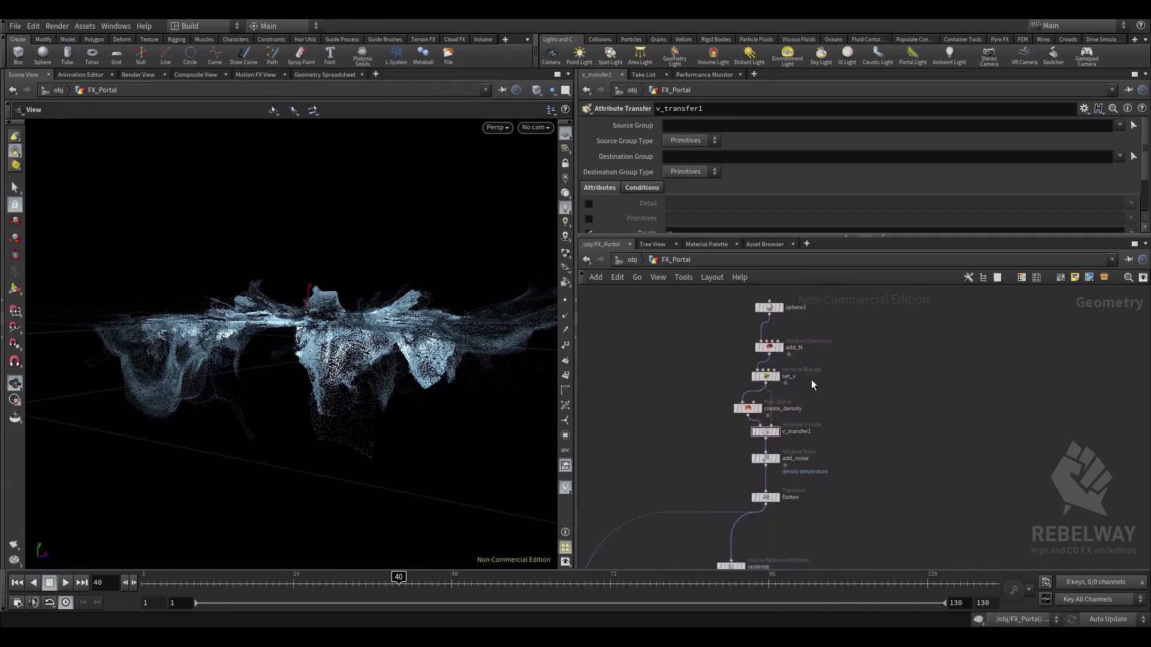
click(777, 377)
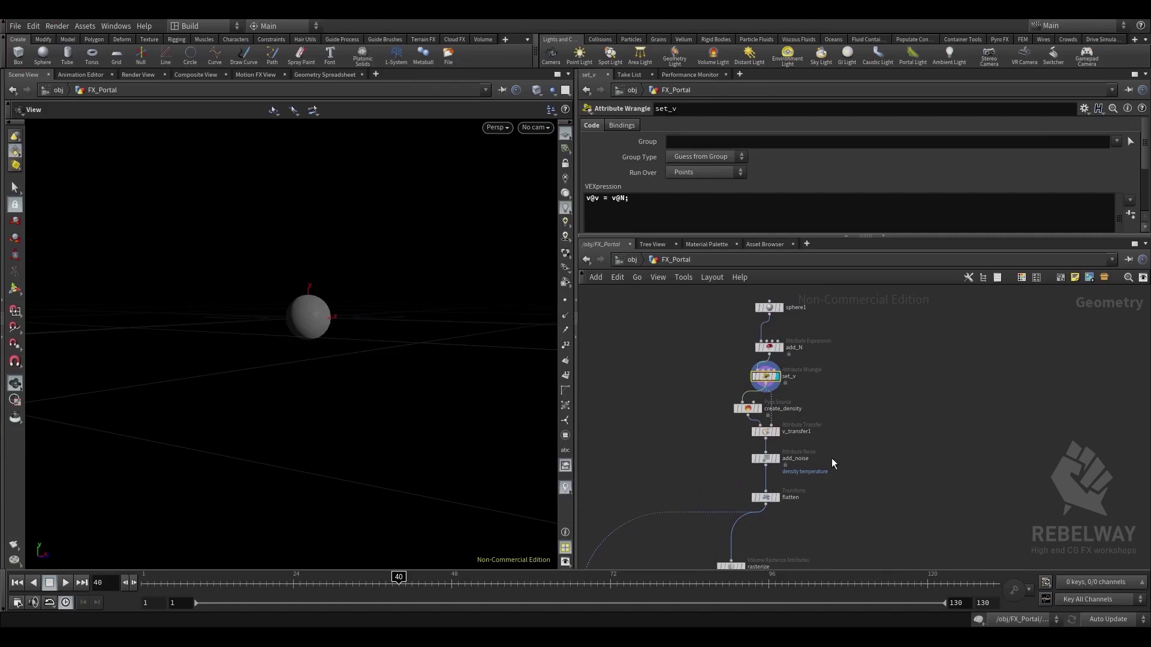
Follow the chain from set_v through rasterize and OUT_density, and show the volume_sim DOP Network's parameters
middle_drag(820, 466, 836, 390)
scroll(804, 386, up, 2)
scroll(803, 445, down, 2)
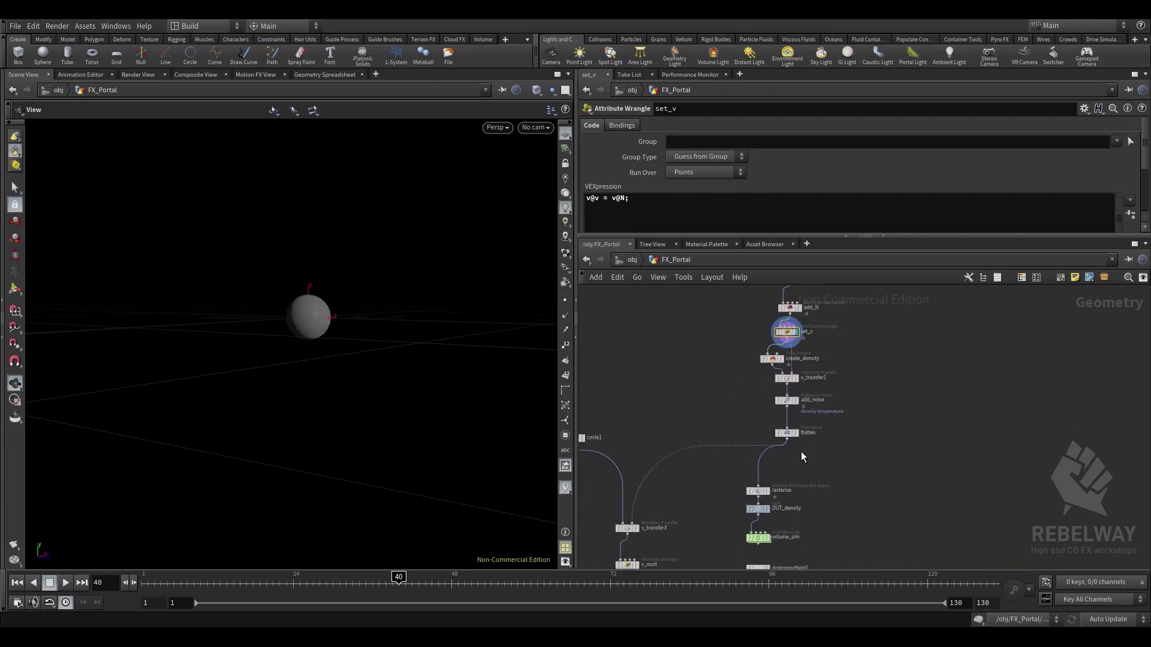
middle_drag(803, 467, 801, 371)
scroll(794, 397, up, 1)
click(748, 447)
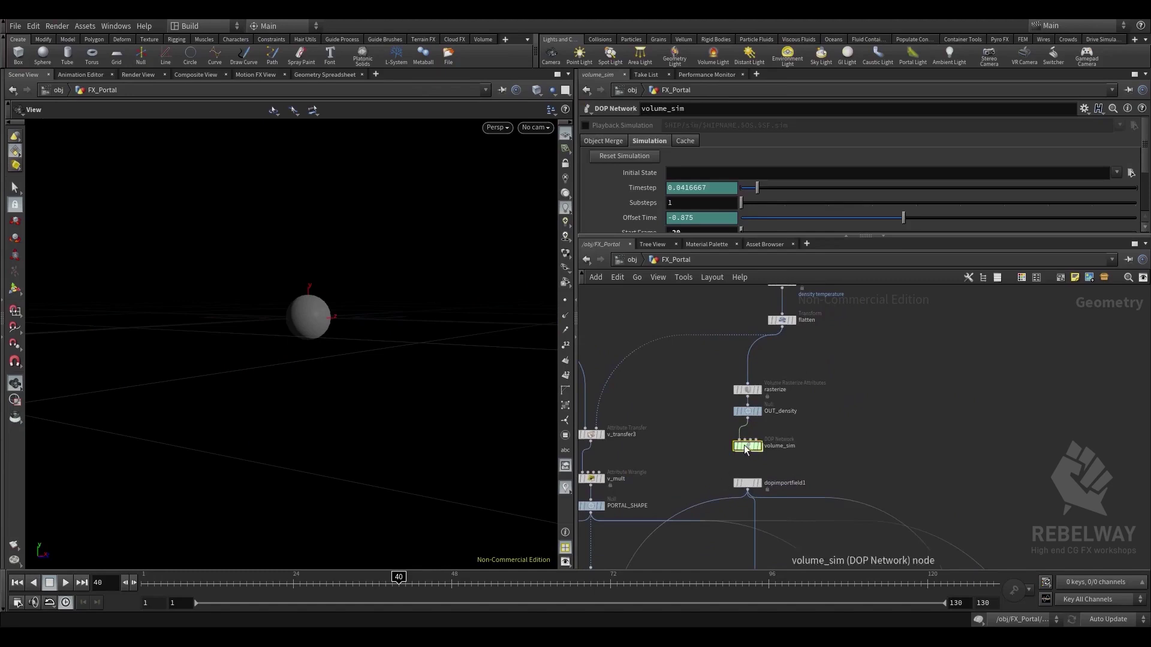
drag(390, 318, 382, 350)
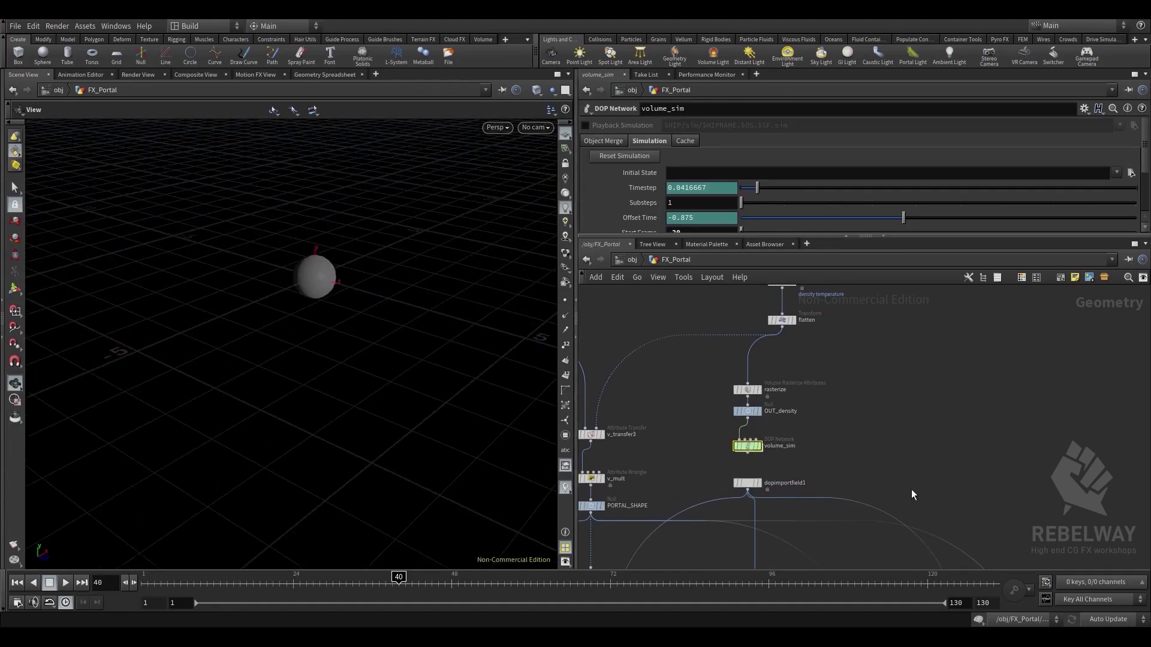
Examine how volume_sim and dopimportfield1 feed the particle branches beside the PORTAL_SHAPE chain
scroll(908, 493, down, 1)
middle_drag(902, 486, 884, 381)
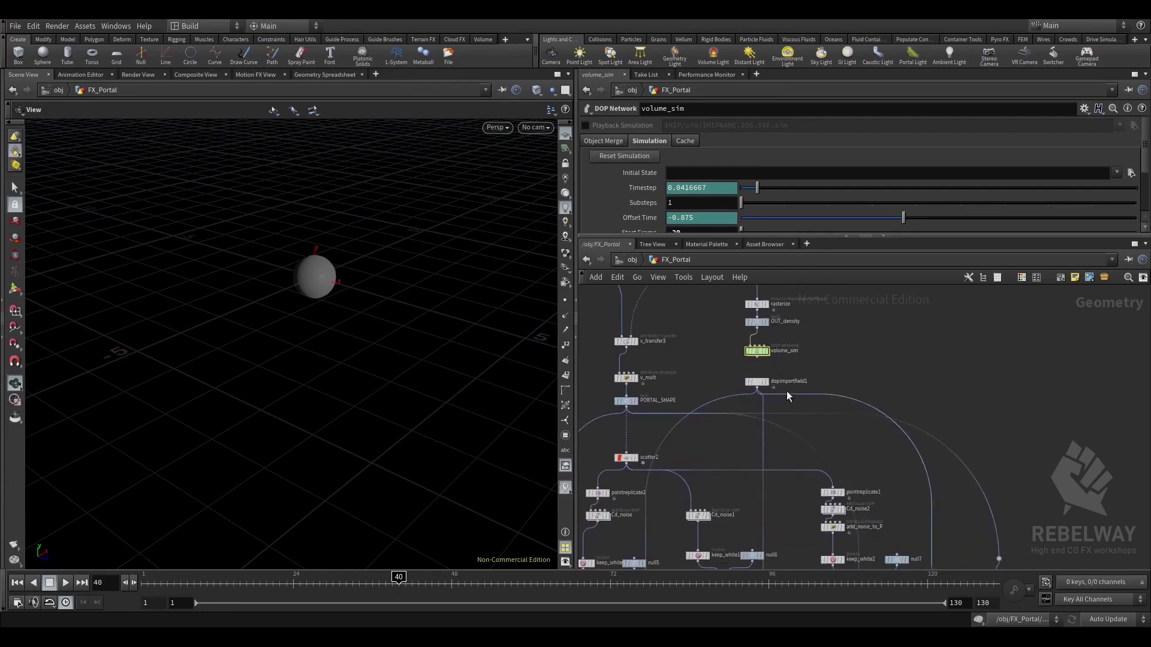
scroll(778, 336, up, 3)
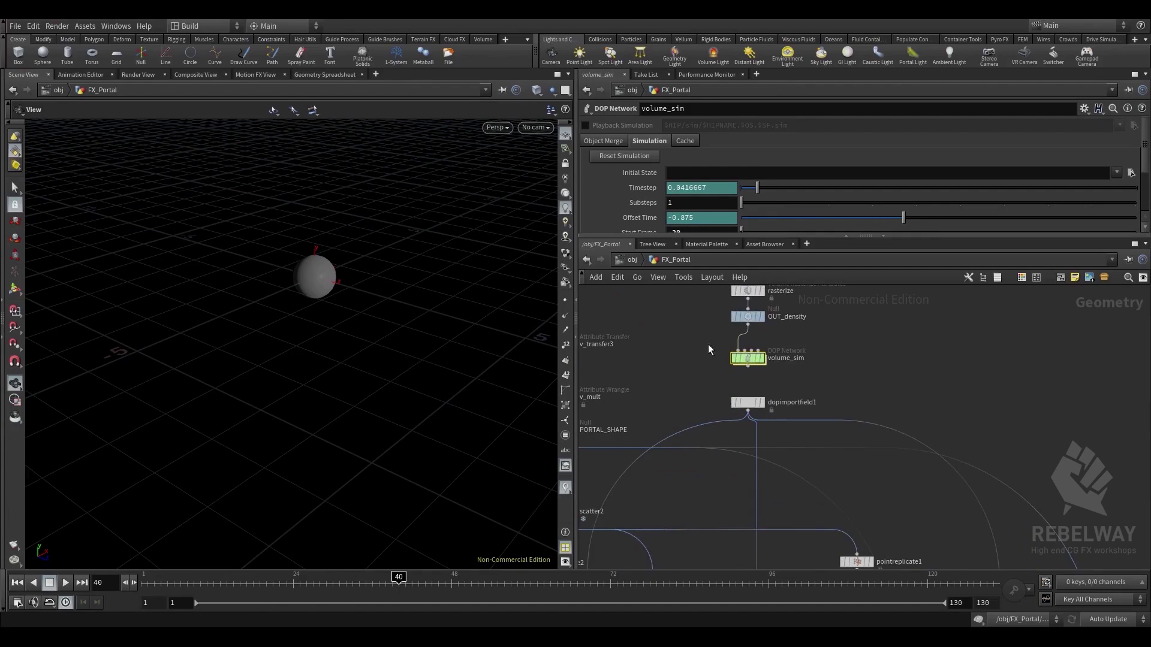
scroll(665, 414, down, 4)
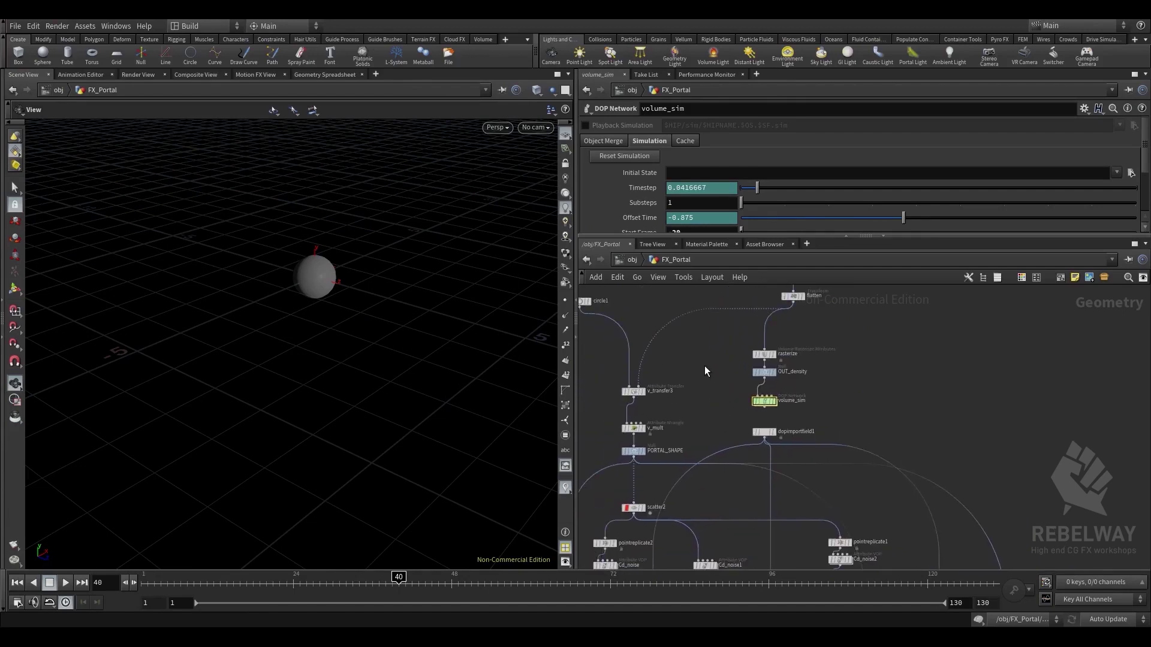
middle_drag(704, 367, 745, 433)
scroll(736, 375, down, 2)
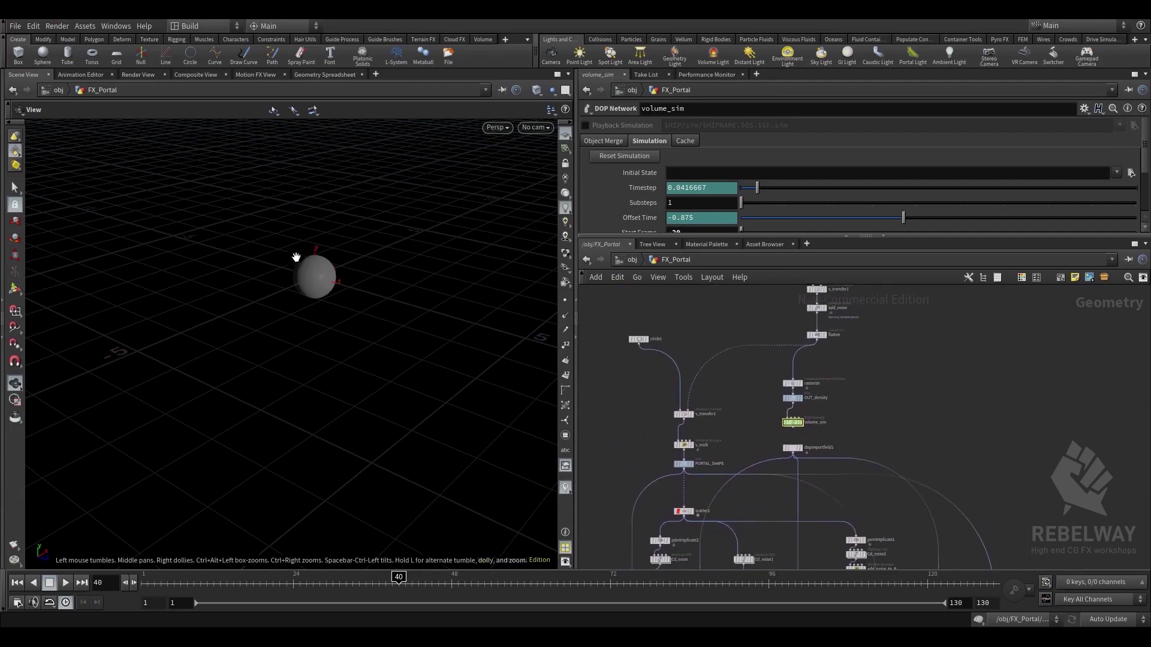
Display the circle1 node that starts the portal shape and view the disc from above at an angle
drag(296, 258, 396, 266)
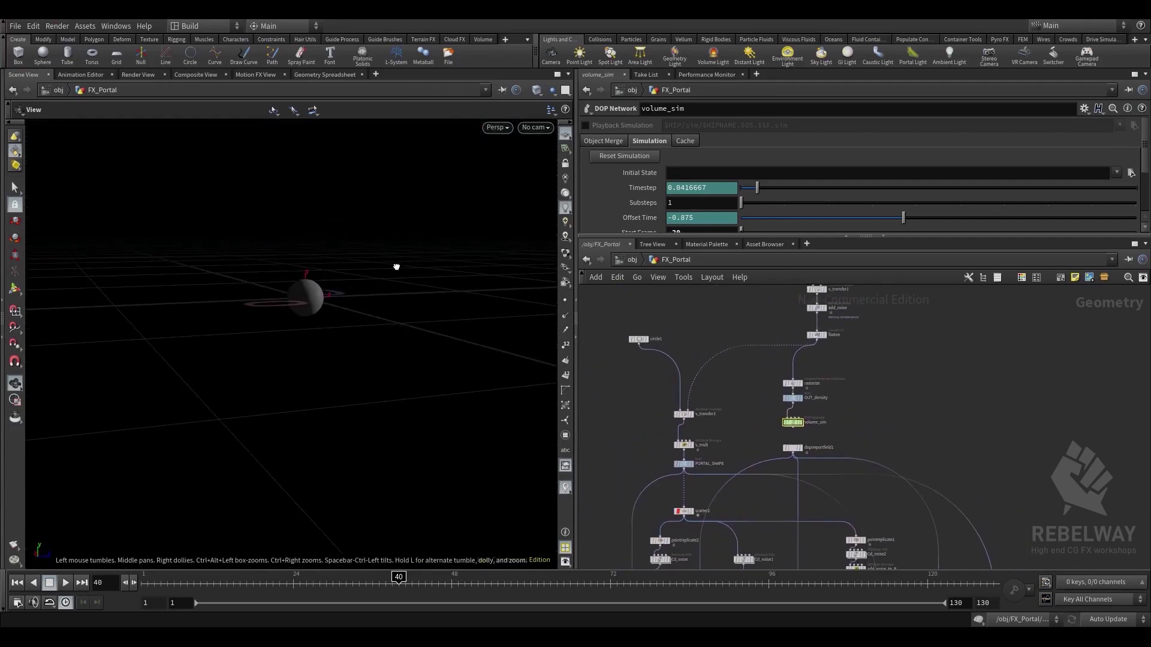
scroll(659, 341, up, 3)
click(626, 339)
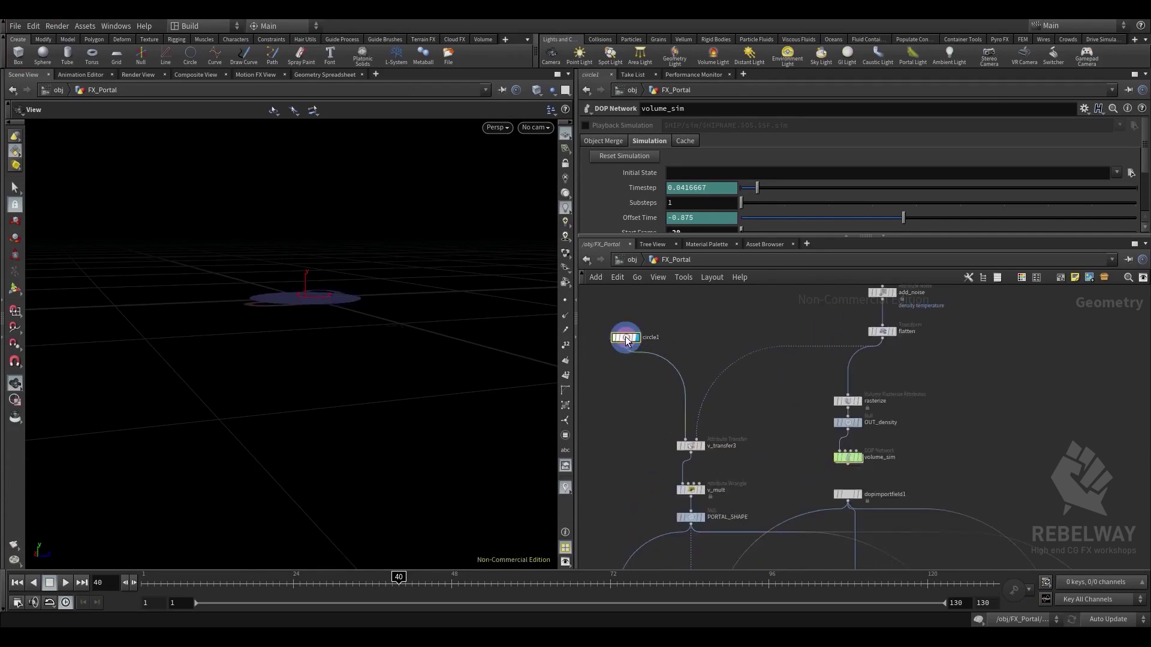
drag(328, 249, 287, 293)
middle_drag(332, 294, 352, 334)
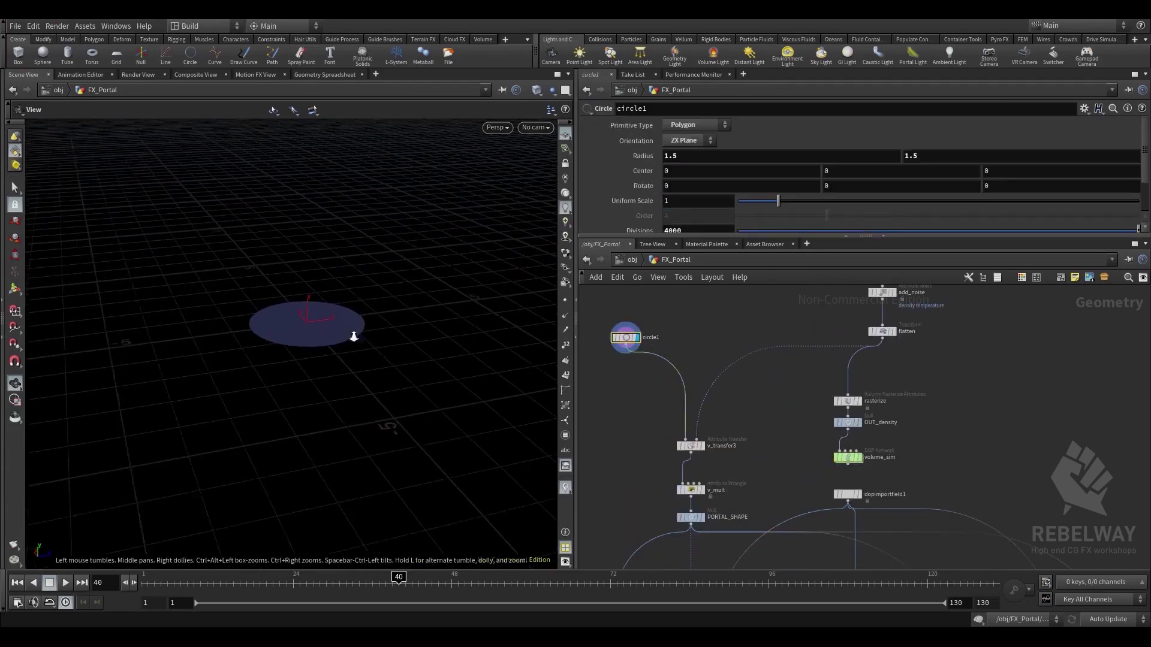
Trace the scatter2 branches down to the three simulation caches and select CACHE_pop_sim_C to show its parameters
scroll(351, 334, up, 2)
scroll(714, 427, down, 3)
middle_drag(727, 447, 723, 413)
scroll(746, 423, up, 5)
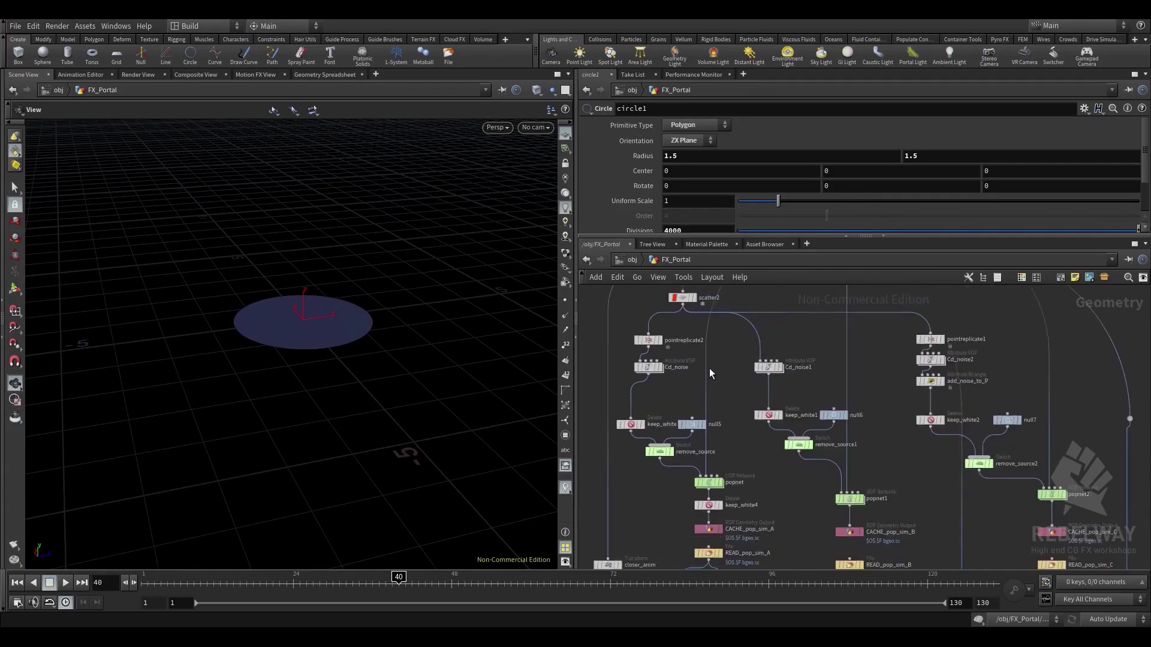
middle_drag(746, 409, 707, 343)
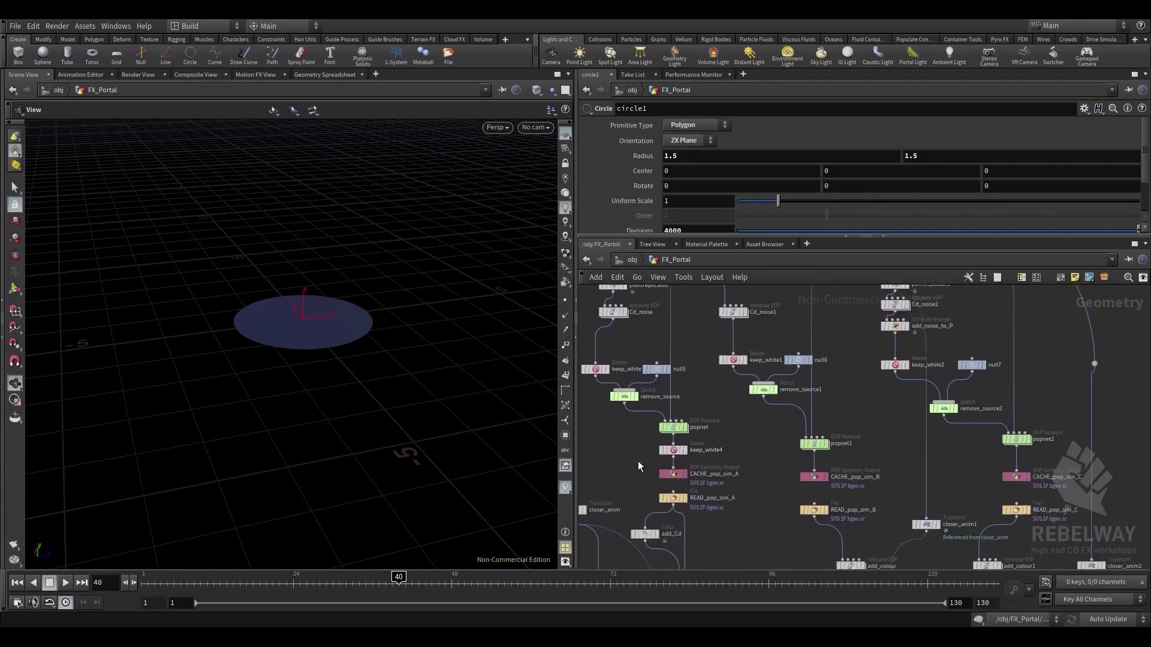
drag(633, 470, 1027, 489)
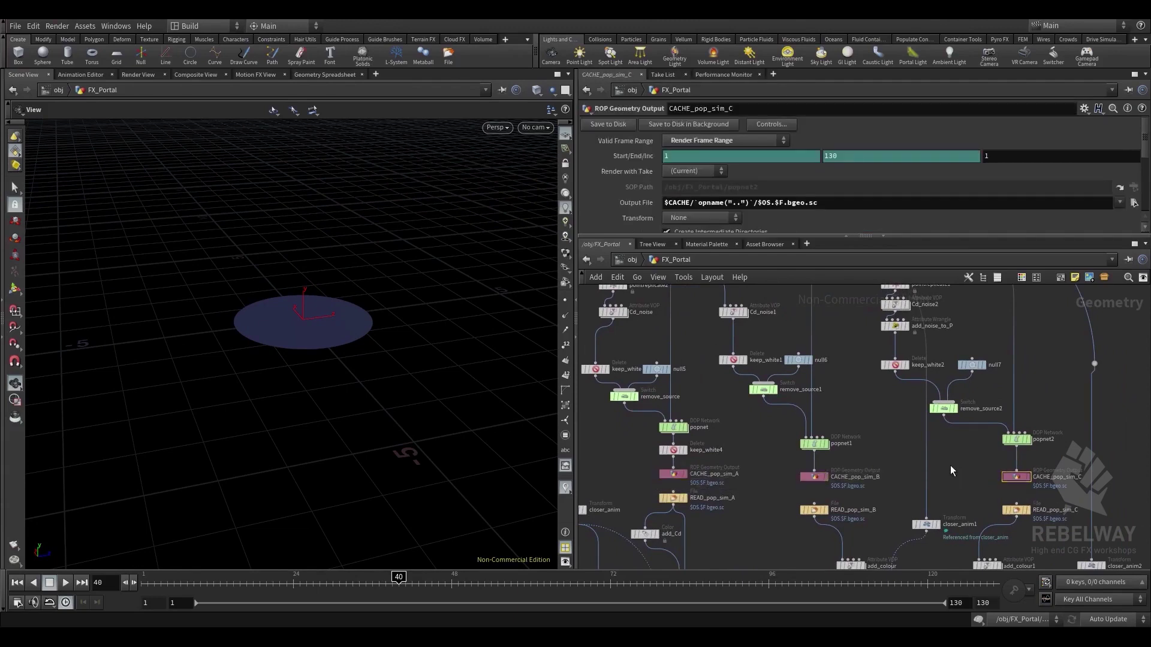
Examine the post-simulation nodes of all three layers, from the READ_pop_sim files down to the READ_particles nodes
middle_drag(899, 411, 916, 455)
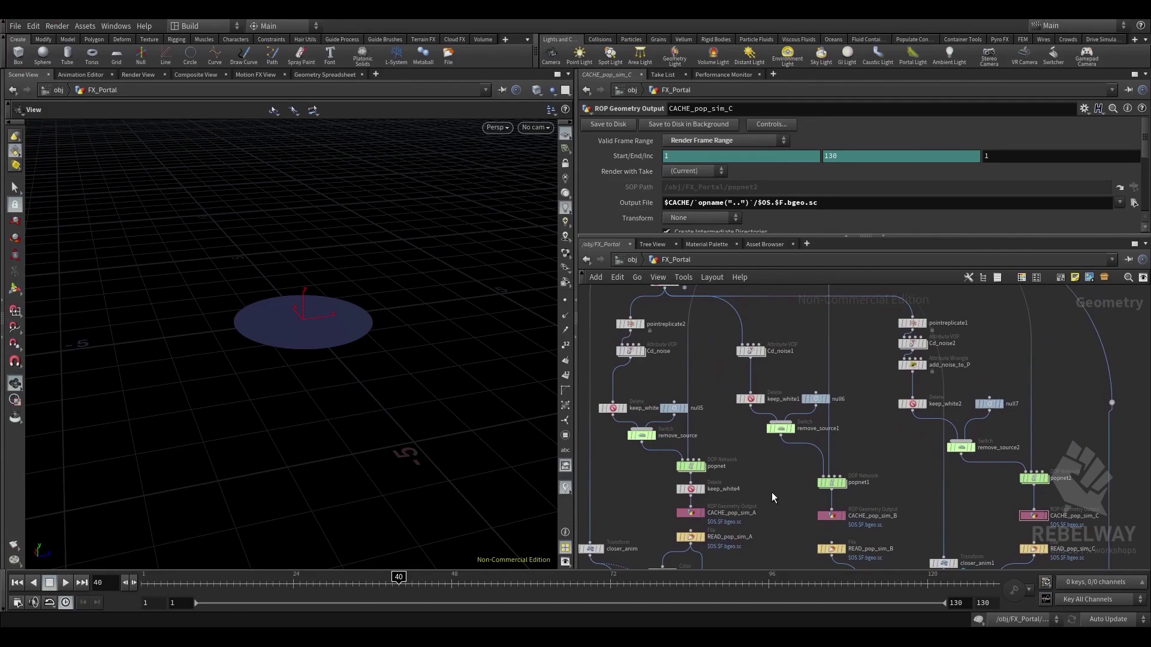
middle_drag(772, 489, 697, 402)
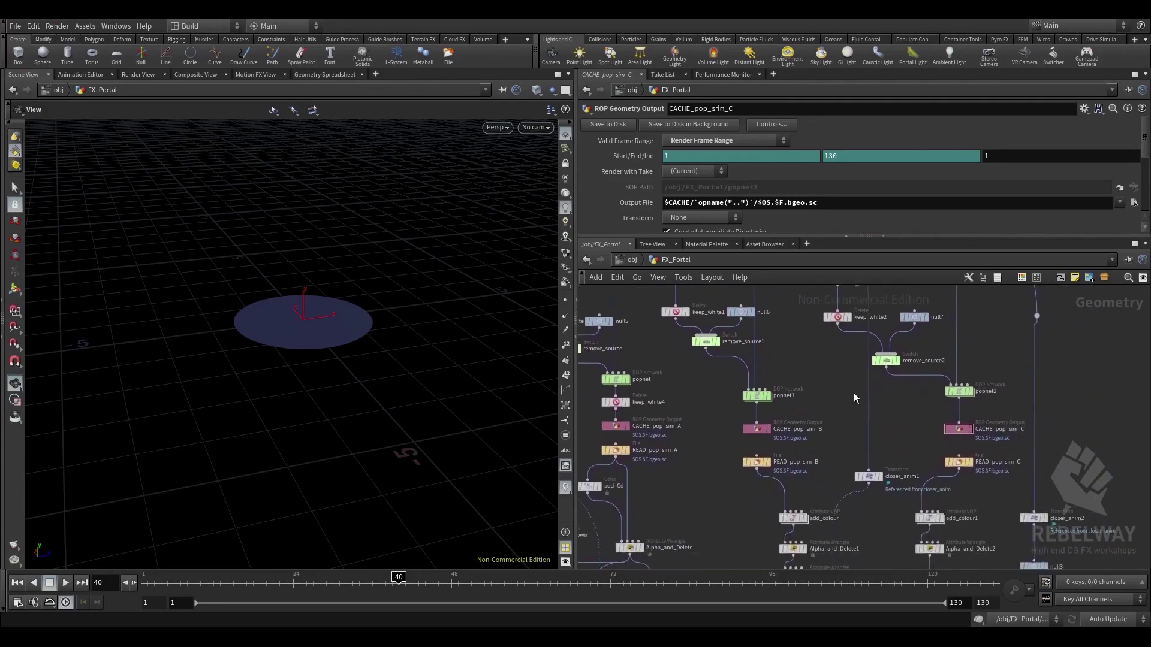
middle_drag(853, 393, 808, 358)
scroll(808, 357, down, 2)
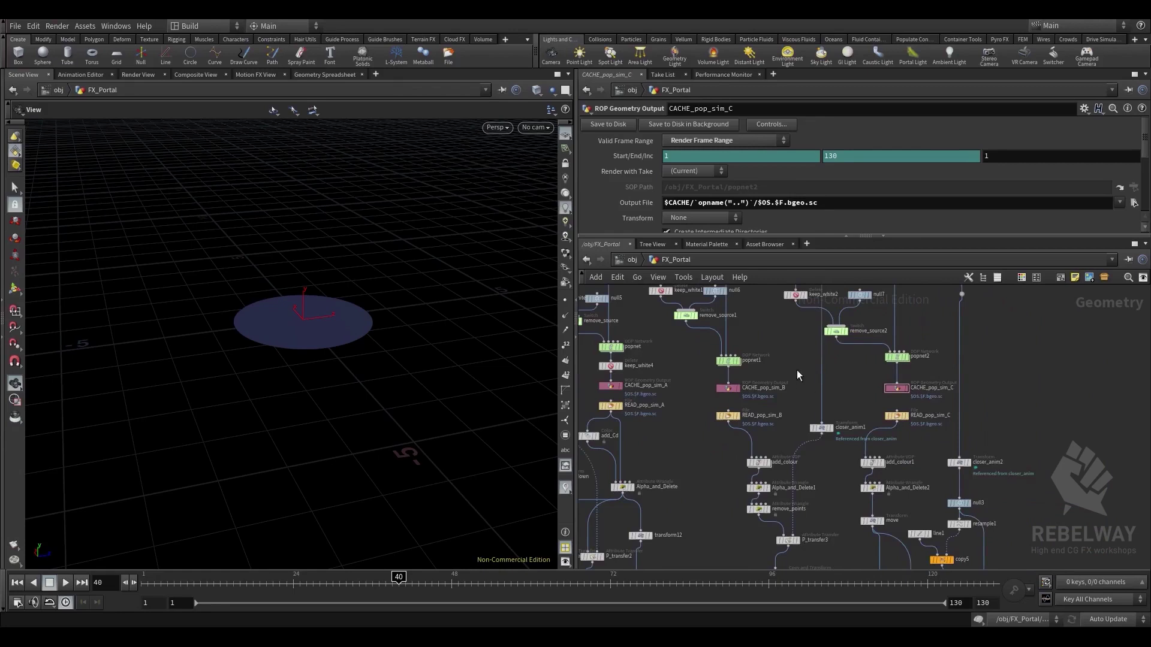
middle_drag(928, 458, 924, 354)
scroll(832, 365, up, 1)
scroll(792, 427, down, 2)
middle_drag(792, 426, 872, 401)
scroll(694, 478, up, 1)
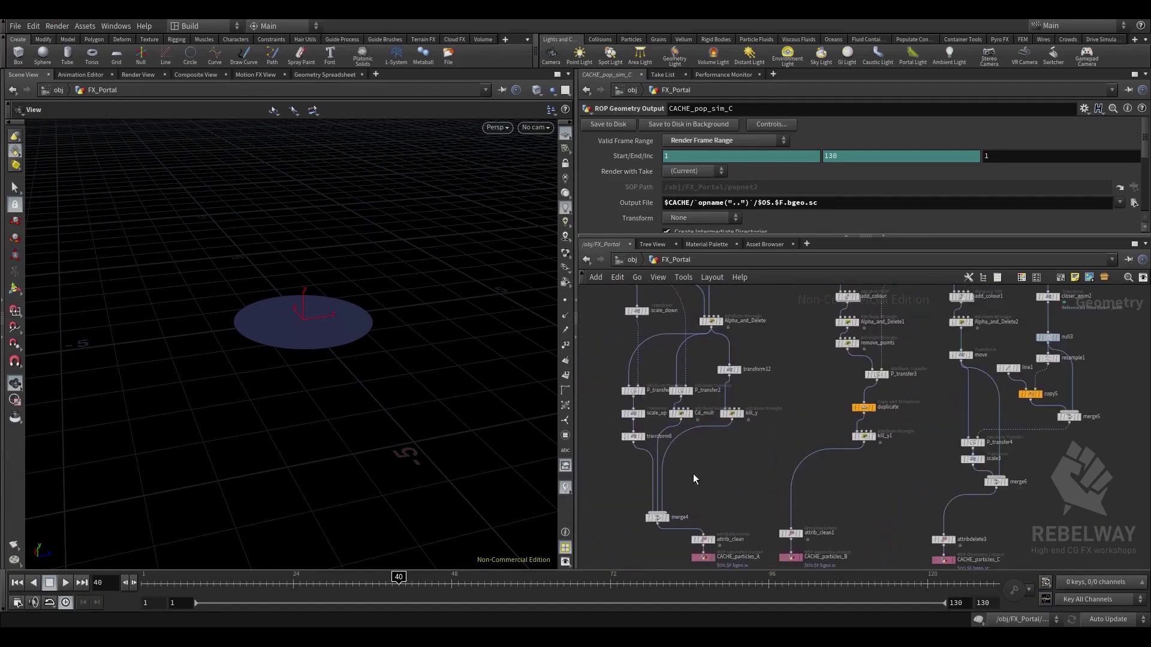
middle_drag(791, 359, 746, 326)
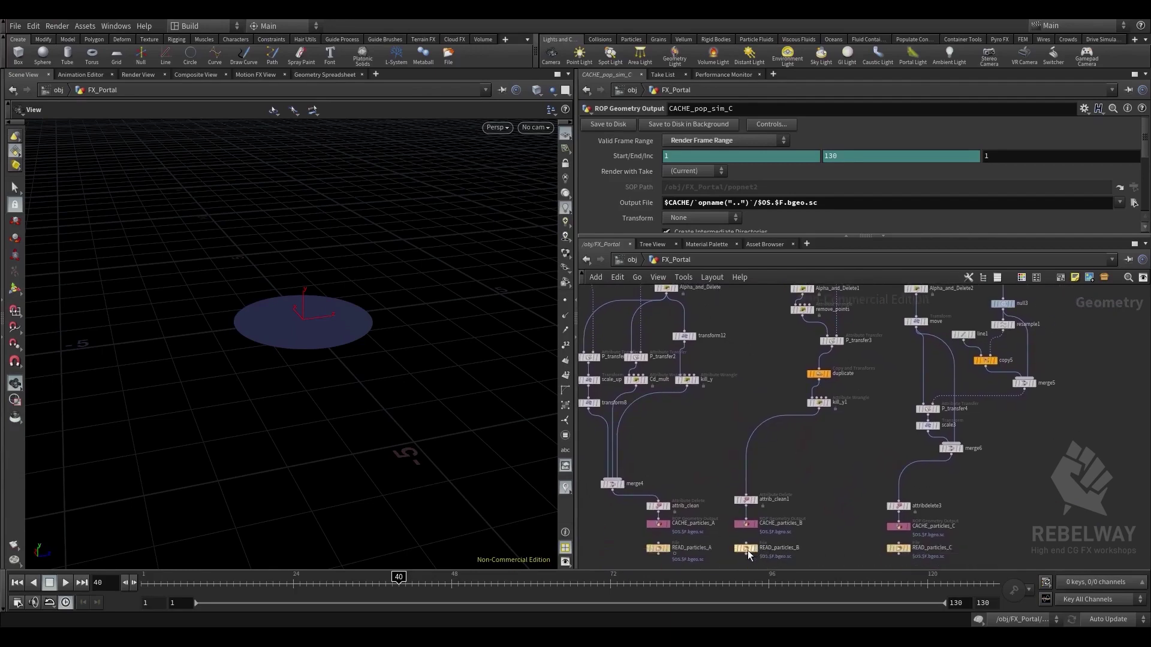
Display the READ_particles_B cache of the second layer and inspect its particles from low and raised angles
click(747, 550)
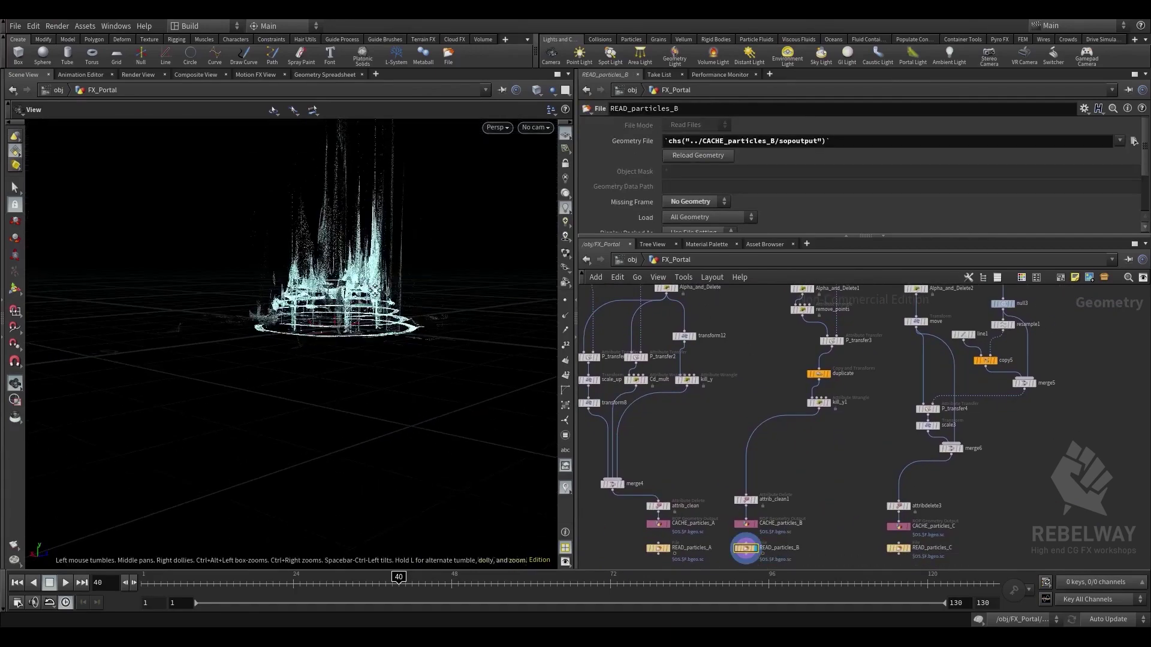
drag(375, 290, 423, 406)
right_drag(424, 406, 478, 380)
drag(478, 380, 485, 348)
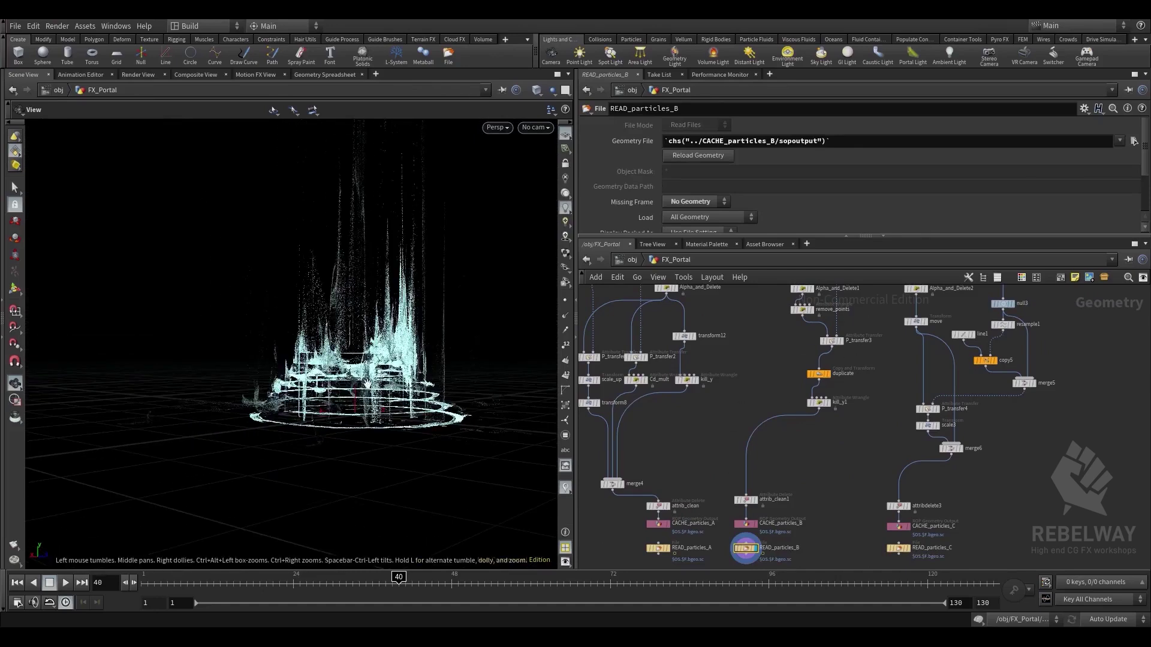
middle_drag(754, 409, 760, 350)
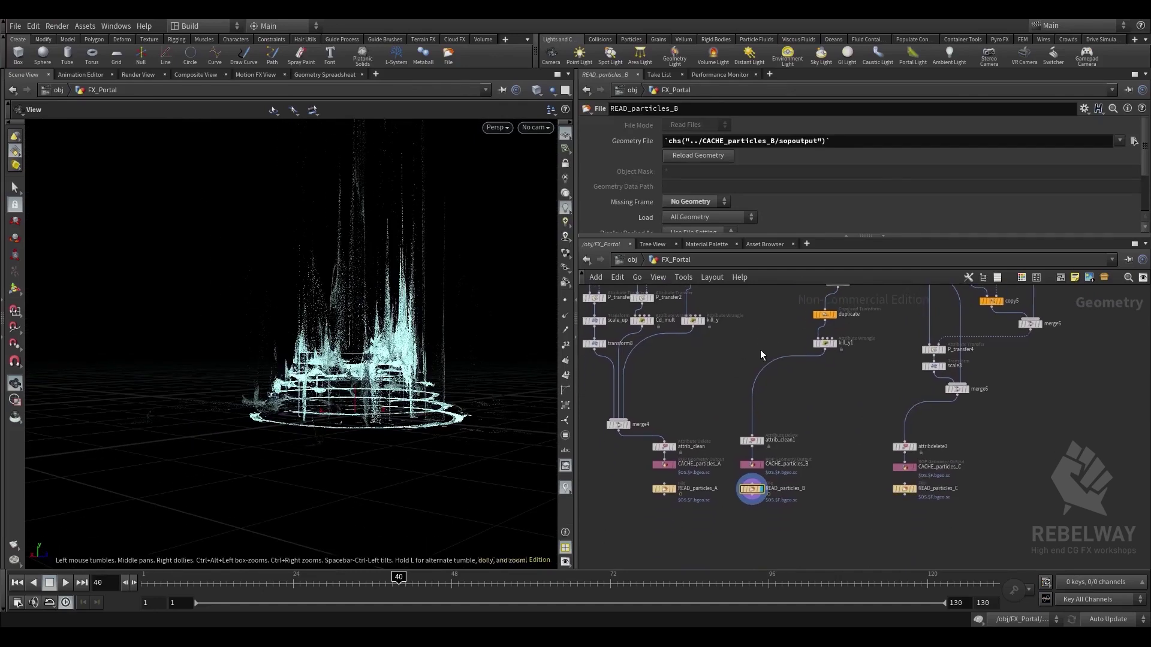
drag(270, 281, 238, 334)
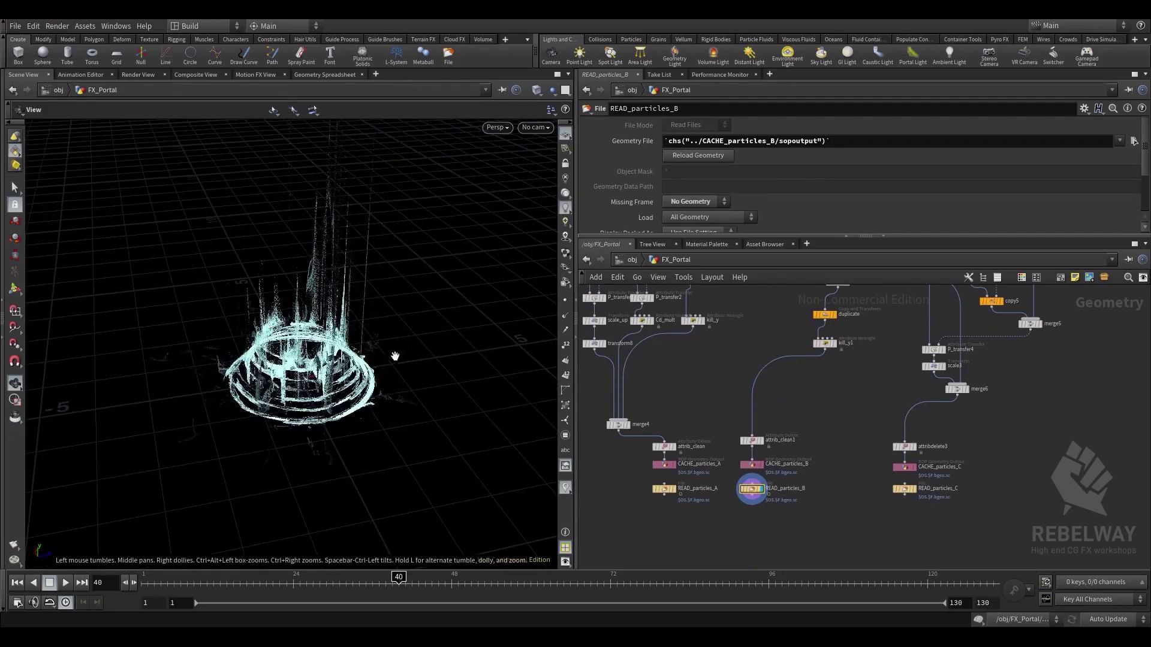
drag(393, 355, 458, 319)
middle_drag(779, 336, 816, 386)
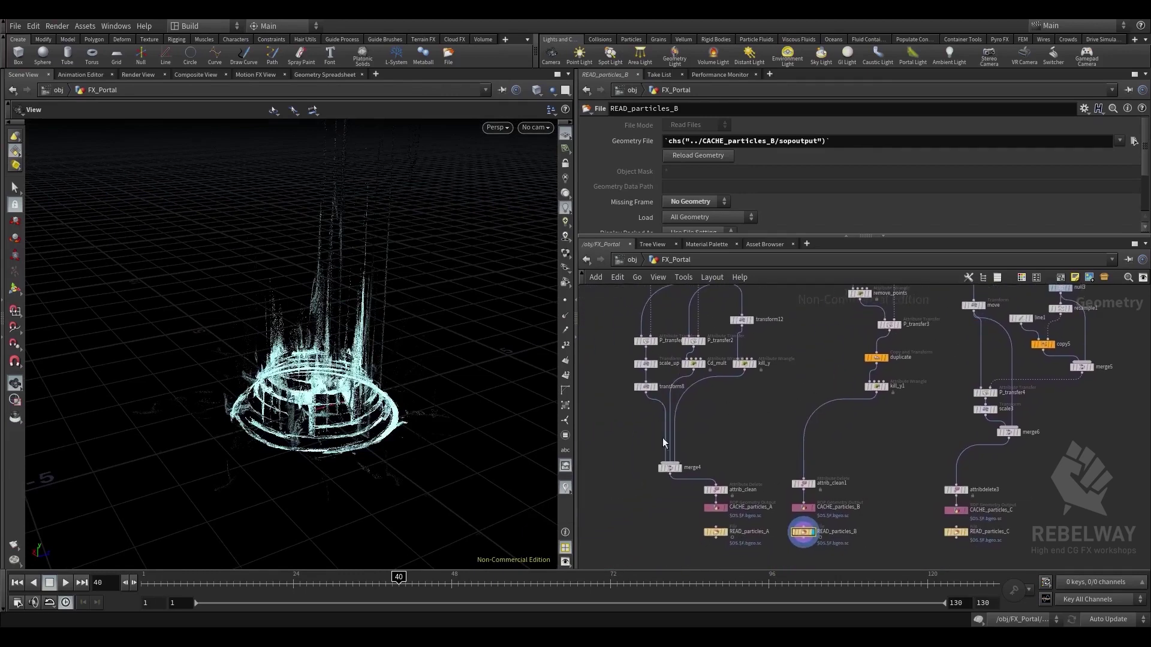
Display the READ_particles_C cache, switch back to READ_particles_A, and orbit around its particles
click(965, 531)
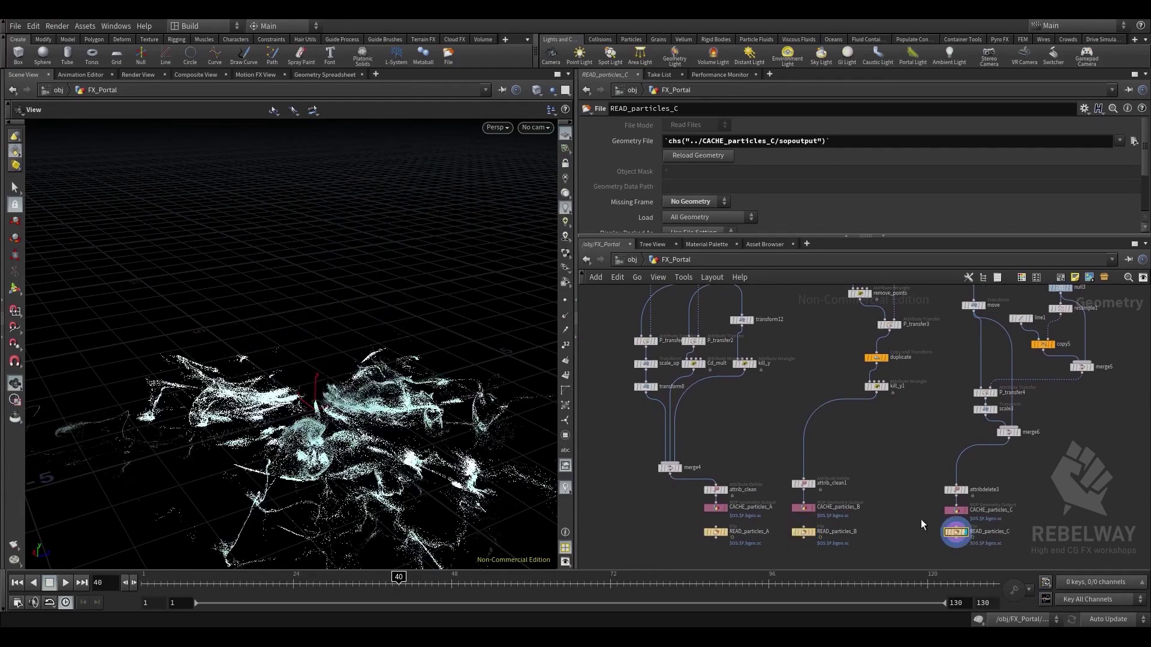
click(724, 532)
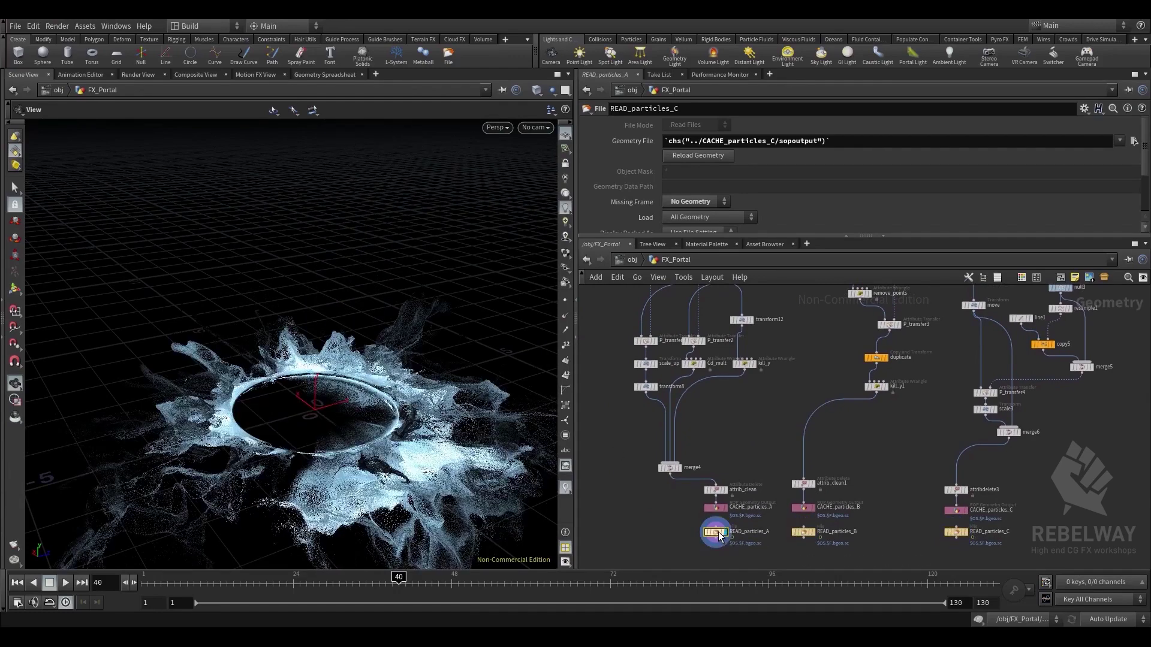
drag(436, 400, 376, 259)
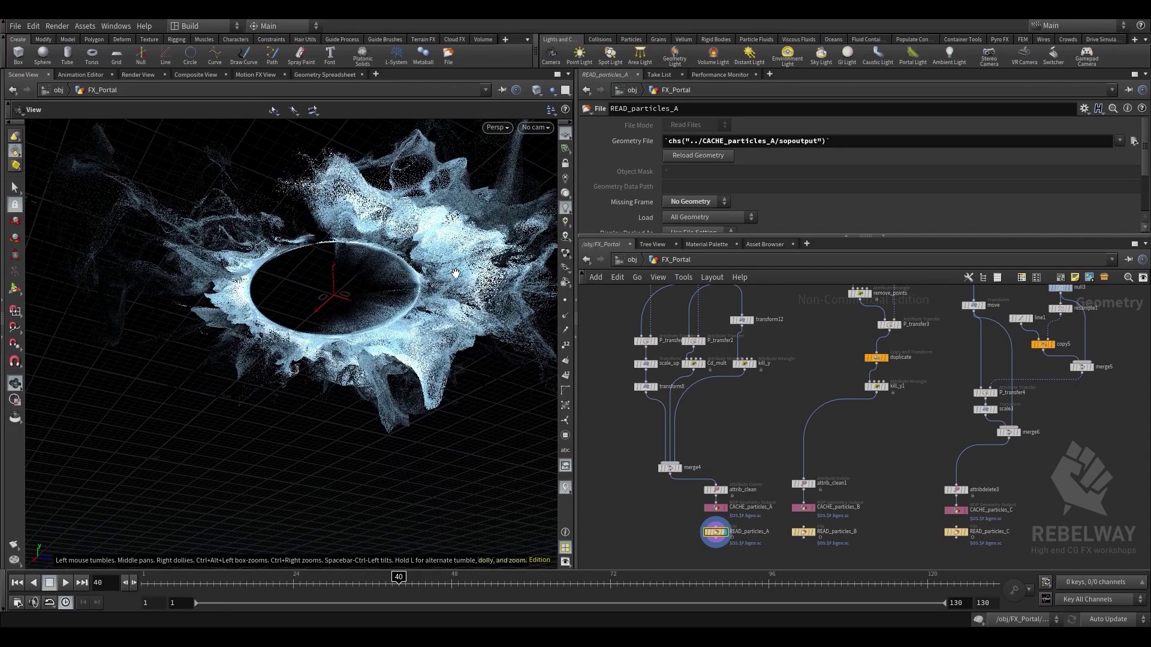
Review the particle simulation branches between the pointreplicate nodes and the READ_pop_sim nodes
scroll(684, 318, down, 2)
middle_drag(685, 318, 689, 497)
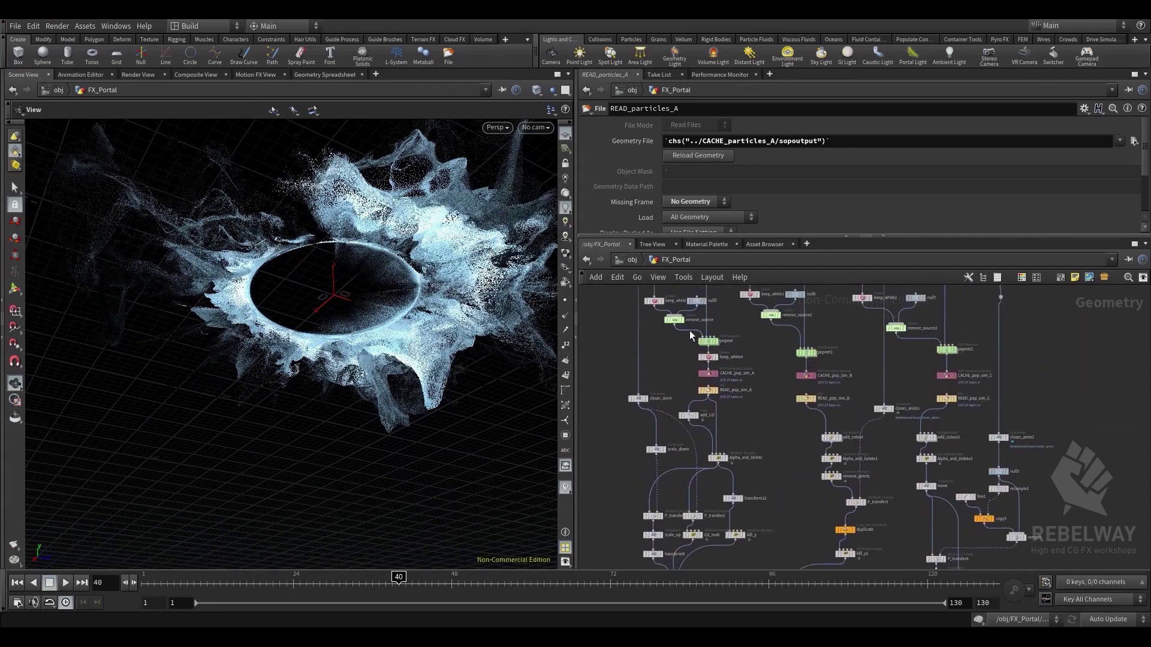
scroll(689, 331, up, 2)
middle_drag(647, 327, 632, 438)
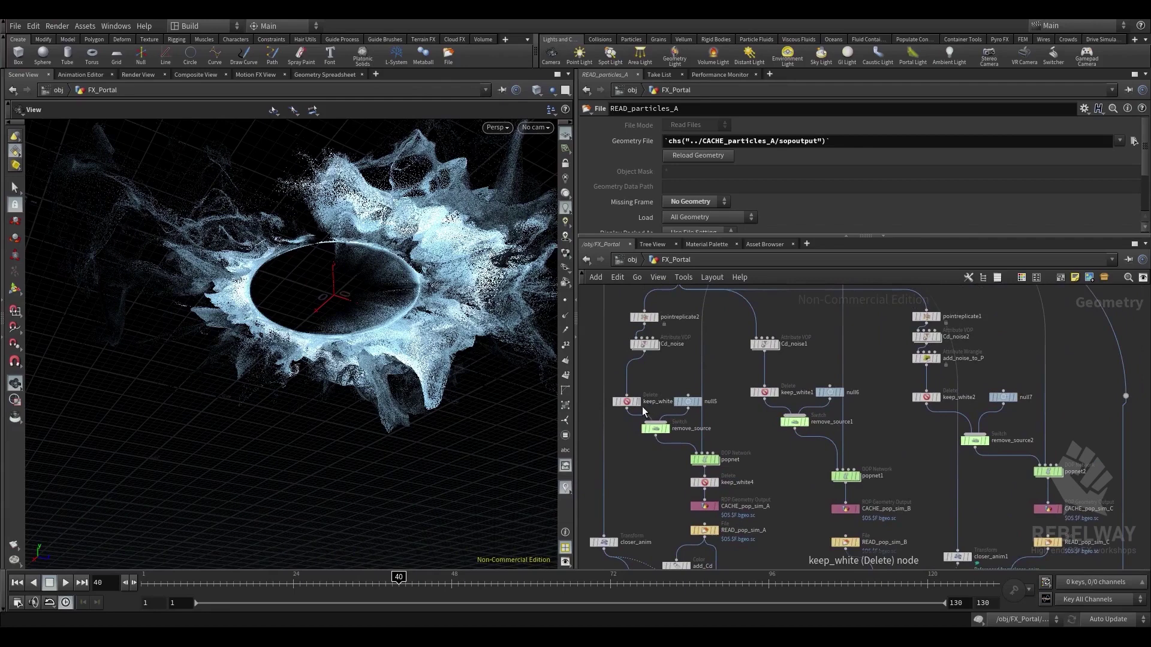
scroll(646, 458, down, 2)
middle_drag(646, 462, 616, 353)
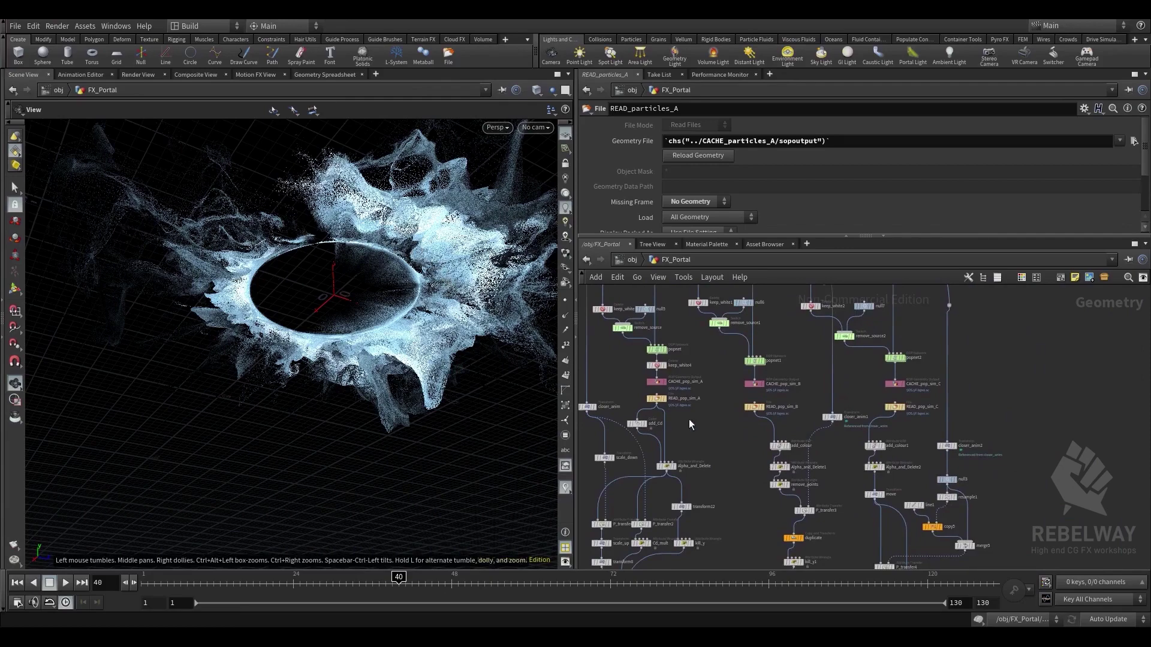
Trace the three layers down to their final particle caches, viewing the READ_particles_A particles from the side and at an angle
middle_drag(723, 451, 722, 402)
drag(457, 321, 426, 351)
scroll(723, 413, down, 3)
middle_drag(723, 411, 724, 381)
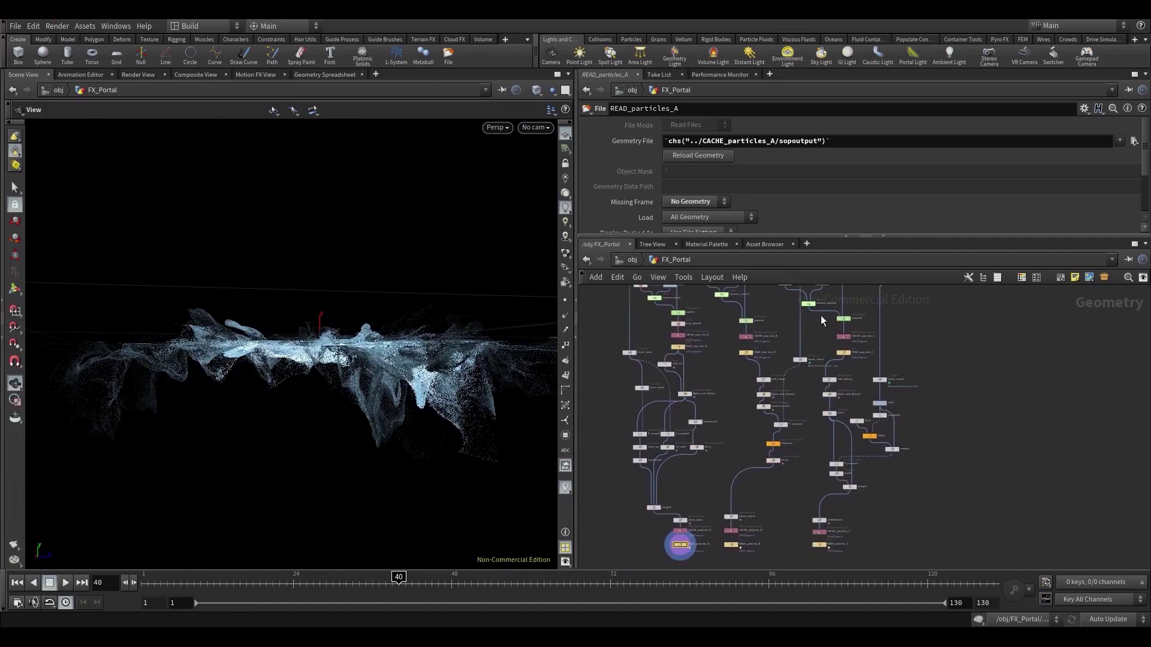
scroll(722, 412, up, 6)
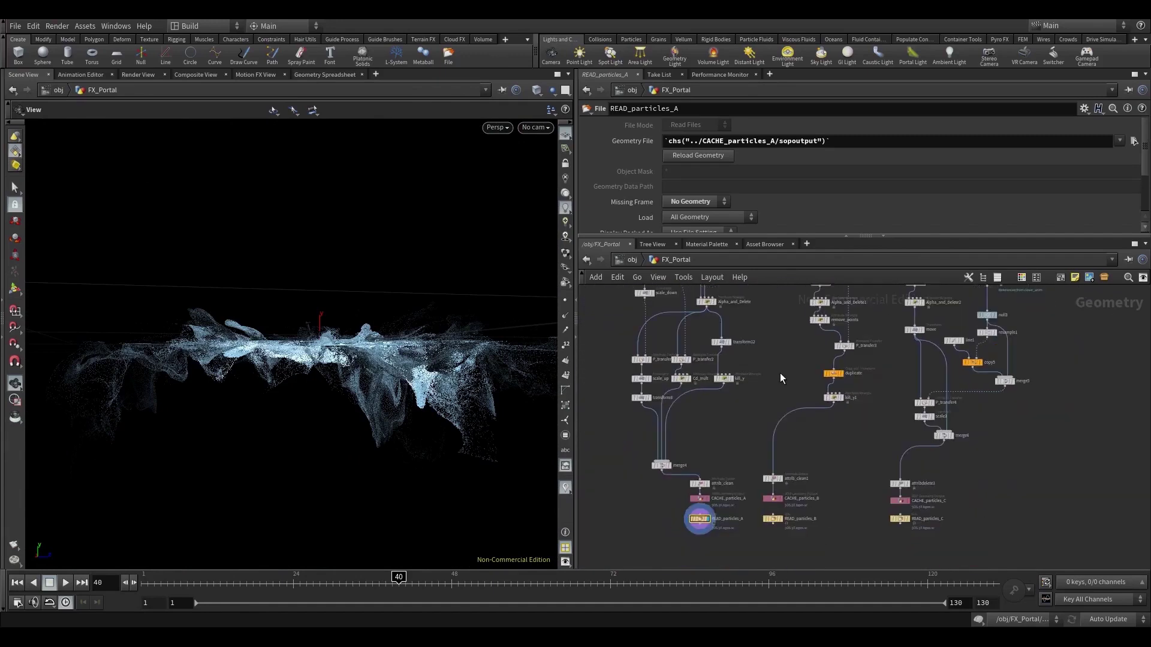
middle_drag(780, 374, 752, 378)
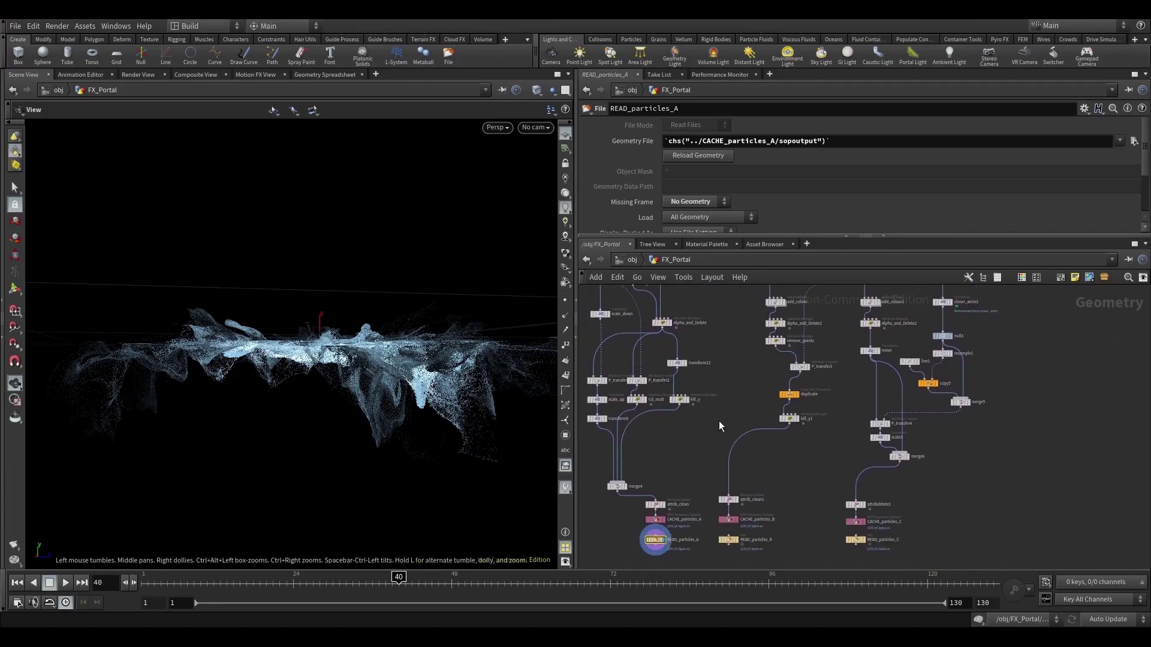
drag(424, 358, 455, 312)
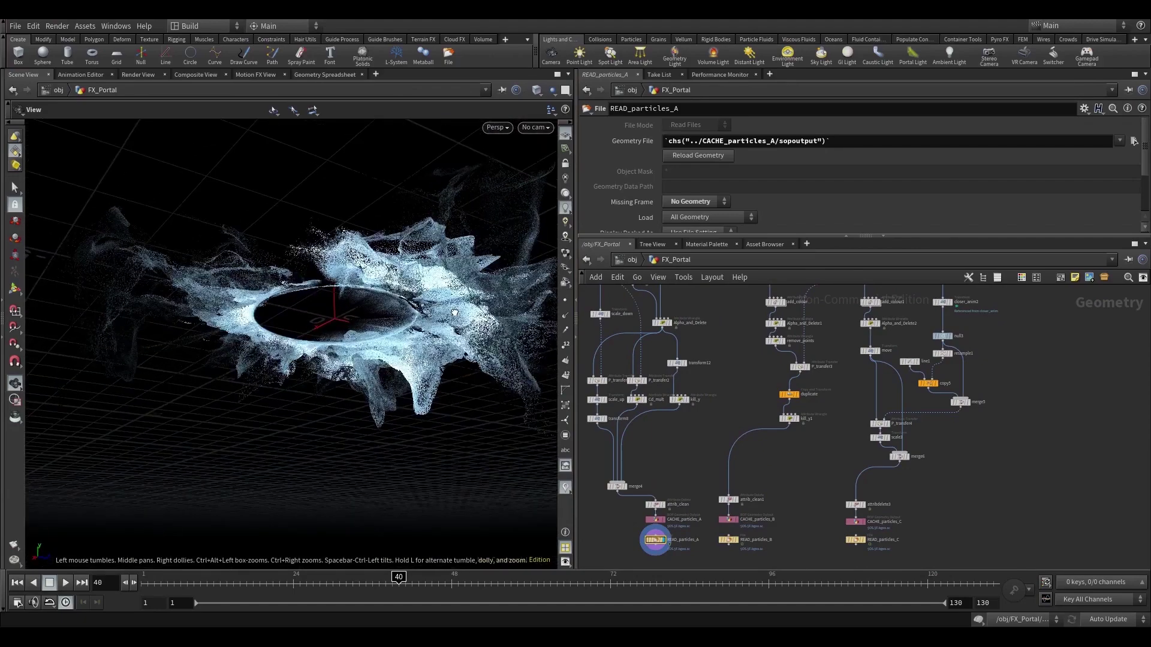